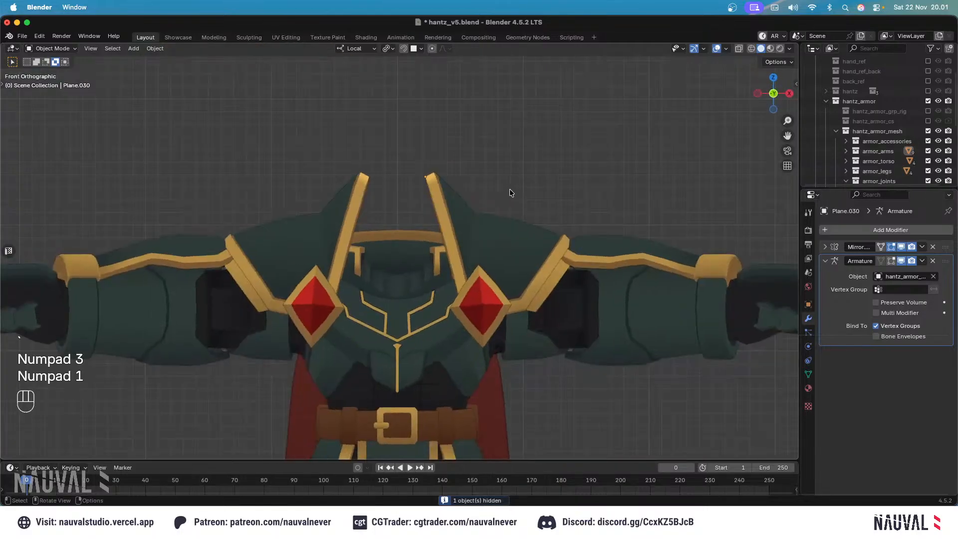
# Examine the armor's torso, waist, legs and collar from the front, the side and above.
pyautogui.keyDown('shift'); pyautogui.scroll(-5, 505, 186); pyautogui.keyUp('shift')
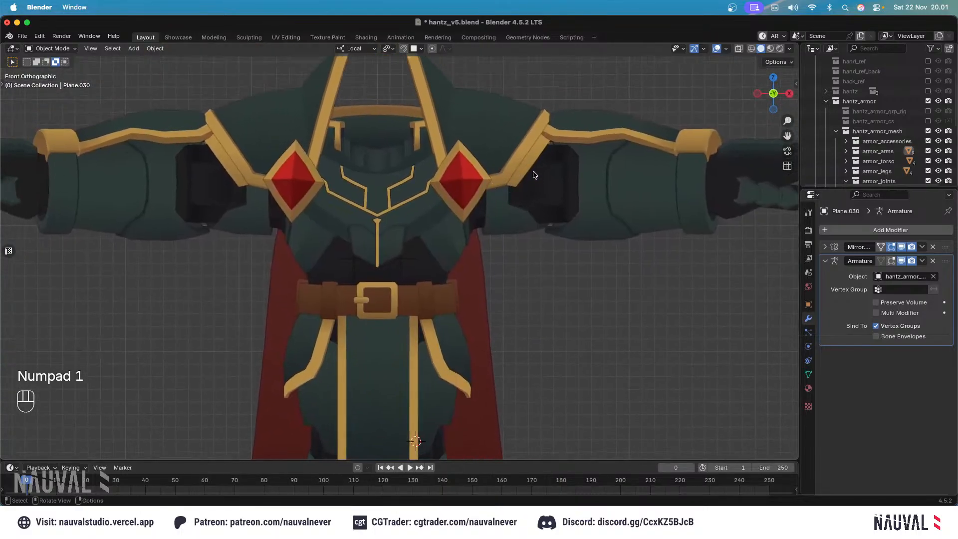
pyautogui.moveTo(495, 197); pyautogui.dragTo(493, 220, button='middle')
pyautogui.keyDown('shift'); pyautogui.scroll(-10, 493, 220); pyautogui.keyUp('shift')
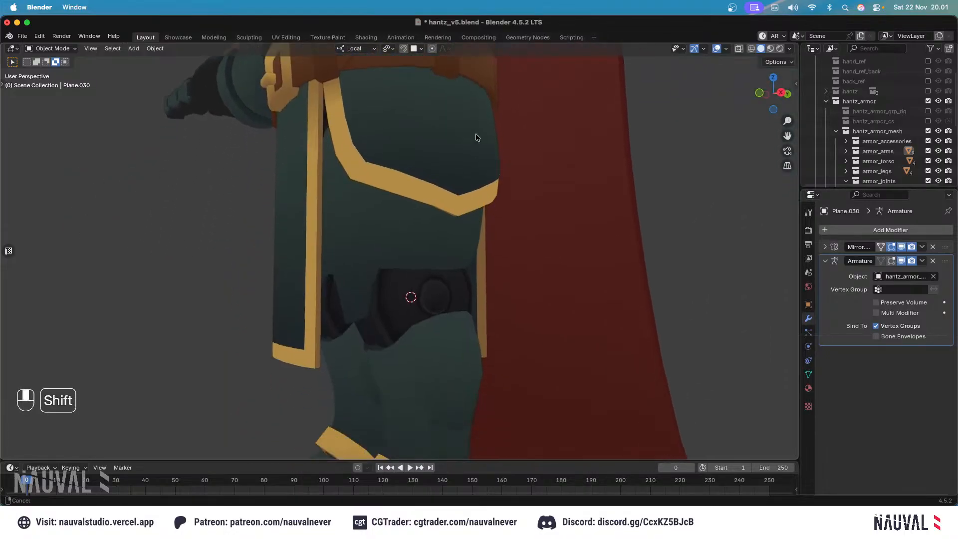
pyautogui.moveTo(501, 185); pyautogui.dragTo(436, 258, button='middle')
pyautogui.scroll(-5, 457, 197)
pyautogui.press('KP_1')
pyautogui.moveTo(546, 97); pyautogui.dragTo(552, 199, button='middle')
pyautogui.scroll(3, 574, 160)
pyautogui.moveTo(574, 160); pyautogui.dragTo(505, 143, button='middle')
pyautogui.press('KP_1')
pyautogui.keyDown('shift'); pyautogui.moveTo(472, 109); pyautogui.dragTo(439, 261, button='middle'); pyautogui.keyUp('shift')
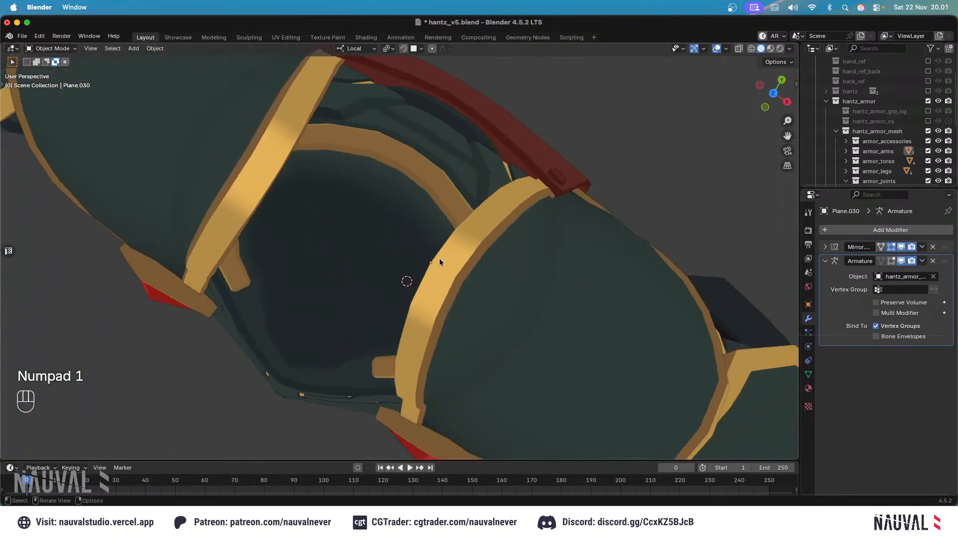
pyautogui.keyDown('ctrl'); pyautogui.moveTo(433, 214); pyautogui.dragTo(507, 144, button='middle'); pyautogui.keyUp('ctrl')
pyautogui.press('KP_1')
# Save the armor scene file.
pyautogui.press('super+s')
pyautogui.hotkey('ctrl', 's')
pyautogui.keyDown('ctrl'); pyautogui.moveTo(525, 79); pyautogui.dragTo(466, 112, button='middle'); pyautogui.keyUp('ctrl')
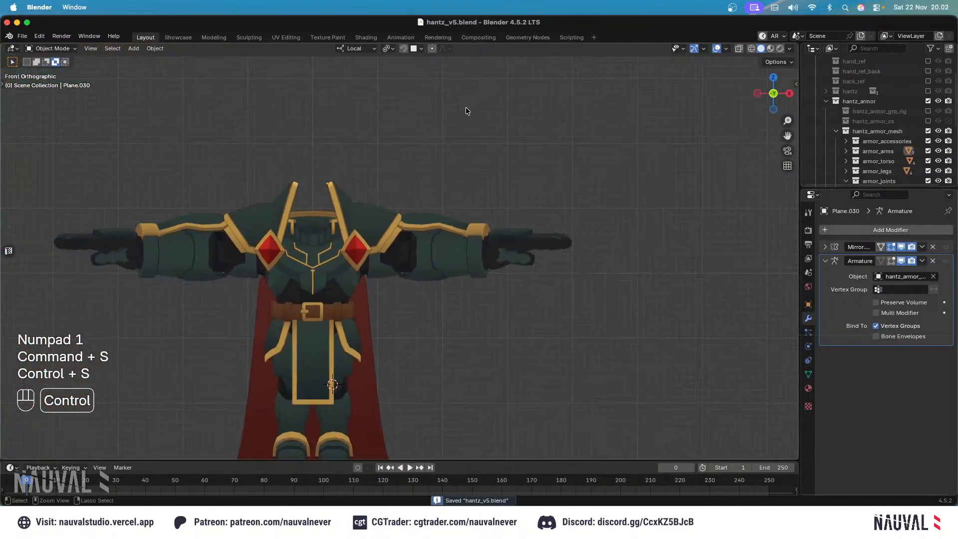
pyautogui.keyDown('shift'); pyautogui.moveTo(400, 244); pyautogui.dragTo(438, 206, button='middle'); pyautogui.keyUp('shift')
pyautogui.keyDown('shift'); pyautogui.moveTo(438, 206); pyautogui.dragTo(459, 166, button='middle'); pyautogui.keyUp('shift')
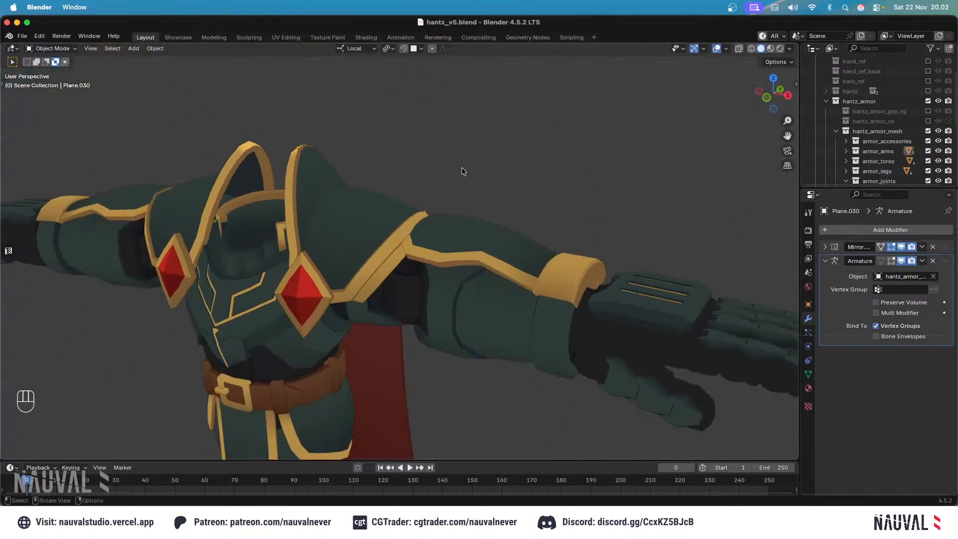
pyautogui.press('KP_1')
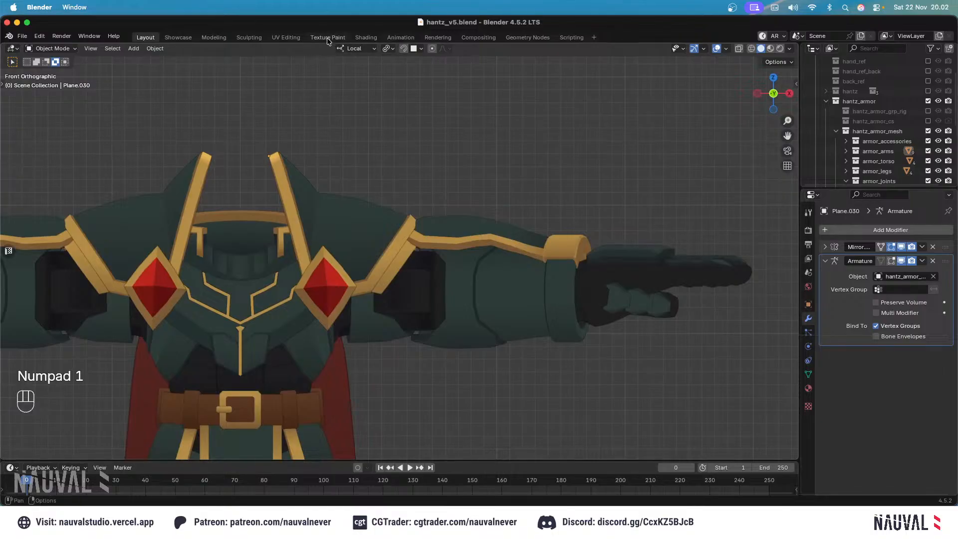
# Open the Texture Paint workspace and put its 3D viewport in Object Mode.
pyautogui.click(328, 38)
pyautogui.moveTo(554, 122)
pyautogui.mouseDown(button='middle')
pyautogui.moveTo(557, 251)
pyautogui.moveTo(579, 182)
pyautogui.mouseUp(button='middle')
pyautogui.moveTo(579, 182); pyautogui.dragTo(630, 150, button='middle')
pyautogui.click(478, 48)
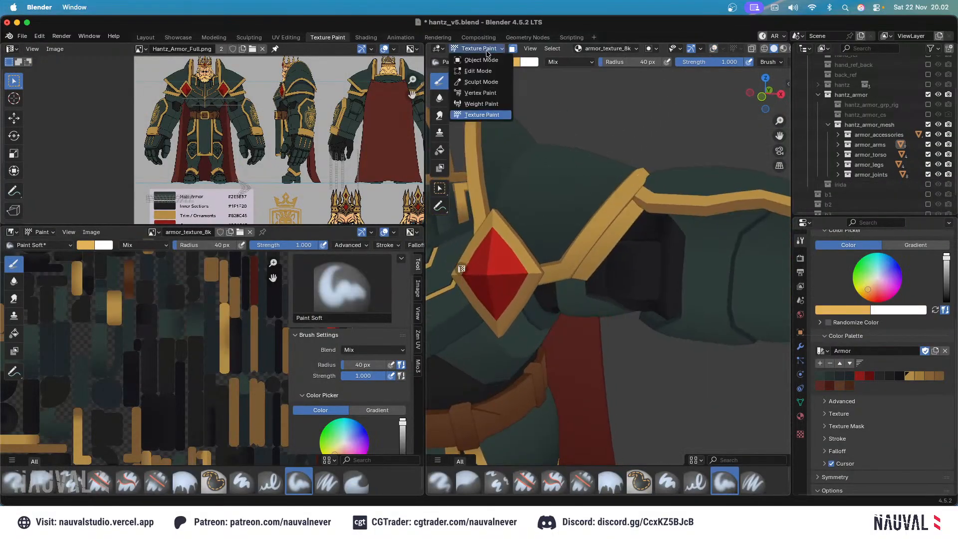
pyautogui.click(476, 59)
pyautogui.press('KP_1')
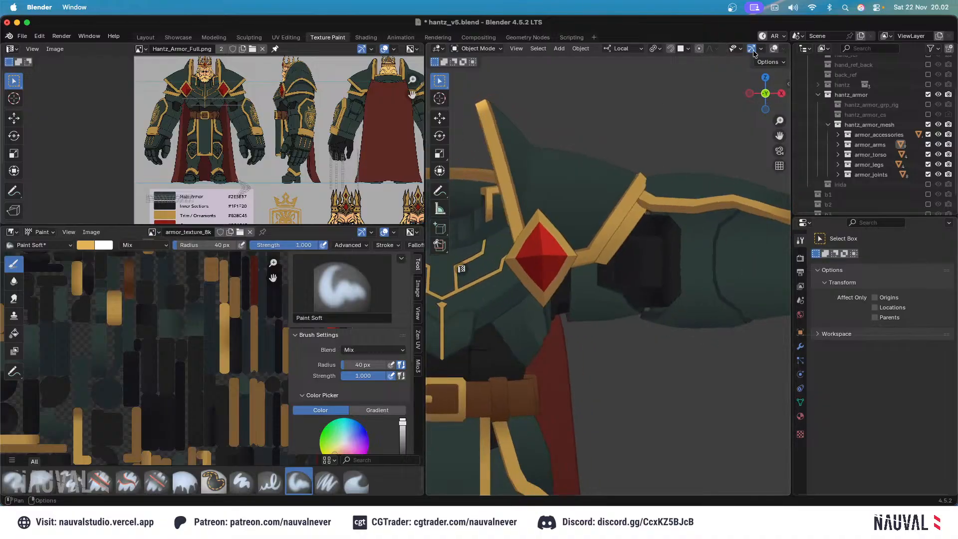
# Show the viewport overlays and isolate the selected high-collar shoulder plate by hiding all other objects.
pyautogui.moveTo(753, 53); pyautogui.dragTo(706, 52, button='middle')
pyautogui.click(727, 49)
pyautogui.moveTo(635, 128); pyautogui.dragTo(544, 82, button='middle')
pyautogui.hotkey('shift', 'h')
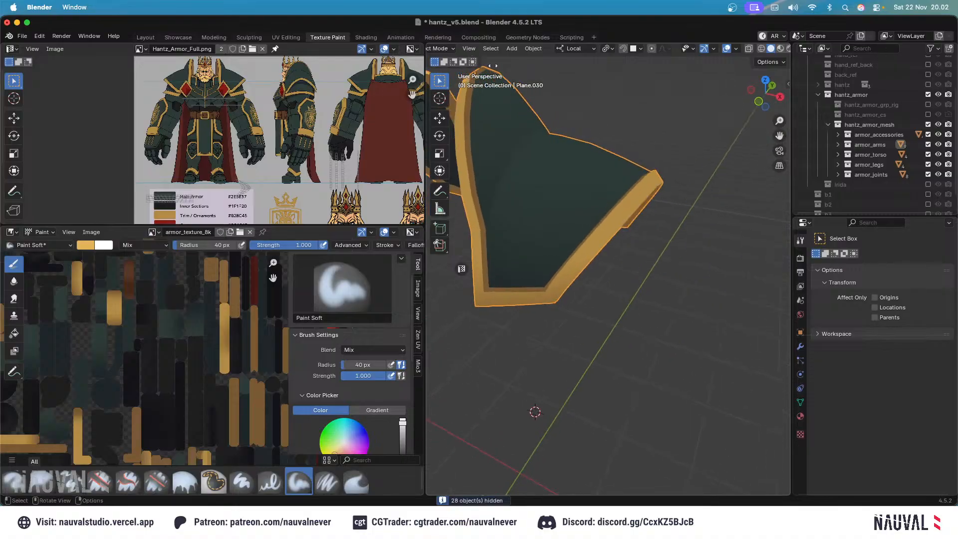
# Switch the collar plate to Texture Paint mode and select its linked gold trim faces in Edit Mode as the paint mask.
pyautogui.moveTo(480, 52); pyautogui.dragTo(579, 44, button='middle')
pyautogui.click(479, 48)
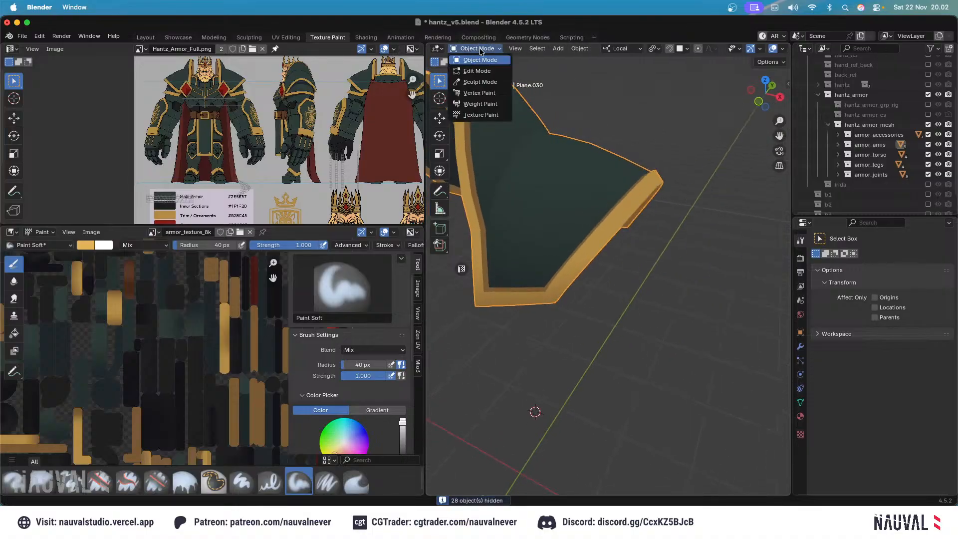
pyautogui.click(491, 116)
pyautogui.moveTo(554, 197); pyautogui.dragTo(597, 173, button='middle')
pyautogui.press('Tab')
pyautogui.click(611, 211)
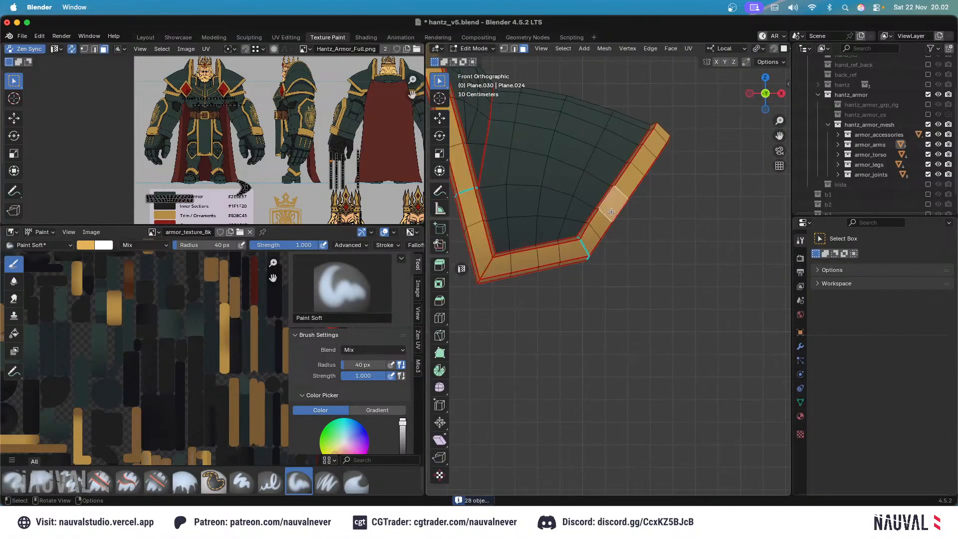
pyautogui.press('l')
pyautogui.press('l')
pyautogui.press('Tab')
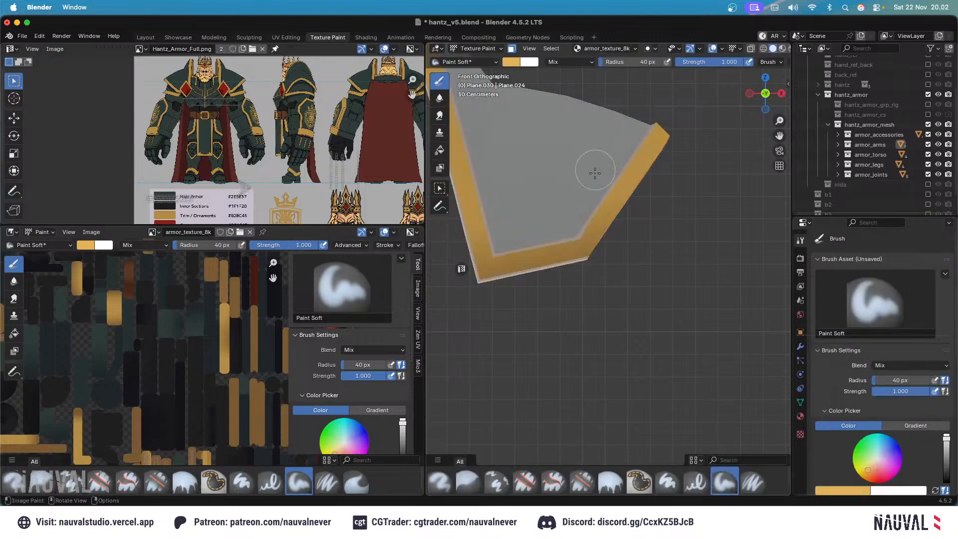
# Hide the overlays and paint the collar plate's gold trim with the Paint Soft brush at an 81 px radius.
pyautogui.click(716, 50)
pyautogui.press('f')
pyautogui.click(599, 213)
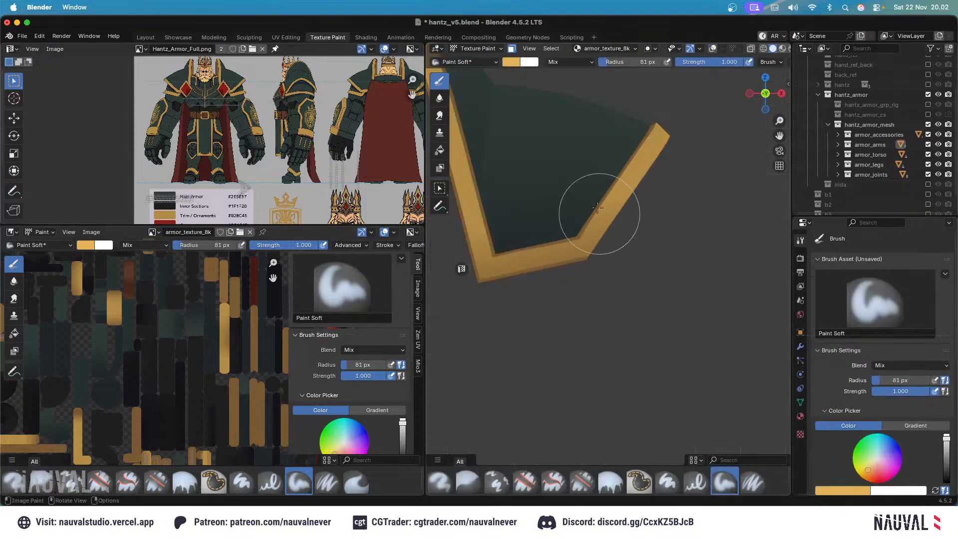
pyautogui.moveTo(624, 159)
pyautogui.mouseDown(button='middle')
pyautogui.moveTo(598, 195)
pyautogui.moveTo(614, 160)
pyautogui.moveTo(585, 162)
pyautogui.moveTo(609, 182)
pyautogui.mouseUp(button='middle')
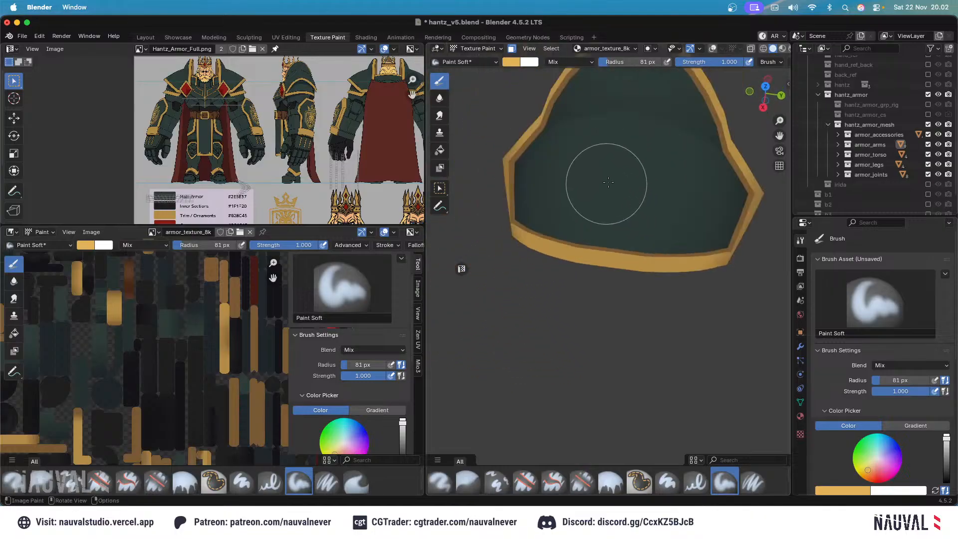
pyautogui.press('KP_7')
# Paint soft gold shading on the collar plate's trim from above with a 59 px brush radius.
pyautogui.press('f')
pyautogui.click(684, 253)
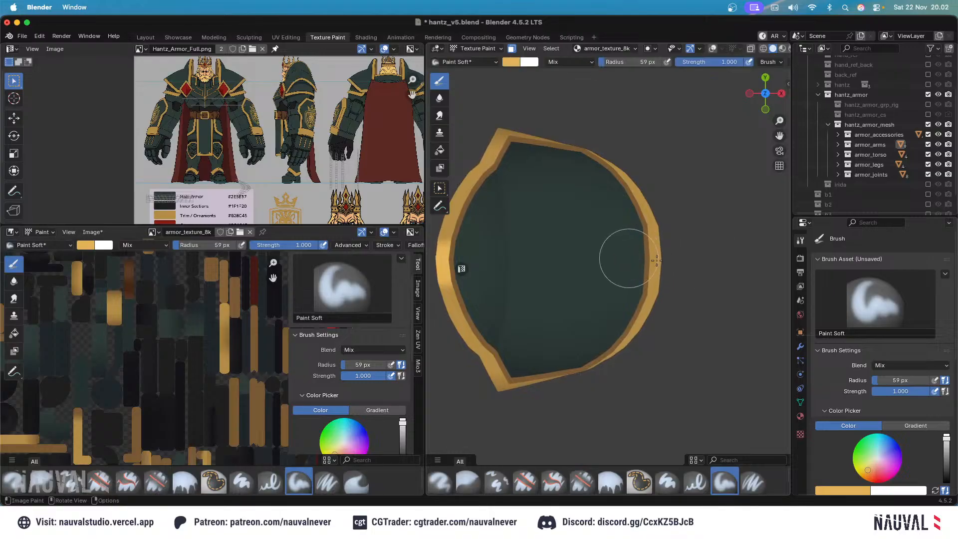
pyautogui.press('f')
pyautogui.click(634, 253)
# Refine the gold shading on the collar plate's trim, reducing the brush radius to 37 px.
pyautogui.moveTo(689, 258)
pyautogui.mouseDown(button='middle')
pyautogui.moveTo(631, 163)
pyautogui.moveTo(619, 189)
pyautogui.moveTo(618, 240)
pyautogui.moveTo(638, 257)
pyautogui.moveTo(603, 277)
pyautogui.moveTo(620, 274)
pyautogui.moveTo(646, 214)
pyautogui.moveTo(606, 252)
pyautogui.moveTo(633, 242)
pyautogui.mouseUp(button='middle')
pyautogui.press('f')
pyautogui.click(664, 254)
pyautogui.press('f')
pyautogui.click(621, 263)
pyautogui.press('f')
pyautogui.click(622, 246)
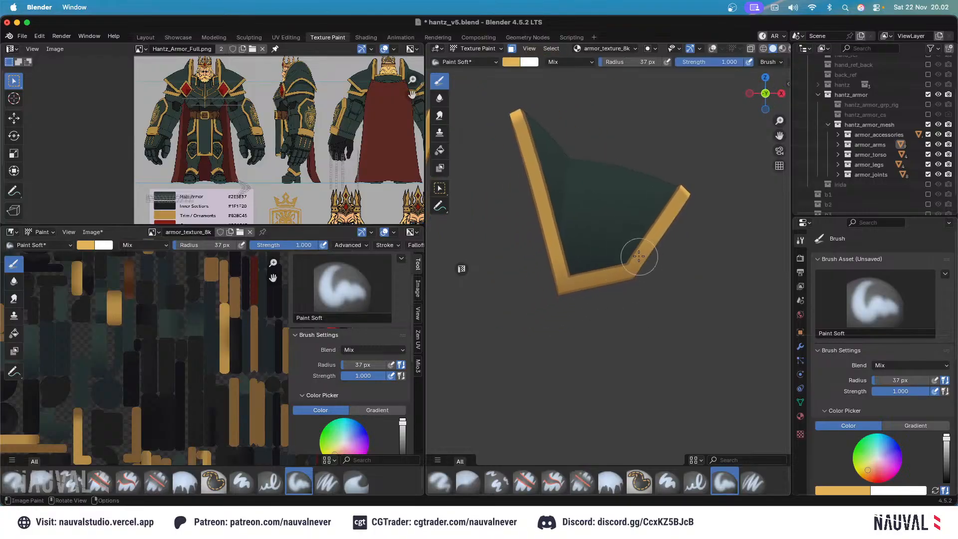
# Blend the gold on the collar plate's front trim with a 53 px brush radius.
pyautogui.press('f')
pyautogui.click(662, 273)
pyautogui.keyDown('ctrl'); pyautogui.moveTo(608, 218); pyautogui.dragTo(640, 236, button='middle'); pyautogui.keyUp('ctrl')
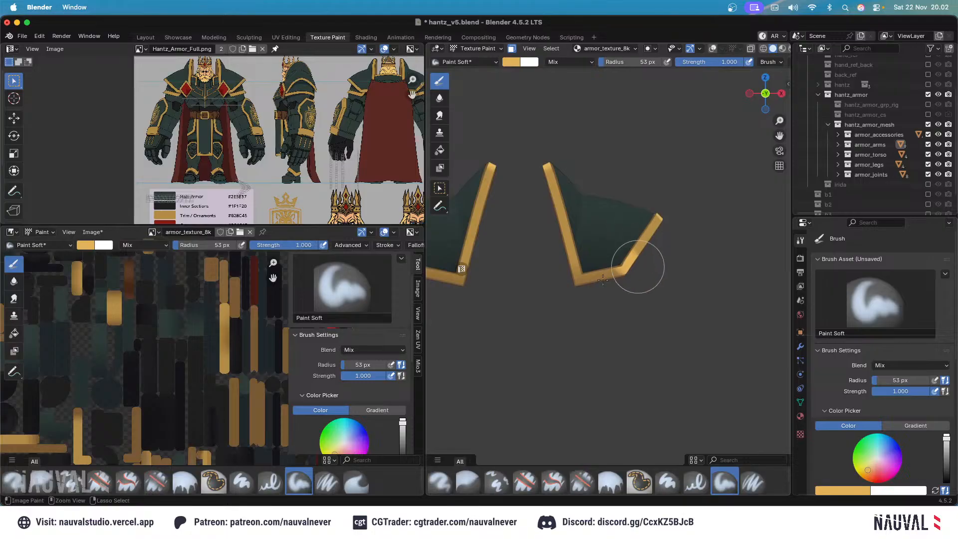
pyautogui.moveTo(604, 178)
pyautogui.keyDown('ctrl'); pyautogui.mouseDown(button='middle')
pyautogui.moveTo(605, 231)
pyautogui.moveTo(623, 177)
pyautogui.mouseUp(button='middle'); pyautogui.keyUp('ctrl')
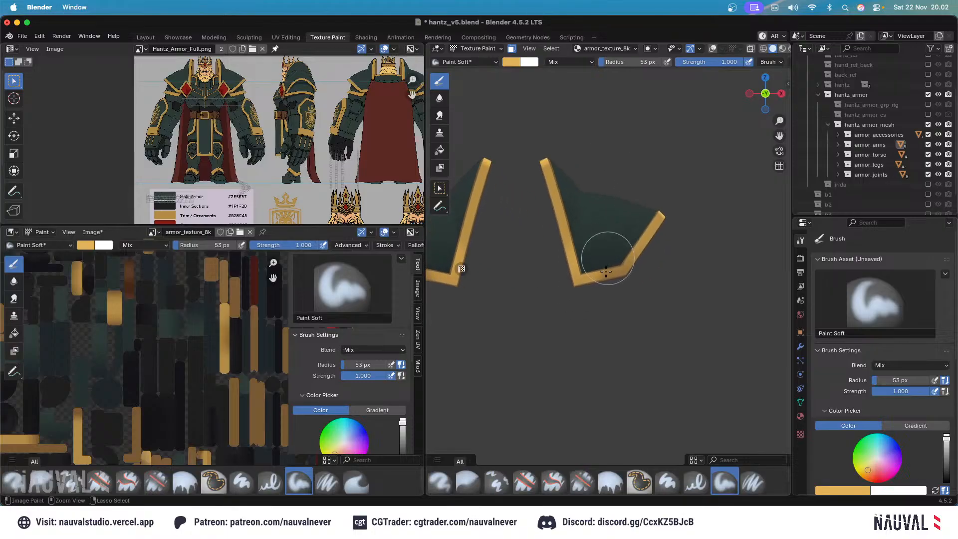
pyautogui.press('f')
pyautogui.click(610, 274)
# Retouch the gold around the collar plate trim's lower outer corner with brush radii of 17 px and 43 px.
pyautogui.keyDown('ctrl'); pyautogui.moveTo(600, 208); pyautogui.dragTo(634, 263, button='middle'); pyautogui.keyUp('ctrl')
pyautogui.press('f')
pyautogui.click(649, 288)
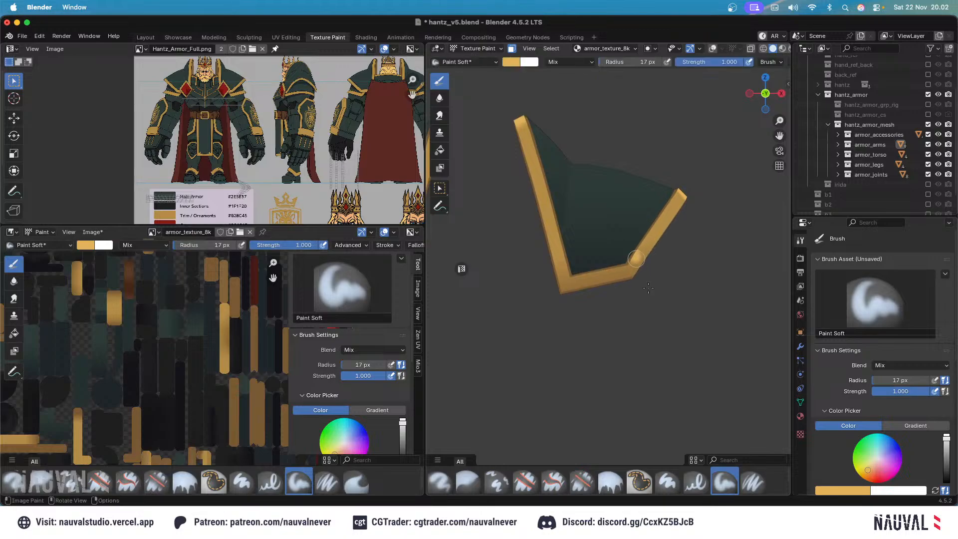
pyautogui.keyDown('ctrl'); pyautogui.moveTo(644, 202); pyautogui.dragTo(612, 180, button='middle'); pyautogui.keyUp('ctrl')
pyautogui.press('f')
pyautogui.click(652, 283)
pyautogui.moveTo(689, 209)
pyautogui.mouseDown(button='middle')
pyautogui.moveTo(618, 235)
pyautogui.moveTo(634, 193)
pyautogui.moveTo(639, 264)
pyautogui.moveTo(662, 211)
pyautogui.mouseUp(button='middle')
pyautogui.press('f')
pyautogui.click(631, 254)
# Return to Object Mode and unhide all hidden objects.
pyautogui.moveTo(631, 255)
pyautogui.mouseDown(button='middle')
pyautogui.moveTo(591, 232)
pyautogui.moveTo(666, 182)
pyautogui.moveTo(630, 168)
pyautogui.mouseUp(button='middle')
pyautogui.click(478, 49)
pyautogui.click(478, 63)
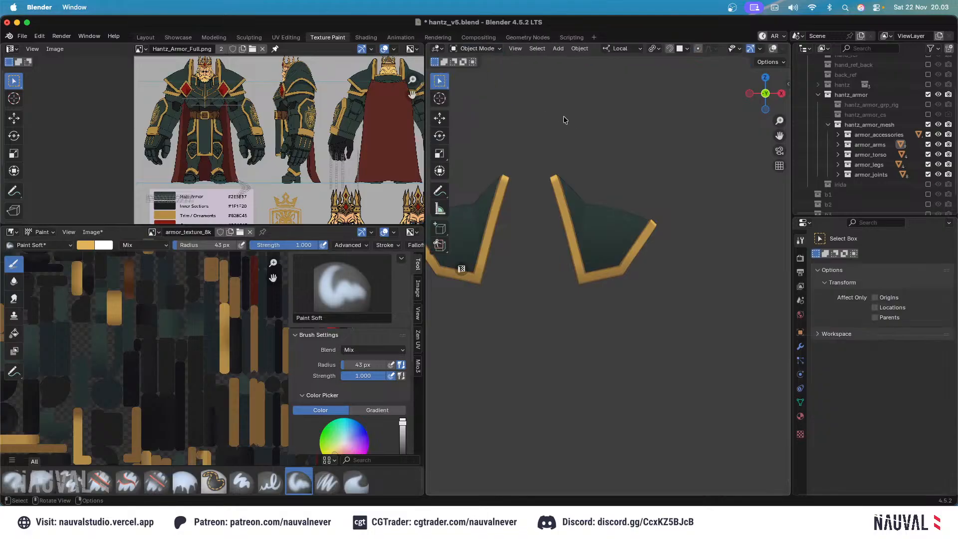
pyautogui.hotkey('alt', 'h')
# Select the rounded shoulder pad beneath the collar plate and isolate it with the overlays shown.
pyautogui.click(662, 146)
pyautogui.scroll(-4, 656, 154)
pyautogui.scroll(2, 655, 154)
pyautogui.moveTo(655, 155); pyautogui.dragTo(595, 165, button='middle')
pyautogui.scroll(-2, 636, 219)
pyautogui.scroll(4, 663, 159)
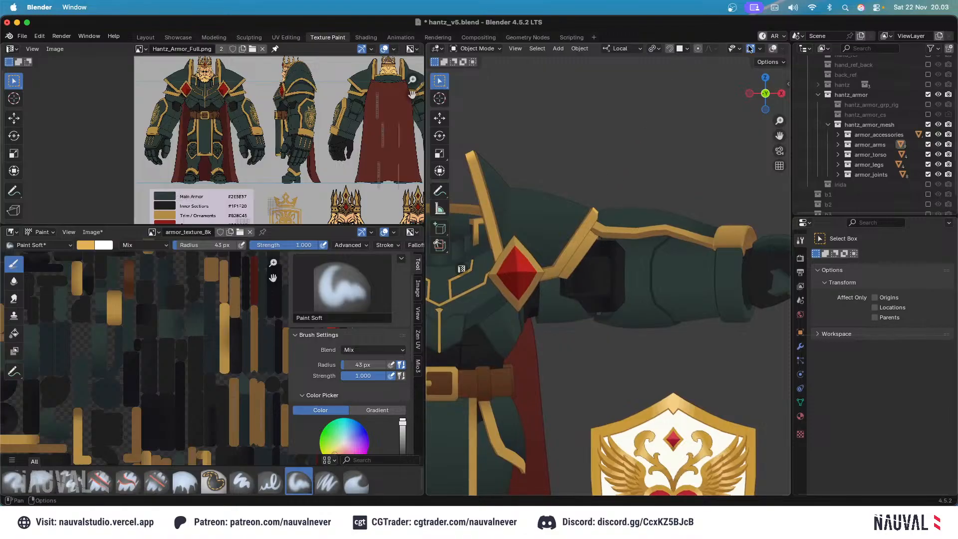
pyautogui.click(775, 48)
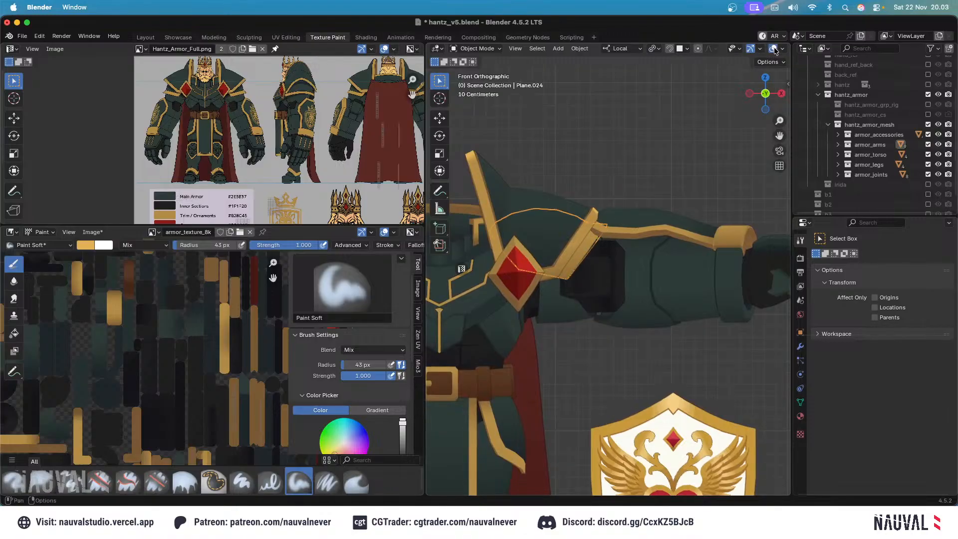
pyautogui.hotkey('shift', 'h')
pyautogui.moveTo(589, 247); pyautogui.dragTo(501, 85, button='middle')
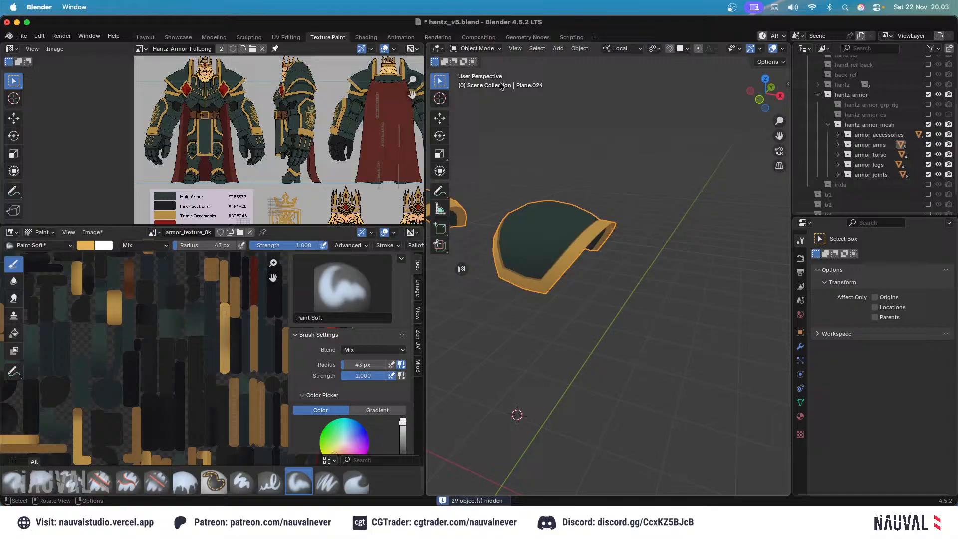
# Put the shoulder pad in Texture Paint mode with a 57 px brush radius and the overlays hidden.
pyautogui.click(474, 49)
pyautogui.click(481, 114)
pyautogui.keyDown('alt'); pyautogui.moveTo(536, 154); pyautogui.dragTo(578, 247, button='middle'); pyautogui.keyUp('alt')
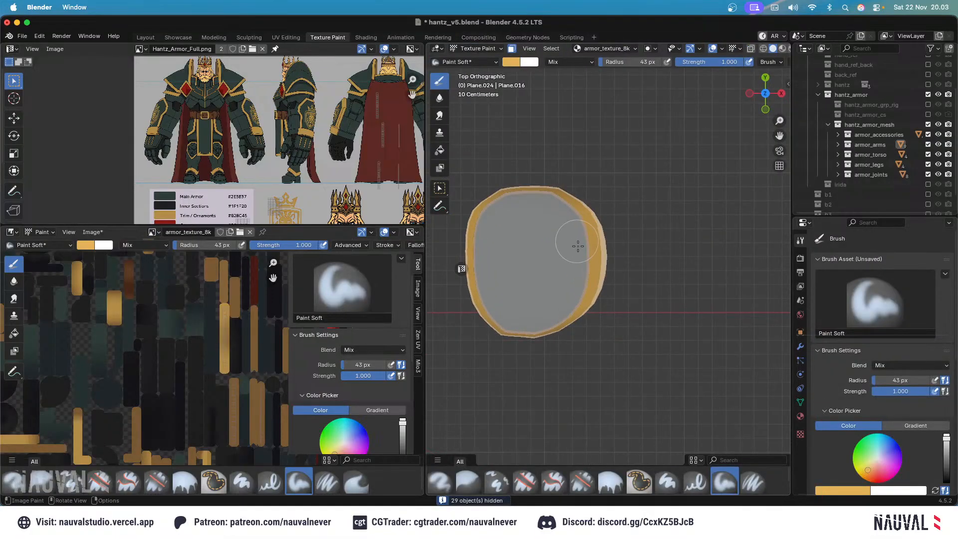
pyautogui.press(']')
pyautogui.press(']')
pyautogui.press(']')
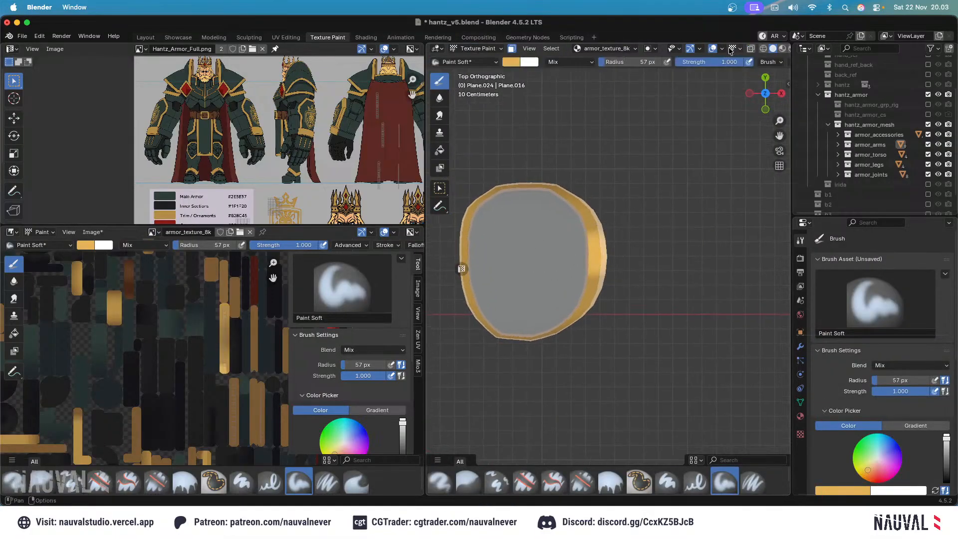
pyautogui.click(714, 50)
# Undo the last stroke and repaint the highlight on the shoulder pad's outer gold trim with a 61 px brush radius.
pyautogui.keyDown('shift'); pyautogui.moveTo(572, 245); pyautogui.dragTo(598, 243, button='middle'); pyautogui.keyUp('shift')
pyautogui.press('super+z')
pyautogui.press('f')
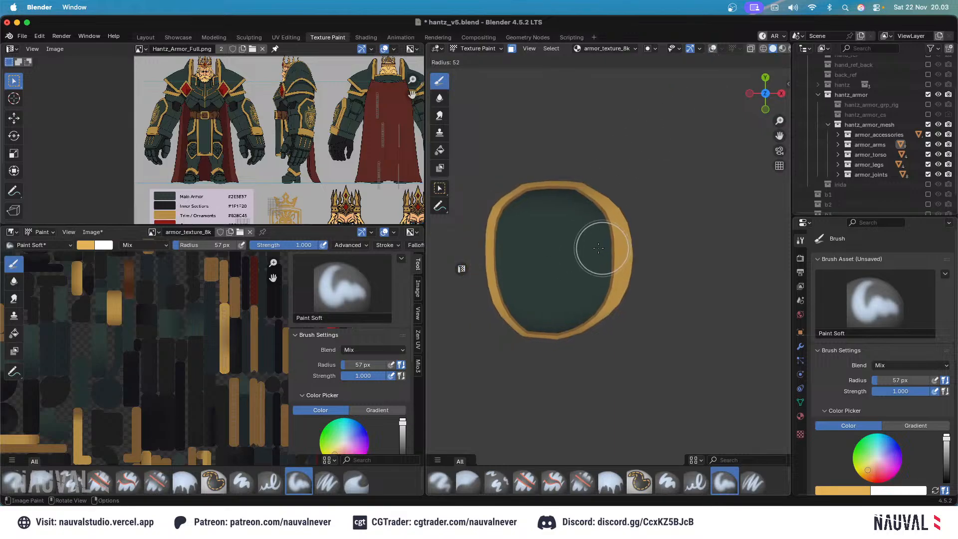
pyautogui.click(624, 251)
pyautogui.press('f')
pyautogui.click(667, 250)
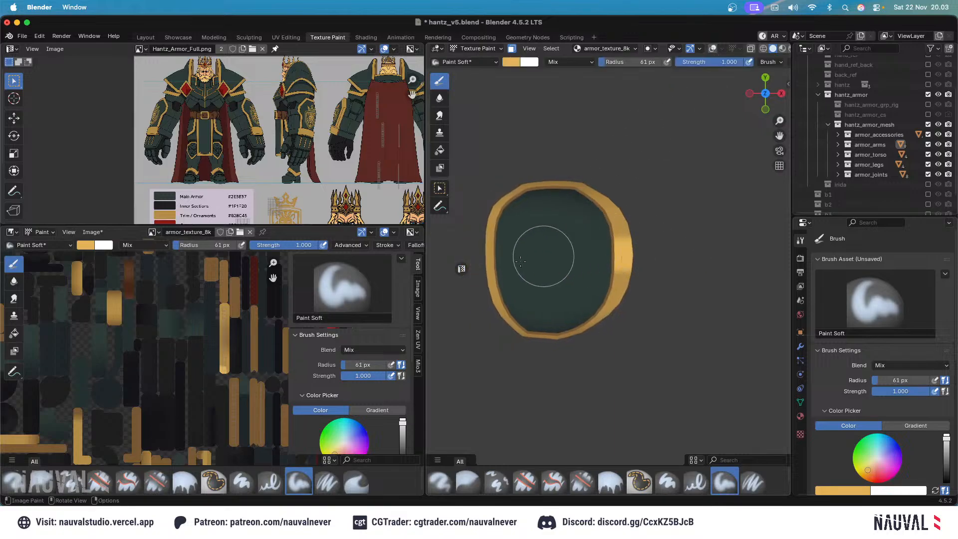
# Shade the shoulder pad's gold trim with the brush radius reduced to 40 px.
pyautogui.moveTo(562, 194)
pyautogui.mouseDown(button='middle')
pyautogui.moveTo(581, 213)
pyautogui.moveTo(590, 199)
pyautogui.moveTo(616, 222)
pyautogui.moveTo(622, 206)
pyautogui.moveTo(595, 265)
pyautogui.mouseUp(button='middle')
pyautogui.press('f')
pyautogui.click(585, 265)
pyautogui.press('KP_1')
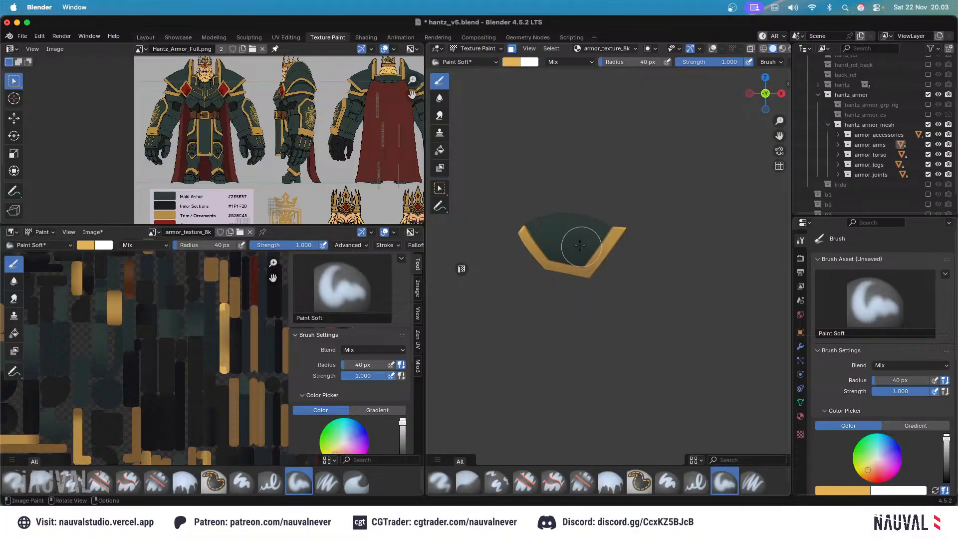
# Try soft highlights on the corners of the shoulder pad's gold trim with a 32 px brush radius.
pyautogui.press('[')
pyautogui.press('[')
pyautogui.moveTo(631, 302)
pyautogui.mouseDown(button='middle')
pyautogui.moveTo(569, 194)
pyautogui.moveTo(607, 179)
pyautogui.moveTo(606, 150)
pyautogui.moveTo(669, 205)
pyautogui.moveTo(643, 180)
pyautogui.moveTo(658, 237)
pyautogui.moveTo(668, 189)
pyautogui.moveTo(674, 201)
pyautogui.moveTo(641, 171)
pyautogui.moveTo(600, 257)
pyautogui.mouseUp(button='middle')
pyautogui.moveTo(612, 200); pyautogui.dragTo(600, 299, button='middle')
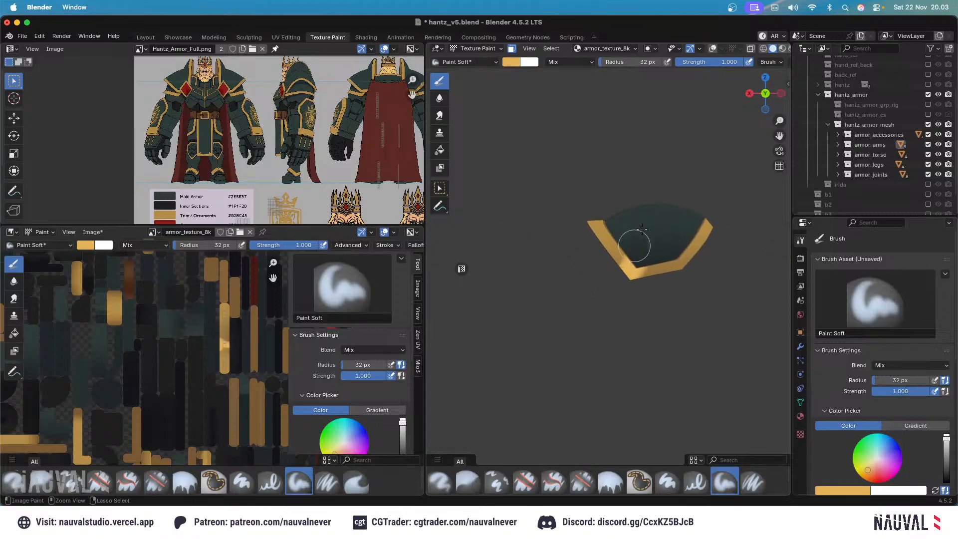
pyautogui.moveTo(644, 156); pyautogui.dragTo(612, 244, button='middle')
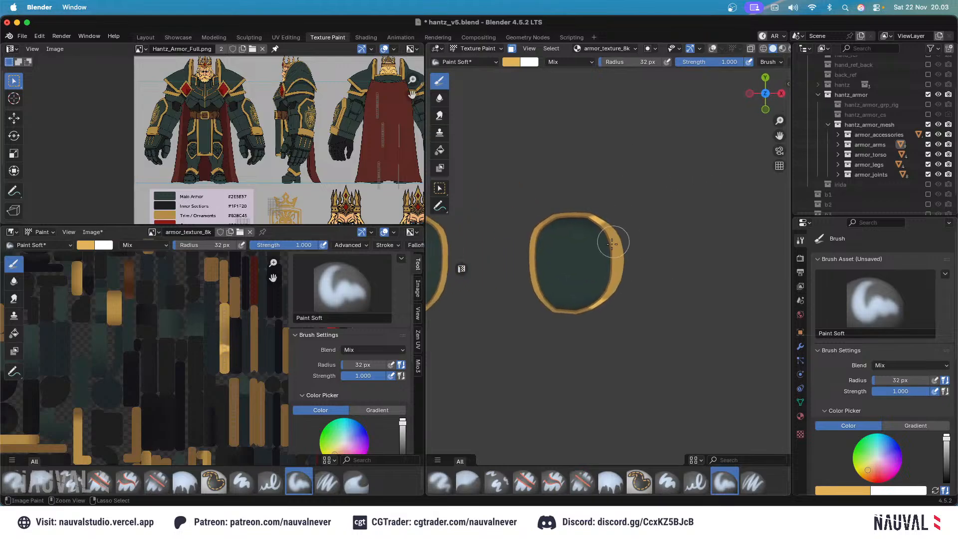
pyautogui.hotkey('ctrl', 'Tab')
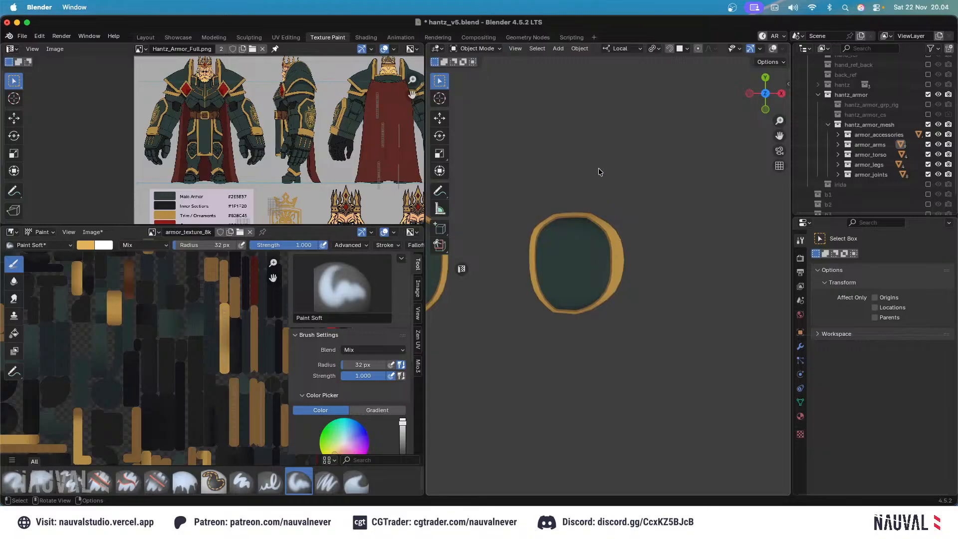
pyautogui.click(484, 49)
pyautogui.click(482, 115)
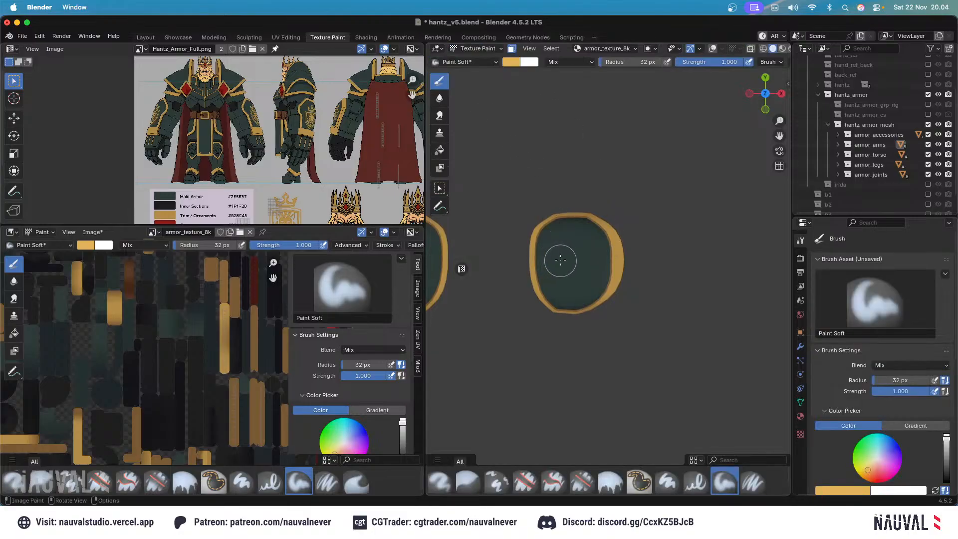
# Paint soft gold highlights around the shoulder pad's trim with a 44 px brush radius.
pyautogui.press('f')
pyautogui.click(544, 259)
pyautogui.moveTo(632, 195)
pyautogui.mouseDown(button='middle')
pyautogui.moveTo(565, 201)
pyautogui.moveTo(659, 180)
pyautogui.moveTo(613, 218)
pyautogui.mouseUp(button='middle')
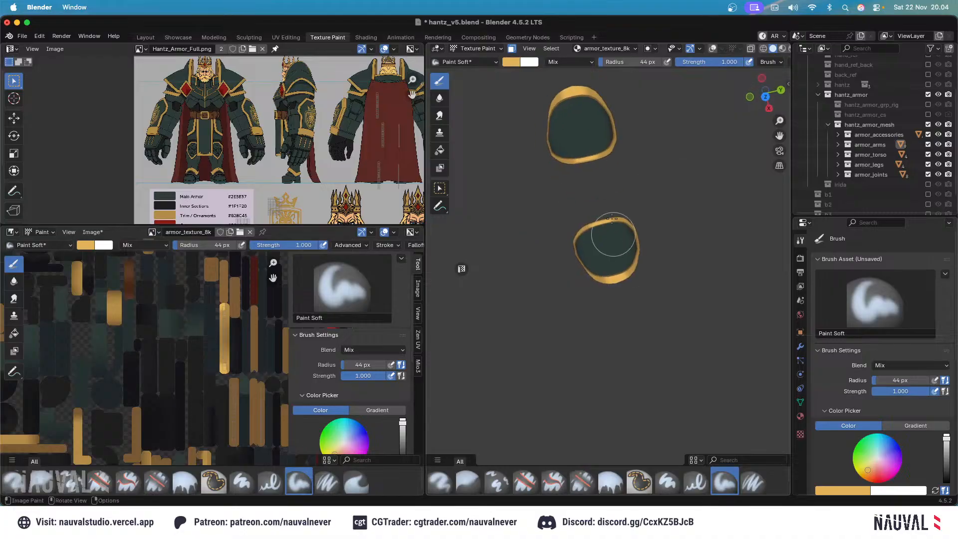
pyautogui.press('KP_7')
pyautogui.press('f')
pyautogui.rightClick(590, 260)
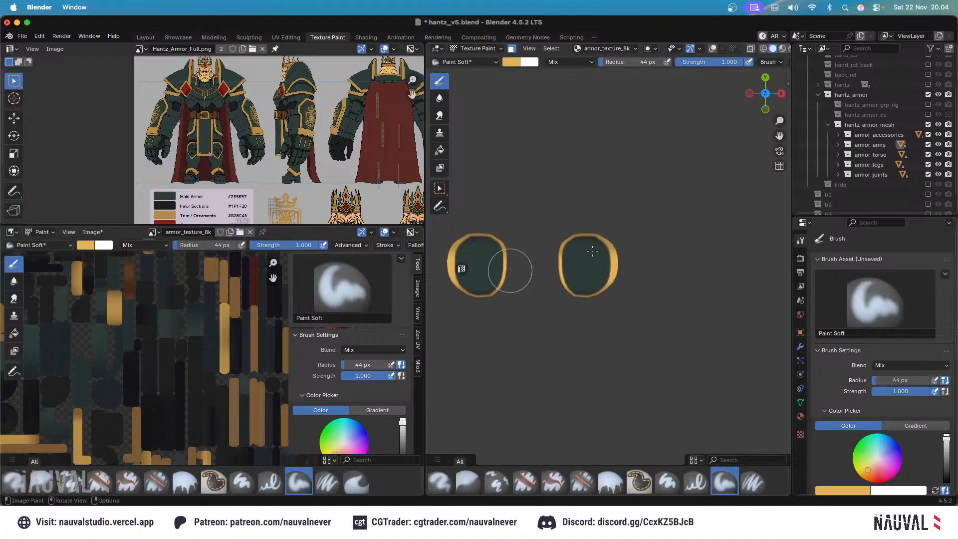
pyautogui.moveTo(531, 250); pyautogui.dragTo(718, 209, button='middle')
pyautogui.press('KP_1')
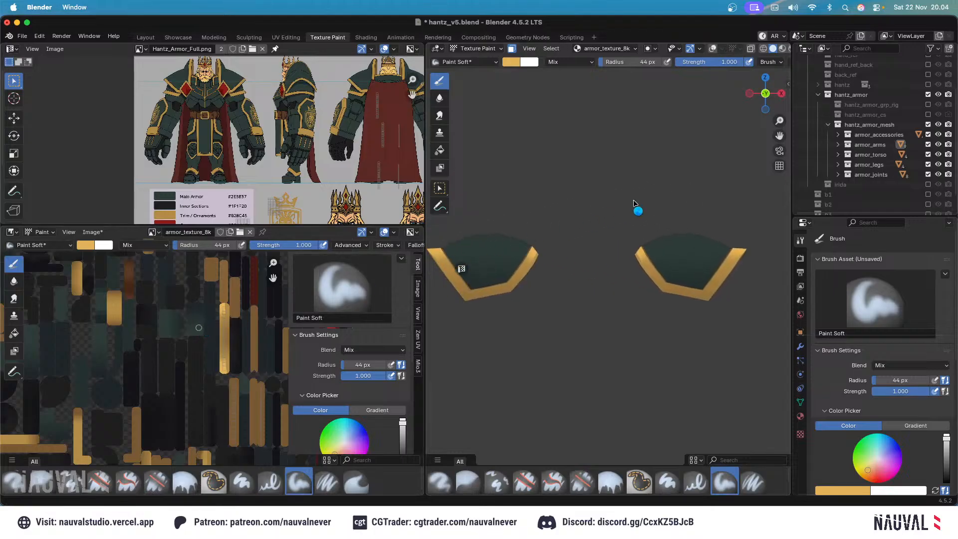
# Try a soft highlight on the outer edge of the shoulder pad's gold trim from above with a 33 px brush radius.
pyautogui.moveTo(653, 187); pyautogui.dragTo(618, 216, button='middle')
pyautogui.scroll(4, 629, 232)
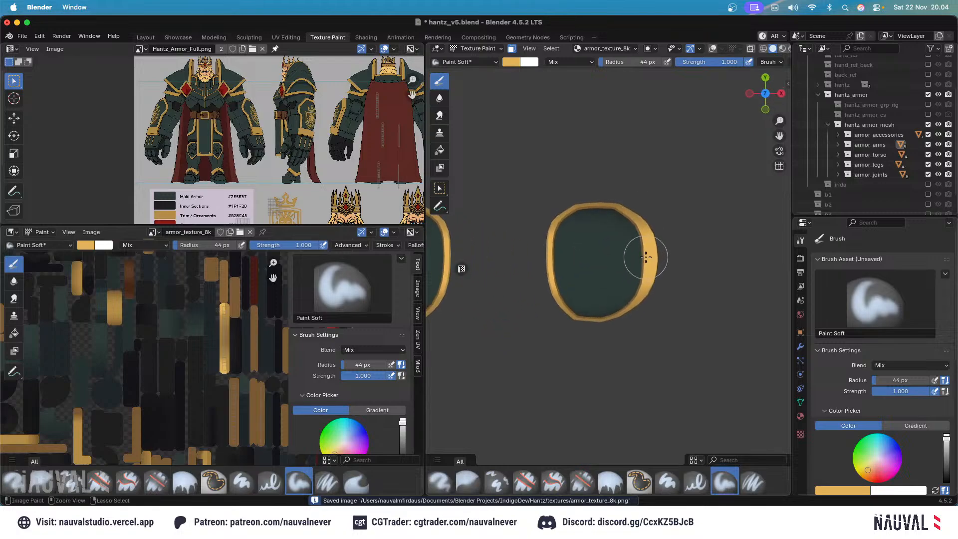
pyautogui.press('f')
pyautogui.click(657, 255)
pyautogui.press('super+z')
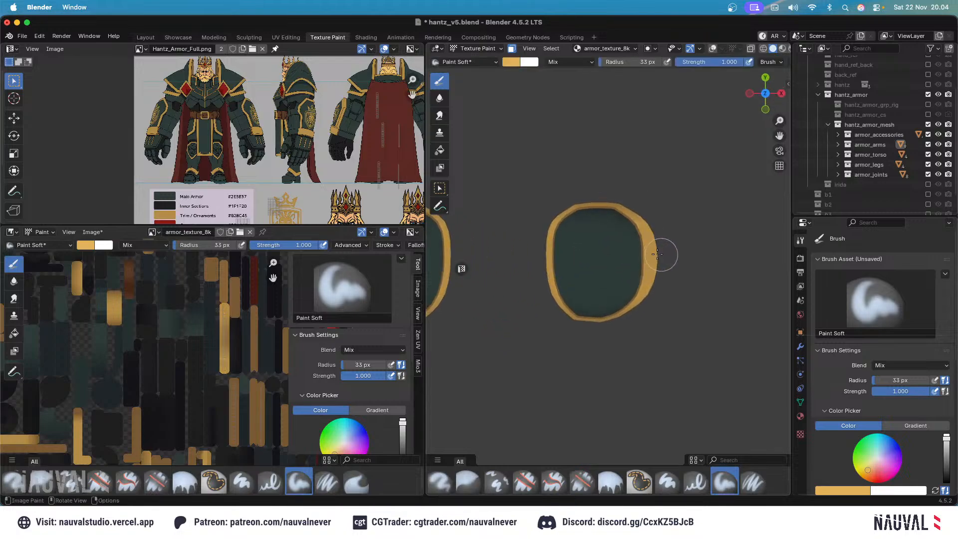
# Try the outer trim highlight on the shoulder pad again with a 41 px brush radius, undoing the strokes.
pyautogui.press('f')
pyautogui.click(512, 265)
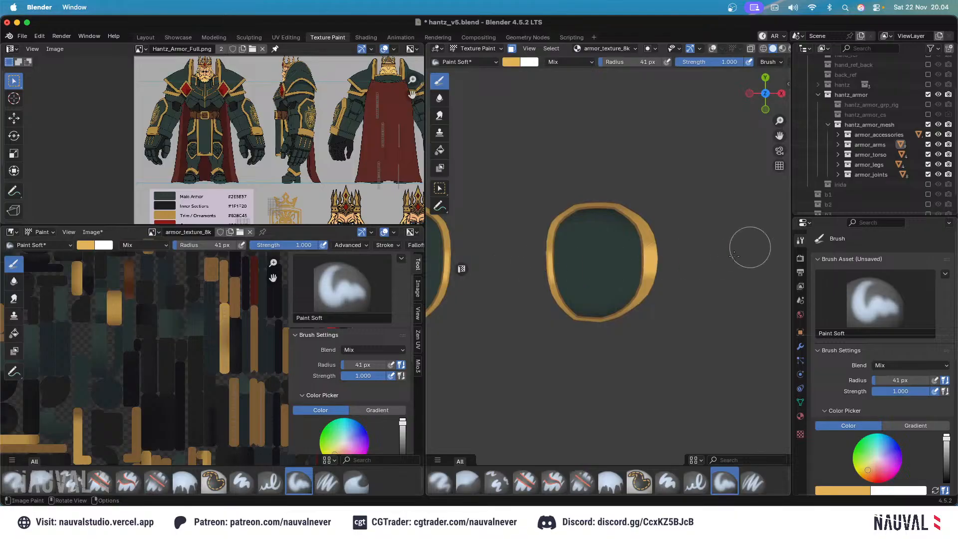
pyautogui.press('super+z')
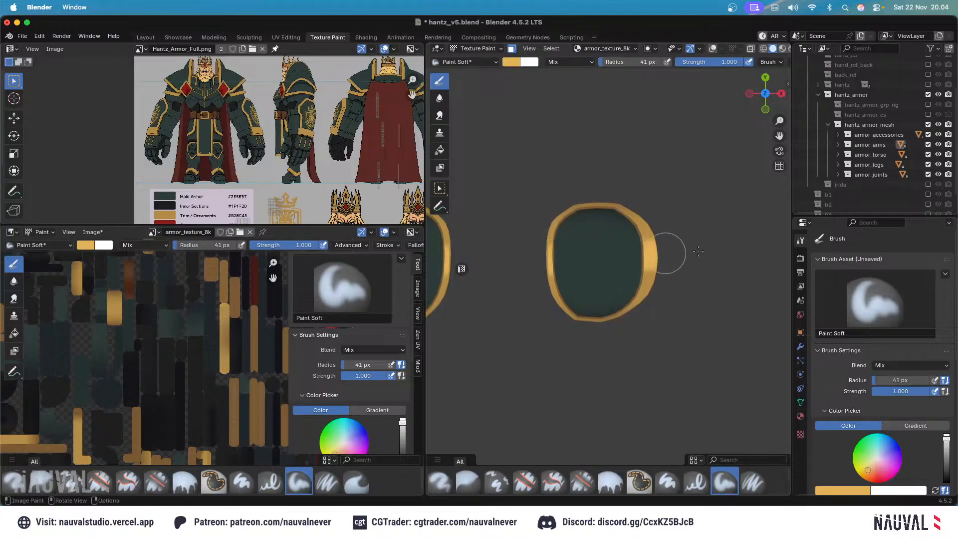
pyautogui.press('super+z')
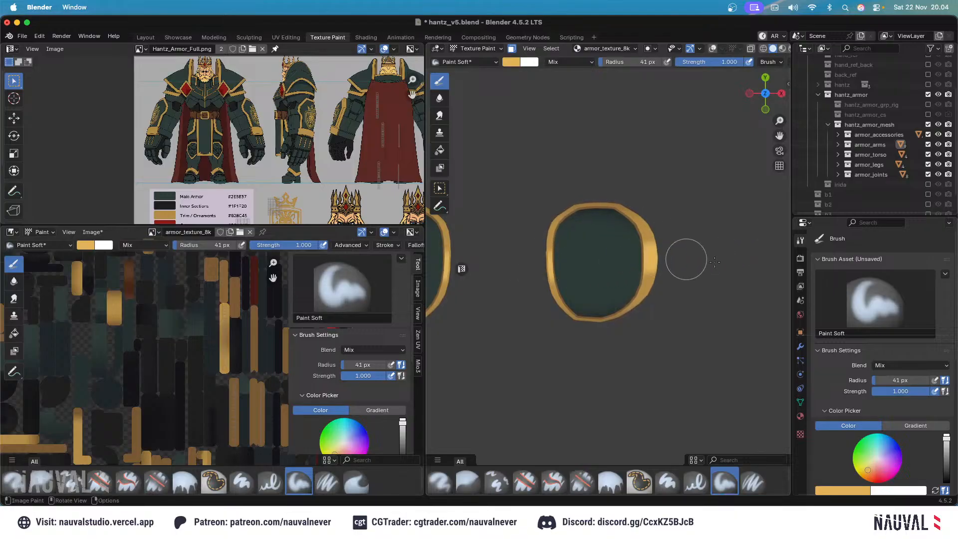
# Paint the soft gold highlight on the shoulder pad's outer trim with a 53 px brush radius and check it from the front.
pyautogui.moveTo(639, 198)
pyautogui.mouseDown(button='middle')
pyautogui.moveTo(637, 182)
pyautogui.moveTo(629, 223)
pyautogui.moveTo(605, 248)
pyautogui.moveTo(581, 250)
pyautogui.mouseUp(button='middle')
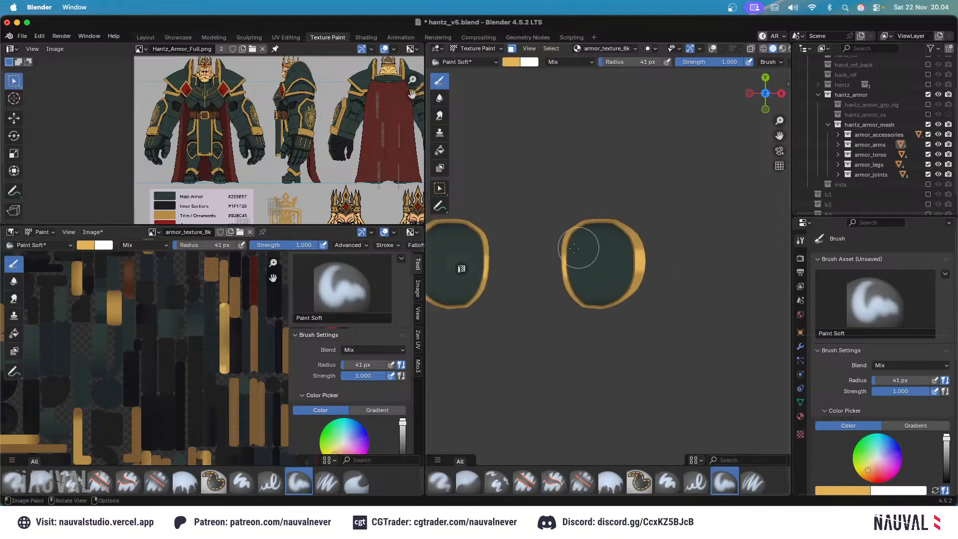
pyautogui.press('f')
pyautogui.click(557, 263)
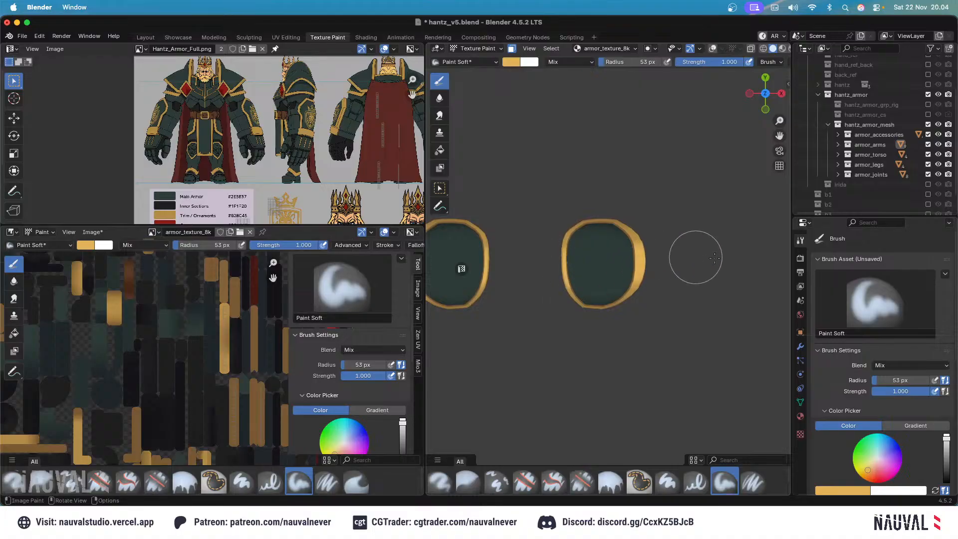
pyautogui.moveTo(637, 240); pyautogui.dragTo(662, 230, button='middle')
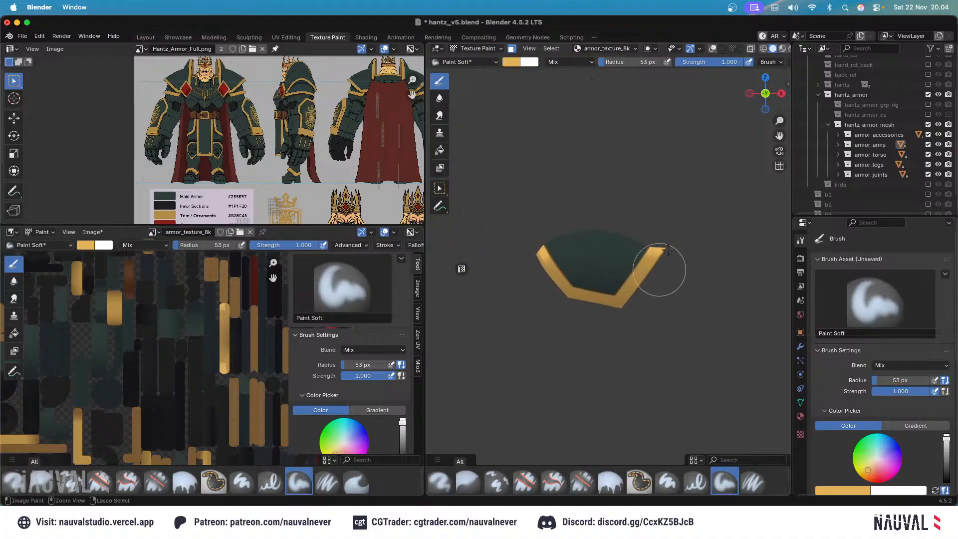
pyautogui.scroll(2, 668, 252)
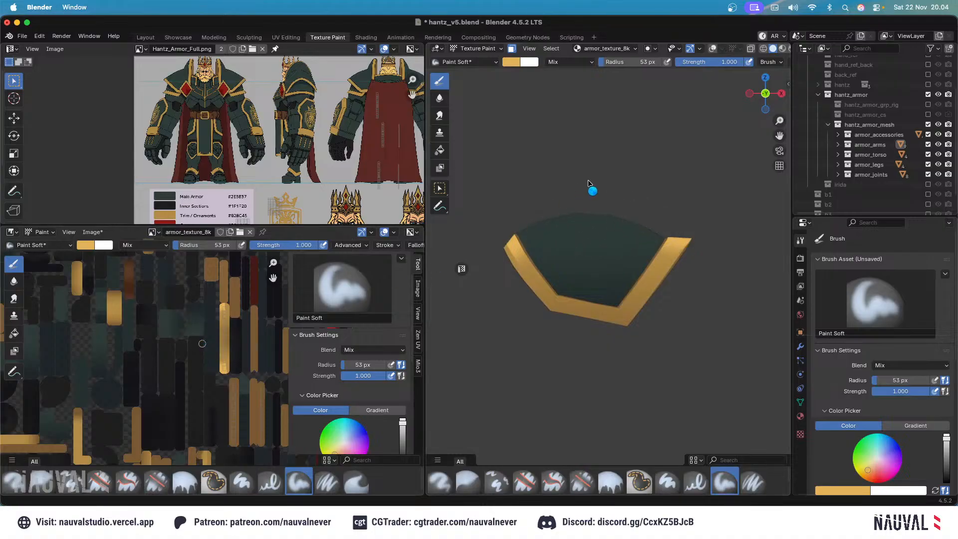
# Return to Object Mode and reveal all hidden armor objects around the shoulder pad.
pyautogui.click(480, 48)
pyautogui.click(477, 58)
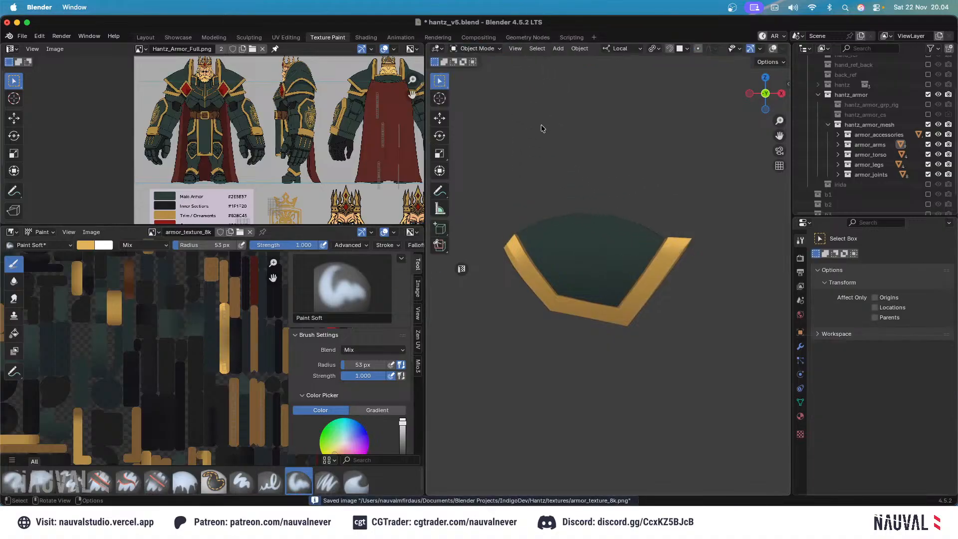
pyautogui.hotkey('alt', 'h')
pyautogui.moveTo(643, 169); pyautogui.dragTo(588, 211, button='middle')
pyautogui.keyDown('shift'); pyautogui.moveTo(604, 344); pyautogui.dragTo(573, 287, button='middle'); pyautogui.keyUp('shift')
pyautogui.keyDown('ctrl'); pyautogui.moveTo(600, 243); pyautogui.dragTo(601, 257, button='middle'); pyautogui.keyUp('ctrl')
# Set up the shoulder pad for Texture Paint in top view, keeping its face-selection mask and hiding the viewport overlays.
pyautogui.click(474, 48)
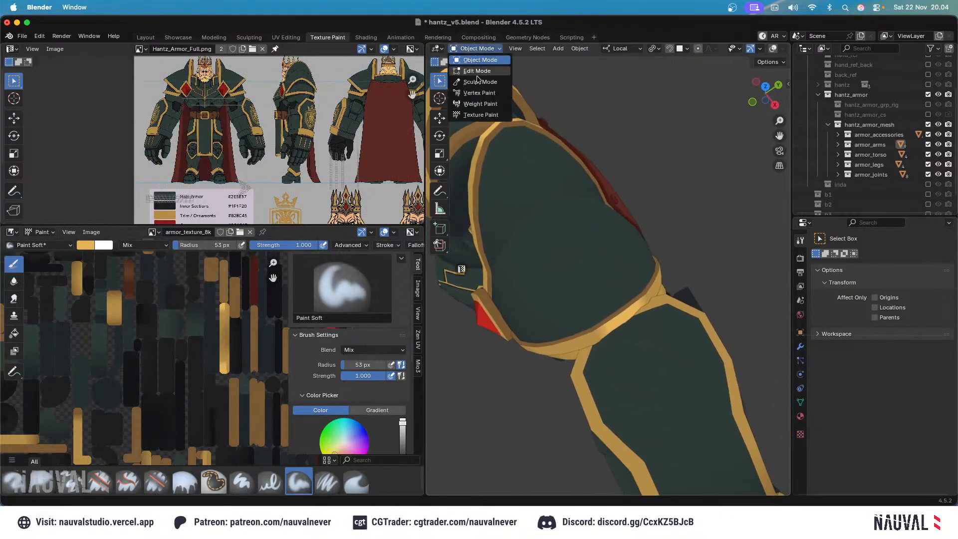
pyautogui.click(476, 115)
pyautogui.moveTo(529, 125); pyautogui.dragTo(668, 159, button='middle')
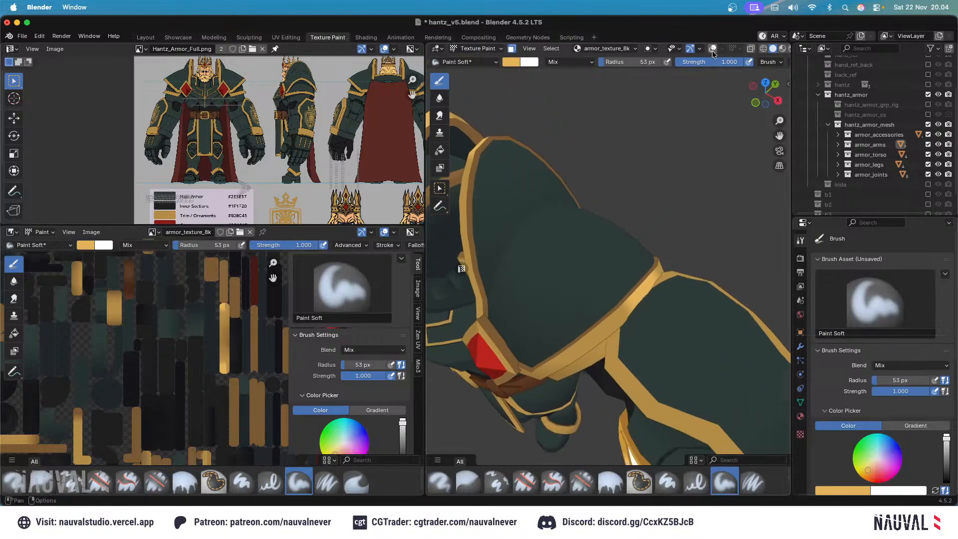
pyautogui.press('Tab')
pyautogui.press('Tab')
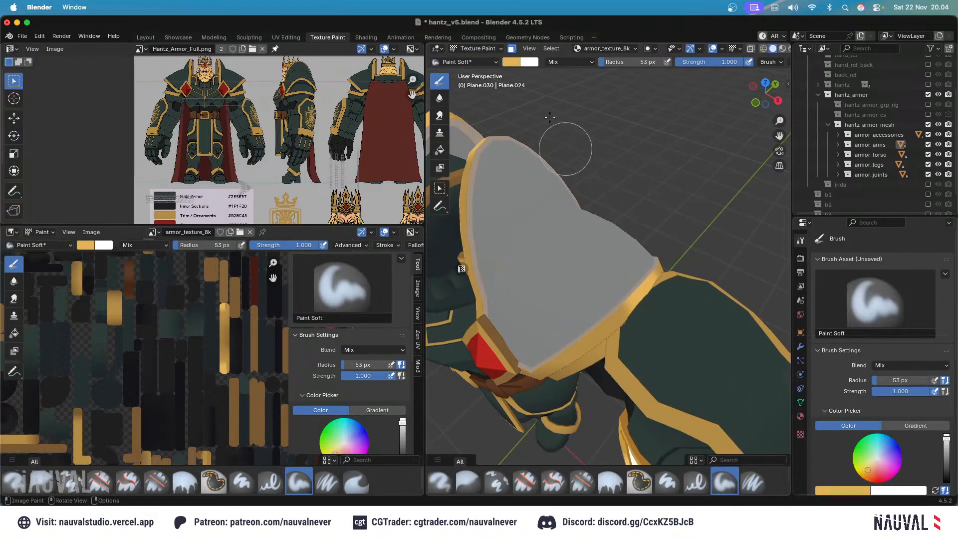
pyautogui.click(478, 49)
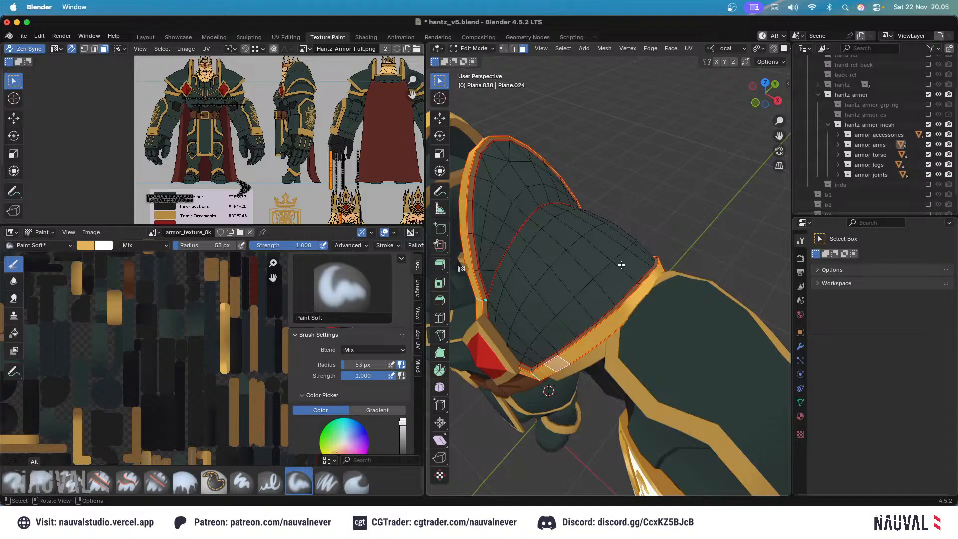
pyautogui.press('KP_7')
pyautogui.press('Tab')
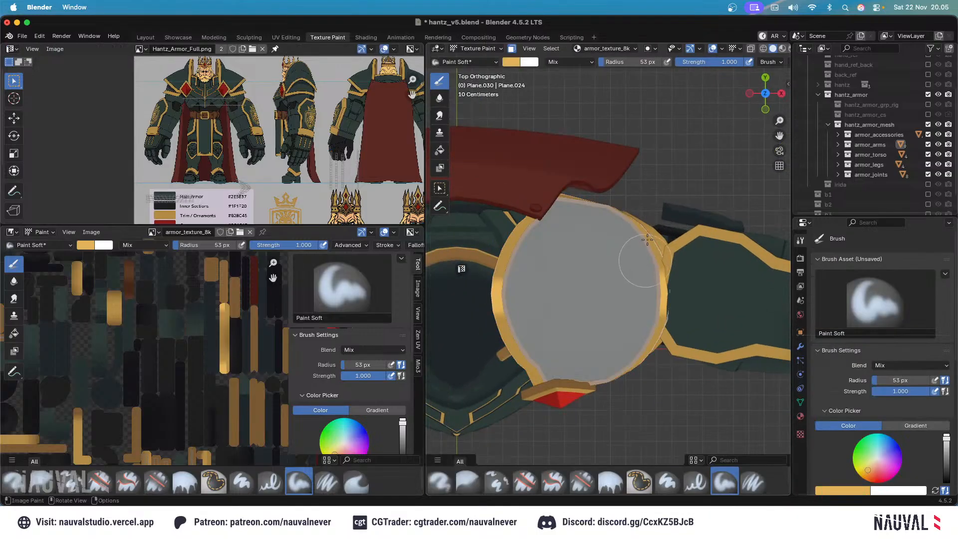
pyautogui.click(713, 48)
# Paint soft gold shading on the shoulder pad's outer trim from above with brush radii of 93 px and 77 px.
pyautogui.press('f')
pyautogui.click(674, 279)
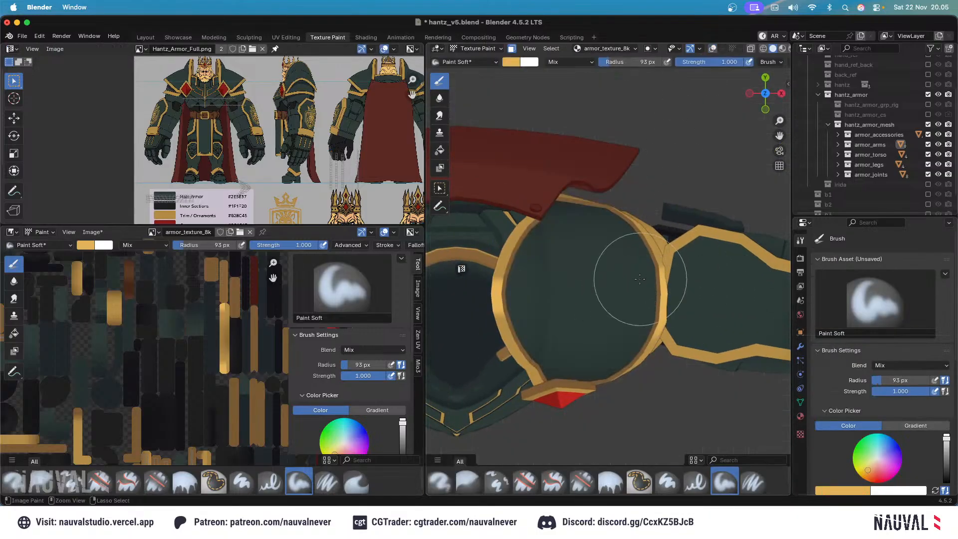
pyautogui.press('f')
pyautogui.click(638, 288)
pyautogui.moveTo(739, 298)
pyautogui.keyDown('ctrl'); pyautogui.mouseDown(button='middle')
pyautogui.moveTo(737, 319)
pyautogui.moveTo(644, 186)
pyautogui.moveTo(653, 207)
pyautogui.moveTo(616, 181)
pyautogui.moveTo(655, 189)
pyautogui.moveTo(636, 146)
pyautogui.mouseUp(button='middle'); pyautogui.keyUp('ctrl')
# Save the hantz_v5.blend file and return to Object Mode.
pyautogui.press('super+s')
pyautogui.click(476, 49)
pyautogui.click(474, 61)
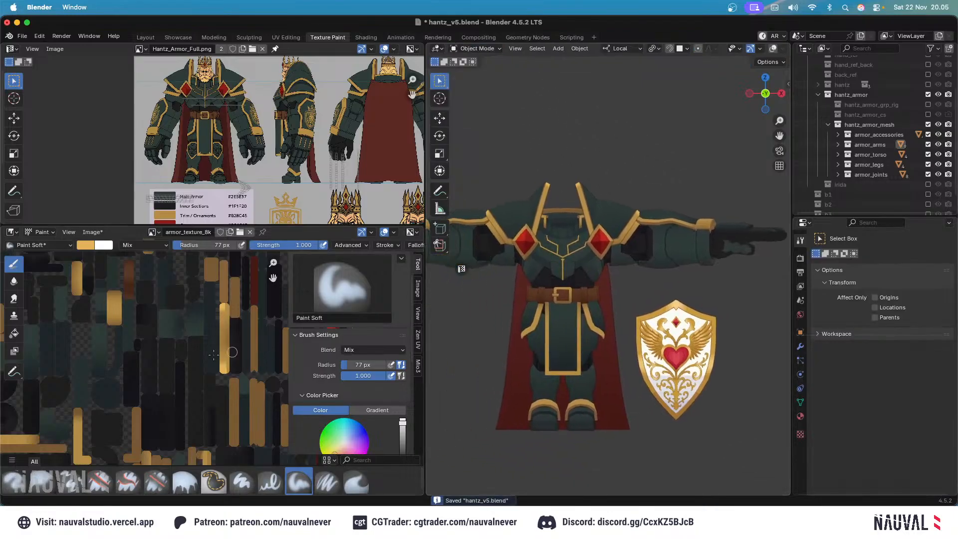
# Isolate the torso armor with its collar by hiding all other objects.
pyautogui.scroll(4, 591, 179)
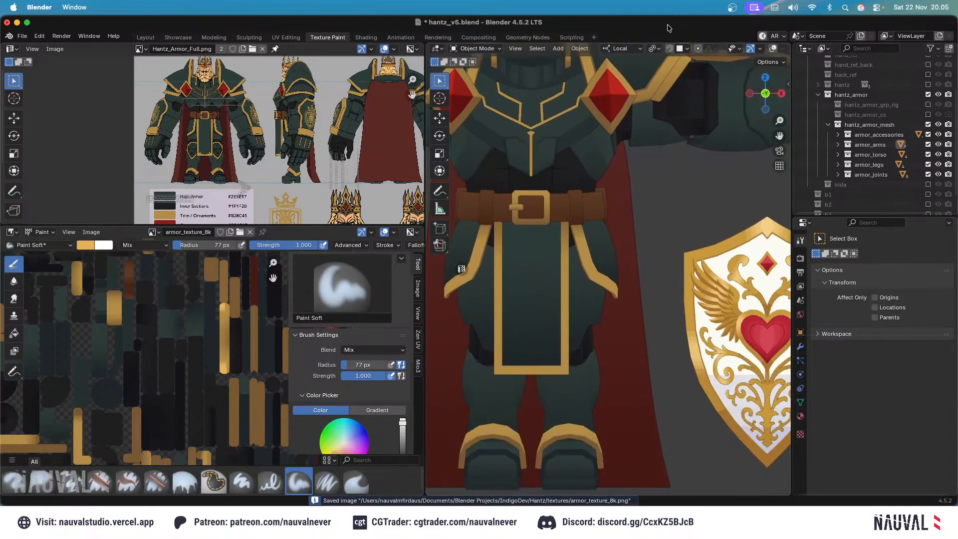
pyautogui.keyDown('shift'); pyautogui.moveTo(546, 67); pyautogui.dragTo(708, 132, button='middle'); pyautogui.keyUp('shift')
pyautogui.click(618, 253)
pyautogui.hotkey('shift', 'h')
# Select the collar's linked gold trim faces delimited by seam, and switch to Texture Paint mode with overlays hidden.
pyautogui.press('Tab')
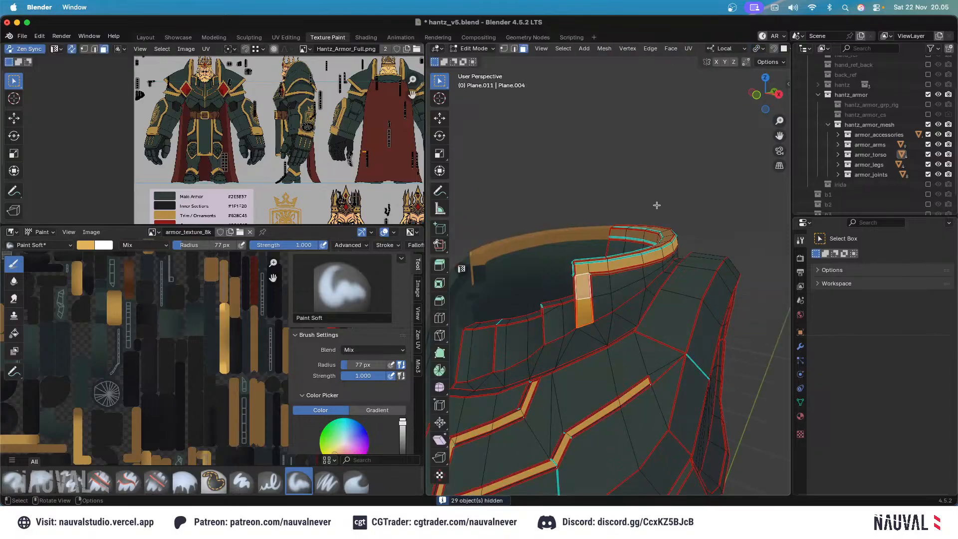
pyautogui.click(645, 254)
pyautogui.hotkey('ctrl', 'l')
pyautogui.press('KP_3')
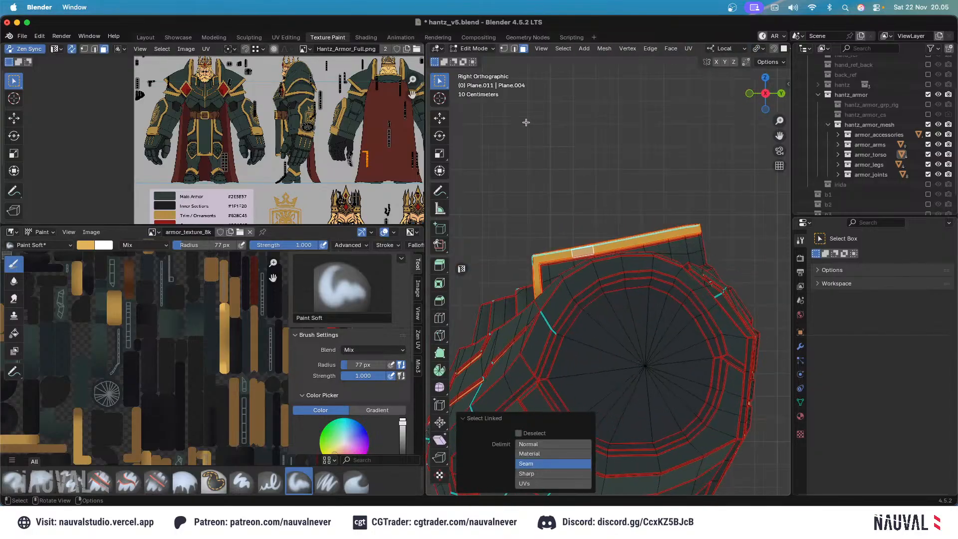
pyautogui.click(474, 49)
pyautogui.click(480, 115)
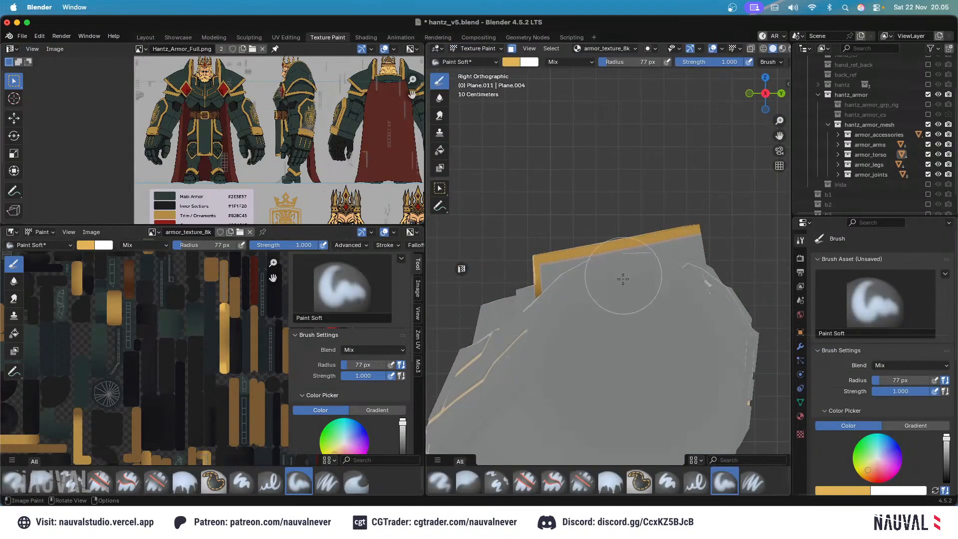
pyautogui.click(712, 49)
# Try soft gold highlights on the side of the collar trim with a 62 px brush radius.
pyautogui.press('KP_1')
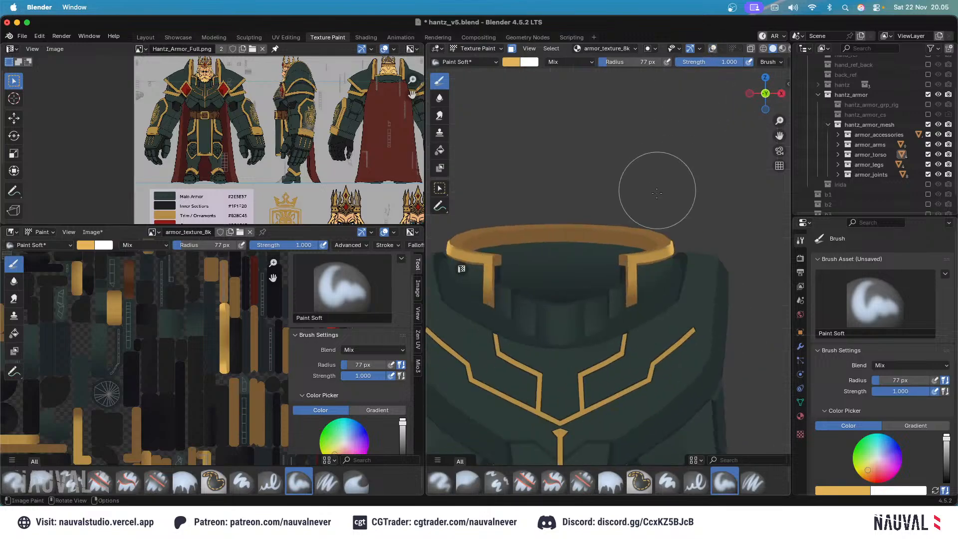
pyautogui.press('KP_3')
pyautogui.press('f')
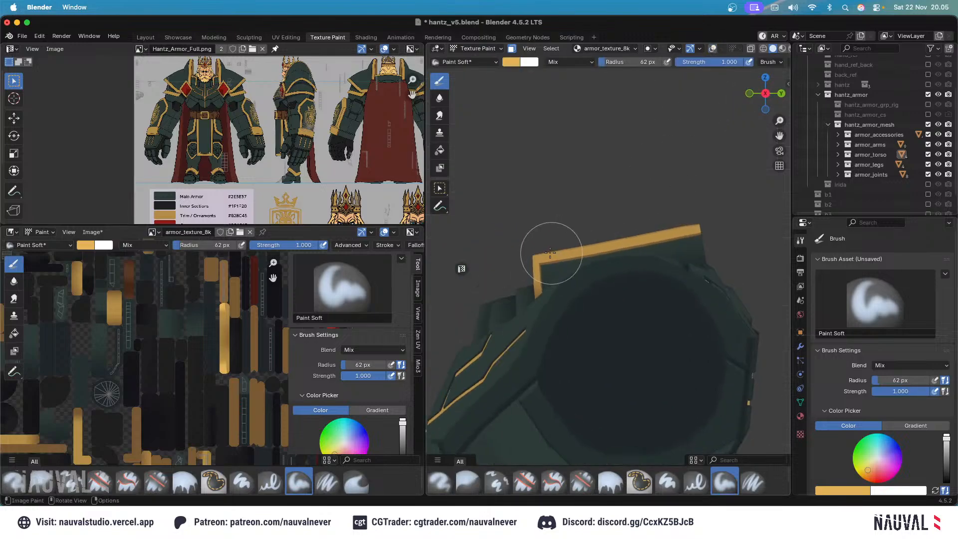
pyautogui.press('KP_1')
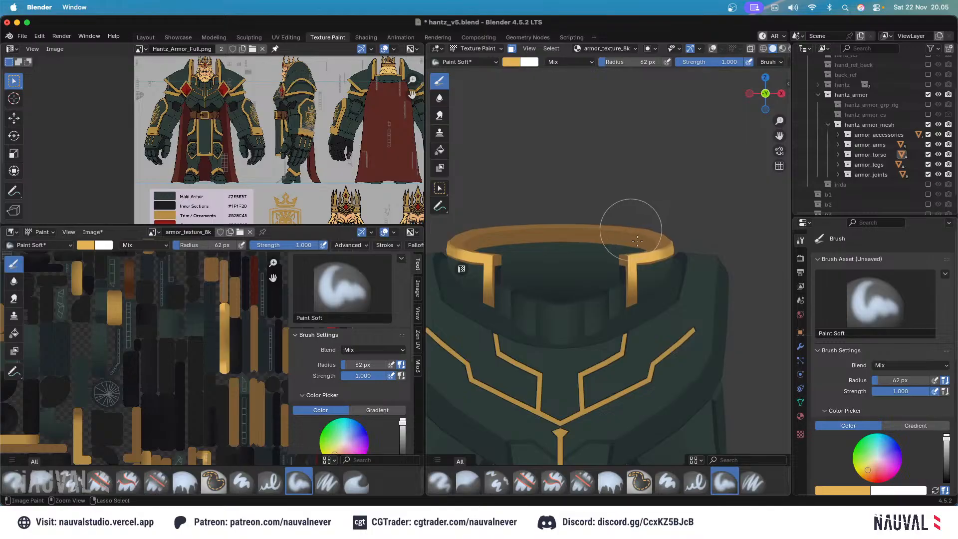
pyautogui.hotkey('ctrl', 'z')
# Repaint the highlight on the side of the collar trim with a 68 px brush radius, checking it from front and side.
pyautogui.press('KP_3')
pyautogui.press('f')
pyautogui.click(576, 261)
pyautogui.press('f')
pyautogui.click(588, 257)
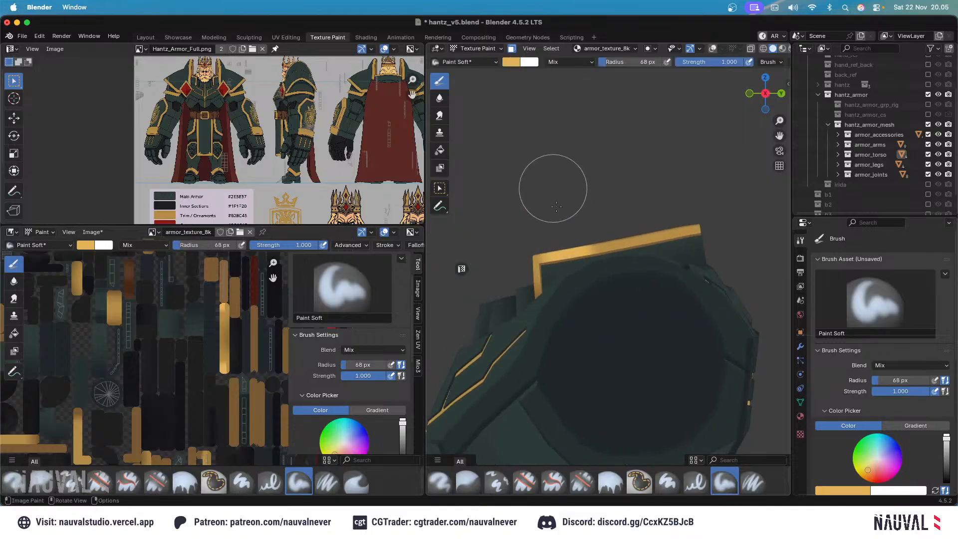
pyautogui.press('KP_1')
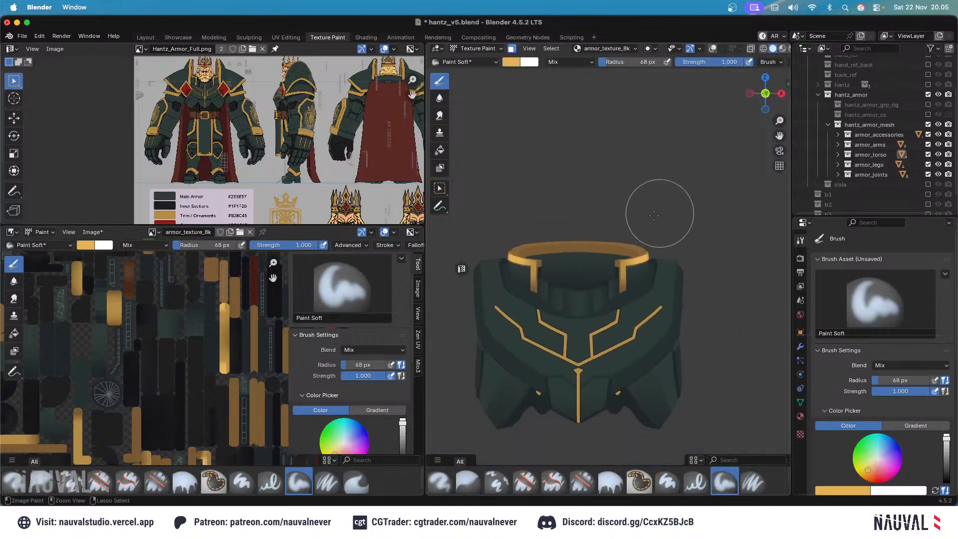
pyautogui.press('KP_3')
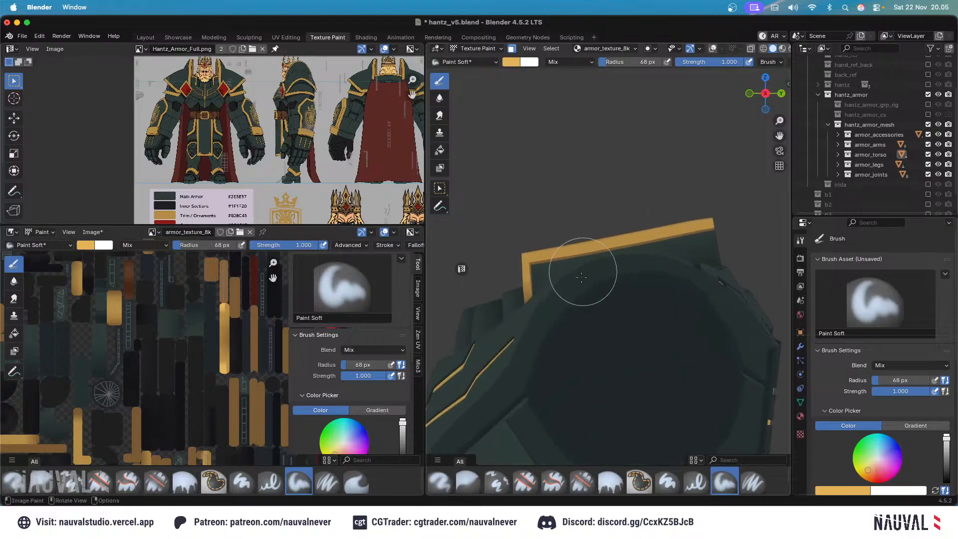
# Paint soft gold highlights on the back of the collar trim with an 80 px brush radius.
pyautogui.press('ctrl+KP_1')
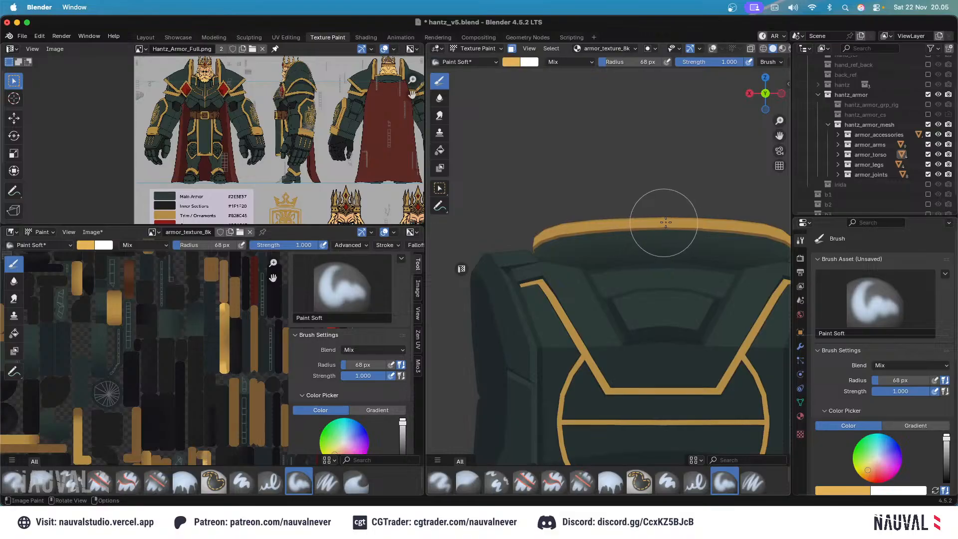
pyautogui.press('f')
pyautogui.click(672, 223)
pyautogui.scroll(-4, 648, 165)
pyautogui.moveTo(579, 189)
pyautogui.mouseDown(button='middle')
pyautogui.moveTo(720, 212)
pyautogui.moveTo(678, 218)
pyautogui.moveTo(650, 193)
pyautogui.moveTo(681, 188)
pyautogui.moveTo(667, 201)
pyautogui.mouseUp(button='middle')
pyautogui.moveTo(647, 169)
pyautogui.keyDown('ctrl'); pyautogui.mouseDown(button='middle')
pyautogui.moveTo(676, 222)
pyautogui.moveTo(658, 184)
pyautogui.moveTo(638, 209)
pyautogui.moveTo(578, 165)
pyautogui.moveTo(663, 160)
pyautogui.mouseUp(button='middle'); pyautogui.keyUp('ctrl')
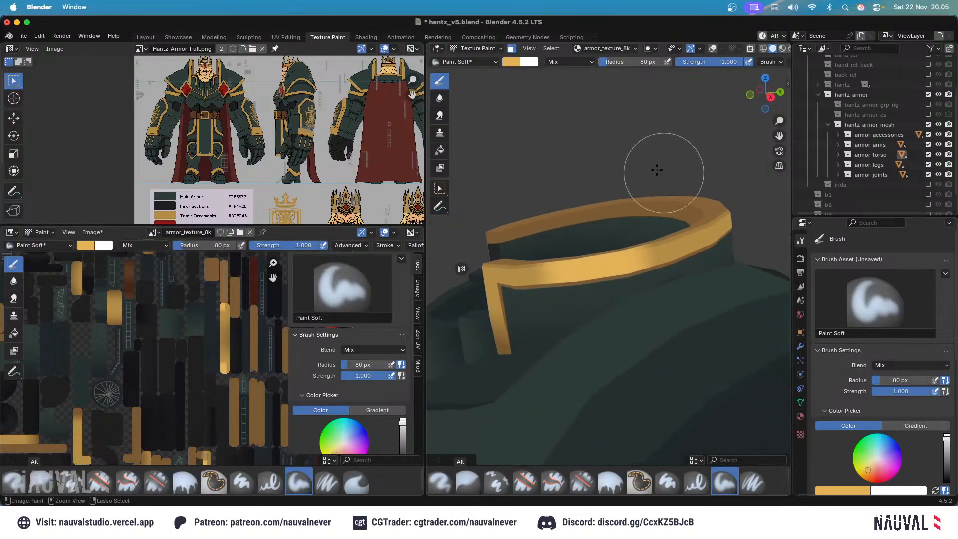
# Limit the paint mask to the collar trim's horizontal band and resume Texture Paint in side view with overlays hidden.
pyautogui.press('Tab')
pyautogui.click(615, 263)
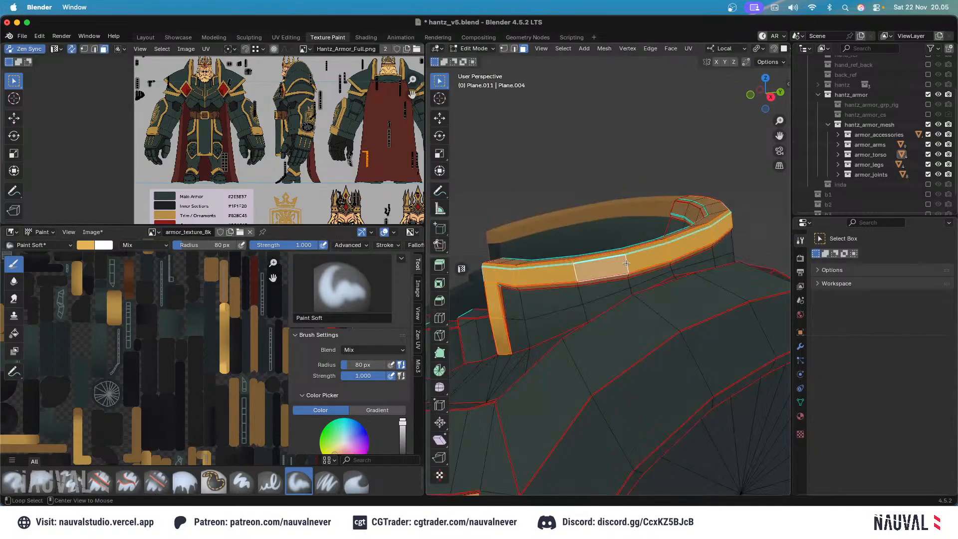
pyautogui.moveTo(626, 263); pyautogui.dragTo(610, 245, button='middle')
pyautogui.moveTo(543, 264); pyautogui.dragTo(499, 257, button='middle')
pyautogui.click(475, 48)
pyautogui.click(479, 60)
pyautogui.press('Tab')
pyautogui.press('KP_3')
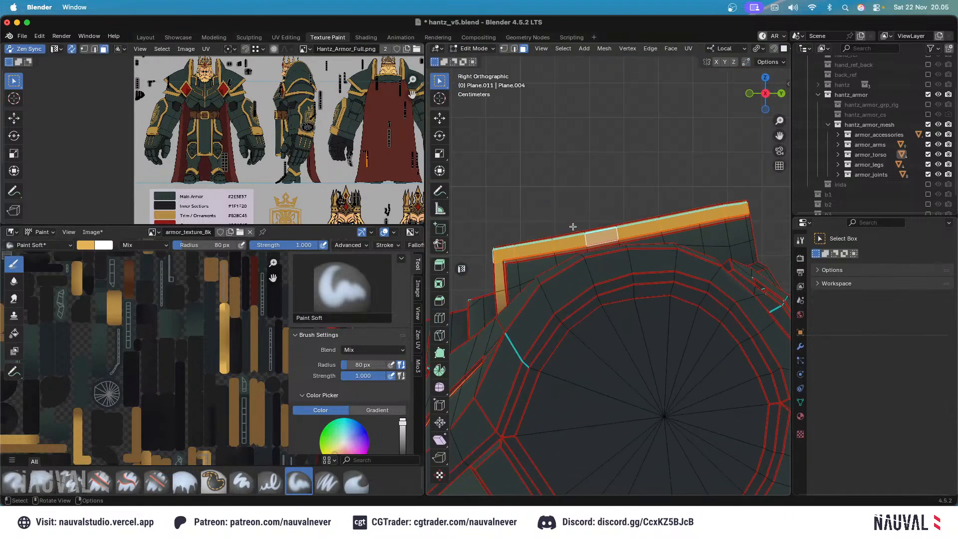
pyautogui.press('Tab')
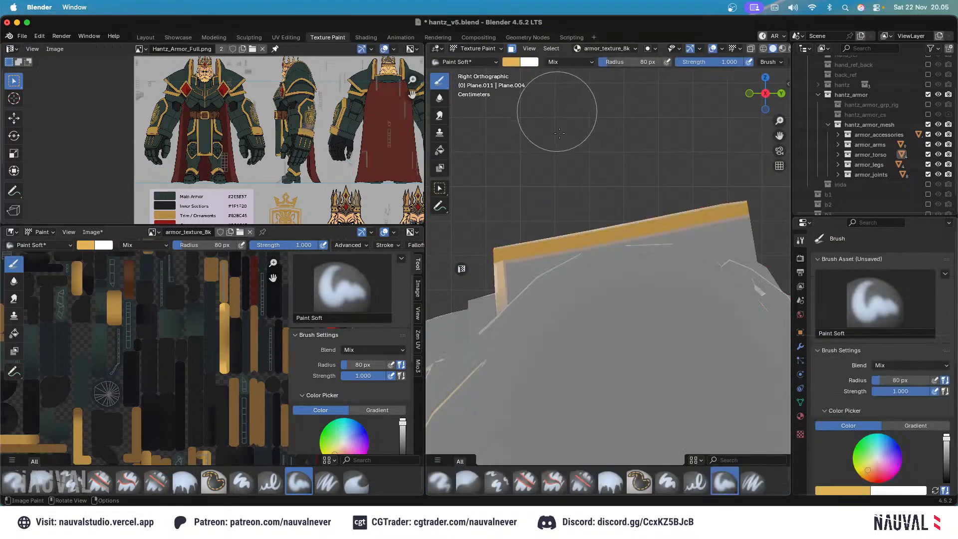
pyautogui.click(713, 49)
# Try a soft highlight along the collar trim's horizontal band with the 80 px brush radius, then undo it.
pyautogui.press('KP_1')
pyautogui.keyDown('ctrl'); pyautogui.moveTo(631, 164); pyautogui.dragTo(709, 165, button='middle'); pyautogui.keyUp('ctrl')
pyautogui.press('KP_3')
pyautogui.keyDown('shift'); pyautogui.moveTo(715, 218); pyautogui.dragTo(641, 224, button='middle'); pyautogui.keyUp('shift')
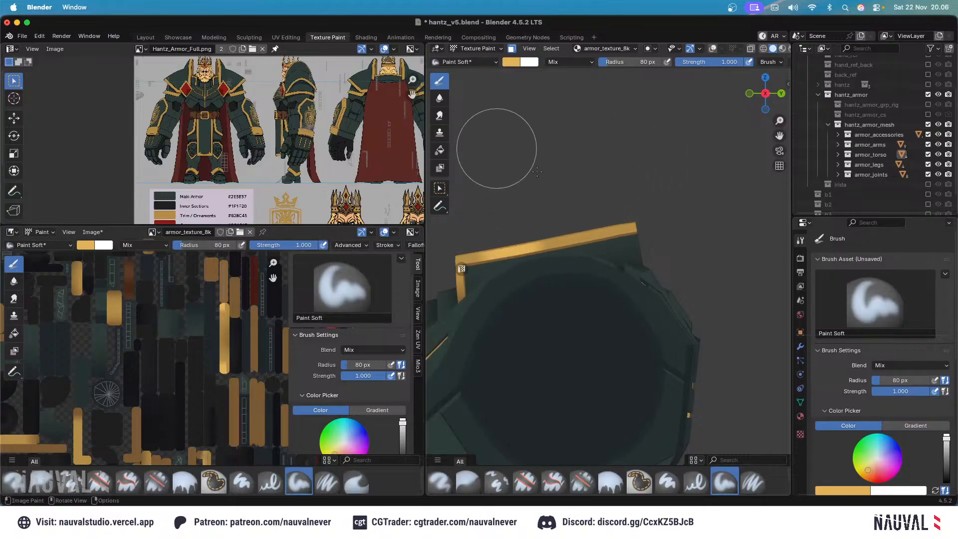
pyautogui.press('KP_1')
pyautogui.keyDown('ctrl'); pyautogui.moveTo(638, 178); pyautogui.dragTo(630, 145, button='middle'); pyautogui.keyUp('ctrl')
pyautogui.press('KP_3')
pyautogui.hotkey('ctrl', 'z')
# Paint a soft gold highlight along the collar trim's horizontal band with a 91 px brush radius.
pyautogui.keyDown('shift'); pyautogui.moveTo(526, 236); pyautogui.dragTo(570, 255, button='middle'); pyautogui.keyUp('shift')
pyautogui.press('f')
pyautogui.click(567, 266)
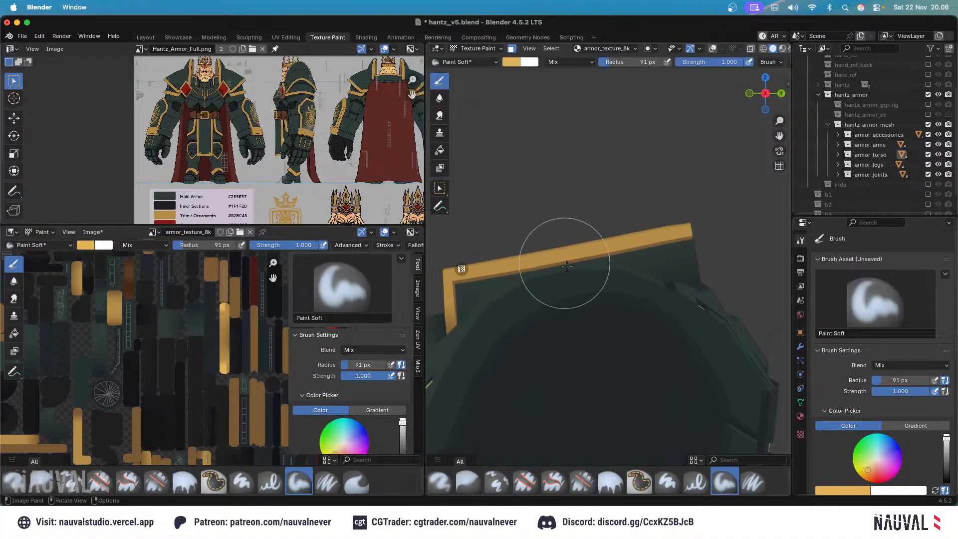
pyautogui.moveTo(550, 173); pyautogui.dragTo(581, 204, button='middle')
pyautogui.press('KP_1')
pyautogui.press('KP_3')
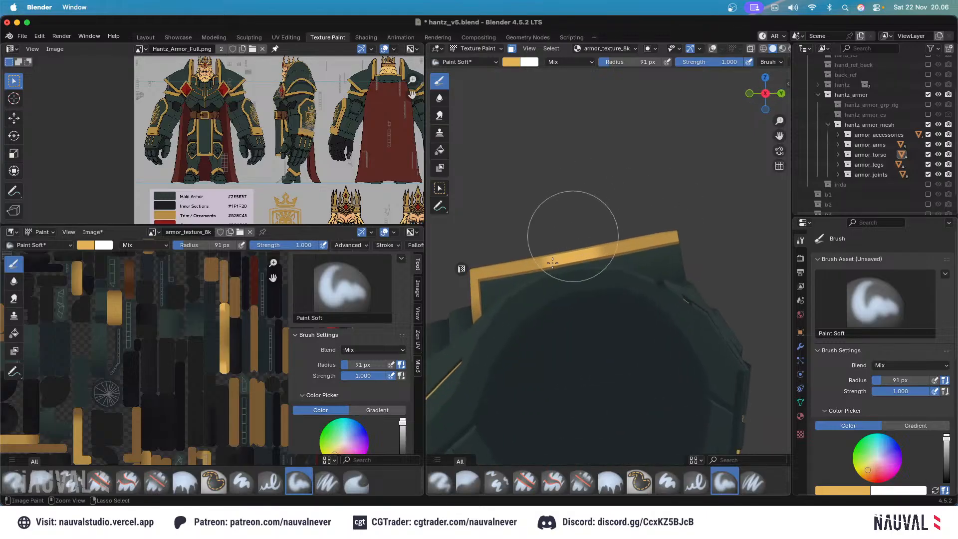
# Reduce the soft brush's radius to 75 px and finally 51 px for the collar's front trim.
pyautogui.press('f')
pyautogui.click(574, 263)
pyautogui.moveTo(535, 160)
pyautogui.mouseDown(button='middle')
pyautogui.moveTo(570, 186)
pyautogui.moveTo(610, 180)
pyautogui.moveTo(598, 175)
pyautogui.moveTo(623, 182)
pyautogui.moveTo(544, 169)
pyautogui.mouseUp(button='middle')
pyautogui.scroll(-6, 569, 187)
pyautogui.press('ctrl+KP_1')
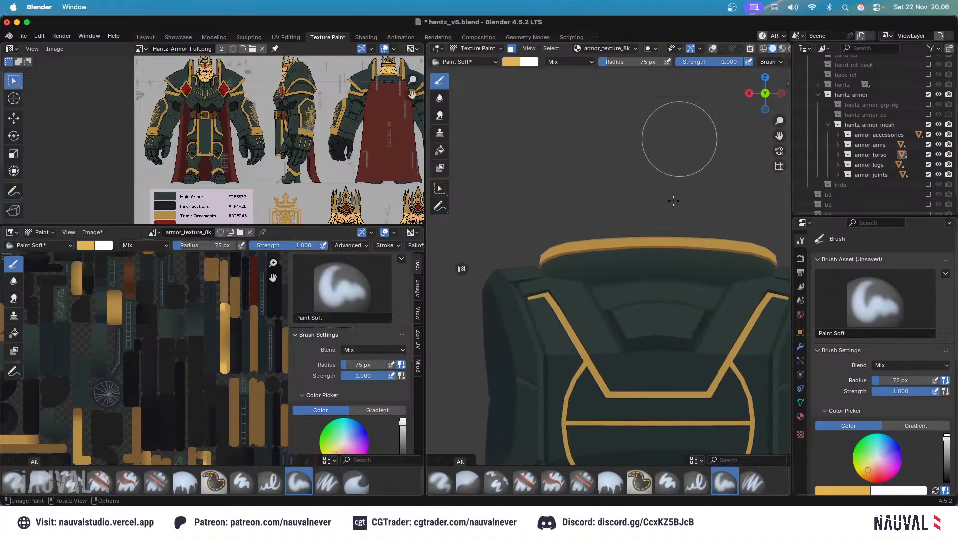
pyautogui.moveTo(645, 167); pyautogui.dragTo(663, 197, button='middle')
pyautogui.keyDown('shift'); pyautogui.moveTo(650, 316); pyautogui.dragTo(629, 274, button='middle'); pyautogui.keyUp('shift')
pyautogui.scroll(2, 628, 272)
pyautogui.press('f')
pyautogui.click(615, 242)
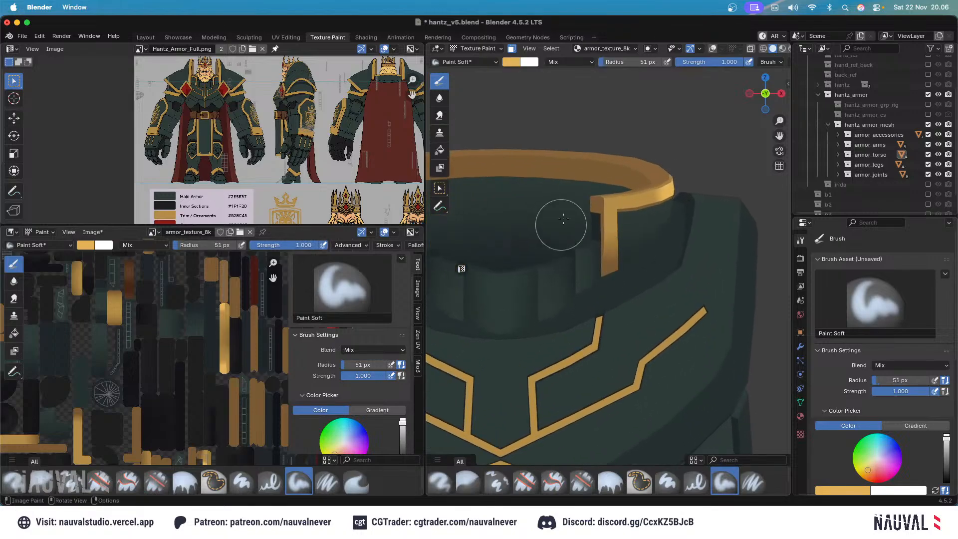
# Limit the paint mask to the collar trim's vertical front strip and resume Texture Paint with overlays hidden.
pyautogui.press('Tab')
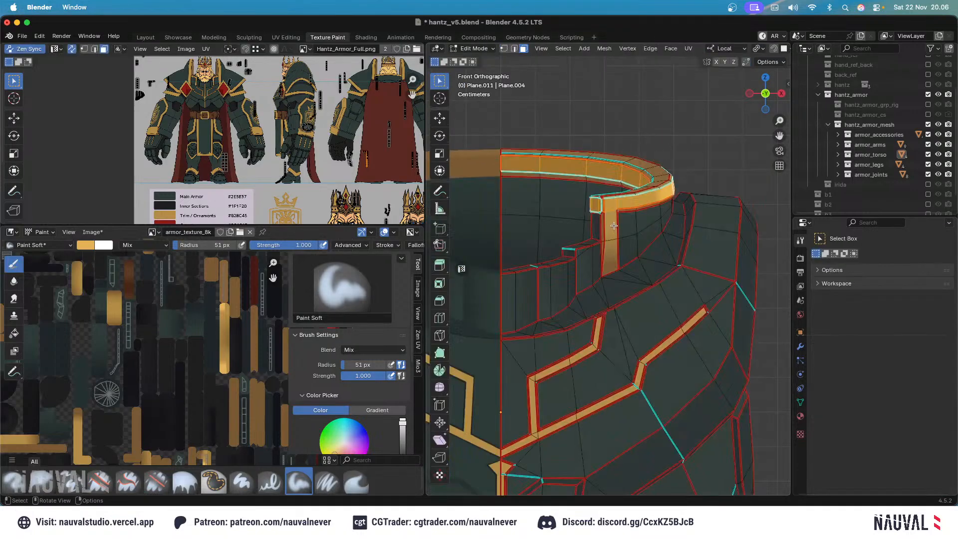
pyautogui.press('c')
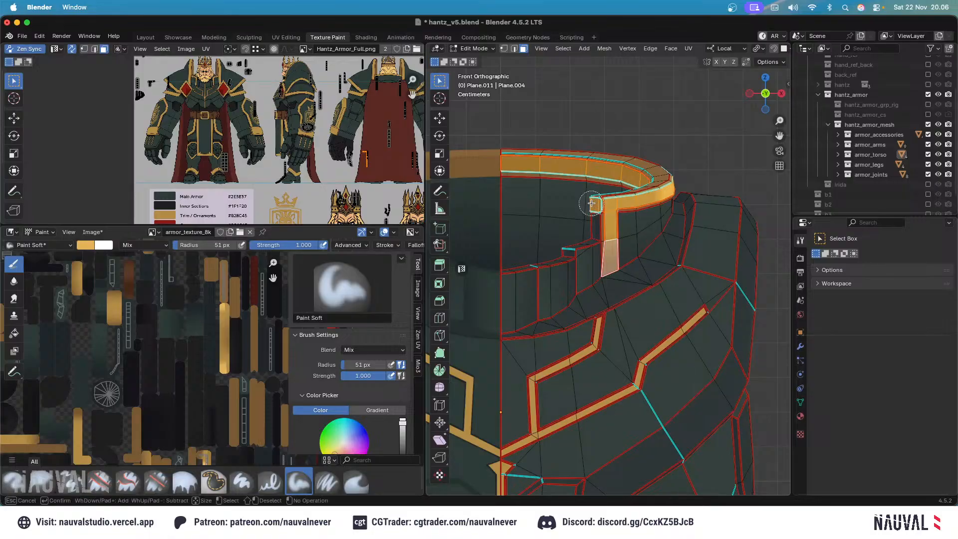
pyautogui.press('Escape')
pyautogui.press('Tab')
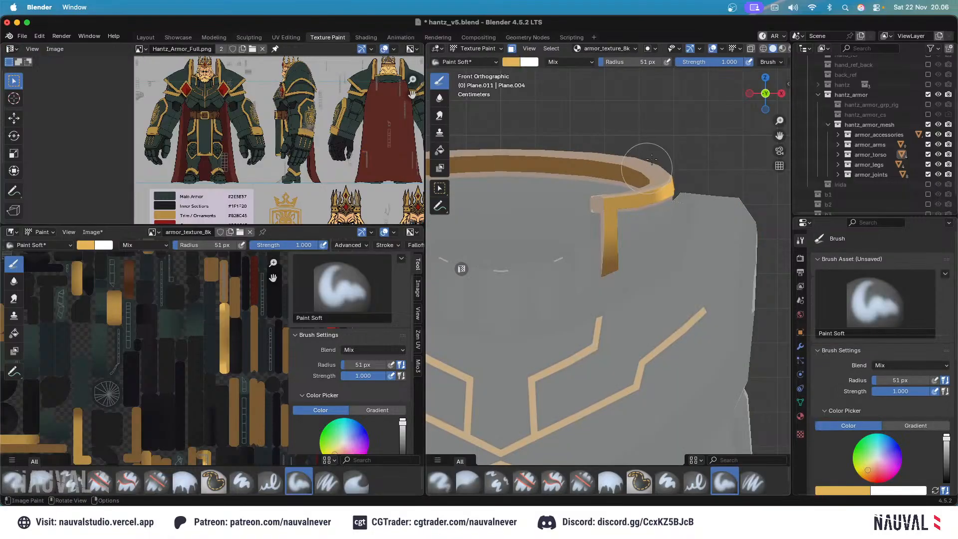
pyautogui.click(716, 51)
# Paint a soft gold highlight on the collar's vertical front strip with the 51 px brush radius, undoing the first attempt.
pyautogui.click(573, 170)
pyautogui.keyDown('ctrl'); pyautogui.moveTo(579, 172); pyautogui.dragTo(612, 204, button='middle'); pyautogui.keyUp('ctrl')
pyautogui.press('super+z')
pyautogui.moveTo(622, 249); pyautogui.dragTo(552, 250)
pyautogui.moveTo(552, 250)
pyautogui.keyDown('ctrl'); pyautogui.mouseDown(button='middle')
pyautogui.moveTo(589, 279)
pyautogui.moveTo(622, 241)
pyautogui.mouseUp(button='middle'); pyautogui.keyUp('ctrl')
# Reduce the soft brush's radius to 25 px for the collar's vertical front strip.
pyautogui.press('[')
pyautogui.press('[')
pyautogui.press('[')
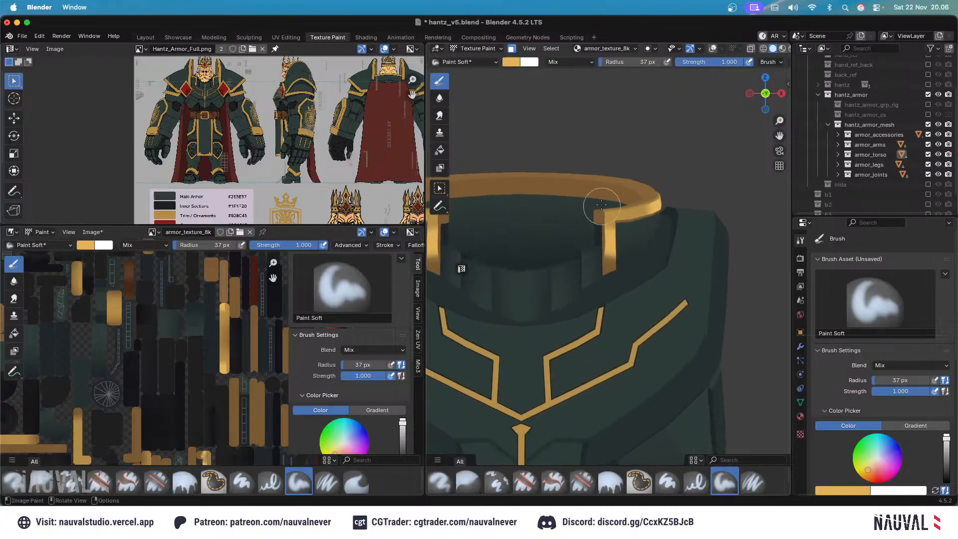
pyautogui.press('[')
pyautogui.press('[')
pyautogui.press('[')
pyautogui.press('[')
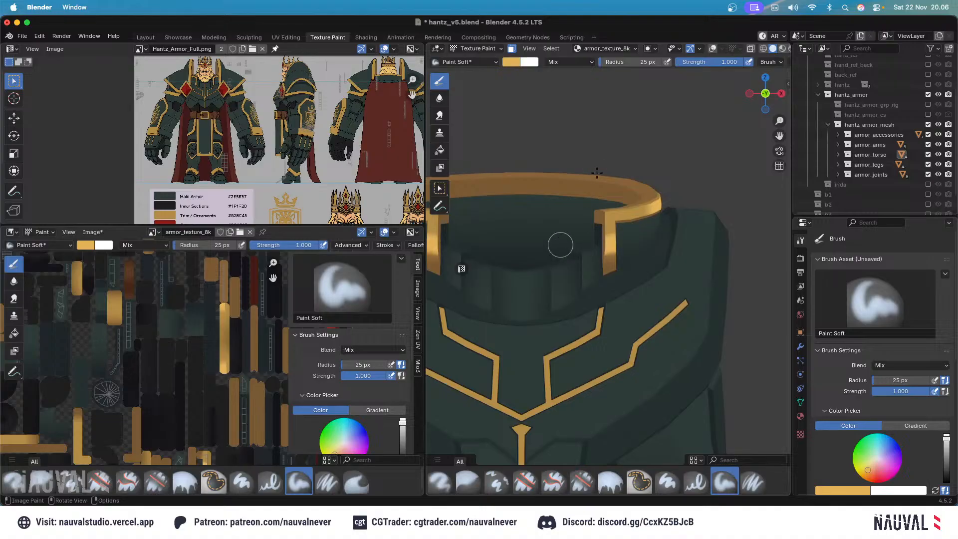
pyautogui.scroll(-6, 597, 173)
pyautogui.moveTo(705, 189); pyautogui.dragTo(609, 156, button='middle')
pyautogui.scroll(5, 610, 156)
pyautogui.press('KP_1')
pyautogui.scroll(3, 635, 173)
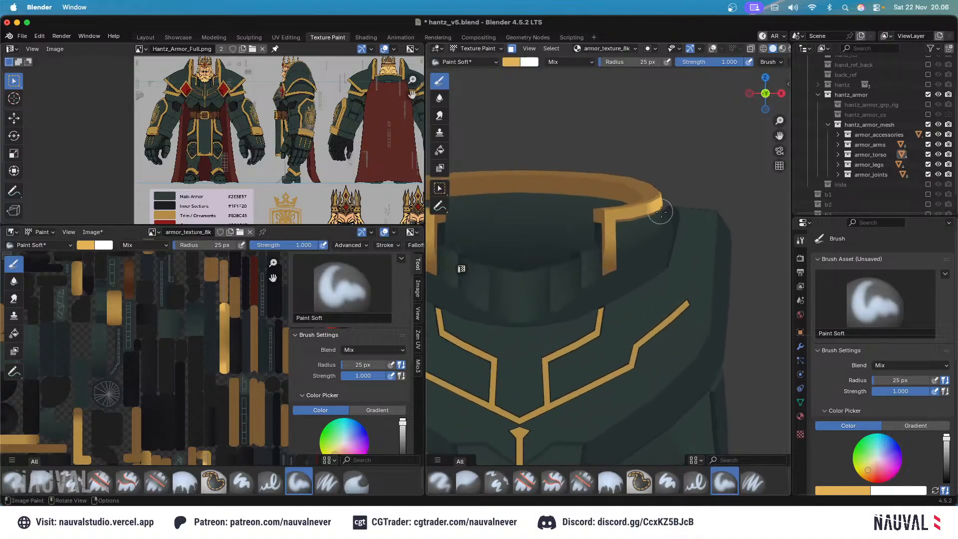
# Raise the brush radius to 50 px and undo the last stroke on the collar's vertical front strip.
pyautogui.press(']')
pyautogui.press(']')
pyautogui.press(']')
pyautogui.press(']')
pyautogui.press(']')
pyautogui.press(']')
pyautogui.press(']')
pyautogui.hotkey('ctrl', 'z')
pyautogui.scroll(-3, 687, 214)
pyautogui.moveTo(687, 213); pyautogui.dragTo(628, 198, button='middle')
pyautogui.scroll(3, 620, 170)
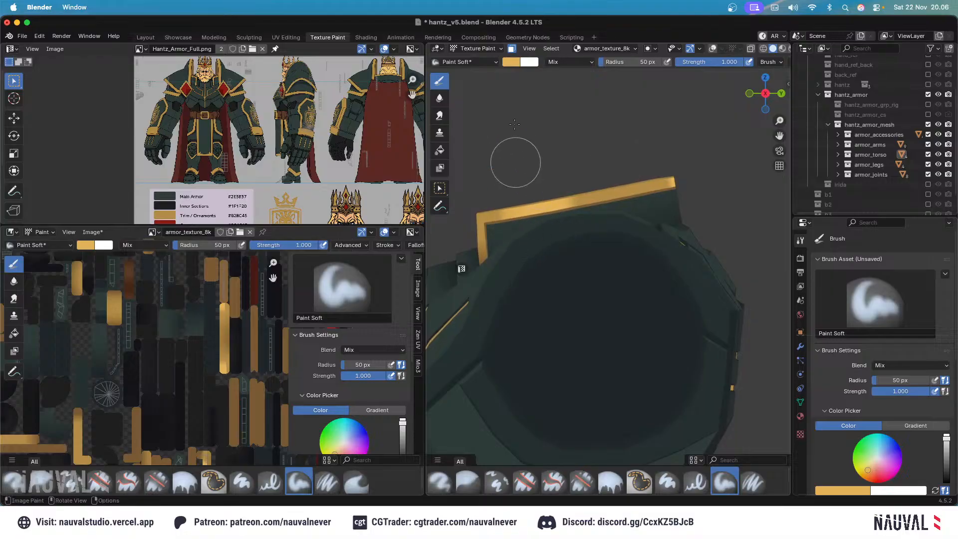
# Paint a soft gold stroke on the front end of the collar trim in side view with a 74 px brush radius.
pyautogui.keyDown('alt'); pyautogui.moveTo(538, 155); pyautogui.dragTo(633, 180, button='middle'); pyautogui.keyUp('alt')
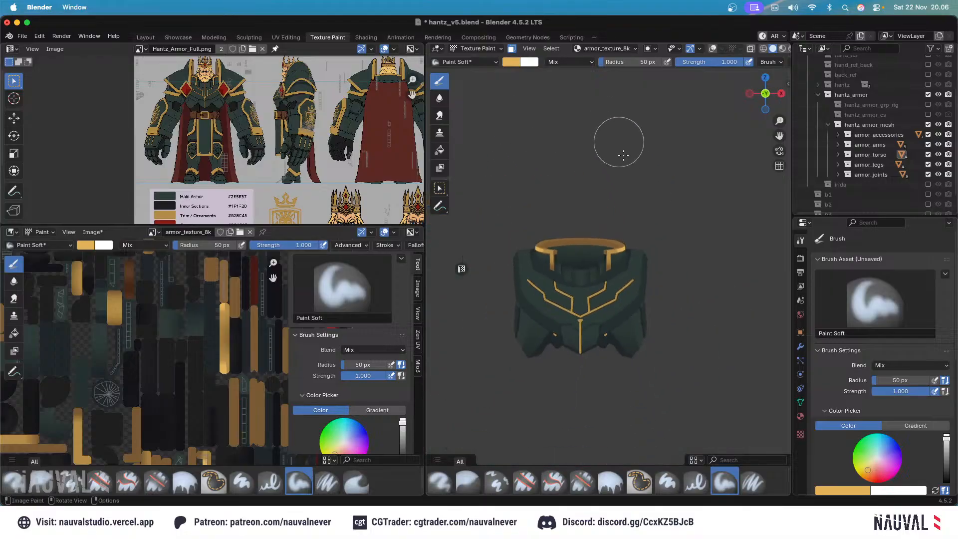
pyautogui.keyDown('ctrl'); pyautogui.moveTo(627, 220); pyautogui.dragTo(585, 187, button='middle'); pyautogui.keyUp('ctrl')
pyautogui.keyDown('shift'); pyautogui.moveTo(531, 172); pyautogui.dragTo(634, 219, button='middle'); pyautogui.keyUp('shift')
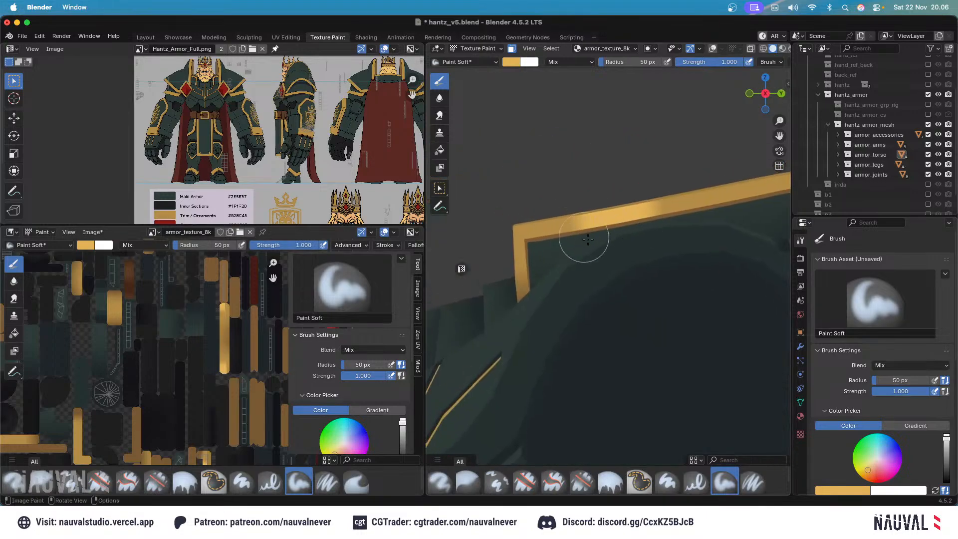
pyautogui.press('f')
pyautogui.click(624, 240)
pyautogui.moveTo(587, 254); pyautogui.dragTo(570, 124)
pyautogui.keyDown('alt'); pyautogui.moveTo(594, 164); pyautogui.dragTo(612, 165, button='middle'); pyautogui.keyUp('alt')
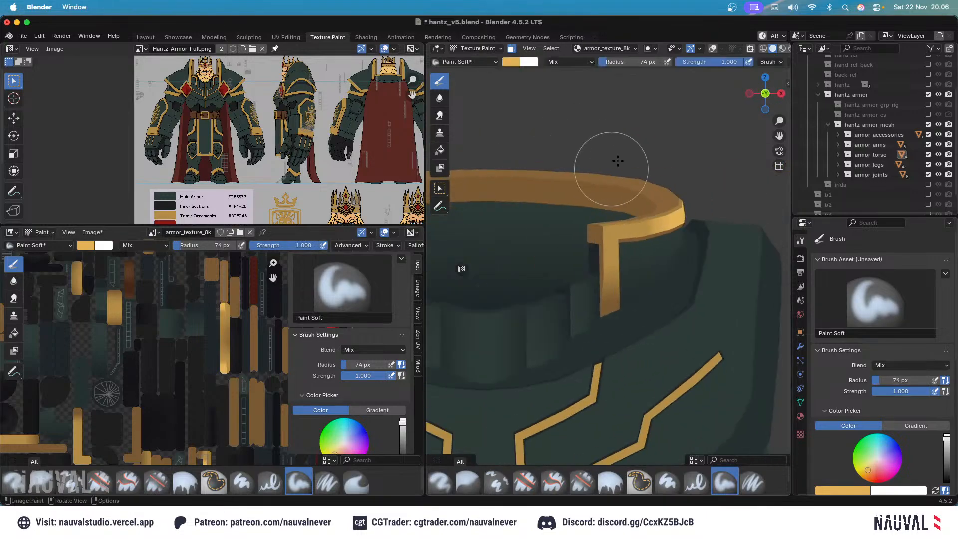
pyautogui.keyDown('ctrl'); pyautogui.moveTo(619, 124); pyautogui.dragTo(635, 188, button='middle'); pyautogui.keyUp('ctrl')
pyautogui.press('KP_1')
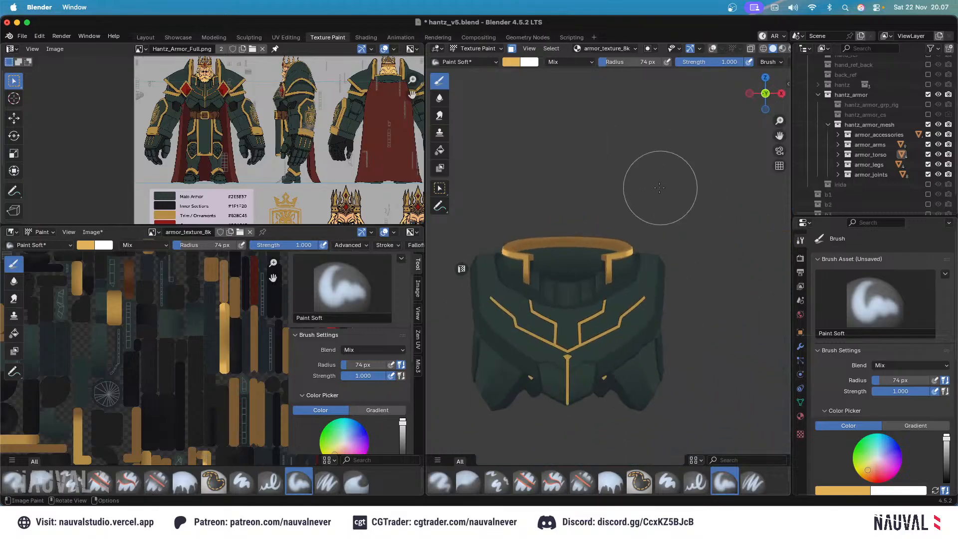
pyautogui.moveTo(656, 222); pyautogui.dragTo(669, 239, button='middle')
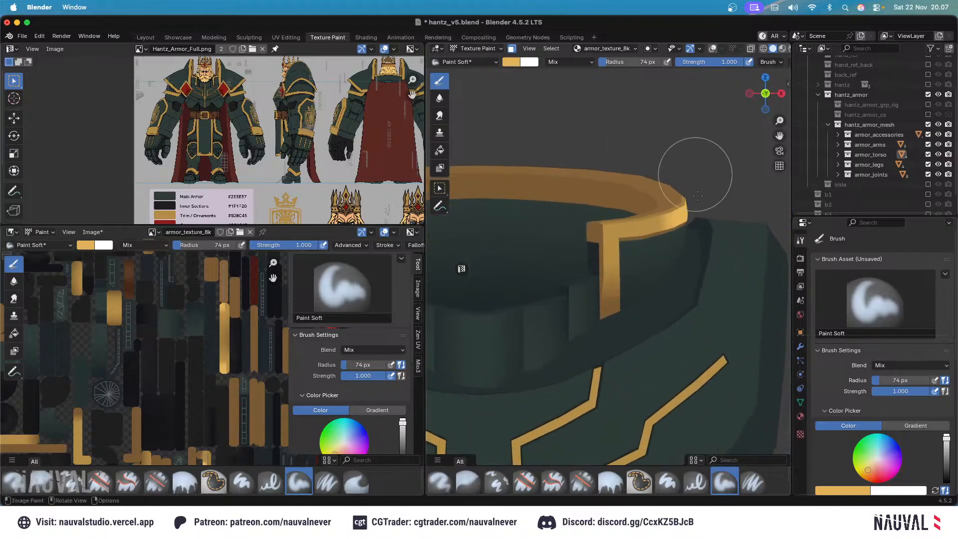
pyautogui.keyDown('ctrl'); pyautogui.moveTo(680, 150); pyautogui.dragTo(584, 116, button='middle'); pyautogui.keyUp('ctrl')
# Save the file and switch the torso to Object Mode to check the inside of the collar trim.
pyautogui.press('super+s')
pyautogui.click(488, 50)
pyautogui.click(495, 65)
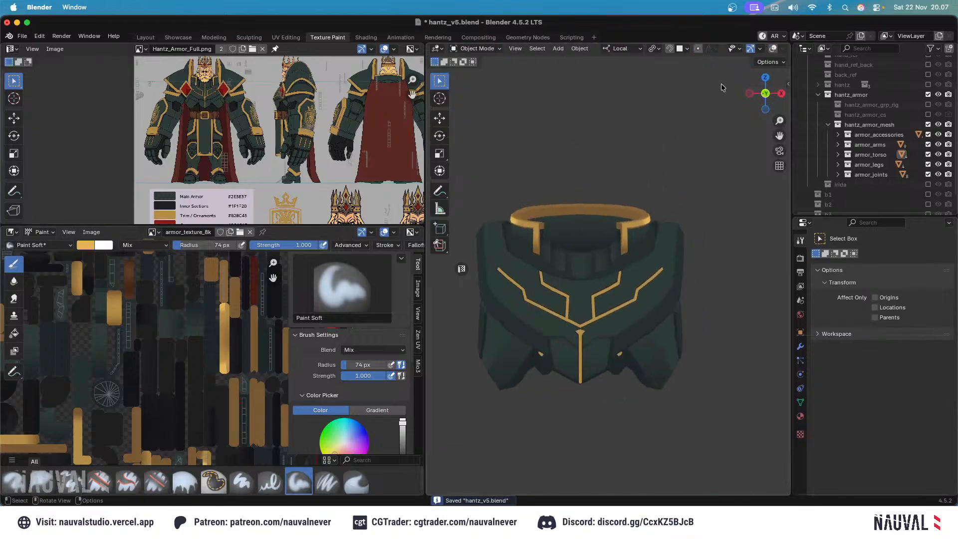
pyautogui.moveTo(709, 145); pyautogui.dragTo(672, 162, button='middle')
pyautogui.keyDown('ctrl'); pyautogui.moveTo(663, 160); pyautogui.dragTo(642, 184, button='middle'); pyautogui.keyUp('ctrl')
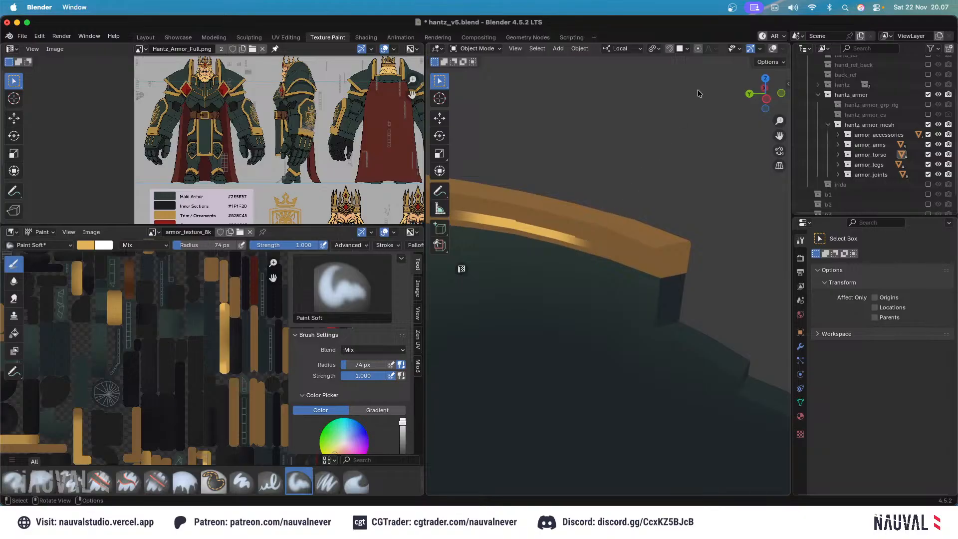
# Limit the paint mask to the collar trim's inner band by selecting its seam-linked faces, with overlays shown, and resume Texture Paint.
pyautogui.hotkey('shift', 'alt', 'z')
pyautogui.press('Tab')
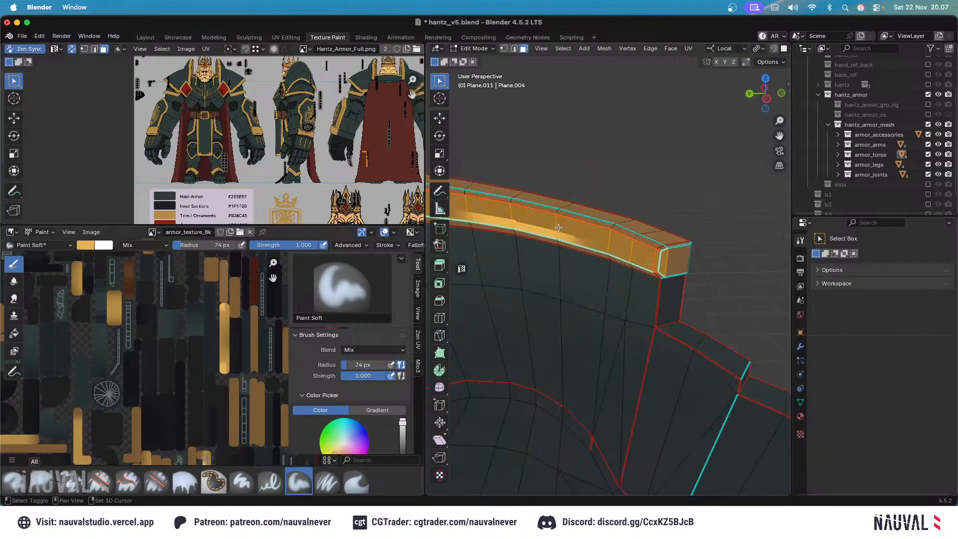
pyautogui.moveTo(579, 228)
pyautogui.mouseDown(button='middle')
pyautogui.moveTo(603, 197)
pyautogui.moveTo(590, 213)
pyautogui.moveTo(552, 179)
pyautogui.moveTo(682, 170)
pyautogui.moveTo(632, 138)
pyautogui.mouseUp(button='middle')
pyautogui.click(588, 210)
pyautogui.hotkey('ctrl', 'l')
pyautogui.click(471, 49)
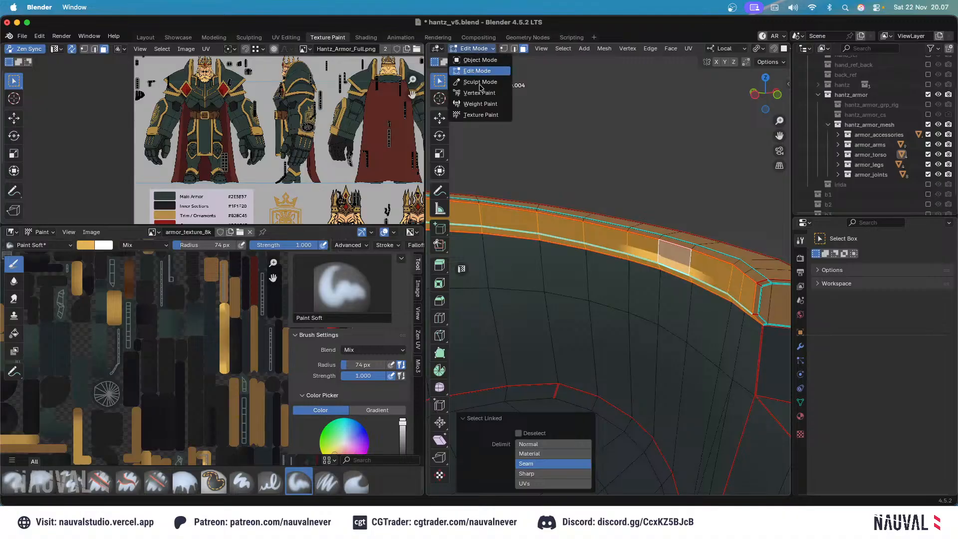
pyautogui.click(504, 117)
# Fill the collar trim's inner band with the dark brown-gold swatch of the Armor palette and hide the overlays.
pyautogui.scroll(-5, 837, 311)
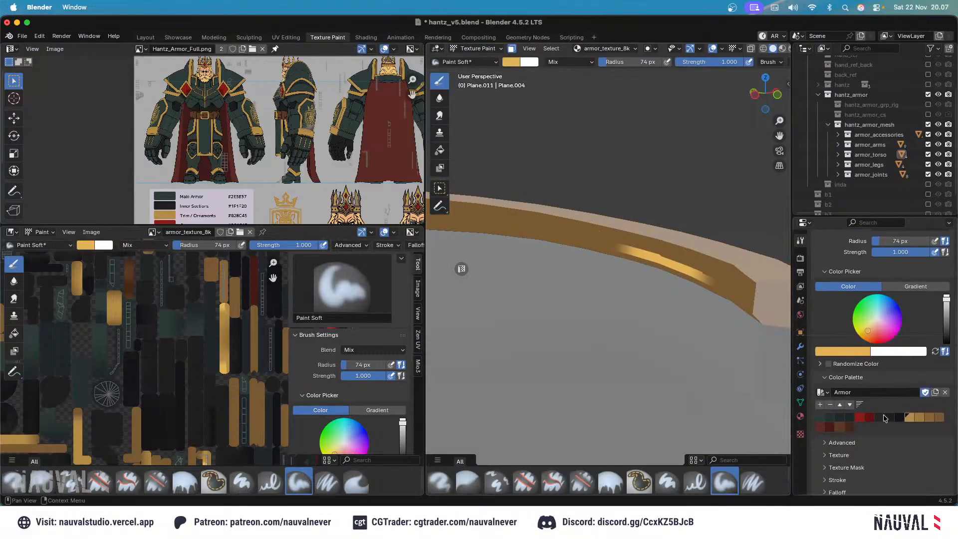
pyautogui.click(940, 418)
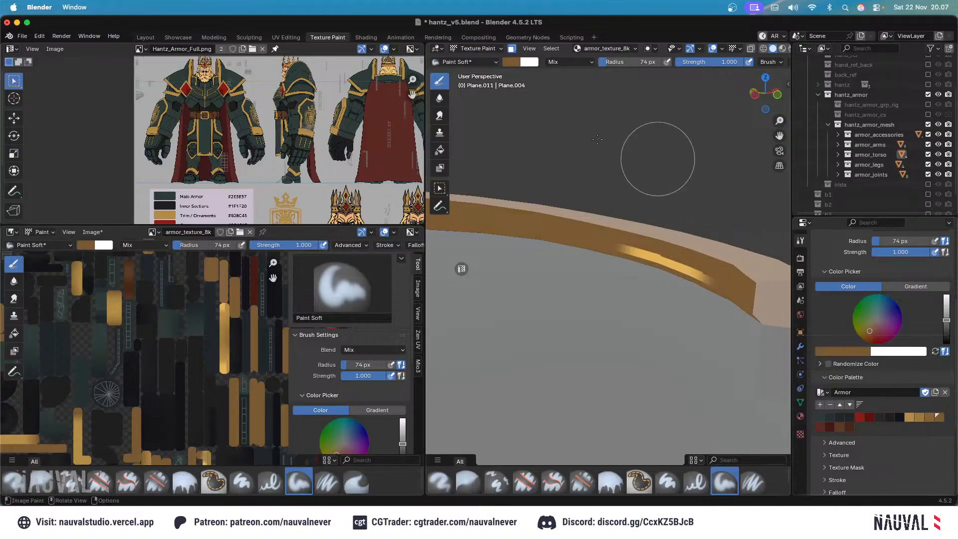
pyautogui.click(441, 148)
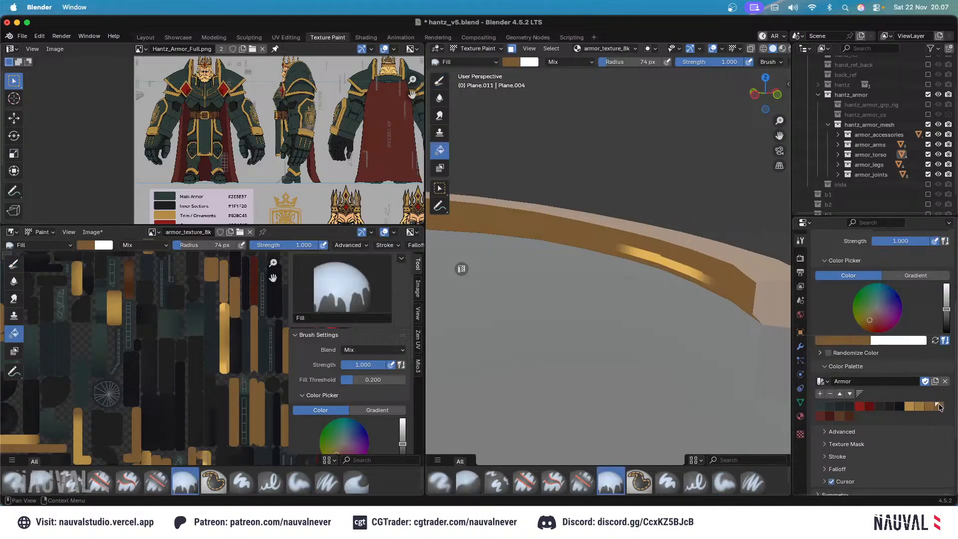
pyautogui.press('KP_1')
pyautogui.click(713, 48)
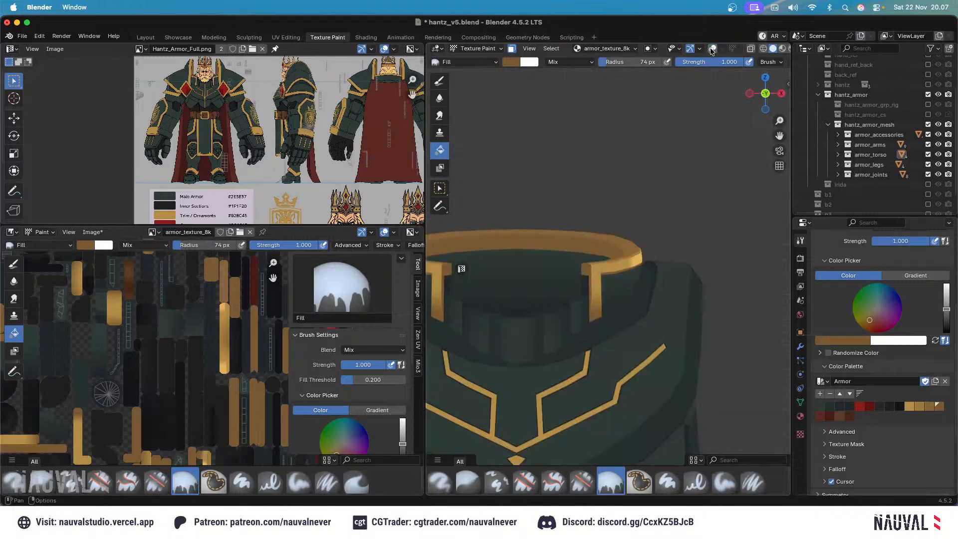
pyautogui.keyDown('shift'); pyautogui.moveTo(604, 205); pyautogui.dragTo(701, 225, button='middle'); pyautogui.keyUp('shift')
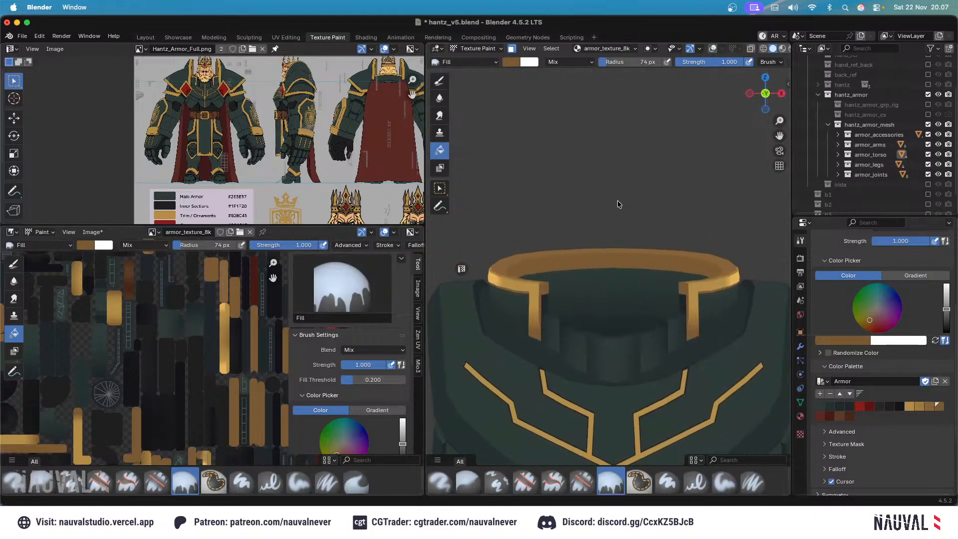
# Return to Object Mode, reveal all hidden armor parts, and save the file.
pyautogui.press('super+s')
pyautogui.scroll(-3, 619, 178)
pyautogui.click(478, 48)
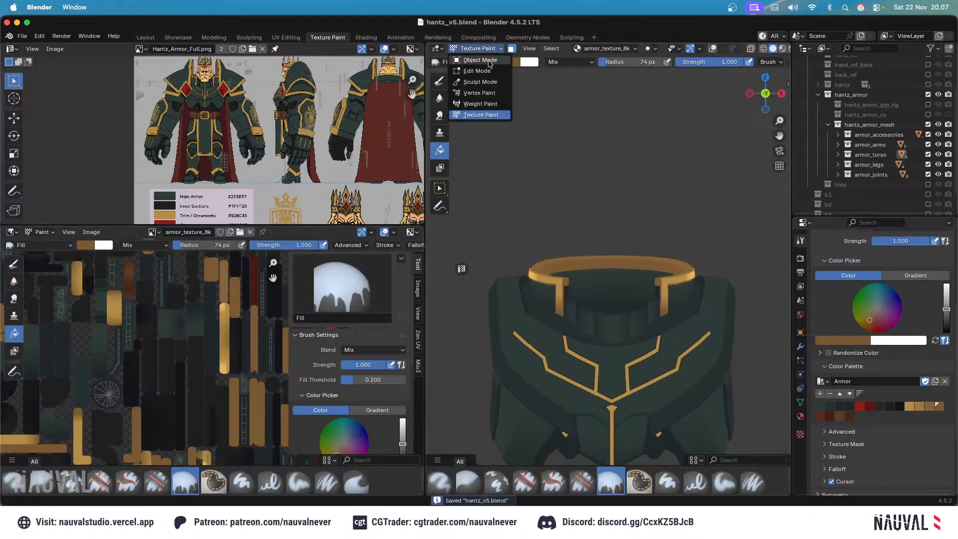
pyautogui.click(480, 60)
pyautogui.scroll(-4, 610, 163)
pyautogui.hotkey('alt', 'h')
pyautogui.scroll(6, 647, 202)
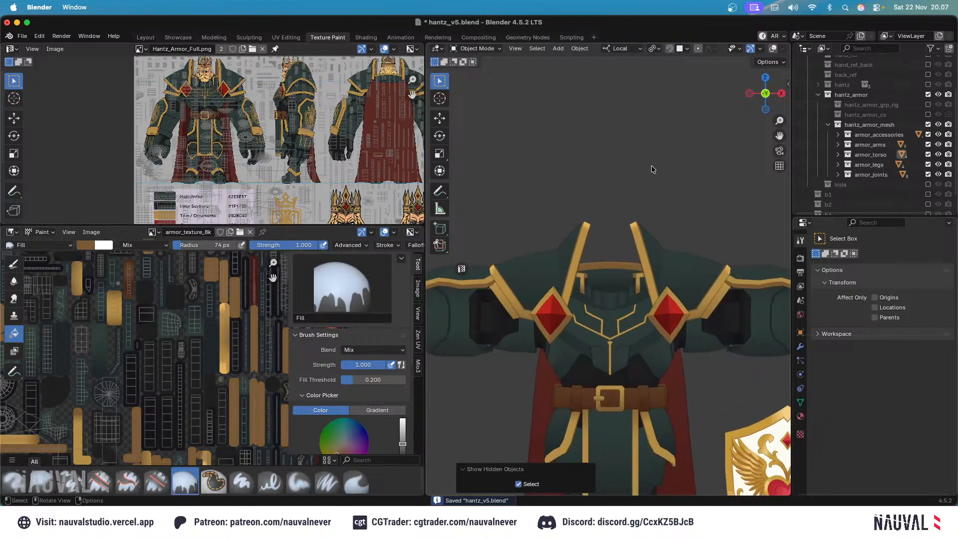
pyautogui.click(652, 168)
pyautogui.press('super+s')
# Limit the paint mask to the upper outer edge of the chest gem's gold frame and enter Texture Paint with overlays shown.
pyautogui.keyDown('shift'); pyautogui.moveTo(642, 196); pyautogui.dragTo(616, 172, button='middle'); pyautogui.keyUp('shift')
pyautogui.scroll(3, 634, 137)
pyautogui.scroll(2, 615, 172)
pyautogui.click(618, 202)
pyautogui.click(773, 49)
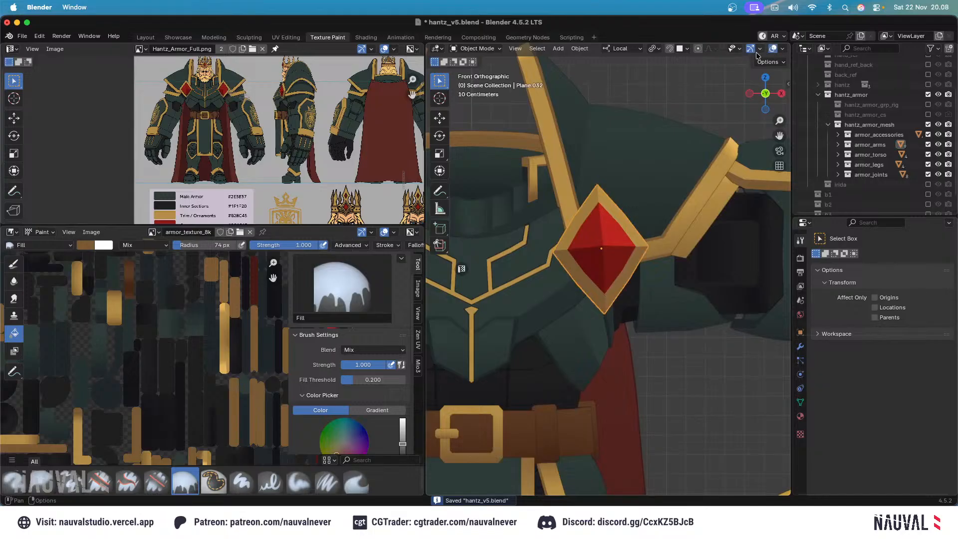
pyautogui.scroll(3, 619, 181)
pyautogui.press('Tab')
pyautogui.click(619, 181)
pyautogui.keyDown('shift'); pyautogui.click(650, 207); pyautogui.keyUp('shift')
pyautogui.click(472, 48)
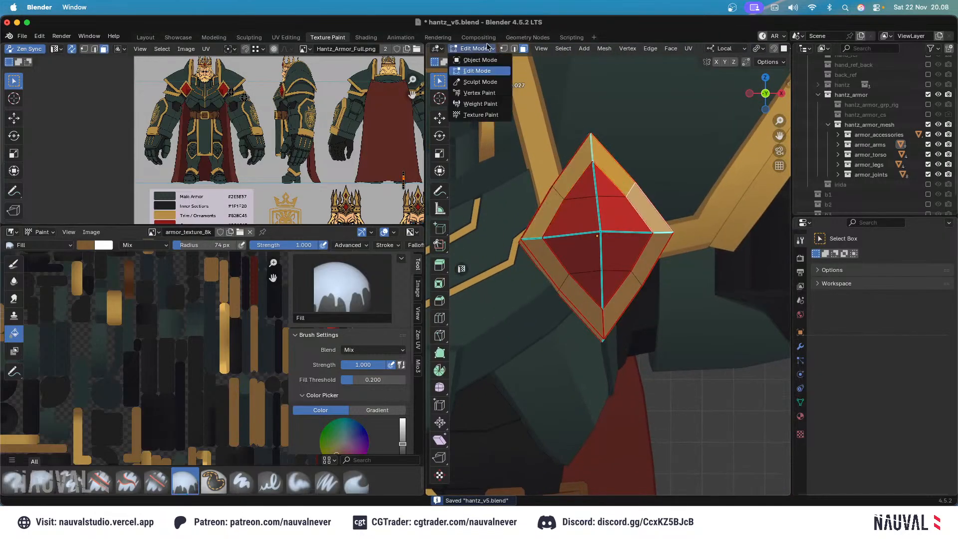
pyautogui.click(479, 116)
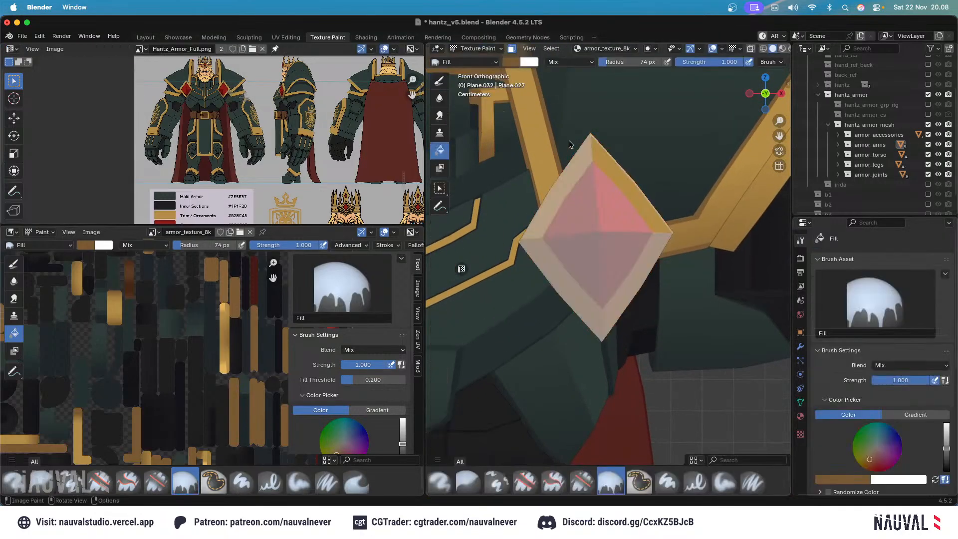
# Switch to the Paint Soft brush, sample the bright gold from the shoulder trim, and add it to the Armor palette.
pyautogui.click(441, 80)
pyautogui.scroll(-5, 909, 411)
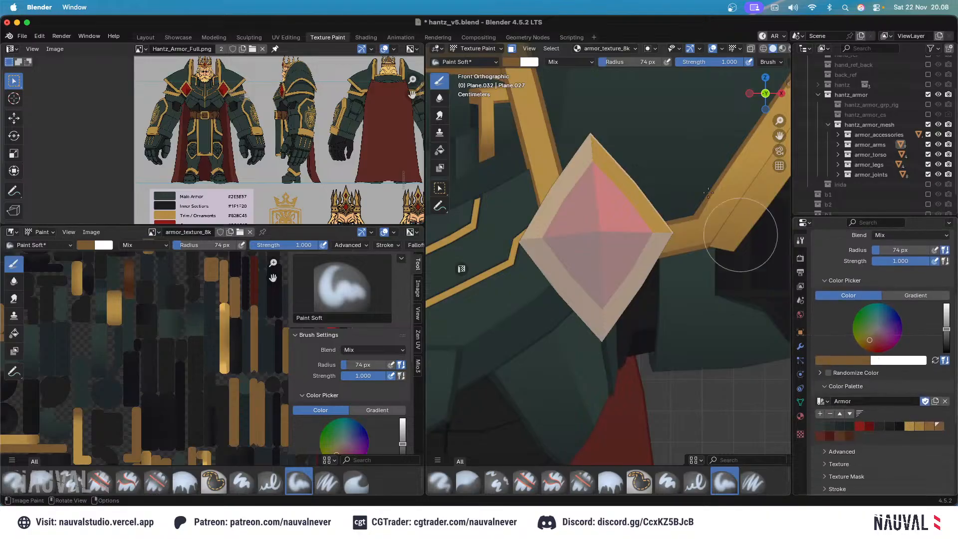
pyautogui.keyDown('shift'); pyautogui.moveTo(689, 160); pyautogui.dragTo(763, 428, button='middle'); pyautogui.keyUp('shift')
pyautogui.moveTo(641, 212); pyautogui.dragTo(667, 205, button='middle')
pyautogui.scroll(5, 667, 203)
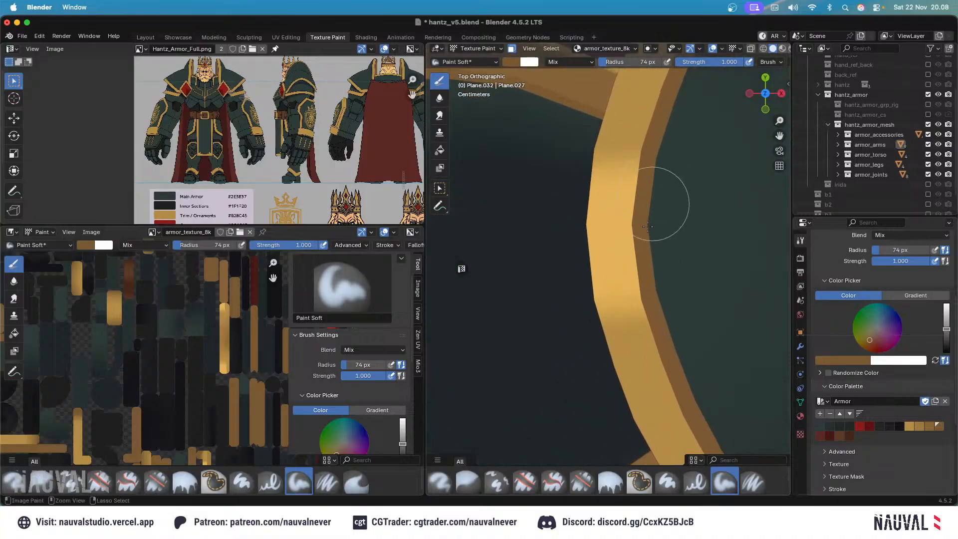
pyautogui.click(842, 360)
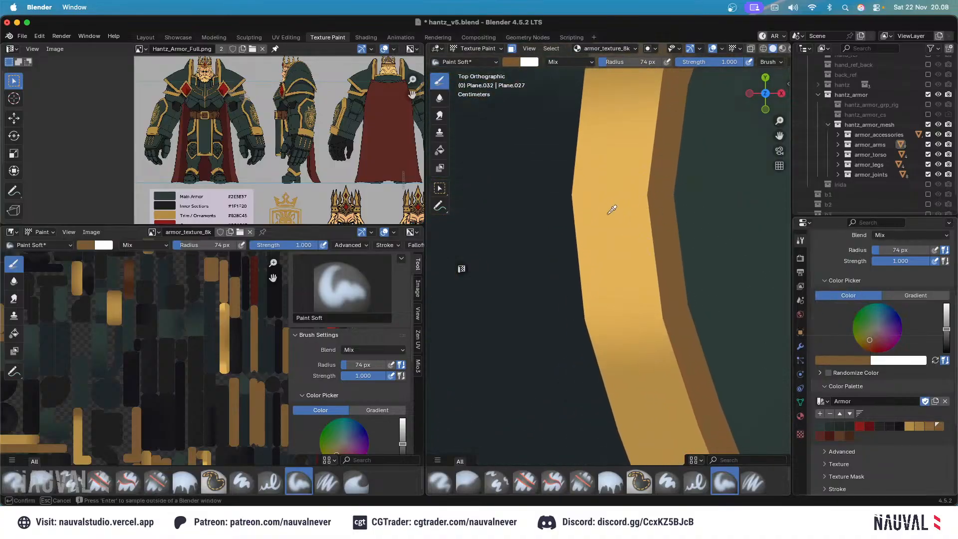
pyautogui.press('s')
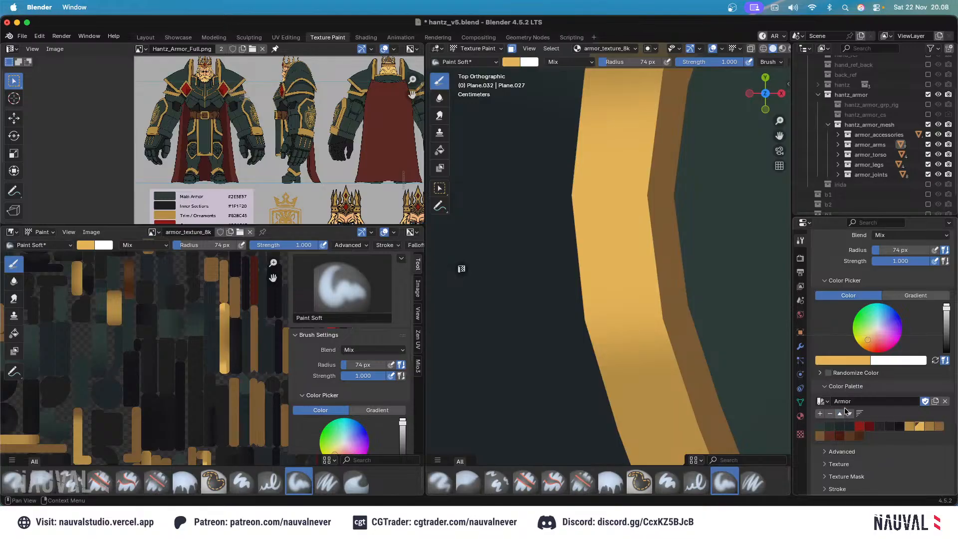
# Paint a soft gold highlight on the gem frame's masked edge with a 55 px brush radius and overlays hidden, undoing the first strokes.
pyautogui.keyDown('alt'); pyautogui.moveTo(623, 153); pyautogui.dragTo(633, 199, button='middle'); pyautogui.keyUp('alt')
pyautogui.scroll(-6, 659, 272)
pyautogui.moveTo(671, 320)
pyautogui.keyDown('shift'); pyautogui.mouseDown(button='middle')
pyautogui.moveTo(664, 272)
pyautogui.moveTo(629, 222)
pyautogui.mouseUp(button='middle'); pyautogui.keyUp('shift')
pyautogui.scroll(1, 628, 222)
pyautogui.press('f')
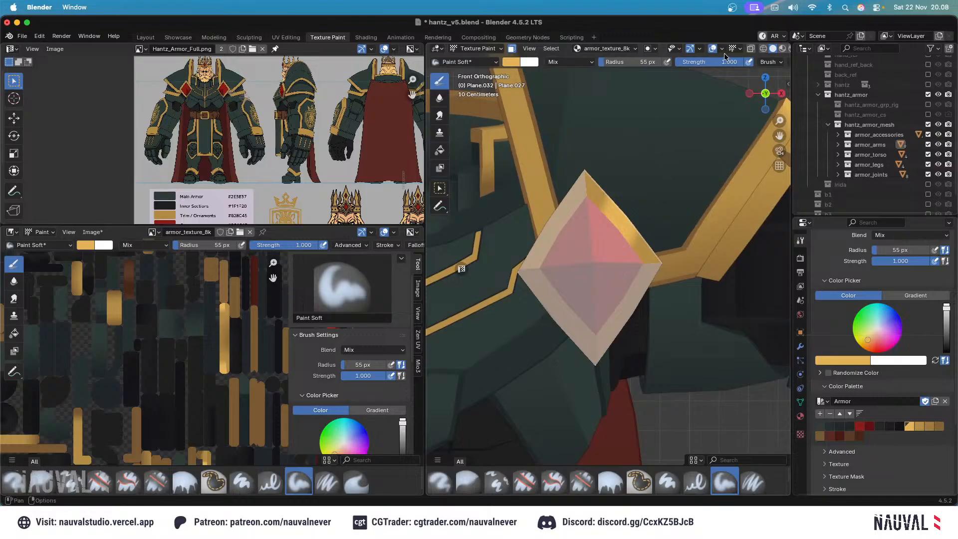
pyautogui.hotkey('shift', 'alt', 'z')
pyautogui.press('super+z')
pyautogui.press('super+z')
pyautogui.press('super+z')
pyautogui.moveTo(600, 225); pyautogui.dragTo(593, 159)
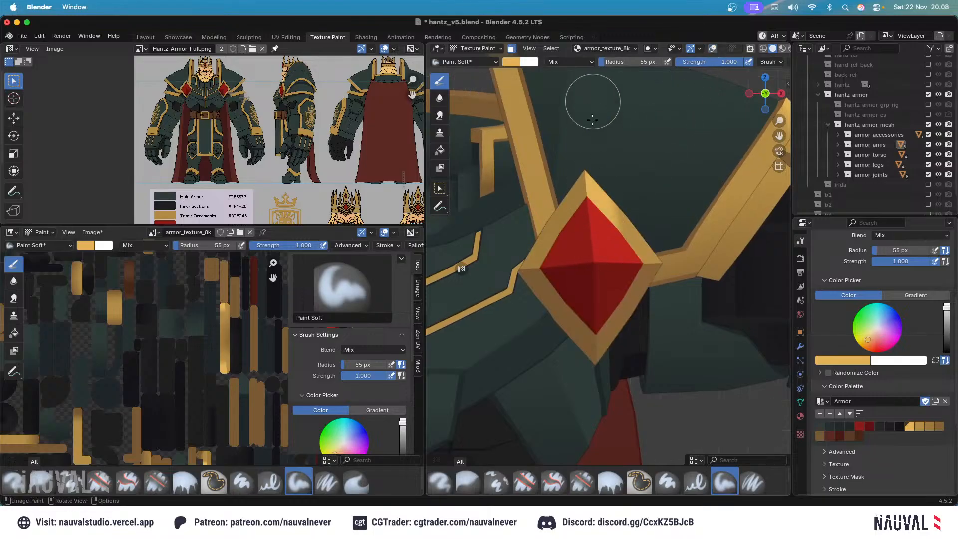
pyautogui.moveTo(599, 129)
pyautogui.keyDown('ctrl'); pyautogui.mouseDown(button='middle')
pyautogui.moveTo(611, 424)
pyautogui.moveTo(619, 204)
pyautogui.mouseUp(button='middle'); pyautogui.keyUp('ctrl')
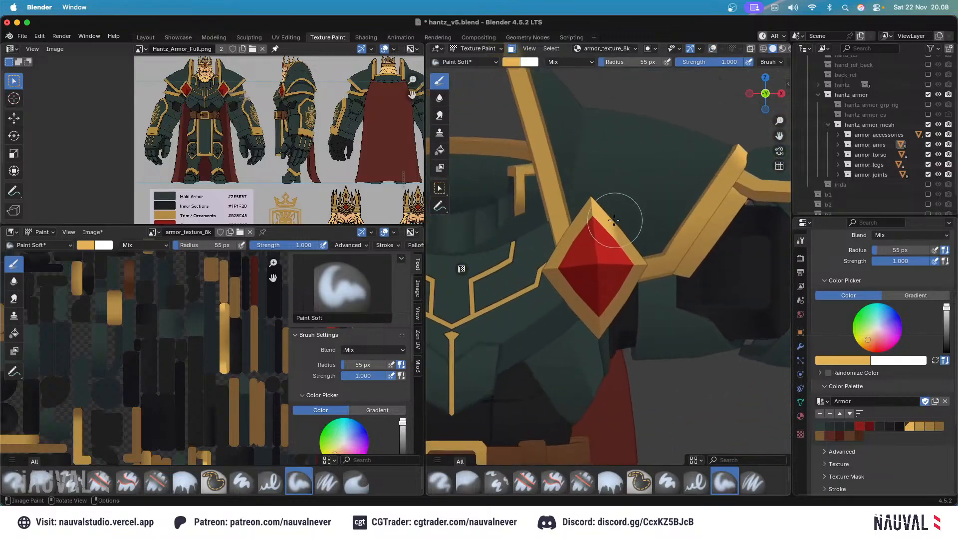
# Repaint the soft gold highlight on the chest gem frame's upper edge with a 64 px brush radius and save the file.
pyautogui.press('super+z')
pyautogui.press('f')
pyautogui.click(628, 215)
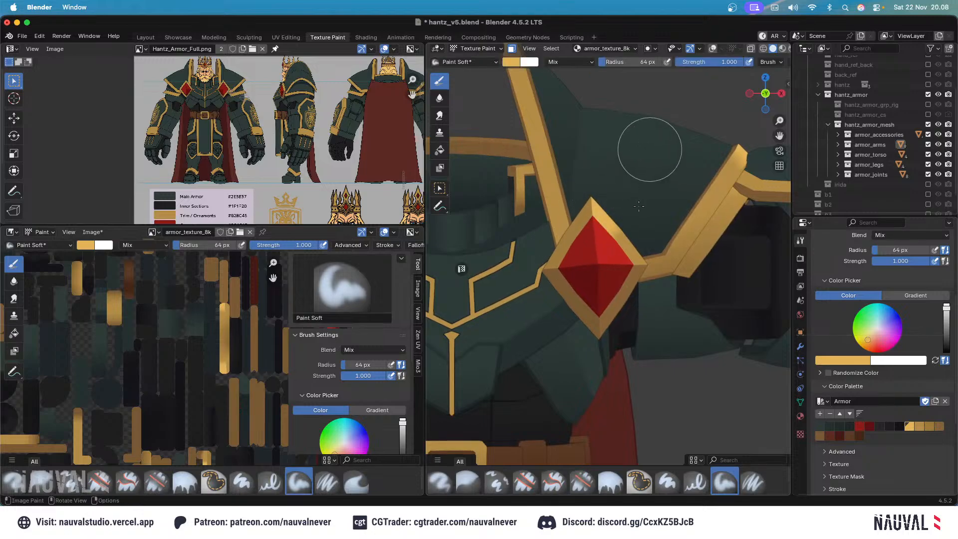
pyautogui.scroll(-5, 639, 206)
pyautogui.scroll(3, 619, 209)
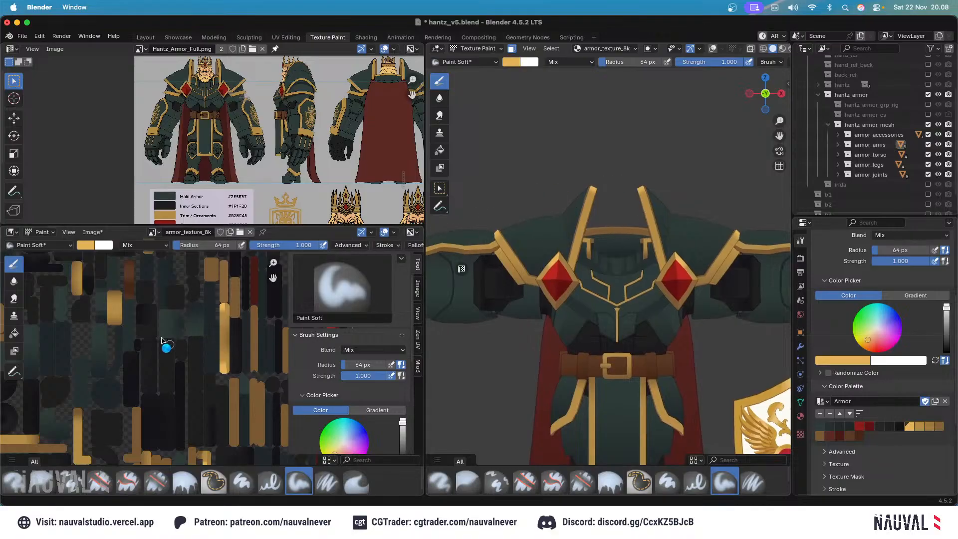
pyautogui.press('super+s')
pyautogui.keyDown('shift'); pyautogui.moveTo(621, 203); pyautogui.dragTo(600, 148, button='middle'); pyautogui.keyUp('shift')
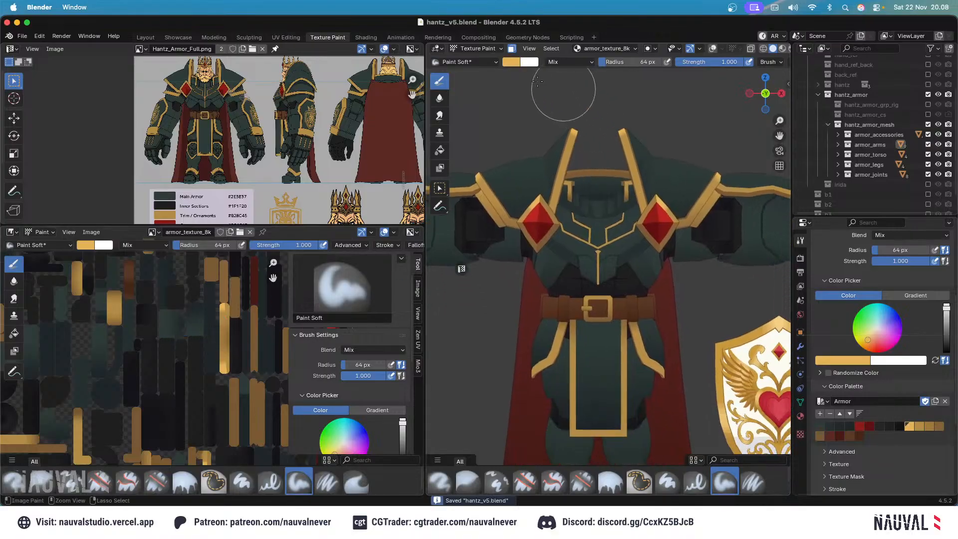
# Return to Object Mode with overlays shown and isolate the arm plate by hiding every unselected object.
pyautogui.click(479, 48)
pyautogui.click(480, 59)
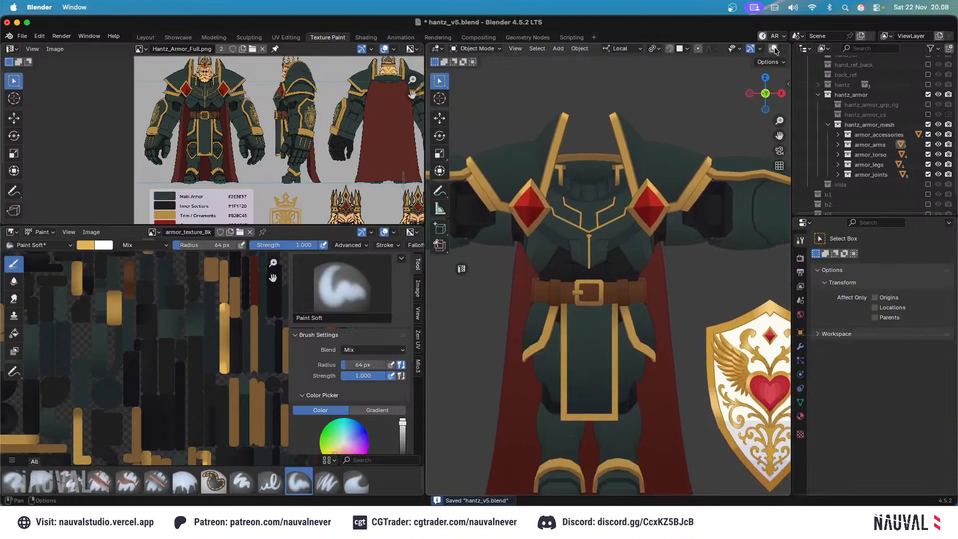
pyautogui.click(773, 49)
pyautogui.moveTo(546, 191); pyautogui.dragTo(566, 133, button='middle')
pyautogui.hotkey('shift', 'h')
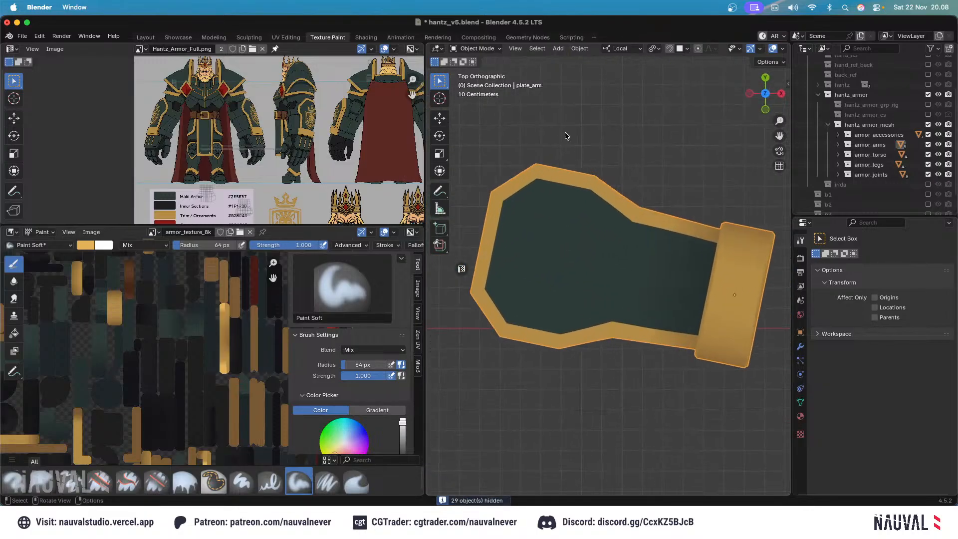
# Limit the paint mask to the arm plate's gold border and enter Texture Paint with overlays hidden.
pyautogui.press('Tab')
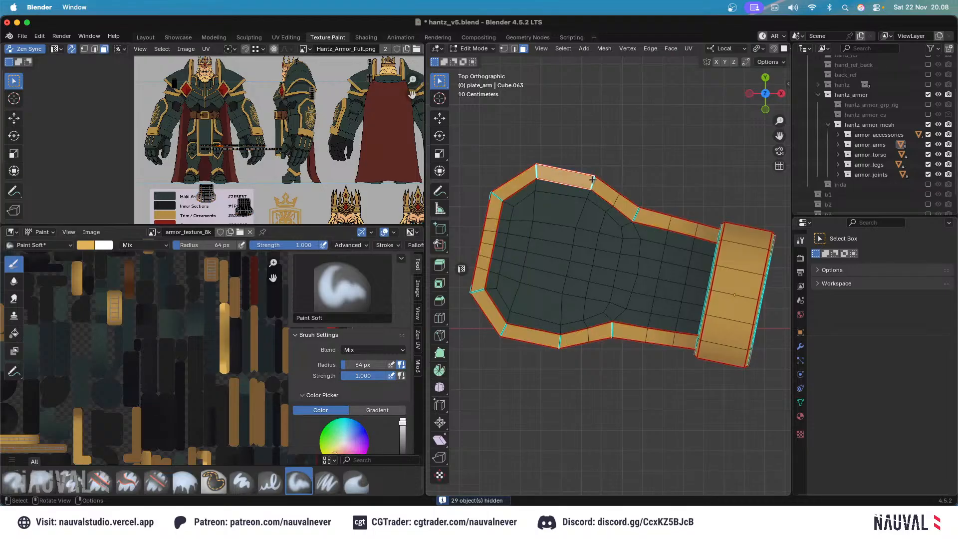
pyautogui.press('l')
pyautogui.click(476, 48)
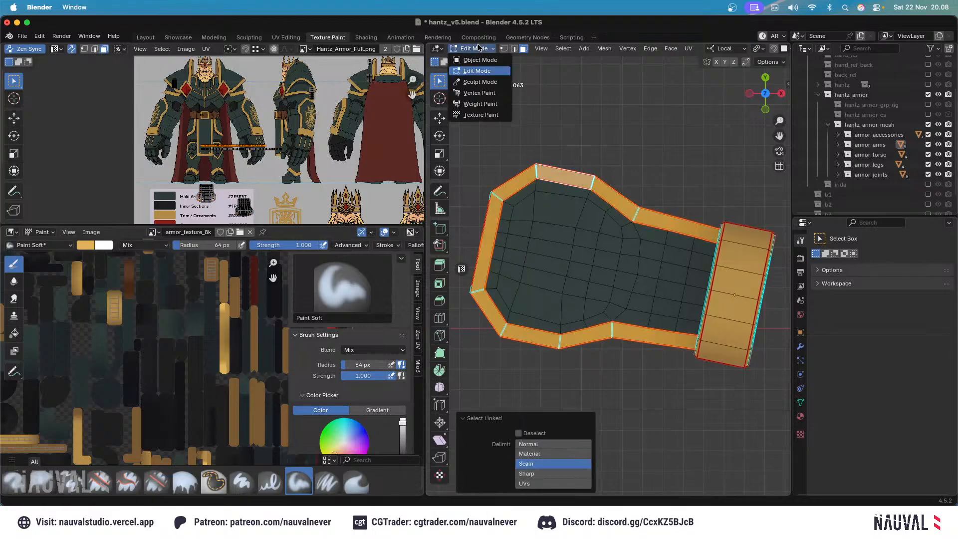
pyautogui.click(481, 114)
pyautogui.click(713, 49)
# Paint a soft gold highlight on the border edge at the plate's wide end with a 50 px brush radius.
pyautogui.scroll(-2, 649, 199)
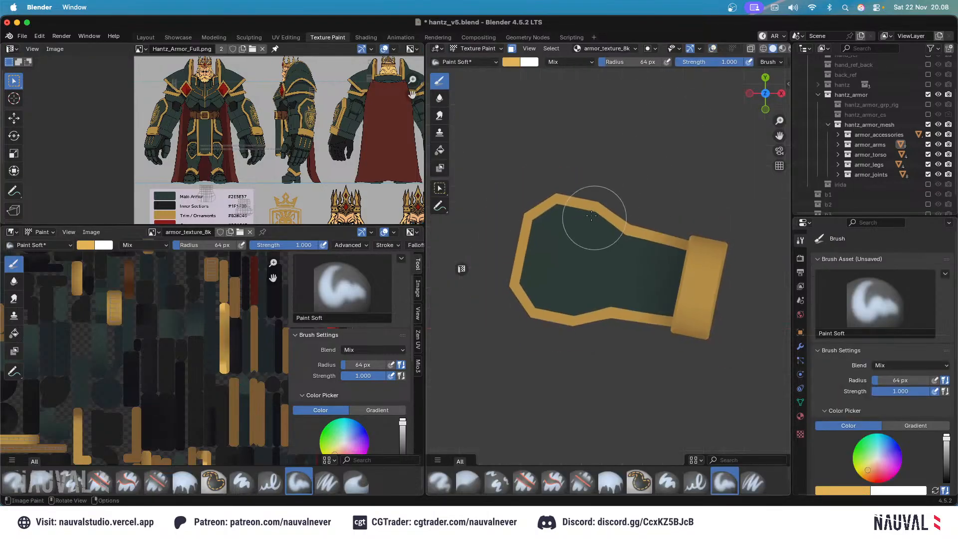
pyautogui.press('f')
pyautogui.click(515, 248)
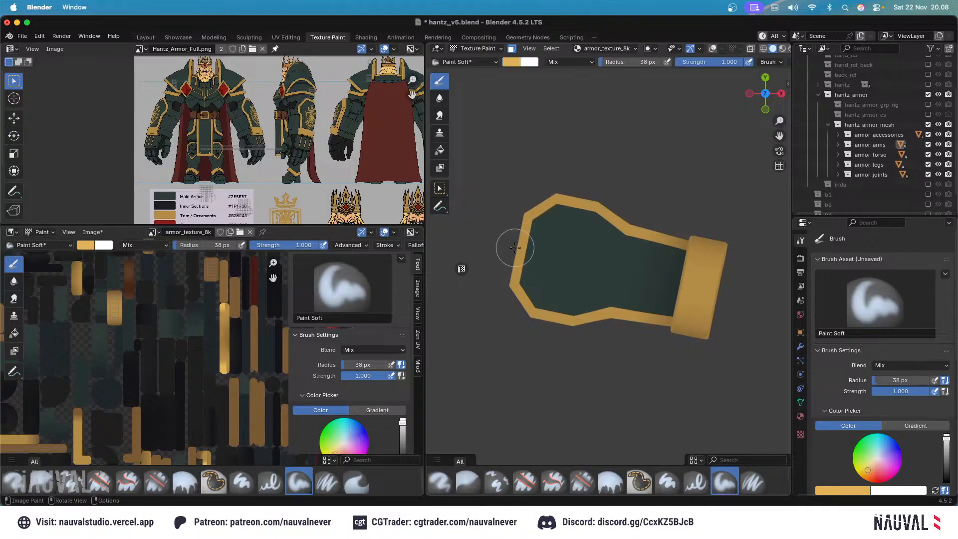
pyautogui.press('f')
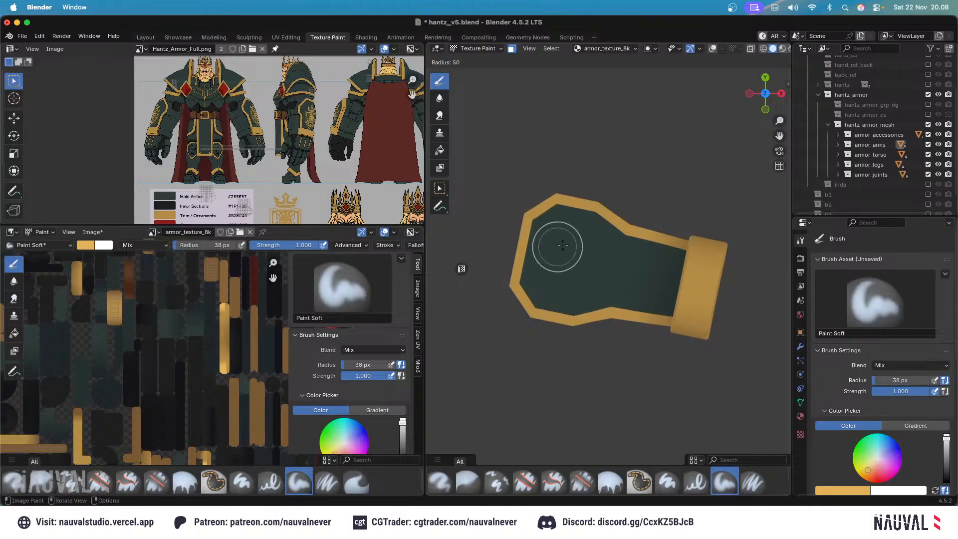
pyautogui.click(528, 246)
# Try soft gold highlights on the border's side segments near the plate's narrowing with a 31 px brush radius.
pyautogui.scroll(-2, 595, 181)
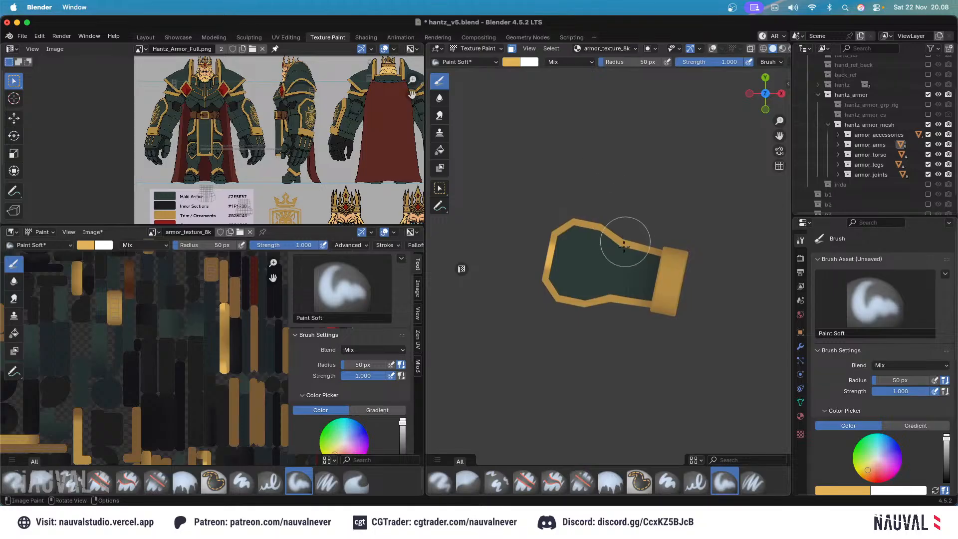
pyautogui.click(608, 299)
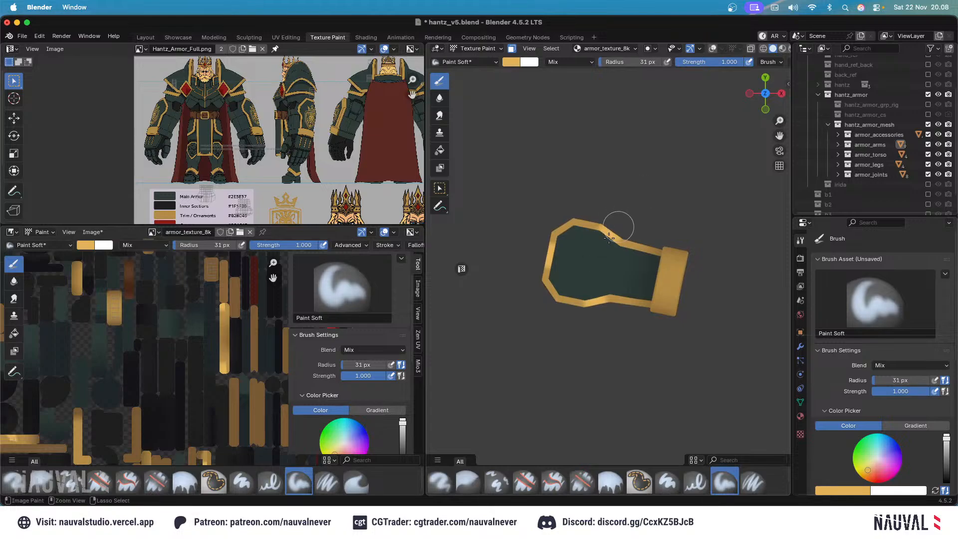
pyautogui.moveTo(637, 198); pyautogui.dragTo(651, 165, button='middle')
pyautogui.scroll(6, 619, 214)
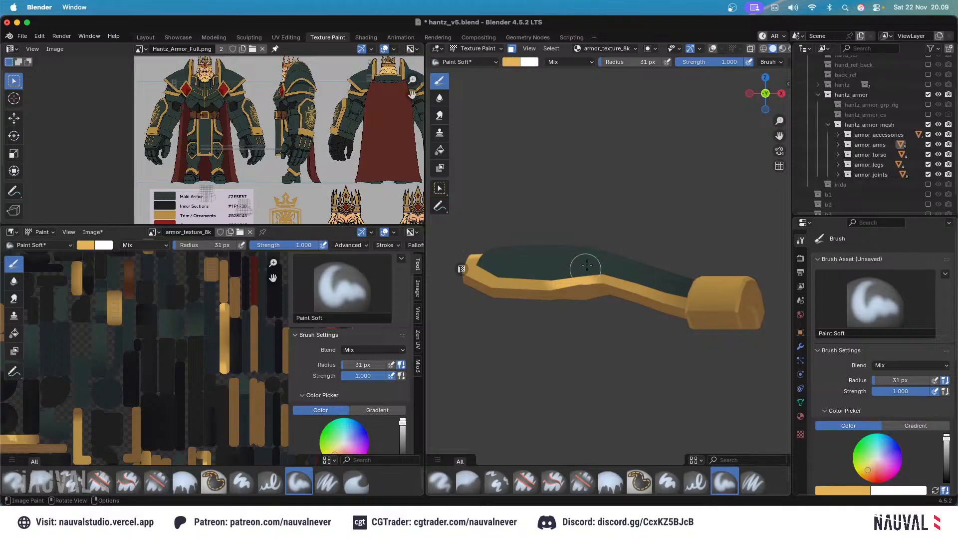
pyautogui.keyDown('alt'); pyautogui.moveTo(591, 265); pyautogui.dragTo(603, 303, button='middle'); pyautogui.keyUp('alt')
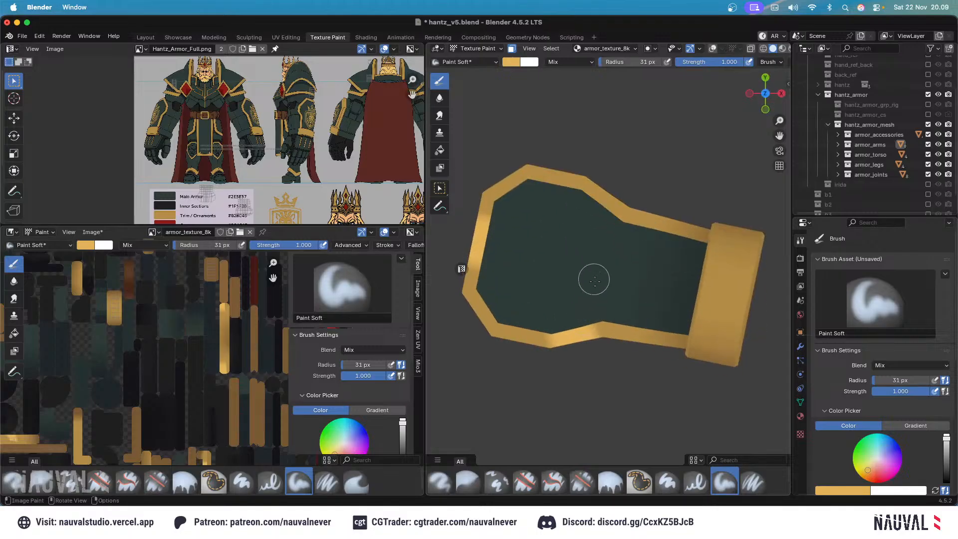
pyautogui.hotkey('ctrl', 'z')
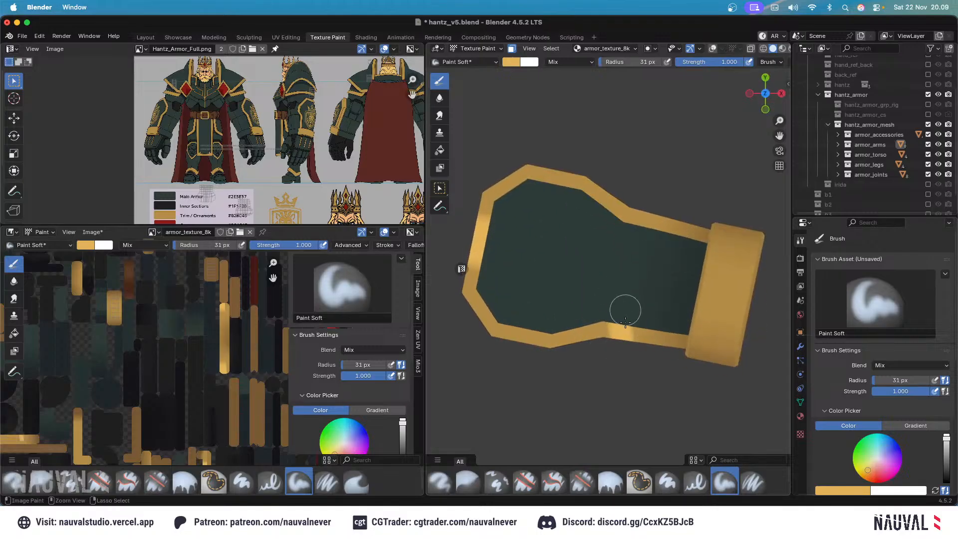
pyautogui.hotkey('ctrl', 'z')
# Try soft gold highlights on the two border segments running toward the cuff with a 39 px brush radius.
pyautogui.press('f')
pyautogui.click(648, 319)
pyautogui.moveTo(622, 368); pyautogui.dragTo(613, 294)
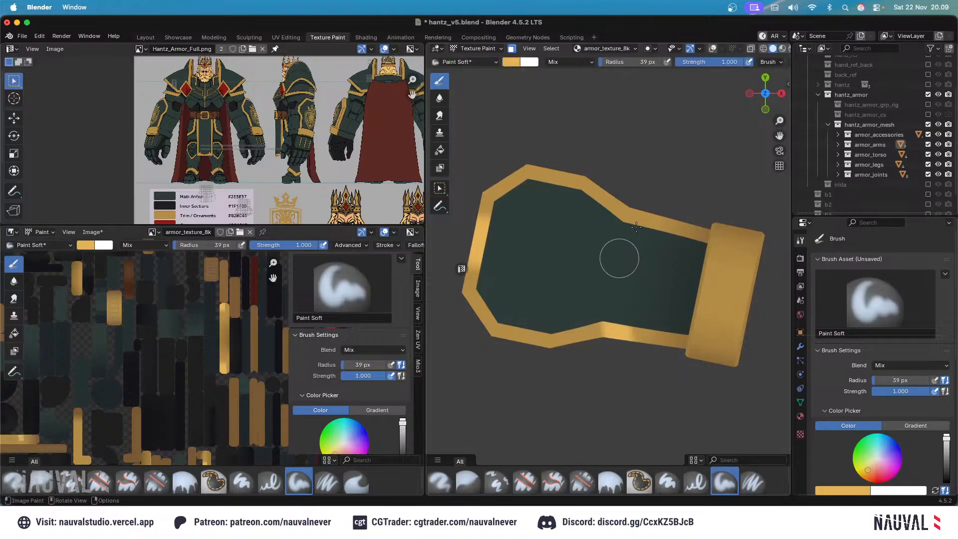
pyautogui.click(641, 221)
pyautogui.keyDown('ctrl'); pyautogui.moveTo(671, 163); pyautogui.dragTo(670, 239, button='middle'); pyautogui.keyUp('ctrl')
pyautogui.keyDown('alt'); pyautogui.moveTo(670, 239); pyautogui.dragTo(669, 176, button='middle'); pyautogui.keyUp('alt')
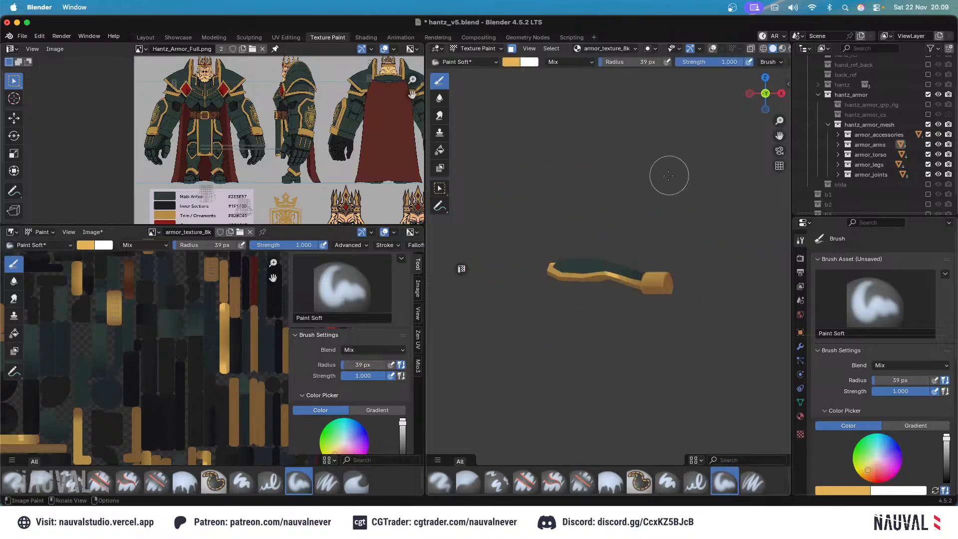
pyautogui.press('KP_7')
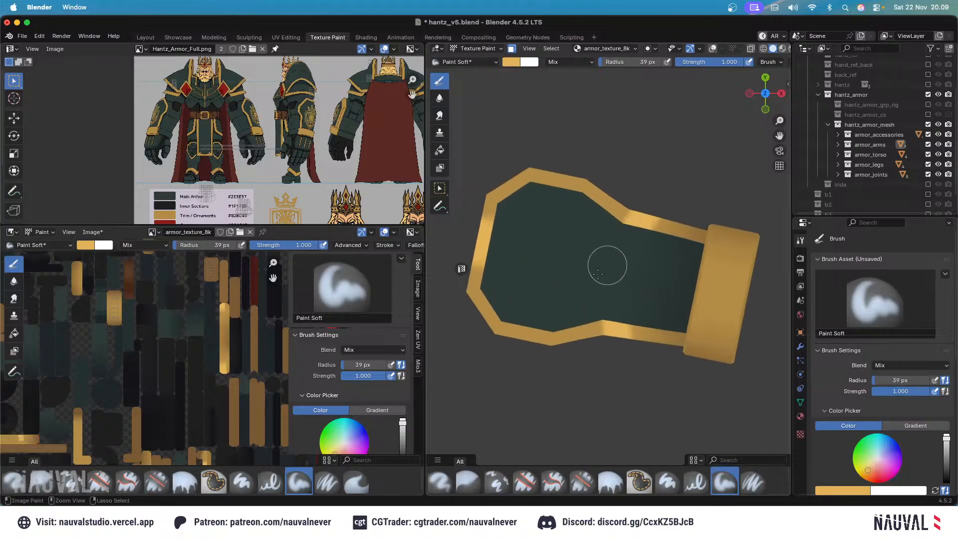
# Try soft gold highlights on the slanted border segments at the plate's narrowing, keeping the 39 px brush radius.
pyautogui.keyDown('shift'); pyautogui.moveTo(559, 268); pyautogui.dragTo(584, 333, button='middle'); pyautogui.keyUp('shift')
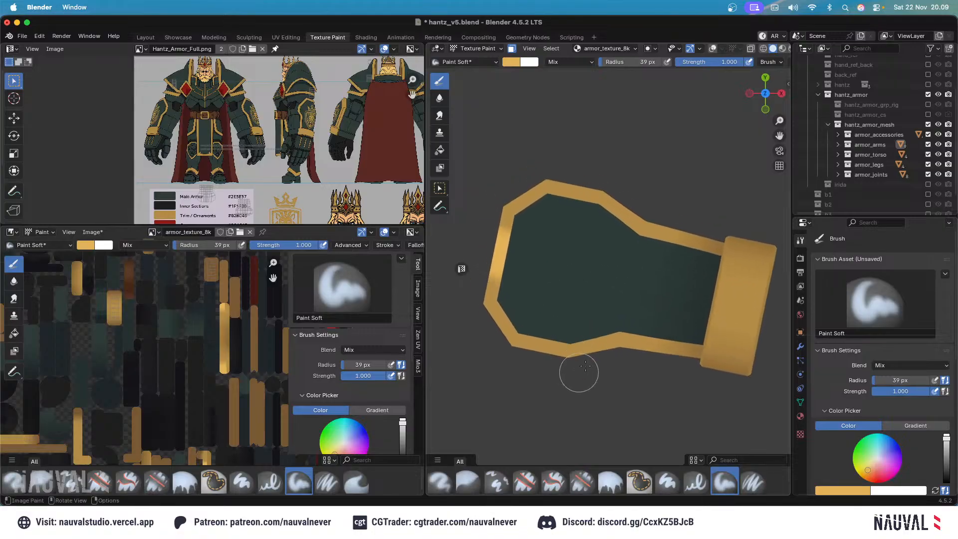
pyautogui.click(591, 347)
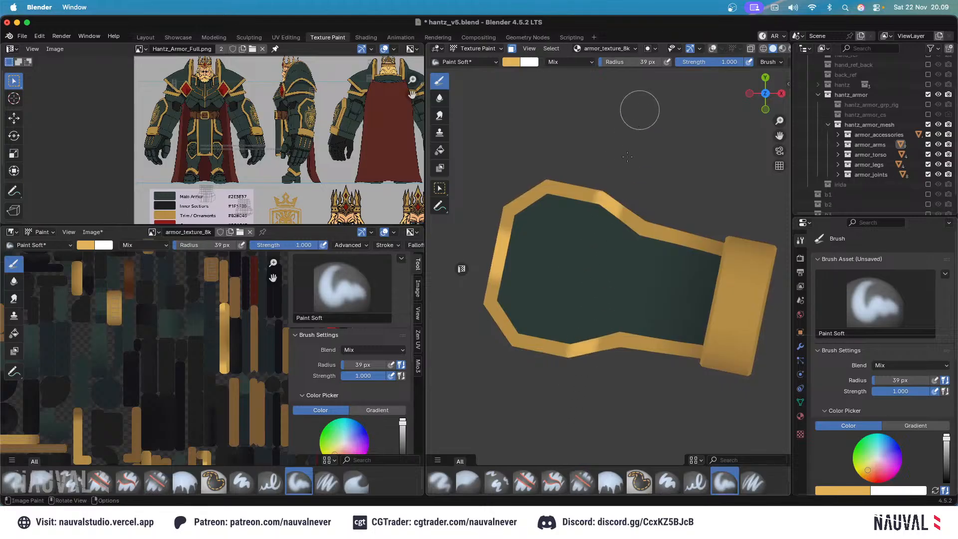
pyautogui.moveTo(633, 158)
pyautogui.keyDown('ctrl'); pyautogui.mouseDown(button='middle')
pyautogui.moveTo(633, 230)
pyautogui.moveTo(632, 150)
pyautogui.mouseUp(button='middle'); pyautogui.keyUp('ctrl')
pyautogui.press('super+z')
pyautogui.click(583, 360)
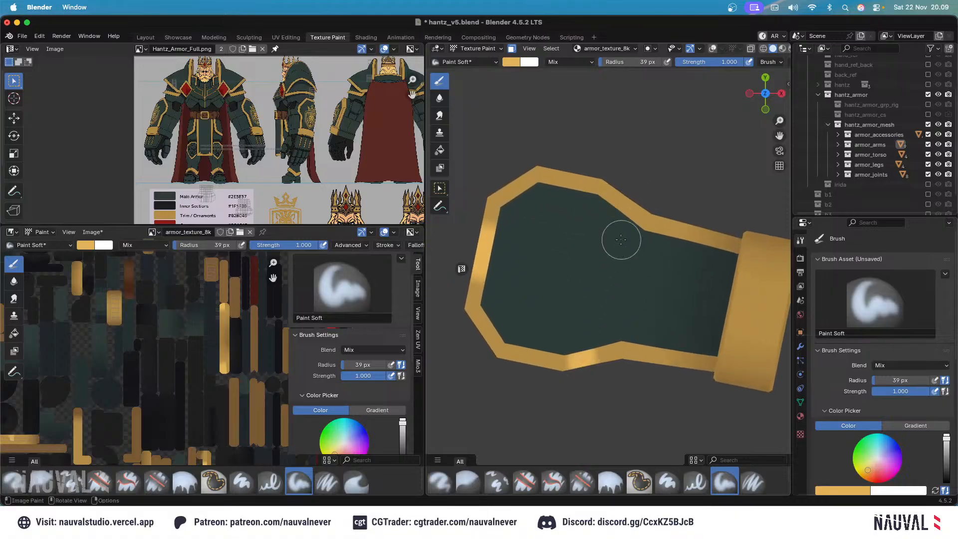
pyautogui.scroll(-5, 599, 225)
pyautogui.moveTo(605, 215); pyautogui.dragTo(629, 132, button='middle')
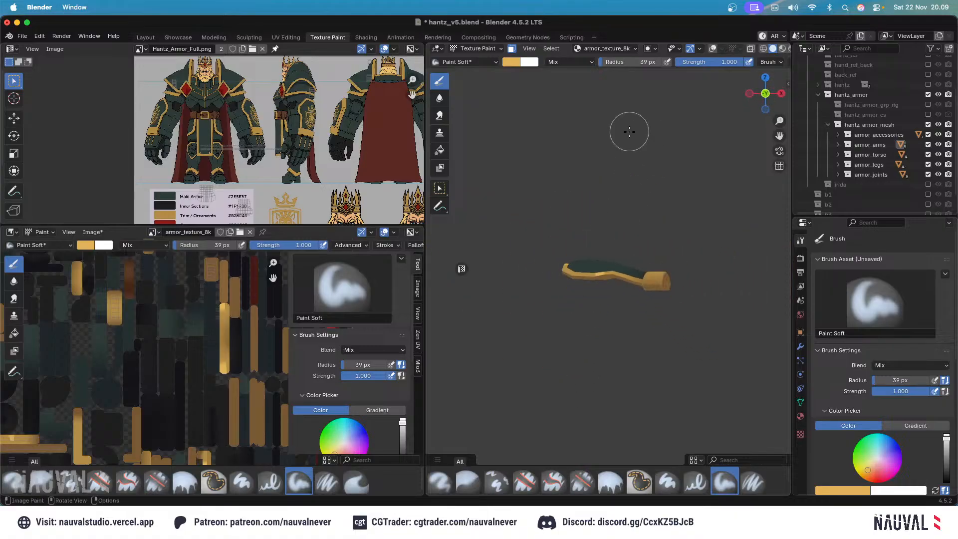
pyautogui.moveTo(609, 195); pyautogui.dragTo(619, 267, button='middle')
pyautogui.scroll(5, 619, 267)
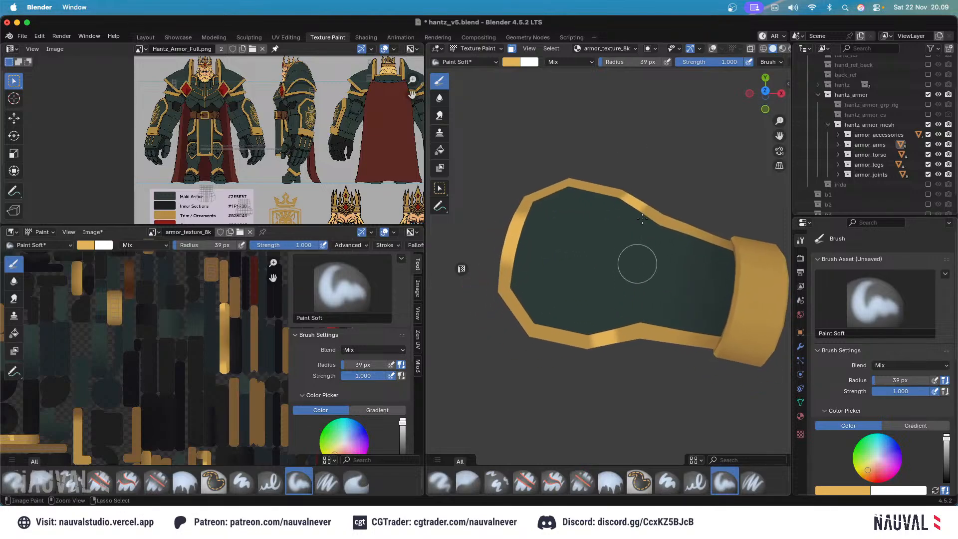
pyautogui.hotkey('ctrl', 'z')
# Paint broader soft gold highlights on the slanted border segments at the plate's narrowing with a 68 px brush radius.
pyautogui.keyDown('alt'); pyautogui.moveTo(640, 231); pyautogui.dragTo(597, 327, button='middle'); pyautogui.keyUp('alt')
pyautogui.press('f')
pyautogui.click(609, 333)
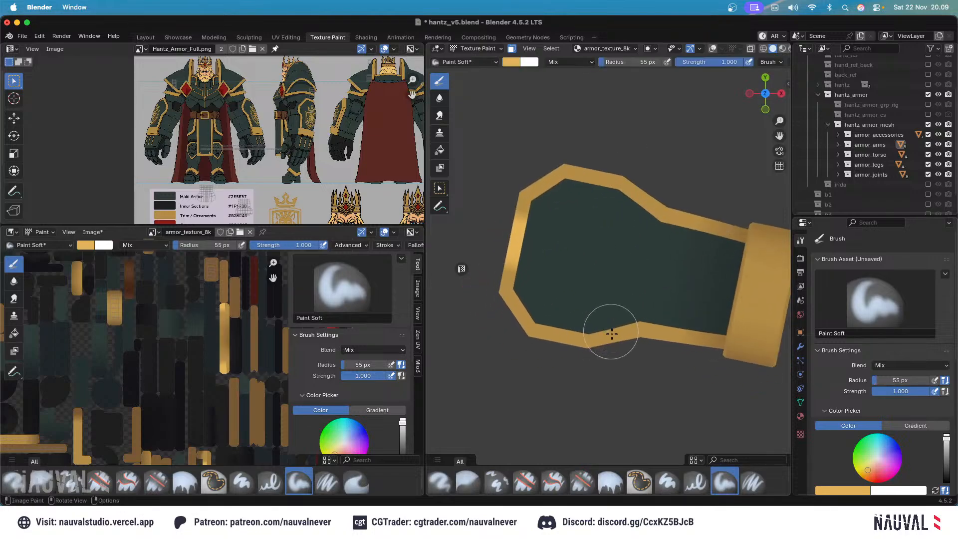
pyautogui.press('f')
pyautogui.click(623, 337)
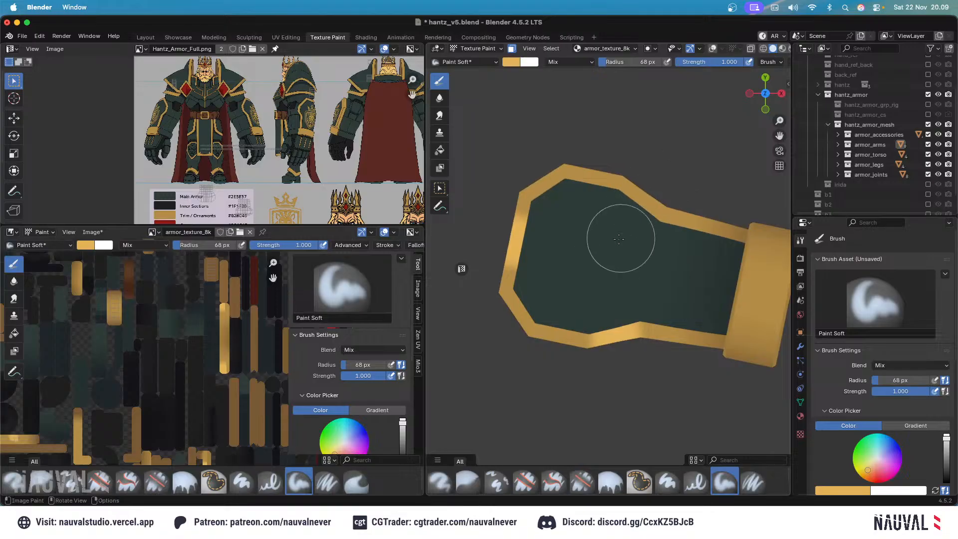
# Check the arm plate from several angles and try a 34 px soft gold highlight on the border beside the cuff.
pyautogui.scroll(-4, 668, 147)
pyautogui.moveTo(667, 147); pyautogui.dragTo(719, 273, button='middle')
pyautogui.scroll(-4, 658, 142)
pyautogui.scroll(4, 691, 214)
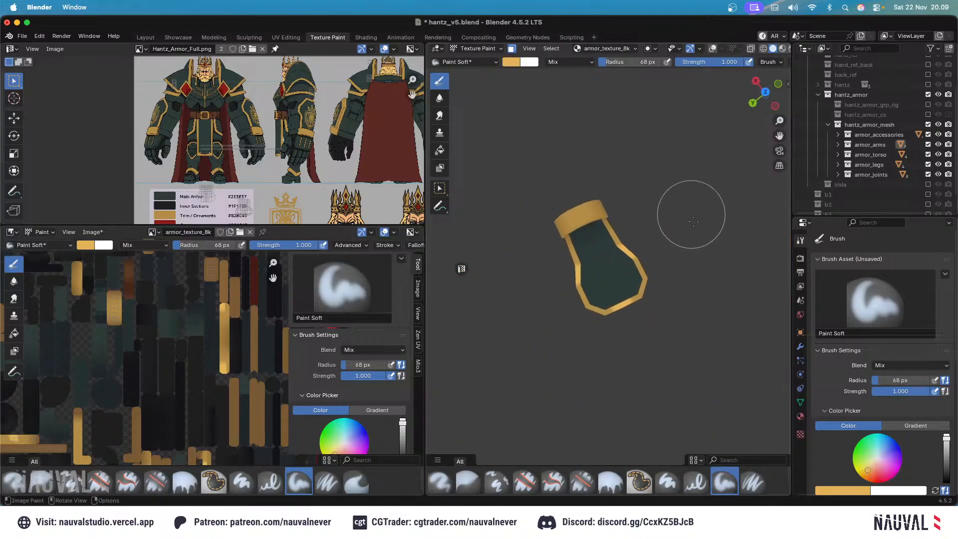
pyautogui.moveTo(691, 214)
pyautogui.mouseDown(button='middle')
pyautogui.moveTo(666, 261)
pyautogui.moveTo(601, 216)
pyautogui.mouseUp(button='middle')
pyautogui.scroll(5, 665, 261)
pyautogui.press('KP_7')
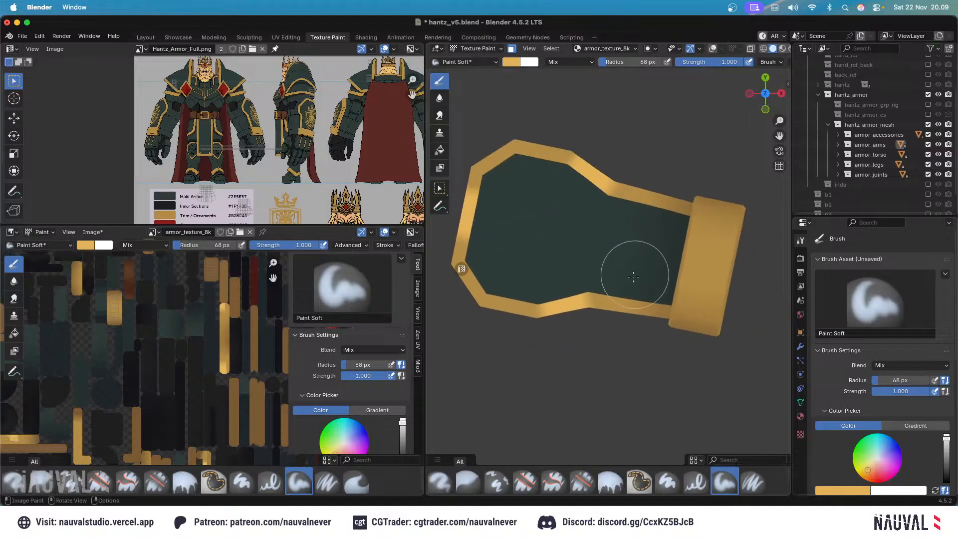
pyautogui.press('f')
pyautogui.click(611, 283)
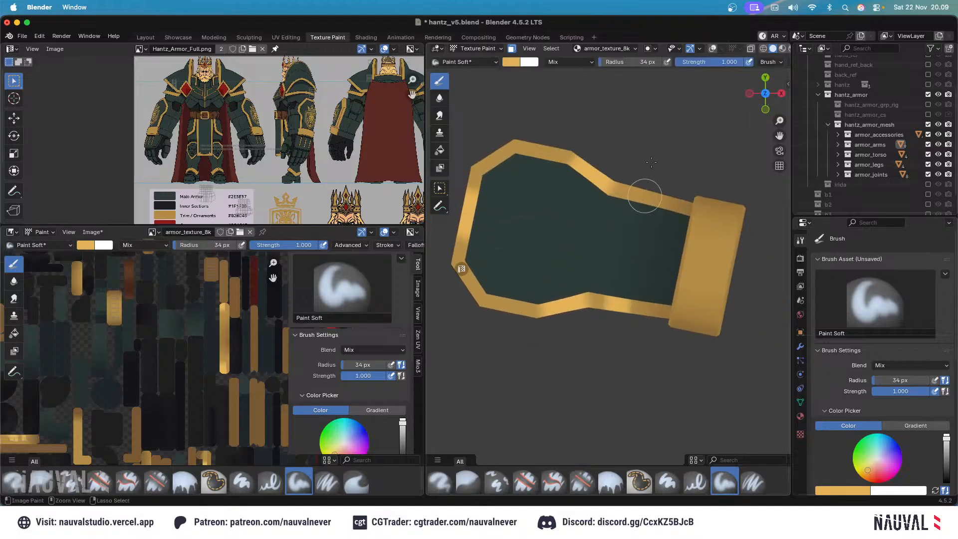
# Save the armor_texture_8k image and return to Object Mode with overlays shown.
pyautogui.click(482, 52)
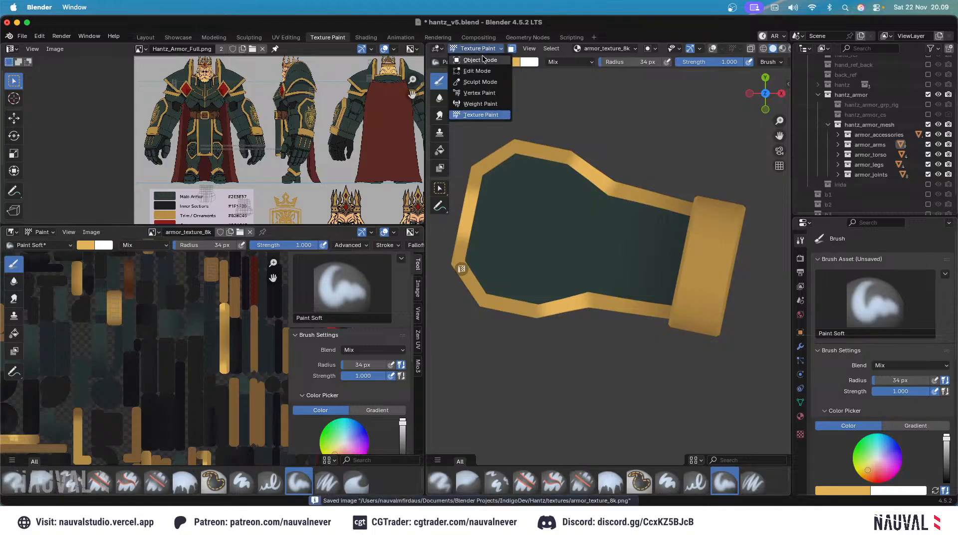
pyautogui.click(467, 63)
pyautogui.click(772, 49)
# Limit the paint mask to the arm plate's gold cuff and enter Texture Paint with overlays hidden.
pyautogui.press('Tab')
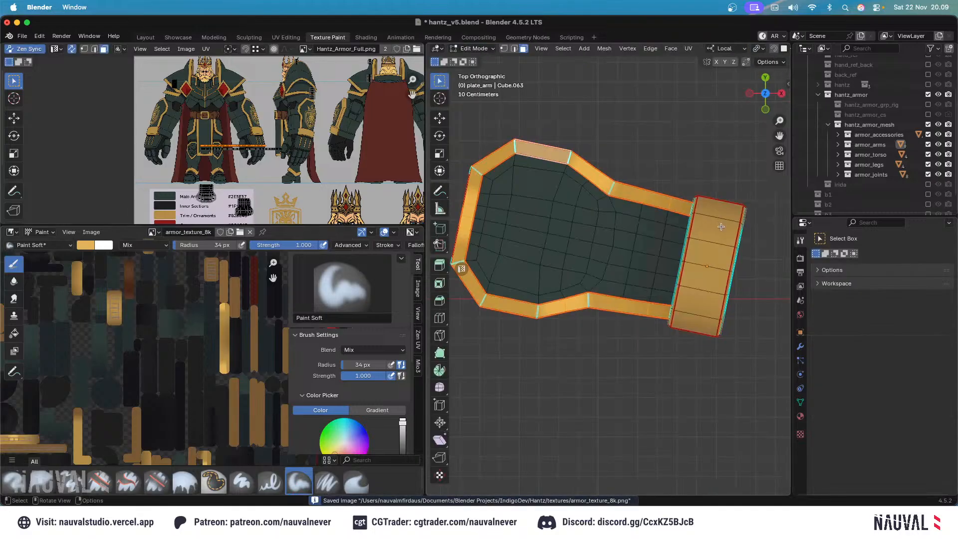
pyautogui.keyDown('shift'); pyautogui.moveTo(714, 238); pyautogui.dragTo(599, 165, button='middle'); pyautogui.keyUp('shift')
pyautogui.click(683, 228)
pyautogui.press('l')
pyautogui.click(474, 48)
pyautogui.click(481, 115)
pyautogui.click(765, 80)
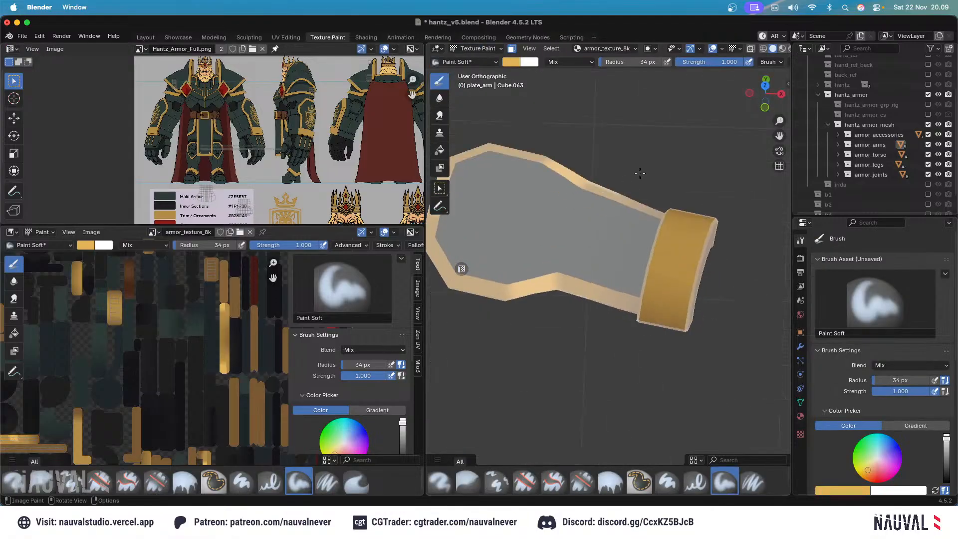
pyautogui.click(715, 49)
# Paint a soft gold highlight band across the middle of the arm plate's cuff with an 82 px brush radius.
pyautogui.press('f')
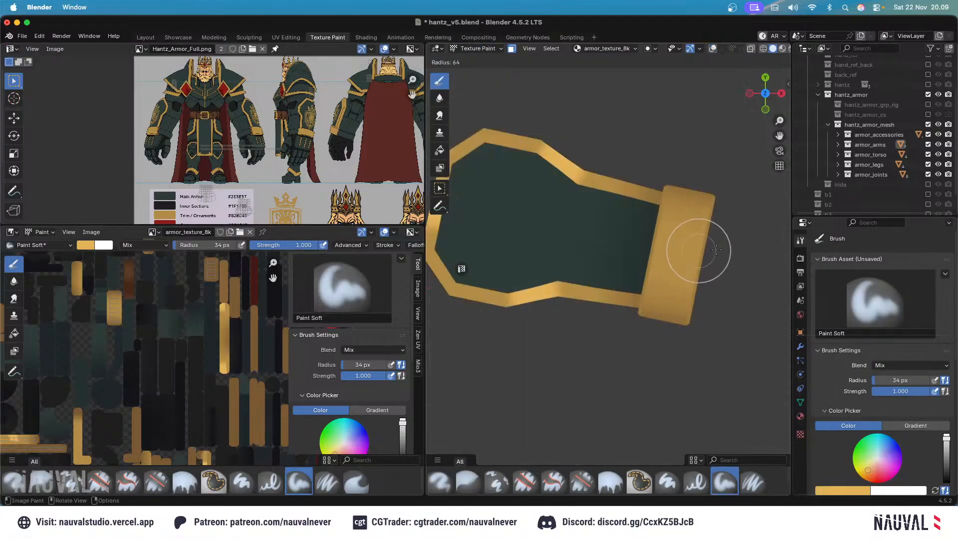
pyautogui.click(735, 250)
pyautogui.moveTo(732, 258); pyautogui.dragTo(612, 233)
pyautogui.press('f')
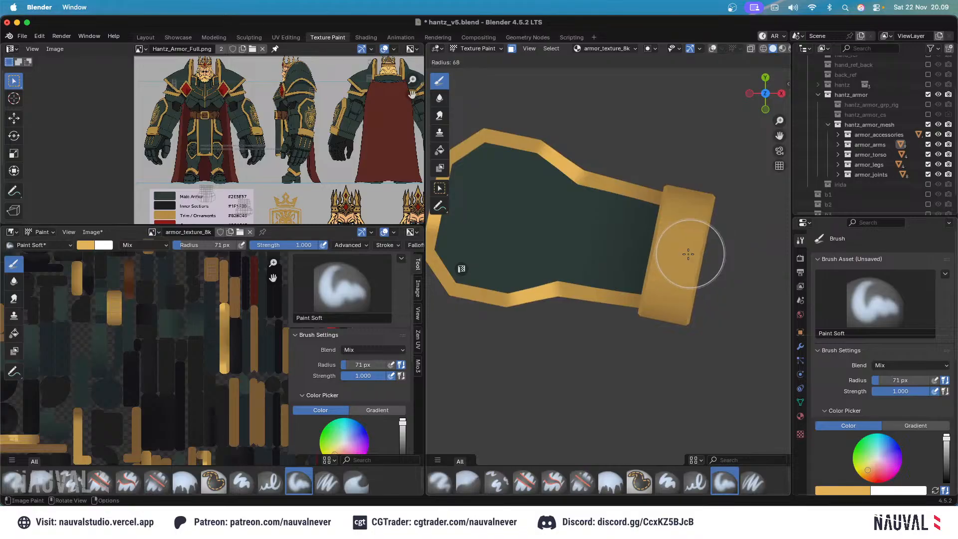
pyautogui.click(701, 250)
pyautogui.press('f')
pyautogui.click(693, 252)
pyautogui.moveTo(744, 265); pyautogui.dragTo(580, 222)
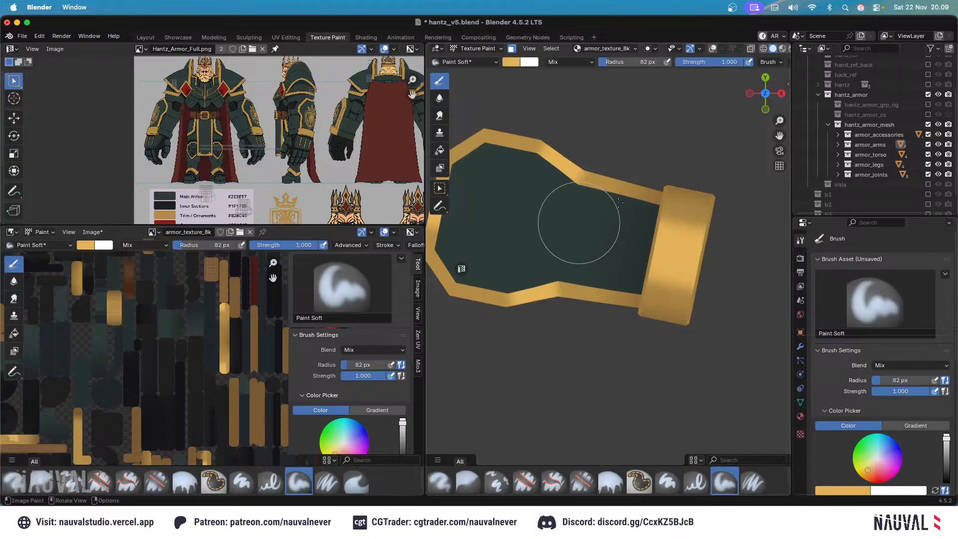
pyautogui.scroll(-4, 579, 223)
pyautogui.moveTo(648, 250)
pyautogui.mouseDown(button='middle')
pyautogui.moveTo(657, 183)
pyautogui.moveTo(610, 227)
pyautogui.mouseUp(button='middle')
pyautogui.keyDown('ctrl'); pyautogui.moveTo(630, 172); pyautogui.dragTo(653, 244, button='middle'); pyautogui.keyUp('ctrl')
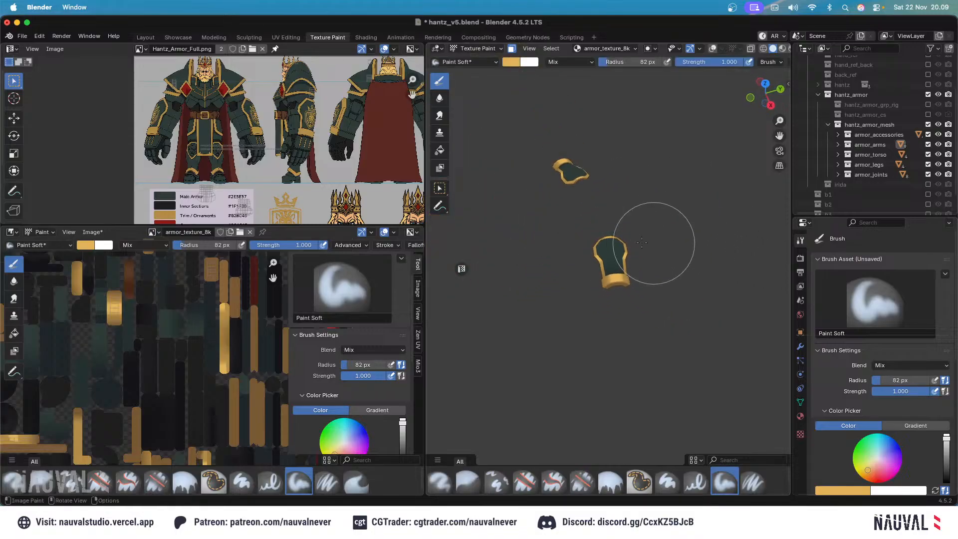
# Undo the cuff's highlight band and try a narrower soft gold band near one side with a 28 px brush radius.
pyautogui.moveTo(599, 210); pyautogui.dragTo(640, 215, button='middle')
pyautogui.moveTo(637, 220)
pyautogui.mouseDown(button='middle')
pyautogui.moveTo(599, 246)
pyautogui.moveTo(654, 287)
pyautogui.moveTo(674, 240)
pyautogui.moveTo(643, 289)
pyautogui.mouseUp(button='middle')
pyautogui.press('super+z')
pyautogui.press('f')
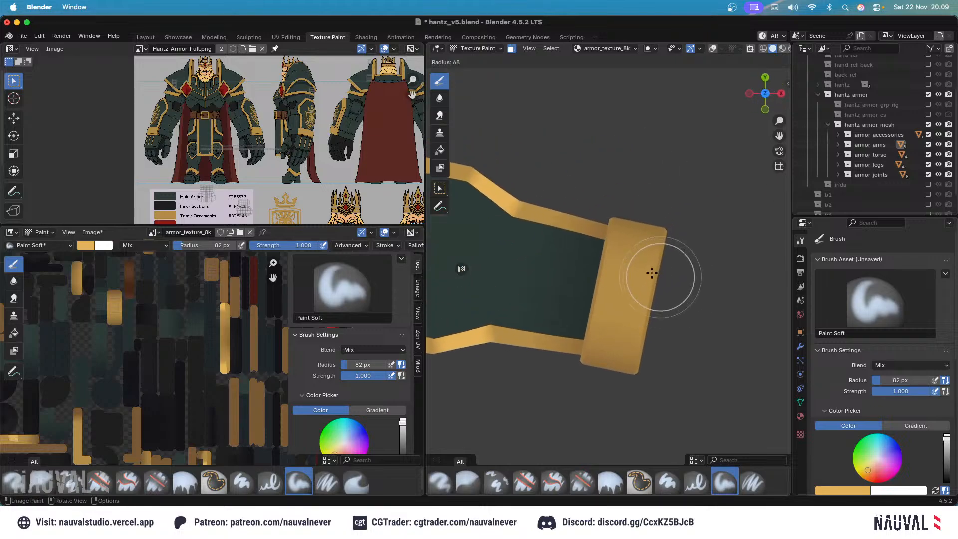
pyautogui.click(696, 278)
pyautogui.press('f')
pyautogui.click(635, 261)
pyautogui.moveTo(581, 253); pyautogui.dragTo(726, 275)
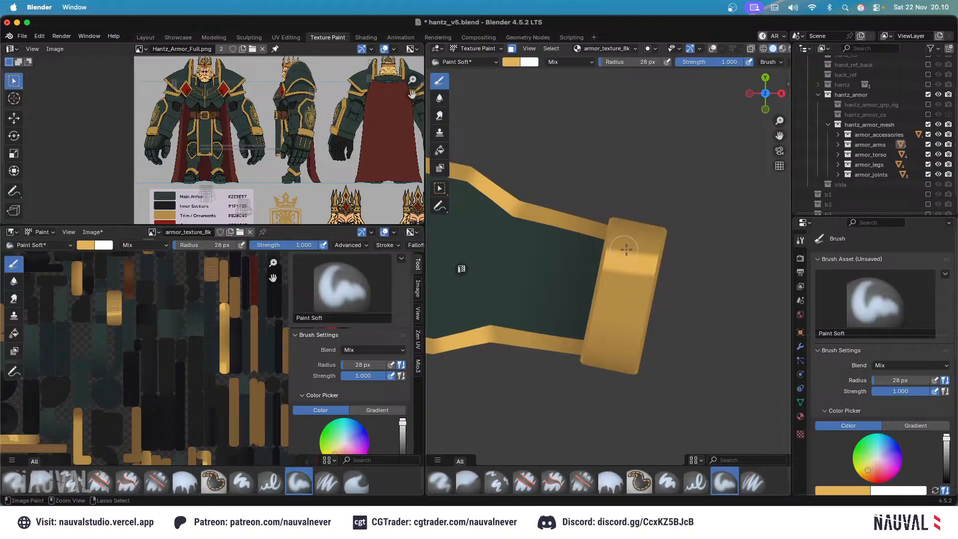
pyautogui.hotkey('ctrl', 'z')
# Try a thin soft gold streak across the cuff with the brush radius reduced to 19 px.
pyautogui.press('f')
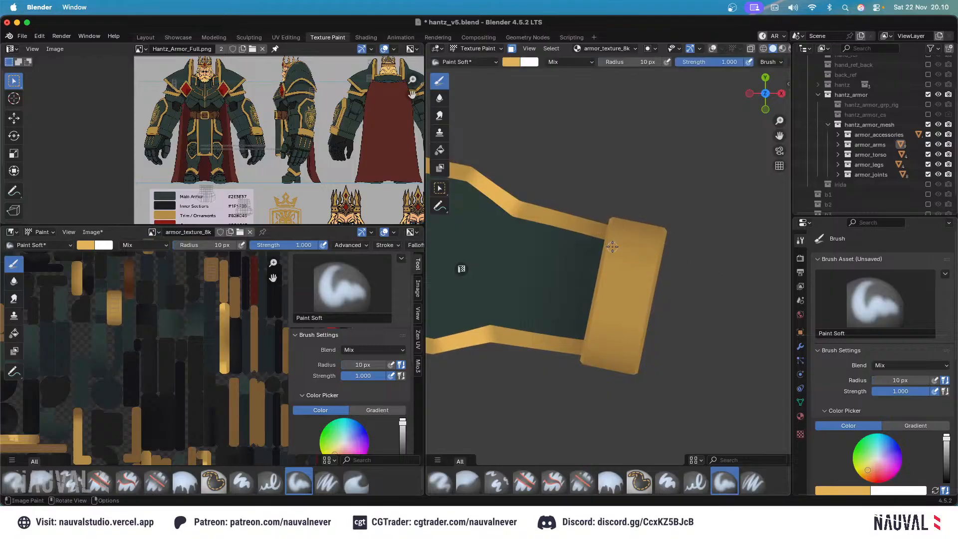
pyautogui.press('f')
pyautogui.hotkey('ctrl', 'z')
pyautogui.press('f')
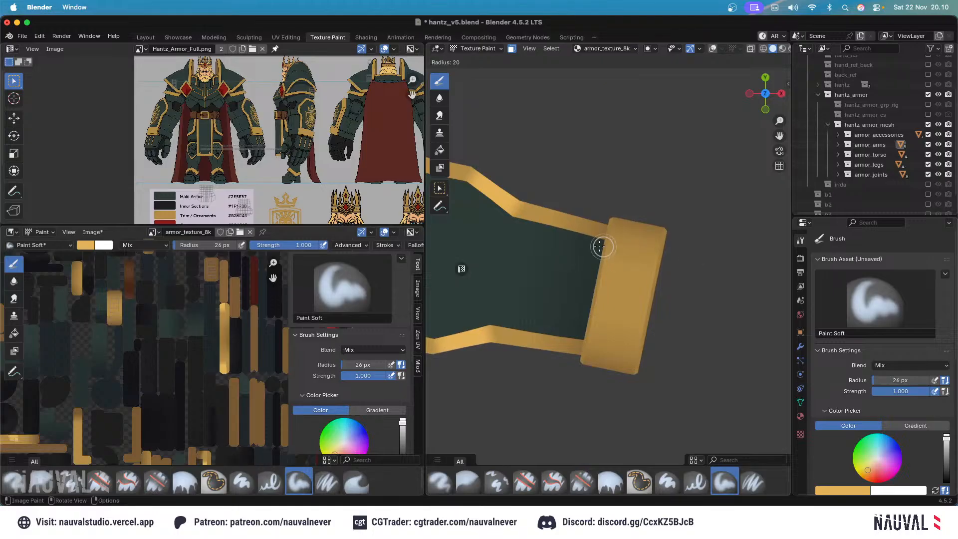
pyautogui.click(613, 248)
pyautogui.moveTo(603, 251); pyautogui.dragTo(692, 265)
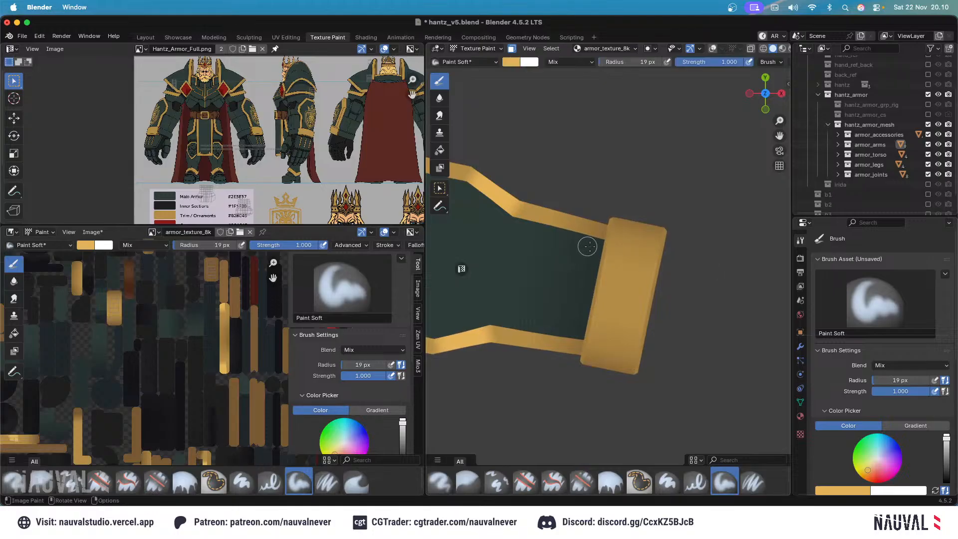
# Try wider soft gold bands across the cuff with a 45 px brush radius, check them from an angle and undo the last stroke.
pyautogui.press('f')
pyautogui.click(595, 273)
pyautogui.moveTo(585, 294); pyautogui.dragTo(738, 308)
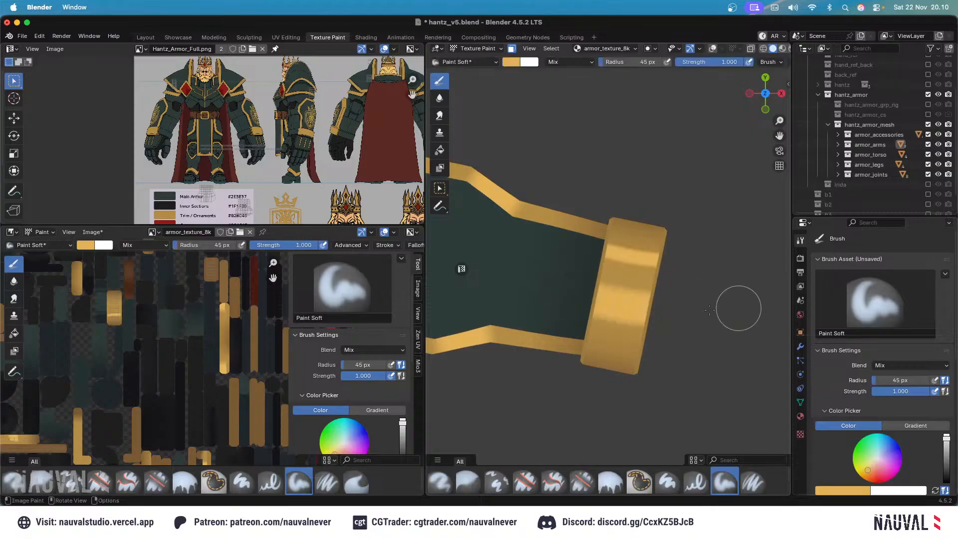
pyautogui.scroll(-4, 738, 308)
pyautogui.moveTo(654, 280)
pyautogui.mouseDown(button='middle')
pyautogui.moveTo(628, 195)
pyautogui.moveTo(583, 243)
pyautogui.mouseUp(button='middle')
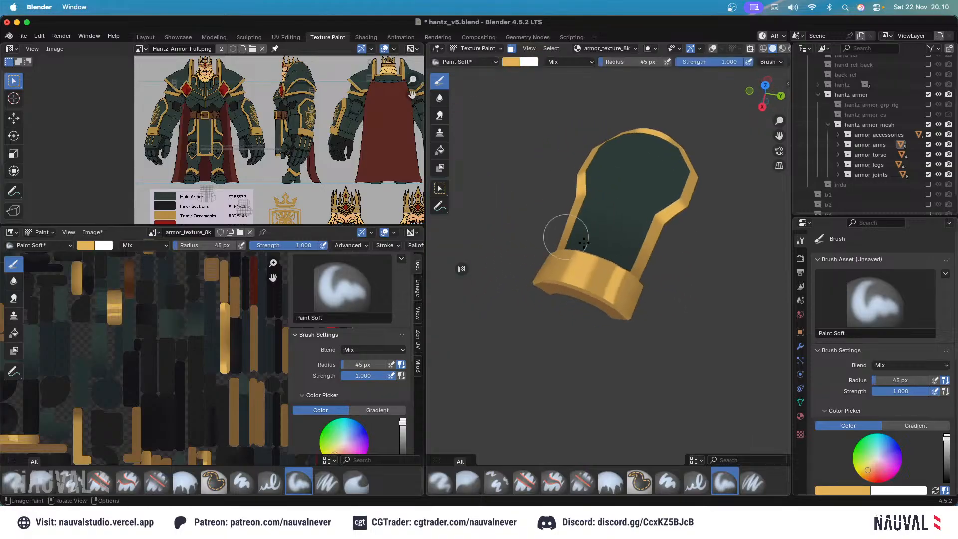
pyautogui.hotkey('ctrl', 'z')
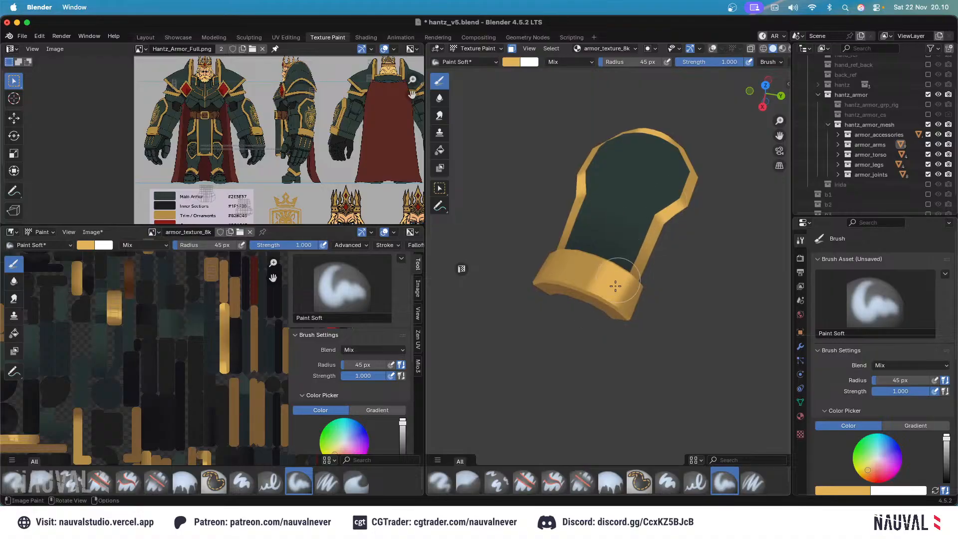
# Try finer soft gold highlights on the cuff, reducing the brush radius to 21 px and 15 px.
pyautogui.moveTo(659, 188)
pyautogui.mouseDown(button='middle')
pyautogui.moveTo(645, 280)
pyautogui.moveTo(634, 268)
pyautogui.mouseUp(button='middle')
pyautogui.press('f')
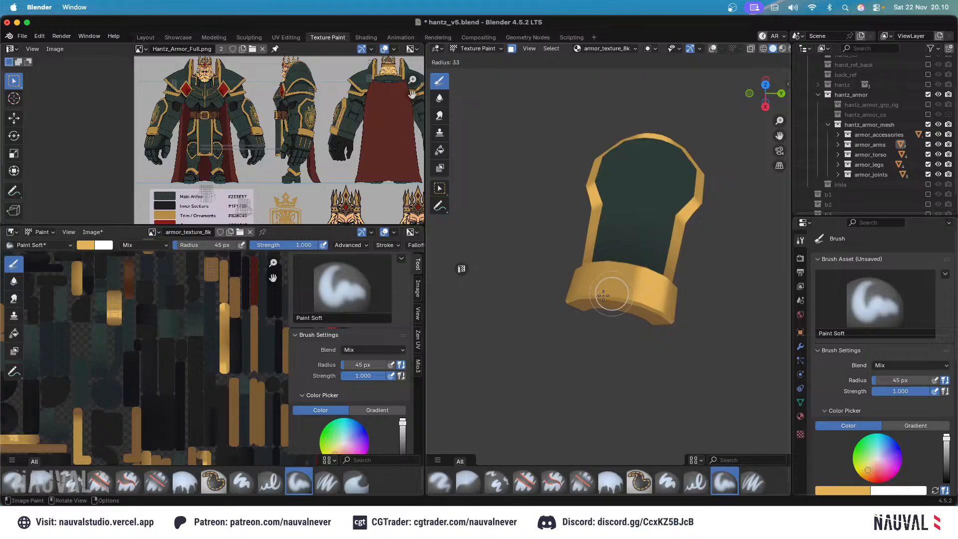
pyautogui.click(619, 295)
pyautogui.moveTo(644, 185); pyautogui.dragTo(618, 280, button='middle')
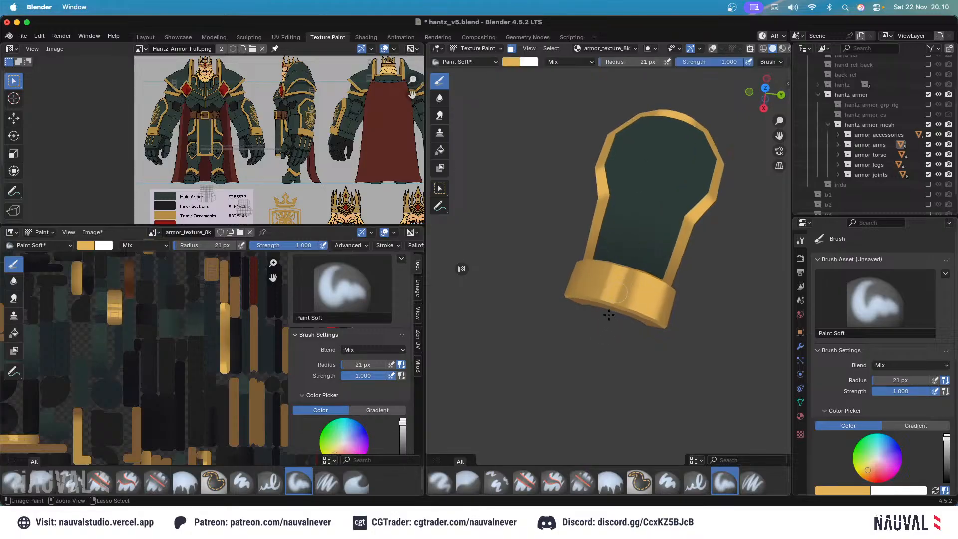
pyautogui.press('[')
pyautogui.press('[')
pyautogui.press('[')
pyautogui.moveTo(649, 169); pyautogui.dragTo(641, 227, button='middle')
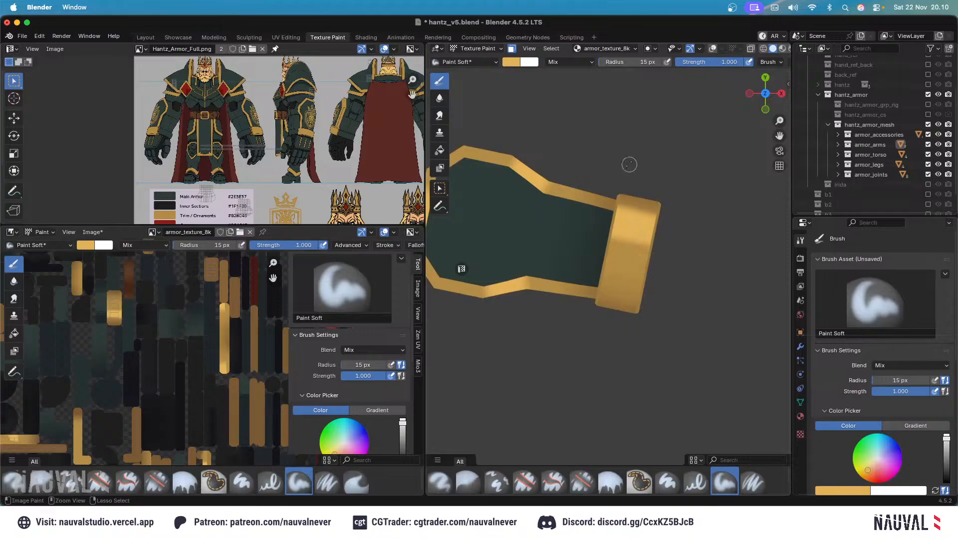
# Enlarge the brush radius to 48 px for the cuff and undo the last highlight stroke.
pyautogui.keyDown('ctrl'); pyautogui.moveTo(629, 164); pyautogui.dragTo(649, 219, button='middle'); pyautogui.keyUp('ctrl')
pyautogui.keyDown('ctrl'); pyautogui.moveTo(650, 287); pyautogui.dragTo(653, 246, button='middle'); pyautogui.keyUp('ctrl')
pyautogui.press('f')
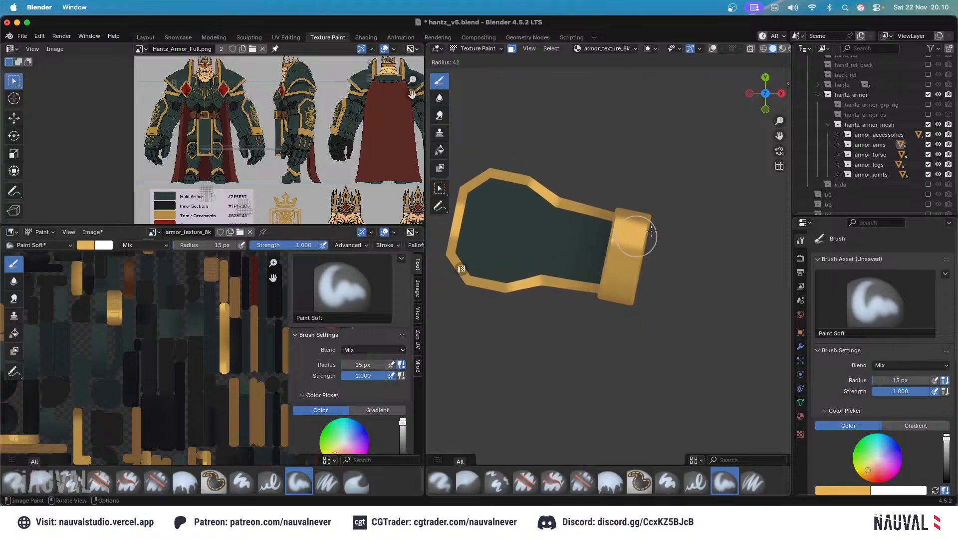
pyautogui.click(633, 240)
pyautogui.hotkey('ctrl', 'z')
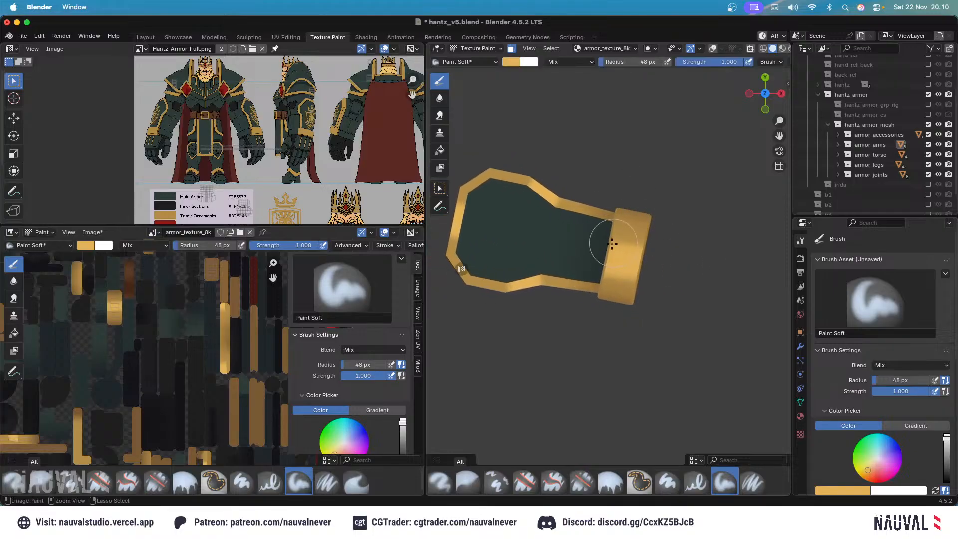
# Try a soft gold highlight band across the cuff's middle with a 40 px brush radius and inspect it up close.
pyautogui.press('f')
pyautogui.click(631, 244)
pyautogui.press('f')
pyautogui.click(588, 244)
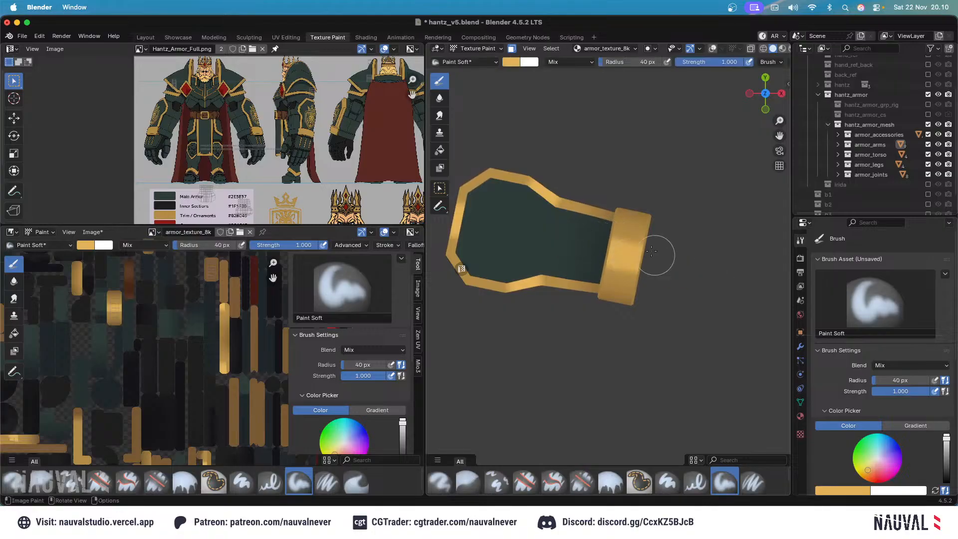
pyautogui.moveTo(652, 251); pyautogui.dragTo(659, 298, button='middle')
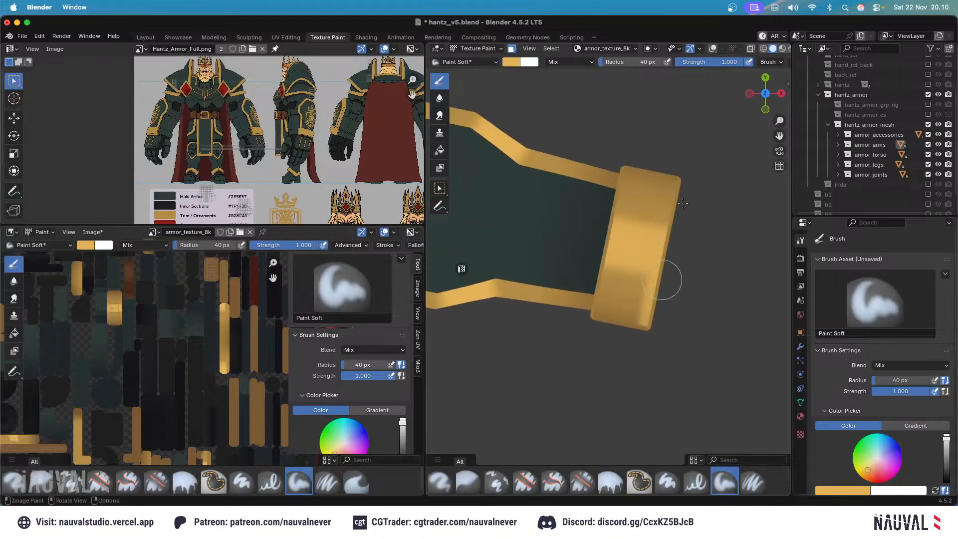
pyautogui.keyDown('ctrl'); pyautogui.moveTo(692, 166); pyautogui.dragTo(639, 289, button='middle'); pyautogui.keyUp('ctrl')
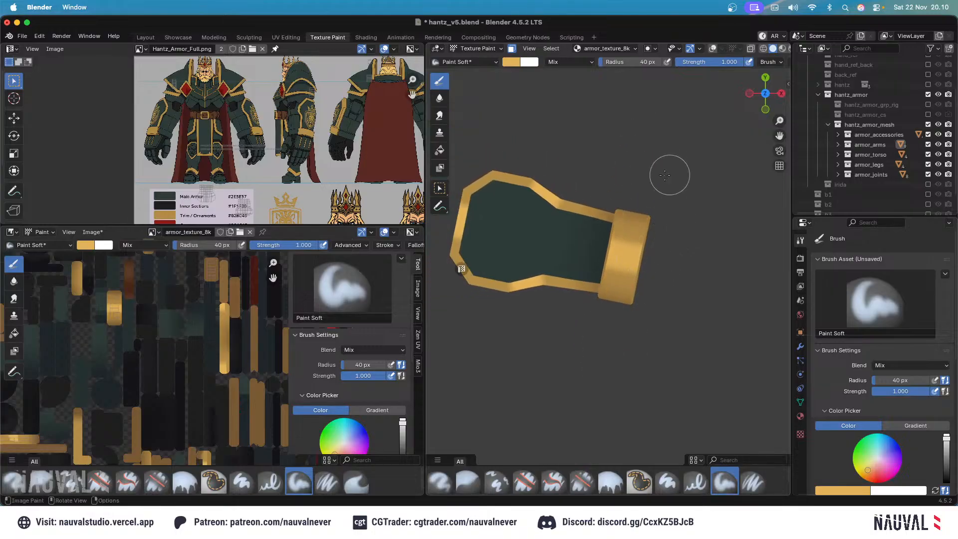
# Repaint a broad, soft gold highlight across the middle of the cuff with a large brush, ending at a 72 px radius.
pyautogui.moveTo(665, 174)
pyautogui.mouseDown(button='middle')
pyautogui.moveTo(673, 182)
pyautogui.moveTo(629, 285)
pyautogui.moveTo(620, 262)
pyautogui.mouseUp(button='middle')
pyautogui.press('f')
pyautogui.click(638, 254)
pyautogui.press('f')
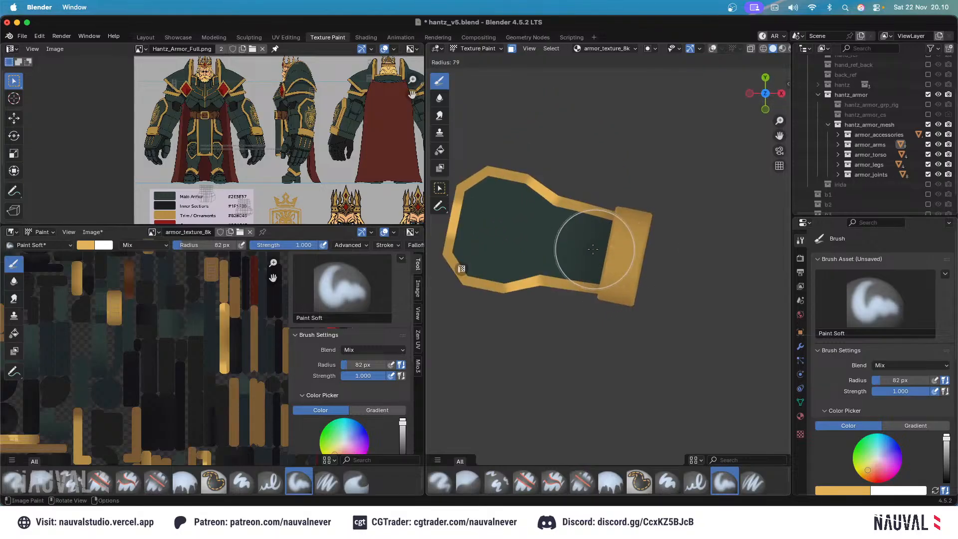
pyautogui.click(619, 254)
pyautogui.press('f')
pyautogui.click(576, 244)
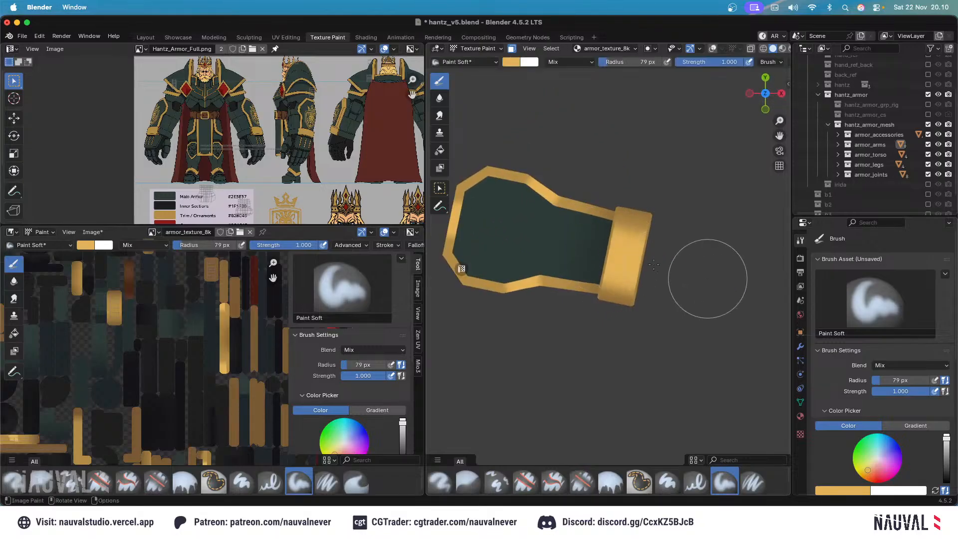
pyautogui.press('f')
pyautogui.click(596, 245)
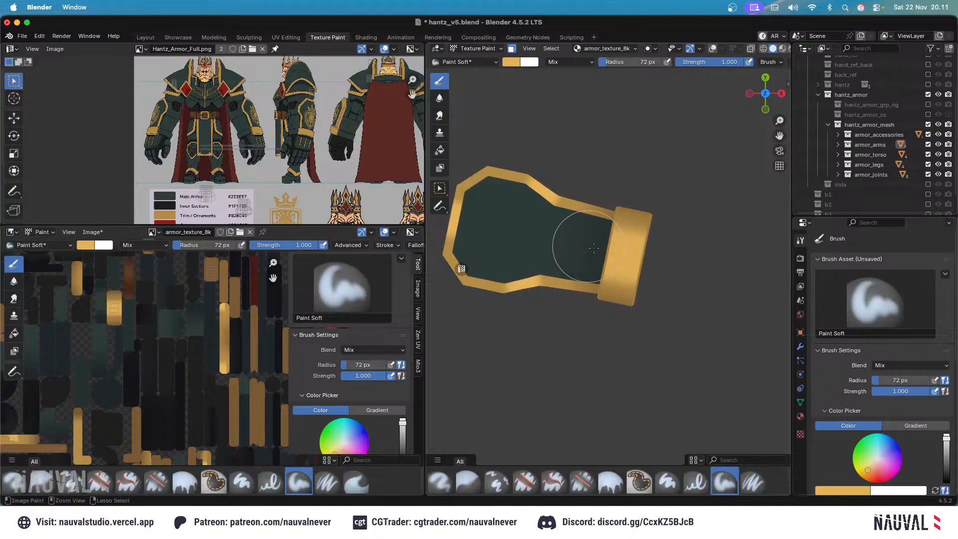
# Save the armor_texture_8k image and return to Object Mode with all hidden armor parts revealed.
pyautogui.moveTo(697, 265)
pyautogui.mouseDown(button='middle')
pyautogui.moveTo(630, 164)
pyautogui.moveTo(584, 220)
pyautogui.moveTo(584, 189)
pyautogui.moveTo(608, 222)
pyautogui.moveTo(597, 210)
pyautogui.moveTo(612, 188)
pyautogui.moveTo(614, 202)
pyautogui.moveTo(699, 252)
pyautogui.moveTo(723, 280)
pyautogui.moveTo(699, 240)
pyautogui.moveTo(631, 183)
pyautogui.mouseUp(button='middle')
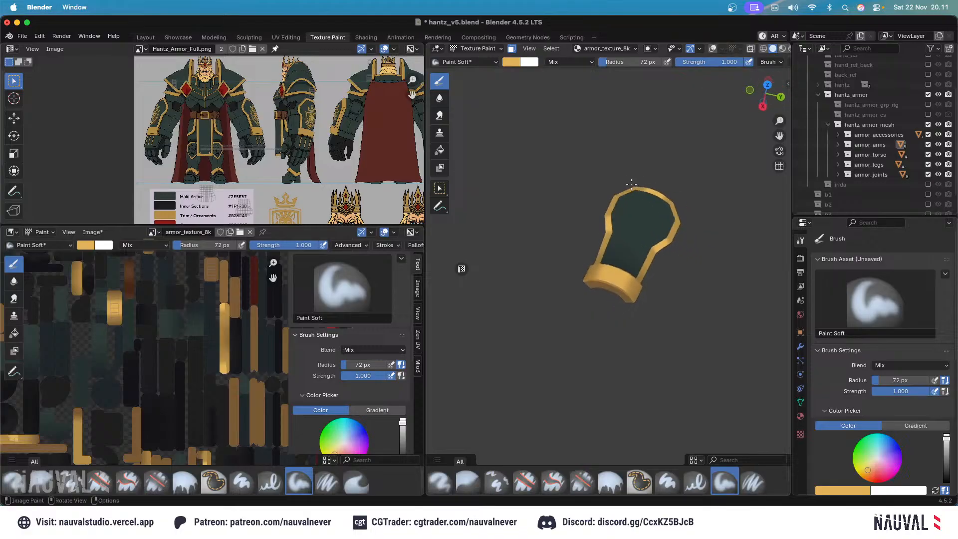
pyautogui.press('KP_1')
pyautogui.click(479, 49)
pyautogui.click(474, 60)
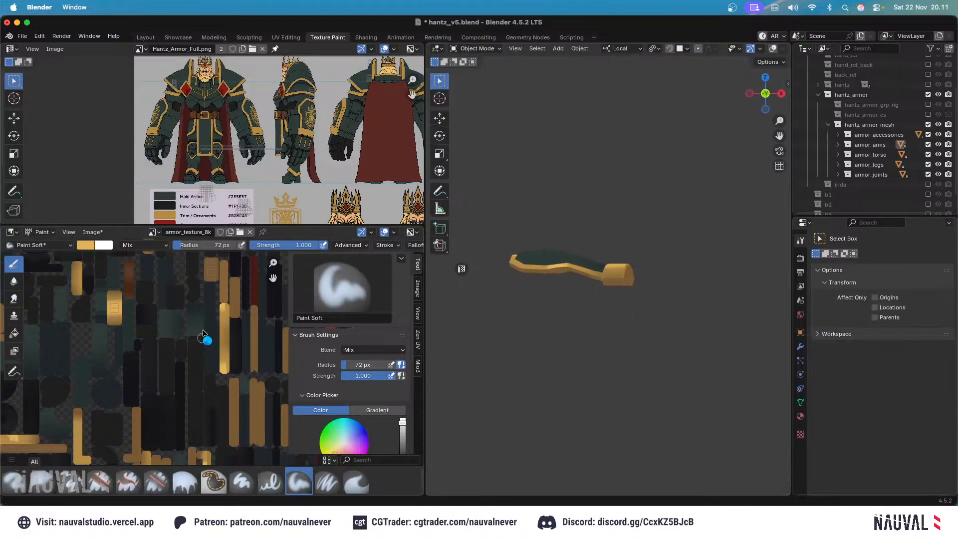
pyautogui.hotkey('alt', 'h')
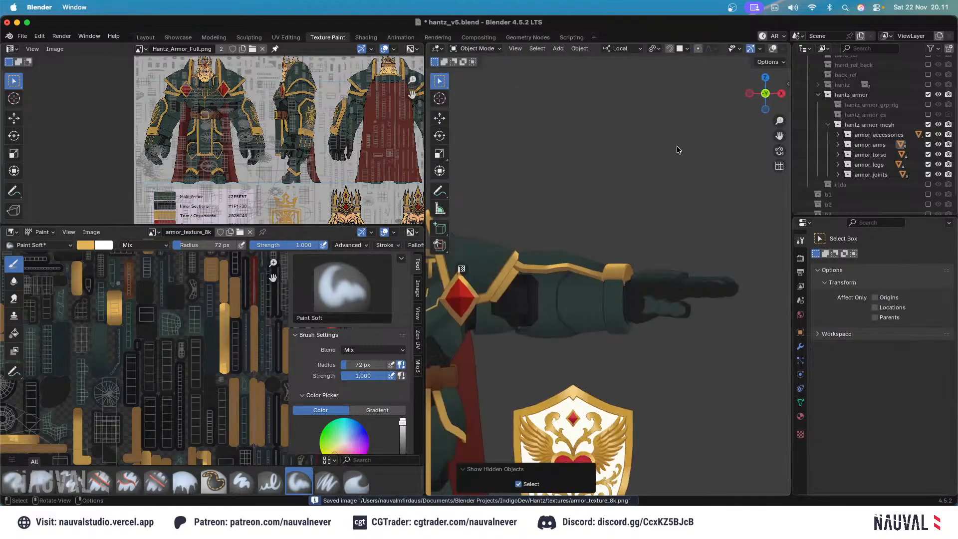
# Select the front gold trim strip above the character's foot up to its seams and enter Texture Paint on that leg armor.
pyautogui.moveTo(676, 146); pyautogui.dragTo(574, 228, button='middle')
pyautogui.press('KP_1')
pyautogui.keyDown('shift'); pyautogui.moveTo(554, 329); pyautogui.dragTo(618, 224, button='middle'); pyautogui.keyUp('shift')
pyautogui.scroll(5, 604, 247)
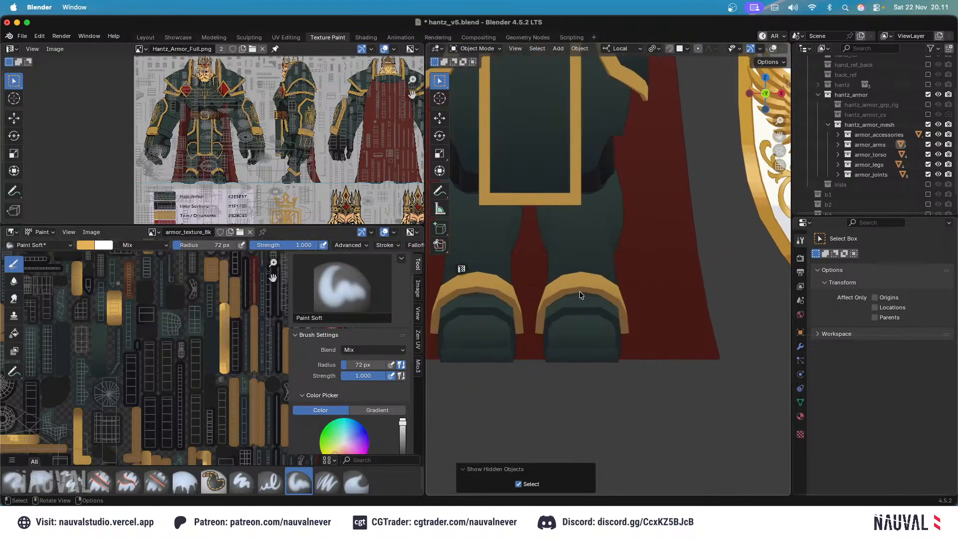
pyautogui.click(579, 291)
pyautogui.press('Tab')
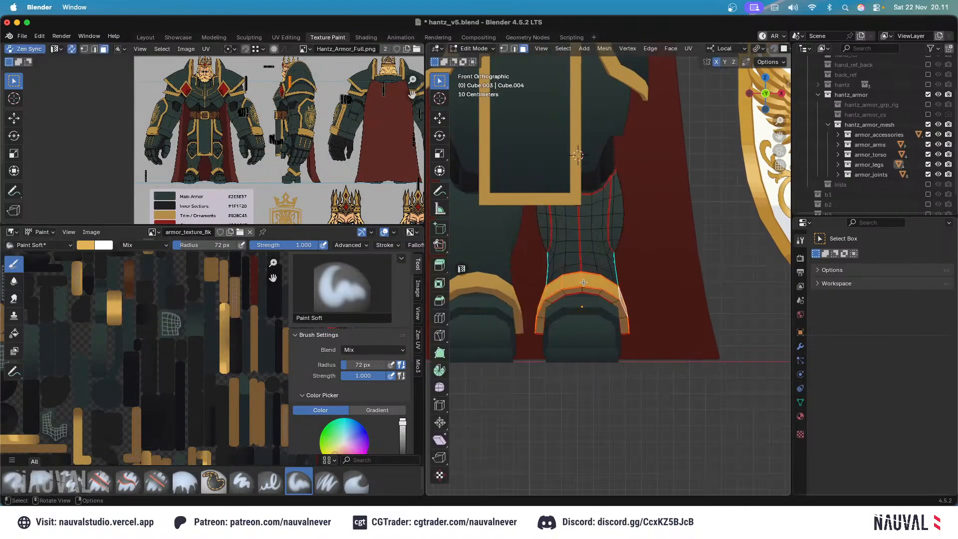
pyautogui.click(584, 280)
pyautogui.hotkey('ctrl', 'l')
pyautogui.click(474, 49)
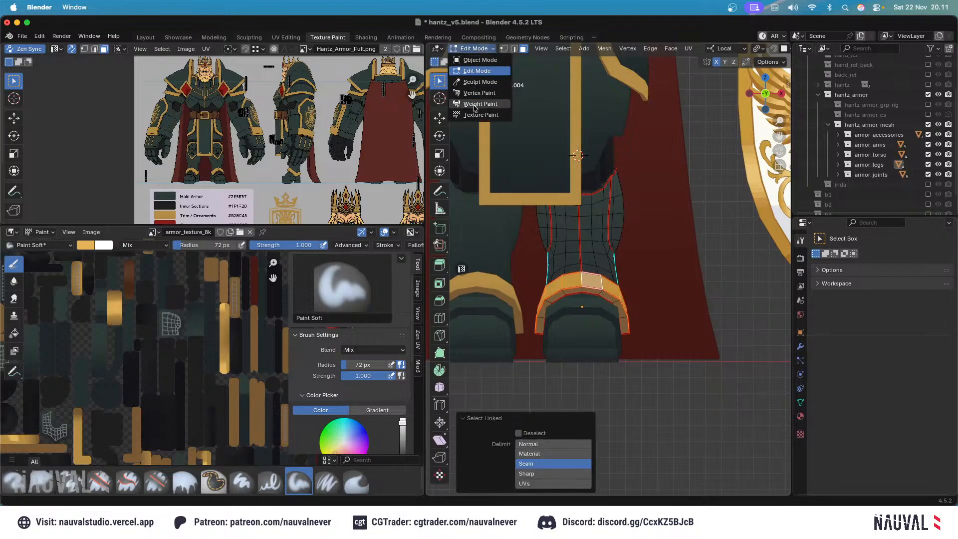
pyautogui.click(472, 107)
# Hide the overlays and isolate the leg armor in local view for painting its gold trim.
pyautogui.press('f')
pyautogui.click(582, 310)
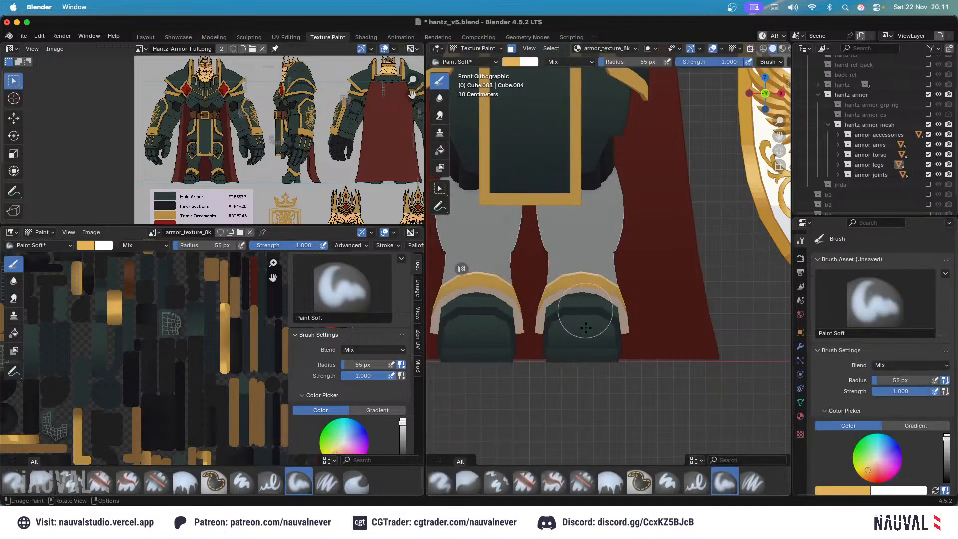
pyautogui.moveTo(582, 314); pyautogui.dragTo(585, 200)
pyautogui.hotkey('shift', 'alt', 'z')
pyautogui.keyDown('ctrl'); pyautogui.moveTo(622, 170); pyautogui.dragTo(619, 212, button='middle'); pyautogui.keyUp('ctrl')
pyautogui.moveTo(618, 212); pyautogui.dragTo(589, 249, button='middle')
pyautogui.moveTo(589, 250)
pyautogui.mouseDown(button='middle')
pyautogui.moveTo(659, 208)
pyautogui.moveTo(639, 199)
pyautogui.moveTo(659, 207)
pyautogui.moveTo(644, 272)
pyautogui.moveTo(631, 223)
pyautogui.moveTo(648, 187)
pyautogui.mouseUp(button='middle')
pyautogui.press('/')
# Try a soft gold highlight on the leg armor's front trim with a 67 px brush radius, check it around and undo it.
pyautogui.press('f')
pyautogui.click(601, 324)
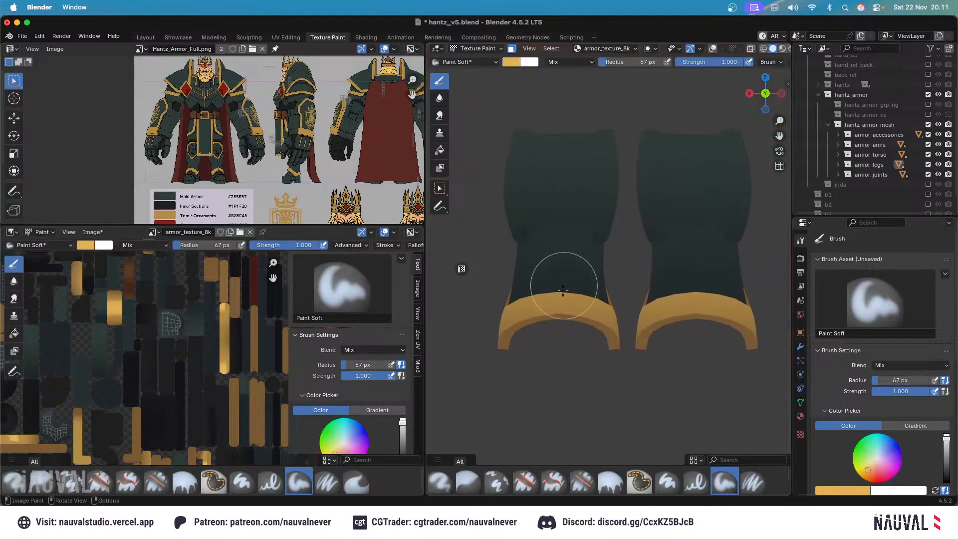
pyautogui.moveTo(563, 290); pyautogui.dragTo(771, 301, button='middle')
pyautogui.moveTo(719, 269); pyautogui.dragTo(725, 268, button='middle')
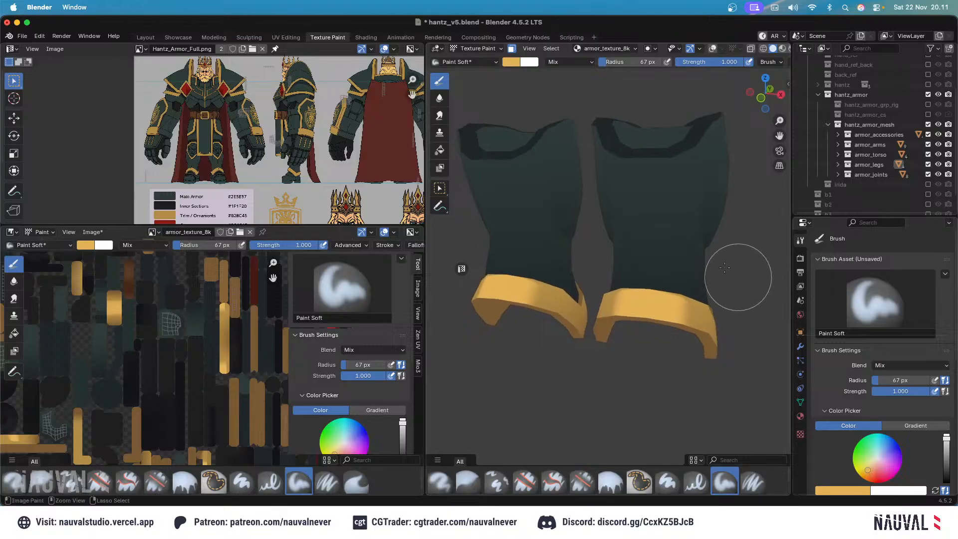
pyautogui.moveTo(694, 212); pyautogui.dragTo(698, 255, button='middle')
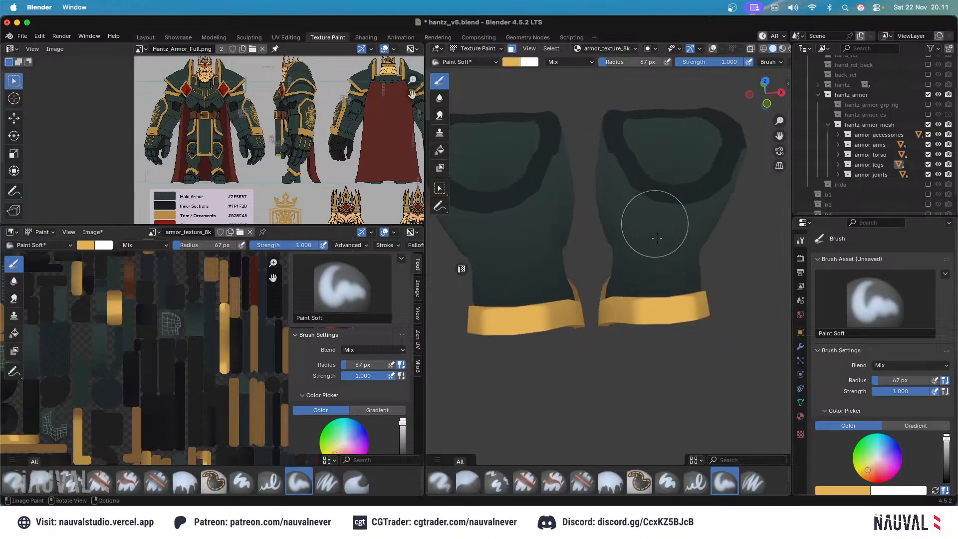
pyautogui.press('KP_1')
pyautogui.hotkey('ctrl', 'z')
# Paint a soft gold highlight on the middle of the leg armor's front trim with a 67 px brush radius.
pyautogui.press('Tab')
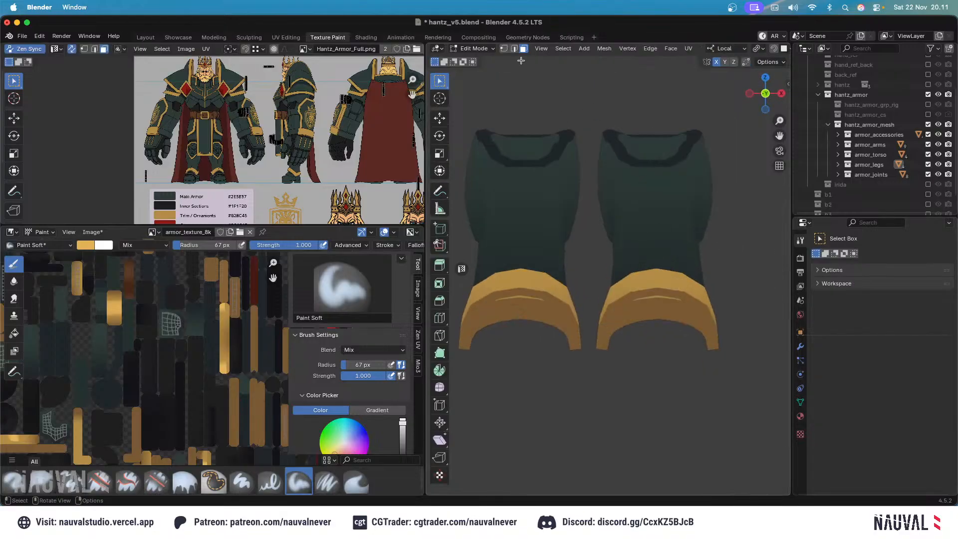
pyautogui.click(474, 48)
pyautogui.click(500, 117)
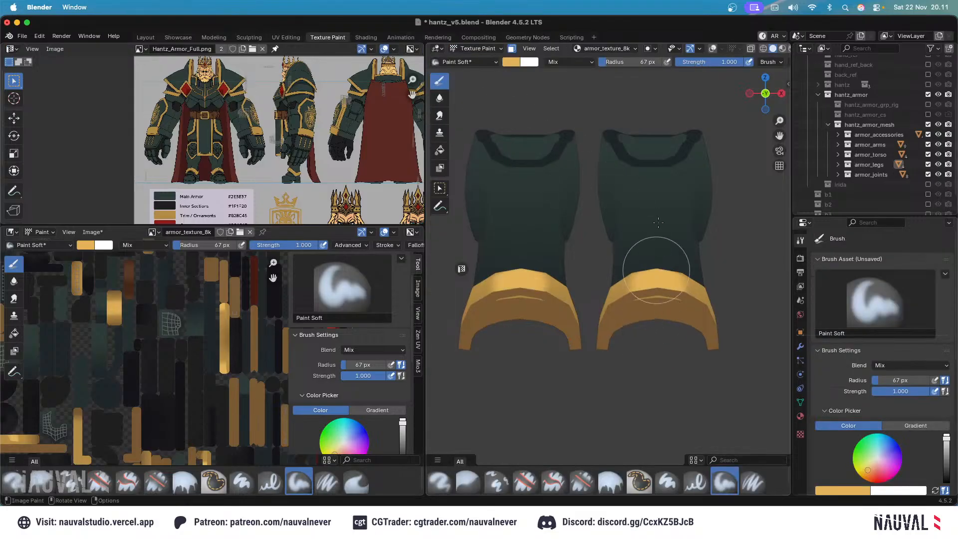
pyautogui.moveTo(659, 198)
pyautogui.mouseDown(button='middle')
pyautogui.moveTo(654, 274)
pyautogui.moveTo(655, 241)
pyautogui.moveTo(622, 317)
pyautogui.mouseUp(button='middle')
pyautogui.press('KP_5')
pyautogui.press(']')
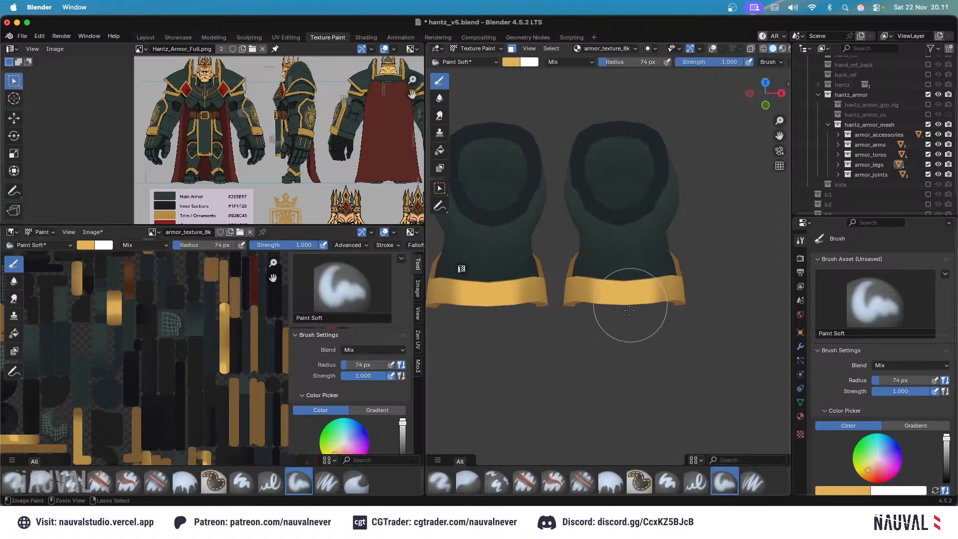
pyautogui.press('[')
pyautogui.keyDown('alt'); pyautogui.moveTo(629, 238); pyautogui.dragTo(657, 272, button='middle'); pyautogui.keyUp('alt')
pyautogui.moveTo(710, 214)
pyautogui.mouseDown(button='middle')
pyautogui.moveTo(646, 223)
pyautogui.moveTo(681, 251)
pyautogui.moveTo(719, 99)
pyautogui.moveTo(702, 162)
pyautogui.moveTo(633, 240)
pyautogui.mouseUp(button='middle')
# Limit the paint mask to the back strip of the leg armor's gold trim and return to Texture Paint in back view.
pyautogui.press('Tab')
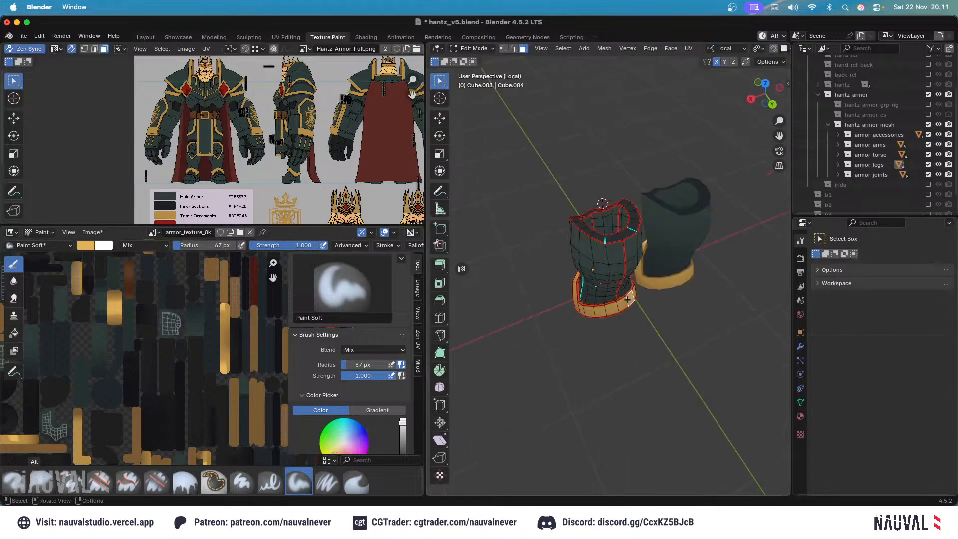
pyautogui.hotkey('ctrl', 'l')
pyautogui.click(611, 308)
pyautogui.hotkey('ctrl', 'l')
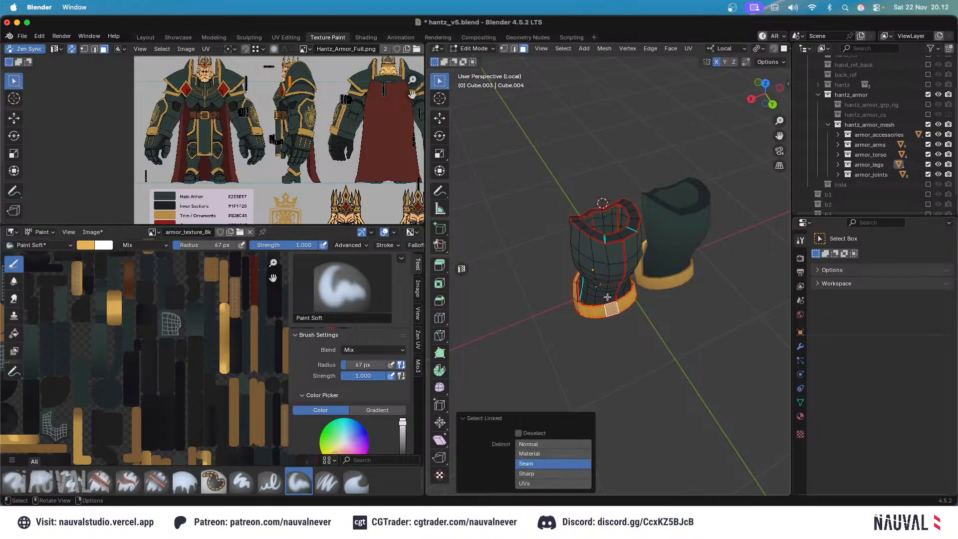
pyautogui.click(481, 48)
pyautogui.click(489, 114)
pyautogui.press('KP_1')
pyautogui.press('ctrl+KP_1')
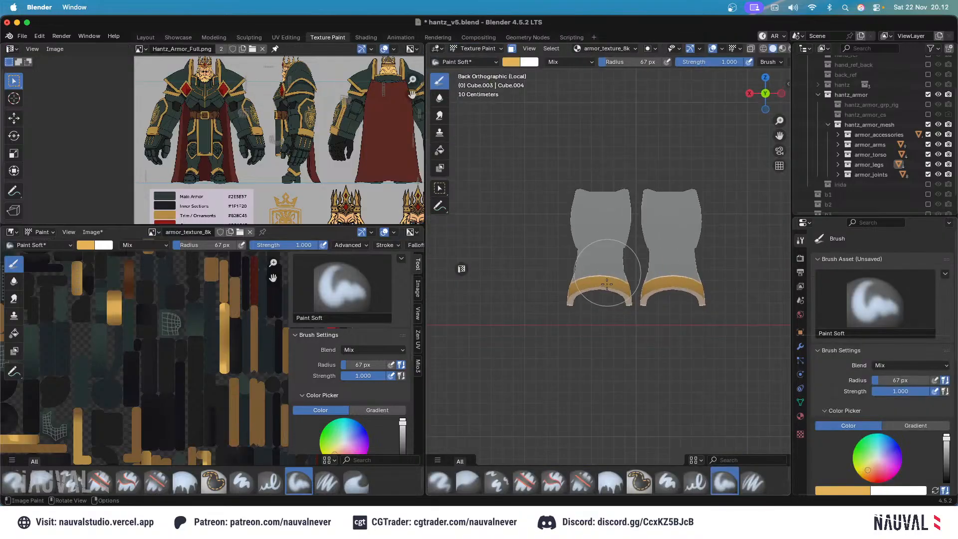
# Hide the overlays and inspect the leg armor's gold trim from the back and side.
pyautogui.scroll(4, 606, 271)
pyautogui.moveTo(604, 274); pyautogui.dragTo(595, 299, button='middle')
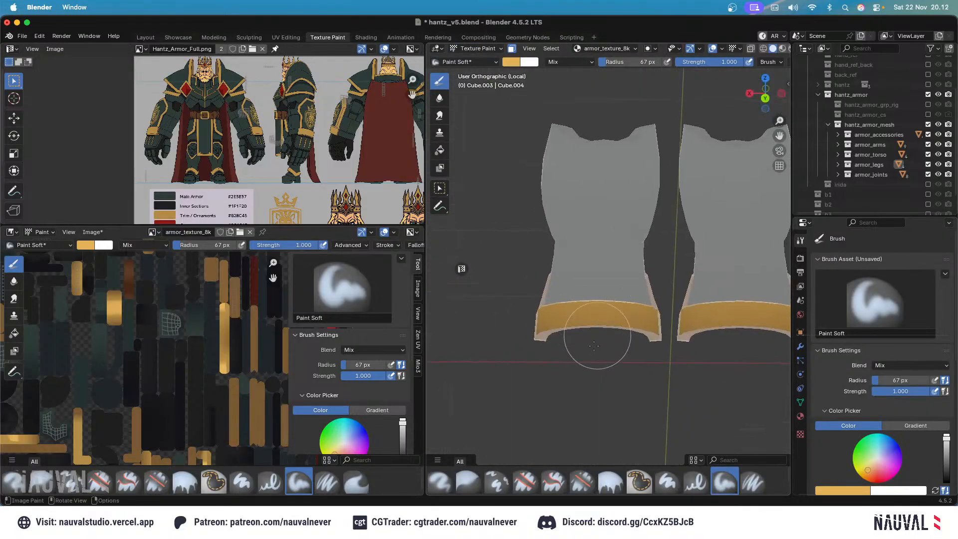
pyautogui.click(712, 49)
pyautogui.scroll(-2, 625, 181)
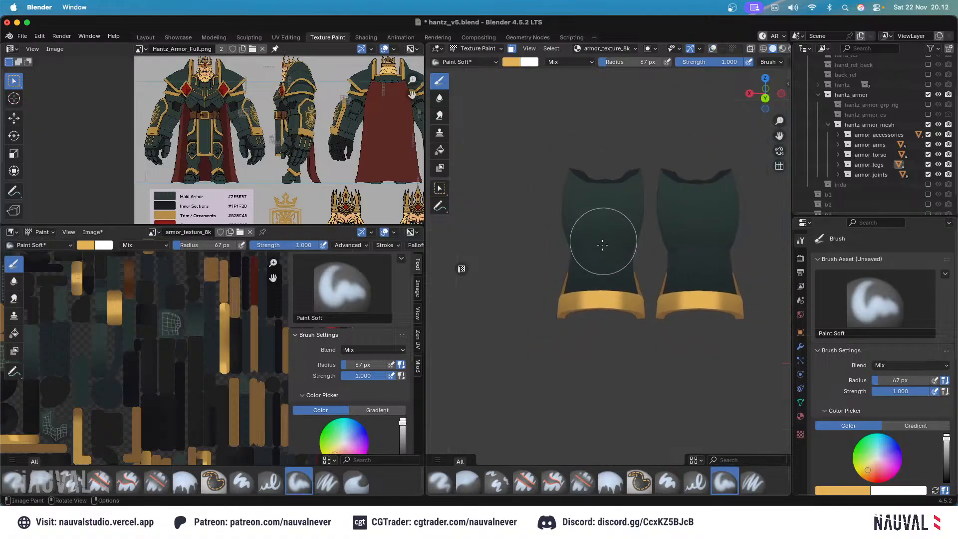
pyautogui.moveTo(603, 242)
pyautogui.mouseDown(button='middle')
pyautogui.moveTo(639, 182)
pyautogui.moveTo(652, 214)
pyautogui.moveTo(641, 226)
pyautogui.mouseUp(button='middle')
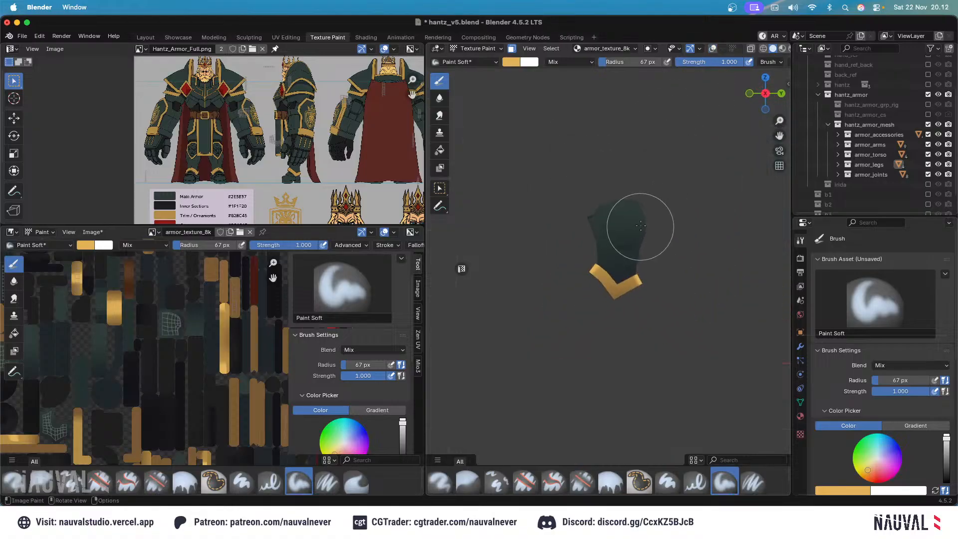
# Try a soft gold highlight on the leg armor's back trim with a 48 px brush radius and undo it.
pyautogui.moveTo(643, 269)
pyautogui.keyDown('ctrl'); pyautogui.mouseDown(button='middle')
pyautogui.moveTo(672, 284)
pyautogui.moveTo(671, 325)
pyautogui.mouseUp(button='middle'); pyautogui.keyUp('ctrl')
pyautogui.press('f')
pyautogui.click(661, 325)
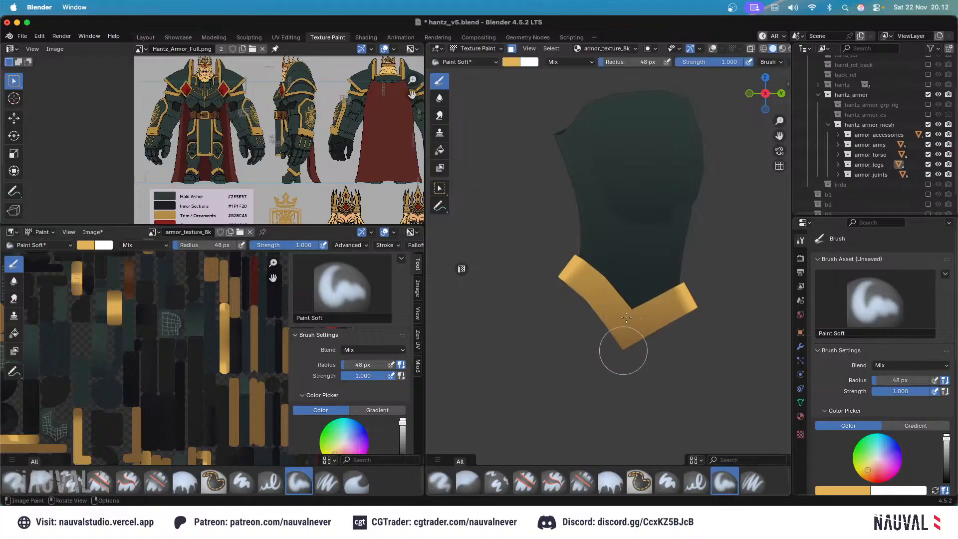
pyautogui.keyDown('ctrl'); pyautogui.moveTo(645, 178); pyautogui.dragTo(648, 219, button='middle'); pyautogui.keyUp('ctrl')
pyautogui.moveTo(649, 220); pyautogui.dragTo(771, 217, button='middle')
pyautogui.keyDown('ctrl'); pyautogui.moveTo(619, 235); pyautogui.dragTo(606, 279, button='middle'); pyautogui.keyUp('ctrl')
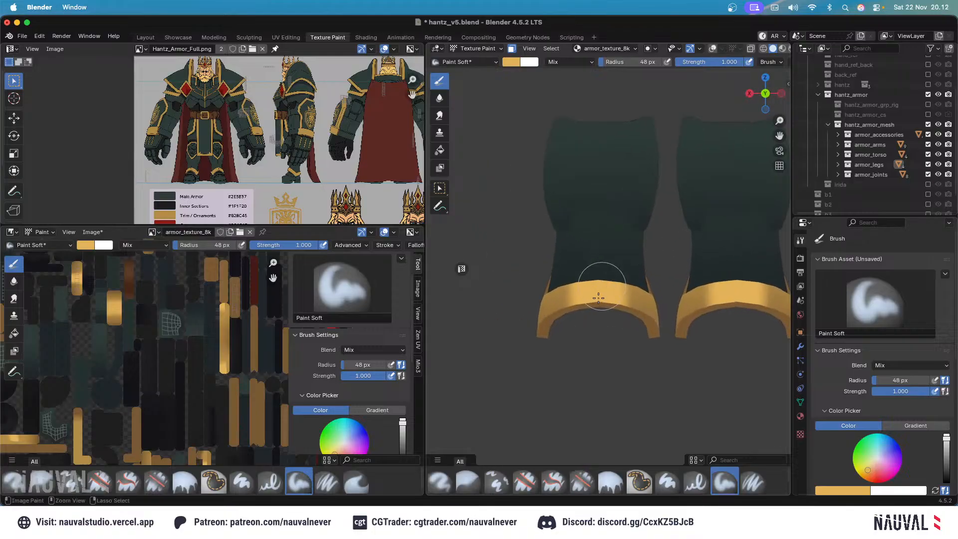
pyautogui.hotkey('ctrl', 'z')
# Try a soft gold highlight up the middle of the back trim with a 75 px brush radius and undo it.
pyautogui.press('f')
pyautogui.click(626, 299)
pyautogui.press('f')
pyautogui.click(637, 301)
pyautogui.moveTo(599, 325); pyautogui.dragTo(597, 240)
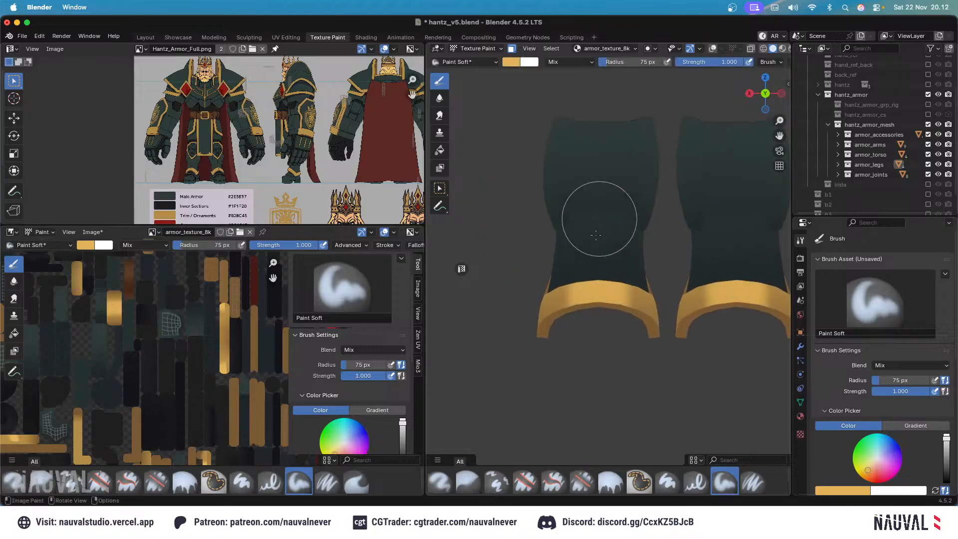
pyautogui.hotkey('ctrl', 'z')
# Try the back trim's gold highlight with a 65 px and a 97 px brush radius.
pyautogui.press('f')
pyautogui.click(597, 306)
pyautogui.moveTo(597, 306); pyautogui.dragTo(594, 216)
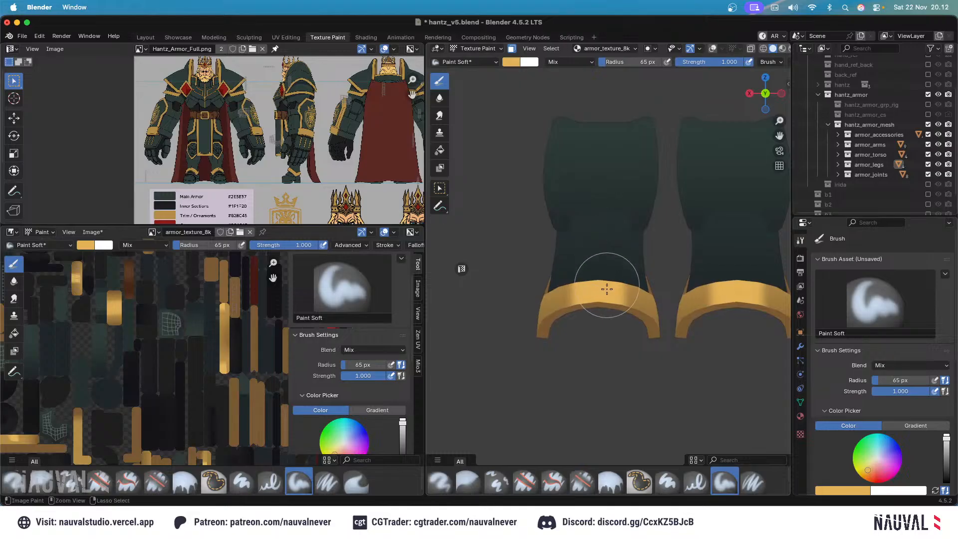
pyautogui.press('f')
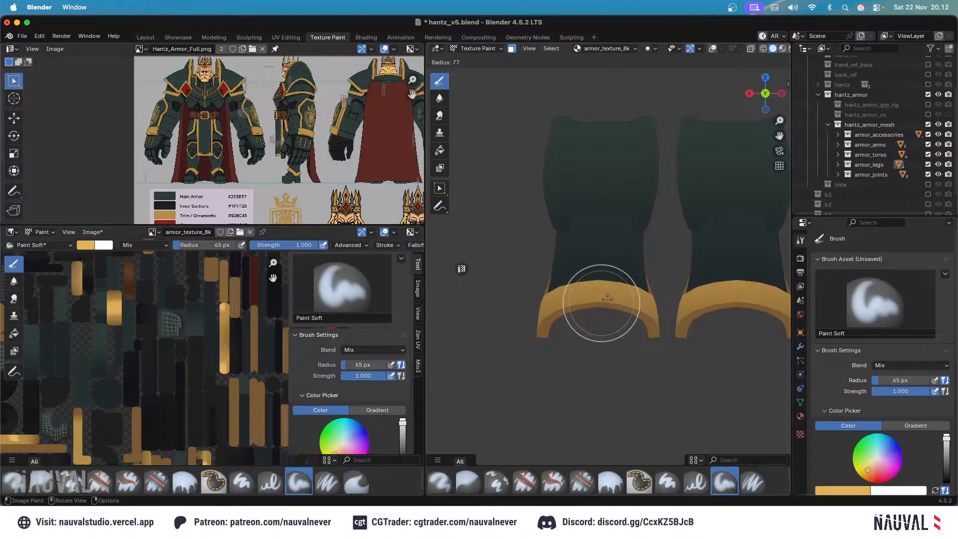
pyautogui.click(596, 209)
pyautogui.press('f')
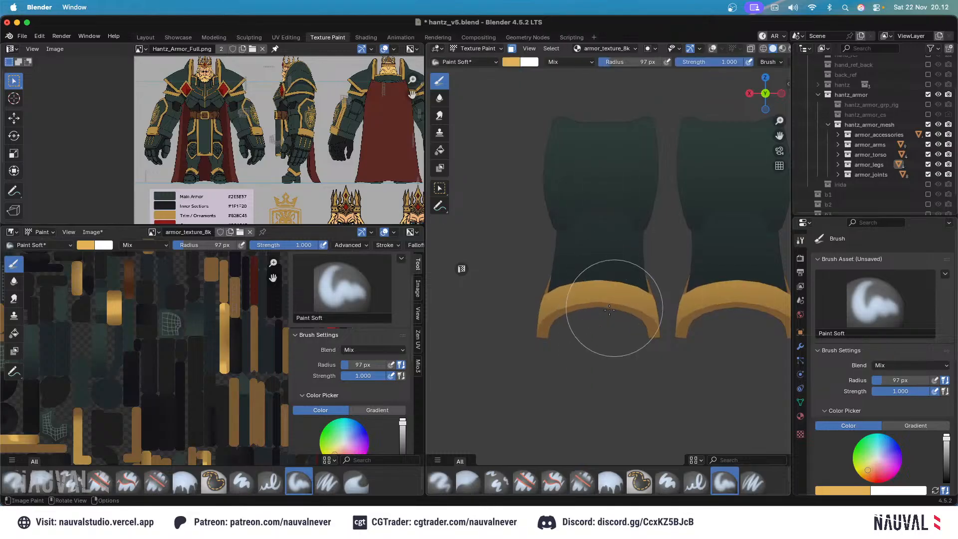
pyautogui.click(612, 309)
pyautogui.scroll(-5, 621, 281)
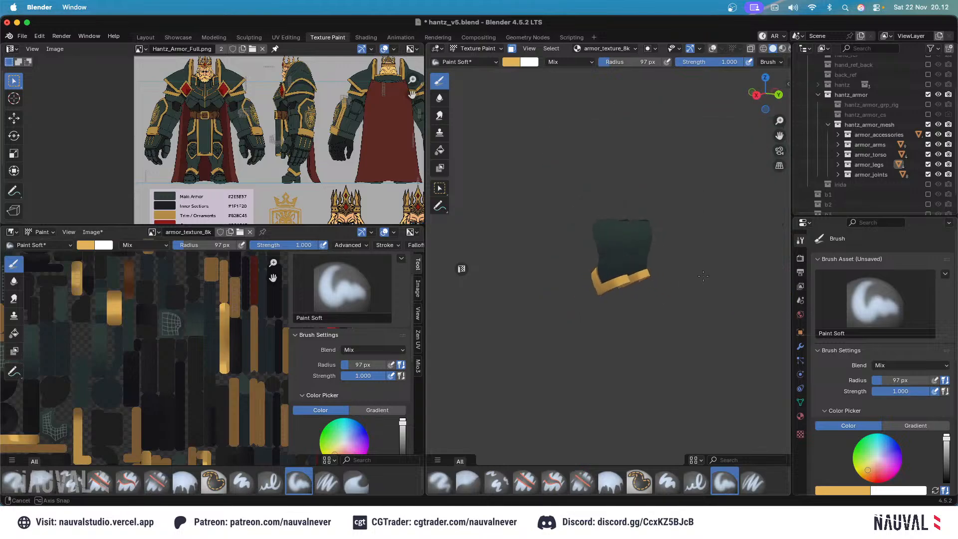
# Try the back trim's gold highlight again with a 73 px brush radius and undo it.
pyautogui.moveTo(703, 276)
pyautogui.mouseDown(button='middle')
pyautogui.moveTo(652, 249)
pyautogui.moveTo(714, 224)
pyautogui.moveTo(624, 300)
pyautogui.moveTo(624, 260)
pyautogui.mouseUp(button='middle')
pyautogui.scroll(4, 714, 223)
pyautogui.press('f')
pyautogui.click(599, 291)
pyautogui.press('f')
pyautogui.click(605, 301)
pyautogui.click(598, 299)
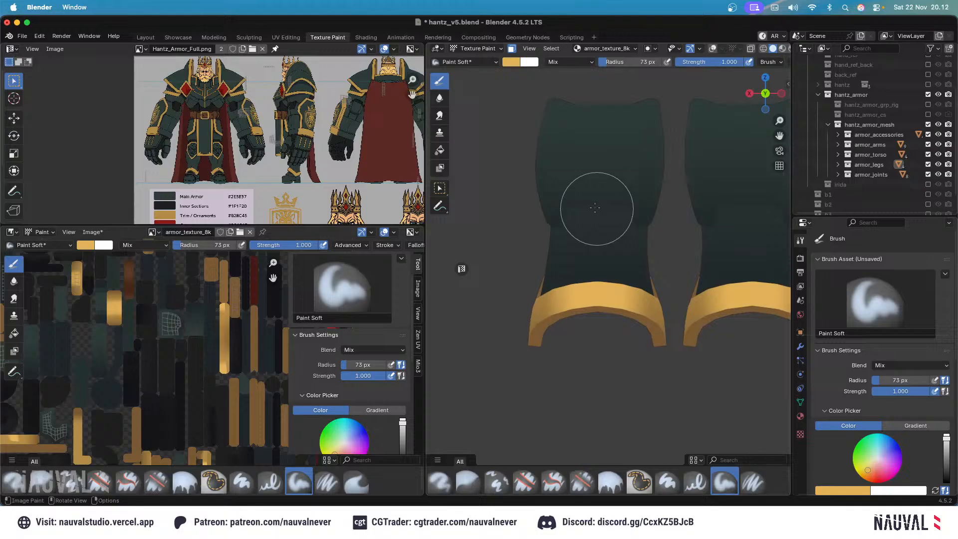
pyautogui.hotkey('ctrl', 'z')
# Paint a soft gold highlight on the middle of the back trim, adjusting the brush radius to 61 px and then 67 px.
pyautogui.press('f')
pyautogui.click(633, 303)
pyautogui.click(599, 297)
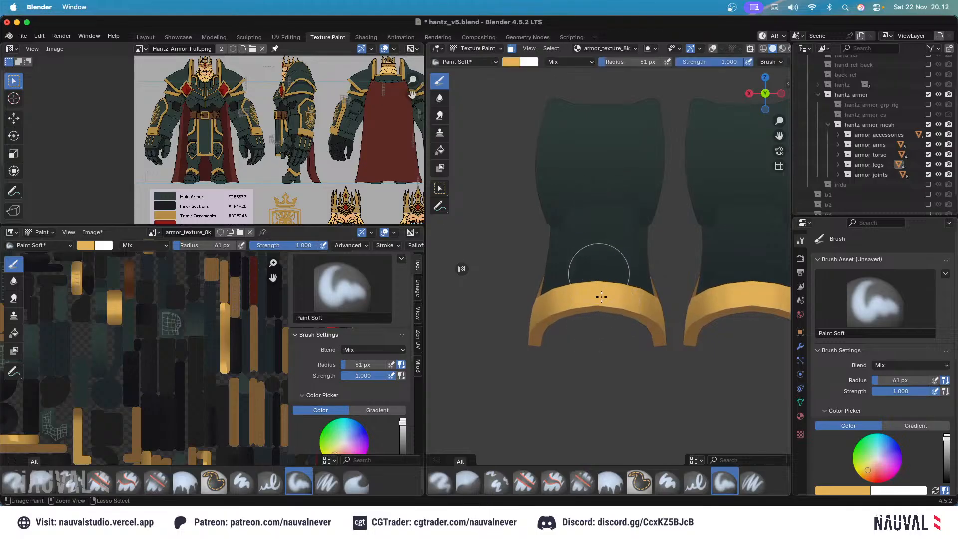
pyautogui.press(']')
pyautogui.scroll(-4, 599, 191)
pyautogui.moveTo(596, 196); pyautogui.dragTo(609, 299, button='middle')
pyautogui.scroll(4, 642, 186)
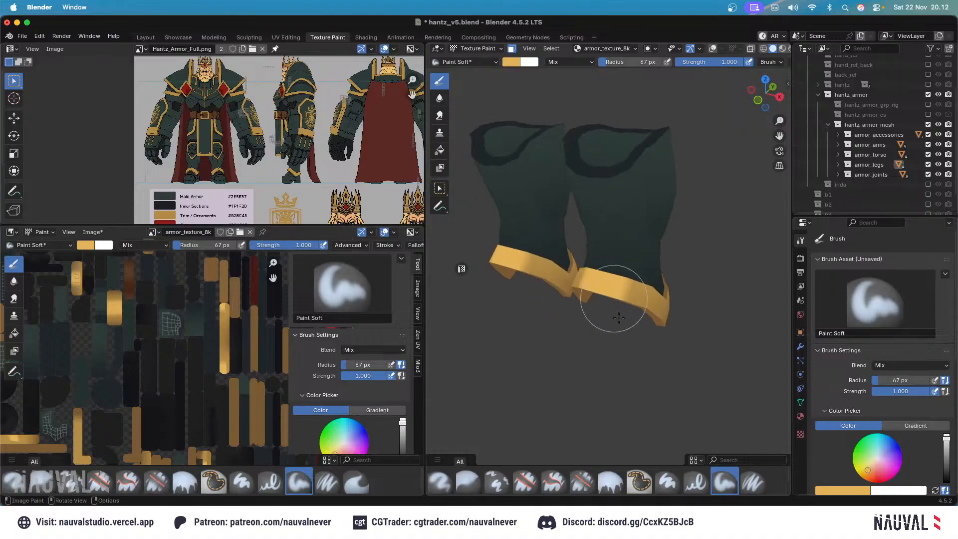
pyautogui.scroll(3, 609, 300)
# Limit the paint mask to the leg armor's front trim strip, return to Texture Paint and hide the overlays.
pyautogui.press('Tab')
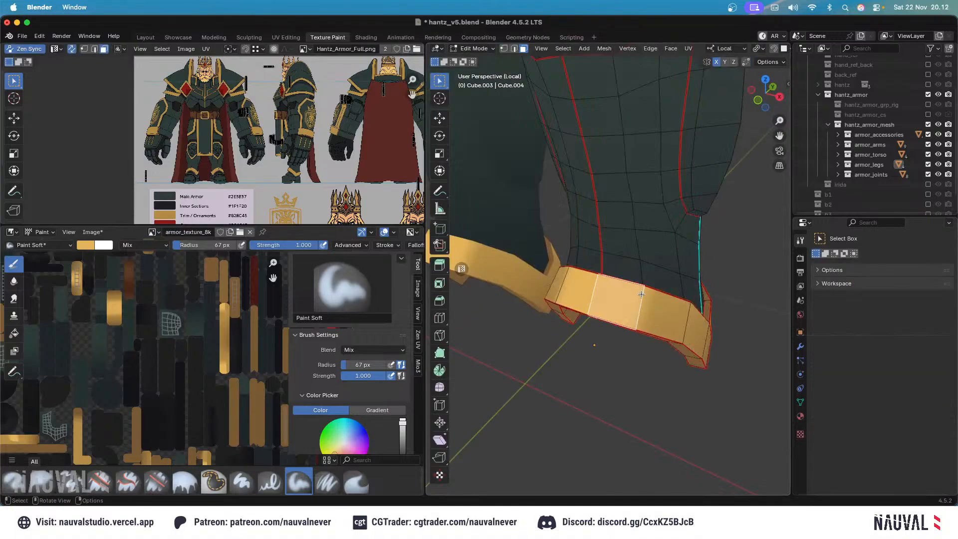
pyautogui.press('l')
pyautogui.press('Tab')
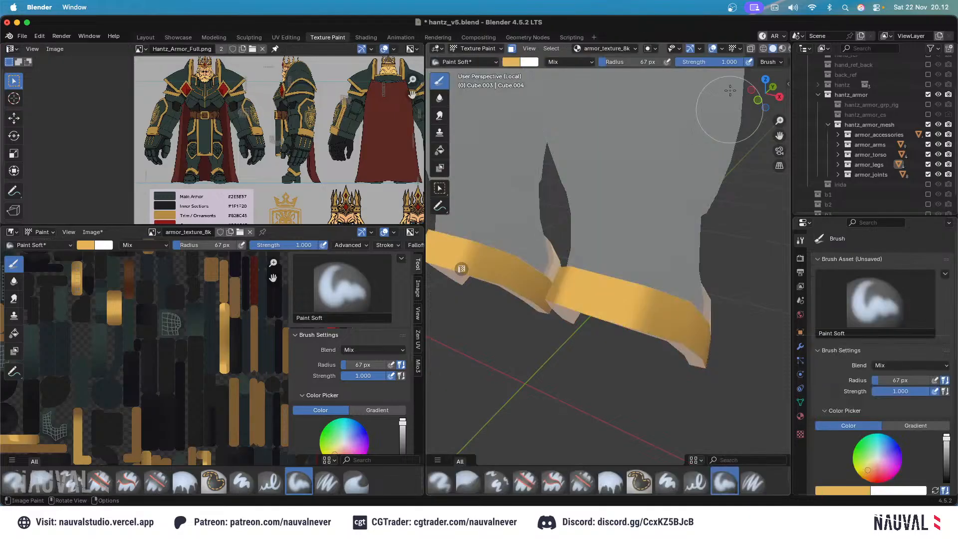
pyautogui.click(712, 48)
# Paint a wider soft gold highlight on the middle of the front trim with an 87 px brush radius and check it around.
pyautogui.press('KP_1')
pyautogui.moveTo(628, 250); pyautogui.dragTo(637, 314, button='middle')
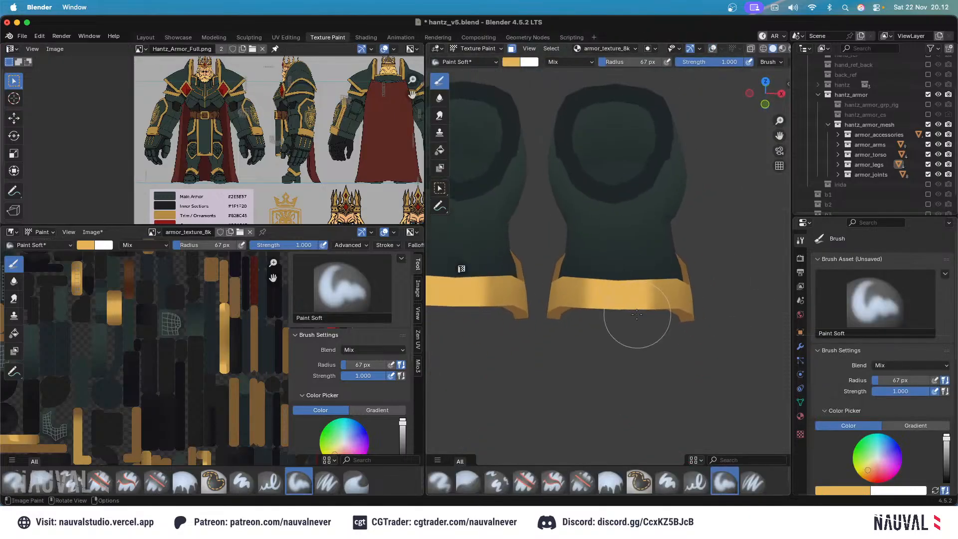
pyautogui.moveTo(637, 314); pyautogui.dragTo(615, 300, button='middle')
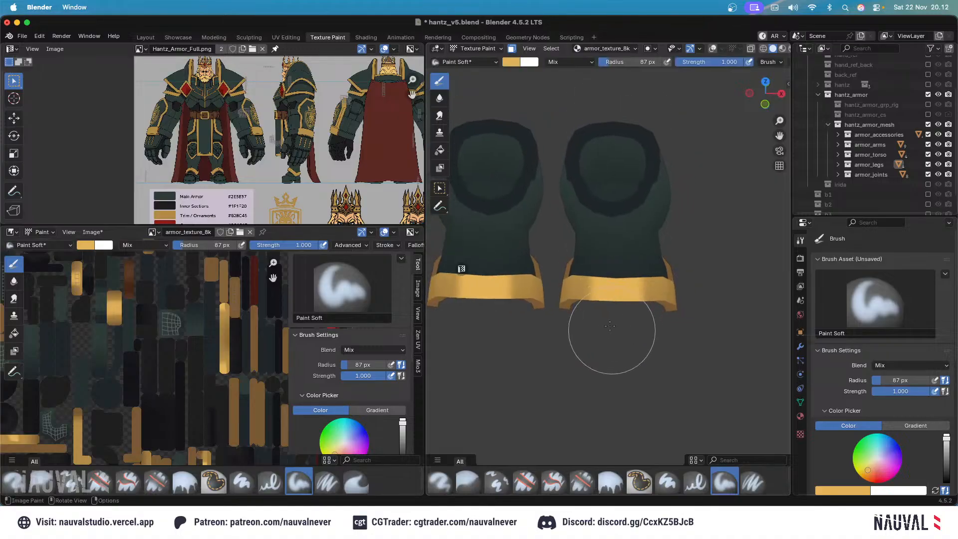
pyautogui.scroll(-8, 627, 216)
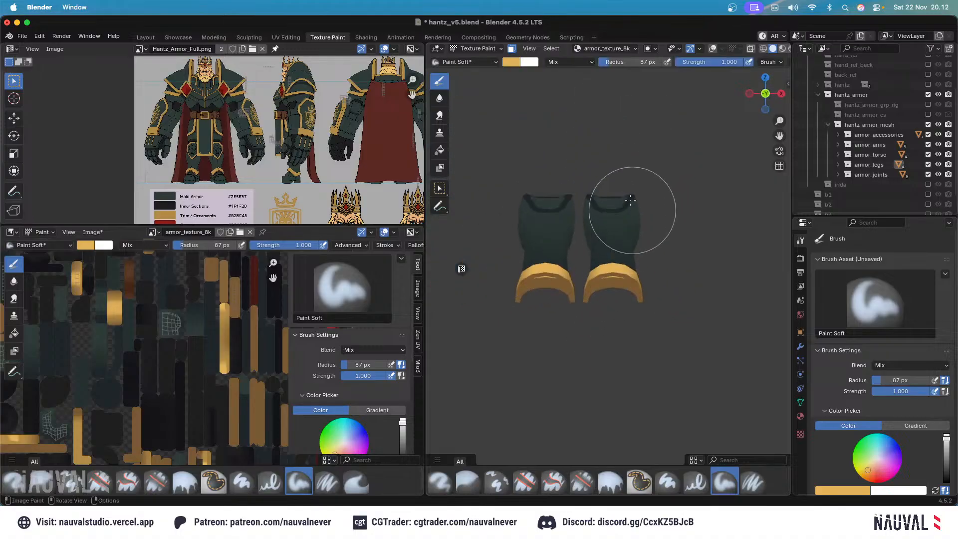
pyautogui.moveTo(631, 207); pyautogui.dragTo(660, 240, button='middle')
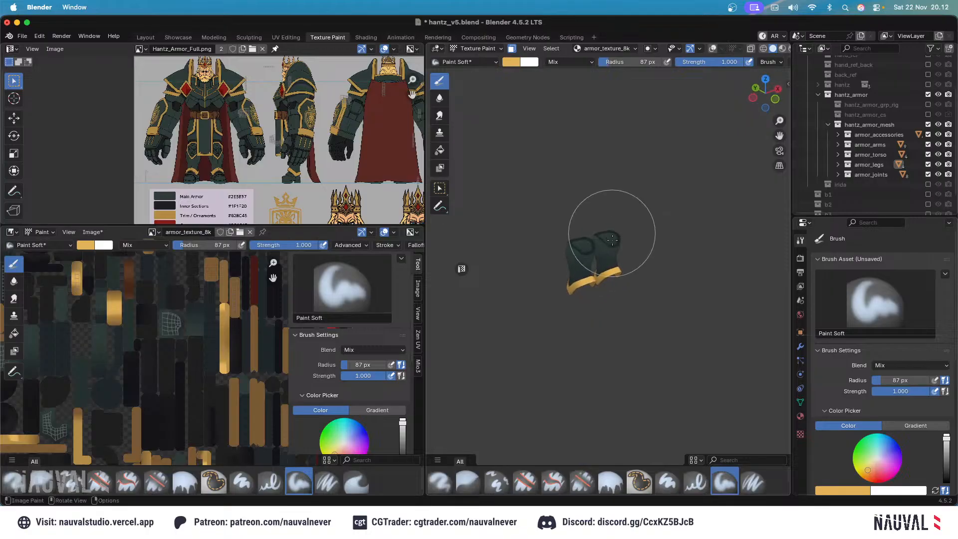
pyautogui.scroll(5, 656, 223)
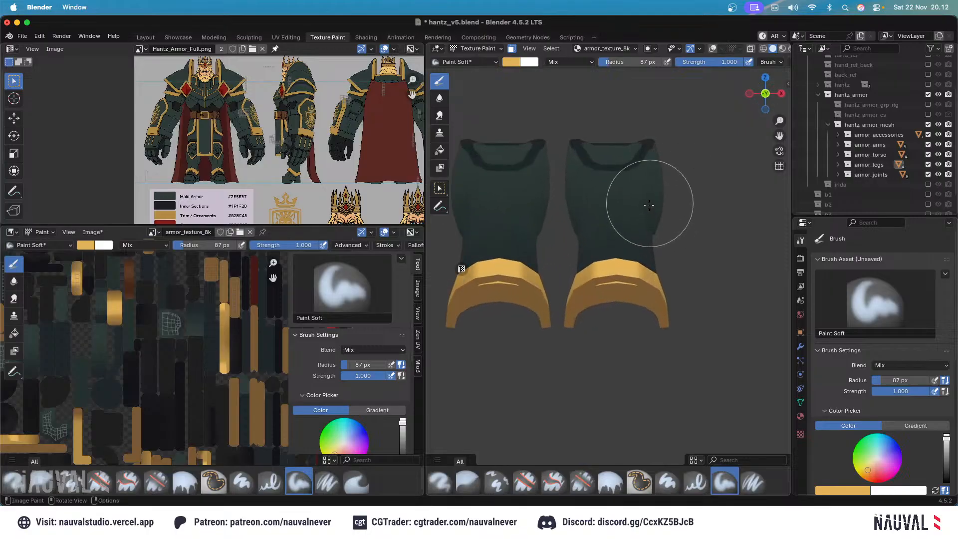
pyautogui.moveTo(649, 196)
pyautogui.mouseDown(button='middle')
pyautogui.moveTo(636, 264)
pyautogui.moveTo(609, 285)
pyautogui.moveTo(637, 295)
pyautogui.moveTo(592, 216)
pyautogui.moveTo(634, 238)
pyautogui.mouseUp(button='middle')
# Set the brush radius to 53 px, check the leg trim from the side and save the armor_texture_8k image.
pyautogui.press('f')
pyautogui.click(621, 292)
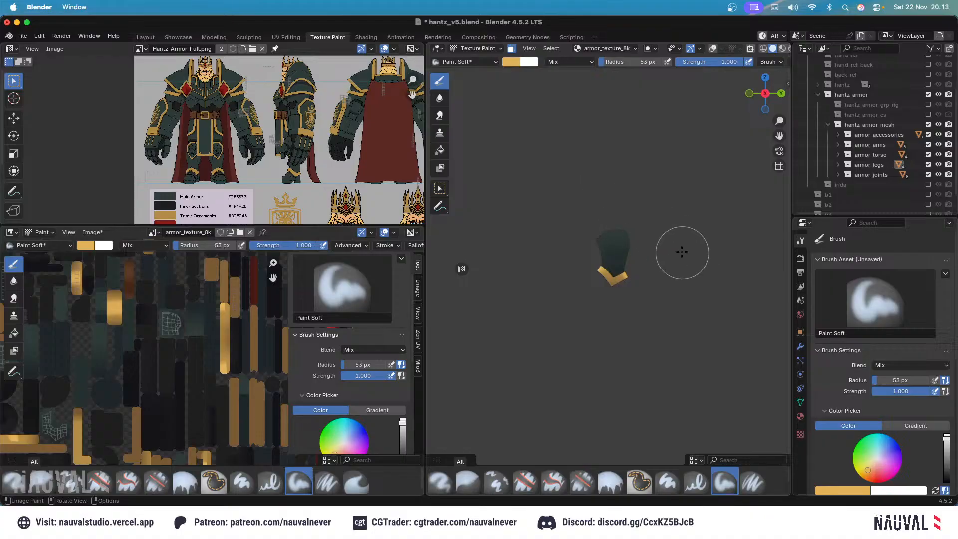
pyautogui.moveTo(663, 270)
pyautogui.keyDown('ctrl'); pyautogui.mouseDown(button='middle')
pyautogui.moveTo(639, 186)
pyautogui.moveTo(673, 253)
pyautogui.mouseUp(button='middle'); pyautogui.keyUp('ctrl')
pyautogui.moveTo(672, 254)
pyautogui.mouseDown(button='middle')
pyautogui.moveTo(705, 265)
pyautogui.moveTo(667, 244)
pyautogui.moveTo(634, 205)
pyautogui.mouseUp(button='middle')
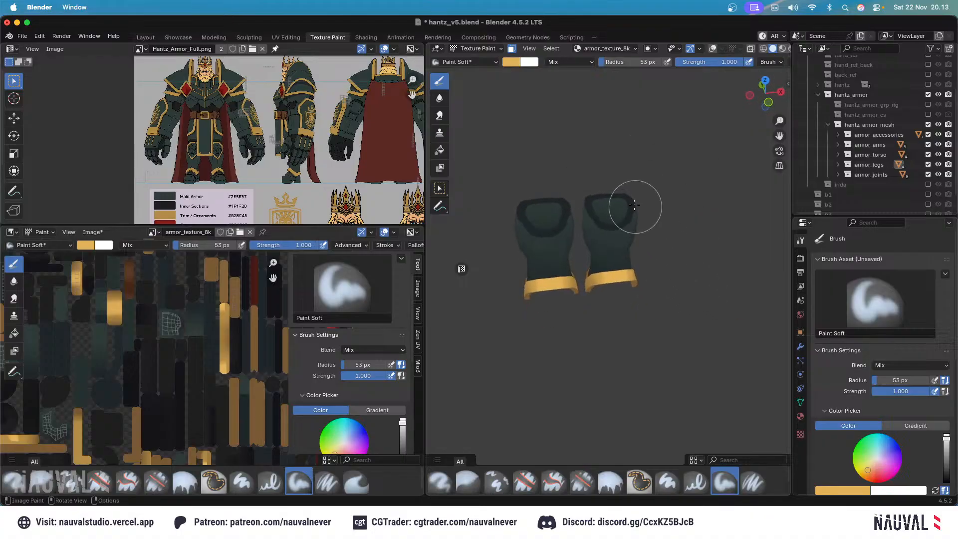
pyautogui.hotkey('alt', 's')
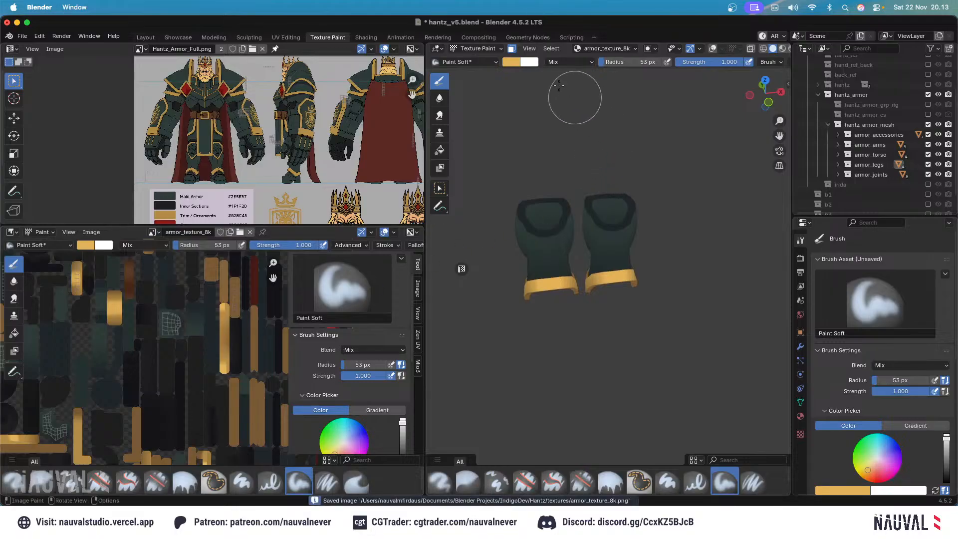
# Leave local view and review the leg trim on the full armor character in front view.
pyautogui.press('/')
pyautogui.press('KP_1')
pyautogui.keyDown('ctrl'); pyautogui.moveTo(600, 181); pyautogui.dragTo(633, 252, button='middle'); pyautogui.keyUp('ctrl')
pyautogui.moveTo(652, 162)
pyautogui.keyDown('ctrl'); pyautogui.mouseDown(button='middle')
pyautogui.moveTo(657, 150)
pyautogui.moveTo(597, 195)
pyautogui.moveTo(616, 167)
pyautogui.moveTo(648, 171)
pyautogui.mouseUp(button='middle'); pyautogui.keyUp('ctrl')
pyautogui.scroll(-6, 648, 171)
pyautogui.moveTo(699, 128); pyautogui.dragTo(637, 216, button='middle')
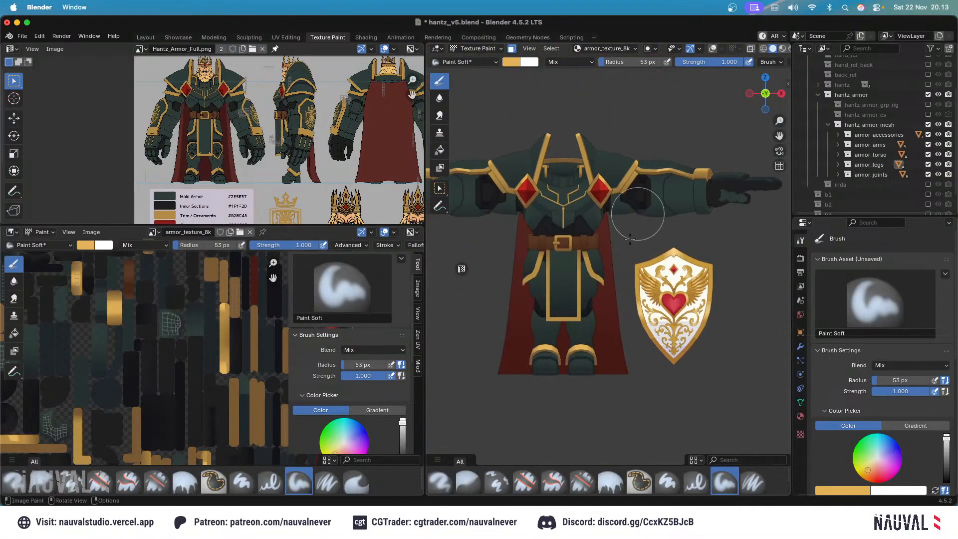
pyautogui.keyDown('shift'); pyautogui.moveTo(624, 283); pyautogui.dragTo(655, 138, button='middle'); pyautogui.keyUp('shift')
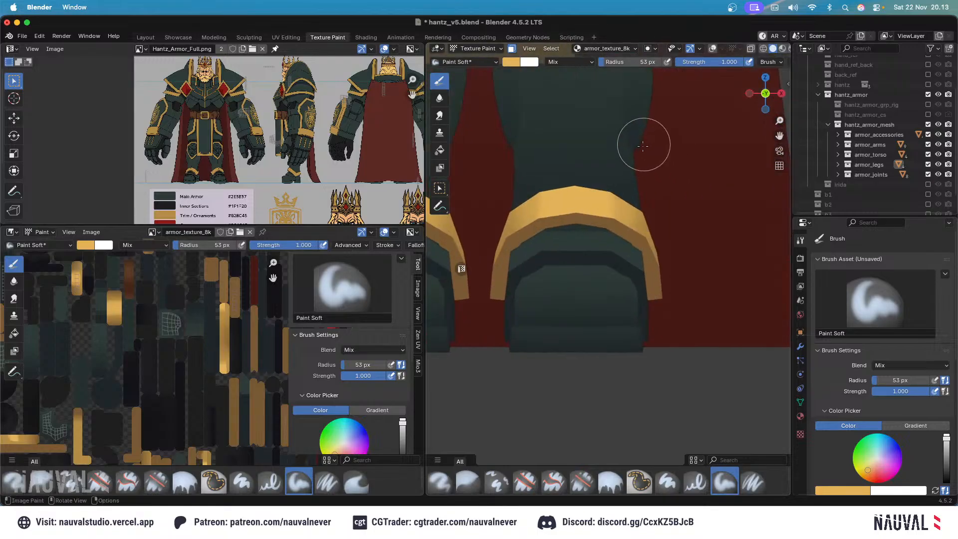
# Switch to Object Mode, try hiding the cape, and exclude the armor_accessories collection instead.
pyautogui.press('Tab')
pyautogui.moveTo(642, 152)
pyautogui.mouseDown(button='middle')
pyautogui.moveTo(593, 157)
pyautogui.moveTo(629, 171)
pyautogui.moveTo(604, 164)
pyautogui.moveTo(633, 190)
pyautogui.moveTo(659, 196)
pyautogui.mouseUp(button='middle')
pyautogui.keyDown('ctrl'); pyautogui.moveTo(660, 195); pyautogui.dragTo(664, 213, button='middle'); pyautogui.keyUp('ctrl')
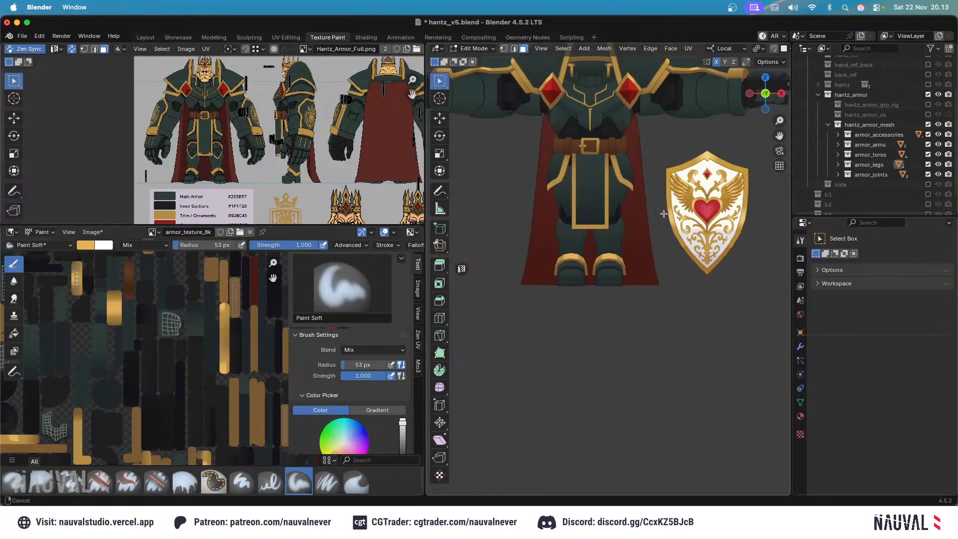
pyautogui.click(473, 48)
pyautogui.click(472, 60)
pyautogui.click(644, 226)
pyautogui.press('h')
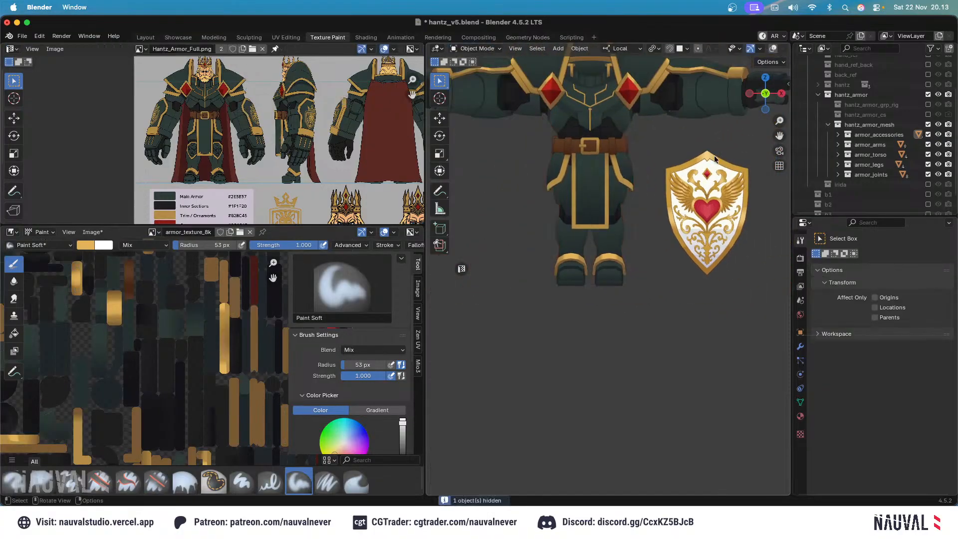
pyautogui.hotkey('ctrl', 'z')
pyautogui.click(928, 134)
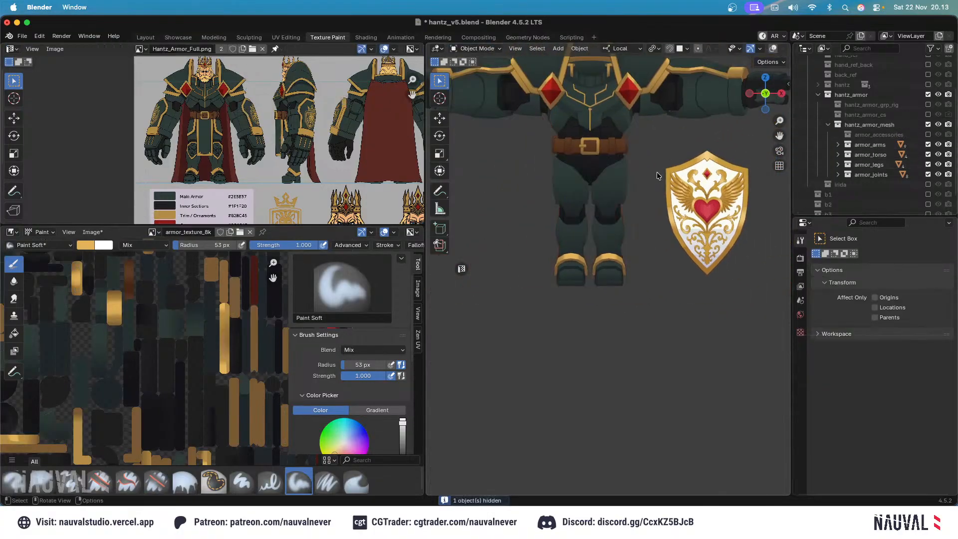
# Examine the leg armor's gold trim from the back, front and side with the accessories out of the way.
pyautogui.press('ctrl+KP_1')
pyautogui.keyDown('shift'); pyautogui.moveTo(641, 150); pyautogui.dragTo(669, 209, button='middle'); pyautogui.keyUp('shift')
pyautogui.press('KP_1')
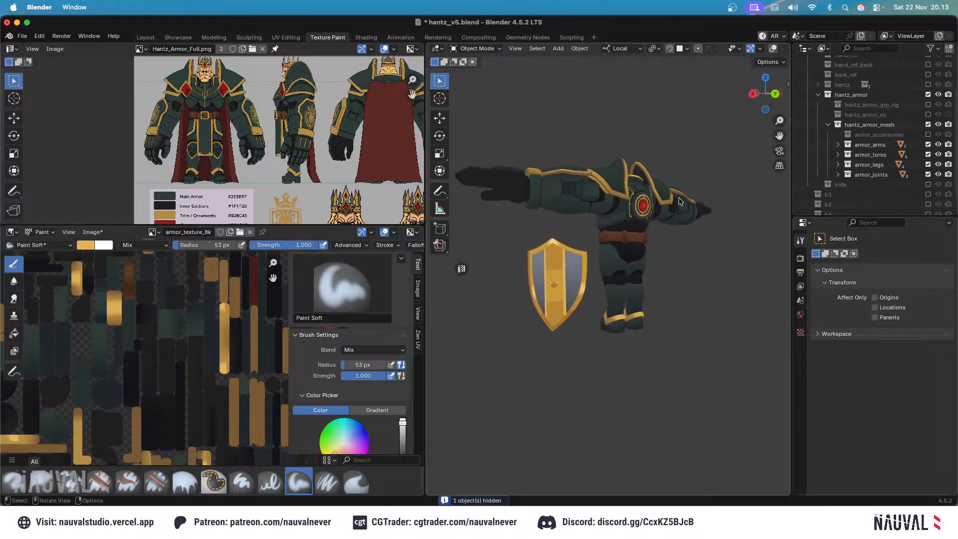
pyautogui.press('ctrl+KP_1')
pyautogui.keyDown('ctrl'); pyautogui.moveTo(685, 145); pyautogui.dragTo(659, 131, button='middle'); pyautogui.keyUp('ctrl')
pyautogui.scroll(4, 651, 116)
pyautogui.scroll(-4, 651, 165)
pyautogui.scroll(3, 649, 166)
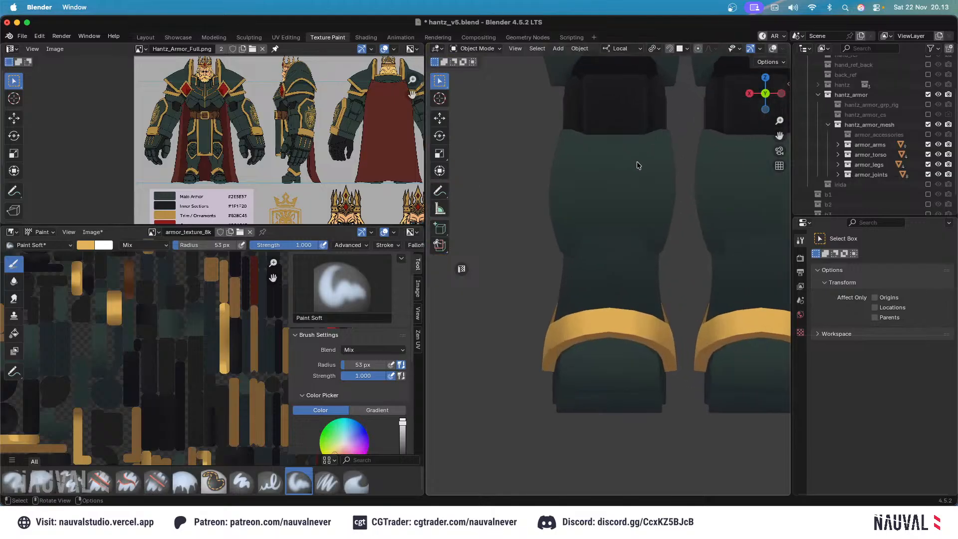
pyautogui.press('KP_1')
pyautogui.rightClick(679, 182)
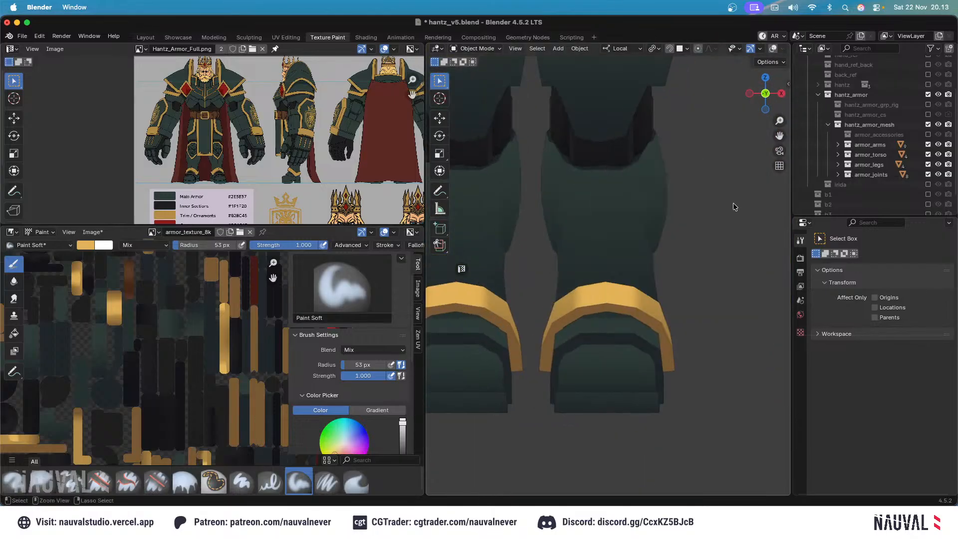
pyautogui.moveTo(734, 205); pyautogui.dragTo(608, 223, button='middle')
# Undo the exclusion of the armor accessories, return to Edit Mode and look at the legs in front view.
pyautogui.press('Tab')
pyautogui.moveTo(680, 230)
pyautogui.mouseDown(button='middle')
pyautogui.moveTo(628, 212)
pyautogui.moveTo(687, 225)
pyautogui.mouseUp(button='middle')
pyautogui.hotkey('ctrl', 'z')
pyautogui.moveTo(624, 198); pyautogui.dragTo(682, 200, button='middle')
pyautogui.press('KP_5')
pyautogui.press('KP_1')
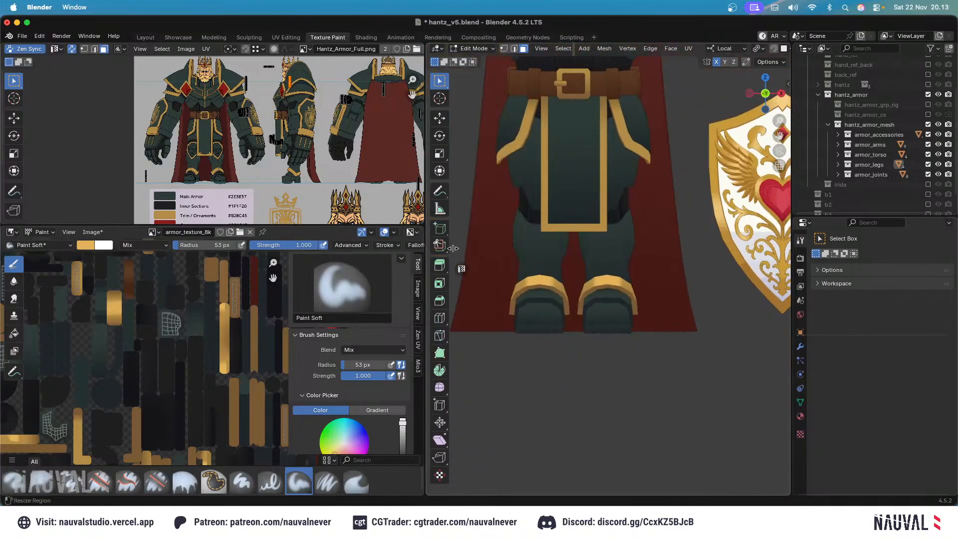
# Switch to Object Mode, exclude the armor_accessories collection and view the legs from the back.
pyautogui.click(474, 48)
pyautogui.click(474, 58)
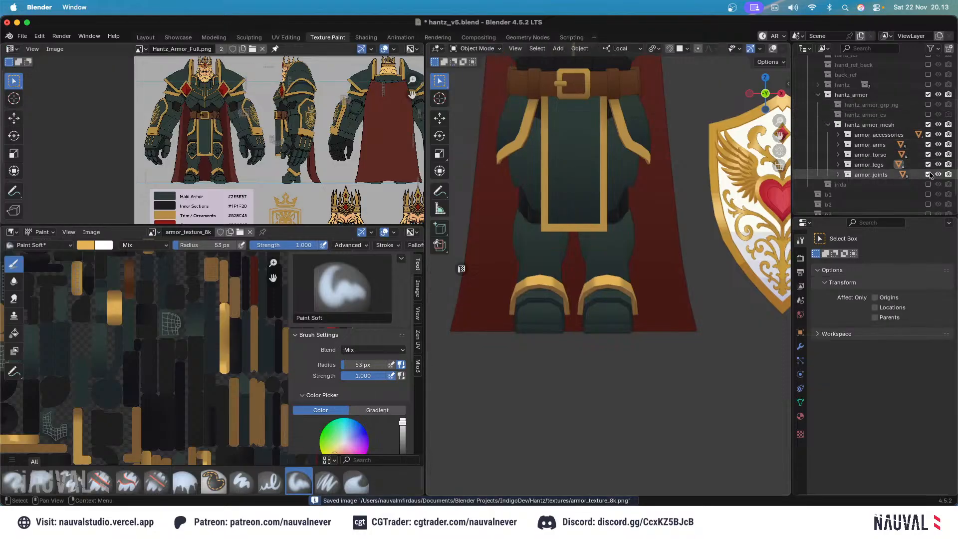
pyautogui.click(930, 134)
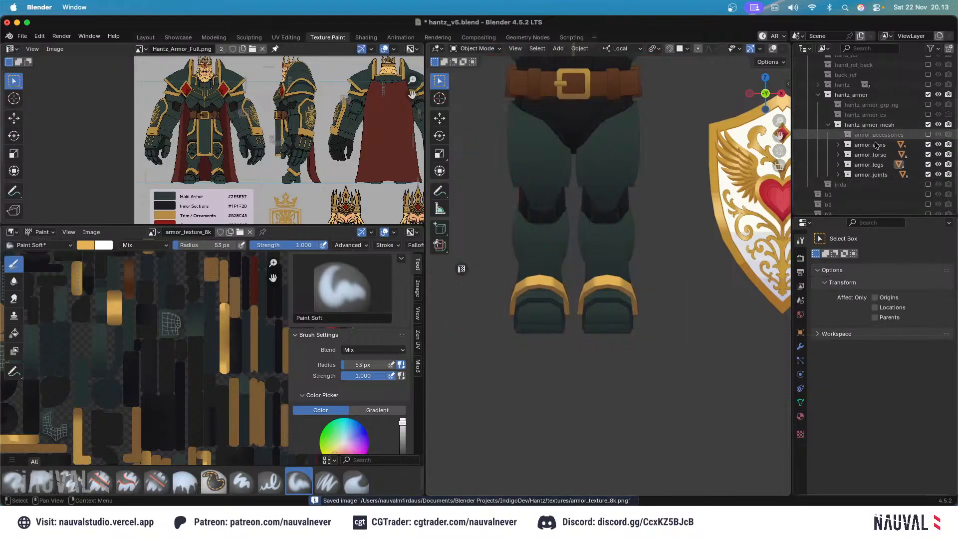
pyautogui.press('ctrl+KP_1')
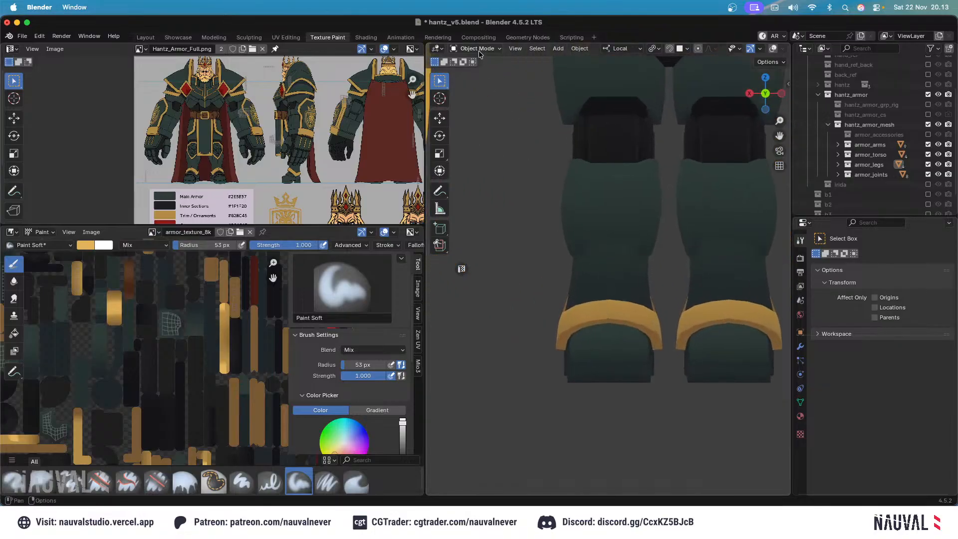
# Switch to Texture Paint and brush a soft light-gold highlight onto the back of the ankle band, then reduce the brush radius to 52 px.
pyautogui.click(478, 50)
pyautogui.click(471, 116)
pyautogui.moveTo(616, 292); pyautogui.dragTo(608, 325, button='middle')
pyautogui.press('f')
pyautogui.click(613, 324)
pyautogui.moveTo(613, 320); pyautogui.dragTo(607, 277)
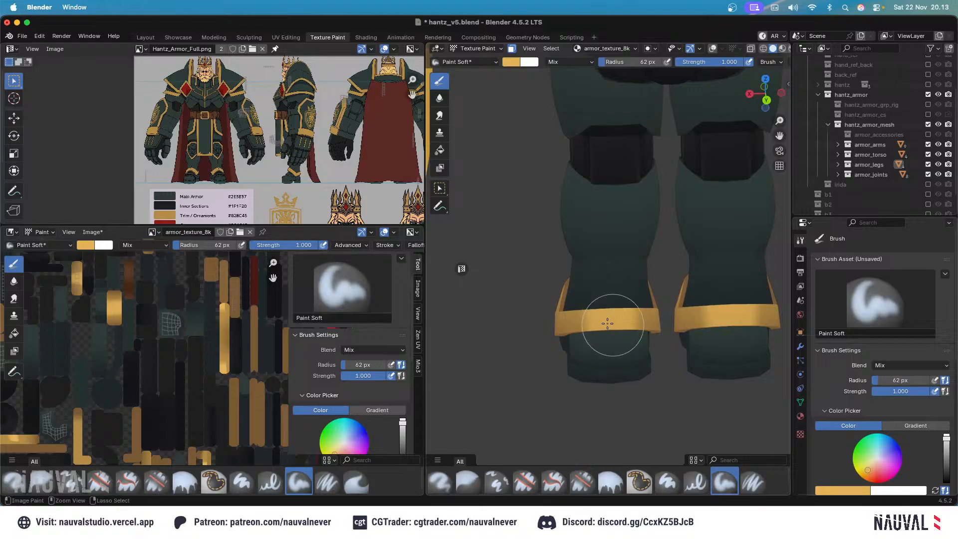
pyautogui.press('f')
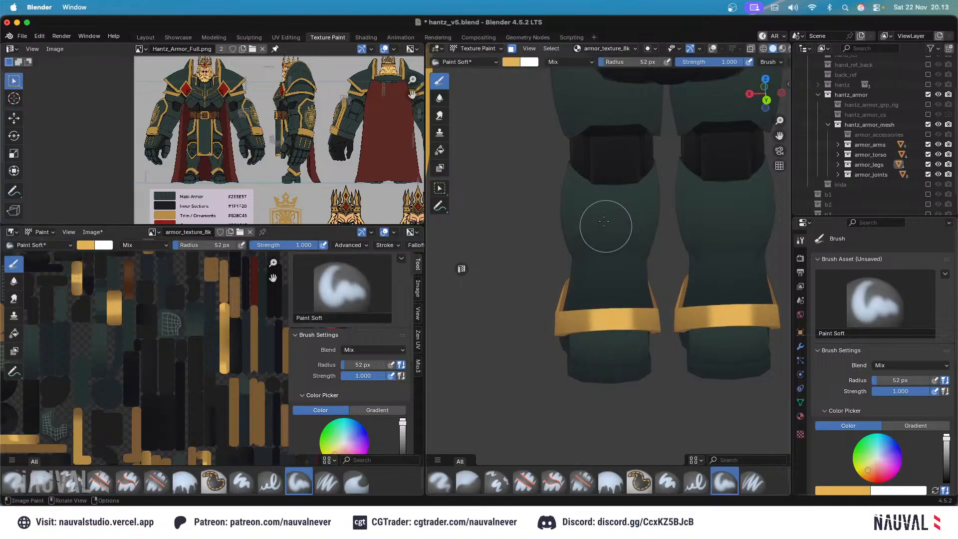
# Undo the last highlight stroke and repaint it vertically across the middle of the back ankle band.
pyautogui.keyDown('ctrl'); pyautogui.moveTo(604, 221); pyautogui.dragTo(623, 306, button='middle'); pyautogui.keyUp('ctrl')
pyautogui.keyDown('ctrl'); pyautogui.moveTo(616, 261); pyautogui.dragTo(632, 237, button='middle'); pyautogui.keyUp('ctrl')
pyautogui.press('super+z')
pyautogui.moveTo(612, 357); pyautogui.dragTo(612, 221)
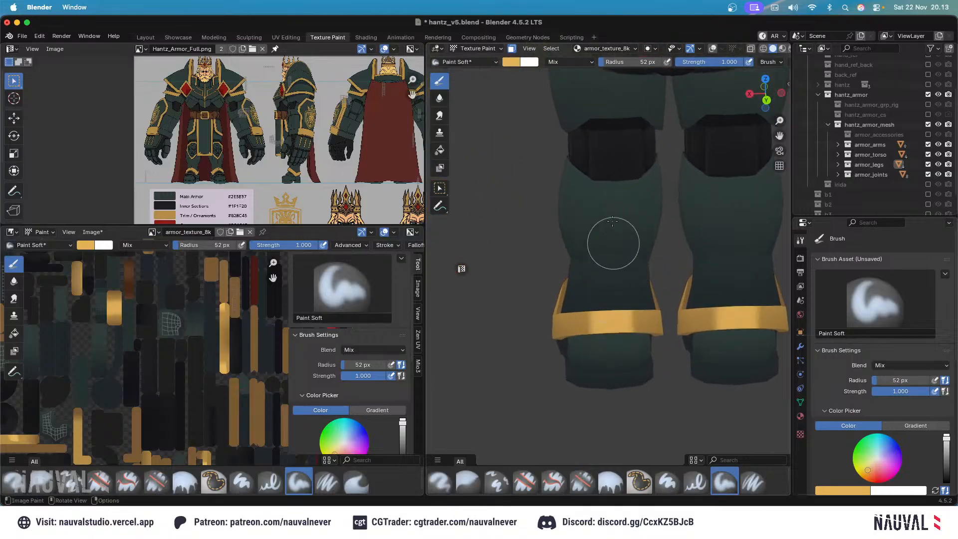
# Compare the legs from the front and back, then set the brush radius to 46 px for the ankle trim highlight.
pyautogui.keyDown('ctrl'); pyautogui.moveTo(615, 195); pyautogui.dragTo(652, 312, button='middle'); pyautogui.keyUp('ctrl')
pyautogui.press('KP_1')
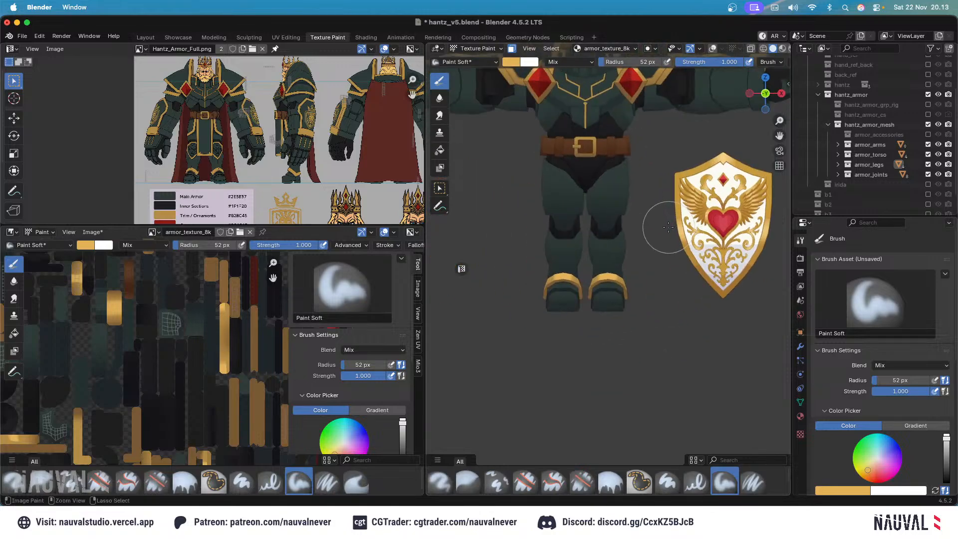
pyautogui.press('ctrl+KP_1')
pyautogui.scroll(5, 654, 212)
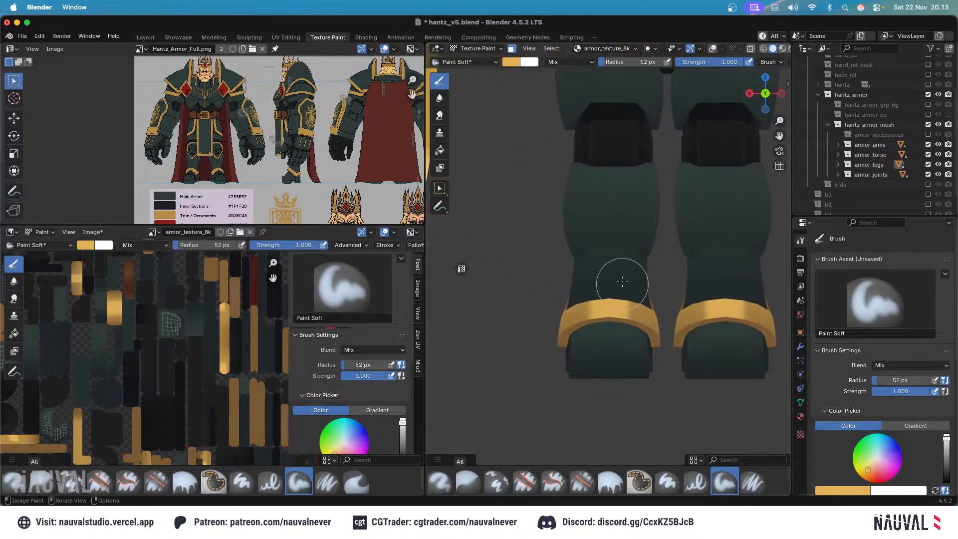
pyautogui.press('f')
pyautogui.click(618, 302)
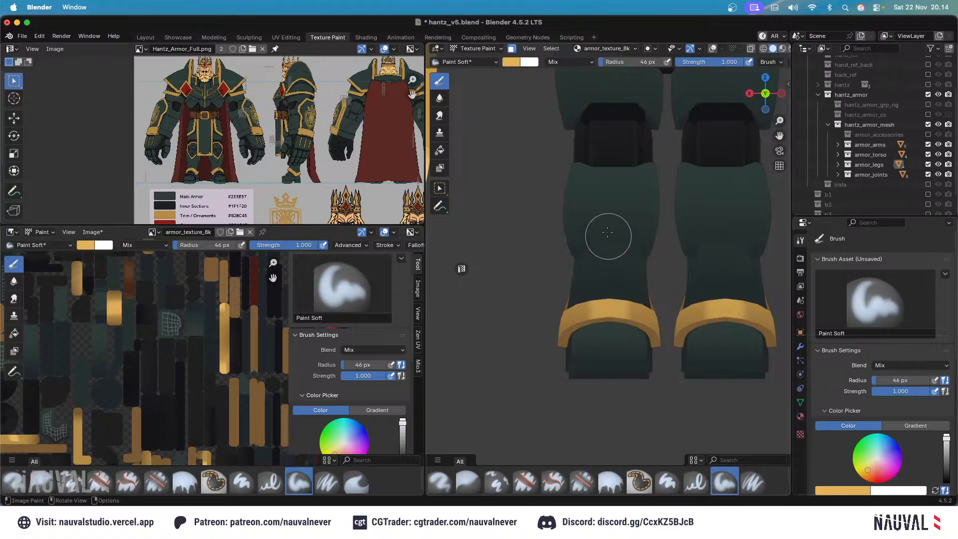
# Refine the ankle trim's back highlight with a 37 px brush and save the armor texture image.
pyautogui.scroll(-5, 622, 209)
pyautogui.moveTo(624, 199)
pyautogui.mouseDown(button='middle')
pyautogui.moveTo(652, 216)
pyautogui.moveTo(629, 197)
pyautogui.moveTo(699, 178)
pyautogui.moveTo(642, 262)
pyautogui.mouseUp(button='middle')
pyautogui.scroll(5, 652, 216)
pyautogui.scroll(3, 636, 270)
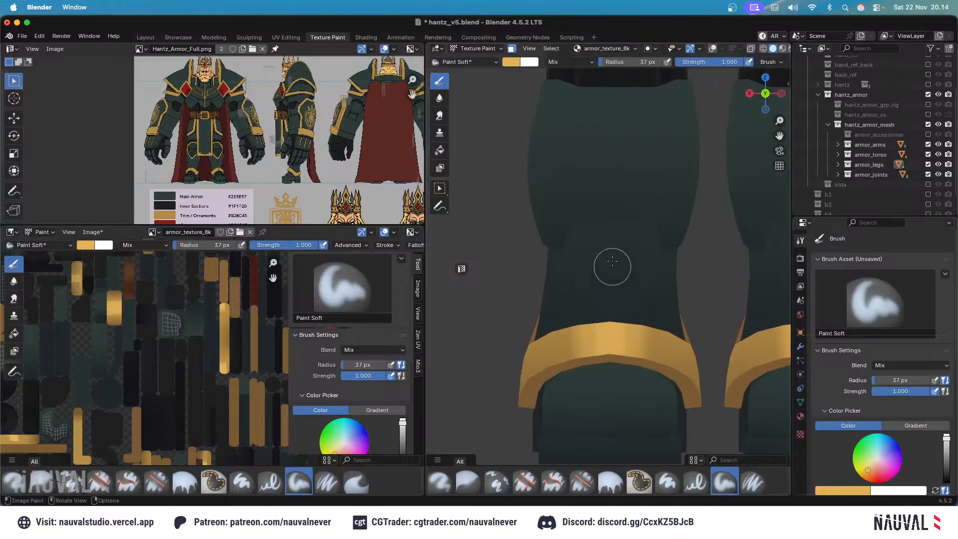
pyautogui.scroll(-5, 625, 224)
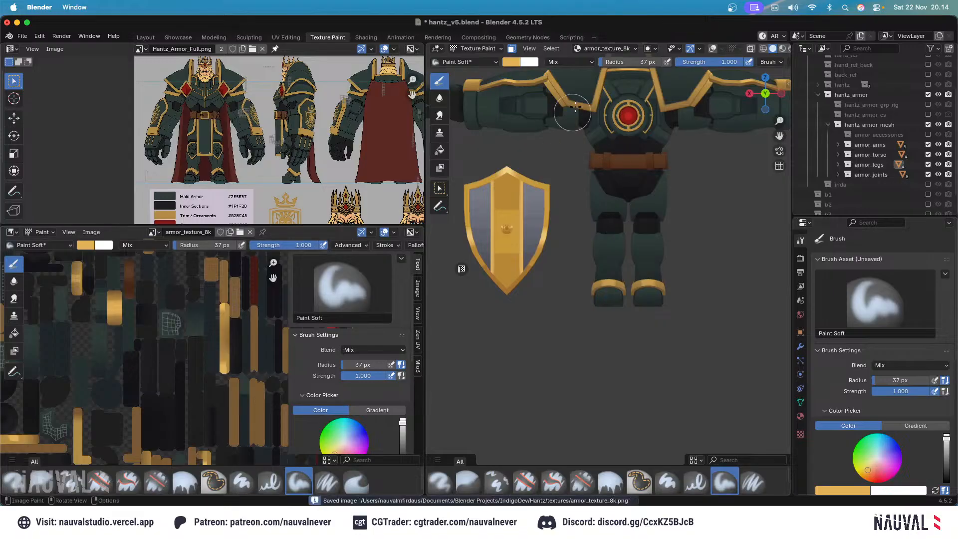
# Examine the painted boot trim from the back, from the front and close up on the foot.
pyautogui.scroll(-3, 577, 119)
pyautogui.moveTo(577, 119); pyautogui.dragTo(635, 149, button='middle')
pyautogui.scroll(4, 634, 132)
pyautogui.keyDown('shift'); pyautogui.moveTo(617, 111); pyautogui.dragTo(618, 165, button='middle'); pyautogui.keyUp('shift')
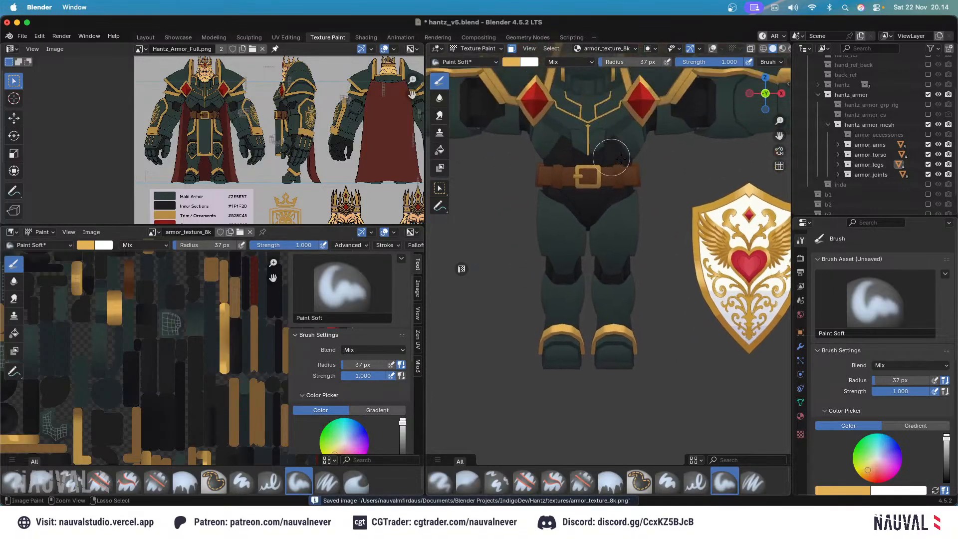
pyautogui.scroll(-2, 618, 168)
pyautogui.scroll(3, 617, 240)
pyautogui.moveTo(618, 240)
pyautogui.keyDown('shift'); pyautogui.mouseDown(button='middle')
pyautogui.moveTo(601, 159)
pyautogui.moveTo(589, 177)
pyautogui.moveTo(686, 266)
pyautogui.mouseUp(button='middle'); pyautogui.keyUp('shift')
pyautogui.scroll(4, 601, 159)
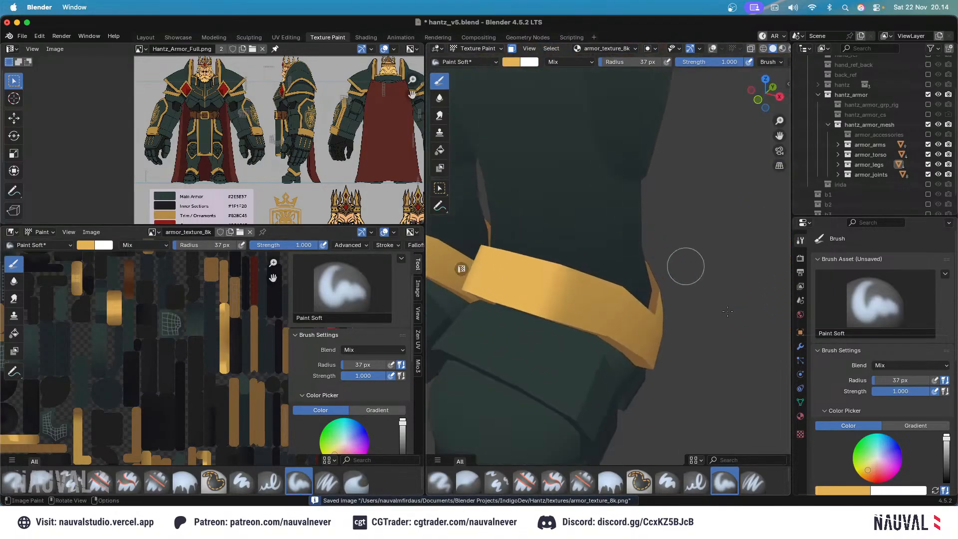
# Darken the brush's gold color and shade the side of the ankle trim with it.
pyautogui.scroll(-2, 590, 177)
pyautogui.scroll(-3, 825, 361)
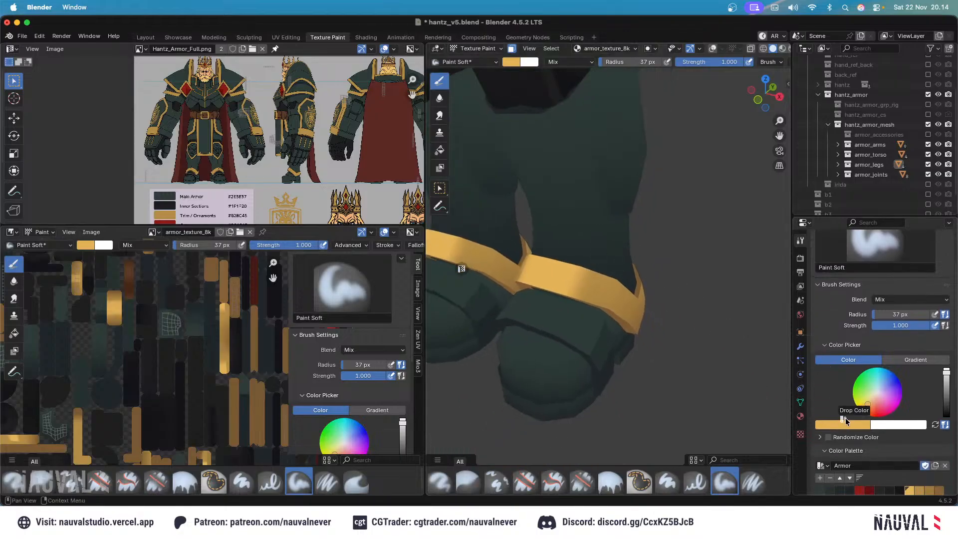
pyautogui.click(858, 425)
pyautogui.click(862, 410)
pyautogui.click(593, 285)
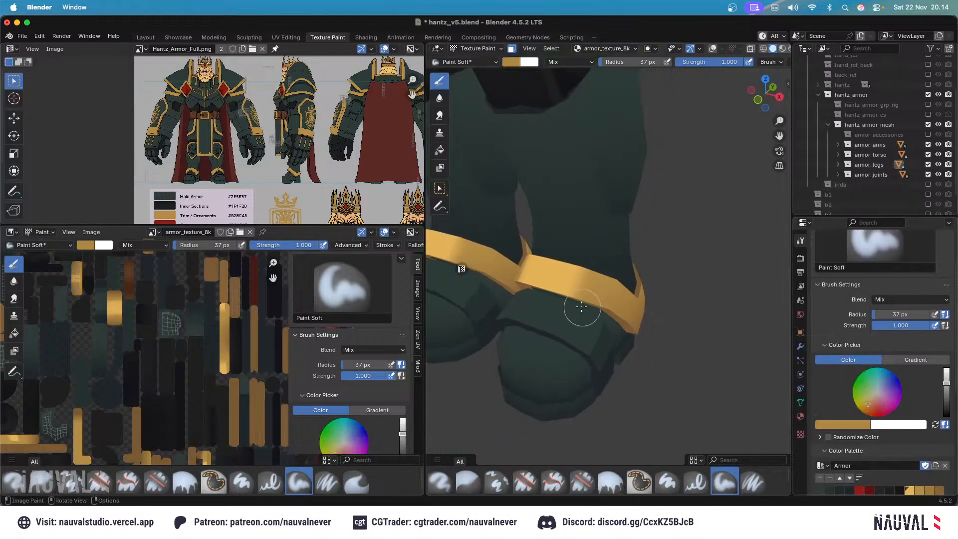
pyautogui.moveTo(601, 213); pyautogui.dragTo(617, 262, button='middle')
pyautogui.moveTo(613, 210); pyautogui.dragTo(622, 216, button='middle')
pyautogui.scroll(4, 654, 200)
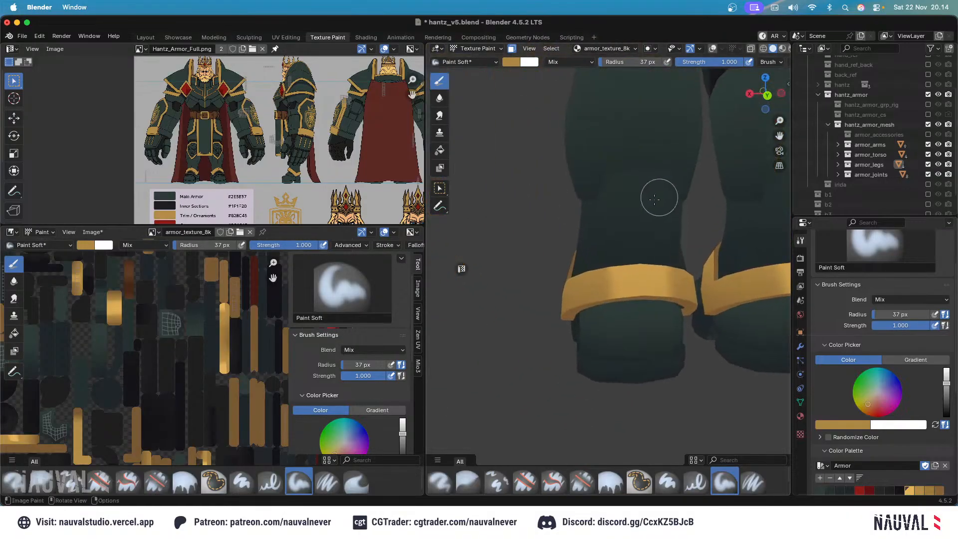
# Save the armor texture image and switch from Texture Paint to Object Mode.
pyautogui.scroll(-5, 655, 158)
pyautogui.moveTo(654, 158)
pyautogui.mouseDown(button='middle')
pyautogui.moveTo(744, 172)
pyautogui.moveTo(655, 165)
pyautogui.mouseUp(button='middle')
pyautogui.scroll(-5, 655, 165)
pyautogui.moveTo(669, 220)
pyautogui.mouseDown(button='middle')
pyautogui.moveTo(735, 258)
pyautogui.moveTo(673, 207)
pyautogui.mouseUp(button='middle')
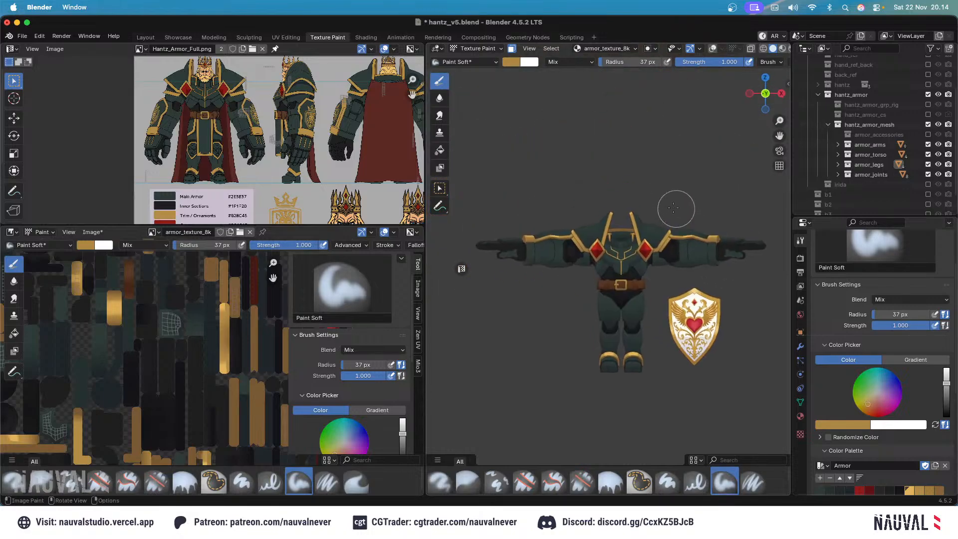
pyautogui.click(487, 48)
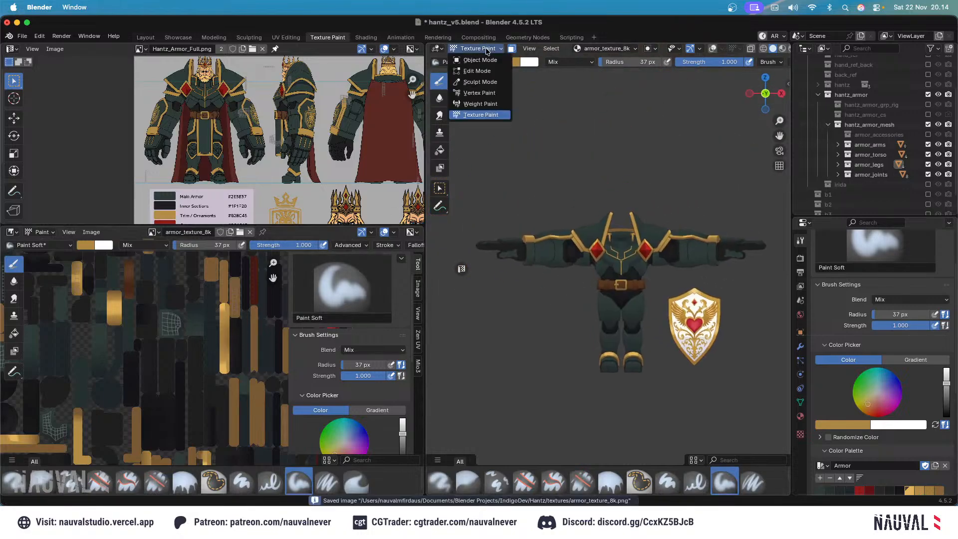
pyautogui.click(469, 65)
# Select the gold trim faces on the back of the high shoulder guard in Edit Mode and return to Texture Paint.
pyautogui.scroll(4, 711, 161)
pyautogui.moveTo(679, 172); pyautogui.dragTo(651, 188, button='middle')
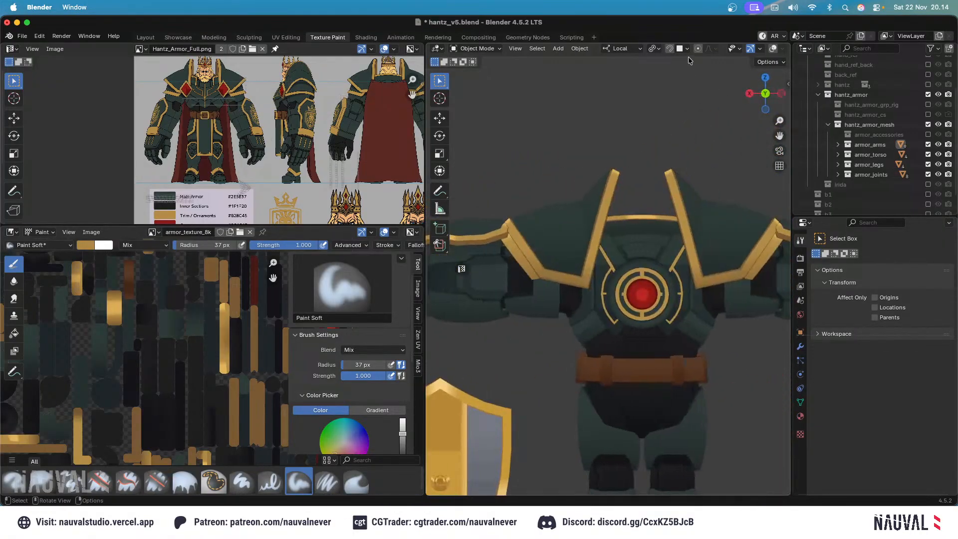
pyautogui.click(771, 49)
pyautogui.press('Tab')
pyautogui.click(599, 225)
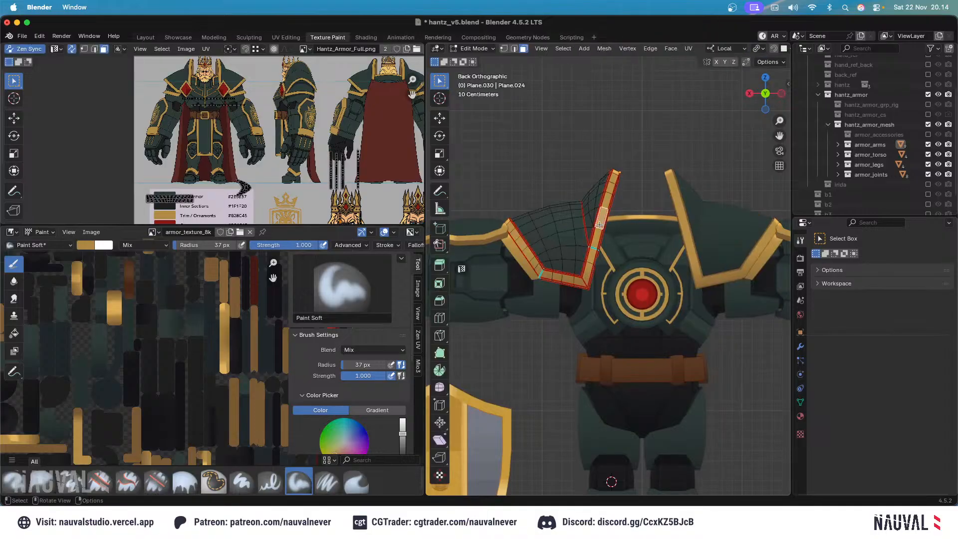
pyautogui.press('l')
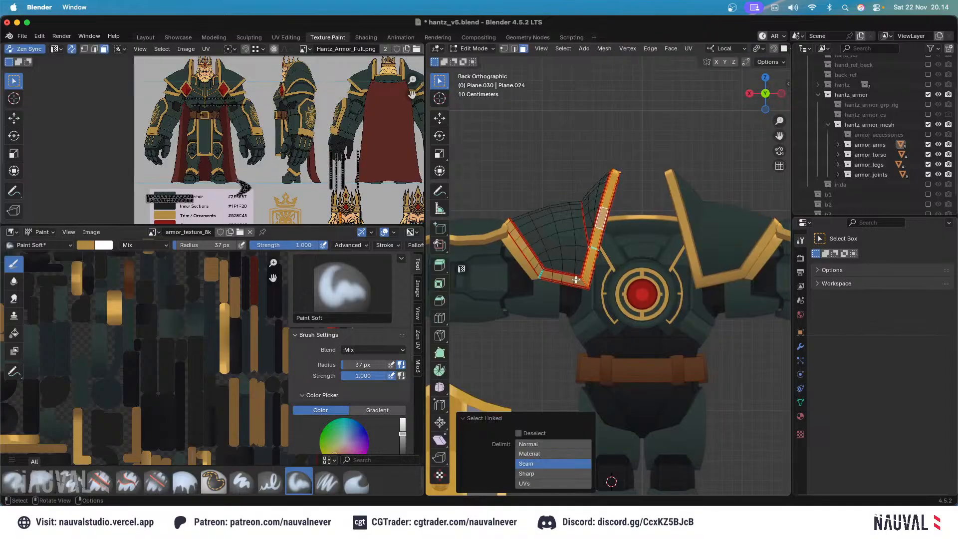
pyautogui.press('l')
pyautogui.click(480, 49)
pyautogui.click(477, 109)
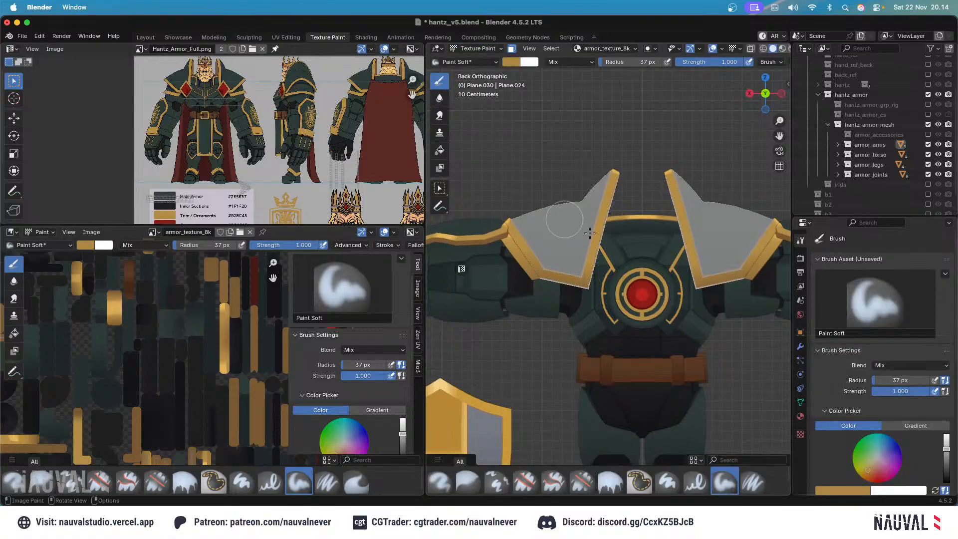
# Pick light gold from the Armor palette, hide the overlays and brush highlights on the shoulder guard's back trim with a 51 px radius.
pyautogui.scroll(-5, 849, 429)
pyautogui.click(909, 432)
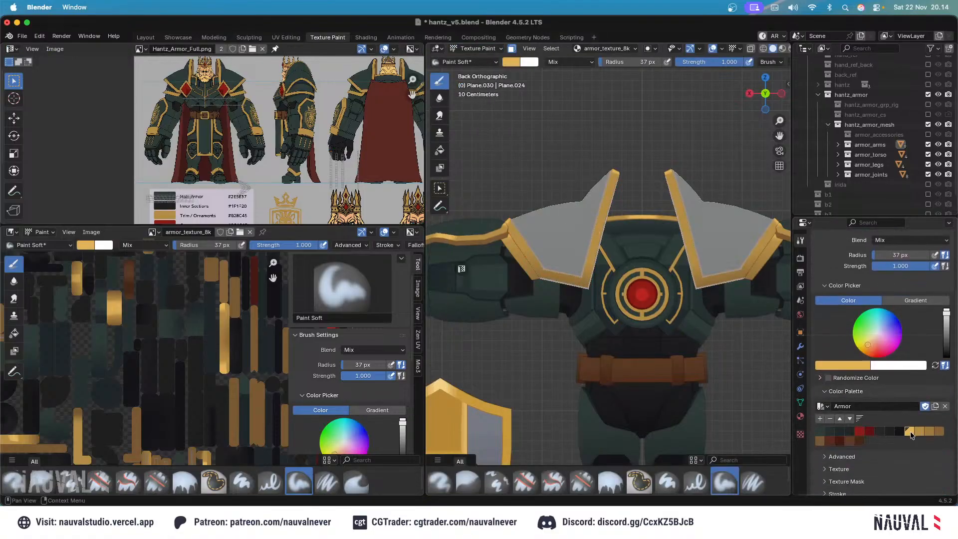
pyautogui.click(715, 49)
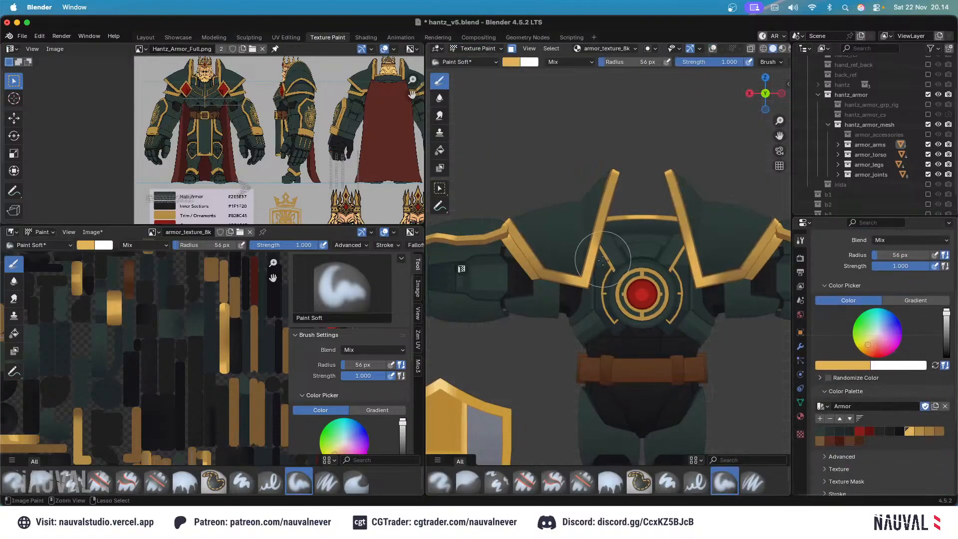
pyautogui.hotkey('ctrl', 'z')
pyautogui.press('f')
pyautogui.click(618, 270)
pyautogui.moveTo(594, 273); pyautogui.dragTo(564, 225)
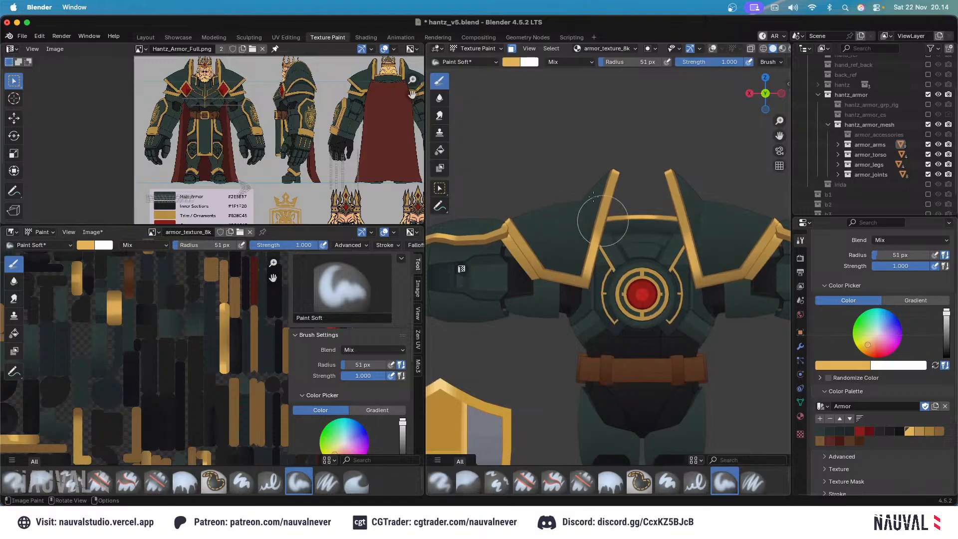
# Select the gold trim faces on the front of the high shoulder guard and return to Texture Paint with overlays hidden.
pyautogui.keyDown('ctrl'); pyautogui.moveTo(593, 197); pyautogui.dragTo(612, 201, button='middle'); pyautogui.keyUp('ctrl')
pyautogui.keyDown('ctrl'); pyautogui.moveTo(588, 171); pyautogui.dragTo(658, 119, button='middle'); pyautogui.keyUp('ctrl')
pyautogui.press('KP_1')
pyautogui.click(711, 50)
pyautogui.press('Tab')
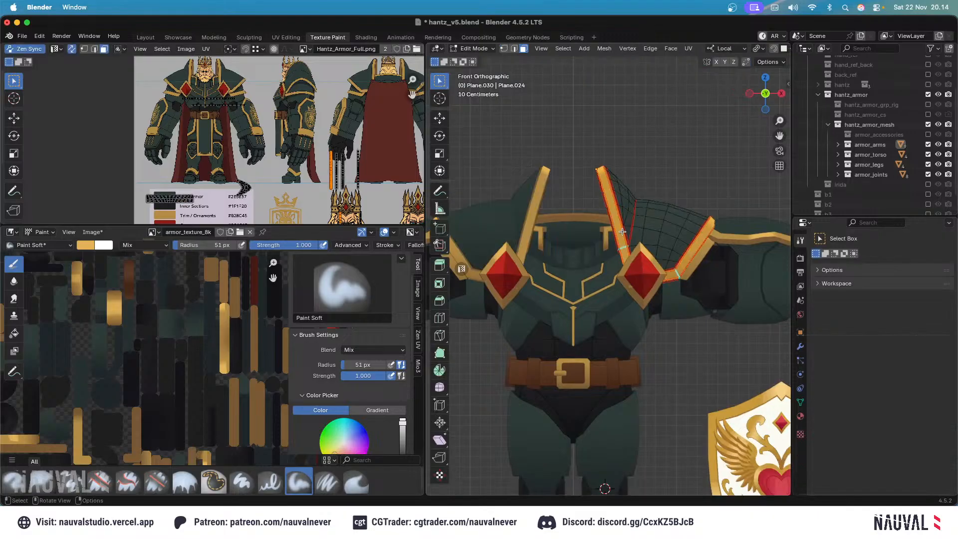
pyautogui.press('Tab')
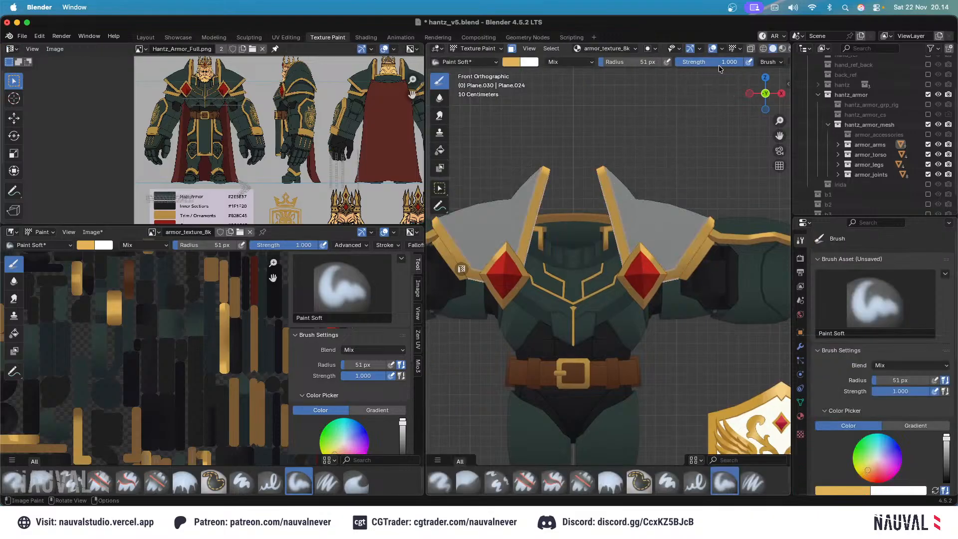
pyautogui.hotkey('shift', 'alt', 'z')
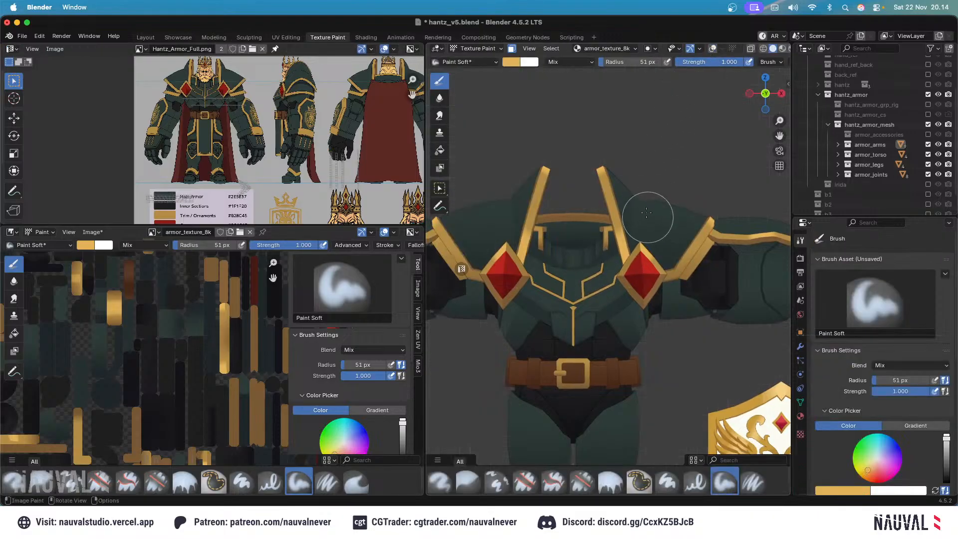
# Check the shoulder guard trim from the front and back and save the Blender file.
pyautogui.keyDown('ctrl'); pyautogui.moveTo(628, 165); pyautogui.dragTo(667, 207, button='middle'); pyautogui.keyUp('ctrl')
pyautogui.press('KP_1')
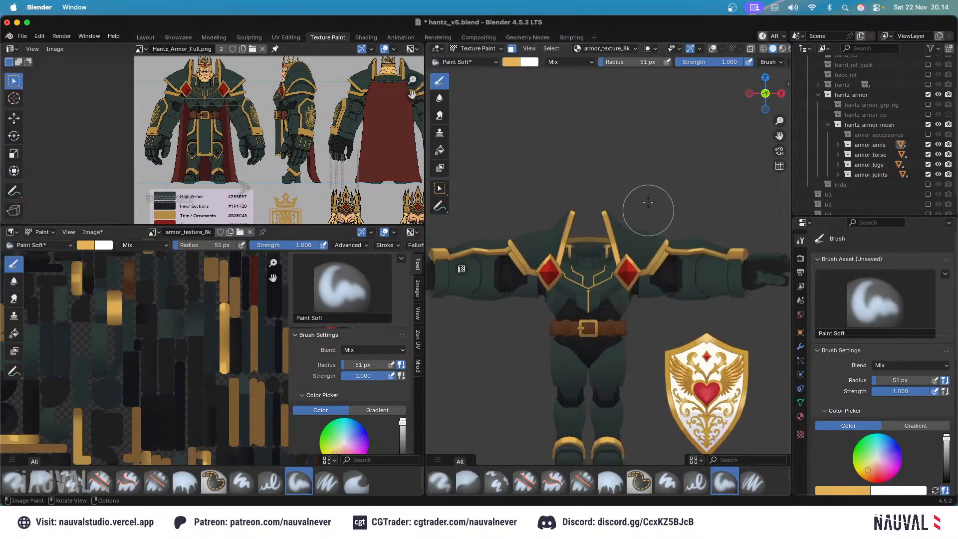
pyautogui.press('ctrl+KP_1')
pyautogui.keyDown('shift'); pyautogui.moveTo(652, 180); pyautogui.dragTo(654, 107, button='middle'); pyautogui.keyUp('shift')
pyautogui.hotkey('ctrl', 's')
# Switch to Object Mode and hide the high shoulder guard and the red diamond gem beside it.
pyautogui.click(477, 49)
pyautogui.click(477, 69)
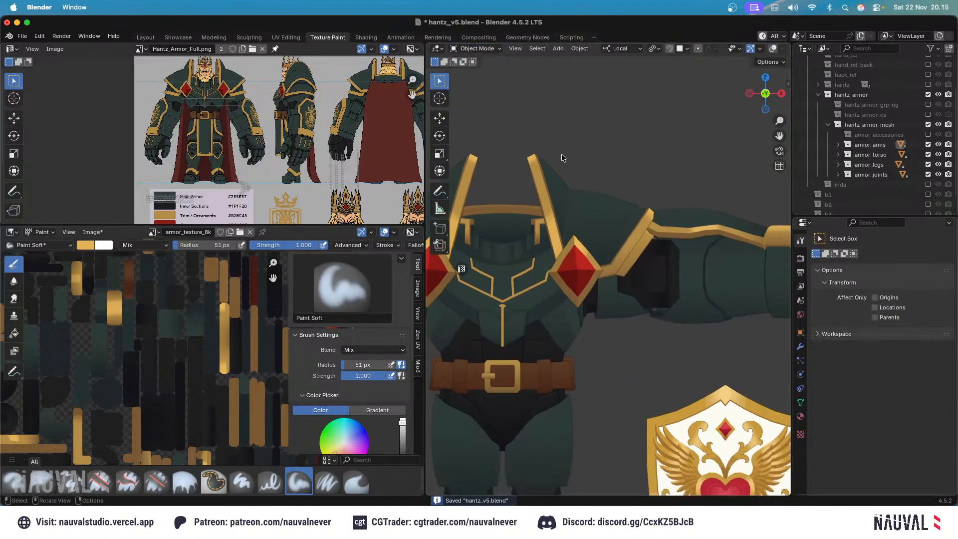
pyautogui.click(598, 202)
pyautogui.press('h')
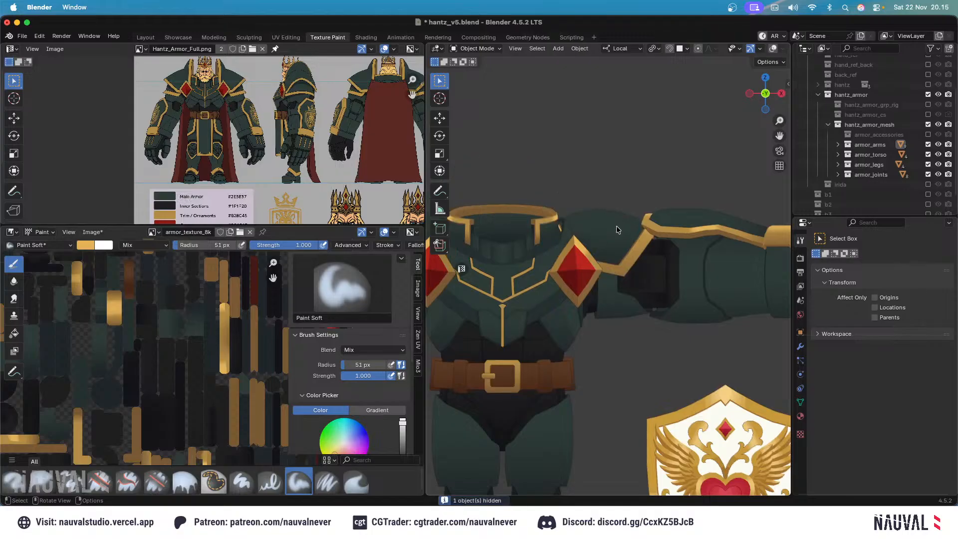
pyautogui.click(579, 267)
pyautogui.press('h')
# Select the lower shoulder plate's front gold trim in Edit Mode and return to Texture Paint with overlays hidden.
pyautogui.click(473, 49)
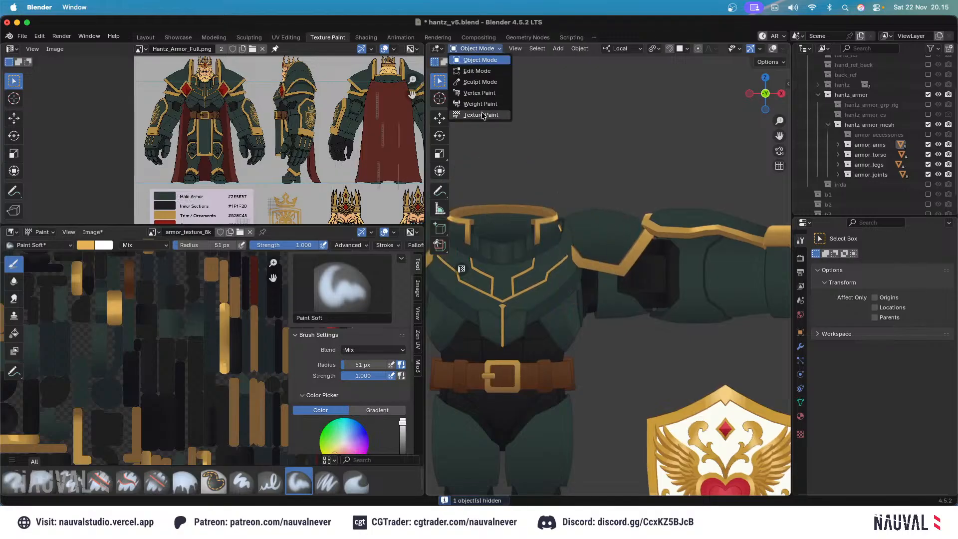
pyautogui.click(477, 70)
pyautogui.press('Tab')
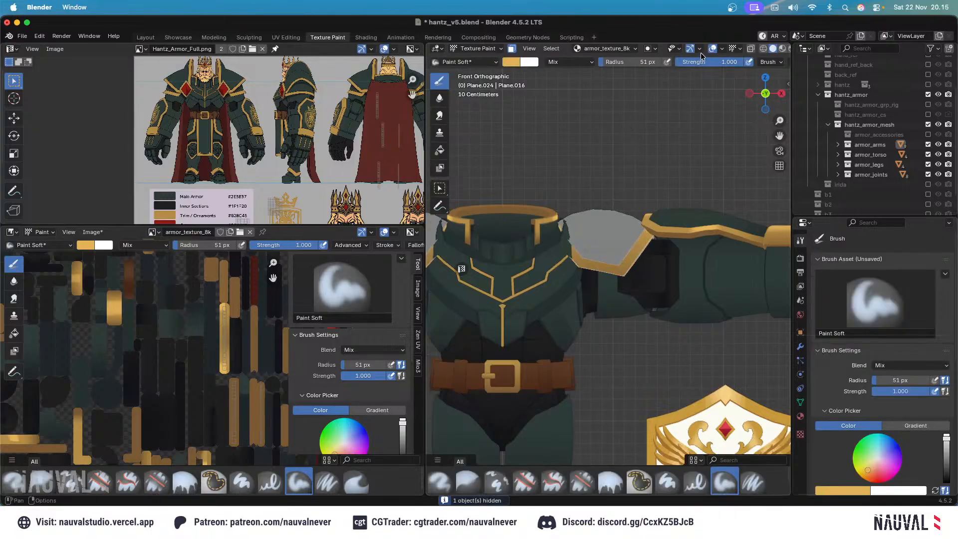
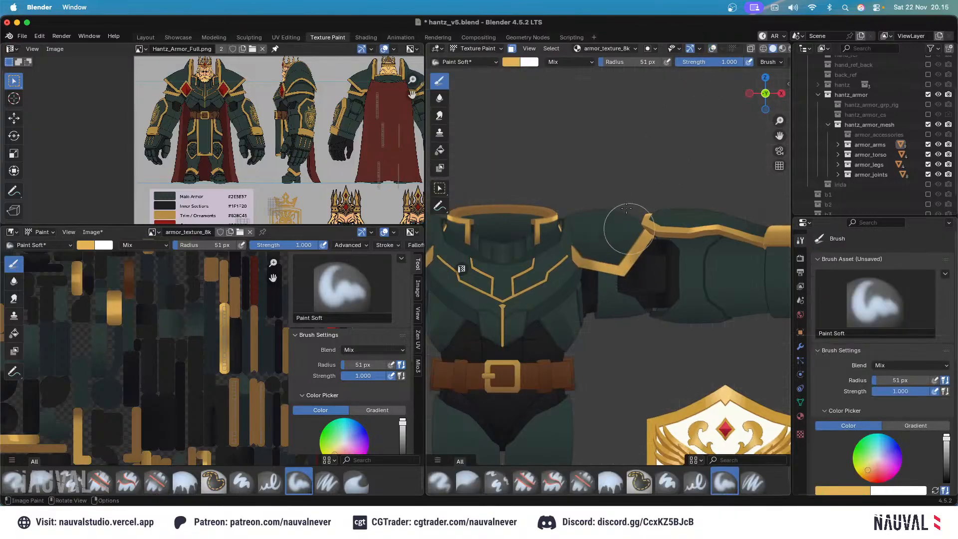
# From the back view, select the lower shoulder plate's gold trim faces and return to Texture Paint with overlays hidden.
pyautogui.scroll(-4, 649, 219)
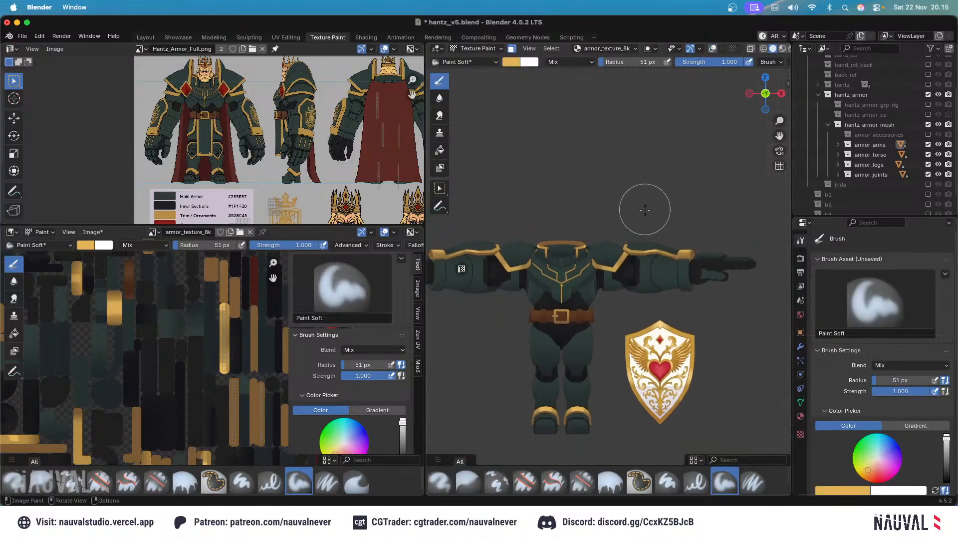
pyautogui.press('ctrl+KP_1')
pyautogui.keyDown('ctrl'); pyautogui.moveTo(645, 210); pyautogui.dragTo(649, 167, button='middle'); pyautogui.keyUp('ctrl')
pyautogui.press('Tab')
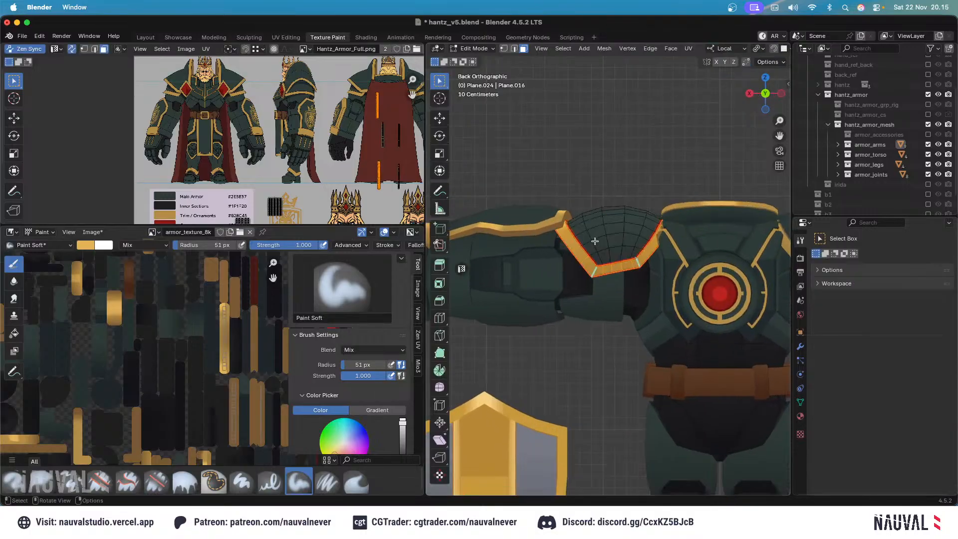
pyautogui.press('Tab')
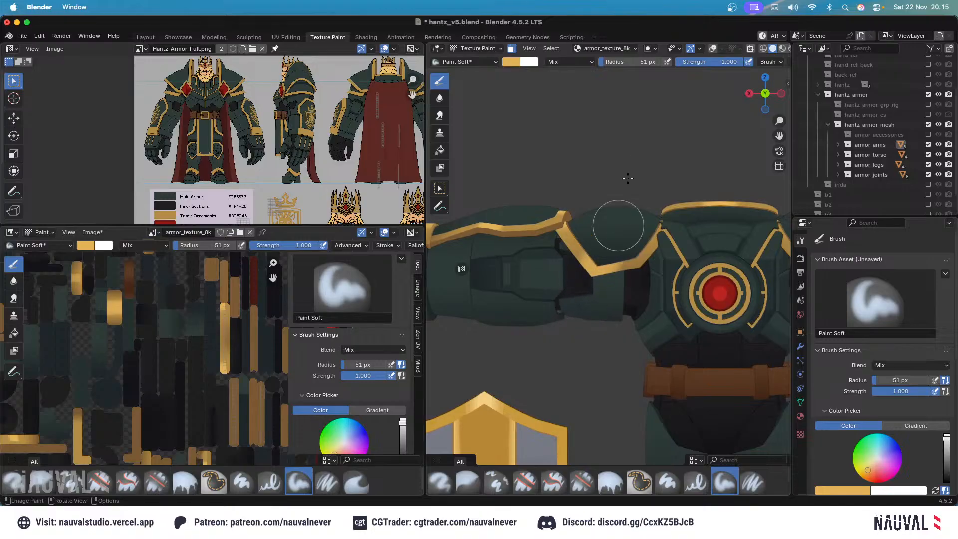
pyautogui.scroll(-5, 626, 130)
pyautogui.scroll(5, 624, 160)
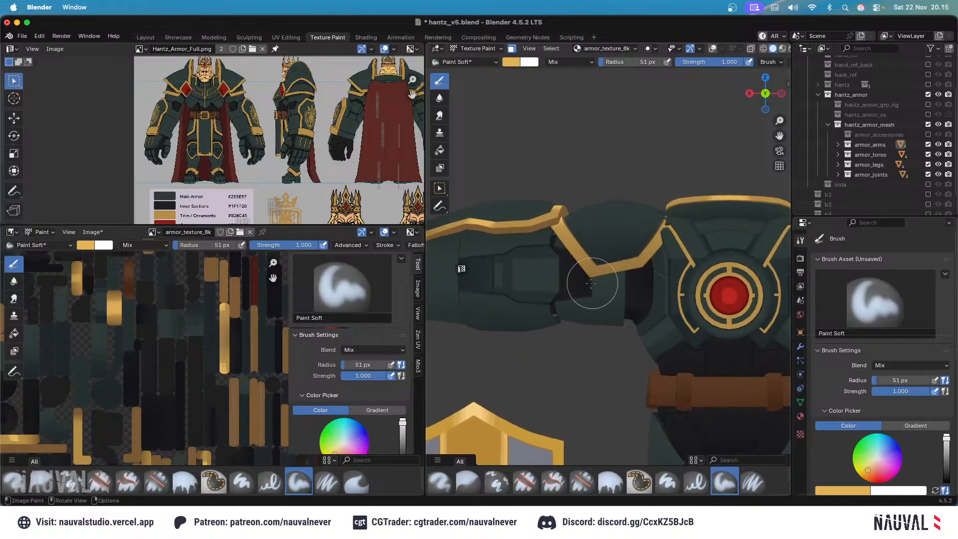
# Undo the last stroke and repaint the lower shoulder plate's back gold trim in light gold at a 58 px brush radius.
pyautogui.hotkey('ctrl', 'z')
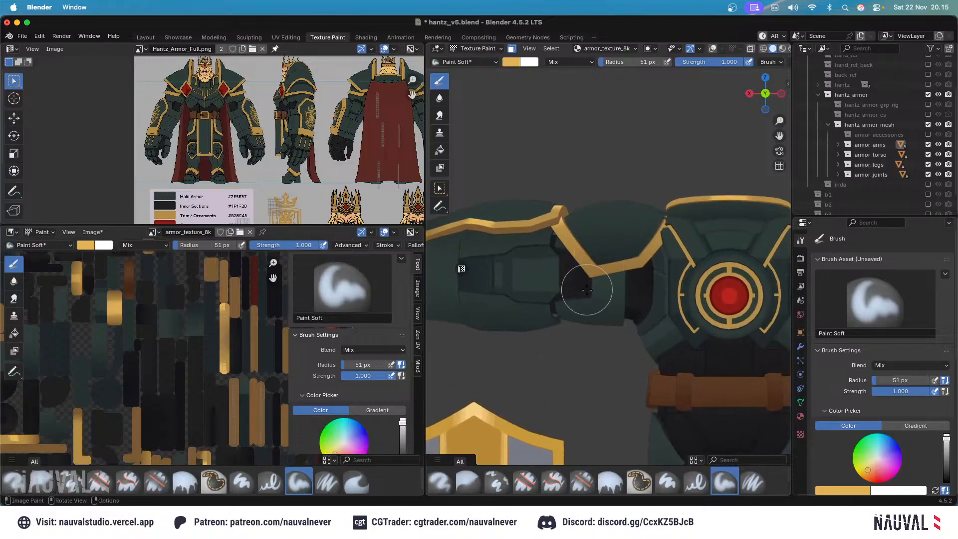
pyautogui.press('f')
pyautogui.click(589, 292)
pyautogui.moveTo(585, 295); pyautogui.dragTo(619, 175)
pyautogui.scroll(-4, 619, 215)
pyautogui.moveTo(619, 223); pyautogui.dragTo(661, 213, button='middle')
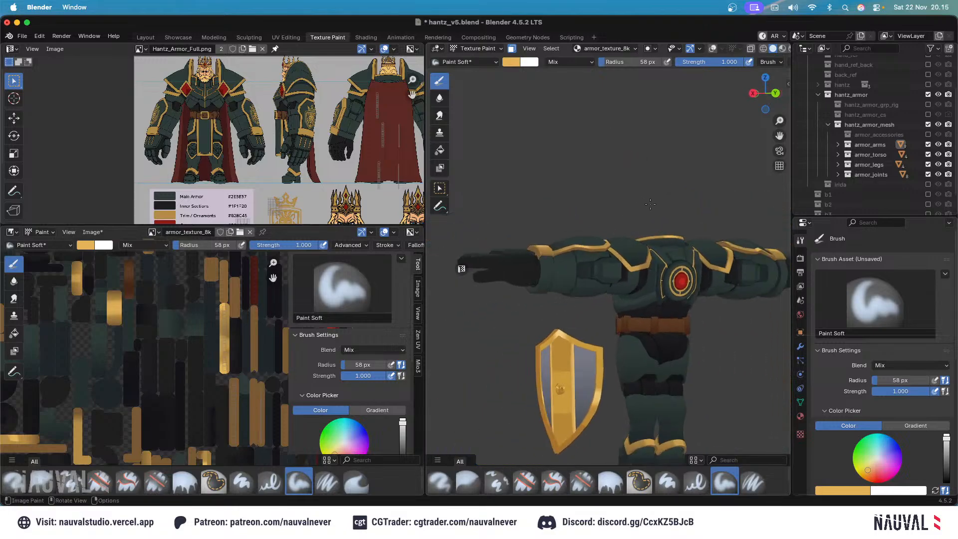
pyautogui.press('KP_1')
pyautogui.press('ctrl+KP_1')
pyautogui.scroll(4, 618, 151)
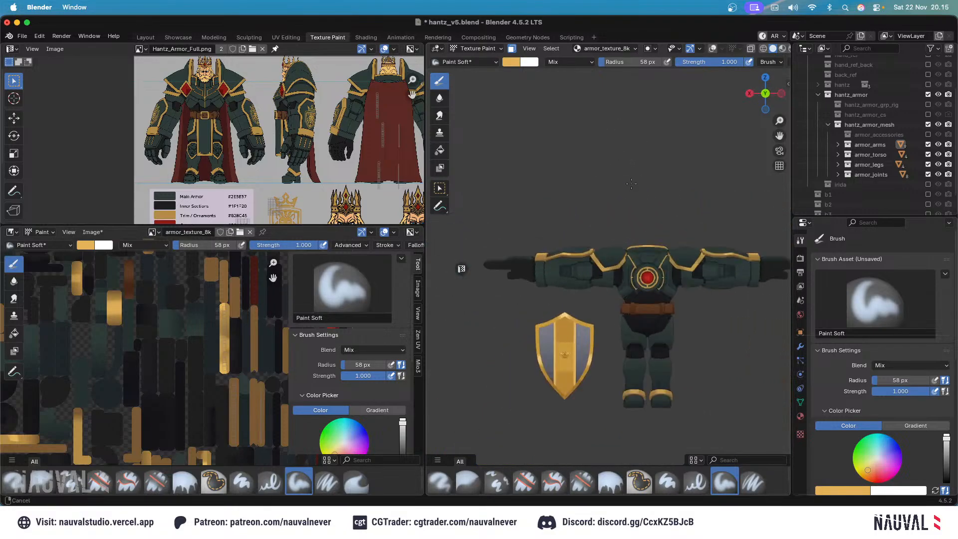
pyautogui.moveTo(613, 164); pyautogui.dragTo(644, 227, button='middle')
pyautogui.press('KP_1')
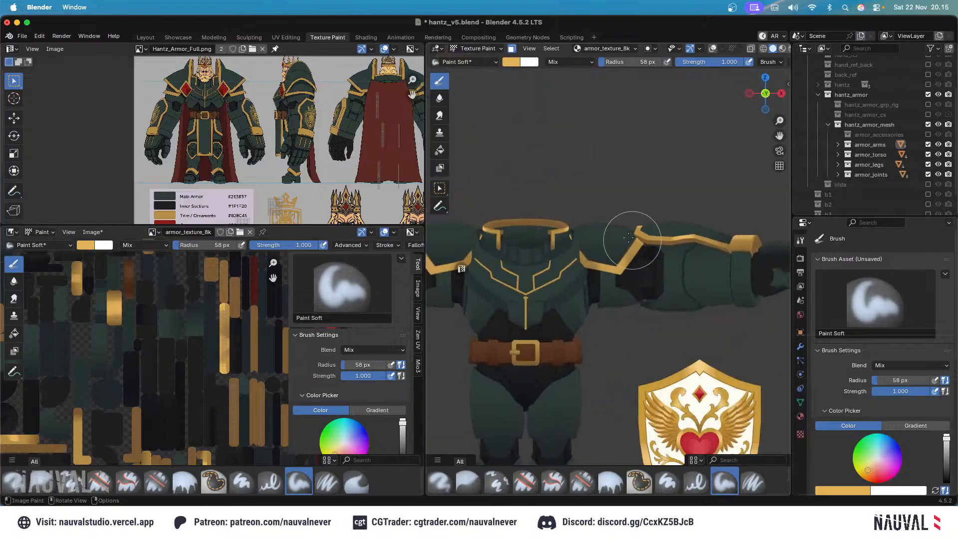
pyautogui.press('Tab')
pyautogui.scroll(4, 617, 224)
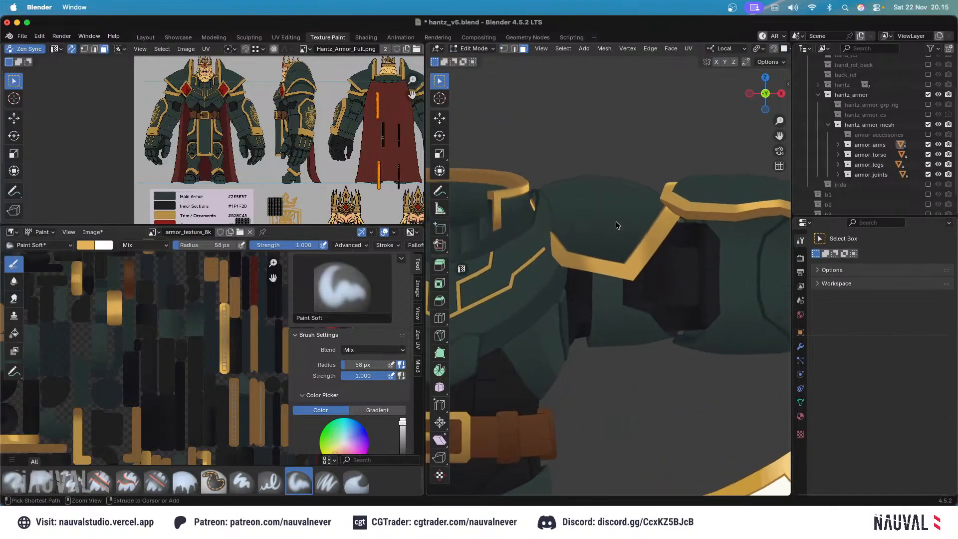
pyautogui.click(485, 48)
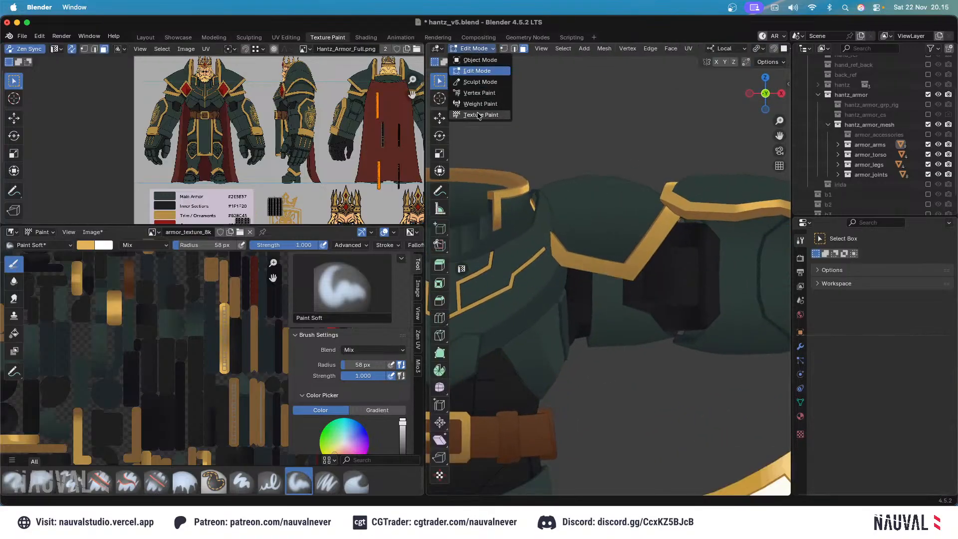
pyautogui.click(478, 115)
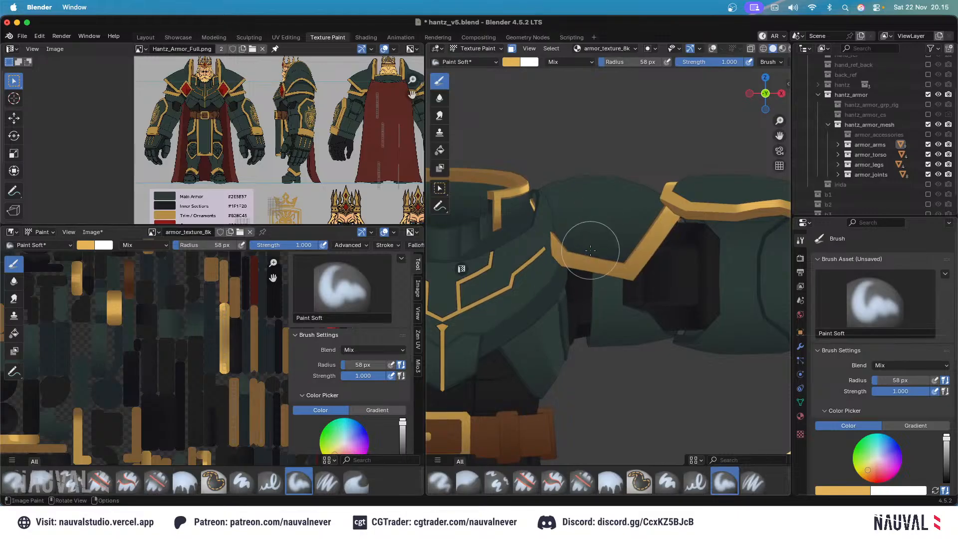
# Brush light gold on the lower shoulder plate's front trim, adjusting the brush radius to 64 px and then 56 px.
pyautogui.press(']')
pyautogui.scroll(-1, 589, 232)
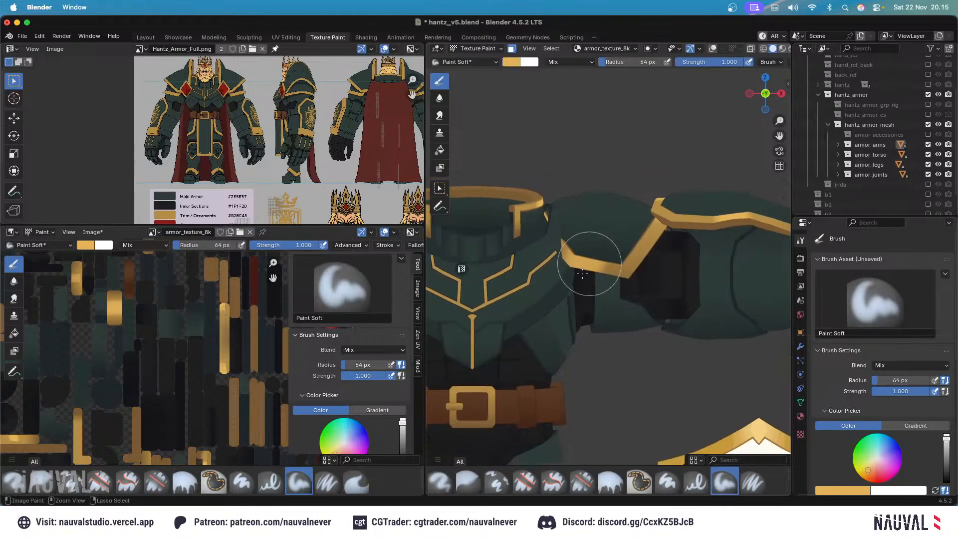
pyautogui.press('[')
pyautogui.scroll(-3, 605, 175)
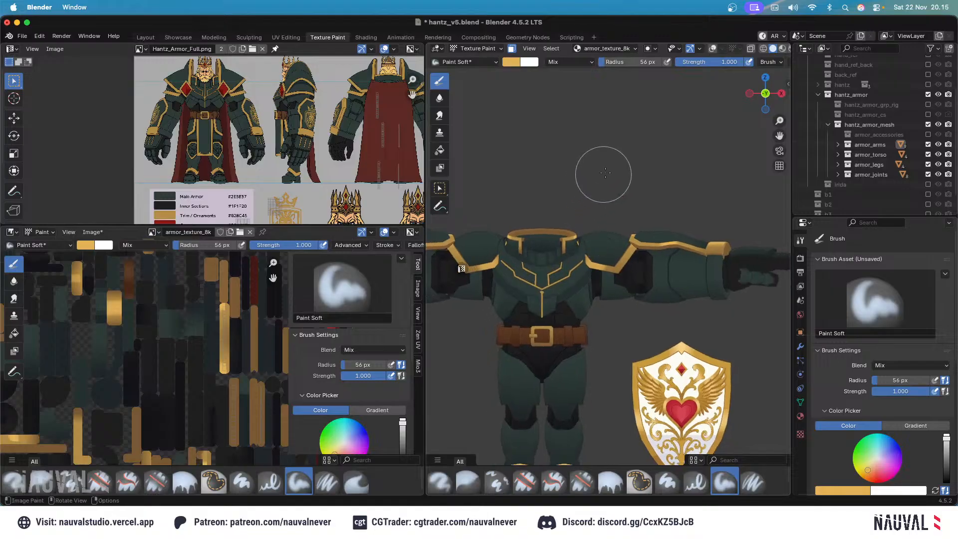
pyautogui.scroll(-2, 610, 158)
pyautogui.scroll(4, 611, 161)
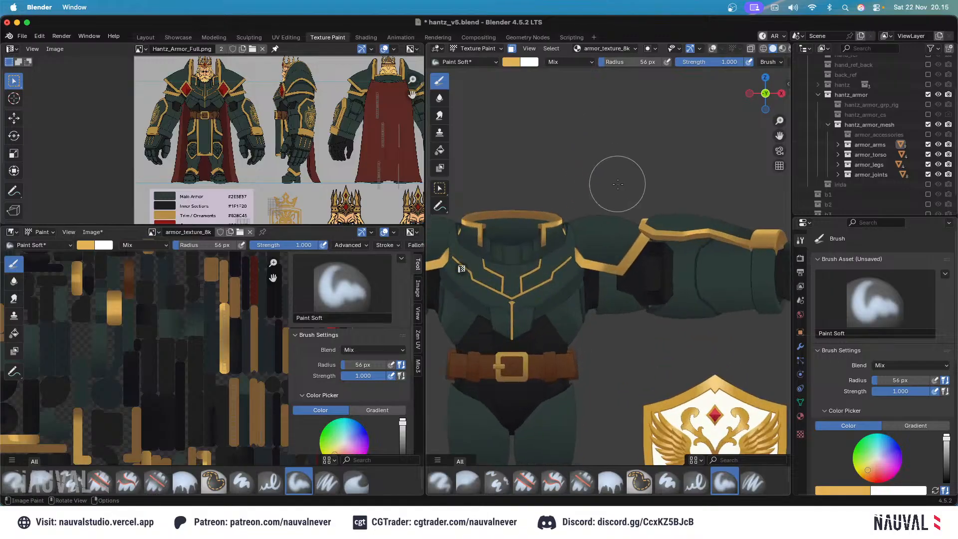
# Isolate the lower shoulder plates in Local View and touch up the front trim's lower corner with a 46 px soft brush.
pyautogui.press('/')
pyautogui.keyDown('shift'); pyautogui.moveTo(688, 218); pyautogui.dragTo(592, 217, button='middle'); pyautogui.keyUp('shift')
pyautogui.press('f')
pyautogui.click(604, 272)
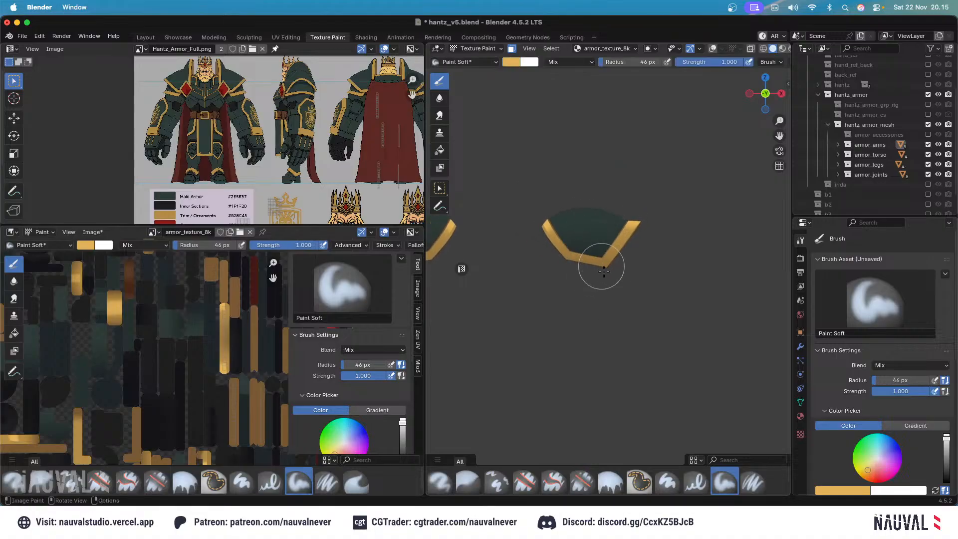
pyautogui.moveTo(598, 189); pyautogui.dragTo(599, 218, button='middle')
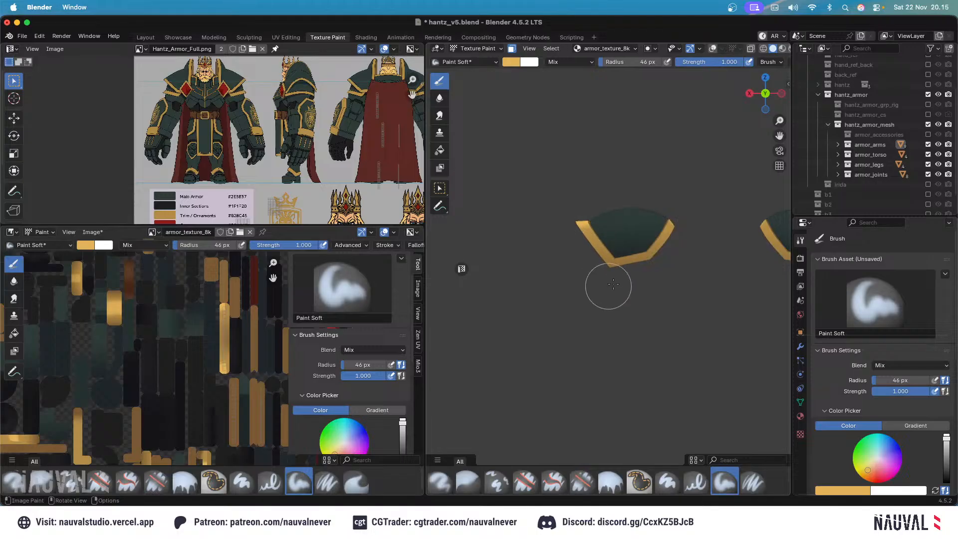
pyautogui.moveTo(623, 160); pyautogui.dragTo(634, 209, button='middle')
pyautogui.keyDown('ctrl'); pyautogui.moveTo(634, 220); pyautogui.dragTo(639, 166, button='middle'); pyautogui.keyUp('ctrl')
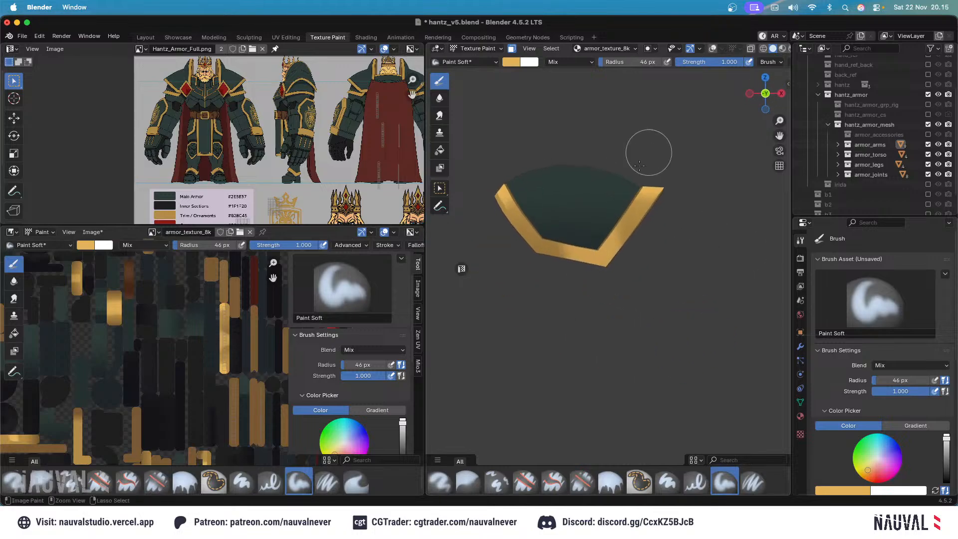
# From the back view, undo a light gold dab and repaint the plate's lower trim with a 53 px brush radius.
pyautogui.press('ctrl+KP_1')
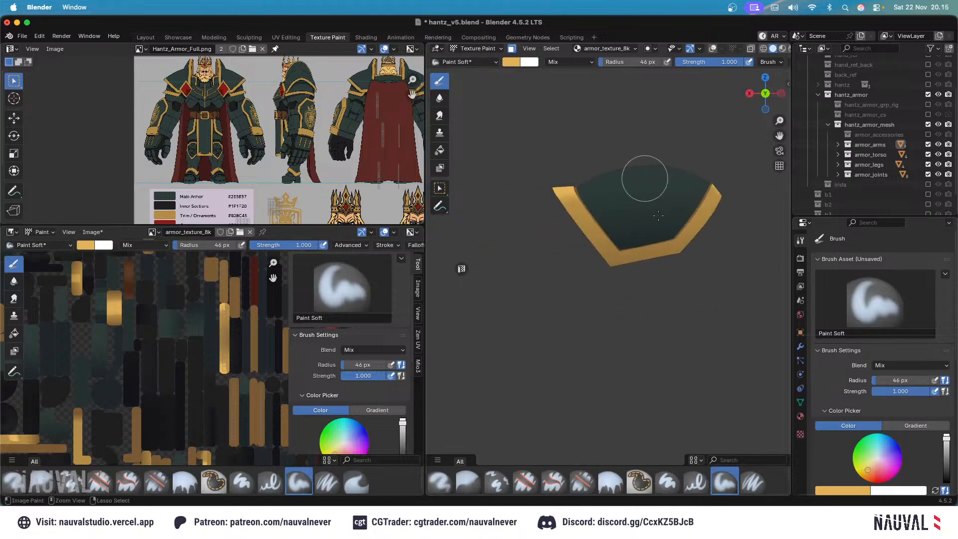
pyautogui.click(673, 268)
pyautogui.hotkey('ctrl', 'z')
pyautogui.press('f')
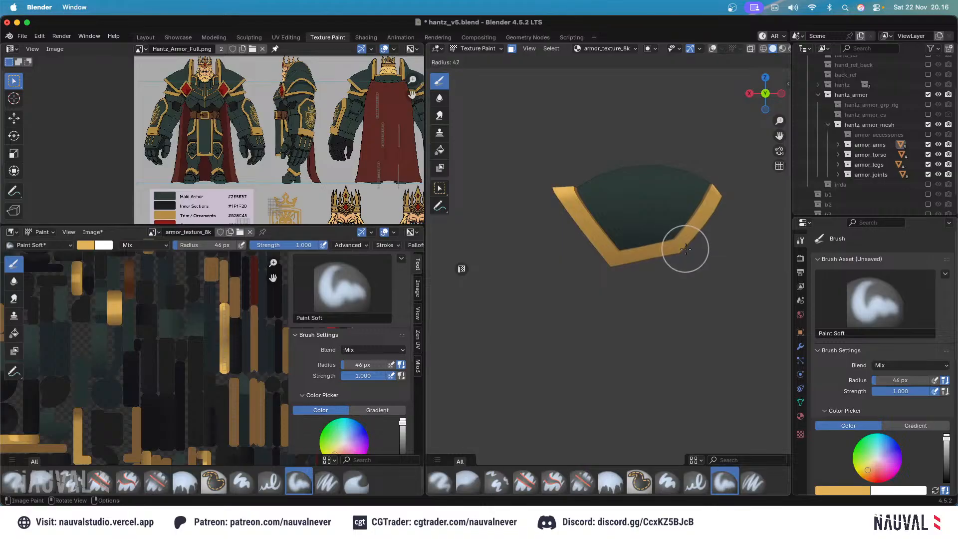
pyautogui.click(711, 249)
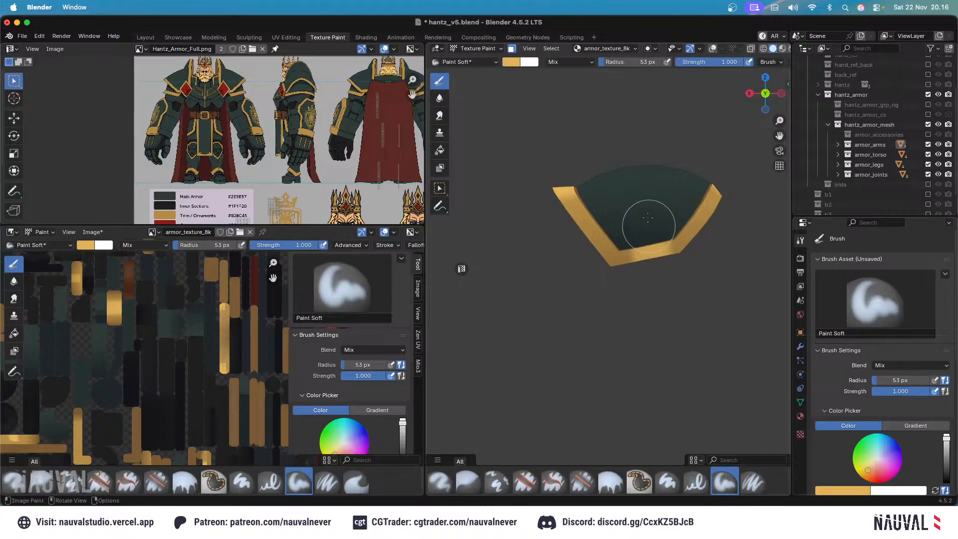
pyautogui.moveTo(635, 134); pyautogui.dragTo(672, 218, button='middle')
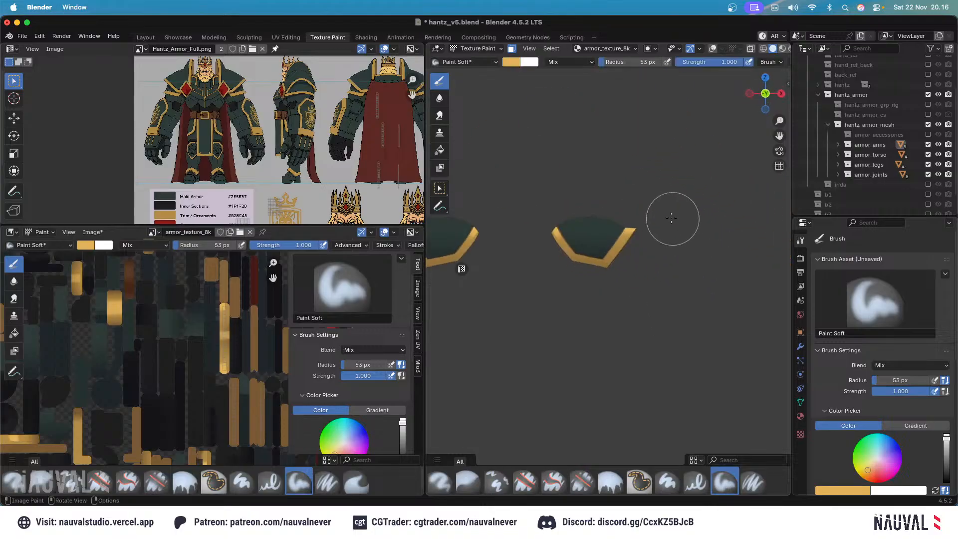
# Save the armor texture image and bring all hidden armor parts back into view in Object Mode, outside Local View.
pyautogui.click(488, 51)
pyautogui.click(475, 59)
pyautogui.hotkey('alt', 'h')
pyautogui.scroll(-3, 638, 194)
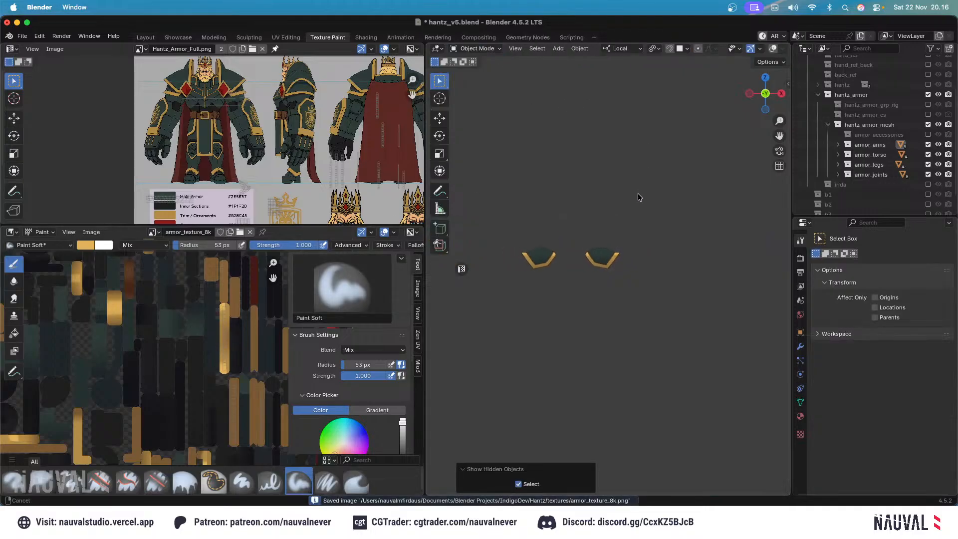
pyautogui.scroll(4, 639, 155)
pyautogui.scroll(-4, 649, 163)
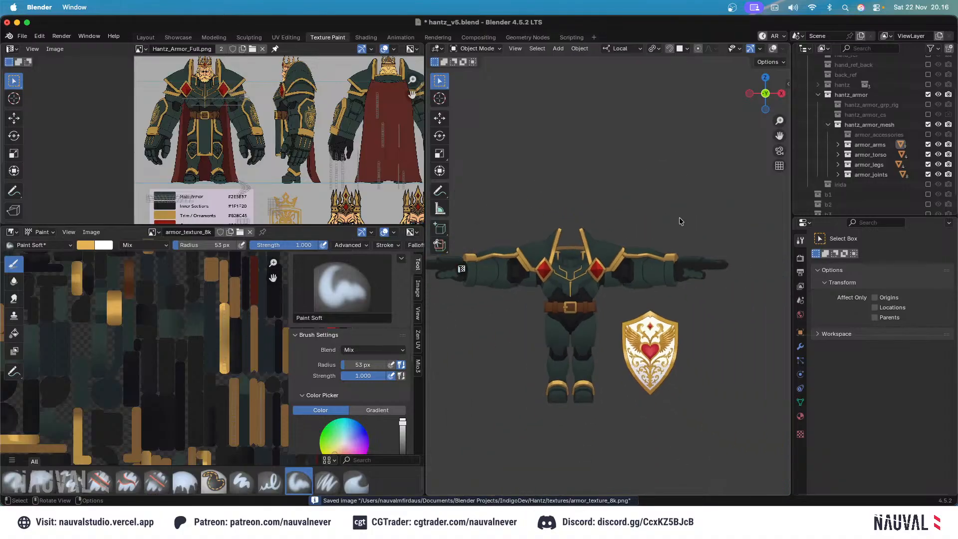
# Inspect the full armor from the front and save the Blender file.
pyautogui.moveTo(679, 217); pyautogui.dragTo(688, 146, button='middle')
pyautogui.scroll(4, 670, 201)
pyautogui.scroll(2, 631, 132)
pyautogui.scroll(-4, 631, 133)
pyautogui.hotkey('ctrl', 's')
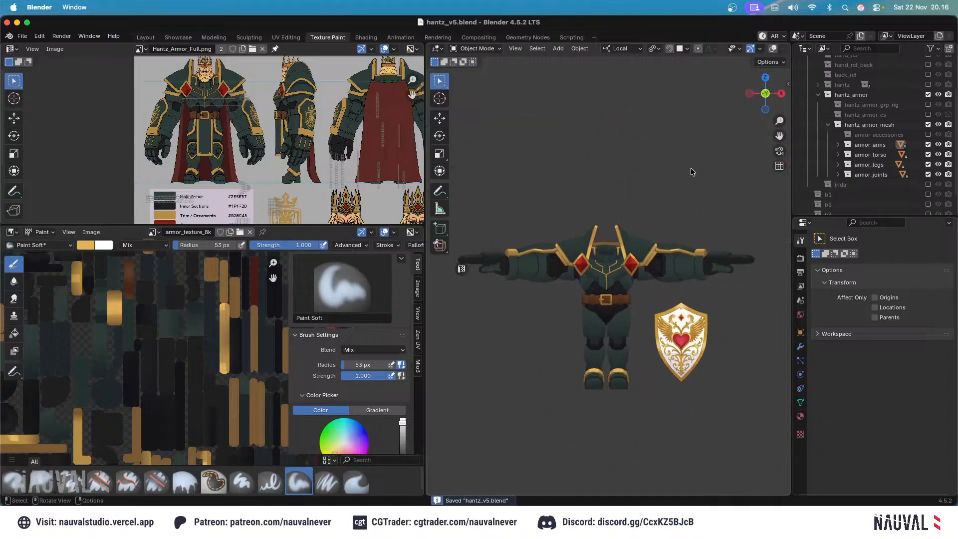
# Show the viewport overlays, select the thigh armor and then the belt, and save the Blender file.
pyautogui.hotkey('alt', 's')
pyautogui.scroll(3, 673, 144)
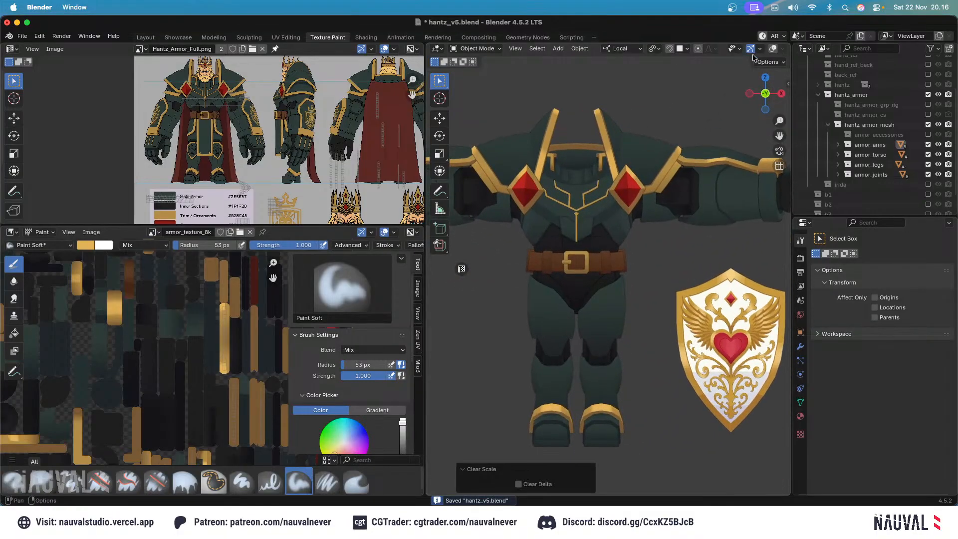
pyautogui.moveTo(769, 50); pyautogui.dragTo(726, 49, button='middle')
pyautogui.click(724, 49)
pyautogui.scroll(2, 648, 225)
pyautogui.click(624, 295)
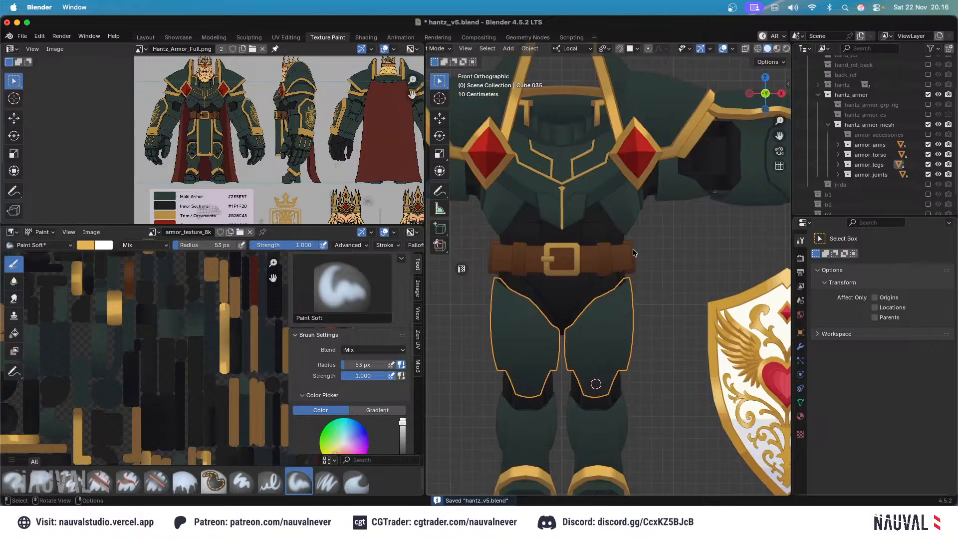
pyautogui.click(633, 250)
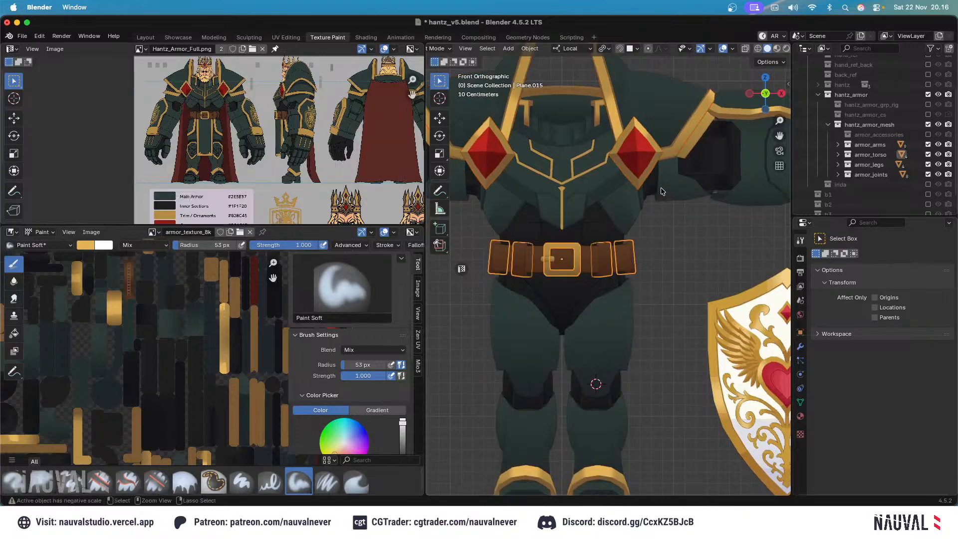
pyautogui.hotkey('ctrl', 's')
# Open the chest armor in Edit Mode and select its central vertical gold trim strip as linked faces delimited by seam.
pyautogui.keyDown('shift'); pyautogui.moveTo(685, 118); pyautogui.dragTo(671, 159, button='middle'); pyautogui.keyUp('shift')
pyautogui.keyDown('shift'); pyautogui.moveTo(555, 265); pyautogui.dragTo(624, 247, button='middle'); pyautogui.keyUp('shift')
pyautogui.scroll(3, 624, 247)
pyautogui.click(622, 250)
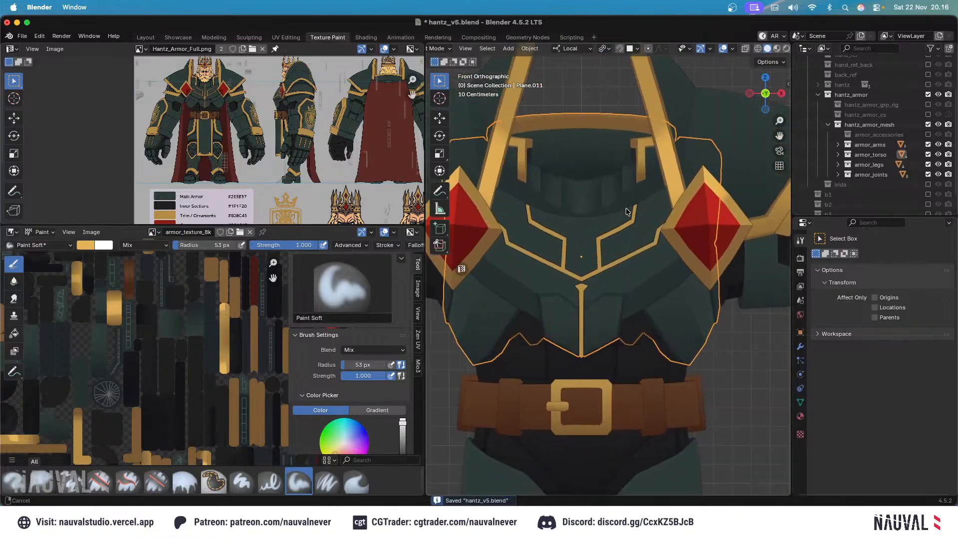
pyautogui.press('Tab')
pyautogui.scroll(4, 589, 280)
pyautogui.keyDown('shift'); pyautogui.moveTo(544, 364); pyautogui.dragTo(587, 294, button='middle'); pyautogui.keyUp('shift')
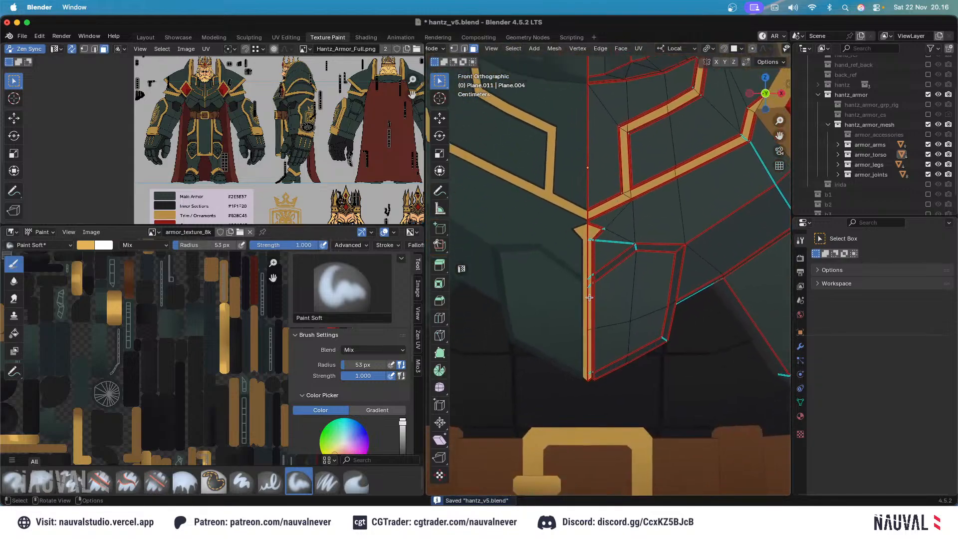
pyautogui.press('l')
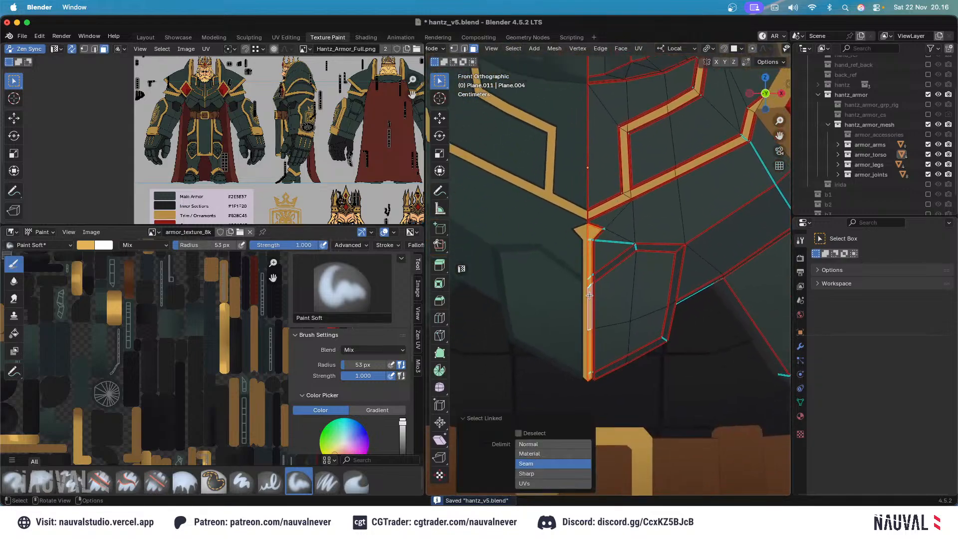
# Return the chest armor to Texture Paint with the viewport overlays hidden.
pyautogui.hscroll(-3, 554, 48)
pyautogui.click(478, 48)
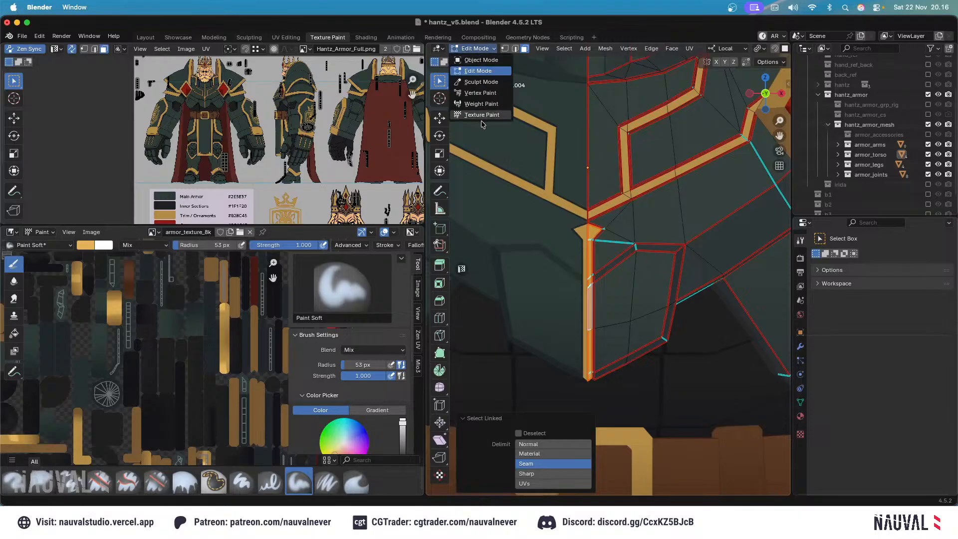
pyautogui.click(497, 114)
pyautogui.click(714, 49)
# Shade the lower end of the central chest trim strip with the dark gold palette color at a 90 px brush radius.
pyautogui.scroll(-6, 904, 372)
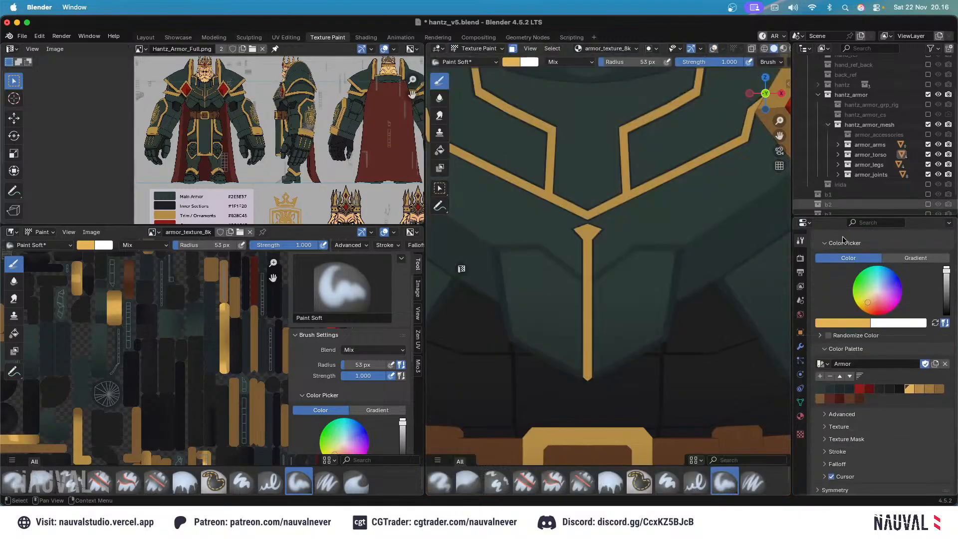
pyautogui.click(941, 388)
pyautogui.press('f')
pyautogui.click(610, 364)
pyautogui.moveTo(586, 377); pyautogui.dragTo(644, 382)
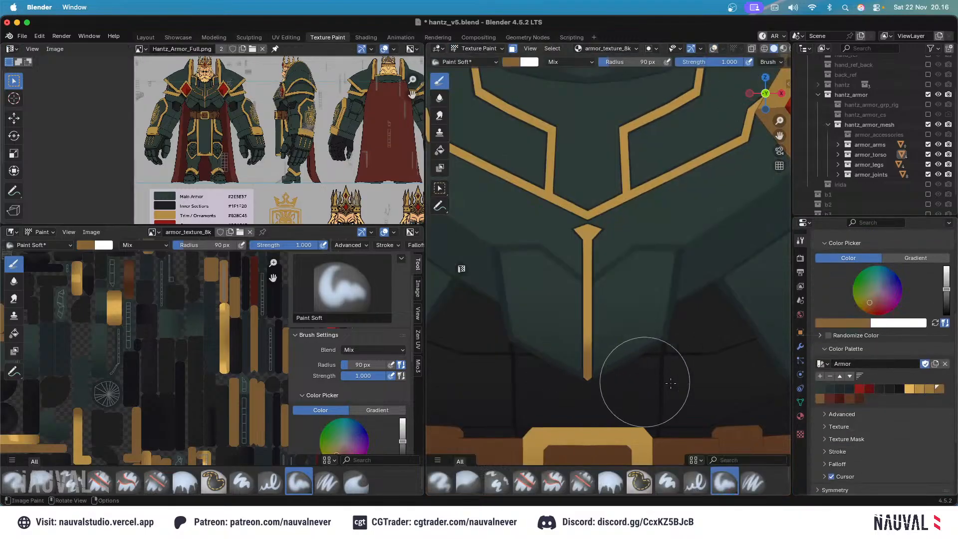
pyautogui.moveTo(639, 312); pyautogui.dragTo(640, 220, button='middle')
pyautogui.scroll(-2, 641, 280)
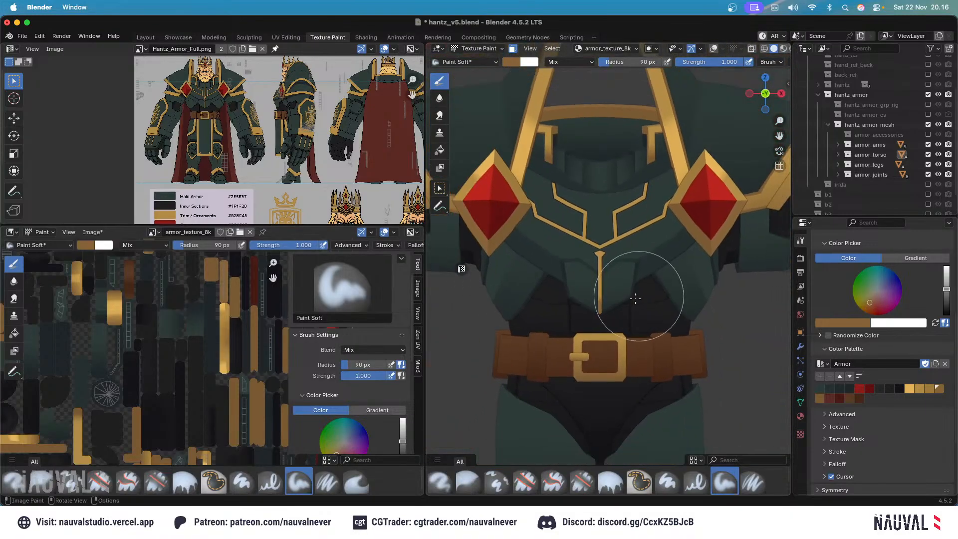
pyautogui.scroll(2, 601, 315)
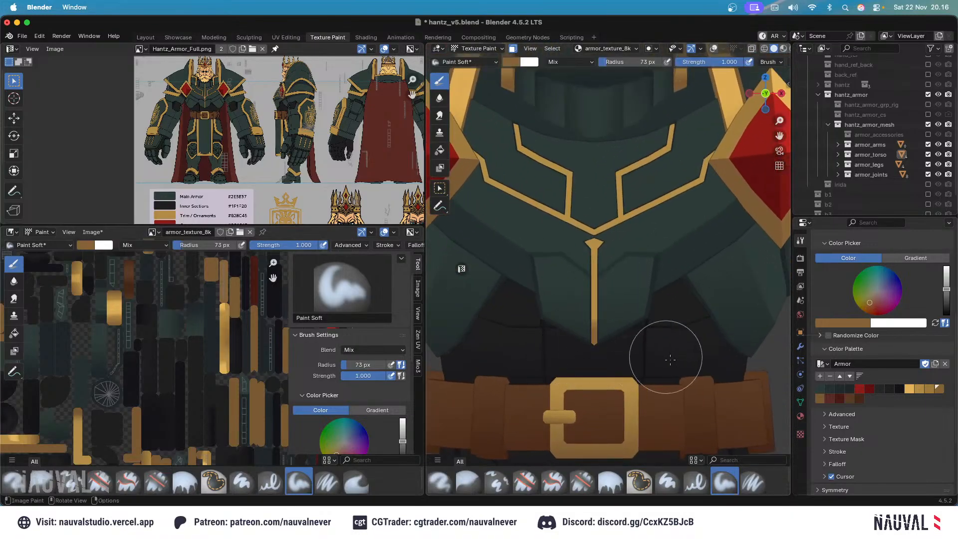
# Rework the dark gold shading at the chest strip's lower tip with an 86 px brush radius.
pyautogui.press('f')
pyautogui.click(605, 330)
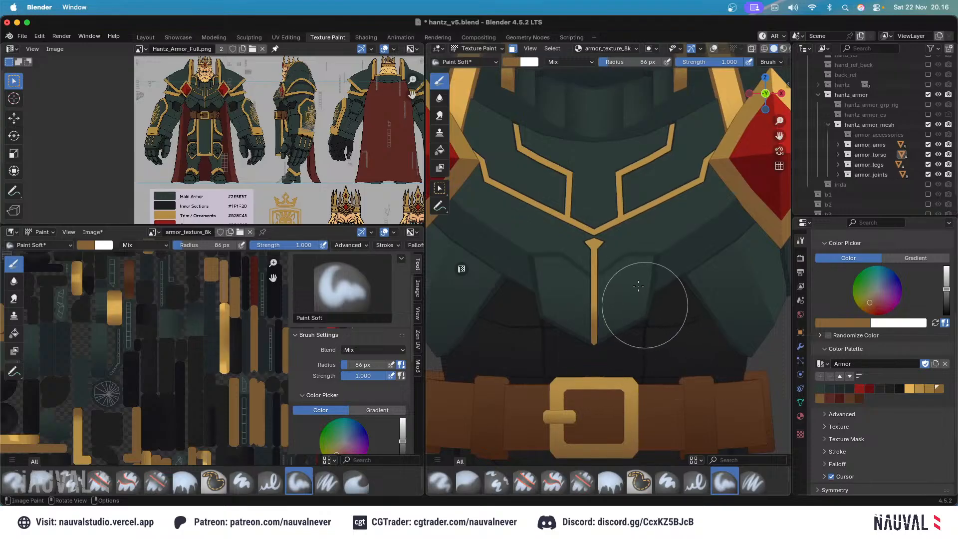
pyautogui.scroll(-3, 721, 321)
pyautogui.scroll(3, 663, 188)
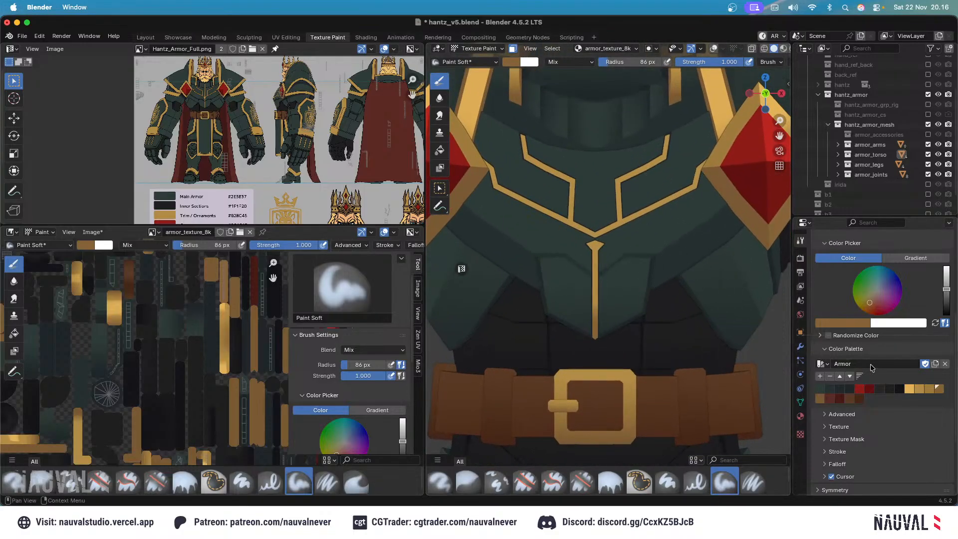
# Lighten the upper part of the central chest trim strip with the light gold palette color, reducing the brush radius to 34 px.
pyautogui.click(915, 389)
pyautogui.press('f')
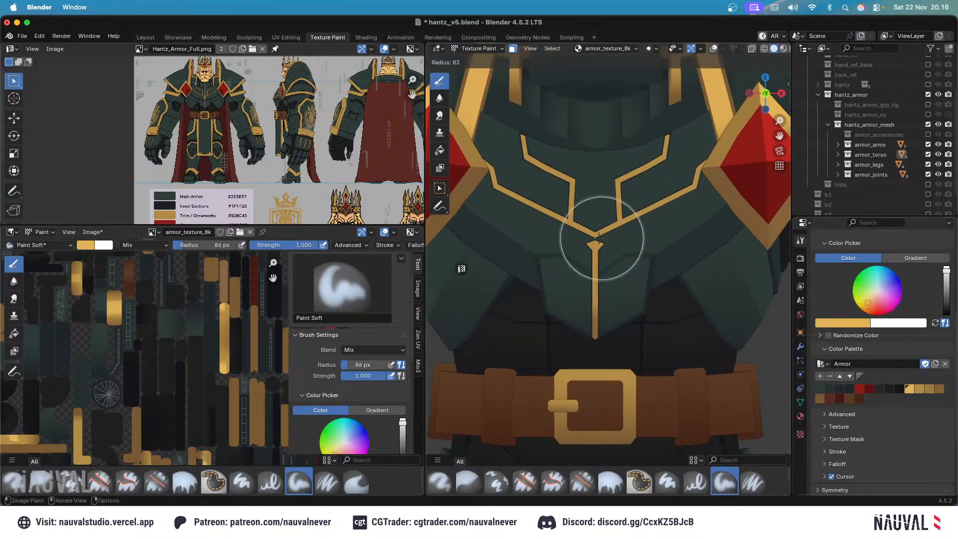
pyautogui.click(672, 272)
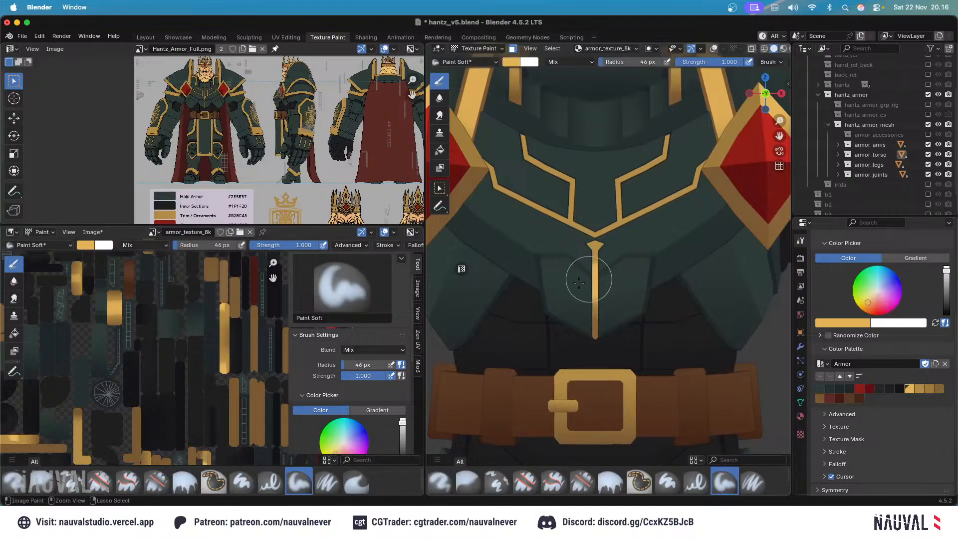
pyautogui.press('f')
pyautogui.click(564, 264)
pyautogui.scroll(-4, 586, 222)
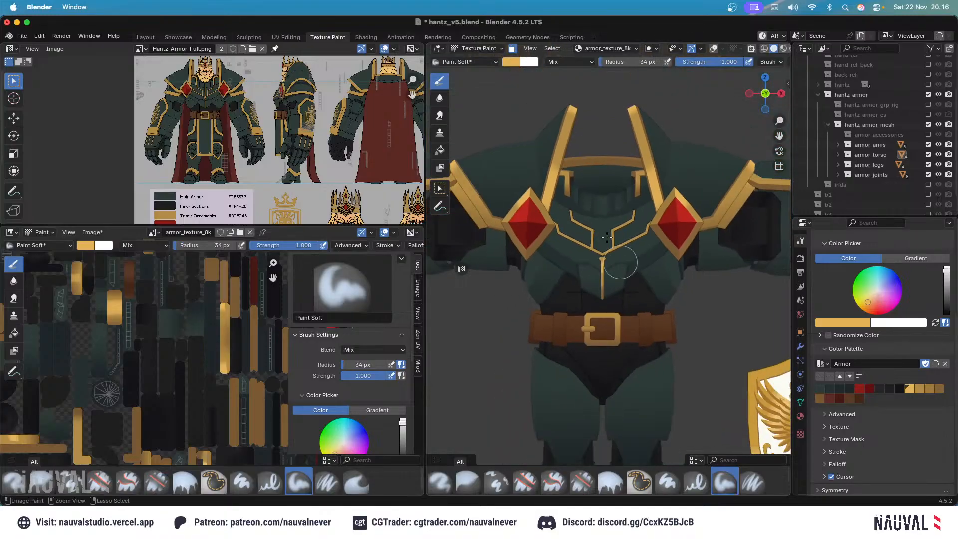
# Highlight the pointed head of the central chest strip with light gold at a 44 px brush radius.
pyautogui.scroll(4, 587, 290)
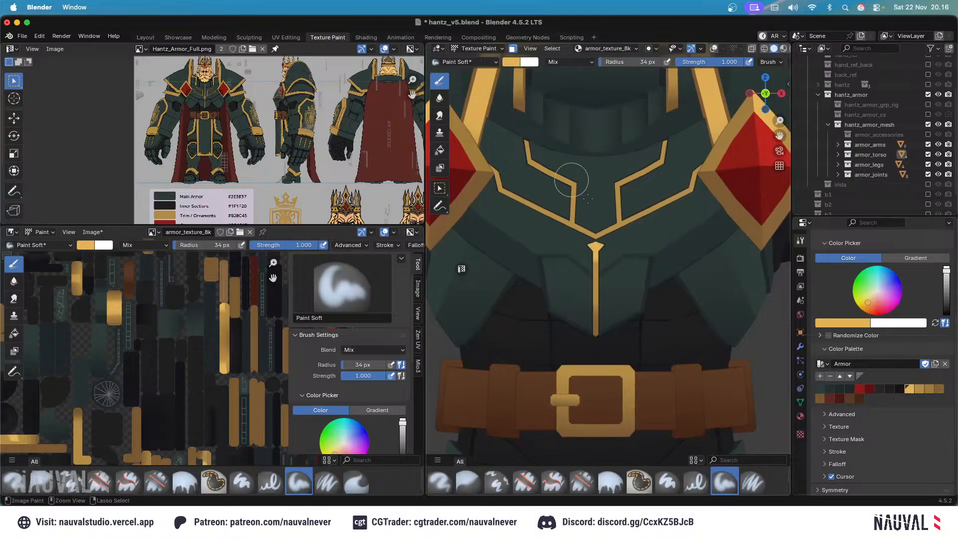
pyautogui.scroll(-4, 588, 198)
pyautogui.scroll(4, 589, 224)
pyautogui.press('f')
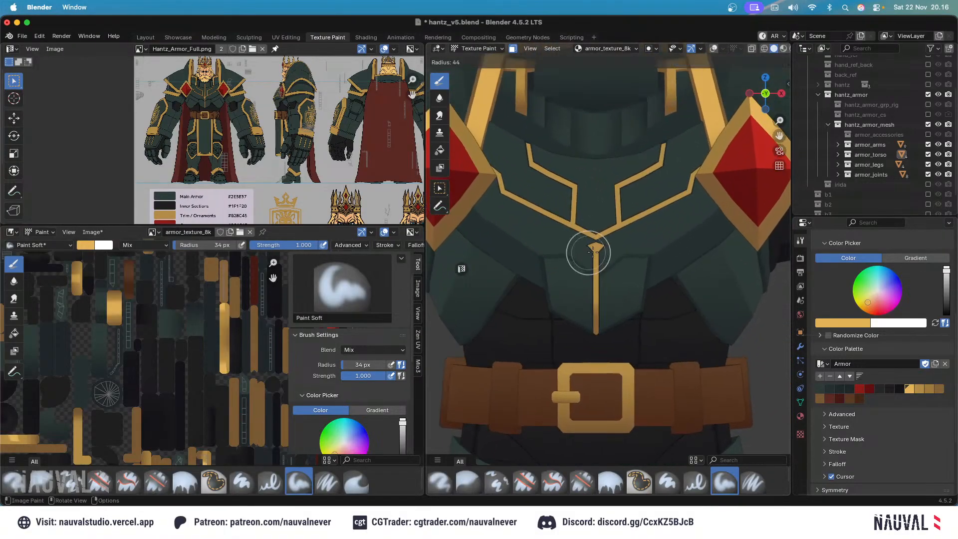
pyautogui.click(590, 252)
pyautogui.scroll(-7, 589, 185)
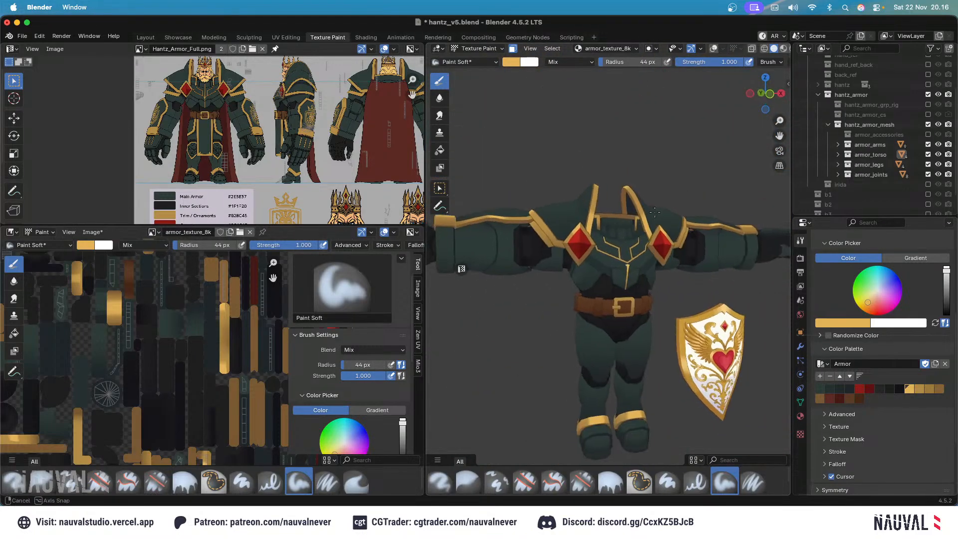
pyautogui.moveTo(598, 184); pyautogui.dragTo(624, 210, button='middle')
pyautogui.scroll(5, 625, 225)
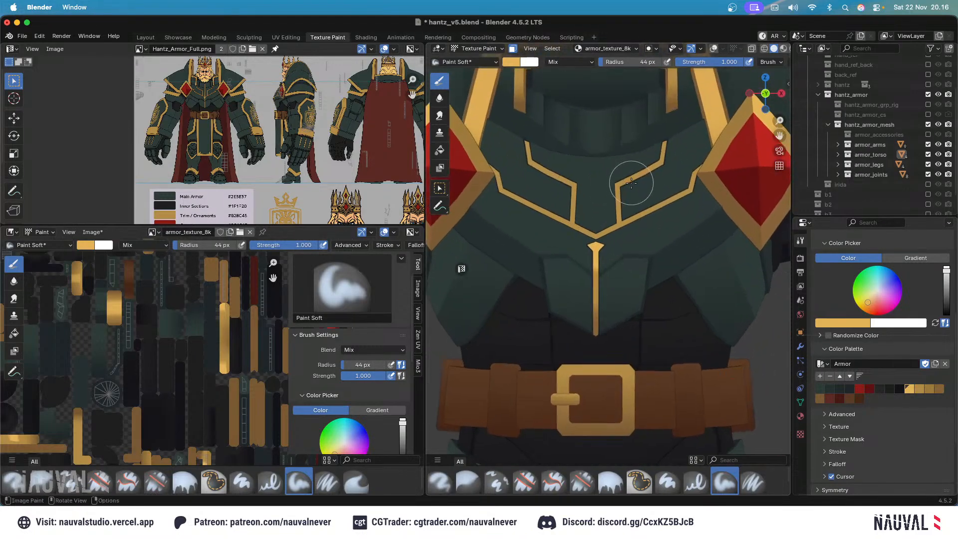
# Try a smaller light gold highlight on the central chest strip at a 29 px brush radius, and undo it.
pyautogui.press('f')
pyautogui.click(568, 269)
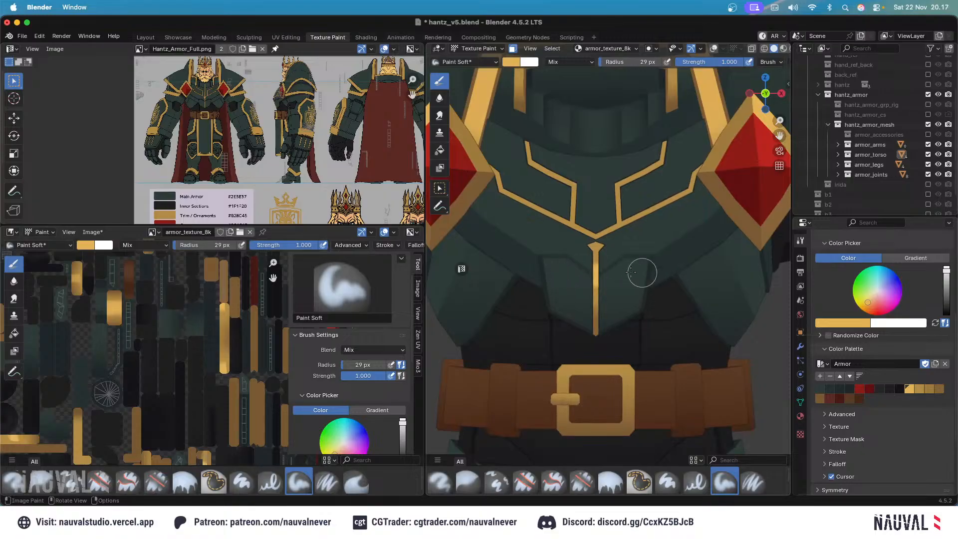
pyautogui.scroll(-5, 599, 179)
pyautogui.moveTo(619, 200); pyautogui.dragTo(635, 249, button='middle')
pyautogui.scroll(6, 692, 237)
pyautogui.hotkey('ctrl', 'z')
# Paint a light gold highlight across the arrow-shaped head of the central chest strip at a 40 px brush radius.
pyautogui.press('f')
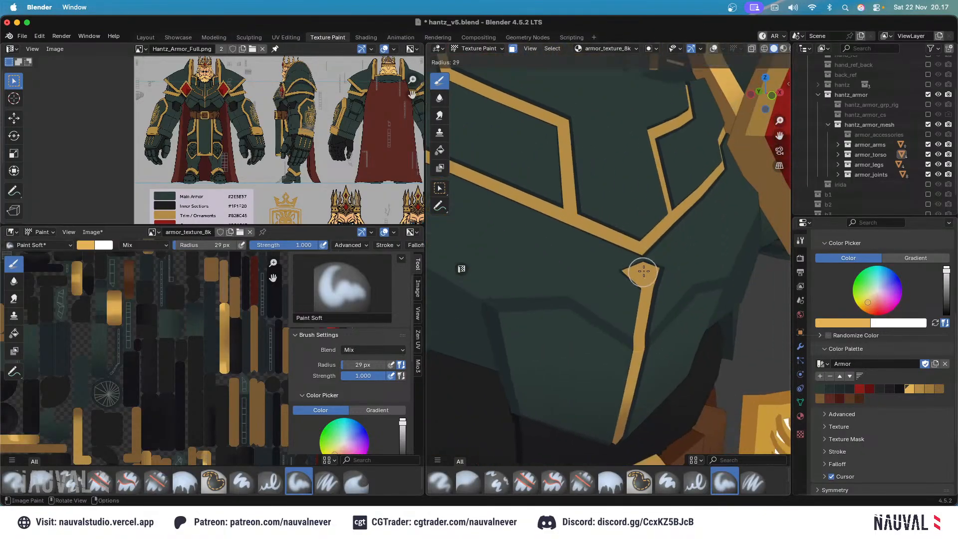
pyautogui.click(647, 269)
pyautogui.moveTo(603, 268); pyautogui.dragTo(701, 264)
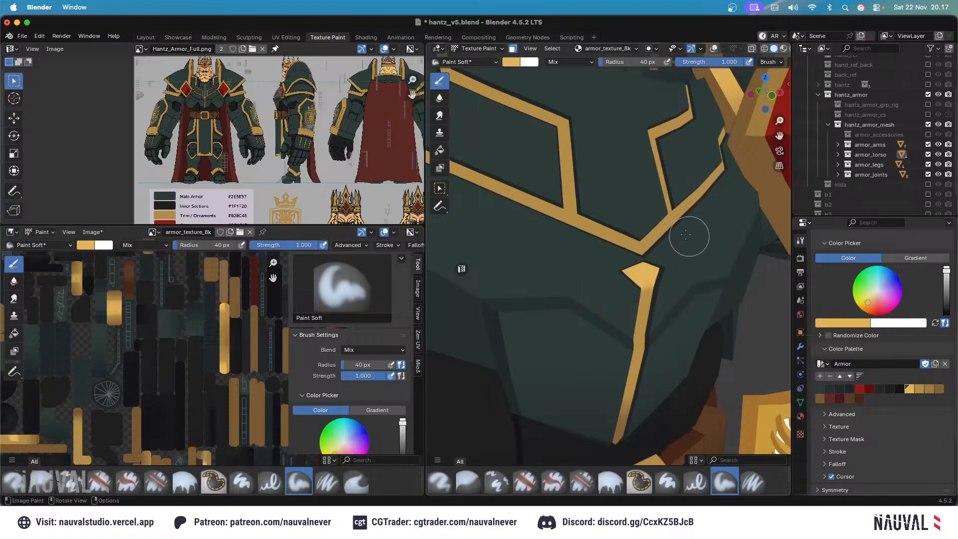
pyautogui.scroll(-7, 686, 234)
pyautogui.keyDown('alt'); pyautogui.moveTo(685, 235); pyautogui.dragTo(643, 221, button='middle'); pyautogui.keyUp('alt')
pyautogui.scroll(3, 621, 203)
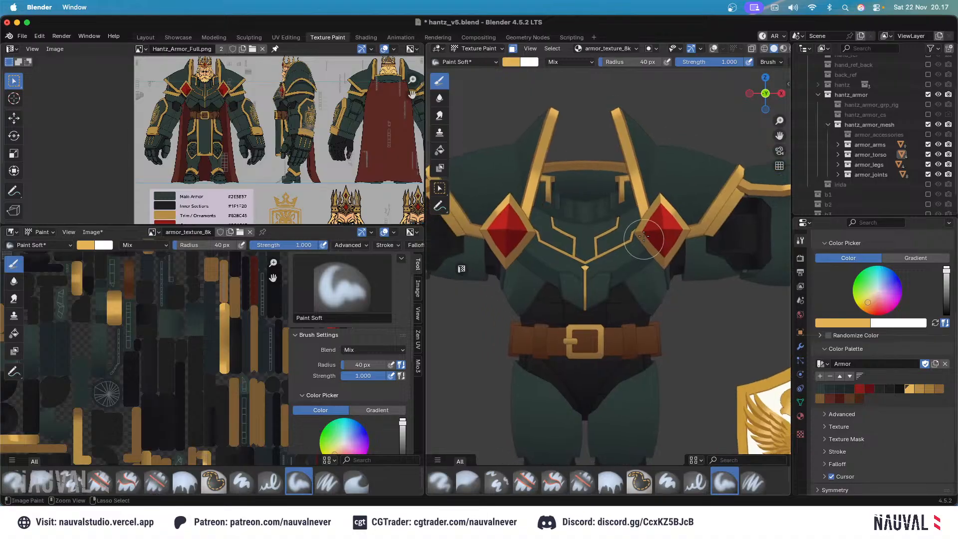
# Select the V-shaped gold chest trim as linked faces in Edit Mode, and return the chest armor to Texture Paint.
pyautogui.press('Tab')
pyautogui.scroll(3, 597, 203)
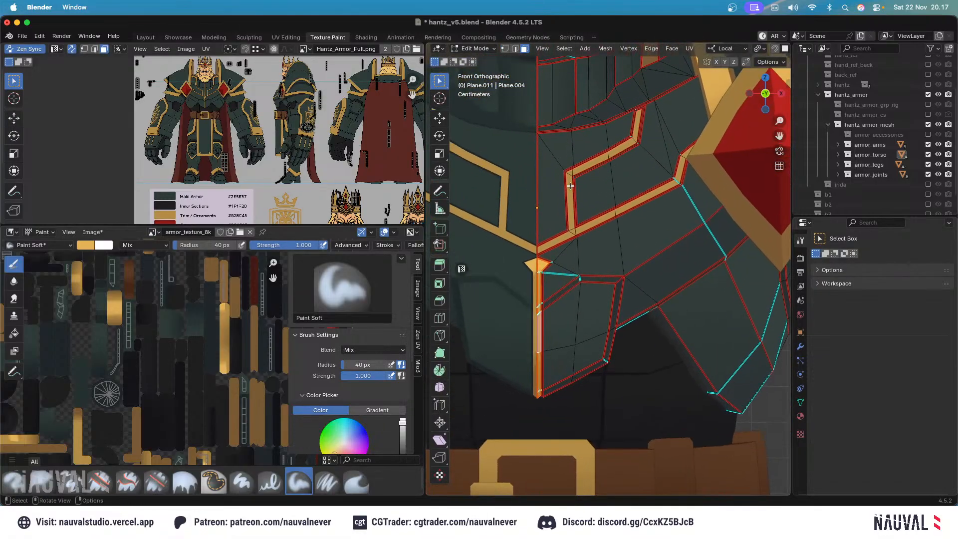
pyautogui.click(570, 182)
pyautogui.press('l')
pyautogui.press('Tab')
pyautogui.click(481, 50)
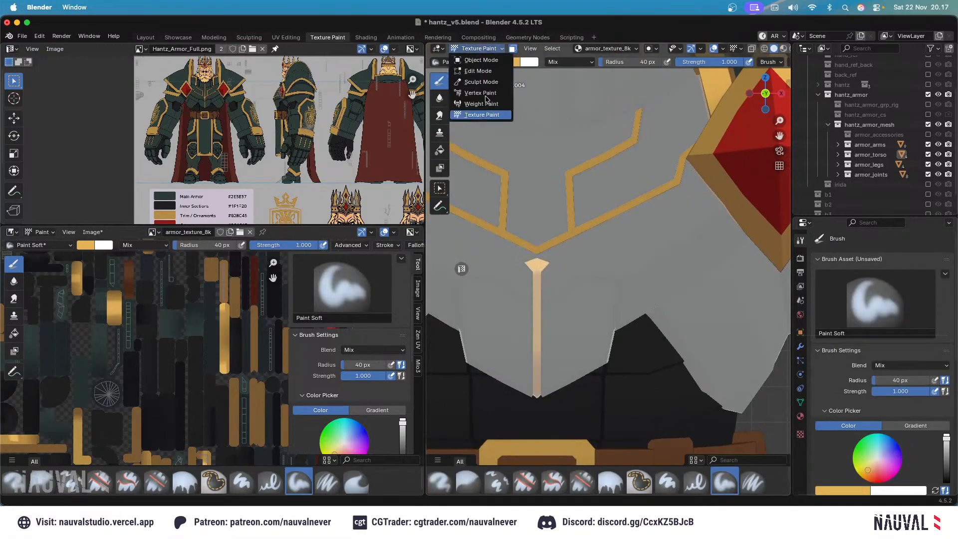
# Hide the viewport overlays and shade the upper tips of the inner chest trim with dark gold at an 85 px brush radius.
pyautogui.scroll(-6, 848, 409)
pyautogui.click(939, 395)
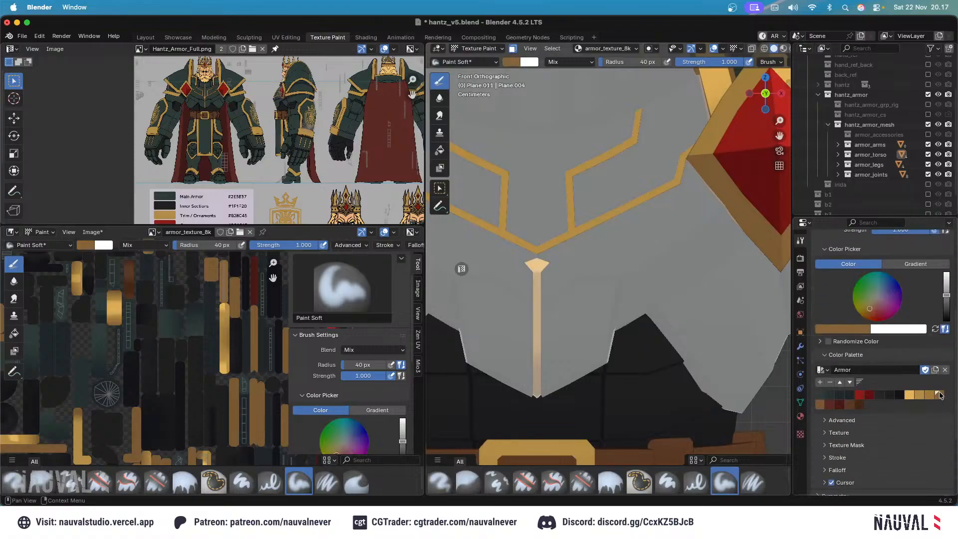
pyautogui.click(714, 48)
pyautogui.keyDown('shift'); pyautogui.moveTo(645, 127); pyautogui.dragTo(635, 186, button='middle'); pyautogui.keyUp('shift')
pyautogui.press('f')
pyautogui.click(644, 163)
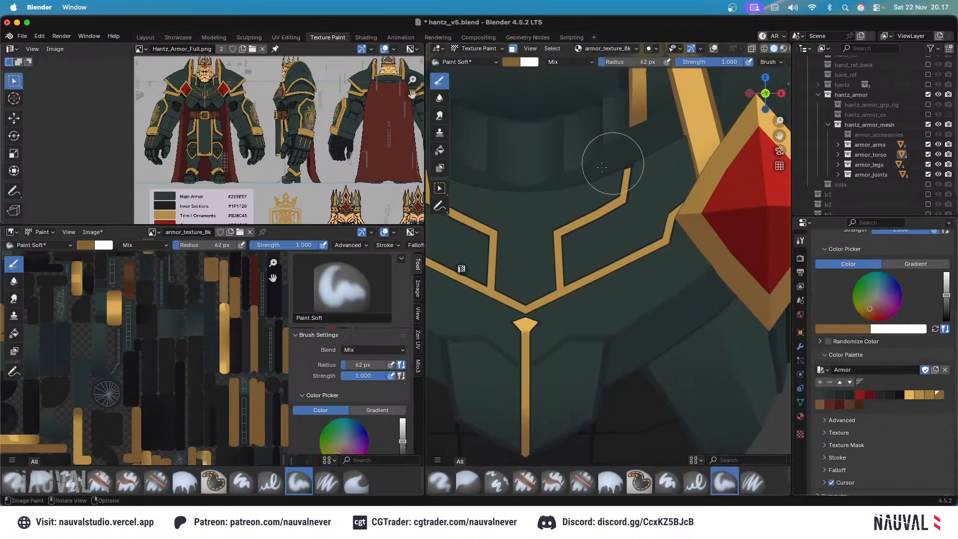
pyautogui.press('f')
pyautogui.click(641, 163)
pyautogui.moveTo(606, 153); pyautogui.dragTo(661, 160)
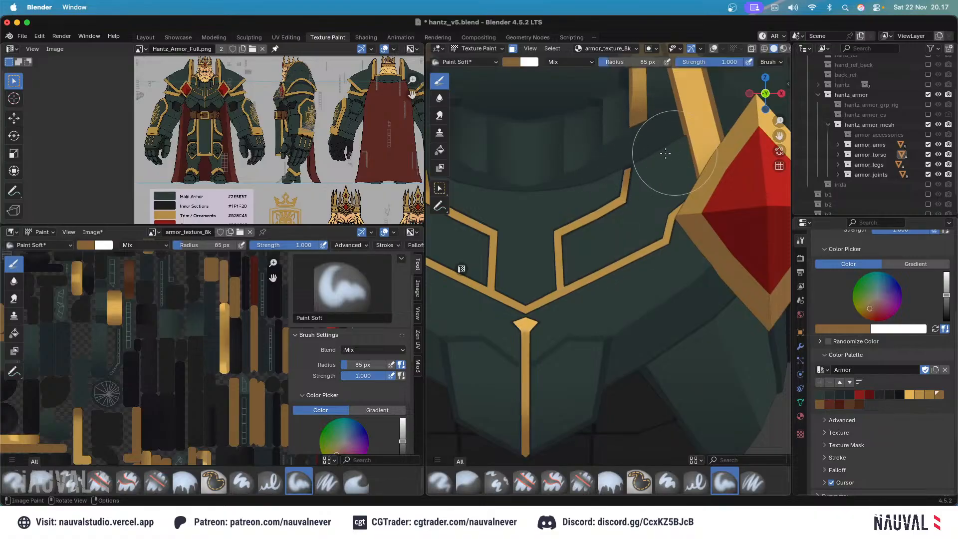
# Isolate the chest armor in local view and look at it from the front.
pyautogui.moveTo(624, 174)
pyautogui.mouseDown(button='middle')
pyautogui.moveTo(673, 169)
pyautogui.moveTo(633, 185)
pyautogui.mouseUp(button='middle')
pyautogui.press('KP_Decimal')
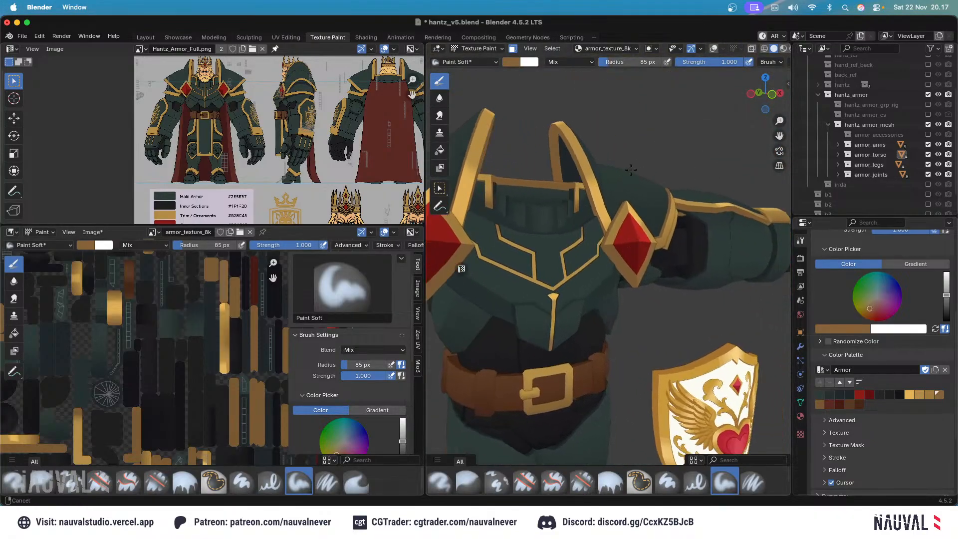
pyautogui.scroll(6, 633, 185)
pyautogui.keyDown('shift'); pyautogui.moveTo(629, 145); pyautogui.dragTo(636, 187, button='middle'); pyautogui.keyUp('shift')
pyautogui.press('.')
pyautogui.press('Escape')
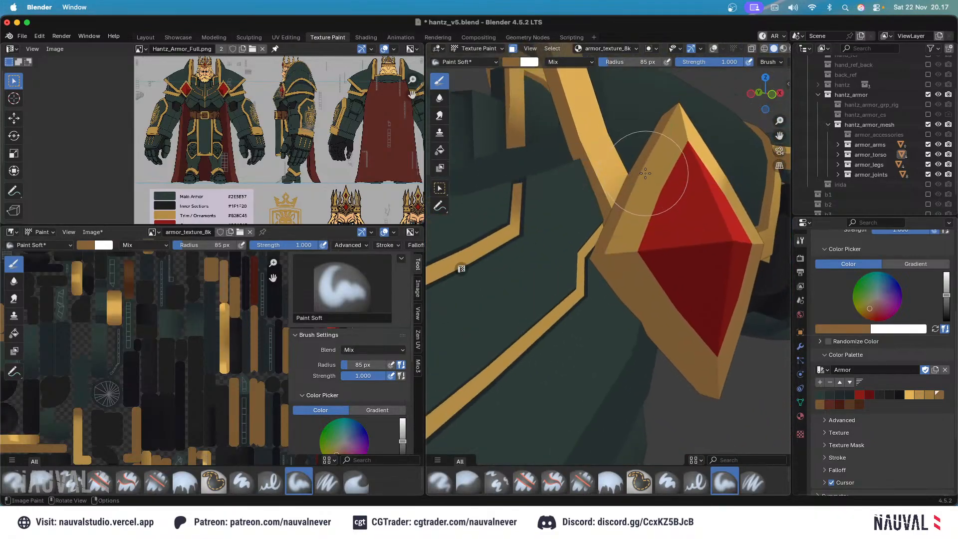
pyautogui.press('/')
pyautogui.press('KP_1')
pyautogui.scroll(-1, 782, 55)
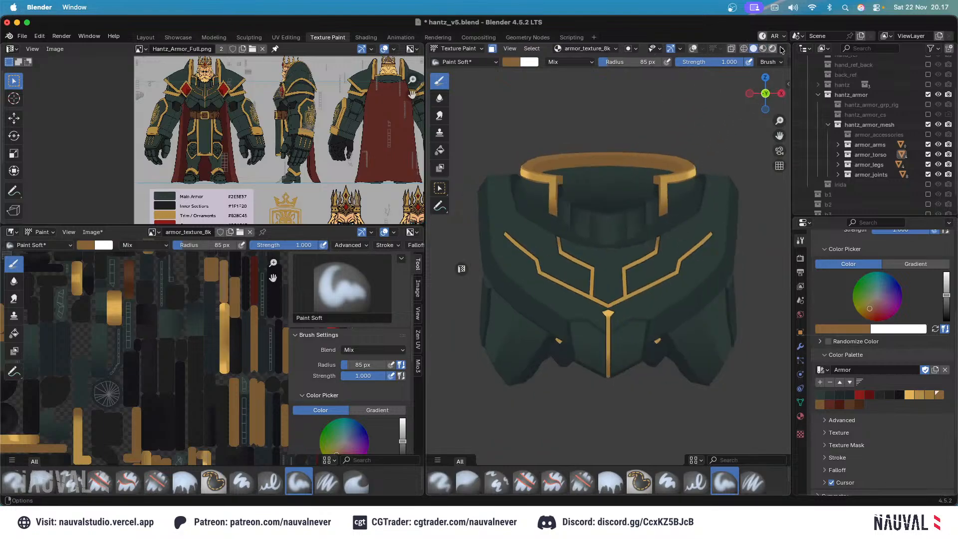
# Turn on the Screencast Keys display in the 3D viewport.
pyautogui.press('n')
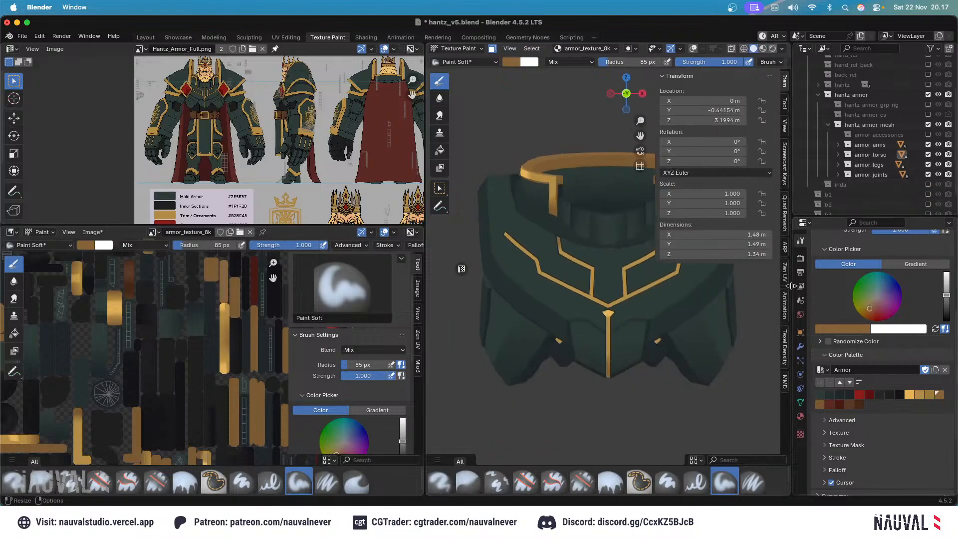
pyautogui.click(785, 165)
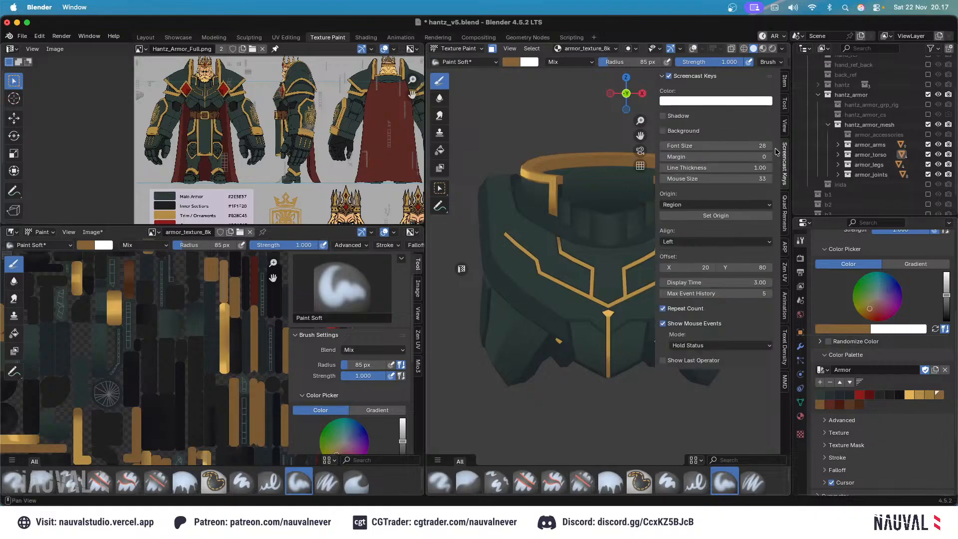
pyautogui.press('n')
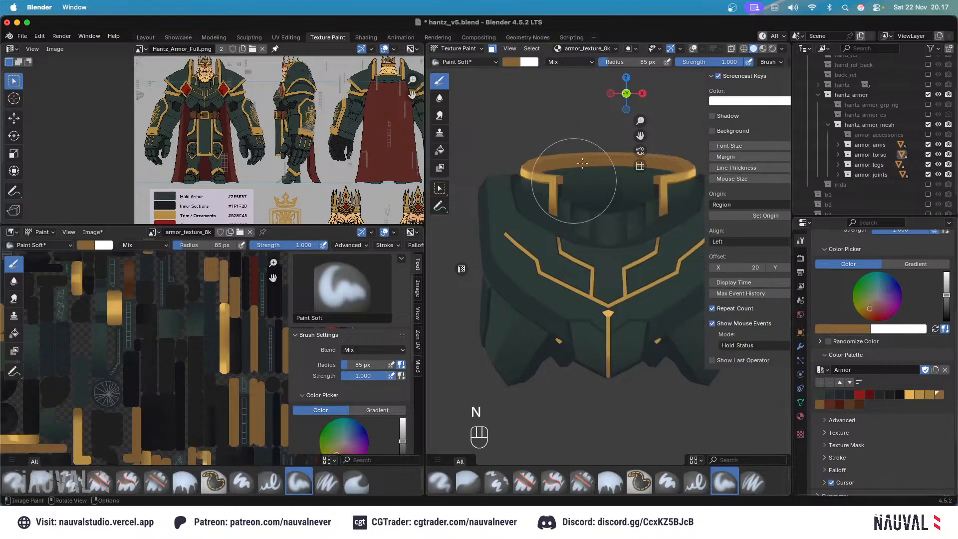
# Try dark gold shading along the inner and outer chest trim lines at a 75 px brush radius, and undo it.
pyautogui.keyDown('shift'); pyautogui.moveTo(575, 180); pyautogui.dragTo(515, 187, button='middle'); pyautogui.keyUp('shift')
pyautogui.scroll(3, 683, 209)
pyautogui.keyDown('shift'); pyautogui.moveTo(681, 209); pyautogui.dragTo(766, 125, button='middle'); pyautogui.keyUp('shift')
pyautogui.press('super+z')
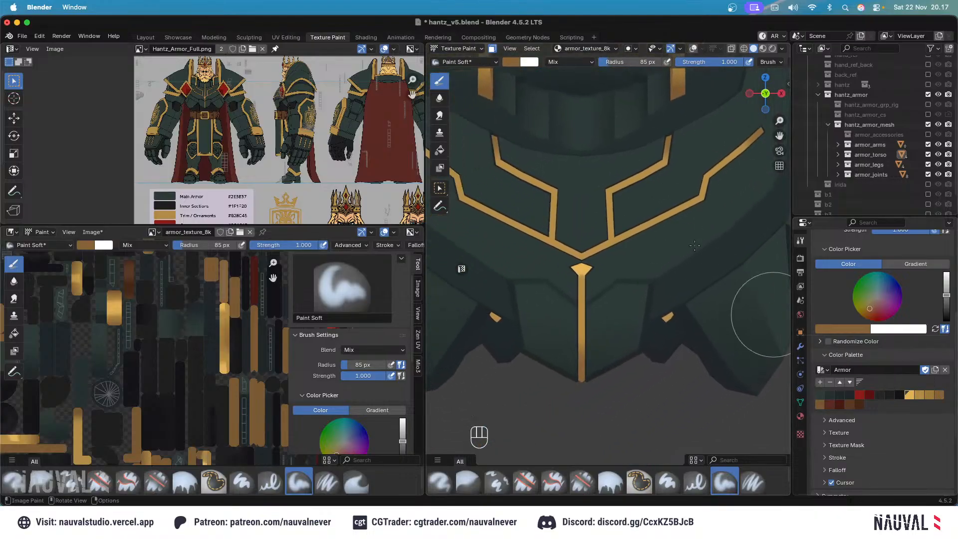
pyautogui.press('f')
pyautogui.click(652, 189)
pyautogui.moveTo(634, 193); pyautogui.dragTo(668, 264)
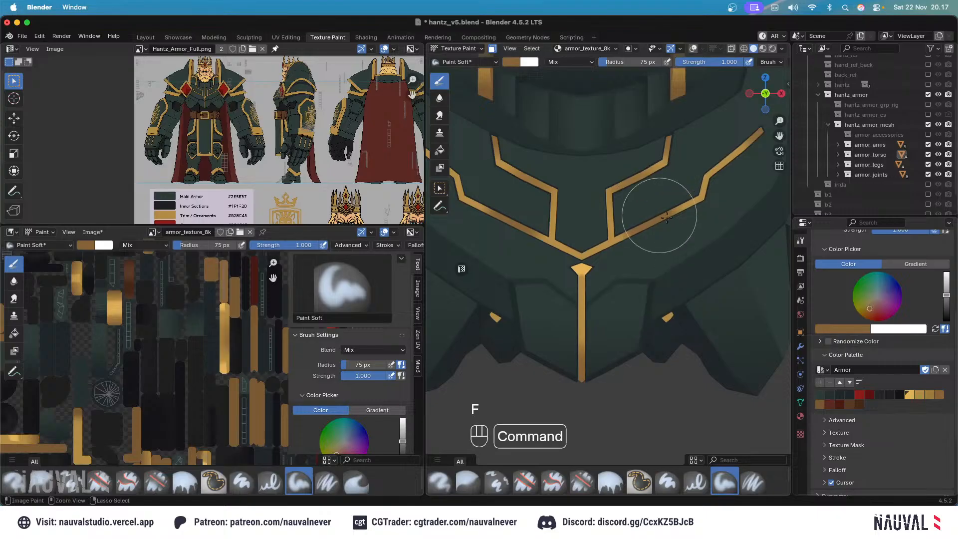
pyautogui.press('super+z')
# Try light gold highlights on the inner chest trim's corner at 63 px and 34 px brush radii, and undo the last stroke.
pyautogui.click(910, 395)
pyautogui.press('f')
pyautogui.click(616, 185)
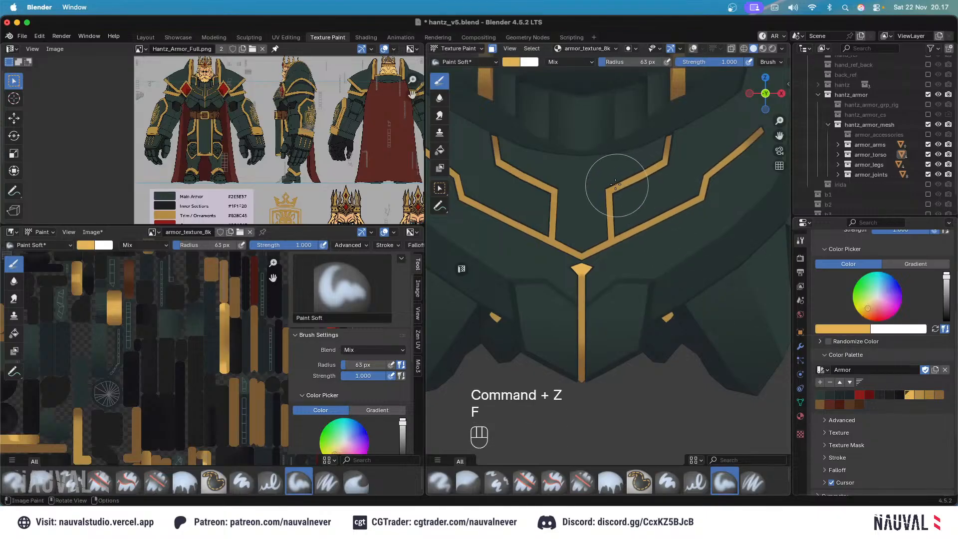
pyautogui.scroll(-5, 674, 288)
pyautogui.press('f')
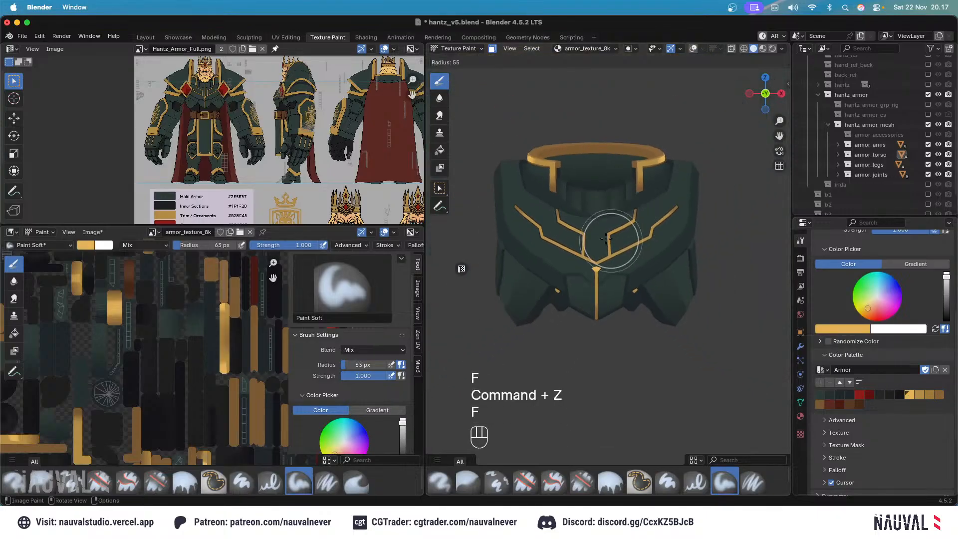
pyautogui.click(606, 238)
pyautogui.press('f')
pyautogui.click(610, 229)
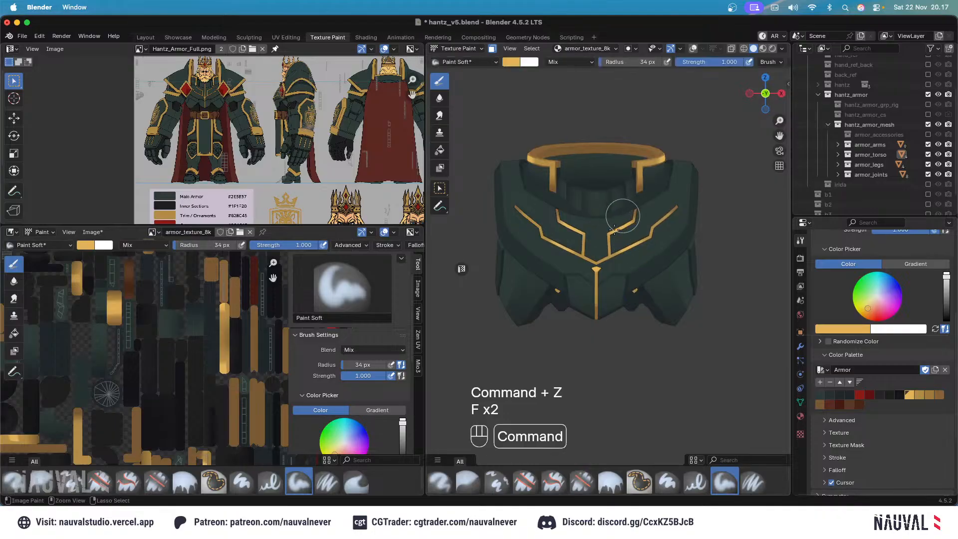
pyautogui.press('super+z')
# Paint light gold highlights on the bends of the V-shaped chest trim, reducing the brush radius to 18 px.
pyautogui.press('f')
pyautogui.click(603, 212)
pyautogui.keyDown('ctrl'); pyautogui.moveTo(605, 152); pyautogui.dragTo(625, 180, button='middle'); pyautogui.keyUp('ctrl')
pyautogui.press('super+z')
pyautogui.press('f')
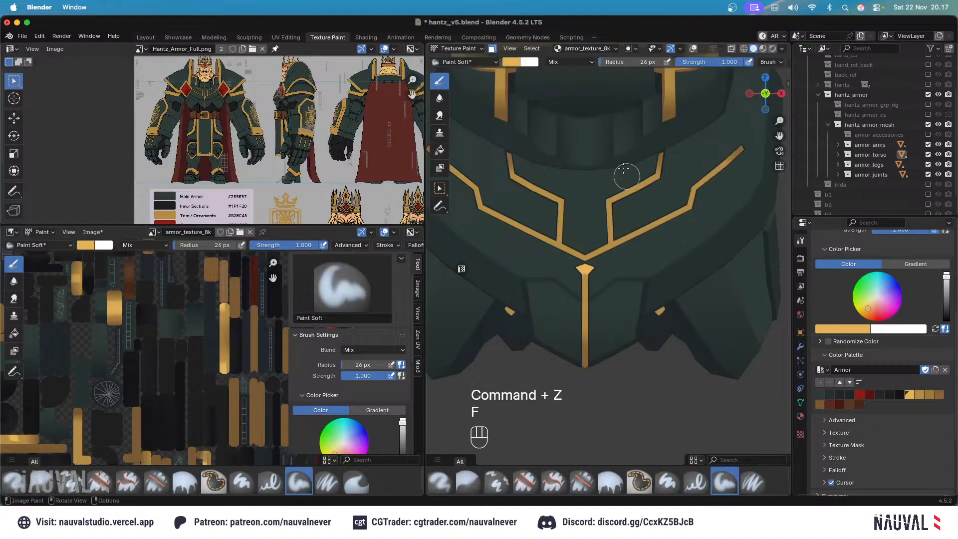
pyautogui.press('f')
pyautogui.moveTo(640, 225)
pyautogui.keyDown('ctrl'); pyautogui.mouseDown(button='middle')
pyautogui.moveTo(636, 244)
pyautogui.moveTo(624, 224)
pyautogui.mouseUp(button='middle'); pyautogui.keyUp('ctrl')
pyautogui.press('f')
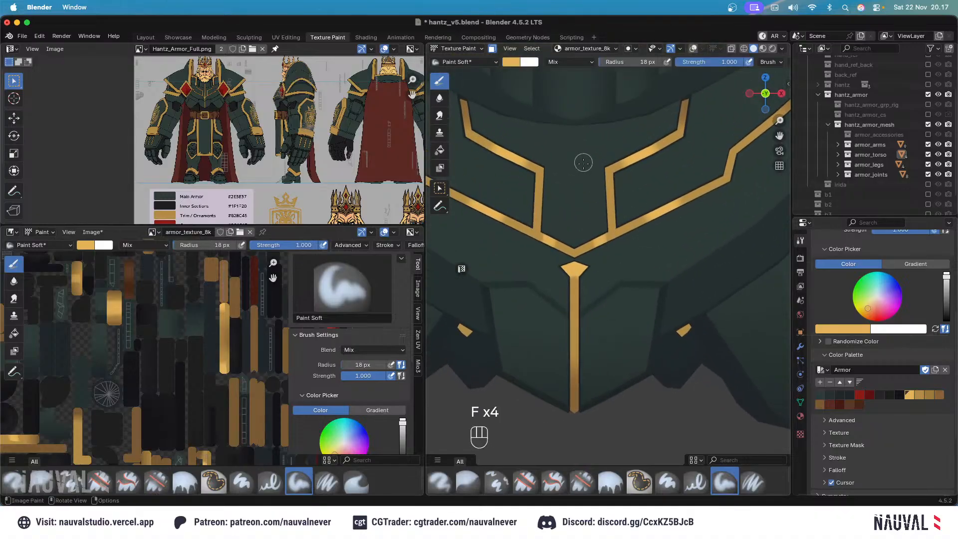
# Undo the last highlight and repaint light gold around the chest trim's lower V point, enlarging the brush radius to 35 px.
pyautogui.press('super+z')
pyautogui.press('f')
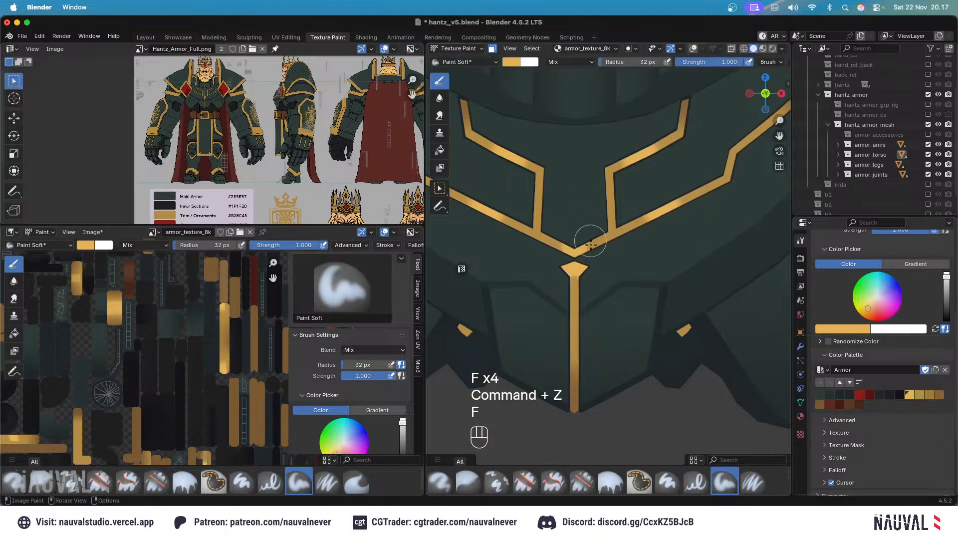
pyautogui.press('f')
pyautogui.press('KP_1')
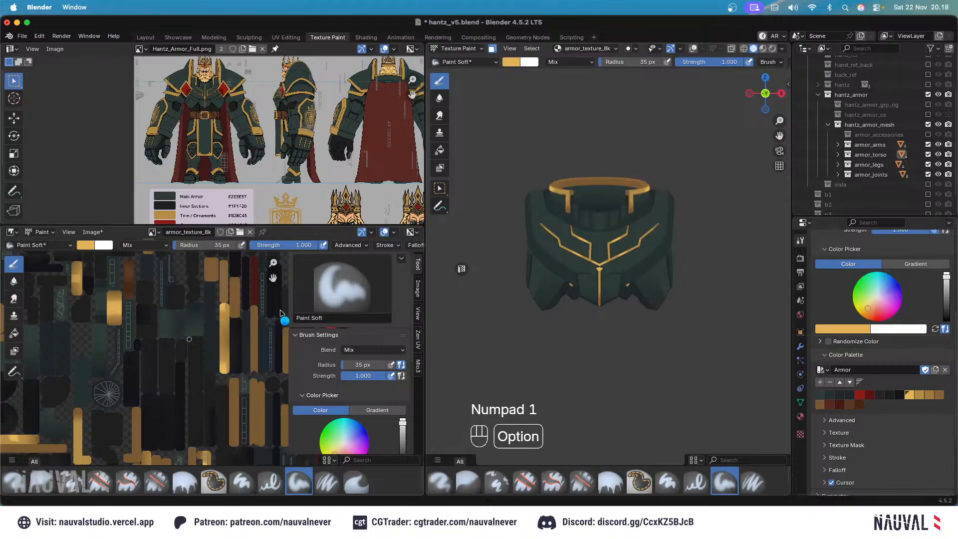
# Save the armor texture image and the Blender file.
pyautogui.hotkey('alt', 's')
pyautogui.press('super+s')
pyautogui.hotkey('ctrl', 's')
# Leave local view and show the full armor from the front.
pyautogui.keyDown('ctrl'); pyautogui.moveTo(648, 175); pyautogui.dragTo(704, 175, button='middle'); pyautogui.keyUp('ctrl')
pyautogui.press('KP_1')
pyautogui.press('KP_Divide')
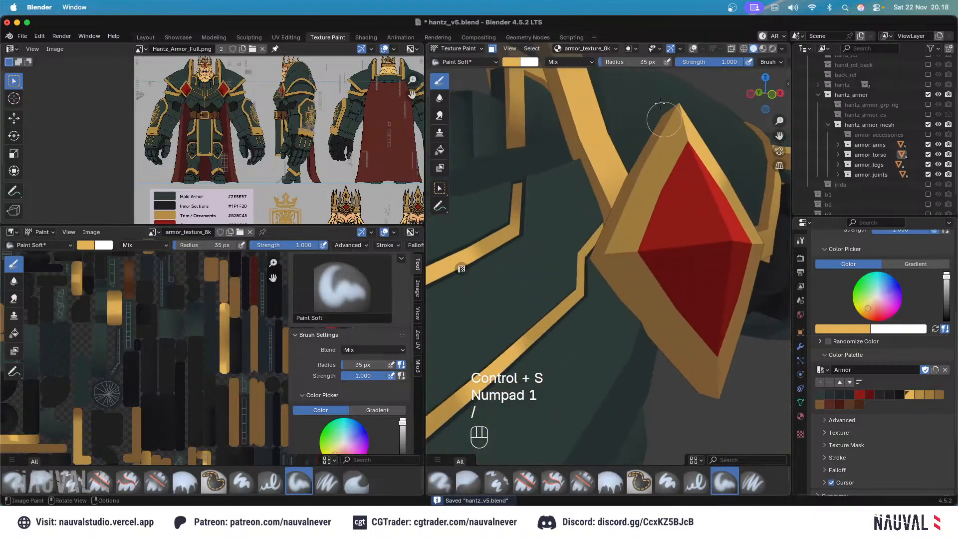
pyautogui.press('KP_1')
pyautogui.press('ctrl+KP_1')
pyautogui.press('KP_1')
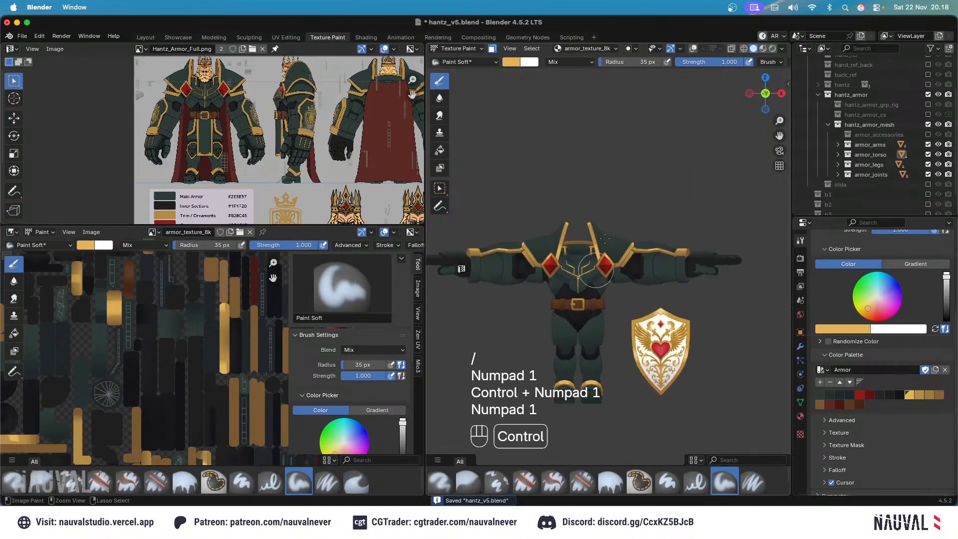
# Try a light gold stroke up the short vertical segment of the inner chest trim at a 47 px brush radius, and undo it.
pyautogui.keyDown('ctrl'); pyautogui.moveTo(648, 181); pyautogui.dragTo(680, 220, button='middle'); pyautogui.keyUp('ctrl')
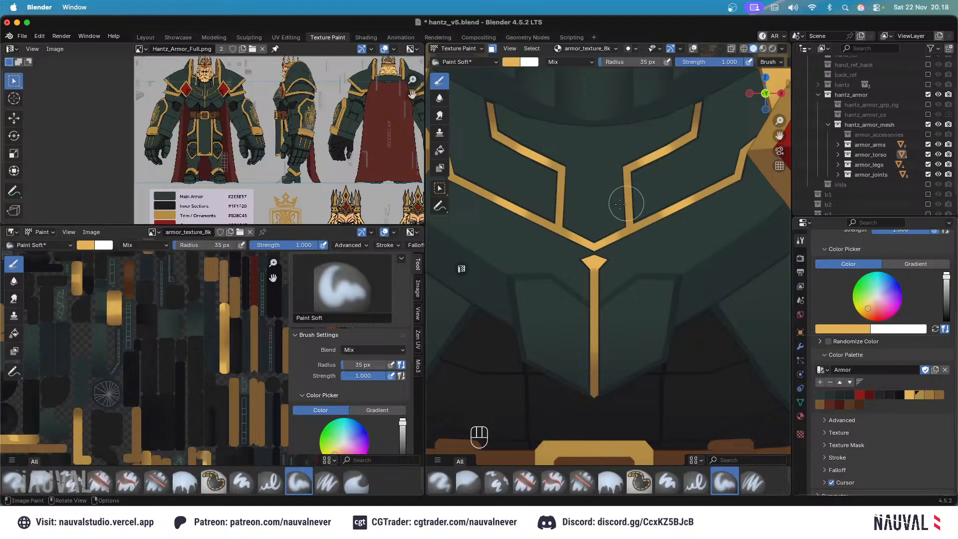
pyautogui.keyDown('shift'); pyautogui.moveTo(620, 204); pyautogui.dragTo(622, 214, button='middle'); pyautogui.keyUp('shift')
pyautogui.press('f')
pyautogui.click(639, 241)
pyautogui.moveTo(632, 231); pyautogui.dragTo(628, 204)
pyautogui.press('super+z')
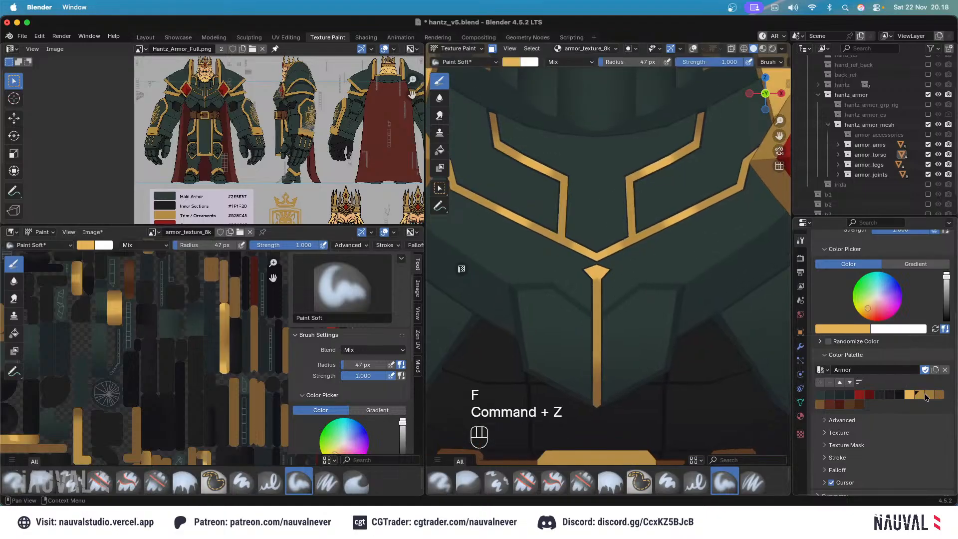
# Choose the medium gold palette color, and save the armor texture image and the Blender file.
pyautogui.click(927, 397)
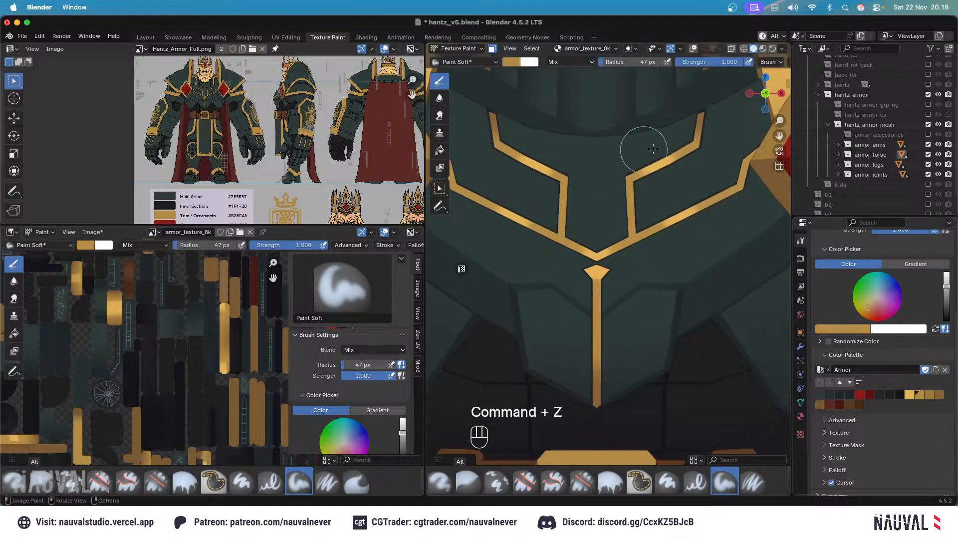
pyautogui.keyDown('ctrl'); pyautogui.moveTo(621, 113); pyautogui.dragTo(668, 174, button='middle'); pyautogui.keyUp('ctrl')
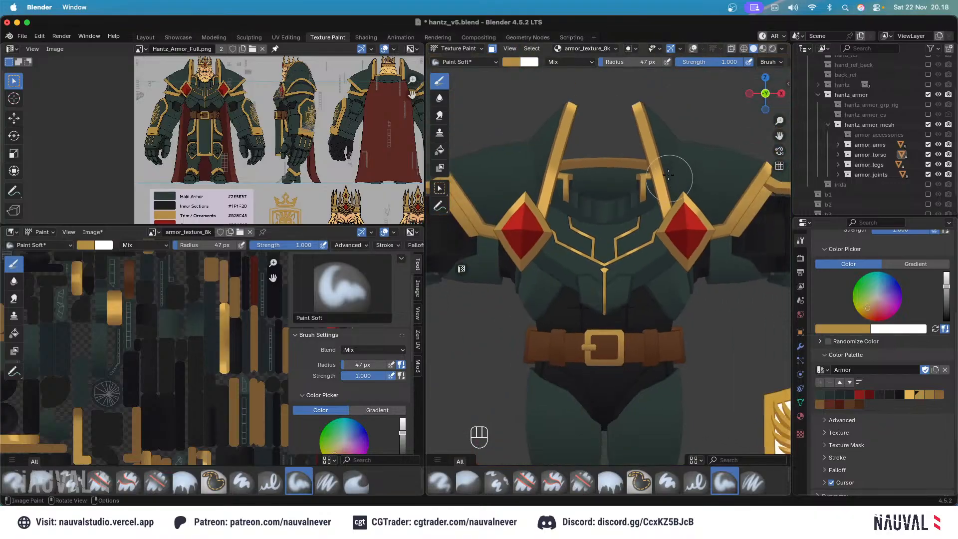
pyautogui.press('alt')
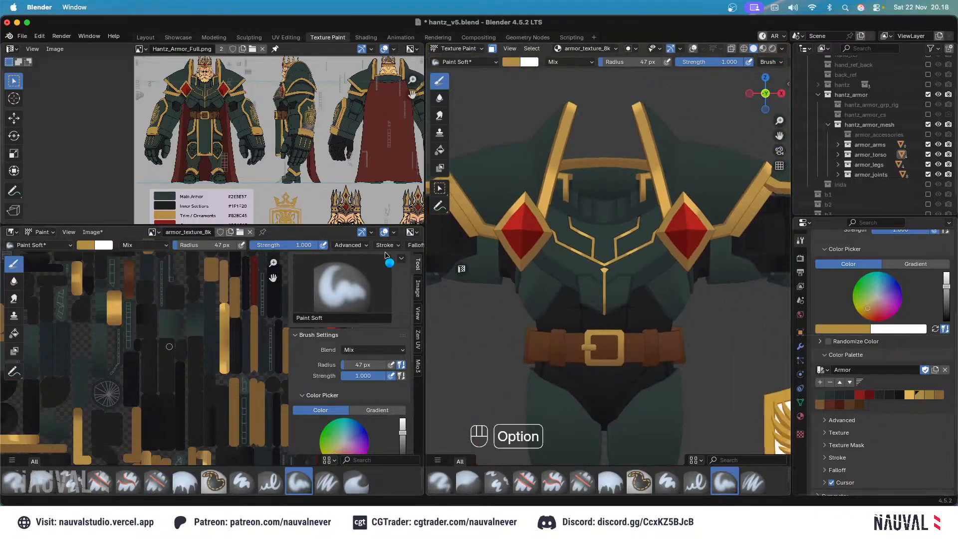
pyautogui.hotkey('alt', 's')
pyautogui.press('super+s')
# View the armor from behind, enter Texture Paint on the torso, and briefly isolate it to examine its back trim.
pyautogui.press('ctrl+KP_1')
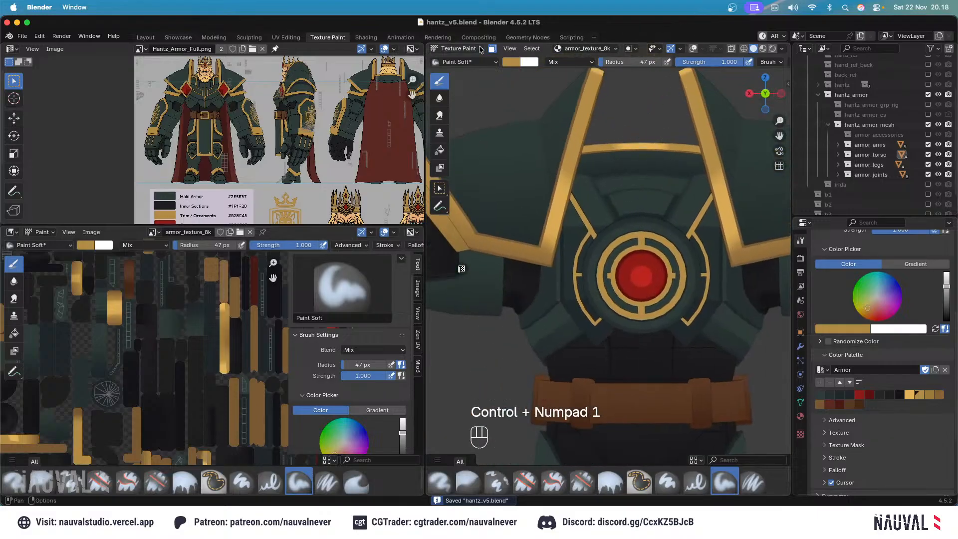
pyautogui.click(480, 50)
pyautogui.click(456, 61)
pyautogui.click(465, 49)
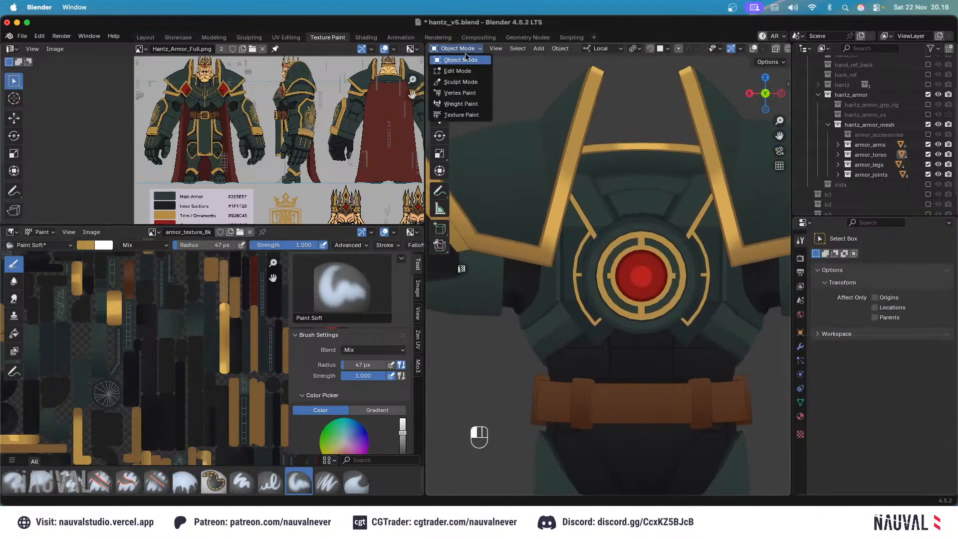
pyautogui.click(460, 117)
pyautogui.press('KP_Divide')
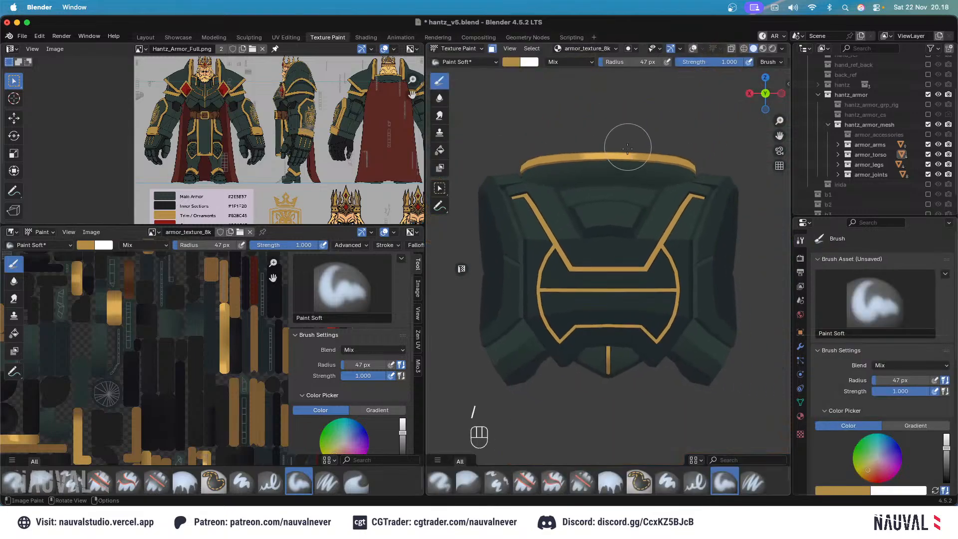
pyautogui.press('KP_Divide')
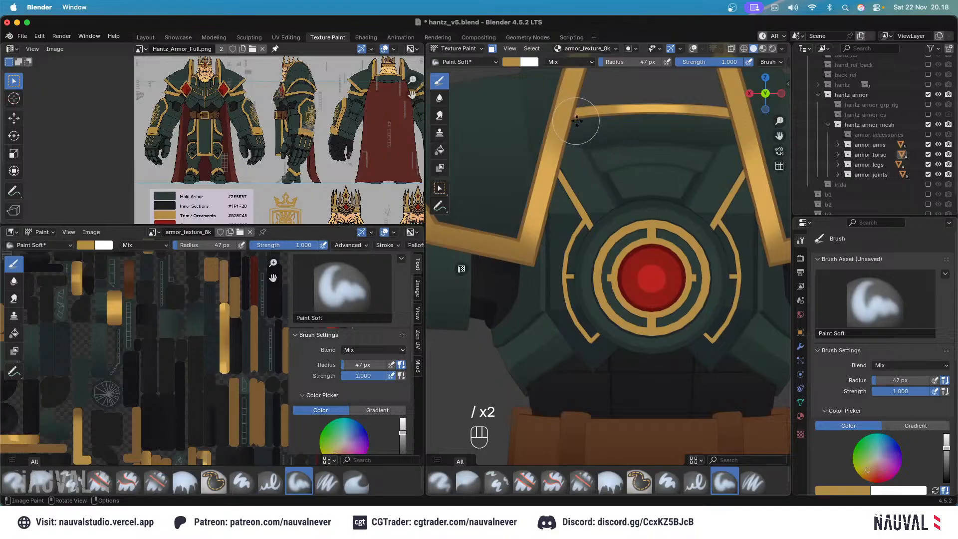
# Hide the shoulder armor pieces covering the torso's back, and return the torso to Texture Paint mode.
pyautogui.click(457, 49)
pyautogui.click(460, 64)
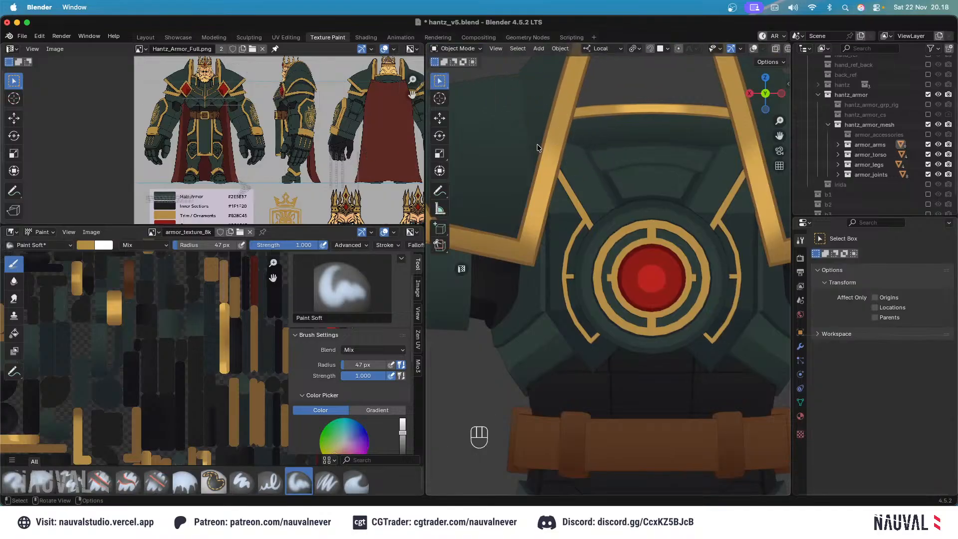
pyautogui.press('h')
pyautogui.press('h')
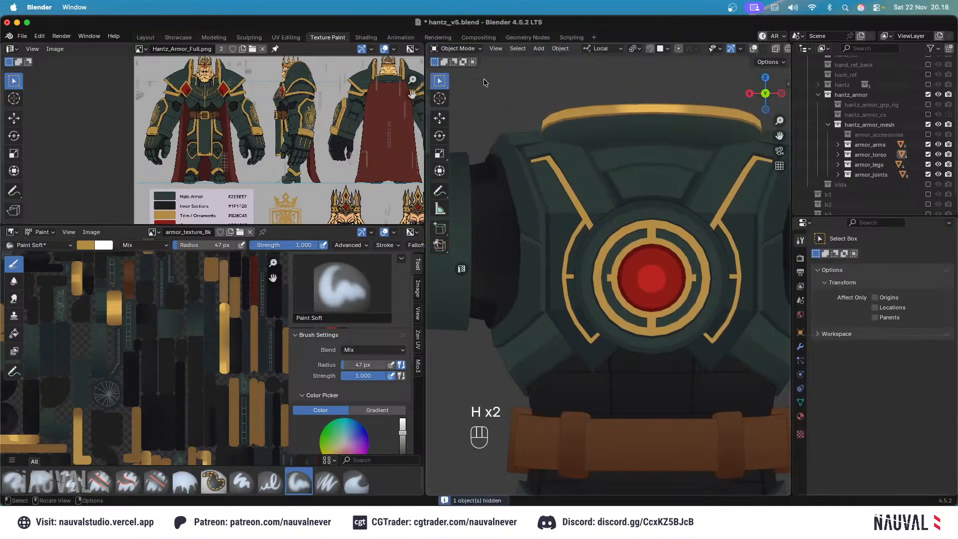
pyautogui.click(457, 49)
pyautogui.click(460, 114)
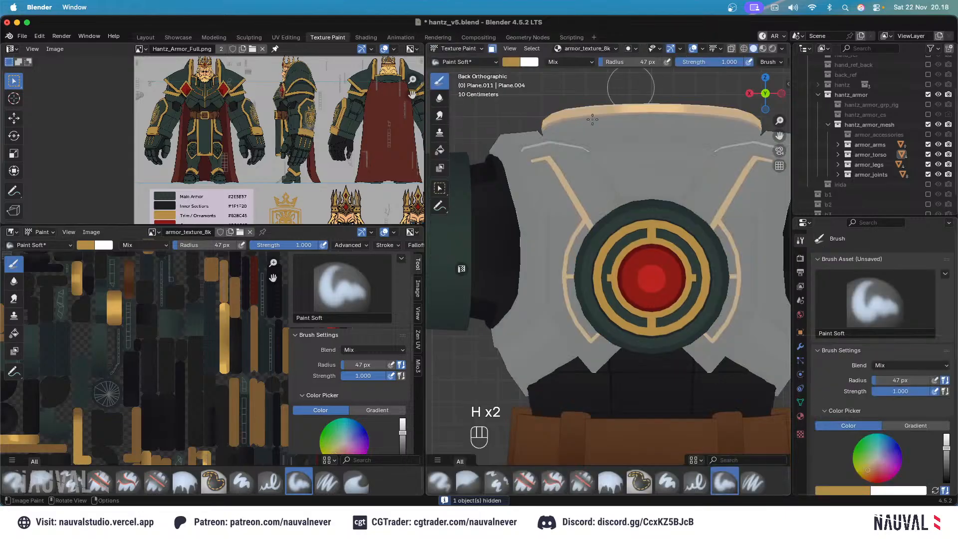
# Select the torso's gold back trim faces up to their seams as the paint mask, and resume texture painting.
pyautogui.press('Tab')
pyautogui.press('l')
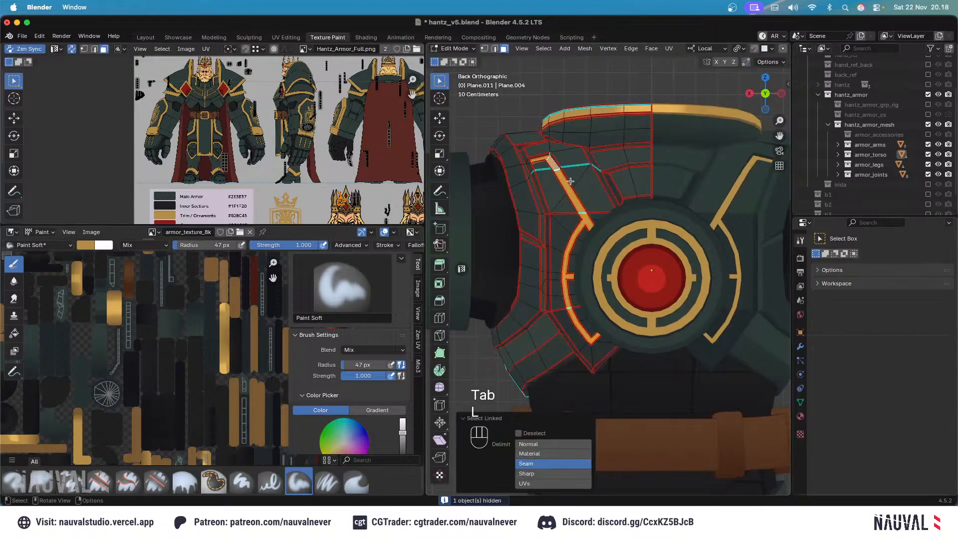
pyautogui.press('Tab')
pyautogui.click(470, 55)
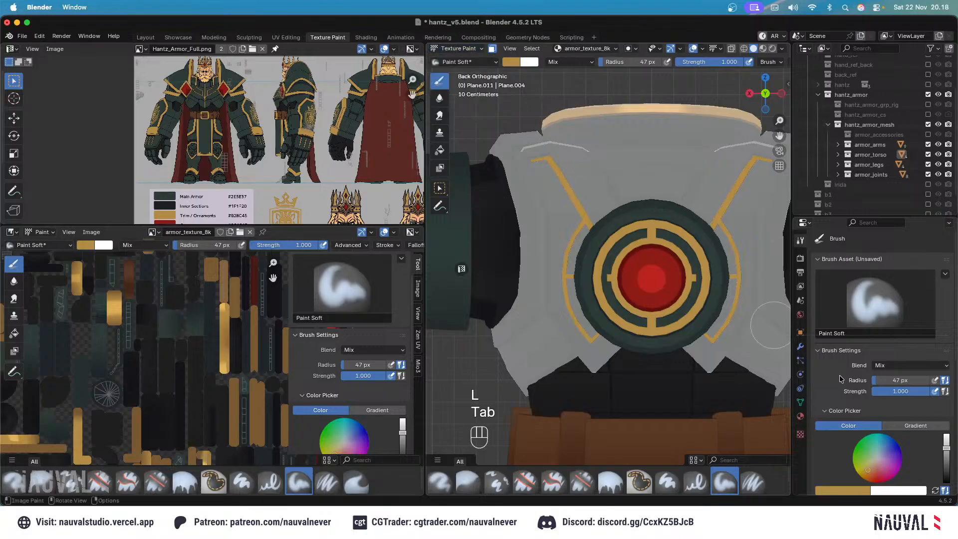
# Hide the viewport overlays and shade the ends of the back trim in dark gold at a 58 px brush radius, undoing unwanted strokes.
pyautogui.scroll(-6, 897, 268)
pyautogui.click(939, 409)
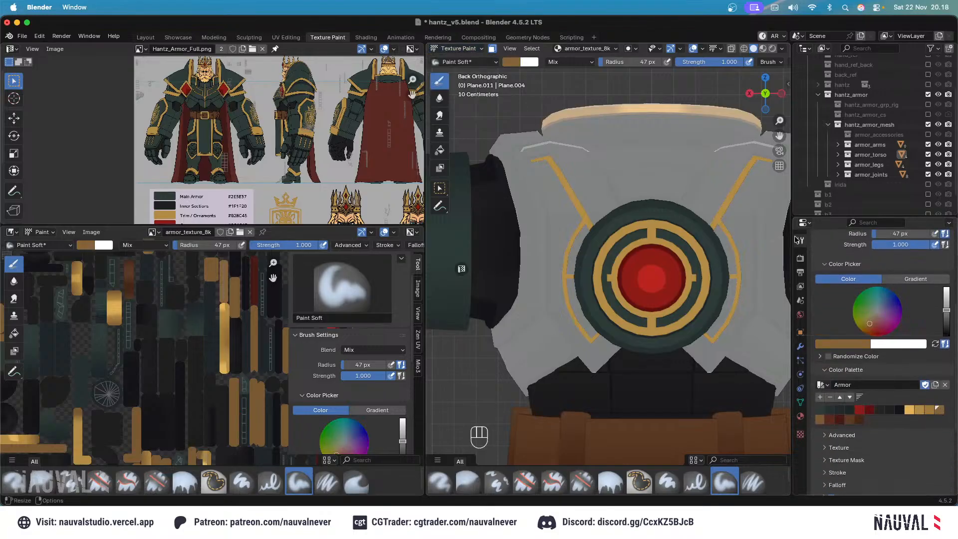
pyautogui.click(693, 49)
pyautogui.press('f')
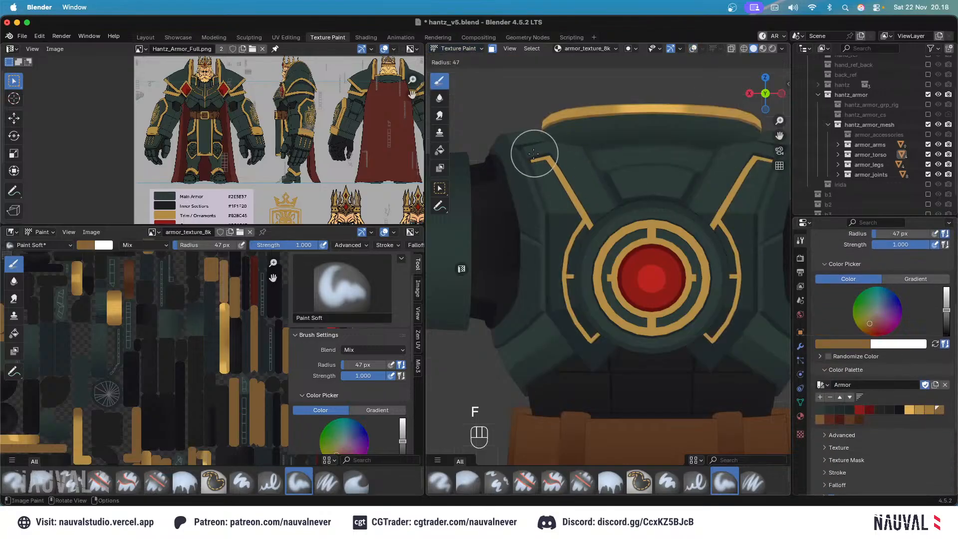
pyautogui.click(532, 141)
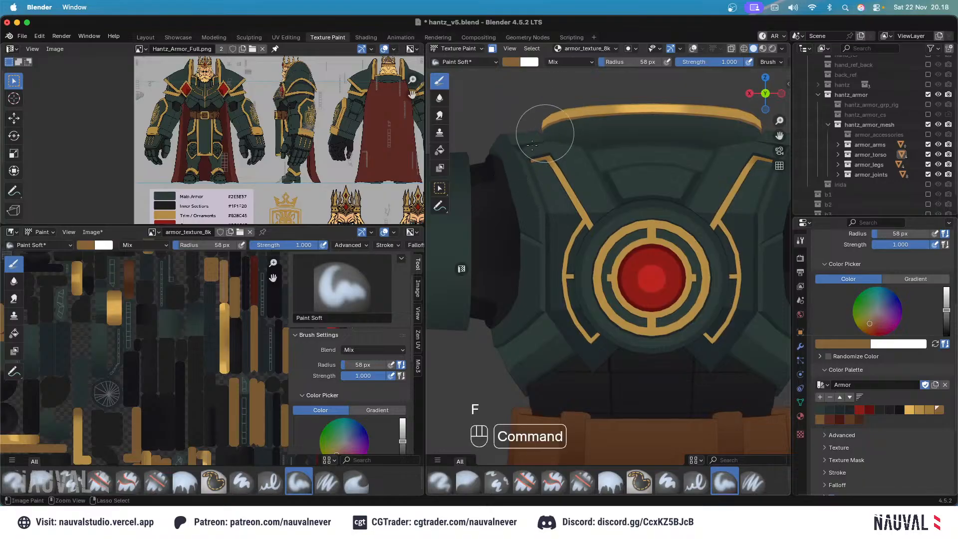
pyautogui.press('super+z')
pyautogui.keyDown('shift'); pyautogui.moveTo(583, 363); pyautogui.dragTo(569, 306, button='middle'); pyautogui.keyUp('shift')
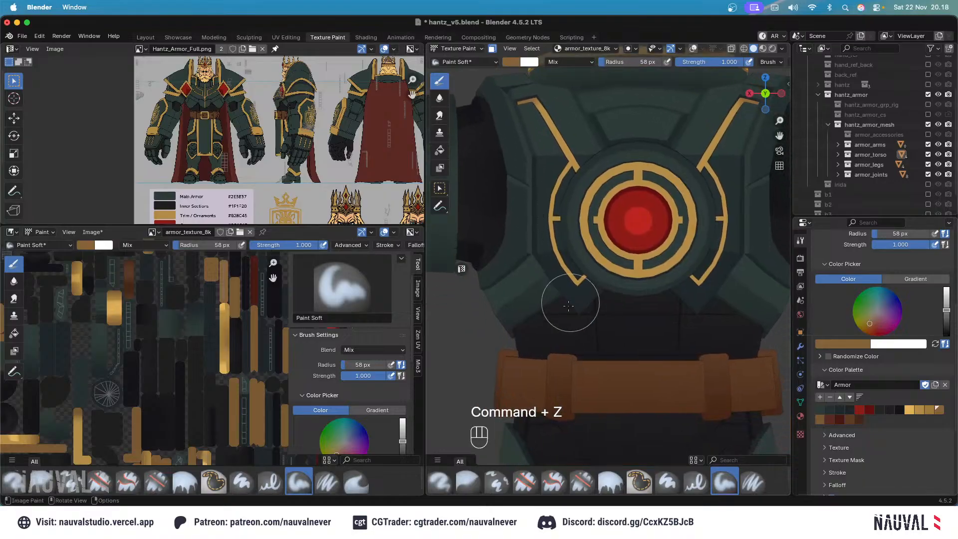
pyautogui.press('super+z')
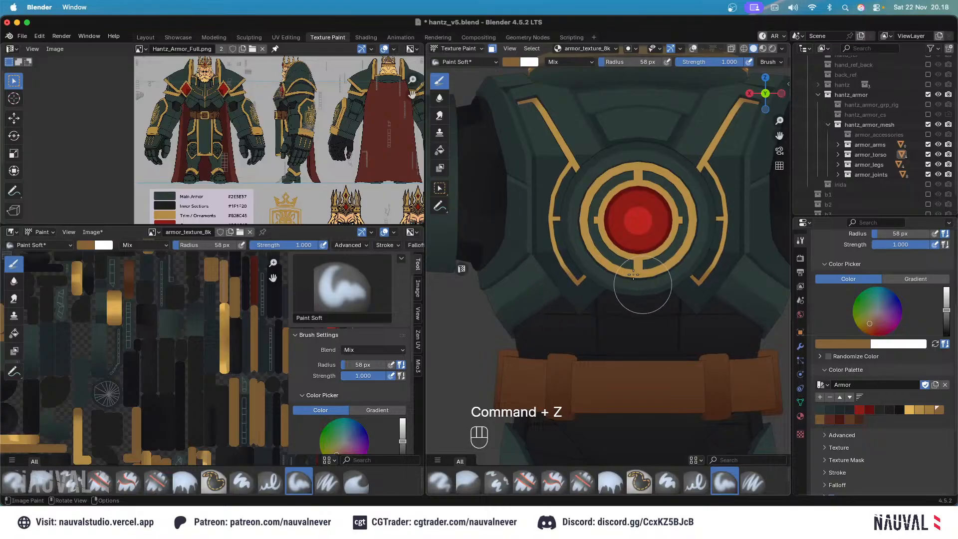
# Paint light gold highlights on the diagonal and curved back trim at a 37 px brush radius, undoing unwanted strokes.
pyautogui.click(912, 413)
pyautogui.keyDown('shift'); pyautogui.moveTo(606, 162); pyautogui.dragTo(644, 200, button='middle'); pyautogui.keyUp('shift')
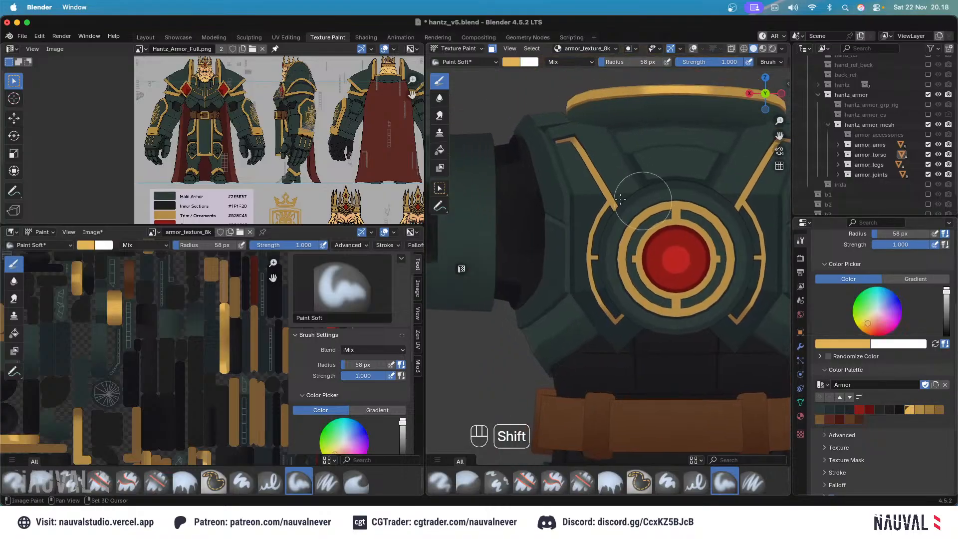
pyautogui.press('f')
pyautogui.click(590, 174)
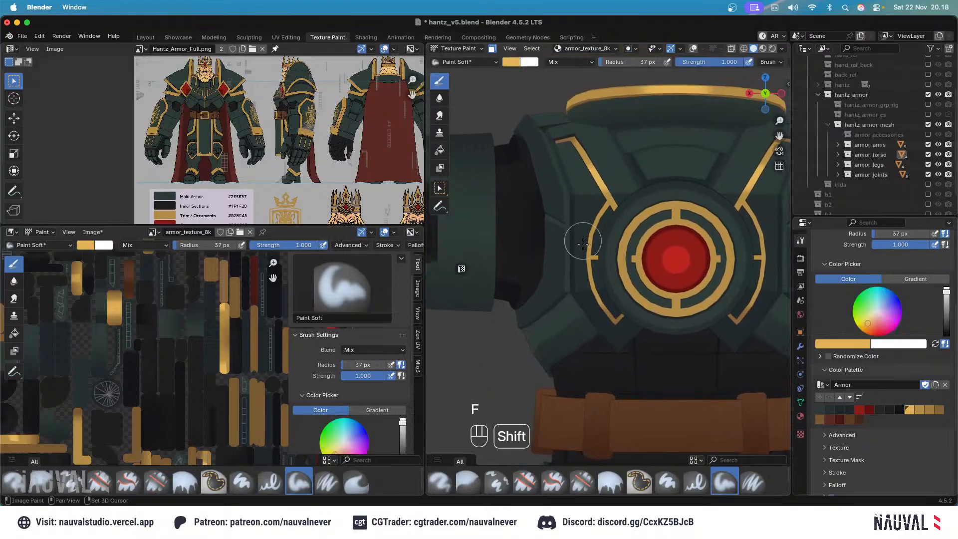
pyautogui.keyDown('shift'); pyautogui.moveTo(549, 250); pyautogui.dragTo(553, 230, button='middle'); pyautogui.keyUp('shift')
pyautogui.press('super+z')
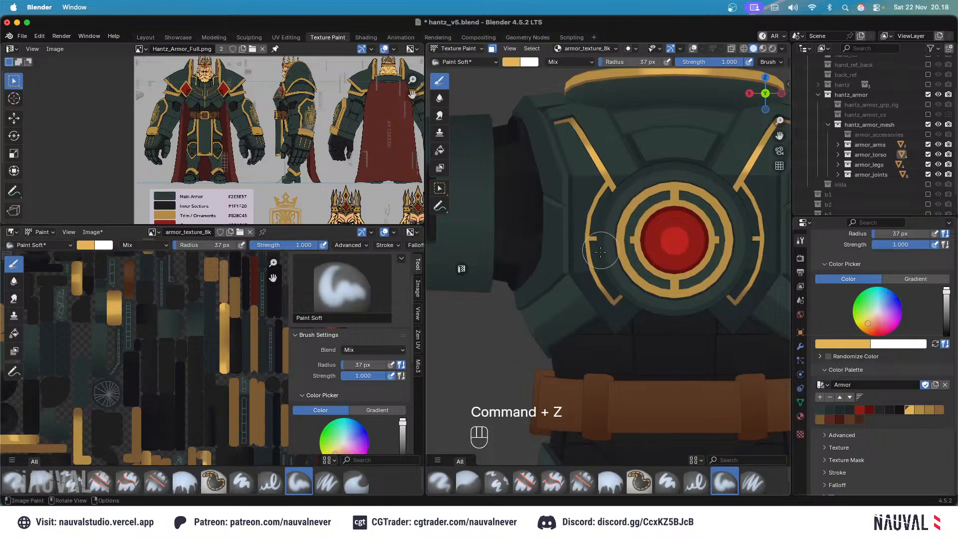
pyautogui.press('super+z')
# Isolate the torso and refine the light gold highlights on the curved side trim, reducing the brush radius to 35 px.
pyautogui.press('/')
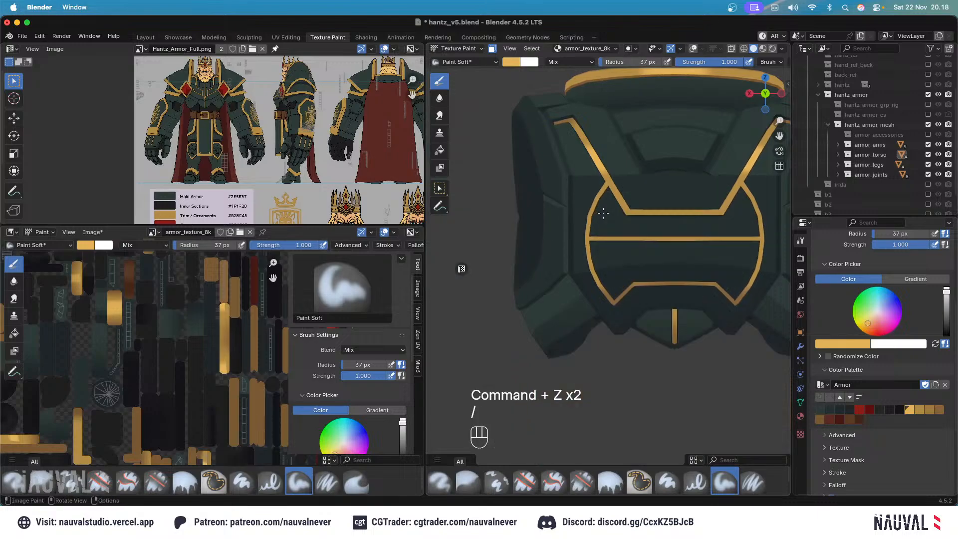
pyautogui.press('f')
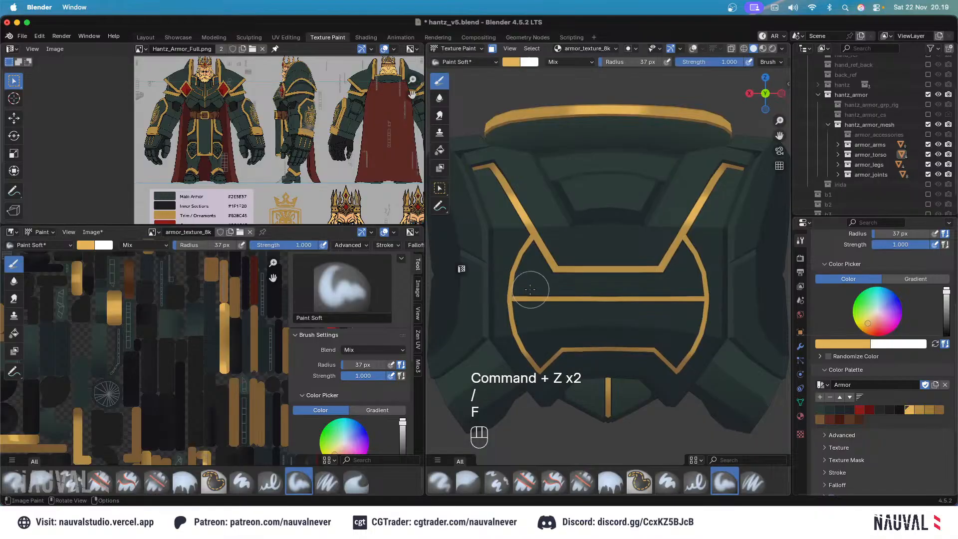
pyautogui.press('super+z')
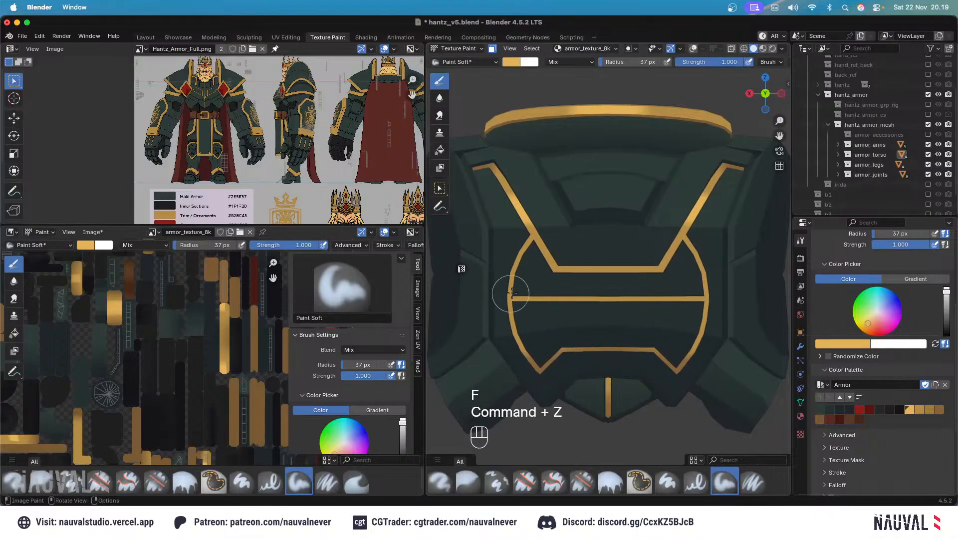
pyautogui.press('f')
pyautogui.click(533, 325)
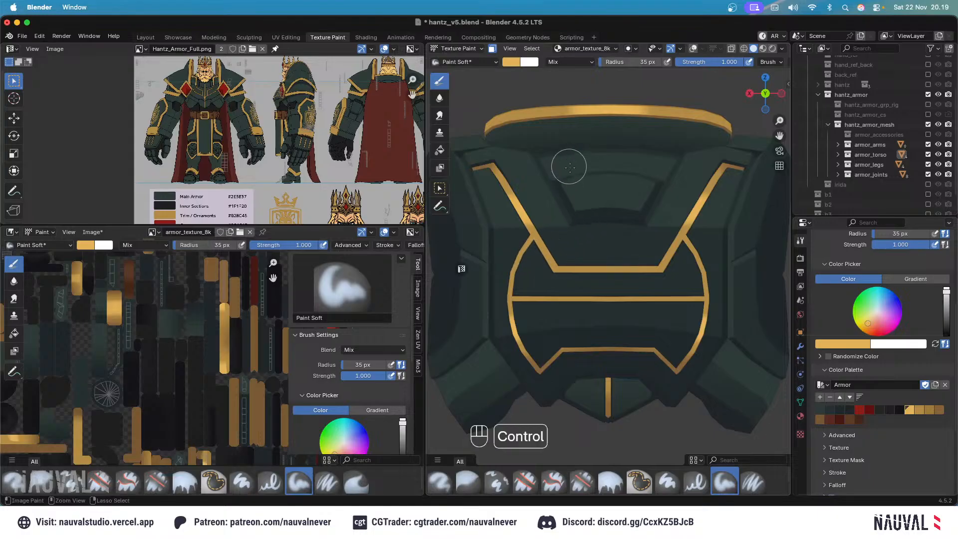
# Paint dark gold shading on the horizontal back trim bars, enlarging the brush radius from 39 to 65 px.
pyautogui.keyDown('ctrl'); pyautogui.moveTo(571, 162); pyautogui.dragTo(589, 218, button='middle'); pyautogui.keyUp('ctrl')
pyautogui.moveTo(595, 261)
pyautogui.keyDown('shift'); pyautogui.mouseDown(button='middle')
pyautogui.moveTo(586, 209)
pyautogui.moveTo(597, 208)
pyautogui.mouseUp(button='middle'); pyautogui.keyUp('shift')
pyautogui.click(941, 409)
pyautogui.press('f')
pyautogui.press('f')
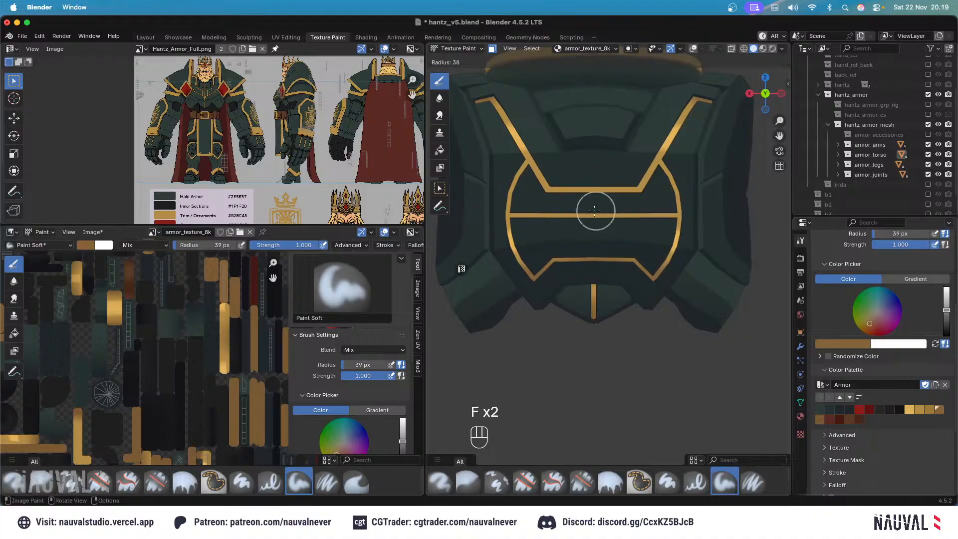
pyautogui.click(610, 203)
pyautogui.press('f')
pyautogui.click(624, 260)
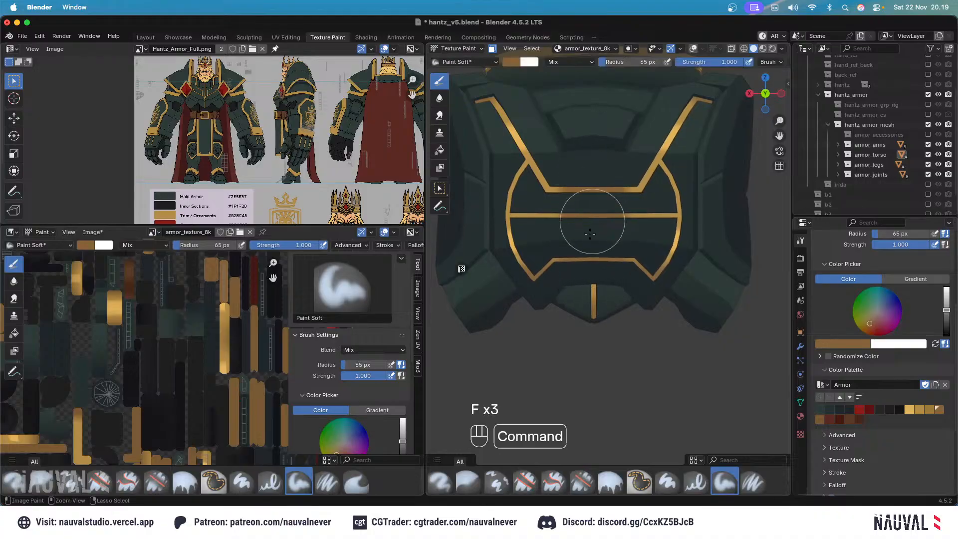
# Undo the last dark gold strokes, repaint the back trim at a 59 px brush radius, and check the torso's front and back.
pyautogui.press('super+z')
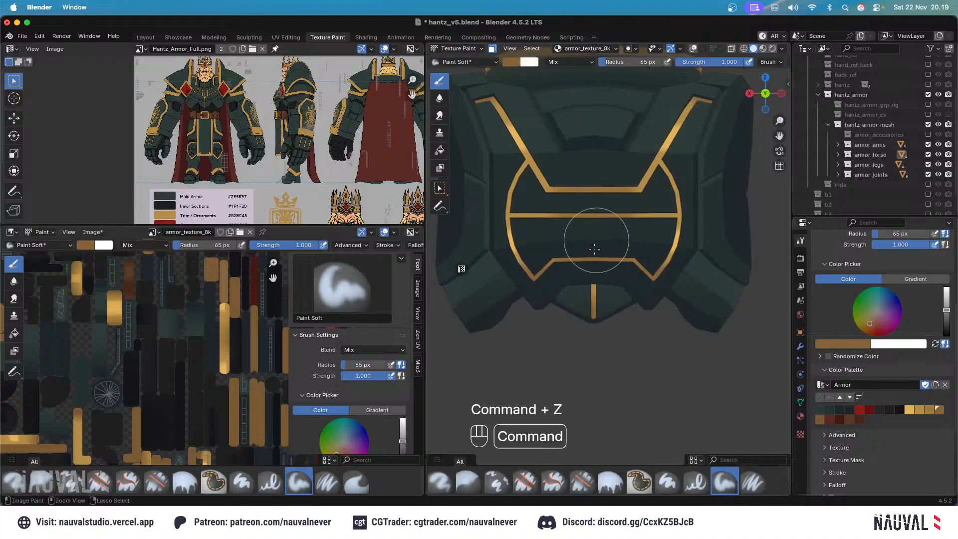
pyautogui.press('super+z')
pyautogui.press('f')
pyautogui.click(612, 251)
pyautogui.moveTo(586, 260); pyautogui.dragTo(590, 130)
pyautogui.moveTo(590, 128)
pyautogui.keyDown('ctrl'); pyautogui.mouseDown(button='middle')
pyautogui.moveTo(611, 201)
pyautogui.moveTo(666, 205)
pyautogui.moveTo(612, 224)
pyautogui.mouseUp(button='middle'); pyautogui.keyUp('ctrl')
pyautogui.keyDown('ctrl'); pyautogui.moveTo(612, 225); pyautogui.dragTo(611, 162, button='middle'); pyautogui.keyUp('ctrl')
pyautogui.press('KP_1')
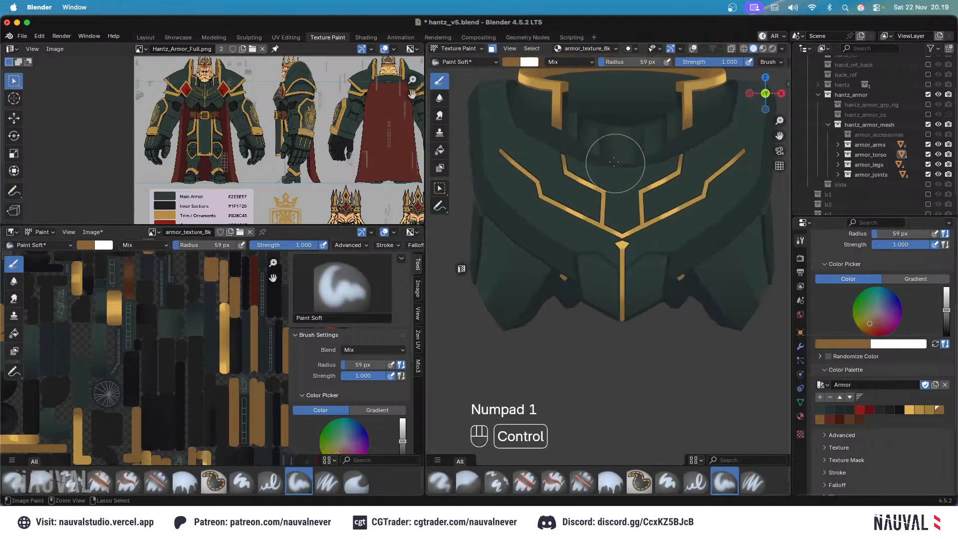
pyautogui.press('ctrl+KP_1')
# Soften the horizontal back trim shading with darker medium gold at a 48 px brush radius, and undo the last stroke.
pyautogui.click(928, 410)
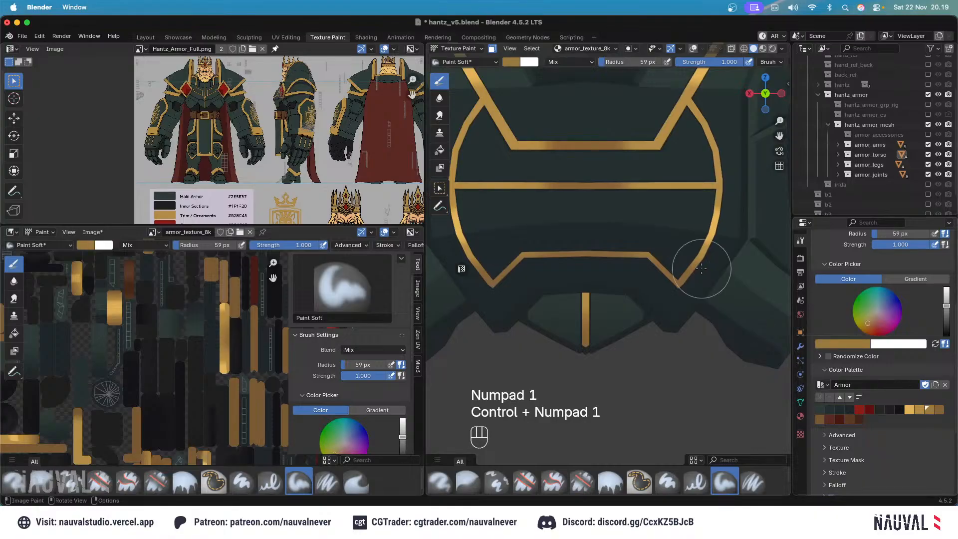
pyautogui.keyDown('shift'); pyautogui.moveTo(552, 158); pyautogui.dragTo(591, 187, button='middle'); pyautogui.keyUp('shift')
pyautogui.press('f')
pyautogui.click(601, 163)
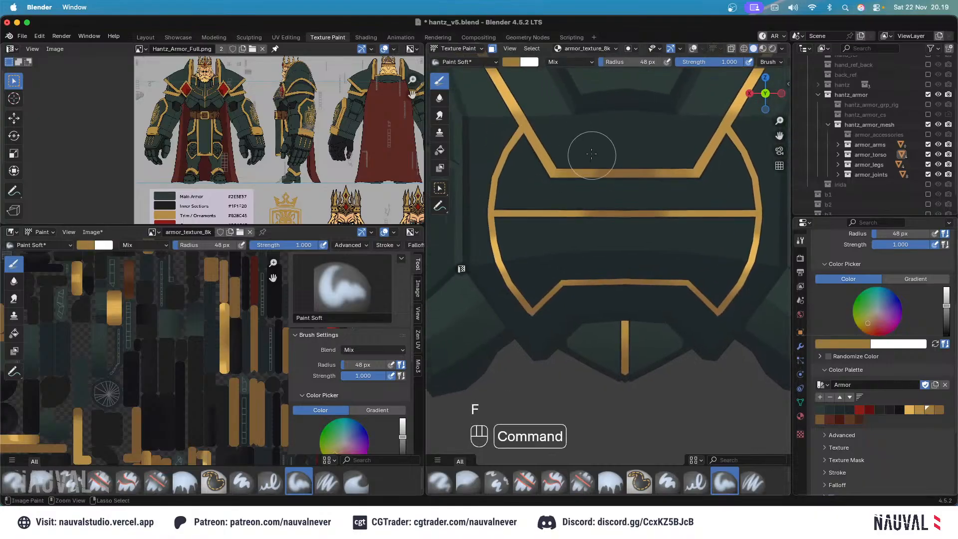
pyautogui.press('super+z')
# Blend the middle of the upper horizontal back trim bar with lighter medium gold, undoing unwanted strokes.
pyautogui.click(920, 410)
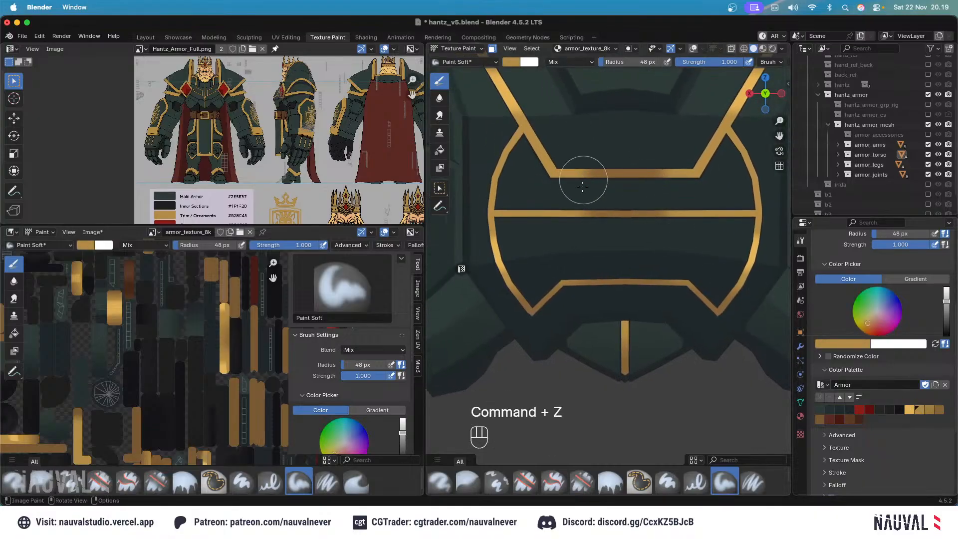
pyautogui.press('super+z')
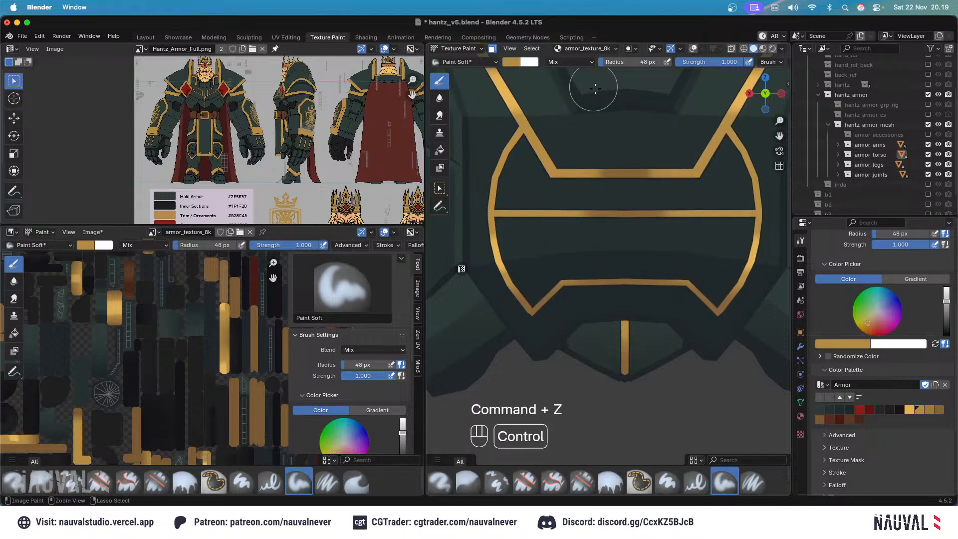
pyautogui.keyDown('ctrl'); pyautogui.moveTo(594, 88); pyautogui.dragTo(623, 155, button='middle'); pyautogui.keyUp('ctrl')
pyautogui.press('super+z')
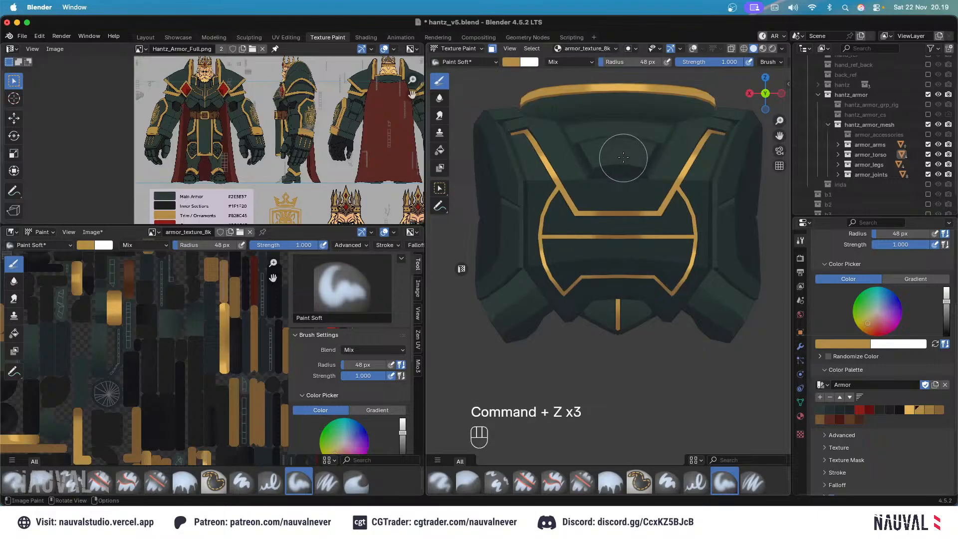
pyautogui.press('super')
pyautogui.scroll(-4, 621, 150)
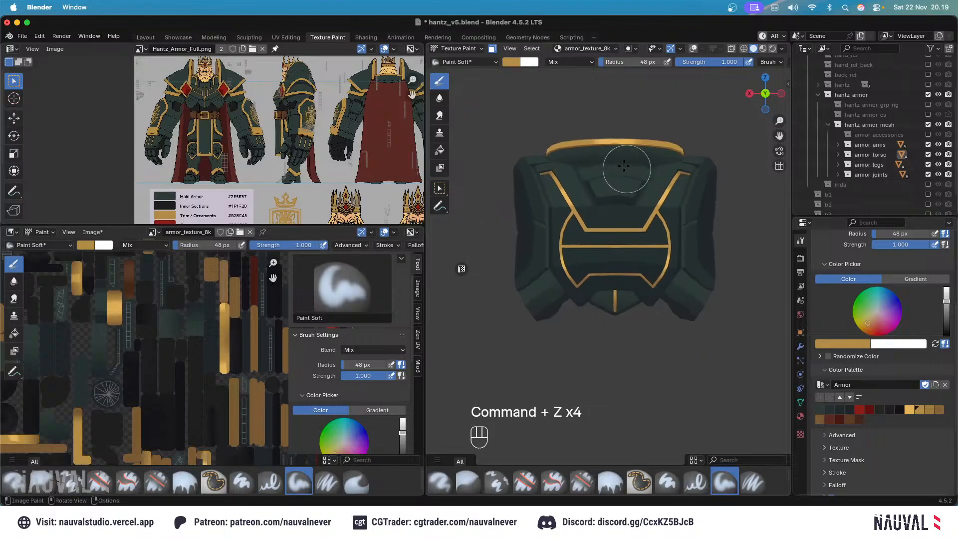
# Save the armor texture image and the blend file, and return to Object Mode.
pyautogui.hotkey('alt', 's')
pyautogui.keyDown('ctrl'); pyautogui.moveTo(609, 173); pyautogui.dragTo(614, 167, button='middle'); pyautogui.keyUp('ctrl')
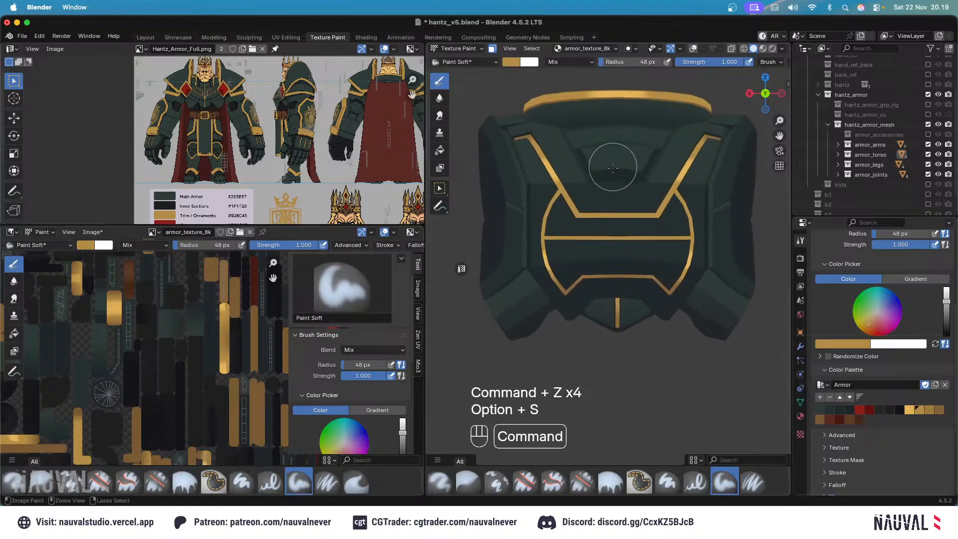
pyautogui.press('super+s')
pyautogui.click(457, 48)
pyautogui.click(458, 60)
# Leave the isolated view of the torso piece and show the full armor from the back.
pyautogui.keyDown('ctrl'); pyautogui.moveTo(568, 76); pyautogui.dragTo(570, 87, button='middle'); pyautogui.keyUp('ctrl')
pyautogui.scroll(-2, 658, 157)
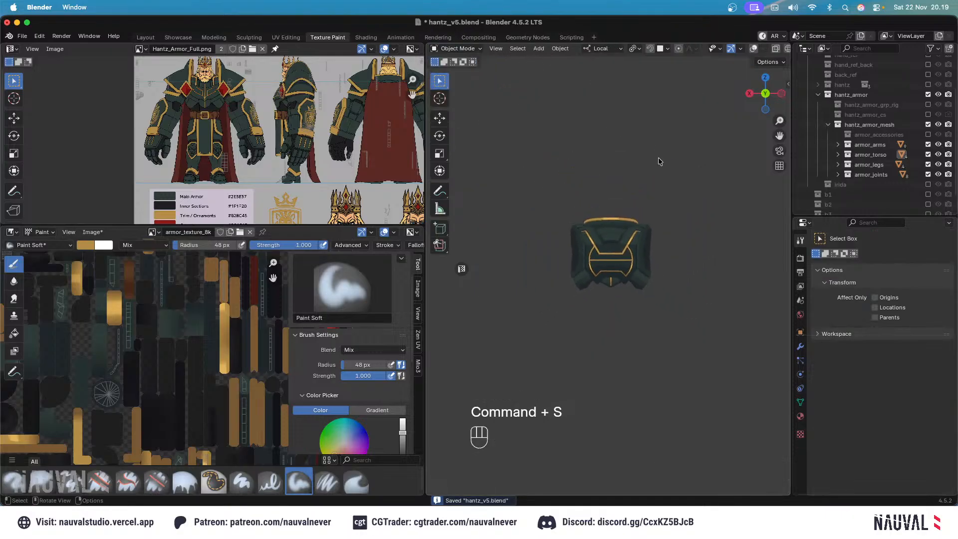
pyautogui.press('/')
pyautogui.press('KP_1')
pyautogui.press('ctrl+KP_1')
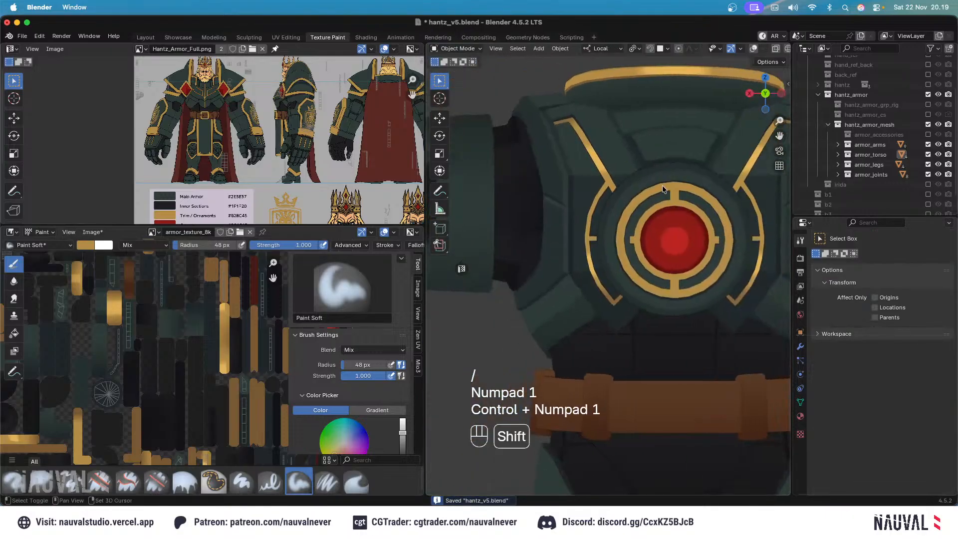
pyautogui.keyDown('shift'); pyautogui.moveTo(663, 185); pyautogui.dragTo(622, 190, button='middle'); pyautogui.keyUp('shift')
# In Edit Mode, select the seam-bounded faces of the outer and inner gold rings around the red back gem.
pyautogui.click(480, 50)
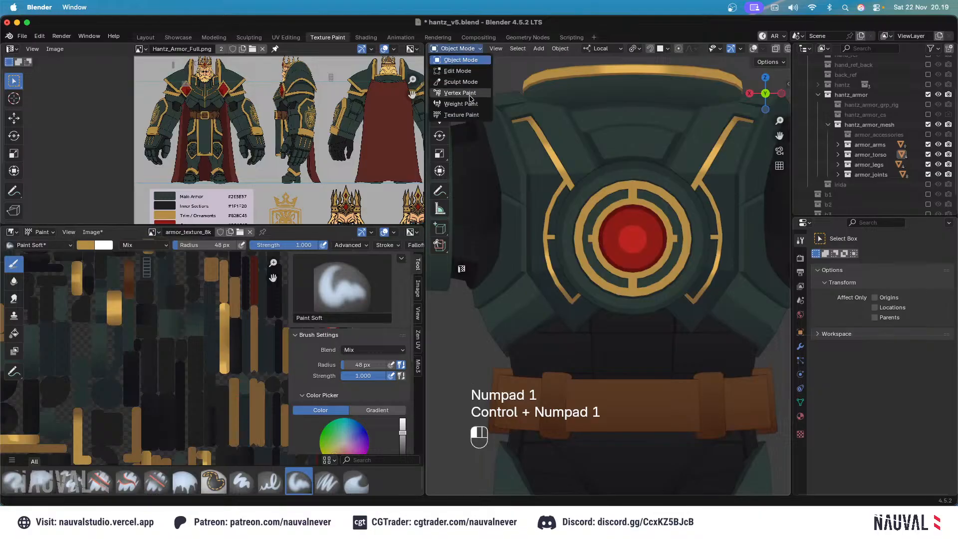
pyautogui.click(459, 116)
pyautogui.keyDown('ctrl'); pyautogui.moveTo(620, 129); pyautogui.dragTo(664, 100, button='middle'); pyautogui.keyUp('ctrl')
pyautogui.press('Tab')
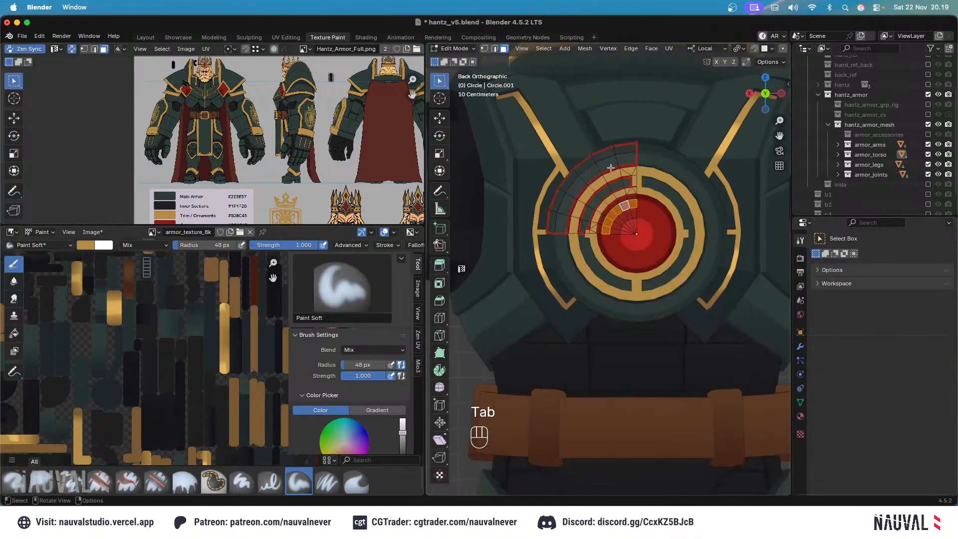
pyautogui.scroll(2, 588, 148)
pyautogui.click(588, 148)
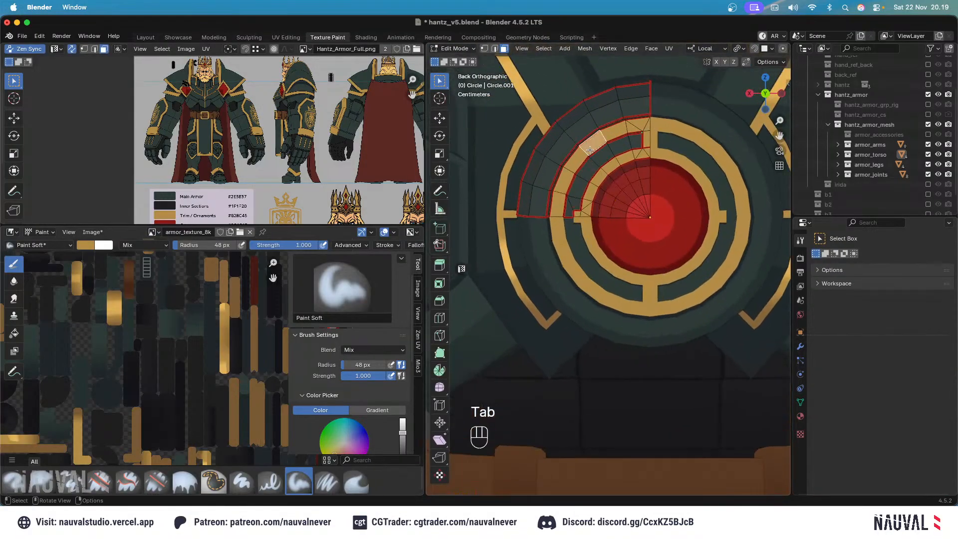
pyautogui.press('l')
pyautogui.press('l')
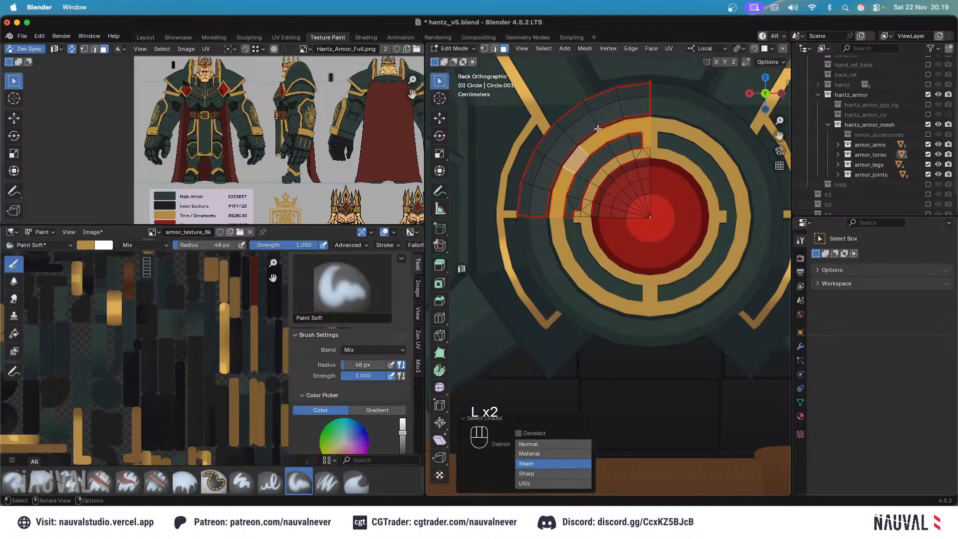
pyautogui.scroll(3, 598, 104)
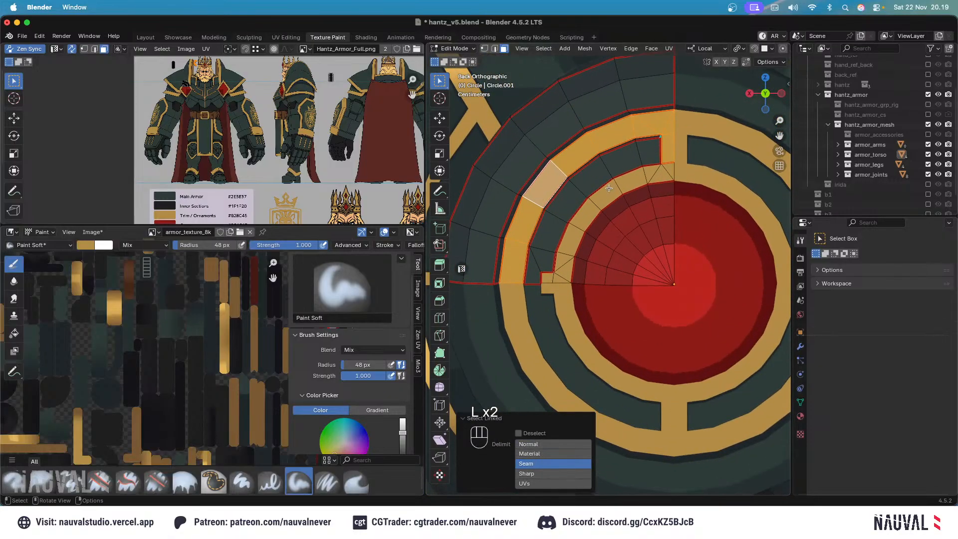
pyautogui.keyDown('shift'); pyautogui.moveTo(523, 264); pyautogui.dragTo(612, 248, button='middle'); pyautogui.keyUp('shift')
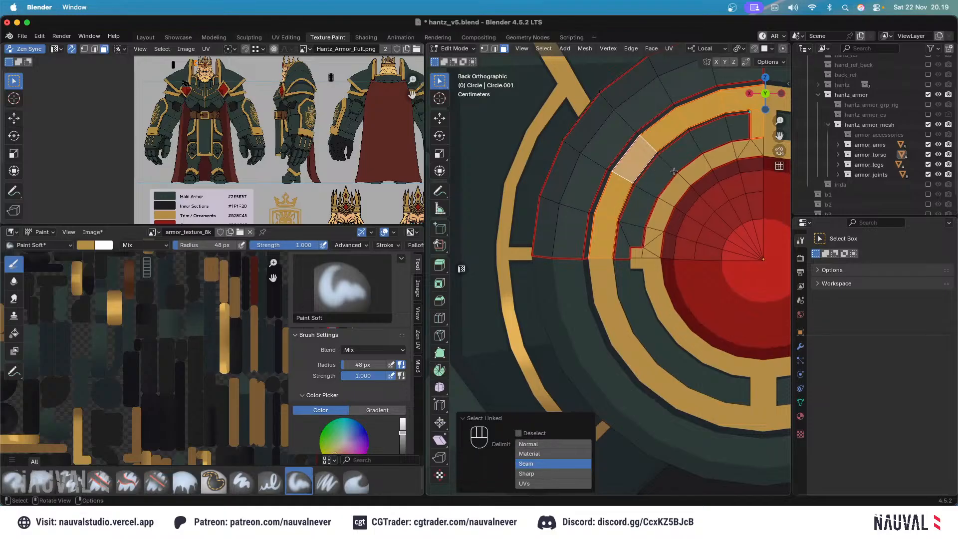
pyautogui.keyDown('shift'); pyautogui.moveTo(674, 171); pyautogui.dragTo(607, 182, button='middle'); pyautogui.keyUp('shift')
pyautogui.press('l')
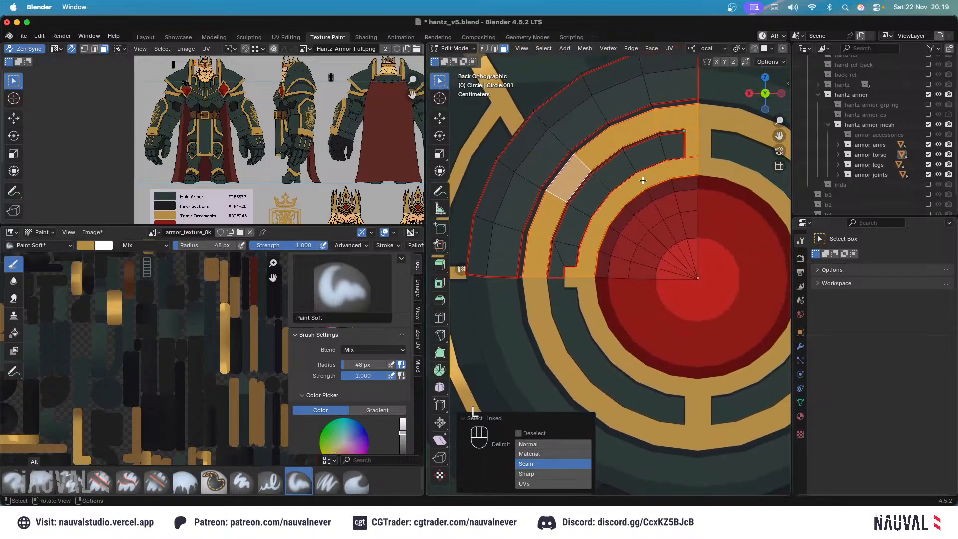
# Switch to Texture Paint, pick the dark brown-gold swatch of the Armor palette and hide the viewport overlays.
pyautogui.click(466, 48)
pyautogui.click(462, 118)
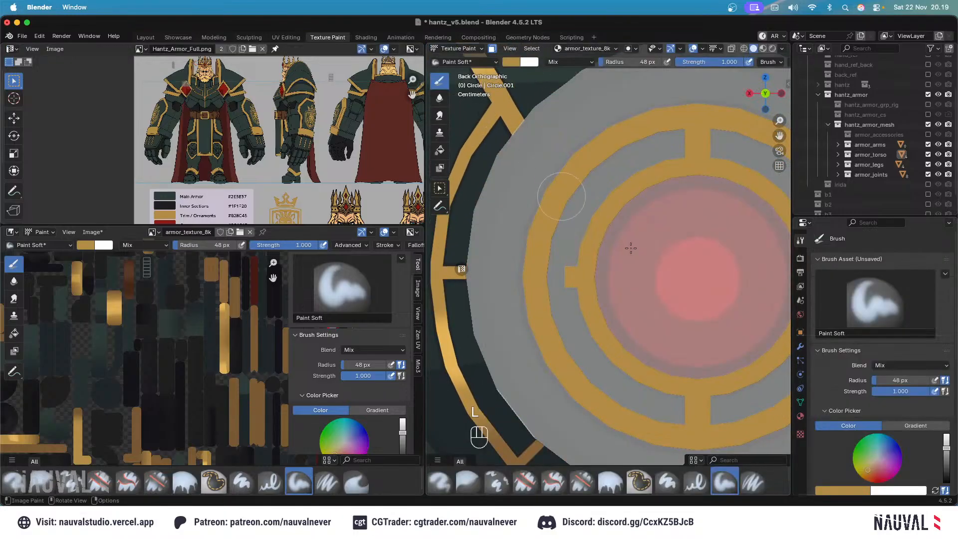
pyautogui.scroll(-10, 946, 430)
pyautogui.click(940, 429)
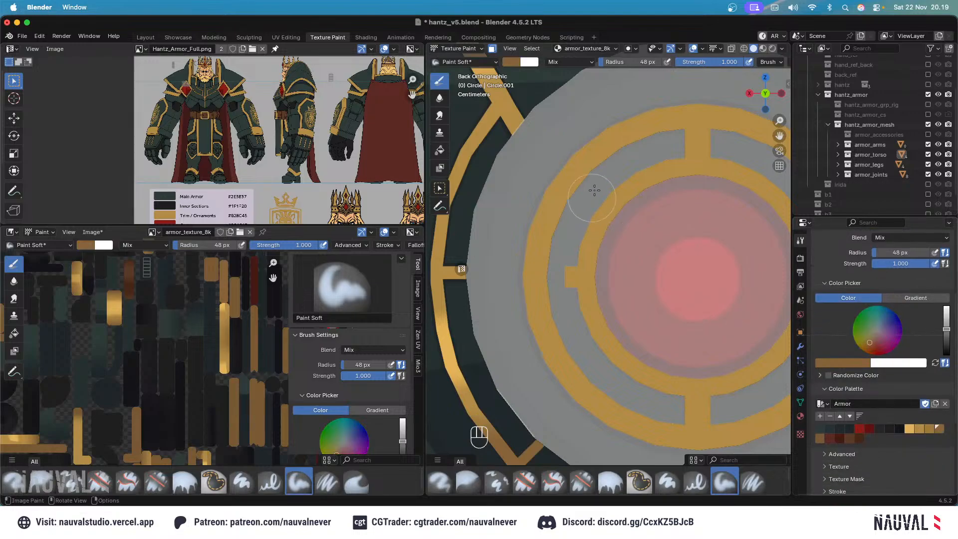
pyautogui.click(693, 49)
pyautogui.keyDown('shift'); pyautogui.moveTo(647, 228); pyautogui.dragTo(620, 229, button='middle'); pyautogui.keyUp('shift')
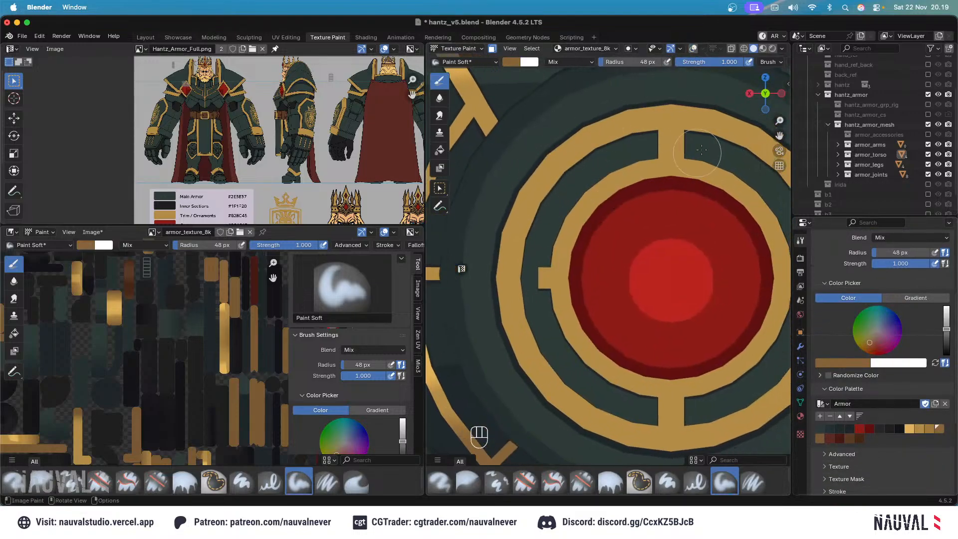
# Try shading the gold rings around the back gem in dark brown-gold at brush radii of 82 px and 66 px.
pyautogui.keyDown('ctrl'); pyautogui.moveTo(608, 149); pyautogui.dragTo(605, 204, button='middle'); pyautogui.keyUp('ctrl')
pyautogui.press('f')
pyautogui.click(623, 204)
pyautogui.click(603, 217)
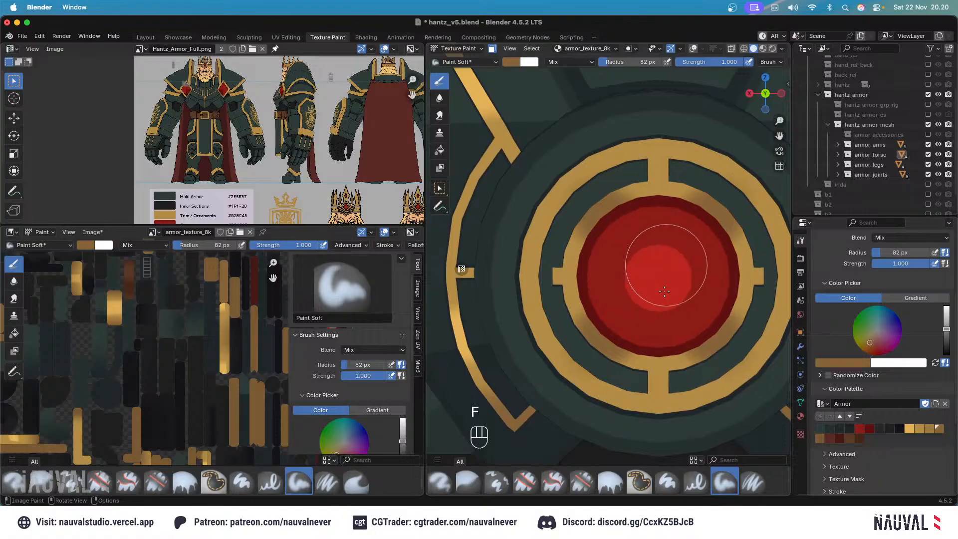
pyautogui.scroll(-1, 673, 285)
pyautogui.press('super+z')
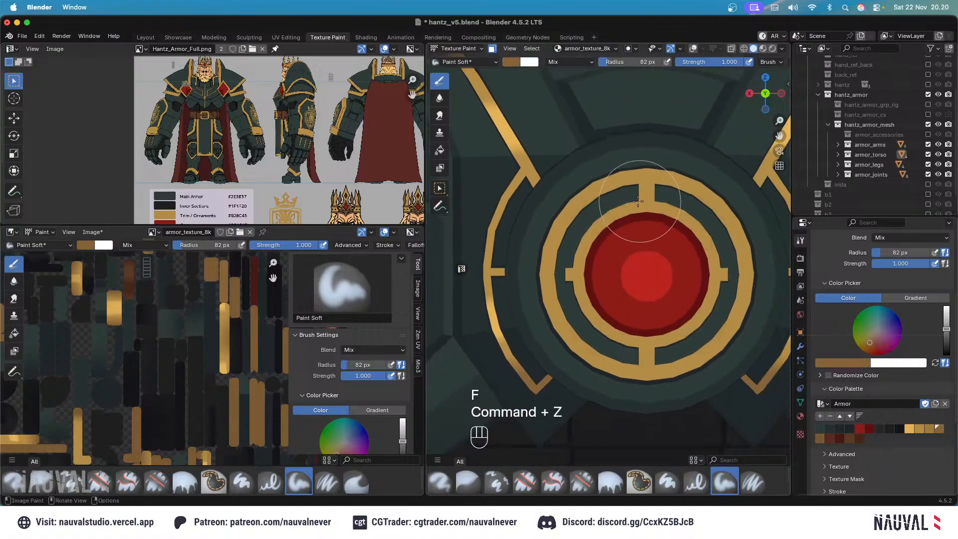
pyautogui.press('super+z')
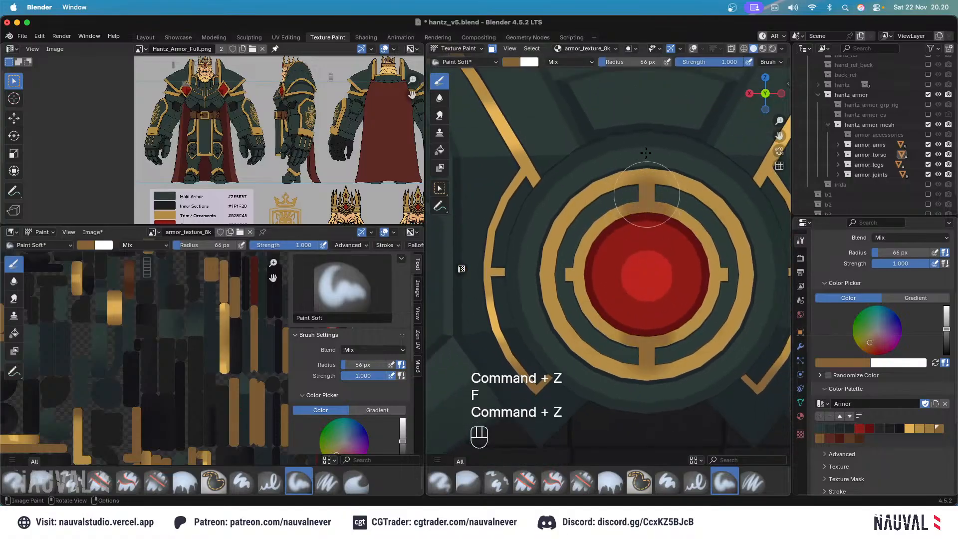
pyautogui.press('super+z')
# Try shading the back gem's gold rings in dark brown-gold at larger radii of 81 px and 99 px, and undo the strokes.
pyautogui.press('f')
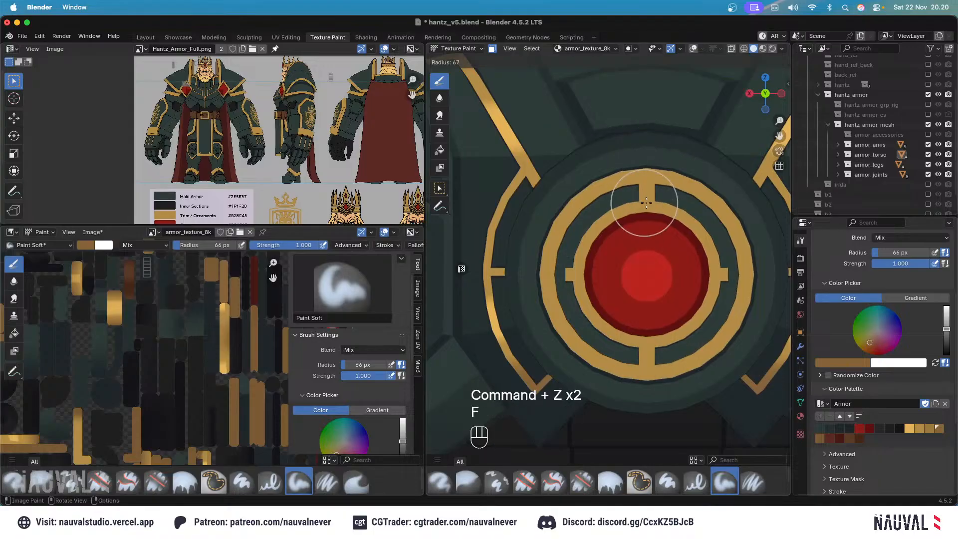
pyautogui.click(632, 133)
pyautogui.press('super+z')
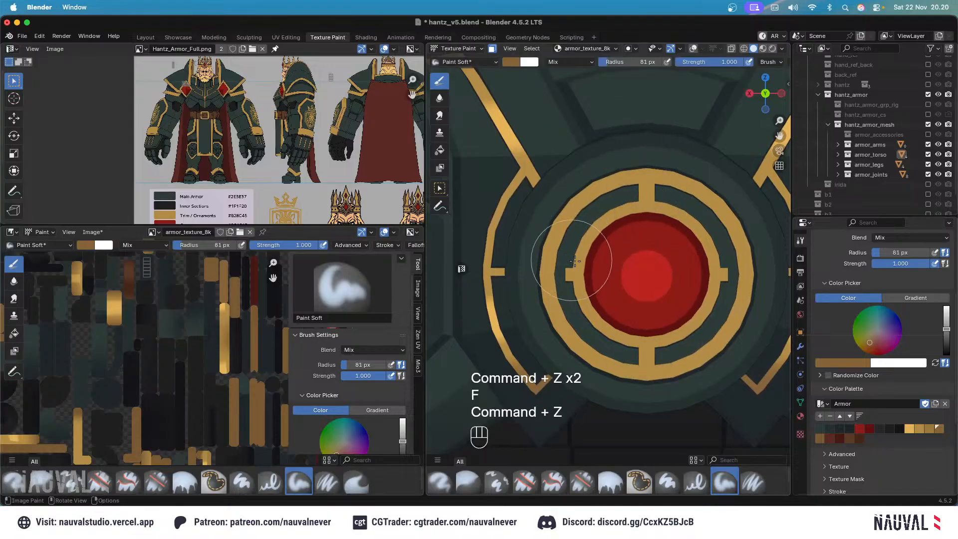
pyautogui.press('f')
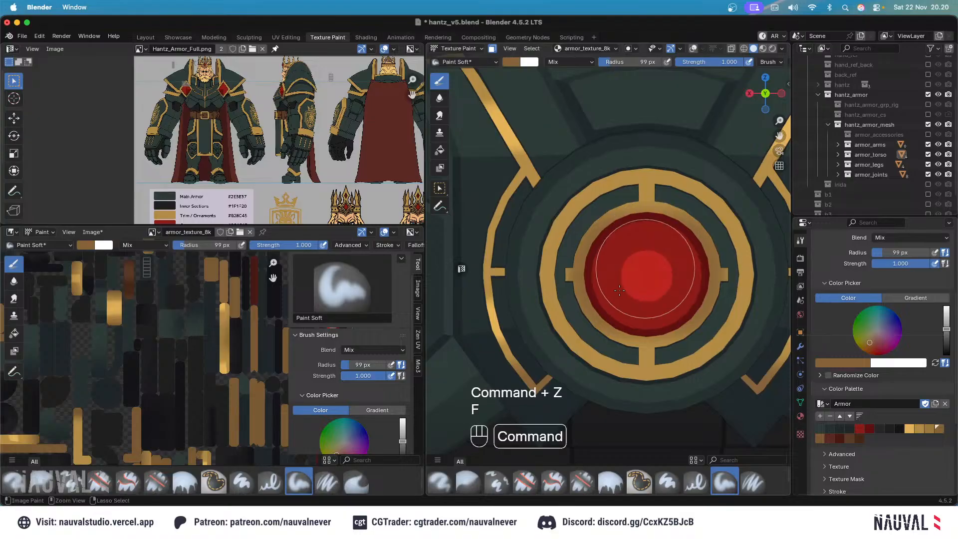
pyautogui.press('super+z')
pyautogui.press('super+z')
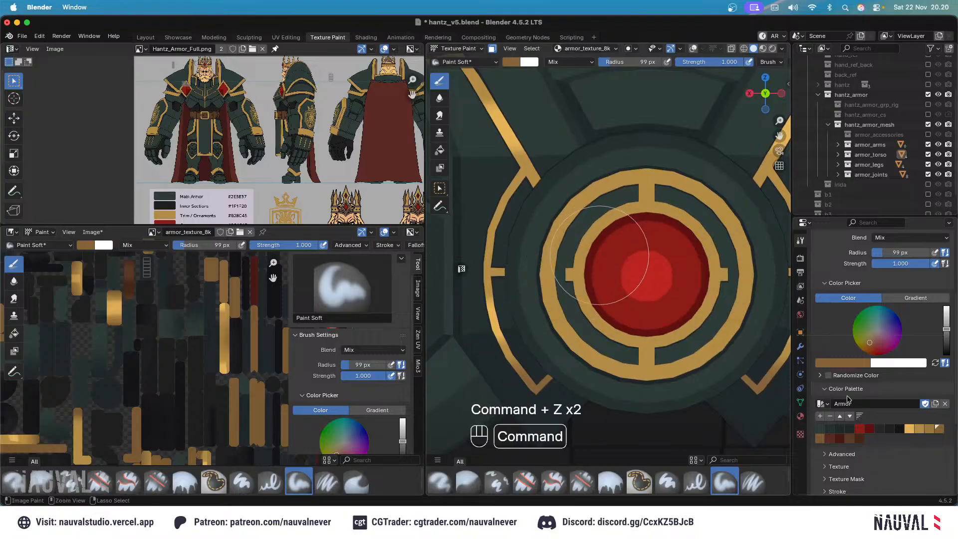
# Brush highlights onto the back gem's gold rings using the light gold palette swatch and a 59 px radius.
pyautogui.click(909, 429)
pyautogui.press('f')
pyautogui.click(633, 248)
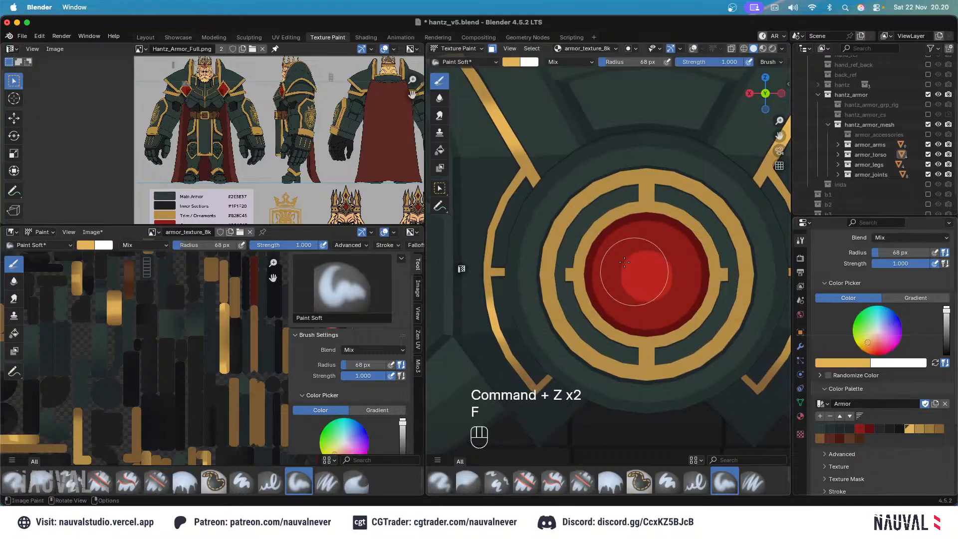
pyautogui.click(579, 206)
pyautogui.moveTo(556, 139)
pyautogui.keyDown('ctrl'); pyautogui.mouseDown(button='middle')
pyautogui.moveTo(608, 175)
pyautogui.moveTo(632, 212)
pyautogui.moveTo(595, 226)
pyautogui.mouseUp(button='middle'); pyautogui.keyUp('ctrl')
pyautogui.press('super+z')
pyautogui.press('f')
pyautogui.click(592, 225)
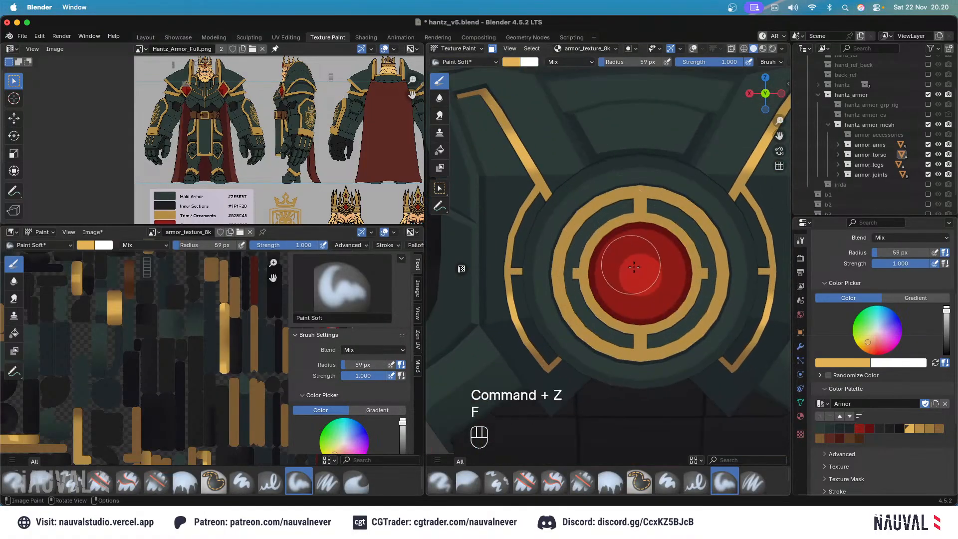
# Save the highlighted ring texture image and the blend file, then leave Texture Paint for Object Mode.
pyautogui.keyDown('ctrl'); pyautogui.moveTo(541, 156); pyautogui.dragTo(662, 241, button='middle'); pyautogui.keyUp('ctrl')
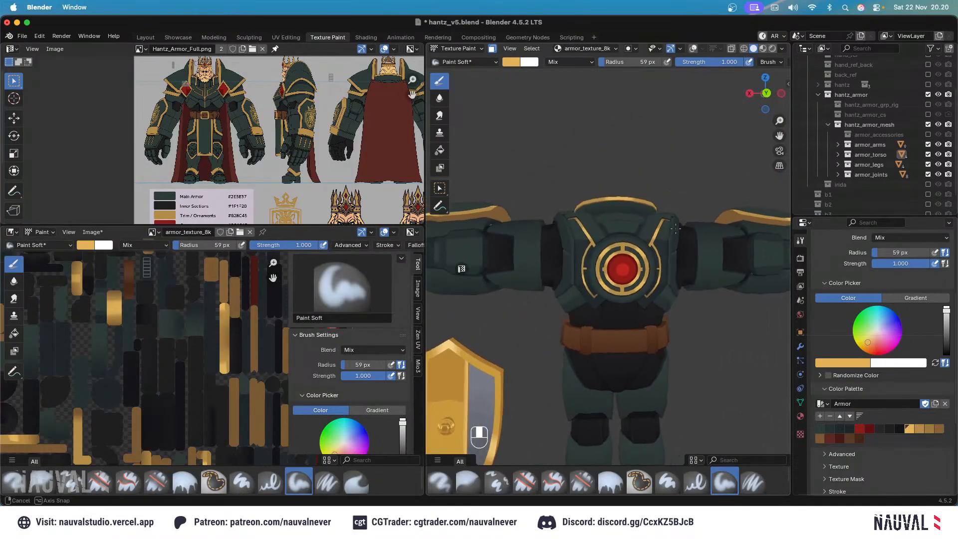
pyautogui.press('KP_1')
pyautogui.press('ctrl+KP_1')
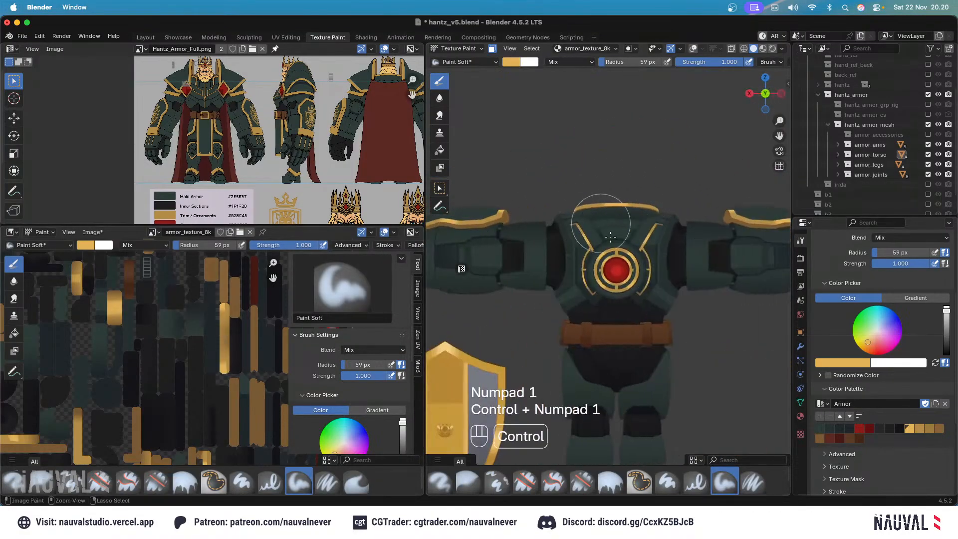
pyautogui.keyDown('ctrl'); pyautogui.moveTo(603, 209); pyautogui.dragTo(594, 150, button='middle'); pyautogui.keyUp('ctrl')
pyautogui.hotkey('alt', 's')
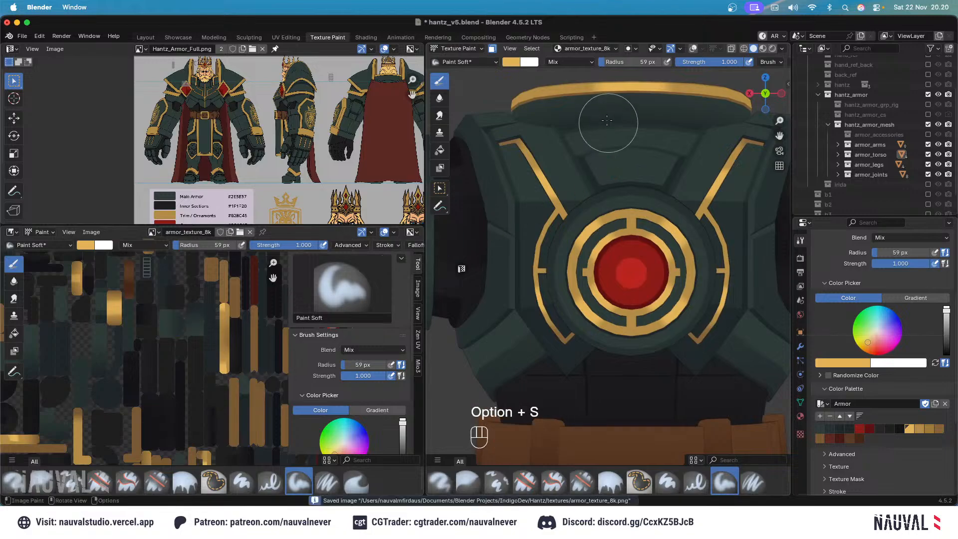
pyautogui.scroll(-5, 613, 147)
pyautogui.press('super+s')
pyautogui.hotkey('ctrl', 's')
pyautogui.click(471, 49)
pyautogui.click(461, 59)
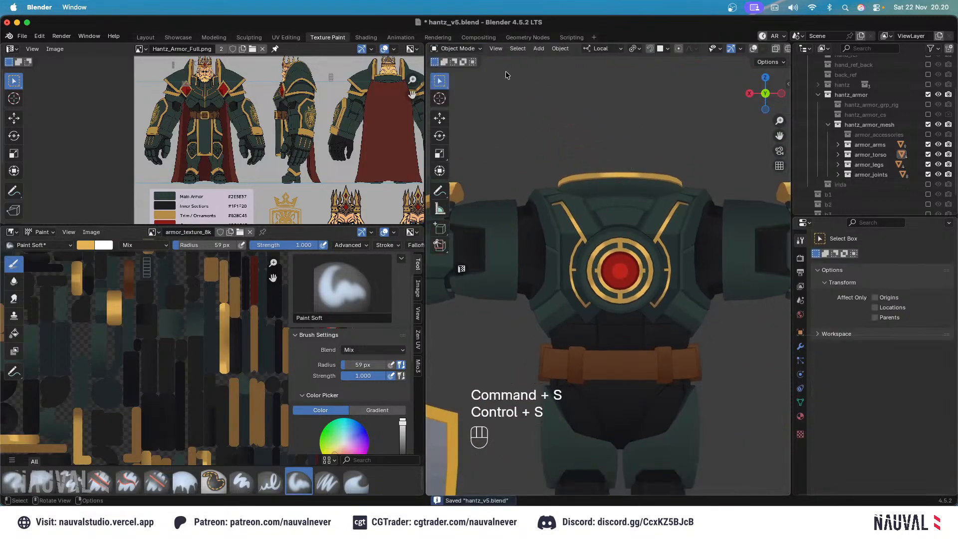
# Examine the armor from the front and from above, down to the gold trim on the back of the hand.
pyautogui.scroll(-5, 592, 157)
pyautogui.press('KP_1')
pyautogui.keyDown('ctrl'); pyautogui.moveTo(651, 195); pyautogui.dragTo(649, 173, button='middle'); pyautogui.keyUp('ctrl')
pyautogui.keyDown('shift'); pyautogui.moveTo(650, 172); pyautogui.dragTo(637, 106, button='middle'); pyautogui.keyUp('shift')
pyautogui.moveTo(613, 151); pyautogui.dragTo(704, 201, button='middle')
pyautogui.press('KP_1')
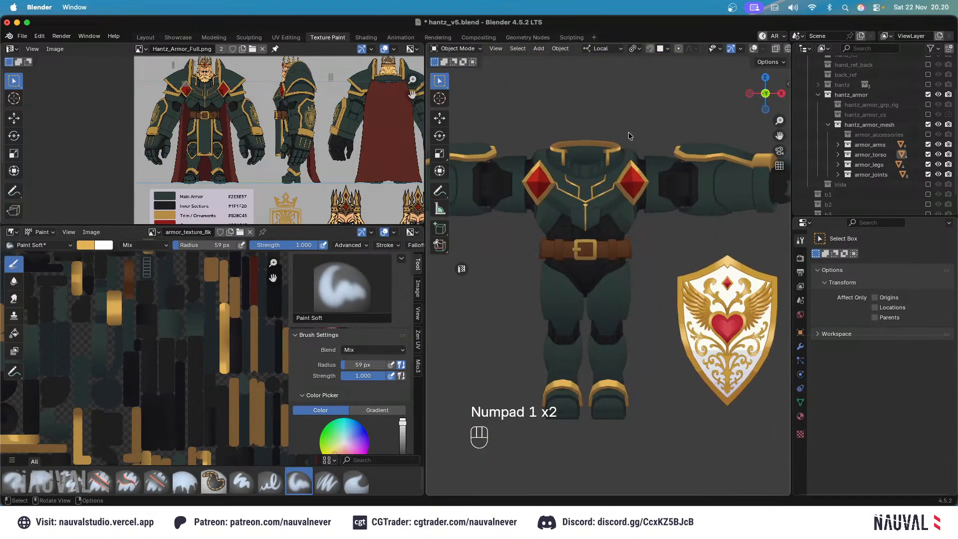
pyautogui.moveTo(628, 133); pyautogui.dragTo(643, 155, button='middle')
pyautogui.press('KP_7')
pyautogui.keyDown('shift'); pyautogui.moveTo(615, 170); pyautogui.dragTo(707, 66, button='middle'); pyautogui.keyUp('shift')
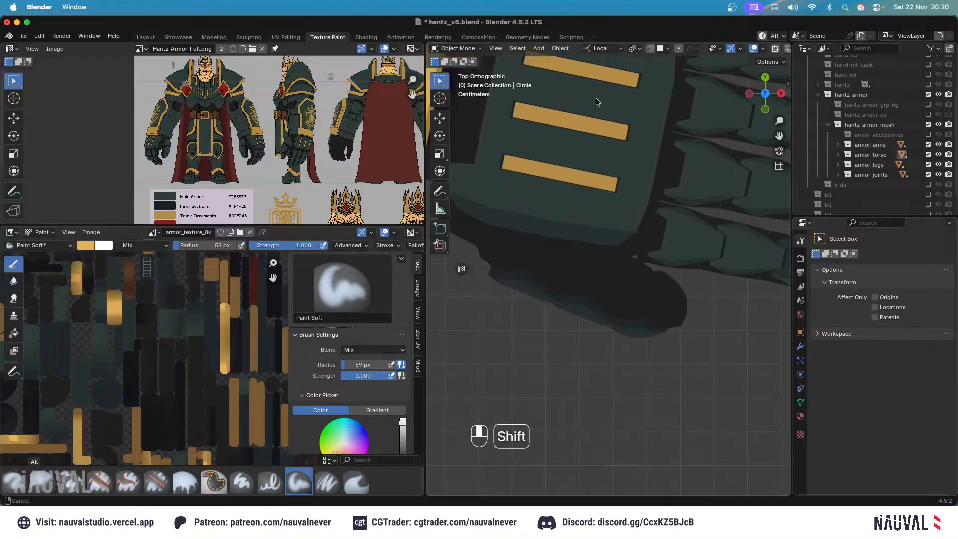
# Select the seam-bounded faces of the three gold bars on the back of the gauntlet hand in Edit Mode.
pyautogui.keyDown('shift'); pyautogui.moveTo(596, 98); pyautogui.dragTo(626, 127, button='middle'); pyautogui.keyUp('shift')
pyautogui.click(626, 127)
pyautogui.press('Tab')
pyautogui.click(642, 132)
pyautogui.press('l')
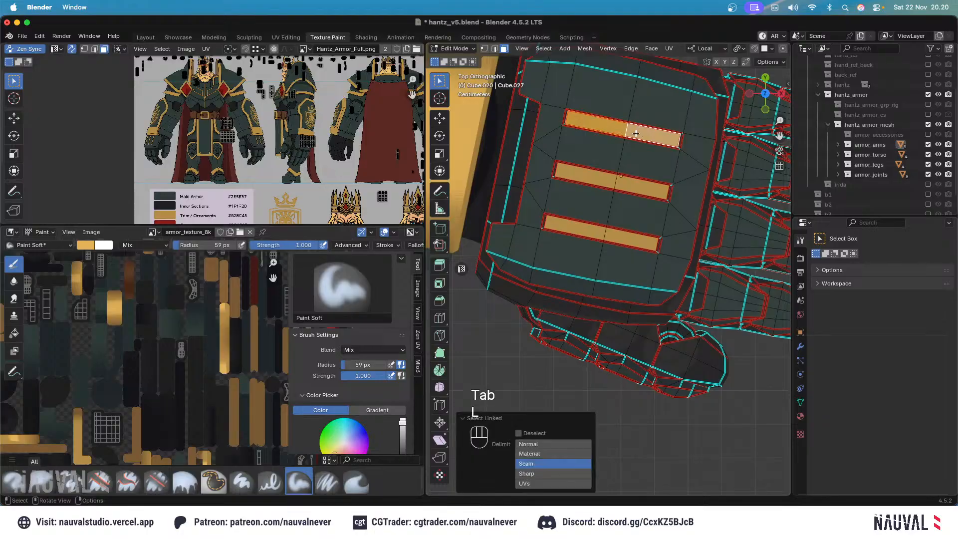
pyautogui.press('l')
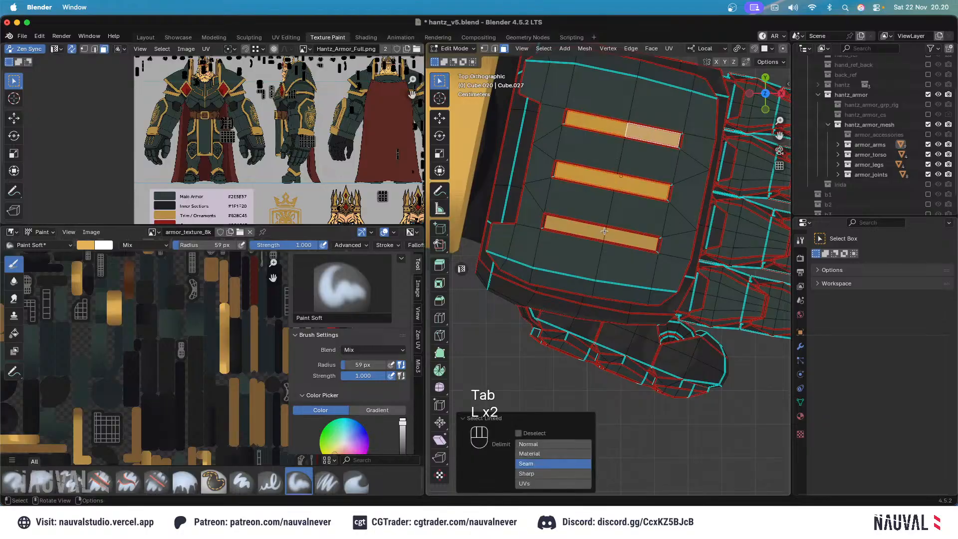
# Enter Texture Paint for the gauntlet with the dark brown-gold swatch, and turn off the viewport overlays.
pyautogui.click(460, 51)
pyautogui.click(457, 114)
pyautogui.scroll(-6, 886, 356)
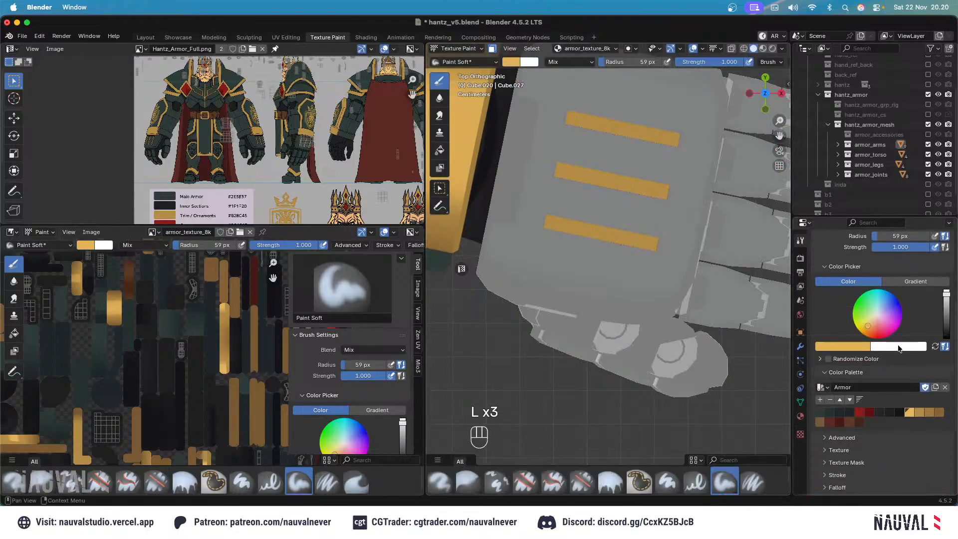
pyautogui.click(942, 414)
pyautogui.click(692, 48)
pyautogui.keyDown('shift'); pyautogui.moveTo(574, 174); pyautogui.dragTo(584, 226, button='middle'); pyautogui.keyUp('shift')
# Shade the wrist-side ends of the gauntlet's three gold bars in dark brown-gold with a 90 px brush radius.
pyautogui.moveTo(547, 280); pyautogui.dragTo(578, 107)
pyautogui.press('super+z')
pyautogui.press('f')
pyautogui.click(598, 247)
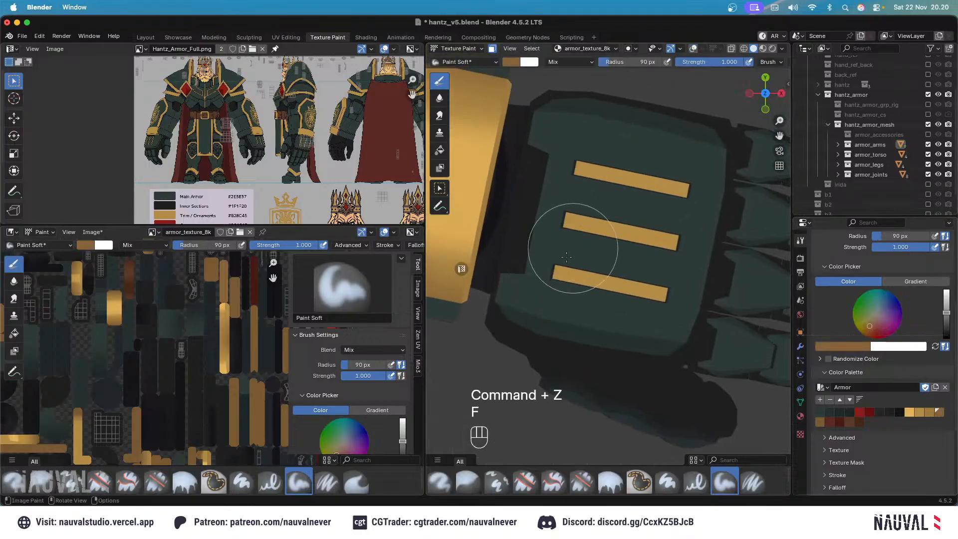
pyautogui.moveTo(544, 294); pyautogui.dragTo(583, 99)
pyautogui.scroll(-4, 584, 98)
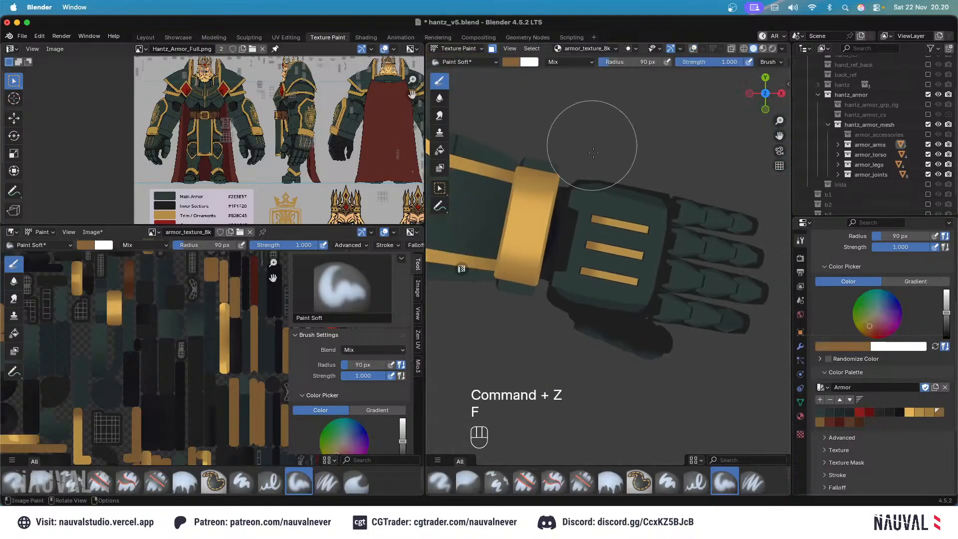
# Brush light gold highlights across the gauntlet's three bars with a 31 px radius, undoing the narrower 12 px stroke.
pyautogui.click(910, 411)
pyautogui.press('f')
pyautogui.press('f')
pyautogui.click(619, 281)
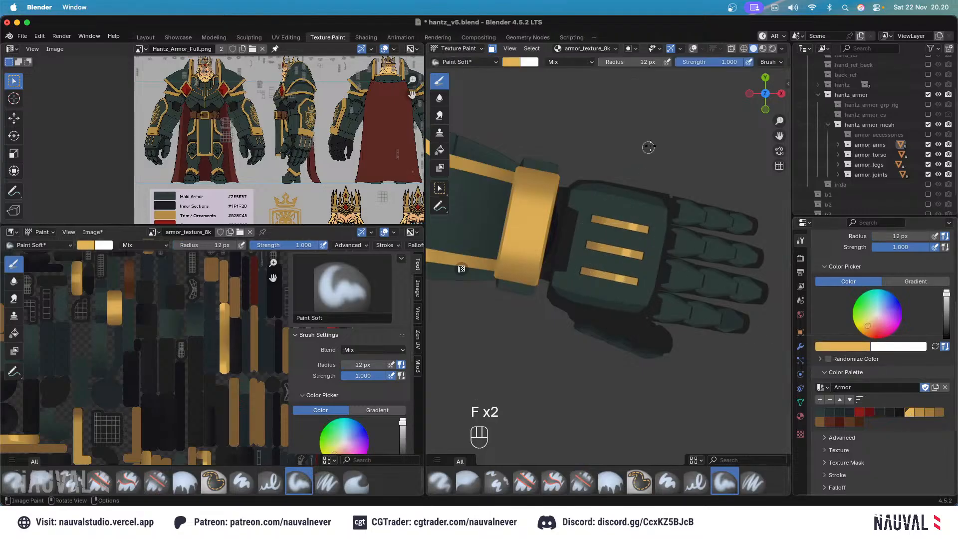
pyautogui.press('super+z')
pyautogui.press('f')
pyautogui.click(619, 298)
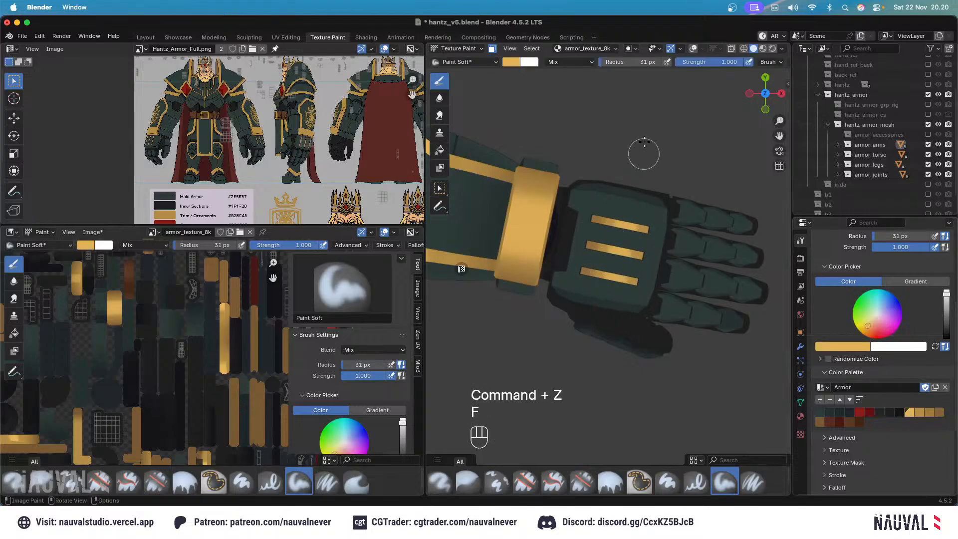
# Save the painted armor texture image and the blend file, then bring the belt area into front view.
pyautogui.keyDown('ctrl'); pyautogui.moveTo(646, 151); pyautogui.dragTo(656, 223, button='middle'); pyautogui.keyUp('ctrl')
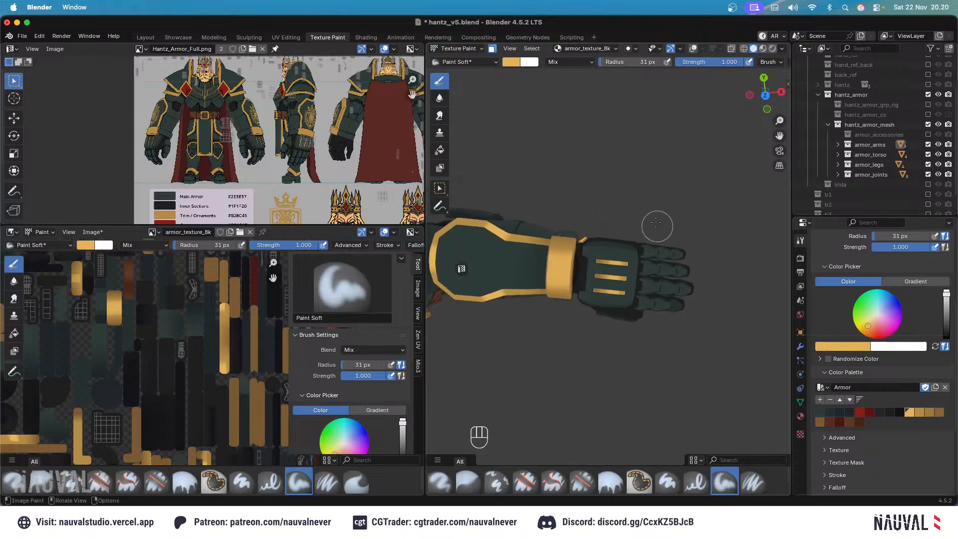
pyautogui.press('KP_1')
pyautogui.moveTo(642, 156)
pyautogui.mouseDown(button='middle')
pyautogui.moveTo(687, 282)
pyautogui.moveTo(633, 189)
pyautogui.moveTo(678, 179)
pyautogui.moveTo(670, 178)
pyautogui.mouseUp(button='middle')
pyautogui.press('KP_1')
pyautogui.keyDown('shift'); pyautogui.moveTo(631, 145); pyautogui.dragTo(764, 180, button='middle'); pyautogui.keyUp('shift')
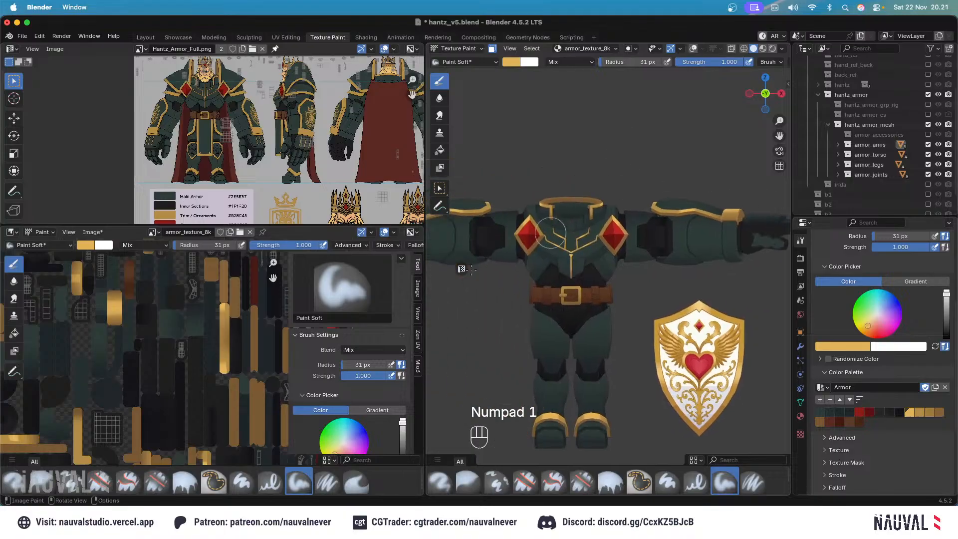
pyautogui.hotkey('alt', 's')
pyautogui.press('super+s')
pyautogui.scroll(3, 559, 339)
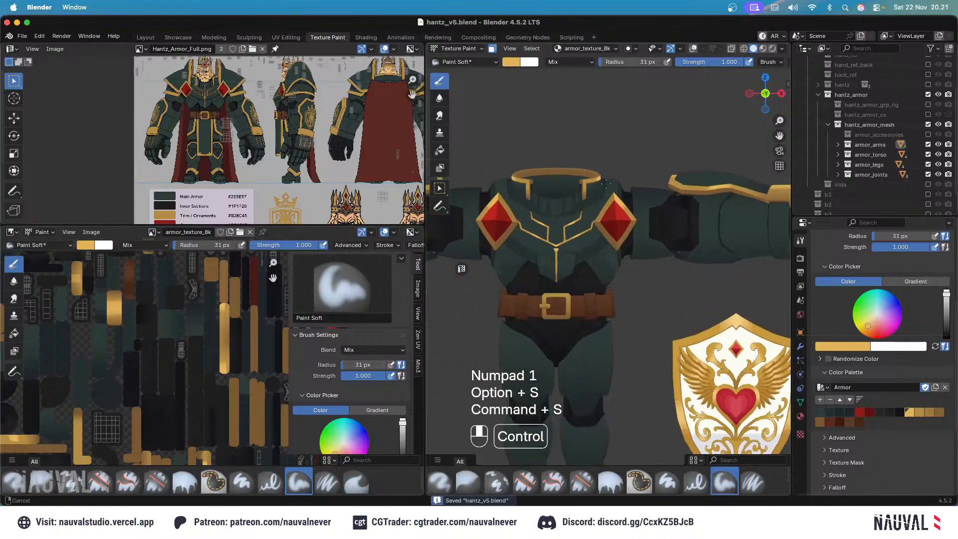
pyautogui.hotkey('ctrl', 's')
# Switch to Object Mode, select the belt buckle object and turn the viewport overlays on.
pyautogui.click(462, 49)
pyautogui.click(474, 60)
pyautogui.scroll(6, 573, 247)
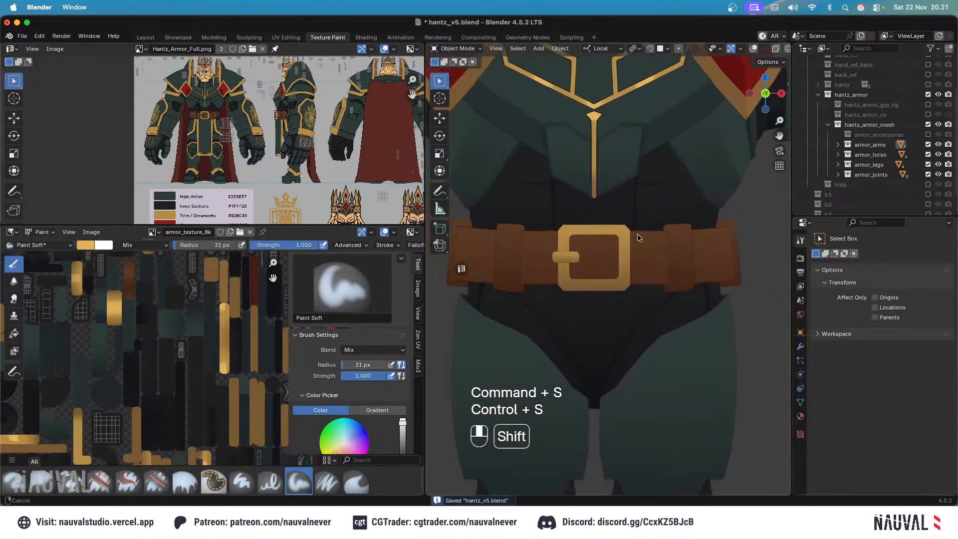
pyautogui.keyDown('shift'); pyautogui.moveTo(602, 214); pyautogui.dragTo(586, 207, button='middle'); pyautogui.keyUp('shift')
pyautogui.click(753, 49)
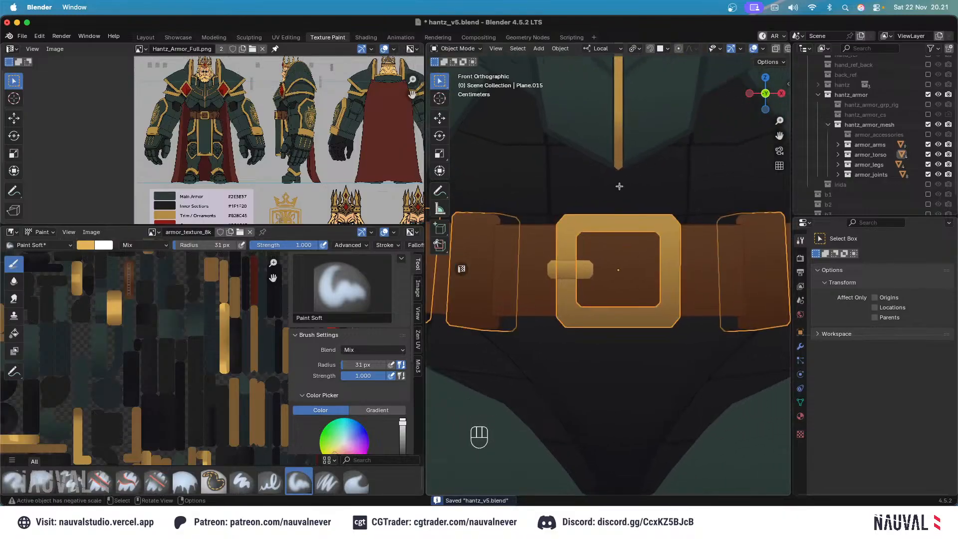
# Select the seam-bounded faces of the buckle frame in Edit Mode and enter Texture Paint.
pyautogui.press('Tab')
pyautogui.click(629, 226)
pyautogui.press('l')
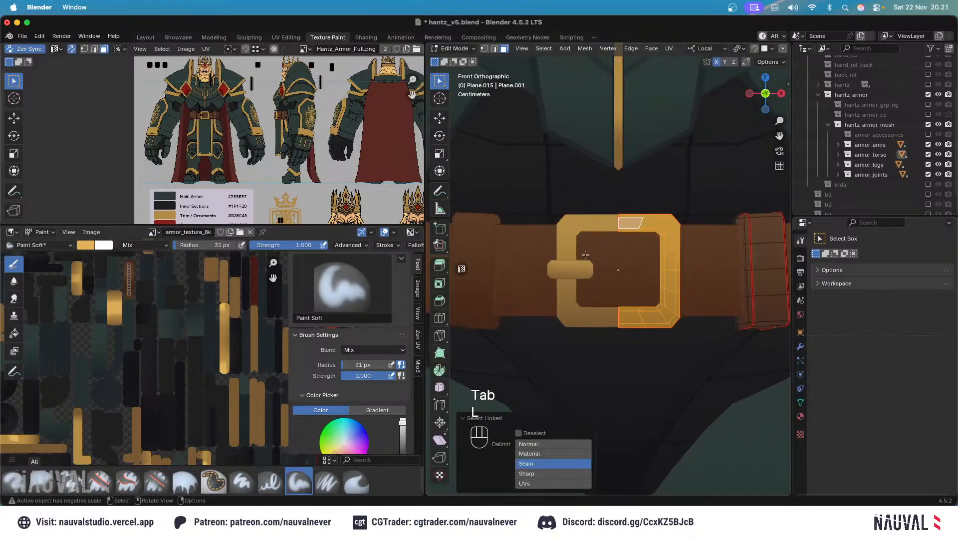
pyautogui.click(477, 49)
pyautogui.click(467, 113)
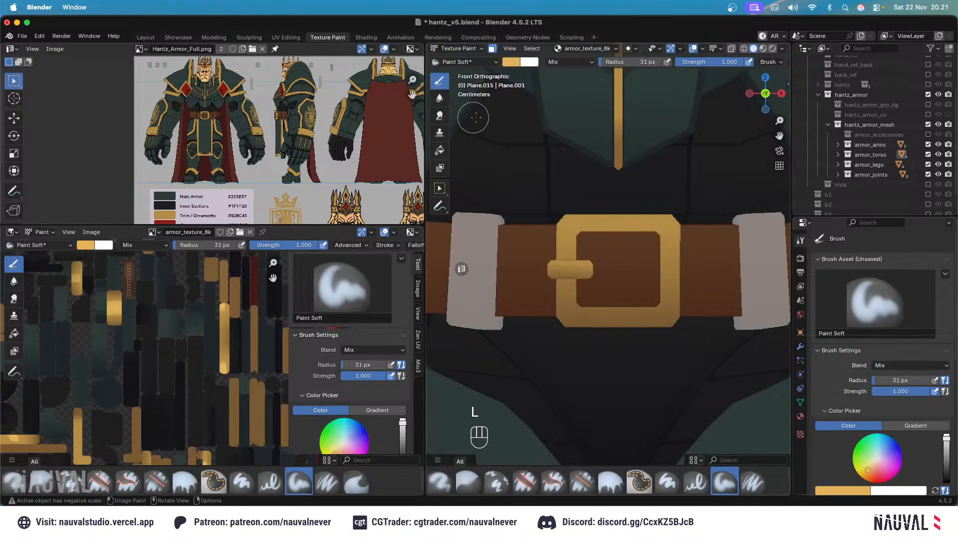
# Try vertical light gold brush strokes across the belt buckle with 31 px and 50 px radii.
pyautogui.scroll(-5, 856, 358)
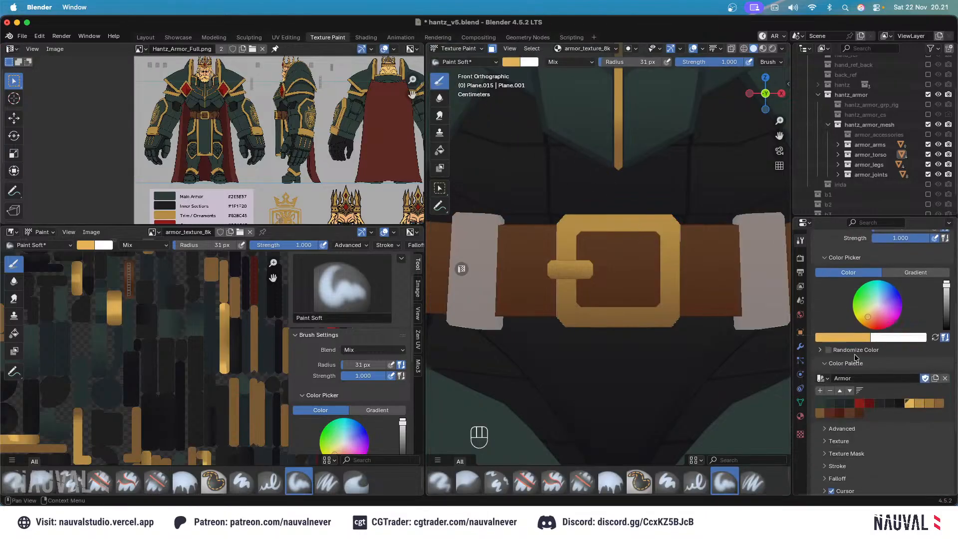
pyautogui.moveTo(613, 360); pyautogui.dragTo(616, 159)
pyautogui.press('super+z')
pyautogui.press('f')
pyautogui.click(619, 282)
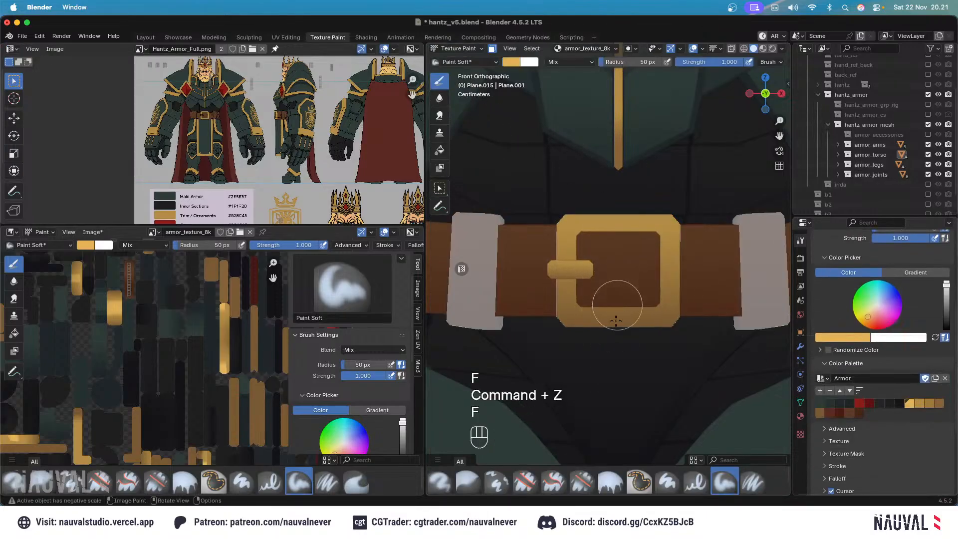
pyautogui.moveTo(617, 345); pyautogui.dragTo(617, 167)
pyautogui.keyDown('ctrl'); pyautogui.moveTo(617, 163); pyautogui.dragTo(619, 228, button='middle'); pyautogui.keyUp('ctrl')
pyautogui.press('super+z')
pyautogui.scroll(5, 878, 299)
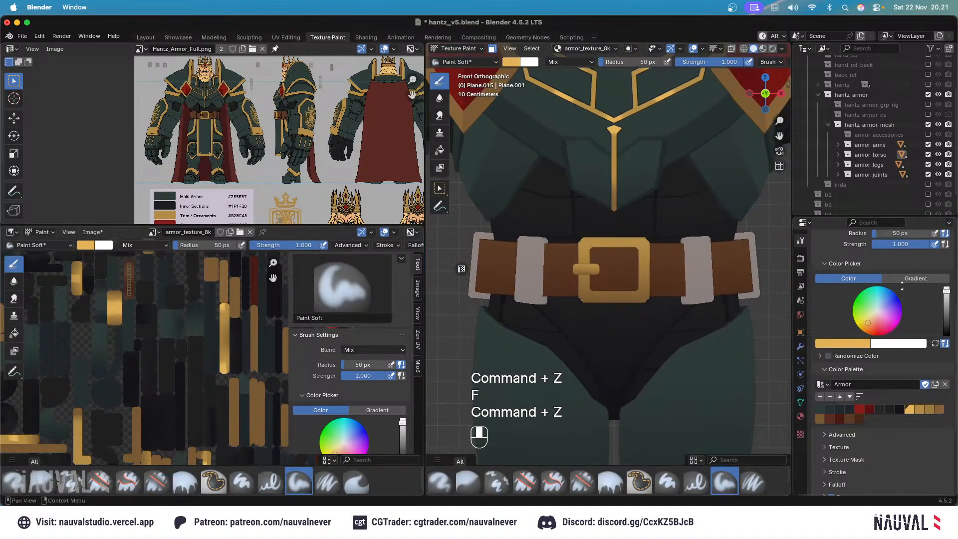
# Try light gold highlights across the buckle with 88 px, 58 px and 27 px brush radii.
pyautogui.press('f')
pyautogui.moveTo(608, 336); pyautogui.dragTo(612, 164)
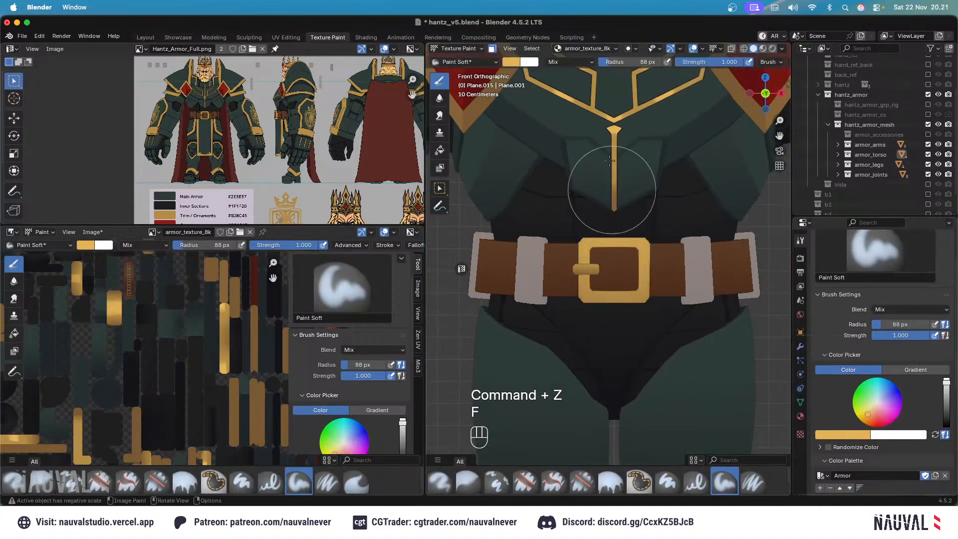
pyautogui.press('super+z')
pyautogui.press('f')
pyautogui.click(649, 271)
pyautogui.moveTo(610, 320); pyautogui.dragTo(617, 176)
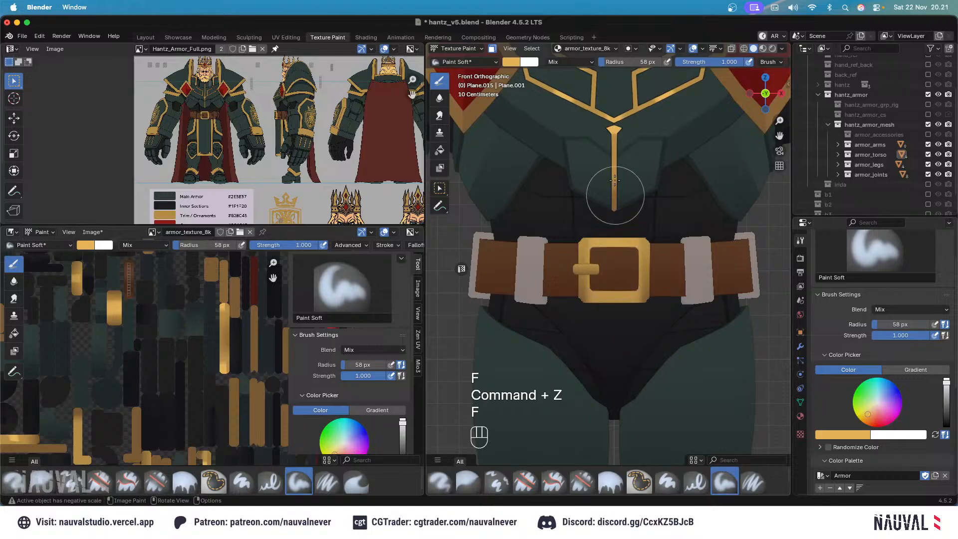
pyautogui.press('super+z')
pyautogui.press('f')
pyautogui.click(626, 269)
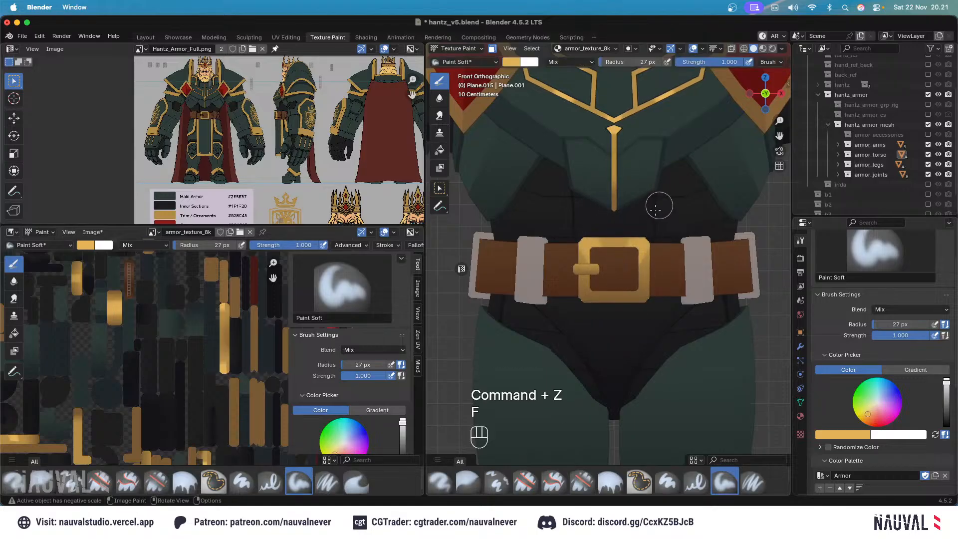
pyautogui.press('super+z')
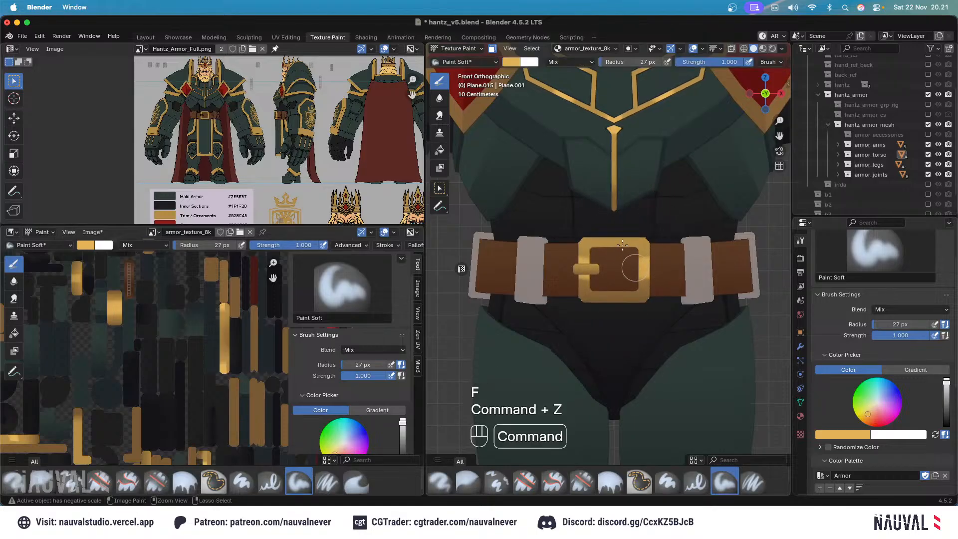
pyautogui.press('super+z')
pyautogui.scroll(3, 635, 225)
pyautogui.moveTo(652, 129); pyautogui.dragTo(680, 187, button='middle')
pyautogui.press('super+z')
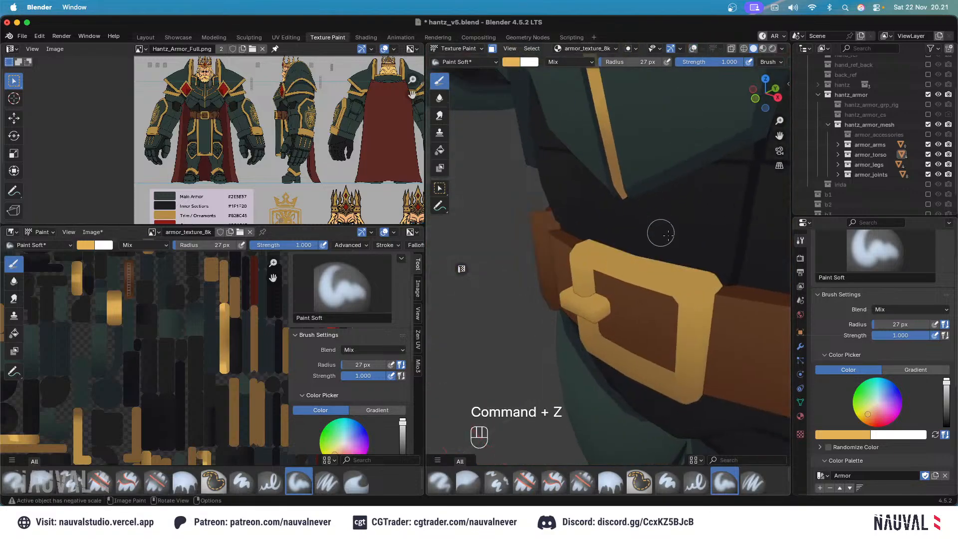
# Select the beveled edge face loops of the buckle frame in Edit Mode and return to Texture Paint in front view.
pyautogui.press('Tab')
pyautogui.keyDown('alt'); pyautogui.click(686, 276); pyautogui.keyUp('alt')
pyautogui.keyDown('shift'); pyautogui.moveTo(686, 276); pyautogui.dragTo(647, 257, button='middle'); pyautogui.keyUp('shift')
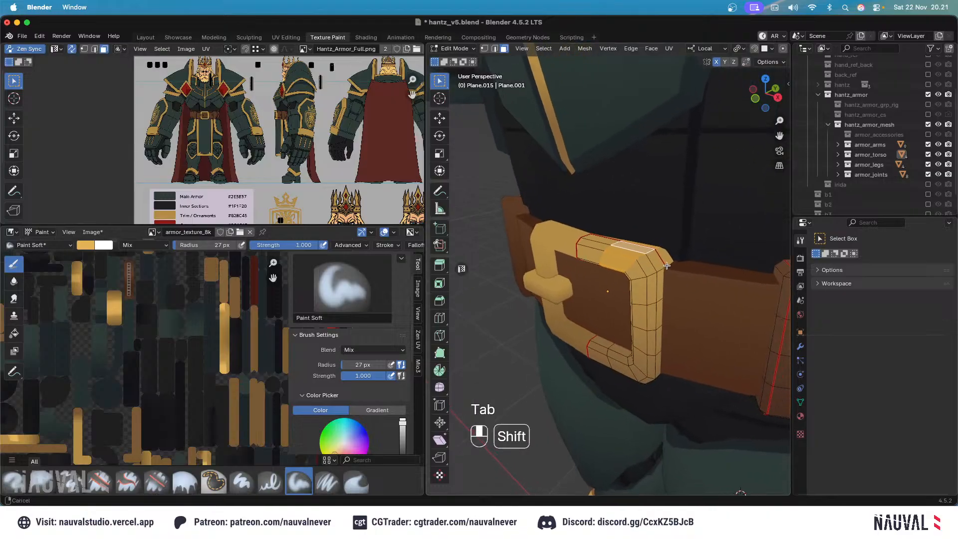
pyautogui.scroll(2, 649, 256)
pyautogui.keyDown('alt'); pyautogui.click(662, 244); pyautogui.keyUp('alt')
pyautogui.press('Tab')
pyautogui.press('KP_1')
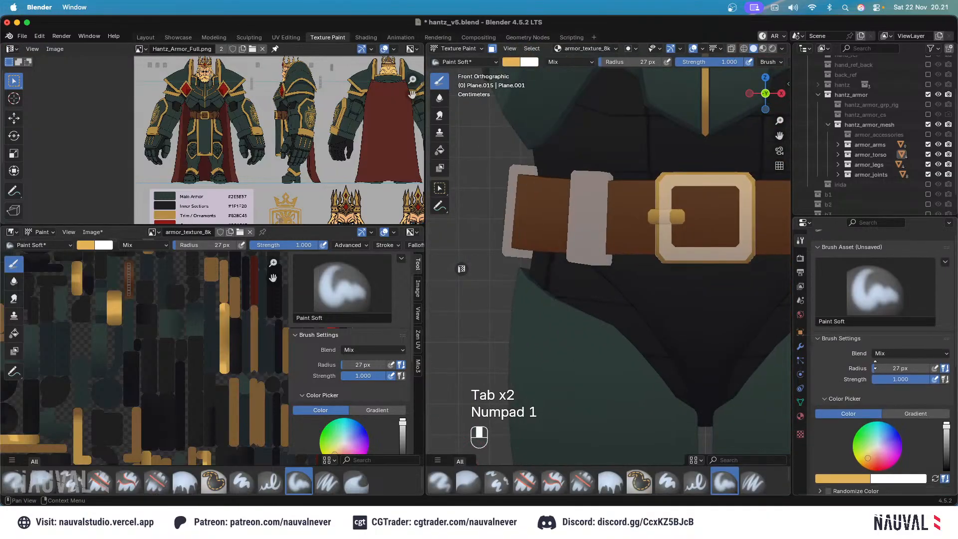
# Fill the buckle's beveled edge with the light gold color using the Fill tool, and turn off the viewport overlays.
pyautogui.keyDown('shift'); pyautogui.moveTo(464, 80); pyautogui.dragTo(460, 142, button='middle'); pyautogui.keyUp('shift')
pyautogui.click(440, 149)
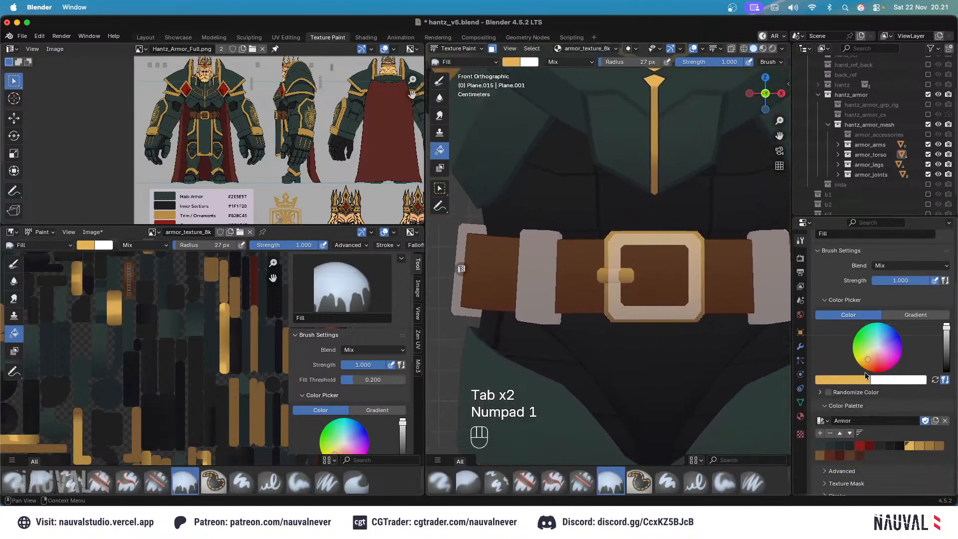
pyautogui.scroll(-2, 893, 394)
pyautogui.click(696, 228)
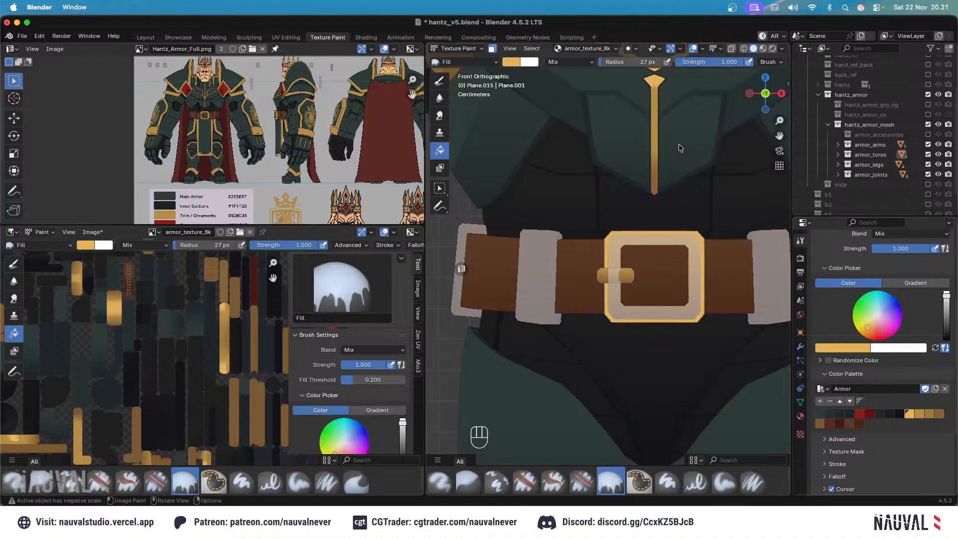
pyautogui.click(693, 48)
pyautogui.keyDown('shift'); pyautogui.moveTo(696, 161); pyautogui.dragTo(718, 290, button='middle'); pyautogui.keyUp('shift')
pyautogui.keyDown('ctrl'); pyautogui.moveTo(718, 289); pyautogui.dragTo(711, 252, button='middle'); pyautogui.keyUp('ctrl')
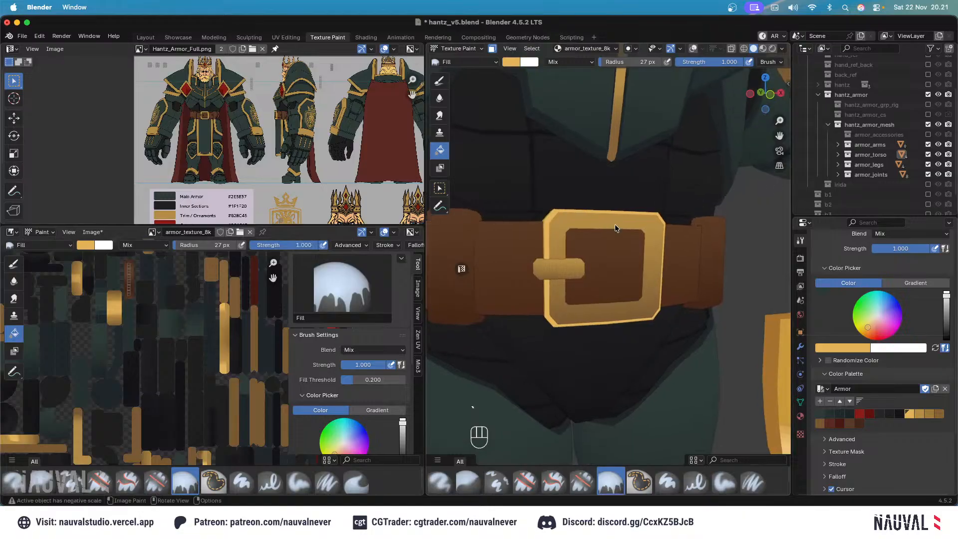
# Set the fill to a linear gradient from dark brown-gold to light gold using the Armor palette swatches.
pyautogui.press('KP_1')
pyautogui.click(898, 283)
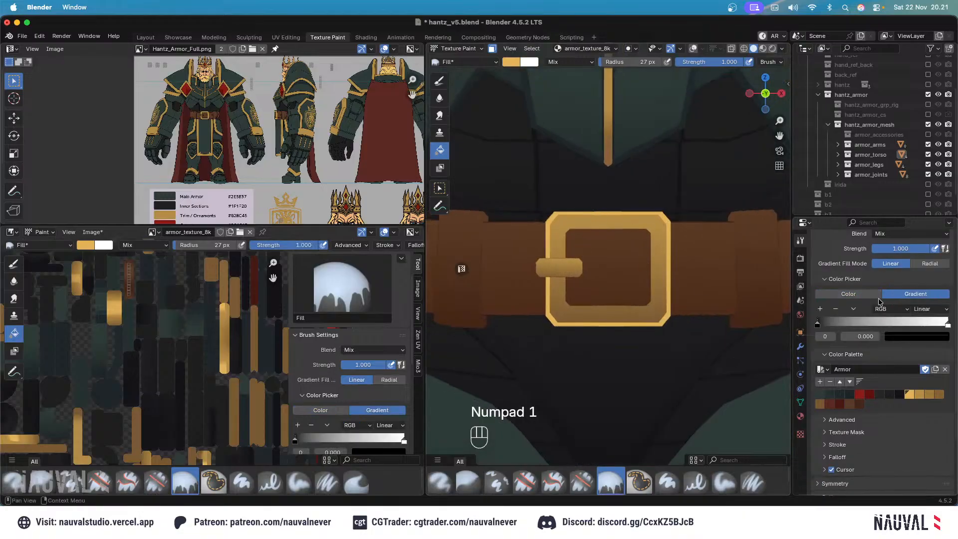
pyautogui.click(948, 325)
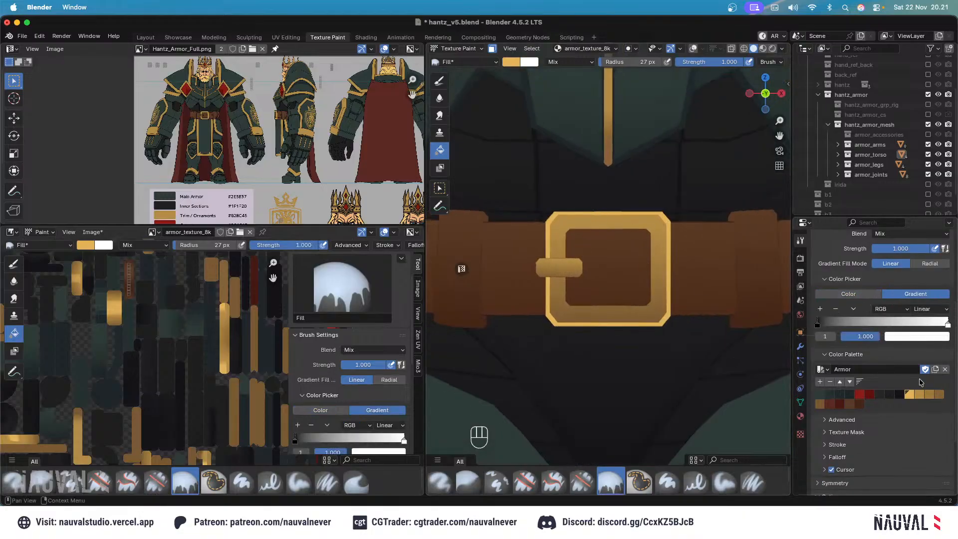
pyautogui.click(911, 394)
pyautogui.click(818, 325)
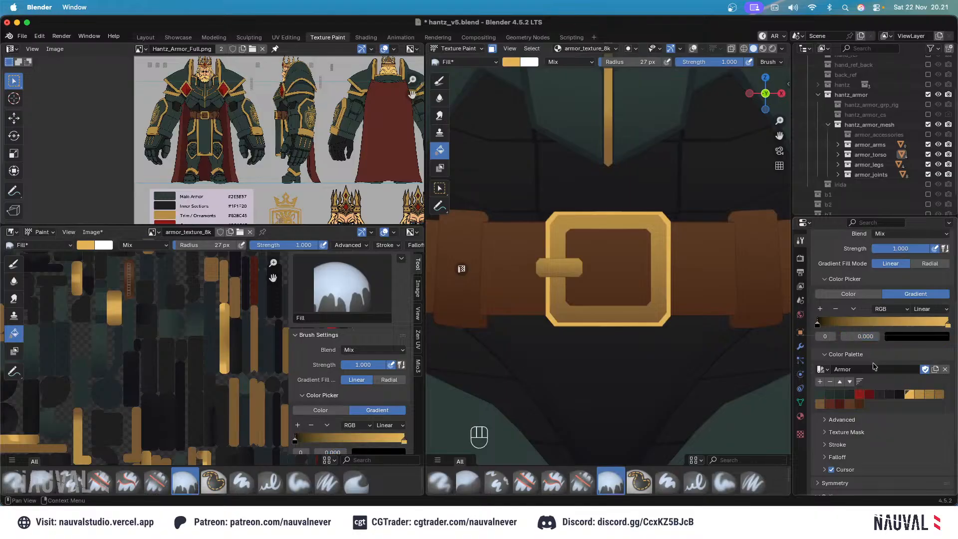
pyautogui.click(931, 394)
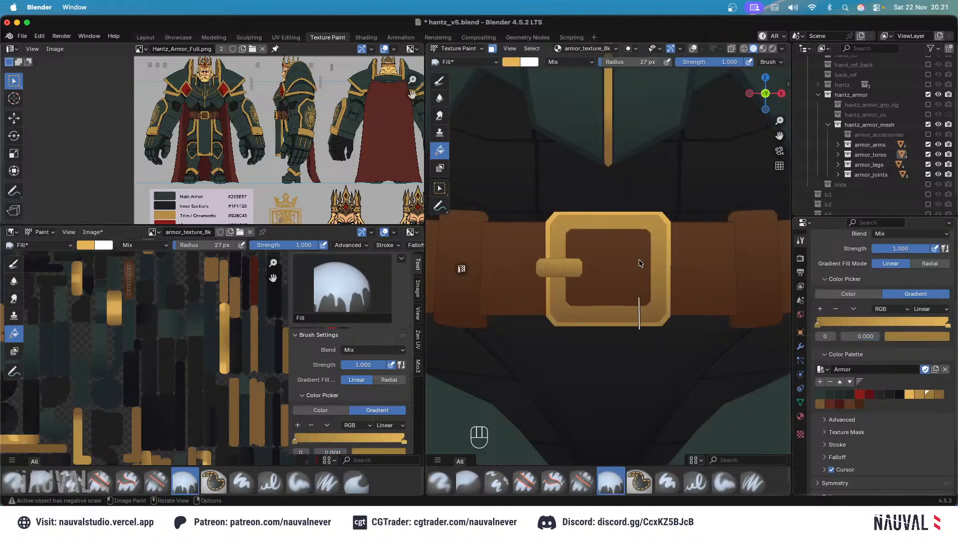
pyautogui.click(939, 394)
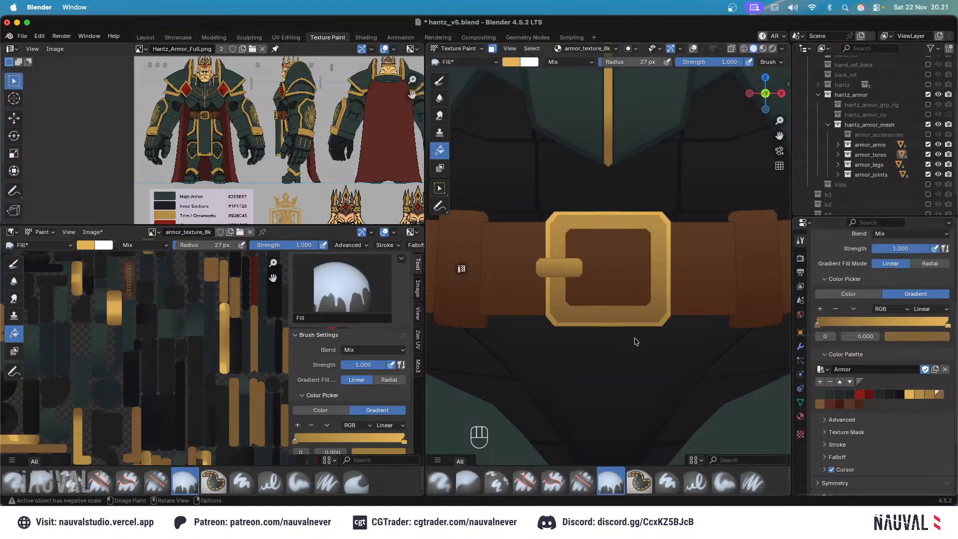
# Apply the gradient fill upward across the buckle's bevel in front view, darkening the gradient's start color to a deeper brown swatch.
pyautogui.moveTo(635, 341); pyautogui.dragTo(633, 220)
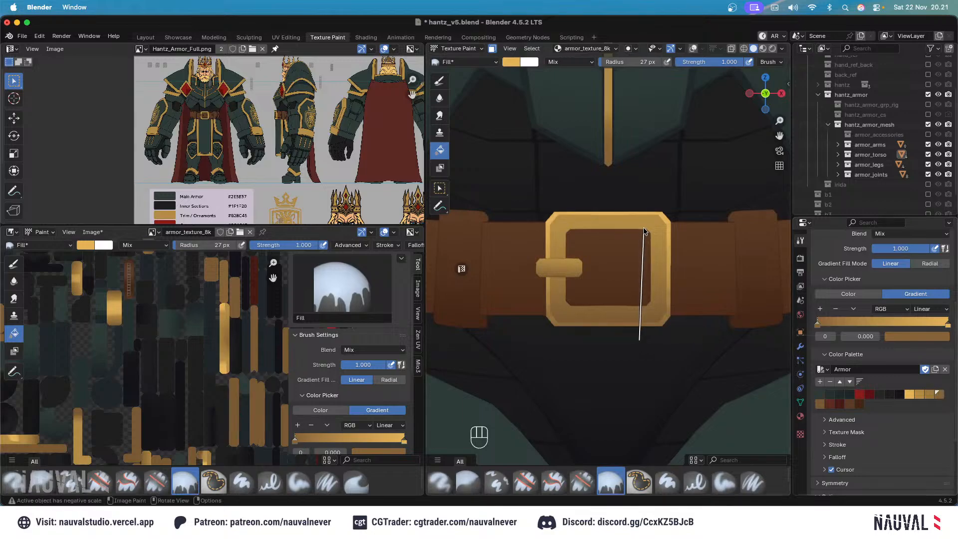
pyautogui.moveTo(643, 227); pyautogui.dragTo(643, 226)
pyautogui.moveTo(633, 328); pyautogui.dragTo(635, 228)
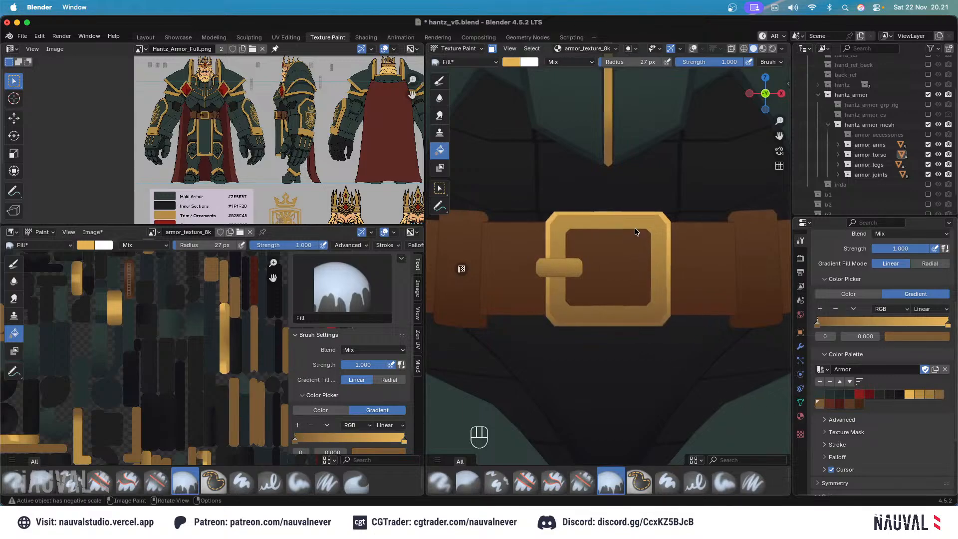
pyautogui.moveTo(640, 329); pyautogui.dragTo(643, 209)
# Apply the gradient fill upward along the buckle's bevel from the side view and compare it from the front.
pyautogui.press('KP_3')
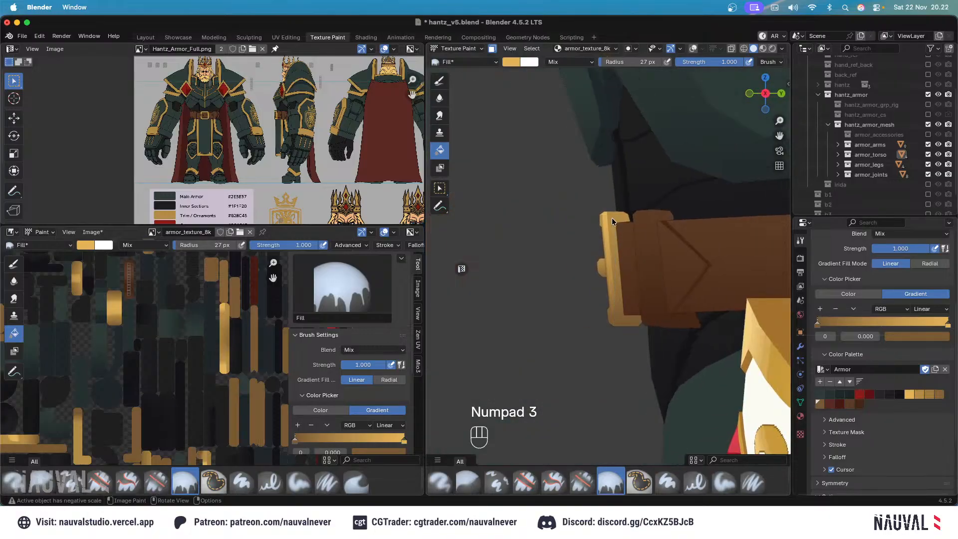
pyautogui.press('KP_1')
pyautogui.press('KP_3')
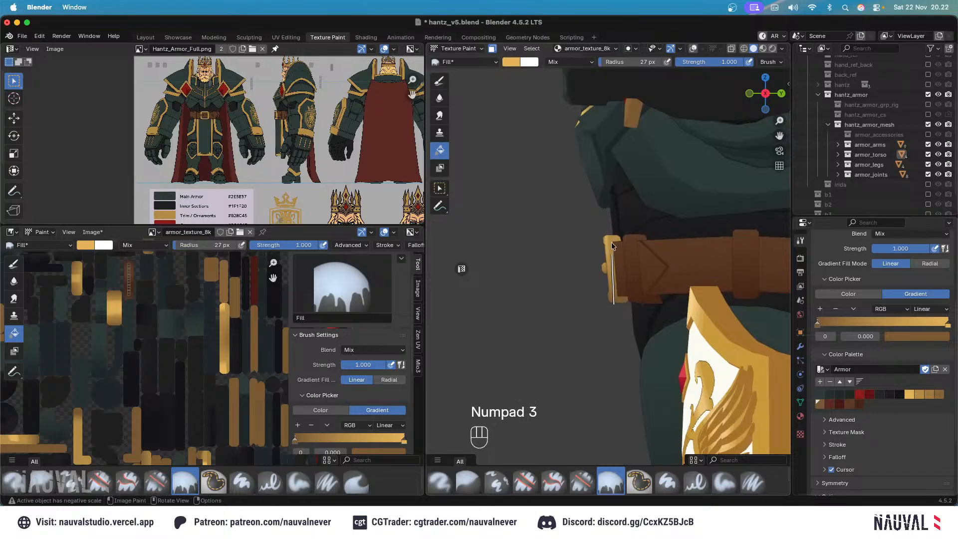
pyautogui.press('KP_1')
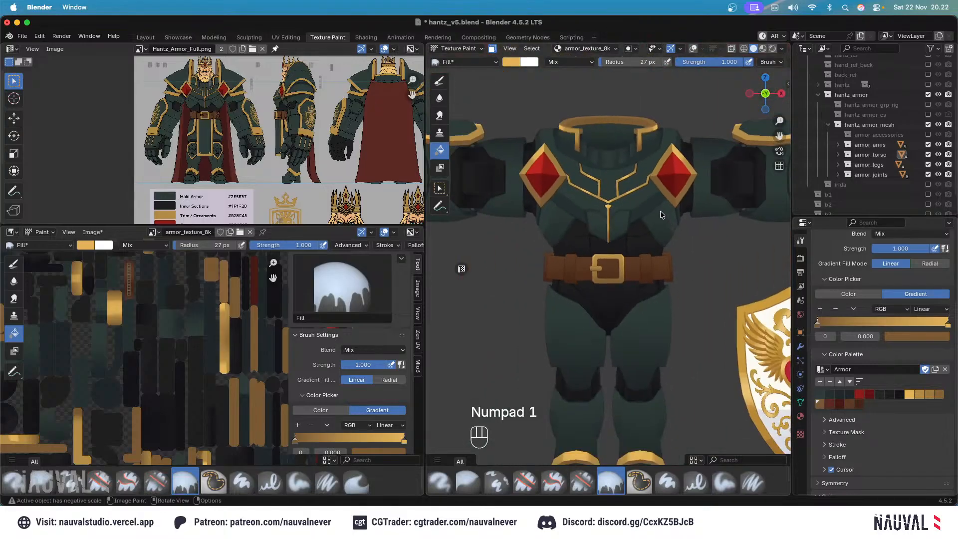
pyautogui.keyDown('ctrl'); pyautogui.moveTo(654, 151); pyautogui.dragTo(654, 220, button='middle'); pyautogui.keyUp('ctrl')
# Add another face loop of the buckle frame to the paint mask in Edit Mode and return to Texture Paint.
pyautogui.press('Tab')
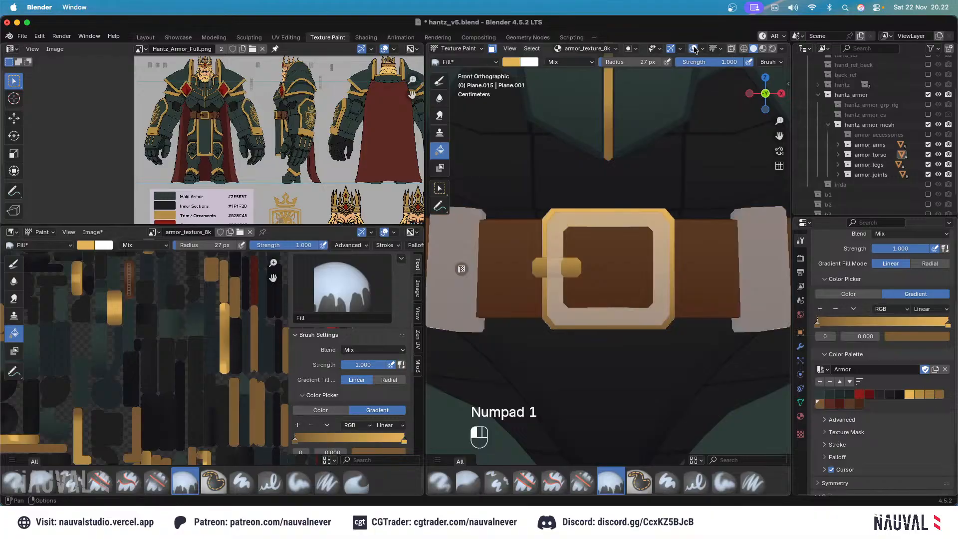
pyautogui.keyDown('alt'); pyautogui.keyDown('shift'); pyautogui.click(654, 223); pyautogui.keyUp('shift'); pyautogui.keyUp('alt')
pyautogui.press('Tab')
pyautogui.press('KP_3')
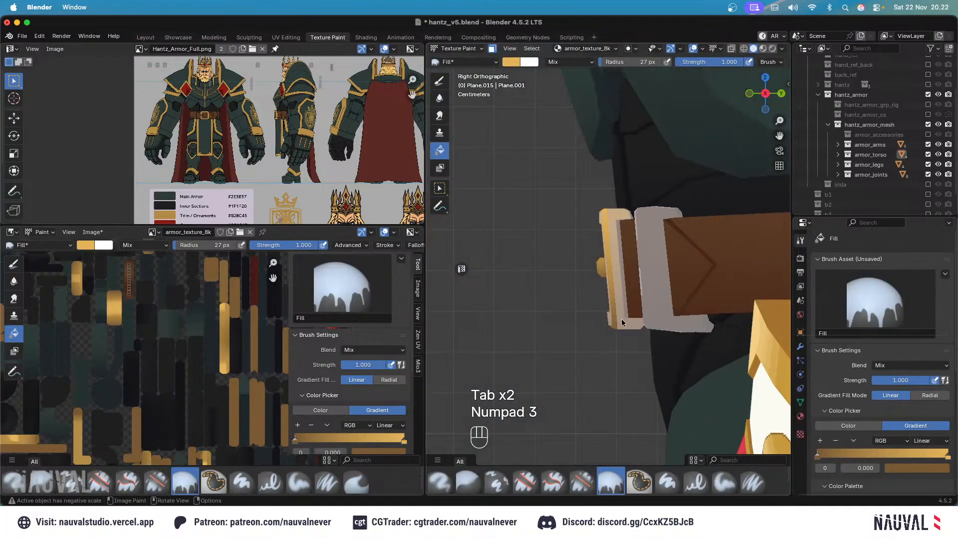
# Apply the brown-to-light-gold linear gradient upward over the buckle's masked faces from the side view with overlays off, refining its length.
pyautogui.press('KP_1')
pyautogui.keyDown('ctrl'); pyautogui.moveTo(674, 137); pyautogui.dragTo(685, 274, button='middle'); pyautogui.keyUp('ctrl')
pyautogui.scroll(5, 684, 274)
pyautogui.press('KP_3')
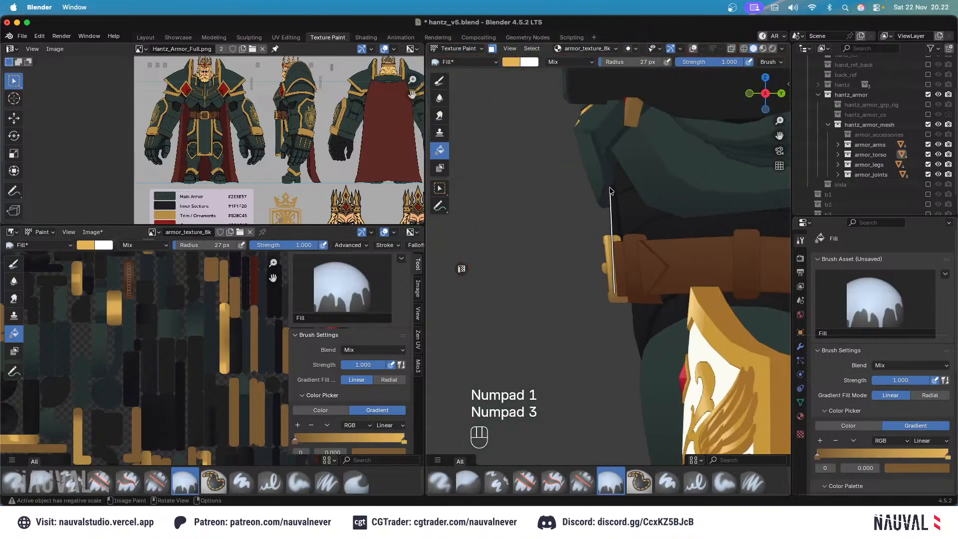
pyautogui.moveTo(610, 190); pyautogui.dragTo(610, 191)
pyautogui.press('KP_1')
pyautogui.press('KP_3')
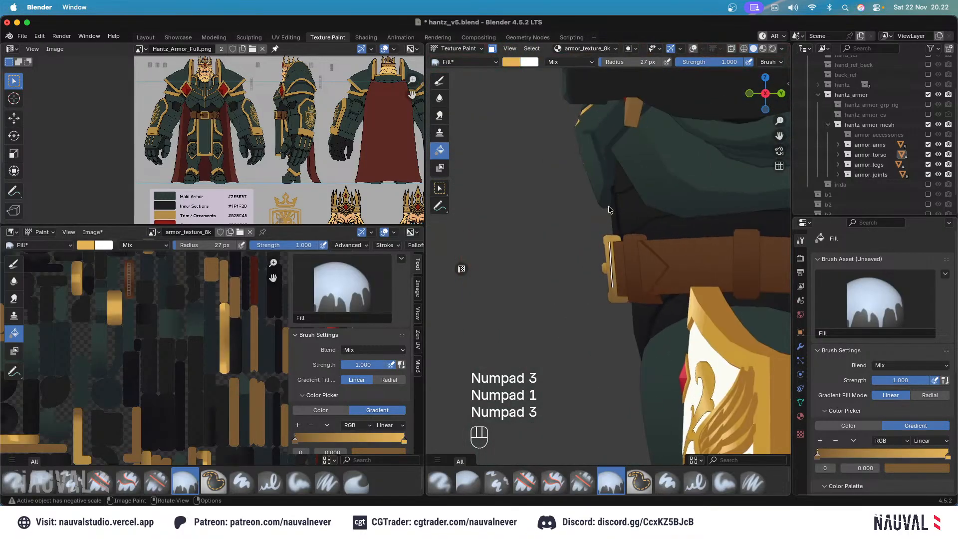
pyautogui.moveTo(609, 206); pyautogui.dragTo(609, 205)
pyautogui.press('KP_1')
pyautogui.keyDown('ctrl'); pyautogui.moveTo(667, 169); pyautogui.dragTo(675, 220, button='middle'); pyautogui.keyUp('ctrl')
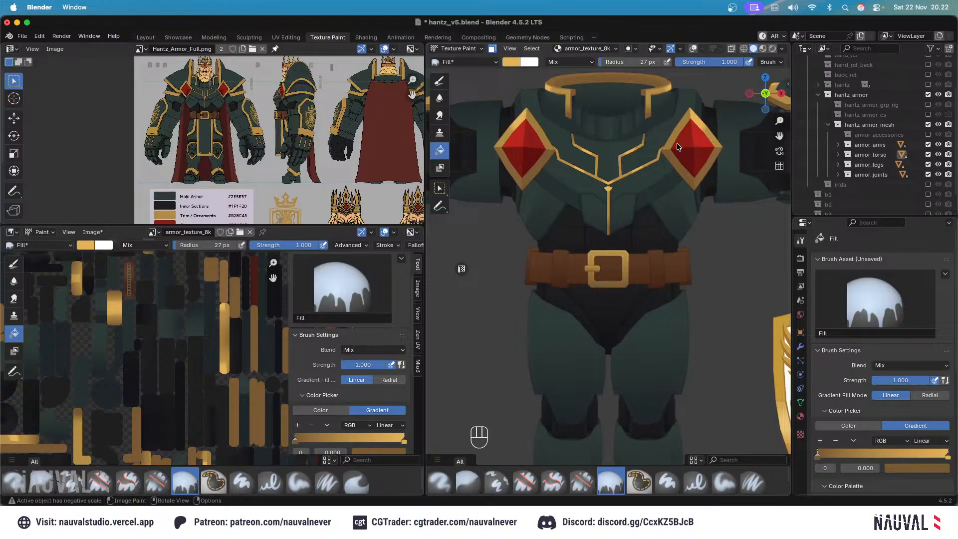
# Select the buckle's prong and start adding its bevel face loops to the selection in Edit Mode.
pyautogui.scroll(3, 677, 147)
pyautogui.click(690, 51)
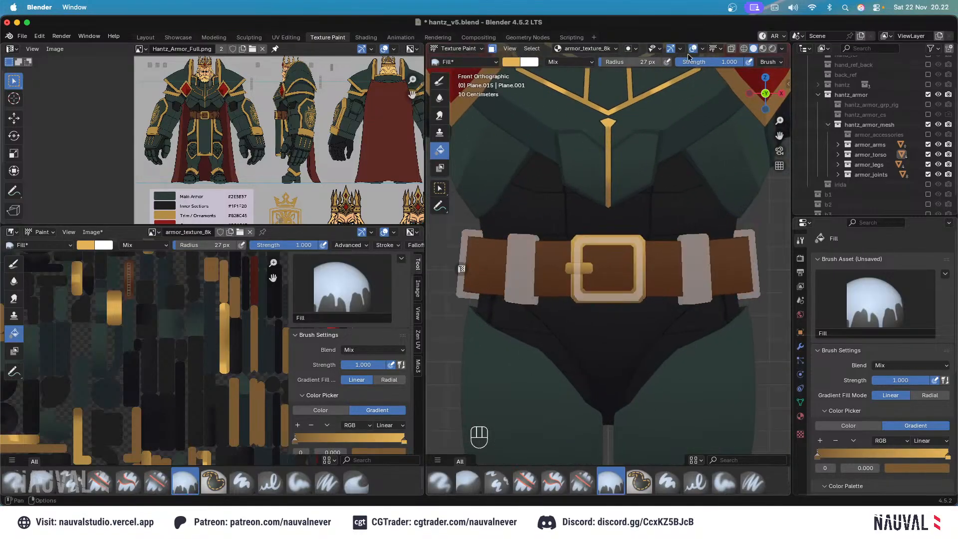
pyautogui.scroll(5, 579, 222)
pyautogui.press('Tab')
pyautogui.press('Tab')
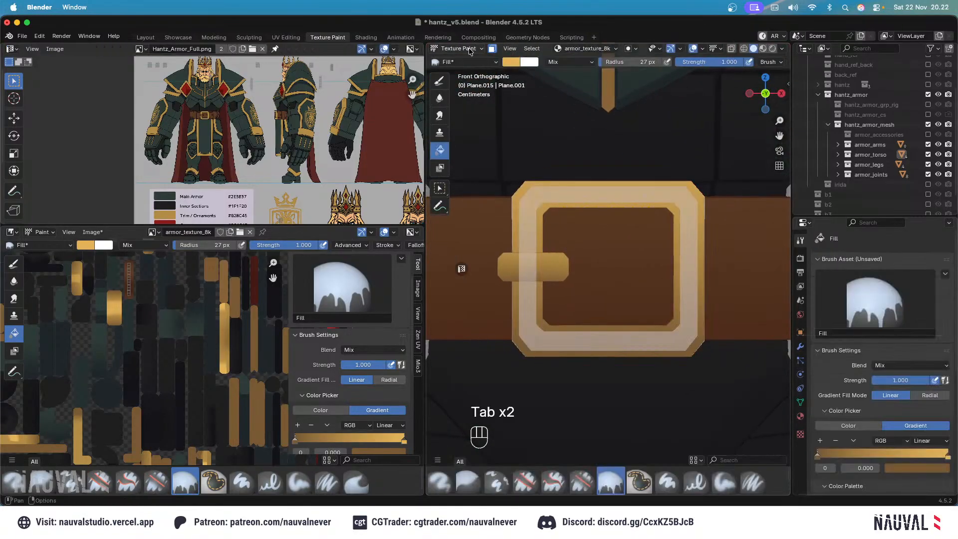
pyautogui.click(557, 263)
pyautogui.press('Tab')
pyautogui.moveTo(557, 263); pyautogui.dragTo(563, 238, button='middle')
pyautogui.keyDown('alt'); pyautogui.click(549, 242); pyautogui.keyUp('alt')
pyautogui.keyDown('alt'); pyautogui.keyDown('shift'); pyautogui.click(549, 242); pyautogui.keyUp('shift'); pyautogui.keyUp('alt')
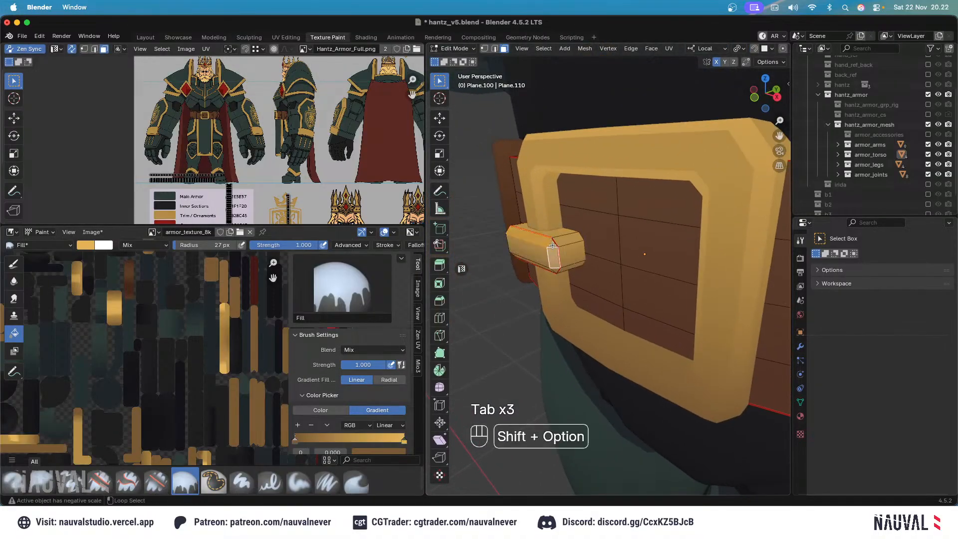
# Add the prong's remaining bevel faces to the selection in front view and return to Texture Paint.
pyautogui.press('KP_1')
pyautogui.keyDown('alt'); pyautogui.keyDown('shift'); pyautogui.click(541, 282); pyautogui.keyUp('shift'); pyautogui.keyUp('alt')
pyautogui.keyDown('shift'); pyautogui.moveTo(541, 282); pyautogui.dragTo(605, 285, button='middle'); pyautogui.keyUp('shift')
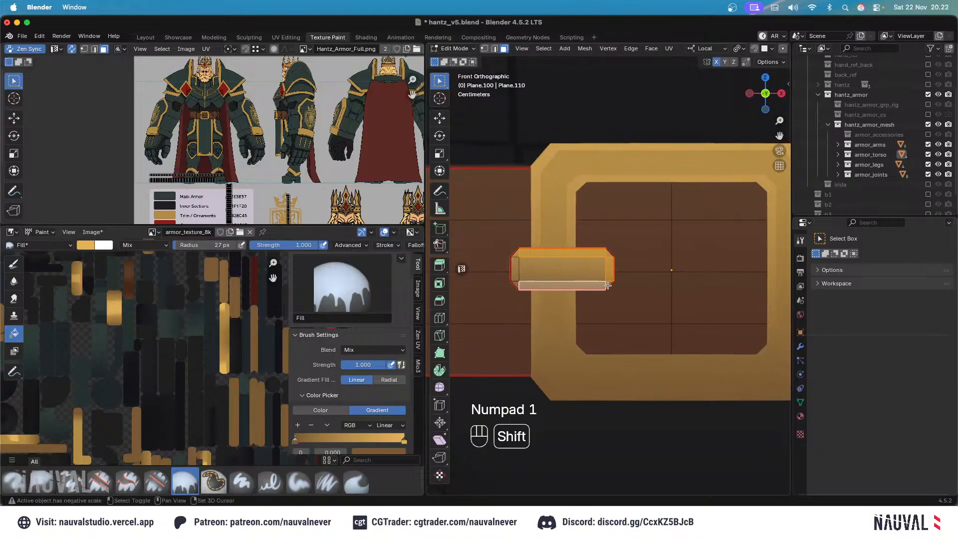
pyautogui.keyDown('shift'); pyautogui.click(609, 285); pyautogui.keyUp('shift')
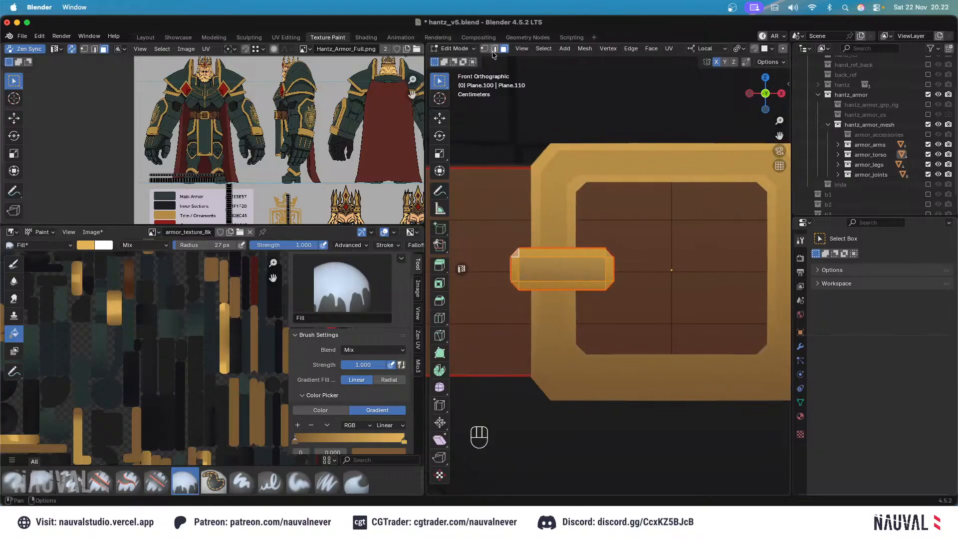
pyautogui.click(454, 49)
pyautogui.click(451, 118)
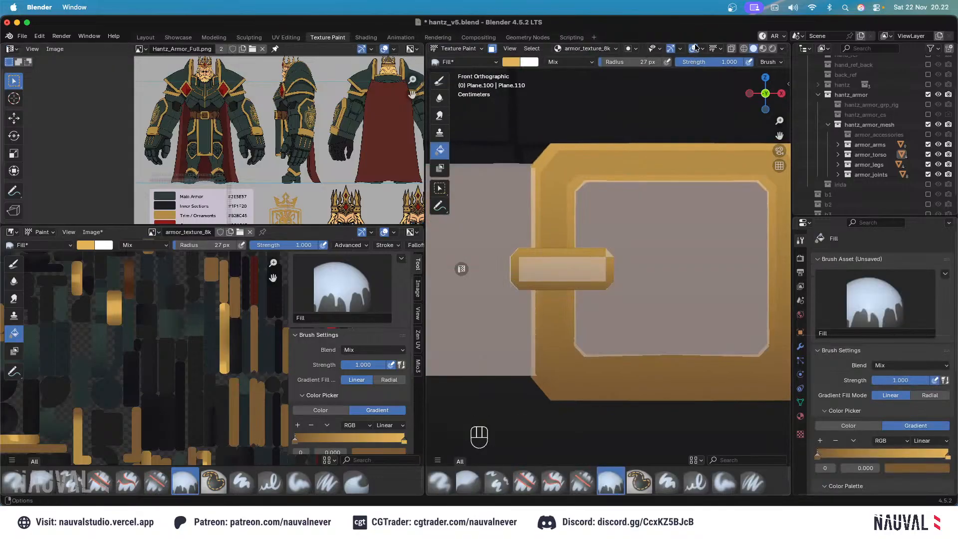
pyautogui.press('Tab')
pyautogui.press('Tab')
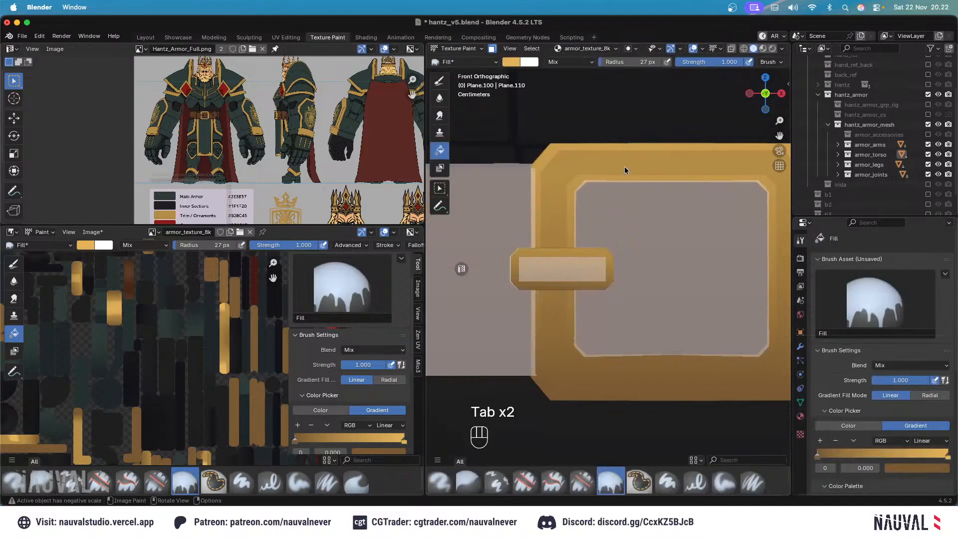
# Apply the brown-to-gold linear gradient fill upward over the prong's unmasked bevel faces with overlays off and check the belt.
pyautogui.keyDown('ctrl'); pyautogui.moveTo(589, 202); pyautogui.dragTo(595, 293, button='middle'); pyautogui.keyUp('ctrl')
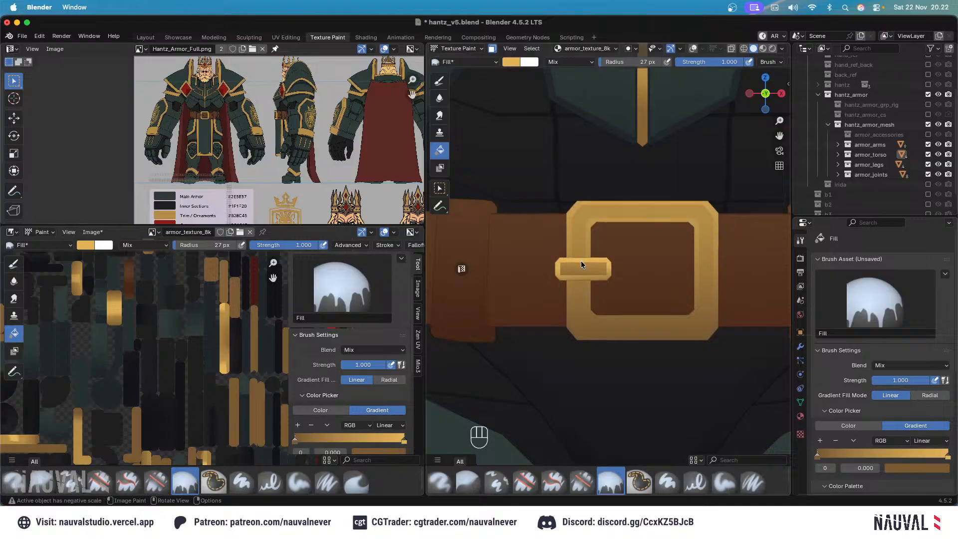
pyautogui.moveTo(579, 277); pyautogui.dragTo(580, 223)
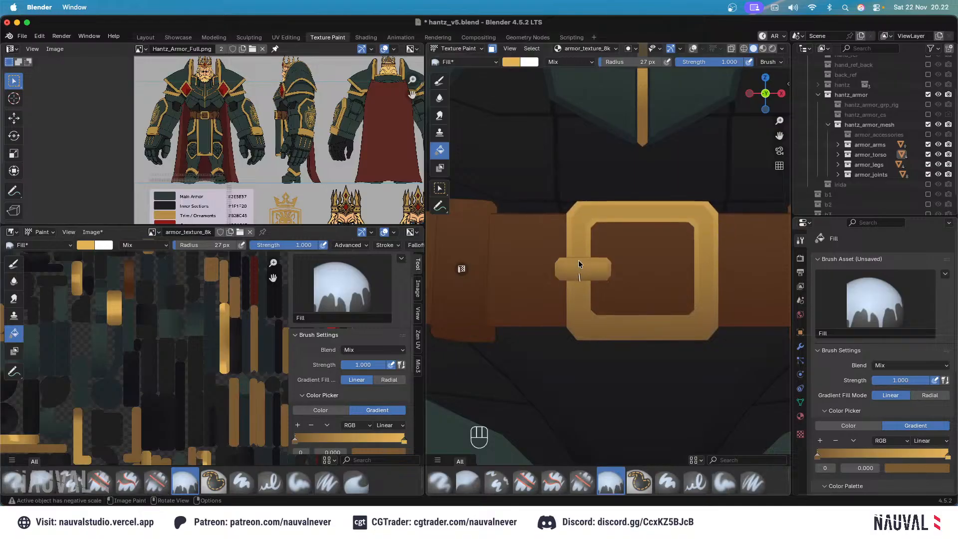
pyautogui.scroll(-3, 582, 242)
pyautogui.moveTo(657, 136); pyautogui.dragTo(687, 131, button='middle')
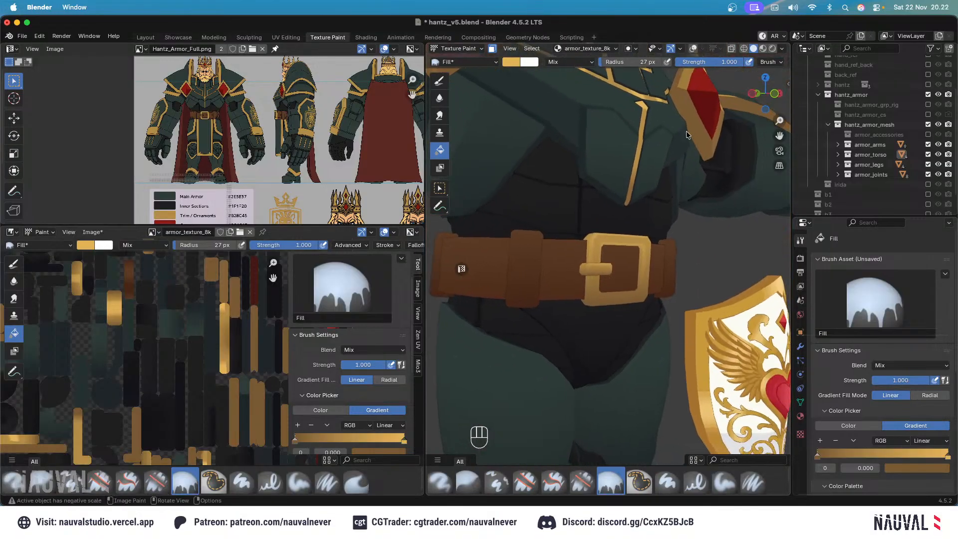
pyautogui.press('KP_1')
# Save the armor_texture_8k image and the hantz_v5.blend file.
pyautogui.keyDown('alt'); pyautogui.click(213, 318); pyautogui.keyUp('alt')
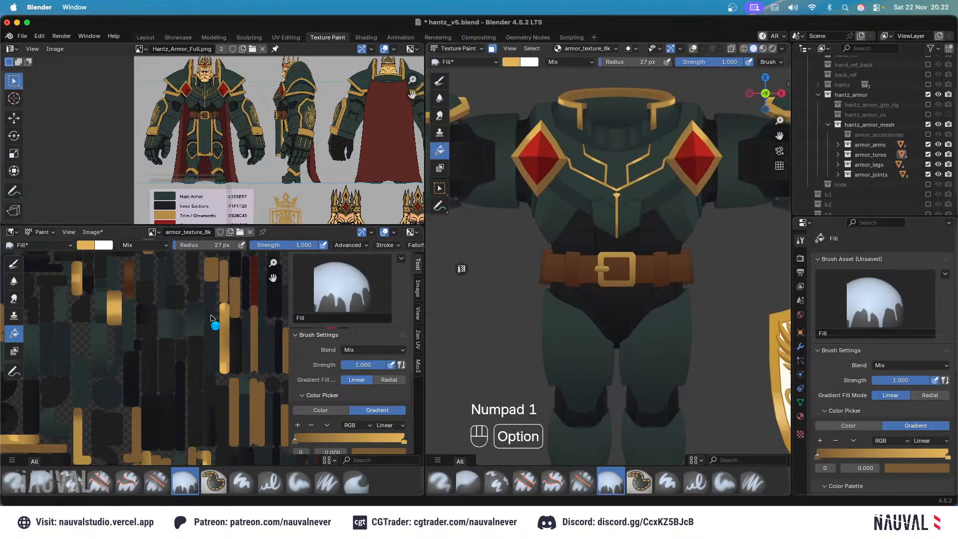
pyautogui.hotkey('alt', 's')
pyautogui.press('super+s')
pyautogui.hotkey('ctrl', 's')
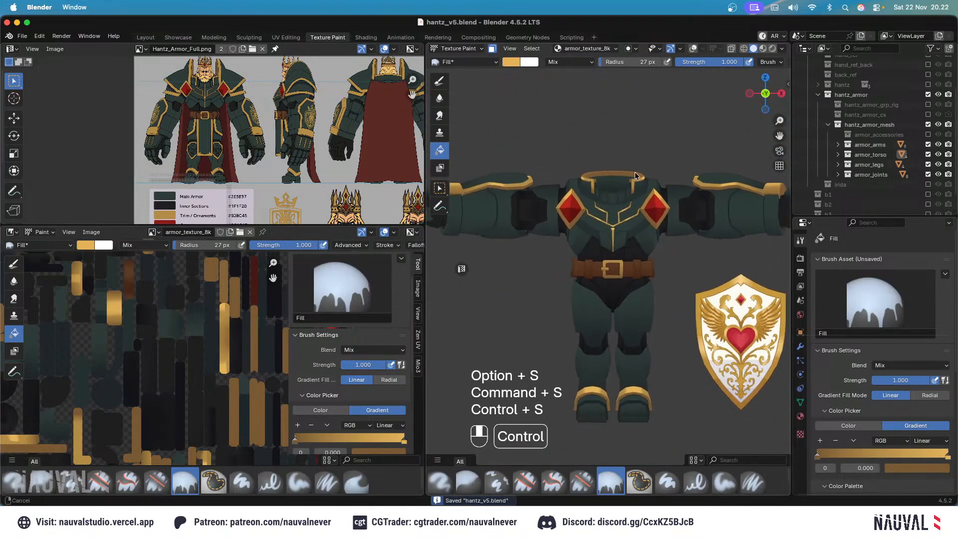
# Review the belt and torso from the front, switch to Object Mode and save the file.
pyautogui.press('KP_3')
pyautogui.press('KP_1')
pyautogui.scroll(4, 612, 151)
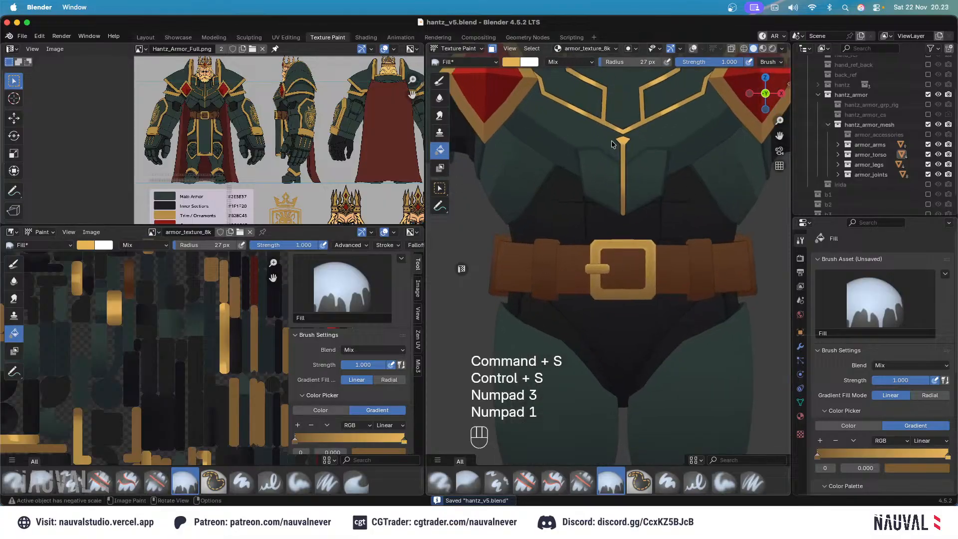
pyautogui.moveTo(606, 179); pyautogui.dragTo(677, 200, button='middle')
pyautogui.press('KP_1')
pyautogui.click(467, 48)
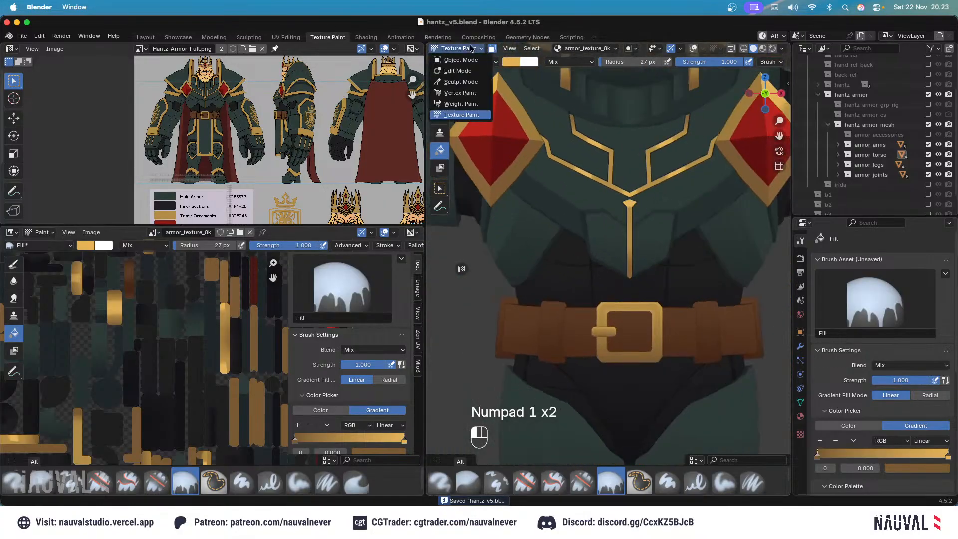
pyautogui.click(459, 60)
pyautogui.scroll(-8, 631, 144)
pyautogui.scroll(4, 651, 142)
pyautogui.press('super+s')
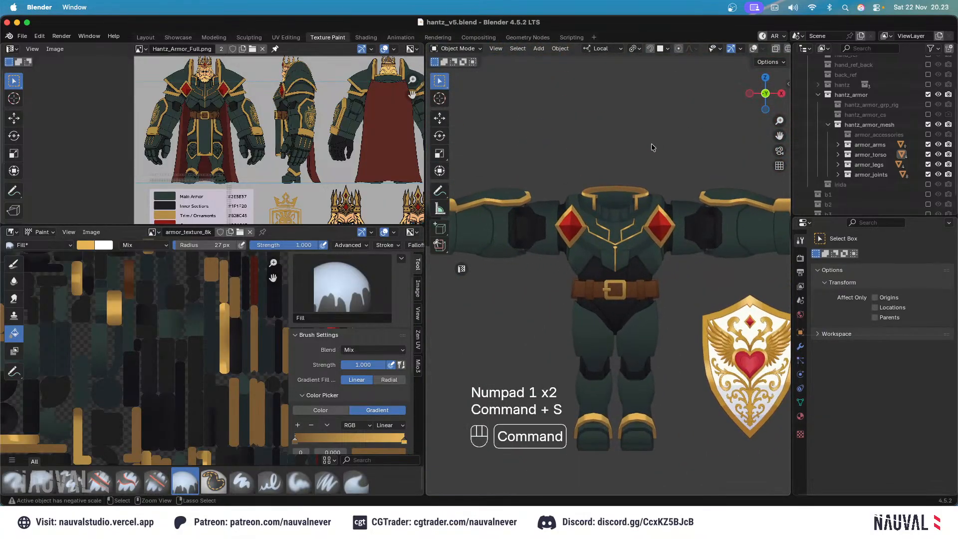
pyautogui.hotkey('ctrl', 's')
# Examine the painted gauntlet and the full armor from several angles.
pyautogui.scroll(2, 665, 140)
pyautogui.scroll(-2, 681, 184)
pyautogui.moveTo(681, 184); pyautogui.dragTo(600, 169, button='middle')
pyautogui.scroll(4, 646, 143)
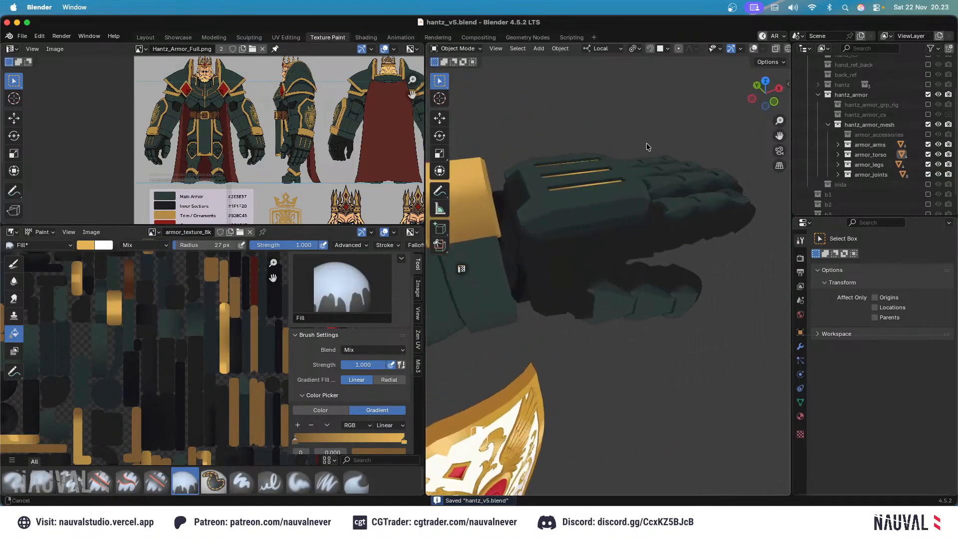
pyautogui.moveTo(646, 143); pyautogui.dragTo(606, 68, button='middle')
pyautogui.scroll(-11, 603, 168)
pyautogui.keyDown('shift'); pyautogui.moveTo(603, 168); pyautogui.dragTo(640, 177, button='middle'); pyautogui.keyUp('shift')
pyautogui.scroll(3, 588, 163)
pyautogui.press('KP_1')
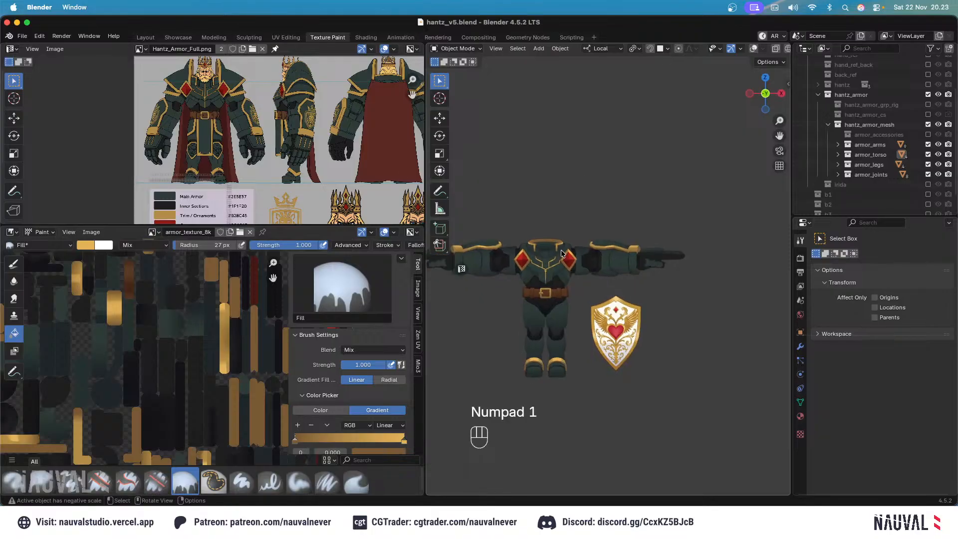
# Unhide the hidden armor pieces and save the file.
pyautogui.scroll(5, 638, 216)
pyautogui.press('super+s')
pyautogui.moveTo(632, 142)
pyautogui.keyDown('shift'); pyautogui.mouseDown(button='middle')
pyautogui.moveTo(645, 155)
pyautogui.moveTo(627, 143)
pyautogui.mouseUp(button='middle'); pyautogui.keyUp('shift')
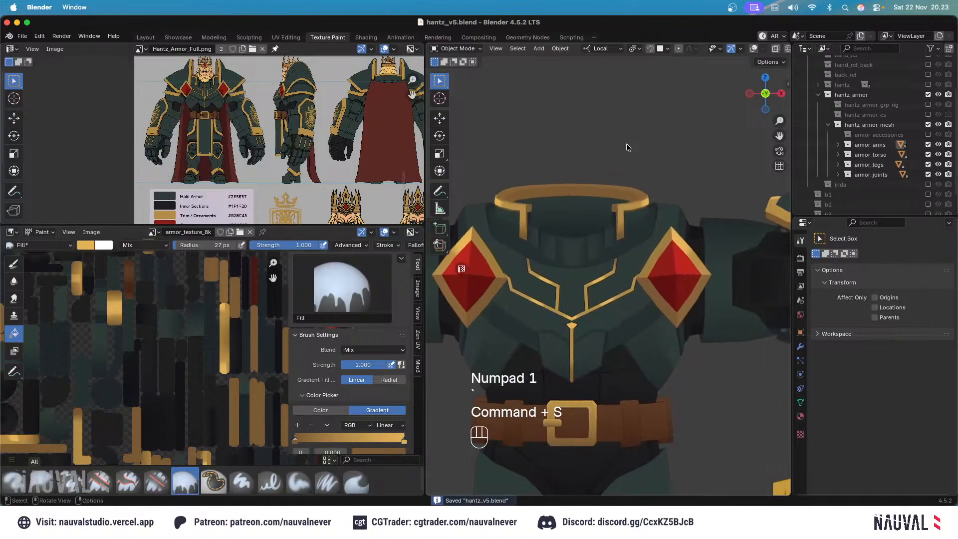
pyautogui.hotkey('alt', 'h')
pyautogui.scroll(-4, 663, 130)
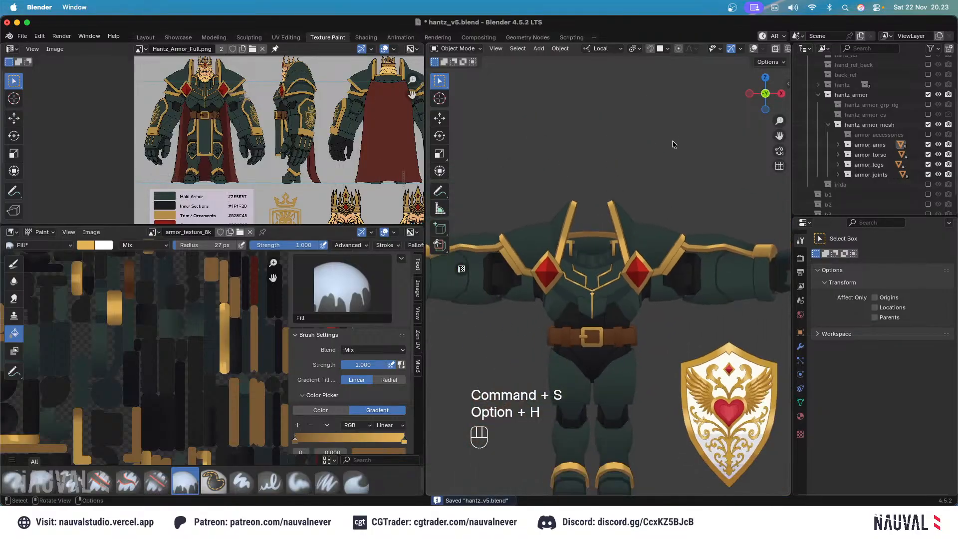
pyautogui.press('super+s')
# Select the character's left shoulder plate from an elevated angled view and save the file.
pyautogui.moveTo(672, 180); pyautogui.dragTo(611, 199, button='middle')
pyautogui.scroll(3, 633, 188)
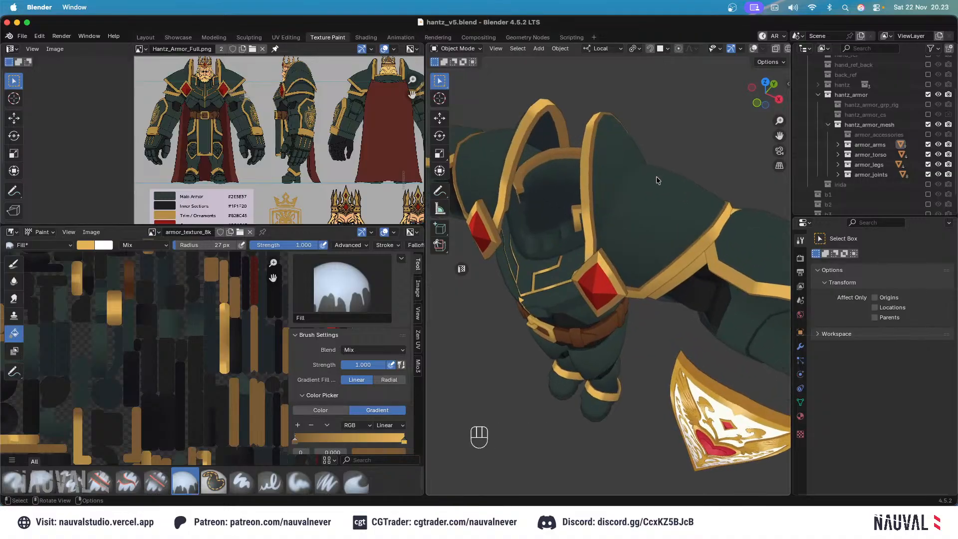
pyautogui.click(657, 176)
pyautogui.keyDown('shift'); pyautogui.moveTo(660, 152); pyautogui.dragTo(621, 182, button='middle'); pyautogui.keyUp('shift')
pyautogui.press('super+s')
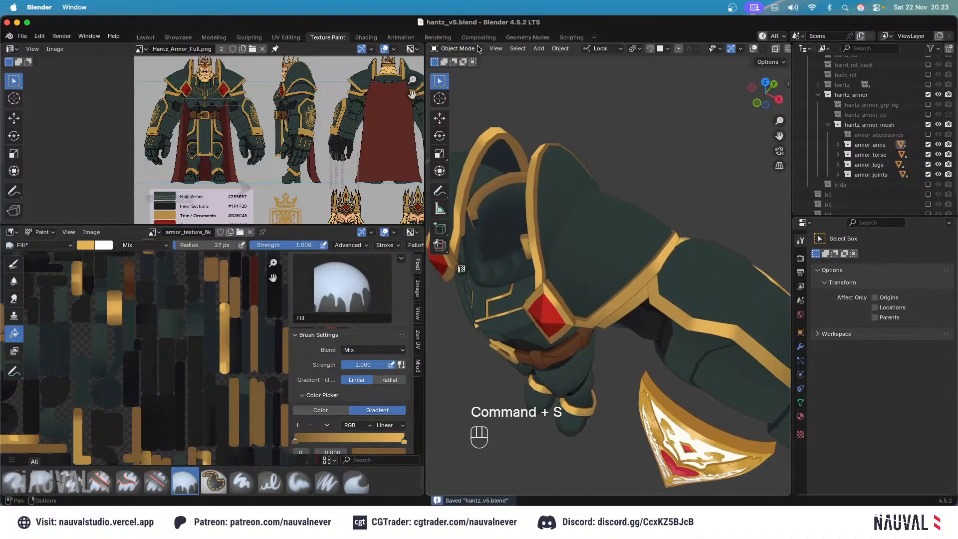
# Switch the shoulder plate to Texture Paint and limit the paint mask to its linked outer green faces.
pyautogui.click(458, 48)
pyautogui.click(459, 114)
pyautogui.press('Tab')
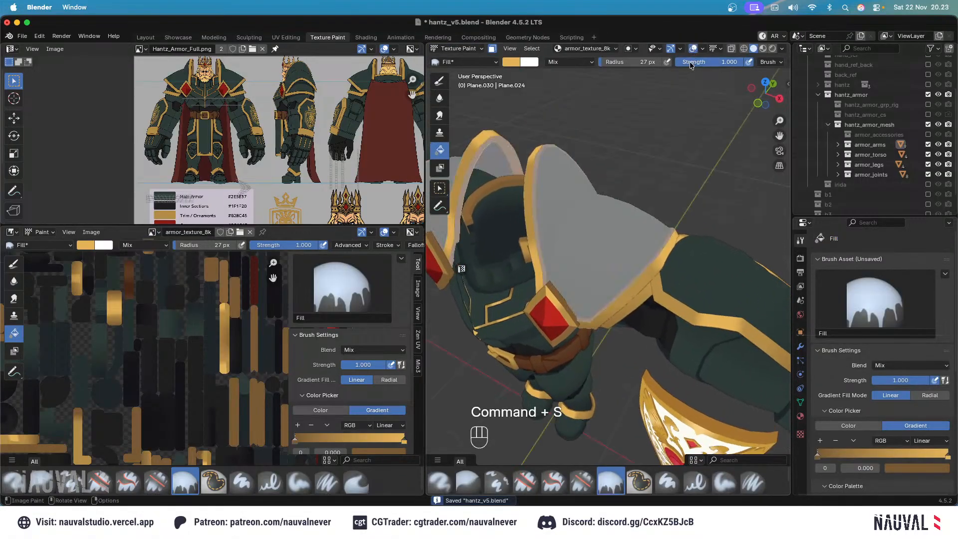
pyautogui.press('l')
pyautogui.press('Tab')
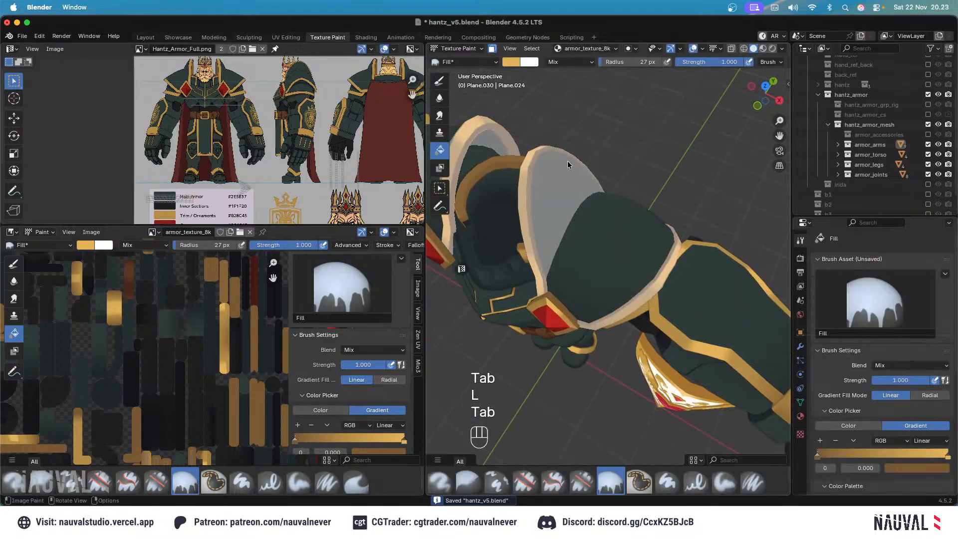
# Switch to Finder, duplicate armor_texture_8k.png in the textures folder as a backup, and put the window away.
pyautogui.click(286, 512)
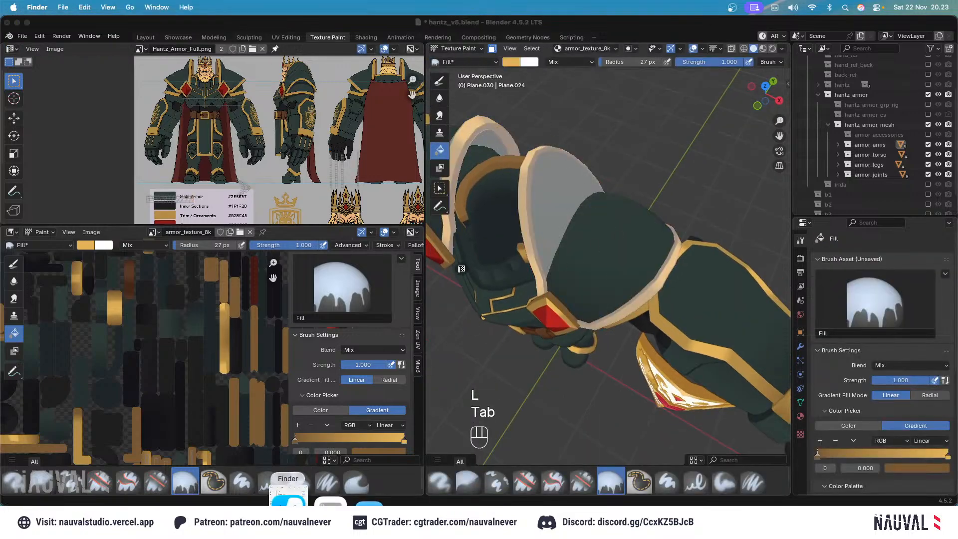
pyautogui.click(439, 140)
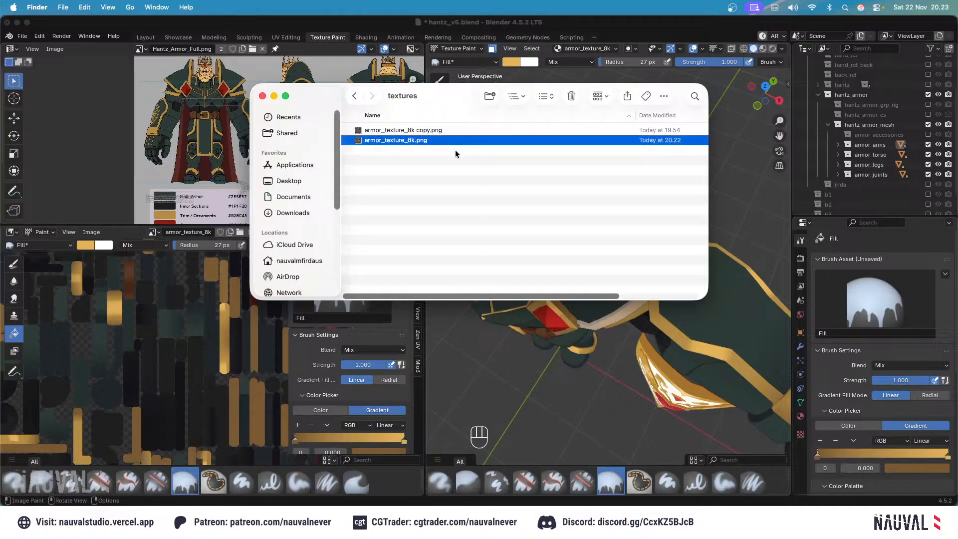
pyautogui.press('super+d')
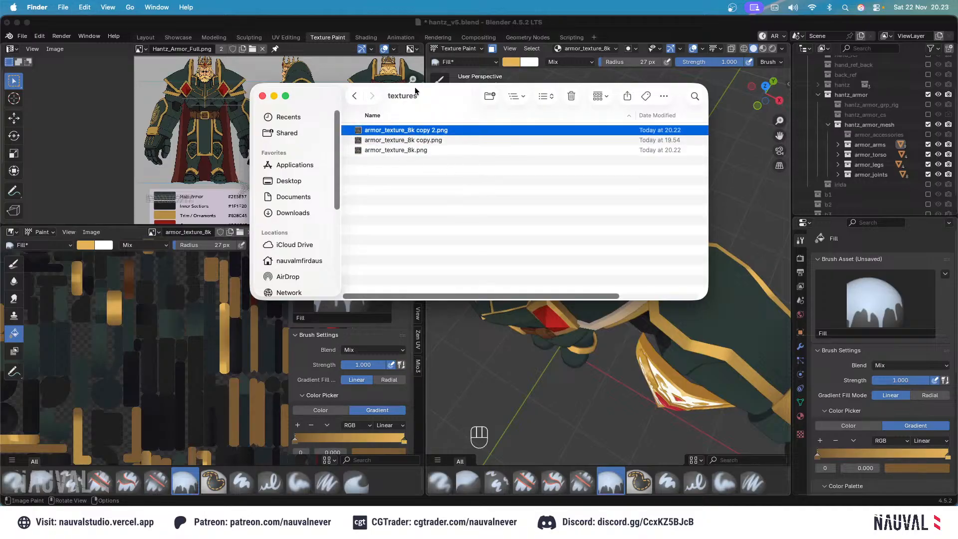
pyautogui.moveTo(415, 87); pyautogui.dragTo(417, 123)
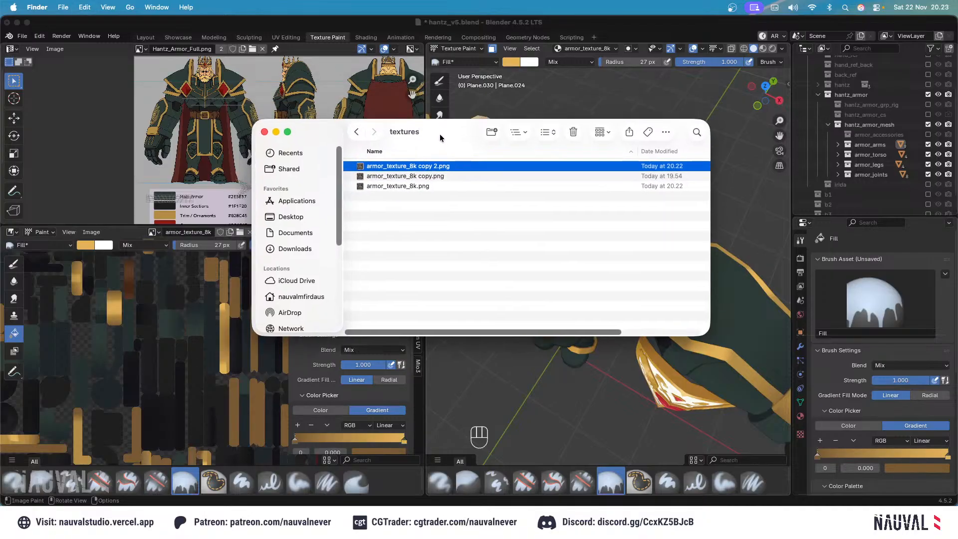
pyautogui.click(277, 131)
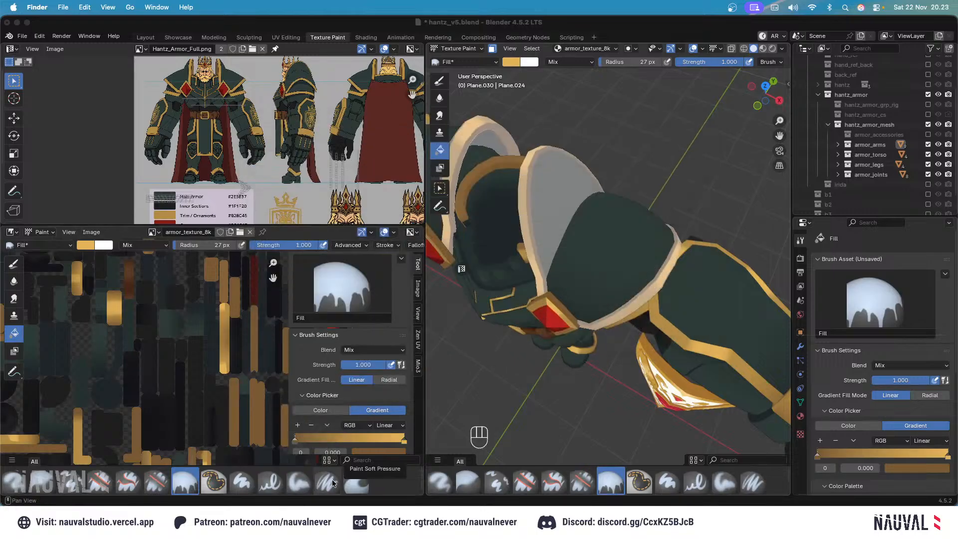
# In top view, undo the brown fill on the shoulder plate and reselect its linked outer faces as the paint mask.
pyautogui.moveTo(617, 188); pyautogui.dragTo(559, 177, button='middle')
pyautogui.moveTo(622, 169); pyautogui.dragTo(627, 201, button='middle')
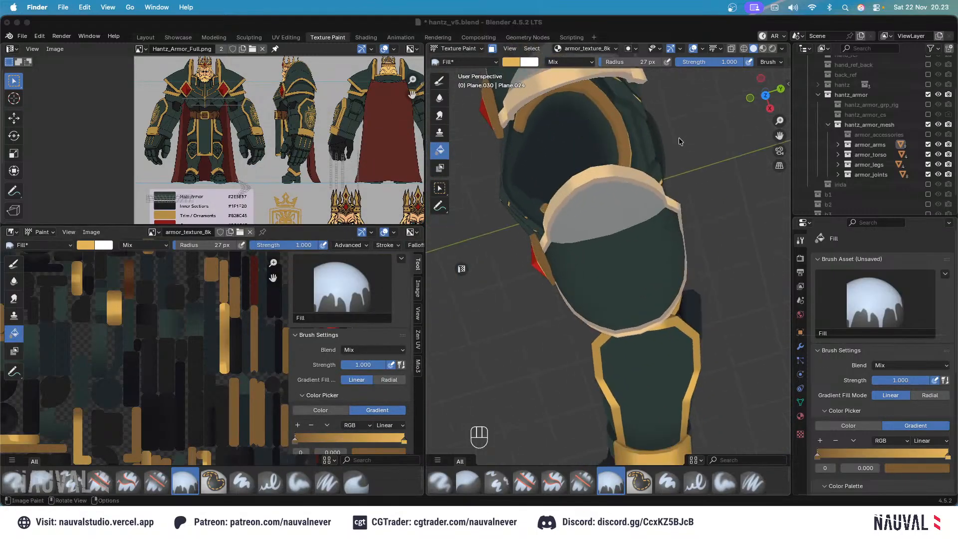
pyautogui.moveTo(679, 141); pyautogui.dragTo(701, 160, button='middle')
pyautogui.press('KP_7')
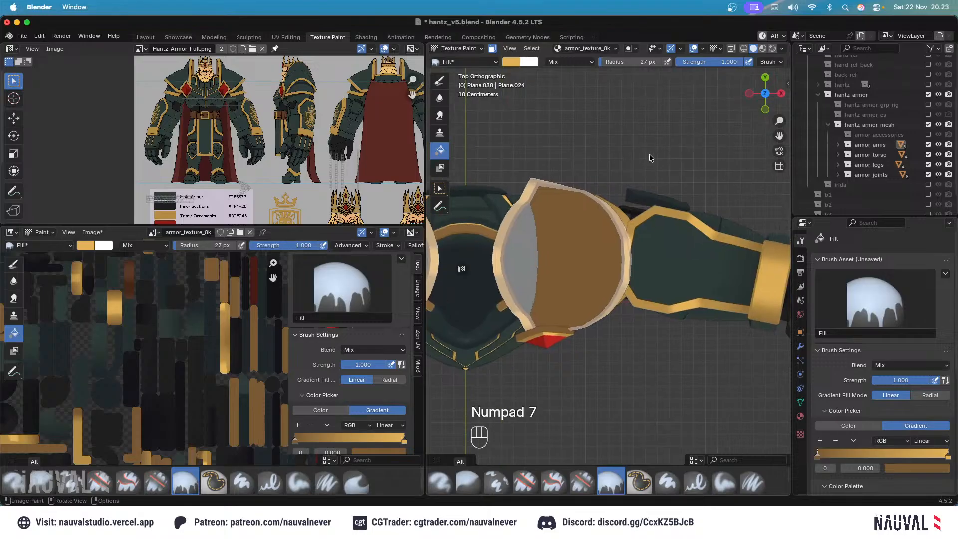
pyautogui.press('super+z')
pyautogui.press('Tab')
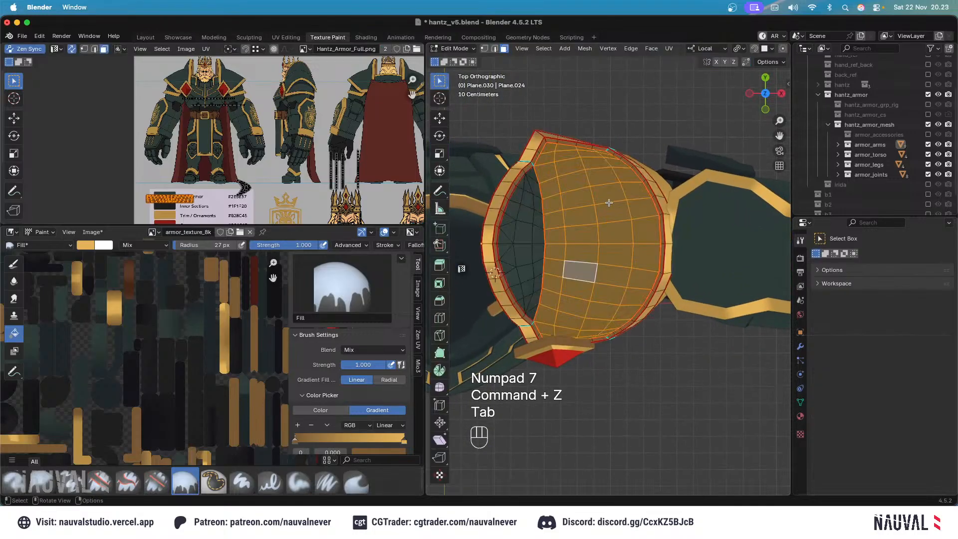
pyautogui.click(610, 210)
pyautogui.press('l')
pyautogui.press('Tab')
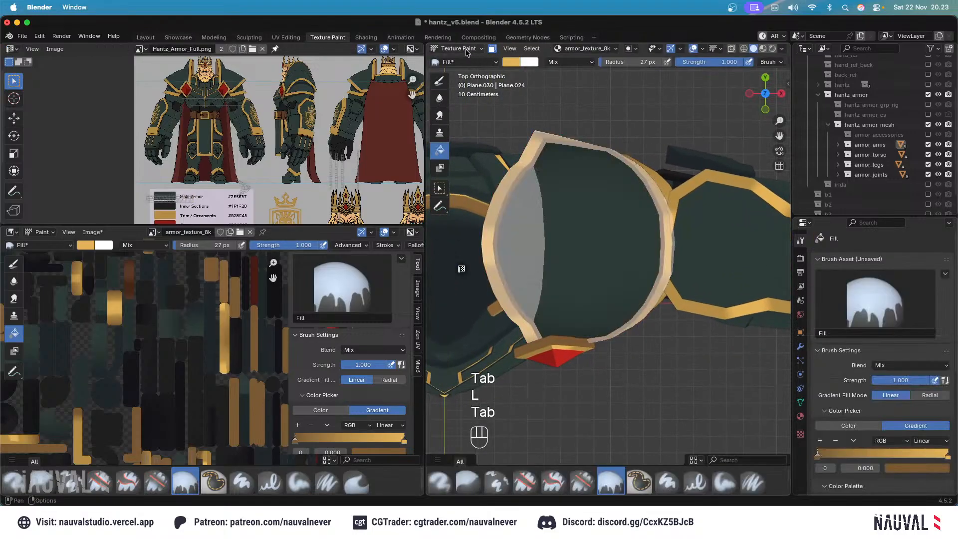
# In Texture Paint, switch the Fill brush to solid colour and pick the Armor palette's dark green, brightened to a light green.
pyautogui.click(458, 49)
pyautogui.scroll(-4, 835, 298)
pyautogui.click(855, 298)
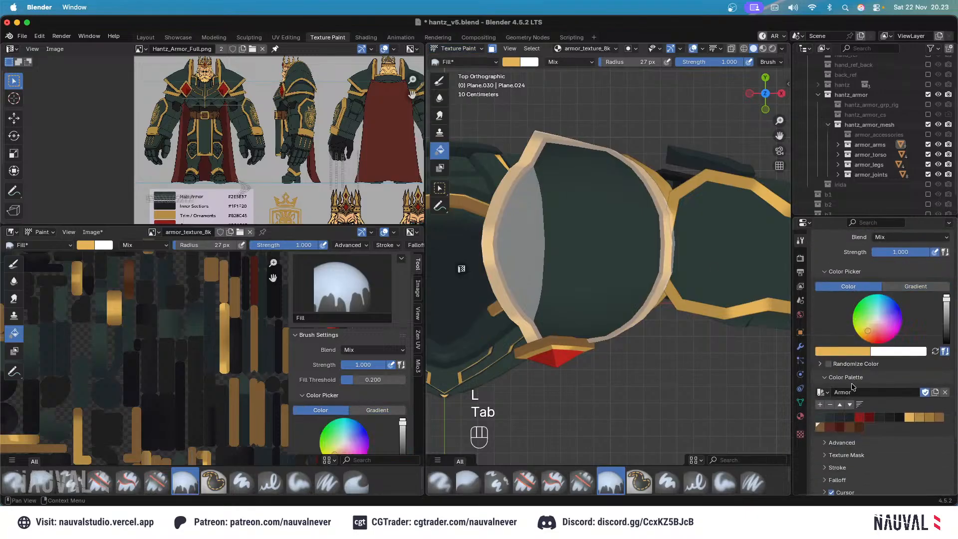
pyautogui.click(821, 417)
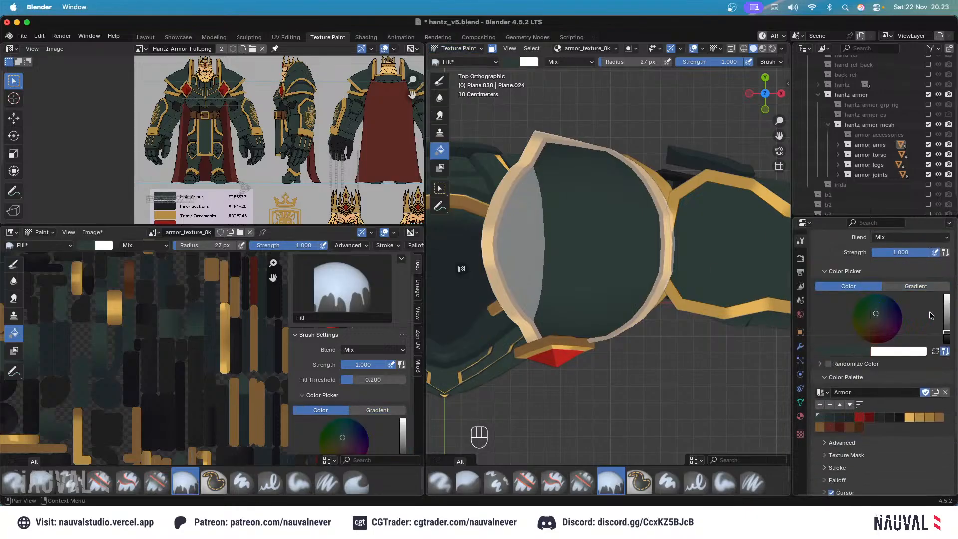
pyautogui.moveTo(948, 323); pyautogui.dragTo(931, 310)
pyautogui.click(946, 320)
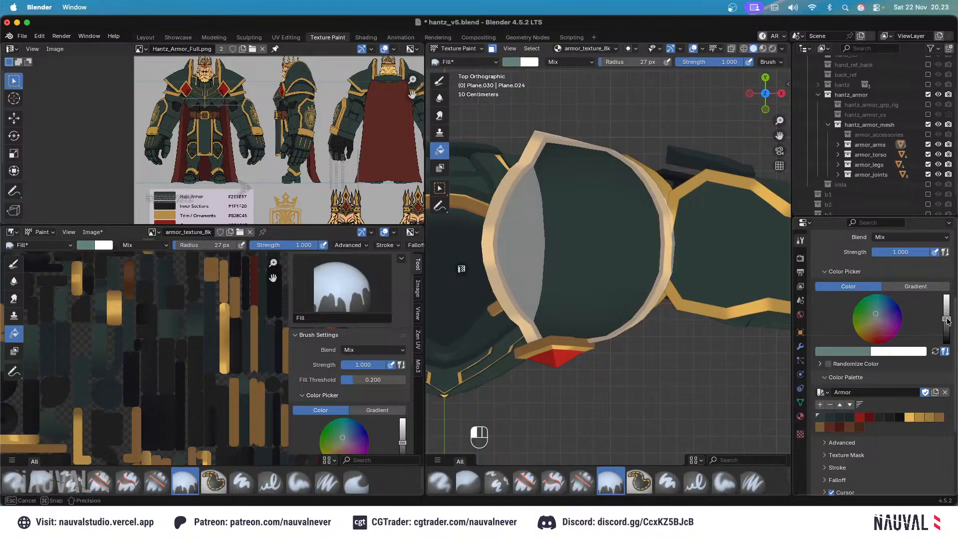
# Try a light green Paint Soft highlight with a 105 px radius across the shoulder plate, hide the overlays, and undo the stroke.
pyautogui.click(439, 82)
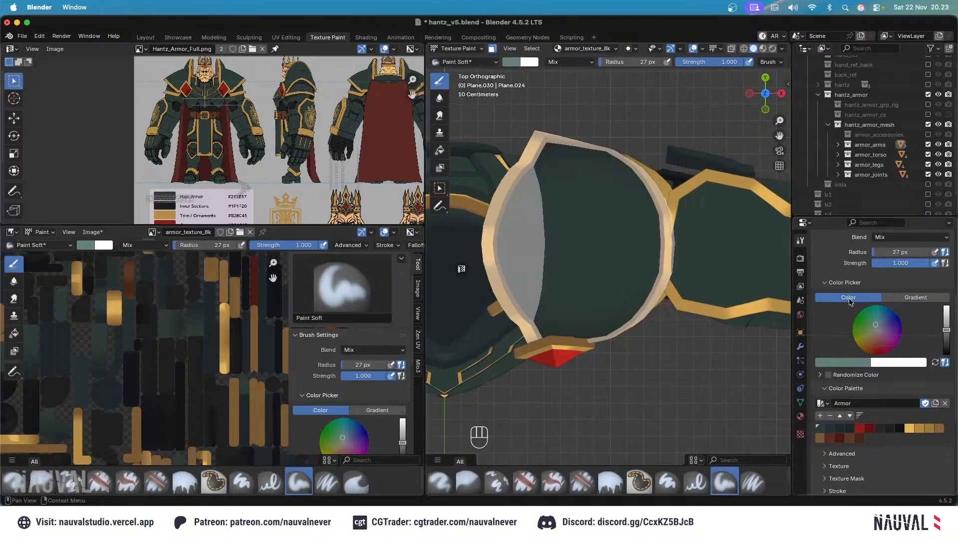
pyautogui.press('f')
pyautogui.click(615, 234)
pyautogui.moveTo(564, 237); pyautogui.dragTo(648, 239)
pyautogui.scroll(-1, 649, 229)
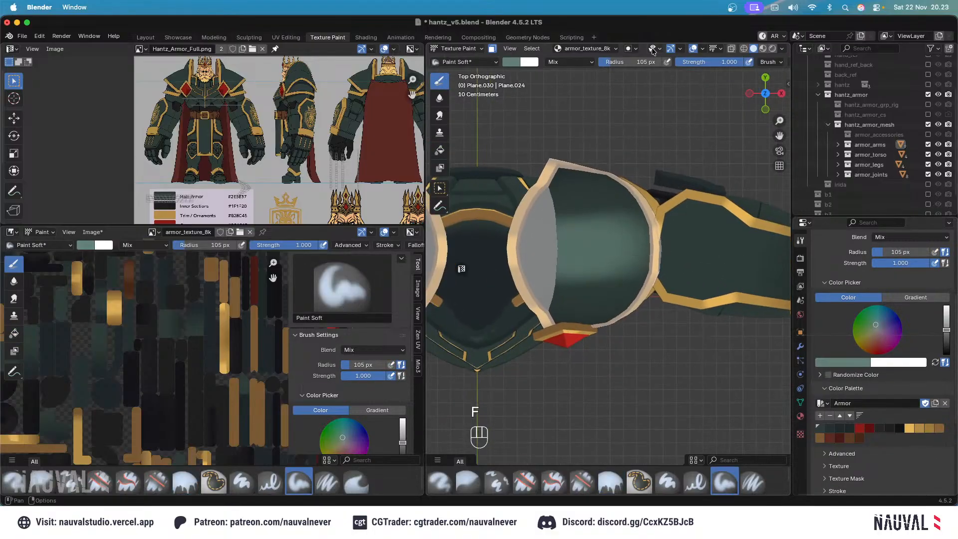
pyautogui.click(693, 50)
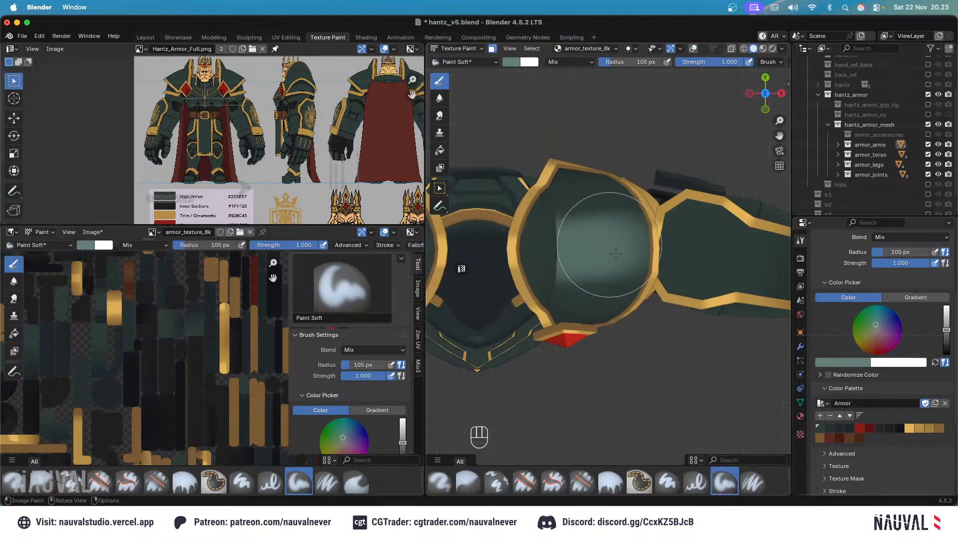
pyautogui.press('super+z')
# Set the brush to the palette's dark green, slightly brightened, and undo a test highlight on the shoulder plate.
pyautogui.click(819, 426)
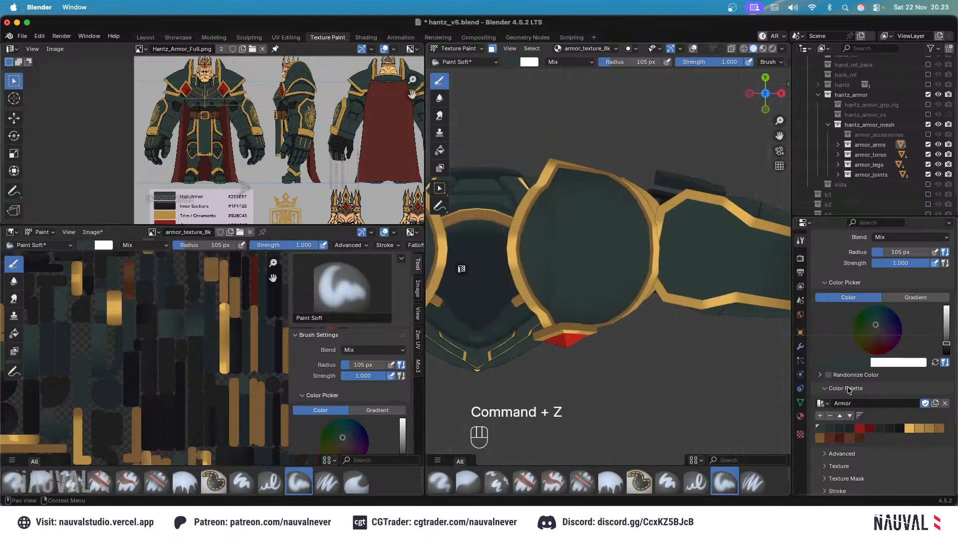
pyautogui.click(946, 337)
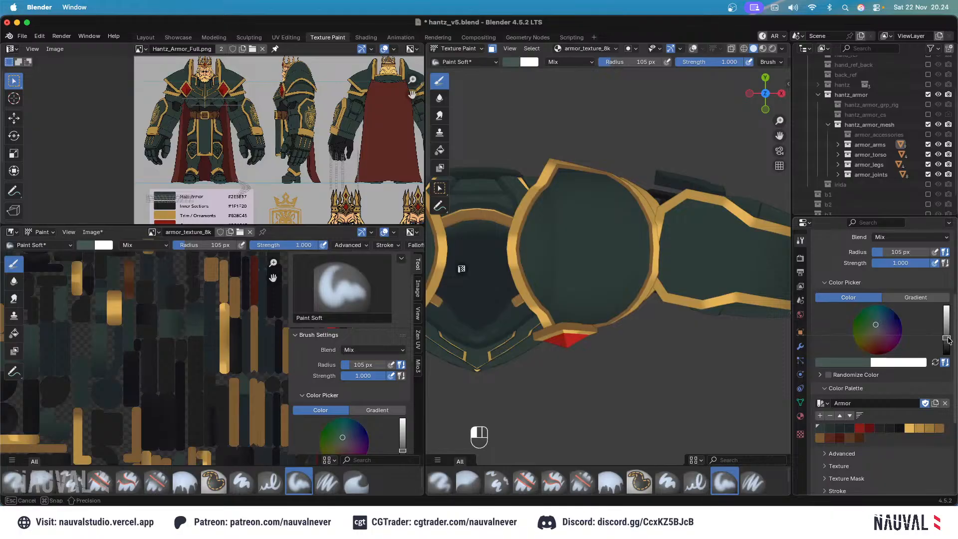
pyautogui.moveTo(590, 240); pyautogui.dragTo(644, 252)
pyautogui.moveTo(615, 198); pyautogui.dragTo(640, 258, button='middle')
pyautogui.press('super+z')
# Try broad soft highlights across the shoulder plate with 82 px and 110 px brush radii, undoing the strokes.
pyautogui.press('f')
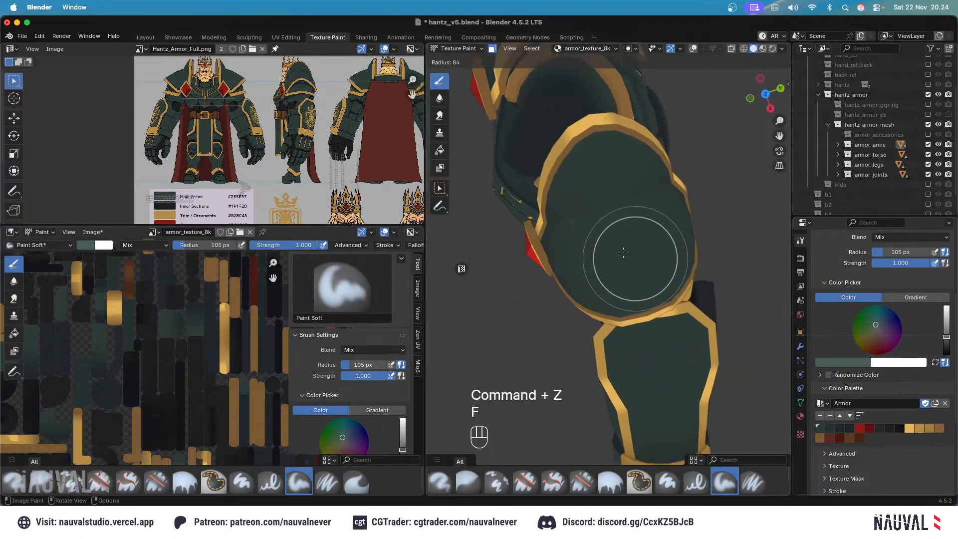
pyautogui.click(630, 250)
pyautogui.press('KP_1')
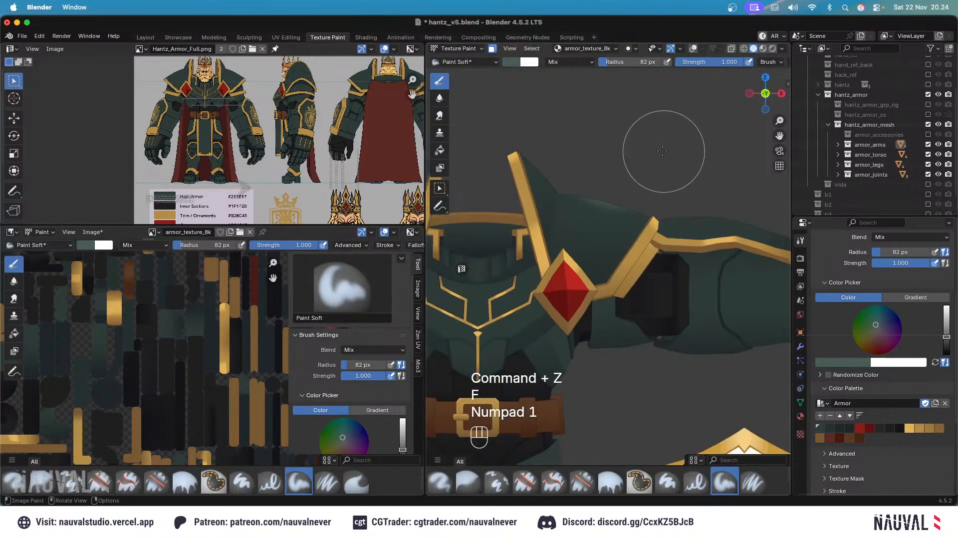
pyautogui.press('super+z')
pyautogui.press('KP_7')
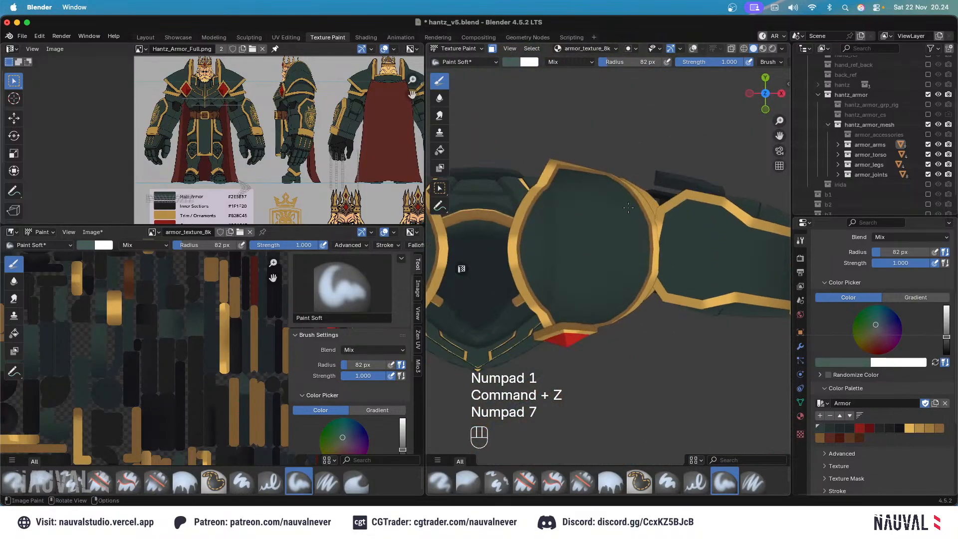
pyautogui.press('f')
pyautogui.click(692, 246)
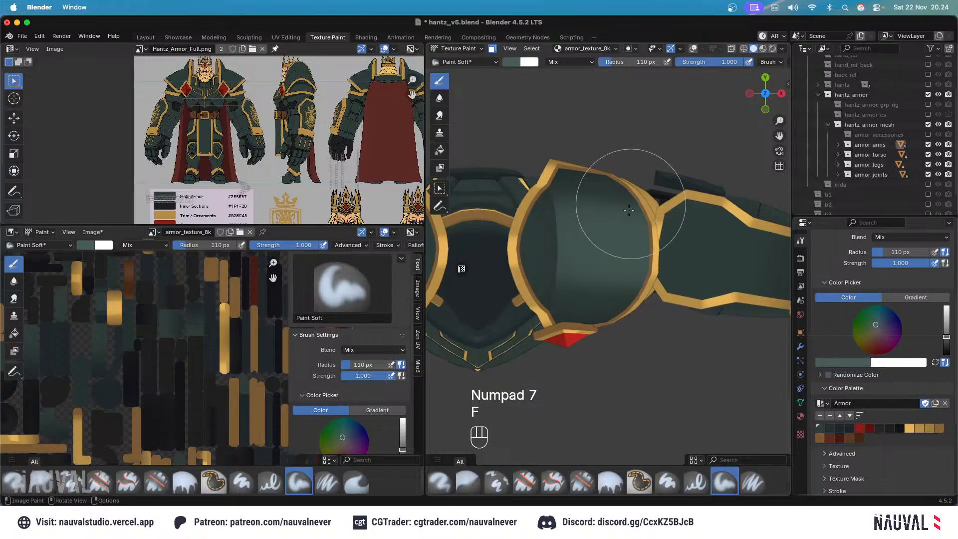
pyautogui.press('super+z')
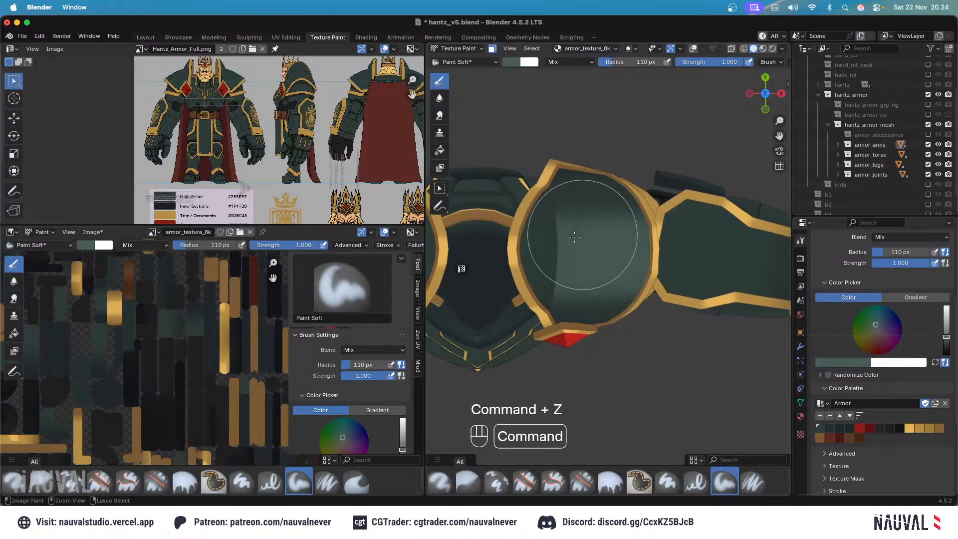
pyautogui.press('super+z')
# Try an 85 px soft highlight on the outer half of the shoulder plate, check it from other angles, and undo it.
pyautogui.press('f')
pyautogui.click(633, 251)
pyautogui.scroll(-5, 607, 179)
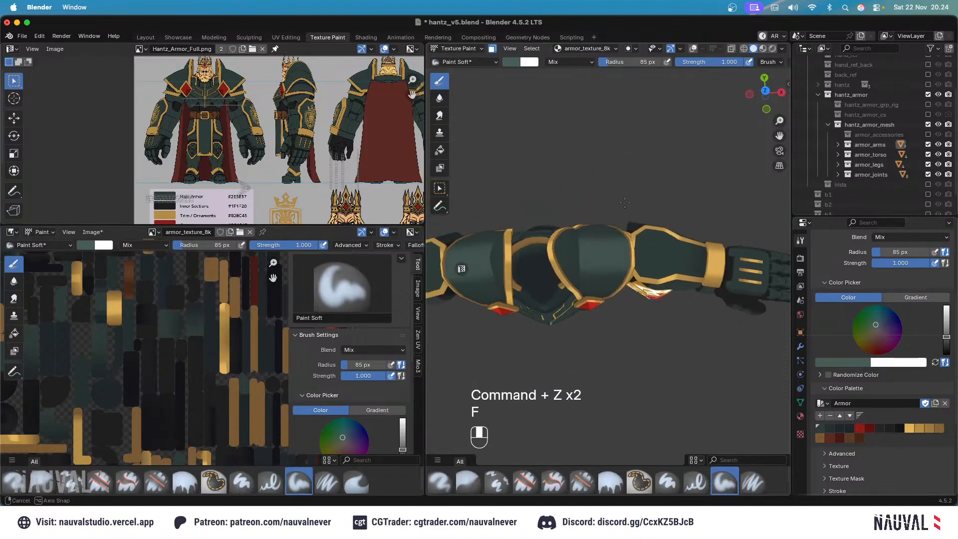
pyautogui.press('KP_1')
pyautogui.moveTo(577, 180); pyautogui.dragTo(639, 260, button='middle')
pyautogui.press('super+z')
# Try a 77 px soft highlight along the shoulder plate's outer gold trim from the front and from above, and undo it.
pyautogui.press('f')
pyautogui.press('KP_1')
pyautogui.press('KP_1')
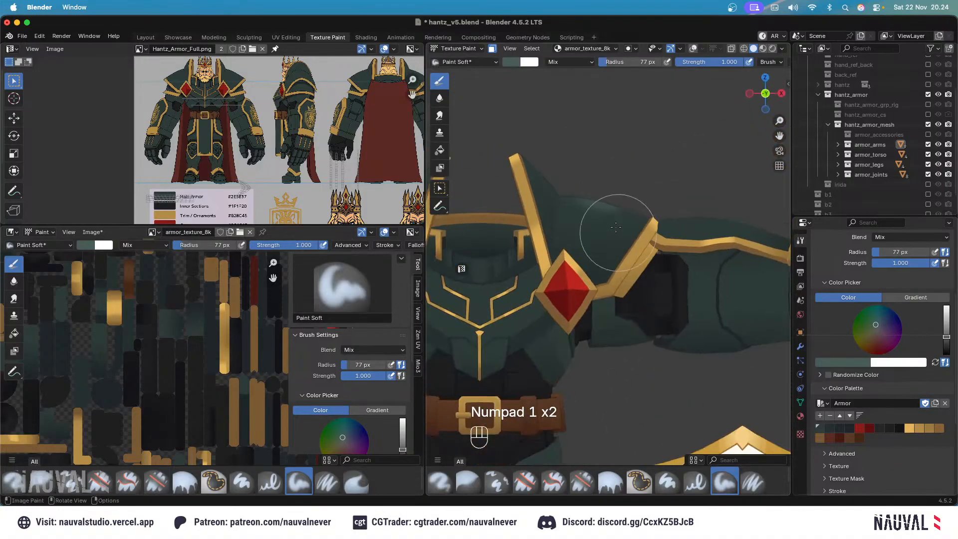
pyautogui.press('super+z')
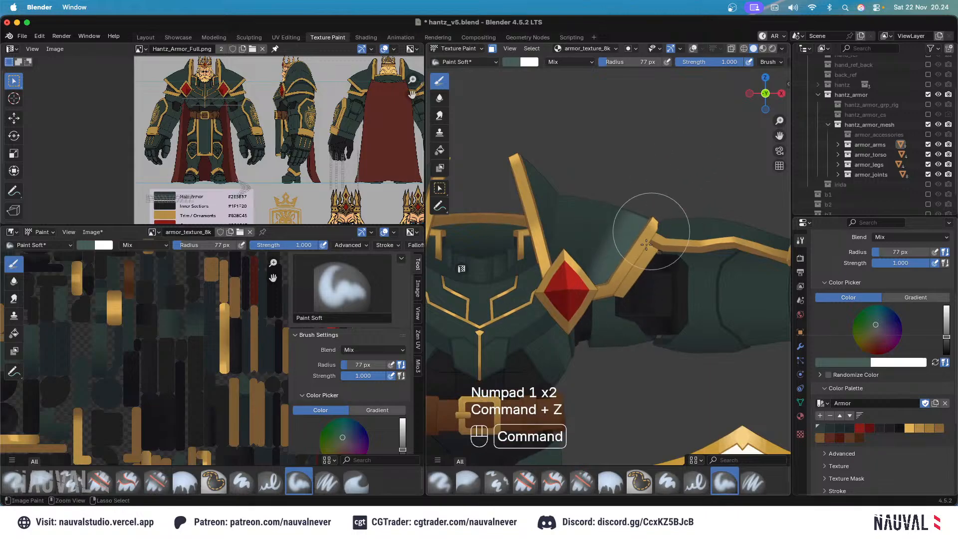
pyautogui.press('super+z')
pyautogui.moveTo(694, 165); pyautogui.dragTo(653, 246, button='middle')
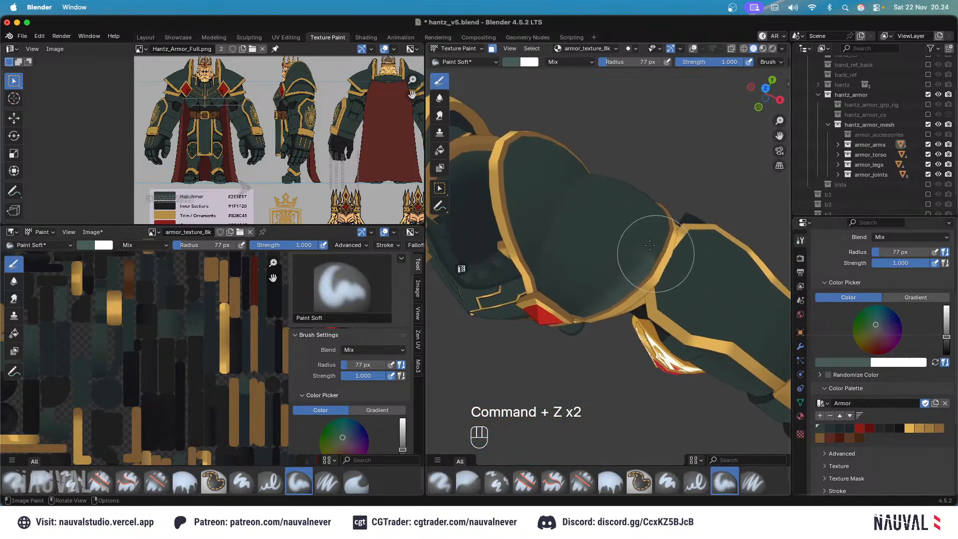
pyautogui.press('super+z')
# Try thinner highlights along the shoulder plate's central ridge with 53 px and 44 px brush radii, undoing the strokes.
pyautogui.press('f')
pyautogui.click(514, 265)
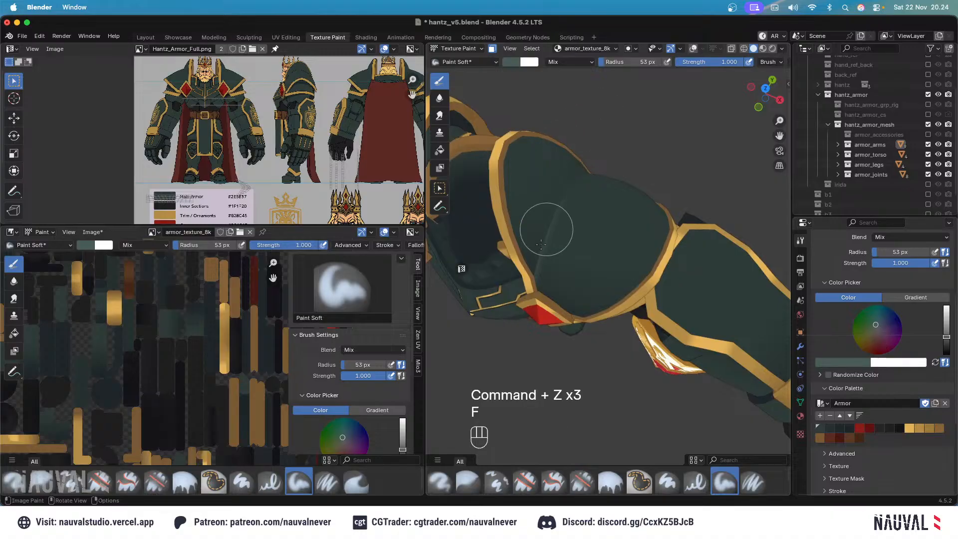
pyautogui.press('super+z')
pyautogui.press('f')
pyautogui.click(561, 199)
pyautogui.moveTo(618, 124); pyautogui.dragTo(602, 197, button='middle')
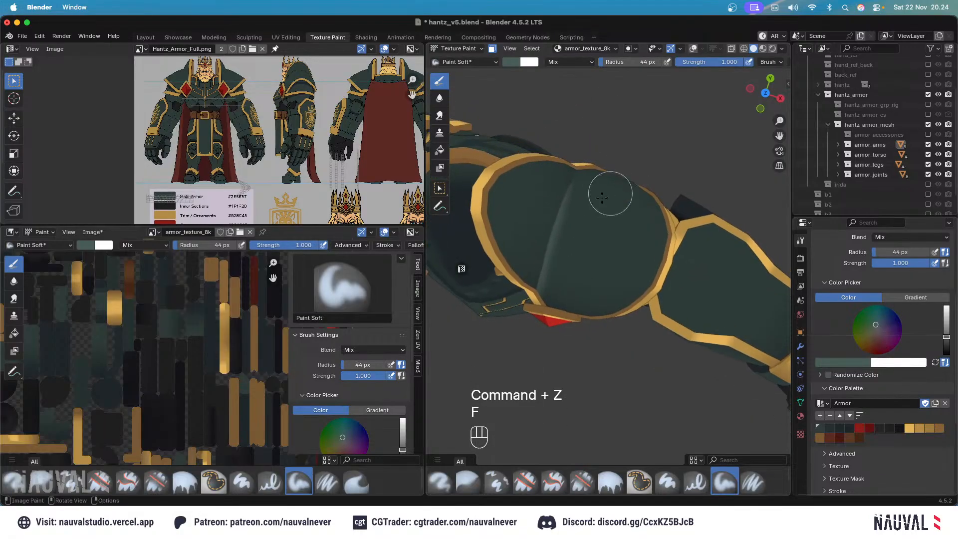
pyautogui.press('KP_7')
pyautogui.press('super+z')
# Paint a thin soft green highlight along the shoulder plate's central ridge in top view with a 30 px brush radius.
pyautogui.press('f')
pyautogui.click(537, 323)
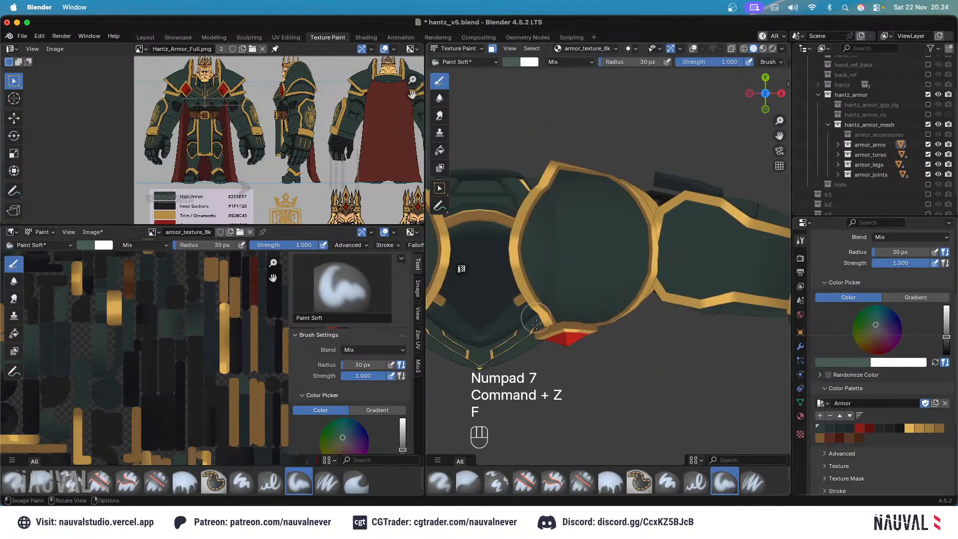
pyautogui.press('super+z')
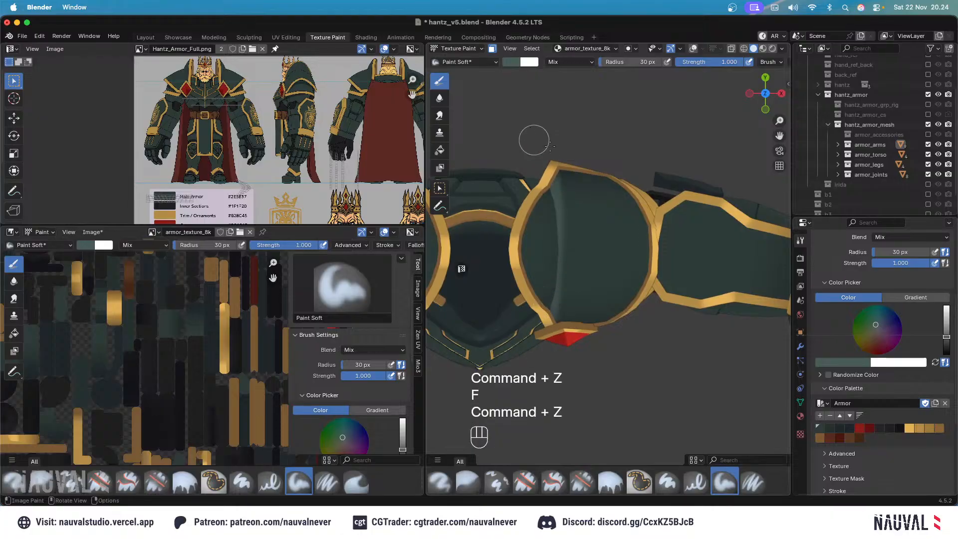
pyautogui.press('super+z')
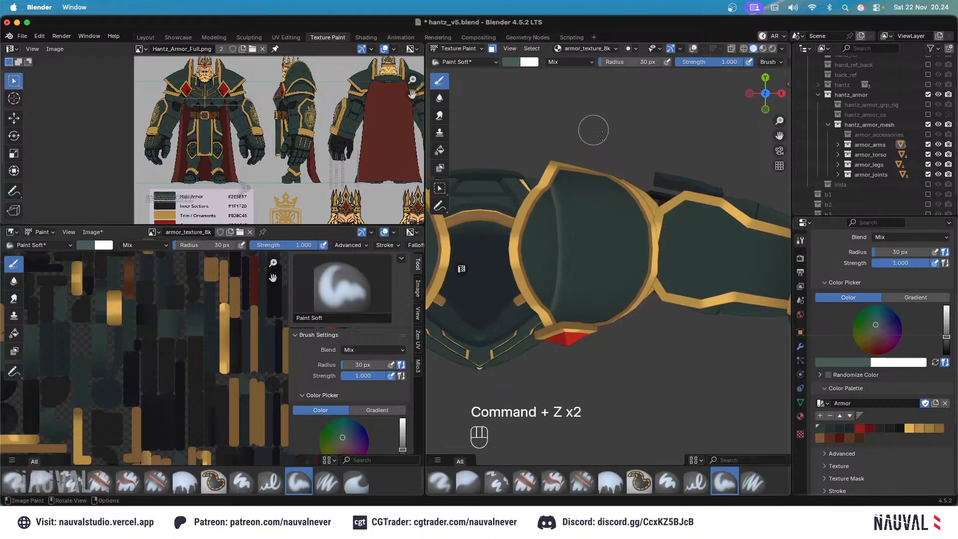
# Examine the shoulder plate's ridge highlight up close and the full armor from several angles.
pyautogui.press('KP_1')
pyautogui.moveTo(603, 134)
pyautogui.keyDown('ctrl'); pyautogui.mouseDown(button='middle')
pyautogui.moveTo(631, 160)
pyautogui.moveTo(658, 156)
pyautogui.moveTo(607, 250)
pyautogui.mouseUp(button='middle'); pyautogui.keyUp('ctrl')
pyautogui.scroll(2, 616, 209)
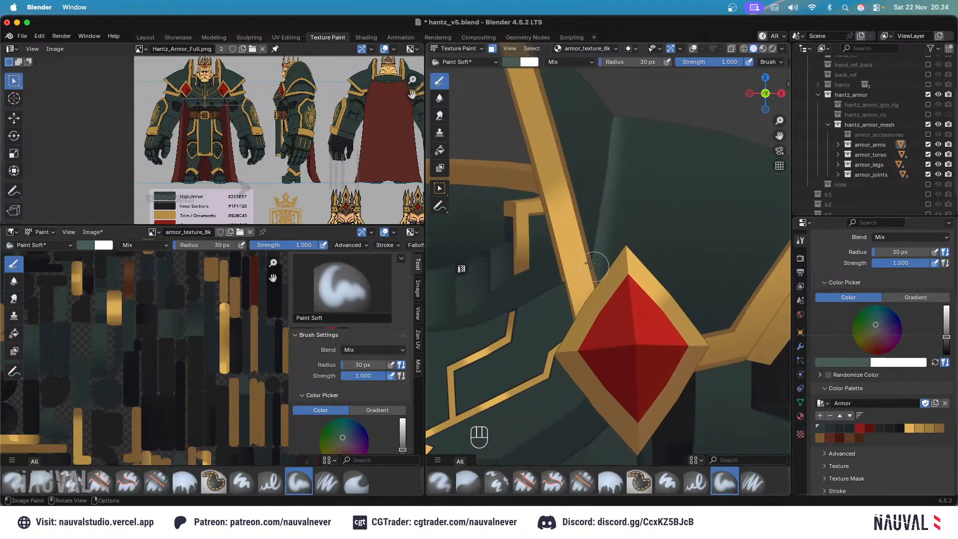
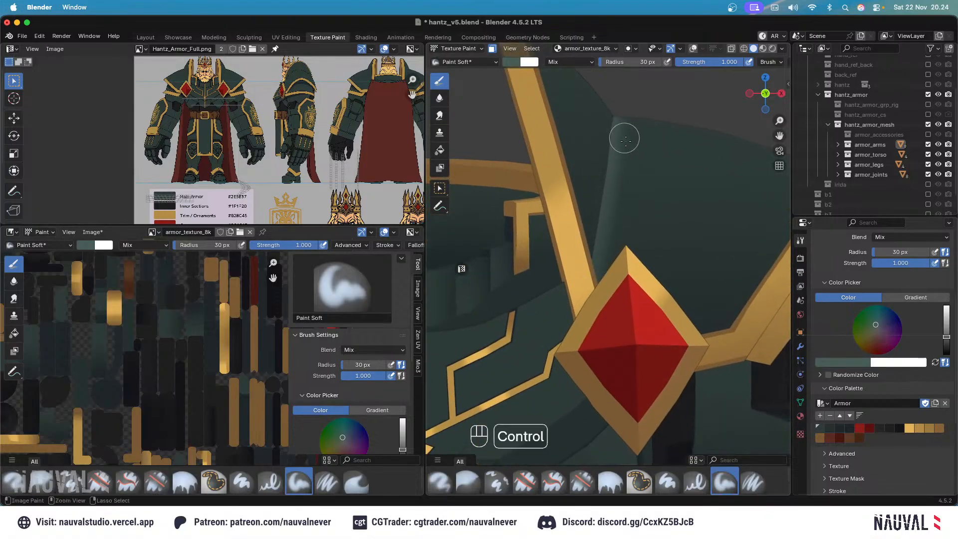
pyautogui.moveTo(622, 137)
pyautogui.mouseDown(button='middle')
pyautogui.moveTo(627, 188)
pyautogui.moveTo(618, 187)
pyautogui.moveTo(658, 222)
pyautogui.moveTo(688, 108)
pyautogui.mouseUp(button='middle')
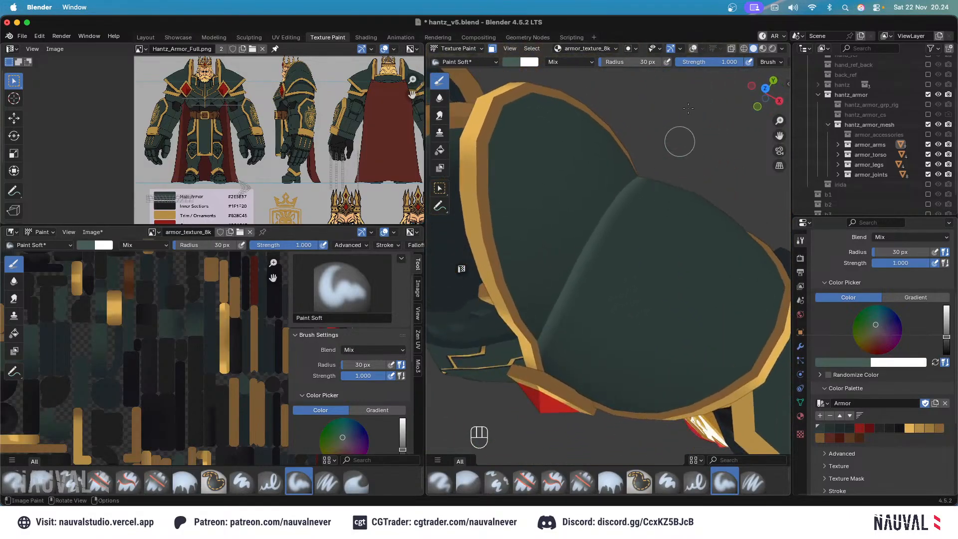
pyautogui.moveTo(599, 215); pyautogui.dragTo(655, 157, button='middle')
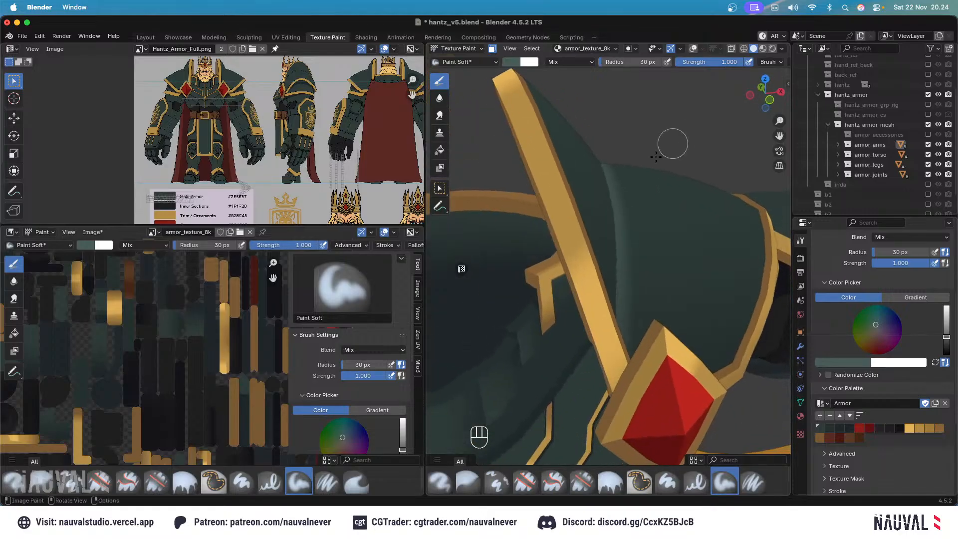
pyautogui.press('KP_1')
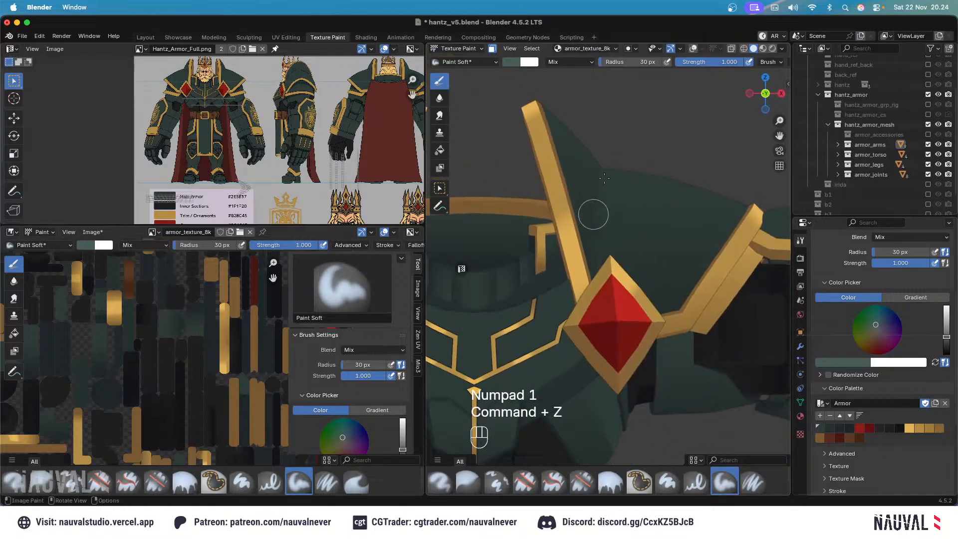
pyautogui.keyDown('ctrl'); pyautogui.moveTo(630, 125); pyautogui.dragTo(656, 197, button='middle'); pyautogui.keyUp('ctrl')
pyautogui.keyDown('ctrl'); pyautogui.moveTo(654, 220); pyautogui.dragTo(651, 179, button='middle'); pyautogui.keyUp('ctrl')
pyautogui.moveTo(638, 210); pyautogui.dragTo(694, 213, button='middle')
pyautogui.keyDown('shift'); pyautogui.moveTo(699, 244); pyautogui.dragTo(649, 125, button='middle'); pyautogui.keyUp('shift')
pyautogui.moveTo(669, 199); pyautogui.dragTo(634, 207, button='middle')
pyautogui.keyDown('ctrl'); pyautogui.moveTo(654, 239); pyautogui.dragTo(662, 265, button='middle'); pyautogui.keyUp('ctrl')
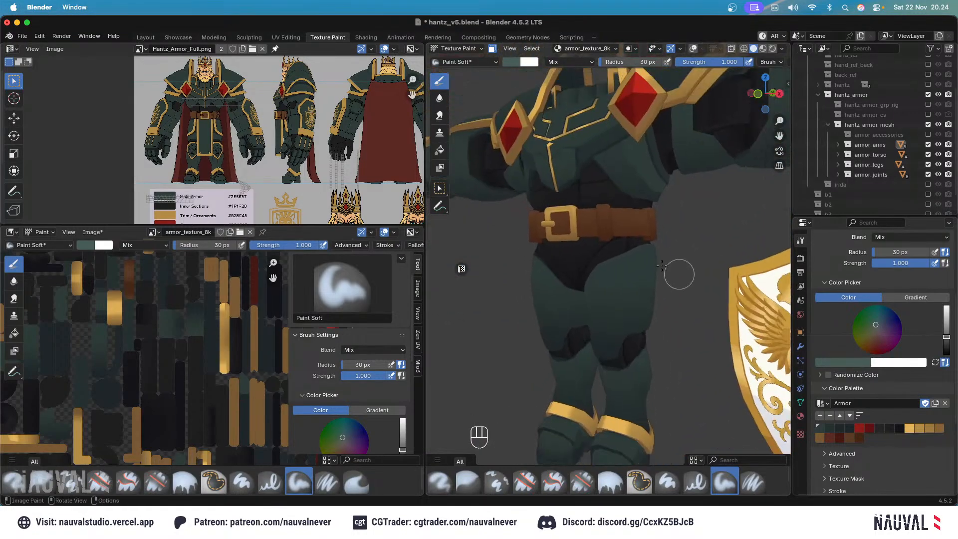
pyautogui.press('KP_1')
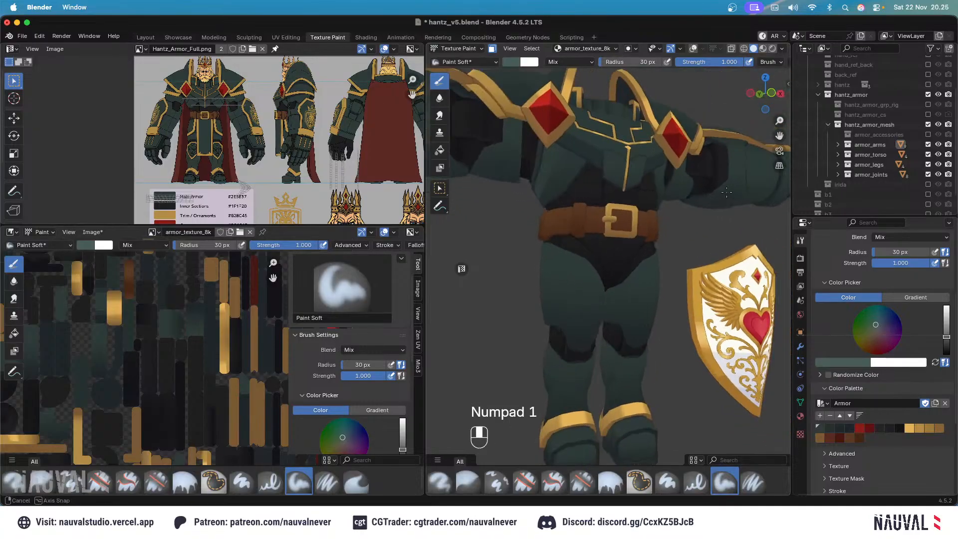
pyautogui.press('KP_1')
# Save the blend file and the armor_texture_8k image, and return to Object Mode.
pyautogui.press('super+s')
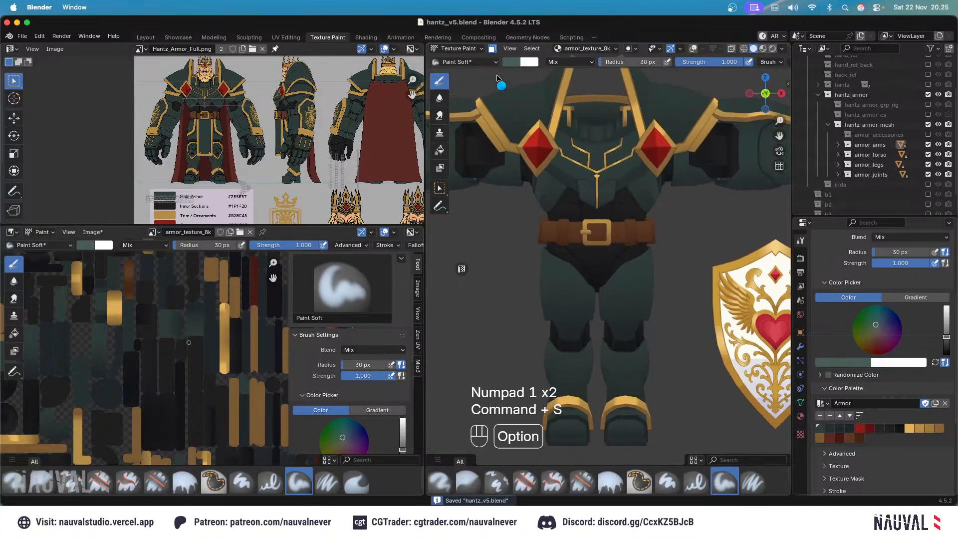
pyautogui.hotkey('alt', 's')
pyautogui.click(459, 48)
pyautogui.click(459, 58)
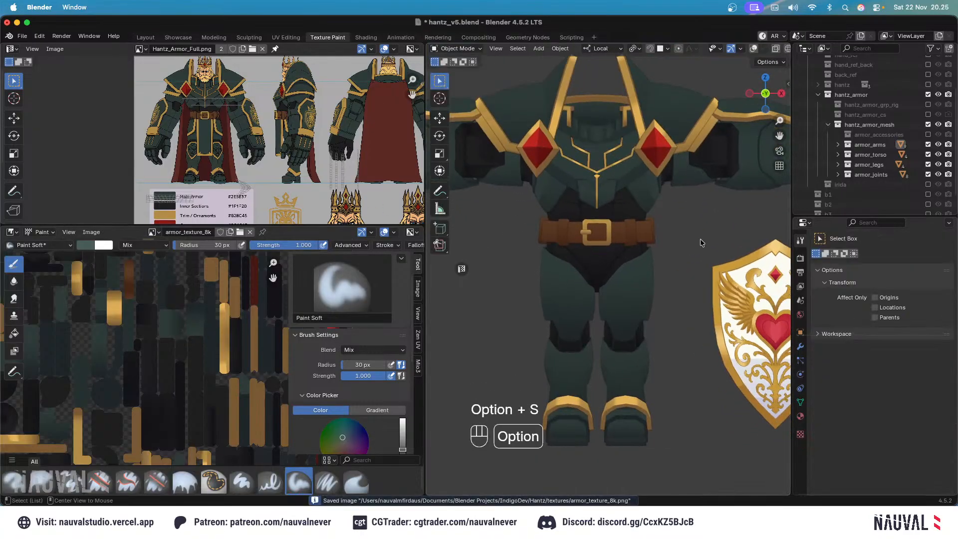
# Reveal all hidden objects, enable the armor_accessories collection, check the character from the back and front, and save the file.
pyautogui.hotkey('alt', 'h')
pyautogui.keyDown('ctrl'); pyautogui.scroll(-5, 678, 133); pyautogui.keyUp('ctrl')
pyautogui.press('super+s')
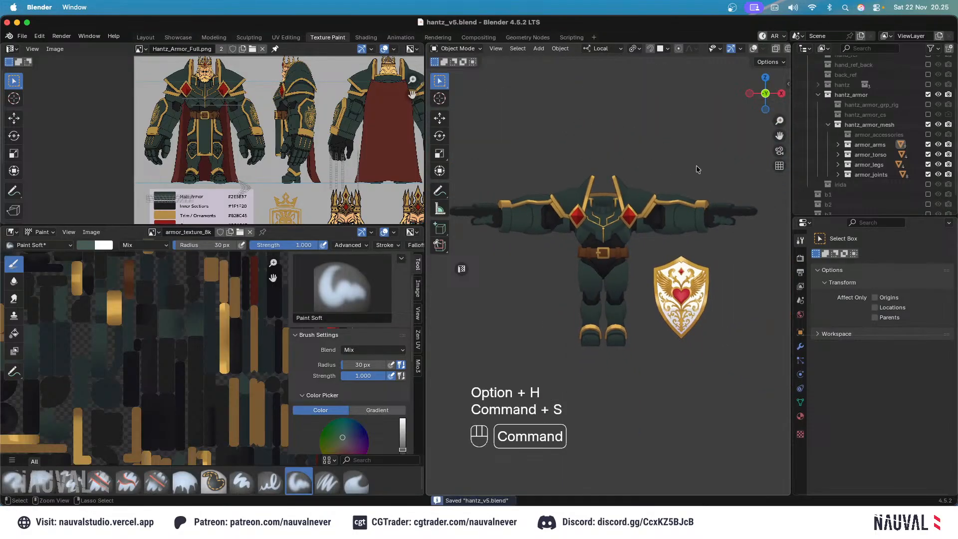
pyautogui.click(928, 134)
pyautogui.press('ctrl+KP_1')
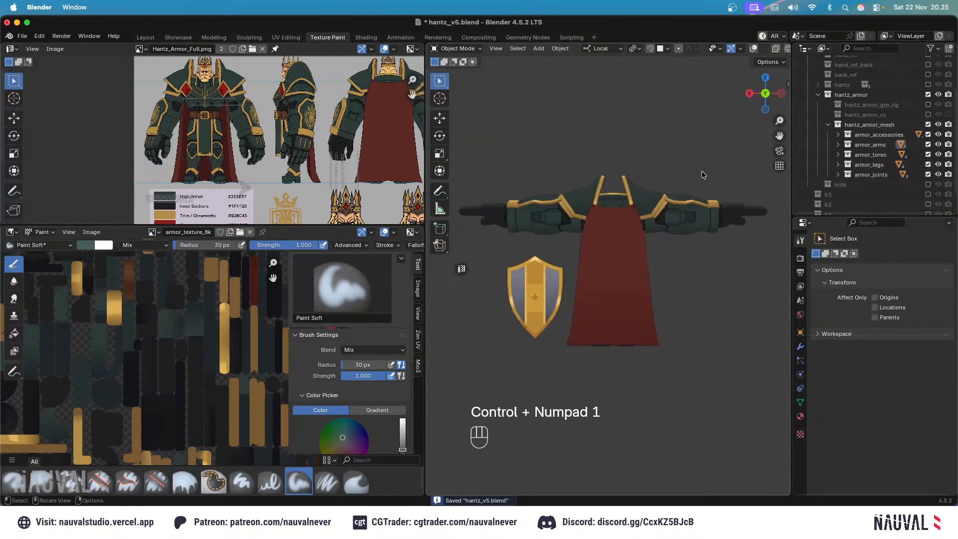
pyautogui.press('KP_1')
pyautogui.press('super+s')
# Move the shield up above the armor's shoulder in front view and inspect its winged heart ornament up close.
pyautogui.scroll(2, 711, 247)
pyautogui.press('g')
pyautogui.click(695, 75)
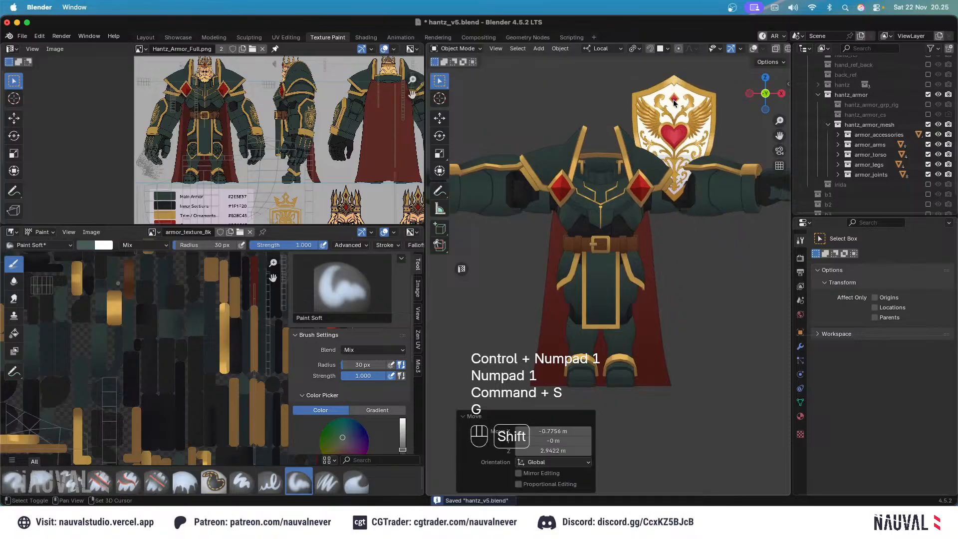
pyautogui.keyDown('shift'); pyautogui.moveTo(695, 75); pyautogui.dragTo(672, 165, button='middle'); pyautogui.keyUp('shift')
pyautogui.keyDown('ctrl'); pyautogui.moveTo(671, 164); pyautogui.dragTo(696, 215, button='middle'); pyautogui.keyUp('ctrl')
pyautogui.press('g')
pyautogui.click(681, 159)
pyautogui.keyDown('shift'); pyautogui.moveTo(681, 159); pyautogui.dragTo(647, 239, button='middle'); pyautogui.keyUp('shift')
pyautogui.press('g')
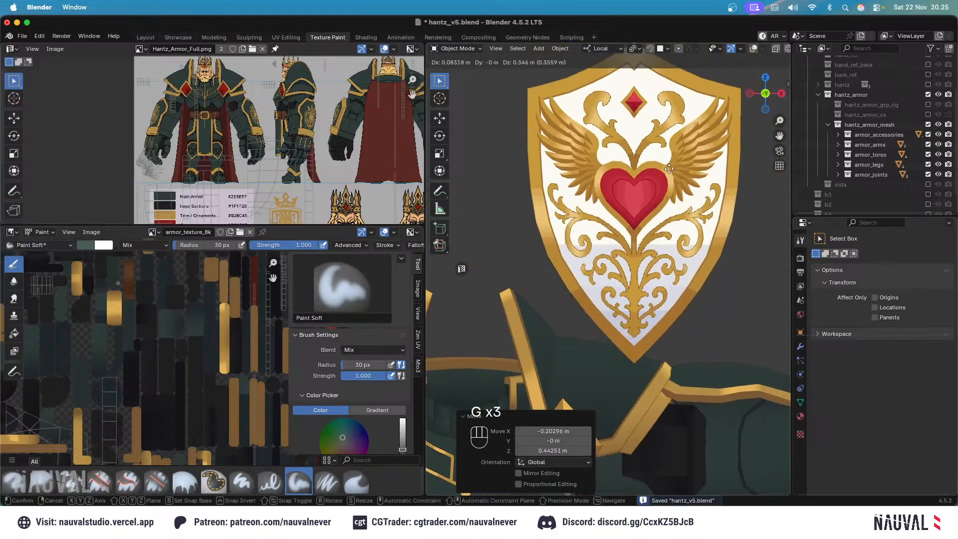
pyautogui.click(672, 154)
pyautogui.press('g')
pyautogui.click(687, 160)
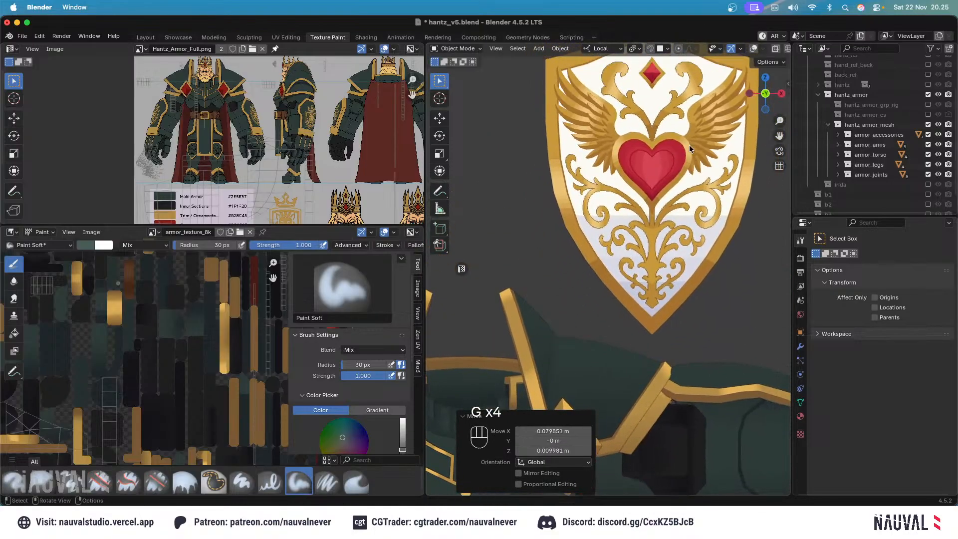
# Lower the shield to beside the armor's belt, overlapping the hip, in front view.
pyautogui.keyDown('ctrl'); pyautogui.moveTo(696, 119); pyautogui.dragTo(715, 82, button='middle'); pyautogui.keyUp('ctrl')
pyautogui.press('g')
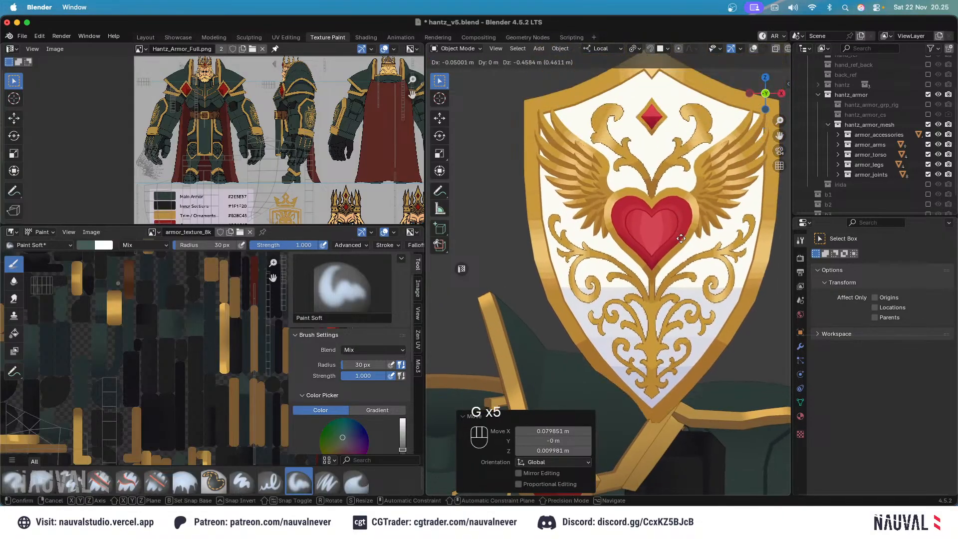
pyautogui.click(654, 319)
pyautogui.keyDown('ctrl'); pyautogui.moveTo(642, 170); pyautogui.dragTo(645, 216, button='middle'); pyautogui.keyUp('ctrl')
pyautogui.keyDown('shift'); pyautogui.moveTo(645, 215); pyautogui.dragTo(631, 101, button='middle'); pyautogui.keyUp('shift')
pyautogui.press('g')
pyautogui.click(678, 284)
pyautogui.keyDown('shift'); pyautogui.moveTo(678, 284); pyautogui.dragTo(669, 202, button='middle'); pyautogui.keyUp('shift')
pyautogui.press('g')
pyautogui.click(627, 236)
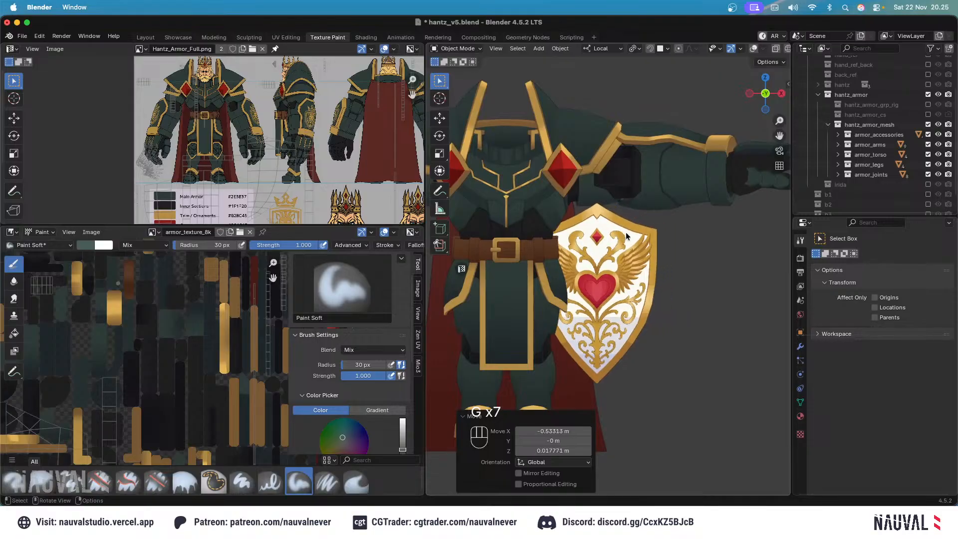
# Move the shield out to the side of the armor in front view, clear of the legs and cape.
pyautogui.press('g')
pyautogui.click(718, 215)
pyautogui.press('g')
pyautogui.click(677, 210)
pyautogui.scroll(-3, 691, 193)
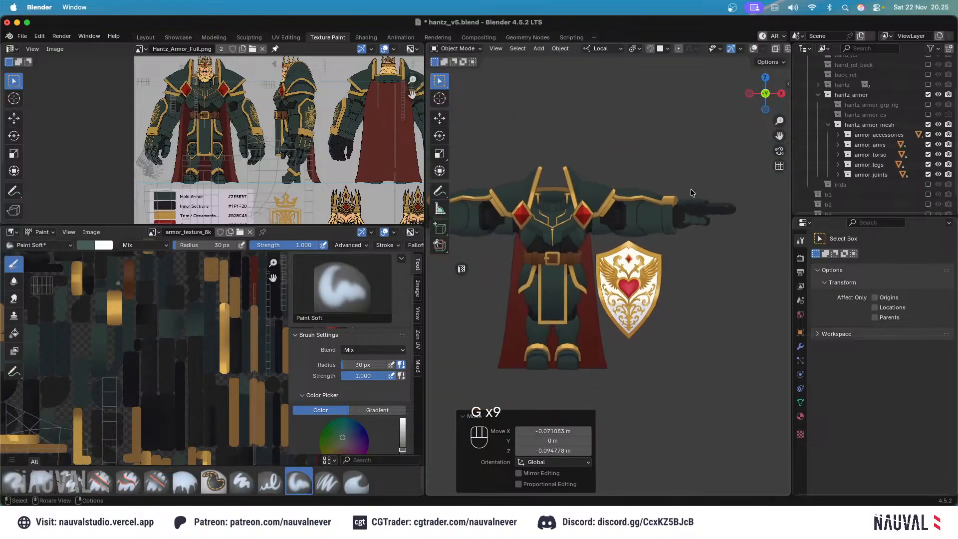
pyautogui.moveTo(692, 189); pyautogui.dragTo(689, 203, button='middle')
pyautogui.press('KP_1')
pyautogui.keyDown('shift'); pyautogui.moveTo(681, 238); pyautogui.dragTo(709, 201, button='middle'); pyautogui.keyUp('shift')
pyautogui.scroll(4, 680, 215)
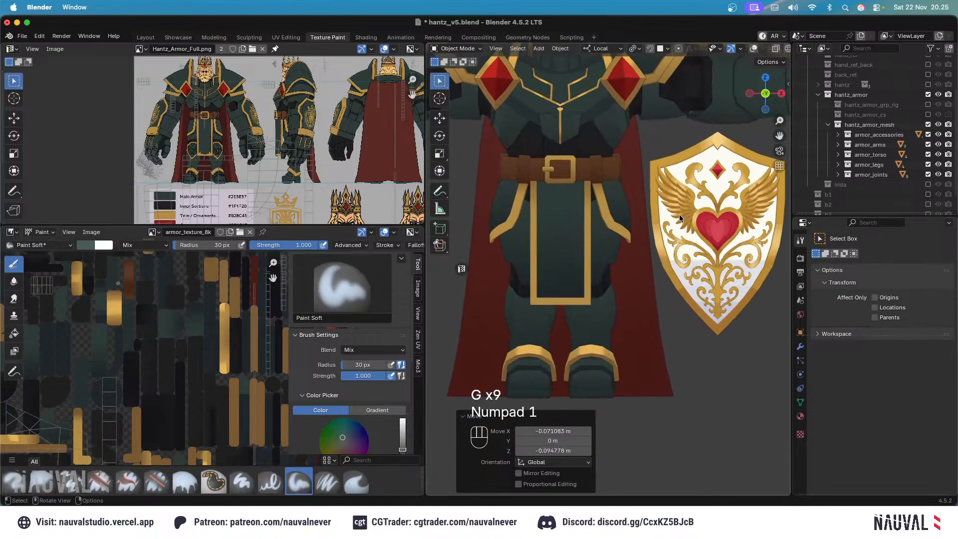
pyautogui.press('g')
pyautogui.click(715, 291)
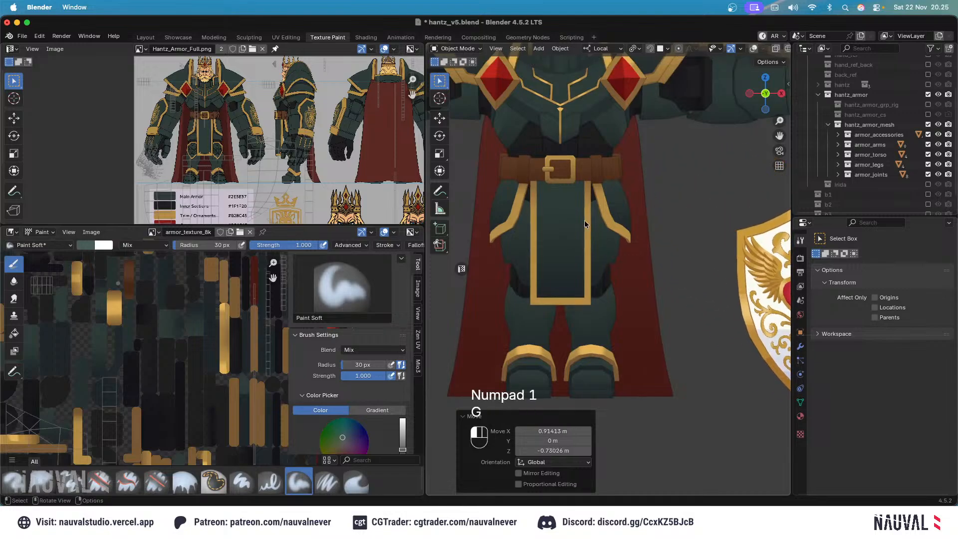
# Select the hanging front cloth panel and, in Edit Mode, select its gold border faces linked up to the seams.
pyautogui.click(585, 220)
pyautogui.scroll(4, 585, 220)
pyautogui.keyDown('shift'); pyautogui.moveTo(640, 54); pyautogui.dragTo(710, 90, button='middle'); pyautogui.keyUp('shift')
pyautogui.click(753, 48)
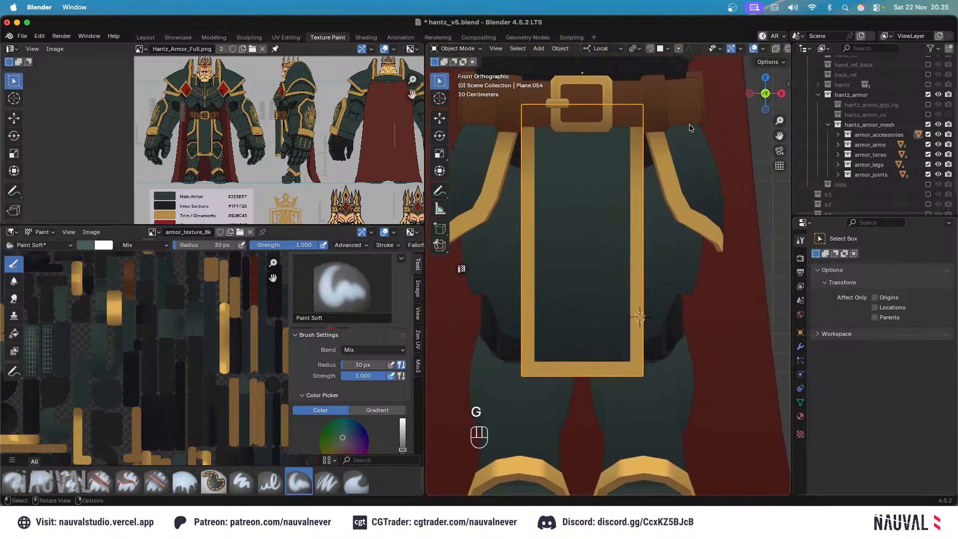
pyautogui.press('Tab')
pyautogui.click(636, 175)
pyautogui.press('l')
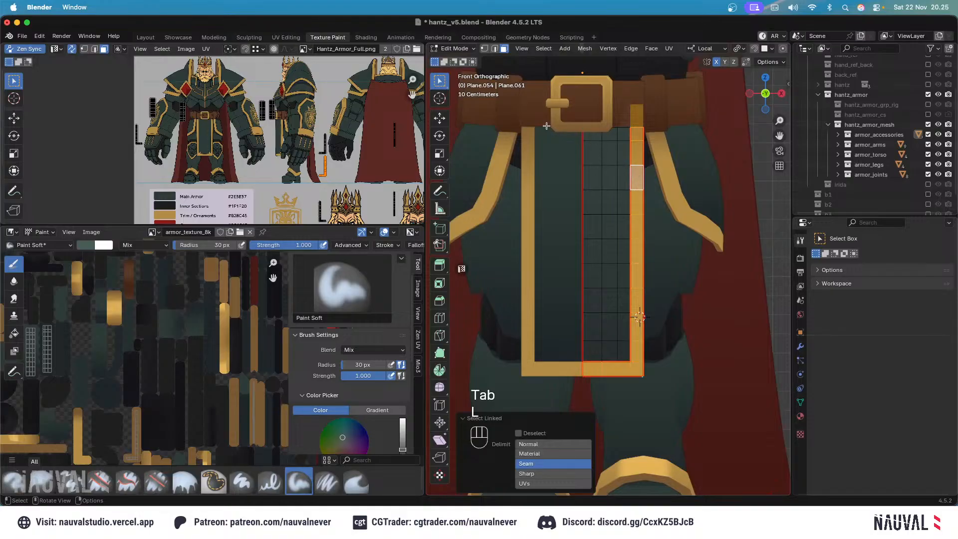
# Switch the cloth panel to Texture Paint mode, choosing the light gold from the Armor palette and hiding the overlays.
pyautogui.click(459, 49)
pyautogui.click(462, 115)
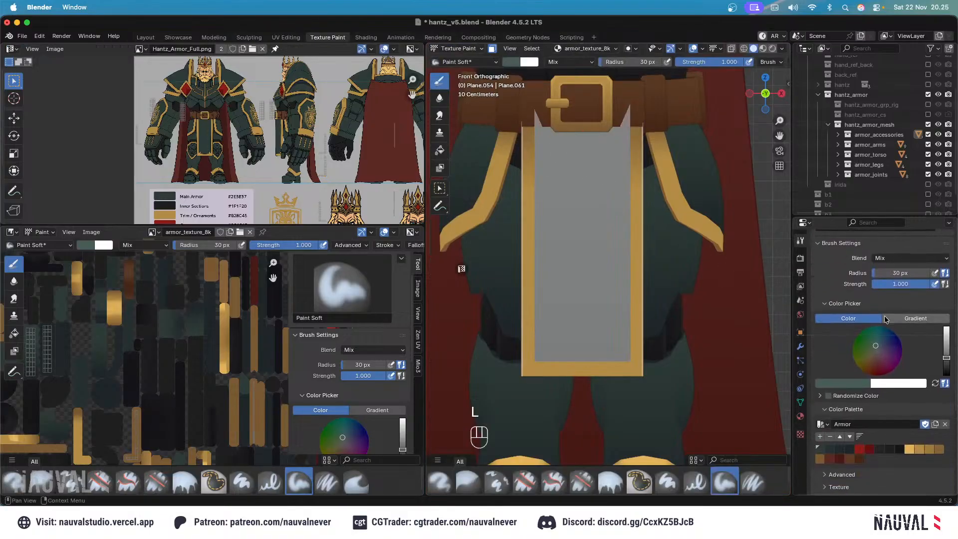
pyautogui.click(910, 449)
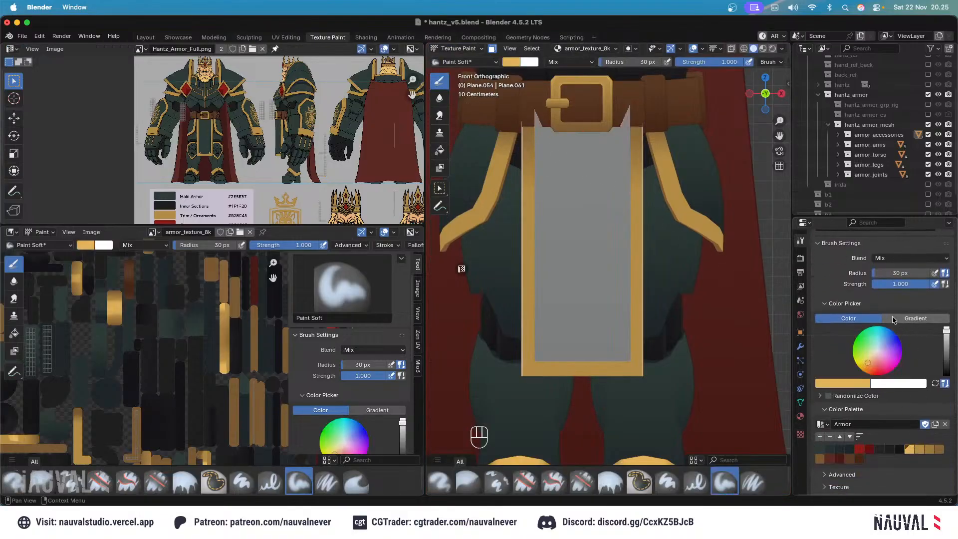
pyautogui.click(693, 48)
pyautogui.keyDown('shift'); pyautogui.moveTo(619, 206); pyautogui.dragTo(640, 248, button='middle'); pyautogui.keyUp('shift')
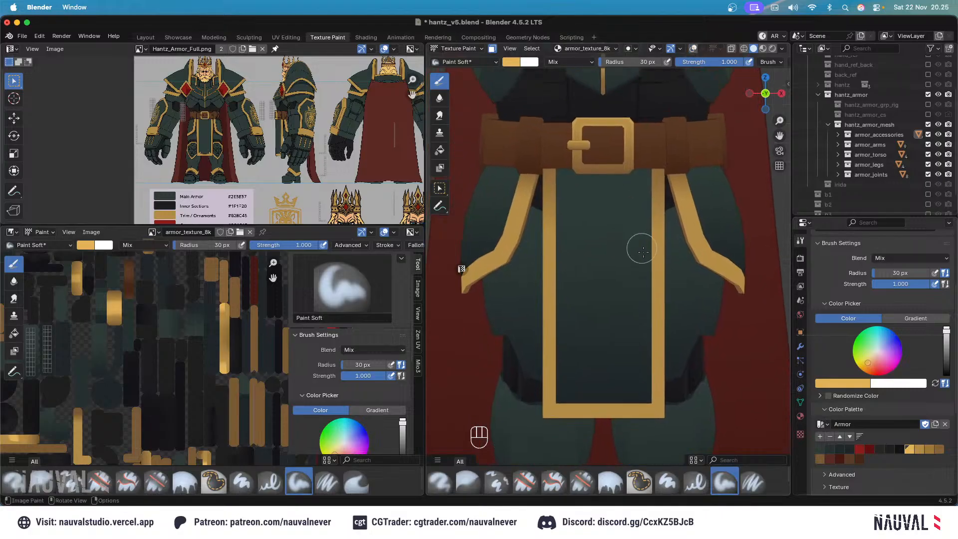
# Try a light gold highlight across the cloth panel's side borders with a 57 px brush radius, and undo it.
pyautogui.press('f')
pyautogui.click(665, 281)
pyautogui.moveTo(639, 283); pyautogui.dragTo(719, 284)
pyautogui.scroll(-2, 657, 248)
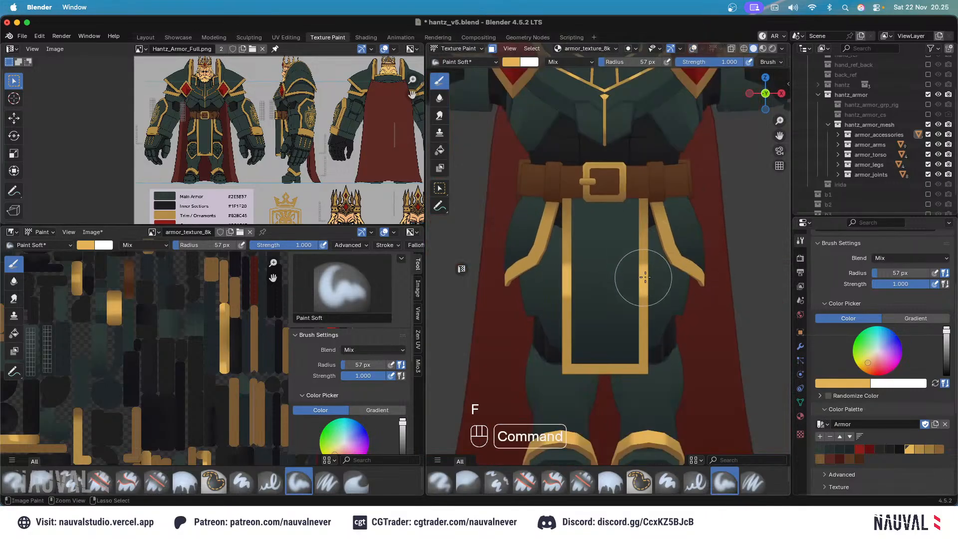
pyautogui.press('super+z')
# Try the side border highlights with brush radii of 37, 23 and 54 px, undoing the strokes.
pyautogui.press('f')
pyautogui.keyDown('ctrl'); pyautogui.moveTo(655, 205); pyautogui.dragTo(669, 223, button='middle'); pyautogui.keyUp('ctrl')
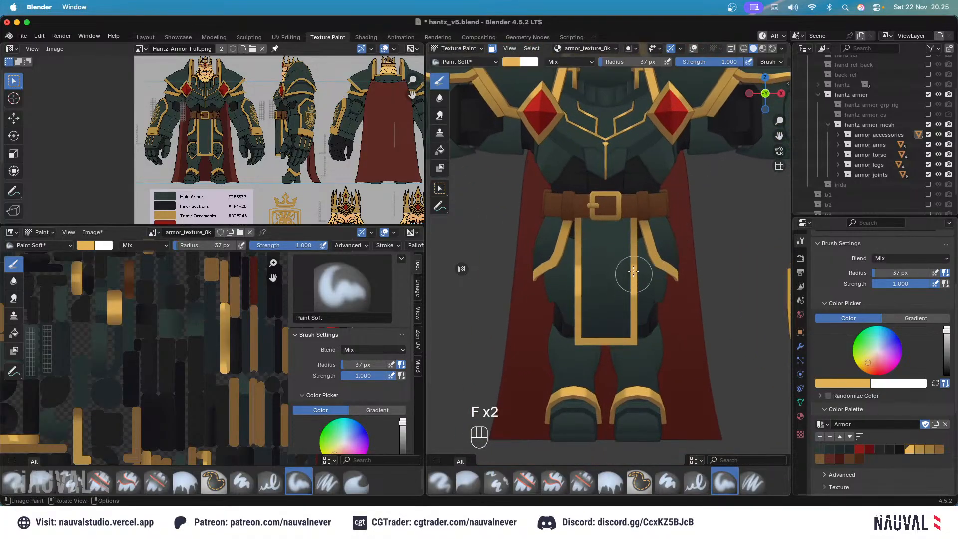
pyautogui.press('super+z')
pyautogui.press('f')
pyautogui.press('f')
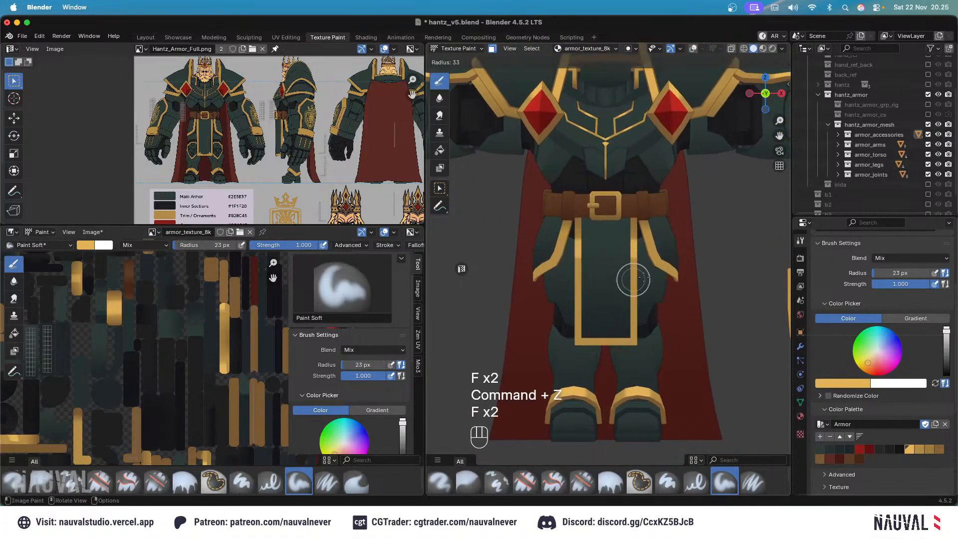
pyautogui.press('super')
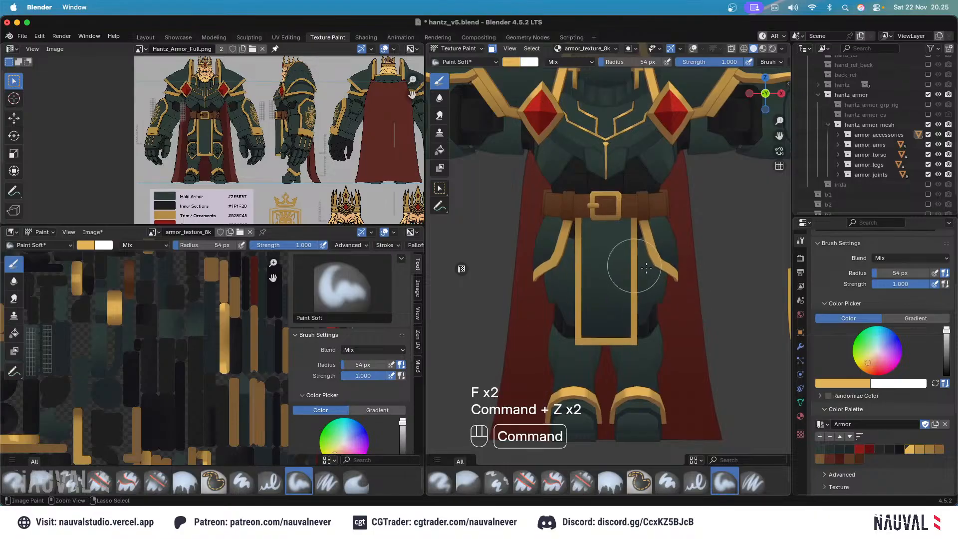
pyautogui.keyDown('ctrl'); pyautogui.moveTo(648, 234); pyautogui.dragTo(665, 261, button='middle'); pyautogui.keyUp('ctrl')
pyautogui.press('super+z')
# Try the cloth panel's gold border highlights with a 41 px brush radius and undo the strokes.
pyautogui.press('f')
pyautogui.click(635, 266)
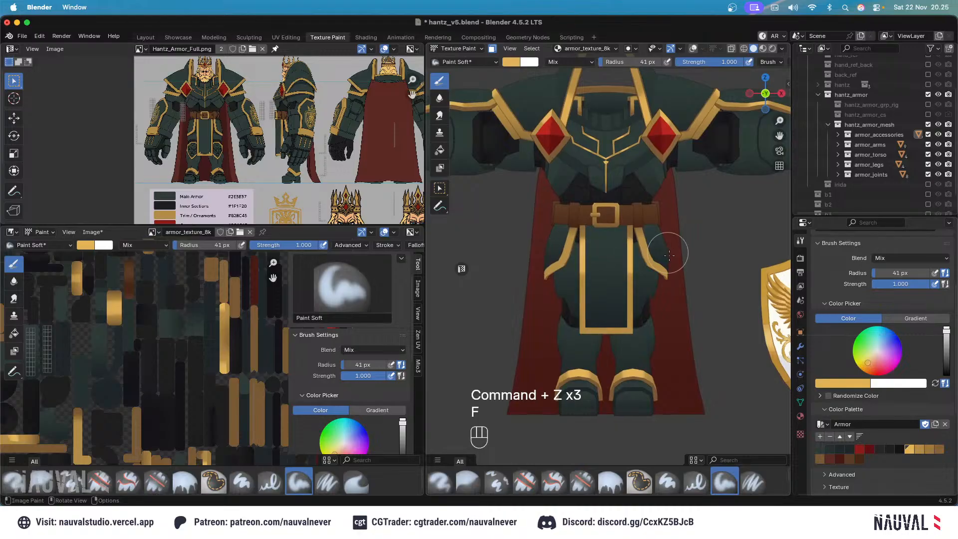
pyautogui.press('super+z')
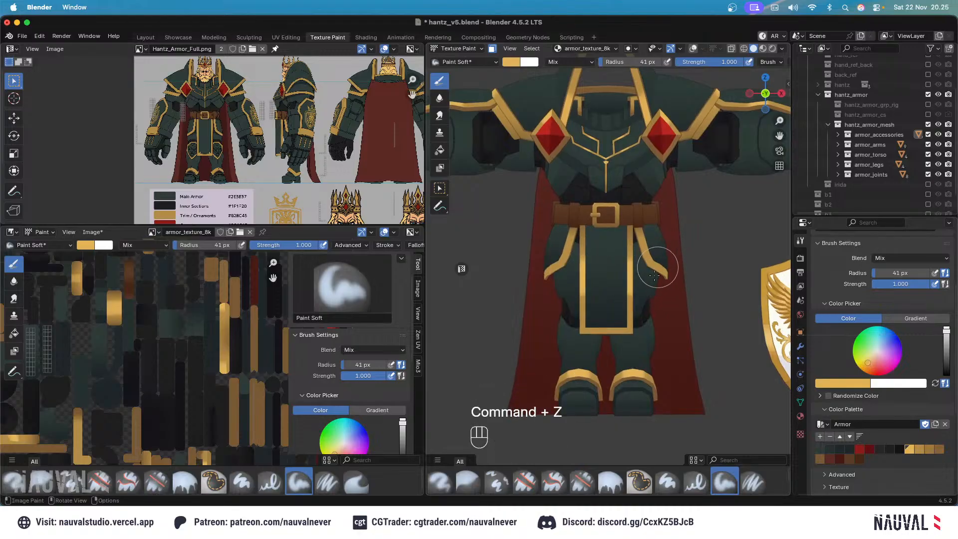
pyautogui.keyDown('ctrl'); pyautogui.moveTo(654, 275); pyautogui.dragTo(594, 281, button='middle'); pyautogui.keyUp('ctrl')
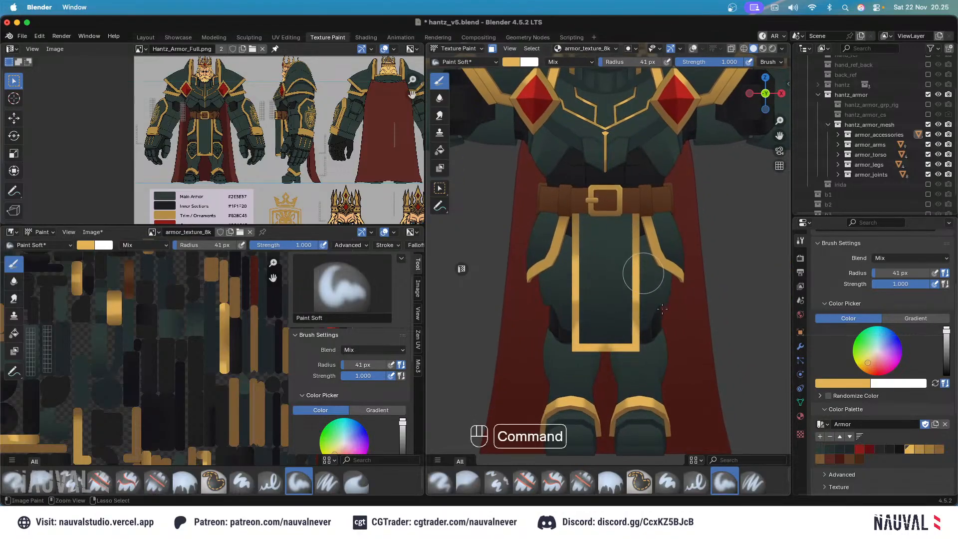
pyautogui.press('super+z')
pyautogui.press('super+z')
# Try smaller gold highlights on the cloth panel's side borders with a 35 px brush radius, undoing the strokes.
pyautogui.press('f')
pyautogui.click(637, 265)
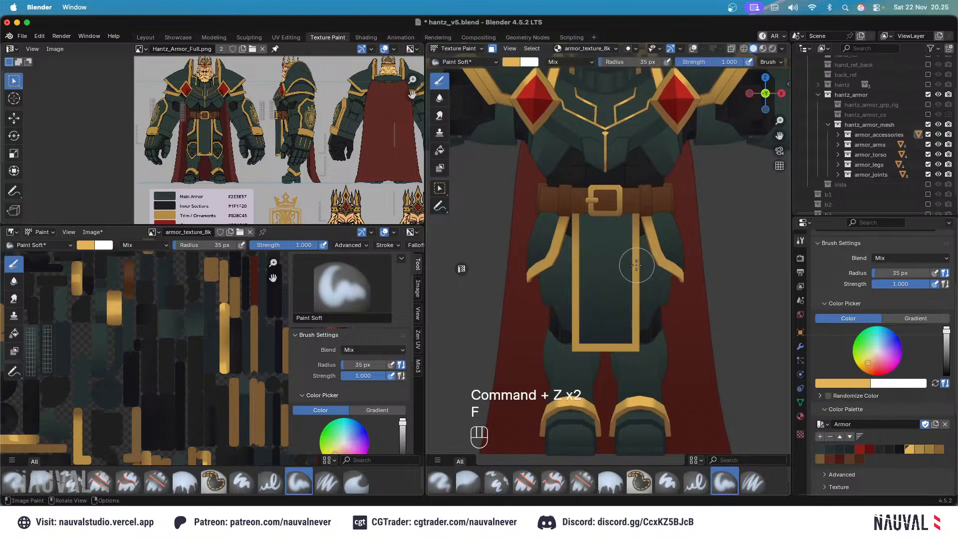
pyautogui.keyDown('ctrl'); pyautogui.moveTo(609, 230); pyautogui.dragTo(615, 255, button='middle'); pyautogui.keyUp('ctrl')
pyautogui.press('super+z')
pyautogui.scroll(2, 621, 267)
pyautogui.press('f')
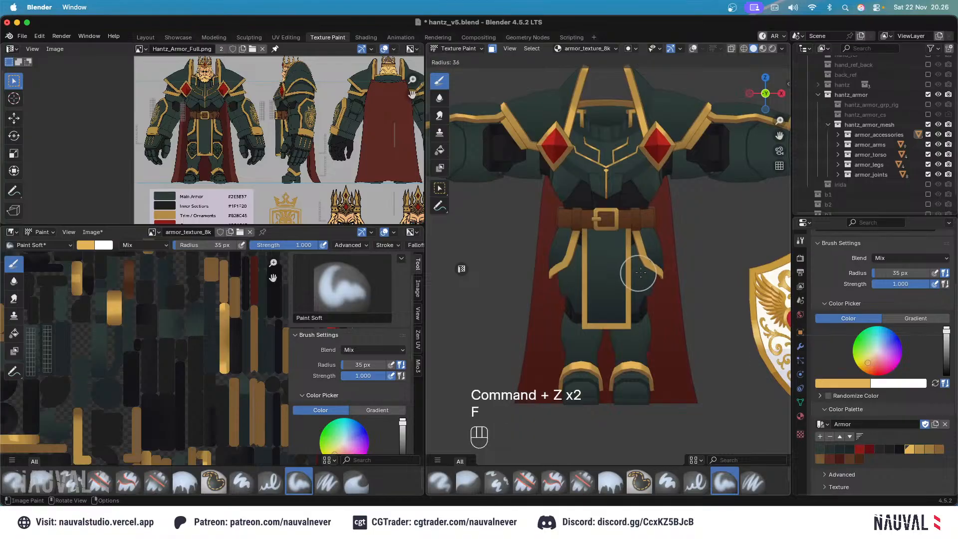
pyautogui.click(641, 279)
pyautogui.keyDown('ctrl'); pyautogui.moveTo(614, 213); pyautogui.dragTo(635, 159, button='middle'); pyautogui.keyUp('ctrl')
# Try the side border highlights with brush radii of 45, 61 and 48 px, undoing the strokes.
pyautogui.press('f')
pyautogui.click(667, 270)
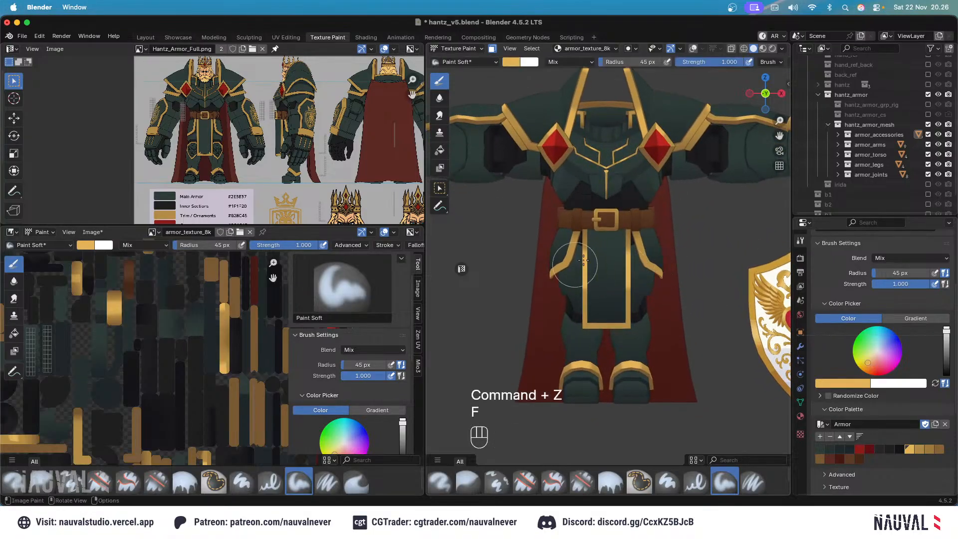
pyautogui.scroll(2, 660, 263)
pyautogui.press('f')
pyautogui.click(659, 263)
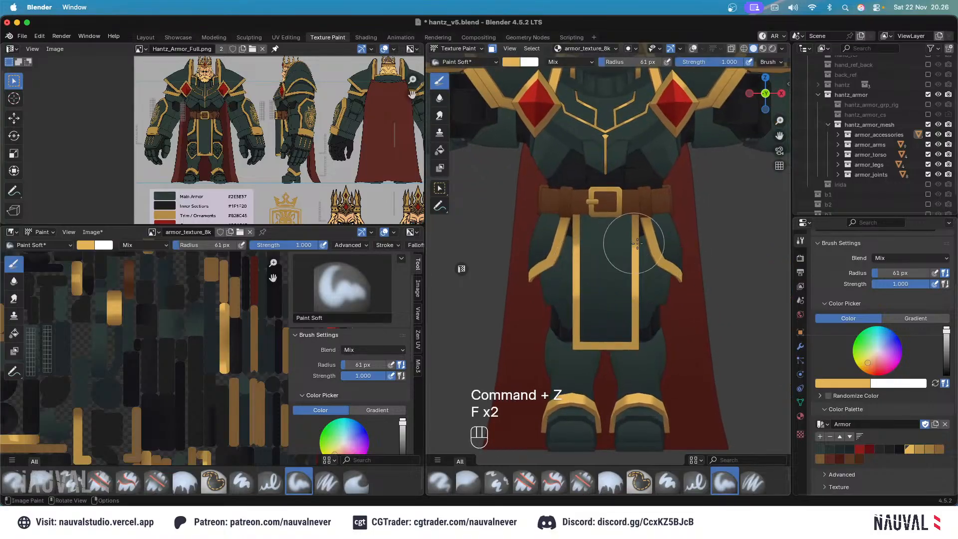
pyautogui.press('super+z')
pyautogui.press('f')
pyautogui.press('super+z')
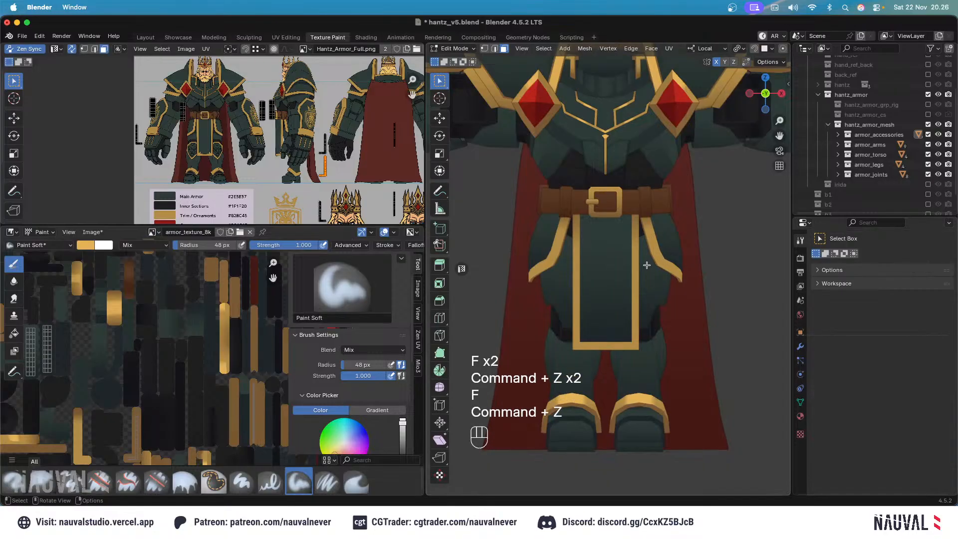
# Return to Texture Paint mode, try the border highlights with a 57 px radius, check them from a distance and undo them.
pyautogui.click(469, 49)
pyautogui.click(468, 115)
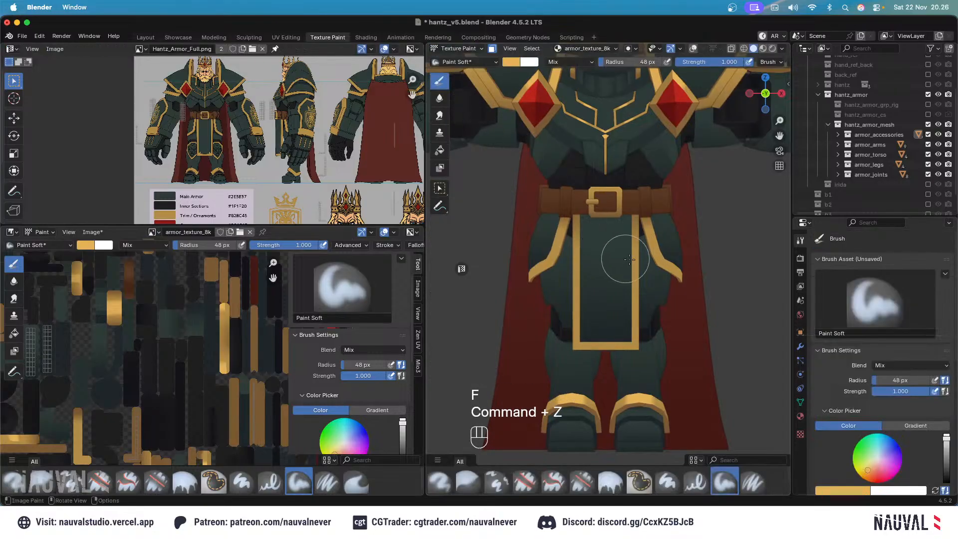
pyautogui.press('f')
pyautogui.moveTo(635, 239)
pyautogui.keyDown('ctrl'); pyautogui.mouseDown(button='middle')
pyautogui.moveTo(635, 229)
pyautogui.moveTo(631, 255)
pyautogui.moveTo(648, 258)
pyautogui.mouseUp(button='middle'); pyautogui.keyUp('ctrl')
pyautogui.press('super+z')
pyautogui.press('f')
pyautogui.click(668, 263)
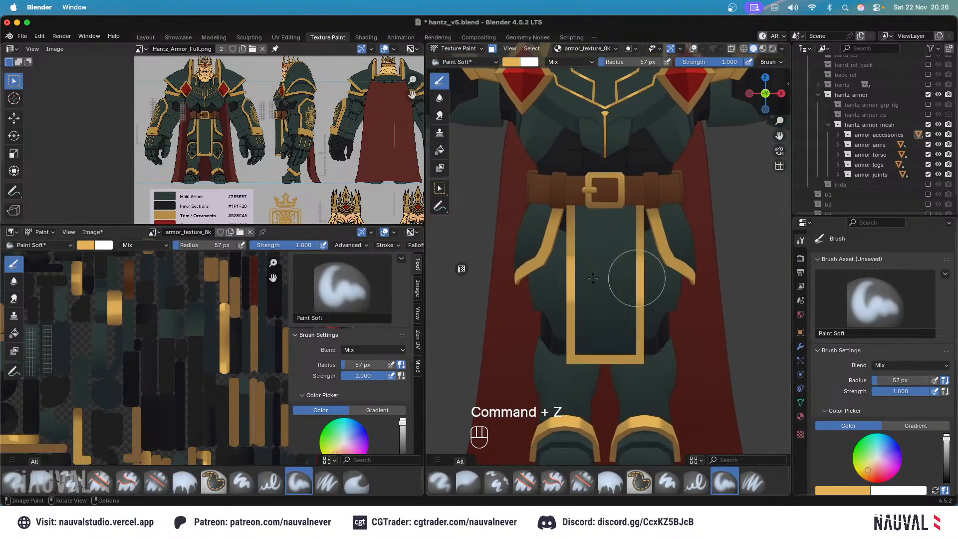
pyautogui.scroll(-5, 592, 191)
pyautogui.moveTo(592, 192); pyautogui.dragTo(667, 277, button='middle')
pyautogui.press('KP_1')
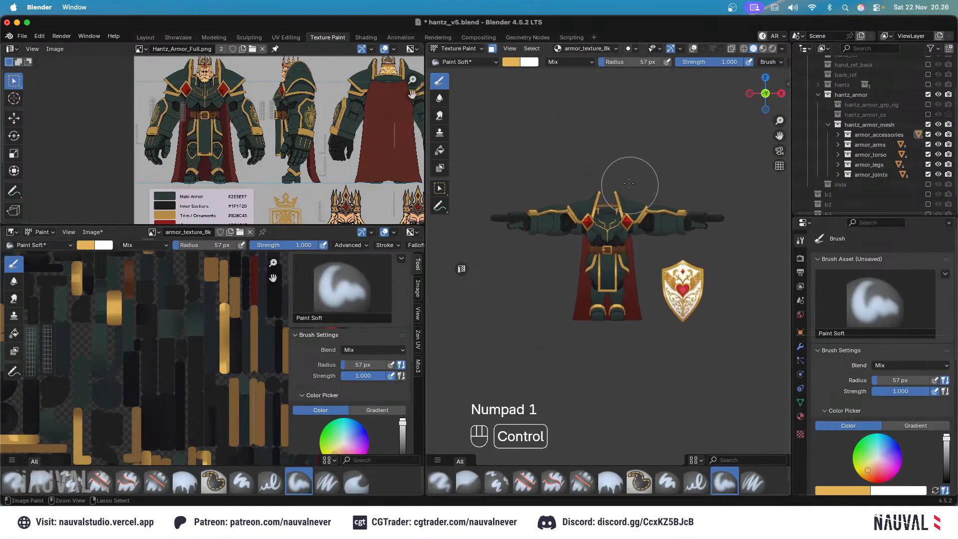
pyautogui.keyDown('ctrl'); pyautogui.moveTo(629, 184); pyautogui.dragTo(614, 125, button='middle'); pyautogui.keyUp('ctrl')
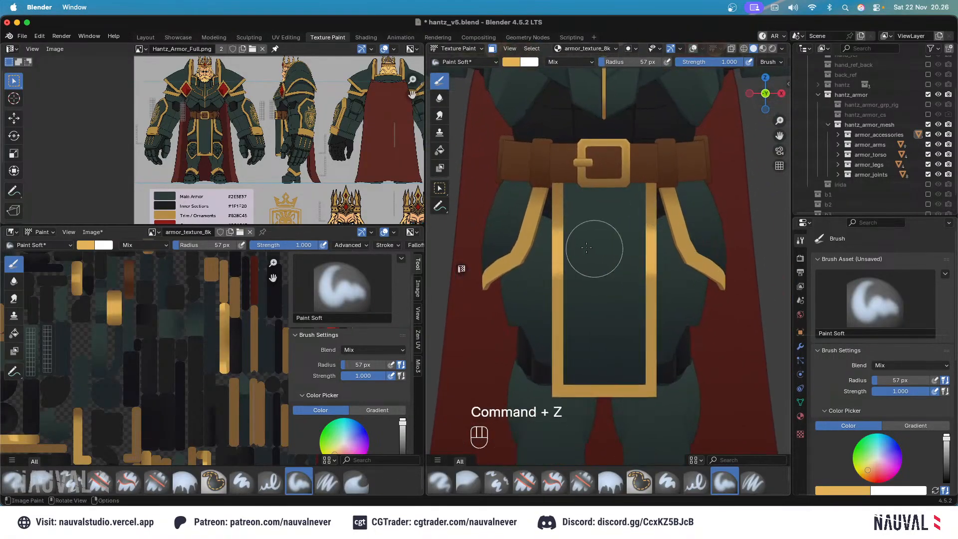
pyautogui.press('super+z')
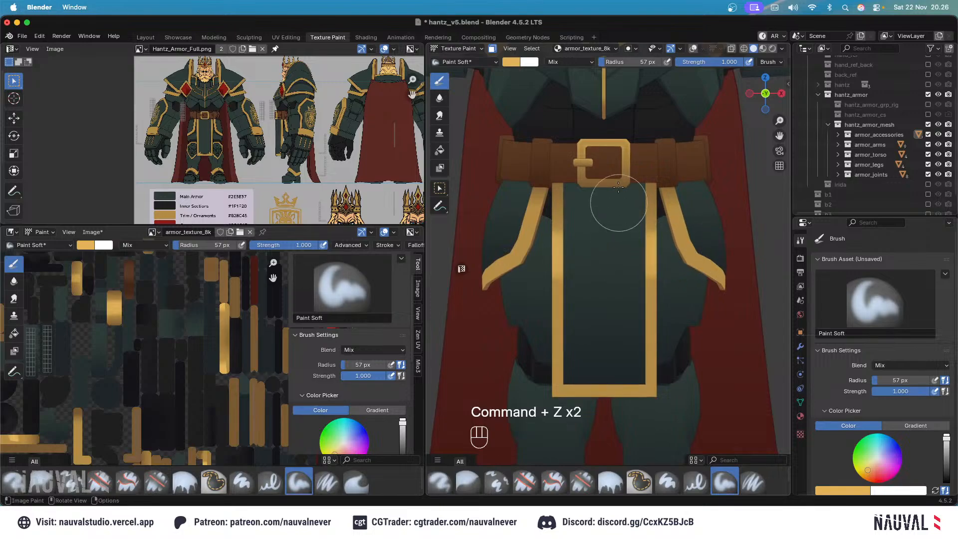
# Paint light gold highlights on the front cloth panel's borders with a 39 px brush radius and check the armor from the front.
pyautogui.press('f')
pyautogui.keyDown('ctrl'); pyautogui.moveTo(624, 232); pyautogui.dragTo(674, 248, button='middle'); pyautogui.keyUp('ctrl')
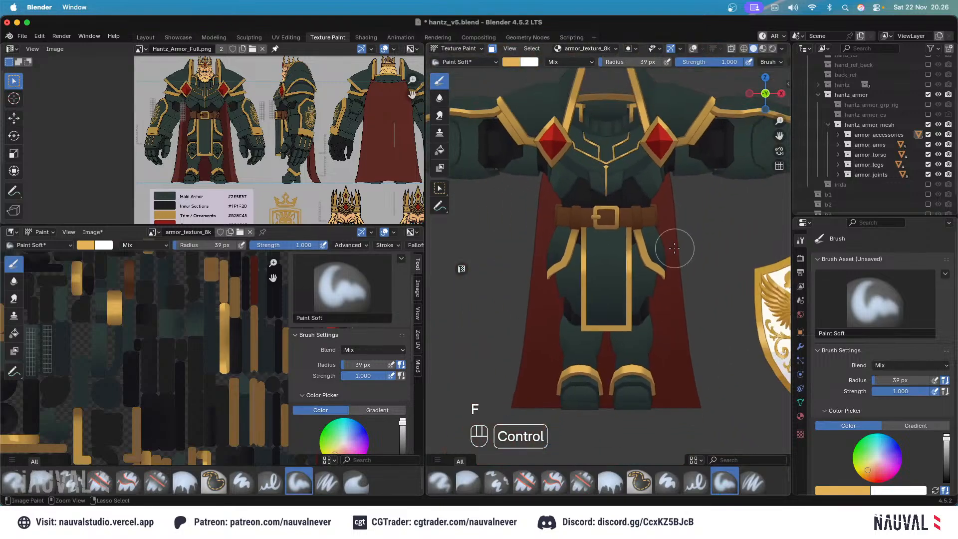
pyautogui.keyDown('ctrl'); pyautogui.moveTo(643, 197); pyautogui.dragTo(669, 235, button='middle'); pyautogui.keyUp('ctrl')
pyautogui.keyDown('ctrl'); pyautogui.moveTo(669, 235); pyautogui.dragTo(670, 203, button='middle'); pyautogui.keyUp('ctrl')
pyautogui.moveTo(670, 204); pyautogui.dragTo(637, 241, button='middle')
pyautogui.press('KP_1')
pyautogui.keyDown('shift'); pyautogui.moveTo(648, 166); pyautogui.dragTo(599, 90, button='middle'); pyautogui.keyUp('shift')
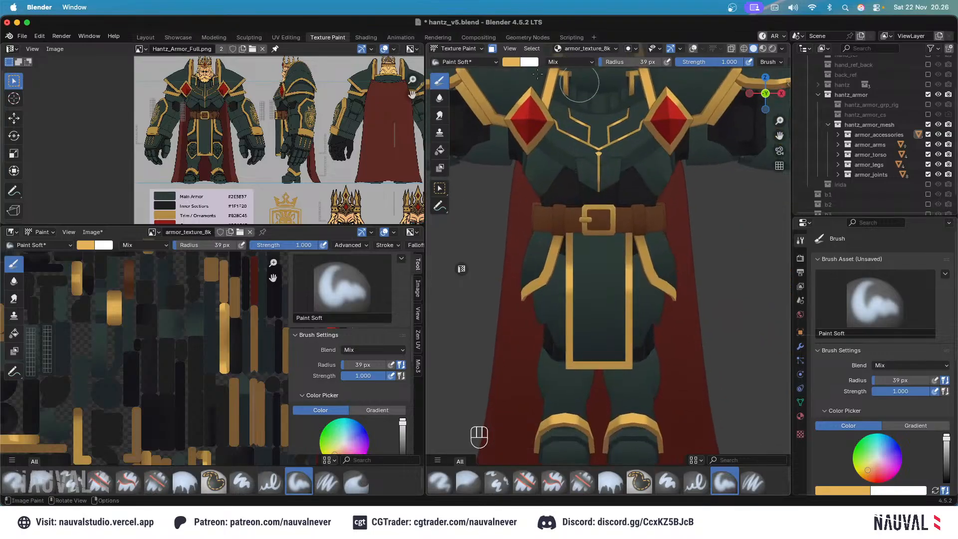
# Return to Object Mode and hide the red cape in back view, leaving the armor_accessories collection enabled.
pyautogui.click(457, 48)
pyautogui.click(460, 64)
pyautogui.click(928, 134)
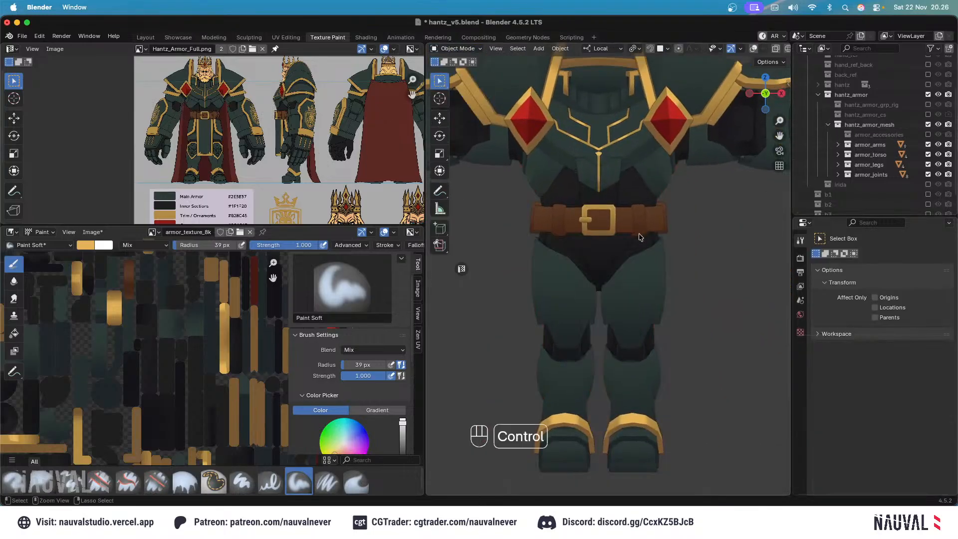
pyautogui.click(928, 134)
pyautogui.press('ctrl+KP_1')
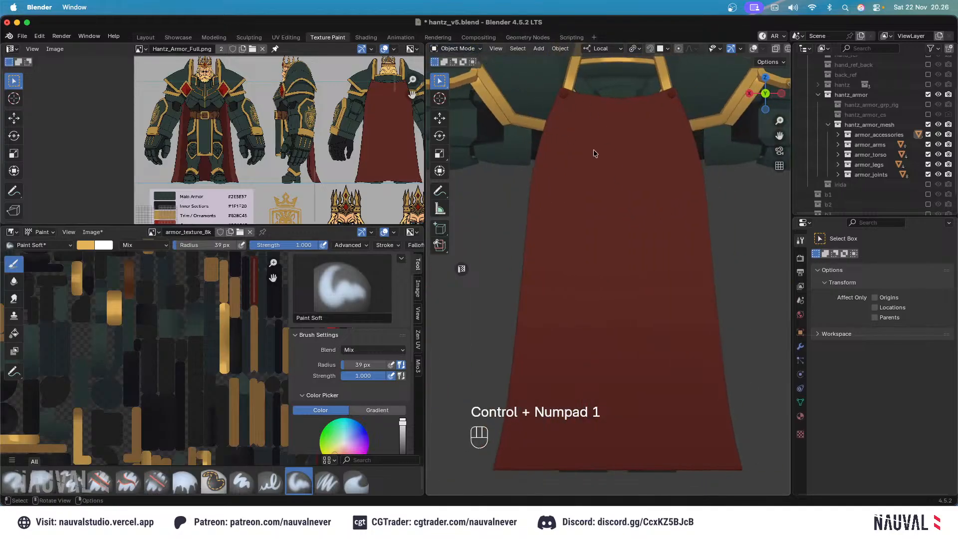
pyautogui.press('h')
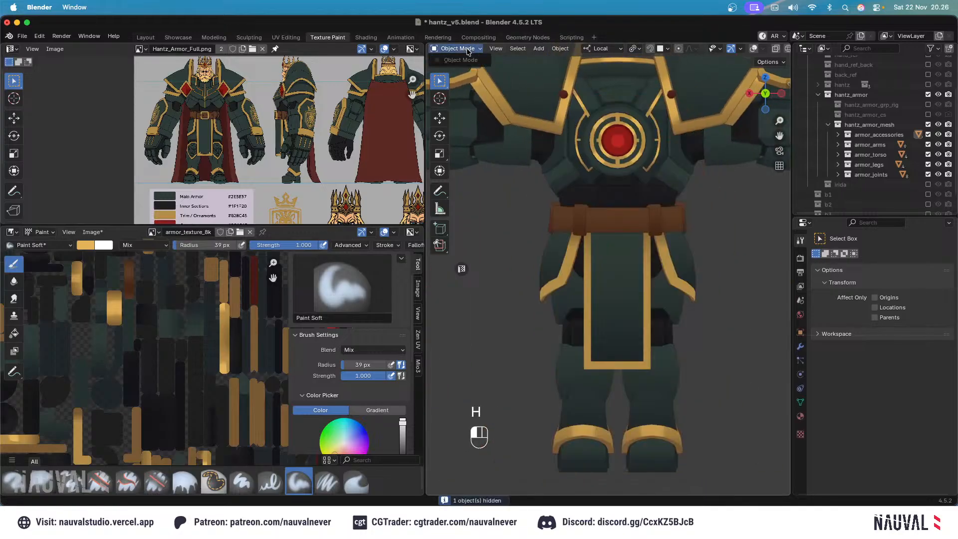
# Enter Texture Paint mode in back view and limit the paint mask to the rear cloth panel's gold border.
pyautogui.click(462, 48)
pyautogui.click(474, 112)
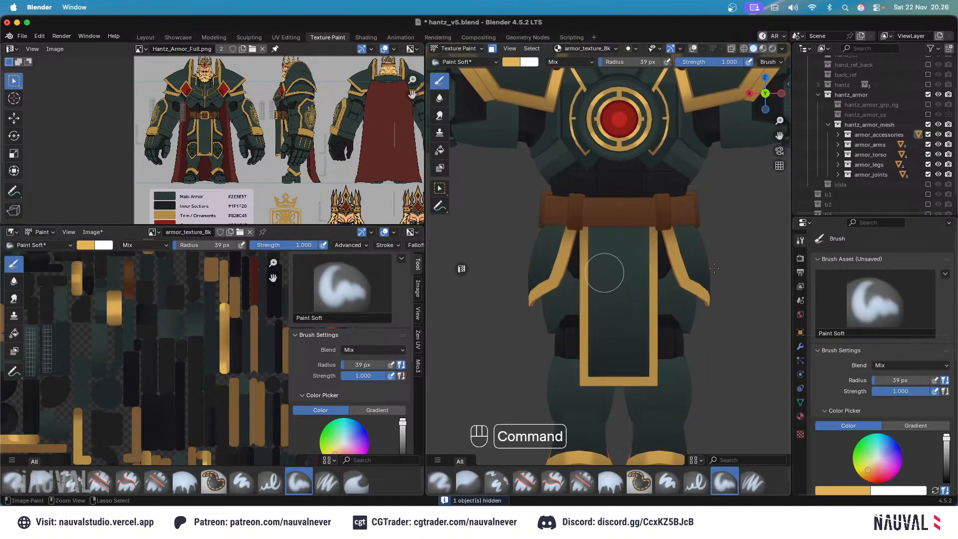
pyautogui.press('super+z')
pyautogui.press('KP_1')
pyautogui.press('ctrl+KP_1')
pyautogui.click(693, 49)
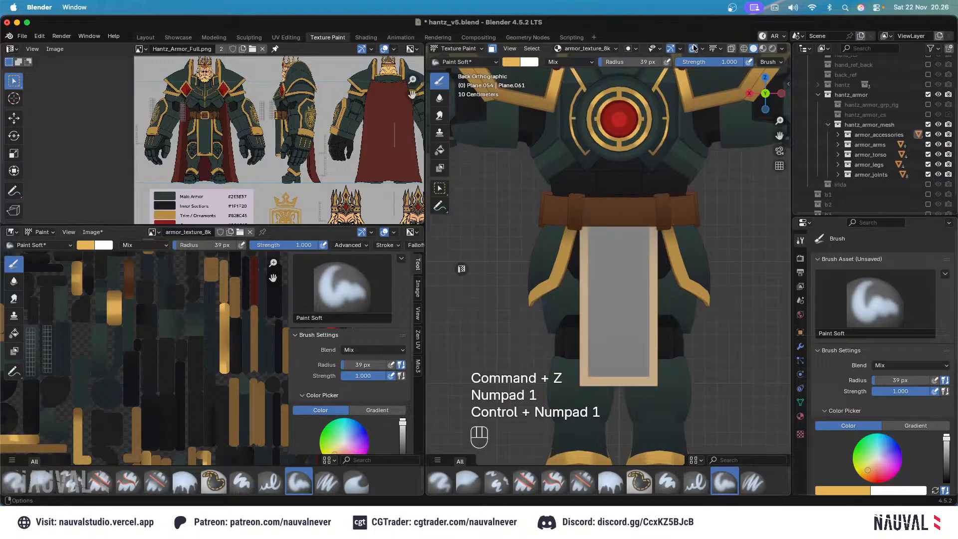
pyautogui.press('Tab')
pyautogui.press('l')
pyautogui.press('Tab')
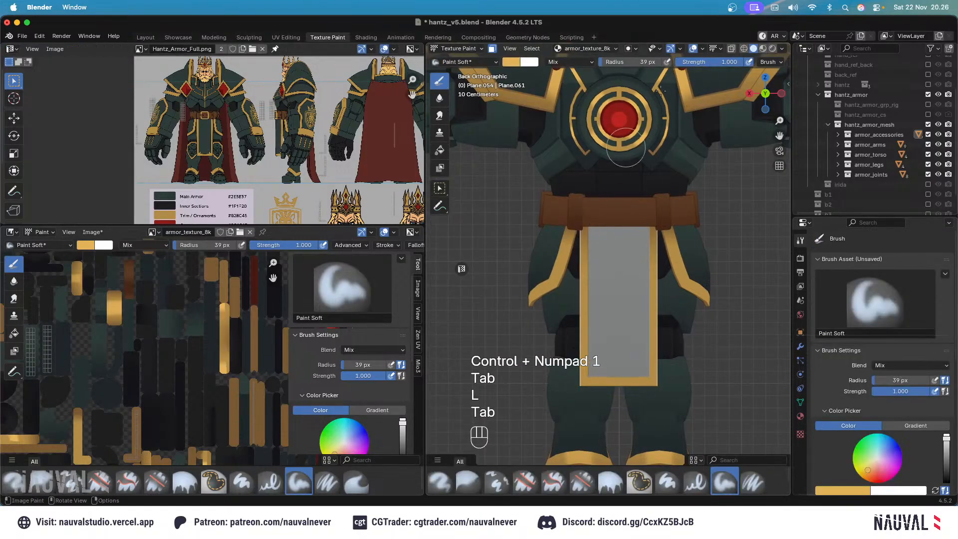
pyautogui.click(693, 49)
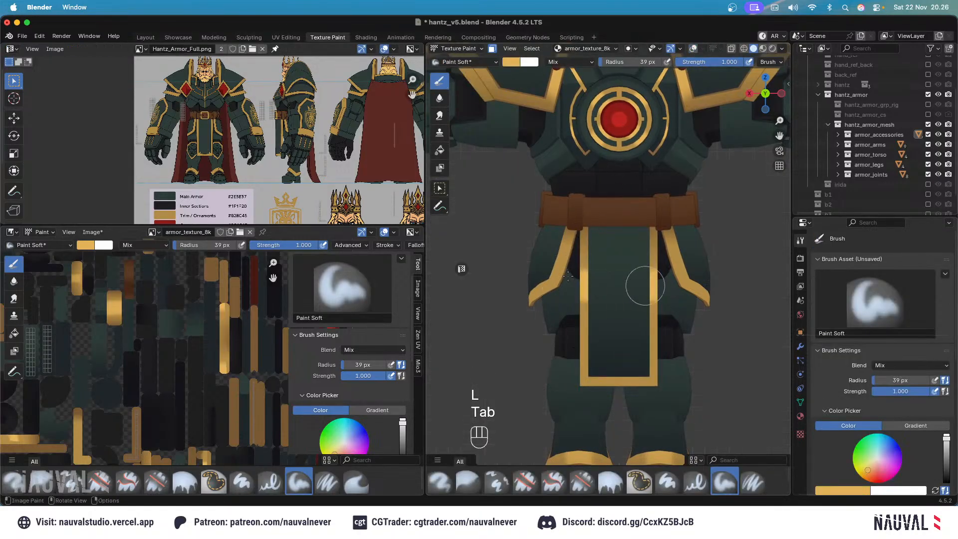
# Undo the first border highlights, paint light gold ones on the rear cloth panel with a 32 px brush radius, and check the armor.
pyautogui.press('super+z')
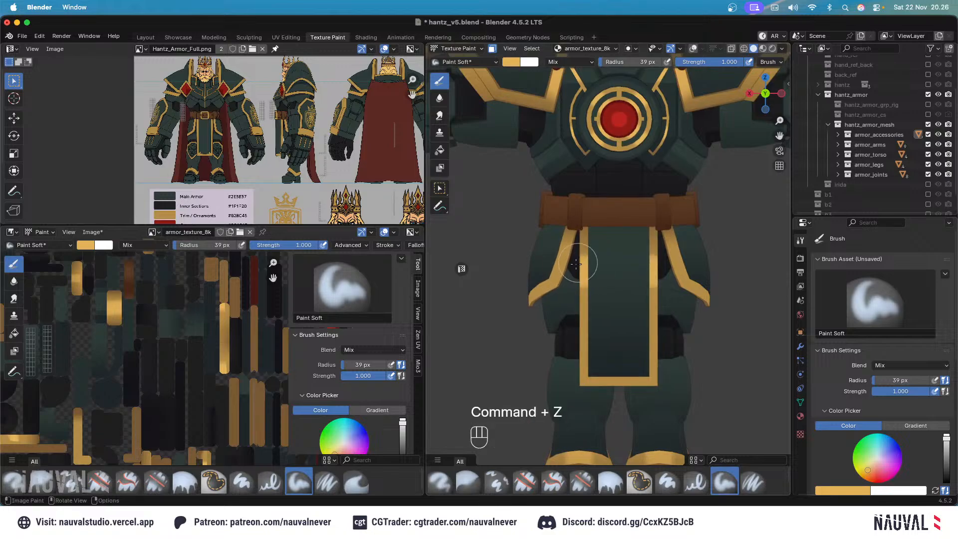
pyautogui.press('super+z')
pyautogui.press('f')
pyautogui.click(578, 272)
pyautogui.press('f')
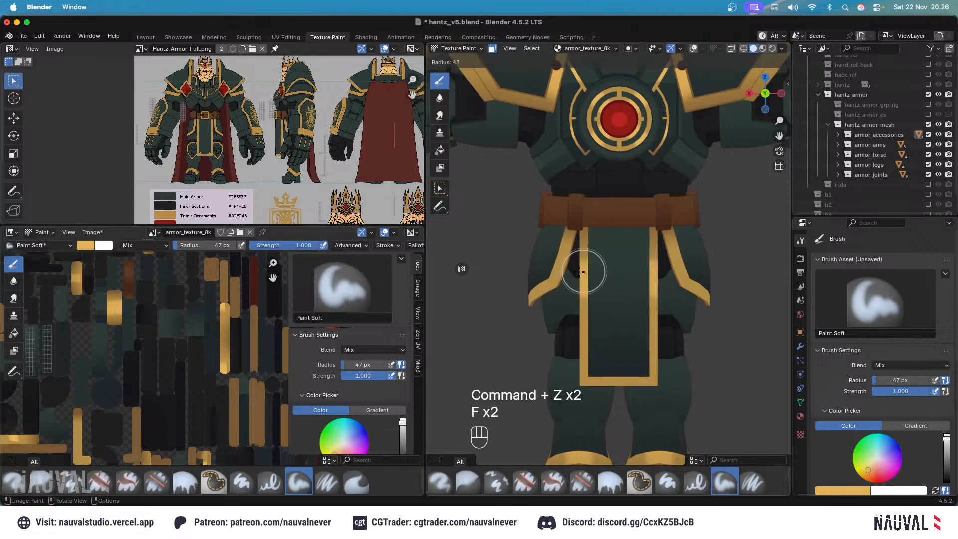
pyautogui.click(545, 275)
pyautogui.scroll(-3, 569, 235)
pyautogui.moveTo(579, 236); pyautogui.dragTo(676, 120, button='middle')
pyautogui.press('KP_1')
pyautogui.press('ctrl+KP_1')
# Select the side hip armor piece, mask its linked gold trim faces for painting, and return to Texture Paint mode.
pyautogui.press('KP_1')
pyautogui.press('KP_3')
pyautogui.press('KP_1')
pyautogui.press('ctrl+KP_1')
pyautogui.click(693, 47)
pyautogui.press('KP_3')
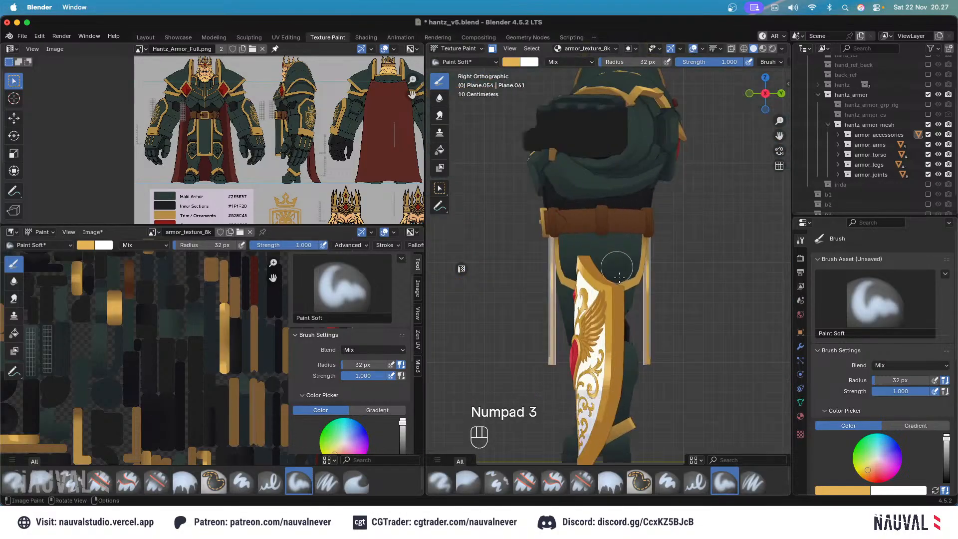
pyautogui.press('Tab')
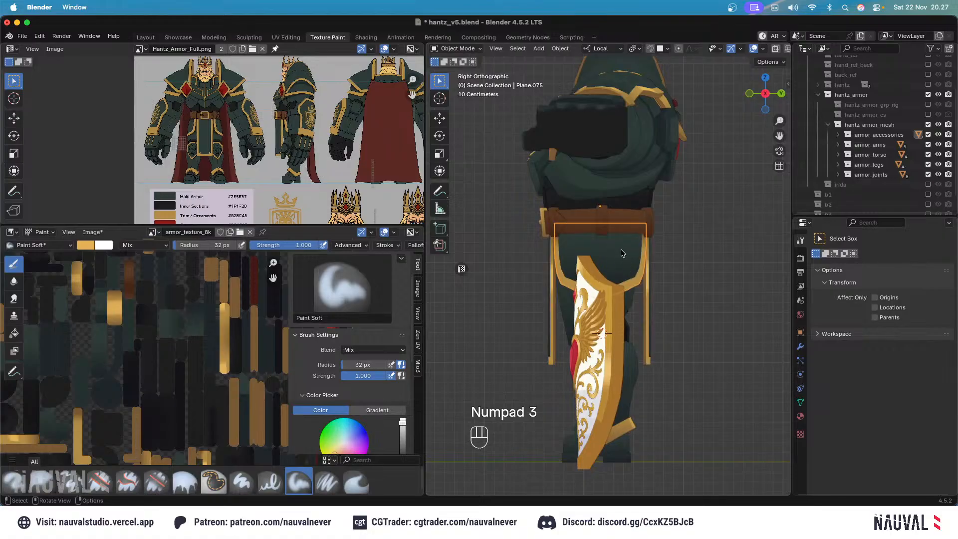
pyautogui.press('l')
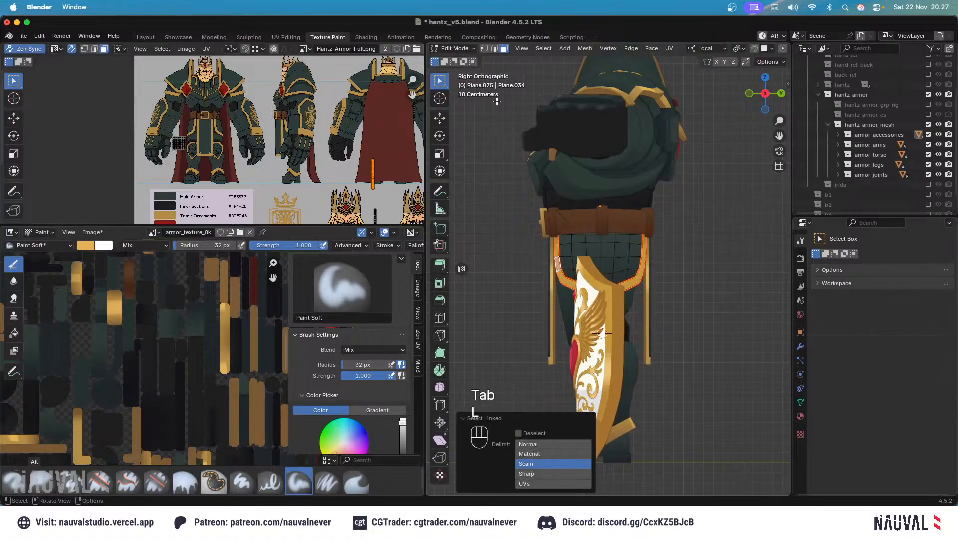
pyautogui.click(465, 48)
pyautogui.click(461, 114)
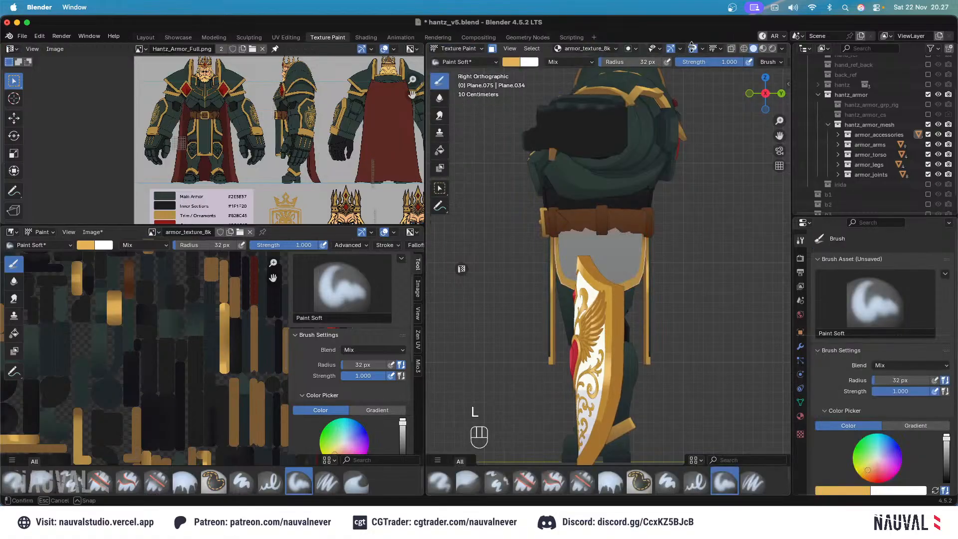
# Check the hip armor from the front, back and side, and set the brush radius to 66 px.
pyautogui.press('KP_1')
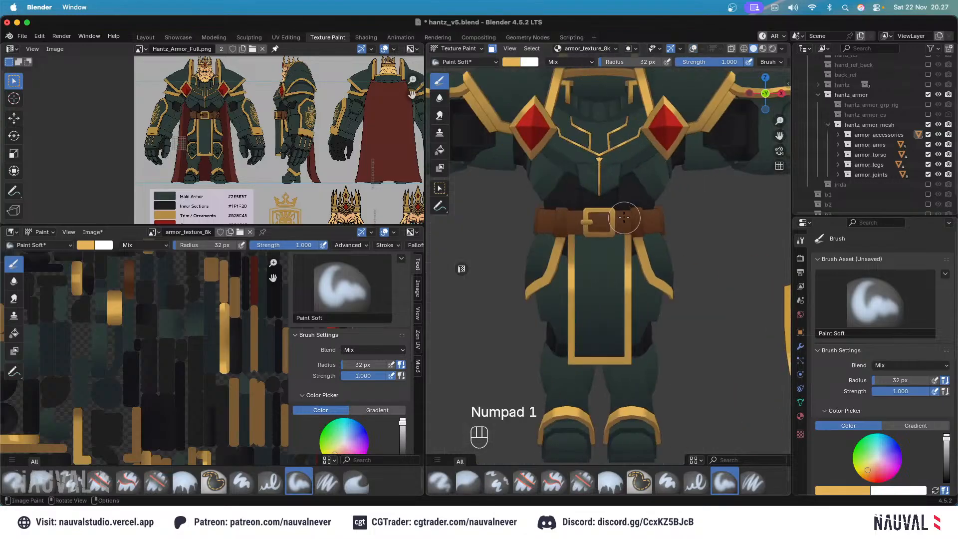
pyautogui.press('KP_3')
pyautogui.press('ctrl+KP_3')
pyautogui.press('ctrl+KP_1')
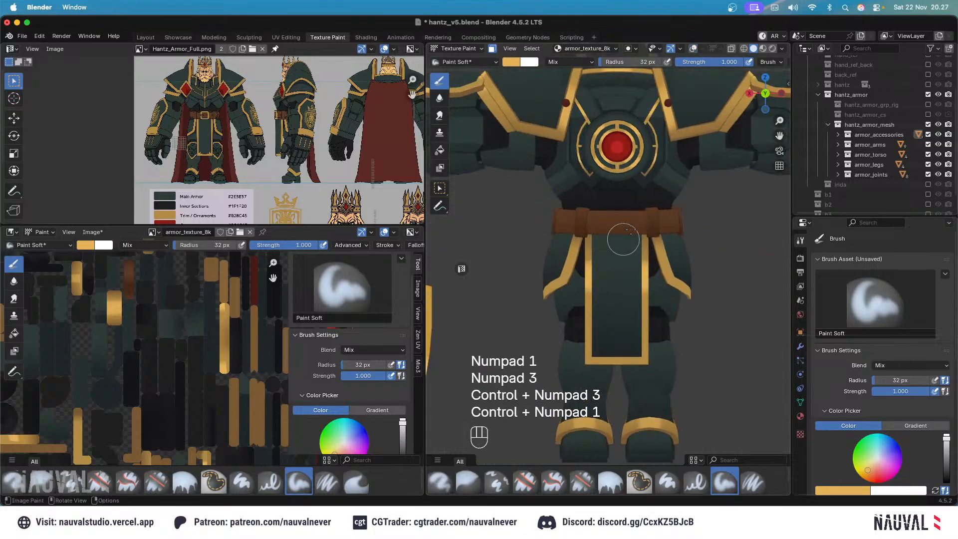
pyautogui.press('KP_3')
pyautogui.keyDown('ctrl'); pyautogui.moveTo(639, 241); pyautogui.dragTo(632, 297, button='middle'); pyautogui.keyUp('ctrl')
pyautogui.press('f')
pyautogui.click(648, 299)
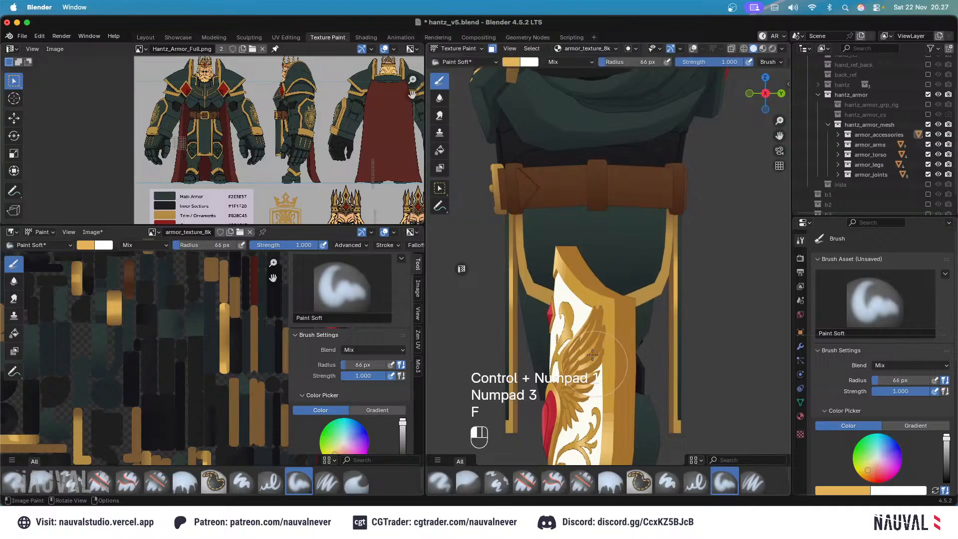
# Try light gold highlights on the hip armor's trim with a 37 px brush radius and undo them.
pyautogui.moveTo(621, 205)
pyautogui.mouseDown(button='middle')
pyautogui.moveTo(607, 224)
pyautogui.moveTo(639, 270)
pyautogui.moveTo(666, 257)
pyautogui.moveTo(638, 206)
pyautogui.mouseUp(button='middle')
pyautogui.moveTo(637, 205)
pyautogui.keyDown('ctrl'); pyautogui.mouseDown(button='middle')
pyautogui.moveTo(636, 244)
pyautogui.moveTo(592, 240)
pyautogui.moveTo(639, 253)
pyautogui.mouseUp(button='middle'); pyautogui.keyUp('ctrl')
pyautogui.press('f')
pyautogui.click(539, 295)
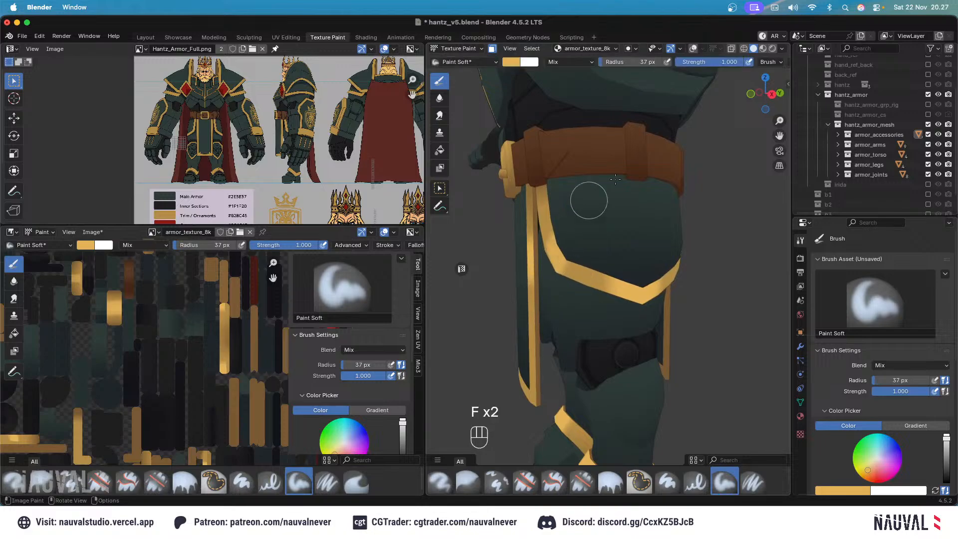
pyautogui.press('KP_1')
pyautogui.press('super+z')
# Try the hip trim highlights in front and back views with brush radii of 44 and 38 px, undoing the strokes.
pyautogui.press('f')
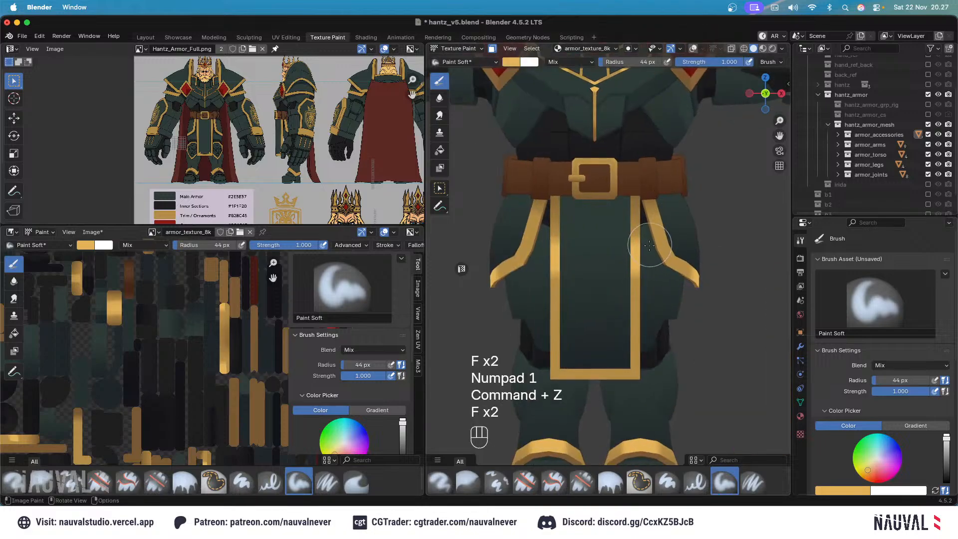
pyautogui.scroll(-1, 682, 188)
pyautogui.press('super+z')
pyautogui.press('f')
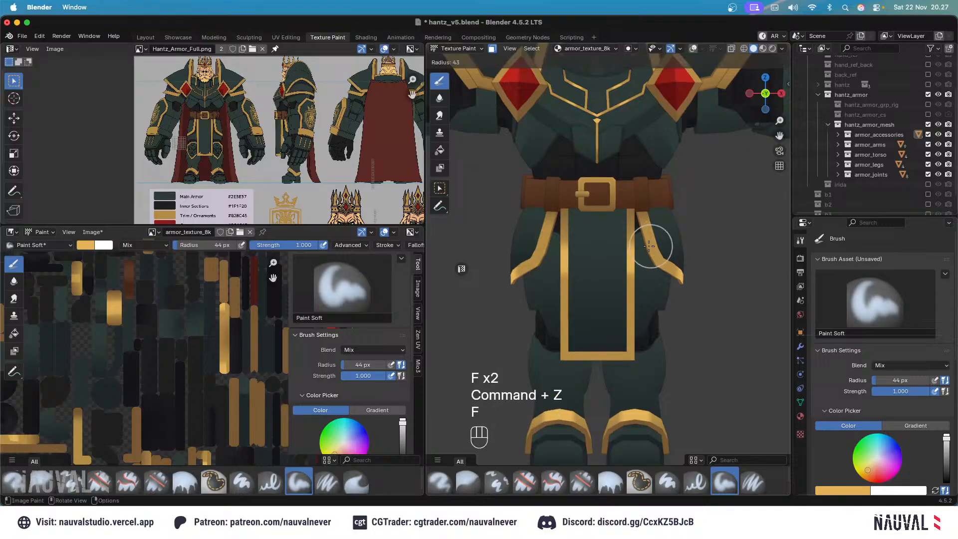
pyautogui.click(676, 241)
pyautogui.scroll(-3, 677, 218)
pyautogui.press('ctrl+KP_1')
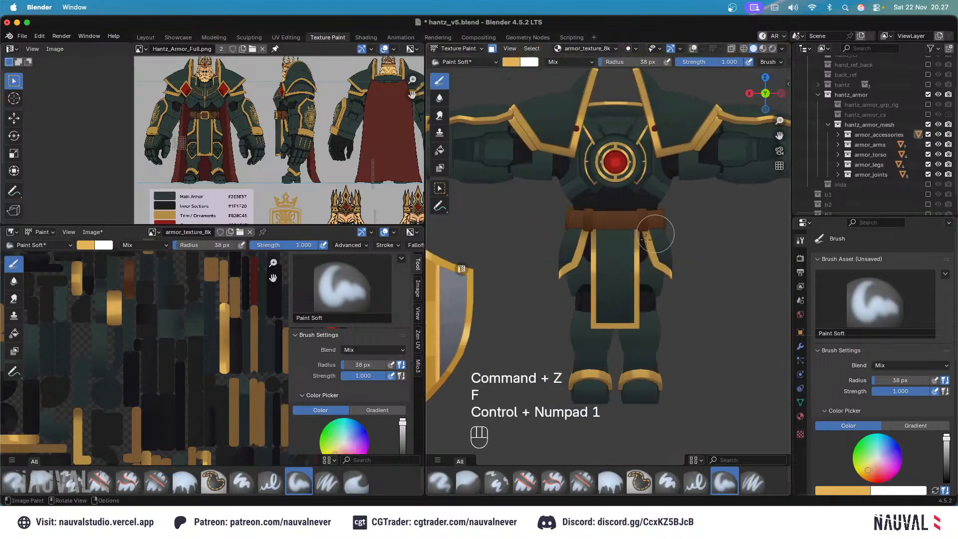
pyautogui.keyDown('shift'); pyautogui.moveTo(560, 343); pyautogui.dragTo(620, 285, button='middle'); pyautogui.keyUp('shift')
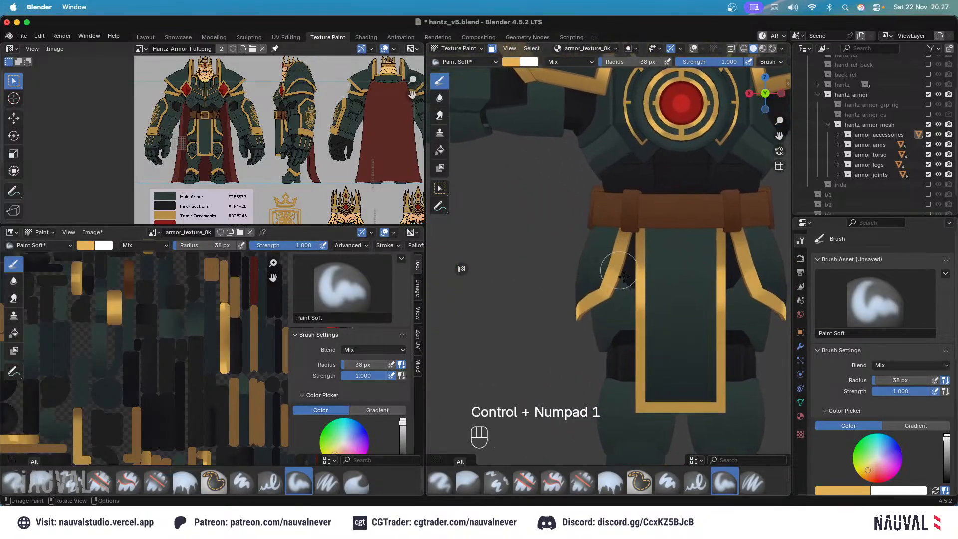
pyautogui.press('super+z')
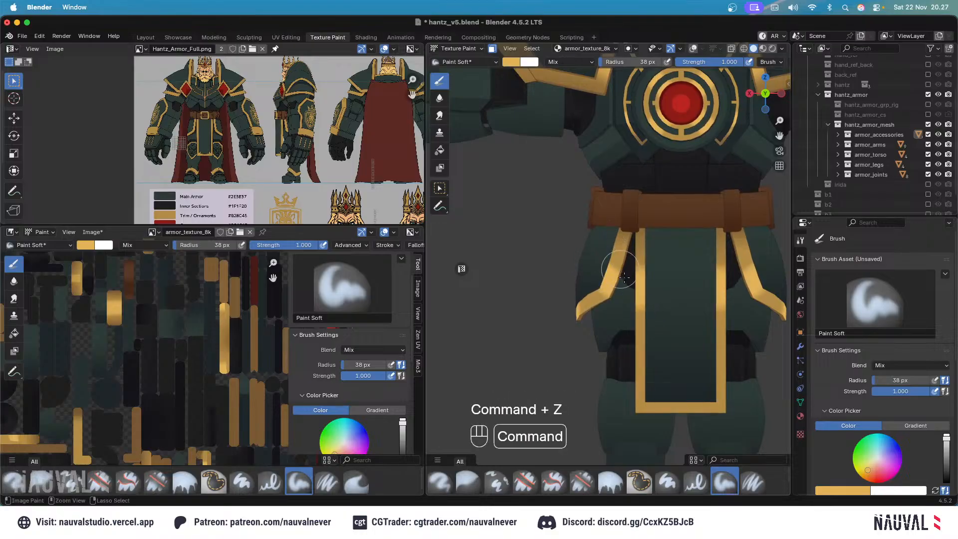
pyautogui.press('super+z')
# Try the hip trim highlights with a 43 px brush radius, check them from several sides and undo them.
pyautogui.press('f')
pyautogui.keyDown('ctrl'); pyautogui.moveTo(597, 225); pyautogui.dragTo(602, 320, button='middle'); pyautogui.keyUp('ctrl')
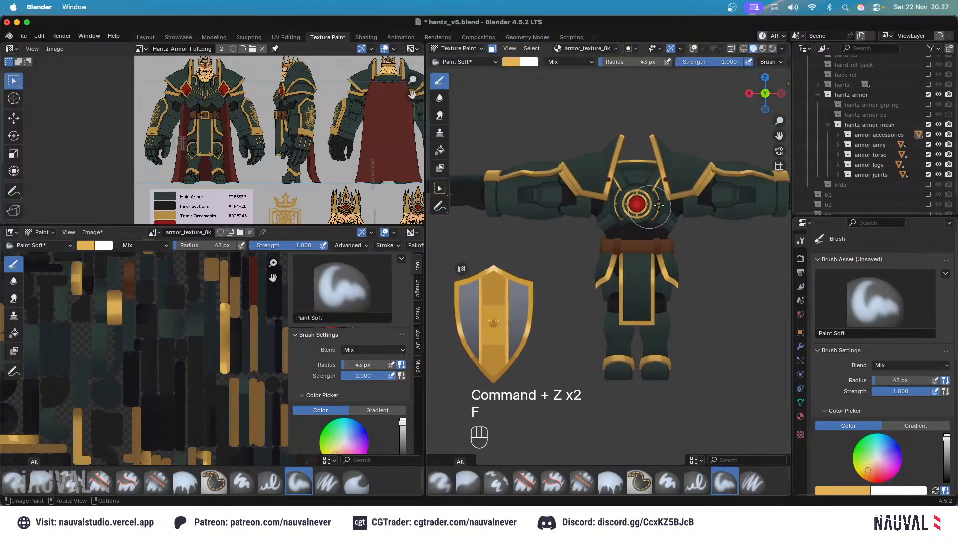
pyautogui.moveTo(624, 214)
pyautogui.mouseDown(button='middle')
pyautogui.moveTo(706, 223)
pyautogui.moveTo(637, 212)
pyautogui.mouseUp(button='middle')
pyautogui.press('KP_1')
pyautogui.press('KP_1')
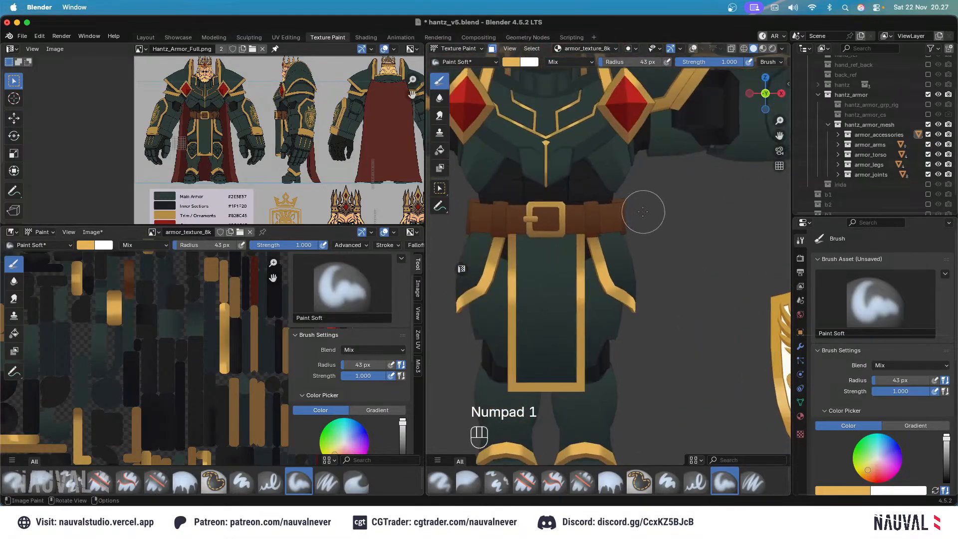
pyautogui.press('ctrl+KP_1')
pyautogui.keyDown('ctrl'); pyautogui.moveTo(628, 250); pyautogui.dragTo(630, 216, button='middle'); pyautogui.keyUp('ctrl')
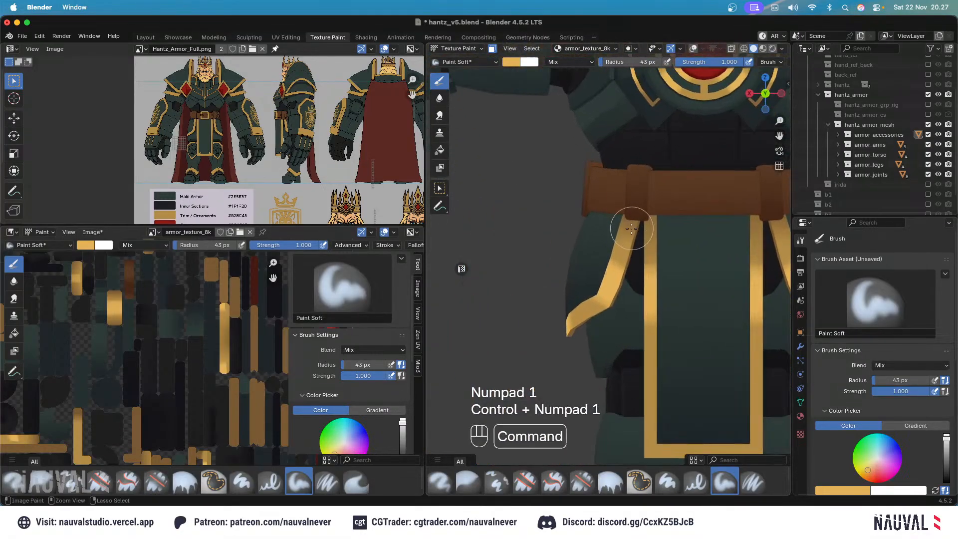
pyautogui.press('super+z')
pyautogui.press('KP_1')
pyautogui.press('super+z')
pyautogui.press('super+z')
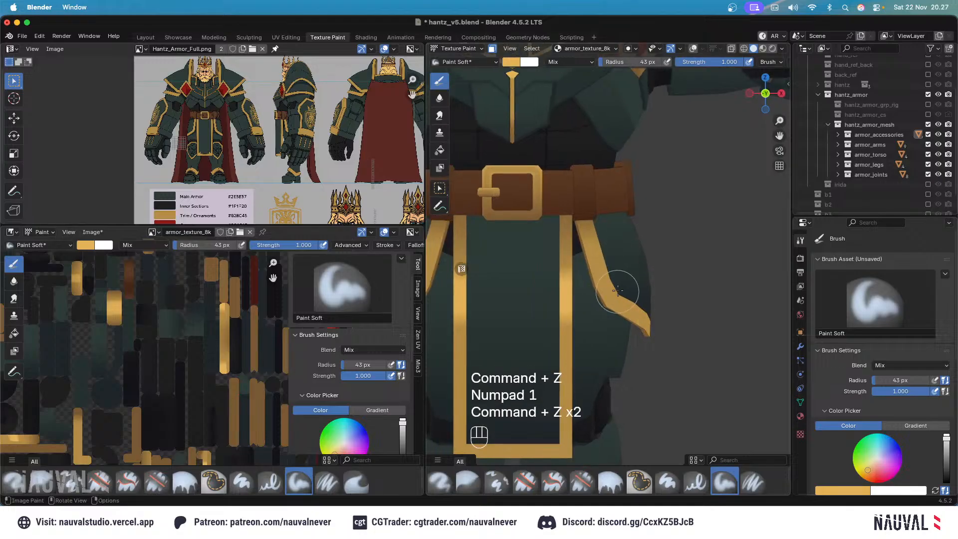
# Undo a 66 px attempt and paint light gold highlights on the hip armor's trim with a 60 px brush radius.
pyautogui.press('f')
pyautogui.press('f')
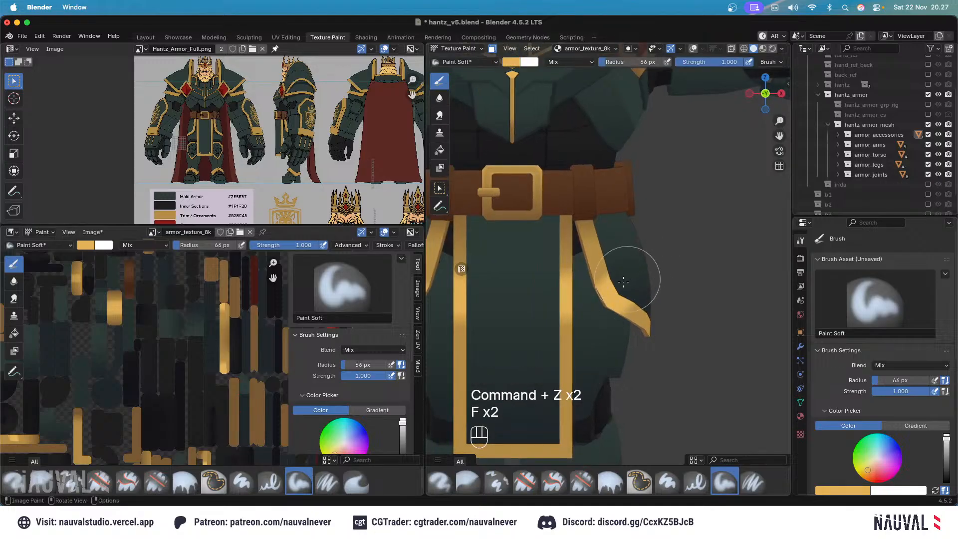
pyautogui.press('super+z')
pyautogui.press('f')
pyautogui.press('ctrl+KP_1')
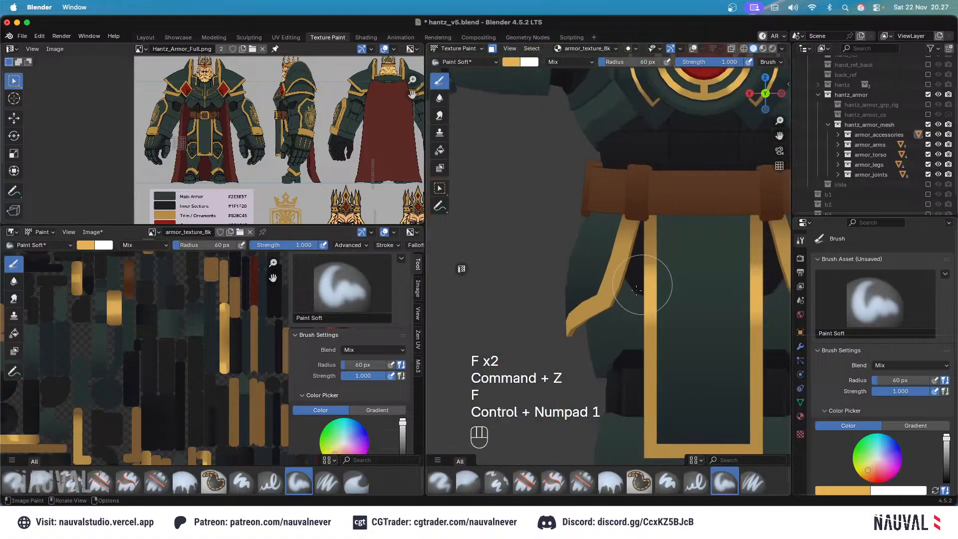
# Check the highlighted hip trim around the armor, then save the texture image and the blend file.
pyautogui.moveTo(584, 223); pyautogui.dragTo(697, 265, button='middle')
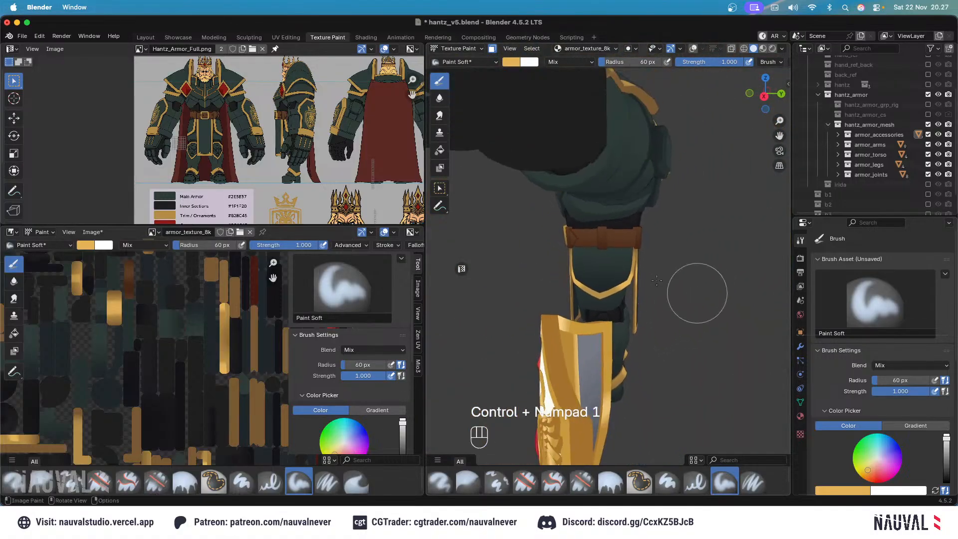
pyautogui.scroll(-5, 647, 254)
pyautogui.moveTo(611, 245); pyautogui.dragTo(684, 212, button='middle')
pyautogui.press('KP_1')
pyautogui.scroll(-1, 632, 247)
pyautogui.press('KP_1')
pyautogui.keyDown('ctrl'); pyautogui.moveTo(651, 171); pyautogui.dragTo(644, 197, button='middle'); pyautogui.keyUp('ctrl')
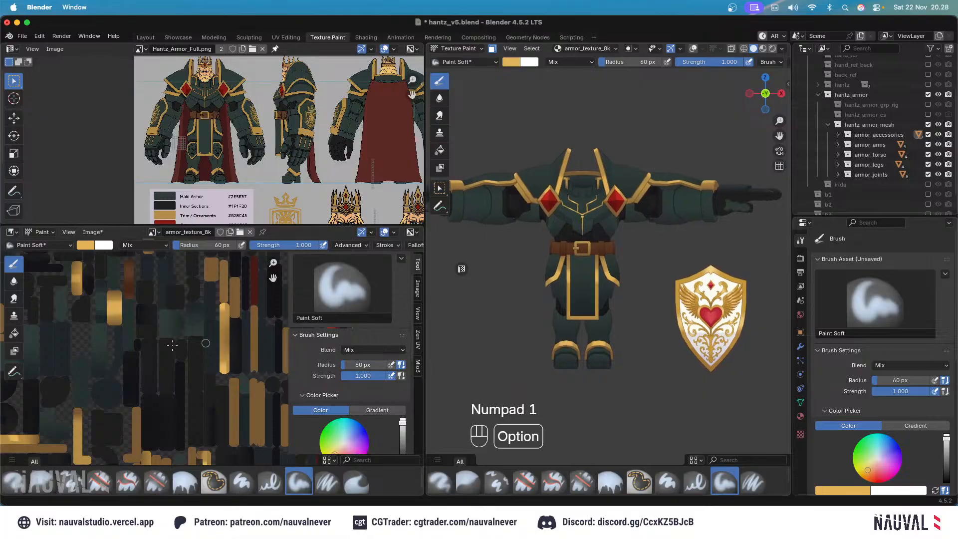
pyautogui.hotkey('alt', 's')
pyautogui.press('super+s')
pyautogui.hotkey('ctrl', 's')
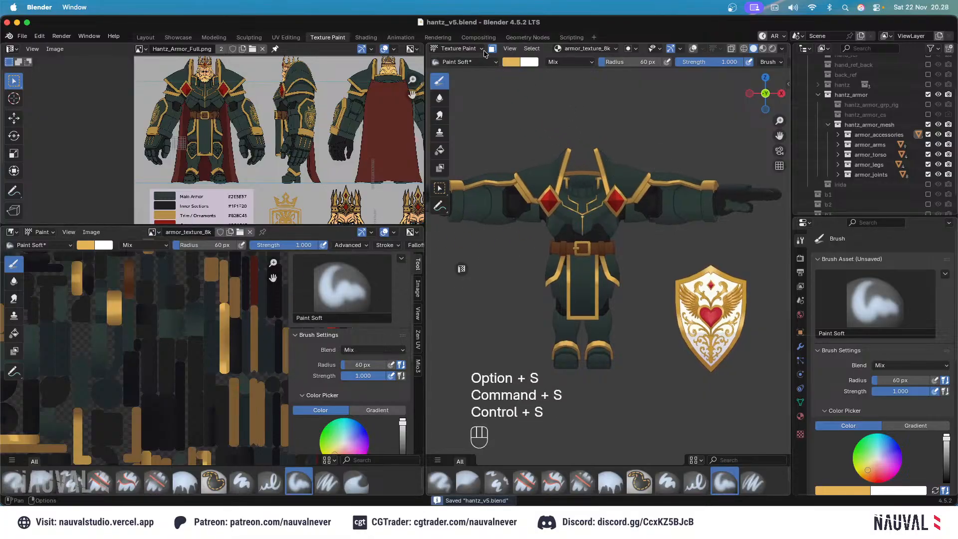
# Return to Object Mode, review the armor from front and back, and unhide the red cape.
pyautogui.click(457, 48)
pyautogui.click(454, 56)
pyautogui.keyDown('ctrl'); pyautogui.moveTo(618, 132); pyautogui.dragTo(627, 149, button='middle'); pyautogui.keyUp('ctrl')
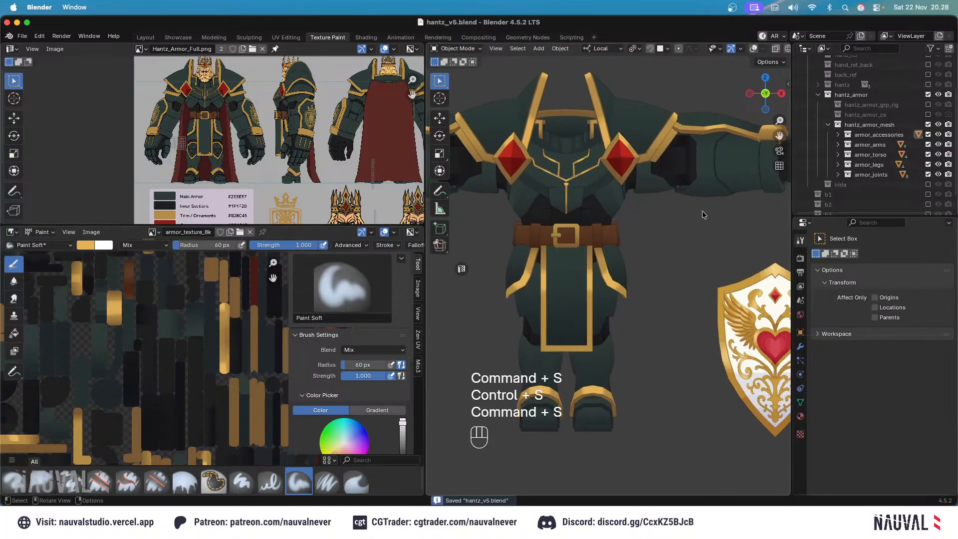
pyautogui.moveTo(702, 214); pyautogui.dragTo(651, 273, button='middle')
pyautogui.press('KP_1')
pyautogui.press('ctrl+KP_1')
pyautogui.press('KP_1')
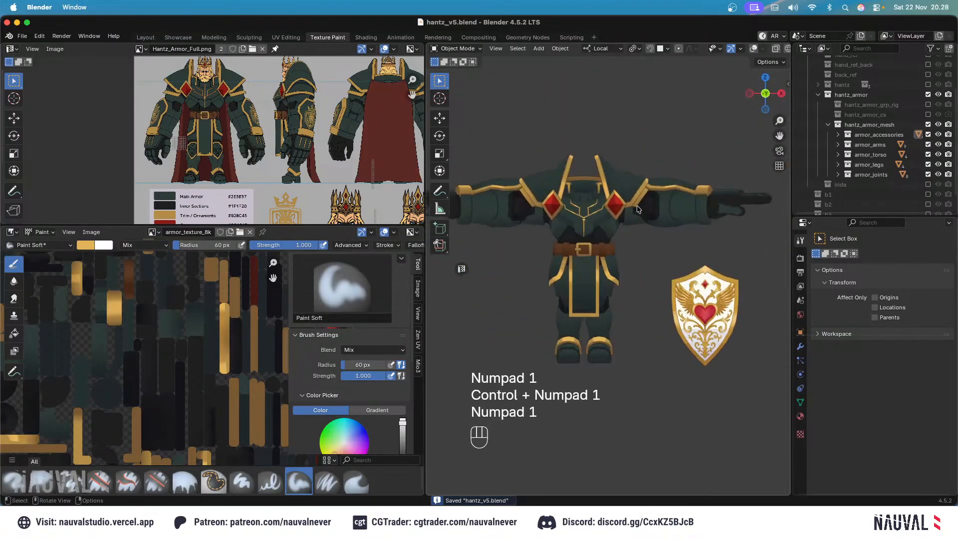
pyautogui.press('ctrl+KP_1')
pyautogui.press('KP_1')
pyautogui.hotkey('alt', 'h')
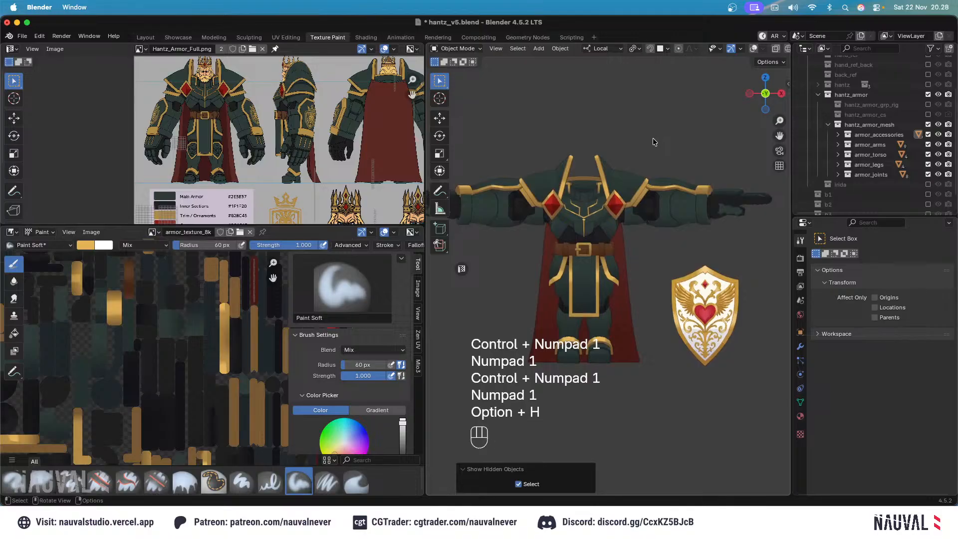
# Inspect the shoulders from front and back, select the shoulder armor piece in the armor_arms collection, and save the file.
pyautogui.press('ctrl+KP_1')
pyautogui.keyDown('ctrl'); pyautogui.moveTo(648, 163); pyautogui.dragTo(726, 226, button='middle'); pyautogui.keyUp('ctrl')
pyautogui.scroll(3, 615, 161)
pyautogui.press('KP_1')
pyautogui.moveTo(660, 157); pyautogui.dragTo(631, 173, button='middle')
pyautogui.press('KP_1')
pyautogui.press('ctrl+KP_1')
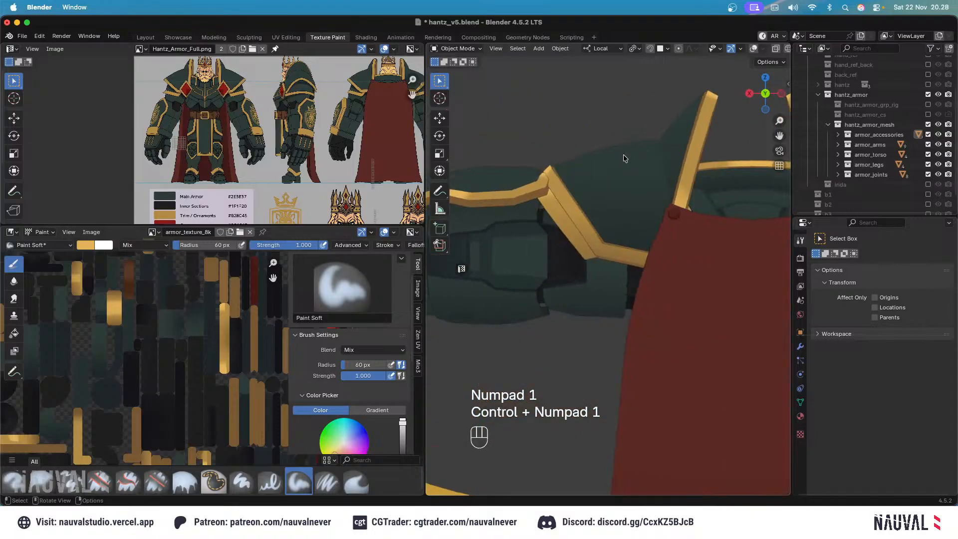
pyautogui.keyDown('ctrl'); pyautogui.moveTo(624, 154); pyautogui.dragTo(637, 213, button='middle'); pyautogui.keyUp('ctrl')
pyautogui.press('KP_1')
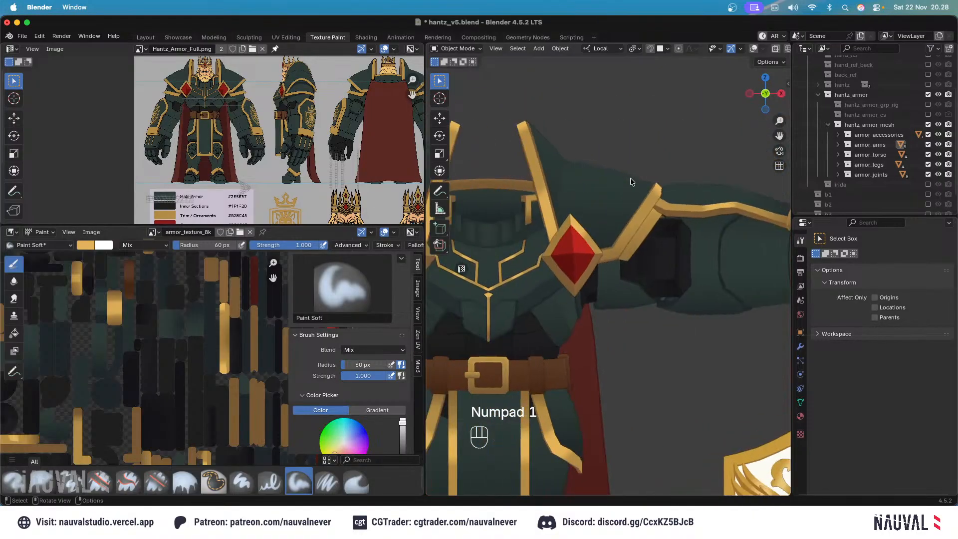
pyautogui.press('super+s')
# Select the gold trim faces of the shoulder armor in Edit Mode, then return the piece to Texture Paint mode.
pyautogui.keyDown('ctrl'); pyautogui.moveTo(633, 129); pyautogui.dragTo(691, 77, button='middle'); pyautogui.keyUp('ctrl')
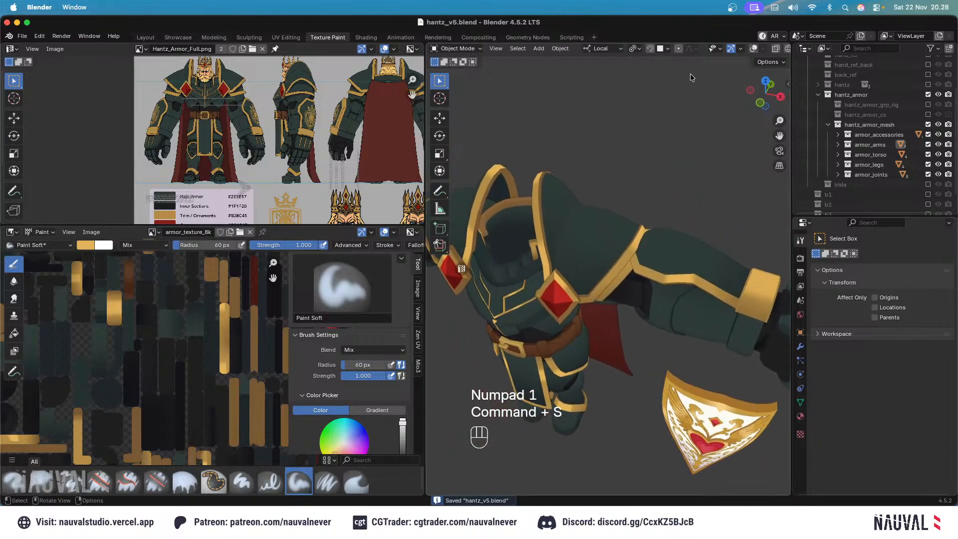
pyautogui.click(456, 49)
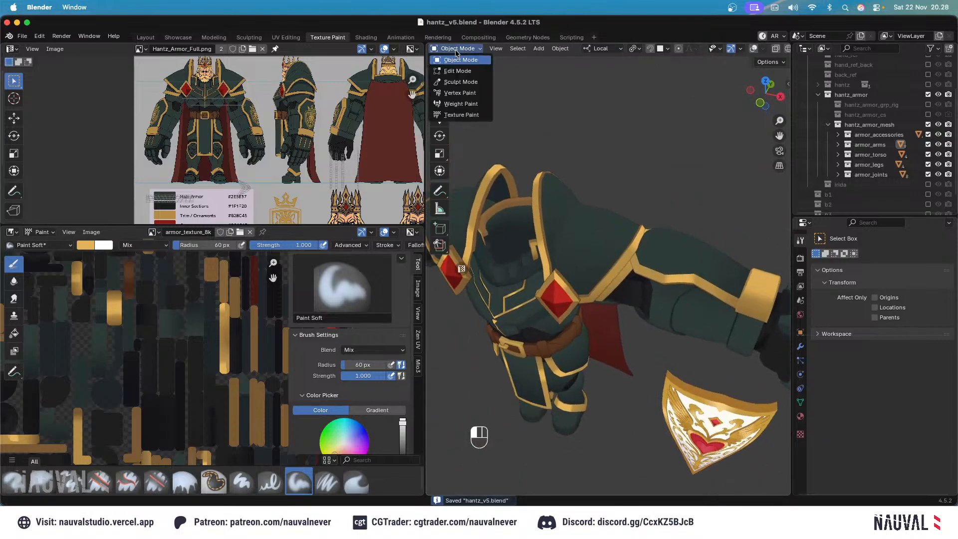
pyautogui.click(468, 116)
pyautogui.click(710, 49)
pyautogui.press('Tab')
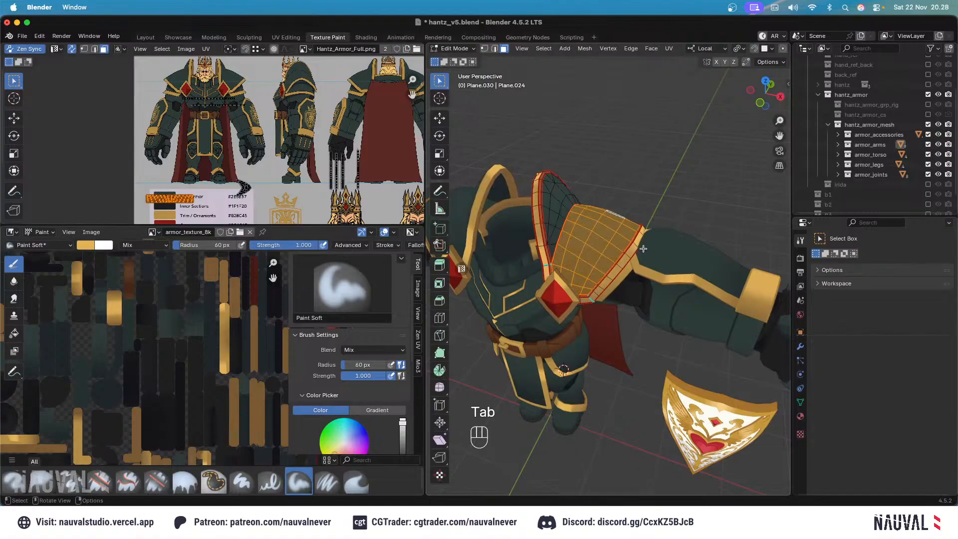
pyautogui.scroll(2, 657, 230)
pyautogui.press('Tab')
pyautogui.click(456, 49)
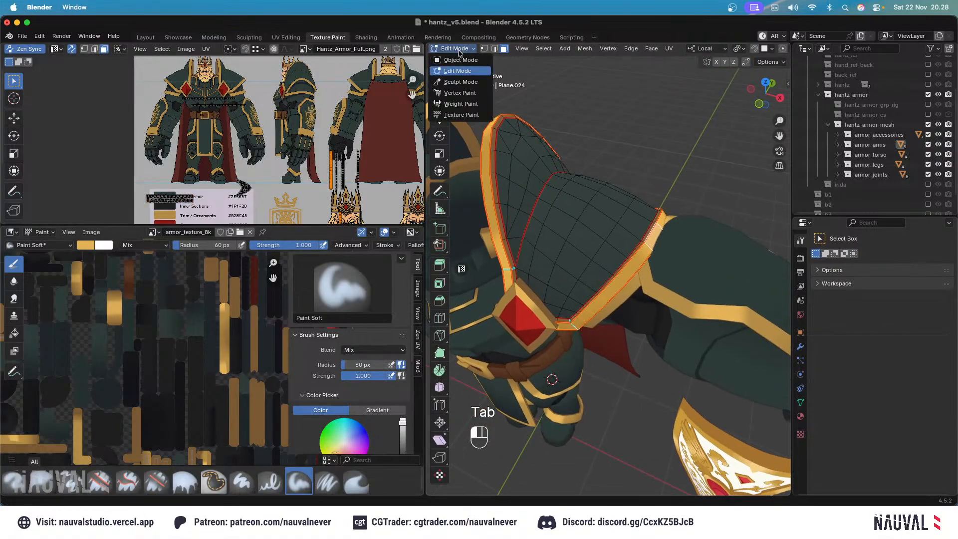
pyautogui.click(468, 115)
# Undo a 70 px attempt and paint the shoulder armor's gold trim from the top view with an 83 px brush radius.
pyautogui.press('KP_7')
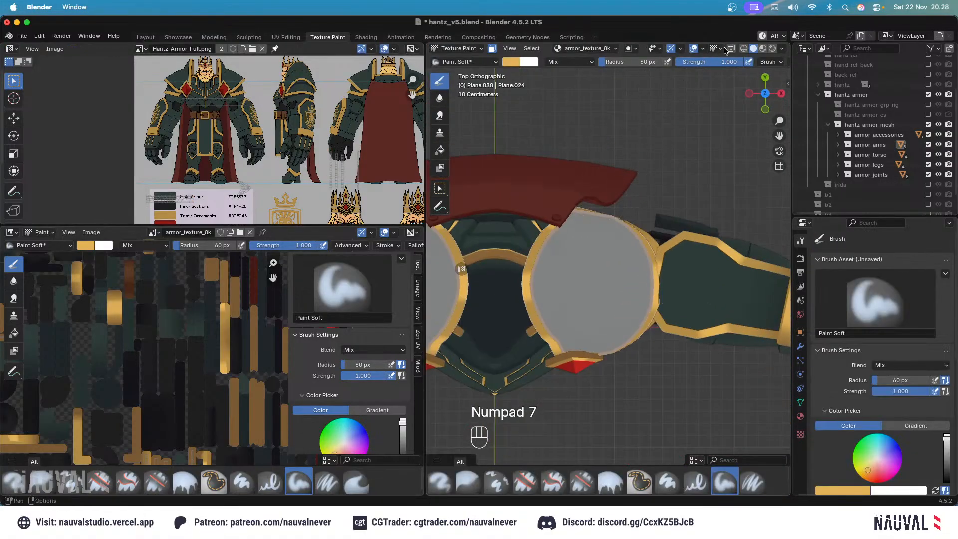
pyautogui.click(721, 49)
pyautogui.press('f')
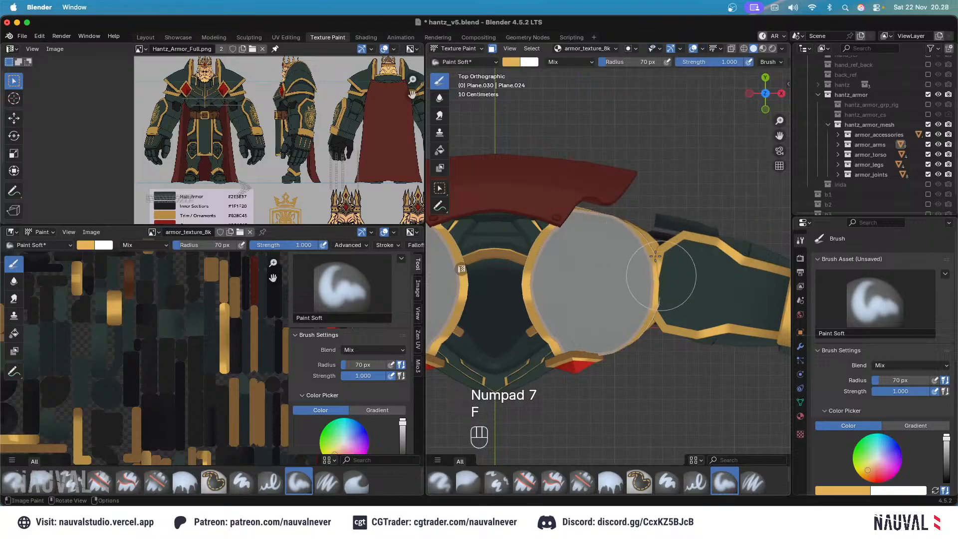
pyautogui.click(694, 50)
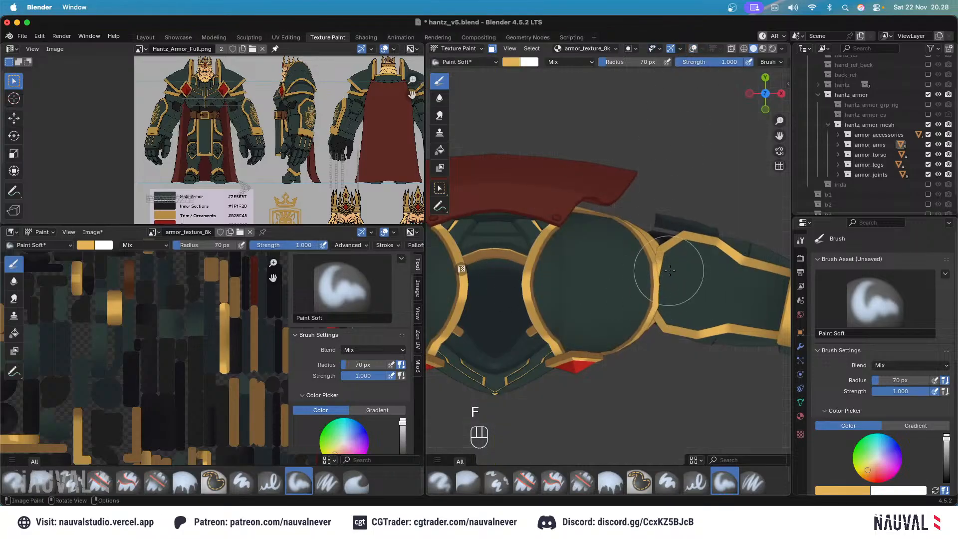
pyautogui.press('super+z')
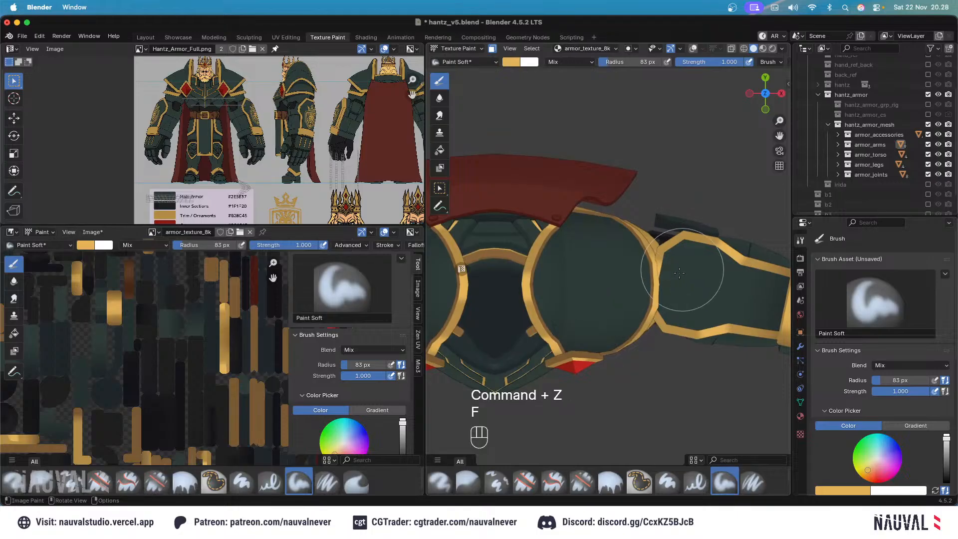
pyautogui.press('super+z')
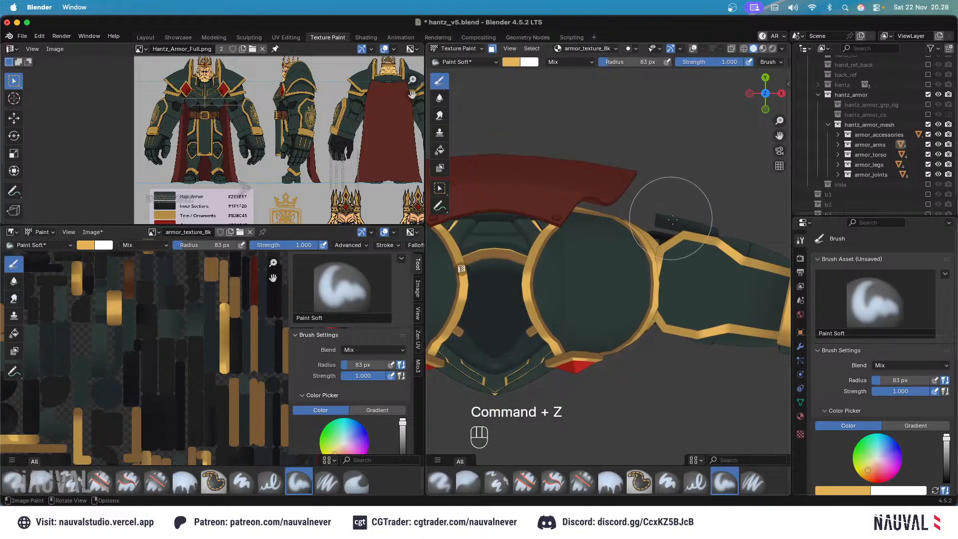
# Check the armor from the front, save the texture image and the blend file, and return to Object Mode.
pyautogui.press('KP_1')
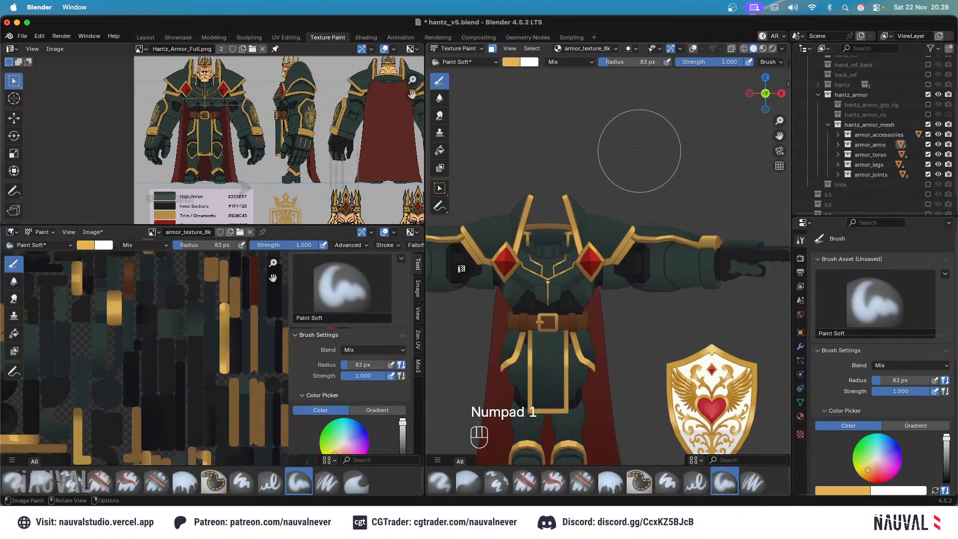
pyautogui.scroll(-2, 631, 155)
pyautogui.hotkey('alt', 's')
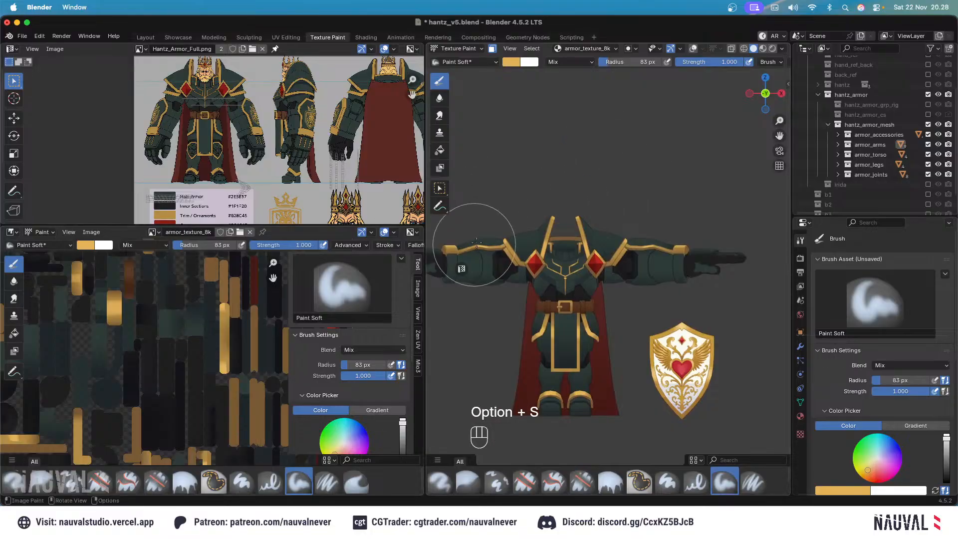
pyautogui.press('super+s')
pyautogui.hotkey('ctrl', 's')
pyautogui.click(464, 49)
pyautogui.click(467, 59)
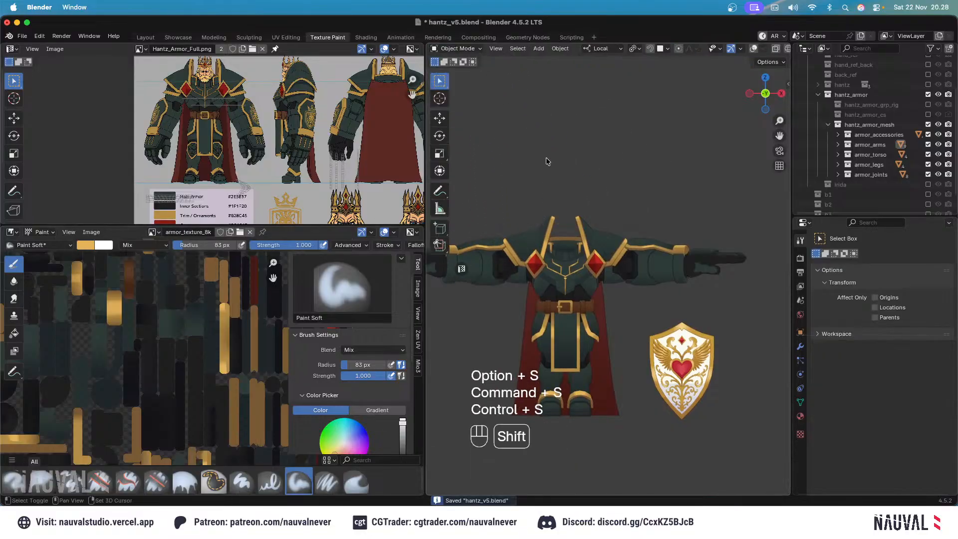
# Review the armor in a maximized viewport from the front and the side, then save the blend file.
pyautogui.scroll(3, 608, 161)
pyautogui.hotkey('ctrl', 'space')
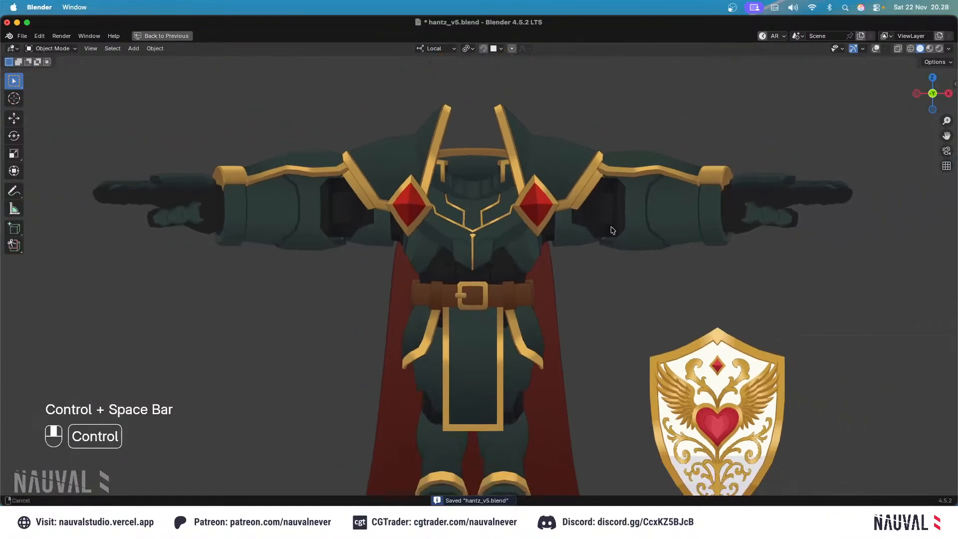
pyautogui.keyDown('shift'); pyautogui.moveTo(591, 207); pyautogui.dragTo(579, 215, button='middle'); pyautogui.keyUp('shift')
pyautogui.scroll(4, 640, 228)
pyautogui.press('ctrl+KP_1')
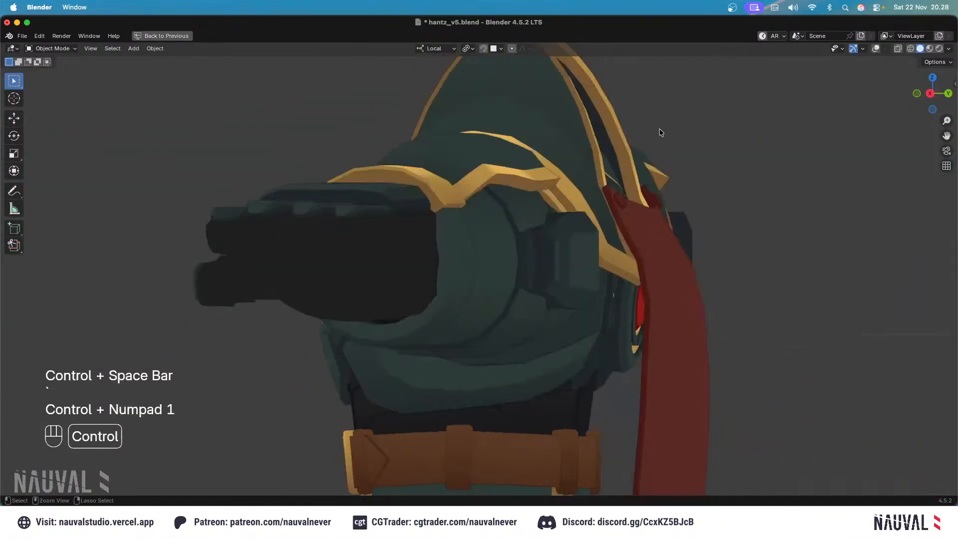
pyautogui.press('KP_1')
pyautogui.scroll(-5, 696, 212)
pyautogui.press('super+s')
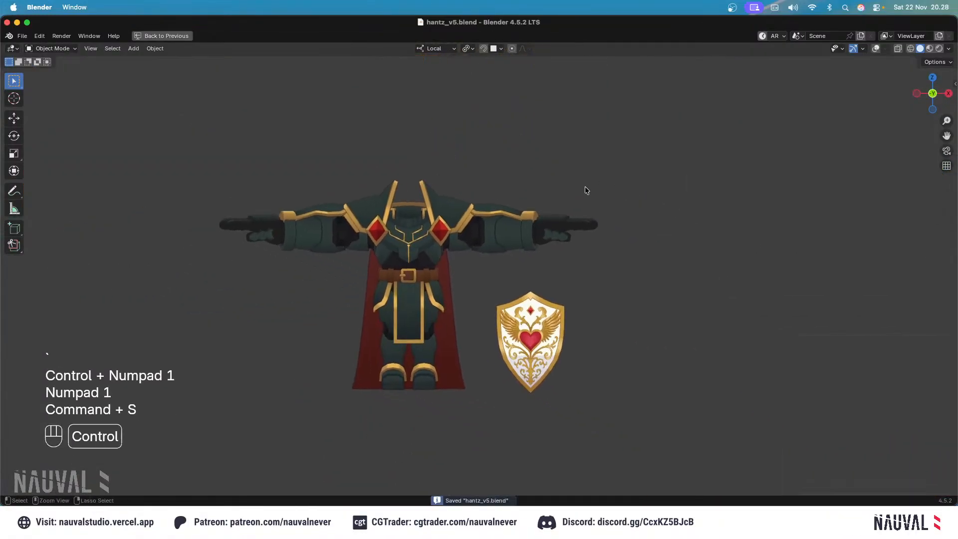
pyautogui.hotkey('ctrl', 's')
# Inspect the gauntlet hand and forearm closely, then restore the full layout with viewport overlays shown.
pyautogui.scroll(6, 618, 145)
pyautogui.moveTo(616, 145); pyautogui.dragTo(590, 268, button='middle')
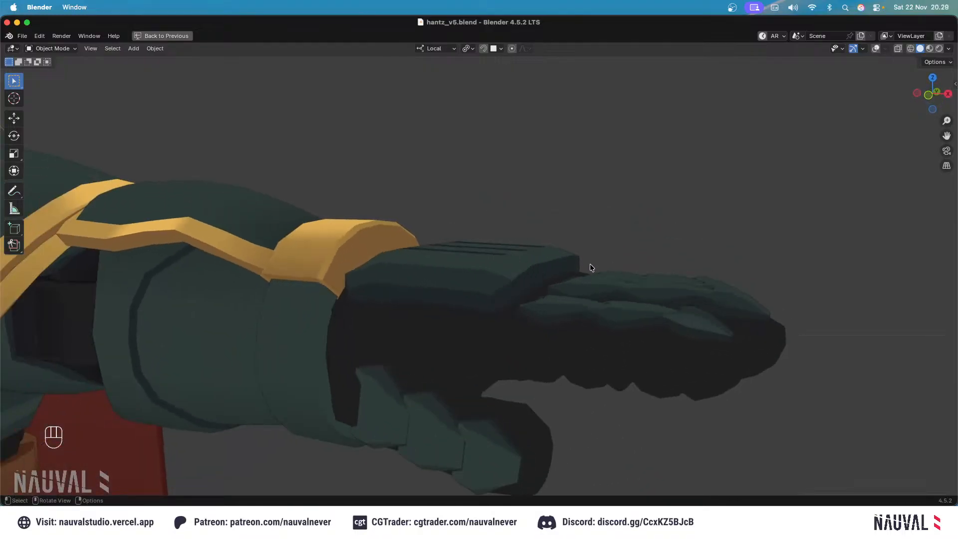
pyautogui.moveTo(536, 346); pyautogui.dragTo(554, 235, button='middle')
pyautogui.press('KP_1')
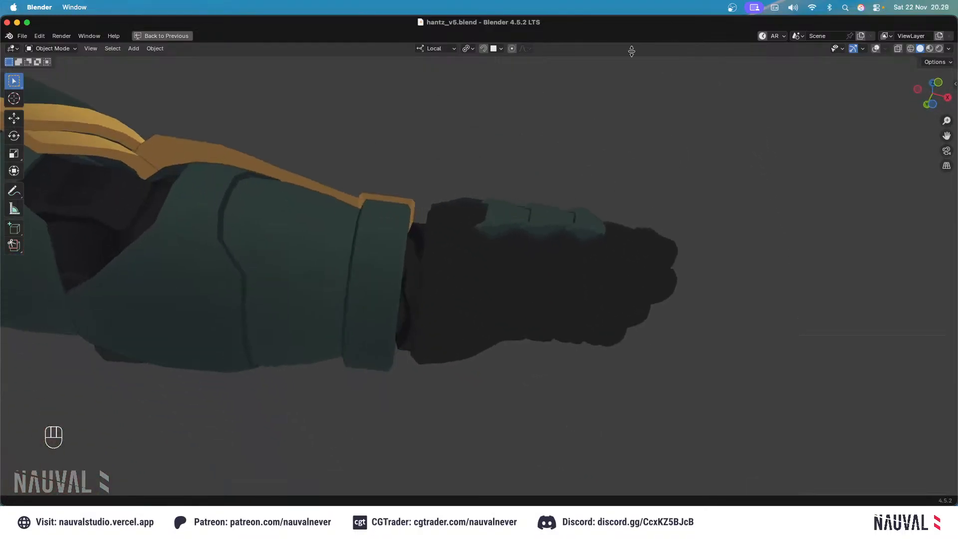
pyautogui.hotkey('ctrl', 'space')
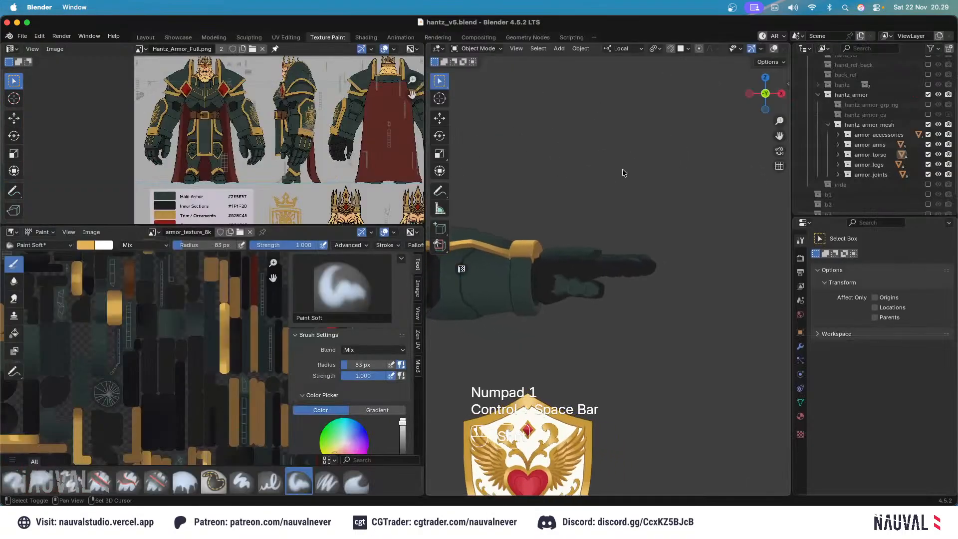
pyautogui.click(773, 49)
pyautogui.keyDown('shift'); pyautogui.moveTo(571, 231); pyautogui.dragTo(624, 201, button='middle'); pyautogui.keyUp('shift')
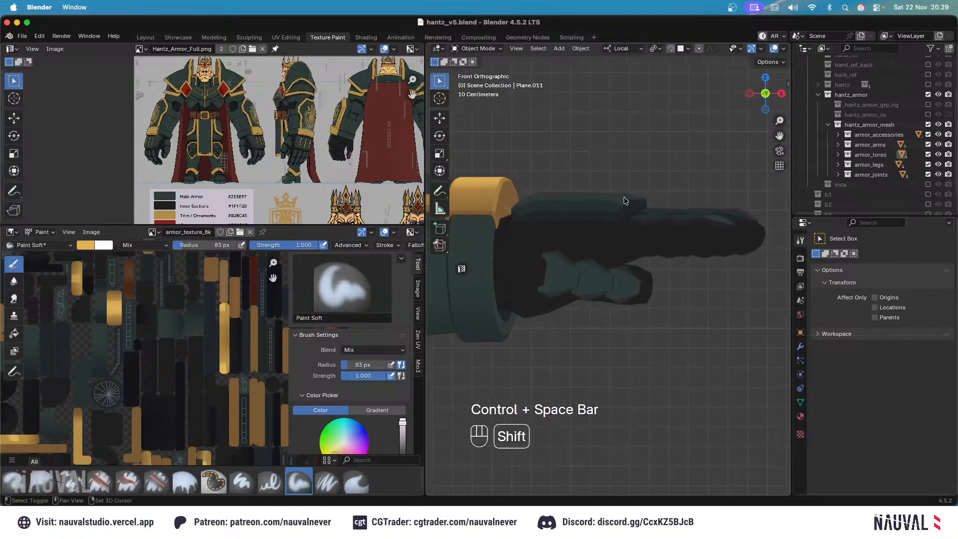
pyautogui.click(599, 223)
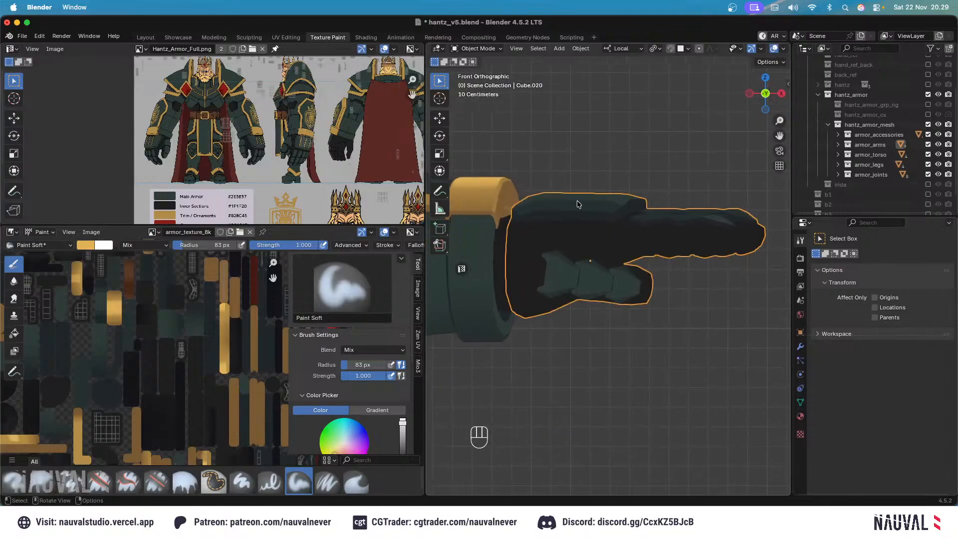
pyautogui.scroll(3, 577, 200)
pyautogui.click(532, 209)
pyautogui.press('h')
pyautogui.press('h')
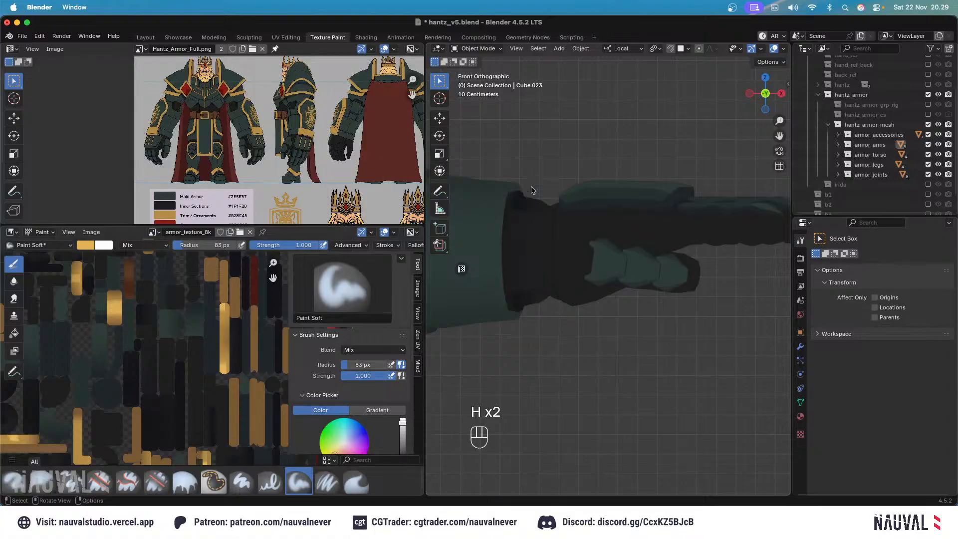
pyautogui.hotkey('alt', 'h')
pyautogui.keyDown('ctrl'); pyautogui.moveTo(663, 129); pyautogui.dragTo(663, 155, button='middle'); pyautogui.keyUp('ctrl')
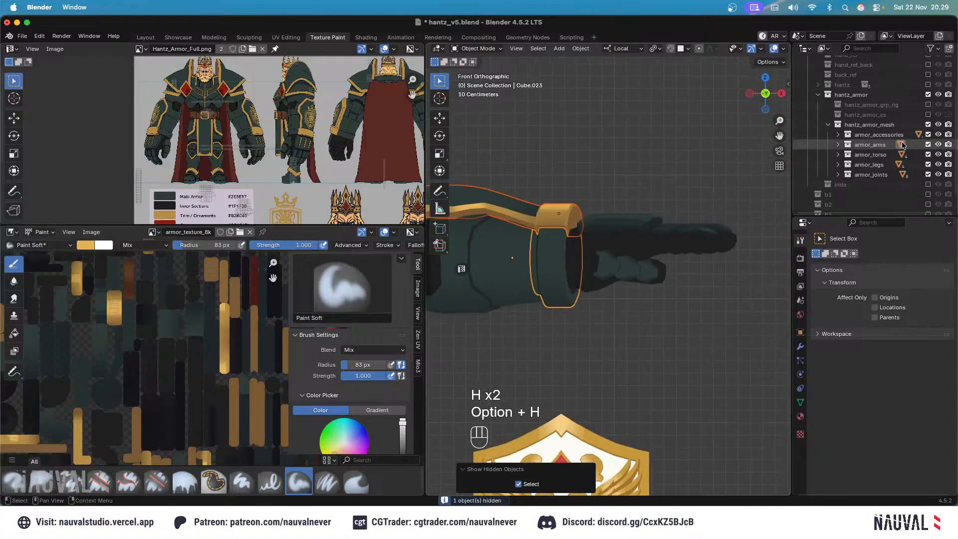
# Exclude the armor_accessories, armor_legs and armor_torso collections, keeping armor_arms and armor_joints enabled.
pyautogui.click(928, 135)
pyautogui.click(928, 134)
pyautogui.click(928, 134)
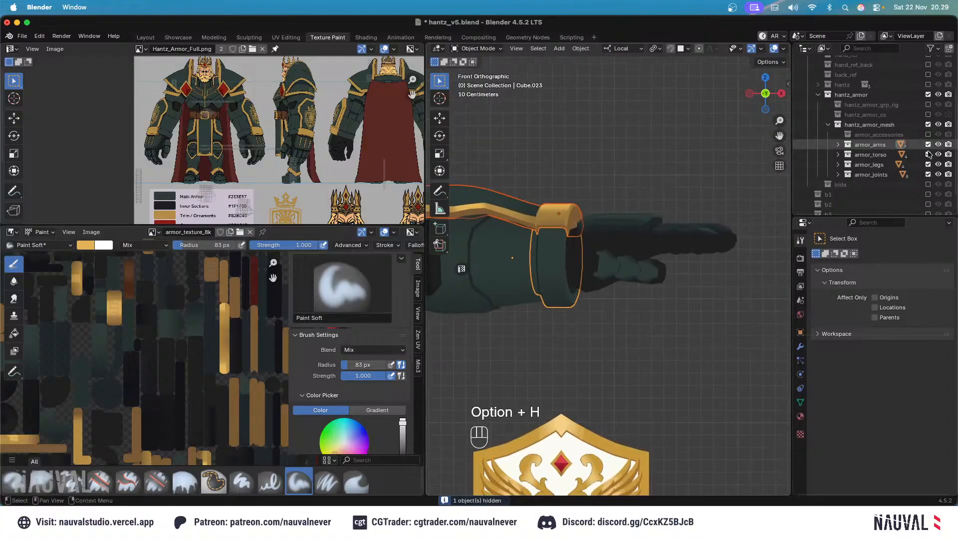
pyautogui.click(928, 164)
pyautogui.click(928, 154)
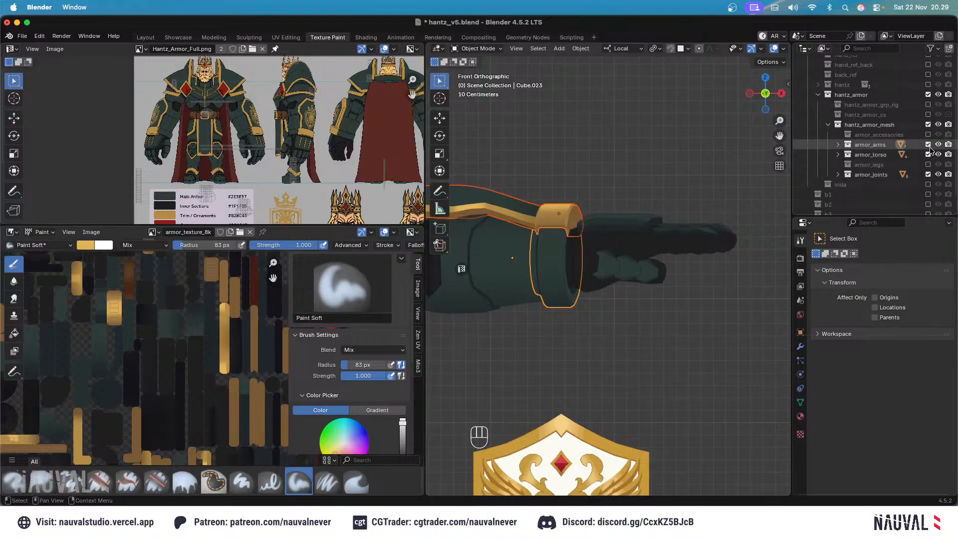
pyautogui.click(929, 145)
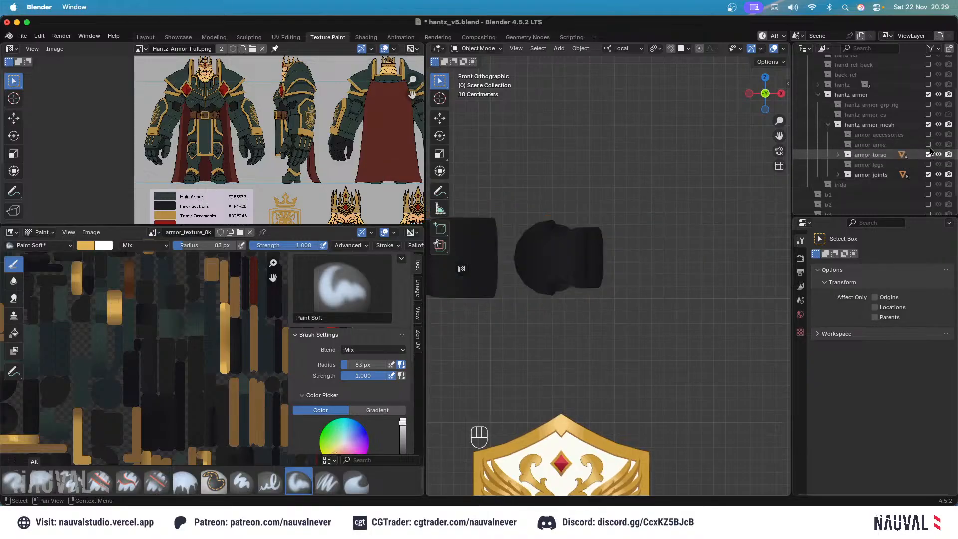
pyautogui.click(928, 154)
pyautogui.click(928, 144)
# Hide the arm's forearm, shoulder, gem and wrist armor pieces, leaving only the dark joints and the hand.
pyautogui.keyDown('shift'); pyautogui.click(579, 236); pyautogui.keyUp('shift')
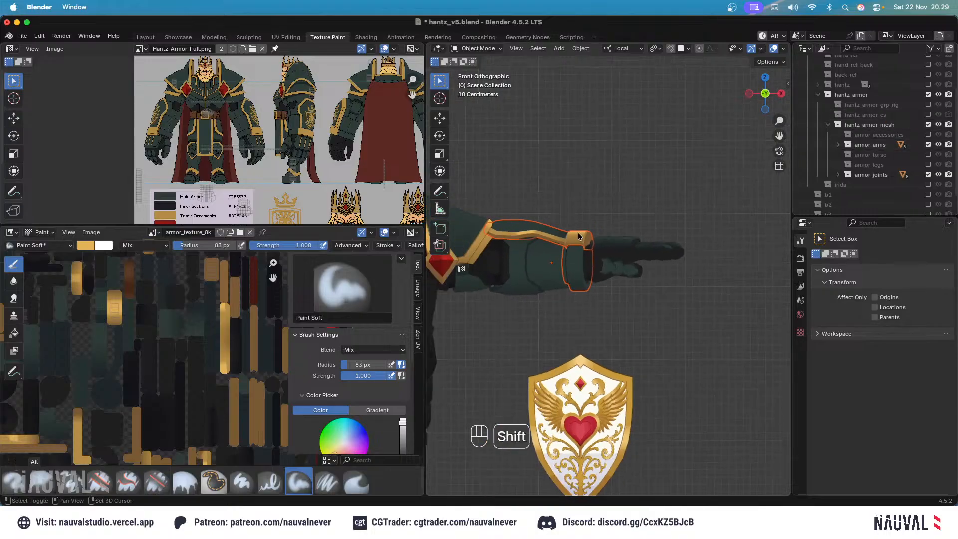
pyautogui.keyDown('shift'); pyautogui.moveTo(578, 236); pyautogui.dragTo(633, 231, button='middle'); pyautogui.keyUp('shift')
pyautogui.click(616, 213)
pyautogui.click(610, 227)
pyautogui.press('h')
pyautogui.click(609, 248)
pyautogui.press('h')
pyautogui.click(531, 223)
pyautogui.press('h')
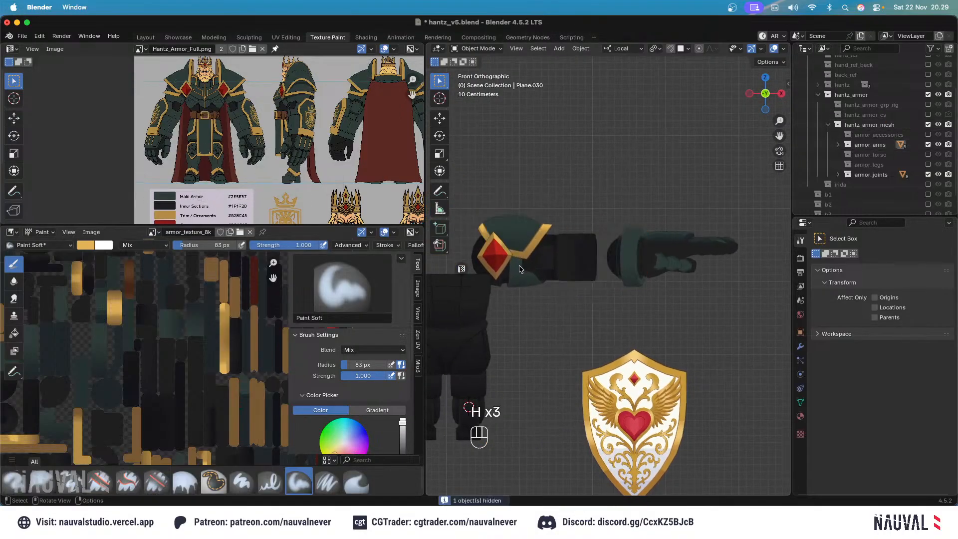
pyautogui.press('h')
pyautogui.press('h')
pyautogui.press('h')
pyautogui.press('h')
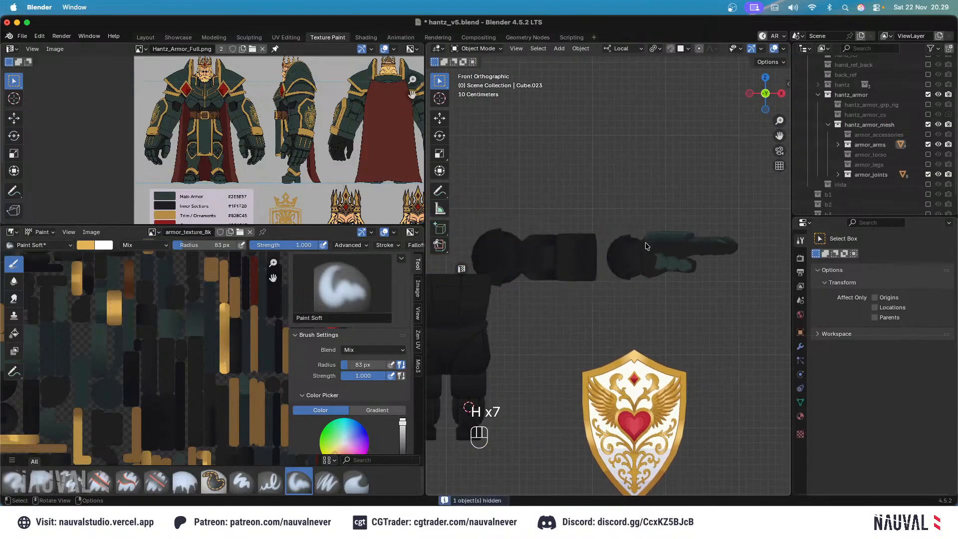
# Examine the dark wrist, elbow and upper-arm joint pieces of the exposed arm from several angles.
pyautogui.scroll(7, 646, 247)
pyautogui.click(613, 193)
pyautogui.keyDown('shift'); pyautogui.moveTo(515, 212); pyautogui.dragTo(756, 215, button='middle'); pyautogui.keyUp('shift')
pyautogui.click(559, 201)
pyautogui.keyDown('shift'); pyautogui.moveTo(469, 252); pyautogui.dragTo(626, 124, button='middle'); pyautogui.keyUp('shift')
pyautogui.keyDown('ctrl'); pyautogui.moveTo(552, 240); pyautogui.dragTo(619, 199, button='middle'); pyautogui.keyUp('ctrl')
pyautogui.moveTo(607, 252); pyautogui.dragTo(564, 277, button='middle')
pyautogui.keyDown('shift'); pyautogui.moveTo(641, 262); pyautogui.dragTo(635, 186, button='middle'); pyautogui.keyUp('shift')
pyautogui.moveTo(620, 225); pyautogui.dragTo(615, 200, button='middle')
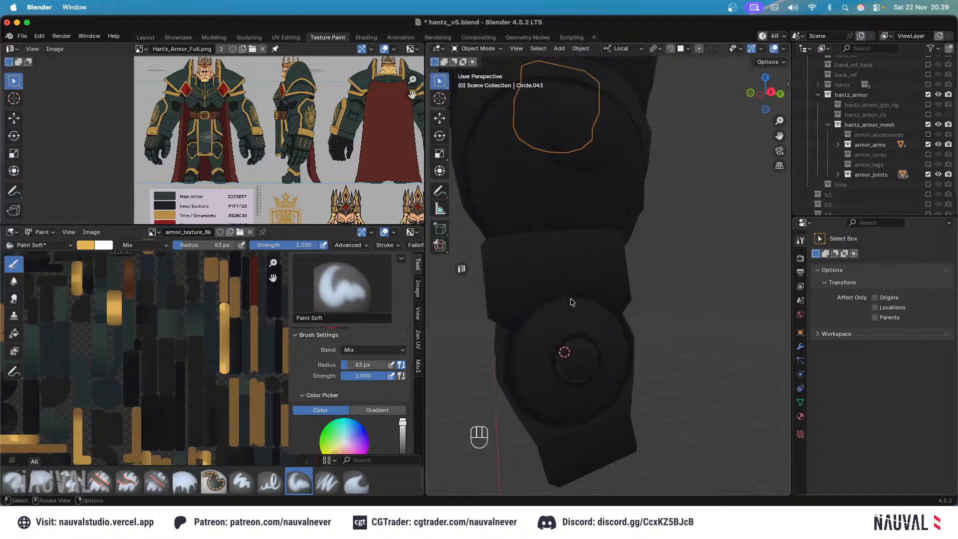
pyautogui.moveTo(571, 300); pyautogui.dragTo(499, 332, button='middle')
# Select the gauntlet hand and inspect its palm and fingers.
pyautogui.press('KP_1')
pyautogui.keyDown('shift'); pyautogui.moveTo(682, 187); pyautogui.dragTo(597, 247, button='middle'); pyautogui.keyUp('shift')
pyautogui.click(642, 197)
pyautogui.keyDown('ctrl'); pyautogui.moveTo(614, 225); pyautogui.dragTo(632, 165, button='middle'); pyautogui.keyUp('ctrl')
pyautogui.moveTo(624, 199); pyautogui.dragTo(627, 117, button='middle')
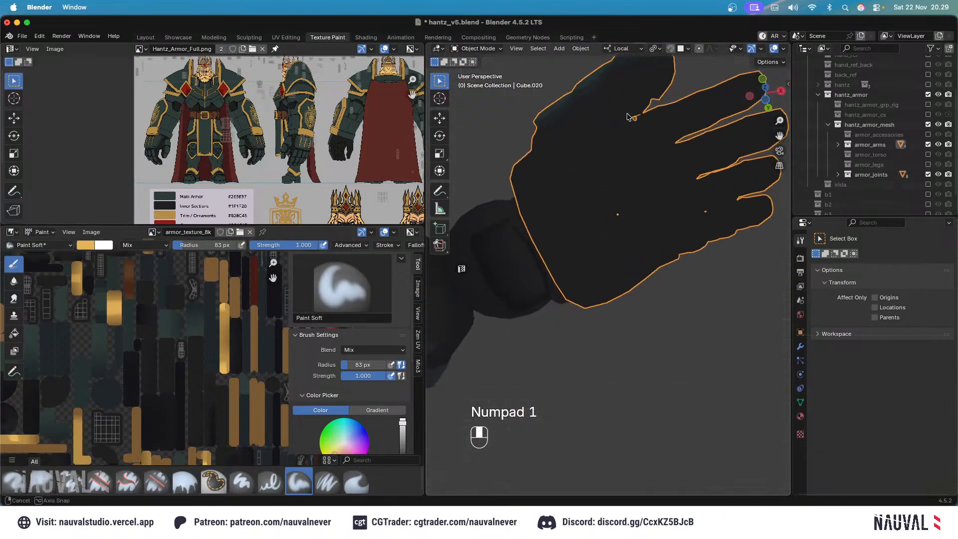
pyautogui.press('KP_1')
# Isolate the hand's dark inner glove mesh in Edit Mode by selecting its linked geometry and hiding everything else.
pyautogui.press('Tab')
pyautogui.moveTo(639, 229); pyautogui.dragTo(659, 216, button='middle')
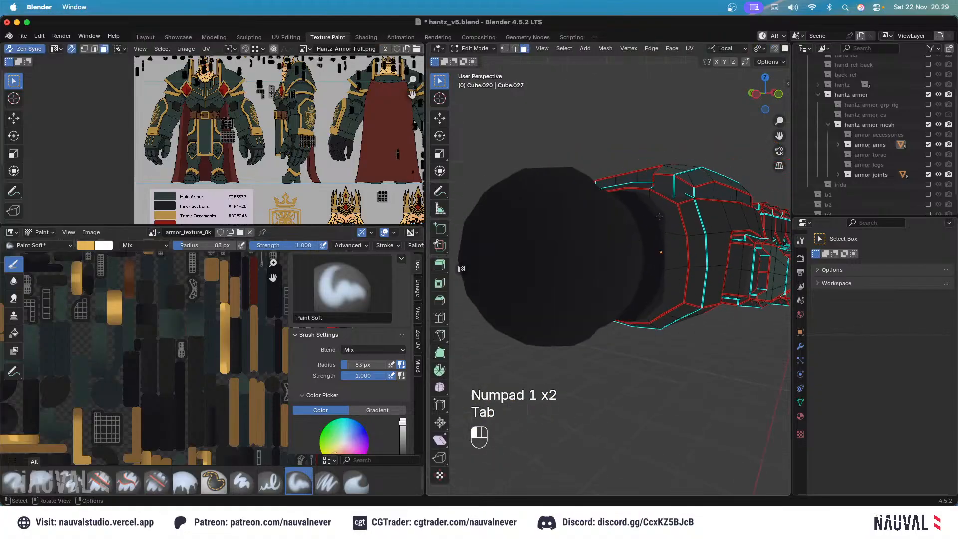
pyautogui.press('Tab')
pyautogui.press('KP_1')
pyautogui.press('Tab')
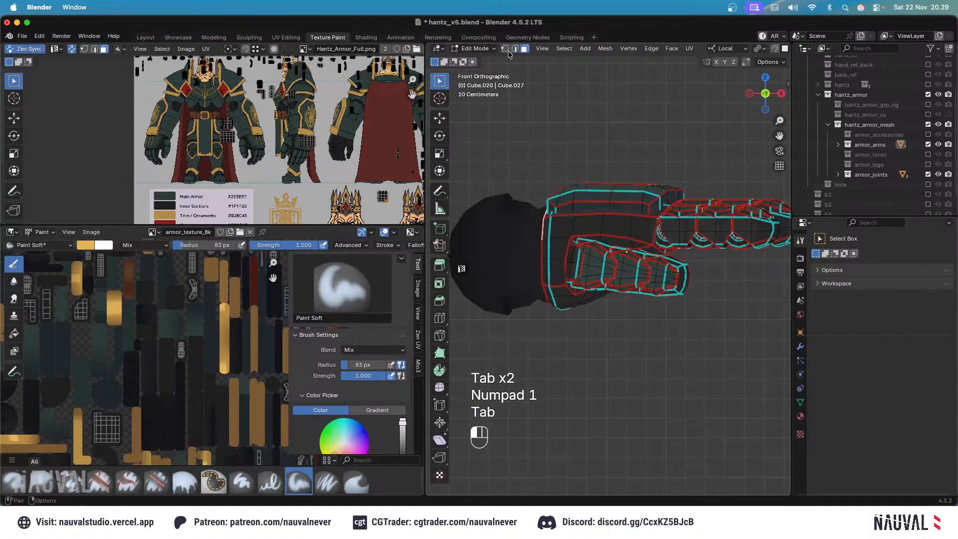
pyautogui.press('l')
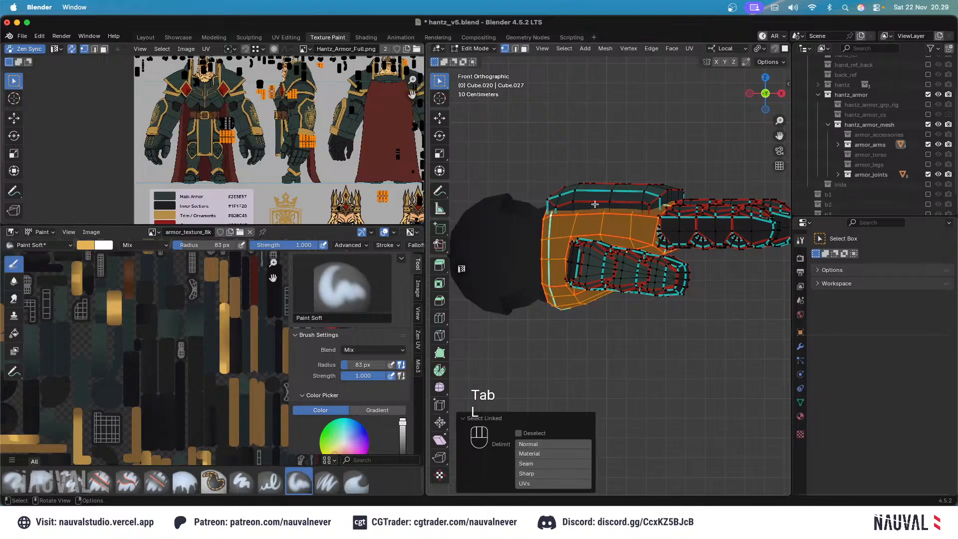
pyautogui.hotkey('shift', 'h')
# Return to Texture Paint on the isolated inner glove and give the Paint Soft brush a near-black to dark grey gradient from the Armor palette.
pyautogui.click(474, 49)
pyautogui.click(479, 115)
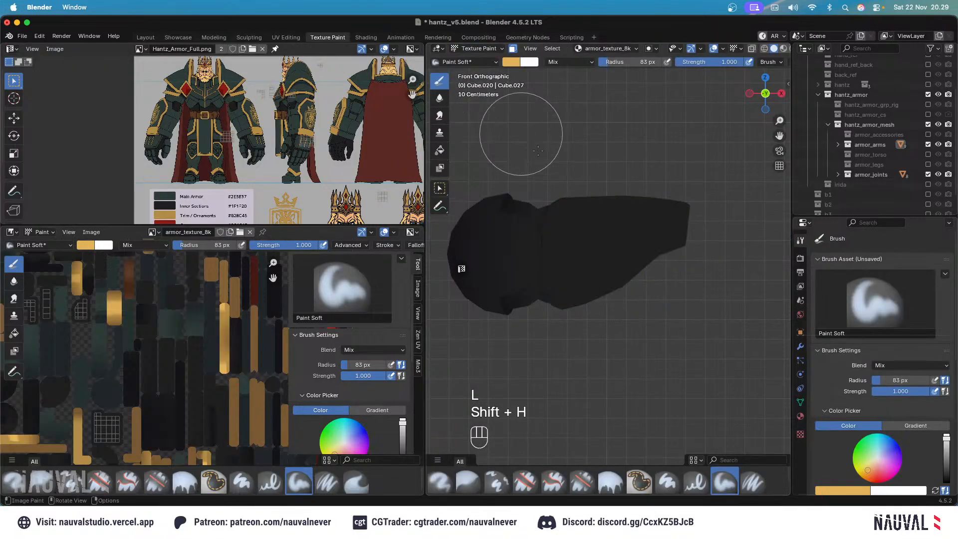
pyautogui.keyDown('shift'); pyautogui.moveTo(538, 151); pyautogui.dragTo(567, 149, button='middle'); pyautogui.keyUp('shift')
pyautogui.moveTo(841, 430); pyautogui.dragTo(916, 268, button='middle')
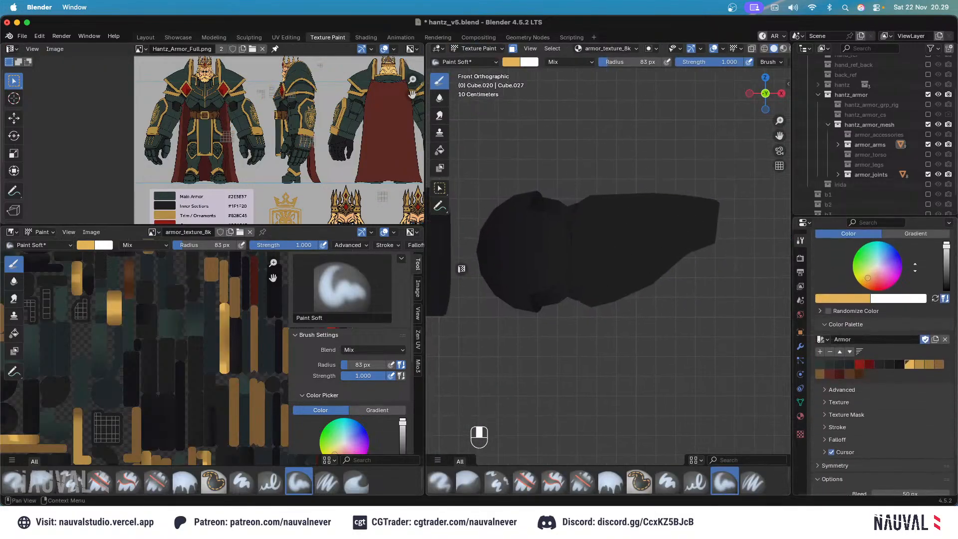
pyautogui.click(915, 233)
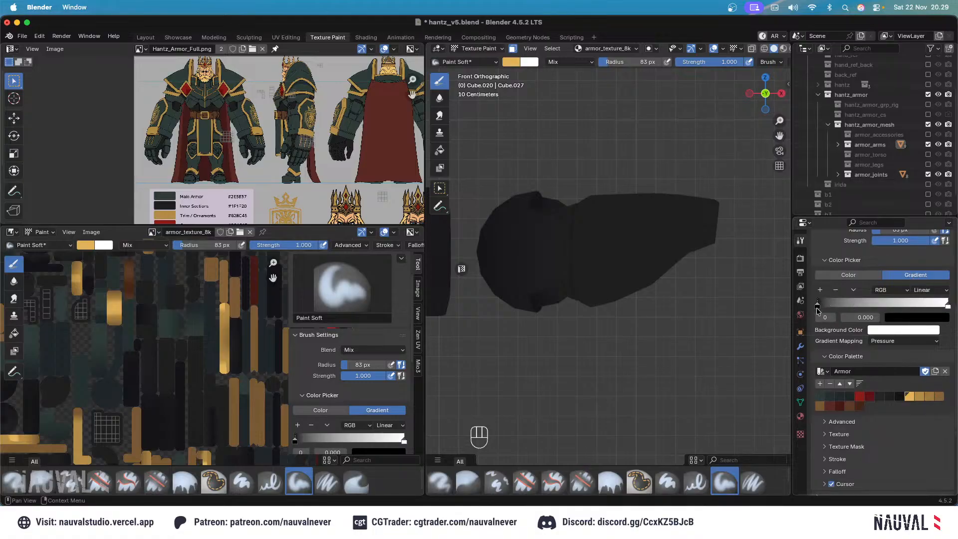
pyautogui.click(949, 305)
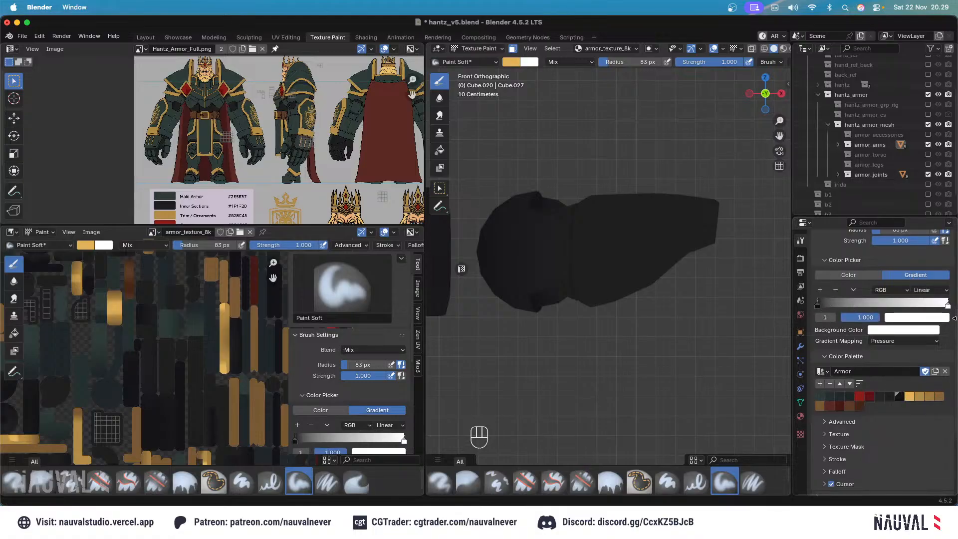
pyautogui.click(891, 397)
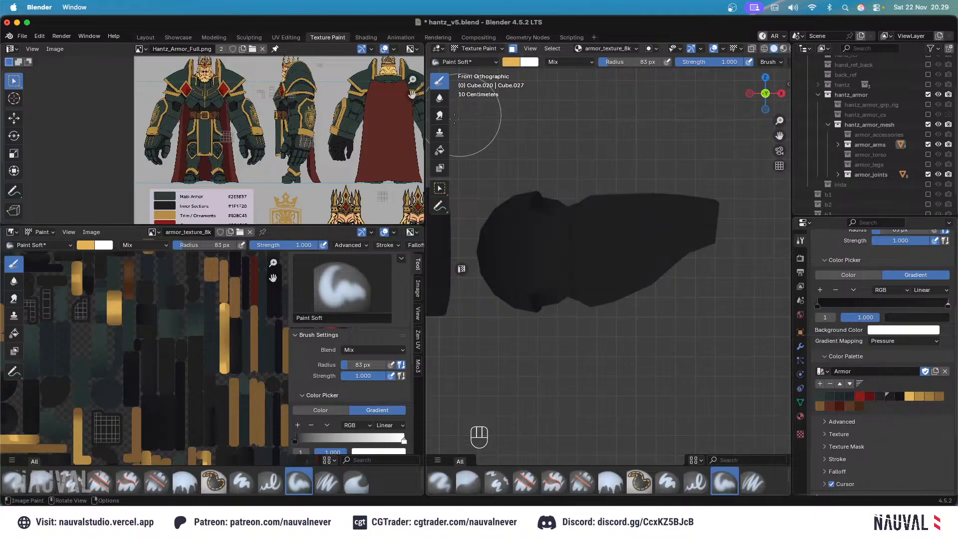
# Switch to the Fill brush and set its linear gradient from near-black to dark grey using the Armor palette.
pyautogui.click(439, 133)
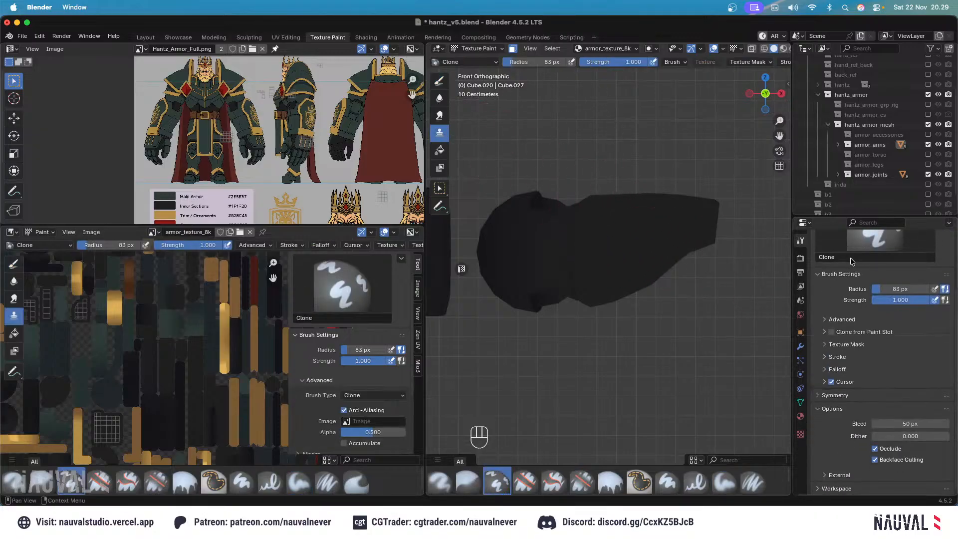
pyautogui.scroll(4, 850, 258)
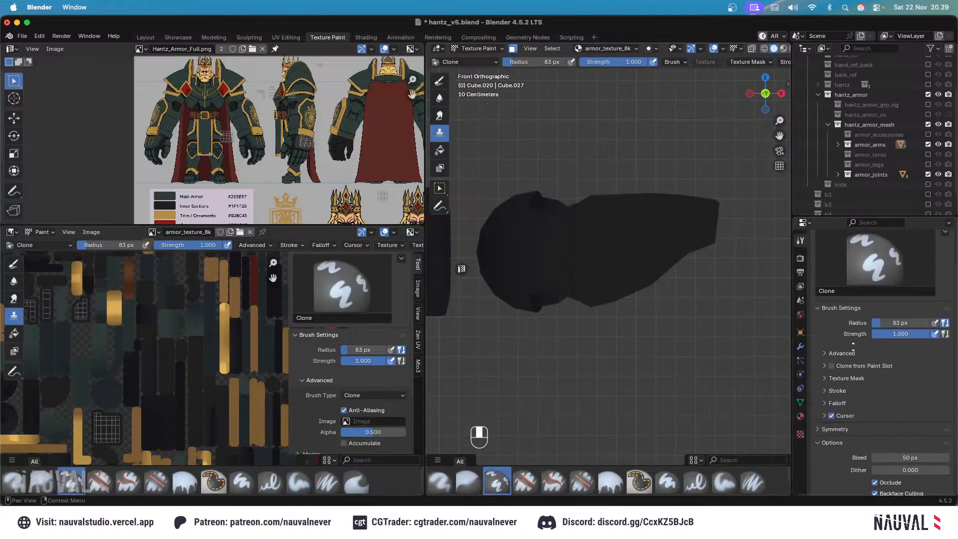
pyautogui.click(442, 150)
pyautogui.scroll(-4, 869, 301)
pyautogui.click(899, 319)
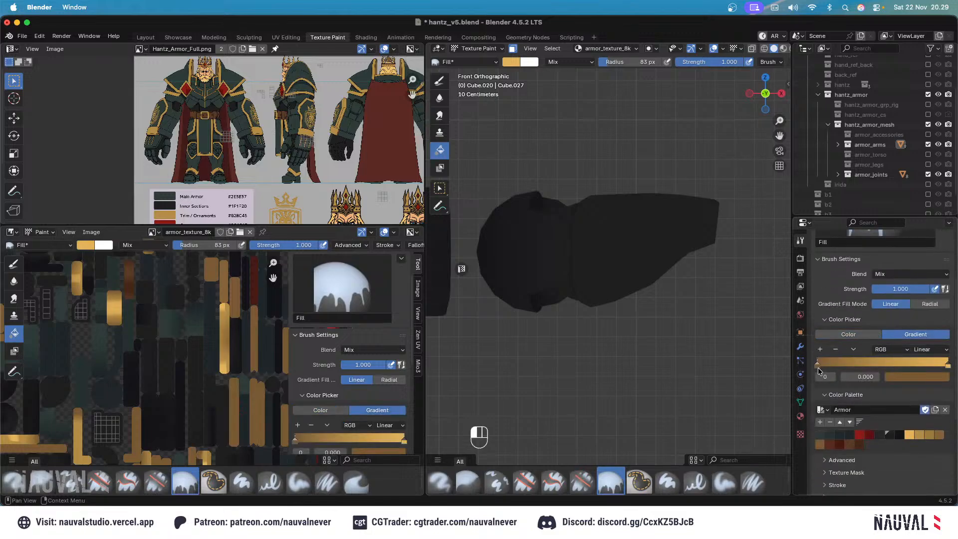
pyautogui.click(900, 435)
pyautogui.click(949, 366)
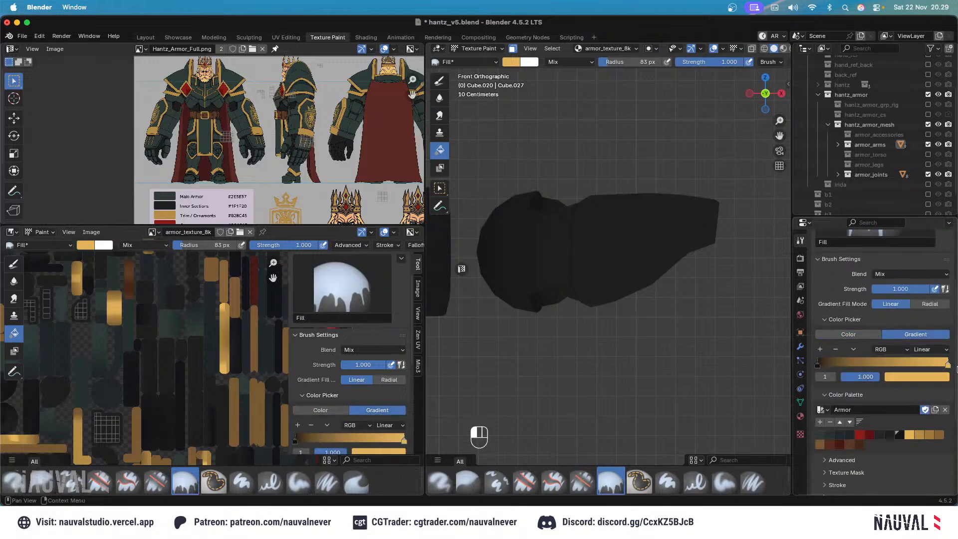
pyautogui.click(891, 435)
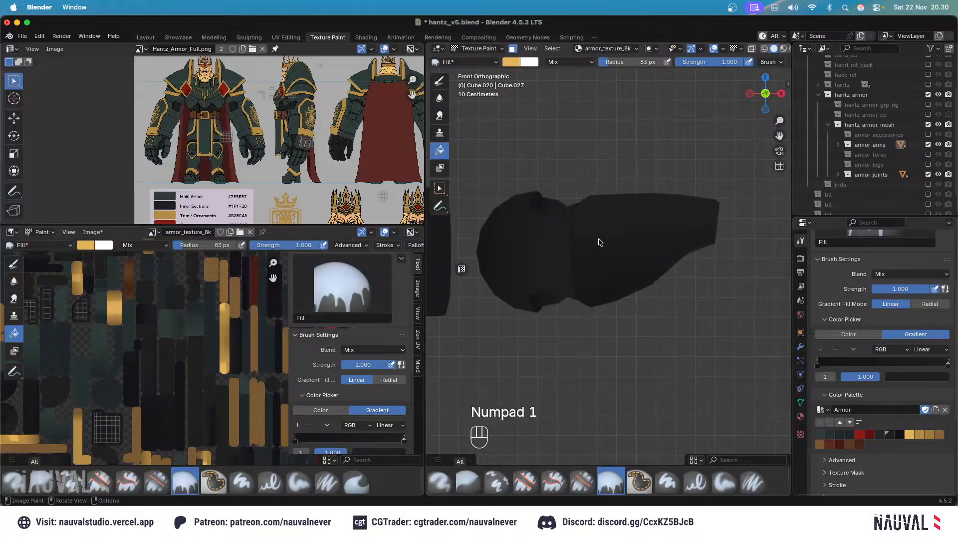
# Apply the dark linear gradient fill upward across the inner glove in the front view.
pyautogui.press('KP_7')
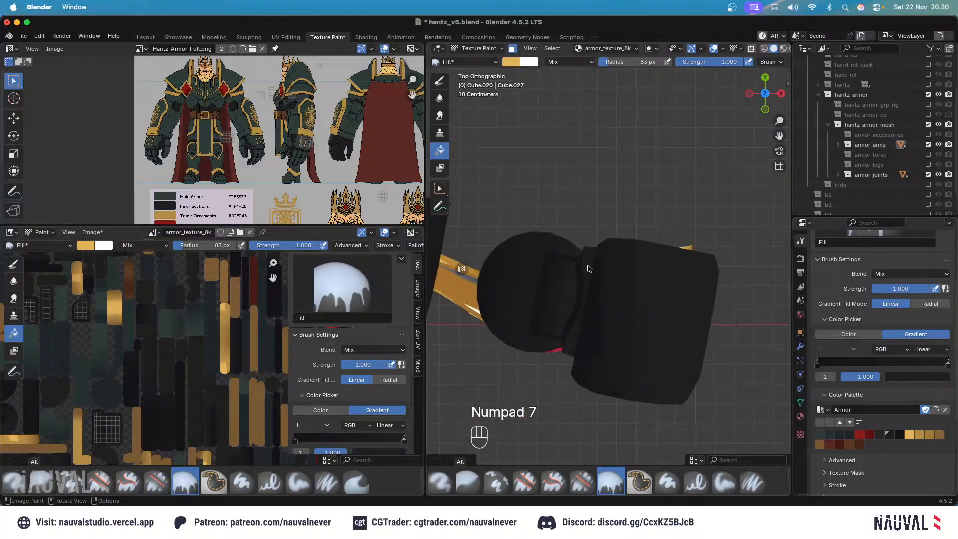
pyautogui.press('KP_1')
pyautogui.moveTo(581, 254)
pyautogui.mouseDown()
pyautogui.moveTo(681, 254)
pyautogui.moveTo(630, 196)
pyautogui.mouseUp()
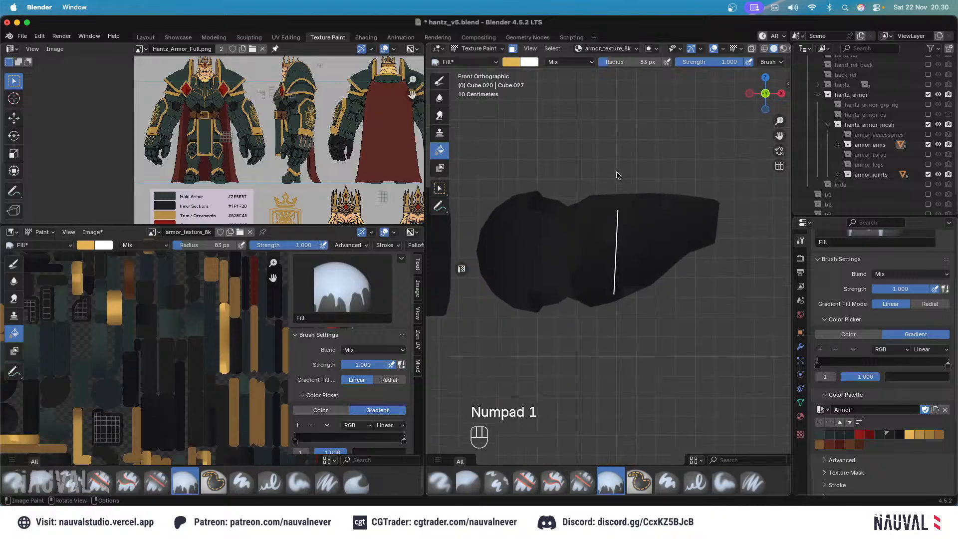
# Return to Object Mode and place a linked duplicate of the gauntlet hand above the original.
pyautogui.click(477, 48)
pyautogui.click(479, 60)
pyautogui.keyDown('ctrl'); pyautogui.moveTo(629, 74); pyautogui.dragTo(634, 201, button='middle'); pyautogui.keyUp('ctrl')
pyautogui.hotkey('alt', 'f')
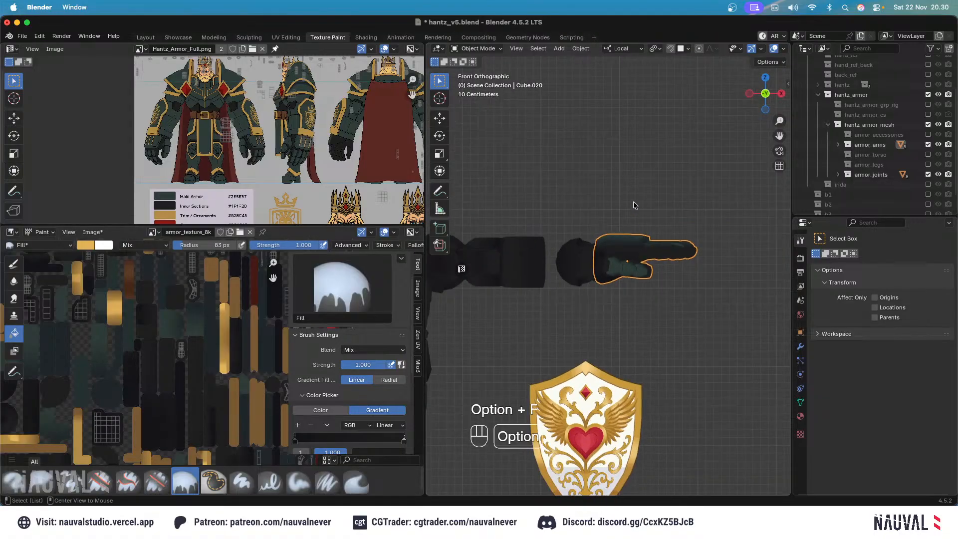
pyautogui.click(623, 163)
pyautogui.press('super+d')
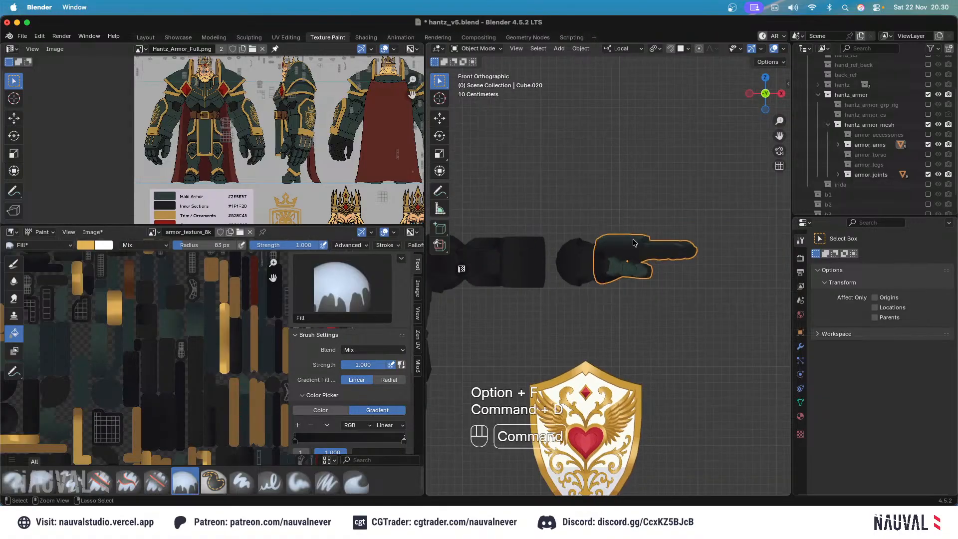
pyautogui.hotkey('alt', 'd')
pyautogui.click(629, 143)
# Clear the duplicate hand's rotation and rotate it -90° in the front view so its fingers point up.
pyautogui.hotkey('alt', 'r')
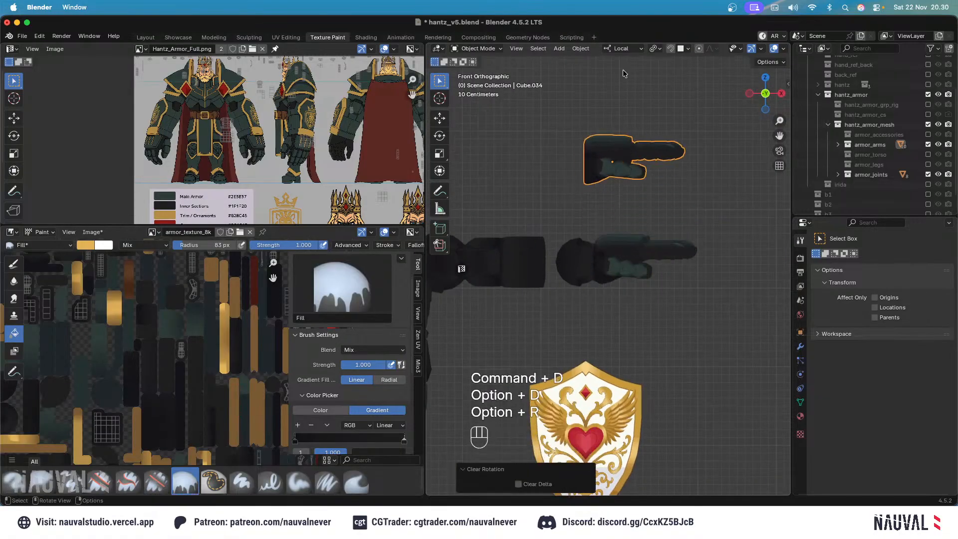
pyautogui.write('r90-')
pyautogui.press('Return')
pyautogui.write('r')
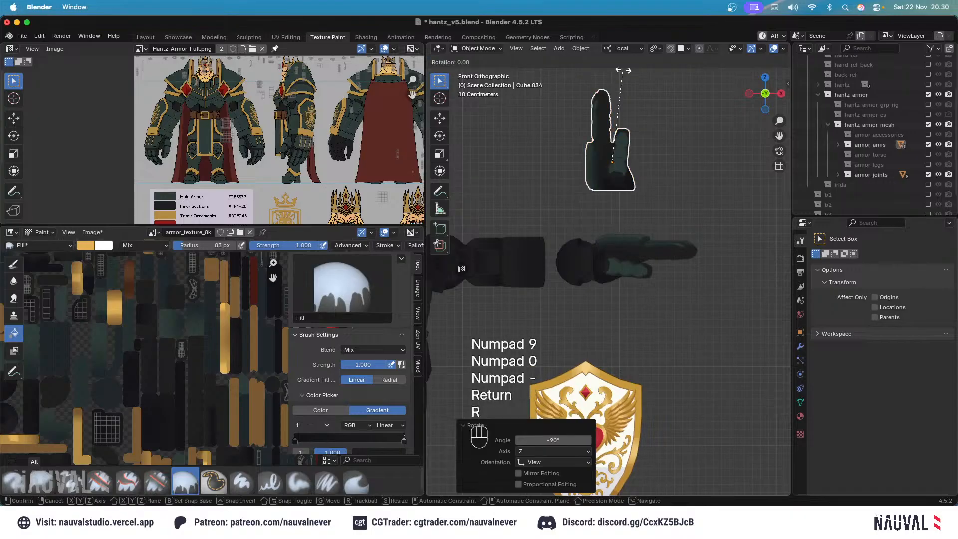
pyautogui.write('180z')
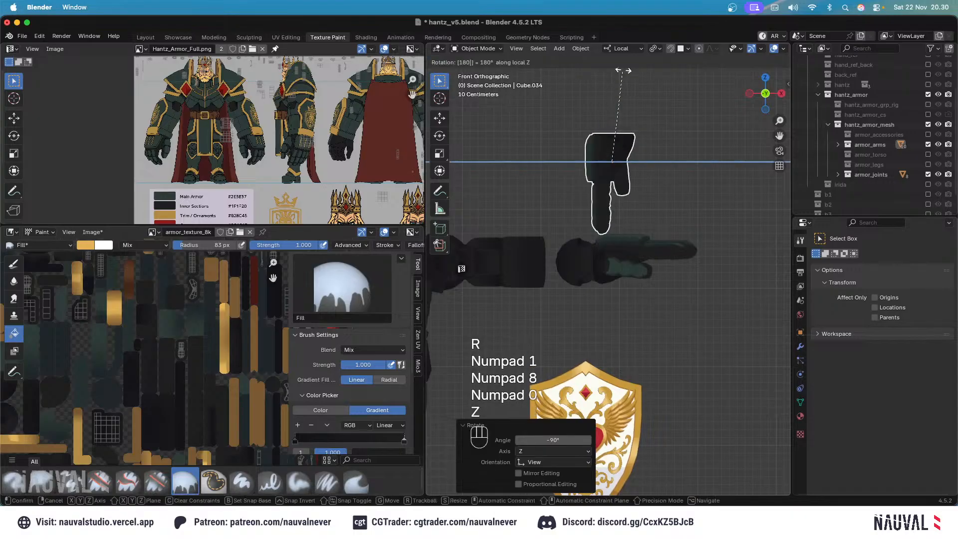
pyautogui.write('-')
pyautogui.press('Escape')
# Rotate the upright duplicate hand 180° about its local X axis.
pyautogui.write('rzx')
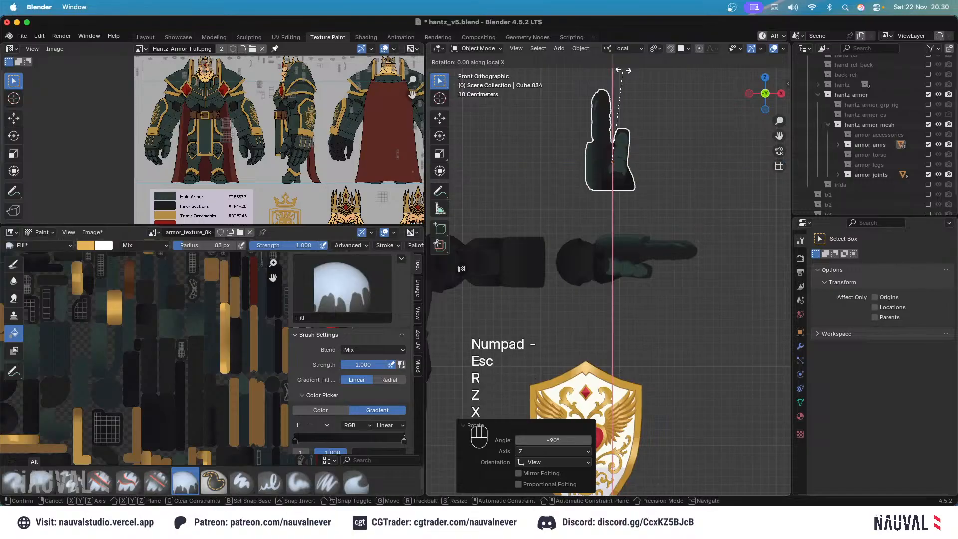
pyautogui.write('180')
pyautogui.press('Return')
pyautogui.press('KP_3')
pyautogui.press('KP_1')
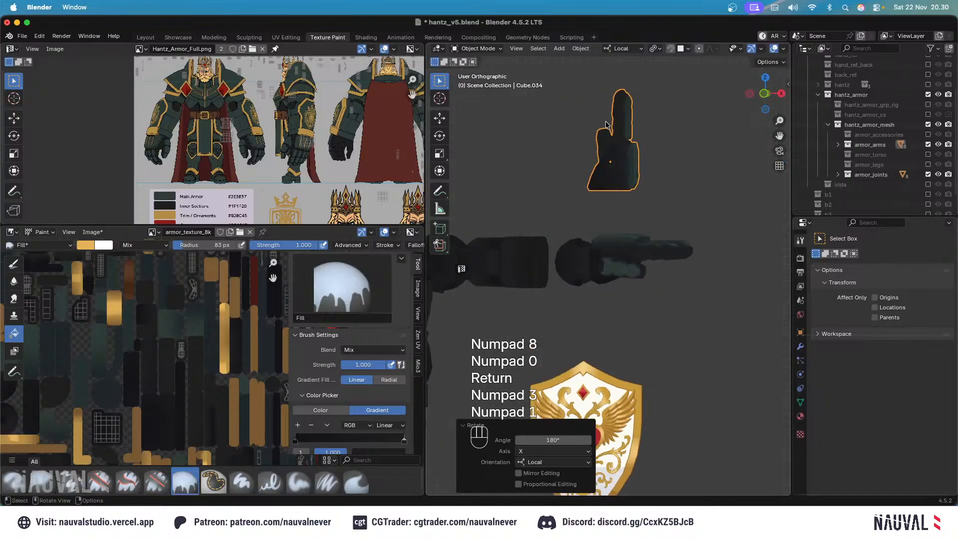
pyautogui.press('KP_1')
# Texture paint the duplicate hand, filling its inner glove with the dark linear gradient from bottom to top in the right view.
pyautogui.click(478, 48)
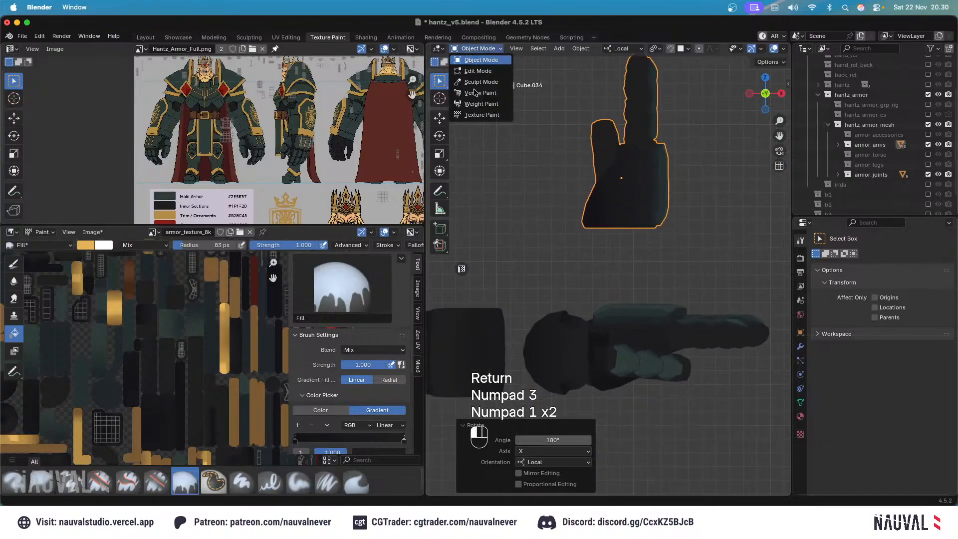
pyautogui.click(507, 117)
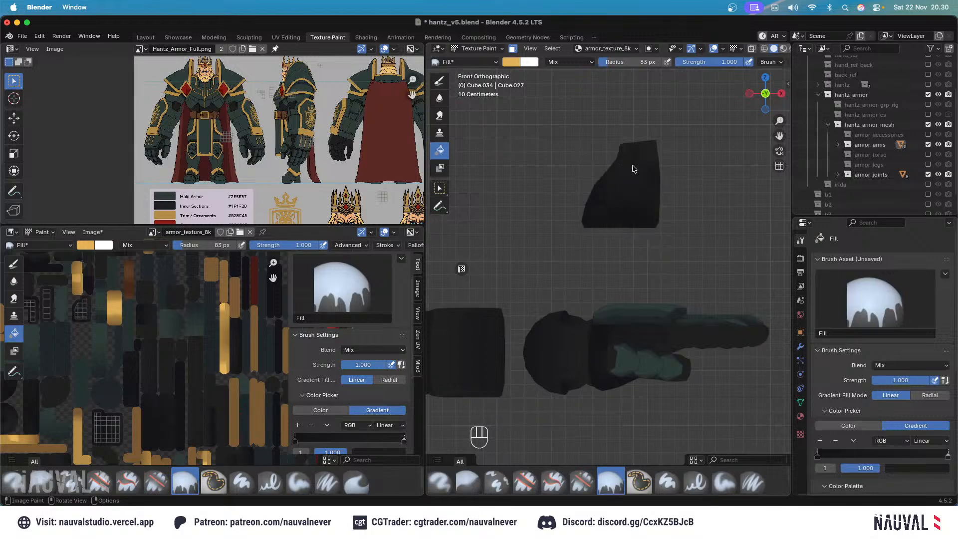
pyautogui.press('ctrl+KP_1')
pyautogui.press('KP_3')
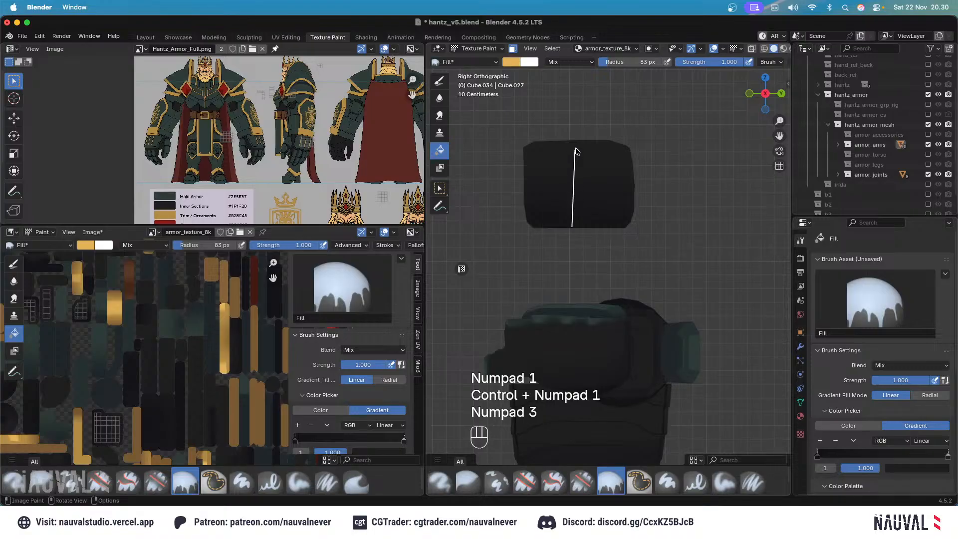
pyautogui.moveTo(576, 148); pyautogui.dragTo(576, 149)
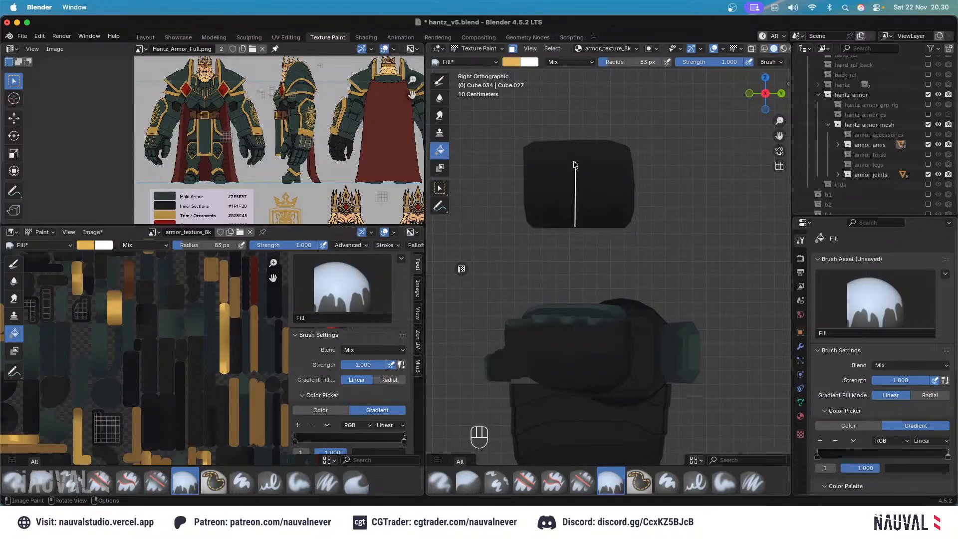
pyautogui.press('KP_1')
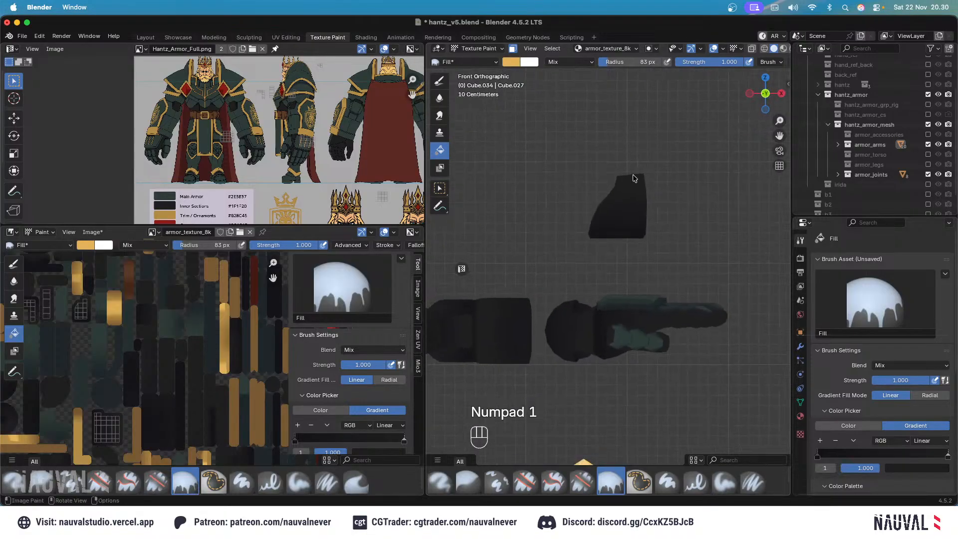
pyautogui.moveTo(644, 168); pyautogui.dragTo(650, 113, button='middle')
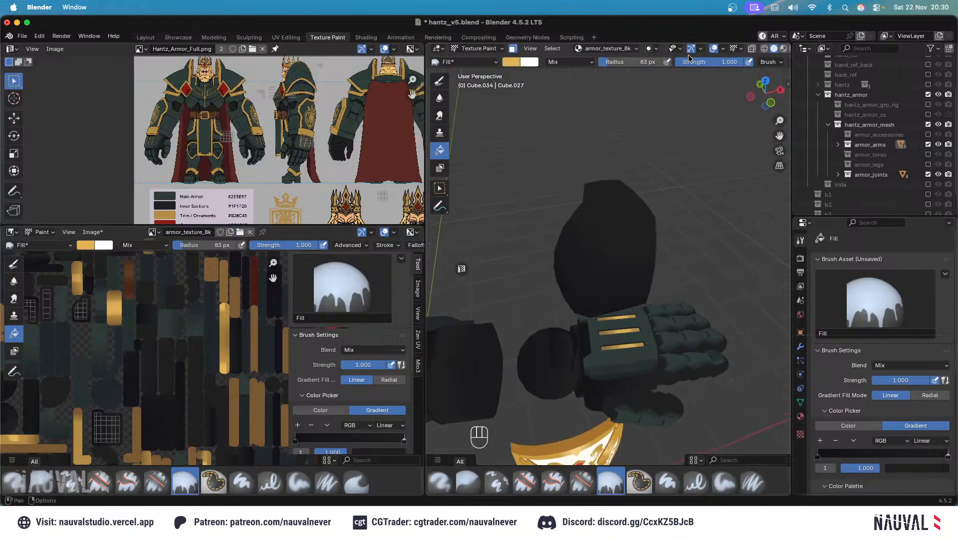
# Mask the glove's finger-end faces by linked selection and fill them with the solid near-black palette colour.
pyautogui.press('Tab')
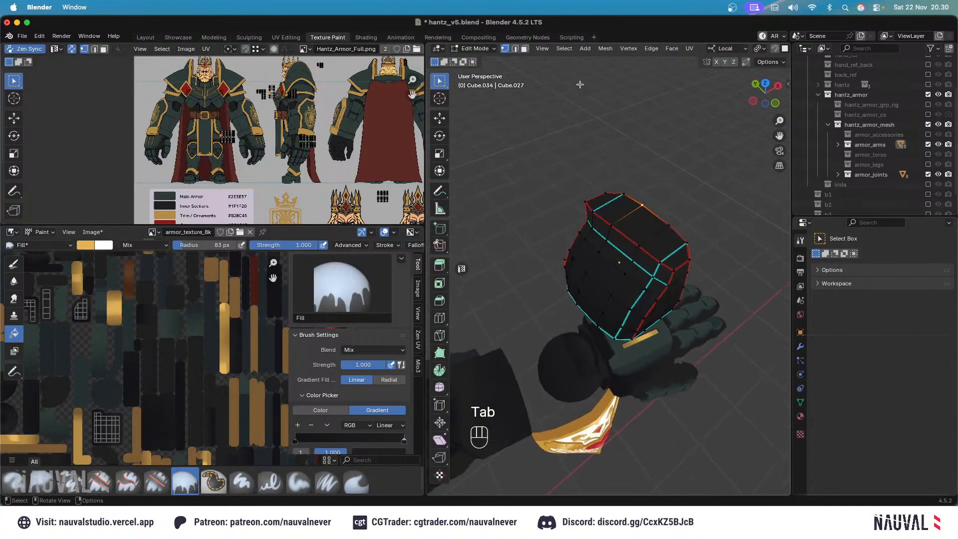
pyautogui.press('l')
pyautogui.press('Tab')
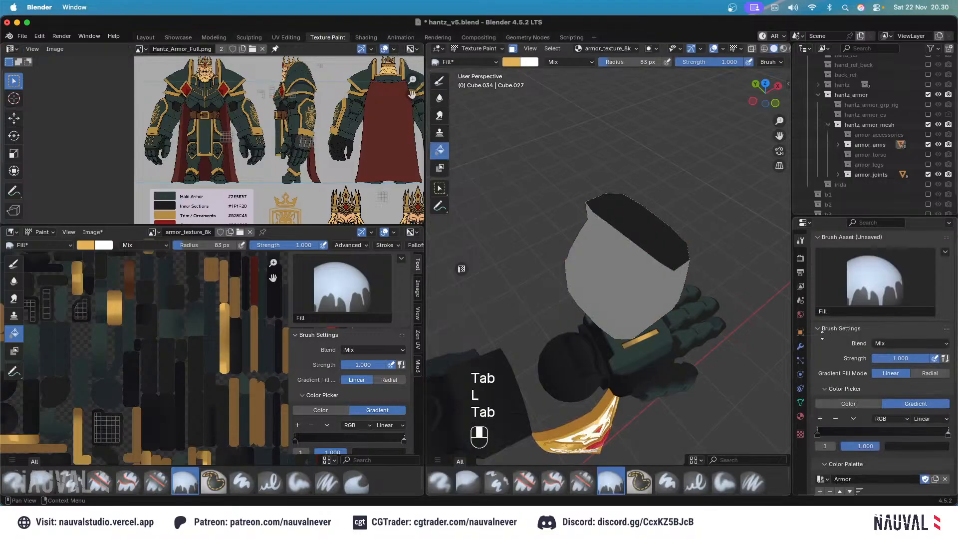
pyautogui.scroll(-5, 907, 443)
pyautogui.click(899, 449)
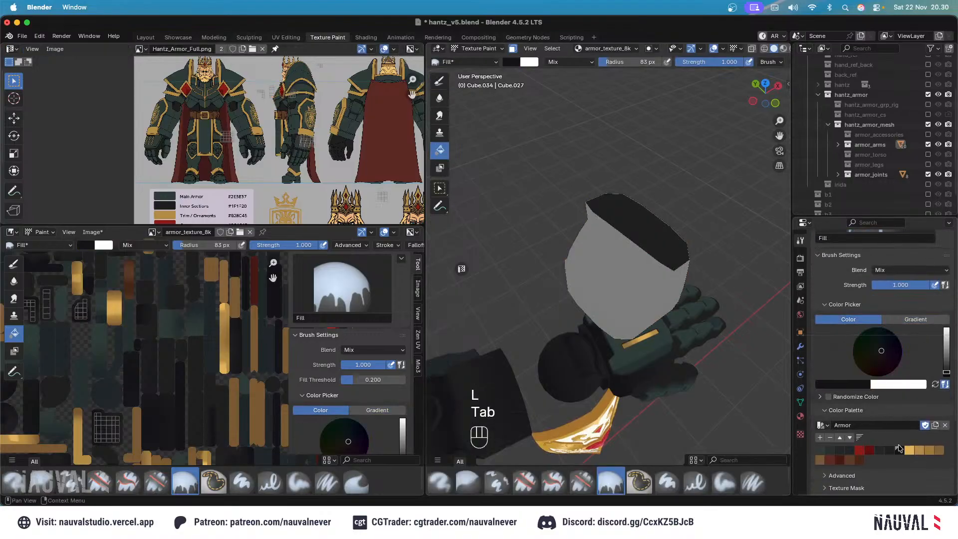
pyautogui.click(654, 222)
pyautogui.click(715, 50)
pyautogui.moveTo(644, 178); pyautogui.dragTo(731, 150, button='middle')
pyautogui.keyDown('shift'); pyautogui.moveTo(719, 152); pyautogui.dragTo(621, 170, button='middle'); pyautogui.keyUp('shift')
pyautogui.click(713, 49)
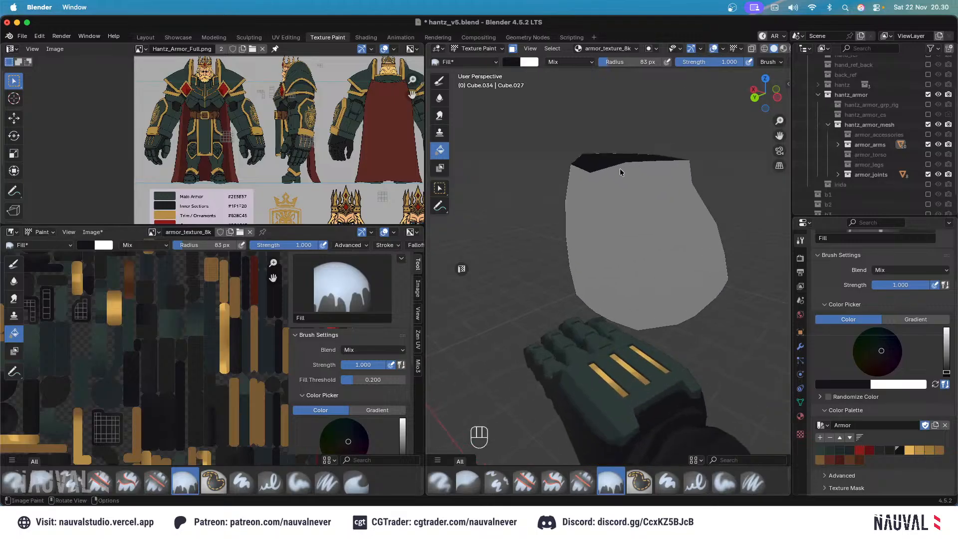
# Select the seam-bounded strip of faces around the glove's thumb recess as the paint mask.
pyautogui.press('Tab')
pyautogui.click(591, 200)
pyautogui.press('l')
pyautogui.press('l')
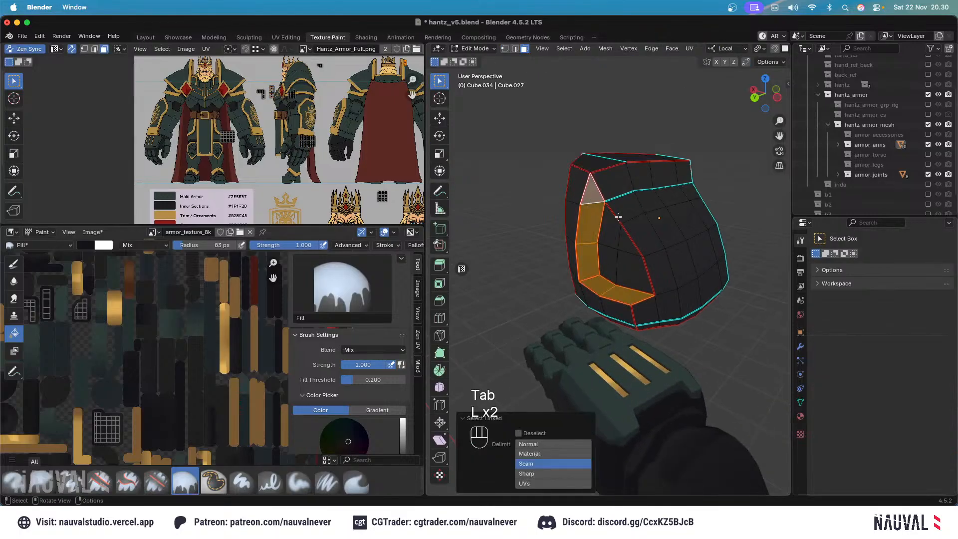
pyautogui.press('Tab')
pyautogui.press('Tab')
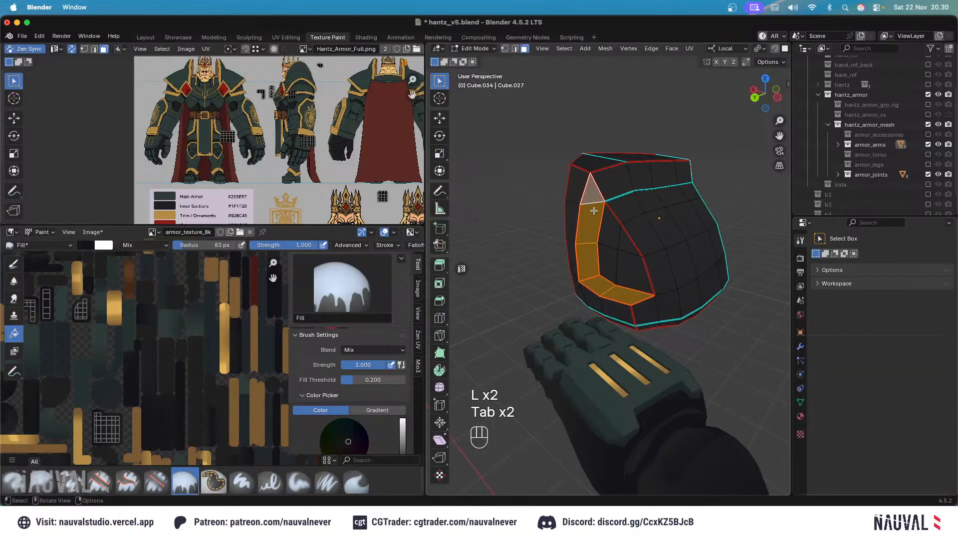
# Limit the paint mask to the thumb recess's lower faces and fill them with the solid dark grey palette colour.
pyautogui.click(600, 284)
pyautogui.keyDown('shift'); pyautogui.click(630, 295); pyautogui.keyUp('shift')
pyautogui.press('Tab')
pyautogui.moveTo(849, 397); pyautogui.dragTo(849, 335, button='middle')
pyautogui.scroll(-3, 848, 333)
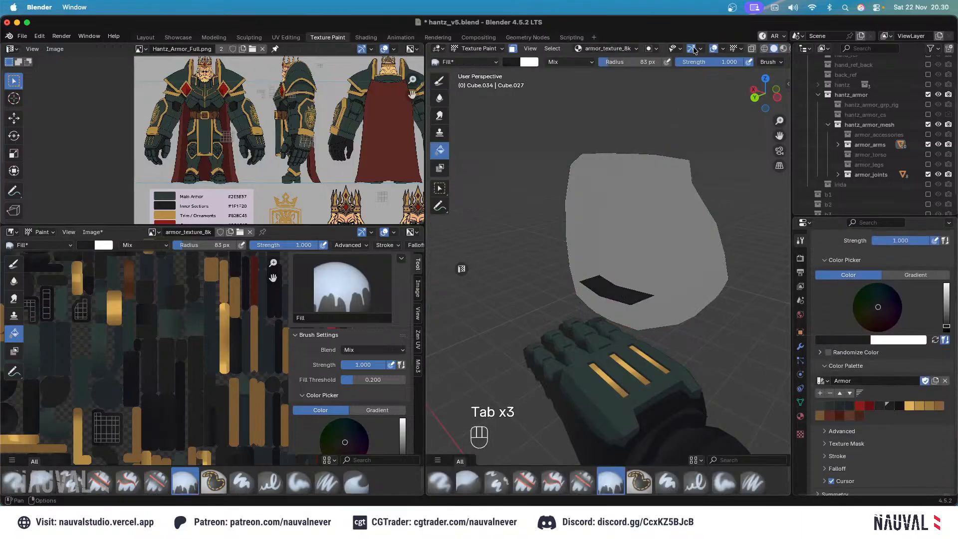
# Examine the inner glove's dark shading without overlays from the front, right and back, including against the original hand.
pyautogui.click(714, 48)
pyautogui.moveTo(672, 182); pyautogui.dragTo(677, 163, button='middle')
pyautogui.press('KP_1')
pyautogui.press('KP_3')
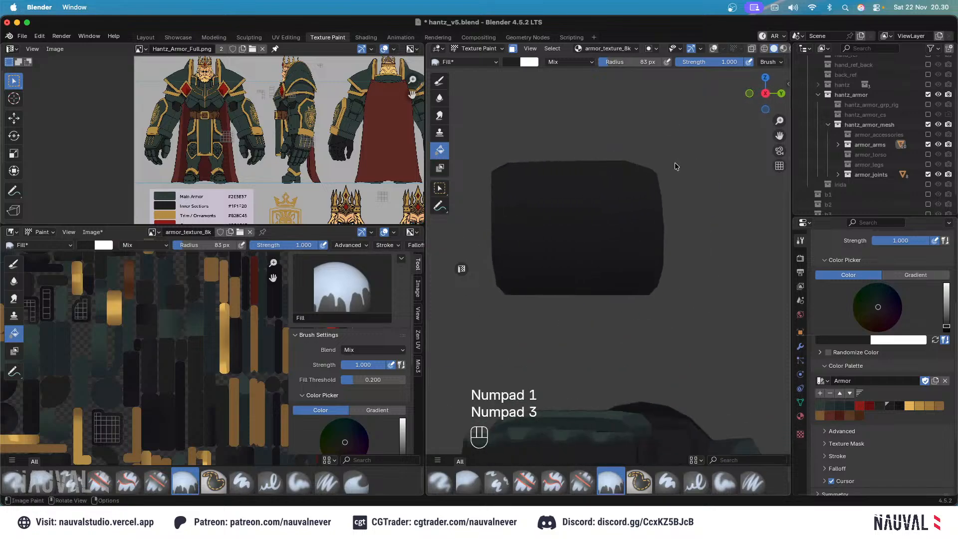
pyautogui.press('KP_1')
pyautogui.press('ctrl+KP_1')
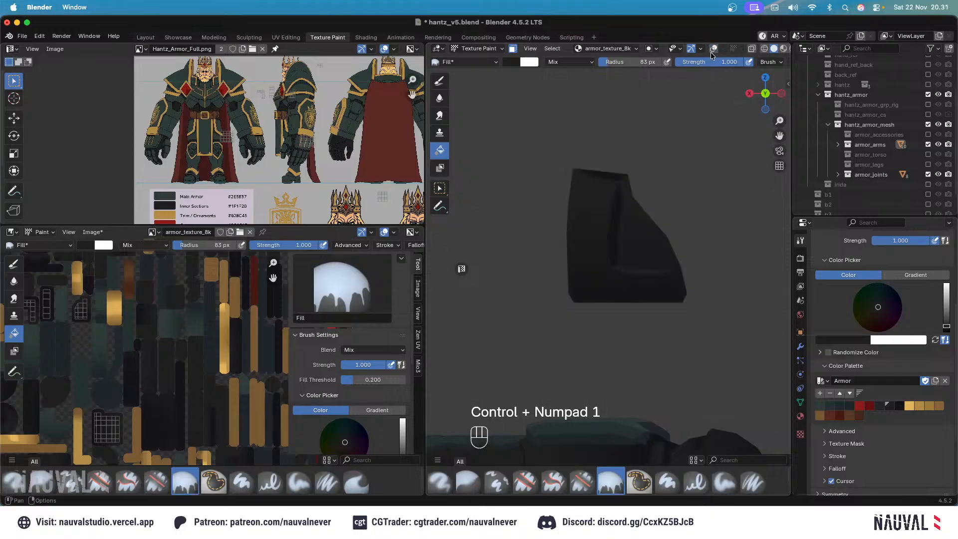
pyautogui.scroll(-3, 656, 258)
pyautogui.moveTo(656, 258)
pyautogui.keyDown('shift'); pyautogui.mouseDown(button='middle')
pyautogui.moveTo(604, 170)
pyautogui.moveTo(664, 179)
pyautogui.moveTo(637, 165)
pyautogui.moveTo(648, 153)
pyautogui.moveTo(636, 205)
pyautogui.moveTo(618, 184)
pyautogui.moveTo(646, 130)
pyautogui.mouseUp(button='middle'); pyautogui.keyUp('shift')
pyautogui.press('KP_1')
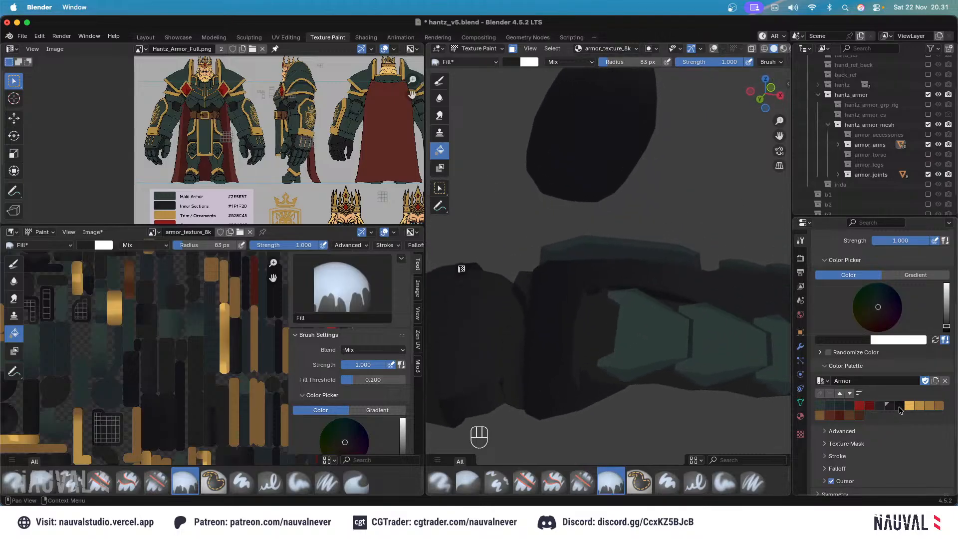
# Pick the near-black palette colour and select the seam-bounded inner panel of the glove's thumb recess as the paint mask.
pyautogui.press('KP_1')
pyautogui.keyDown('shift'); pyautogui.moveTo(713, 250); pyautogui.dragTo(618, 212, button='middle'); pyautogui.keyUp('shift')
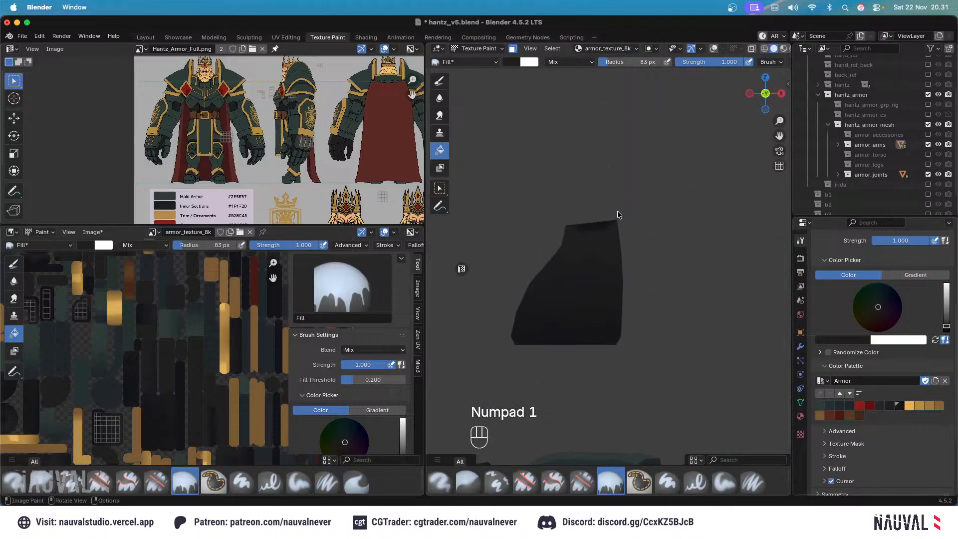
pyautogui.press('ctrl+KP_1')
pyautogui.moveTo(664, 293)
pyautogui.keyDown('shift'); pyautogui.mouseDown(button='middle')
pyautogui.moveTo(631, 271)
pyautogui.moveTo(631, 247)
pyautogui.moveTo(664, 235)
pyautogui.mouseUp(button='middle'); pyautogui.keyUp('shift')
pyautogui.click(901, 406)
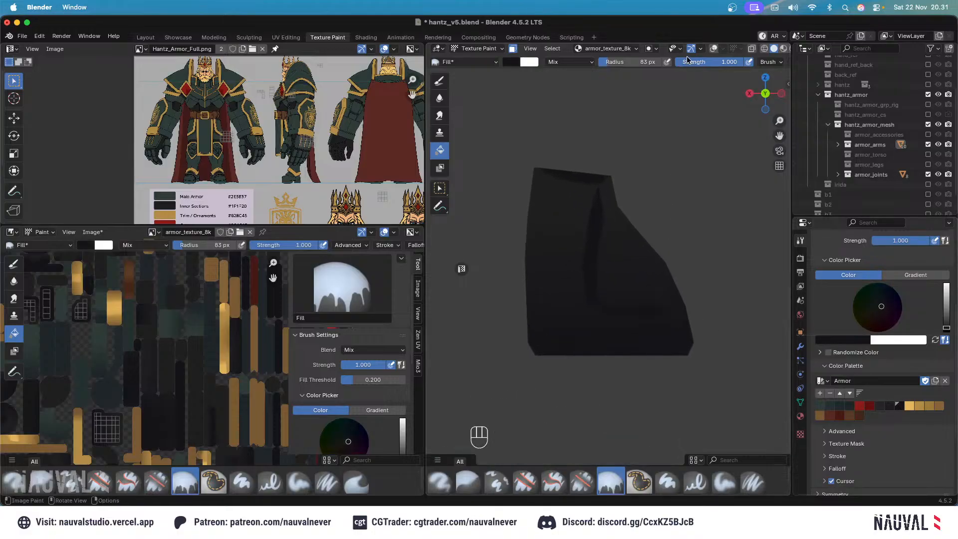
pyautogui.click(712, 49)
pyautogui.press('Tab')
pyautogui.click(622, 244)
pyautogui.press('l')
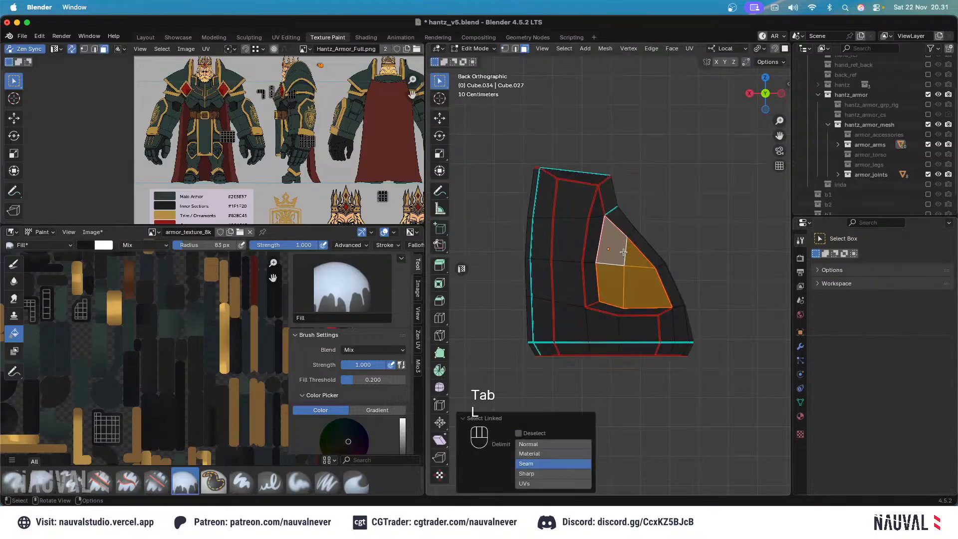
# Switch the Fill brush to a linear gradient and shade the masked inner panel of the thumb recess.
pyautogui.press('Tab')
pyautogui.click(908, 319)
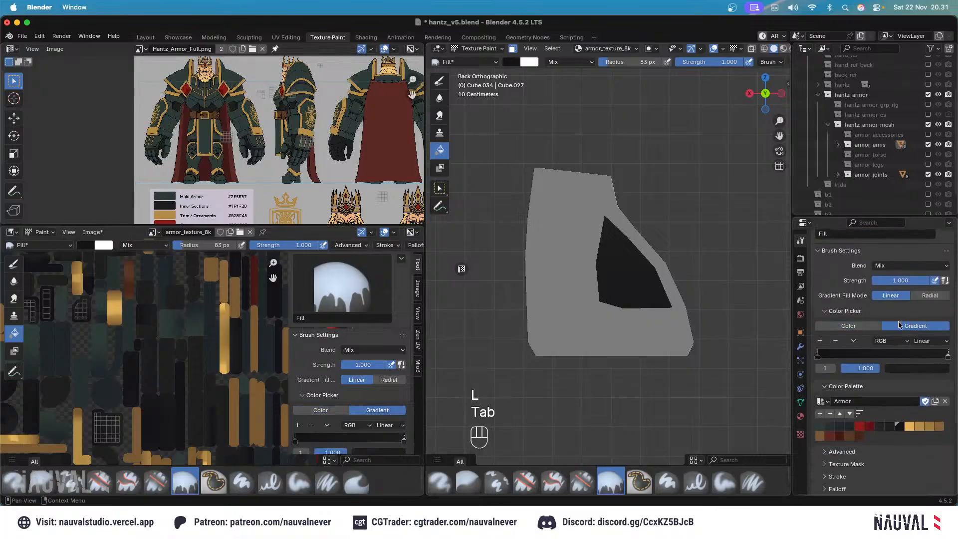
pyautogui.click(712, 49)
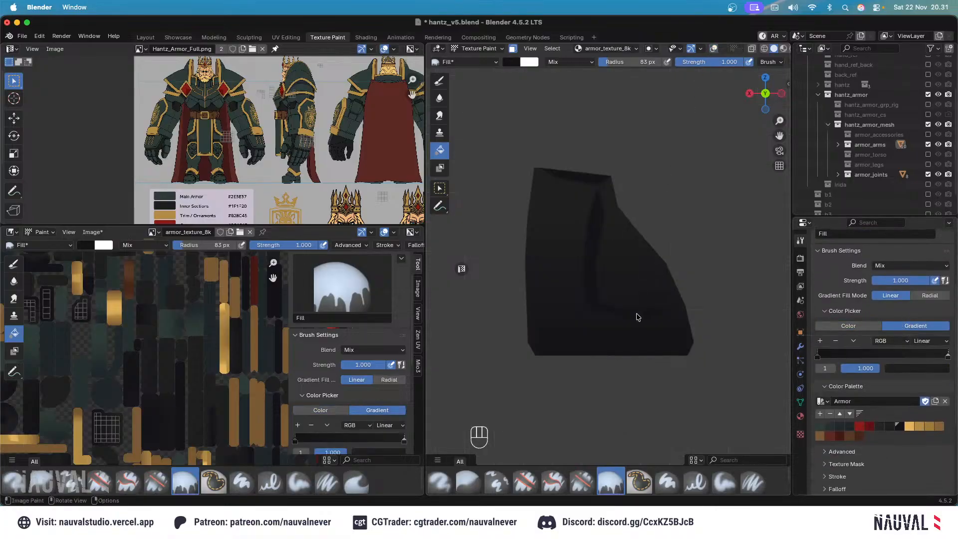
pyautogui.keyDown('ctrl'); pyautogui.moveTo(627, 328); pyautogui.dragTo(641, 269, button='middle'); pyautogui.keyUp('ctrl')
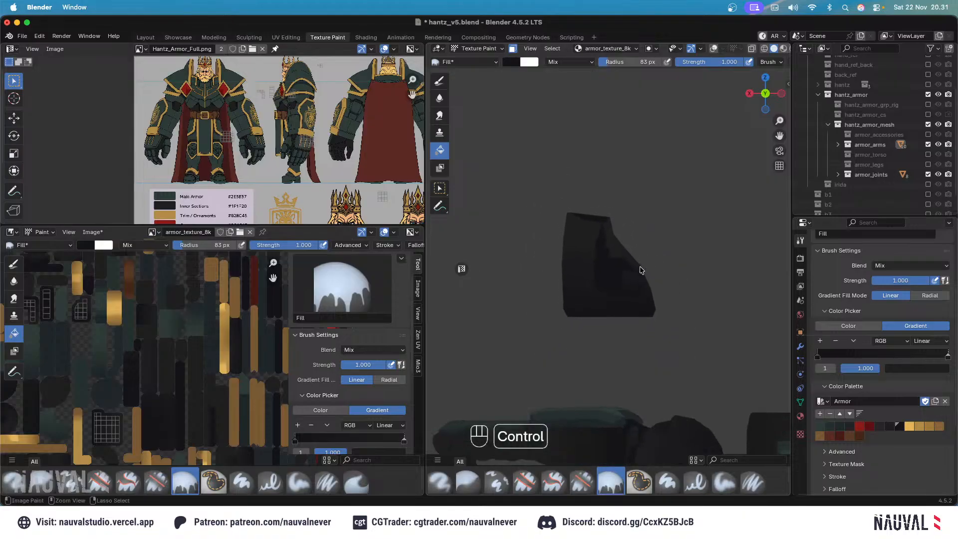
# Examine the inner glove's shading without overlays from the front, right, back and oblique angles.
pyautogui.press('KP_1')
pyautogui.press('KP_3')
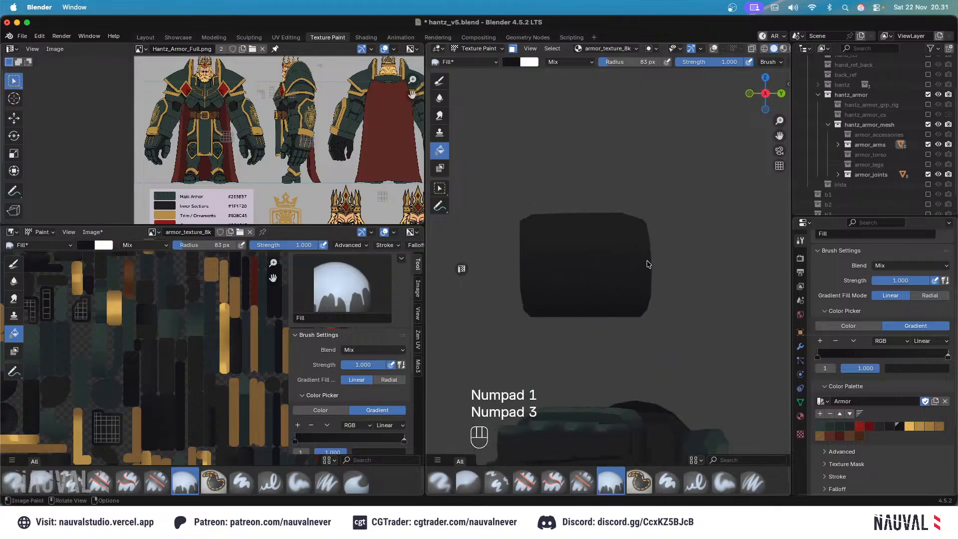
pyautogui.press('KP_1')
pyautogui.press('KP_3')
pyautogui.press('KP_1')
pyautogui.press('KP_3')
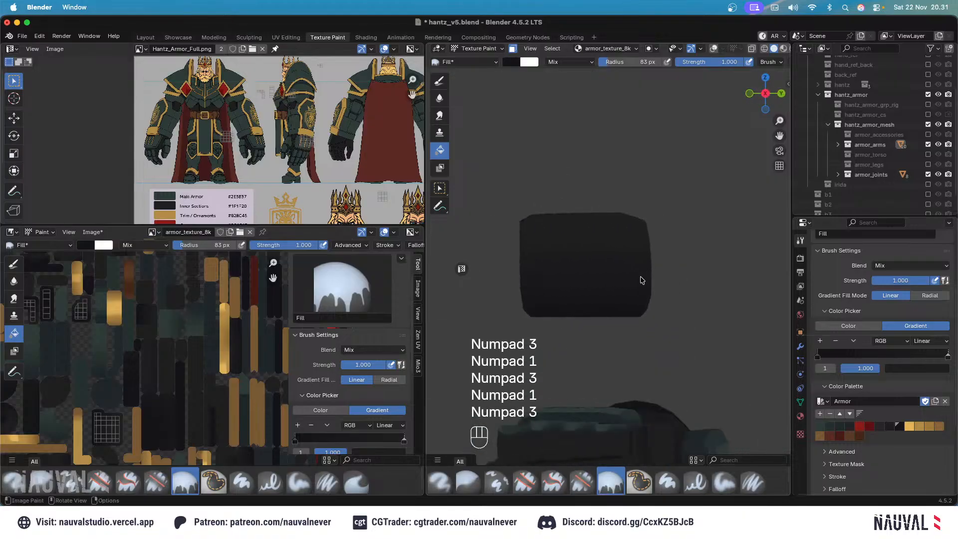
pyautogui.press('ctrl+KP_1')
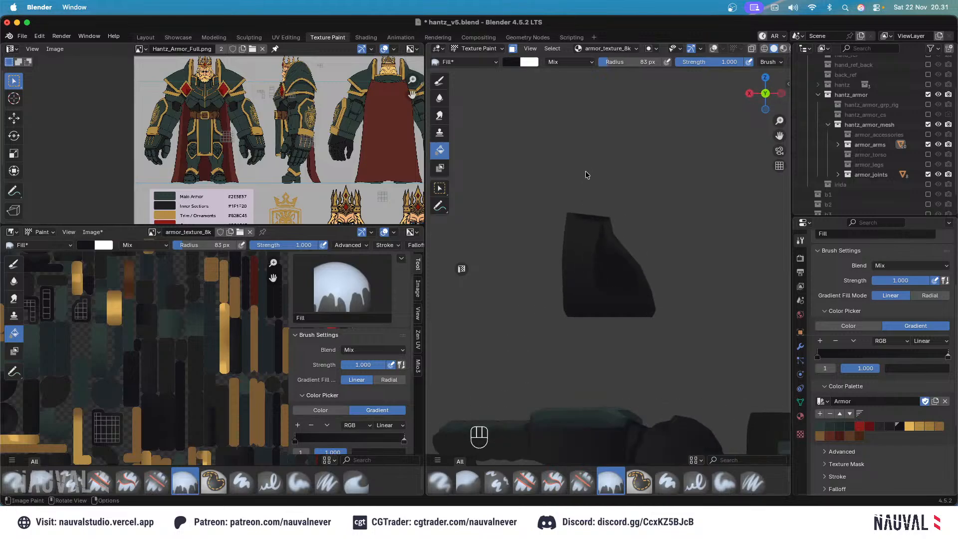
pyautogui.press('KP_3')
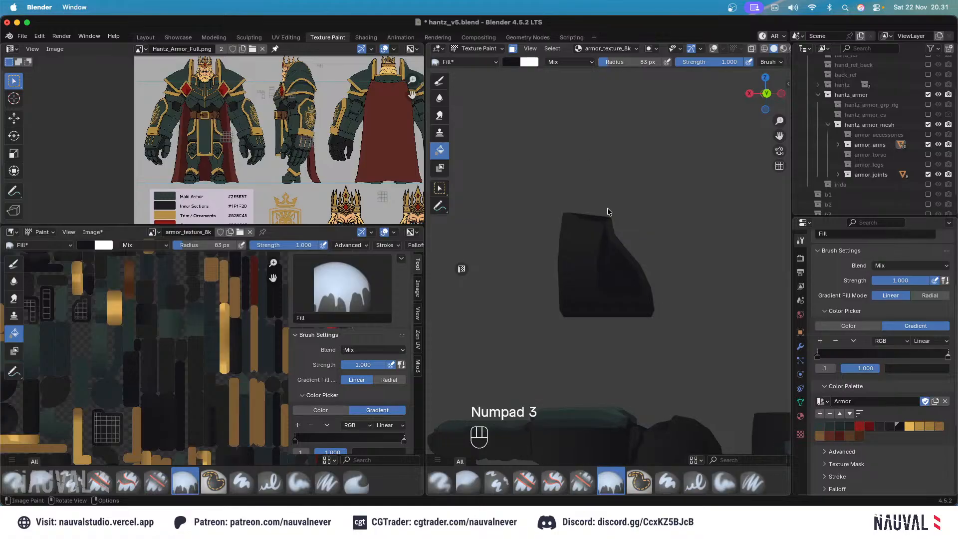
pyautogui.press('KP_1')
pyautogui.press('ctrl+KP_1')
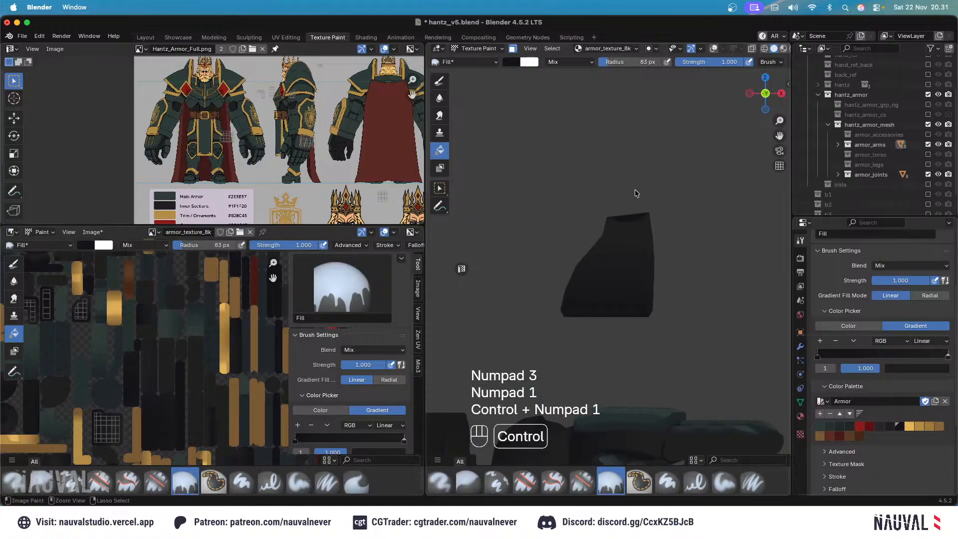
pyautogui.press('KP_1')
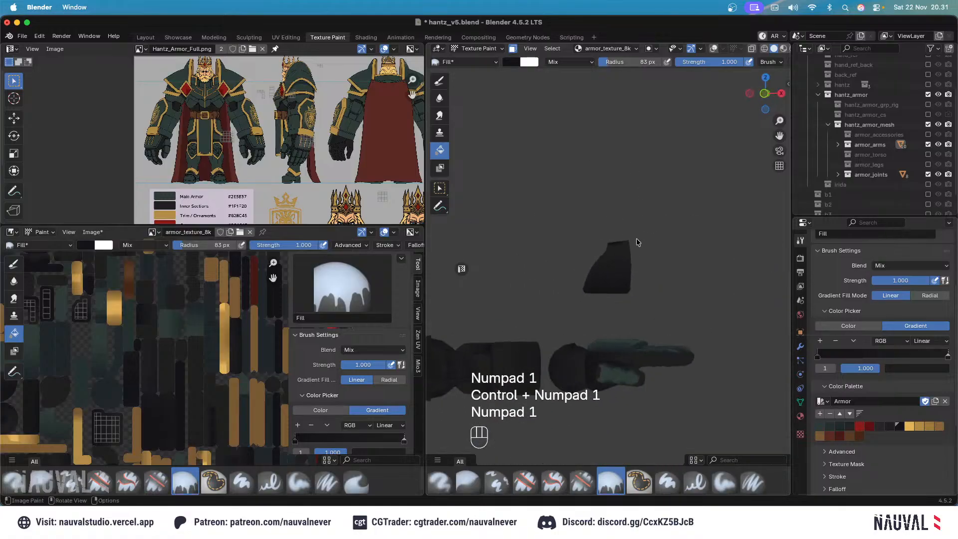
pyautogui.moveTo(621, 167)
pyautogui.mouseDown(button='middle')
pyautogui.moveTo(601, 130)
pyautogui.moveTo(612, 172)
pyautogui.moveTo(663, 195)
pyautogui.moveTo(629, 211)
pyautogui.mouseUp(button='middle')
pyautogui.press('ctrl+KP_1')
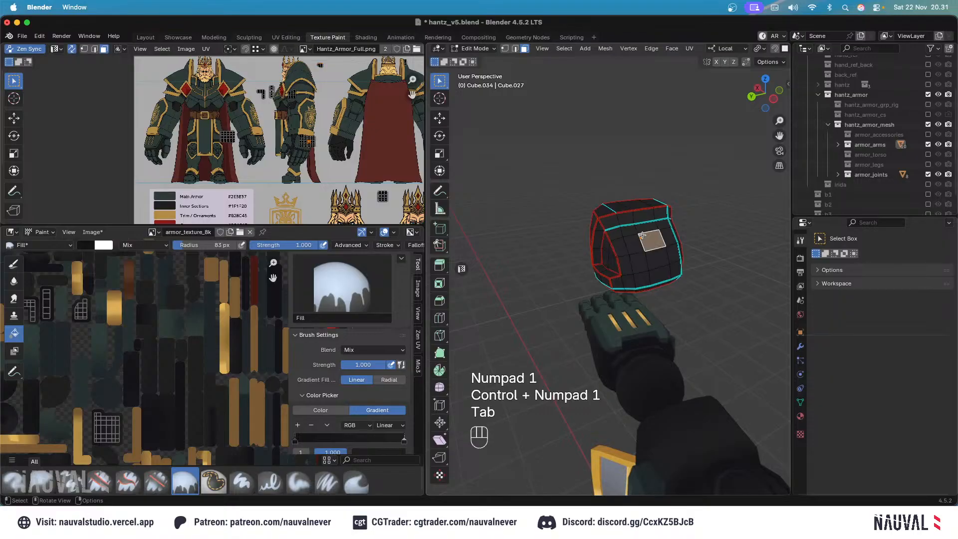
# Mask the glove's palm-side faces by linked selection and shade them with a dark linear gradient from the right view.
pyautogui.press('l')
pyautogui.moveTo(643, 235); pyautogui.dragTo(643, 197, button='middle')
pyautogui.press('Tab')
pyautogui.click(489, 48)
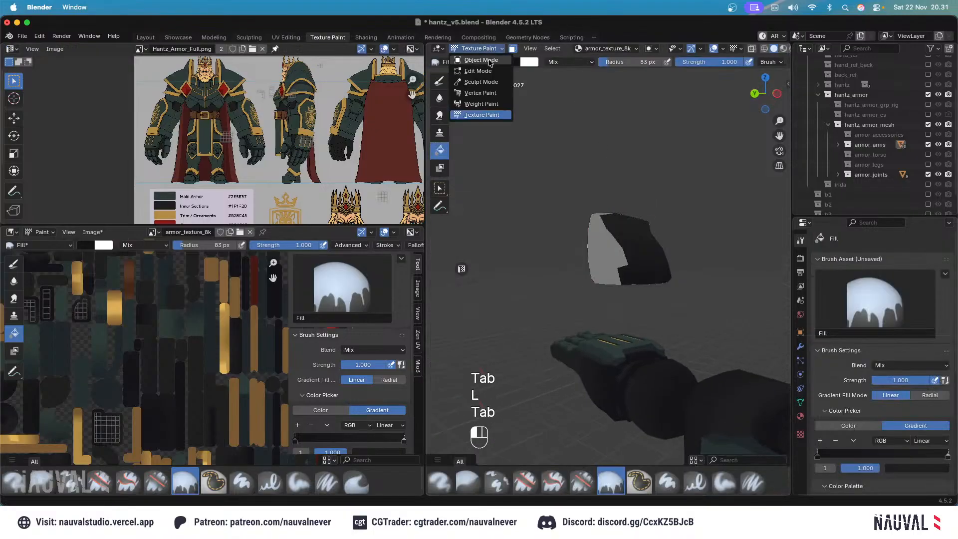
pyautogui.press('KP_3')
pyautogui.press('KP_1')
pyautogui.press('KP_3')
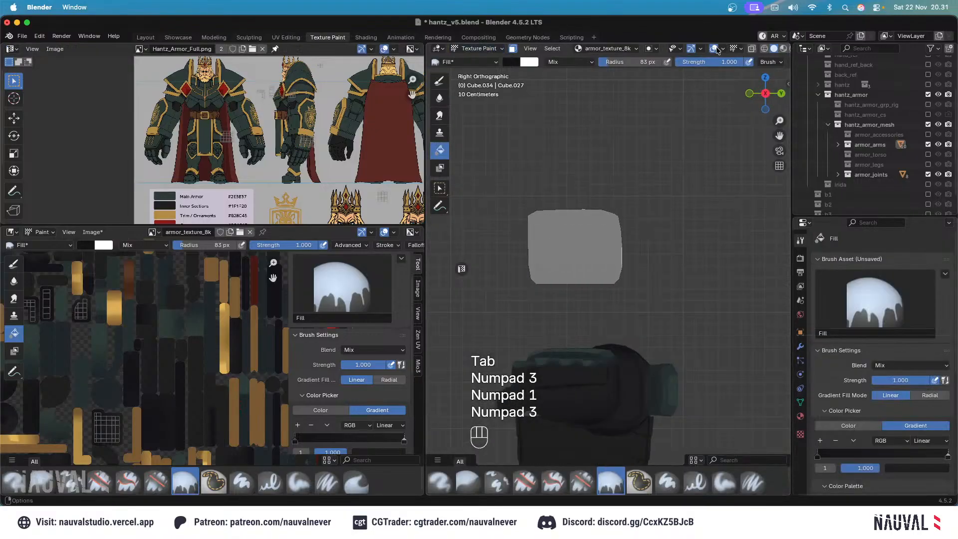
pyautogui.click(715, 49)
pyautogui.moveTo(572, 102); pyautogui.dragTo(572, 98)
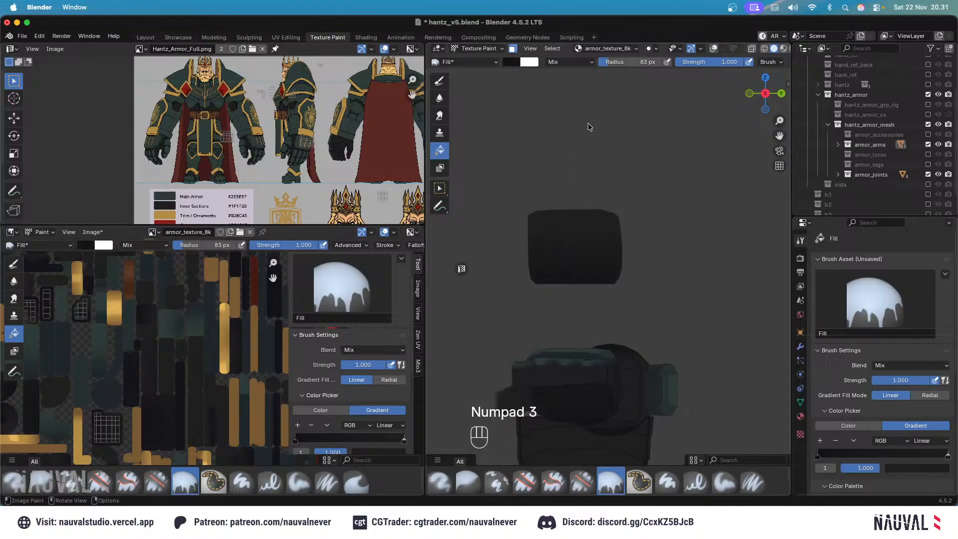
# Inspect the palm-side gradient from the back, front, right and oblique angles beside the original hand.
pyautogui.press('ctrl+KP_1')
pyautogui.moveTo(612, 165); pyautogui.dragTo(574, 195, button='middle')
pyautogui.keyDown('ctrl'); pyautogui.moveTo(609, 197); pyautogui.dragTo(643, 175, button='middle'); pyautogui.keyUp('ctrl')
pyautogui.press('KP_1')
pyautogui.press('KP_3')
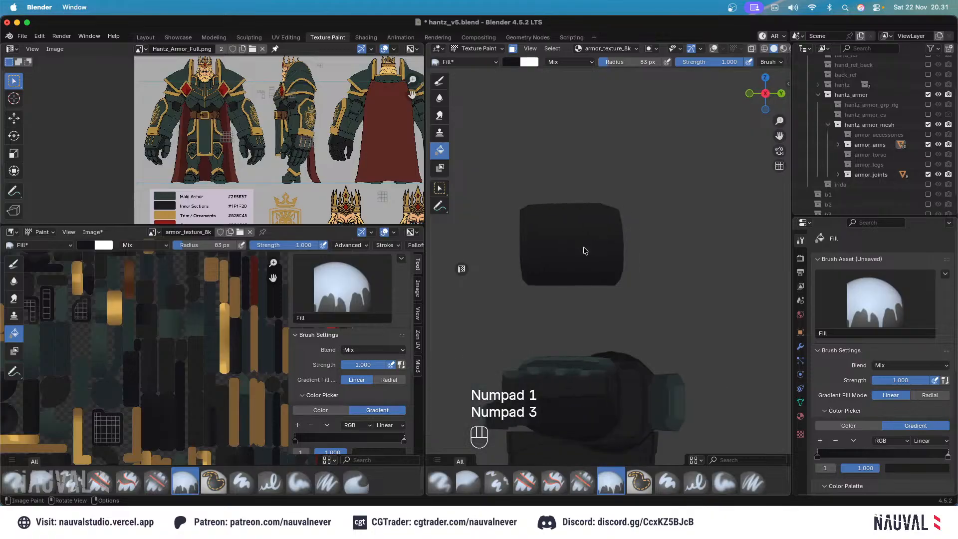
pyautogui.moveTo(574, 125); pyautogui.dragTo(644, 184, button='middle')
pyautogui.press('KP_1')
pyautogui.press('KP_1')
pyautogui.scroll(3, 655, 173)
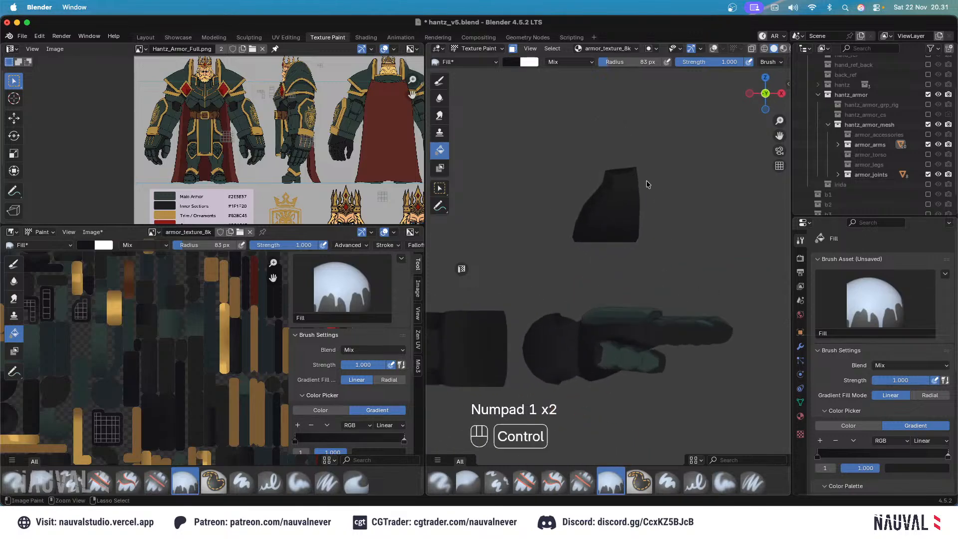
pyautogui.press('ctrl+KP_1')
pyautogui.press('KP_1')
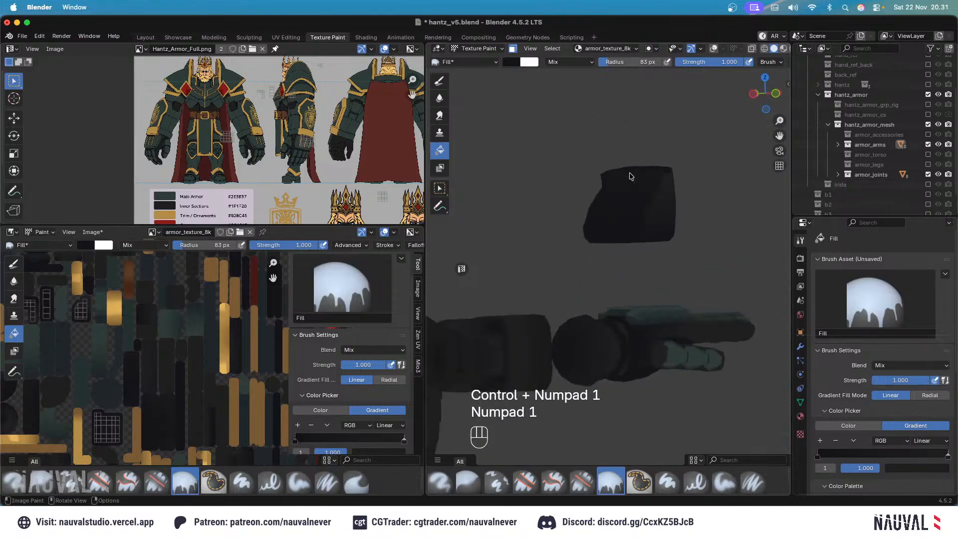
pyautogui.press('ctrl+KP_1')
pyautogui.press('KP_3')
# Refill the masked palm-side faces with an upward dark linear gradient and check the result from the front and back.
pyautogui.moveTo(571, 236); pyautogui.dragTo(572, 223)
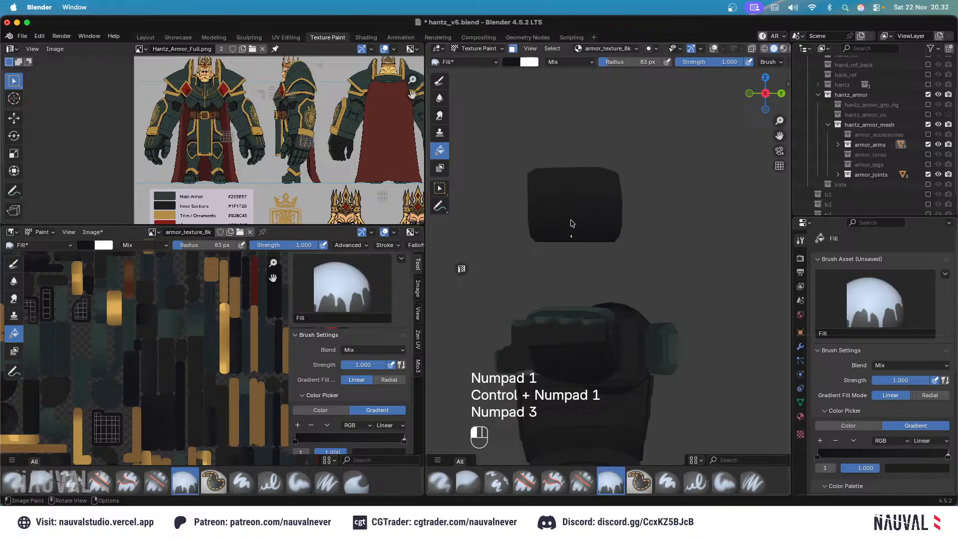
pyautogui.moveTo(572, 118); pyautogui.dragTo(572, 118)
pyautogui.moveTo(599, 196); pyautogui.dragTo(638, 177, button='middle')
pyautogui.press('KP_1')
pyautogui.press('ctrl+KP_1')
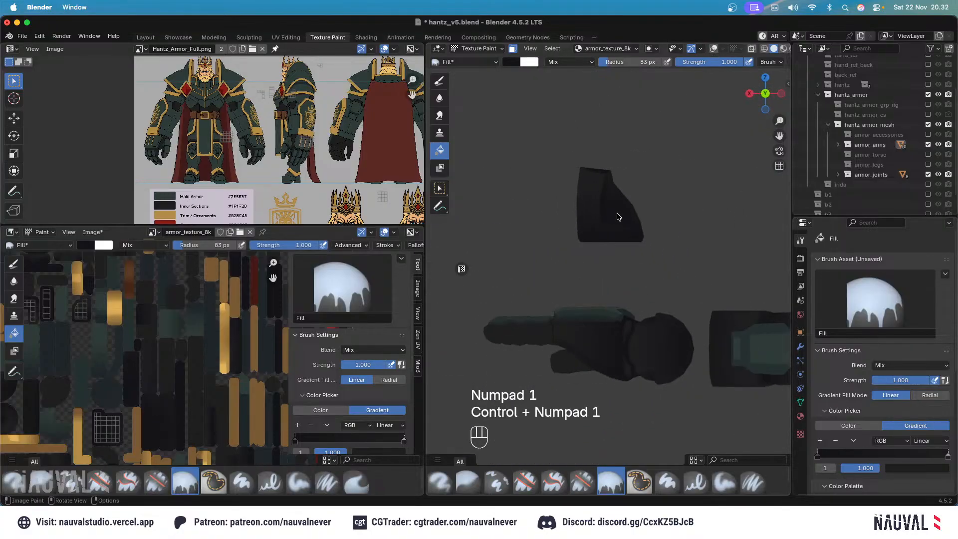
pyautogui.press('KP_3')
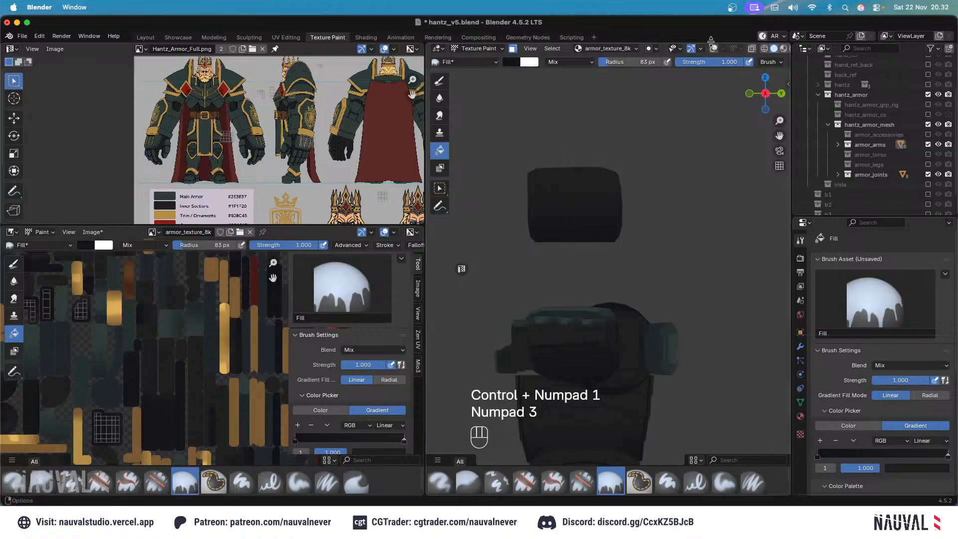
# Set the paint mask to the glove's broad back-of-hand faces using seam-delimited linked selection.
pyautogui.press('Tab')
pyautogui.moveTo(656, 90); pyautogui.dragTo(592, 190, button='middle')
pyautogui.press('l')
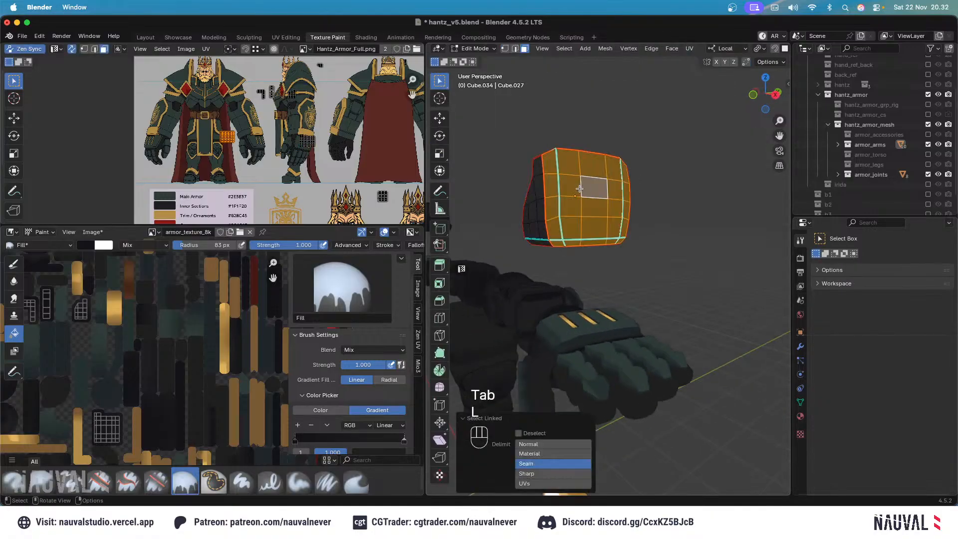
pyautogui.press('Tab')
pyautogui.click(713, 48)
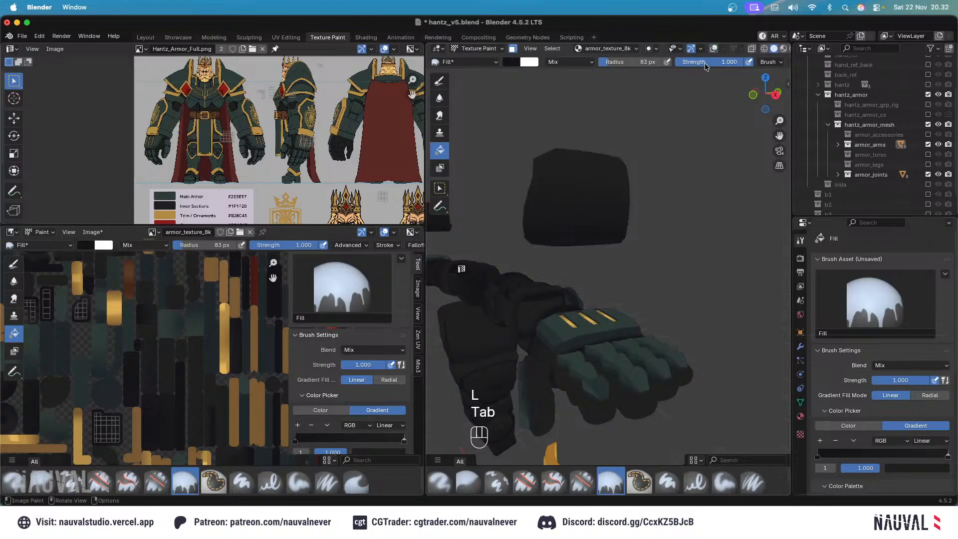
# Shade the masked back-of-hand faces with a dark linear gradient running upward from the glove's lower edge.
pyautogui.press('KP_1')
pyautogui.press('ctrl+KP_1')
pyautogui.press('KP_3')
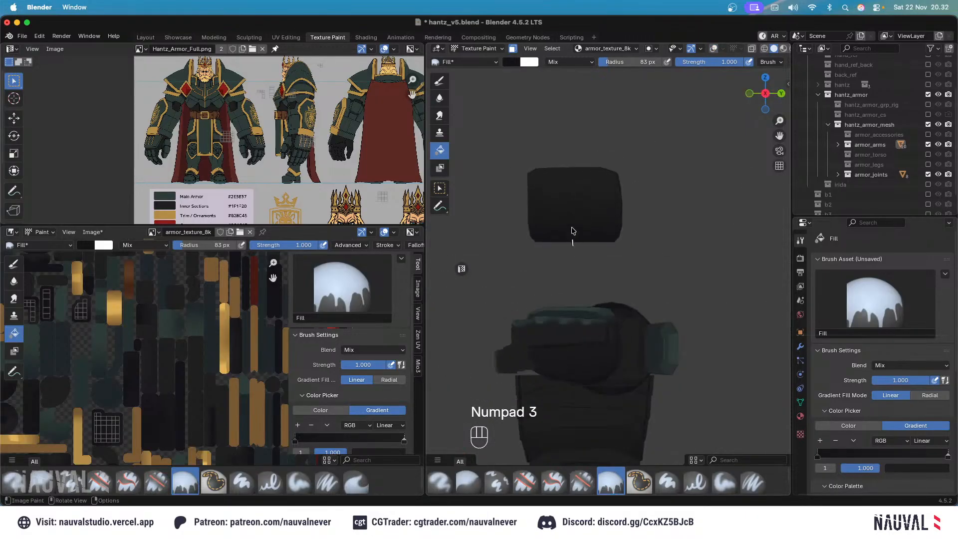
pyautogui.moveTo(578, 202); pyautogui.dragTo(645, 195, button='middle')
pyautogui.press('KP_1')
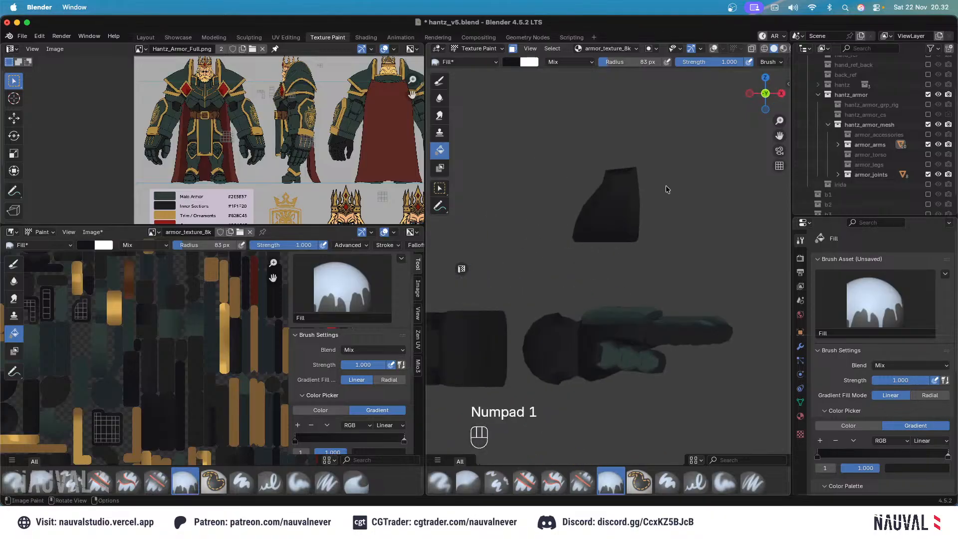
# Adjust the glove's paint mask by linked selection and fill the masked faces with an upward dark linear gradient.
pyautogui.click(714, 48)
pyautogui.press('Tab')
pyautogui.moveTo(627, 200); pyautogui.dragTo(649, 164, button='middle')
pyautogui.press('l')
pyautogui.press('l')
pyautogui.press('Tab')
pyautogui.press('KP_3')
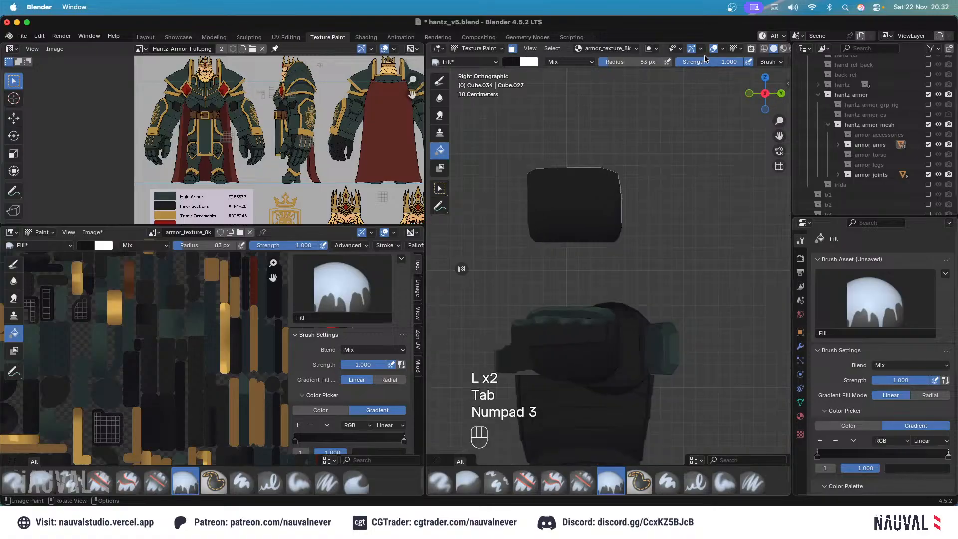
pyautogui.scroll(-5, 839, 362)
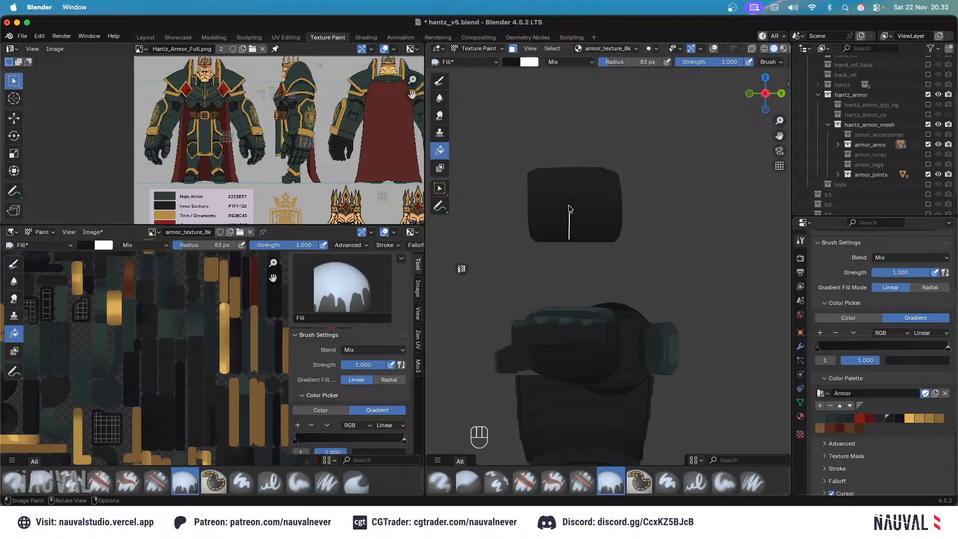
# Compare the glove's gradient shading from the front, right and oblique views with the original gauntlet hand.
pyautogui.press('KP_1')
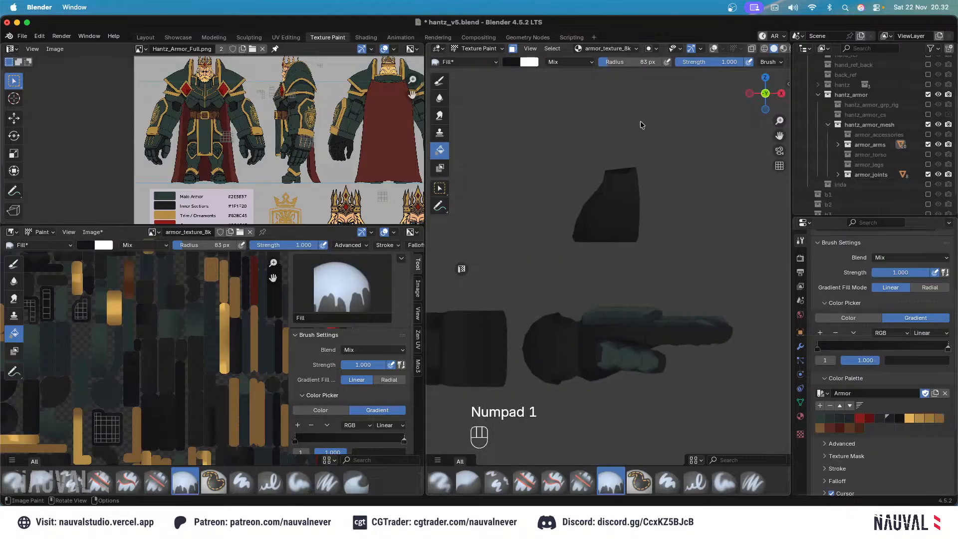
pyautogui.moveTo(631, 112)
pyautogui.keyDown('ctrl'); pyautogui.mouseDown(button='middle')
pyautogui.moveTo(643, 139)
pyautogui.moveTo(639, 130)
pyautogui.mouseUp(button='middle'); pyautogui.keyUp('ctrl')
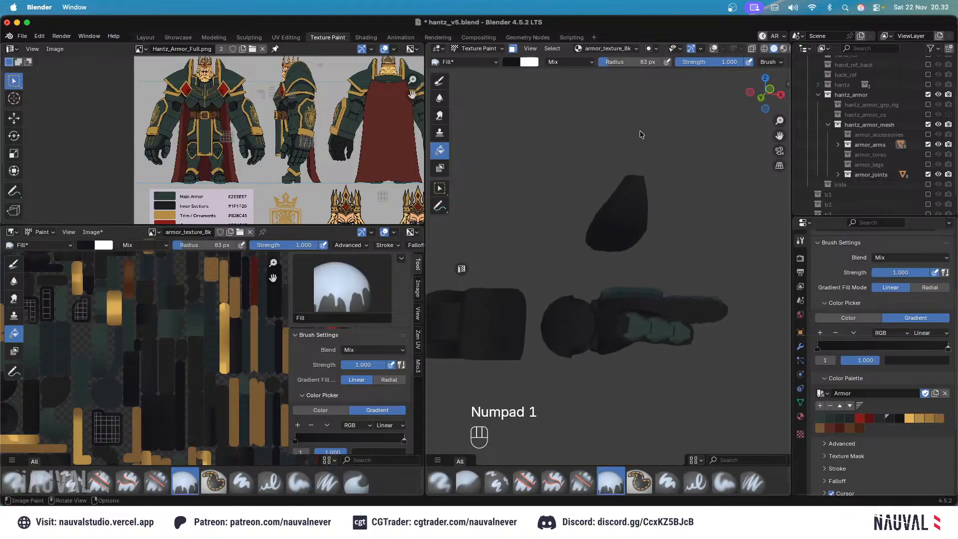
pyautogui.press('KP_3')
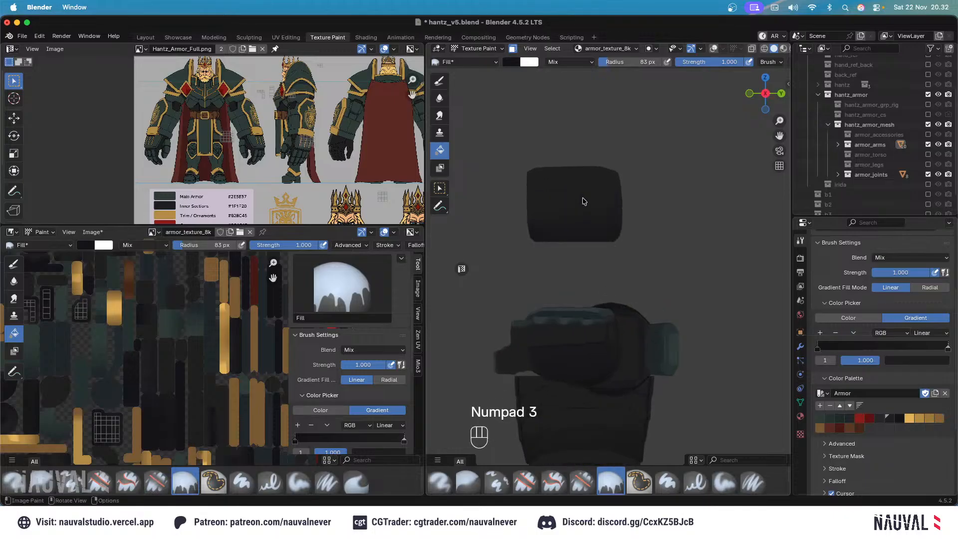
pyautogui.press('KP_1')
pyautogui.keyDown('ctrl'); pyautogui.moveTo(649, 165); pyautogui.dragTo(681, 150, button='middle'); pyautogui.keyUp('ctrl')
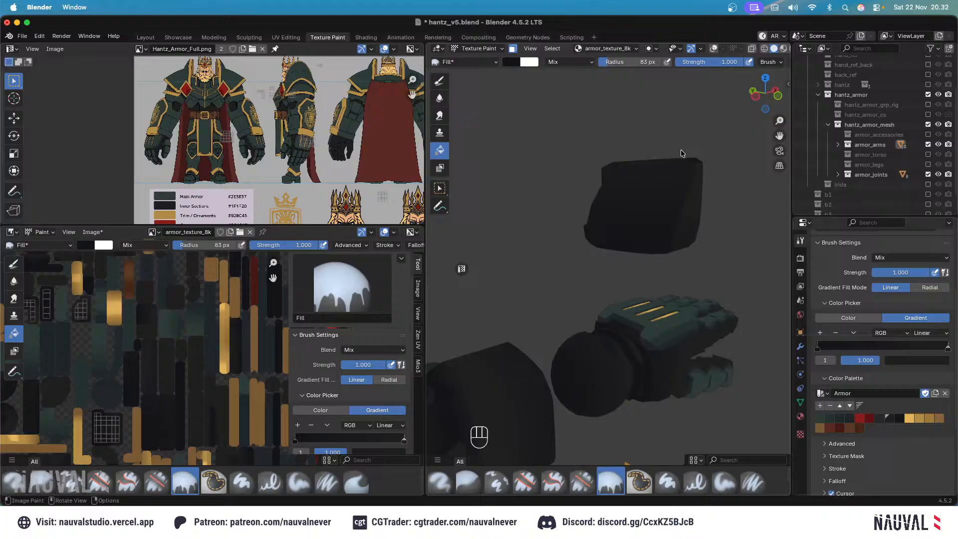
pyautogui.press('KP_3')
pyautogui.press('KP_1')
pyautogui.moveTo(666, 216)
pyautogui.mouseDown(button='middle')
pyautogui.moveTo(693, 162)
pyautogui.moveTo(728, 218)
pyautogui.moveTo(690, 151)
pyautogui.moveTo(662, 165)
pyautogui.mouseUp(button='middle')
# Select the seam-bounded palm-side faces as the new paint mask and return to Texture Paint mode in front view.
pyautogui.click(714, 48)
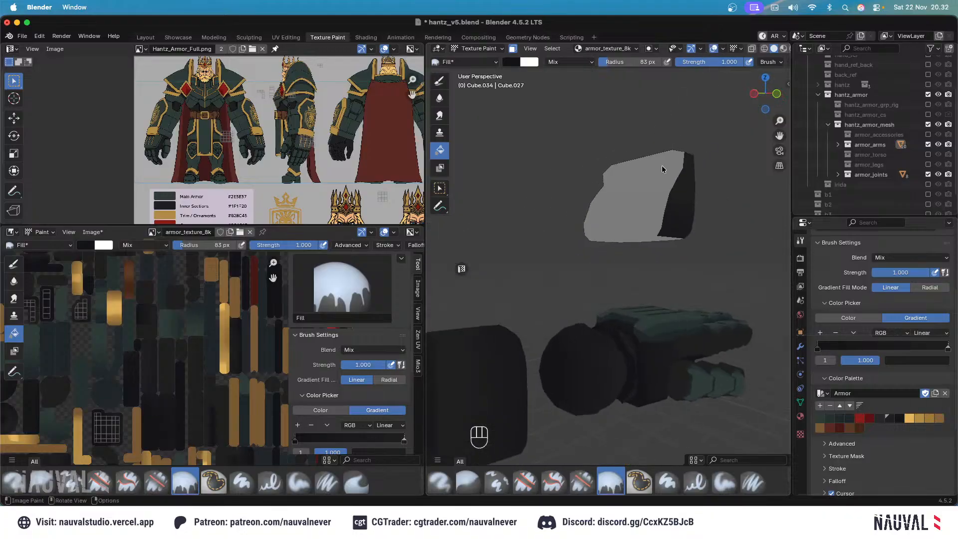
pyautogui.press('Tab')
pyautogui.click(637, 197)
pyautogui.press('l')
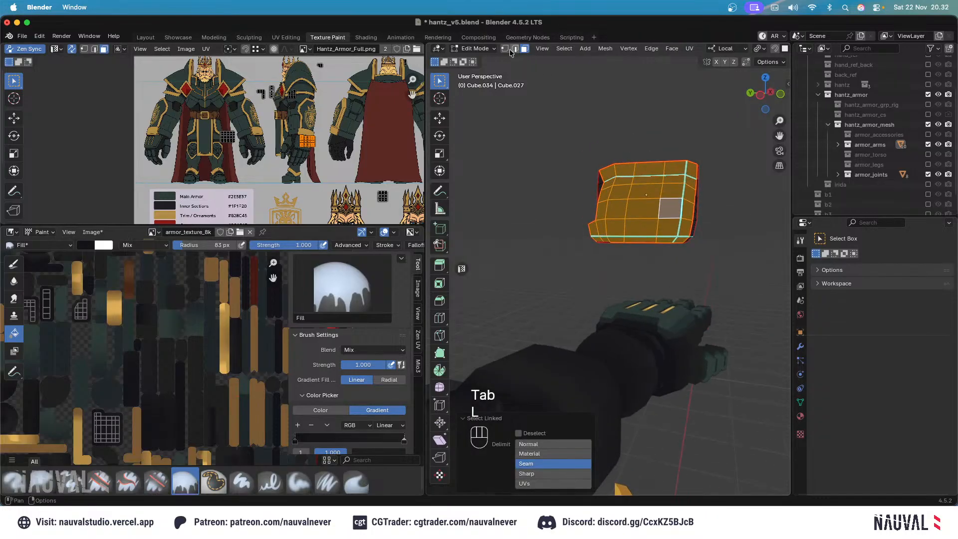
pyautogui.click(474, 49)
pyautogui.click(510, 118)
pyautogui.press('KP_3')
pyautogui.press('KP_1')
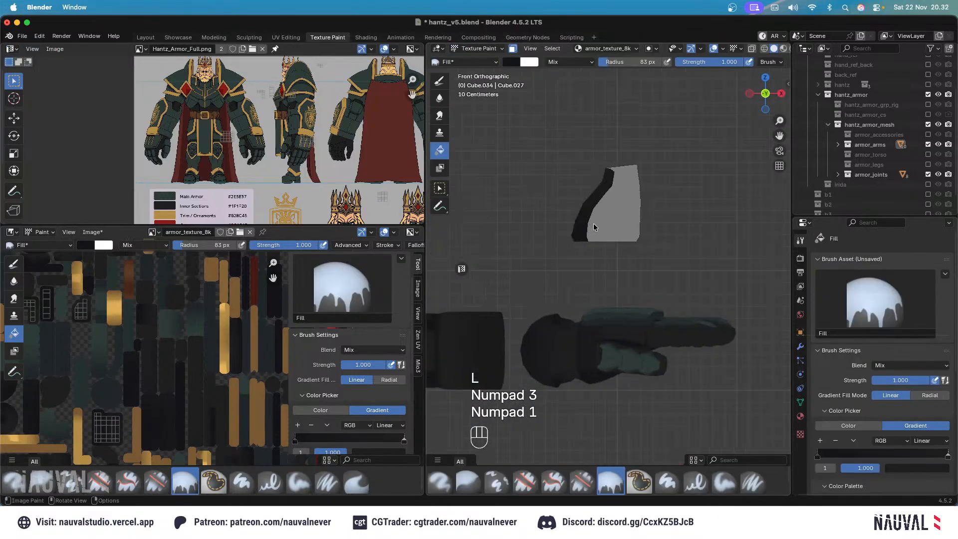
# Hide the overlays and shade the masked palm-side glove faces with a dark linear gradient, working from the right and front views.
pyautogui.press('KP_3')
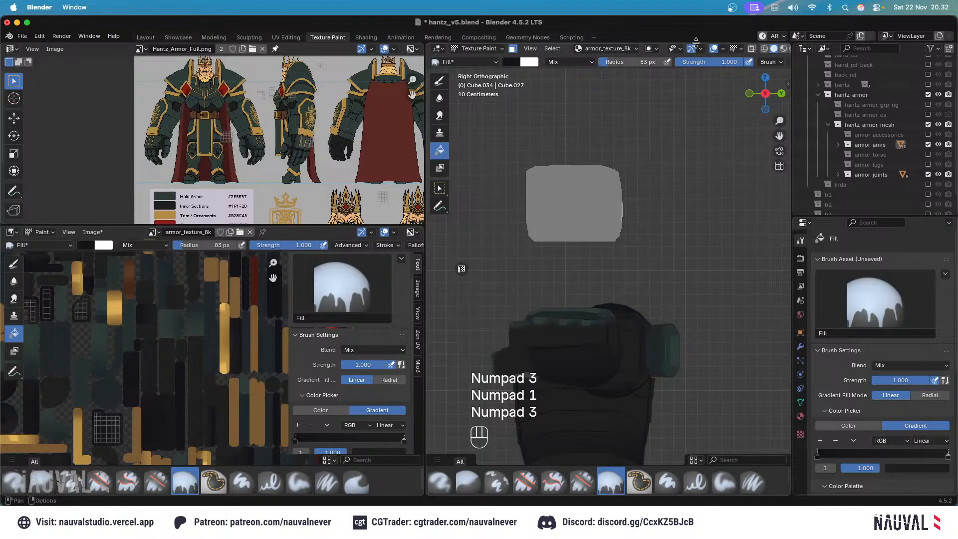
pyautogui.moveTo(708, 52); pyautogui.dragTo(704, 169, button='middle')
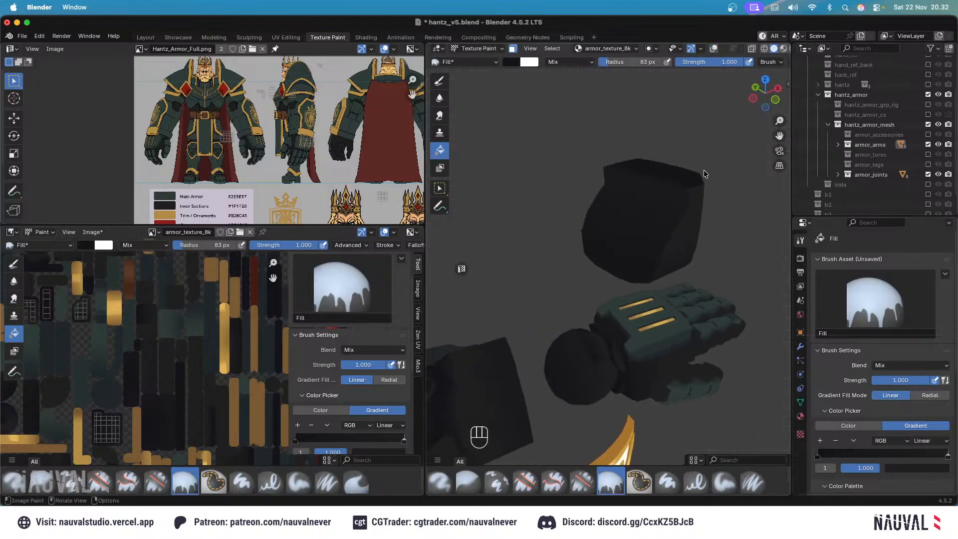
pyautogui.press('KP_1')
pyautogui.press('KP_1')
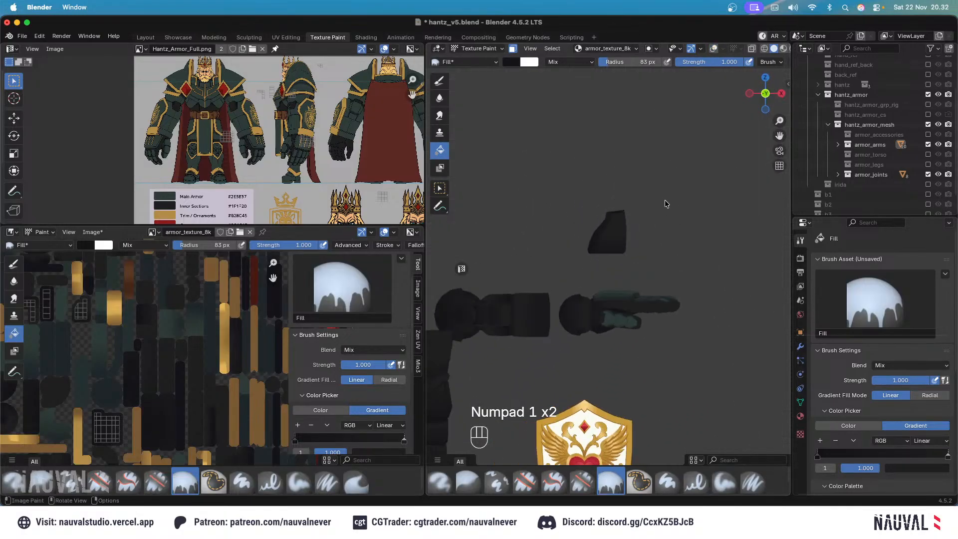
pyautogui.scroll(3, 682, 226)
pyautogui.moveTo(682, 225); pyautogui.dragTo(648, 181, button='middle')
pyautogui.scroll(-4, 648, 180)
pyautogui.press('KP_1')
pyautogui.press('KP_3')
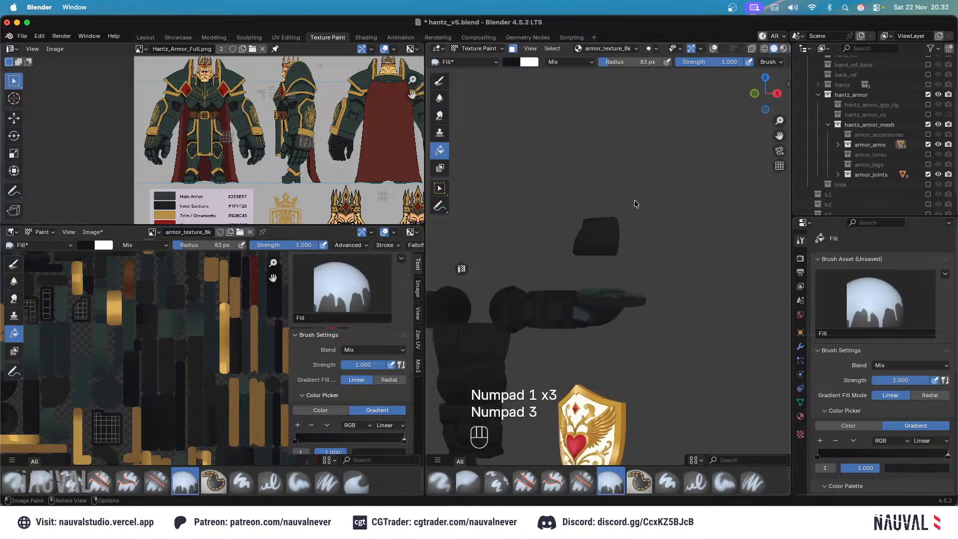
pyautogui.moveTo(570, 160); pyautogui.dragTo(570, 159)
pyautogui.press('KP_1')
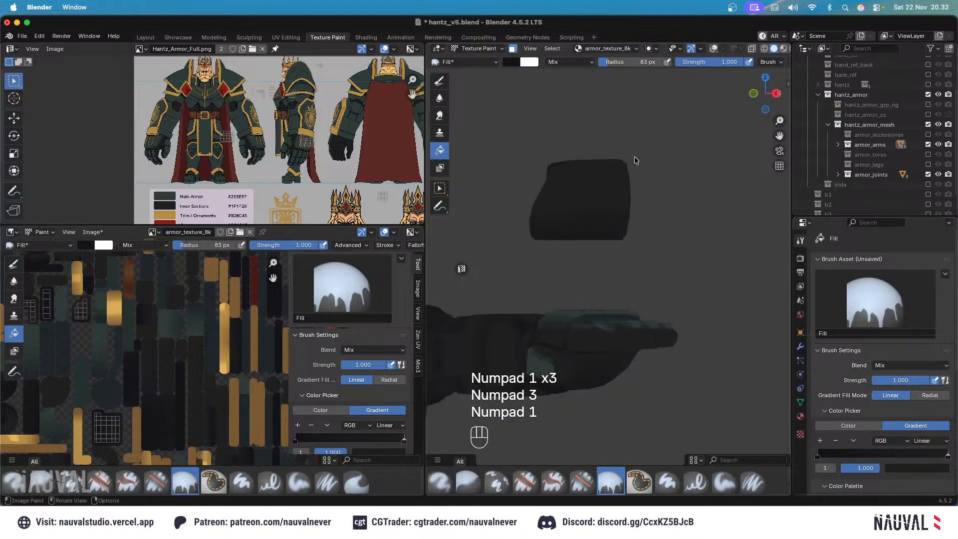
pyautogui.keyDown('ctrl'); pyautogui.moveTo(634, 156); pyautogui.dragTo(706, 176, button='middle'); pyautogui.keyUp('ctrl')
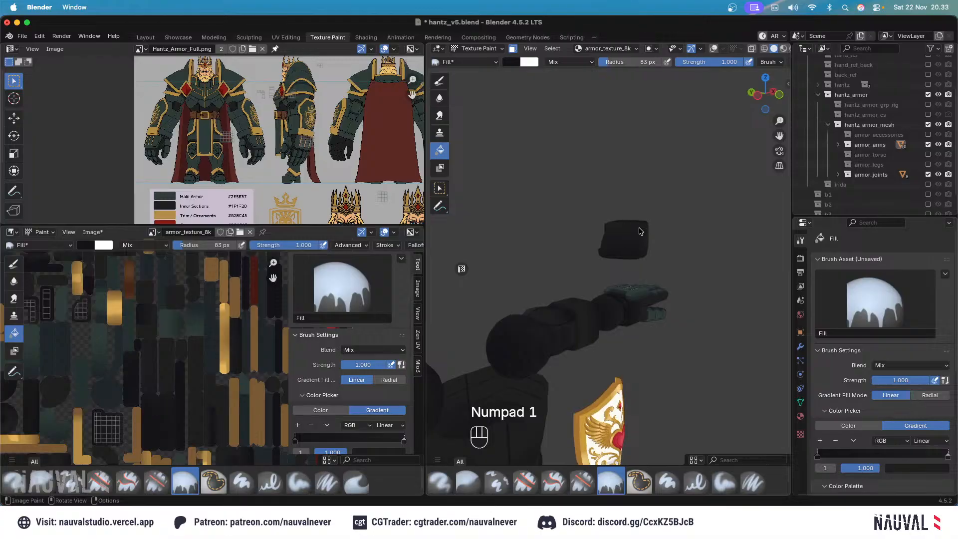
# Undo the last palm-side fill and save the armor texture image.
pyautogui.press('super+z')
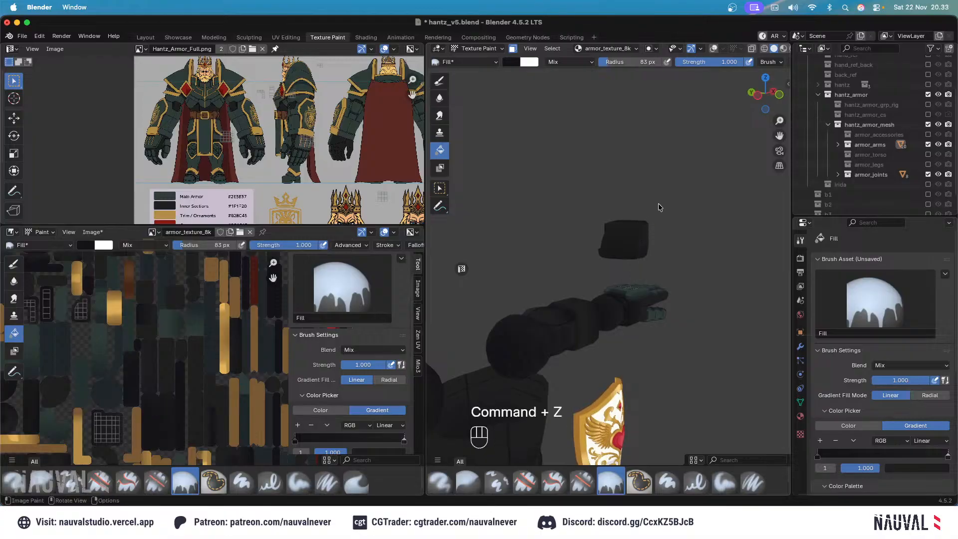
pyautogui.press('KP_3')
pyautogui.press('alt')
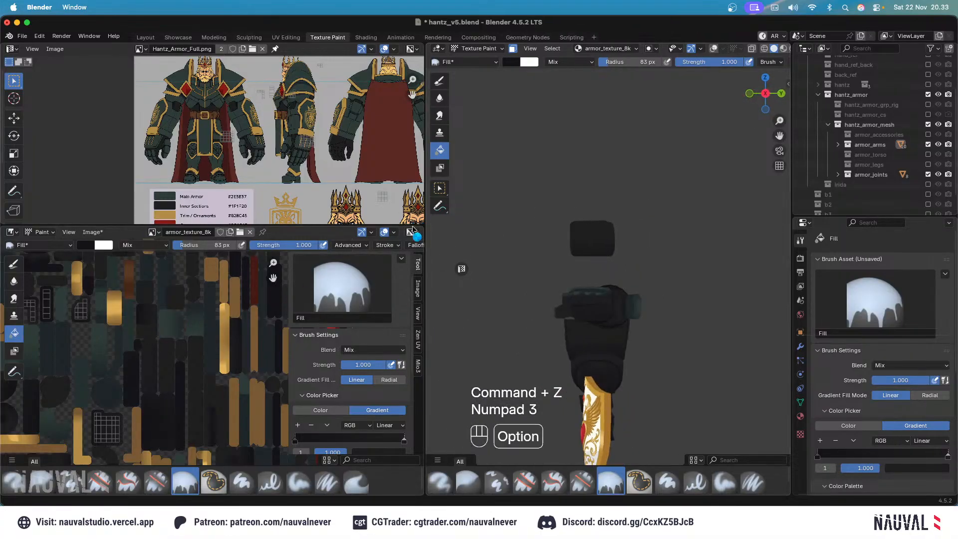
pyautogui.hotkey('alt', 's')
# Show the overlays and select the narrow column of faces along one side edge of the glove in Edit Mode.
pyautogui.scroll(5, 619, 174)
pyautogui.moveTo(619, 175); pyautogui.dragTo(691, 185, button='middle')
pyautogui.click(714, 49)
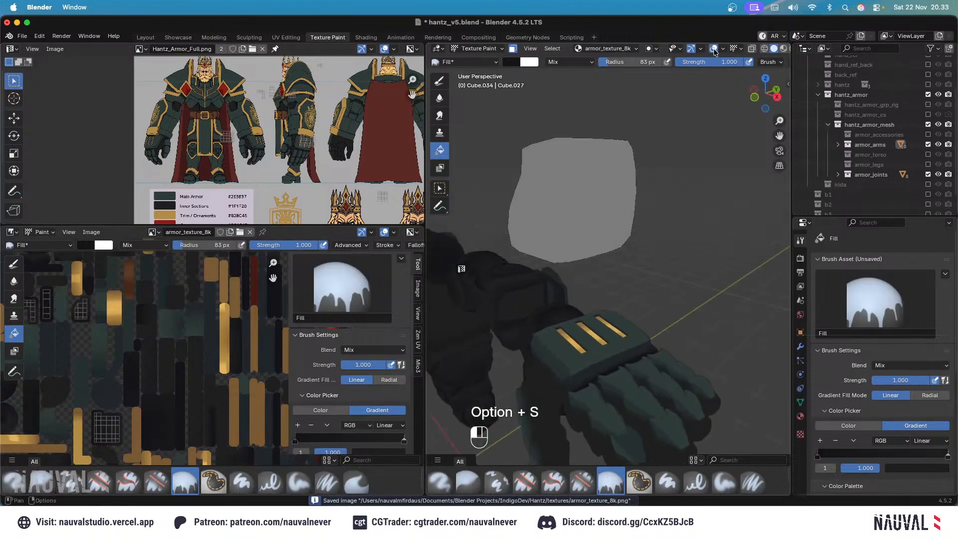
pyautogui.moveTo(649, 145); pyautogui.dragTo(608, 184, button='middle')
pyautogui.press('Tab')
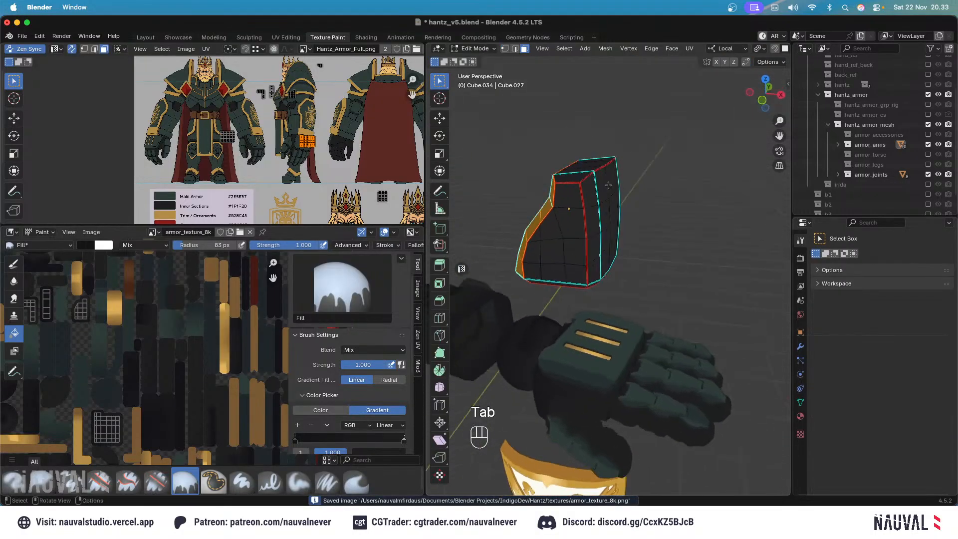
pyautogui.scroll(2, 599, 180)
pyautogui.keyDown('alt'); pyautogui.click(580, 151); pyautogui.keyUp('alt')
pyautogui.click(581, 158)
pyautogui.keyDown('shift'); pyautogui.click(589, 204); pyautogui.keyUp('shift')
pyautogui.keyDown('shift'); pyautogui.click(590, 242); pyautogui.keyUp('shift')
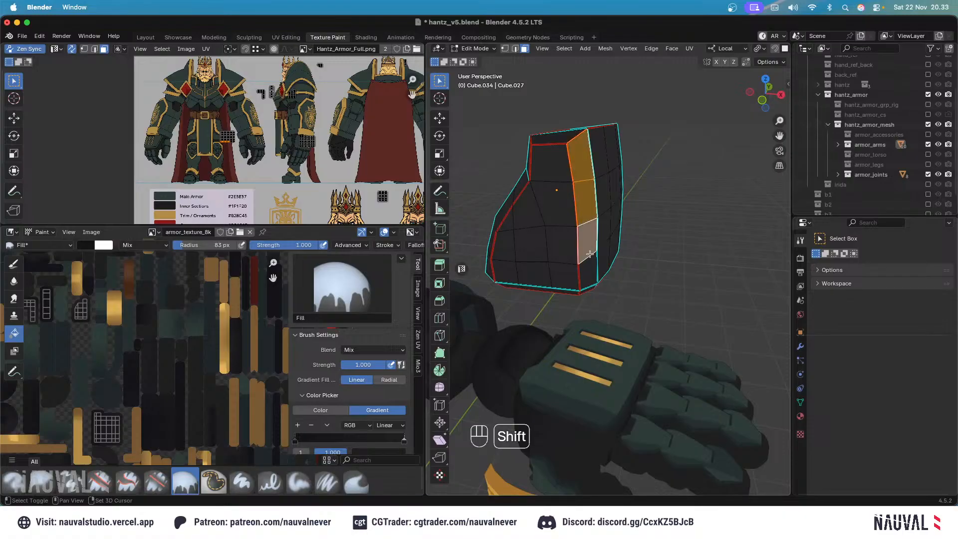
pyautogui.keyDown('shift'); pyautogui.click(590, 269); pyautogui.keyUp('shift')
# Add the matching column of faces on the opposite side edge to the selection and switch to Texture Paint mode.
pyautogui.moveTo(616, 246); pyautogui.dragTo(594, 237, button='middle')
pyautogui.moveTo(594, 237)
pyautogui.keyDown('shift'); pyautogui.mouseDown(button='middle')
pyautogui.moveTo(599, 299)
pyautogui.moveTo(589, 228)
pyautogui.mouseUp(button='middle'); pyautogui.keyUp('shift')
pyautogui.keyDown('shift'); pyautogui.click(624, 228); pyautogui.keyUp('shift')
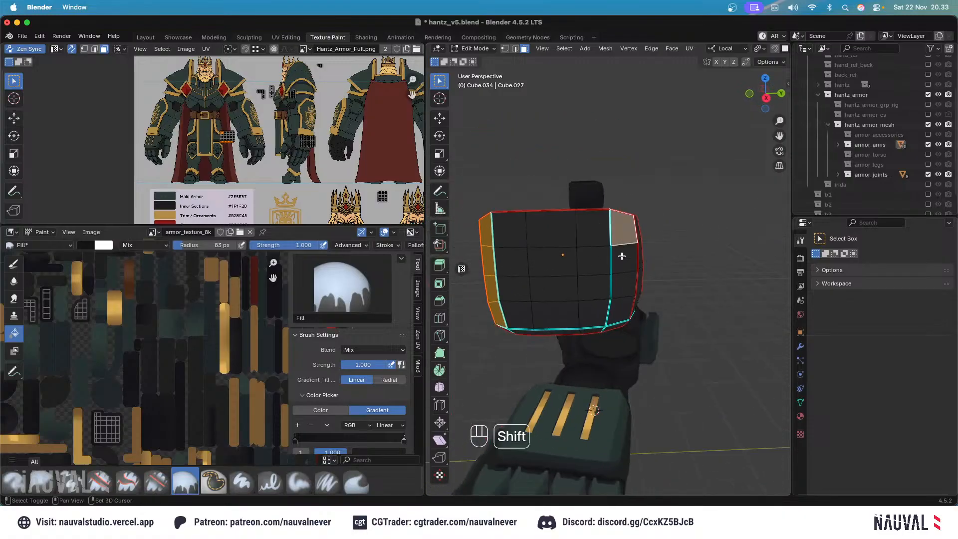
pyautogui.keyDown('shift'); pyautogui.click(623, 257); pyautogui.keyUp('shift')
pyautogui.keyDown('shift'); pyautogui.click(620, 287); pyautogui.keyUp('shift')
pyautogui.keyDown('shift'); pyautogui.click(616, 310); pyautogui.keyUp('shift')
pyautogui.click(474, 48)
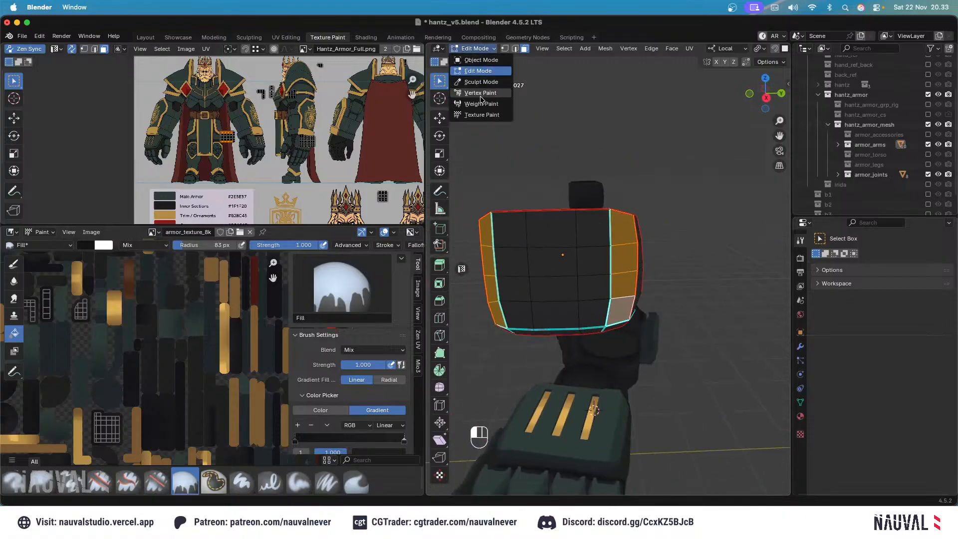
pyautogui.click(474, 48)
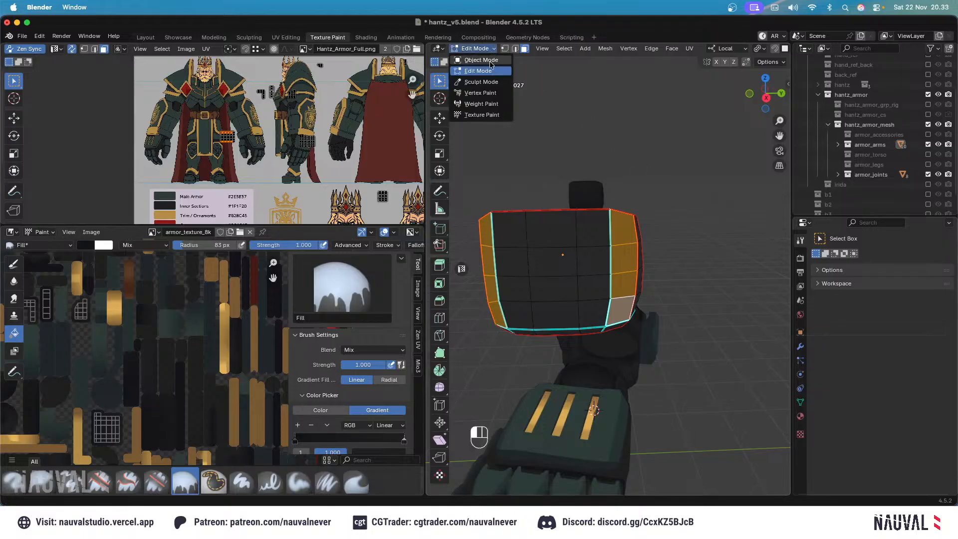
pyautogui.click(480, 113)
# Fill the masked side-edge strips with a dark solid colour from the Armor palette, keeping the overlays hidden.
pyautogui.scroll(-5, 852, 232)
pyautogui.click(849, 261)
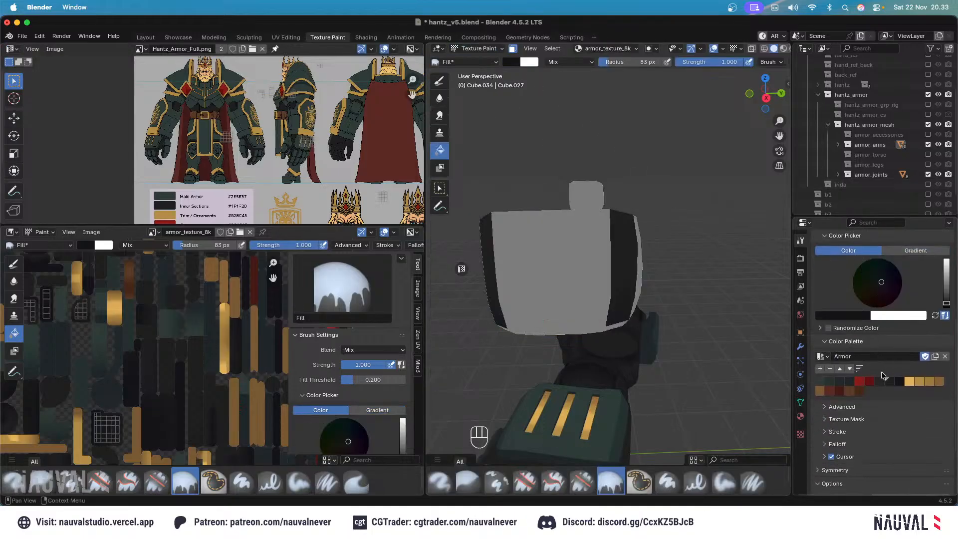
pyautogui.click(711, 48)
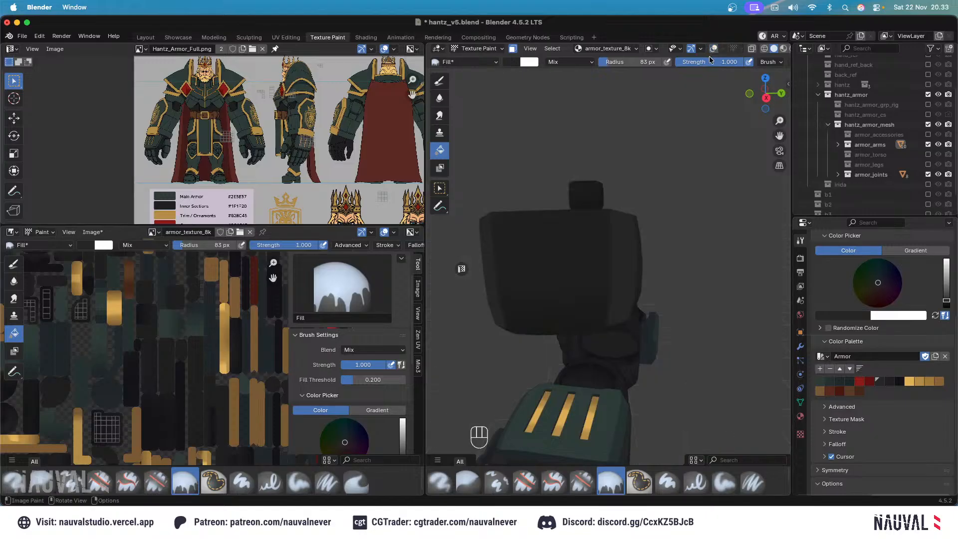
pyautogui.press('KP_1')
pyautogui.keyDown('shift'); pyautogui.moveTo(691, 212); pyautogui.dragTo(670, 158, button='middle'); pyautogui.keyUp('shift')
pyautogui.keyDown('ctrl'); pyautogui.moveTo(671, 158); pyautogui.dragTo(739, 280, button='middle'); pyautogui.keyUp('ctrl')
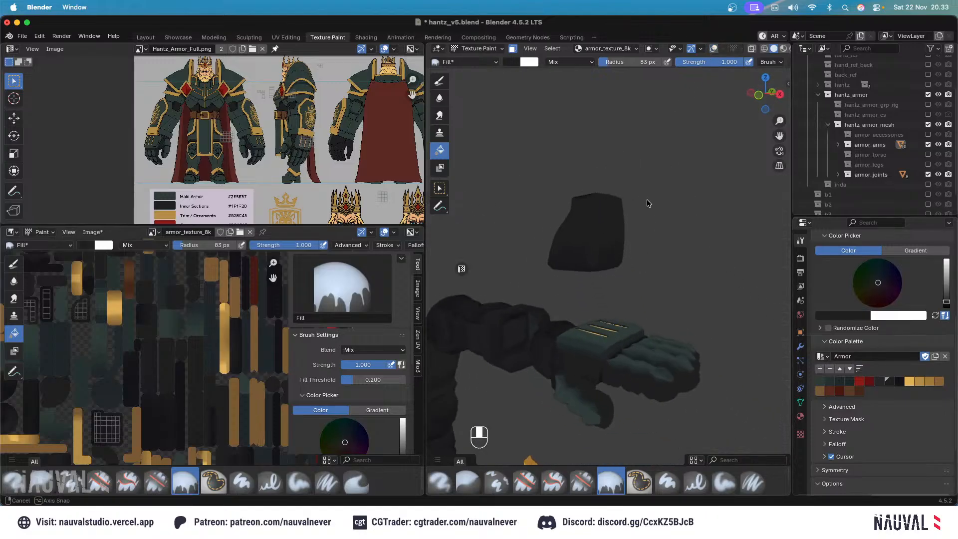
pyautogui.moveTo(641, 203); pyautogui.dragTo(653, 166, button='middle')
pyautogui.keyDown('ctrl'); pyautogui.moveTo(653, 165); pyautogui.dragTo(500, 211, button='middle'); pyautogui.keyUp('ctrl')
pyautogui.press('KP_1')
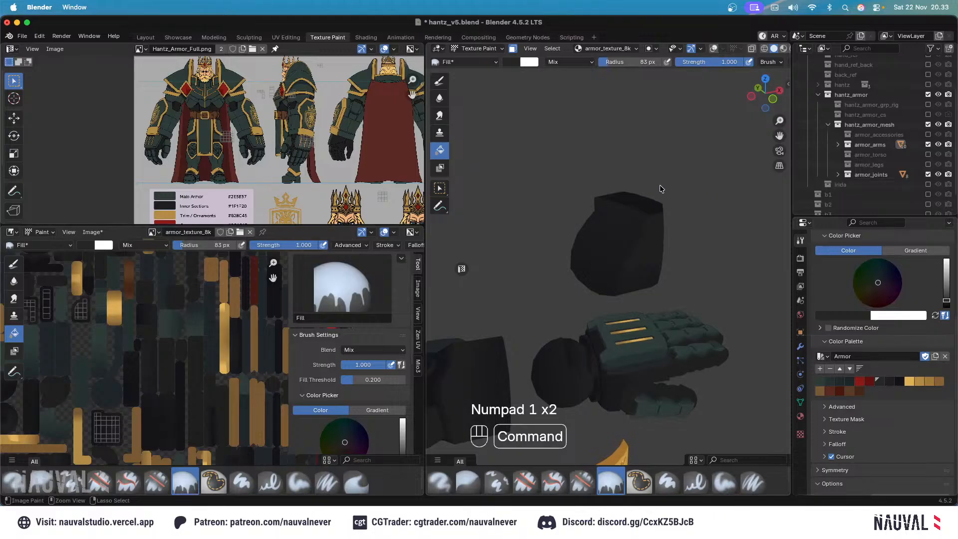
# Undo the last three paint actions on the side-edge strips and save the armor texture image.
pyautogui.press('super+z')
pyautogui.press('super+z')
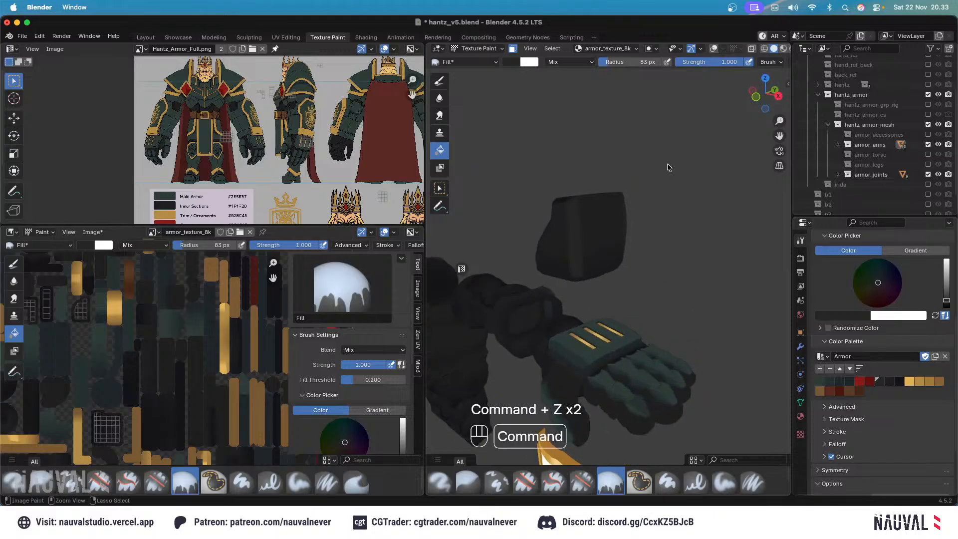
pyautogui.press('super+z')
pyautogui.hotkey('alt', 's')
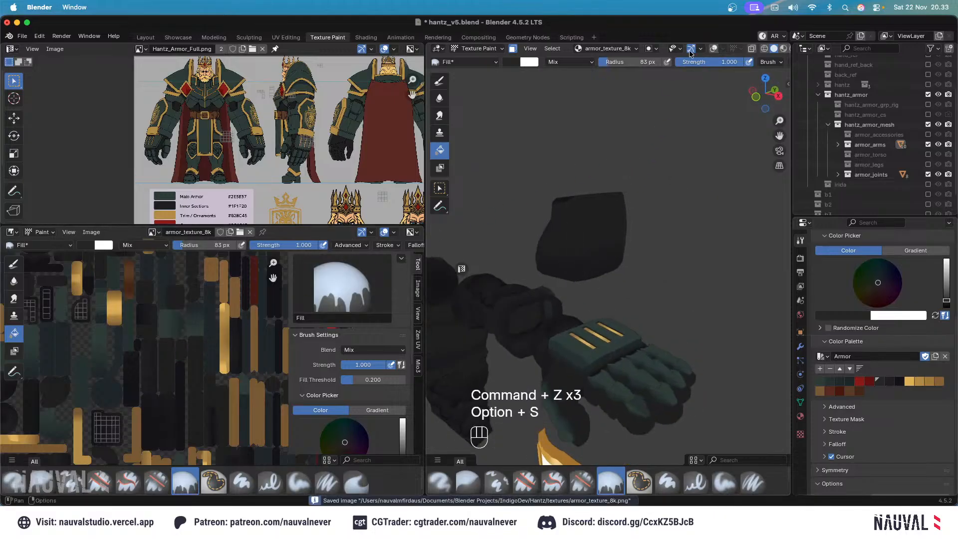
# Select the strip of faces along the glove's lower edge as the paint mask and return to Texture Paint mode in front view.
pyautogui.press('Tab')
pyautogui.moveTo(631, 192); pyautogui.dragTo(667, 242, button='middle')
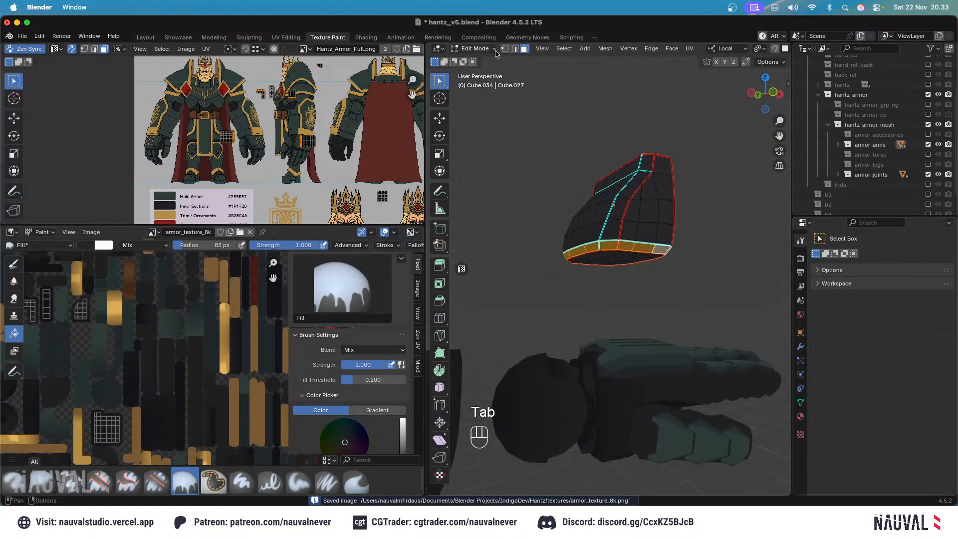
pyautogui.click(474, 49)
pyautogui.click(479, 116)
pyautogui.press('KP_1')
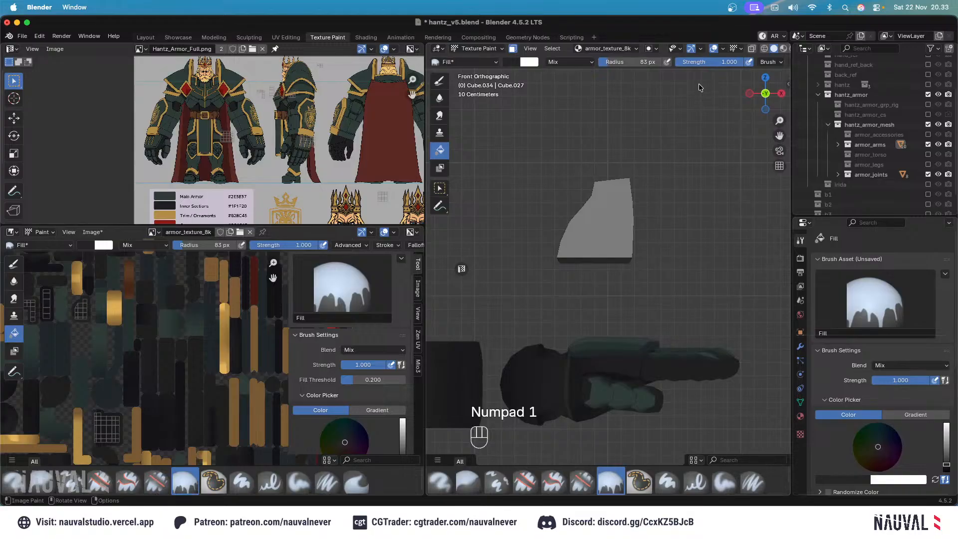
# Try dark solid fills from the Armor palette on the masked lower-edge strip and undo the last two paint actions.
pyautogui.scroll(-5, 866, 345)
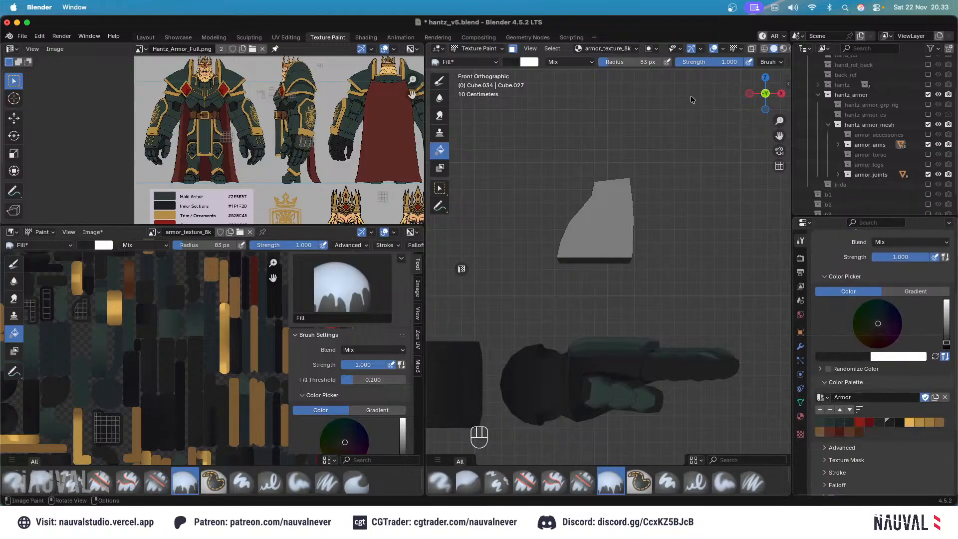
pyautogui.moveTo(664, 130); pyautogui.dragTo(688, 199, button='middle')
pyautogui.press('super+z')
pyautogui.press('super+z')
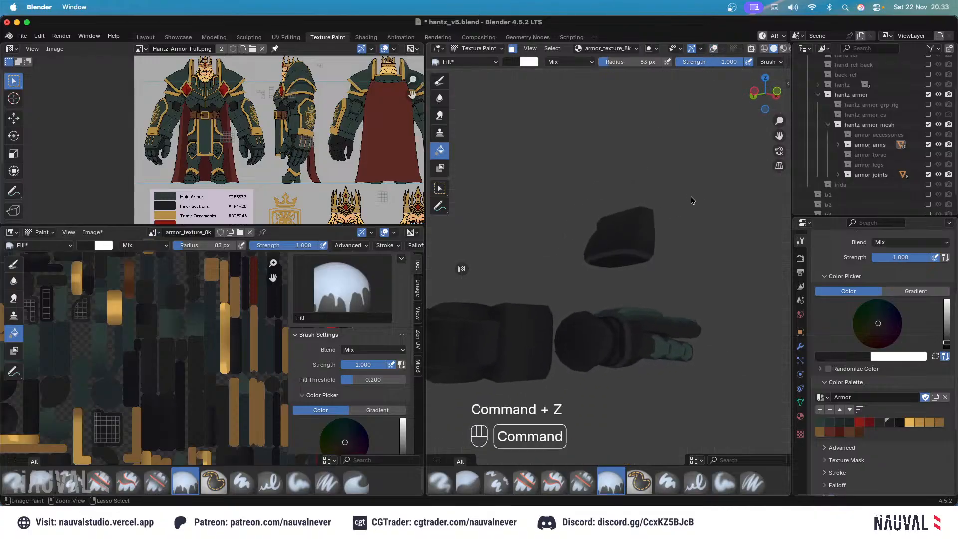
# Save the armor texture image and the Blender file.
pyautogui.press('KP_1')
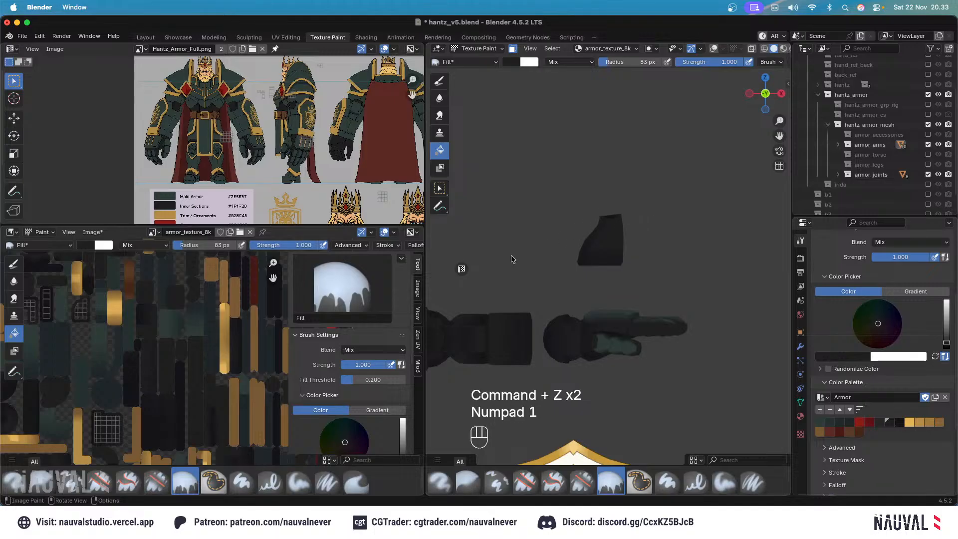
pyautogui.hotkey('alt', 's')
pyautogui.press('super+s')
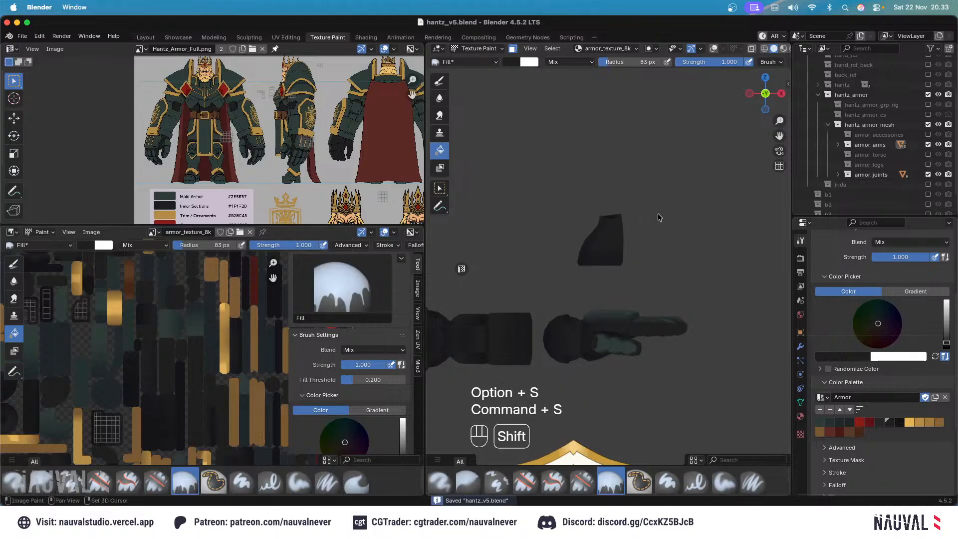
pyautogui.hotkey('ctrl', 's')
# Switch the upright glove duplicate from Texture Paint to Object Mode and turn the overlays back on.
pyautogui.moveTo(657, 214); pyautogui.dragTo(652, 185, button='middle')
pyautogui.press('KP_1')
pyautogui.click(478, 49)
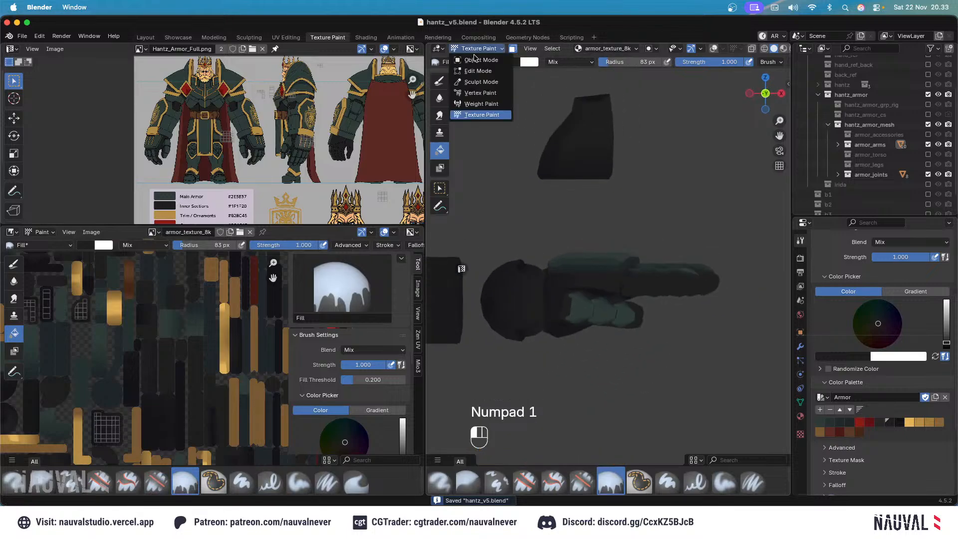
pyautogui.click(472, 59)
pyautogui.keyDown('ctrl'); pyautogui.moveTo(649, 189); pyautogui.dragTo(664, 244, button='middle'); pyautogui.keyUp('ctrl')
pyautogui.moveTo(664, 245); pyautogui.dragTo(725, 60, button='middle')
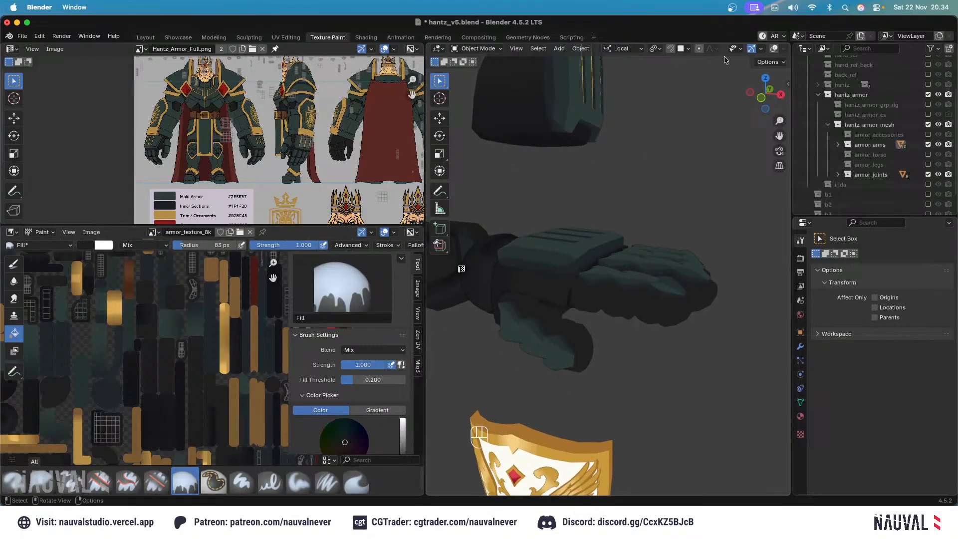
pyautogui.click(774, 49)
# Open the original gauntlet hand in Edit Mode and reveal all of its hidden geometry.
pyautogui.click(626, 309)
pyautogui.moveTo(626, 310); pyautogui.dragTo(569, 144, button='middle')
pyautogui.press('Tab')
pyautogui.hotkey('alt', 'h')
pyautogui.click(564, 150)
pyautogui.keyDown('shift'); pyautogui.moveTo(589, 165); pyautogui.dragTo(584, 211, button='middle'); pyautogui.keyUp('shift')
# Select the seam-bounded palm-side pads of the fingers by linked selection, starting with the finger nearest the thumb.
pyautogui.click(584, 211)
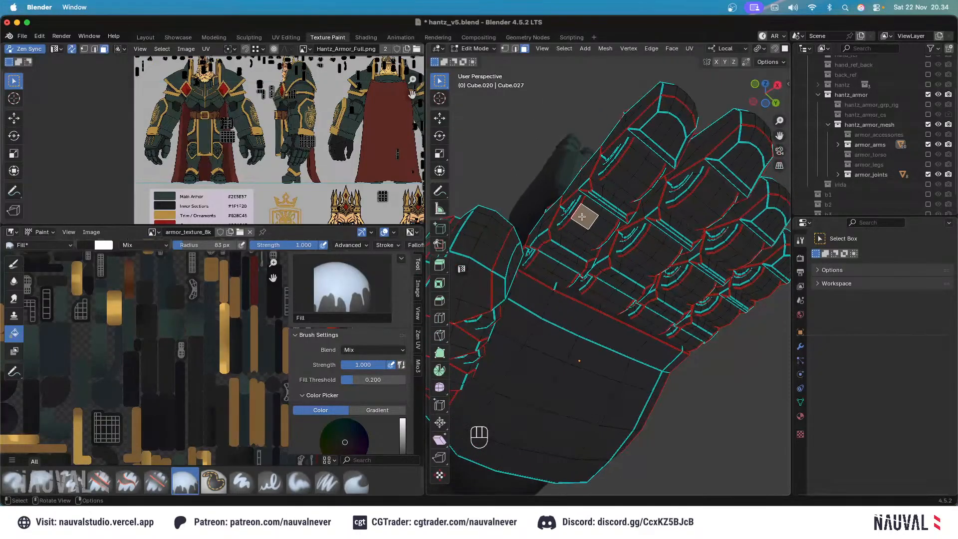
pyautogui.press('l')
pyautogui.press('l')
pyautogui.press('l')
pyautogui.press('l')
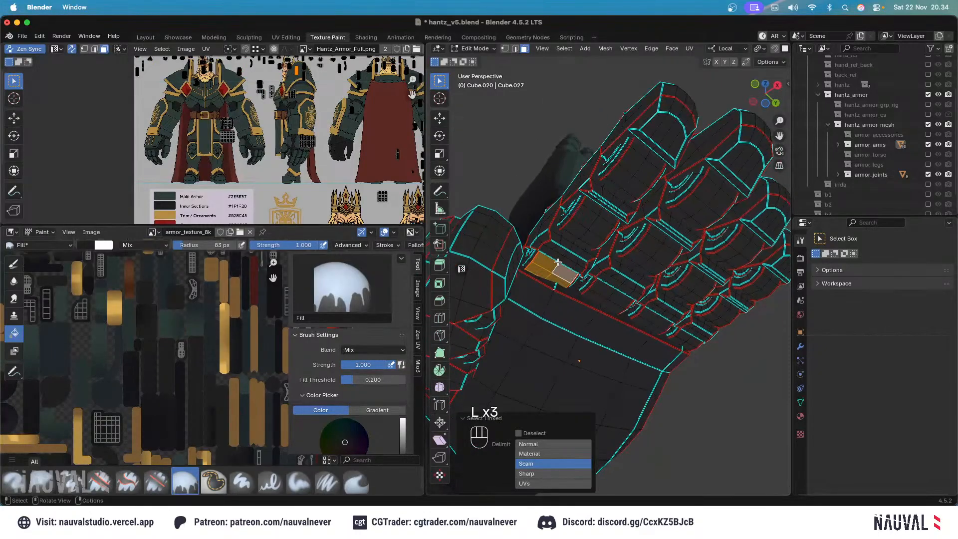
pyautogui.press('l')
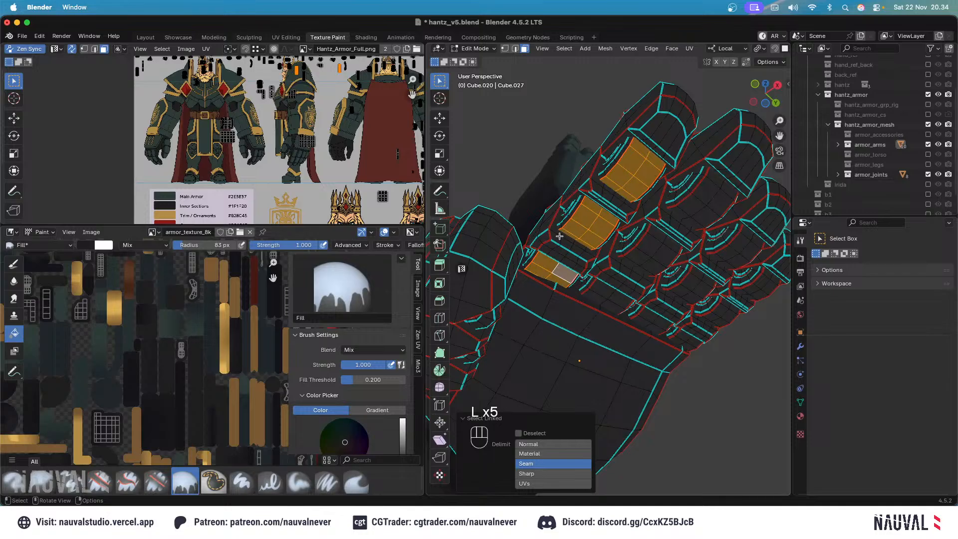
pyautogui.moveTo(560, 236); pyautogui.dragTo(609, 259, button='middle')
pyautogui.press('l')
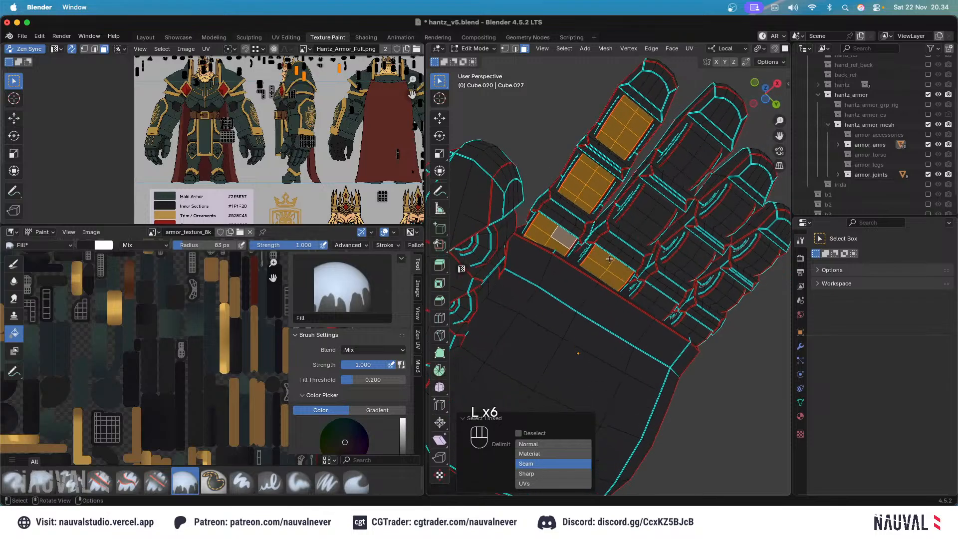
pyautogui.click(505, 48)
pyautogui.press('l')
pyautogui.press('l')
# Toggle the hand between Edit and Object Mode to compare the selected finger pads with the painted surface.
pyautogui.moveTo(654, 210); pyautogui.dragTo(696, 228, button='middle')
pyautogui.press('Tab')
pyautogui.press('Tab')
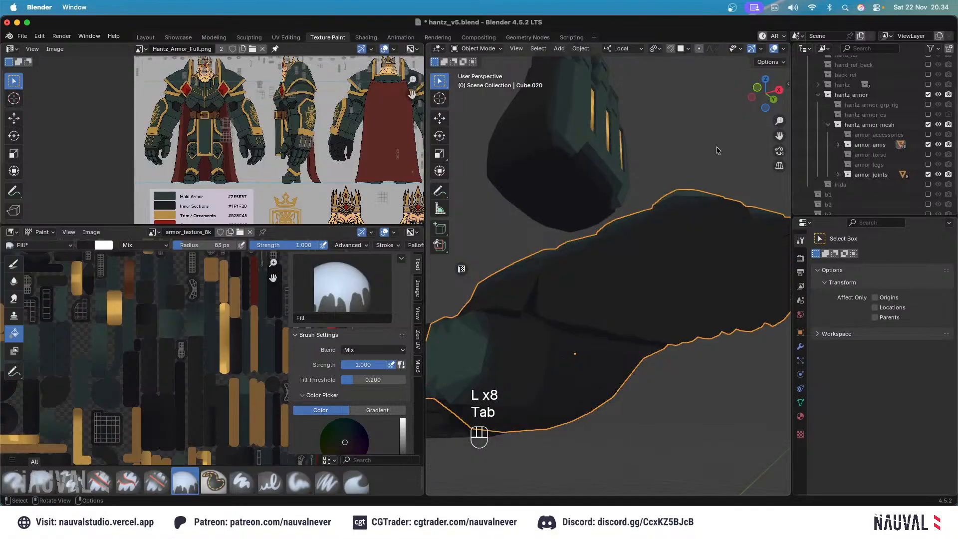
pyautogui.press('Tab')
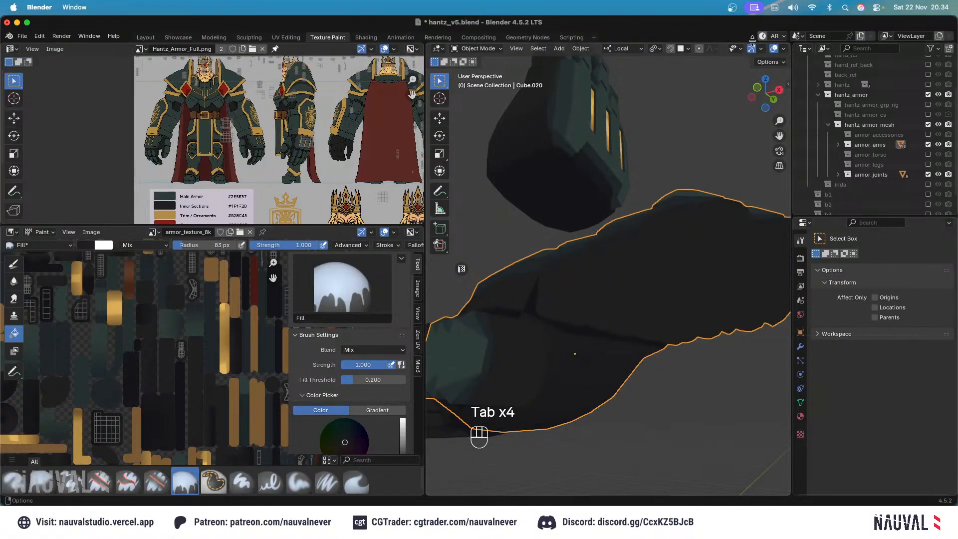
pyautogui.press('Tab')
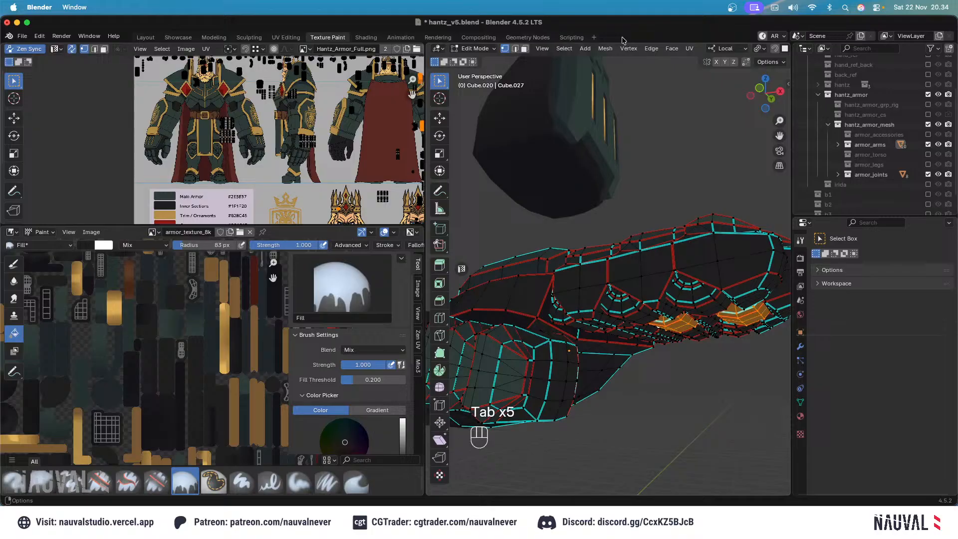
# Try to select the seam-bounded piece of the finger nearest the thumb by linked selection in face select mode.
pyautogui.click(524, 48)
pyautogui.moveTo(593, 287); pyautogui.dragTo(599, 164, button='middle')
pyautogui.click(577, 264)
pyautogui.press('l')
pyautogui.press('l')
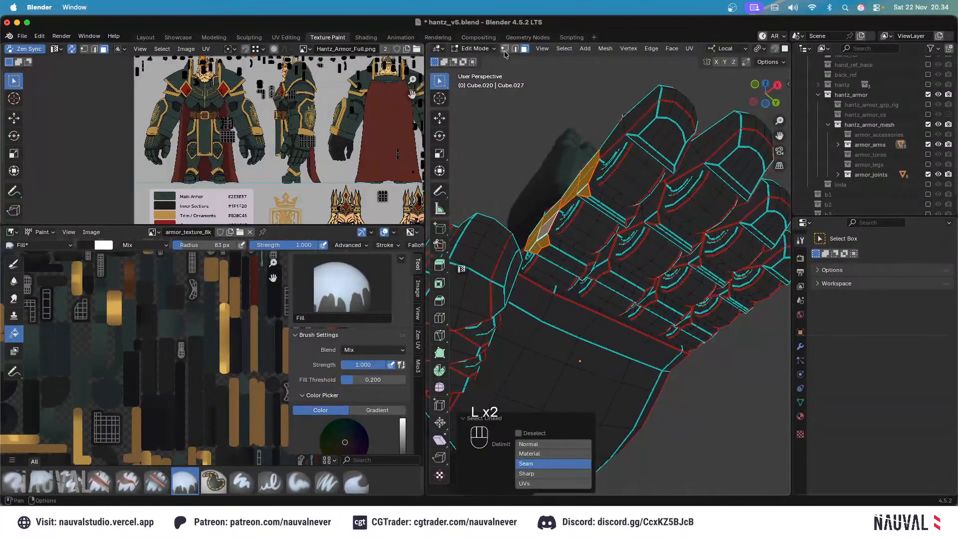
# Select the seam-bounded piece at the palm-side base of the finger nearest the thumb in vertex select mode and hide all other geometry.
pyautogui.click(505, 48)
pyautogui.click(554, 278)
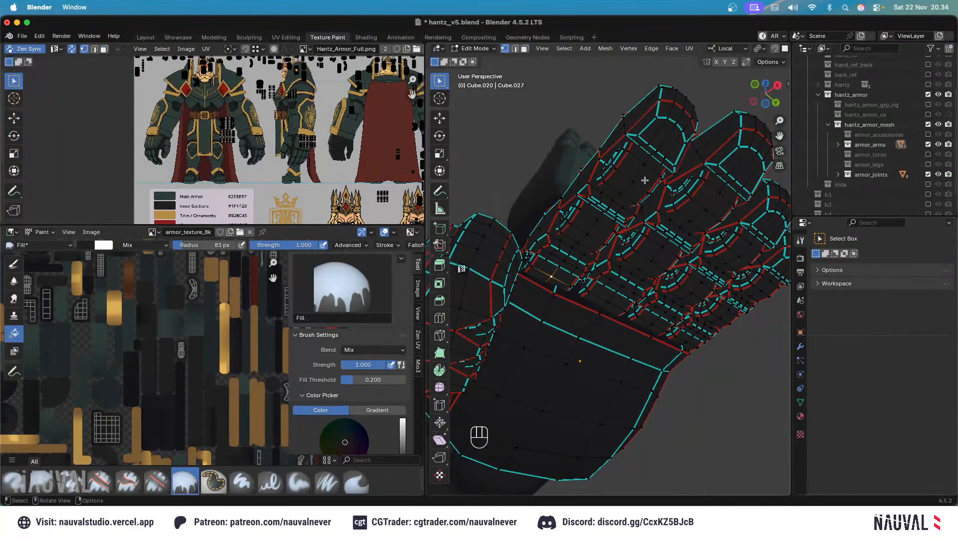
pyautogui.press('l')
pyautogui.moveTo(645, 180)
pyautogui.mouseDown(button='middle')
pyautogui.moveTo(619, 194)
pyautogui.moveTo(575, 195)
pyautogui.mouseUp(button='middle')
pyautogui.hotkey('shift', 'h')
pyautogui.press('KP_1')
pyautogui.keyDown('ctrl'); pyautogui.moveTo(576, 195); pyautogui.dragTo(564, 124, button='middle'); pyautogui.keyUp('ctrl')
# Switch the isolated finger piece to Texture Paint mode and face it in front orthographic view.
pyautogui.click(475, 48)
pyautogui.click(485, 115)
pyautogui.keyDown('shift'); pyautogui.moveTo(622, 288); pyautogui.dragTo(620, 192, button='middle'); pyautogui.keyUp('shift')
pyautogui.scroll(2, 629, 242)
pyautogui.press('KP_1')
pyautogui.press('KP_3')
pyautogui.press('KP_1')
pyautogui.scroll(-6, 868, 313)
# Set the Fill brush to Gradient with its first color stop active and apply a linear gradient upward across the isolated finger piece.
pyautogui.click(917, 295)
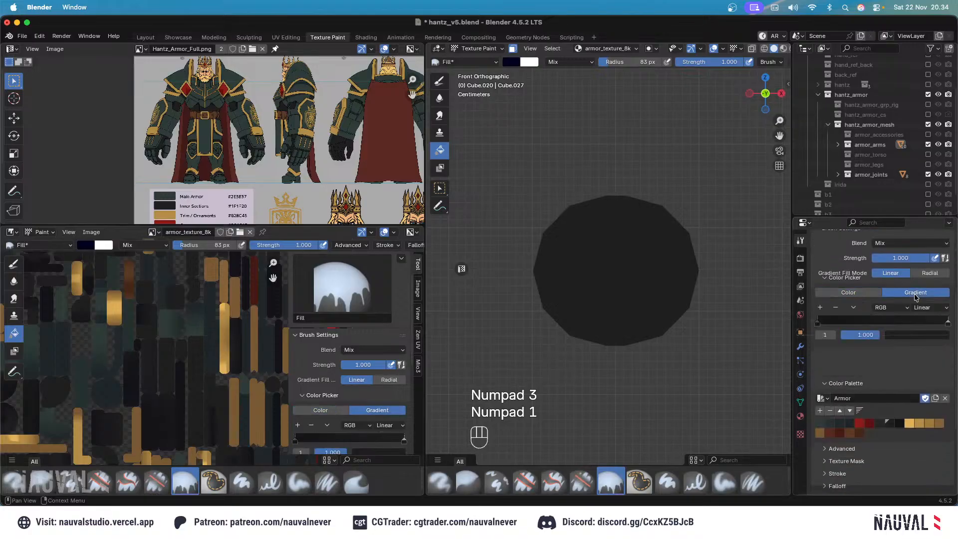
pyautogui.click(822, 334)
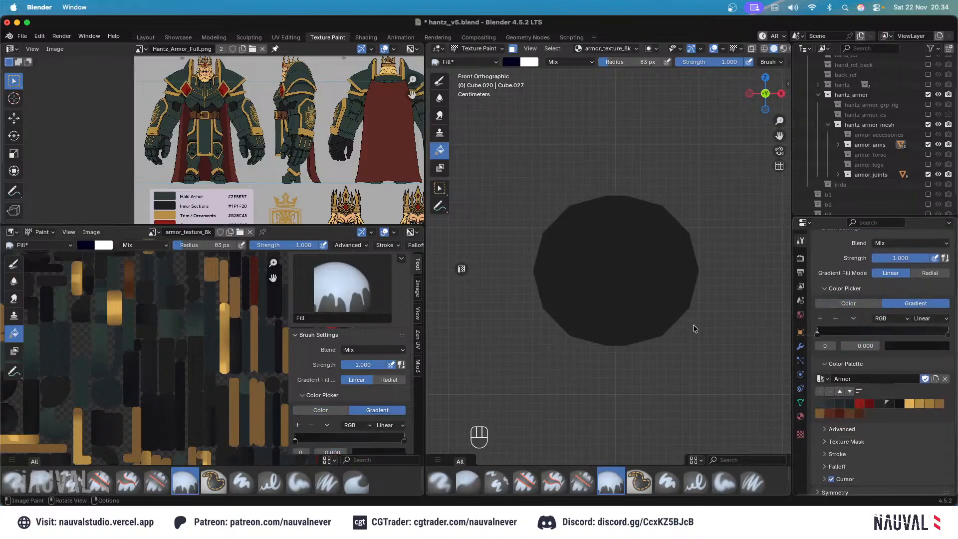
pyautogui.moveTo(693, 324); pyautogui.dragTo(657, 172)
pyautogui.keyDown('ctrl'); pyautogui.moveTo(657, 173); pyautogui.dragTo(659, 252, button='middle'); pyautogui.keyUp('ctrl')
pyautogui.keyDown('ctrl'); pyautogui.moveTo(659, 252); pyautogui.dragTo(659, 300, button='middle'); pyautogui.keyUp('ctrl')
pyautogui.press('KP_1')
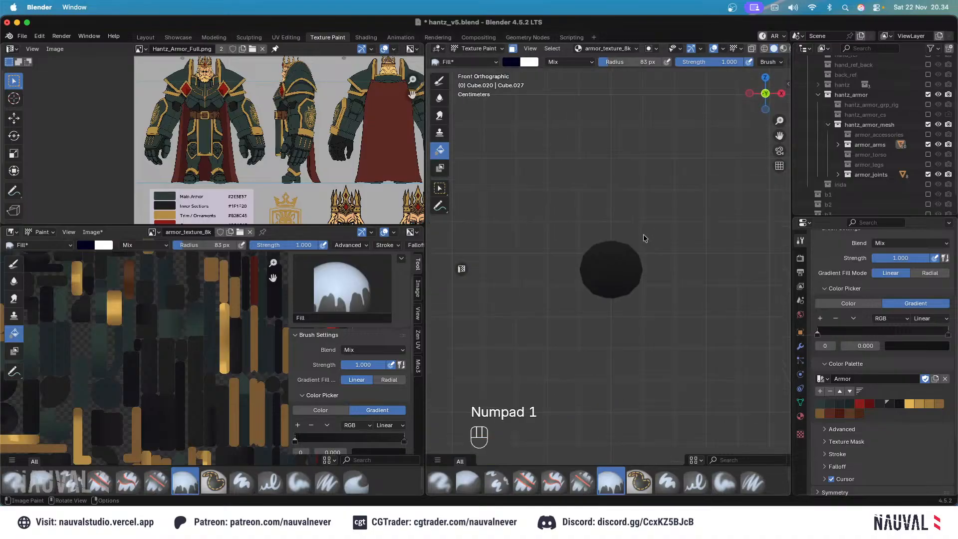
pyautogui.moveTo(646, 233); pyautogui.dragTo(627, 210, button='middle')
pyautogui.press('KP_1')
pyautogui.scroll(-4, 647, 233)
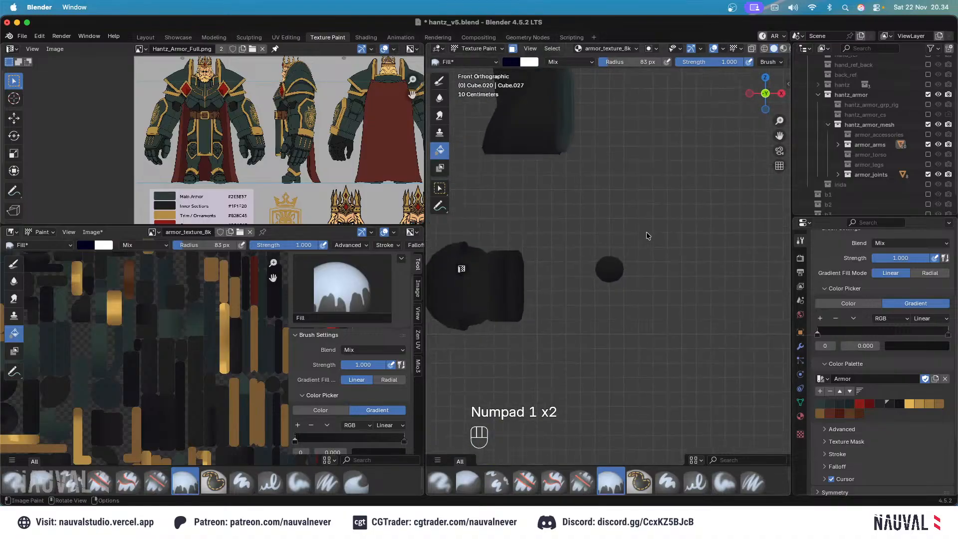
pyautogui.scroll(4, 611, 270)
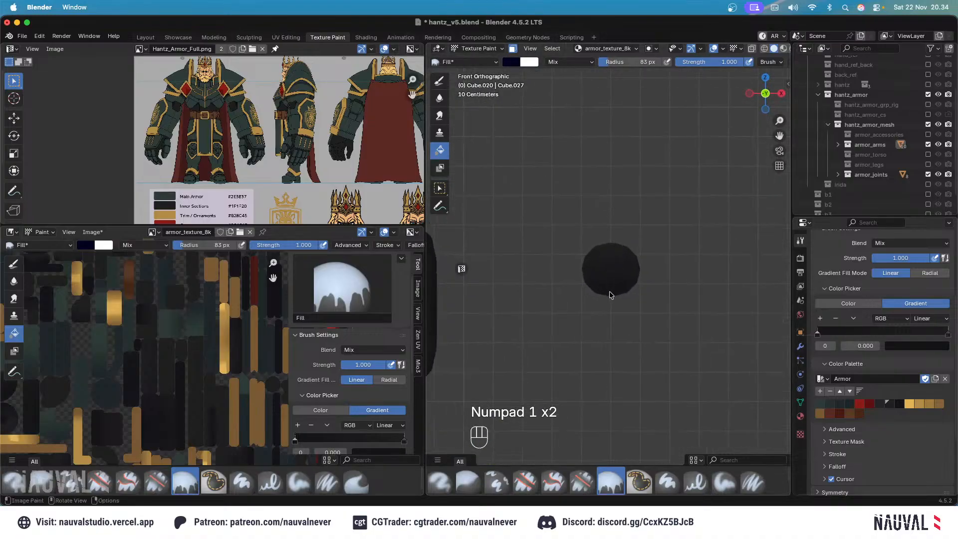
# Select the two concentric face loops forming the inner ring on the front cap of the small cylindrical joint.
pyautogui.press('KP_3')
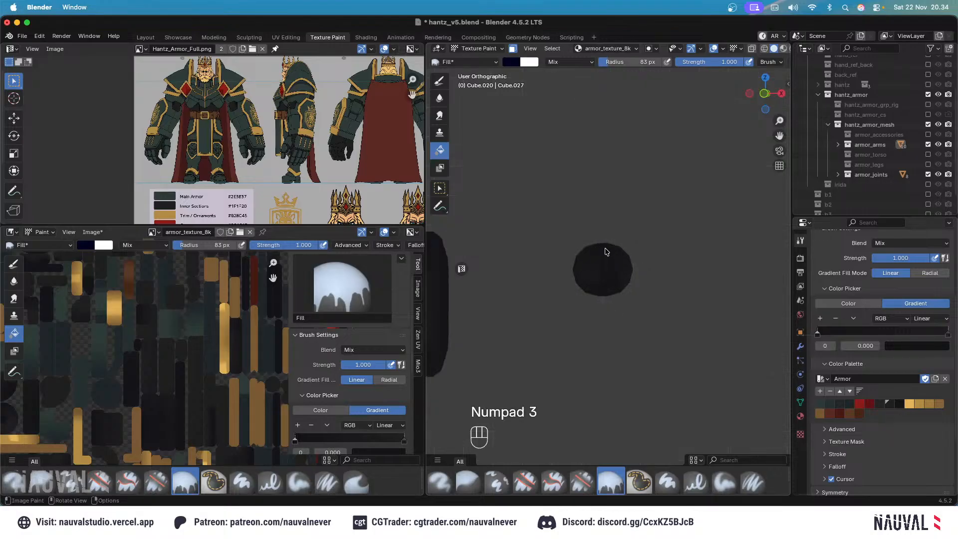
pyautogui.keyDown('ctrl'); pyautogui.moveTo(551, 243); pyautogui.dragTo(543, 232, button='middle'); pyautogui.keyUp('ctrl')
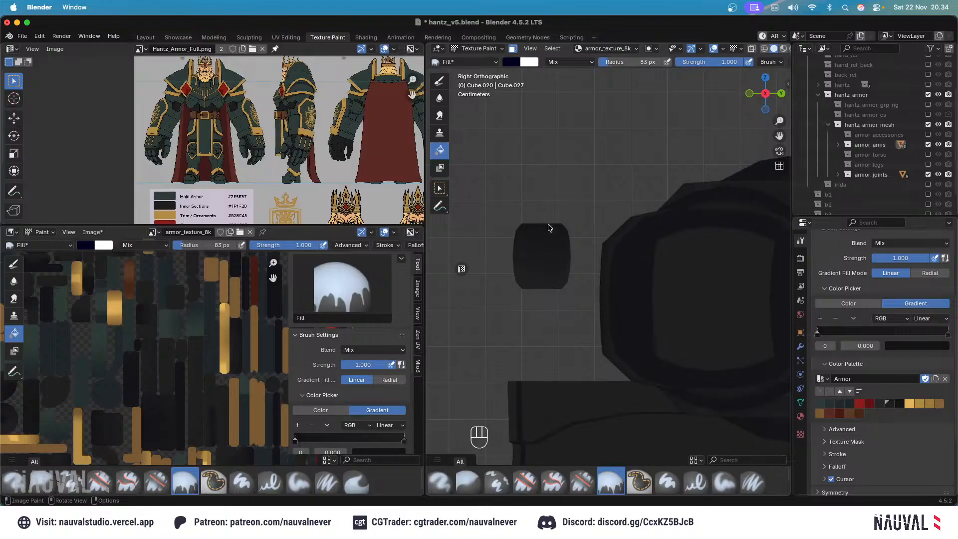
pyautogui.moveTo(550, 228); pyautogui.dragTo(715, 40, button='middle')
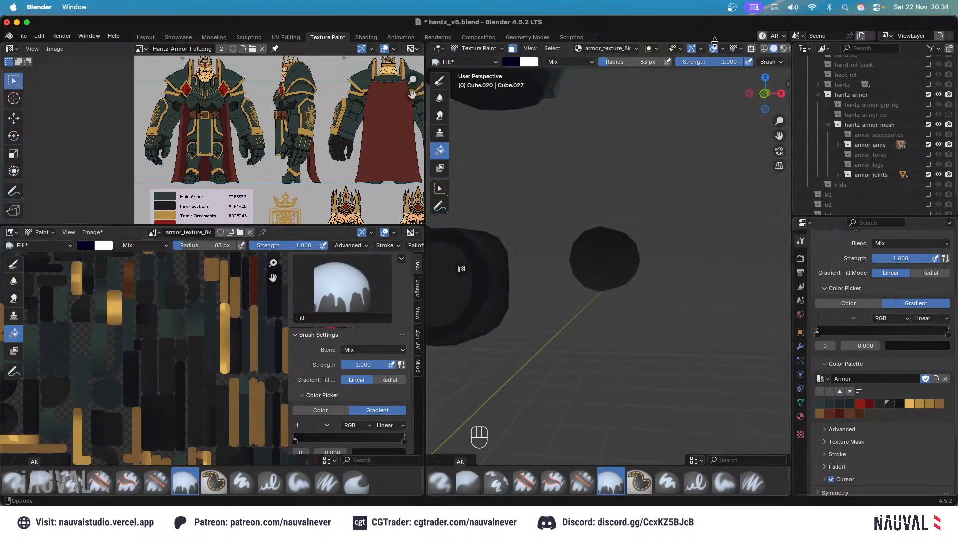
pyautogui.press('Tab')
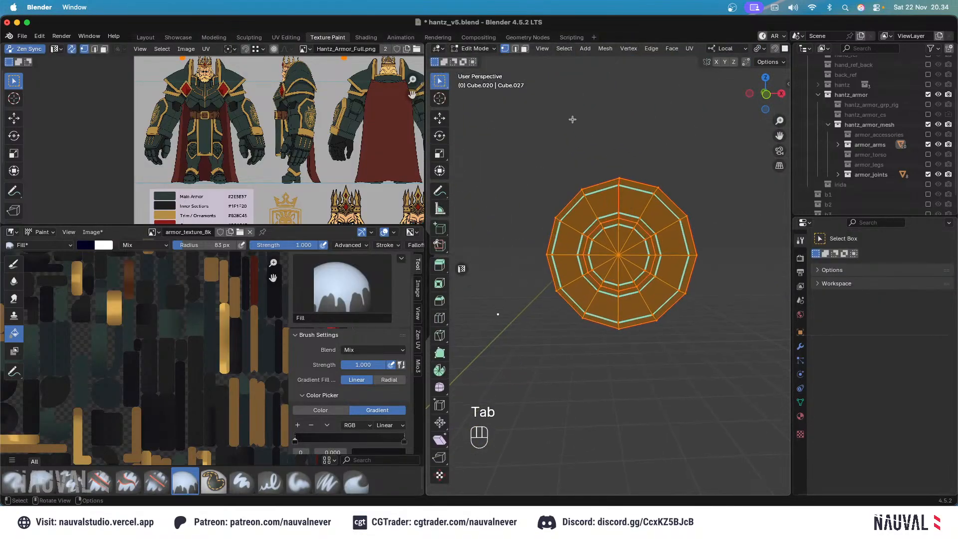
pyautogui.keyDown('alt'); pyautogui.click(637, 224); pyautogui.keyUp('alt')
pyautogui.keyDown('alt'); pyautogui.click(638, 221); pyautogui.keyUp('alt')
pyautogui.keyDown('alt'); pyautogui.keyDown('shift'); pyautogui.click(635, 224); pyautogui.keyUp('shift'); pyautogui.keyUp('alt')
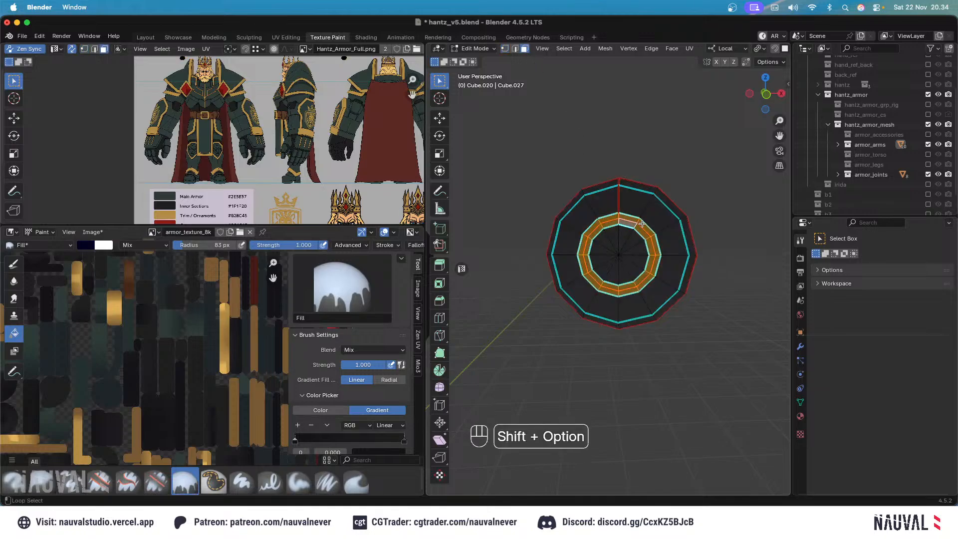
# Add the inner ring on the joint's opposite cap to the face selection and return to texture painting.
pyautogui.moveTo(634, 225); pyautogui.dragTo(550, 253, button='middle')
pyautogui.press('.')
pyautogui.scroll(-6, 608, 238)
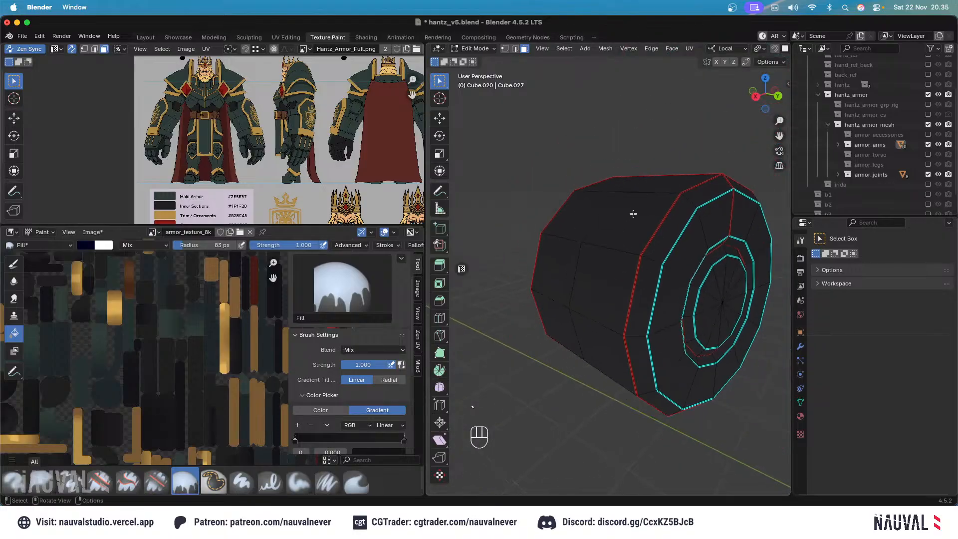
pyautogui.keyDown('alt'); pyautogui.keyDown('shift'); pyautogui.click(666, 253); pyautogui.keyUp('shift'); pyautogui.keyUp('alt')
pyautogui.press('Tab')
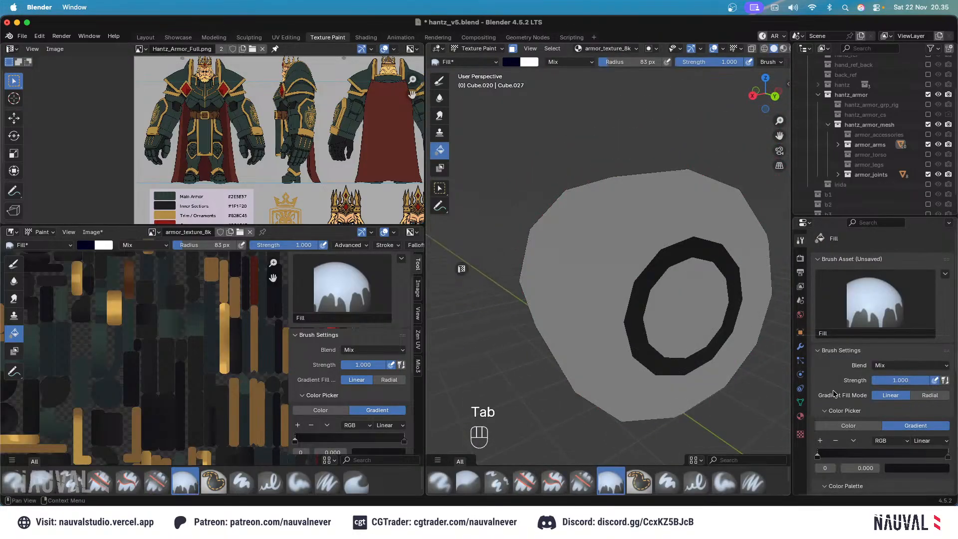
# Switch the Fill brush to a solid near-black swatch from the Armor palette and undo the trial fill.
pyautogui.scroll(-5, 881, 387)
pyautogui.click(903, 427)
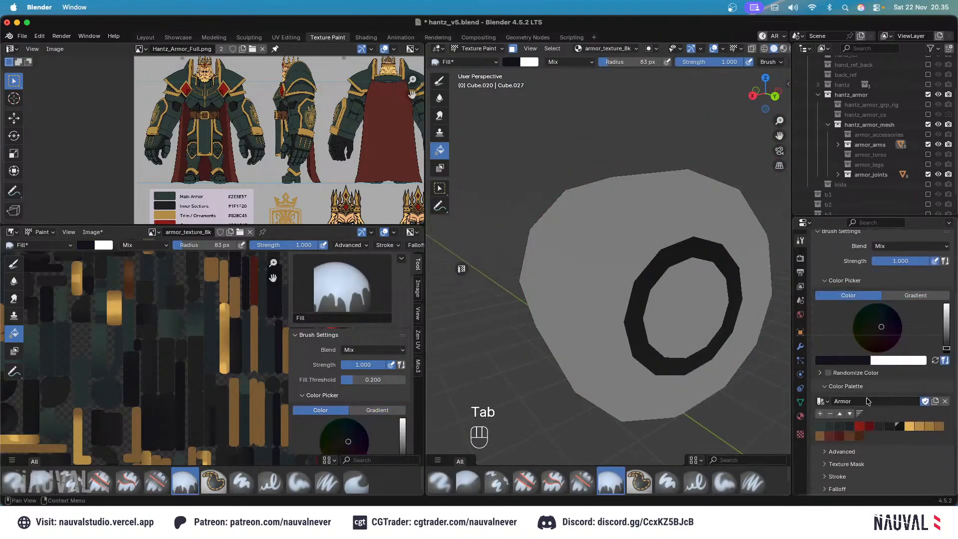
pyautogui.click(713, 48)
pyautogui.scroll(-3, 687, 119)
pyautogui.moveTo(679, 171); pyautogui.dragTo(664, 163, button='middle')
pyautogui.press('super+z')
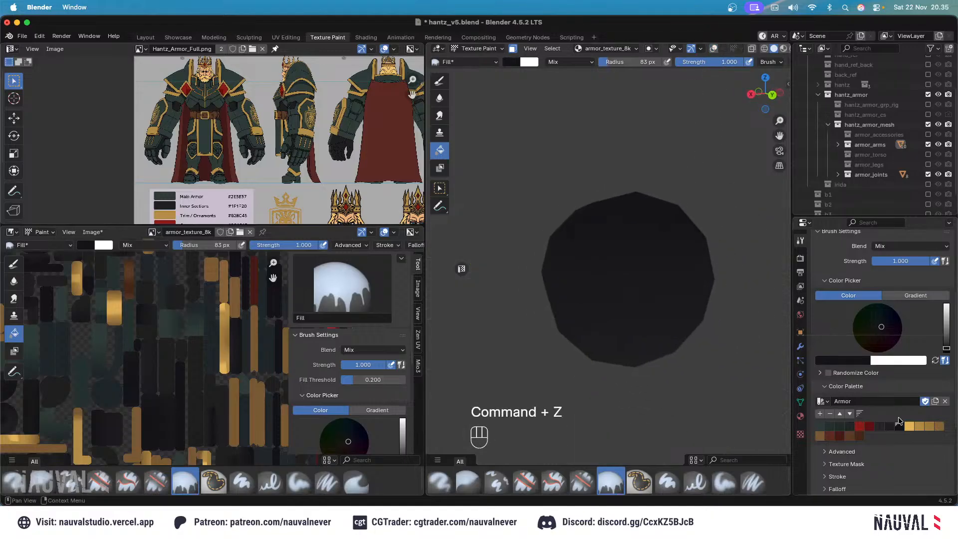
# Recheck the ring selection in Edit Mode and try the near-black fill on the masked rings with overlays hidden.
pyautogui.press('Tab')
pyautogui.press('Tab')
pyautogui.press('Tab')
pyautogui.press('Tab')
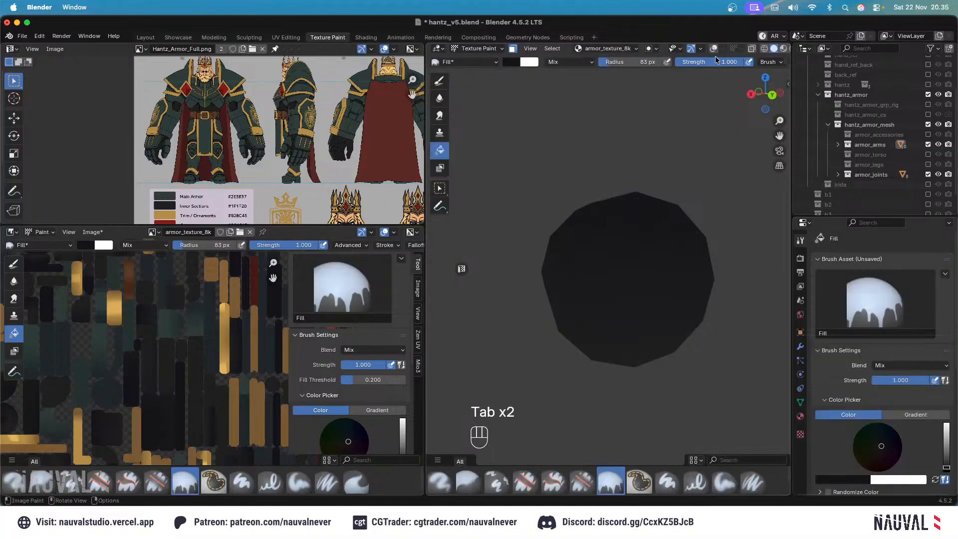
pyautogui.click(714, 49)
pyautogui.press('Tab')
pyautogui.press('Tab')
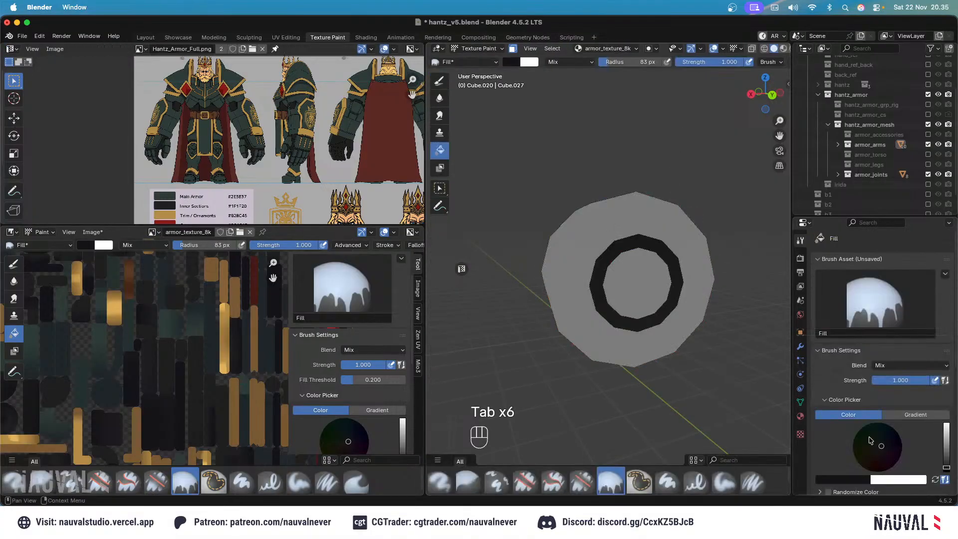
pyautogui.scroll(-5, 883, 425)
pyautogui.click(714, 48)
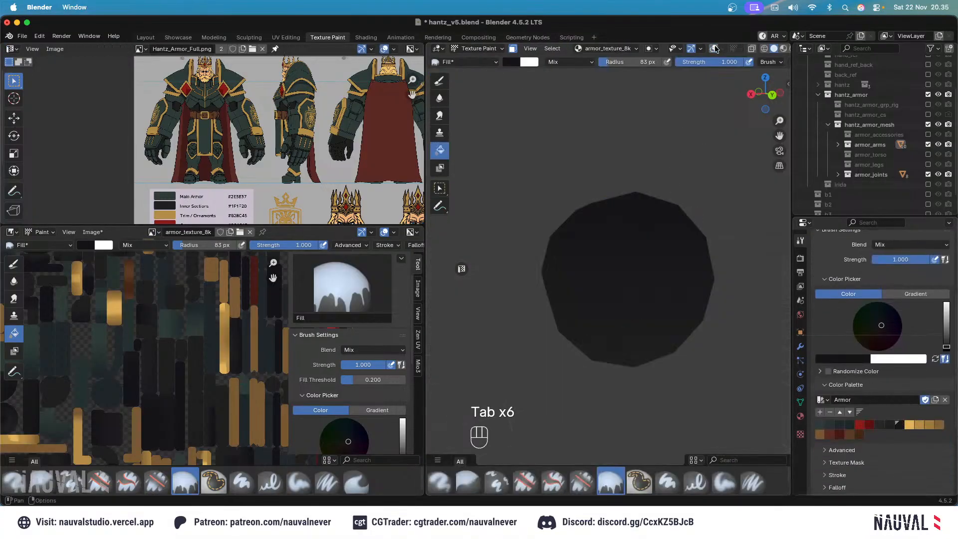
pyautogui.moveTo(658, 234); pyautogui.dragTo(708, 267, button='middle')
pyautogui.press('KP_1')
pyautogui.keyDown('ctrl'); pyautogui.moveTo(654, 176); pyautogui.dragTo(633, 194, button='middle'); pyautogui.keyUp('ctrl')
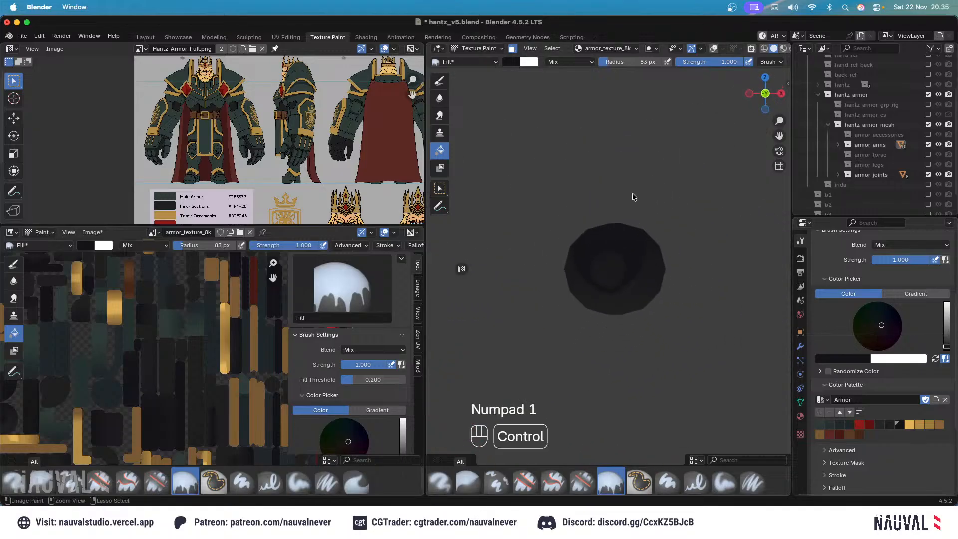
# Undo the last fill and compare the joint's ring shading with overlays shown and hidden.
pyautogui.keyDown('ctrl'); pyautogui.moveTo(259, 270); pyautogui.dragTo(224, 300, button='middle'); pyautogui.keyUp('ctrl')
pyautogui.click(715, 49)
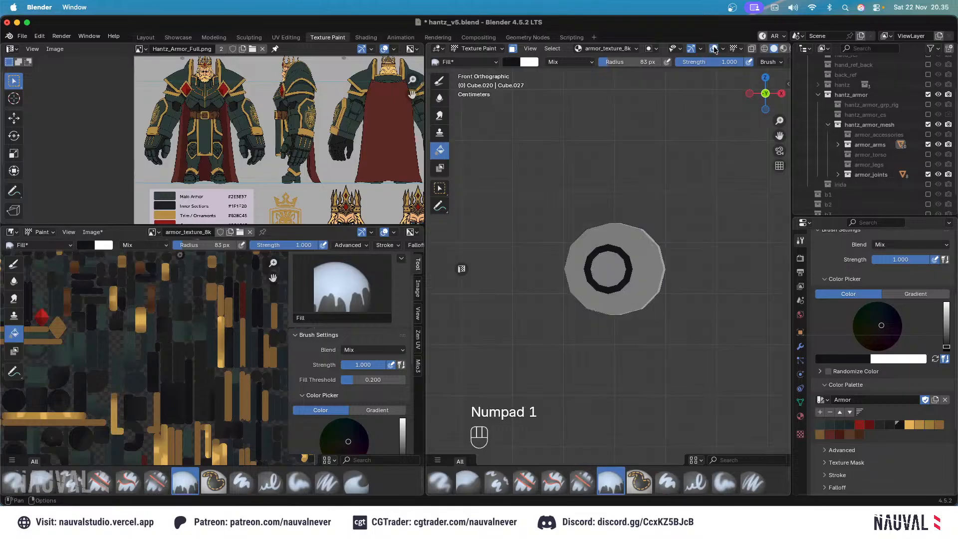
pyautogui.keyDown('ctrl'); pyautogui.moveTo(672, 172); pyautogui.dragTo(665, 131, button='middle'); pyautogui.keyUp('ctrl')
pyautogui.press('super+z')
pyautogui.moveTo(667, 209)
pyautogui.mouseDown(button='middle')
pyautogui.moveTo(685, 230)
pyautogui.moveTo(670, 265)
pyautogui.moveTo(667, 239)
pyautogui.moveTo(644, 244)
pyautogui.moveTo(679, 144)
pyautogui.mouseUp(button='middle')
pyautogui.click(714, 48)
pyautogui.moveTo(646, 179); pyautogui.dragTo(571, 181, button='middle')
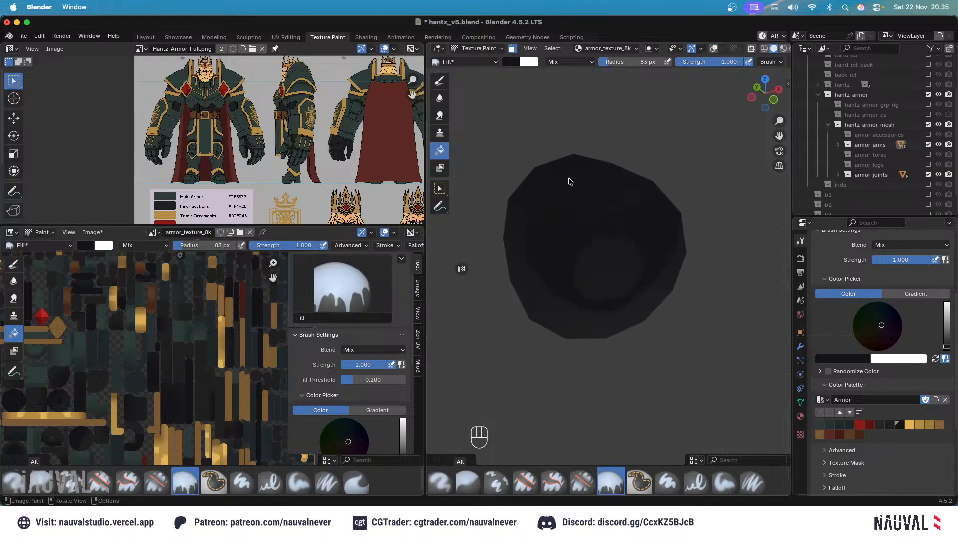
# Examine where the selected ring faces lie on the armor_texture_8k image in the UV Editing workspace.
pyautogui.moveTo(150, 379); pyautogui.dragTo(227, 363, button='middle')
pyautogui.press('Tab')
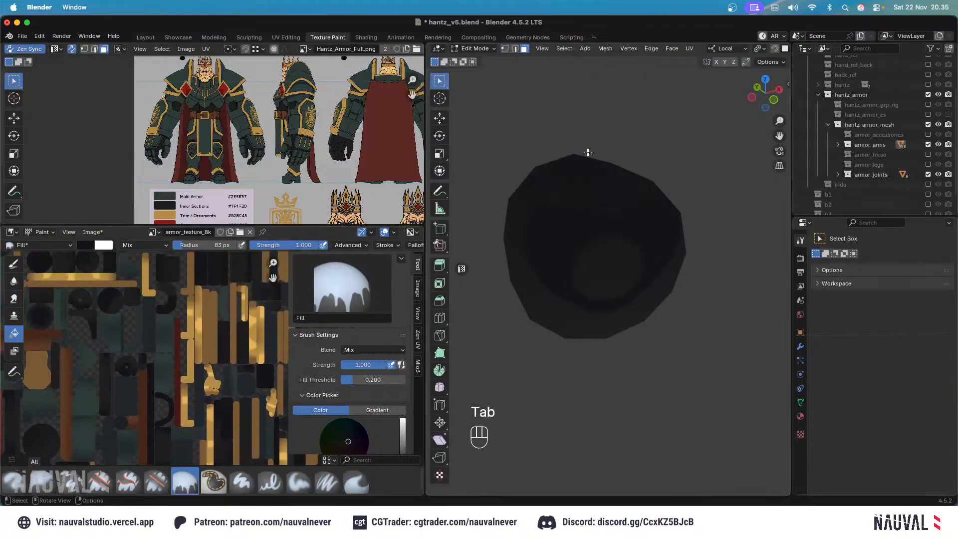
pyautogui.press('Tab')
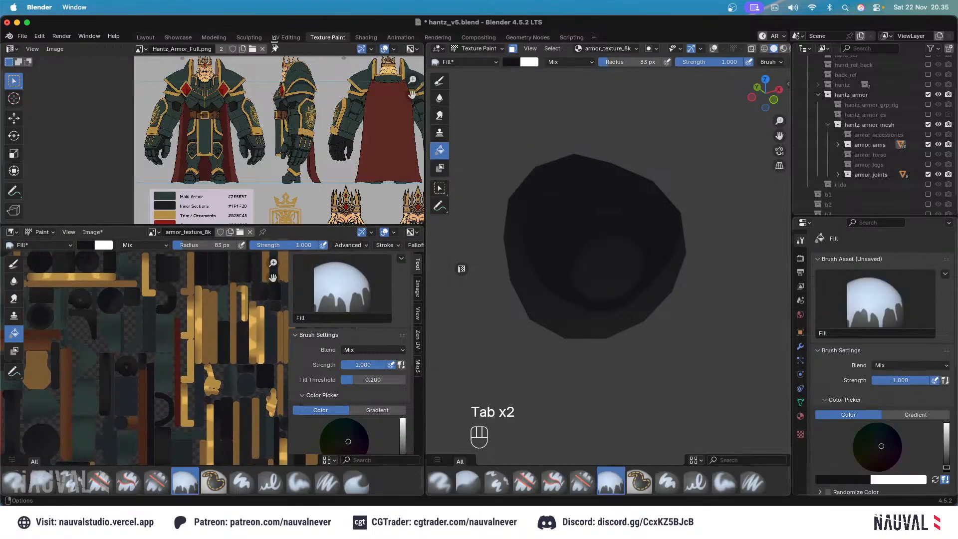
pyautogui.click(292, 38)
pyautogui.press('`')
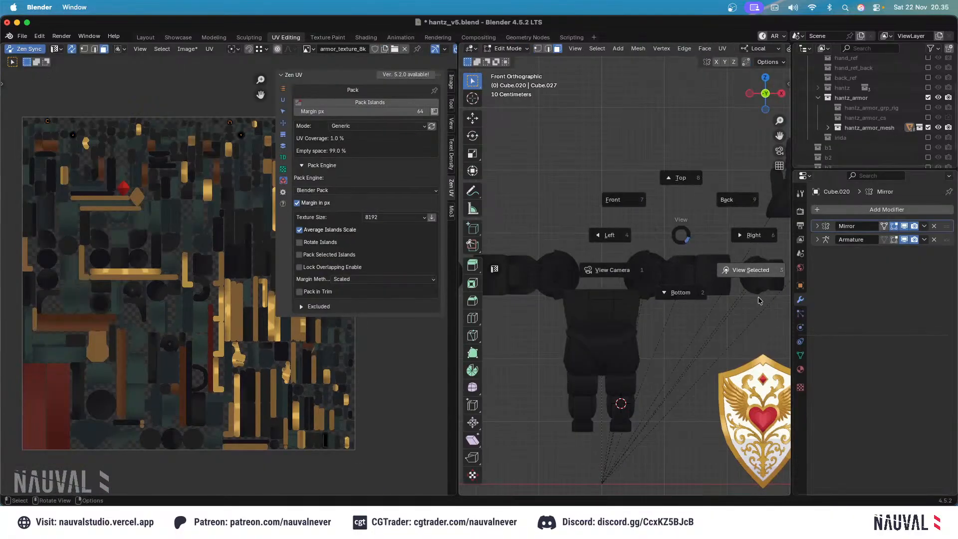
pyautogui.click(759, 299)
pyautogui.moveTo(222, 187); pyautogui.dragTo(189, 298, button='middle')
pyautogui.keyDown('ctrl'); pyautogui.moveTo(189, 299); pyautogui.dragTo(217, 222, button='middle'); pyautogui.keyUp('ctrl')
pyautogui.keyDown('ctrl'); pyautogui.moveTo(217, 222); pyautogui.dragTo(249, 124, button='middle'); pyautogui.keyUp('ctrl')
pyautogui.moveTo(188, 272); pyautogui.dragTo(227, 147, button='middle')
pyautogui.keyDown('ctrl'); pyautogui.moveTo(185, 223); pyautogui.dragTo(245, 134, button='middle'); pyautogui.keyUp('ctrl')
pyautogui.moveTo(245, 255); pyautogui.dragTo(203, 198, button='middle')
pyautogui.keyDown('ctrl'); pyautogui.moveTo(170, 249); pyautogui.dragTo(218, 210, button='middle'); pyautogui.keyUp('ctrl')
pyautogui.moveTo(145, 224); pyautogui.dragTo(193, 239, button='middle')
pyautogui.moveTo(140, 170); pyautogui.dragTo(209, 218, button='middle')
pyautogui.moveTo(248, 283); pyautogui.dragTo(242, 280, button='middle')
pyautogui.hscroll(1, 242, 279)
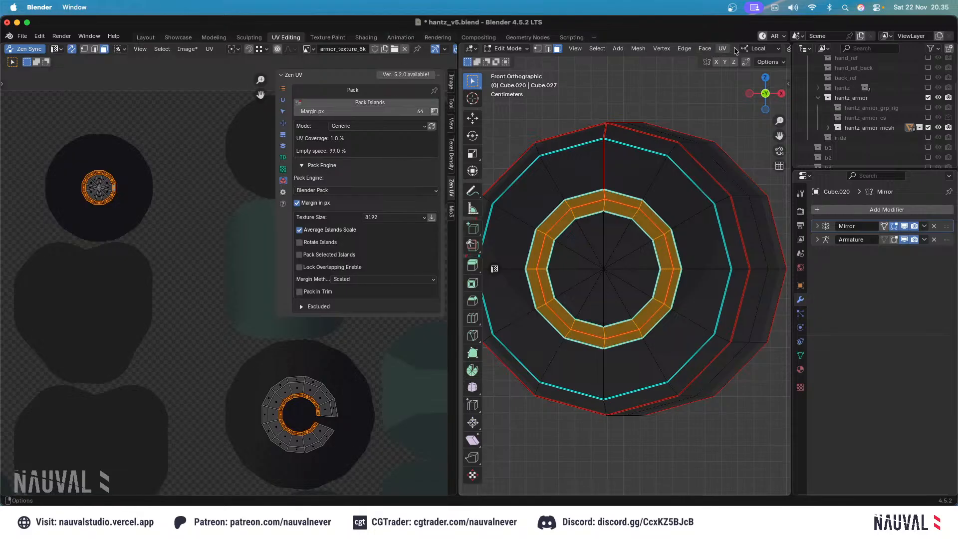
# Return to the Texture Paint workspace and undo the recent ring fills on the joint.
pyautogui.press('Tab')
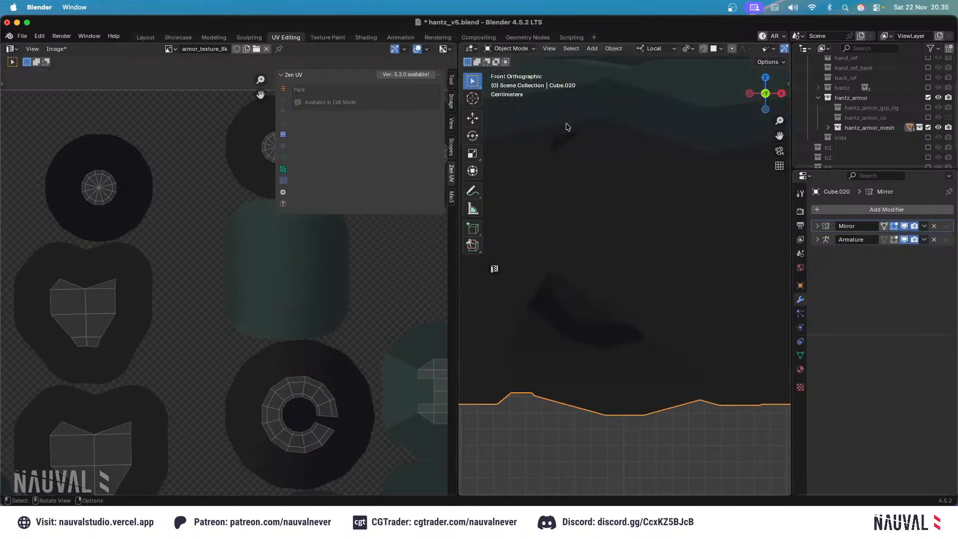
pyautogui.press('Tab')
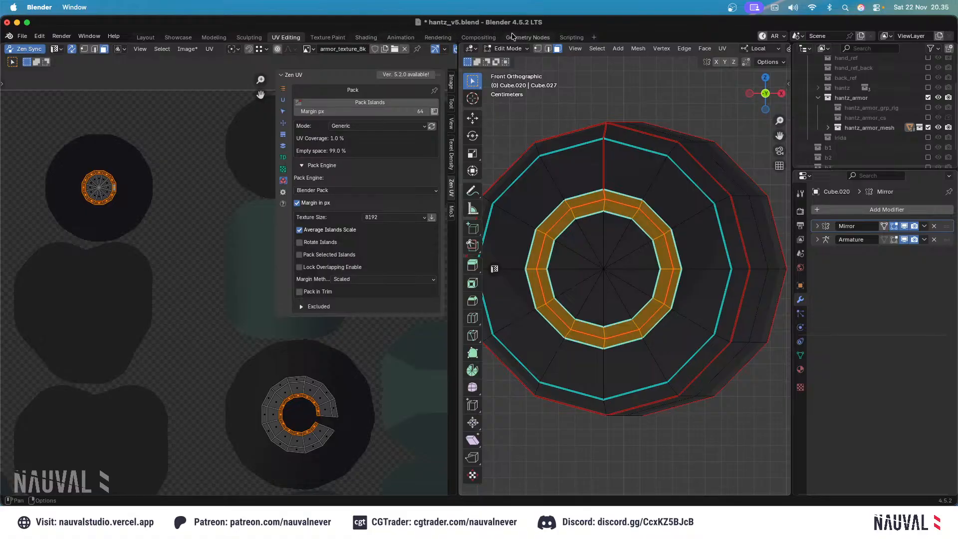
pyautogui.click(327, 38)
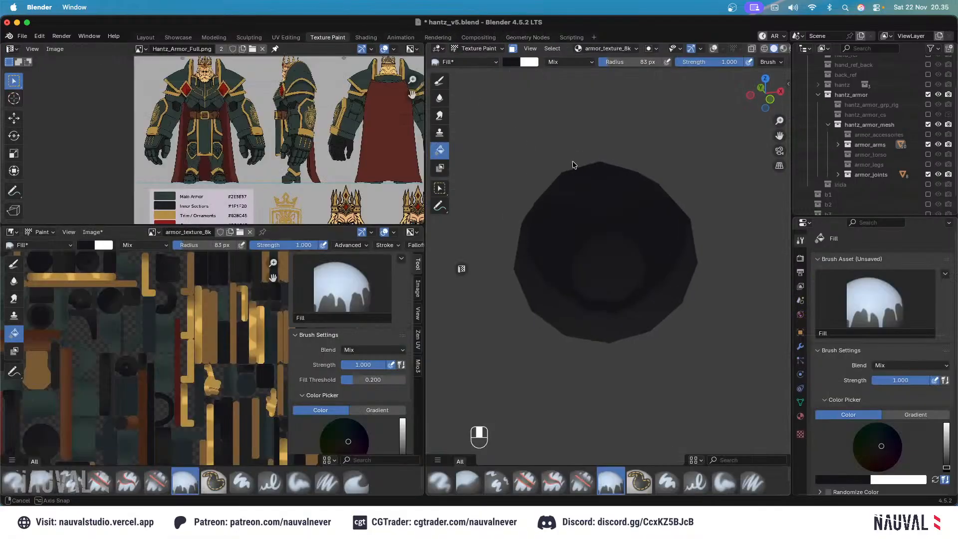
pyautogui.press('super+z')
pyautogui.press('super+z')
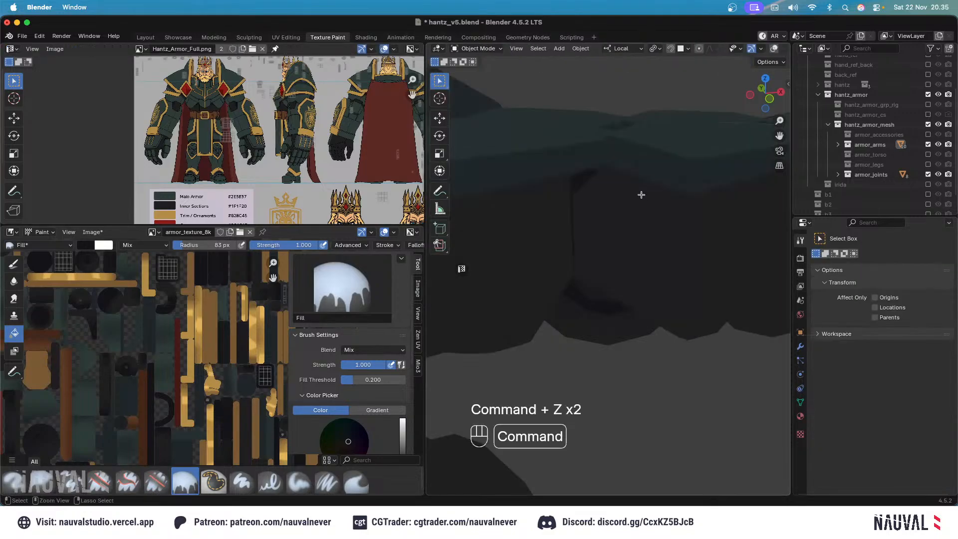
pyautogui.press('super+z')
pyautogui.press('super+z')
pyautogui.press('super+z')
pyautogui.press('super+z')
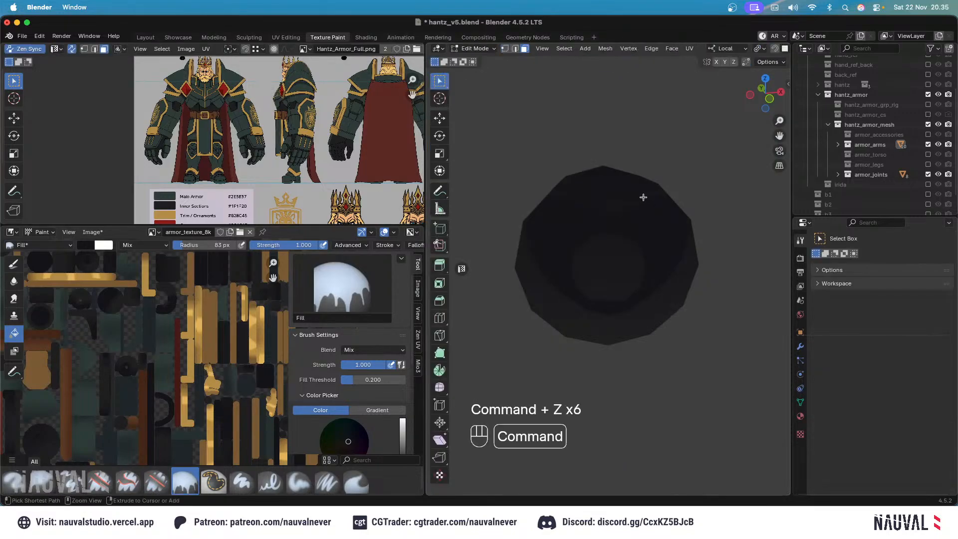
pyautogui.press('super+z')
pyautogui.press('super+z')
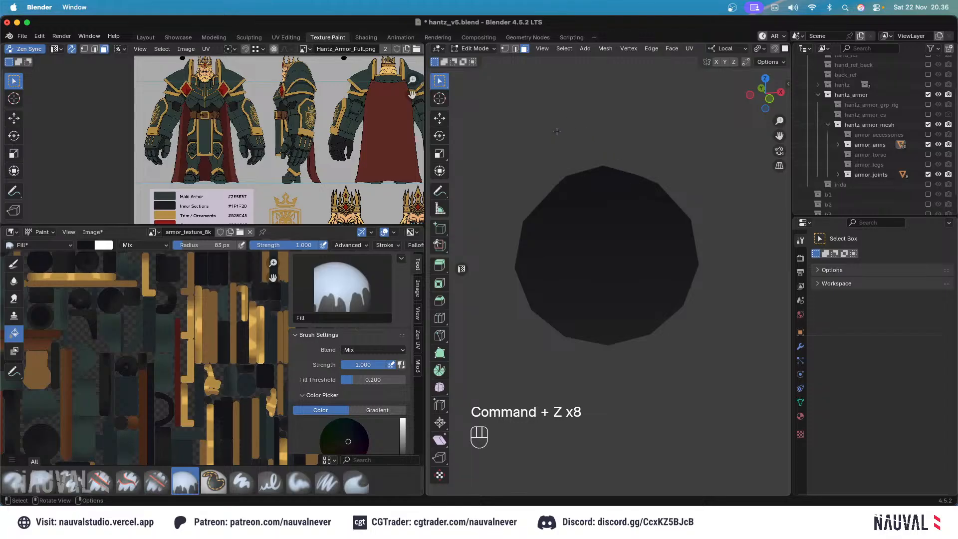
# In Texture Paint mode, mask only the ring's inner face loop and fill it with a dark grey from the Armor palette.
pyautogui.click(475, 48)
pyautogui.click(487, 118)
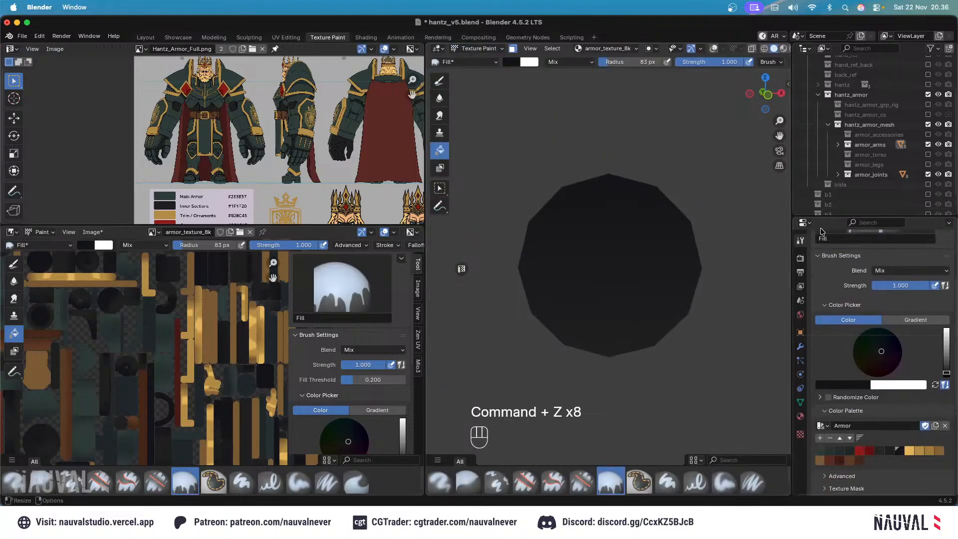
pyautogui.press('Tab')
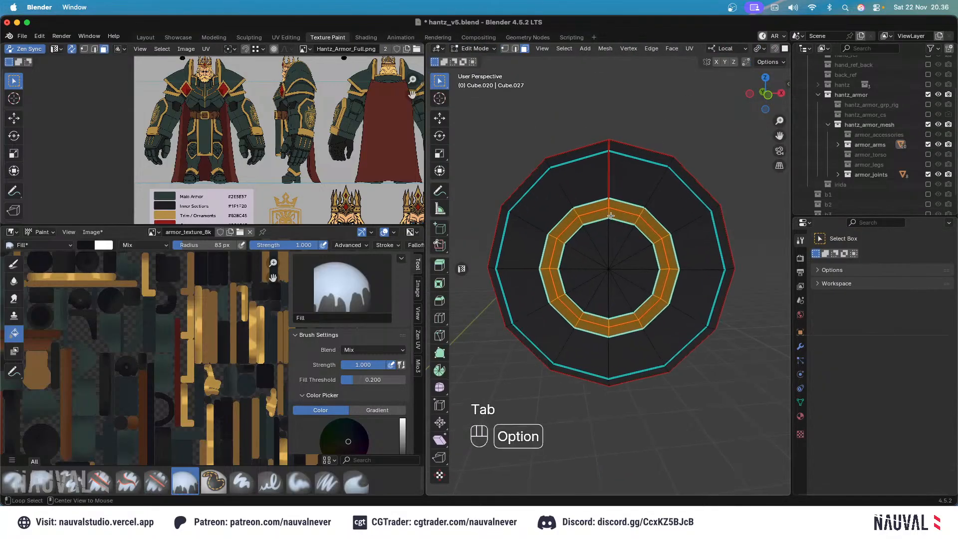
pyautogui.press('Tab')
pyautogui.scroll(-5, 830, 303)
pyautogui.click(881, 415)
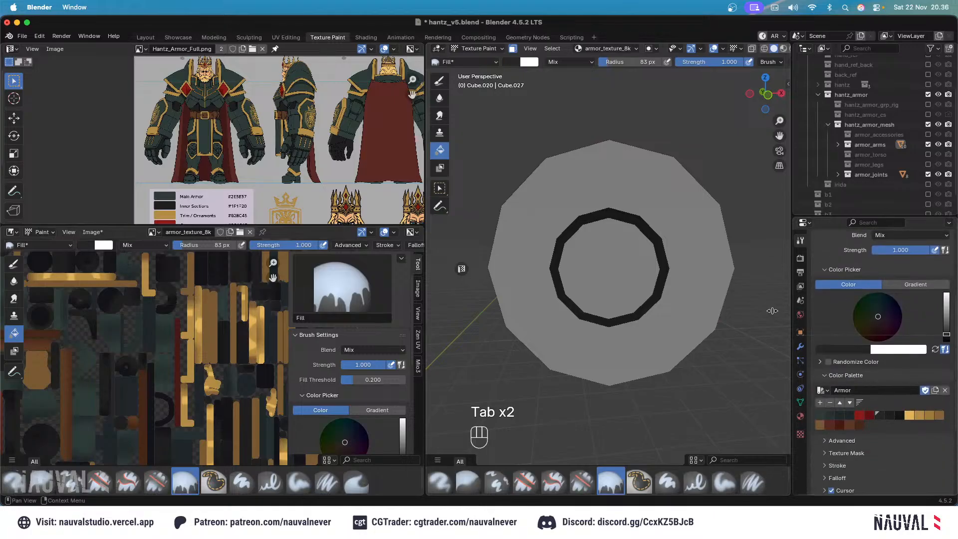
pyautogui.click(714, 48)
pyautogui.moveTo(663, 154); pyautogui.dragTo(691, 225, button='middle')
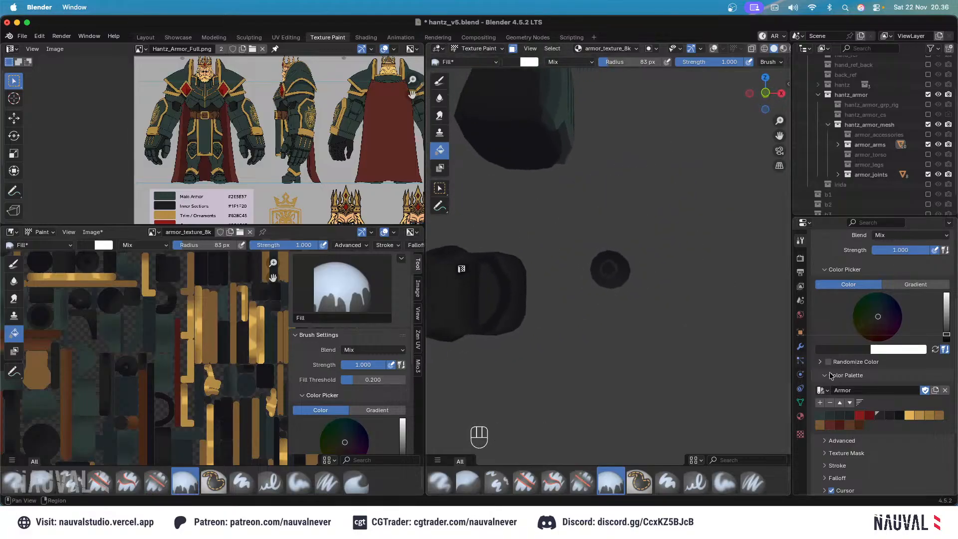
# Mask the inner face loop on the joint's back cap and fill it with the near-black Armor palette swatch.
pyautogui.click(899, 415)
pyautogui.moveTo(635, 264); pyautogui.dragTo(711, 82, button='middle')
pyautogui.press('Tab')
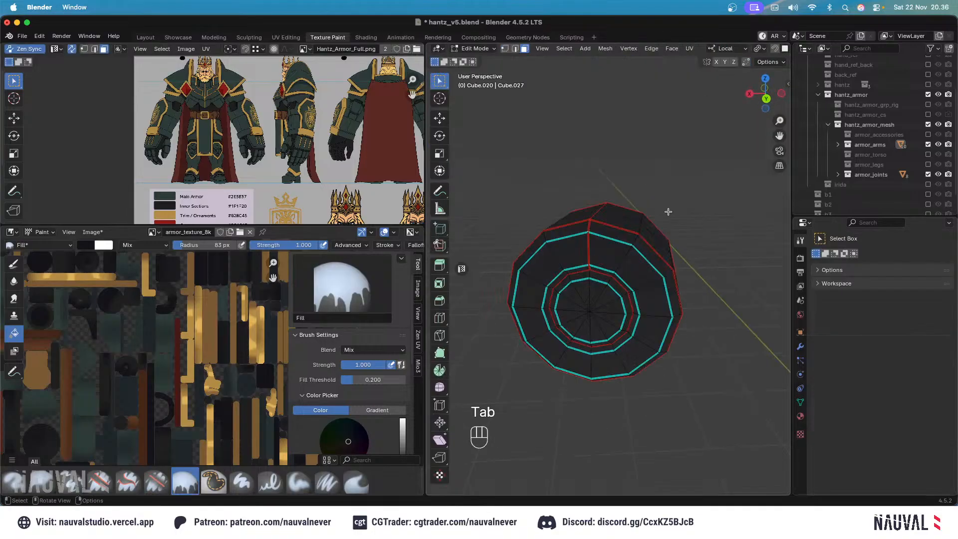
pyautogui.keyDown('alt'); pyautogui.keyDown('shift'); pyautogui.click(617, 269); pyautogui.keyUp('shift'); pyautogui.keyUp('alt')
pyautogui.press('Tab')
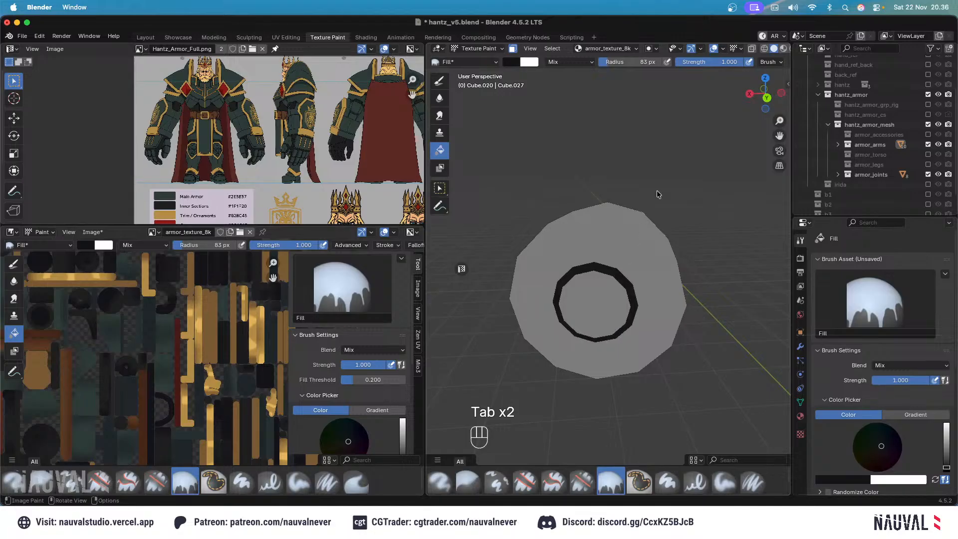
pyautogui.click(714, 48)
pyautogui.press('ctrl+KP_1')
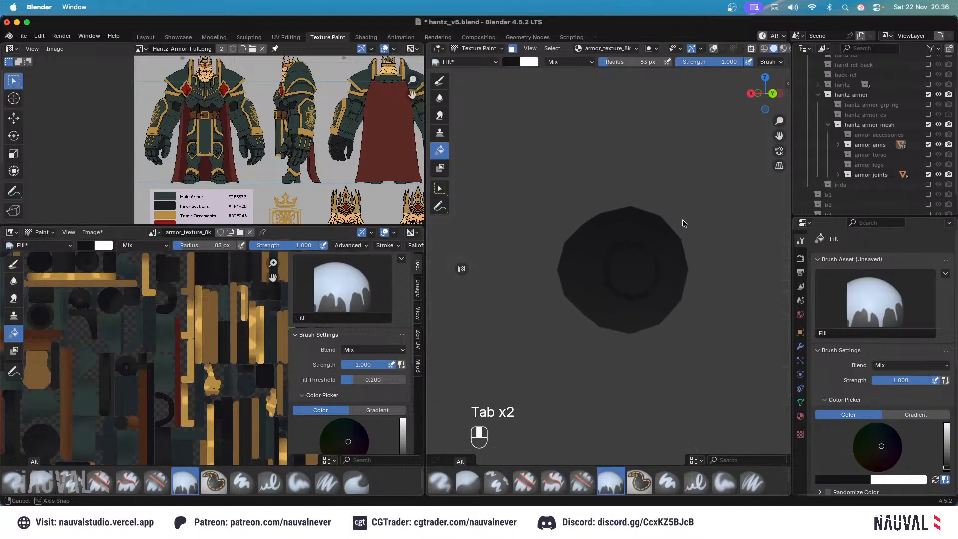
pyautogui.press('ctrl+KP_1')
pyautogui.scroll(4, 594, 214)
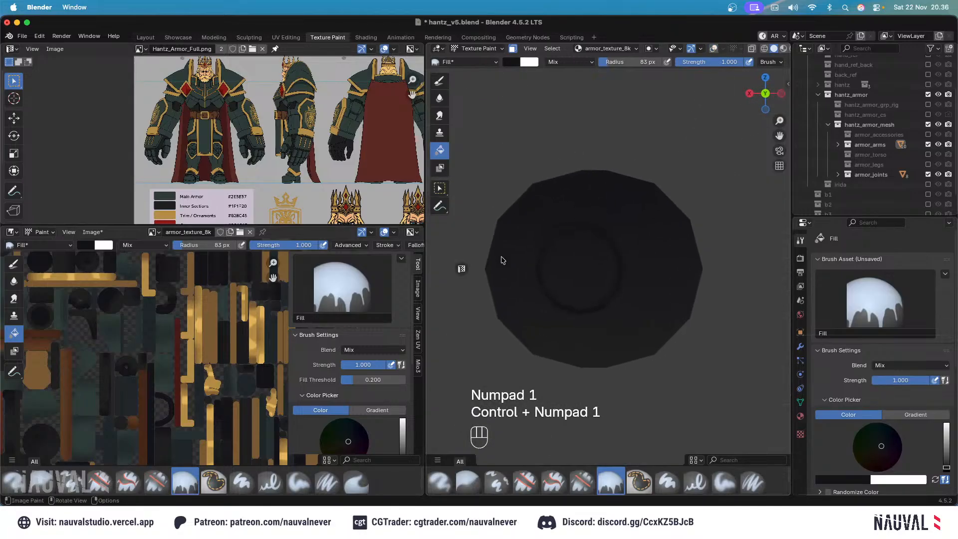
# Mask only the central disc faces on the joint's back cap and return to Texture Paint mode.
pyautogui.click(714, 49)
pyautogui.press('Tab')
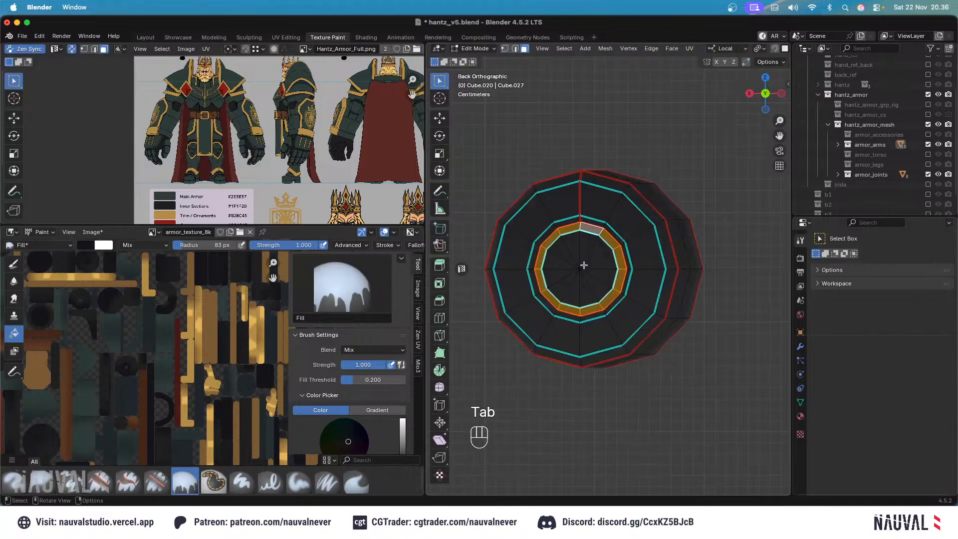
pyautogui.hotkey('alt', 'a')
pyautogui.press('c')
pyautogui.press('Escape')
pyautogui.moveTo(581, 277); pyautogui.dragTo(615, 276, button='middle')
pyautogui.press('c')
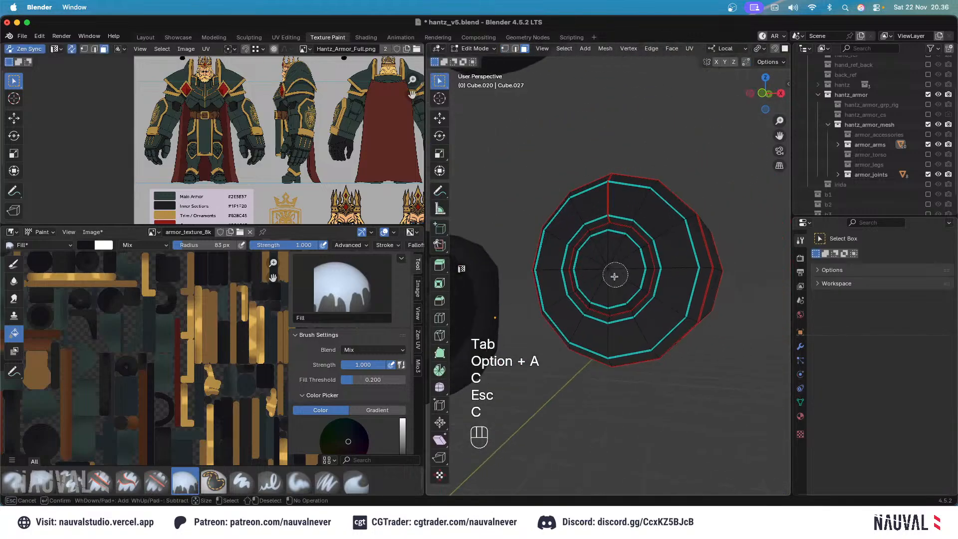
pyautogui.click(614, 276)
pyautogui.press('Escape')
pyautogui.click(474, 49)
pyautogui.click(483, 115)
# Apply a linear gradient fill to the masked central disc of the joint.
pyautogui.press('KP_3')
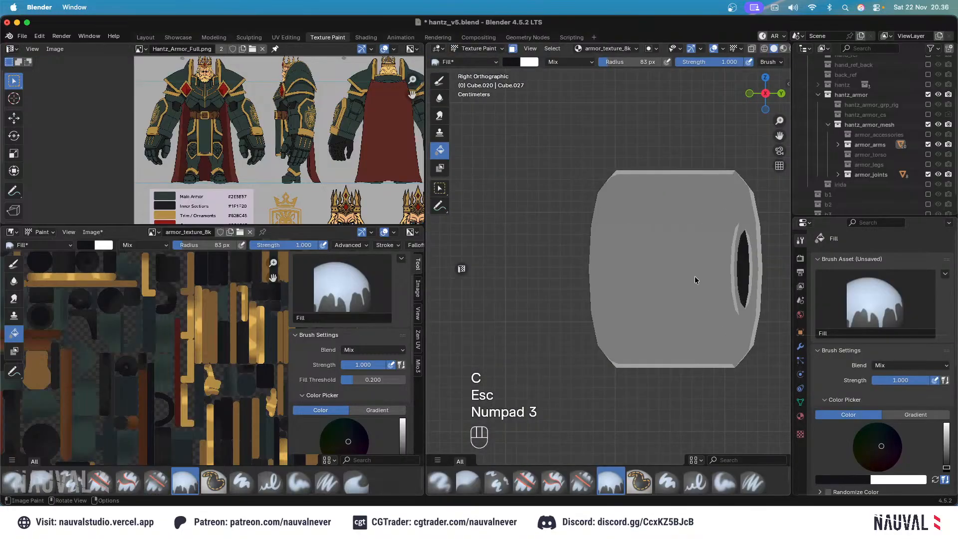
pyautogui.click(905, 415)
pyautogui.press('KP_1')
pyautogui.click(711, 51)
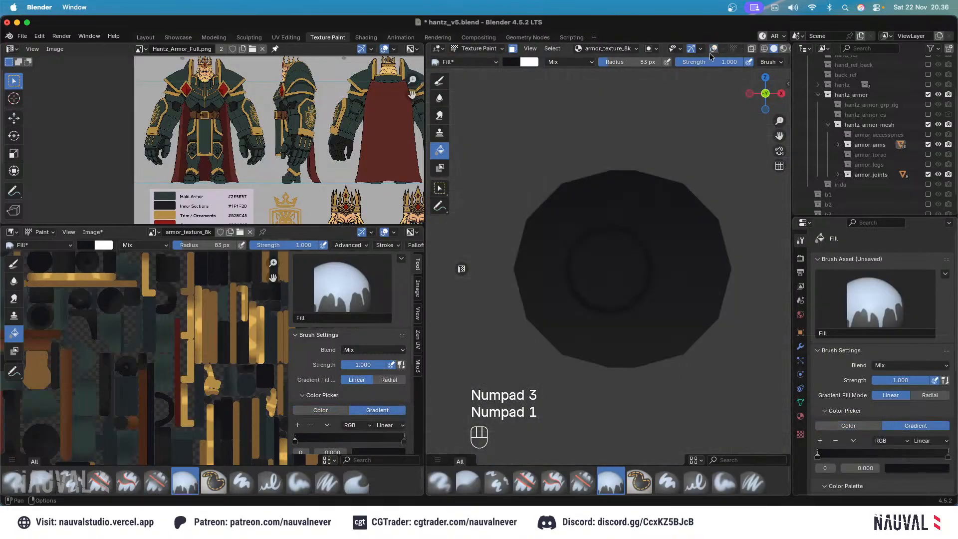
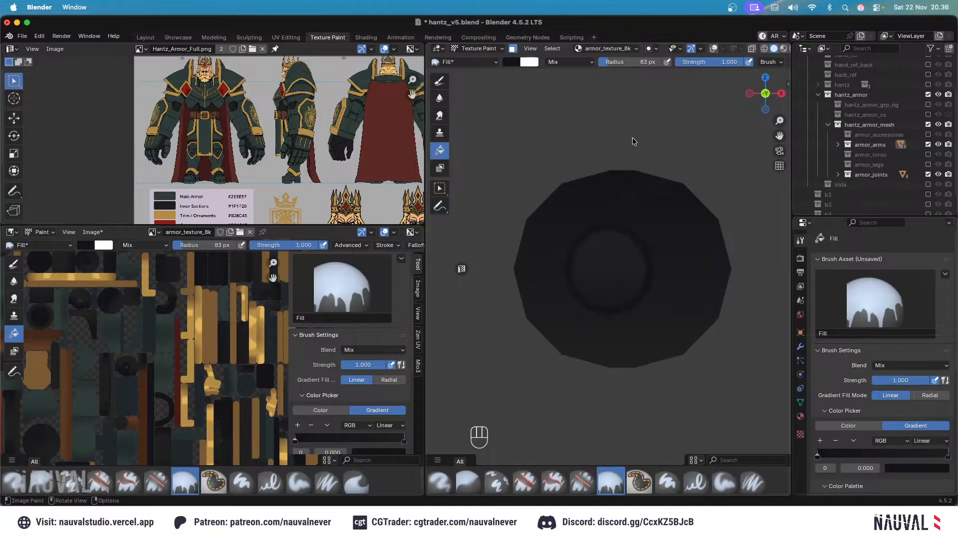
pyautogui.keyDown('ctrl'); pyautogui.moveTo(633, 137); pyautogui.dragTo(635, 286, button='middle'); pyautogui.keyUp('ctrl')
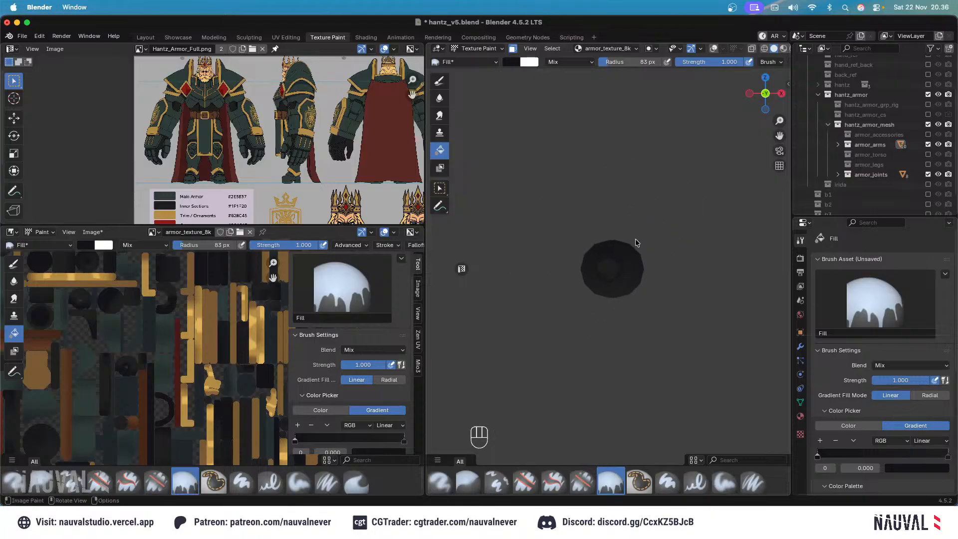
pyautogui.scroll(-5, 879, 350)
# Set the fill to a solid dark grey from the Armor palette and mask the joint's cylindrical side band.
pyautogui.click(848, 325)
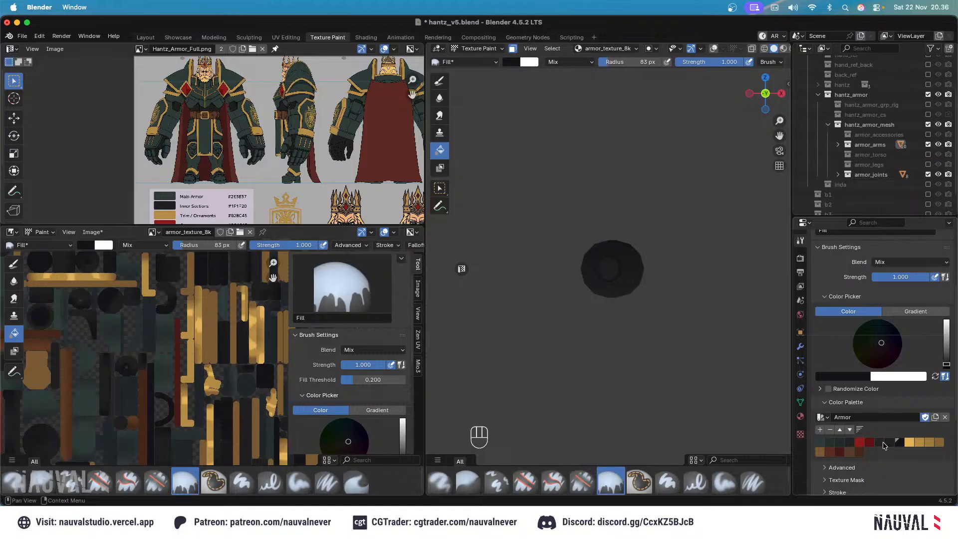
pyautogui.click(893, 444)
pyautogui.keyDown('ctrl'); pyautogui.moveTo(683, 205); pyautogui.dragTo(699, 215, button='middle'); pyautogui.keyUp('ctrl')
pyautogui.press('Tab')
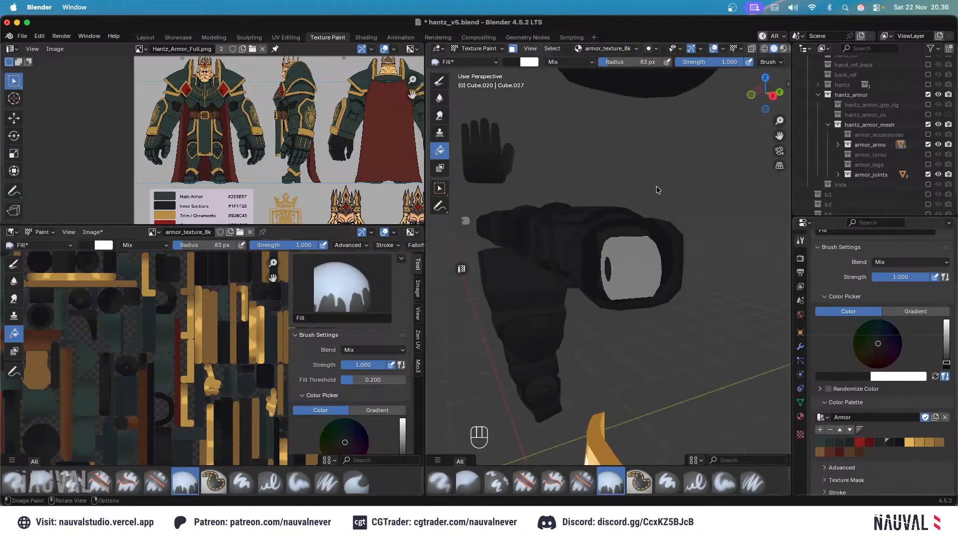
pyautogui.click(636, 251)
pyautogui.press('l')
pyautogui.press('Tab')
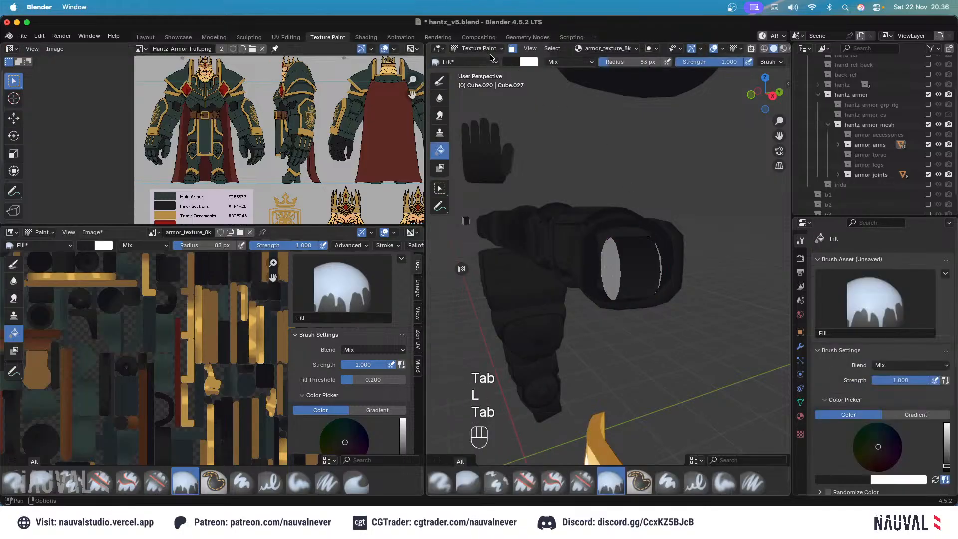
# Shade the masked side band with linear gradient fills drawn in the right orthographic view, checking from the front.
pyautogui.scroll(-4, 898, 345)
pyautogui.click(910, 348)
pyautogui.press('KP_1')
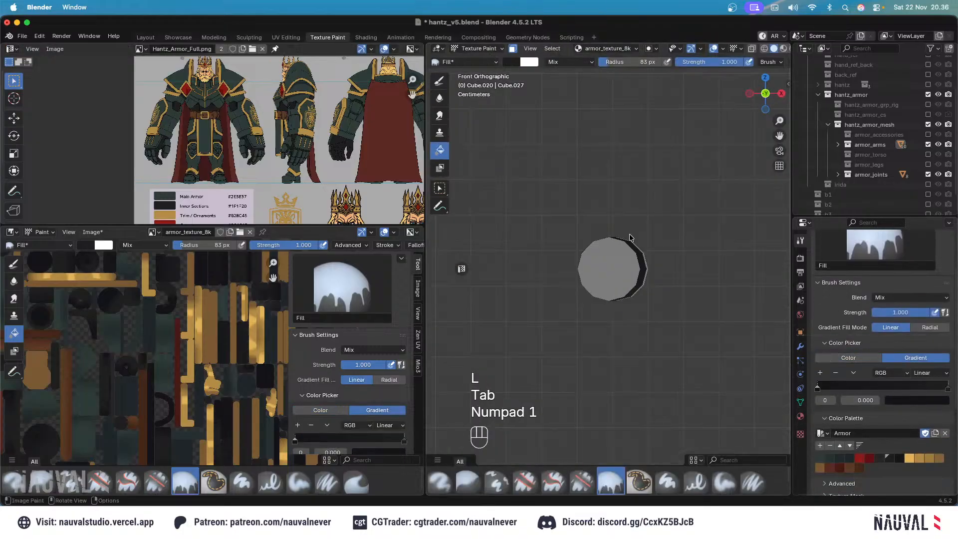
pyautogui.click(626, 246)
pyautogui.press('KP_3')
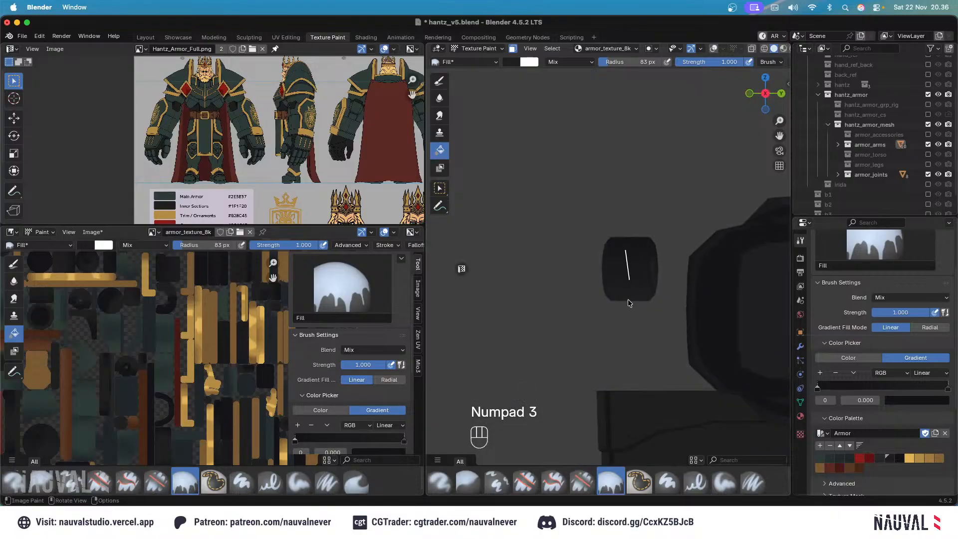
pyautogui.press('KP_1')
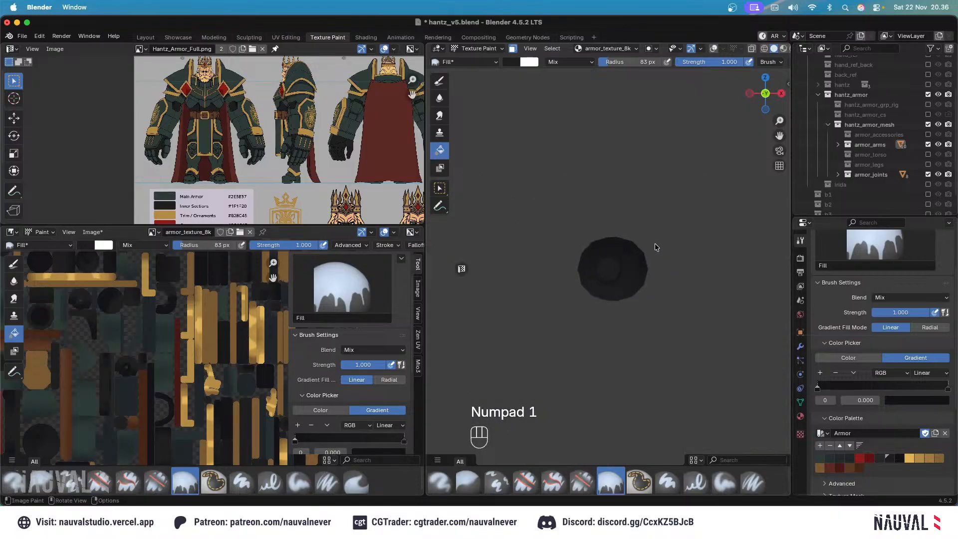
pyautogui.press('KP_3')
pyautogui.press('KP_1')
pyautogui.press('KP_3')
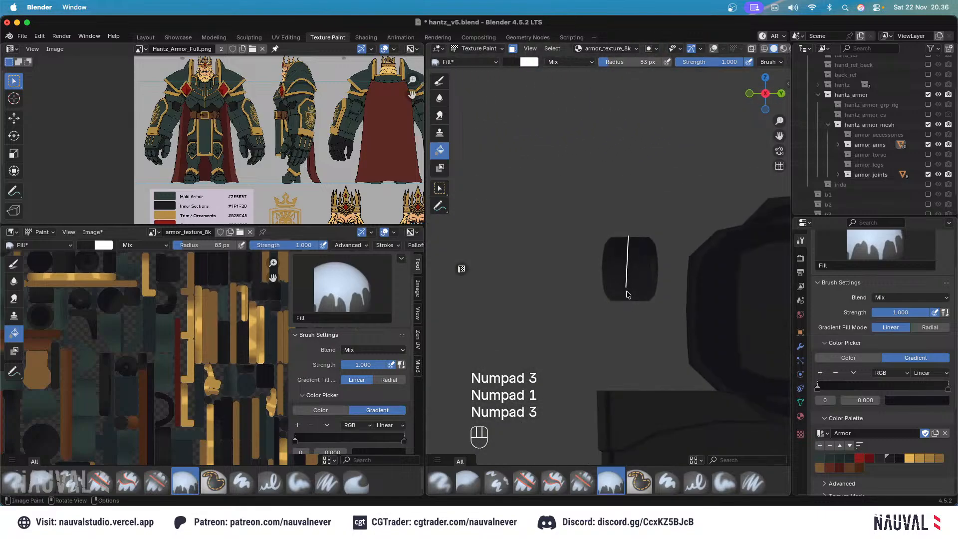
# Mask the bevelled rim face loops at both ends of the joint for texture painting.
pyautogui.moveTo(636, 246); pyautogui.dragTo(731, 52, button='middle')
pyautogui.click(714, 49)
pyautogui.keyDown('ctrl'); pyautogui.moveTo(654, 222); pyautogui.dragTo(654, 199, button='middle'); pyautogui.keyUp('ctrl')
pyautogui.press('Tab')
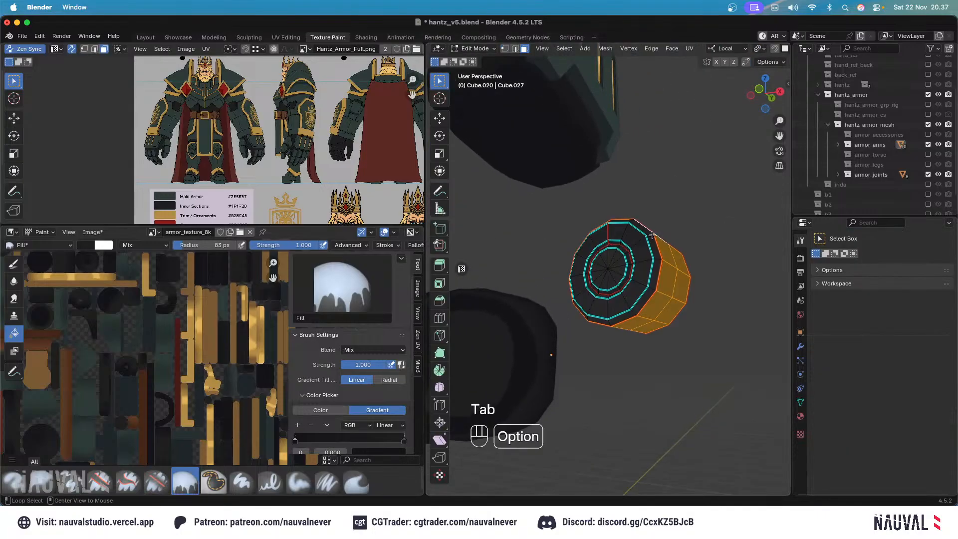
pyautogui.keyDown('alt'); pyautogui.click(651, 236); pyautogui.keyUp('alt')
pyautogui.moveTo(651, 235); pyautogui.dragTo(569, 227, button='middle')
pyautogui.keyDown('alt'); pyautogui.keyDown('shift'); pyautogui.click(682, 209); pyautogui.keyUp('shift'); pyautogui.keyUp('alt')
pyautogui.moveTo(682, 210); pyautogui.dragTo(738, 299, button='middle')
pyautogui.press('Tab')
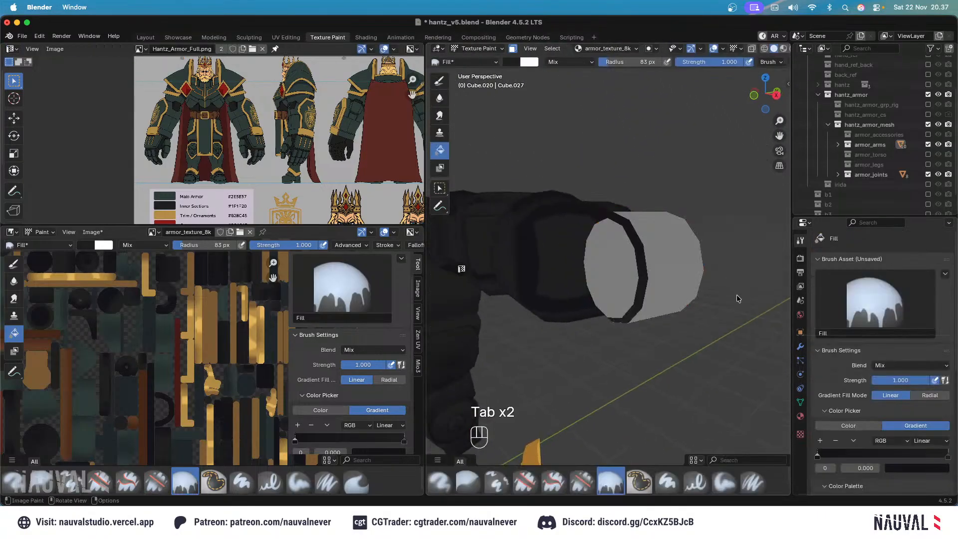
# Fill the masked rims with a solid dark grey from the Armor palette.
pyautogui.press('KP_1')
pyautogui.moveTo(845, 434); pyautogui.dragTo(845, 331, button='middle')
pyautogui.click(849, 327)
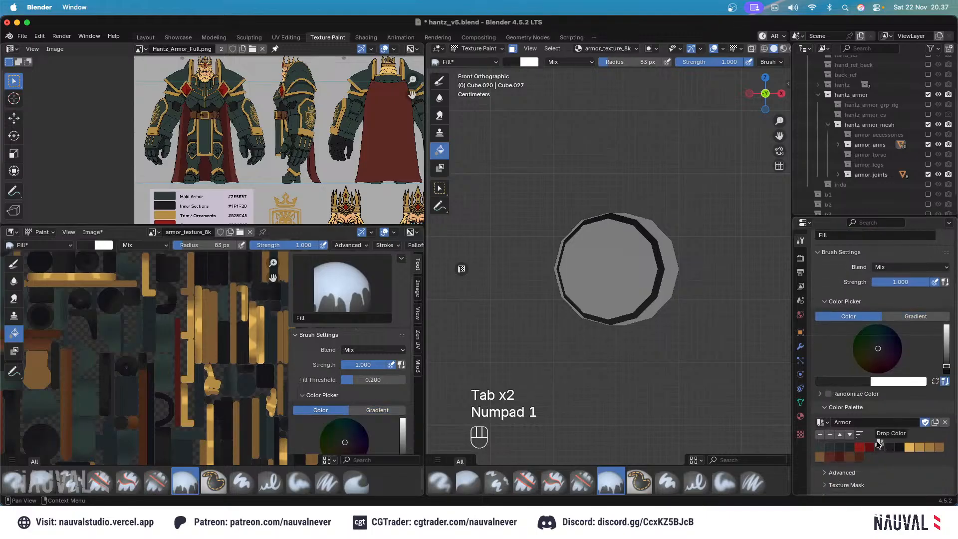
pyautogui.click(713, 48)
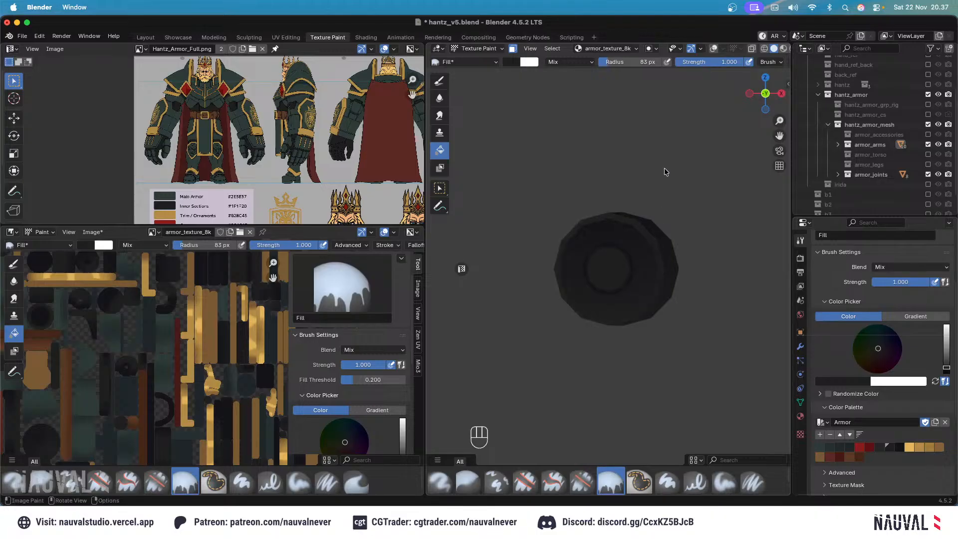
pyautogui.moveTo(664, 170); pyautogui.dragTo(646, 193, button='middle')
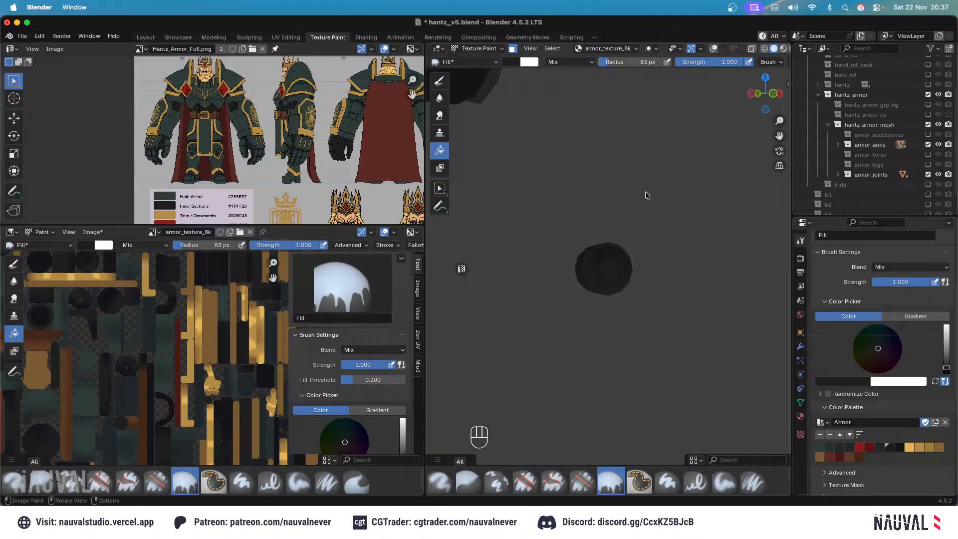
# Reveal the hidden faces of the arm mesh and examine the painted joint in place on the finger.
pyautogui.press('/')
pyautogui.press('/')
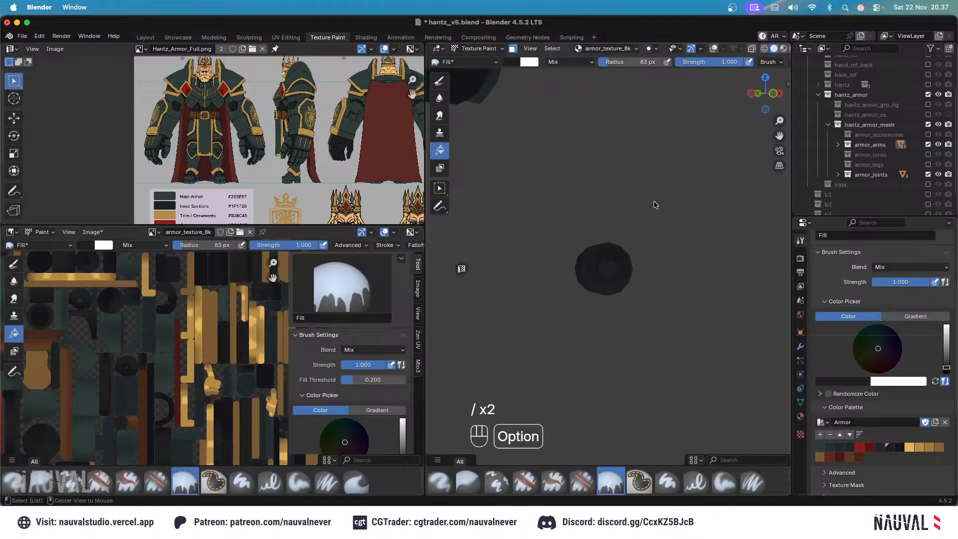
pyautogui.hotkey('alt', 'h')
pyautogui.moveTo(660, 200)
pyautogui.mouseDown(button='middle')
pyautogui.moveTo(650, 175)
pyautogui.moveTo(640, 196)
pyautogui.moveTo(628, 148)
pyautogui.moveTo(659, 207)
pyautogui.moveTo(657, 188)
pyautogui.moveTo(629, 155)
pyautogui.moveTo(637, 141)
pyautogui.moveTo(670, 171)
pyautogui.moveTo(668, 190)
pyautogui.moveTo(652, 156)
pyautogui.moveTo(641, 180)
pyautogui.moveTo(655, 169)
pyautogui.moveTo(652, 155)
pyautogui.mouseUp(button='middle')
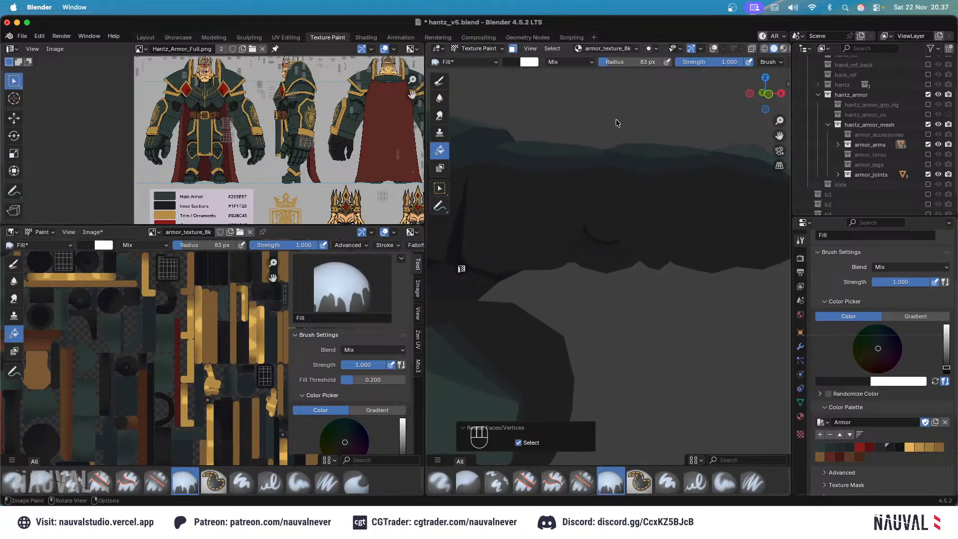
pyautogui.moveTo(616, 119); pyautogui.dragTo(662, 212, button='middle')
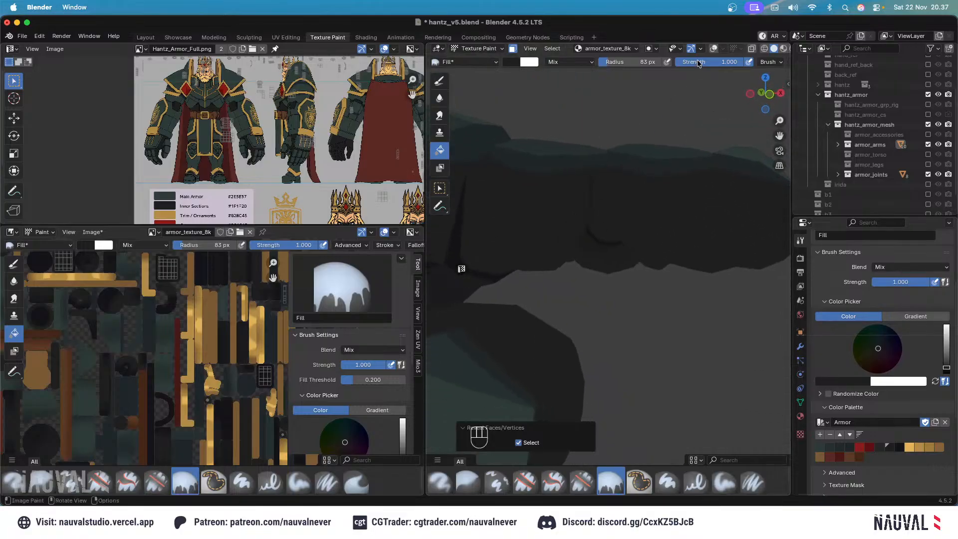
# Try flipping the finger joint by selecting its linked geometry in Edit Mode and scaling it by -1 along local Z.
pyautogui.click(713, 50)
pyautogui.click(479, 48)
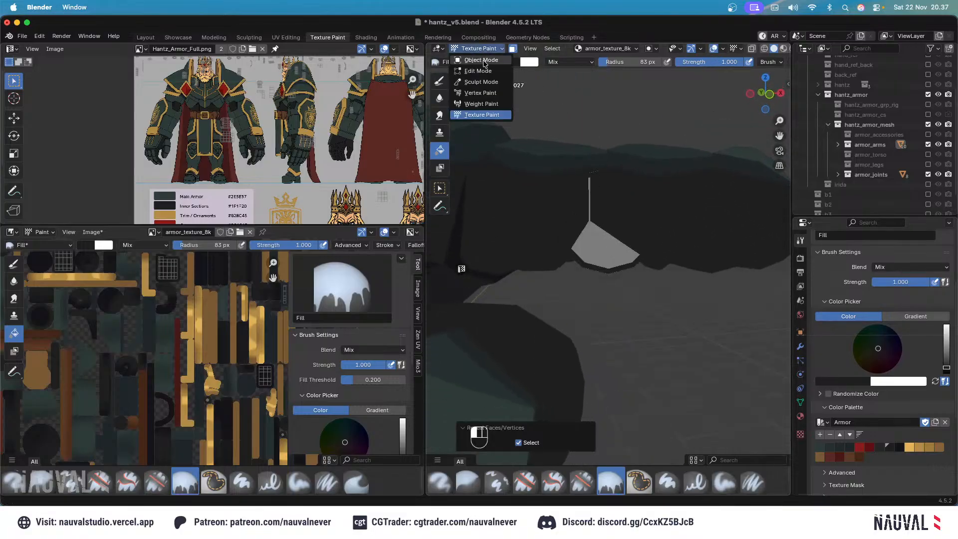
pyautogui.click(476, 56)
pyautogui.press('KP_1')
pyautogui.press('Tab')
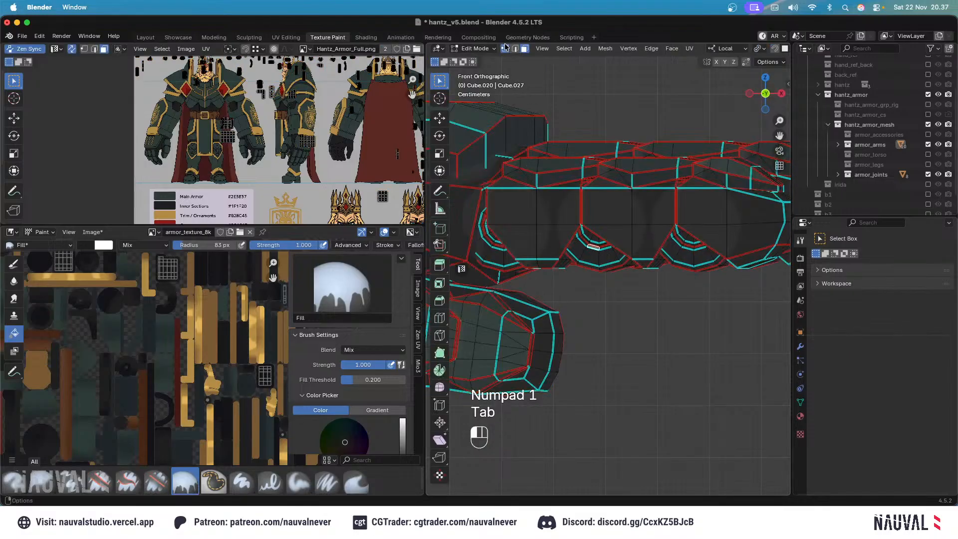
pyautogui.click(506, 48)
pyautogui.press('l')
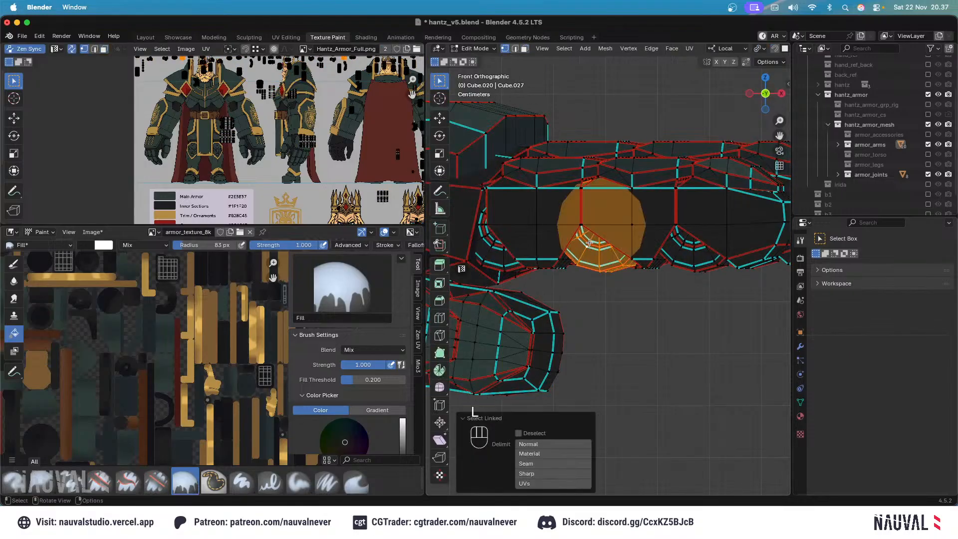
pyautogui.press('s')
pyautogui.press('z')
pyautogui.press('KP_Subtract')
pyautogui.press('KP_1')
pyautogui.press('Return')
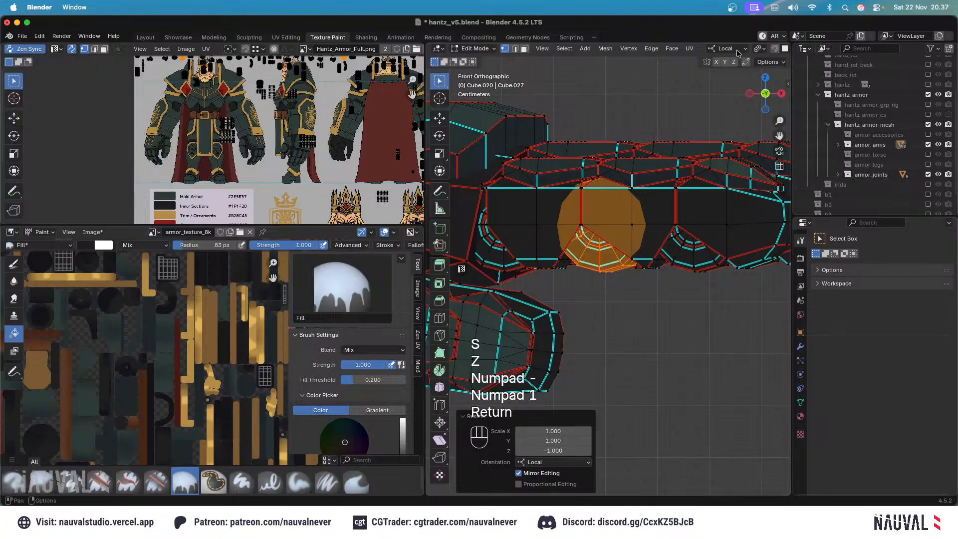
# Inspect the flipped joint in Object Mode and undo the flip.
pyautogui.press('Tab')
pyautogui.moveTo(634, 180)
pyautogui.mouseDown(button='middle')
pyautogui.moveTo(664, 141)
pyautogui.moveTo(657, 170)
pyautogui.moveTo(682, 207)
pyautogui.moveTo(627, 152)
pyautogui.moveTo(654, 144)
pyautogui.moveTo(654, 163)
pyautogui.moveTo(633, 181)
pyautogui.moveTo(650, 184)
pyautogui.mouseUp(button='middle')
pyautogui.press('KP_1')
pyautogui.moveTo(690, 234); pyautogui.dragTo(661, 184, button='middle')
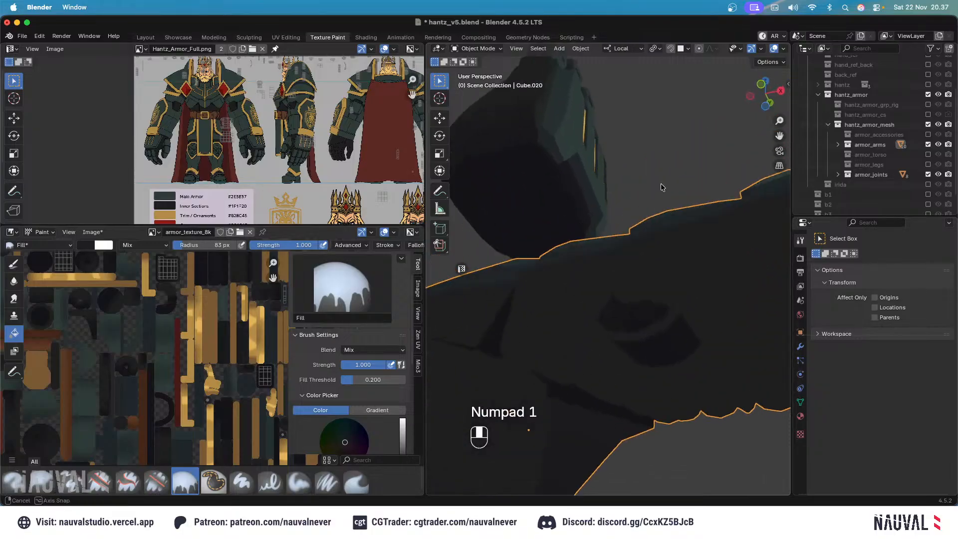
pyautogui.press('KP_1')
pyautogui.press('super+z')
pyautogui.press('super+z')
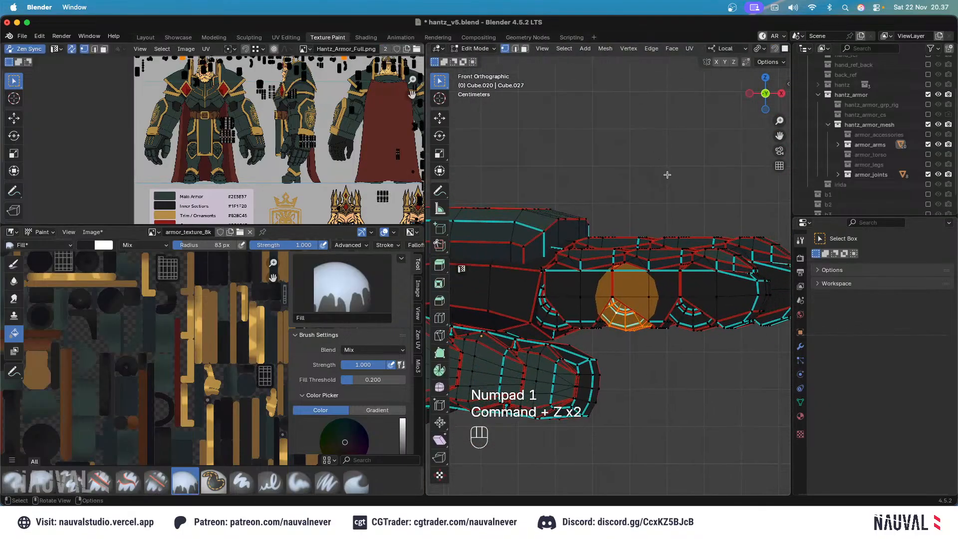
# Return the hand mesh to Object Mode and save the Blender file.
pyautogui.press('Tab')
pyautogui.keyDown('shift'); pyautogui.moveTo(676, 186); pyautogui.dragTo(686, 172, button='middle'); pyautogui.keyUp('shift')
pyautogui.keyDown('ctrl'); pyautogui.moveTo(687, 172); pyautogui.dragTo(703, 158, button='middle'); pyautogui.keyUp('ctrl')
pyautogui.press('super+s')
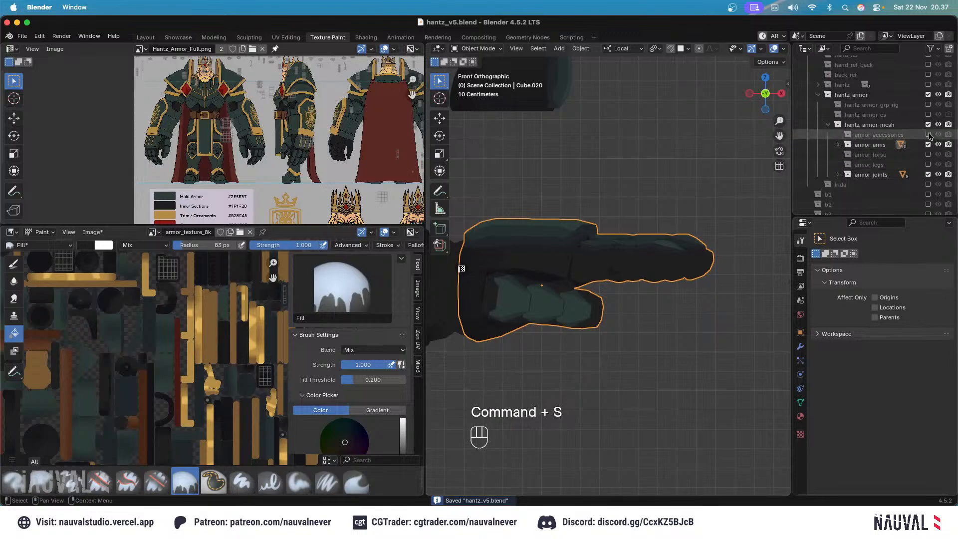
# Enable the hantz_armor_grp_rig collection, select hantz_armor_rig, and enter Pose Mode.
pyautogui.click(928, 104)
pyautogui.click(838, 127)
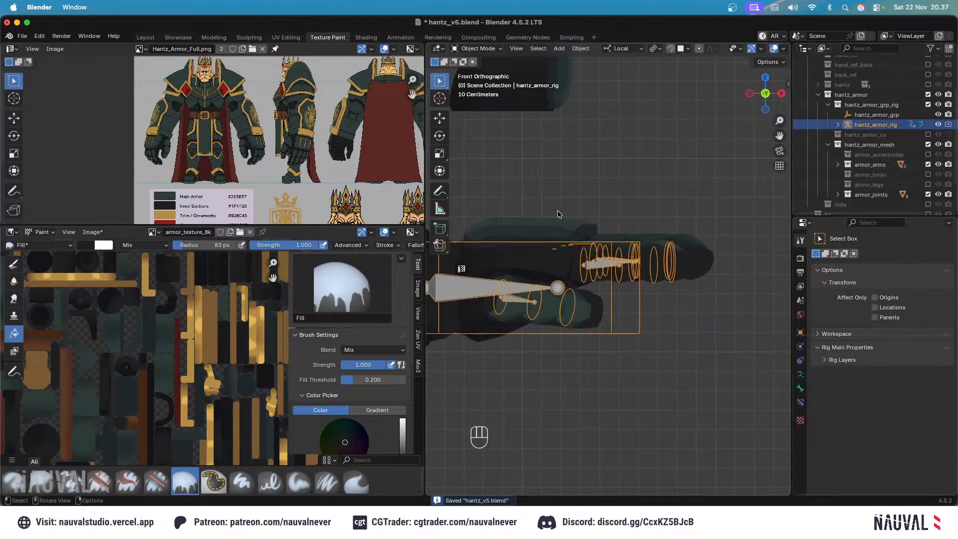
pyautogui.click(472, 49)
pyautogui.click(474, 87)
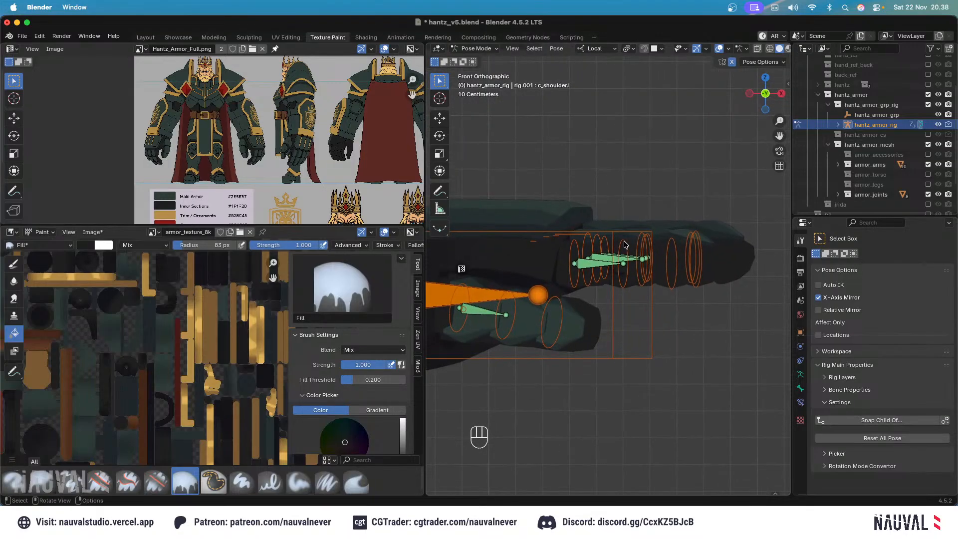
# Rotate the index finger bone about -83.1° around local X and examine the bent joint without overlays.
pyautogui.press('r')
pyautogui.press('x')
pyautogui.click(658, 274)
pyautogui.click(720, 49)
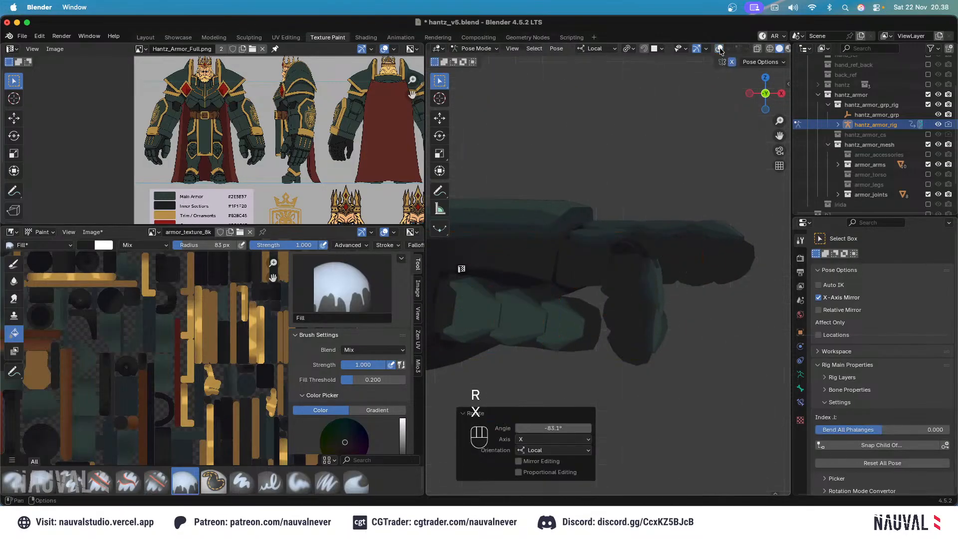
pyautogui.moveTo(691, 175)
pyautogui.mouseDown(button='middle')
pyautogui.moveTo(664, 189)
pyautogui.moveTo(660, 259)
pyautogui.moveTo(675, 265)
pyautogui.moveTo(680, 188)
pyautogui.mouseUp(button='middle')
pyautogui.press('KP_1')
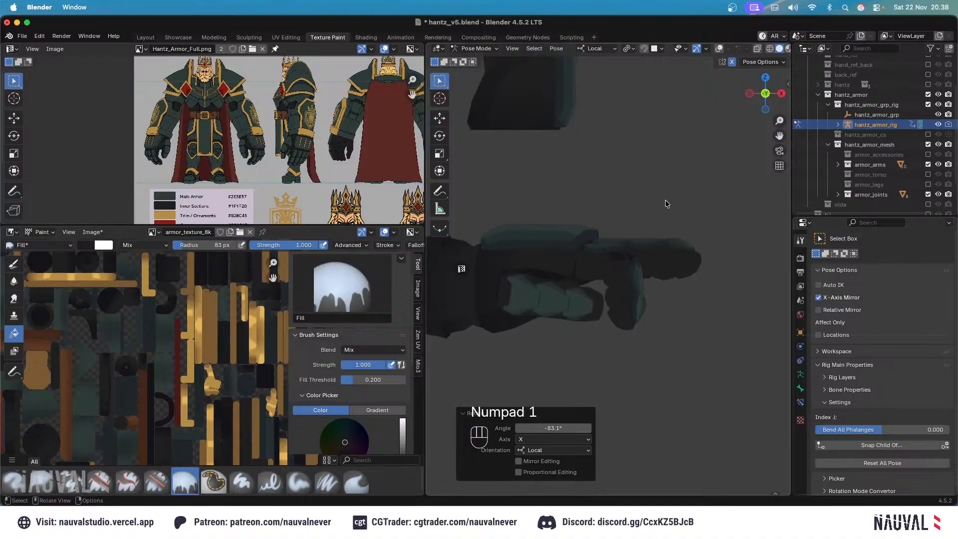
# Inspect the bent index finger and rotate its bone back by about 47.9° around local X.
pyautogui.moveTo(666, 223); pyautogui.dragTo(673, 198, button='middle')
pyautogui.press('KP_1')
pyautogui.press('r')
pyautogui.press('x')
pyautogui.scroll(2, 641, 122)
pyautogui.press('KP_1')
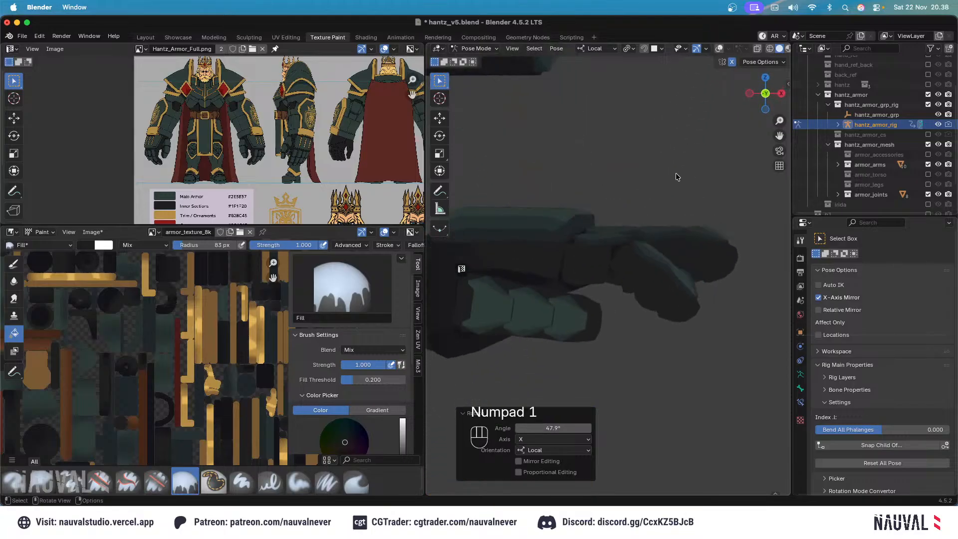
# Bend the index finger down again by rotating its bone about -46.6° around local X.
pyautogui.press('r')
pyautogui.press('x')
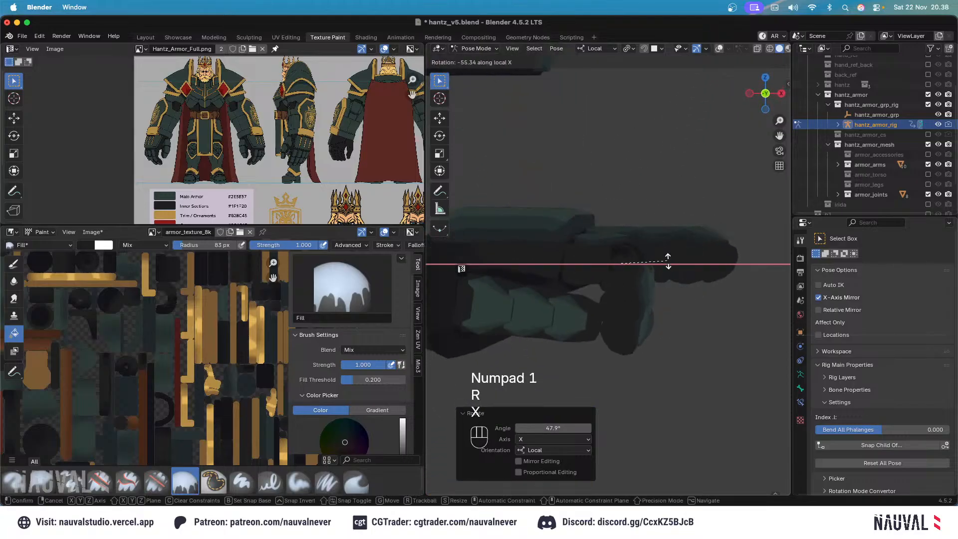
pyautogui.click(669, 255)
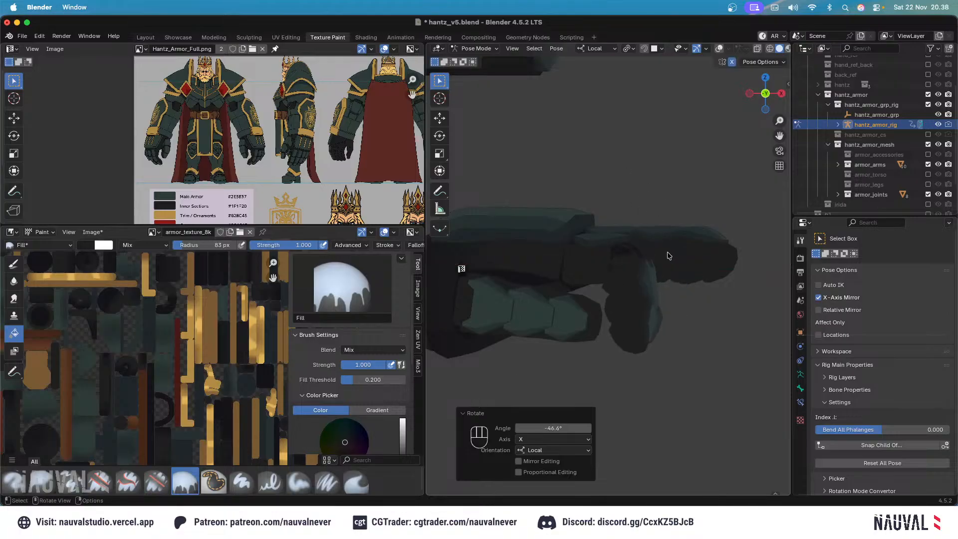
# Clear the index finger bone's rotation and return to Object Mode.
pyautogui.hotkey('alt', 'r')
pyautogui.click(476, 48)
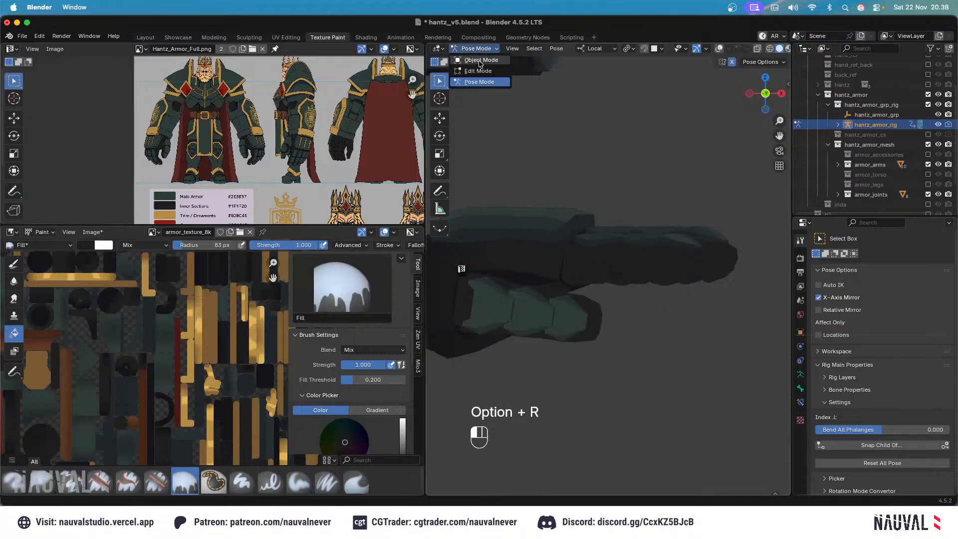
pyautogui.click(475, 58)
# Select the index finger joint mesh, examine it in Edit Mode from the front, and return to Object Mode.
pyautogui.moveTo(642, 193); pyautogui.dragTo(615, 164, button='middle')
pyautogui.click(643, 172)
pyautogui.press('Tab')
pyautogui.moveTo(589, 127); pyautogui.dragTo(615, 166, button='middle')
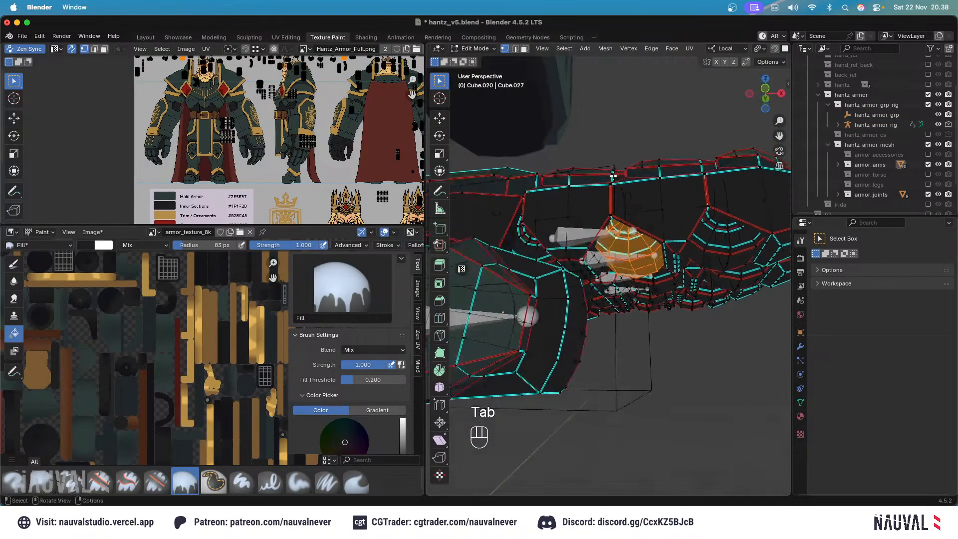
pyautogui.press('Tab')
pyautogui.press('Tab')
pyautogui.press('KP_1')
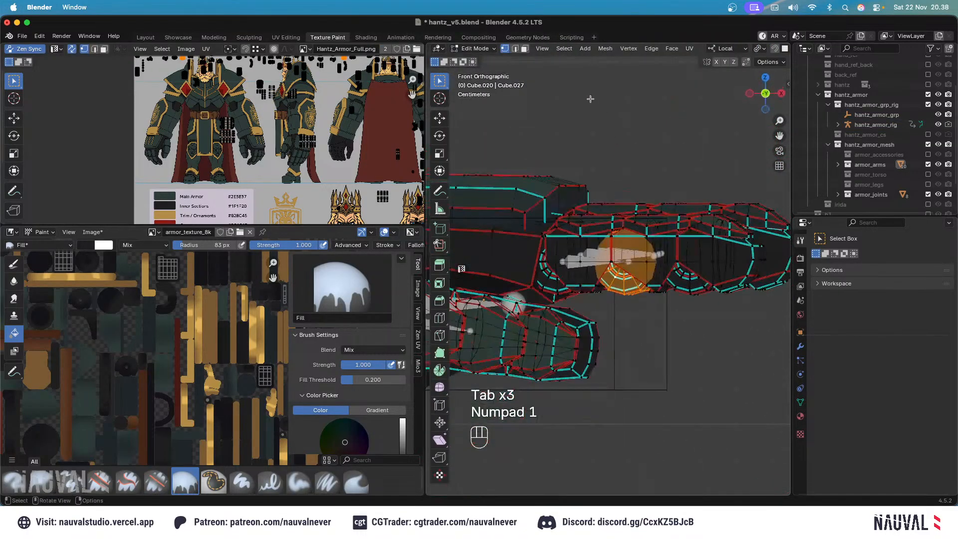
pyautogui.click(476, 49)
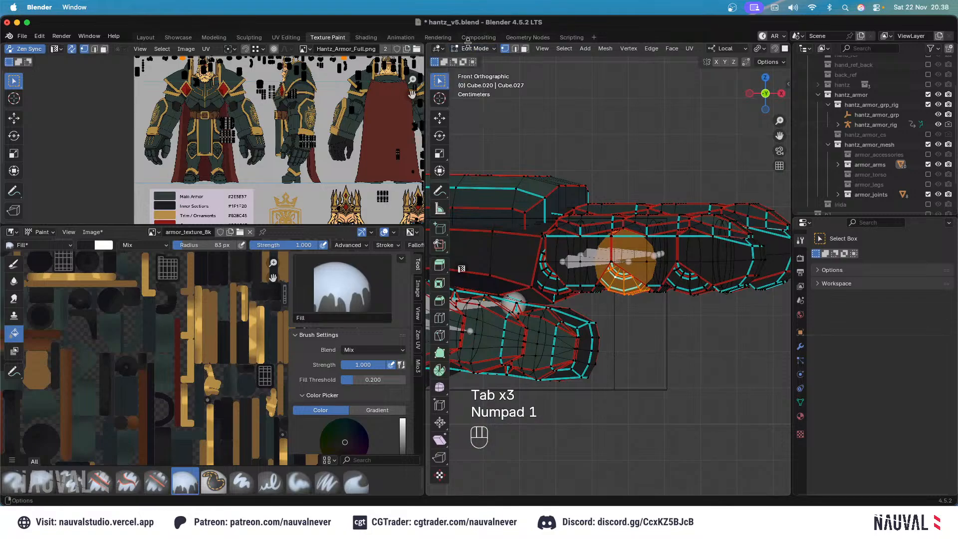
pyautogui.click(483, 48)
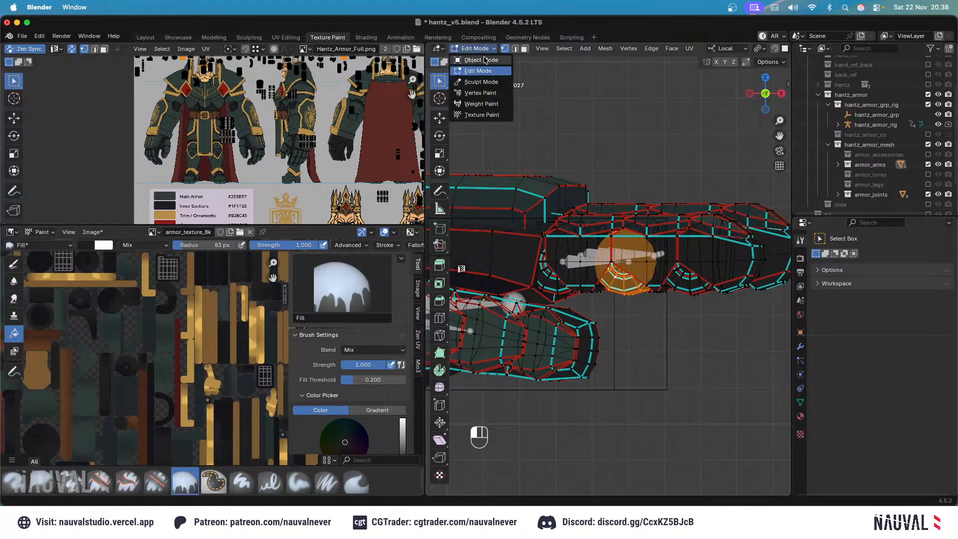
pyautogui.click(482, 66)
# Check the straightened hand from several angles, deselect everything, and save the file.
pyautogui.scroll(-4, 607, 122)
pyautogui.press('super+s')
pyautogui.moveTo(644, 184); pyautogui.dragTo(613, 166, button='middle')
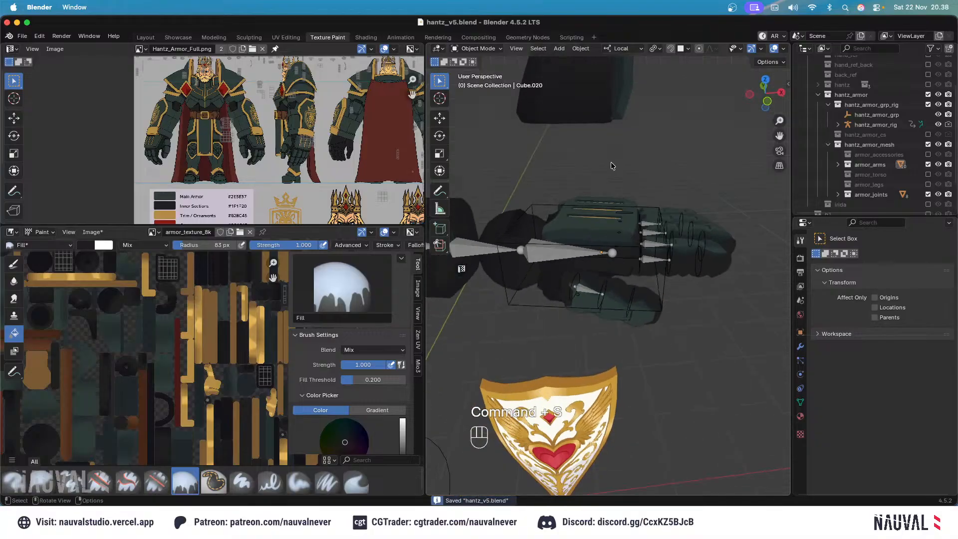
pyautogui.press('x')
pyautogui.click(608, 108)
pyautogui.press('KP_1')
pyautogui.keyDown('ctrl'); pyautogui.moveTo(614, 112); pyautogui.dragTo(684, 175, button='middle'); pyautogui.keyUp('ctrl')
pyautogui.press('super+s')
# Enable the armor_accessories, armor_torso and armor_legs collections, reveal all hidden objects, save the file, and turn off viewport overlays.
pyautogui.click(929, 154)
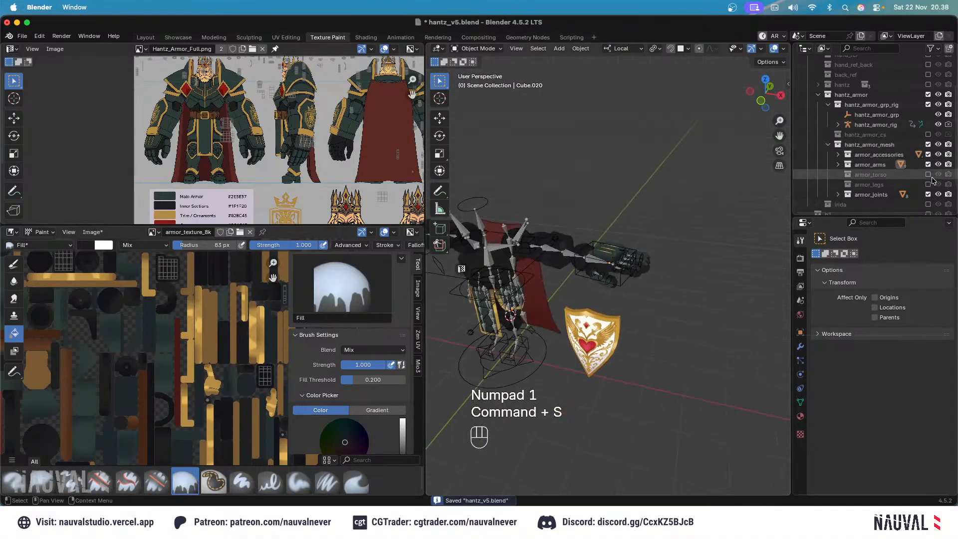
pyautogui.click(928, 174)
pyautogui.click(929, 185)
pyautogui.press('KP_1')
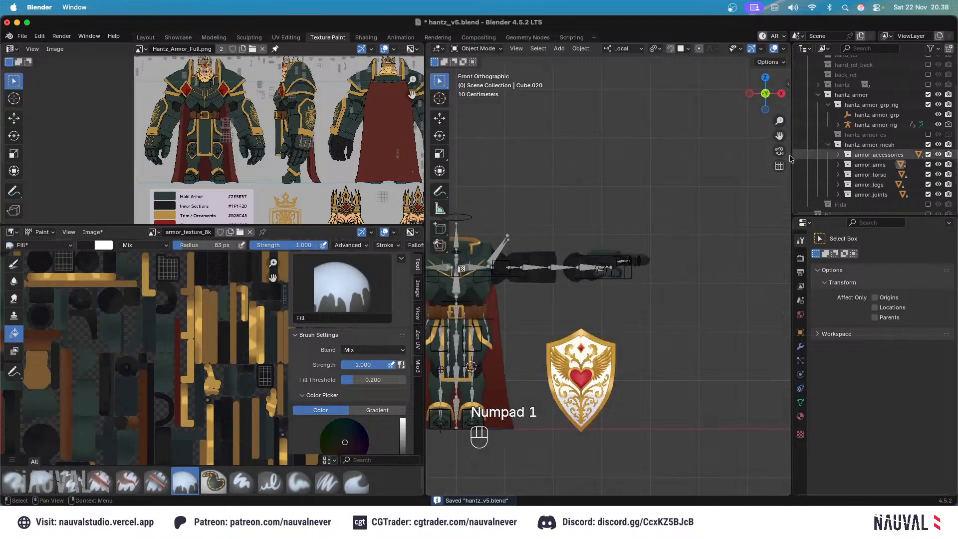
pyautogui.hotkey('alt', 'h')
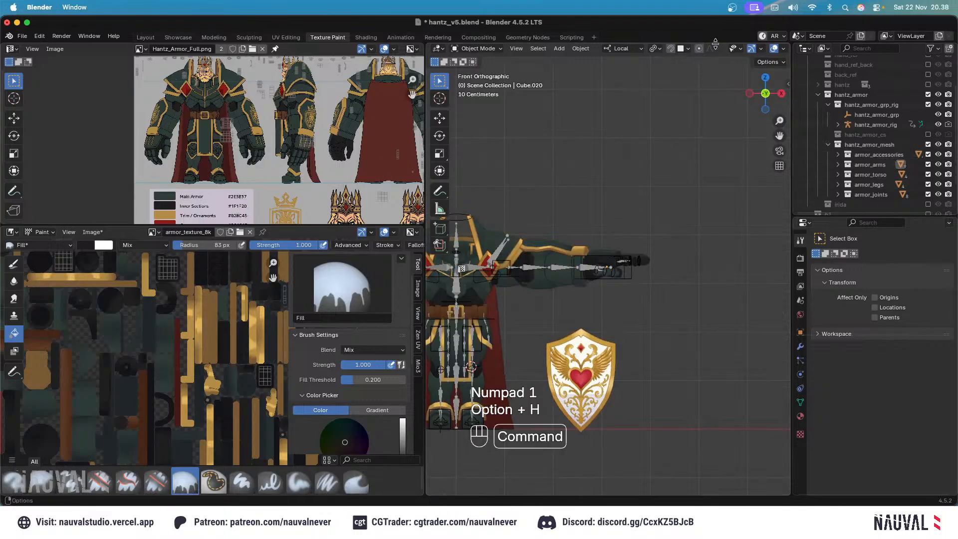
pyautogui.press('super+s')
pyautogui.click(773, 48)
# Move the shield in front view to the empty space above the armor's right shoulder.
pyautogui.keyDown('ctrl'); pyautogui.moveTo(622, 264); pyautogui.dragTo(639, 295, button='middle'); pyautogui.keyUp('ctrl')
pyautogui.moveTo(639, 294)
pyautogui.keyDown('shift'); pyautogui.mouseDown(button='middle')
pyautogui.moveTo(709, 278)
pyautogui.moveTo(659, 290)
pyautogui.moveTo(656, 299)
pyautogui.mouseUp(button='middle'); pyautogui.keyUp('shift')
pyautogui.press('KP_1')
pyautogui.press('g')
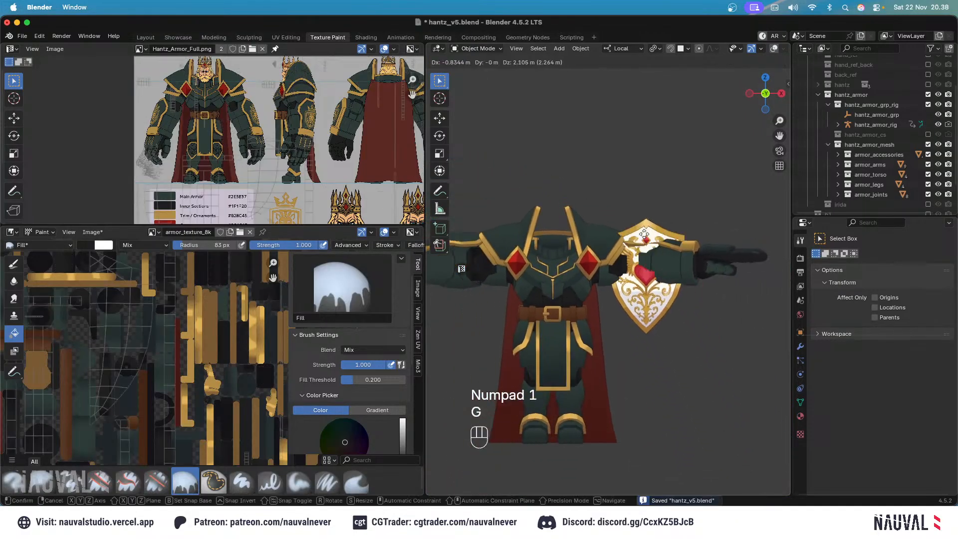
pyautogui.click(567, 161)
pyautogui.keyDown('shift'); pyautogui.moveTo(570, 172); pyautogui.dragTo(655, 167, button='middle'); pyautogui.keyUp('shift')
pyautogui.keyDown('ctrl'); pyautogui.moveTo(655, 167); pyautogui.dragTo(698, 191, button='middle'); pyautogui.keyUp('ctrl')
pyautogui.press('g')
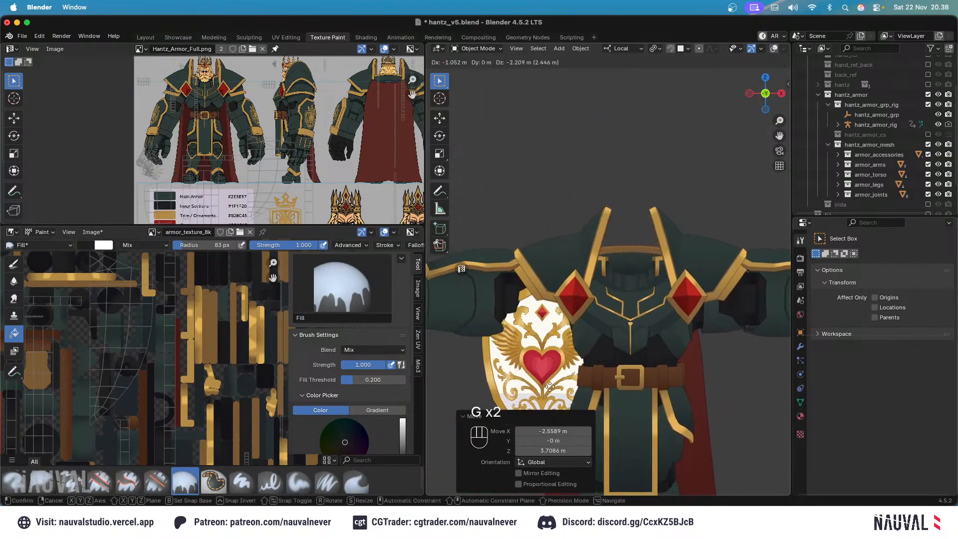
pyautogui.click(551, 305)
pyautogui.press('g')
pyautogui.click(528, 183)
pyautogui.press('g')
pyautogui.click(528, 163)
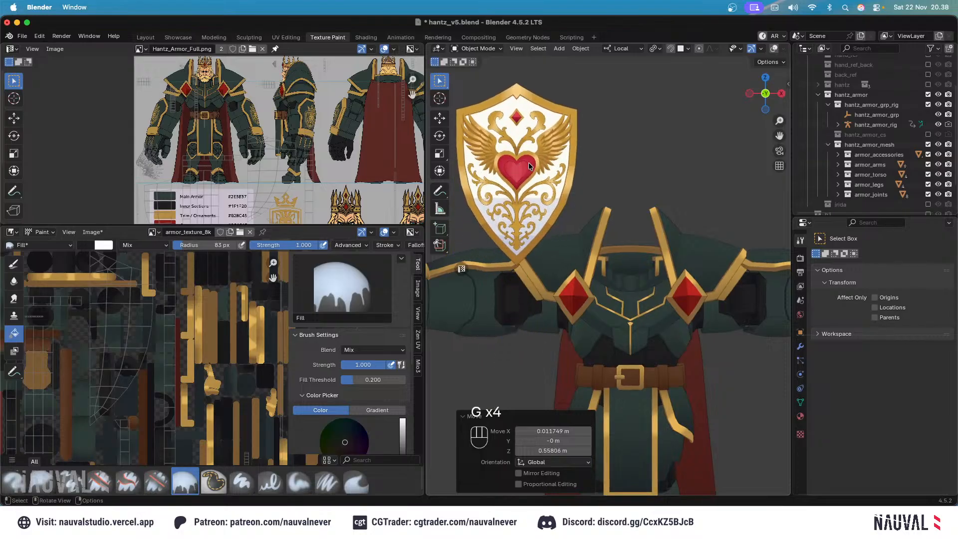
pyautogui.press('g')
pyautogui.click(519, 144)
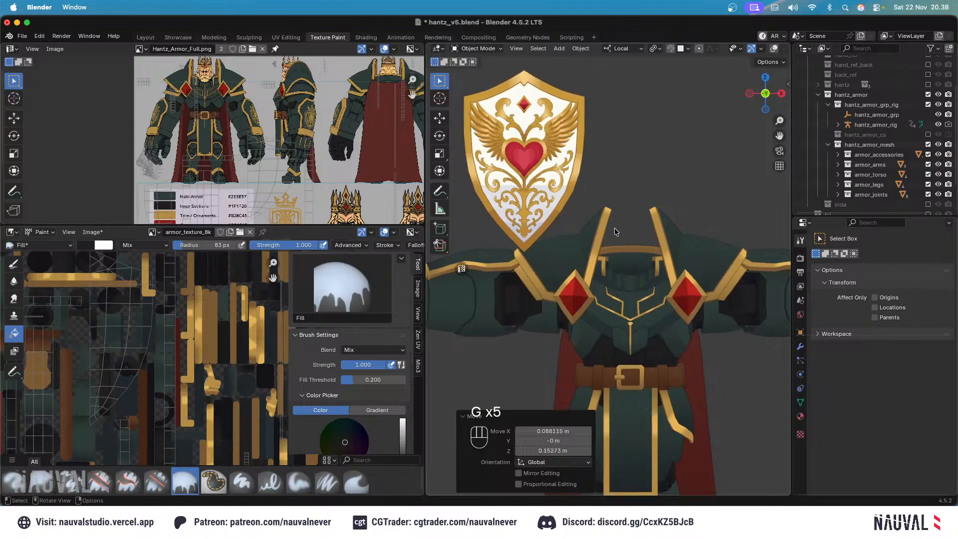
# Move the shield down beside the armor's waist, finishing with about -0.54 m in X and -0.10 m in Z.
pyautogui.moveTo(615, 229); pyautogui.dragTo(605, 192, button='middle')
pyautogui.press('KP_1')
pyautogui.press('g')
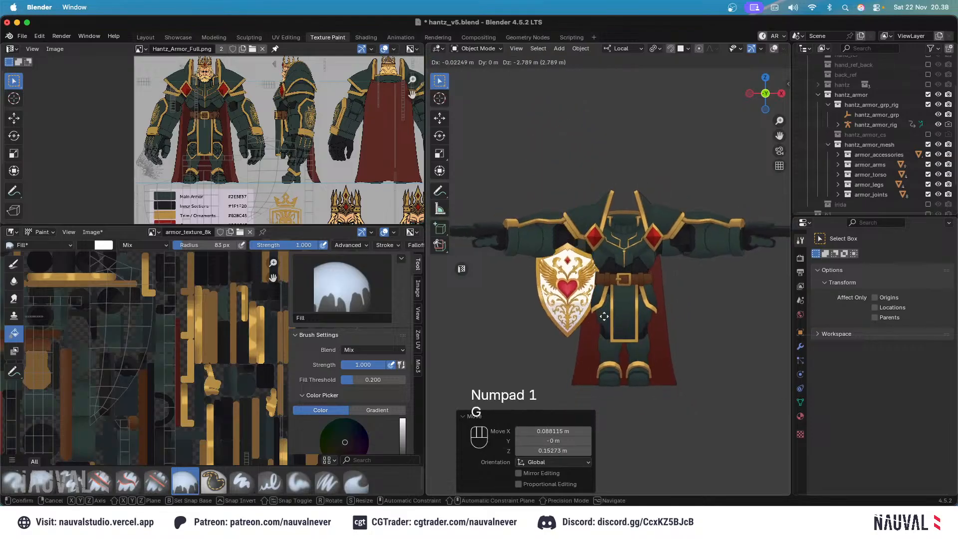
pyautogui.click(599, 332)
pyautogui.press('g')
pyautogui.click(575, 336)
# Compare the armor's legs, boots and cape with the reference drawing from several angles.
pyautogui.moveTo(699, 314); pyautogui.dragTo(594, 225, button='middle')
pyautogui.press('KP_1')
pyautogui.keyDown('ctrl'); pyautogui.moveTo(594, 225); pyautogui.dragTo(605, 178, button='middle'); pyautogui.keyUp('ctrl')
pyautogui.keyDown('shift'); pyautogui.moveTo(564, 245); pyautogui.dragTo(613, 267, button='middle'); pyautogui.keyUp('shift')
pyautogui.keyDown('ctrl'); pyautogui.moveTo(613, 267); pyautogui.dragTo(611, 195, button='middle'); pyautogui.keyUp('ctrl')
pyautogui.keyDown('ctrl'); pyautogui.moveTo(245, 165); pyautogui.dragTo(245, 123, button='middle'); pyautogui.keyUp('ctrl')
pyautogui.moveTo(246, 123); pyautogui.dragTo(280, 79, button='middle')
pyautogui.keyDown('ctrl'); pyautogui.moveTo(225, 200); pyautogui.dragTo(217, 143, button='middle'); pyautogui.keyUp('ctrl')
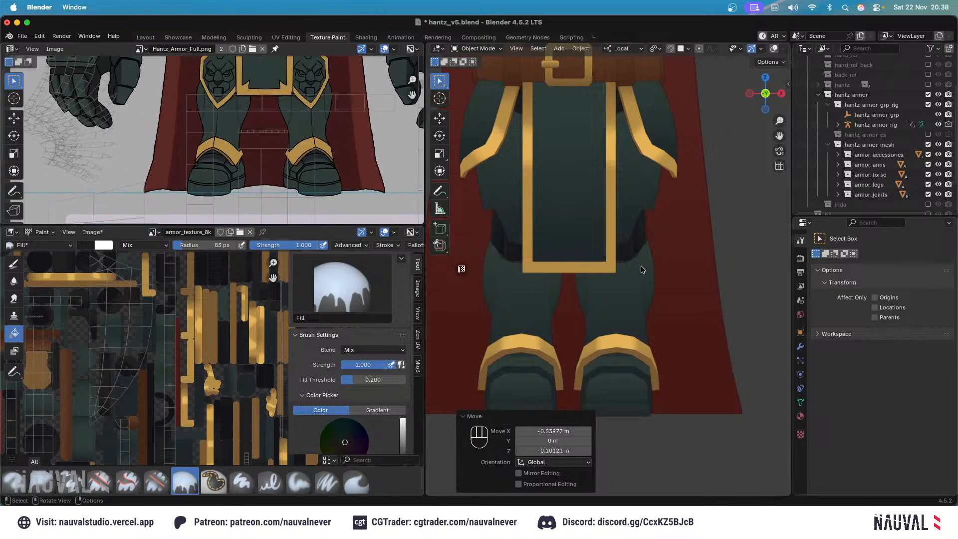
pyautogui.moveTo(641, 266); pyautogui.dragTo(595, 272, button='middle')
pyautogui.keyDown('ctrl'); pyautogui.moveTo(582, 194); pyautogui.dragTo(589, 269, button='middle'); pyautogui.keyUp('ctrl')
pyautogui.moveTo(631, 245); pyautogui.dragTo(681, 252, button='middle')
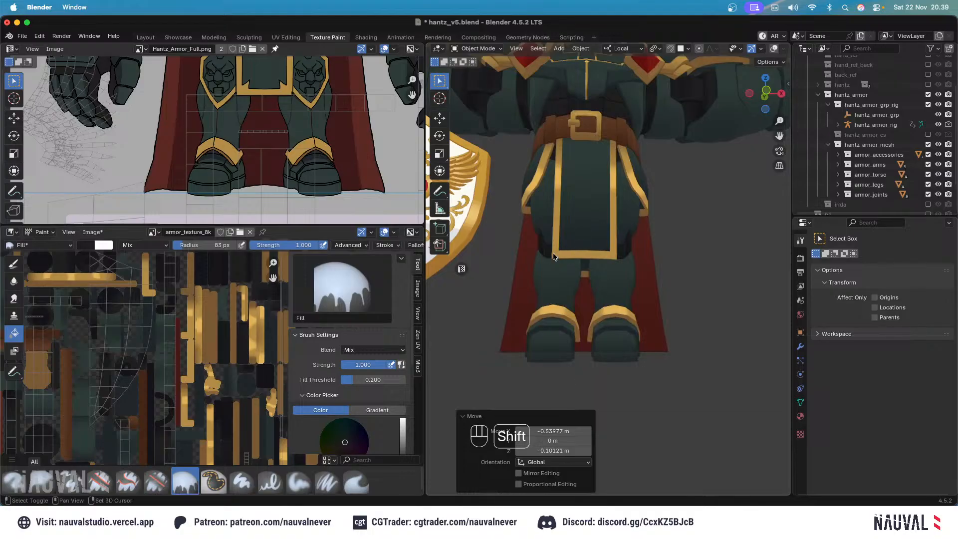
pyautogui.keyDown('shift'); pyautogui.moveTo(553, 255); pyautogui.dragTo(592, 271, button='middle'); pyautogui.keyUp('shift')
pyautogui.press('KP_1')
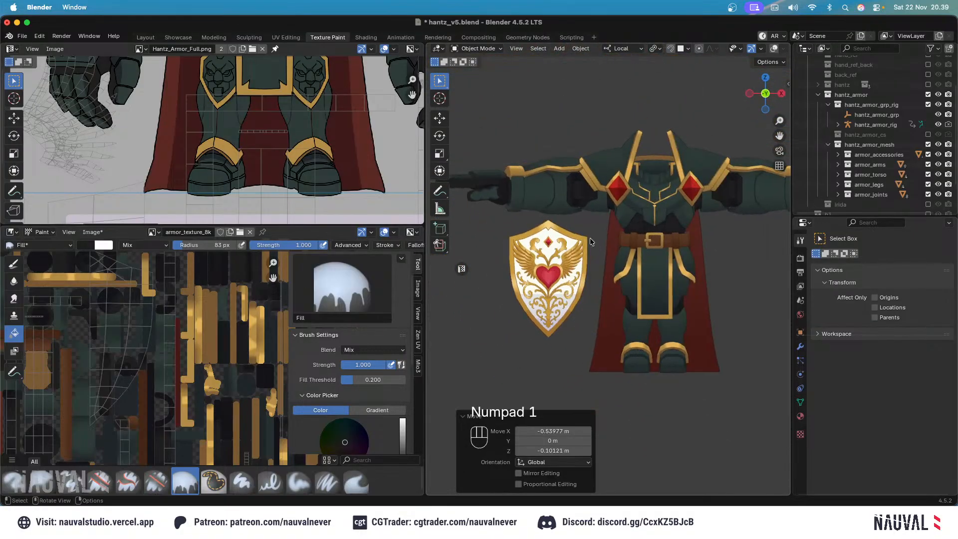
# Delete the shield beside the armor and save the file.
pyautogui.keyDown('shift'); pyautogui.moveTo(590, 237); pyautogui.dragTo(562, 255, button='middle'); pyautogui.keyUp('shift')
pyautogui.press('x')
pyautogui.press('super+s')
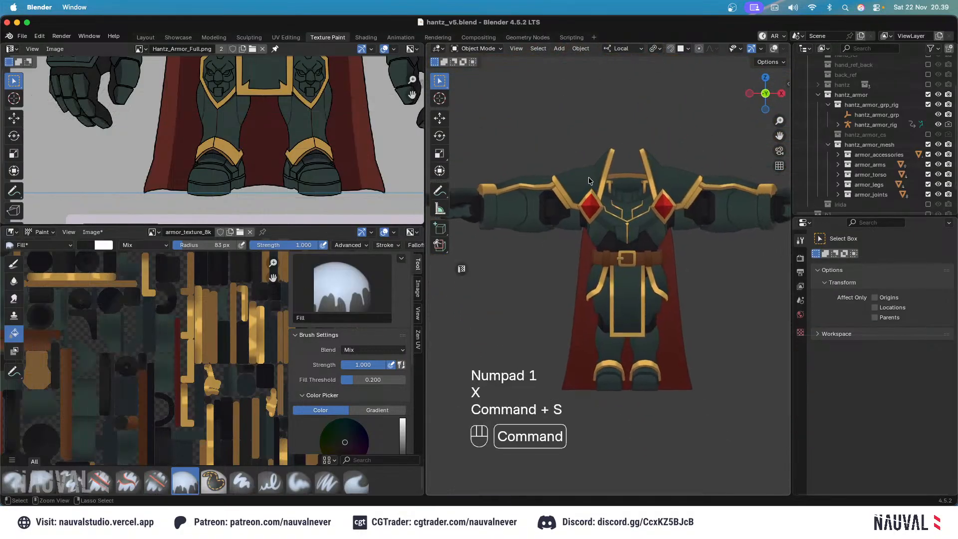
pyautogui.hotkey('ctrl', 's')
pyautogui.keyDown('ctrl'); pyautogui.moveTo(588, 177); pyautogui.dragTo(649, 214, button='middle'); pyautogui.keyUp('ctrl')
pyautogui.press('KP_1')
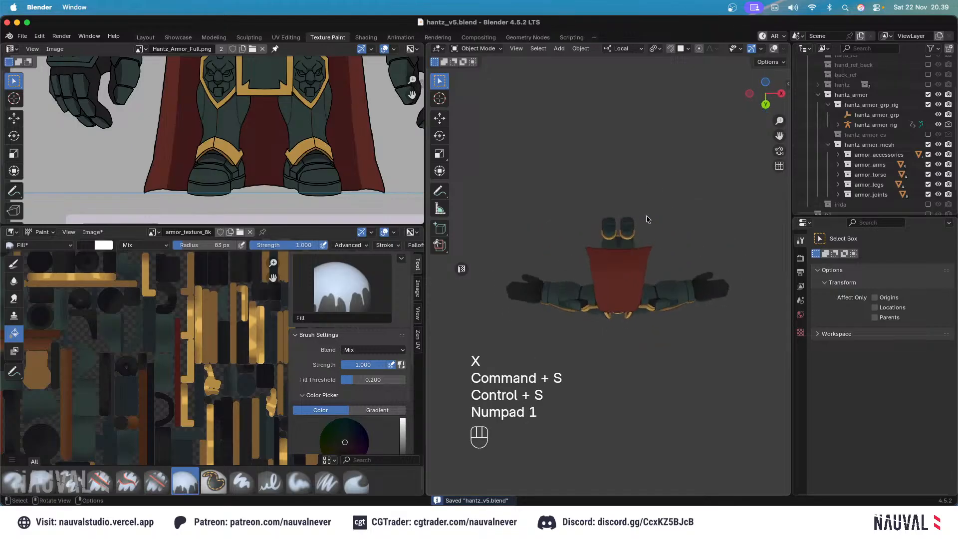
pyautogui.press('super+s')
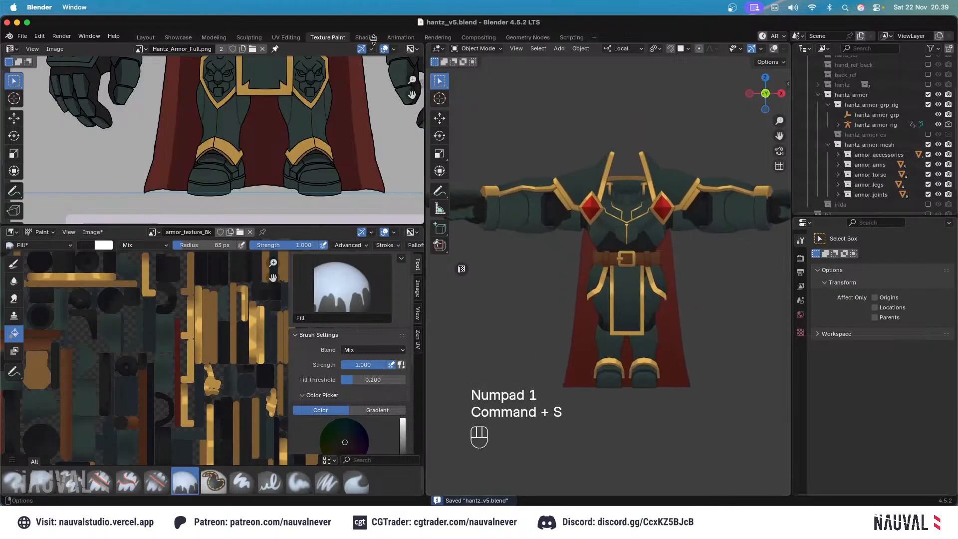
# Review the armor from the front and collapse the hantz_armor_mesh and hantz_armor_grp_rig collections in the outliner.
pyautogui.keyDown('shift'); pyautogui.moveTo(585, 207); pyautogui.dragTo(539, 243, button='middle'); pyautogui.keyUp('shift')
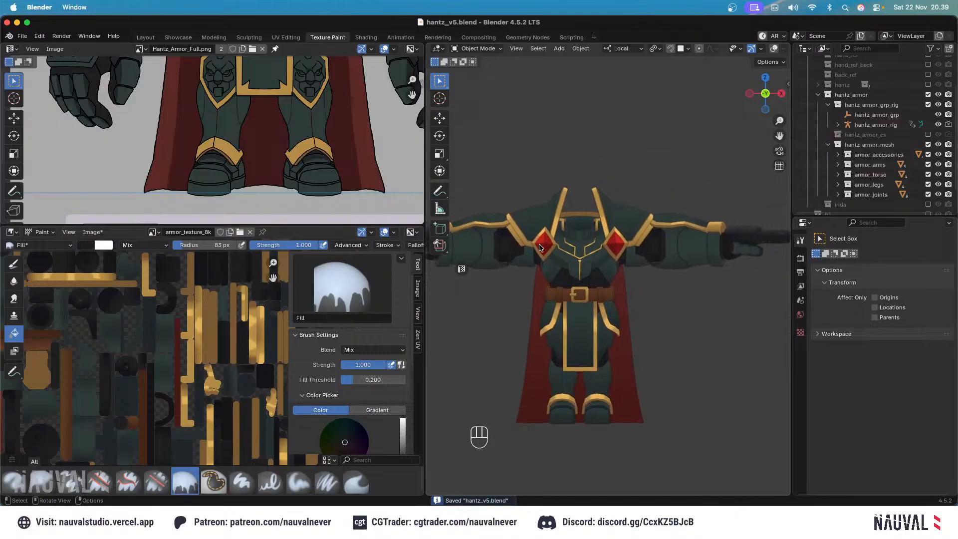
pyautogui.moveTo(630, 257); pyautogui.dragTo(680, 232, button='middle')
pyautogui.press('KP_1')
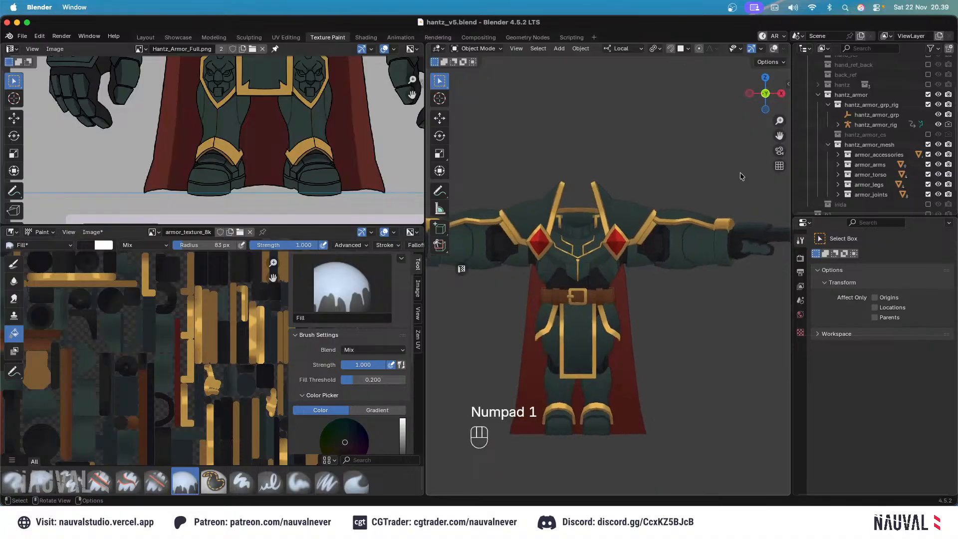
pyautogui.click(829, 145)
pyautogui.click(831, 126)
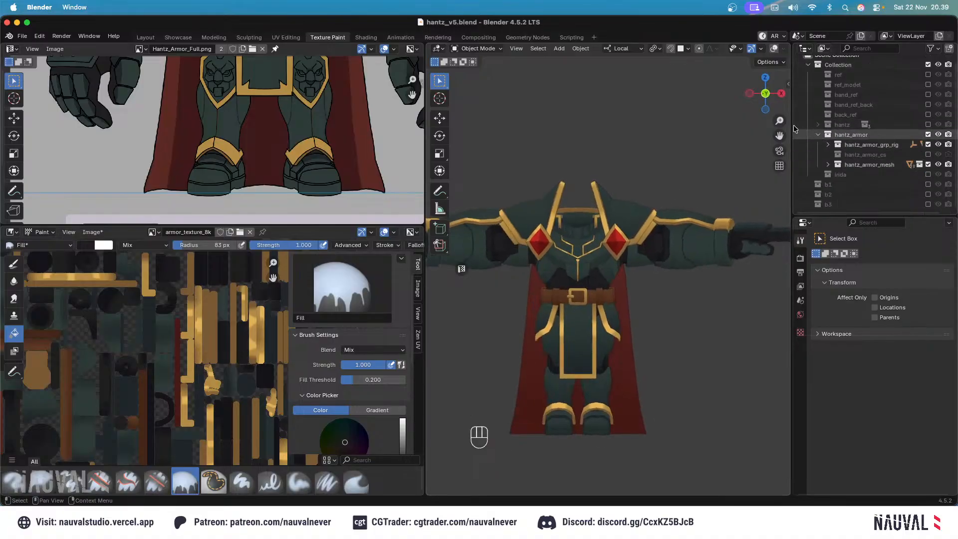
# Switch to the Layout workspace and hide the hantz_armor_rig armature.
pyautogui.click(146, 37)
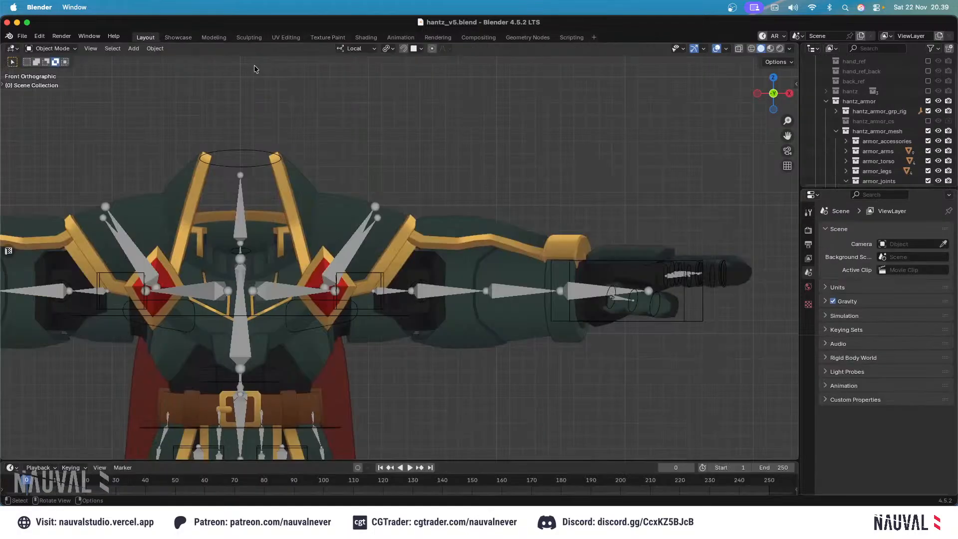
pyautogui.scroll(-5, 518, 157)
pyautogui.press('h')
pyautogui.keyDown('shift'); pyautogui.moveTo(469, 228); pyautogui.dragTo(487, 208, button='middle'); pyautogui.keyUp('shift')
# Duplicate all visible armor objects in place and move the copies to a new collection named b4.
pyautogui.press('a')
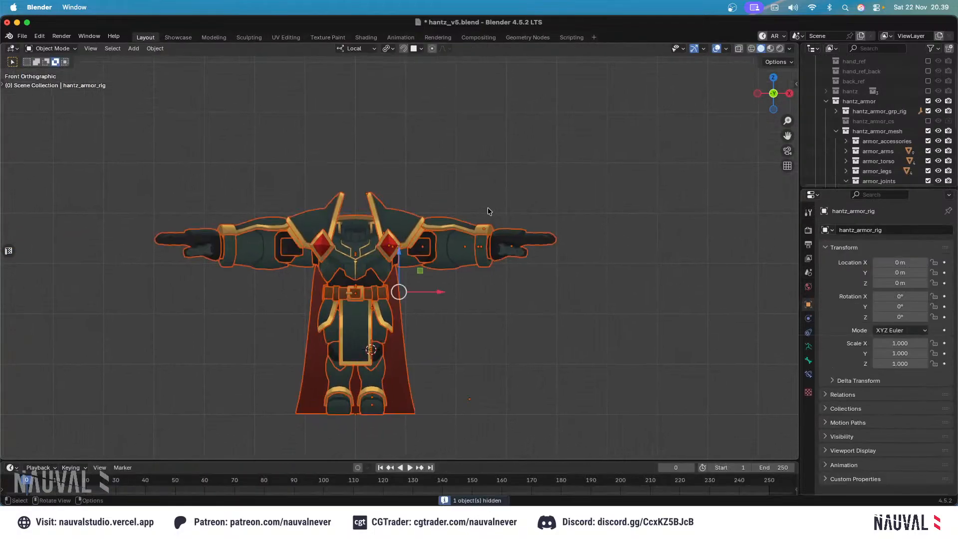
pyautogui.hotkey('shift', 'd')
pyautogui.rightClick(489, 208)
pyautogui.press('m')
pyautogui.click(484, 201)
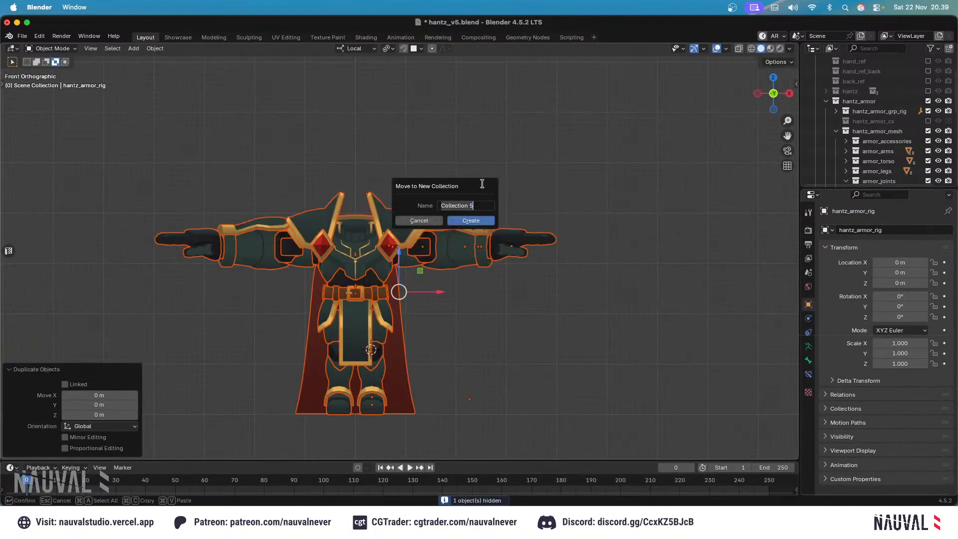
pyautogui.press('Return')
# Exclude the b4 backup collection from the view layer and save the file.
pyautogui.scroll(-10, 878, 125)
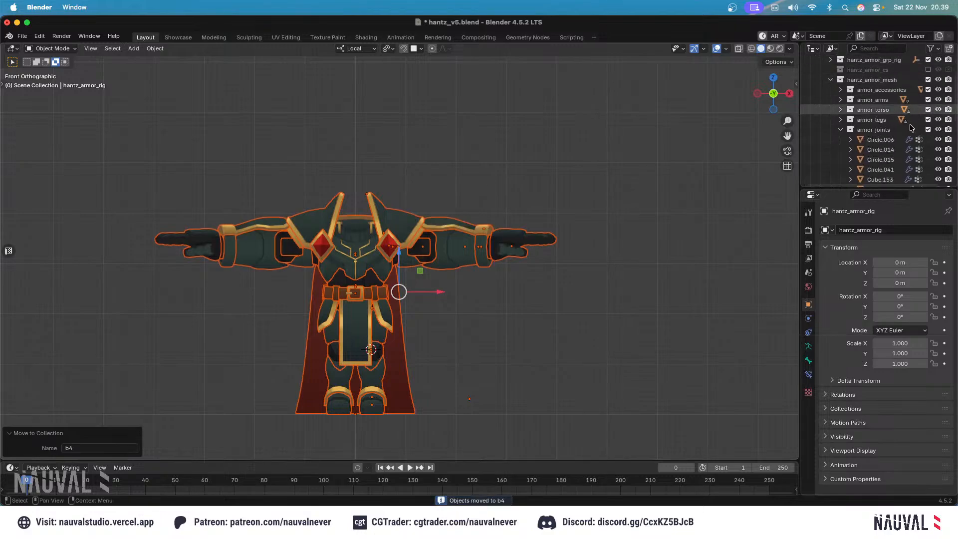
pyautogui.click(929, 173)
pyautogui.scroll(5, 899, 125)
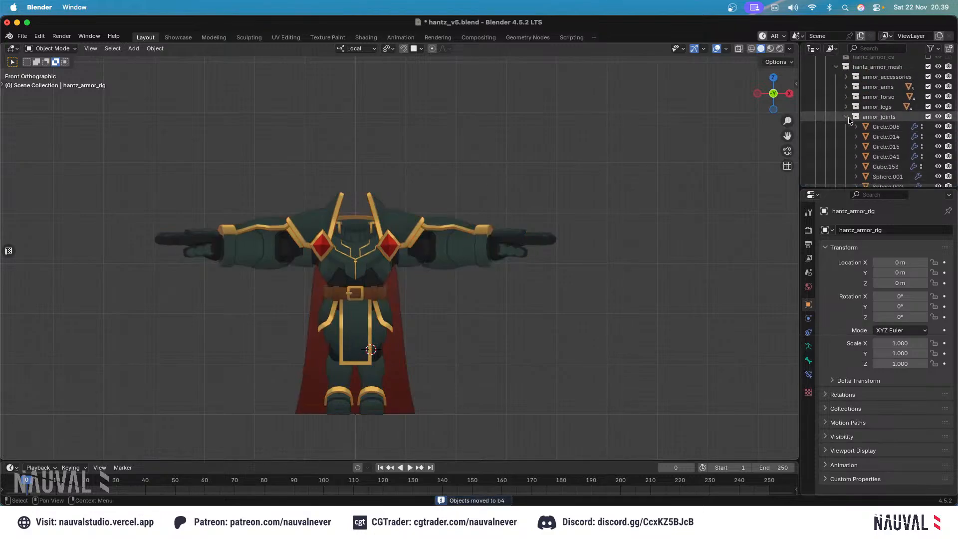
pyautogui.press('super+s')
# Collapse the hantz_armor hierarchy, disable the hantz_armor collection, and enable the hantz collection.
pyautogui.scroll(2, 831, 104)
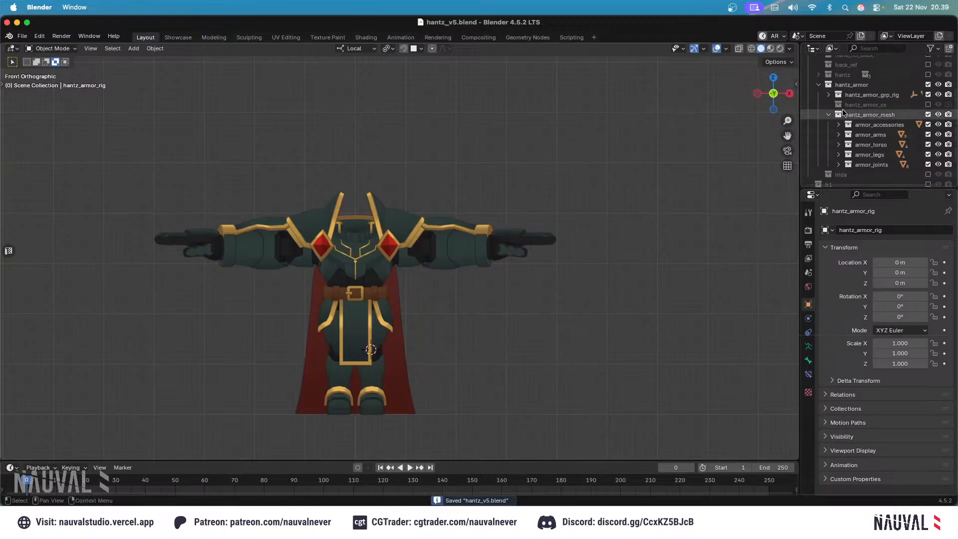
pyautogui.click(830, 113)
pyautogui.click(829, 106)
pyautogui.click(818, 97)
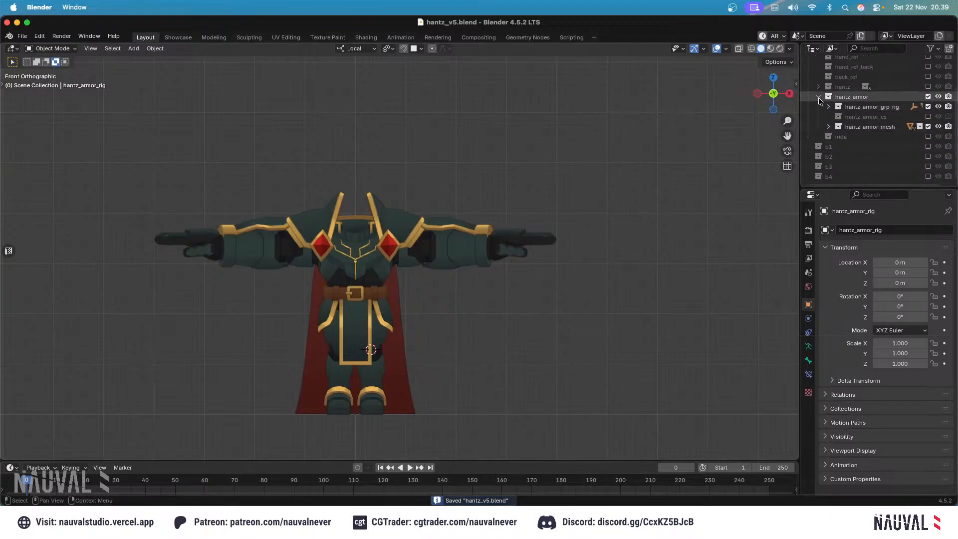
pyautogui.scroll(3, 818, 98)
pyautogui.click(929, 126)
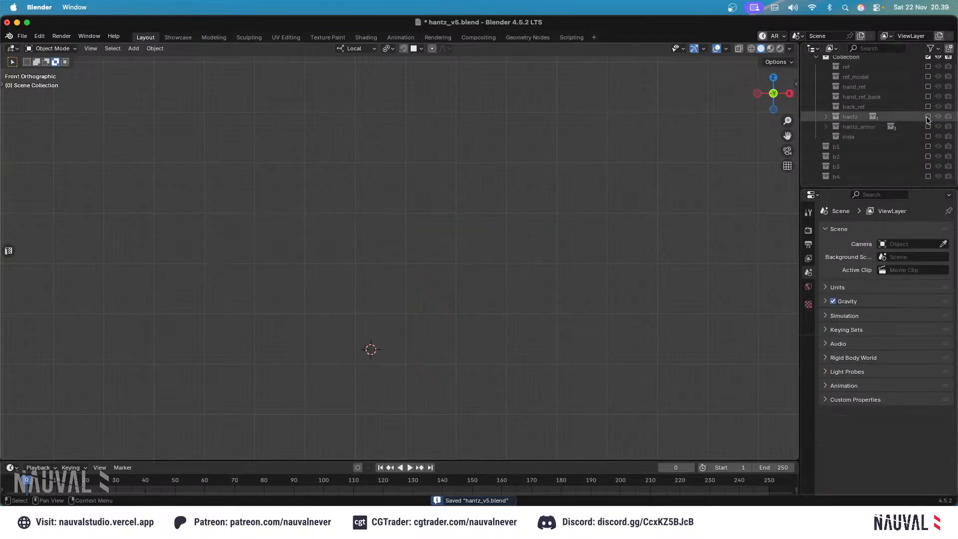
pyautogui.click(928, 117)
# Select the suite.003 body mesh, frame and inspect it, and save the file.
pyautogui.scroll(6, 398, 232)
pyautogui.click(400, 232)
pyautogui.press('KP_Decimal')
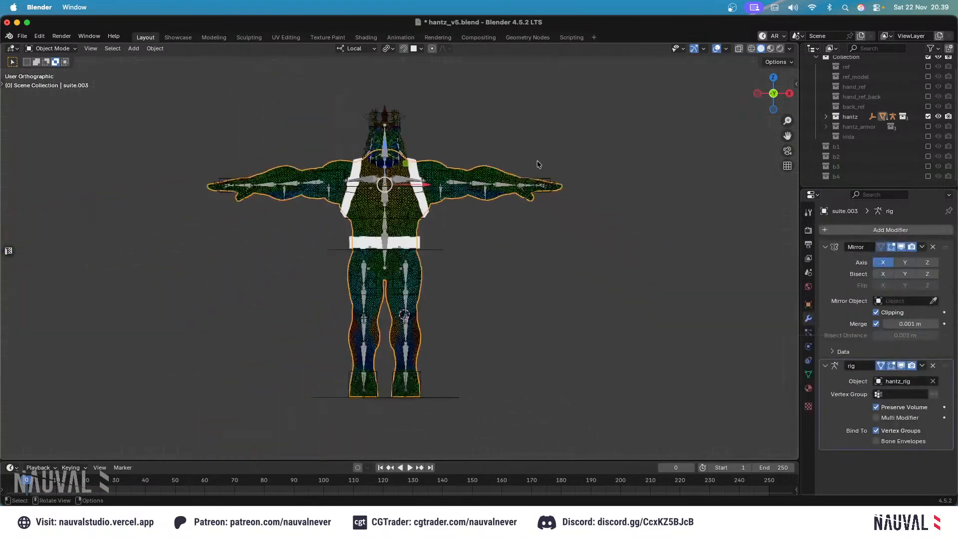
pyautogui.moveTo(537, 164); pyautogui.dragTo(524, 200, button='middle')
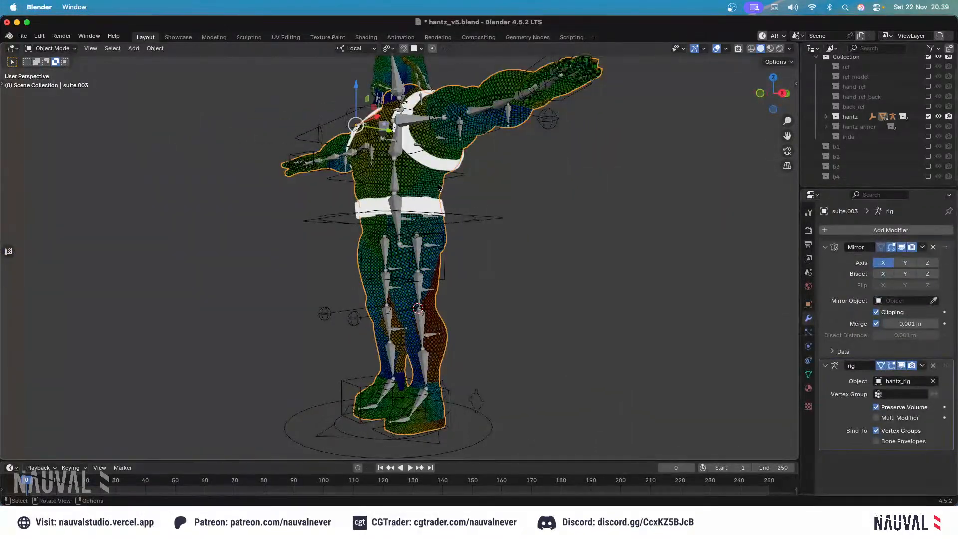
pyautogui.press('KP_1')
pyautogui.scroll(2, 550, 148)
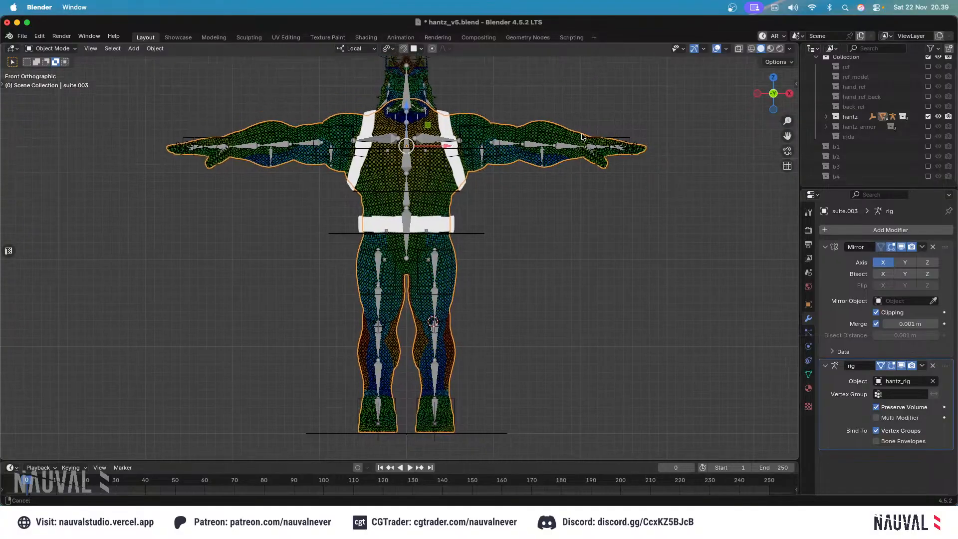
pyautogui.press('super+s')
# Select the shoulder belt belt.006, switch to the UV Editing workspace, and hide every other object in Object Mode.
pyautogui.scroll(5, 550, 149)
pyautogui.click(551, 170)
pyautogui.moveTo(551, 170)
pyautogui.mouseDown(button='middle')
pyautogui.moveTo(524, 209)
pyautogui.moveTo(543, 173)
pyautogui.mouseUp(button='middle')
pyautogui.press('g')
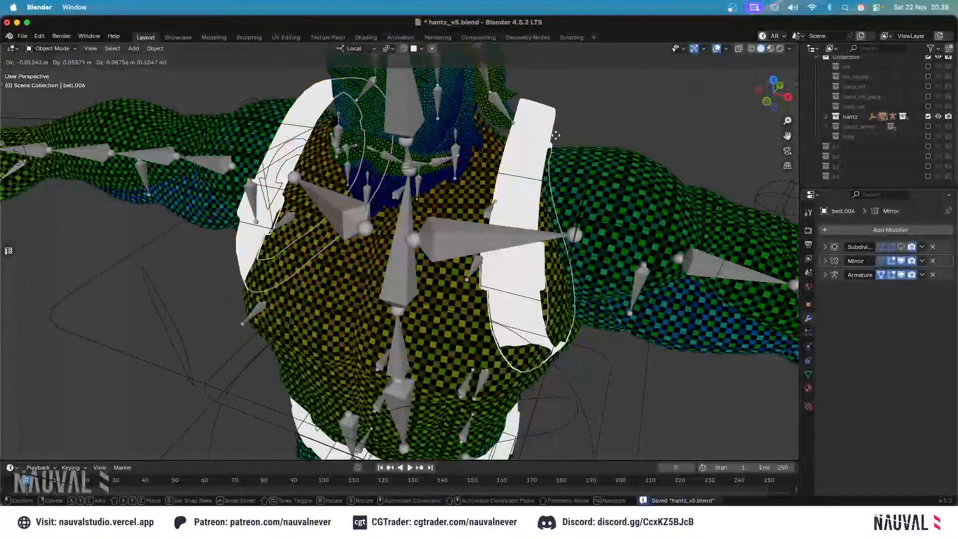
pyautogui.rightClick(589, 160)
pyautogui.press('KP_1')
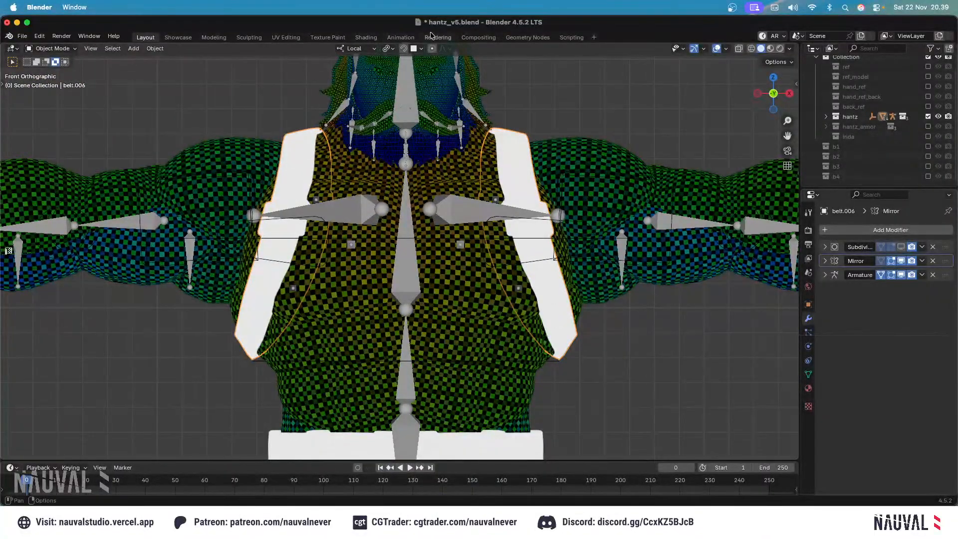
pyautogui.click(287, 37)
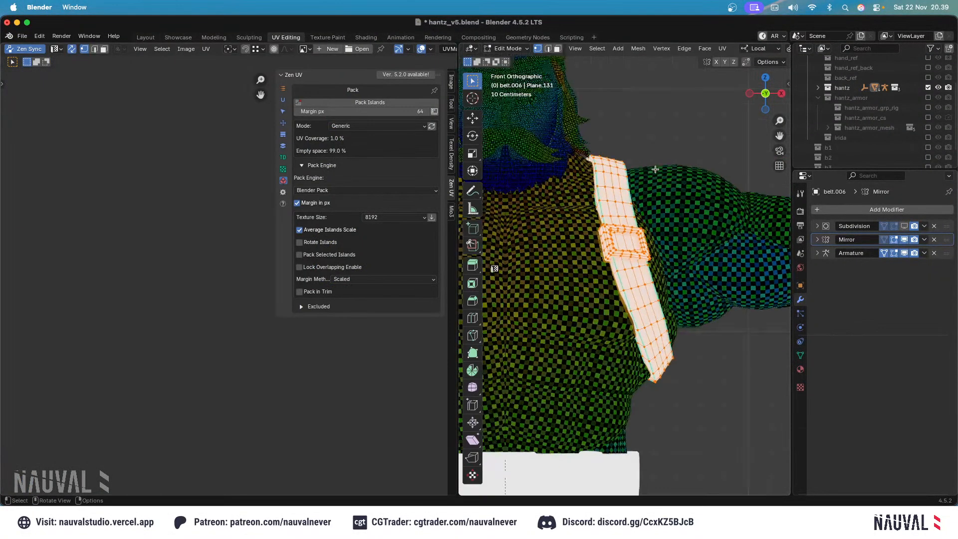
pyautogui.press('Tab')
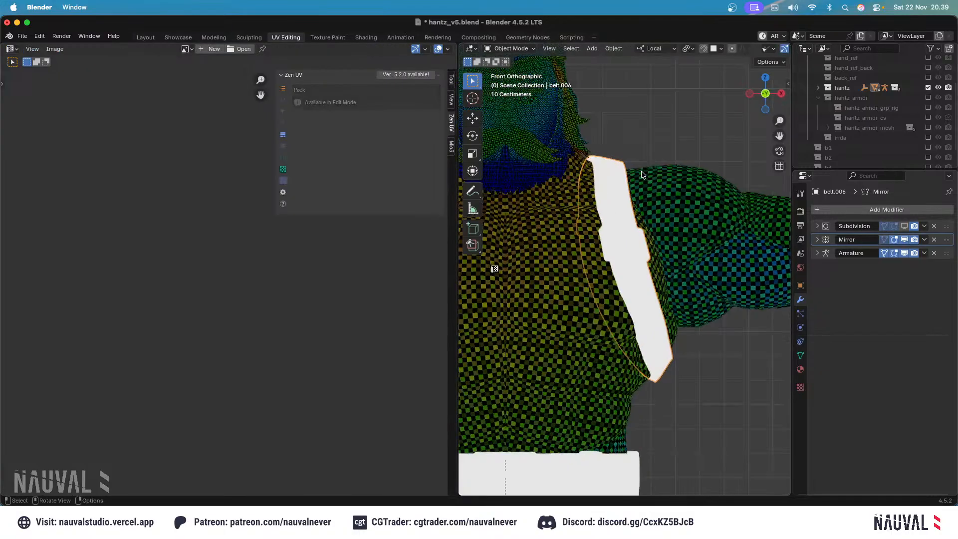
pyautogui.hotkey('shift', 'h')
# Remove all material slots from the shoulder belt and keep only the belt visible.
pyautogui.click(800, 355)
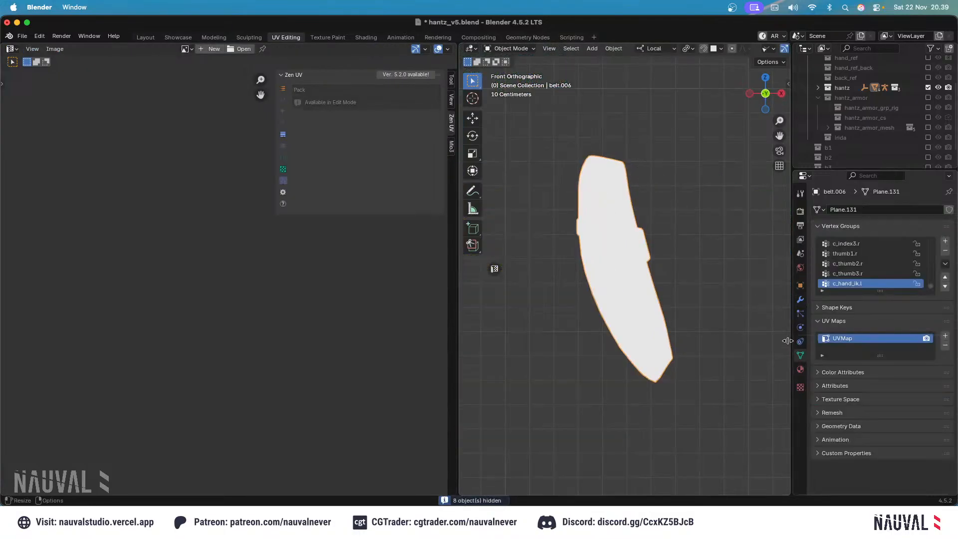
pyautogui.click(801, 370)
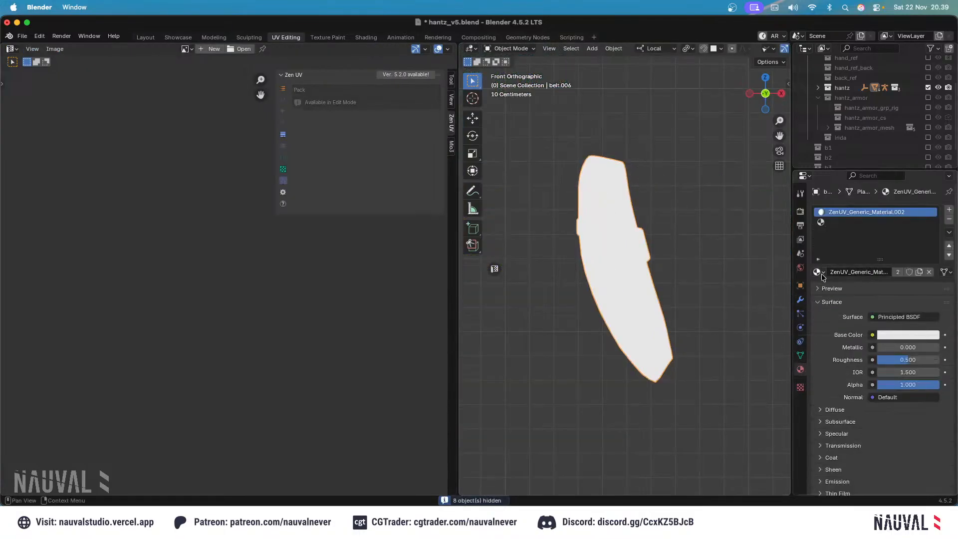
pyautogui.click(949, 220)
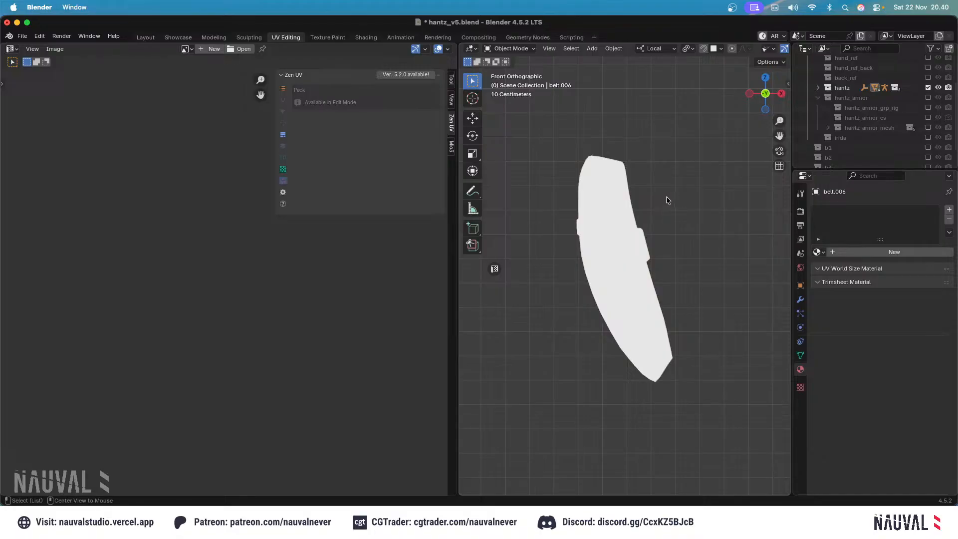
pyautogui.press('/')
pyautogui.hotkey('shift', 'h')
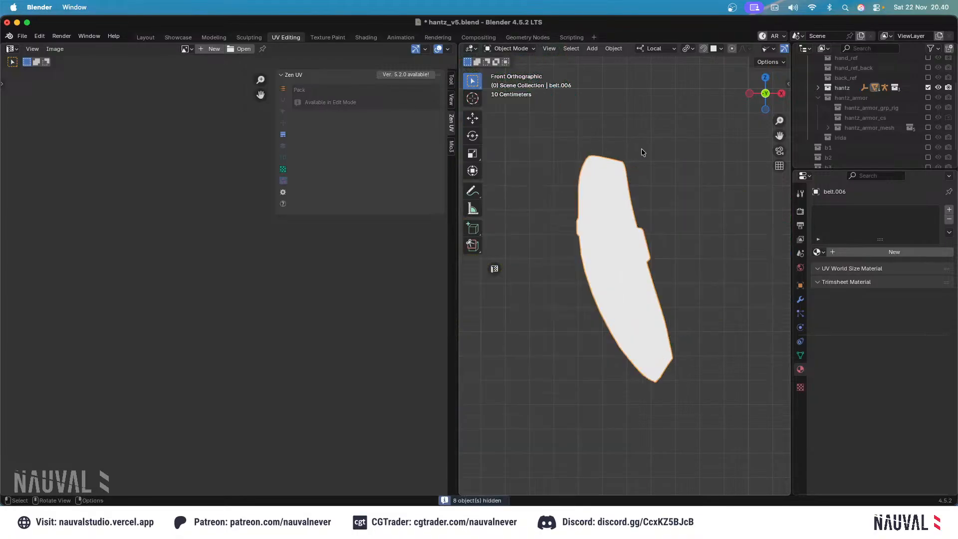
pyautogui.click(819, 251)
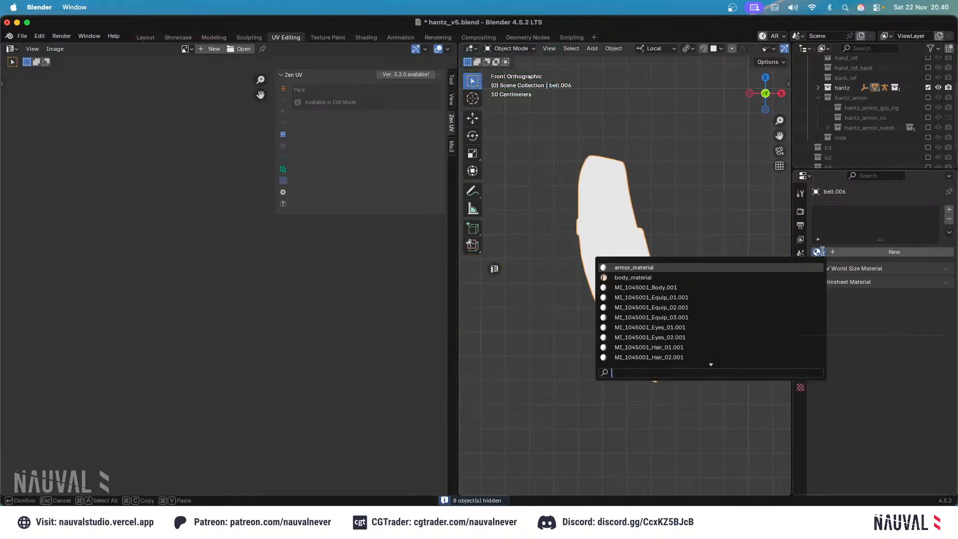
pyautogui.click(772, 247)
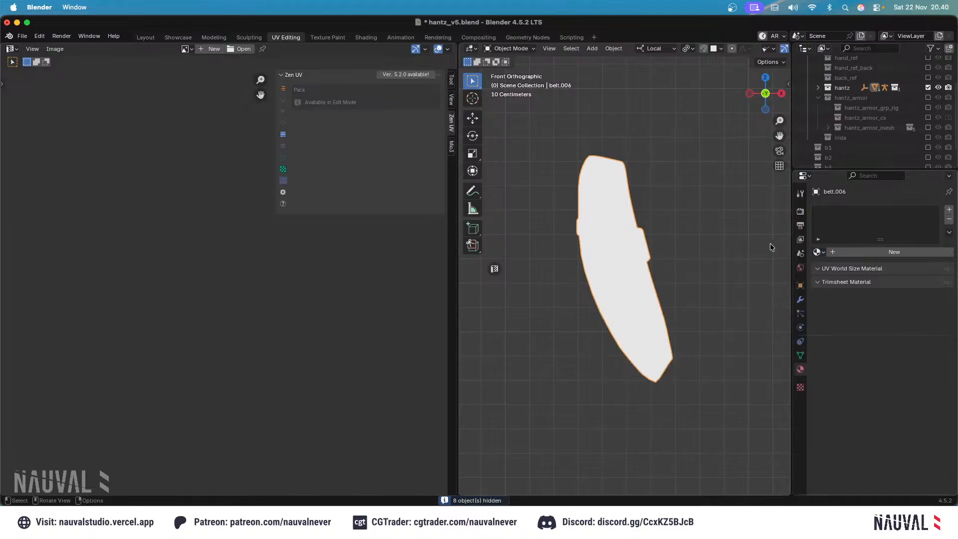
pyautogui.click(855, 253)
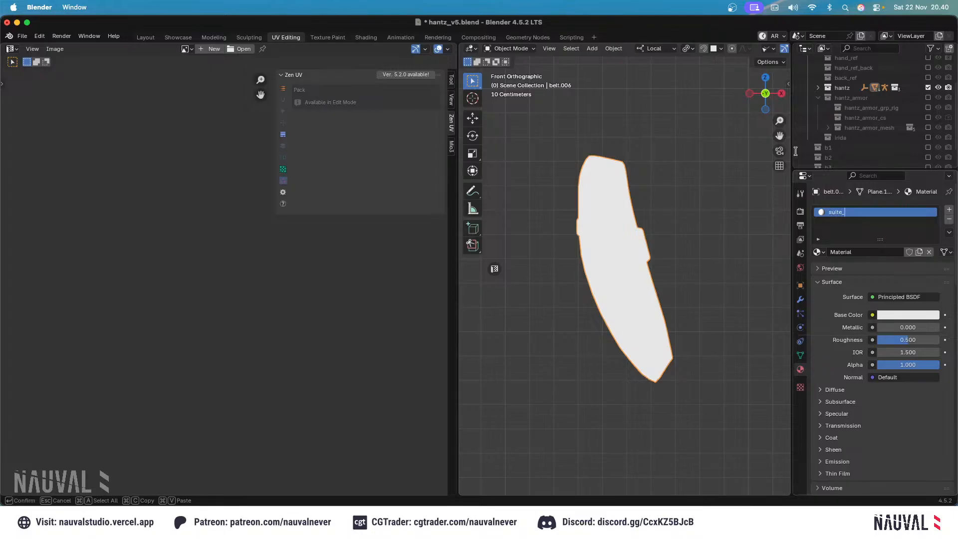
pyautogui.press('Escape')
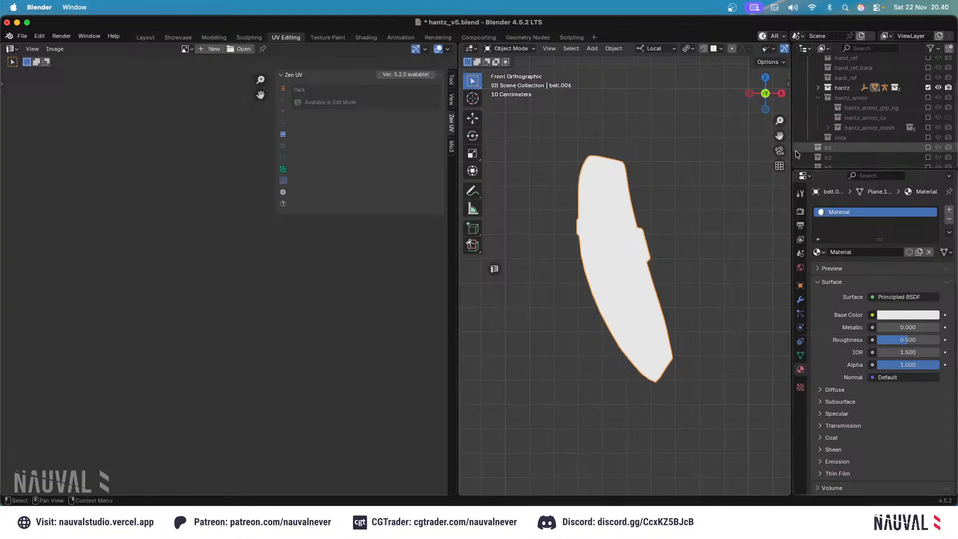
pyautogui.click(949, 220)
# Assign the existing temp_material to the shoulder belt and to the waist belt Plane.036.
pyautogui.click(817, 252)
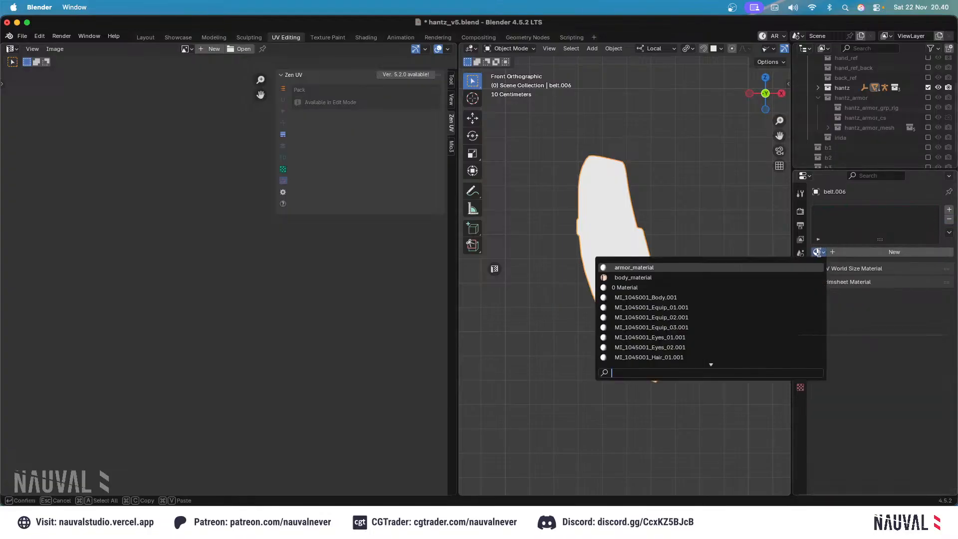
pyautogui.write('te')
pyautogui.press('Return')
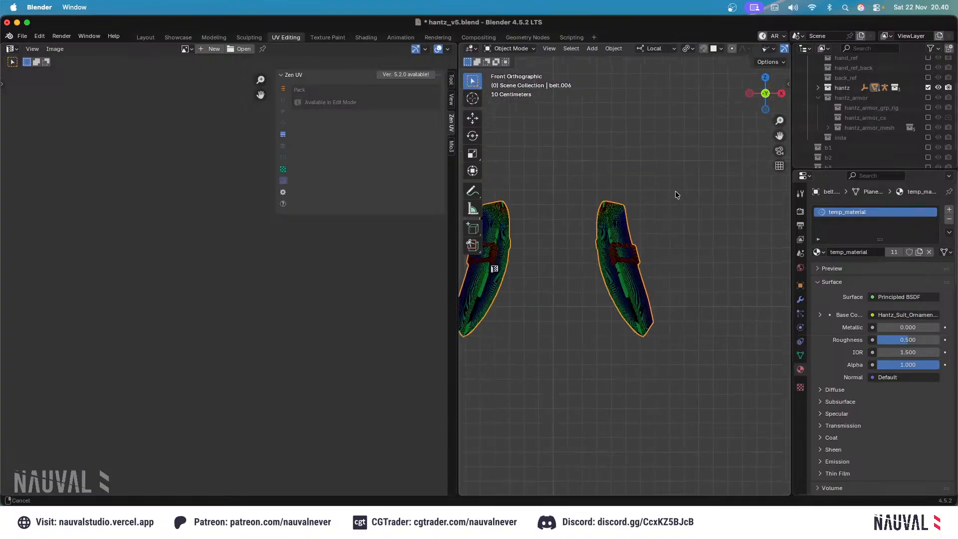
pyautogui.keyDown('shift'); pyautogui.scroll(-3, 642, 249); pyautogui.keyUp('shift')
pyautogui.click(612, 313)
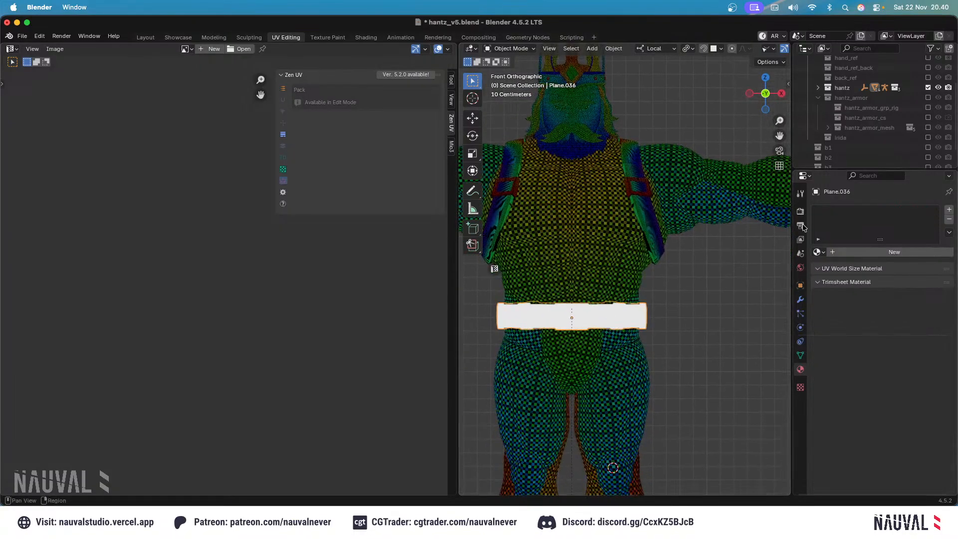
pyautogui.click(817, 252)
pyautogui.write('te')
pyautogui.press('Return')
# Isolate the shoulder belt in Edit Mode with edge selection and mark seams along the strap's border edge loops.
pyautogui.click(643, 183)
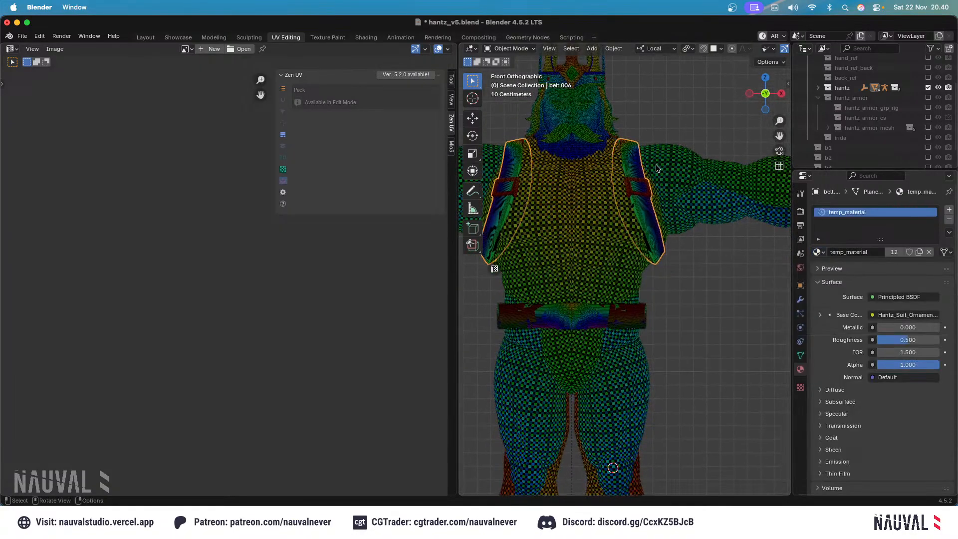
pyautogui.press('/')
pyautogui.press('Tab')
pyautogui.hotkey('alt', 'a')
pyautogui.keyDown('shift'); pyautogui.moveTo(728, 194); pyautogui.dragTo(651, 164, button='middle'); pyautogui.keyUp('shift')
pyautogui.click(550, 50)
pyautogui.keyDown('alt'); pyautogui.click(585, 171); pyautogui.keyUp('alt')
pyautogui.press('`')
pyautogui.click(669, 257)
pyautogui.hotkey('ctrl', 'e')
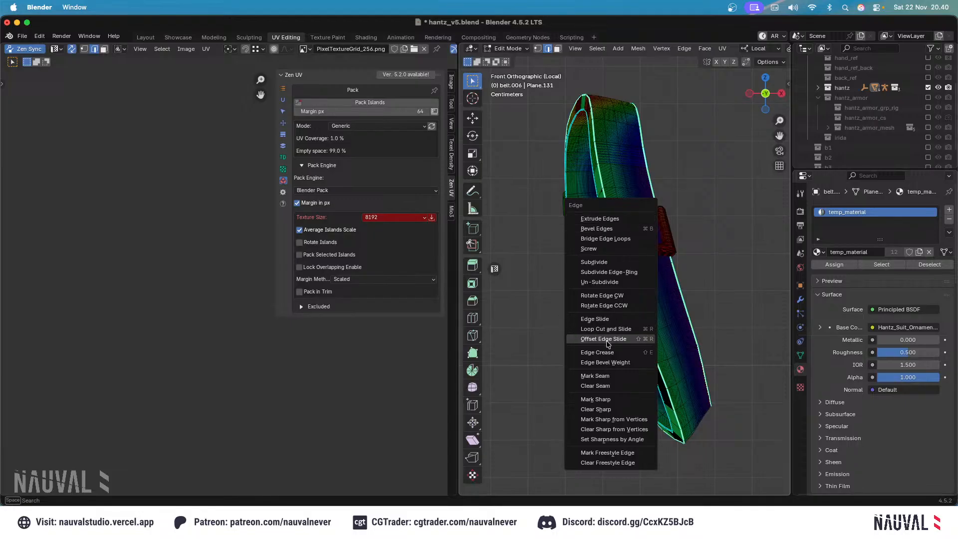
pyautogui.click(595, 375)
# Mark seams on the strap's remaining sharp edge loops and on one crosswise loop that cuts the strap open.
pyautogui.moveTo(595, 375); pyautogui.dragTo(659, 157, button='middle')
pyautogui.hotkey('ctrl', 'e')
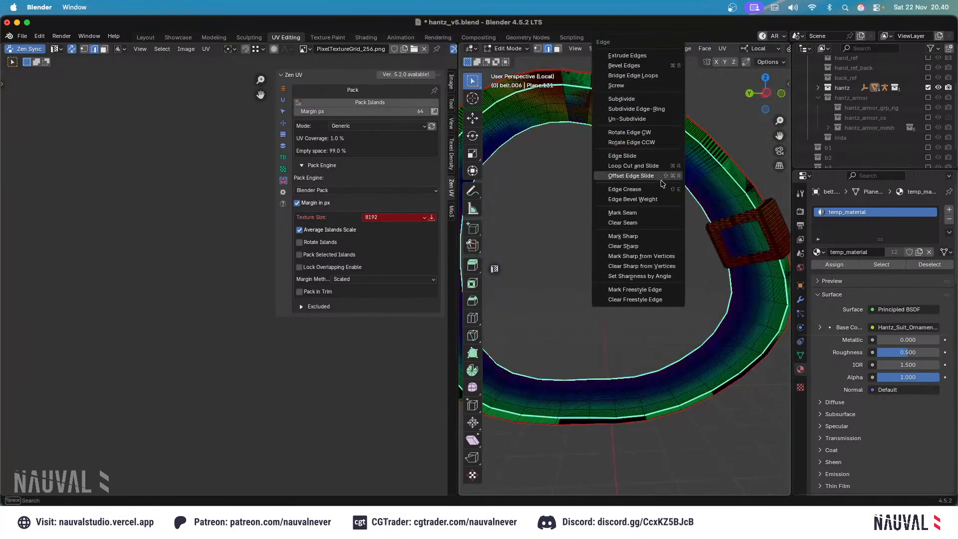
pyautogui.click(658, 222)
pyautogui.keyDown('alt'); pyautogui.click(591, 396); pyautogui.keyUp('alt')
pyautogui.hotkey('ctrl', 'e')
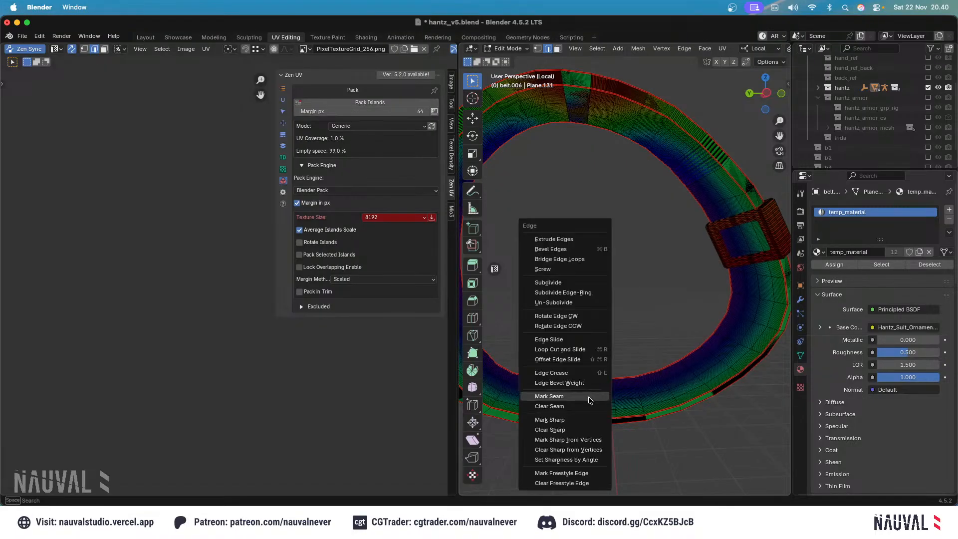
pyautogui.click(589, 400)
pyautogui.scroll(-2, 638, 331)
pyautogui.hotkey('alt', 'a')
pyautogui.keyDown('alt'); pyautogui.middleClick(707, 215); pyautogui.keyUp('alt')
pyautogui.scroll(2, 695, 235)
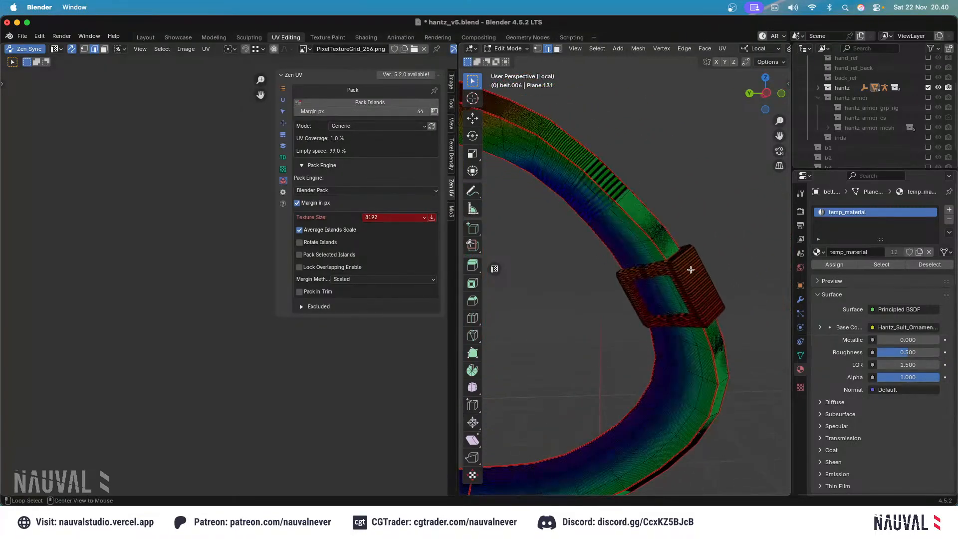
# Isolate the linked buckle mesh, mark a seam around its inner edge loop, and reveal the hidden geometry again.
pyautogui.moveTo(690, 269); pyautogui.dragTo(683, 271, button='middle')
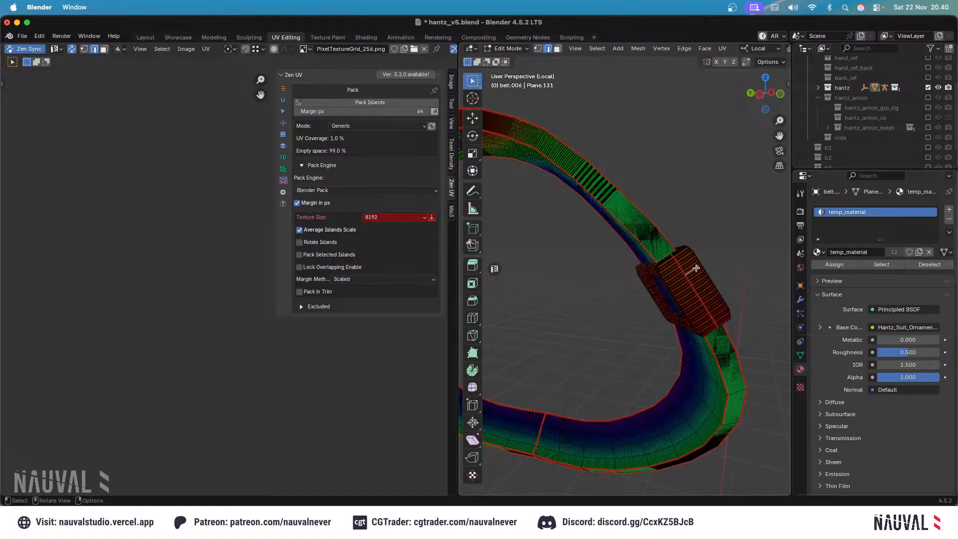
pyautogui.press('l')
pyautogui.hotkey('shift', 'h')
pyautogui.moveTo(659, 283); pyautogui.dragTo(658, 277, button='middle')
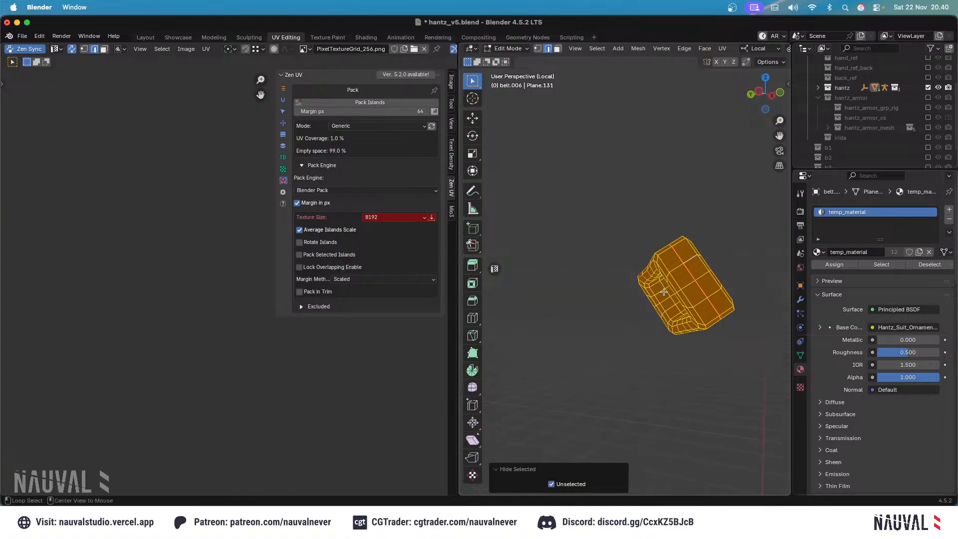
pyautogui.keyDown('alt'); pyautogui.click(664, 292); pyautogui.keyUp('alt')
pyautogui.press('super+e')
pyautogui.click(661, 296)
pyautogui.hotkey('alt', 'a')
pyautogui.hotkey('alt', 'h')
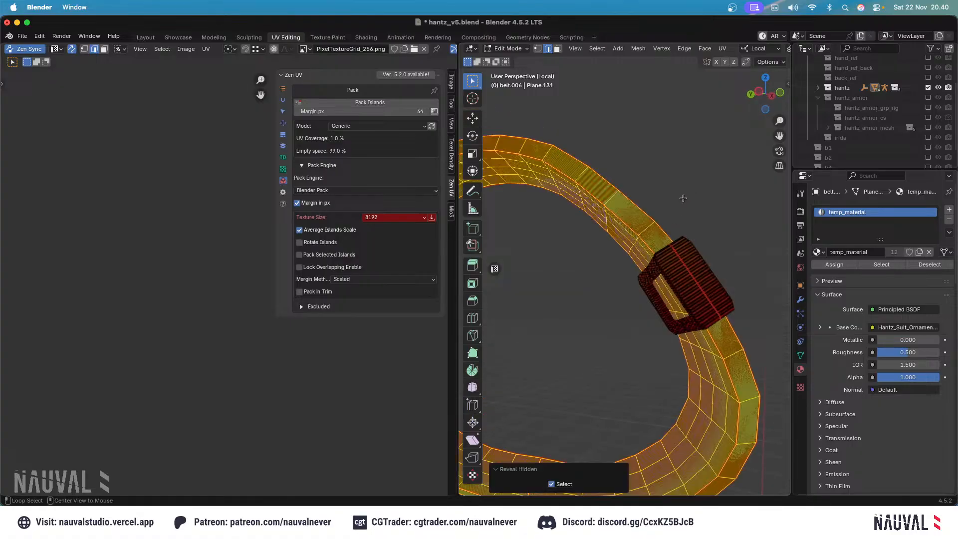
pyautogui.press('KP_1')
pyautogui.keyDown('shift'); pyautogui.moveTo(577, 202); pyautogui.dragTo(568, 255, button='middle'); pyautogui.keyUp('shift')
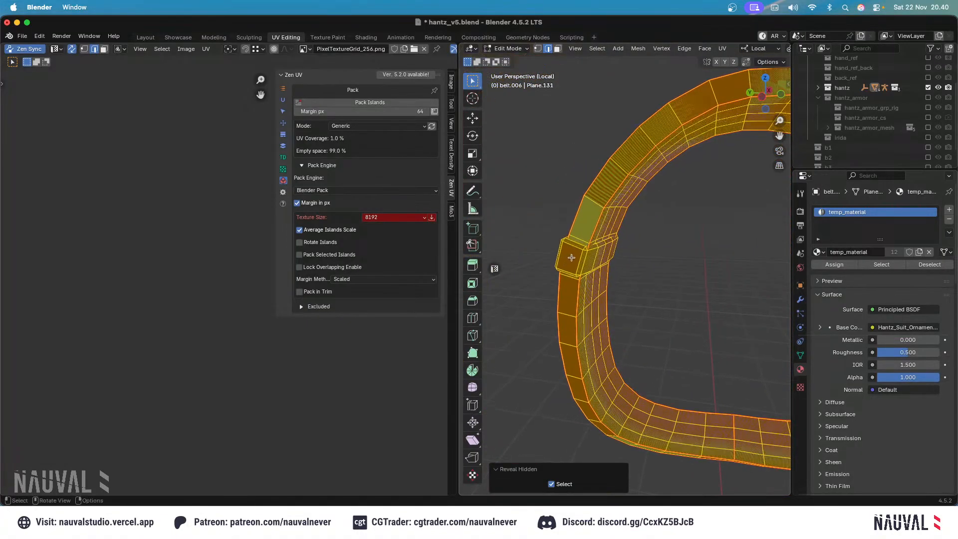
pyautogui.hotkey('ctrl', 'r')
pyautogui.click(569, 257)
pyautogui.rightClick(568, 255)
pyautogui.hotkey('ctrl', 'z')
# Add a centered loop cut on the small strap keeper behind the shoulder and mark it as a seam.
pyautogui.hotkey('ctrl', 'r')
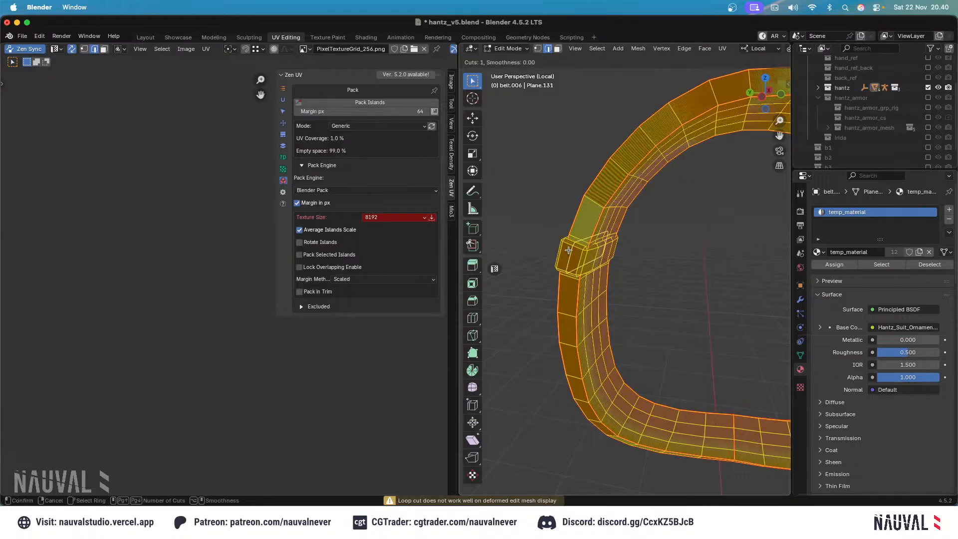
pyautogui.click(569, 251)
pyautogui.rightClick(569, 256)
pyautogui.hotkey('ctrl', 'e')
pyautogui.click(563, 256)
pyautogui.scroll(-1, 613, 182)
pyautogui.click(639, 159)
# Select the whole shoulder belt mesh and unwrap it with the Angle Based method.
pyautogui.keyDown('shift'); pyautogui.moveTo(605, 156); pyautogui.dragTo(618, 155, button='middle'); pyautogui.keyUp('shift')
pyautogui.press('KP_1')
pyautogui.keyDown('shift'); pyautogui.moveTo(746, 145); pyautogui.dragTo(641, 186, button='middle'); pyautogui.keyUp('shift')
pyautogui.press('a')
pyautogui.press('u')
pyautogui.click(659, 172)
pyautogui.scroll(-3, 668, 187)
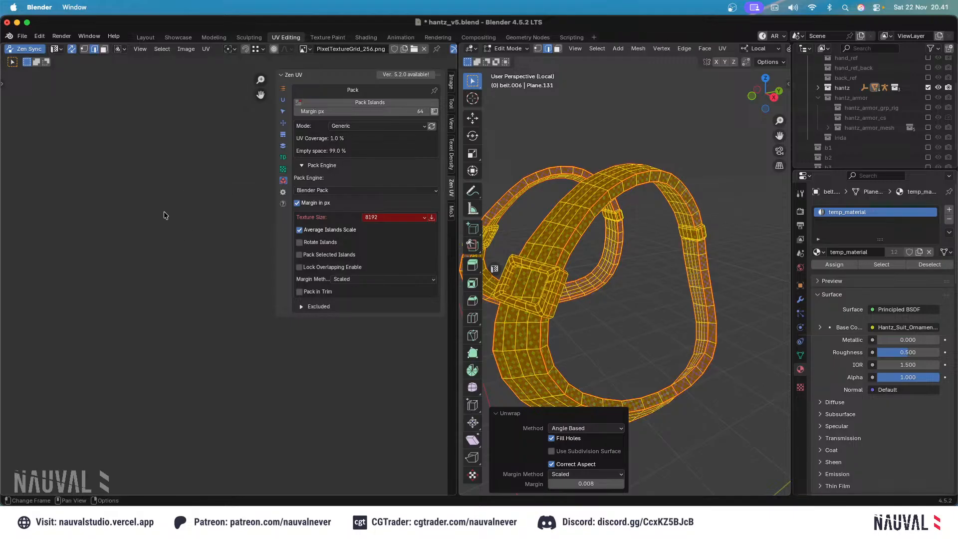
pyautogui.scroll(-5, 156, 251)
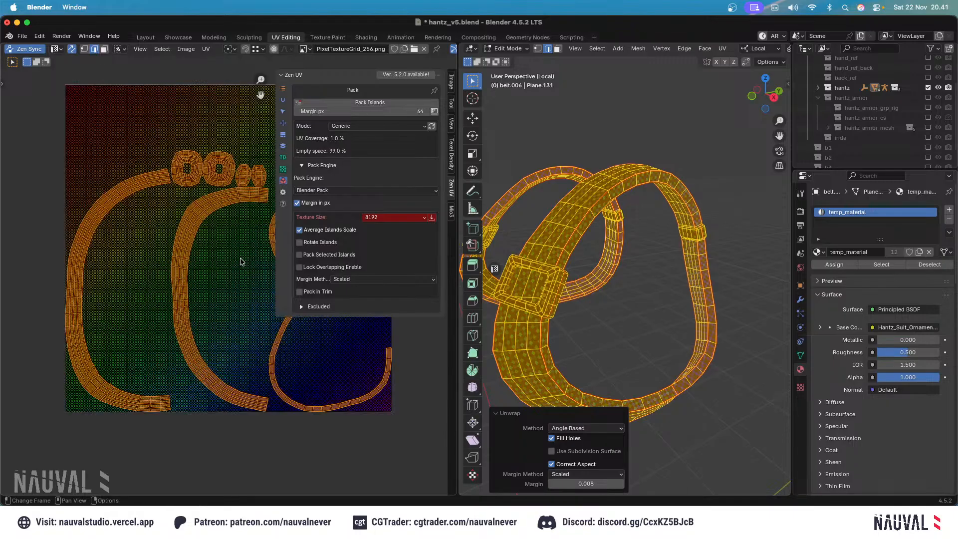
# Quadrify the belt's UV islands, tag them as finished, and return to Object Mode.
pyautogui.hotkey('alt', 'q')
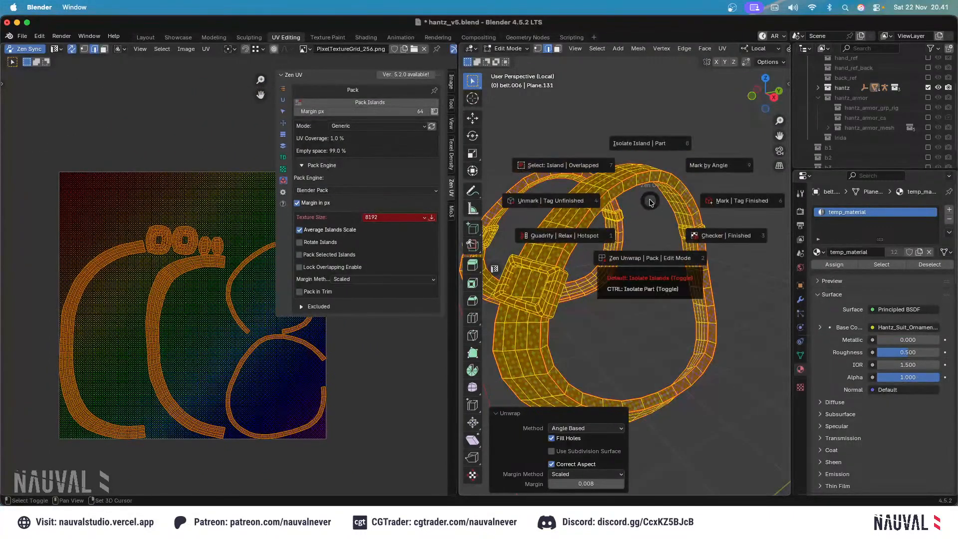
pyautogui.click(598, 235)
pyautogui.keyDown('ctrl'); pyautogui.moveTo(236, 239); pyautogui.dragTo(339, 250, button='middle'); pyautogui.keyUp('ctrl')
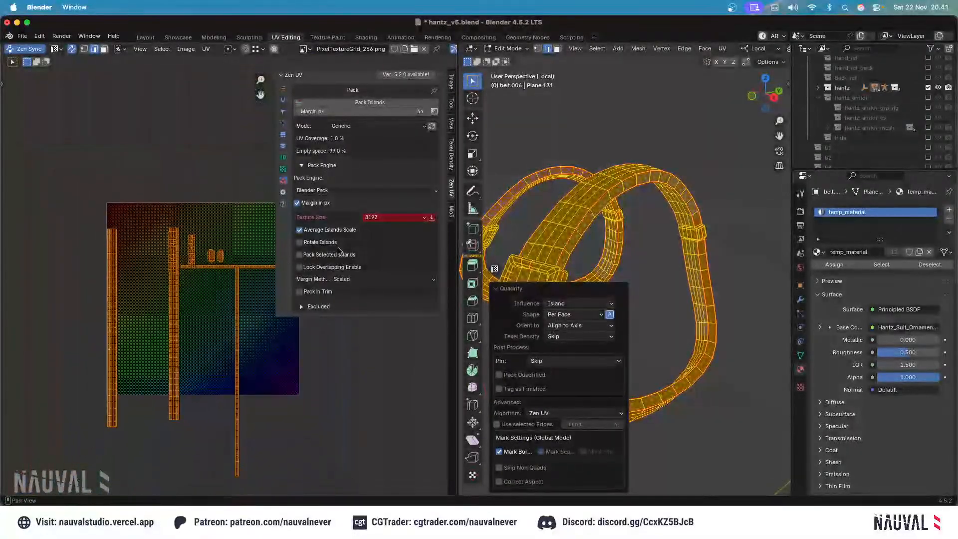
pyautogui.hotkey('alt', 'q')
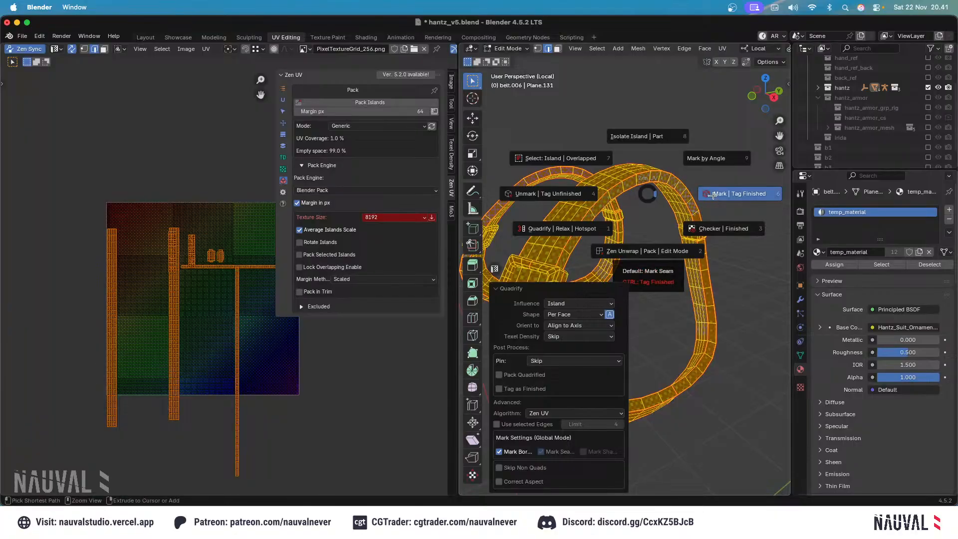
pyautogui.click(713, 199)
pyautogui.click(514, 50)
pyautogui.click(518, 61)
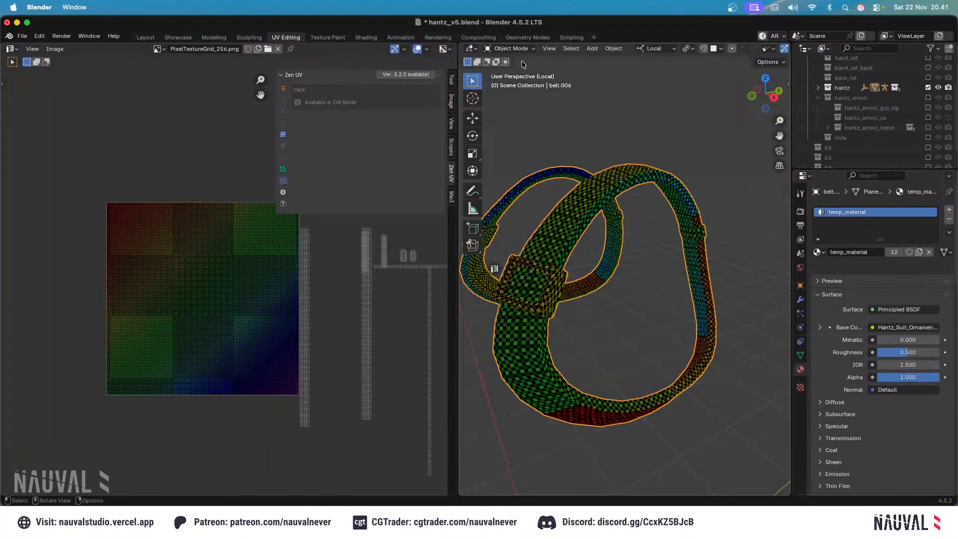
# Leave the shoulder belt's local view and select the waist belt Plane.036.
pyautogui.press('KP_1')
pyautogui.scroll(-5, 661, 196)
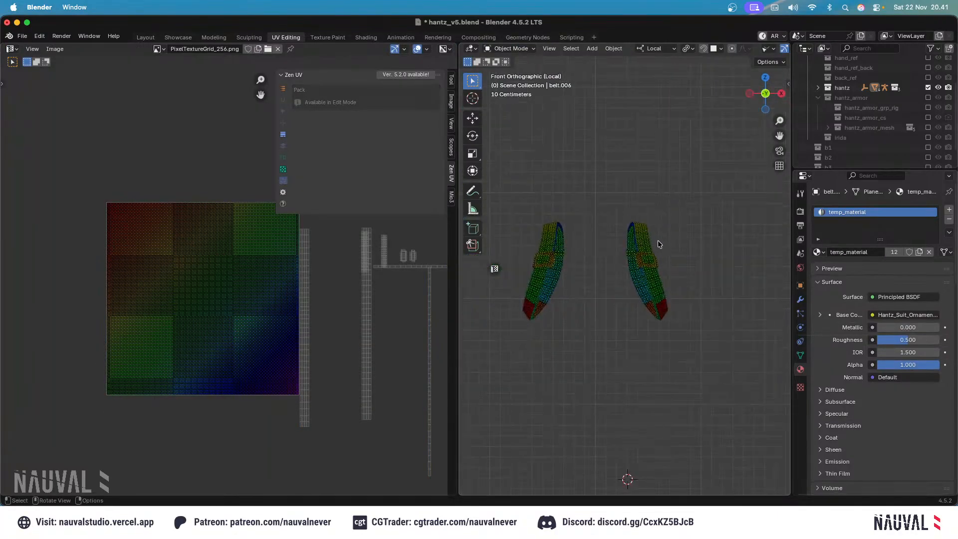
pyautogui.press('/')
pyautogui.click(632, 319)
pyautogui.scroll(4, 633, 260)
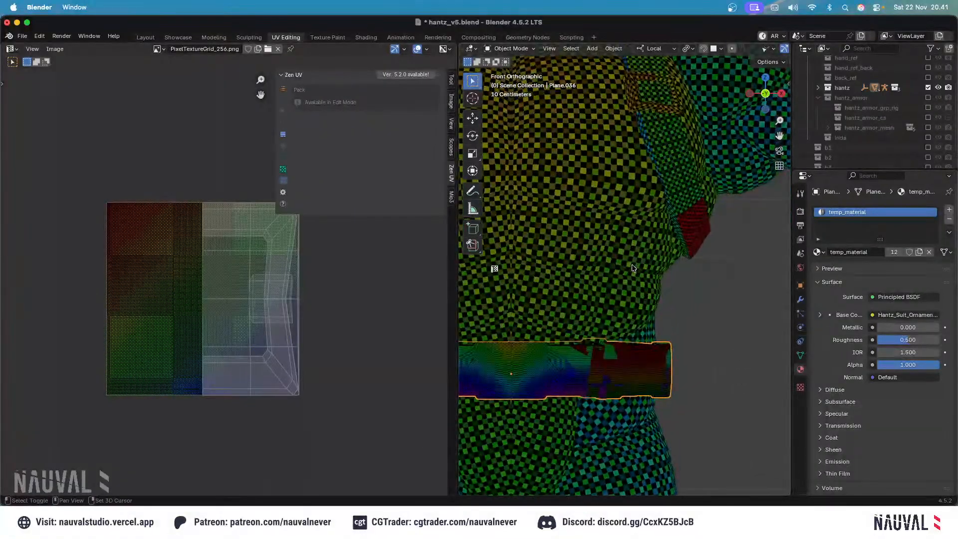
# Isolate the waist belt, inspect its mesh and edges in Edit Mode, and return to Object Mode.
pyautogui.press('/')
pyautogui.press('Tab')
pyautogui.hotkey('alt', 'a')
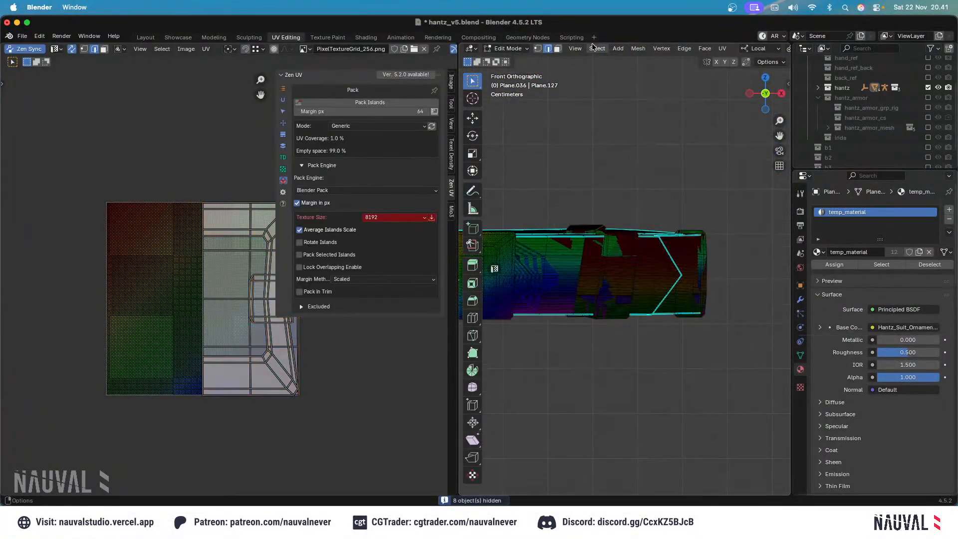
pyautogui.moveTo(669, 224)
pyautogui.mouseDown(button='middle')
pyautogui.moveTo(601, 241)
pyautogui.moveTo(662, 227)
pyautogui.mouseUp(button='middle')
pyautogui.scroll(4, 641, 216)
pyautogui.scroll(-4, 642, 216)
pyautogui.scroll(-5, 662, 227)
pyautogui.press('Tab')
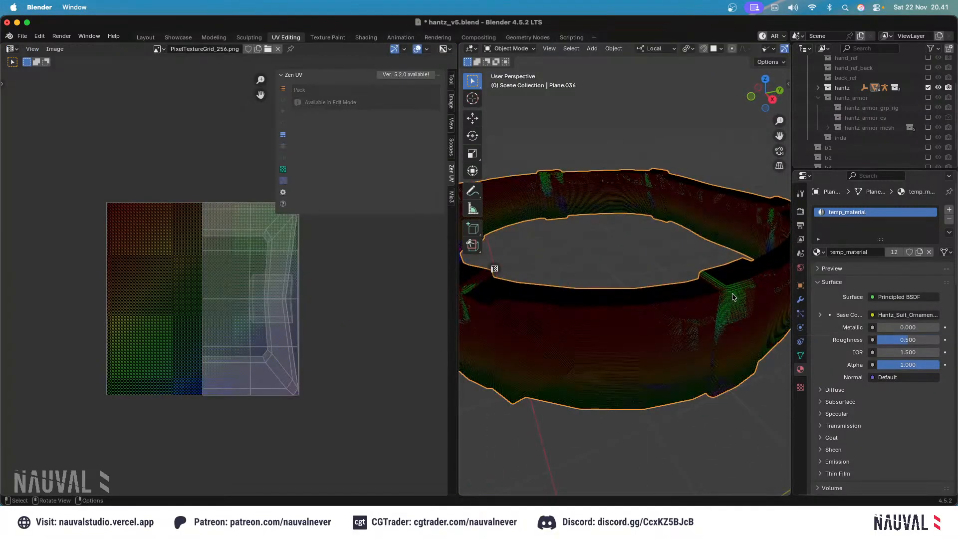
# Show the modifiers of the waist belt Plane.036 and enter Edit Mode.
pyautogui.click(801, 300)
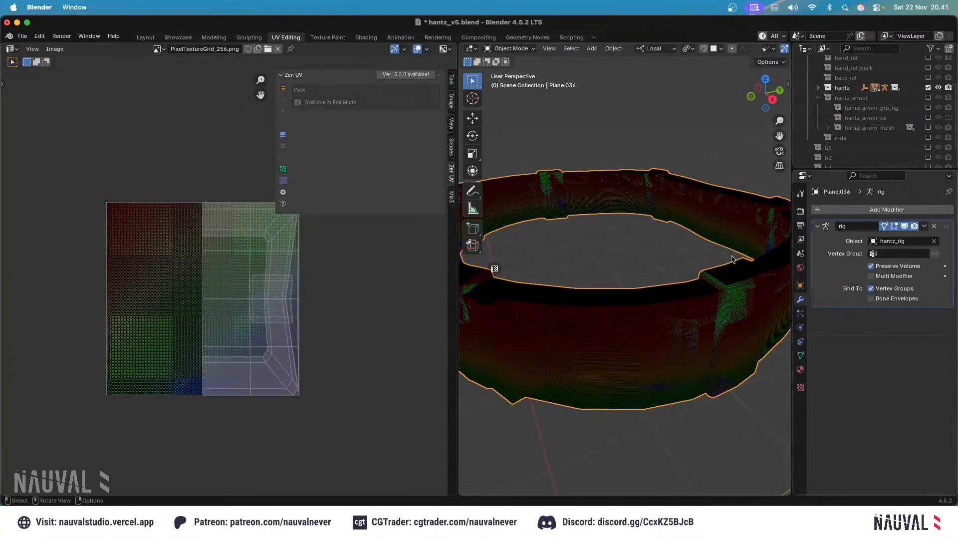
pyautogui.moveTo(732, 259); pyautogui.dragTo(681, 222, button='middle')
pyautogui.scroll(3, 714, 232)
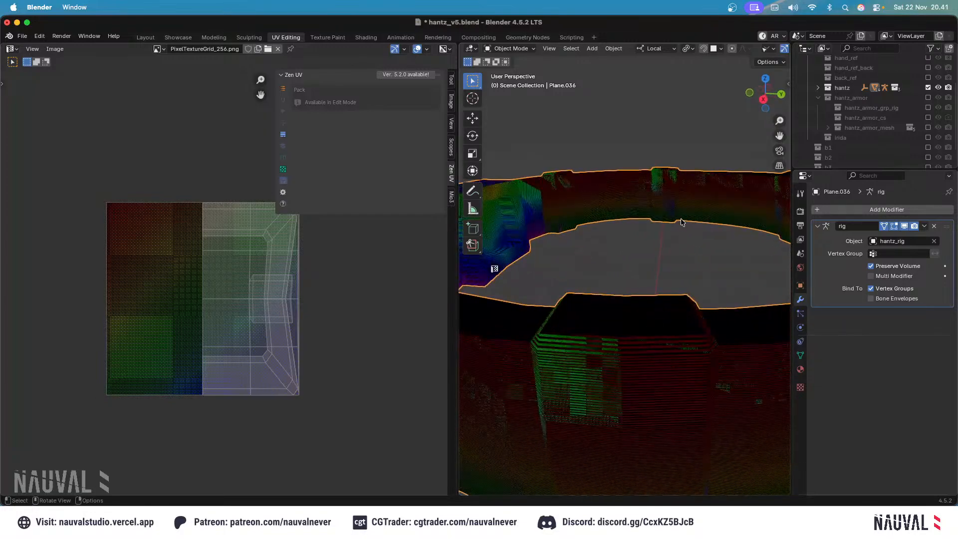
pyautogui.press('Tab')
pyautogui.press('l')
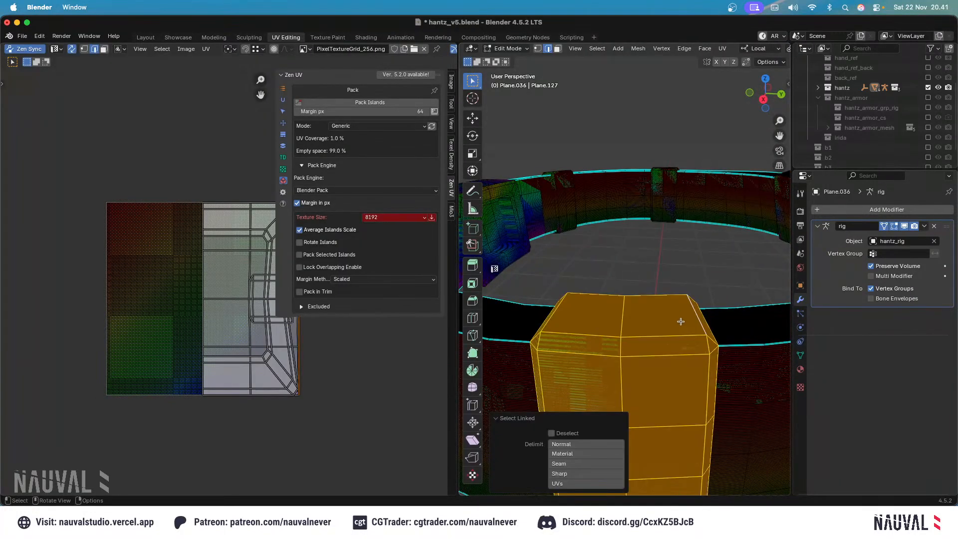
pyautogui.press('h')
pyautogui.scroll(-5, 680, 320)
pyautogui.moveTo(680, 325); pyautogui.dragTo(658, 284, button='middle')
pyautogui.click(658, 284)
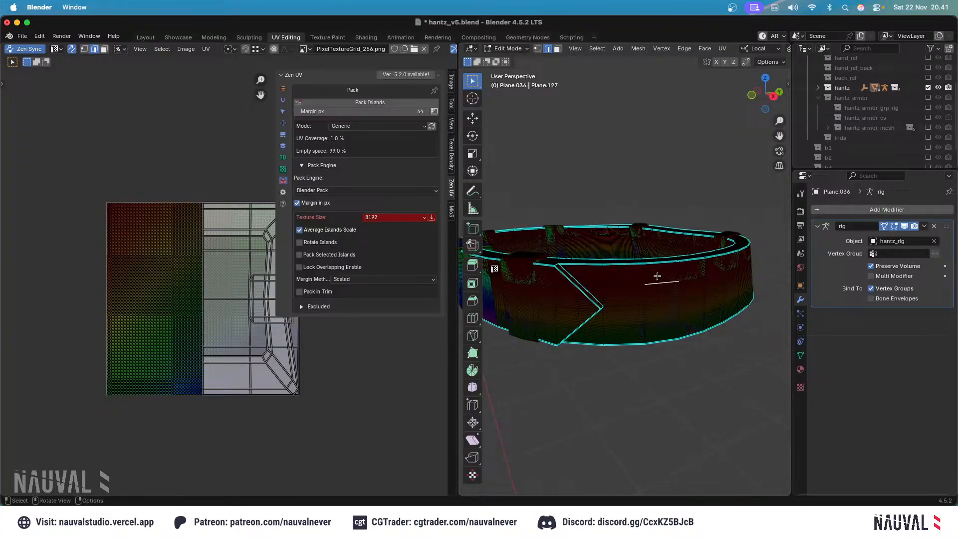
pyautogui.press('k')
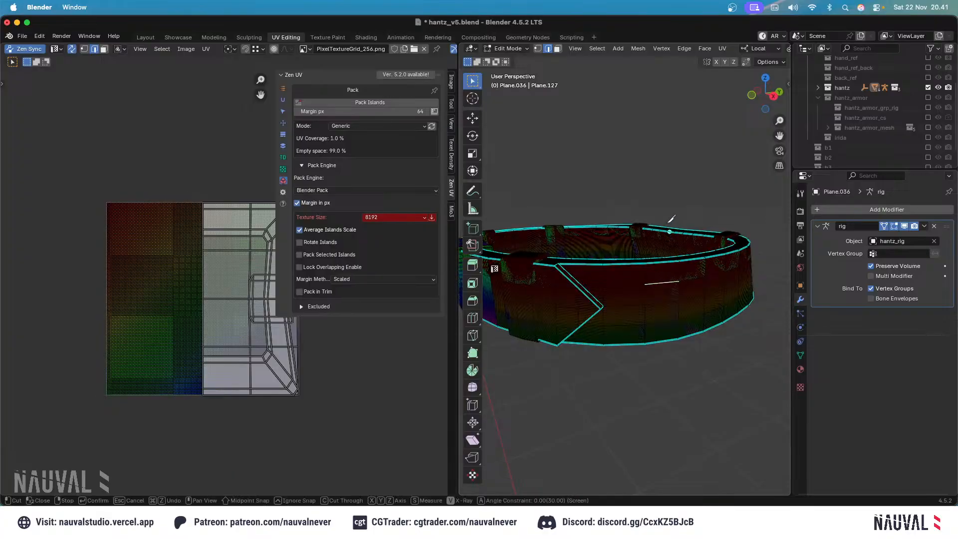
pyautogui.press('Escape')
pyautogui.hotkey('alt', 'h')
pyautogui.hotkey('alt', 'a')
pyautogui.moveTo(680, 165); pyautogui.dragTo(660, 252, button='middle')
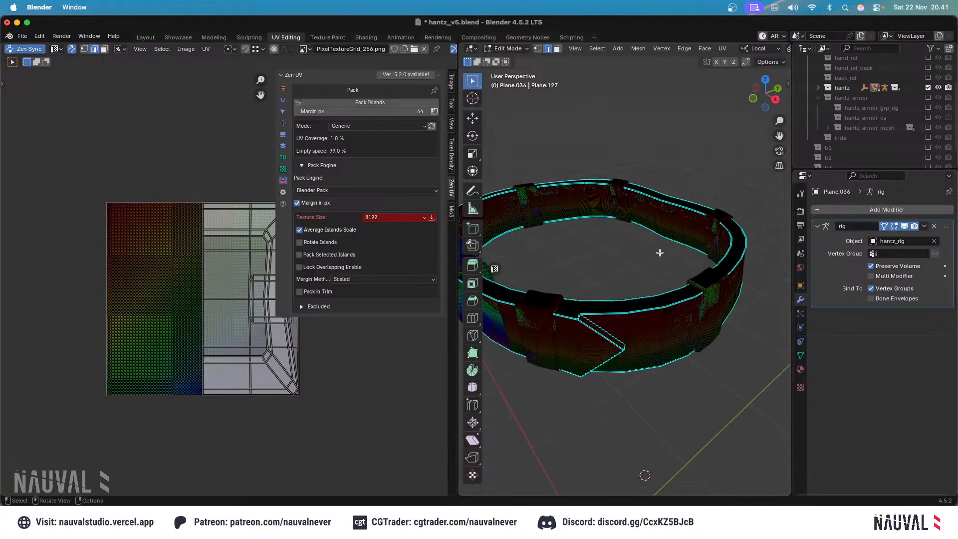
# Select the linked geometry of the waist belt's loops and buckle frame and separate the selection into its own object.
pyautogui.moveTo(628, 309); pyautogui.dragTo(688, 289, button='middle')
pyautogui.press('l')
pyautogui.press('l')
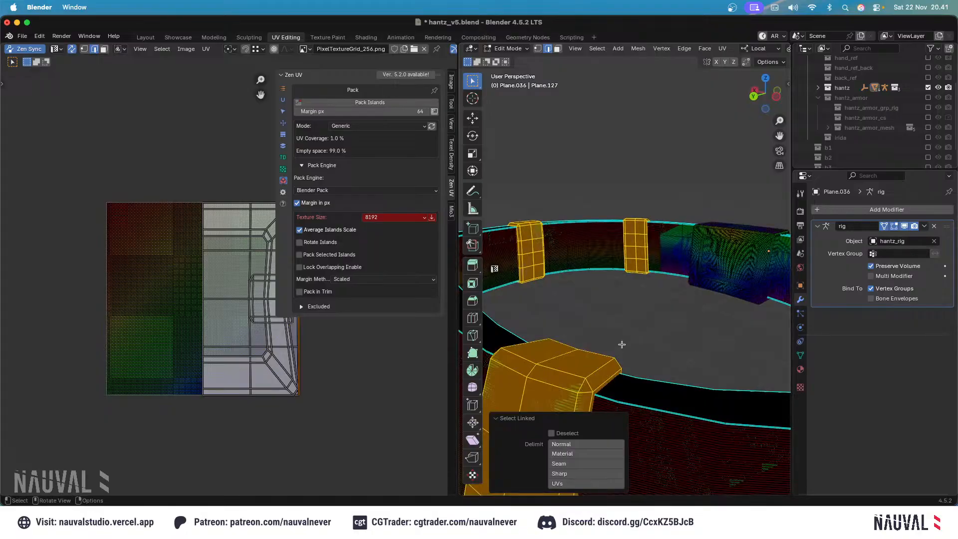
pyautogui.moveTo(662, 274); pyautogui.dragTo(632, 258, button='middle')
pyautogui.keyDown('ctrl'); pyautogui.moveTo(652, 194); pyautogui.dragTo(595, 255, button='middle'); pyautogui.keyUp('ctrl')
pyautogui.press('l')
pyautogui.moveTo(742, 308); pyautogui.dragTo(667, 269, button='middle')
pyautogui.press('l')
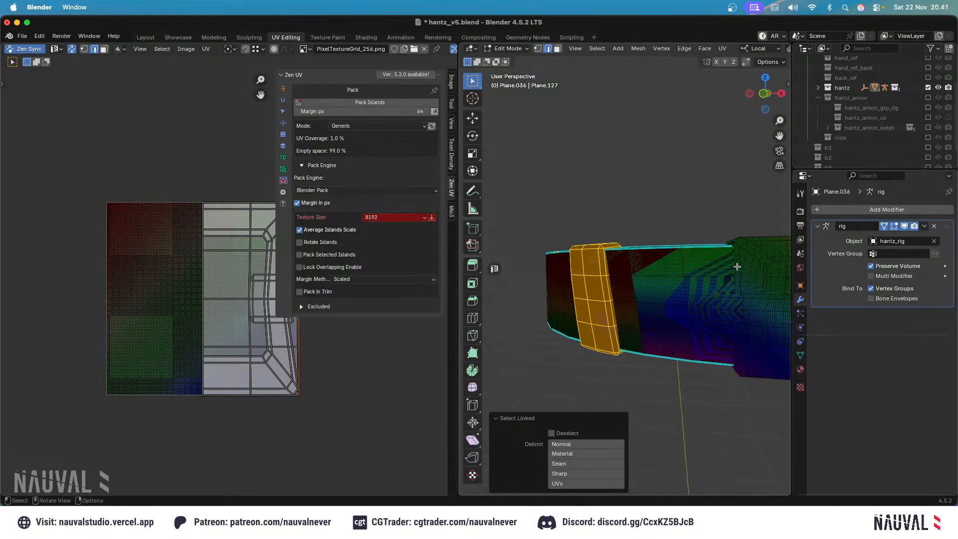
pyautogui.press('l')
pyautogui.keyDown('alt'); pyautogui.moveTo(746, 265); pyautogui.dragTo(641, 262, button='middle'); pyautogui.keyUp('alt')
pyautogui.press('p')
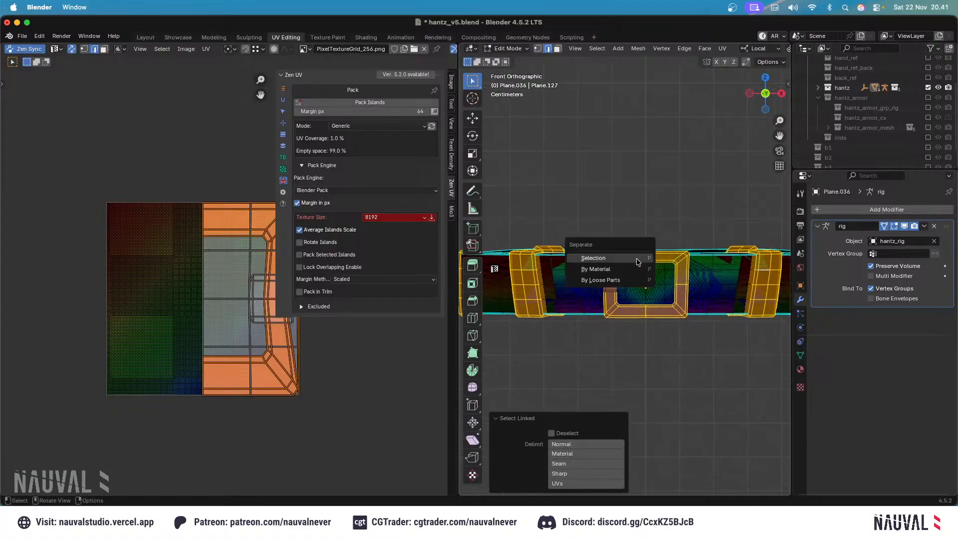
pyautogui.click(636, 261)
# Hide the main belt and delete the vertices on the negative X half of the separated loops and buckle.
pyautogui.press('Tab')
pyautogui.press('h')
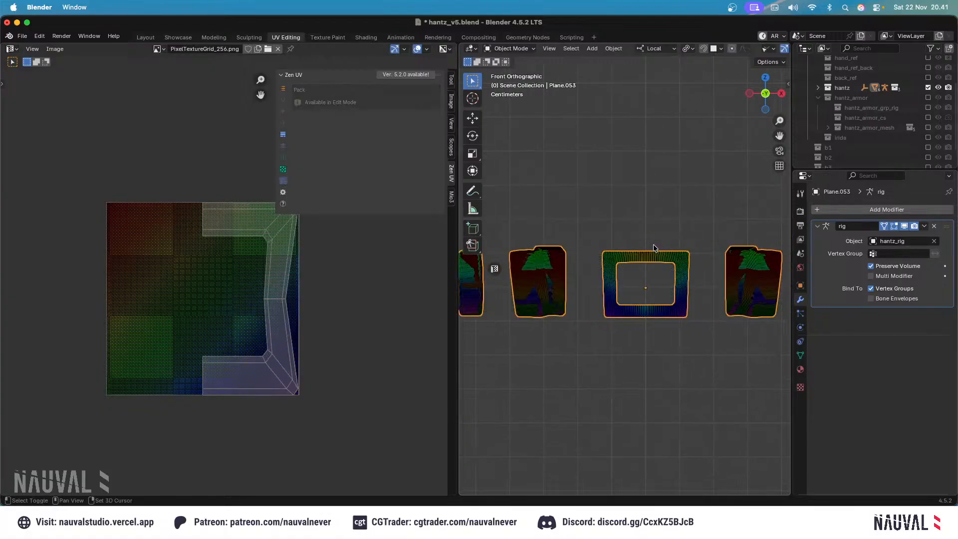
pyautogui.press('Tab')
pyautogui.hotkey('shift', 'z')
pyautogui.click(538, 49)
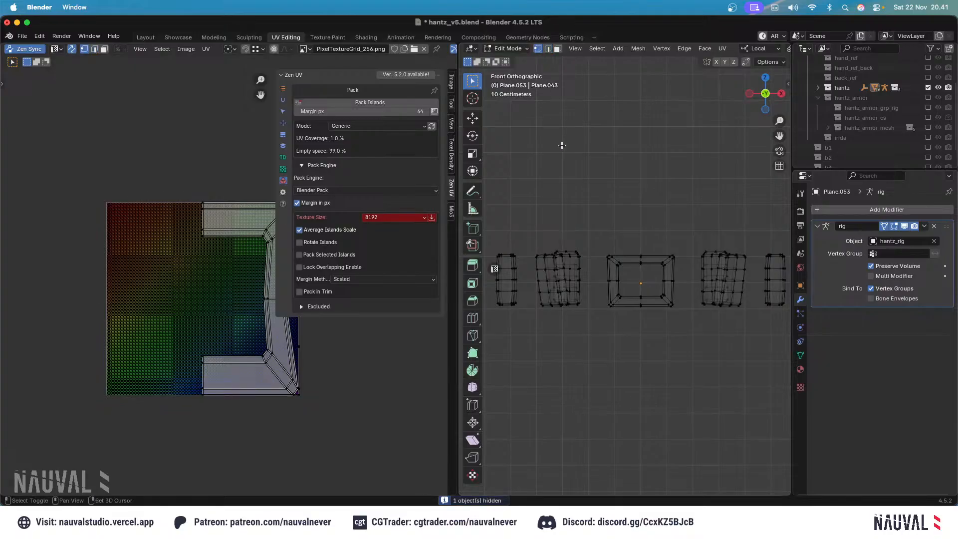
pyautogui.keyDown('shift'); pyautogui.moveTo(638, 347); pyautogui.dragTo(668, 345, button='middle'); pyautogui.keyUp('shift')
pyautogui.moveTo(662, 350); pyautogui.dragTo(499, 158)
pyautogui.press('x')
pyautogui.click(609, 193)
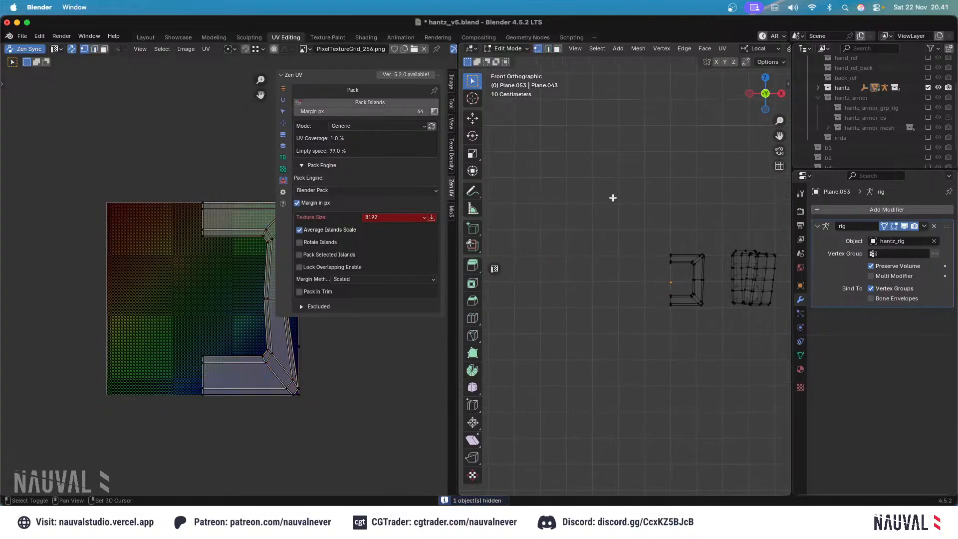
pyautogui.hotkey('shift', 'z')
# Add an X-axis Mirror modifier with Clipping to the loops and buckle, placed above the rig modifier.
pyautogui.click(837, 211)
pyautogui.click(786, 232)
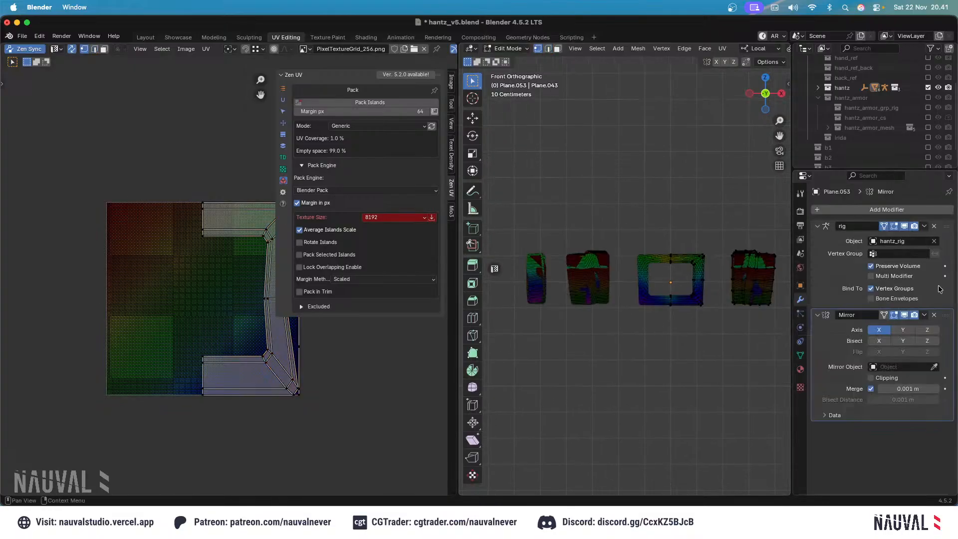
pyautogui.moveTo(947, 314); pyautogui.dragTo(945, 208)
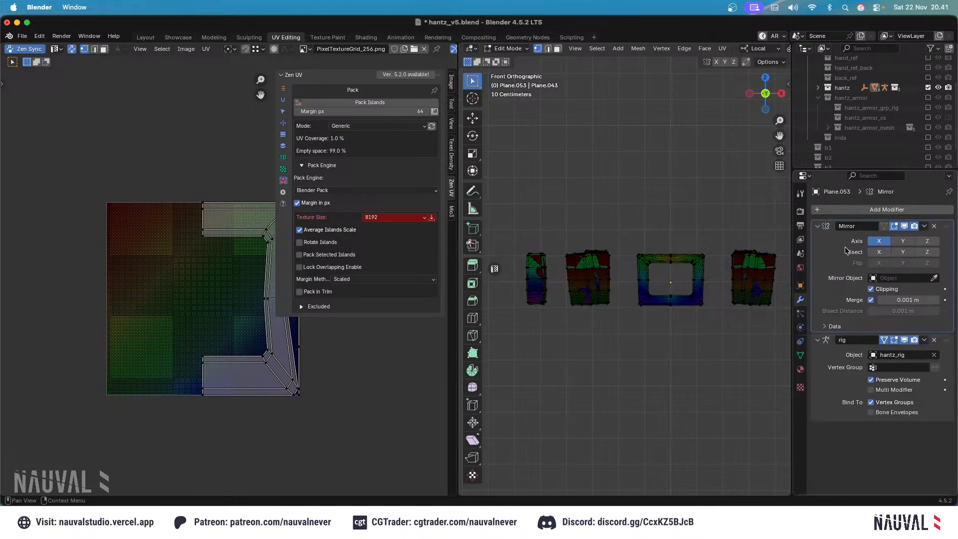
pyautogui.click(817, 226)
pyautogui.press('Tab')
# Reveal the hidden objects and isolate the waist belt together with its loops and buckle.
pyautogui.hotkey('alt', 'h')
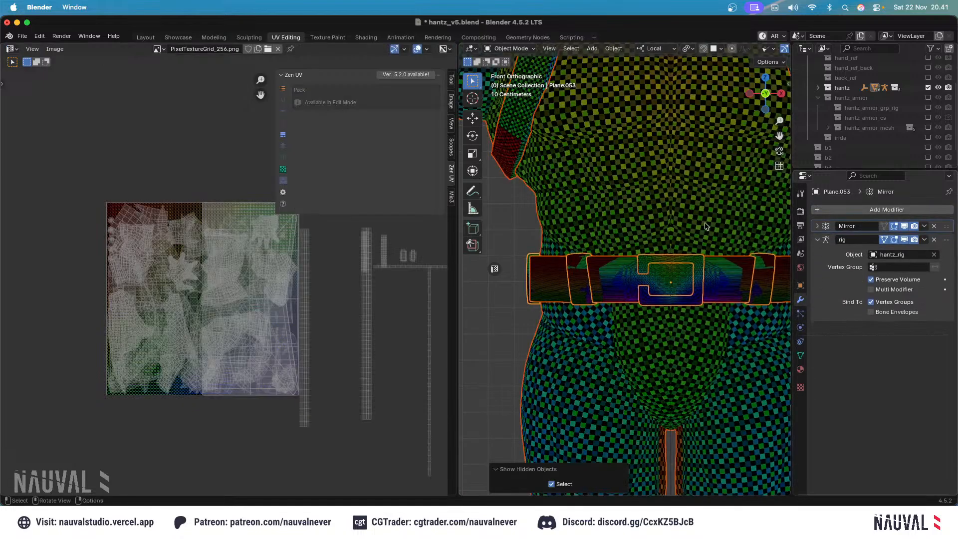
pyautogui.click(681, 216)
pyautogui.keyDown('shift'); pyautogui.moveTo(727, 259); pyautogui.dragTo(688, 315, button='middle'); pyautogui.keyUp('shift')
pyautogui.click(675, 262)
pyautogui.keyDown('shift'); pyautogui.click(652, 256); pyautogui.keyUp('shift')
pyautogui.hotkey('shift', 'h')
# Isolate the belt strap Plane.036 on its own and open it in Edit Mode with edge selection.
pyautogui.click(682, 252)
pyautogui.press('Tab')
pyautogui.scroll(5, 688, 316)
pyautogui.press('2')
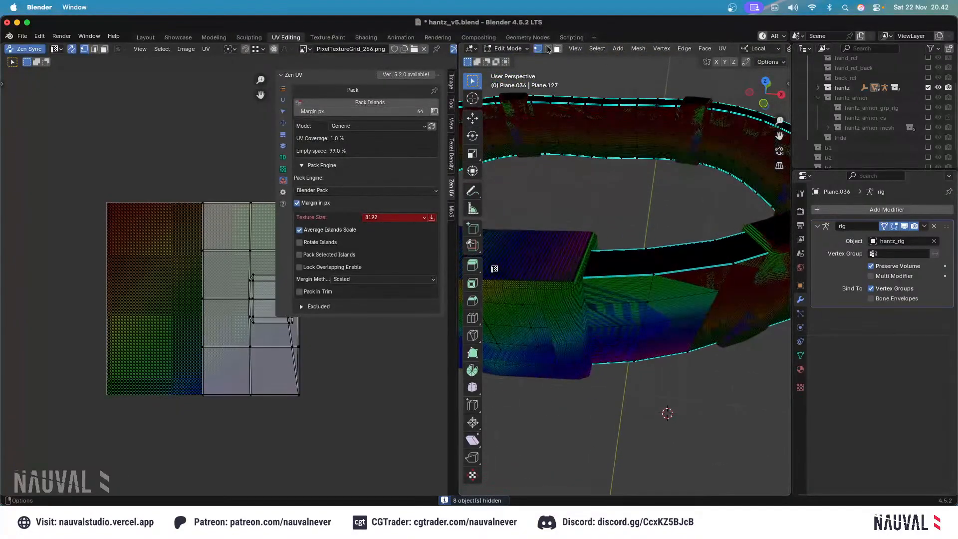
pyautogui.press('Tab')
pyautogui.moveTo(665, 247); pyautogui.dragTo(581, 254, button='middle')
pyautogui.hotkey('shift', 'h')
pyautogui.press('Tab')
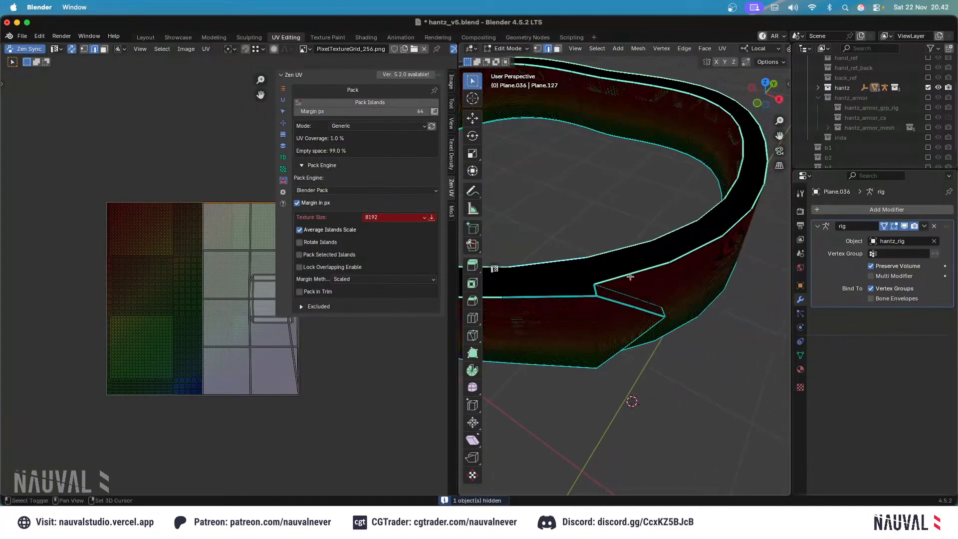
# Select the sharp border edge loops along the belt strap's rims and pointed end and mark them as seams.
pyautogui.keyDown('shift'); pyautogui.click(592, 292); pyautogui.keyUp('shift')
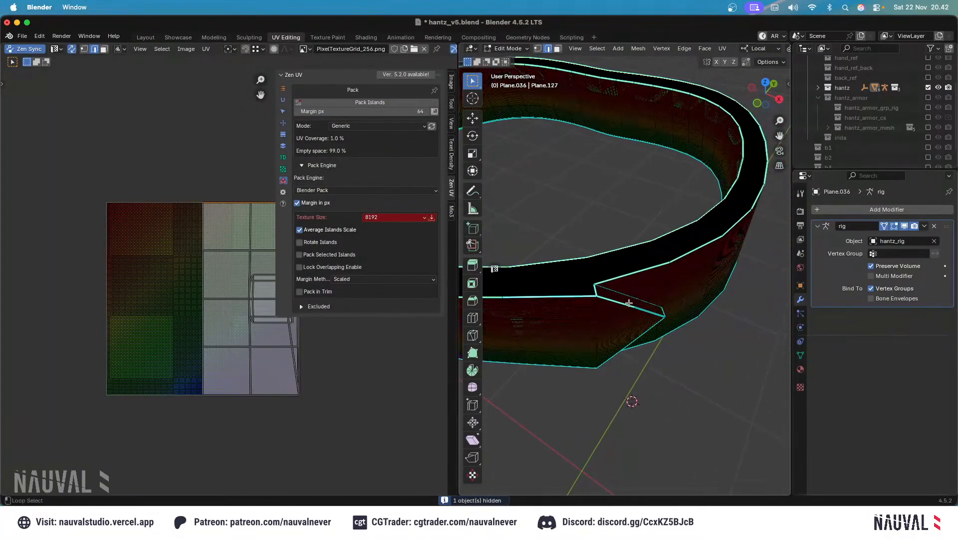
pyautogui.moveTo(633, 289); pyautogui.dragTo(661, 183, button='middle')
pyautogui.scroll(-4, 614, 285)
pyautogui.scroll(3, 625, 267)
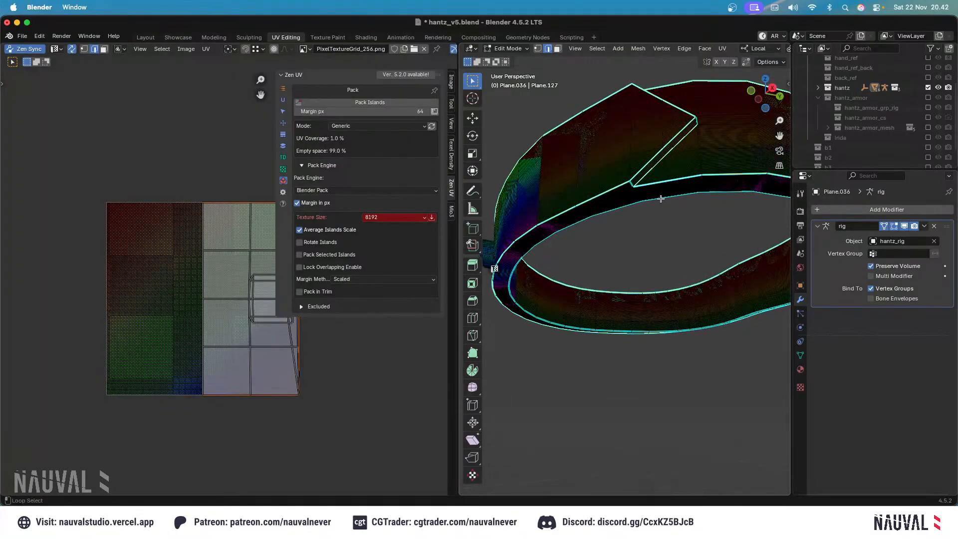
pyautogui.hotkey('ctrl', 'e')
pyautogui.click(570, 254)
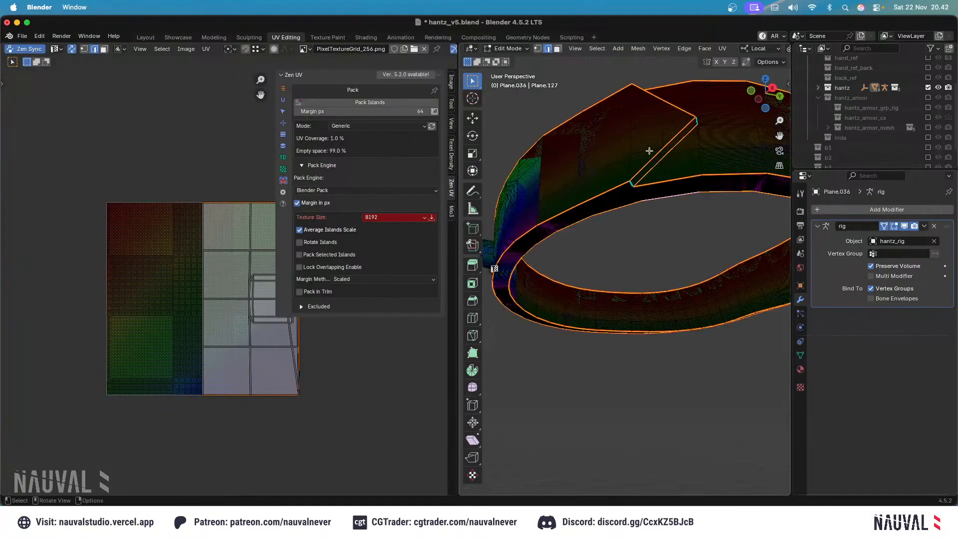
# Mark the remaining short edge at the tip of the strap's pointed end as a seam.
pyautogui.hotkey('alt', 'a')
pyautogui.moveTo(640, 176); pyautogui.dragTo(571, 243, button='middle')
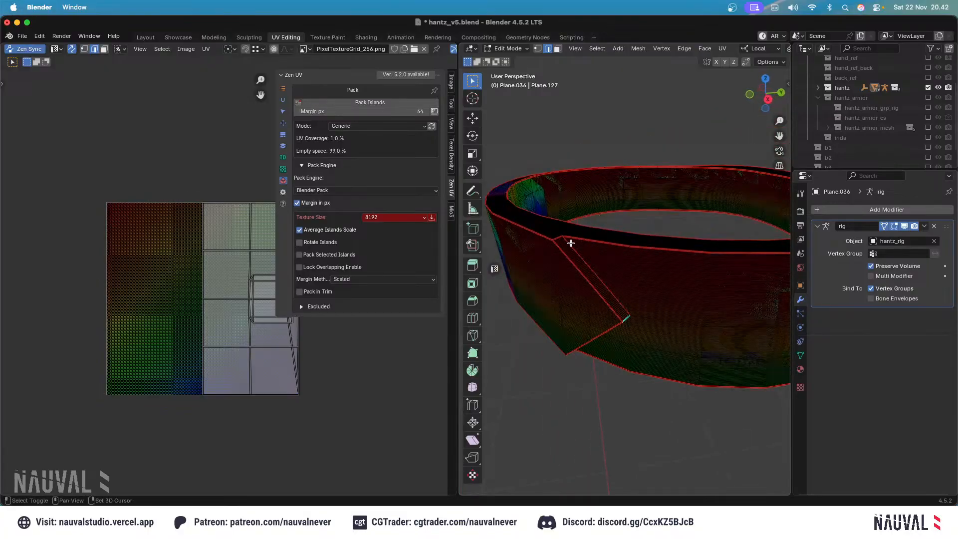
pyautogui.rightClick(627, 321)
pyautogui.click(624, 306)
pyautogui.moveTo(624, 306); pyautogui.dragTo(623, 204, button='middle')
pyautogui.hotkey('ctrl', 'e')
pyautogui.click(607, 351)
# Select the whole strap mesh and unwrap it with the Angle Based method.
pyautogui.press('a')
pyautogui.press('u')
pyautogui.click(653, 220)
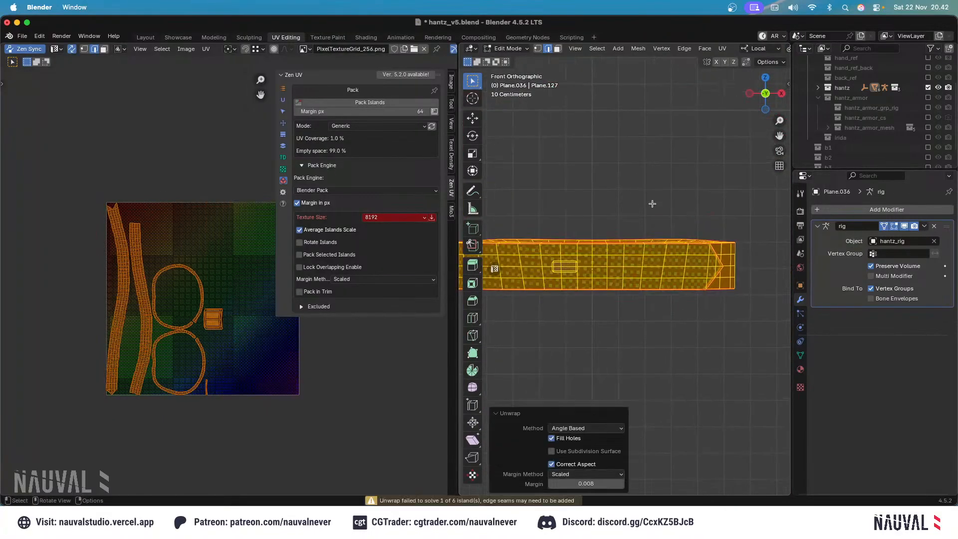
pyautogui.hotkey('alt', 'q')
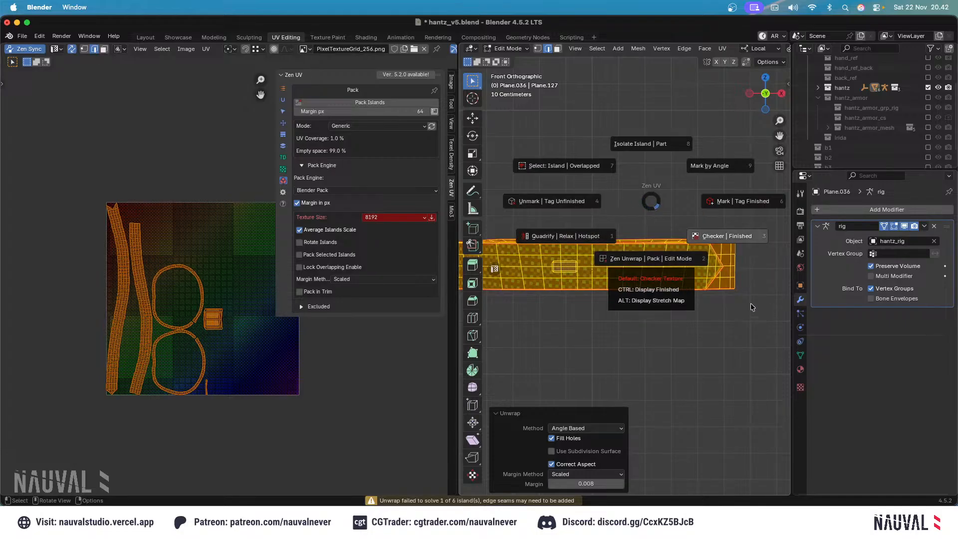
pyautogui.press('Escape')
# Select the edge loop around the small rectangular block on the strap's front and mark it as a seam.
pyautogui.click(675, 184)
pyautogui.moveTo(676, 185); pyautogui.dragTo(671, 144, button='middle')
pyautogui.keyDown('shift'); pyautogui.moveTo(579, 194); pyautogui.dragTo(671, 215, button='middle'); pyautogui.keyUp('shift')
pyautogui.scroll(3, 659, 214)
pyautogui.keyDown('alt'); pyautogui.click(636, 229); pyautogui.keyUp('alt')
pyautogui.hotkey('alt', 'z')
pyautogui.hotkey('ctrl', 'z')
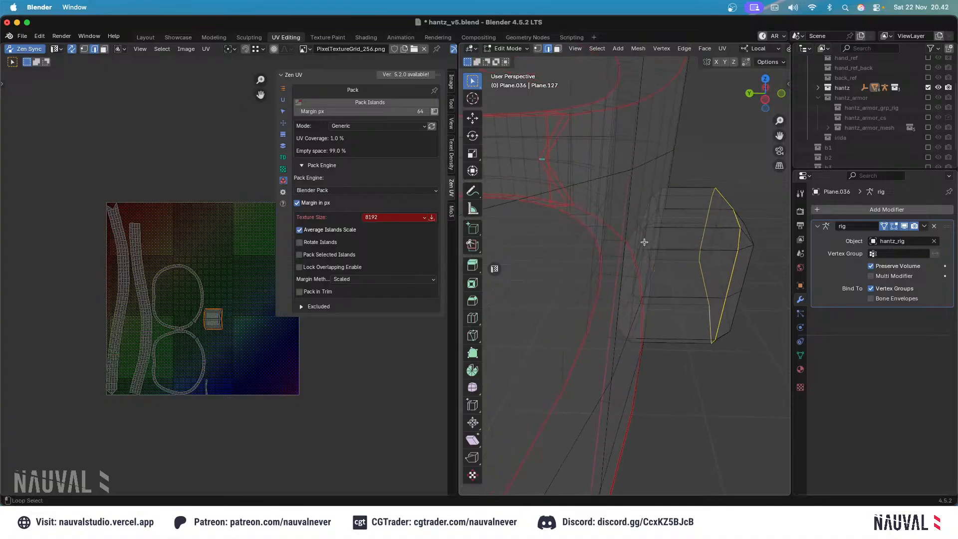
pyautogui.hotkey('ctrl', 'e')
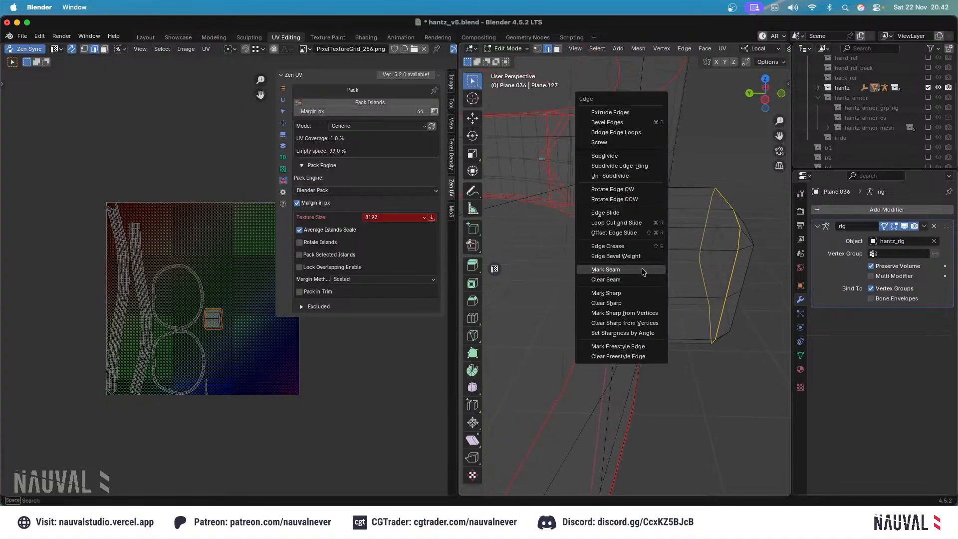
pyautogui.click(643, 271)
# Mark a short edge across the side of the small rectangular block as a seam.
pyautogui.moveTo(643, 271); pyautogui.dragTo(611, 148, button='middle')
pyautogui.hotkey('alt', 'z')
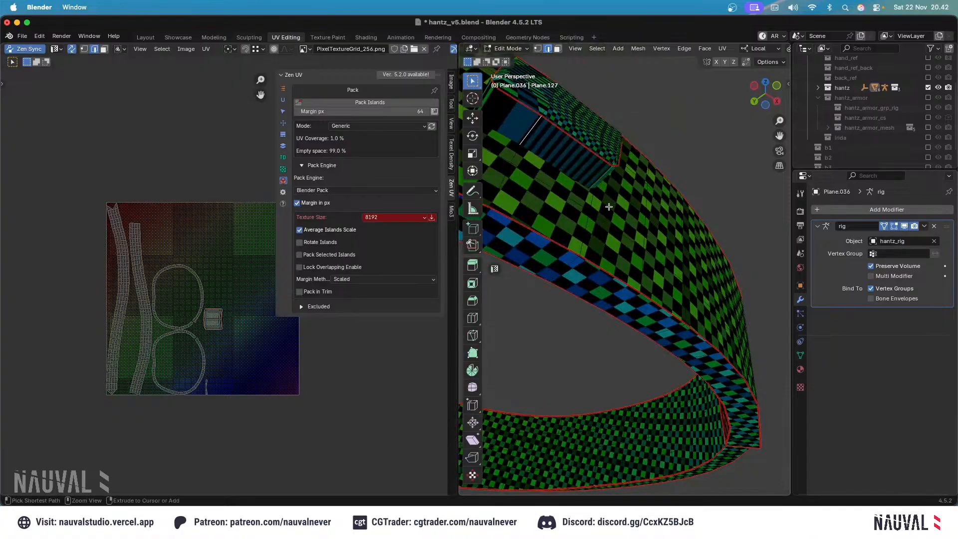
pyautogui.keyDown('shift'); pyautogui.moveTo(598, 191); pyautogui.dragTo(626, 231, button='middle'); pyautogui.keyUp('shift')
pyautogui.hotkey('ctrl', 'e')
pyautogui.click(625, 234)
# Unwrap the whole strap again with the Angle Based method and quadrify its UV islands.
pyautogui.press('KP_1')
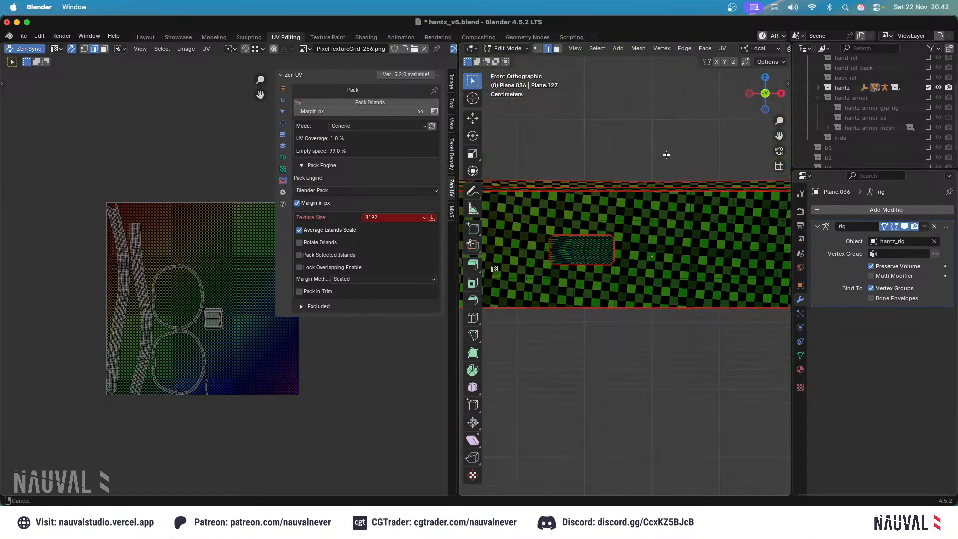
pyautogui.press('a')
pyautogui.press('u')
pyautogui.click(664, 187)
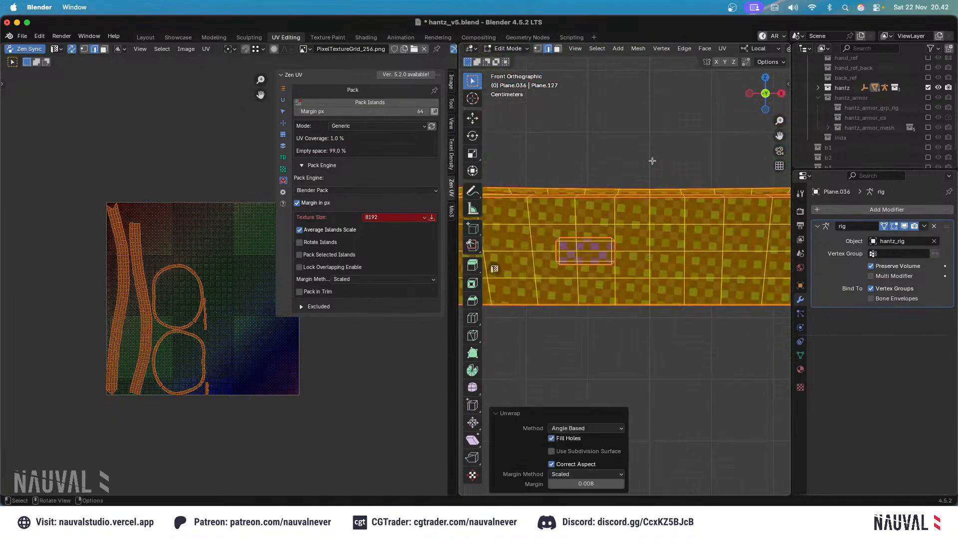
pyautogui.click(601, 175)
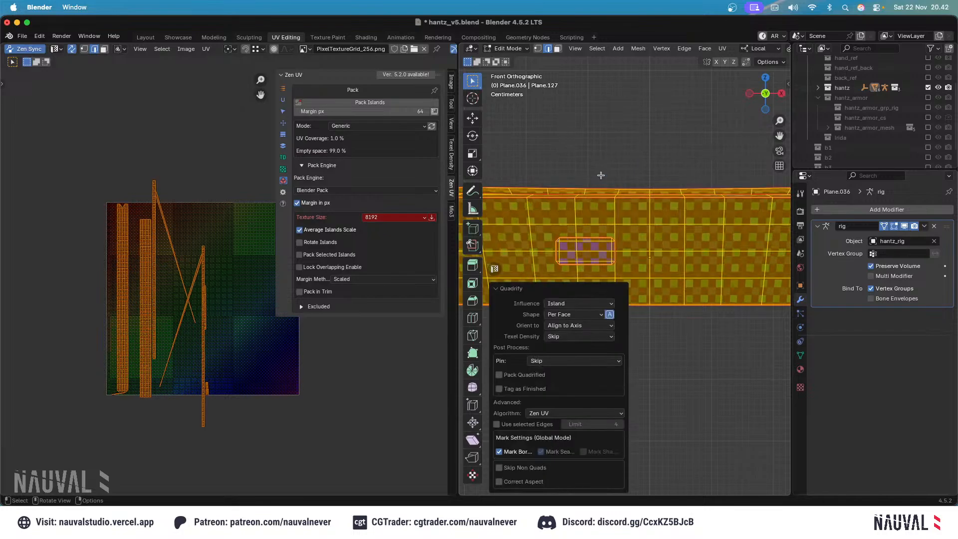
pyautogui.scroll(-3, 634, 135)
pyautogui.click(696, 143)
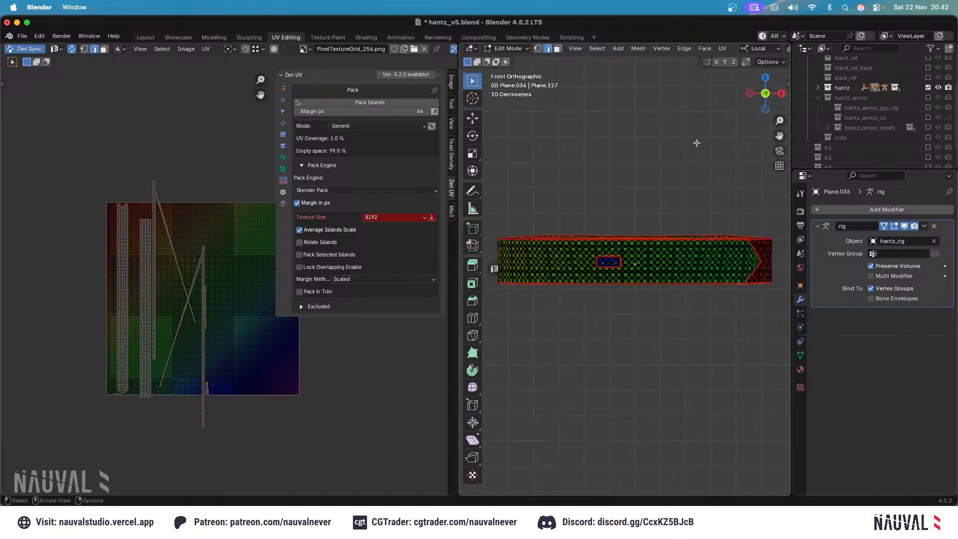
# Select the strap's upper rim faces as one linked region delimited by seams.
pyautogui.click(557, 48)
pyautogui.moveTo(614, 195); pyautogui.dragTo(637, 228, button='middle')
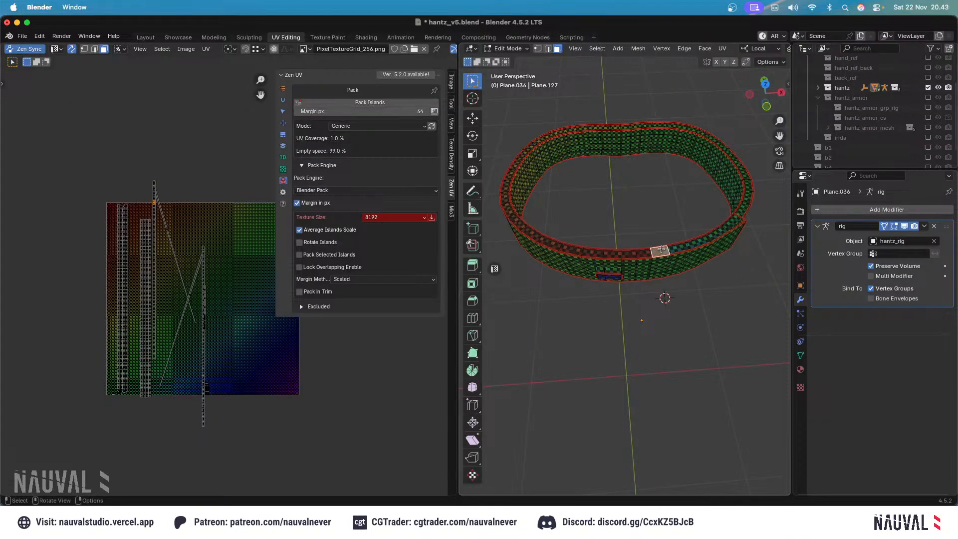
pyautogui.press('l')
pyautogui.scroll(2, 93, 65)
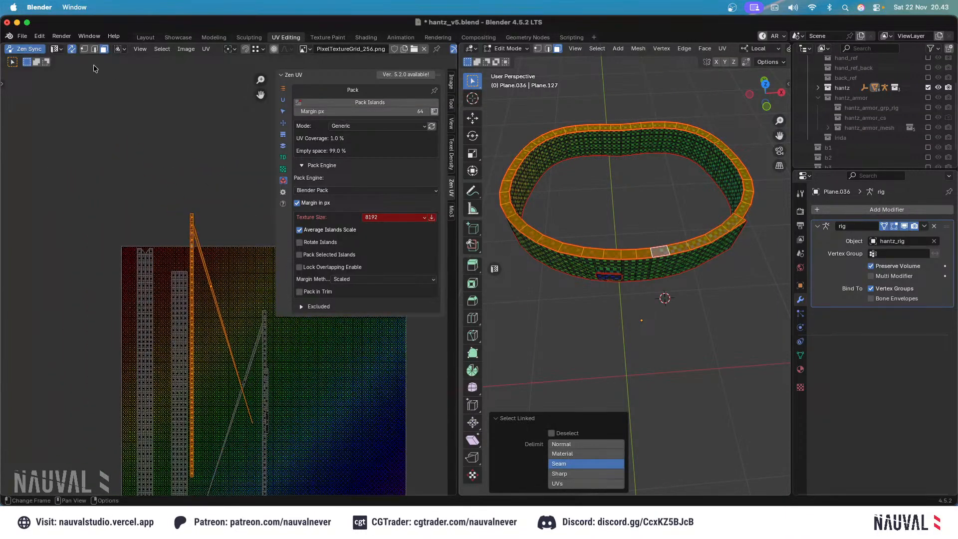
# Turn off UV selection sync, show the whole strap's UVs, and snap the 2D cursor to the top of the upper rim's strip.
pyautogui.click(89, 48)
pyautogui.scroll(2, 205, 167)
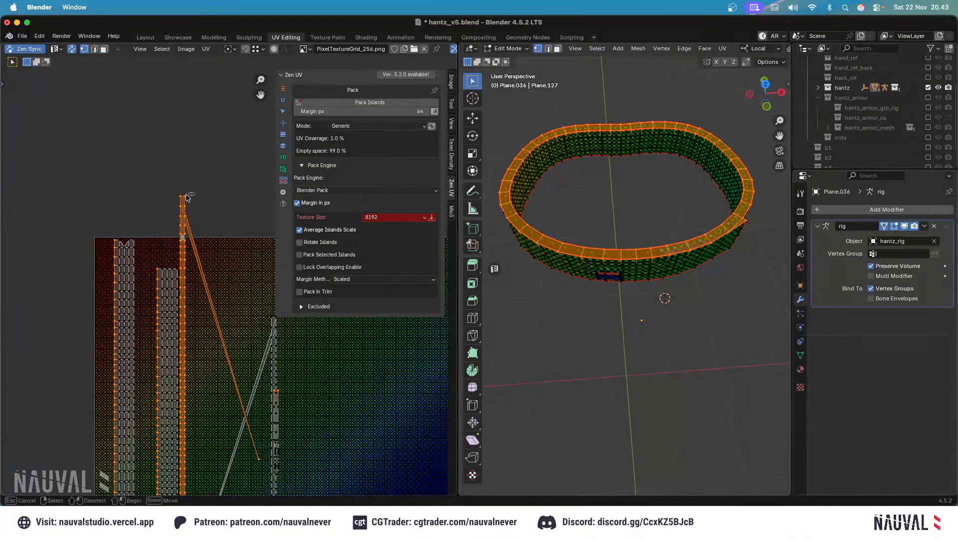
pyautogui.hotkey('shift', 's')
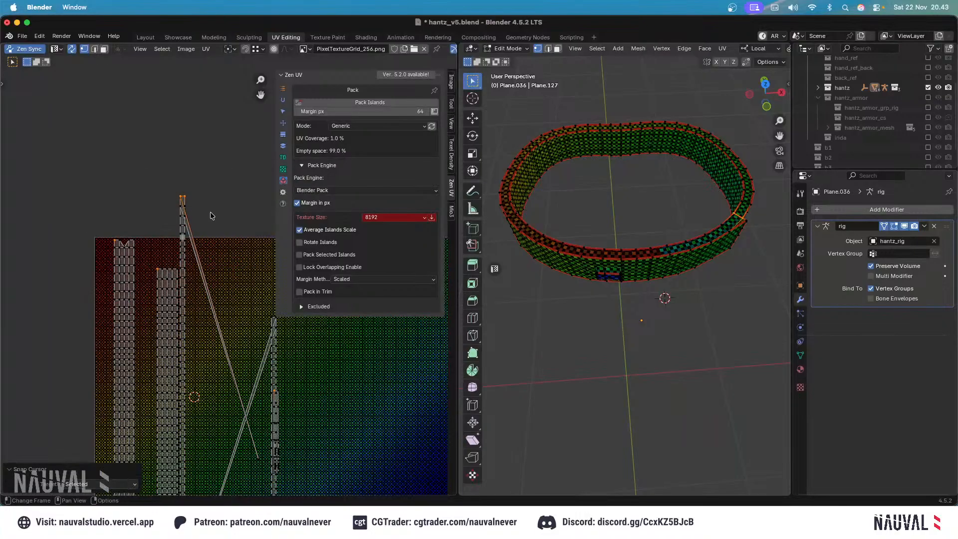
pyautogui.click(71, 48)
pyautogui.press('a')
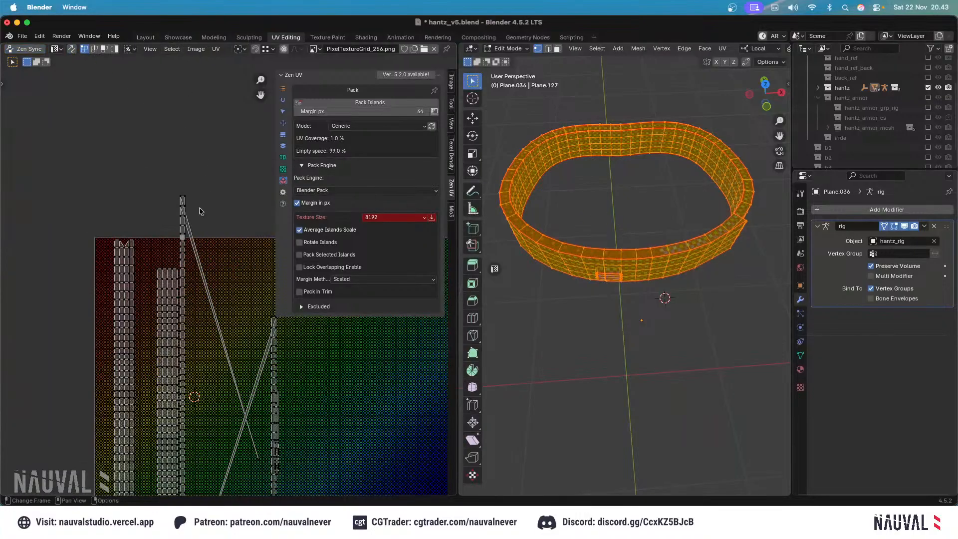
pyautogui.hotkey('shift', 's')
pyautogui.click(193, 250)
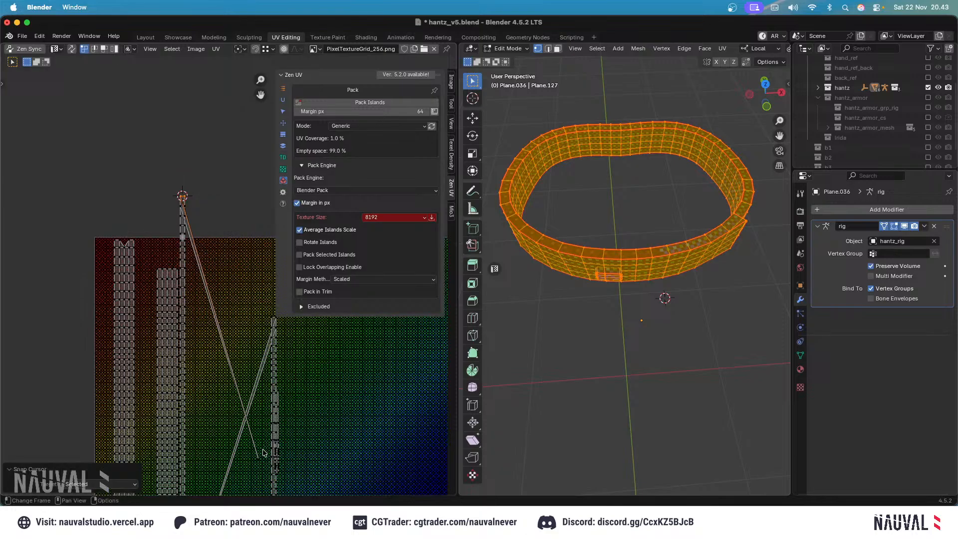
# Try to snap the upper rim strip's stray UV vertex to the 2D cursor and shift it along one axis.
pyautogui.click(244, 352)
pyautogui.moveTo(219, 200); pyautogui.dragTo(231, 291, button='middle')
pyautogui.scroll(2, 229, 268)
pyautogui.press('g')
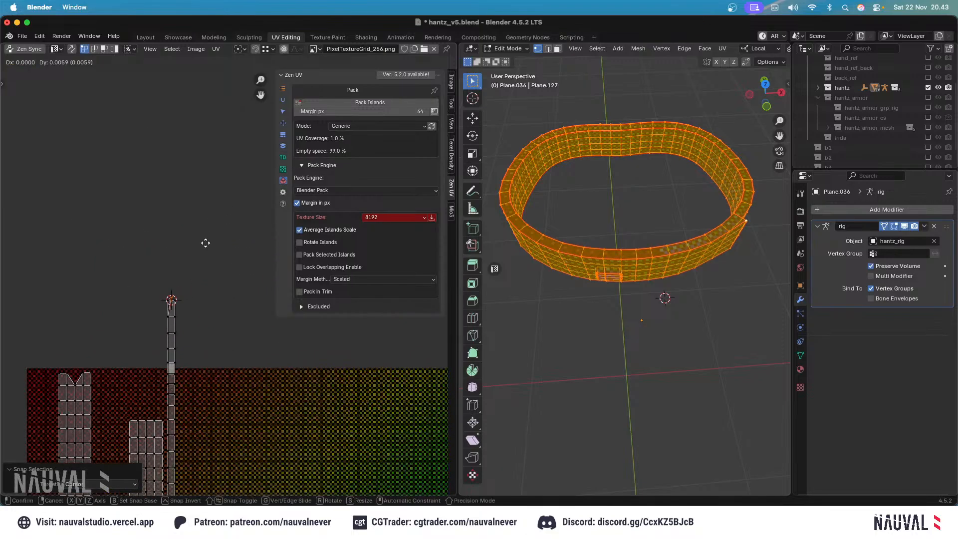
pyautogui.press('y')
pyautogui.click(206, 236)
pyautogui.scroll(-2, 225, 287)
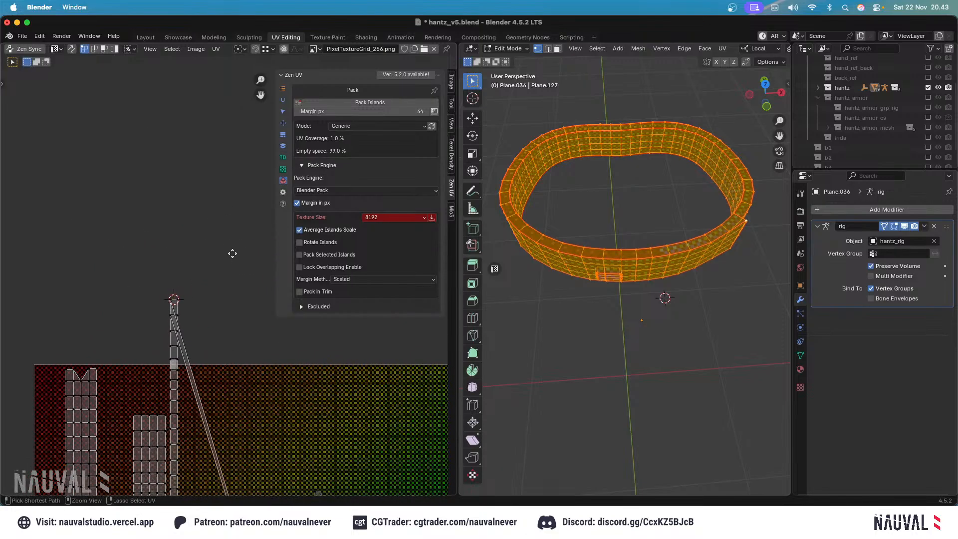
# Place the 2D cursor on the upper rim strip's end corner, snap the stray vertex there, and move it about -0.0068 along X.
pyautogui.moveTo(223, 289); pyautogui.dragTo(249, 290, button='middle')
pyautogui.scroll(1, 250, 289)
pyautogui.click(248, 289)
pyautogui.hotkey('shift', 's')
pyautogui.click(252, 317)
pyautogui.moveTo(273, 370); pyautogui.dragTo(209, 210, button='middle')
pyautogui.click(248, 330)
pyautogui.moveTo(234, 163); pyautogui.dragTo(259, 246, button='middle')
pyautogui.press('g')
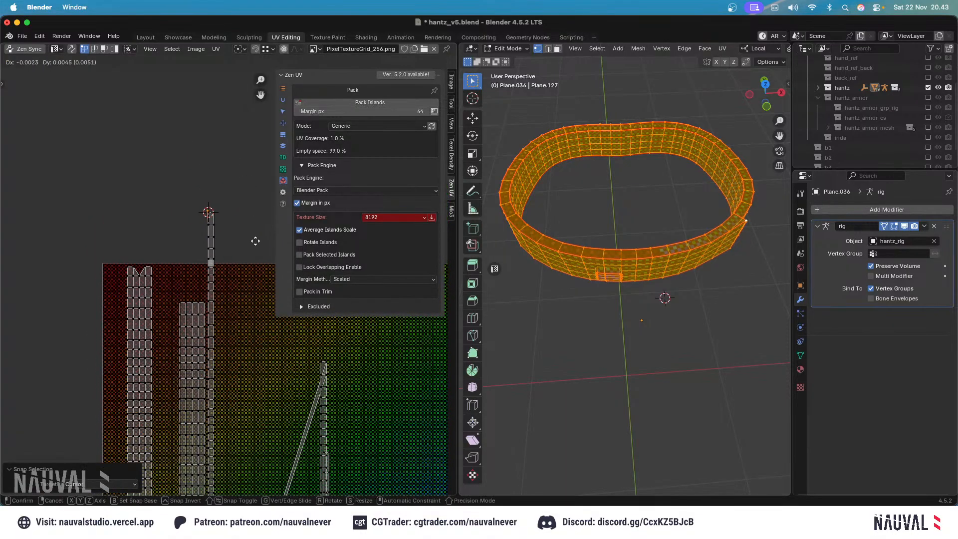
pyautogui.press('y')
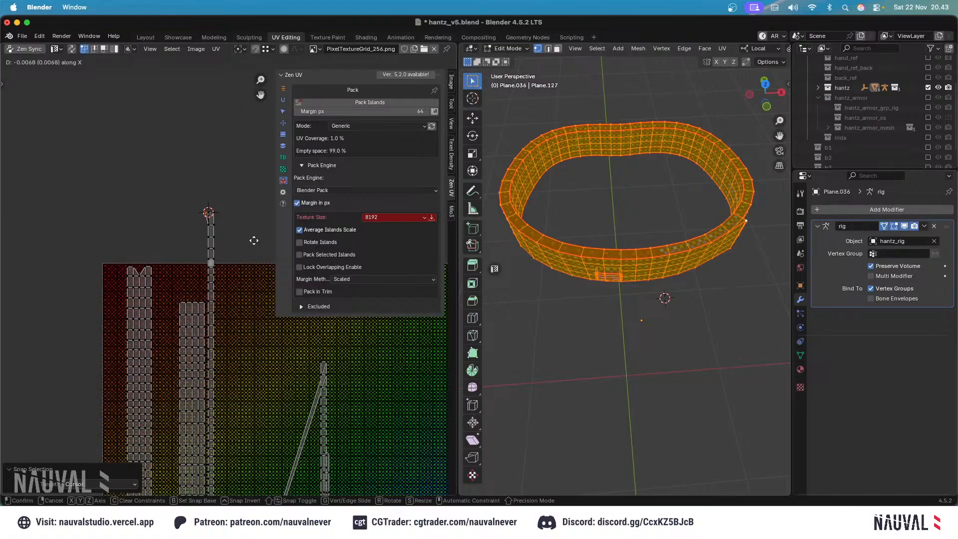
pyautogui.click(254, 240)
pyautogui.click(242, 235)
# Snap the lower rim strip's stray UV vertex to the 2D cursor at the strip's top, and pull the overlapping vertex clear of the end.
pyautogui.scroll(-1, 255, 278)
pyautogui.moveTo(253, 357); pyautogui.dragTo(209, 192, button='middle')
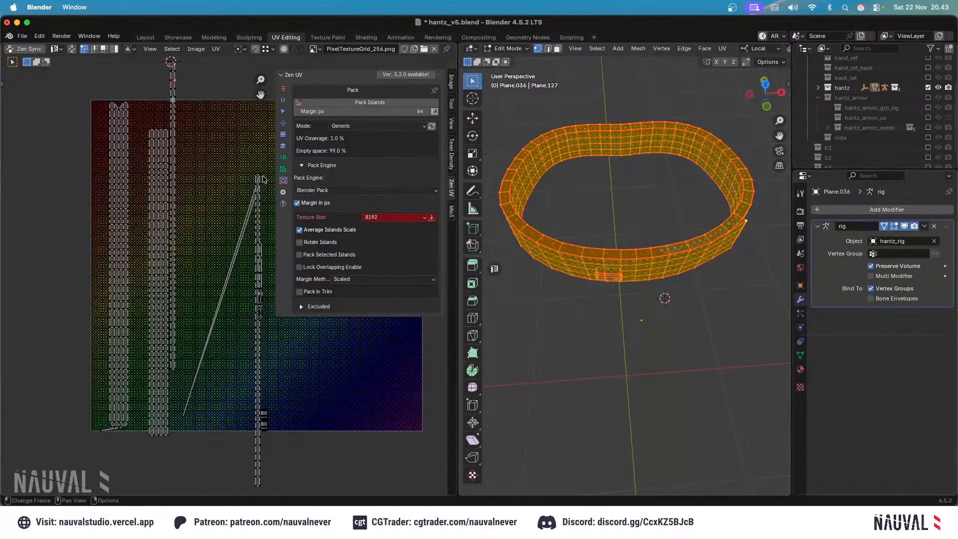
pyautogui.moveTo(228, 239); pyautogui.dragTo(201, 339, button='middle')
pyautogui.hotkey('shift', 's')
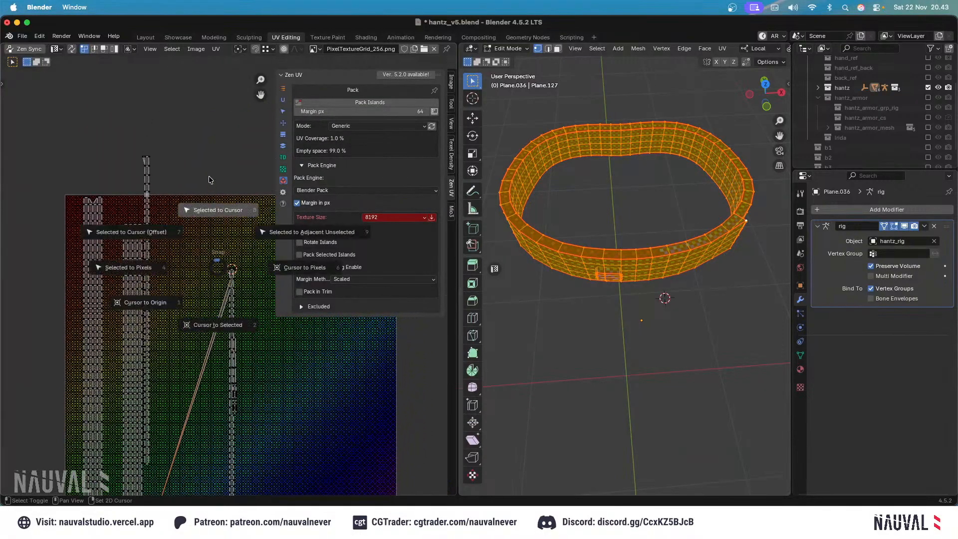
pyautogui.click(210, 181)
pyautogui.moveTo(250, 226); pyautogui.dragTo(209, 244, button='middle')
pyautogui.scroll(3, 210, 244)
pyautogui.moveTo(170, 276); pyautogui.dragTo(177, 247)
pyautogui.scroll(2, 168, 286)
pyautogui.moveTo(168, 286); pyautogui.dragTo(201, 274, button='middle')
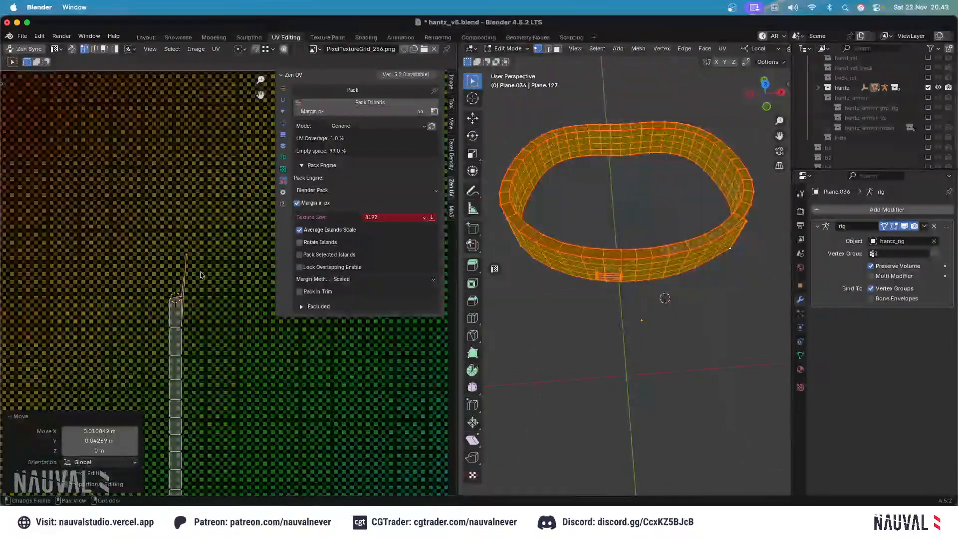
# Snap the loose vertex to the lower rim strip's top corner and move it 0.0074 m along X to square the end.
pyautogui.click(180, 297)
pyautogui.hotkey('shift', 's')
pyautogui.click(194, 336)
pyautogui.press('g')
pyautogui.press('y')
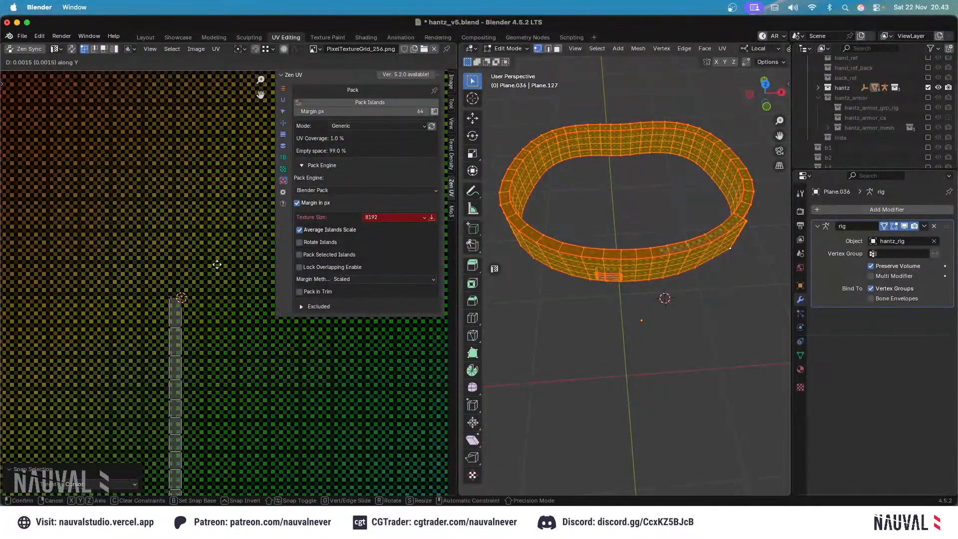
pyautogui.click(203, 266)
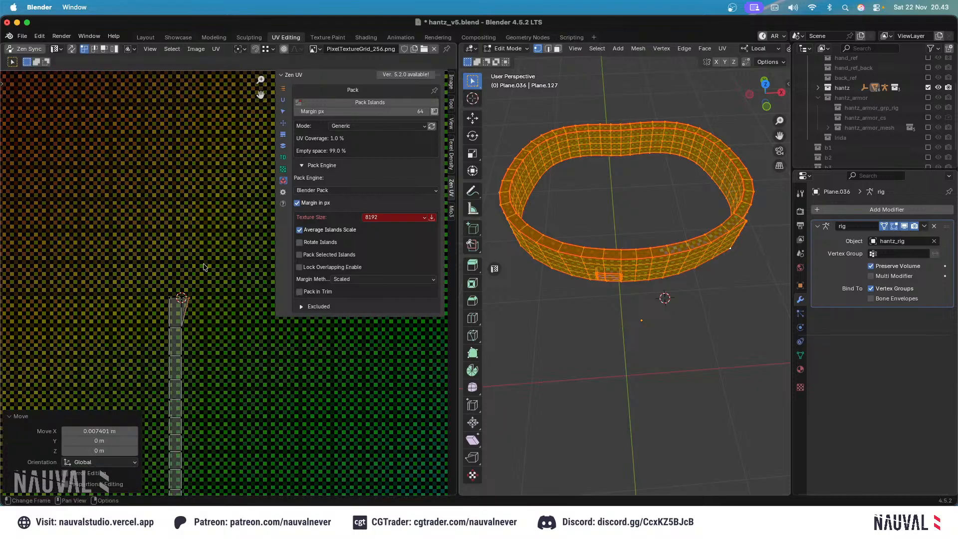
pyautogui.scroll(-3, 599, 154)
pyautogui.scroll(-8, 256, 327)
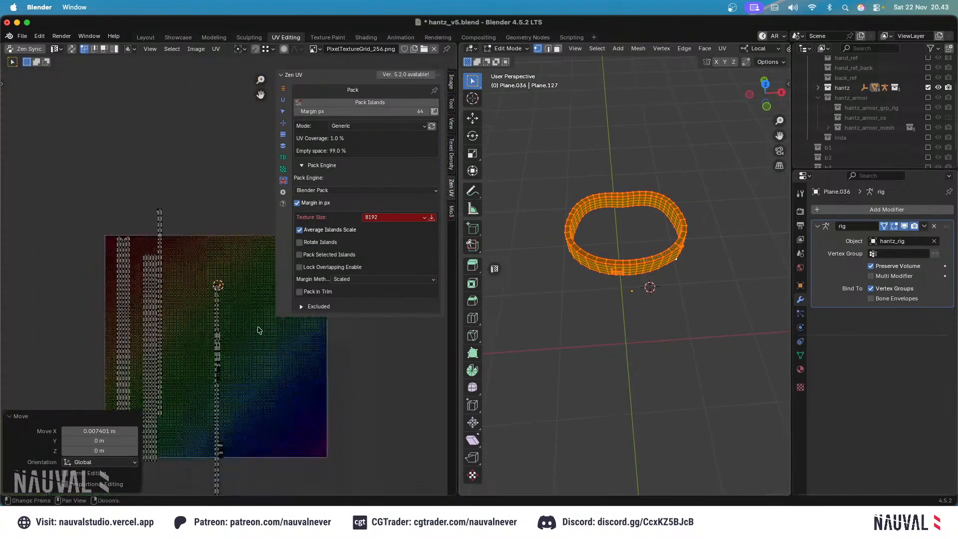
# Reveal all hidden objects, isolate the belt loops and buckle object, and open its mesh for editing.
pyautogui.press('Tab')
pyautogui.hotkey('alt', 'h')
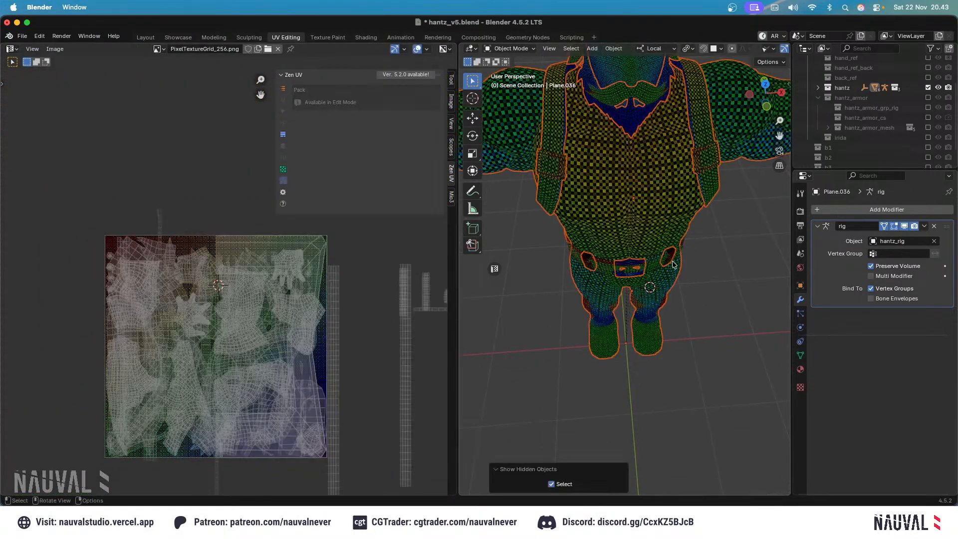
pyautogui.scroll(4, 673, 264)
pyautogui.click(712, 259)
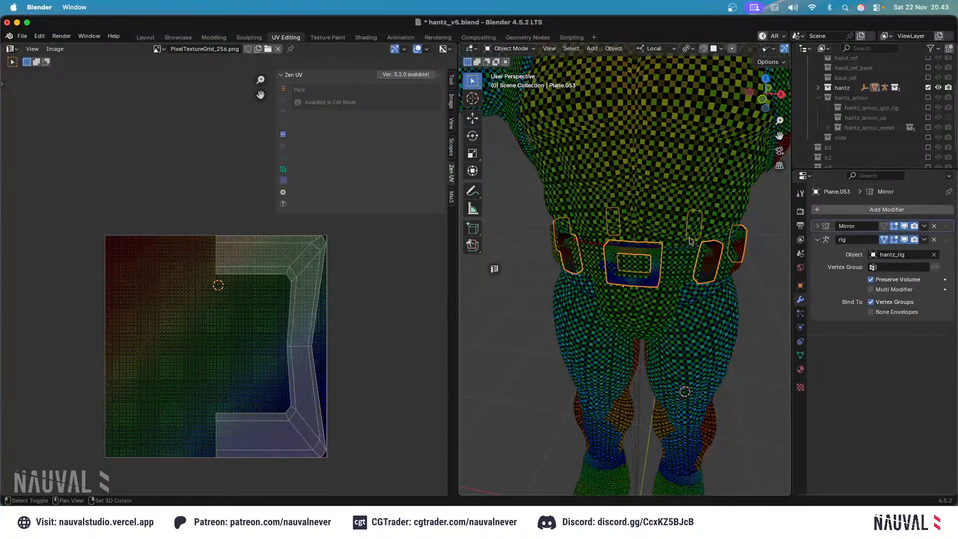
pyautogui.hotkey('shift', 'h')
pyautogui.press('Tab')
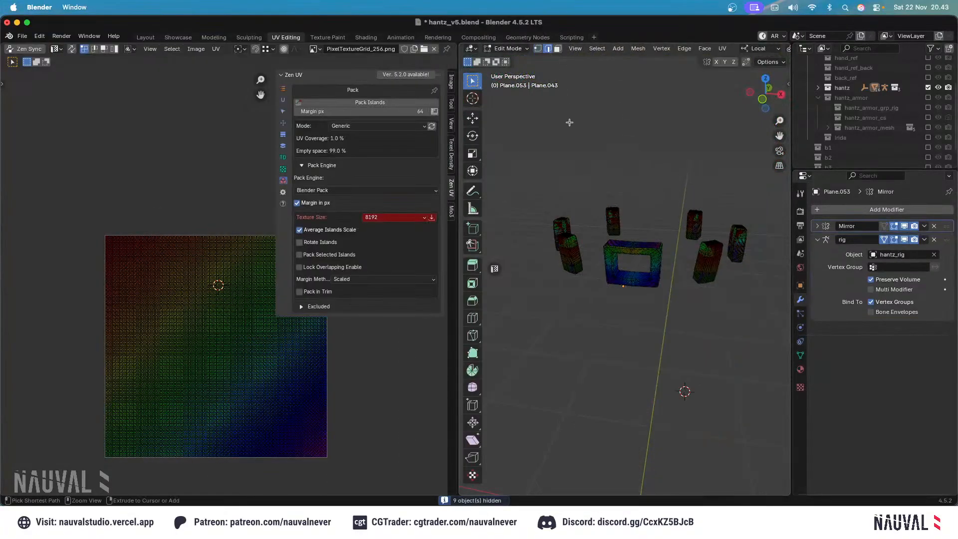
pyautogui.keyDown('ctrl'); pyautogui.moveTo(569, 122); pyautogui.dragTo(570, 85, button='middle'); pyautogui.keyUp('ctrl')
pyautogui.moveTo(569, 100); pyautogui.dragTo(599, 210, button='middle')
pyautogui.keyDown('alt'); pyautogui.click(676, 244); pyautogui.keyUp('alt')
pyautogui.keyDown('shift'); pyautogui.moveTo(743, 220); pyautogui.dragTo(654, 204, button='middle'); pyautogui.keyUp('shift')
pyautogui.keyDown('alt'); pyautogui.keyDown('shift'); pyautogui.click(635, 246); pyautogui.keyUp('shift'); pyautogui.keyUp('alt')
pyautogui.keyDown('shift'); pyautogui.moveTo(646, 251); pyautogui.dragTo(614, 270, button='middle'); pyautogui.keyUp('shift')
pyautogui.moveTo(642, 187); pyautogui.dragTo(634, 250, button='middle')
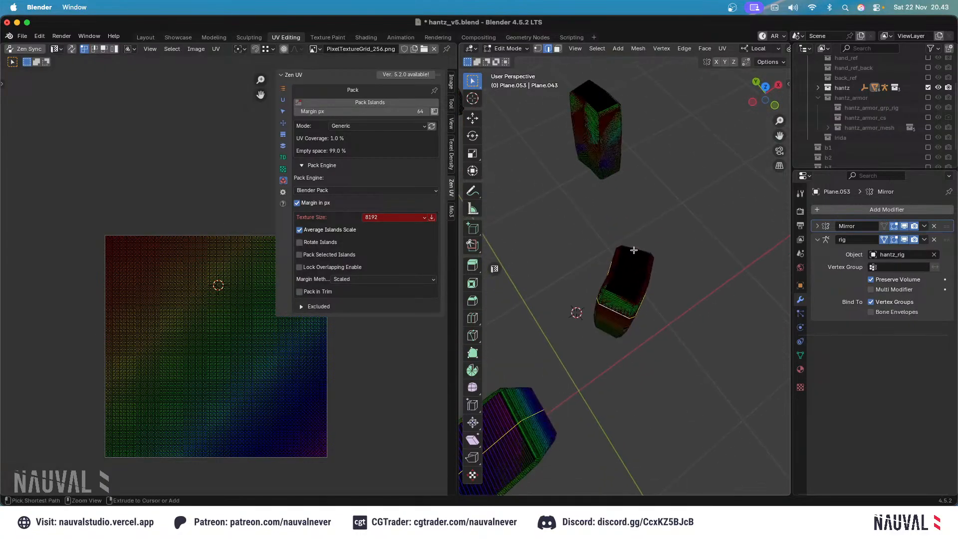
pyautogui.hotkey('ctrl', 'r')
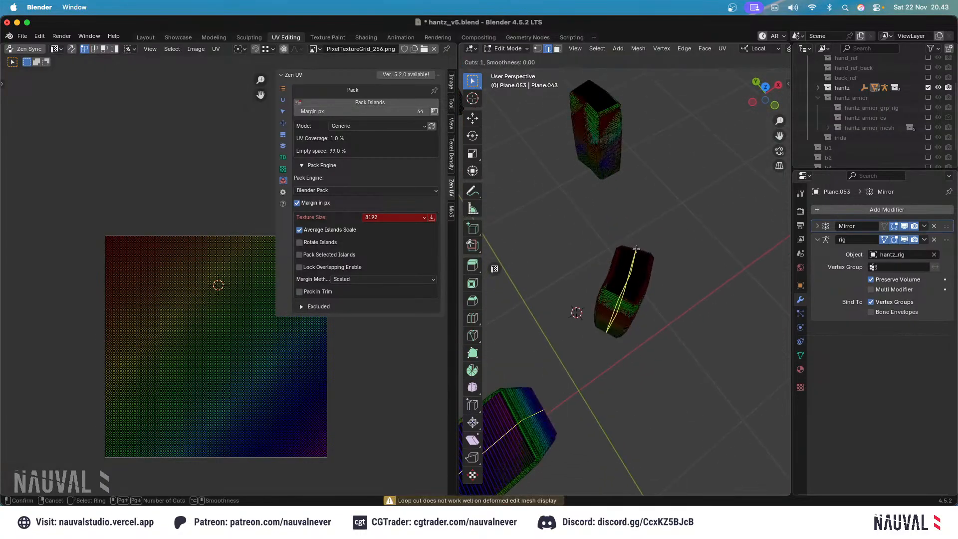
pyautogui.press('Escape')
# Save the file, exclude the hantz collection, enable hantz_armor, and select the armor's belt loops and buckle object.
pyautogui.hotkey('ctrl', 's')
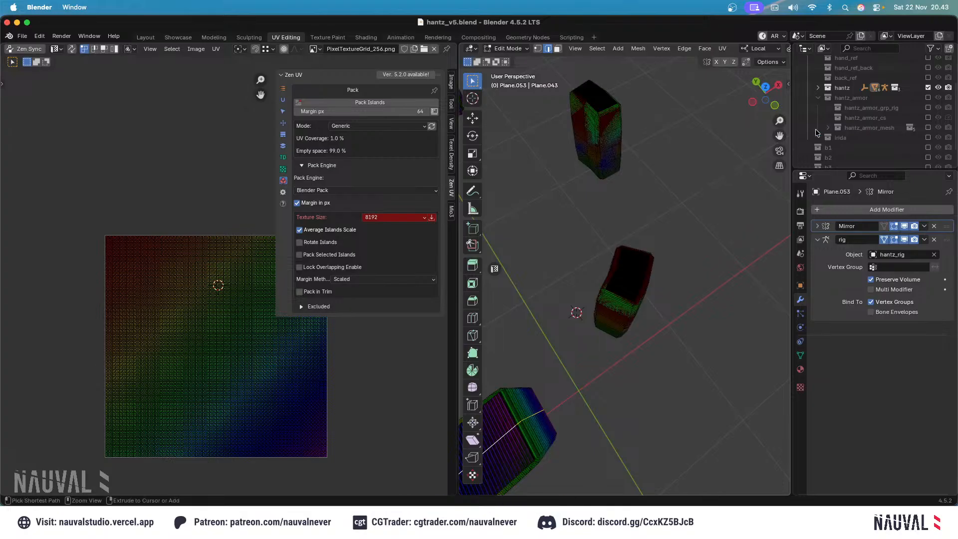
pyautogui.click(927, 88)
pyautogui.click(929, 98)
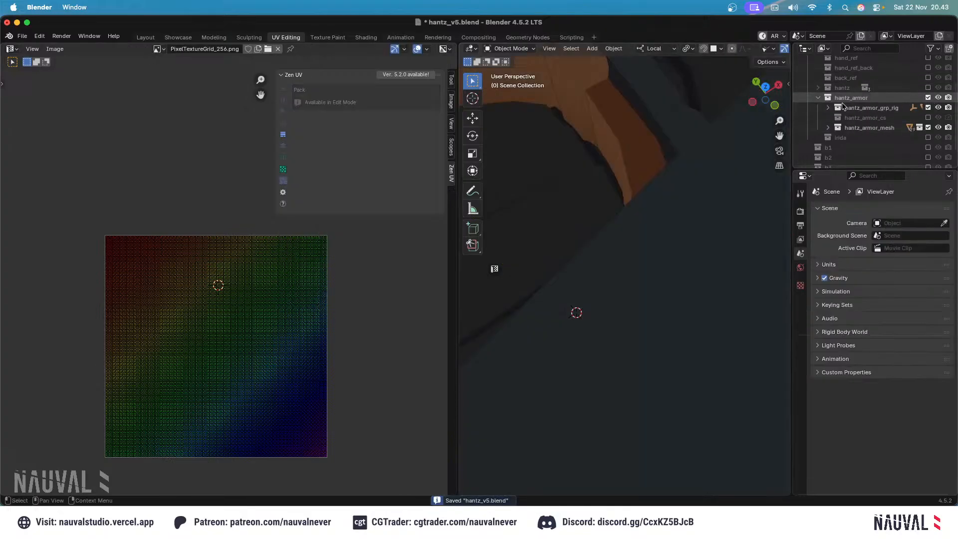
pyautogui.moveTo(728, 224); pyautogui.dragTo(636, 185, button='middle')
pyautogui.scroll(4, 644, 210)
pyautogui.click(656, 238)
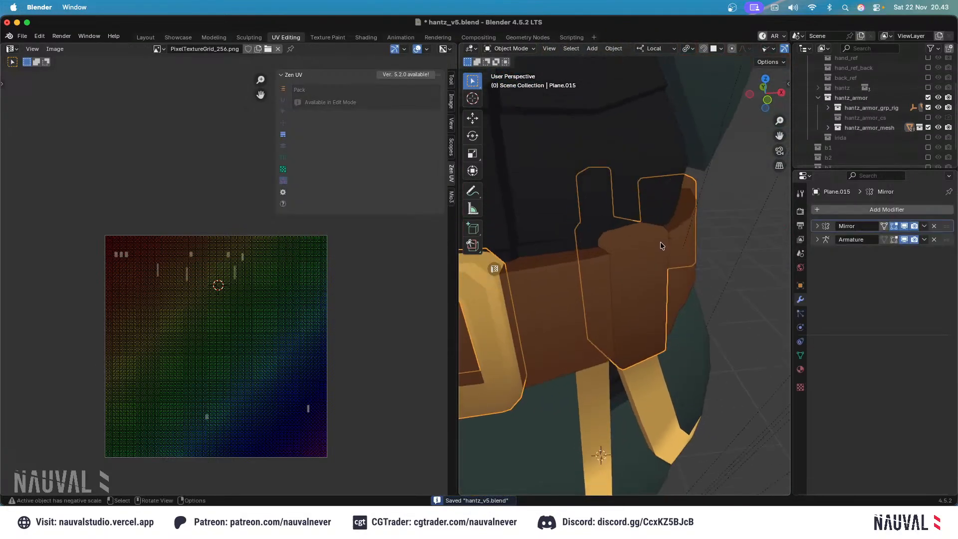
# Examine the seam layout on the armor's belt loop in wireframe as a reference.
pyautogui.moveTo(670, 225); pyautogui.dragTo(662, 223, button='middle')
pyautogui.press('Tab')
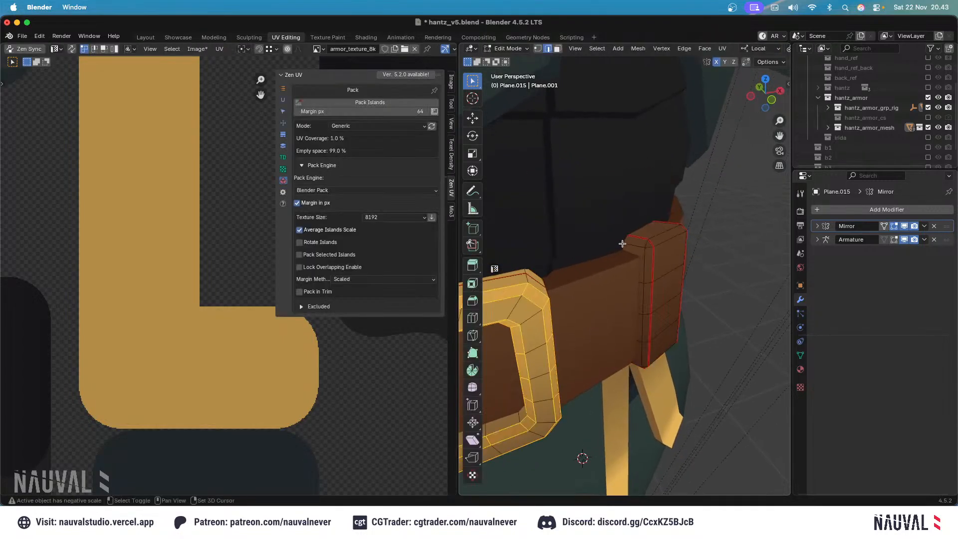
pyautogui.hotkey('shift', 'z')
pyautogui.keyDown('alt'); pyautogui.click(619, 284); pyautogui.keyUp('alt')
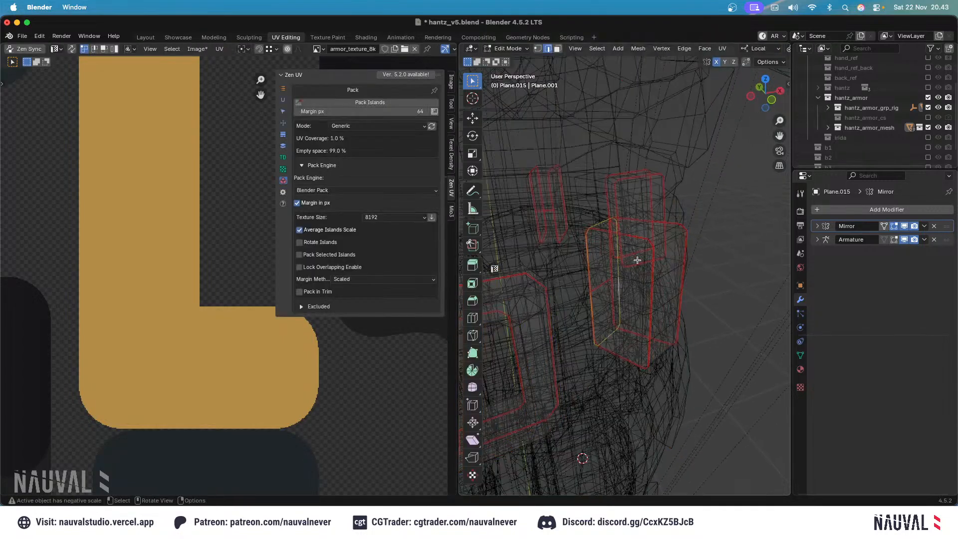
pyautogui.hotkey('shift', 'z')
pyautogui.press('Tab')
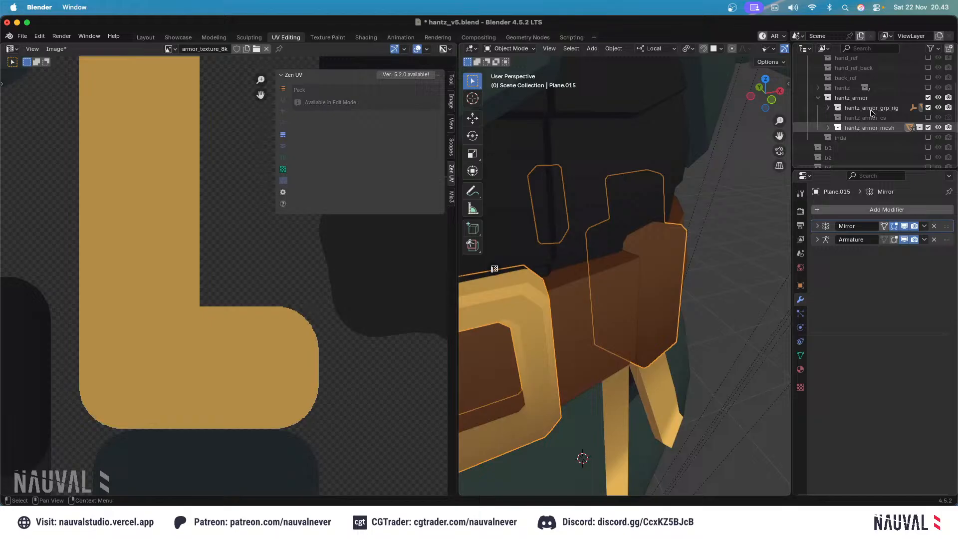
# Switch from hantz_armor back to the hantz collection, isolate the belt loops and buckle object, and open it for editing.
pyautogui.click(928, 97)
pyautogui.click(928, 87)
pyautogui.click(631, 237)
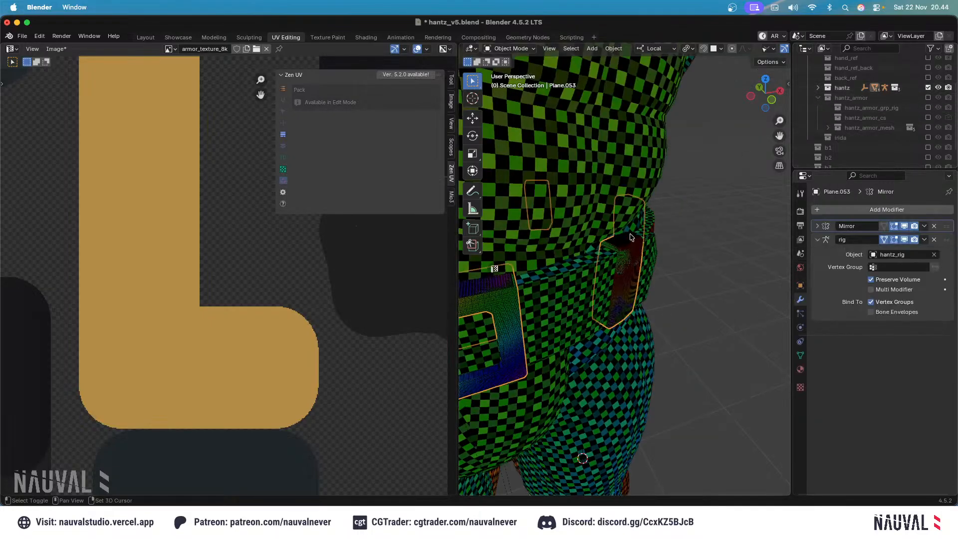
pyautogui.hotkey('shift', 'h')
pyautogui.press('Tab')
pyautogui.moveTo(660, 233); pyautogui.dragTo(654, 279, button='middle')
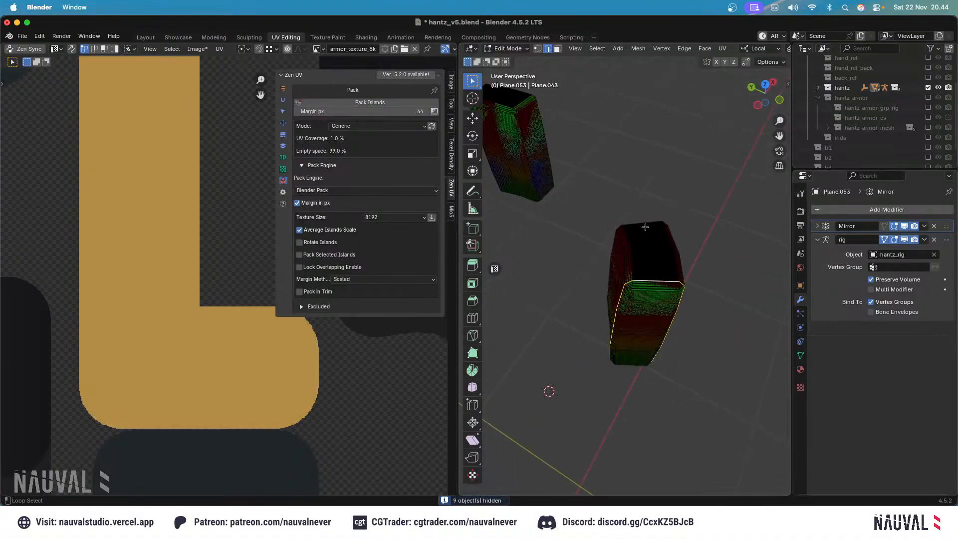
# Mark the edge loops along both sides of the belt loop nearest the buckle as seams.
pyautogui.keyDown('alt'); pyautogui.keyDown('shift'); pyautogui.click(645, 227); pyautogui.keyUp('shift'); pyautogui.keyUp('alt')
pyautogui.moveTo(645, 227); pyautogui.dragTo(661, 245, button='middle')
pyautogui.rightClick(640, 259)
pyautogui.click(638, 261)
# Mark both side edge loops and a short cross edge of the second belt loop as seams.
pyautogui.scroll(3, 661, 245)
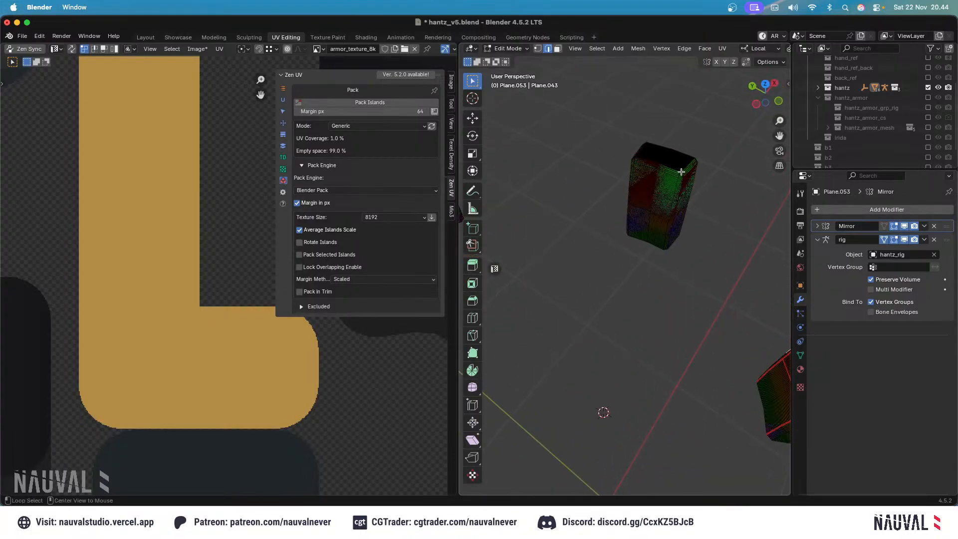
pyautogui.hotkey('ctrl', 'e')
pyautogui.click(638, 214)
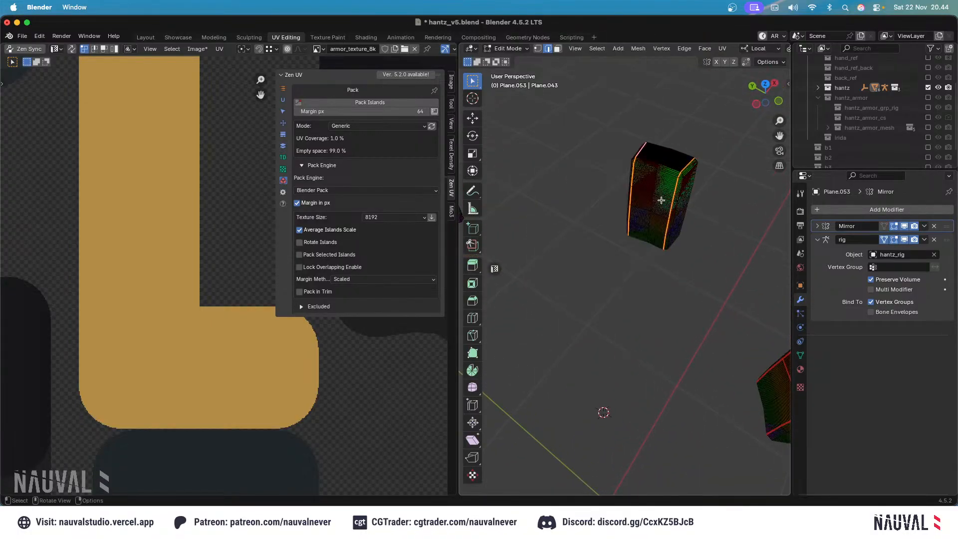
pyautogui.keyDown('shift'); pyautogui.click(644, 207); pyautogui.keyUp('shift')
pyautogui.hotkey('ctrl', 'e')
pyautogui.click(641, 211)
# Mark both side edge loops and a short cross edge of the rear belt loop as seams.
pyautogui.moveTo(680, 215); pyautogui.dragTo(656, 230, button='middle')
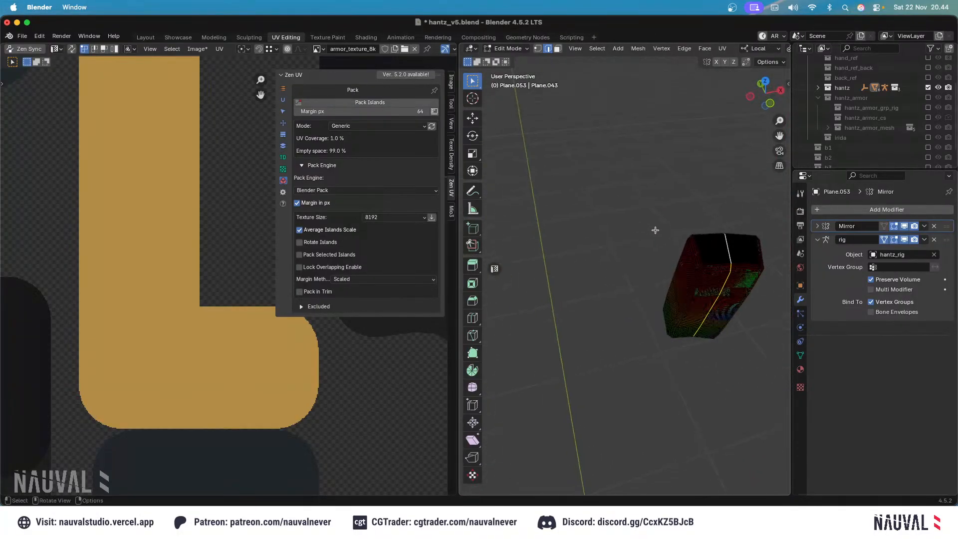
pyautogui.keyDown('shift'); pyautogui.moveTo(714, 241); pyautogui.dragTo(675, 233, button='middle'); pyautogui.keyUp('shift')
pyautogui.hotkey('ctrl', 'e')
pyautogui.click(684, 263)
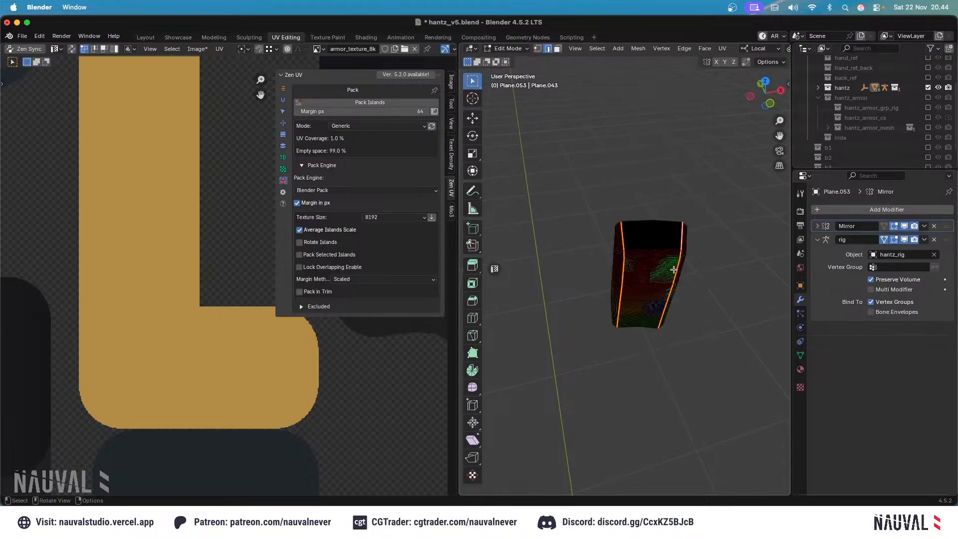
pyautogui.hotkey('ctrl', 'e')
pyautogui.click(632, 299)
# Mark the edge loop running around the middle of the buckle's outer side as a seam.
pyautogui.keyDown('ctrl'); pyautogui.moveTo(596, 170); pyautogui.dragTo(643, 257, button='middle'); pyautogui.keyUp('ctrl')
pyautogui.keyDown('ctrl'); pyautogui.moveTo(643, 257); pyautogui.dragTo(626, 201, button='middle'); pyautogui.keyUp('ctrl')
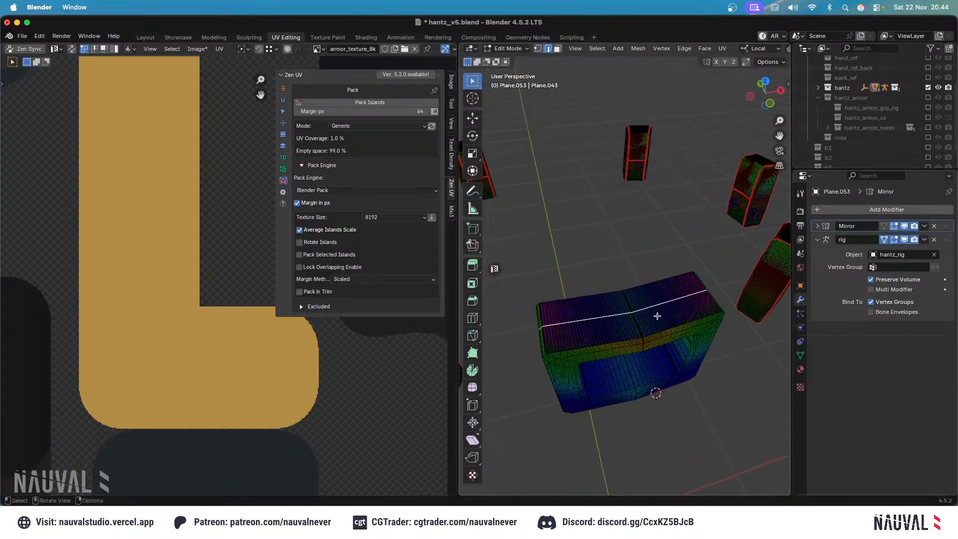
pyautogui.hotkey('ctrl', 'e')
pyautogui.click(655, 318)
pyautogui.moveTo(655, 317); pyautogui.dragTo(695, 231, button='middle')
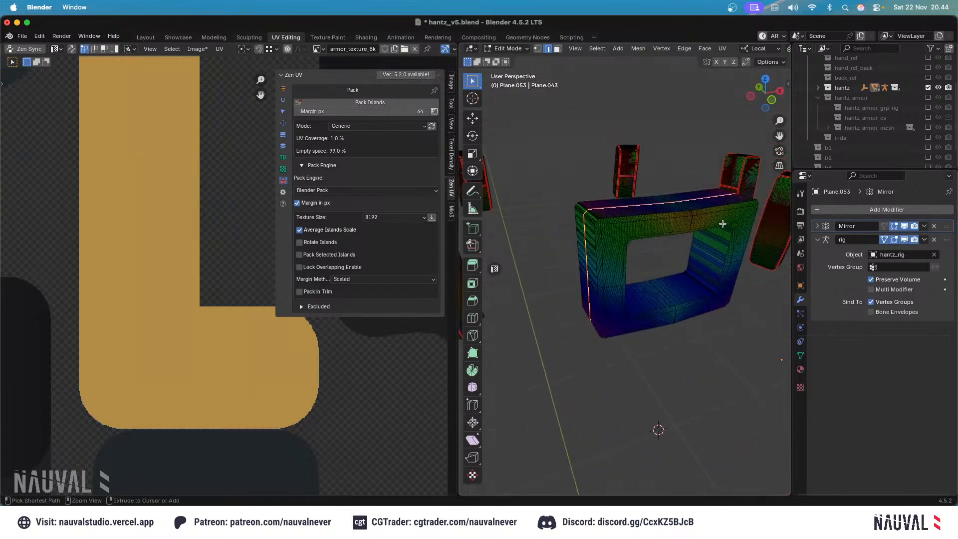
# Examine the seam placement on the buckle in the hantz_armor collection as a reference, and hide that collection again.
pyautogui.click(927, 87)
pyautogui.click(928, 98)
pyautogui.click(652, 201)
pyautogui.press('Tab')
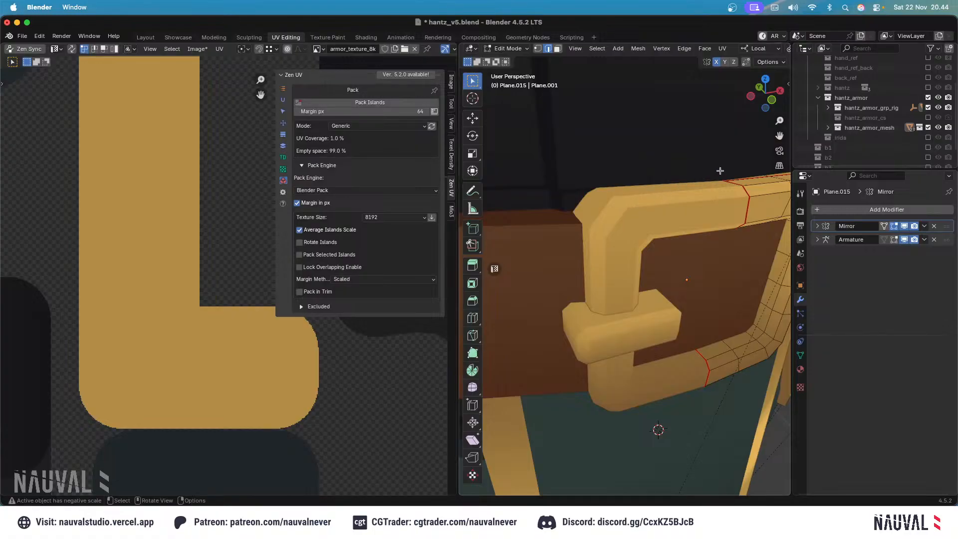
pyautogui.moveTo(720, 170); pyautogui.dragTo(694, 184, button='middle')
pyautogui.click(928, 98)
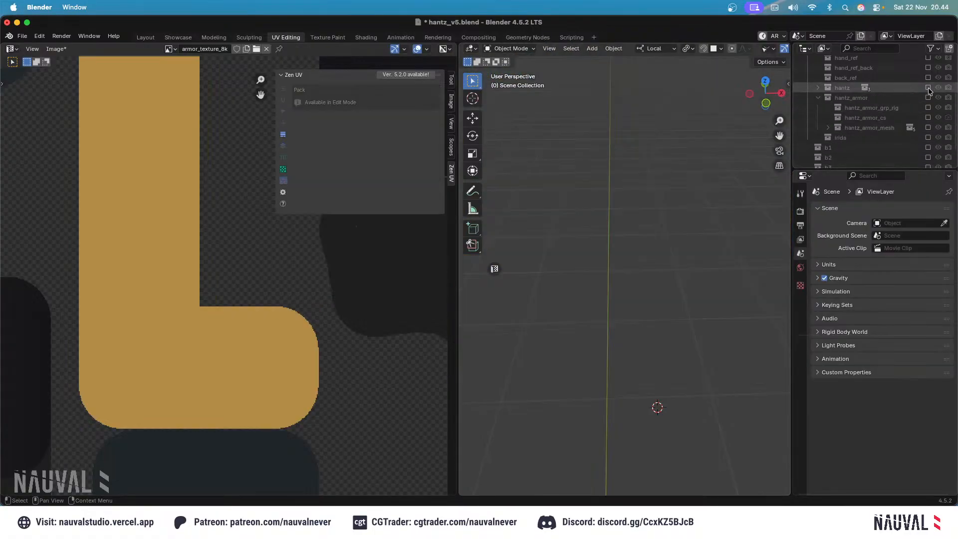
# Show the hantz collection again and isolate the belt loops and buckle object for mesh editing.
pyautogui.click(929, 87)
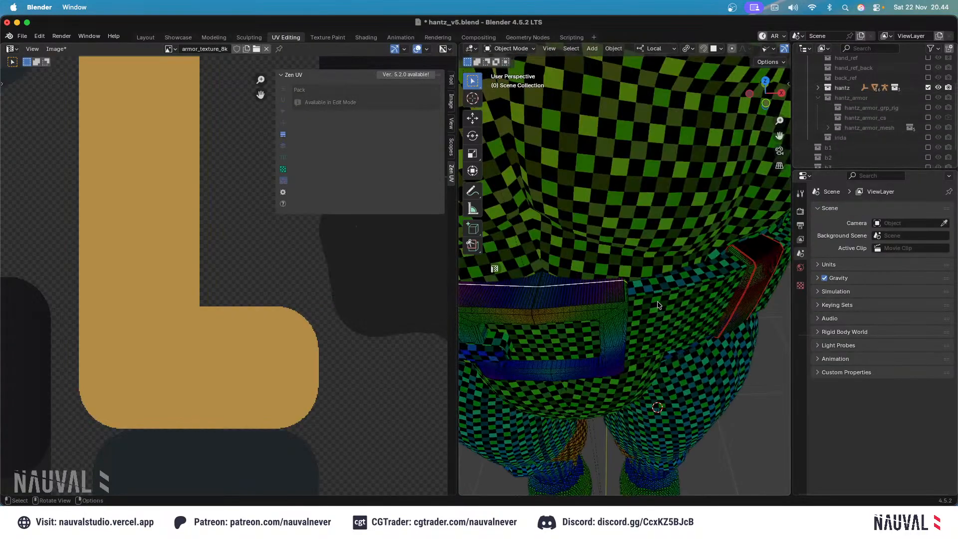
pyautogui.click(605, 289)
pyautogui.press('KP_Divide')
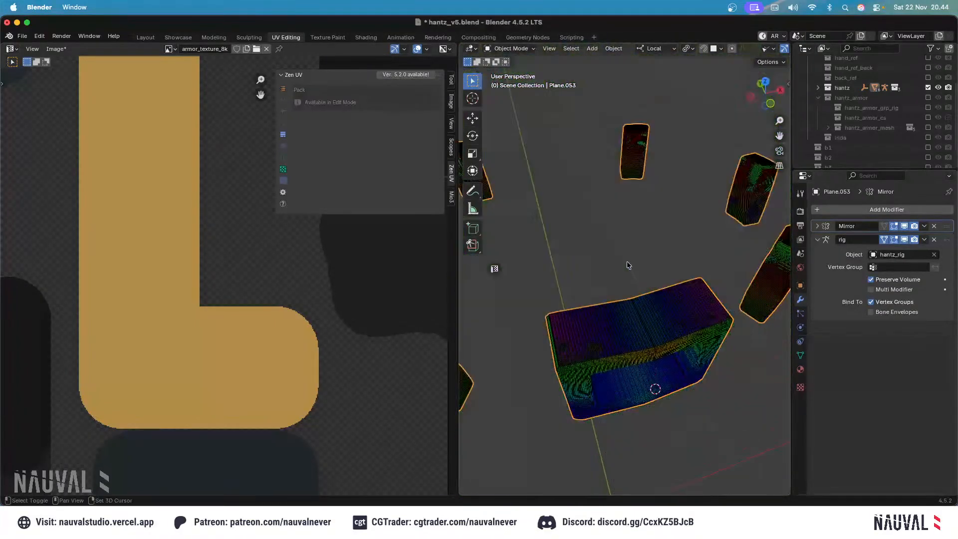
pyautogui.press('Tab')
# Add a centred edge loop around the buckle's inner opening and mark it and the outer middle loop as seams.
pyautogui.moveTo(659, 308); pyautogui.dragTo(677, 315, button='middle')
pyautogui.press('super+r')
pyautogui.click(667, 320)
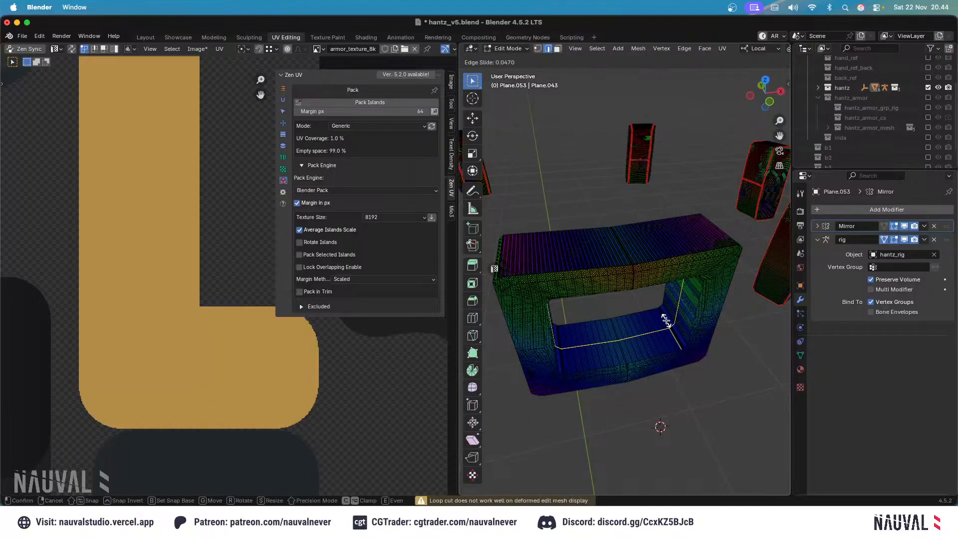
pyautogui.rightClick(668, 321)
pyautogui.keyDown('alt'); pyautogui.keyDown('shift'); pyautogui.click(645, 237); pyautogui.keyUp('shift'); pyautogui.keyUp('alt')
pyautogui.press('super+e')
pyautogui.click(645, 292)
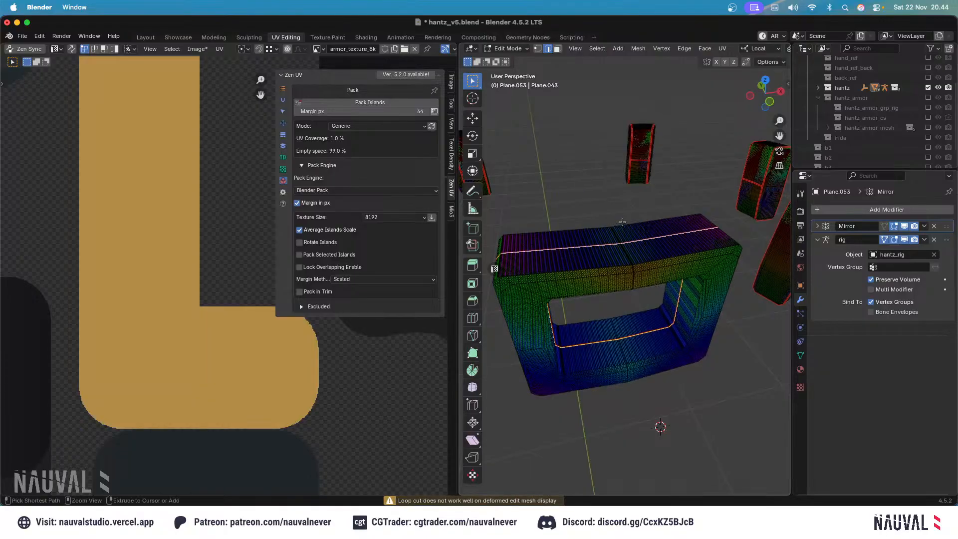
# Unwrap all belt loop and buckle faces with the Angle Based method and straighten their UV islands with Quadrify.
pyautogui.scroll(-3, 621, 208)
pyautogui.press('a')
pyautogui.press('u')
pyautogui.click(632, 207)
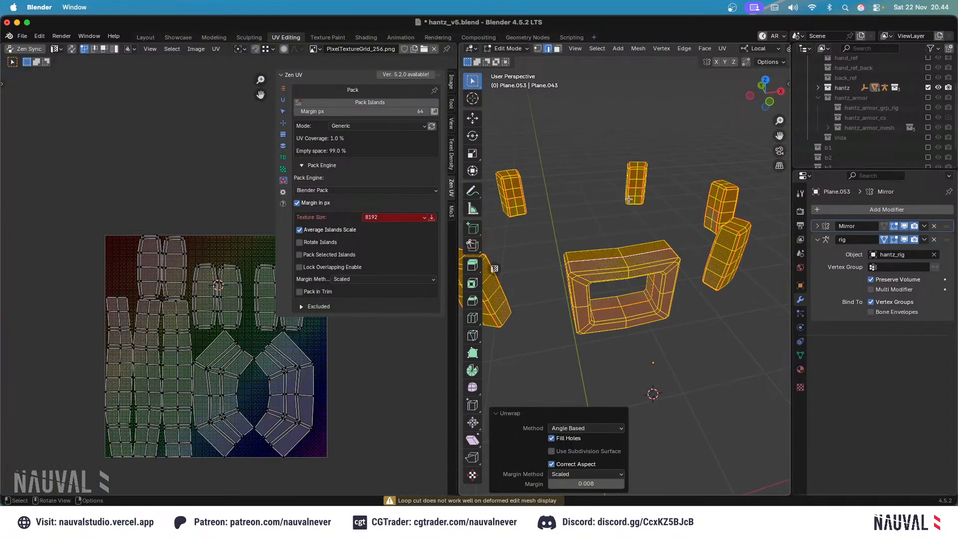
pyautogui.press('KP_1')
pyautogui.hotkey('alt', 'x')
pyautogui.click(584, 232)
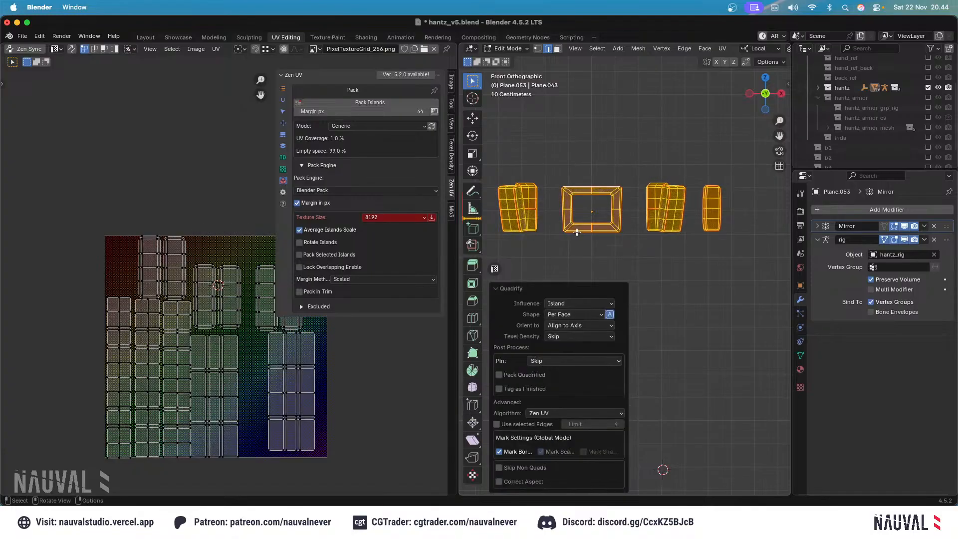
# Finish editing the belt parts, bring all hidden objects of the character back, and save the file.
pyautogui.press('Tab')
pyautogui.click(673, 160)
pyautogui.hotkey('alt', 'h')
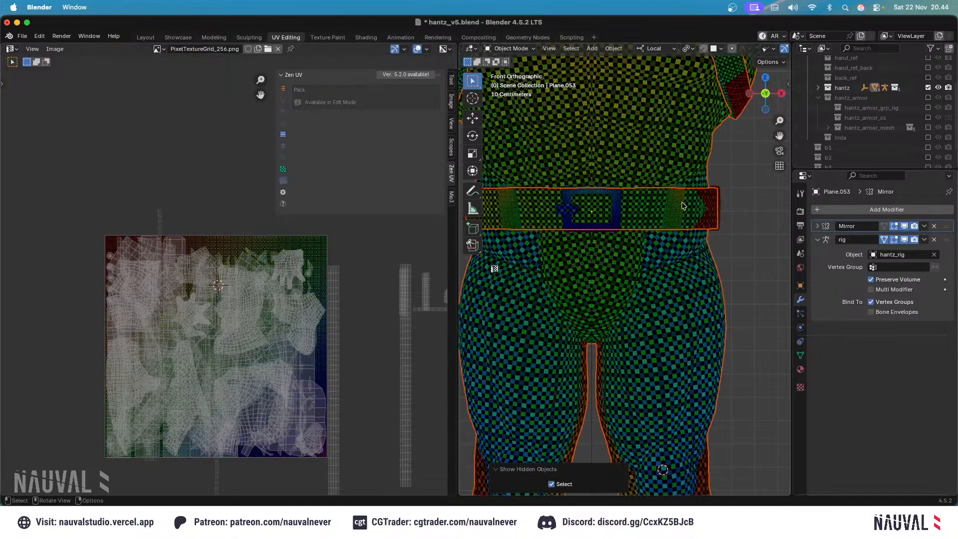
pyautogui.click(683, 204)
pyautogui.keyDown('ctrl'); pyautogui.moveTo(683, 203); pyautogui.dragTo(663, 169, button='middle'); pyautogui.keyUp('ctrl')
pyautogui.press('super+s')
pyautogui.press('KP_1')
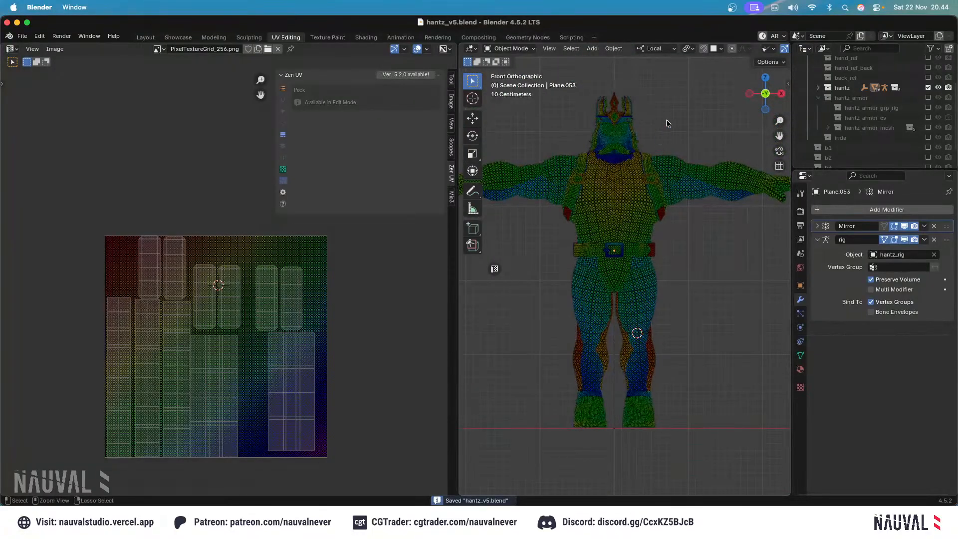
# Examine how the suite.003 and suite.002 bodies overlap by temporarily hiding and trial-moving them, restoring both.
pyautogui.keyDown('ctrl'); pyautogui.moveTo(667, 123); pyautogui.dragTo(666, 212, button='middle'); pyautogui.keyUp('ctrl')
pyautogui.click(666, 212)
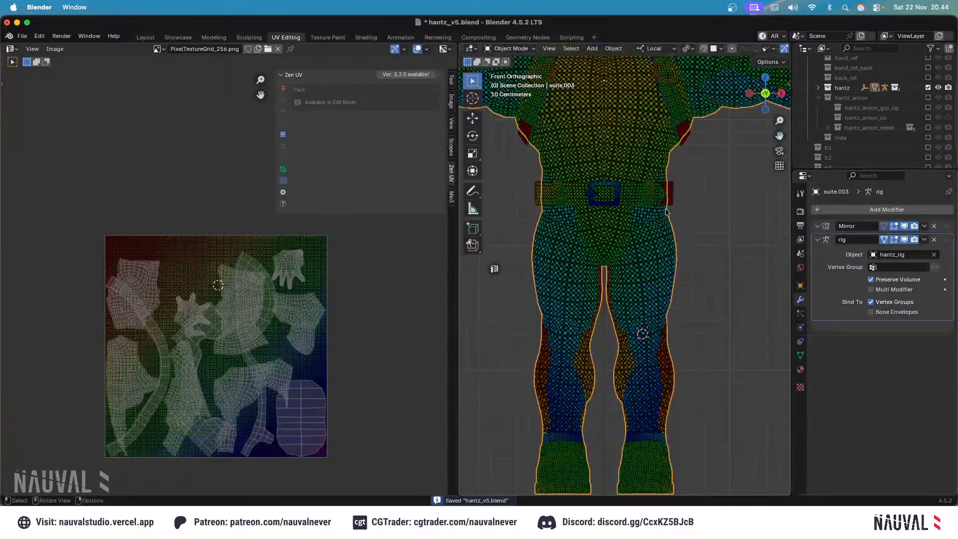
pyautogui.keyDown('shift'); pyautogui.moveTo(651, 76); pyautogui.dragTo(657, 178, button='middle'); pyautogui.keyUp('shift')
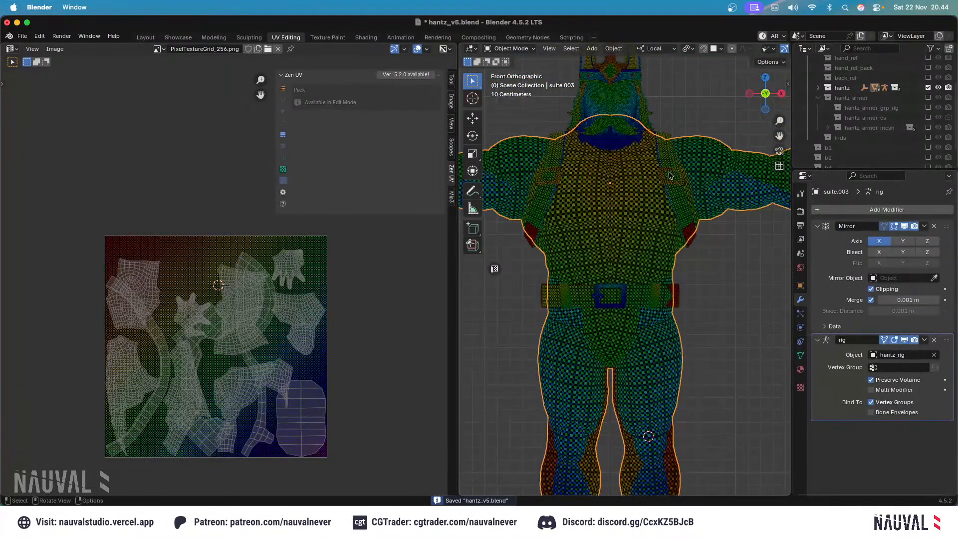
pyautogui.press('KP_3')
pyautogui.moveTo(645, 161); pyautogui.dragTo(702, 103, button='middle')
pyautogui.press('KP_1')
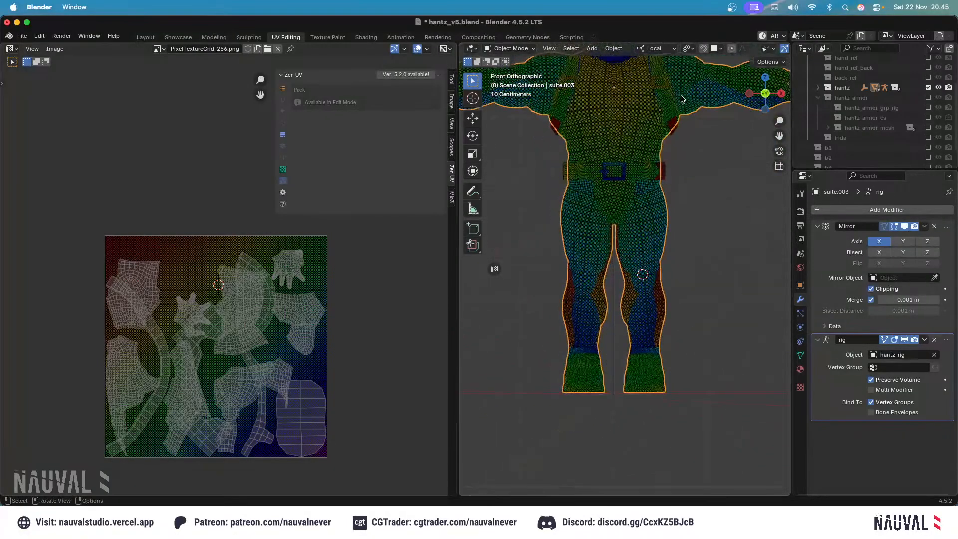
pyautogui.scroll(5, 664, 236)
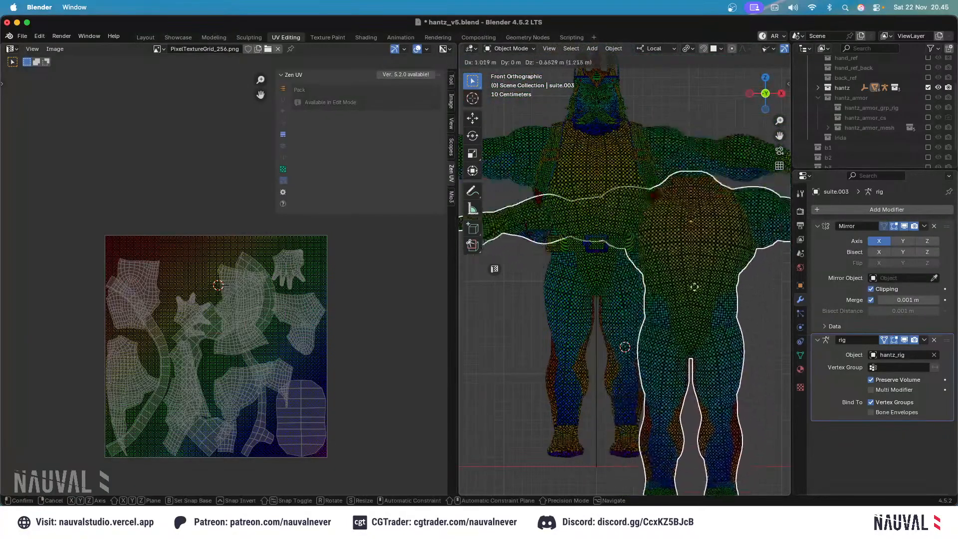
pyautogui.scroll(-5, 636, 246)
pyautogui.press('h')
pyautogui.click(643, 243)
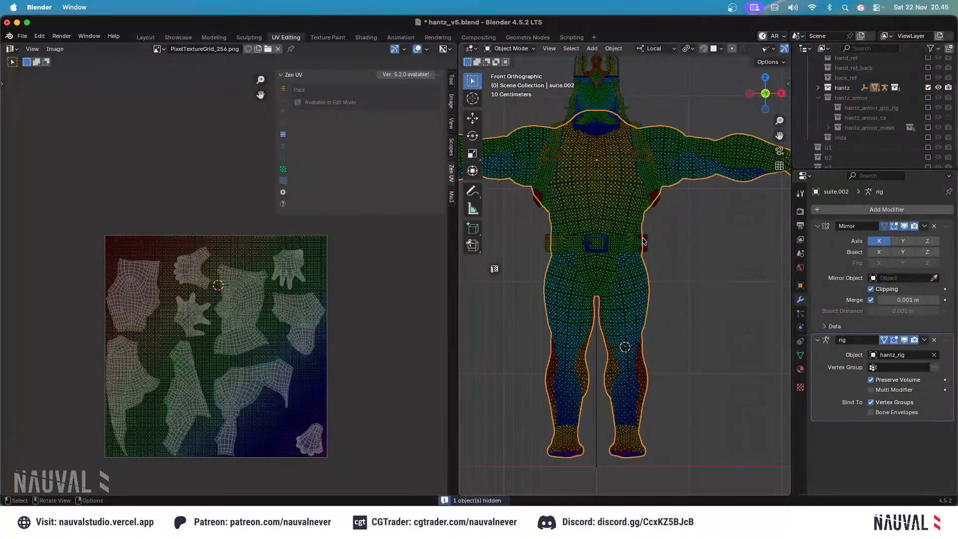
pyautogui.press('g')
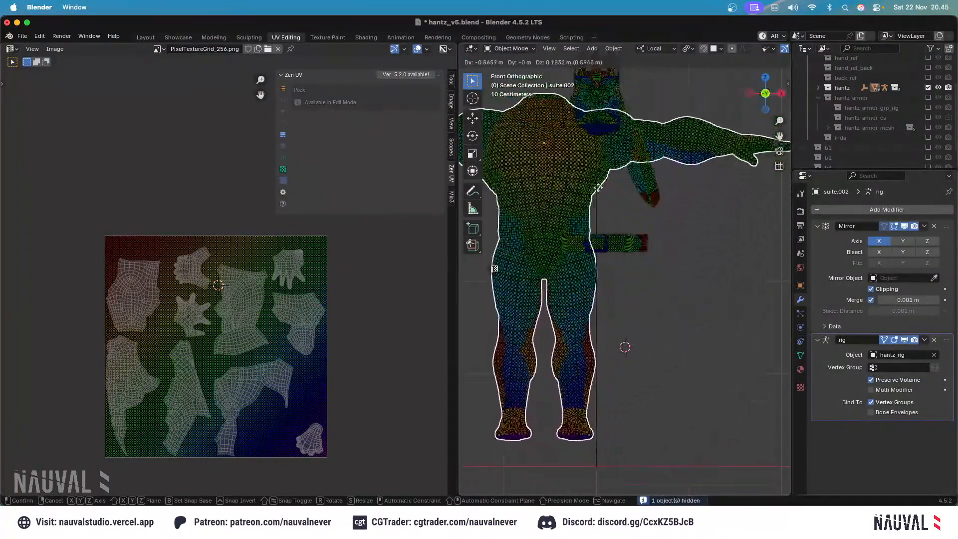
pyautogui.rightClick(630, 223)
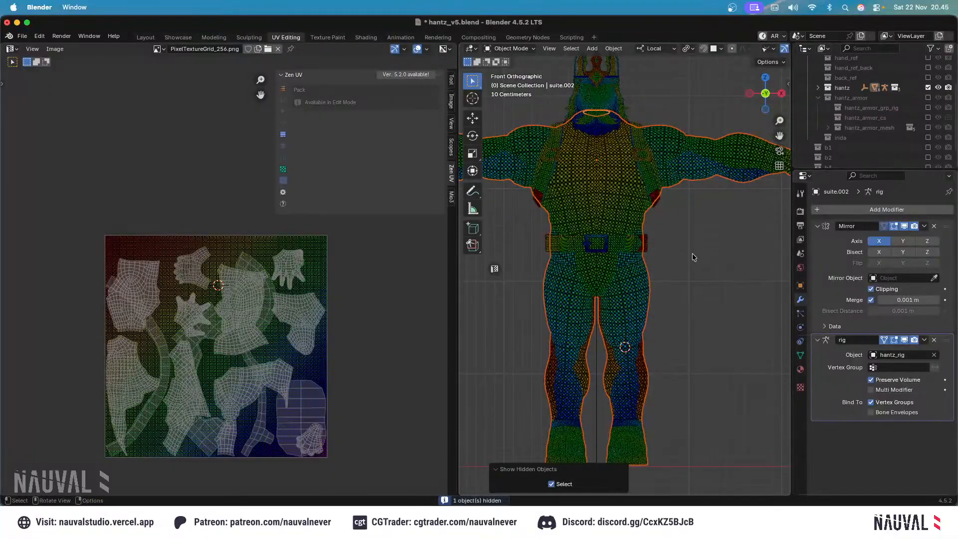
pyautogui.keyDown('shift'); pyautogui.moveTo(631, 223); pyautogui.dragTo(630, 163); pyautogui.keyUp('shift')
pyautogui.hotkey('alt', 'h')
pyautogui.press('KP_3')
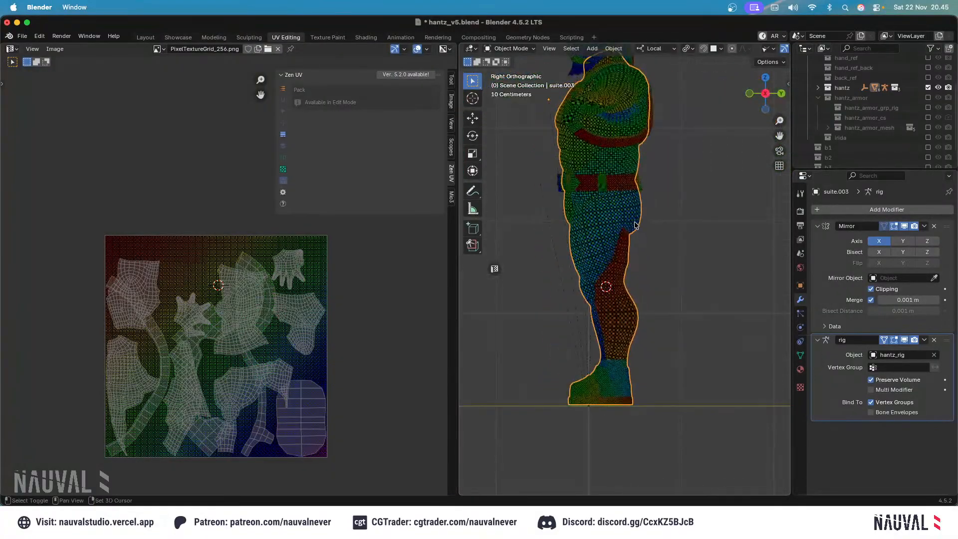
# Duplicate all visible character objects in place, move the copies to a new collection named b5, and exclude it from the view layer.
pyautogui.hotkey('shift', 'z')
pyautogui.press('KP_1')
pyautogui.scroll(-3, 675, 165)
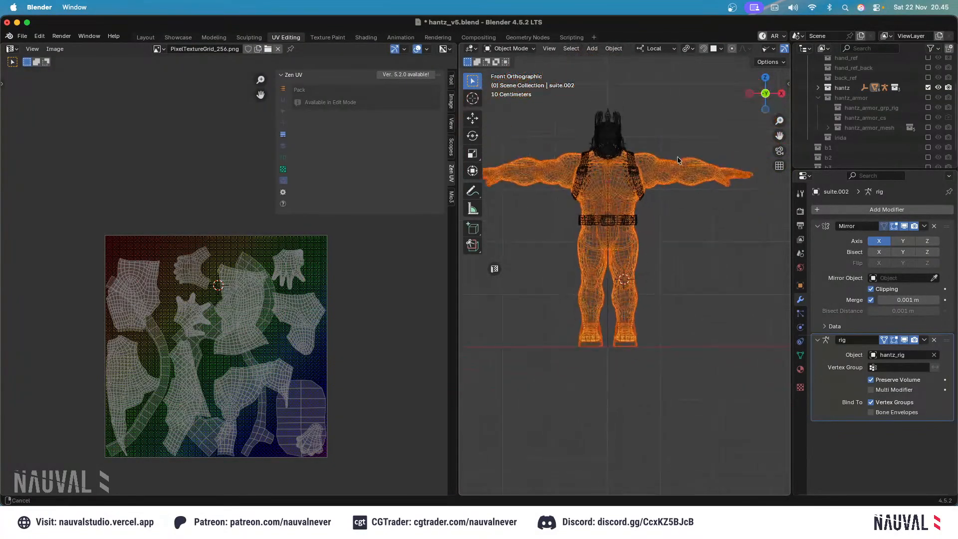
pyautogui.scroll(1, 676, 149)
pyautogui.press('a')
pyautogui.hotkey('shift', 'd')
pyautogui.rightClick(673, 125)
pyautogui.press('m')
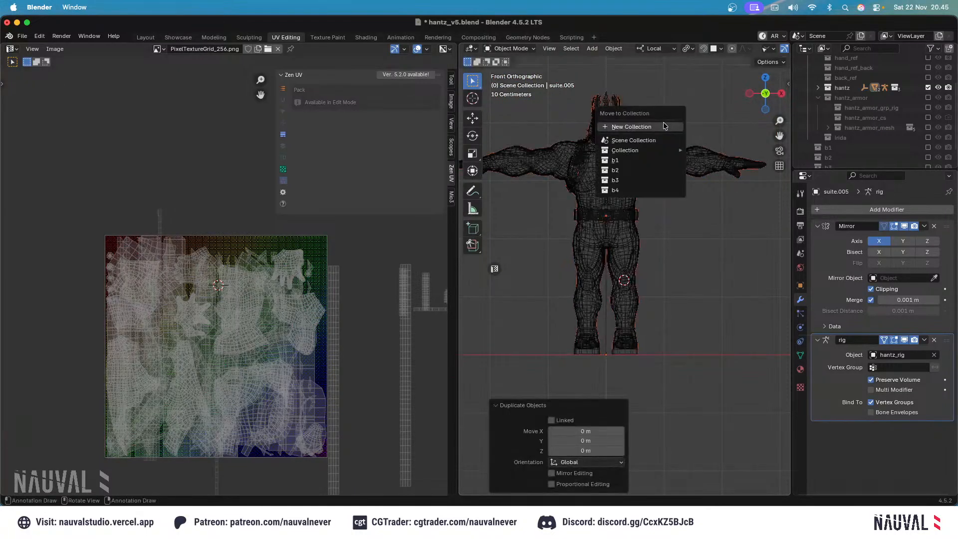
pyautogui.click(662, 119)
pyautogui.write('b5')
pyautogui.press('Return')
pyautogui.scroll(-2, 879, 105)
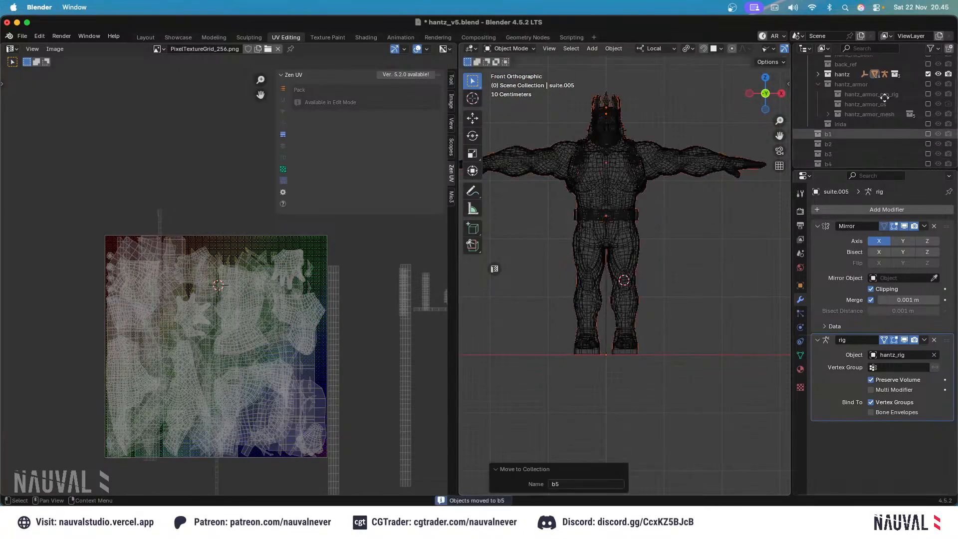
# Select the whole boot of suite.003 in wireframe side view and separate it into its own object.
pyautogui.click(643, 235)
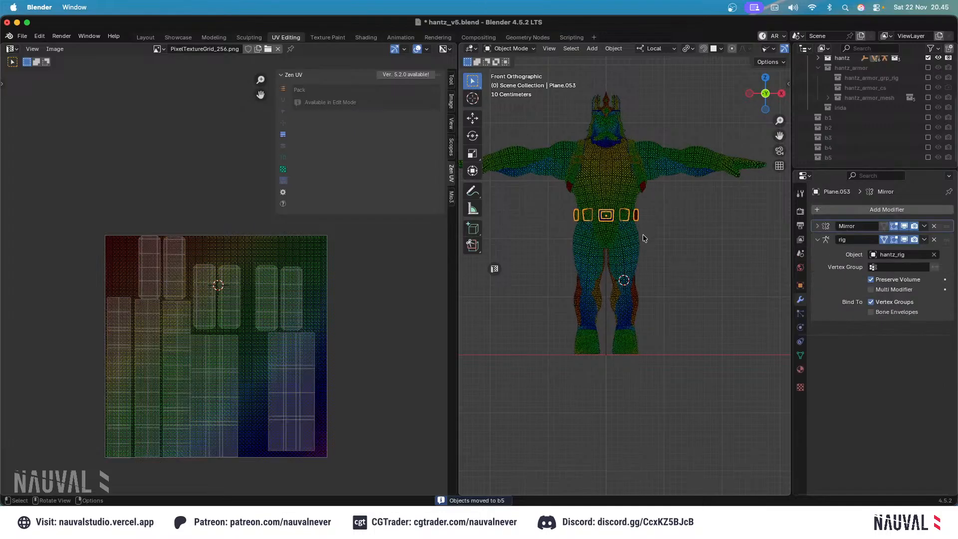
pyautogui.scroll(5, 649, 235)
pyautogui.scroll(4, 630, 225)
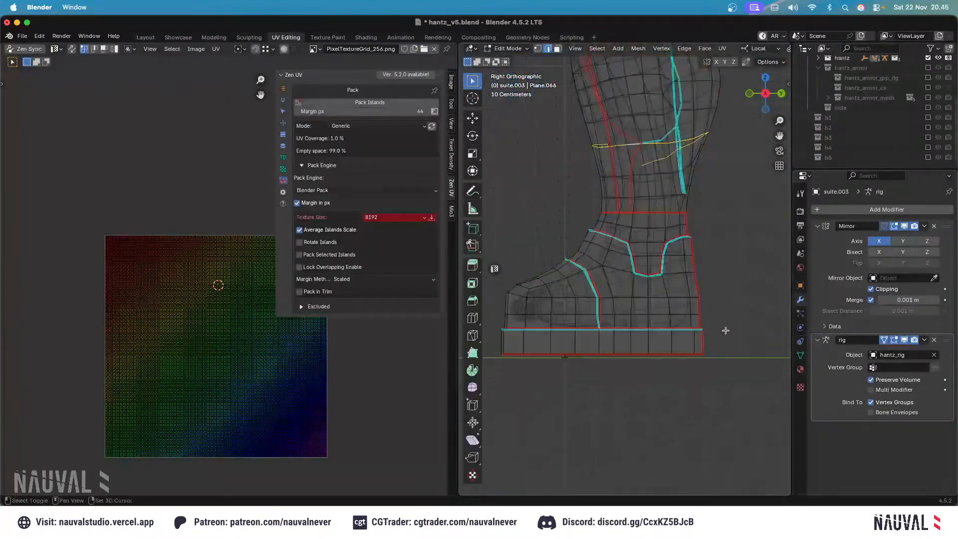
pyautogui.moveTo(723, 427); pyautogui.dragTo(496, 202)
pyautogui.scroll(1, 645, 173)
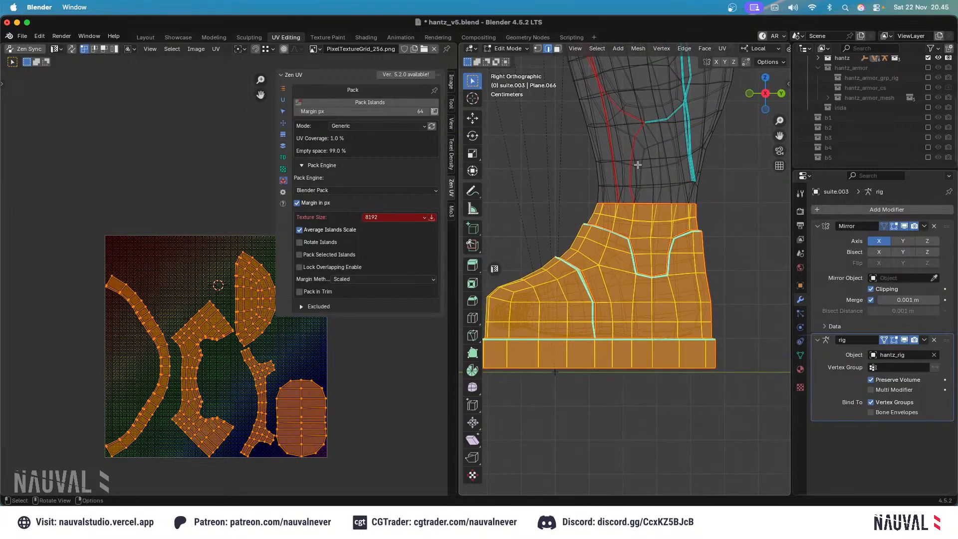
pyautogui.scroll(-2, 638, 165)
pyautogui.press('p')
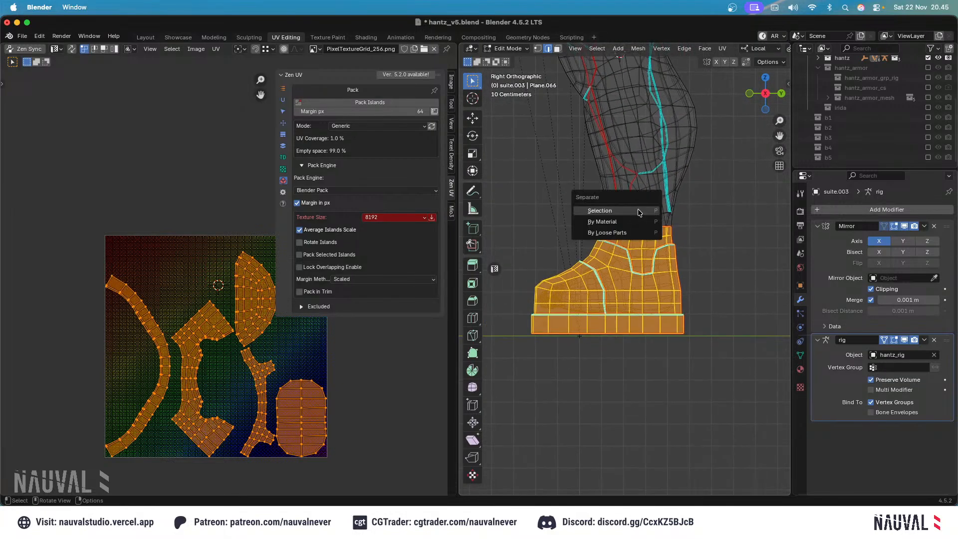
pyautogui.click(638, 213)
# Delete the remaining suite.003 body so only its separated boots are kept.
pyautogui.press('KP_1')
pyautogui.hotkey('shift', 'z')
pyautogui.keyDown('shift'); pyautogui.moveTo(643, 163); pyautogui.dragTo(651, 183, button='middle'); pyautogui.keyUp('shift')
pyautogui.press('Tab')
pyautogui.click(685, 198)
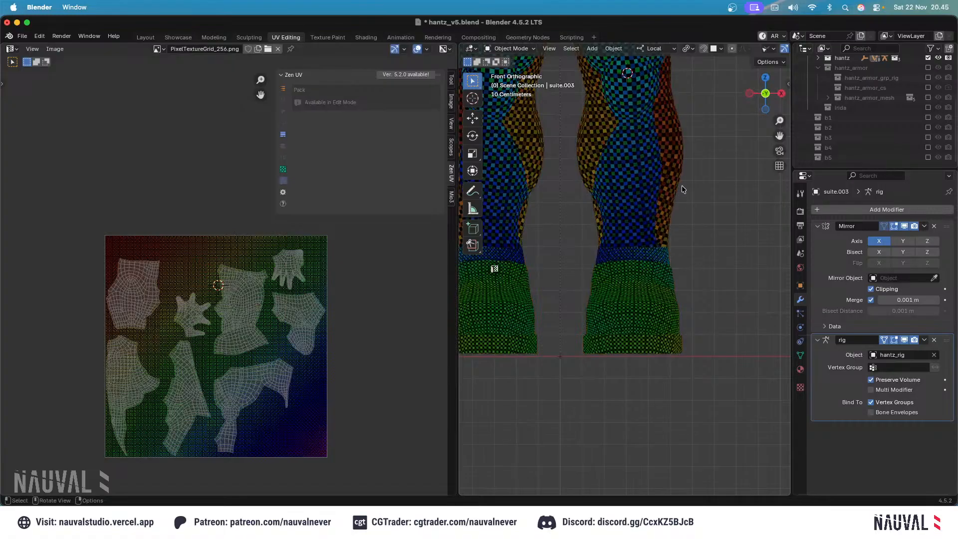
pyautogui.scroll(-2, 670, 157)
pyautogui.press('x')
pyautogui.click(651, 184)
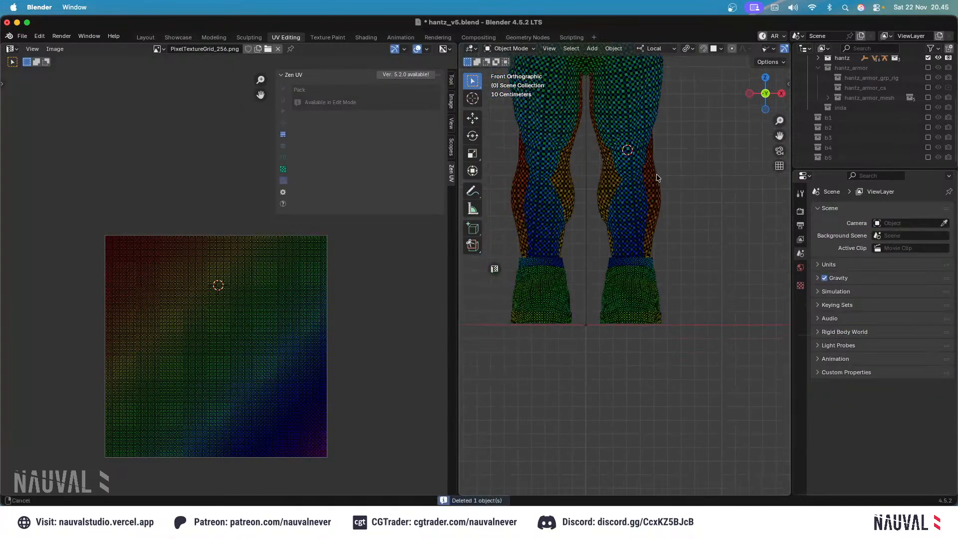
# Check the suite.002 body and the separated boots as independent objects by trial-moving each one and cancelling.
pyautogui.keyDown('shift'); pyautogui.moveTo(655, 168); pyautogui.dragTo(667, 215, button='middle'); pyautogui.keyUp('shift')
pyautogui.press('g')
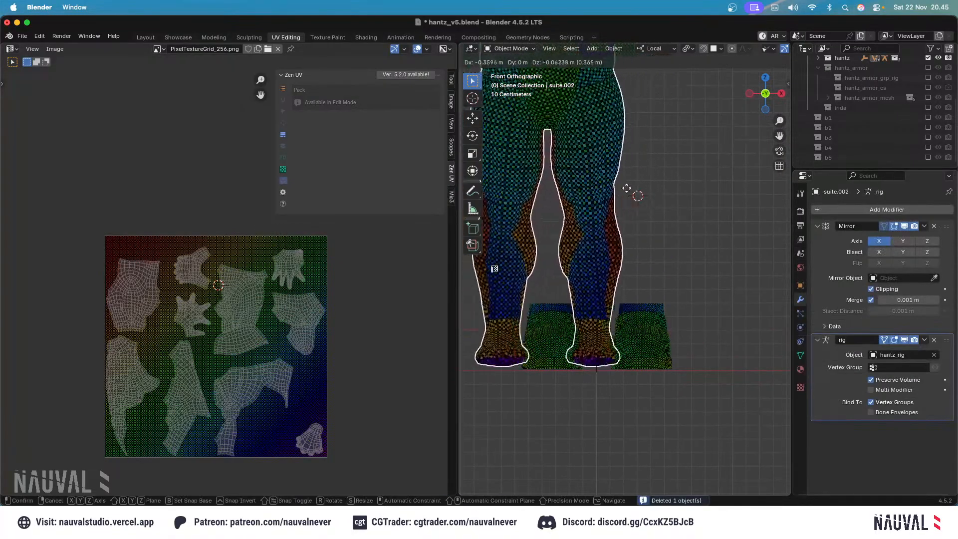
pyautogui.rightClick(663, 171)
pyautogui.click(660, 331)
pyautogui.press('g')
pyautogui.rightClick(654, 220)
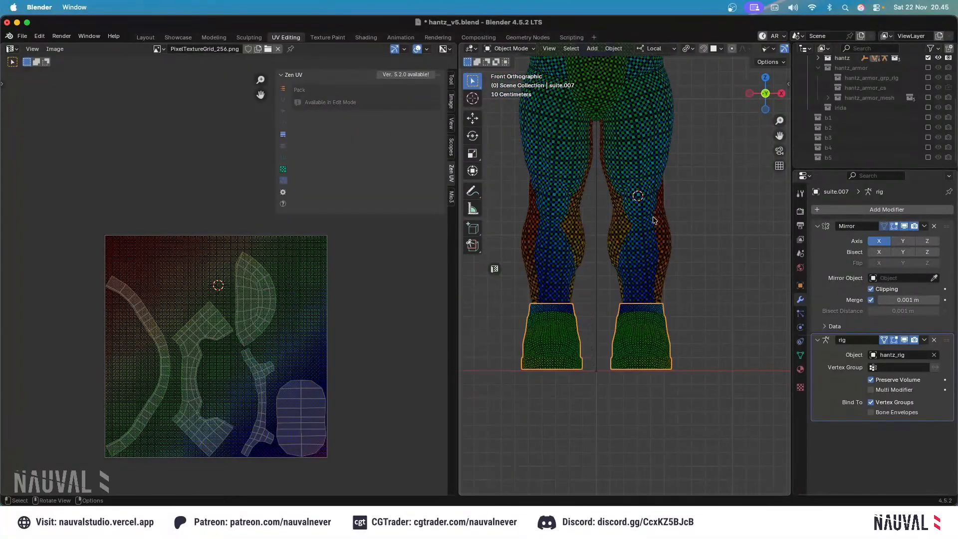
# Examine the seams and the full UV layout of the suite.002 body mesh.
pyautogui.moveTo(649, 144)
pyautogui.keyDown('ctrl'); pyautogui.mouseDown(button='middle')
pyautogui.moveTo(640, 240)
pyautogui.moveTo(649, 134)
pyautogui.mouseUp(button='middle'); pyautogui.keyUp('ctrl')
pyautogui.click(647, 180)
pyautogui.keyDown('shift'); pyautogui.moveTo(642, 186); pyautogui.dragTo(634, 123, button='middle'); pyautogui.keyUp('shift')
pyautogui.keyDown('ctrl'); pyautogui.moveTo(652, 215); pyautogui.dragTo(657, 167, button='middle'); pyautogui.keyUp('ctrl')
pyautogui.press('Tab')
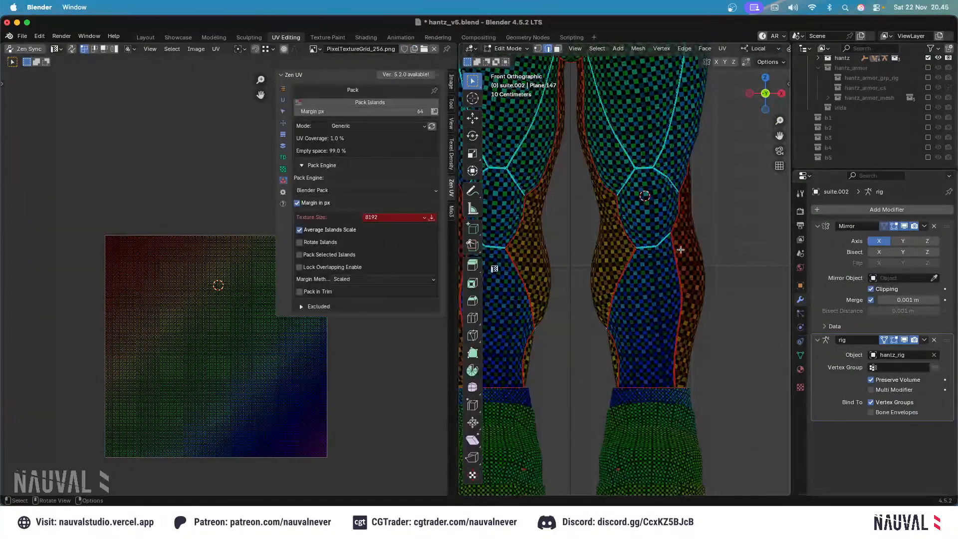
pyautogui.keyDown('ctrl'); pyautogui.moveTo(680, 224); pyautogui.dragTo(649, 210, button='middle'); pyautogui.keyUp('ctrl')
pyautogui.press('a')
pyautogui.keyDown('ctrl'); pyautogui.moveTo(651, 150); pyautogui.dragTo(650, 183, button='middle'); pyautogui.keyUp('ctrl')
pyautogui.scroll(-2, 651, 151)
pyautogui.keyDown('shift'); pyautogui.scroll(3, 645, 149); pyautogui.keyUp('shift')
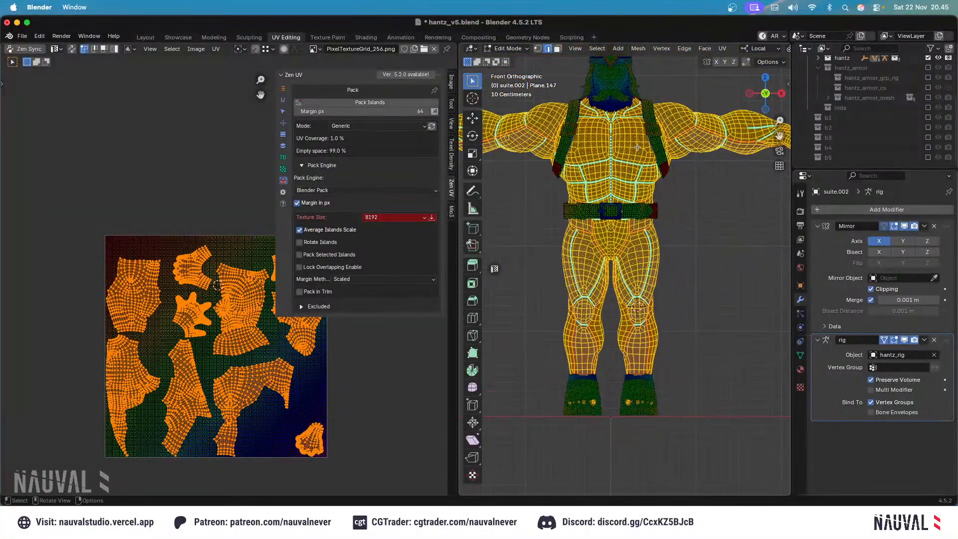
pyautogui.press('Tab')
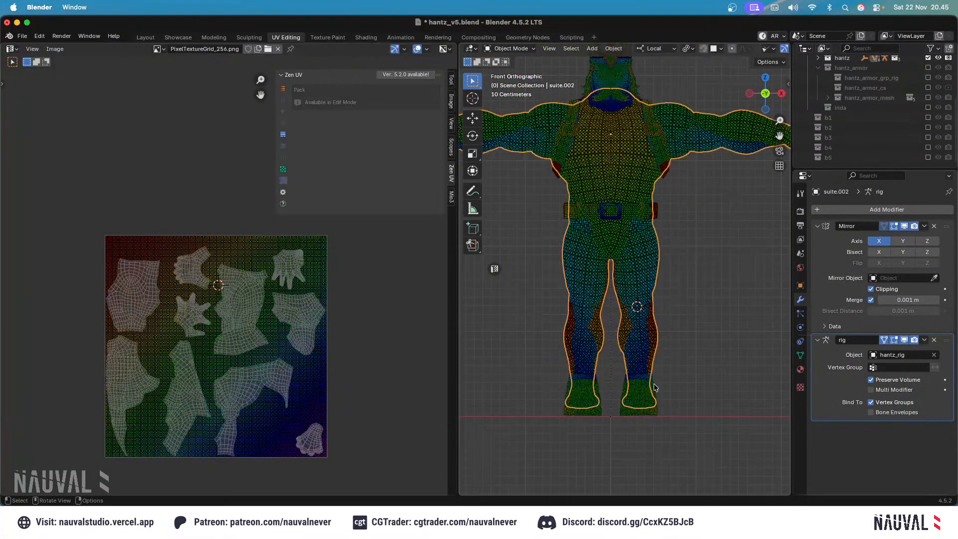
# Select the separated boots object, look it over, and save the file.
pyautogui.keyDown('shift'); pyautogui.moveTo(682, 251); pyautogui.dragTo(671, 163, button='middle'); pyautogui.keyUp('shift')
pyautogui.scroll(3, 671, 163)
pyautogui.click(647, 339)
pyautogui.moveTo(697, 330); pyautogui.dragTo(649, 341, button='middle')
pyautogui.keyDown('alt'); pyautogui.moveTo(626, 305); pyautogui.dragTo(693, 324, button='middle'); pyautogui.keyUp('alt')
pyautogui.click(657, 194)
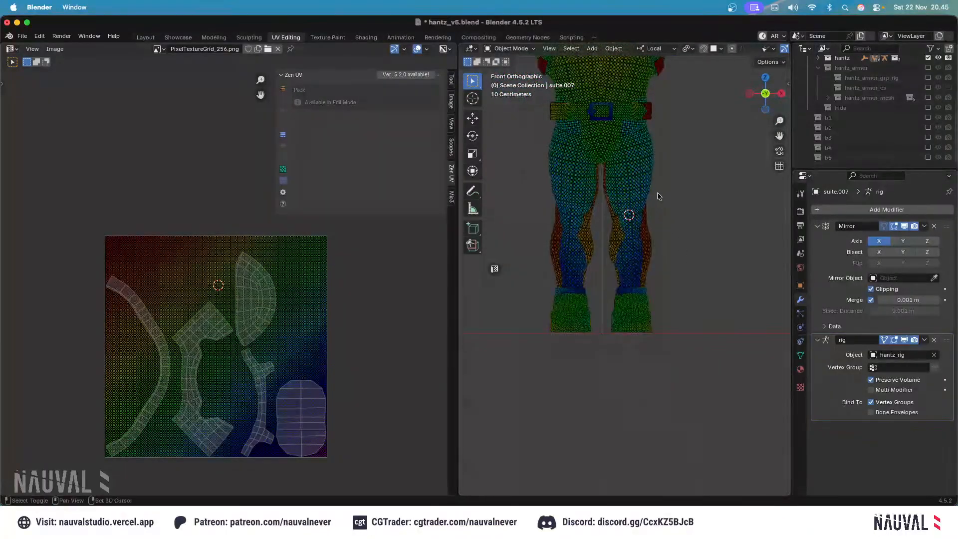
pyautogui.keyDown('shift'); pyautogui.moveTo(658, 194); pyautogui.dragTo(666, 309, button='middle'); pyautogui.keyUp('shift')
pyautogui.hotkey('ctrl', 's')
# Look over the whole character from the front, from the body up to the head.
pyautogui.keyDown('ctrl'); pyautogui.moveTo(662, 239); pyautogui.dragTo(679, 204, button='middle'); pyautogui.keyUp('ctrl')
pyautogui.keyDown('ctrl'); pyautogui.moveTo(681, 122); pyautogui.dragTo(665, 186, button='middle'); pyautogui.keyUp('ctrl')
pyautogui.scroll(2, 682, 172)
pyautogui.click(682, 179)
pyautogui.scroll(4, 681, 180)
pyautogui.click(657, 101)
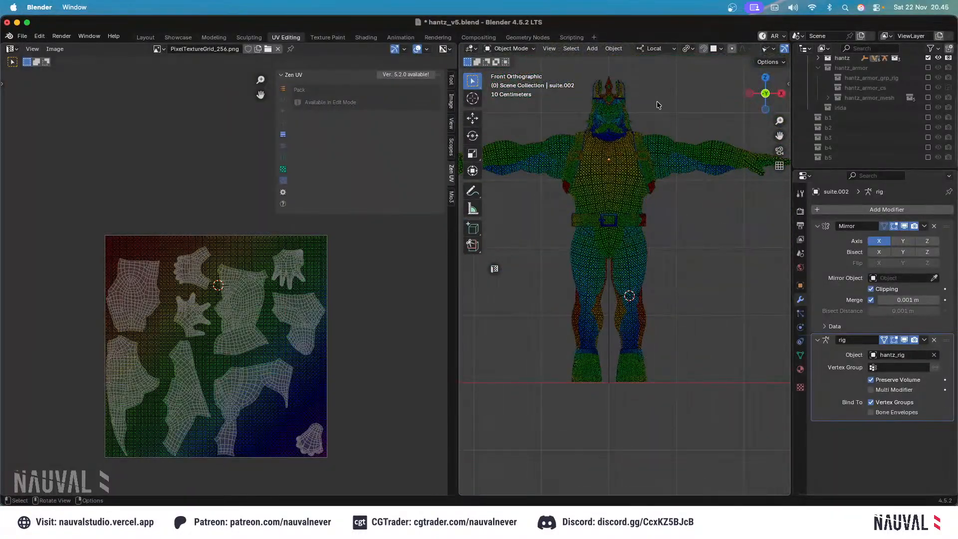
pyautogui.keyDown('shift'); pyautogui.moveTo(643, 125); pyautogui.dragTo(658, 164, button='middle'); pyautogui.keyUp('shift')
pyautogui.scroll(4, 657, 167)
pyautogui.scroll(-3, 662, 104)
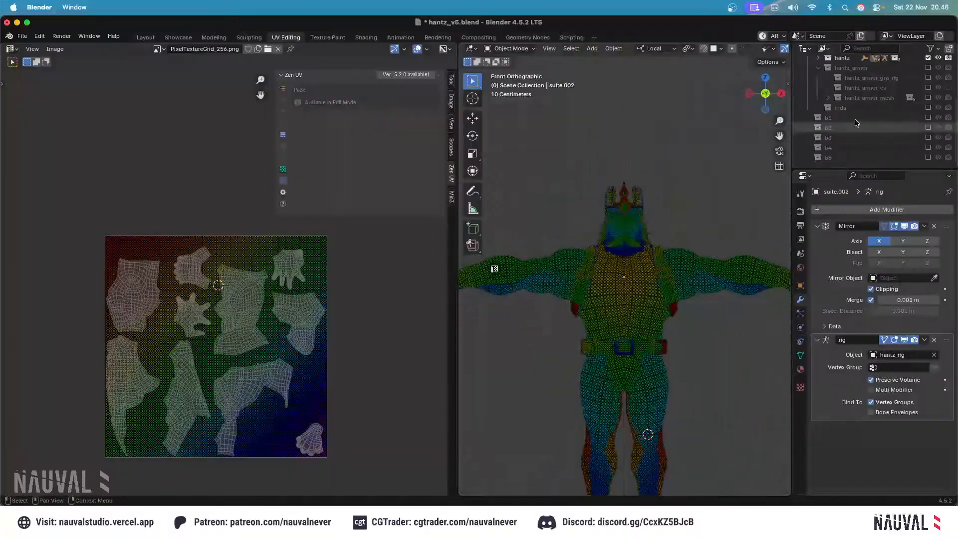
# Expand the hantz collection's hierarchy in an enlarged object list and select the crown mesh.
pyautogui.scroll(3, 896, 111)
pyautogui.scroll(2, 896, 110)
pyautogui.click(818, 127)
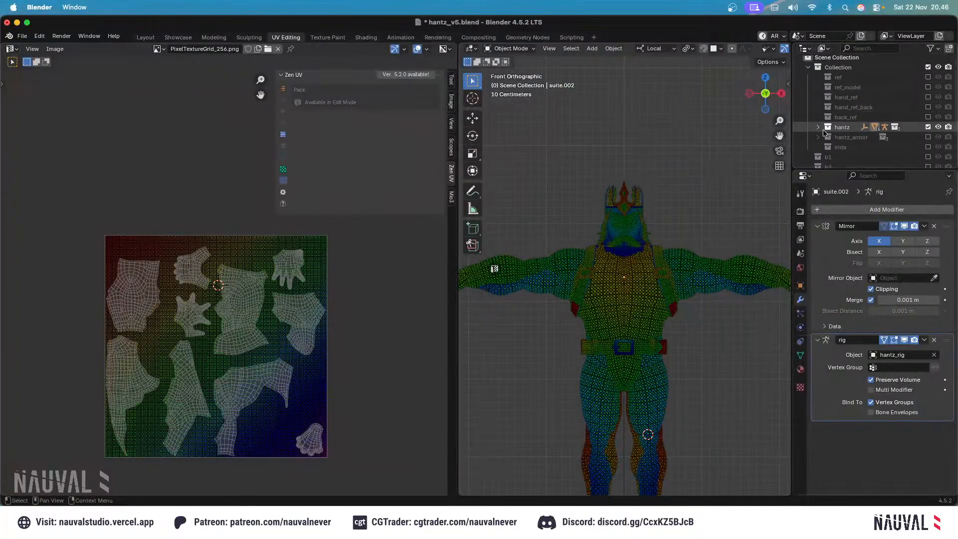
pyautogui.scroll(-4, 848, 125)
pyautogui.keyDown('ctrl'); pyautogui.moveTo(644, 219); pyautogui.dragTo(662, 213, button='middle'); pyautogui.keyUp('ctrl')
pyautogui.moveTo(838, 169); pyautogui.dragTo(838, 268)
pyautogui.click(640, 239)
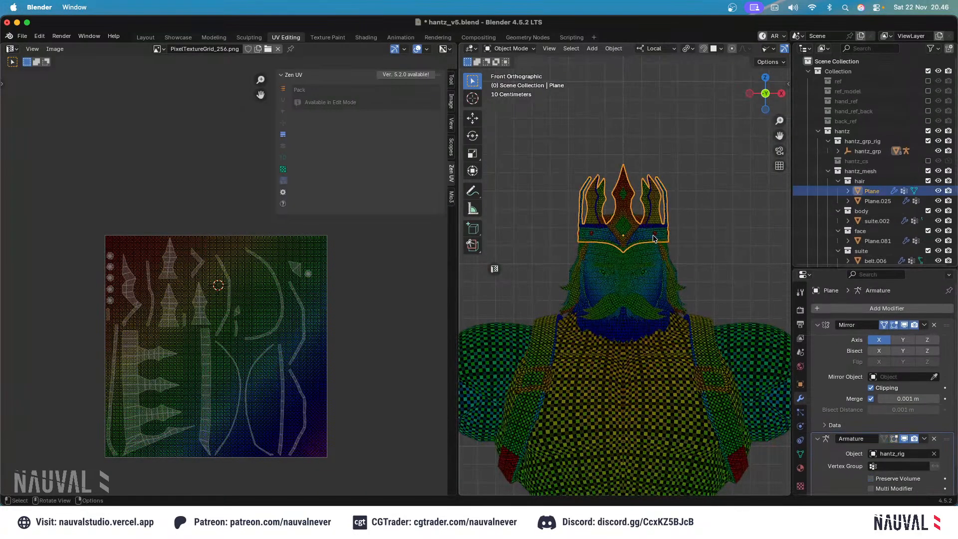
# Temporarily hide the crown to examine the hair mesh beneath it, and unhide the crown again.
pyautogui.press('h')
pyautogui.click(662, 234)
pyautogui.scroll(2, 664, 282)
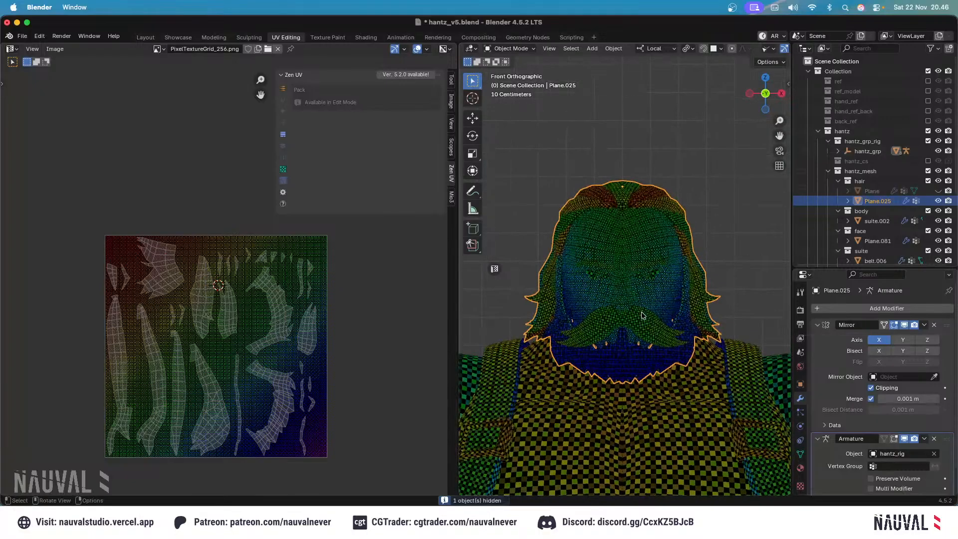
pyautogui.scroll(-3, 854, 166)
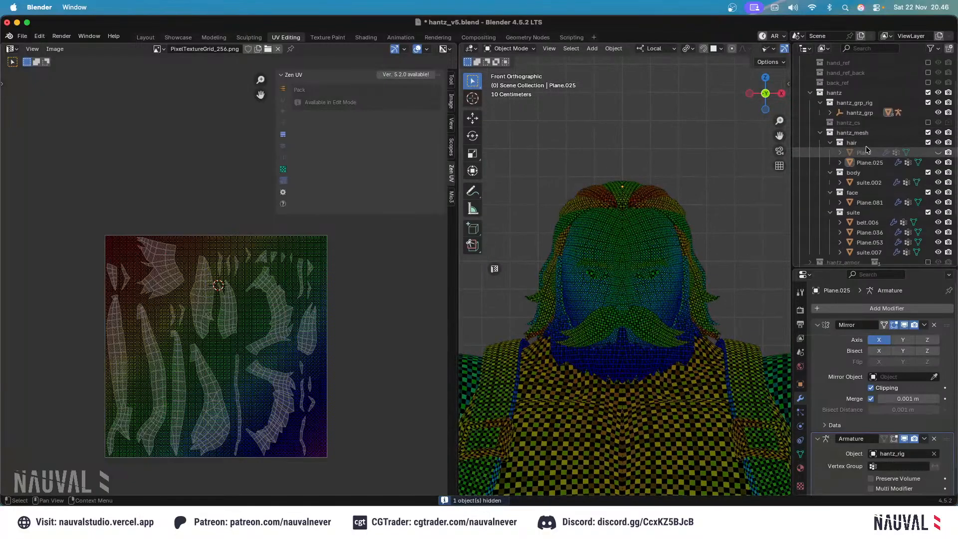
pyautogui.hotkey('alt', 'h')
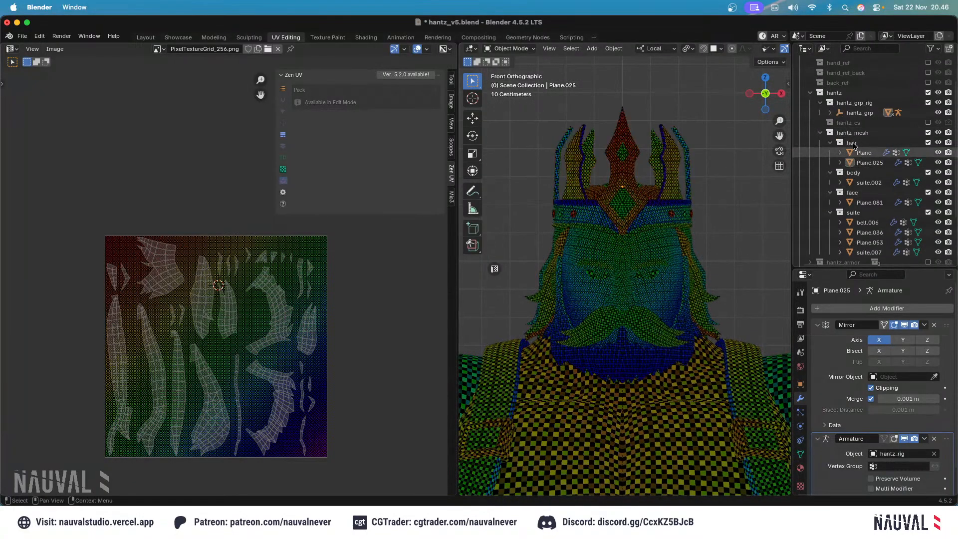
# Move the crown mesh from the hair collection to the body collection and collapse both collections in the object list.
pyautogui.click(830, 142)
pyautogui.click(669, 180)
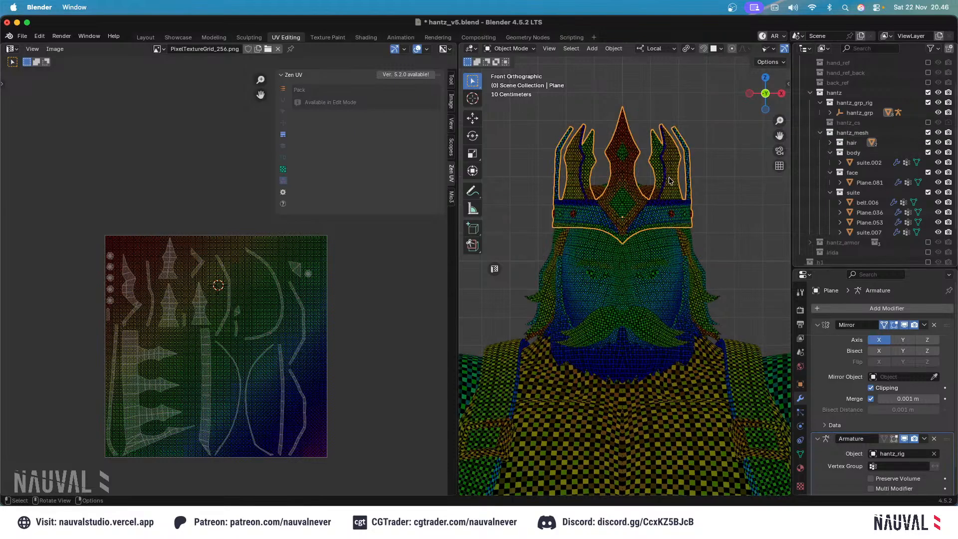
pyautogui.press('m')
pyautogui.moveTo(649, 203)
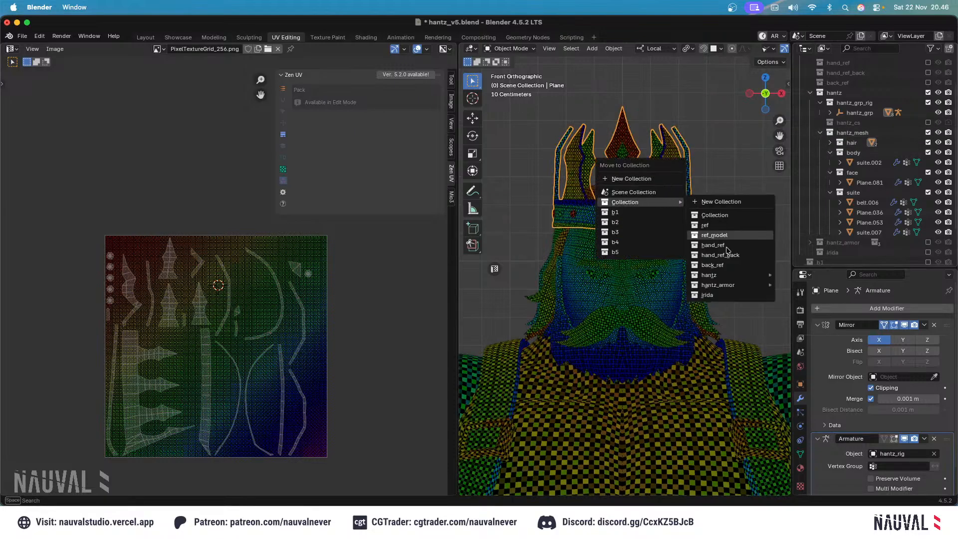
pyautogui.moveTo(760, 276)
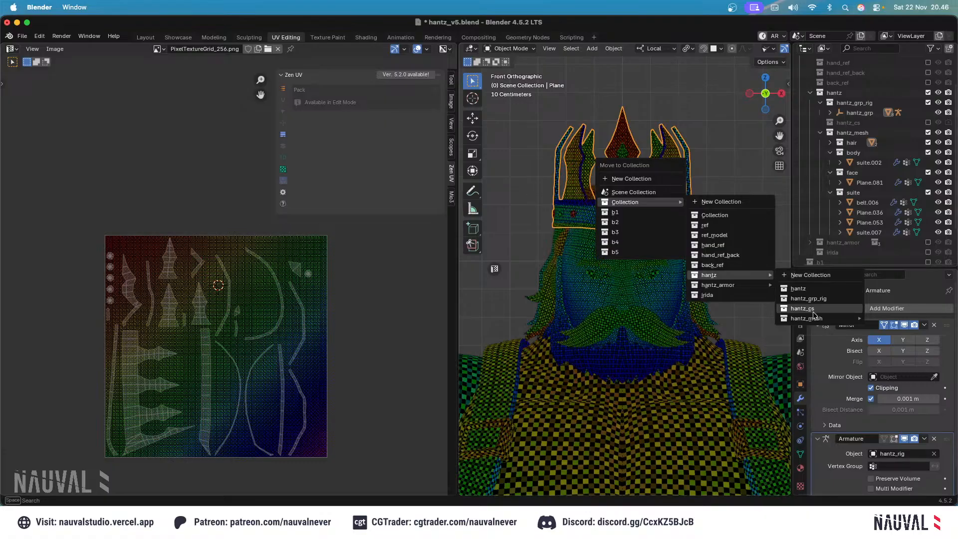
pyautogui.moveTo(821, 318)
pyautogui.click(894, 352)
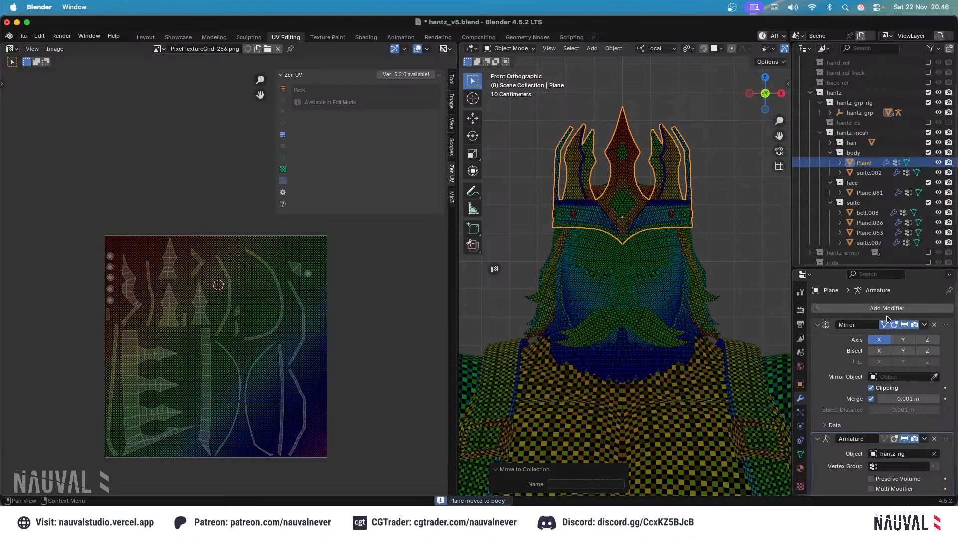
pyautogui.click(831, 153)
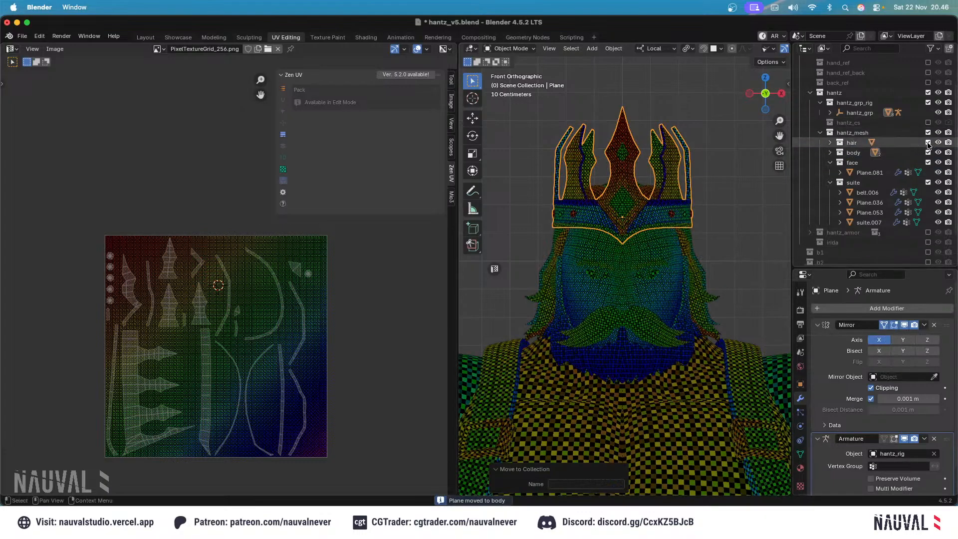
# Exclude the hair and face collections from the view layer, place face above body, and collapse the suite collection.
pyautogui.click(929, 143)
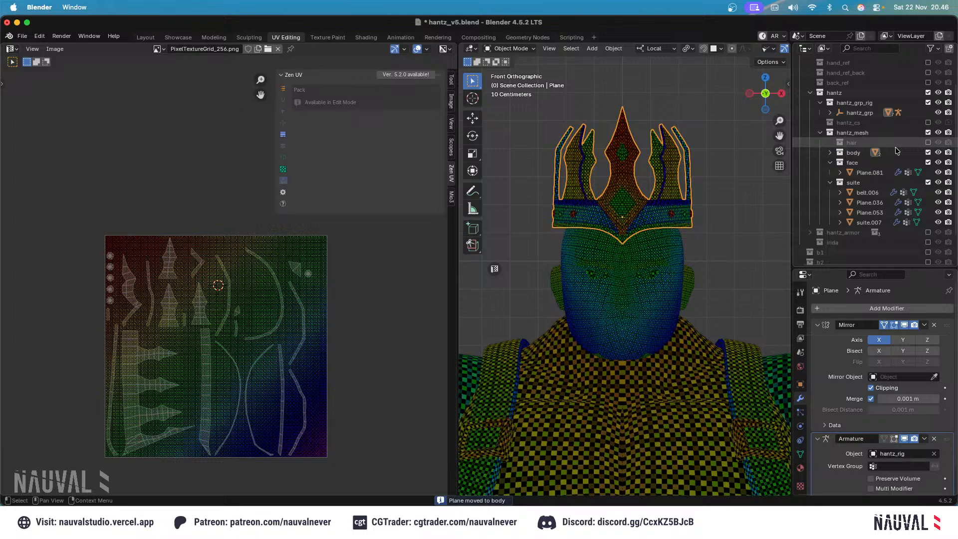
pyautogui.click(929, 162)
pyautogui.moveTo(853, 163); pyautogui.dragTo(853, 149)
pyautogui.click(854, 162)
pyautogui.click(830, 172)
# Select all the remaining visible crown, body, suite and boots meshes together.
pyautogui.keyDown('ctrl'); pyautogui.moveTo(676, 165); pyautogui.dragTo(637, 253, button='middle'); pyautogui.keyUp('ctrl')
pyautogui.click(637, 254)
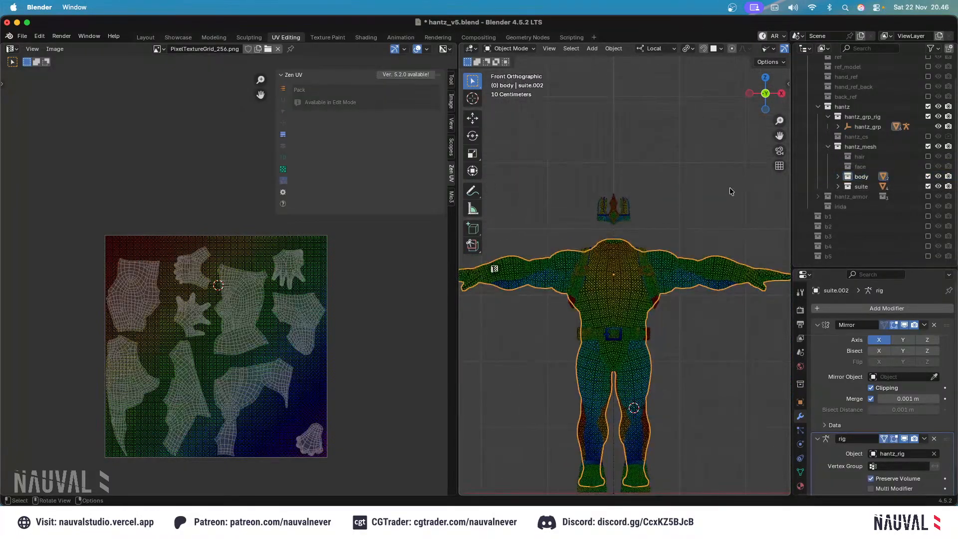
pyautogui.press('g')
pyautogui.rightClick(691, 274)
pyautogui.keyDown('shift'); pyautogui.moveTo(690, 274); pyautogui.dragTo(691, 235, button='middle'); pyautogui.keyUp('shift')
pyautogui.click(637, 440)
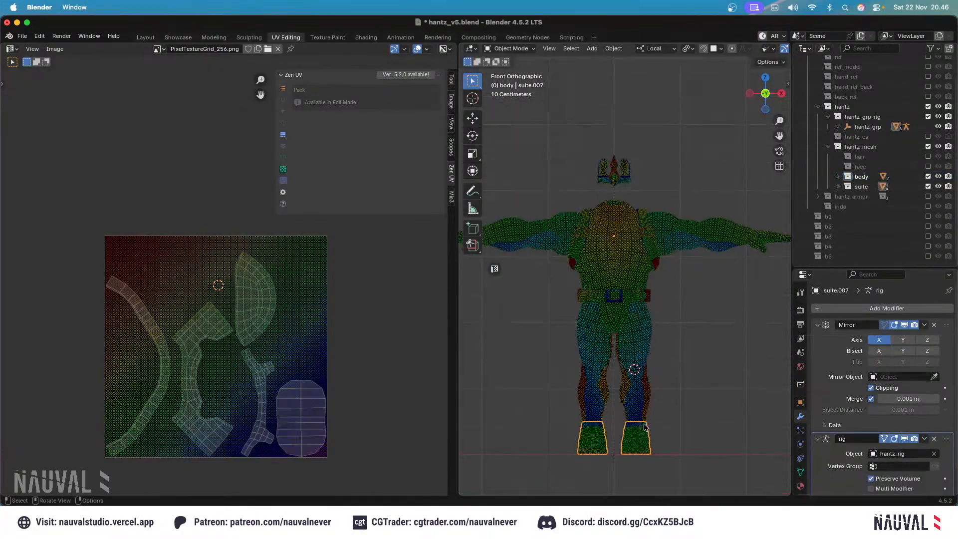
pyautogui.press('a')
pyautogui.keyDown('shift'); pyautogui.moveTo(642, 154); pyautogui.dragTo(689, 187, button='middle'); pyautogui.keyUp('shift')
pyautogui.hotkey('alt', 'a')
pyautogui.press('a')
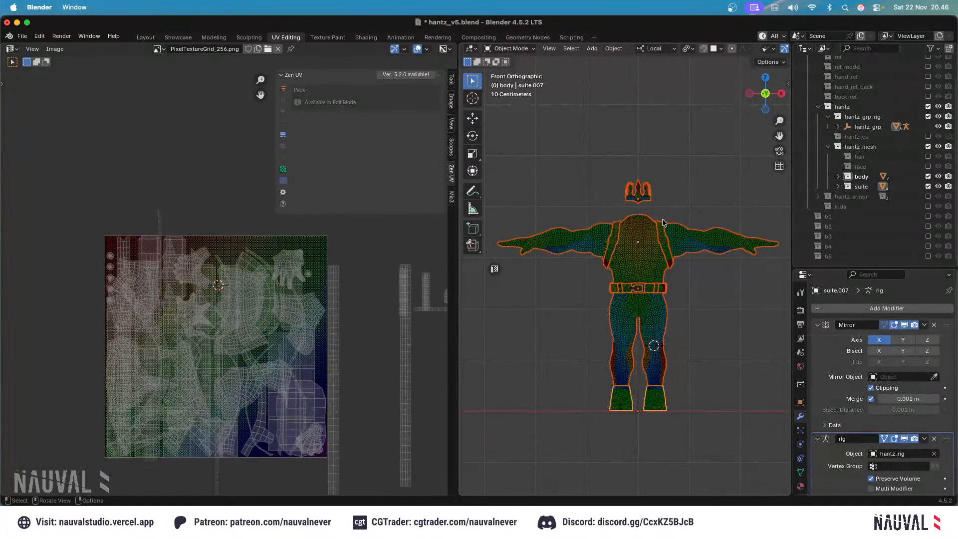
# Enter edit mode on the selected meshes, select all their geometry, and try an Angle Based unwrap.
pyautogui.press('Tab')
pyautogui.press('a')
pyautogui.press('u')
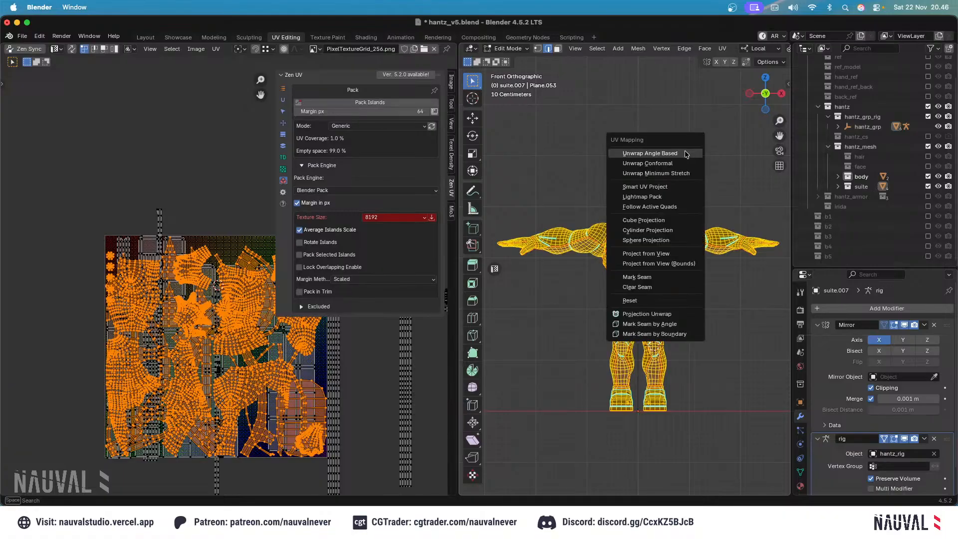
pyautogui.click(684, 154)
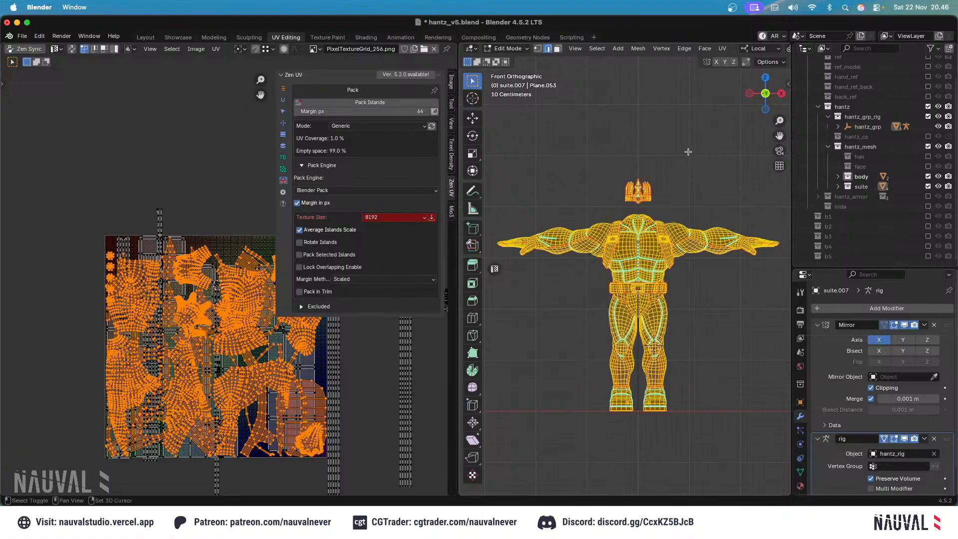
pyautogui.hotkey('alt', 'e')
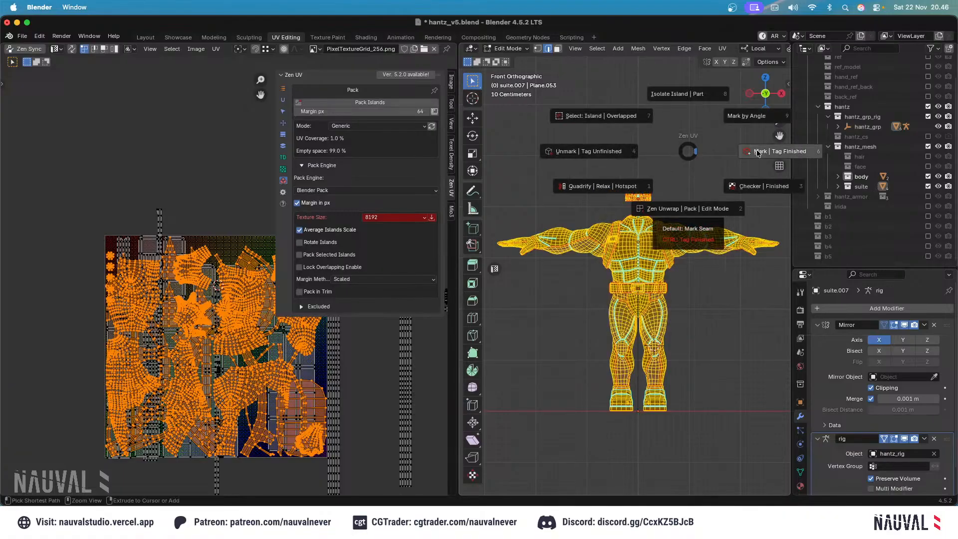
pyautogui.click(758, 153)
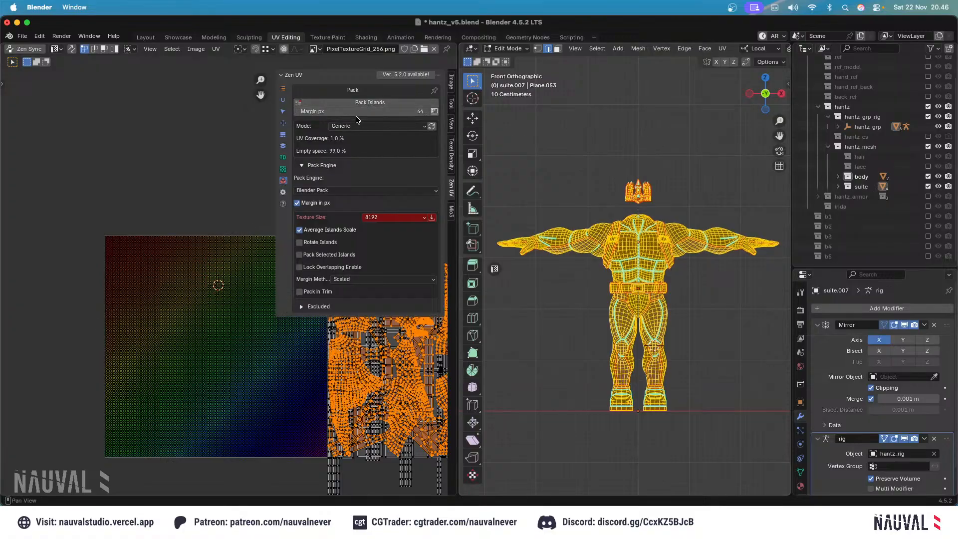
# Set the Zen UV packing margin to 32 px, enable UV sync selection, and pack all islands into one layout.
pyautogui.click(354, 113)
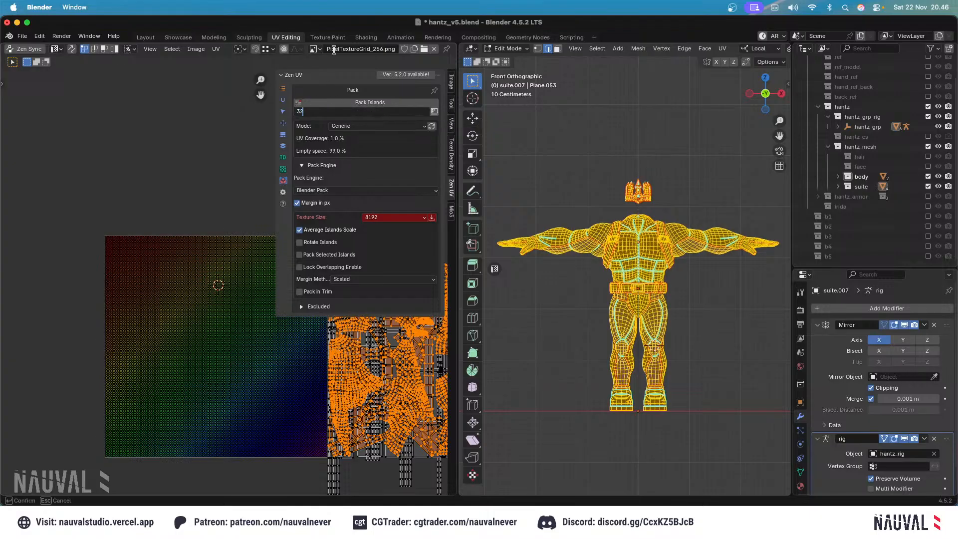
pyautogui.press('Return')
pyautogui.click(397, 103)
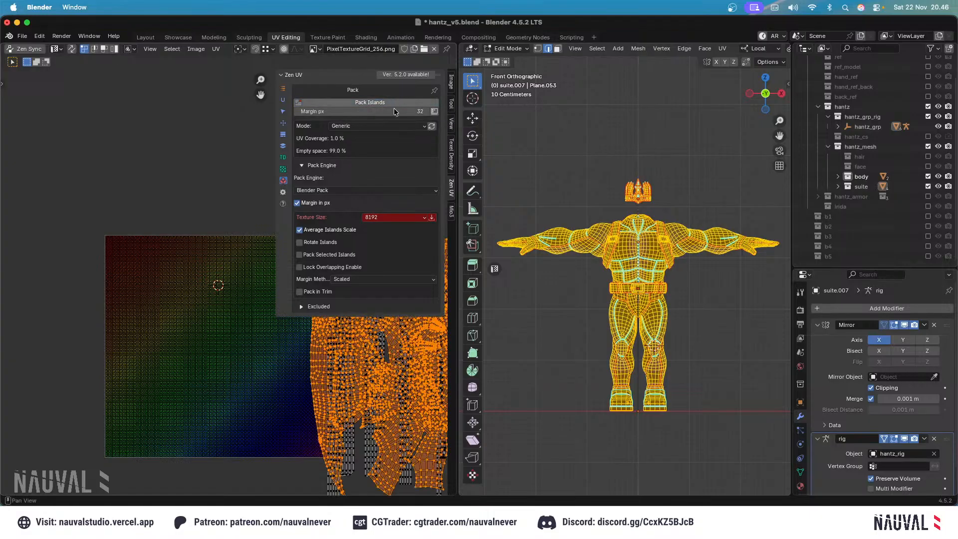
pyautogui.press('super+z')
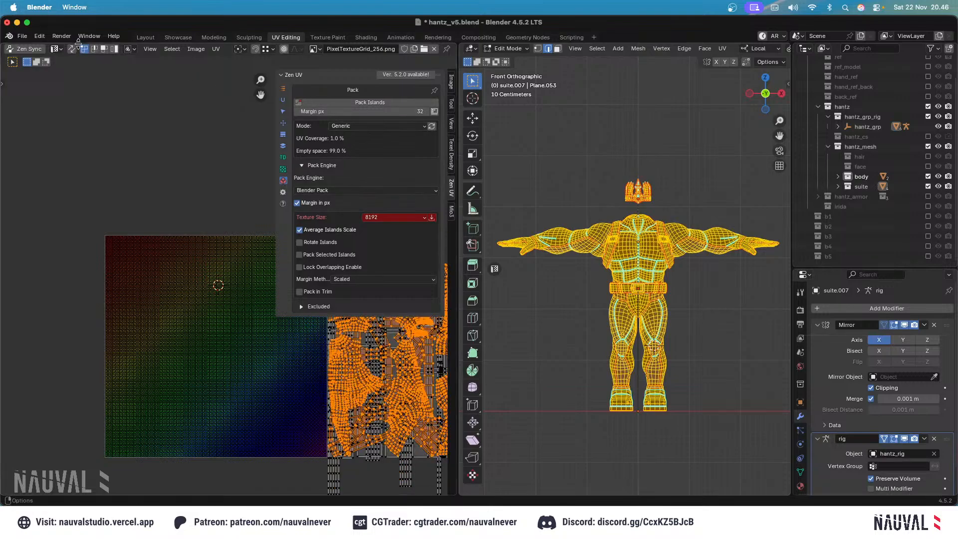
pyautogui.click(73, 48)
pyautogui.click(364, 102)
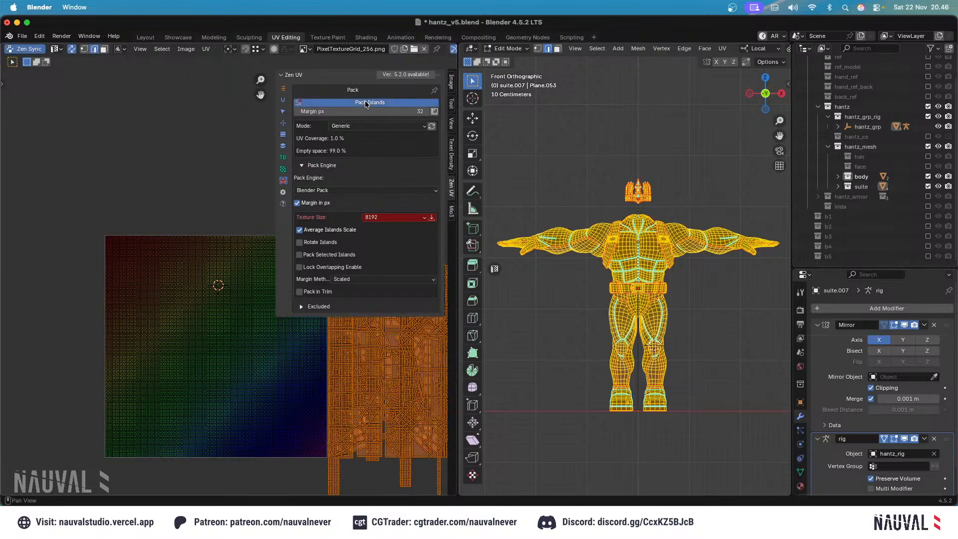
pyautogui.click(344, 255)
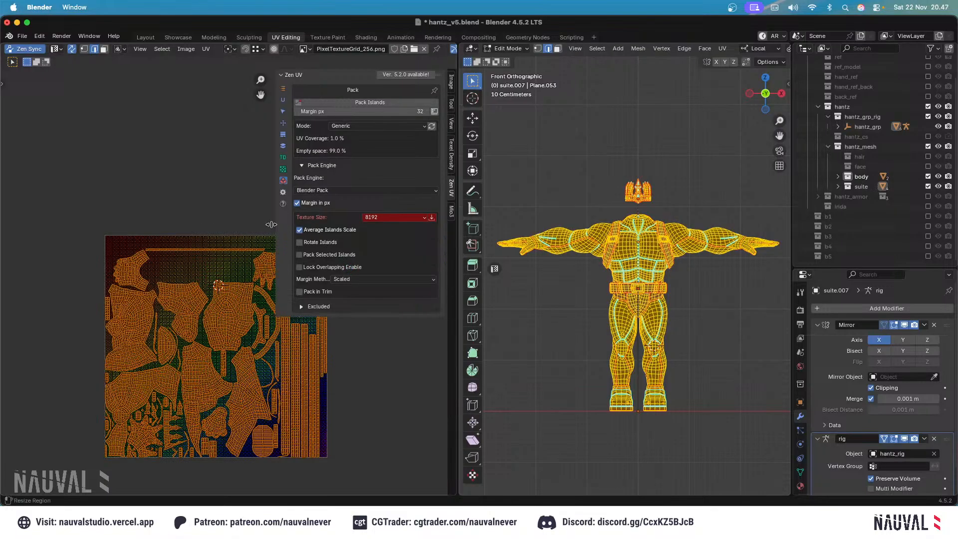
# Examine the spacing and placement of the packed UV islands up close and in an enlarged UV editor.
pyautogui.scroll(3, 188, 259)
pyautogui.scroll(4, 187, 260)
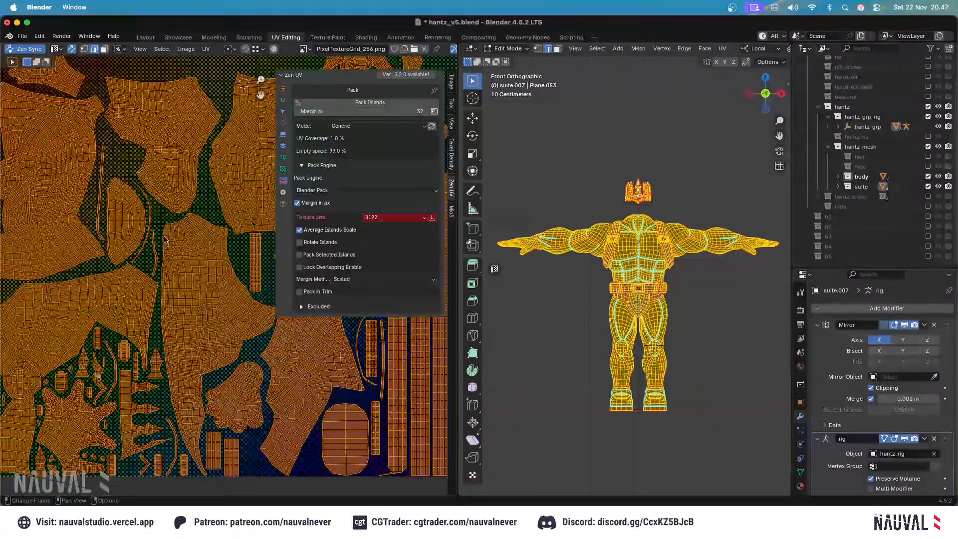
pyautogui.keyDown('ctrl'); pyautogui.moveTo(190, 305); pyautogui.dragTo(197, 228, button='middle'); pyautogui.keyUp('ctrl')
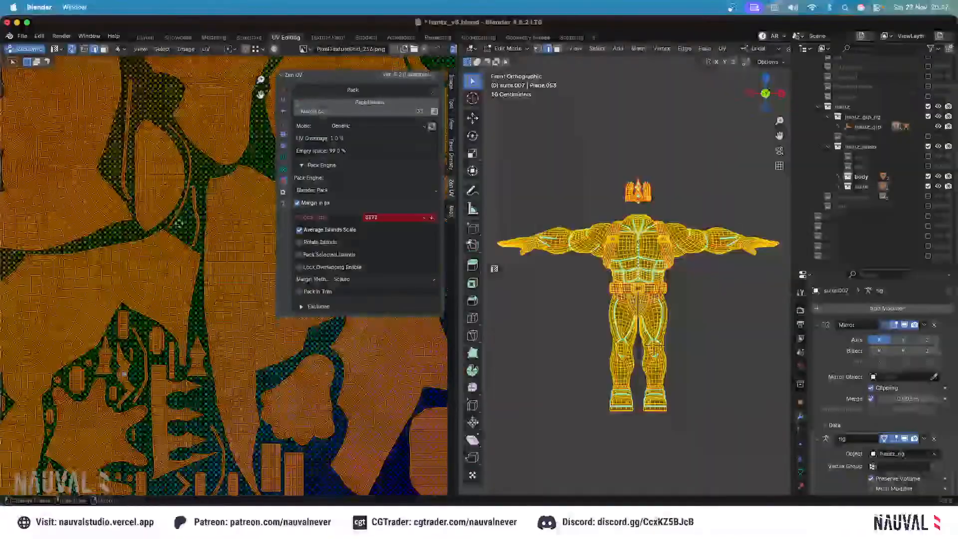
pyautogui.moveTo(208, 100); pyautogui.dragTo(210, 188, button='middle')
pyautogui.hotkey('ctrl', 'space')
pyautogui.moveTo(588, 115); pyautogui.dragTo(411, 205, button='middle')
pyautogui.moveTo(361, 385); pyautogui.dragTo(396, 400, button='middle')
pyautogui.hotkey('ctrl', 'space')
# Return to object mode, clear the selection, and save the file.
pyautogui.press('Tab')
pyautogui.click(688, 204)
pyautogui.keyDown('ctrl'); pyautogui.moveTo(689, 204); pyautogui.dragTo(657, 155, button='middle'); pyautogui.keyUp('ctrl')
pyautogui.hotkey('ctrl', 's')
# Compare the checker density on the torso, straps, belt and legs from the front, and save the file.
pyautogui.scroll(-8, 656, 156)
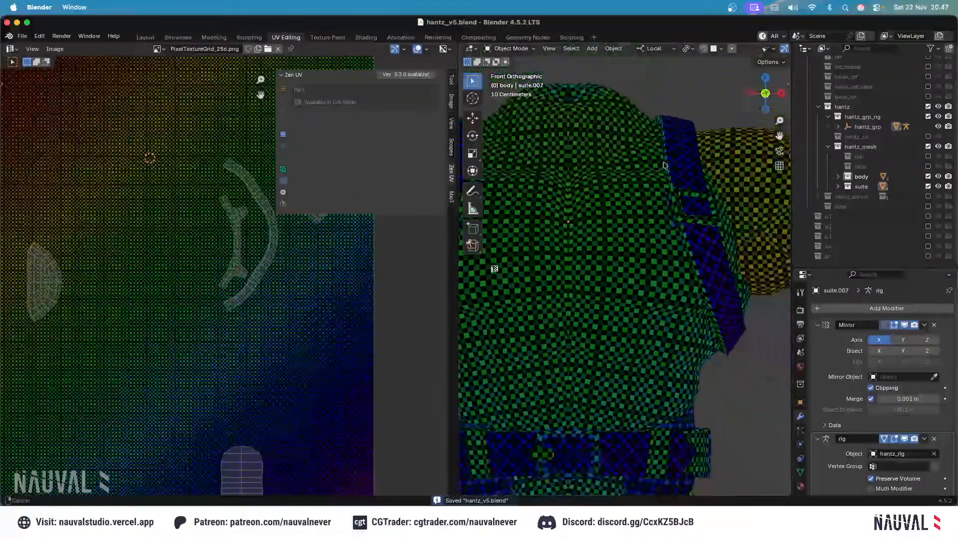
pyautogui.keyDown('shift'); pyautogui.scroll(-10, 671, 150); pyautogui.keyUp('shift')
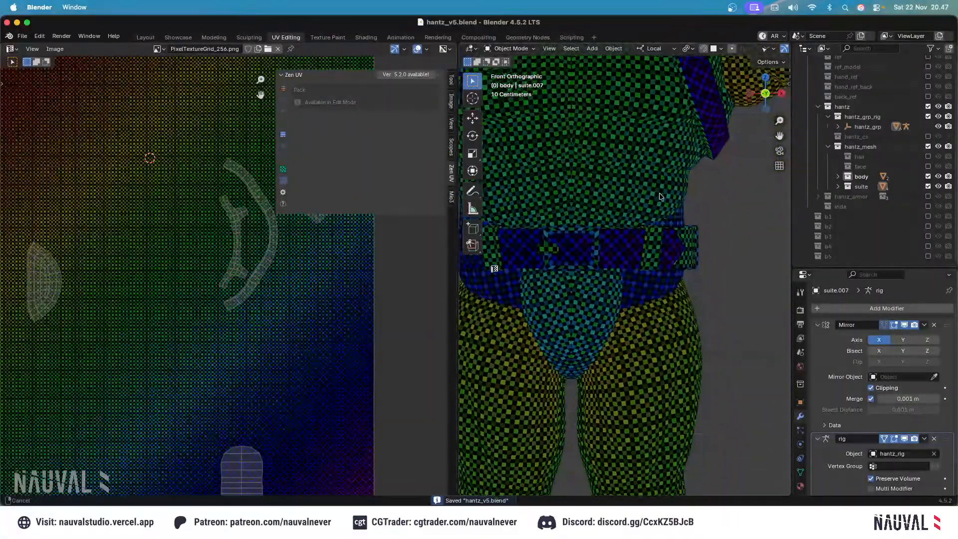
pyautogui.scroll(3, 665, 151)
pyautogui.scroll(-2, 664, 152)
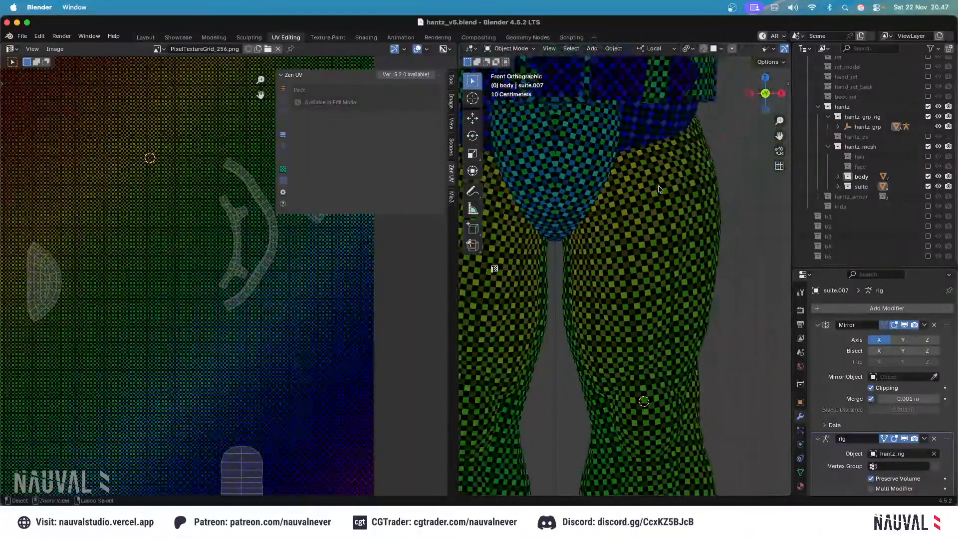
pyautogui.scroll(-2, 661, 200)
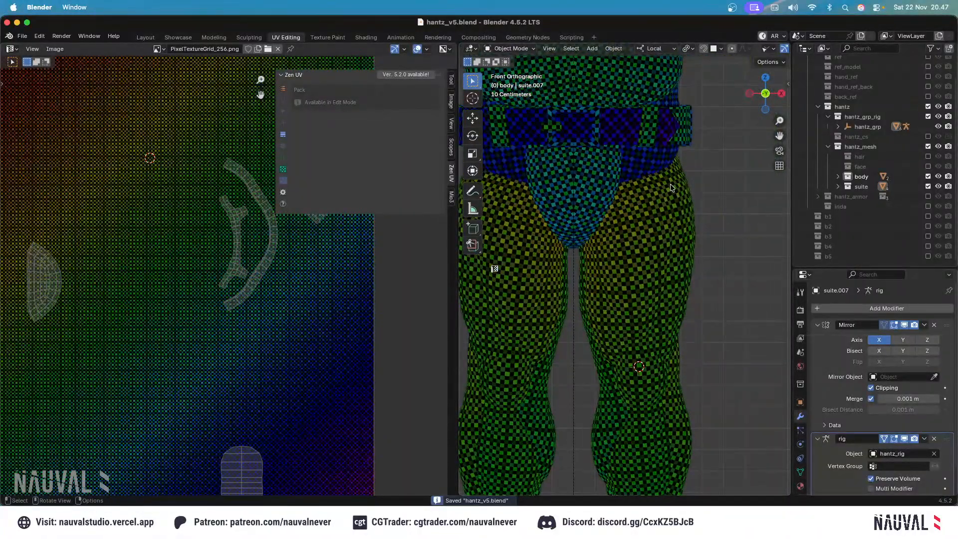
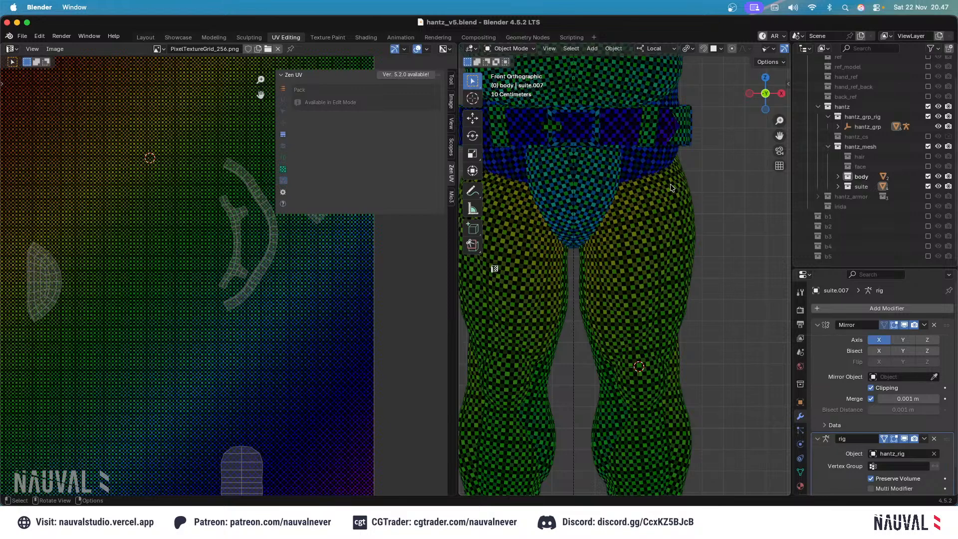
pyautogui.scroll(-5, 670, 188)
pyautogui.press('super+s')
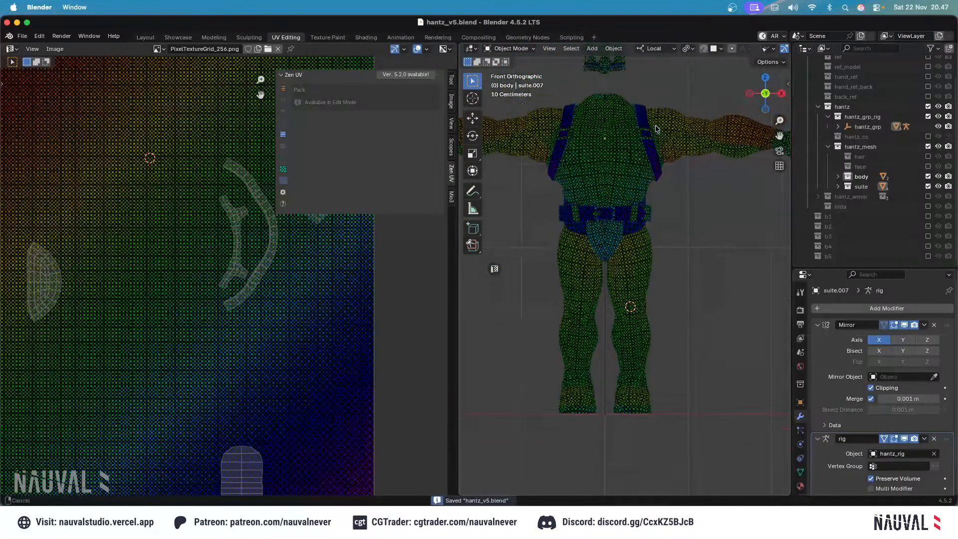
# Select all visible meshes with suite.002 active, select all their geometry in edit mode, and save the file.
pyautogui.click(643, 135)
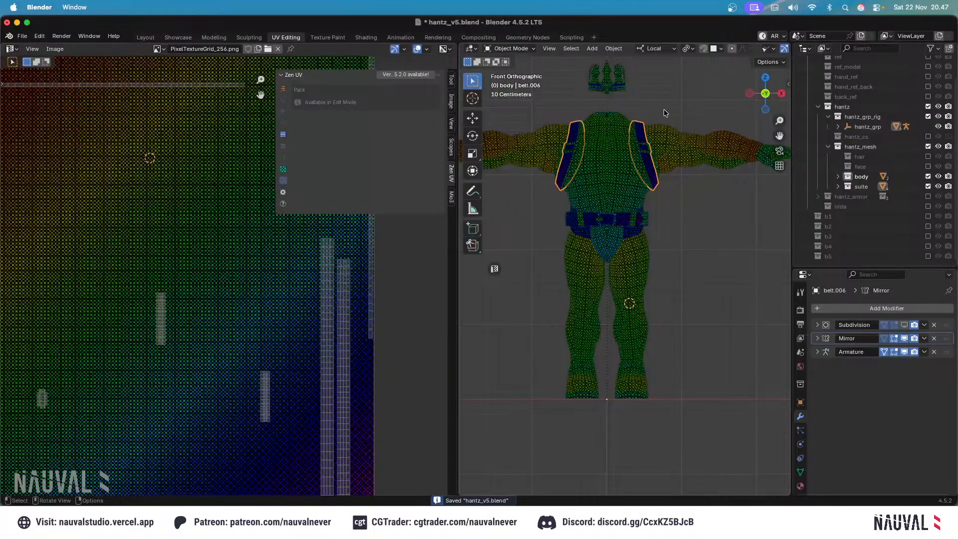
pyautogui.press('a')
pyautogui.keyDown('shift'); pyautogui.moveTo(651, 95); pyautogui.dragTo(680, 109, button='middle'); pyautogui.keyUp('shift')
pyautogui.keyDown('shift'); pyautogui.click(652, 141); pyautogui.keyUp('shift')
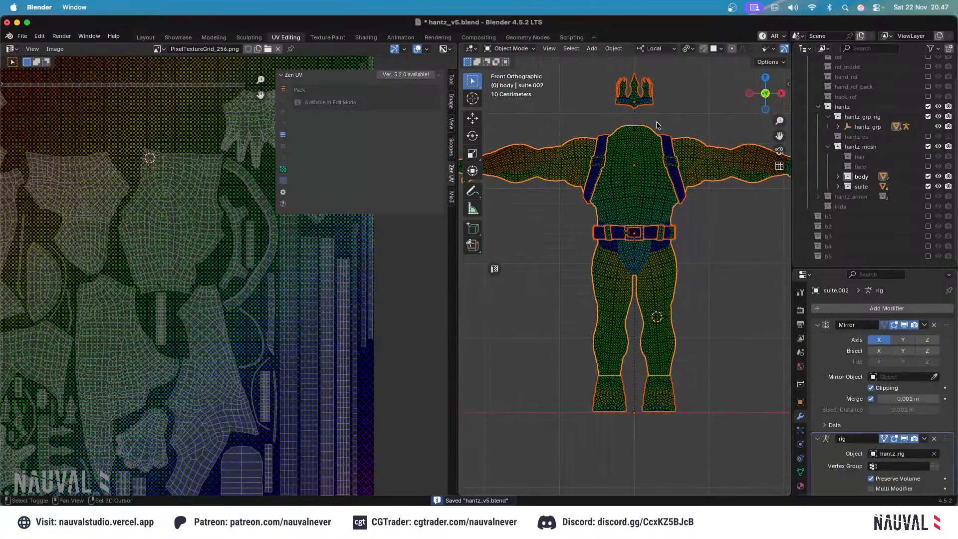
pyautogui.press('Tab')
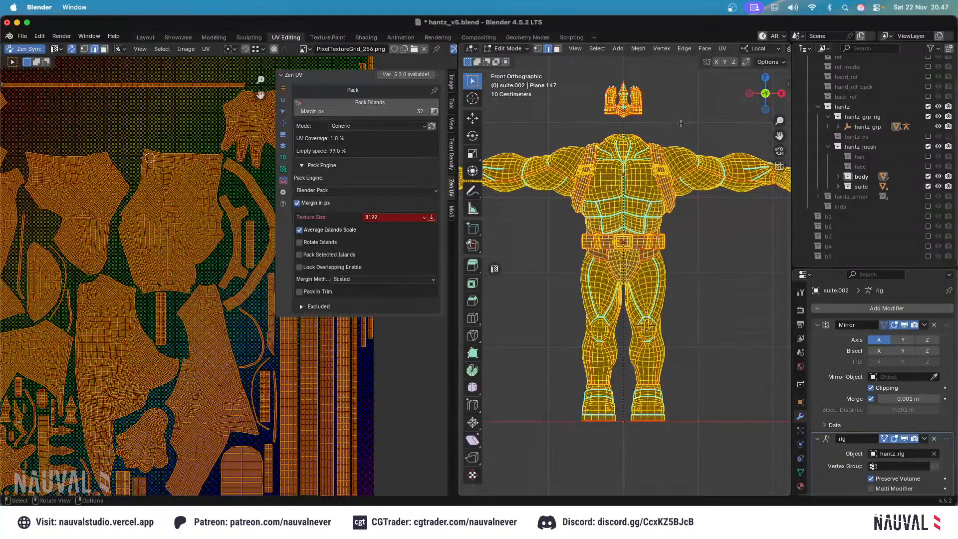
pyautogui.click(683, 114)
pyautogui.press('a')
pyautogui.press('cmd+s')
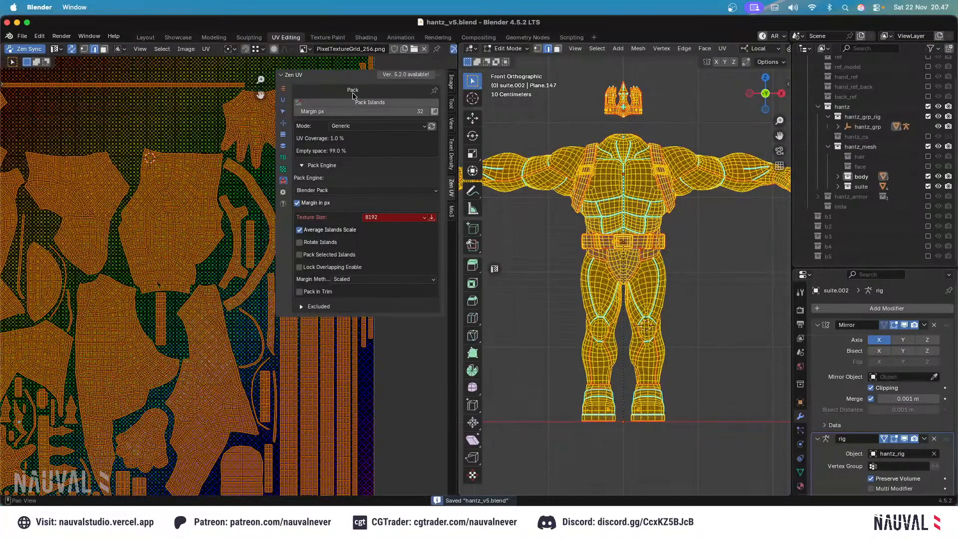
# Set the Zen UV packing margin to 64 px.
pyautogui.moveTo(410, 109); pyautogui.dragTo(410, 109)
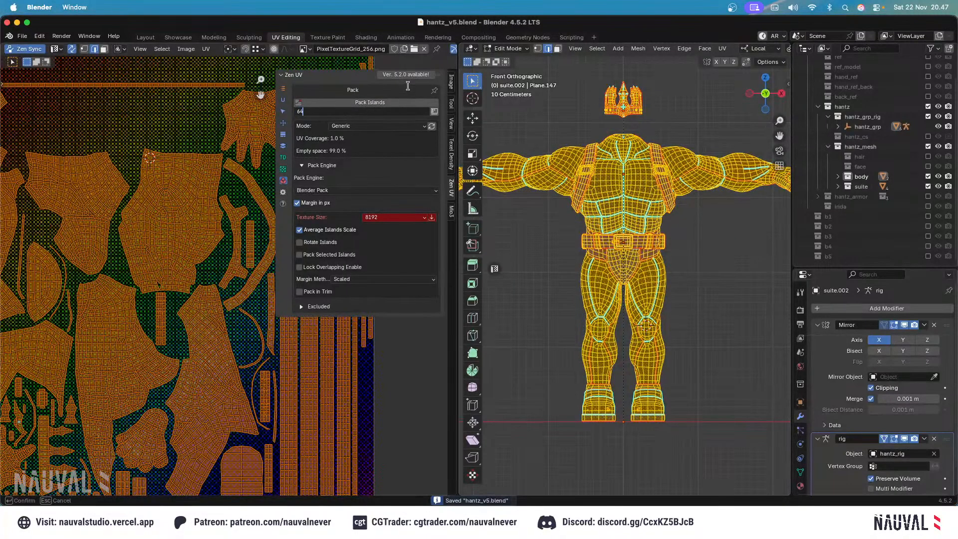
pyautogui.write('64')
pyautogui.press('Return')
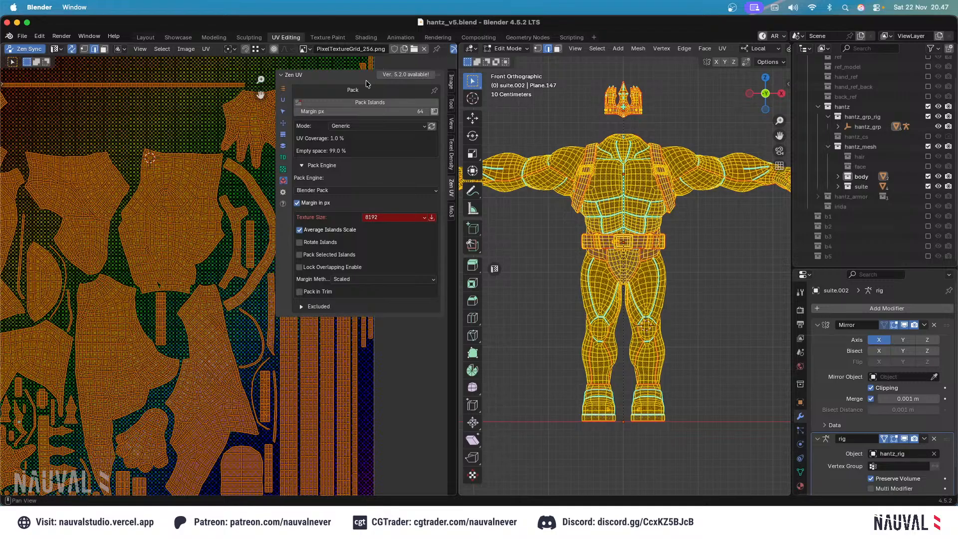
# Pack all selected UV islands with the 64 px margin, return to object mode, and save the file.
pyautogui.click(370, 102)
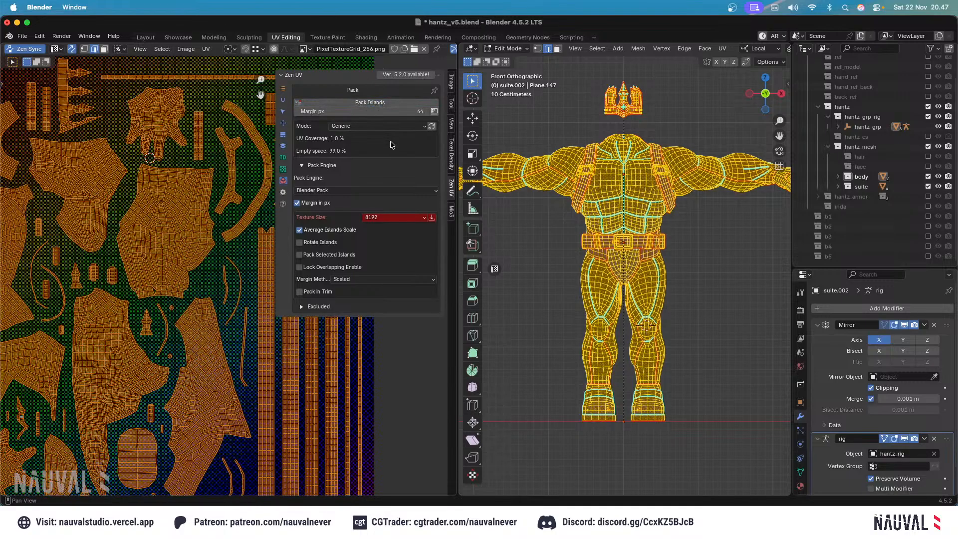
pyautogui.scroll(-5, 216, 162)
pyautogui.click(515, 49)
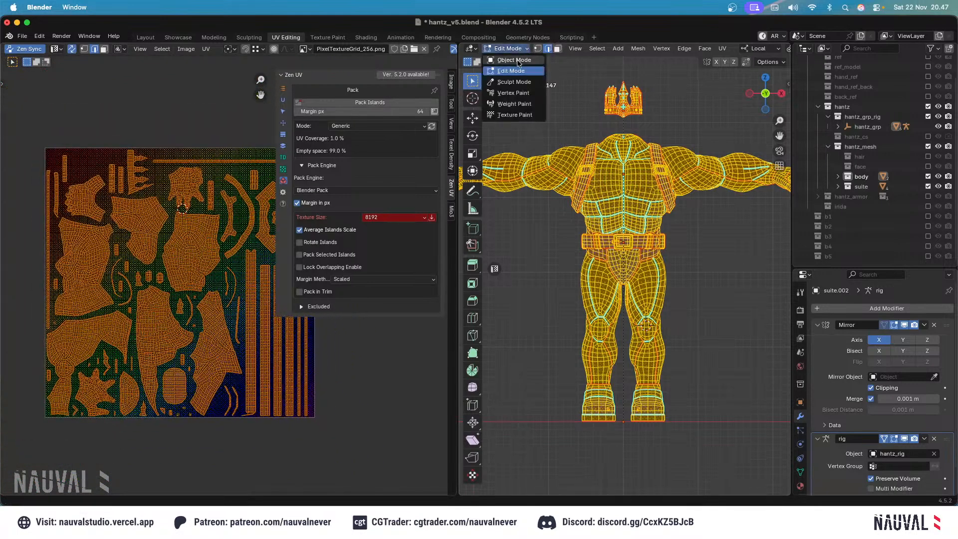
pyautogui.click(514, 60)
pyautogui.press('super+s')
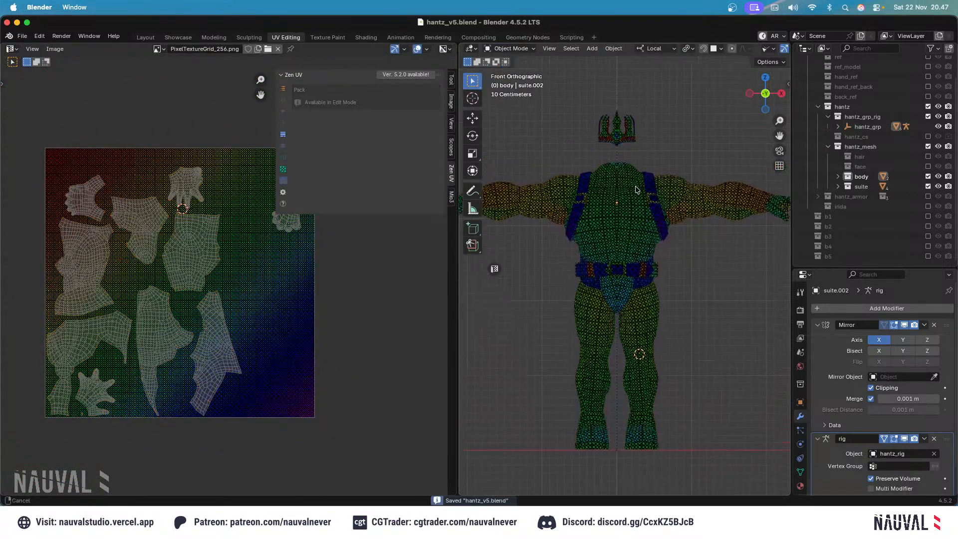
# Inspect the checker density on the torso, straps and belt from an angle and from the front, and save the file.
pyautogui.scroll(3, 660, 174)
pyautogui.moveTo(660, 174); pyautogui.dragTo(661, 145, button='middle')
pyautogui.scroll(4, 662, 139)
pyautogui.click(594, 169)
pyautogui.scroll(-6, 693, 284)
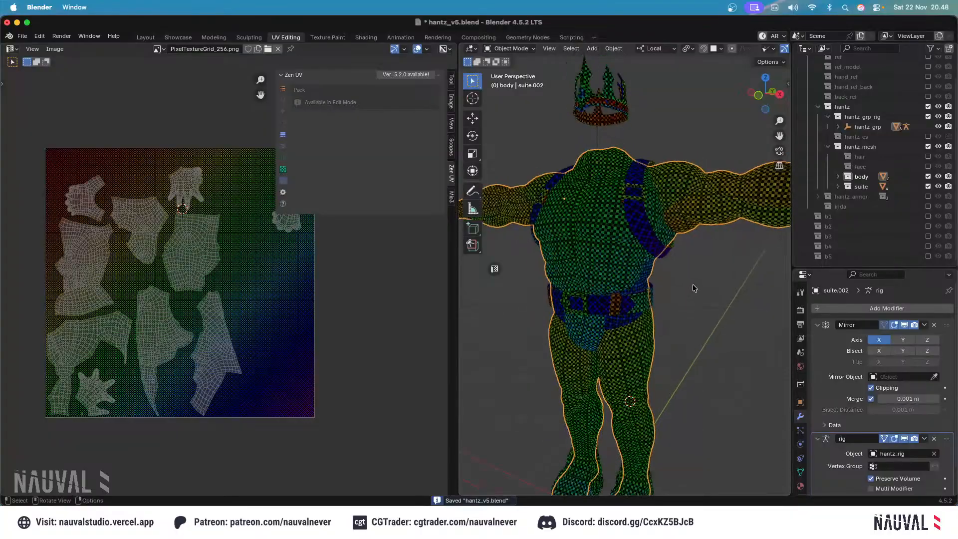
pyautogui.press('KP_1')
pyautogui.click(680, 158)
pyautogui.hotkey('ctrl', 's')
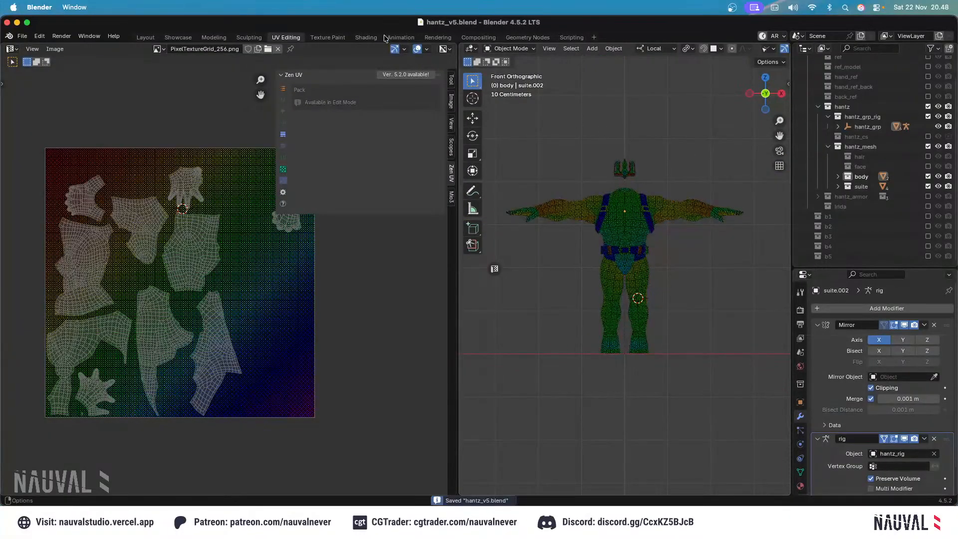
# Switch to the Shading workspace and enlarge the outliner to show the body and suite collections.
pyautogui.click(367, 37)
pyautogui.scroll(4, 512, 195)
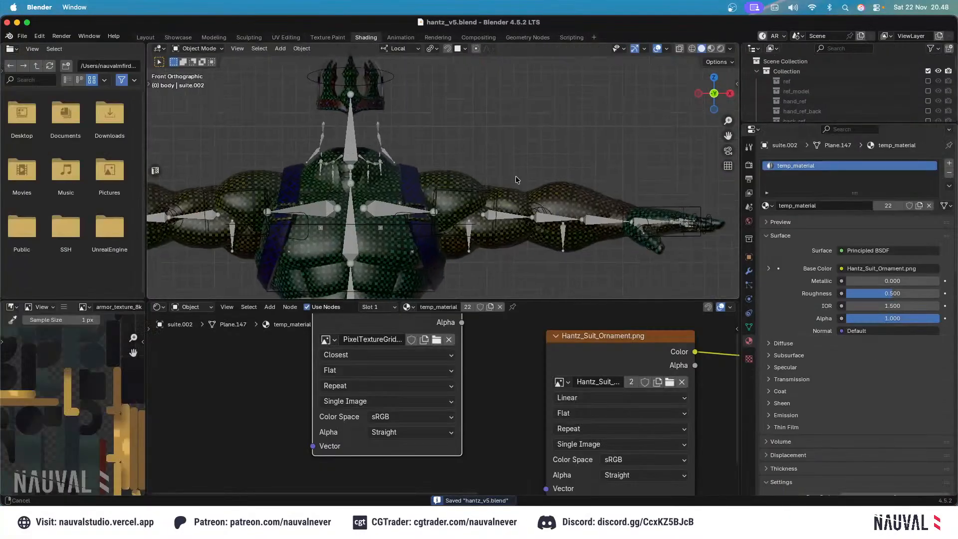
pyautogui.scroll(-2, 809, 95)
pyautogui.moveTo(808, 123); pyautogui.dragTo(805, 262)
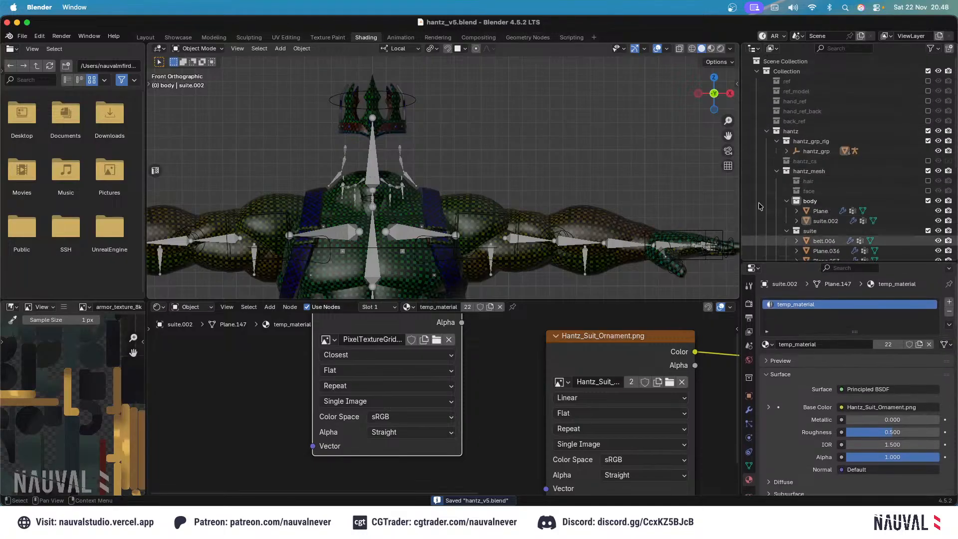
pyautogui.scroll(-4, 732, 225)
pyautogui.scroll(-2, 804, 229)
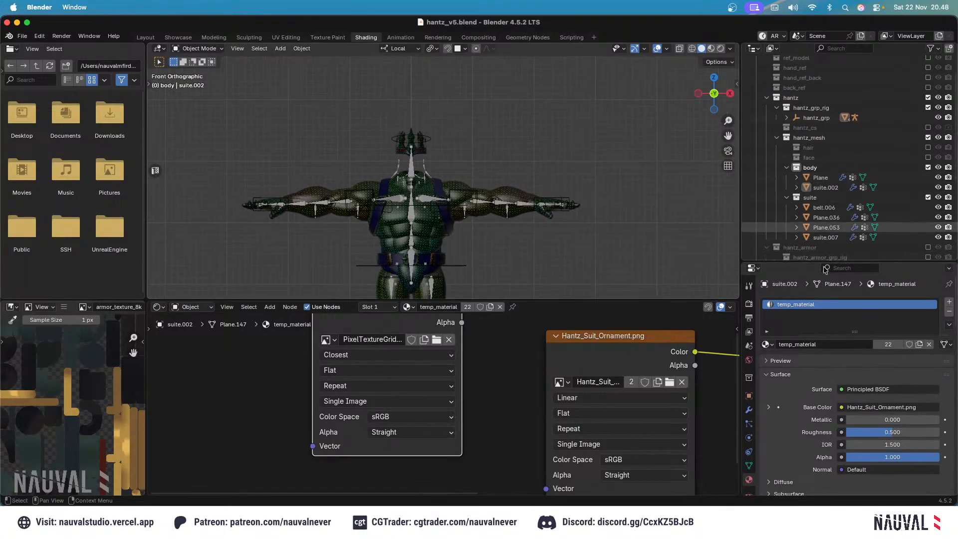
# Make a single-user copy of temp_material on suite.002, name it body_material, and save the file.
pyautogui.click(919, 344)
pyautogui.doubleClick(799, 304)
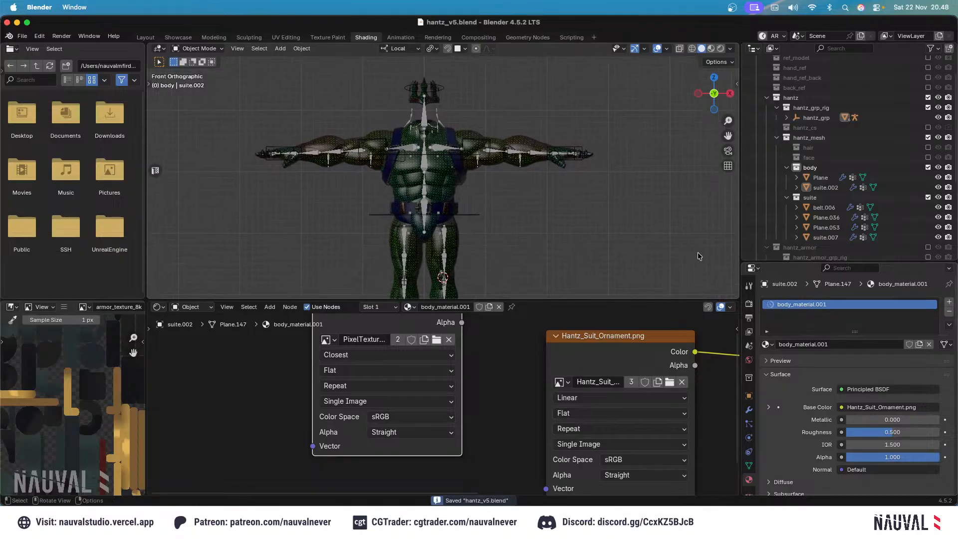
pyautogui.press('Return')
pyautogui.hotkey('ctrl', 's')
pyautogui.doubleClick(811, 306)
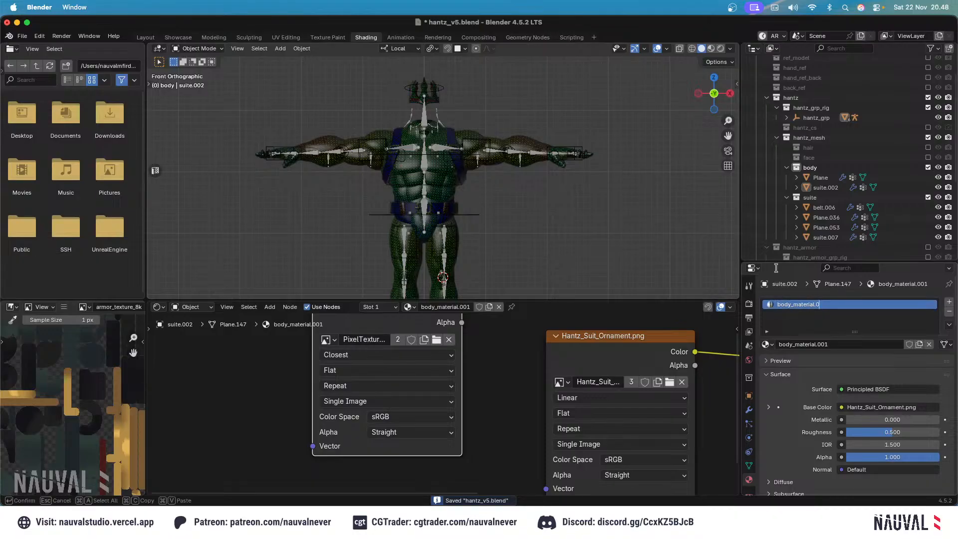
pyautogui.press('Return')
# Select the suite.002 body mesh and unlink the PixelTextureGrid image from its material's image texture node.
pyautogui.moveTo(553, 191)
pyautogui.keyDown('ctrl'); pyautogui.mouseDown(button='middle')
pyautogui.moveTo(550, 166)
pyautogui.moveTo(559, 202)
pyautogui.mouseUp(button='middle'); pyautogui.keyUp('ctrl')
pyautogui.click(550, 162)
pyautogui.keyDown('shift'); pyautogui.moveTo(525, 276); pyautogui.dragTo(531, 233, button='middle'); pyautogui.keyUp('shift')
pyautogui.scroll(-3, 507, 367)
pyautogui.click(484, 396)
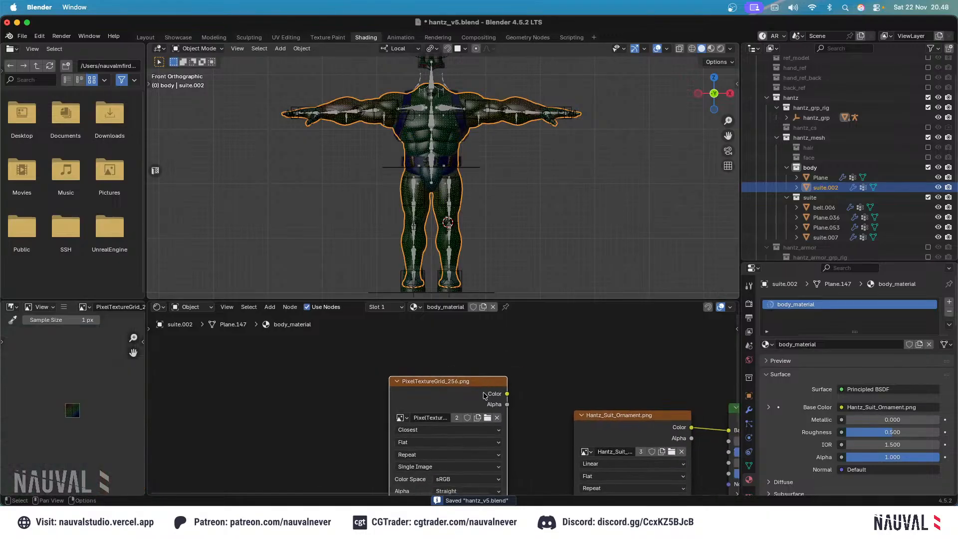
pyautogui.moveTo(485, 397); pyautogui.dragTo(484, 337, button='middle')
pyautogui.scroll(7, 509, 359)
pyautogui.click(550, 340)
pyautogui.click(550, 340)
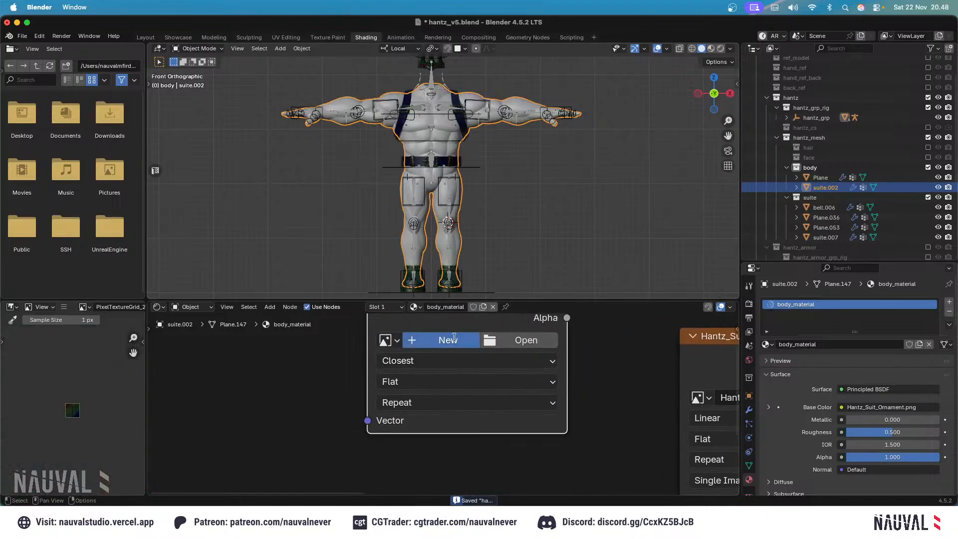
# Start a new image named body_texture for the node, with width and height of 8192 px.
pyautogui.click(438, 341)
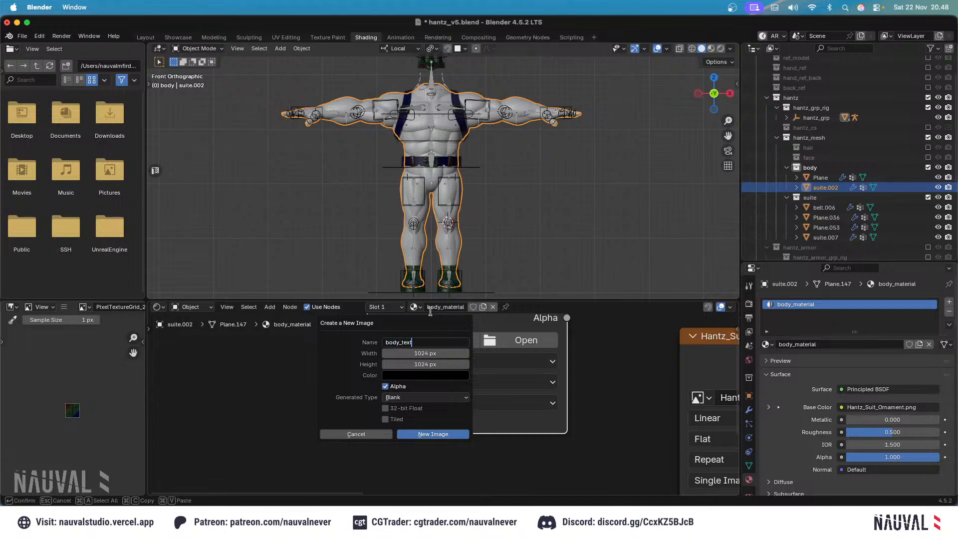
pyautogui.click(426, 354)
pyautogui.write('1024')
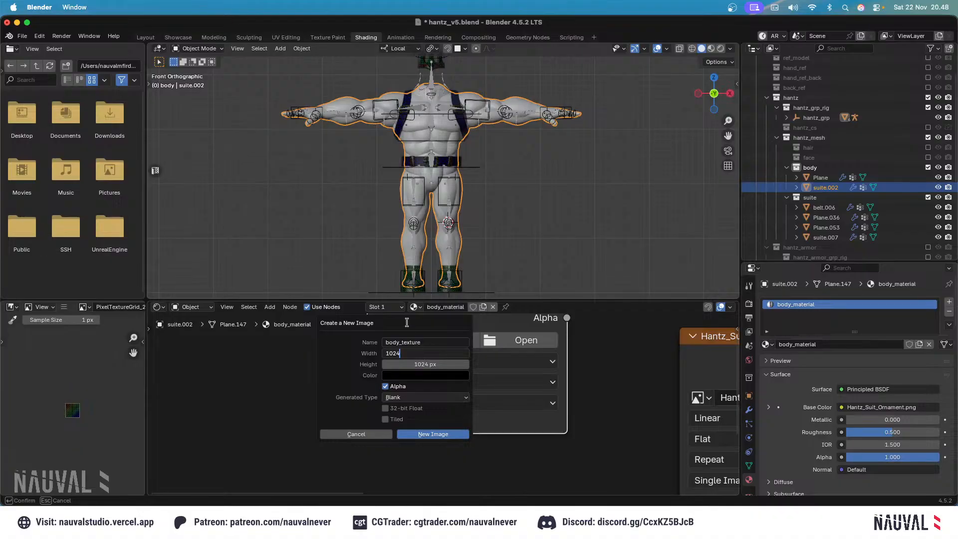
pyautogui.write('*8')
pyautogui.press('Return')
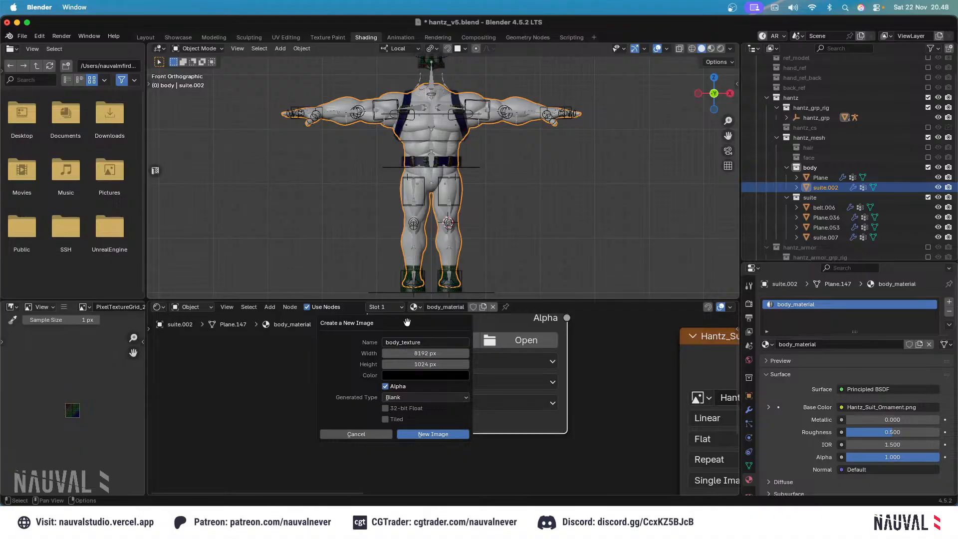
pyautogui.click(408, 351)
pyautogui.press('super+c')
pyautogui.press('Tab')
pyautogui.press('super+v')
pyautogui.press('Return')
# Set the new image's colour alpha to 0, create the image, and save the file.
pyautogui.click(409, 377)
pyautogui.click(427, 344)
pyautogui.write('0')
pyautogui.press('Return')
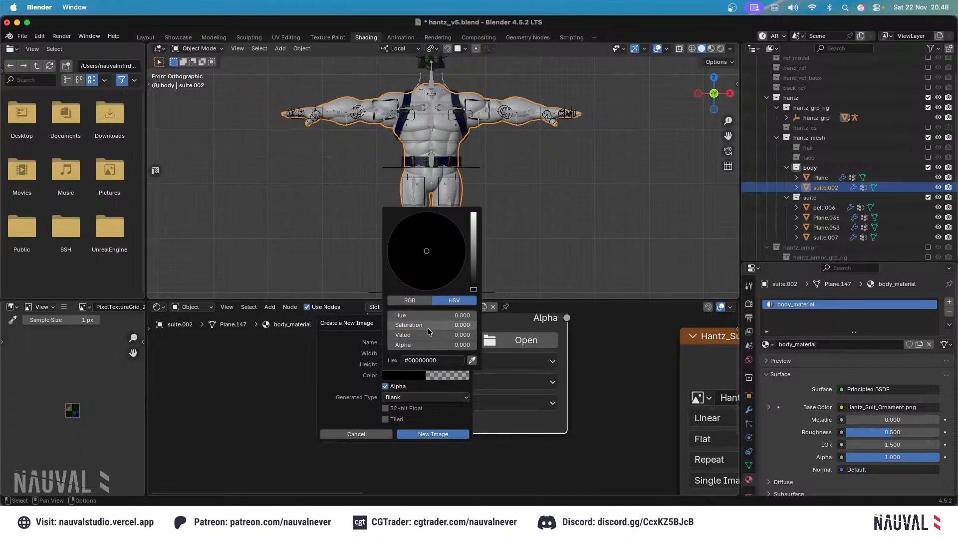
pyautogui.click(432, 434)
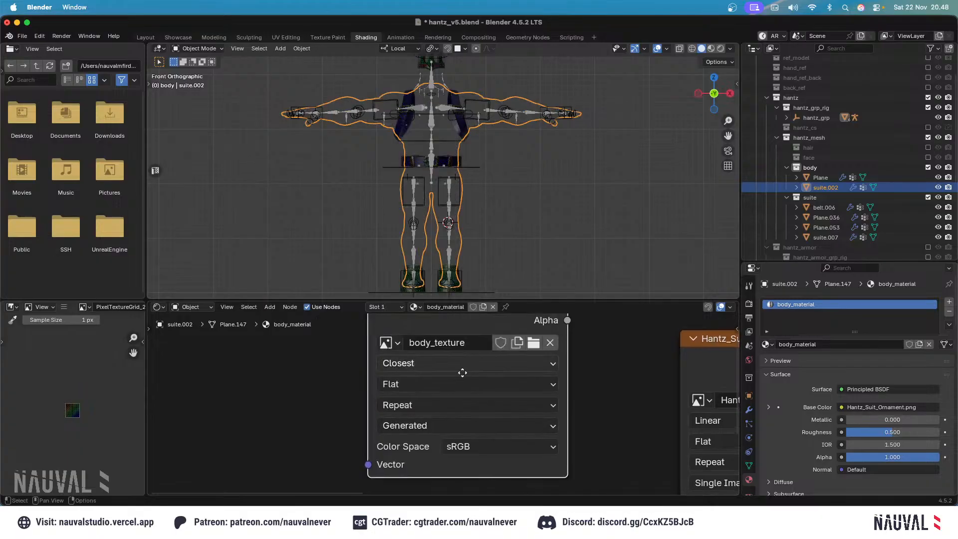
pyautogui.press('super+s')
# Exclude the hantz_grp_rig collection from the view layer and assign body_material to the shoulder straps, belt.006.
pyautogui.scroll(-2, 509, 254)
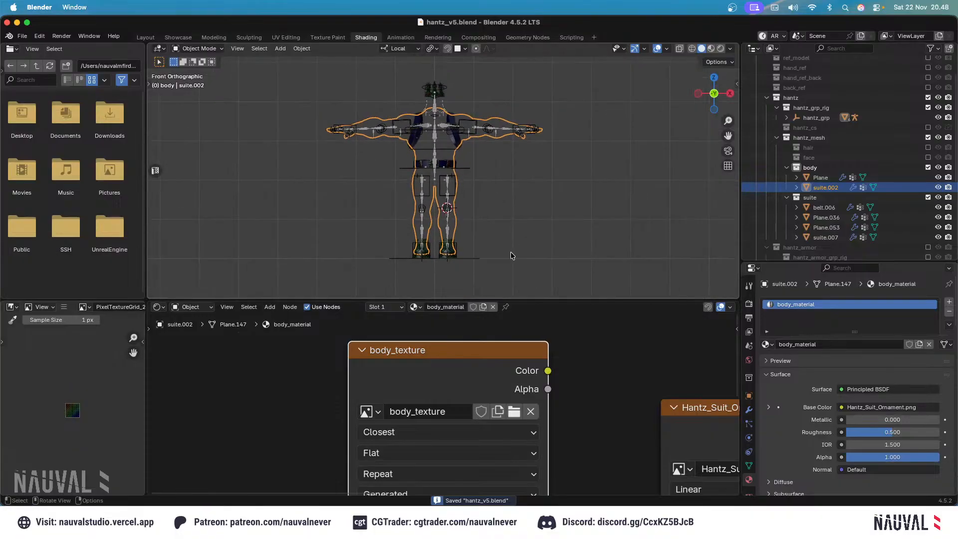
pyautogui.scroll(2, 522, 191)
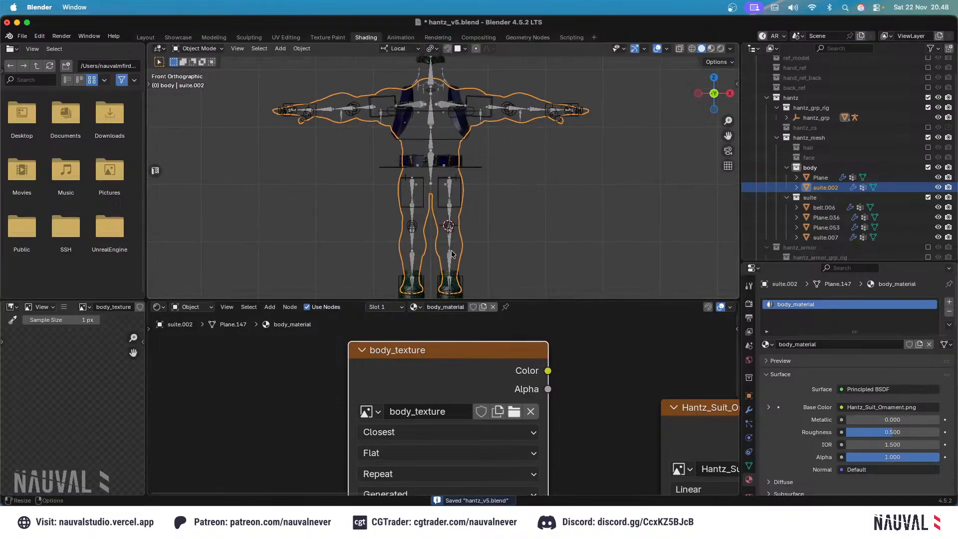
pyautogui.moveTo(410, 110); pyautogui.dragTo(458, 193, button='middle')
pyautogui.click(464, 138)
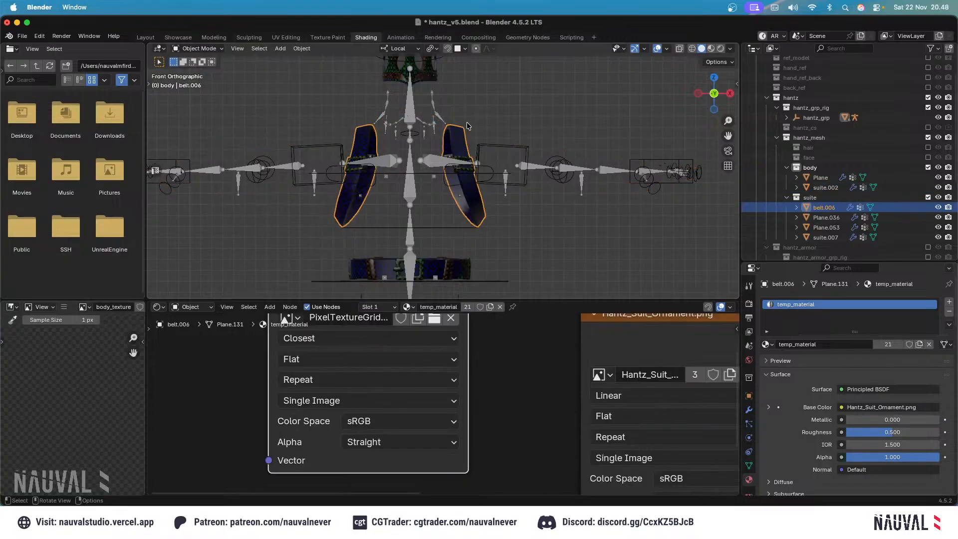
pyautogui.click(929, 108)
pyautogui.click(773, 348)
pyautogui.write('te')
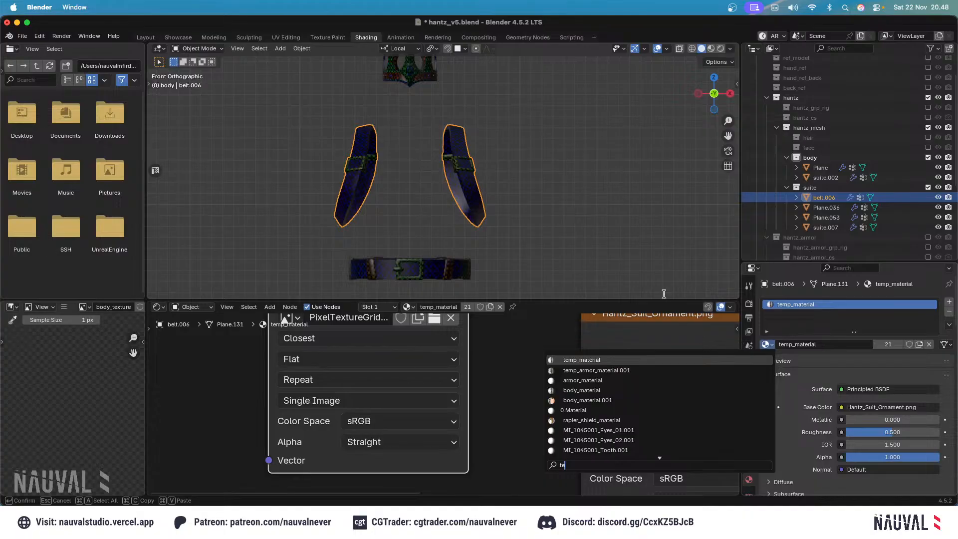
pyautogui.press('BackSpace')
pyautogui.press('BackSpace')
pyautogui.write('body')
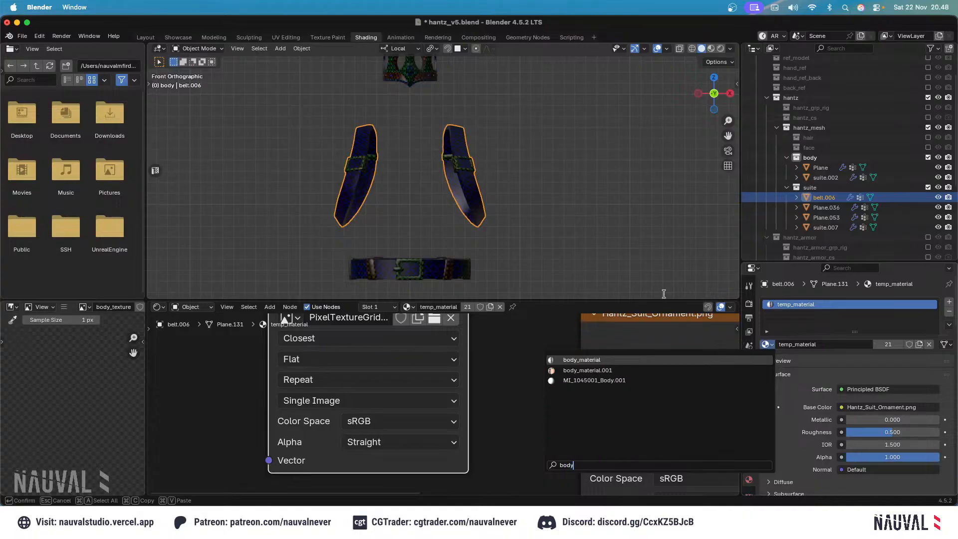
pyautogui.press('Return')
# Assign body_material to the belt buckle and loops, Plane.053.
pyautogui.click(445, 279)
pyautogui.click(765, 344)
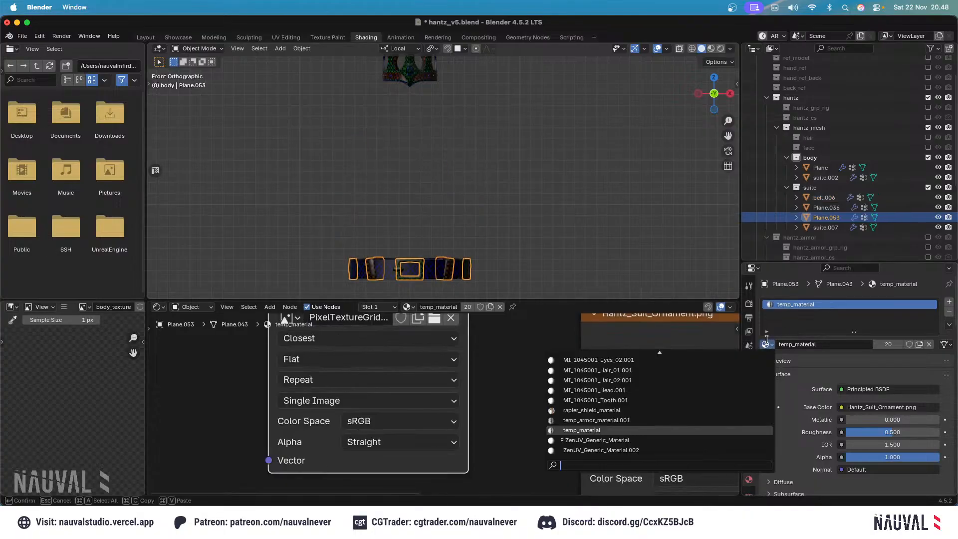
pyautogui.write('bod')
pyautogui.press('Return')
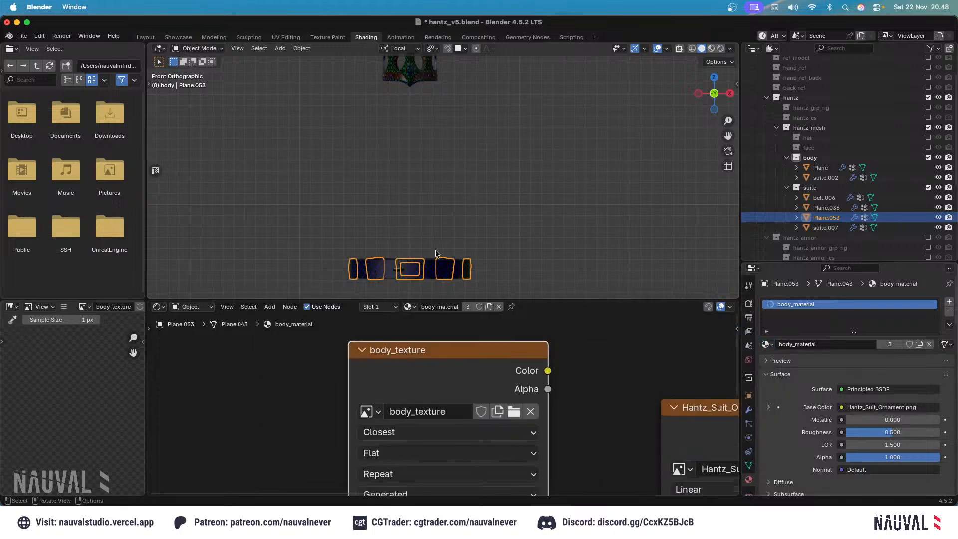
# Assign body_material to the waist belt, Plane.036.
pyautogui.click(432, 265)
pyautogui.click(770, 342)
pyautogui.write('vod')
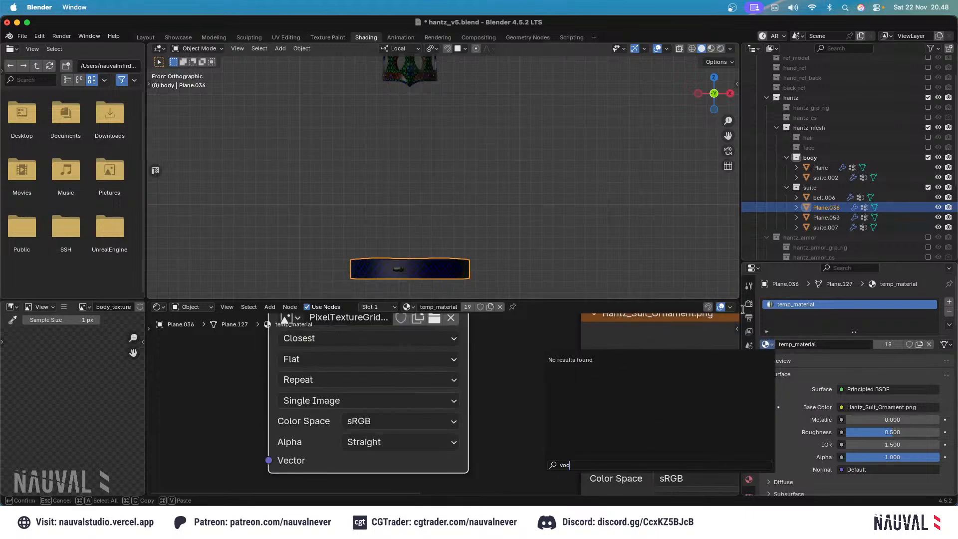
pyautogui.press('Return')
pyautogui.click(765, 344)
pyautogui.write('v')
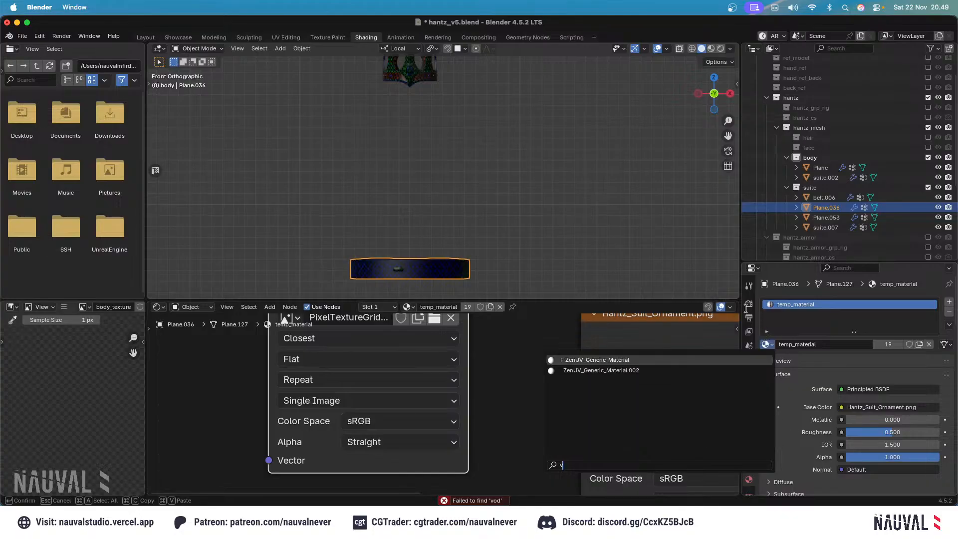
pyautogui.press('BackSpace')
pyautogui.write('bo')
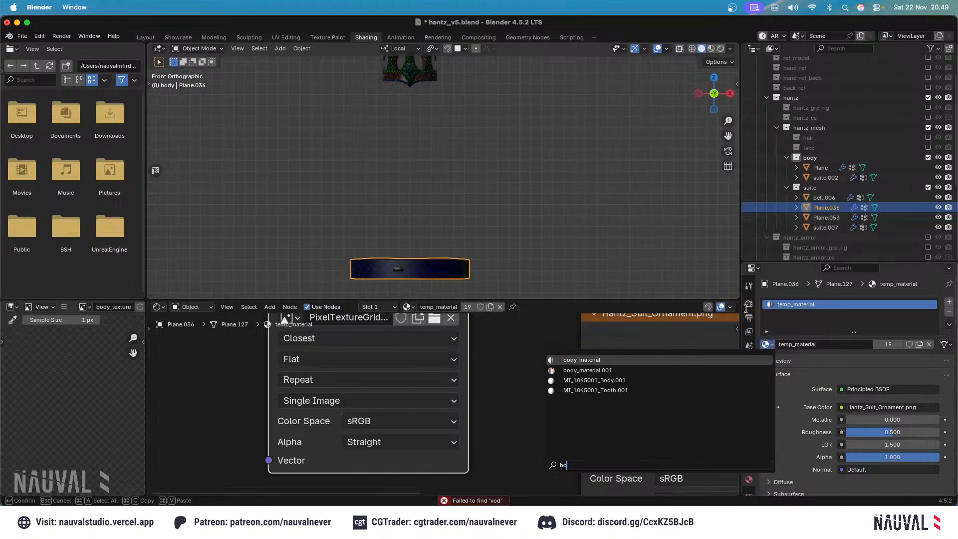
pyautogui.press('Return')
# Assign body_material to the crown mesh.
pyautogui.keyDown('shift'); pyautogui.moveTo(460, 125); pyautogui.dragTo(462, 174, button='middle'); pyautogui.keyUp('shift')
pyautogui.click(432, 125)
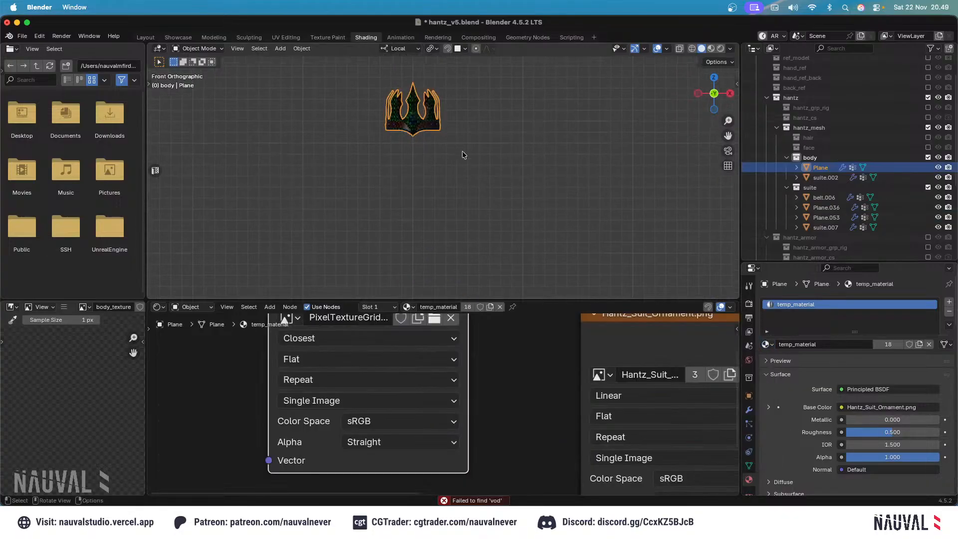
pyautogui.click(766, 344)
pyautogui.write('boc')
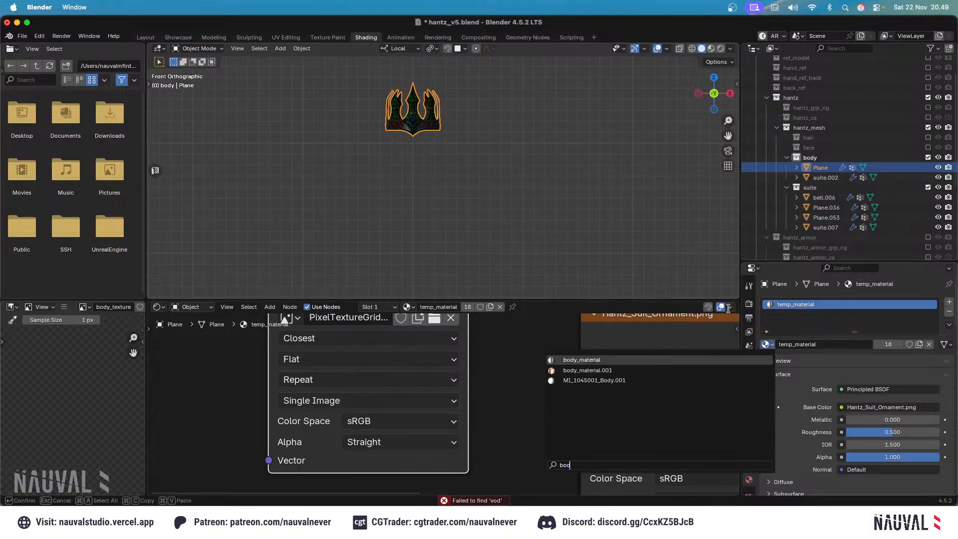
pyautogui.press('Return')
# Assign body_material to the boots, suite.007, and save the file.
pyautogui.scroll(-3, 485, 244)
pyautogui.keyDown('shift'); pyautogui.moveTo(486, 244); pyautogui.dragTo(466, 137, button='middle'); pyautogui.keyUp('shift')
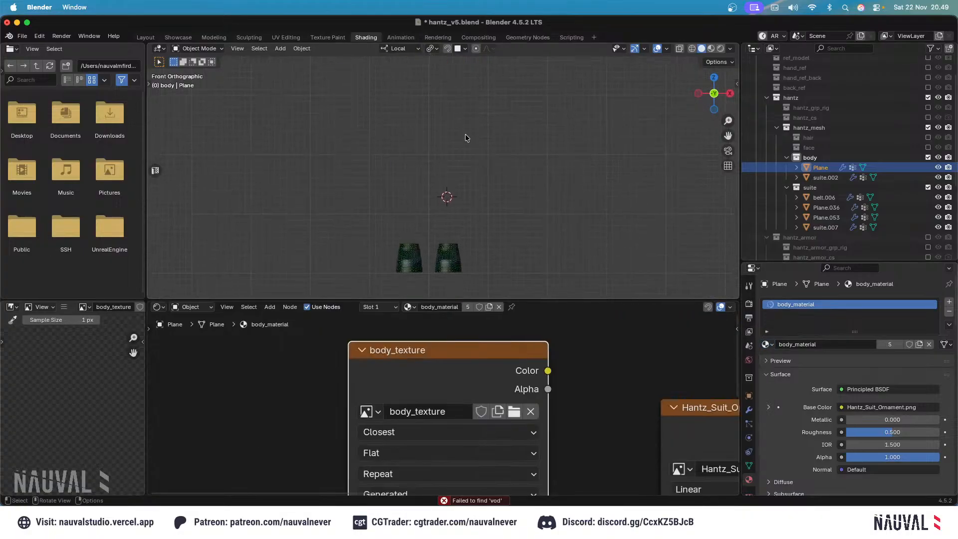
pyautogui.press('a')
pyautogui.click(458, 252)
pyautogui.click(766, 344)
pyautogui.write('bod')
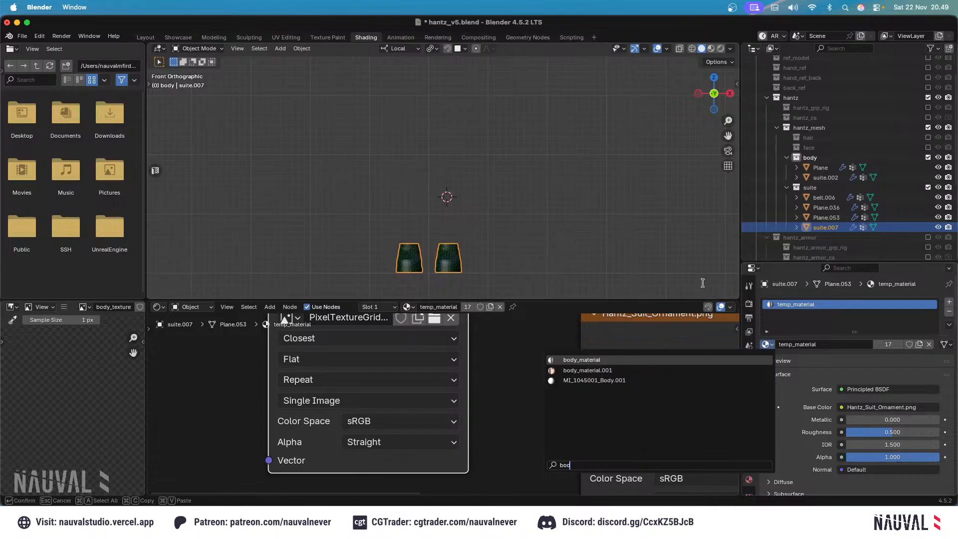
pyautogui.press('Return')
pyautogui.press('super+s')
# Select all visible meshes and show their combined UV layout over body_texture in edit mode of the UV Editing workspace.
pyautogui.scroll(-2, 506, 156)
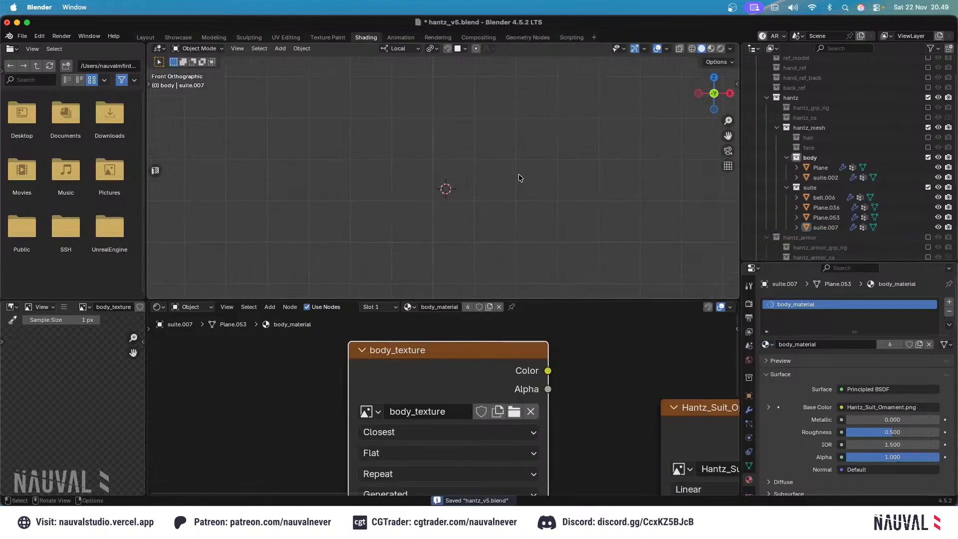
pyautogui.press('a')
pyautogui.scroll(-2, 514, 124)
pyautogui.moveTo(519, 149); pyautogui.dragTo(512, 221, button='middle')
pyautogui.press('KP_1')
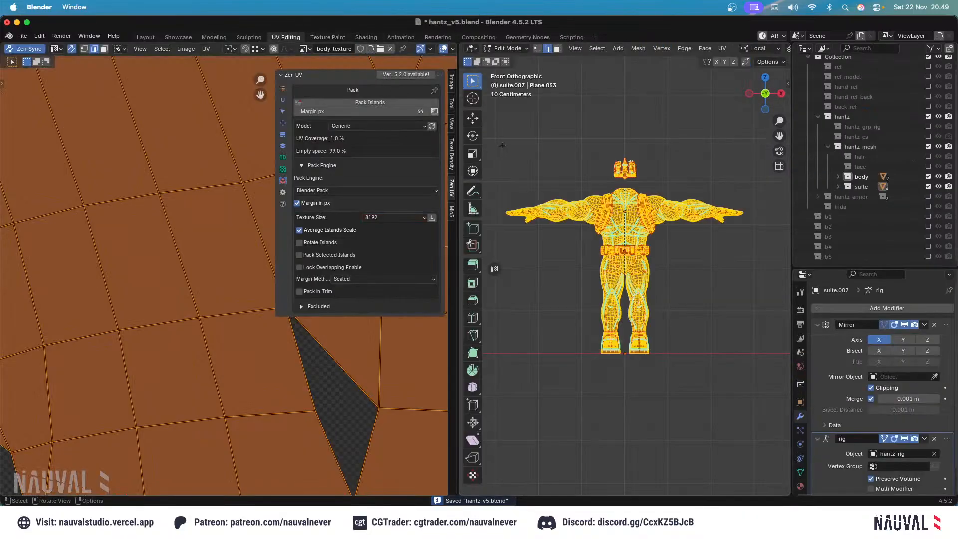
pyautogui.keyDown('ctrl'); pyautogui.moveTo(280, 333); pyautogui.dragTo(285, 411, button='middle'); pyautogui.keyUp('ctrl')
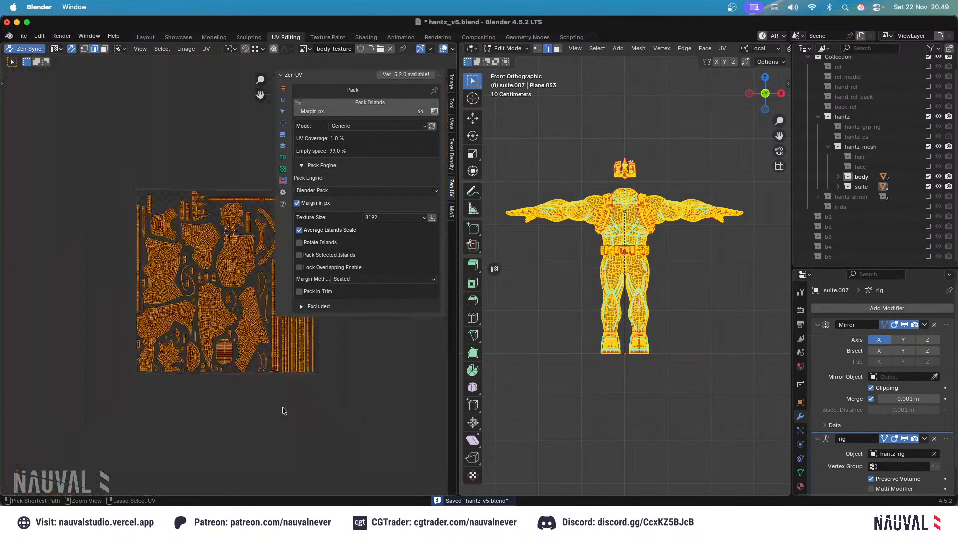
# Go to the Texture Paint workspace, frame the armoured character's head in the turnaround reference, and bring the brush's color palette into view.
pyautogui.click(328, 38)
pyautogui.scroll(-6, 350, 111)
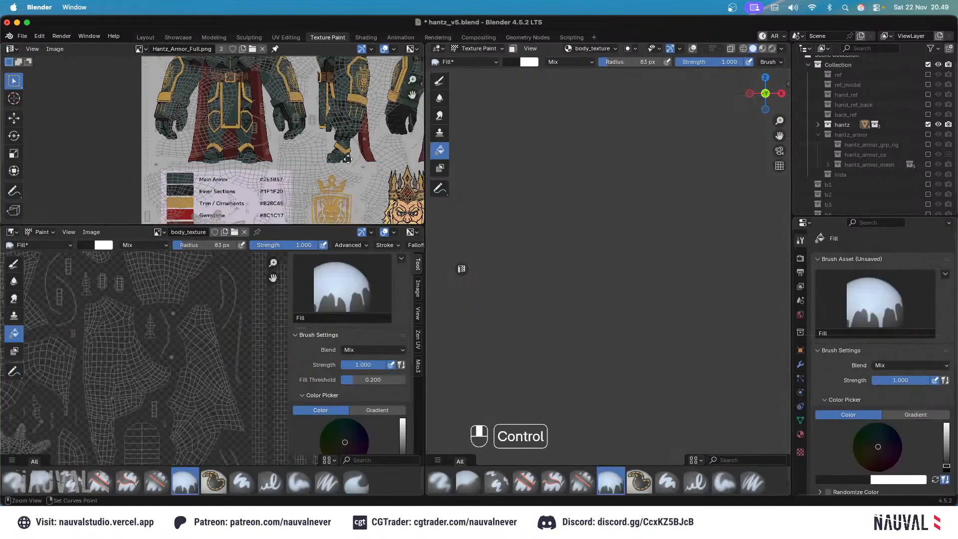
pyautogui.keyDown('ctrl'); pyautogui.moveTo(334, 161); pyautogui.dragTo(341, 134, button='middle'); pyautogui.keyUp('ctrl')
pyautogui.scroll(-5, 846, 249)
pyautogui.scroll(-3, 845, 245)
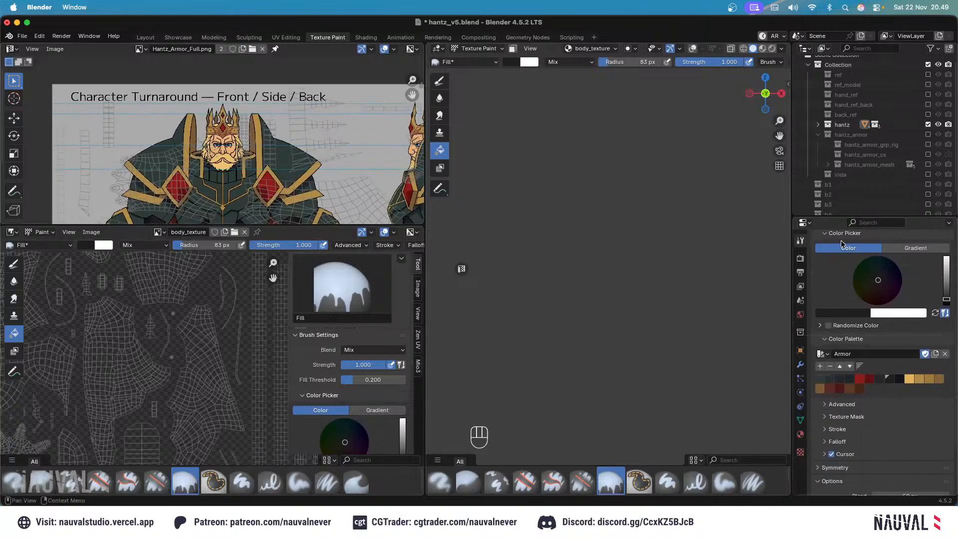
pyautogui.scroll(-2, 842, 307)
# Look through the existing Armor and Palette color palettes.
pyautogui.click(821, 334)
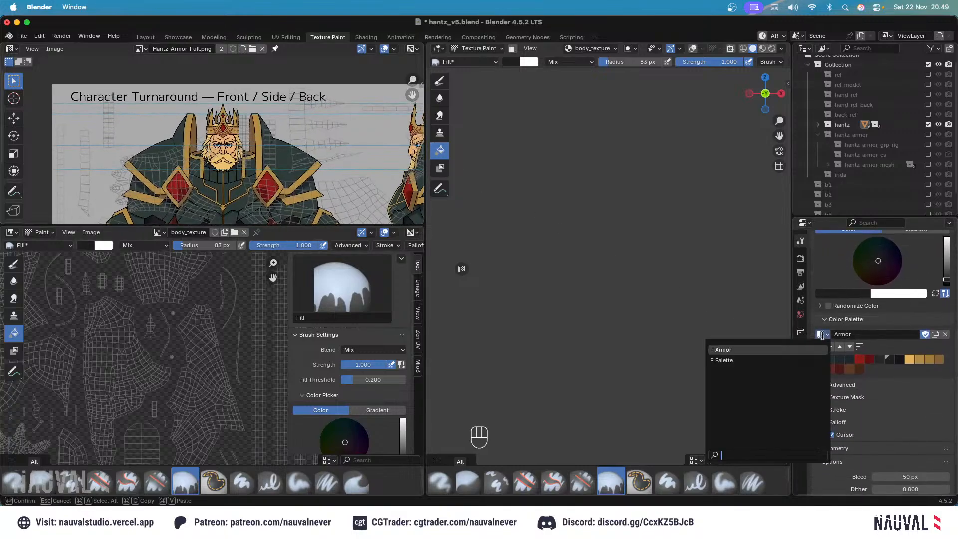
pyautogui.click(932, 327)
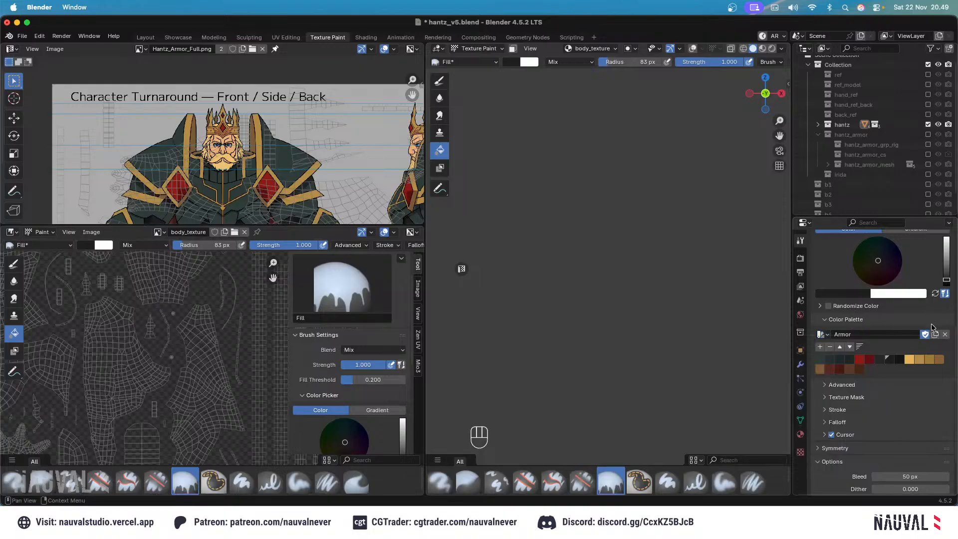
pyautogui.click(825, 339)
pyautogui.click(807, 359)
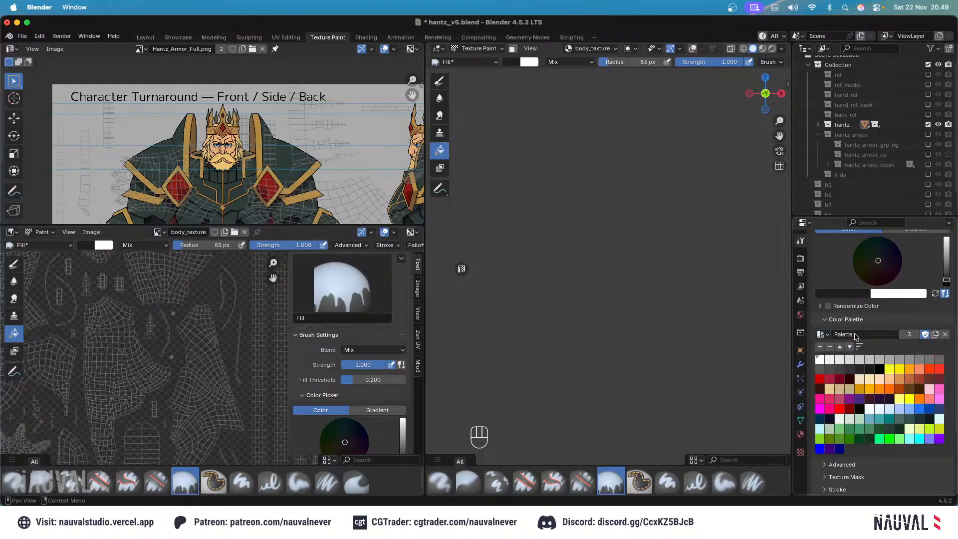
pyautogui.click(828, 337)
pyautogui.click(812, 346)
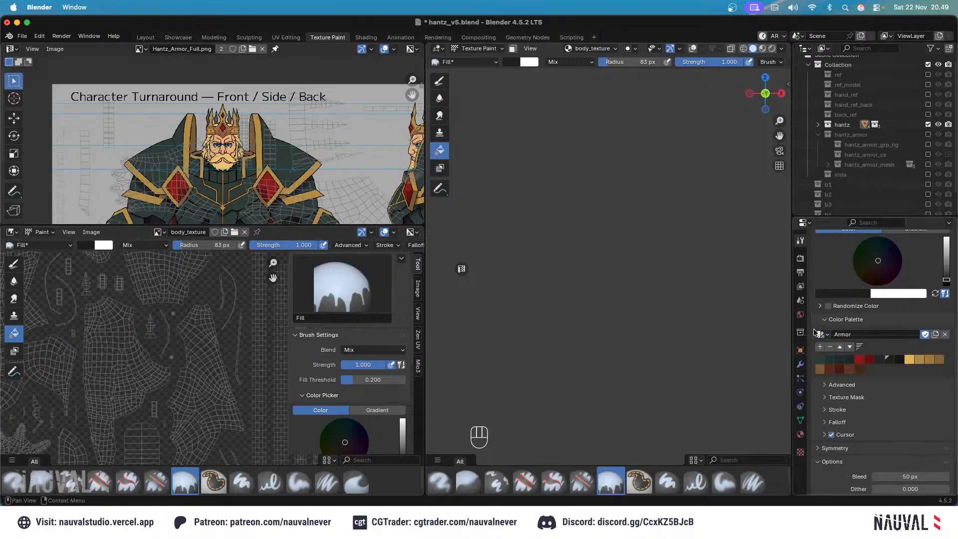
# Create a new color palette in place of Armor and name it Body.
pyautogui.click(945, 334)
pyautogui.click(856, 335)
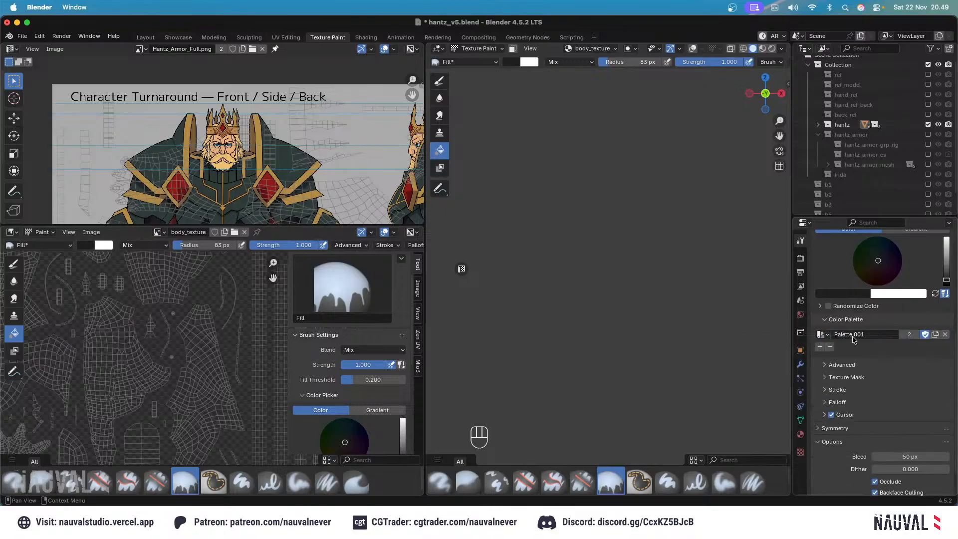
pyautogui.doubleClick(856, 334)
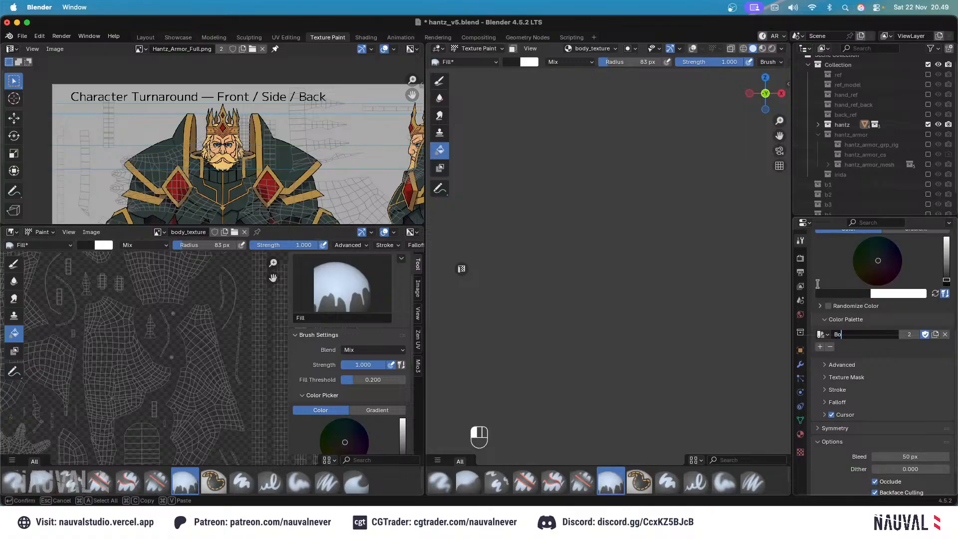
pyautogui.click(818, 284)
# Sample the skin color from the reference character's forehead and add it to the Body palette.
pyautogui.keyDown('ctrl'); pyautogui.scroll(8, 232, 150); pyautogui.keyUp('ctrl')
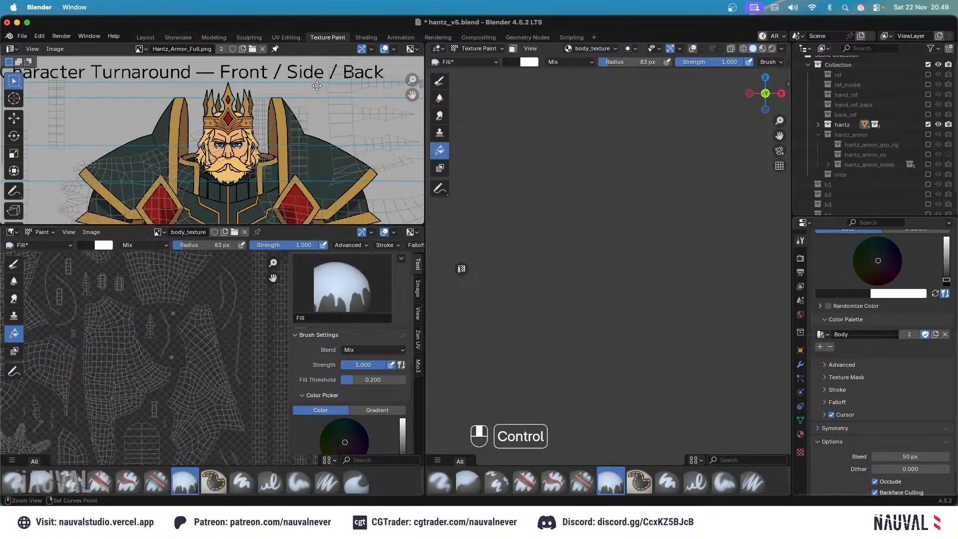
pyautogui.hscroll(-2, 314, 163)
pyautogui.keyDown('ctrl'); pyautogui.scroll(2, 315, 162); pyautogui.keyUp('ctrl')
pyautogui.keyDown('ctrl'); pyautogui.moveTo(315, 162); pyautogui.dragTo(362, 146, button='middle'); pyautogui.keyUp('ctrl')
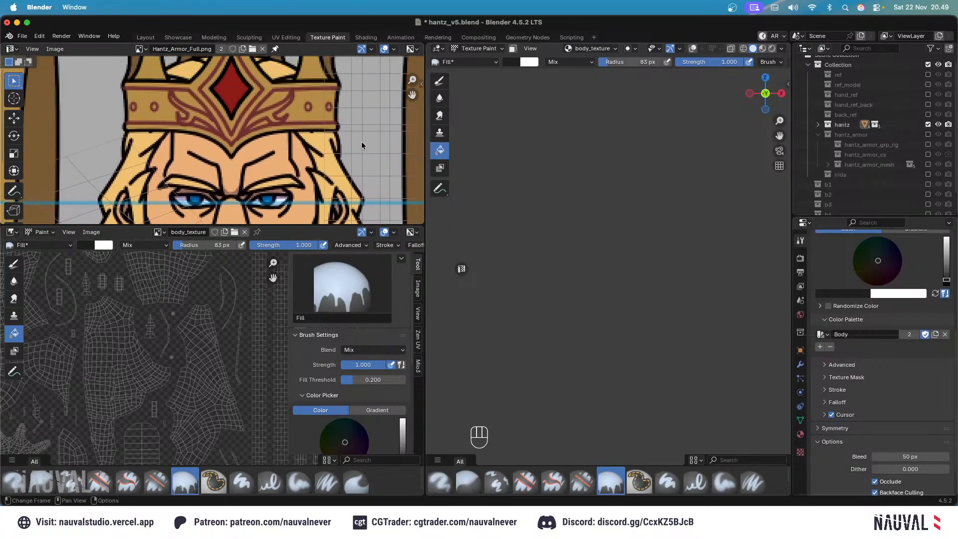
pyautogui.click(836, 296)
pyautogui.click(861, 279)
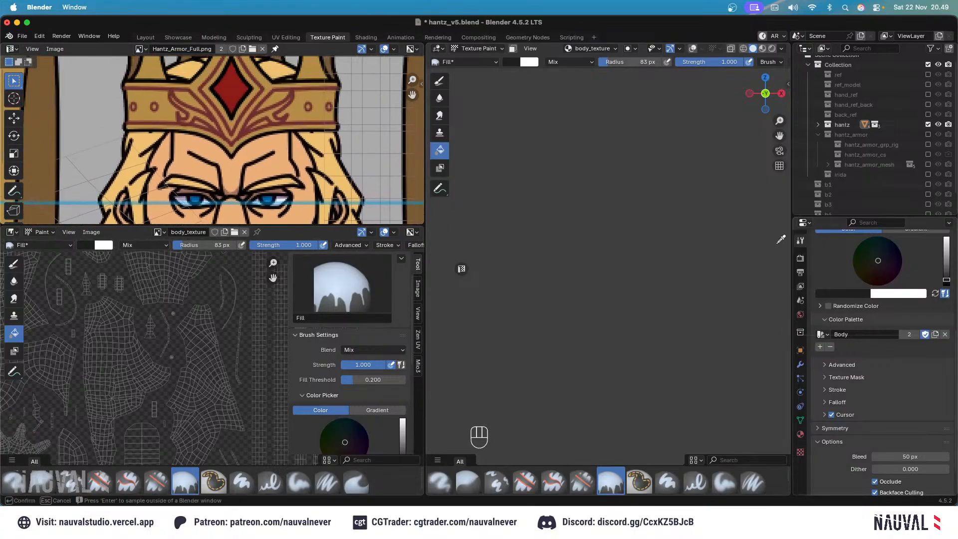
pyautogui.click(280, 158)
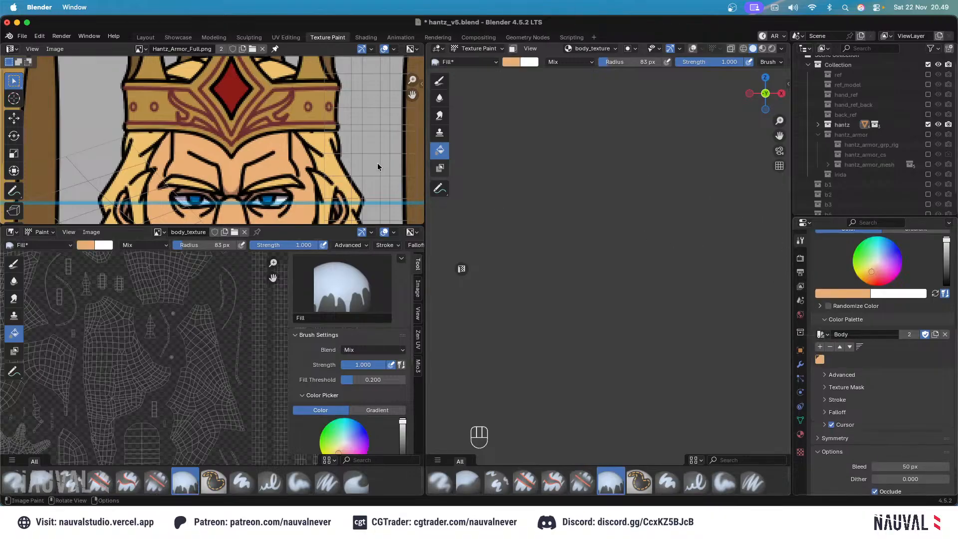
# Sample the yellow hair color from the reference character's moustache and add it to the Body palette.
pyautogui.moveTo(314, 213); pyautogui.dragTo(324, 126, button='middle')
pyautogui.moveTo(328, 161); pyautogui.dragTo(334, 144, button='middle')
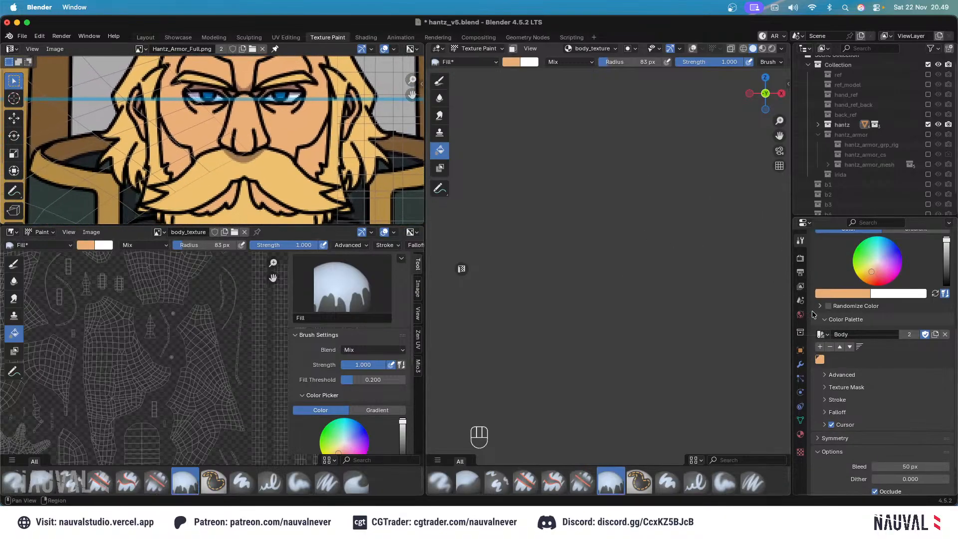
pyautogui.click(865, 292)
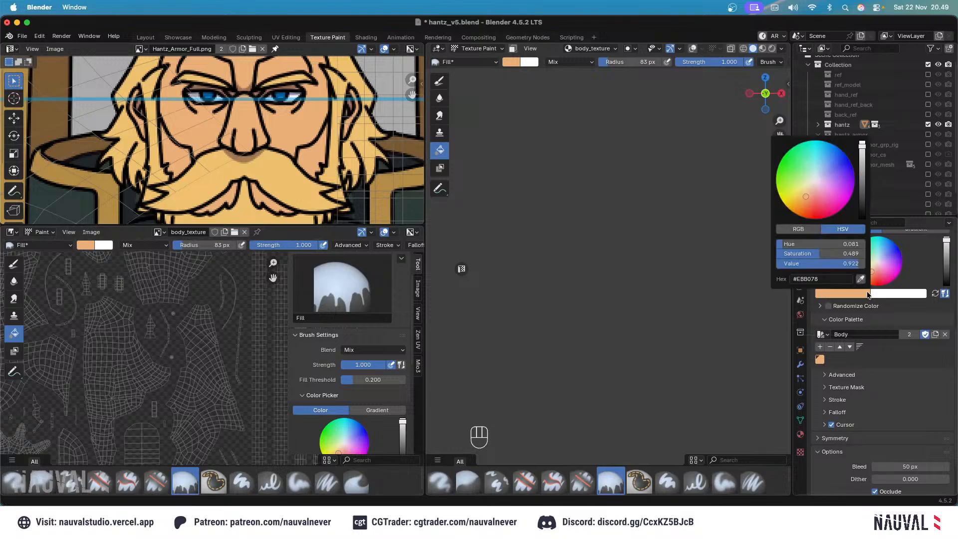
pyautogui.click(860, 272)
pyautogui.click(297, 178)
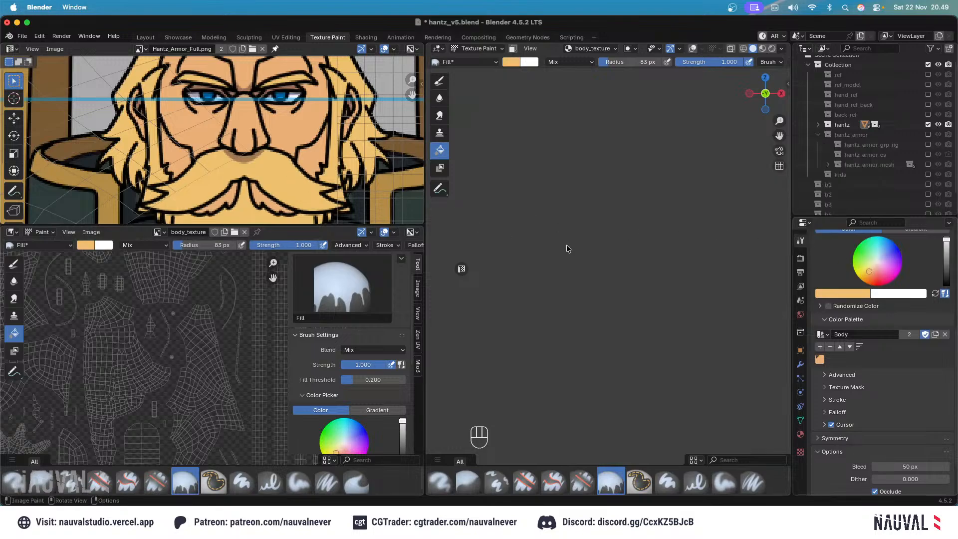
# Sample the brown skin shadow between the reference's eyes and add it to the Body palette beside the skin swatch.
pyautogui.keyDown('ctrl'); pyautogui.moveTo(318, 155); pyautogui.dragTo(292, 116, button='middle'); pyautogui.keyUp('ctrl')
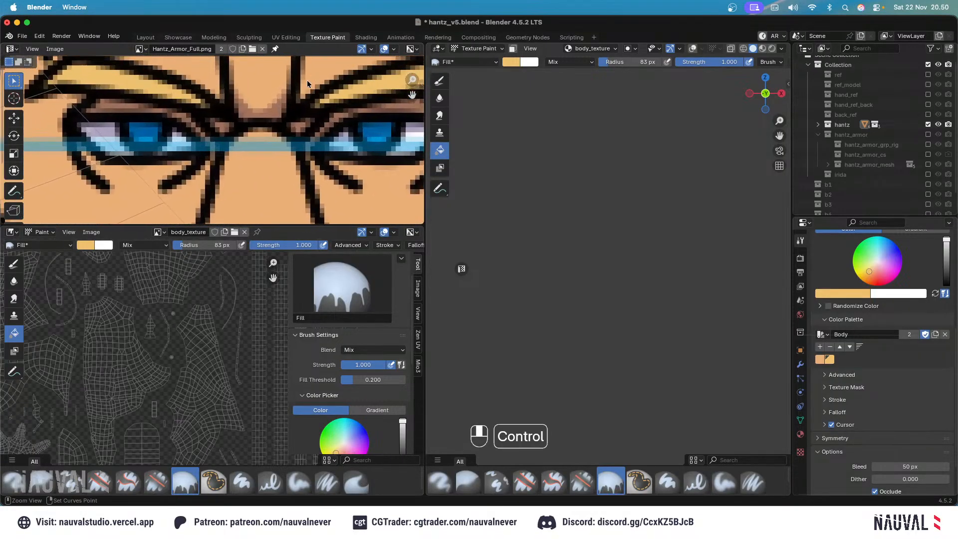
pyautogui.click(845, 295)
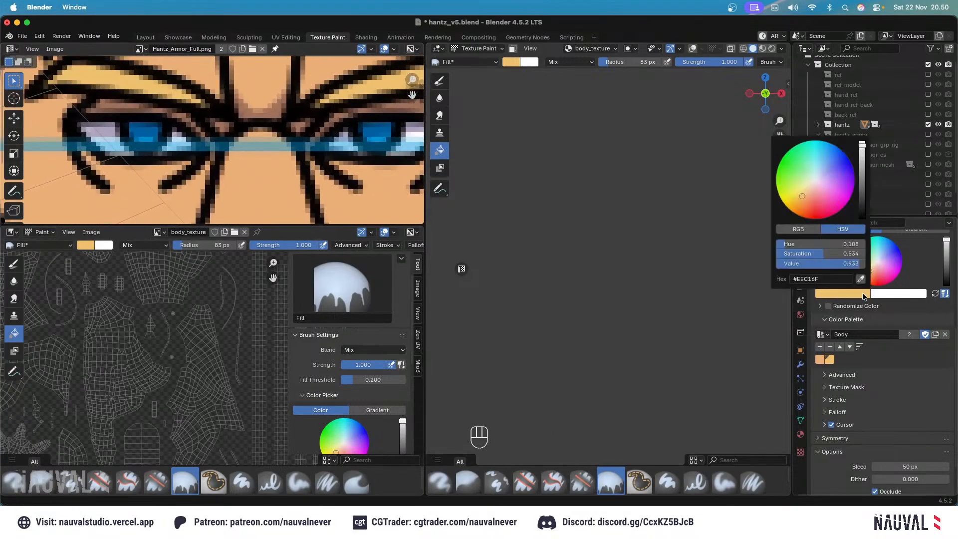
pyautogui.click(867, 278)
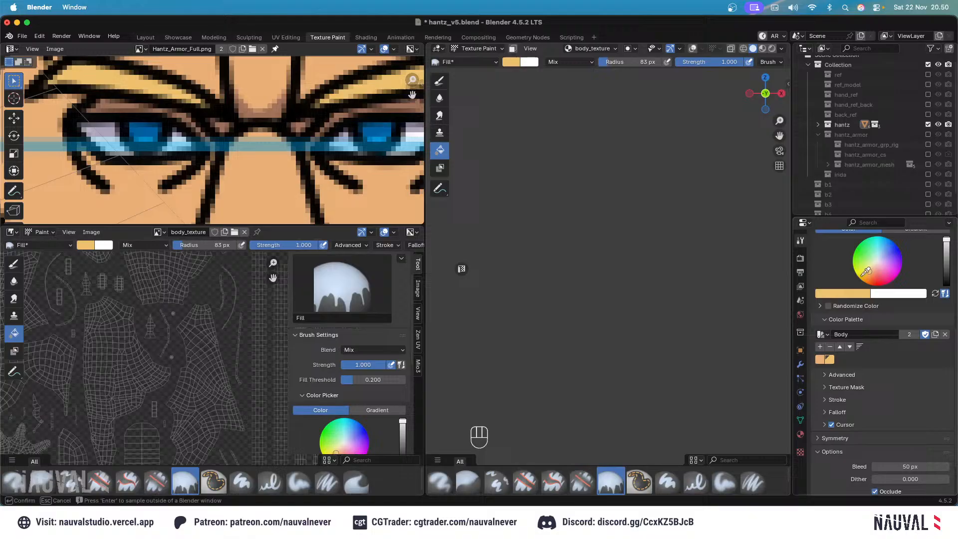
pyautogui.click(277, 111)
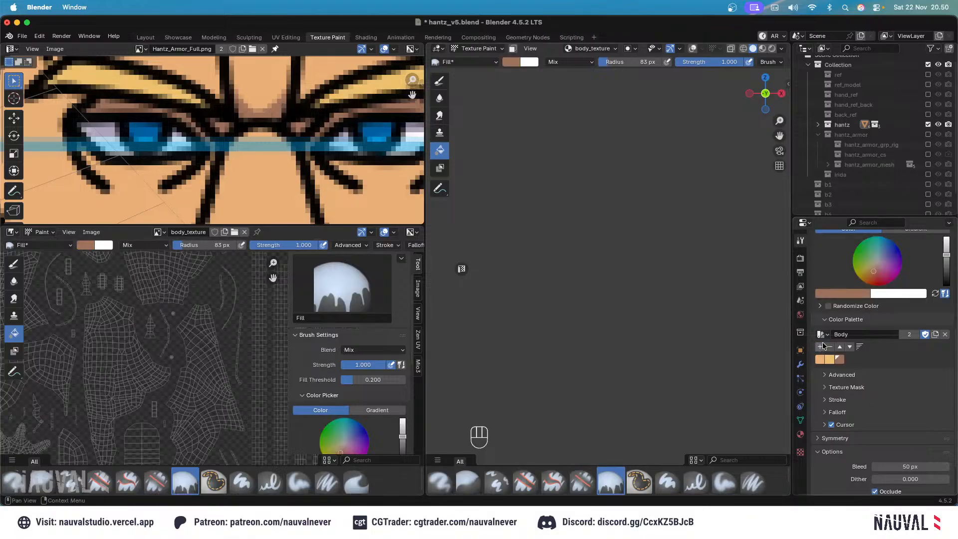
# Sample the shadow color on the moustache below the reference's nose and add it after the yellow swatch in the Body palette.
pyautogui.moveTo(349, 217); pyautogui.dragTo(350, 150, button='middle')
pyautogui.moveTo(366, 192); pyautogui.dragTo(315, 100, button='middle')
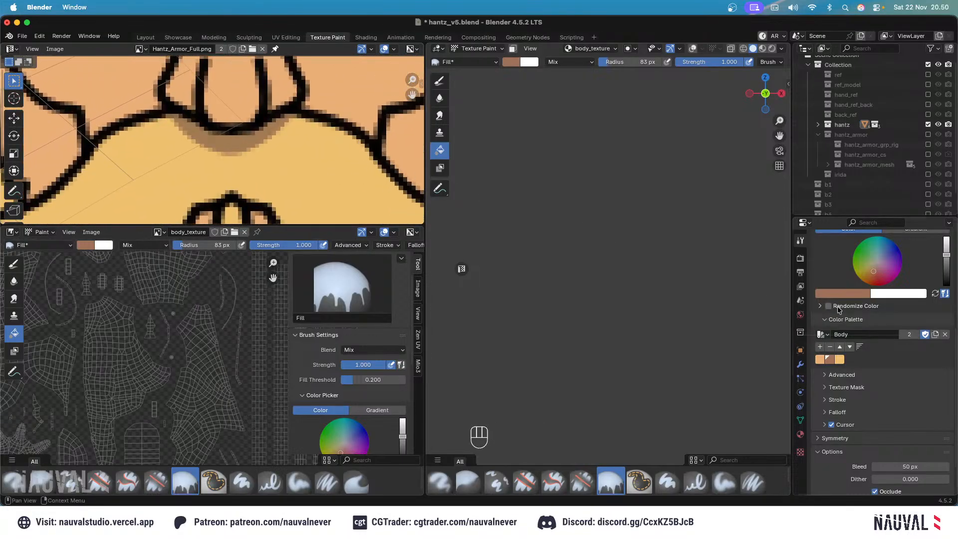
pyautogui.click(840, 359)
pyautogui.click(843, 294)
pyautogui.click(862, 281)
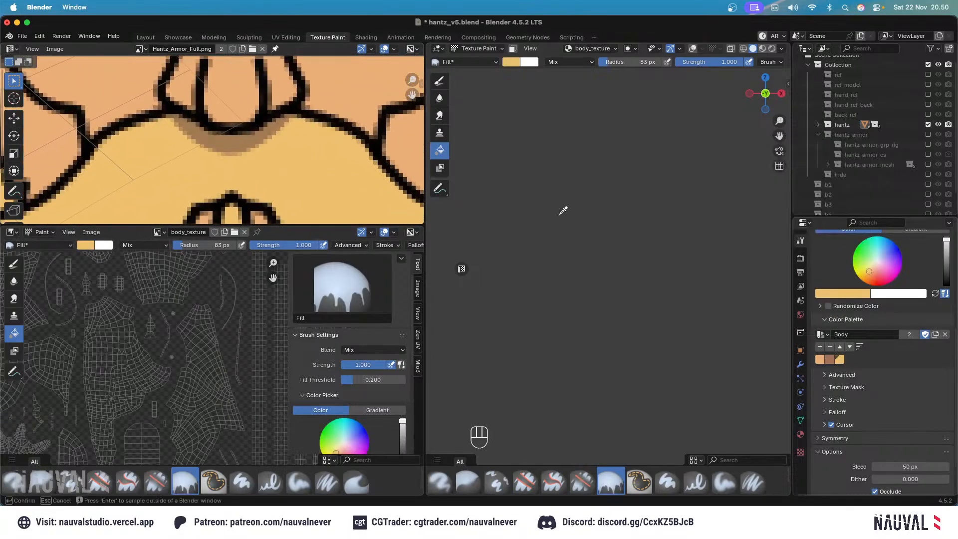
pyautogui.click(243, 140)
pyautogui.click(820, 347)
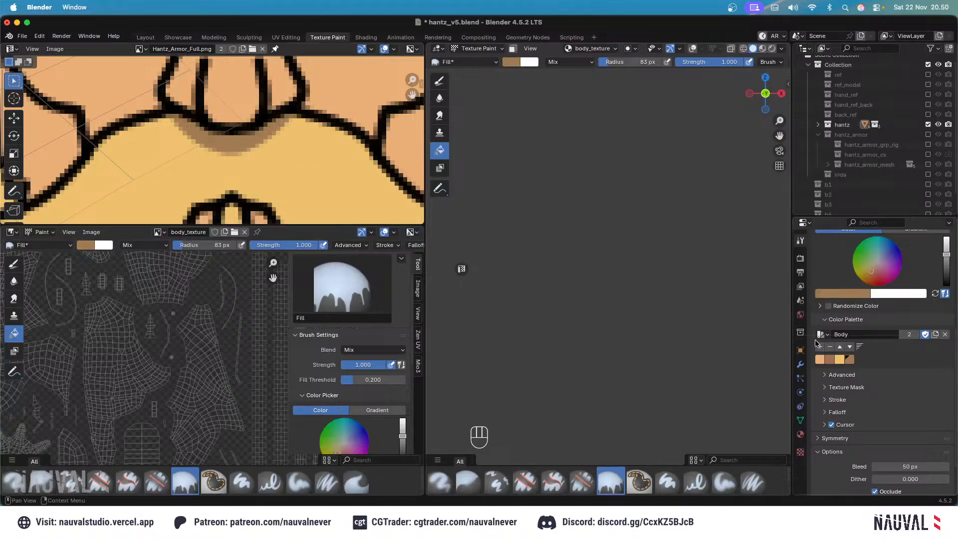
# Load Hantz_Suit_Base.png as the reference image, frame its front and side figures, and save the file.
pyautogui.keyDown('ctrl'); pyautogui.moveTo(293, 106); pyautogui.dragTo(304, 90, button='middle'); pyautogui.keyUp('ctrl')
pyautogui.moveTo(310, 75); pyautogui.dragTo(311, 129, button='middle')
pyautogui.keyDown('ctrl'); pyautogui.moveTo(319, 74); pyautogui.dragTo(305, 62, button='middle'); pyautogui.keyUp('ctrl')
pyautogui.click(253, 48)
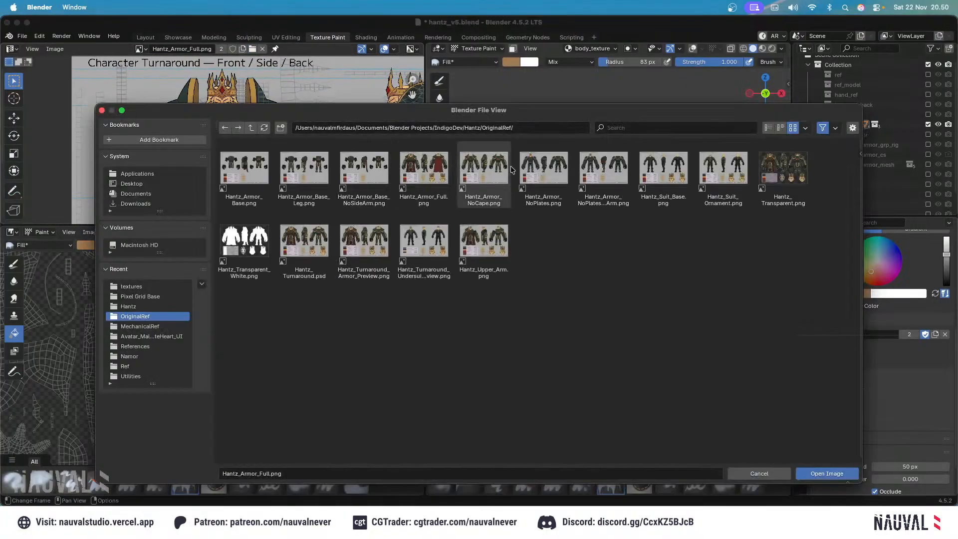
pyautogui.click(663, 170)
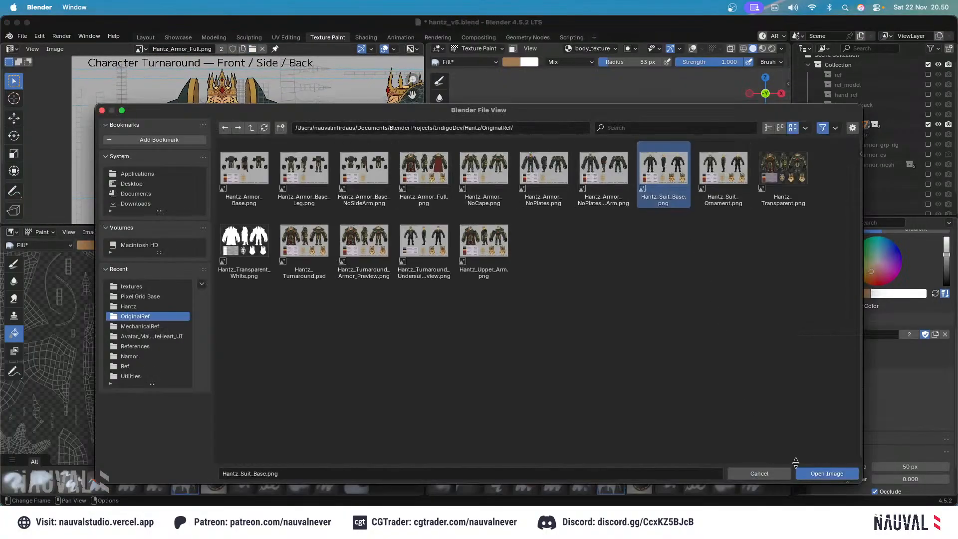
pyautogui.click(810, 472)
pyautogui.moveTo(333, 180); pyautogui.dragTo(252, 130, button='middle')
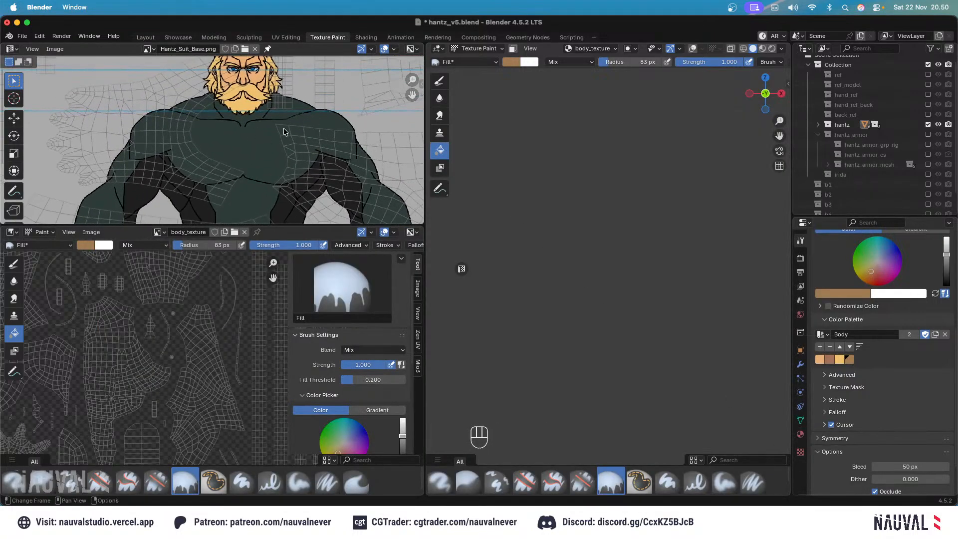
pyautogui.moveTo(290, 175); pyautogui.dragTo(325, 192, button='middle')
pyautogui.moveTo(324, 192); pyautogui.dragTo(369, 131, button='middle')
pyautogui.moveTo(369, 130); pyautogui.dragTo(339, 104, button='middle')
pyautogui.moveTo(339, 103); pyautogui.dragTo(344, 220, button='middle')
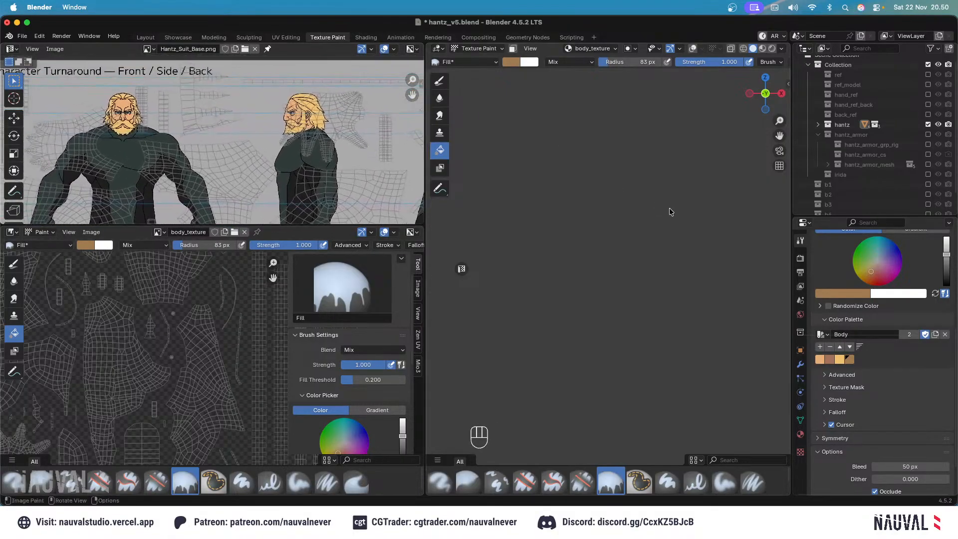
pyautogui.press('super+s')
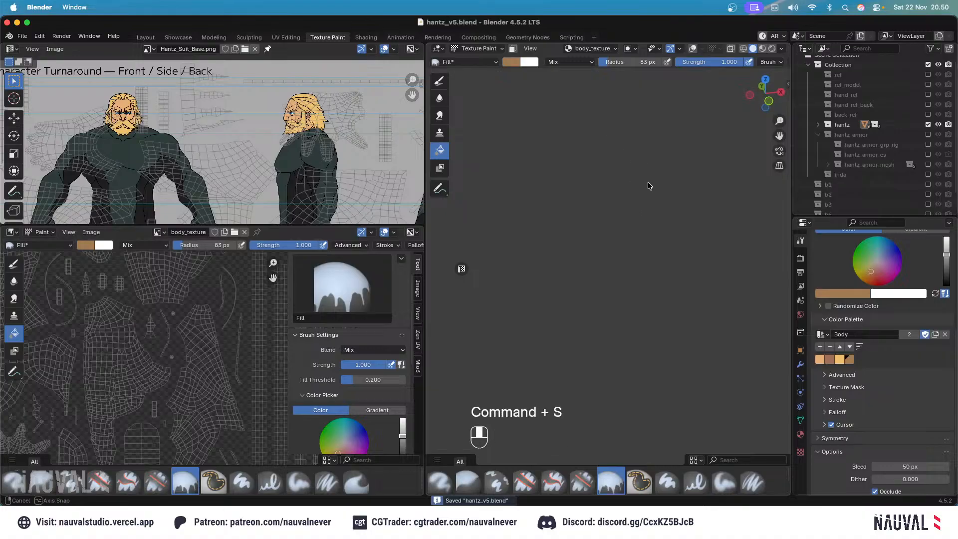
# Isolate the body mesh suite.002 in front view with overlays shown and put it in Texture Paint mode.
pyautogui.click(479, 49)
pyautogui.click(482, 61)
pyautogui.press('a')
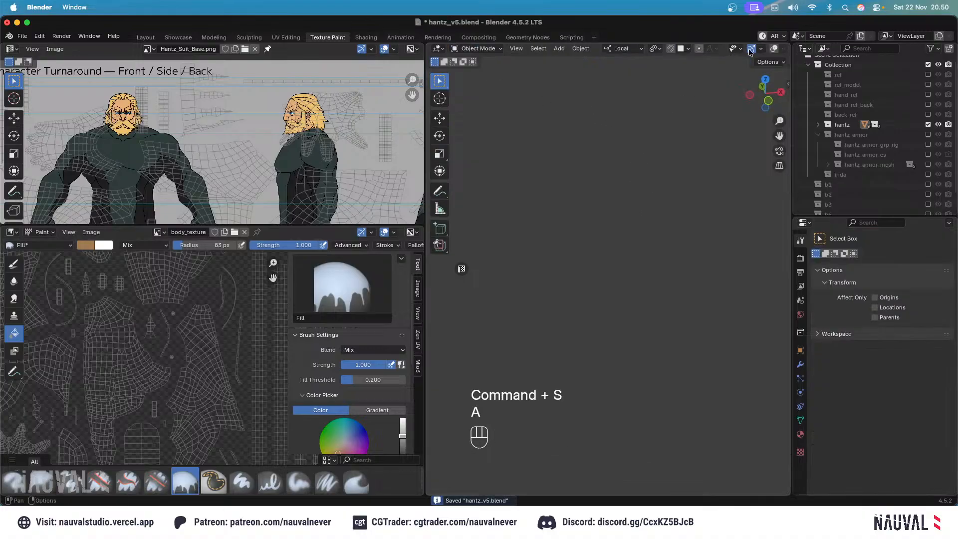
pyautogui.click(774, 52)
pyautogui.press('KP_1')
pyautogui.keyDown('ctrl'); pyautogui.moveTo(619, 239); pyautogui.dragTo(633, 175, button='middle'); pyautogui.keyUp('ctrl')
pyautogui.click(633, 175)
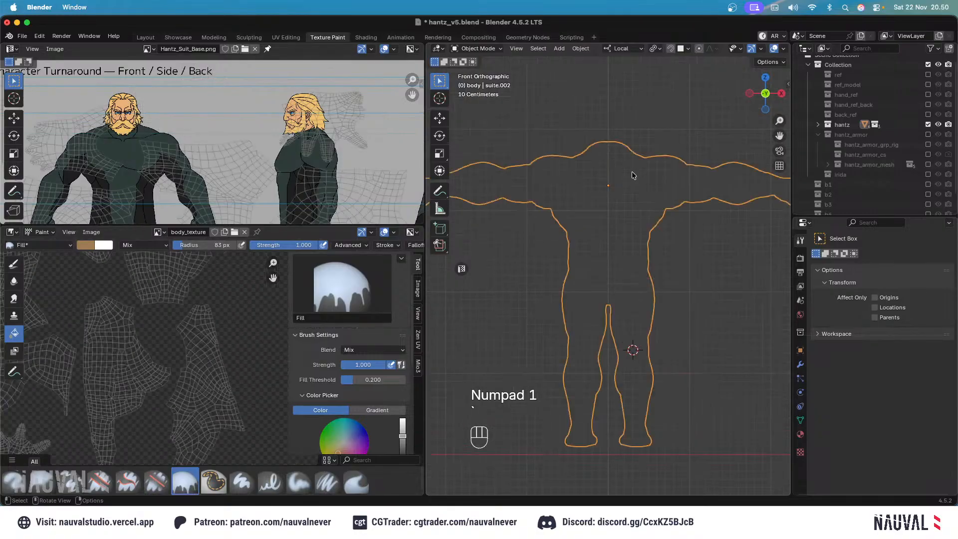
pyautogui.click(478, 48)
pyautogui.click(474, 111)
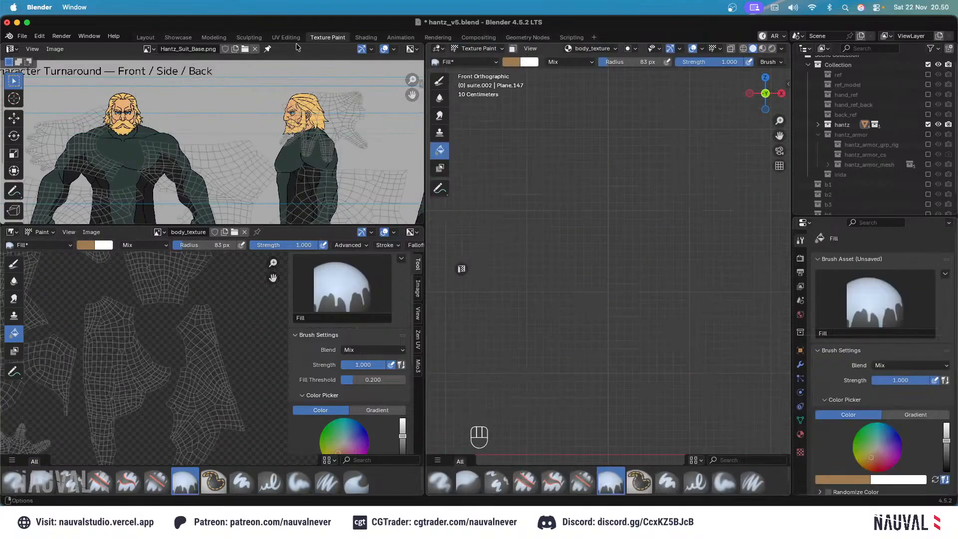
# Load Hantz_Suit_Ornament.png as the reference image.
pyautogui.click(245, 49)
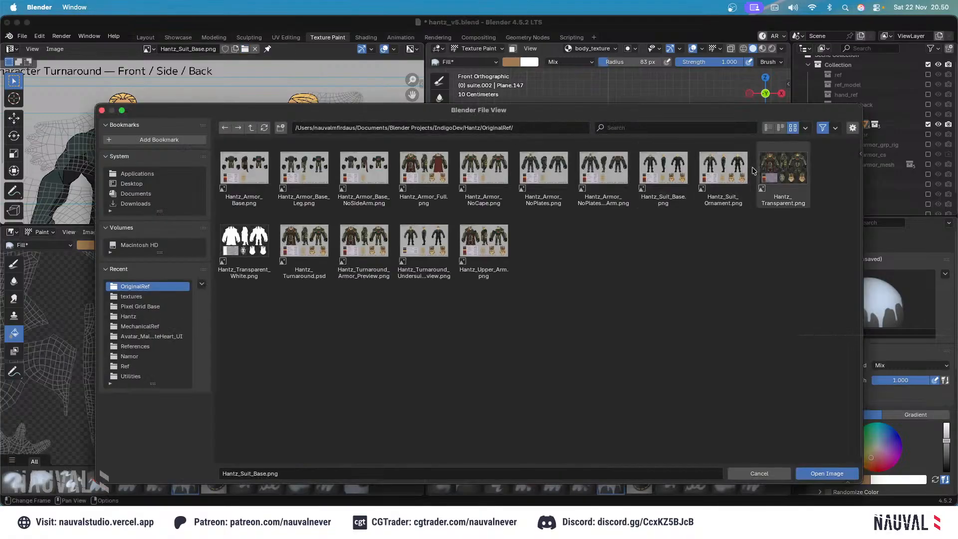
pyautogui.click(724, 165)
pyautogui.click(820, 472)
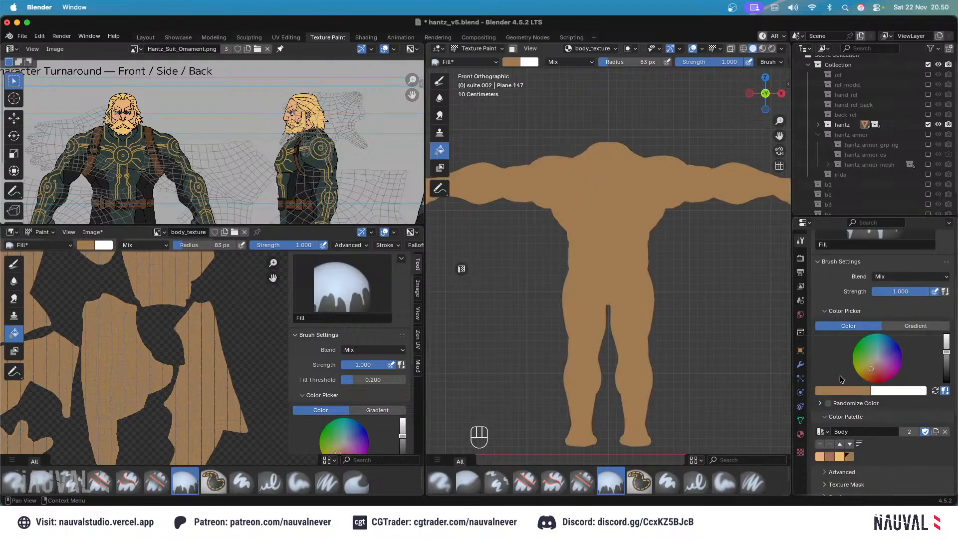
# Fill the body mesh with the Body palette's skin color and save the texture as body_texture.png in the textures folder.
pyautogui.click(820, 458)
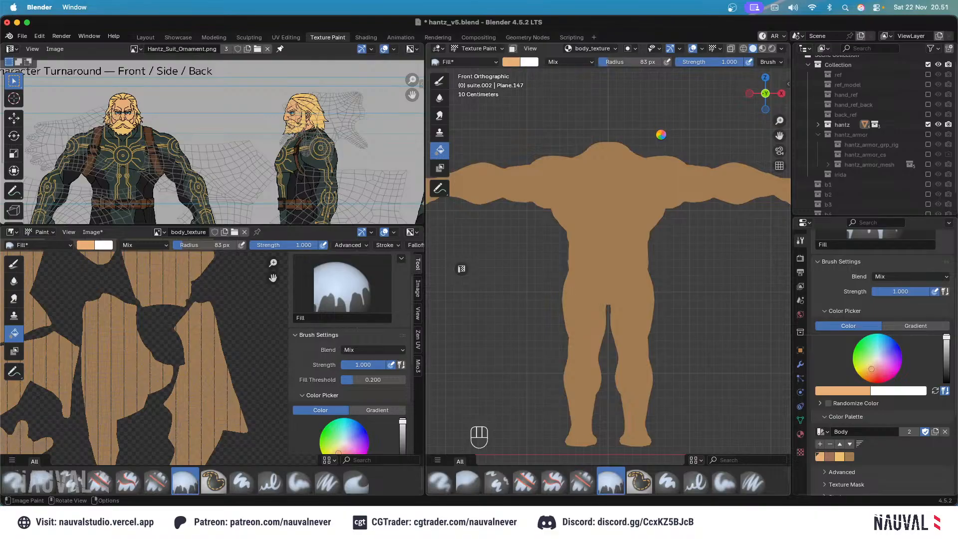
pyautogui.moveTo(672, 132); pyautogui.dragTo(666, 181, button='middle')
pyautogui.press('KP_1')
pyautogui.keyDown('ctrl'); pyautogui.moveTo(684, 143); pyautogui.dragTo(684, 180, button='middle'); pyautogui.keyUp('ctrl')
pyautogui.moveTo(685, 180)
pyautogui.mouseDown(button='middle')
pyautogui.moveTo(614, 179)
pyautogui.moveTo(610, 190)
pyautogui.moveTo(680, 178)
pyautogui.mouseUp(button='middle')
pyautogui.press('KP_1')
pyautogui.hotkey('shift', 'alt', 's')
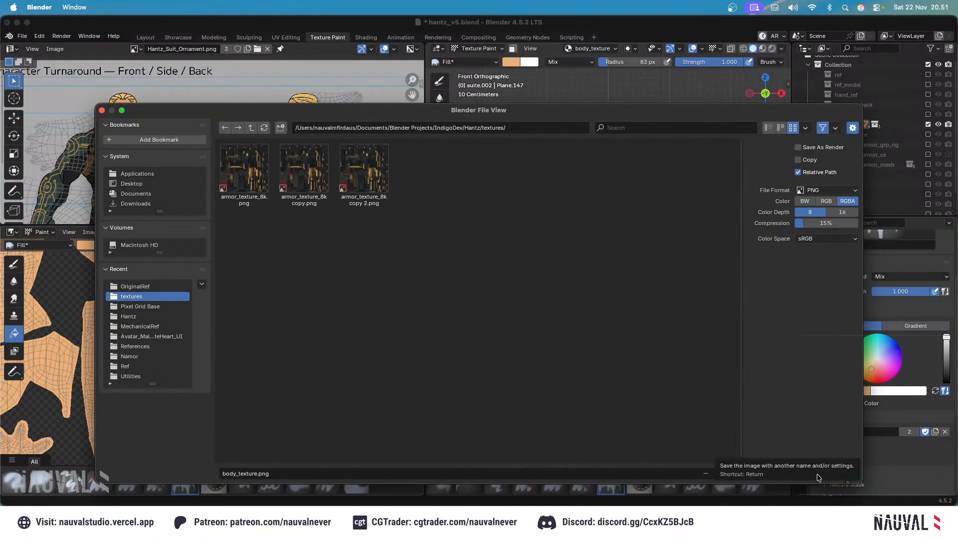
pyautogui.click(832, 473)
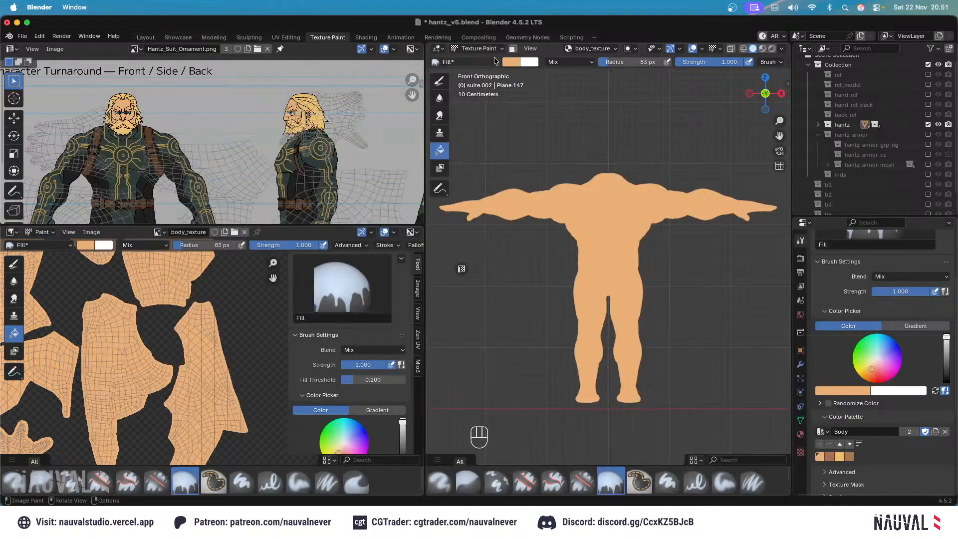
# Unhide all meshes, select belt.006 in wireframe display, and put it in Texture Paint mode.
pyautogui.click(480, 48)
pyautogui.click(491, 58)
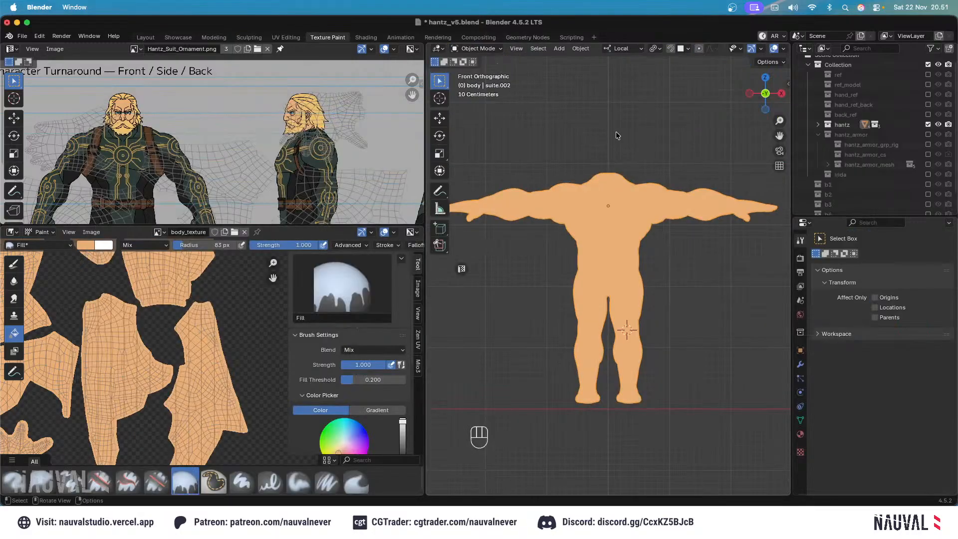
pyautogui.hotkey('alt', 'h')
pyautogui.moveTo(647, 188)
pyautogui.keyDown('ctrl'); pyautogui.mouseDown(button='middle')
pyautogui.moveTo(650, 160)
pyautogui.moveTo(619, 143)
pyautogui.moveTo(619, 90)
pyautogui.moveTo(649, 173)
pyautogui.moveTo(608, 190)
pyautogui.moveTo(642, 152)
pyautogui.mouseUp(button='middle'); pyautogui.keyUp('ctrl')
pyautogui.hotkey('shift', 'z')
pyautogui.click(619, 143)
pyautogui.click(476, 48)
pyautogui.click(485, 115)
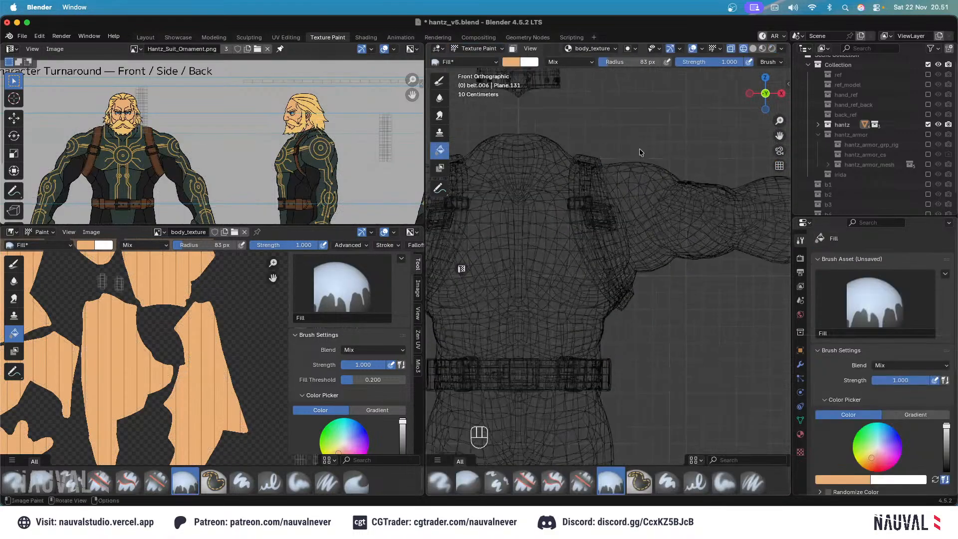
# Open the list of saved color palettes to choose one for painting belt.006.
pyautogui.moveTo(841, 330); pyautogui.dragTo(841, 287, button='middle')
pyautogui.scroll(-3, 840, 300)
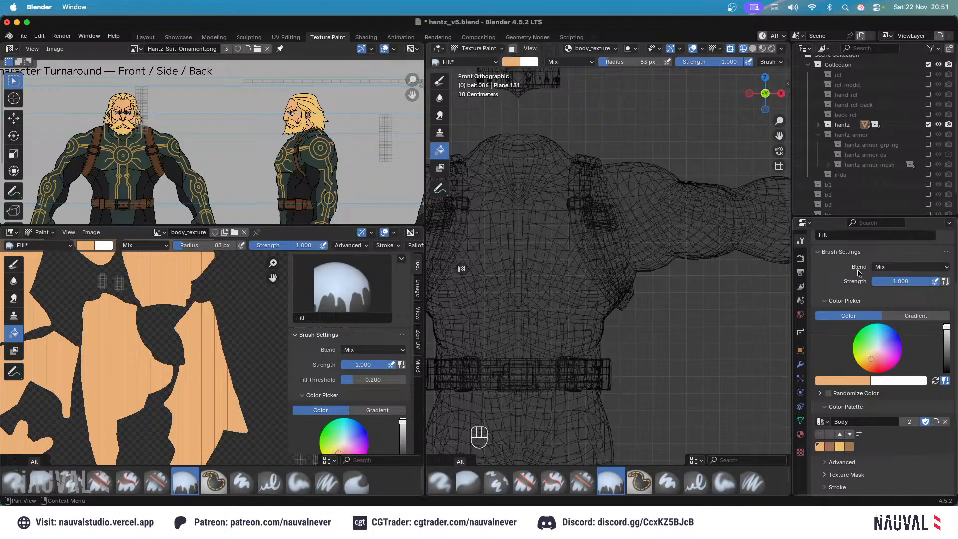
pyautogui.scroll(-1, 851, 276)
pyautogui.click(825, 409)
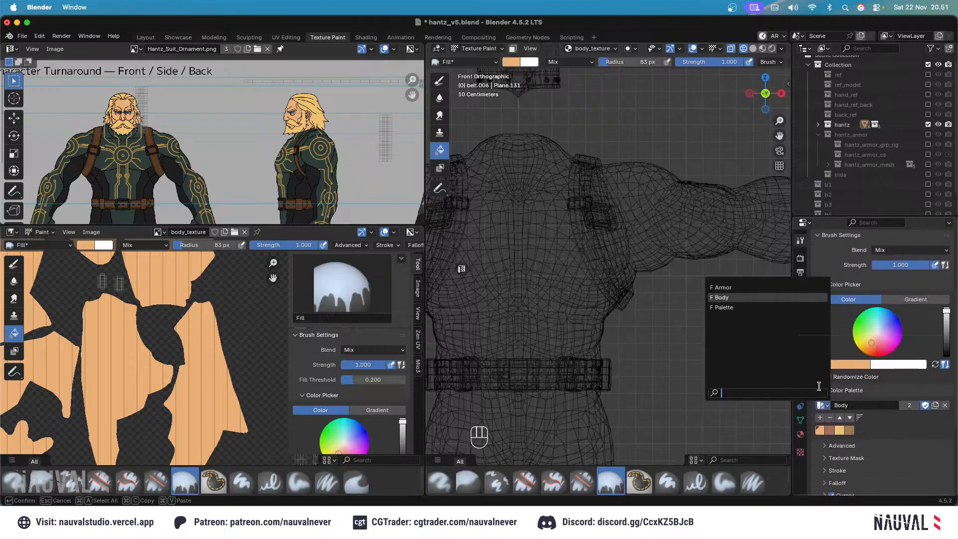
# Load the Armor palette and set the Fill brush to a linear gradient from dark brown to lighter brown.
pyautogui.click(769, 285)
pyautogui.scroll(-3, 846, 364)
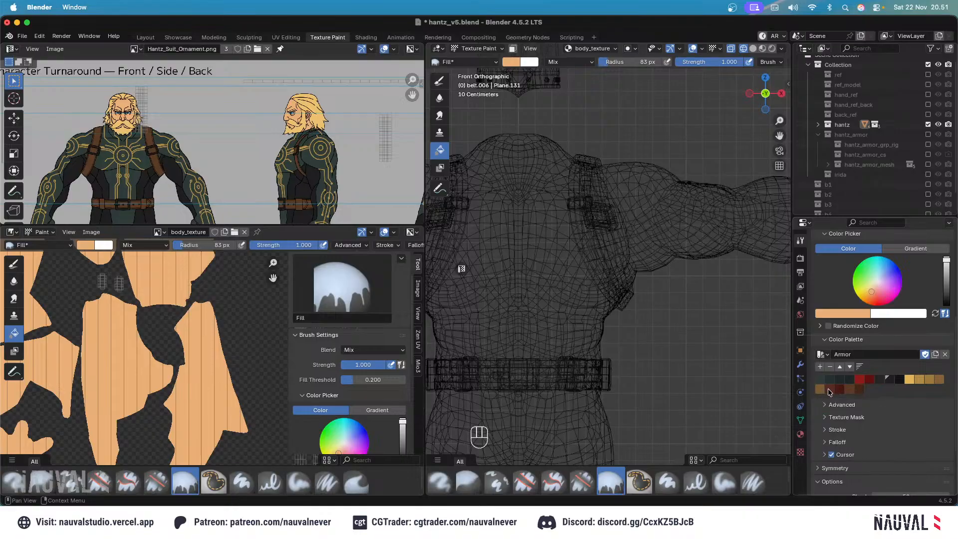
pyautogui.click(854, 391)
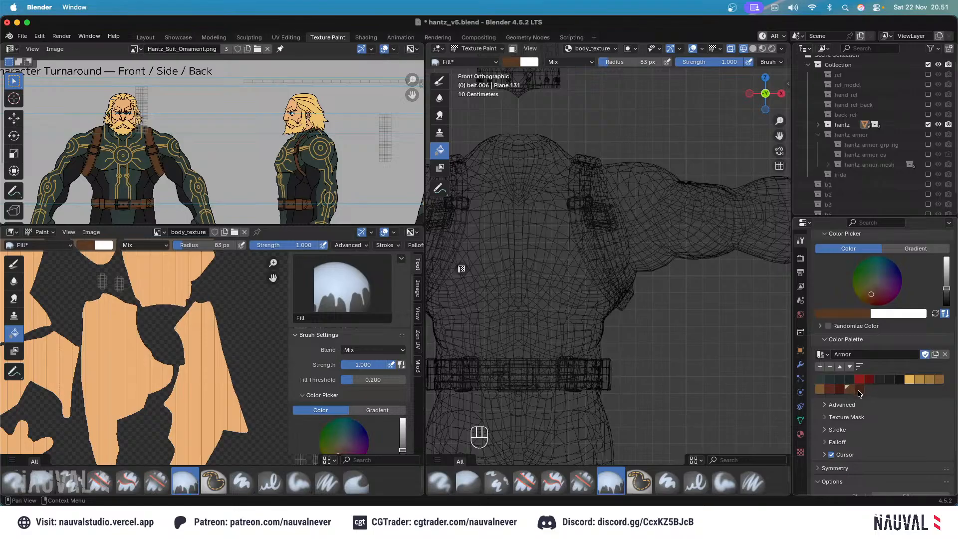
pyautogui.click(916, 248)
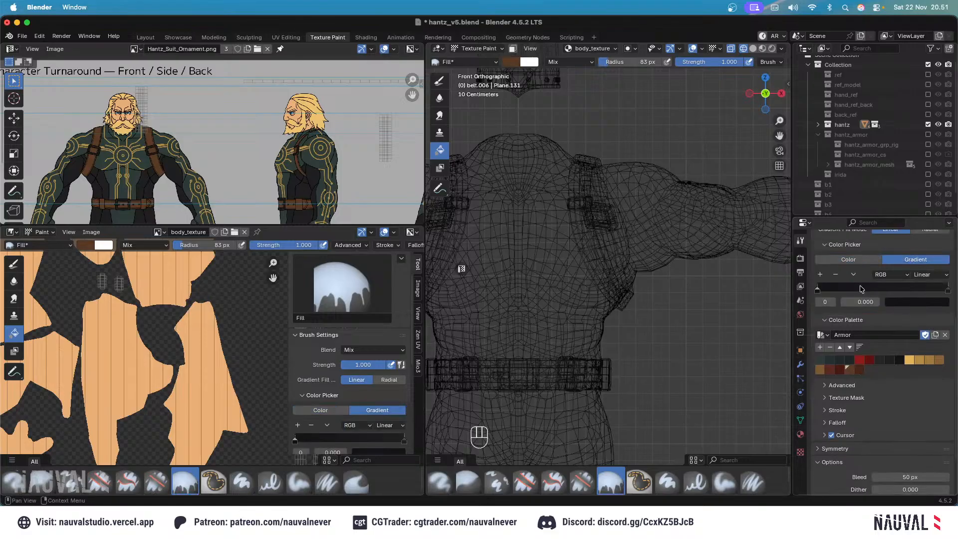
pyautogui.click(949, 288)
pyautogui.click(850, 370)
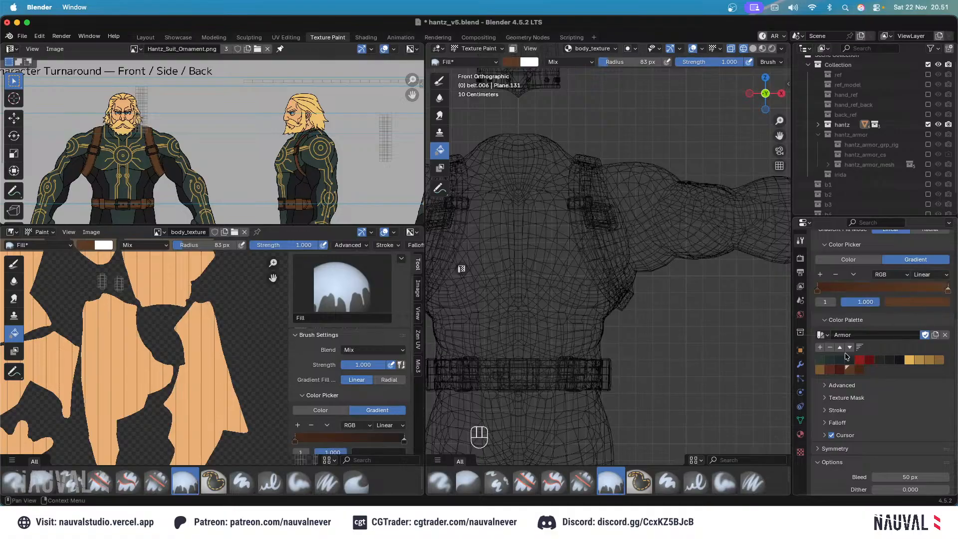
# Switch the viewport from wireframe to a shaded display and fill the shoulder straps with the brown gradient.
pyautogui.click(693, 48)
pyautogui.click(694, 48)
pyautogui.press('z')
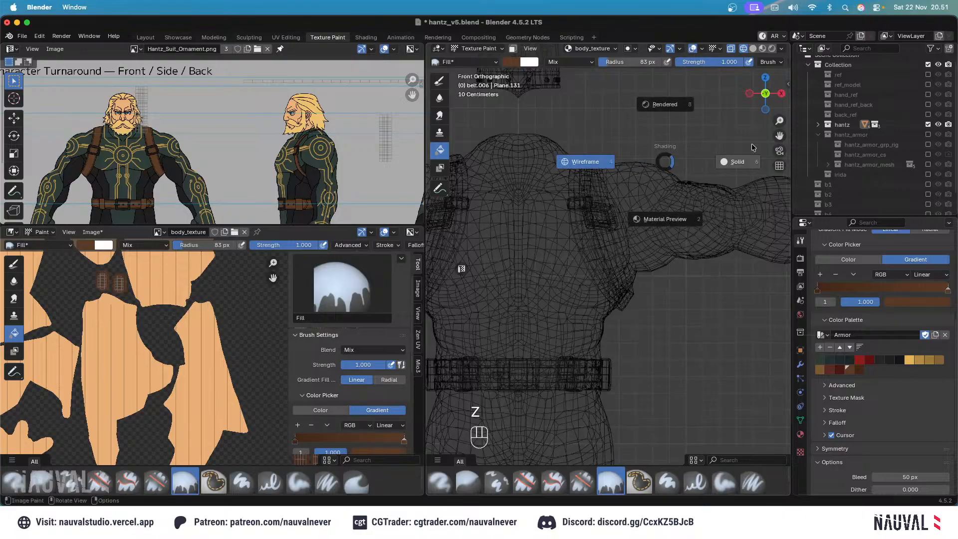
pyautogui.click(638, 234)
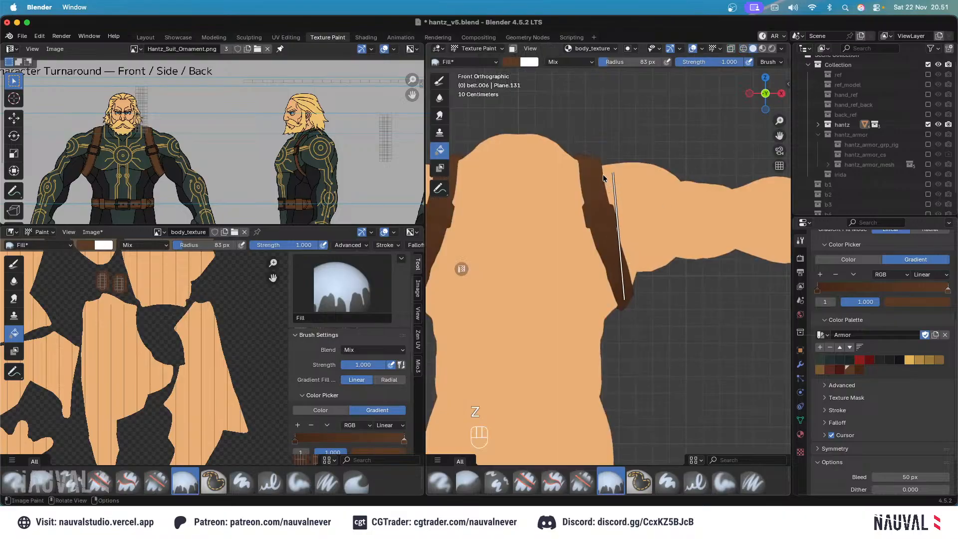
pyautogui.moveTo(604, 178)
pyautogui.mouseDown()
pyautogui.moveTo(621, 202)
pyautogui.moveTo(605, 196)
pyautogui.mouseUp()
pyautogui.scroll(-3, 616, 295)
pyautogui.press('KP_3')
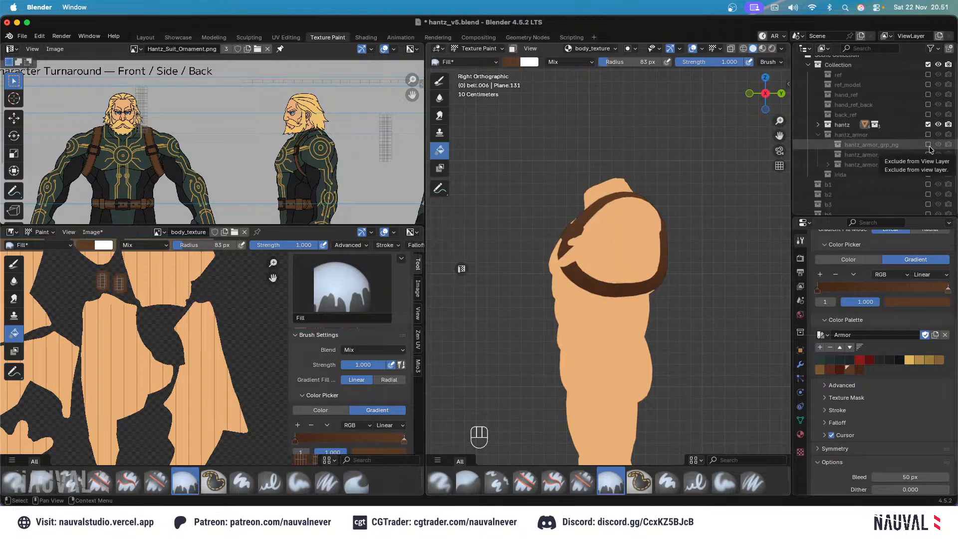
# Compare the straps with the finished armor colours by temporarily including the hantz_armor_mesh collection in the view layer.
pyautogui.click(928, 164)
pyautogui.press('KP_1')
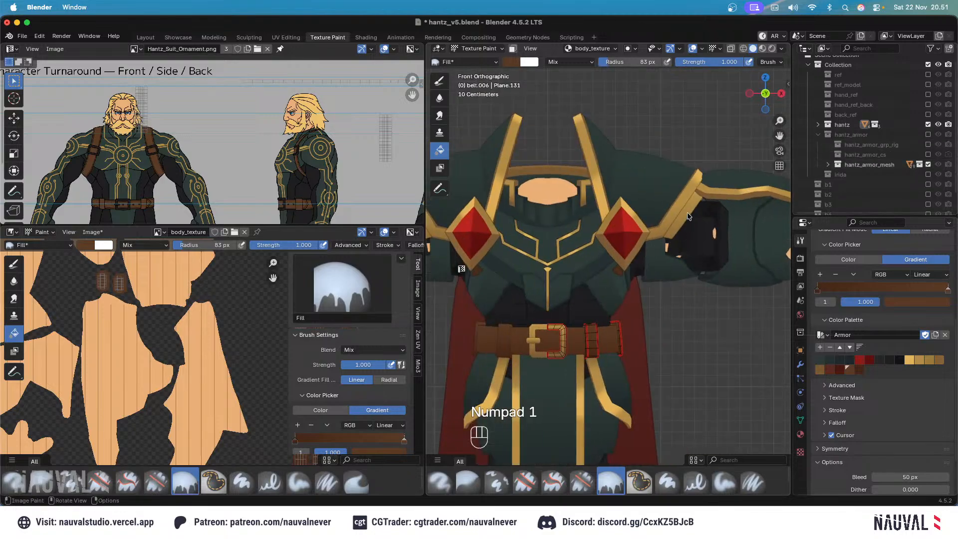
pyautogui.click(929, 165)
pyautogui.click(929, 166)
pyautogui.click(928, 167)
pyautogui.click(928, 167)
pyautogui.click(928, 169)
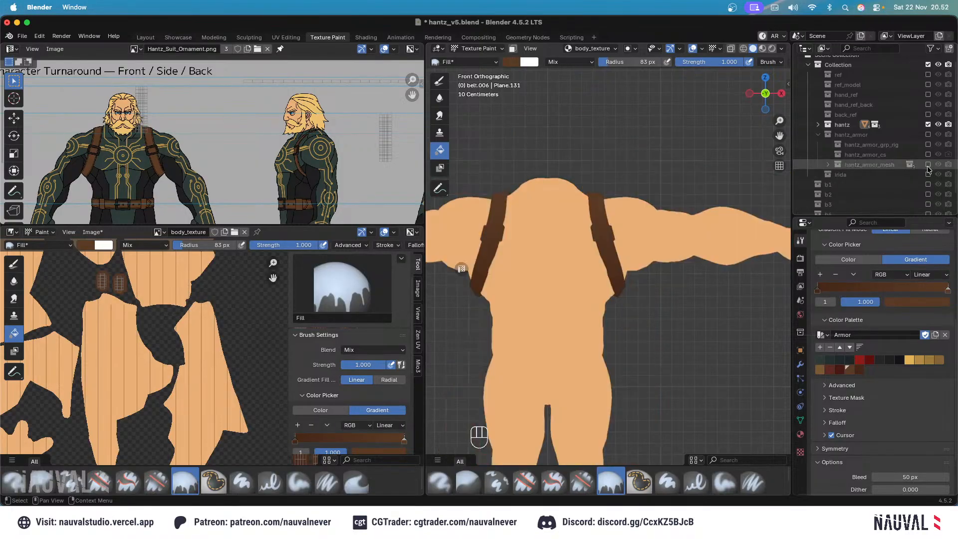
pyautogui.click(928, 167)
pyautogui.click(928, 168)
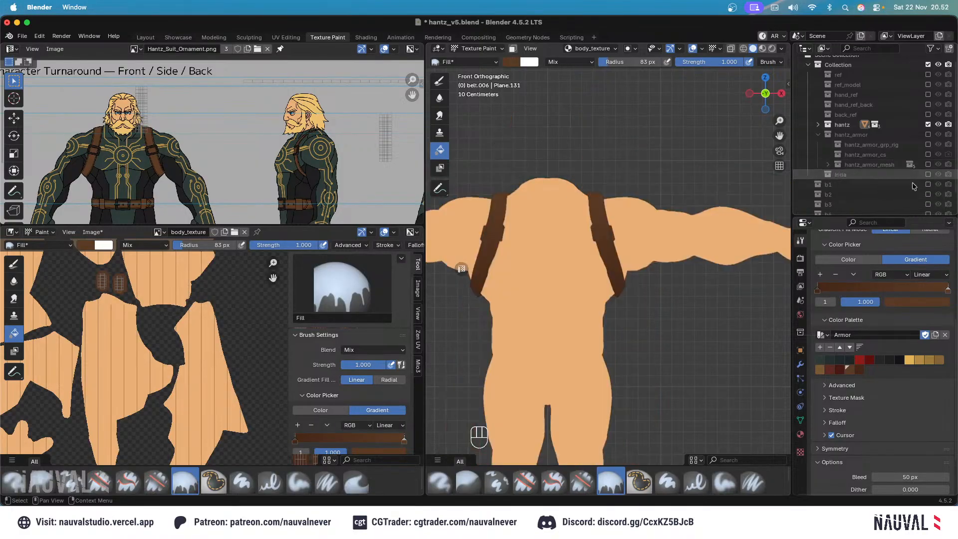
# Refill the shoulder straps from the right side view with a vertical brown gradient running upward from their lower edge.
pyautogui.press('KP_3')
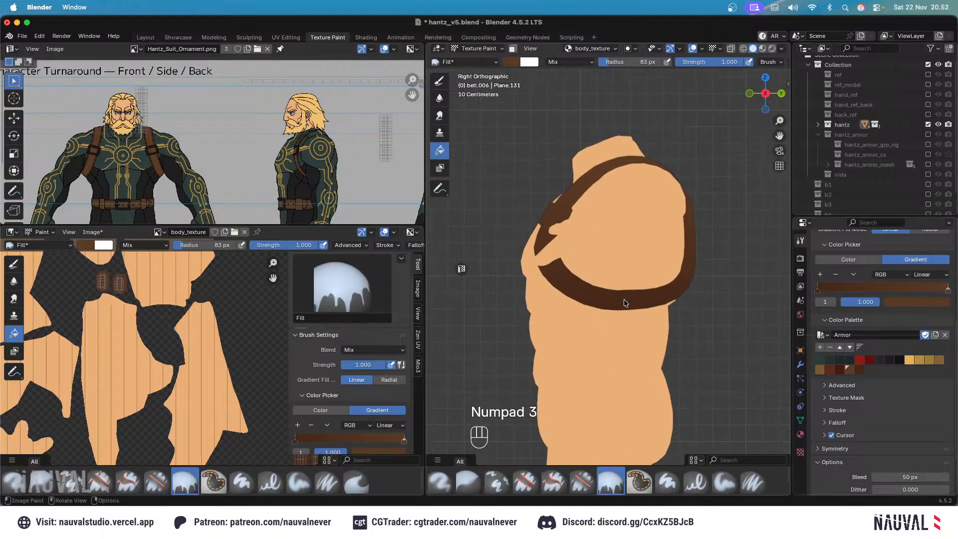
pyautogui.moveTo(618, 170); pyautogui.dragTo(620, 175)
pyautogui.moveTo(619, 298); pyautogui.dragTo(627, 241)
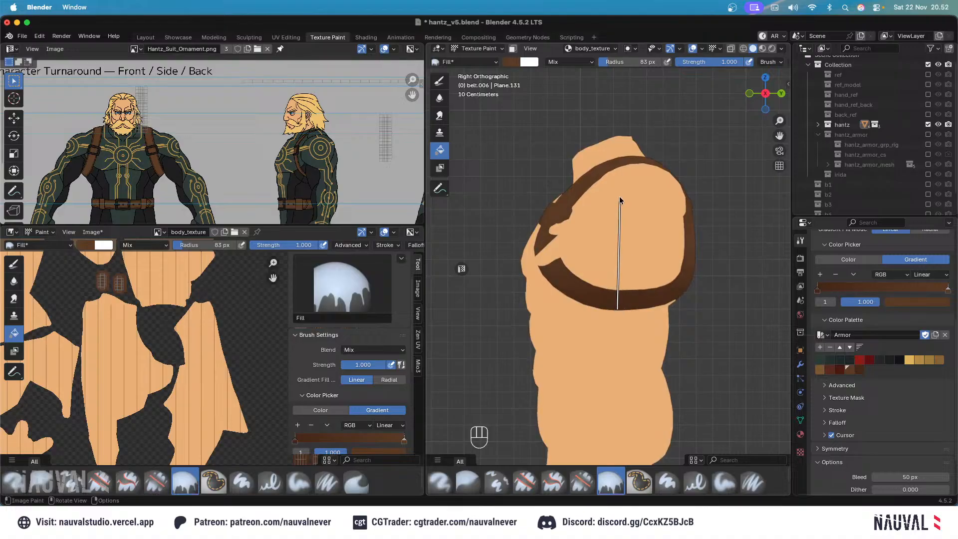
pyautogui.moveTo(620, 200); pyautogui.dragTo(620, 185)
pyautogui.press('KP_1')
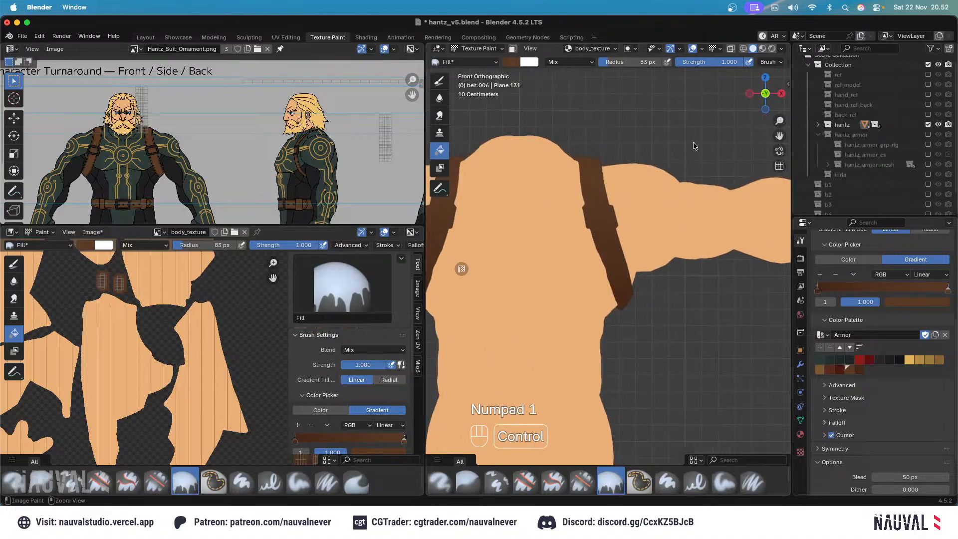
pyautogui.press('KP_3')
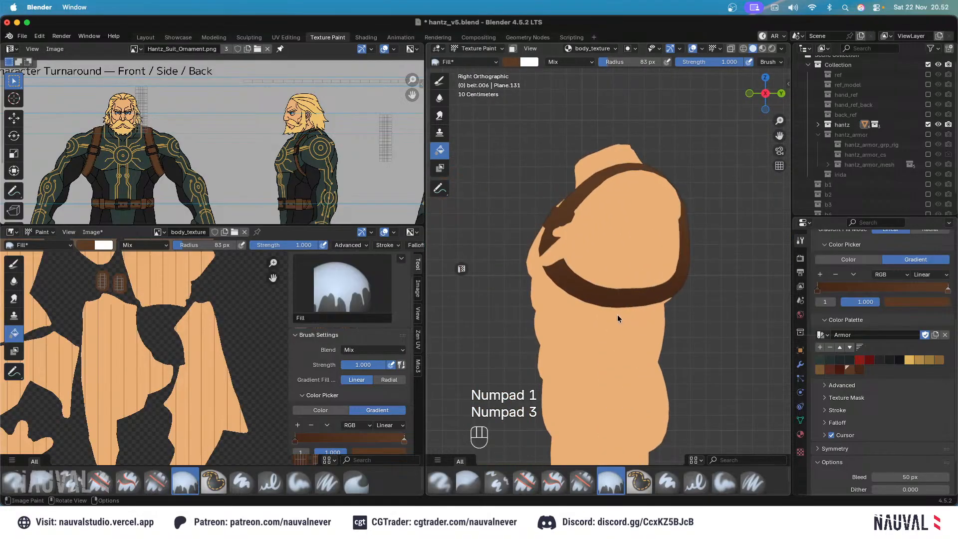
pyautogui.moveTo(618, 316); pyautogui.dragTo(620, 191)
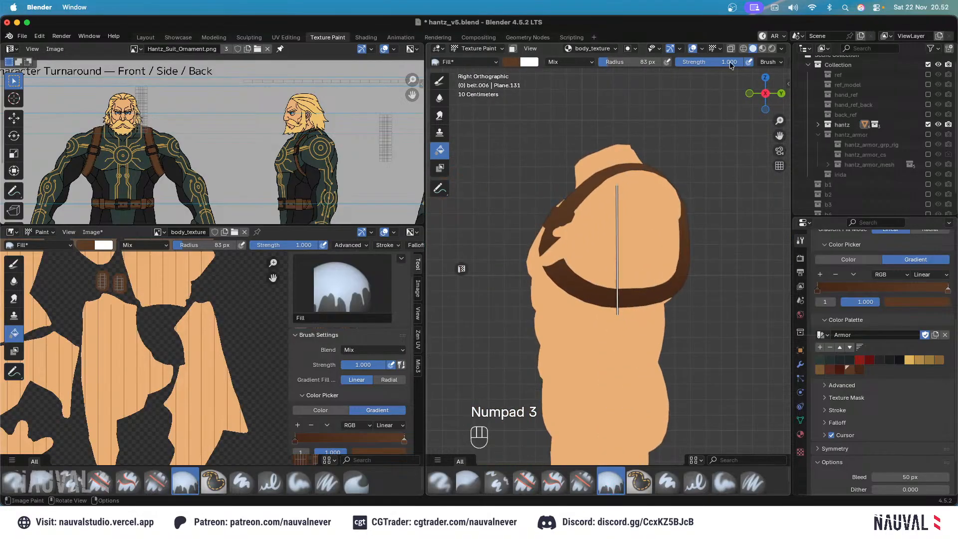
# Set face selection for the shoulder straps' mesh and isolate the straps in local view for texture painting.
pyautogui.press('KP_1')
pyautogui.scroll(5, 628, 201)
pyautogui.press('Tab')
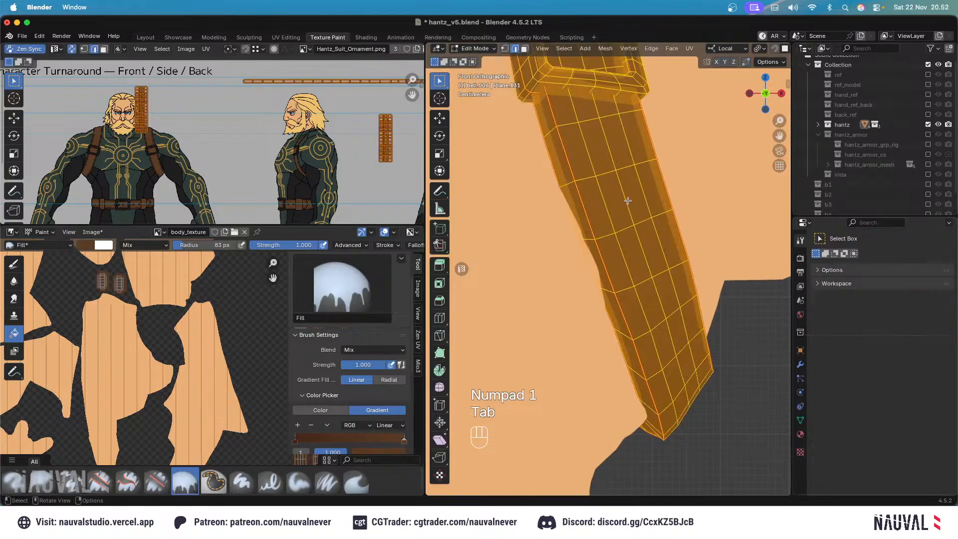
pyautogui.scroll(-2, 628, 201)
pyautogui.click(576, 201)
pyautogui.click(525, 49)
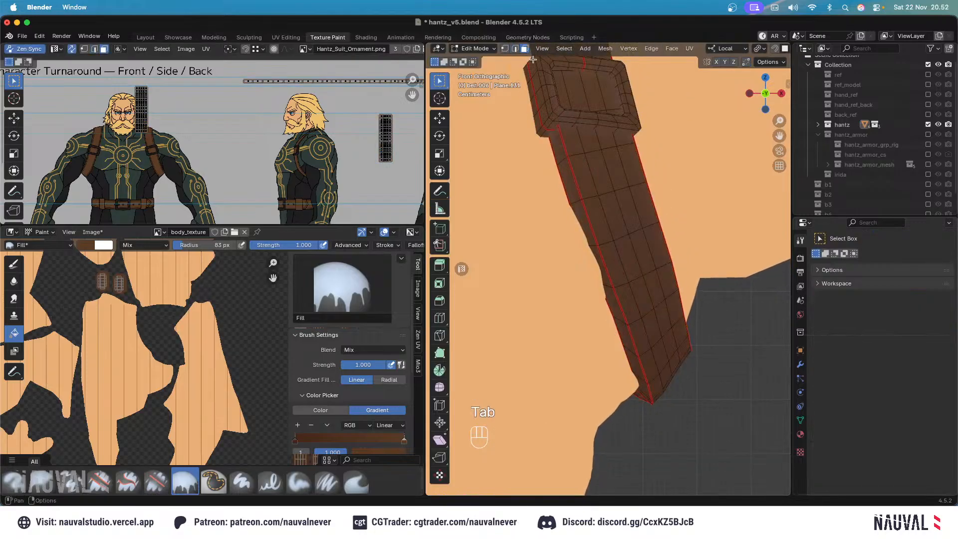
pyautogui.press('Tab')
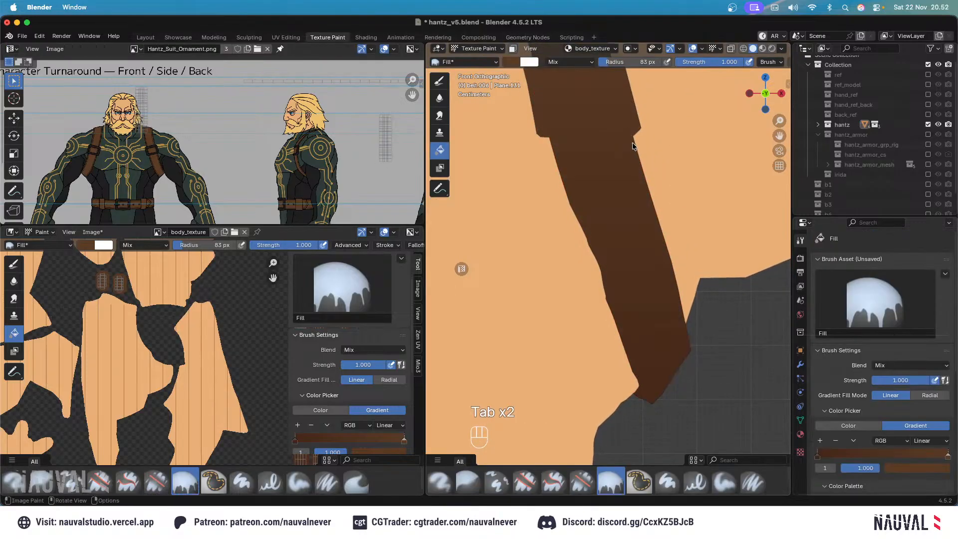
pyautogui.press('/')
pyautogui.moveTo(633, 143); pyautogui.dragTo(708, 103, button='middle')
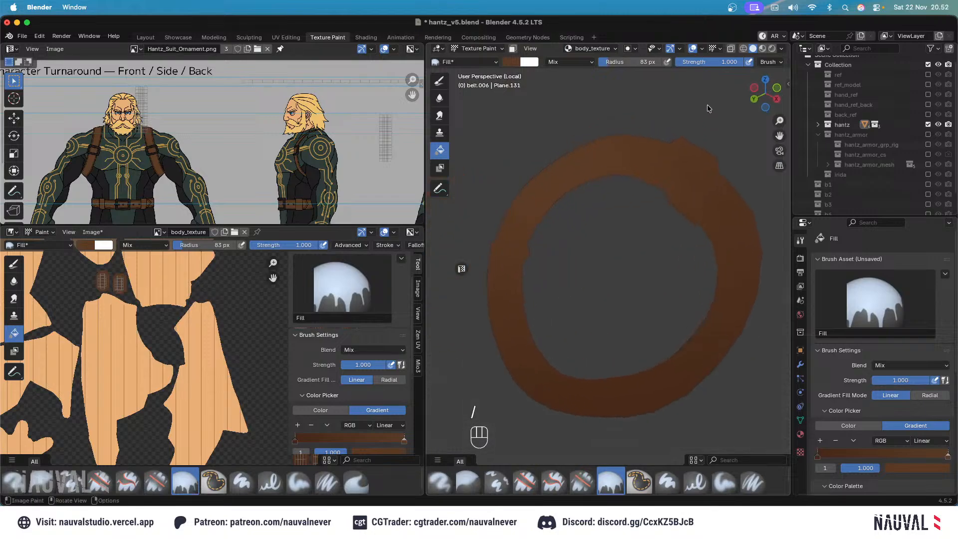
# Select the straps' linked edge-thickness faces, delimited by seam, and return to Texture Paint mode.
pyautogui.press('Tab')
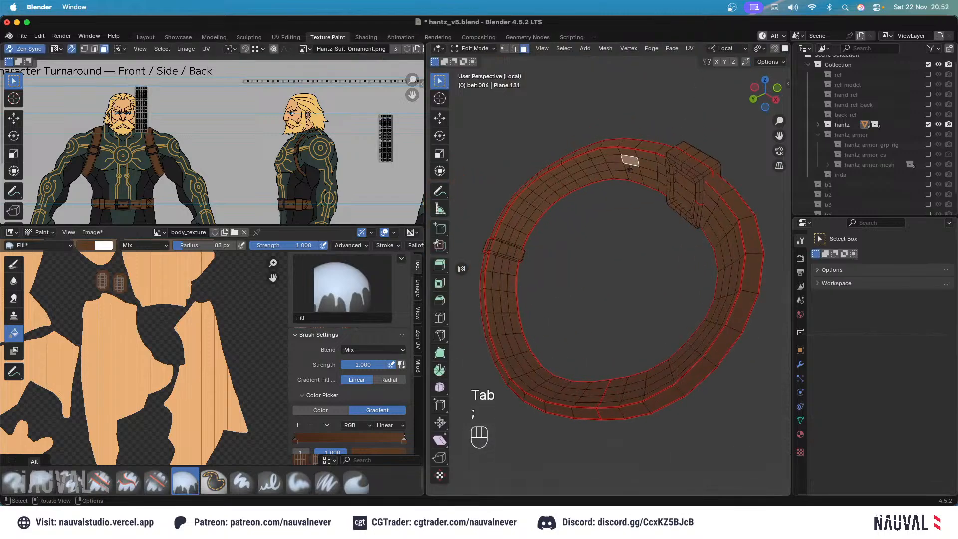
pyautogui.press('l')
pyautogui.press('l')
pyautogui.moveTo(623, 143); pyautogui.dragTo(613, 121, button='middle')
pyautogui.press('l')
pyautogui.click(477, 48)
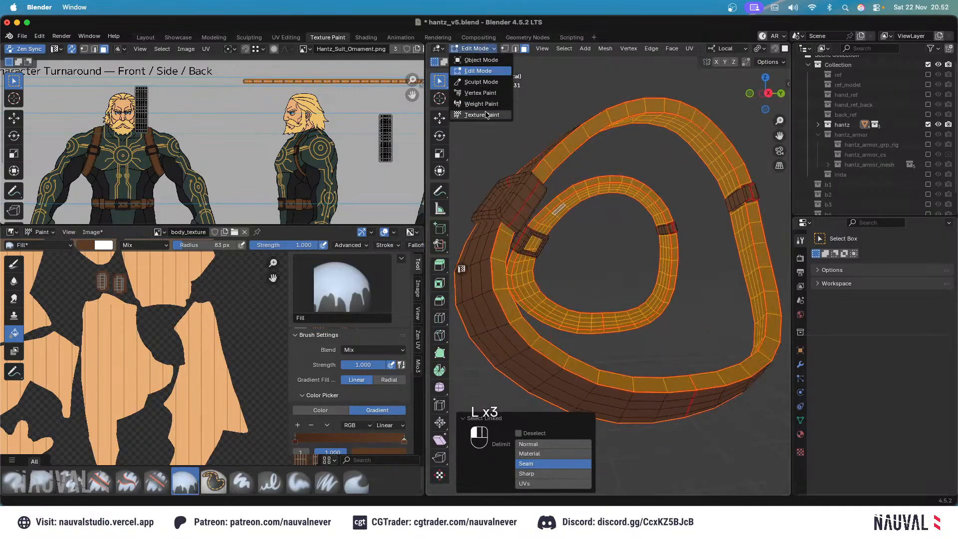
pyautogui.click(479, 115)
# Mask painting to the selected strap faces and fill them with the solid dark brown Armor swatch.
pyautogui.scroll(-5, 852, 380)
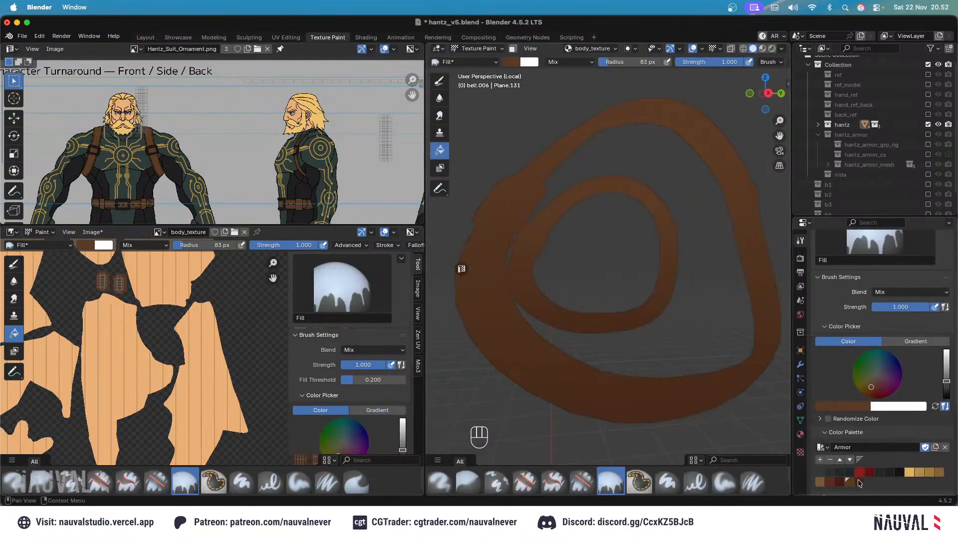
pyautogui.click(859, 482)
pyautogui.click(512, 48)
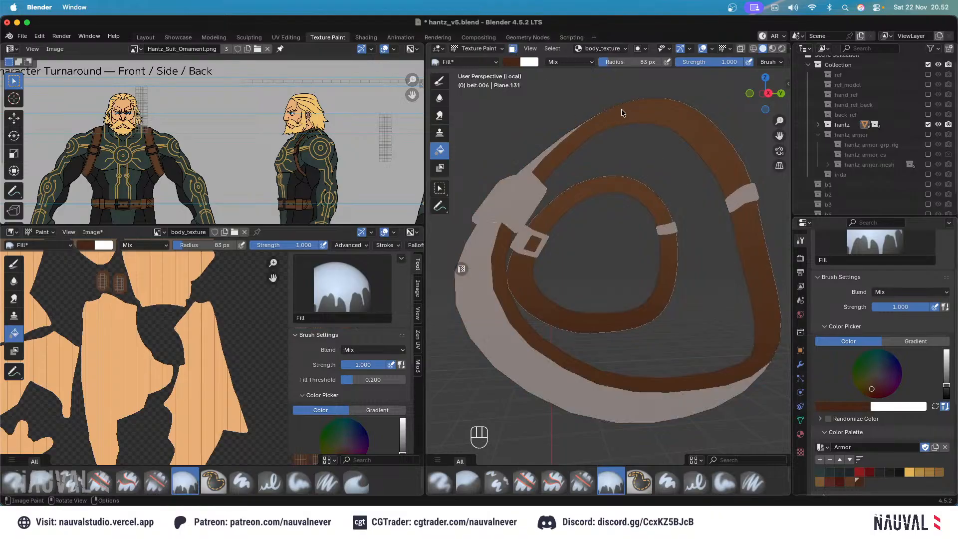
pyautogui.click(621, 109)
# Hide the viewport overlays and examine the painted straps from several angles.
pyautogui.click(703, 48)
pyautogui.scroll(-4, 691, 120)
pyautogui.moveTo(691, 135); pyautogui.dragTo(684, 164, button='middle')
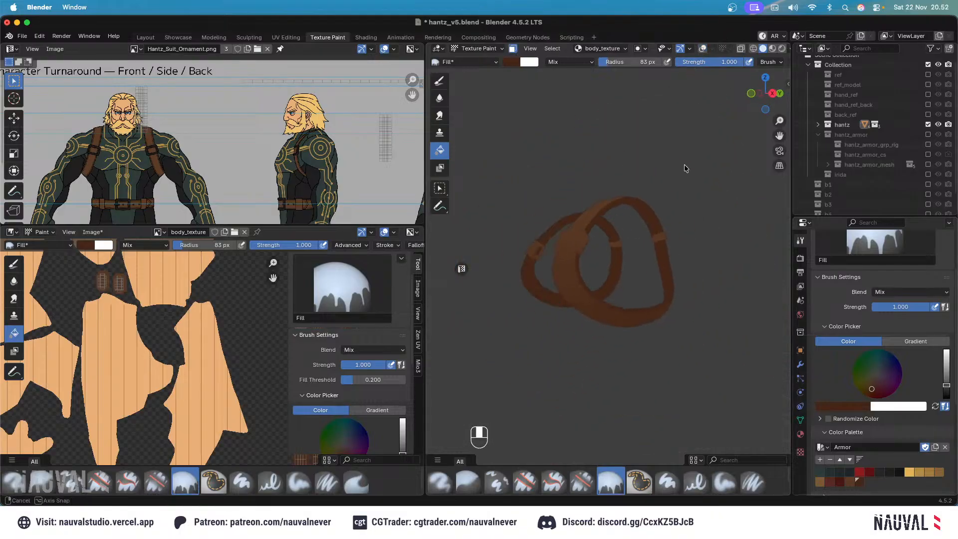
pyautogui.press('KP_1')
pyautogui.moveTo(652, 202); pyautogui.dragTo(691, 170, button='middle')
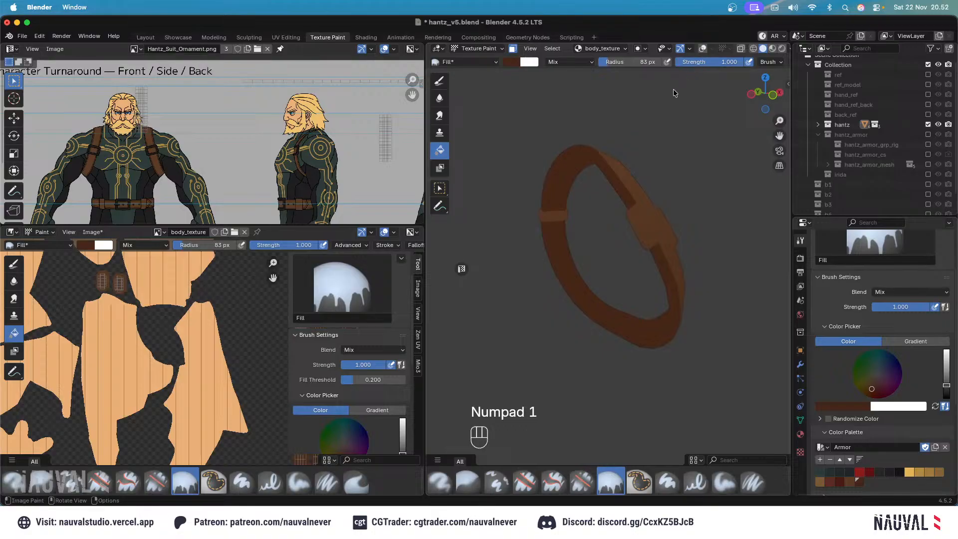
pyautogui.press('KP_1')
pyautogui.scroll(-4, 613, 87)
pyautogui.moveTo(613, 87); pyautogui.dragTo(611, 181, button='middle')
pyautogui.press('KP_1')
pyautogui.press('ctrl+KP_1')
pyautogui.press('KP_1')
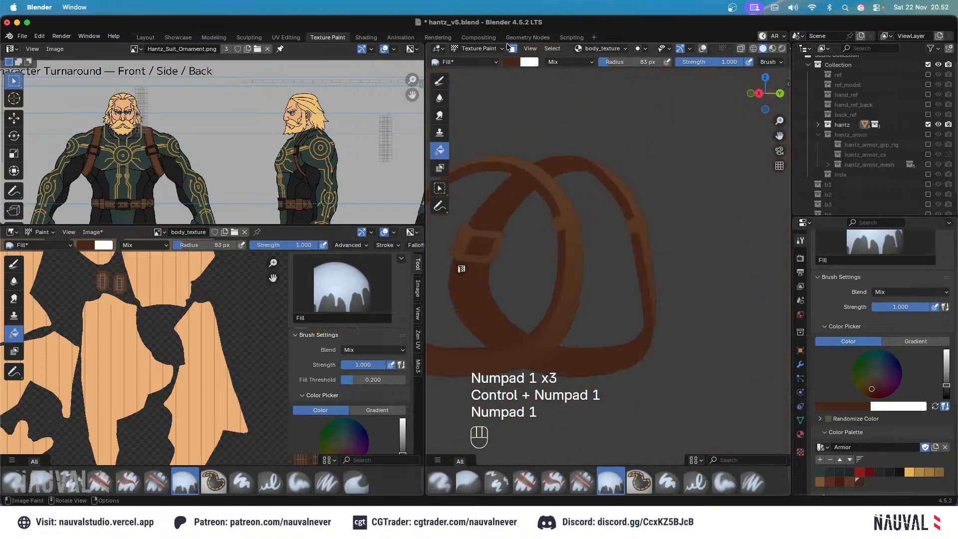
# Return the straps to Object Mode and save both the Blender file and the body_texture image.
pyautogui.click(505, 48)
pyautogui.click(479, 62)
pyautogui.hotkey('alt', 'h')
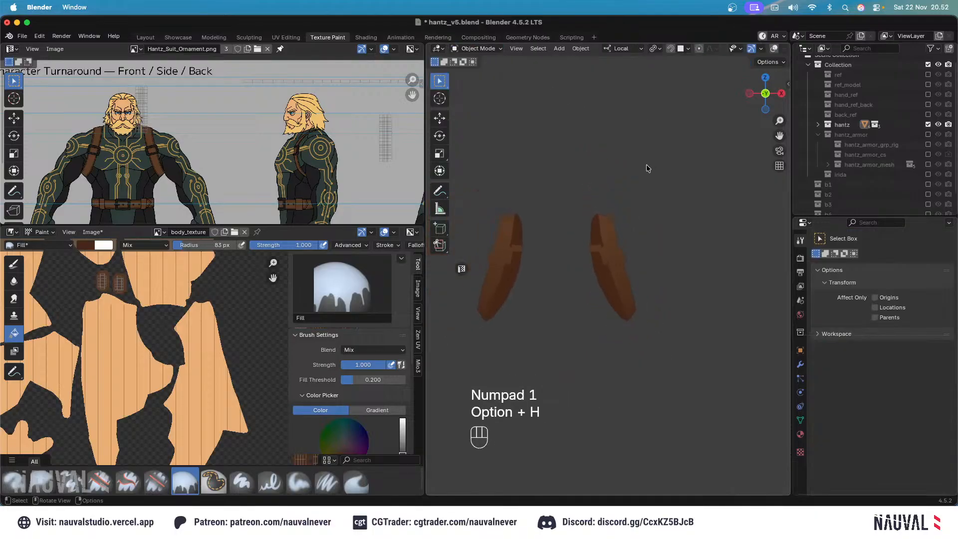
pyautogui.press('super+s')
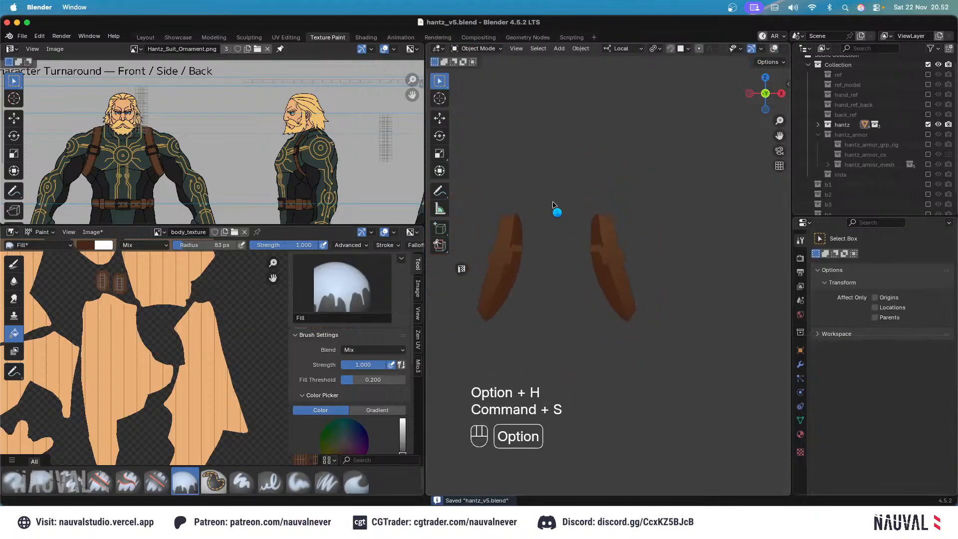
pyautogui.hotkey('alt', 's')
# Leave local view, select the waist belt with the help of wireframe display, and put it in Texture Paint mode.
pyautogui.press('/')
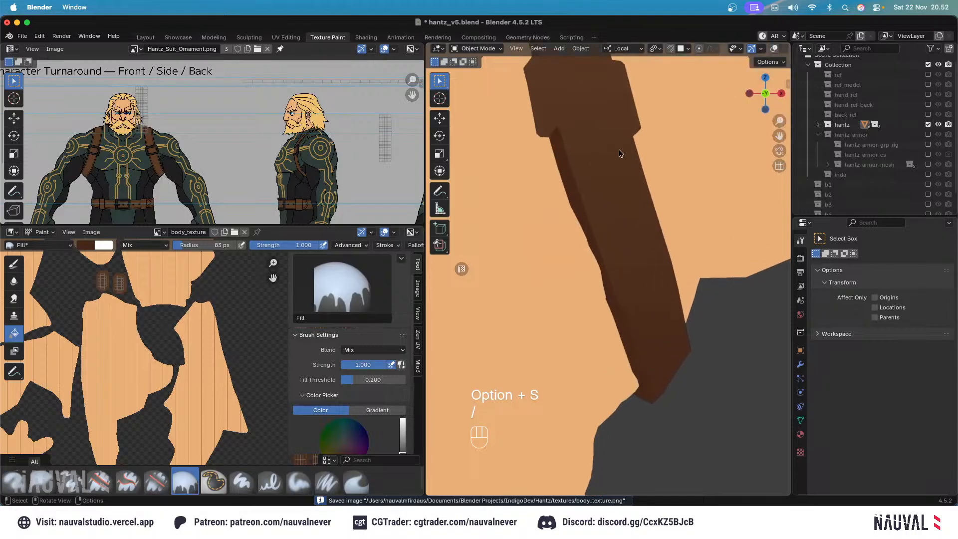
pyautogui.keyDown('ctrl'); pyautogui.moveTo(619, 149); pyautogui.dragTo(630, 238, button='middle'); pyautogui.keyUp('ctrl')
pyautogui.keyDown('shift'); pyautogui.moveTo(623, 277); pyautogui.dragTo(620, 139, button='middle'); pyautogui.keyUp('shift')
pyautogui.hotkey('shift', 'z')
pyautogui.scroll(4, 601, 183)
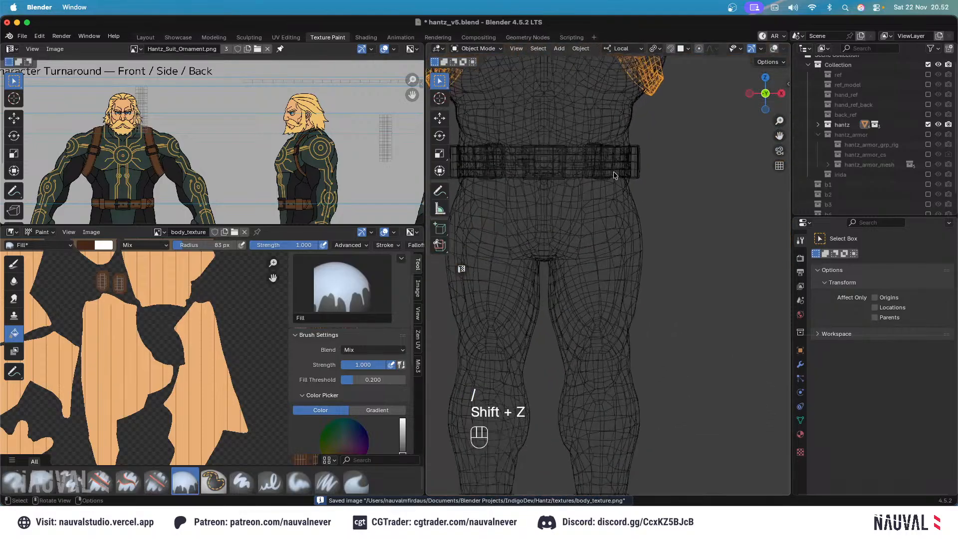
pyautogui.hotkey('shift', 'z')
pyautogui.press('KP_1')
pyautogui.hotkey('shift', 'z')
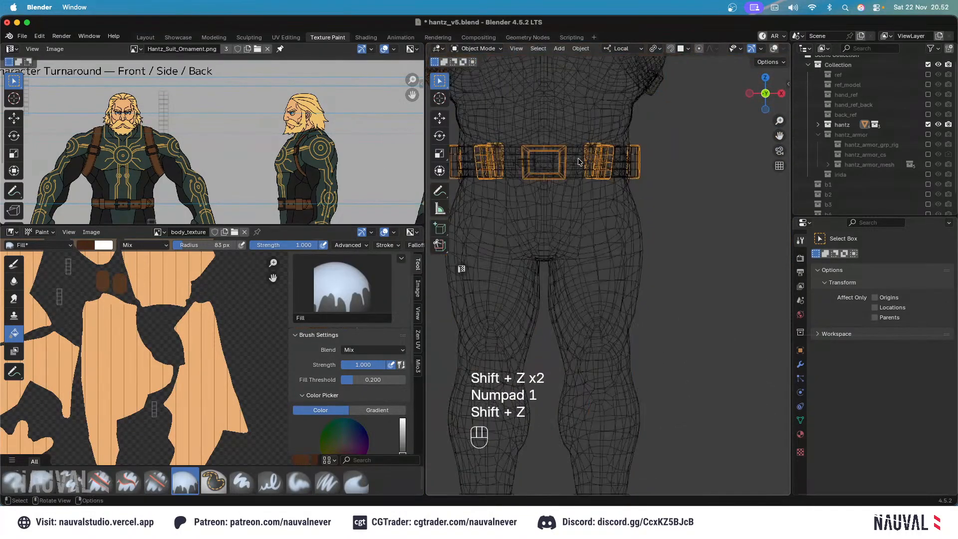
pyautogui.hotkey('shift', 'z')
pyautogui.click(479, 48)
pyautogui.click(488, 115)
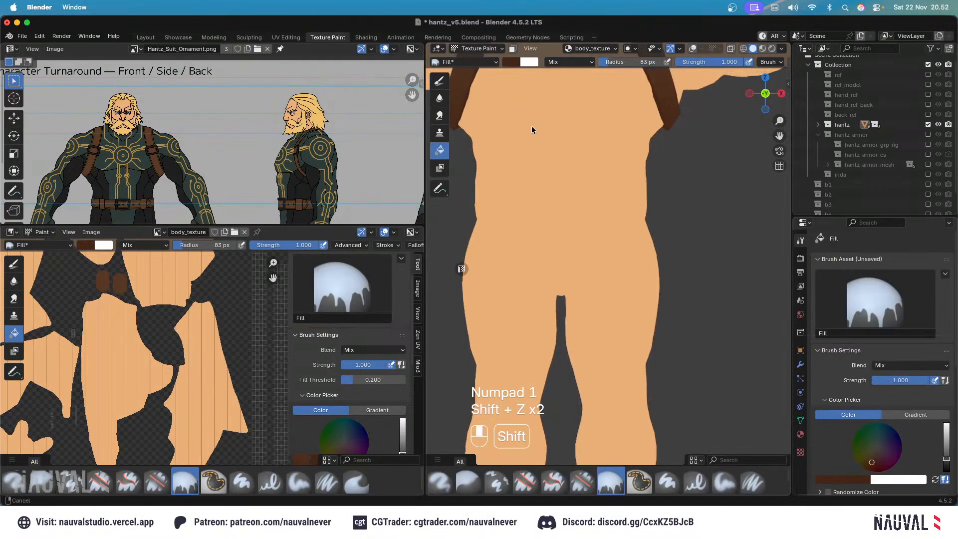
# Fill the waist belt with the linear brown gradient running vertically from its lower edge to its upper edge.
pyautogui.keyDown('shift'); pyautogui.moveTo(532, 126); pyautogui.dragTo(542, 163, button='middle'); pyautogui.keyUp('shift')
pyautogui.scroll(-3, 898, 331)
pyautogui.click(898, 335)
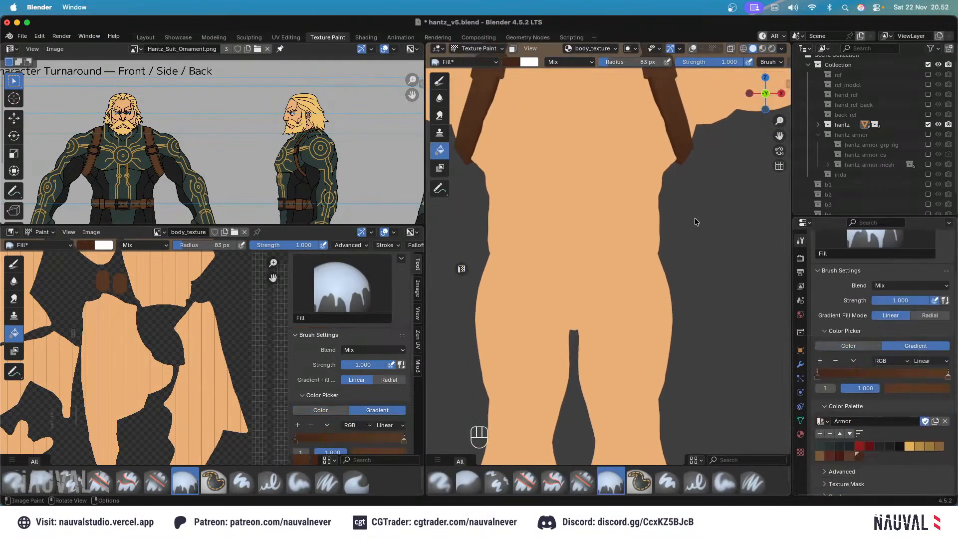
pyautogui.click(693, 49)
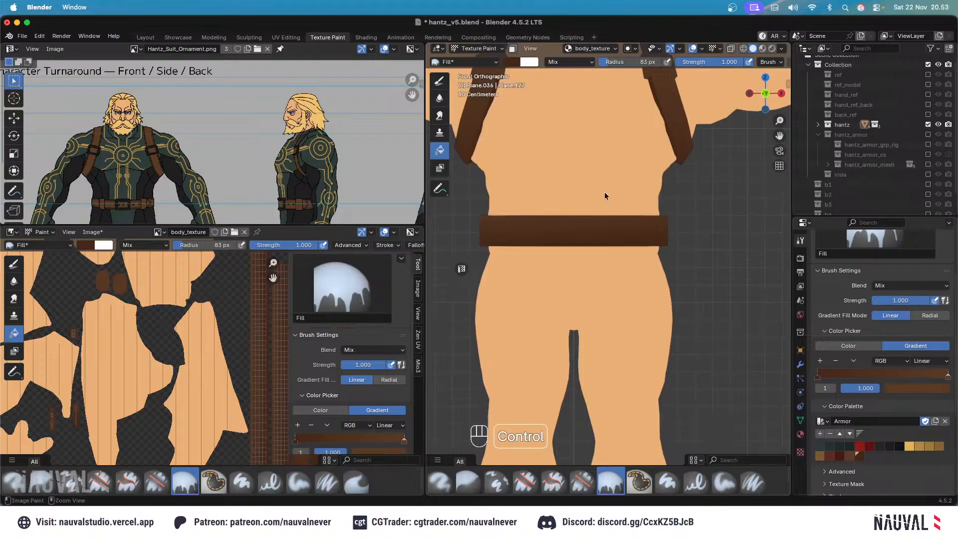
pyautogui.scroll(3, 602, 199)
pyautogui.moveTo(592, 232); pyautogui.dragTo(600, 193)
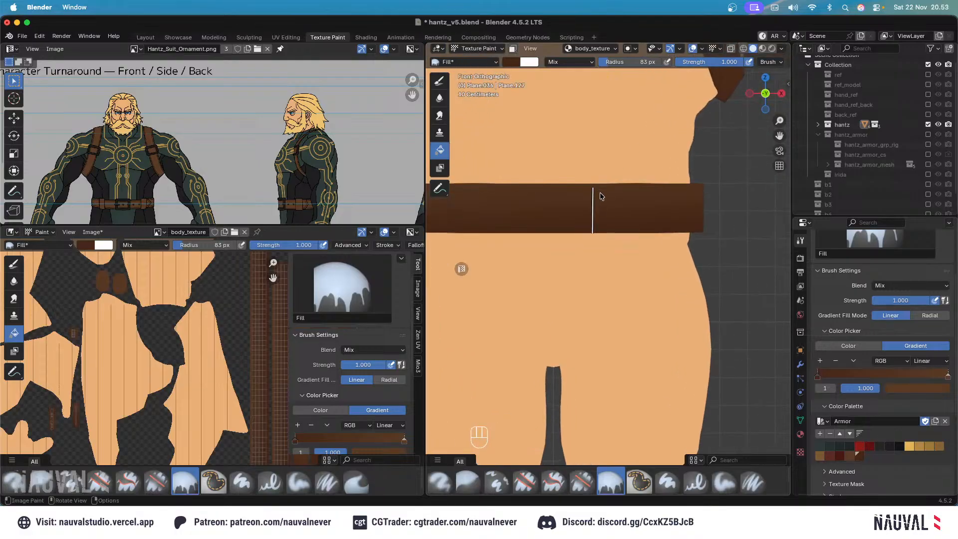
# Redo the belt's gradient fill from its lower to its upper edge and check it from above.
pyautogui.moveTo(593, 229); pyautogui.dragTo(597, 180)
pyautogui.scroll(-5, 614, 154)
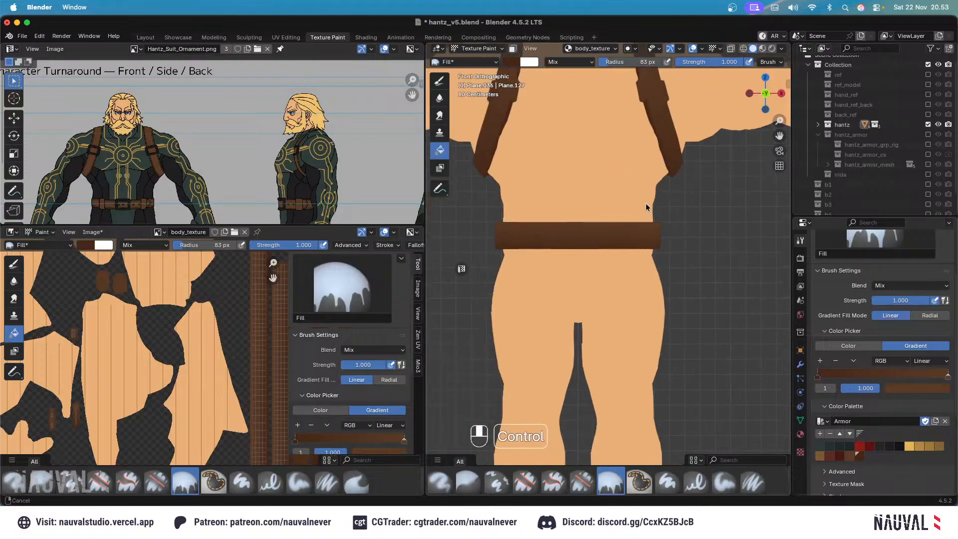
pyautogui.keyDown('ctrl'); pyautogui.moveTo(685, 107); pyautogui.dragTo(691, 140, button='middle'); pyautogui.keyUp('ctrl')
pyautogui.moveTo(691, 140); pyautogui.dragTo(704, 175, button='middle')
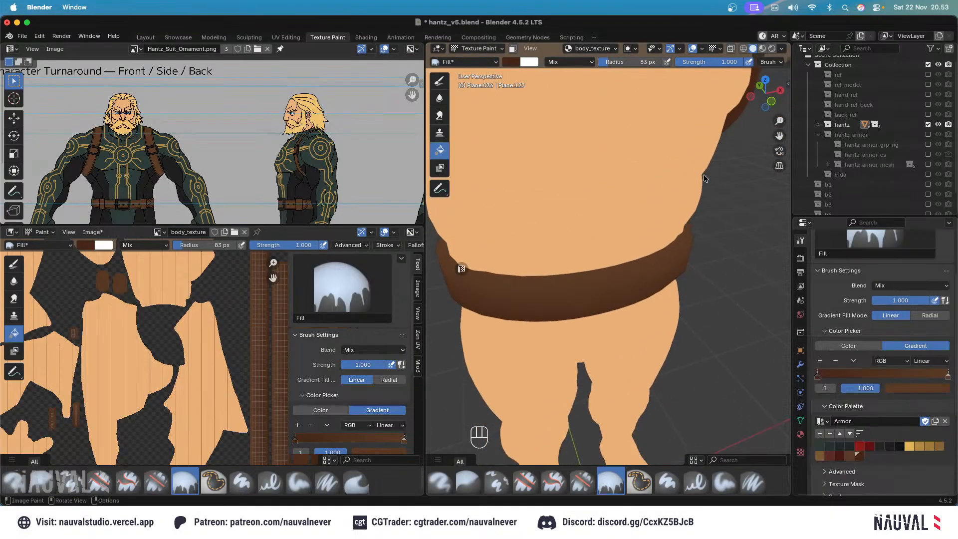
# Isolate the belt in local view and select its inner wall and rims as seam-delimited linked faces in Edit Mode.
pyautogui.press('Tab')
pyautogui.click(676, 243)
pyautogui.press('Tab')
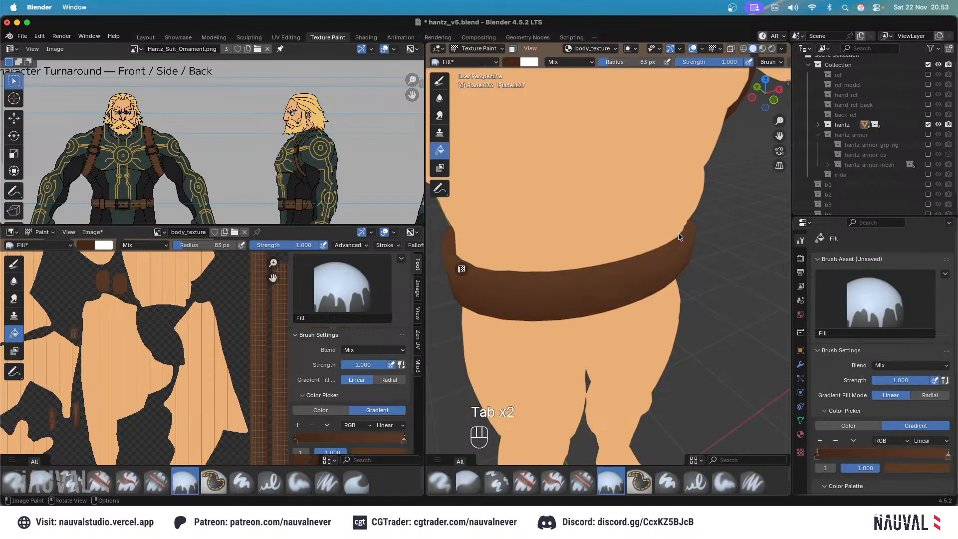
pyautogui.press('/')
pyautogui.press('Tab')
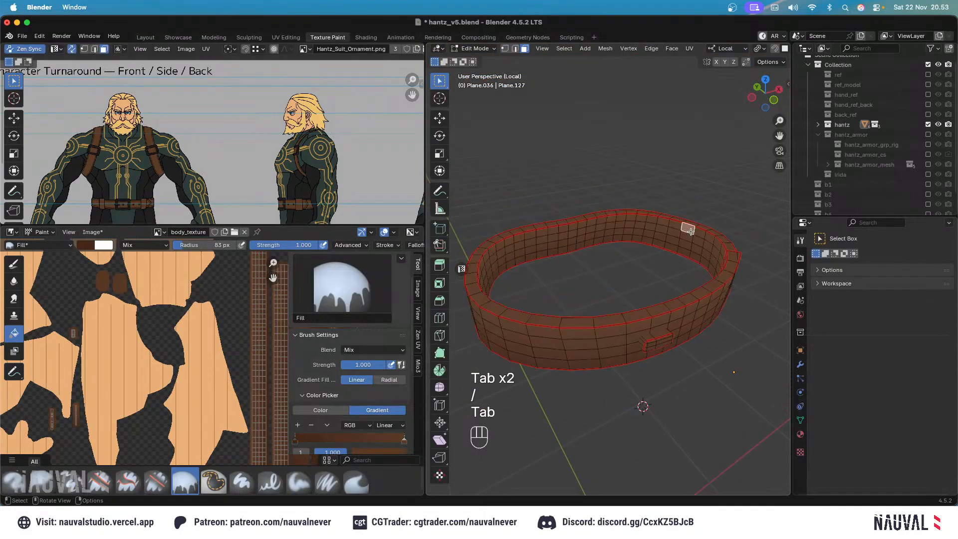
pyautogui.press('l')
pyautogui.press('l')
pyautogui.moveTo(687, 219); pyautogui.dragTo(658, 102, button='middle')
pyautogui.press('l')
pyautogui.moveTo(663, 201); pyautogui.dragTo(617, 192, button='middle')
pyautogui.press('l')
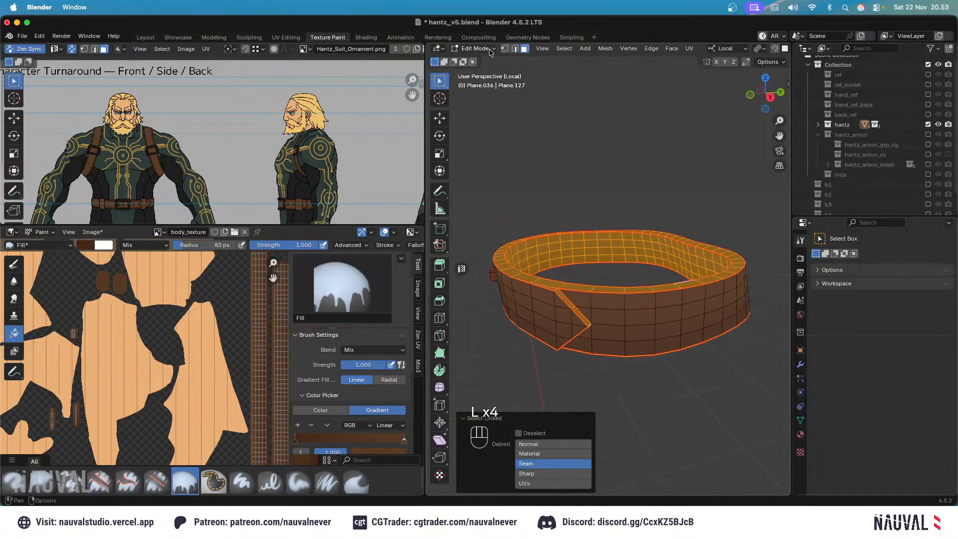
# In Texture Paint mode, mask painting to the selected faces and fill the belt's inner wall and rims with the solid dark brown.
pyautogui.click(477, 49)
pyautogui.click(479, 117)
pyautogui.scroll(-2, 852, 379)
pyautogui.click(852, 379)
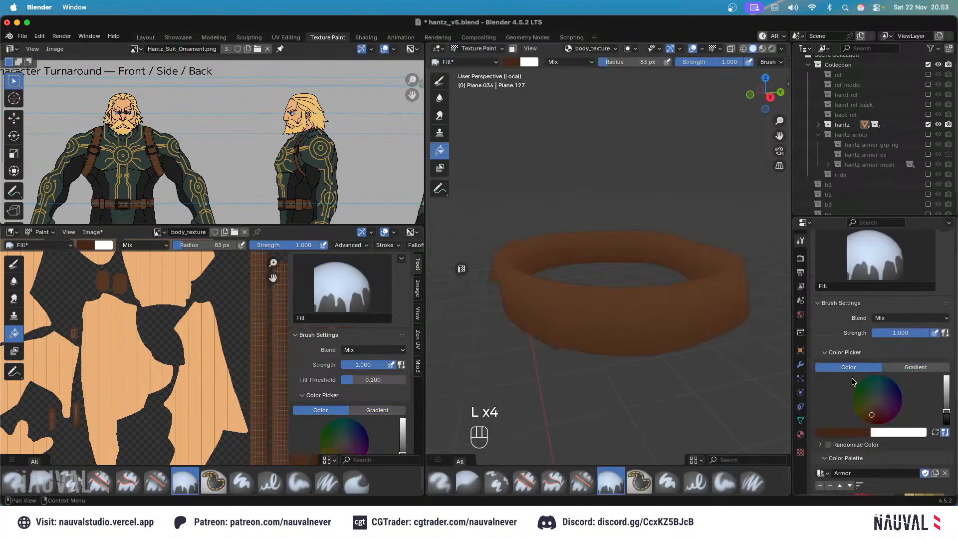
pyautogui.click(513, 48)
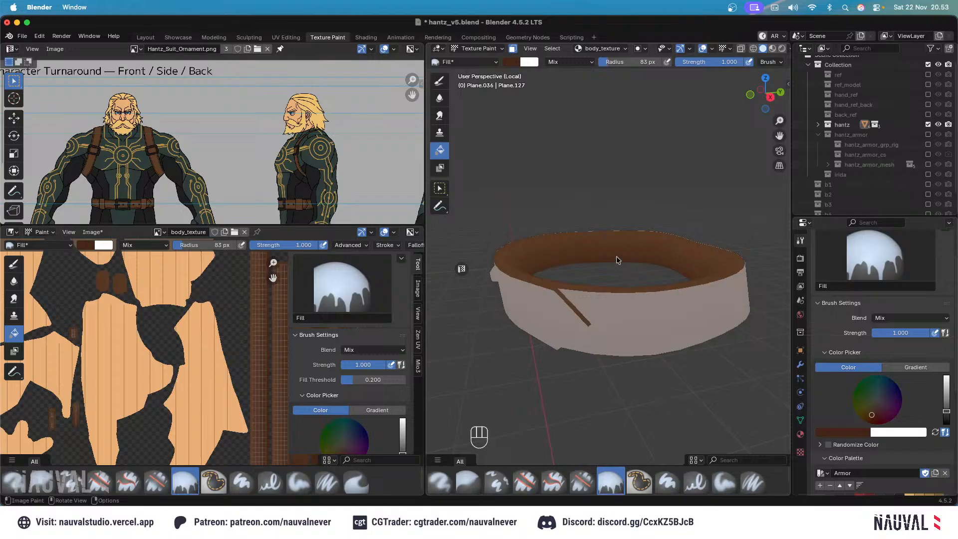
pyautogui.moveTo(616, 256); pyautogui.dragTo(627, 202, button='middle')
pyautogui.press('KP_1')
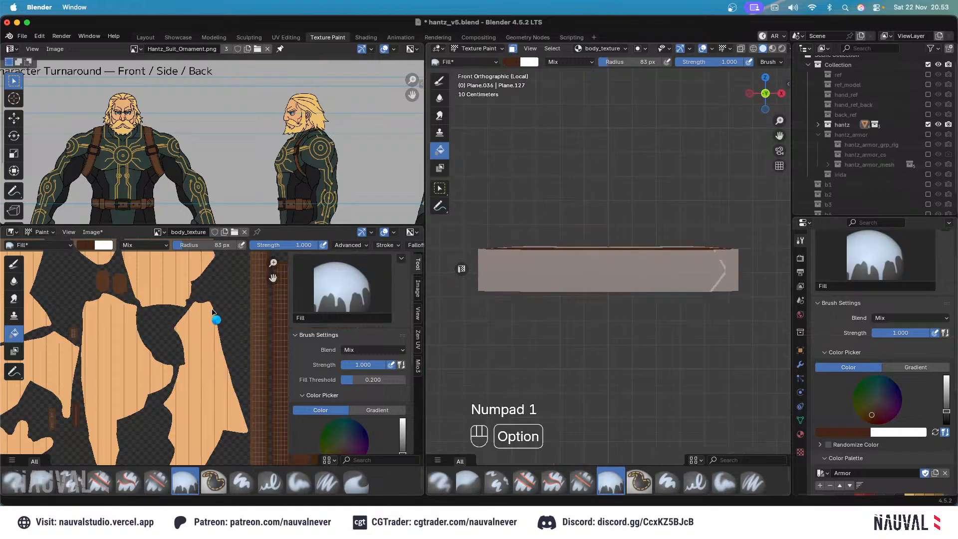
# Save the body_texture image and the Blender file, and return the belt to Object Mode.
pyautogui.hotkey('alt', 's')
pyautogui.press('super+s')
pyautogui.click(478, 49)
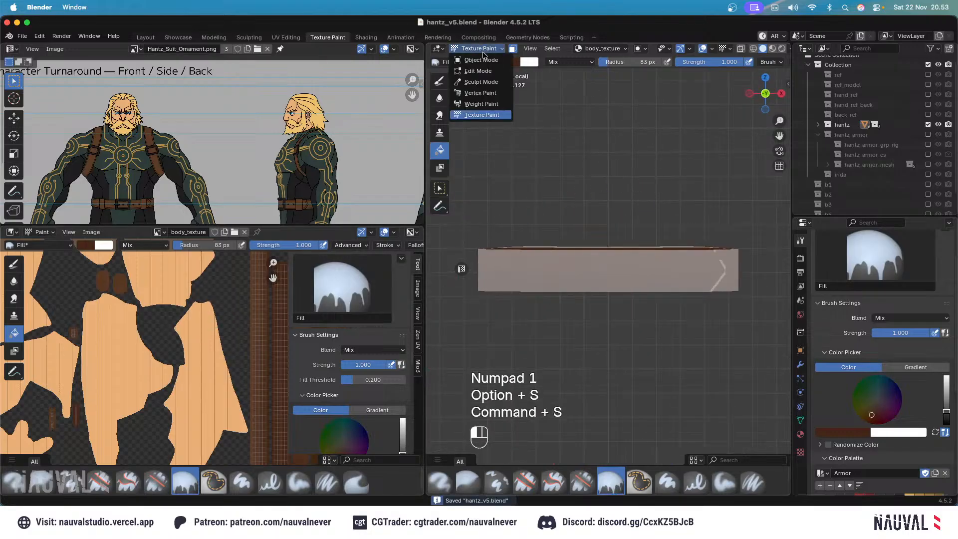
pyautogui.click(475, 60)
# Check the isolated belt in wireframe, reveal hidden objects and leave local view to show the full character from the front.
pyautogui.click(613, 157)
pyautogui.moveTo(613, 158); pyautogui.dragTo(726, 287, button='middle')
pyautogui.press('KP_1')
pyautogui.click(729, 257)
pyautogui.hotkey('shift', 'z')
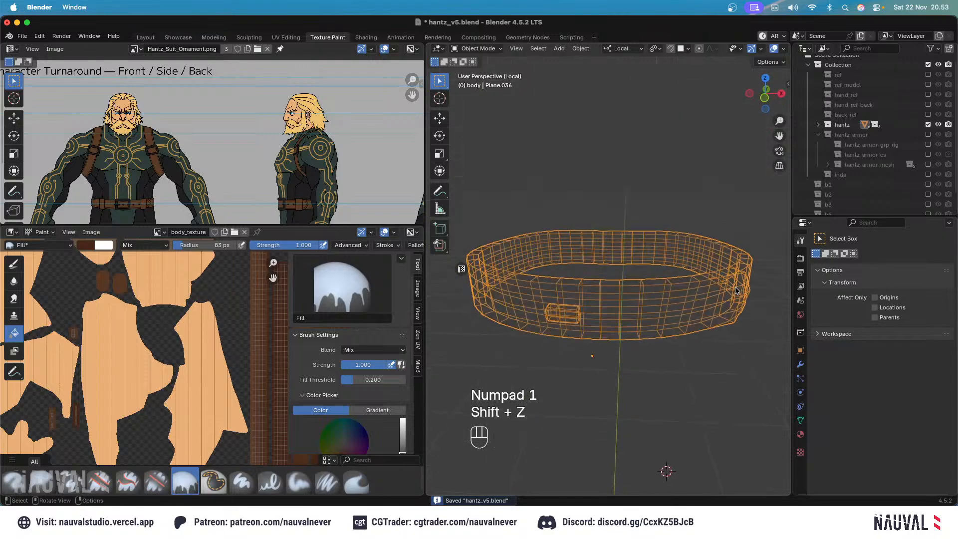
pyautogui.hotkey('shift', 'z')
pyautogui.press('KP_1')
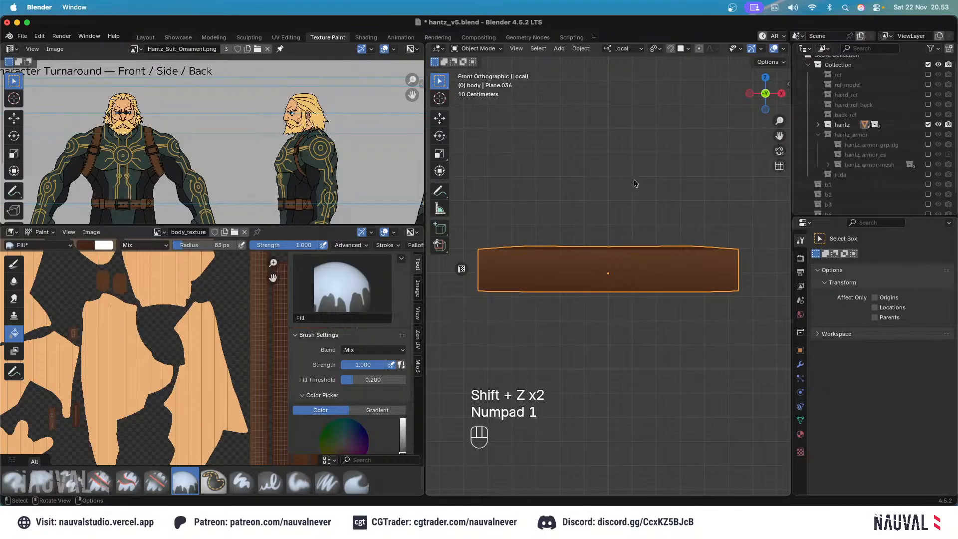
pyautogui.hotkey('alt', 'h')
pyautogui.press('/')
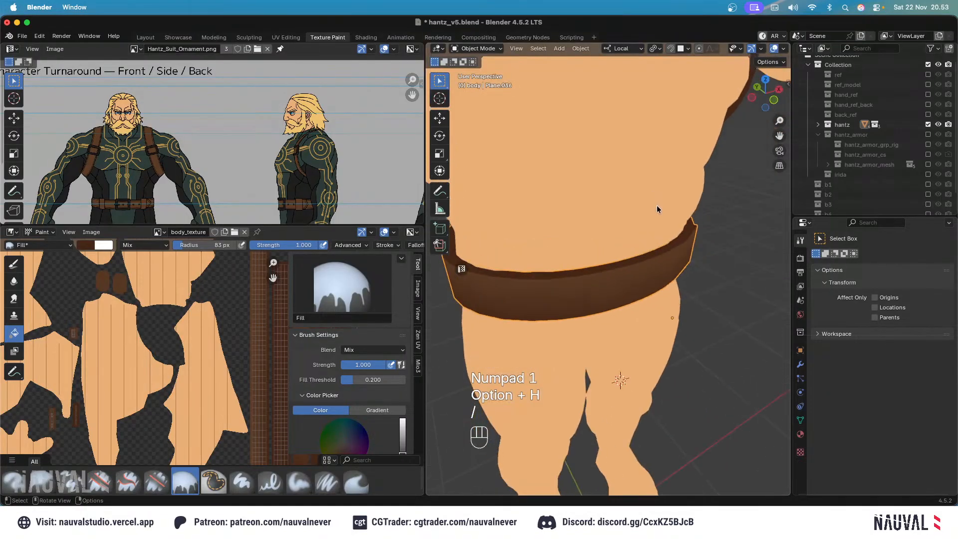
pyautogui.press('KP_1')
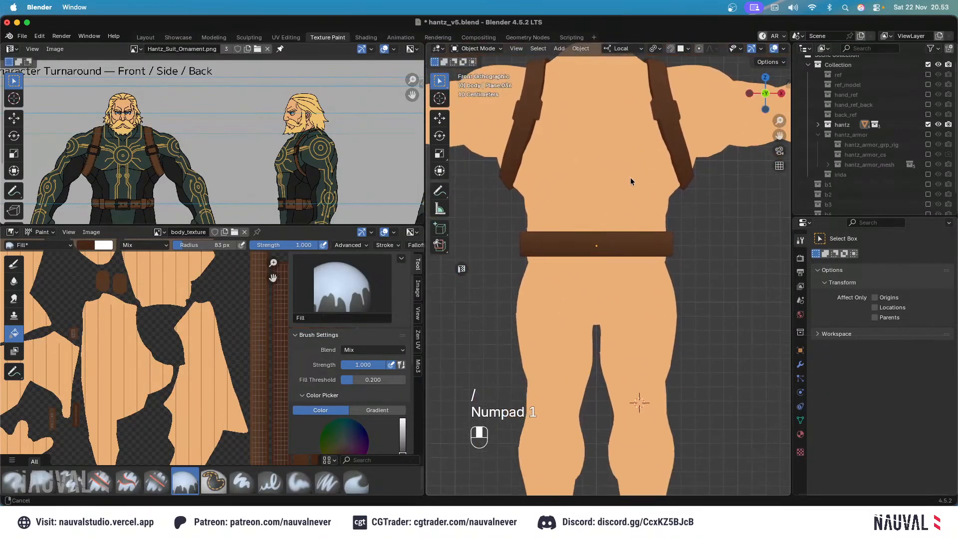
# Select the belt's buckle and loops with the help of wireframe display and put them in Texture Paint mode.
pyautogui.scroll(2, 565, 221)
pyautogui.hotkey('shift', 'z')
pyautogui.click(648, 222)
pyautogui.hotkey('shift', 'z')
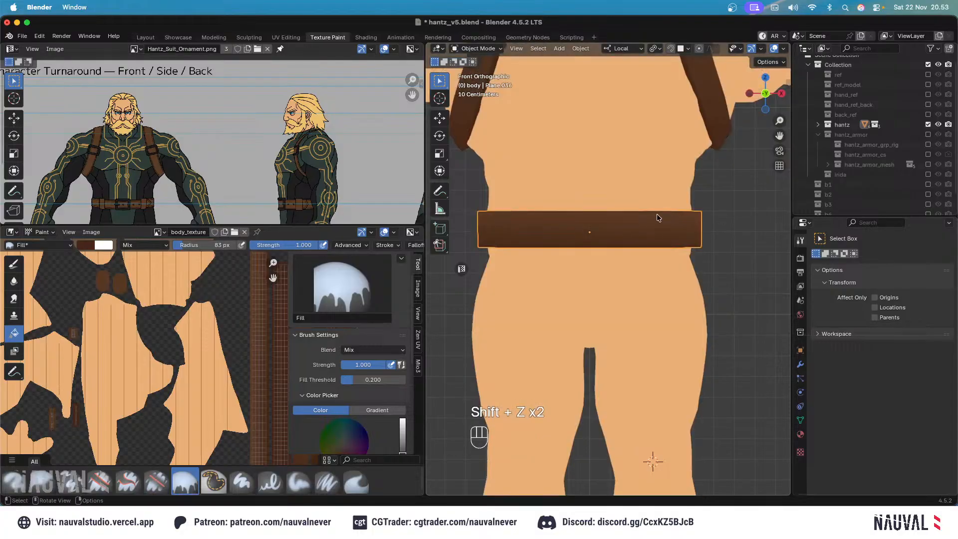
pyautogui.click(656, 213)
pyautogui.click(478, 49)
pyautogui.click(486, 114)
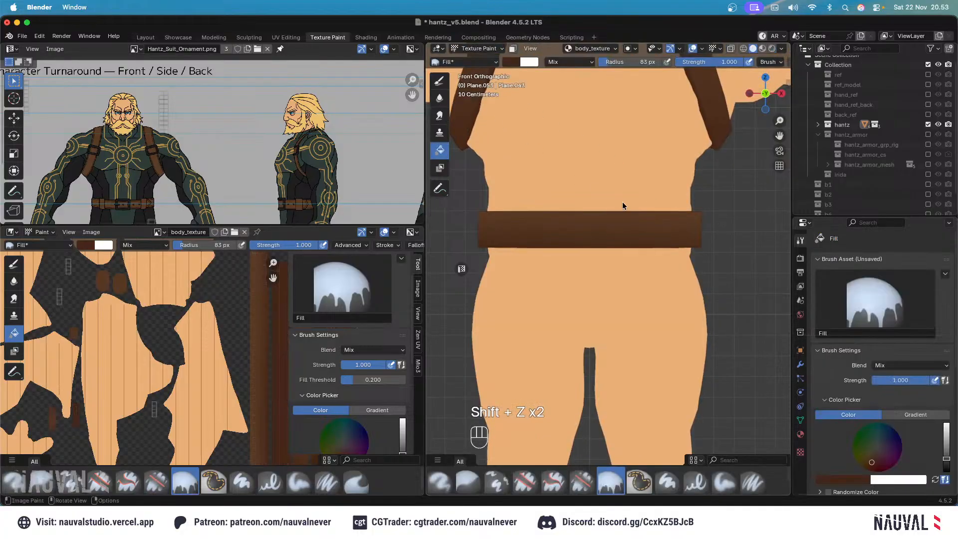
# Fill the buckle and belt loops with the linear brown gradient running from their lower edge to their upper edge.
pyautogui.scroll(-2, 884, 301)
pyautogui.click(906, 353)
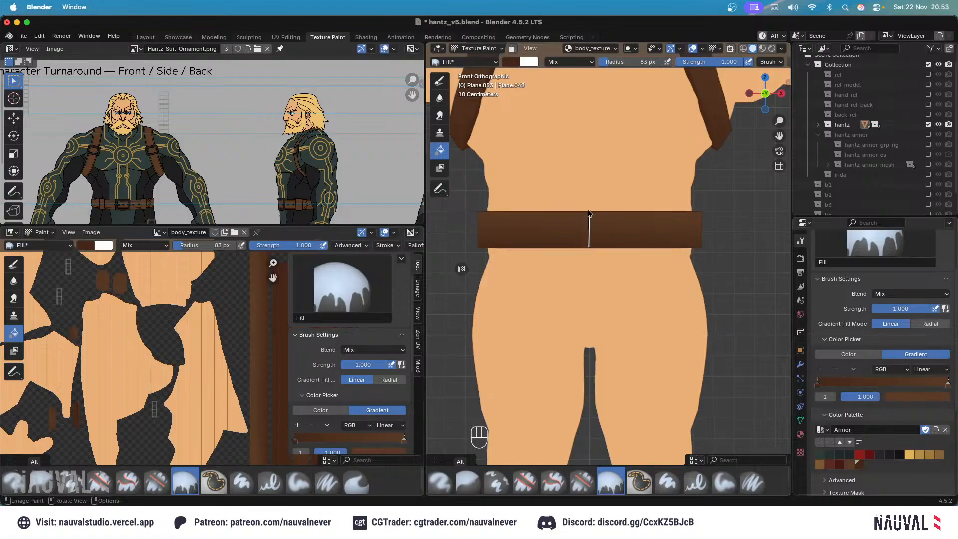
pyautogui.moveTo(588, 208); pyautogui.dragTo(591, 206)
pyautogui.scroll(3, 599, 215)
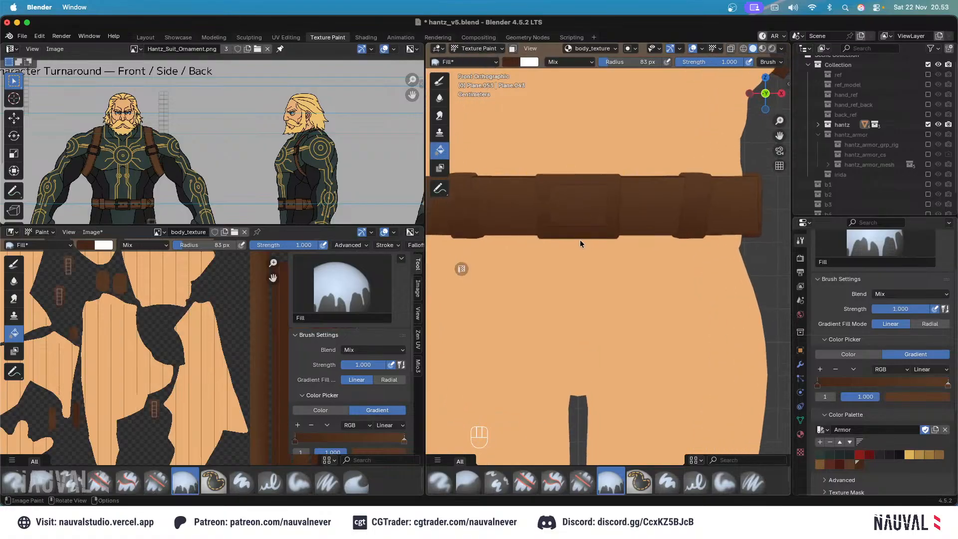
pyautogui.moveTo(580, 242); pyautogui.dragTo(578, 179)
# Show the hantz_armor_mesh collection and examine the armor's belt buckle and loops, ending in Object Mode.
pyautogui.click(929, 165)
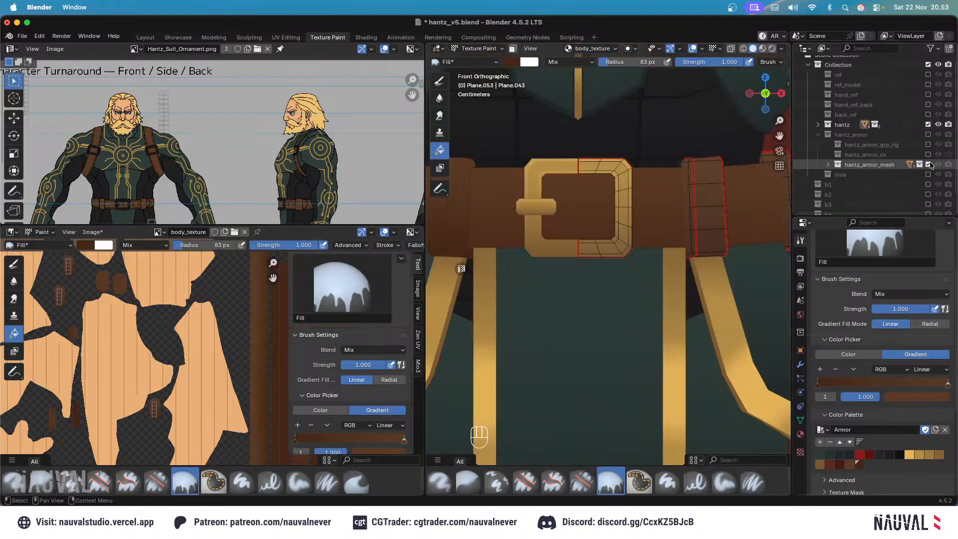
pyautogui.moveTo(705, 178); pyautogui.dragTo(607, 182, button='middle')
pyautogui.press('Tab')
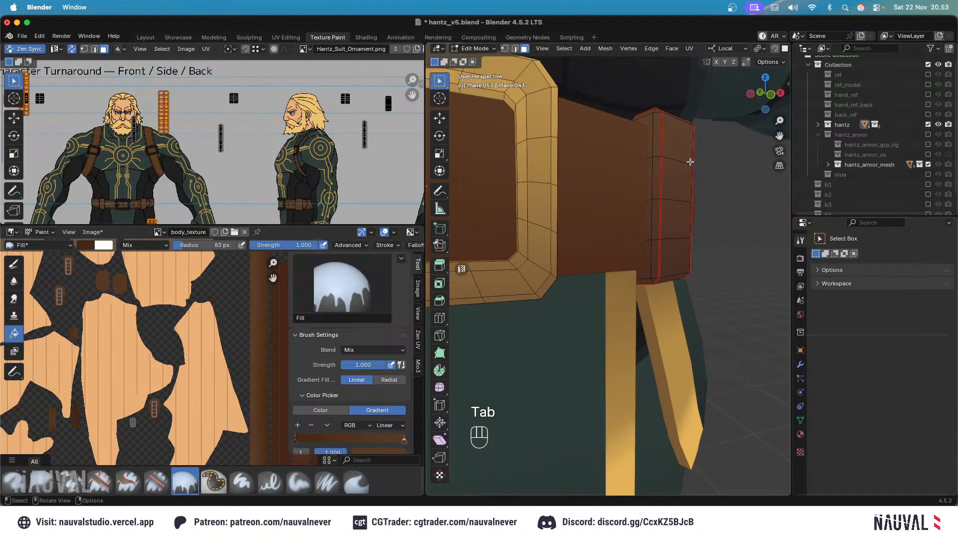
pyautogui.moveTo(691, 162); pyautogui.dragTo(699, 210, button='middle')
pyautogui.click(474, 49)
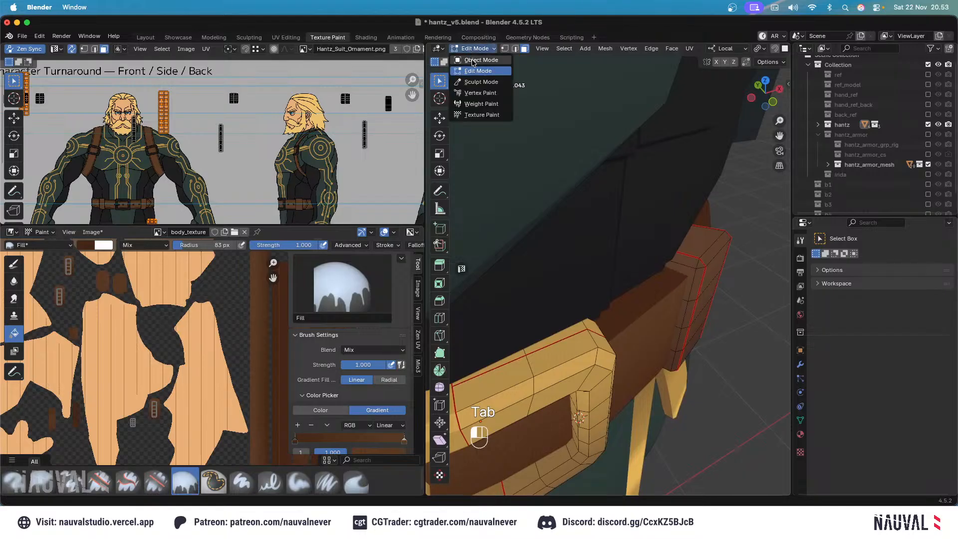
pyautogui.click(473, 61)
pyautogui.press('KP_1')
pyautogui.scroll(3, 663, 206)
pyautogui.press('h')
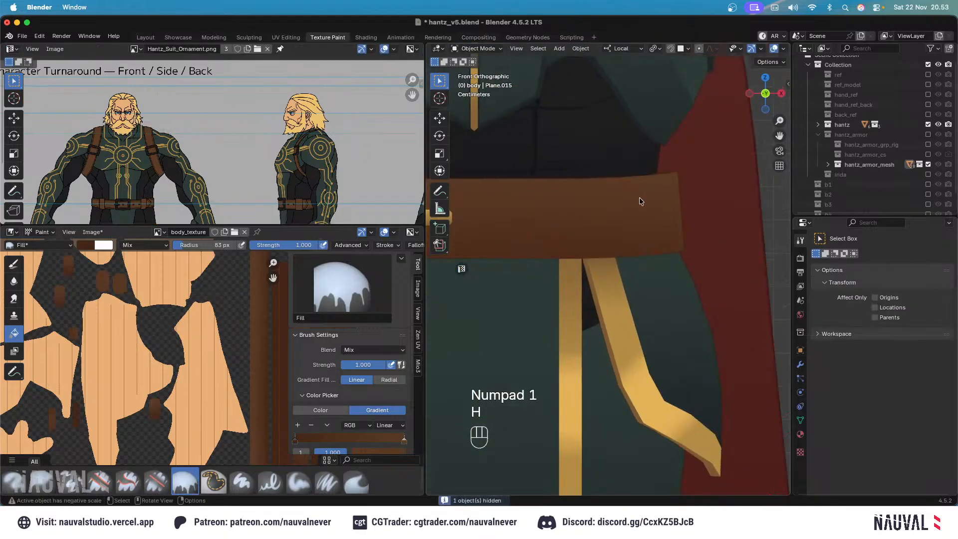
pyautogui.hotkey('alt', 'h')
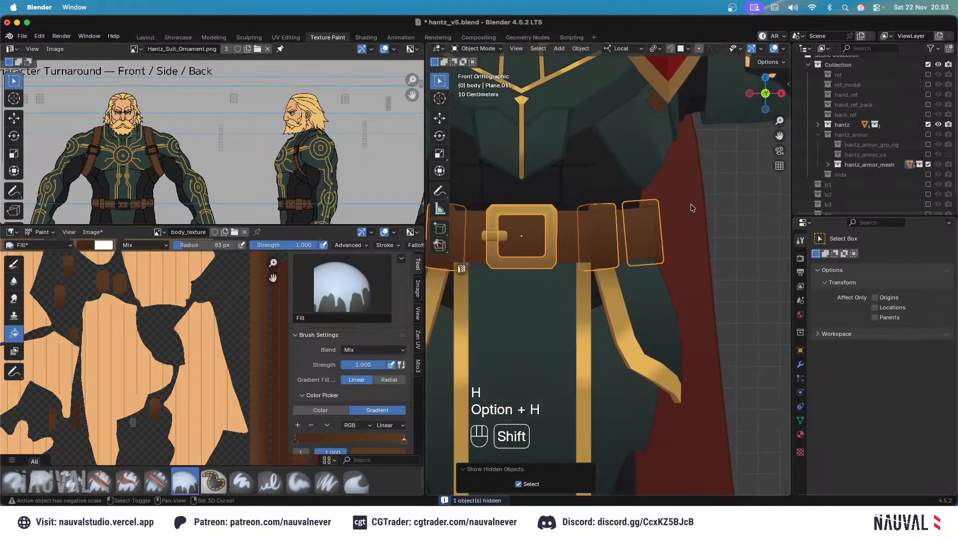
pyautogui.hotkey('shift', 'h')
pyautogui.press('super+z')
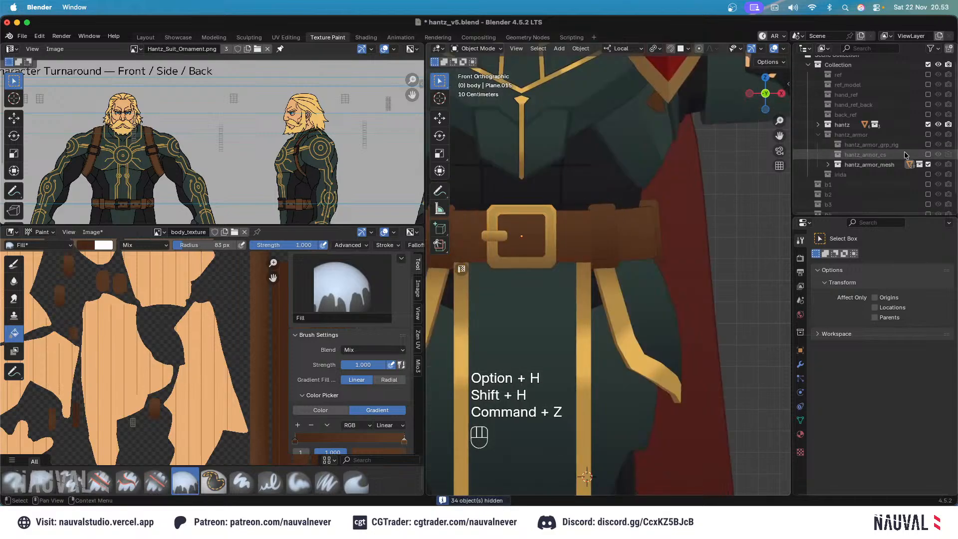
# Exclude the hantz_armor_mesh collection again, centre the belt in the front view and save the Blender file.
pyautogui.click(929, 164)
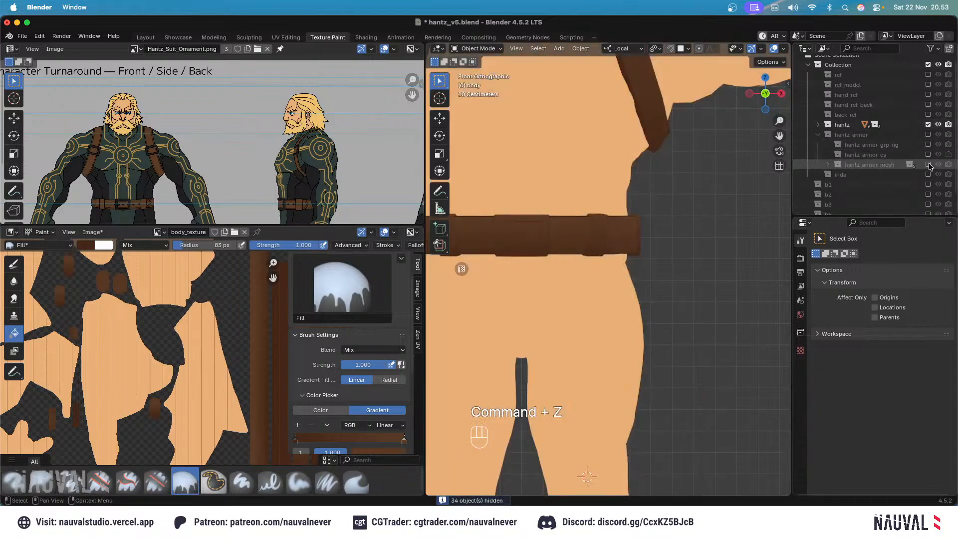
pyautogui.moveTo(574, 230); pyautogui.dragTo(660, 239, button='middle')
pyautogui.press('KP_1')
pyautogui.keyDown('shift'); pyautogui.moveTo(568, 204); pyautogui.dragTo(639, 212, button='middle'); pyautogui.keyUp('shift')
pyautogui.moveTo(668, 220)
pyautogui.keyDown('ctrl'); pyautogui.mouseDown(button='middle')
pyautogui.moveTo(621, 225)
pyautogui.moveTo(669, 228)
pyautogui.mouseUp(button='middle'); pyautogui.keyUp('ctrl')
pyautogui.press('super+s')
# Put the buckle and loops in Texture Paint mode and set both gradient stops to near-black swatches from the Armor palette.
pyautogui.click(665, 225)
pyautogui.click(478, 48)
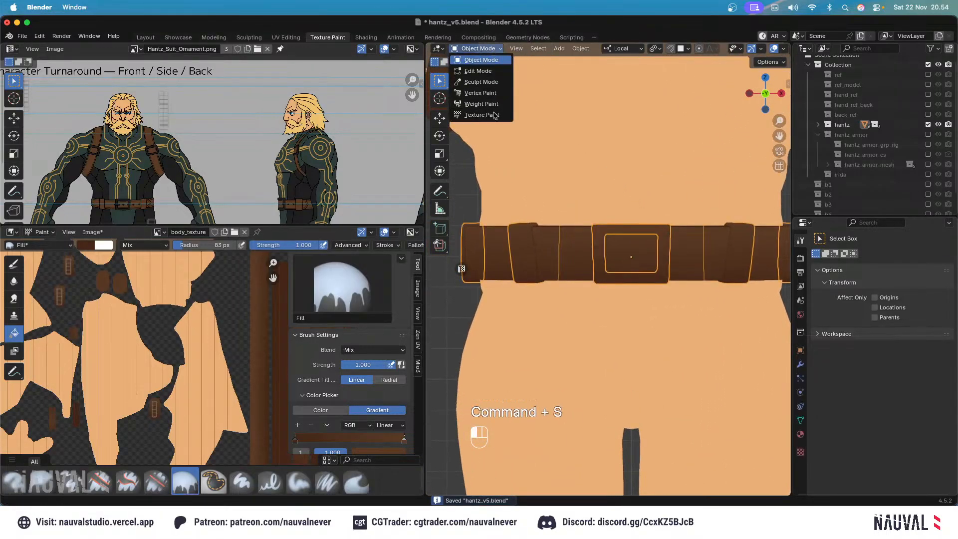
pyautogui.click(479, 116)
pyautogui.scroll(-3, 861, 292)
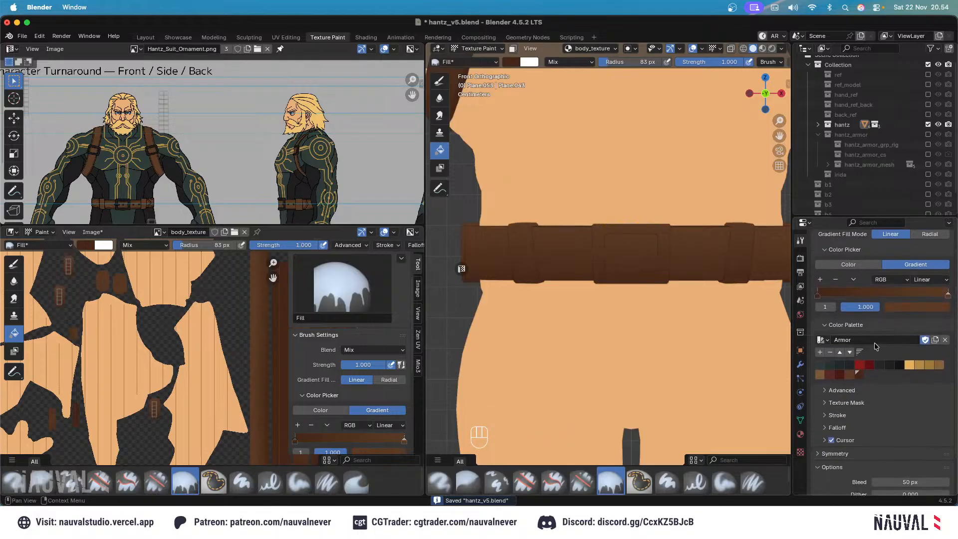
pyautogui.click(818, 295)
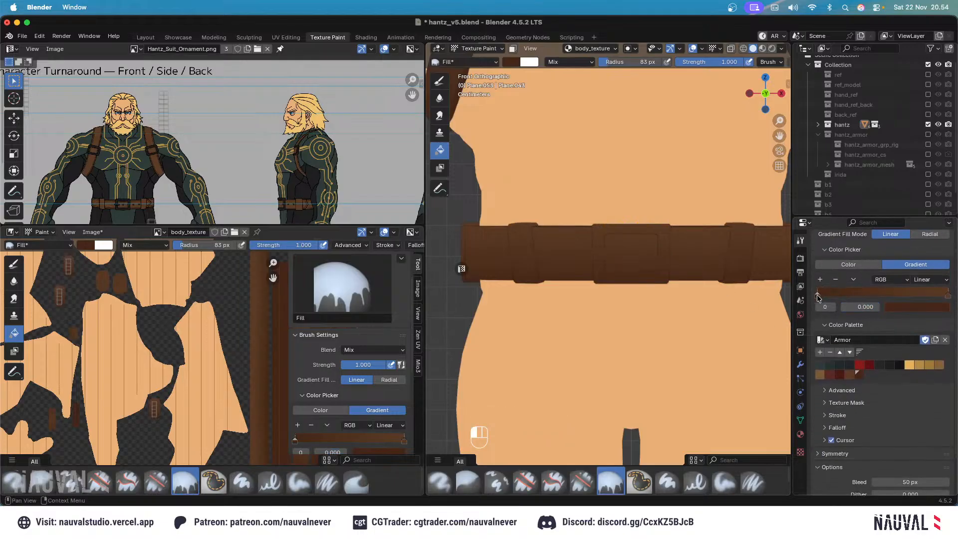
pyautogui.click(903, 365)
pyautogui.click(949, 296)
pyautogui.click(890, 366)
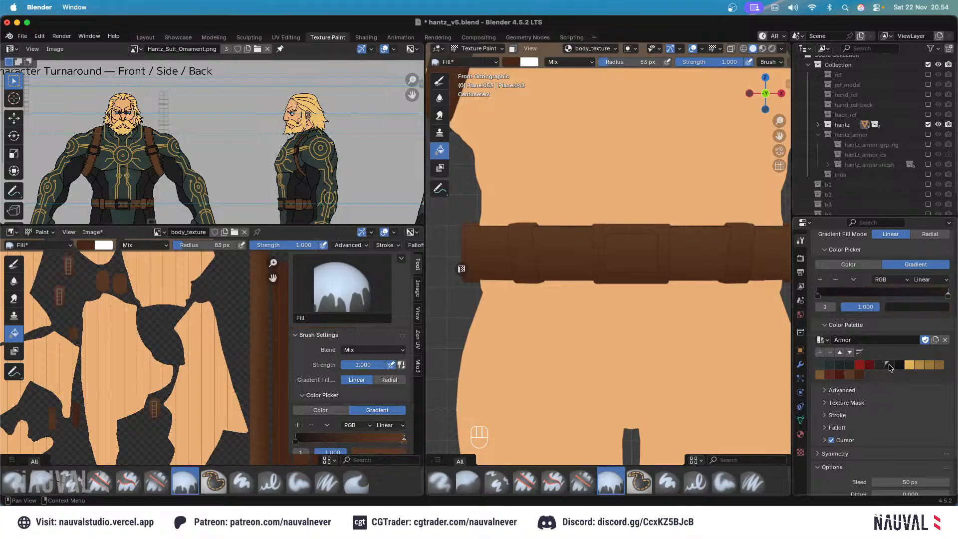
# Select all linked buckle geometry in Edit Mode, return to Texture Paint mode and hide the viewport overlays.
pyautogui.press('Tab')
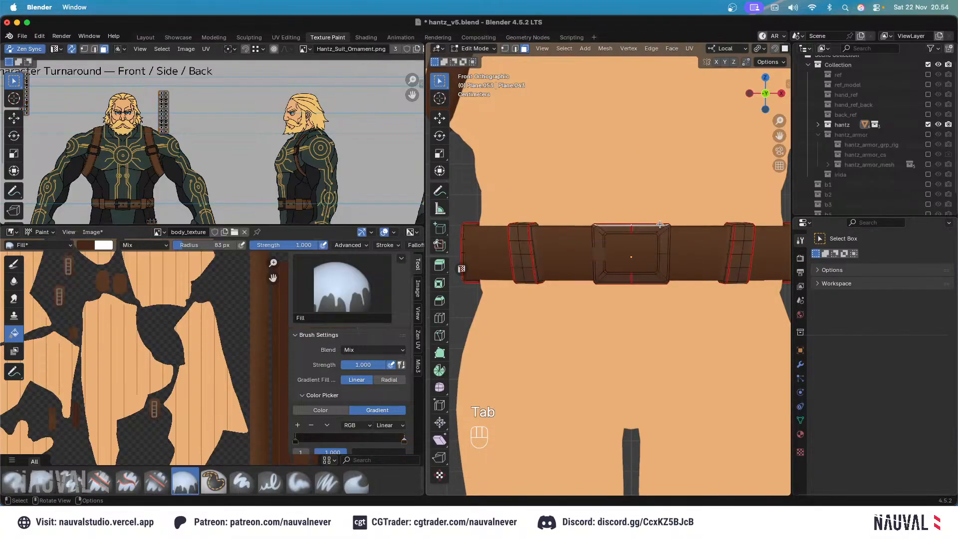
pyautogui.press('1')
pyautogui.press('l')
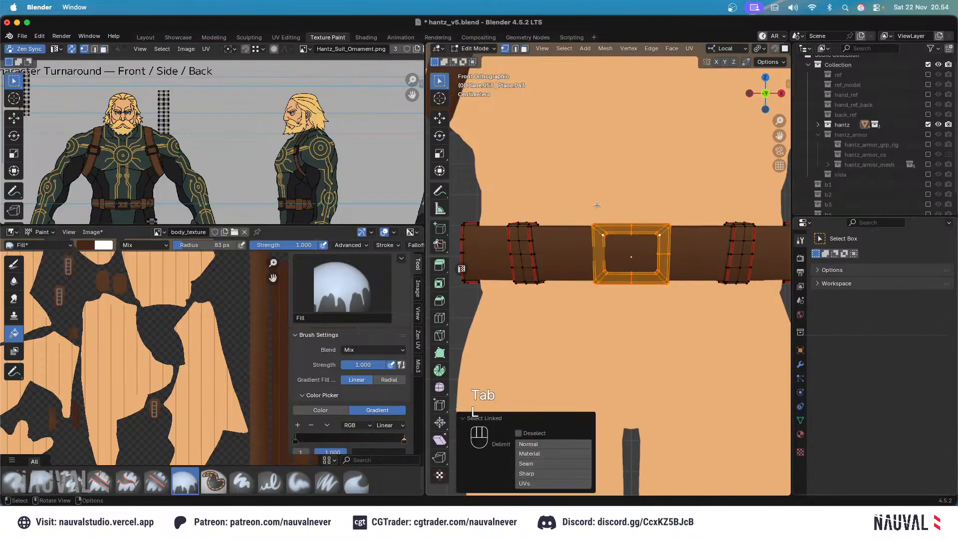
pyautogui.press('Tab')
pyautogui.click(693, 49)
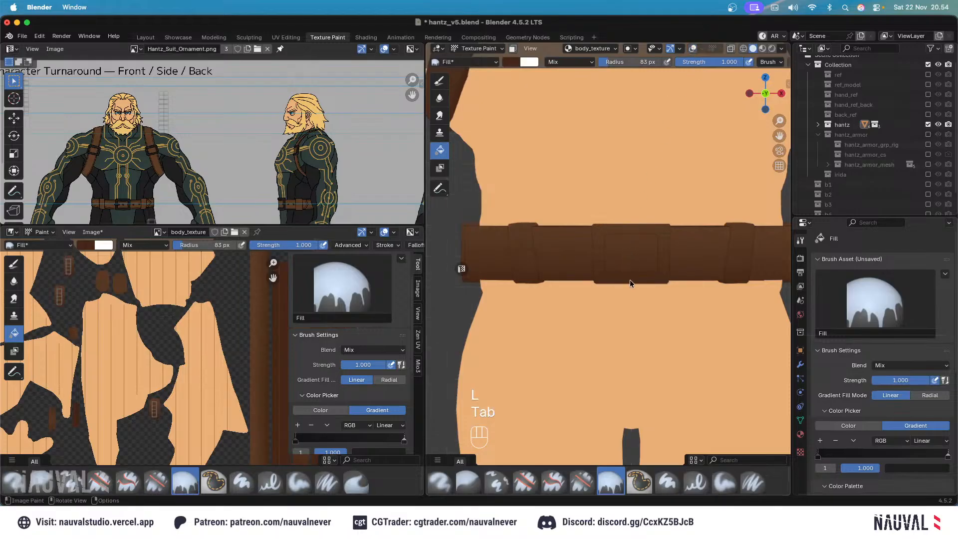
# Try the near-black gradient fill without a face mask on the buckle and loops, and undo it.
pyautogui.moveTo(652, 322); pyautogui.dragTo(653, 324)
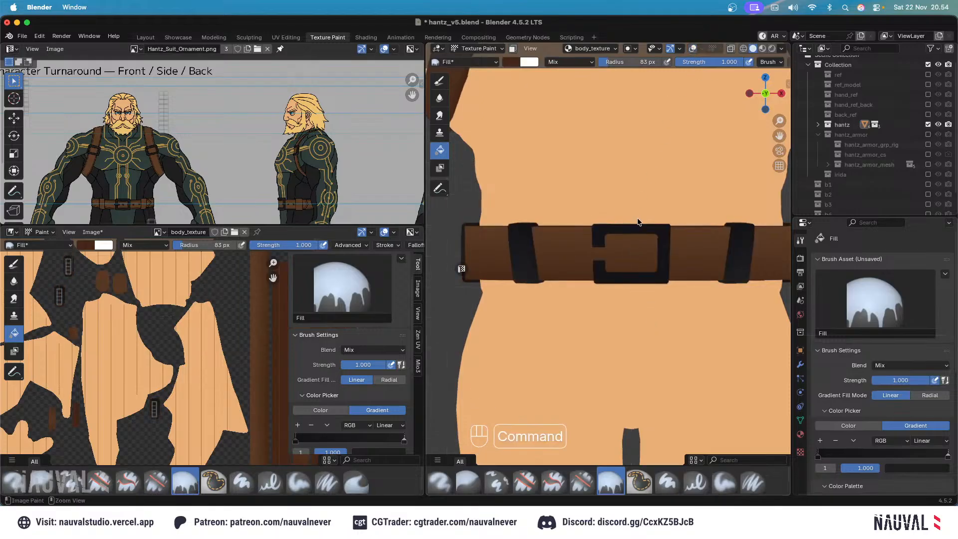
pyautogui.press('super+z')
pyautogui.press('super+z')
pyautogui.press('super+z')
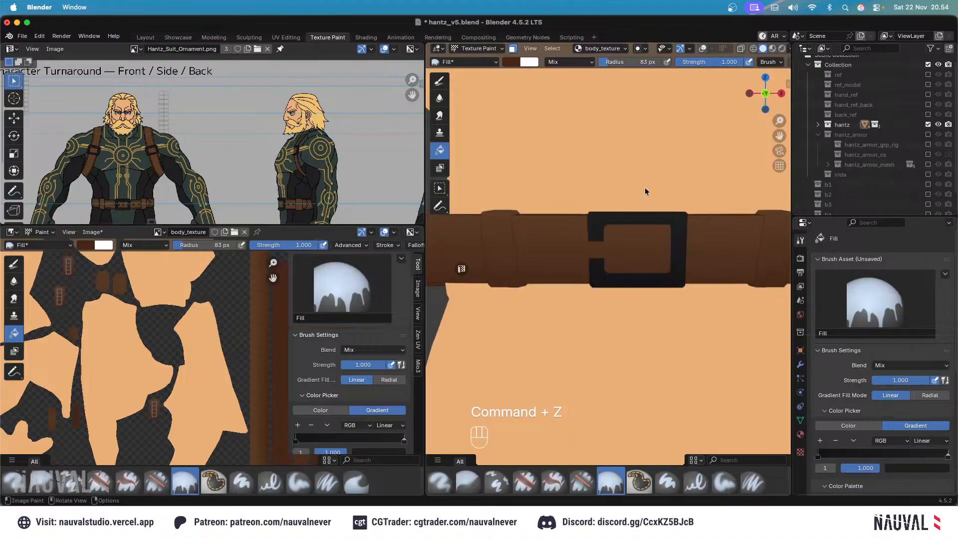
# With painting masked to the selected buckle faces, fill the buckle frame with the near-black vertical gradient from the front and side.
pyautogui.keyDown('shift'); pyautogui.moveTo(648, 160); pyautogui.dragTo(624, 159, button='middle'); pyautogui.keyUp('shift')
pyautogui.moveTo(610, 282); pyautogui.dragTo(613, 222)
pyautogui.scroll(-2, 614, 229)
pyautogui.press('KP_3')
pyautogui.keyDown('shift'); pyautogui.moveTo(519, 249); pyautogui.dragTo(580, 277, button='middle'); pyautogui.keyUp('shift')
pyautogui.moveTo(581, 277); pyautogui.dragTo(576, 210)
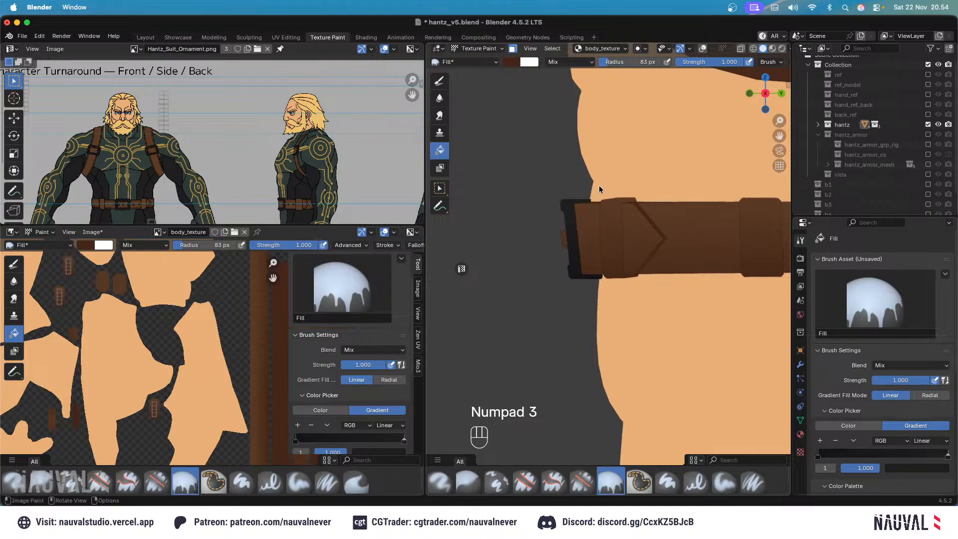
# Return the painted buckle to Object Mode in a close front view.
pyautogui.press('KP_1')
pyautogui.keyDown('ctrl'); pyautogui.moveTo(597, 134); pyautogui.dragTo(592, 165, button='middle'); pyautogui.keyUp('ctrl')
pyautogui.click(488, 49)
pyautogui.click(488, 62)
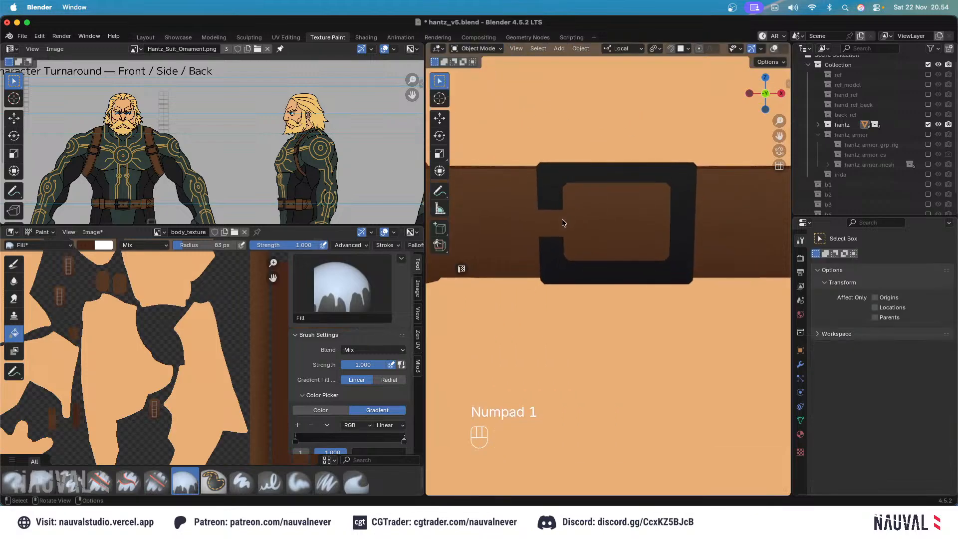
# Show the viewport overlays and select the linked geometry of the belt buckle's prong in Edit Mode.
pyautogui.press('Tab')
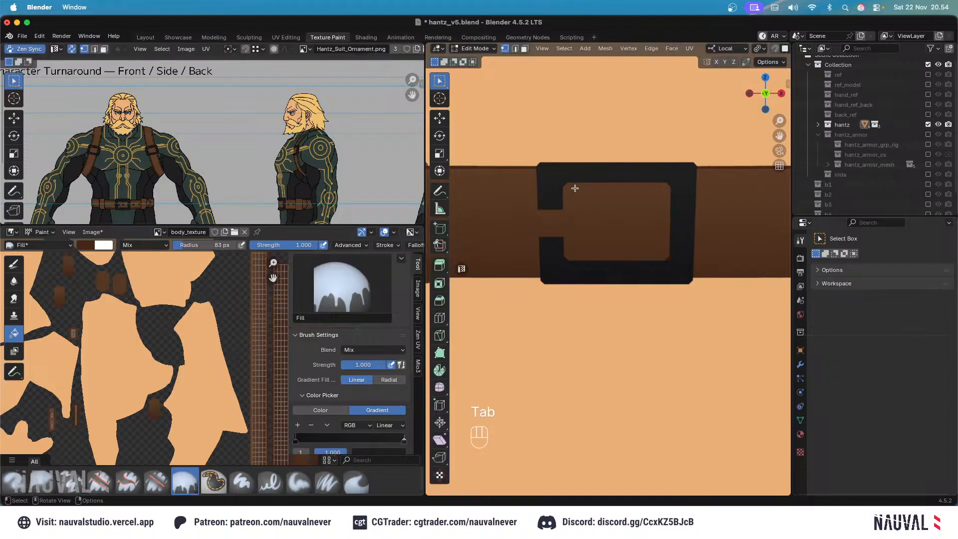
pyautogui.hscroll(5, 659, 50)
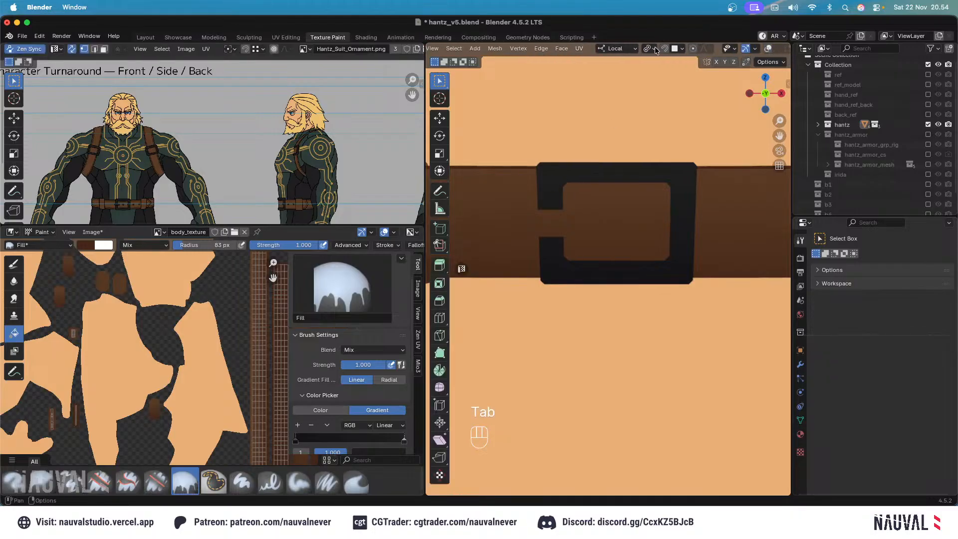
pyautogui.click(767, 49)
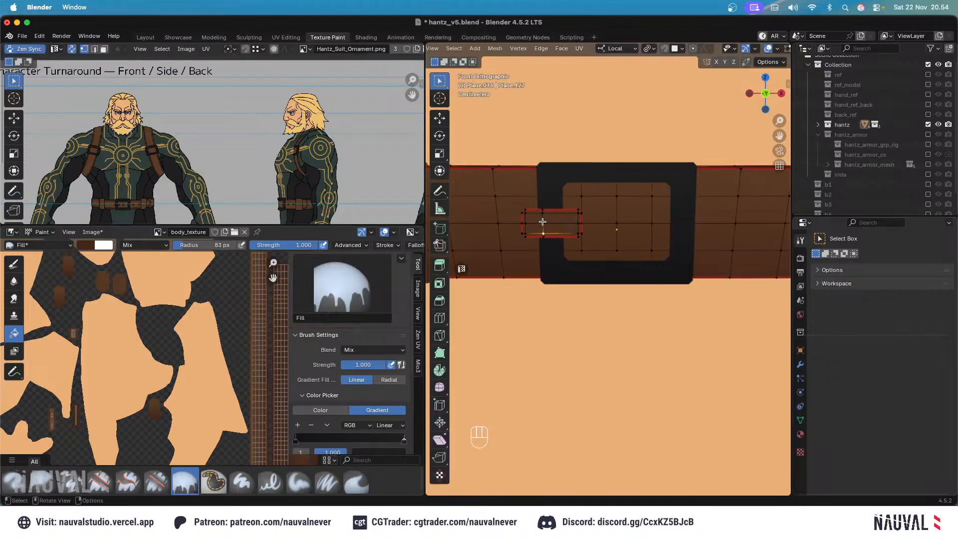
pyautogui.press('l')
pyautogui.press('Tab')
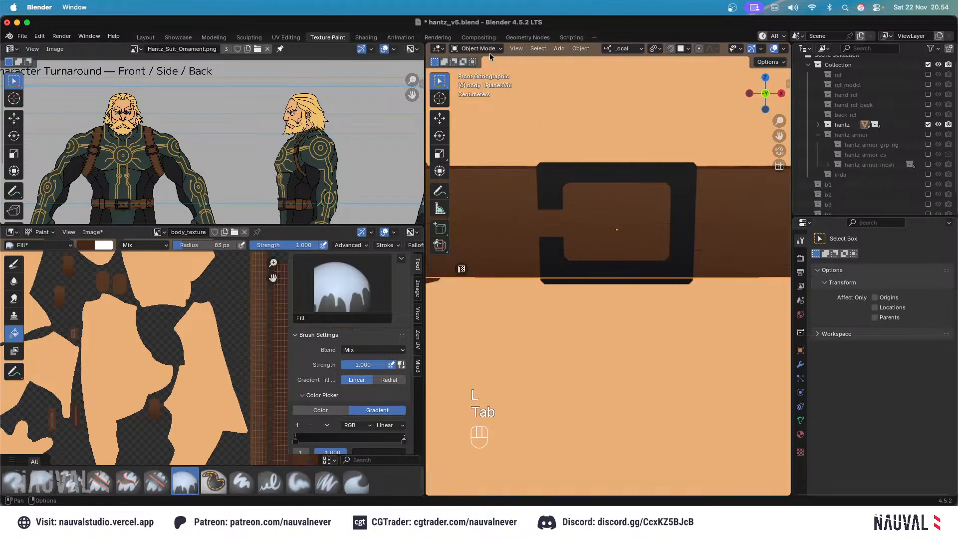
# Fill the masked belt buckle prong with the near-black gradient in Texture Paint mode and hide the overlays.
pyautogui.click(490, 50)
pyautogui.click(475, 114)
pyautogui.click(552, 219)
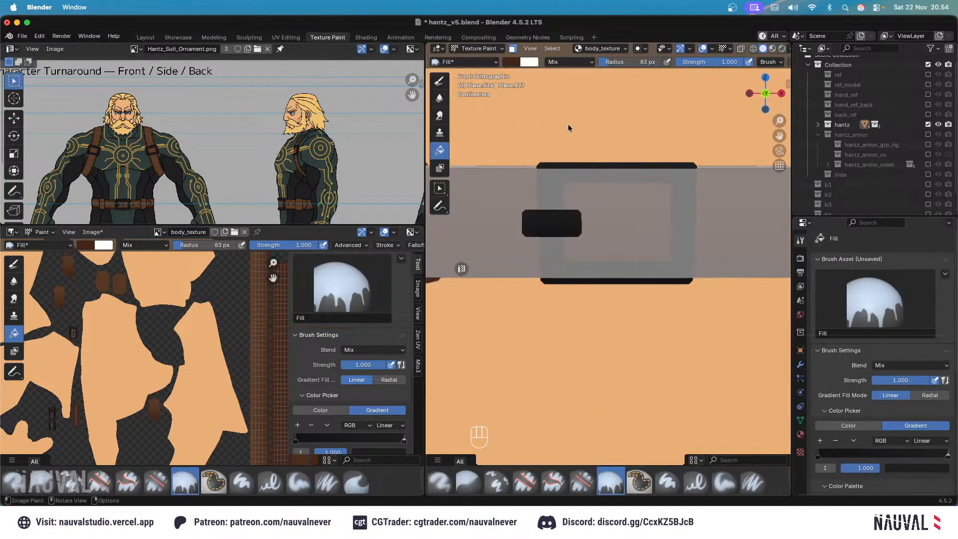
pyautogui.keyDown('ctrl'); pyautogui.moveTo(568, 128); pyautogui.dragTo(588, 184, button='middle'); pyautogui.keyUp('ctrl')
pyautogui.click(703, 49)
pyautogui.keyDown('ctrl'); pyautogui.moveTo(582, 257); pyautogui.dragTo(579, 214, button='middle'); pyautogui.keyUp('ctrl')
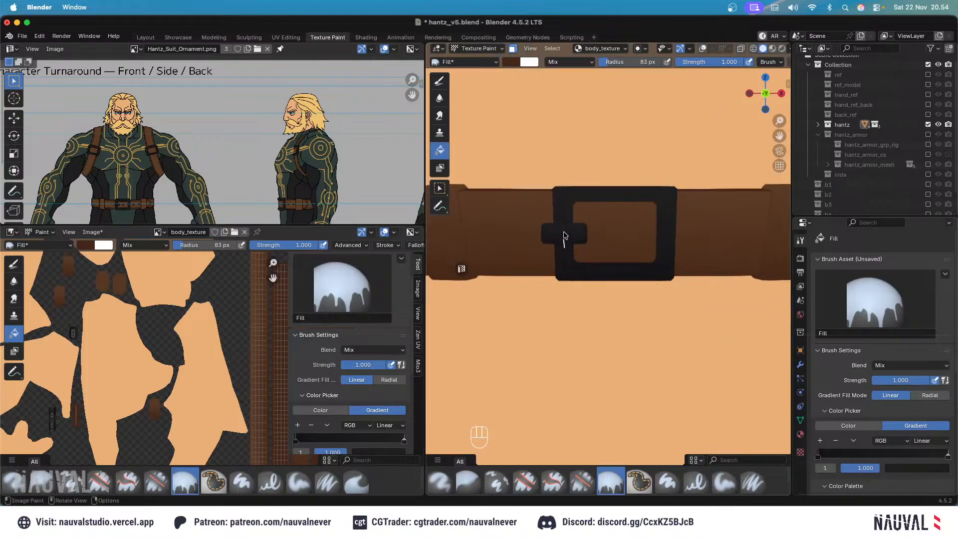
pyautogui.keyDown('ctrl'); pyautogui.moveTo(569, 198); pyautogui.dragTo(608, 267, button='middle'); pyautogui.keyUp('ctrl')
# Save the painted body_texture image and the hantz_v5.blend file.
pyautogui.press('alt')
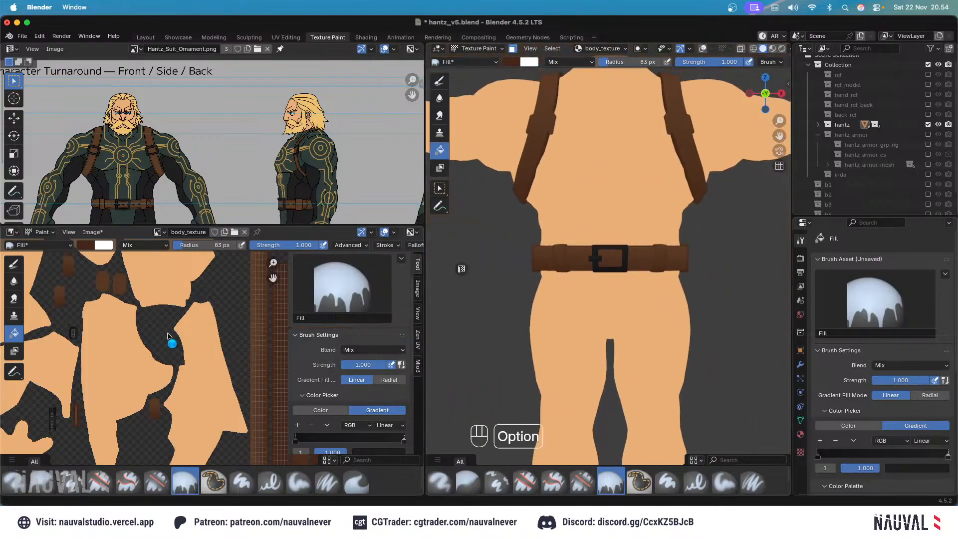
pyautogui.hotkey('alt', 's')
pyautogui.press('super+s')
pyautogui.hotkey('ctrl', 's')
# Show the overlays, pick the chest strap in Object Mode and select its linked buckle geometry in Edit Mode.
pyautogui.click(478, 48)
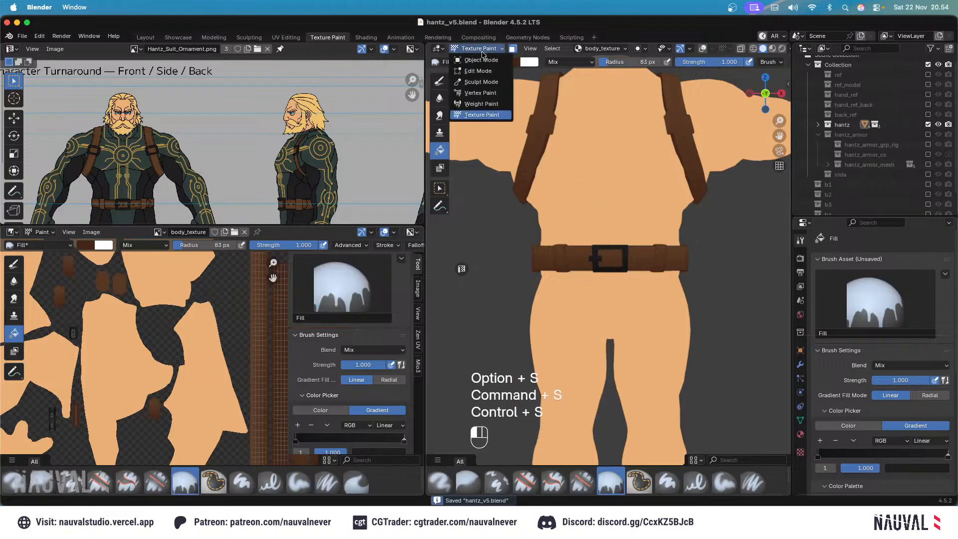
pyautogui.click(474, 56)
pyautogui.keyDown('shift'); pyautogui.moveTo(631, 86); pyautogui.dragTo(545, 192, button='middle'); pyautogui.keyUp('shift')
pyautogui.click(775, 49)
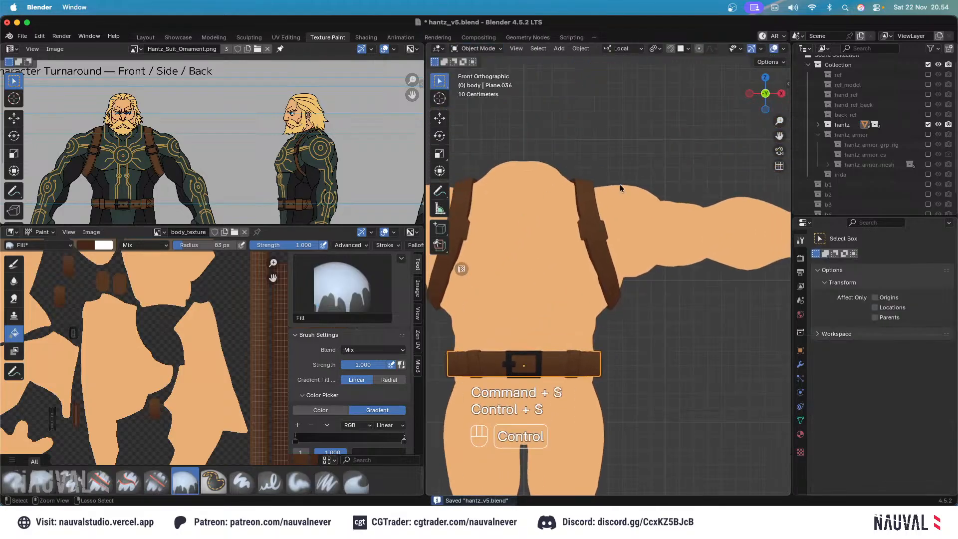
pyautogui.keyDown('ctrl'); pyautogui.moveTo(619, 184); pyautogui.dragTo(602, 196, button='middle'); pyautogui.keyUp('ctrl')
pyautogui.click(601, 195)
pyautogui.press('Tab')
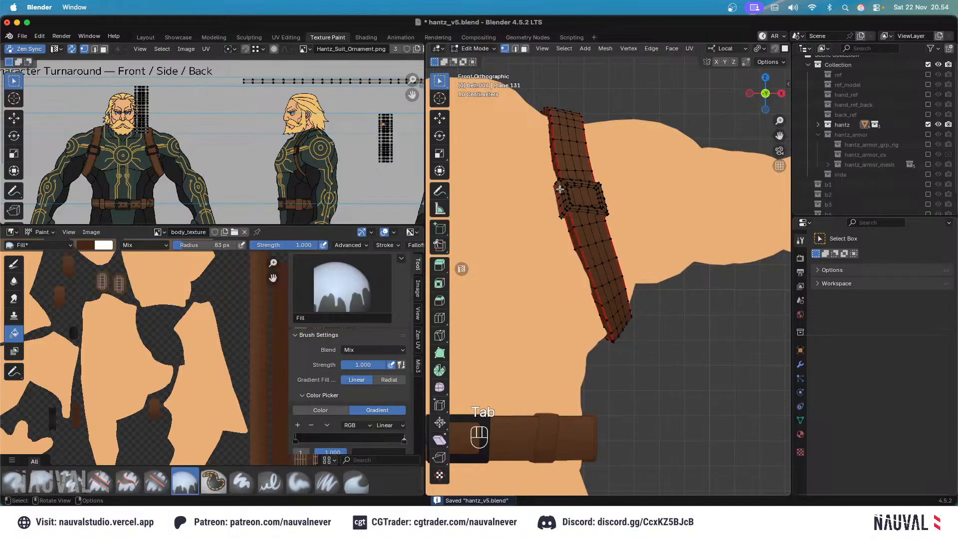
pyautogui.press('l')
# Fill the masked chest strap buckle with the near-black gradient in Texture Paint mode and hide the overlays.
pyautogui.click(478, 48)
pyautogui.click(479, 115)
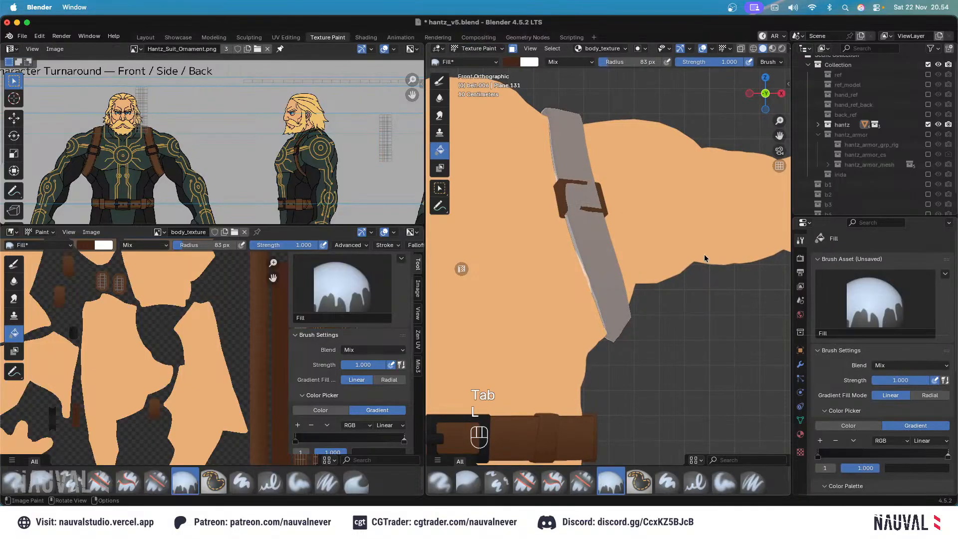
pyautogui.scroll(-3, 839, 260)
pyautogui.keyDown('shift'); pyautogui.moveTo(583, 197); pyautogui.dragTo(610, 242, button='middle'); pyautogui.keyUp('shift')
pyautogui.moveTo(600, 195); pyautogui.dragTo(612, 177)
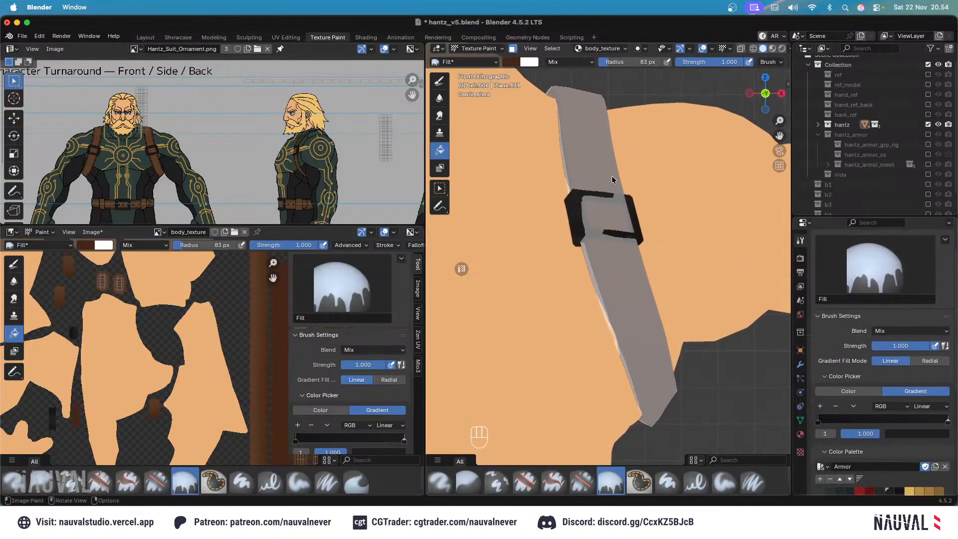
pyautogui.click(701, 49)
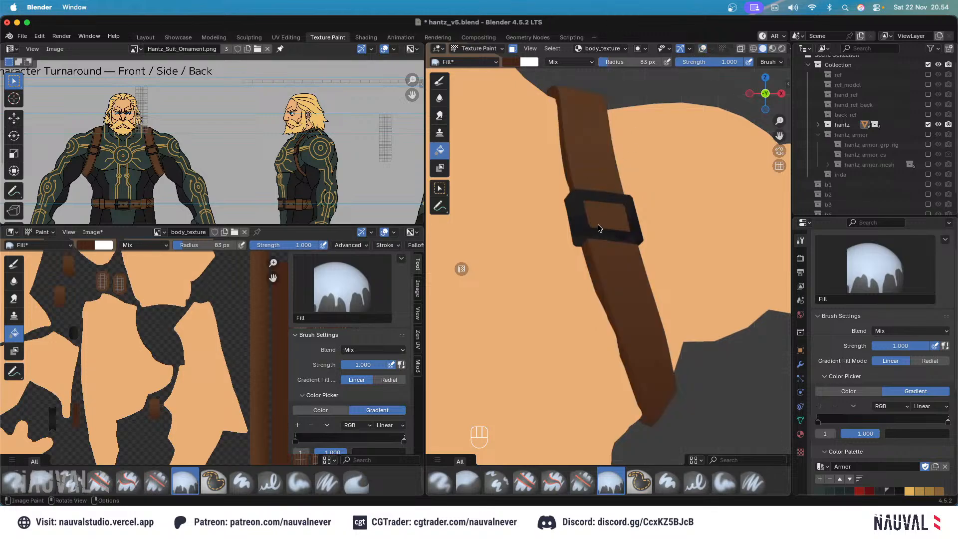
# Check the painted chest strap buckle from the side and front views.
pyautogui.moveTo(599, 228); pyautogui.dragTo(573, 235, button='middle')
pyautogui.press('KP_5')
pyautogui.press('KP_3')
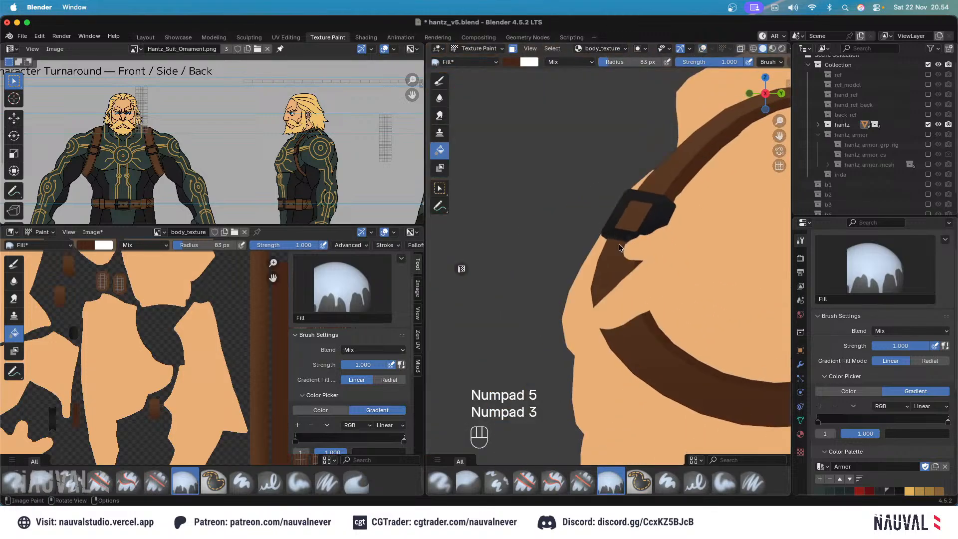
pyautogui.press('KP_1')
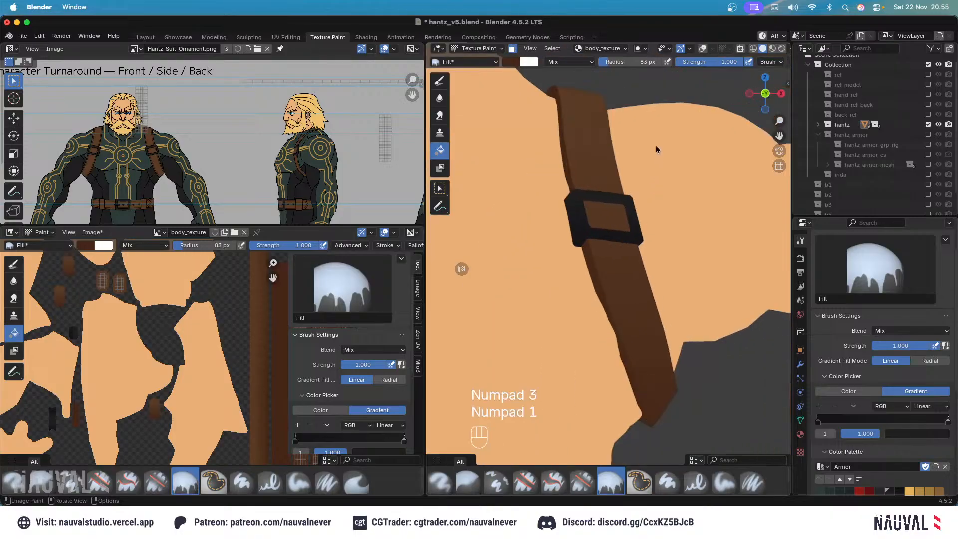
pyautogui.press('KP_3')
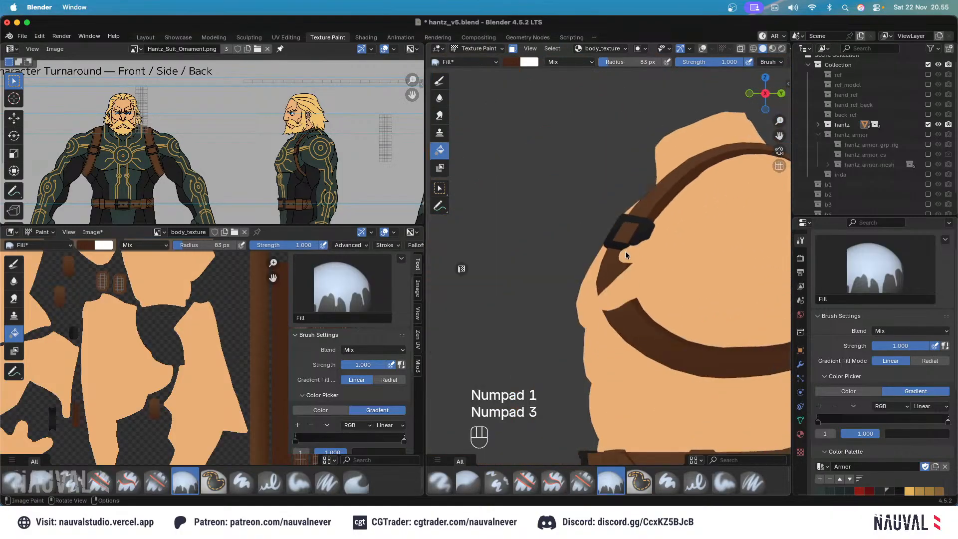
pyautogui.press('KP_3')
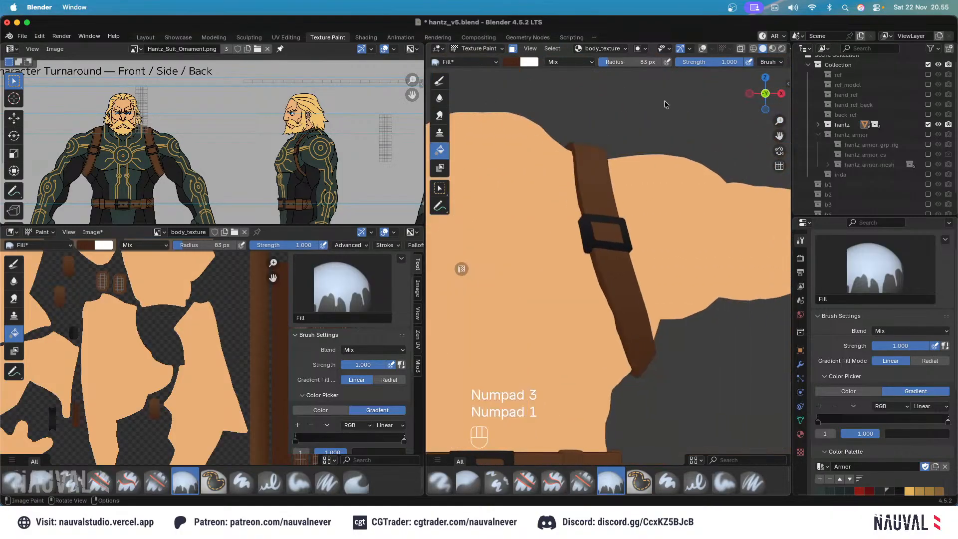
pyautogui.press('KP_1')
# From the back view with overlays shown, select only the strap's linked loop geometry in Edit Mode.
pyautogui.press('ctrl+KP_1')
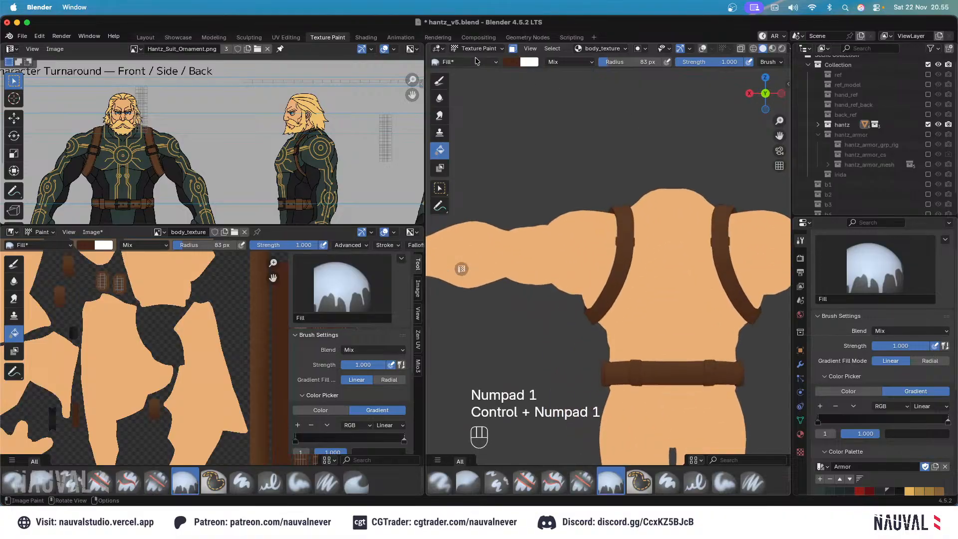
pyautogui.click(478, 48)
pyautogui.click(480, 65)
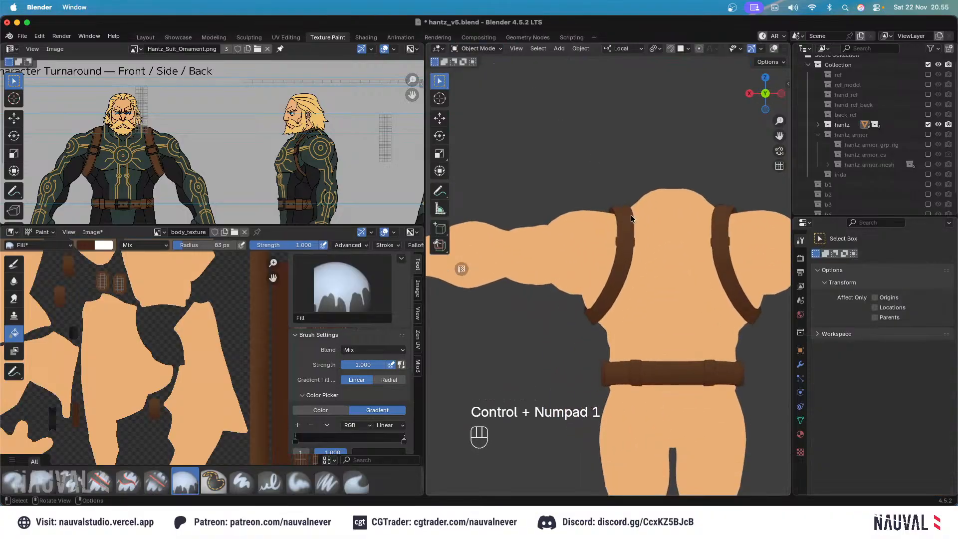
pyautogui.click(774, 48)
pyautogui.keyDown('ctrl'); pyautogui.moveTo(642, 201); pyautogui.dragTo(633, 220, button='middle'); pyautogui.keyUp('ctrl')
pyautogui.press('Tab')
pyautogui.press('l')
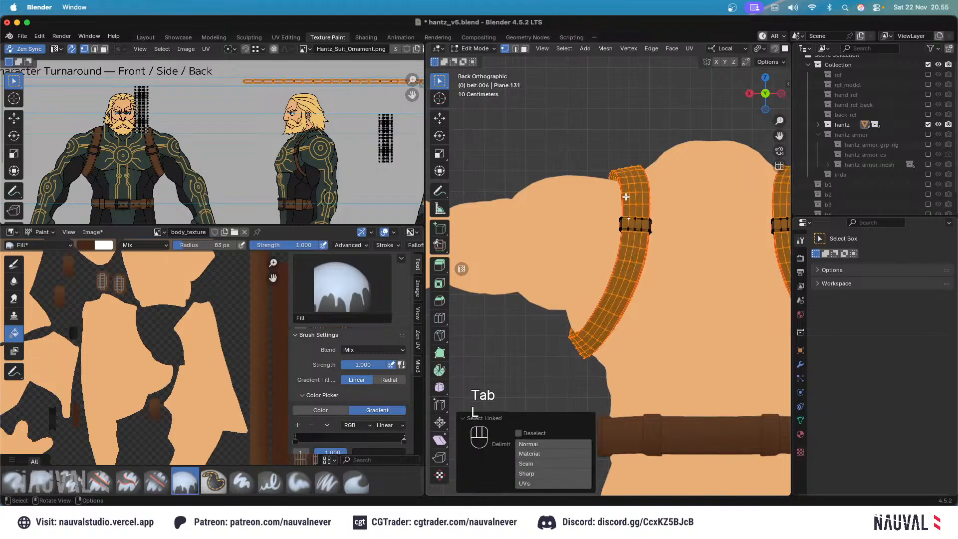
pyautogui.click(621, 223)
pyautogui.press('l')
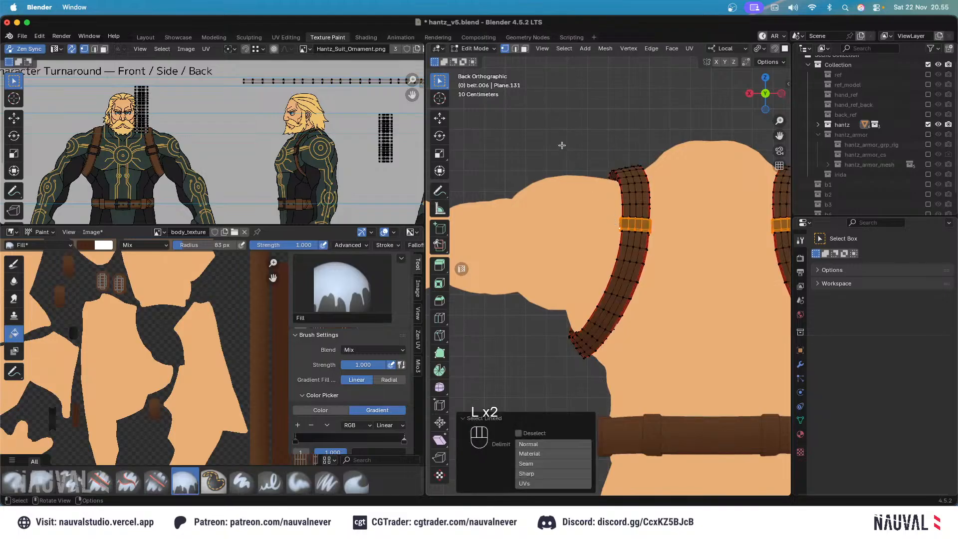
# In Texture Paint mode, set the fill gradient stops to browns from the Armor palette and fill the back strap loop.
pyautogui.click(464, 50)
pyautogui.click(478, 114)
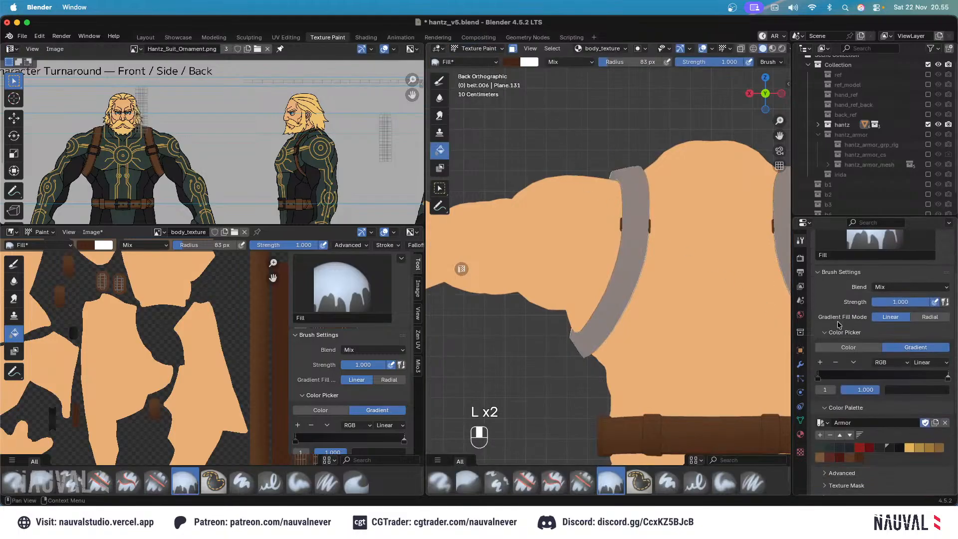
pyautogui.click(818, 376)
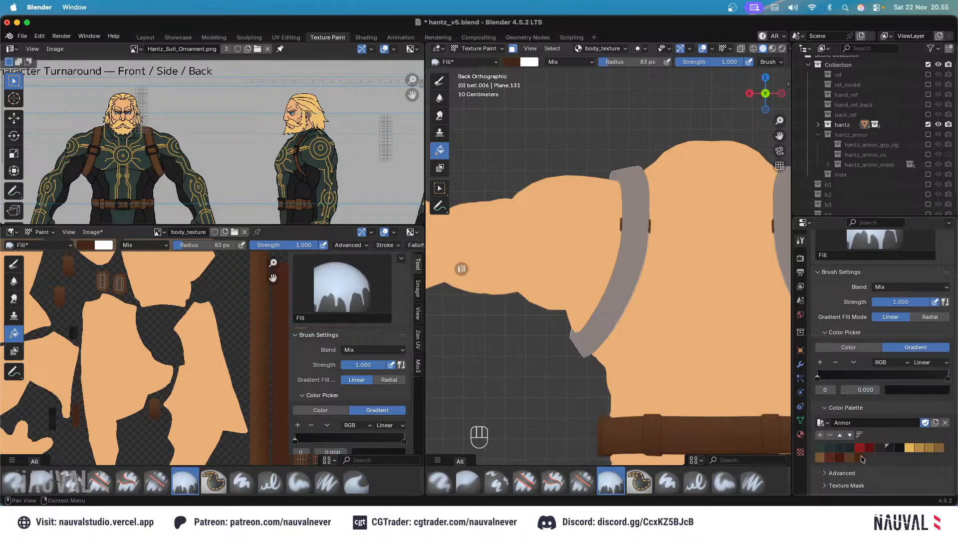
pyautogui.click(948, 378)
pyautogui.click(852, 457)
pyautogui.keyDown('ctrl'); pyautogui.moveTo(676, 228); pyautogui.dragTo(659, 205, button='middle'); pyautogui.keyUp('ctrl')
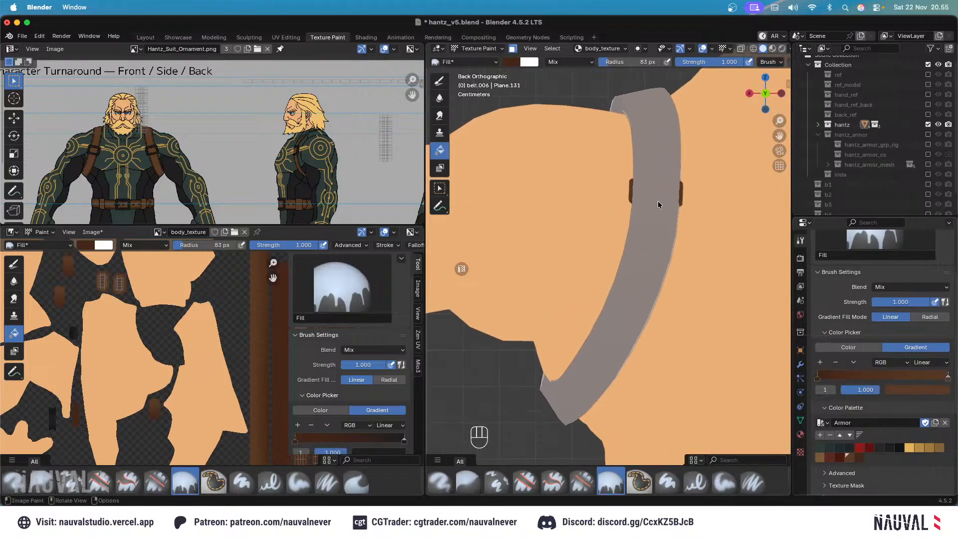
pyautogui.click(656, 194)
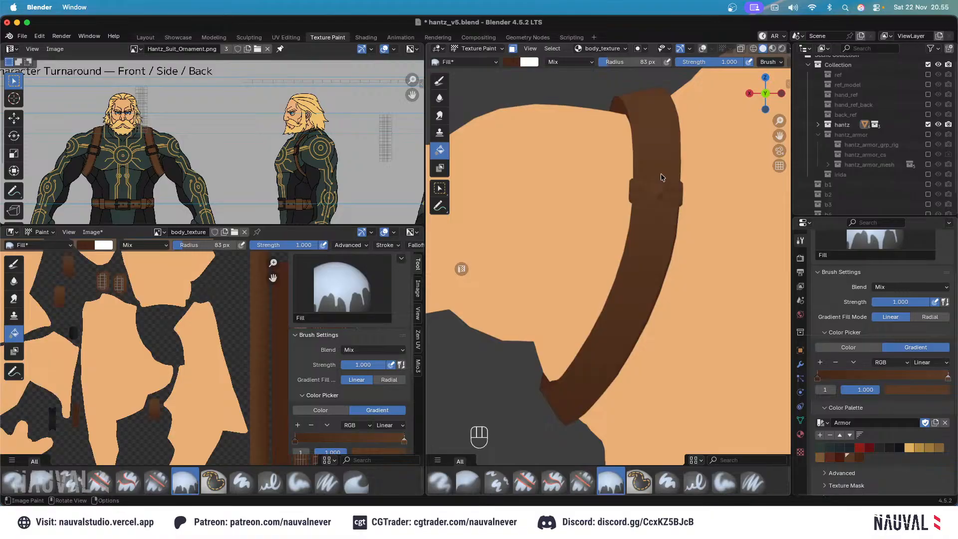
# Check the painted back strap loop from the side and up close, with the overlays shown.
pyautogui.press('KP_3')
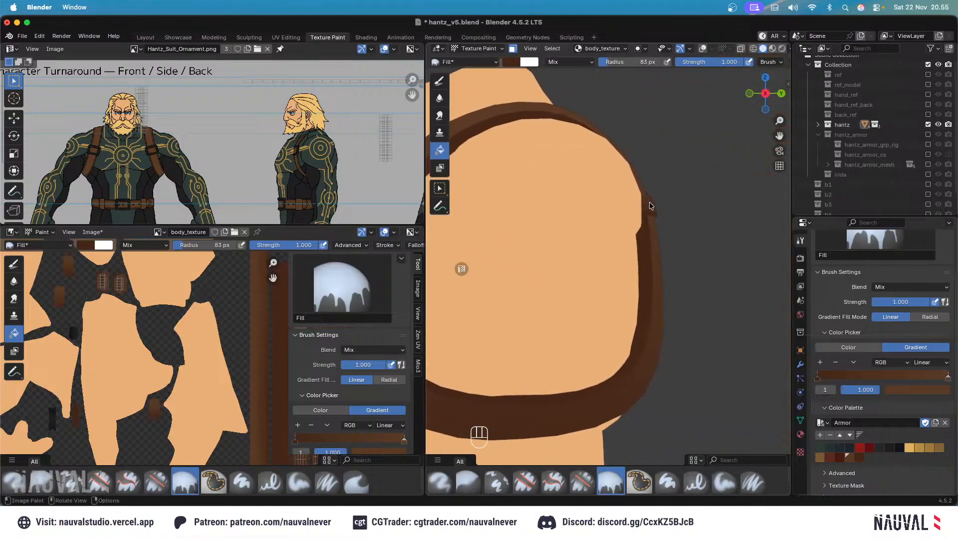
pyautogui.moveTo(683, 182); pyautogui.dragTo(684, 210, button='middle')
pyautogui.keyDown('ctrl'); pyautogui.moveTo(684, 210); pyautogui.dragTo(663, 120, button='middle'); pyautogui.keyUp('ctrl')
pyautogui.press('KP_1')
pyautogui.click(703, 49)
pyautogui.keyDown('shift'); pyautogui.moveTo(704, 82); pyautogui.dragTo(629, 226, button='middle'); pyautogui.keyUp('shift')
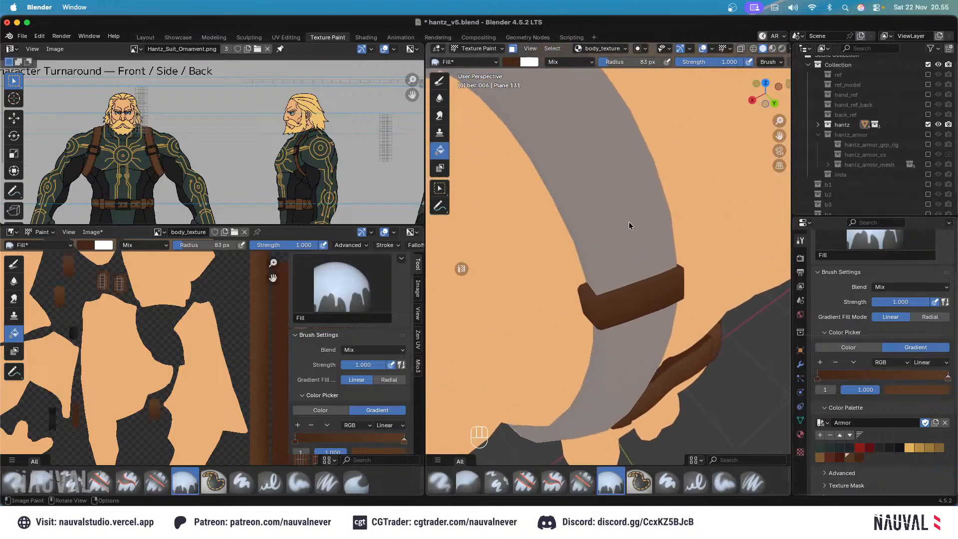
# In Edit Mode with face selection, select the rim faces of the back strap loop.
pyautogui.press('Tab')
pyautogui.click(525, 48)
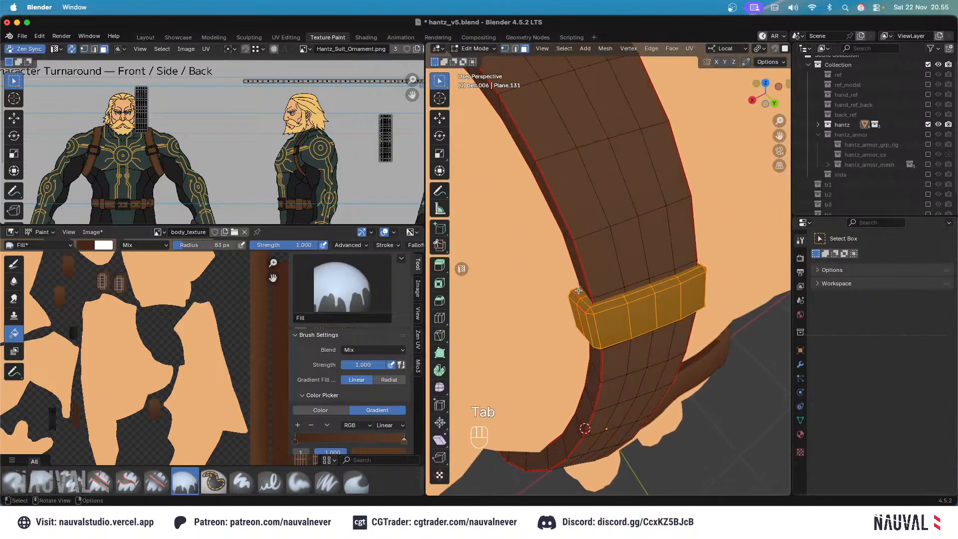
pyautogui.click(591, 294)
pyautogui.keyDown('alt'); pyautogui.keyDown('shift'); pyautogui.click(637, 291); pyautogui.keyUp('shift'); pyautogui.keyUp('alt')
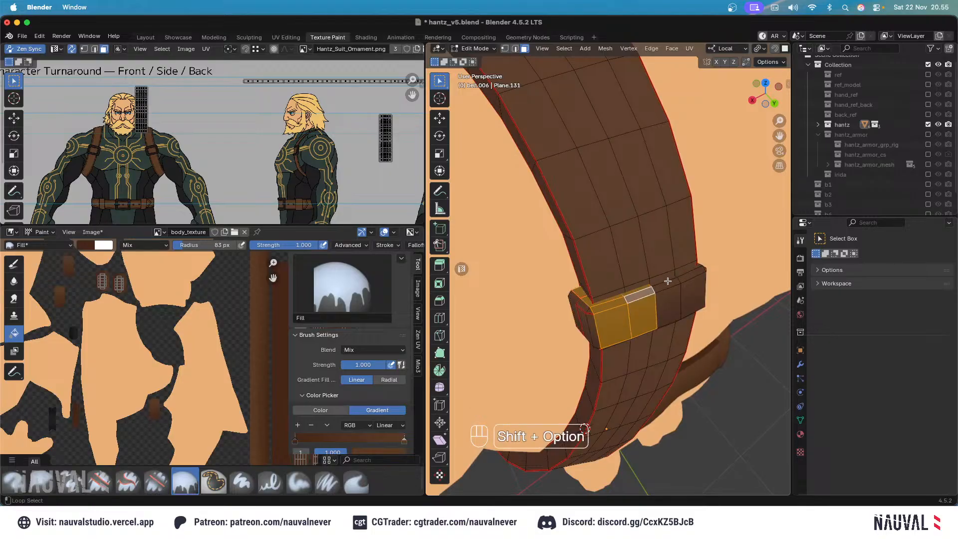
pyautogui.keyDown('alt'); pyautogui.keyDown('shift'); pyautogui.click(669, 282); pyautogui.keyUp('shift'); pyautogui.keyUp('alt')
pyautogui.press('super+z')
pyautogui.keyDown('shift'); pyautogui.click(680, 281); pyautogui.keyUp('shift')
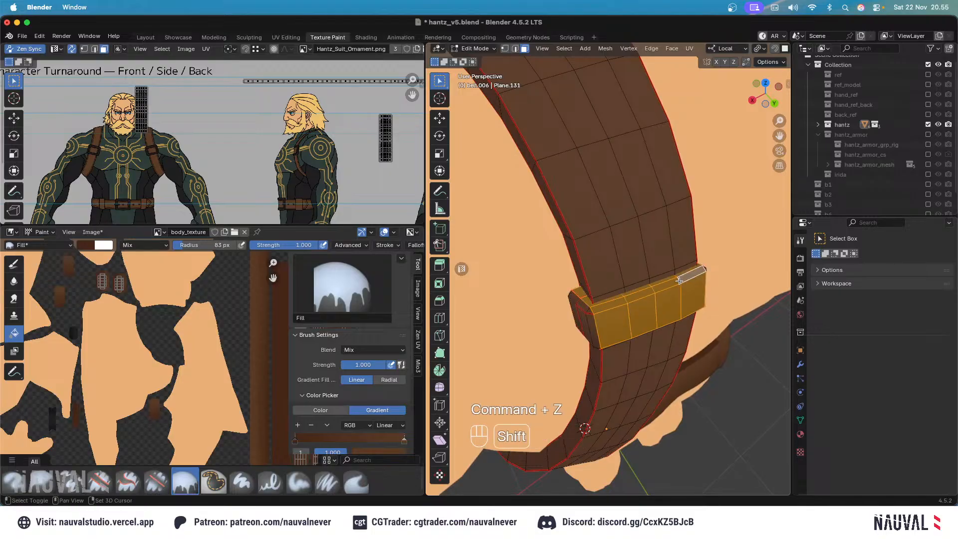
pyautogui.keyDown('alt'); pyautogui.keyDown('shift'); pyautogui.click(682, 293); pyautogui.keyUp('shift'); pyautogui.keyUp('alt')
pyautogui.moveTo(680, 293); pyautogui.dragTo(610, 229, button='middle')
pyautogui.keyDown('alt'); pyautogui.keyDown('shift'); pyautogui.click(622, 241); pyautogui.keyUp('shift'); pyautogui.keyUp('alt')
# Try adding the strap loop's hidden face loops to the selection in wireframe display, undoing the unwanted selections.
pyautogui.hotkey('shift', 'z')
pyautogui.keyDown('alt'); pyautogui.keyDown('shift'); pyautogui.click(600, 230); pyautogui.keyUp('shift'); pyautogui.keyUp('alt')
pyautogui.moveTo(580, 201); pyautogui.dragTo(594, 248, button='middle')
pyautogui.press('super+z')
pyautogui.keyDown('alt'); pyautogui.keyDown('shift'); pyautogui.click(622, 260); pyautogui.keyUp('shift'); pyautogui.keyUp('alt')
pyautogui.press('super+z')
pyautogui.keyDown('alt'); pyautogui.keyDown('shift'); pyautogui.click(590, 243); pyautogui.keyUp('shift'); pyautogui.keyUp('alt')
pyautogui.press('super+z')
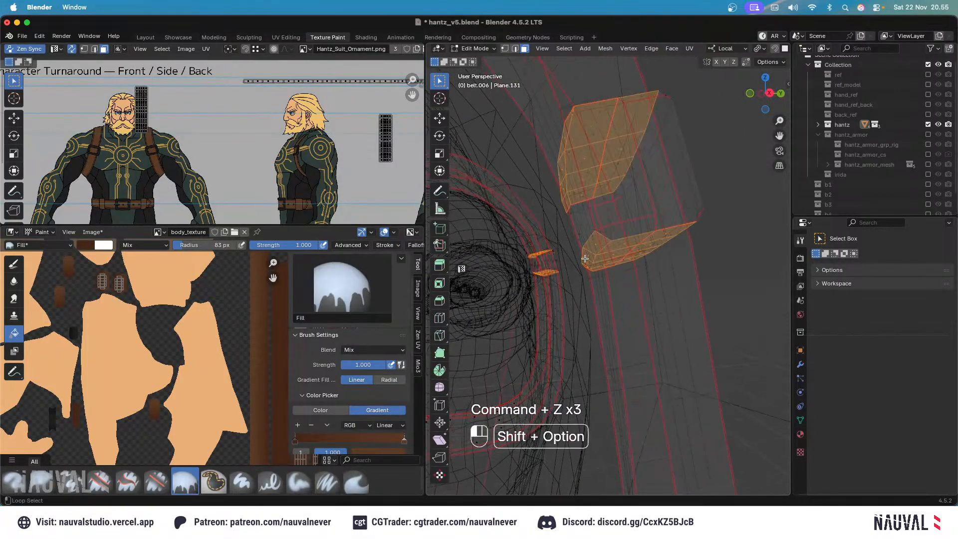
pyautogui.keyDown('alt'); pyautogui.keyDown('shift'); pyautogui.click(585, 258); pyautogui.keyUp('shift'); pyautogui.keyUp('alt')
pyautogui.press('super+z')
pyautogui.keyDown('alt'); pyautogui.keyDown('shift'); pyautogui.click(586, 258); pyautogui.keyUp('shift'); pyautogui.keyUp('alt')
pyautogui.keyDown('ctrl'); pyautogui.moveTo(585, 258); pyautogui.dragTo(566, 262, button='middle'); pyautogui.keyUp('ctrl')
pyautogui.press('super+z')
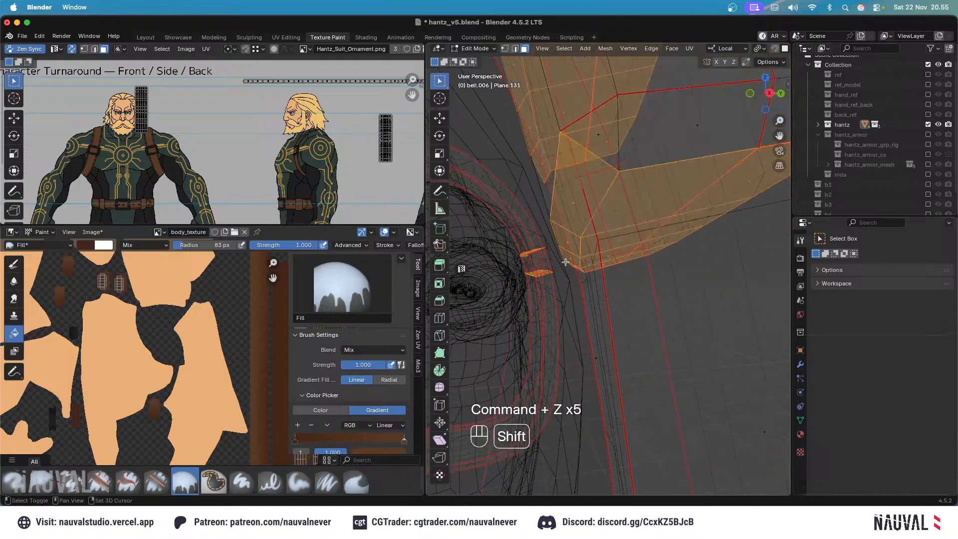
pyautogui.keyDown('alt'); pyautogui.keyDown('shift'); pyautogui.click(569, 262); pyautogui.keyUp('shift'); pyautogui.keyUp('alt')
pyautogui.keyDown('alt'); pyautogui.keyDown('shift'); pyautogui.click(565, 248); pyautogui.keyUp('shift'); pyautogui.keyUp('alt')
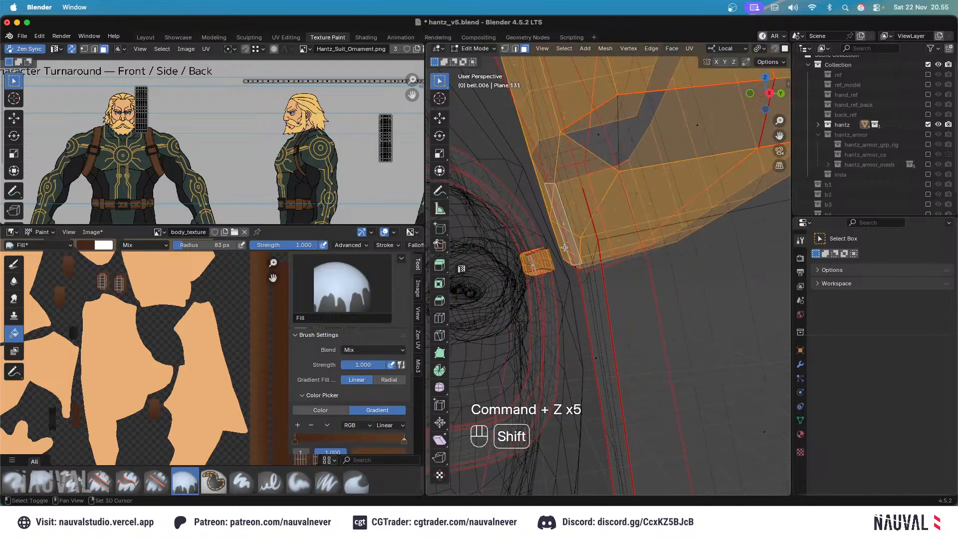
pyautogui.press('super+z')
pyautogui.keyDown('alt'); pyautogui.keyDown('shift'); pyautogui.click(564, 248); pyautogui.keyUp('shift'); pyautogui.keyUp('alt')
pyautogui.press('super+z')
# Restore the solid display, leave the strap loop's face editing and switch to Object Mode.
pyautogui.moveTo(564, 248)
pyautogui.mouseDown(button='middle')
pyautogui.moveTo(626, 191)
pyautogui.moveTo(669, 223)
pyautogui.mouseUp(button='middle')
pyautogui.hotkey('shift', 'z')
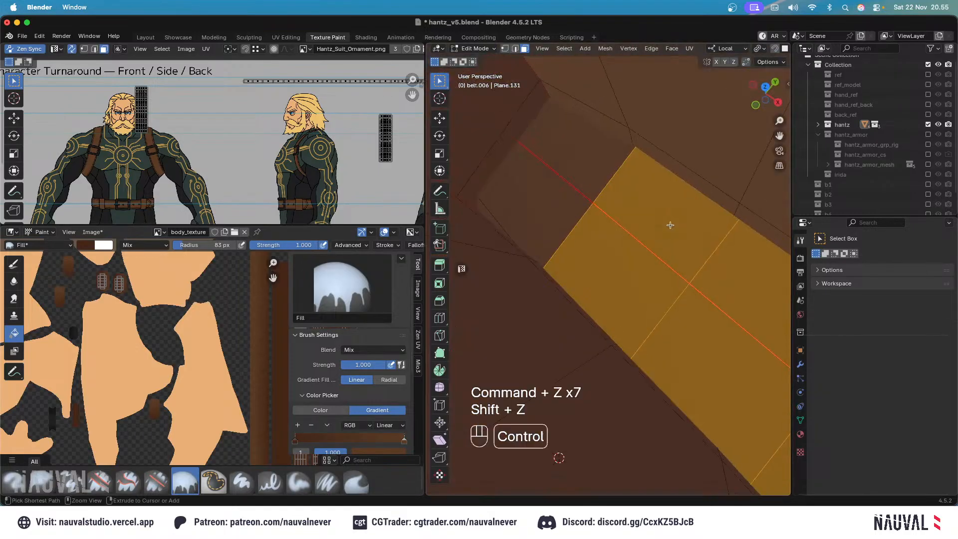
pyautogui.press('Tab')
pyautogui.moveTo(638, 142)
pyautogui.mouseDown(button='middle')
pyautogui.moveTo(652, 220)
pyautogui.moveTo(596, 130)
pyautogui.mouseUp(button='middle')
pyautogui.click(454, 50)
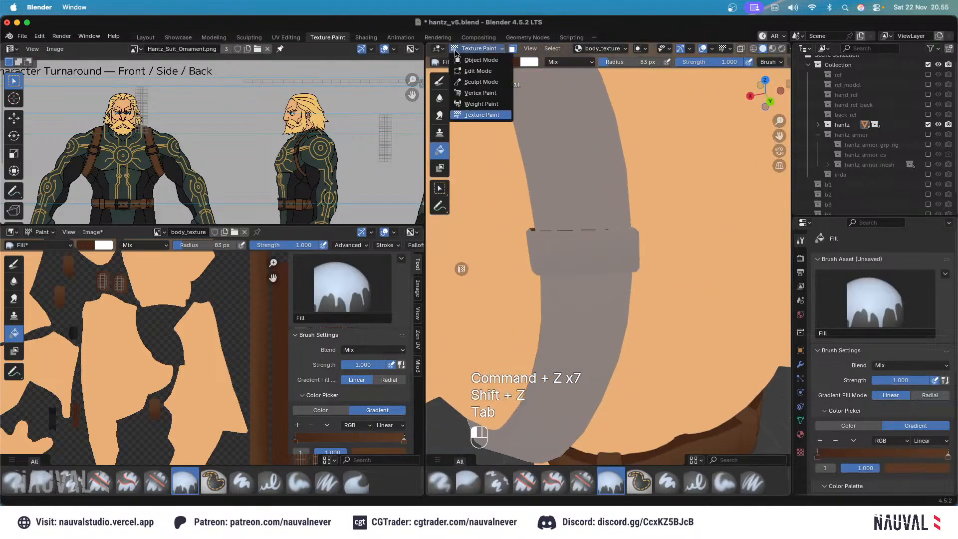
pyautogui.click(484, 62)
# Save the body_texture image and the Blender file with the whole character in front view.
pyautogui.keyDown('ctrl'); pyautogui.moveTo(658, 198); pyautogui.dragTo(646, 156, button='middle'); pyautogui.keyUp('ctrl')
pyautogui.press('KP_1')
pyautogui.press('super+s')
pyautogui.keyDown('ctrl'); pyautogui.moveTo(646, 157); pyautogui.dragTo(702, 306, button='middle'); pyautogui.keyUp('ctrl')
pyautogui.hotkey('ctrl', 's')
pyautogui.press('KP_1')
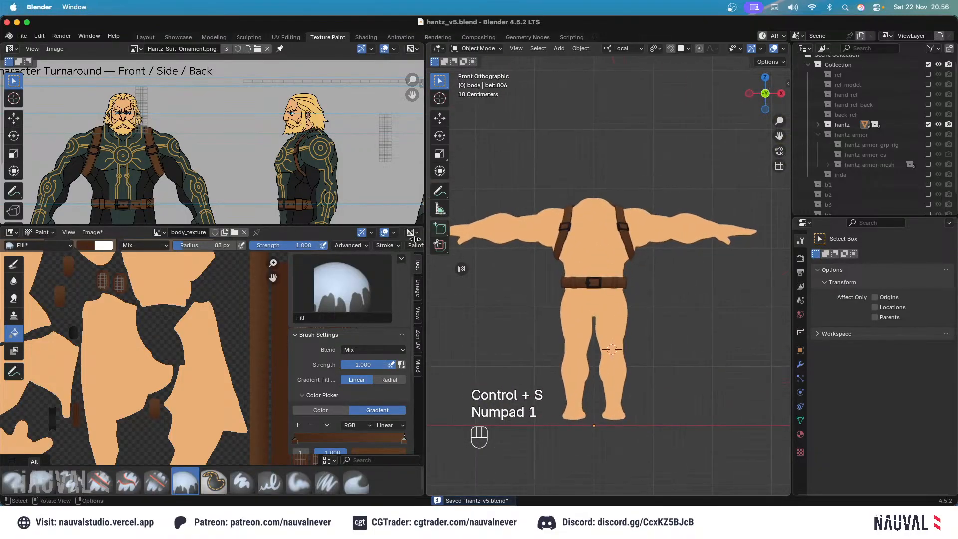
pyautogui.press('alt')
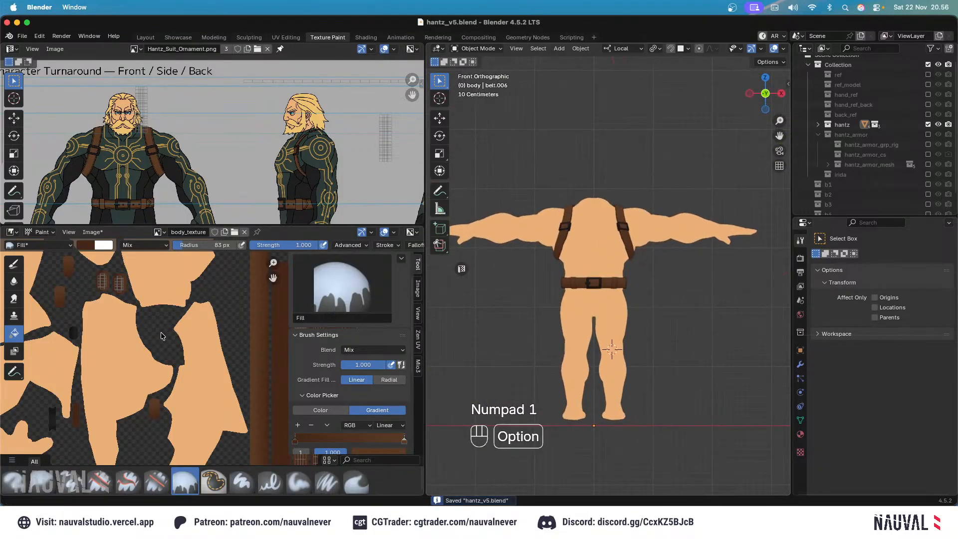
pyautogui.hotkey('alt', 's')
pyautogui.press('super+s')
pyautogui.hotkey('ctrl', 's')
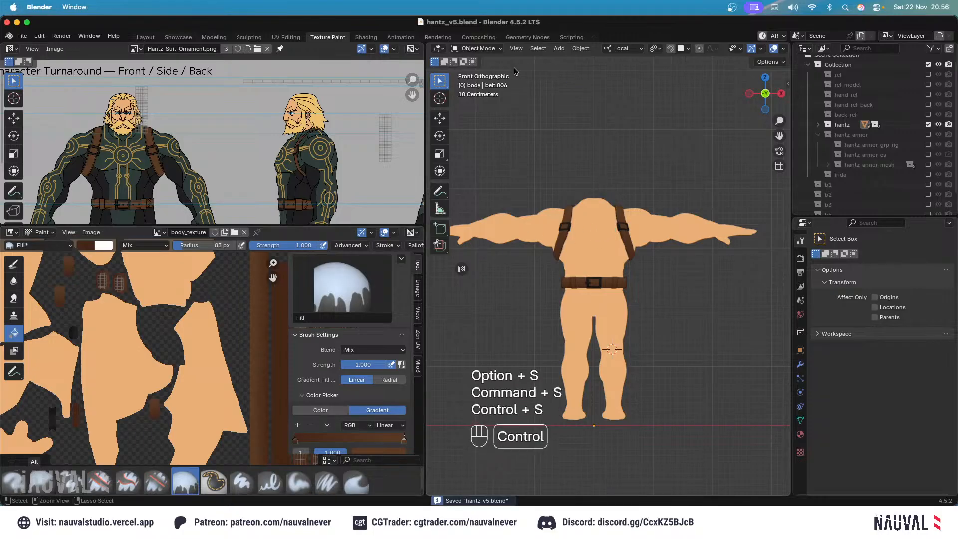
pyautogui.click(479, 37)
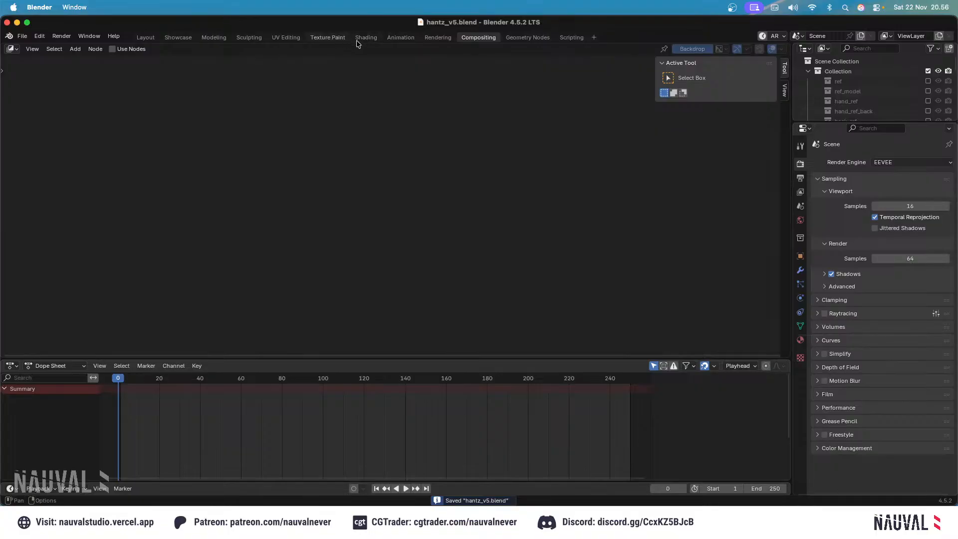
pyautogui.click(327, 37)
pyautogui.click(489, 48)
pyautogui.click(481, 63)
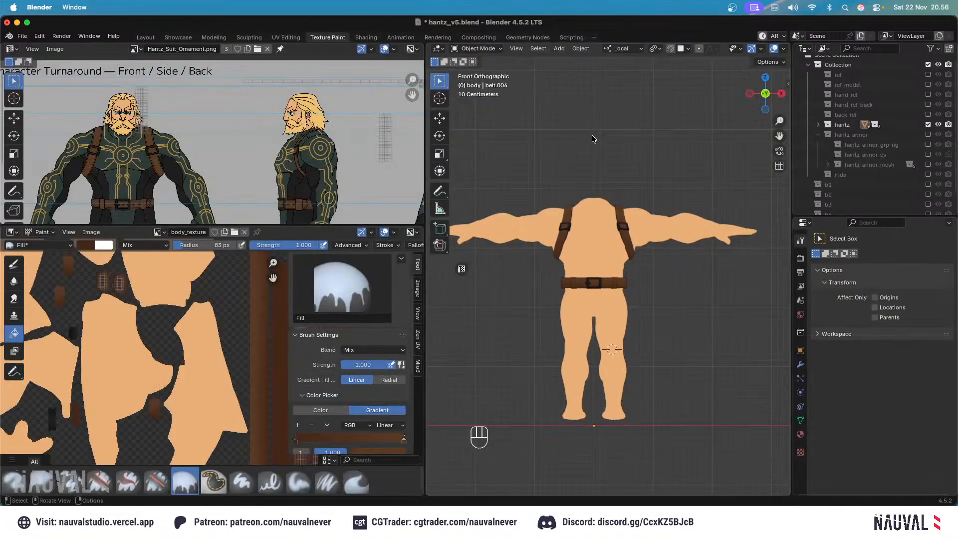
# Save the Blender file again and return to the front view of the character.
pyautogui.press('super+s')
pyautogui.hotkey('ctrl', 's')
pyautogui.scroll(-3, 618, 174)
pyautogui.moveTo(617, 174); pyautogui.dragTo(640, 257, button='middle')
pyautogui.press('KP_1')
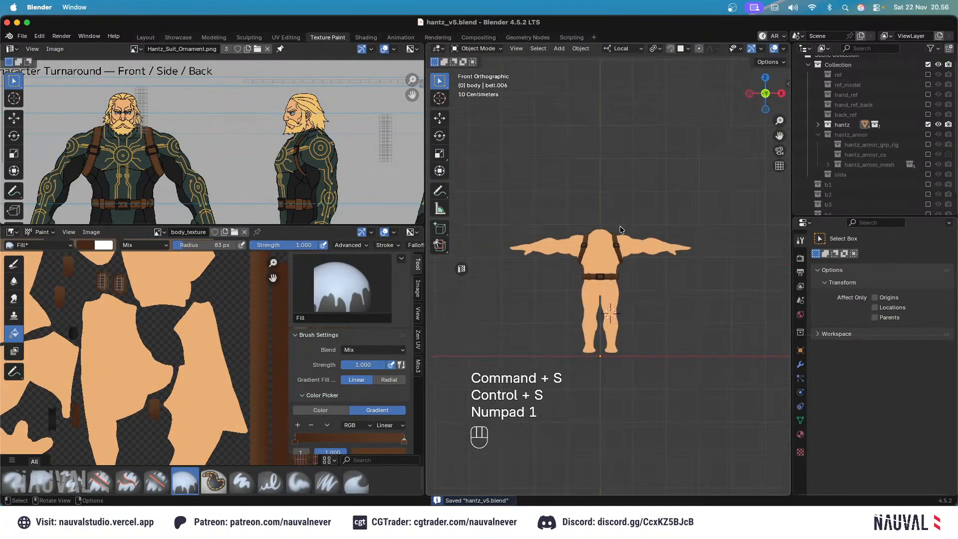
pyautogui.scroll(4, 620, 226)
# Within hantz_mesh, exclude the body and suite collections from the view layer and include the hair and face collections.
pyautogui.click(818, 124)
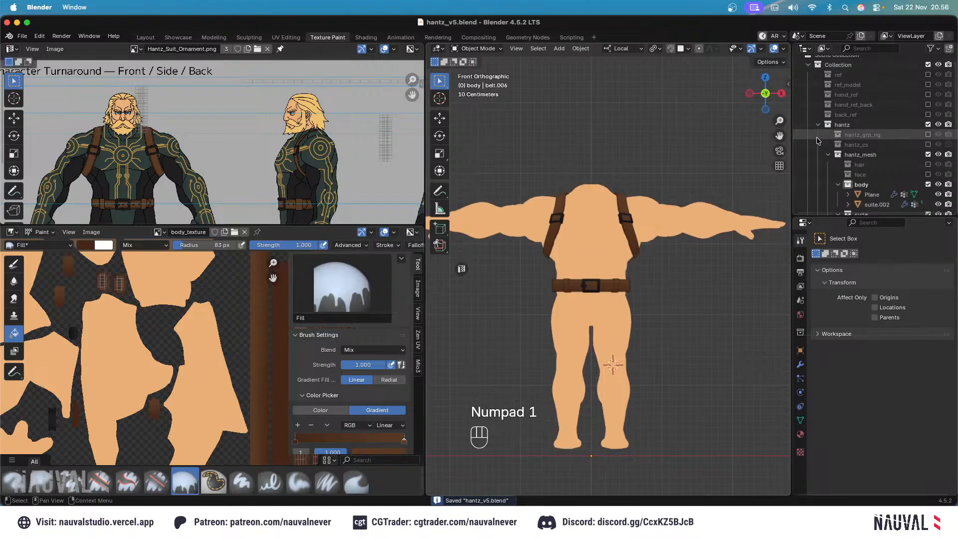
pyautogui.scroll(-5, 822, 159)
pyautogui.click(816, 156)
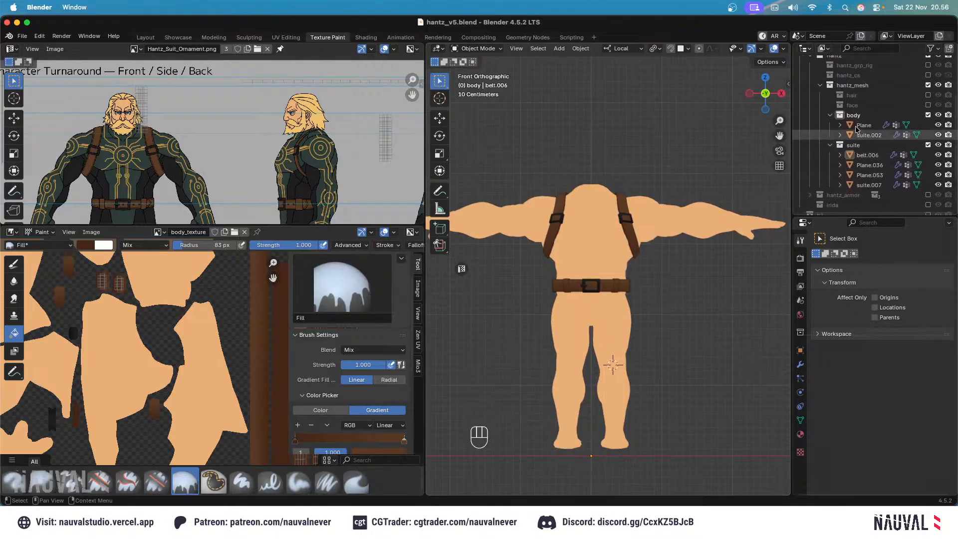
pyautogui.scroll(3, 828, 144)
pyautogui.click(830, 114)
pyautogui.click(831, 125)
pyautogui.scroll(1, 833, 125)
pyautogui.click(929, 124)
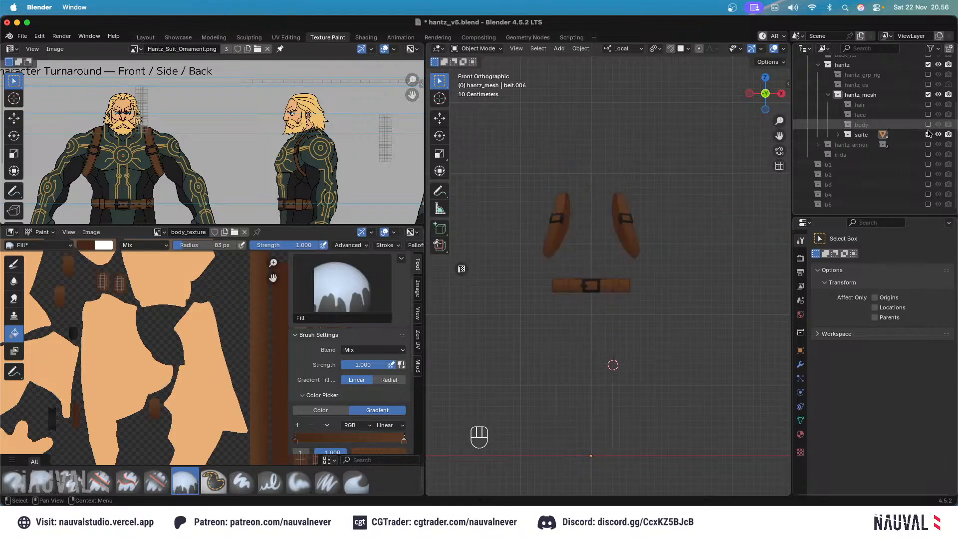
pyautogui.click(928, 135)
pyautogui.click(838, 104)
pyautogui.click(839, 124)
pyautogui.click(929, 125)
pyautogui.click(928, 104)
# Select the face mesh Plane.081 and isolate it by hiding the hair object.
pyautogui.keyDown('shift'); pyautogui.moveTo(652, 140); pyautogui.dragTo(673, 197, button='middle'); pyautogui.keyUp('shift')
pyautogui.scroll(8, 665, 170)
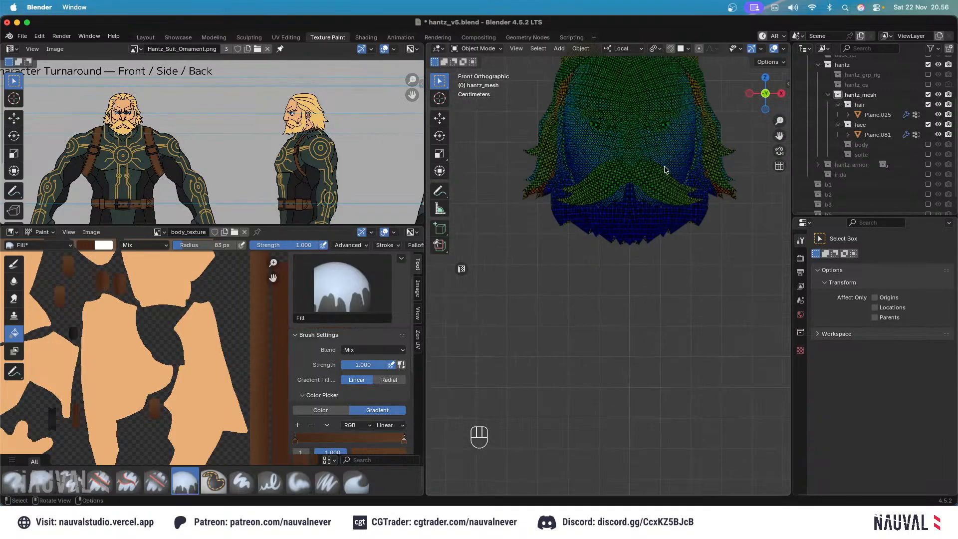
pyautogui.keyDown('shift'); pyautogui.moveTo(670, 124); pyautogui.dragTo(661, 188, button='middle'); pyautogui.keyUp('shift')
pyautogui.press('a')
pyautogui.keyDown('ctrl'); pyautogui.moveTo(687, 107); pyautogui.dragTo(688, 145, button='middle'); pyautogui.keyUp('ctrl')
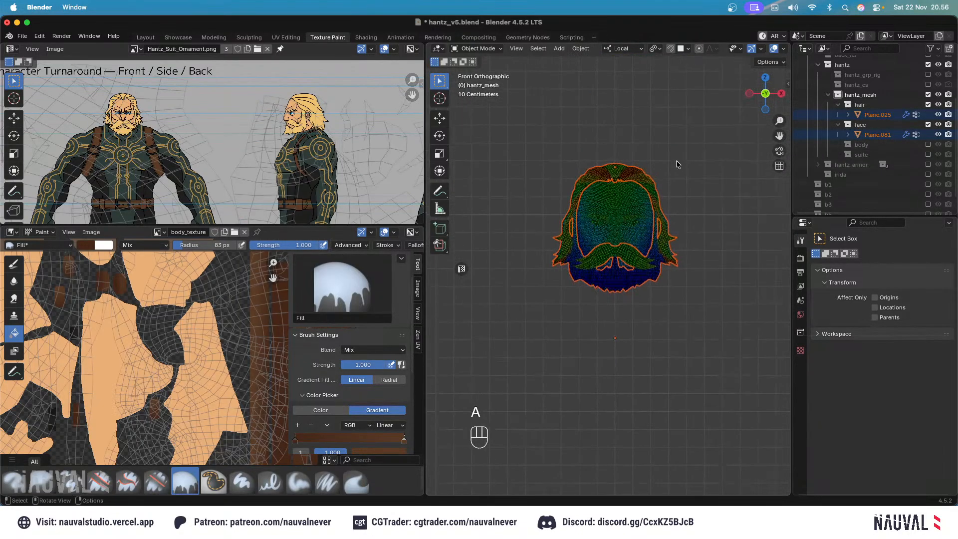
pyautogui.click(675, 161)
pyautogui.keyDown('ctrl'); pyautogui.moveTo(647, 185); pyautogui.dragTo(671, 153, button='middle'); pyautogui.keyUp('ctrl')
pyautogui.click(670, 154)
pyautogui.click(675, 137)
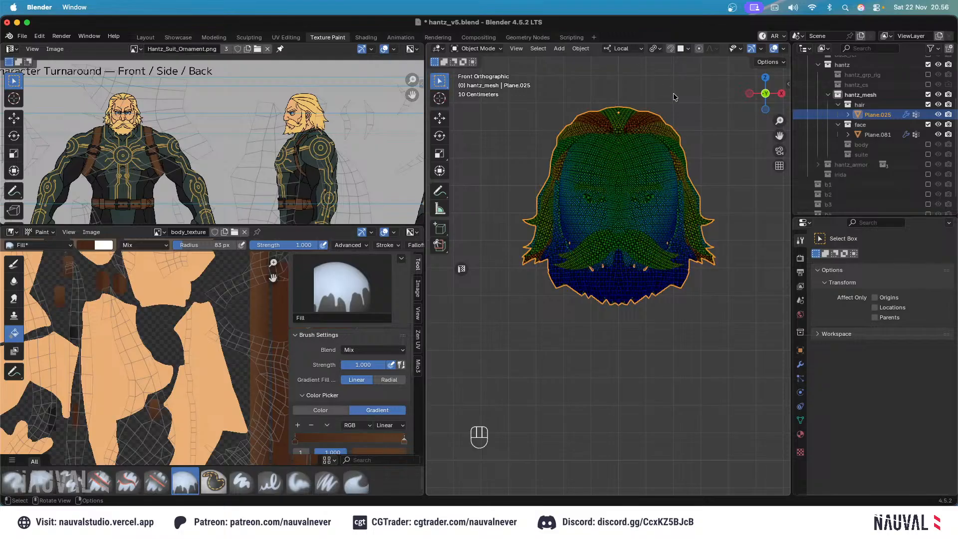
pyautogui.moveTo(674, 96); pyautogui.dragTo(721, 97, button='middle')
pyautogui.press('KP_1')
pyautogui.click(697, 151)
pyautogui.hotkey('shift', 'h')
# Save the file and open the face mesh in Edit Mode in the Layout workspace, viewed from the side of the mouth.
pyautogui.press('Tab')
pyautogui.press('Tab')
pyautogui.press('Tab')
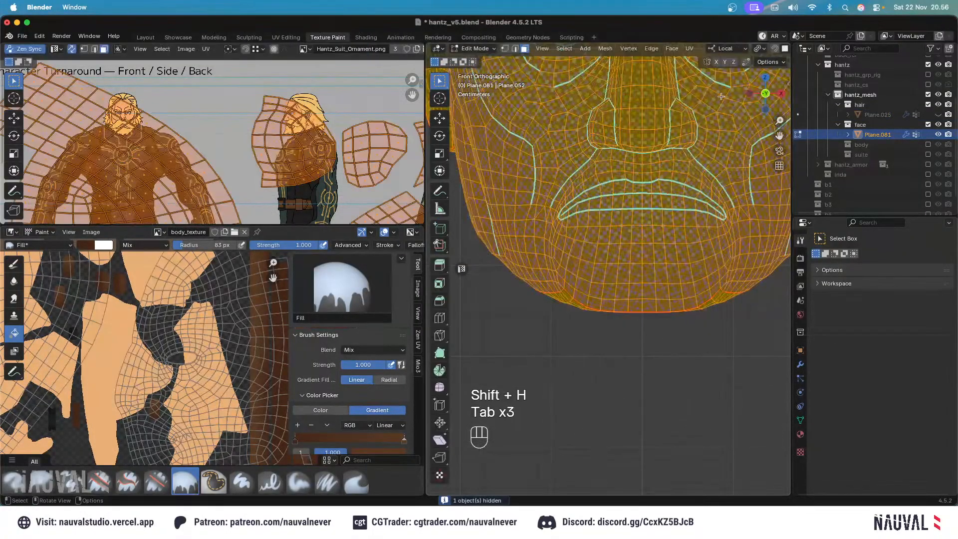
pyautogui.keyDown('ctrl'); pyautogui.moveTo(638, 193); pyautogui.dragTo(649, 210, button='middle'); pyautogui.keyUp('ctrl')
pyautogui.press('Tab')
pyautogui.press('super+s')
pyautogui.click(146, 38)
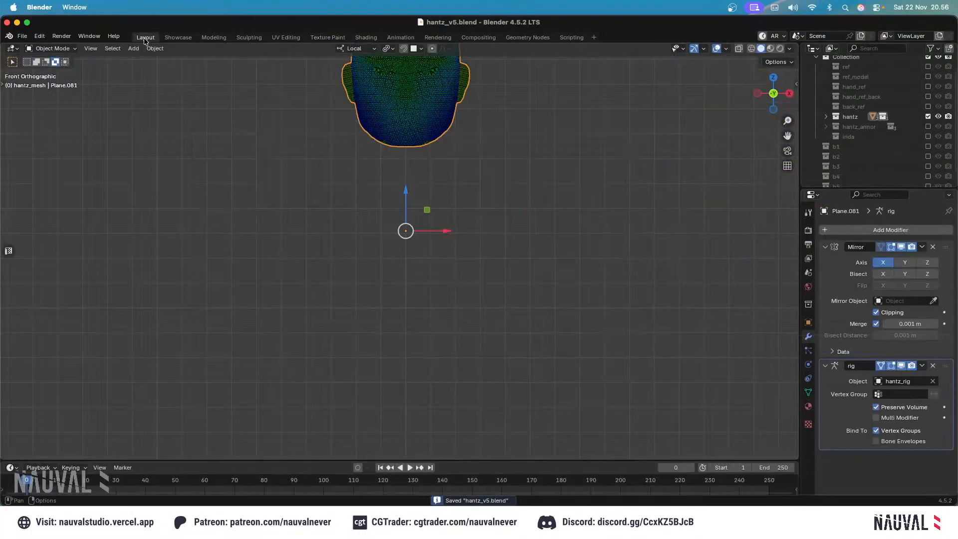
pyautogui.keyDown('shift'); pyautogui.moveTo(467, 95); pyautogui.dragTo(463, 210, button='middle'); pyautogui.keyUp('shift')
pyautogui.keyDown('ctrl'); pyautogui.moveTo(463, 209); pyautogui.dragTo(509, 160, button='middle'); pyautogui.keyUp('ctrl')
pyautogui.click(571, 160)
pyautogui.moveTo(571, 159); pyautogui.dragTo(556, 146, button='middle')
pyautogui.press('Tab')
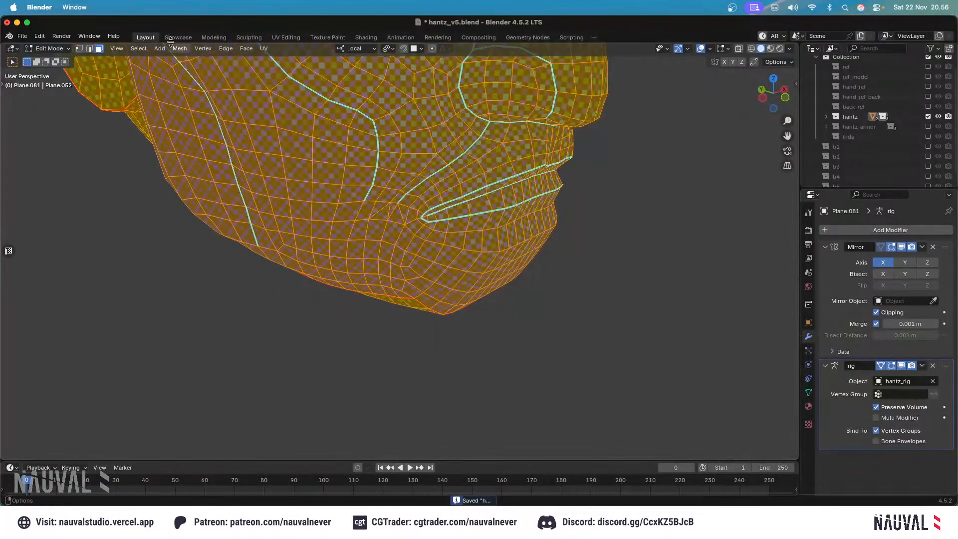
# Using vertex selection, select the edge loop along the mouth line and deselect the vertices beyond the mouth corners.
pyautogui.keyDown('alt'); pyautogui.click(504, 188); pyautogui.keyUp('alt')
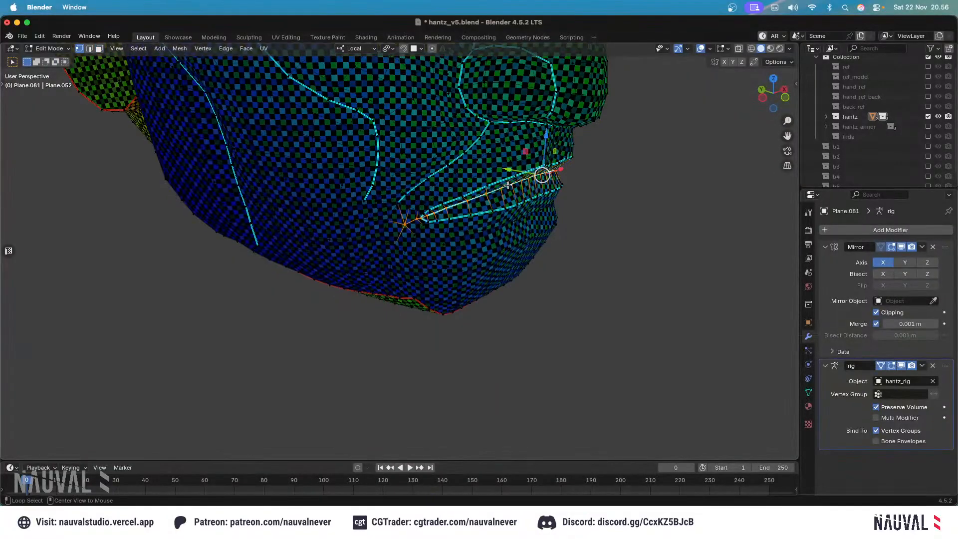
pyautogui.press('KP_1')
pyautogui.keyDown('shift'); pyautogui.moveTo(452, 149); pyautogui.dragTo(518, 251, button='middle'); pyautogui.keyUp('shift')
pyautogui.keyDown('ctrl'); pyautogui.moveTo(517, 251); pyautogui.dragTo(526, 217, button='middle'); pyautogui.keyUp('ctrl')
pyautogui.press('c')
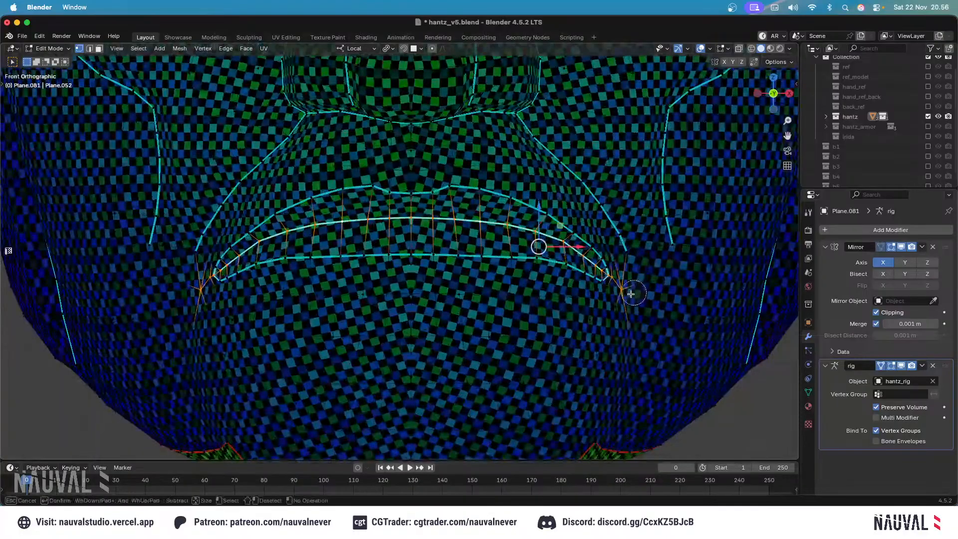
pyautogui.moveTo(628, 292); pyautogui.dragTo(619, 273, button='middle')
# Set the viewport shading to MatCap lighting with Material object color.
pyautogui.click(790, 49)
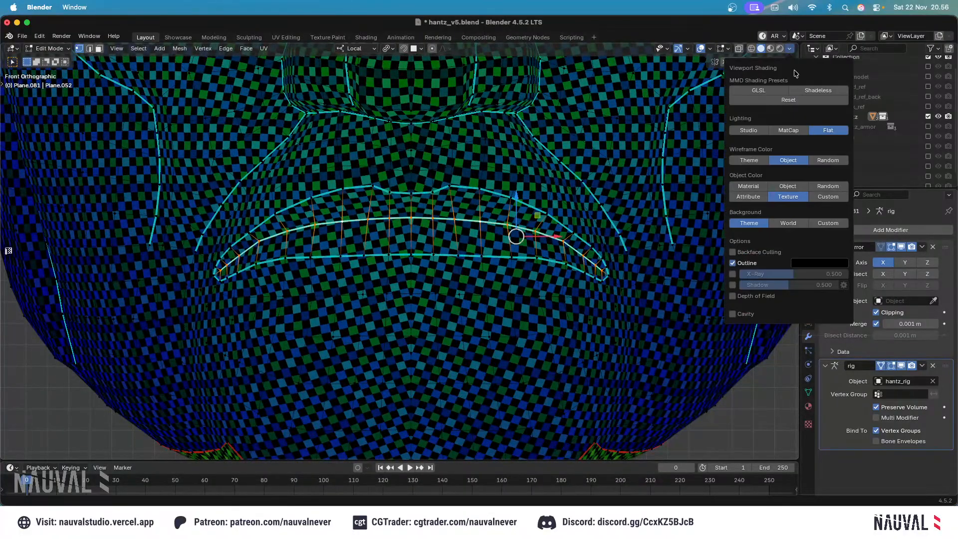
pyautogui.click(750, 130)
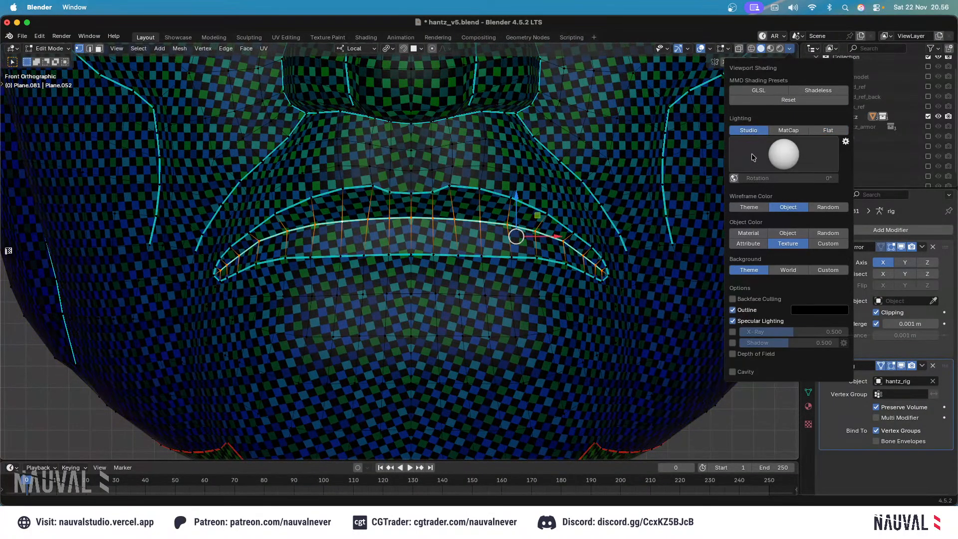
pyautogui.click(749, 233)
pyautogui.click(790, 49)
pyautogui.click(774, 131)
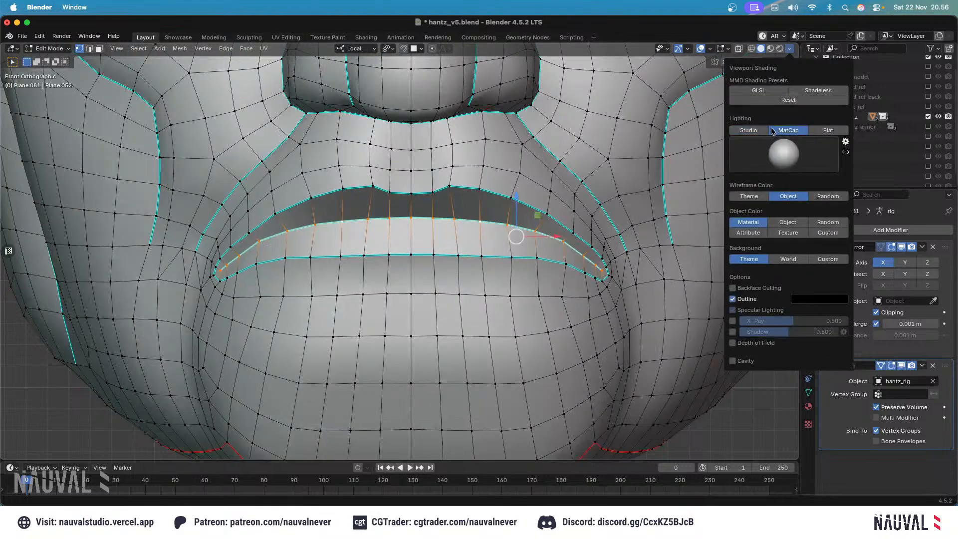
# Rip the face mesh open along the selected mouth line and lift the ripped edge slightly.
pyautogui.press('Tab')
pyautogui.press('Tab')
pyautogui.press('`')
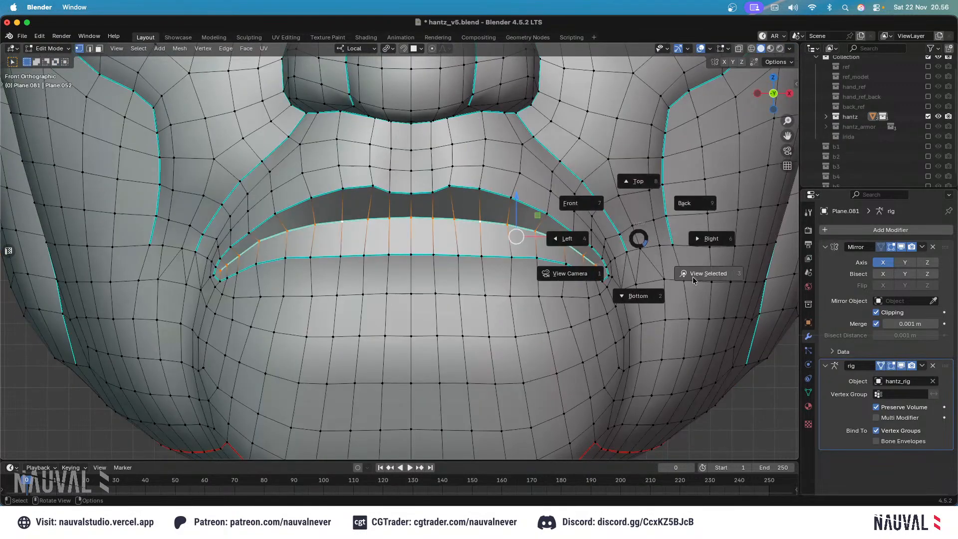
pyautogui.click(698, 272)
pyautogui.moveTo(699, 272); pyautogui.dragTo(602, 265, button='middle')
pyautogui.keyDown('shift'); pyautogui.moveTo(602, 265); pyautogui.dragTo(433, 220, button='middle'); pyautogui.keyUp('shift')
pyautogui.moveTo(433, 221); pyautogui.dragTo(499, 240, button='middle')
pyautogui.moveTo(500, 239); pyautogui.dragTo(520, 165, button='middle')
pyautogui.press('KP_5')
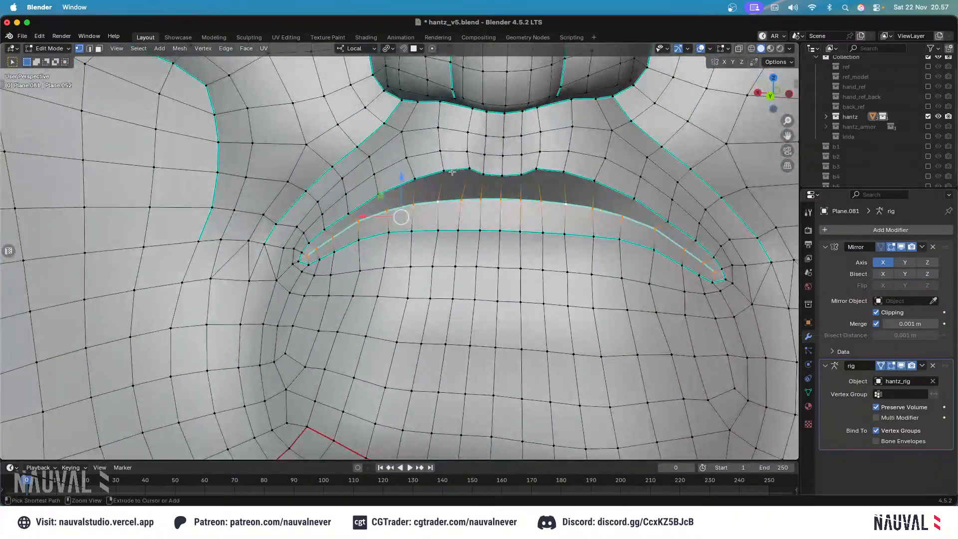
pyautogui.keyDown('ctrl'); pyautogui.moveTo(452, 171); pyautogui.dragTo(459, 155, button='middle'); pyautogui.keyUp('ctrl')
pyautogui.press('v')
pyautogui.rightClick(454, 142)
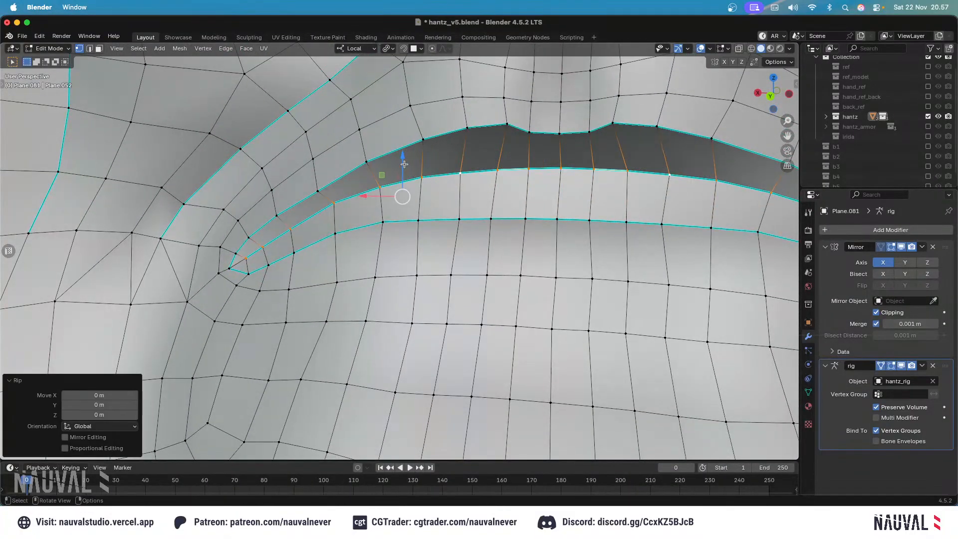
pyautogui.moveTo(405, 161); pyautogui.dragTo(399, 148)
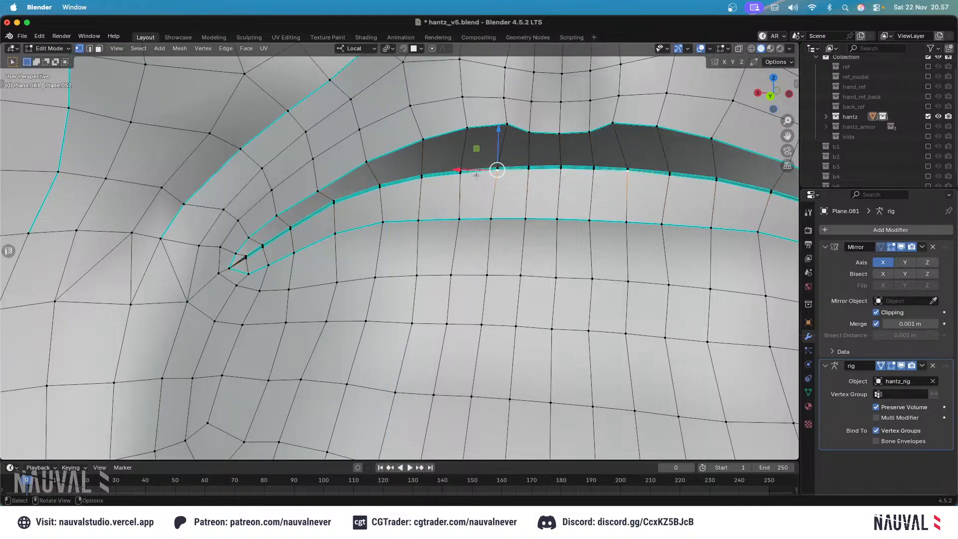
# Check both corners of the ripped mouth line and try merging the split corner vertices at center.
pyautogui.keyDown('shift'); pyautogui.moveTo(445, 169); pyautogui.dragTo(473, 172, button='middle'); pyautogui.keyUp('shift')
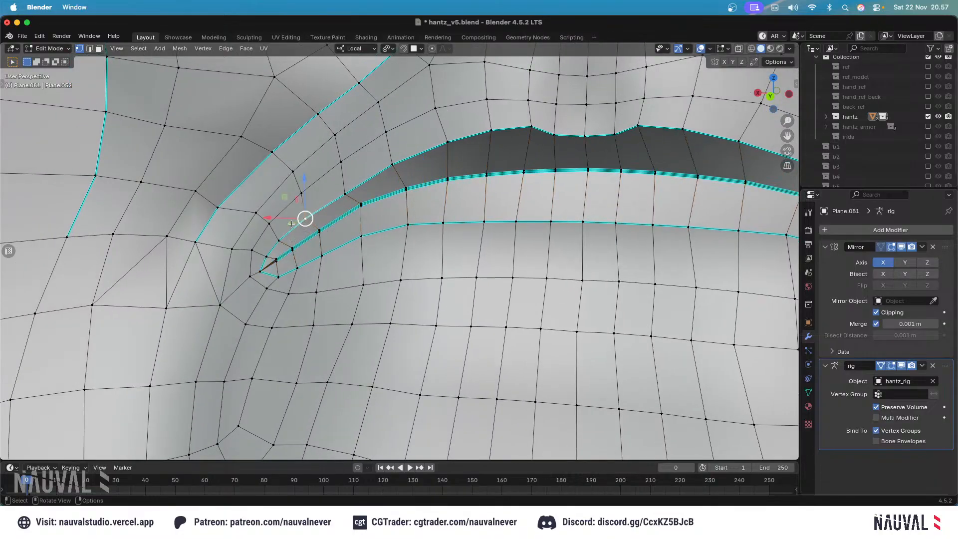
pyautogui.scroll(5, 304, 218)
pyautogui.keyDown('shift'); pyautogui.moveTo(246, 248); pyautogui.dragTo(264, 260, button='middle'); pyautogui.keyUp('shift')
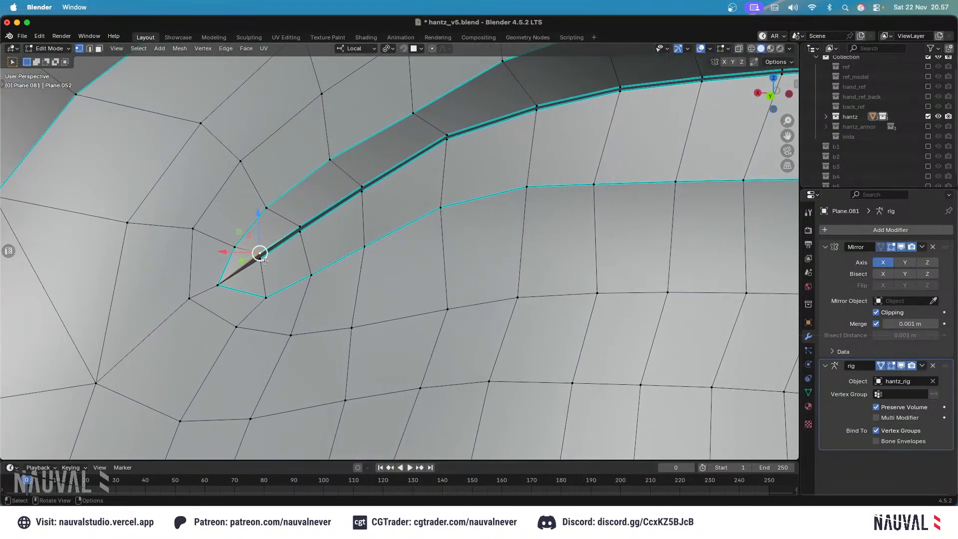
pyautogui.moveTo(250, 240); pyautogui.dragTo(254, 250)
pyautogui.click(260, 253)
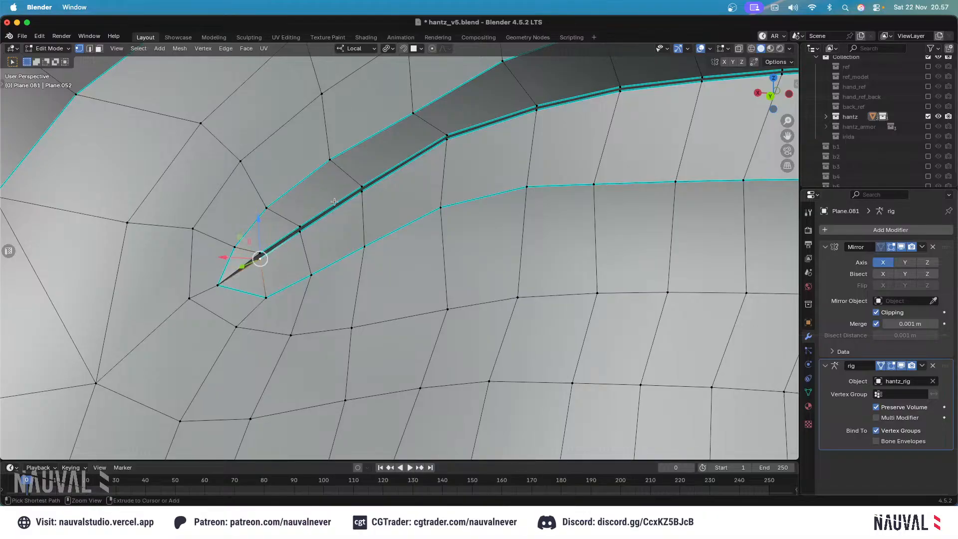
pyautogui.moveTo(410, 148); pyautogui.dragTo(418, 218, button='middle')
pyautogui.scroll(-4, 398, 154)
pyautogui.click(481, 233)
pyautogui.scroll(3, 456, 236)
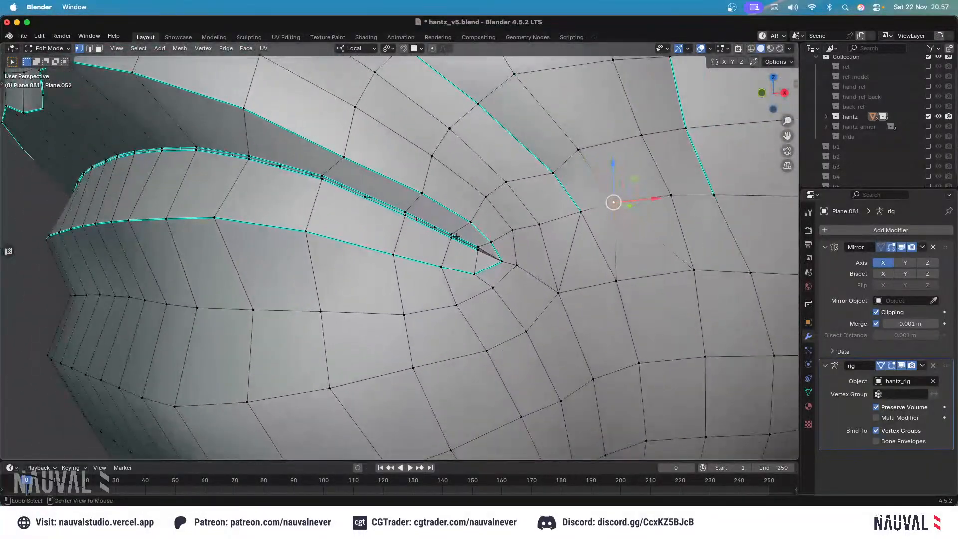
pyautogui.scroll(4, 499, 257)
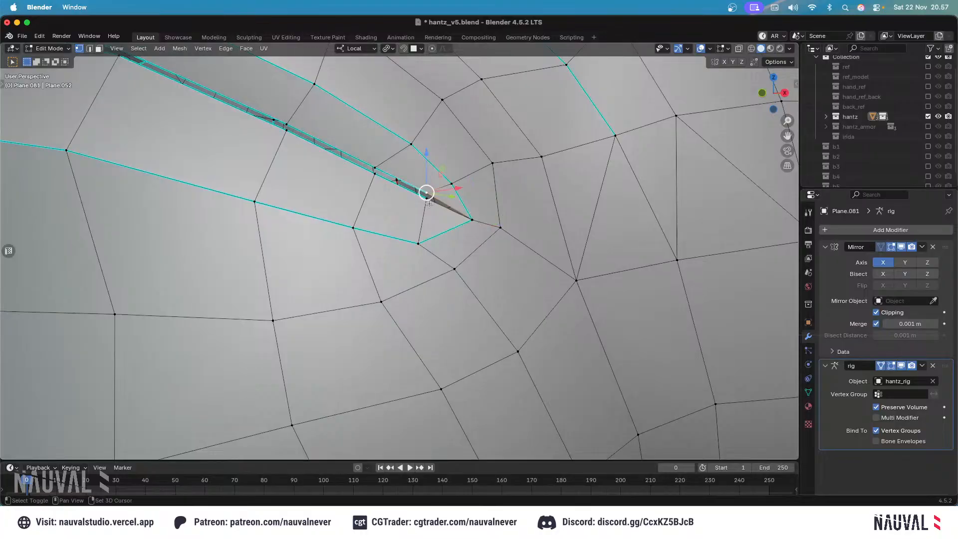
pyautogui.click(391, 187)
pyautogui.scroll(-2, 434, 187)
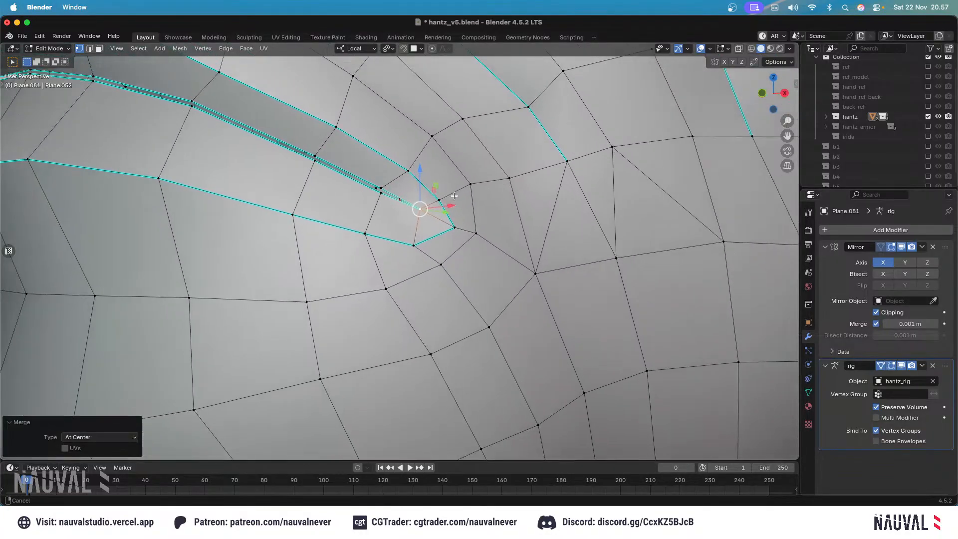
# Move the split vertices at the mouth corner apart and reposition them until the gap is nearly closed.
pyautogui.press('g')
pyautogui.click(438, 191)
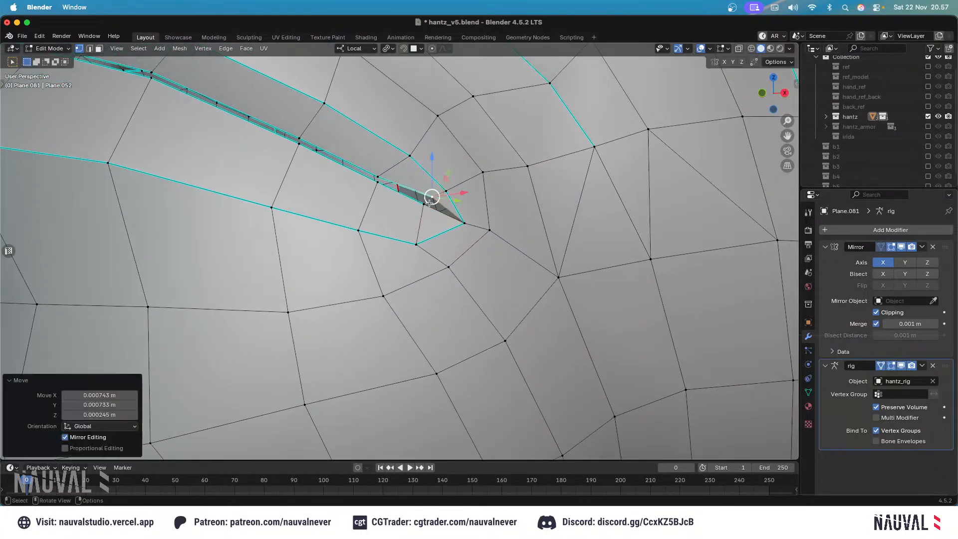
pyautogui.click(424, 205)
pyautogui.press('g')
pyautogui.click(422, 216)
pyautogui.click(435, 199)
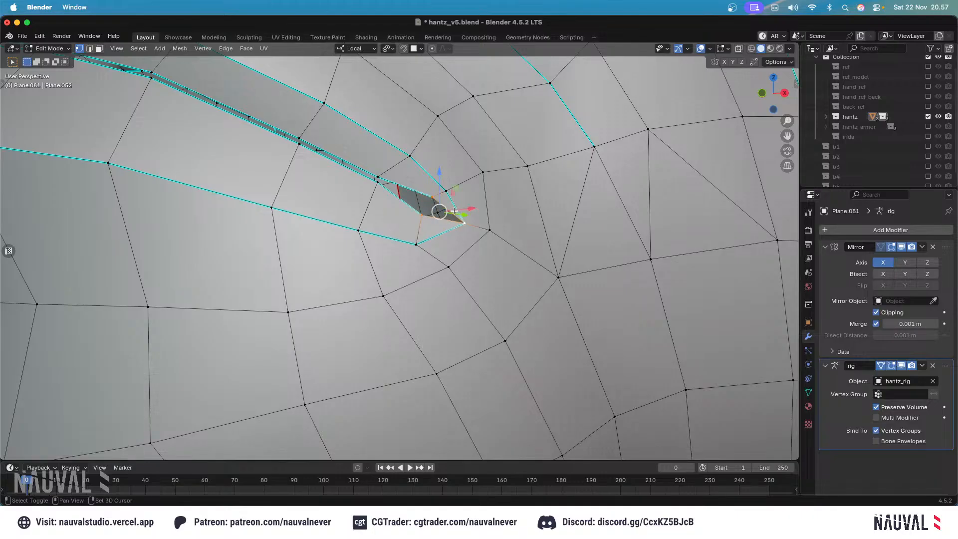
pyautogui.press('g')
pyautogui.click(428, 202)
pyautogui.press('g')
pyautogui.click(427, 205)
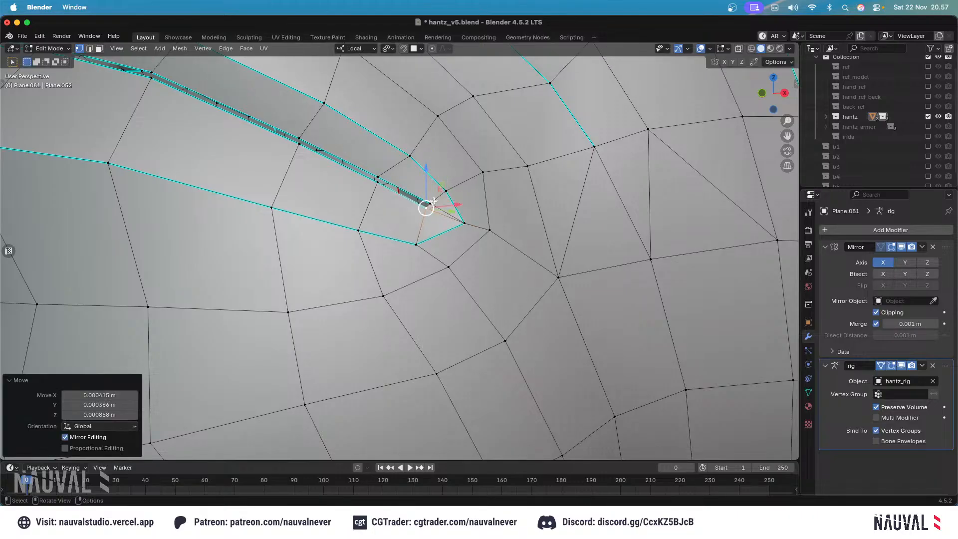
# Reposition the split vertex at the mouth corner to close the remaining gap in the ripped mouth line.
pyautogui.press('g')
pyautogui.click(434, 194)
pyautogui.scroll(1, 439, 197)
pyautogui.moveTo(452, 200)
pyautogui.keyDown('shift'); pyautogui.mouseDown(button='middle')
pyautogui.moveTo(443, 207)
pyautogui.moveTo(449, 198)
pyautogui.moveTo(438, 194)
pyautogui.mouseUp(button='middle'); pyautogui.keyUp('shift')
pyautogui.click(474, 220)
pyautogui.scroll(-2, 462, 201)
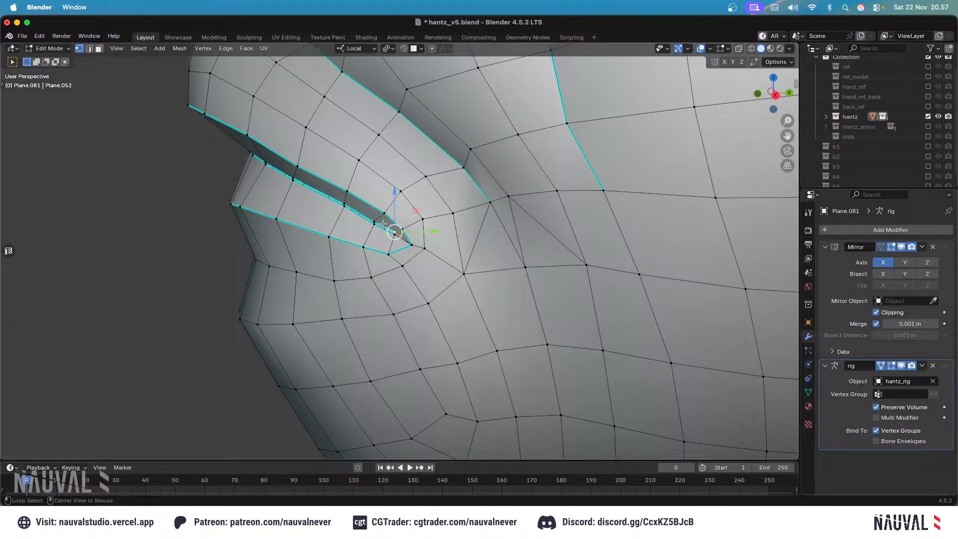
# Extrude the mouth-opening edge loop about 0.034 m inward along local Y and isolate the extruded loop.
pyautogui.scroll(2, 404, 220)
pyautogui.hotkey('ctrl', 'e')
pyautogui.click(369, 236)
pyautogui.moveTo(401, 235); pyautogui.dragTo(430, 220, button='middle')
pyautogui.press('e')
pyautogui.moveTo(406, 283); pyautogui.dragTo(399, 280)
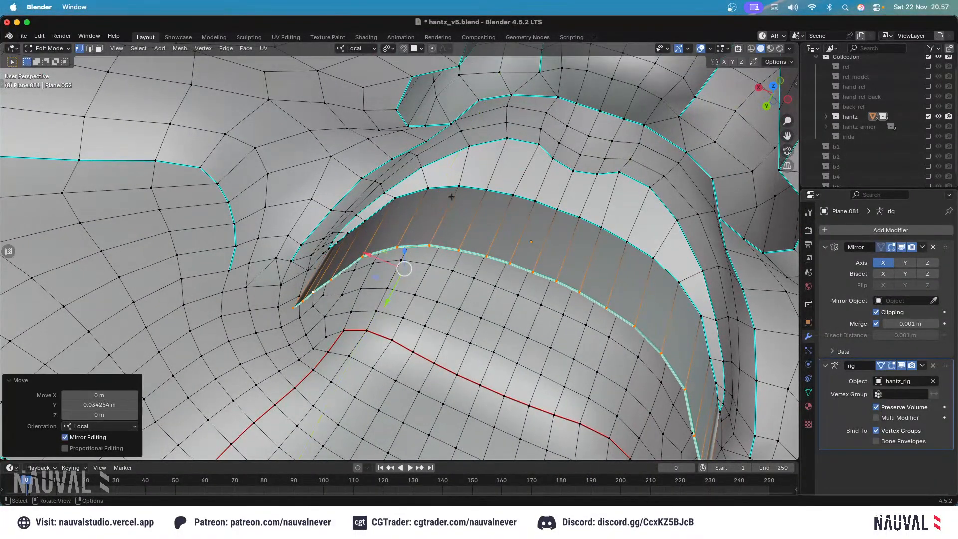
pyautogui.moveTo(452, 196); pyautogui.dragTo(304, 206, button='middle')
pyautogui.hotkey('shift', 'h')
pyautogui.click(358, 204)
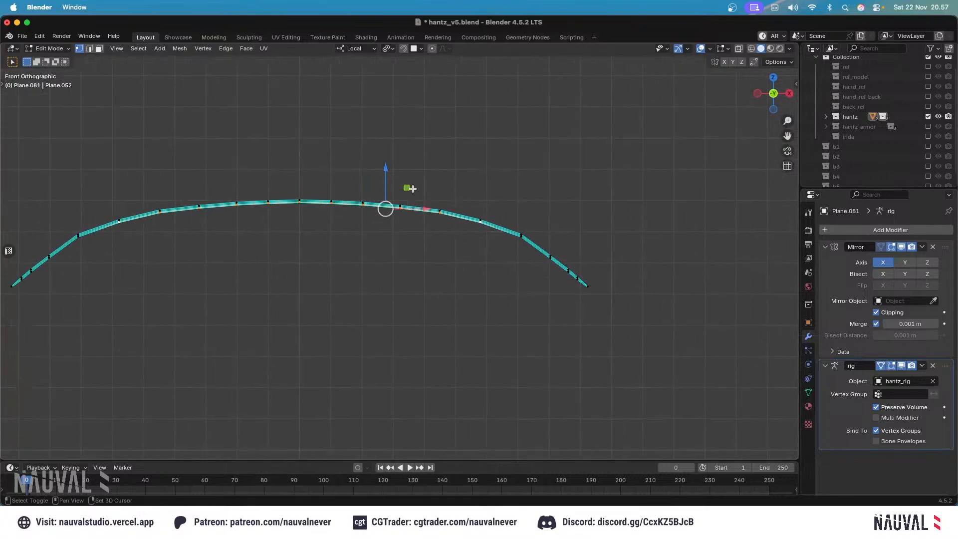
# In front view, lower the bottom half of the isolated loop and move its outer vertices into a rounded lower corner.
pyautogui.moveTo(385, 186); pyautogui.dragTo(389, 261)
pyautogui.click(522, 243)
pyautogui.moveTo(521, 225); pyautogui.dragTo(529, 279)
pyautogui.click(550, 261)
pyautogui.moveTo(551, 247); pyautogui.dragTo(578, 285)
pyautogui.click(569, 273)
pyautogui.click(578, 285)
pyautogui.keyDown('shift'); pyautogui.moveTo(535, 285); pyautogui.dragTo(560, 290, button='middle'); pyautogui.keyUp('shift')
pyautogui.moveTo(583, 316); pyautogui.dragTo(627, 308)
pyautogui.click(594, 302)
pyautogui.click(602, 304)
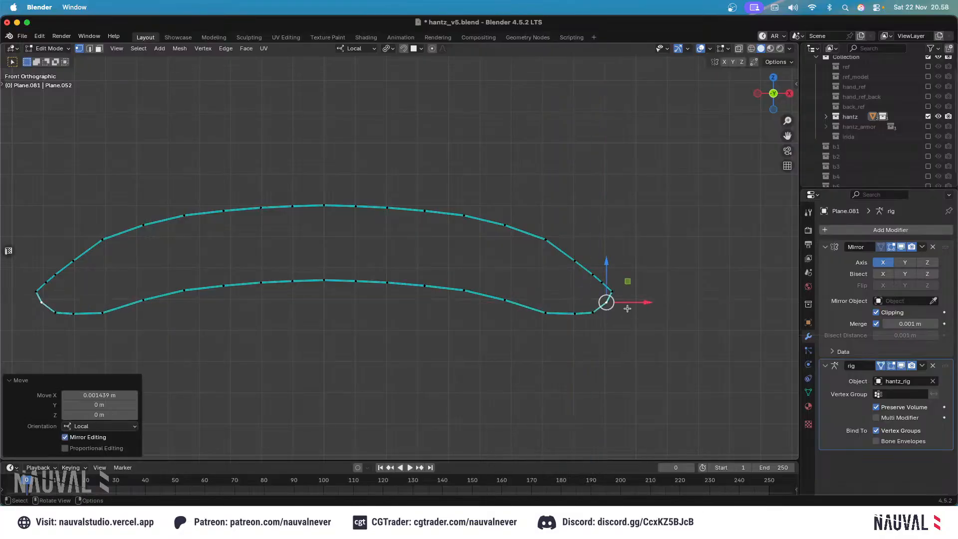
# Raise and widen the upper vertices near the loop's corner so the end curves smoothly.
pyautogui.click(601, 281)
pyautogui.keyDown('shift'); pyautogui.click(593, 275); pyautogui.keyUp('shift')
pyautogui.moveTo(598, 245); pyautogui.dragTo(599, 241)
pyautogui.moveTo(630, 274); pyautogui.dragTo(636, 274)
pyautogui.click(607, 277)
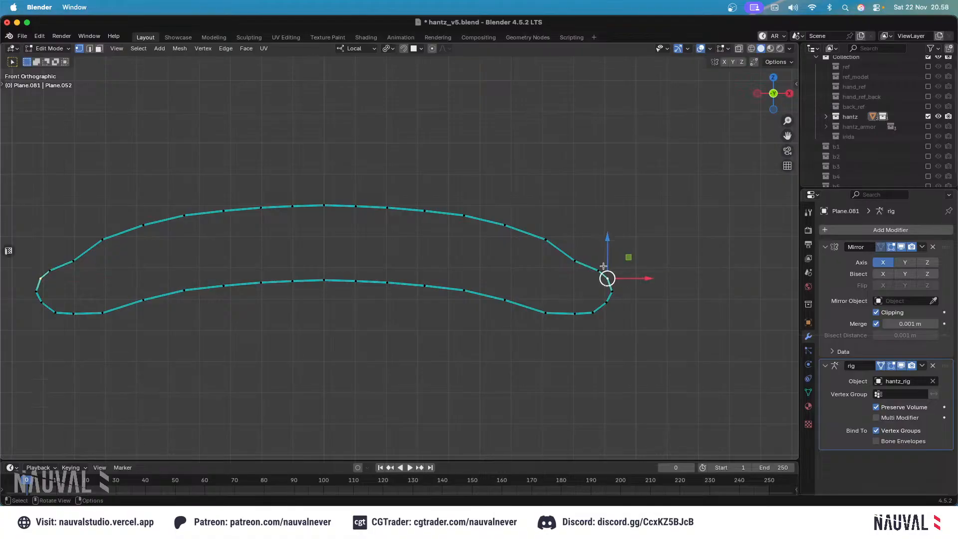
pyautogui.moveTo(574, 223); pyautogui.dragTo(597, 231)
pyautogui.click(597, 270)
pyautogui.moveTo(533, 232); pyautogui.dragTo(545, 241, button='middle')
pyautogui.press('KP_1')
pyautogui.keyDown('shift'); pyautogui.moveTo(487, 211); pyautogui.dragTo(531, 200, button='middle'); pyautogui.keyUp('shift')
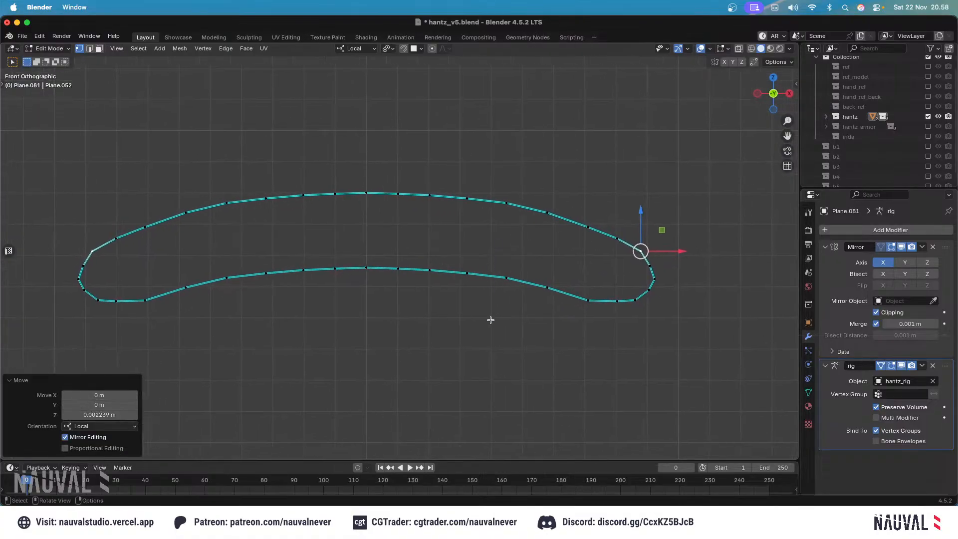
# Lower the loop's bottom vertices in groups, the central ones by about 0.01 m, working outward to the corner.
pyautogui.moveTo(487, 321); pyautogui.dragTo(350, 253)
pyautogui.moveTo(414, 233); pyautogui.dragTo(415, 266)
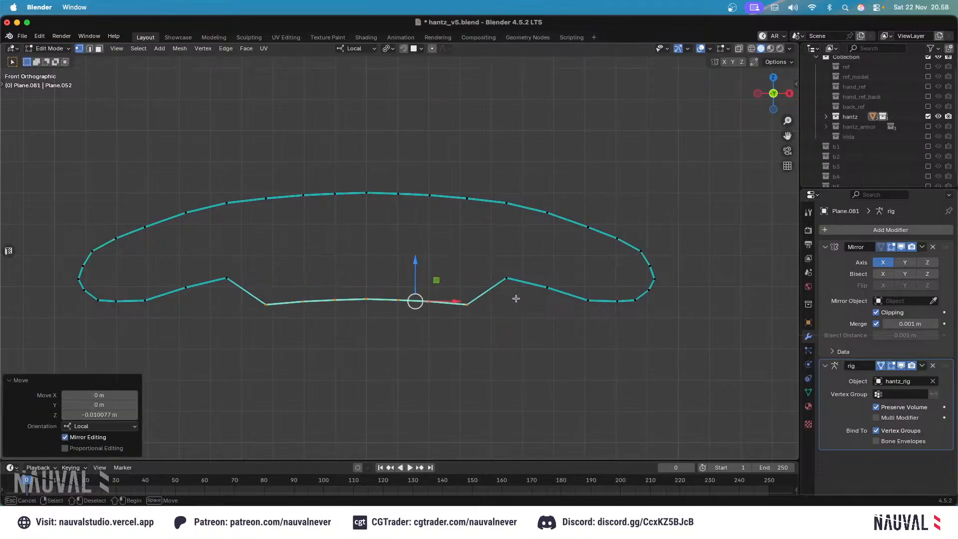
pyautogui.moveTo(519, 299); pyautogui.dragTo(495, 265)
pyautogui.moveTo(508, 245); pyautogui.dragTo(513, 274)
pyautogui.moveTo(567, 308); pyautogui.dragTo(536, 275)
pyautogui.moveTo(551, 272); pyautogui.dragTo(552, 299)
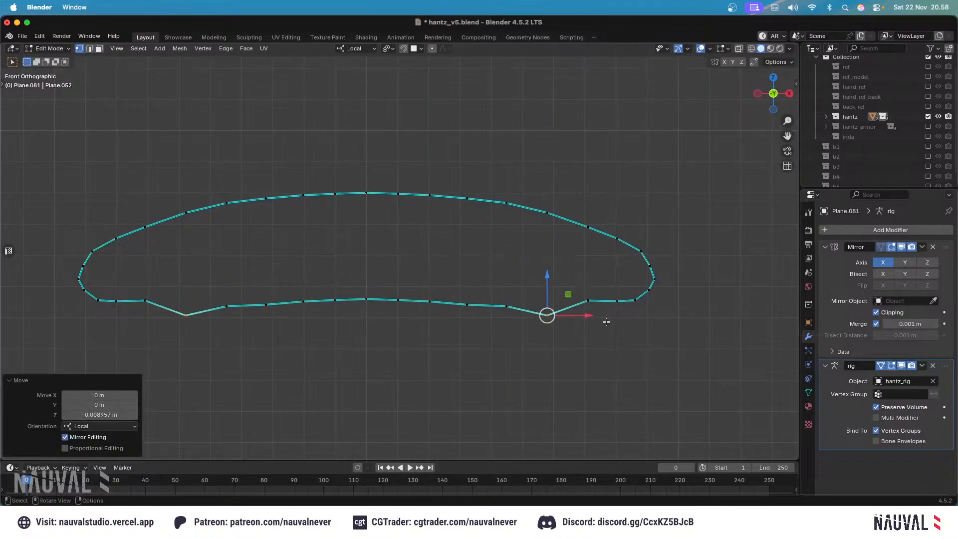
pyautogui.moveTo(610, 330); pyautogui.dragTo(590, 290)
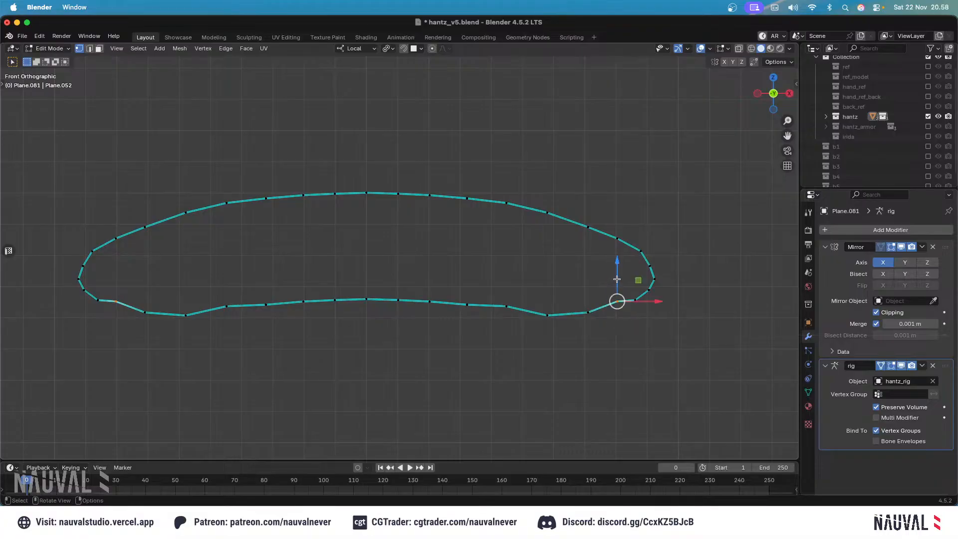
pyautogui.moveTo(616, 279); pyautogui.dragTo(617, 285)
# Even out the loop's lower middle vertices with small downward moves and flatten them by scaling to 0 along Z.
pyautogui.keyDown('shift'); pyautogui.moveTo(476, 335); pyautogui.dragTo(493, 331, button='middle'); pyautogui.keyUp('shift')
pyautogui.moveTo(494, 328); pyautogui.dragTo(352, 248)
pyautogui.moveTo(431, 257); pyautogui.dragTo(432, 272)
pyautogui.moveTo(513, 349); pyautogui.dragTo(484, 280)
pyautogui.moveTo(538, 318); pyautogui.dragTo(523, 292)
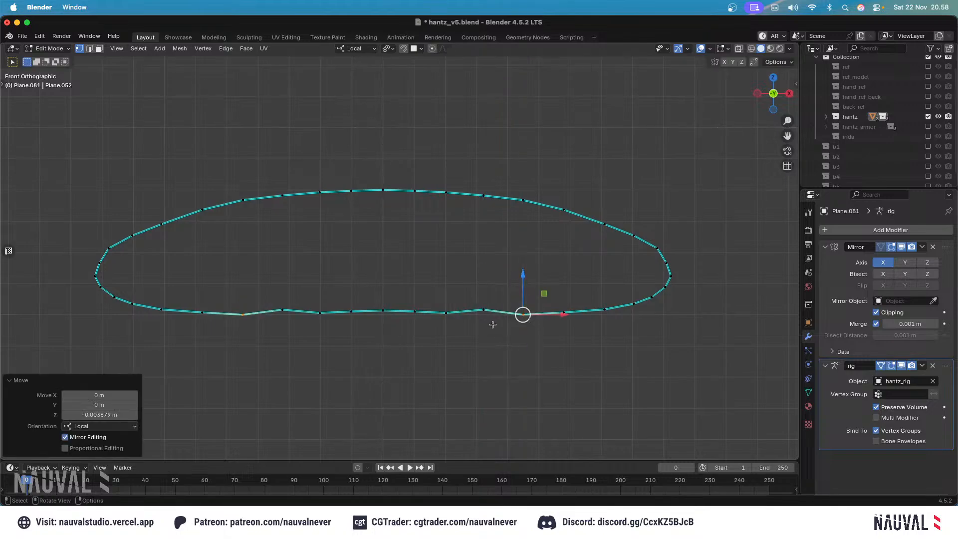
pyautogui.moveTo(368, 291); pyautogui.dragTo(272, 296)
pyautogui.moveTo(430, 272); pyautogui.dragTo(430, 280)
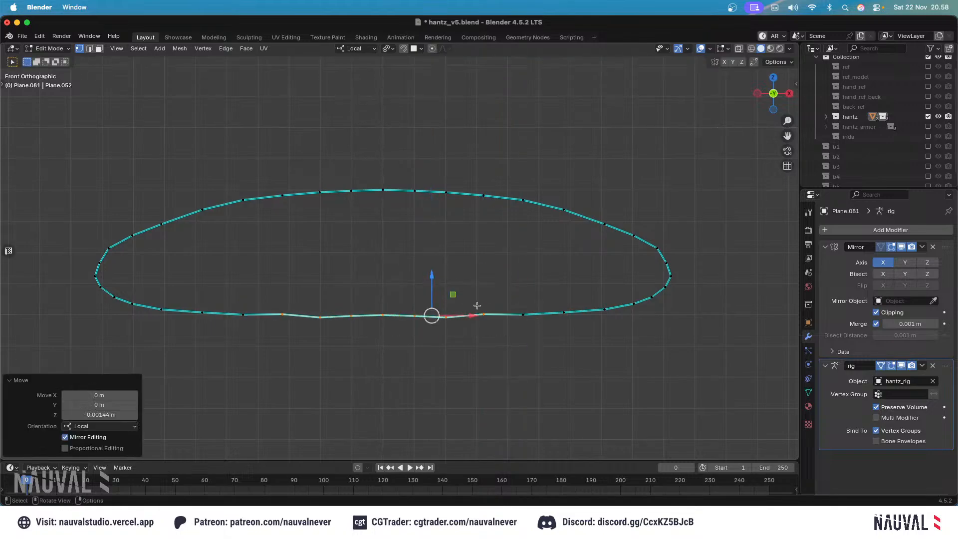
pyautogui.press('s')
pyautogui.press('Return')
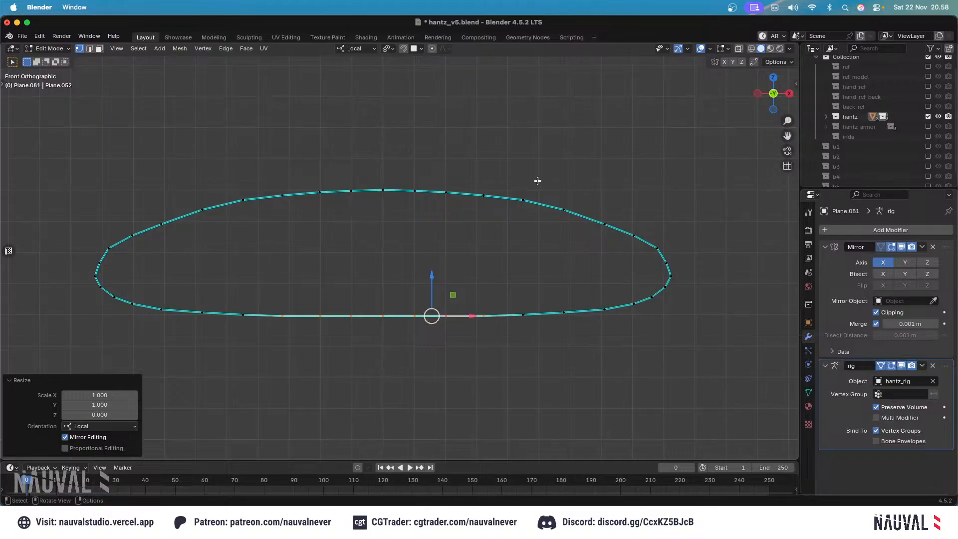
# Raise the loop's upper outer vertices one by one to round the top curve toward the corner.
pyautogui.moveTo(545, 190)
pyautogui.keyDown('shift'); pyautogui.mouseDown(button='middle')
pyautogui.moveTo(605, 222)
pyautogui.moveTo(543, 208)
pyautogui.mouseUp(button='middle'); pyautogui.keyUp('shift')
pyautogui.click(560, 222)
pyautogui.moveTo(562, 203); pyautogui.dragTo(661, 248)
pyautogui.click(600, 241)
pyautogui.click(630, 251)
pyautogui.click(654, 263)
pyautogui.click(664, 275)
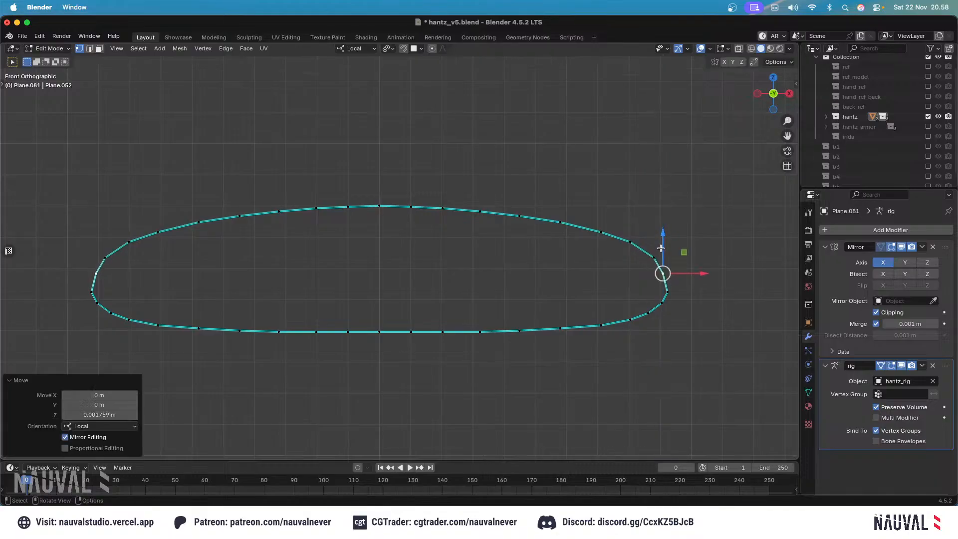
# Lower the loop's bottom middle vertices by about 0.004 m and move the neighbouring outer vertices down to match.
pyautogui.moveTo(667, 364); pyautogui.dragTo(89, 285)
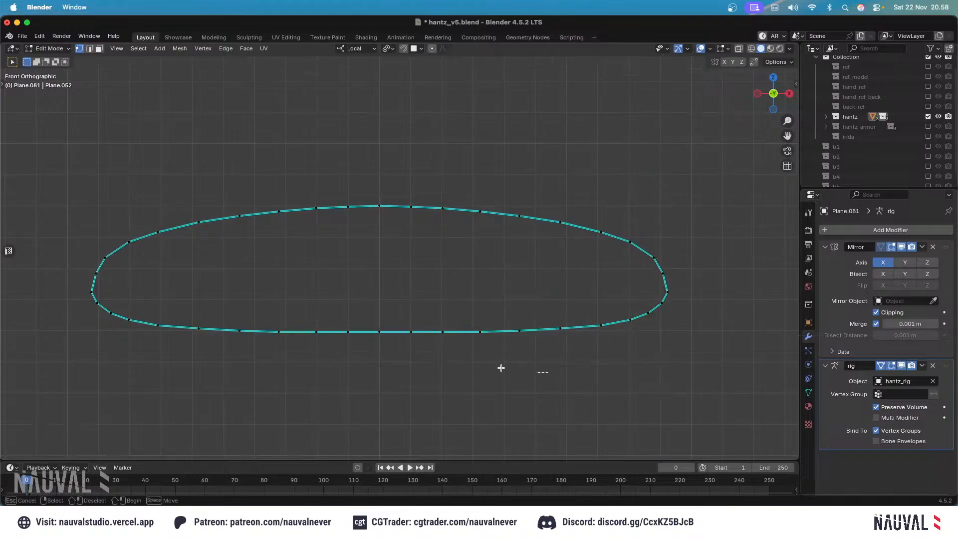
pyautogui.moveTo(502, 368); pyautogui.dragTo(216, 291)
pyautogui.moveTo(445, 289); pyautogui.dragTo(445, 301)
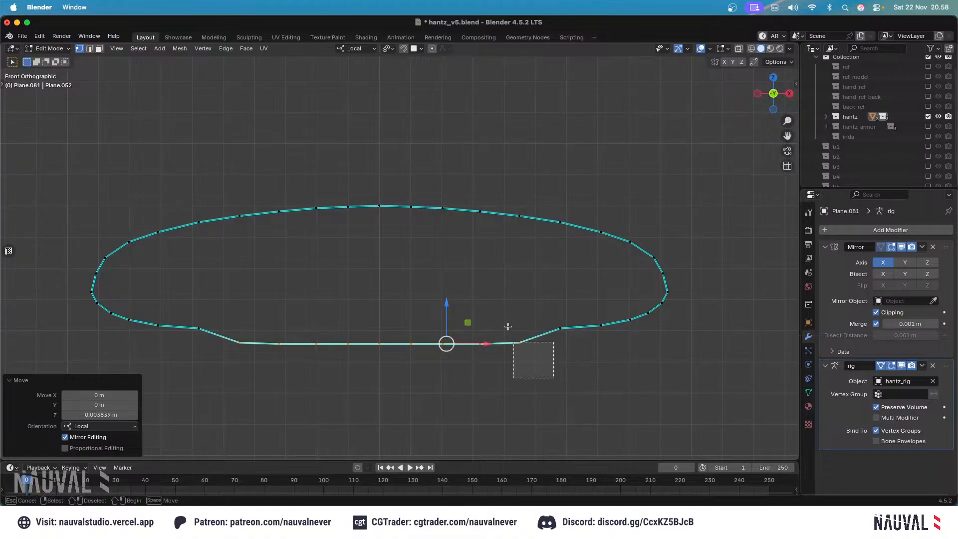
pyautogui.moveTo(508, 326); pyautogui.dragTo(562, 317)
pyautogui.click(529, 316)
pyautogui.hotkey('alt', 'a')
pyautogui.click(595, 338)
pyautogui.moveTo(603, 294); pyautogui.dragTo(603, 300)
pyautogui.moveTo(642, 339); pyautogui.dragTo(618, 300)
pyautogui.moveTo(631, 295); pyautogui.dragTo(631, 299)
pyautogui.click(516, 254)
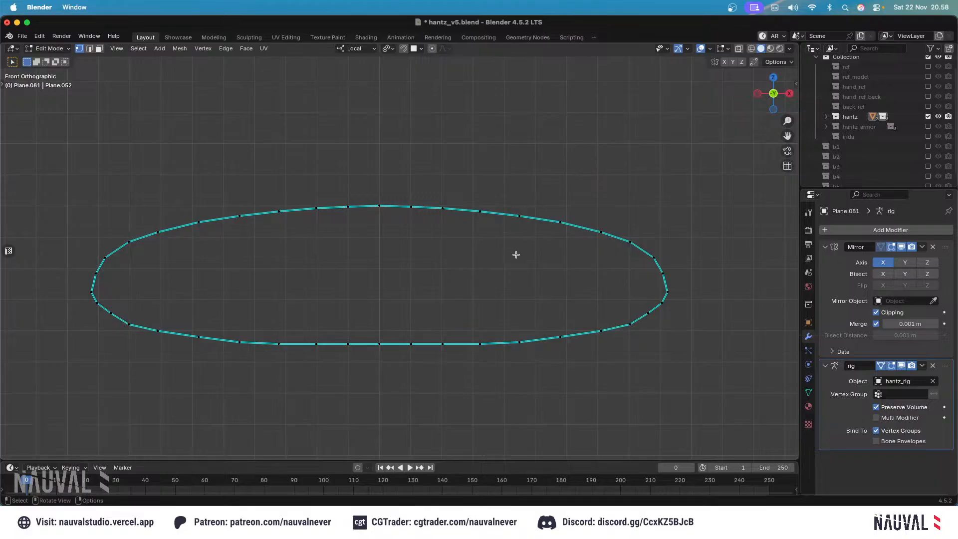
# Select the whole isolated loop and scale it to 0.362 along local Y in top view.
pyautogui.rightClick(545, 347)
pyautogui.press('Escape')
pyautogui.moveTo(545, 346); pyautogui.dragTo(529, 234, button='middle')
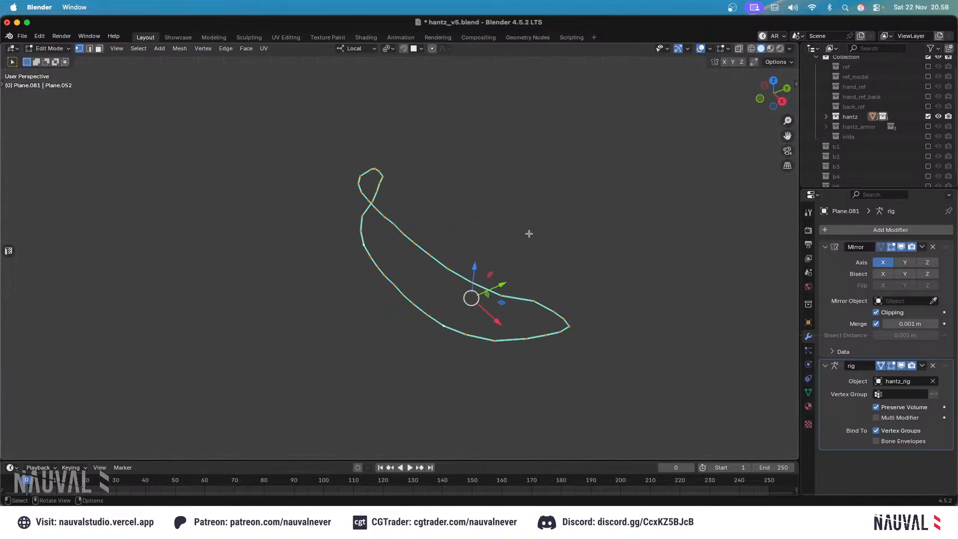
pyautogui.press('KP_7')
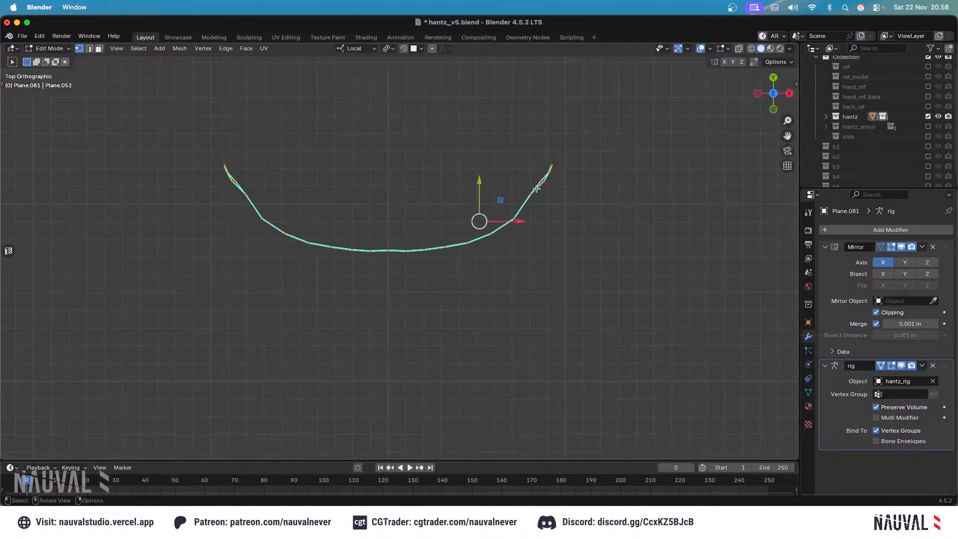
pyautogui.press('s')
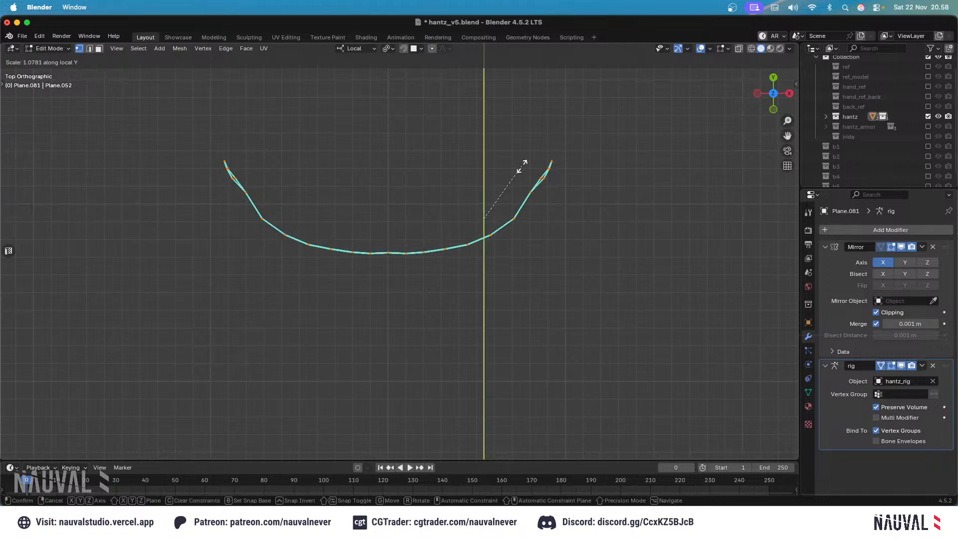
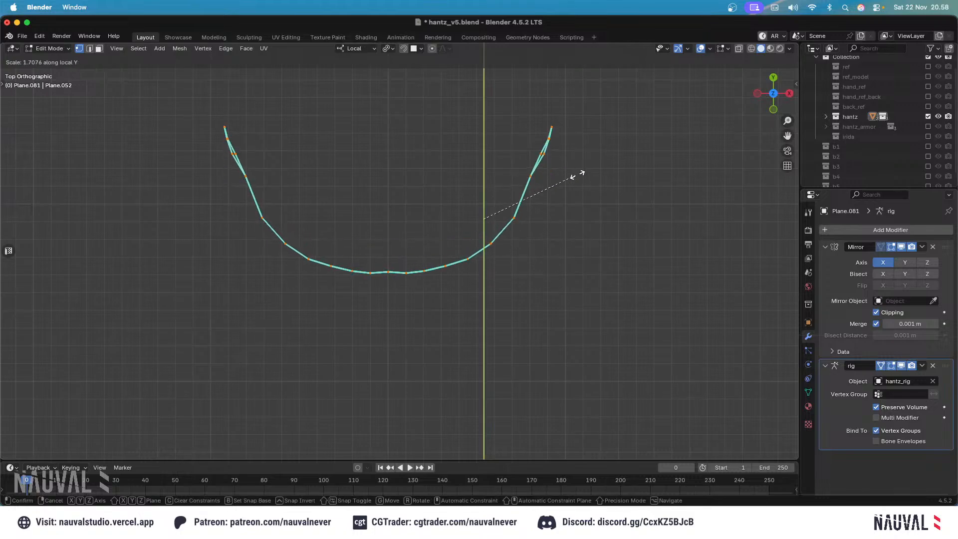
pyautogui.click(479, 197)
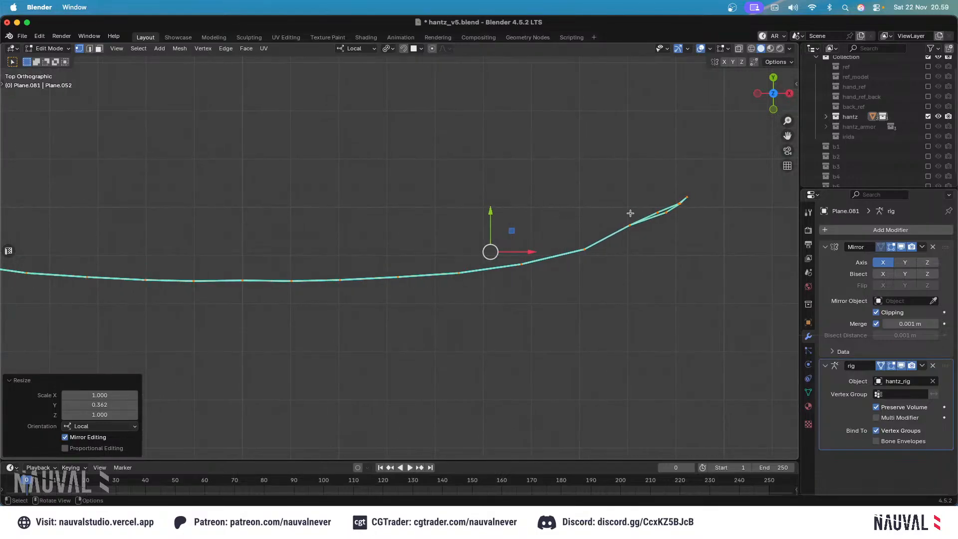
# Align the upper and lower vertices near the loop's corner along local Y into one smooth curve in top view.
pyautogui.click(510, 229)
pyautogui.scroll(2, 519, 227)
pyautogui.moveTo(545, 191); pyautogui.dragTo(545, 201)
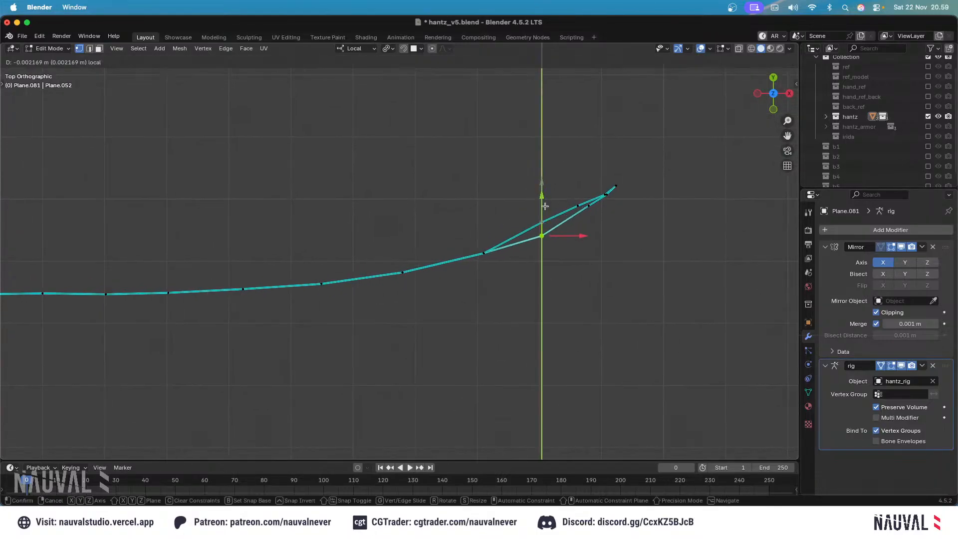
pyautogui.click(545, 206)
pyautogui.press('g')
pyautogui.press('y')
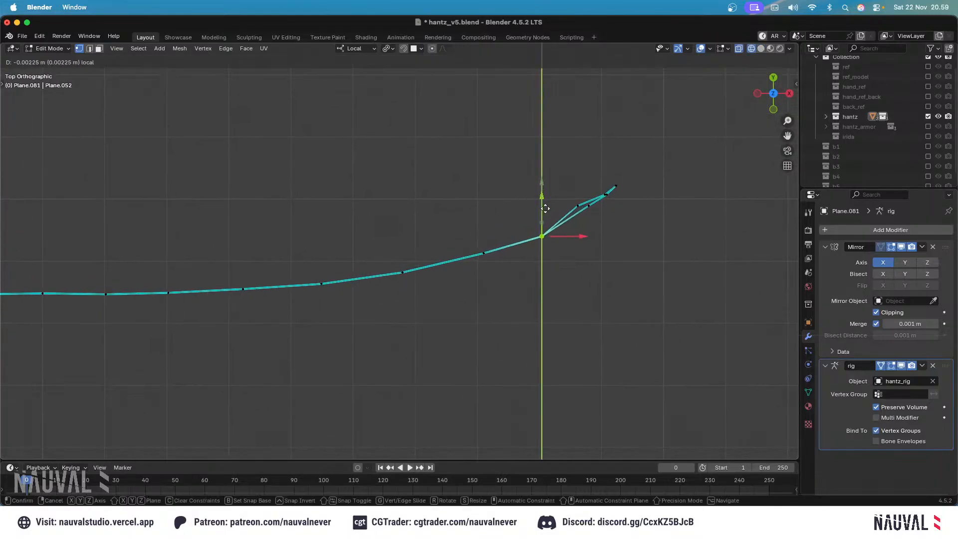
pyautogui.click(542, 208)
pyautogui.click(575, 197)
pyautogui.press('g')
pyautogui.press('y')
pyautogui.click(587, 202)
pyautogui.click(589, 207)
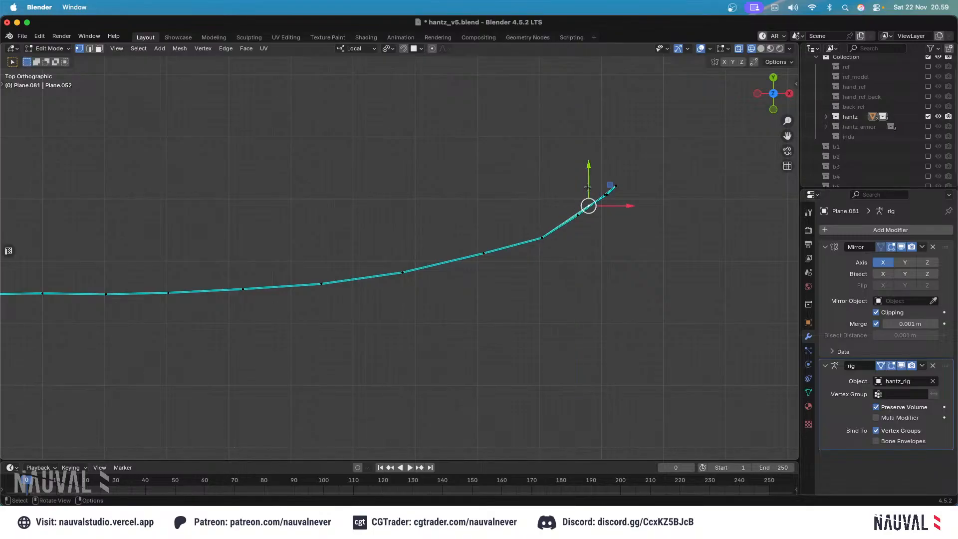
pyautogui.press('g')
pyautogui.press('y')
pyautogui.click(574, 161)
# Reveal the hidden face mesh and isolate the extruded mouth-interior faces.
pyautogui.moveTo(588, 164); pyautogui.dragTo(461, 274, button='middle')
pyautogui.hotkey('shift', 'h')
pyautogui.hotkey('alt', 'h')
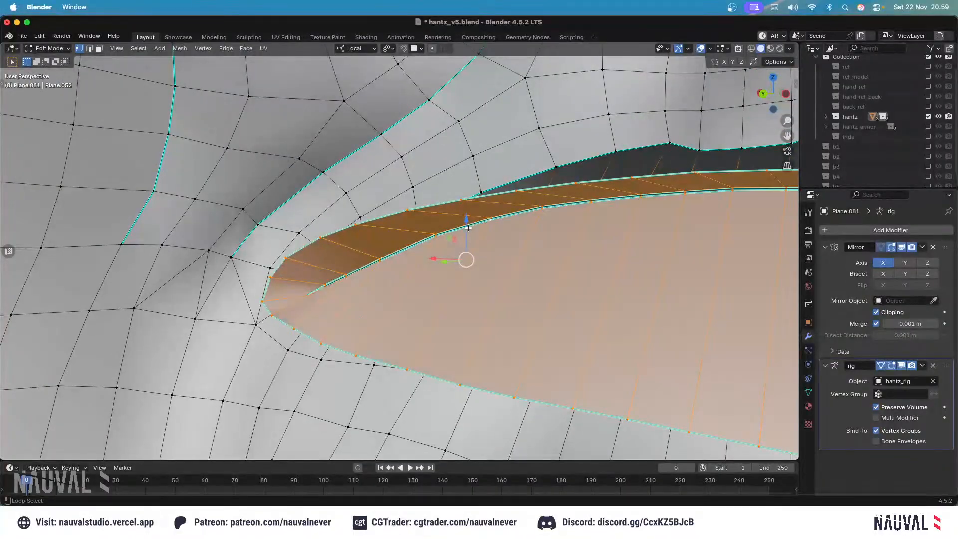
pyautogui.hotkey('shift', 'h')
pyautogui.moveTo(469, 228); pyautogui.dragTo(494, 199, button='middle')
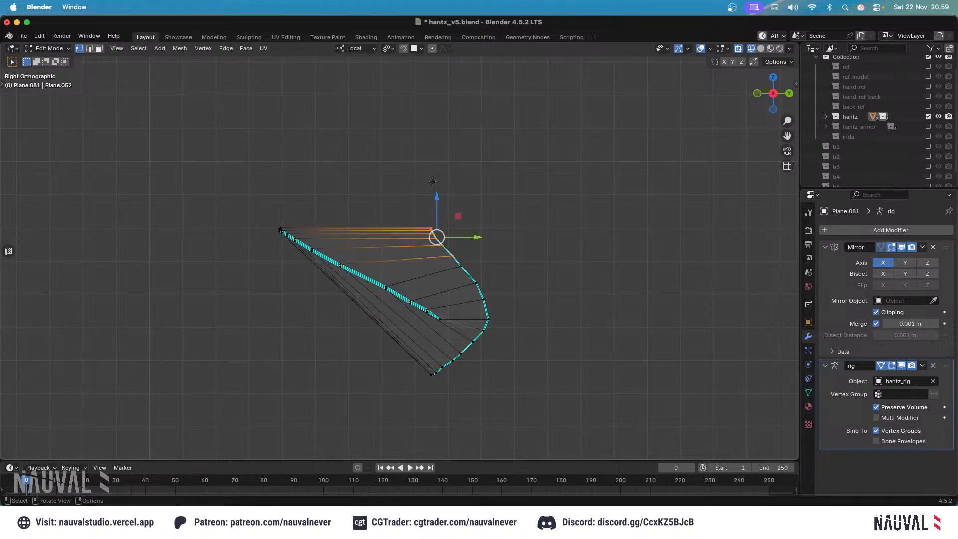
# In side view, raise the upper vertices of the mouth interior's back edge step by step to taper the curve toward the corner.
pyautogui.moveTo(435, 201); pyautogui.dragTo(434, 165)
pyautogui.click(461, 266)
pyautogui.moveTo(461, 238); pyautogui.dragTo(461, 212)
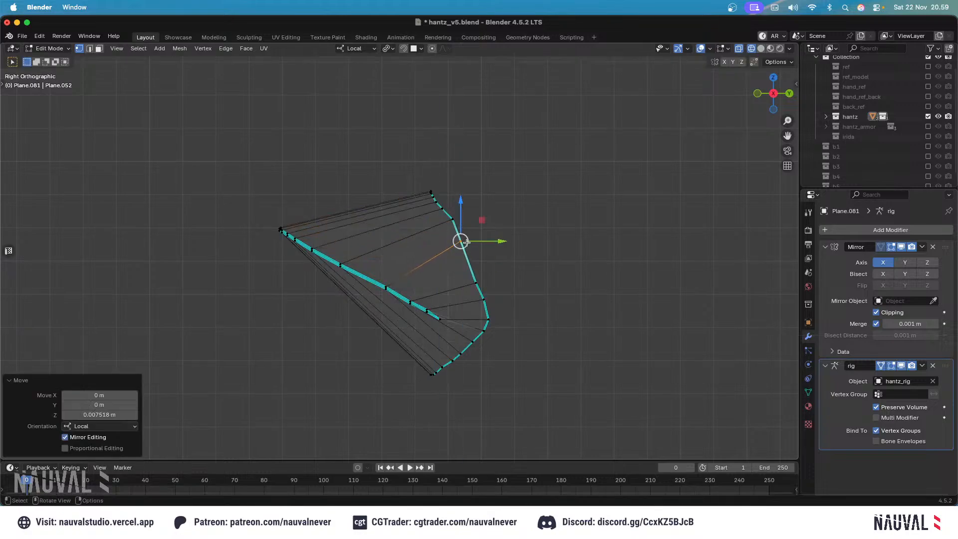
pyautogui.click(476, 283)
pyautogui.moveTo(476, 255); pyautogui.dragTo(477, 239)
pyautogui.click(484, 300)
pyautogui.moveTo(484, 272); pyautogui.dragTo(483, 257)
pyautogui.click(489, 320)
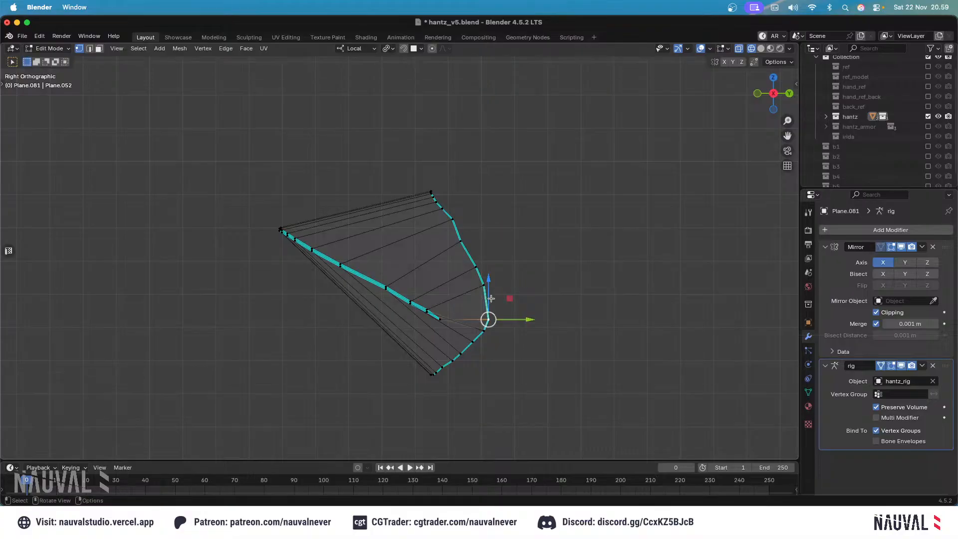
# Lower the vertices along the bottom of the back edge slightly on Z, one after another, to smooth its curve.
pyautogui.hotkey('shift', 'z')
pyautogui.keyDown('shift'); pyautogui.moveTo(491, 294); pyautogui.dragTo(481, 257, button='middle'); pyautogui.keyUp('shift')
pyautogui.click(475, 294)
pyautogui.moveTo(475, 270); pyautogui.dragTo(475, 275)
pyautogui.click(463, 305)
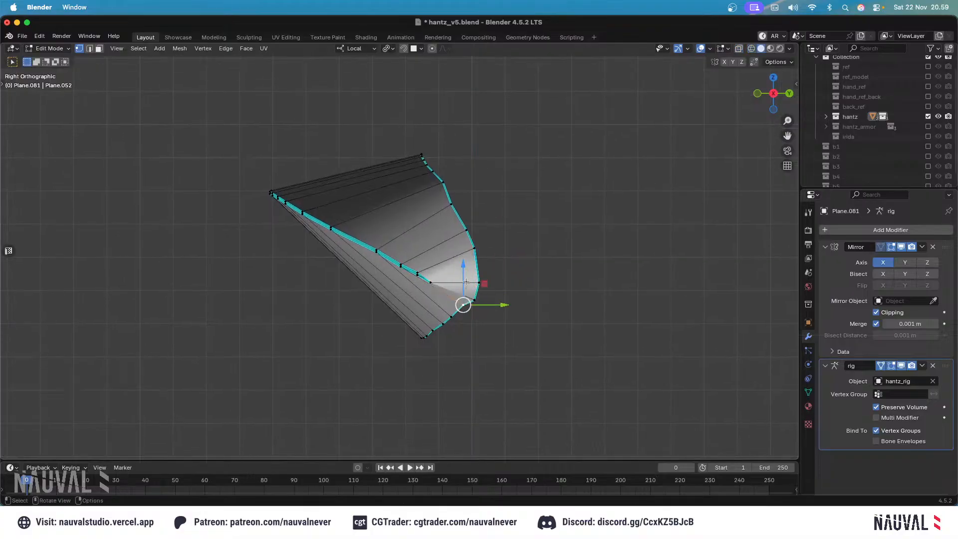
pyautogui.click(450, 319)
pyautogui.press('g')
pyautogui.press('z')
pyautogui.click(442, 326)
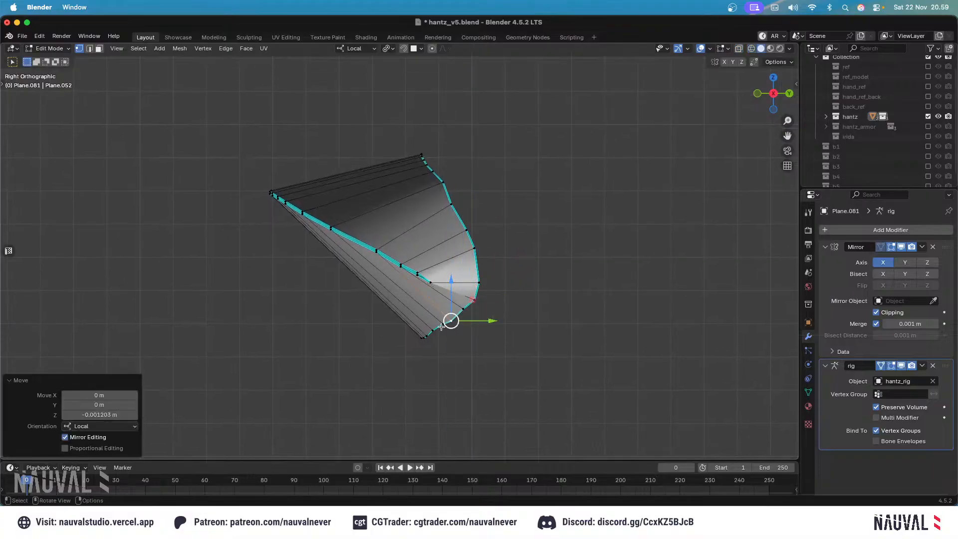
pyautogui.click(441, 326)
pyautogui.press('g')
pyautogui.press('z')
pyautogui.click(441, 328)
pyautogui.click(432, 332)
pyautogui.press('g')
pyautogui.press('z')
pyautogui.click(433, 335)
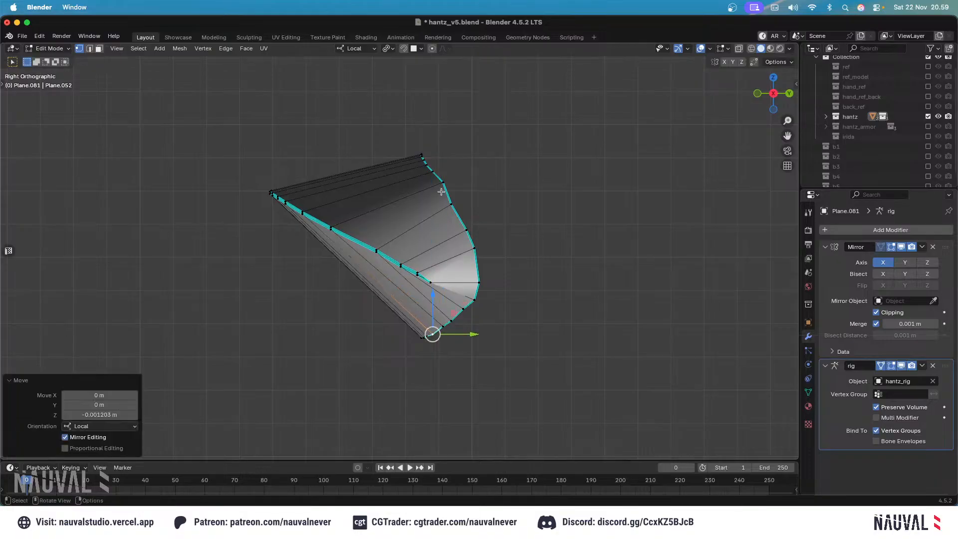
# Shift individual vertices on the upper back edge along local Y to smooth the side profile.
pyautogui.click(452, 203)
pyautogui.moveTo(484, 206); pyautogui.dragTo(467, 184)
pyautogui.click(444, 183)
pyautogui.click(467, 230)
pyautogui.moveTo(487, 231); pyautogui.dragTo(488, 231)
# Select the entire back edge loop of the mouth interior and move it about 0.0056 m forward along local Y.
pyautogui.keyDown('alt'); pyautogui.click(463, 218); pyautogui.keyUp('alt')
pyautogui.scroll(-5, 452, 163)
pyautogui.moveTo(457, 200); pyautogui.dragTo(568, 256, button='middle')
pyautogui.press('KP_3')
pyautogui.moveTo(451, 253); pyautogui.dragTo(438, 254)
pyautogui.moveTo(439, 253)
pyautogui.mouseDown(button='middle')
pyautogui.moveTo(451, 228)
pyautogui.moveTo(442, 266)
pyautogui.mouseUp(button='middle')
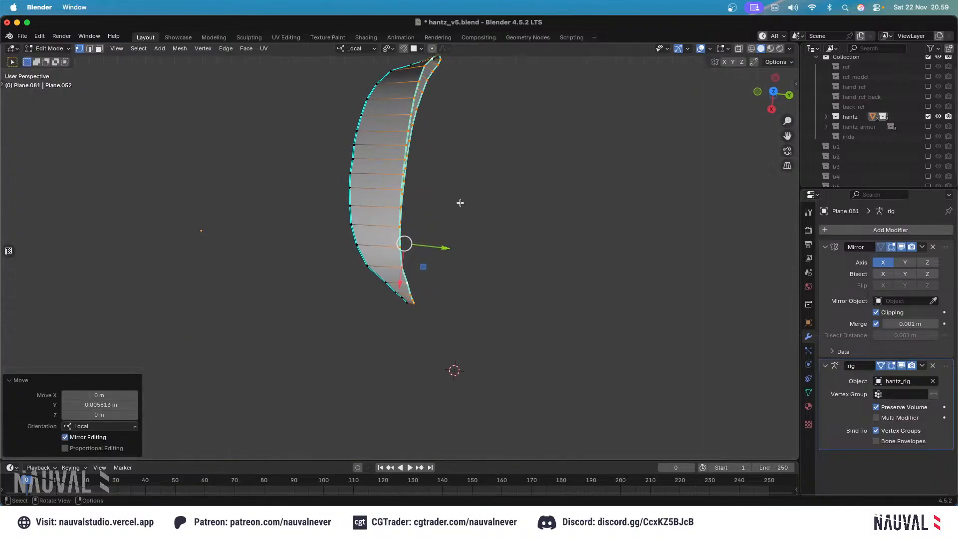
# In top view, move the vertices near the back loop's corner along local Y to smooth the curve, and reselect the loop.
pyautogui.keyDown('ctrl'); pyautogui.moveTo(414, 296); pyautogui.dragTo(499, 199, button='middle'); pyautogui.keyUp('ctrl')
pyautogui.press('KP_7')
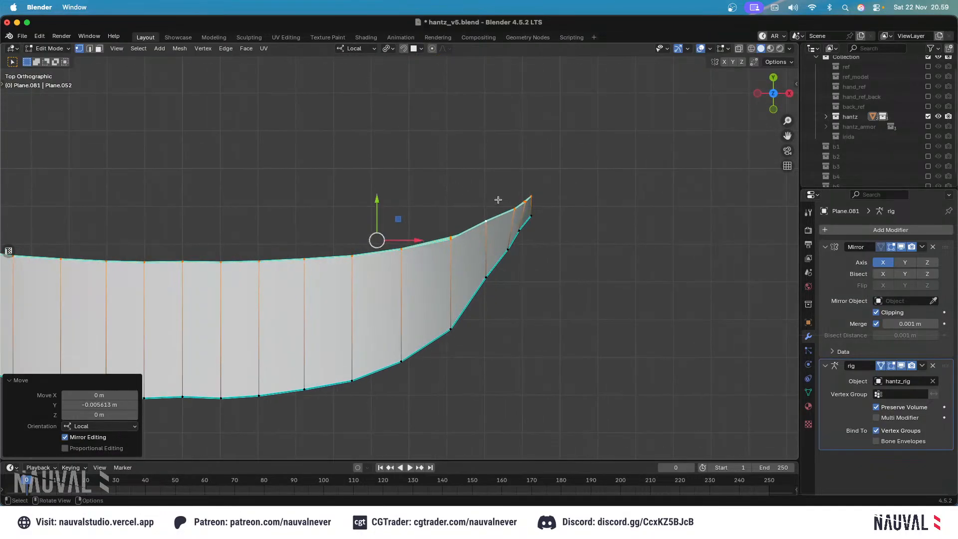
pyautogui.click(490, 216)
pyautogui.hotkey('shift', 'z')
pyautogui.moveTo(488, 203); pyautogui.dragTo(488, 209)
pyautogui.hotkey('shift', 'z')
pyautogui.keyDown('alt'); pyautogui.click(472, 226); pyautogui.keyUp('alt')
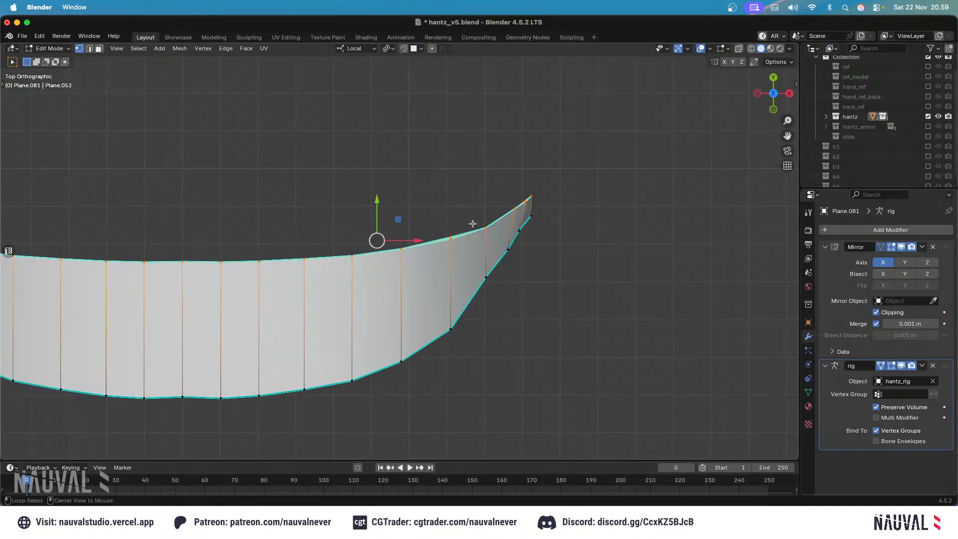
# Extrude the back edge loop about 0.021 m farther inward along local Y.
pyautogui.press('KP_3')
pyautogui.scroll(-5, 450, 122)
pyautogui.press('e')
pyautogui.rightClick(472, 208)
pyautogui.moveTo(442, 254); pyautogui.dragTo(475, 254)
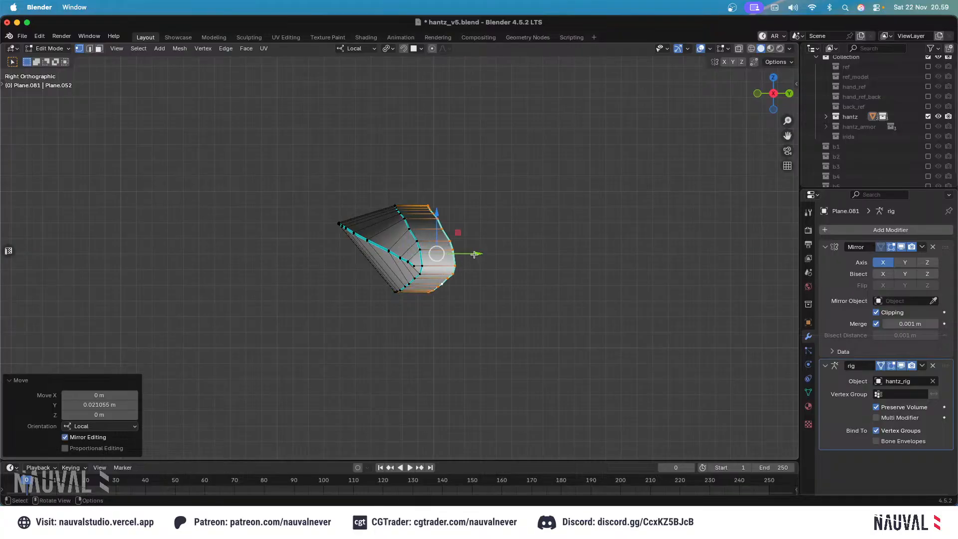
# Clear the sharp marking from the middle edge loop and adjust the upper side-profile vertices along local Y.
pyautogui.keyDown('alt'); pyautogui.click(416, 244); pyautogui.keyUp('alt')
pyautogui.scroll(2, 440, 221)
pyautogui.hotkey('ctrl', 'e')
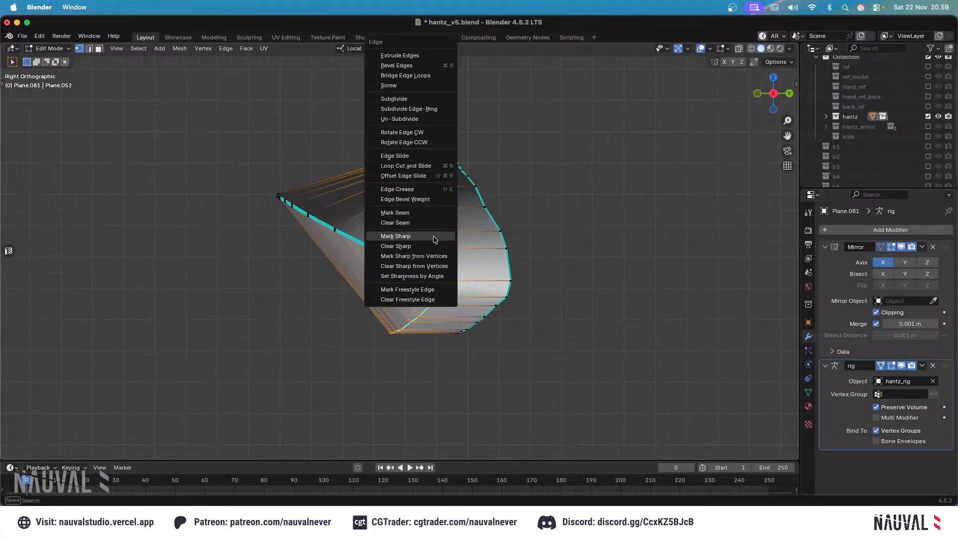
pyautogui.click(431, 249)
pyautogui.click(423, 207)
pyautogui.moveTo(451, 208); pyautogui.dragTo(514, 207)
pyautogui.click(488, 207)
# Flatten the back edge loop along local Y and move it about 0.003 m forward along that axis.
pyautogui.keyDown('alt'); pyautogui.click(480, 191); pyautogui.keyUp('alt')
pyautogui.scroll(-3, 489, 190)
pyautogui.press('KP_7')
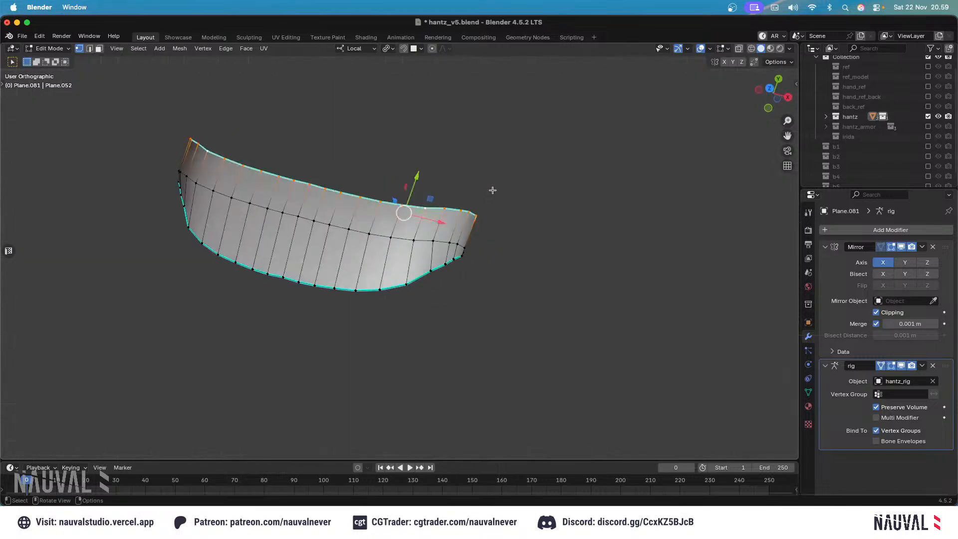
pyautogui.press('s')
pyautogui.moveTo(440, 221); pyautogui.dragTo(445, 198)
pyautogui.press('Return')
# Flare the back edge loop outward with Shrink/Fatten, using an offset of -0.0131 m.
pyautogui.press('s')
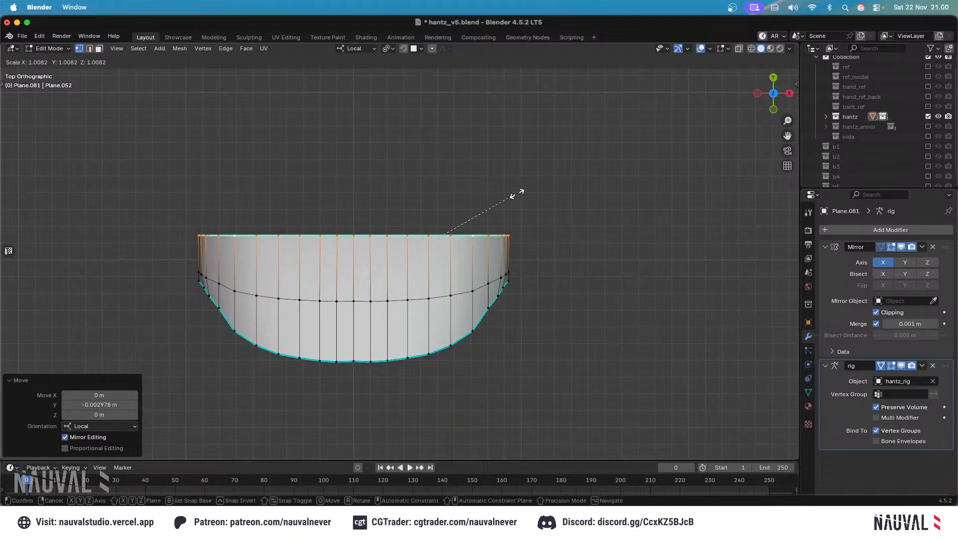
pyautogui.click(523, 194)
pyautogui.hotkey('alt', 's')
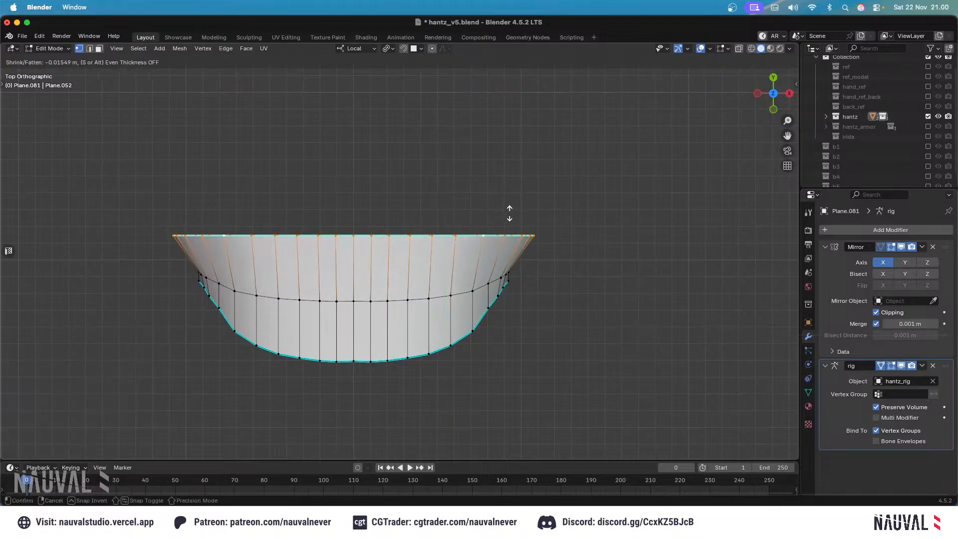
pyautogui.click(509, 212)
pyautogui.press('KP_1')
pyautogui.hotkey('alt', 's')
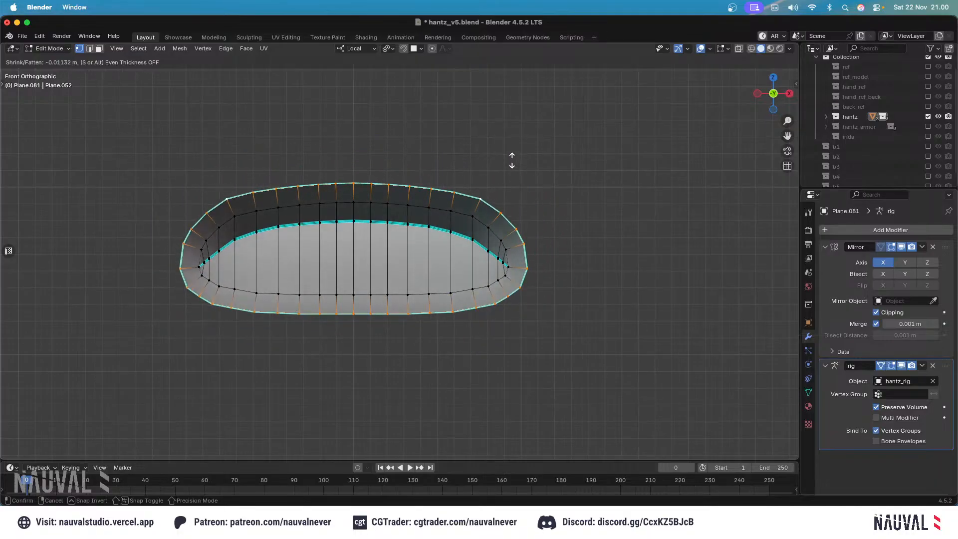
pyautogui.click(512, 156)
# Reshape the back edge loop into a circle with LoopTools.
pyautogui.rightClick(517, 142)
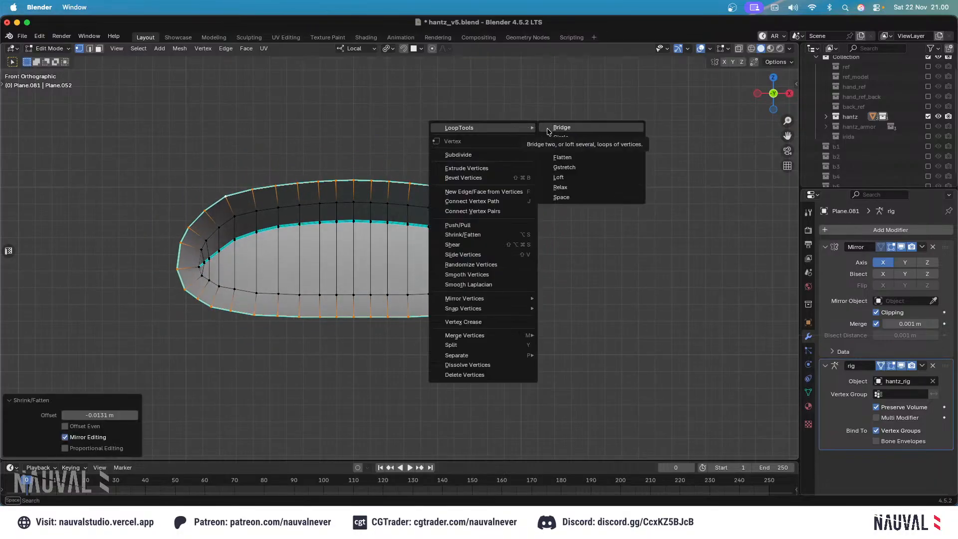
pyautogui.click(558, 138)
pyautogui.press('s')
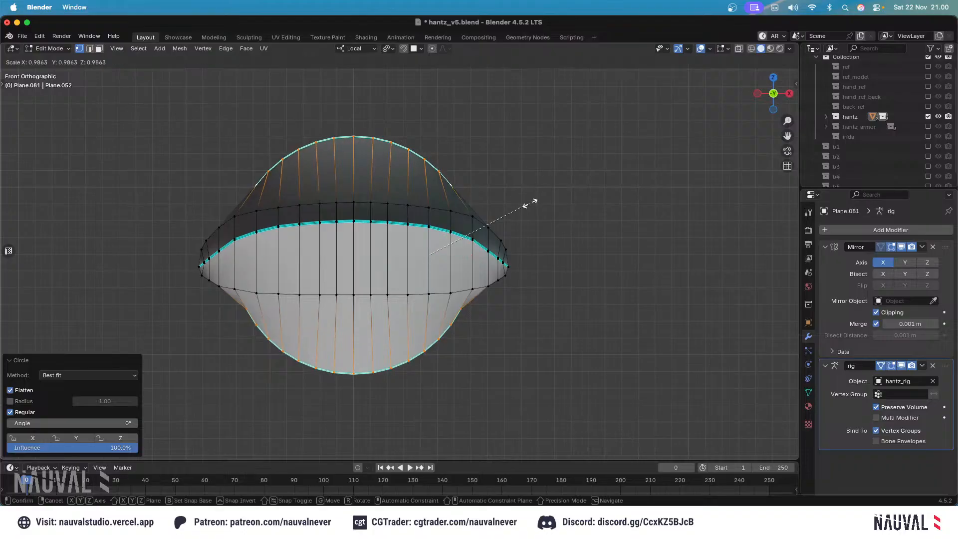
pyautogui.press('x')
pyautogui.rightClick(648, 288)
# Try to widen the circular loop by moving it outward along local X and scaling it to 0.753 along local Z.
pyautogui.press('g')
pyautogui.press('x')
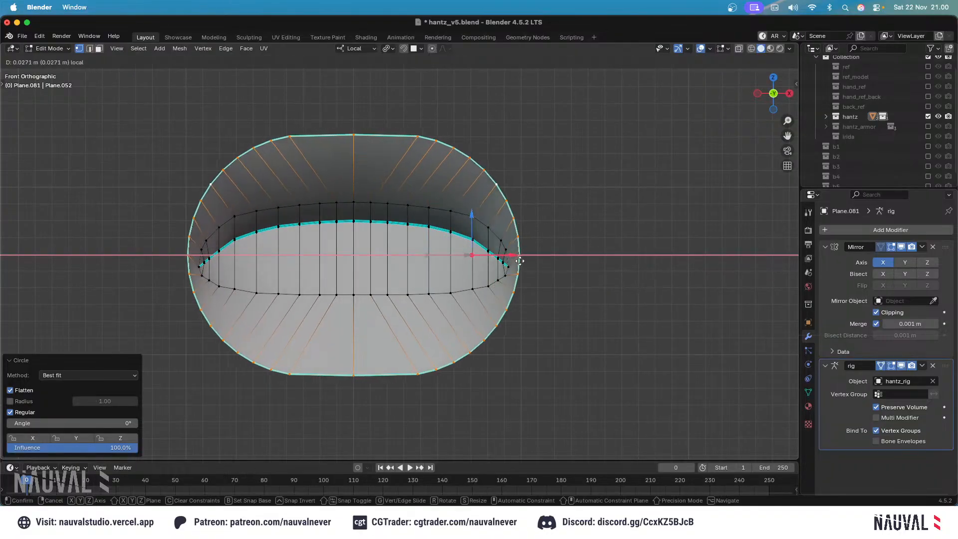
pyautogui.click(555, 153)
pyautogui.press('s')
pyautogui.press('x')
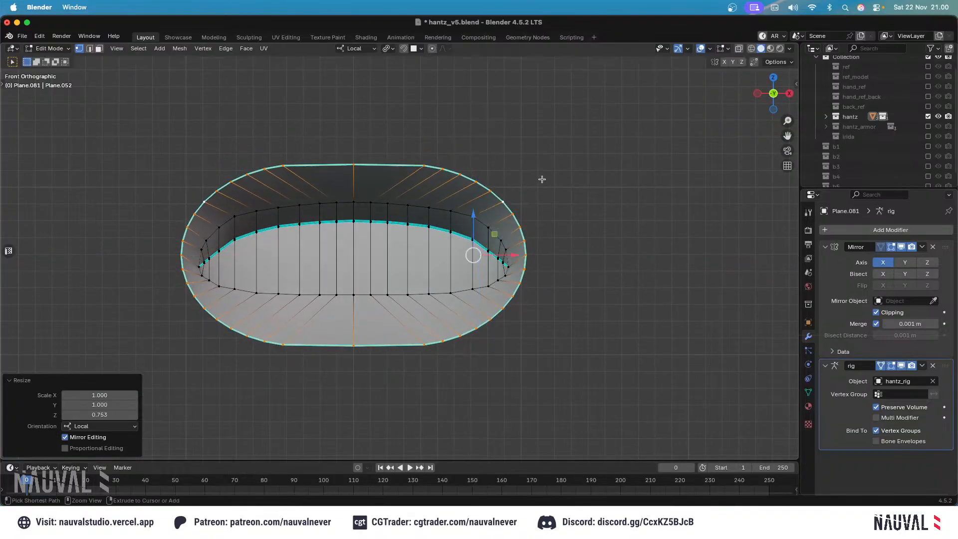
# Move the circular back loop outward along local X and scale it by 1.359 along the same axis.
pyautogui.click(564, 180)
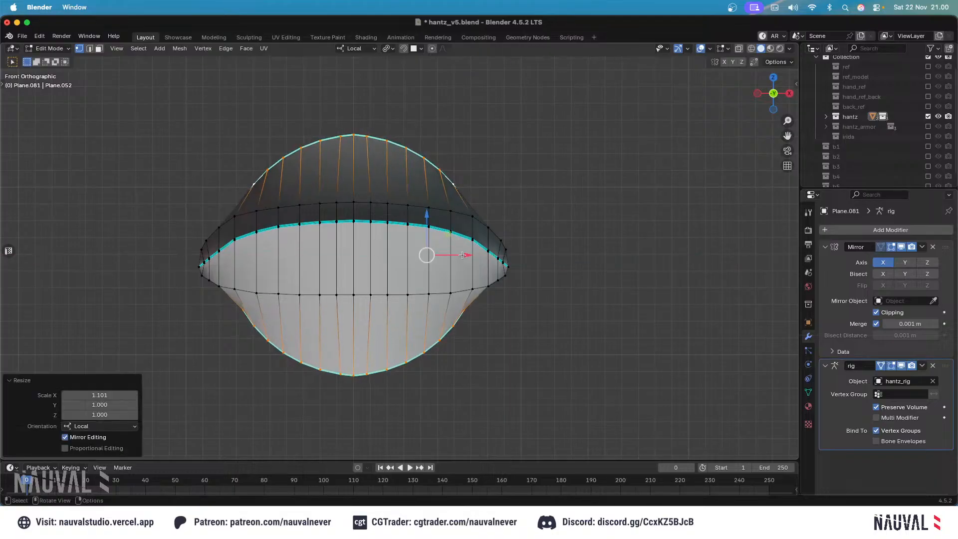
pyautogui.moveTo(463, 255); pyautogui.dragTo(489, 251)
pyautogui.press('s')
pyautogui.press('x')
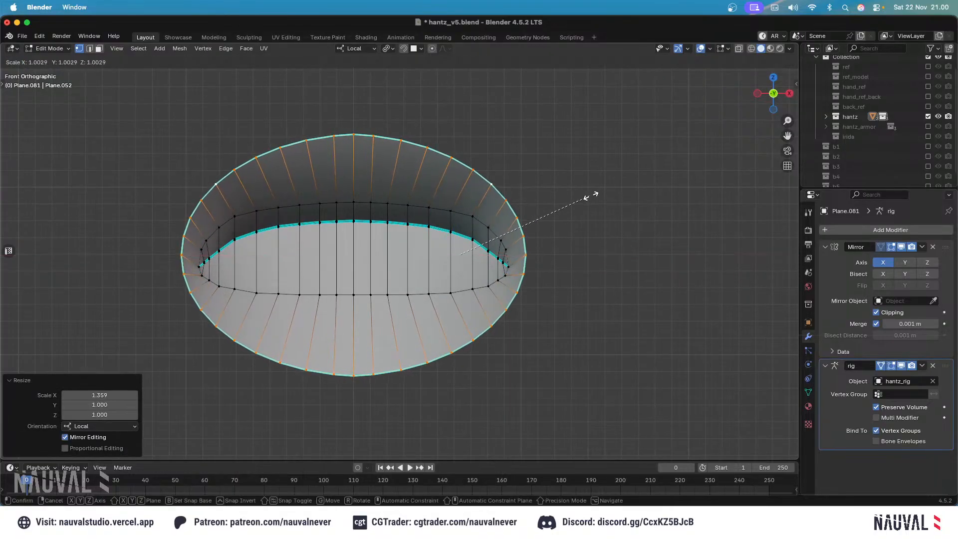
# Scale the back loop to 0.653 along local Z and lower it about 0.0027 m.
pyautogui.press('z')
pyautogui.click(549, 247)
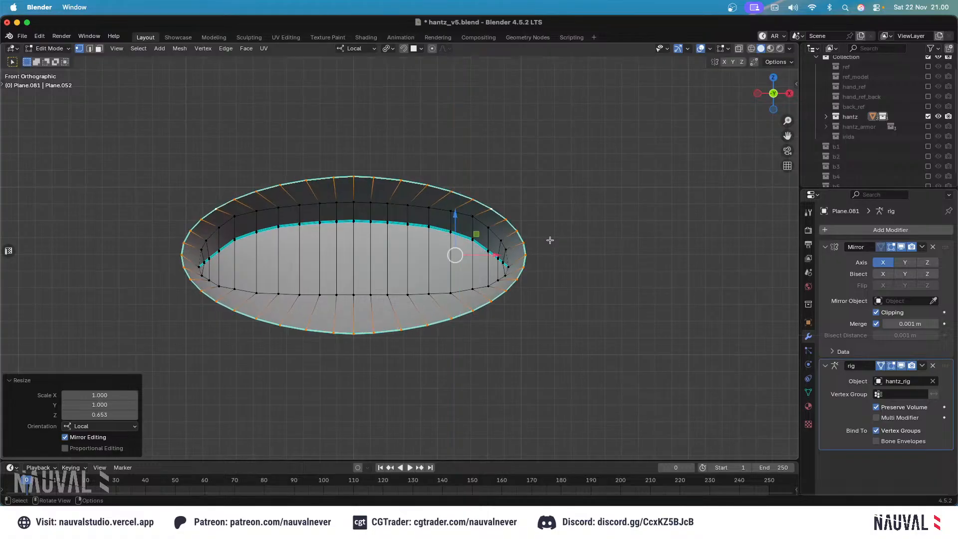
pyautogui.press('KP_3')
pyautogui.moveTo(415, 222); pyautogui.dragTo(415, 231)
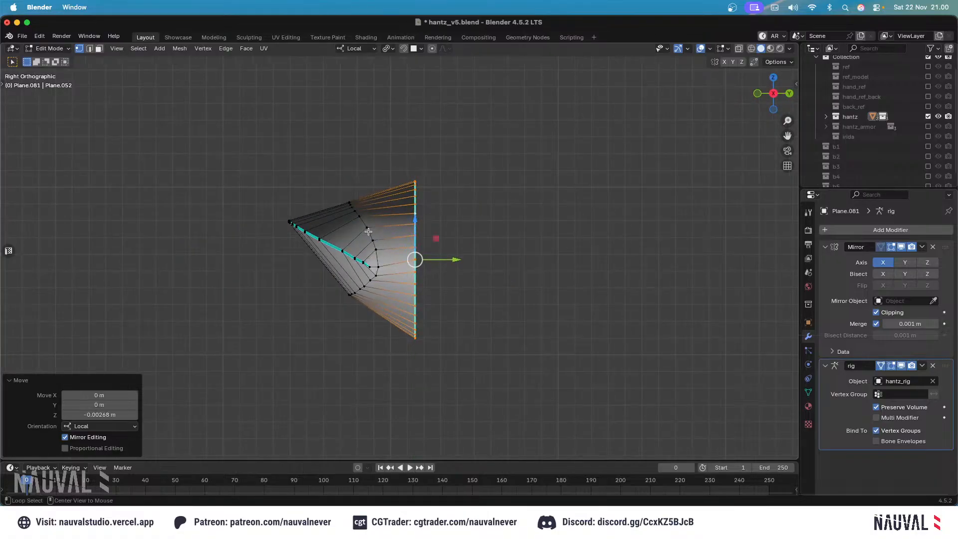
# Smooth the middle edge loop's vertices and scale the loop by 1.173 along local Z.
pyautogui.press('KP_1')
pyautogui.rightClick(482, 312)
pyautogui.click(478, 393)
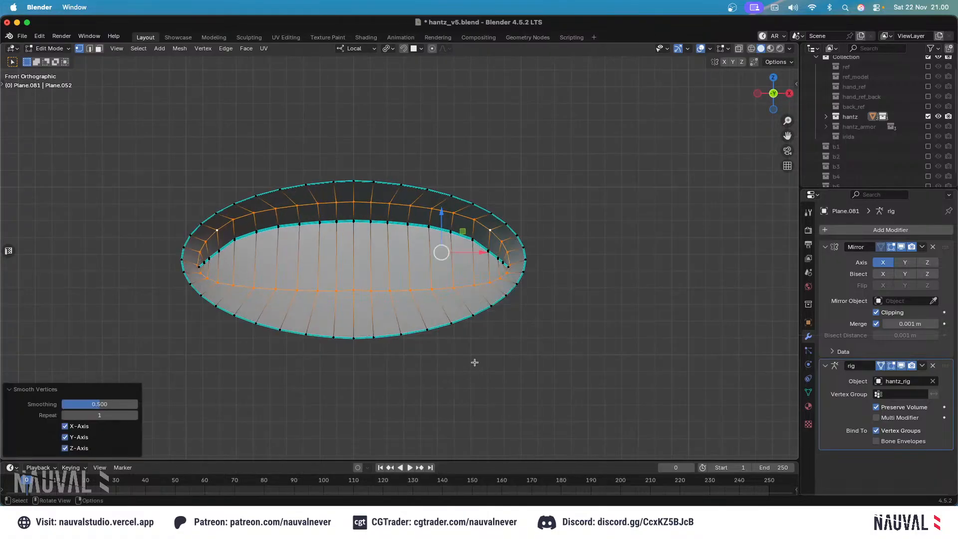
pyautogui.press('s')
pyautogui.click(467, 189)
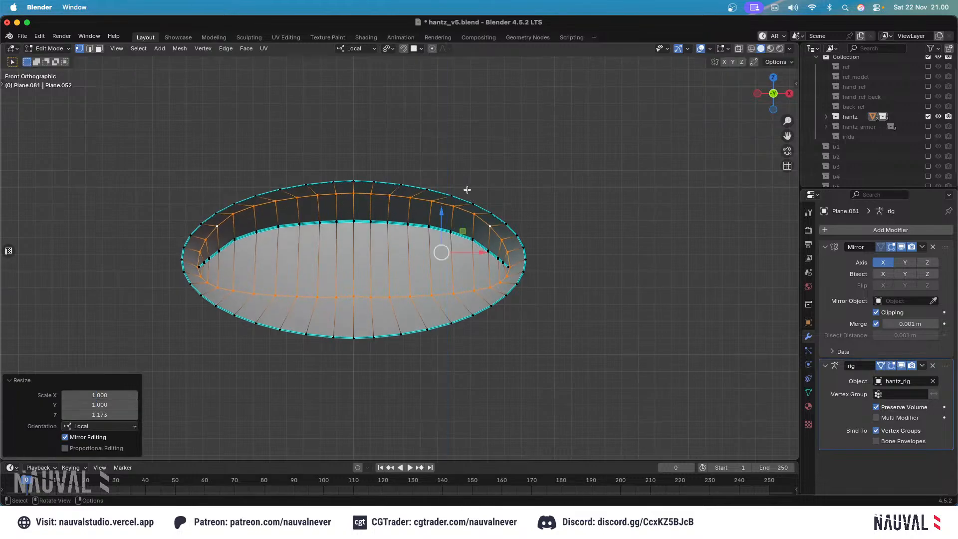
pyautogui.moveTo(442, 215); pyautogui.dragTo(453, 207)
# Scale the back edge loop to 0.906 along local X and move it about 0.0057 m inward.
pyautogui.keyDown('alt'); pyautogui.click(446, 185); pyautogui.keyUp('alt')
pyautogui.press('s')
pyautogui.press('x')
pyautogui.click(490, 187)
pyautogui.hotkey('ctrl', 'z')
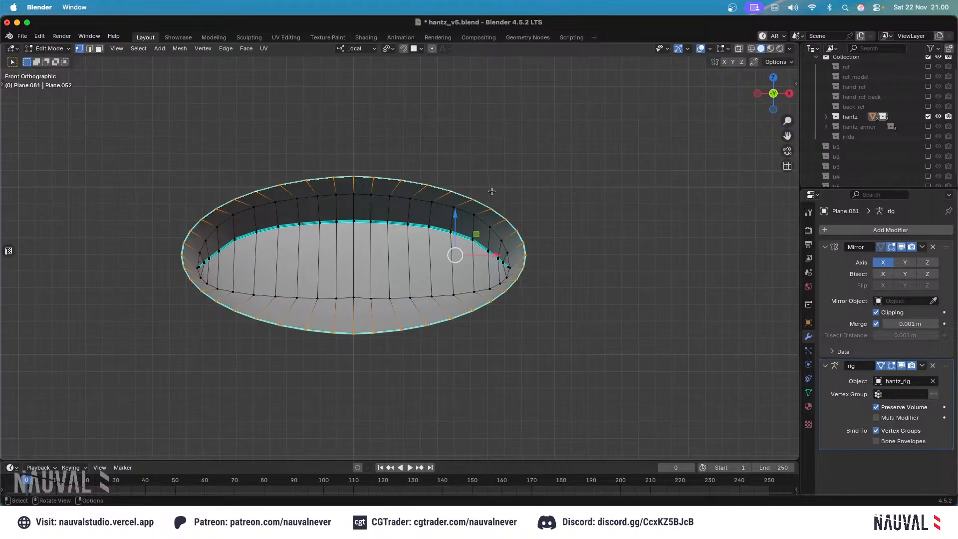
pyautogui.press('s')
pyautogui.click(453, 253)
pyautogui.press('g')
pyautogui.press('x')
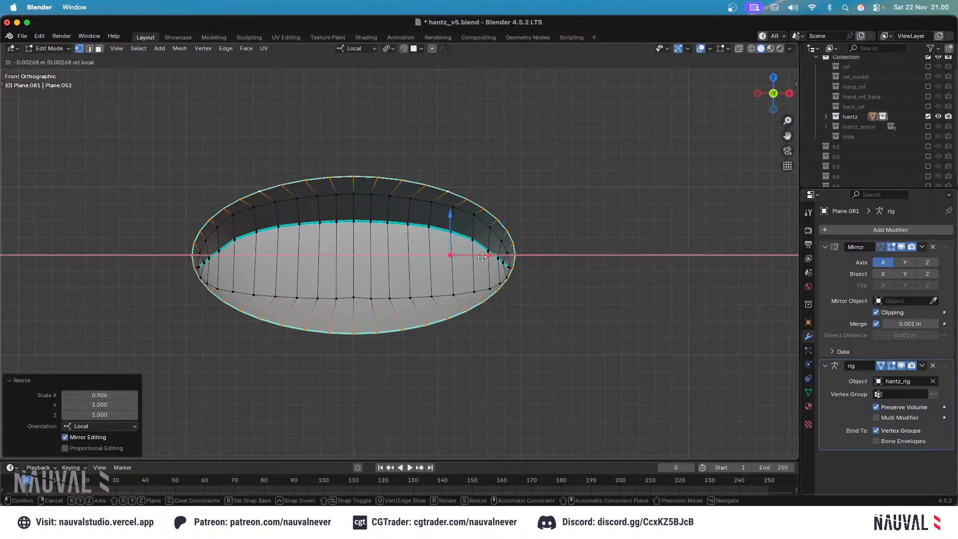
pyautogui.click(479, 256)
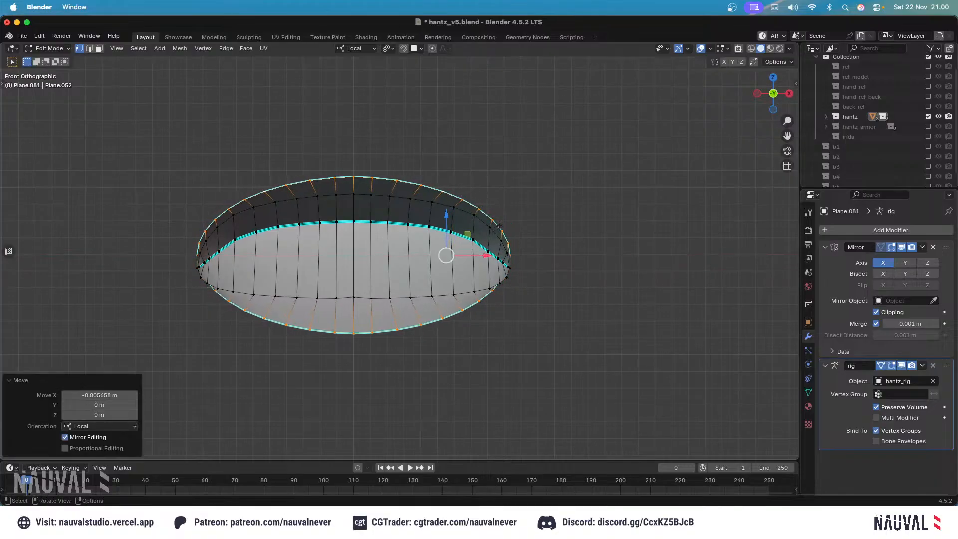
# Fine-tune the back loop's width by rescaling it along local X and moving it about 0.0018 m inward.
pyautogui.press('s')
pyautogui.press('x')
pyautogui.click(502, 224)
pyautogui.moveTo(487, 254); pyautogui.dragTo(485, 255)
pyautogui.press('s')
pyautogui.click(496, 223)
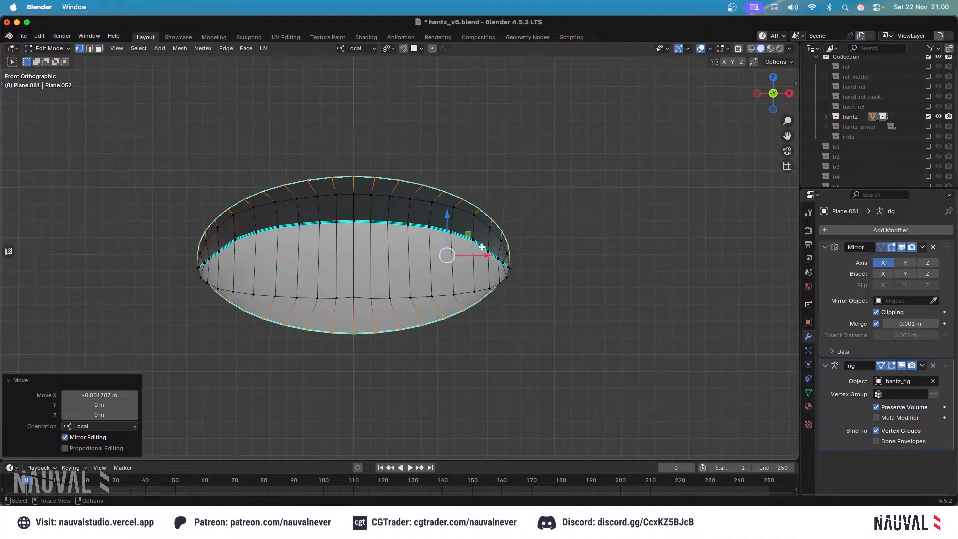
# In side view, reposition individual vertices of the middle edge loop to smooth its curved profile.
pyautogui.press('KP_3')
pyautogui.scroll(3, 434, 255)
pyautogui.click(426, 277)
pyautogui.click(427, 258)
pyautogui.moveTo(428, 246); pyautogui.dragTo(430, 294)
pyautogui.click(425, 296)
pyautogui.click(427, 273)
pyautogui.click(428, 316)
pyautogui.moveTo(489, 205); pyautogui.dragTo(528, 202, button='middle')
# In front view, lower the middle loop's bottom centre vertex about 0.0019 m along local Z.
pyautogui.press('KP_1')
pyautogui.scroll(2, 504, 190)
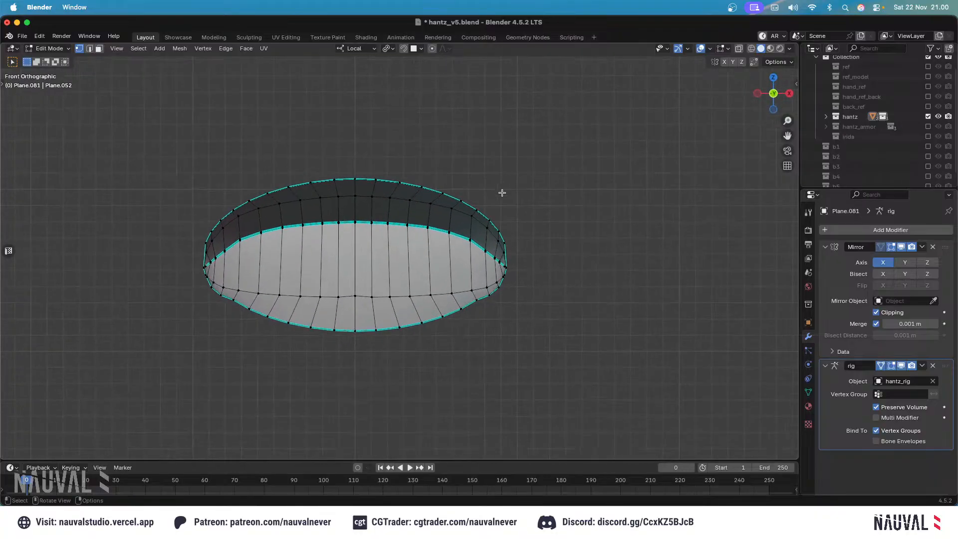
pyautogui.scroll(2, 350, 270)
pyautogui.moveTo(327, 294); pyautogui.dragTo(327, 297)
pyautogui.scroll(-3, 344, 279)
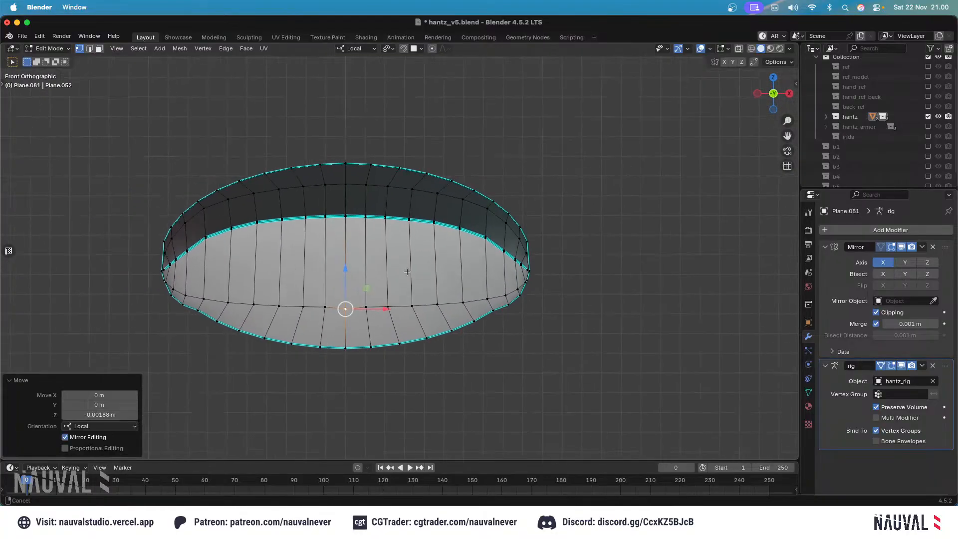
# Select the back edge loop in side view and delete its vertices.
pyautogui.press('KP_3')
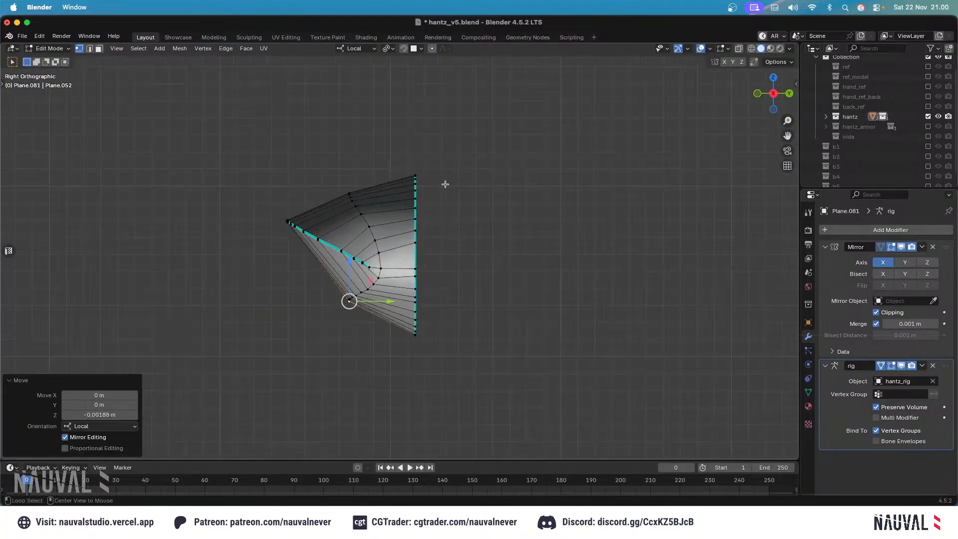
pyautogui.keyDown('alt'); pyautogui.click(422, 199); pyautogui.keyUp('alt')
pyautogui.press('x')
pyautogui.click(382, 165)
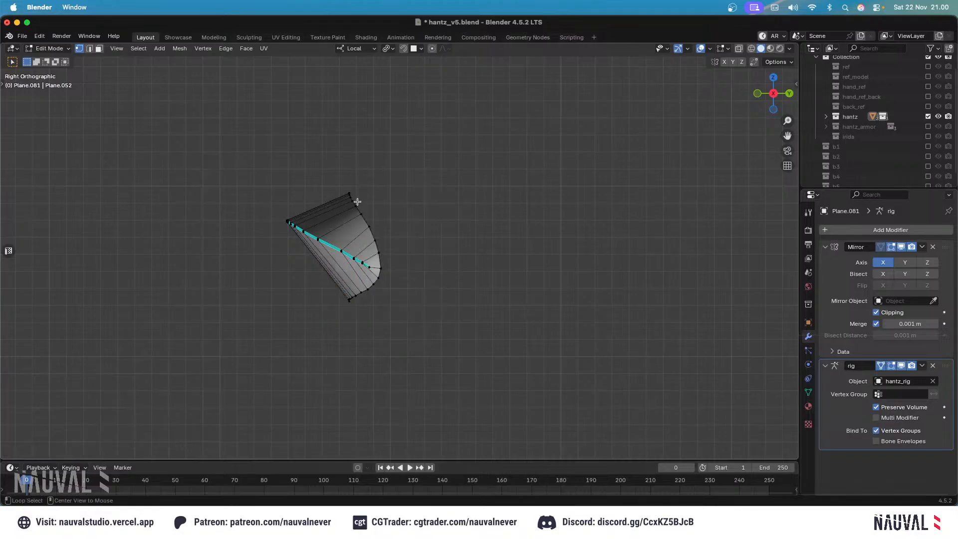
# Extrude the remaining curved back edge loop about 0.033 m inward along local Y.
pyautogui.keyDown('alt'); pyautogui.click(357, 202); pyautogui.keyUp('alt')
pyautogui.press('e')
pyautogui.rightClick(378, 203)
pyautogui.moveTo(404, 254); pyautogui.dragTo(463, 268)
pyautogui.press('s')
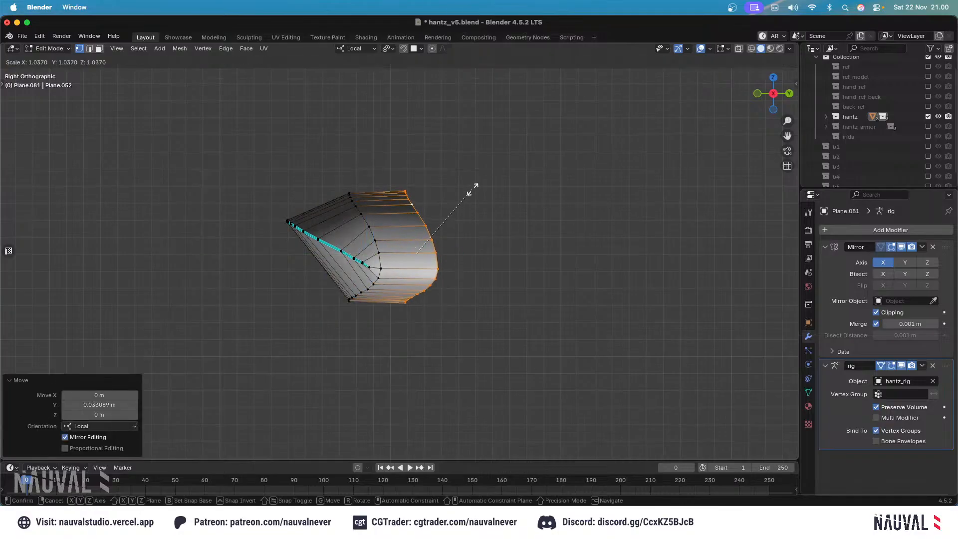
pyautogui.click(477, 149)
pyautogui.press('KP_1')
pyautogui.hotkey('ctrl', 'z')
# Flare the newly extruded back loop outward with Shrink/Fatten in front view.
pyautogui.hotkey('alt', 's')
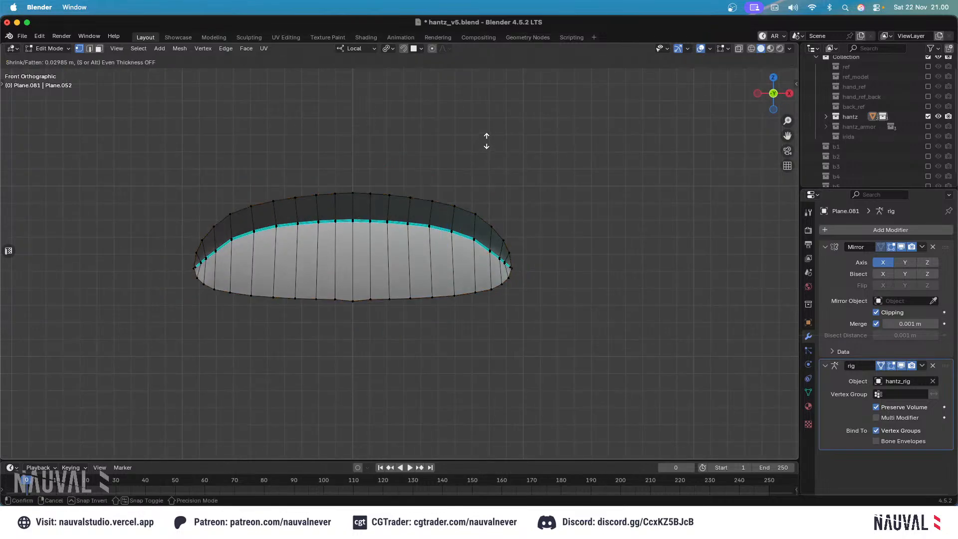
pyautogui.rightClick(487, 170)
pyautogui.hotkey('alt', 's')
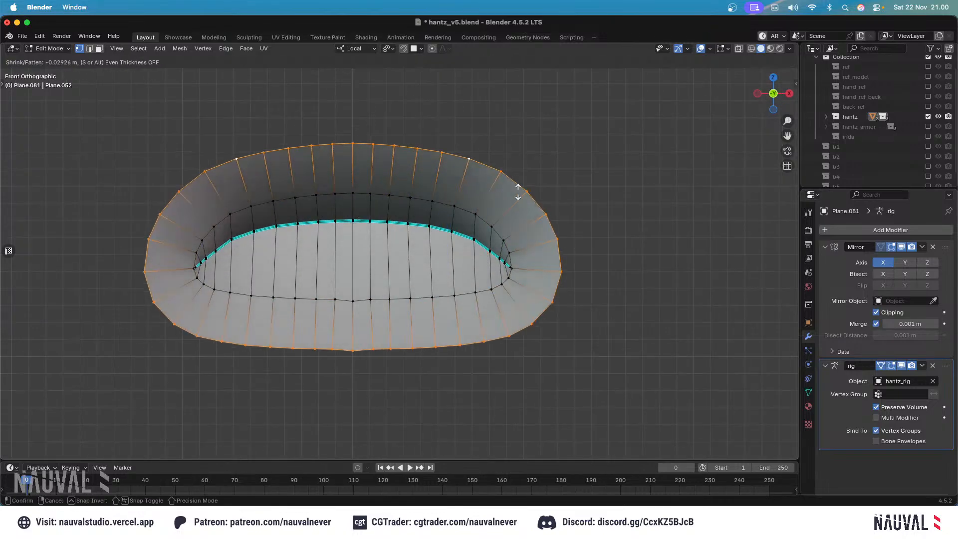
pyautogui.click(500, 178)
# Raise the bottom centre vertices of the middle and back loops slightly along local Z, the back one about 0.0006 m.
pyautogui.click(352, 301)
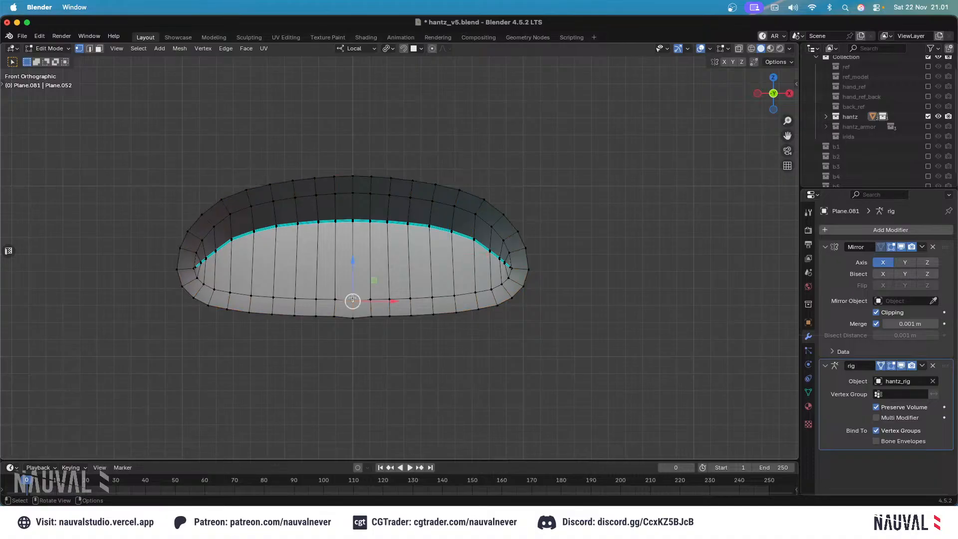
pyautogui.moveTo(353, 272); pyautogui.dragTo(354, 284)
pyautogui.click(354, 317)
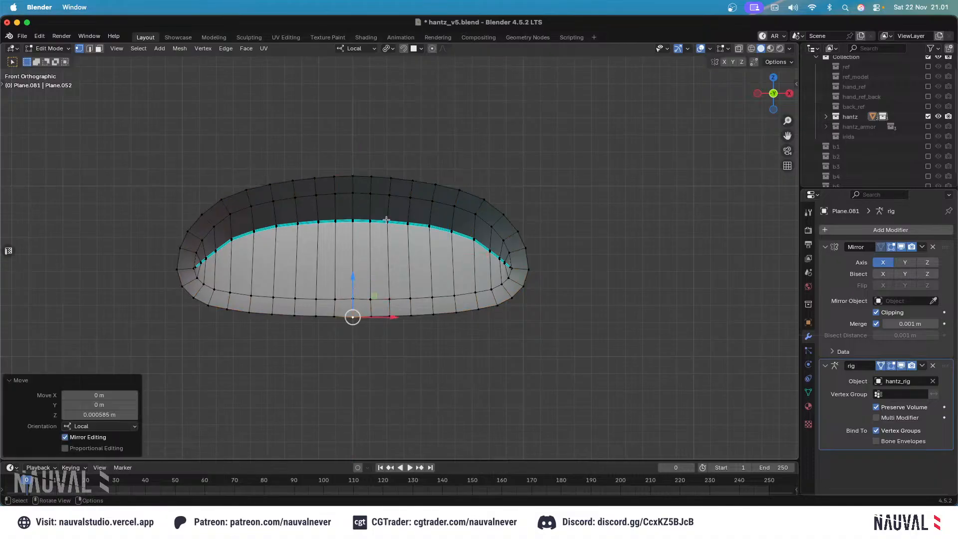
# Compress the back edge loop along local Y to reduce its curvature and move it slightly forward.
pyautogui.keyDown('alt'); pyautogui.click(436, 175); pyautogui.keyUp('alt')
pyautogui.press('KP_3')
pyautogui.press('s')
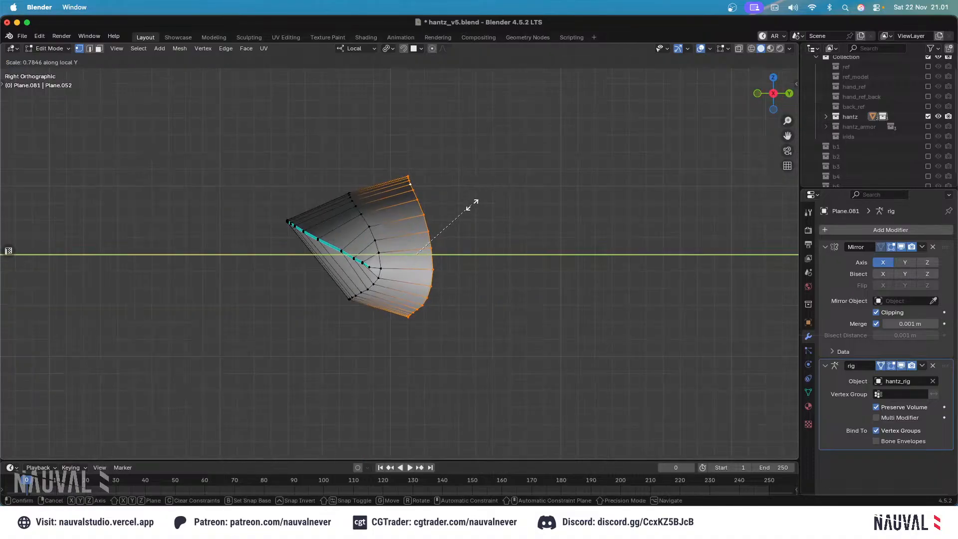
pyautogui.click(462, 221)
pyautogui.moveTo(459, 252); pyautogui.dragTo(451, 253)
# Extrude the back loop about 0.042 m inward along local Y and flatten the new loop along that axis.
pyautogui.keyDown('shift'); pyautogui.moveTo(459, 241); pyautogui.dragTo(430, 238, button='middle'); pyautogui.keyUp('shift')
pyautogui.press('e')
pyautogui.rightClick(428, 241)
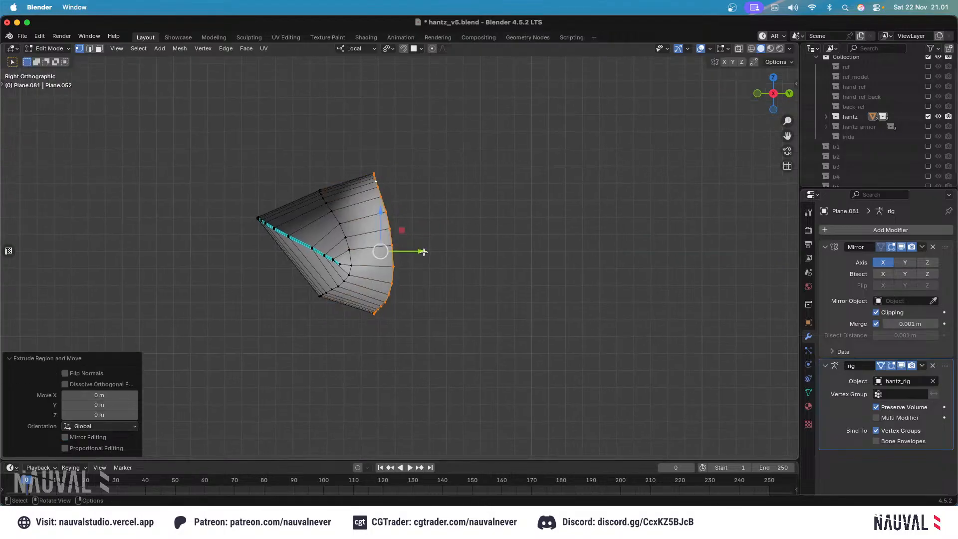
pyautogui.moveTo(423, 251); pyautogui.dragTo(487, 252)
pyautogui.keyDown('shift'); pyautogui.moveTo(493, 208); pyautogui.dragTo(473, 205, button='middle'); pyautogui.keyUp('shift')
pyautogui.press('s')
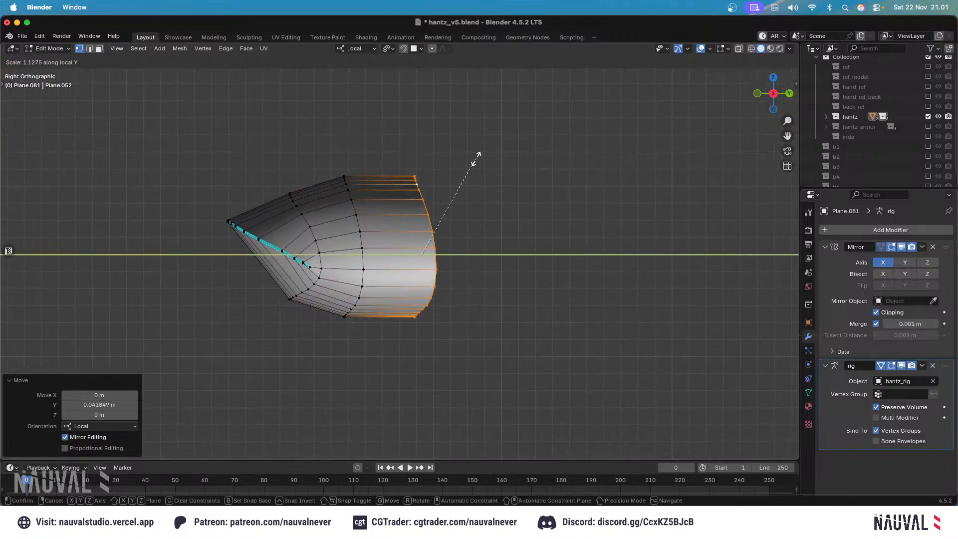
pyautogui.press('0')
pyautogui.click(475, 158)
# Extrude the flattened loop farther back along local Y and scale the new loop down to taper the cavity.
pyautogui.press('e')
pyautogui.rightClick(457, 217)
pyautogui.moveTo(460, 255); pyautogui.dragTo(543, 254)
pyautogui.press('s')
pyautogui.click(528, 232)
# Extrude the tapered end loop about 0.014 m along local Y and scale the new loop.
pyautogui.press('e')
pyautogui.rightClick(527, 235)
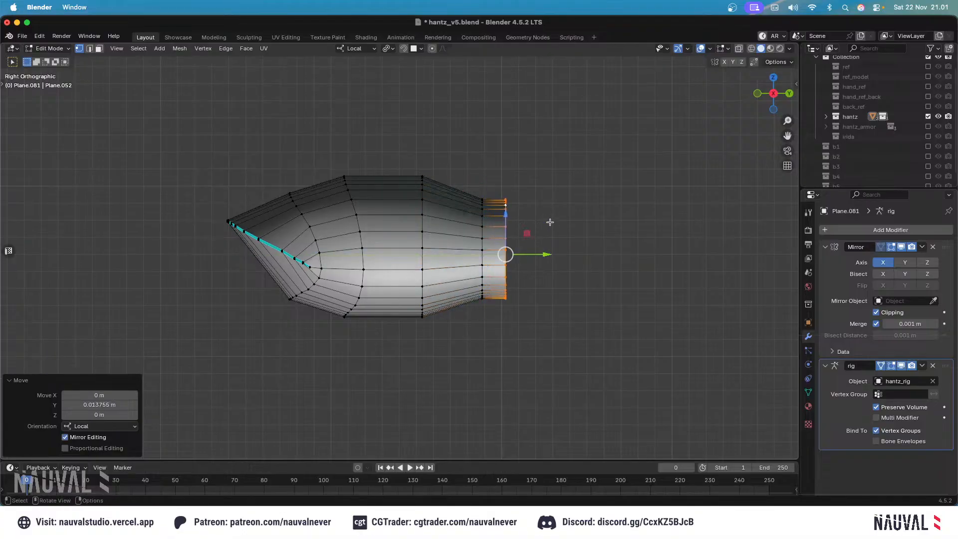
pyautogui.press('s')
pyautogui.click(514, 248)
# Widen the end loop by 1.919 along local X, and refine its X position and scale to even out its vertices.
pyautogui.moveTo(514, 248); pyautogui.dragTo(476, 246, button='middle')
pyautogui.press('s')
pyautogui.click(575, 234)
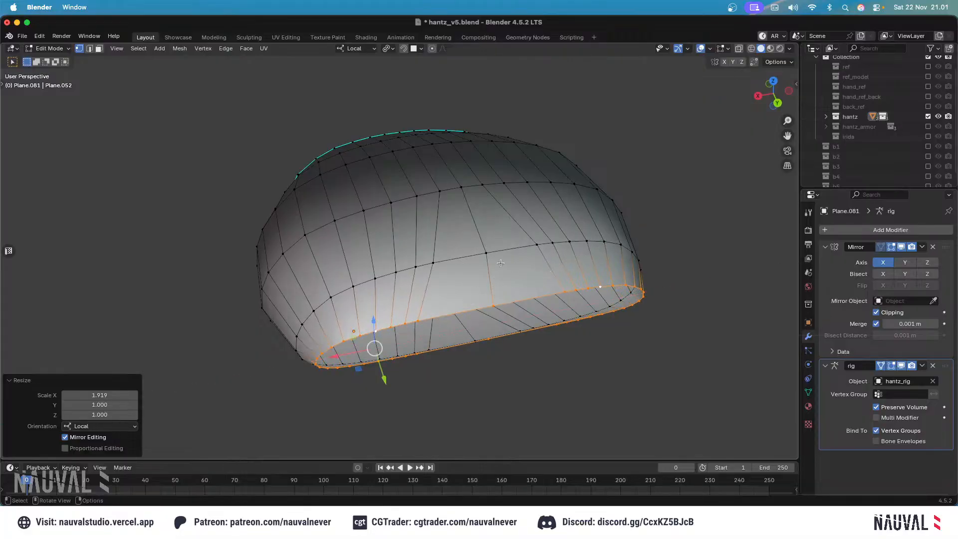
pyautogui.moveTo(340, 356); pyautogui.dragTo(332, 334)
pyautogui.press('s')
pyautogui.press('x')
pyautogui.click(550, 245)
# Select the loop next to the end opening, move it about -0.0047 m along local X and scale it by 1.074 along X.
pyautogui.keyDown('alt'); pyautogui.click(399, 272); pyautogui.keyUp('alt')
pyautogui.press('s')
pyautogui.click(532, 201)
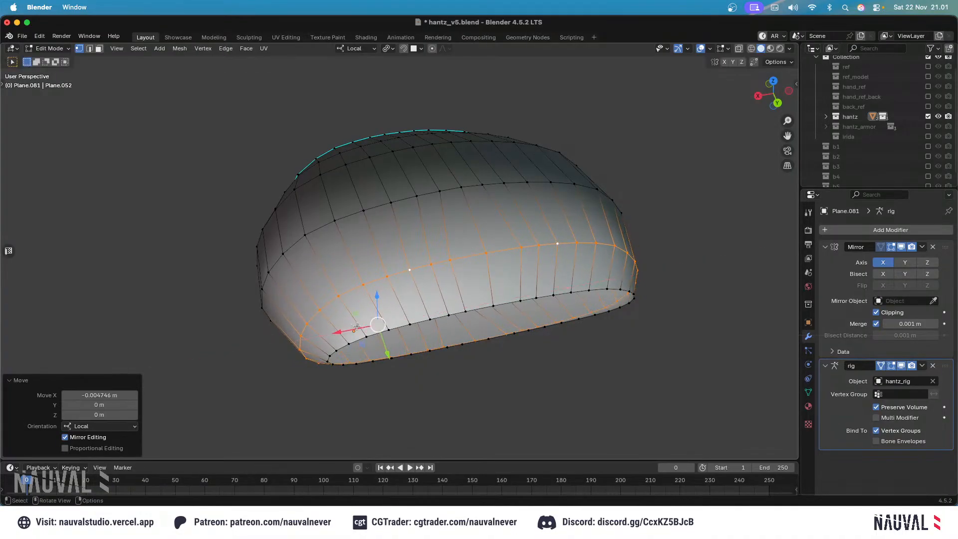
pyautogui.press('s')
pyautogui.press('x')
pyautogui.click(518, 207)
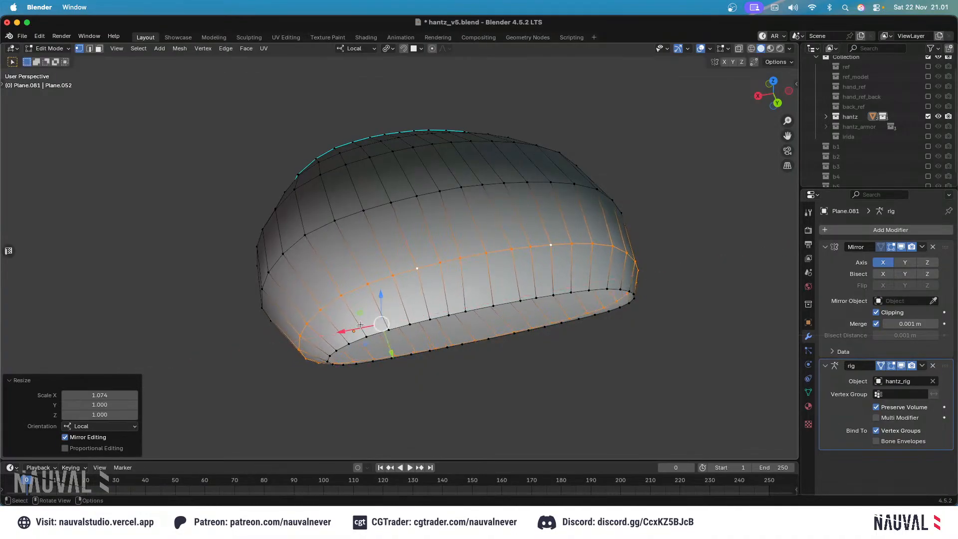
# Move the loop next to the rear opening about -0.0016 m along local X, and try a small X shift of the loop ahead of it.
pyautogui.moveTo(360, 327); pyautogui.dragTo(378, 348)
pyautogui.keyDown('alt'); pyautogui.click(386, 329); pyautogui.keyUp('alt')
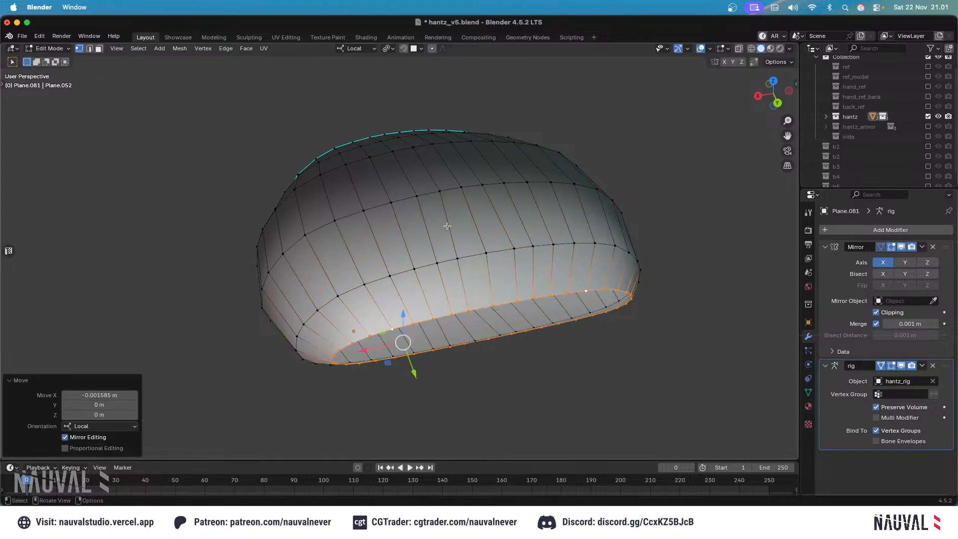
pyautogui.moveTo(447, 226); pyautogui.dragTo(404, 229, button='middle')
pyautogui.keyDown('alt'); pyautogui.click(402, 229); pyautogui.keyUp('alt')
pyautogui.moveTo(319, 263); pyautogui.dragTo(304, 273)
pyautogui.press('super+z')
pyautogui.moveTo(363, 275); pyautogui.dragTo(372, 223, button='middle')
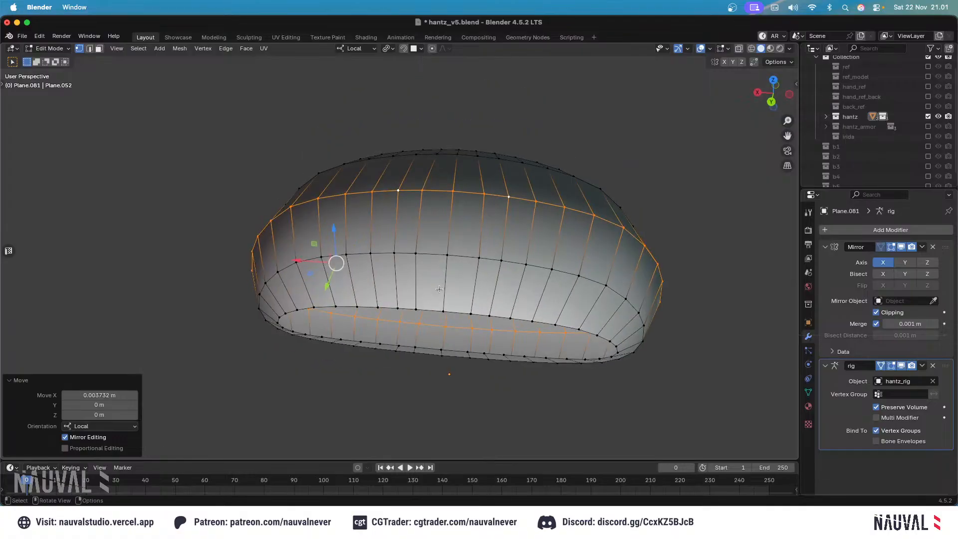
# Fill the cavity's rear opening with faces spanning its upper and lower edges.
pyautogui.click(438, 295)
pyautogui.moveTo(439, 295); pyautogui.dragTo(442, 274, button='middle')
pyautogui.scroll(1, 465, 310)
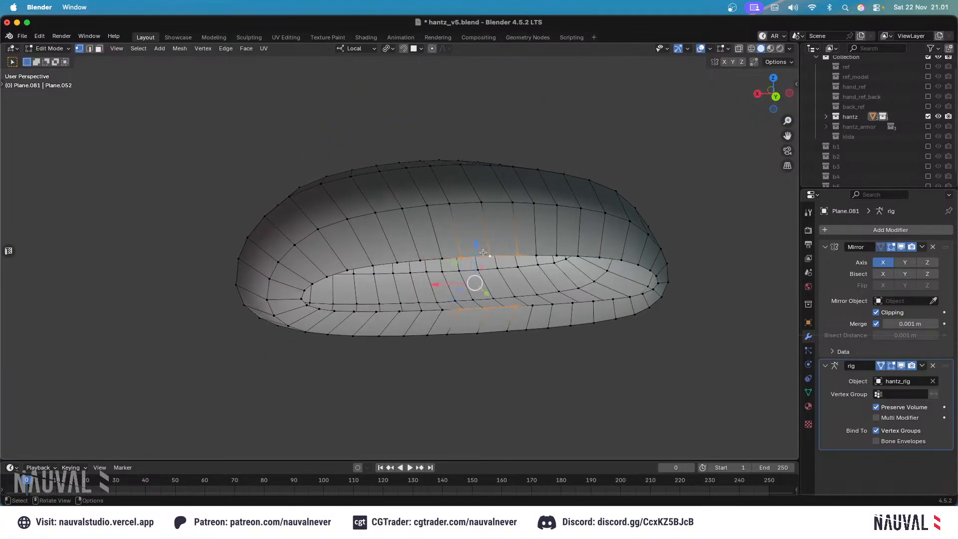
pyautogui.press('f')
pyautogui.click(517, 255)
pyautogui.keyDown('shift'); pyautogui.click(462, 257); pyautogui.keyUp('shift')
pyautogui.moveTo(477, 263); pyautogui.dragTo(455, 172, button='middle')
pyautogui.press('f')
# Add a centred loop cut lengthwise across the filled rear opening and move it about 0.0033 m along local Y.
pyautogui.hotkey('ctrl', 'r')
pyautogui.click(451, 225)
pyautogui.rightClick(451, 224)
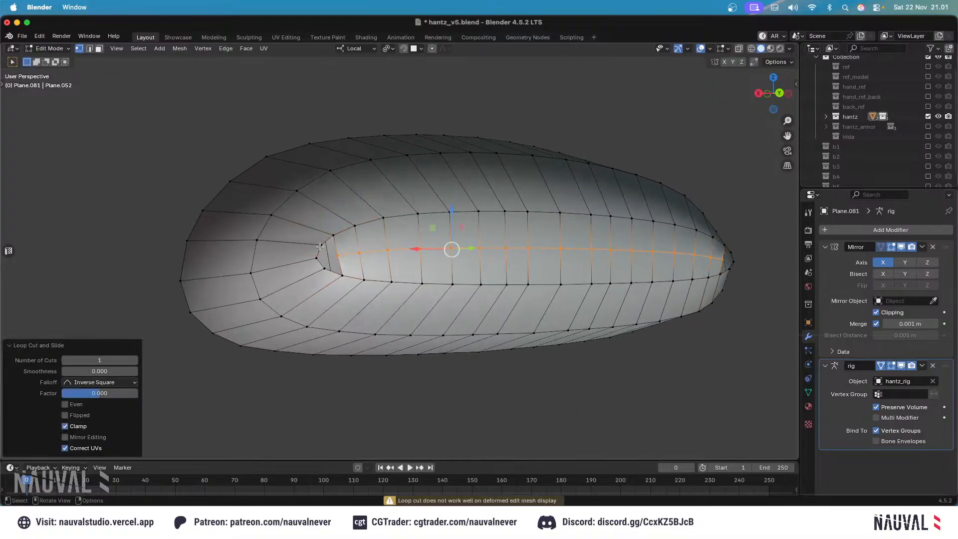
pyautogui.click(324, 244)
pyautogui.keyDown('shift'); pyautogui.click(333, 231); pyautogui.keyUp('shift')
pyautogui.moveTo(397, 191); pyautogui.dragTo(377, 266, button='middle')
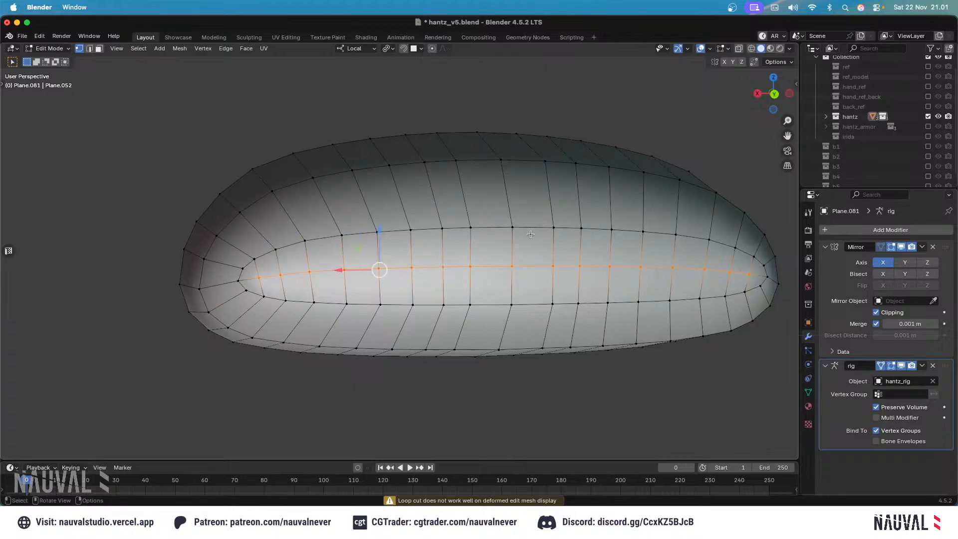
pyautogui.press('KP_3')
pyautogui.moveTo(596, 254); pyautogui.dragTo(604, 255)
pyautogui.keyDown('ctrl'); pyautogui.moveTo(581, 245); pyautogui.dragTo(568, 286, button='middle'); pyautogui.keyUp('ctrl')
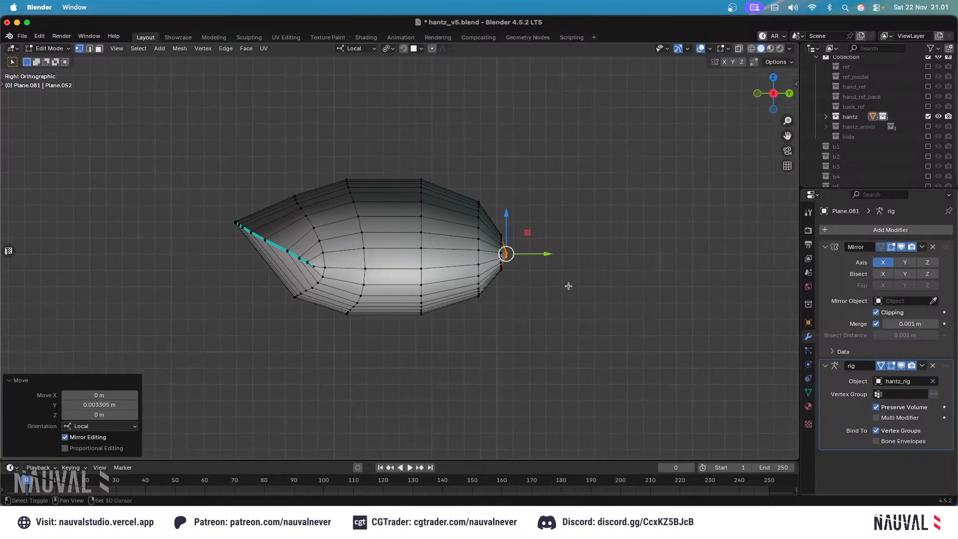
# Add one centred loop cut between the mouth line and the first cavity loop.
pyautogui.hotkey('alt', 'z')
pyautogui.moveTo(560, 331); pyautogui.dragTo(417, 174)
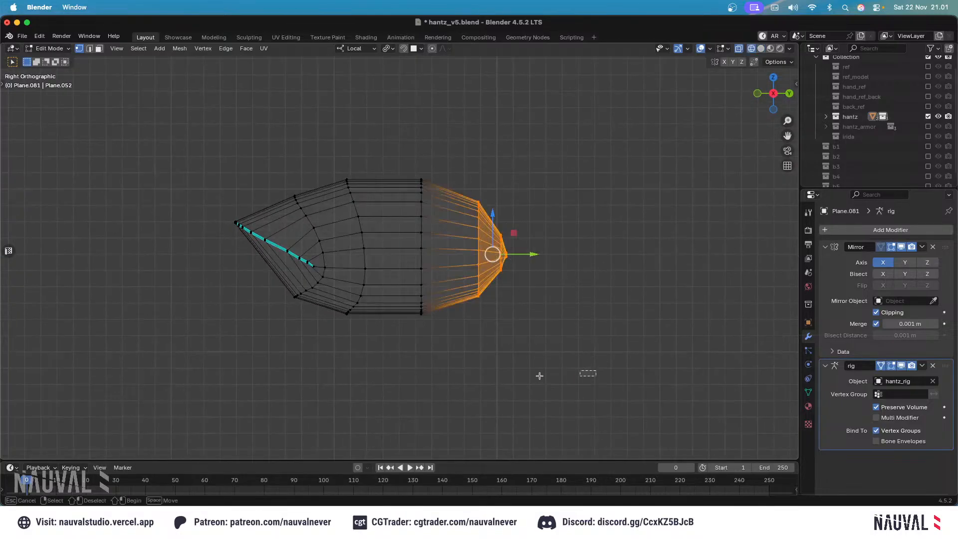
pyautogui.keyDown('alt'); pyautogui.keyDown('shift'); pyautogui.click(364, 257); pyautogui.keyUp('shift'); pyautogui.keyUp('alt')
pyautogui.keyDown('alt'); pyautogui.keyDown('shift'); pyautogui.click(327, 257); pyautogui.keyUp('shift'); pyautogui.keyUp('alt')
pyautogui.hotkey('ctrl', 'r')
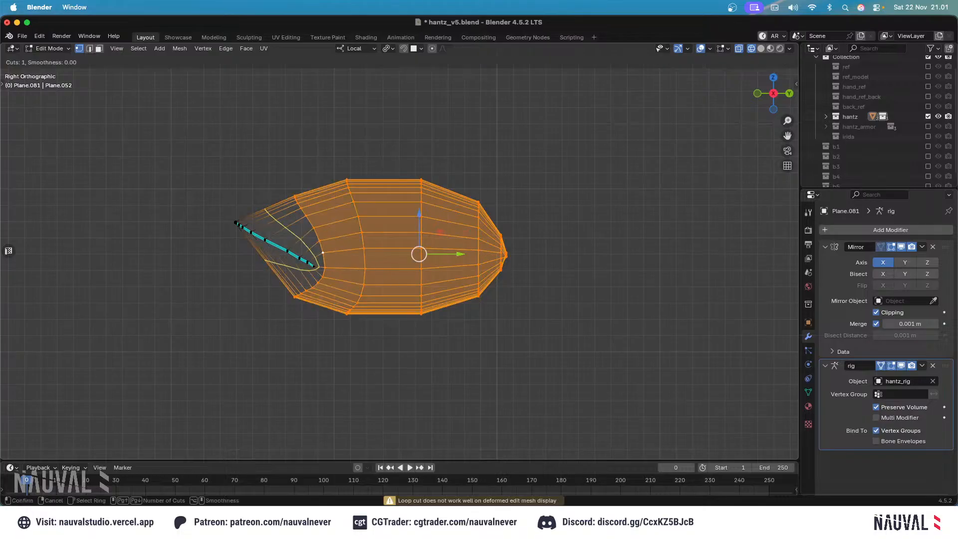
pyautogui.click(289, 212)
pyautogui.click(304, 204)
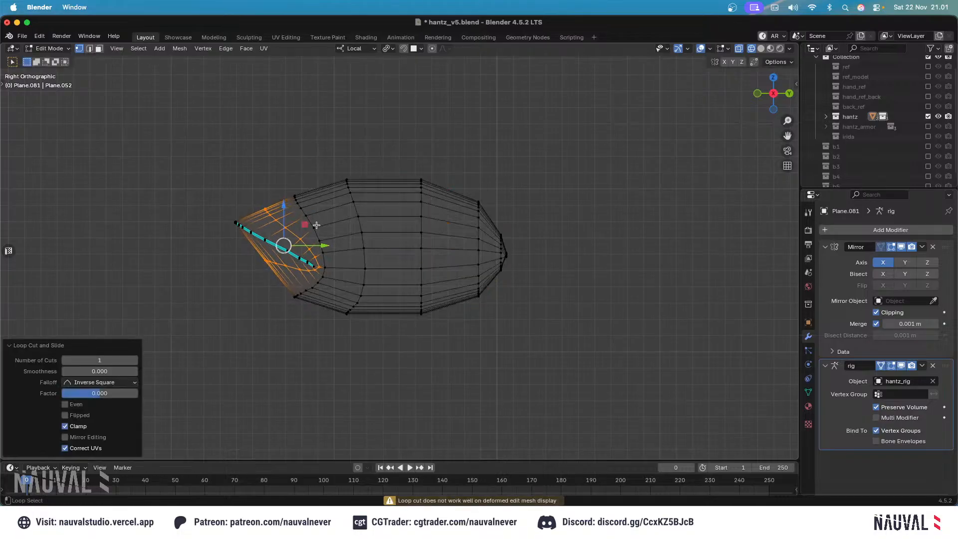
# Select all cavity loops behind the mouth line and apply Smooth Vertices to them, undoing a stray move along local Y.
pyautogui.keyDown('alt'); pyautogui.keyDown('shift'); pyautogui.click(320, 223); pyautogui.keyUp('shift'); pyautogui.keyUp('alt')
pyautogui.keyDown('alt'); pyautogui.keyDown('shift'); pyautogui.click(398, 197); pyautogui.keyUp('shift'); pyautogui.keyUp('alt')
pyautogui.keyDown('alt'); pyautogui.keyDown('shift'); pyautogui.click(467, 206); pyautogui.keyUp('shift'); pyautogui.keyUp('alt')
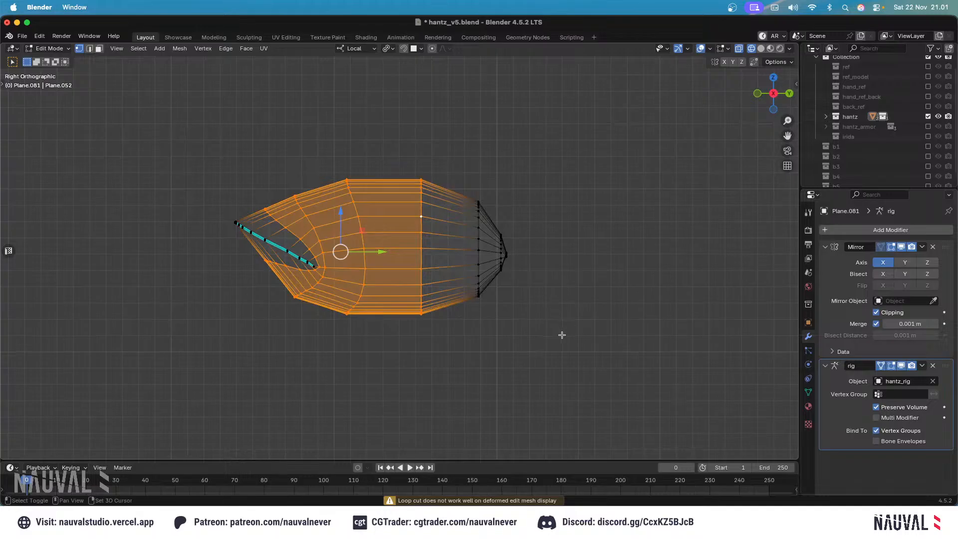
pyautogui.keyDown('shift'); pyautogui.moveTo(554, 341); pyautogui.dragTo(455, 175); pyautogui.keyUp('shift')
pyautogui.rightClick(512, 335)
pyautogui.click(503, 338)
pyautogui.moveTo(437, 253); pyautogui.dragTo(445, 253)
pyautogui.press('super+z')
# Edge-slide the second cavity loop rearward by about 0.184 and scale the front loop by 1.220 along local Z.
pyautogui.keyDown('alt'); pyautogui.click(329, 249); pyautogui.keyUp('alt')
pyautogui.press('g')
pyautogui.press('g')
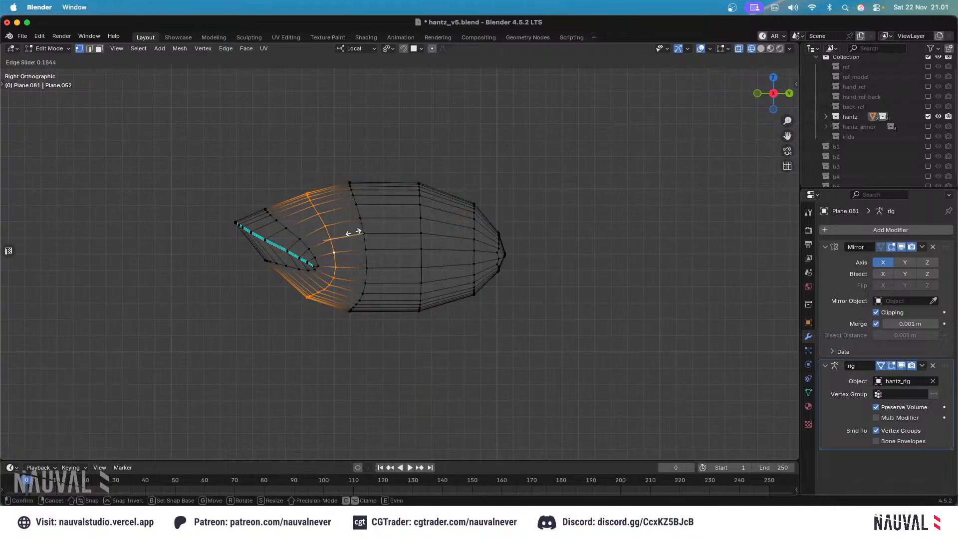
pyautogui.click(353, 232)
pyautogui.keyDown('alt'); pyautogui.click(299, 226); pyautogui.keyUp('alt')
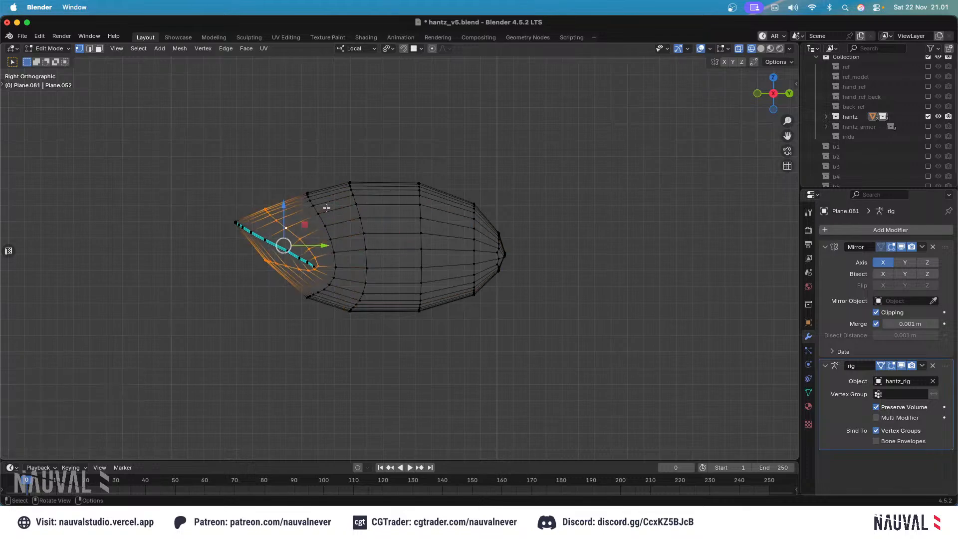
pyautogui.press('s')
pyautogui.press('z')
pyautogui.click(325, 190)
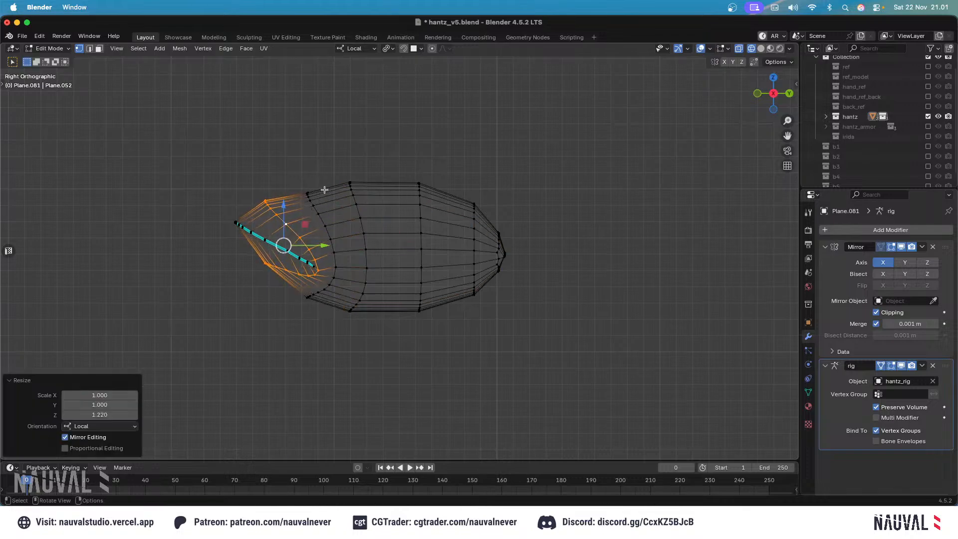
# Enlarge the cavity from the second loop back along local Z and raise it slightly to make it taller.
pyautogui.keyDown('alt'); pyautogui.click(335, 228); pyautogui.keyUp('alt')
pyautogui.keyDown('shift'); pyautogui.moveTo(540, 359); pyautogui.dragTo(331, 122); pyautogui.keyUp('shift')
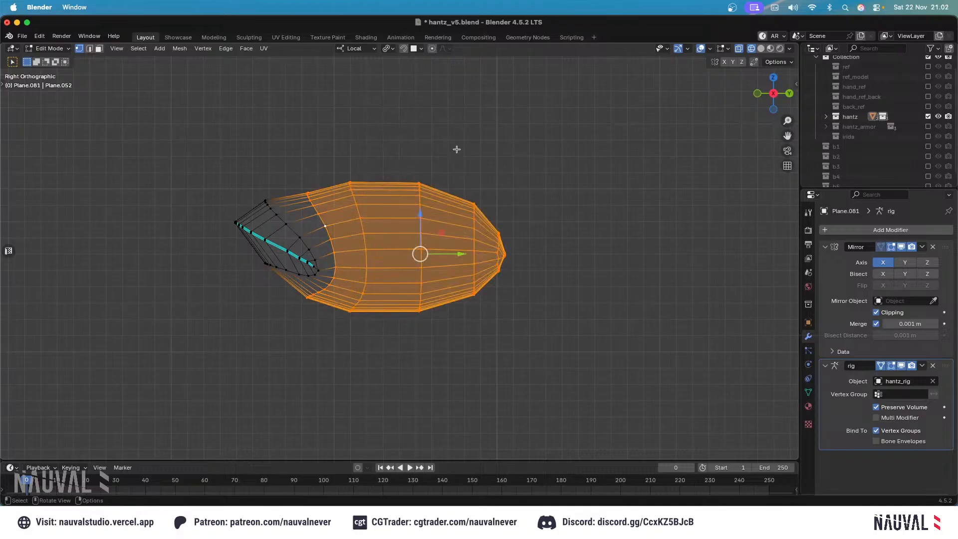
pyautogui.press('s')
pyautogui.press('z')
pyautogui.click(456, 121)
pyautogui.moveTo(424, 205); pyautogui.dragTo(424, 197)
pyautogui.press('s')
pyautogui.press('z')
pyautogui.click(494, 142)
# Scale the front cavity loop by 1.088 along local Z and rotate it -8.54° in the side view.
pyautogui.keyDown('alt'); pyautogui.click(288, 227); pyautogui.keyUp('alt')
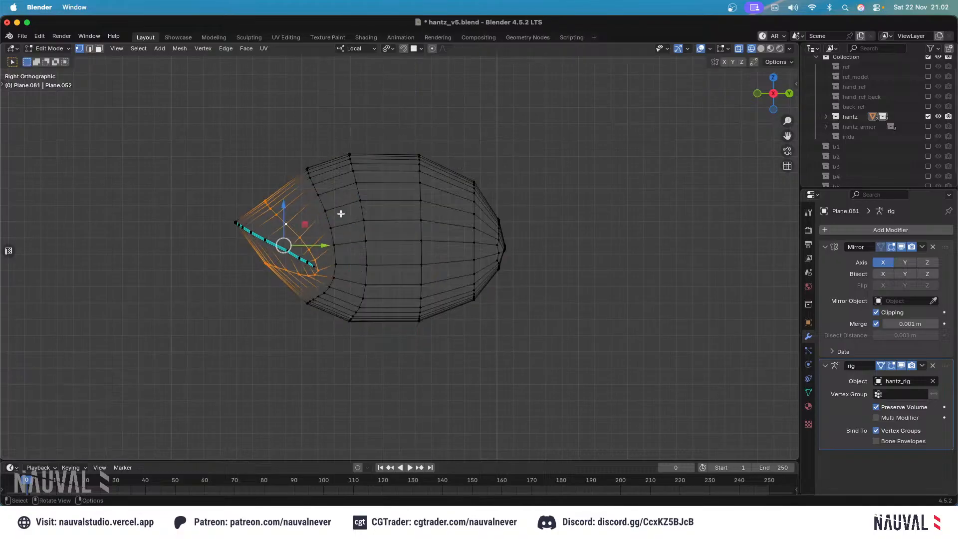
pyautogui.press('s')
pyautogui.press('z')
pyautogui.click(343, 207)
pyautogui.press('r')
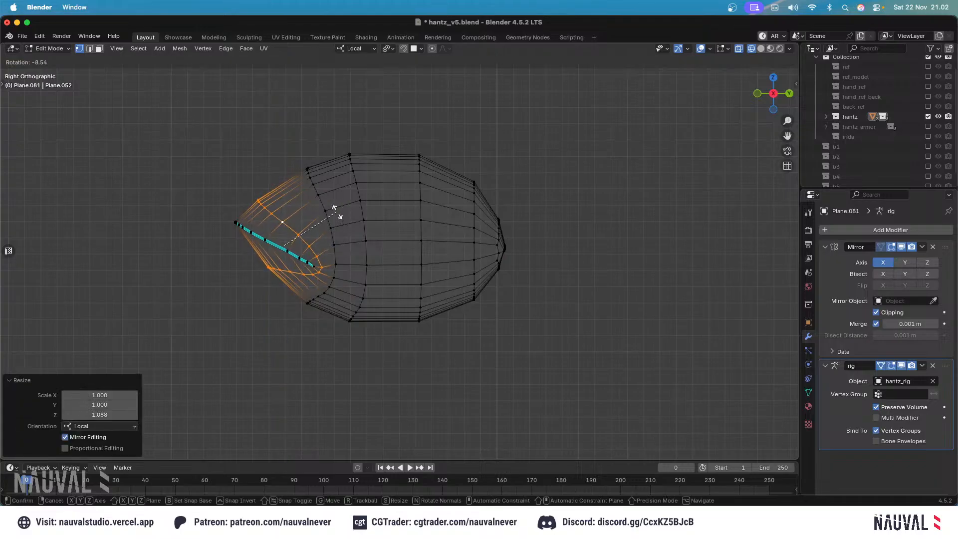
pyautogui.click(334, 210)
# Lower the vertices along the front loop's lower edge one at a time along Z and smooth the whole loop.
pyautogui.hotkey('shift', 'z')
pyautogui.press('KP_1')
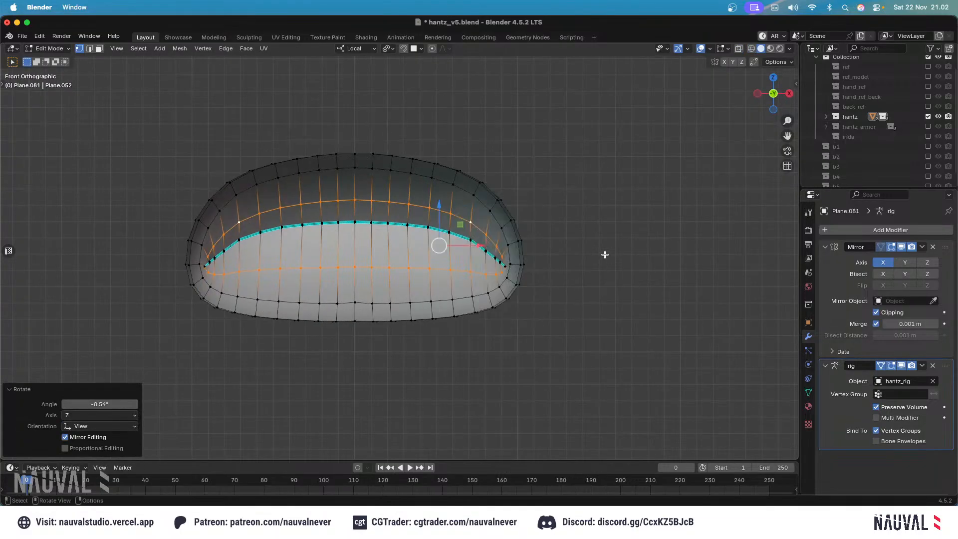
pyautogui.click(355, 267)
pyautogui.keyDown('shift'); pyautogui.click(371, 267); pyautogui.keyUp('shift')
pyautogui.moveTo(364, 235); pyautogui.dragTo(459, 266)
pyautogui.click(389, 268)
pyautogui.click(409, 268)
pyautogui.click(429, 268)
pyautogui.click(450, 270)
pyautogui.click(459, 266)
pyautogui.click(487, 274)
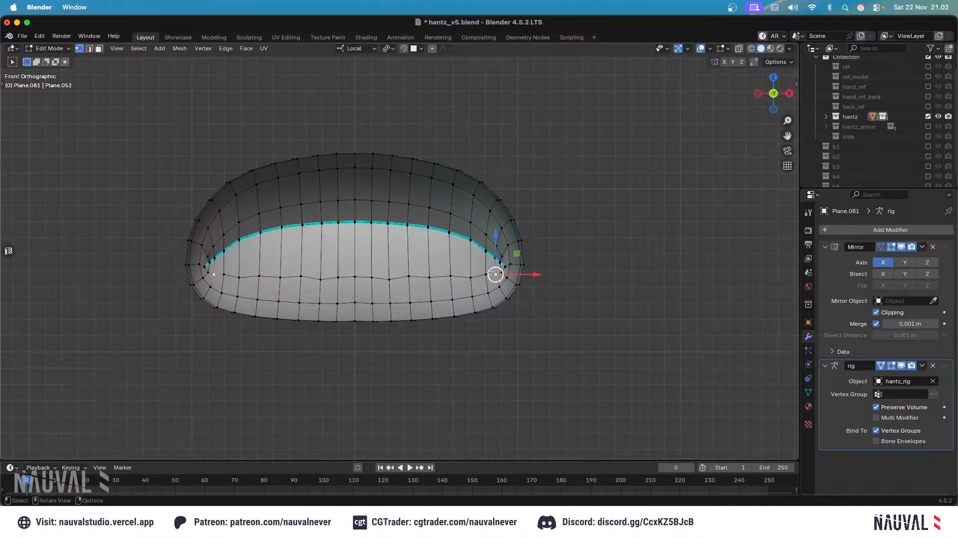
pyautogui.press('g')
pyautogui.press('z')
pyautogui.click(488, 269)
pyautogui.rightClick(454, 320)
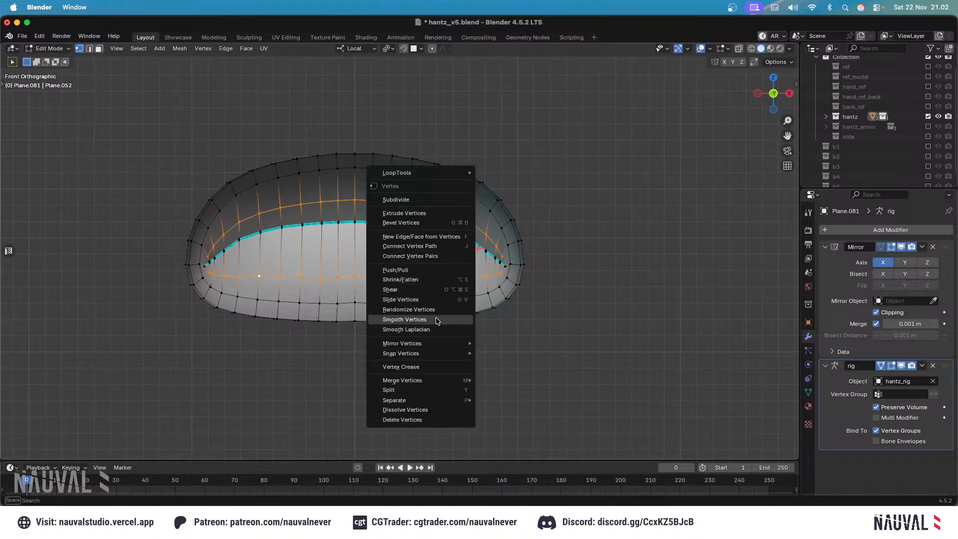
pyautogui.click(437, 319)
# Even out the central vertices on the front loop's lower edge and apply Smooth Vertices to the loop again.
pyautogui.scroll(2, 442, 302)
pyautogui.hotkey('alt', 'a')
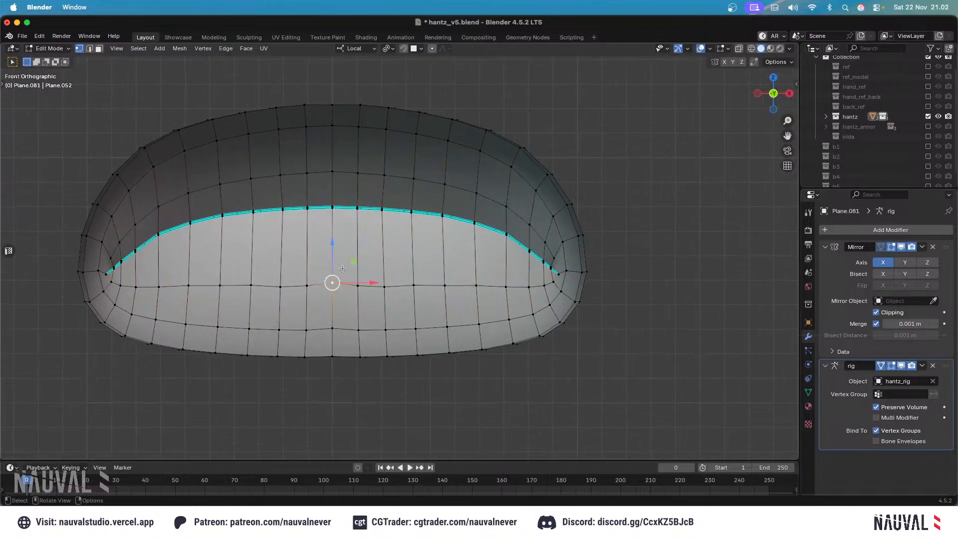
pyautogui.moveTo(336, 267); pyautogui.dragTo(448, 268)
pyautogui.click(358, 285)
pyautogui.click(384, 287)
pyautogui.click(415, 284)
pyautogui.click(444, 285)
pyautogui.keyDown('alt'); pyautogui.click(438, 289); pyautogui.keyUp('alt')
pyautogui.rightClick(439, 335)
pyautogui.click(432, 335)
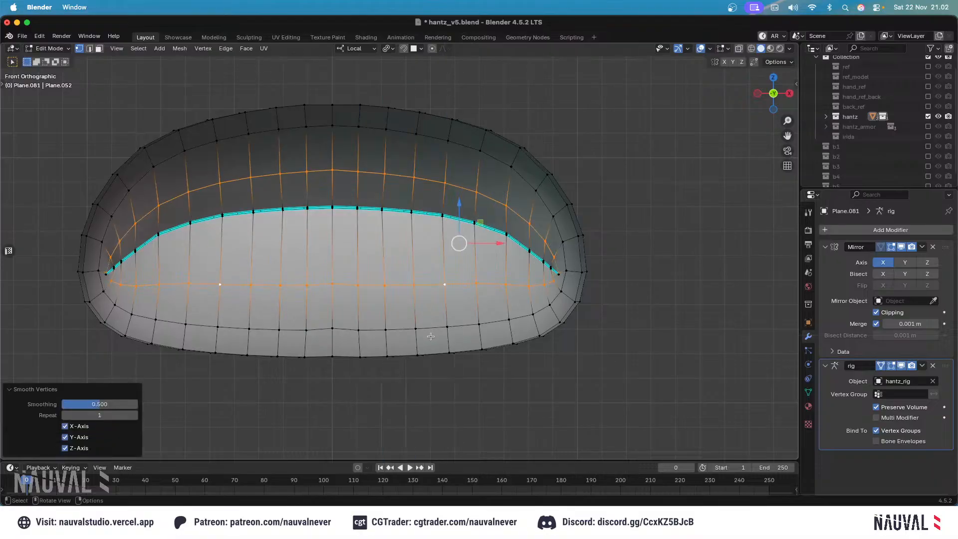
# Edge-slide the front loop and expand it with a Shrink/Fatten offset of -0.00394 m.
pyautogui.press('KP_3')
pyautogui.press('g')
pyautogui.press('g')
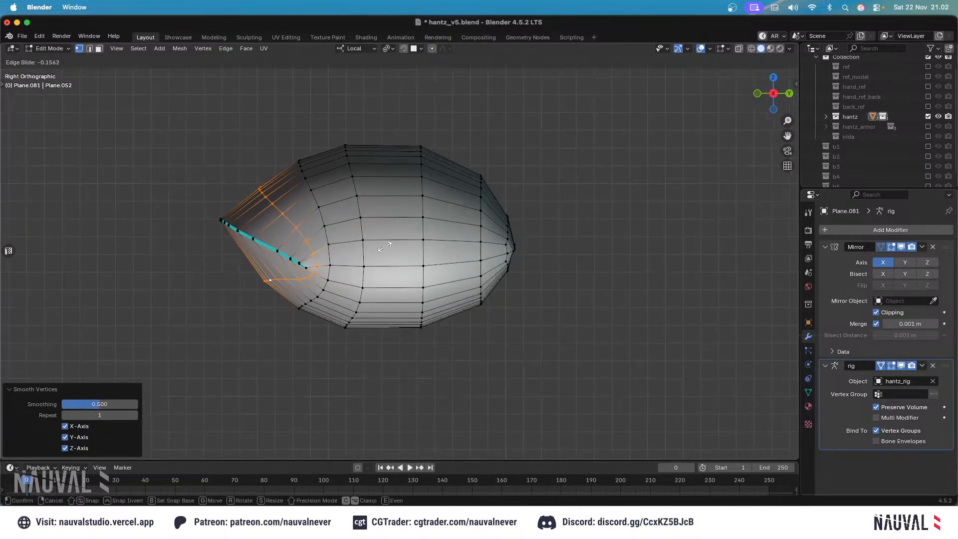
pyautogui.click(388, 243)
pyautogui.hotkey('alt', 's')
pyautogui.click(343, 257)
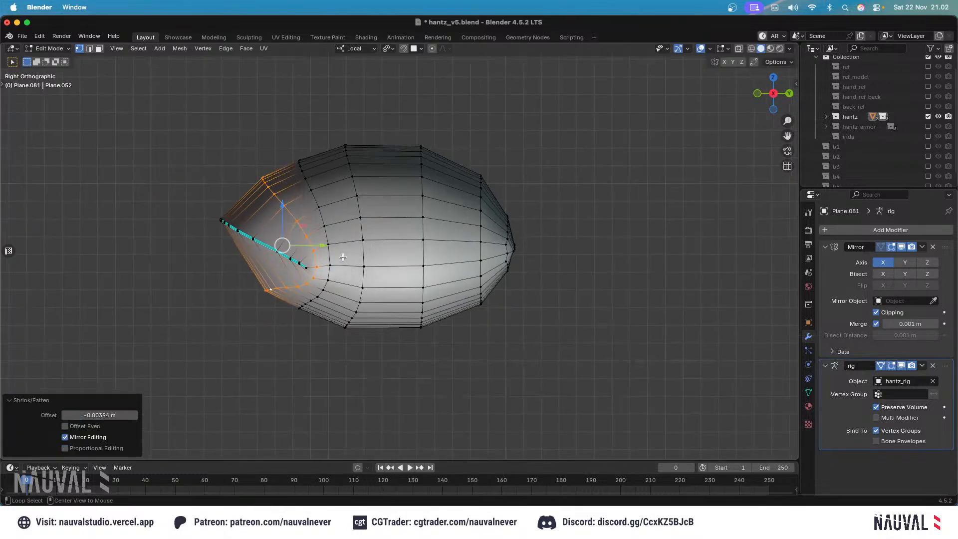
# Edge-slide the second cavity loop rearward by 0.204 and adjust it with Shrink/Fatten.
pyautogui.keyDown('alt'); pyautogui.click(334, 258); pyautogui.keyUp('alt')
pyautogui.press('g')
pyautogui.press('g')
pyautogui.click(368, 243)
pyautogui.hotkey('alt', 's')
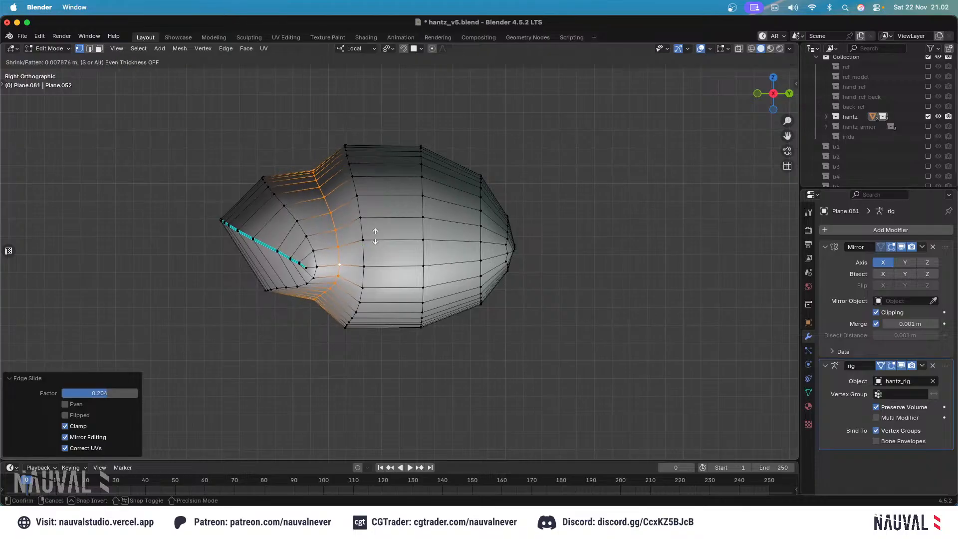
pyautogui.press('Escape')
# Edge-slide the third cavity loop rearward by 0.253 and expand it with a Shrink/Fatten offset of -0.009 m.
pyautogui.press('g')
pyautogui.press('g')
pyautogui.click(369, 242)
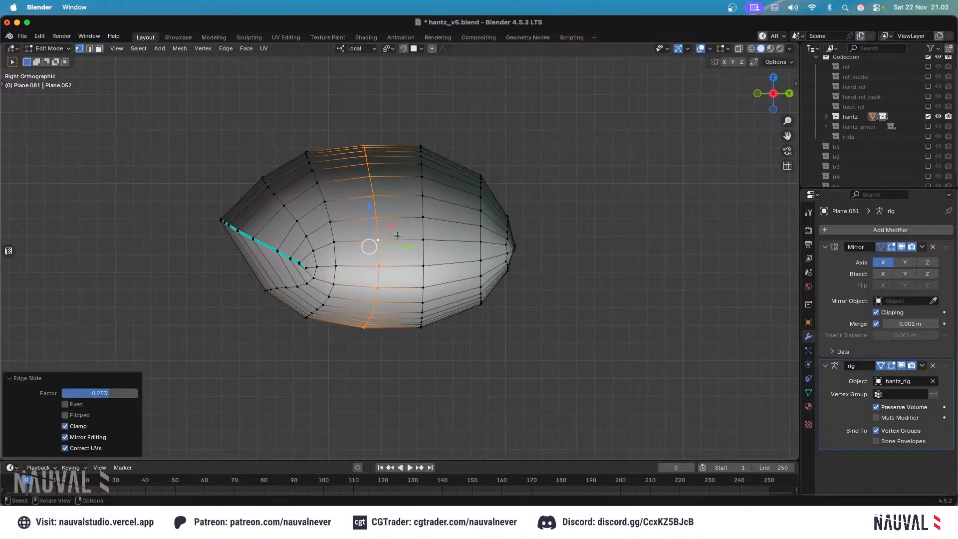
pyautogui.hotkey('alt', 's')
pyautogui.click(424, 216)
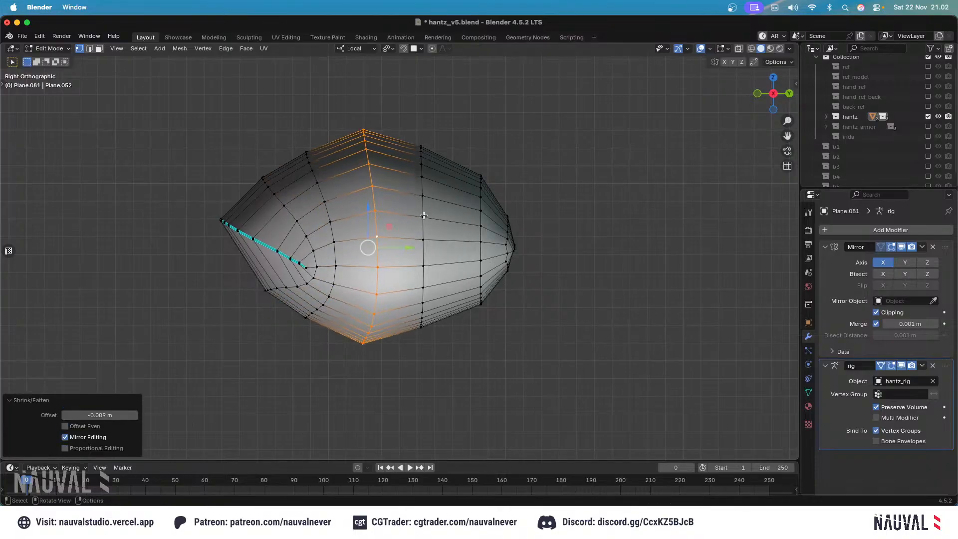
# Expand the second loop by a Shrink/Fatten offset of -0.00675 m and the front loop by -0.00281 m.
pyautogui.keyDown('alt'); pyautogui.click(336, 226); pyautogui.keyUp('alt')
pyautogui.hotkey('alt', 's')
pyautogui.click(378, 208)
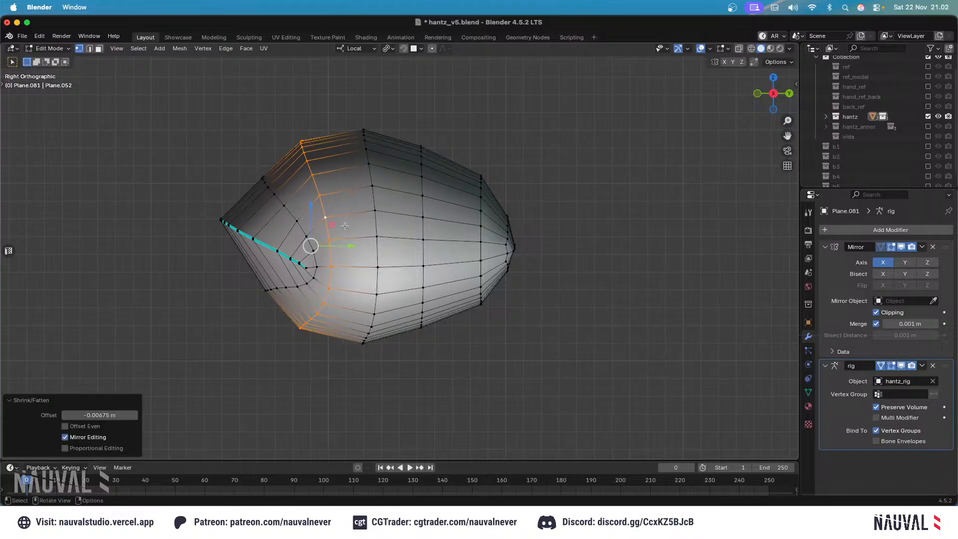
pyautogui.keyDown('alt'); pyautogui.click(313, 239); pyautogui.keyUp('alt')
pyautogui.hotkey('alt', 's')
pyautogui.click(336, 243)
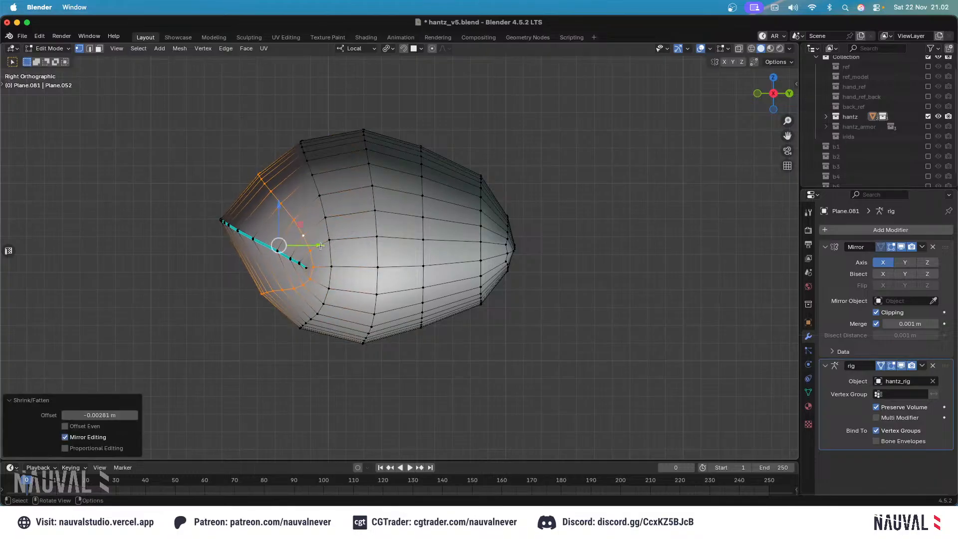
# Edge-slide the front, second and third cavity loops slightly rearward, using a factor of 0.230 for the second.
pyautogui.press('g')
pyautogui.press('g')
pyautogui.click(360, 249)
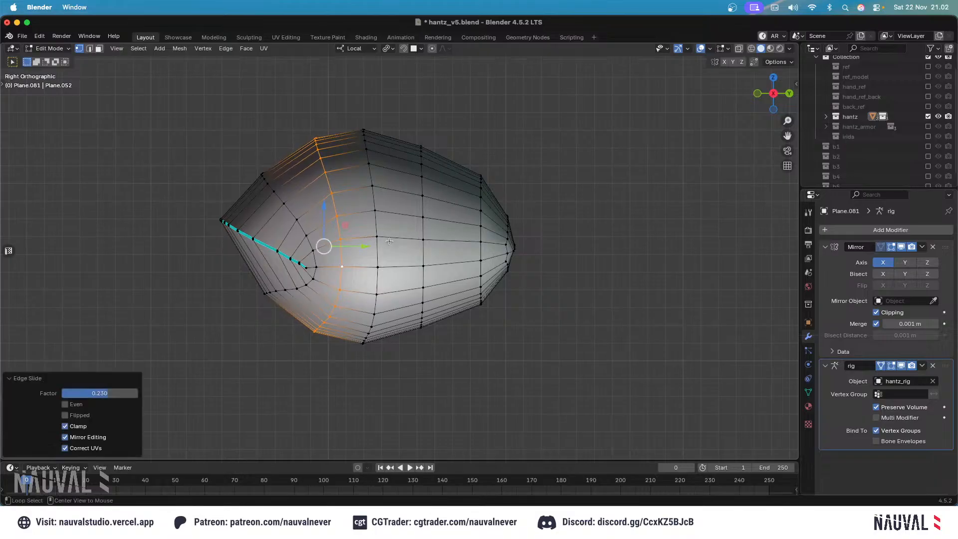
pyautogui.keyDown('alt'); pyautogui.click(382, 242); pyautogui.keyUp('alt')
pyautogui.press('g')
pyautogui.press('g')
pyautogui.click(402, 240)
# Edge-slide the fourth loop rearward by 0.229 and expand the fourth and fifth loops outward with Shrink/Fatten.
pyautogui.keyDown('alt'); pyautogui.click(428, 226); pyautogui.keyUp('alt')
pyautogui.press('g')
pyautogui.press('g')
pyautogui.click(451, 230)
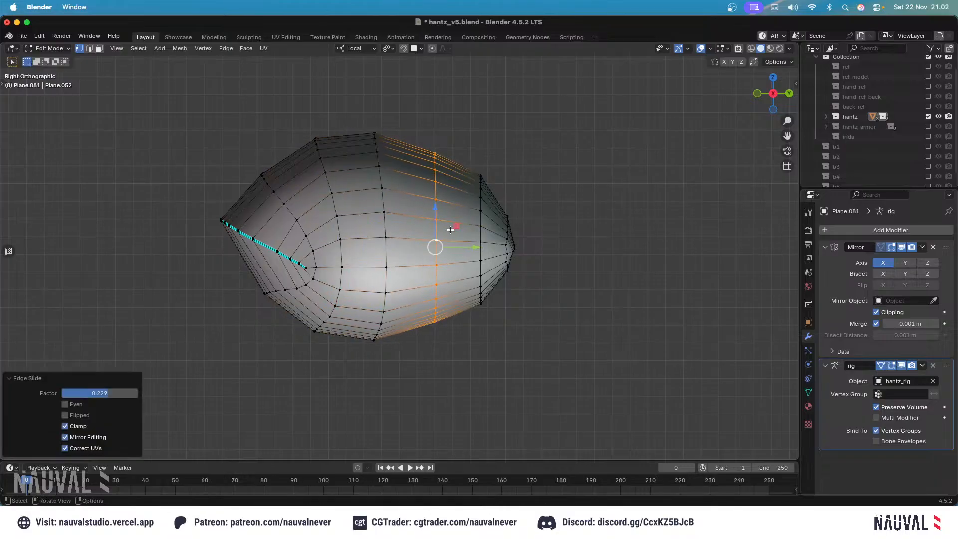
pyautogui.hotkey('alt', 's')
pyautogui.click(488, 193)
pyautogui.keyDown('alt'); pyautogui.click(481, 219); pyautogui.keyUp('alt')
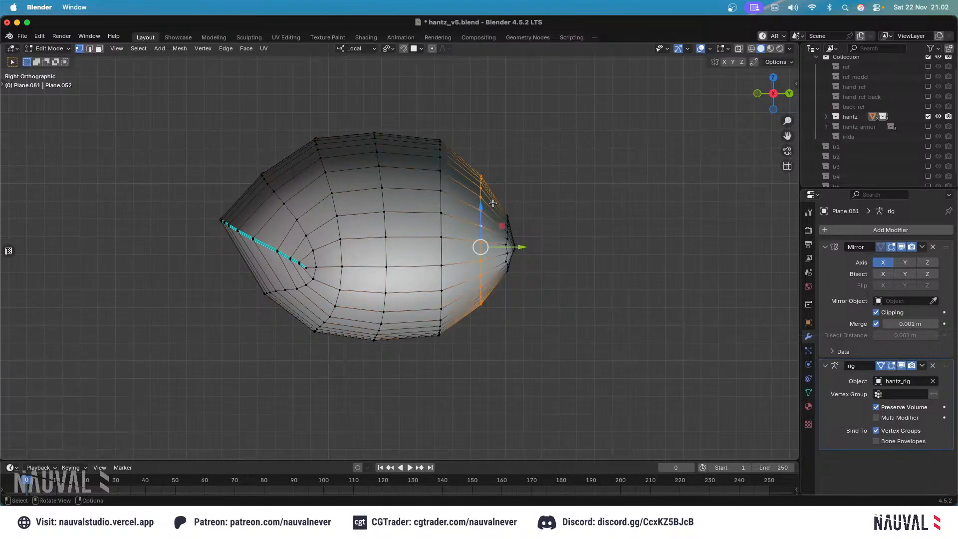
pyautogui.hotkey('alt', 's')
pyautogui.click(497, 206)
# Expand the rear cap vertices with a Shrink/Fatten offset of -0.0225 m and move them forward along local Y.
pyautogui.hotkey('shift', 'z')
pyautogui.press('b')
pyautogui.press('Escape')
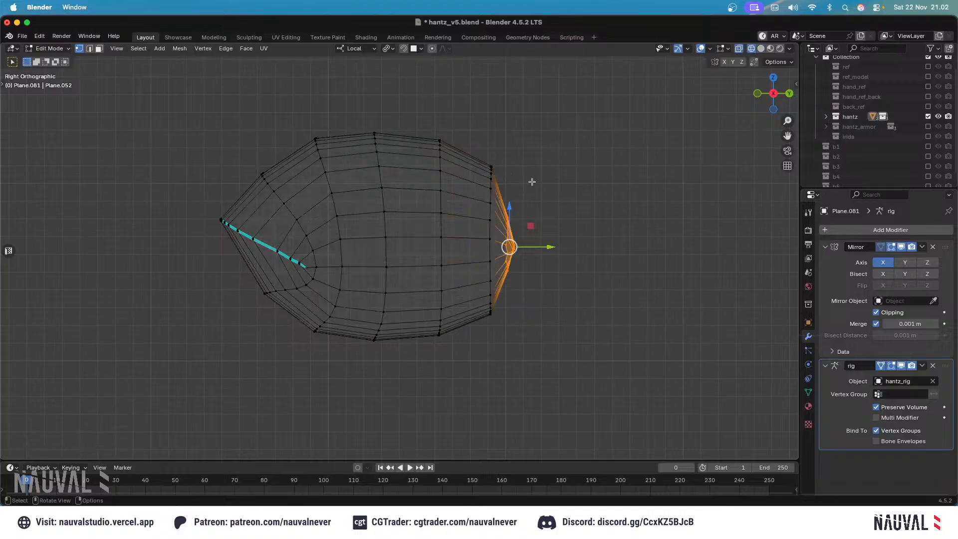
pyautogui.hotkey('alt', 's')
pyautogui.click(582, 240)
pyautogui.press('g')
pyautogui.press('y')
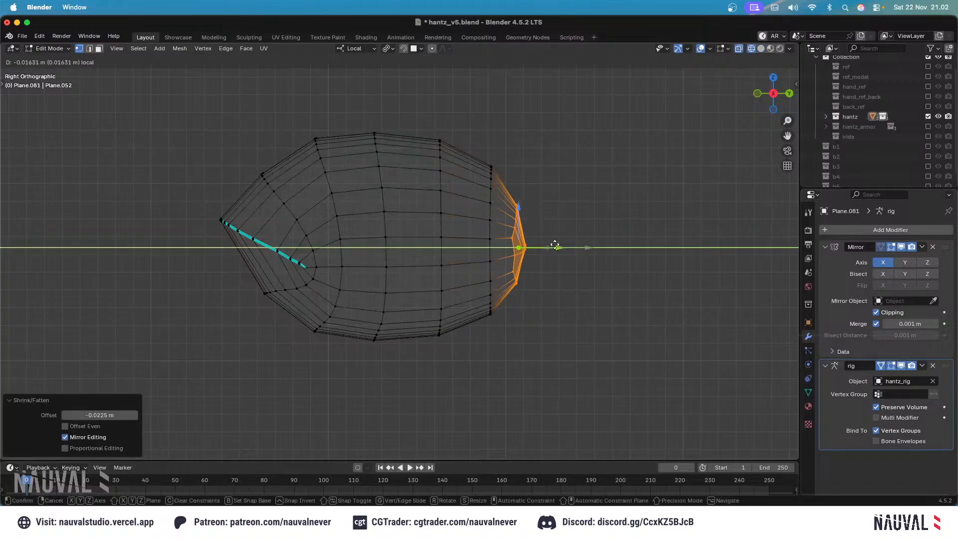
pyautogui.moveTo(550, 245); pyautogui.dragTo(551, 245)
# Move the fifth loop slightly toward the mouth along local Y and select the fourth loop.
pyautogui.hotkey('shift', 'z')
pyautogui.hotkey('shift', 'z')
pyautogui.moveTo(505, 359)
pyautogui.mouseDown()
pyautogui.moveTo(467, 208)
pyautogui.moveTo(462, 123)
pyautogui.mouseUp()
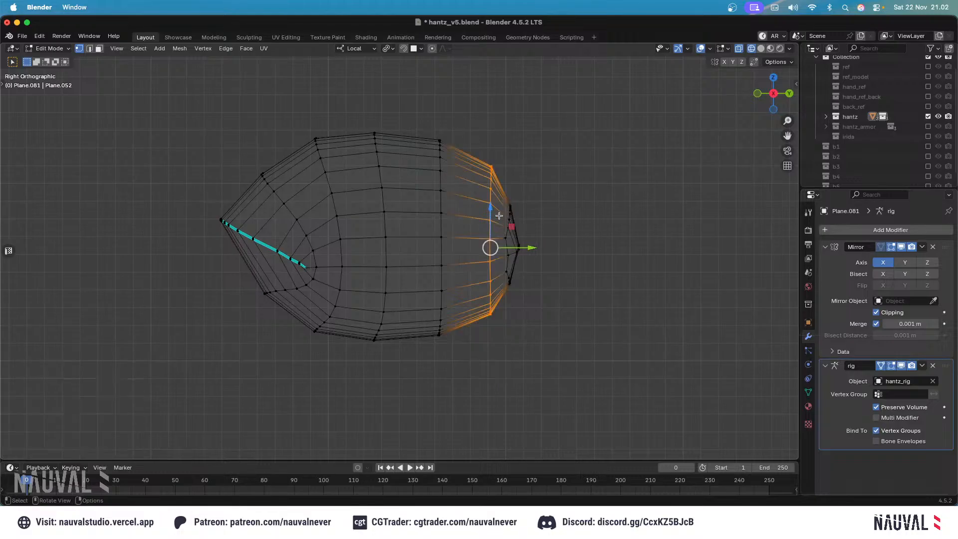
pyautogui.moveTo(523, 248); pyautogui.dragTo(479, 248)
pyautogui.keyDown('alt'); pyautogui.click(441, 221); pyautogui.keyUp('alt')
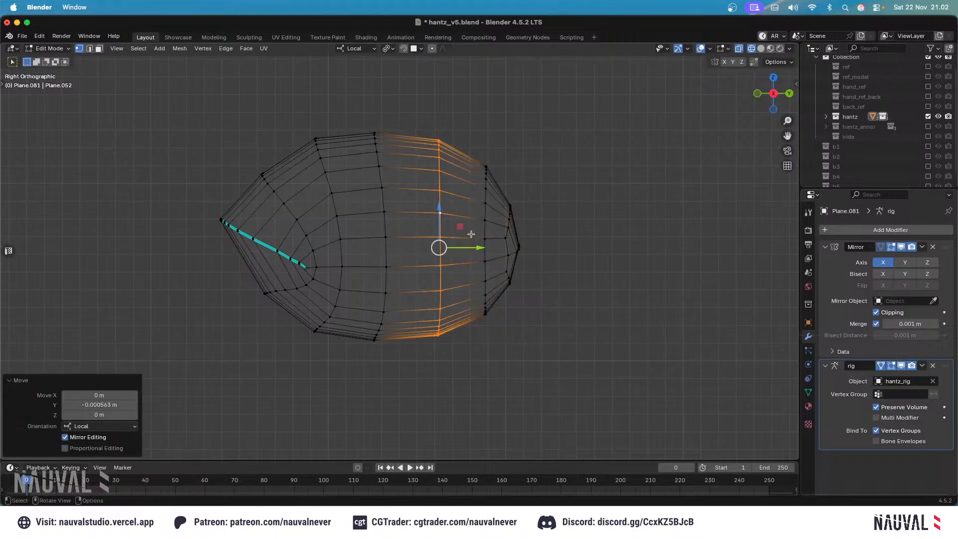
# Select the cavity from the fourth loop to the rear cap and expand it outward with Shrink/Fatten.
pyautogui.hotkey('shift', 'z')
pyautogui.scroll(-2, 487, 150)
pyautogui.hotkey('alt', 'z')
pyautogui.moveTo(507, 342); pyautogui.dragTo(406, 135)
pyautogui.hotkey('alt', 's')
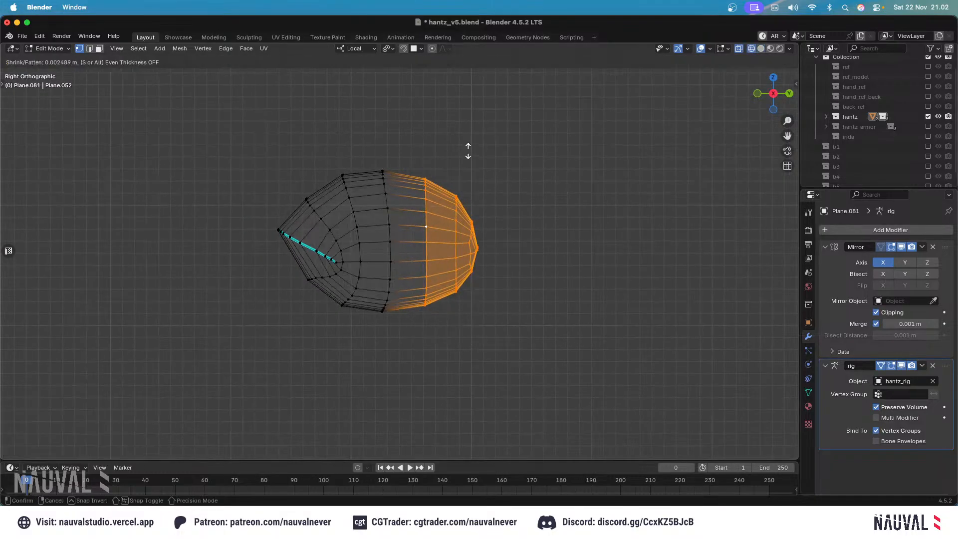
pyautogui.click(477, 192)
# Expand the third cavity loop outward with a Shrink/Fatten offset of -0.00274 m.
pyautogui.keyDown('alt'); pyautogui.click(390, 218); pyautogui.keyUp('alt')
pyautogui.hotkey('alt', 's')
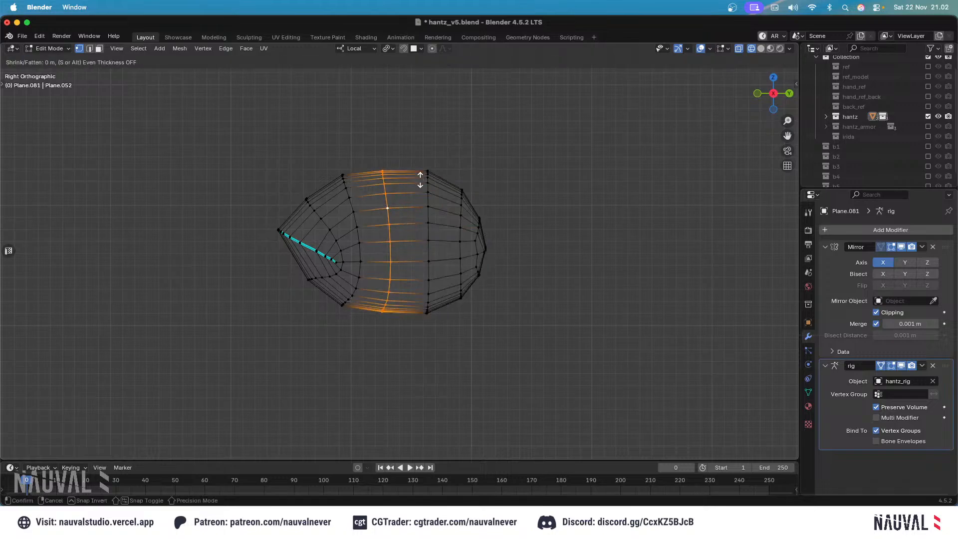
pyautogui.click(430, 200)
pyautogui.hotkey('shift', 'z')
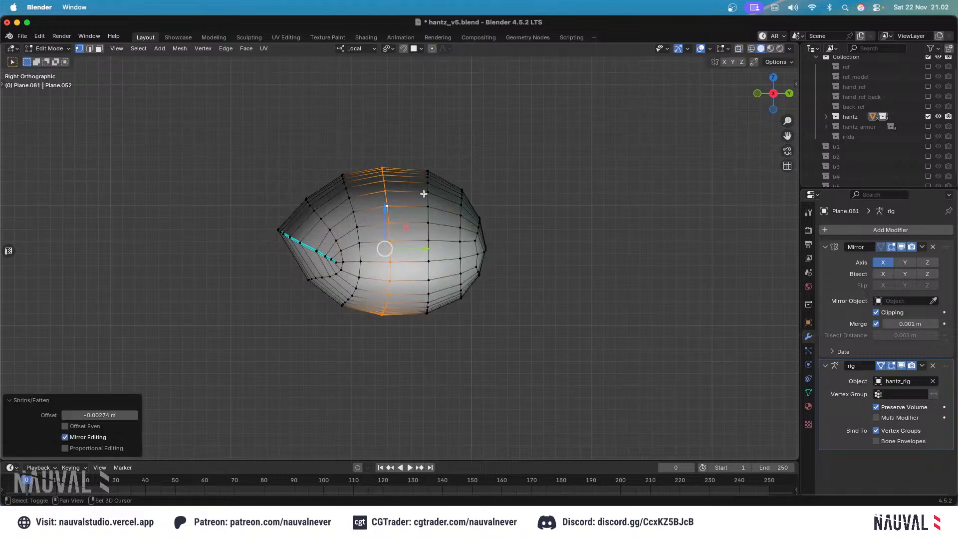
# Reveal the hidden face mesh around the mouth pouch and clear the selection.
pyautogui.press('Tab')
pyautogui.moveTo(485, 160); pyautogui.dragTo(540, 177, button='middle')
pyautogui.press('KP_1')
pyautogui.moveTo(544, 230); pyautogui.dragTo(452, 275, button='middle')
pyautogui.press('Tab')
pyautogui.moveTo(492, 220); pyautogui.dragTo(452, 220, button='middle')
pyautogui.hotkey('alt', 'h')
pyautogui.hotkey('alt', 'a')
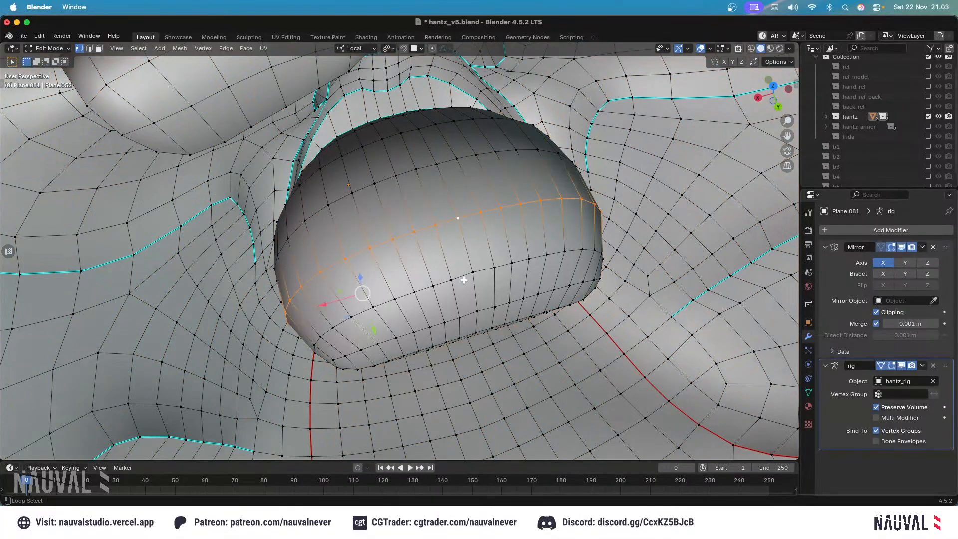
# Select the loops behind the pouch's front, narrow them along local X and move them -0.005797 m along X.
pyautogui.keyDown('alt'); pyautogui.keyDown('shift'); pyautogui.click(464, 280); pyautogui.keyUp('shift'); pyautogui.keyUp('alt')
pyautogui.keyDown('alt'); pyautogui.keyDown('shift'); pyautogui.click(474, 318); pyautogui.keyUp('shift'); pyautogui.keyUp('alt')
pyautogui.moveTo(467, 309); pyautogui.dragTo(442, 292, button='middle')
pyautogui.keyDown('alt'); pyautogui.keyDown('shift'); pyautogui.click(429, 159); pyautogui.keyUp('shift'); pyautogui.keyUp('alt')
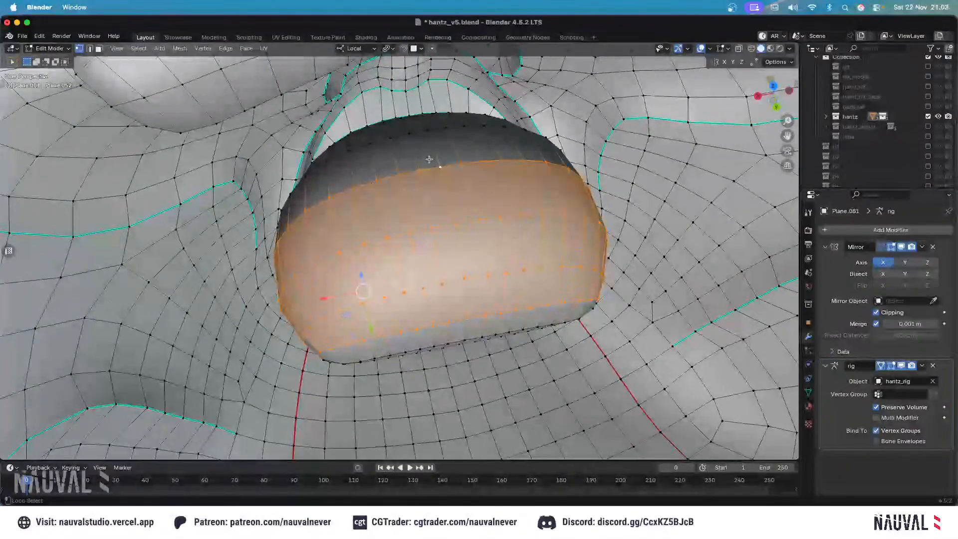
pyautogui.moveTo(429, 159); pyautogui.dragTo(416, 150, button='middle')
pyautogui.press('ctrl+KP_Add')
pyautogui.press('s')
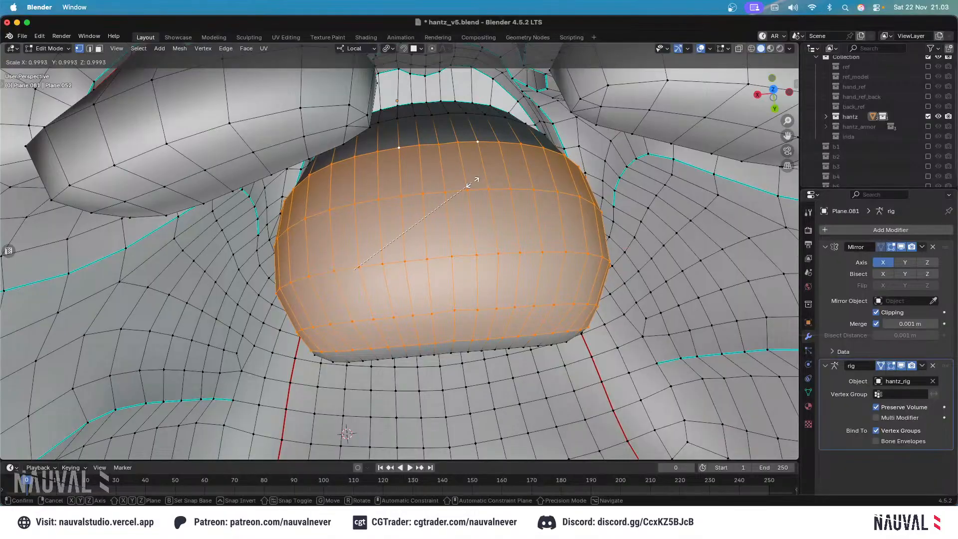
pyautogui.press('x')
pyautogui.click(459, 184)
pyautogui.moveTo(342, 272); pyautogui.dragTo(351, 273)
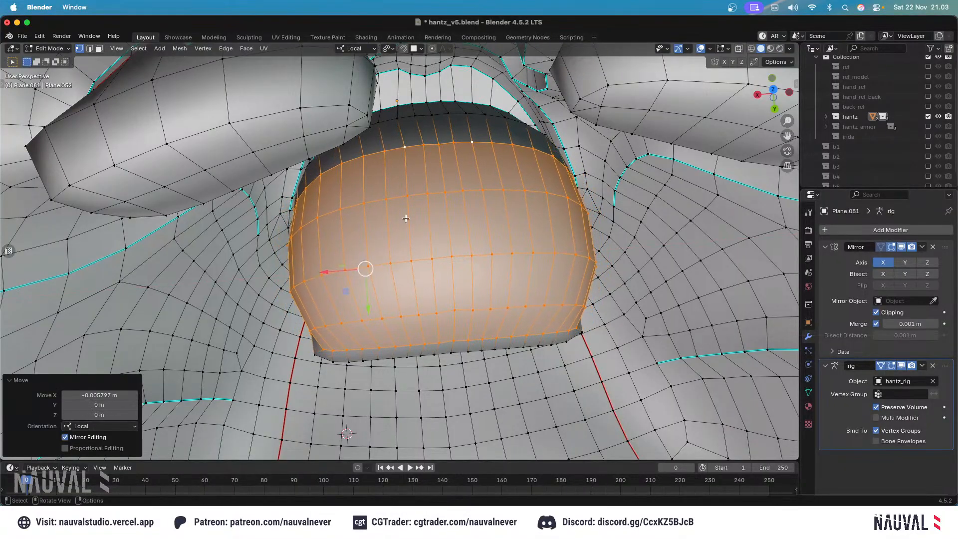
# Move the pouch's selected rear section, including its cap, 0.008529 m backward along local Y.
pyautogui.moveTo(406, 218); pyautogui.dragTo(370, 228, button='middle')
pyautogui.press('Escape')
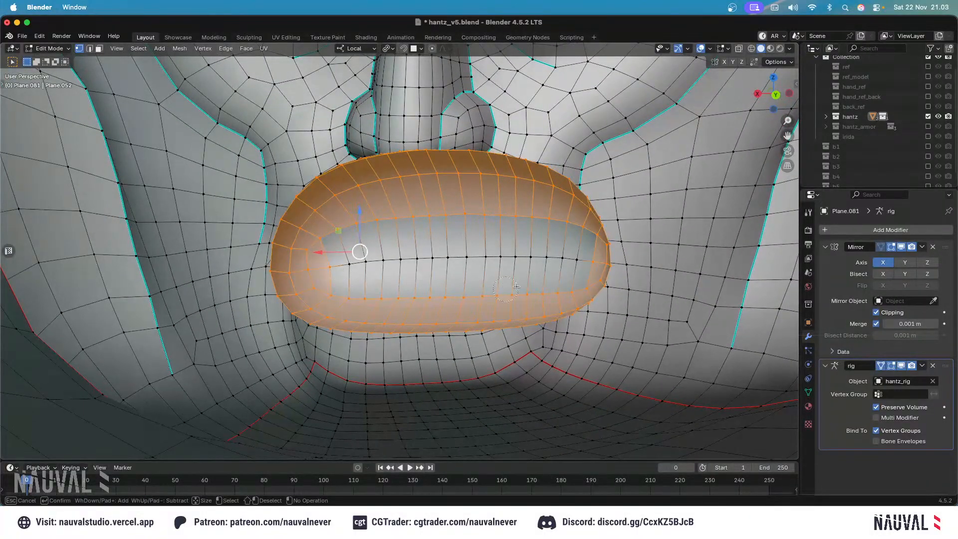
pyautogui.moveTo(446, 172)
pyautogui.mouseDown(button='middle')
pyautogui.moveTo(456, 157)
pyautogui.moveTo(432, 177)
pyautogui.mouseUp(button='middle')
pyautogui.hotkey('alt', 'z')
pyautogui.hotkey('alt', 'z')
pyautogui.press('KP_3')
pyautogui.hotkey('alt', 'z')
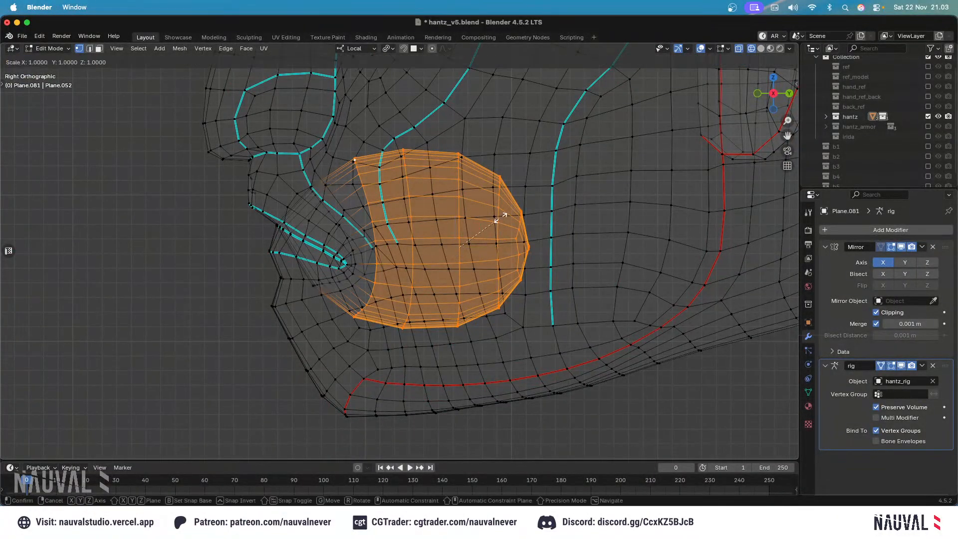
pyautogui.press('g')
pyautogui.press('y')
pyautogui.click(498, 234)
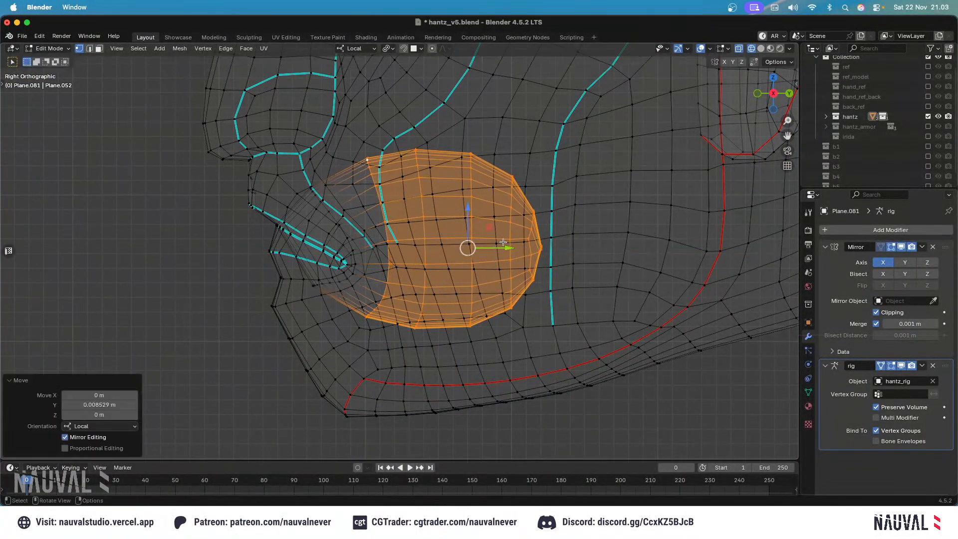
# Scale the pouch's rear section to 0.914 along local X and adjust its sideways position.
pyautogui.moveTo(498, 235)
pyautogui.mouseDown(button='middle')
pyautogui.moveTo(421, 231)
pyautogui.moveTo(475, 200)
pyautogui.mouseUp(button='middle')
pyautogui.hotkey('shift', 'z')
pyautogui.press('s')
pyautogui.press('x')
pyautogui.click(477, 210)
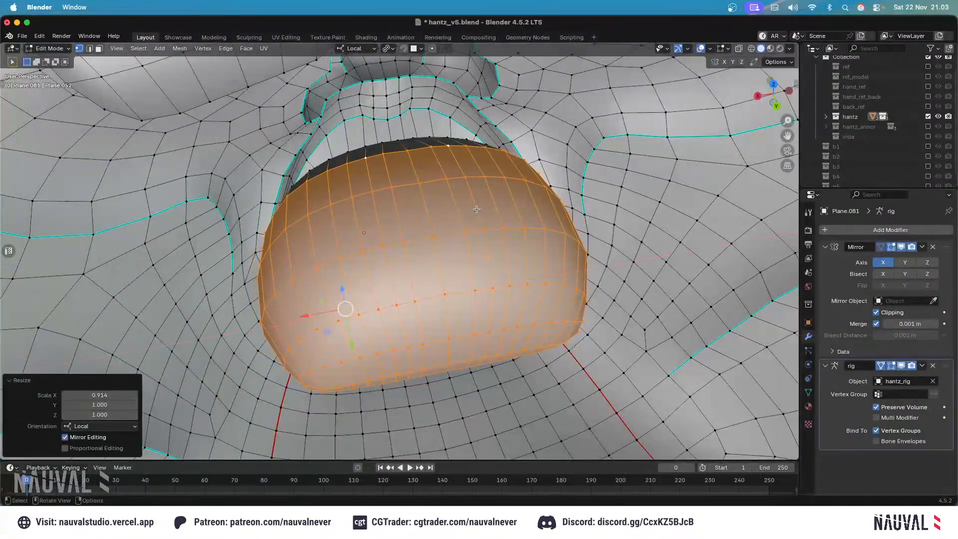
pyautogui.moveTo(338, 318); pyautogui.dragTo(338, 317)
pyautogui.moveTo(338, 318); pyautogui.dragTo(362, 316, button='middle')
# Select the first pouch loop behind the lips, scale it along local X and move it -0.003101 m along X.
pyautogui.keyDown('alt'); pyautogui.click(358, 161); pyautogui.keyUp('alt')
pyautogui.keyDown('ctrl'); pyautogui.moveTo(361, 160); pyautogui.dragTo(385, 155, button='middle'); pyautogui.keyUp('ctrl')
pyautogui.keyDown('alt'); pyautogui.click(364, 136); pyautogui.keyUp('alt')
pyautogui.press('s')
pyautogui.press('x')
pyautogui.click(386, 160)
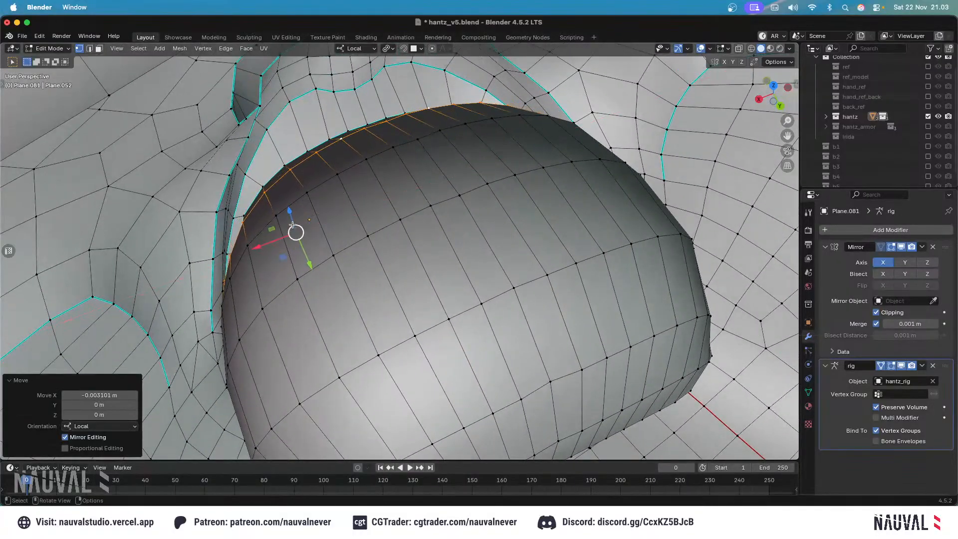
# Mark the edge loop where the inner lips meet the mouth pouch as a seam.
pyautogui.moveTo(293, 224)
pyautogui.mouseDown(button='middle')
pyautogui.moveTo(376, 169)
pyautogui.moveTo(415, 198)
pyautogui.mouseUp(button='middle')
pyautogui.hotkey('shift', 'z')
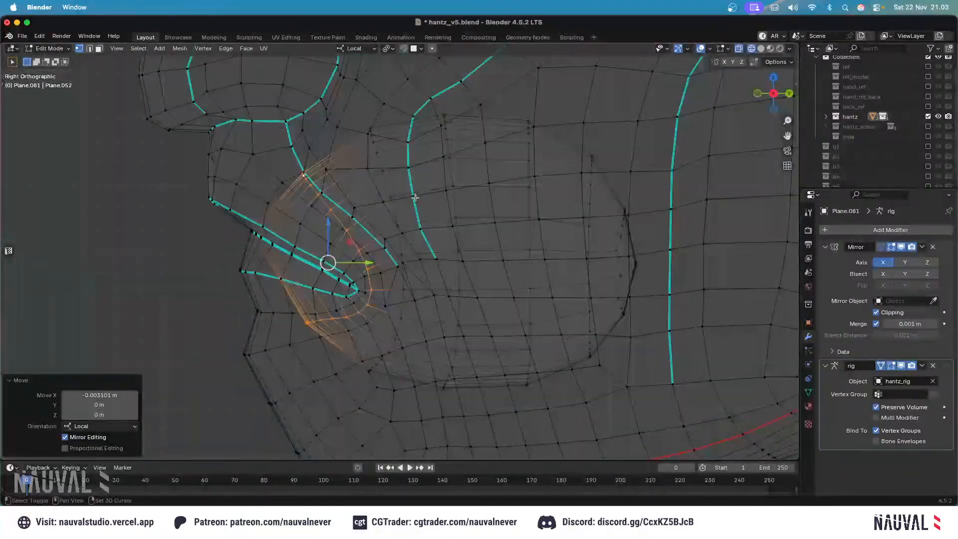
pyautogui.hotkey('shift', 'z')
pyautogui.press('KP_1')
pyautogui.hotkey('shift', 'z')
pyautogui.hotkey('shift', 'z')
pyautogui.keyDown('shift'); pyautogui.moveTo(554, 177); pyautogui.dragTo(364, 178, button='middle'); pyautogui.keyUp('shift')
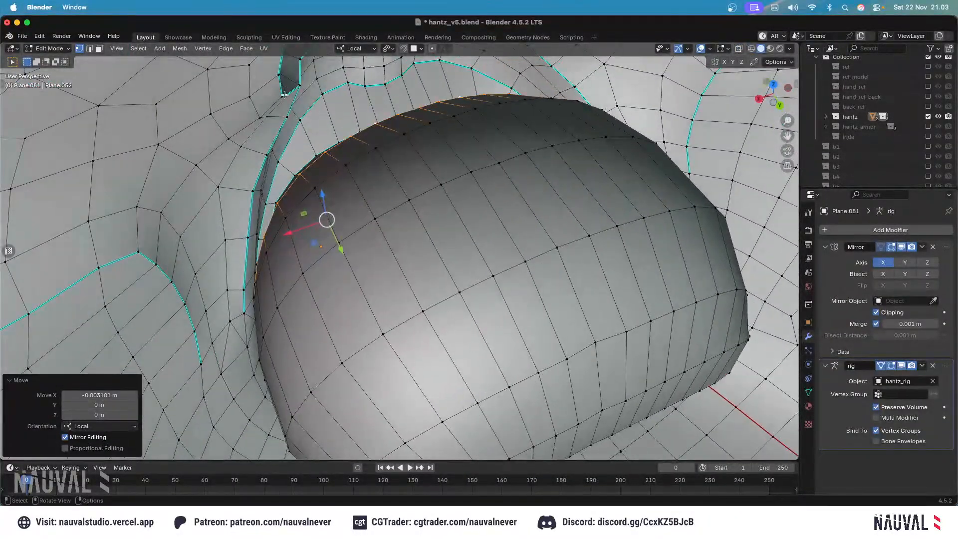
pyautogui.moveTo(285, 95); pyautogui.dragTo(350, 200, button='middle')
pyautogui.keyDown('alt'); pyautogui.click(337, 241); pyautogui.keyUp('alt')
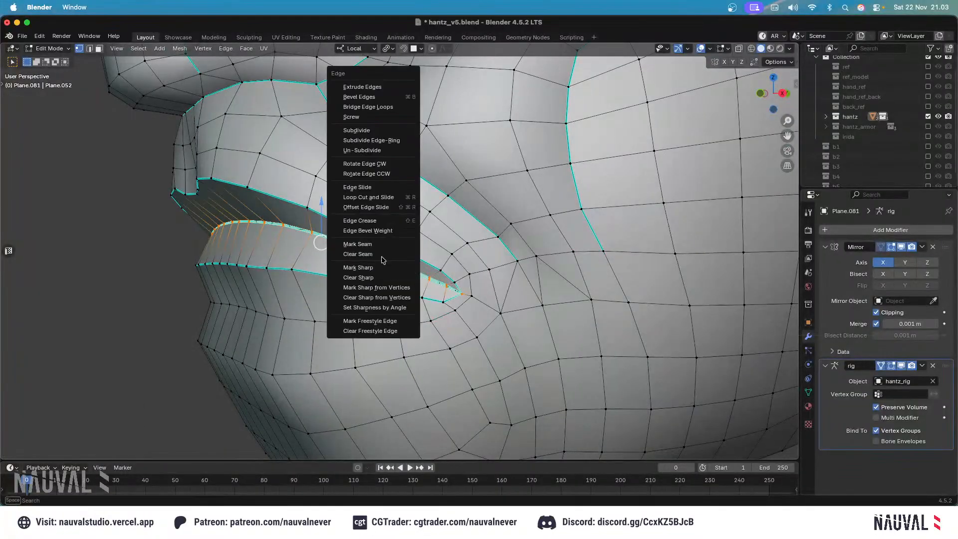
pyautogui.click(377, 243)
# Select the pouch's linked faces, delimited by the seam, and hide the rest of the mesh.
pyautogui.moveTo(373, 218); pyautogui.dragTo(339, 162, button='middle')
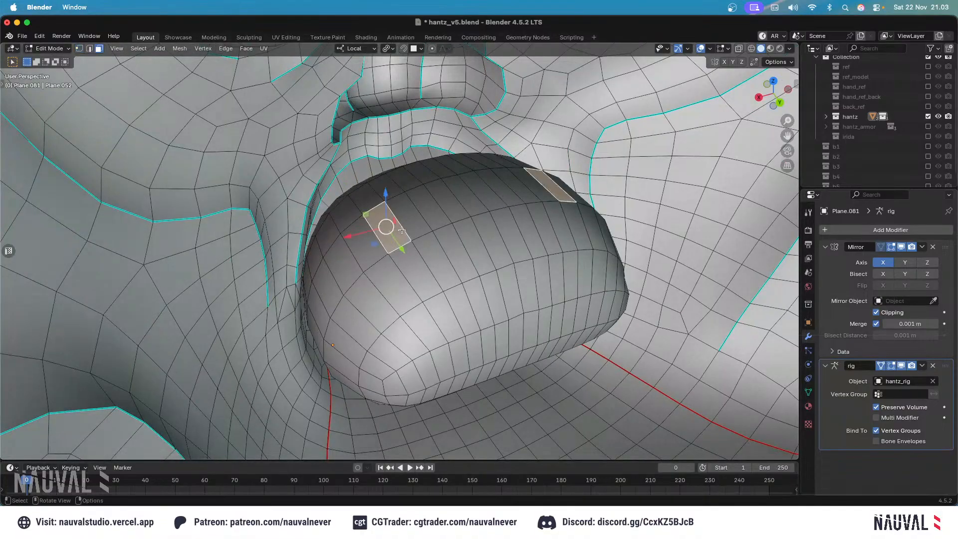
pyautogui.press('l')
pyautogui.moveTo(401, 230)
pyautogui.mouseDown(button='middle')
pyautogui.moveTo(462, 186)
pyautogui.moveTo(482, 210)
pyautogui.moveTo(459, 299)
pyautogui.mouseUp(button='middle')
pyautogui.hotkey('shift', 'z')
pyautogui.hotkey('alt', 'z')
pyautogui.rightClick(460, 298)
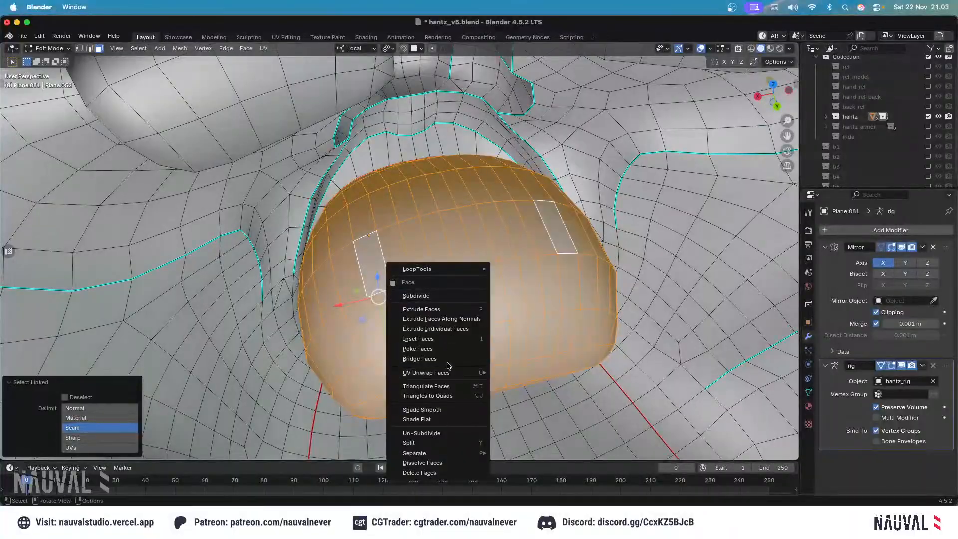
pyautogui.press('Escape')
pyautogui.hotkey('shift', 'h')
pyautogui.press('KP_3')
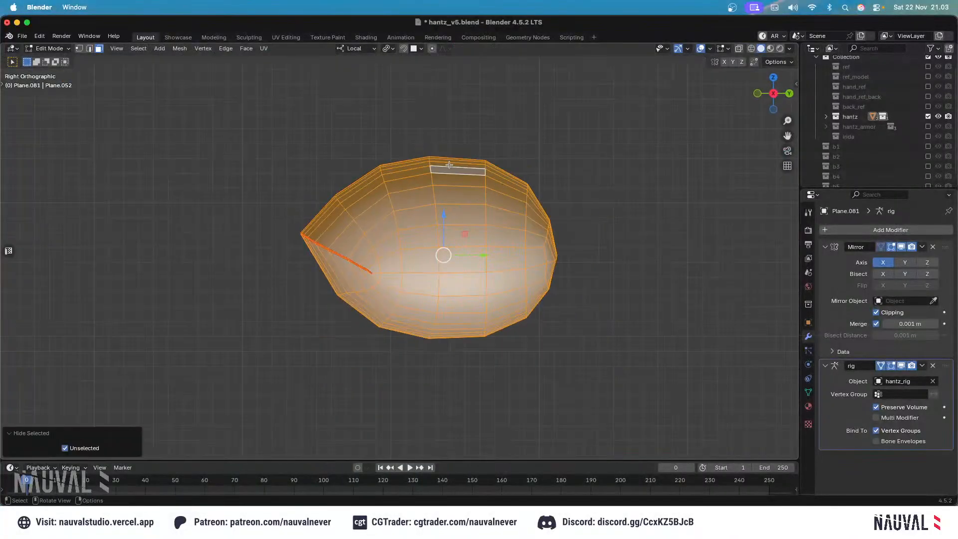
# Rip the pouch loose along its front seam loop and move the detached pouch 0.009801 m along local Y.
pyautogui.click(81, 47)
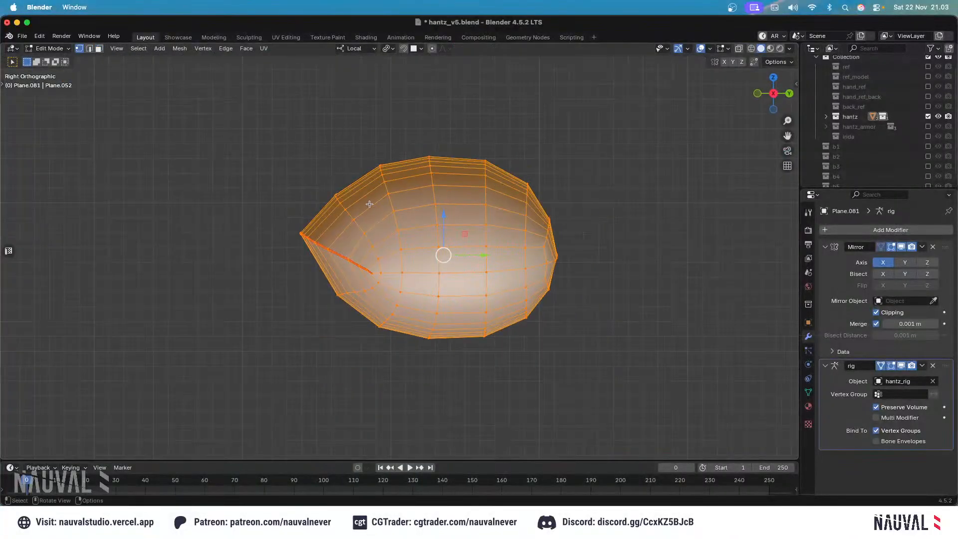
pyautogui.moveTo(398, 222); pyautogui.dragTo(325, 258, button='middle')
pyautogui.keyDown('alt'); pyautogui.click(307, 261); pyautogui.keyUp('alt')
pyautogui.press('v')
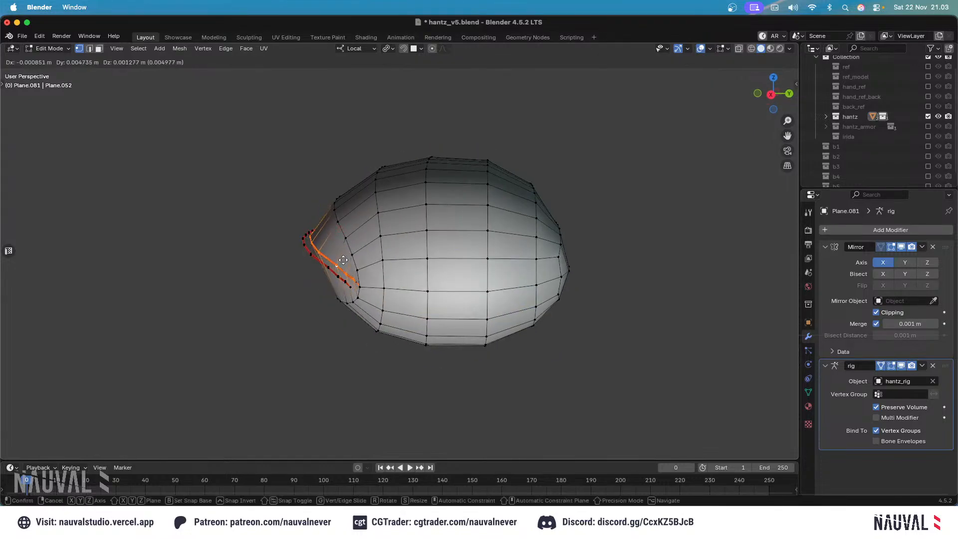
pyautogui.rightClick(344, 255)
pyautogui.click(354, 240)
pyautogui.press('l')
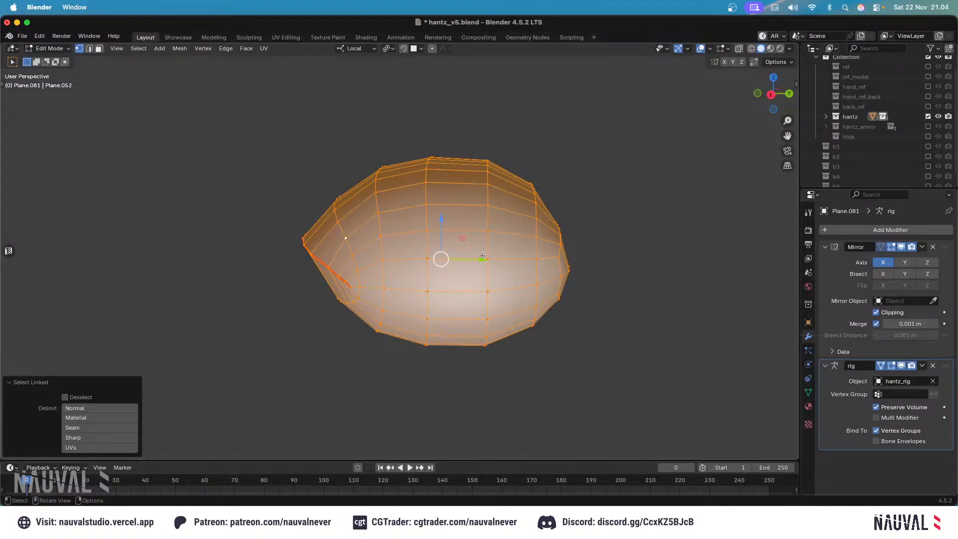
pyautogui.moveTo(482, 255); pyautogui.dragTo(498, 256)
pyautogui.moveTo(484, 252); pyautogui.dragTo(419, 202, button='middle')
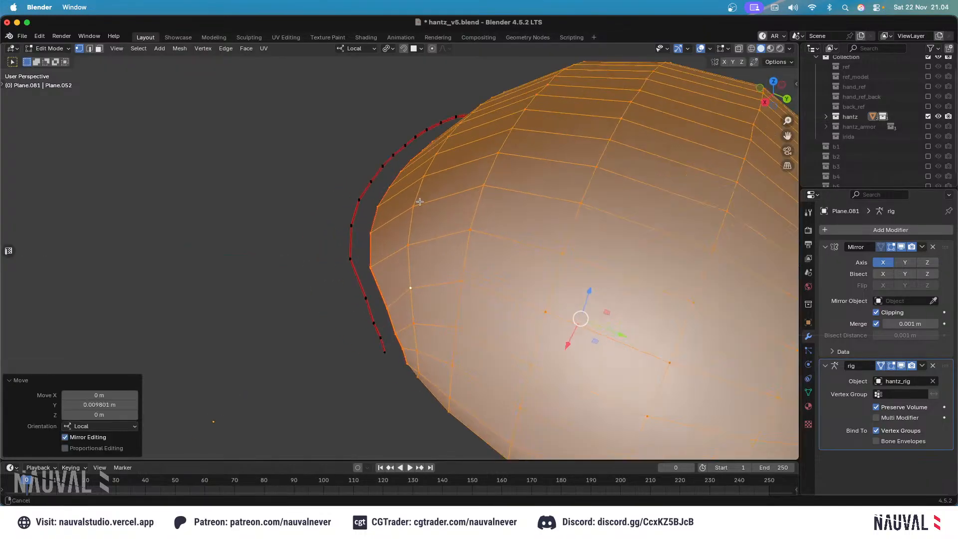
pyautogui.scroll(2, 420, 202)
pyautogui.press('KP_7')
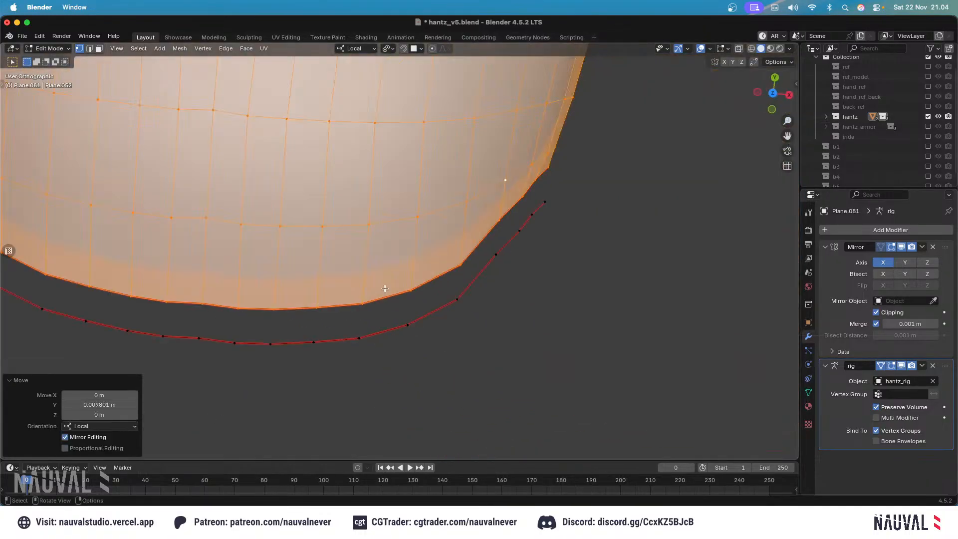
pyautogui.click(496, 246)
pyautogui.moveTo(498, 214)
pyautogui.mouseDown()
pyautogui.moveTo(497, 228)
pyautogui.moveTo(526, 196)
pyautogui.moveTo(490, 194)
pyautogui.moveTo(499, 200)
pyautogui.mouseUp()
pyautogui.press('super+z')
pyautogui.hotkey('shift', 'z')
pyautogui.hotkey('shift', 'z')
pyautogui.hotkey('shift', 'z')
pyautogui.press('super+z')
# Move the corner vertices of the pouch's open front edge -0.001124 m along local Y.
pyautogui.press('b')
pyautogui.moveTo(537, 174); pyautogui.dragTo(528, 155)
pyautogui.hotkey('shift', 'z')
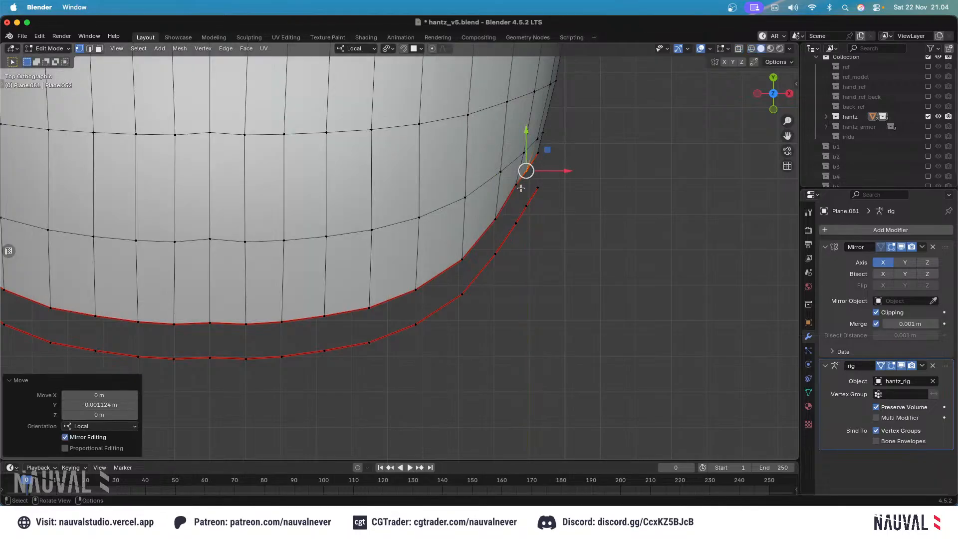
pyautogui.hotkey('shift', 'z')
pyautogui.moveTo(521, 190); pyautogui.dragTo(515, 171)
pyautogui.hotkey('alt', 'a')
pyautogui.hotkey('shift', 'z')
# Fill the gap between the separated seam loop and the pouch's front edge with a strip of quad faces.
pyautogui.click(455, 259)
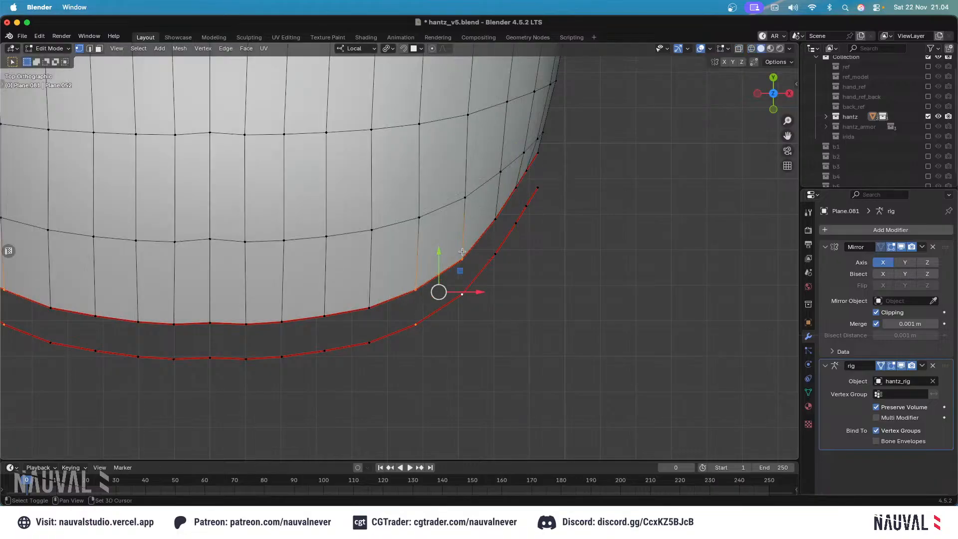
pyautogui.moveTo(464, 259); pyautogui.dragTo(458, 248, button='middle')
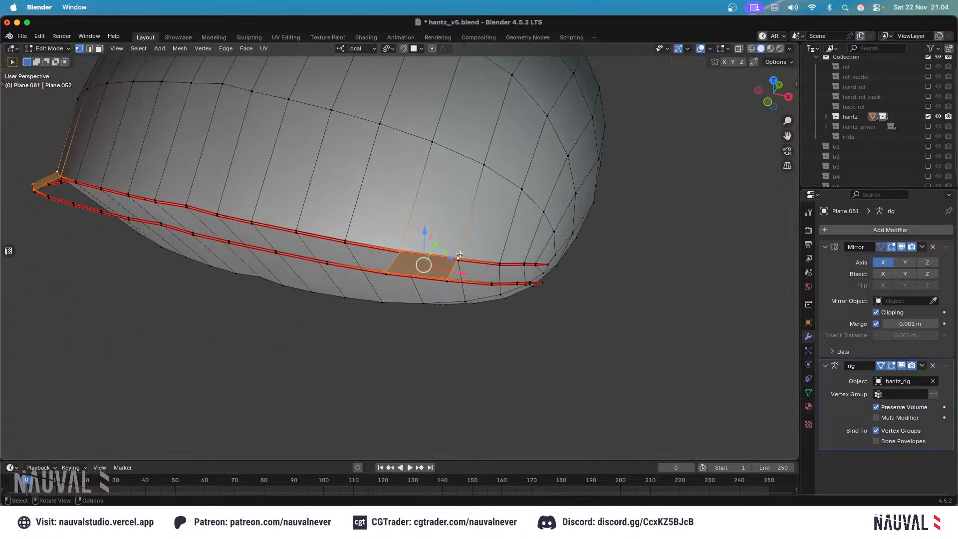
pyautogui.press('f')
pyautogui.press('f')
pyautogui.press('f')
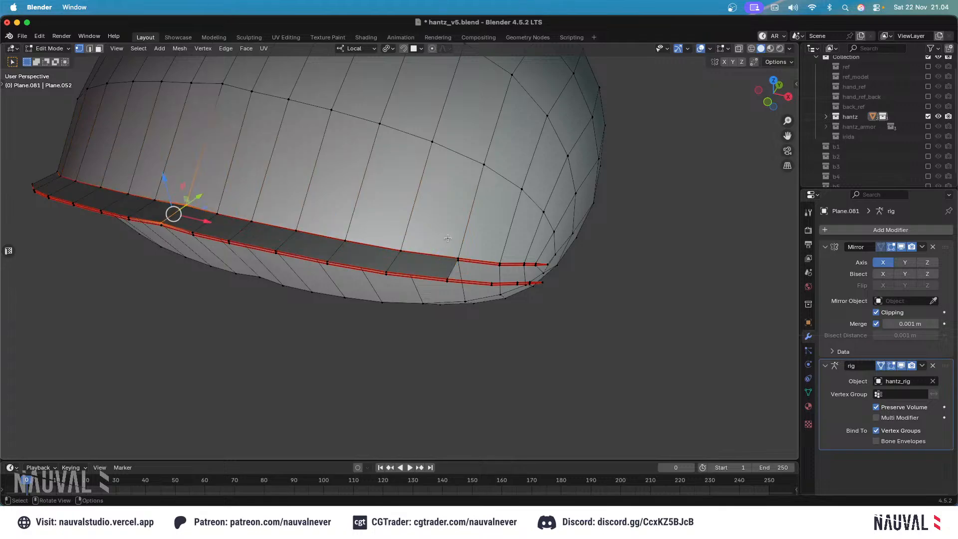
pyautogui.moveTo(484, 239); pyautogui.dragTo(407, 215, button='middle')
pyautogui.press('f')
pyautogui.press('f')
pyautogui.keyDown('alt'); pyautogui.click(400, 244); pyautogui.keyUp('alt')
pyautogui.hotkey('ctrl', 'e')
pyautogui.click(412, 288)
pyautogui.scroll(3, 408, 214)
pyautogui.moveTo(391, 266); pyautogui.dragTo(414, 257, button='middle')
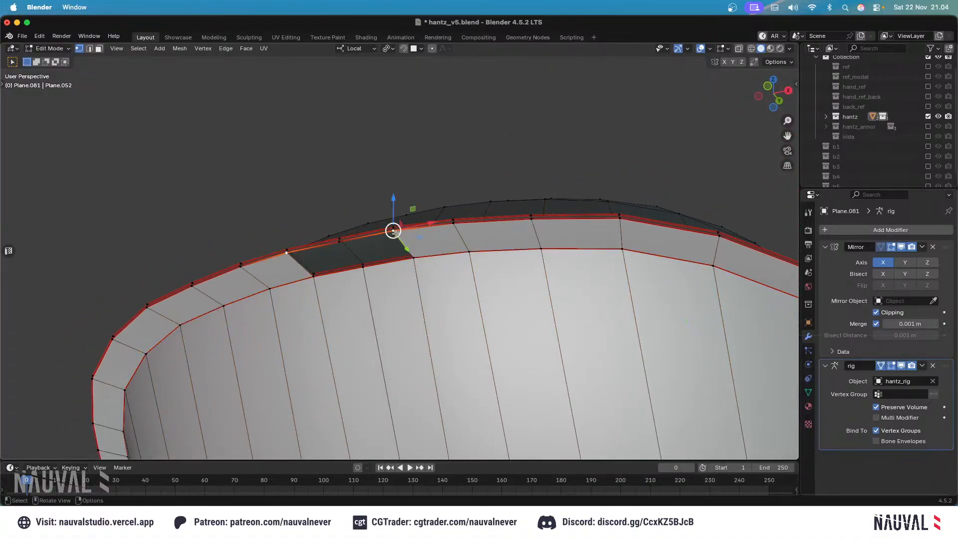
# Undo the last edits to the strip and move its upper centre vertex slightly along Z.
pyautogui.hotkey('ctrl', 'z')
pyautogui.hotkey('ctrl', 'z')
pyautogui.press('KP_1')
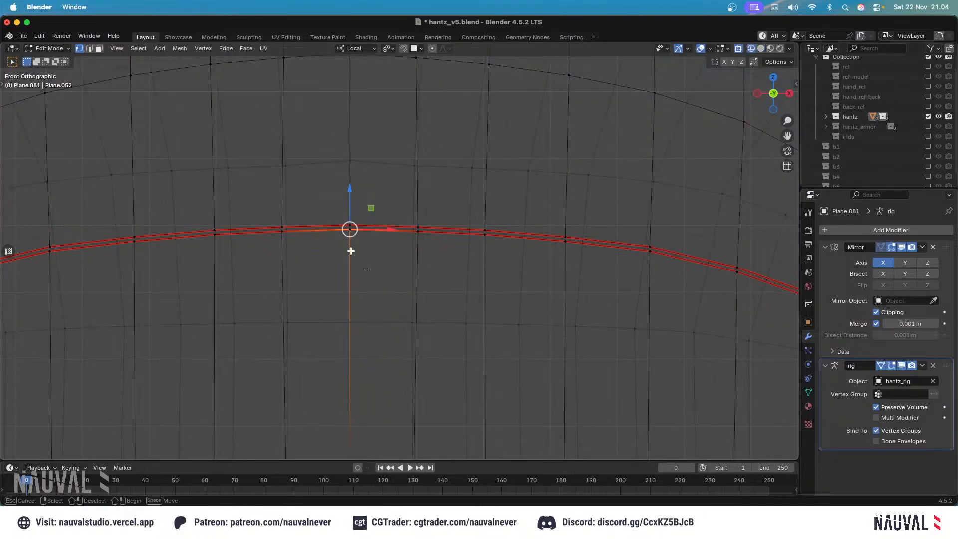
pyautogui.press('g')
pyautogui.press('z')
pyautogui.press('z')
pyautogui.click(351, 201)
# Select the centre vertices of the front strip from above and move them -0.000704 m along local Y.
pyautogui.scroll(-5, 359, 205)
pyautogui.click(462, 138)
pyautogui.moveTo(462, 140); pyautogui.dragTo(426, 207, button='middle')
pyautogui.press('KP_7')
pyautogui.scroll(4, 402, 209)
pyautogui.hotkey('alt', 'z')
pyautogui.moveTo(374, 255); pyautogui.dragTo(363, 175)
pyautogui.hotkey('alt', 'z')
pyautogui.keyDown('ctrl'); pyautogui.moveTo(368, 175); pyautogui.dragTo(399, 305, button='middle'); pyautogui.keyUp('ctrl')
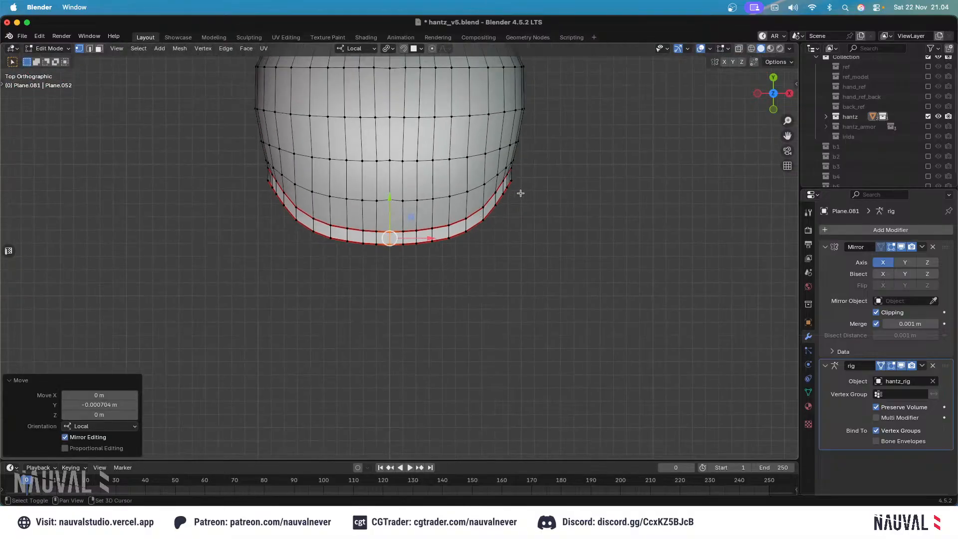
# Adjust the centre vertices of the successive pouch loops behind the strip along local Y to even their curves.
pyautogui.keyDown('shift'); pyautogui.moveTo(521, 193); pyautogui.dragTo(419, 177, button='middle'); pyautogui.keyUp('shift')
pyautogui.keyDown('shift'); pyautogui.moveTo(319, 175); pyautogui.dragTo(398, 257, button='middle'); pyautogui.keyUp('shift')
pyautogui.hotkey('shift', 'z')
pyautogui.moveTo(353, 312)
pyautogui.mouseDown()
pyautogui.moveTo(331, 264)
pyautogui.moveTo(342, 265)
pyautogui.mouseUp()
pyautogui.keyDown('shift'); pyautogui.moveTo(372, 218); pyautogui.dragTo(406, 295, button='middle'); pyautogui.keyUp('shift')
pyautogui.moveTo(384, 314); pyautogui.dragTo(363, 272)
pyautogui.moveTo(374, 255); pyautogui.dragTo(375, 258)
pyautogui.keyDown('shift'); pyautogui.moveTo(370, 194); pyautogui.dragTo(383, 269, button='middle'); pyautogui.keyUp('shift')
pyautogui.moveTo(395, 327); pyautogui.dragTo(392, 327)
pyautogui.keyDown('shift'); pyautogui.moveTo(398, 108); pyautogui.dragTo(396, 213, button='middle'); pyautogui.keyUp('shift')
pyautogui.hotkey('shift', 'z')
pyautogui.hotkey('shift', 'z')
pyautogui.moveTo(396, 237); pyautogui.dragTo(376, 196)
pyautogui.moveTo(386, 174); pyautogui.dragTo(386, 172)
pyautogui.keyDown('ctrl'); pyautogui.moveTo(393, 161); pyautogui.dragTo(424, 218, button='middle'); pyautogui.keyUp('ctrl')
# Select the pouch's rear half plus the next loops forward and apply Smooth Vertices with smoothing 0.500.
pyautogui.hotkey('alt', 'a')
pyautogui.moveTo(458, 251); pyautogui.dragTo(369, 162)
pyautogui.hotkey('alt', 'a')
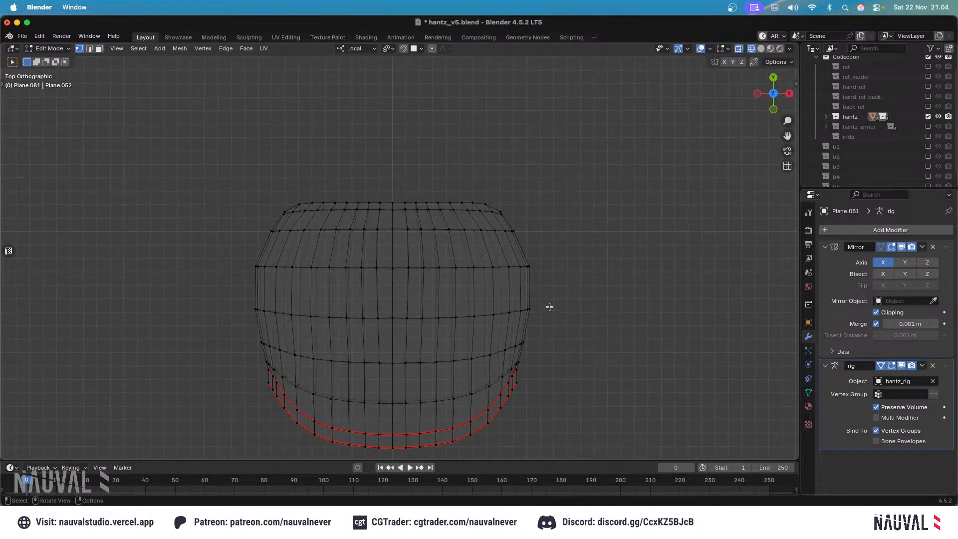
pyautogui.moveTo(555, 274); pyautogui.dragTo(211, 177)
pyautogui.hotkey('shift', 'z')
pyautogui.keyDown('alt'); pyautogui.keyDown('shift'); pyautogui.click(423, 324); pyautogui.keyUp('shift'); pyautogui.keyUp('alt')
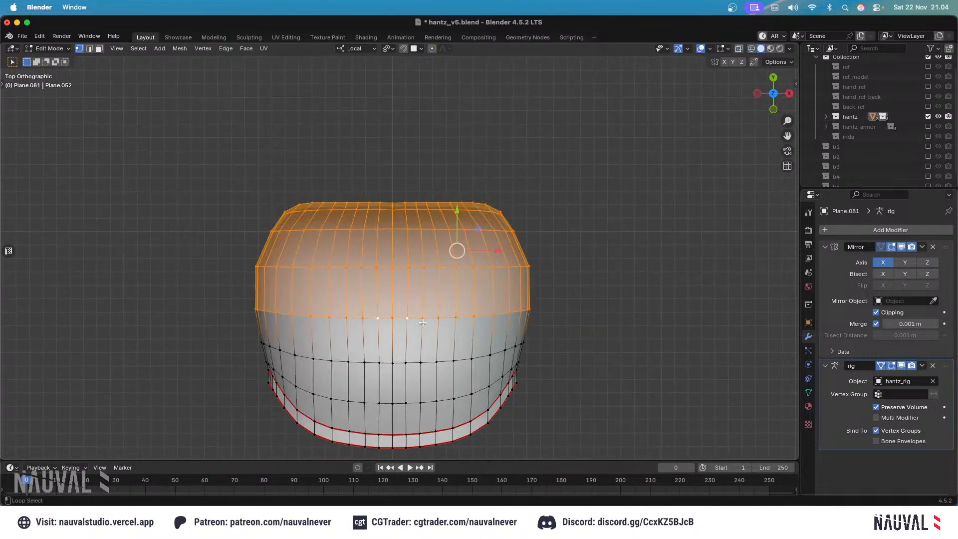
pyautogui.keyDown('alt'); pyautogui.keyDown('shift'); pyautogui.click(415, 363); pyautogui.keyUp('shift'); pyautogui.keyUp('alt')
pyautogui.rightClick(426, 379)
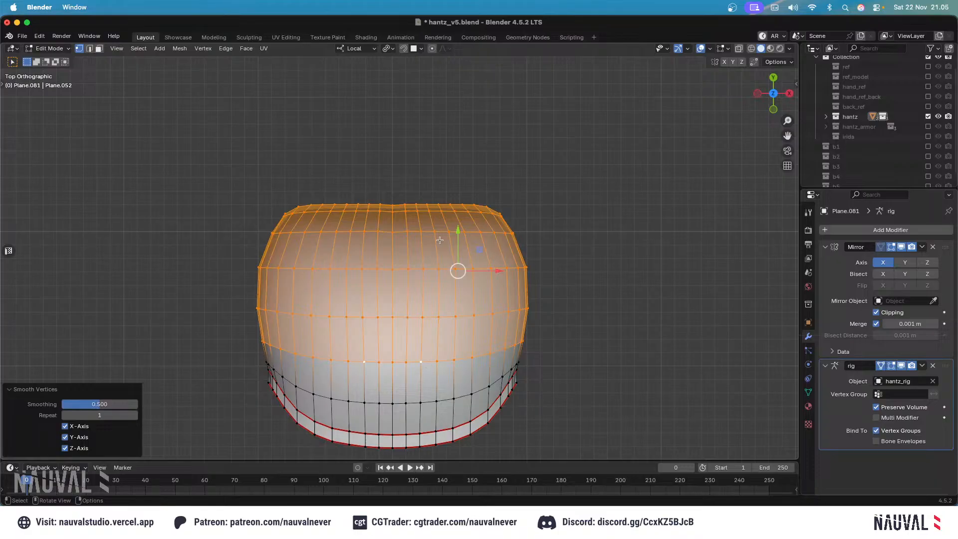
# Select the centre vertices of the pouch's rear loops in wireframe and pull them outward along local Y with proportional editing.
pyautogui.hotkey('shift', 'z')
pyautogui.click(385, 197)
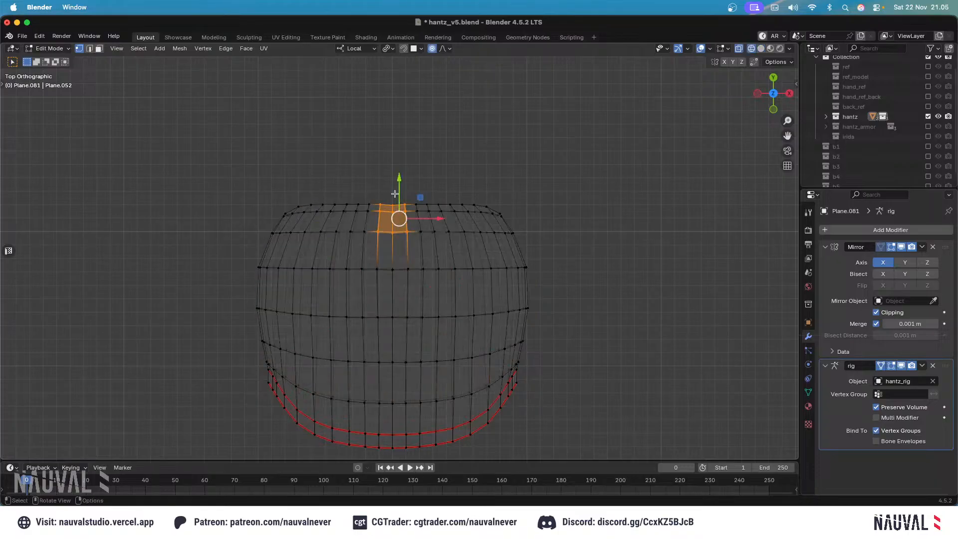
pyautogui.moveTo(399, 177); pyautogui.dragTo(400, 171)
pyautogui.press('super+z')
pyautogui.press('g')
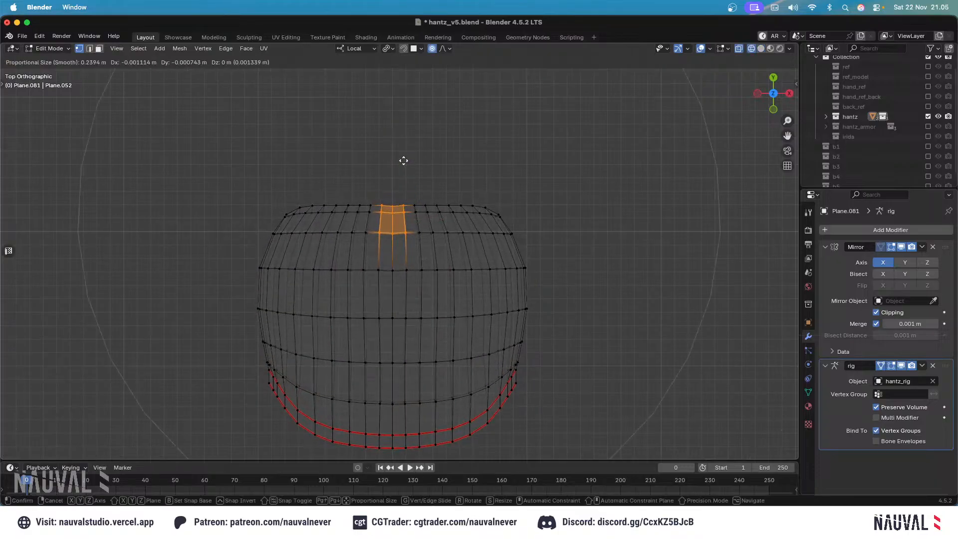
pyautogui.scroll(12, 404, 160)
pyautogui.rightClick(406, 160)
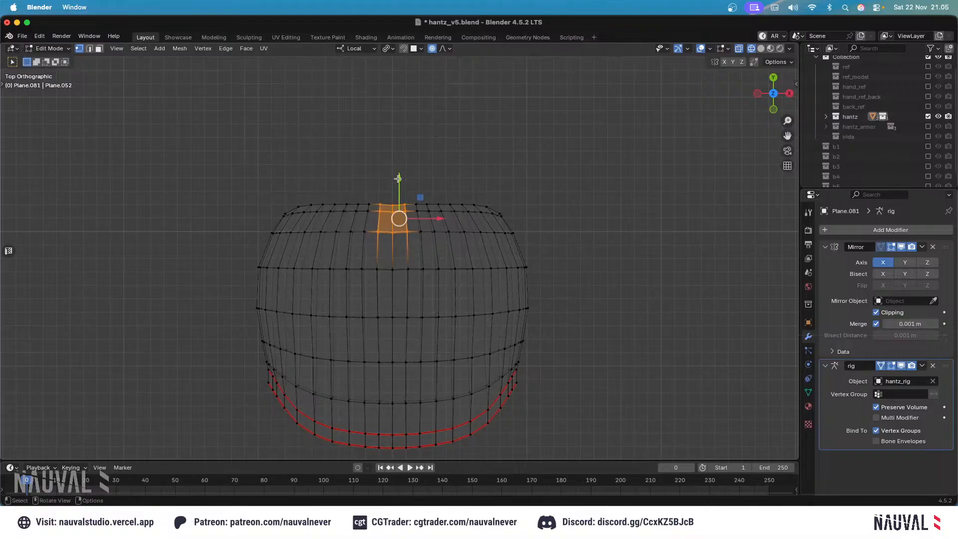
pyautogui.moveTo(398, 179)
pyautogui.mouseDown()
pyautogui.moveTo(398, 167)
pyautogui.moveTo(392, 175)
pyautogui.mouseUp()
# Select the pouch's rear loops across its full width and apply Smooth Vertices with smoothing 0.500.
pyautogui.hotkey('alt', 'a')
pyautogui.hotkey('alt', 'a')
pyautogui.moveTo(458, 239); pyautogui.dragTo(445, 180)
pyautogui.click(524, 278)
pyautogui.moveTo(568, 278); pyautogui.dragTo(204, 126)
pyautogui.rightClick(437, 281)
pyautogui.click(437, 280)
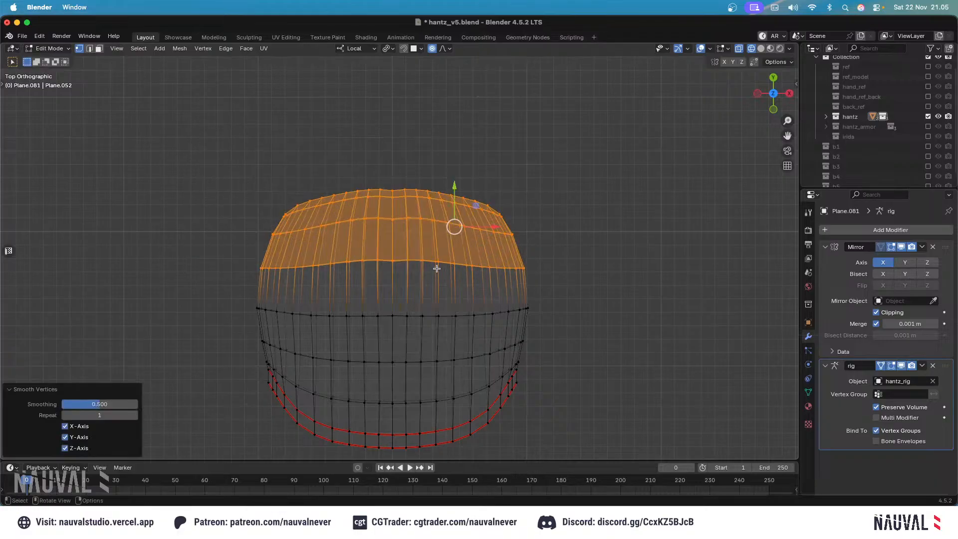
# Adjust the centre vertices of the pouch's rear loops from above to even out their curve.
pyautogui.hotkey('shift', 'z')
pyautogui.scroll(4, 417, 163)
pyautogui.hotkey('shift', 'z')
pyautogui.moveTo(399, 198); pyautogui.dragTo(385, 113)
pyautogui.moveTo(399, 292); pyautogui.dragTo(382, 233)
pyautogui.hotkey('shift', 'z')
pyautogui.scroll(-5, 395, 234)
pyautogui.press('Tab')
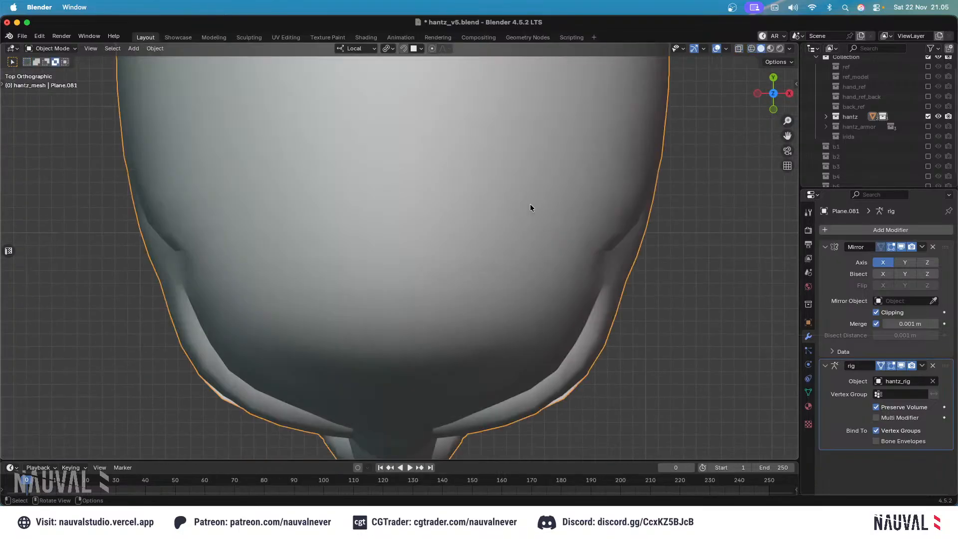
pyautogui.press('KP_3')
pyautogui.press('Tab')
pyautogui.moveTo(478, 172); pyautogui.dragTo(443, 199, button='middle')
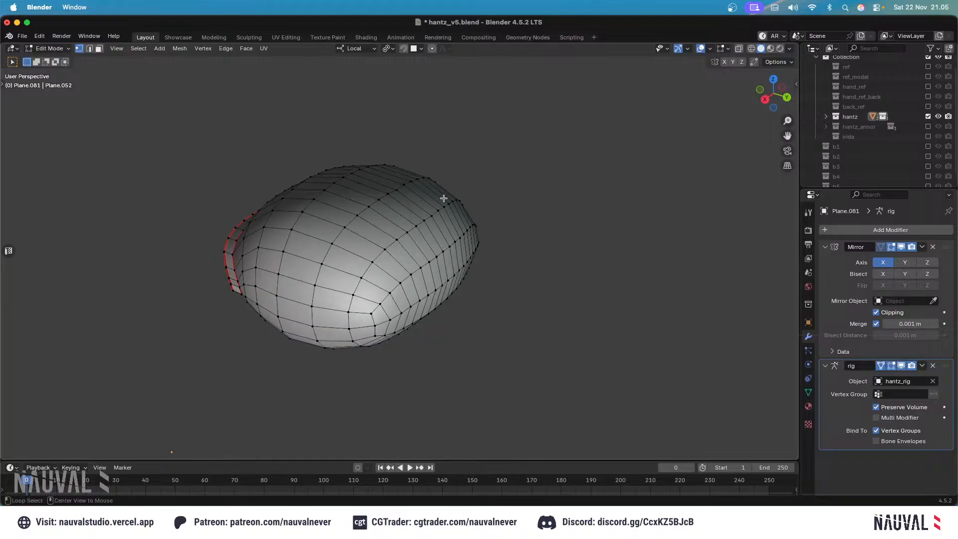
# Reveal the hidden head mesh and move the pouch's edge loop beside the seamed lip strip -0.002998 m along local Y.
pyautogui.hotkey('alt', 'h')
pyautogui.press('KP_1')
pyautogui.click(652, 316)
pyautogui.keyDown('ctrl'); pyautogui.moveTo(652, 316); pyautogui.dragTo(494, 280, button='middle'); pyautogui.keyUp('ctrl')
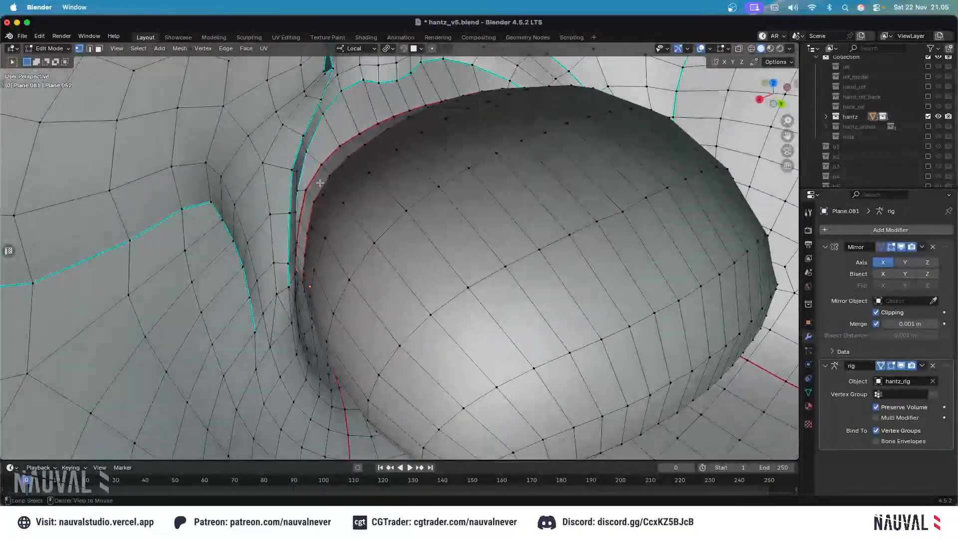
pyautogui.keyDown('alt'); pyautogui.click(320, 183); pyautogui.keyUp('alt')
pyautogui.moveTo(367, 233); pyautogui.dragTo(359, 205, button='middle')
pyautogui.moveTo(352, 198); pyautogui.dragTo(343, 186)
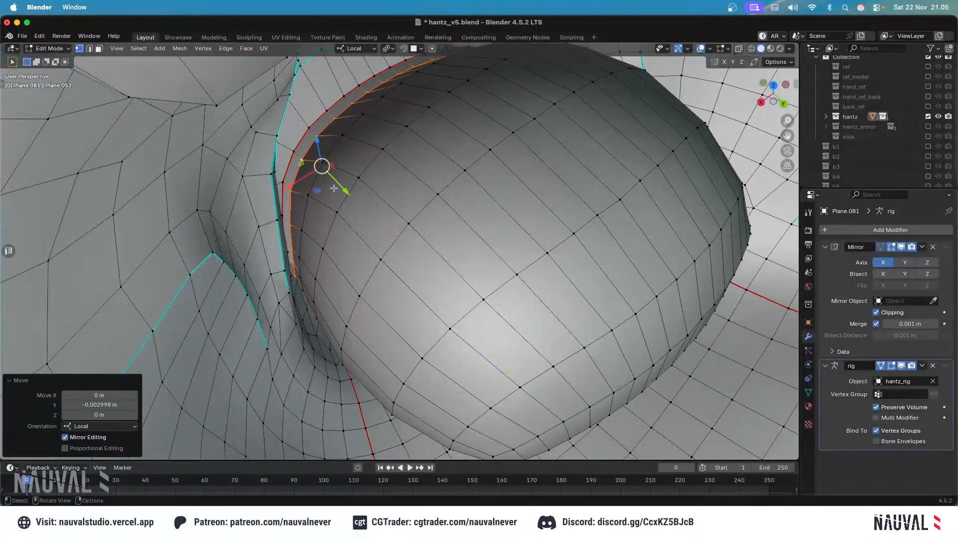
pyautogui.moveTo(337, 179); pyautogui.dragTo(365, 169, button='middle')
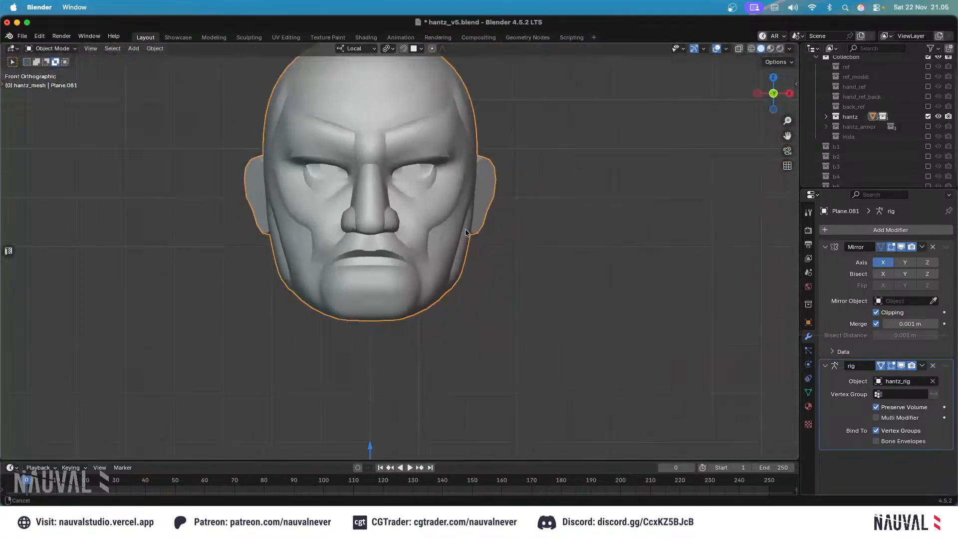
# Save the file and switch to the UV Editing workspace.
pyautogui.hotkey('ctrl', 's')
pyautogui.click(538, 215)
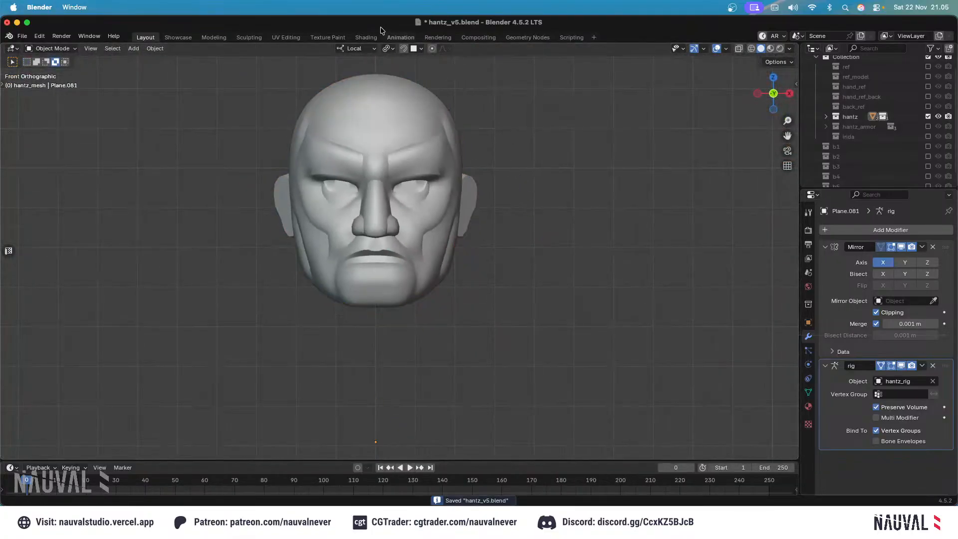
pyautogui.click(298, 36)
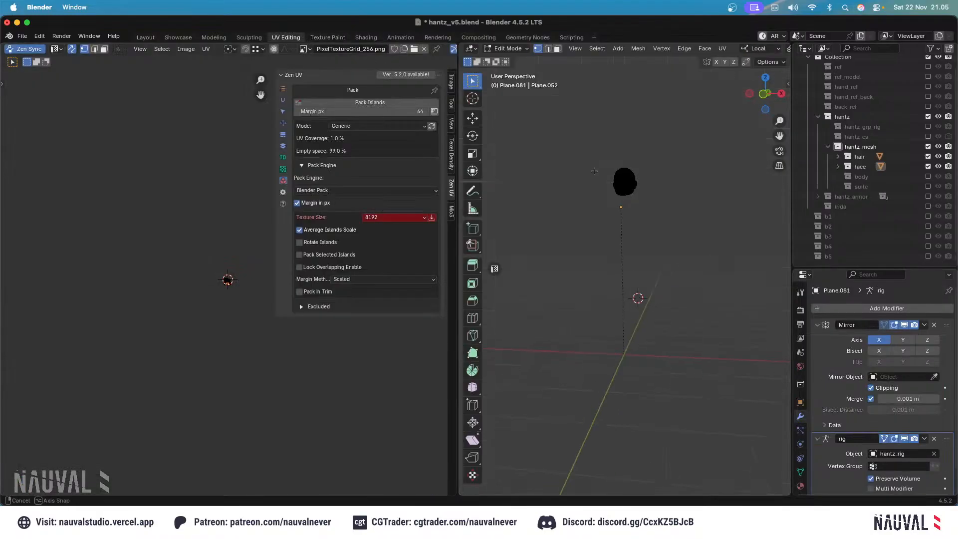
# Reveal all hidden objects, then isolate the head mesh and open it in Edit Mode.
pyautogui.hotkey('alt', 'h')
pyautogui.press('Tab')
pyautogui.hotkey('alt', 'h')
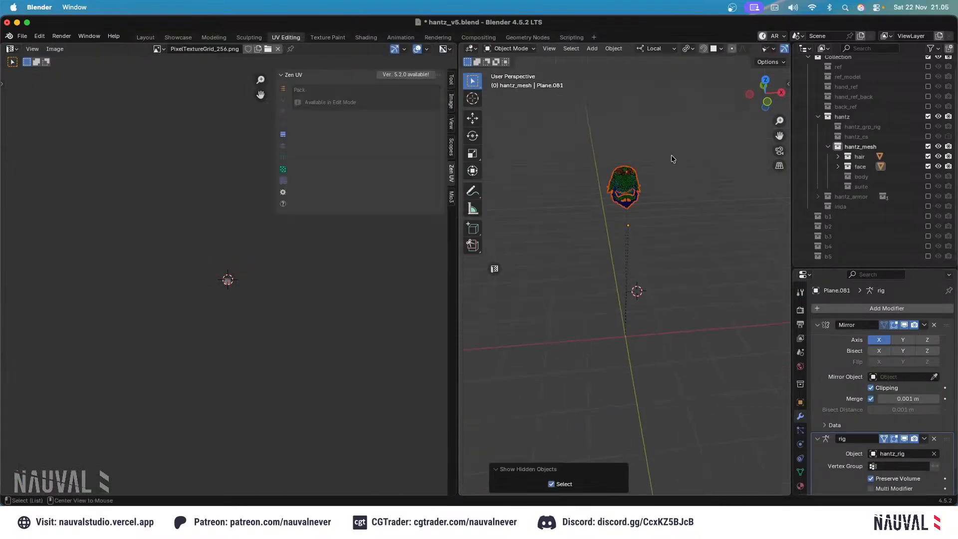
pyautogui.click(628, 182)
pyautogui.press('KP_Decimal')
pyautogui.press('KP_1')
pyautogui.moveTo(659, 235); pyautogui.dragTo(644, 262, button='middle')
pyautogui.hotkey('shift', 'h')
pyautogui.press('Tab')
# Select all linked faces of the mouth pouch and hide the rest of the head mesh.
pyautogui.scroll(10, 654, 202)
pyautogui.click(644, 263)
pyautogui.press('KP_Decimal')
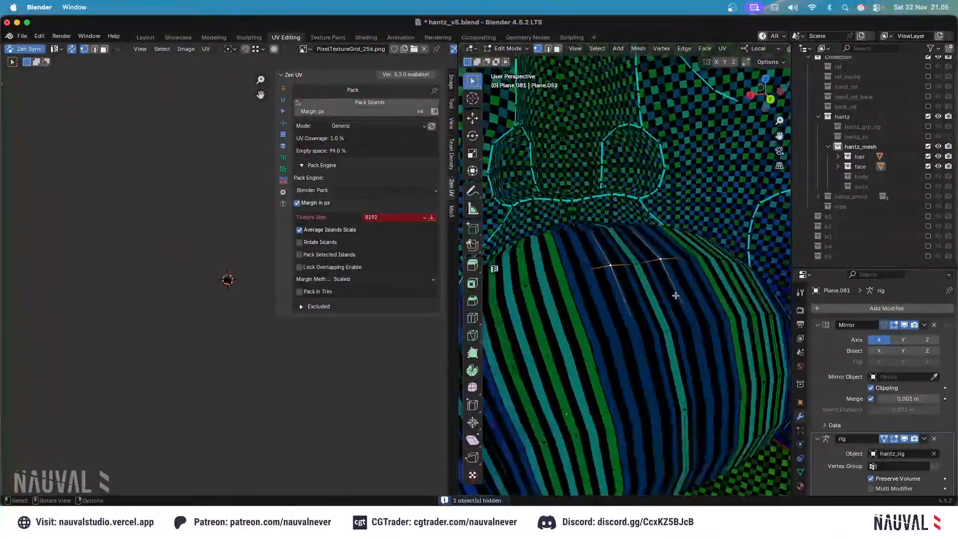
pyautogui.scroll(-10, 644, 169)
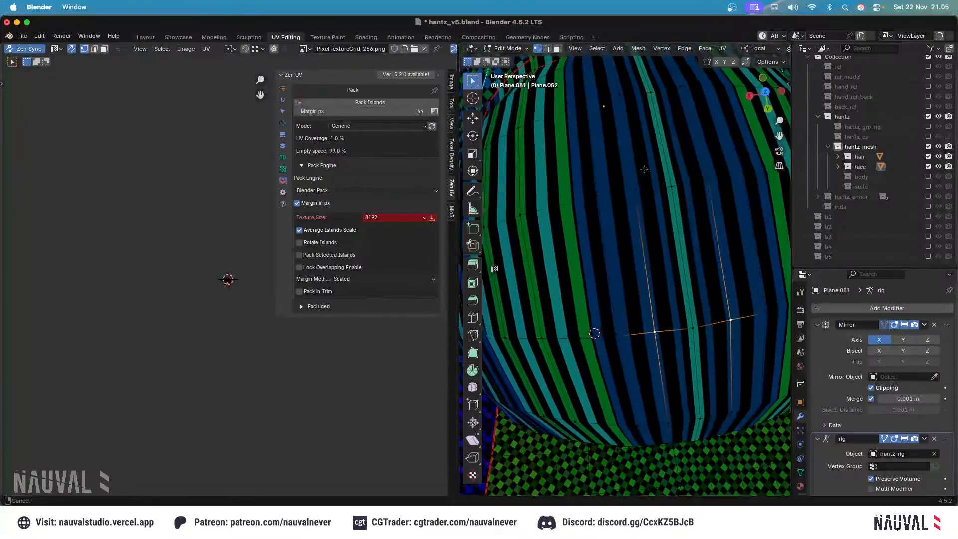
pyautogui.click(558, 49)
pyautogui.click(602, 191)
pyautogui.press('l')
pyautogui.hotkey('shift', 'h')
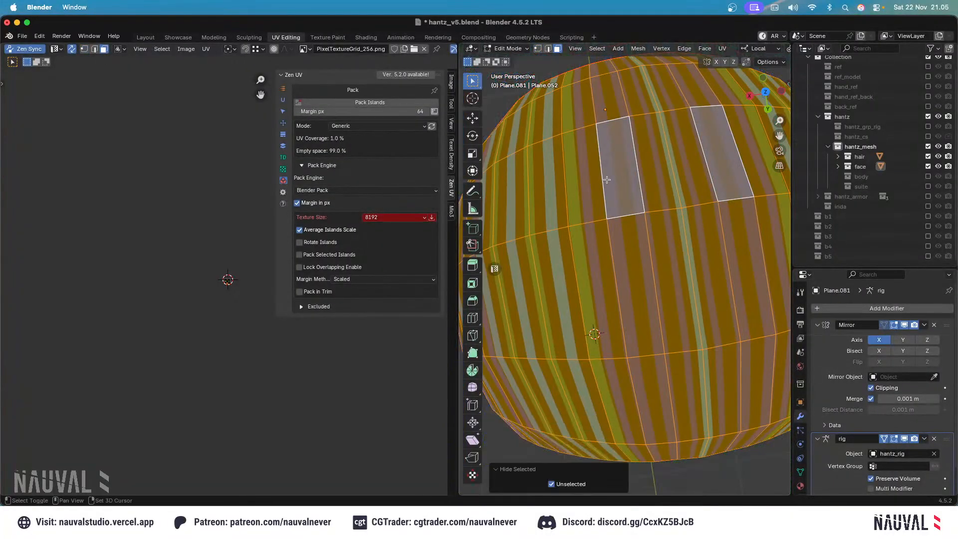
# Try to mark the edge loop running from the mouth corner along the pouch's side as a seam.
pyautogui.press('KP_3')
pyautogui.press('KP_3')
pyautogui.press('2')
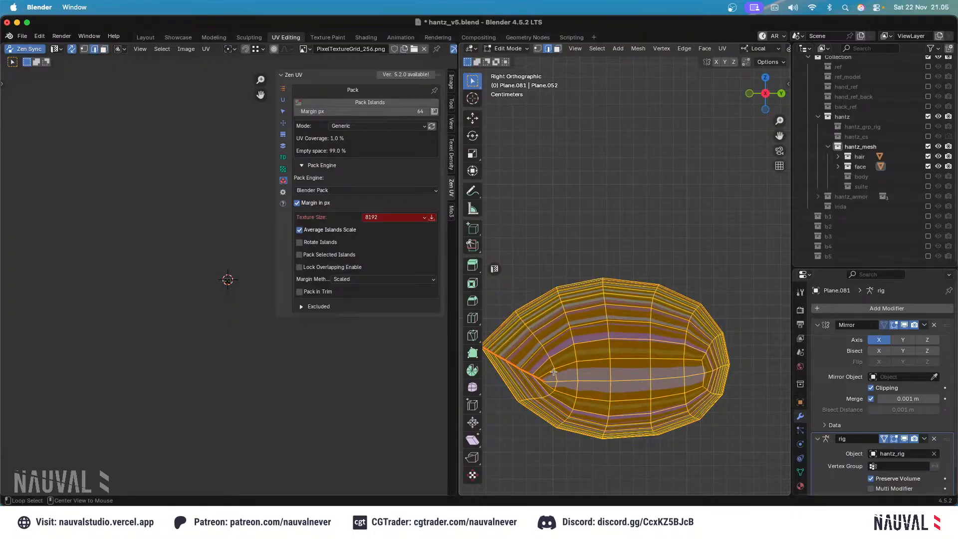
pyautogui.keyDown('alt'); pyautogui.click(584, 381); pyautogui.keyUp('alt')
pyautogui.press('KP_Decimal')
pyautogui.hotkey('ctrl', 'e')
pyautogui.click(529, 296)
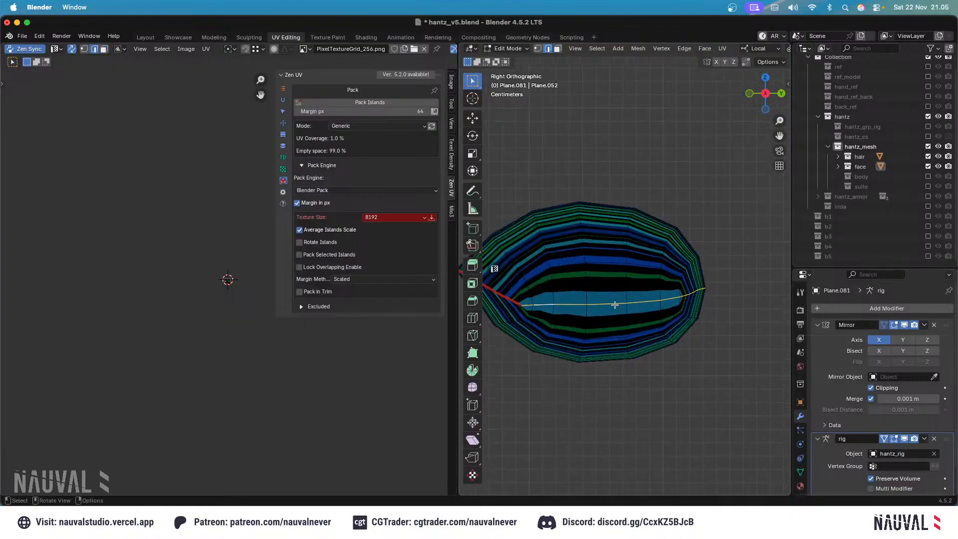
# Unwrap the whole pouch with the Angle Based method and show its UV layout.
pyautogui.press('KP_1')
pyautogui.press('a')
pyautogui.press('u')
pyautogui.click(648, 194)
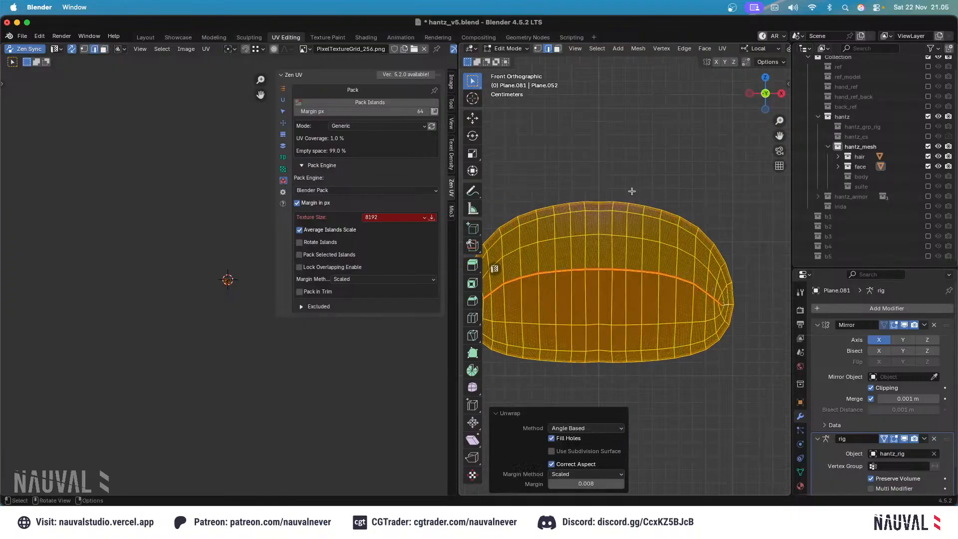
pyautogui.press('KP_Decimal')
pyautogui.scroll(3, 221, 212)
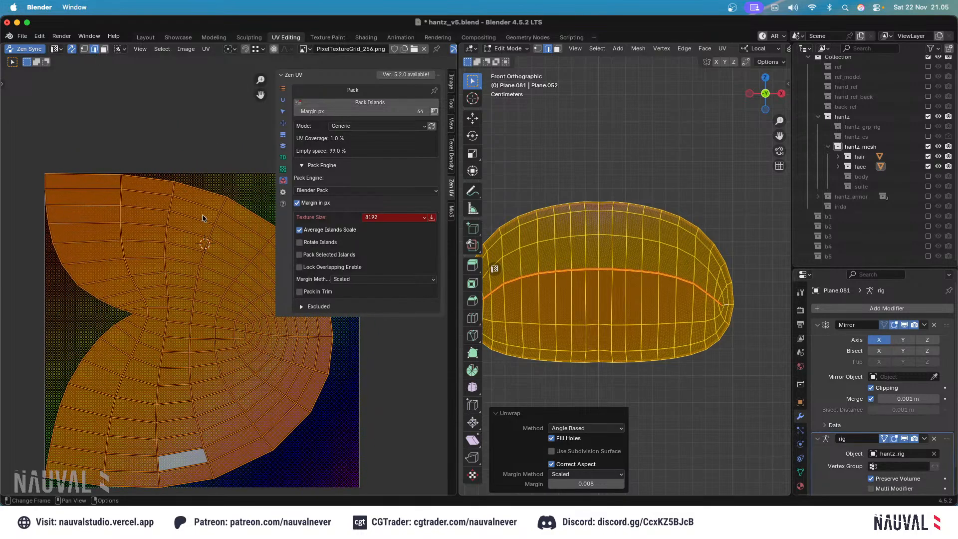
# Mark the edge loop from the mouth corner around the pouch's side as a seam.
pyautogui.press('KP_3')
pyautogui.keyDown('alt'); pyautogui.click(598, 297); pyautogui.keyUp('alt')
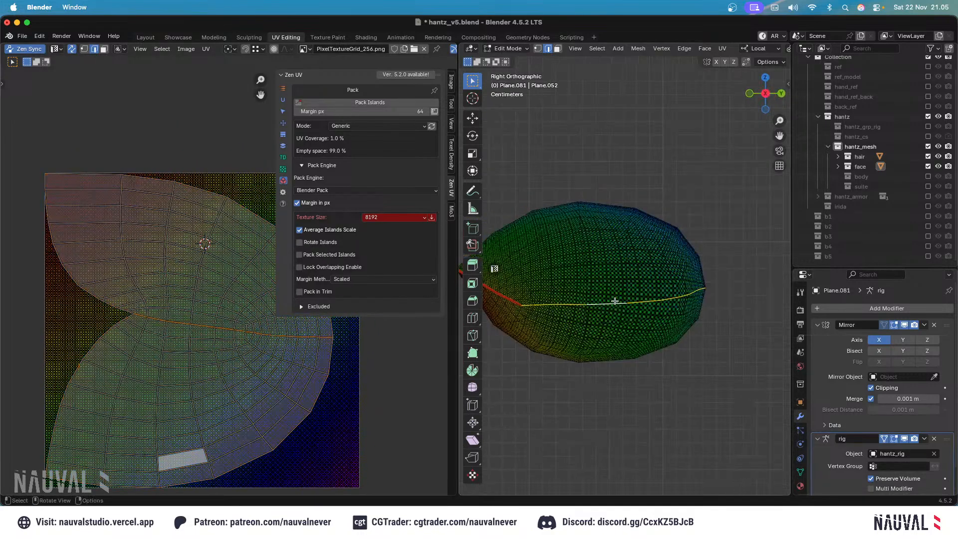
pyautogui.hotkey('ctrl', 'e')
pyautogui.click(584, 277)
# Unwrap the whole pouch again with Angle Based and straighten its UV islands with Quadrify.
pyautogui.press('a')
pyautogui.press('u')
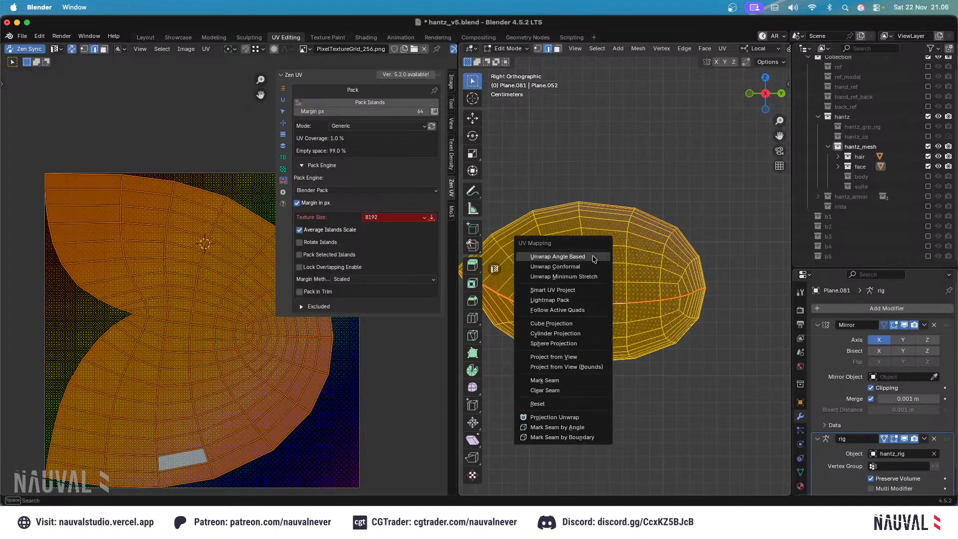
pyautogui.click(591, 256)
pyautogui.hotkey('alt', 'u')
pyautogui.click(583, 194)
pyautogui.scroll(-2, 594, 157)
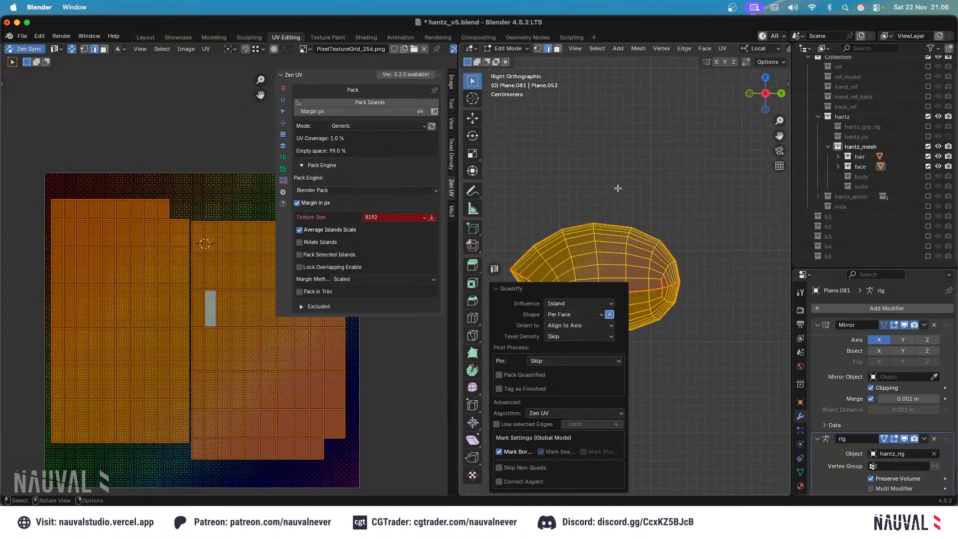
# Select the entire pouch and tag its UV islands as finished.
pyautogui.click(628, 177)
pyautogui.moveTo(425, 364); pyautogui.dragTo(383, 394, button='middle')
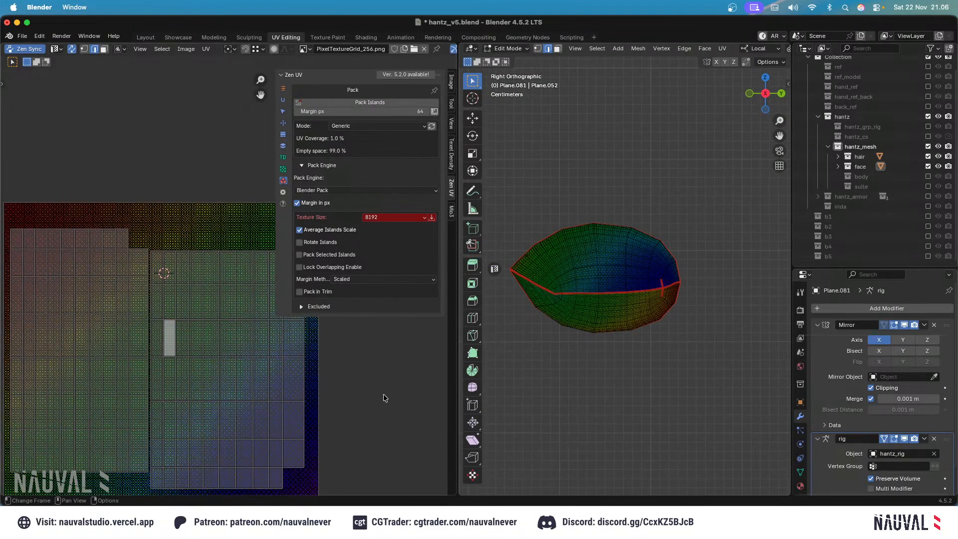
pyautogui.moveTo(620, 198); pyautogui.dragTo(599, 188, button='middle')
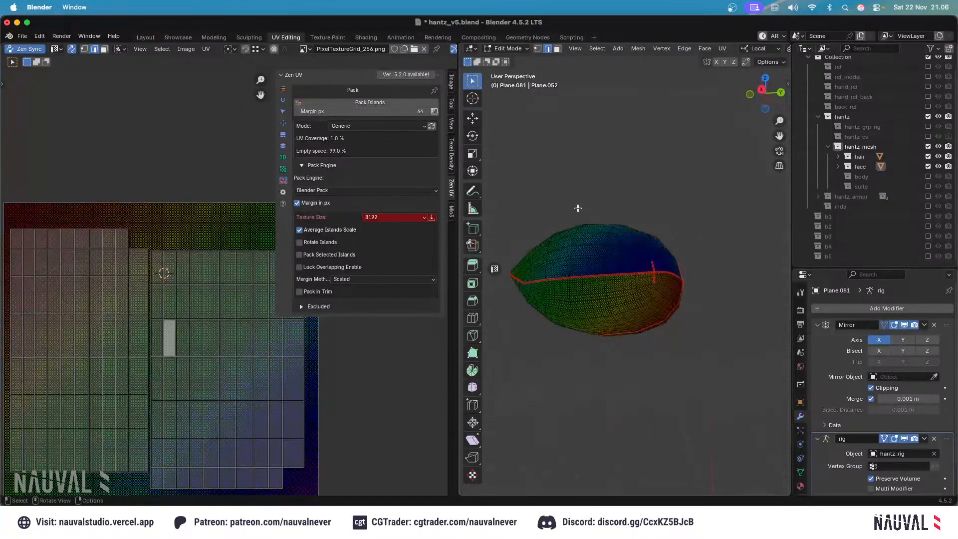
pyautogui.press('a')
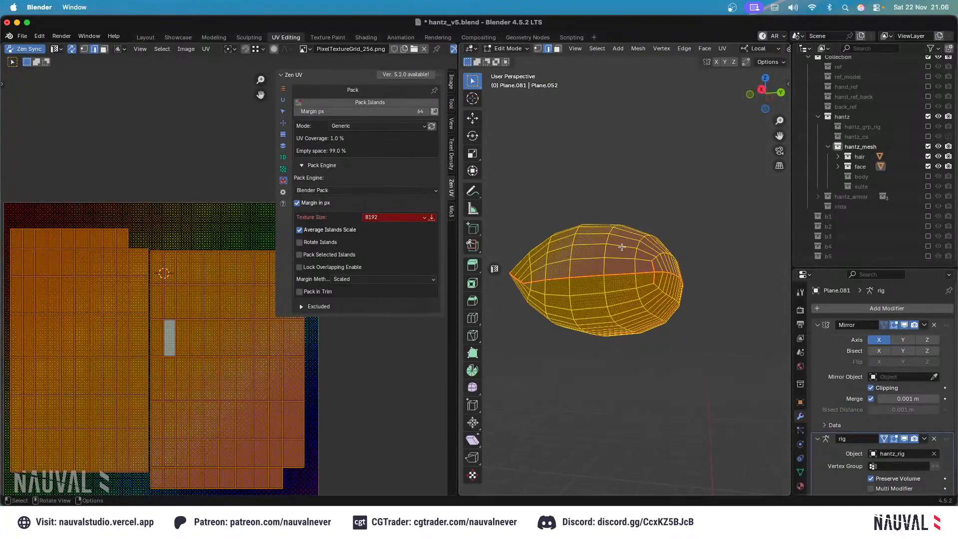
pyautogui.hotkey('alt', 'e')
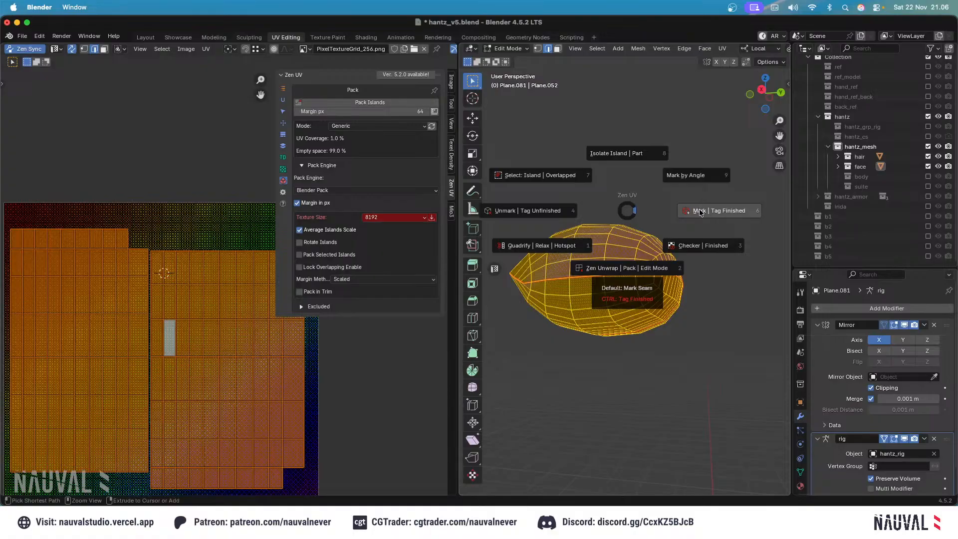
pyautogui.click(702, 213)
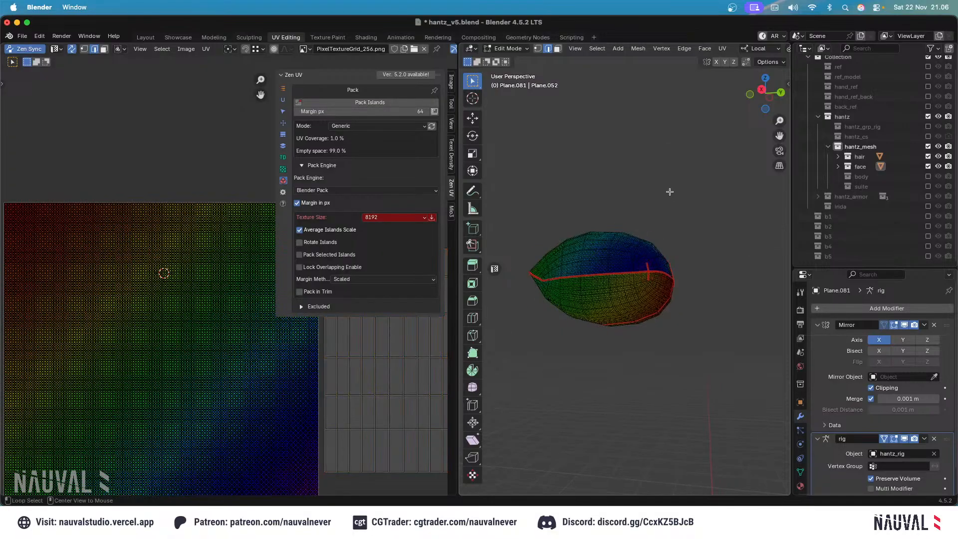
# Reveal the rest of the head mesh, clear the selection and save the file.
pyautogui.hotkey('alt', 'h')
pyautogui.press('1')
pyautogui.hotkey('alt', 'a')
pyautogui.scroll(-2, 629, 187)
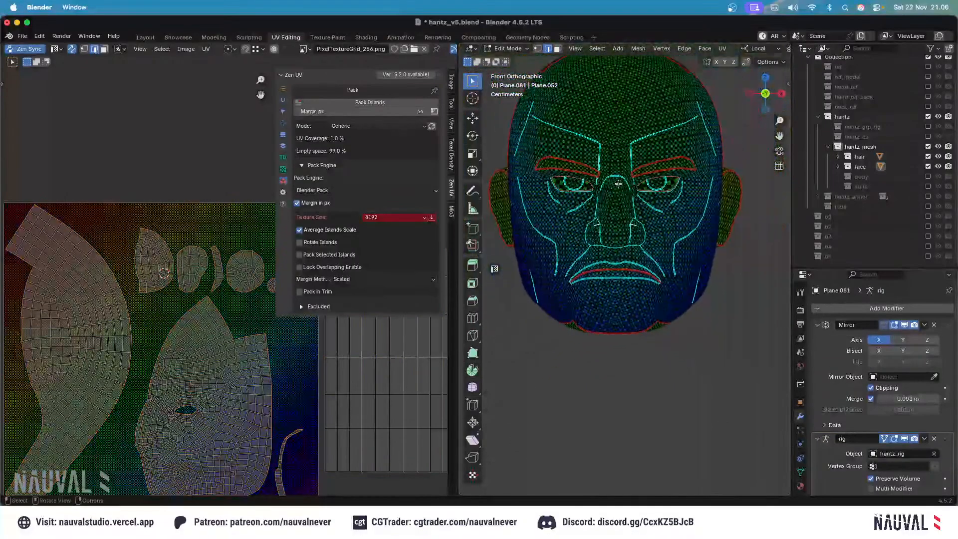
pyautogui.moveTo(374, 385)
pyautogui.mouseDown(button='middle')
pyautogui.moveTo(339, 365)
pyautogui.moveTo(367, 370)
pyautogui.mouseUp(button='middle')
pyautogui.hotkey('ctrl', 's')
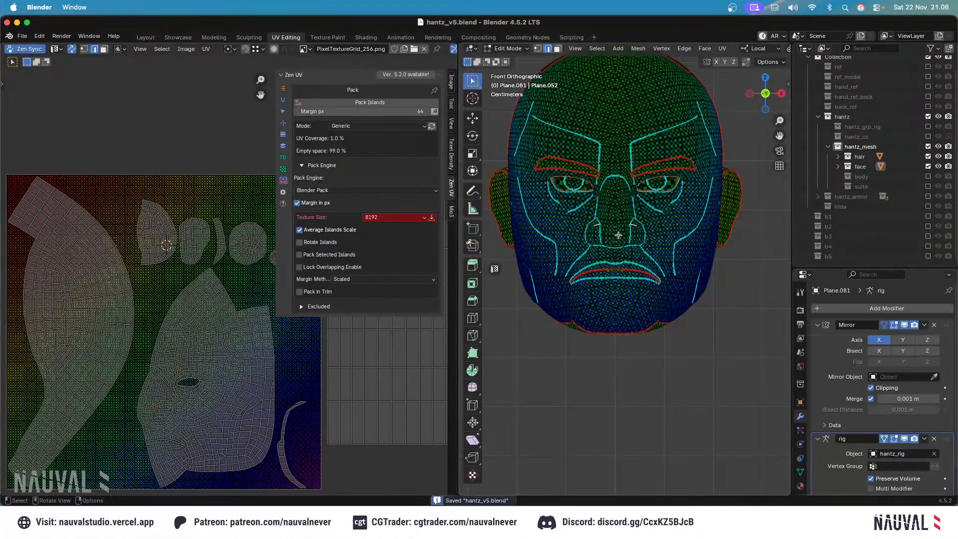
# Unwrap the entire head mesh with the Angle Based method.
pyautogui.scroll(2, 618, 233)
pyautogui.press('a')
pyautogui.press('u')
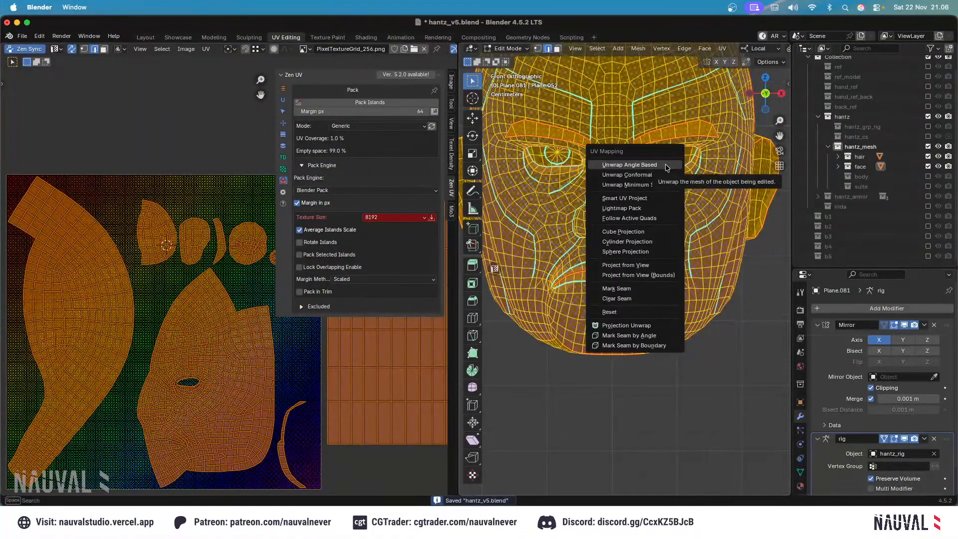
pyautogui.click(670, 167)
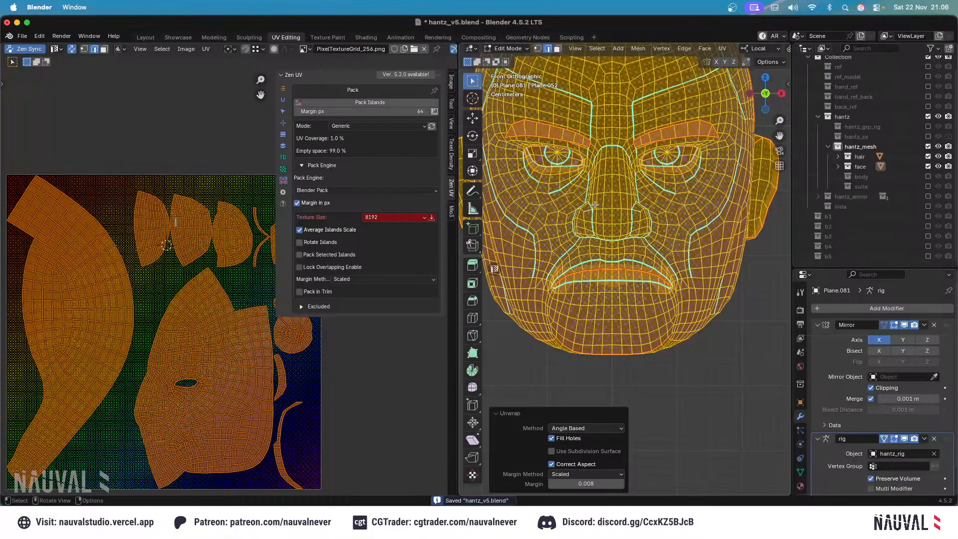
# Select the face loop of the strip joining the pouch to the inner lips and Quadrify its UV island.
pyautogui.moveTo(398, 405); pyautogui.dragTo(370, 421, button='middle')
pyautogui.keyDown('shift'); pyautogui.moveTo(656, 110); pyautogui.dragTo(605, 129, button='middle'); pyautogui.keyUp('shift')
pyautogui.scroll(5, 593, 118)
pyautogui.hotkey('alt', 'a')
pyautogui.press('3')
pyautogui.keyDown('alt'); pyautogui.click(657, 222); pyautogui.keyUp('alt')
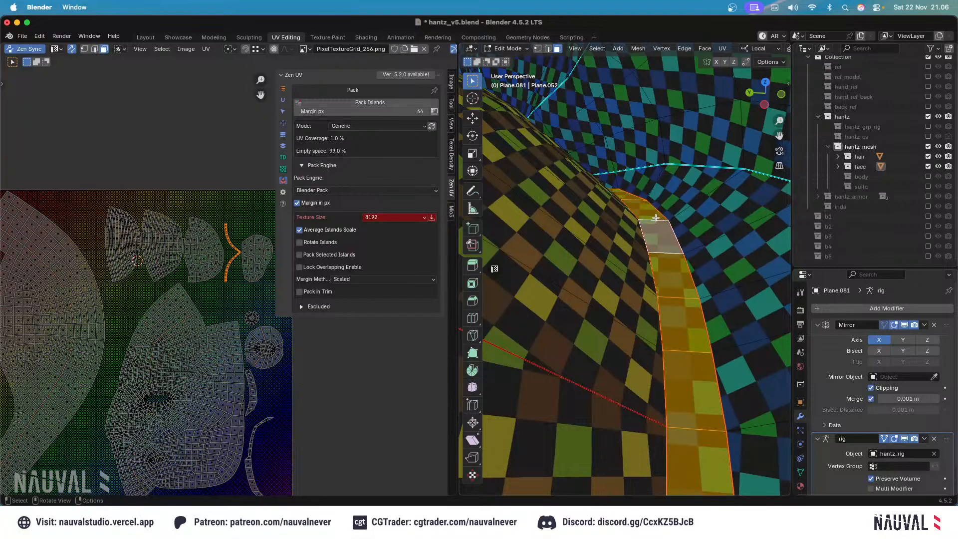
pyautogui.hotkey('shift', 'u')
pyautogui.click(588, 243)
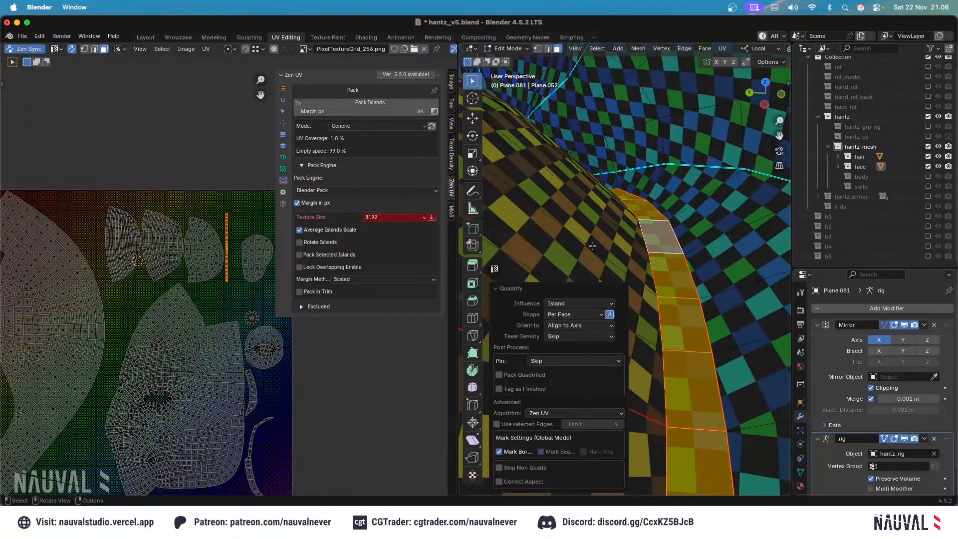
# Select all the linked faces of the eyebrow on the head mesh.
pyautogui.scroll(-4, 667, 219)
pyautogui.scroll(-4, 668, 219)
pyautogui.moveTo(667, 219); pyautogui.dragTo(599, 235, button='middle')
pyautogui.keyDown('shift'); pyautogui.moveTo(630, 120); pyautogui.dragTo(633, 255, button='middle'); pyautogui.keyUp('shift')
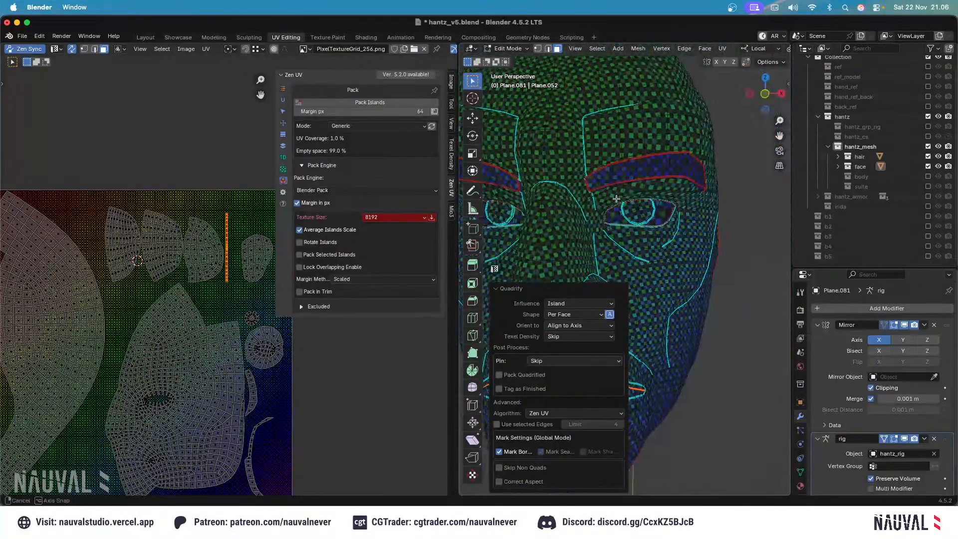
pyautogui.moveTo(626, 184)
pyautogui.mouseDown(button='middle')
pyautogui.moveTo(653, 183)
pyautogui.moveTo(640, 183)
pyautogui.mouseUp(button='middle')
pyautogui.scroll(5, 644, 209)
pyautogui.keyDown('shift'); pyautogui.moveTo(649, 99); pyautogui.dragTo(652, 180, button='middle'); pyautogui.keyUp('shift')
pyautogui.click(652, 179)
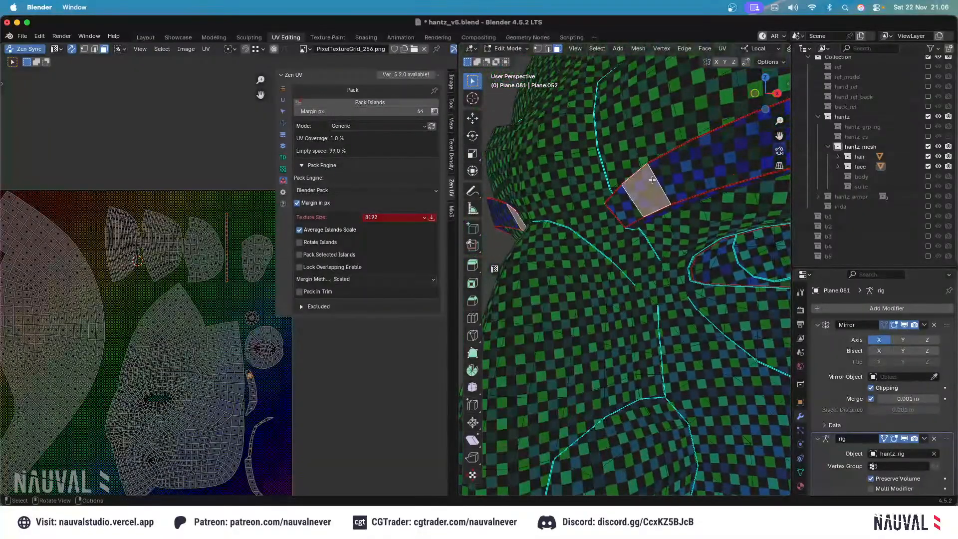
pyautogui.press('1')
pyautogui.press('l')
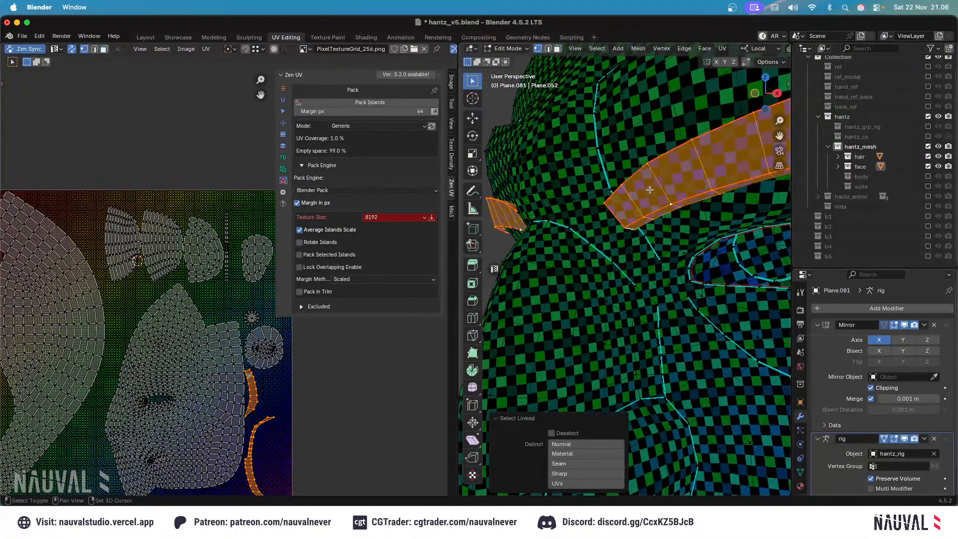
pyautogui.click(585, 226)
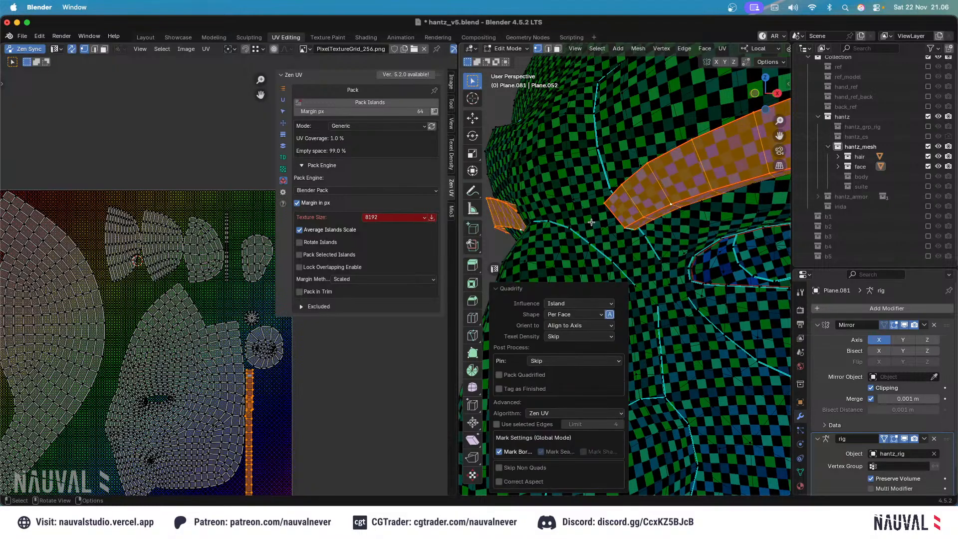
pyautogui.press('KP_1')
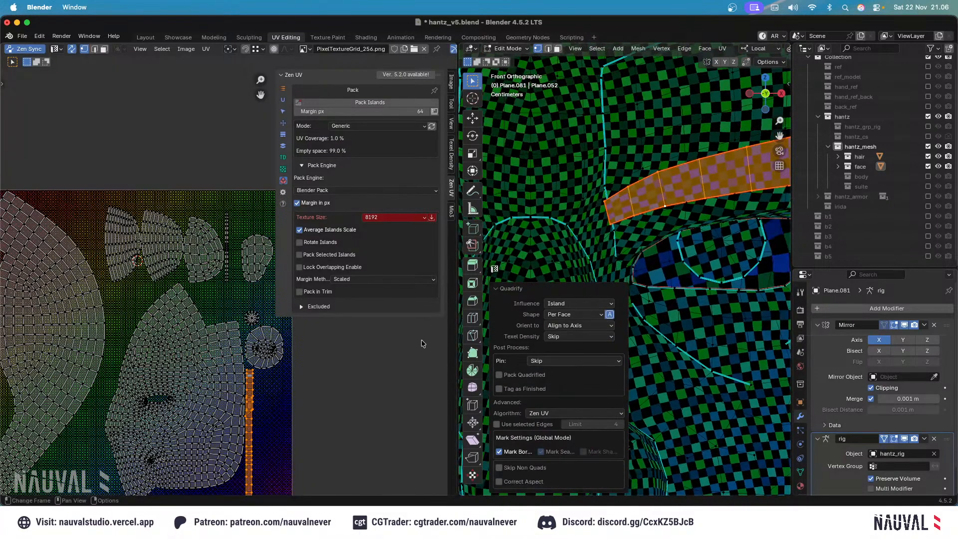
pyautogui.hotkey('ctrl', 'z')
pyautogui.hotkey('alt', 'u')
pyautogui.click(574, 260)
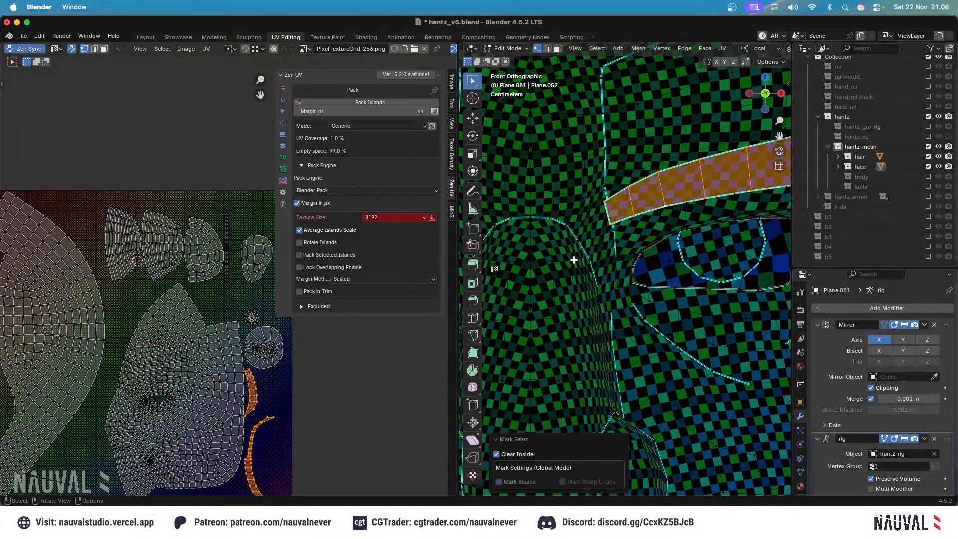
pyautogui.hotkey('ctrl', 'z')
# Quadrify the eyebrow's UV islands and clear the selection.
pyautogui.hotkey('alt', 'u')
pyautogui.click(552, 282)
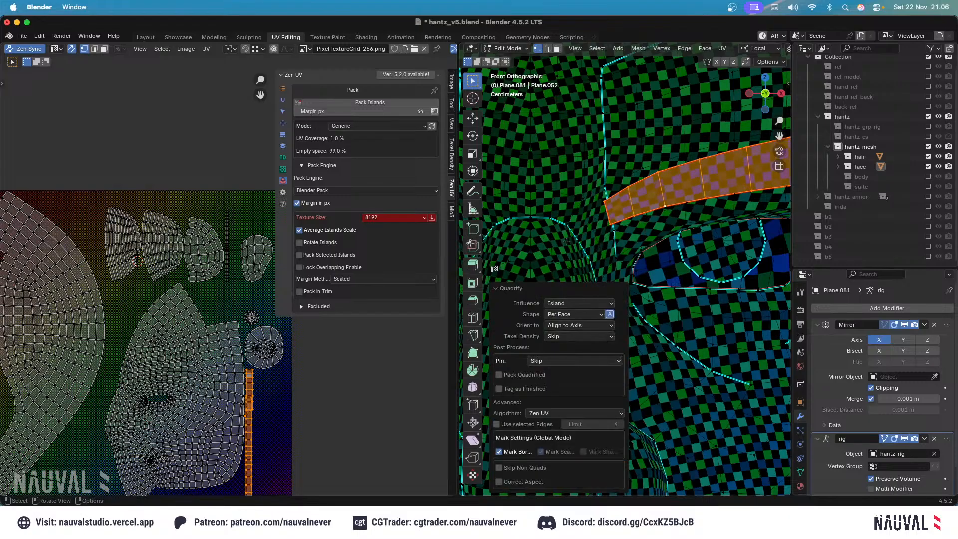
pyautogui.scroll(-4, 613, 266)
pyautogui.click(652, 164)
# Mark the outer edge loop around the eye opening as a seam and save the file.
pyautogui.keyDown('ctrl'); pyautogui.moveTo(652, 163); pyautogui.dragTo(674, 199, button='middle'); pyautogui.keyUp('ctrl')
pyautogui.keyDown('ctrl'); pyautogui.moveTo(644, 184); pyautogui.dragTo(628, 320, button='middle'); pyautogui.keyUp('ctrl')
pyautogui.click(547, 48)
pyautogui.moveTo(628, 219); pyautogui.dragTo(606, 209, button='middle')
pyautogui.keyDown('ctrl'); pyautogui.moveTo(623, 199); pyautogui.dragTo(575, 243, button='middle'); pyautogui.keyUp('ctrl')
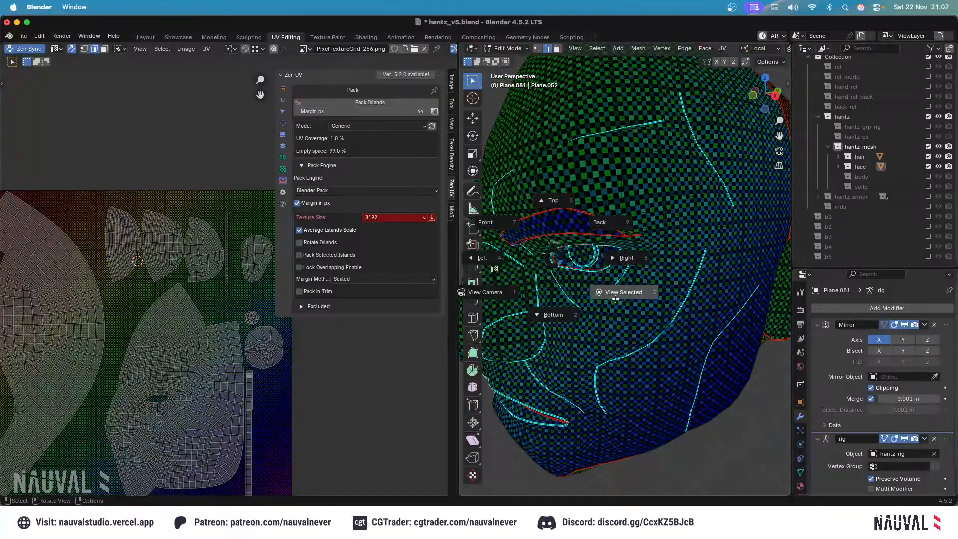
pyautogui.click(615, 297)
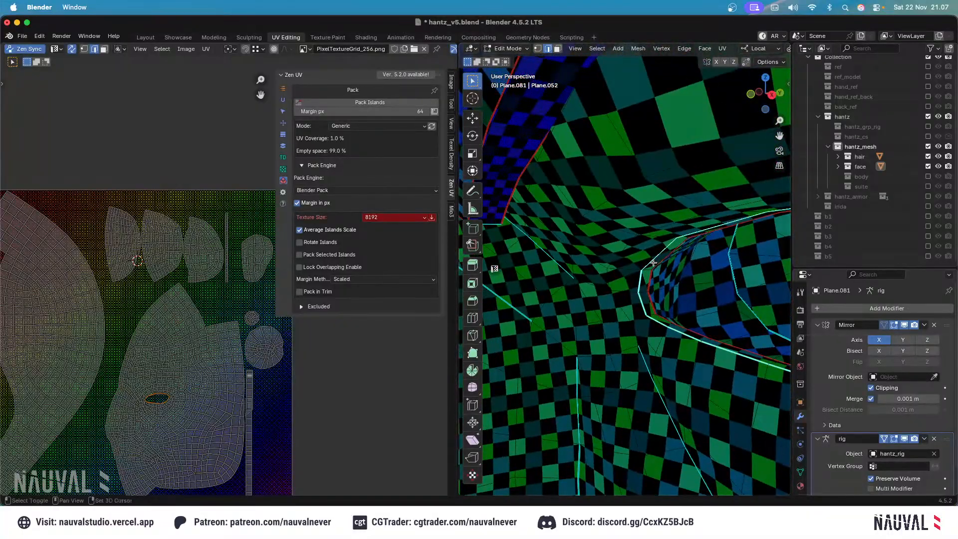
pyautogui.keyDown('shift'); pyautogui.moveTo(653, 263); pyautogui.dragTo(592, 232, button='middle'); pyautogui.keyUp('shift')
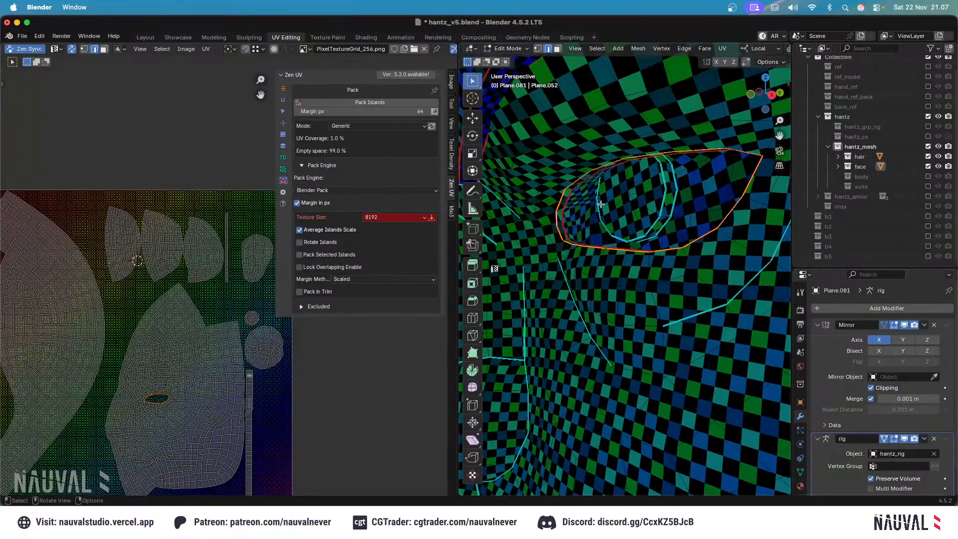
pyautogui.scroll(-4, 601, 204)
pyautogui.hotkey('ctrl', 's')
pyautogui.click(557, 49)
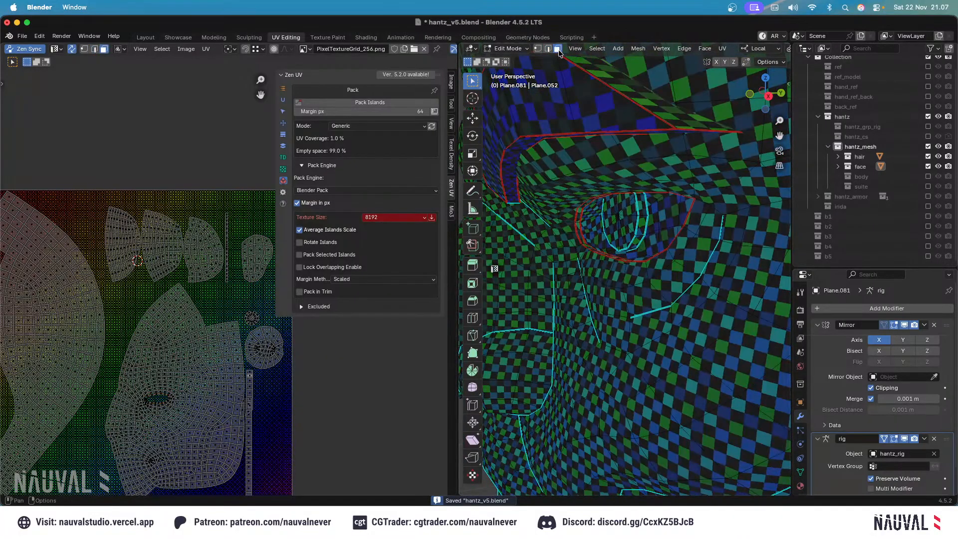
pyautogui.click(146, 37)
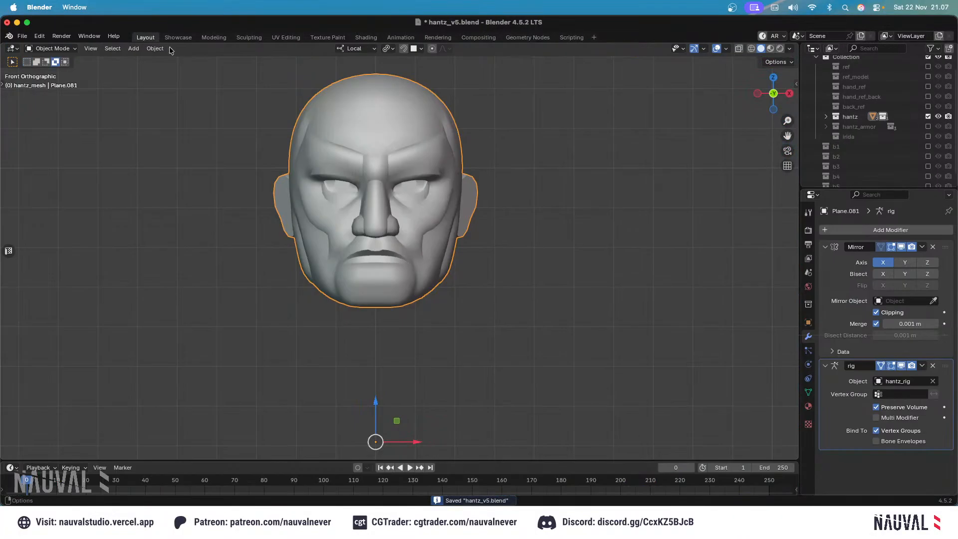
pyautogui.click(297, 38)
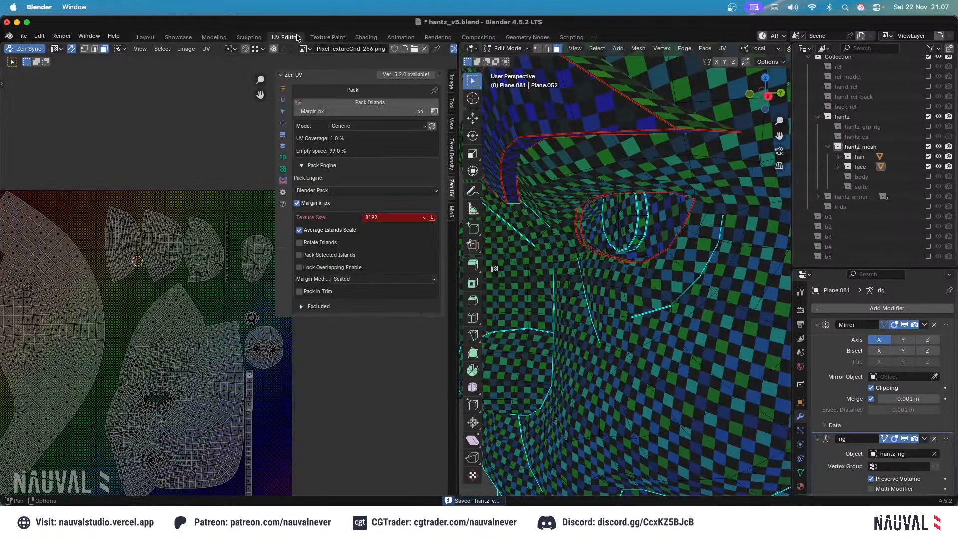
# Mark seam edges across the narrow eyelid rim at the inner corner of the eye and save the file.
pyautogui.scroll(2, 546, 145)
pyautogui.click(548, 48)
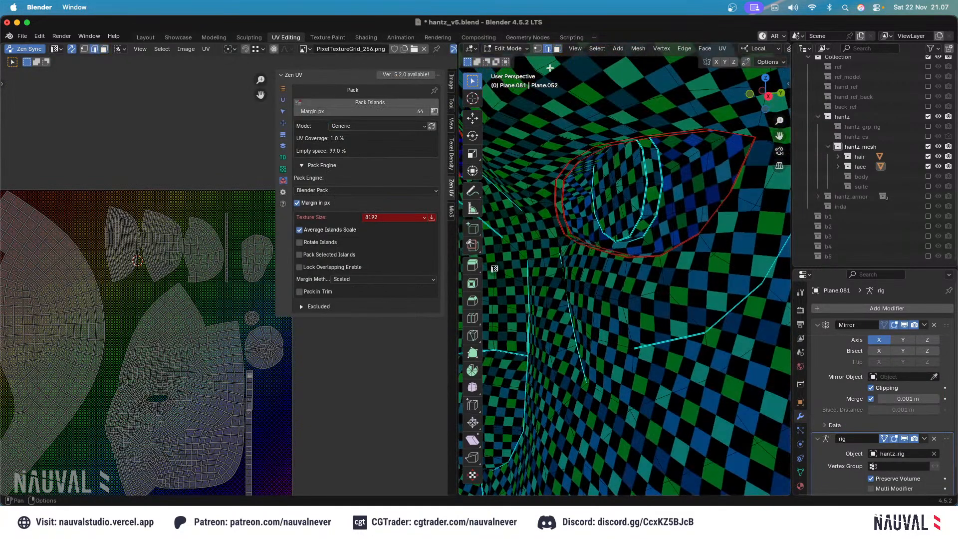
pyautogui.hotkey('ctrl', 'e')
pyautogui.click(556, 222)
pyautogui.hotkey('ctrl', 's')
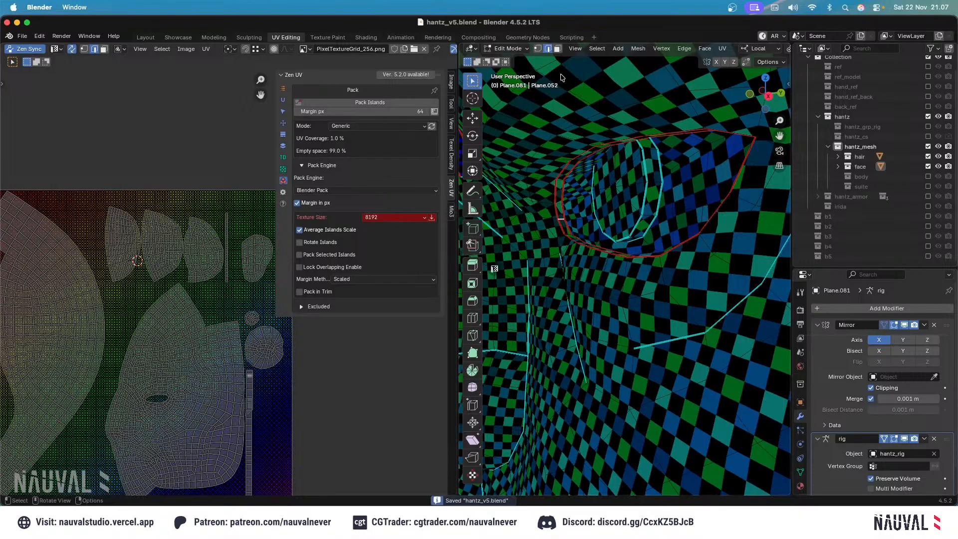
pyautogui.click(558, 48)
pyautogui.moveTo(560, 184); pyautogui.dragTo(728, 193, button='middle')
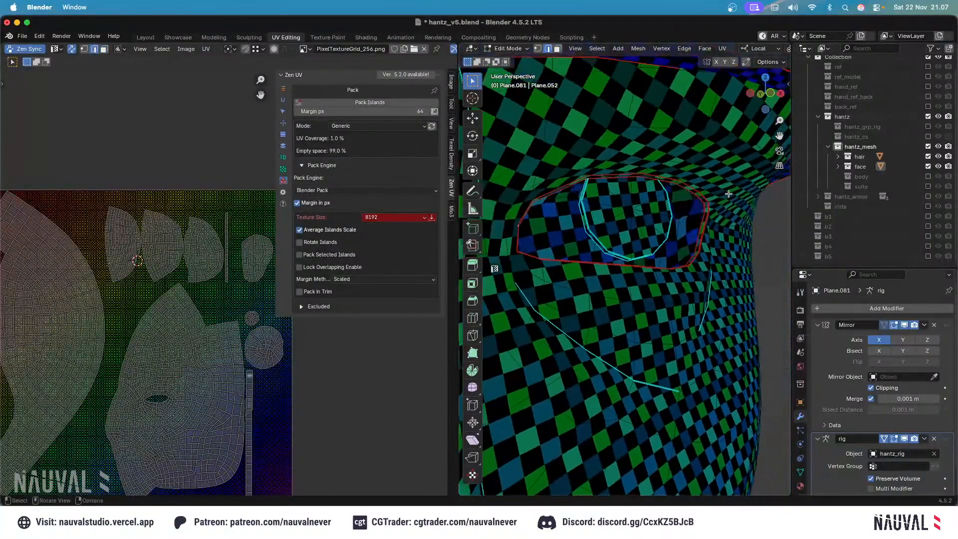
pyautogui.scroll(5, 707, 211)
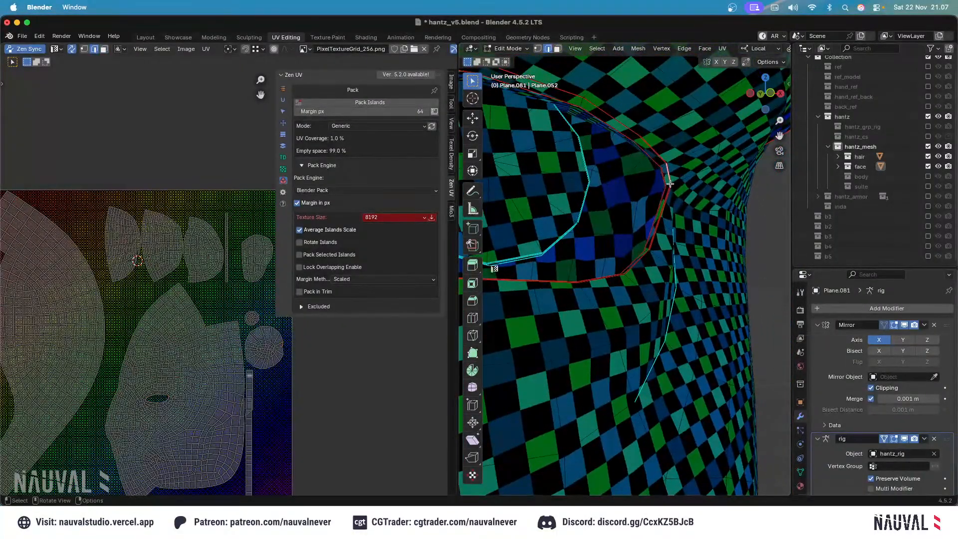
pyautogui.rightClick(673, 190)
pyautogui.click(670, 213)
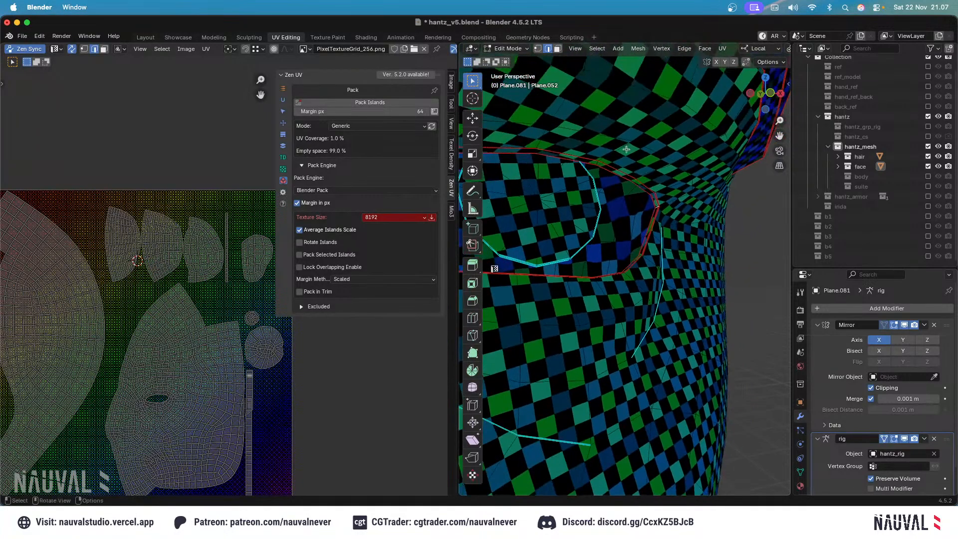
pyautogui.hotkey('ctrl', 's')
# Unwrap the linked eyelid rim strip with the Angle Based method and Quadrify its UV island.
pyautogui.press('l')
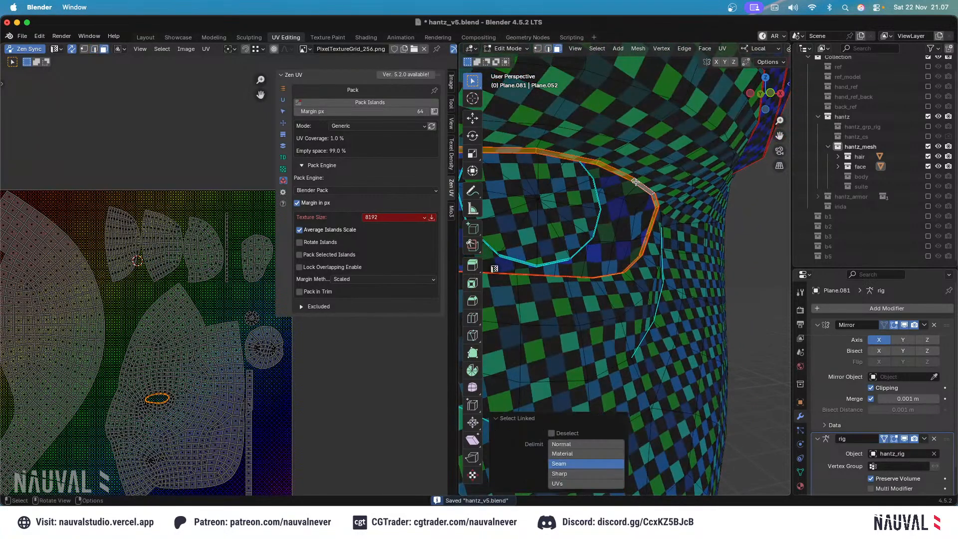
pyautogui.press('u')
pyautogui.click(634, 183)
pyautogui.press('KP_1')
pyautogui.hotkey('alt', 'u')
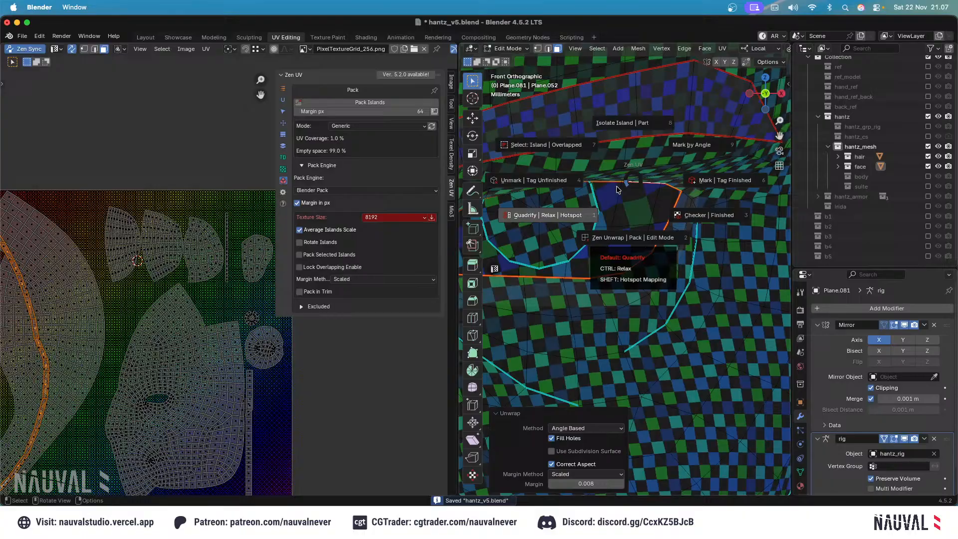
pyautogui.click(572, 208)
pyautogui.scroll(-3, 210, 300)
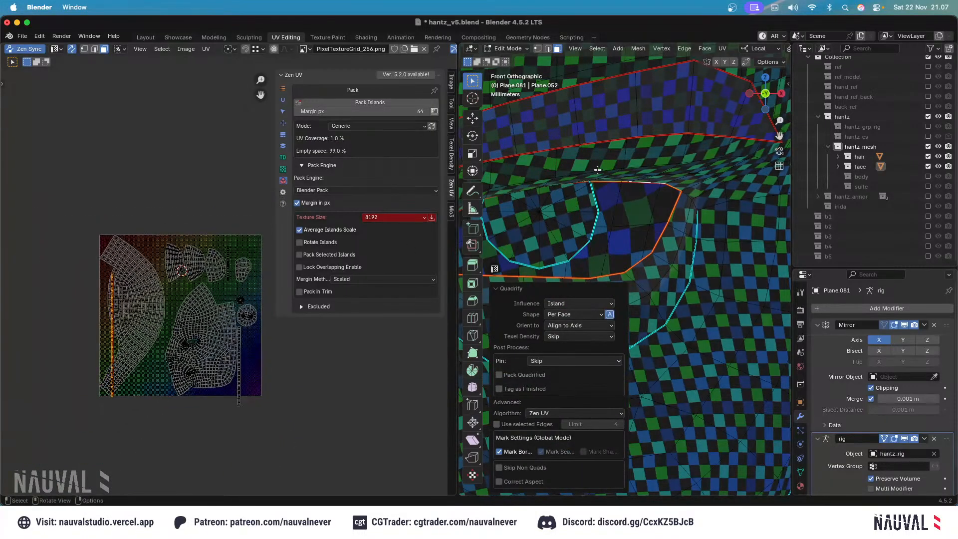
# Hide the straightened eyelid rim strip.
pyautogui.scroll(-6, 598, 169)
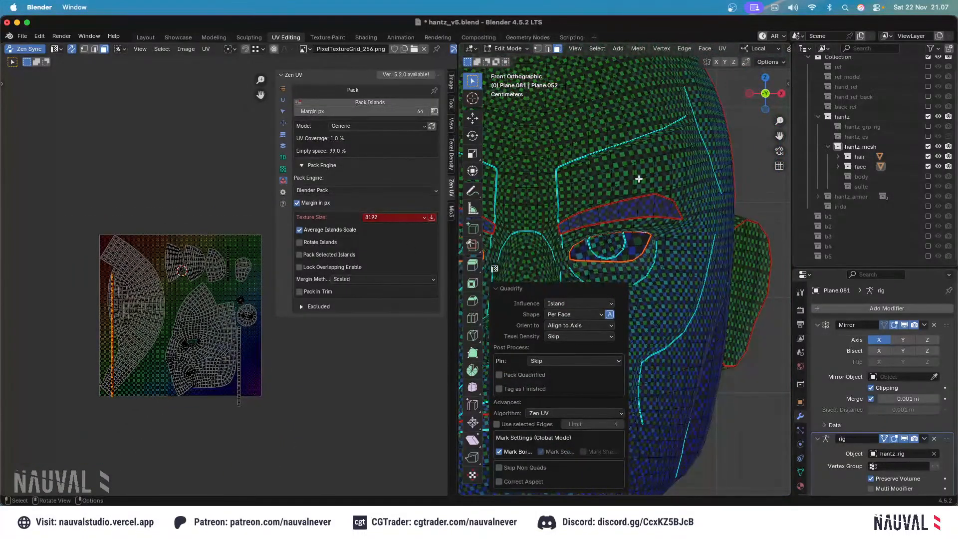
pyautogui.scroll(-2, 638, 170)
pyautogui.press('h')
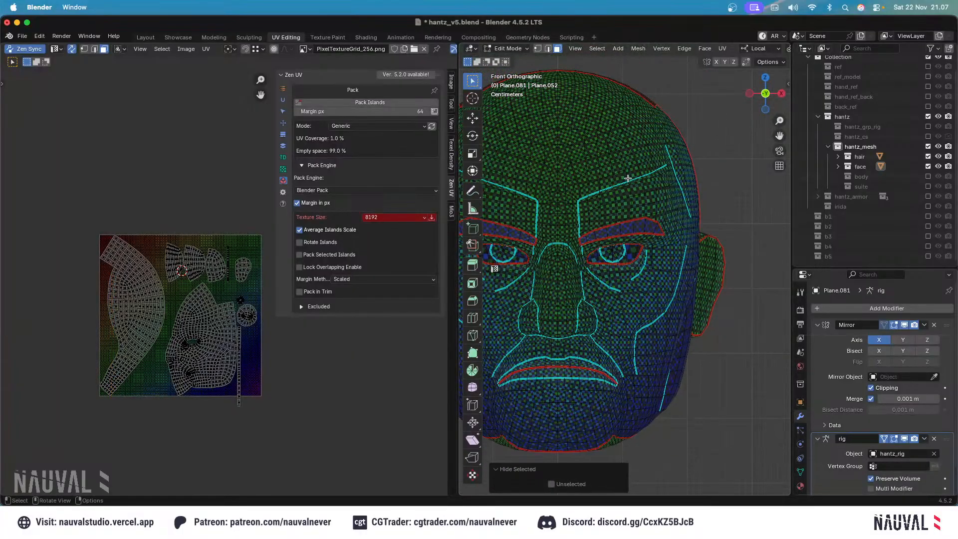
pyautogui.click(542, 48)
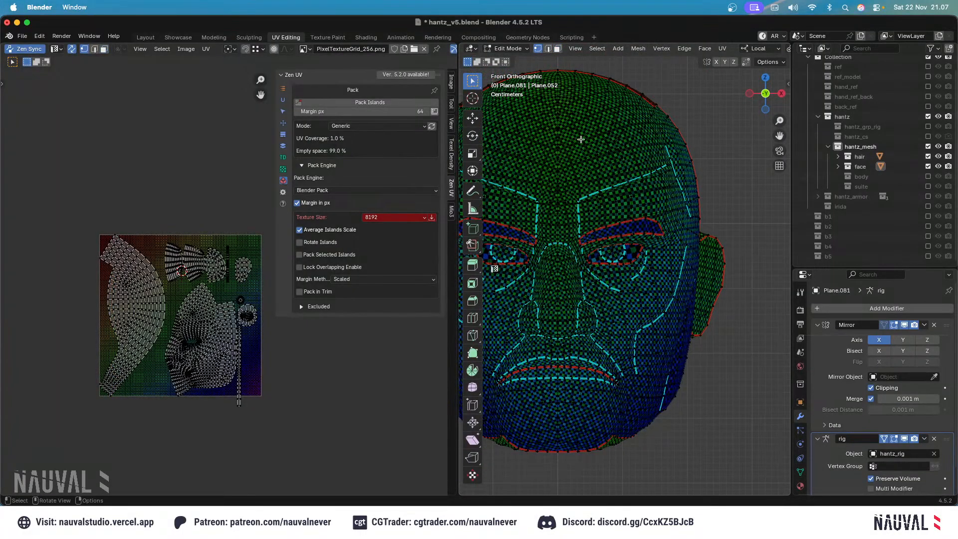
pyautogui.press('h')
pyautogui.click(630, 228)
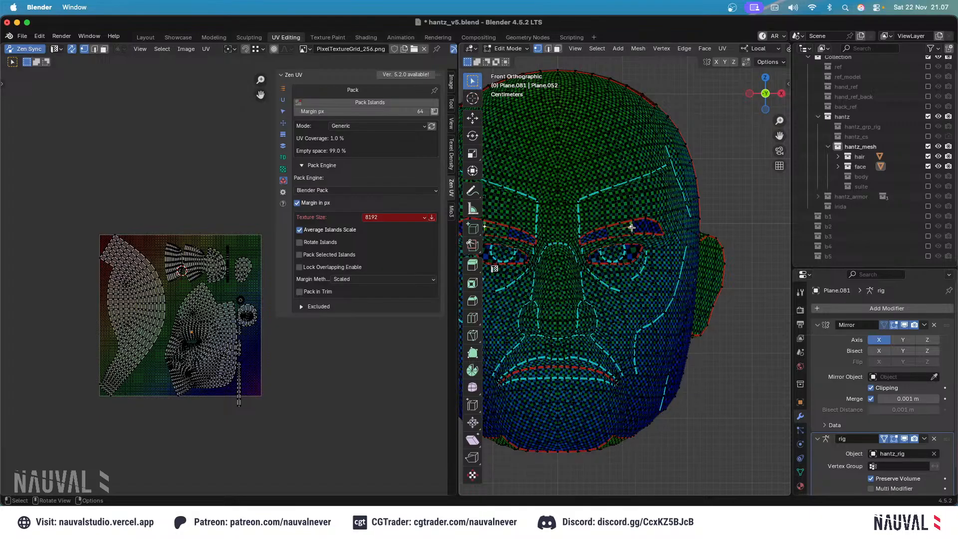
pyautogui.press('l')
pyautogui.press('super+z')
pyautogui.press('l')
pyautogui.moveTo(645, 222); pyautogui.dragTo(589, 185, button='middle')
pyautogui.press('h')
pyautogui.press('super+z')
pyautogui.press('super+z')
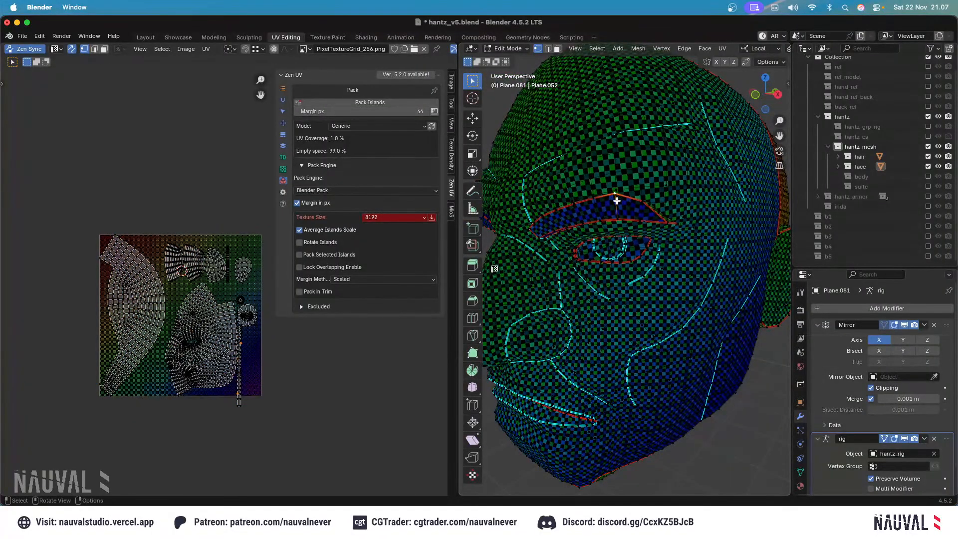
# Select the linked eyebrow faces and hide them.
pyautogui.press('l')
pyautogui.press('h')
pyautogui.press('KP_1')
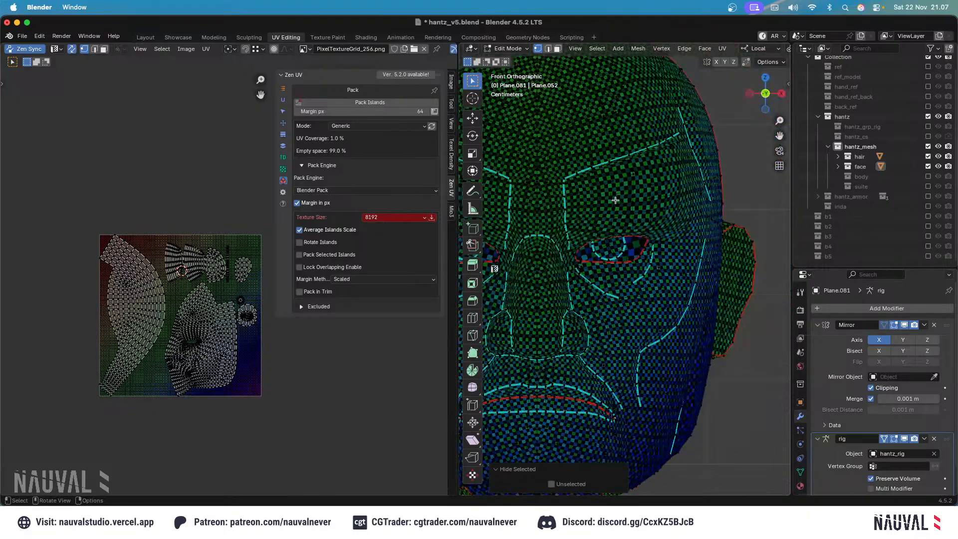
# Unwrap all the visible head faces with the Angle Based method, then clear the selection and save the file.
pyautogui.press('a')
pyautogui.scroll(2, 629, 199)
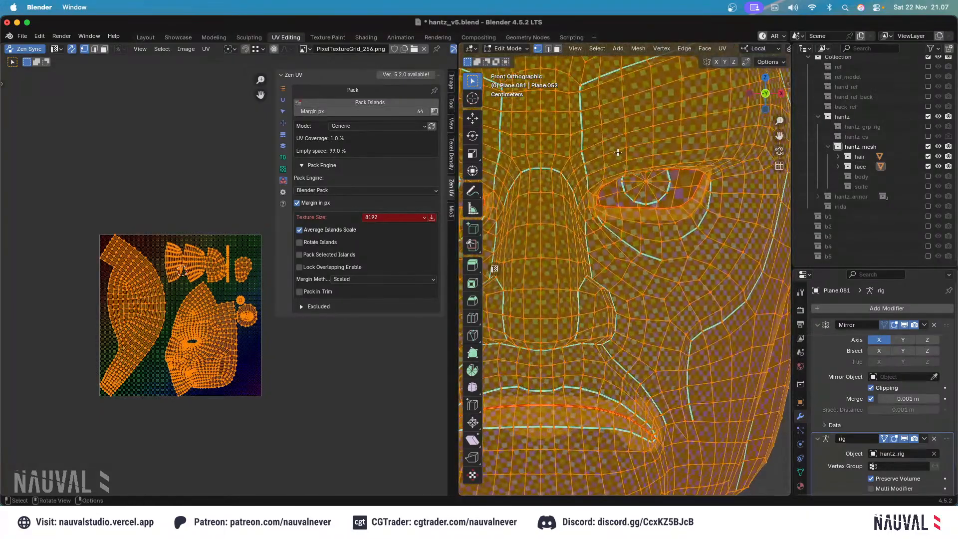
pyautogui.keyDown('shift'); pyautogui.moveTo(598, 127); pyautogui.dragTo(601, 184, button='middle'); pyautogui.keyUp('shift')
pyautogui.scroll(-4, 596, 144)
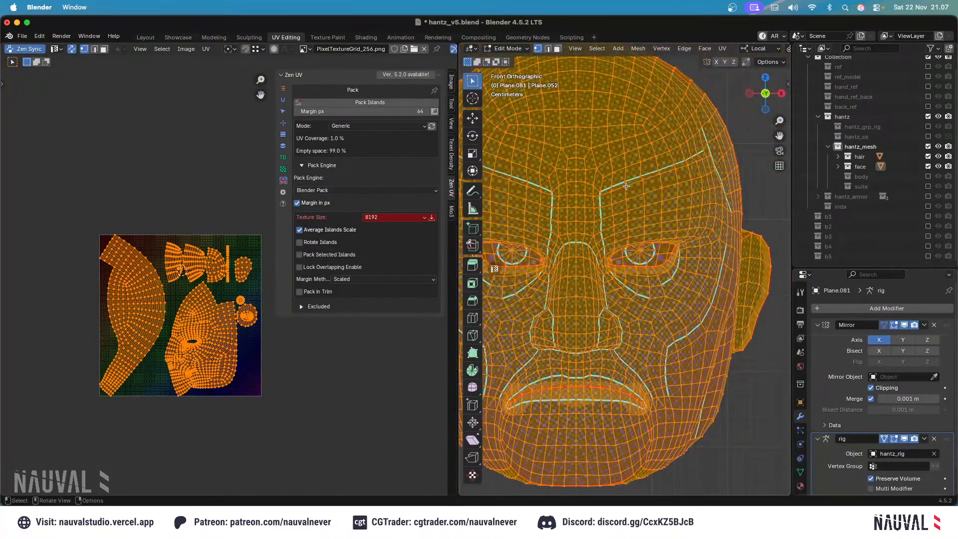
pyautogui.press('u')
pyautogui.click(625, 186)
pyautogui.scroll(3, 633, 185)
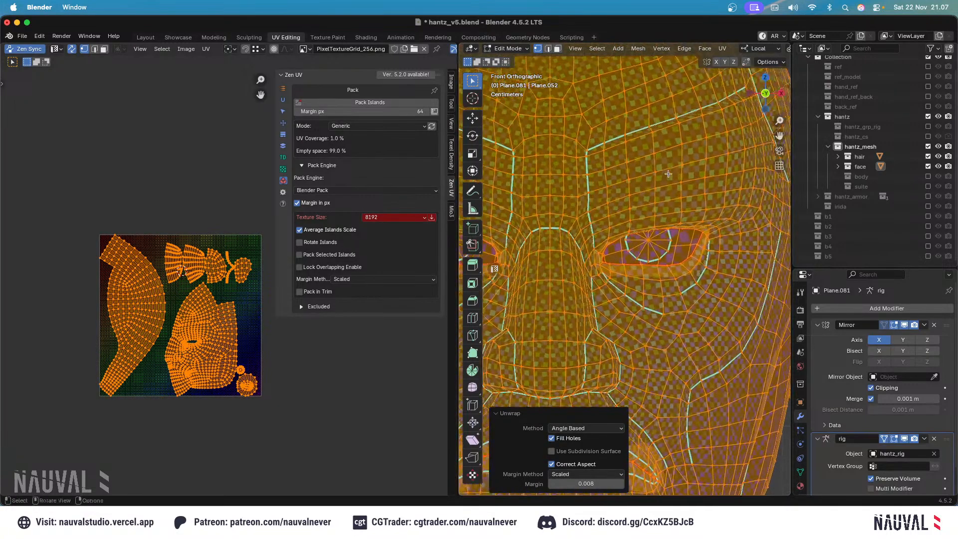
pyautogui.click(674, 179)
pyautogui.moveTo(674, 178); pyautogui.dragTo(651, 162, button='middle')
pyautogui.hotkey('ctrl', 's')
# Mark a seam along the edge loop around the iris inside the eye.
pyautogui.scroll(4, 618, 216)
pyautogui.moveTo(618, 216); pyautogui.dragTo(607, 191, button='middle')
pyautogui.press('KP_1')
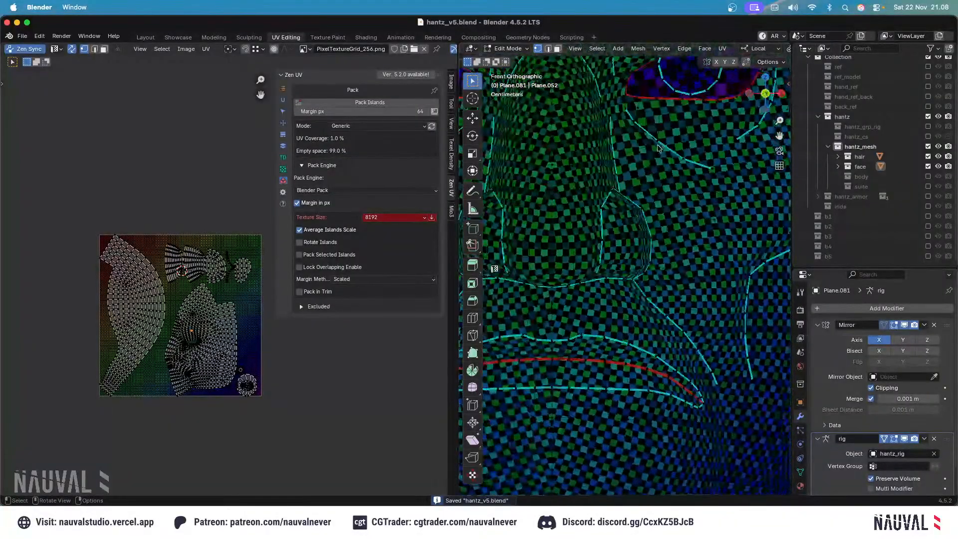
pyautogui.keyDown('shift'); pyautogui.moveTo(734, 75); pyautogui.dragTo(594, 72, button='middle'); pyautogui.keyUp('shift')
pyautogui.scroll(2, 667, 197)
pyautogui.click(640, 202)
pyautogui.hotkey('ctrl', 'e')
pyautogui.click(649, 214)
# Mark the edge crossing the narrow band around the iris as a seam.
pyautogui.scroll(3, 569, 80)
pyautogui.click(633, 233)
pyautogui.hotkey('ctrl', 'e')
pyautogui.click(631, 235)
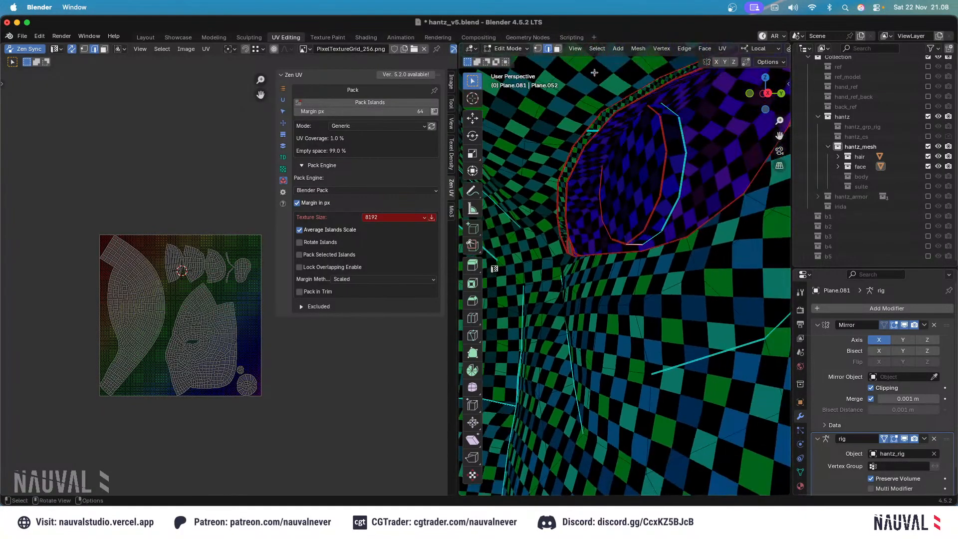
# Select the linked band of faces around the iris and unwrap it with the Angle Based method.
pyautogui.click(558, 48)
pyautogui.press('l')
pyautogui.press('u')
pyautogui.click(671, 150)
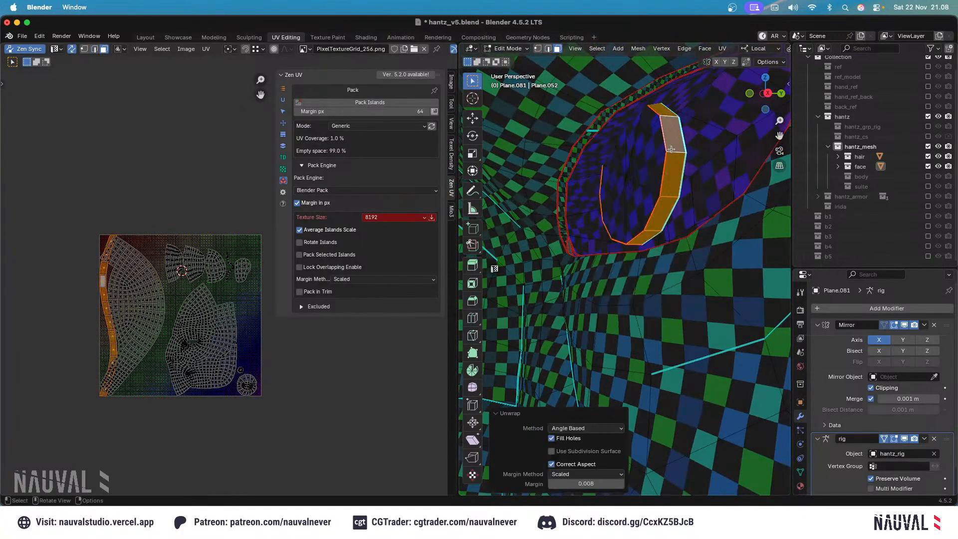
# Quadrify the iris band's UV island and hide the band.
pyautogui.hotkey('alt', 'u')
pyautogui.click(606, 185)
pyautogui.moveTo(607, 184); pyautogui.dragTo(662, 201, button='middle')
pyautogui.press('h')
# Unwrap the linked iris disc with the Angle Based method and hide it.
pyautogui.click(662, 200)
pyautogui.press('l')
pyautogui.press('u')
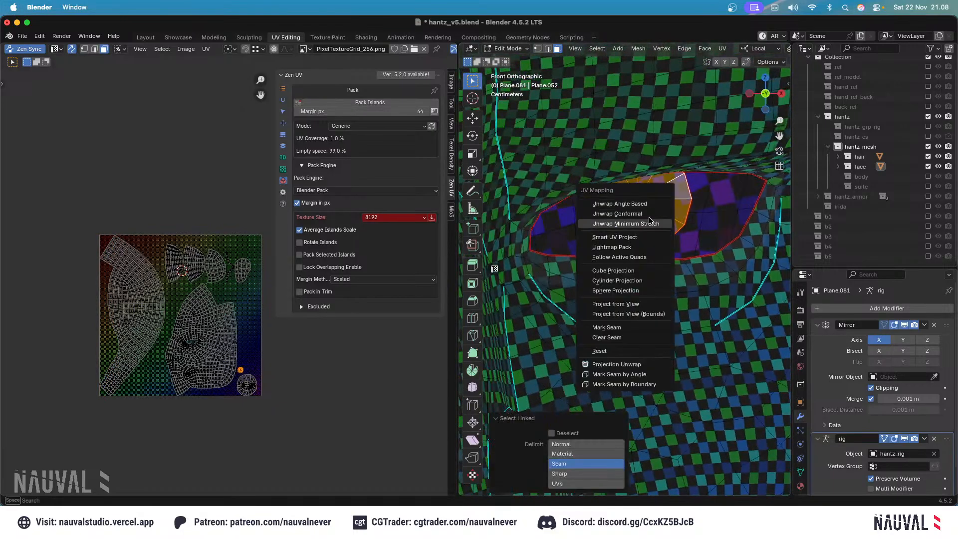
pyautogui.press('Escape')
pyautogui.press('u')
pyautogui.scroll(-1, 656, 167)
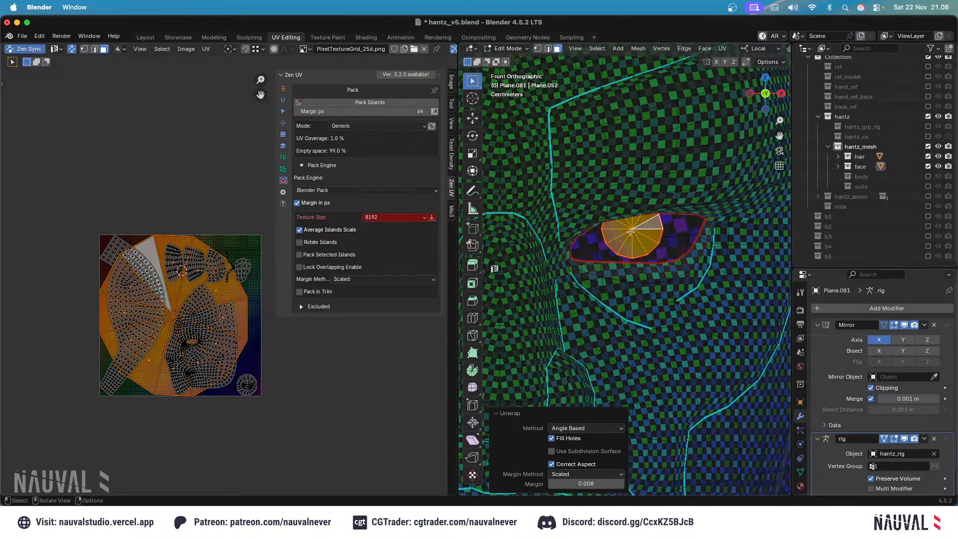
pyautogui.press('h')
# Select the face loop between the mouth pouch and the inner lips and Quadrify its UV island again.
pyautogui.moveTo(656, 166); pyautogui.dragTo(600, 194, button='middle')
pyautogui.keyDown('alt'); pyautogui.click(576, 198); pyautogui.keyUp('alt')
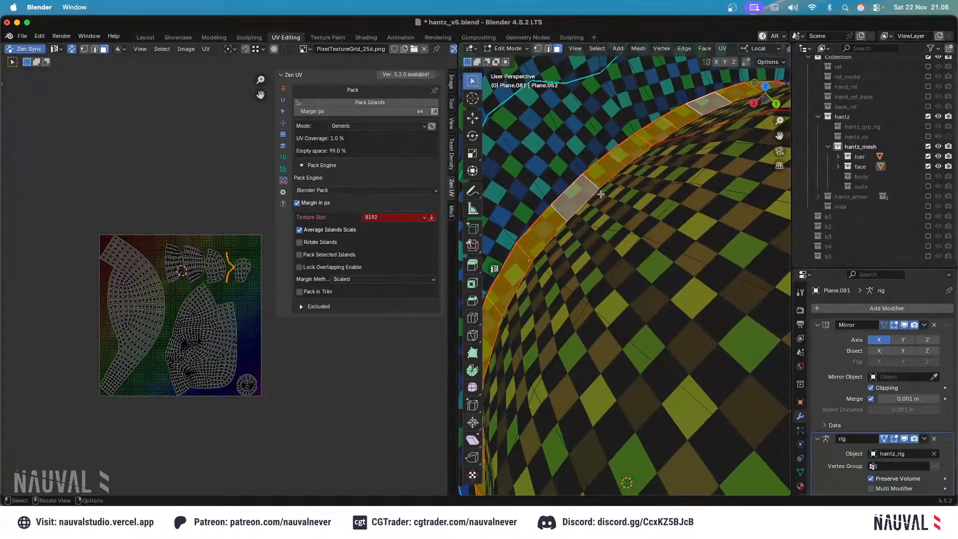
pyautogui.press('u')
pyautogui.hotkey('alt', 'u')
pyautogui.click(600, 220)
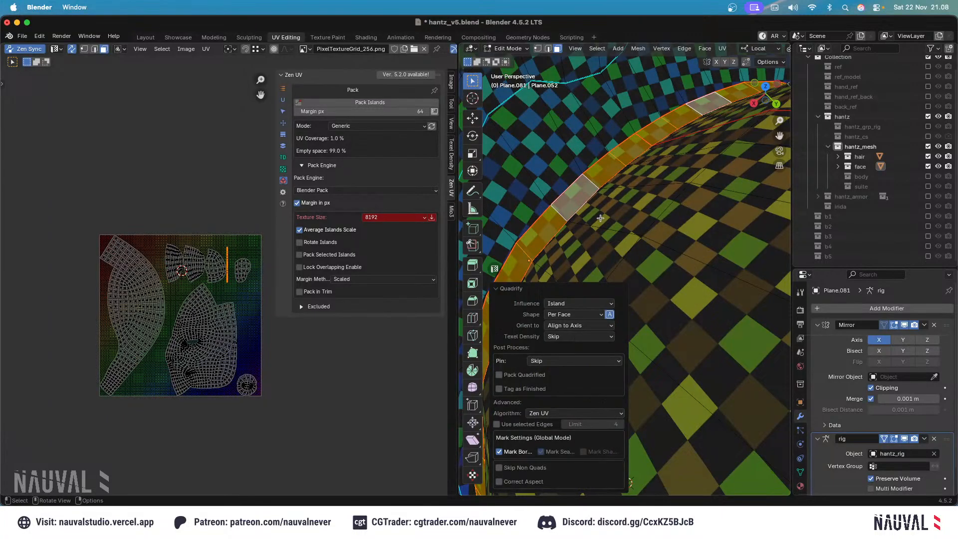
# Hide the straightened lip strip and unwrap all the remaining visible head faces, clearing the selection.
pyautogui.press('1')
pyautogui.press('a')
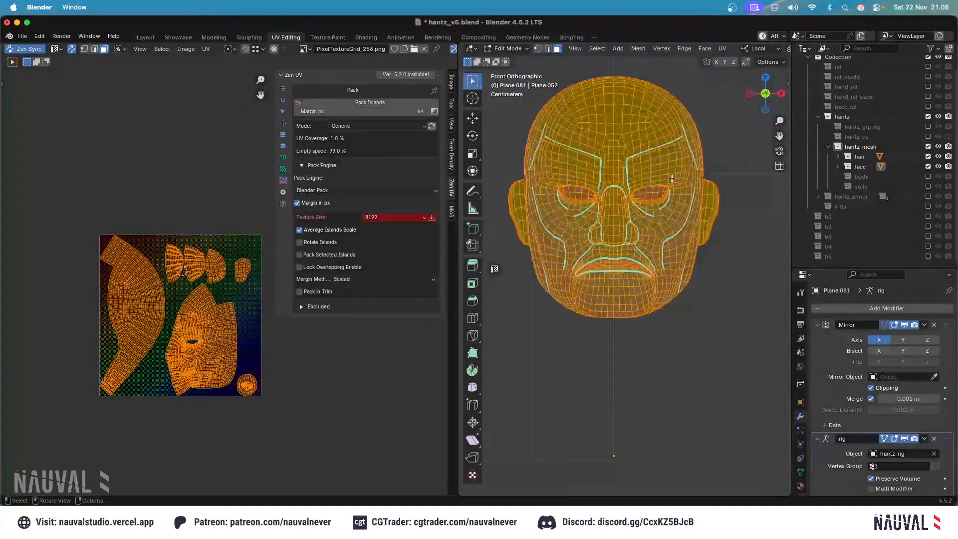
pyautogui.press('u')
pyautogui.click(665, 177)
pyautogui.click(713, 146)
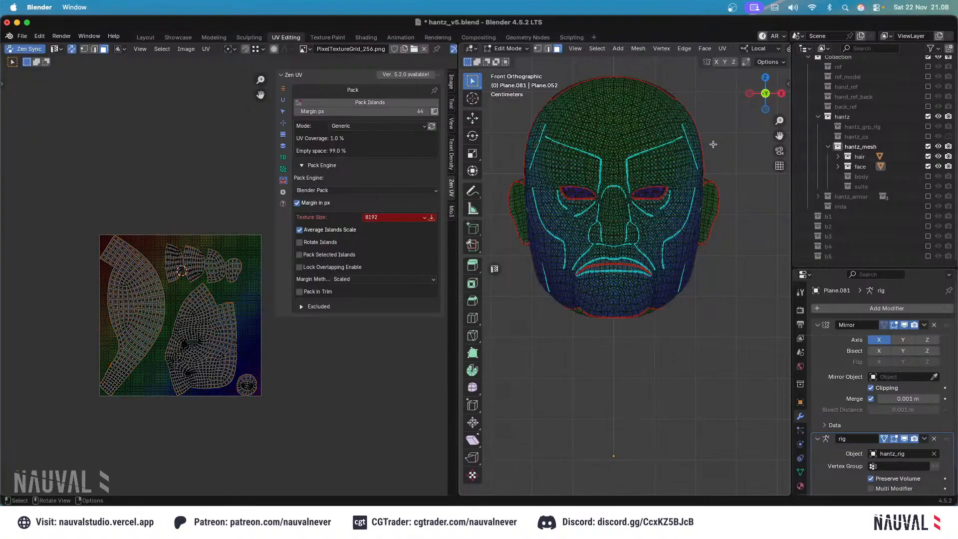
# Select all geometry of the face meshes, mark its seams with the Mark operation and unwrap it again.
pyautogui.moveTo(736, 143); pyautogui.dragTo(691, 145, button='middle')
pyautogui.press('3')
pyautogui.press('1')
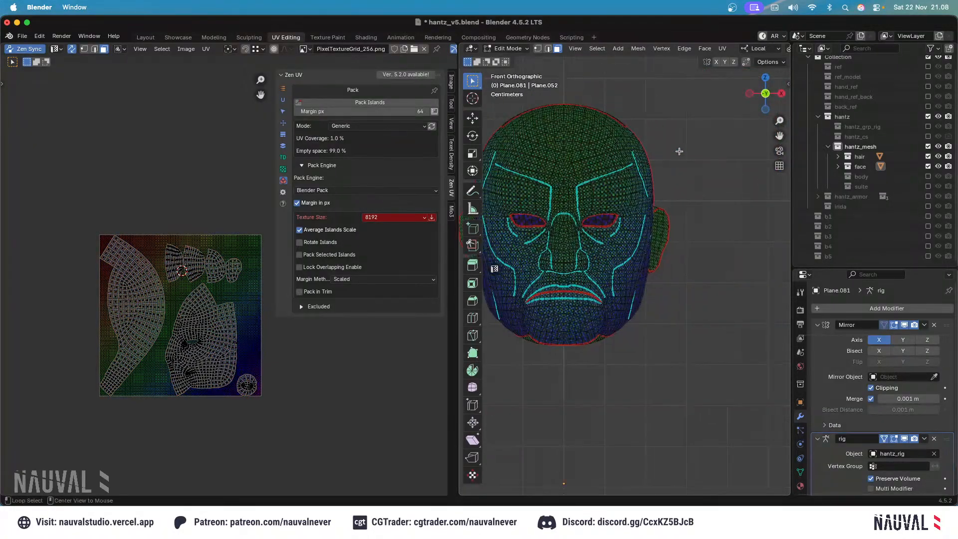
pyautogui.press('a')
pyautogui.hotkey('alt', 'u')
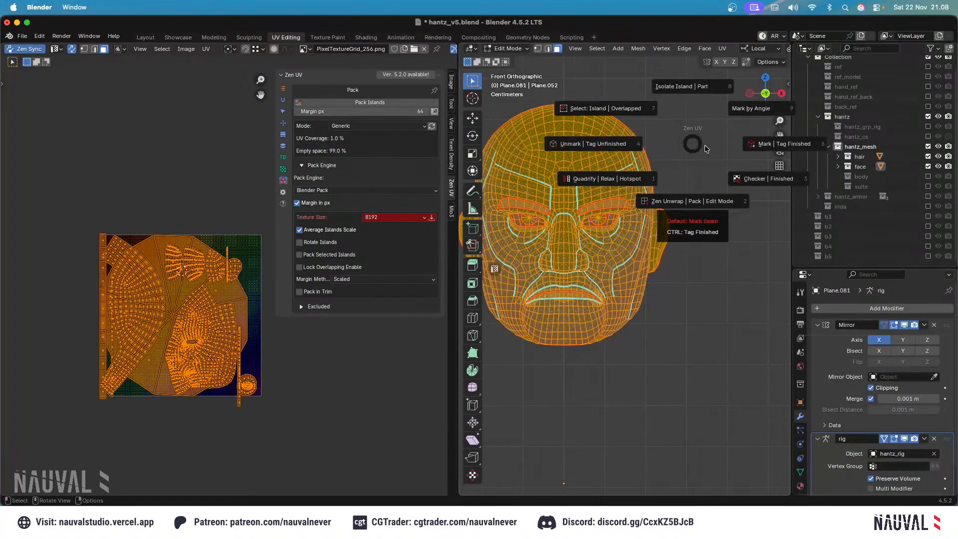
pyautogui.click(754, 145)
# Pack the face's UV islands with the Exact Shape (Concave) method and a 0.008 margin, and save the file.
pyautogui.click(391, 102)
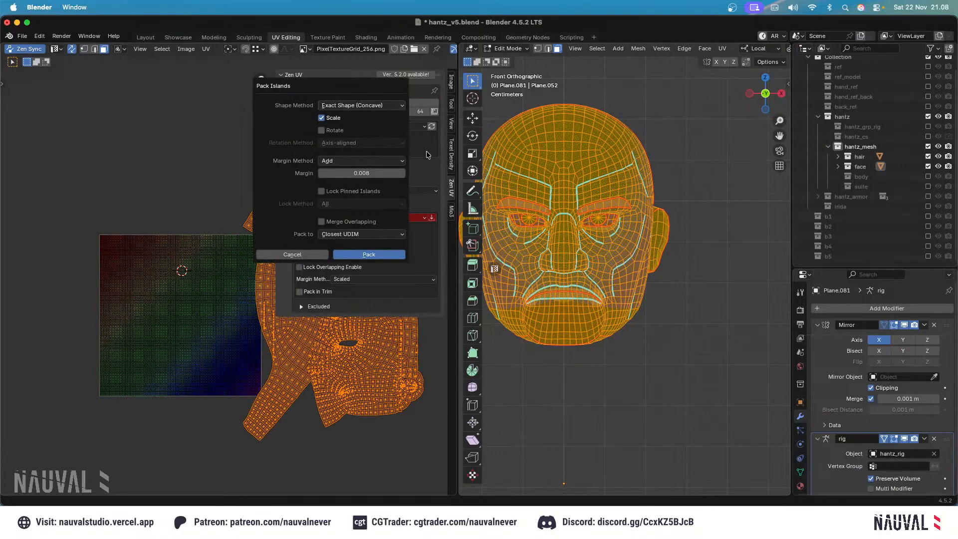
pyautogui.click(386, 259)
pyautogui.hotkey('ctrl', 's')
# Return to Object Mode, unhide all hidden meshes and select the face and hair together.
pyautogui.click(510, 49)
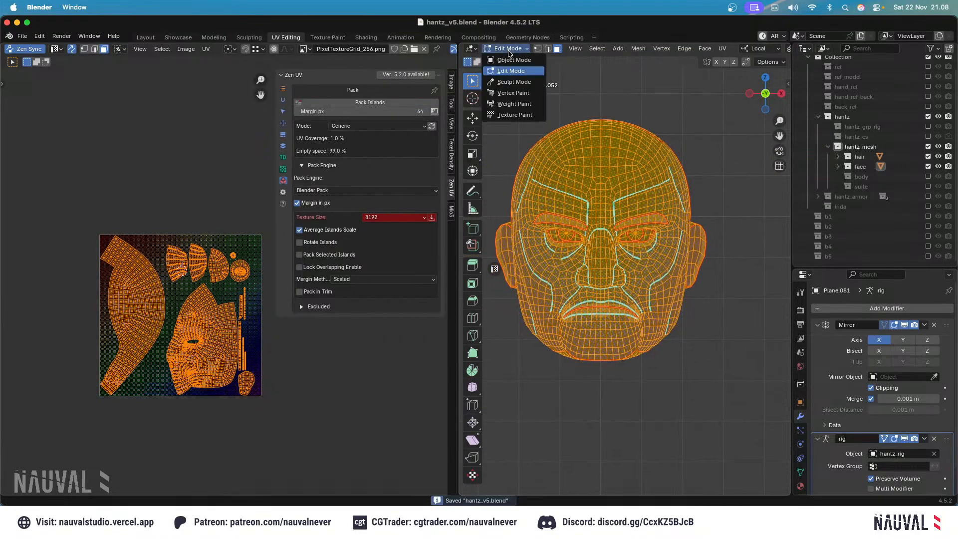
pyautogui.click(512, 62)
pyautogui.click(580, 106)
pyautogui.hotkey('alt', 'h')
pyautogui.scroll(-3, 631, 136)
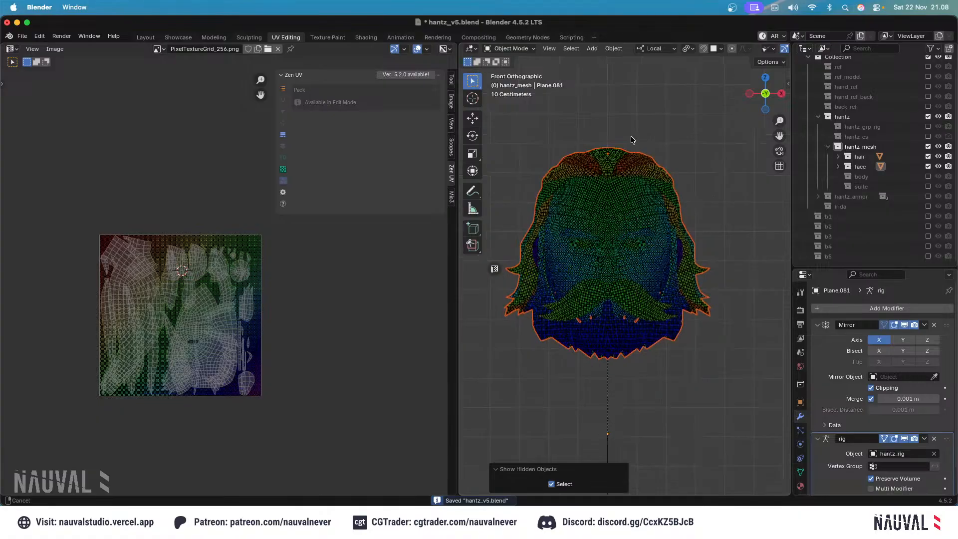
pyautogui.click(679, 167)
pyautogui.moveTo(678, 167); pyautogui.dragTo(657, 174, button='middle')
pyautogui.press('a')
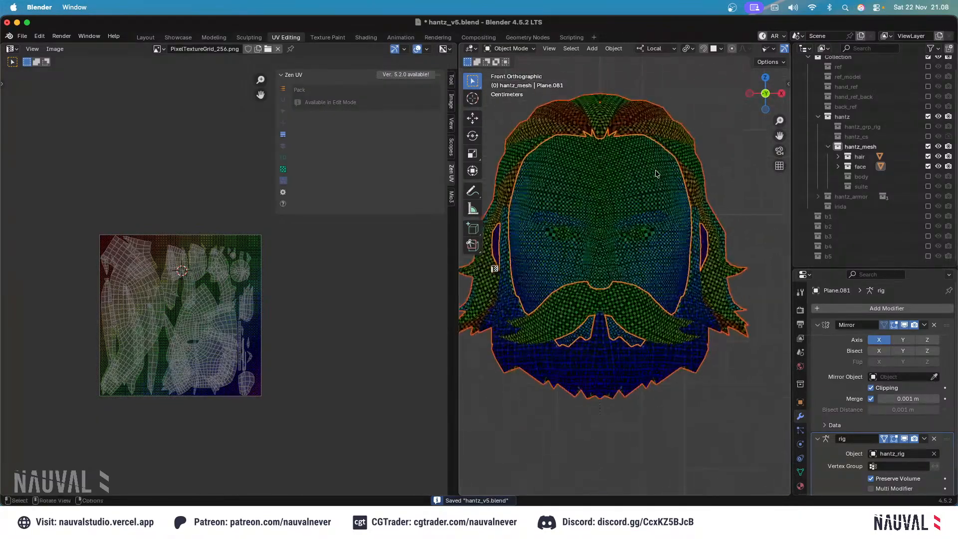
# Enter Edit Mode on the combined face and hair meshes and select all of their geometry.
pyautogui.press('Tab')
pyautogui.click(723, 144)
pyautogui.press('a')
pyautogui.keyDown('ctrl'); pyautogui.moveTo(722, 145); pyautogui.dragTo(731, 187, button='middle'); pyautogui.keyUp('ctrl')
pyautogui.moveTo(660, 134); pyautogui.dragTo(635, 148, button='middle')
pyautogui.click(676, 137)
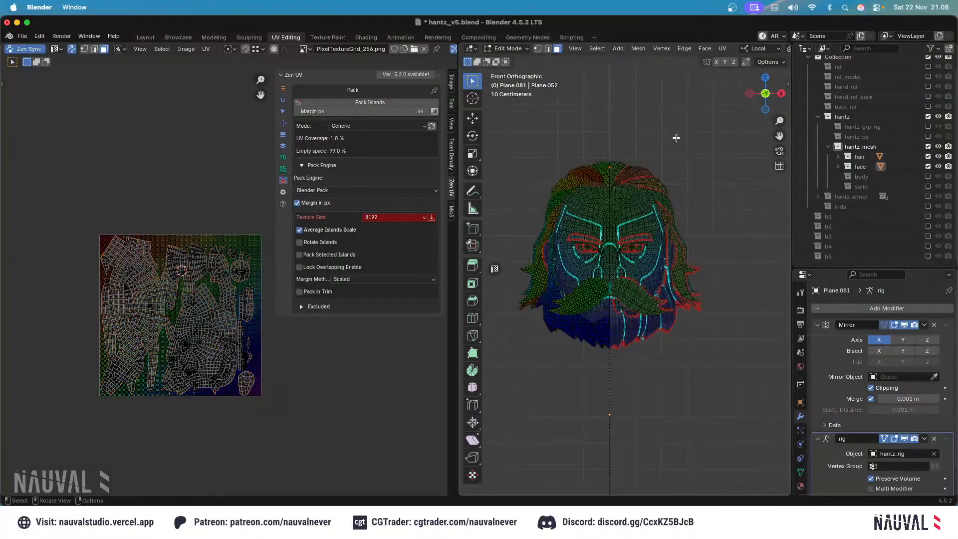
pyautogui.press('a')
pyautogui.click(507, 48)
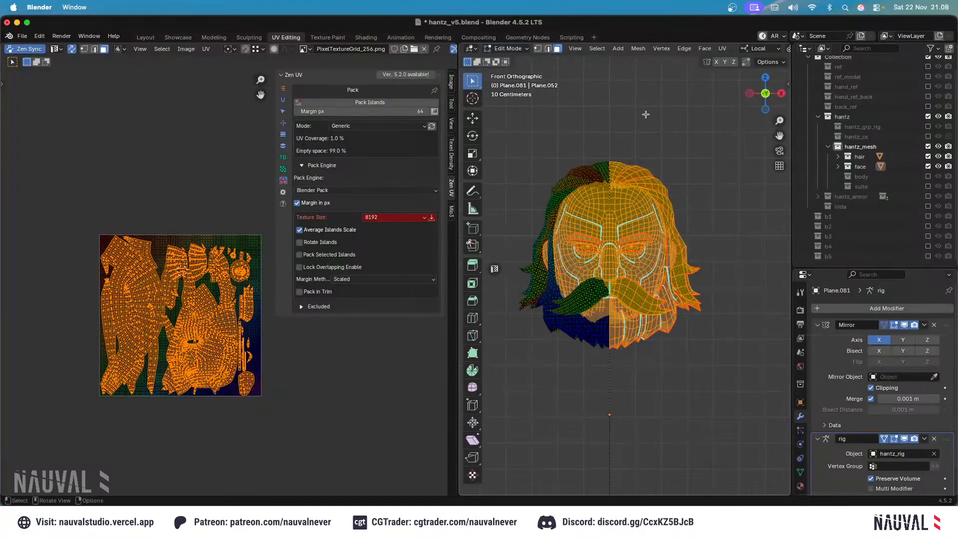
pyautogui.press('u')
pyautogui.click(531, 116)
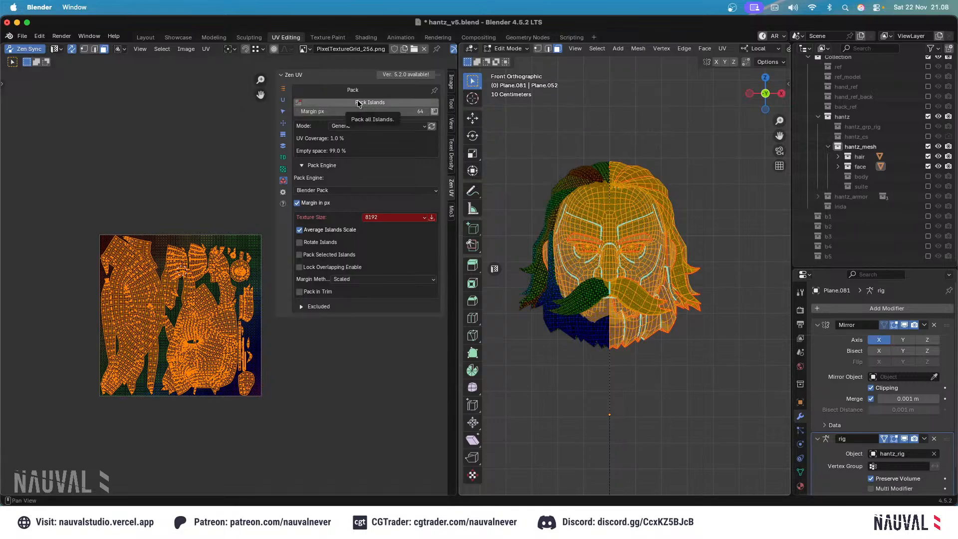
pyautogui.scroll(2, 595, 168)
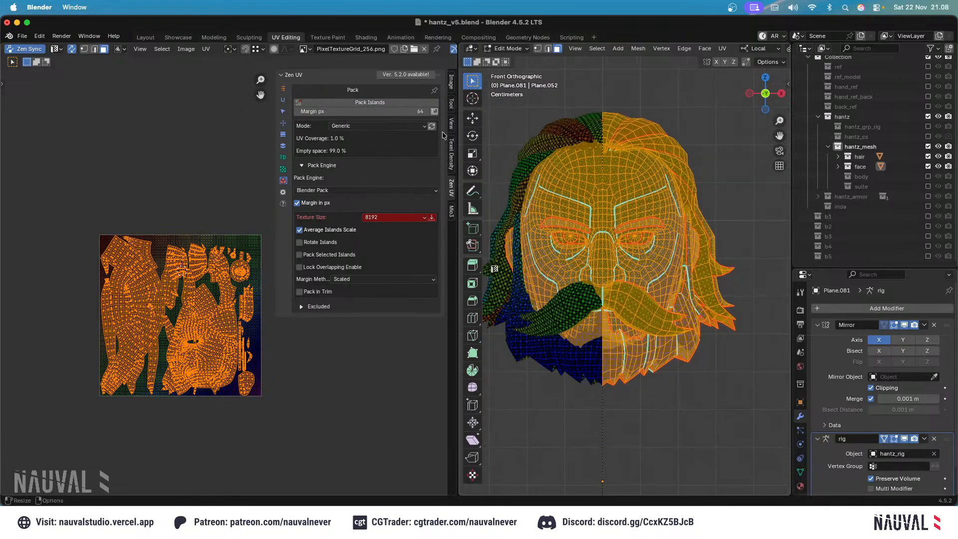
pyautogui.keyDown('shift'); pyautogui.moveTo(553, 133); pyautogui.dragTo(583, 159, button='middle'); pyautogui.keyUp('shift')
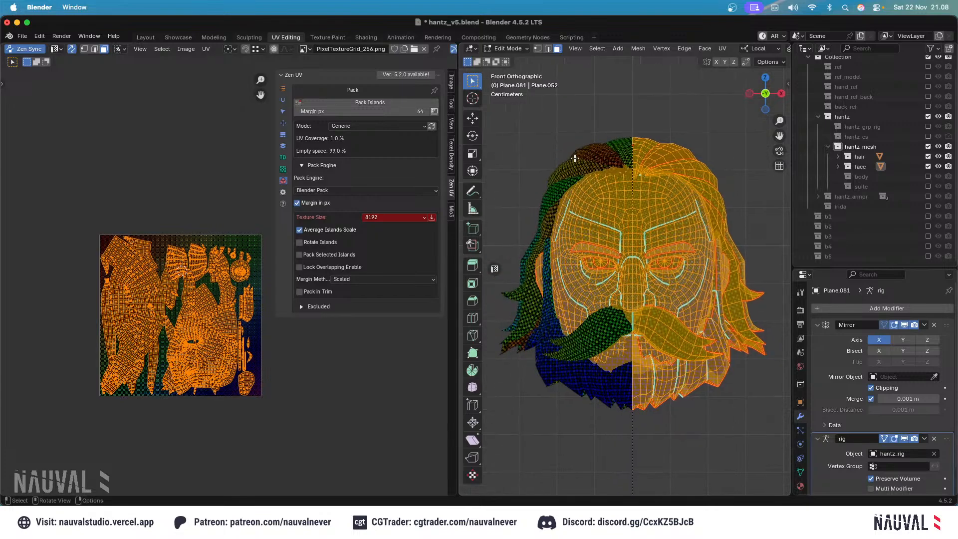
# Set the island packing margin to 32 px.
pyautogui.click(409, 112)
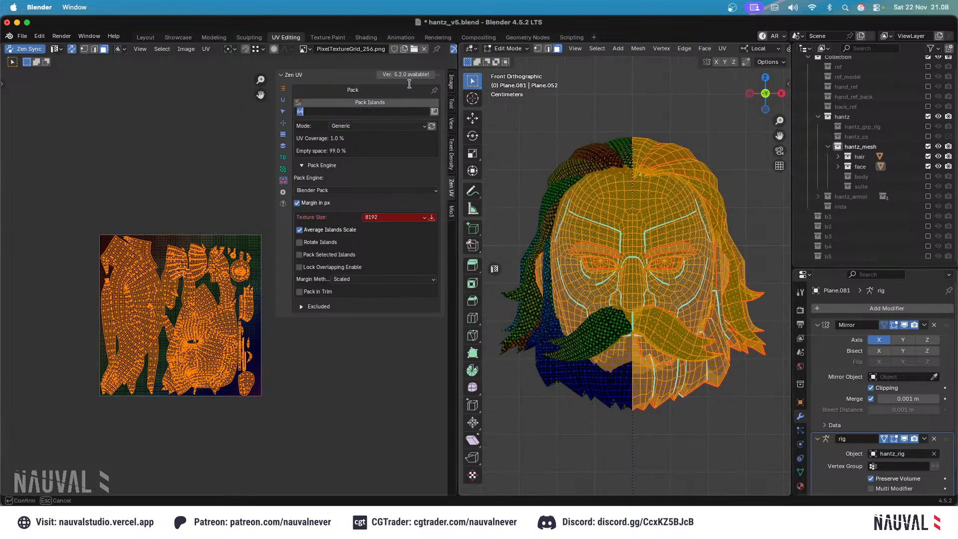
pyautogui.write('32')
pyautogui.press('Return')
# Pack the face and hair islands together into one UV tile, inspect the layout and save the file.
pyautogui.click(399, 101)
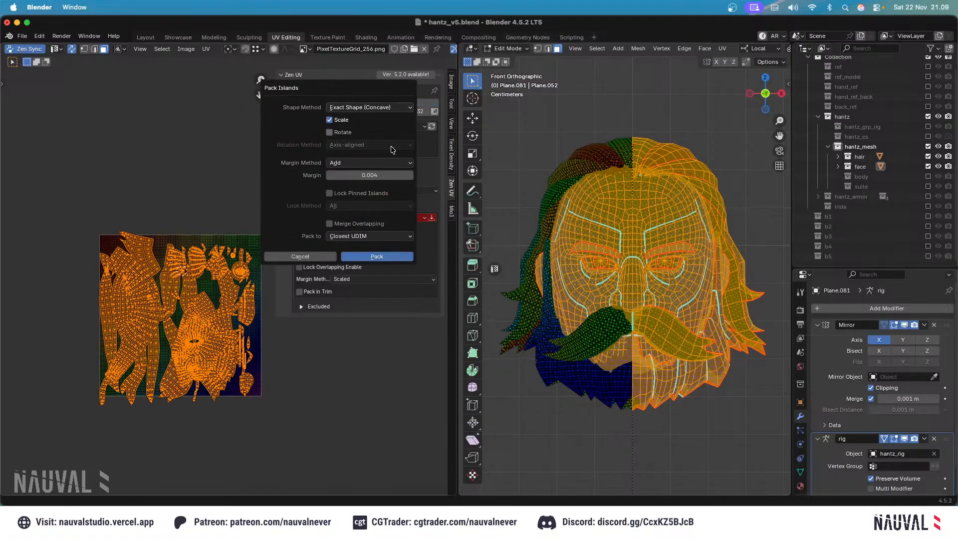
pyautogui.click(377, 256)
pyautogui.keyDown('ctrl'); pyautogui.moveTo(184, 295); pyautogui.dragTo(223, 239, button='middle'); pyautogui.keyUp('ctrl')
pyautogui.moveTo(223, 240); pyautogui.dragTo(216, 210, button='middle')
pyautogui.moveTo(216, 210); pyautogui.dragTo(365, 62, button='middle')
pyautogui.keyDown('ctrl'); pyautogui.moveTo(214, 252); pyautogui.dragTo(214, 218, button='middle'); pyautogui.keyUp('ctrl')
pyautogui.moveTo(215, 218); pyautogui.dragTo(207, 261, button='middle')
pyautogui.scroll(-8, 214, 282)
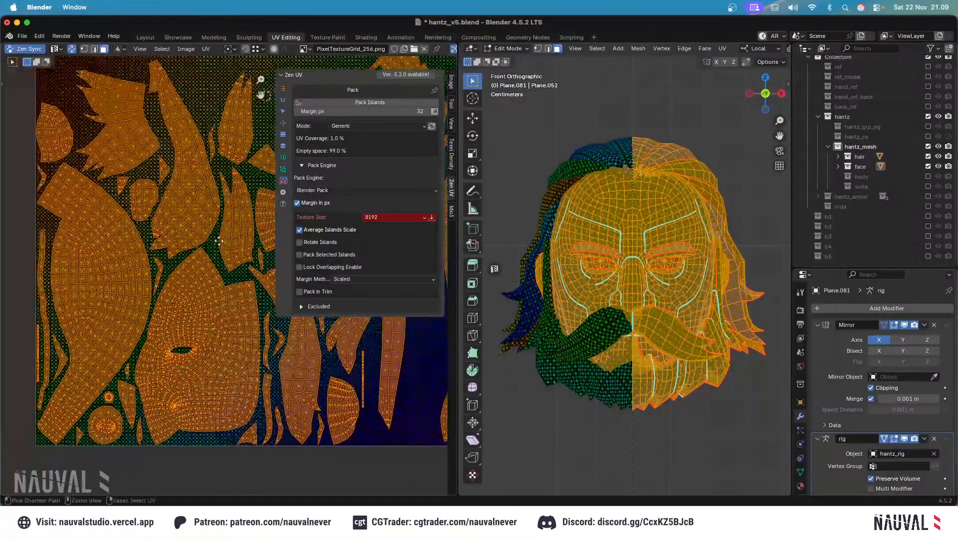
pyautogui.scroll(1, 214, 282)
pyautogui.hotkey('ctrl', 's')
pyautogui.scroll(2, 212, 282)
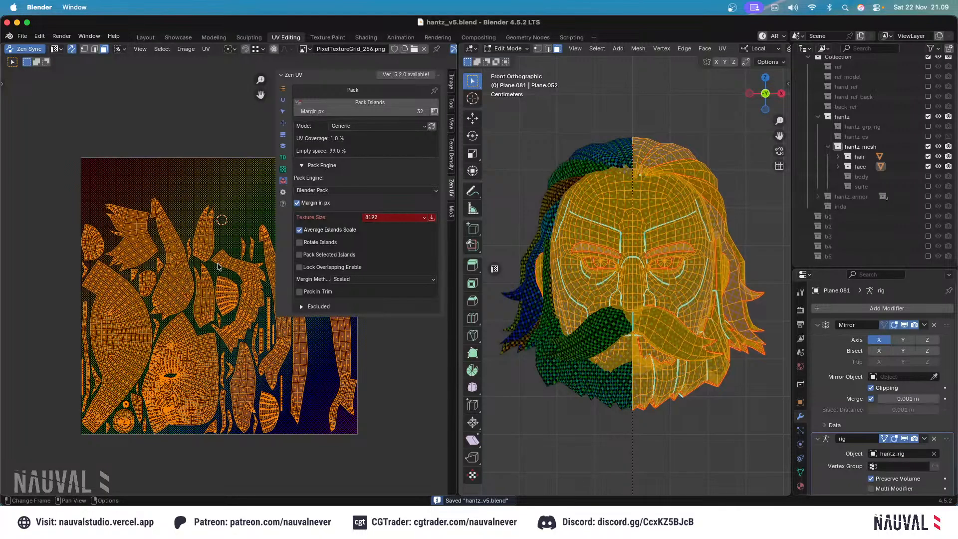
# Undo the combined packing and get back to only the face meshes in Object Mode, with the hair hidden.
pyautogui.hotkey('ctrl', 'z')
pyautogui.press('Tab')
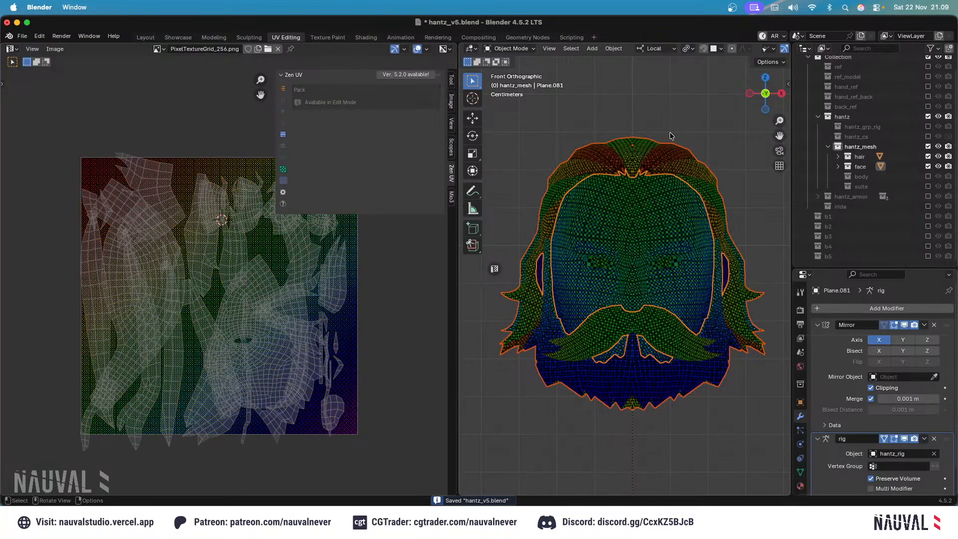
pyautogui.click(670, 132)
pyautogui.click(669, 158)
pyautogui.press('h')
pyautogui.hotkey('ctrl', 'z')
pyautogui.hotkey('ctrl', 'z')
pyautogui.hotkey('ctrl', 'z')
pyautogui.hotkey('ctrl', 'z')
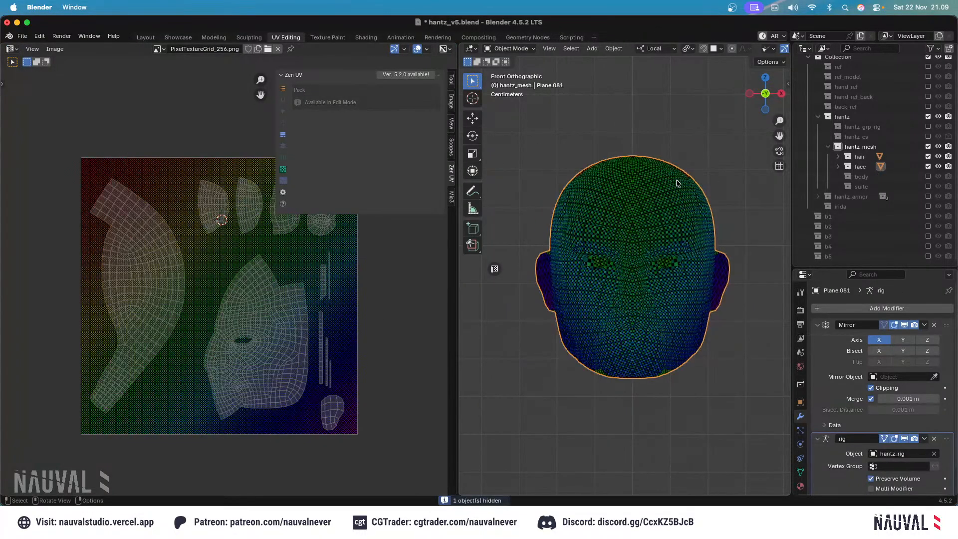
# Select all face geometry in Edit Mode and pack its UV islands with the 32 px margin.
pyautogui.press('a')
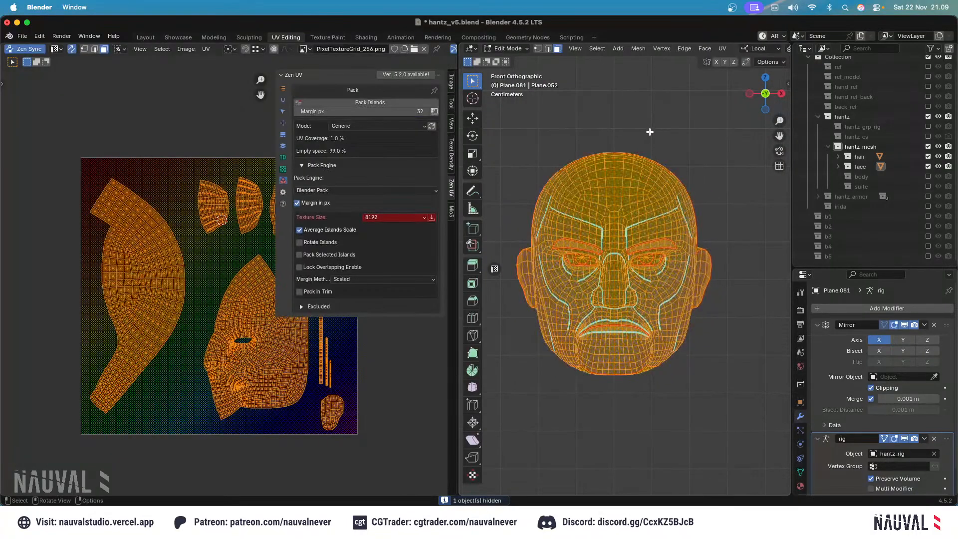
pyautogui.click(406, 103)
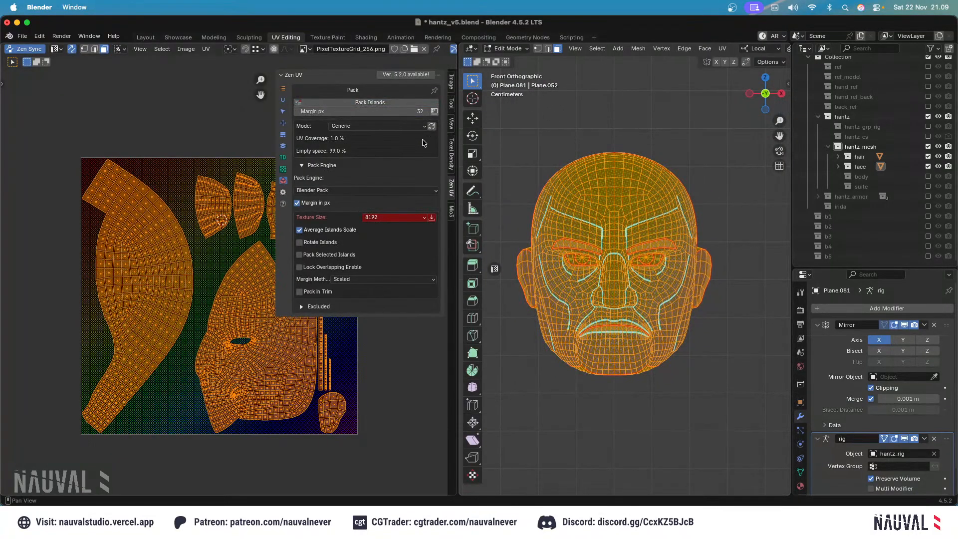
pyautogui.hotkey('alt', 'a')
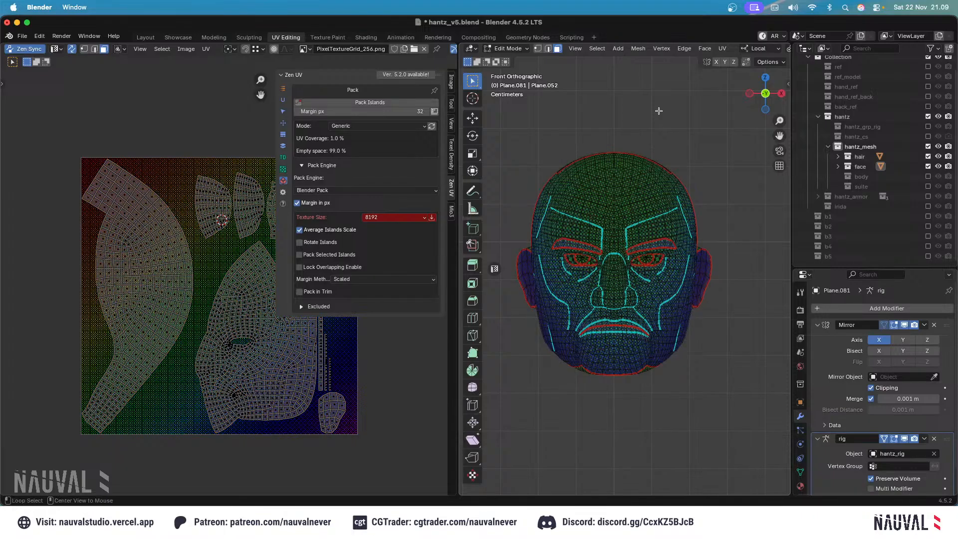
pyautogui.press('a')
pyautogui.moveTo(432, 385); pyautogui.dragTo(373, 432, button='middle')
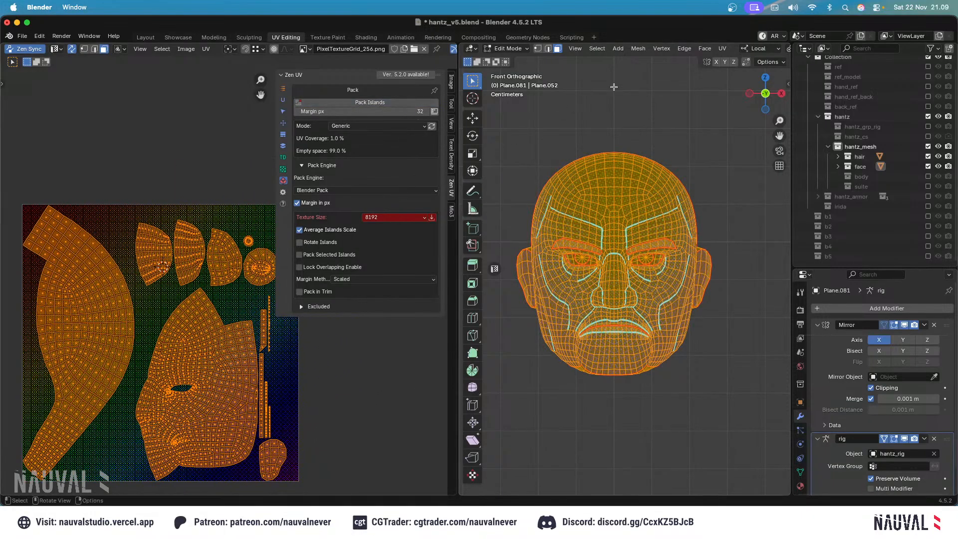
# Unhide all meshes, hide the face and open the hair meshes in Edit Mode.
pyautogui.press('Tab')
pyautogui.hotkey('alt', 'h')
pyautogui.click(677, 245)
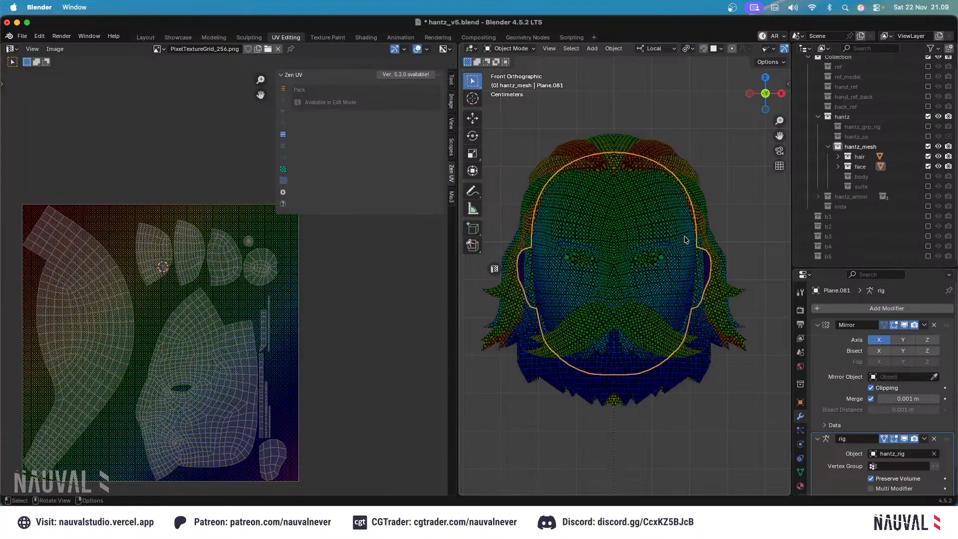
pyautogui.press('h')
pyautogui.click(699, 212)
pyautogui.press('Tab')
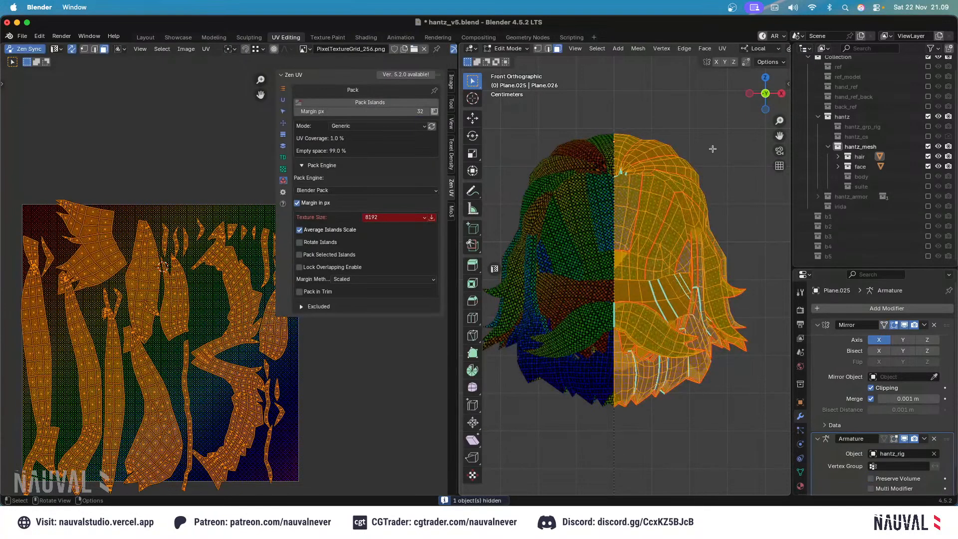
# Pack all of the hair's UV islands with the 32 px margin.
pyautogui.click(408, 104)
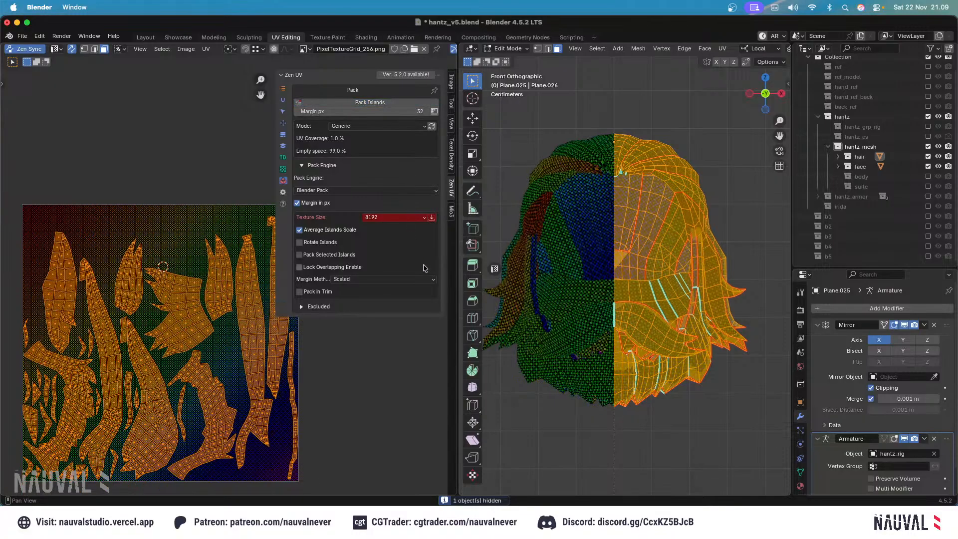
pyautogui.moveTo(352, 419); pyautogui.dragTo(360, 403, button='middle')
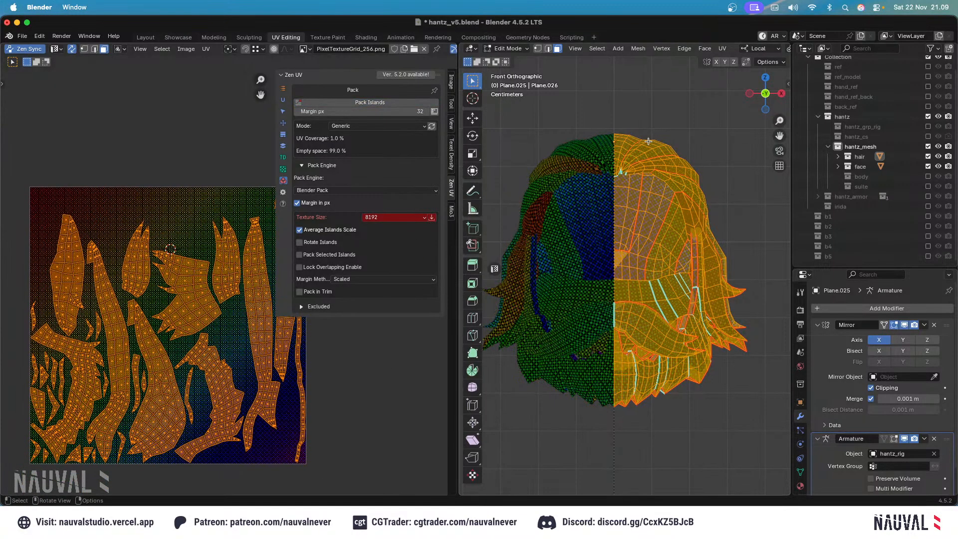
pyautogui.press('Tab')
pyautogui.press('Tab')
pyautogui.moveTo(133, 270); pyautogui.dragTo(218, 256, button='middle')
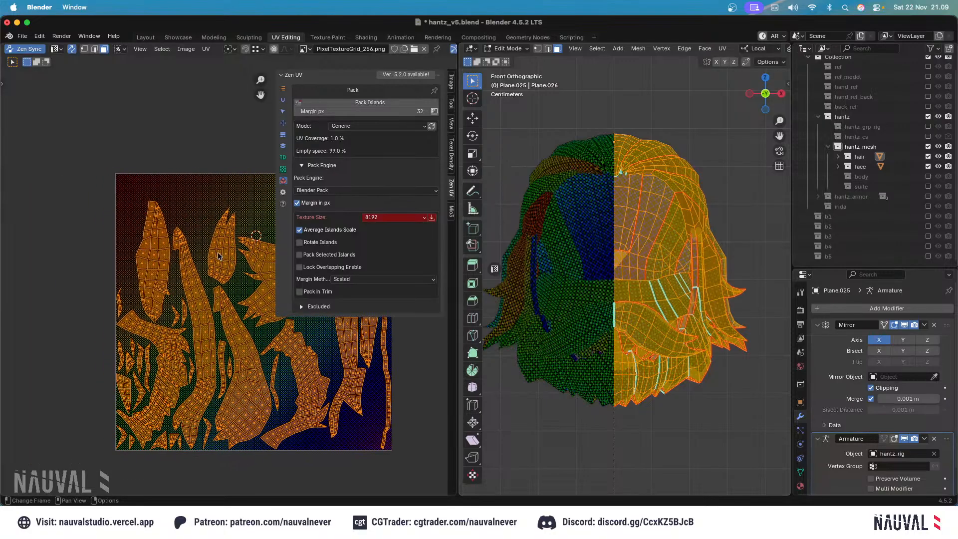
# Switch the UV editor to vertex selection, turn off UV sync selection and select all hair geometry in the viewport.
pyautogui.click(84, 50)
pyautogui.hotkey('alt', 'a')
pyautogui.press('l')
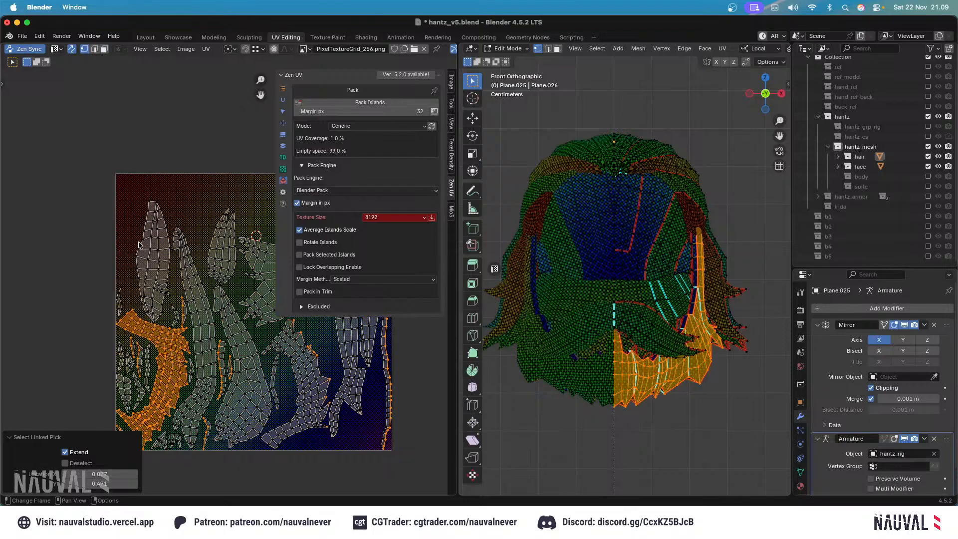
pyautogui.click(72, 49)
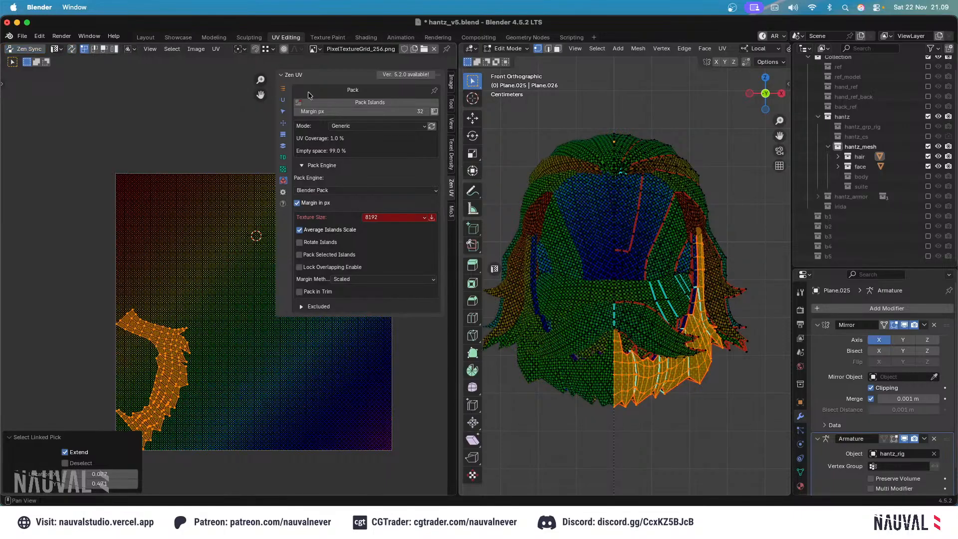
pyautogui.hotkey('alt', 'a')
pyautogui.press('a')
# Select the curved beard island, move it outside the UV tile and rotate it until its straight end stands upright.
pyautogui.click(128, 320)
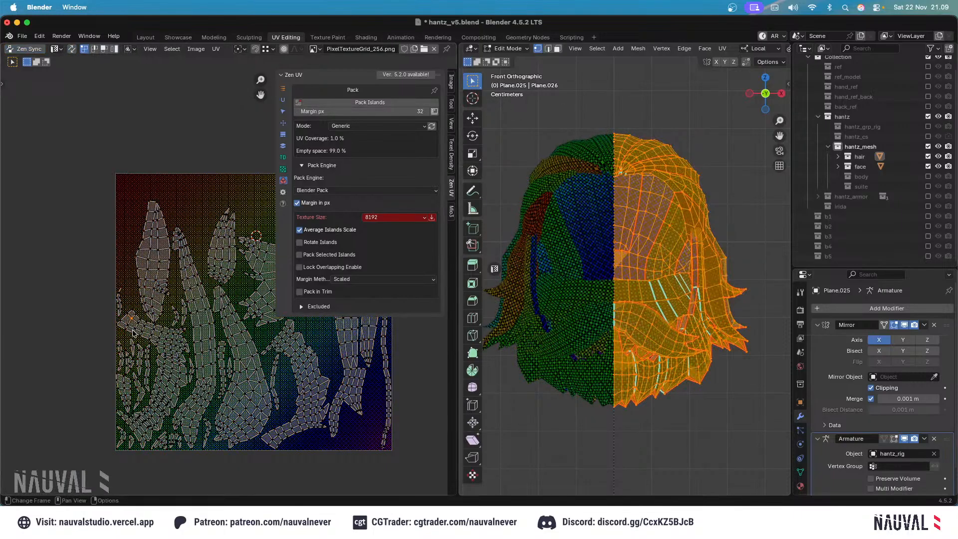
pyautogui.press('l')
pyautogui.press('r')
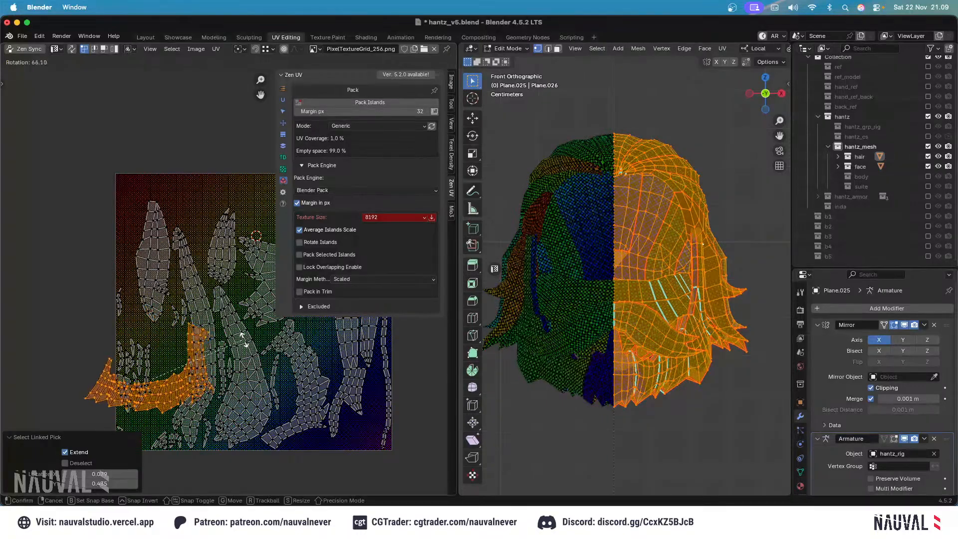
pyautogui.click(235, 327)
pyautogui.press('g')
pyautogui.click(123, 200)
pyautogui.moveTo(122, 200); pyautogui.dragTo(162, 198, button='middle')
pyautogui.press('r')
pyautogui.click(183, 187)
pyautogui.press('r')
pyautogui.click(167, 174)
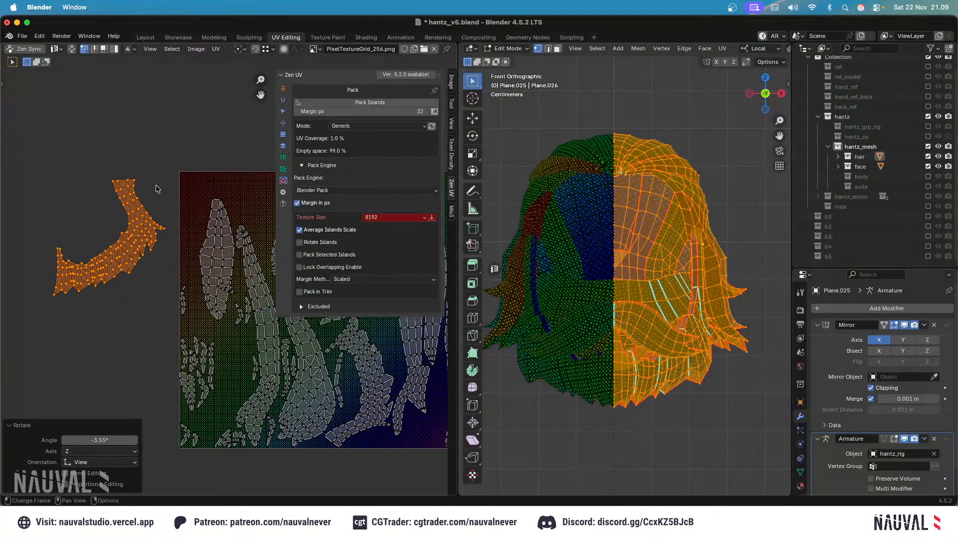
# Select the vertices along the beard island's straight end and align them to Center Vertical of the selection bounding box.
pyautogui.hscroll(-3, 157, 188)
pyautogui.click(100, 265)
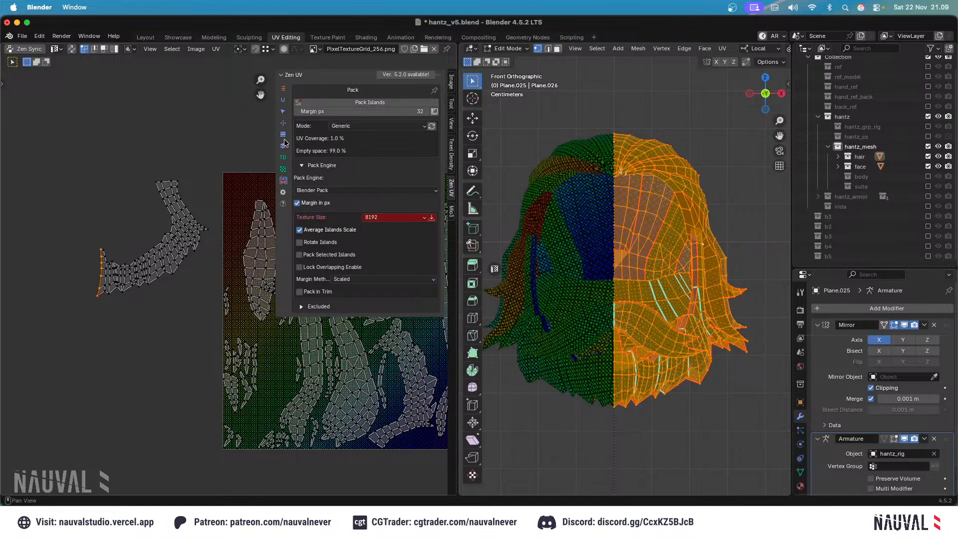
pyautogui.click(283, 122)
pyautogui.click(424, 215)
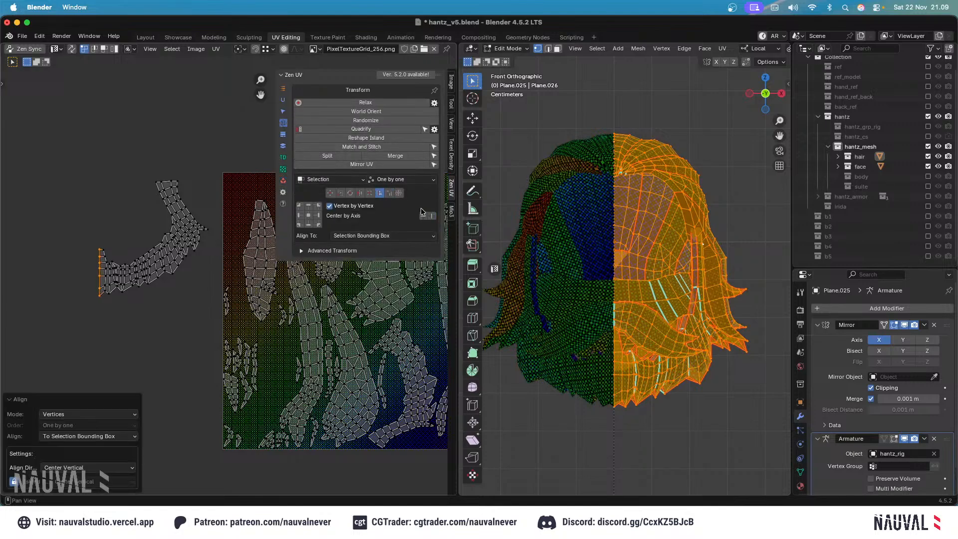
# Distribute the vertices of the beard island's straight end evenly and pin them.
pyautogui.click(390, 192)
pyautogui.click(394, 206)
pyautogui.press('p')
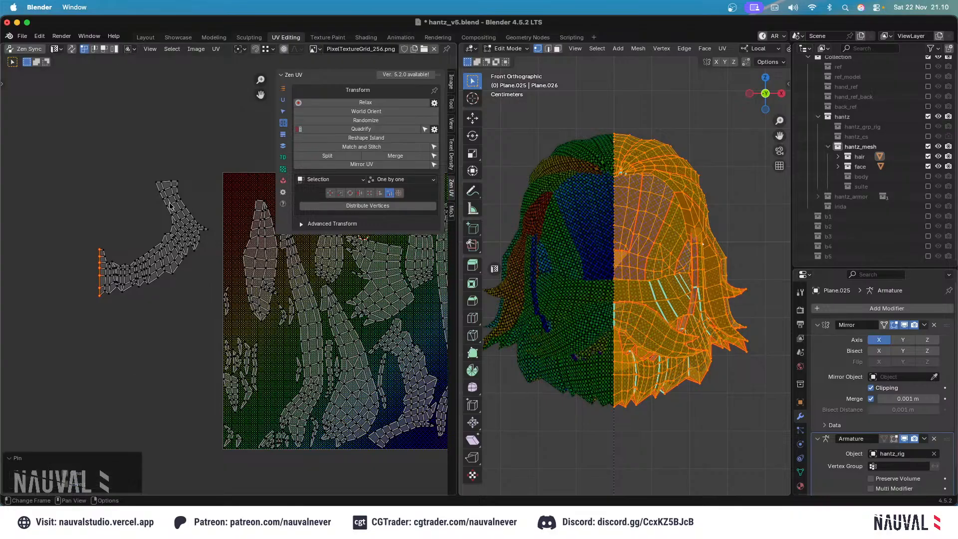
pyautogui.moveTo(265, 189); pyautogui.dragTo(217, 185, button='middle')
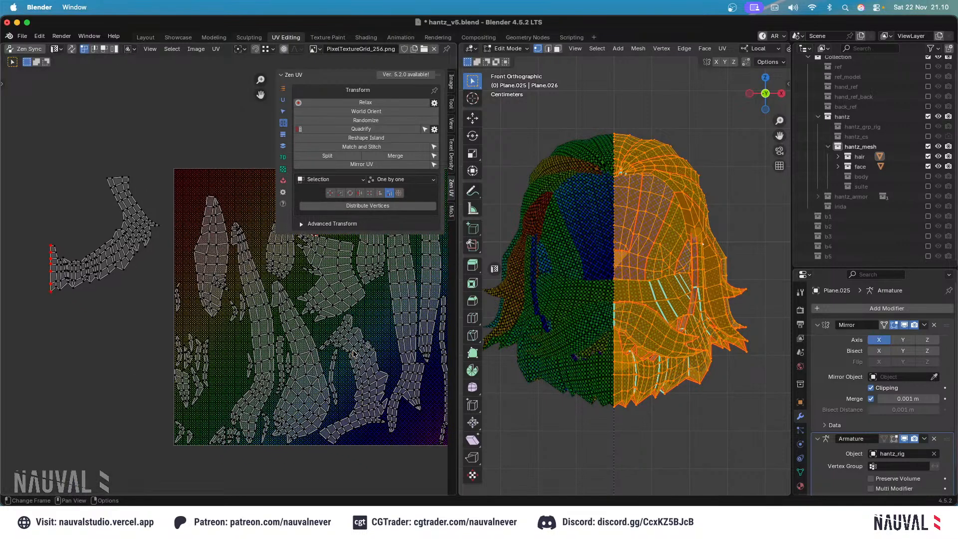
# Select the second curved beard island, move it outside the UV tile beside the first and rotate it until its straight end stands upright.
pyautogui.press('l')
pyautogui.keyDown('shift'); pyautogui.moveTo(347, 349); pyautogui.dragTo(387, 345, button='middle'); pyautogui.keyUp('shift')
pyautogui.press('g')
pyautogui.click(150, 301)
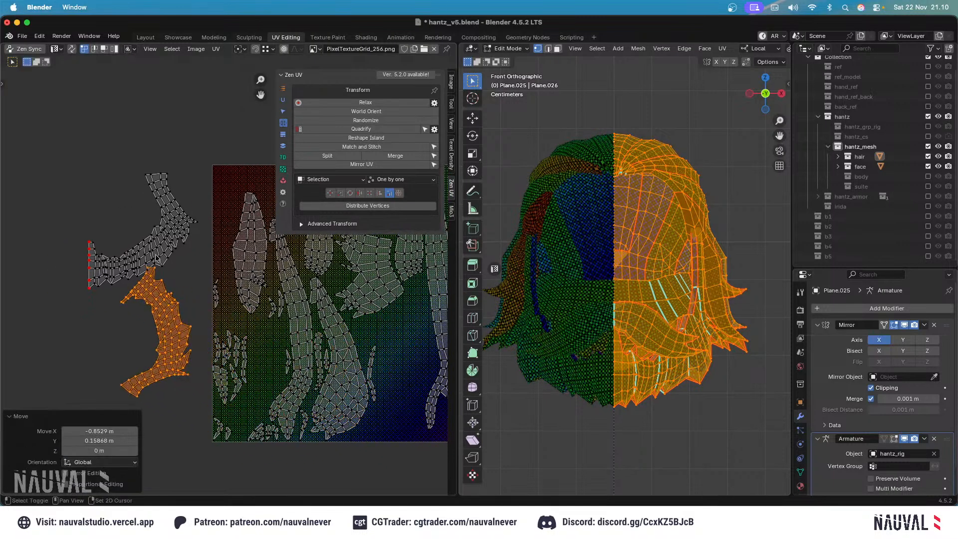
pyautogui.keyDown('shift'); pyautogui.moveTo(151, 301); pyautogui.dragTo(187, 284, button='middle'); pyautogui.keyUp('shift')
pyautogui.press('r')
pyautogui.click(270, 377)
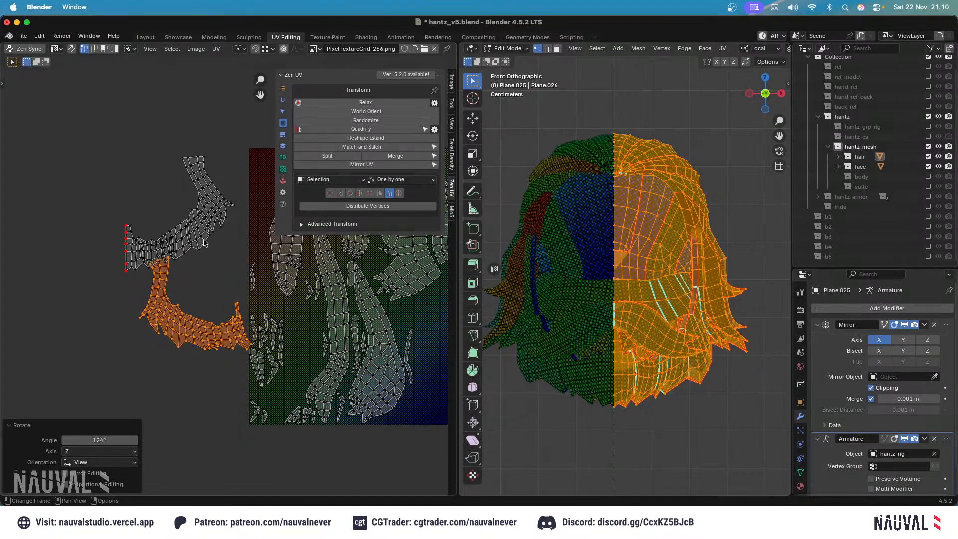
pyautogui.moveTo(202, 240); pyautogui.dragTo(267, 297, button='middle')
pyautogui.press('g')
pyautogui.click(153, 299)
pyautogui.moveTo(195, 286); pyautogui.dragTo(231, 265, button='middle')
pyautogui.press('r')
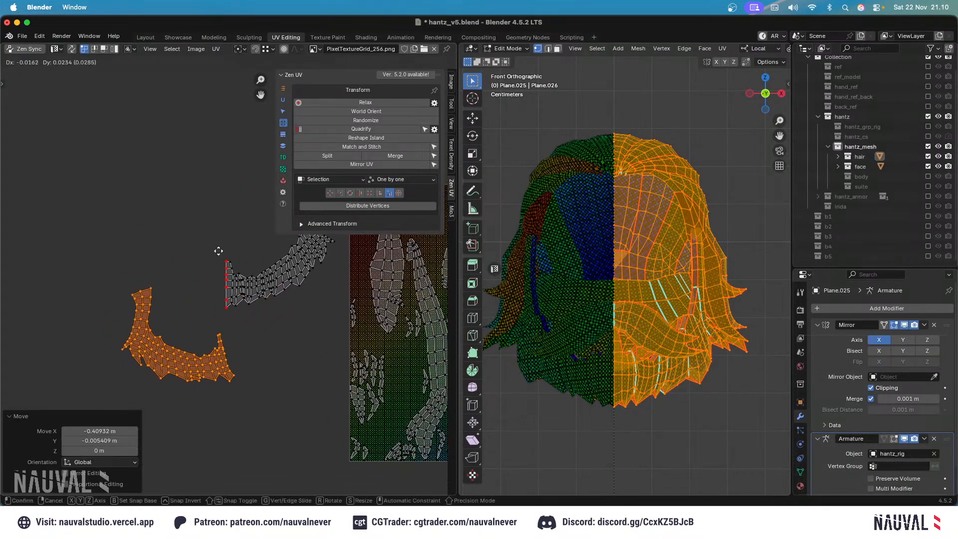
pyautogui.click(213, 260)
pyautogui.press('g')
pyautogui.click(206, 252)
# Select the vertices along the second beard island's straight end and align them to Center Vertical of the selection bounding box.
pyautogui.keyDown('alt'); pyautogui.click(200, 334); pyautogui.keyUp('alt')
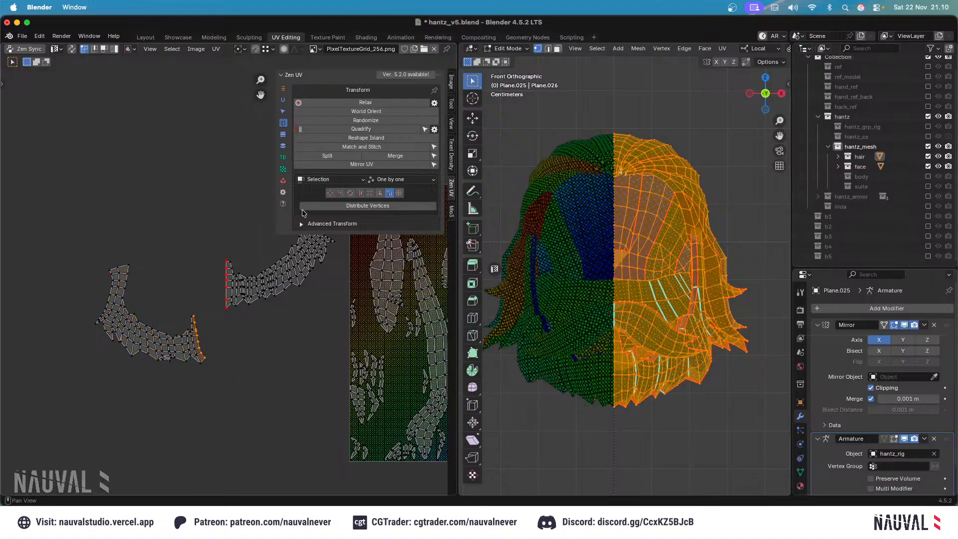
pyautogui.click(380, 194)
pyautogui.click(433, 217)
# Distribute the vertices of the second beard island's straight end evenly, pin them and clear the selection.
pyautogui.click(390, 192)
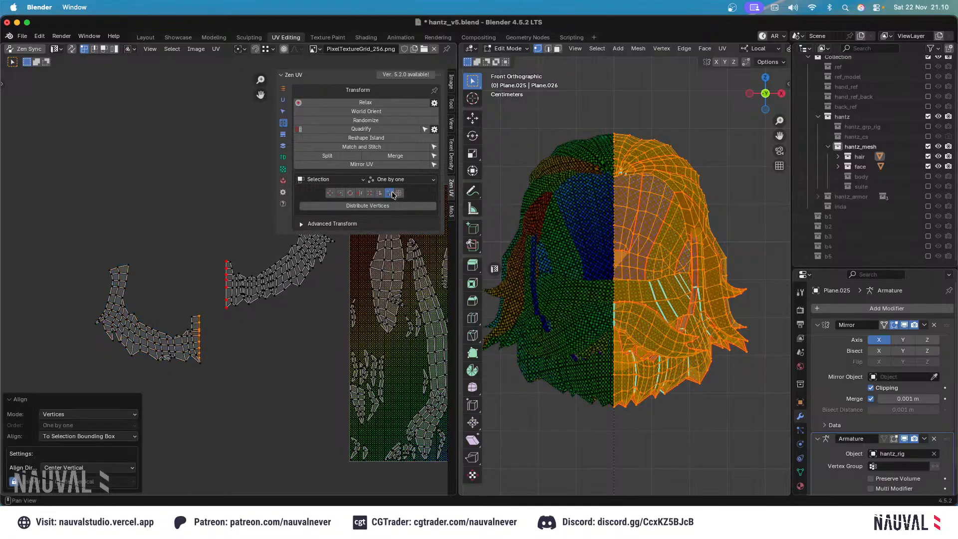
pyautogui.click(395, 207)
pyautogui.press('p')
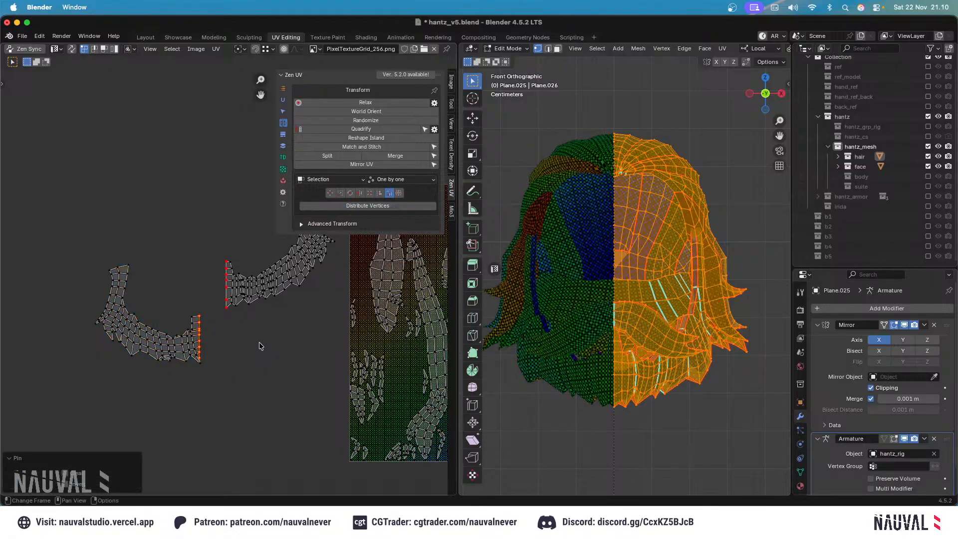
pyautogui.click(259, 346)
# Deselect the hair geometry and select only the linked moustache mesh in the viewport.
pyautogui.moveTo(250, 295); pyautogui.dragTo(207, 300, button='middle')
pyautogui.keyDown('ctrl'); pyautogui.moveTo(207, 301); pyautogui.dragTo(195, 309, button='middle'); pyautogui.keyUp('ctrl')
pyautogui.moveTo(298, 279); pyautogui.dragTo(227, 281, button='middle')
pyautogui.moveTo(405, 290); pyautogui.dragTo(367, 297, button='middle')
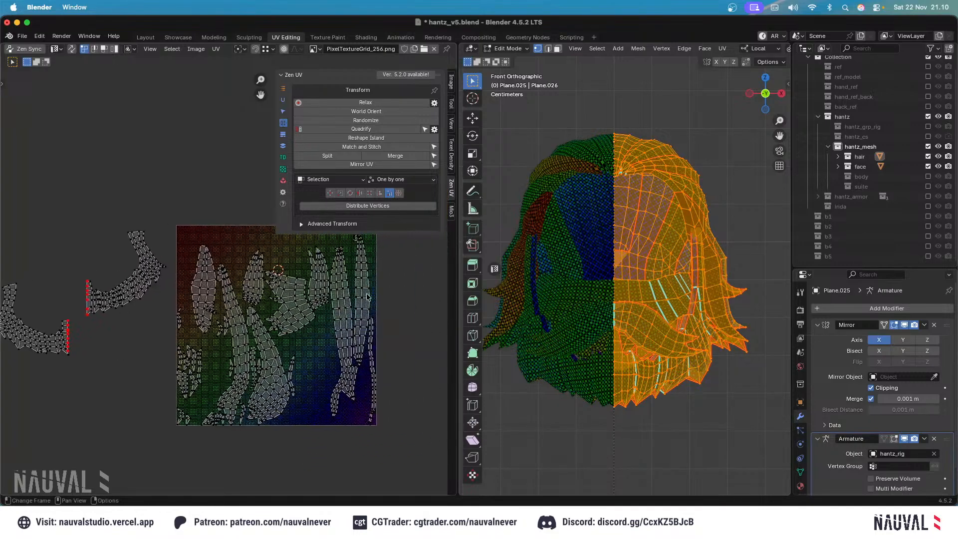
pyautogui.click(631, 315)
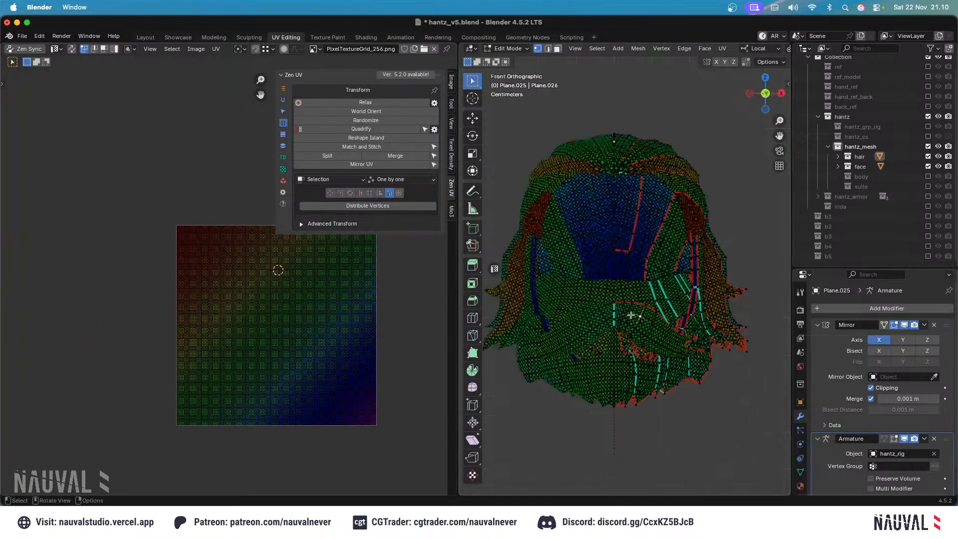
pyautogui.press('l')
pyautogui.scroll(1, 370, 270)
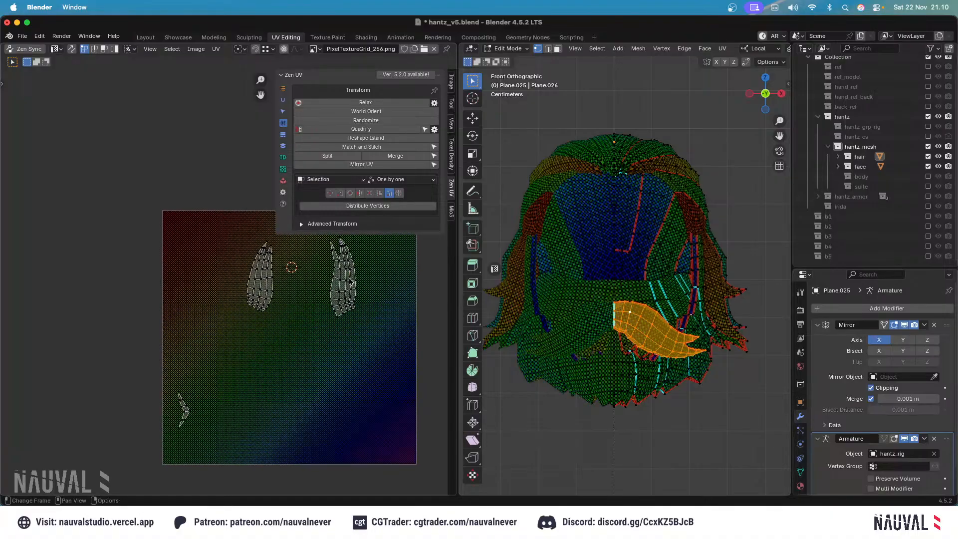
# Rotate the right-hand moustache island 90°, then about 24.6° more so its straight end stands upright.
pyautogui.write('lr')
pyautogui.write('90')
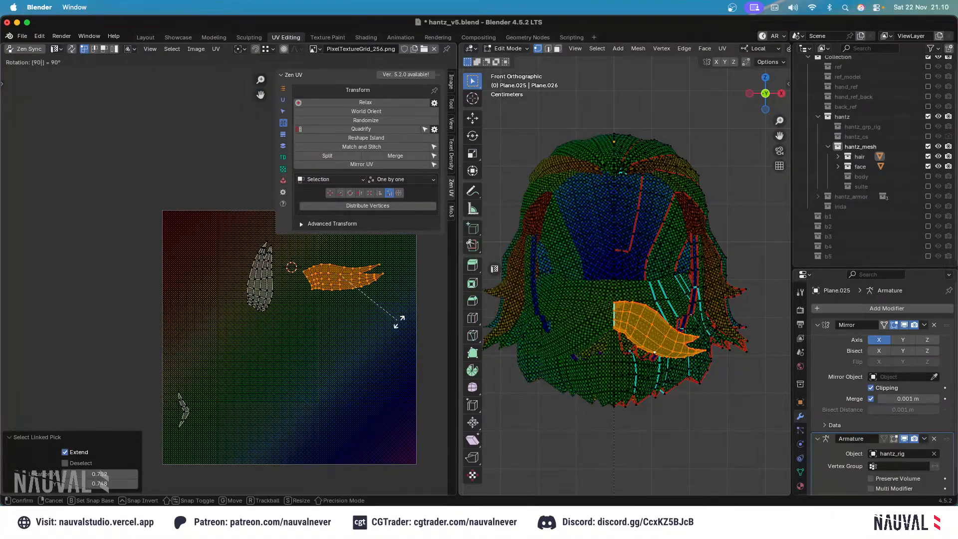
pyautogui.press('Return')
pyautogui.scroll(1, 365, 278)
pyautogui.moveTo(365, 278); pyautogui.dragTo(337, 332, button='middle')
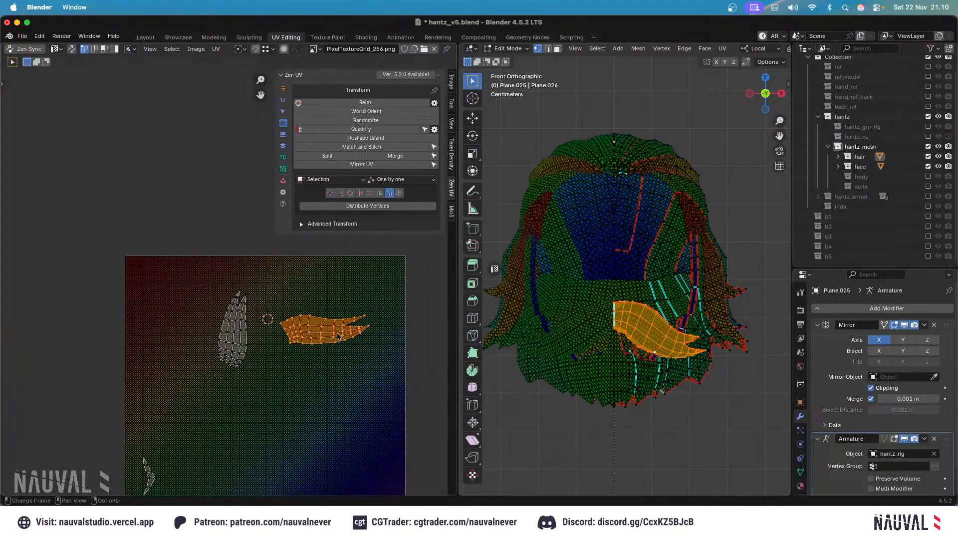
pyautogui.scroll(1, 337, 333)
pyautogui.press('r')
pyautogui.click(382, 321)
pyautogui.scroll(1, 227, 283)
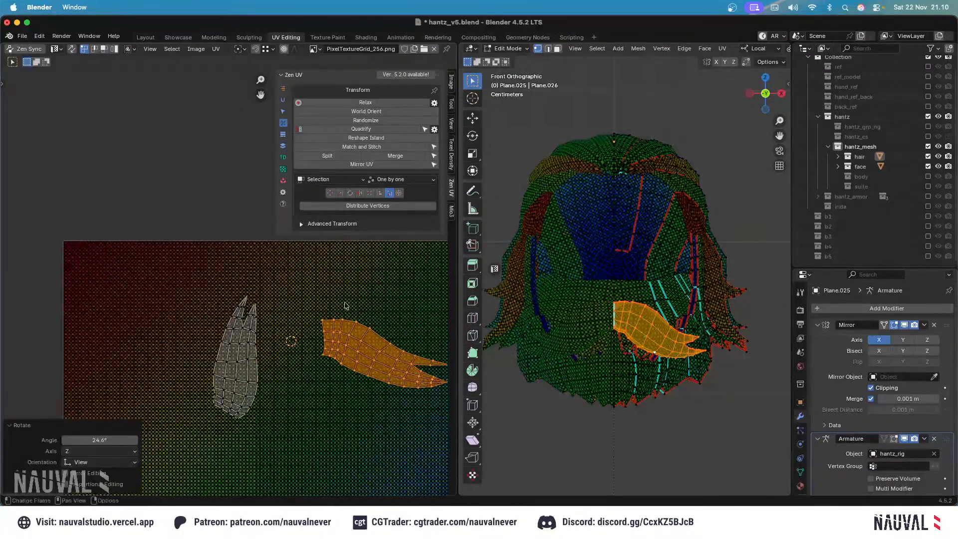
# Rotate and reposition the other moustache island so its straight end stands upright, facing the first island like a mirror image.
pyautogui.doubleClick(251, 339)
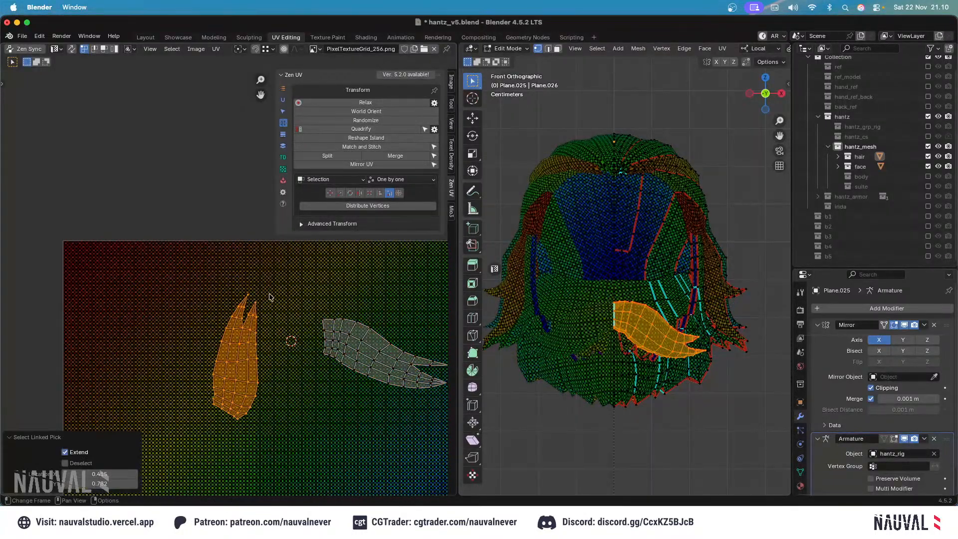
pyautogui.press('r')
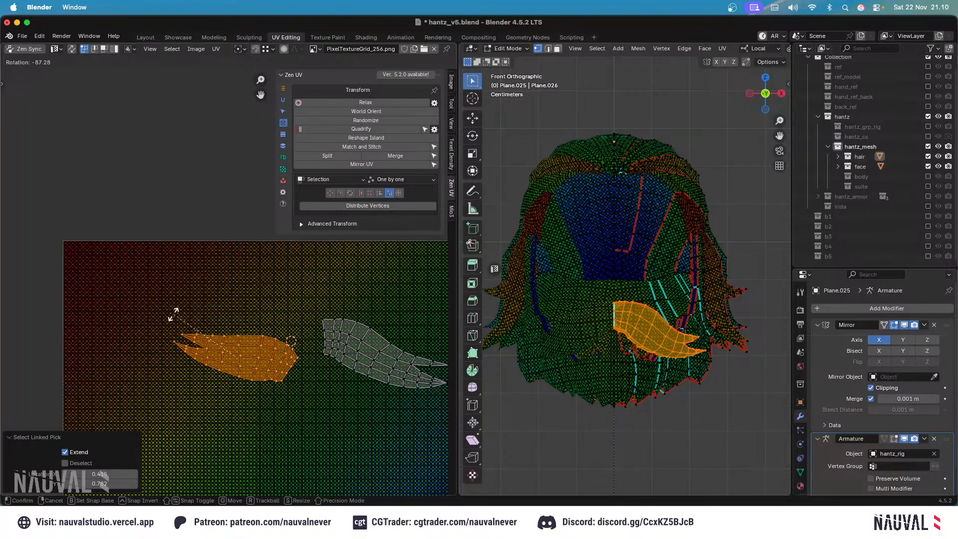
pyautogui.click(180, 357)
pyautogui.press('g')
pyautogui.click(265, 285)
pyautogui.press('r')
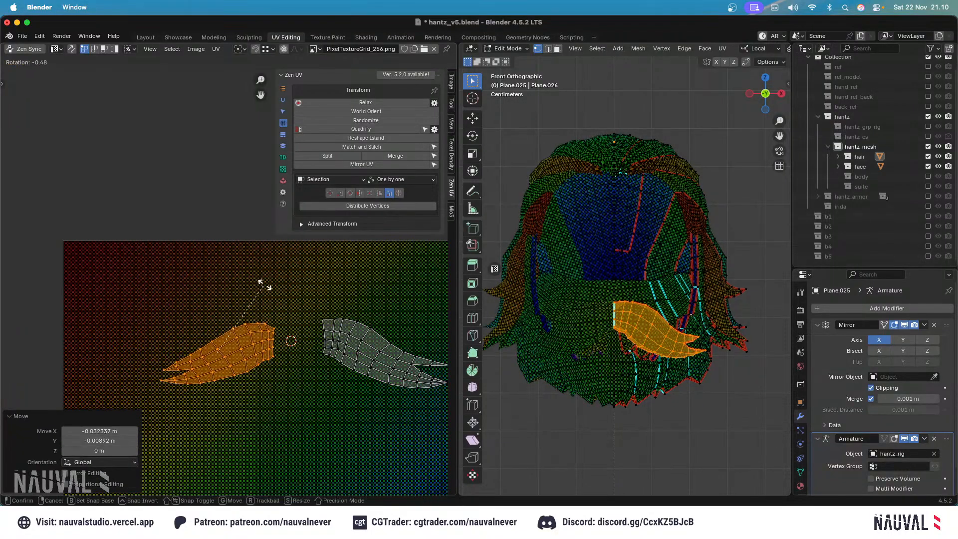
pyautogui.click(265, 285)
# Select the vertices along the left moustache island's straight end and align them to Center Vertical of the selection bounding box.
pyautogui.moveTo(274, 301); pyautogui.dragTo(253, 287, button='middle')
pyautogui.scroll(1, 253, 286)
pyautogui.keyDown('alt'); pyautogui.click(257, 335); pyautogui.keyUp('alt')
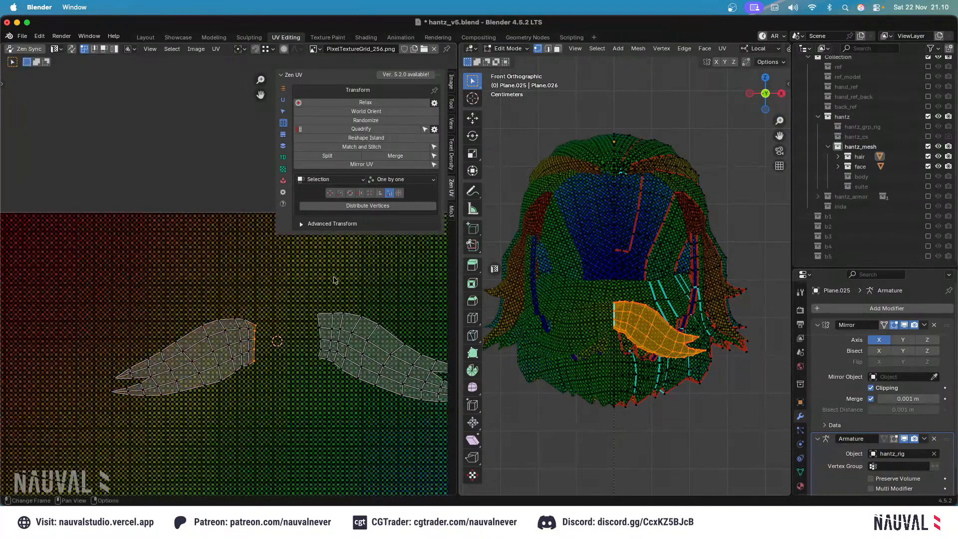
pyautogui.click(382, 193)
pyautogui.click(431, 217)
# Distribute the vertices of the left moustache island's straight end evenly and pin them.
pyautogui.click(390, 193)
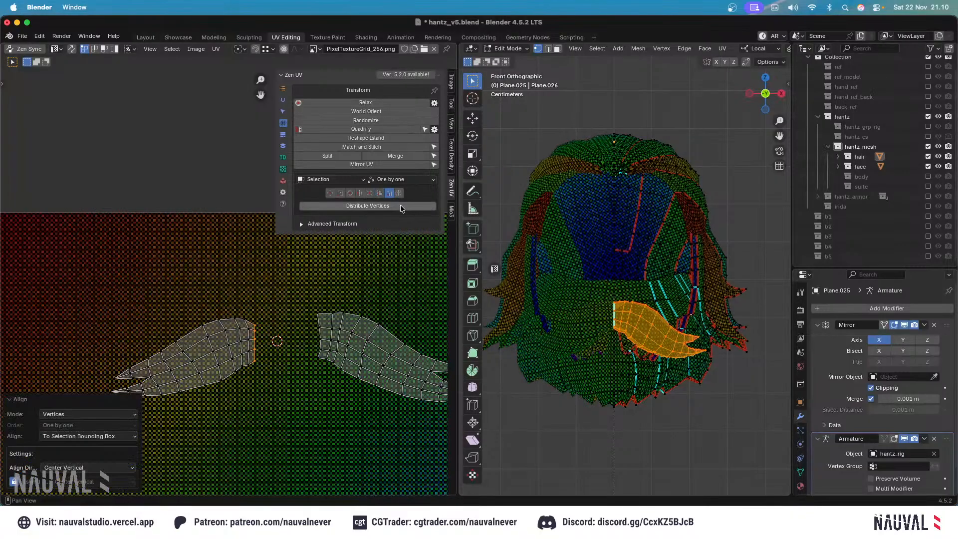
pyautogui.click(368, 206)
pyautogui.press('p')
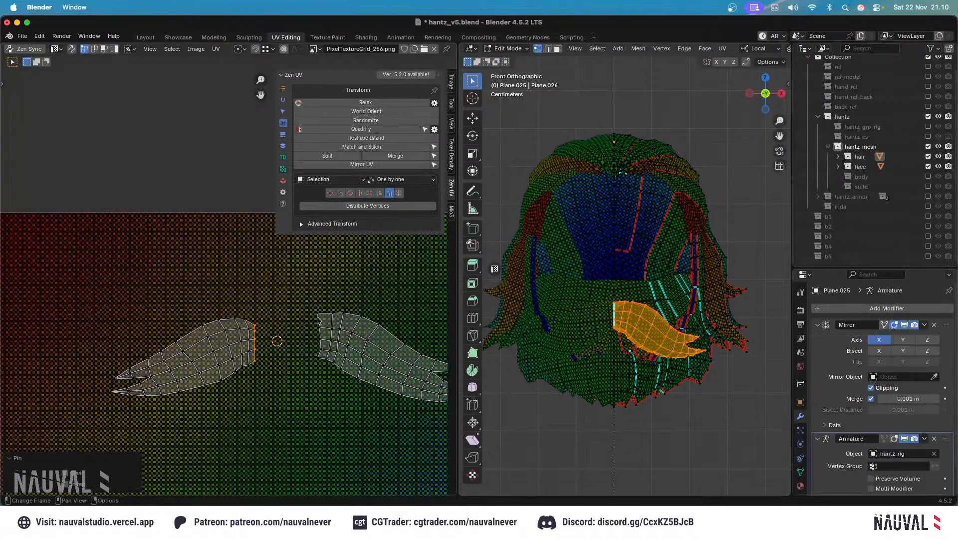
# Select the vertices along the right moustache island's straight end and align them to Center Vertical of the selection bounding box.
pyautogui.keyDown('alt'); pyautogui.click(319, 320); pyautogui.keyUp('alt')
pyautogui.click(380, 193)
pyautogui.click(432, 218)
# Distribute the vertices of the right moustache island's straight end evenly and pin them.
pyautogui.click(389, 193)
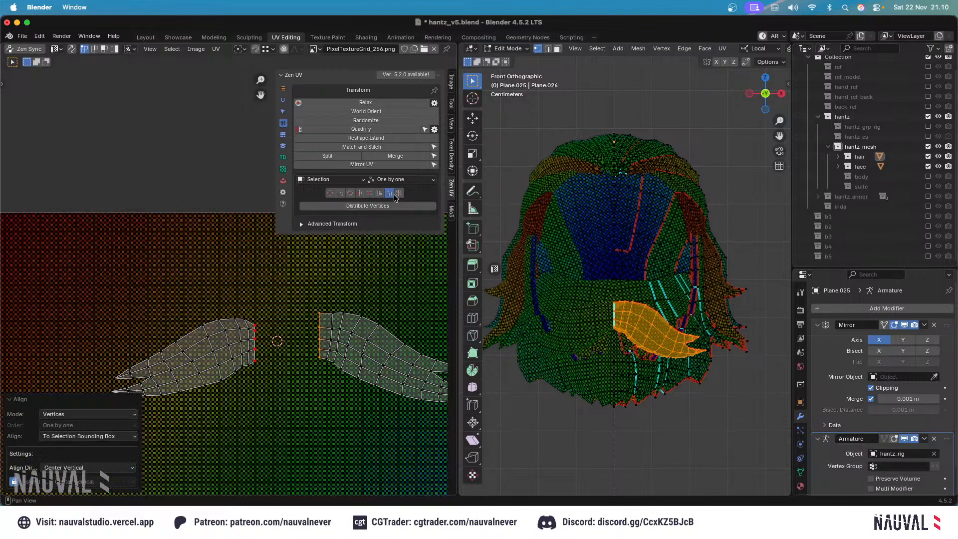
pyautogui.click(367, 206)
pyautogui.press('p')
pyautogui.scroll(-5, 321, 380)
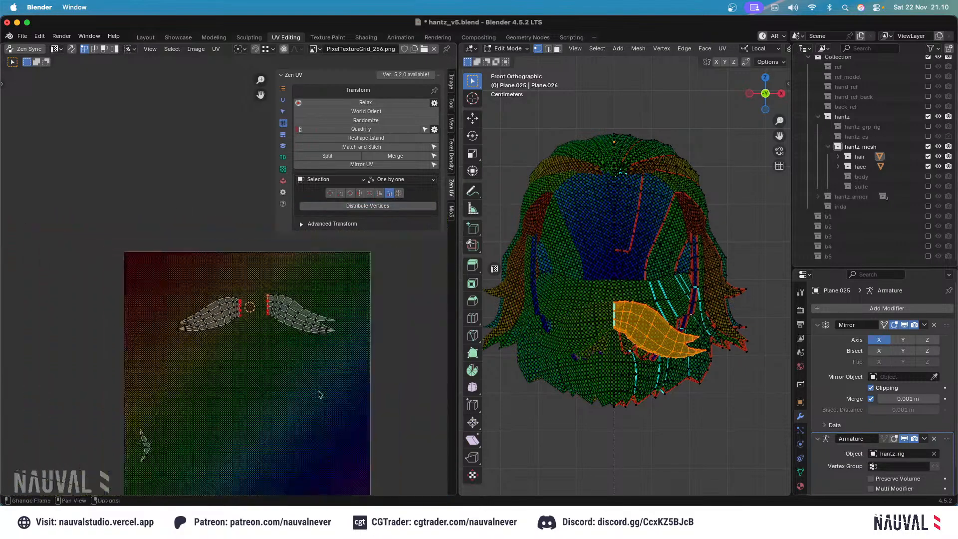
# Select the central hair strand's faces up to their seams, examine the strand's UV island and its boundary, and clear the selection.
pyautogui.keyDown('shift'); pyautogui.moveTo(636, 280); pyautogui.dragTo(586, 214, button='middle'); pyautogui.keyUp('shift')
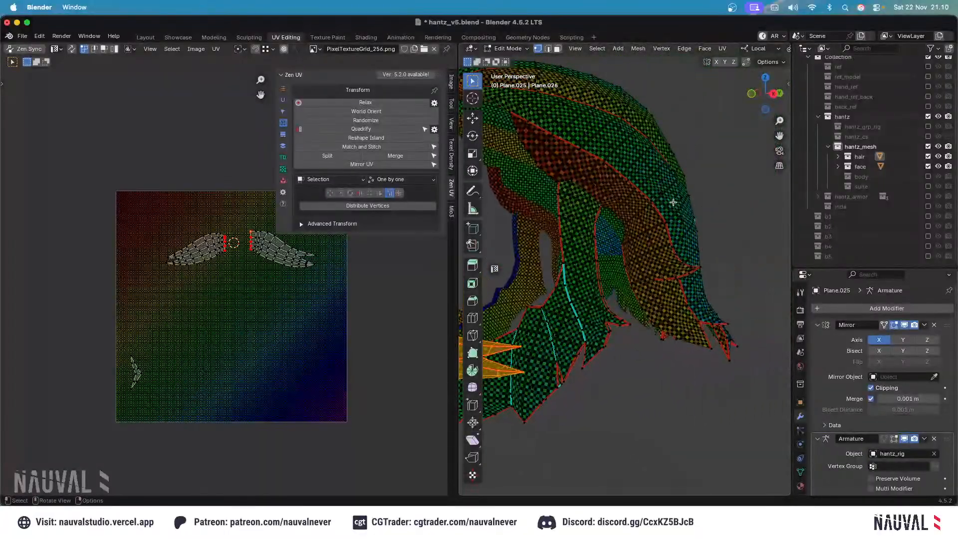
pyautogui.hotkey('alt', 'a')
pyautogui.press('KP_1')
pyautogui.keyDown('shift'); pyautogui.moveTo(620, 122); pyautogui.dragTo(753, 226, button='middle'); pyautogui.keyUp('shift')
pyautogui.click(560, 49)
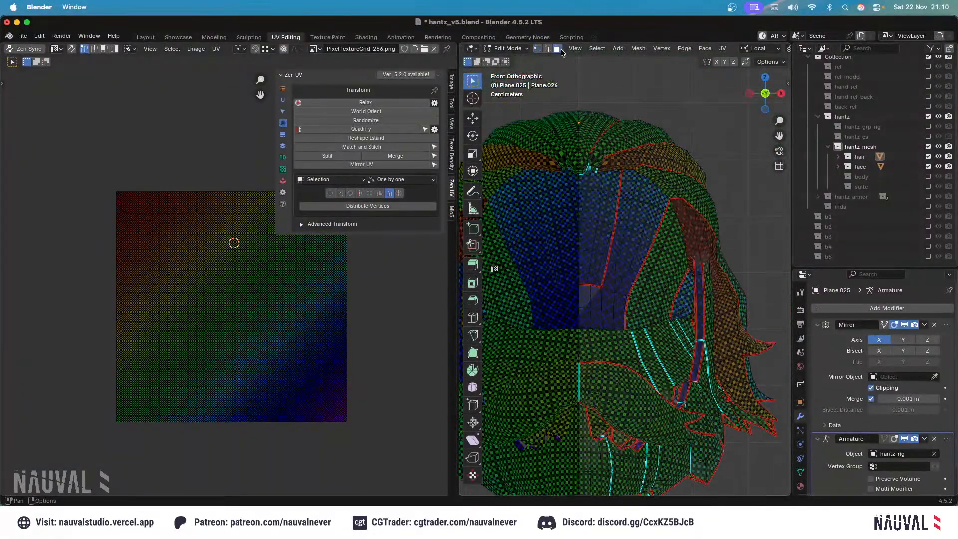
pyautogui.hotkey('ctrl', 'l')
pyautogui.scroll(5, 589, 140)
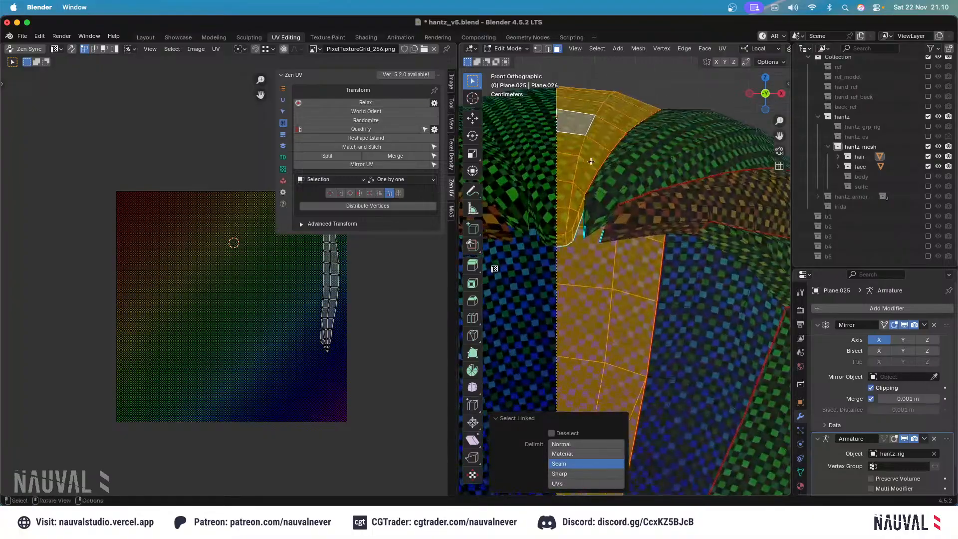
pyautogui.moveTo(370, 344); pyautogui.dragTo(369, 393, button='middle')
pyautogui.keyDown('ctrl'); pyautogui.moveTo(368, 394); pyautogui.dragTo(385, 326, button='middle'); pyautogui.keyUp('ctrl')
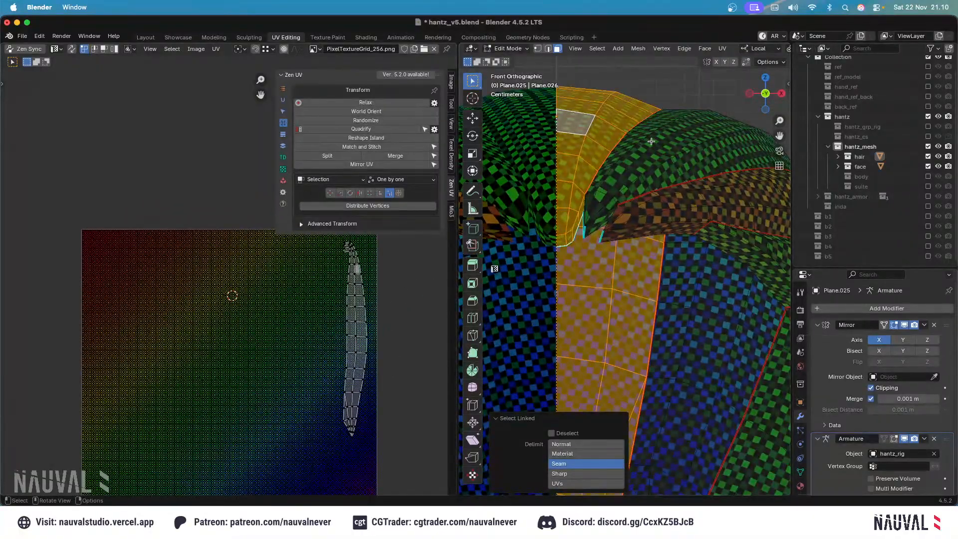
pyautogui.moveTo(575, 130); pyautogui.dragTo(500, 193, button='middle')
pyautogui.keyDown('alt'); pyautogui.click(366, 329); pyautogui.keyUp('alt')
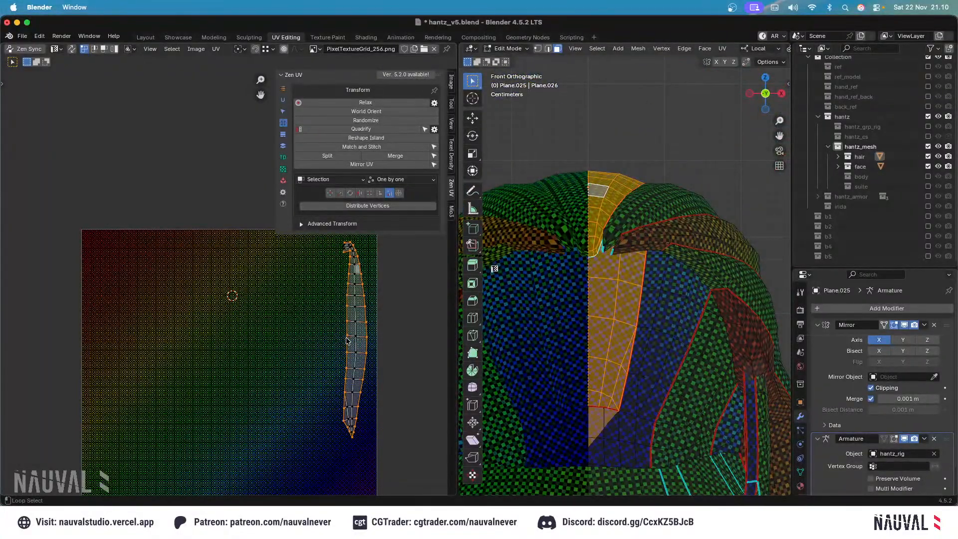
pyautogui.click(616, 141)
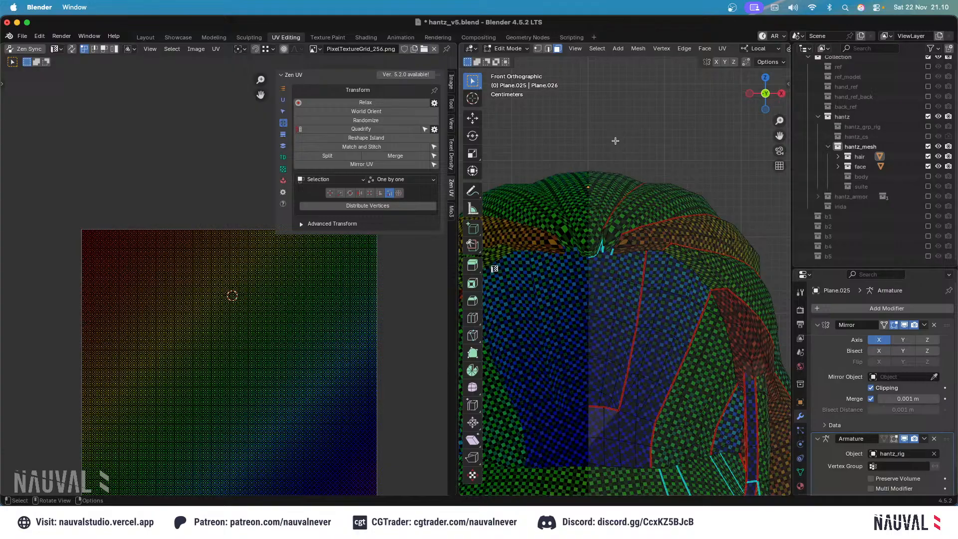
# Examine the seams and edges around the central hairline in edge selection mode, then return to the front view.
pyautogui.click(549, 50)
pyautogui.keyDown('ctrl'); pyautogui.moveTo(605, 210); pyautogui.dragTo(560, 252, button='middle'); pyautogui.keyUp('ctrl')
pyautogui.press('a')
pyautogui.hotkey('alt', 'a')
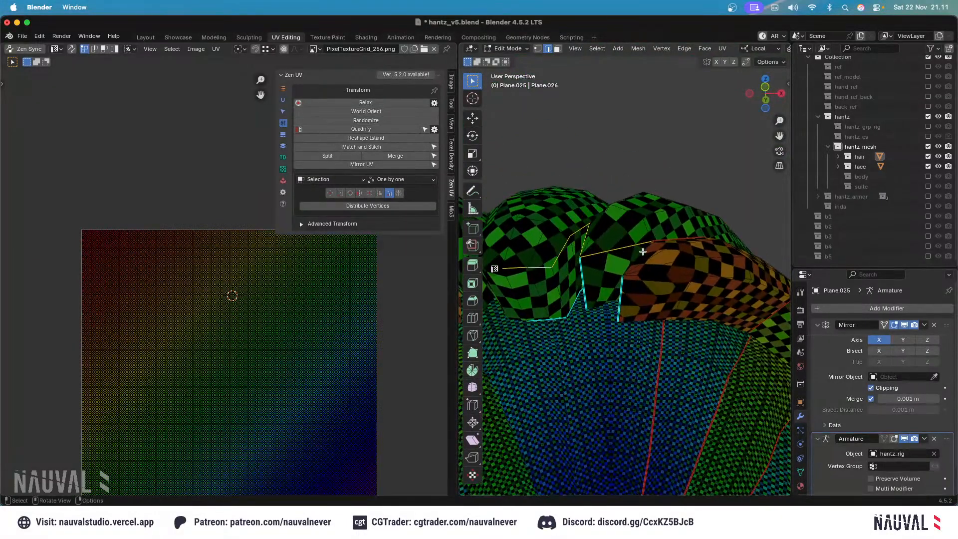
pyautogui.moveTo(643, 252); pyautogui.dragTo(602, 239, button='middle')
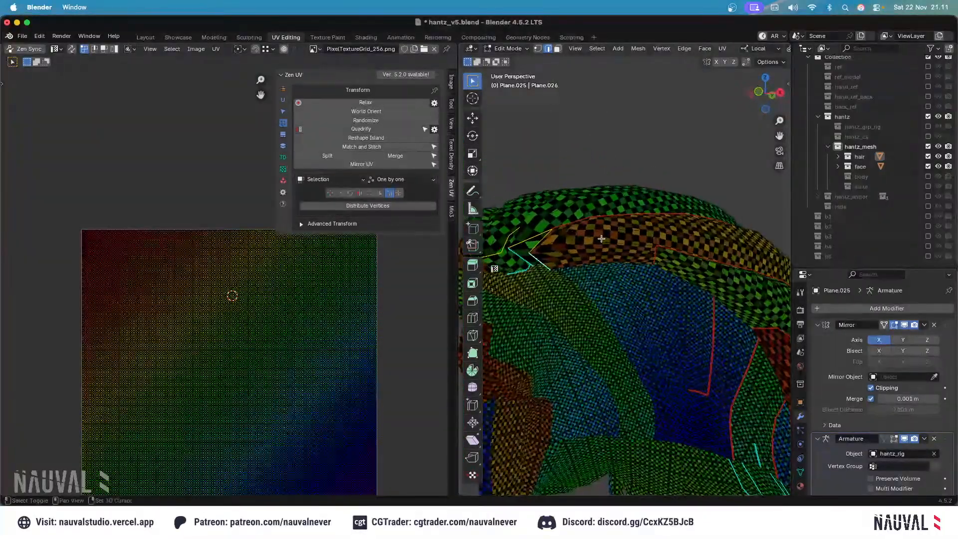
pyautogui.keyDown('shift'); pyautogui.moveTo(682, 264); pyautogui.dragTo(631, 179, button='middle'); pyautogui.keyUp('shift')
pyautogui.press('Tab')
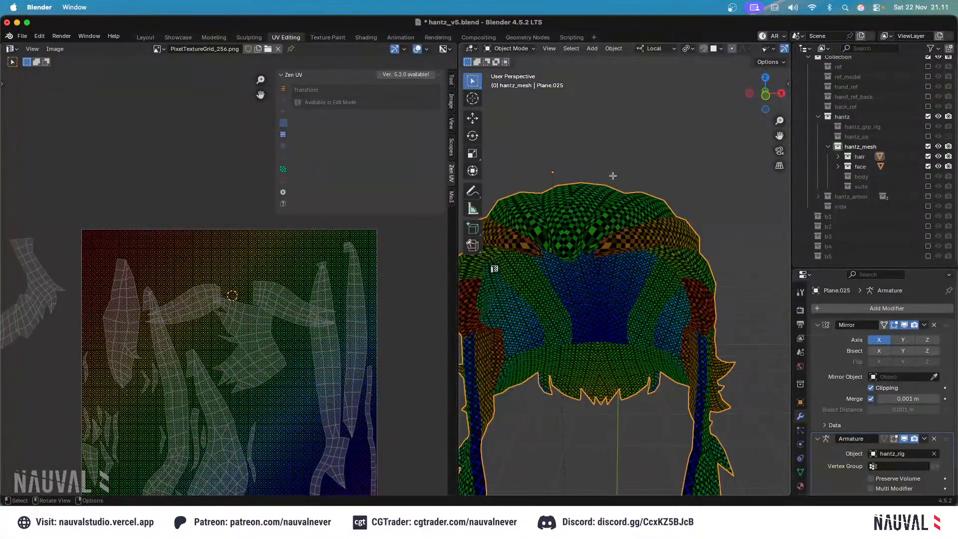
pyautogui.press('Tab')
pyautogui.press('KP_1')
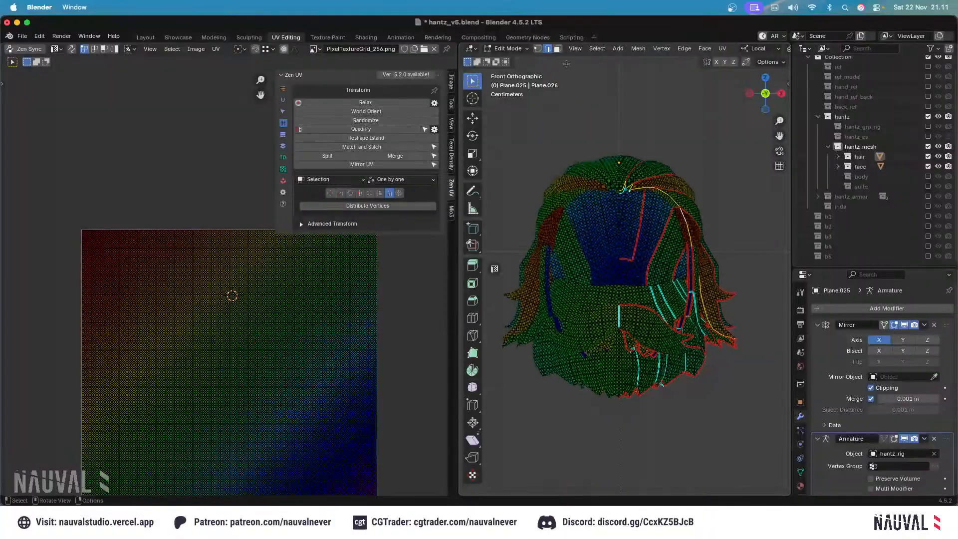
# Select the linked moustache mesh in vertex selection mode, hide all unselected geometry and select the whole moustache.
pyautogui.press('3')
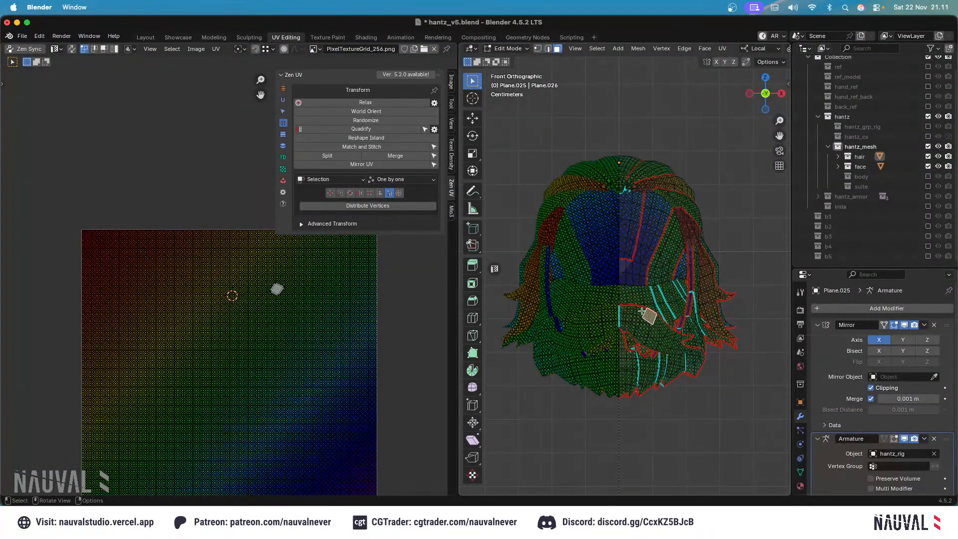
pyautogui.click(538, 48)
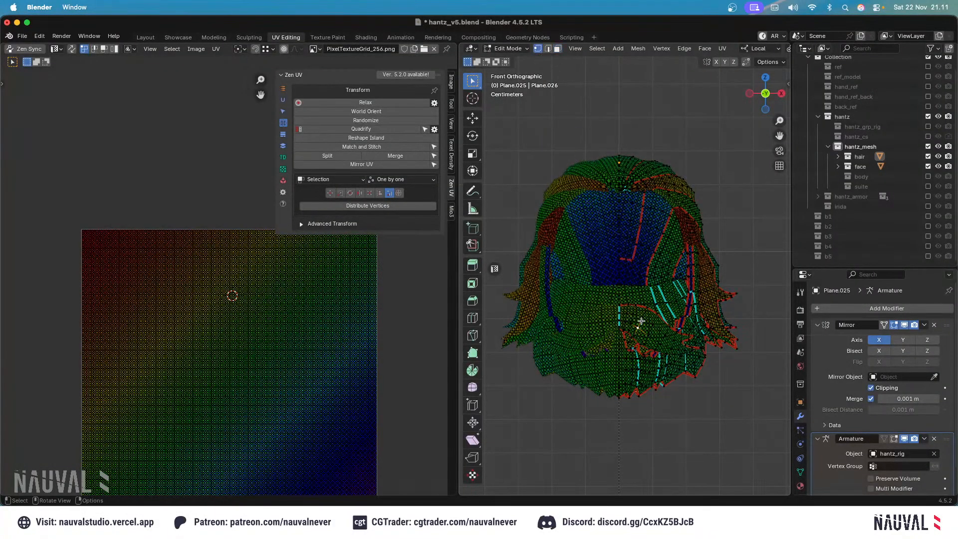
pyautogui.press('l')
pyautogui.keyDown('shift'); pyautogui.moveTo(621, 238); pyautogui.dragTo(608, 162, button='middle'); pyautogui.keyUp('shift')
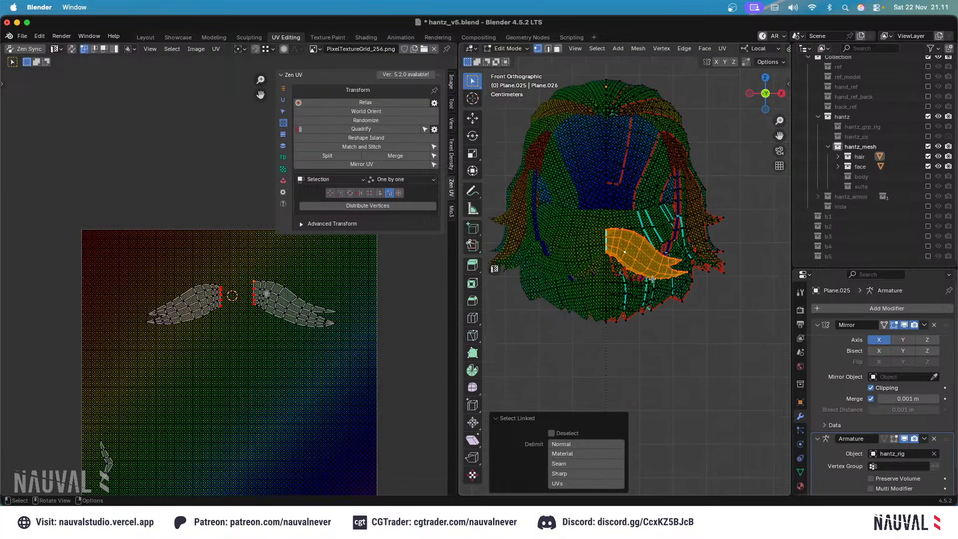
pyautogui.hotkey('shift', 'h')
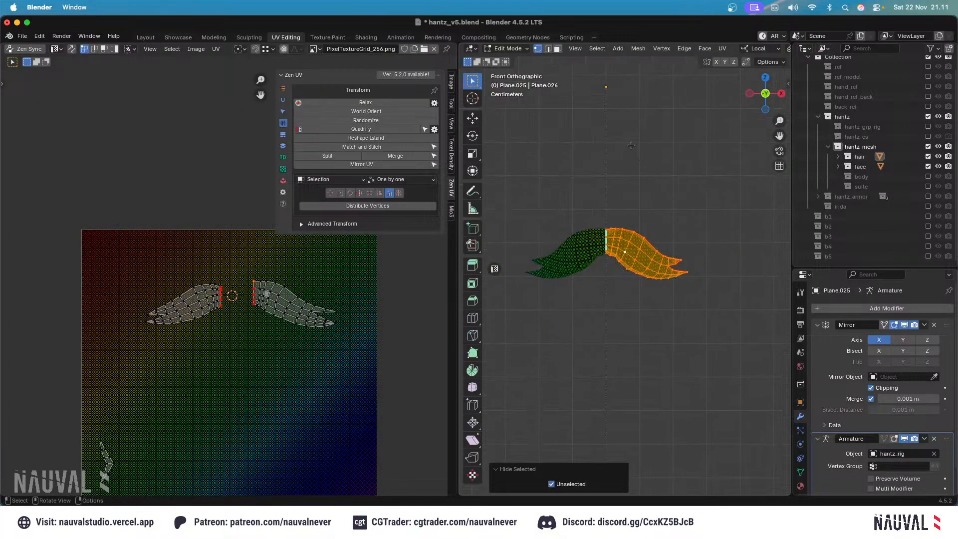
pyautogui.click(631, 144)
pyautogui.press('a')
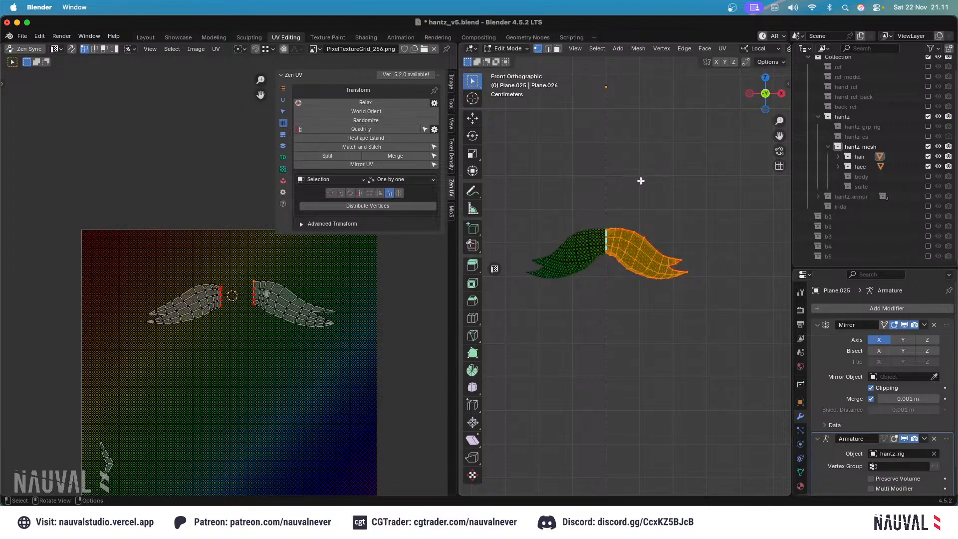
# Turn on UV sync selection and unwrap the whole moustache with Zen Unwrap, using the Unfold Vertices processing mode and Conformal method.
pyautogui.hotkey('alt', 'a')
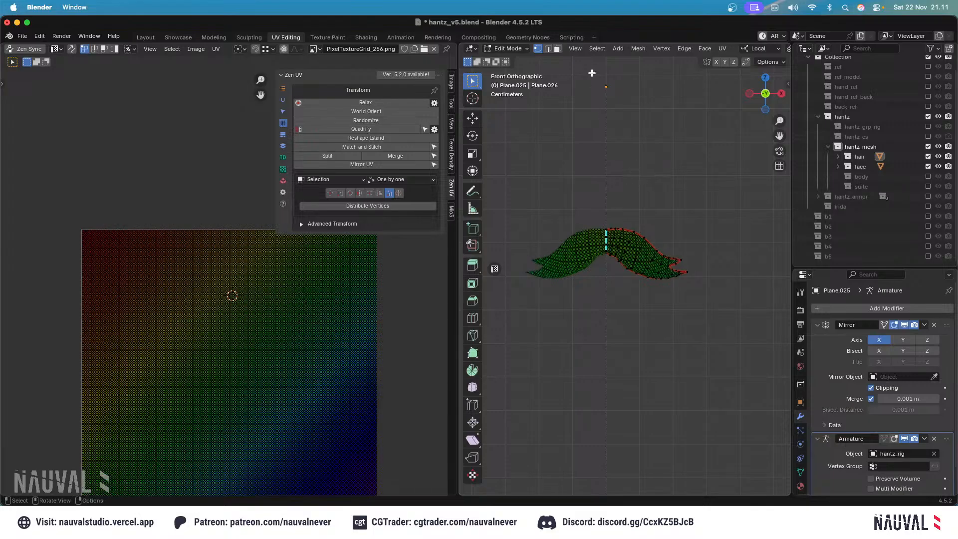
pyautogui.click(71, 48)
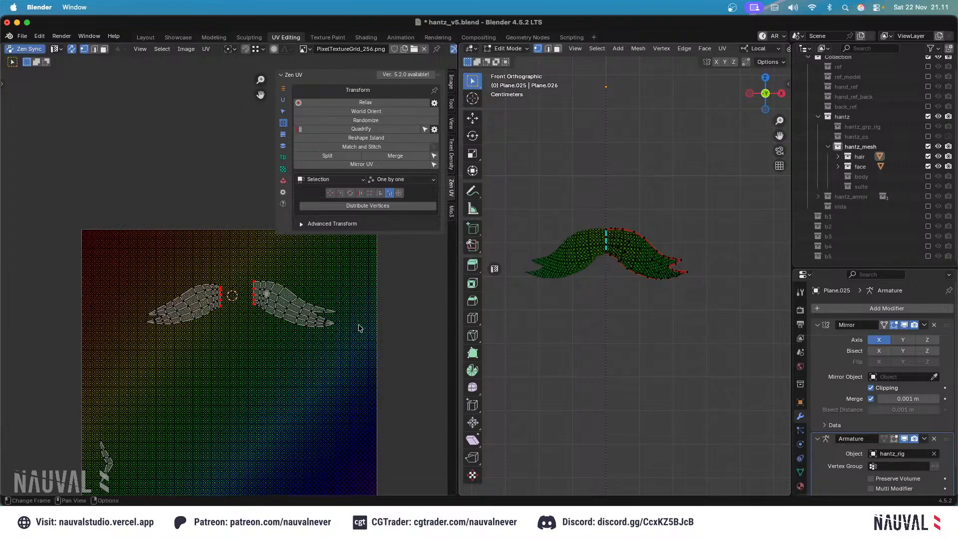
pyautogui.press('a')
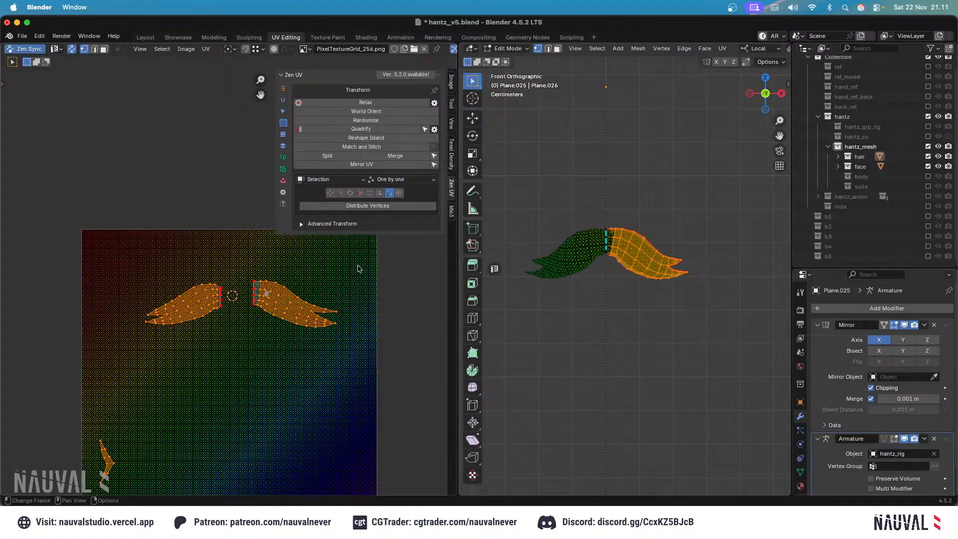
pyautogui.press('u')
pyautogui.click(618, 231)
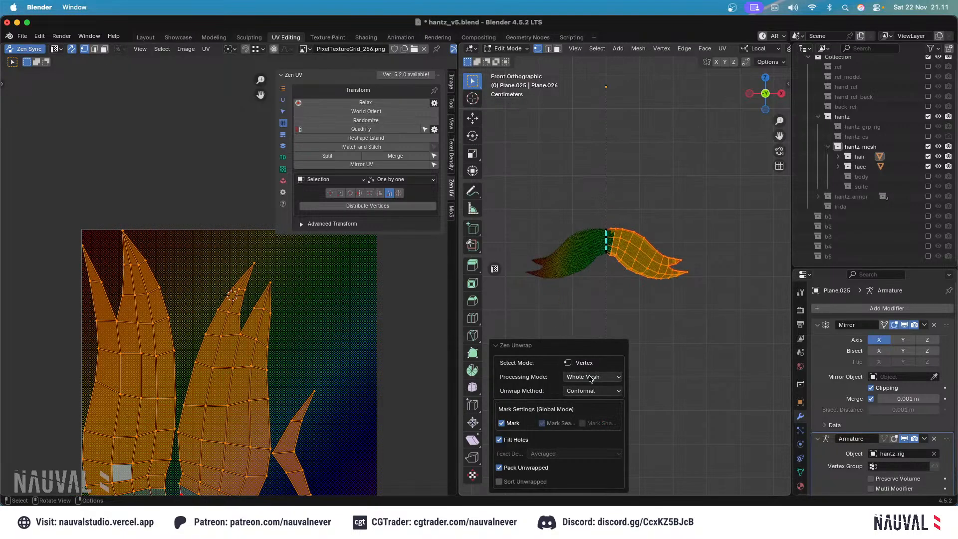
pyautogui.click(606, 391)
pyautogui.click(599, 377)
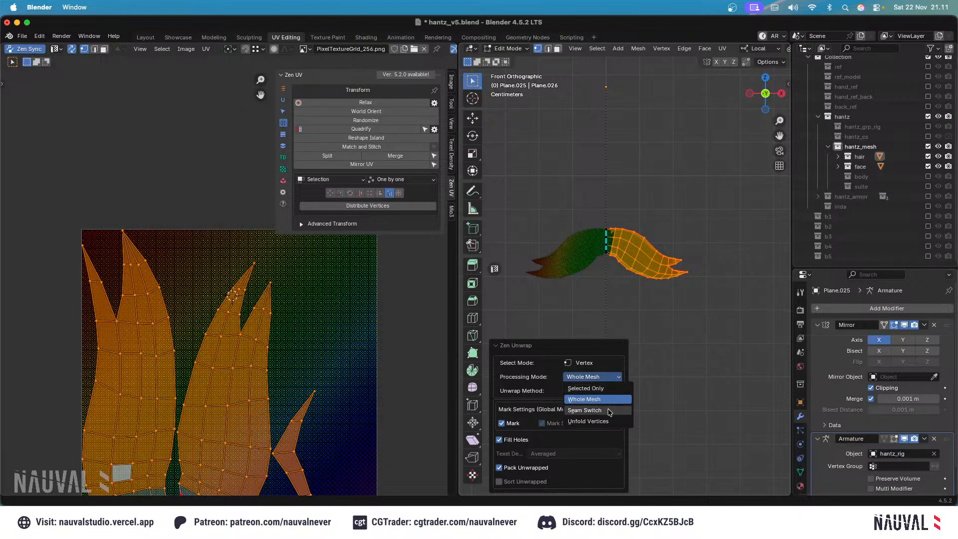
pyautogui.click(613, 420)
pyautogui.scroll(-2, 369, 325)
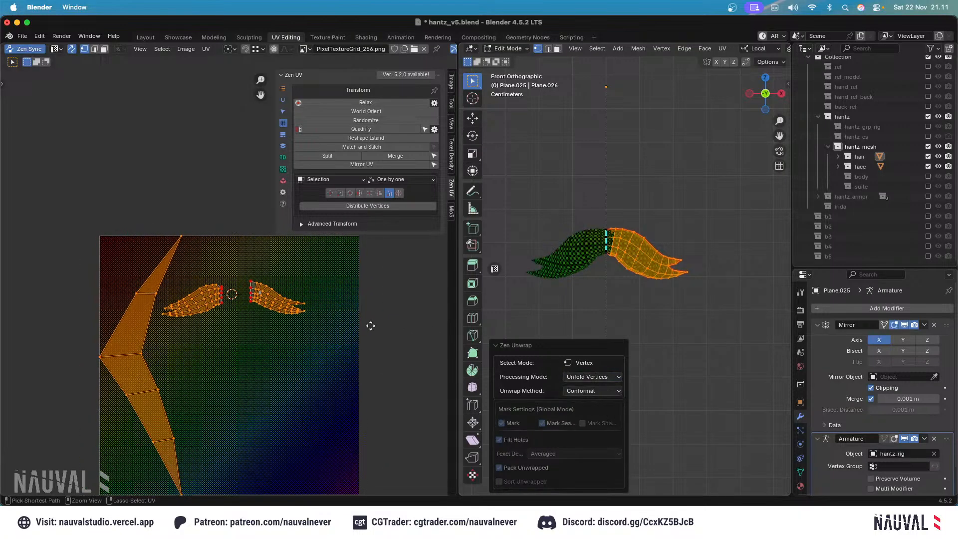
# Reveal all hidden geometry, select the linked beard mesh, hide everything else and clear the selection.
pyautogui.keyDown('ctrl'); pyautogui.moveTo(618, 182); pyautogui.dragTo(622, 164, button='middle'); pyautogui.keyUp('ctrl')
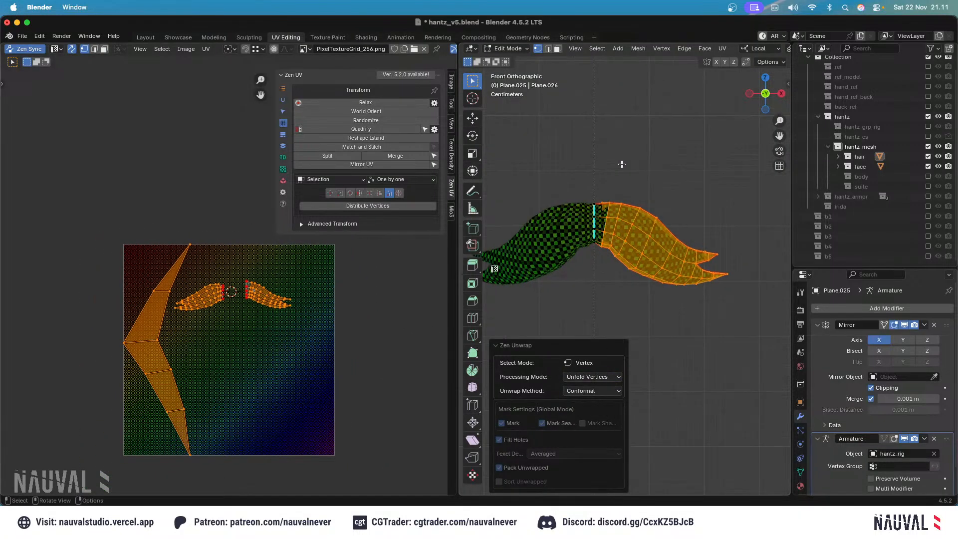
pyautogui.hotkey('alt', 'a')
pyautogui.hotkey('alt', 'h')
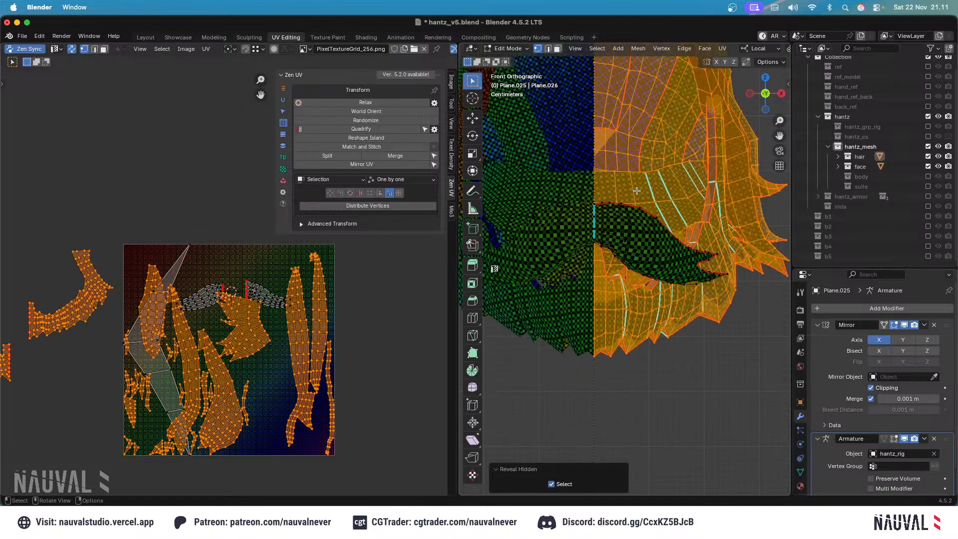
pyautogui.hotkey('alt', 'a')
pyautogui.press('l')
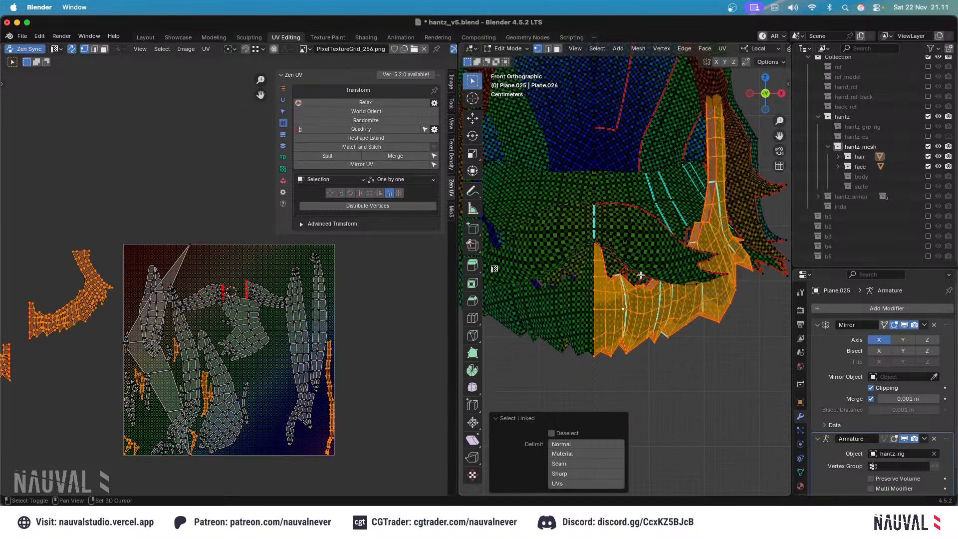
pyautogui.hotkey('shift', 'h')
pyautogui.hotkey('alt', 'a')
pyautogui.scroll(-1, 409, 292)
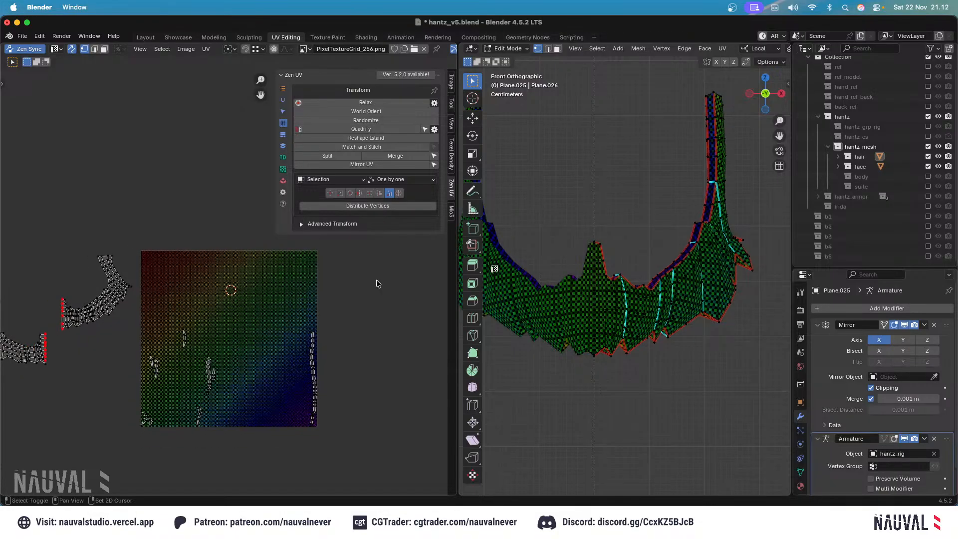
# Unwrap the whole beard with Zen Unwrap in Unfold Vertices mode using the Conformal method, and inspect its islands.
pyautogui.press('a')
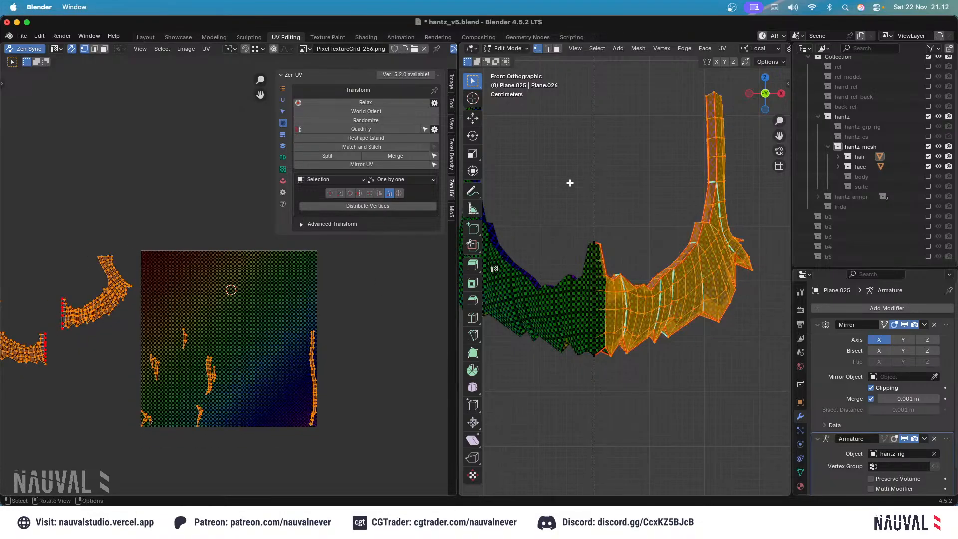
pyautogui.press('u')
pyautogui.click(598, 280)
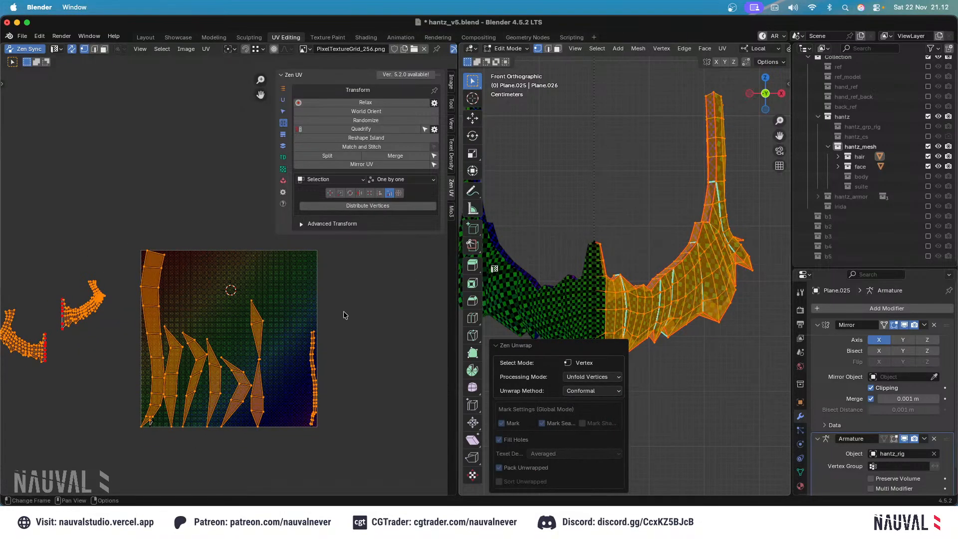
pyautogui.scroll(5, 343, 315)
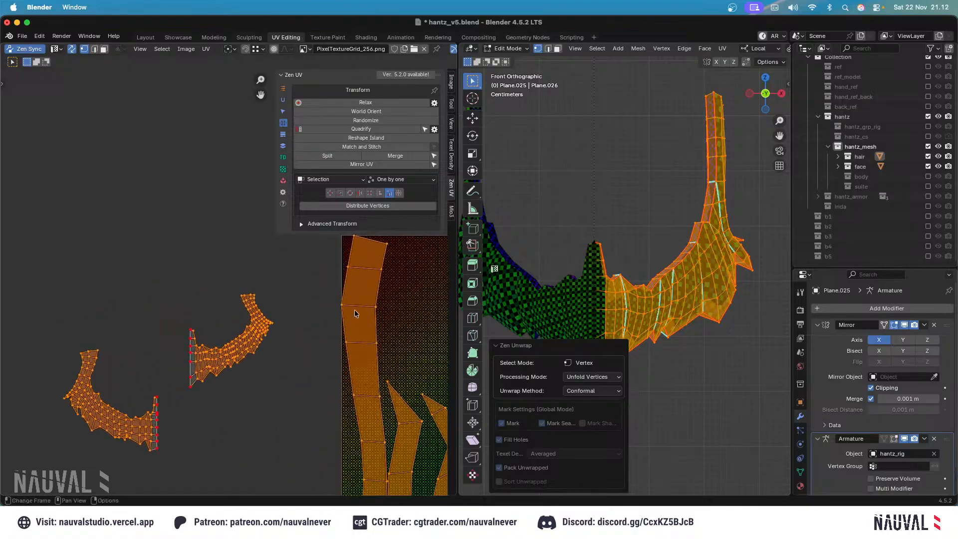
pyautogui.scroll(3, 356, 313)
pyautogui.scroll(-3, 345, 262)
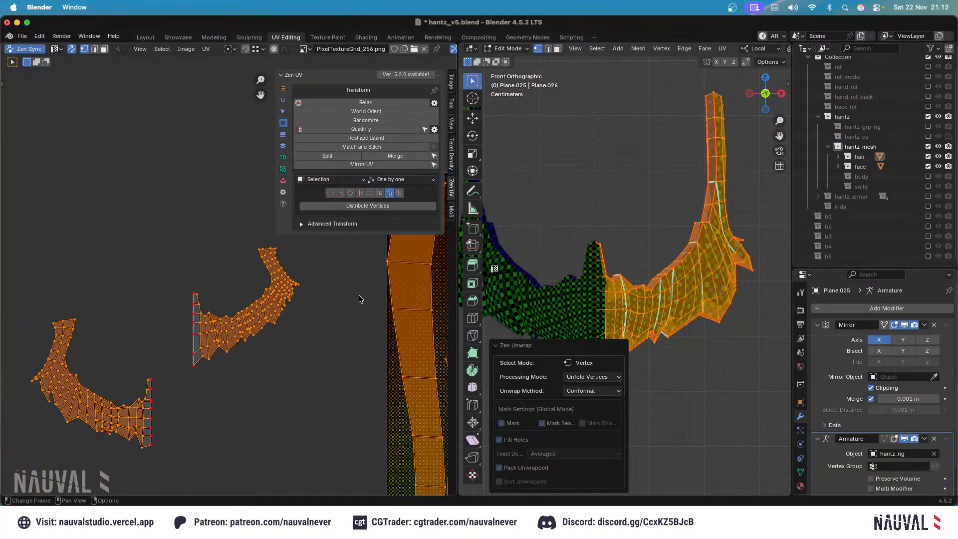
# In edge selection mode, mark the sharp edge loop nearest the beard's centre as a seam, and save the file.
pyautogui.moveTo(714, 179); pyautogui.dragTo(669, 145, button='middle')
pyautogui.scroll(-4, 699, 167)
pyautogui.press('KP_1')
pyautogui.keyDown('shift'); pyautogui.moveTo(741, 117); pyautogui.dragTo(695, 129, button='middle'); pyautogui.keyUp('shift')
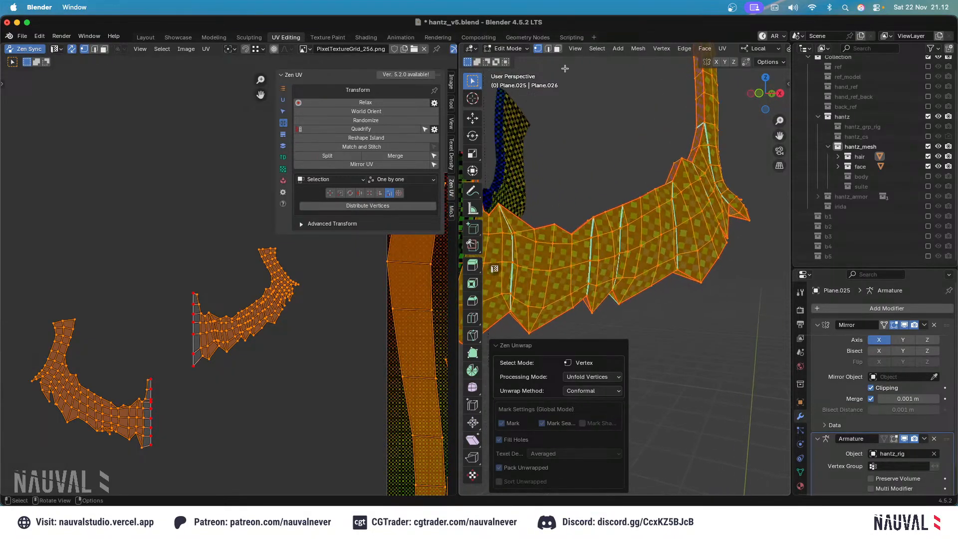
pyautogui.click(548, 48)
pyautogui.moveTo(574, 150); pyautogui.dragTo(605, 112, button='middle')
pyautogui.click(580, 193)
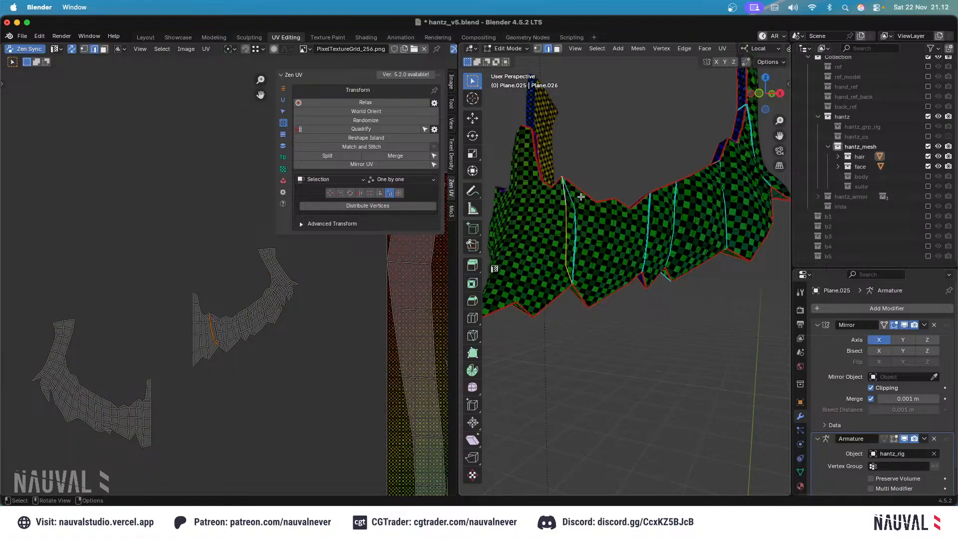
pyautogui.moveTo(587, 198); pyautogui.dragTo(630, 228, button='middle')
pyautogui.press('super+s')
pyautogui.rightClick(624, 230)
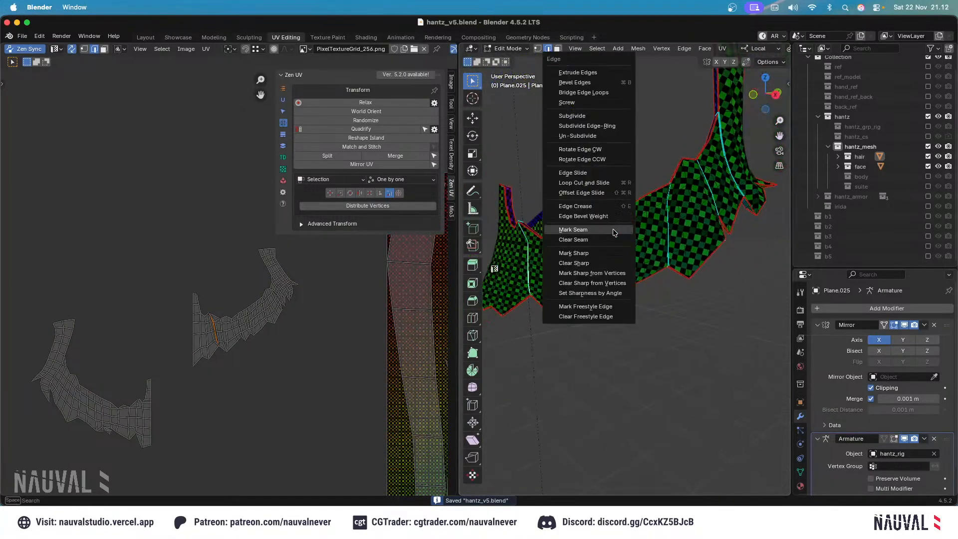
pyautogui.click(601, 242)
# Mark the next two sharp edge loops along the beard's front as seams.
pyautogui.scroll(1, 600, 243)
pyautogui.keyDown('shift'); pyautogui.moveTo(572, 242); pyautogui.dragTo(567, 254, button='middle'); pyautogui.keyUp('shift')
pyautogui.keyDown('alt'); pyautogui.click(565, 253); pyautogui.keyUp('alt')
pyautogui.rightClick(585, 249)
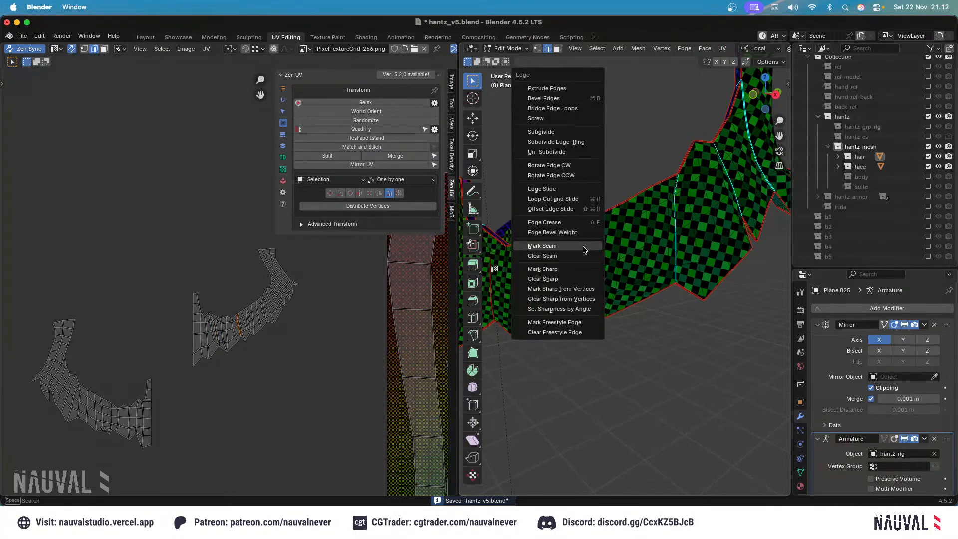
pyautogui.click(585, 248)
pyautogui.hotkey('ctrl', 'e')
pyautogui.click(601, 253)
# Select the three remaining sharp edge loops toward the beard's sideburn and mark them as seams.
pyautogui.keyDown('shift'); pyautogui.hscroll(4, 614, 242); pyautogui.keyUp('shift')
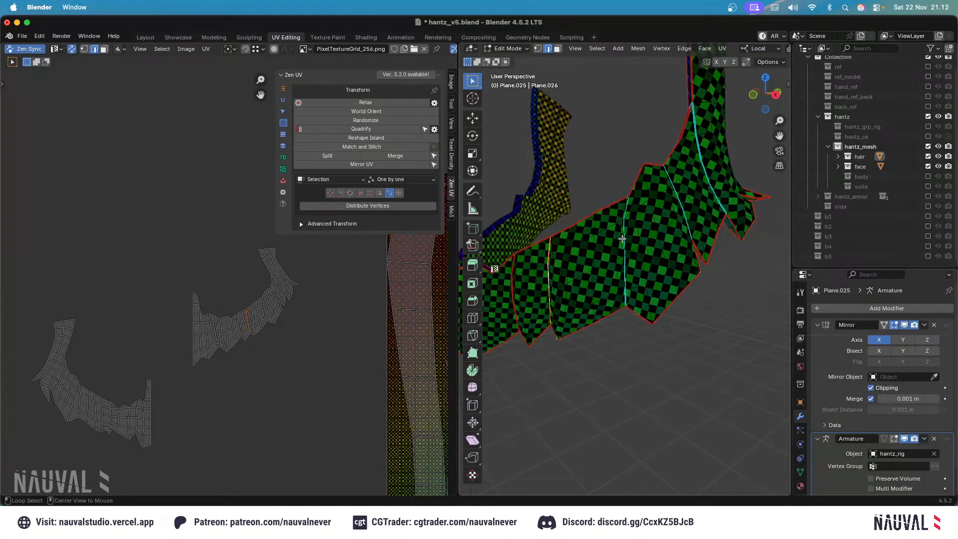
pyautogui.keyDown('alt'); pyautogui.click(623, 239); pyautogui.keyUp('alt')
pyautogui.keyDown('shift'); pyautogui.hscroll(4, 630, 231); pyautogui.keyUp('shift')
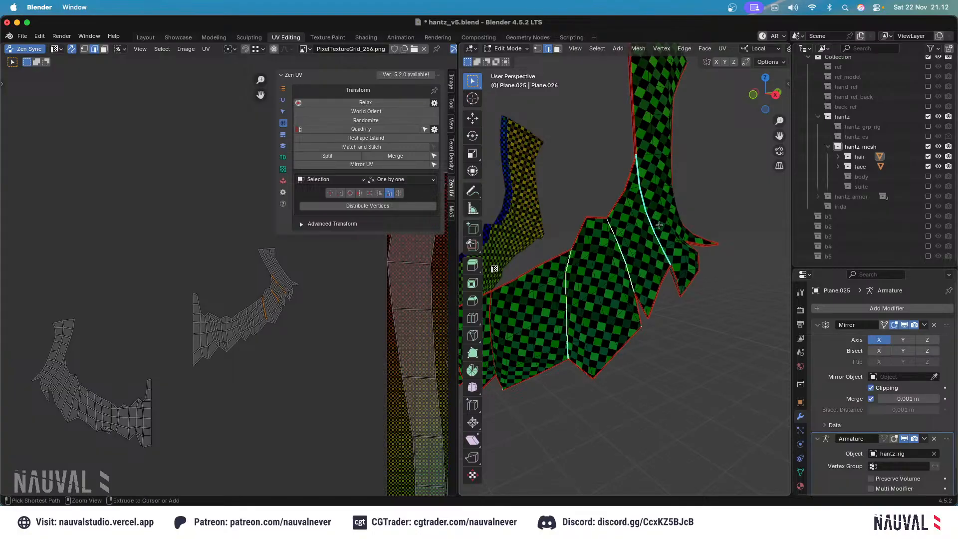
pyautogui.hotkey('ctrl', 'e')
pyautogui.click(652, 229)
# Select the entire beard in the front view and unwrap it along the new seams with the Angle Based method.
pyautogui.scroll(-4, 699, 195)
pyautogui.press('KP_1')
pyautogui.press('a')
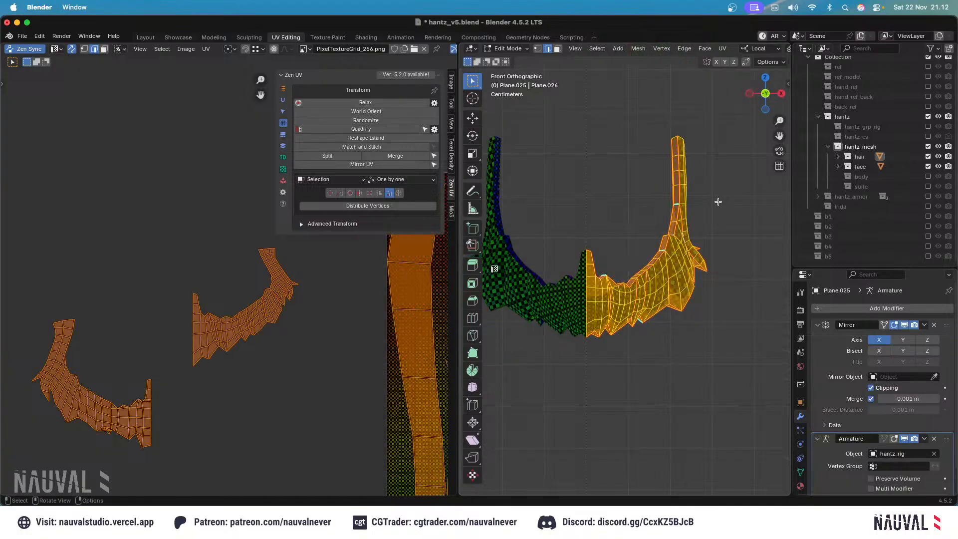
pyautogui.press('u')
pyautogui.click(718, 201)
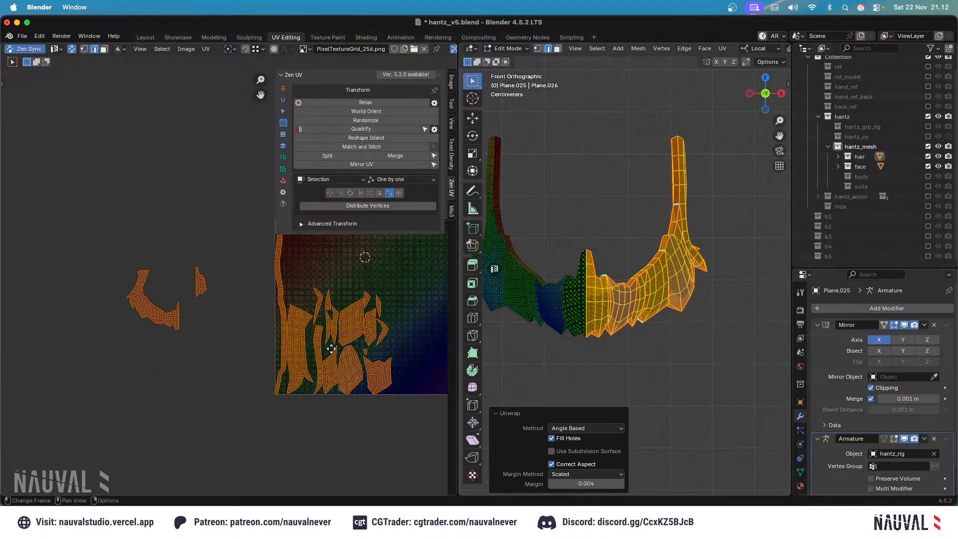
pyautogui.moveTo(331, 349); pyautogui.dragTo(307, 327, button='middle')
pyautogui.click(638, 181)
pyautogui.moveTo(637, 179)
pyautogui.mouseDown(button='middle')
pyautogui.moveTo(589, 185)
pyautogui.moveTo(601, 206)
pyautogui.moveTo(635, 189)
pyautogui.mouseUp(button='middle')
pyautogui.press('a')
pyautogui.hotkey('alt', 'a')
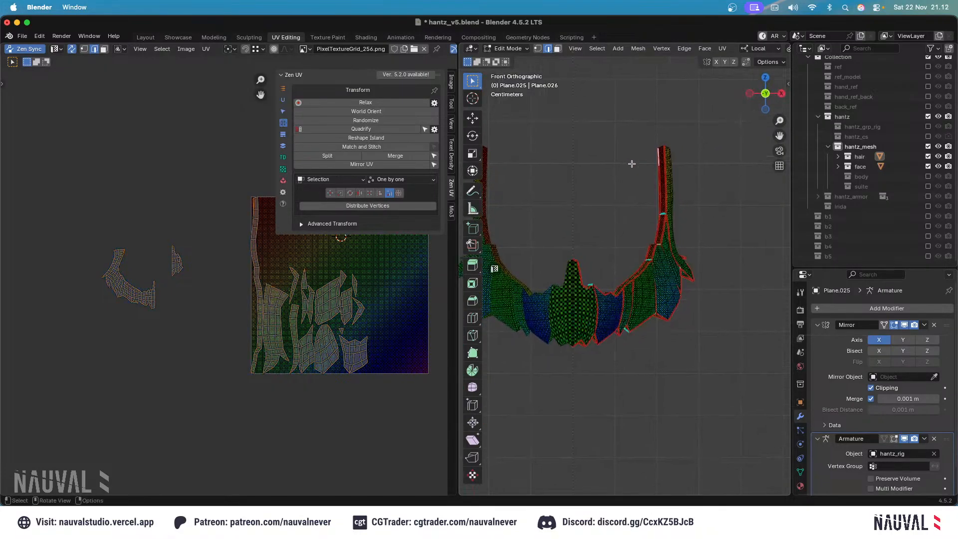
pyautogui.press('a')
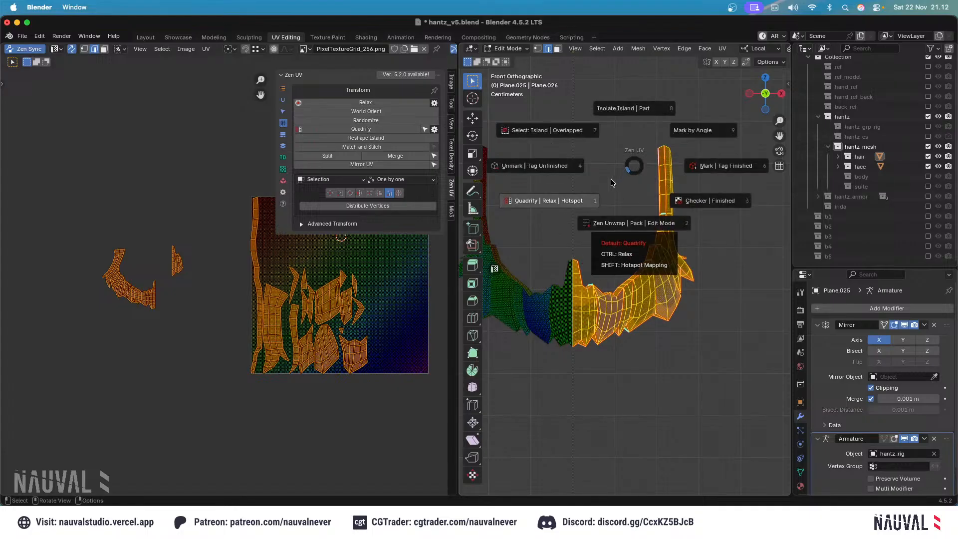
pyautogui.press('Escape')
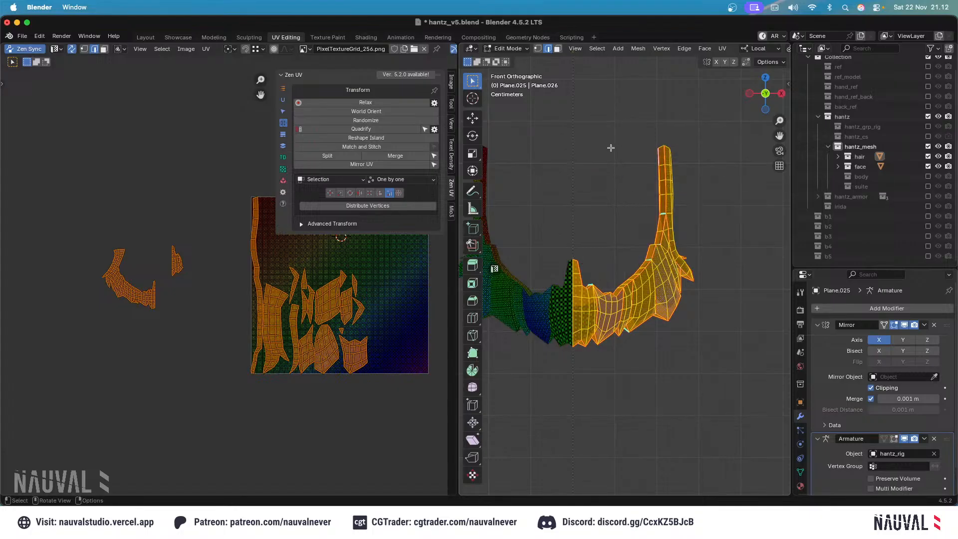
pyautogui.press('u')
pyautogui.click(592, 165)
pyautogui.hotkey('alt', 'a')
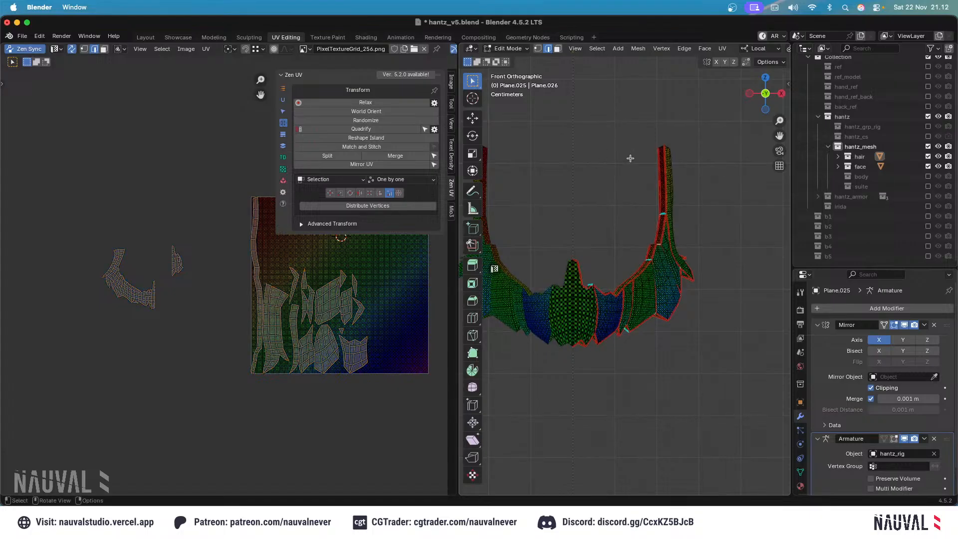
pyautogui.moveTo(655, 158); pyautogui.dragTo(639, 179, button='middle')
pyautogui.hotkey('alt', 'h')
pyautogui.press('KP_1')
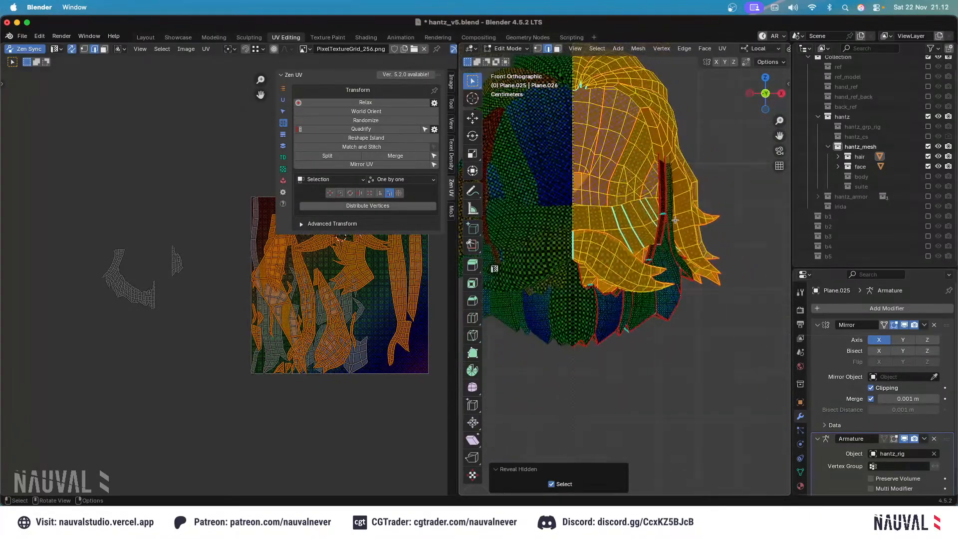
pyautogui.press('super+z')
# Select the linked beard mesh in vertex selection mode and move its UV islands outside the UV tile, to its right.
pyautogui.click(538, 51)
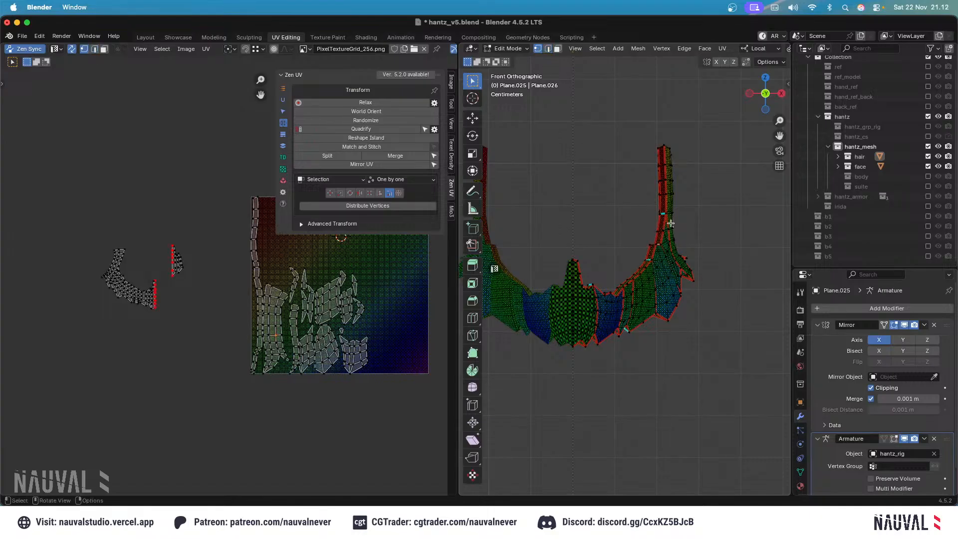
pyautogui.press('l')
pyautogui.hotkey('shift', 'u')
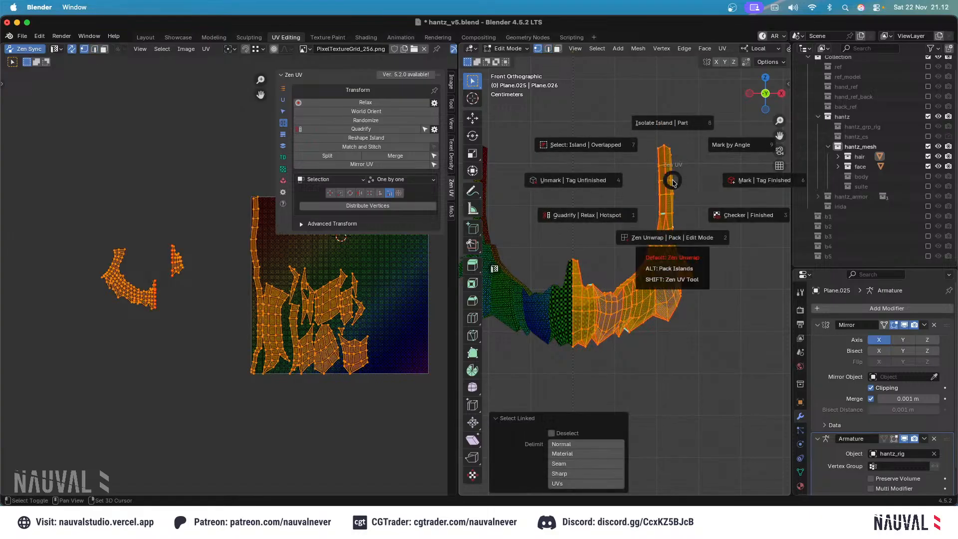
pyautogui.click(738, 184)
# Reveal the hidden geometry, select the linked moustache mesh and move its UV islands off the right side of the UV tile.
pyautogui.hotkey('alt', 'h')
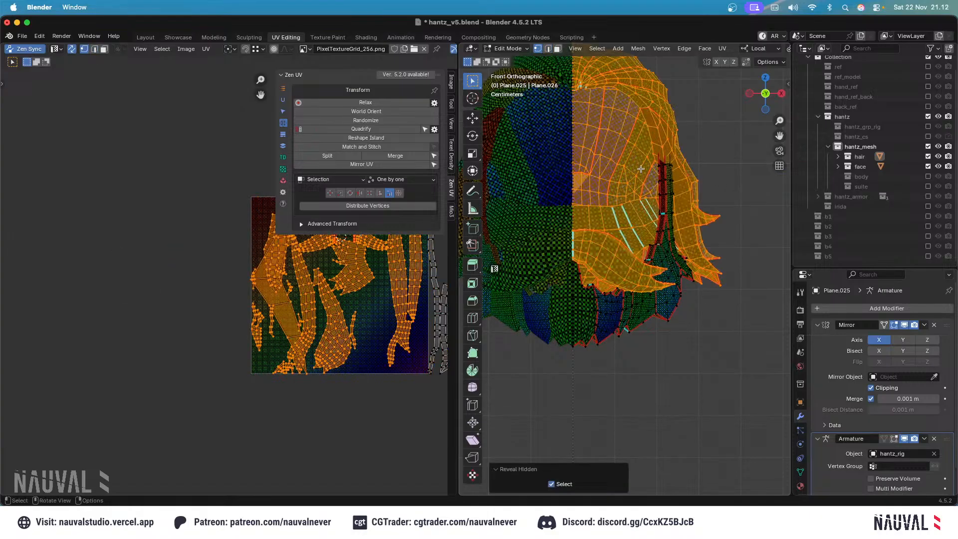
pyautogui.click(617, 252)
pyautogui.press('l')
pyautogui.hotkey('shift', 'u')
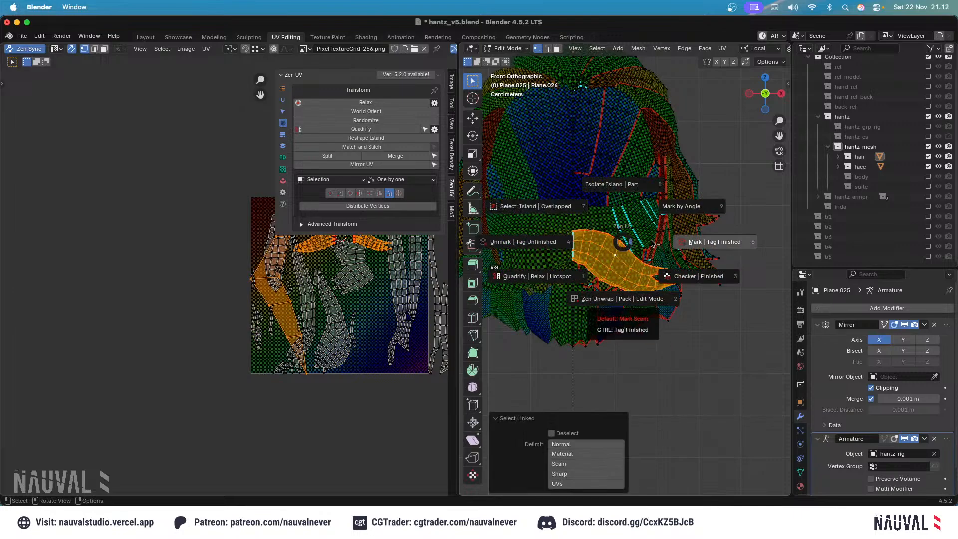
pyautogui.click(696, 241)
# Hide the beard and moustache meshes so only the remaining hair shows, and return to the front view.
pyautogui.moveTo(695, 240); pyautogui.dragTo(630, 184, button='middle')
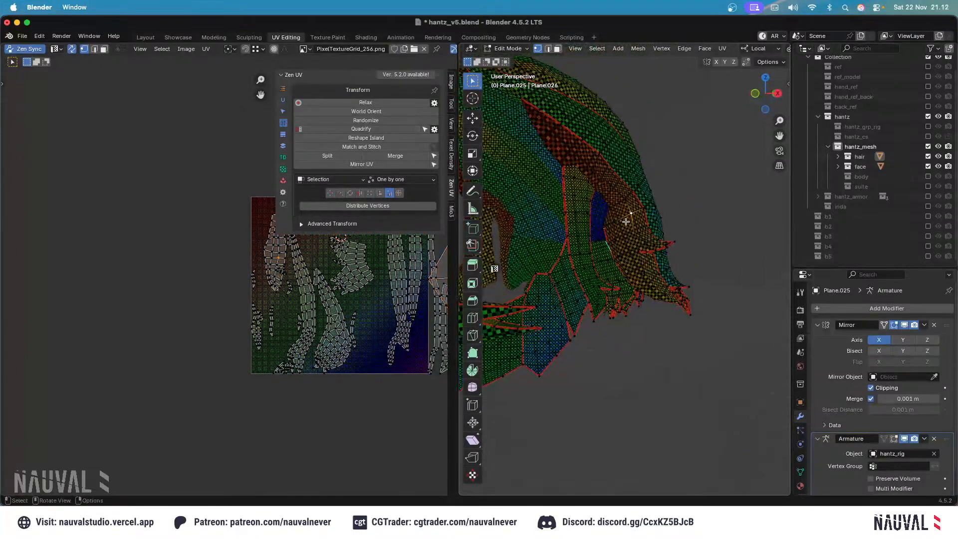
pyautogui.press('l')
pyautogui.hotkey('shift', 'h')
pyautogui.moveTo(614, 143); pyautogui.dragTo(648, 218, button='middle')
pyautogui.scroll(1, 644, 199)
pyautogui.click(627, 128)
pyautogui.keyDown('shift'); pyautogui.moveTo(627, 128); pyautogui.dragTo(701, 170, button='middle'); pyautogui.keyUp('shift')
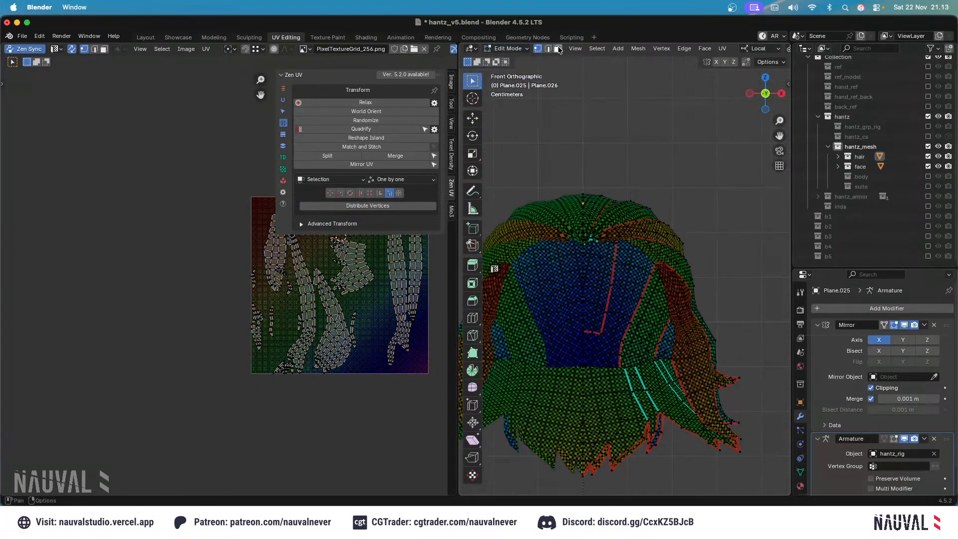
# In face selection mode, select the linked faces of the central hair strand, delimited by seams.
pyautogui.press('3')
pyautogui.press('l')
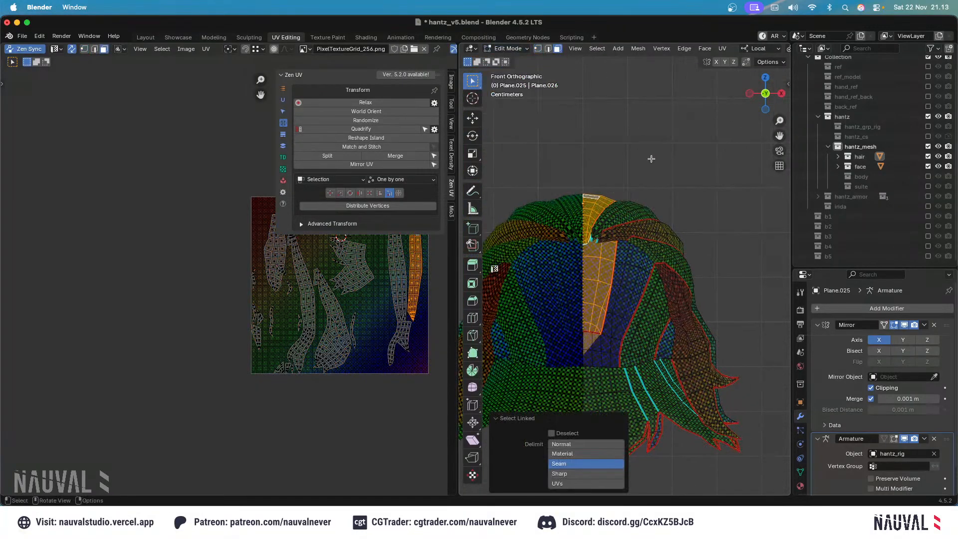
pyautogui.moveTo(652, 159); pyautogui.dragTo(654, 199, button='middle')
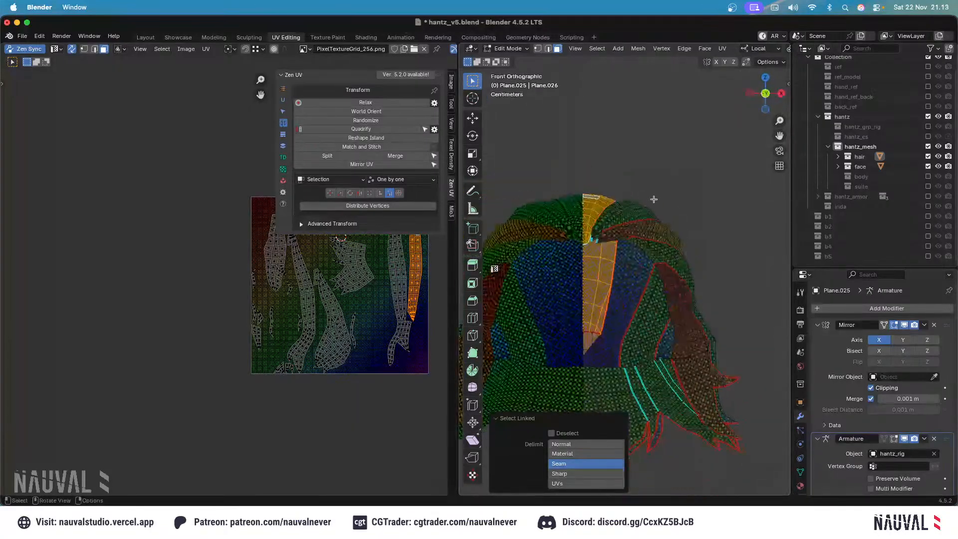
# Examine the selected central strand's UV island and how that strand sits among the others on the crown and back of the hair.
pyautogui.moveTo(410, 291); pyautogui.dragTo(316, 372, button='middle')
pyautogui.keyDown('ctrl'); pyautogui.moveTo(317, 372); pyautogui.dragTo(364, 245, button='middle'); pyautogui.keyUp('ctrl')
pyautogui.moveTo(364, 244); pyautogui.dragTo(355, 298, button='middle')
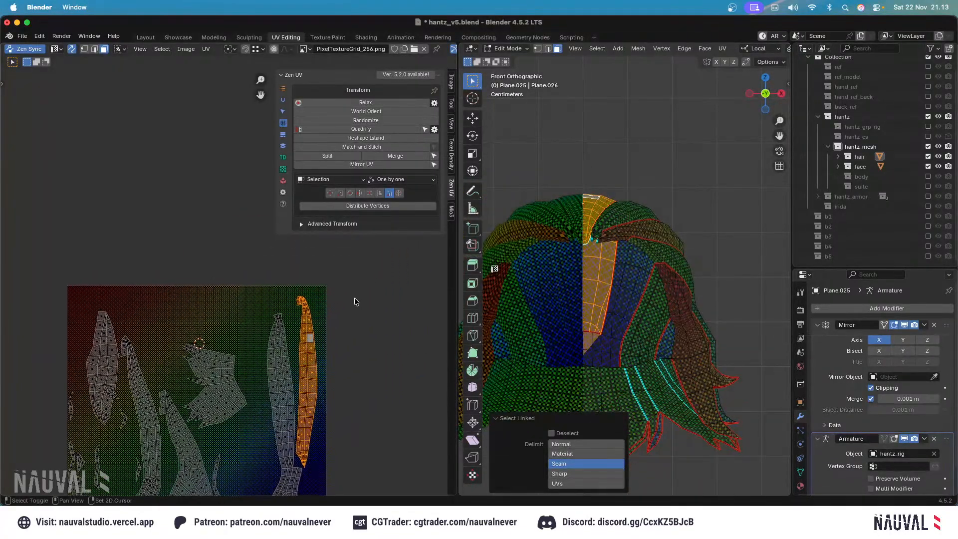
pyautogui.moveTo(609, 198); pyautogui.dragTo(556, 178, button='middle')
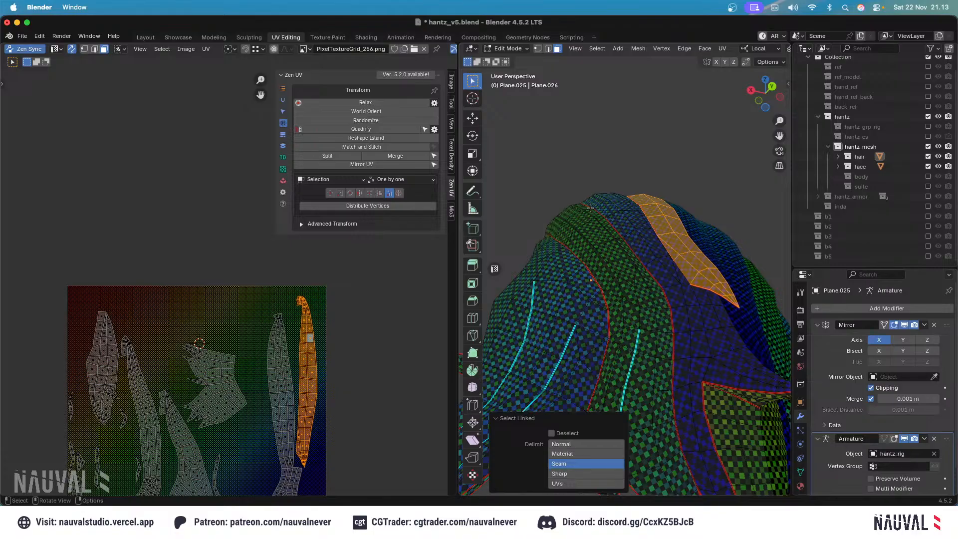
pyautogui.scroll(-5, 591, 208)
pyautogui.moveTo(591, 208); pyautogui.dragTo(648, 194, button='middle')
pyautogui.keyDown('shift'); pyautogui.moveTo(648, 195); pyautogui.dragTo(610, 155, button='middle'); pyautogui.keyUp('shift')
pyautogui.click(660, 182)
pyautogui.moveTo(660, 183); pyautogui.dragTo(664, 199, button='middle')
# In edge selection mode, select the long strand boundary running down the back side of the hair and clear its seam.
pyautogui.click(548, 49)
pyautogui.keyDown('alt'); pyautogui.click(620, 251); pyautogui.keyUp('alt')
pyautogui.moveTo(619, 251); pyautogui.dragTo(623, 187, button='middle')
pyautogui.moveTo(657, 249)
pyautogui.mouseDown(button='middle')
pyautogui.moveTo(668, 245)
pyautogui.moveTo(651, 258)
pyautogui.mouseUp(button='middle')
pyautogui.hotkey('ctrl', 'e')
pyautogui.click(643, 274)
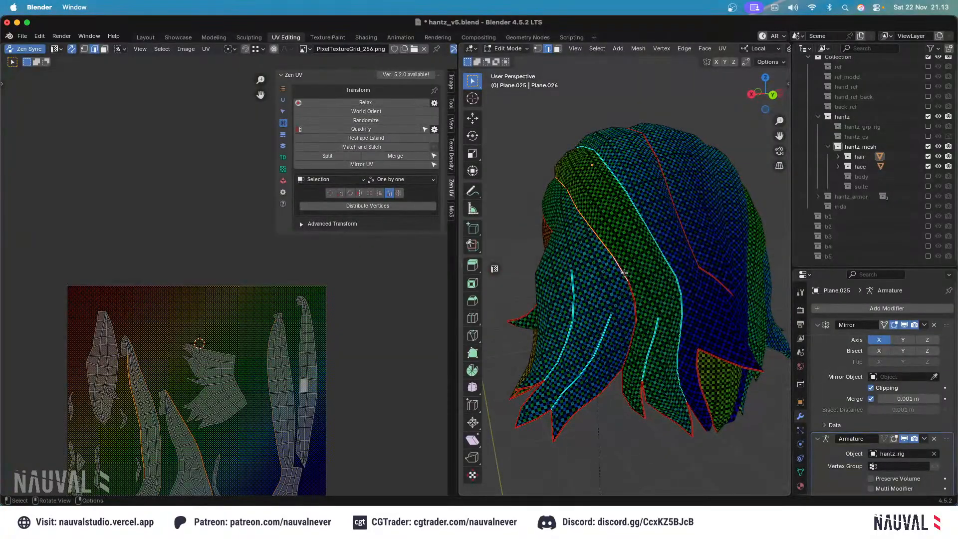
# Clear the seam along the neighbouring strand boundary toward the front, including its lower stretch.
pyautogui.hotkey('ctrl', 'e')
pyautogui.click(624, 274)
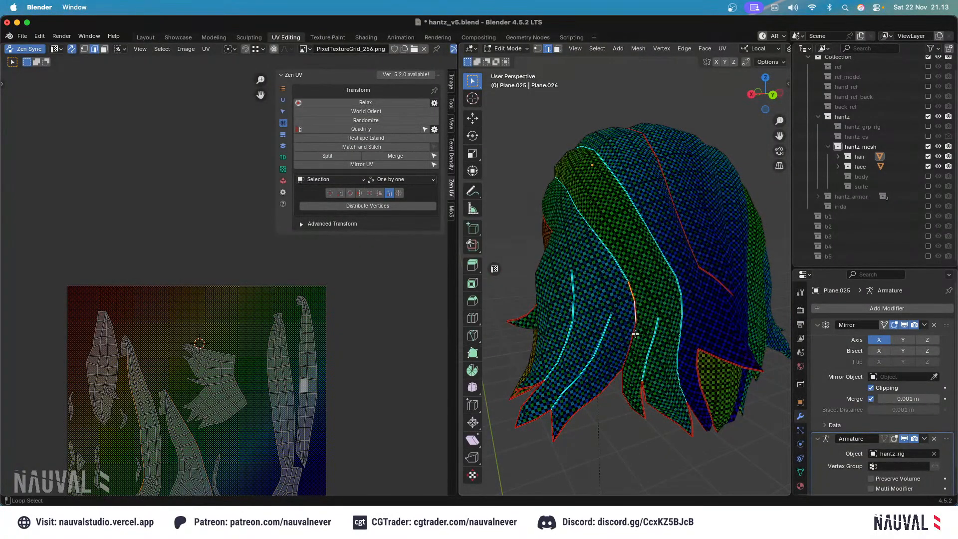
pyautogui.hotkey('ctrl', 'e')
pyautogui.click(625, 327)
# Clear the seam along the boundary between the side hair and the front side strand below it.
pyautogui.moveTo(616, 123); pyautogui.dragTo(662, 259, button='middle')
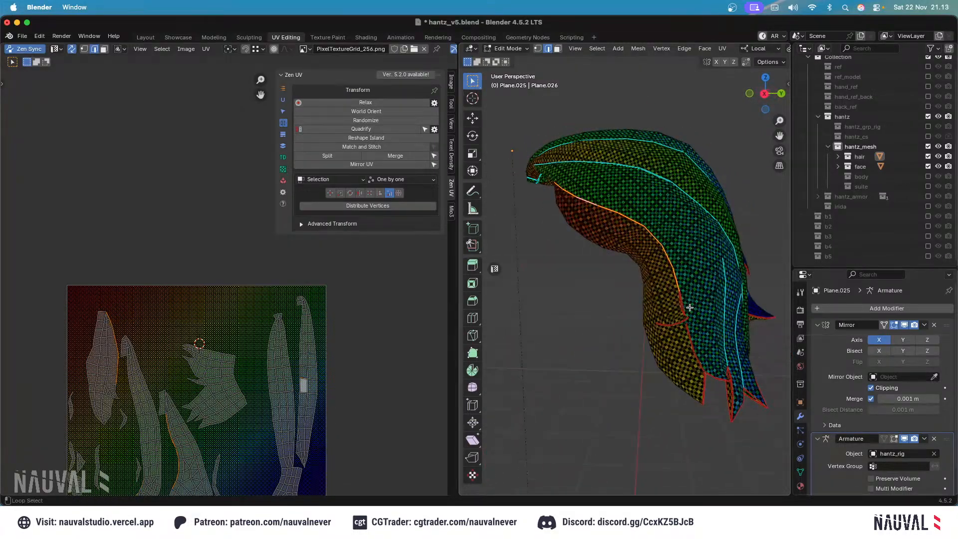
pyautogui.moveTo(690, 308); pyautogui.dragTo(661, 300, button='middle')
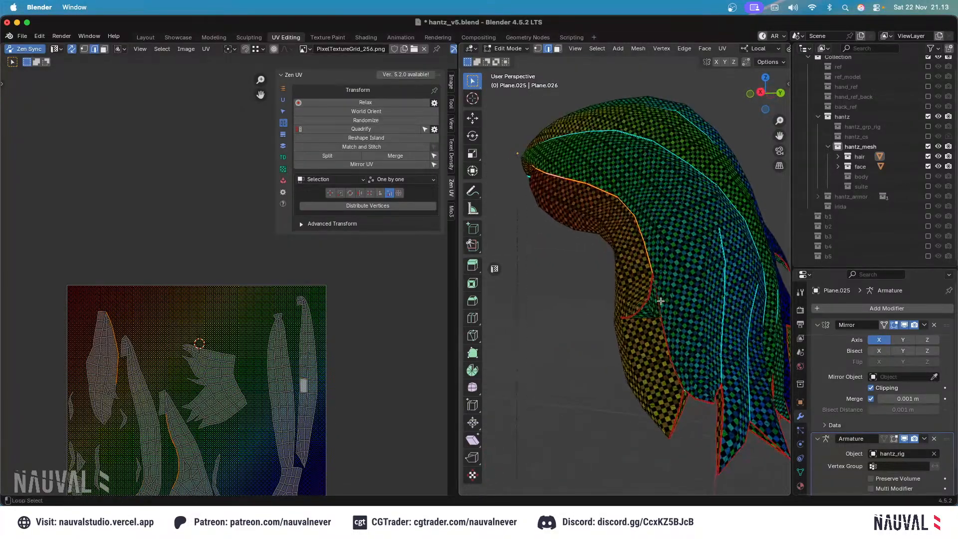
pyautogui.rightClick(676, 332)
pyautogui.click(669, 344)
# Clear the seams on the short edge and the strand boundary loop at the front underside of the hair.
pyautogui.moveTo(578, 313); pyautogui.dragTo(609, 177, button='middle')
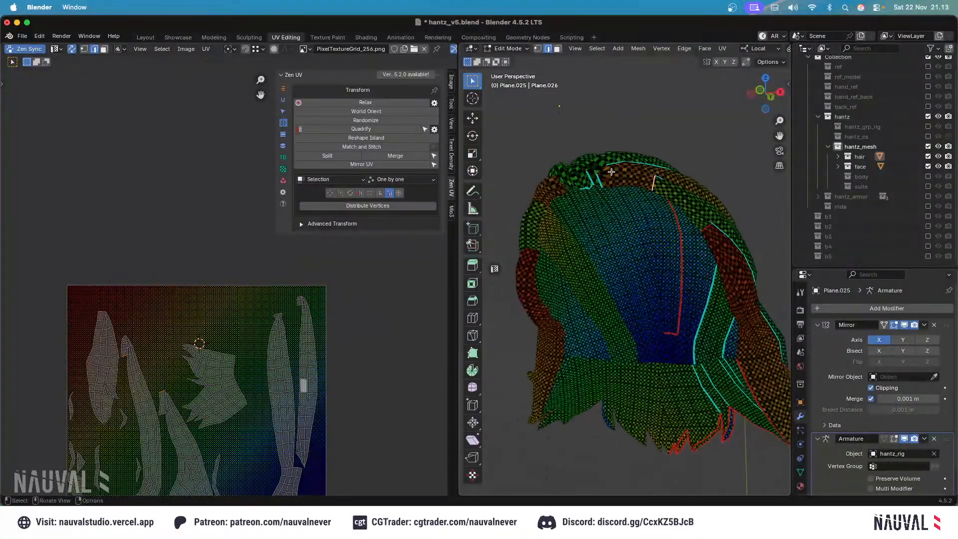
pyautogui.hotkey('ctrl', 'e')
pyautogui.click(600, 227)
pyautogui.moveTo(601, 227); pyautogui.dragTo(567, 207, button='middle')
pyautogui.keyDown('alt'); pyautogui.click(610, 248); pyautogui.keyUp('alt')
pyautogui.hotkey('ctrl', 'e')
pyautogui.click(618, 249)
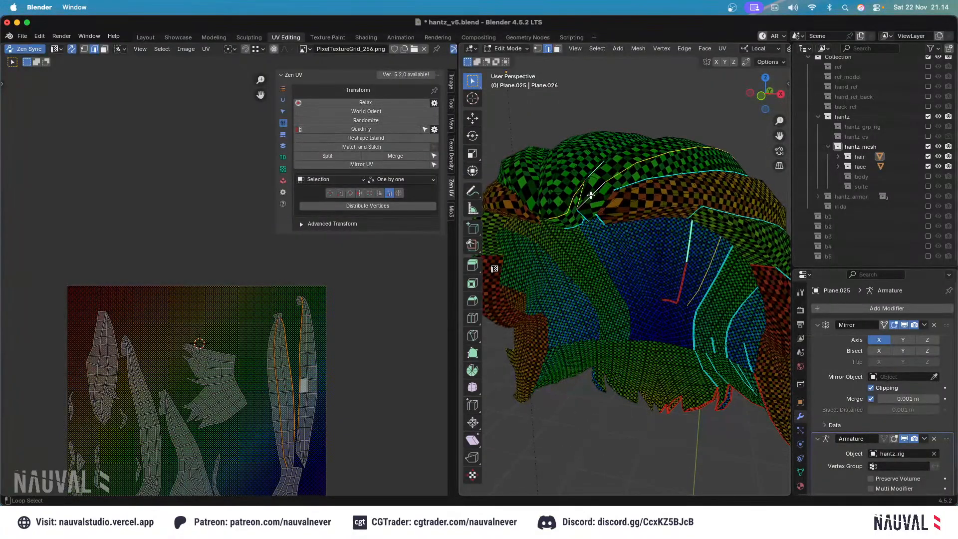
# Select the front hairline edges from the central strand to the temple and mark them as seams.
pyautogui.moveTo(611, 185); pyautogui.dragTo(630, 184, button='middle')
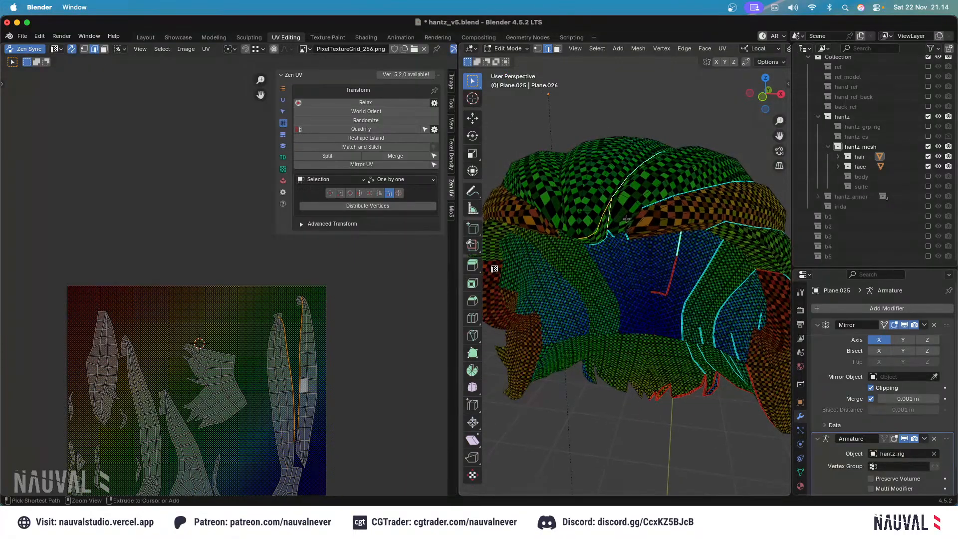
pyautogui.moveTo(645, 228); pyautogui.dragTo(606, 190, button='middle')
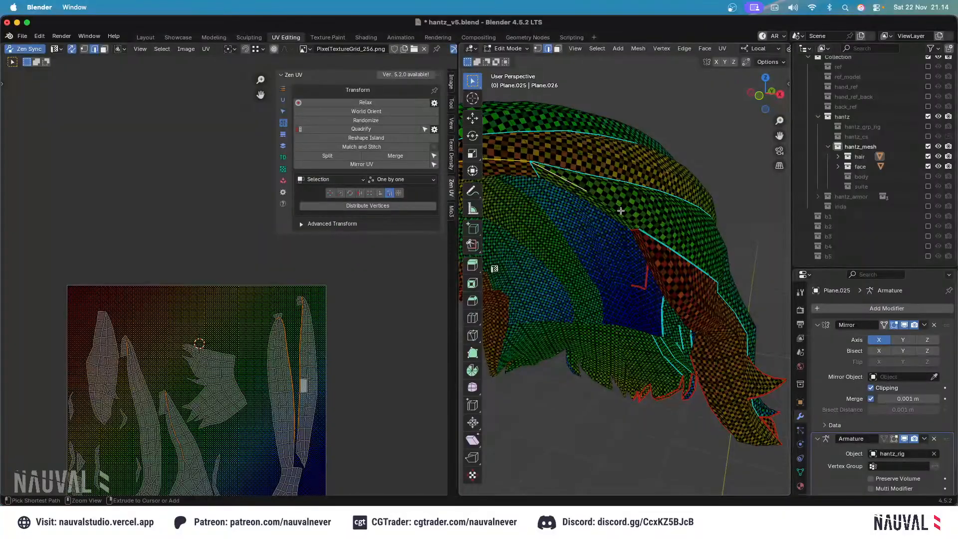
pyautogui.keyDown('shift'); pyautogui.moveTo(649, 244); pyautogui.dragTo(702, 125, button='middle'); pyautogui.keyUp('shift')
pyautogui.hotkey('ctrl', 'e')
pyautogui.click(631, 236)
pyautogui.keyDown('alt'); pyautogui.click(649, 222); pyautogui.keyUp('alt')
pyautogui.hotkey('ctrl', 'e')
pyautogui.click(647, 245)
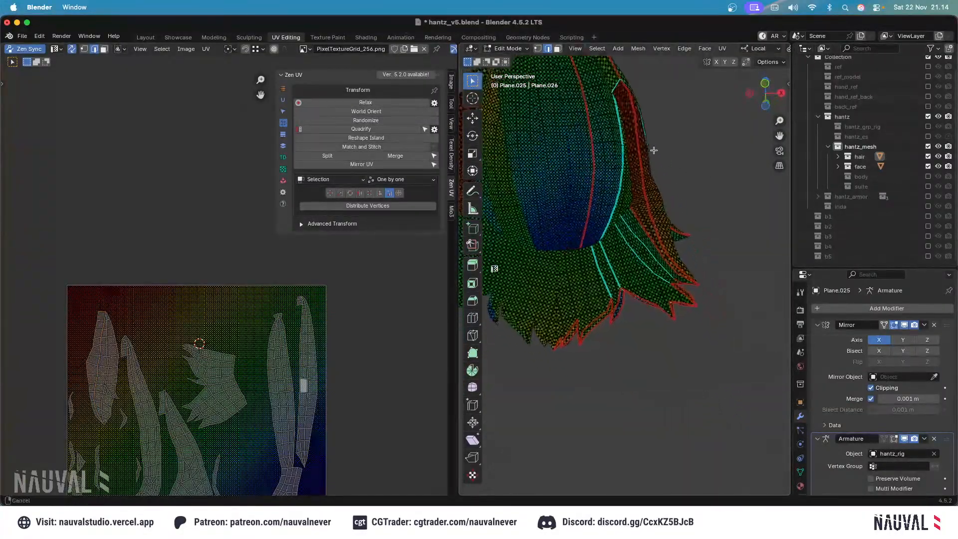
# Mark seams along the inner edge of the side strand and around its small pointed tip.
pyautogui.scroll(3, 681, 141)
pyautogui.moveTo(654, 150); pyautogui.dragTo(684, 178, button='middle')
pyautogui.hotkey('ctrl', 'e')
pyautogui.click(691, 229)
pyautogui.hotkey('ctrl', 'e')
pyautogui.click(674, 293)
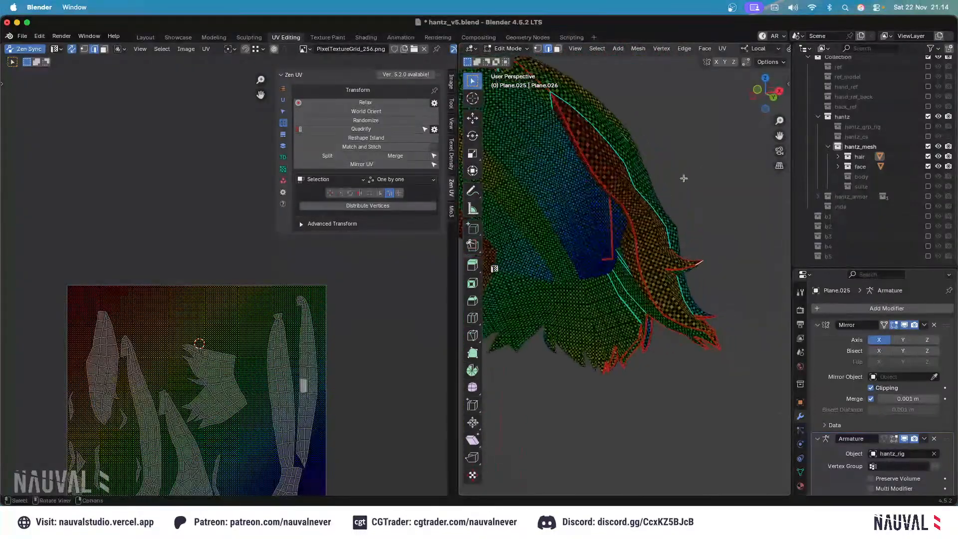
pyautogui.keyDown('alt'); pyautogui.click(629, 214); pyautogui.keyUp('alt')
pyautogui.moveTo(629, 214); pyautogui.dragTo(657, 200, button='middle')
pyautogui.hotkey('ctrl', 'e')
pyautogui.click(643, 244)
# Clear the edge selection, check the seam layout from the right side and save the file.
pyautogui.moveTo(672, 105); pyautogui.dragTo(652, 214, button='middle')
pyautogui.click(681, 217)
pyautogui.keyDown('alt'); pyautogui.moveTo(662, 126); pyautogui.dragTo(709, 62, button='middle'); pyautogui.keyUp('alt')
pyautogui.scroll(-2, 713, 151)
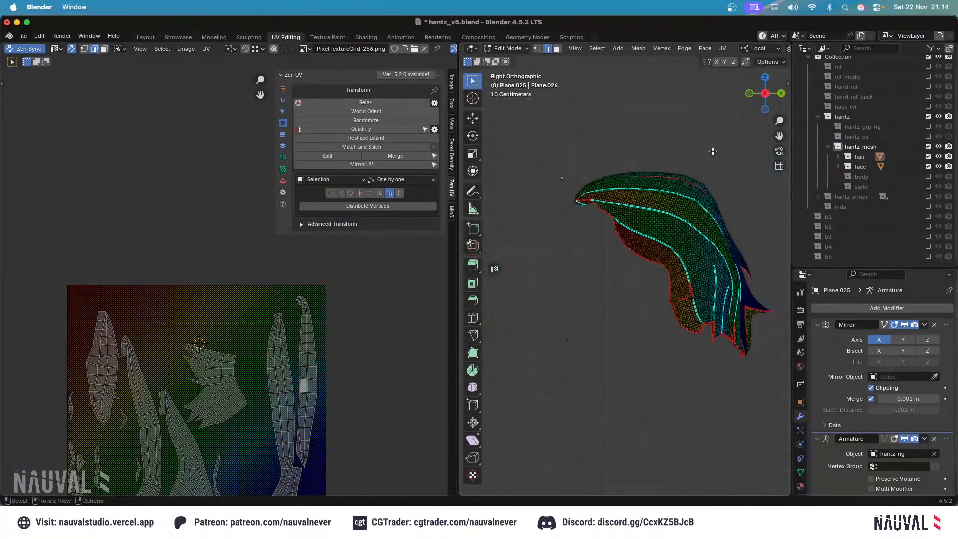
pyautogui.hotkey('ctrl', 's')
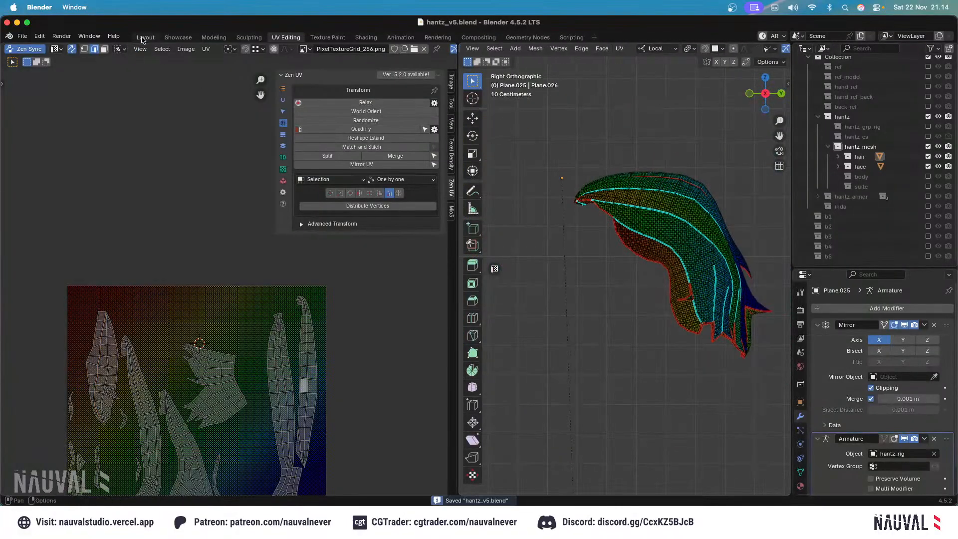
# Switch to the Layout workspace in object mode, reveal the hidden face and select the hair object.
pyautogui.click(145, 37)
pyautogui.click(633, 149)
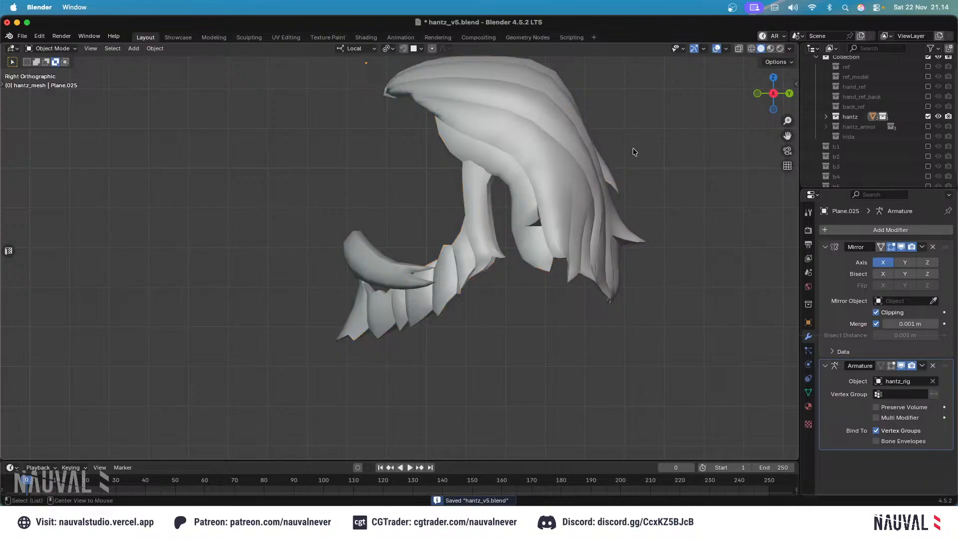
pyautogui.hotkey('alt', 'h')
pyautogui.click(635, 143)
pyautogui.moveTo(635, 143); pyautogui.dragTo(681, 142, button='middle')
pyautogui.scroll(3, 644, 149)
pyautogui.click(546, 202)
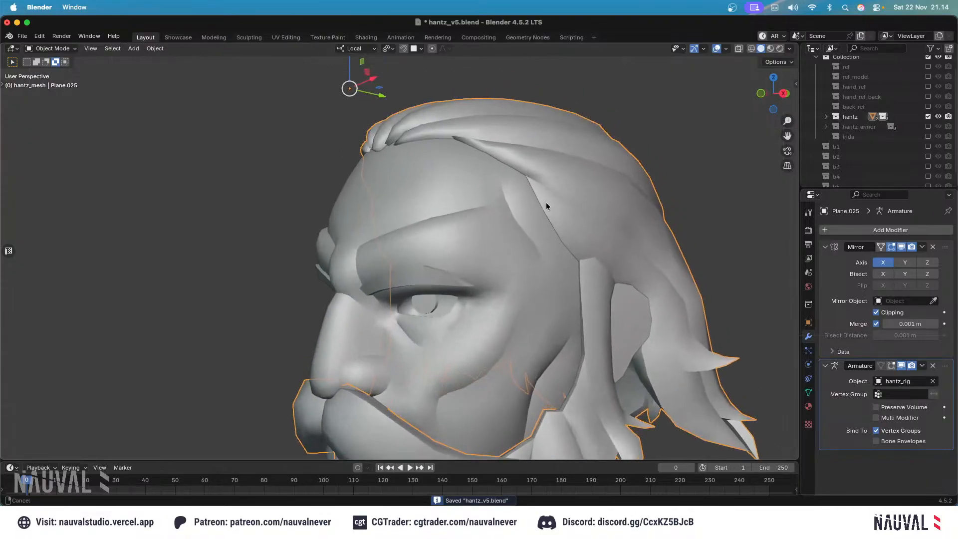
# Enter edit mode, select the hairline edges from the temple to the central front strand and mark them sharp.
pyautogui.press('Tab')
pyautogui.scroll(5, 515, 188)
pyautogui.keyDown('alt'); pyautogui.click(517, 194); pyautogui.keyUp('alt')
pyautogui.moveTo(517, 194); pyautogui.dragTo(571, 225, button='middle')
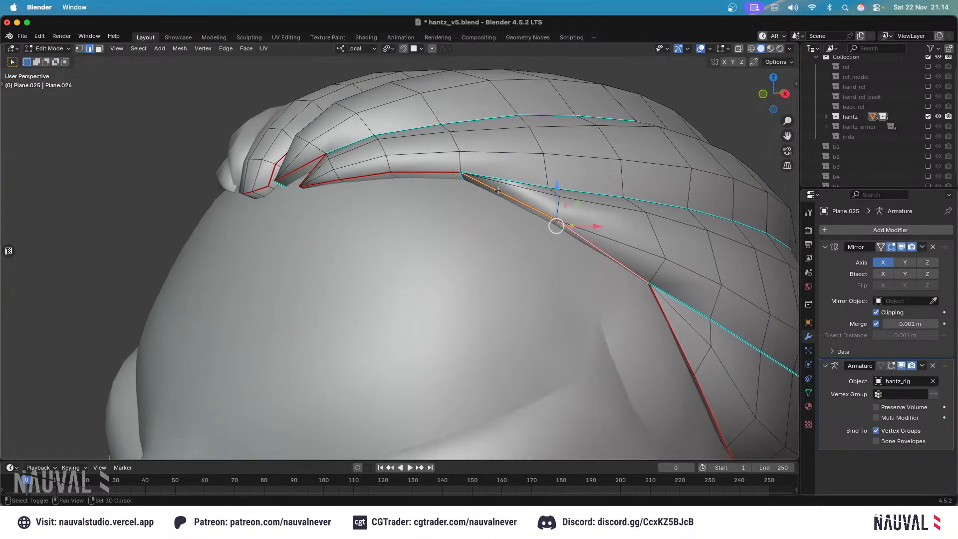
pyautogui.moveTo(425, 168); pyautogui.dragTo(427, 195, button='middle')
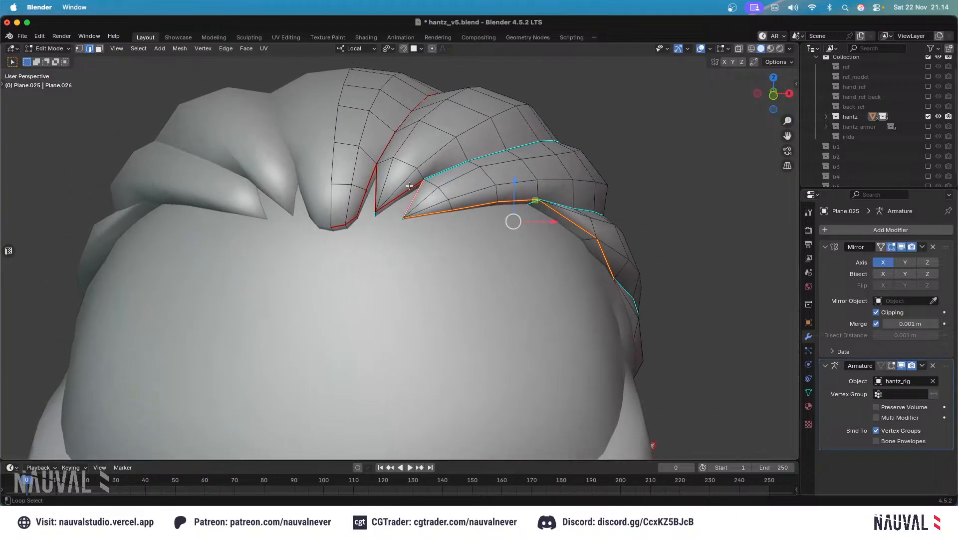
pyautogui.hotkey('ctrl', 'e')
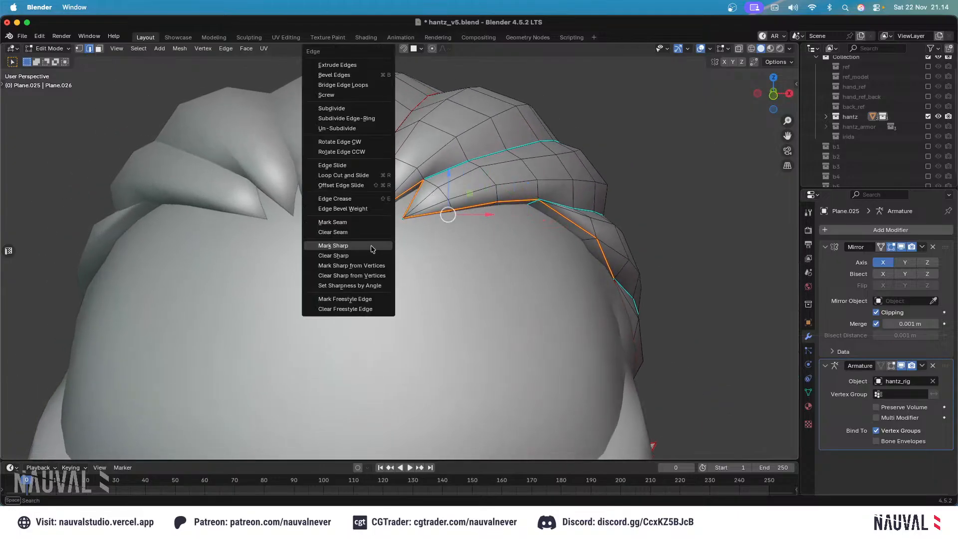
pyautogui.click(373, 248)
# Deselect the hairline edges, check the sharper shading at the front of the hair and save the file.
pyautogui.scroll(-3, 390, 237)
pyautogui.click(499, 166)
pyautogui.scroll(3, 497, 149)
pyautogui.moveTo(510, 129); pyautogui.dragTo(409, 182, button='middle')
pyautogui.scroll(-2, 494, 113)
pyautogui.press('super+s')
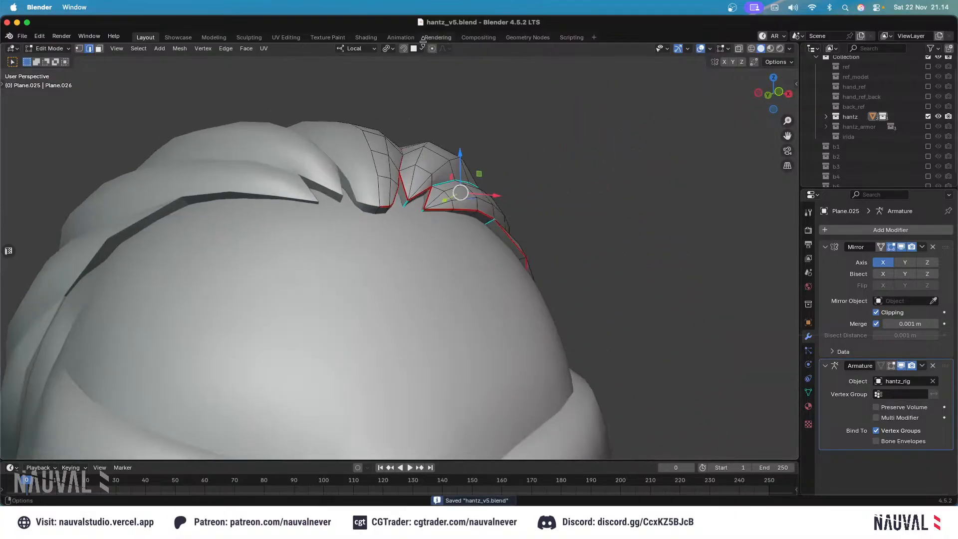
# Return to the UV Editing workspace and, in face selection mode, select the seam-delimited linked faces at the front hairline strand.
pyautogui.click(283, 40)
pyautogui.moveTo(616, 181); pyautogui.dragTo(584, 204, button='middle')
pyautogui.scroll(4, 676, 205)
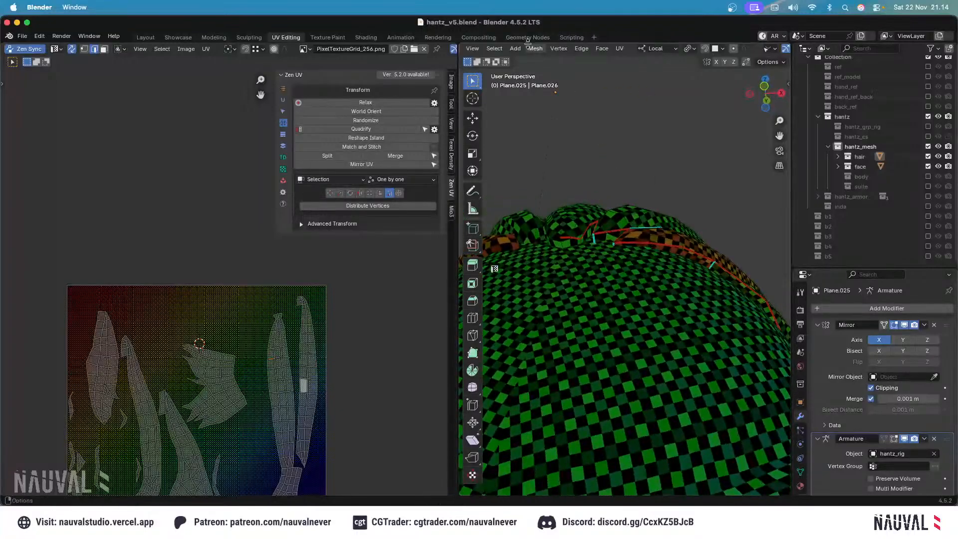
pyautogui.moveTo(612, 85)
pyautogui.mouseDown(button='middle')
pyautogui.moveTo(597, 150)
pyautogui.moveTo(630, 152)
pyautogui.moveTo(600, 75)
pyautogui.mouseUp(button='middle')
pyautogui.scroll(-5, 597, 149)
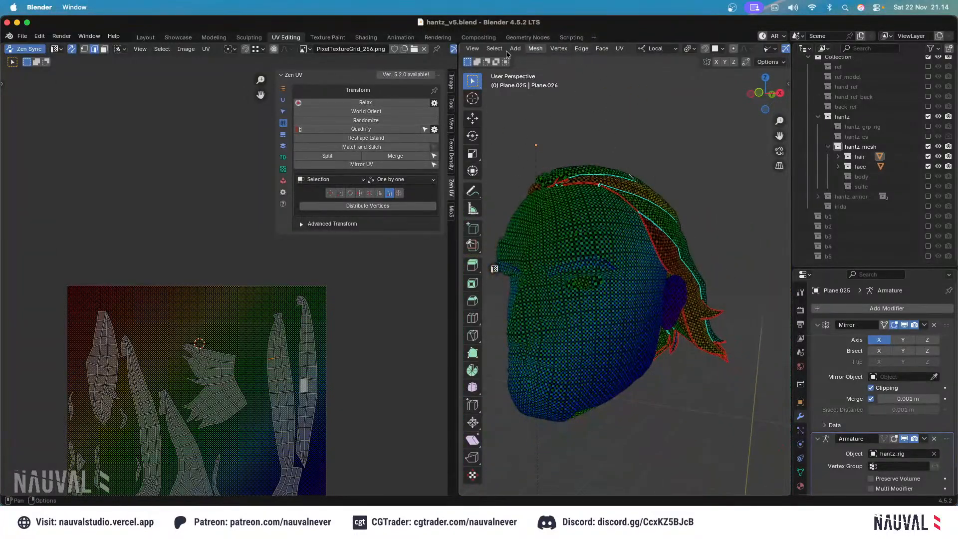
pyautogui.moveTo(511, 72); pyautogui.dragTo(622, 65, button='middle')
pyautogui.moveTo(663, 52); pyautogui.dragTo(748, 52, button='middle')
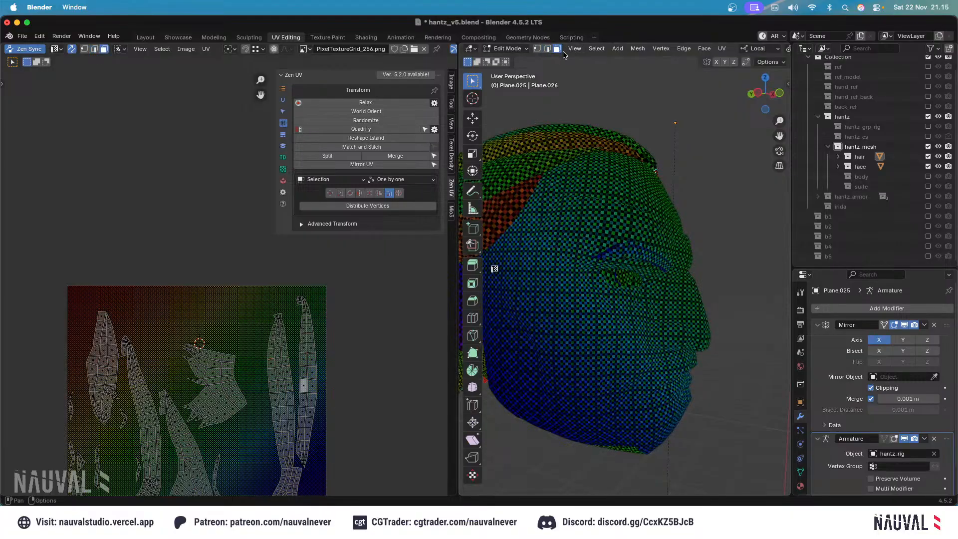
pyautogui.moveTo(662, 82); pyautogui.dragTo(594, 90, button='middle')
pyautogui.scroll(5, 593, 165)
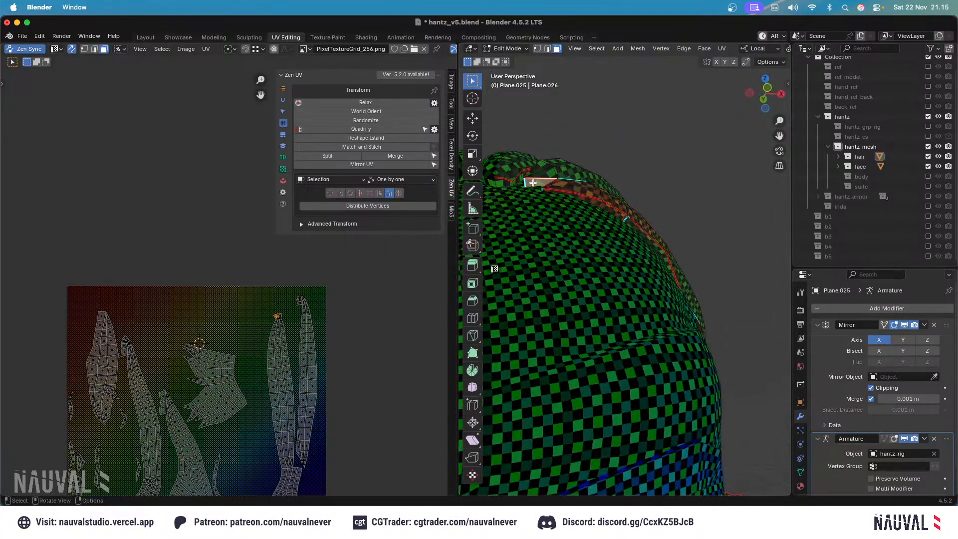
pyautogui.hotkey('ctrl', 'l')
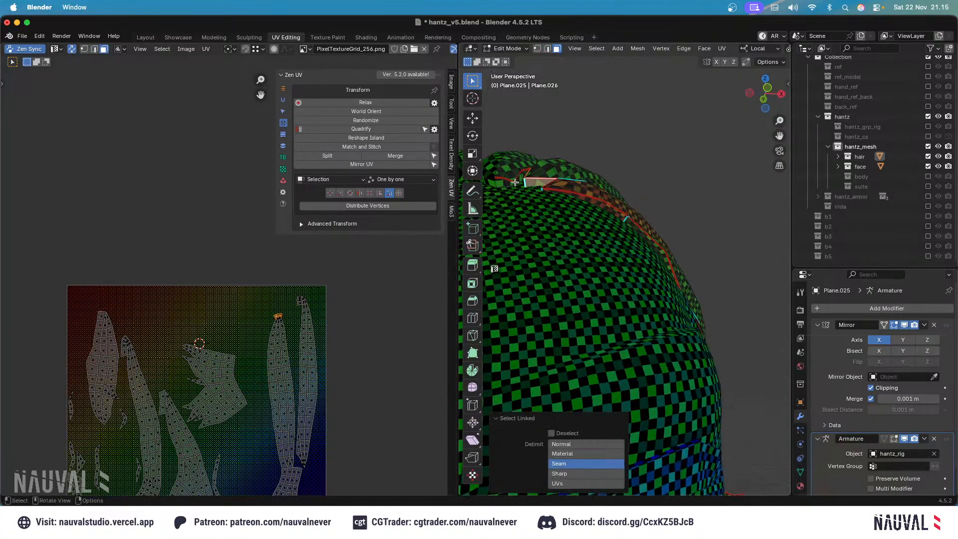
pyautogui.press('l')
# Hide the face object so only the hair shows, and clear the face selection.
pyautogui.moveTo(558, 192)
pyautogui.mouseDown(button='middle')
pyautogui.moveTo(592, 184)
pyautogui.moveTo(618, 138)
pyautogui.moveTo(618, 156)
pyautogui.moveTo(664, 185)
pyautogui.moveTo(666, 166)
pyautogui.moveTo(679, 192)
pyautogui.moveTo(689, 175)
pyautogui.mouseUp(button='middle')
pyautogui.hotkey('shift', 'z')
pyautogui.hotkey('shift', 'z')
pyautogui.hotkey('shift', 'h')
pyautogui.hotkey('alt', 'h')
pyautogui.hotkey('alt', 'a')
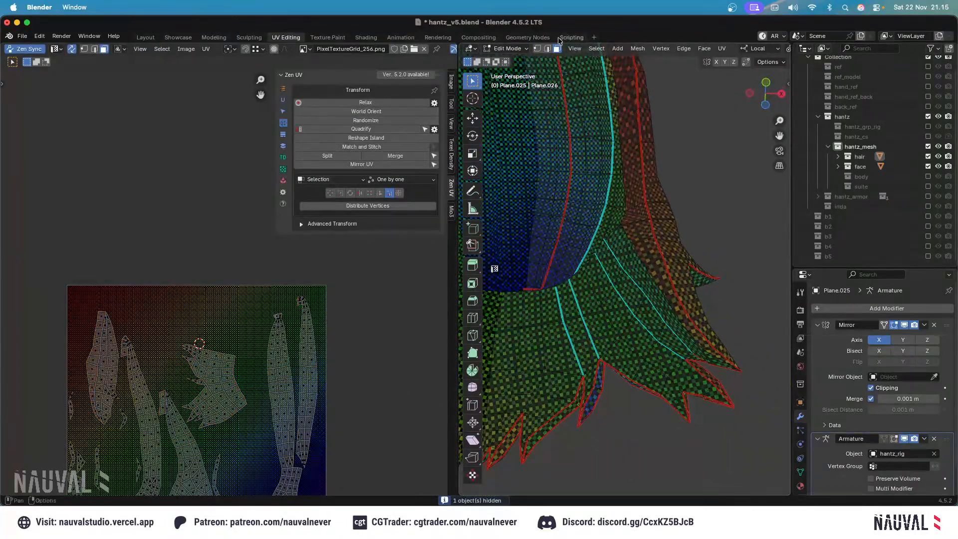
# In edge selection mode, mark a seam along the unmarked inner edge loop of the side strand down to its tip.
pyautogui.click(547, 48)
pyautogui.scroll(-1, 632, 229)
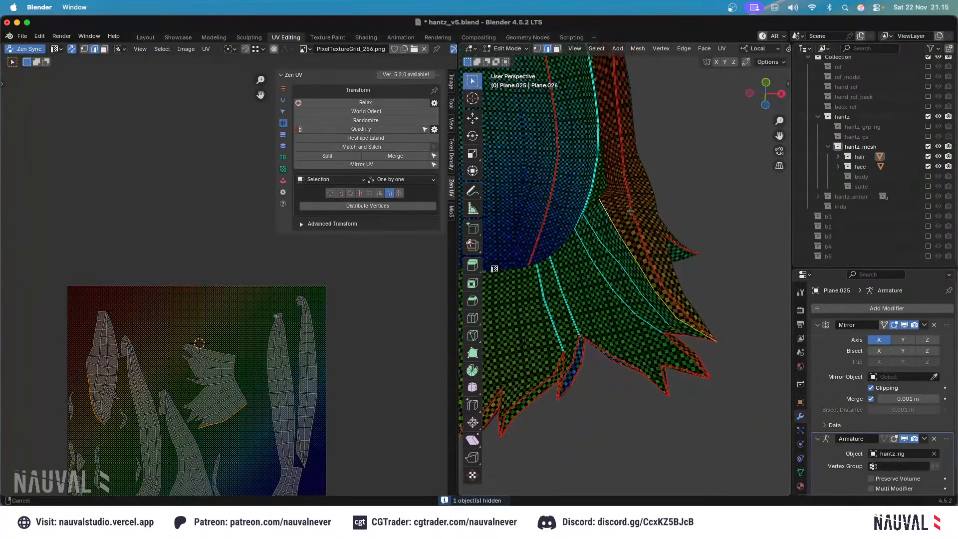
pyautogui.hotkey('ctrl', 'e')
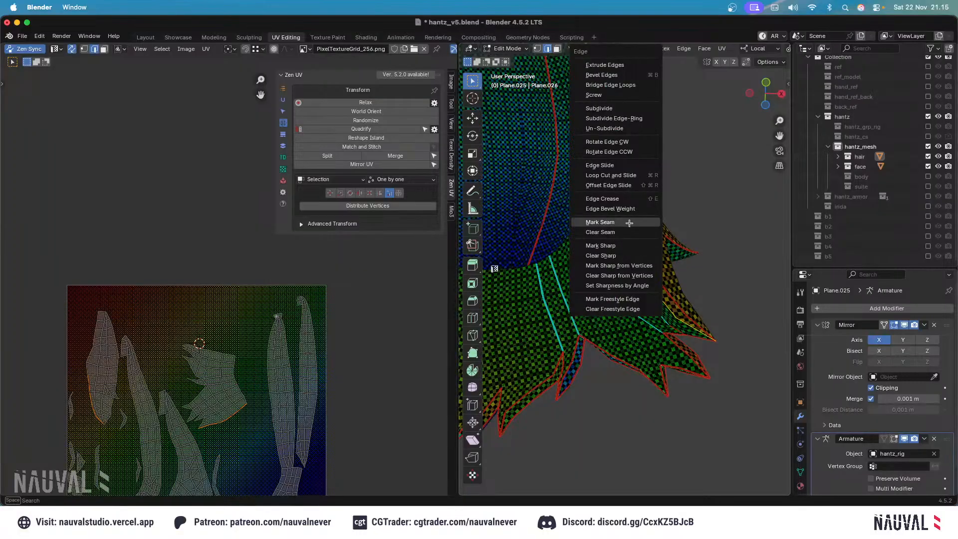
pyautogui.click(629, 223)
pyautogui.hotkey('ctrl', 'e')
pyautogui.click(630, 260)
# In face selection mode, select the side strand's linked faces delimited by seams to check the separated strip.
pyautogui.moveTo(631, 260); pyautogui.dragTo(642, 127, button='middle')
pyautogui.click(558, 49)
pyautogui.click(635, 115)
pyautogui.press('l')
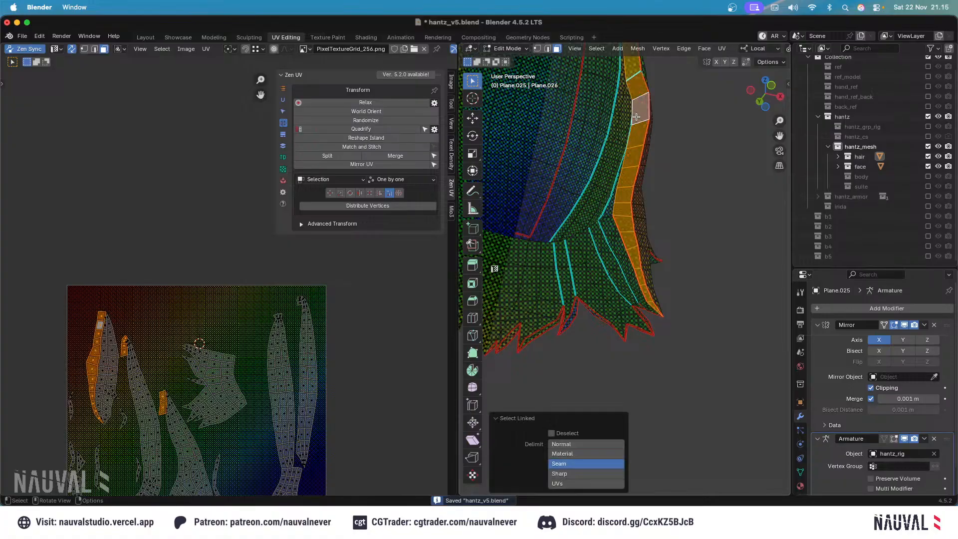
# Deselect the strip, select the two short cross edges along the inner hairline in edge selection mode and mark them as seams.
pyautogui.keyDown('shift'); pyautogui.moveTo(642, 70); pyautogui.dragTo(645, 168, button='middle'); pyautogui.keyUp('shift')
pyautogui.click(668, 175)
pyautogui.click(549, 49)
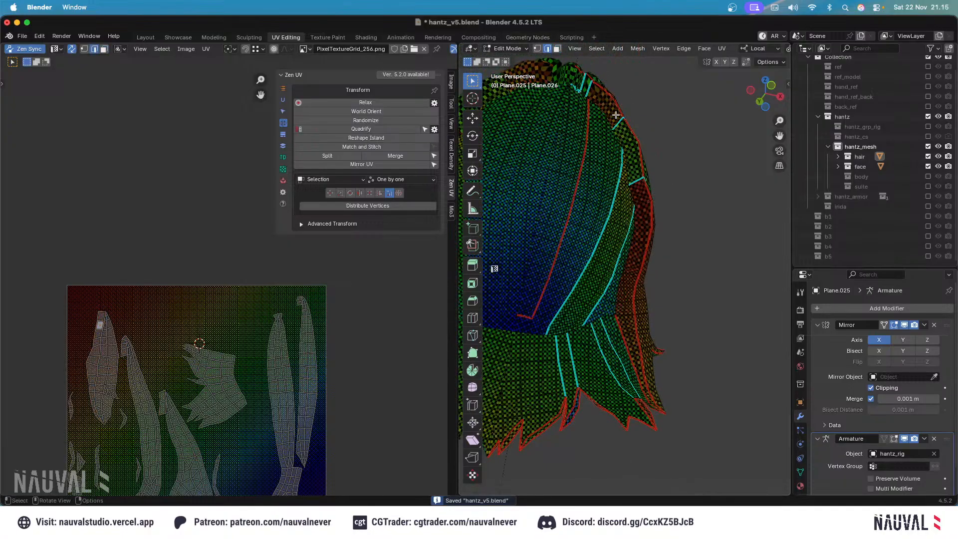
pyautogui.hotkey('ctrl', 'e')
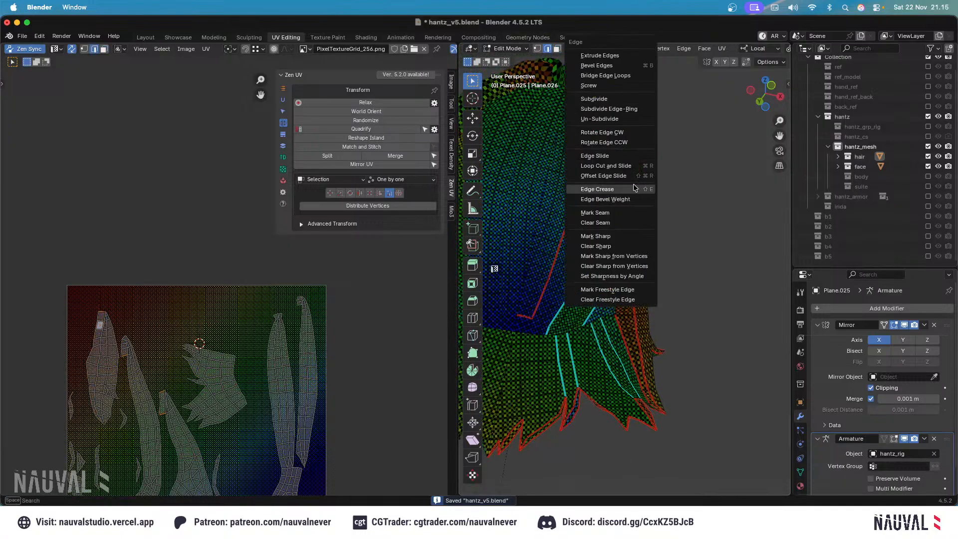
pyautogui.click(630, 213)
pyautogui.moveTo(630, 213); pyautogui.dragTo(642, 192, button='middle')
pyautogui.moveTo(623, 227); pyautogui.dragTo(611, 195, button='middle')
pyautogui.keyDown('shift'); pyautogui.moveTo(665, 252); pyautogui.dragTo(618, 128, button='middle'); pyautogui.keyUp('shift')
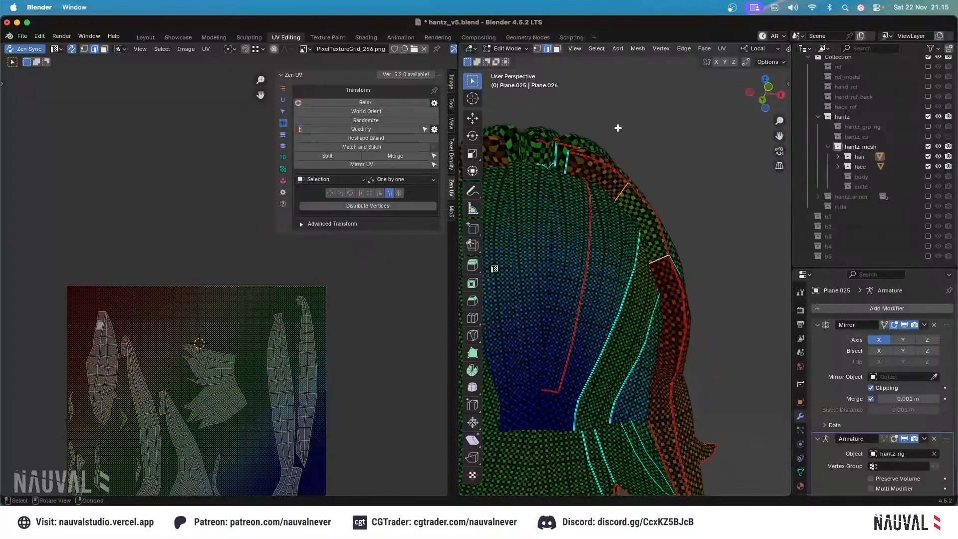
# Select the whole visible hair mesh, unwrap it with the Angle Based method and inspect the resulting UV islands.
pyautogui.scroll(-5, 619, 128)
pyautogui.moveTo(634, 220); pyautogui.dragTo(554, 225, button='middle')
pyautogui.press('a')
pyautogui.press('u')
pyautogui.click(644, 217)
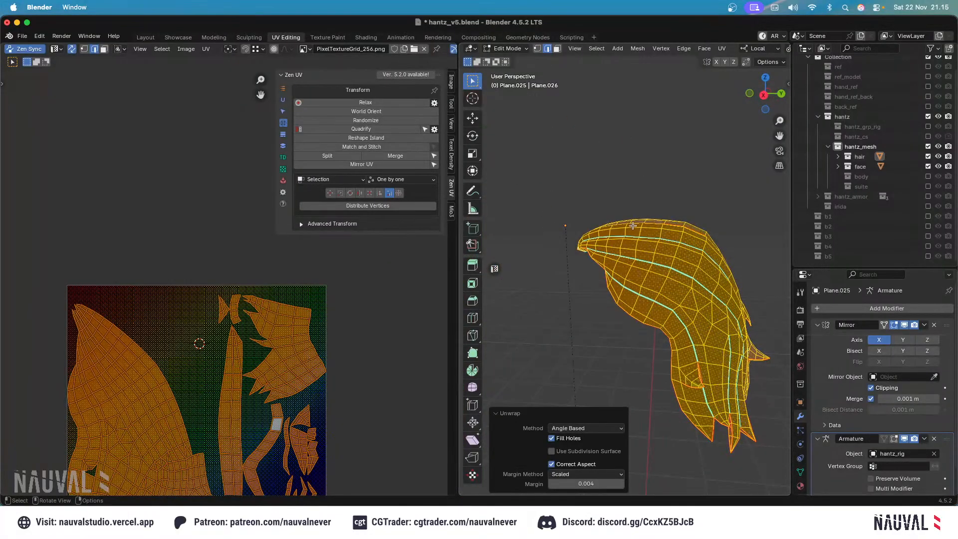
pyautogui.keyDown('shift'); pyautogui.moveTo(607, 187); pyautogui.dragTo(601, 142, button='middle'); pyautogui.keyUp('shift')
pyautogui.moveTo(360, 368); pyautogui.dragTo(354, 256, button='middle')
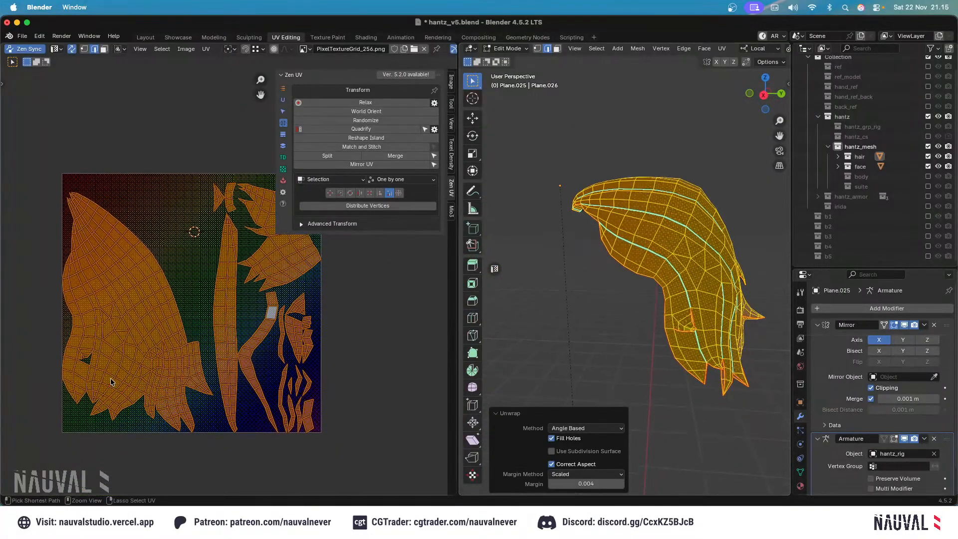
pyautogui.keyDown('ctrl'); pyautogui.moveTo(110, 378); pyautogui.dragTo(118, 313, button='middle'); pyautogui.keyUp('ctrl')
pyautogui.moveTo(118, 312); pyautogui.dragTo(142, 347, button='middle')
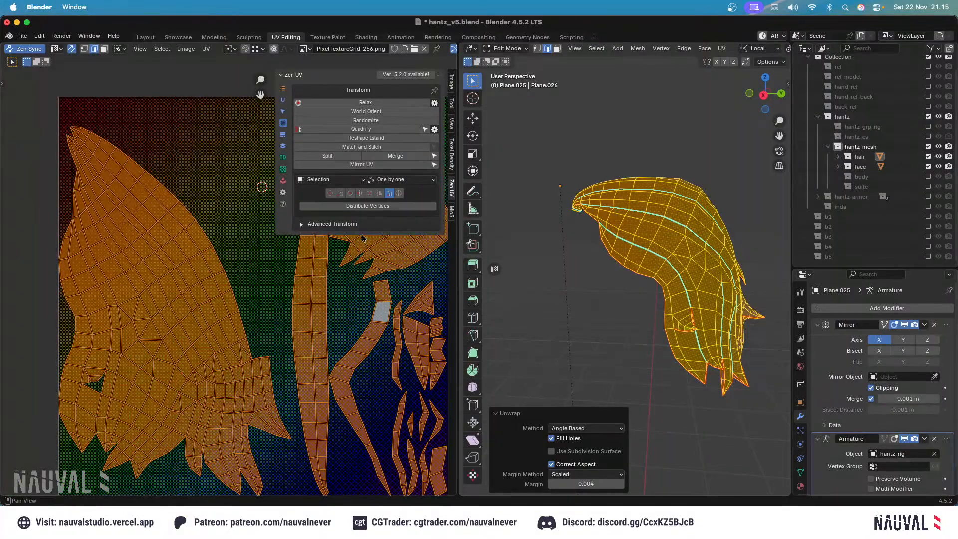
# In face selection mode, select the narrow side strand's linked faces delimited by seams.
pyautogui.moveTo(736, 188); pyautogui.dragTo(619, 99, button='middle')
pyautogui.click(636, 171)
pyautogui.click(557, 49)
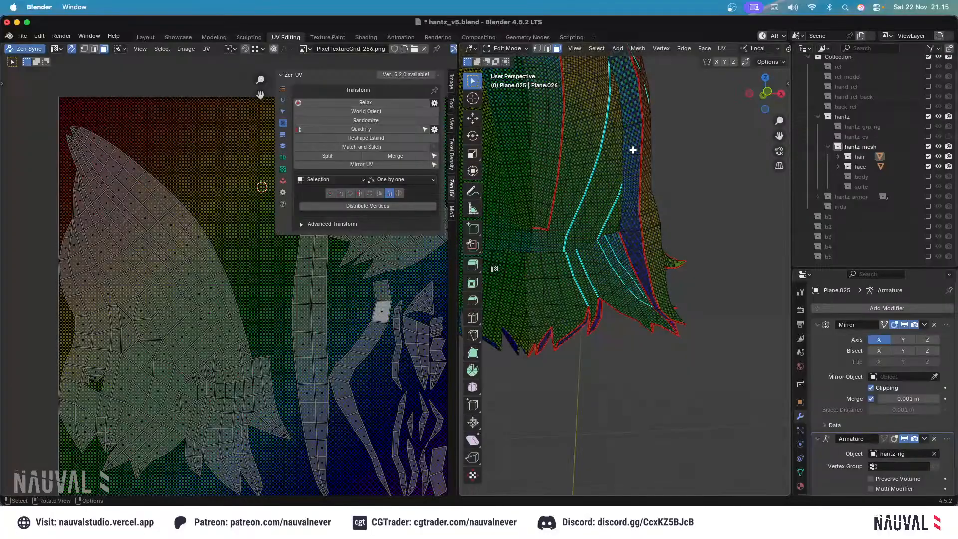
pyautogui.press('l')
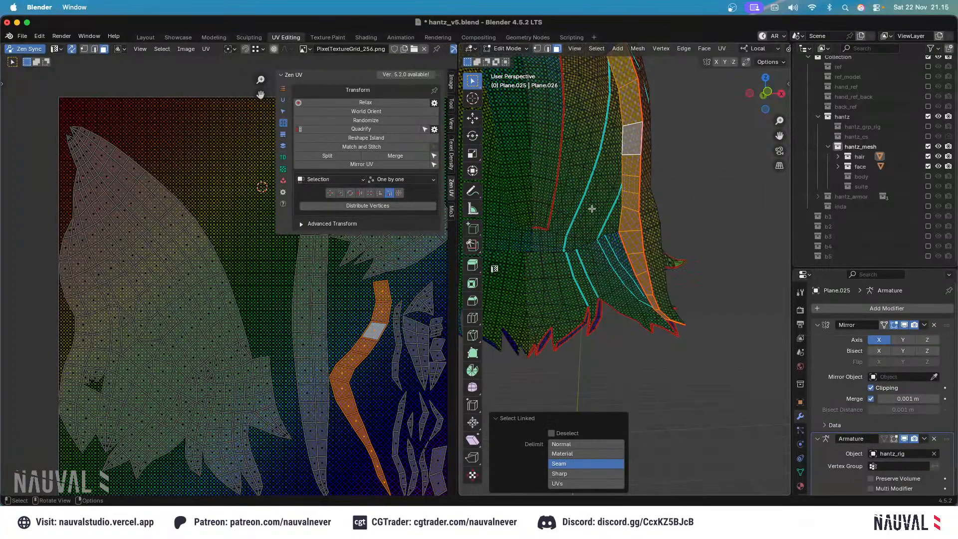
# Try to straighten the side strand's UV island into a vertical strip with Quadrify and undo the attempts.
pyautogui.press('u')
pyautogui.click(559, 235)
pyautogui.keyDown('ctrl'); pyautogui.moveTo(392, 338); pyautogui.dragTo(415, 392, button='middle'); pyautogui.keyUp('ctrl')
pyautogui.moveTo(414, 391); pyautogui.dragTo(393, 340, button='middle')
pyautogui.moveTo(620, 199); pyautogui.dragTo(625, 142, button='middle')
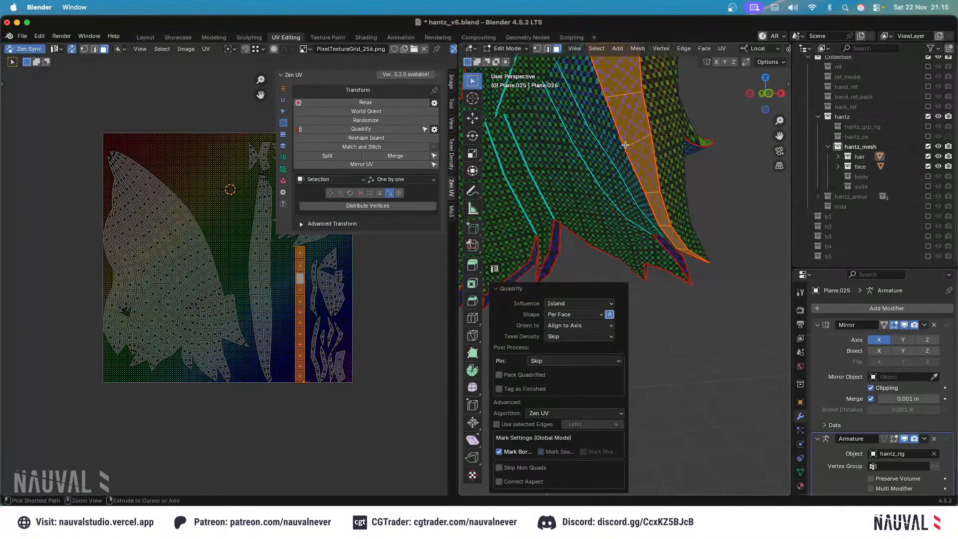
pyautogui.hotkey('ctrl', 'z')
pyautogui.moveTo(623, 142); pyautogui.dragTo(660, 161, button='middle')
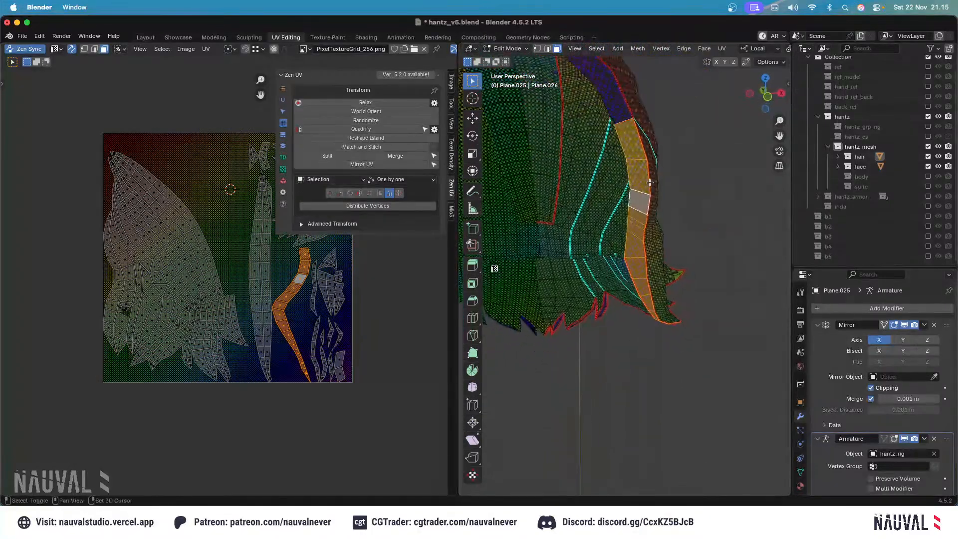
pyautogui.press('u')
pyautogui.click(571, 221)
pyautogui.hotkey('ctrl', 'z')
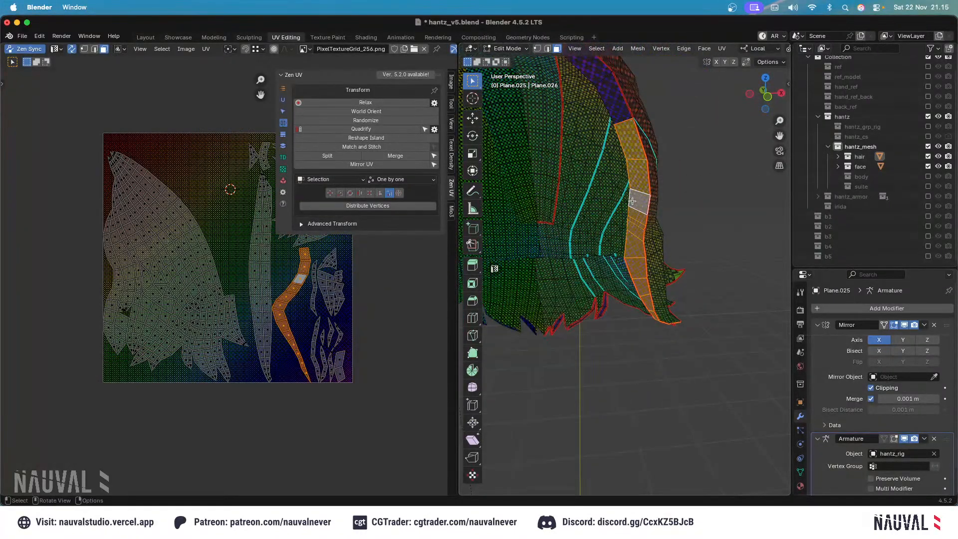
# Hide the side strand and select the lower inner hair section's linked faces delimited by seams.
pyautogui.moveTo(632, 201); pyautogui.dragTo(648, 191, button='middle')
pyautogui.scroll(1, 648, 192)
pyautogui.press('h')
pyautogui.click(617, 286)
pyautogui.press('l')
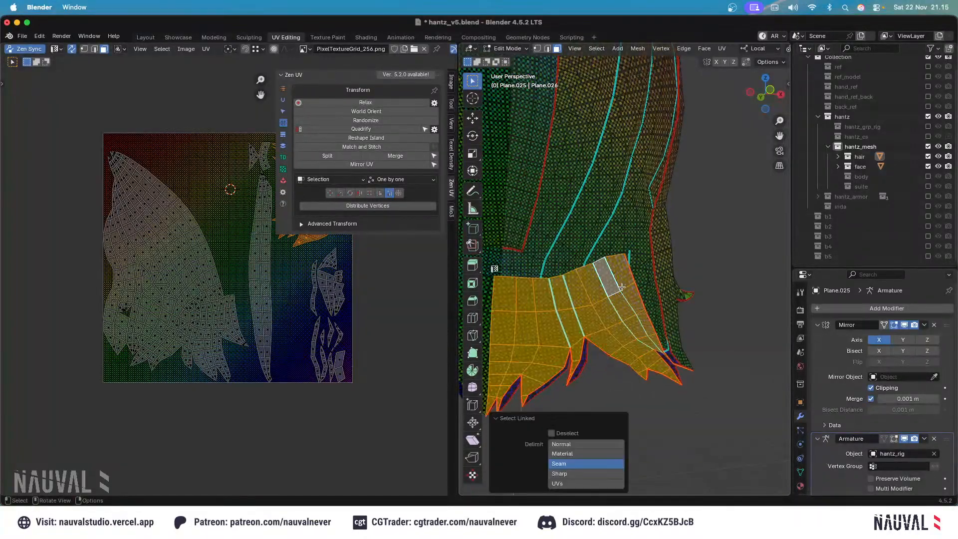
pyautogui.moveTo(407, 338); pyautogui.dragTo(399, 286, button='middle')
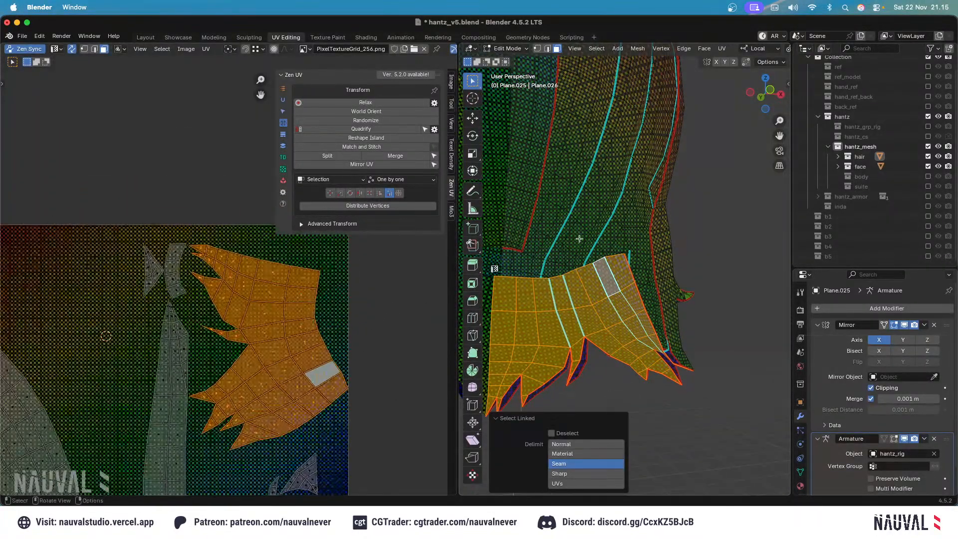
pyautogui.hotkey('alt', 'h')
pyautogui.hotkey('ctrl', 'z')
pyautogui.keyDown('ctrl'); pyautogui.moveTo(589, 180); pyautogui.dragTo(576, 244, button='middle'); pyautogui.keyUp('ctrl')
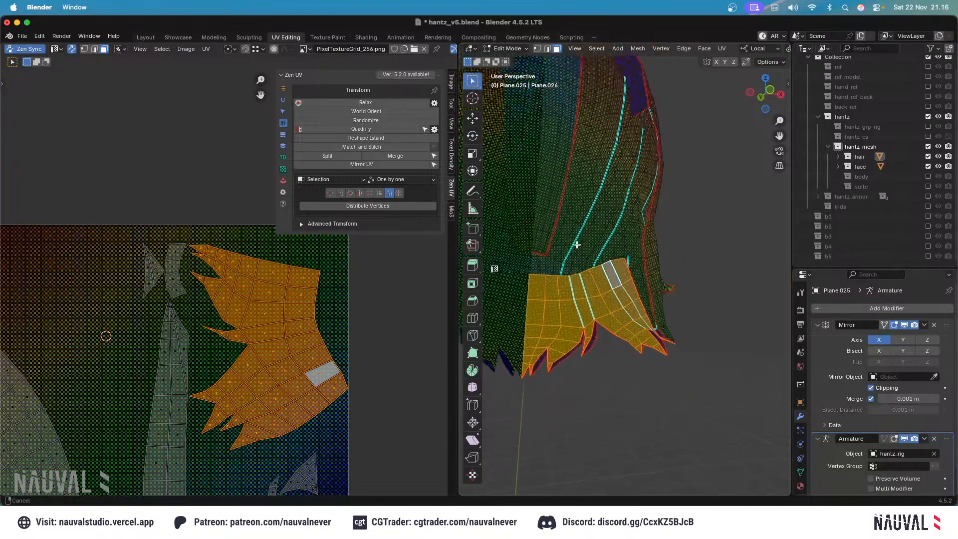
# In front view, select the lower inner hair island's linked UV vertices and turn off UV sync selection.
pyautogui.press('KP_1')
pyautogui.moveTo(344, 320); pyautogui.dragTo(385, 325, button='middle')
pyautogui.keyDown('ctrl'); pyautogui.moveTo(384, 325); pyautogui.dragTo(384, 392, button='middle'); pyautogui.keyUp('ctrl')
pyautogui.click(333, 295)
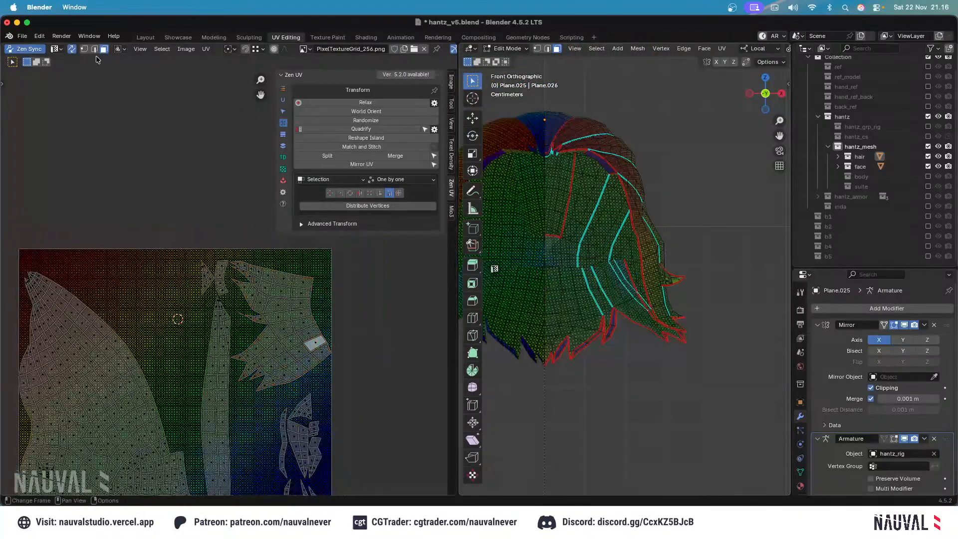
pyautogui.press('1')
pyautogui.press('l')
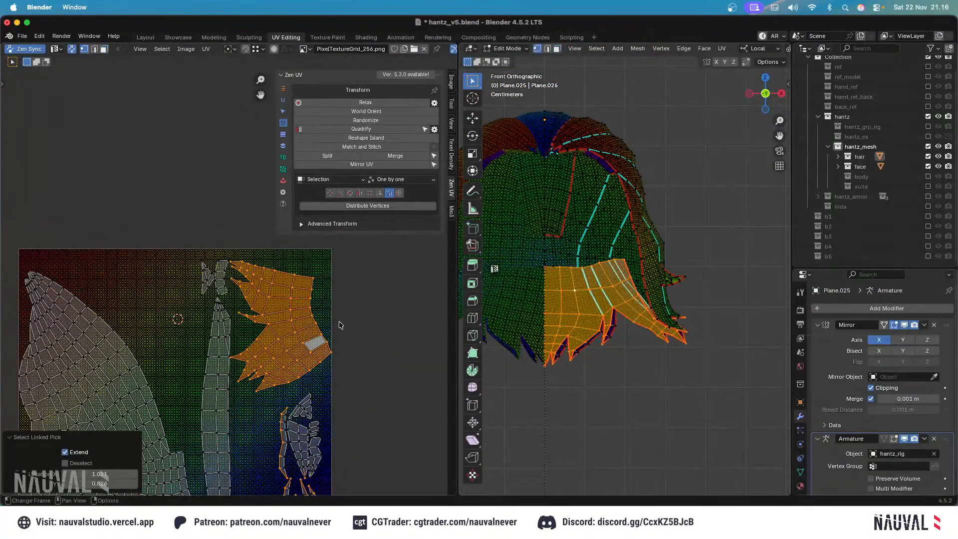
pyautogui.click(71, 48)
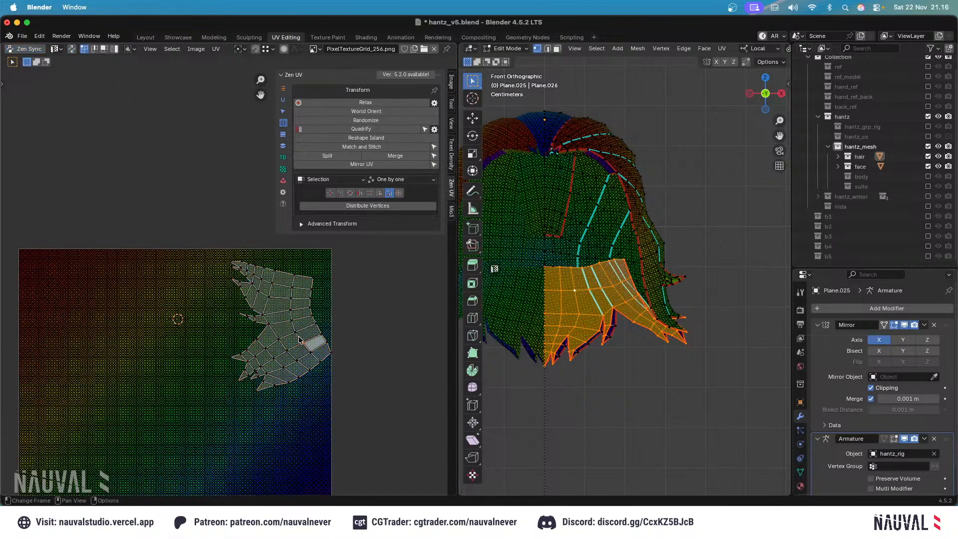
# Rotate the whole island by about -101°, hide the unselected mesh and fine-tune the rotation to match the front view.
pyautogui.press('a')
pyautogui.press('r')
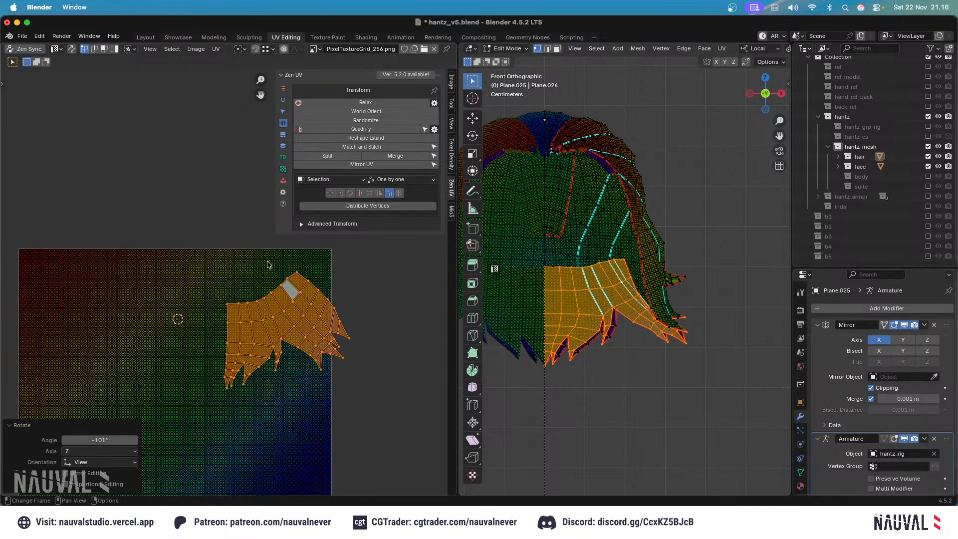
pyautogui.click(428, 270)
pyautogui.hotkey('shift', 'h')
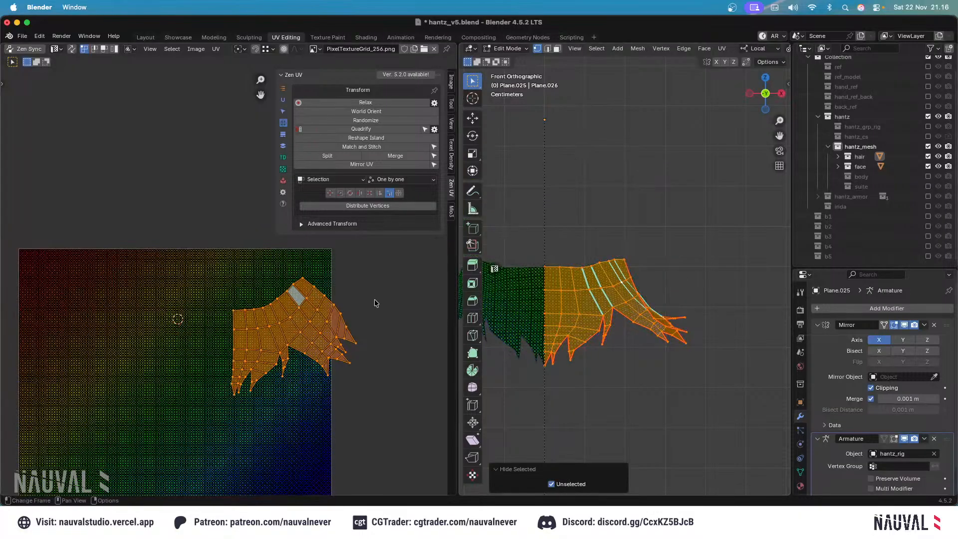
pyautogui.press('r')
pyautogui.click(301, 307)
pyautogui.press('r')
pyautogui.click(265, 281)
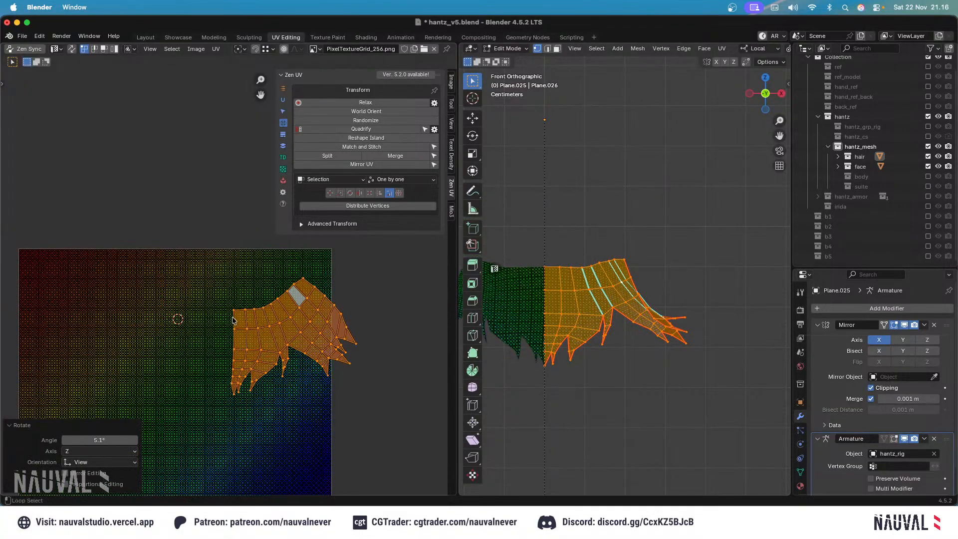
# Select the edge loop on the island's mirror-centre side, align its vertices to Center Vertical and pin them.
pyautogui.keyDown('alt'); pyautogui.click(233, 318); pyautogui.keyUp('alt')
pyautogui.click(380, 193)
pyautogui.click(390, 193)
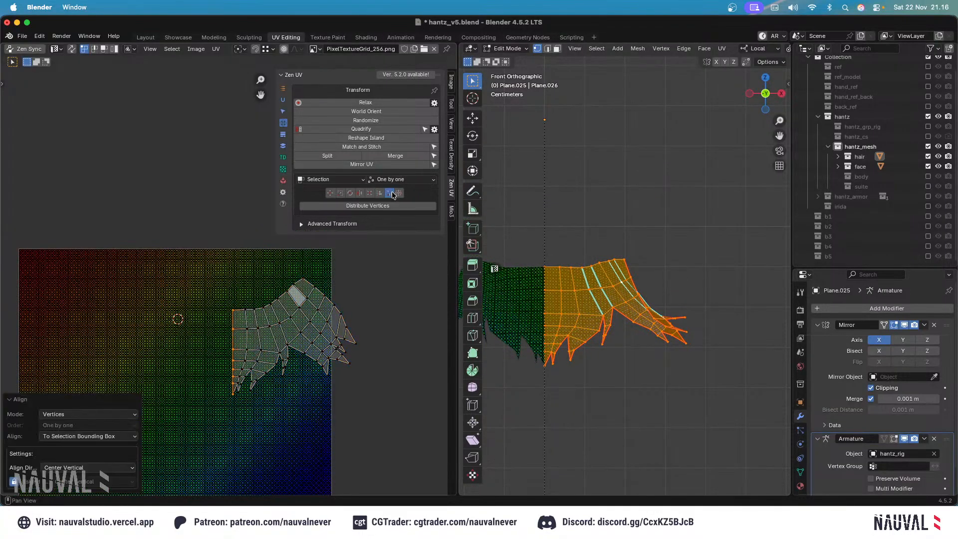
pyautogui.click(392, 205)
pyautogui.press('p')
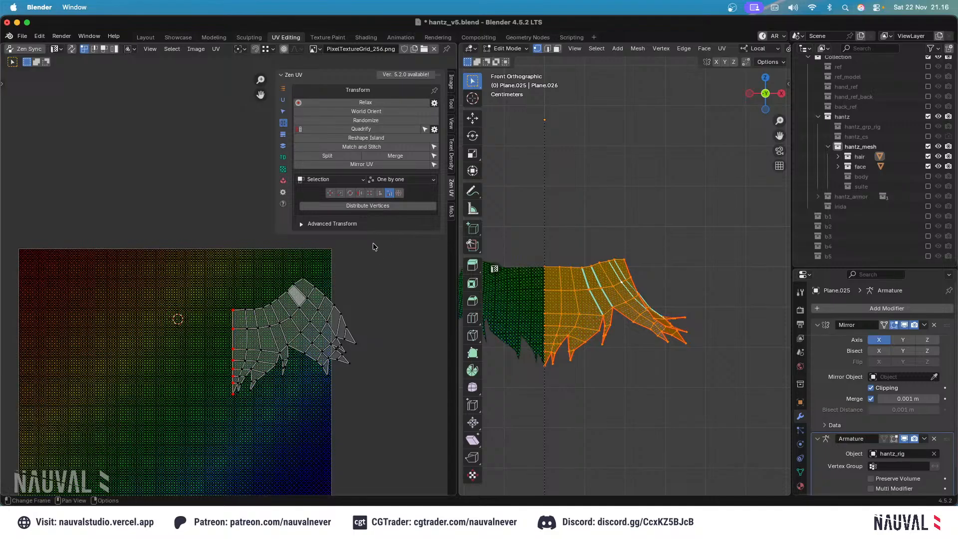
# Turn UV sync selection back on, invert the selection and unwrap the rest of the island around the pinned centre loop.
pyautogui.click(72, 49)
pyautogui.hotkey('ctrl', 'i')
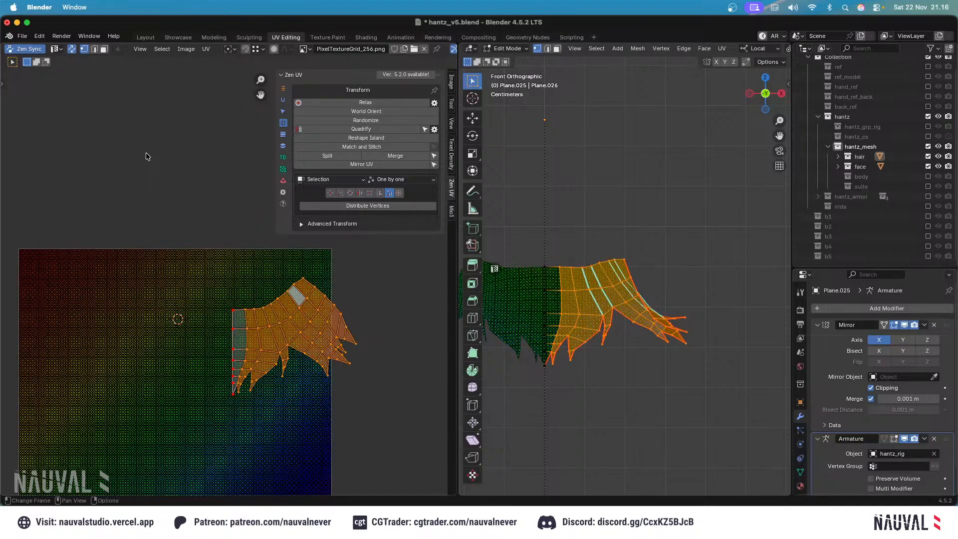
pyautogui.hotkey('shift', 'u')
pyautogui.click(598, 283)
pyautogui.click(606, 203)
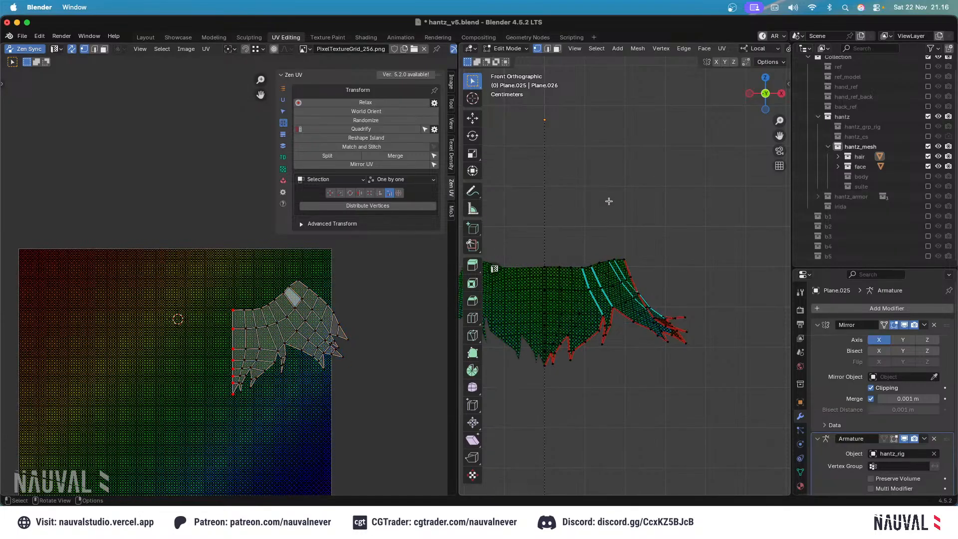
# Reveal all hidden geometry, clear the selection and isolate the linked hair mesh.
pyautogui.hotkey('alt', 'h')
pyautogui.hotkey('alt', 'a')
pyautogui.moveTo(614, 173); pyautogui.dragTo(655, 213, button='middle')
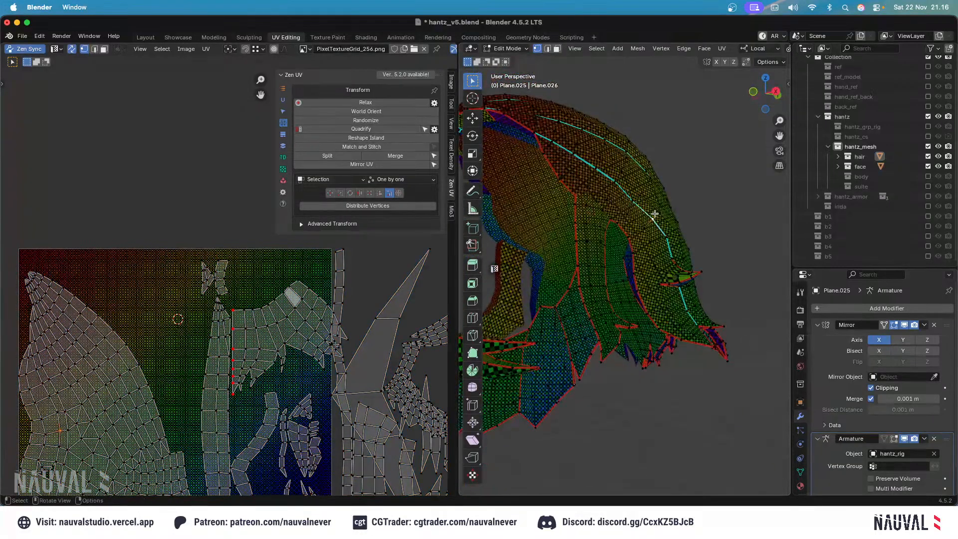
pyautogui.press('l')
pyautogui.hotkey('shift', 'h')
pyautogui.click(654, 155)
pyautogui.keyDown('ctrl'); pyautogui.moveTo(414, 260); pyautogui.dragTo(414, 320, button='middle'); pyautogui.keyUp('ctrl')
pyautogui.moveTo(414, 319); pyautogui.dragTo(419, 288, button='middle')
pyautogui.moveTo(631, 212); pyautogui.dragTo(489, 214, button='middle')
# In face selection mode, select the large outer hair section's linked faces delimited by seams and save the file.
pyautogui.click(557, 49)
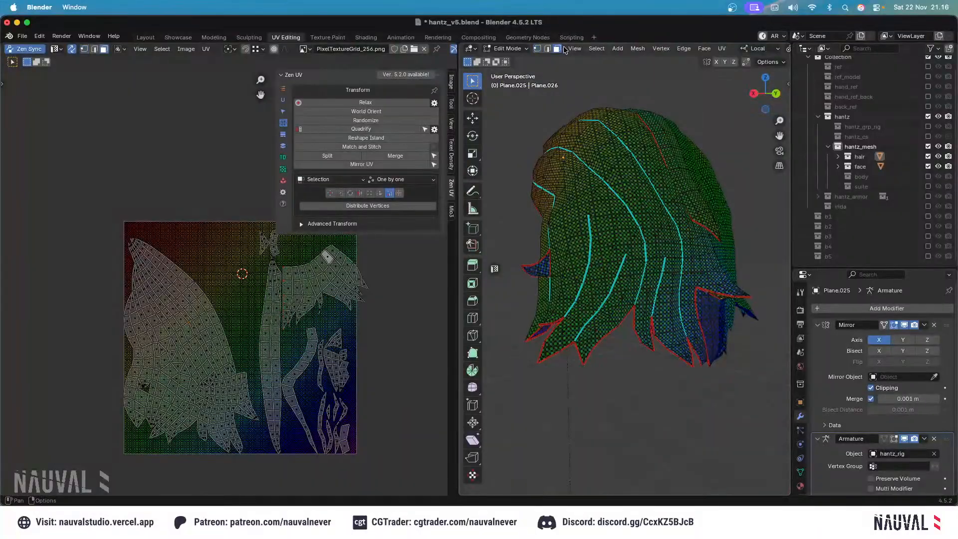
pyautogui.click(627, 162)
pyautogui.hotkey('ctrl', 'l')
pyautogui.moveTo(627, 162); pyautogui.dragTo(612, 160, button='middle')
pyautogui.hotkey('ctrl', 's')
pyautogui.moveTo(650, 216); pyautogui.dragTo(643, 189, button='middle')
pyautogui.scroll(2, 612, 165)
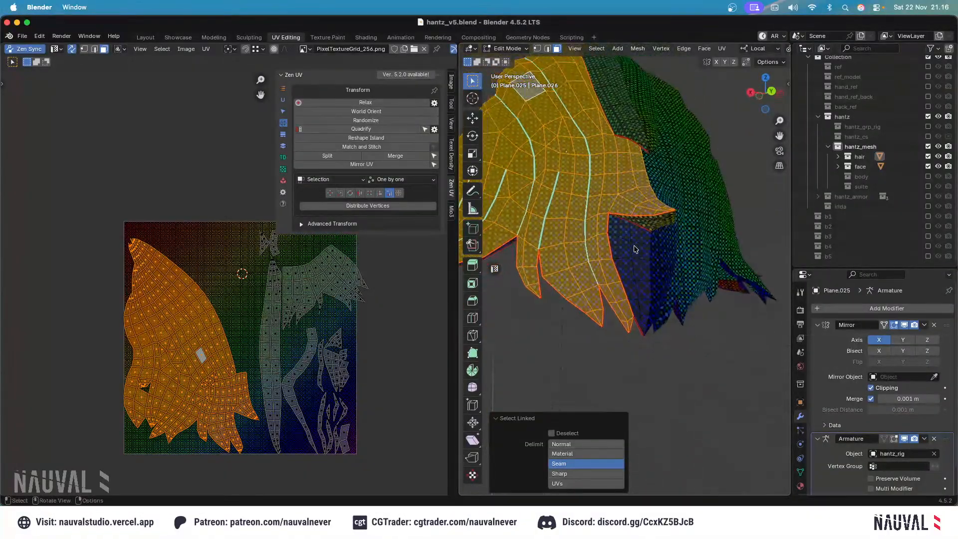
# Select the linked faces of the small lower tuft and of the long centre strip to check their UV islands.
pyautogui.click(635, 249)
pyautogui.hotkey('ctrl', 'l')
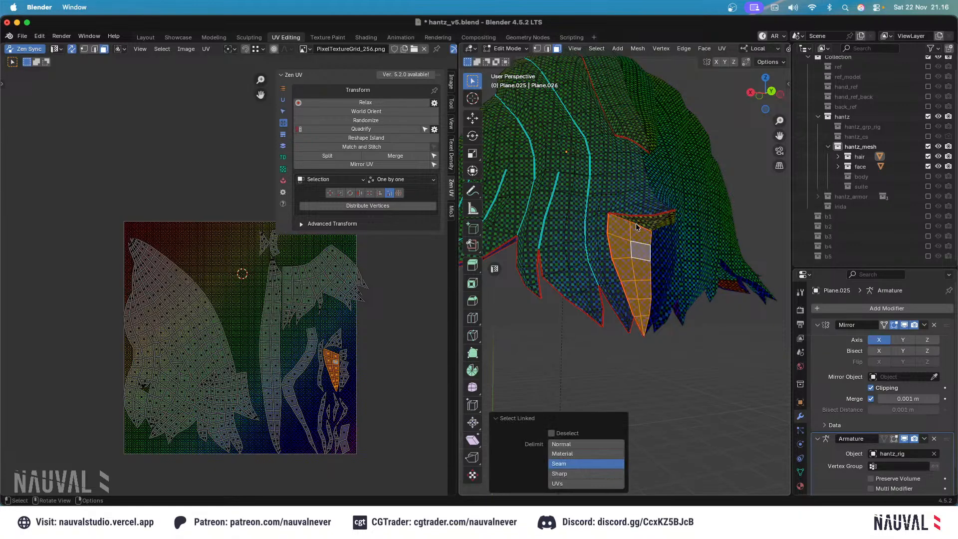
pyautogui.moveTo(656, 183)
pyautogui.mouseDown(button='middle')
pyautogui.moveTo(650, 172)
pyautogui.moveTo(640, 193)
pyautogui.mouseUp(button='middle')
pyautogui.click(636, 191)
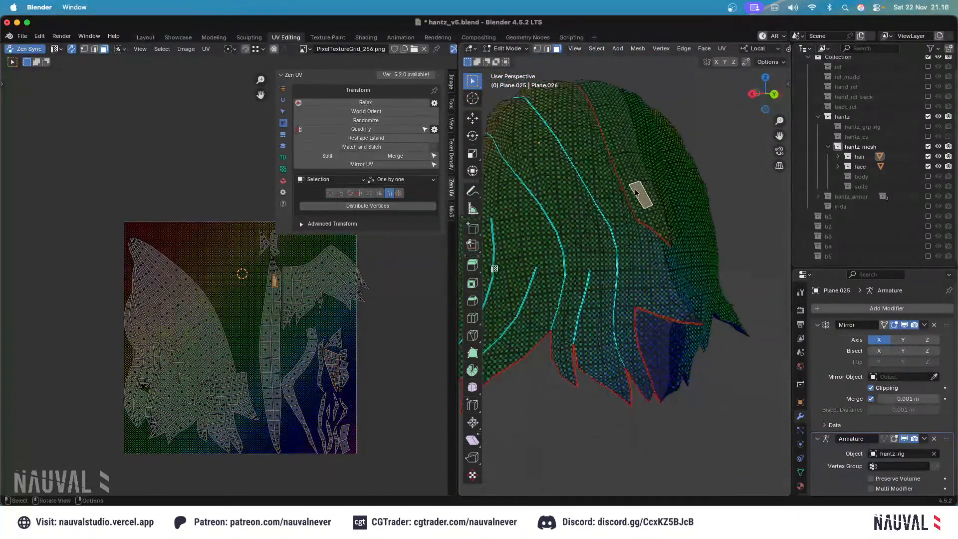
pyautogui.press('l')
pyautogui.moveTo(635, 123); pyautogui.dragTo(664, 221, button='middle')
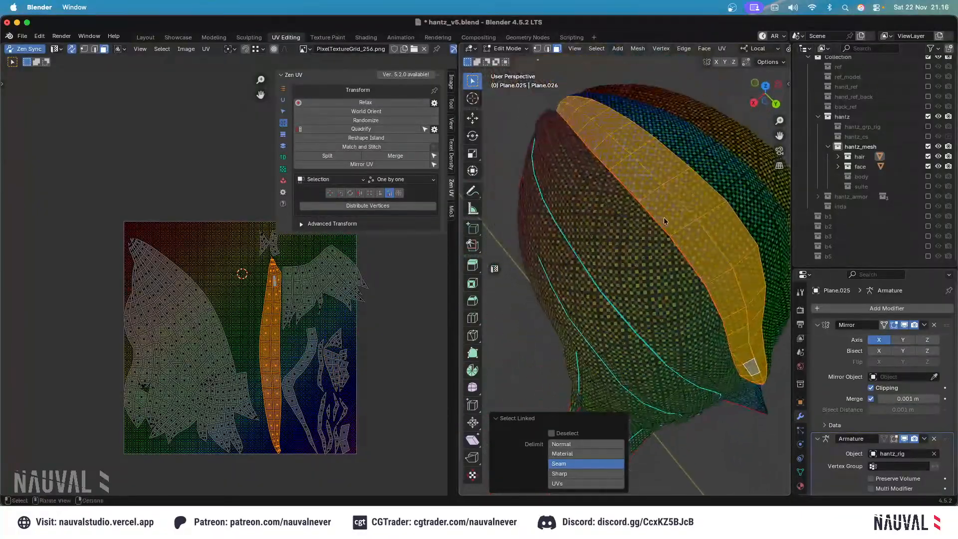
pyautogui.moveTo(638, 184); pyautogui.dragTo(614, 155, button='middle')
# In edge selection mode, select the long edge loop between the outer hair and the centre strip and clear its seam.
pyautogui.click(548, 49)
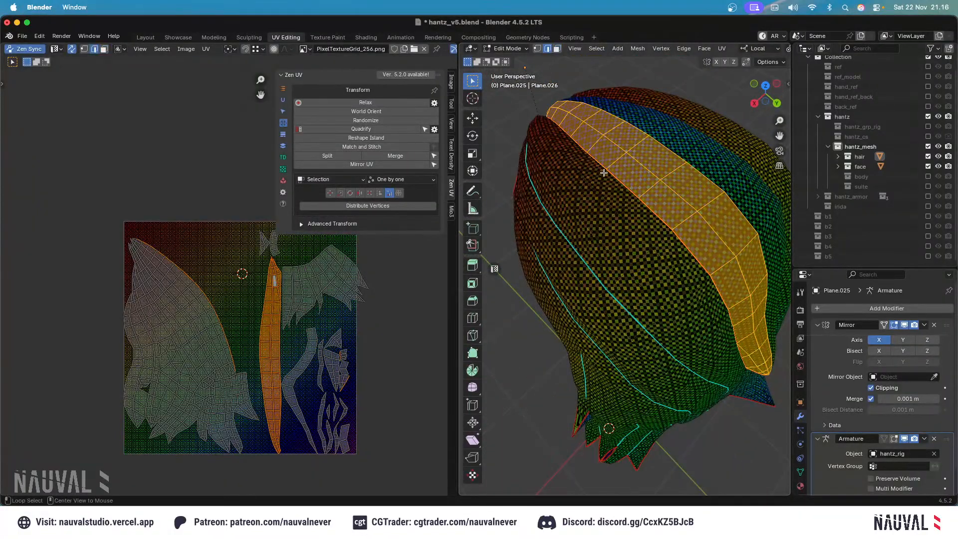
pyautogui.keyDown('alt'); pyautogui.click(596, 164); pyautogui.keyUp('alt')
pyautogui.moveTo(586, 184); pyautogui.dragTo(687, 195, button='middle')
pyautogui.hotkey('ctrl', 'e')
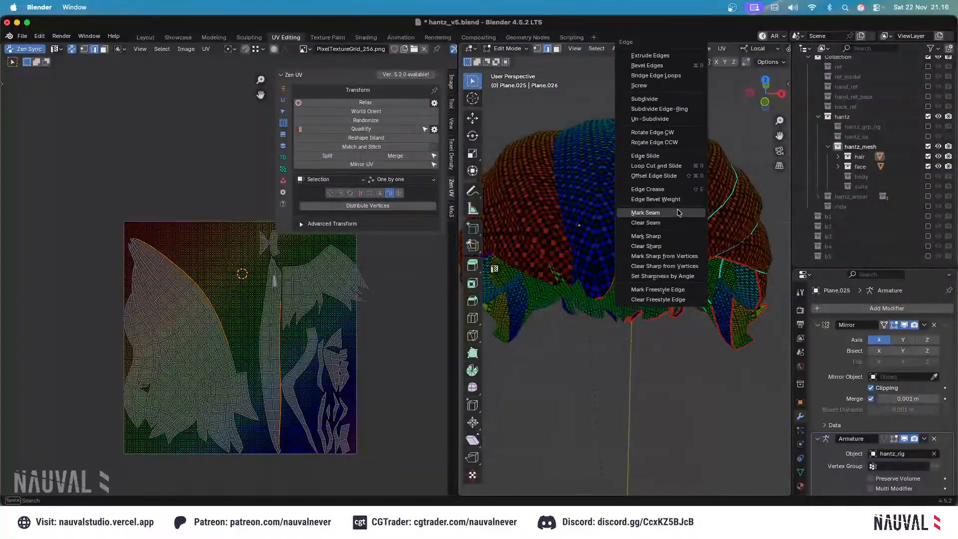
pyautogui.click(675, 222)
pyautogui.hotkey('shift', 'z')
pyautogui.moveTo(677, 119)
pyautogui.mouseDown(button='middle')
pyautogui.moveTo(680, 66)
pyautogui.moveTo(701, 111)
pyautogui.moveTo(697, 201)
pyautogui.moveTo(603, 103)
pyautogui.mouseUp(button='middle')
pyautogui.hotkey('shift', 'z')
pyautogui.moveTo(632, 184); pyautogui.dragTo(616, 158, button='middle')
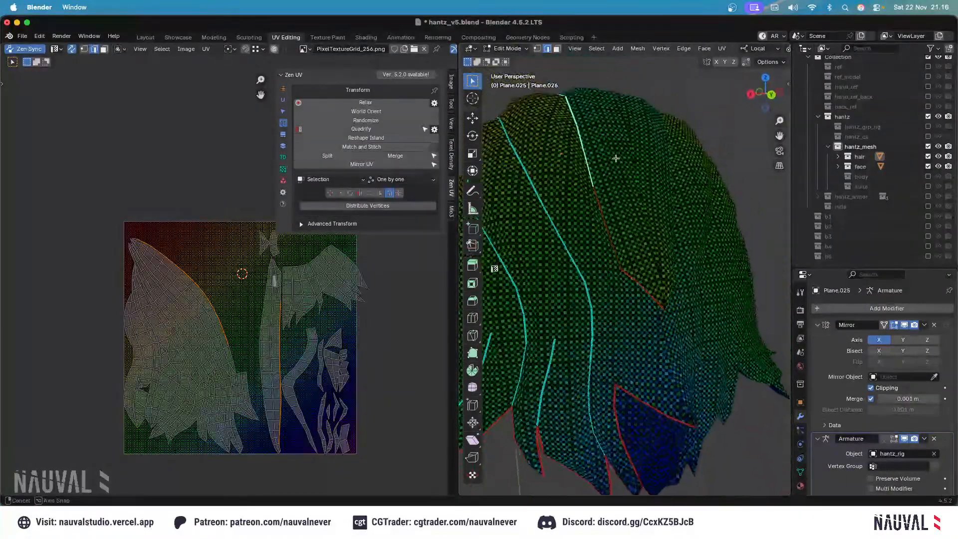
# Clear the seam from the remaining lower edges between the outer hair and the centre strip.
pyautogui.scroll(2, 601, 189)
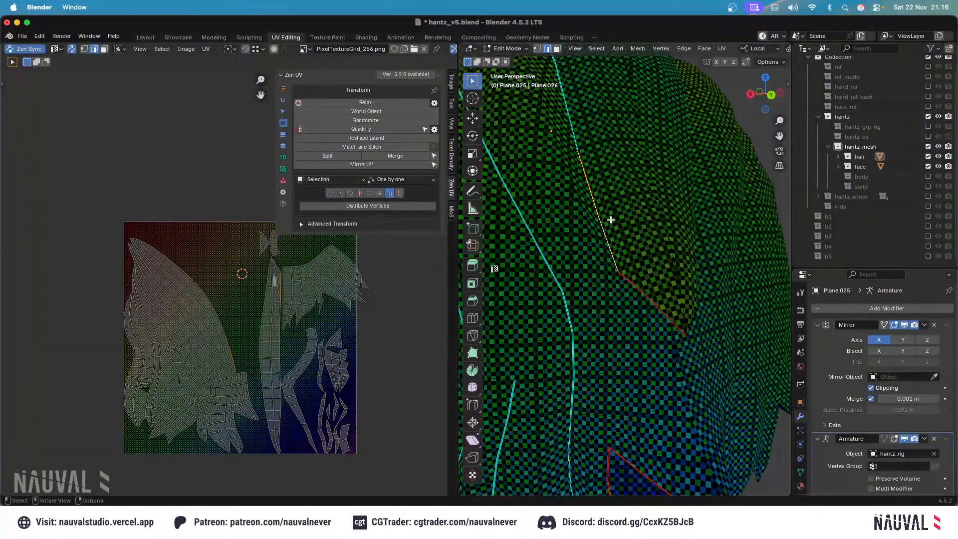
pyautogui.moveTo(611, 220); pyautogui.dragTo(674, 186, button='middle')
pyautogui.hotkey('ctrl', 'e')
pyautogui.click(663, 214)
pyautogui.hotkey('ctrl', 'e')
pyautogui.click(646, 217)
pyautogui.moveTo(646, 217); pyautogui.dragTo(669, 192, button='middle')
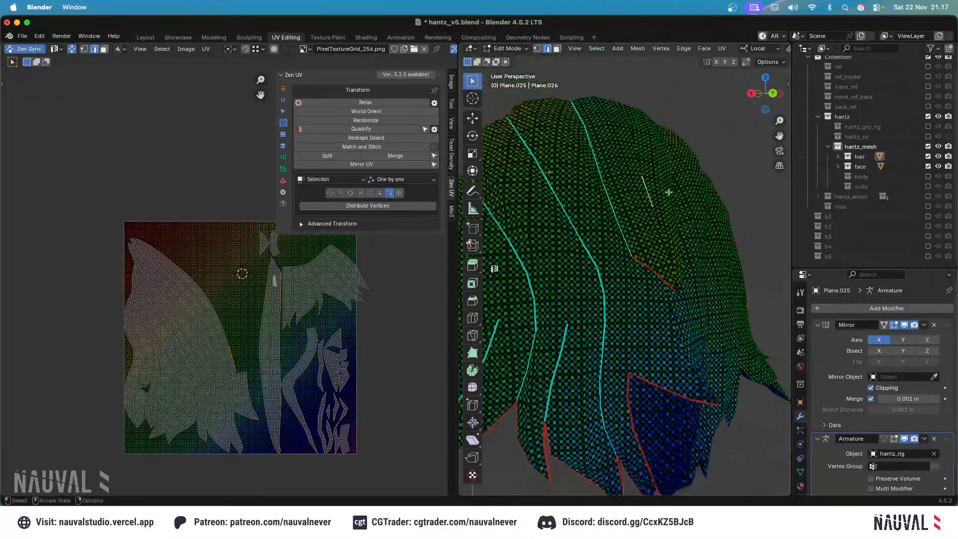
# Select the short cross edges at the centre strip's lower end and mark them as a seam.
pyautogui.scroll(2, 658, 212)
pyautogui.moveTo(649, 239); pyautogui.dragTo(657, 160, button='middle')
pyautogui.hotkey('shift', 'z')
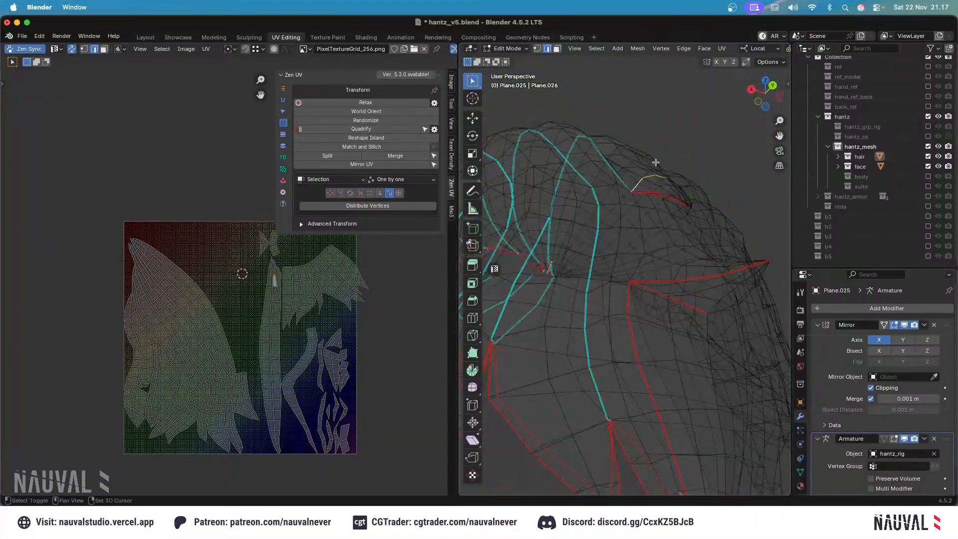
pyautogui.hotkey('shift', 'z')
pyautogui.hotkey('ctrl', 'e')
pyautogui.click(642, 211)
# Mark a seam along the short cross edges above the lower back tuft and clear the selection.
pyautogui.moveTo(641, 211); pyautogui.dragTo(658, 278, button='middle')
pyautogui.click(658, 278)
pyautogui.hotkey('ctrl', 'e')
pyautogui.click(653, 280)
pyautogui.scroll(-5, 670, 276)
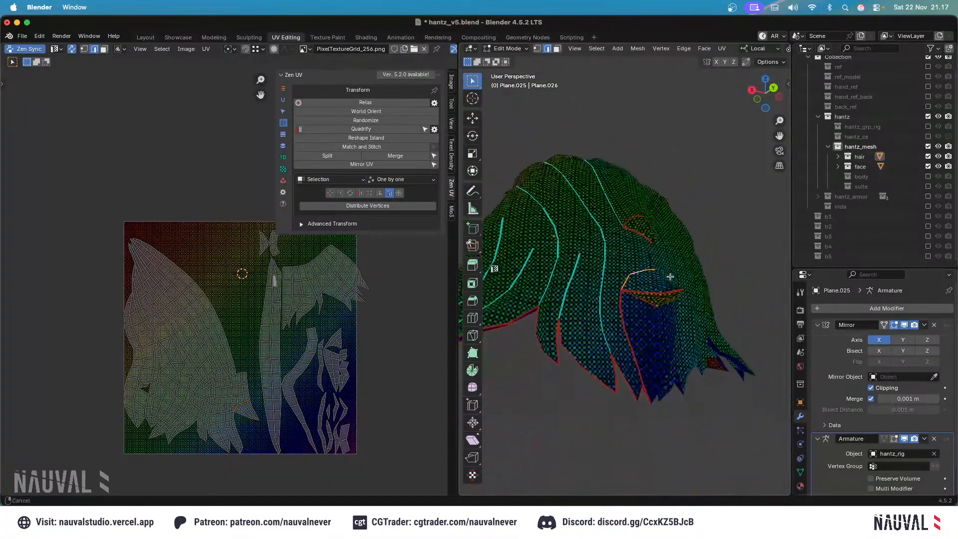
pyautogui.click(683, 154)
# Save the file and select the merged outer hair's linked faces delimited by seams in face selection mode.
pyautogui.moveTo(683, 155); pyautogui.dragTo(606, 165, button='middle')
pyautogui.hotkey('ctrl', 's')
pyautogui.press('3')
pyautogui.click(581, 214)
pyautogui.press('l')
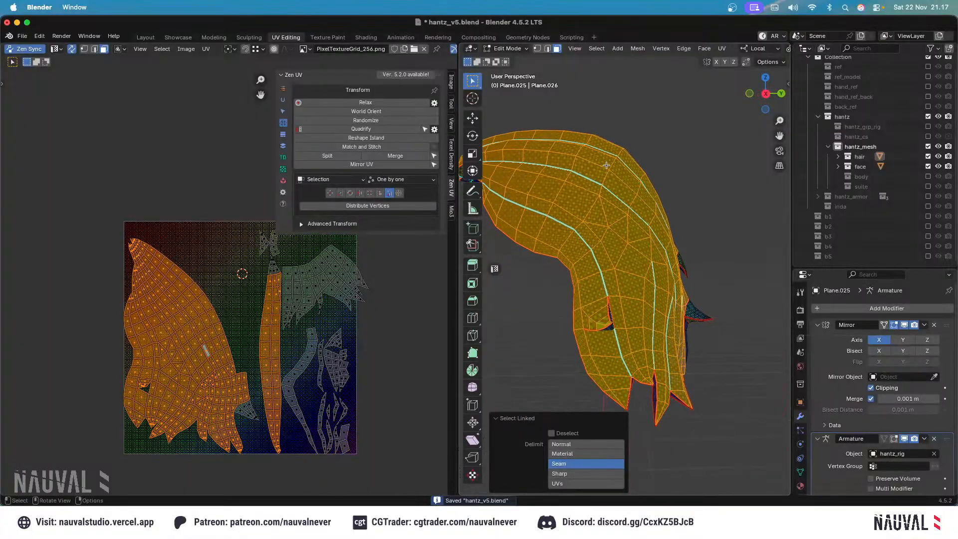
# In edge selection mode, select the open border edges of the small side patch and mark them as a seam.
pyautogui.click(550, 51)
pyautogui.click(581, 313)
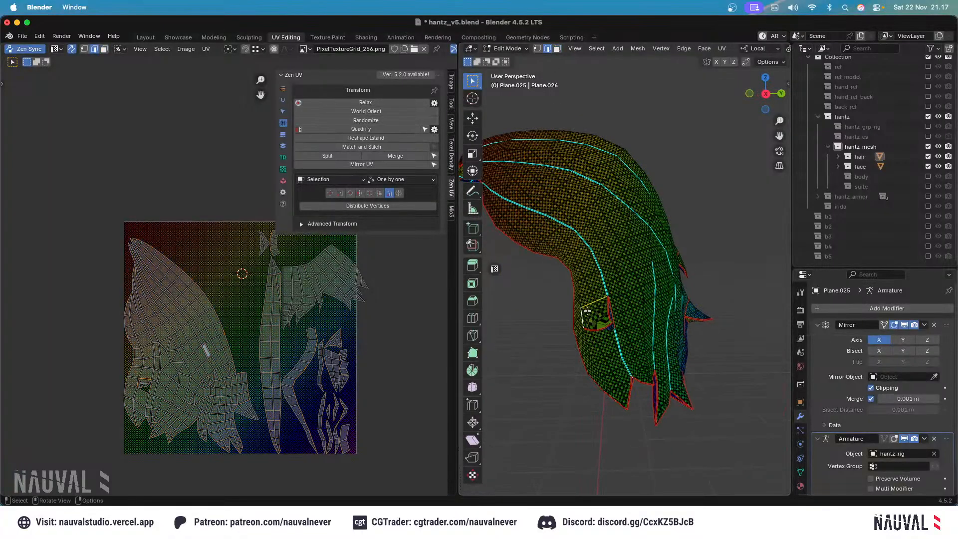
pyautogui.rightClick(587, 311)
pyautogui.click(582, 311)
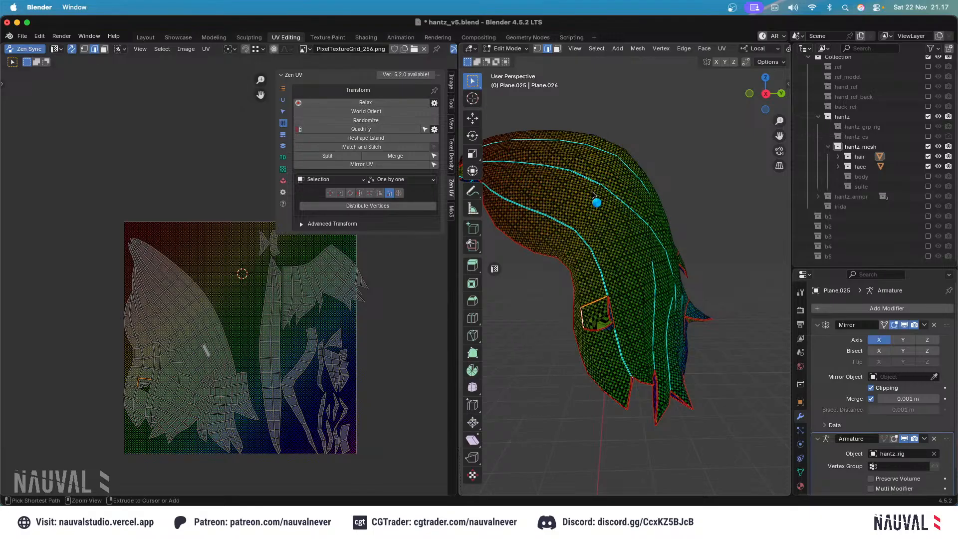
# Select the outer hair's linked faces delimited by seams in face selection mode and unwrap them with the Angle Based method.
pyautogui.click(557, 49)
pyautogui.hotkey('ctrl', 'l')
pyautogui.moveTo(615, 202); pyautogui.dragTo(587, 69, button='middle')
pyautogui.press('u')
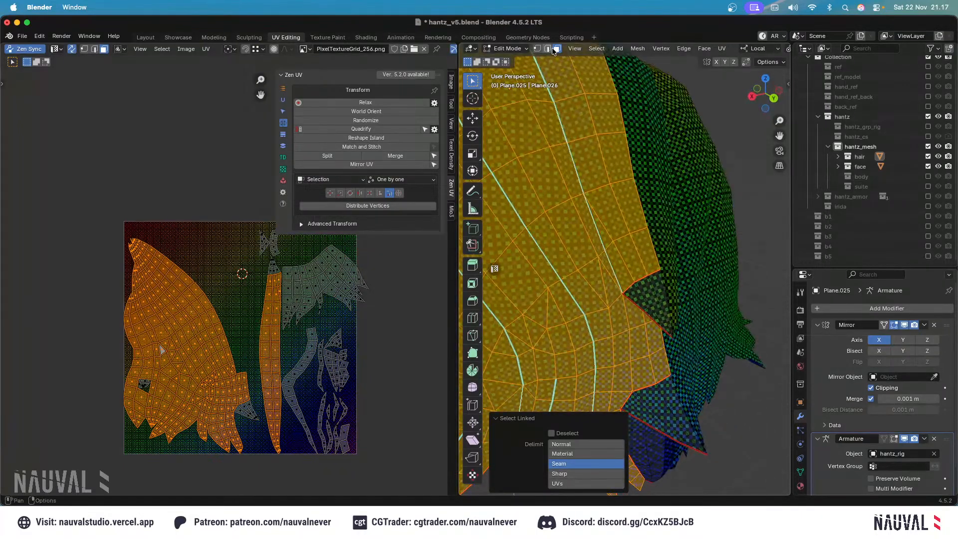
pyautogui.scroll(-4, 620, 158)
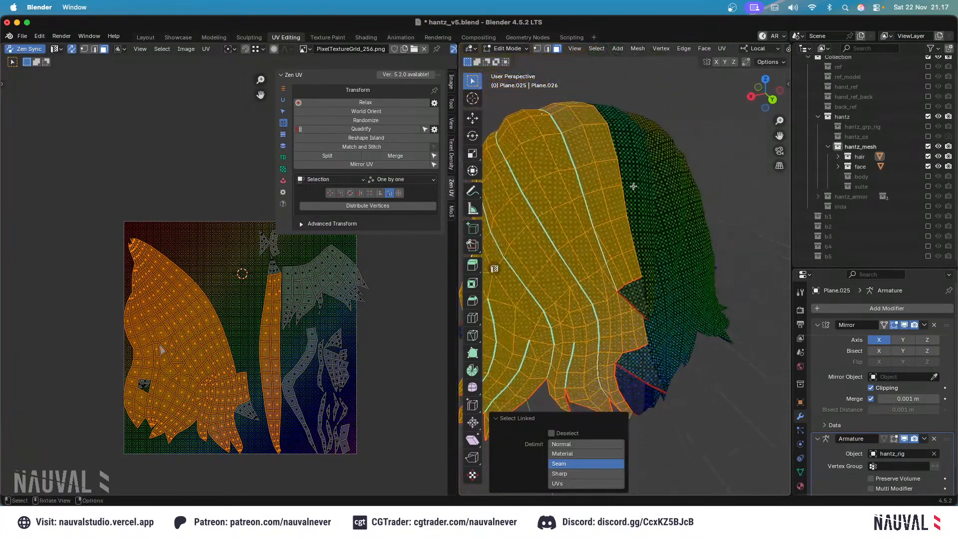
pyautogui.press('u')
pyautogui.click(598, 187)
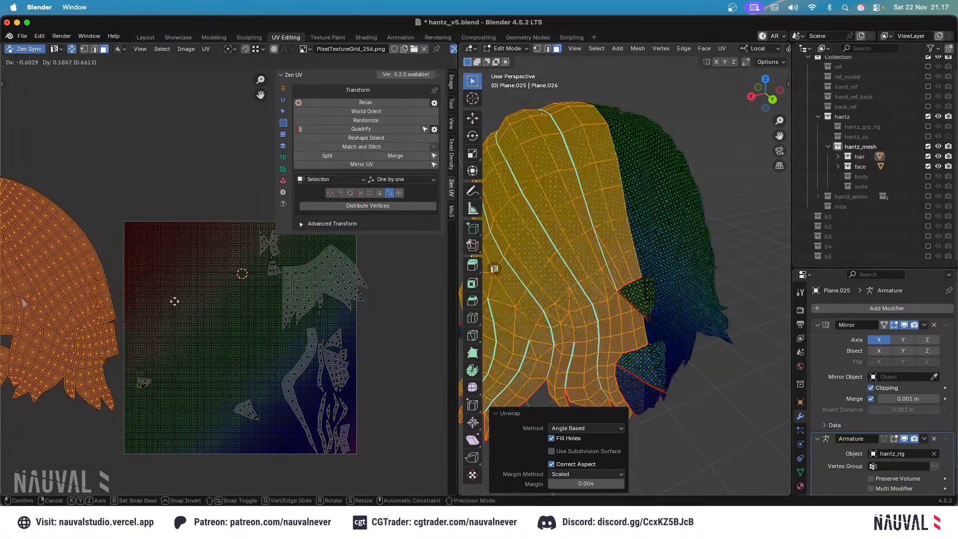
# Move the outer hair UV island outside the texture tile and relax it with Zen UV.
pyautogui.click(168, 298)
pyautogui.moveTo(181, 286); pyautogui.dragTo(330, 306, button='middle')
pyautogui.scroll(1, 250, 246)
pyautogui.moveTo(194, 258); pyautogui.dragTo(244, 263, button='middle')
pyautogui.hotkey('alt', 'q')
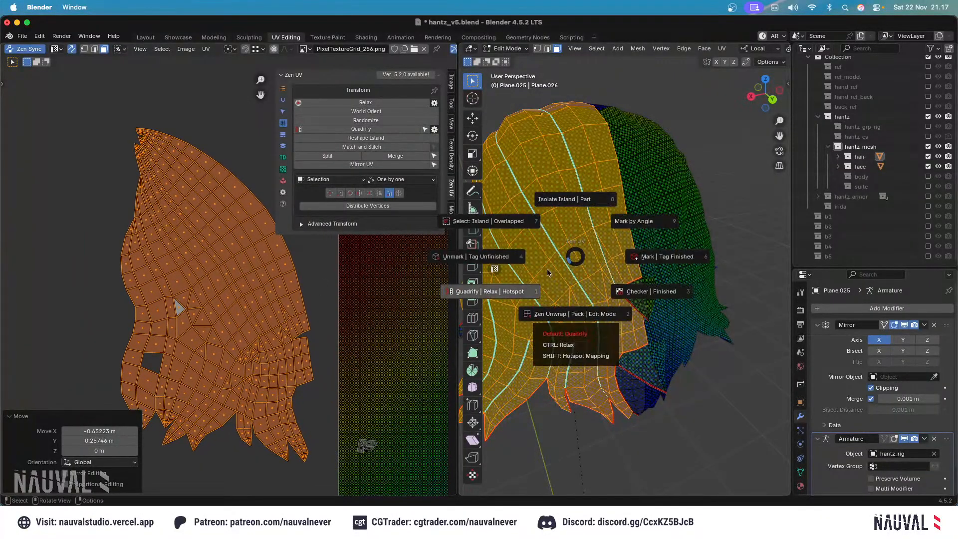
pyautogui.keyDown('ctrl'); pyautogui.click(521, 291); pyautogui.keyUp('ctrl')
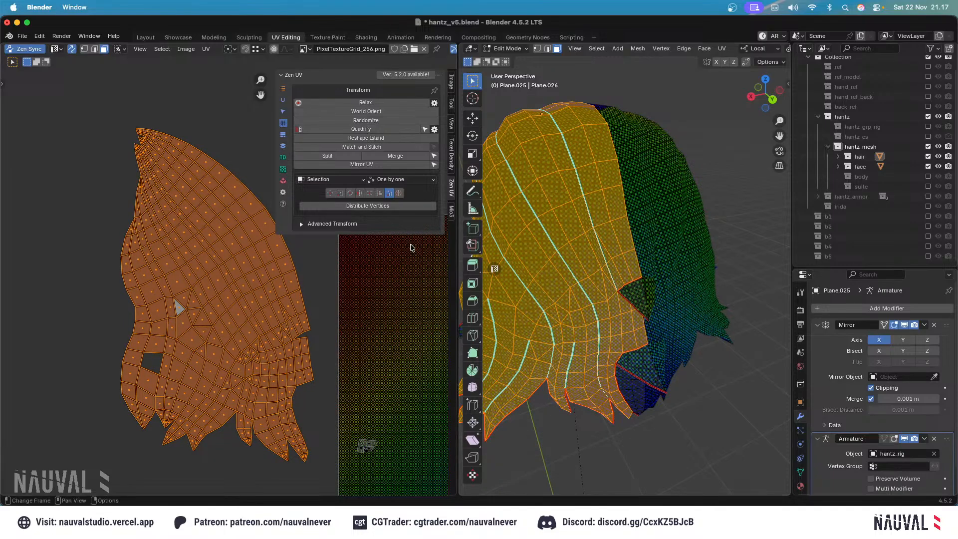
# Try unwrapping the outer hair island again and undo it.
pyautogui.press('u')
pyautogui.click(561, 197)
pyautogui.hotkey('ctrl', 'z')
# Examine the outer hair UV island's holes, notch, strand tips and pinched upper end in an enlarged UV view.
pyautogui.scroll(2, 229, 279)
pyautogui.moveTo(234, 276); pyautogui.dragTo(227, 252, button='middle')
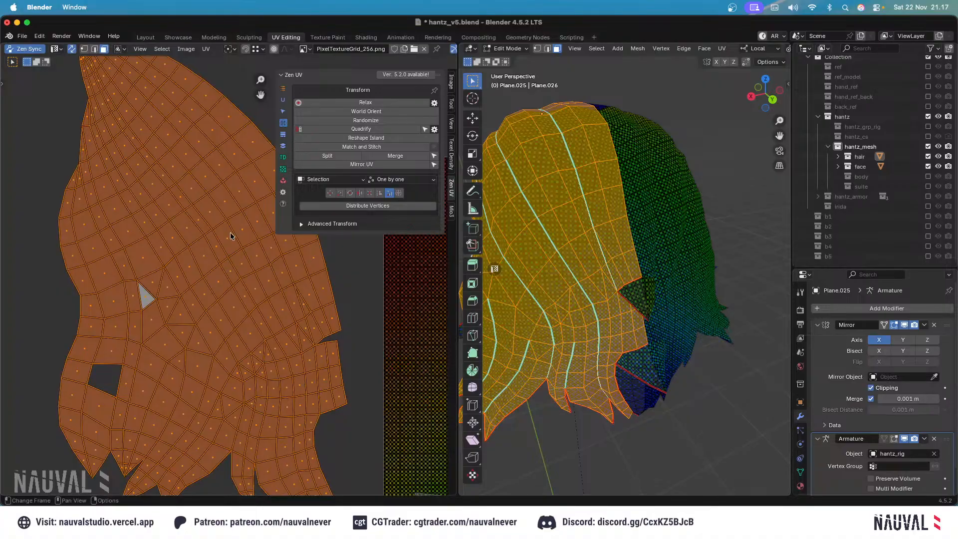
pyautogui.moveTo(268, 295); pyautogui.dragTo(260, 268, button='middle')
pyautogui.moveTo(161, 324); pyautogui.dragTo(218, 256, button='middle')
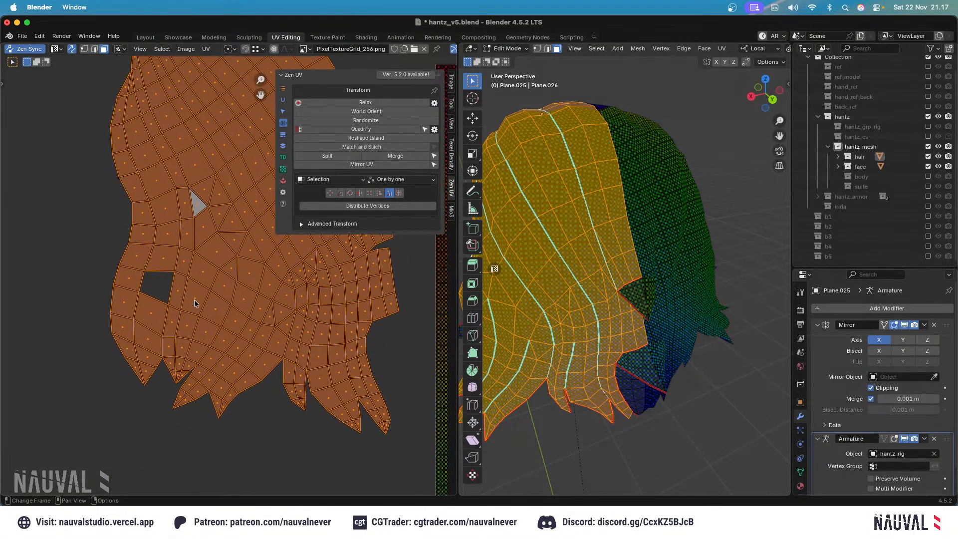
pyautogui.keyDown('ctrl'); pyautogui.scroll(5, 199, 299); pyautogui.keyUp('ctrl')
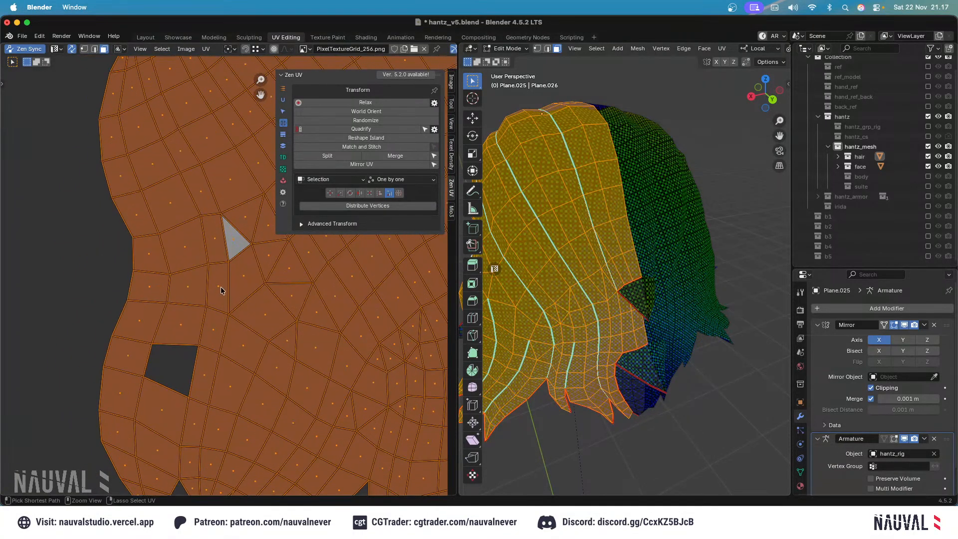
pyautogui.hotkey('ctrl', 'space')
pyautogui.keyDown('ctrl'); pyautogui.moveTo(221, 290); pyautogui.dragTo(276, 293, button='middle'); pyautogui.keyUp('ctrl')
pyautogui.moveTo(464, 115); pyautogui.dragTo(367, 253, button='middle')
pyautogui.keyDown('ctrl'); pyautogui.moveTo(366, 254); pyautogui.dragTo(367, 167, button='middle'); pyautogui.keyUp('ctrl')
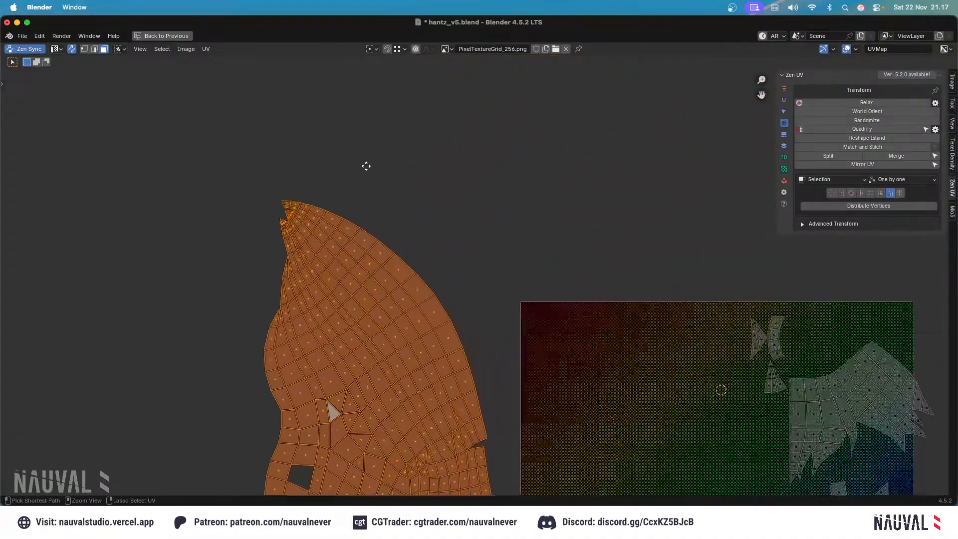
pyautogui.scroll(-4, 366, 167)
pyautogui.hotkey('ctrl', 'space')
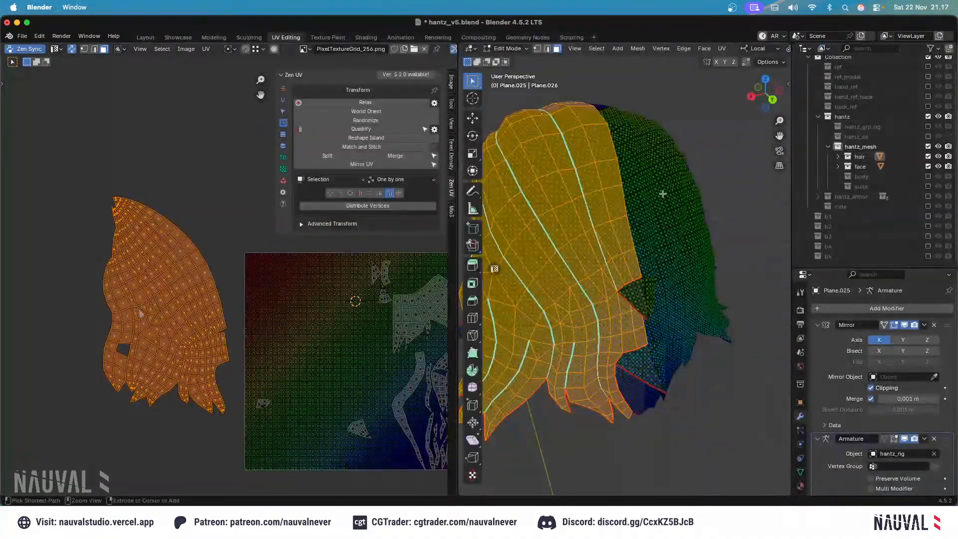
# In edge selection mode, select the upper border edges of the upper back tuft and clear their seam.
pyautogui.moveTo(662, 194); pyautogui.dragTo(624, 259, button='middle')
pyautogui.scroll(5, 624, 260)
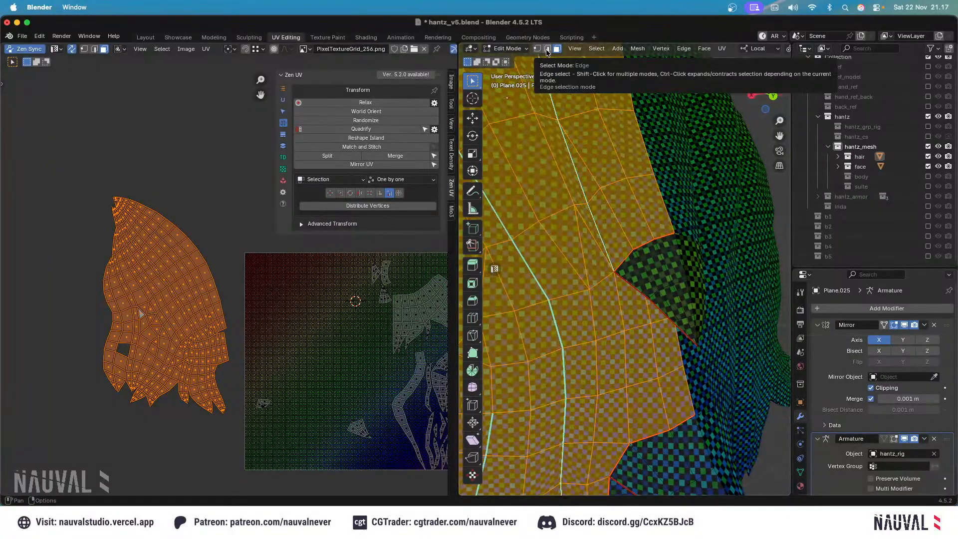
pyautogui.scroll(-1, 596, 151)
pyautogui.click(549, 49)
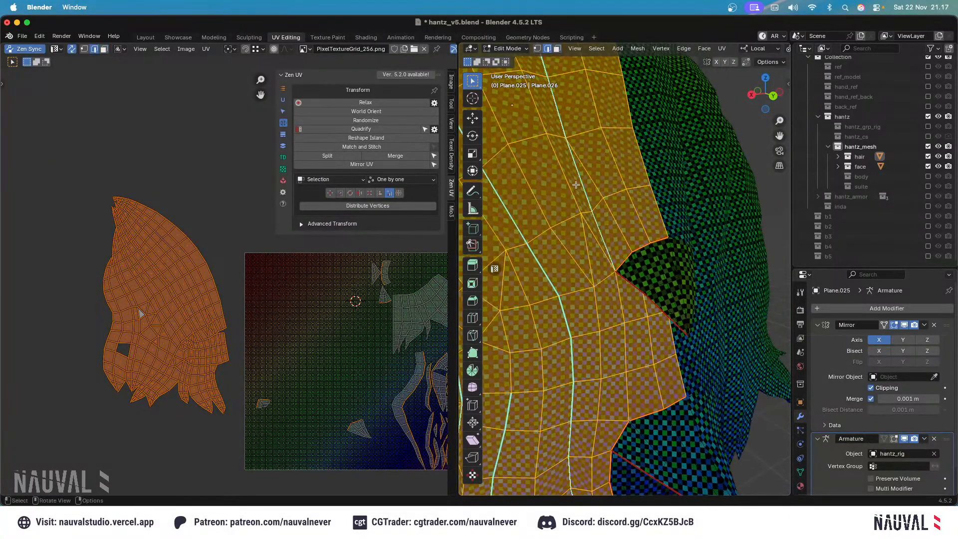
pyautogui.scroll(6, 254, 374)
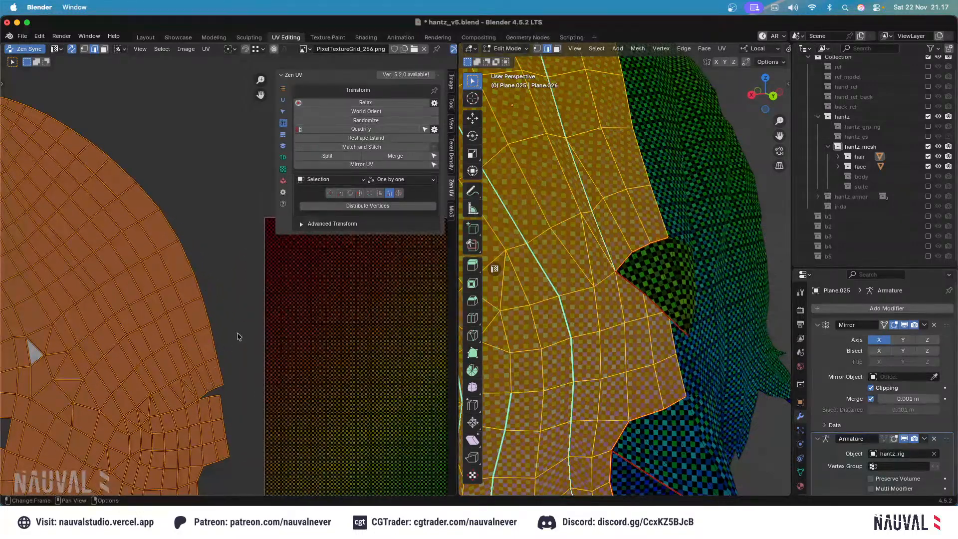
pyautogui.click(619, 258)
pyautogui.hotkey('ctrl', 'e')
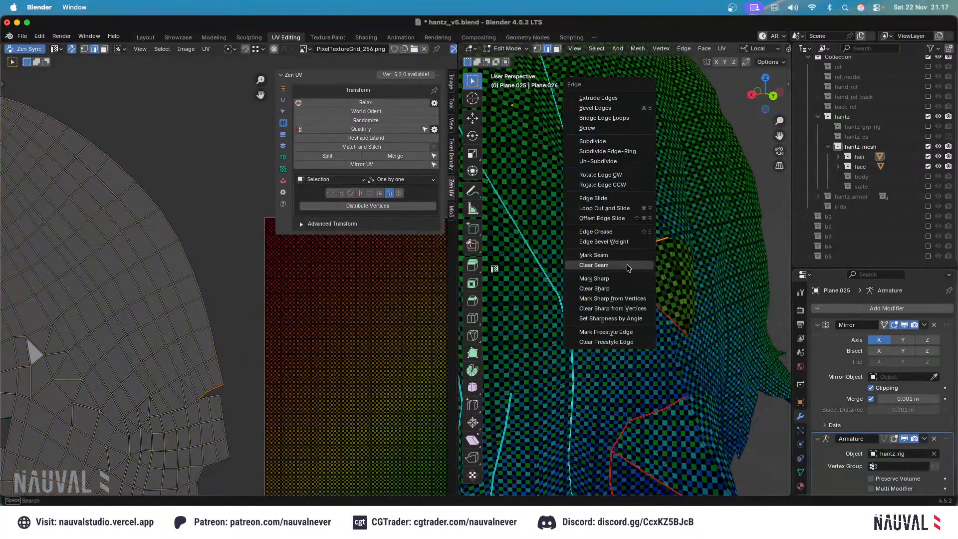
pyautogui.click(628, 267)
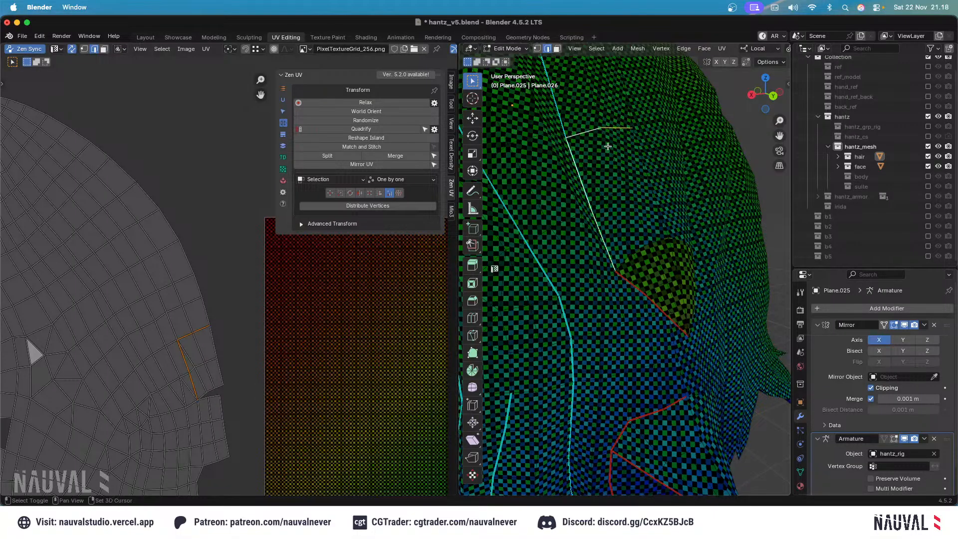
# Mark a seam along the vertical strand edges above the upper back tuft and across to the centre line.
pyautogui.hotkey('ctrl', 'e')
pyautogui.click(613, 210)
pyautogui.scroll(-3, 655, 173)
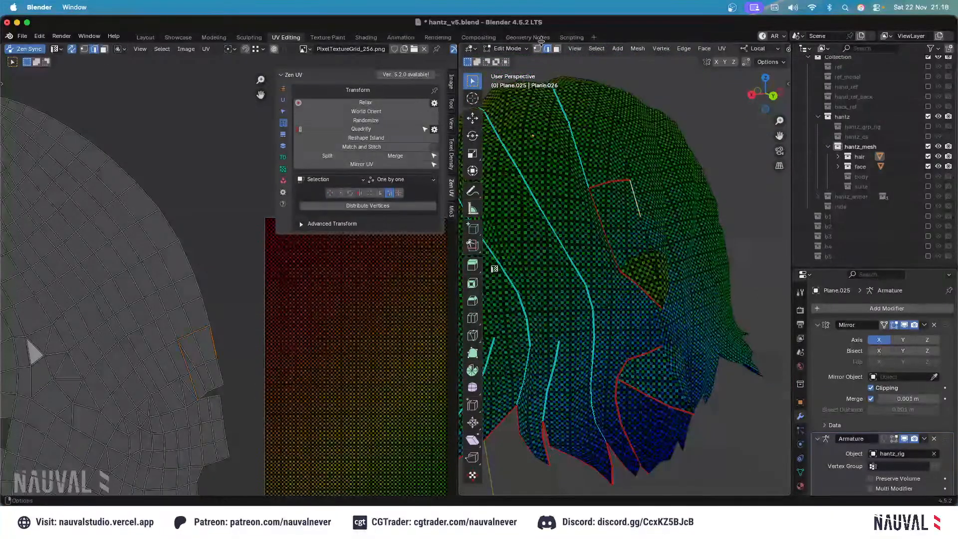
# Select the outer hair's linked faces delimited by seams and unwrap them with the Angle Based method to separate the back patch.
pyautogui.click(557, 49)
pyautogui.press('l')
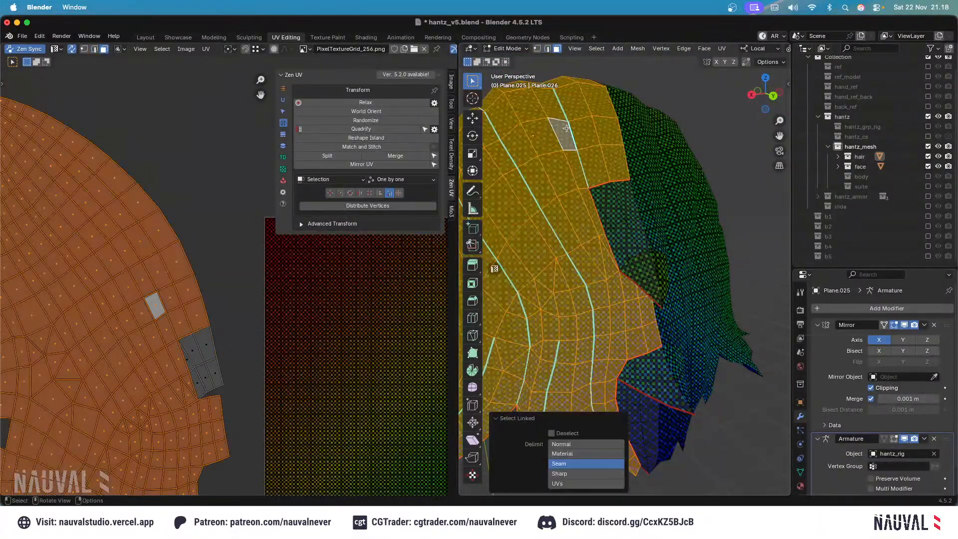
pyautogui.press('u')
pyautogui.click(568, 126)
pyautogui.scroll(2, 282, 314)
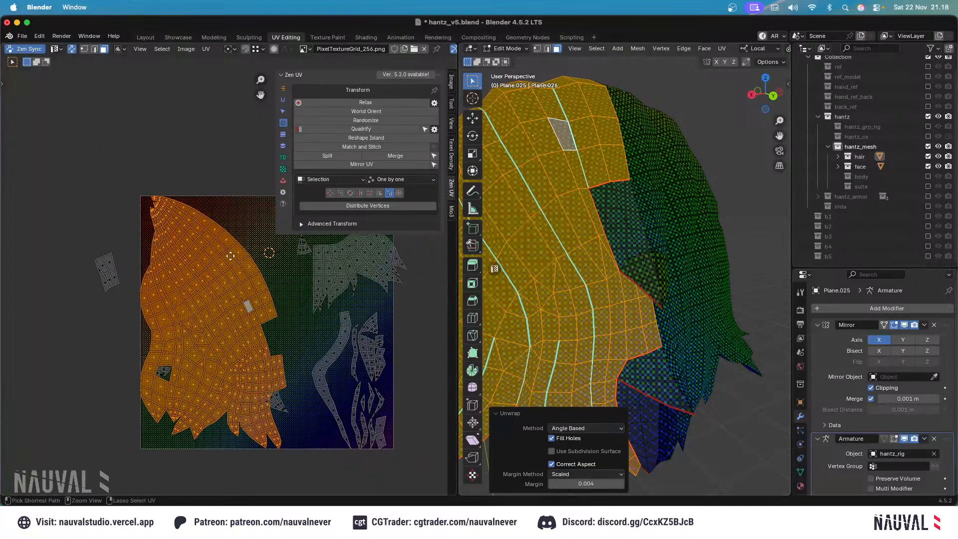
pyautogui.press('g')
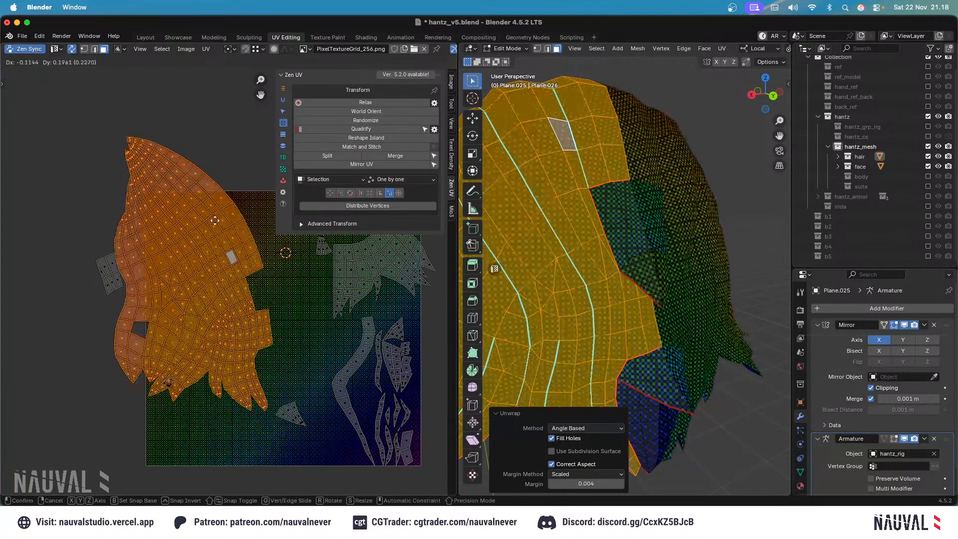
pyautogui.click(231, 241)
# Select the outer hair's linked faces delimited by seams to check the island's extent around the back tufts.
pyautogui.click(644, 262)
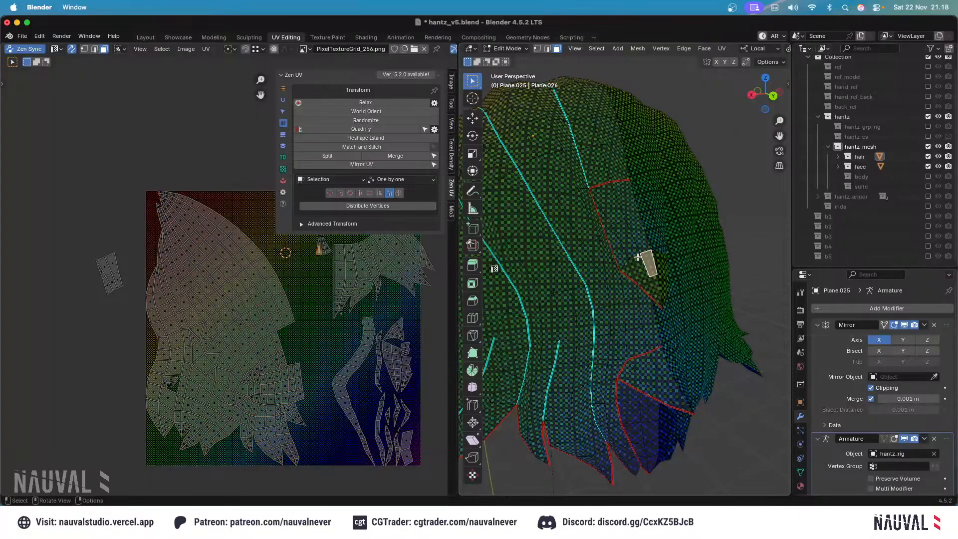
pyautogui.scroll(-2, 596, 214)
pyautogui.click(579, 199)
pyautogui.scroll(3, 608, 184)
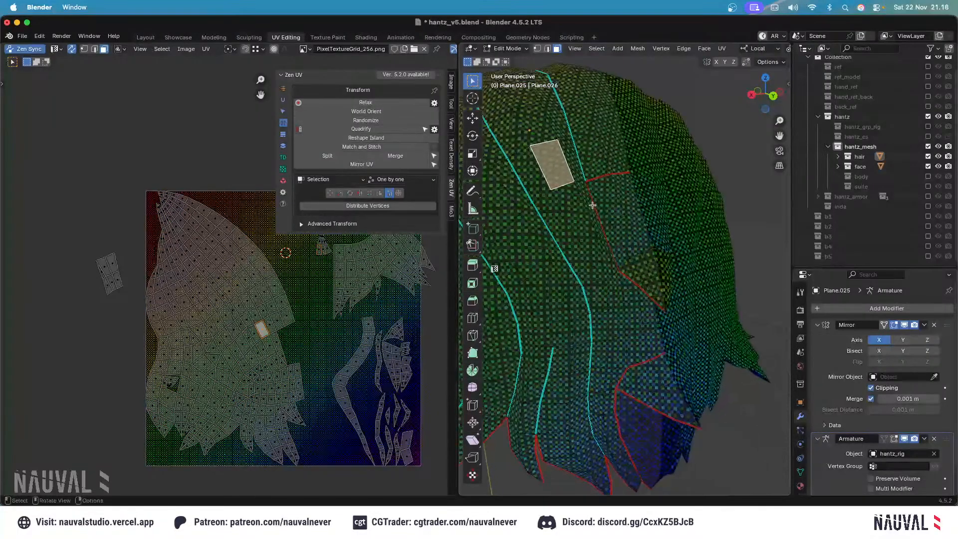
pyautogui.moveTo(584, 212); pyautogui.dragTo(688, 198, button='middle')
pyautogui.hotkey('ctrl', 'l')
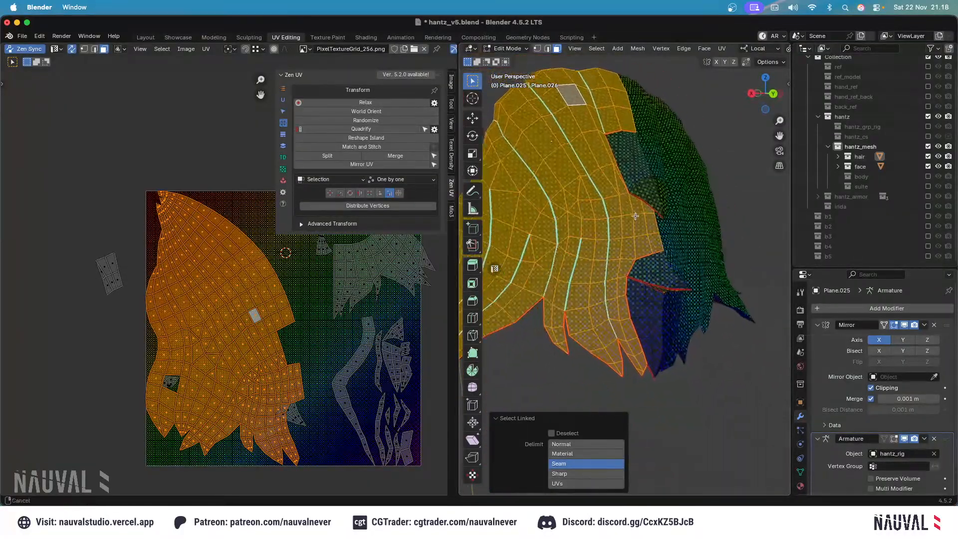
# In edge selection mode, select the vertical edge loop below the lower back tuft and clear its seam.
pyautogui.click(549, 48)
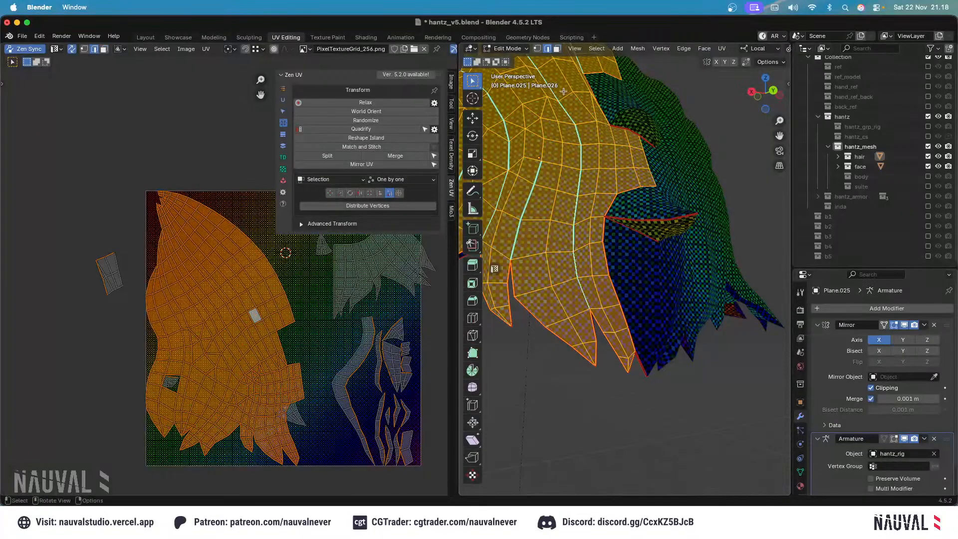
pyautogui.keyDown('alt'); pyautogui.click(606, 231); pyautogui.keyUp('alt')
pyautogui.hotkey('ctrl', 'e')
pyautogui.click(610, 260)
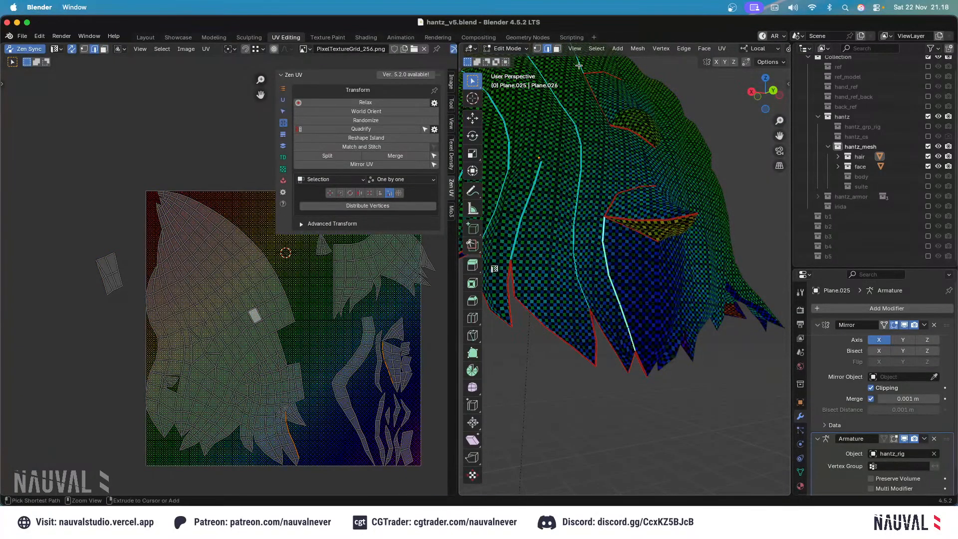
# Save the file, select the enlarged outer hair's linked faces in face selection mode and unwrap them with the Angle Based method.
pyautogui.hotkey('ctrl', 's')
pyautogui.press('3')
pyautogui.press('l')
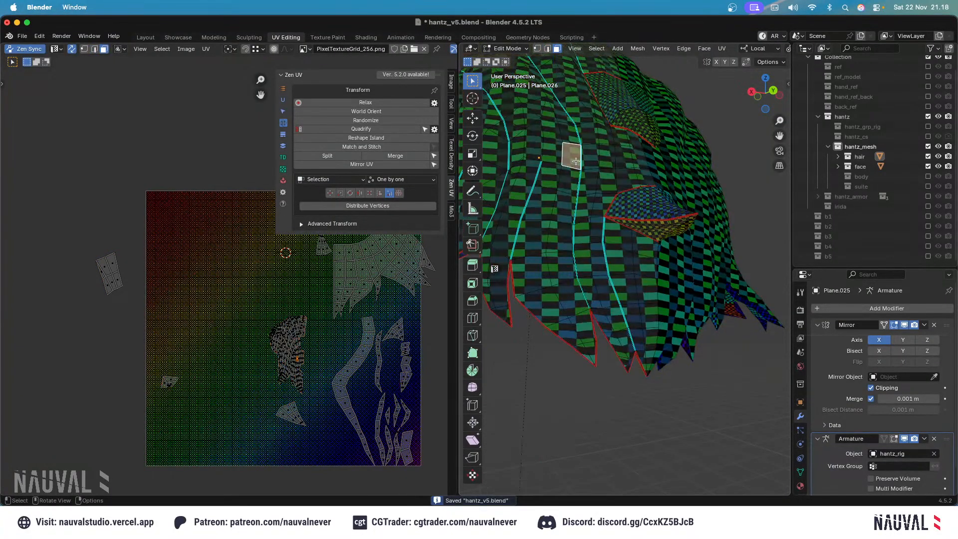
pyautogui.hotkey('ctrl', 'z')
pyautogui.hotkey('ctrl', 'z')
pyautogui.press('u')
pyautogui.click(576, 152)
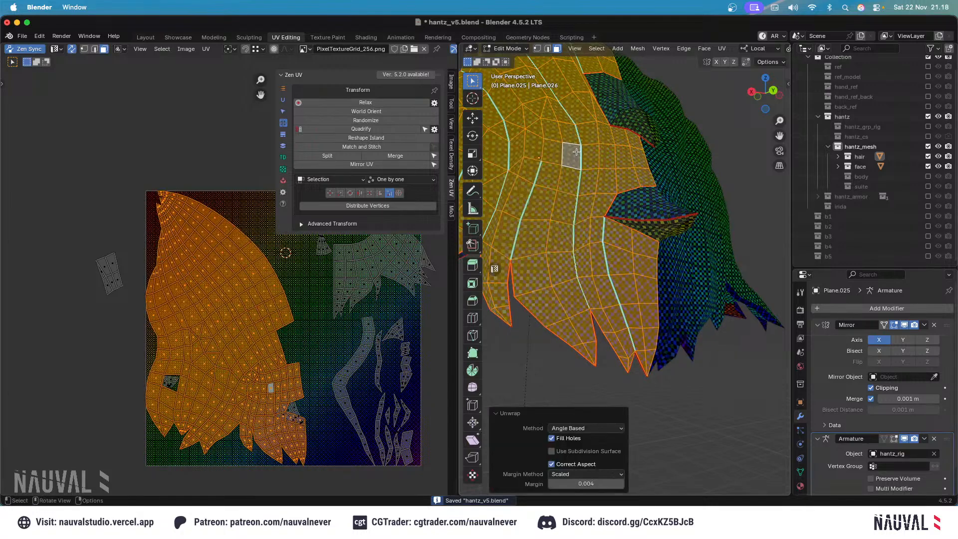
# Hide all unselected hair geometry and view the remaining outer hair from the front.
pyautogui.scroll(-4, 570, 66)
pyautogui.moveTo(570, 66); pyautogui.dragTo(665, 143, button='middle')
pyautogui.hotkey('shift', 'h')
pyautogui.press('KP_1')
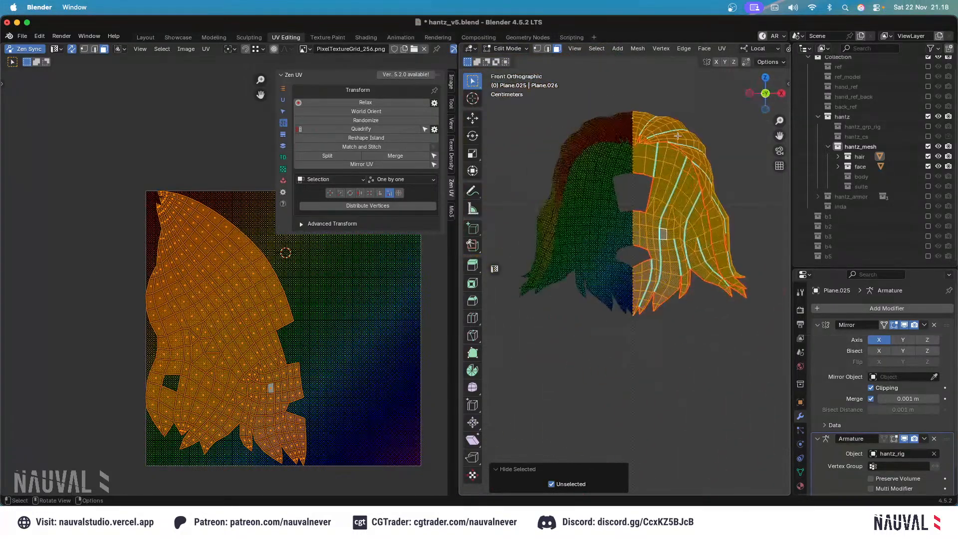
# In vertex selection mode, select the outer hair's border vertices along the mirror centre line, from the crown to the lower strands.
pyautogui.click(538, 49)
pyautogui.keyDown('shift'); pyautogui.moveTo(564, 86); pyautogui.dragTo(564, 125, button='middle'); pyautogui.keyUp('shift')
pyautogui.keyDown('alt'); pyautogui.click(611, 157); pyautogui.keyUp('alt')
pyautogui.keyDown('shift'); pyautogui.moveTo(614, 281); pyautogui.dragTo(613, 232, button='middle'); pyautogui.keyUp('shift')
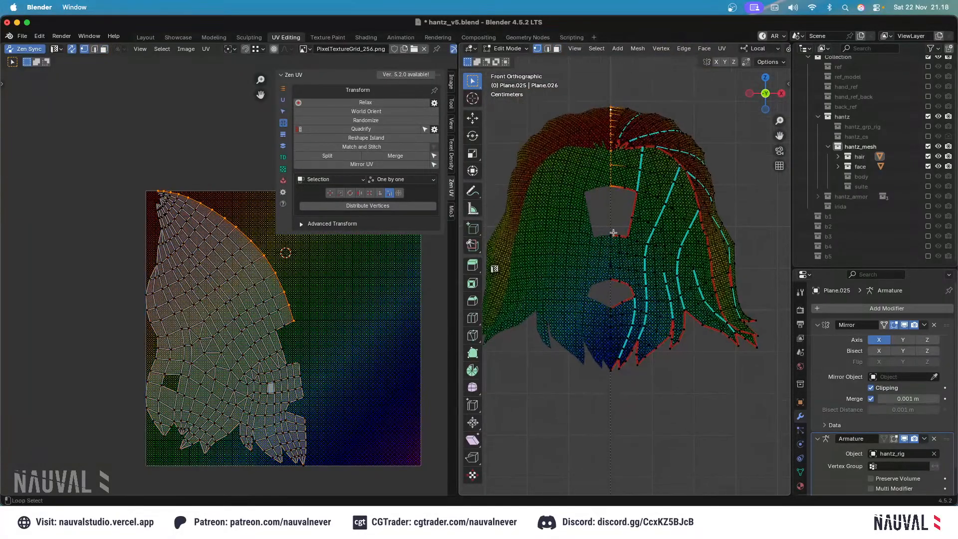
pyautogui.keyDown('alt'); pyautogui.keyDown('shift'); pyautogui.click(609, 314); pyautogui.keyUp('shift'); pyautogui.keyUp('alt')
pyautogui.keyDown('shift'); pyautogui.moveTo(608, 302); pyautogui.dragTo(603, 272, button='middle'); pyautogui.keyUp('shift')
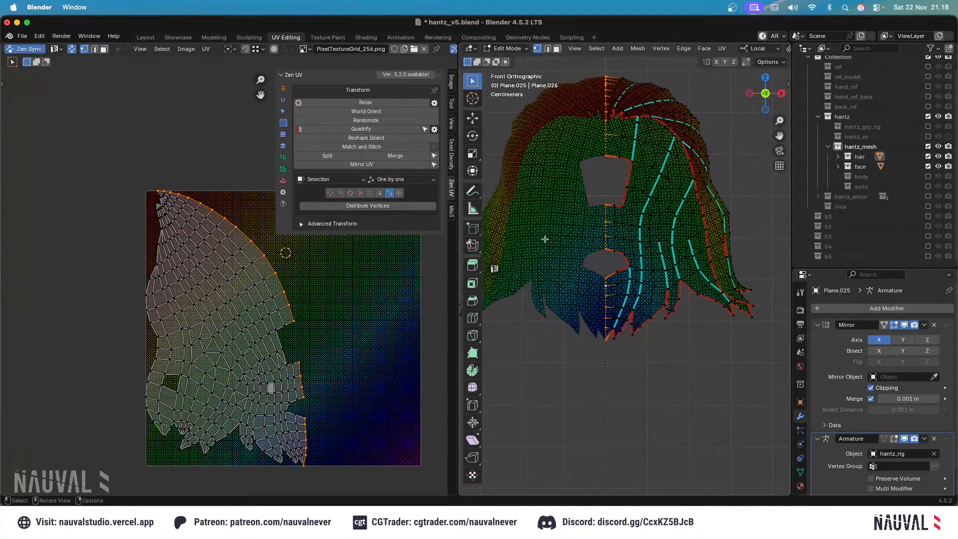
# Select the whole outer hair UV island and rotate it so its centre border stands roughly vertical.
pyautogui.keyDown('ctrl'); pyautogui.moveTo(368, 324); pyautogui.dragTo(359, 285, button='middle'); pyautogui.keyUp('ctrl')
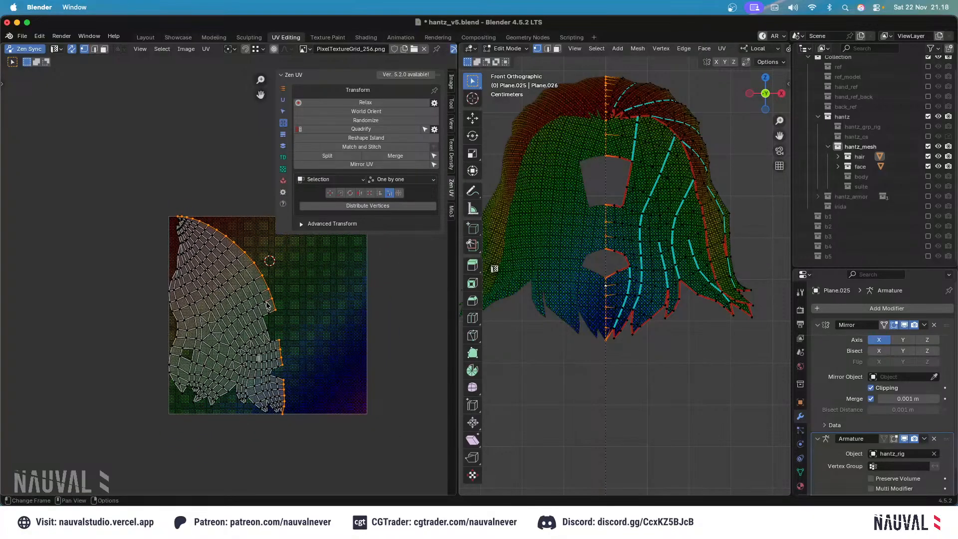
pyautogui.press('a')
pyautogui.press('r')
pyautogui.click(337, 323)
# Select the upper, middle and lower sections of the UV island's centre border vertices.
pyautogui.keyDown('alt'); pyautogui.click(282, 293); pyautogui.keyUp('alt')
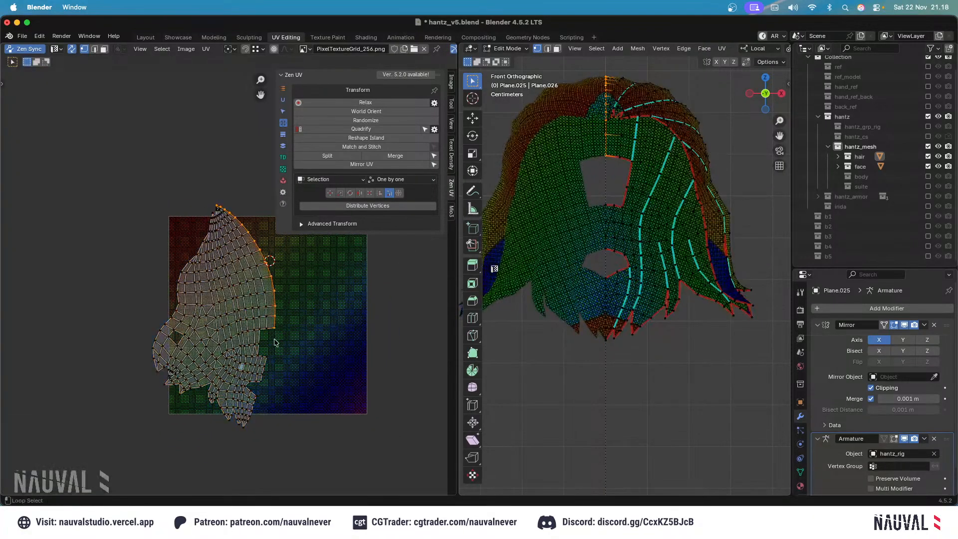
pyautogui.keyDown('alt'); pyautogui.click(257, 415); pyautogui.keyUp('alt')
pyautogui.hotkey('ctrl', 'z')
pyautogui.press('c')
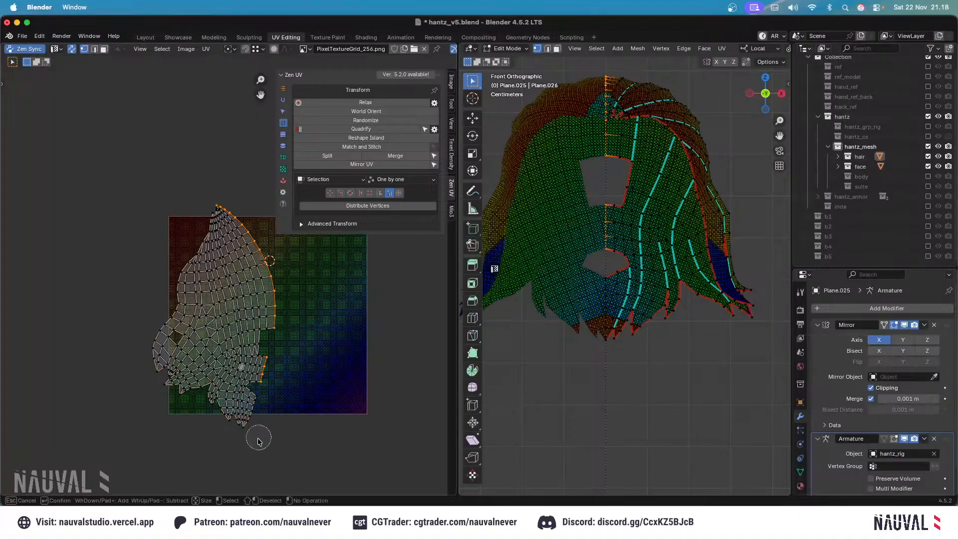
pyautogui.press('Escape')
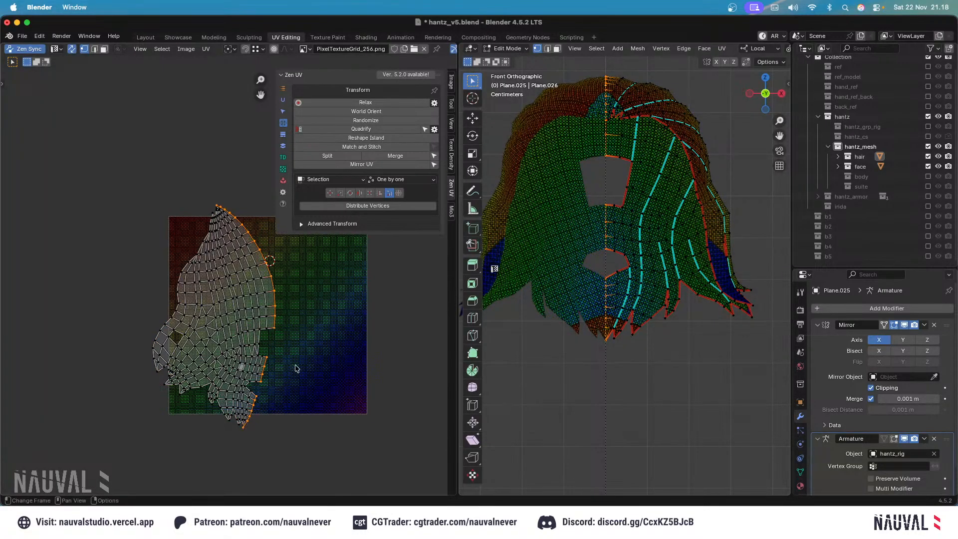
# Align the selected centre border vertices to Center Vertical and distribute them in place with Geometry spacing.
pyautogui.click(380, 193)
pyautogui.click(389, 192)
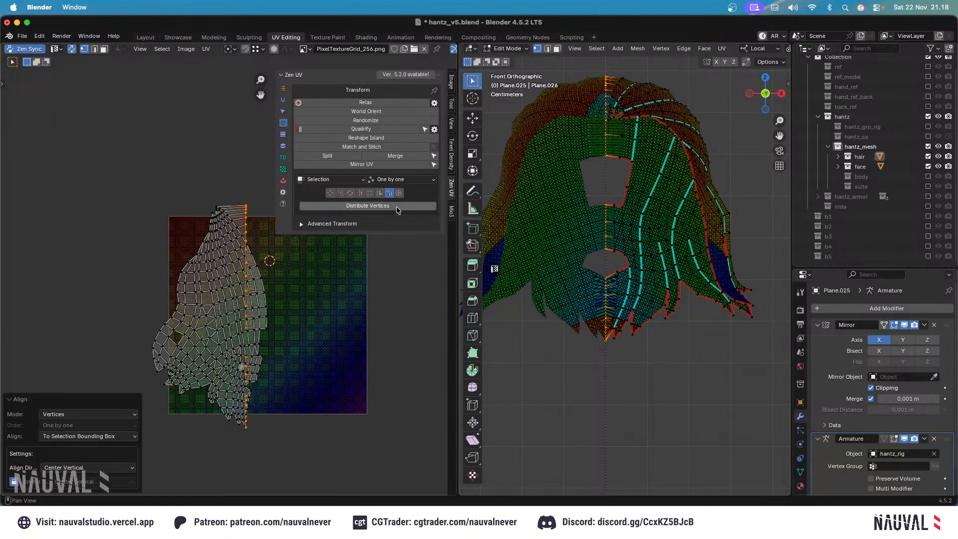
pyautogui.click(396, 205)
# Shift the outer hair's straightened centre border vertices outward along X, away from the rest of the island, and pin them.
pyautogui.press('g')
pyautogui.press('x')
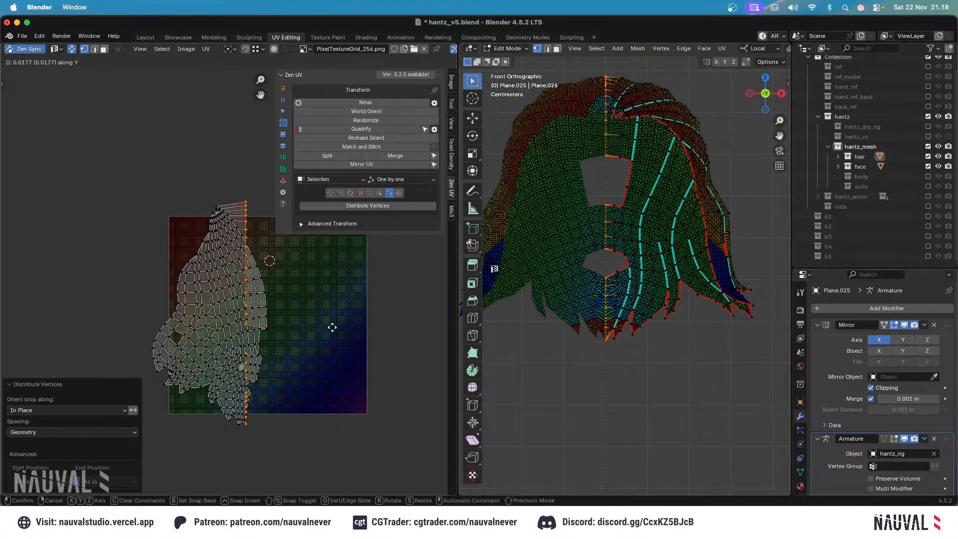
pyautogui.click(339, 330)
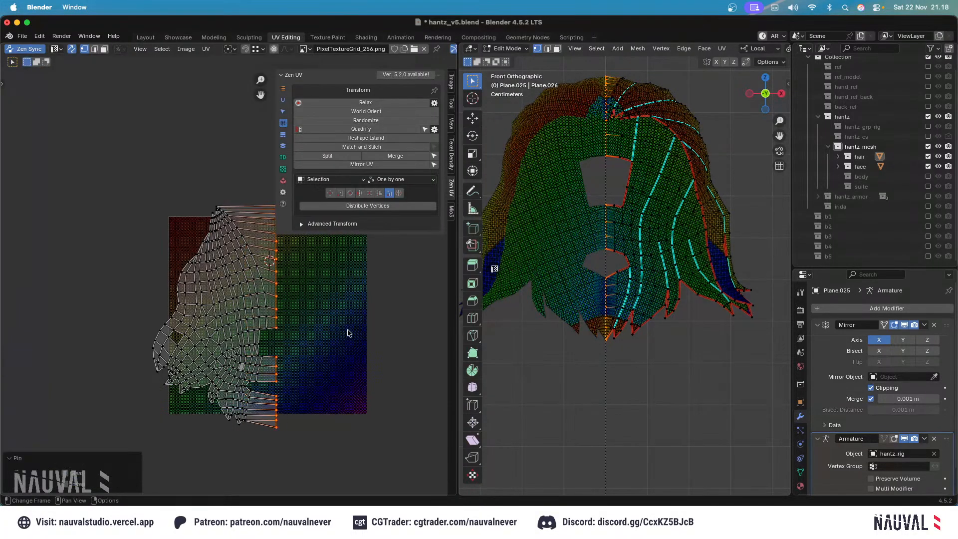
# Try to unwrap the whole outer hair with Zen Unwrap with every vertex selected, and undo it.
pyautogui.press('a')
pyautogui.hotkey('alt', 'a')
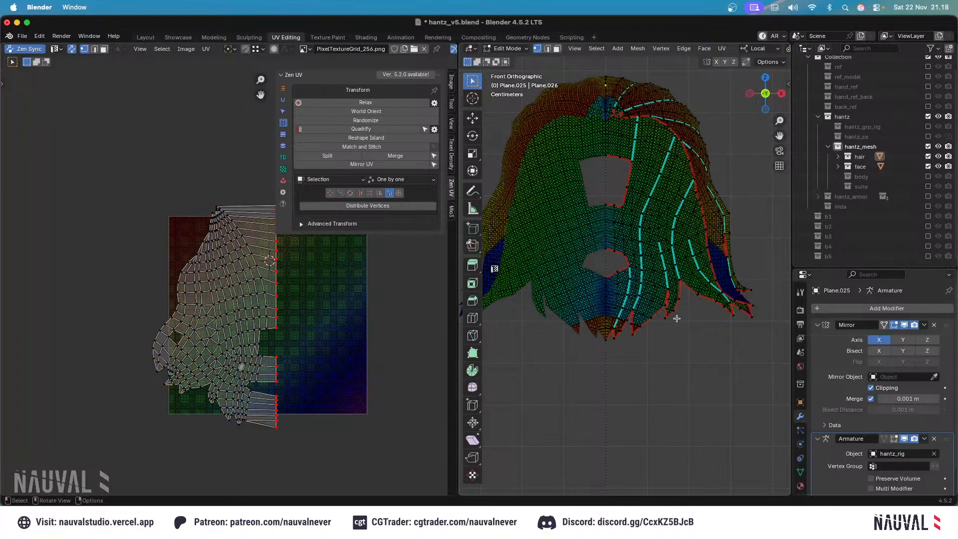
pyautogui.press('a')
pyautogui.hotkey('alt', 'a')
pyautogui.press('a')
pyautogui.press('u')
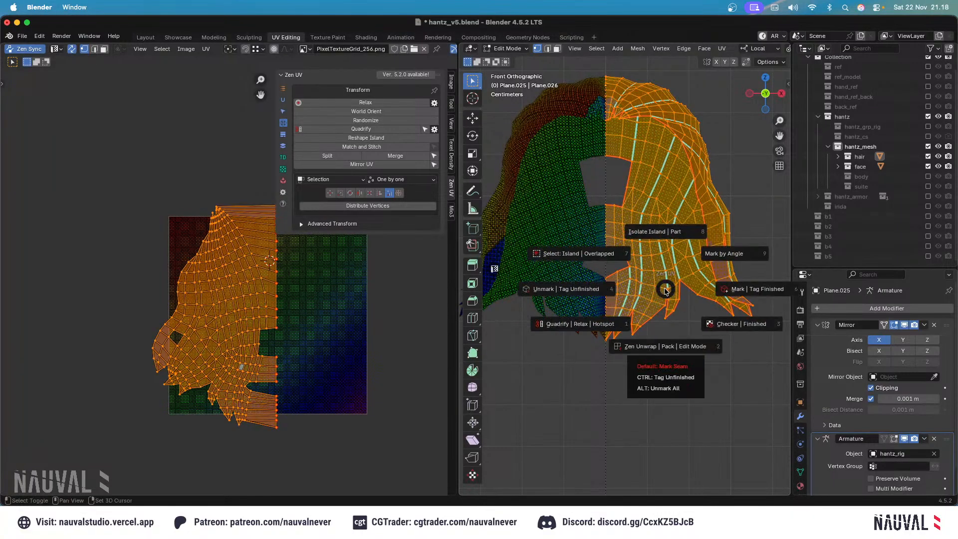
pyautogui.click(669, 347)
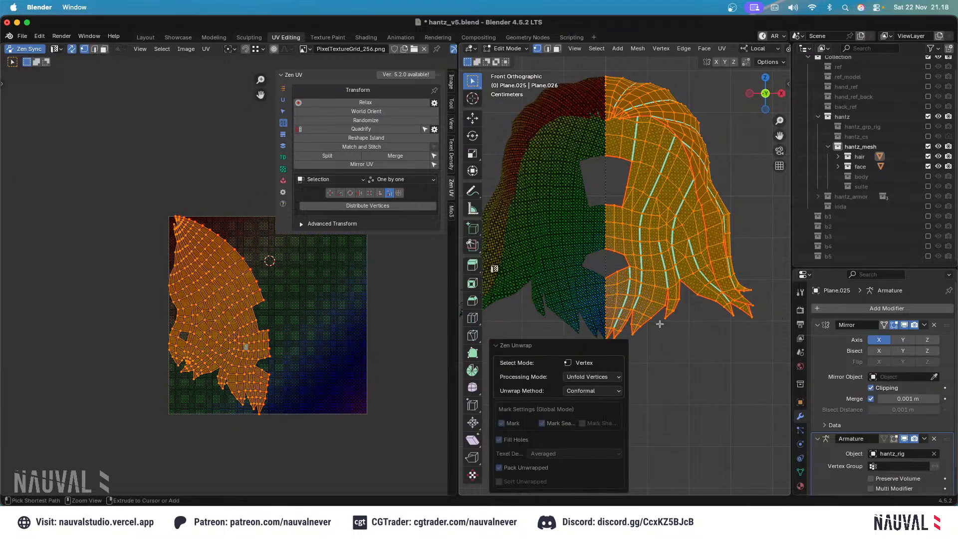
pyautogui.hotkey('ctrl', 'z')
# Select only the pinned centre border vertices, invert the selection and unwrap the rest of the outer hair with Zen Unwrap.
pyautogui.click(665, 355)
pyautogui.hotkey('shift', 'p')
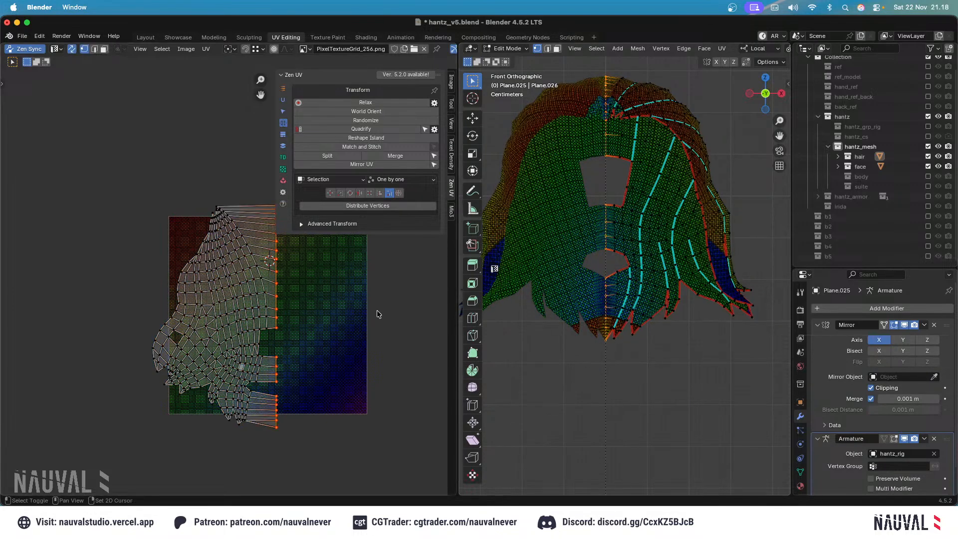
pyautogui.hotkey('ctrl', 'i')
pyautogui.press('u')
pyautogui.click(576, 353)
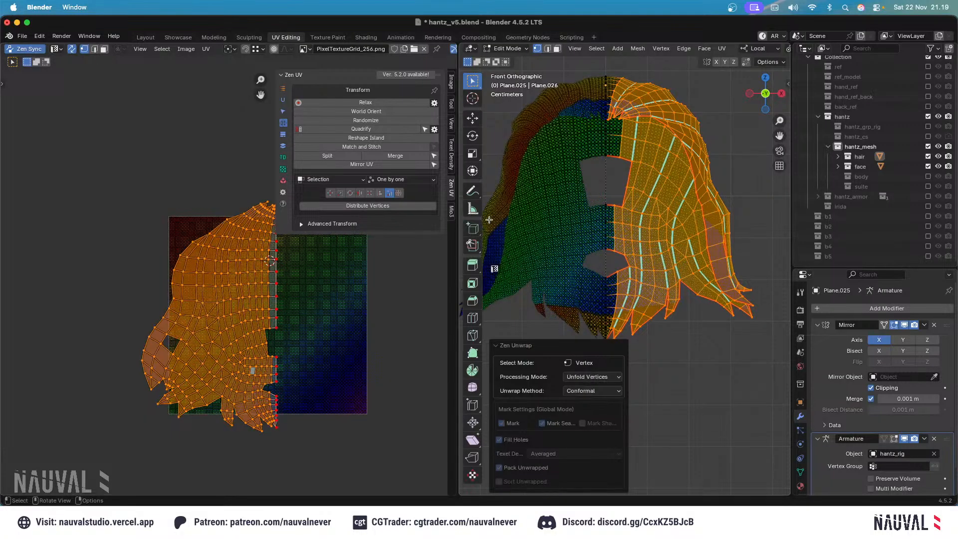
# Examine the outer hair's checker pattern and UV island around the centre border for stretching from several angles.
pyautogui.moveTo(351, 348)
pyautogui.mouseDown(button='middle')
pyautogui.moveTo(338, 409)
pyautogui.moveTo(337, 351)
pyautogui.mouseUp(button='middle')
pyautogui.moveTo(318, 452); pyautogui.dragTo(348, 293, button='middle')
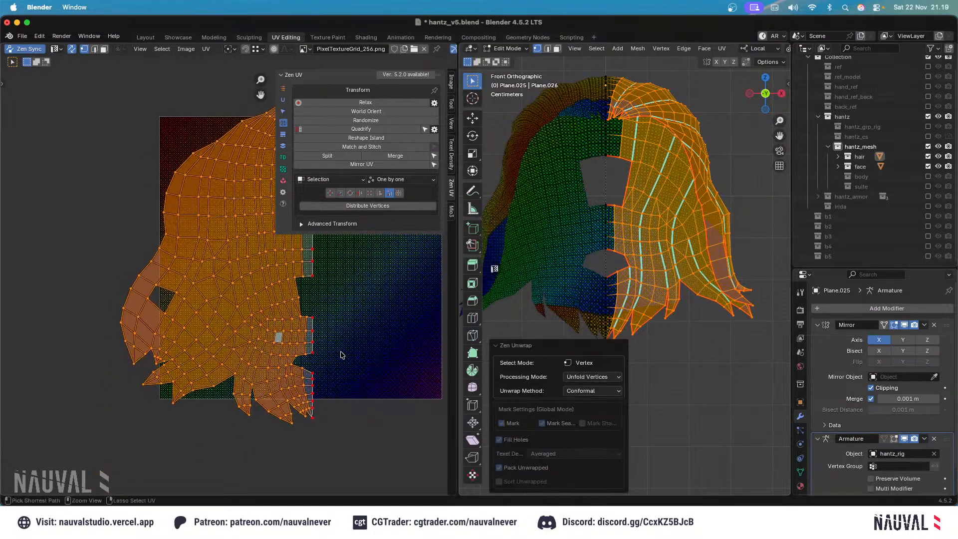
pyautogui.moveTo(341, 355)
pyautogui.keyDown('ctrl'); pyautogui.mouseDown(button='middle')
pyautogui.moveTo(347, 321)
pyautogui.moveTo(343, 342)
pyautogui.mouseUp(button='middle'); pyautogui.keyUp('ctrl')
pyautogui.moveTo(626, 165); pyautogui.dragTo(549, 165, button='middle')
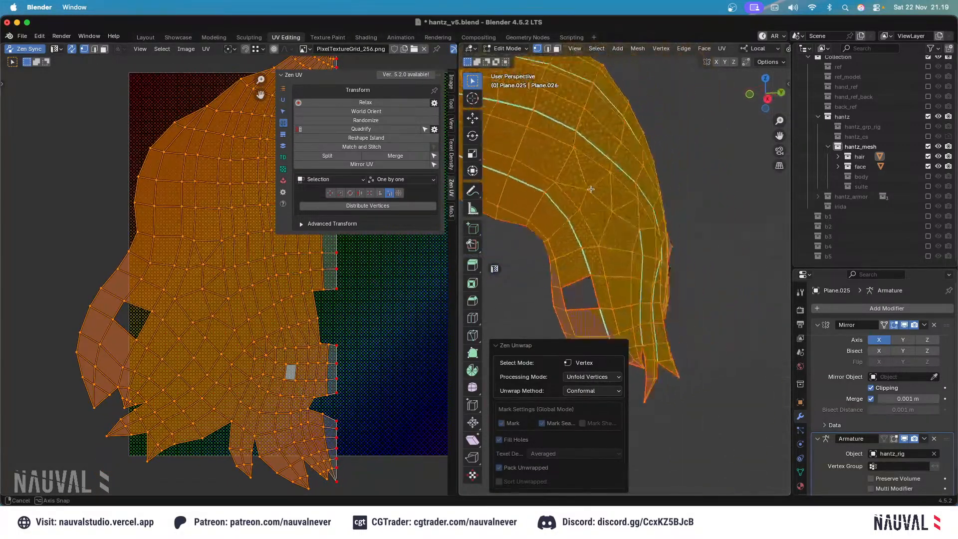
pyautogui.press('Tab')
pyautogui.moveTo(718, 172); pyautogui.dragTo(673, 243, button='middle')
pyautogui.moveTo(637, 164); pyautogui.dragTo(661, 259, button='middle')
pyautogui.press('Tab')
pyautogui.moveTo(382, 368); pyautogui.dragTo(360, 430, button='middle')
pyautogui.scroll(-4, 360, 430)
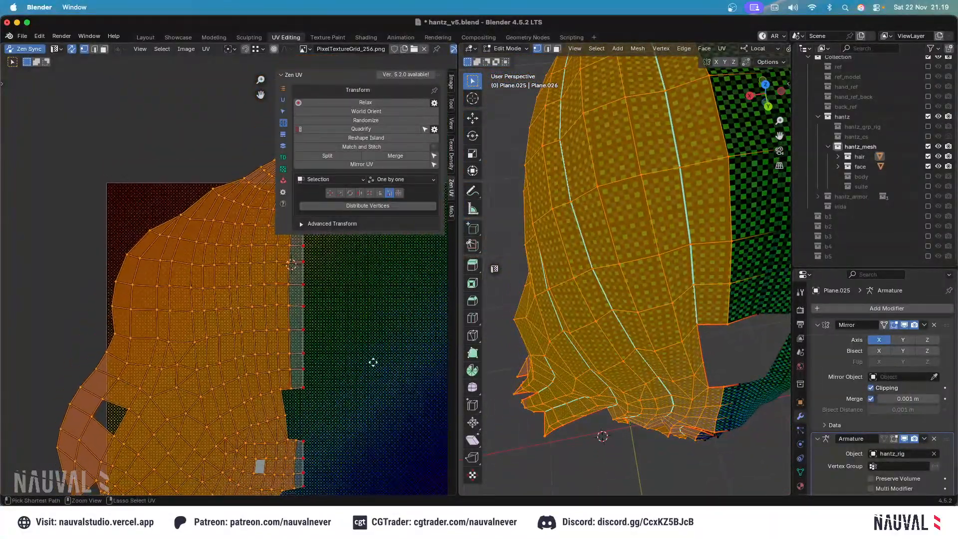
pyautogui.scroll(-4, 629, 223)
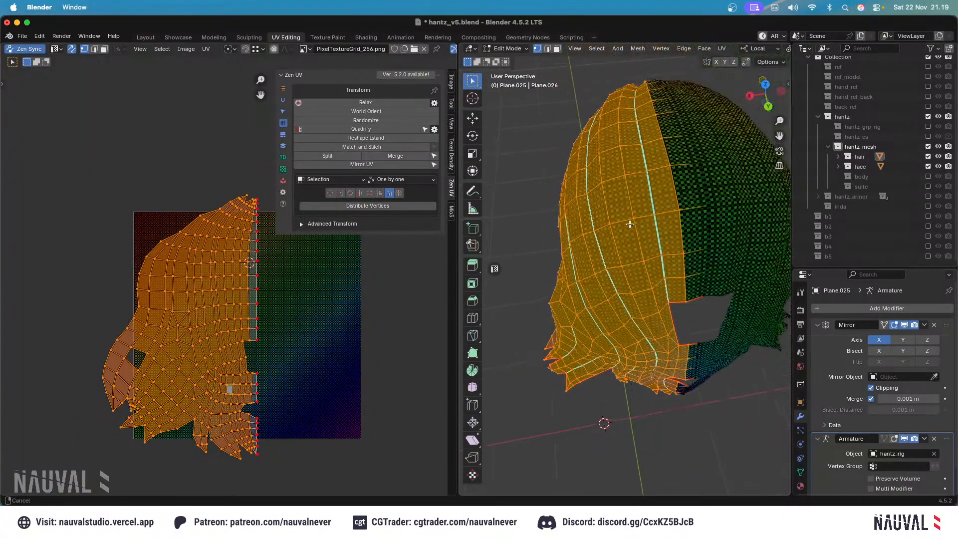
pyautogui.moveTo(702, 123); pyautogui.dragTo(664, 145, button='middle')
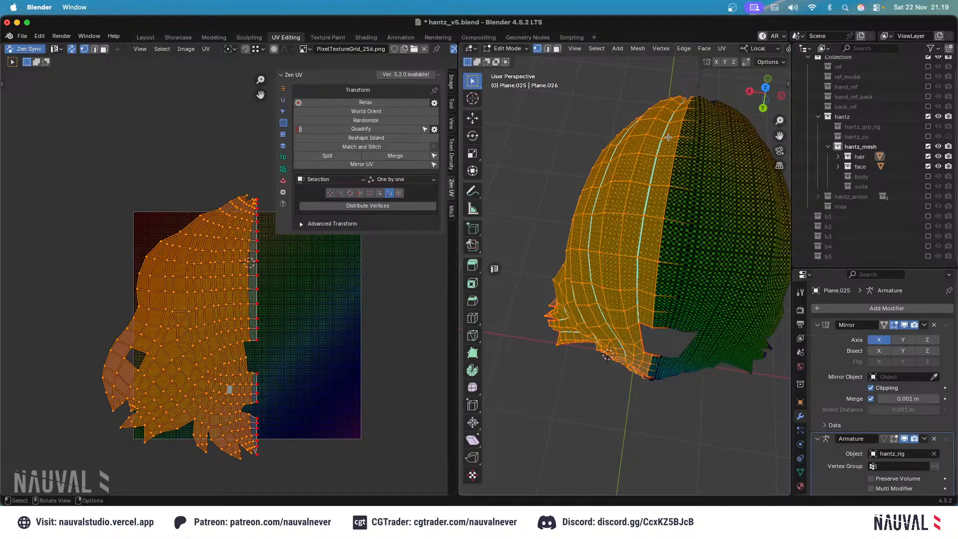
# Select the upper section of the island's centre border and distribute its vertices in place with Geometry spacing.
pyautogui.keyDown('alt'); pyautogui.click(258, 300); pyautogui.keyUp('alt')
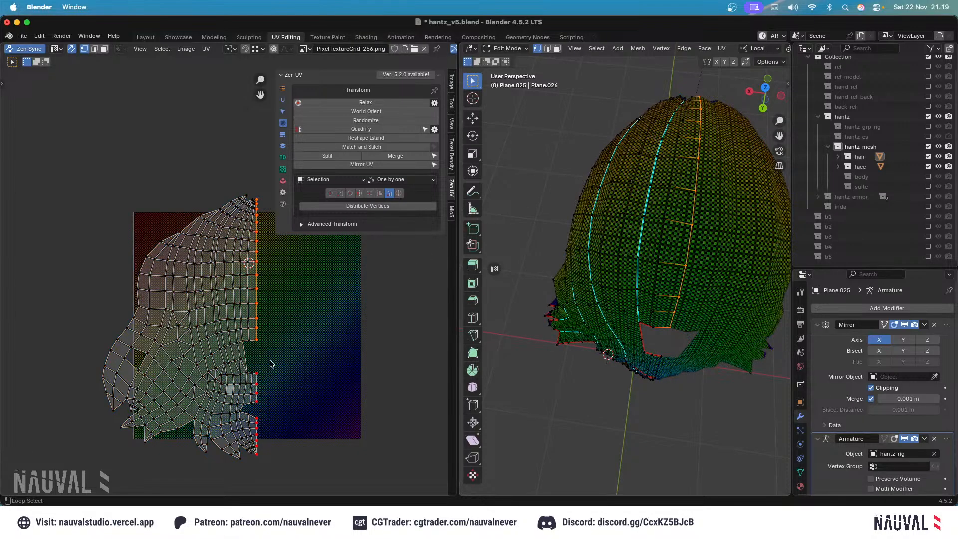
pyautogui.click(382, 193)
pyautogui.click(389, 193)
pyautogui.click(394, 205)
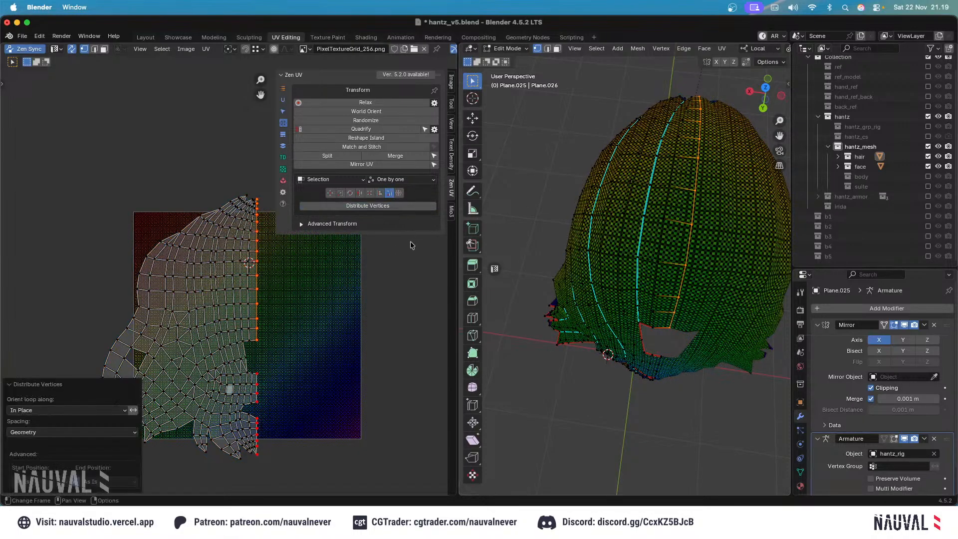
pyautogui.press('a')
pyautogui.press('Tab')
pyautogui.moveTo(601, 142); pyautogui.dragTo(639, 129, button='middle')
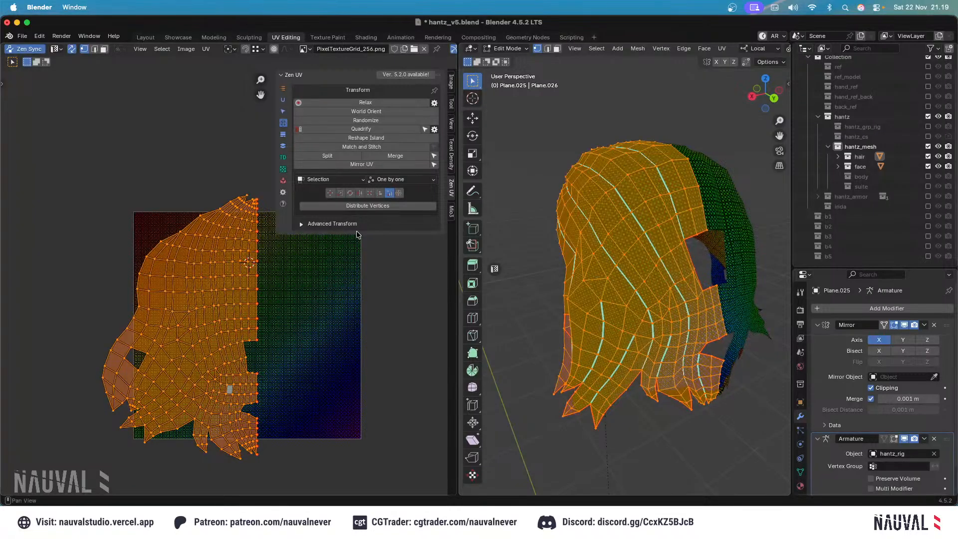
# Clear all pins from the outer hair island and unwrap the whole outer hair with the Angle Based method.
pyautogui.hotkey('alt', 'a')
pyautogui.press('a')
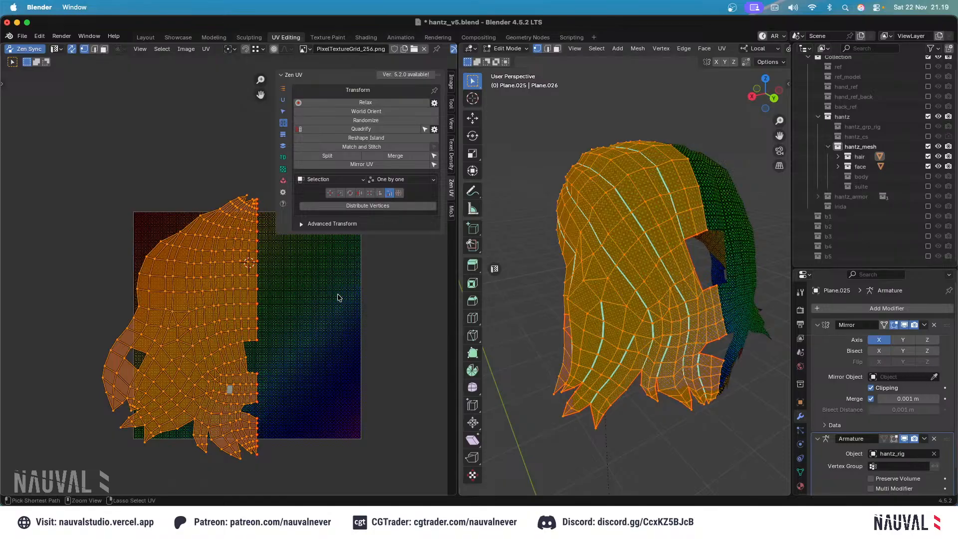
pyautogui.hotkey('alt', 'p')
pyautogui.hotkey('alt', 'a')
pyautogui.press('a')
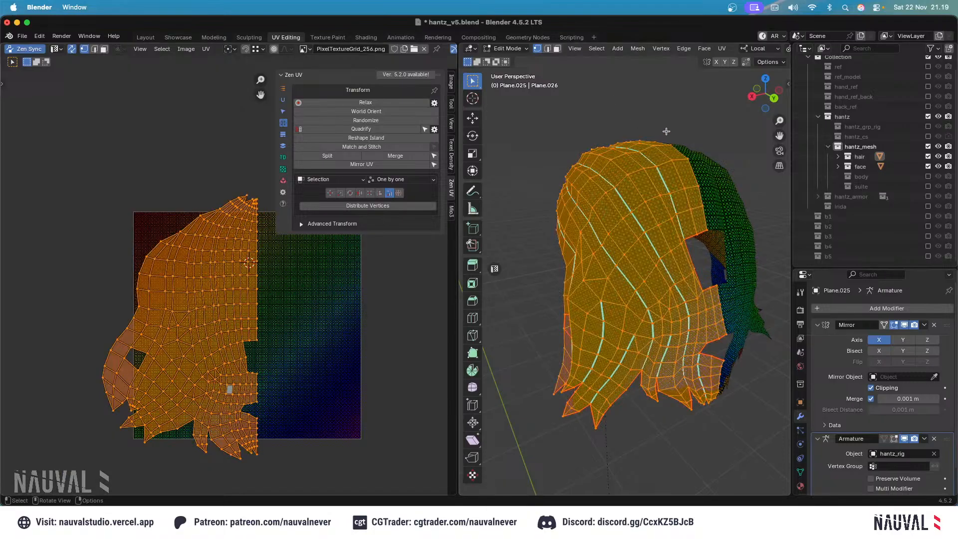
pyautogui.press('u')
pyautogui.click(665, 137)
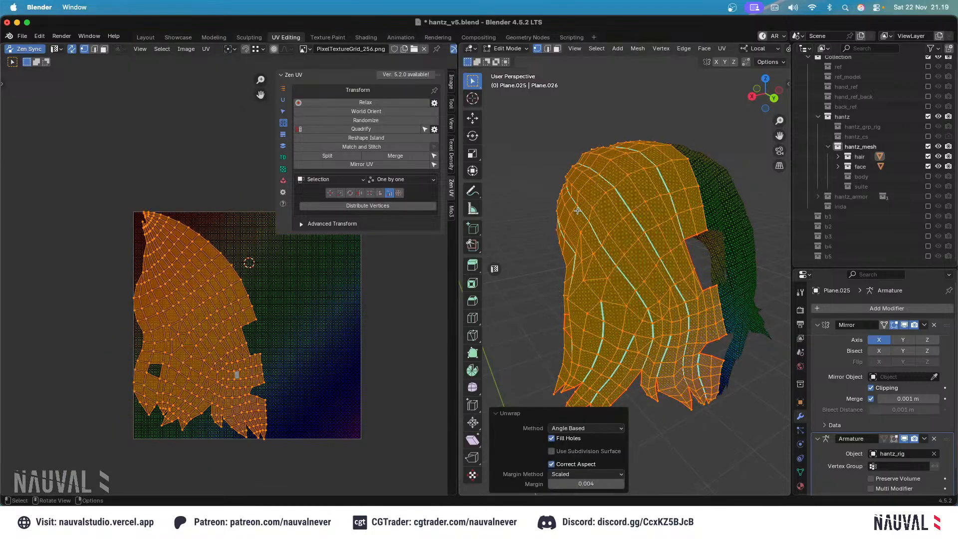
# Reveal the hidden hair geometry, select the linked pieces to keep and hide the unselected ones.
pyautogui.moveTo(700, 182); pyautogui.dragTo(667, 161, button='middle')
pyautogui.hotkey('alt', 'h')
pyautogui.click(735, 157)
pyautogui.moveTo(735, 156); pyautogui.dragTo(719, 103, button='middle')
pyautogui.press('l')
pyautogui.hotkey('shift', 'h')
pyautogui.click(653, 137)
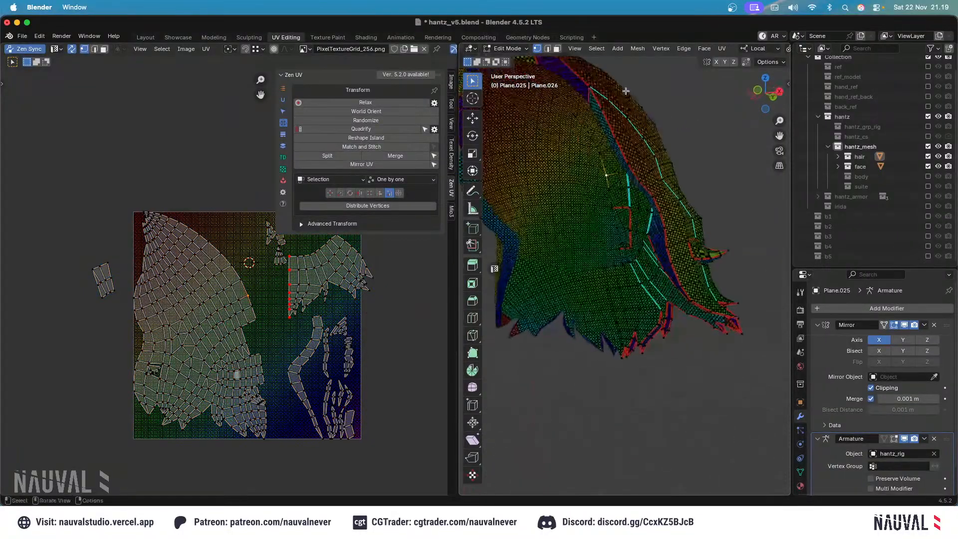
# In face selection mode, hide the linked beard piece and unwrap all remaining hair faces with the Angle Based method.
pyautogui.click(556, 49)
pyautogui.moveTo(634, 234); pyautogui.dragTo(602, 213, button='middle')
pyautogui.press('l')
pyautogui.press('h')
pyautogui.press('a')
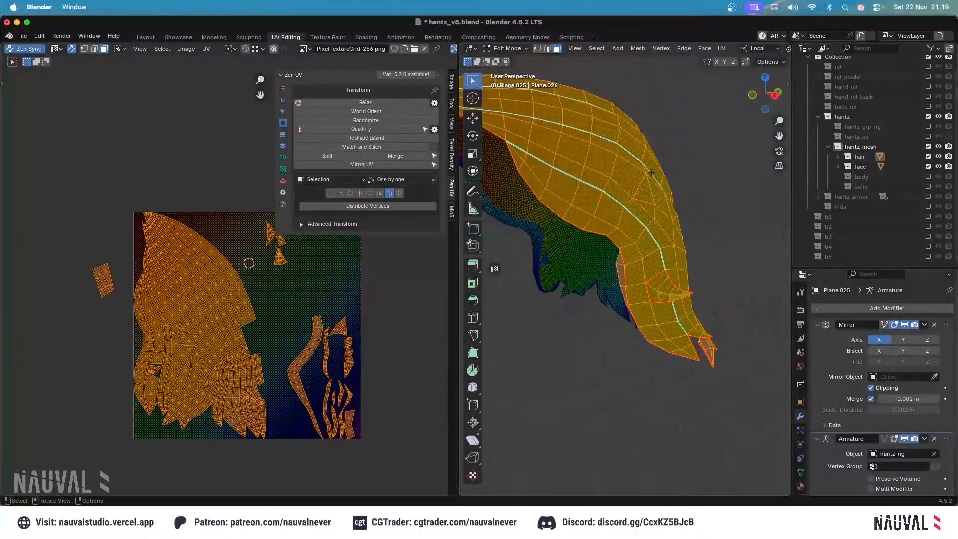
pyautogui.press('u')
pyautogui.click(643, 174)
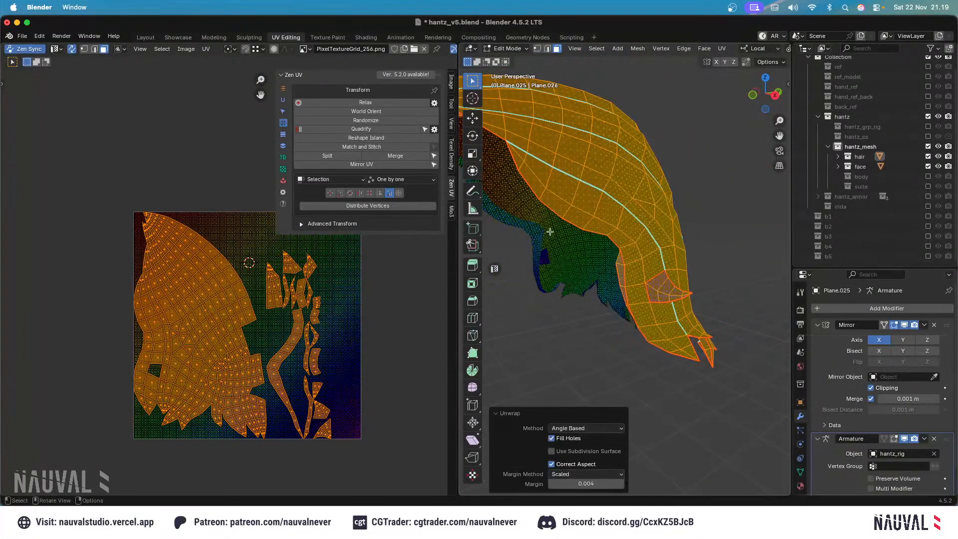
pyautogui.moveTo(724, 165); pyautogui.dragTo(654, 151, button='middle')
pyautogui.scroll(3, 704, 163)
pyautogui.scroll(-5, 703, 163)
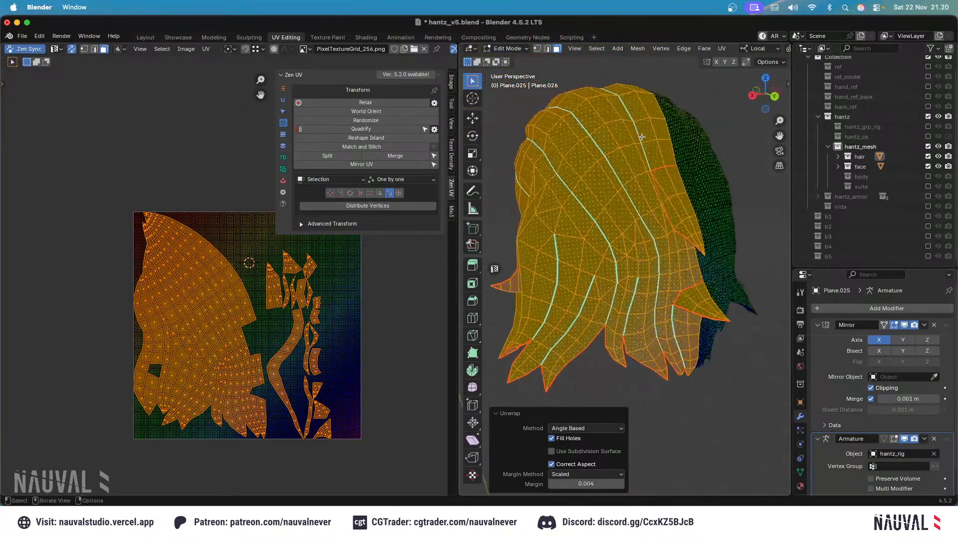
pyautogui.scroll(2, 424, 257)
pyautogui.scroll(-2, 424, 257)
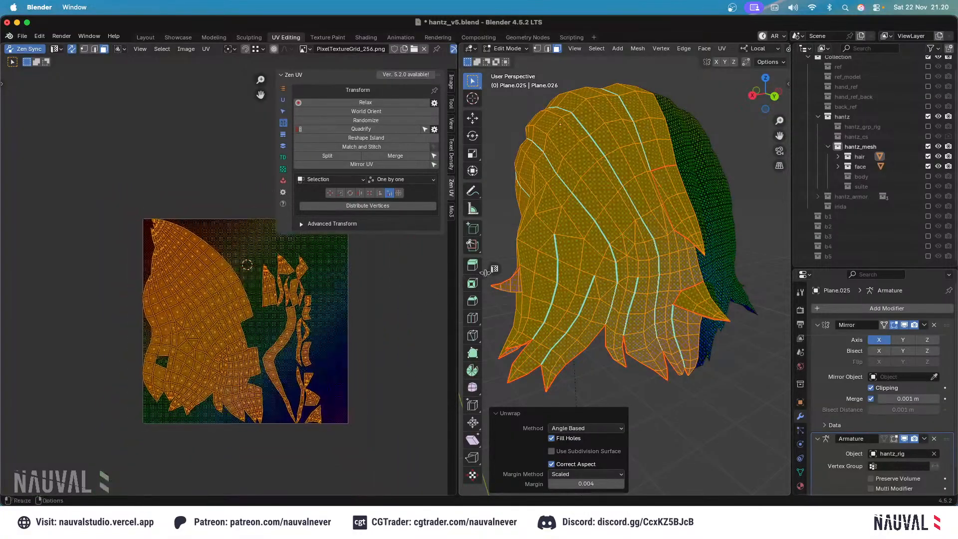
# Reveal all hidden pieces, select everything and pack the UV islands by Exact Shape (Concave) with scaling, no rotation and a 0.004 margin.
pyautogui.hotkey('alt', 'h')
pyautogui.scroll(-4, 723, 188)
pyautogui.press('KP_1')
pyautogui.click(735, 180)
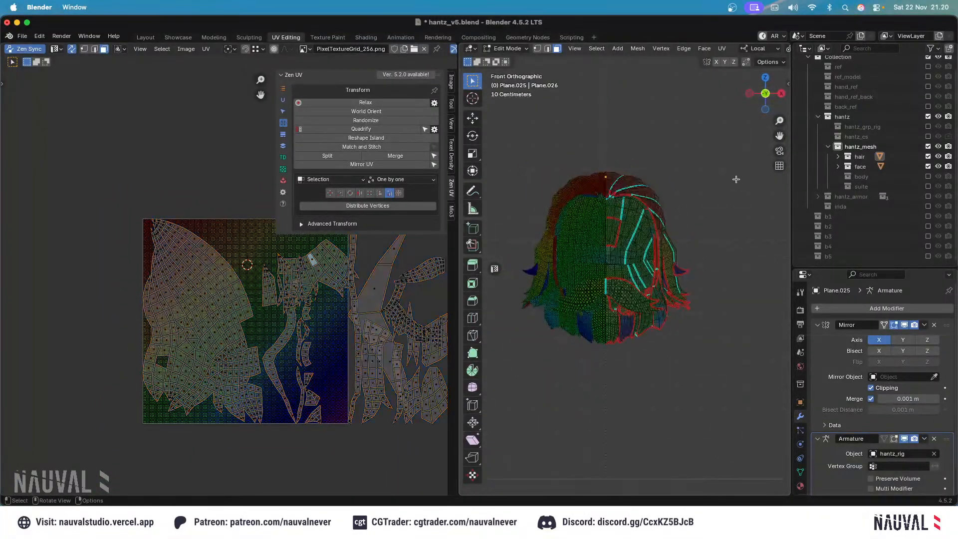
pyautogui.press('a')
pyautogui.hotkey('shift', 'u')
pyautogui.click(774, 181)
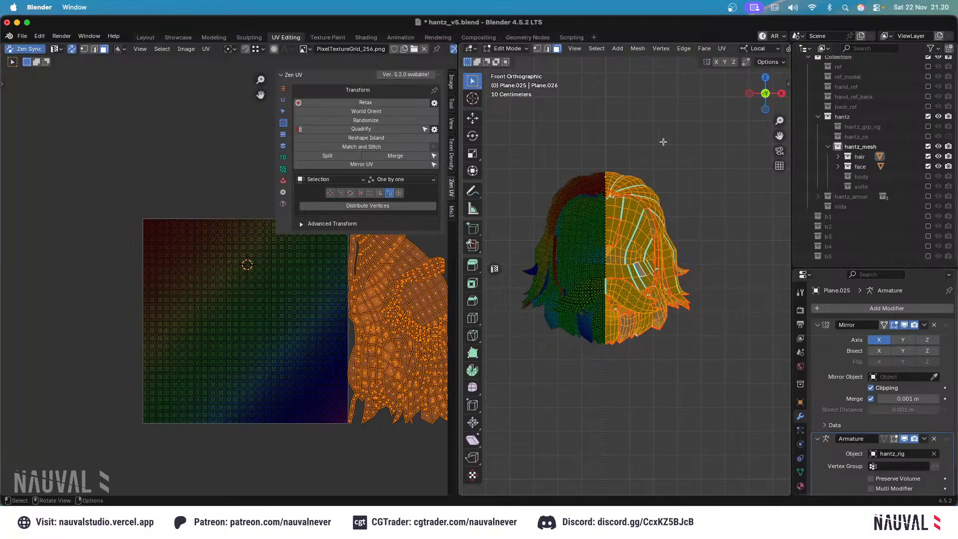
pyautogui.click(284, 181)
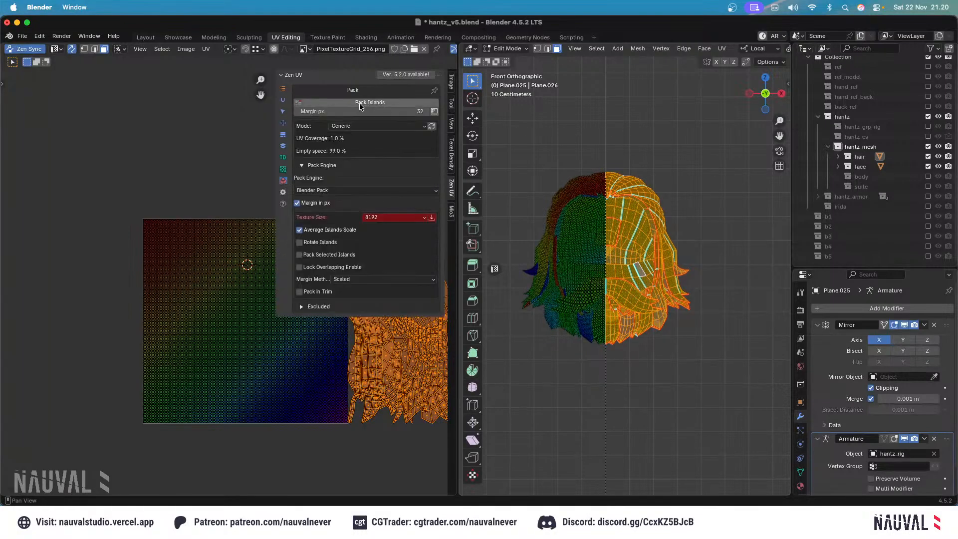
pyautogui.click(383, 103)
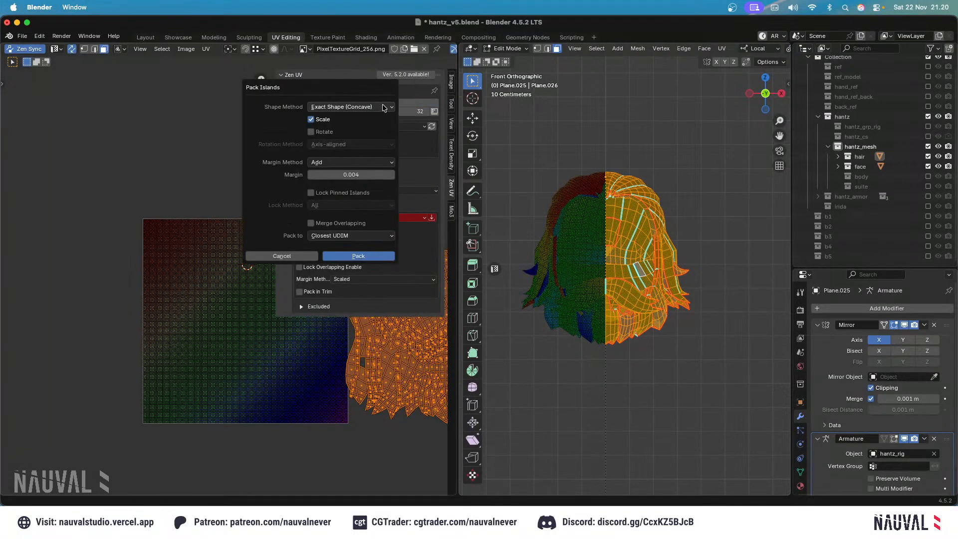
pyautogui.click(369, 256)
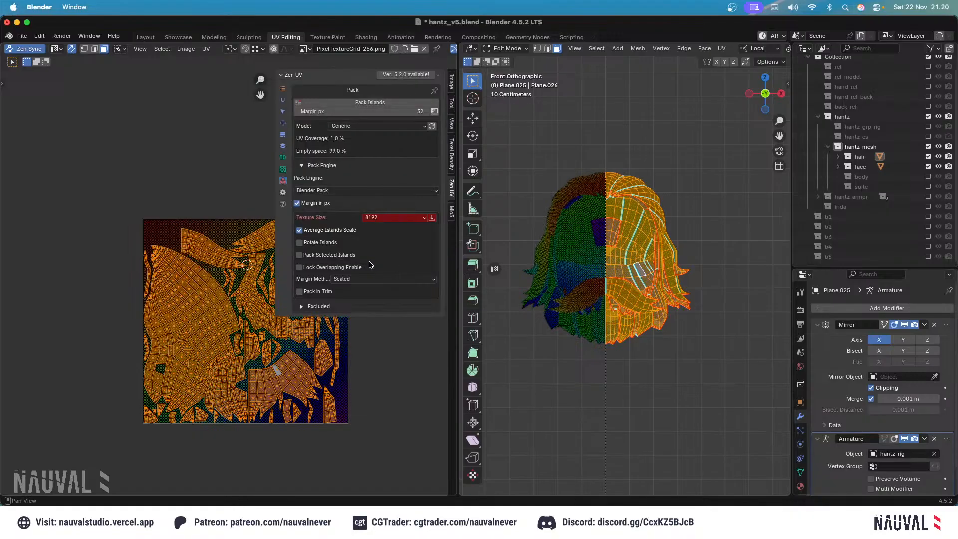
# Check the packed UV layout in a maximised UV editor, restore the normal layout and save the file.
pyautogui.scroll(3, 320, 379)
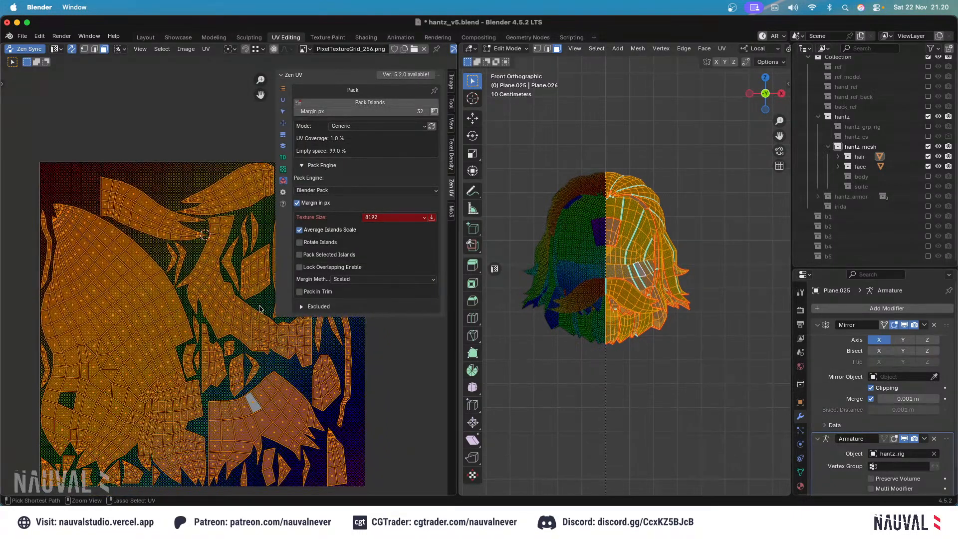
pyautogui.keyDown('ctrl'); pyautogui.moveTo(259, 306); pyautogui.dragTo(161, 314, button='middle'); pyautogui.keyUp('ctrl')
pyautogui.hotkey('ctrl', 'space')
pyautogui.keyDown('ctrl'); pyautogui.moveTo(406, 231); pyautogui.dragTo(452, 131, button='middle'); pyautogui.keyUp('ctrl')
pyautogui.moveTo(450, 153); pyautogui.dragTo(437, 125, button='middle')
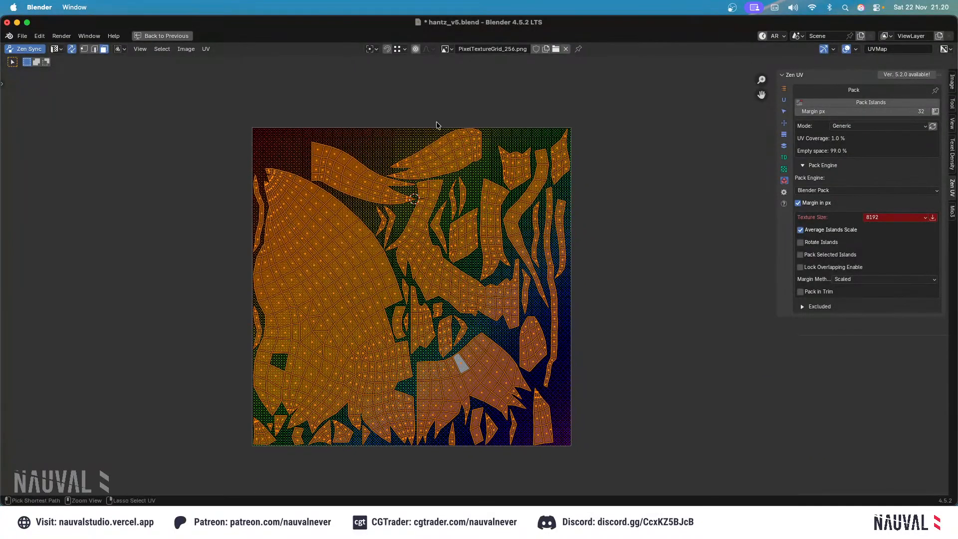
pyautogui.hotkey('ctrl', 'space')
pyautogui.hotkey('ctrl', 's')
# Leave mesh editing for Object Mode, switch to the Texture Paint workspace and set its viewport to Object Mode.
pyautogui.click(509, 49)
pyautogui.click(533, 66)
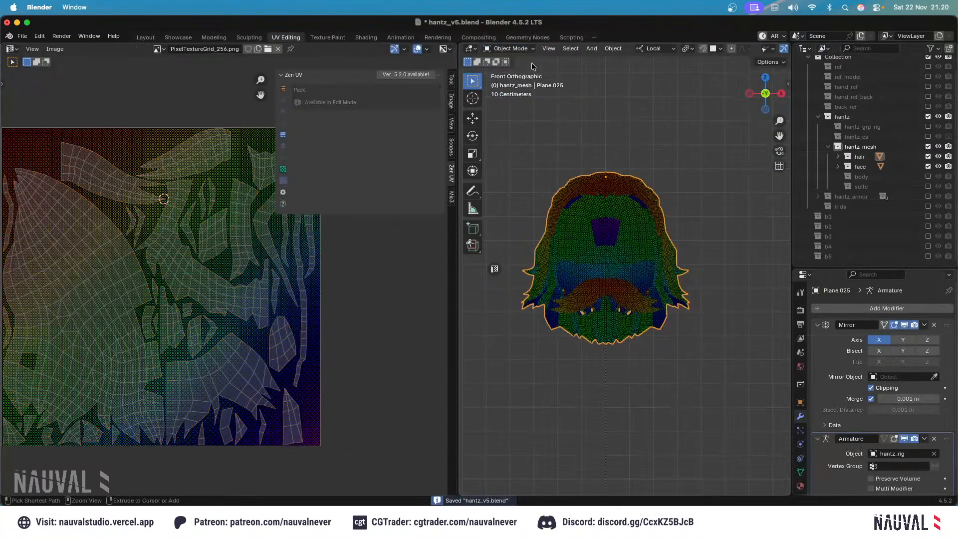
pyautogui.click(631, 117)
pyautogui.click(328, 37)
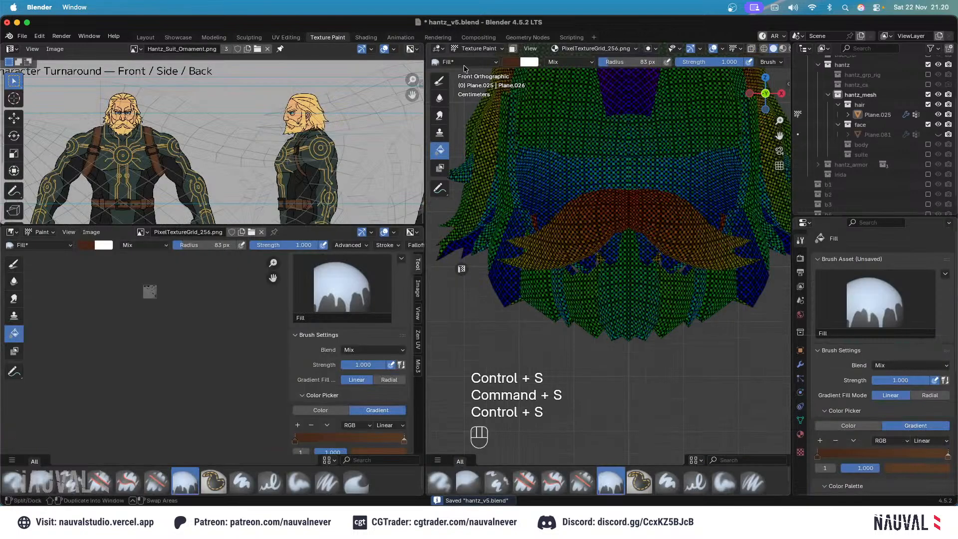
pyautogui.moveTo(628, 162); pyautogui.dragTo(599, 165, button='middle')
pyautogui.click(478, 49)
pyautogui.click(471, 58)
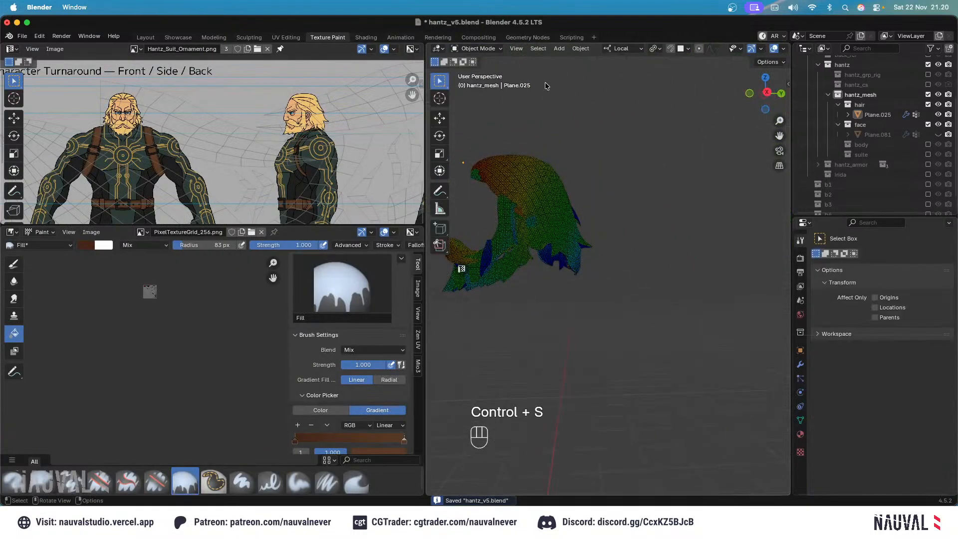
# Set the viewport to front view, save the file and unhide the face mesh Plane.081.
pyautogui.press('KP_1')
pyautogui.press('super+s')
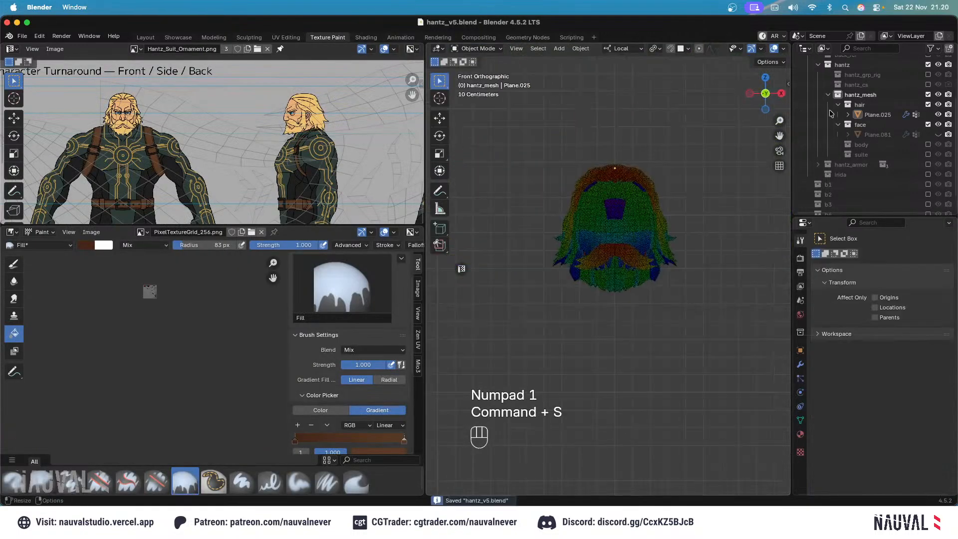
pyautogui.click(937, 134)
pyautogui.keyDown('ctrl'); pyautogui.moveTo(676, 168); pyautogui.dragTo(667, 190, button='middle'); pyautogui.keyUp('ctrl')
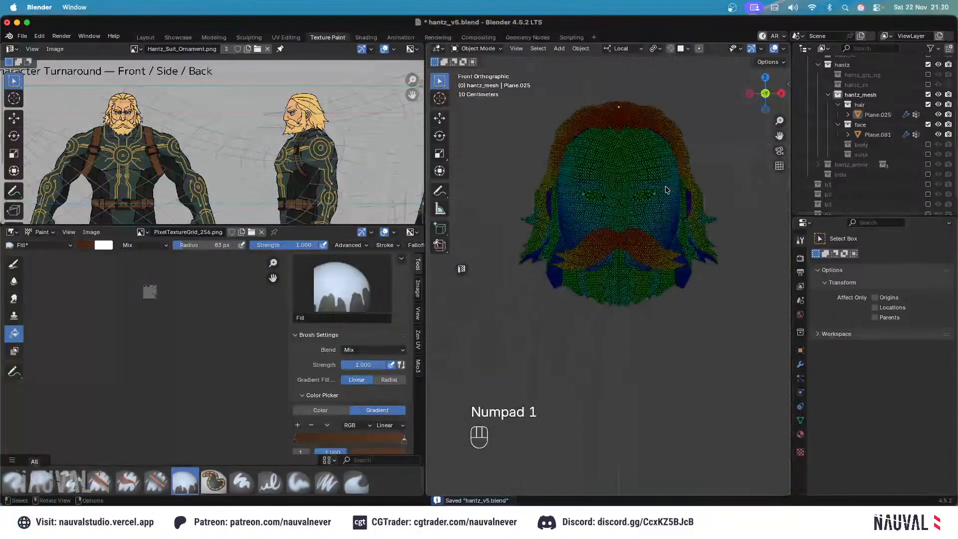
# Select the face mesh in the viewport and save the file.
pyautogui.scroll(3, 630, 160)
pyautogui.click(631, 160)
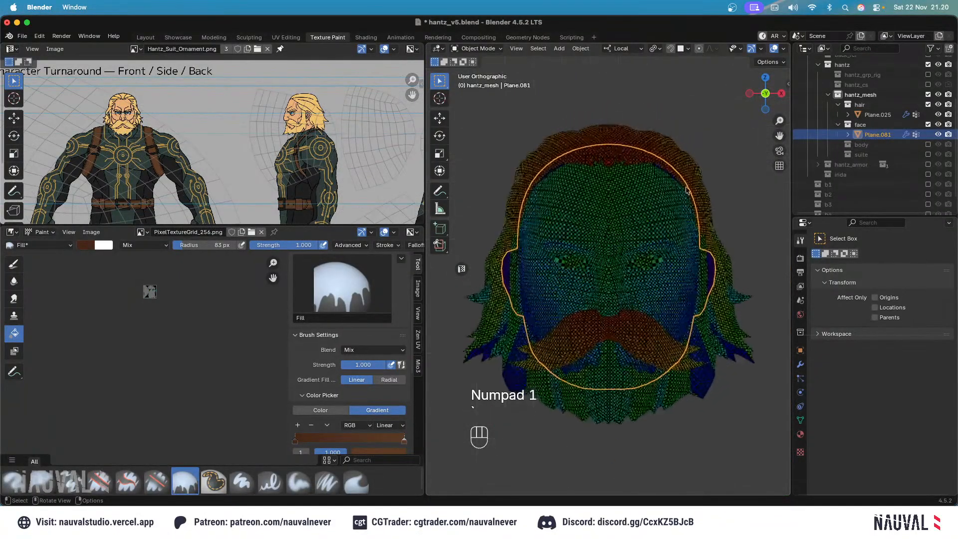
pyautogui.press('super+s')
pyautogui.click(478, 49)
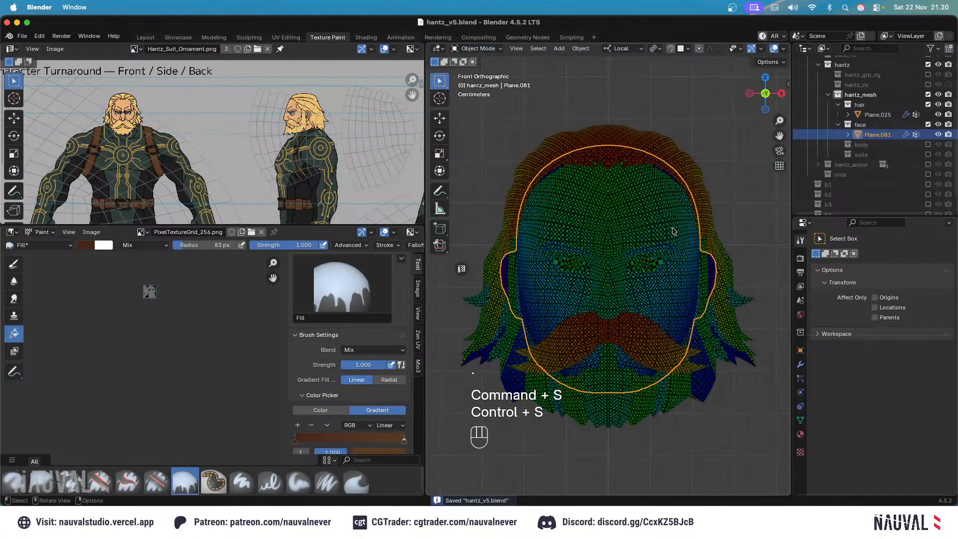
# Create a new material on the face mesh, name it face_material and save the file.
pyautogui.click(802, 433)
pyautogui.click(881, 299)
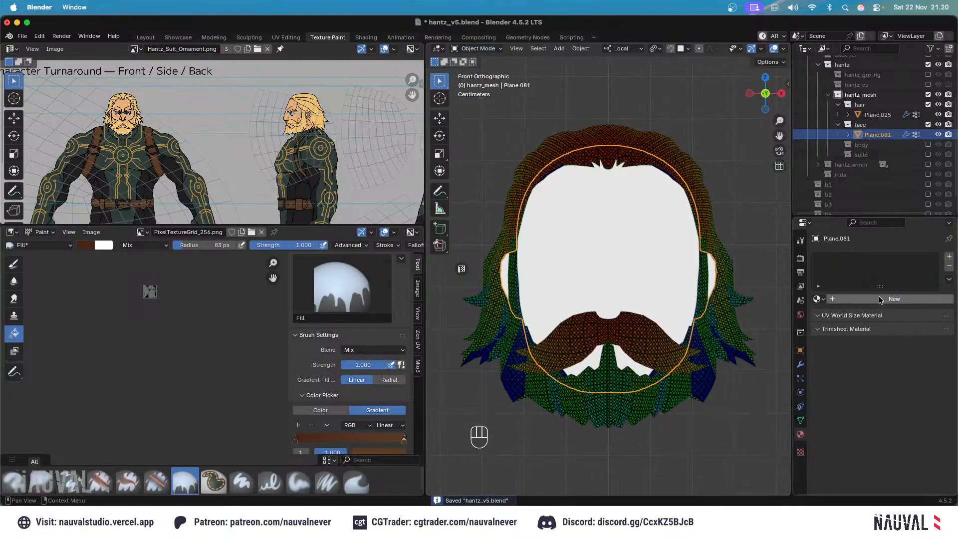
pyautogui.doubleClick(857, 259)
pyautogui.write('face')
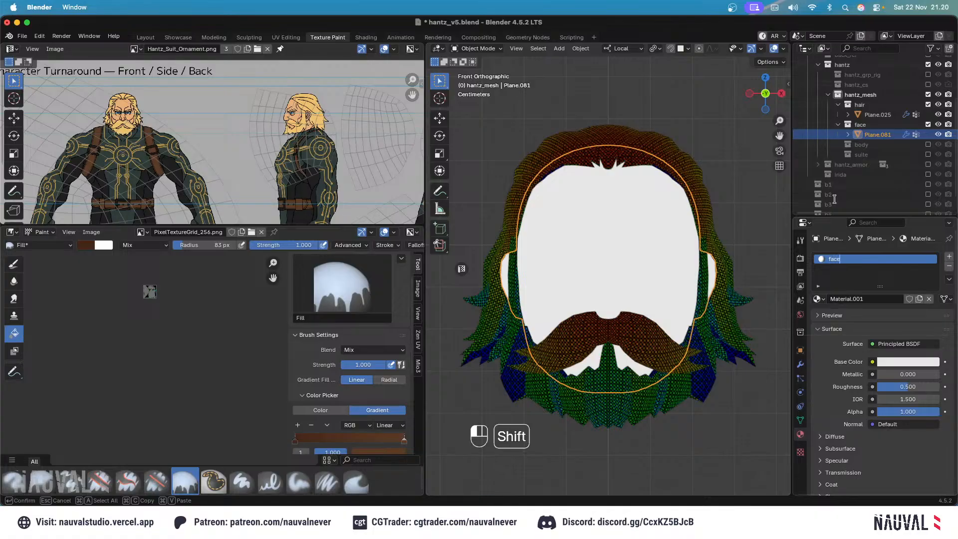
pyautogui.write('_material')
pyautogui.press('Return')
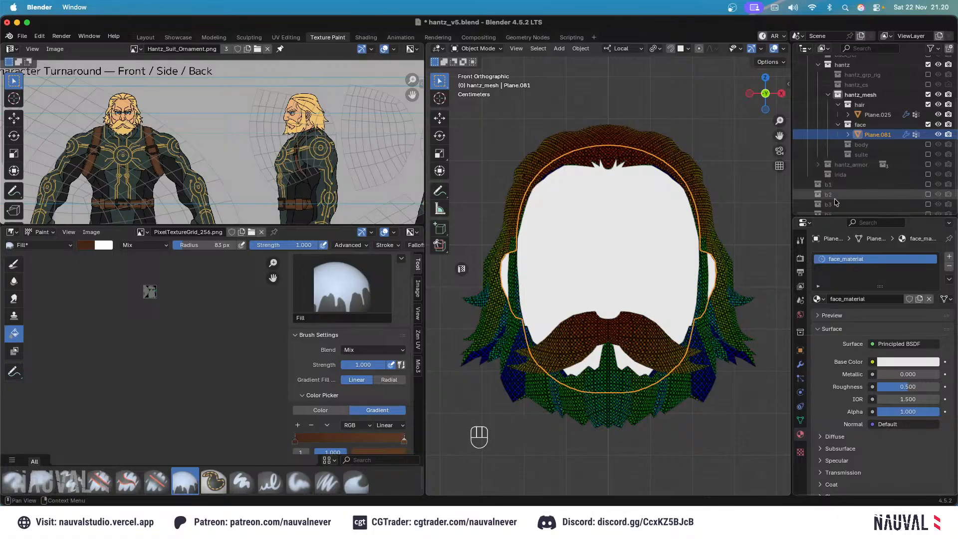
pyautogui.press('super+s')
# Switch to the Shading workspace and add an Image Texture node to the left of face_material's Principled BSDF.
pyautogui.click(478, 48)
pyautogui.click(490, 115)
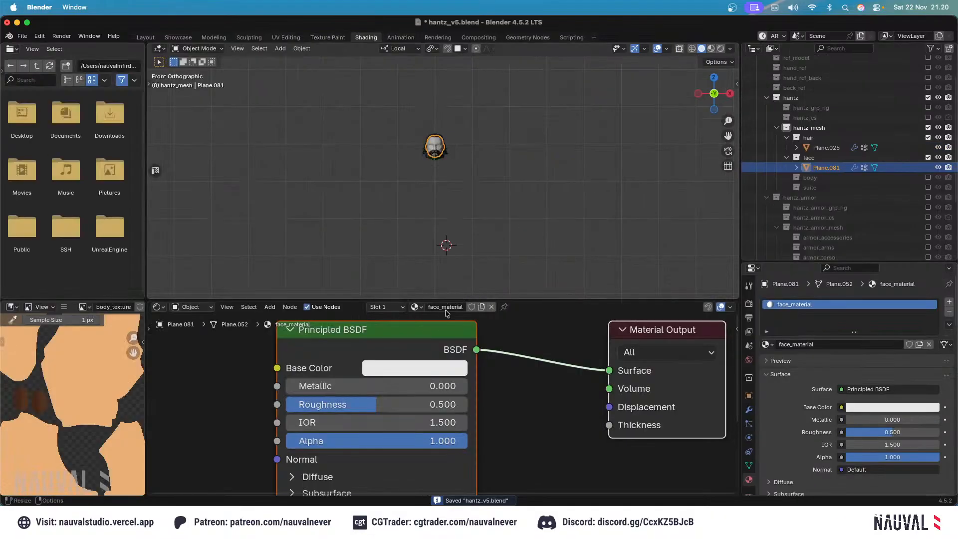
pyautogui.moveTo(366, 336); pyautogui.dragTo(547, 356, button='middle')
pyautogui.scroll(-7, 547, 356)
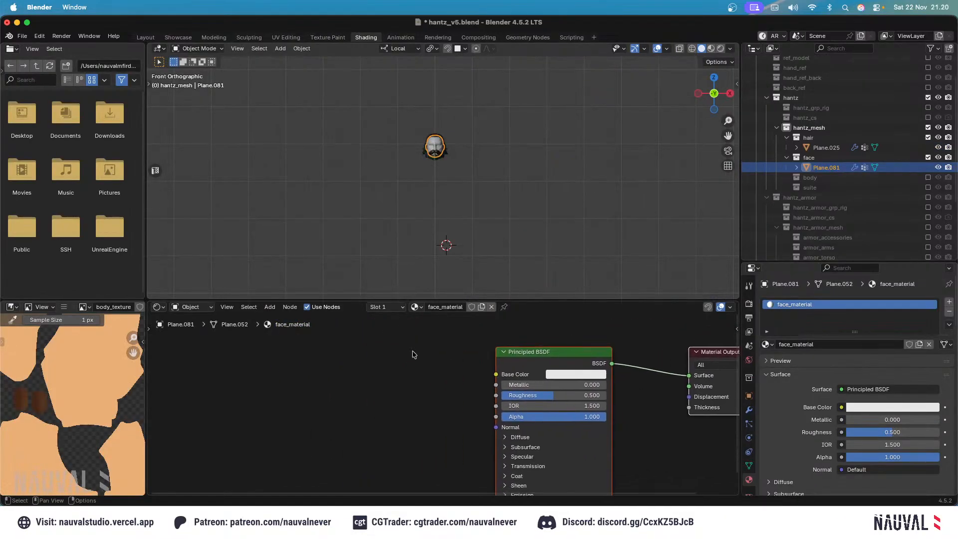
pyautogui.hotkey('shift', 'a')
pyautogui.click(394, 349)
pyautogui.write('ima')
pyautogui.press('Return')
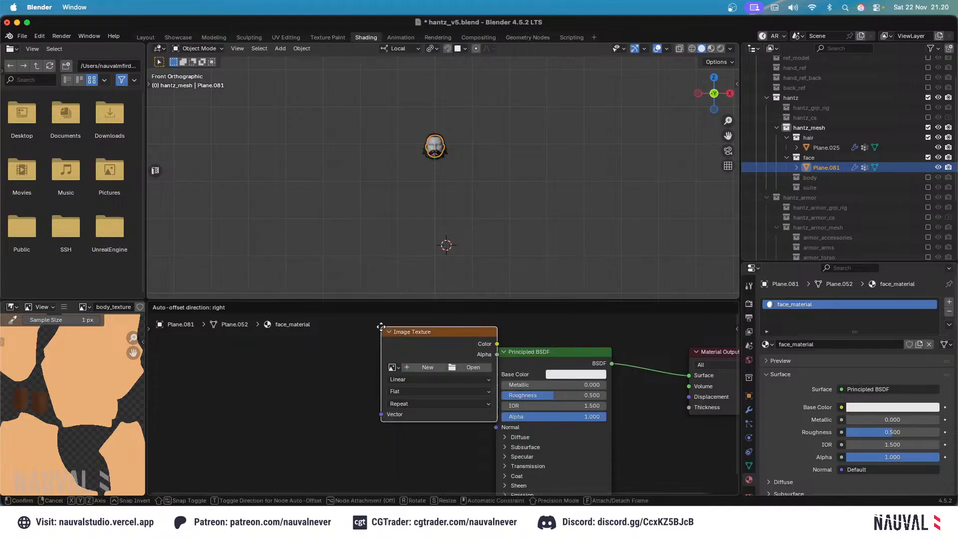
pyautogui.click(312, 357)
# Create a blank 4096 × 4096 px image named face_texture in the Image Texture node and save the file.
pyautogui.click(359, 399)
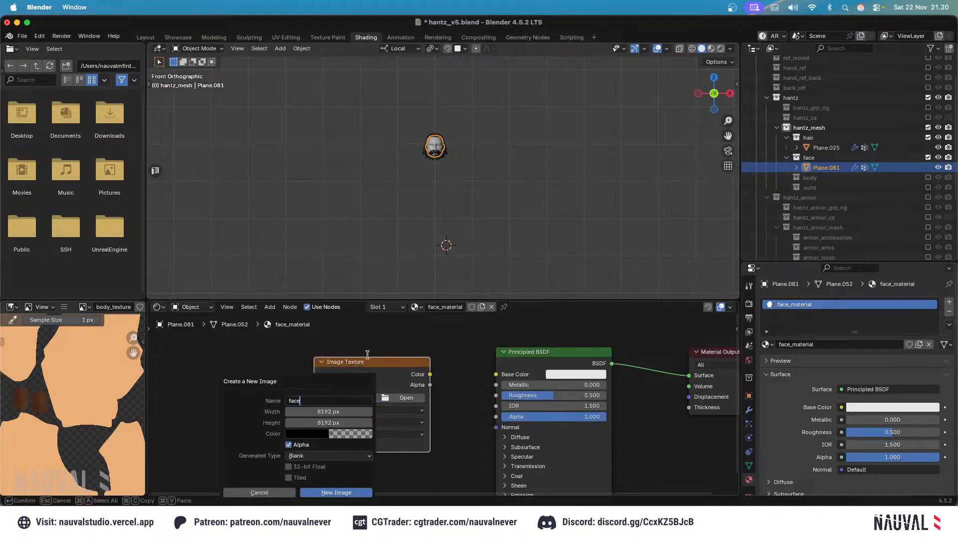
pyautogui.write('face_texture')
pyautogui.press('Tab')
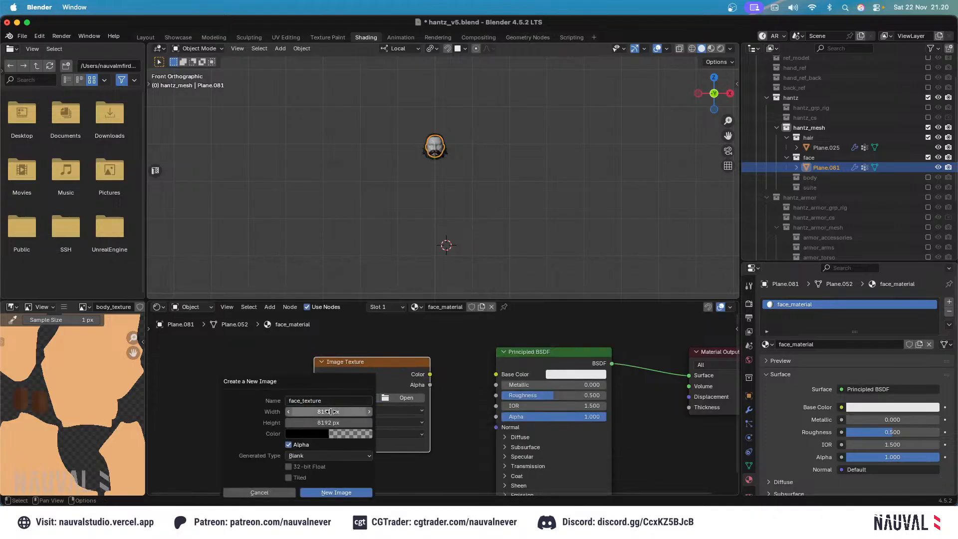
pyautogui.press('Return')
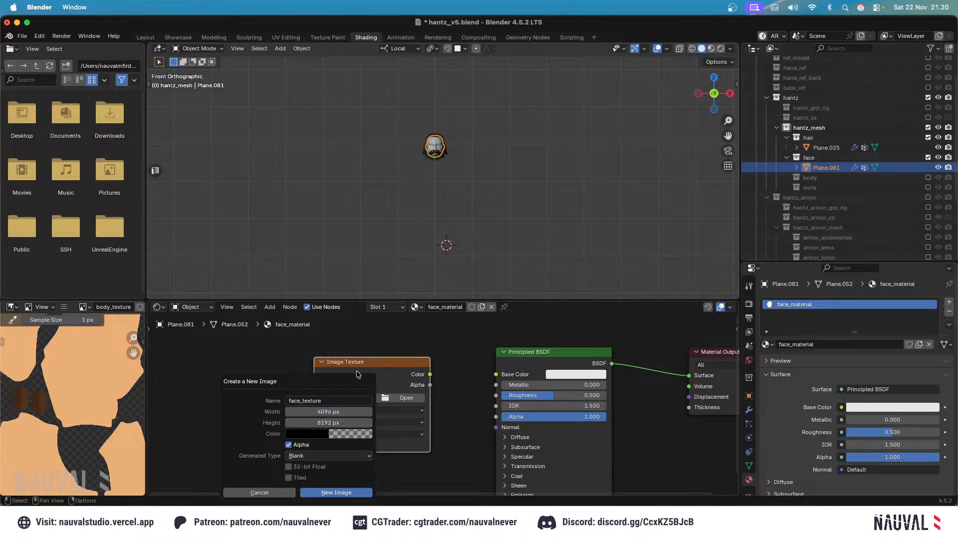
pyautogui.doubleClick(315, 412)
pyautogui.press('super+c')
pyautogui.press('Return')
pyautogui.doubleClick(312, 422)
pyautogui.press('super+v')
pyautogui.press('Return')
pyautogui.click(336, 493)
pyautogui.press('super+s')
# Return to the Texture Paint workspace, set the Fill brush to solid colour and choose the peach skin tone from the Body palette.
pyautogui.click(329, 38)
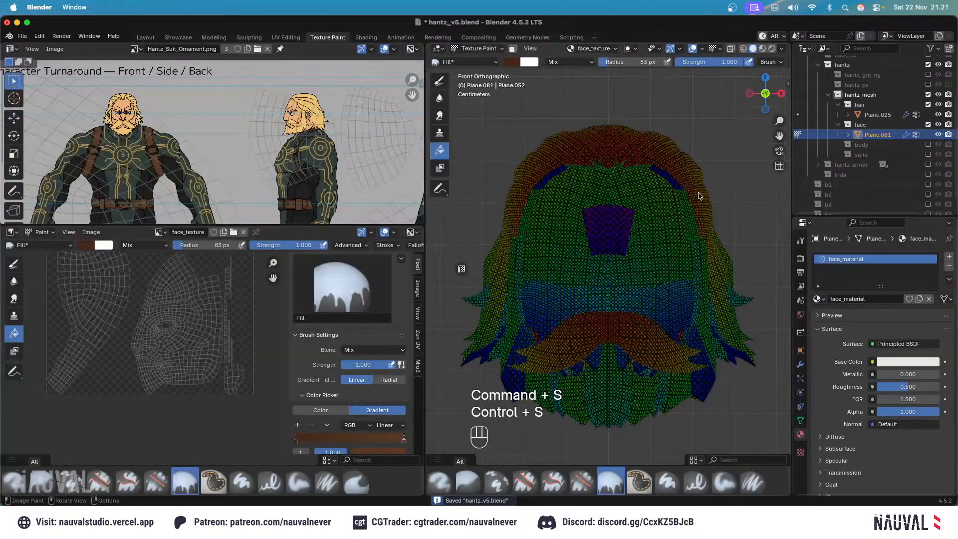
pyautogui.scroll(-4, 838, 362)
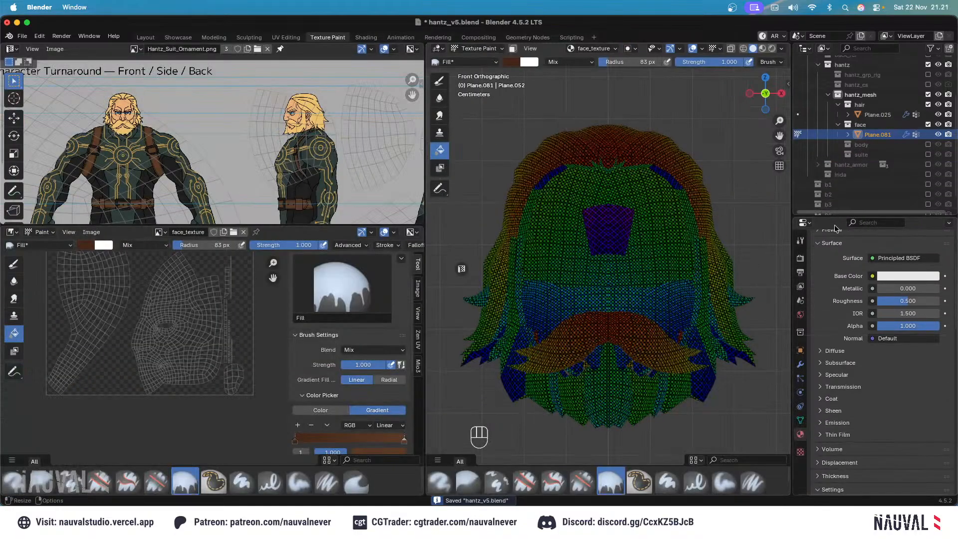
pyautogui.click(800, 241)
pyautogui.scroll(-3, 852, 286)
pyautogui.click(851, 271)
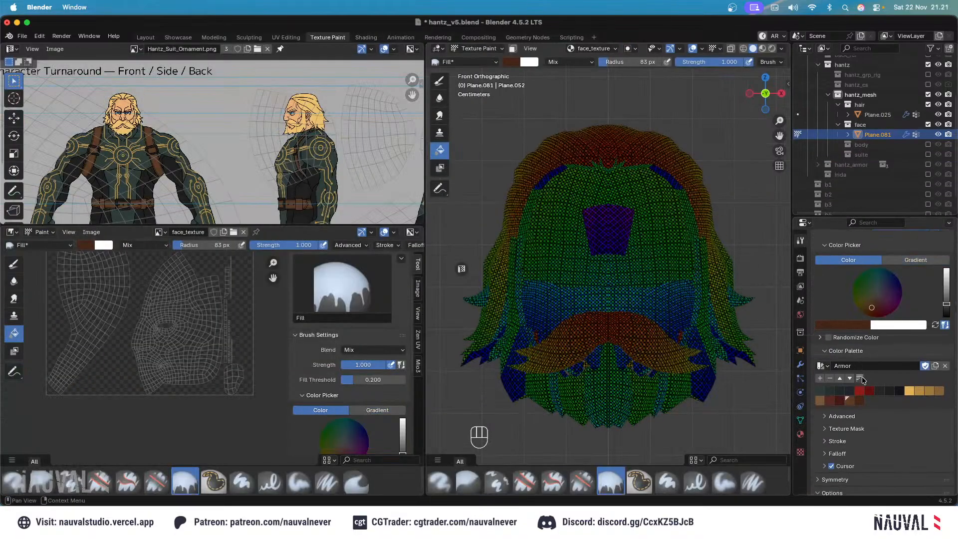
pyautogui.click(825, 366)
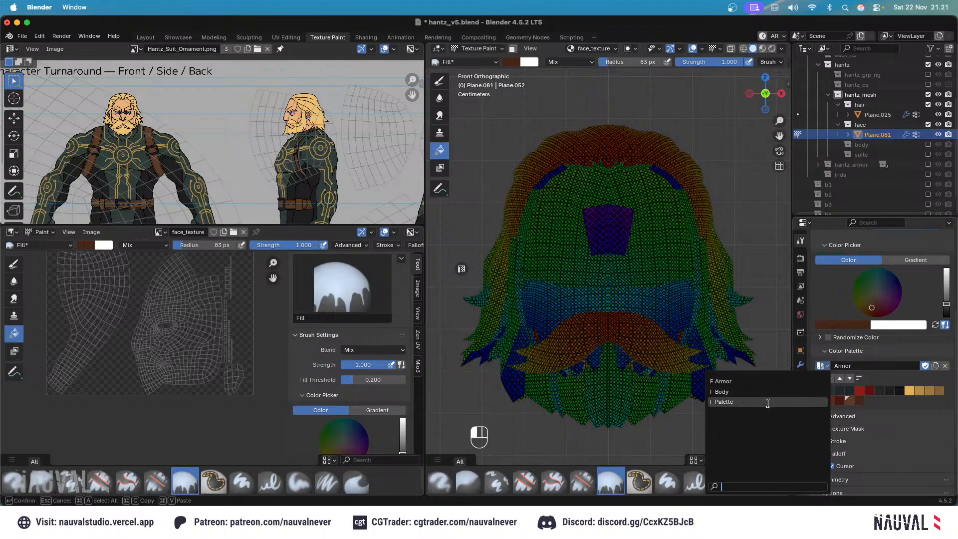
pyautogui.click(722, 392)
pyautogui.click(819, 392)
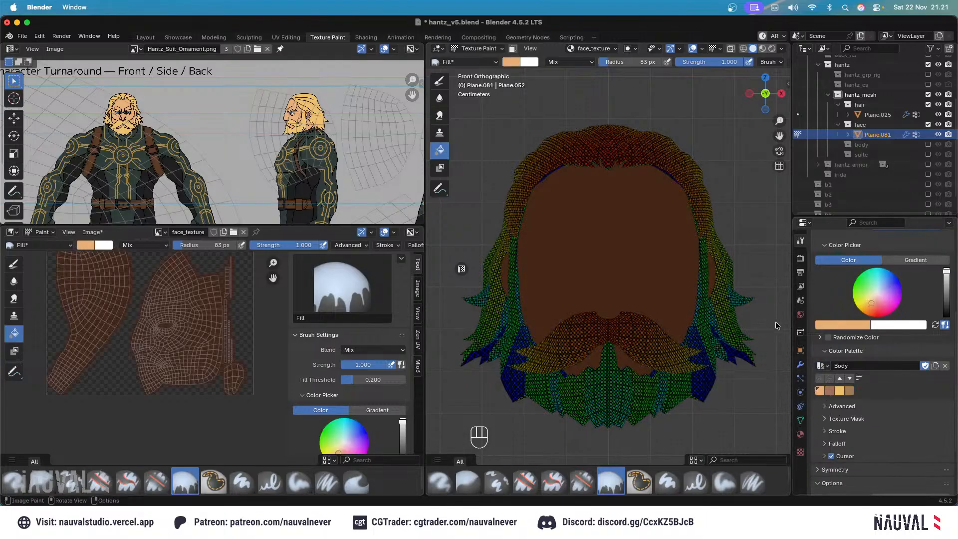
# Fill the face mesh with the peach skin colour and save the texture as face_texture.png in the textures folder.
pyautogui.click(652, 229)
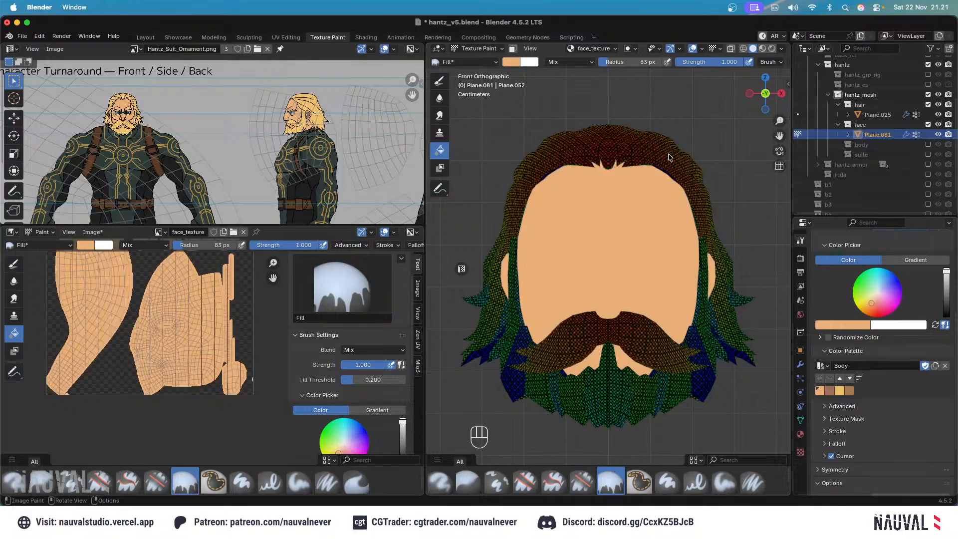
pyautogui.scroll(-4, 653, 233)
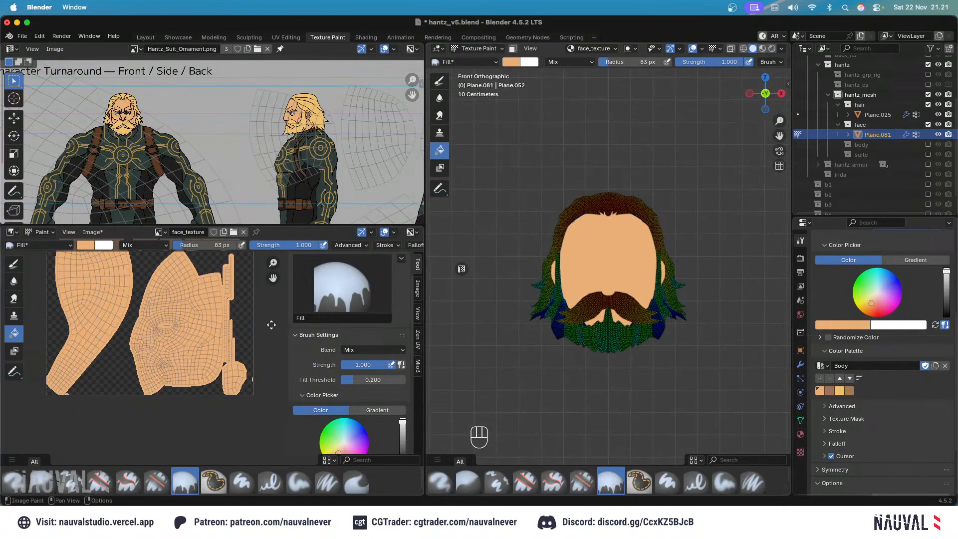
pyautogui.scroll(3, 187, 315)
pyautogui.hotkey('shift', 'alt', 's')
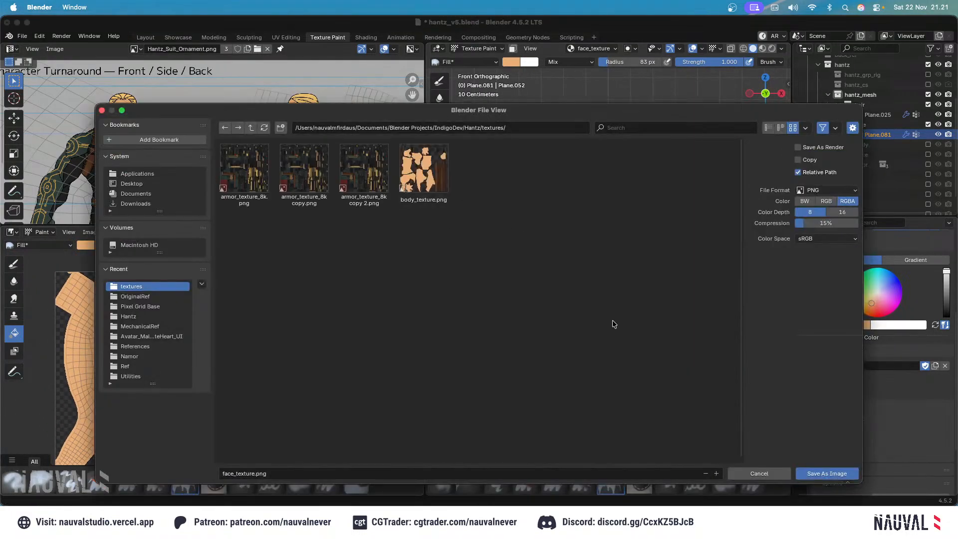
pyautogui.click(811, 473)
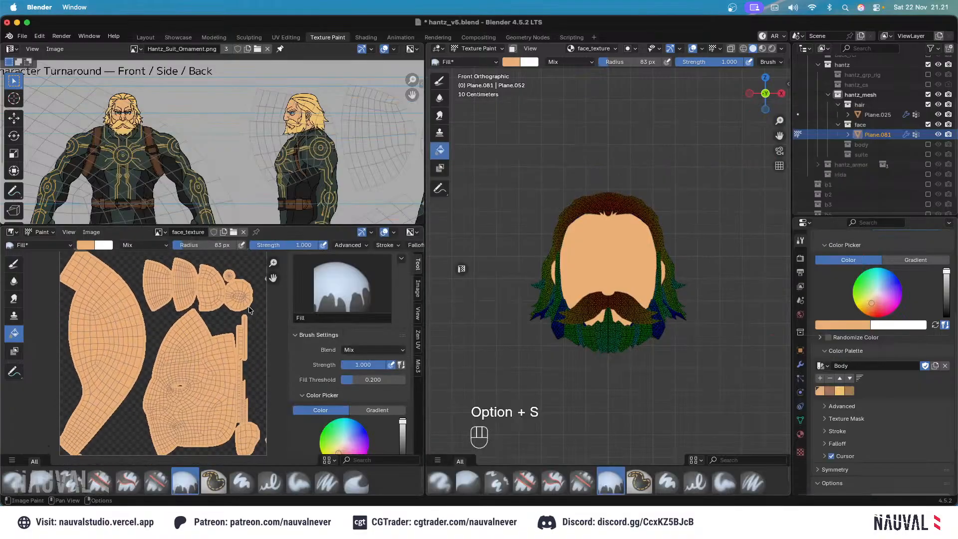
# Undo the last action and examine how the paint extends around the UV islands in the face texture.
pyautogui.press('super+z')
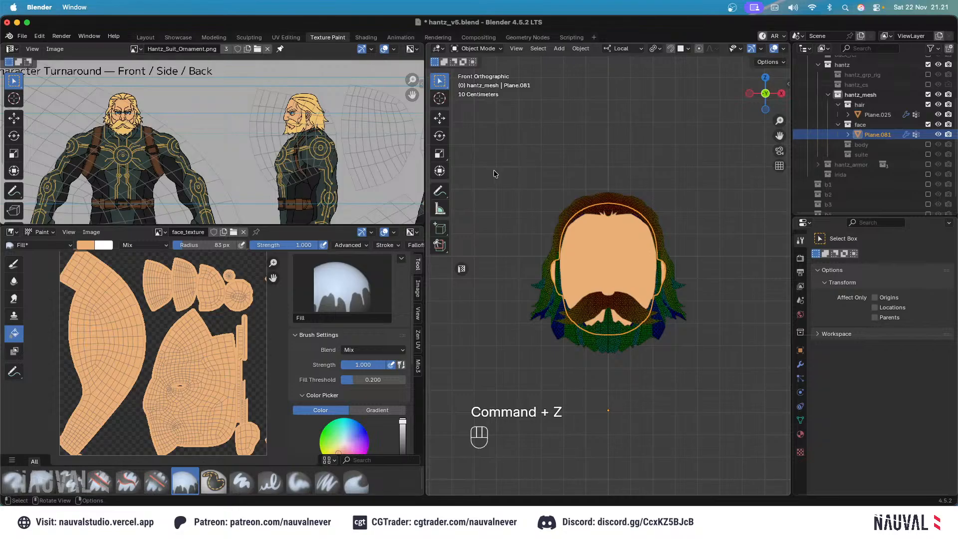
pyautogui.moveTo(238, 321); pyautogui.dragTo(215, 351, button='middle')
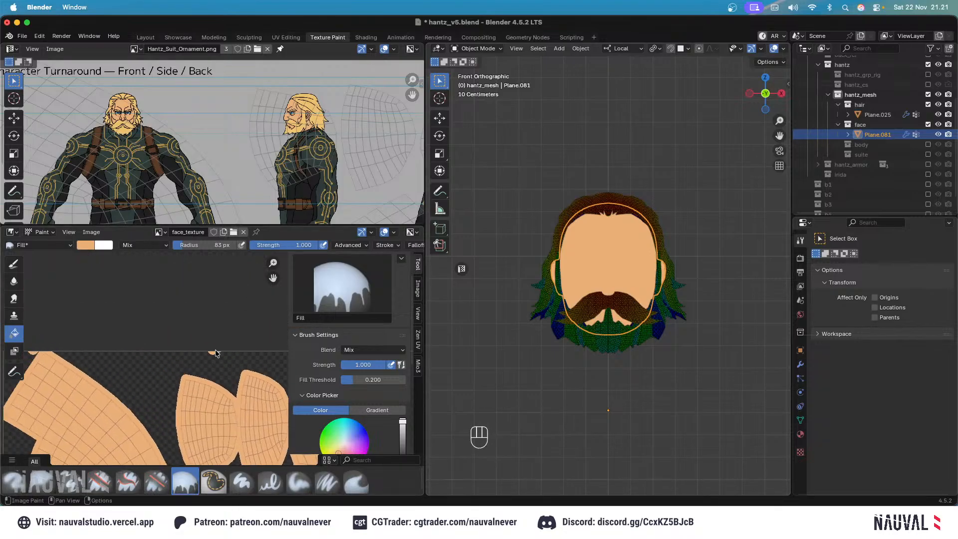
pyautogui.moveTo(150, 369); pyautogui.dragTo(228, 327, button='middle')
pyautogui.moveTo(156, 320); pyautogui.dragTo(252, 292, button='middle')
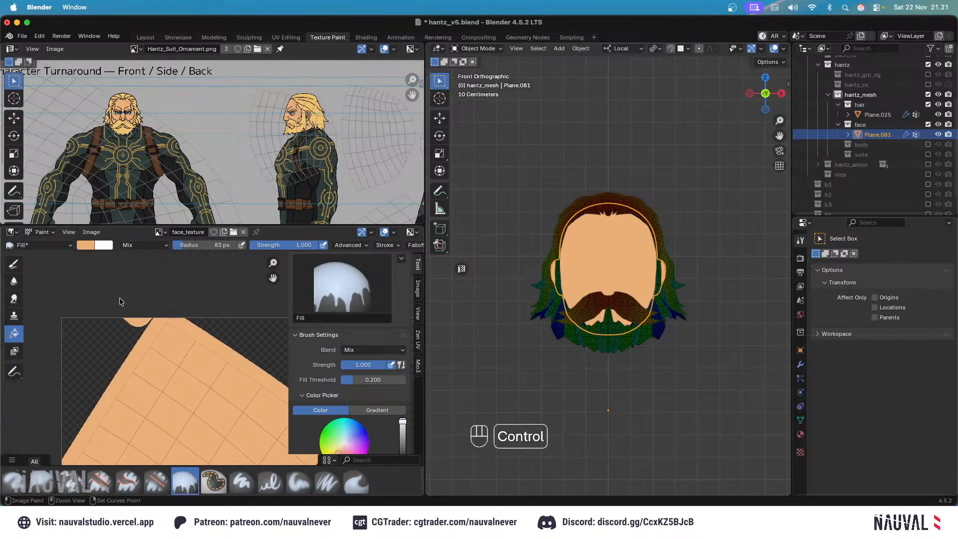
pyautogui.keyDown('ctrl'); pyautogui.moveTo(229, 358); pyautogui.dragTo(258, 434, button='middle'); pyautogui.keyUp('ctrl')
pyautogui.moveTo(259, 433); pyautogui.dragTo(201, 301, button='middle')
pyautogui.keyDown('ctrl'); pyautogui.moveTo(232, 332); pyautogui.dragTo(232, 355, button='middle'); pyautogui.keyUp('ctrl')
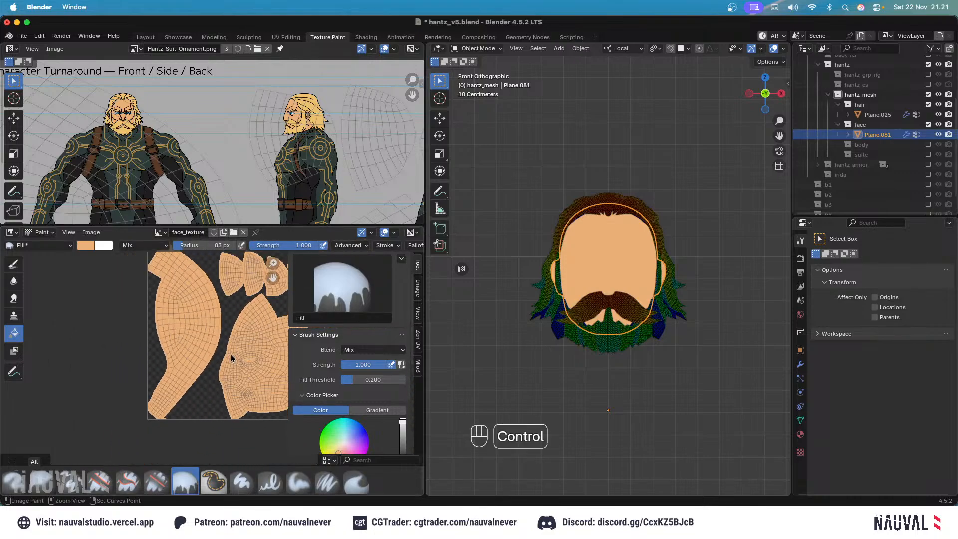
pyautogui.moveTo(241, 268); pyautogui.dragTo(172, 356, button='middle')
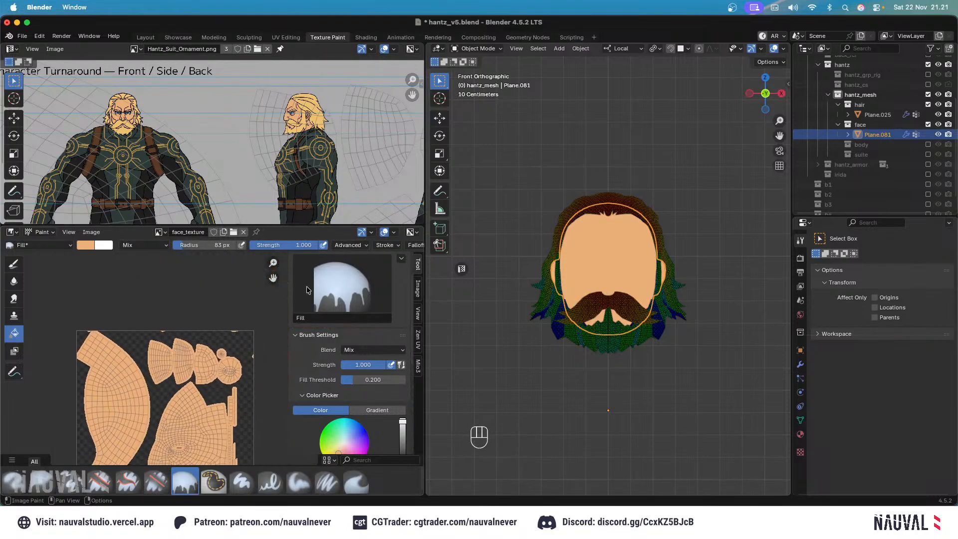
# Set the viewport back to Texture Paint mode, fill the face with peach again and save the file.
pyautogui.click(478, 48)
pyautogui.click(476, 111)
pyautogui.click(630, 217)
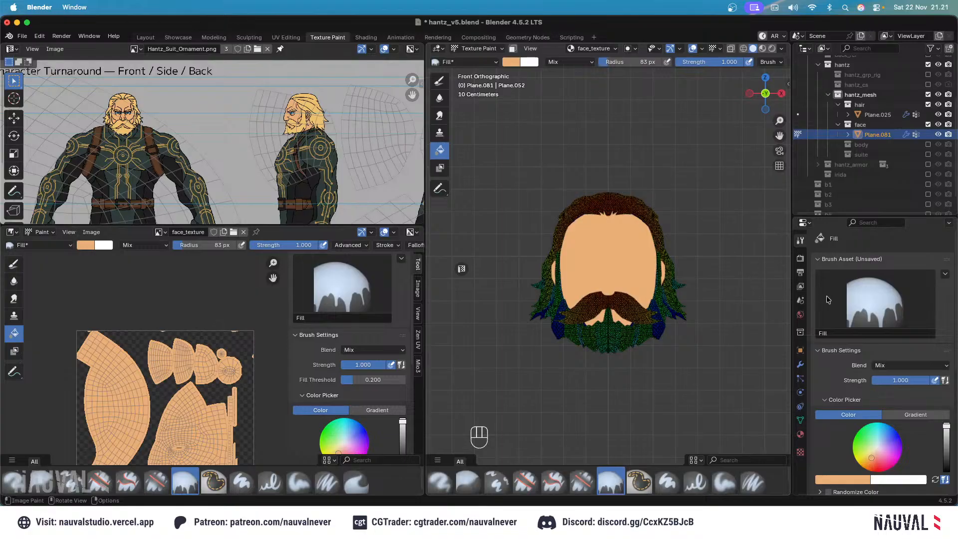
pyautogui.click(801, 258)
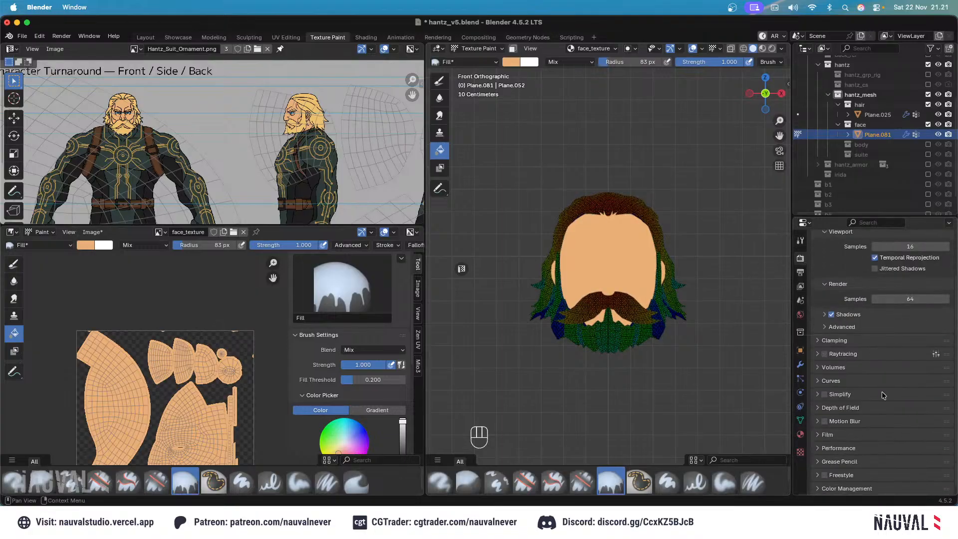
pyautogui.moveTo(246, 298); pyautogui.dragTo(271, 323, button='middle')
pyautogui.moveTo(245, 364); pyautogui.dragTo(252, 321, button='middle')
pyautogui.press('super+s')
pyautogui.scroll(1, 248, 316)
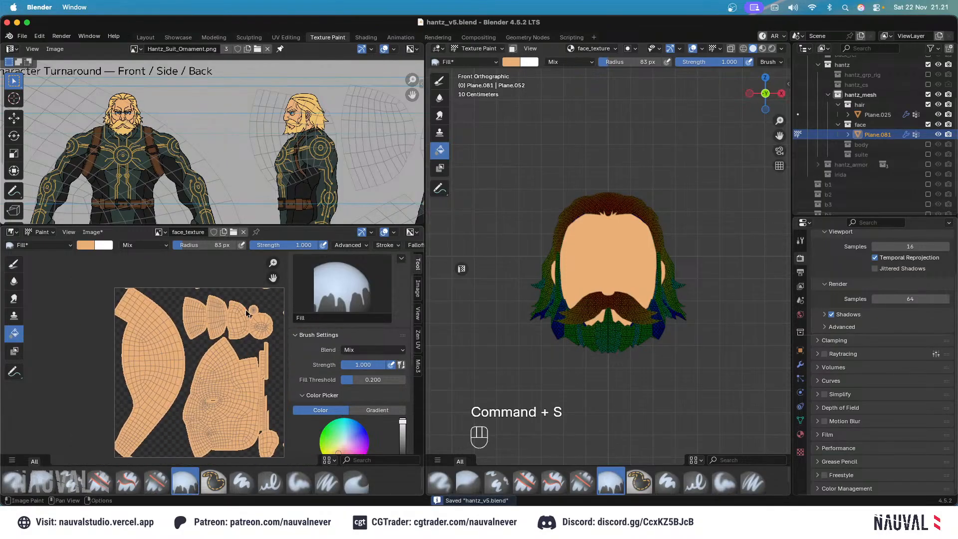
# Undo all the fills made on the face texture.
pyautogui.press('super+z')
pyautogui.press('super+z')
pyautogui.press('super+z')
pyautogui.press('super+z')
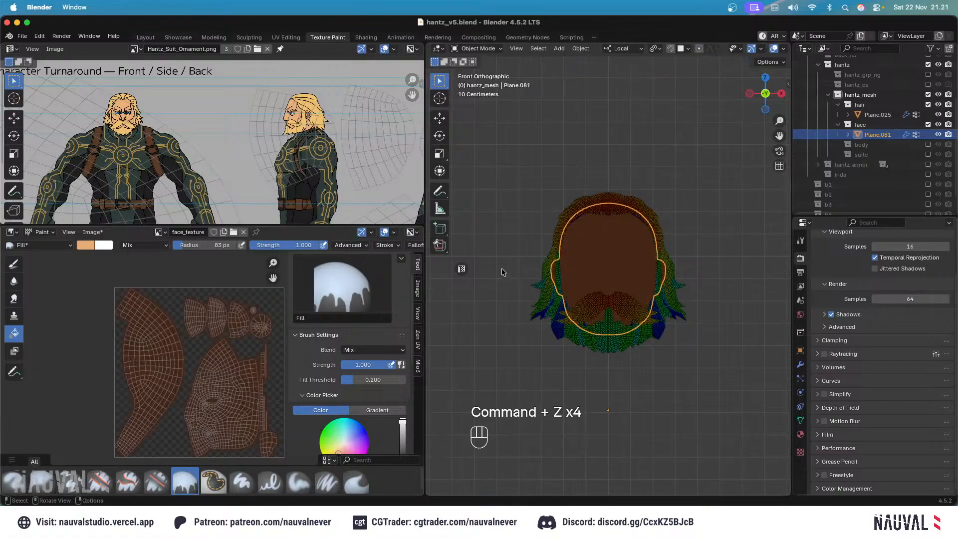
pyautogui.press('super+z')
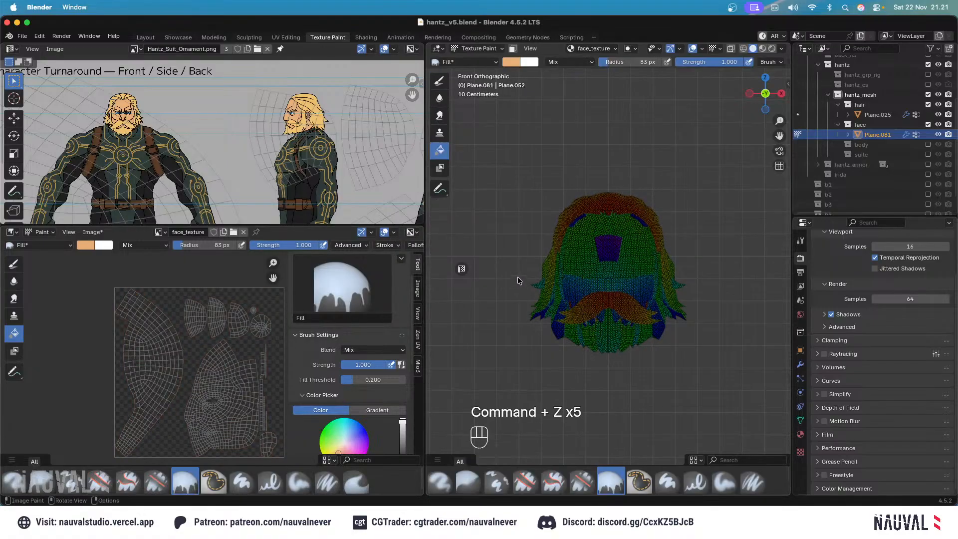
# Set the paint bleed to 30 px and fill the face mesh with the peach skin colour.
pyautogui.keyDown('ctrl'); pyautogui.moveTo(575, 239); pyautogui.dragTo(615, 173, button='middle'); pyautogui.keyUp('ctrl')
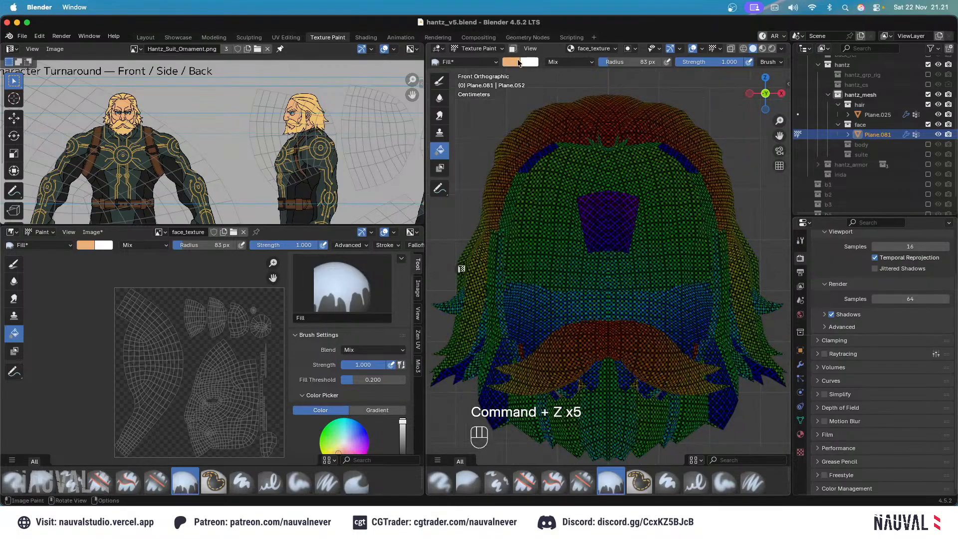
pyautogui.click(801, 240)
pyautogui.scroll(-5, 877, 441)
pyautogui.scroll(-3, 877, 440)
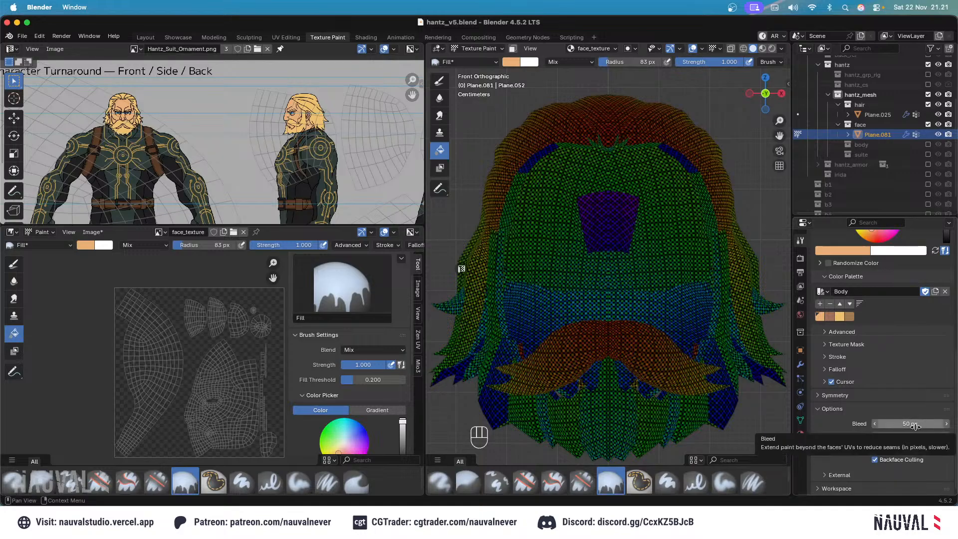
pyautogui.click(916, 424)
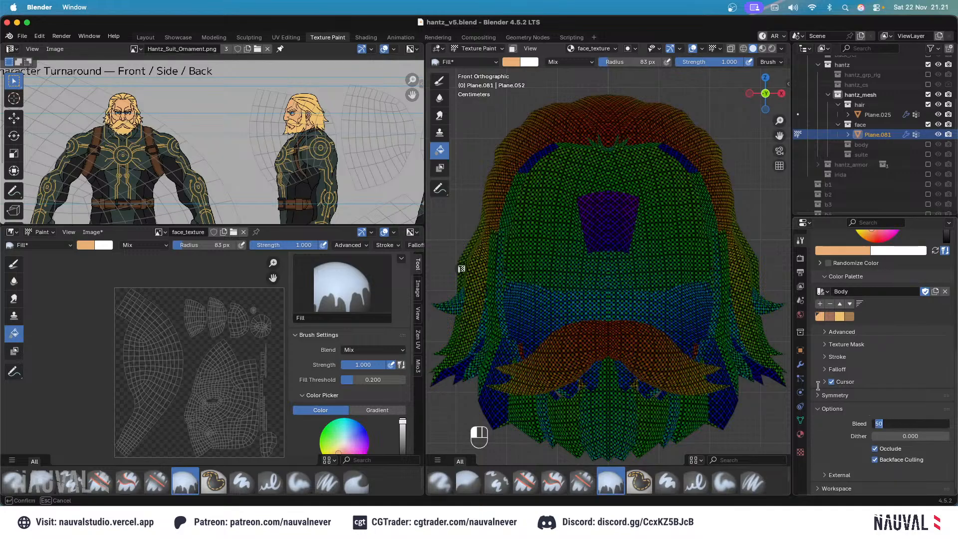
pyautogui.write('30')
pyautogui.press('Return')
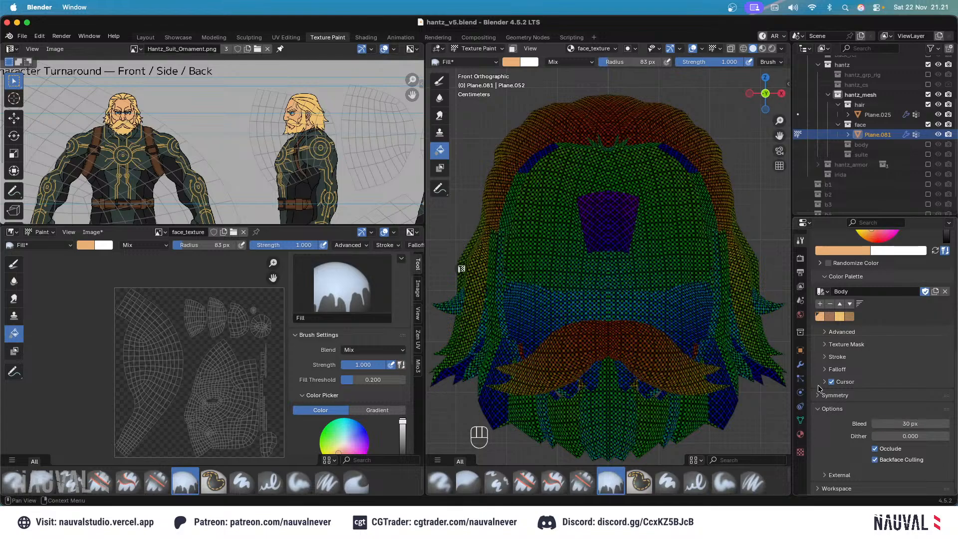
pyautogui.click(698, 193)
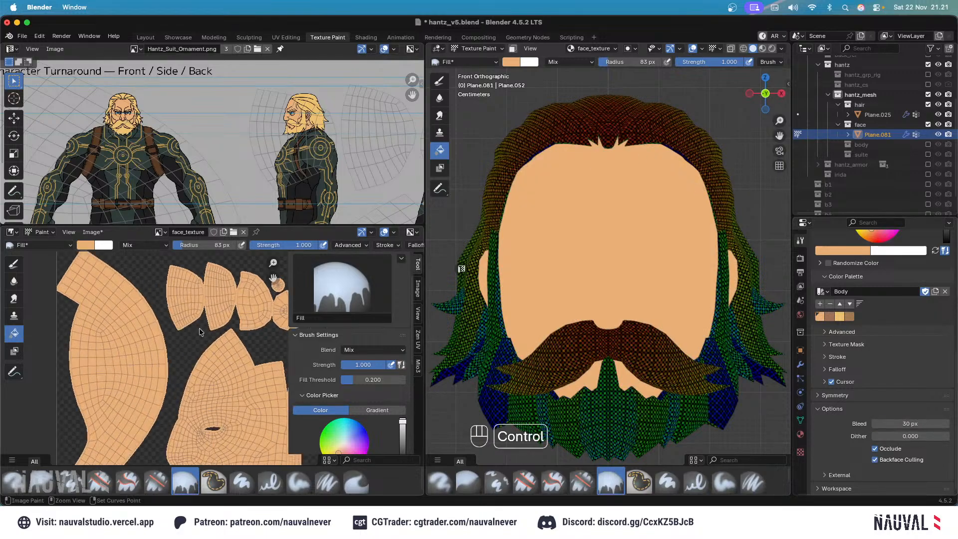
# Try a paint bleed of 28 px in place of the last fill, refill the face and check the UV island edges.
pyautogui.keyDown('ctrl'); pyautogui.moveTo(199, 328); pyautogui.dragTo(213, 313, button='middle'); pyautogui.keyUp('ctrl')
pyautogui.moveTo(252, 374); pyautogui.dragTo(214, 320, button='middle')
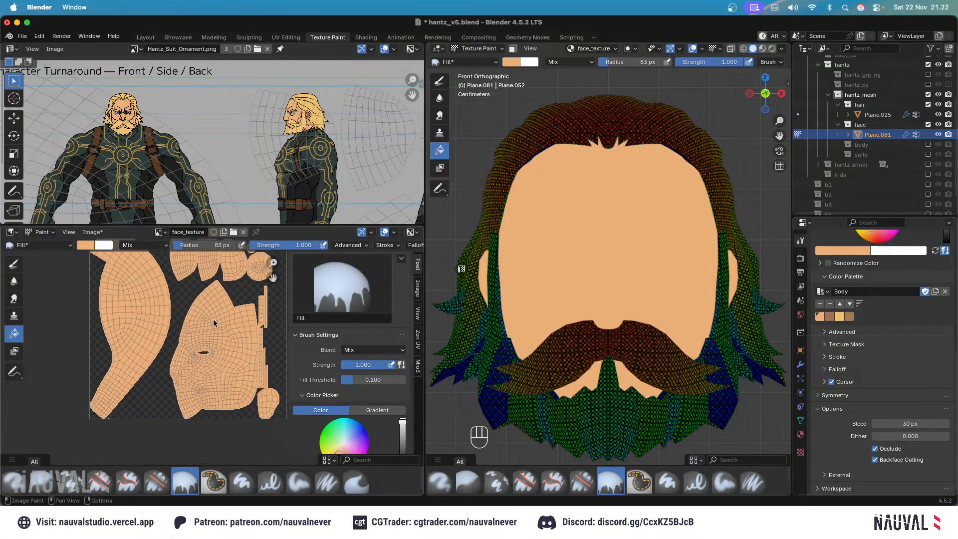
pyautogui.press('super+z')
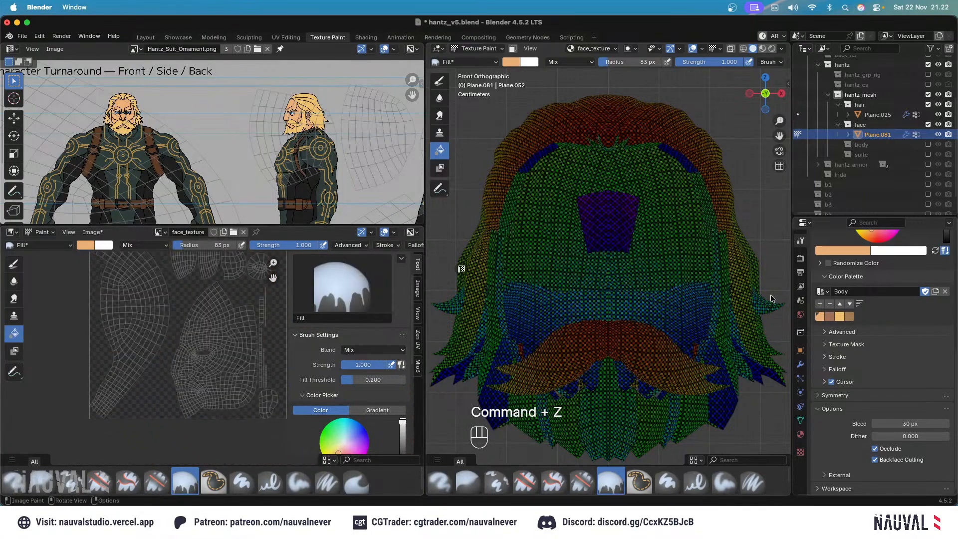
pyautogui.click(909, 424)
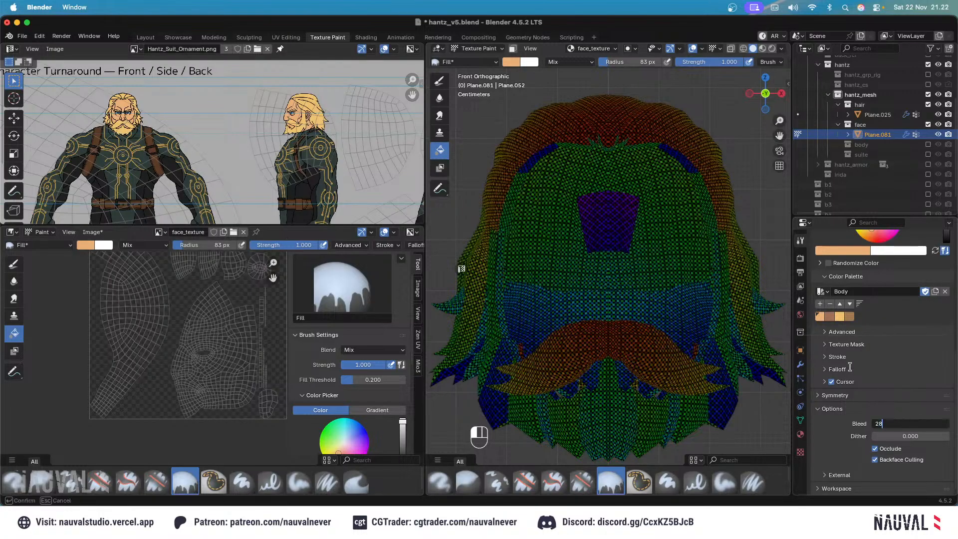
pyautogui.press('Return')
pyautogui.click(630, 197)
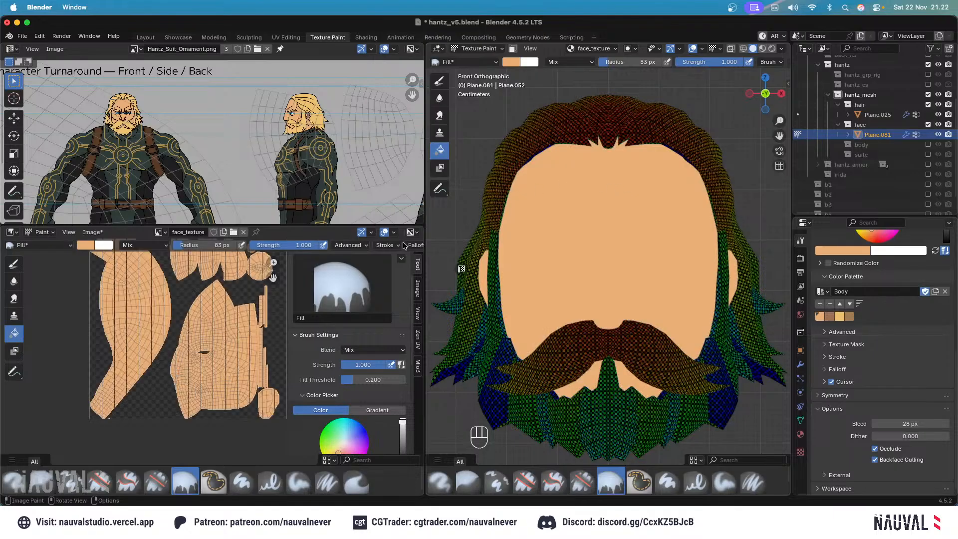
pyautogui.moveTo(215, 328); pyautogui.dragTo(195, 304, button='middle')
pyautogui.moveTo(190, 303); pyautogui.dragTo(266, 300, button='middle')
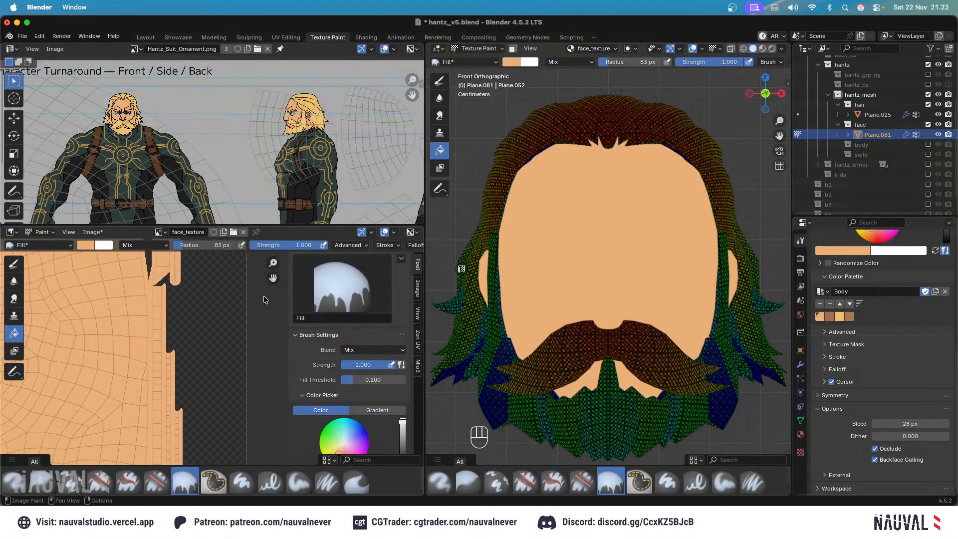
# Undo the face fill, set the paint bleed to 20 px and fill the face mesh with peach again.
pyautogui.click(905, 424)
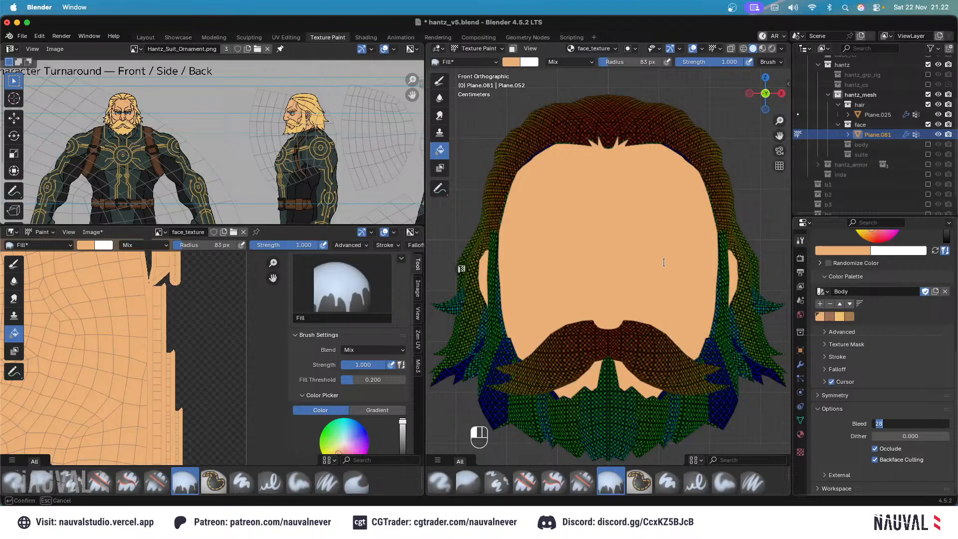
pyautogui.press('super+z')
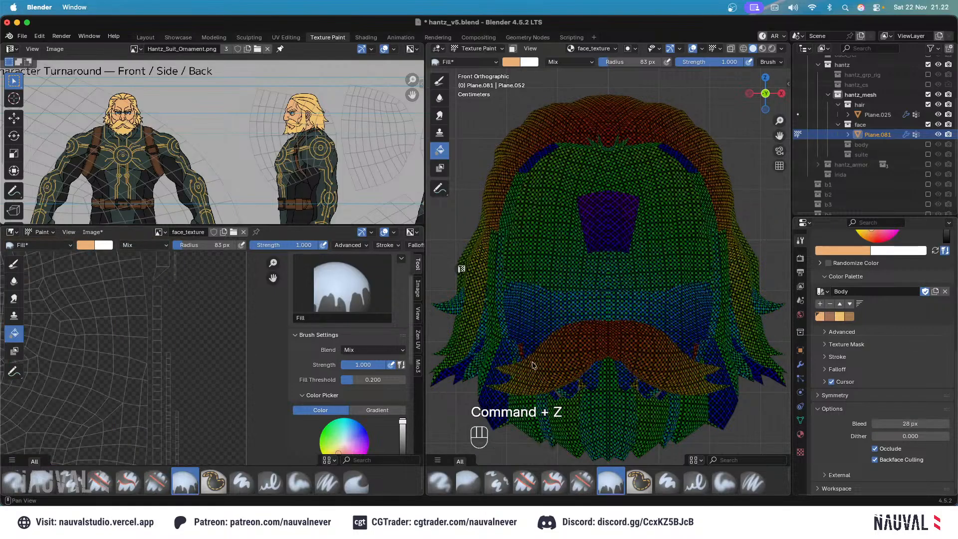
pyautogui.click(910, 423)
pyautogui.moveTo(909, 423); pyautogui.dragTo(901, 424)
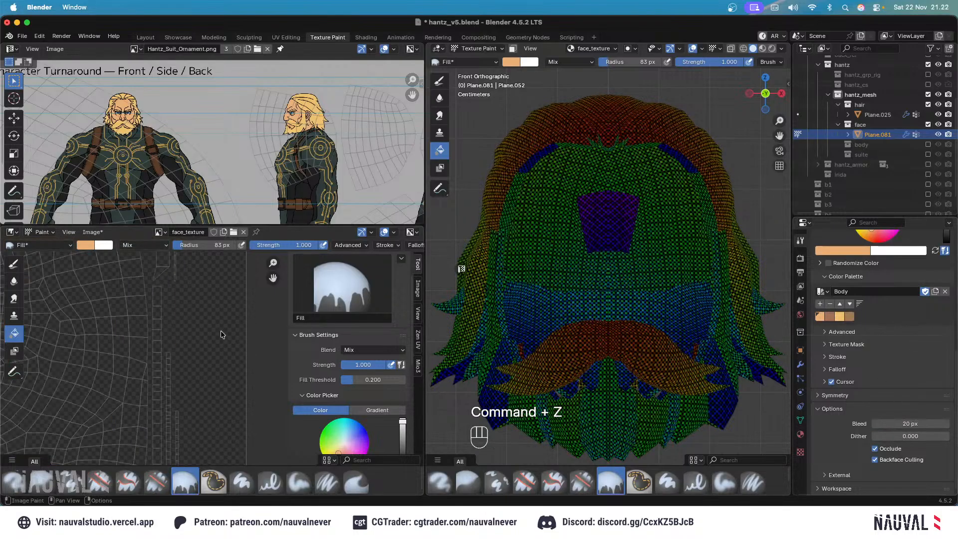
pyautogui.click(542, 292)
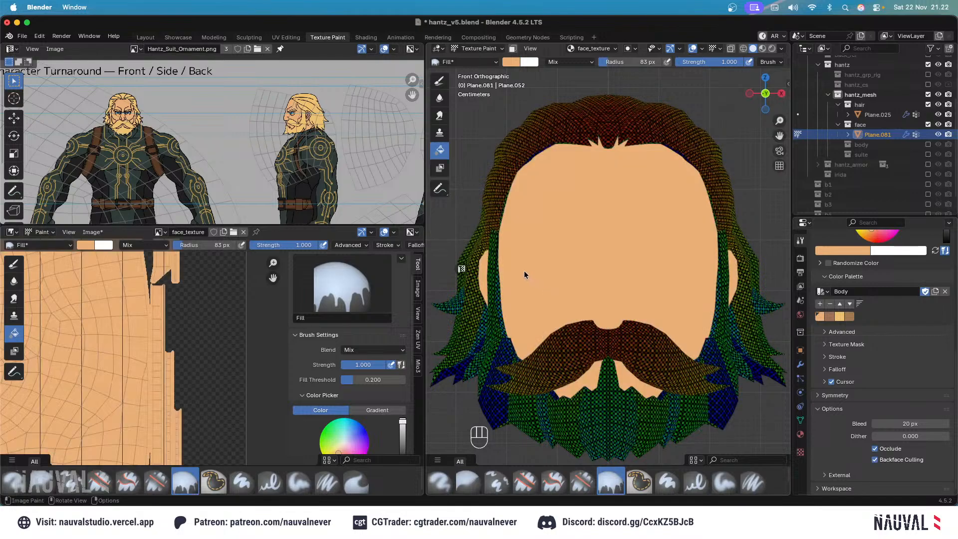
pyautogui.scroll(-4, 203, 314)
pyautogui.moveTo(149, 310); pyautogui.dragTo(210, 349, button='middle')
pyautogui.keyDown('ctrl'); pyautogui.moveTo(210, 350); pyautogui.dragTo(206, 301, button='middle'); pyautogui.keyUp('ctrl')
pyautogui.moveTo(261, 349); pyautogui.dragTo(190, 321, button='middle')
pyautogui.keyDown('ctrl'); pyautogui.moveTo(189, 322); pyautogui.dragTo(197, 287, button='middle'); pyautogui.keyUp('ctrl')
pyautogui.moveTo(210, 419); pyautogui.dragTo(225, 335, button='middle')
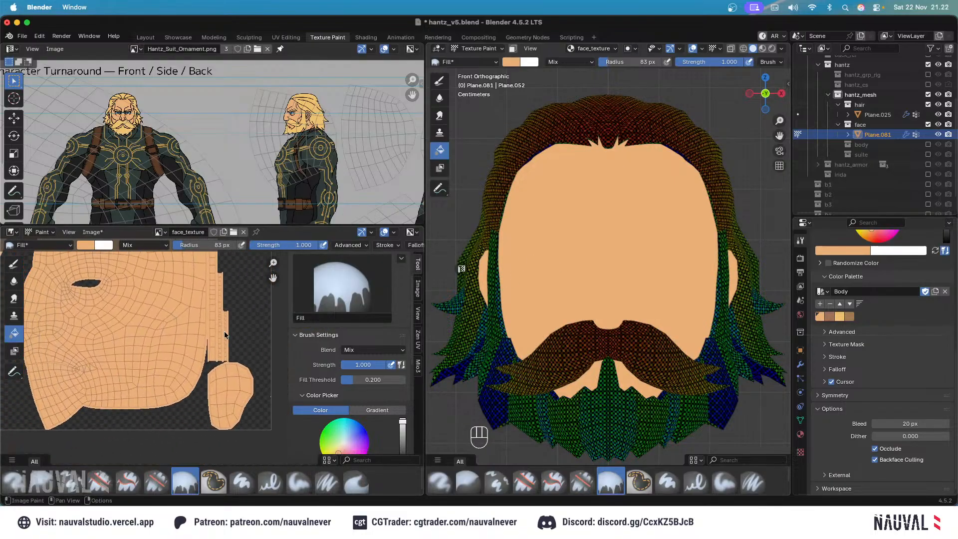
# Save the painted face texture image and the project file.
pyautogui.hotkey('alt', 'o')
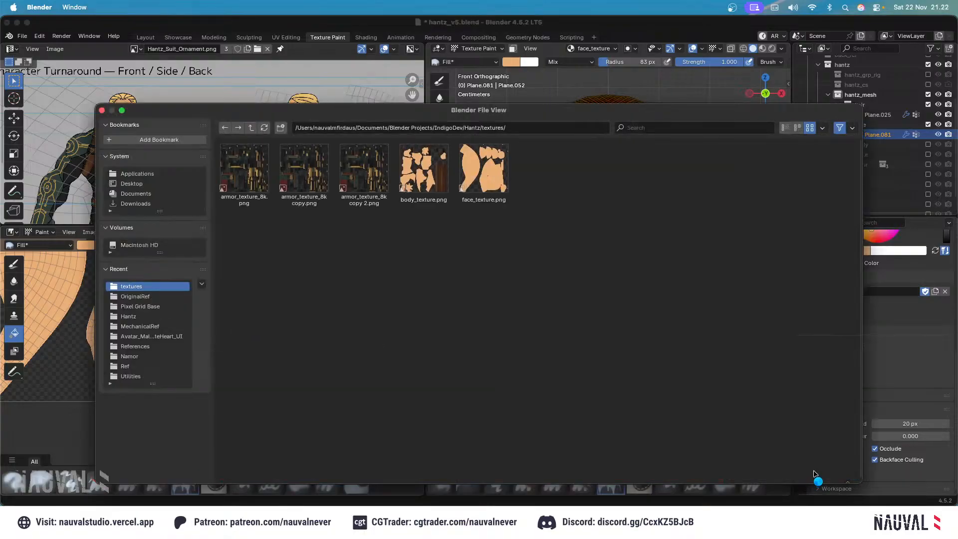
pyautogui.press('Escape')
pyautogui.hotkey('alt', 's')
pyautogui.hotkey('alt', 's')
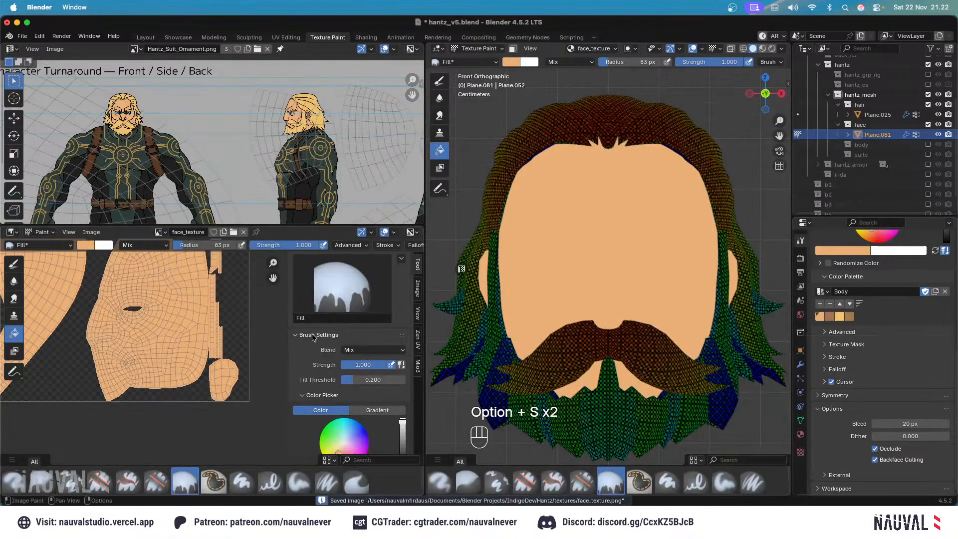
pyautogui.press('super+s')
# Select the hair mesh in Object Mode, give it a new material named hair_material and save the file.
pyautogui.click(478, 49)
pyautogui.click(499, 61)
pyautogui.click(674, 116)
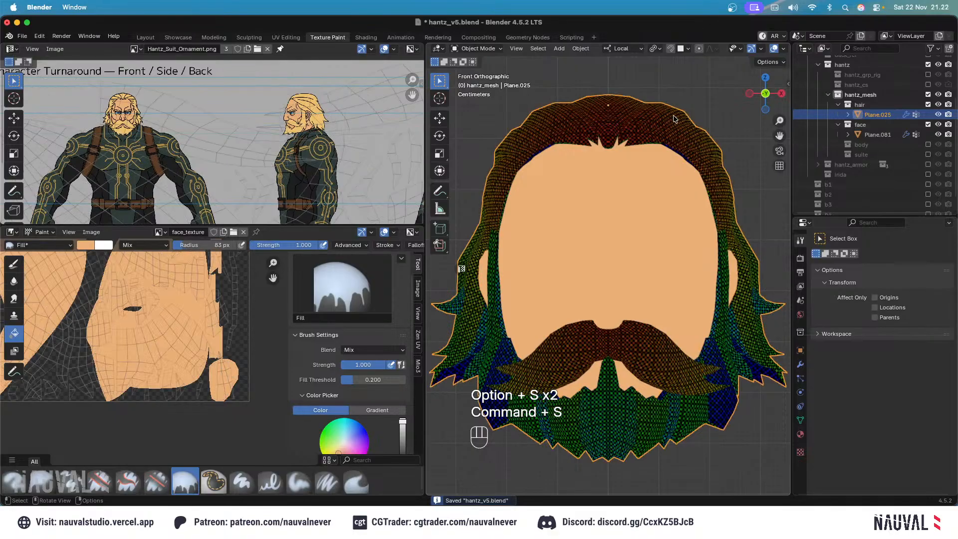
pyautogui.press('KP_3')
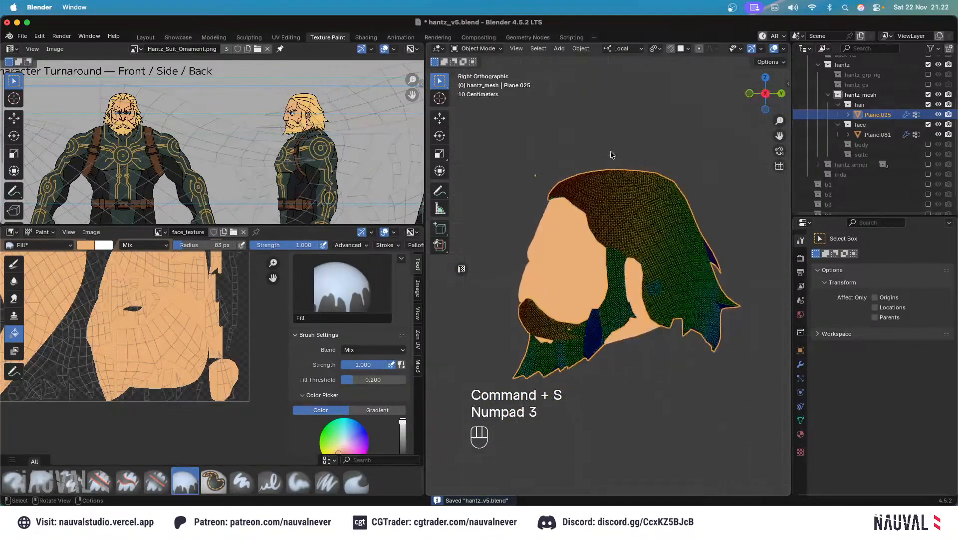
pyautogui.click(478, 48)
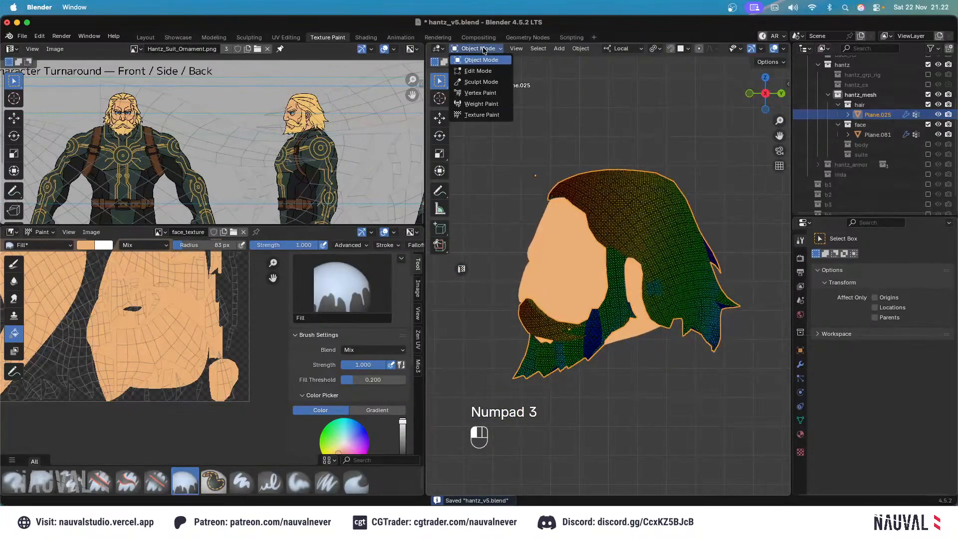
pyautogui.click(801, 434)
pyautogui.click(949, 266)
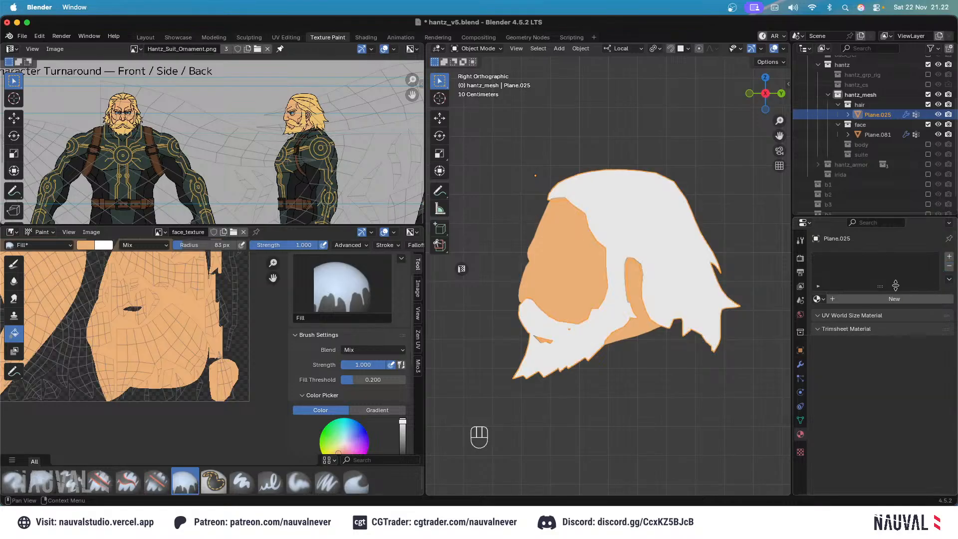
pyautogui.click(879, 299)
pyautogui.doubleClick(848, 259)
pyautogui.write('ha')
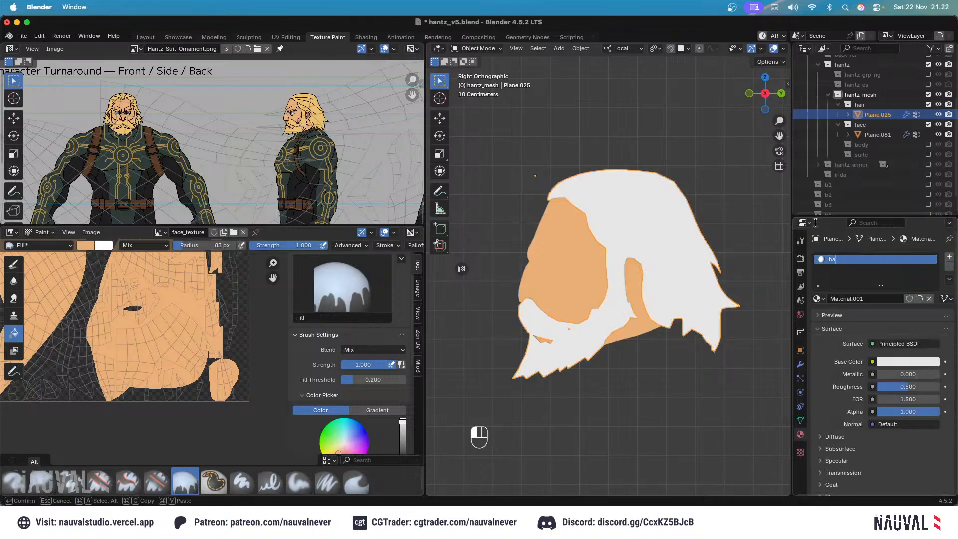
pyautogui.write('ir_material')
pyautogui.press('Return')
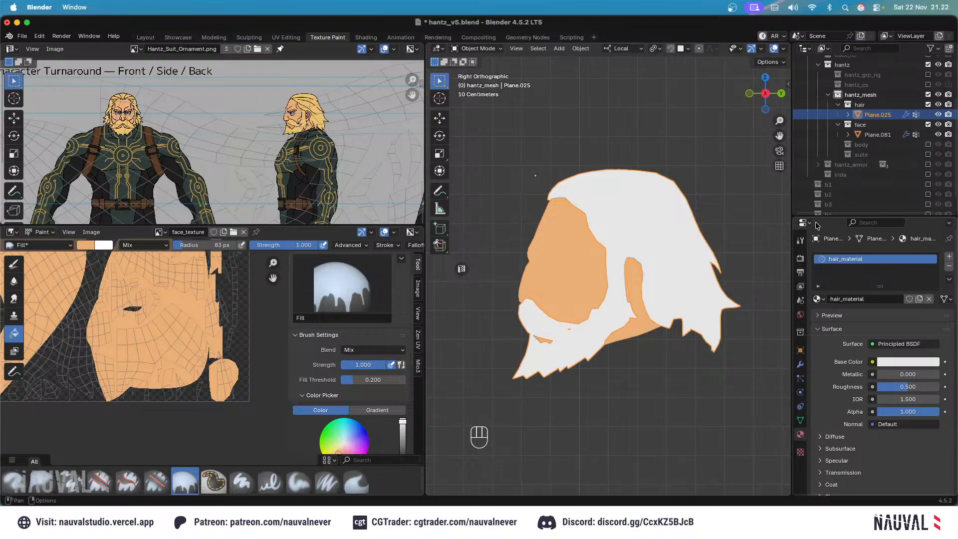
pyautogui.press('super+s')
# In the Shading workspace, add an Image Texture node to hair_material with a new 4096 × 4096 px image named hair_texture.
pyautogui.hotkey('ctrl', 'pagedown')
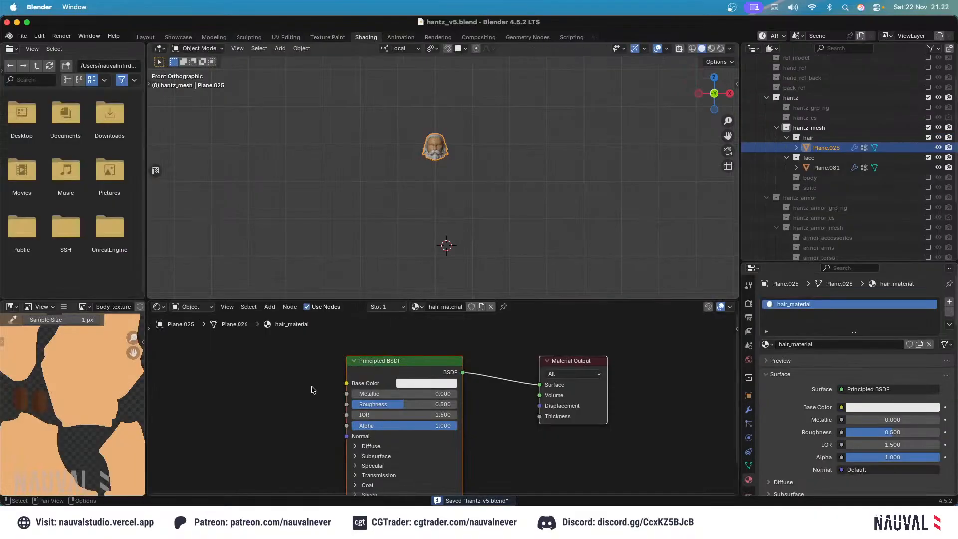
pyautogui.hotkey('shift', 'a')
pyautogui.write('ima')
pyautogui.press('Return')
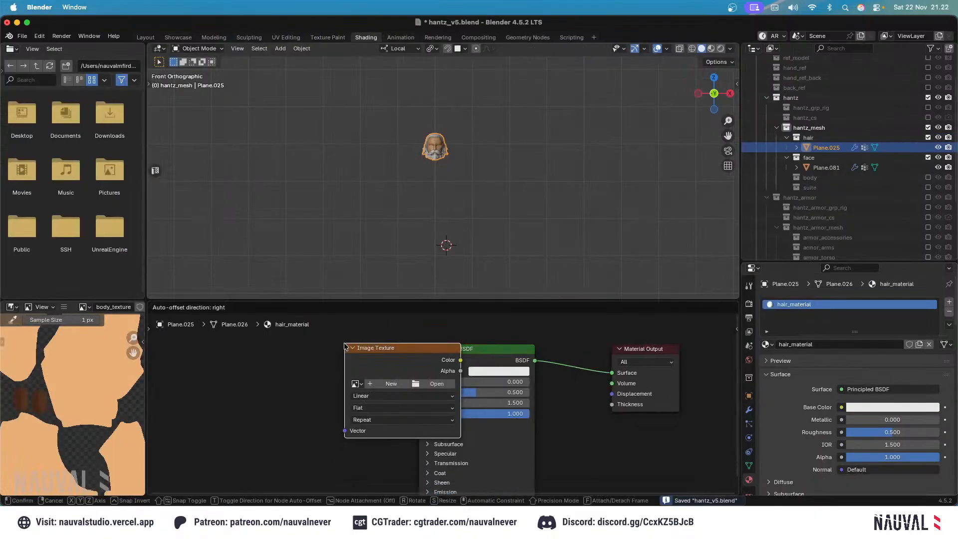
pyautogui.click(264, 357)
pyautogui.click(299, 397)
pyautogui.write('hair_')
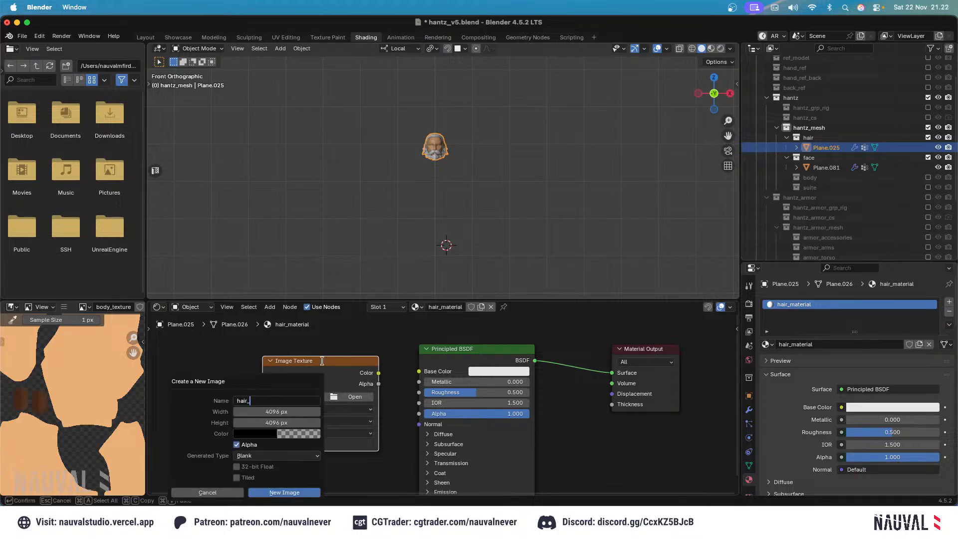
pyautogui.write('texture')
pyautogui.press('Return')
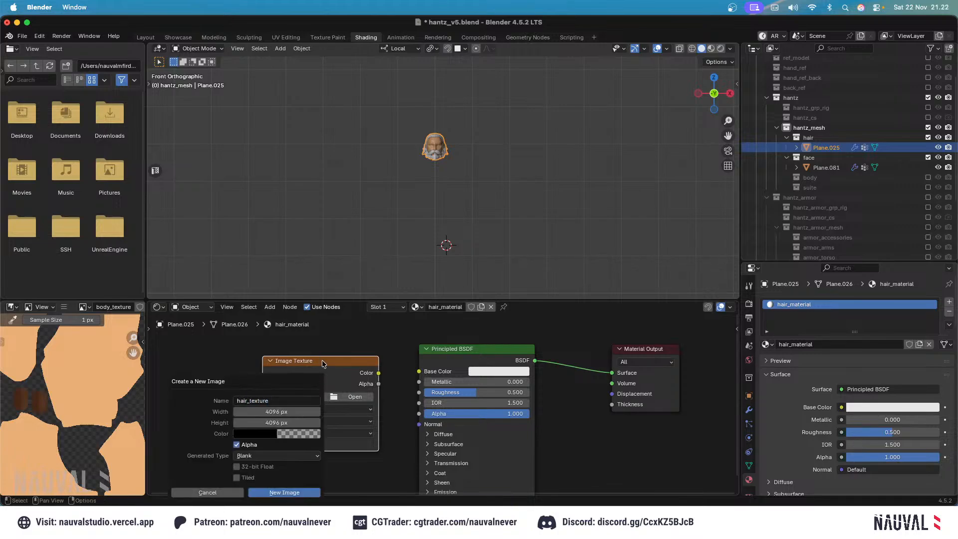
pyautogui.click(306, 494)
# Return to the Texture Paint workspace and fill the hair mesh with the golden blond from the Body palette.
pyautogui.click(328, 38)
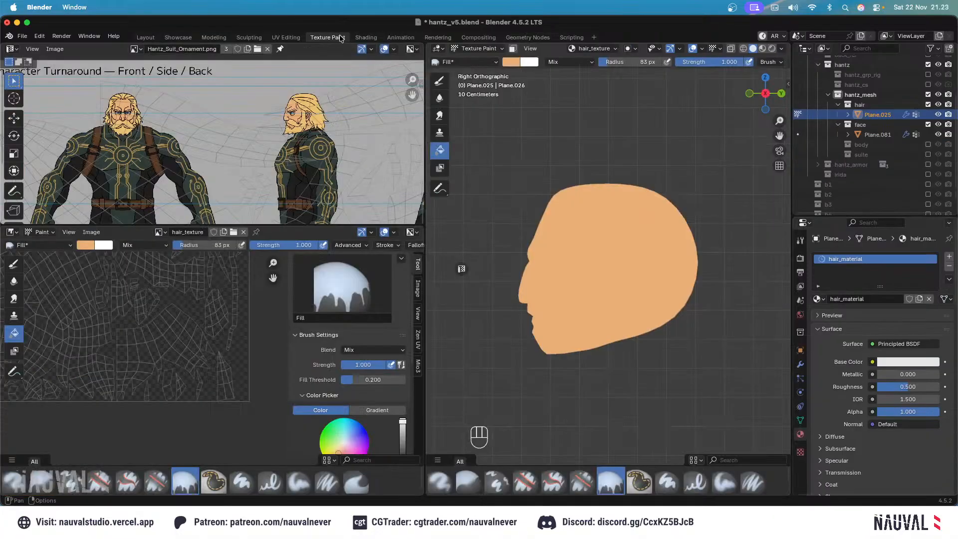
pyautogui.click(802, 258)
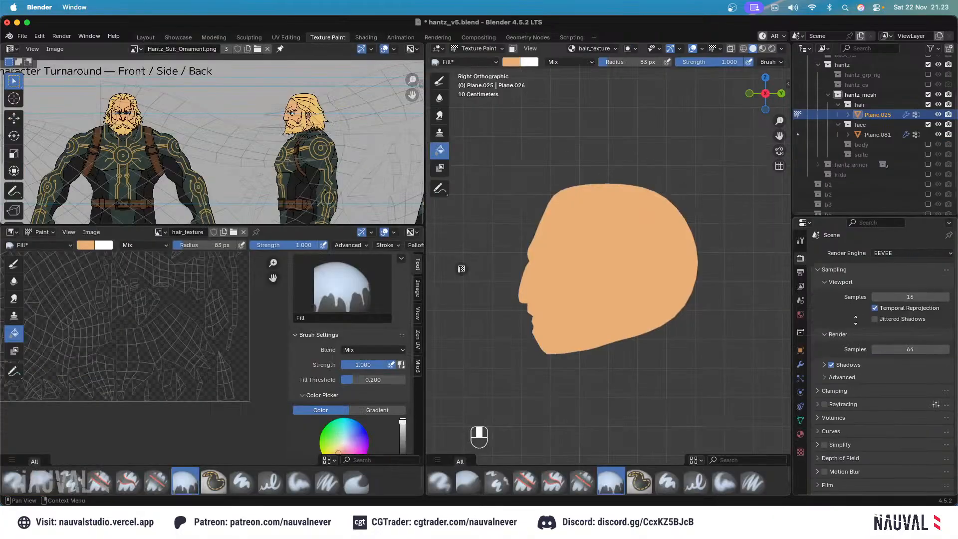
pyautogui.scroll(-2, 855, 319)
pyautogui.click(801, 240)
pyautogui.scroll(-5, 857, 381)
pyautogui.click(841, 406)
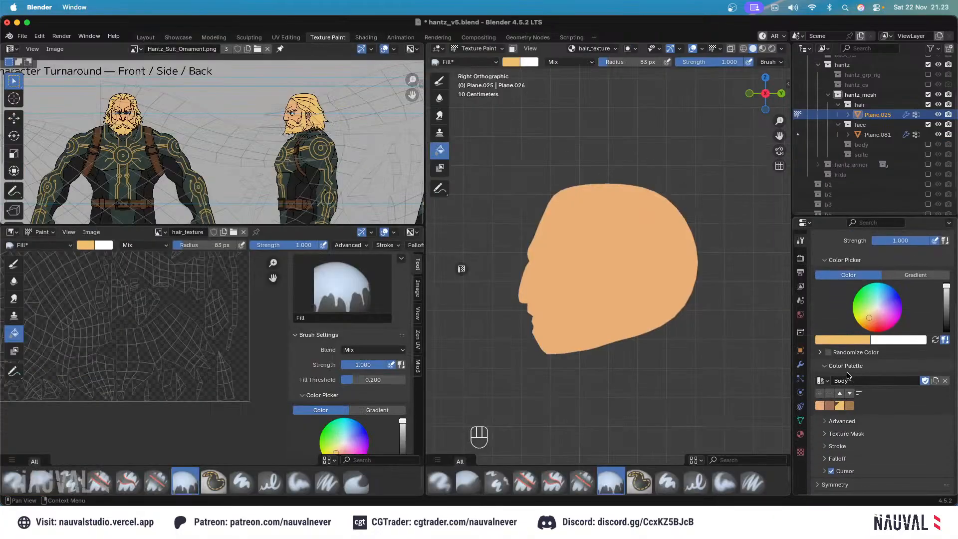
pyautogui.click(658, 176)
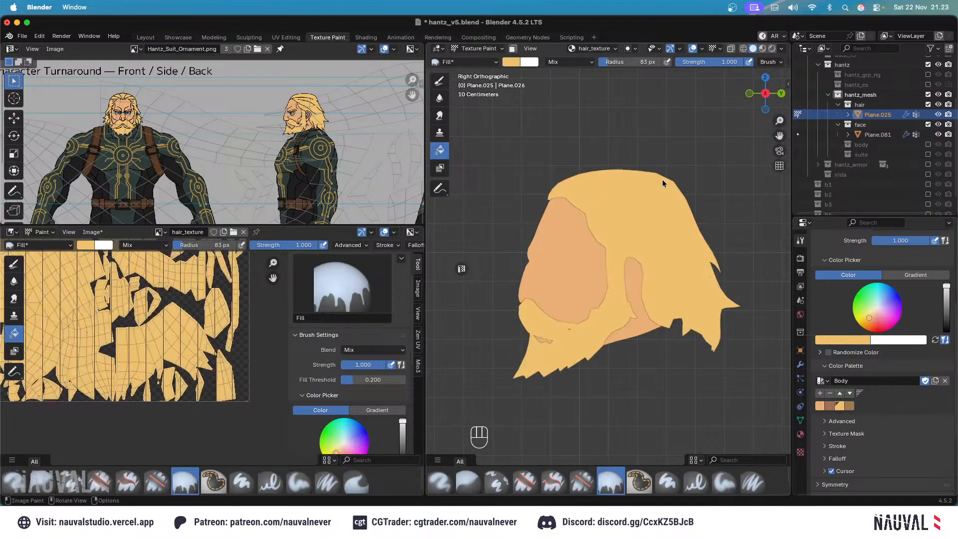
pyautogui.press('KP_1')
pyautogui.press('KP_3')
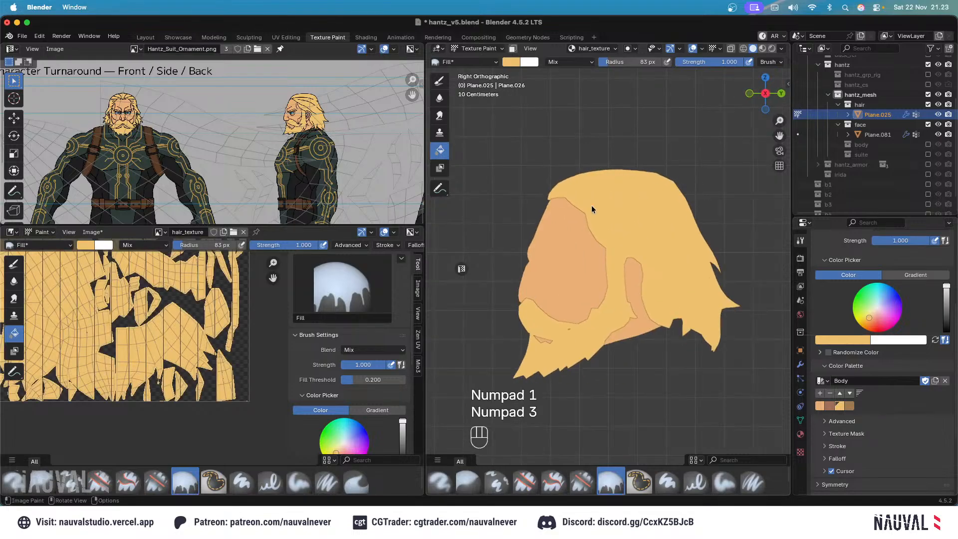
# Save the hair texture as hair_texture.png in the textures folder, return to Object Mode and save the project file.
pyautogui.moveTo(238, 279); pyautogui.dragTo(268, 302, button='middle')
pyautogui.hotkey('alt', 's')
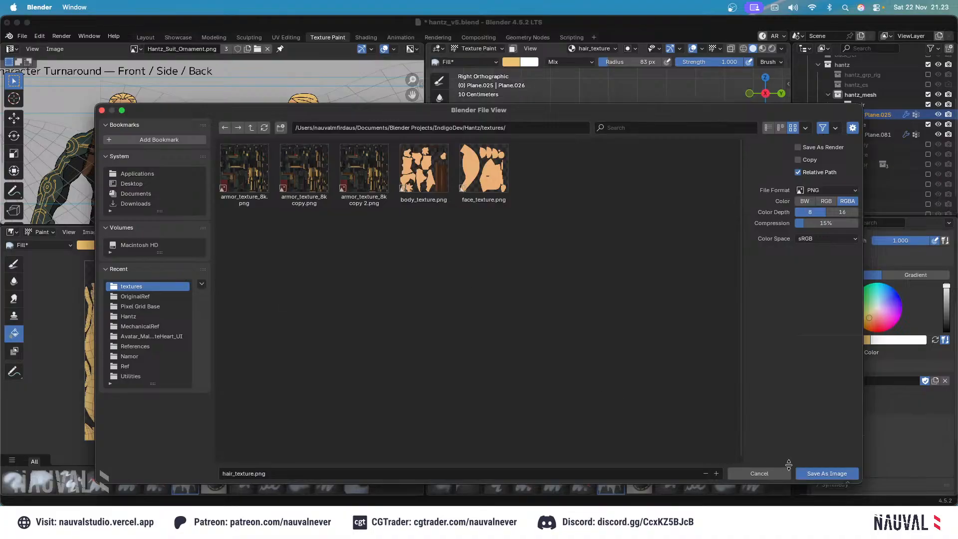
pyautogui.click(810, 472)
pyautogui.click(477, 48)
pyautogui.click(474, 58)
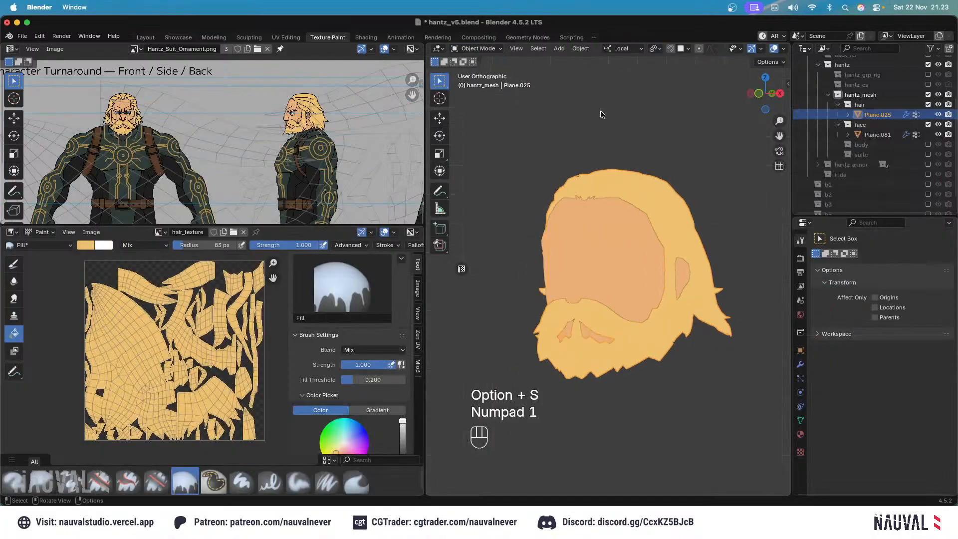
pyautogui.press('super+s')
pyautogui.scroll(-3, 649, 157)
pyautogui.hotkey('ctrl', 's')
# Deselect the hair, exclude the hair and face collections from the view layer and enable the suite collection.
pyautogui.click(643, 170)
pyautogui.moveTo(654, 162); pyautogui.dragTo(638, 143, button='middle')
pyautogui.scroll(5, 638, 142)
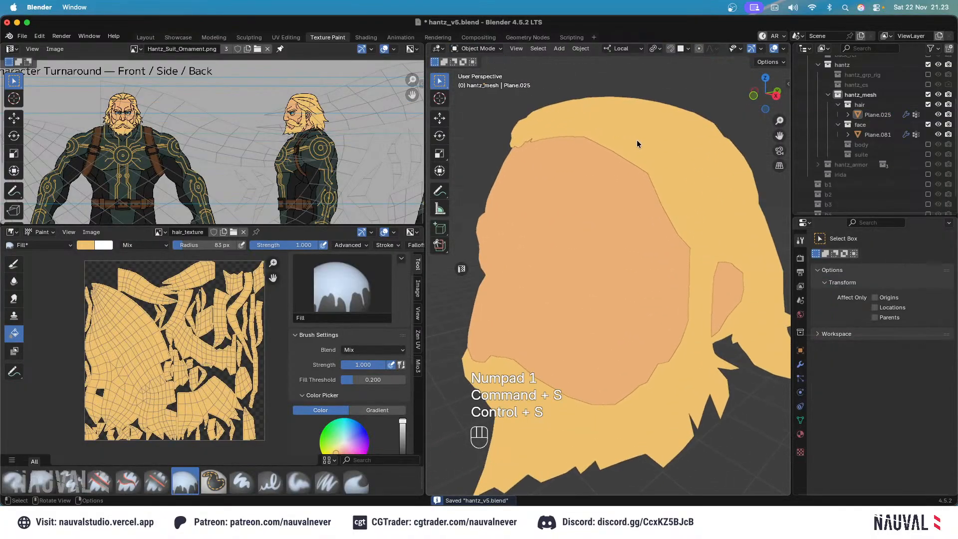
pyautogui.press('KP_1')
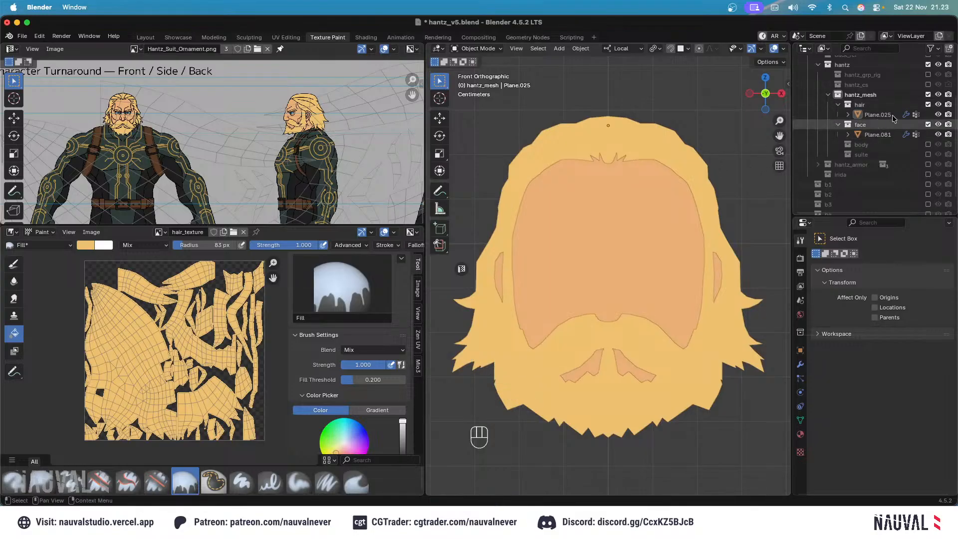
pyautogui.click(931, 108)
pyautogui.click(928, 105)
pyautogui.click(929, 115)
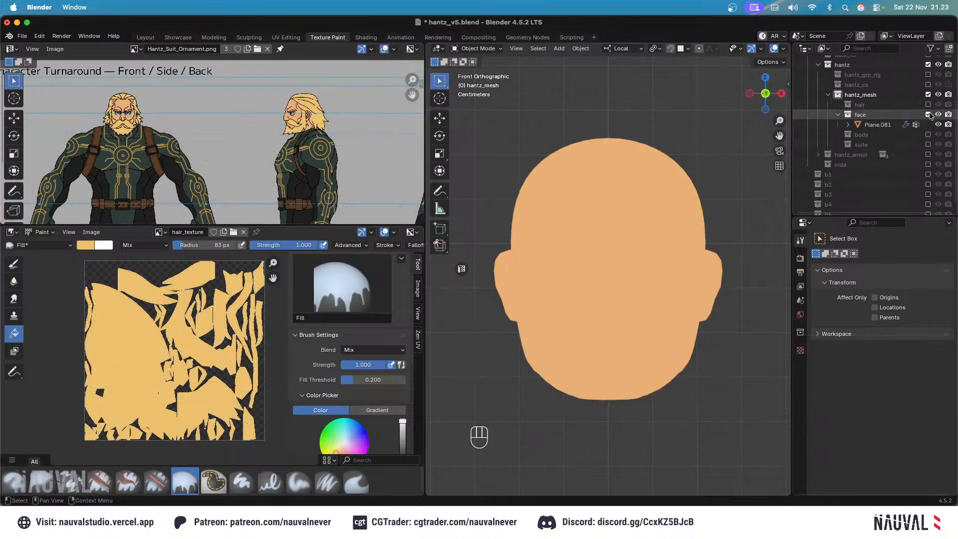
pyautogui.click(929, 134)
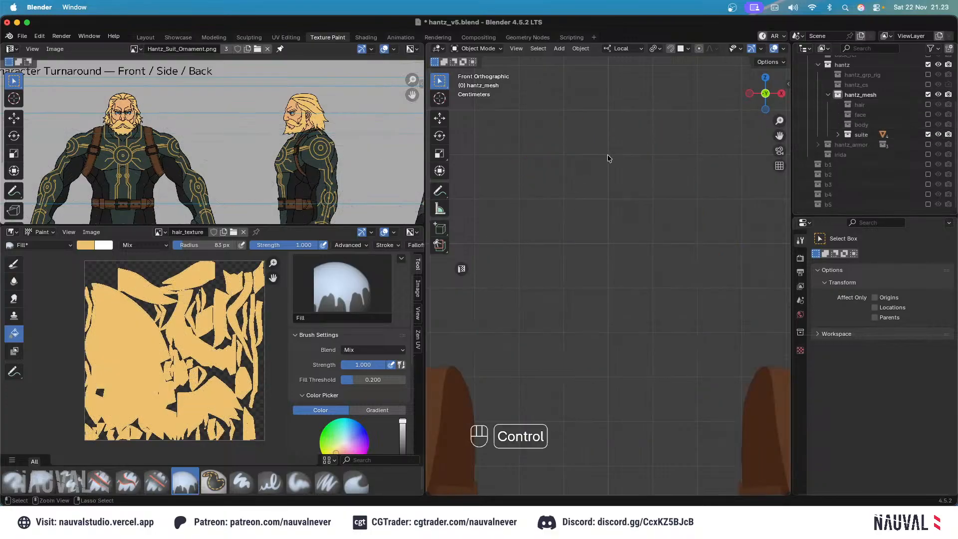
# Enable the body collection alongside the suite, view both from the front and clear the selection.
pyautogui.press('a')
pyautogui.keyDown('ctrl'); pyautogui.moveTo(610, 159); pyautogui.dragTo(746, 148, button='middle'); pyautogui.keyUp('ctrl')
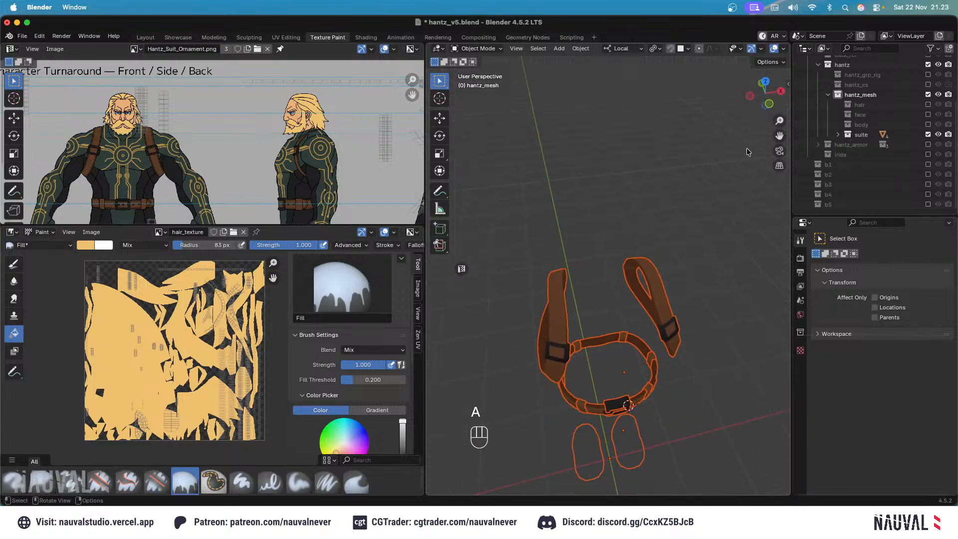
pyautogui.click(928, 124)
pyautogui.press('KP_1')
pyautogui.press('a')
pyautogui.click(618, 221)
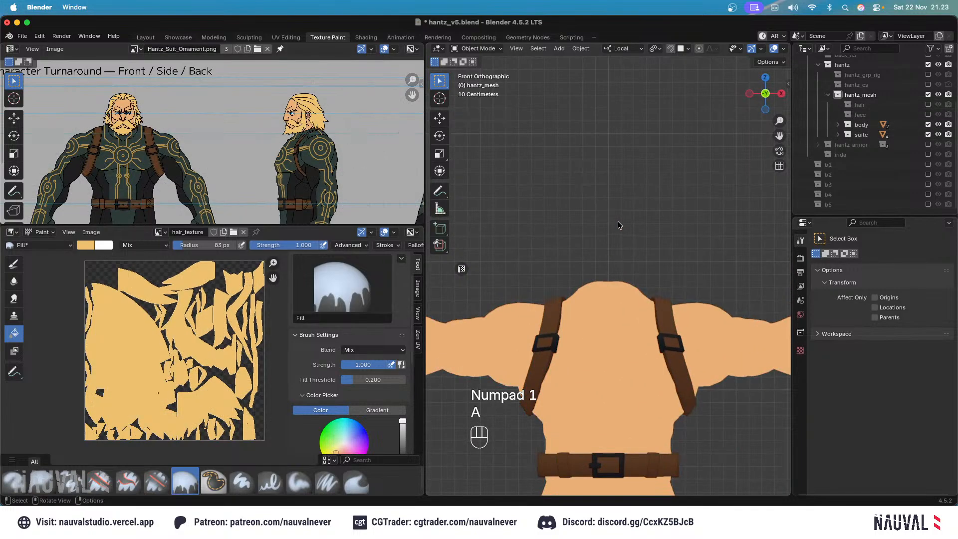
# Save the project file, select the crown mesh above the body and switch it to Texture Paint mode.
pyautogui.keyDown('ctrl'); pyautogui.moveTo(618, 221); pyautogui.dragTo(632, 184, button='middle'); pyautogui.keyUp('ctrl')
pyautogui.click(618, 175)
pyautogui.press('super+s')
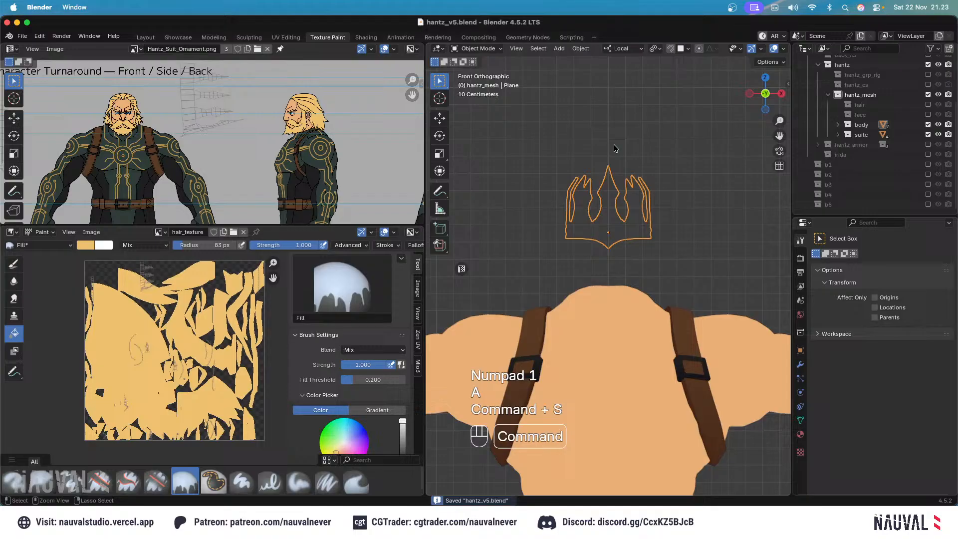
pyautogui.click(478, 48)
pyautogui.click(481, 115)
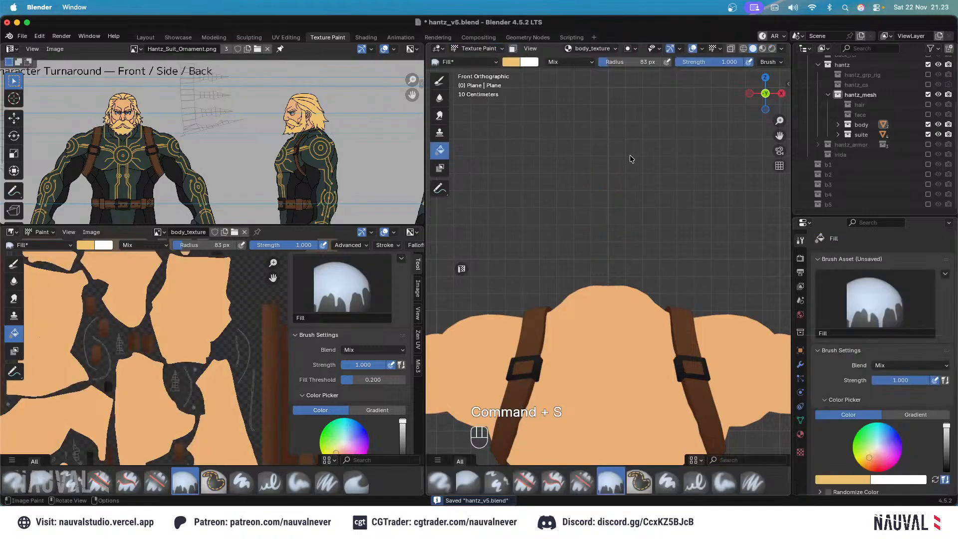
# Remove the golden blond swatch from the Body colour palette.
pyautogui.scroll(-1, 224, 319)
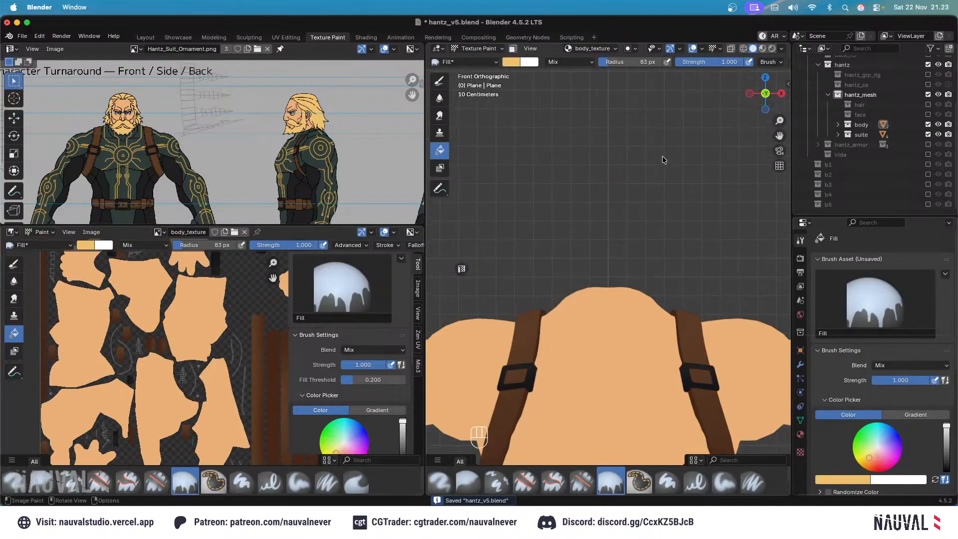
pyautogui.scroll(-8, 855, 223)
pyautogui.scroll(3, 857, 264)
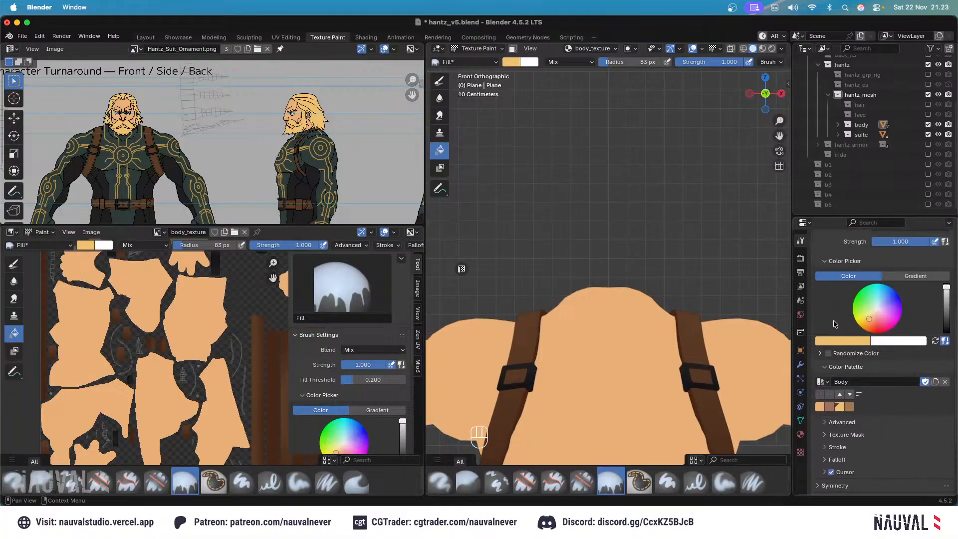
pyautogui.moveTo(775, 327); pyautogui.dragTo(832, 385, button='middle')
pyautogui.click(829, 395)
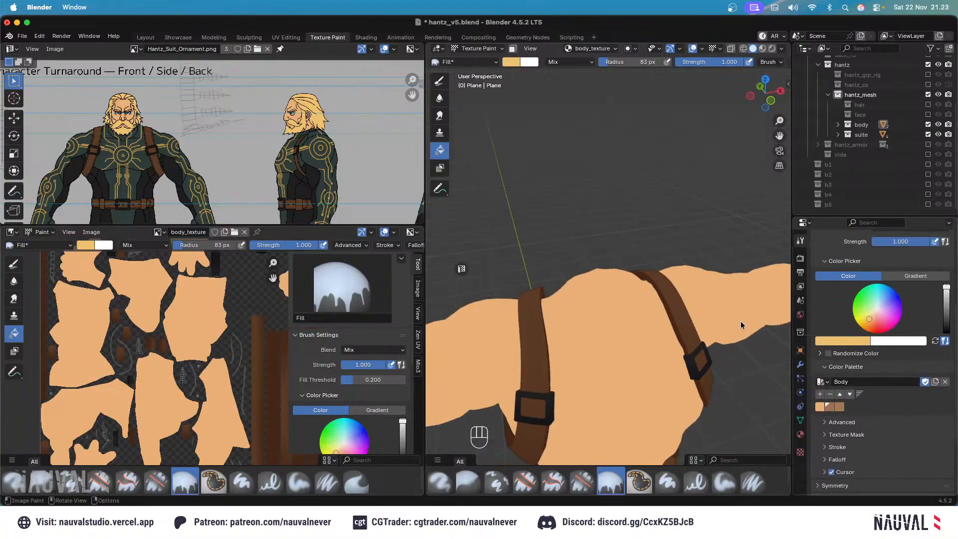
# Sample the brown skin-shadow colour near the eyes in the reference image, add it to the Body palette and save the project.
pyautogui.press('KP_1')
pyautogui.scroll(3, 404, 125)
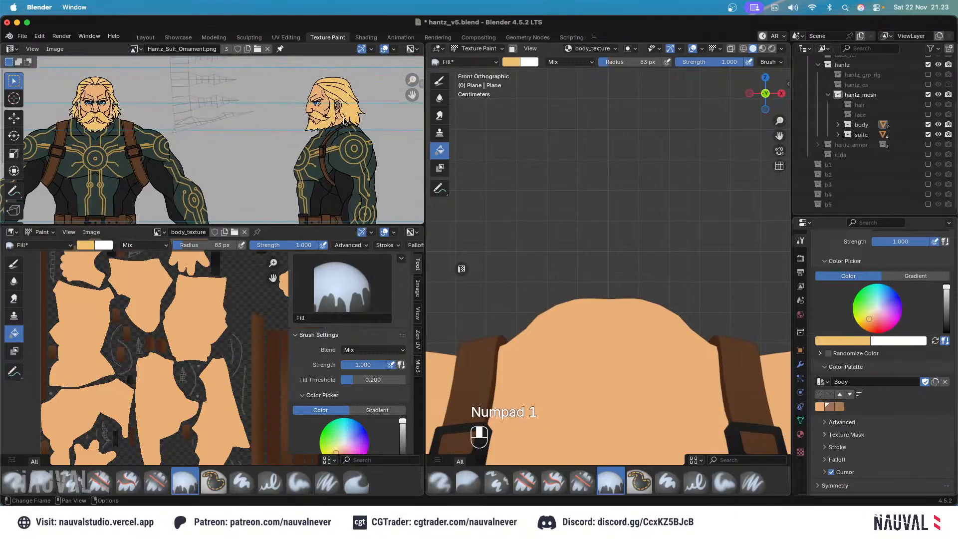
pyautogui.scroll(10, 403, 126)
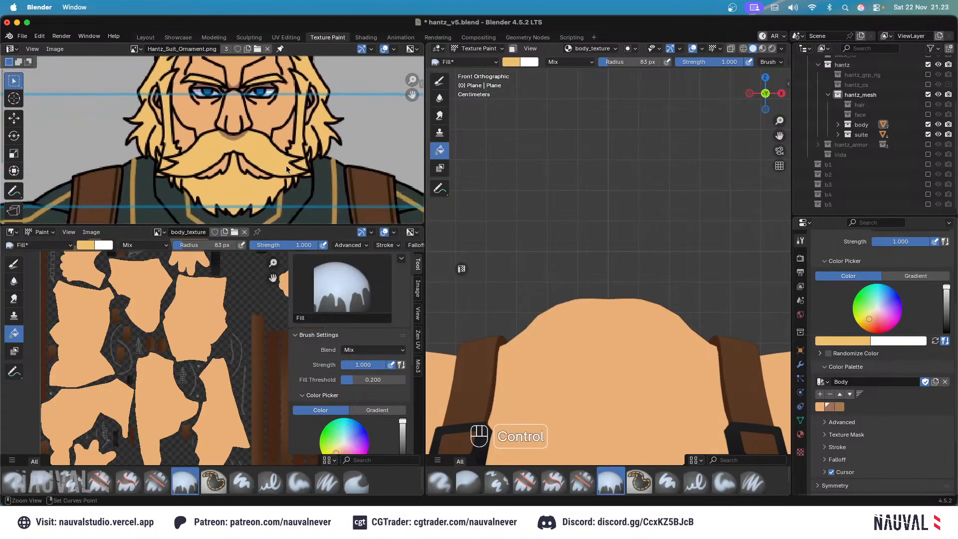
pyautogui.moveTo(338, 86); pyautogui.dragTo(317, 199, button='middle')
pyautogui.keyDown('ctrl'); pyautogui.moveTo(301, 159); pyautogui.dragTo(302, 107, button='middle'); pyautogui.keyUp('ctrl')
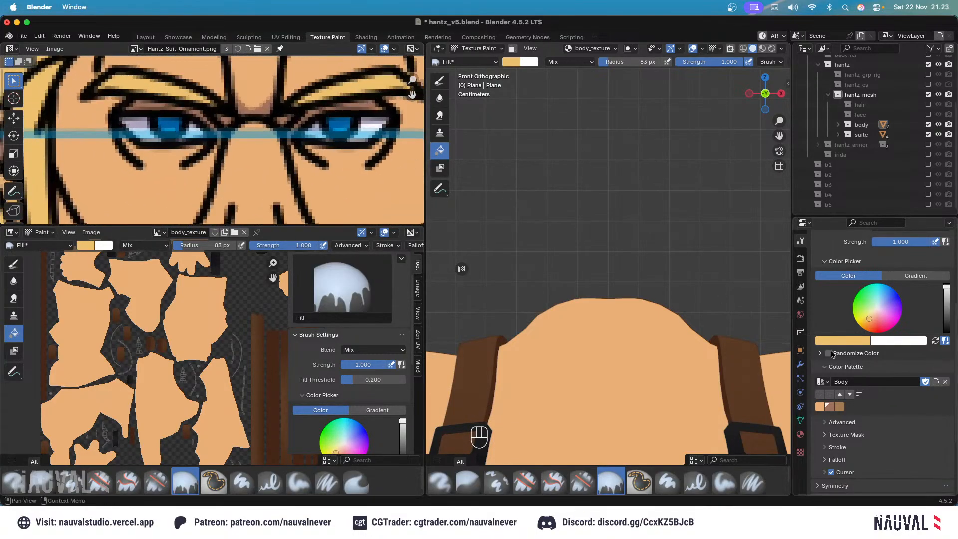
pyautogui.click(839, 341)
pyautogui.click(859, 326)
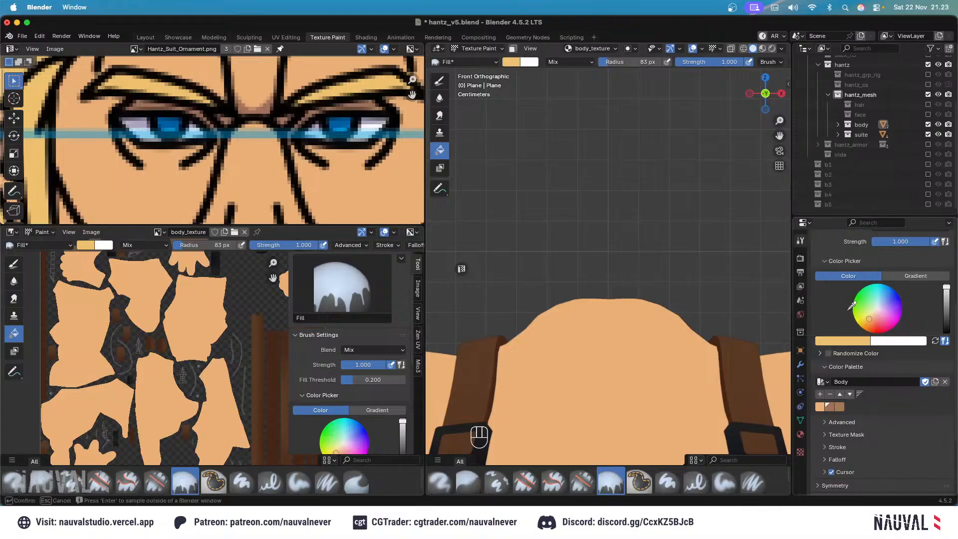
pyautogui.click(268, 105)
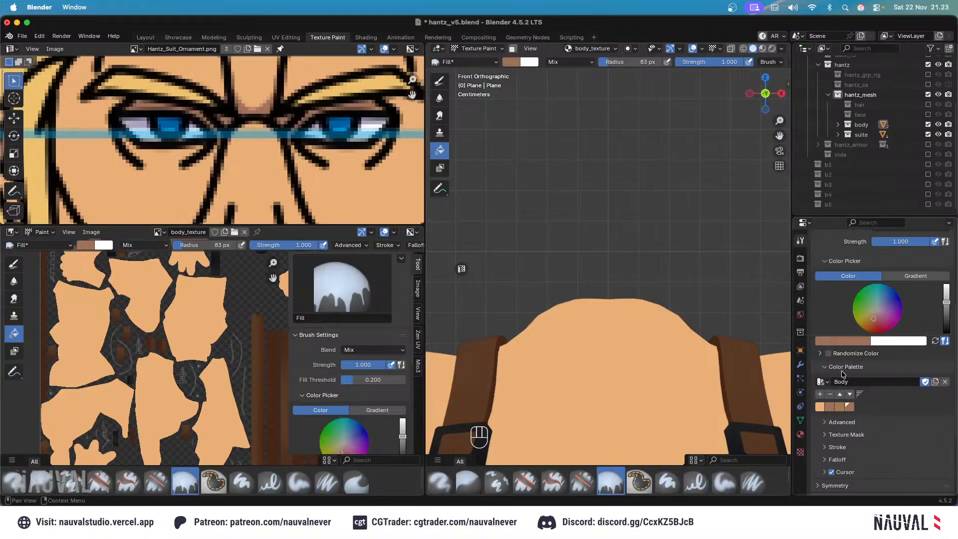
pyautogui.scroll(-3, 659, 207)
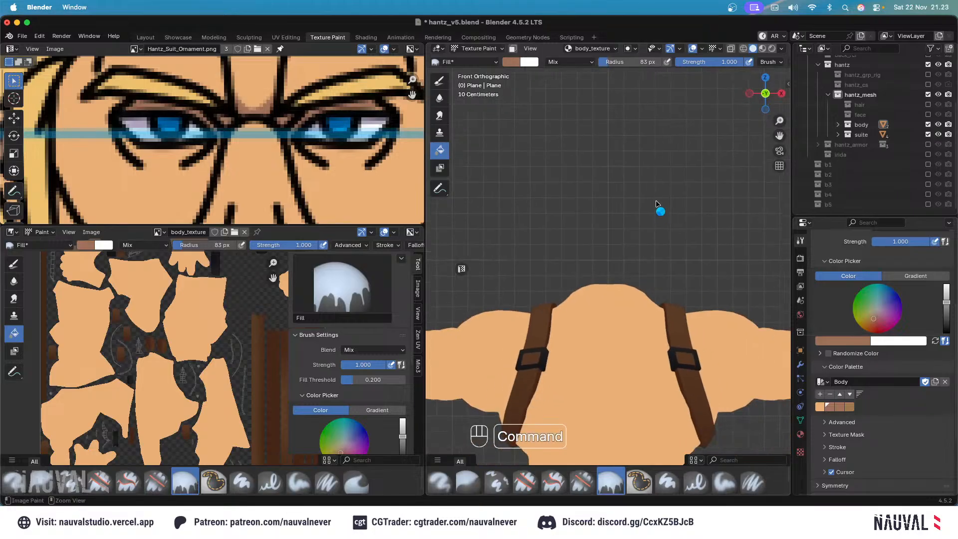
pyautogui.press('super+s')
# Load the Armor palette and set up a linear gradient fill with a darker gold start stop and a gold end stop.
pyautogui.click(826, 382)
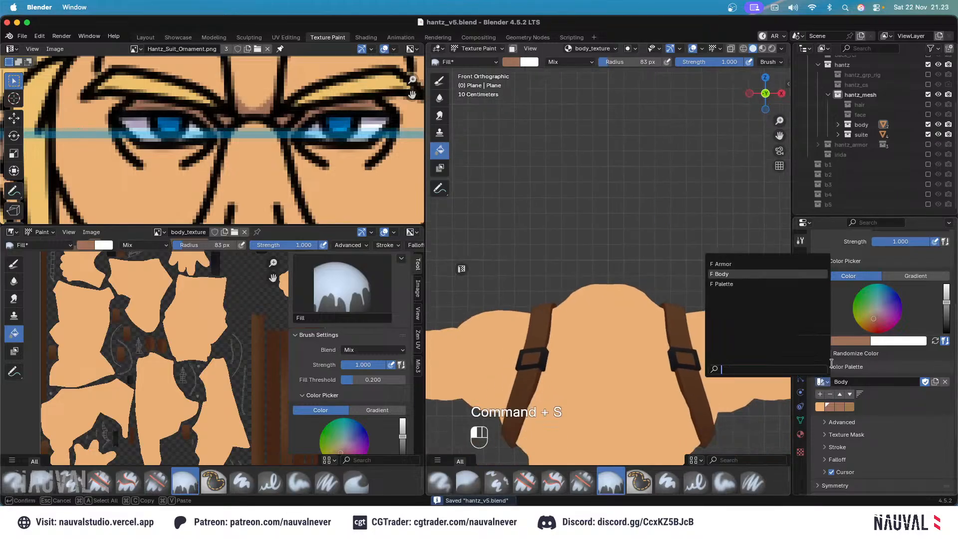
pyautogui.click(754, 262)
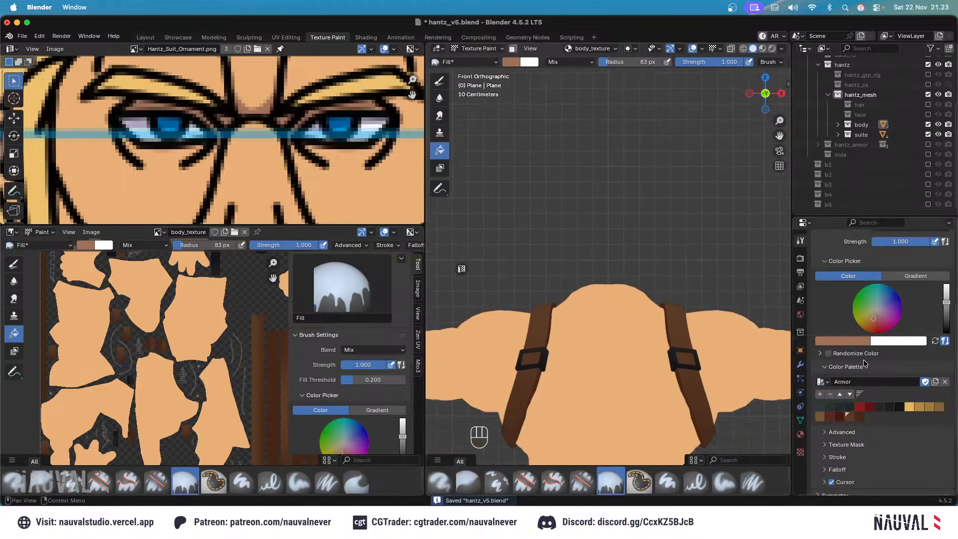
pyautogui.click(921, 407)
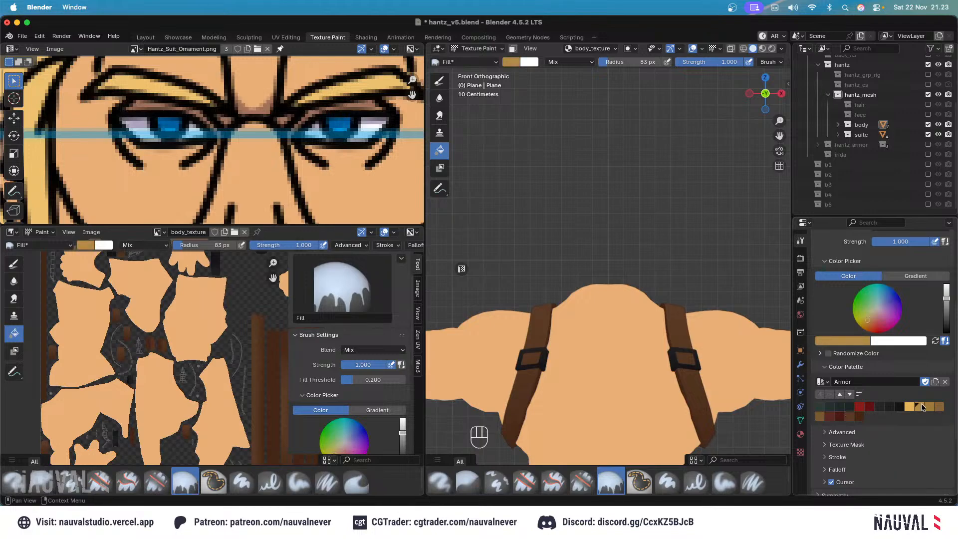
pyautogui.click(913, 276)
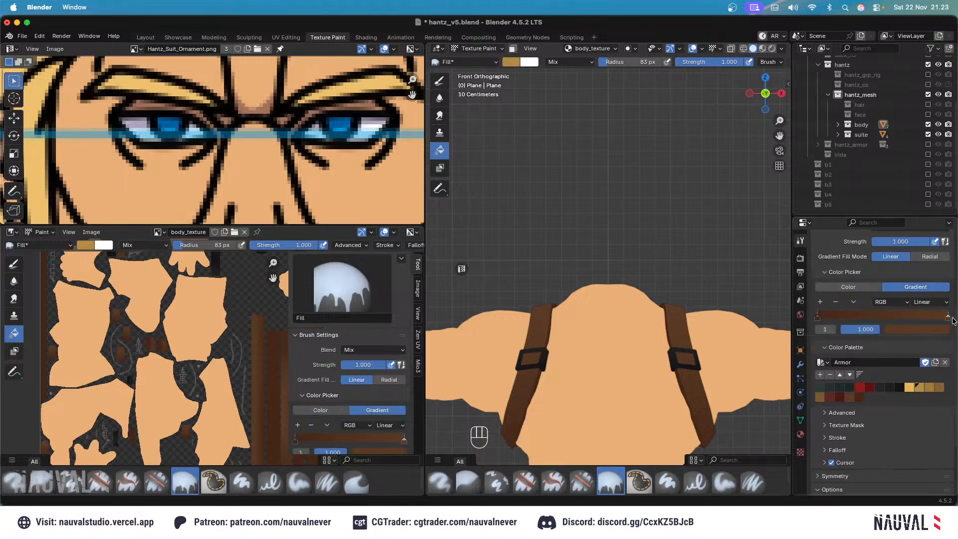
pyautogui.click(922, 388)
pyautogui.click(818, 317)
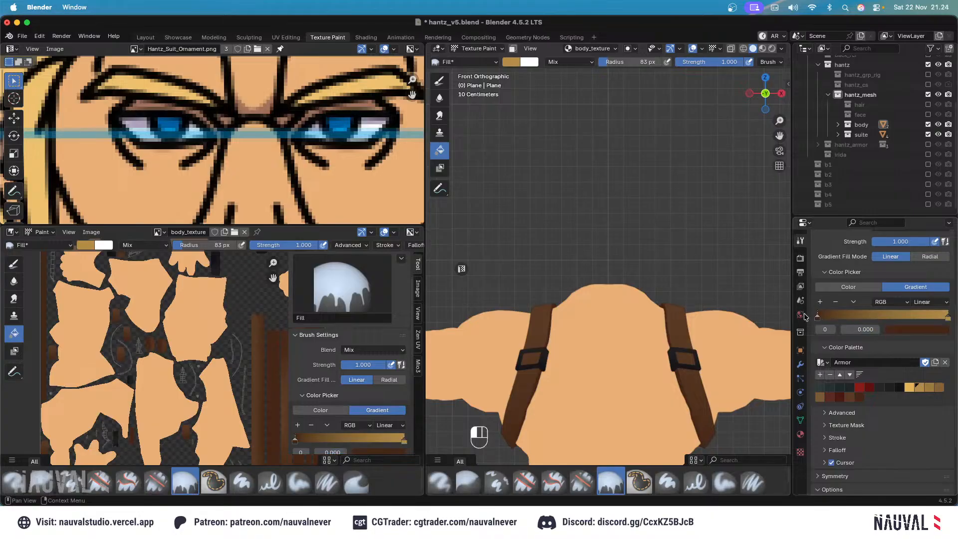
pyautogui.click(930, 387)
# Fill the crown with a vertical gradient, darken the start stop to the palette's brownish gold, and refill it from the front and side.
pyautogui.moveTo(609, 252); pyautogui.dragTo(610, 118)
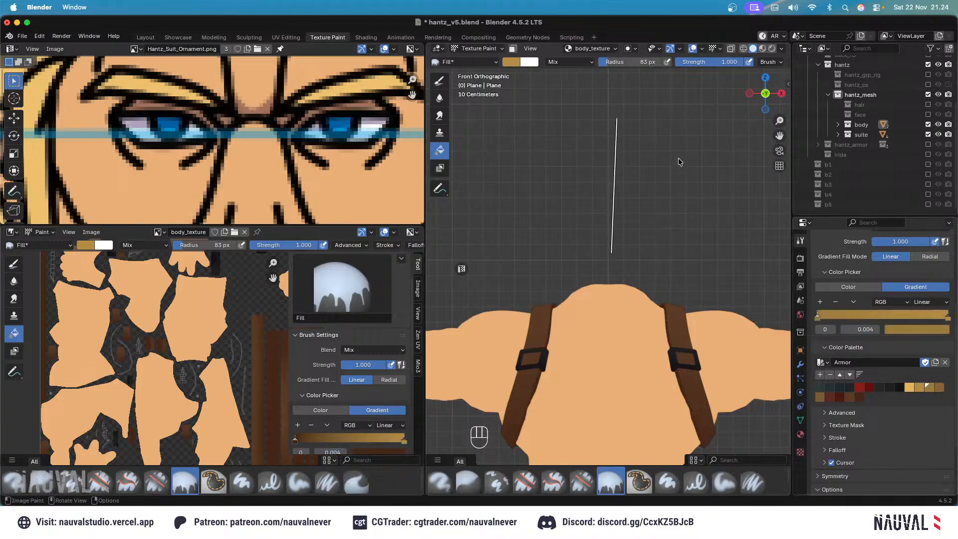
pyautogui.click(937, 388)
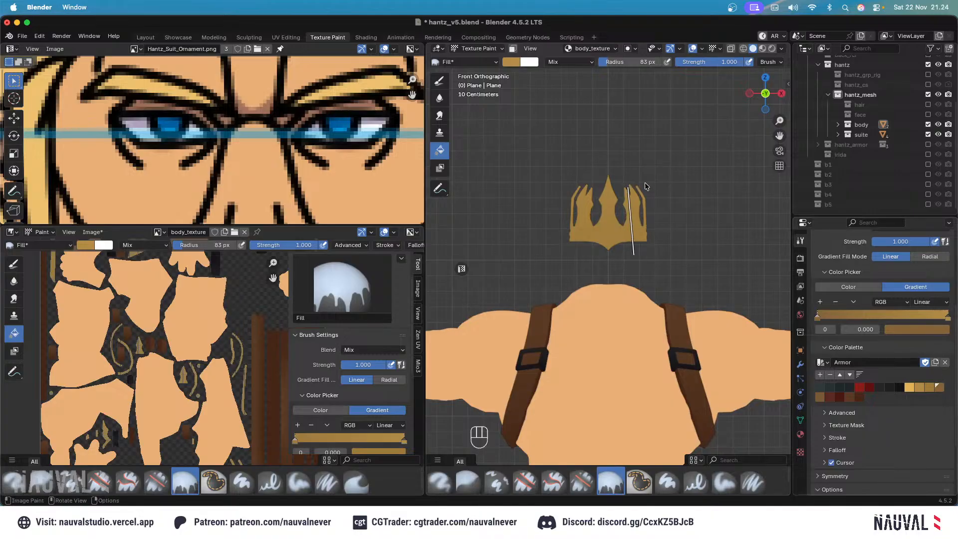
pyautogui.moveTo(645, 186); pyautogui.dragTo(647, 185)
pyautogui.press('KP_3')
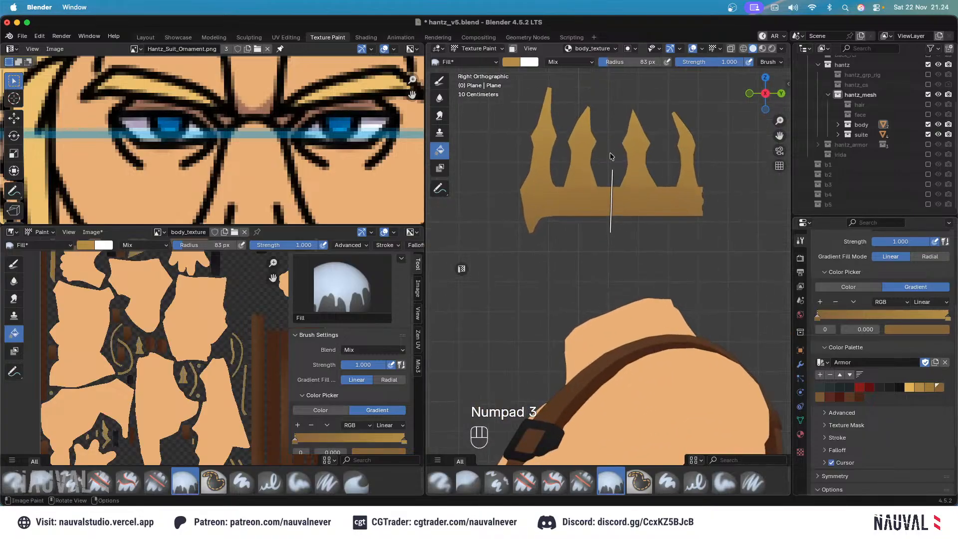
pyautogui.scroll(-2, 627, 149)
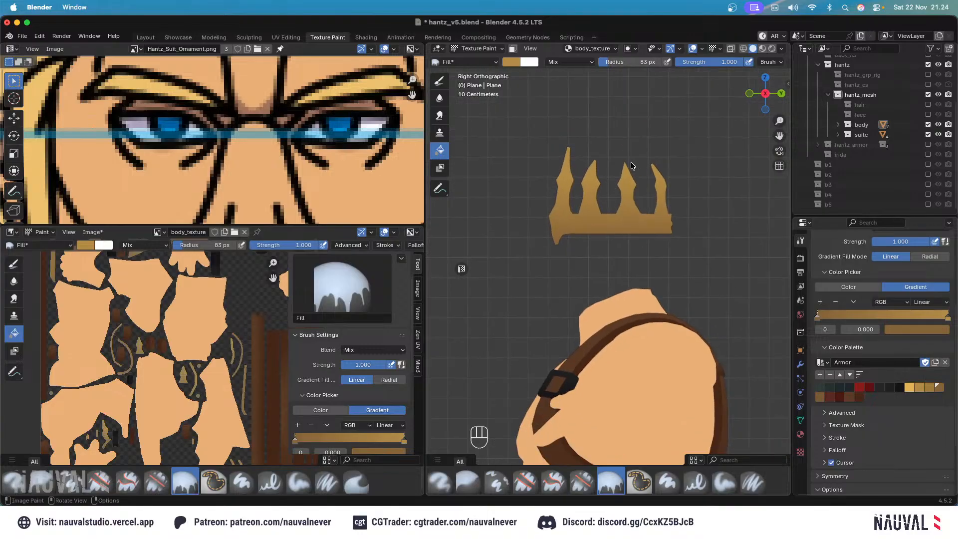
# Set the paint bleed to 50 px and reapply the gold gradient to the crown from the side.
pyautogui.scroll(-4, 905, 414)
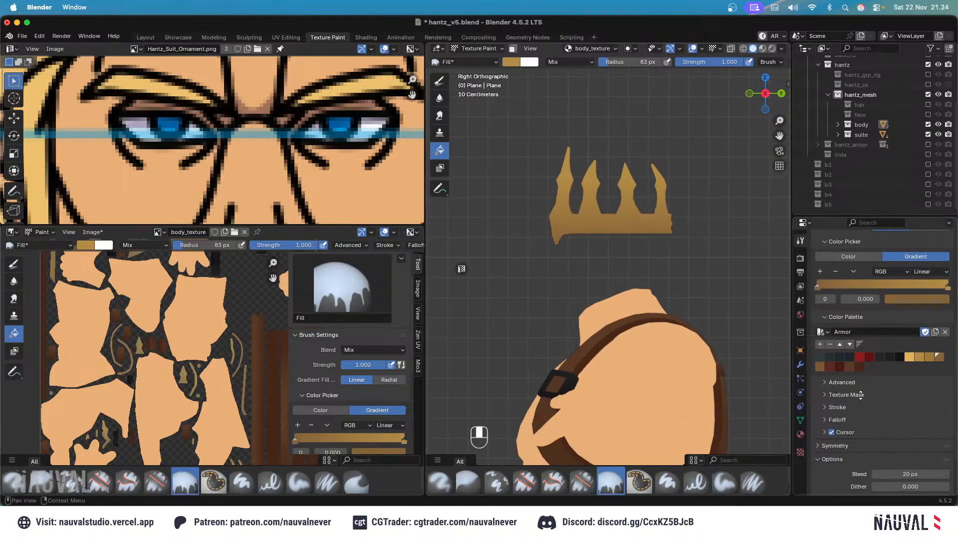
pyautogui.click(908, 423)
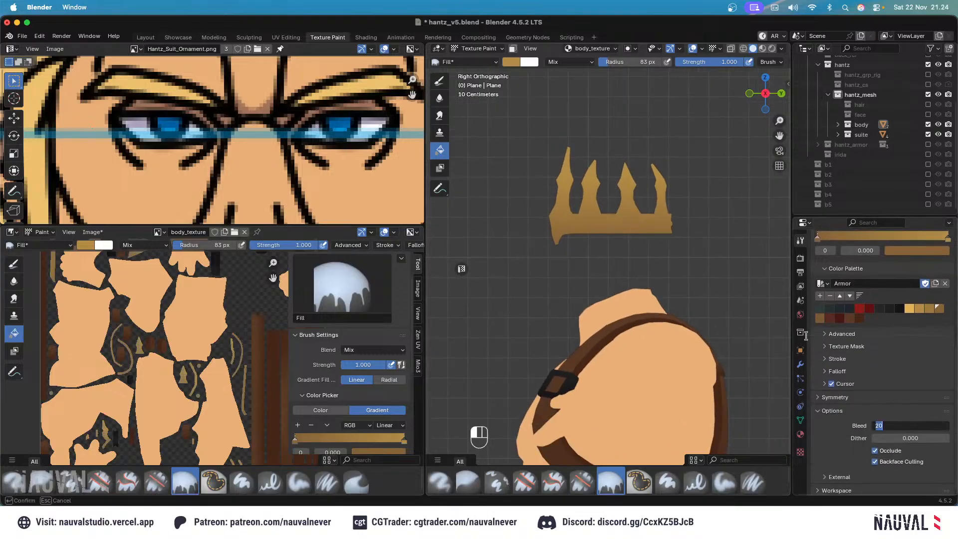
pyautogui.write('50')
pyautogui.press('Return')
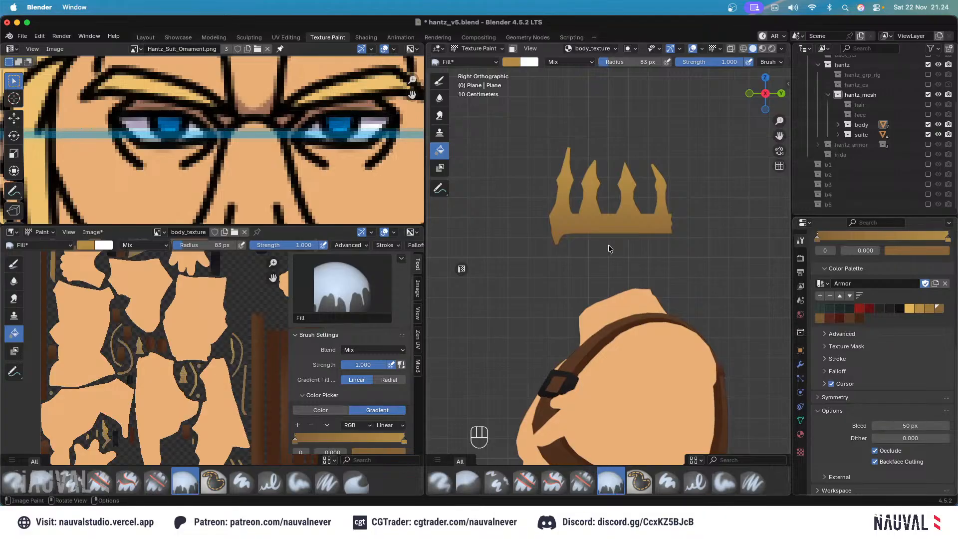
pyautogui.moveTo(605, 205)
pyautogui.mouseDown()
pyautogui.moveTo(608, 227)
pyautogui.moveTo(614, 188)
pyautogui.mouseUp()
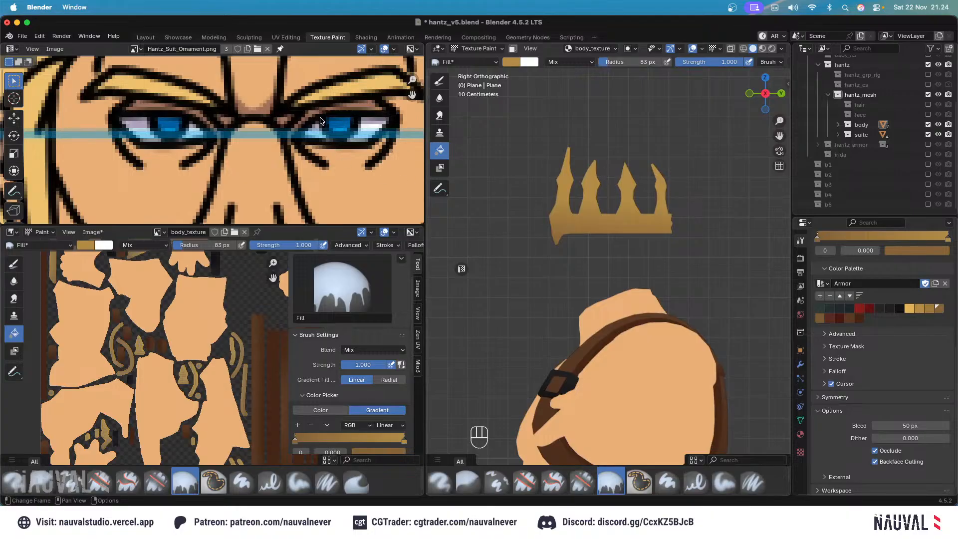
# Enable the hantz_armor collection in the view layer and view the crown together with the armor from the front.
pyautogui.scroll(-6, 321, 121)
pyautogui.moveTo(649, 170); pyautogui.dragTo(691, 180, button='middle')
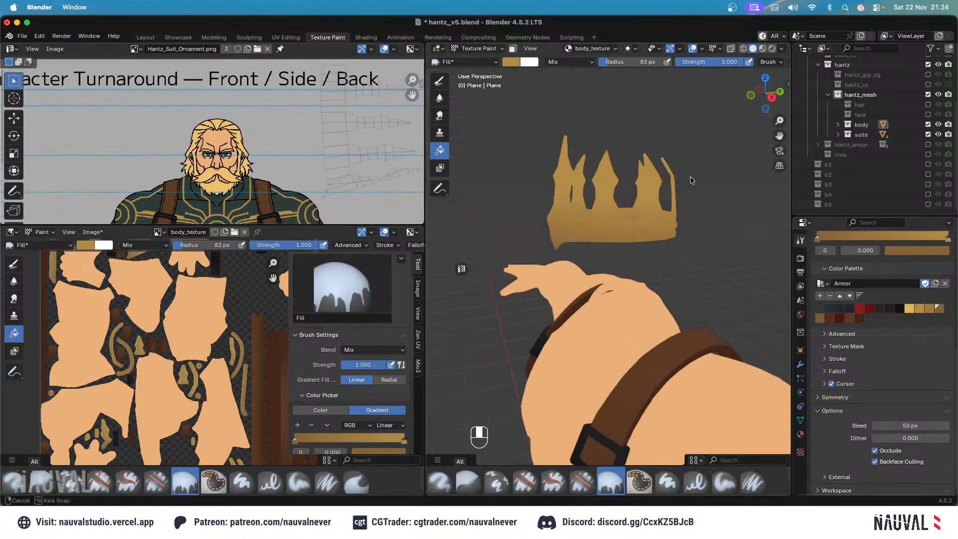
pyautogui.press('KP_1')
pyautogui.click(928, 145)
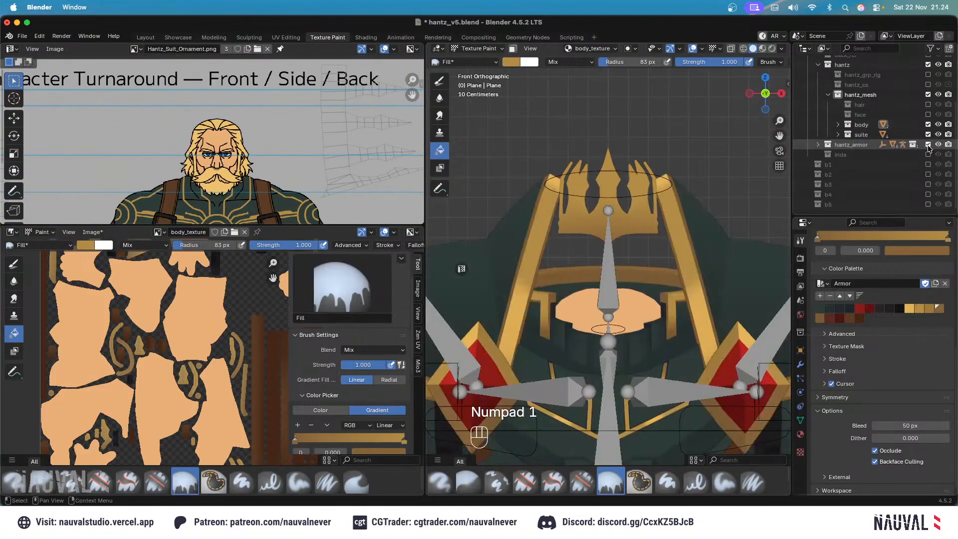
pyautogui.scroll(2, 623, 218)
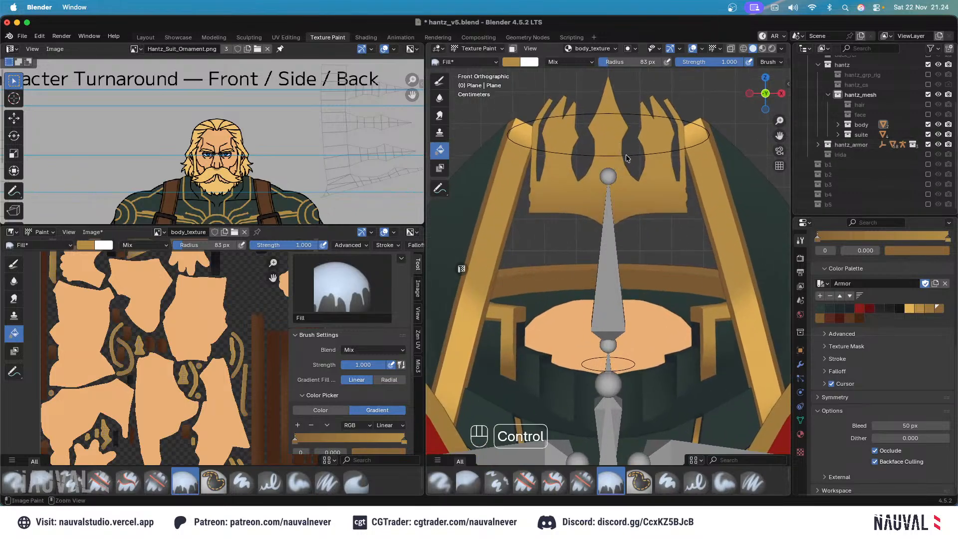
pyautogui.keyDown('ctrl'); pyautogui.moveTo(617, 168); pyautogui.dragTo(617, 169, button='middle'); pyautogui.keyUp('ctrl')
# Open Hantz_Armor_Full.png from the OriginalRef folder as the reference image and frame the crown in it.
pyautogui.moveTo(333, 49); pyautogui.dragTo(334, 49, button='middle')
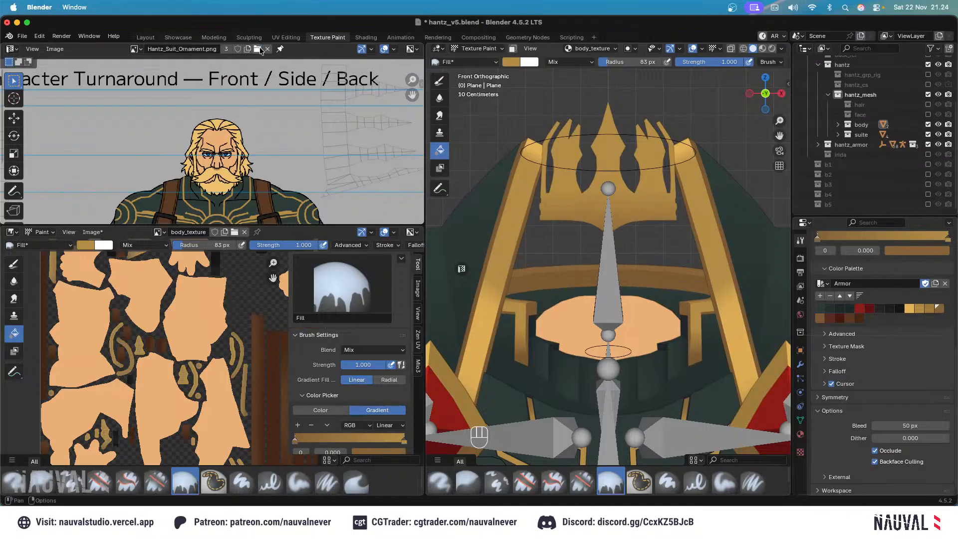
pyautogui.click(258, 49)
pyautogui.click(424, 169)
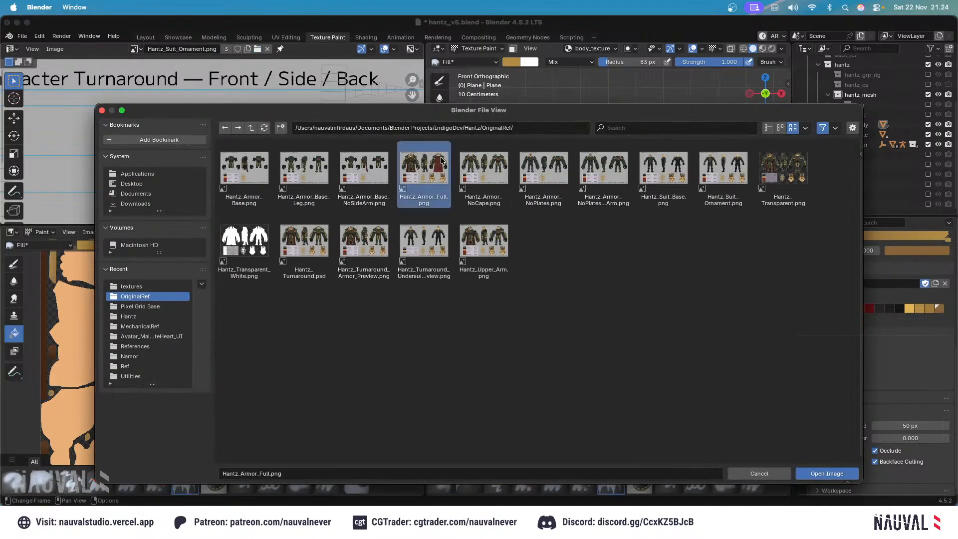
pyautogui.click(818, 473)
pyautogui.scroll(3, 336, 135)
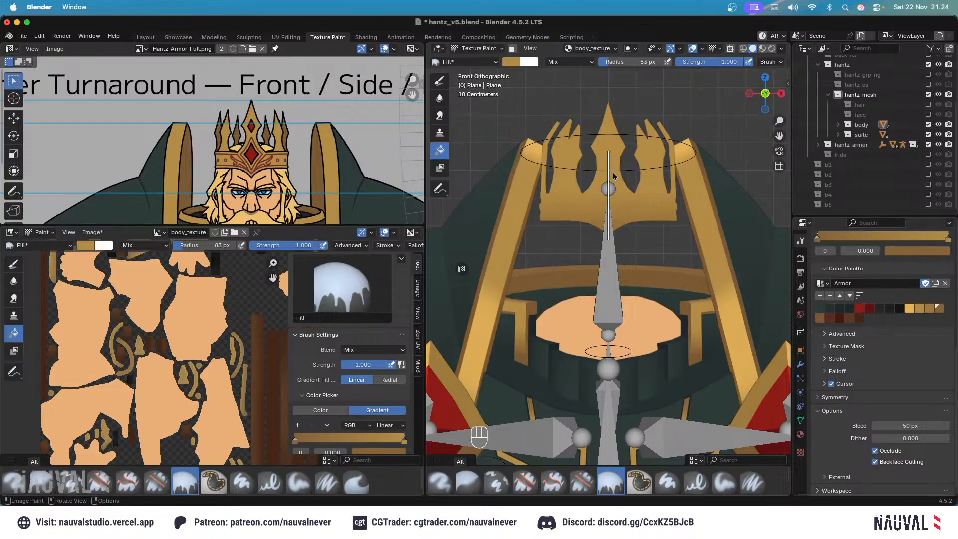
# Refill the crown with vertical gradients from the front, assigning the Armor palette's gold to the gradient's end stop.
pyautogui.moveTo(613, 172); pyautogui.dragTo(613, 217)
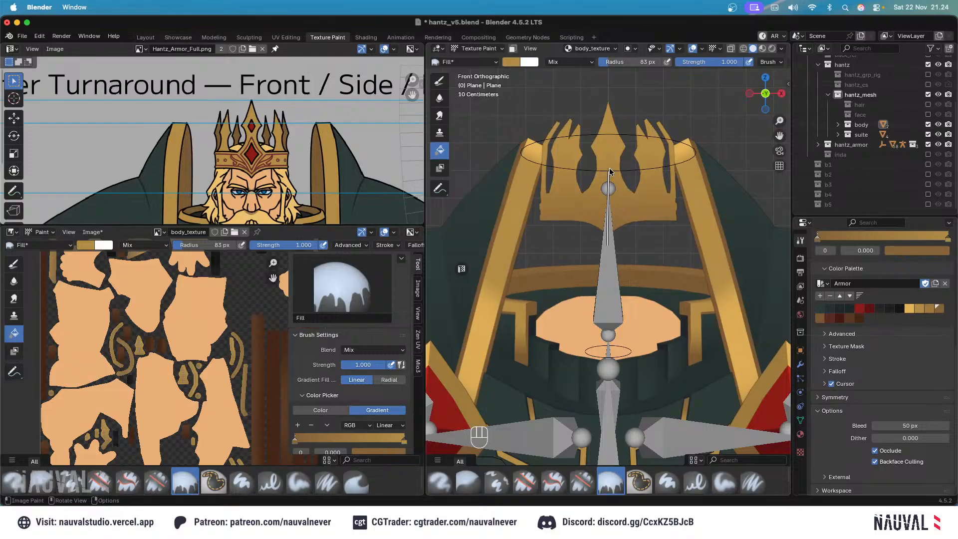
pyautogui.scroll(2, 922, 252)
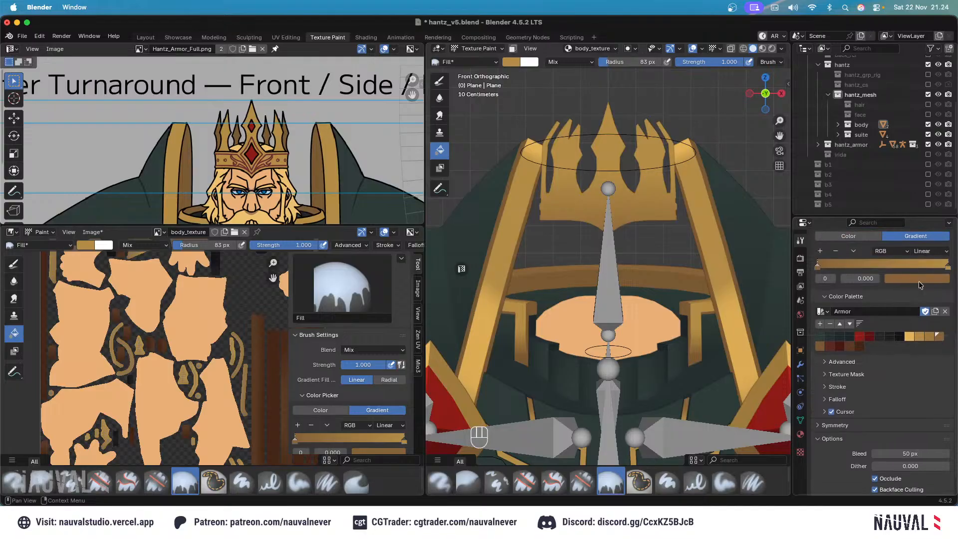
pyautogui.click(948, 267)
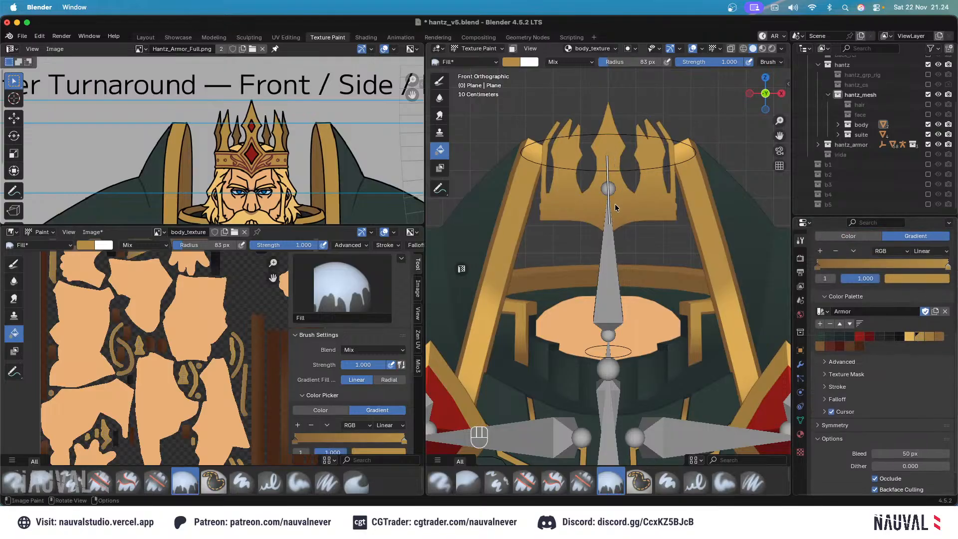
pyautogui.moveTo(615, 204); pyautogui.dragTo(610, 227)
pyautogui.moveTo(609, 164); pyautogui.dragTo(613, 160)
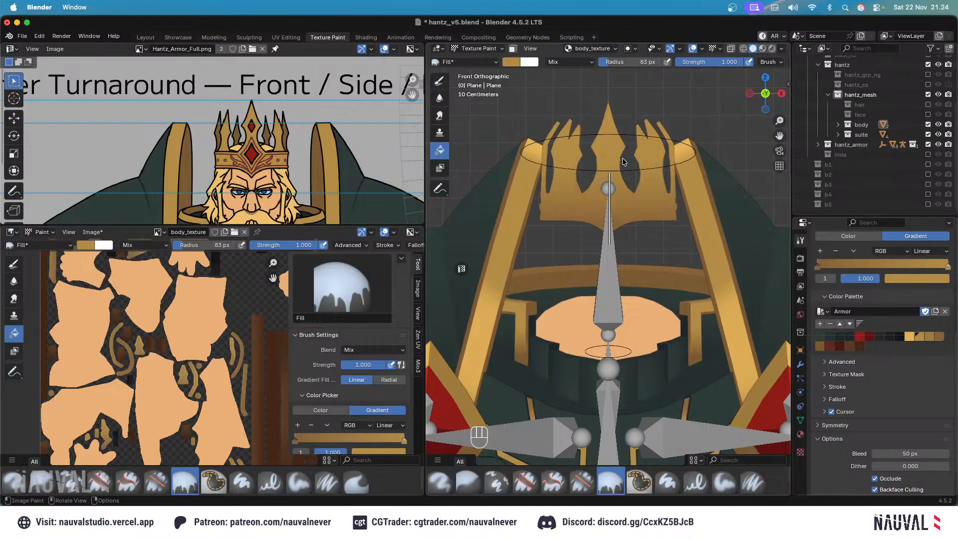
# Exclude the hantz_armor collection from the view layer so the crown is unobstructed.
pyautogui.keyDown('ctrl'); pyautogui.moveTo(637, 101); pyautogui.dragTo(679, 176, button='middle'); pyautogui.keyUp('ctrl')
pyautogui.moveTo(679, 176); pyautogui.dragTo(650, 181, button='middle')
pyautogui.press('KP_1')
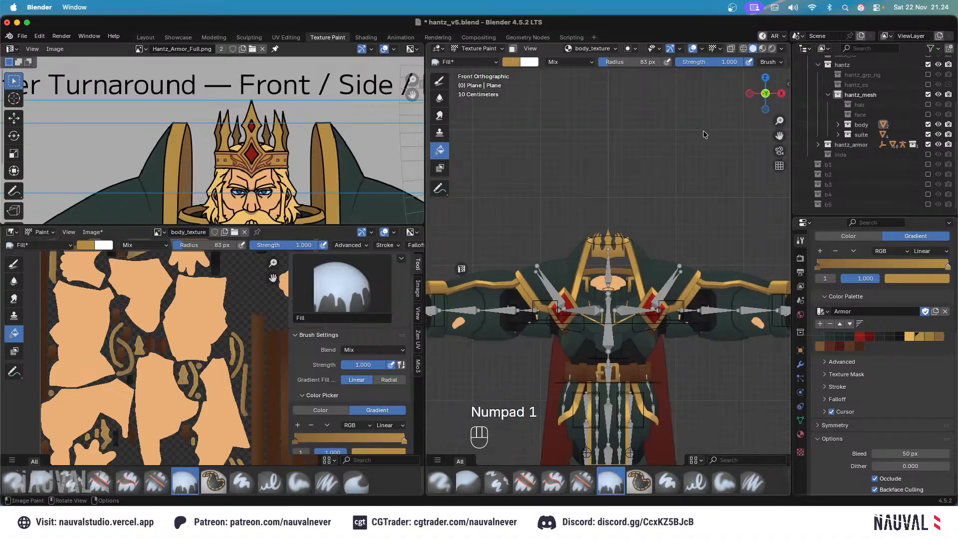
pyautogui.keyDown('ctrl'); pyautogui.moveTo(703, 130); pyautogui.dragTo(679, 199, button='middle'); pyautogui.keyUp('ctrl')
pyautogui.click(928, 145)
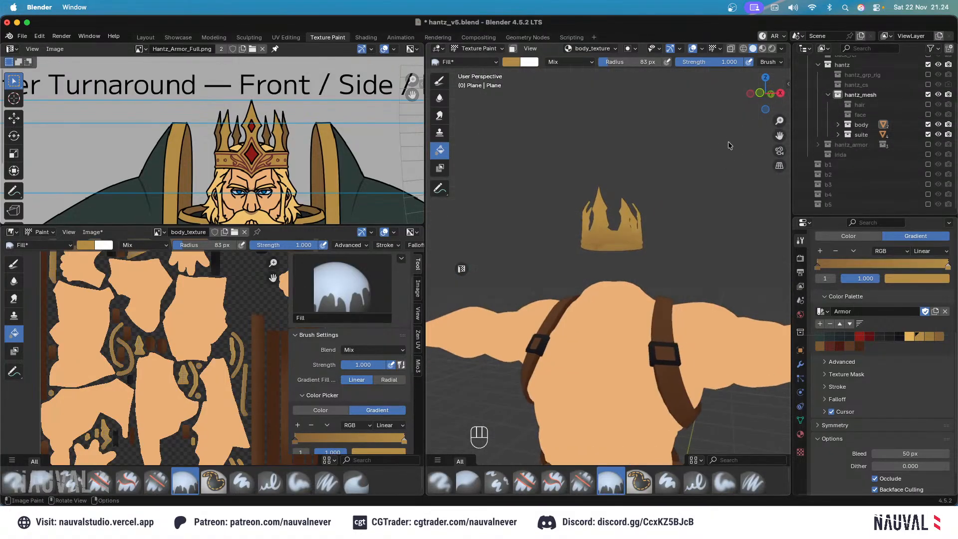
# Select the diamond-shaped frame at the front of the crown in Edit Mode as linked faces delimited by seams.
pyautogui.press('KP_3')
pyautogui.press('Tab')
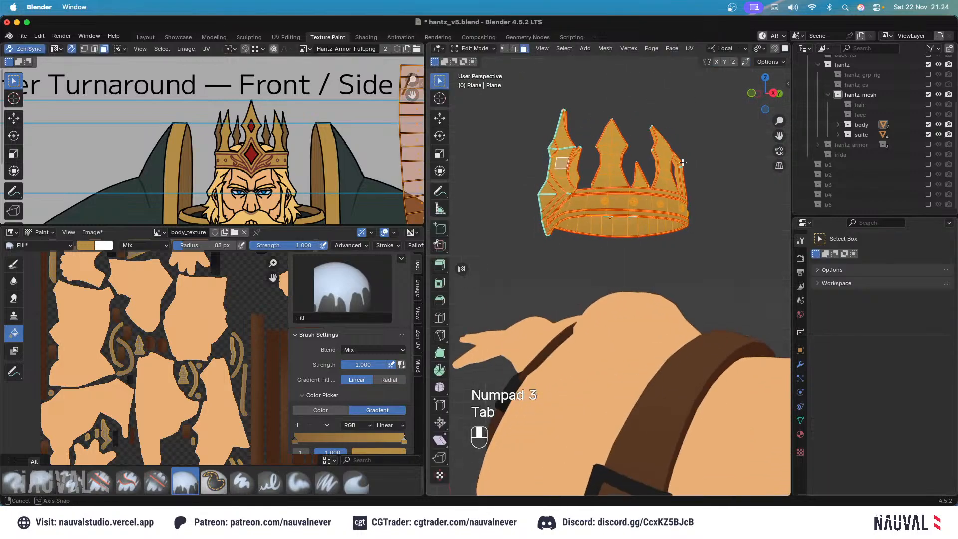
pyautogui.moveTo(682, 162); pyautogui.dragTo(672, 164, button='middle')
pyautogui.keyDown('ctrl'); pyautogui.moveTo(671, 165); pyautogui.dragTo(659, 134, button='middle'); pyautogui.keyUp('ctrl')
pyautogui.moveTo(623, 165); pyautogui.dragTo(638, 110, button='middle')
pyautogui.click(636, 167)
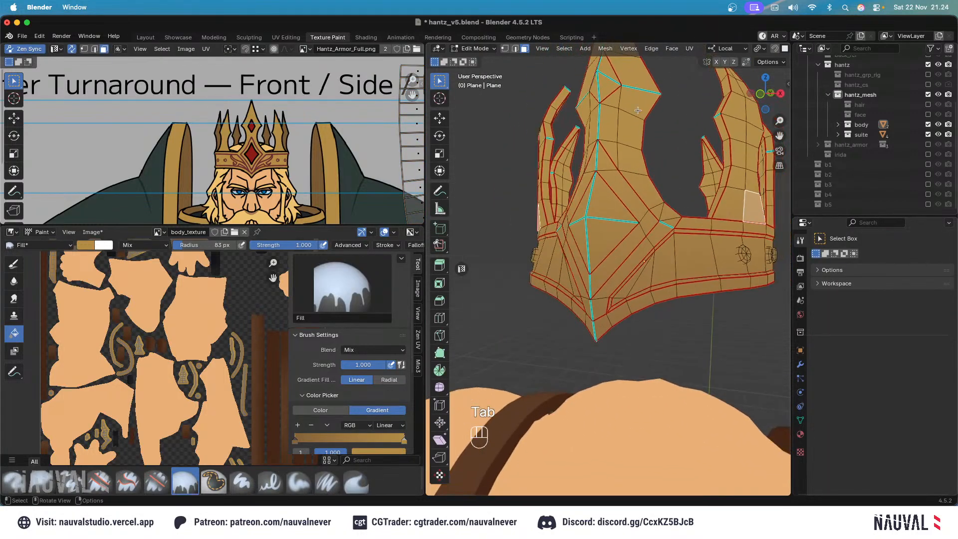
pyautogui.click(646, 215)
pyautogui.press('l')
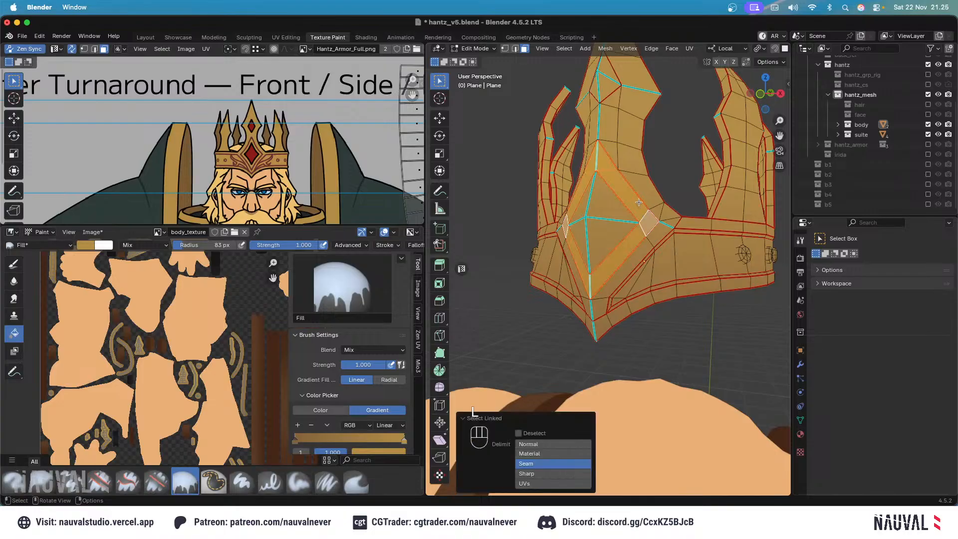
# Return to Texture Paint, enable face selection masking and fill the diamond frame with the linear brown-to-gold gradient in front view.
pyautogui.press('Tab')
pyautogui.press('KP_1')
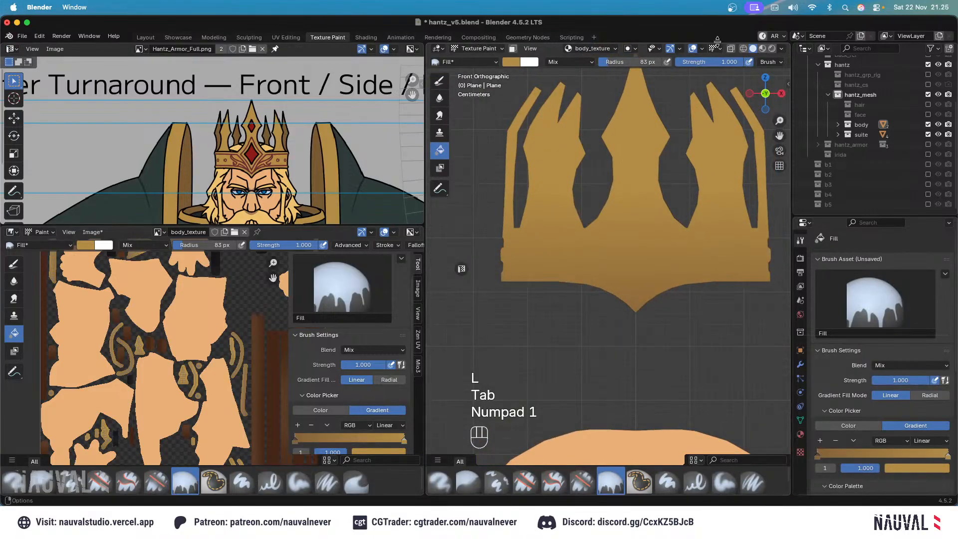
pyautogui.click(513, 48)
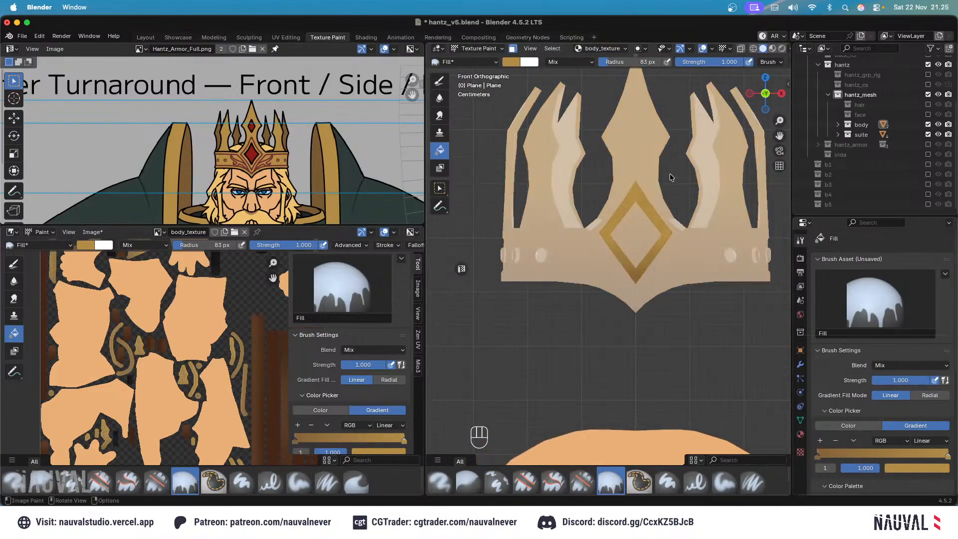
pyautogui.click(655, 214)
pyautogui.moveTo(647, 196); pyautogui.dragTo(648, 199)
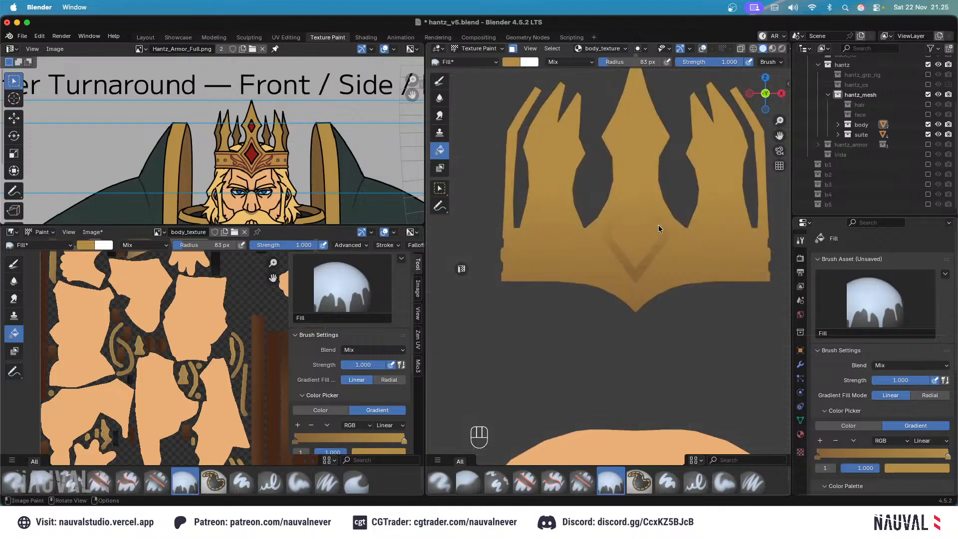
pyautogui.keyDown('shift'); pyautogui.moveTo(668, 200); pyautogui.dragTo(642, 206, button='middle'); pyautogui.keyUp('shift')
pyautogui.keyDown('ctrl'); pyautogui.moveTo(642, 205); pyautogui.dragTo(648, 236, button='middle'); pyautogui.keyUp('ctrl')
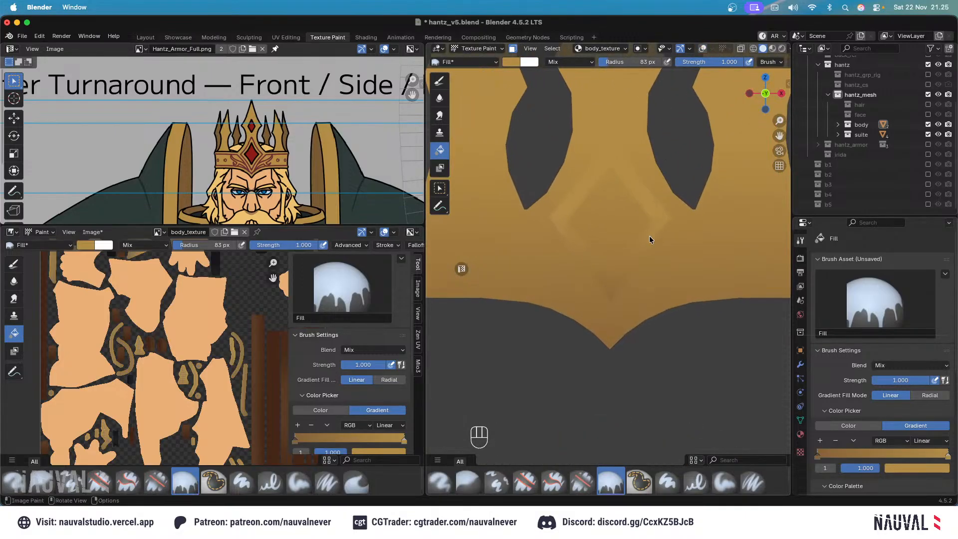
pyautogui.moveTo(645, 285); pyautogui.dragTo(648, 224)
# Knife-cut across the side corner face of the crown's diamond frame and on to the crown's edge, then return to painting.
pyautogui.click(702, 48)
pyautogui.press('Tab')
pyautogui.keyDown('ctrl'); pyautogui.moveTo(672, 187); pyautogui.dragTo(654, 205, button='middle'); pyautogui.keyUp('ctrl')
pyautogui.press('l')
pyautogui.press('k')
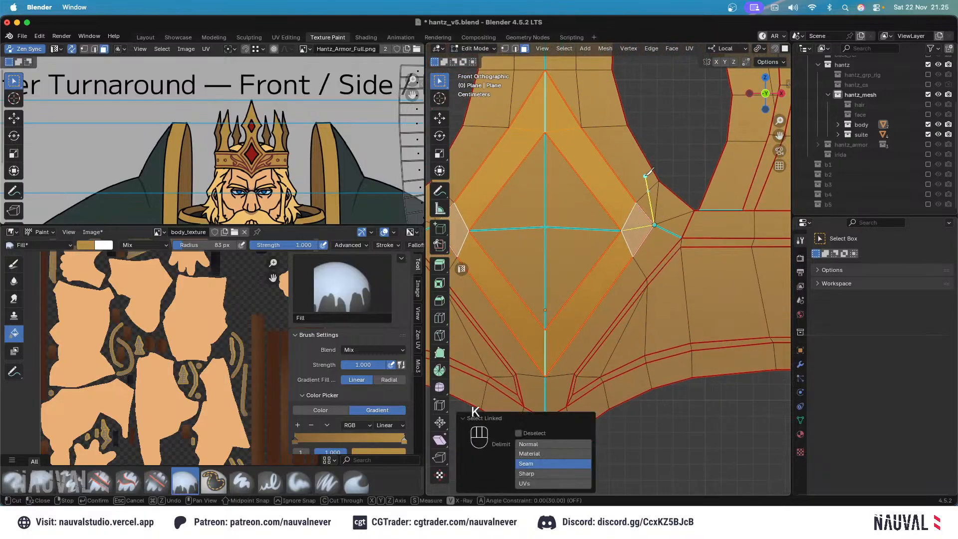
pyautogui.press('Return')
pyautogui.press('Tab')
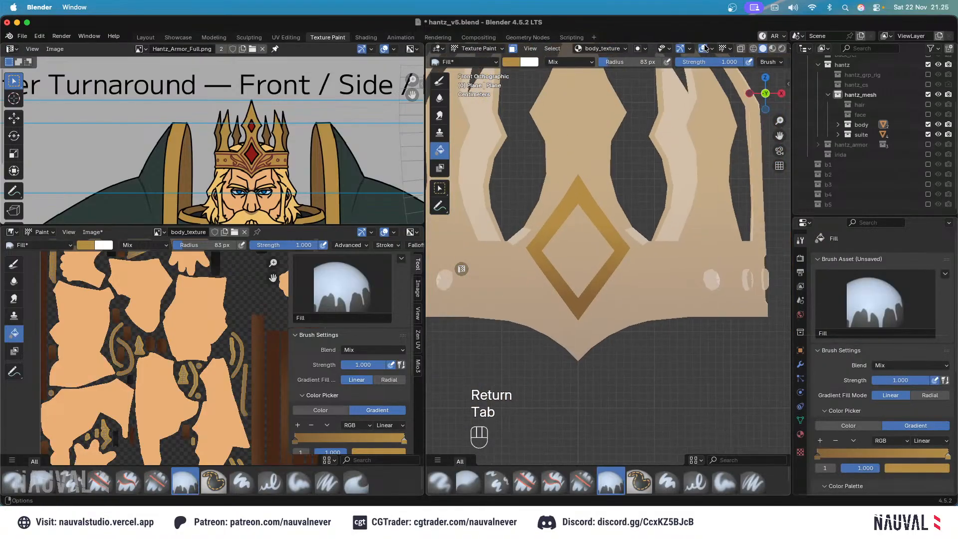
# Try the gradient fill on the diamond frame again and undo the last fill.
pyautogui.click(621, 282)
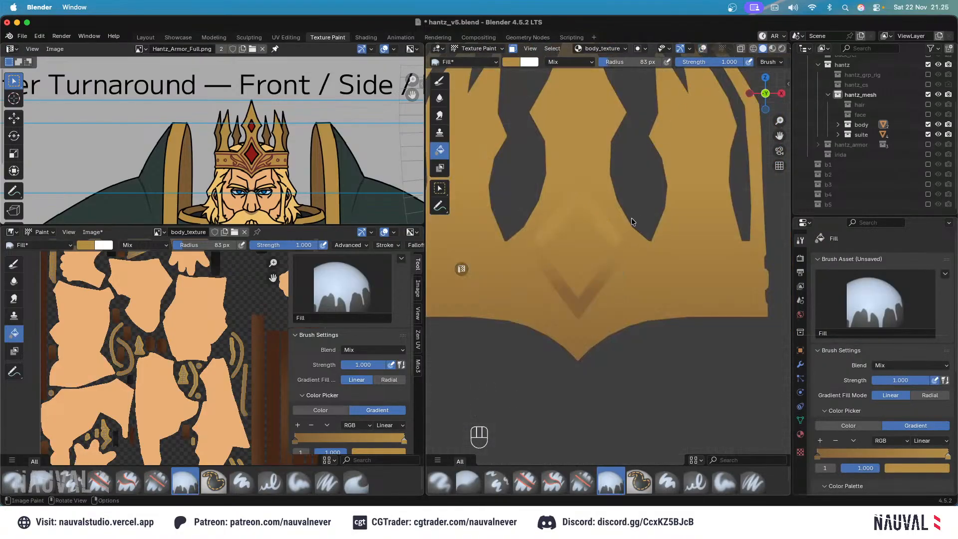
pyautogui.press('super+z')
pyautogui.press('KP_3')
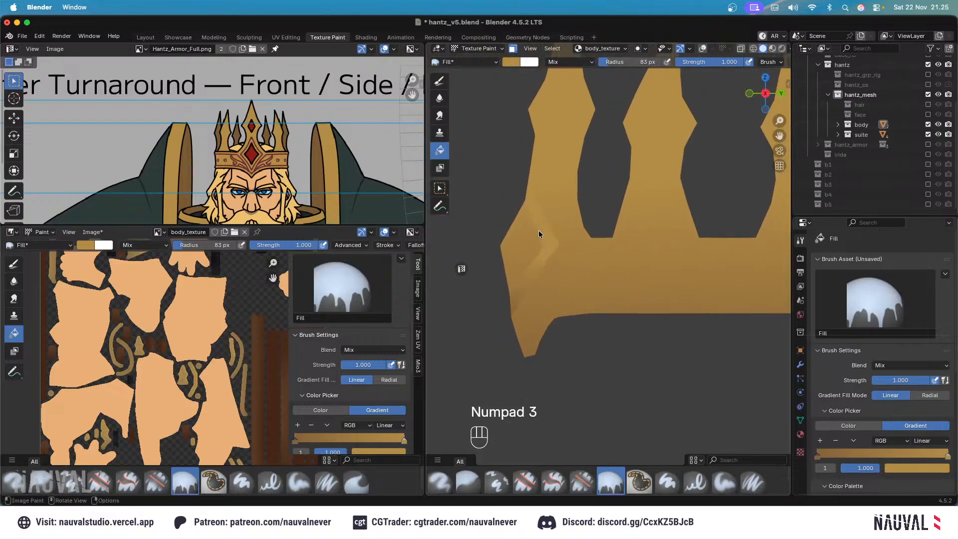
pyautogui.press('Tab')
pyautogui.press('Tab')
# Mark the new edge across the diamond frame's side corner as sharp in Edit Mode and save the file.
pyautogui.press('Tab')
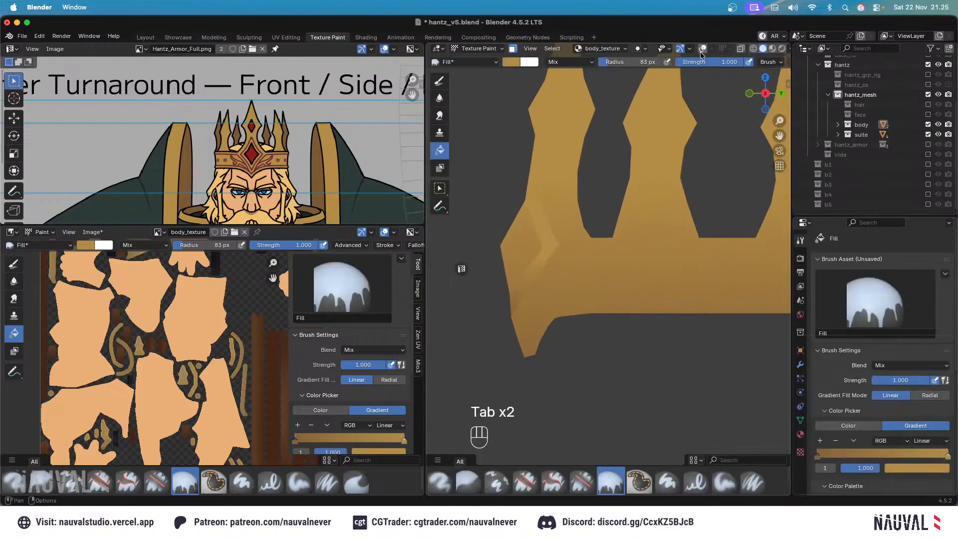
pyautogui.press('KP_1')
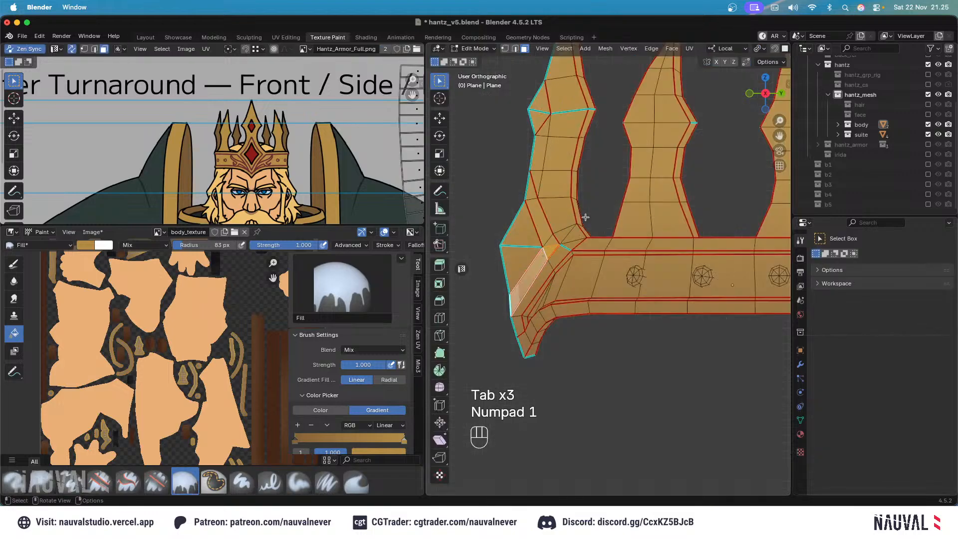
pyautogui.moveTo(614, 226); pyautogui.dragTo(546, 244, button='middle')
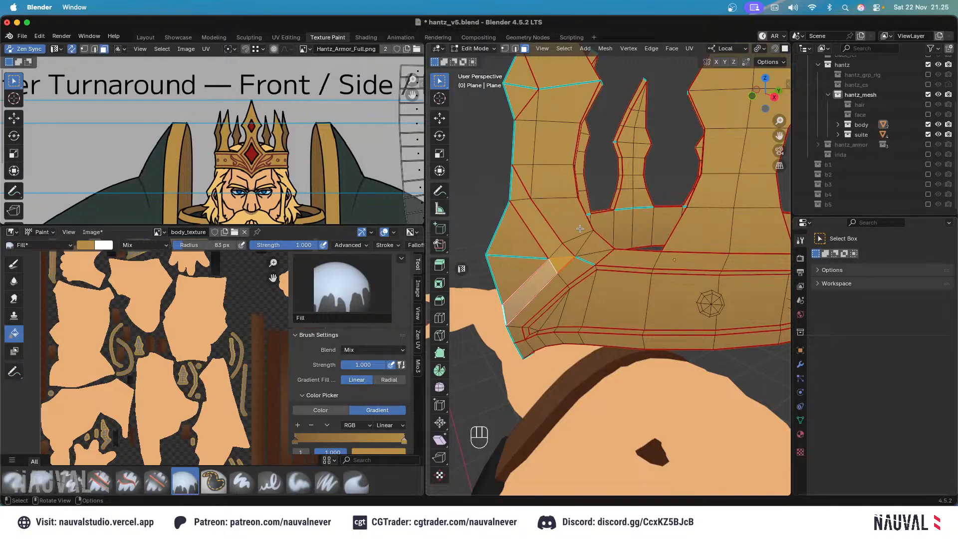
pyautogui.scroll(2, 580, 228)
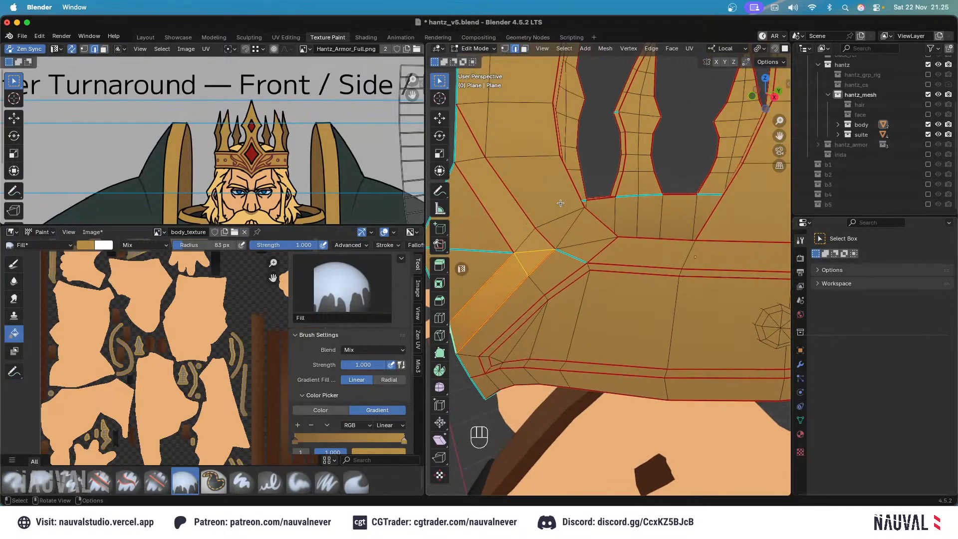
pyautogui.click(543, 249)
pyautogui.hotkey('ctrl', 'e')
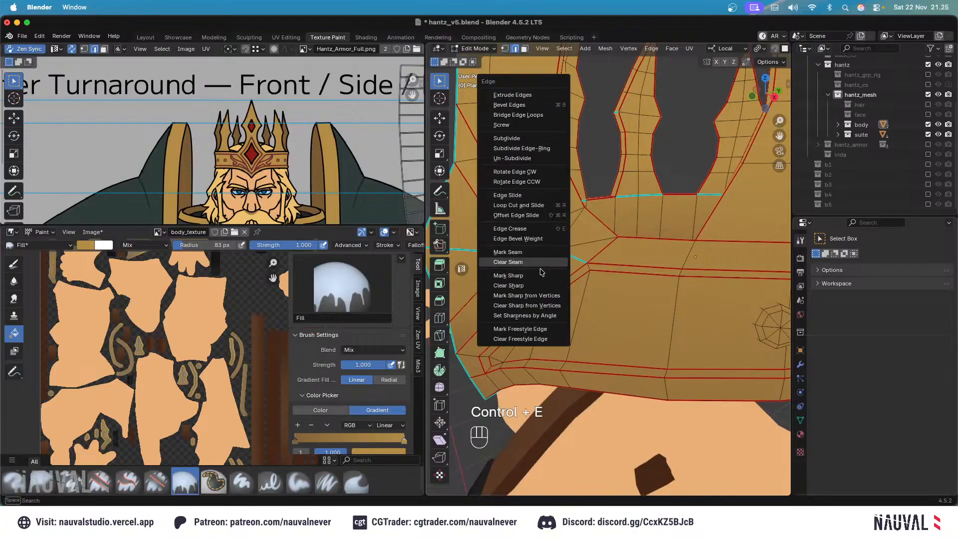
pyautogui.click(541, 269)
pyautogui.keyDown('shift'); pyautogui.moveTo(553, 257); pyautogui.dragTo(570, 262, button='middle'); pyautogui.keyUp('shift')
pyautogui.press('super+s')
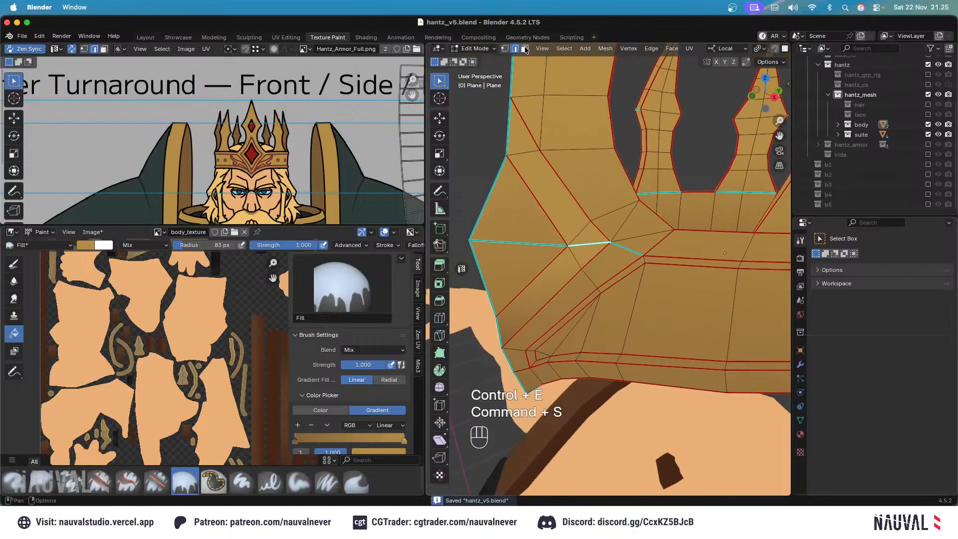
# Select only the lower half of the diamond frame and fill it with the linear gradient in Texture Paint from the right side view.
pyautogui.keyDown('shift'); pyautogui.click(569, 261); pyautogui.keyUp('shift')
pyautogui.click(478, 48)
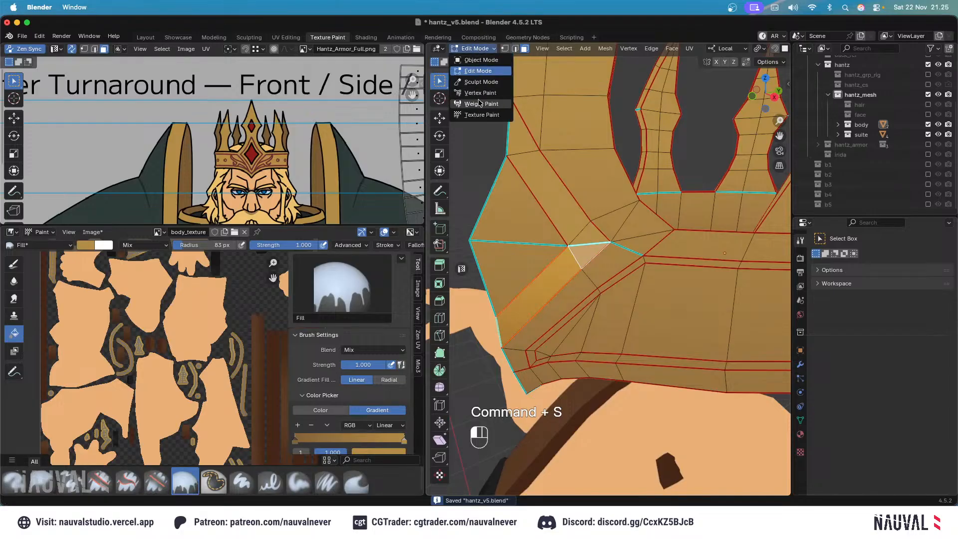
pyautogui.click(491, 118)
pyautogui.press('KP_3')
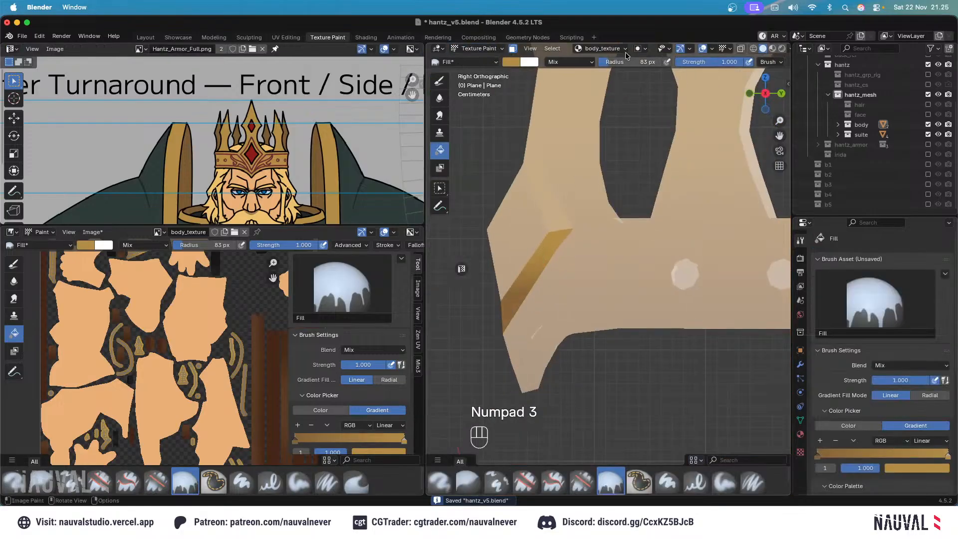
pyautogui.click(703, 49)
pyautogui.scroll(-2, 555, 229)
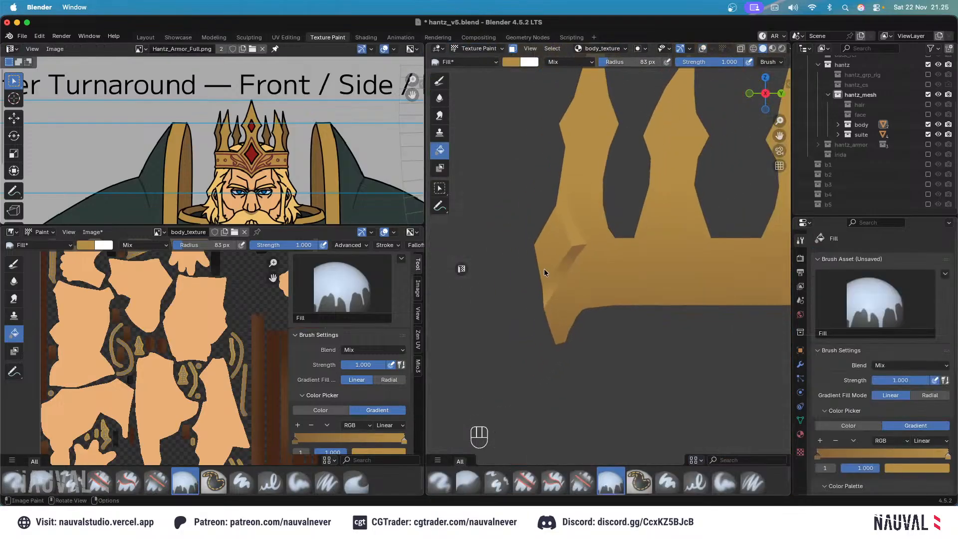
pyautogui.moveTo(560, 238); pyautogui.dragTo(559, 352)
# Compare the gradient shading on the diamond frame's lower half from the front and right side views.
pyautogui.press('KP_1')
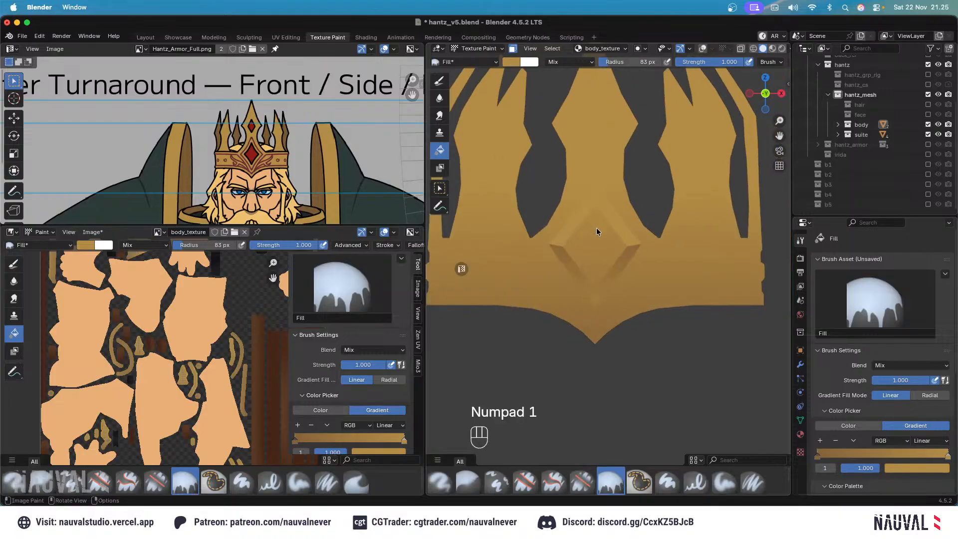
pyautogui.press('KP_3')
pyautogui.press('KP_1')
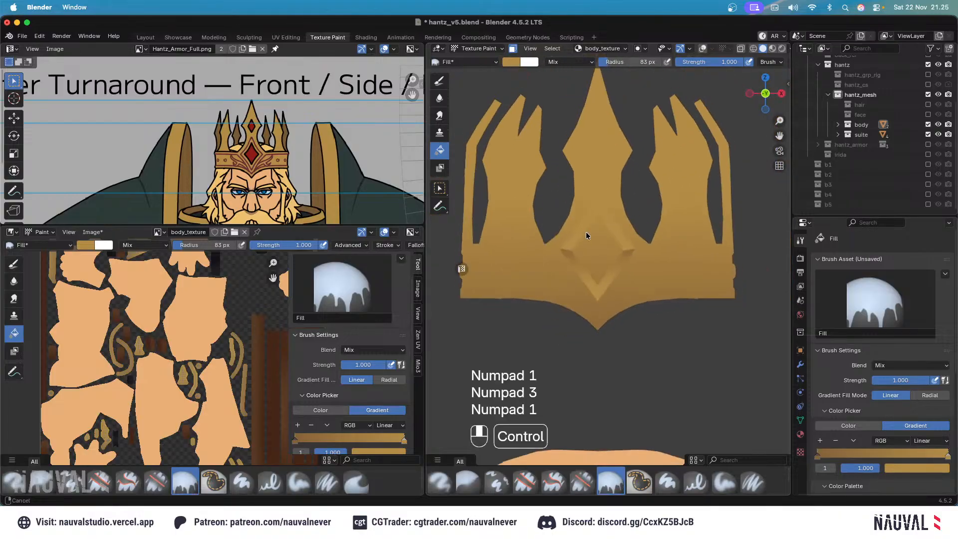
pyautogui.moveTo(586, 231)
pyautogui.keyDown('ctrl'); pyautogui.mouseDown(button='middle')
pyautogui.moveTo(600, 270)
pyautogui.moveTo(613, 229)
pyautogui.moveTo(591, 258)
pyautogui.moveTo(646, 243)
pyautogui.moveTo(607, 260)
pyautogui.moveTo(599, 246)
pyautogui.mouseUp(button='middle'); pyautogui.keyUp('ctrl')
pyautogui.press('KP_3')
pyautogui.press('KP_1')
pyautogui.press('KP_3')
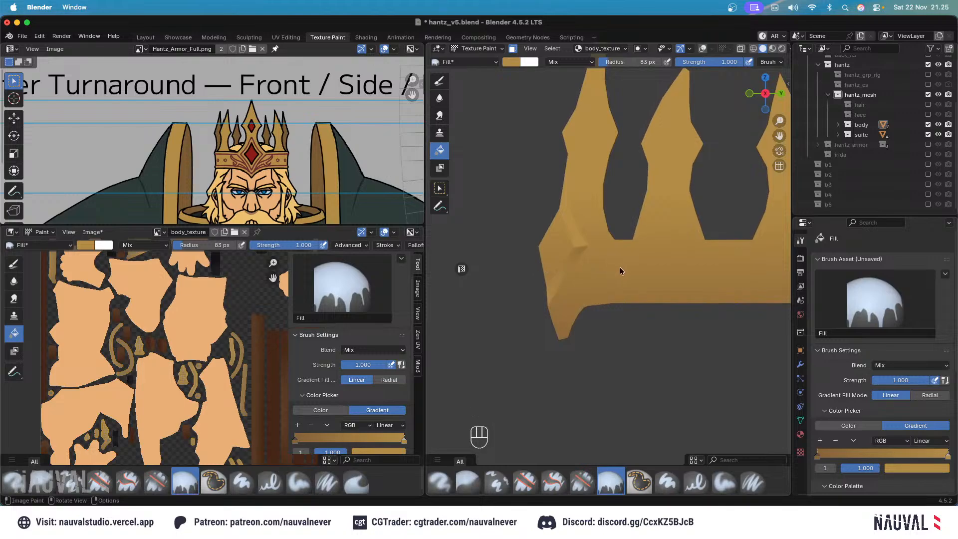
pyautogui.press('KP_1')
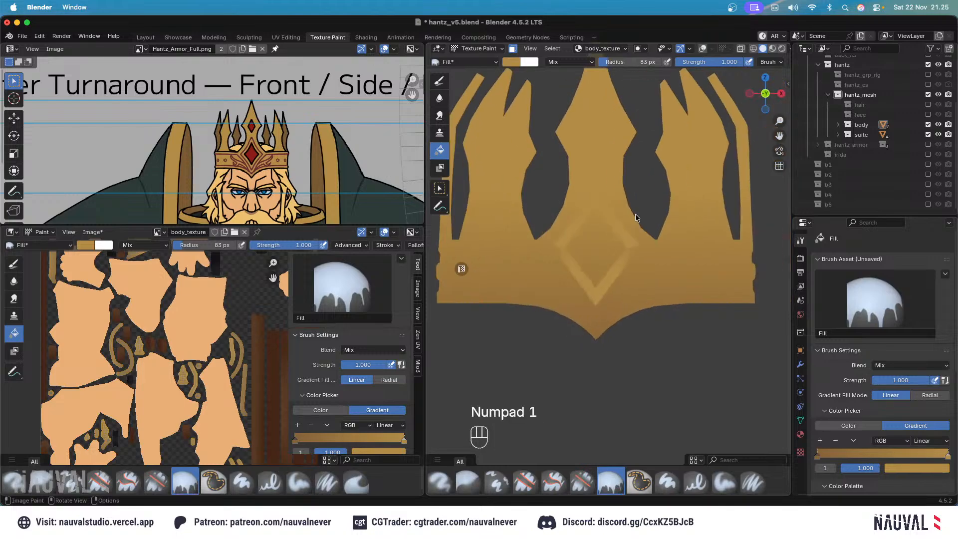
pyautogui.keyDown('ctrl'); pyautogui.moveTo(636, 213); pyautogui.dragTo(628, 217, button='middle'); pyautogui.keyUp('ctrl')
pyautogui.press('KP_3')
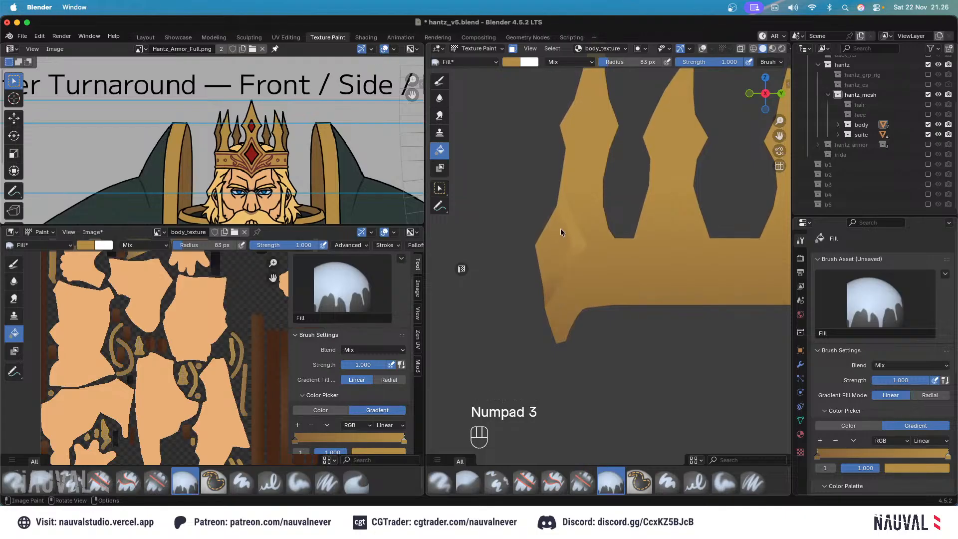
pyautogui.press('KP_1')
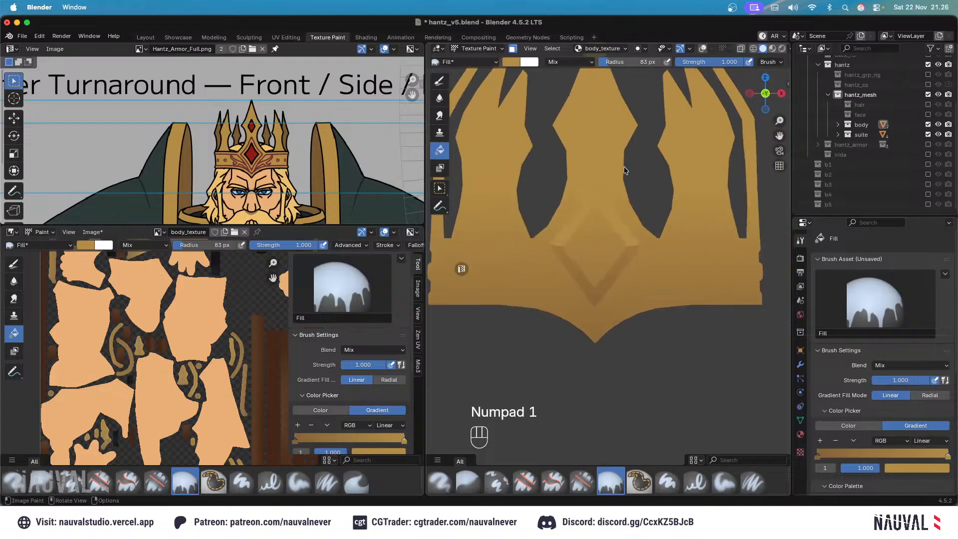
# Try flat fills on the diamond frame's lower half with the gold and darker brown colours of the Armor palette.
pyautogui.keyDown('ctrl'); pyautogui.moveTo(624, 166); pyautogui.dragTo(623, 232, button='middle'); pyautogui.keyUp('ctrl')
pyautogui.scroll(-3, 852, 388)
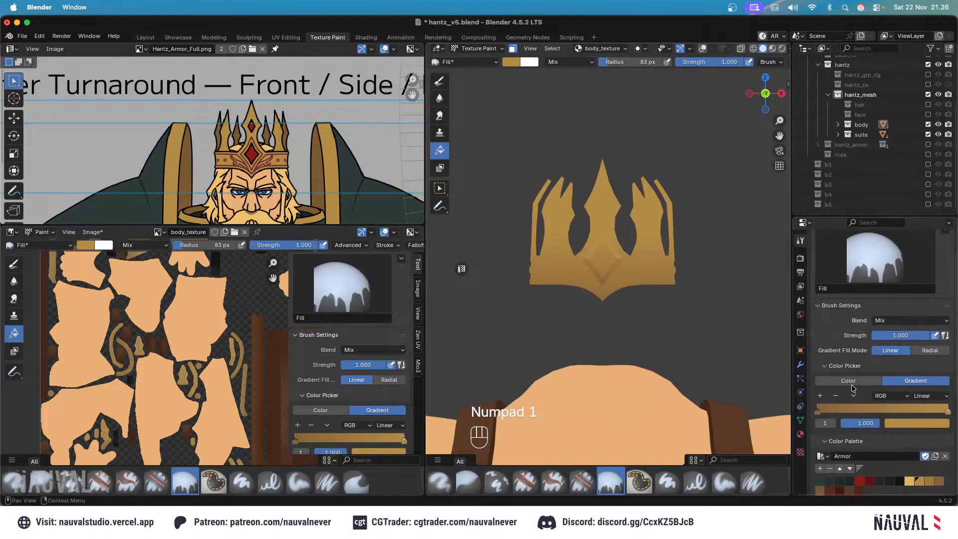
pyautogui.click(852, 385)
pyautogui.scroll(-5, 894, 327)
pyautogui.click(931, 374)
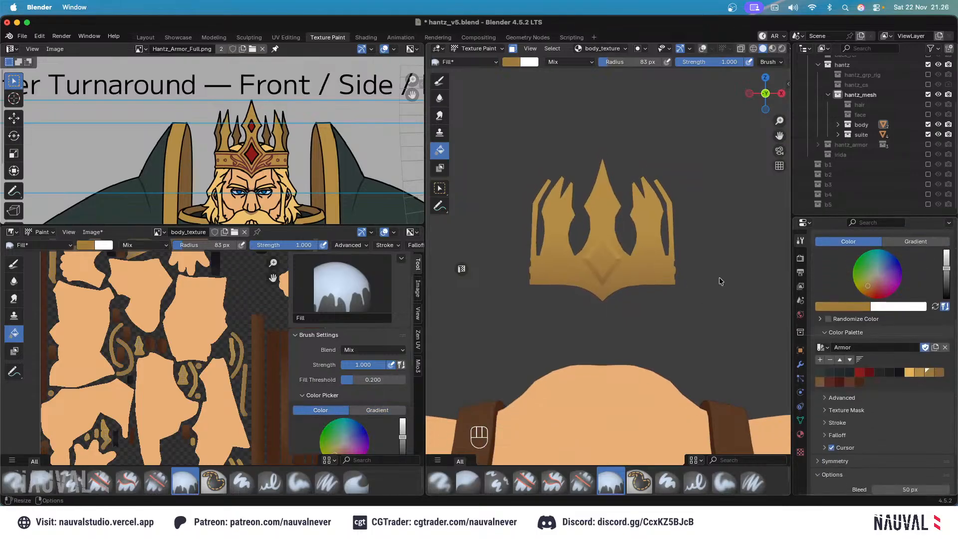
pyautogui.keyDown('ctrl'); pyautogui.moveTo(625, 264); pyautogui.dragTo(664, 215, button='middle'); pyautogui.keyUp('ctrl')
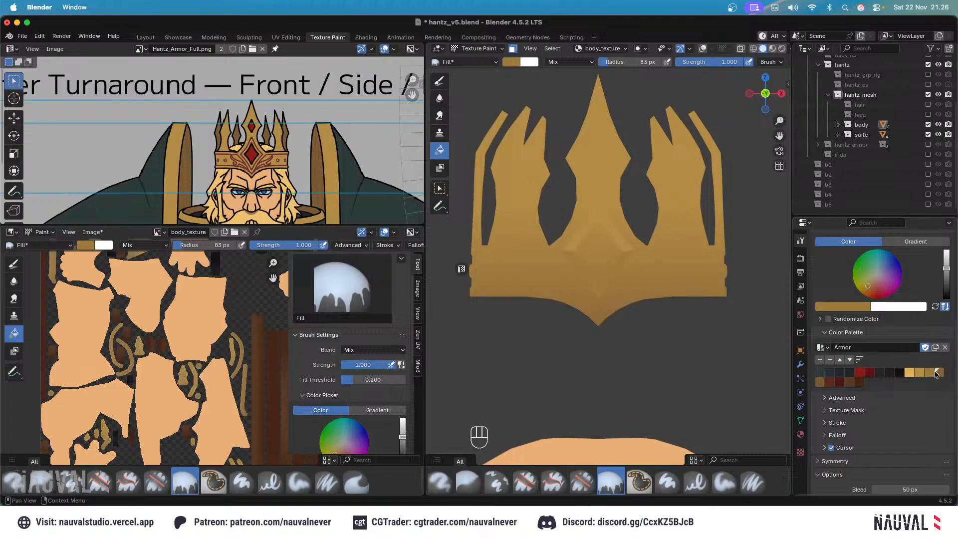
pyautogui.click(937, 373)
pyautogui.click(606, 257)
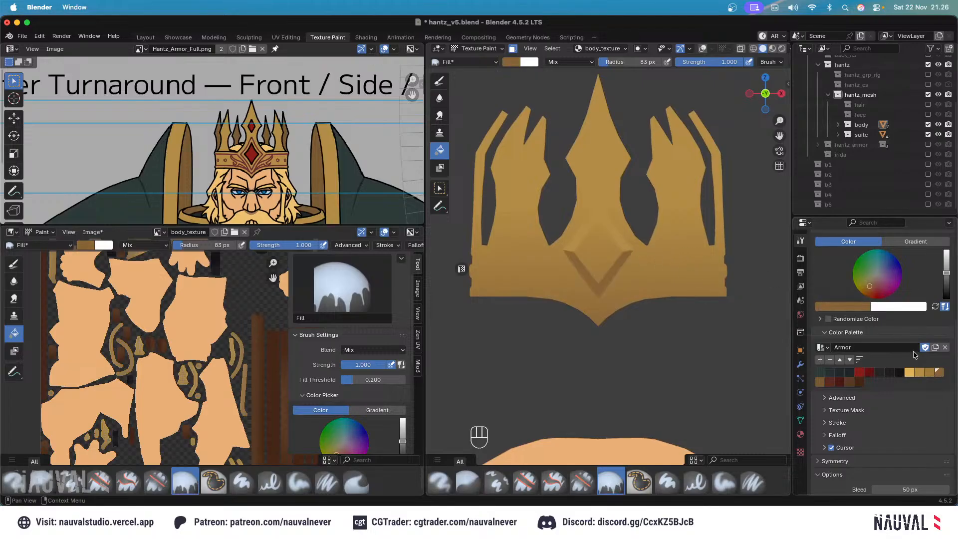
pyautogui.click(929, 373)
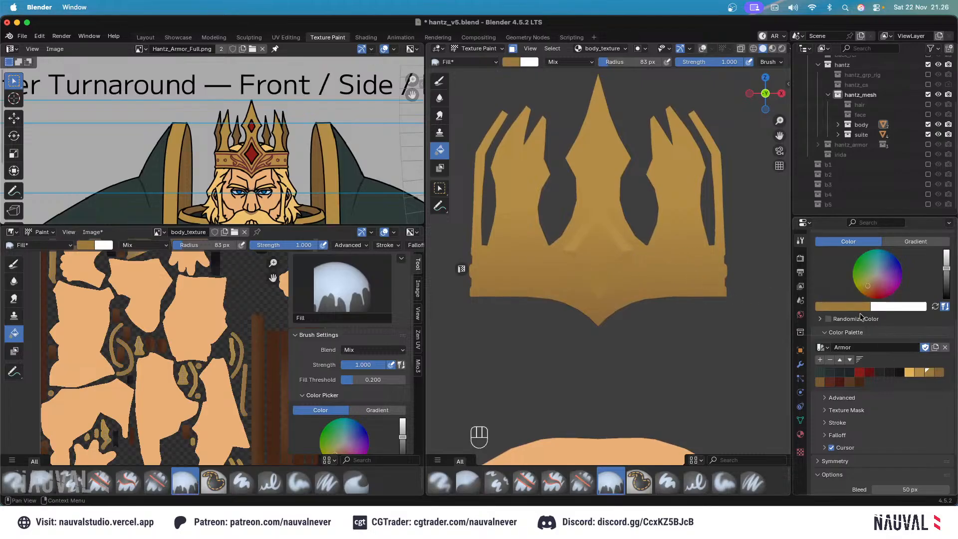
# Switch the Fill brush back to Gradient, refill the diamond frame's lower half from bottom to top, and show the viewport overlays.
pyautogui.click(916, 241)
pyautogui.moveTo(600, 279); pyautogui.dragTo(613, 226)
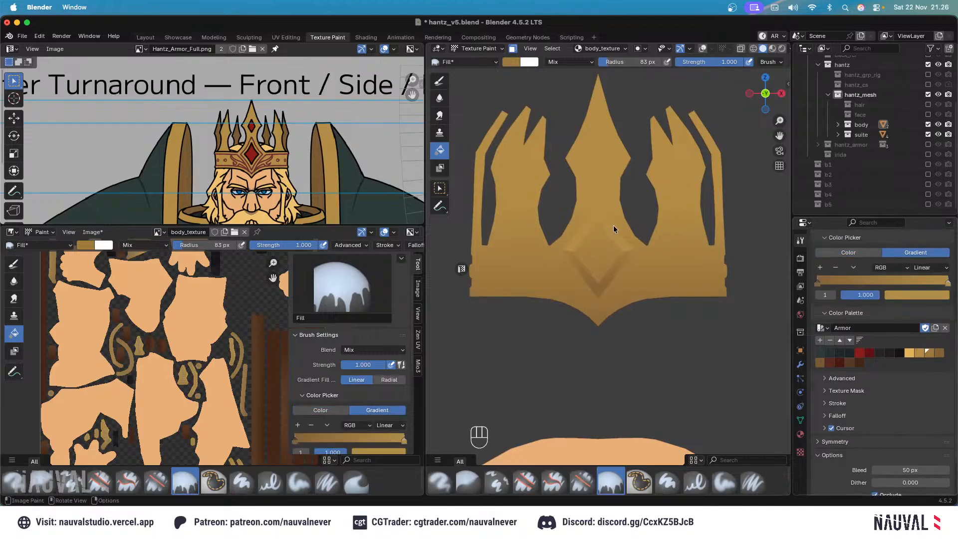
pyautogui.keyDown('ctrl'); pyautogui.moveTo(613, 209); pyautogui.dragTo(674, 150, button='middle'); pyautogui.keyUp('ctrl')
pyautogui.click(701, 48)
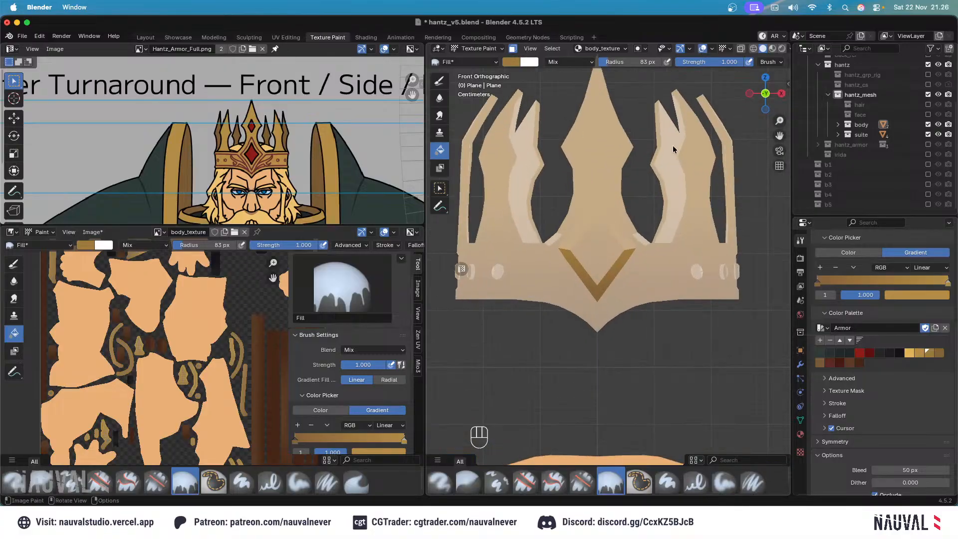
# Select only the faces of the diamond frame's upper half in Edit Mode and return to Texture Paint.
pyautogui.press('Tab')
pyautogui.click(602, 208)
pyautogui.keyDown('shift'); pyautogui.click(617, 232); pyautogui.keyUp('shift')
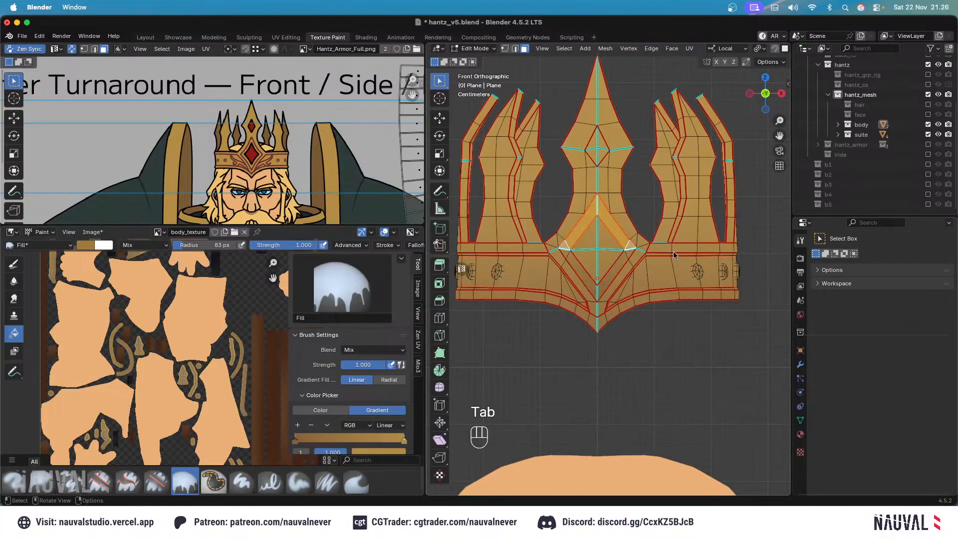
pyautogui.press('Tab')
# Set the gradient stops to the Armor palette's medium gold and light gold, and fill the frame's upper half from bottom to top.
pyautogui.scroll(-3, 808, 364)
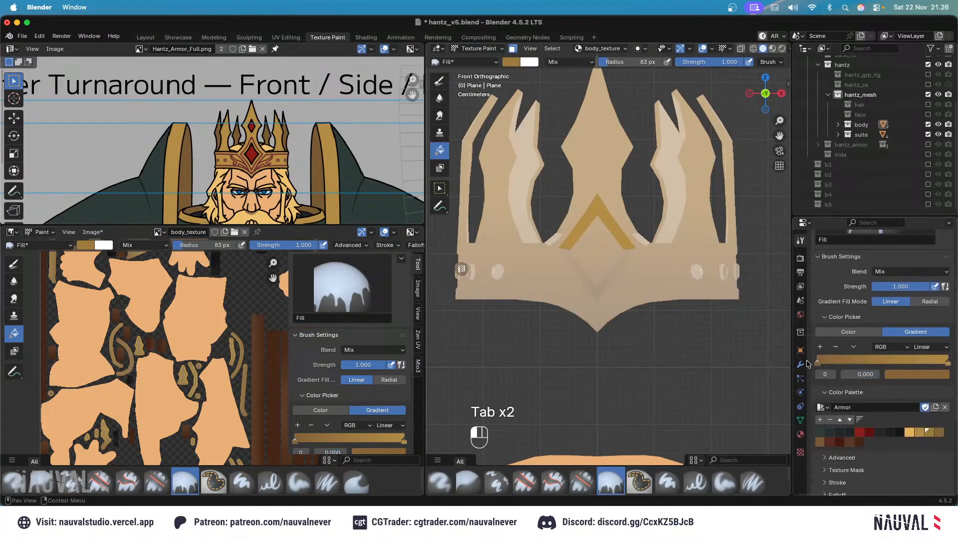
pyautogui.click(923, 432)
pyautogui.click(949, 363)
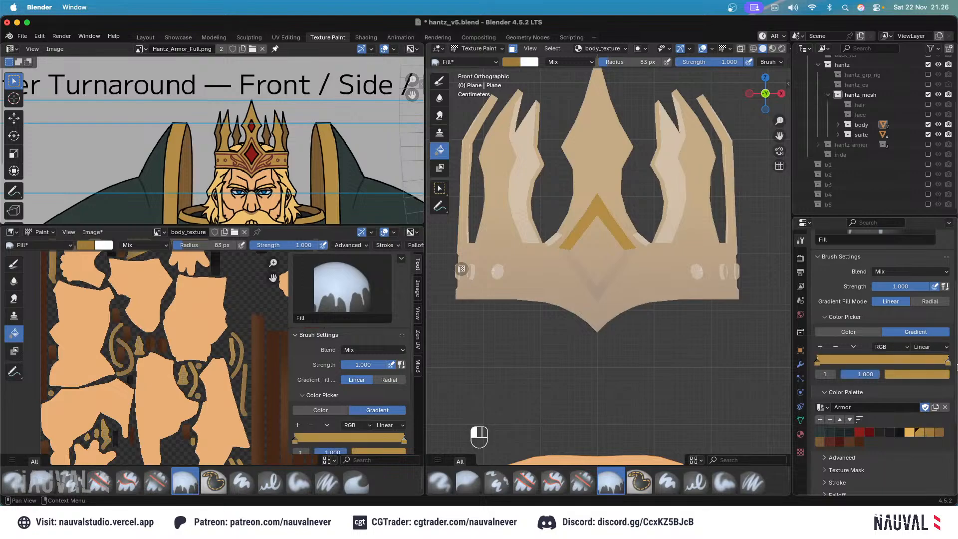
pyautogui.click(908, 432)
pyautogui.moveTo(619, 251); pyautogui.dragTo(621, 194)
# Compare the whole diamond frame's shading from the front and right side views with the overlays hidden.
pyautogui.click(701, 49)
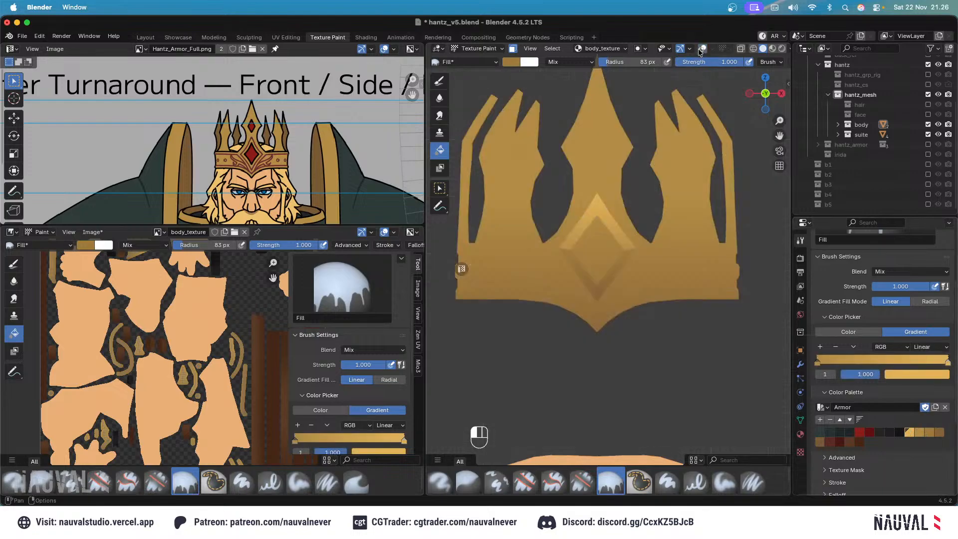
pyautogui.keyDown('ctrl'); pyautogui.moveTo(624, 131); pyautogui.dragTo(626, 153, button='middle'); pyautogui.keyUp('ctrl')
pyautogui.moveTo(626, 152); pyautogui.dragTo(617, 337, button='middle')
pyautogui.press('KP_1')
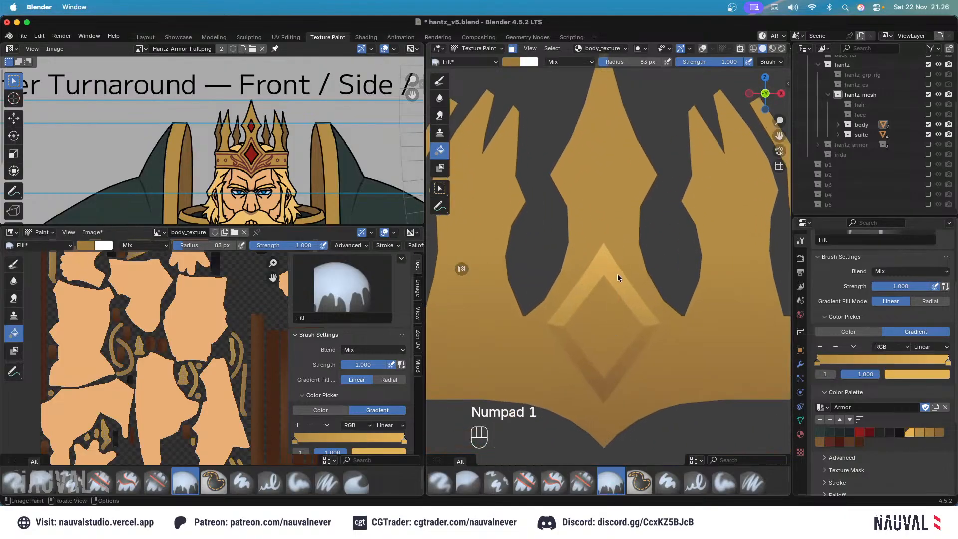
pyautogui.press('KP_3')
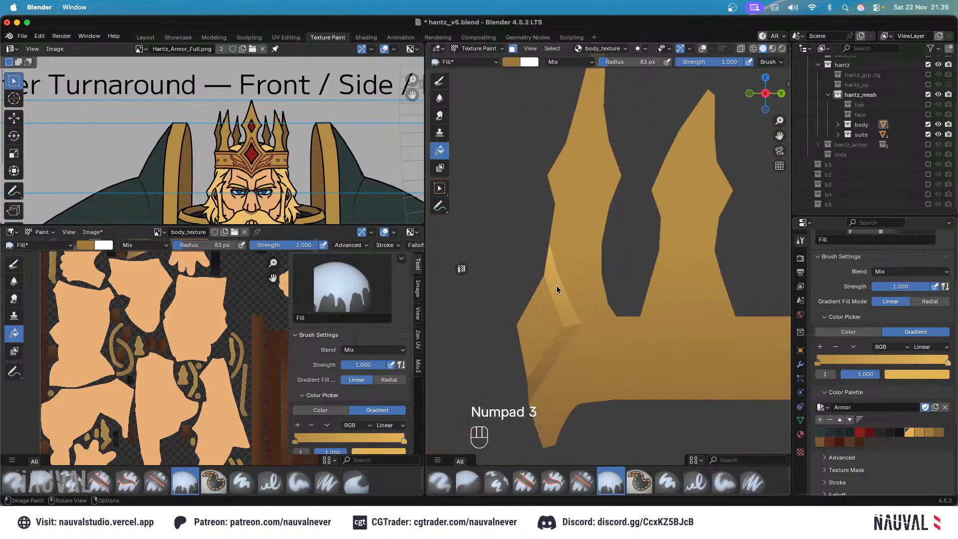
pyautogui.press('KP_1')
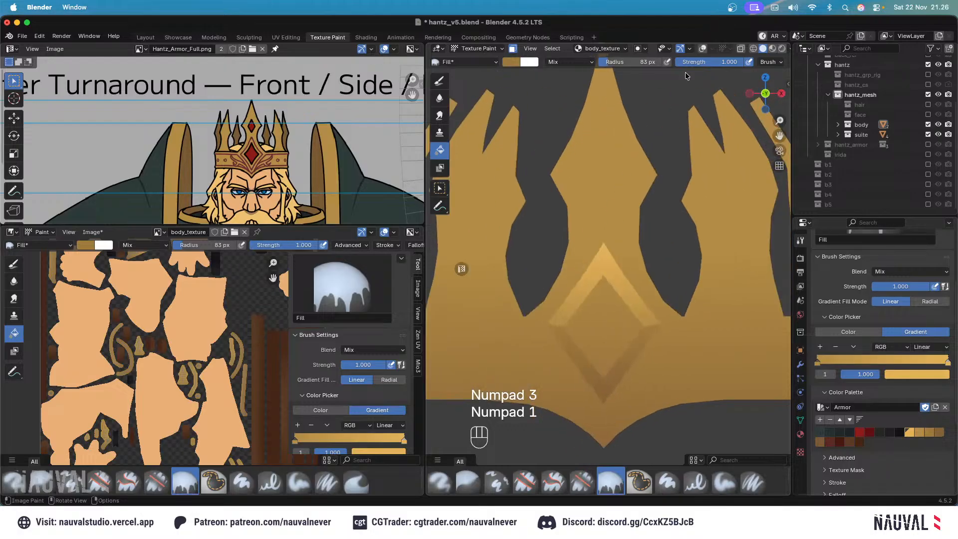
pyautogui.click(703, 49)
# Select the crown's thin side walls and the narrow groove strips along the band, using Select Linked delimited by seams.
pyautogui.moveTo(671, 132); pyautogui.dragTo(589, 173, button='middle')
pyautogui.press('Tab')
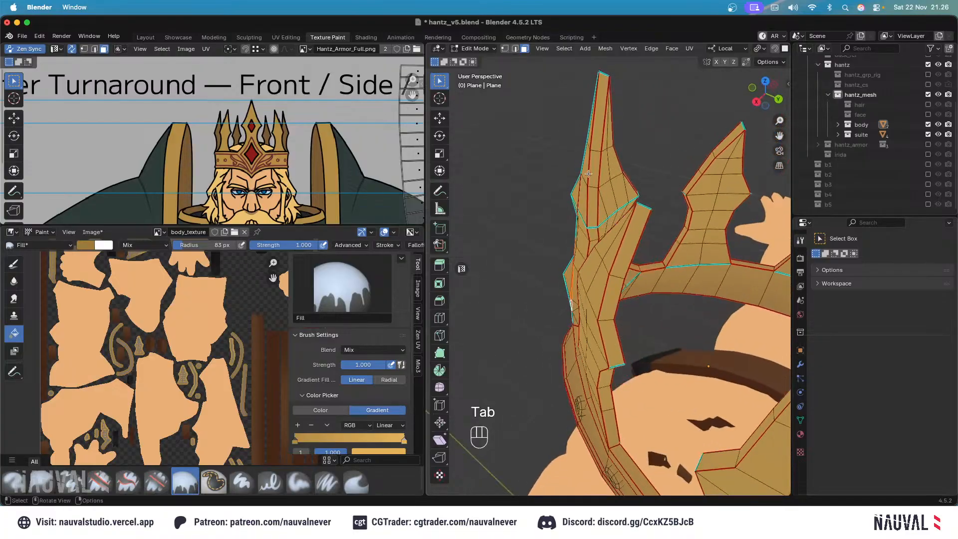
pyautogui.keyDown('alt'); pyautogui.click(596, 151); pyautogui.keyUp('alt')
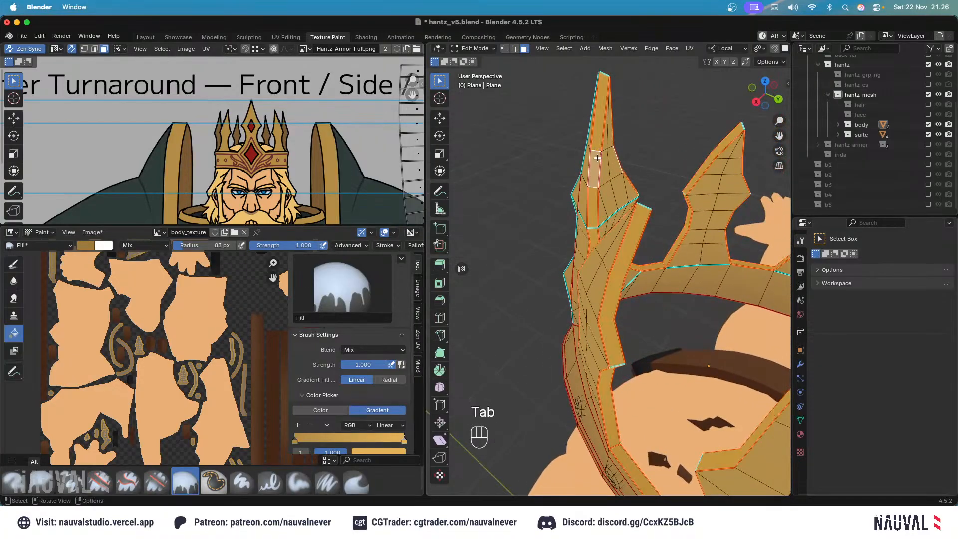
pyautogui.click(474, 48)
pyautogui.moveTo(538, 281); pyautogui.dragTo(590, 331, button='middle')
pyautogui.press('l')
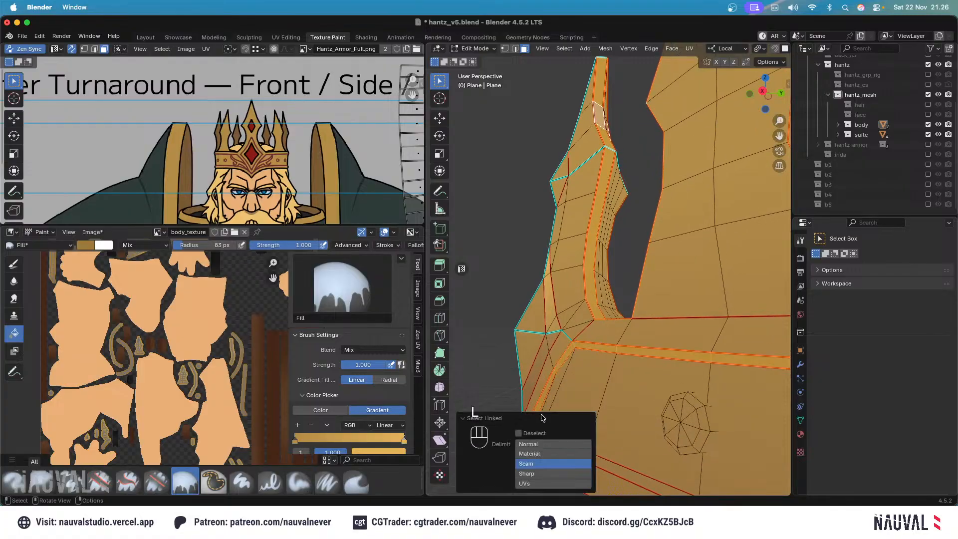
pyautogui.moveTo(543, 419); pyautogui.dragTo(655, 449, button='middle')
pyautogui.press('l')
pyautogui.moveTo(630, 301)
pyautogui.mouseDown(button='middle')
pyautogui.moveTo(648, 212)
pyautogui.moveTo(653, 239)
pyautogui.moveTo(635, 247)
pyautogui.moveTo(643, 259)
pyautogui.moveTo(569, 107)
pyautogui.mouseUp(button='middle')
# Switch to Texture Paint and fill the selected side walls and groove strips with the flat darker brown of the Armor palette.
pyautogui.click(474, 48)
pyautogui.click(482, 115)
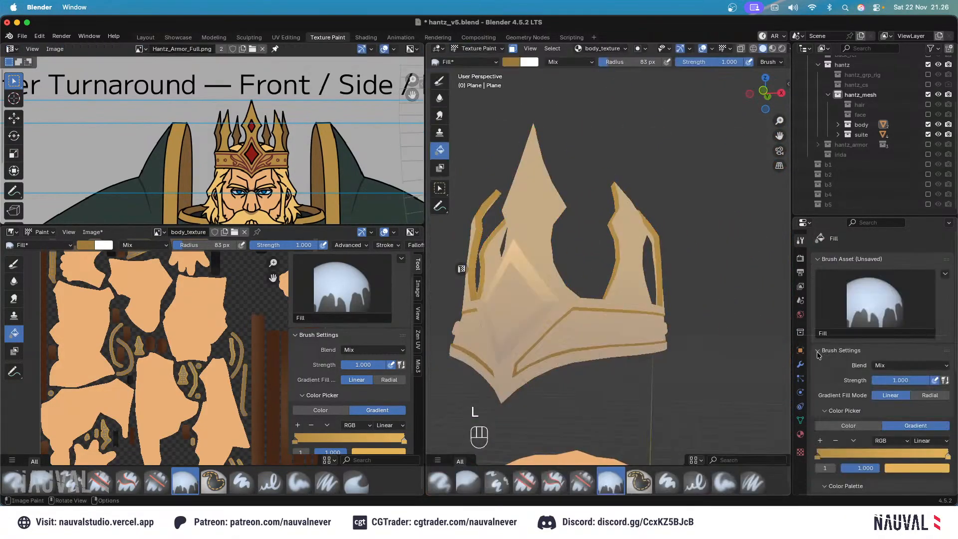
pyautogui.scroll(-5, 844, 328)
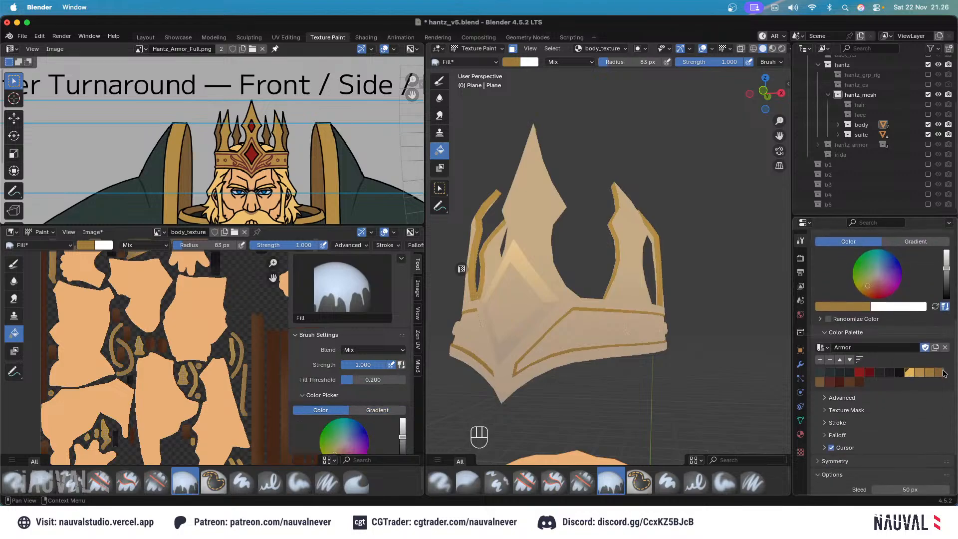
pyautogui.click(941, 372)
pyautogui.click(657, 313)
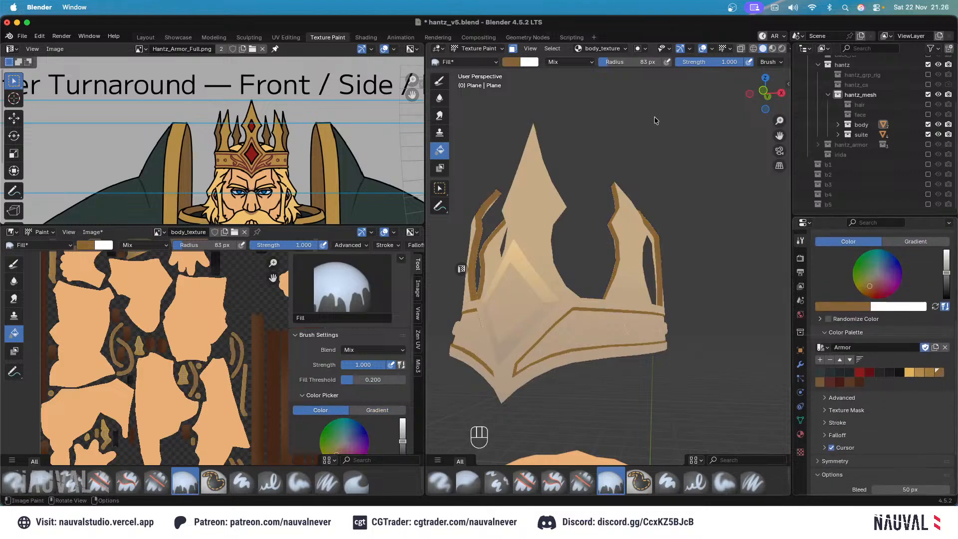
# Save the painted texture and the blend file, and review the crown from the front and right side without overlays.
pyautogui.hotkey('shift', 'alt', 'z')
pyautogui.press('KP_1')
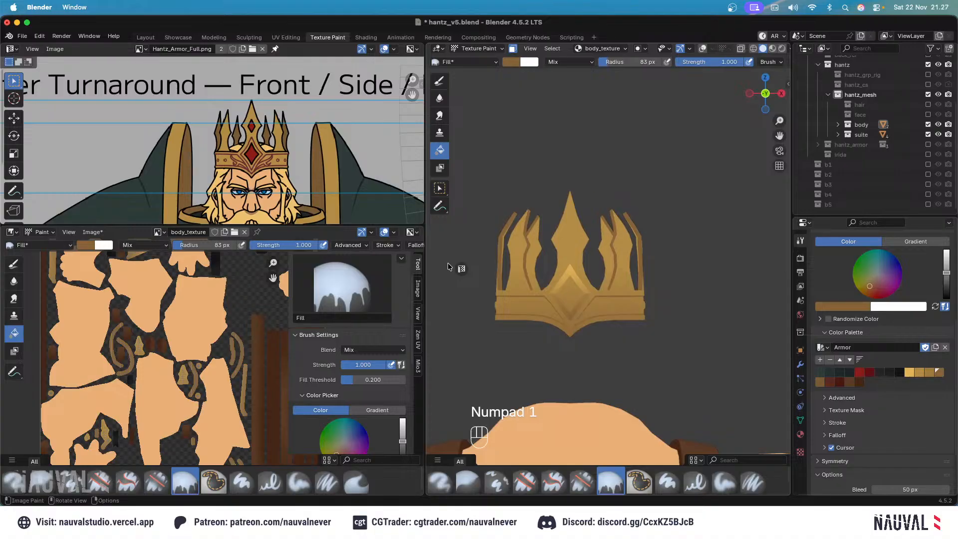
pyautogui.hotkey('alt', 's')
pyautogui.press('super+s')
pyautogui.moveTo(624, 228); pyautogui.dragTo(663, 107, button='middle')
pyautogui.hotkey('ctrl', 's')
pyautogui.press('KP_1')
pyautogui.press('KP_3')
pyautogui.press('KP_1')
# Show the overlays and select only the lower V-shaped border faces around the diamond frame, including the tip, in Edit Mode.
pyautogui.click(703, 49)
pyautogui.press('Tab')
pyautogui.keyDown('shift'); pyautogui.moveTo(556, 260); pyautogui.dragTo(578, 230, button='middle'); pyautogui.keyUp('shift')
pyautogui.click(580, 282)
pyautogui.click(578, 291)
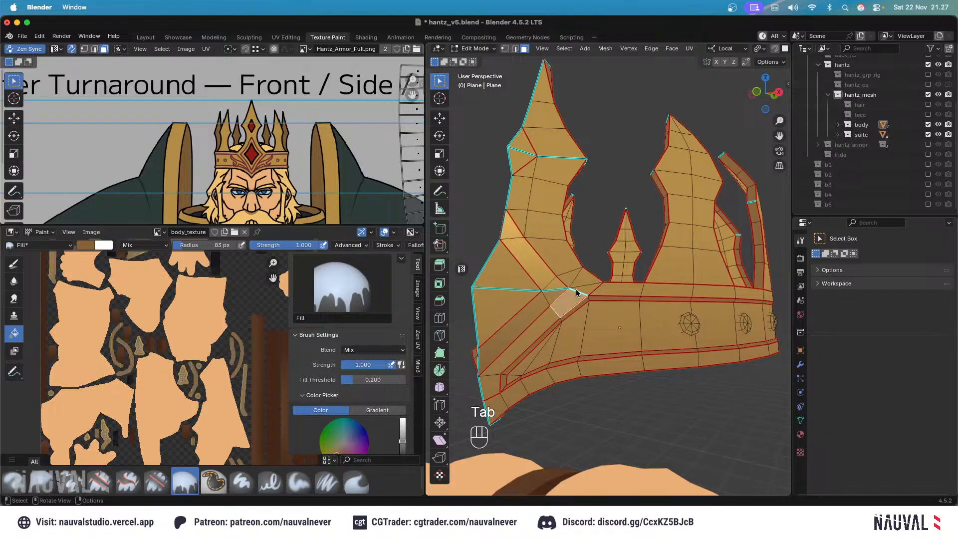
pyautogui.press('l')
pyautogui.moveTo(576, 251); pyautogui.dragTo(603, 347, button='middle')
pyautogui.press('KP_1')
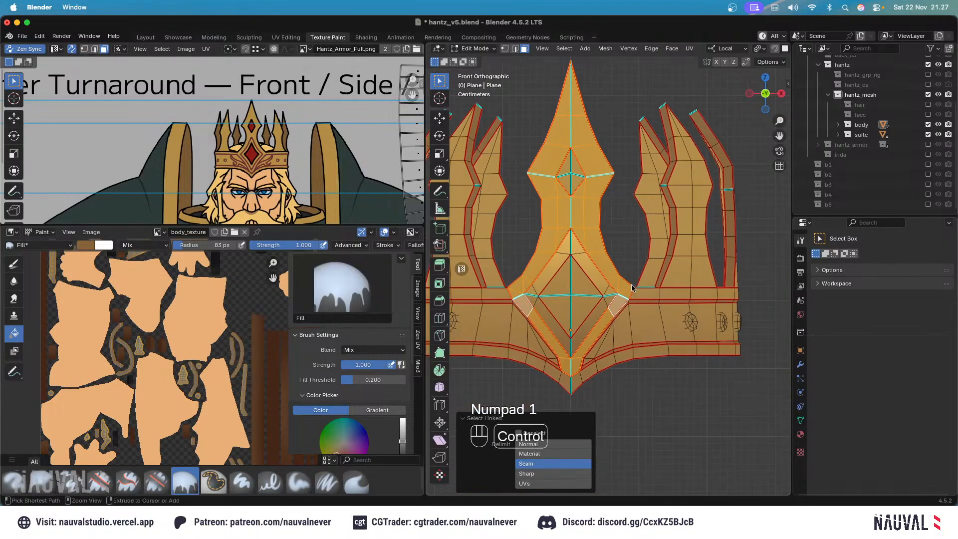
pyautogui.keyDown('ctrl'); pyautogui.moveTo(622, 261); pyautogui.dragTo(638, 288, button='middle'); pyautogui.keyUp('ctrl')
pyautogui.click(617, 320)
pyautogui.keyDown('shift'); pyautogui.click(597, 351); pyautogui.keyUp('shift')
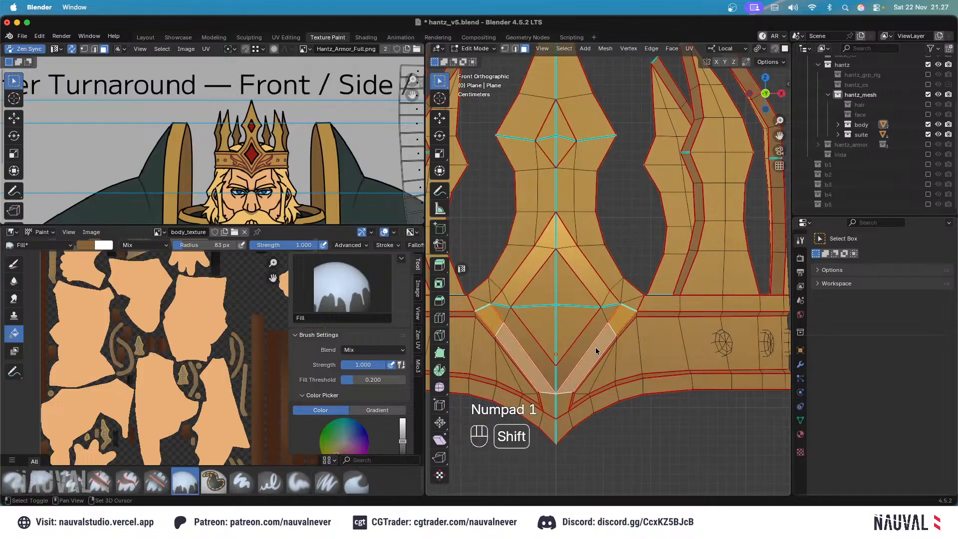
pyautogui.keyDown('shift'); pyautogui.moveTo(576, 380); pyautogui.dragTo(587, 347, button='middle'); pyautogui.keyUp('shift')
pyautogui.keyDown('shift'); pyautogui.click(576, 370); pyautogui.keyUp('shift')
# In Texture Paint, set a linear gradient from the palette's darker brown to medium gold and fill the V-shaped border from its tip upward.
pyautogui.click(475, 49)
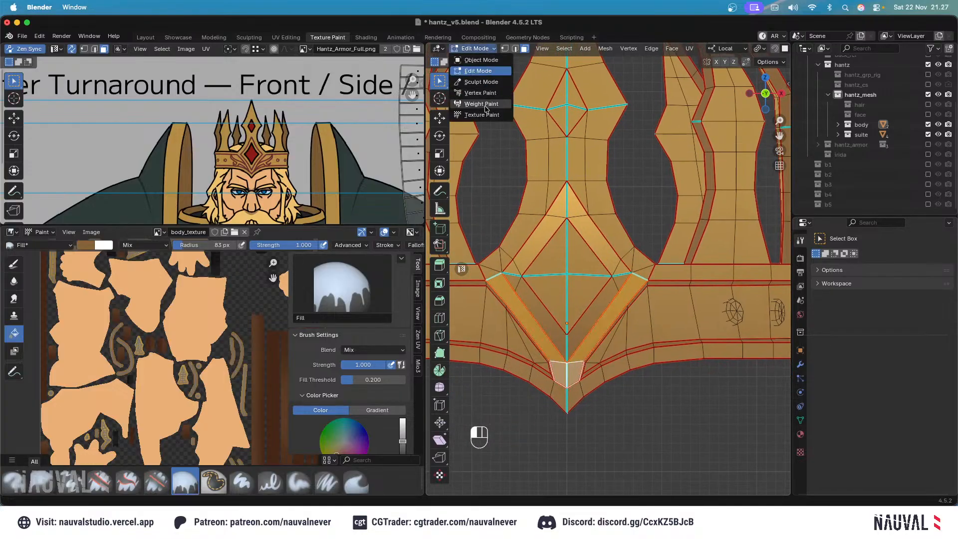
pyautogui.click(479, 116)
pyautogui.scroll(-3, 833, 291)
pyautogui.click(902, 356)
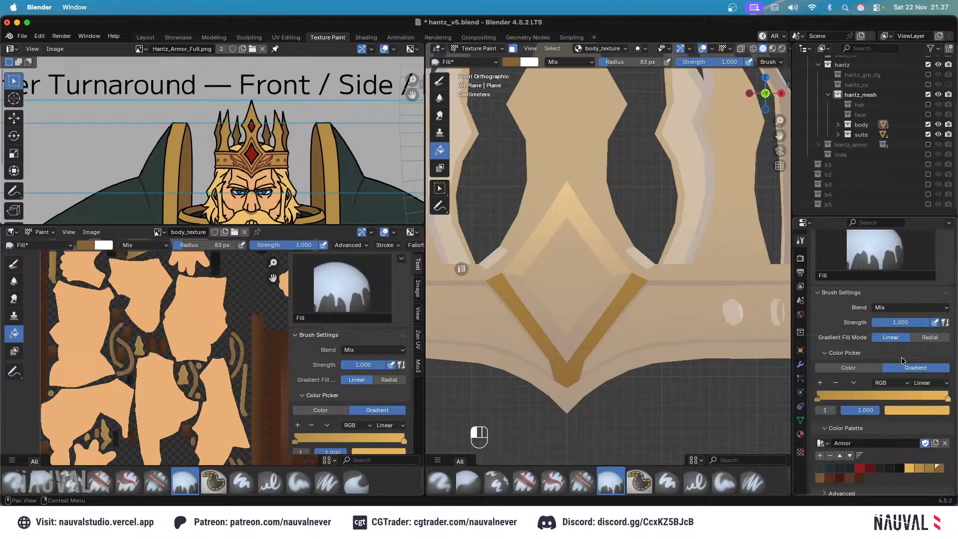
pyautogui.click(819, 399)
pyautogui.click(940, 470)
pyautogui.click(948, 399)
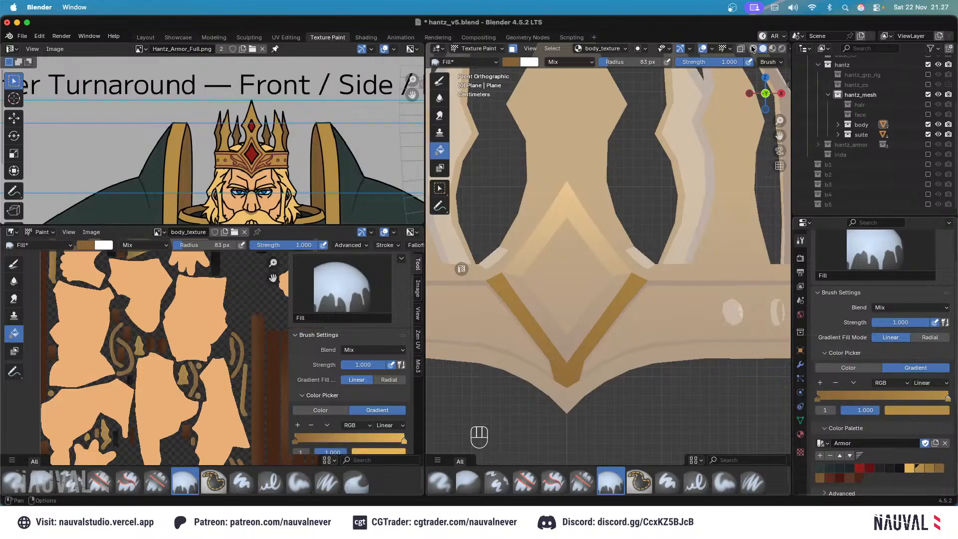
pyautogui.moveTo(588, 312); pyautogui.dragTo(593, 362)
# Compare the V-shaped border's gradient shading from the front and right side views.
pyautogui.scroll(-2, 603, 305)
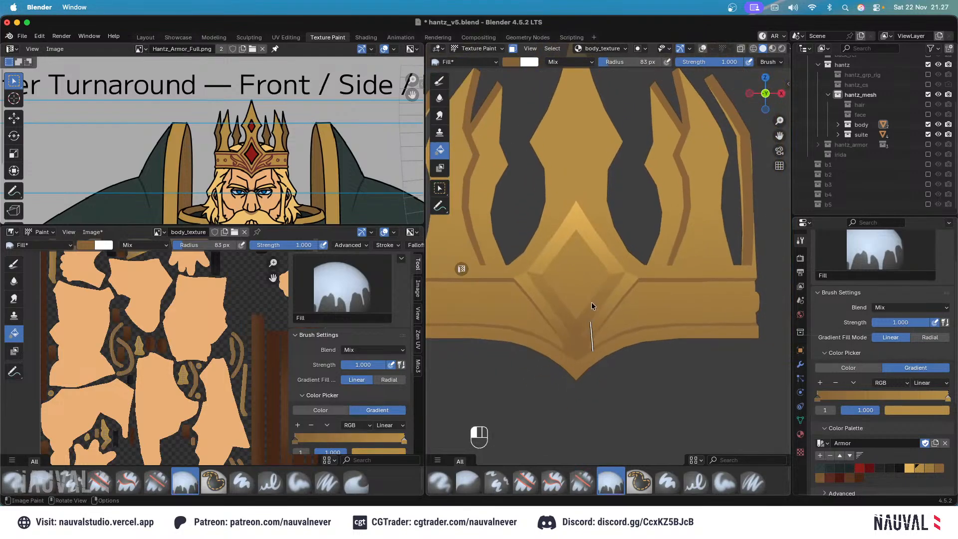
pyautogui.keyDown('ctrl'); pyautogui.moveTo(584, 265); pyautogui.dragTo(628, 178, button='middle'); pyautogui.keyUp('ctrl')
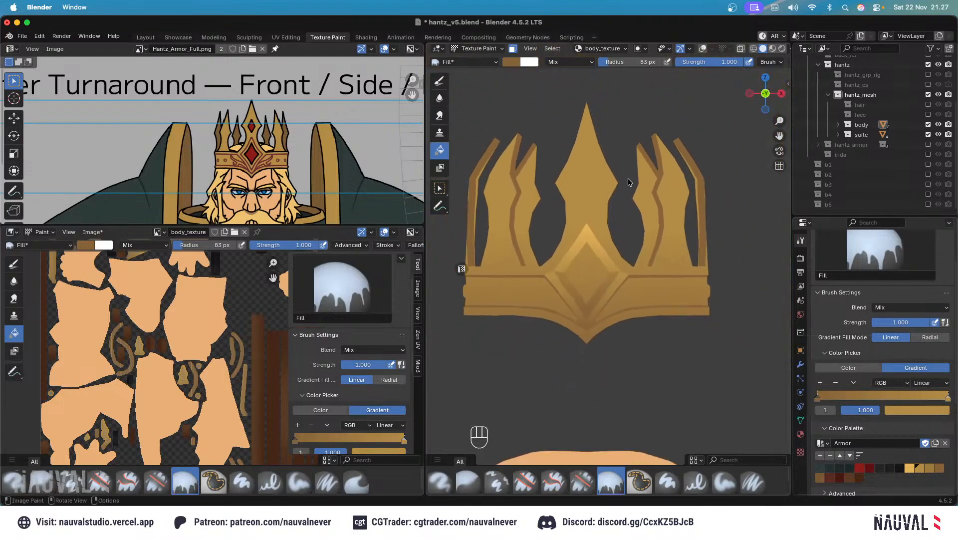
pyautogui.press('KP_3')
pyautogui.keyDown('ctrl'); pyautogui.moveTo(586, 250); pyautogui.dragTo(539, 299, button='middle'); pyautogui.keyUp('ctrl')
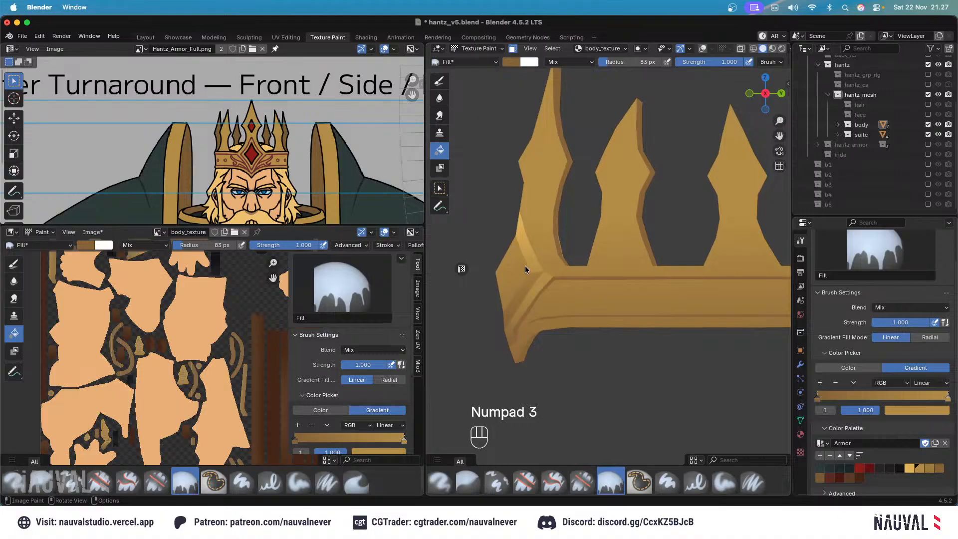
pyautogui.press('KP_1')
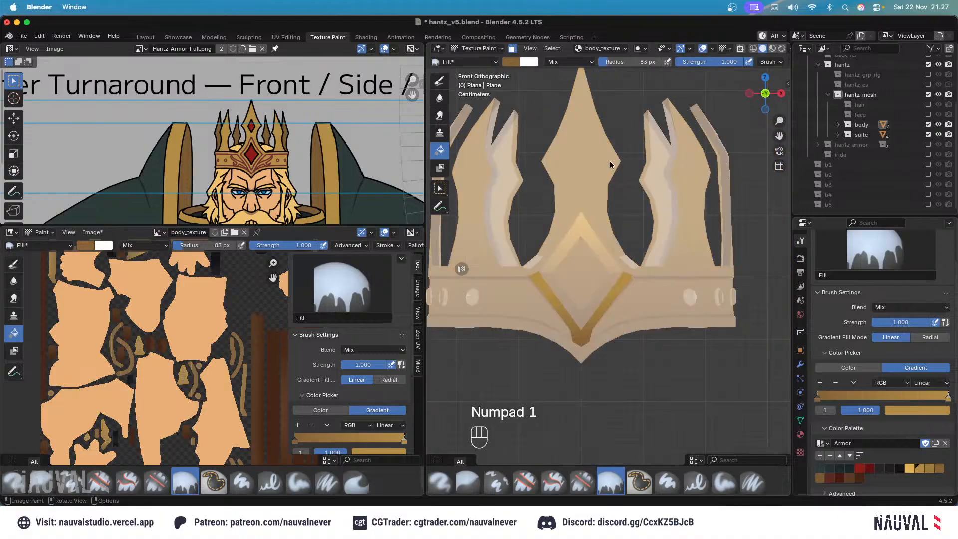
# Mark seams on the short edges crossing the diamond frame and its border at the side corners, and save the file.
pyautogui.press('Tab')
pyautogui.scroll(3, 622, 255)
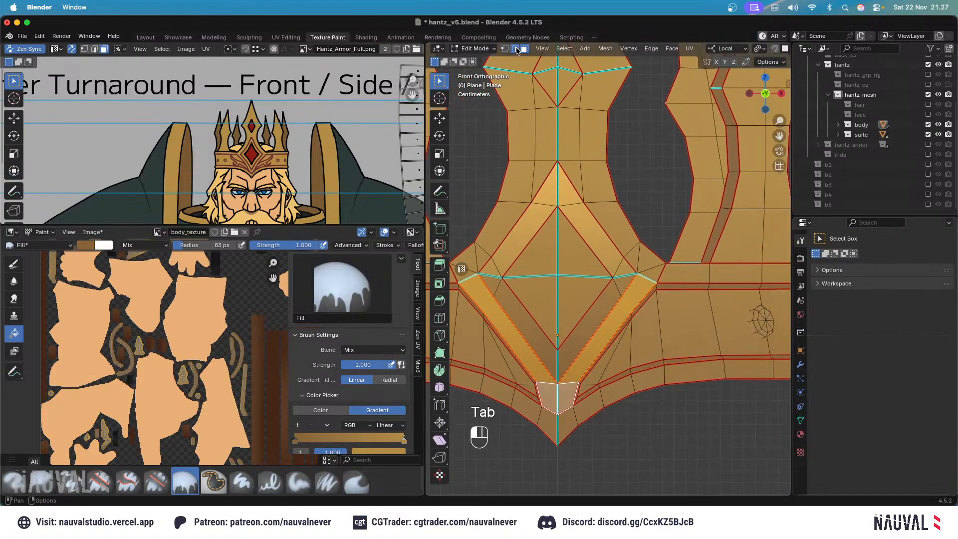
pyautogui.keyDown('ctrl'); pyautogui.click(652, 280); pyautogui.keyUp('ctrl')
pyautogui.hotkey('ctrl', 'e')
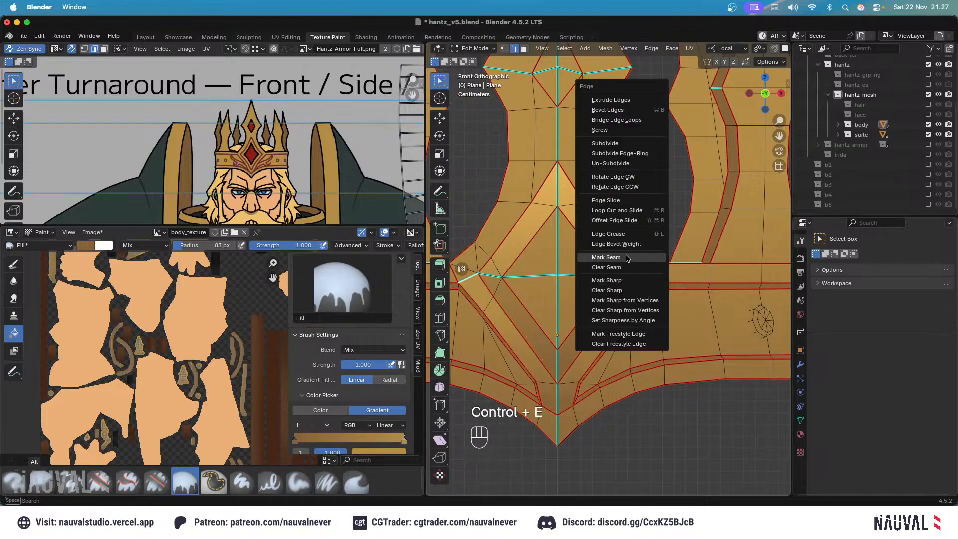
pyautogui.hotkey('ctrl', 'e')
pyautogui.click(623, 280)
pyautogui.press('super+s')
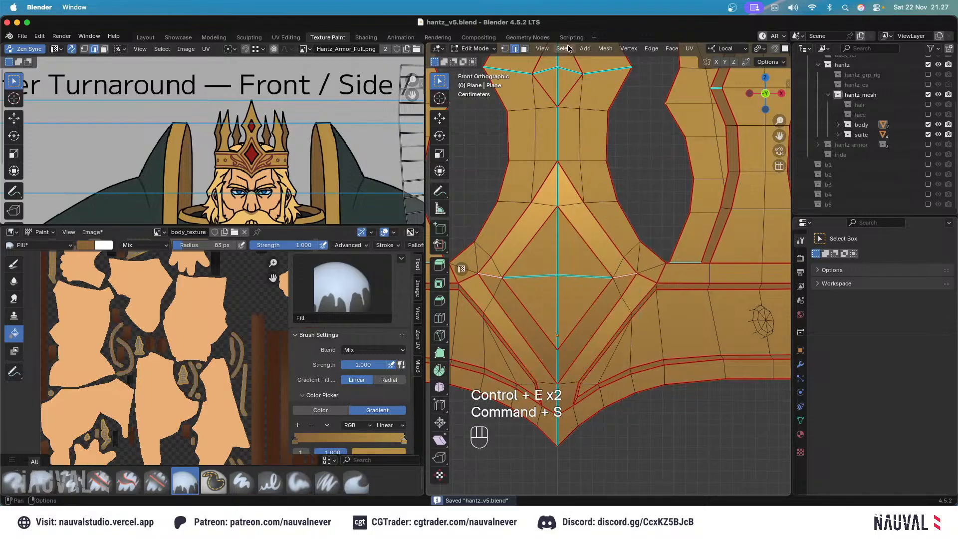
# Check the central spike's linked faces, mark a seam across the spike at its widest points, and save the file.
pyautogui.click(524, 48)
pyautogui.click(604, 163)
pyautogui.press('l')
pyautogui.keyDown('shift'); pyautogui.moveTo(604, 163); pyautogui.dragTo(626, 247, button='middle'); pyautogui.keyUp('shift')
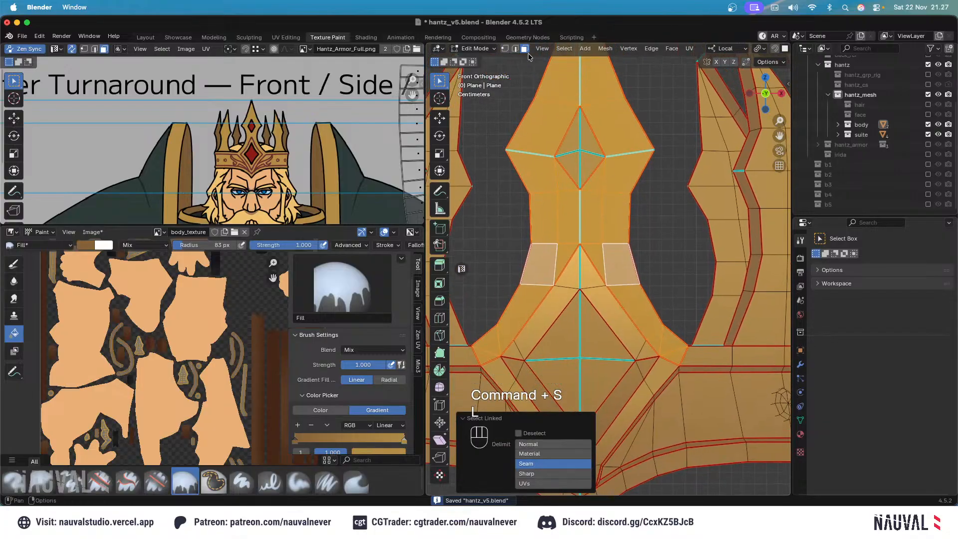
pyautogui.click(515, 49)
pyautogui.click(627, 161)
pyautogui.hotkey('ctrl', 'e')
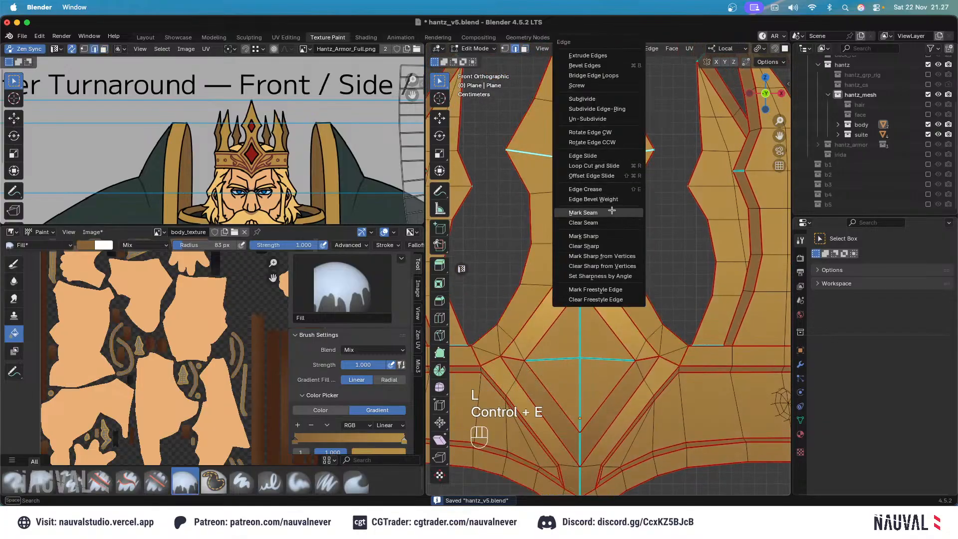
pyautogui.click(582, 213)
pyautogui.press('super+s')
# Select the linked faces of the central spike's lower section and fill them from bottom to top with the brown-to-gold gradient.
pyautogui.click(525, 48)
pyautogui.click(612, 202)
pyautogui.press('l')
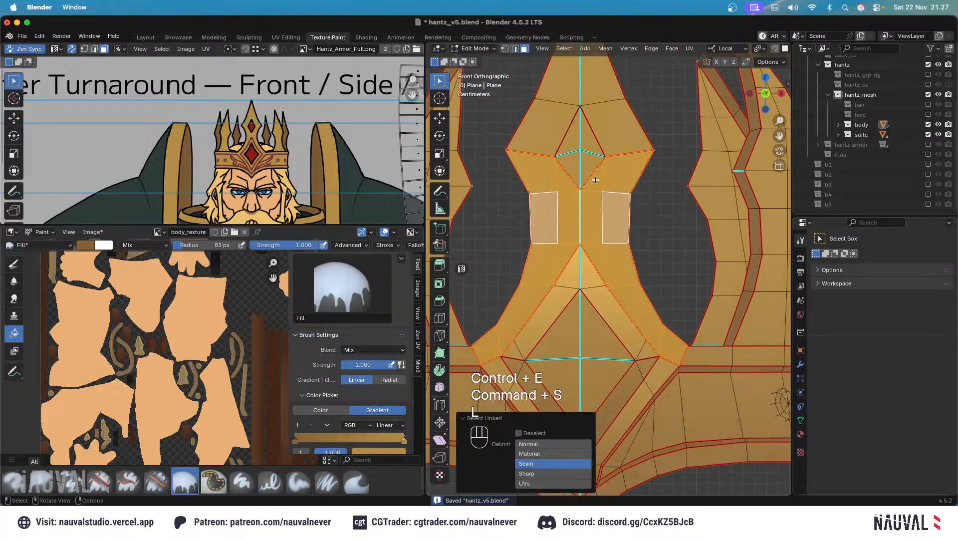
pyautogui.click(476, 49)
pyautogui.click(481, 115)
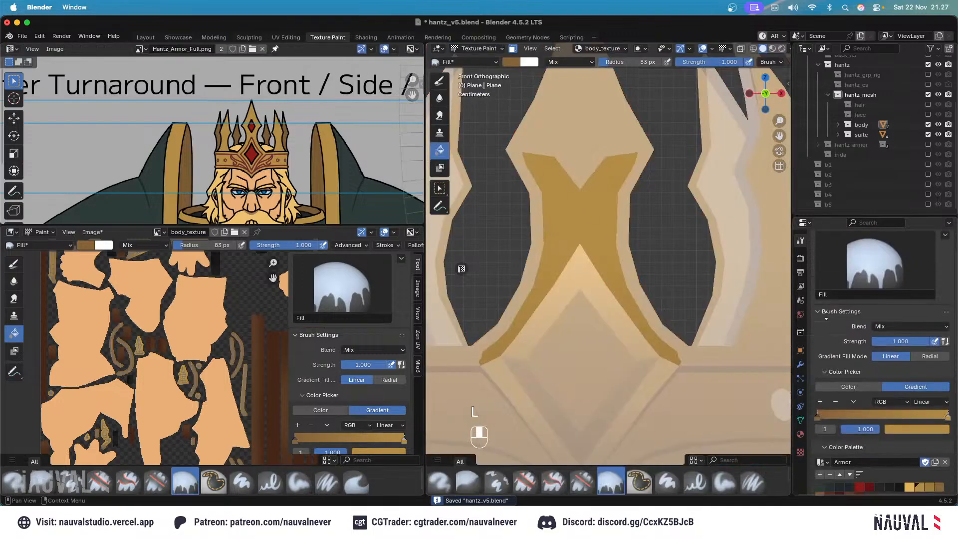
pyautogui.moveTo(626, 290); pyautogui.dragTo(616, 212)
pyautogui.keyDown('ctrl'); pyautogui.moveTo(618, 199); pyautogui.dragTo(643, 141, button='middle'); pyautogui.keyUp('ctrl')
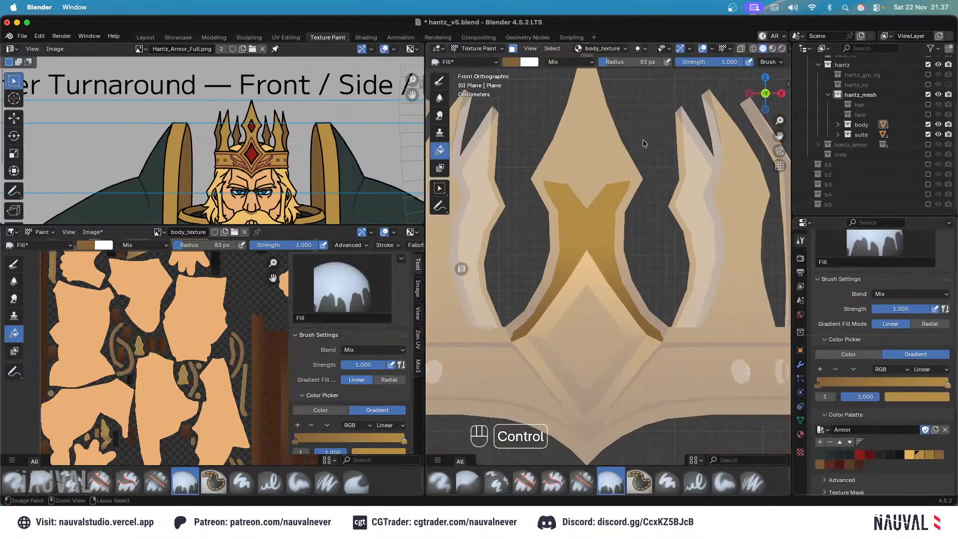
# Hide the overlays and refill the spike's lower section from the right side view with a longer bottom-to-top gradient.
pyautogui.click(702, 49)
pyautogui.press('KP_3')
pyautogui.moveTo(532, 332); pyautogui.dragTo(531, 238)
pyautogui.press('KP_1')
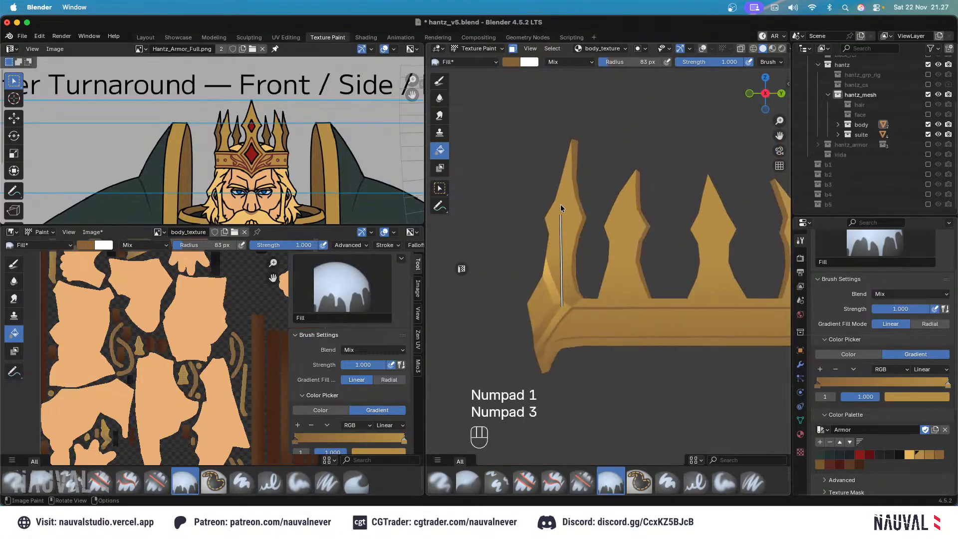
pyautogui.moveTo(561, 206); pyautogui.dragTo(567, 281)
pyautogui.moveTo(561, 368); pyautogui.dragTo(563, 226)
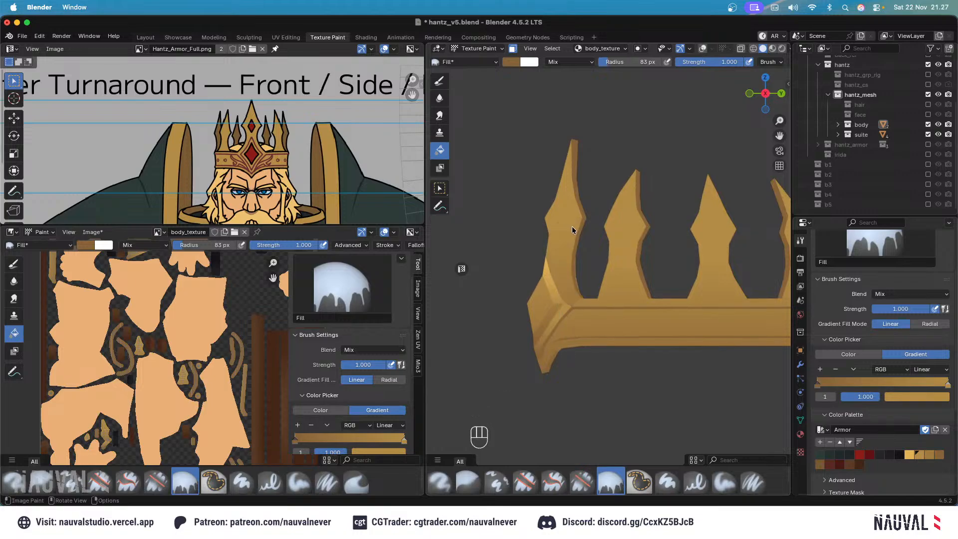
pyautogui.press('KP_1')
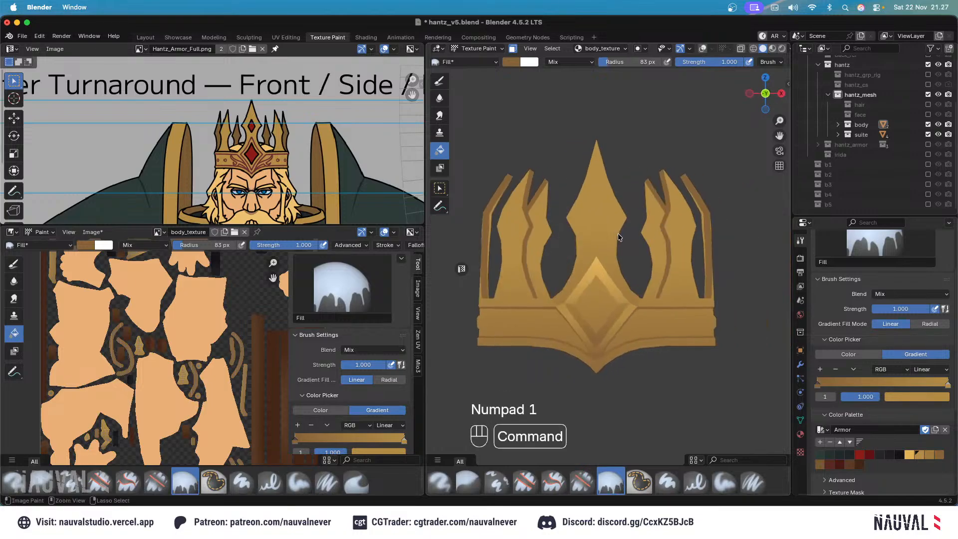
# Try refilling the central spike's lower section from bottom to top with the gradient's end colour set to light gold.
pyautogui.press('KP_3')
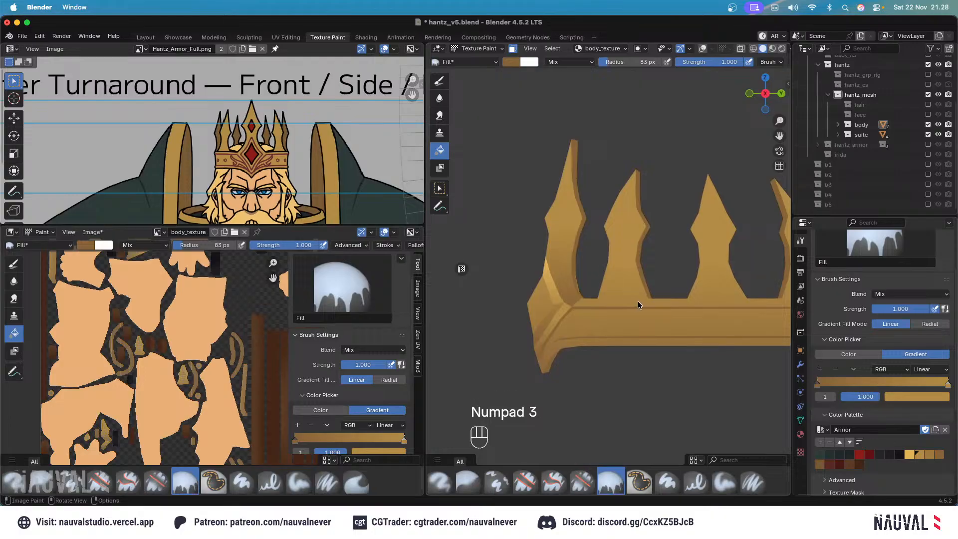
pyautogui.moveTo(566, 200); pyautogui.dragTo(566, 198)
pyautogui.click(818, 384)
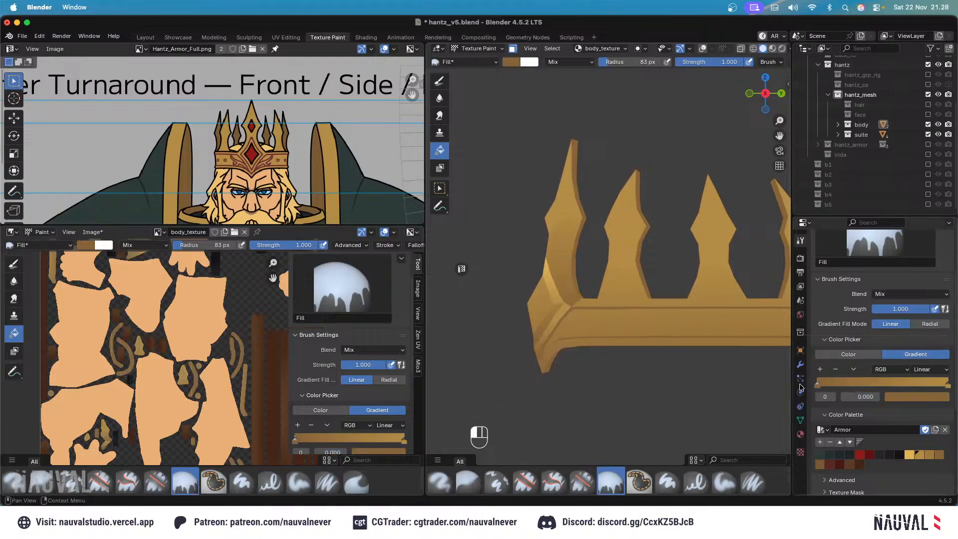
pyautogui.click(910, 454)
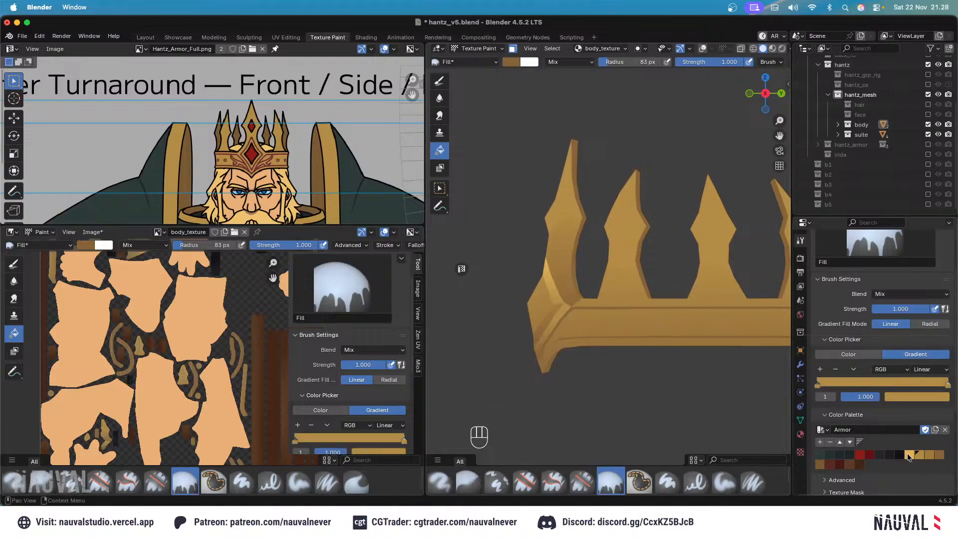
pyautogui.moveTo(559, 297); pyautogui.dragTo(566, 220)
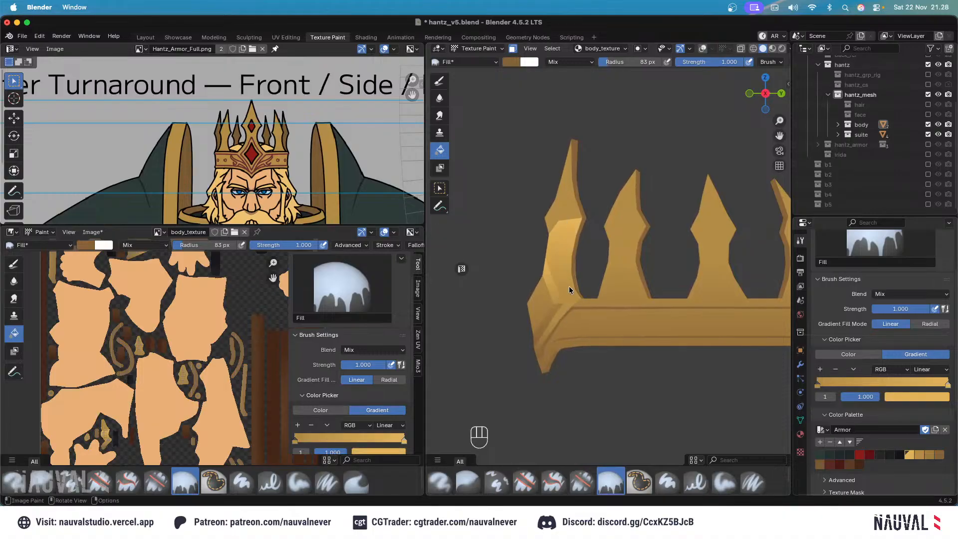
pyautogui.press('KP_1')
pyautogui.press('KP_3')
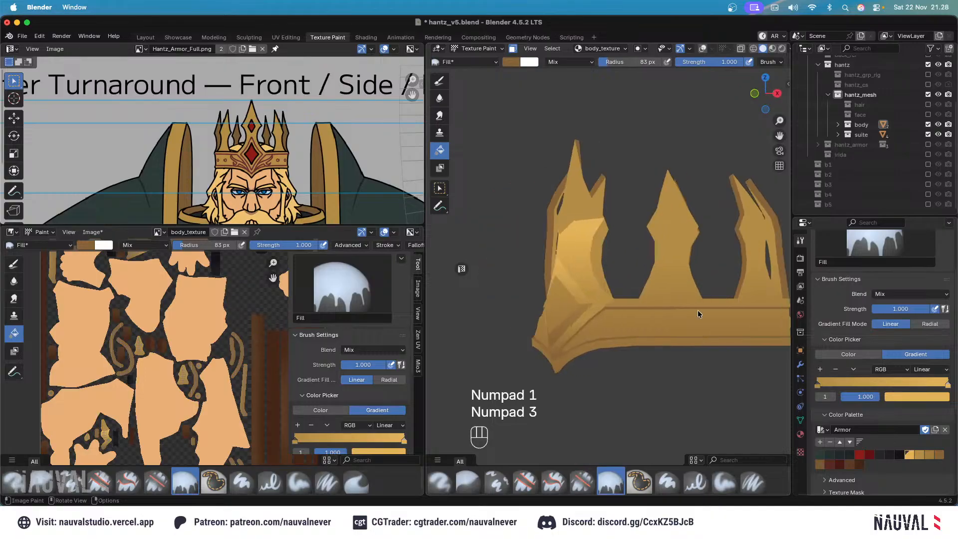
# Set the fill gradient to run from dark gold to gold and refill the central spike's lower section from bottom to top.
pyautogui.click(820, 383)
pyautogui.click(933, 455)
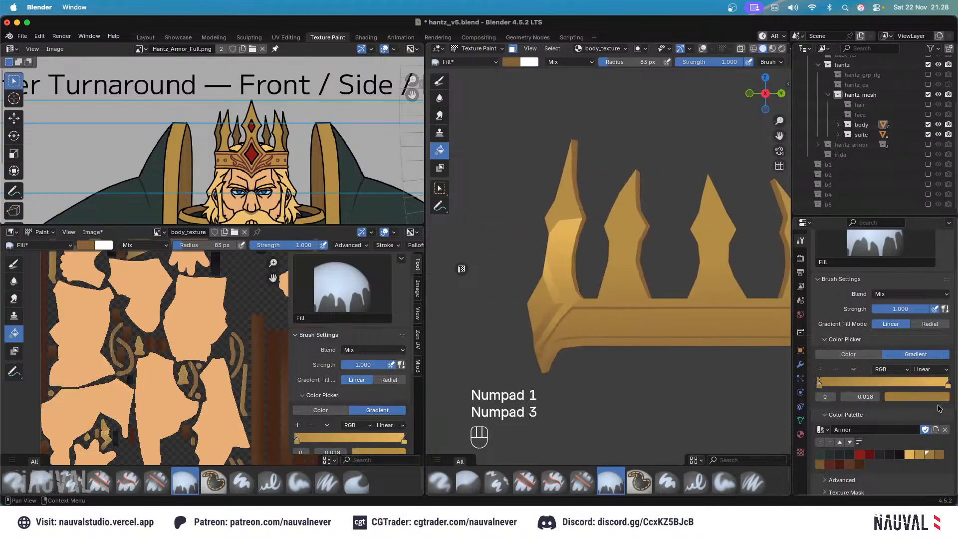
pyautogui.click(948, 384)
pyautogui.click(919, 455)
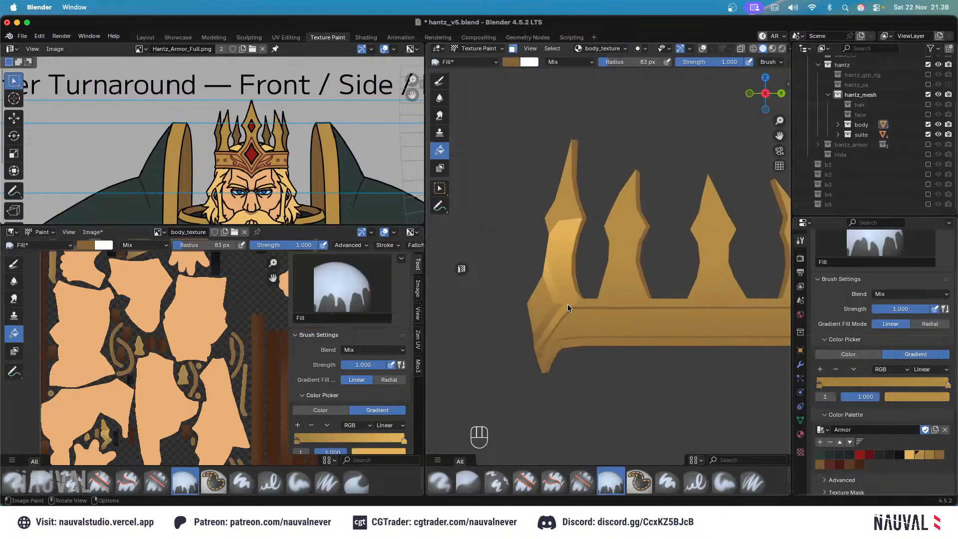
pyautogui.moveTo(567, 304); pyautogui.dragTo(569, 253)
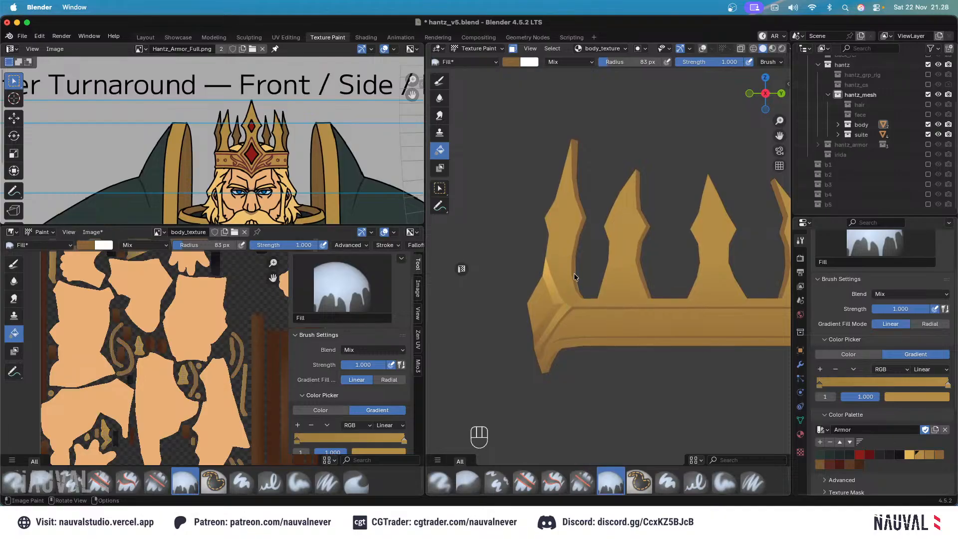
pyautogui.press('KP_1')
pyautogui.press('KP_3')
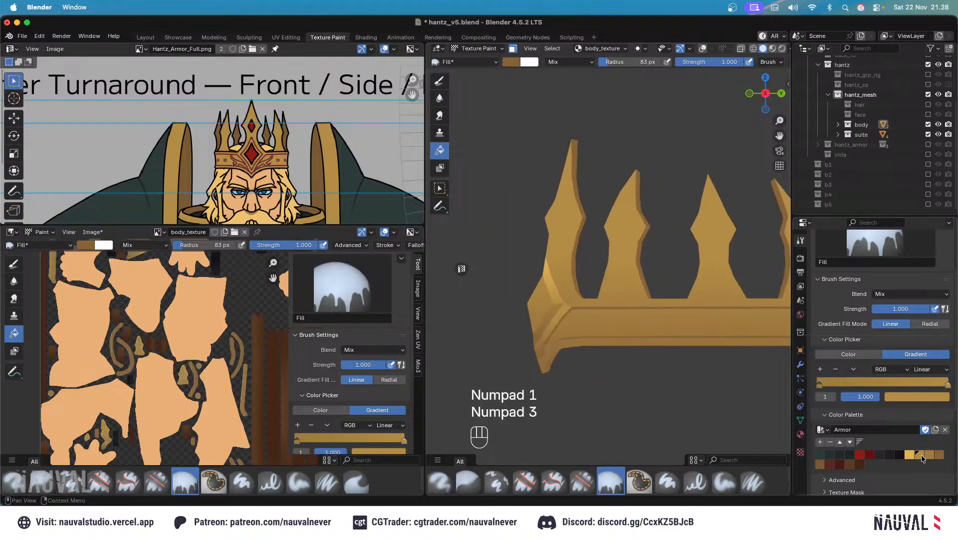
pyautogui.click(820, 370)
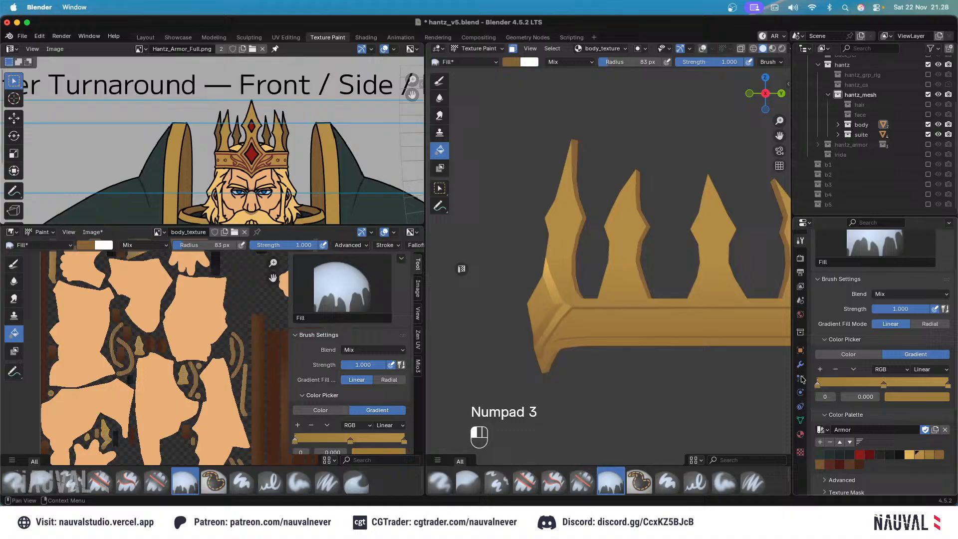
pyautogui.click(884, 384)
pyautogui.click(835, 369)
pyautogui.press('KP_1')
pyautogui.press('KP_3')
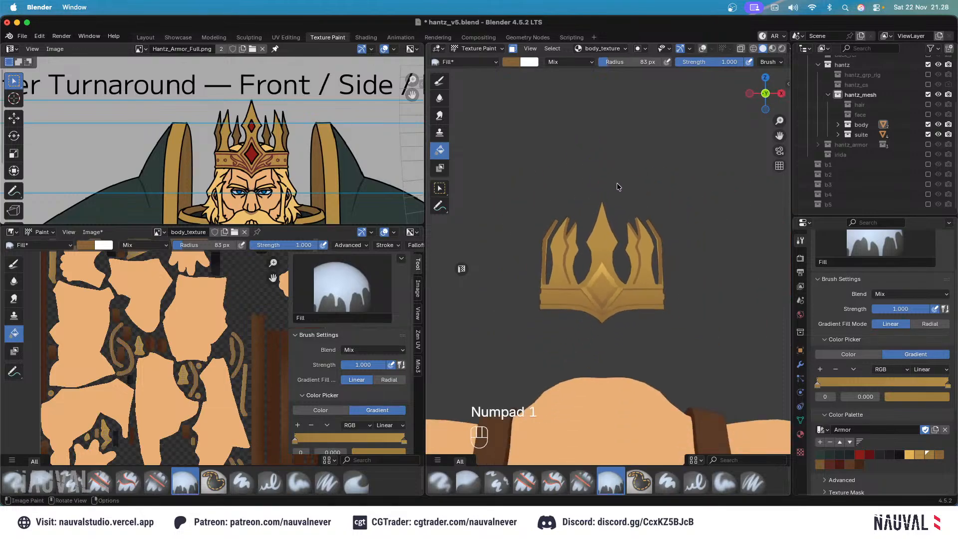
pyautogui.press('KP_1')
pyautogui.press('KP_3')
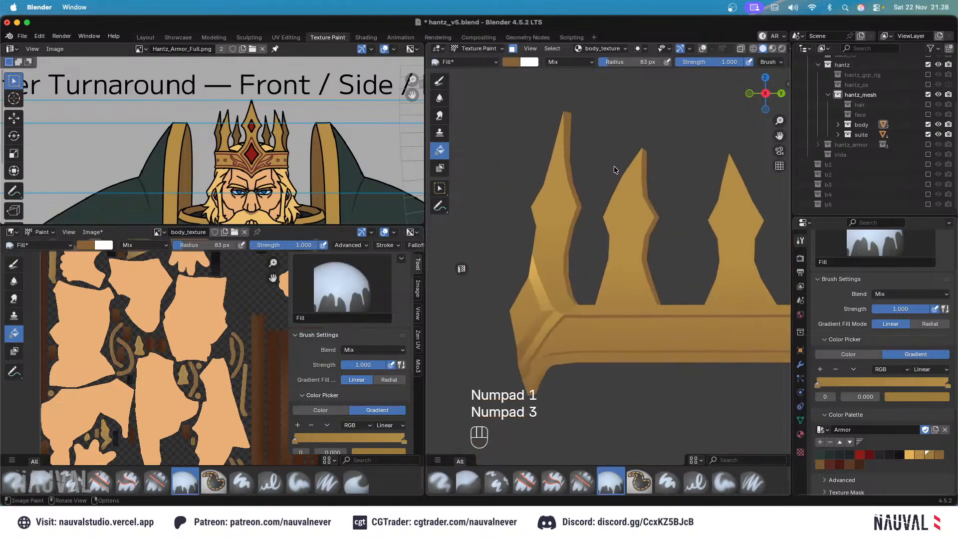
# Select the face strip along the lower side of the diamond's border and return to texture painting.
pyautogui.click(702, 49)
pyautogui.press('Tab')
pyautogui.click(553, 317)
pyautogui.moveTo(553, 317); pyautogui.dragTo(564, 327, button='middle')
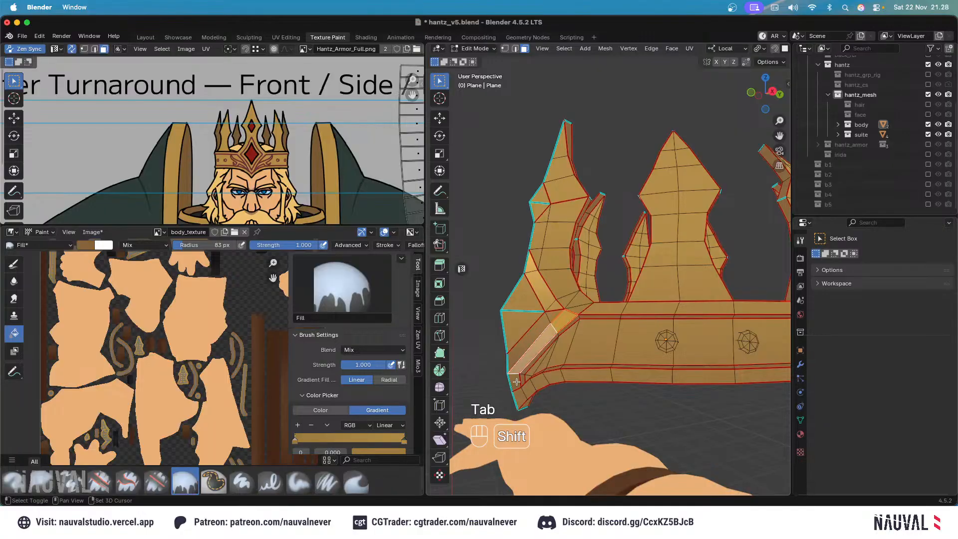
pyautogui.press('Tab')
pyautogui.click(479, 48)
pyautogui.click(485, 116)
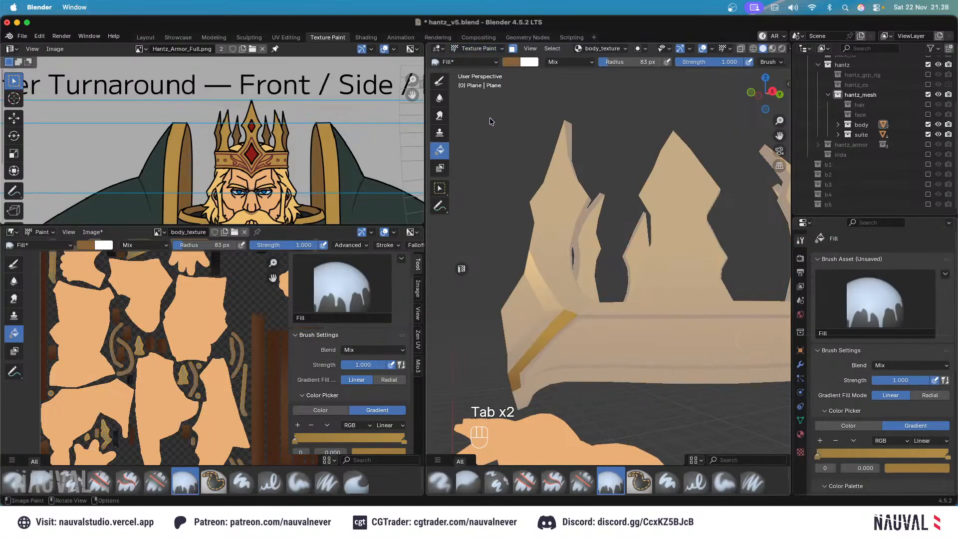
# Fill the selected diamond border strip from bottom to top with a brown-to-gold gradient, and check the crown from the front without overlays.
pyautogui.scroll(-5, 820, 372)
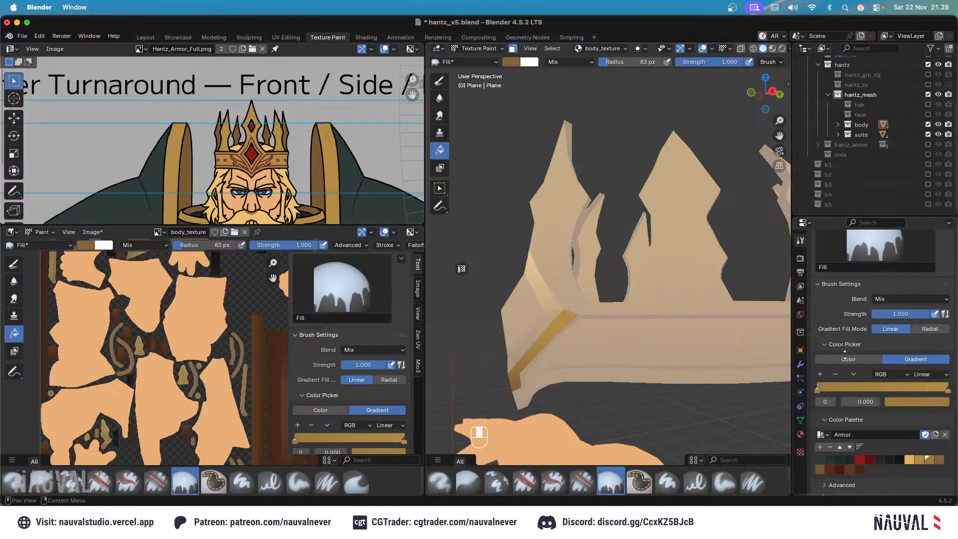
pyautogui.click(931, 441)
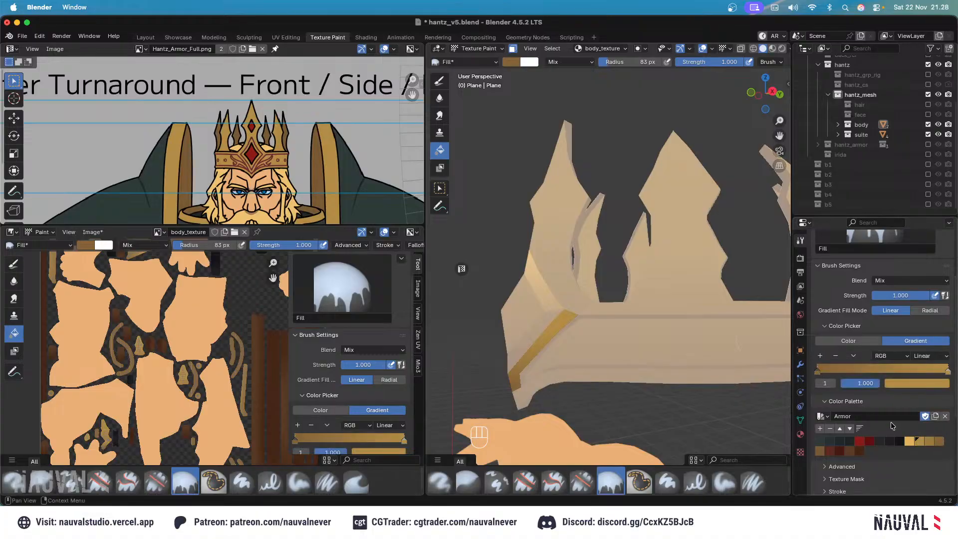
pyautogui.moveTo(523, 377); pyautogui.dragTo(518, 325)
pyautogui.press('KP_1')
pyautogui.click(702, 48)
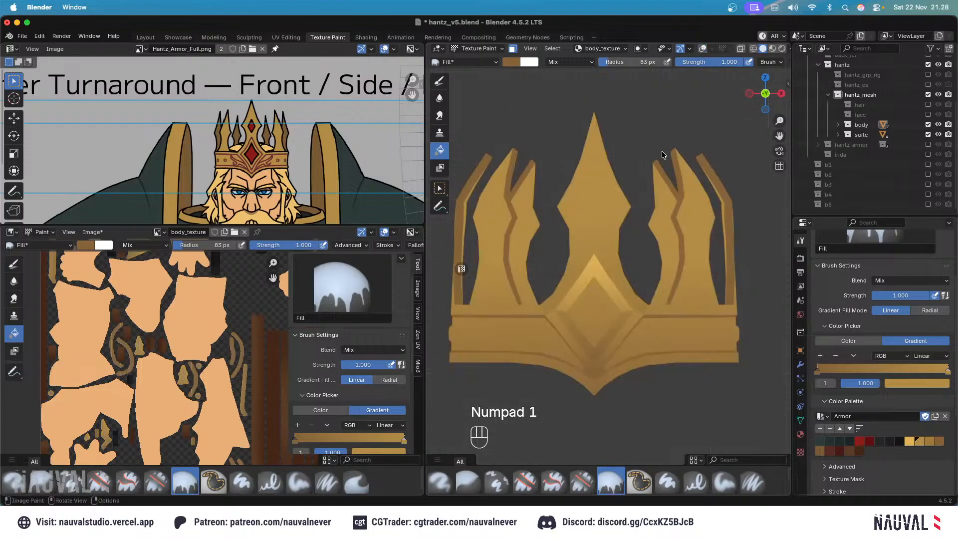
pyautogui.keyDown('ctrl'); pyautogui.scroll(-3, 640, 220); pyautogui.keyUp('ctrl')
pyautogui.keyDown('ctrl'); pyautogui.scroll(3, 639, 221); pyautogui.keyUp('ctrl')
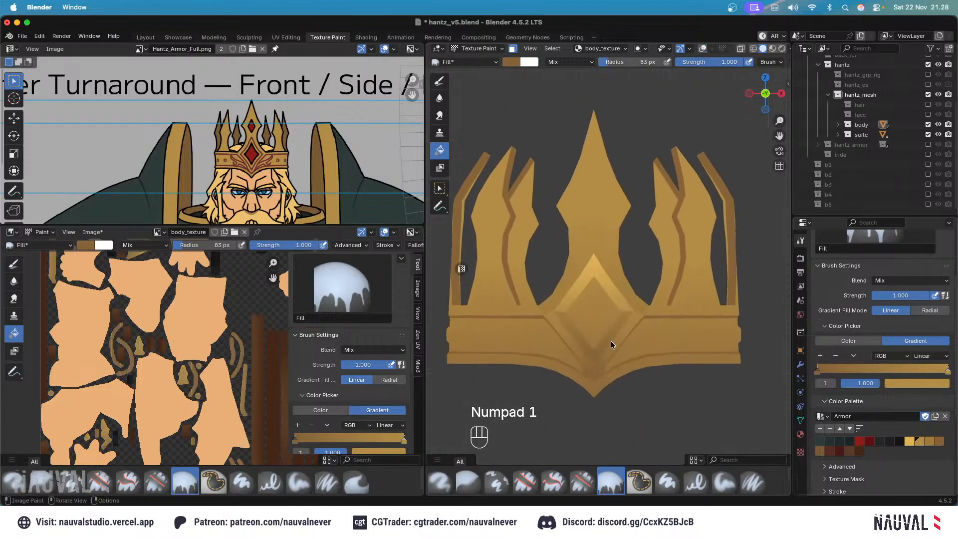
# Select the linked faces of the central spike's lower section, and return to texture painting with the overlays hidden.
pyautogui.press('KP_3')
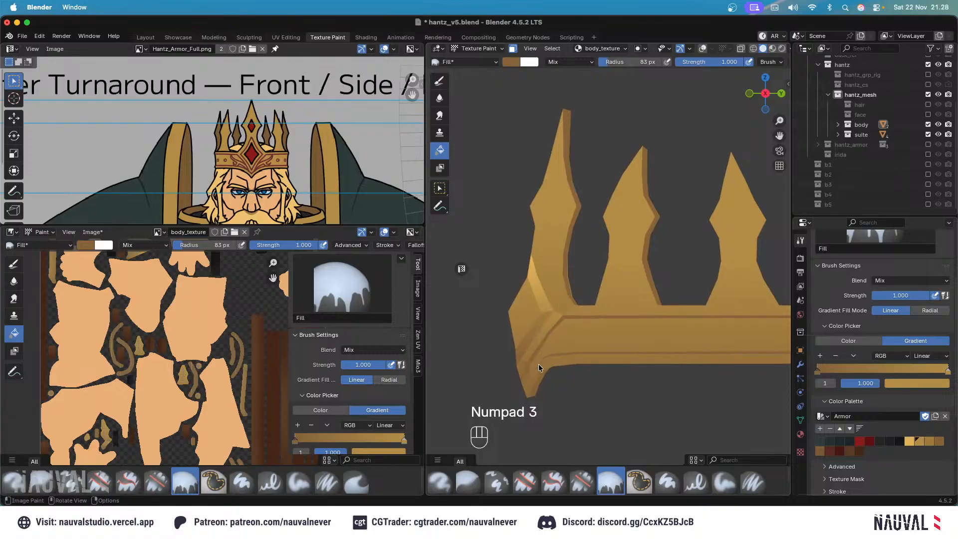
pyautogui.press('KP_1')
pyautogui.keyDown('ctrl'); pyautogui.scroll(-4, 630, 222); pyautogui.keyUp('ctrl')
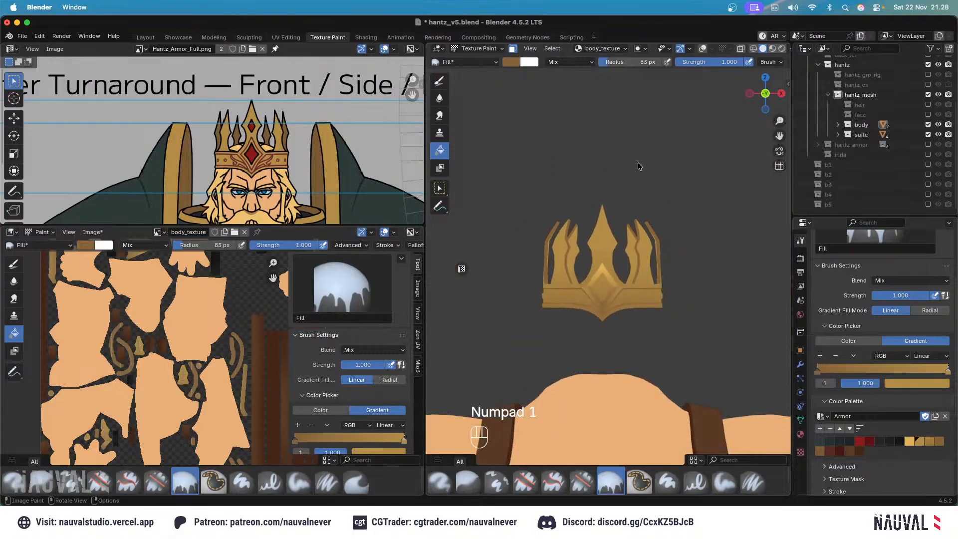
pyautogui.press('KP_3')
pyautogui.scroll(6, 632, 187)
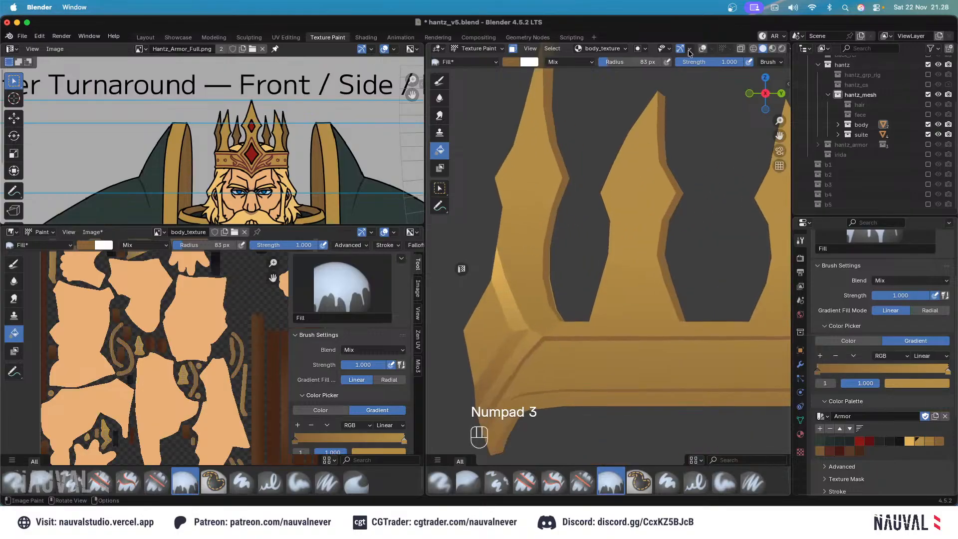
pyautogui.click(702, 49)
pyautogui.press('Tab')
pyautogui.press('l')
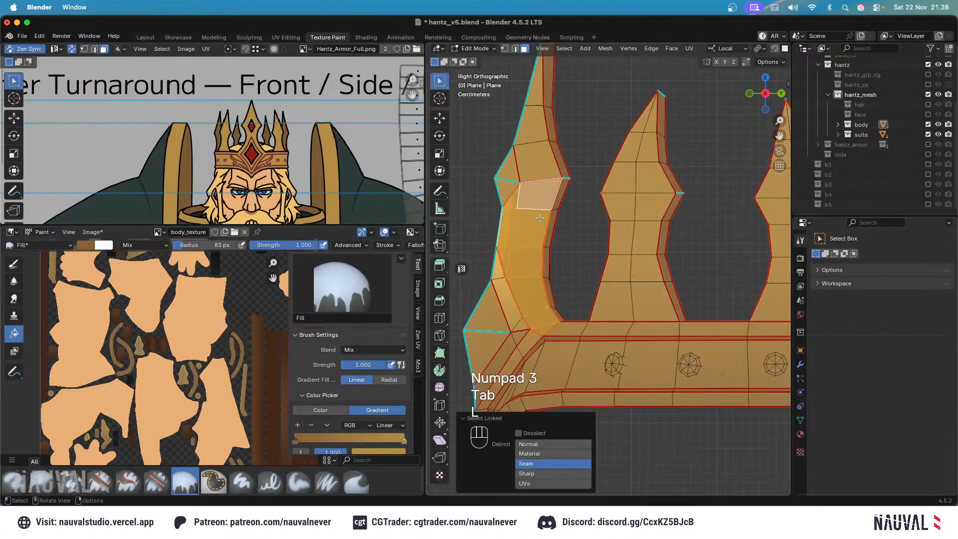
pyautogui.press('Tab')
pyautogui.click(703, 49)
pyautogui.click(591, 211)
# Try a short diagonal brown-to-gold gradient fill on the spike's lower section, and check it from the front and side.
pyautogui.scroll(-2, 555, 295)
pyautogui.moveTo(534, 198); pyautogui.dragTo(558, 225)
pyautogui.press('KP_1')
pyautogui.press('KP_3')
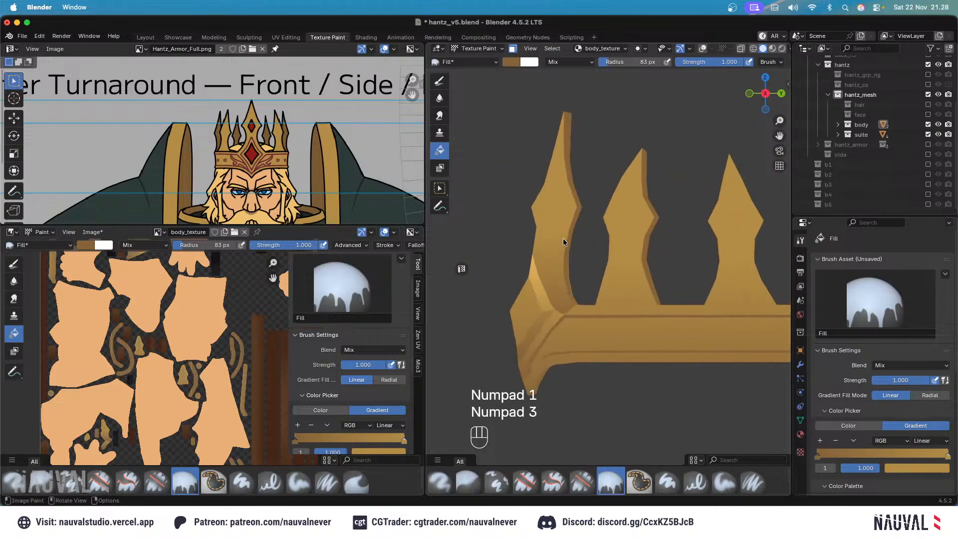
pyautogui.moveTo(553, 268); pyautogui.dragTo(553, 269)
# Try a long top-to-bottom brown-to-gold gradient fill on the spike's lower section, check it from the front, and undo the fills.
pyautogui.moveTo(561, 182); pyautogui.dragTo(554, 278)
pyautogui.press('KP_1')
pyautogui.press('KP_3')
pyautogui.press('KP_1')
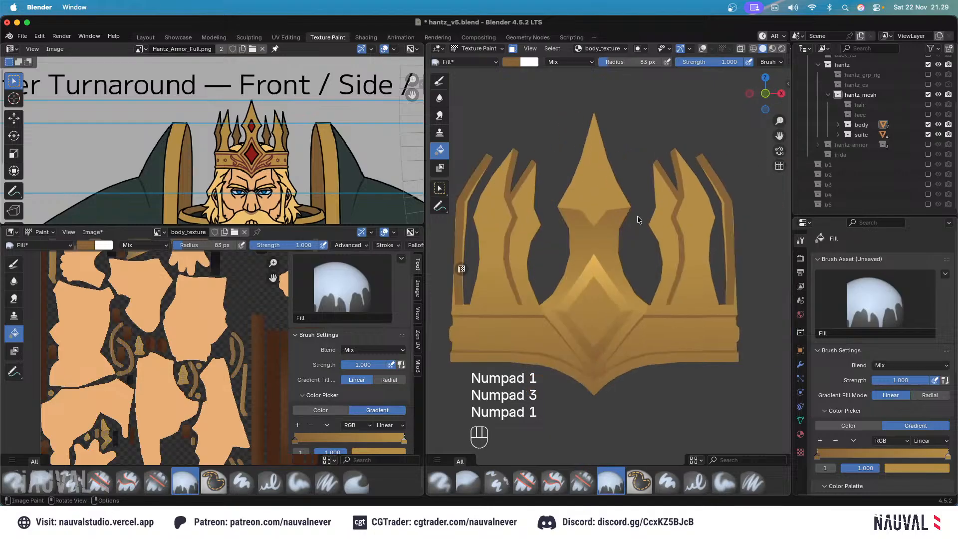
pyautogui.press('KP_3')
pyautogui.press('super+z')
pyautogui.press('super+z')
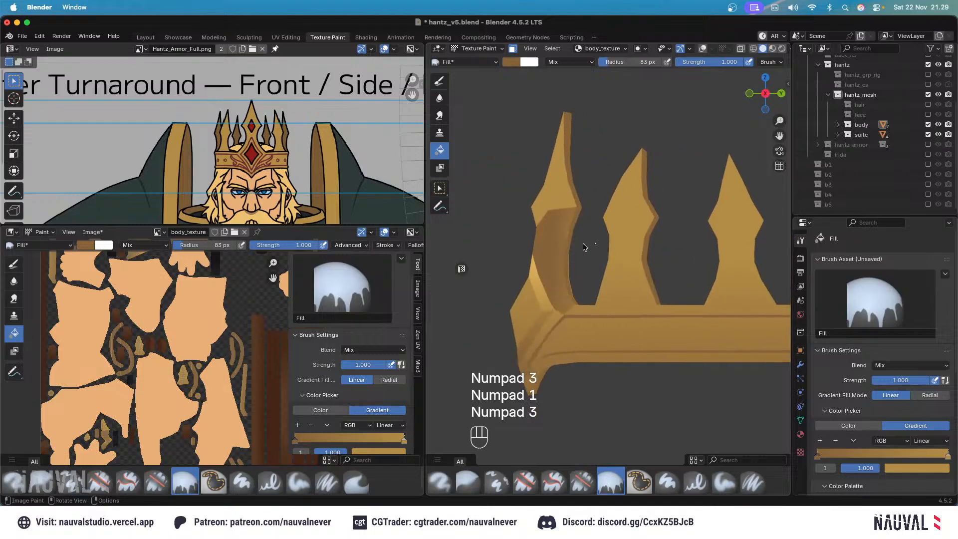
# Try a sideways brown-to-gold gradient across the spike's lower section from the right side view.
pyautogui.moveTo(534, 240)
pyautogui.mouseDown()
pyautogui.moveTo(589, 245)
pyautogui.moveTo(555, 238)
pyautogui.mouseUp()
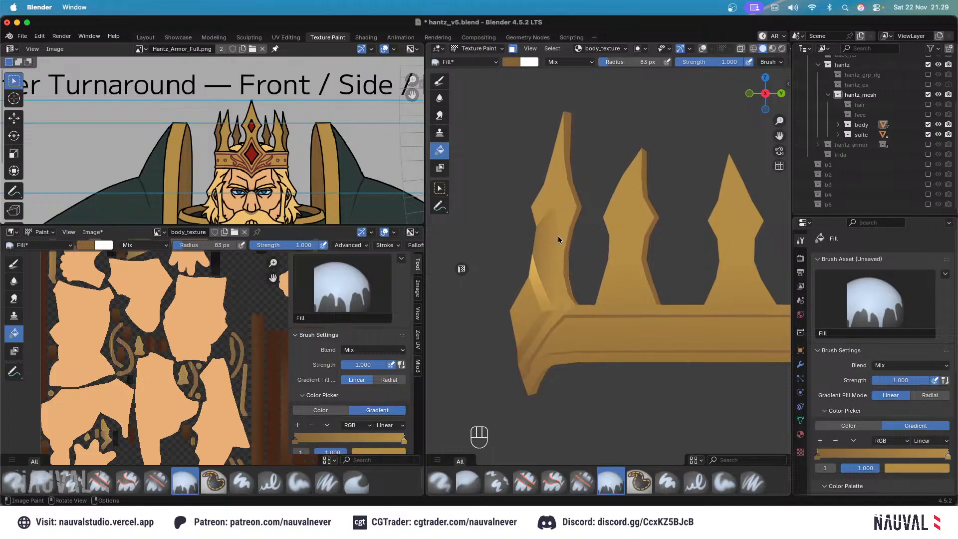
pyautogui.press('KP_1')
pyautogui.press('KP_3')
# Refill the spike's lower section so it fades from brown at its upper end to gold at its base, and check the crown's front.
pyautogui.moveTo(571, 288)
pyautogui.mouseDown()
pyautogui.moveTo(573, 196)
pyautogui.moveTo(564, 301)
pyautogui.mouseUp()
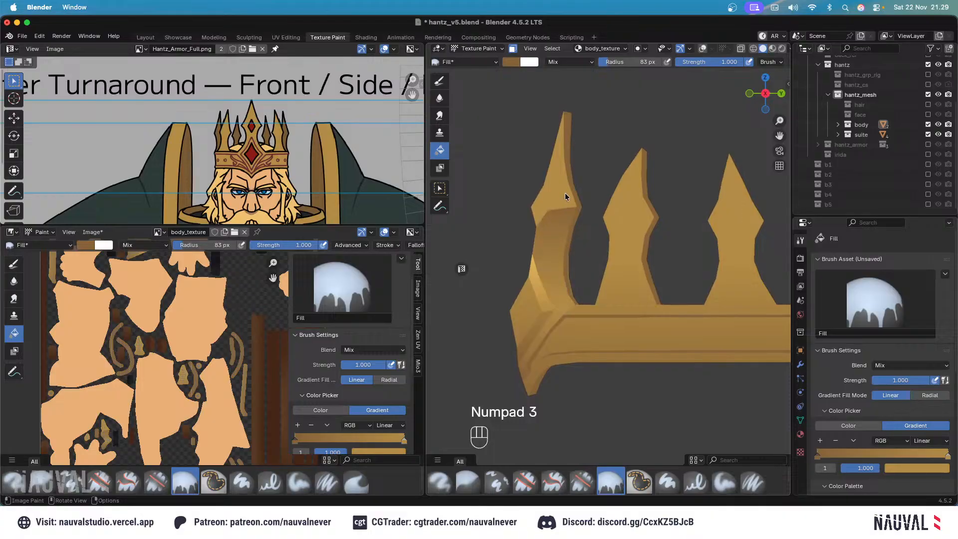
pyautogui.press('KP_1')
pyautogui.scroll(-3, 616, 179)
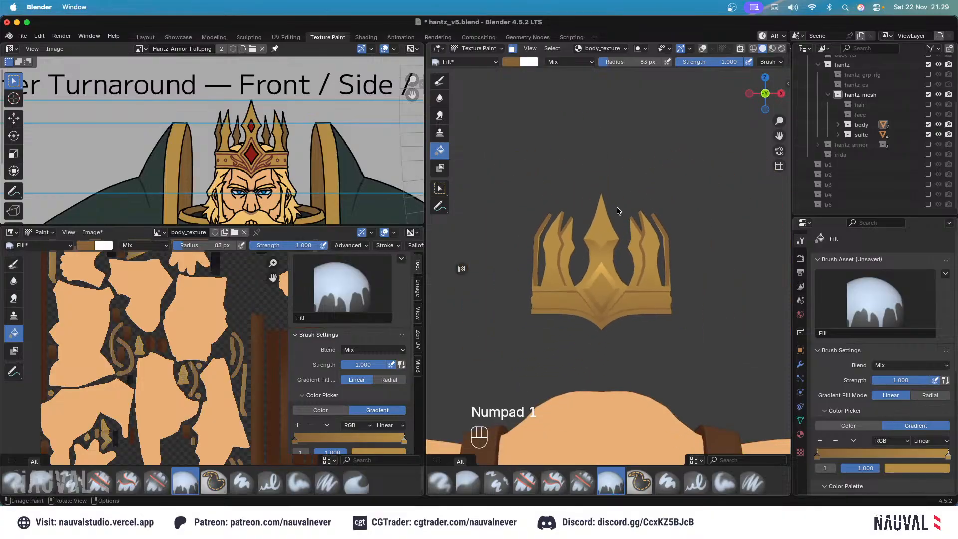
pyautogui.moveTo(617, 207)
pyautogui.mouseDown(button='middle')
pyautogui.moveTo(678, 201)
pyautogui.moveTo(633, 179)
pyautogui.moveTo(634, 207)
pyautogui.mouseUp(button='middle')
# Select the linked faces of the central spike's upper tip in the right side view and return to texture painting.
pyautogui.press('KP_1')
pyautogui.press('KP_3')
pyautogui.keyDown('ctrl'); pyautogui.moveTo(634, 207); pyautogui.dragTo(636, 184, button='middle'); pyautogui.keyUp('ctrl')
pyautogui.press('Tab')
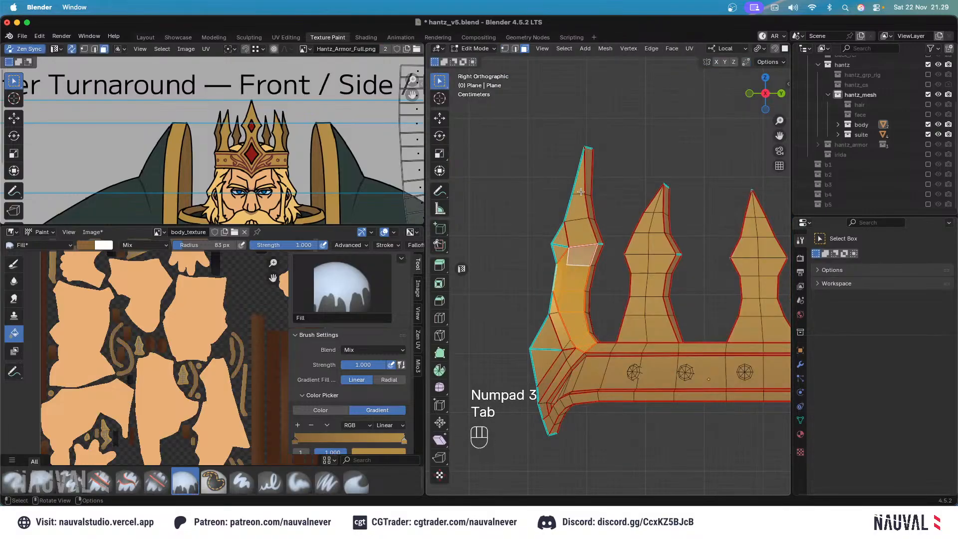
pyautogui.click(574, 212)
pyautogui.press('l')
pyautogui.press('Tab')
# Set the fill gradient to run from gold at the start to light gold at the end.
pyautogui.scroll(-3, 809, 363)
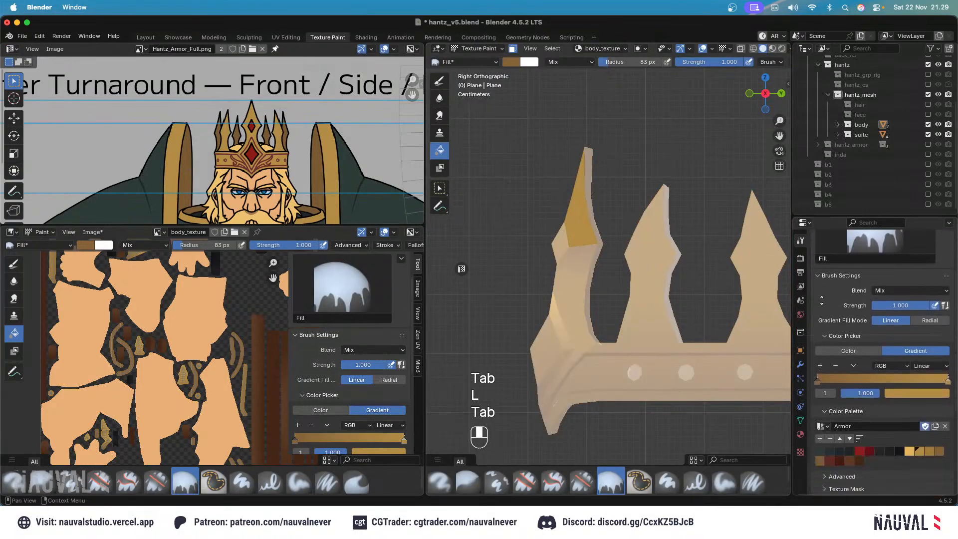
pyautogui.click(948, 362)
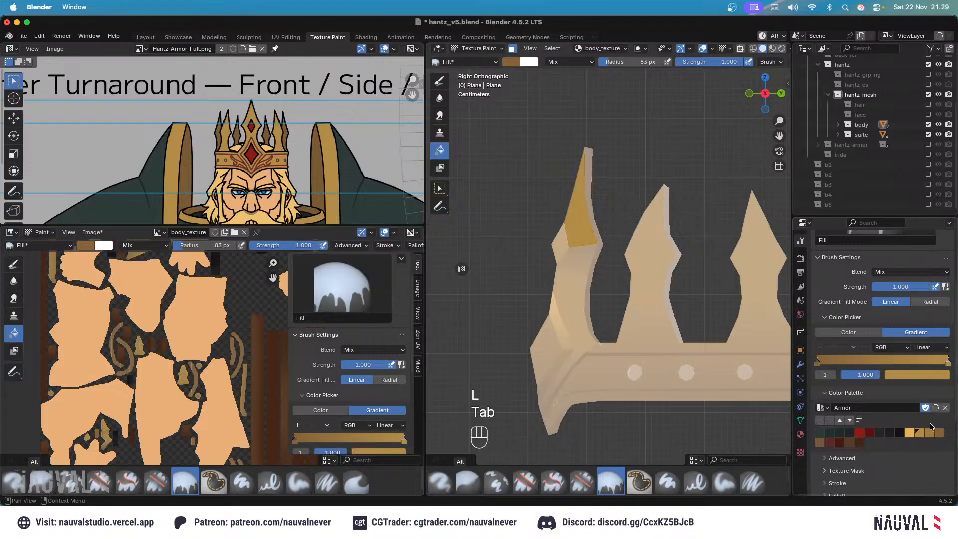
pyautogui.click(912, 432)
pyautogui.click(817, 363)
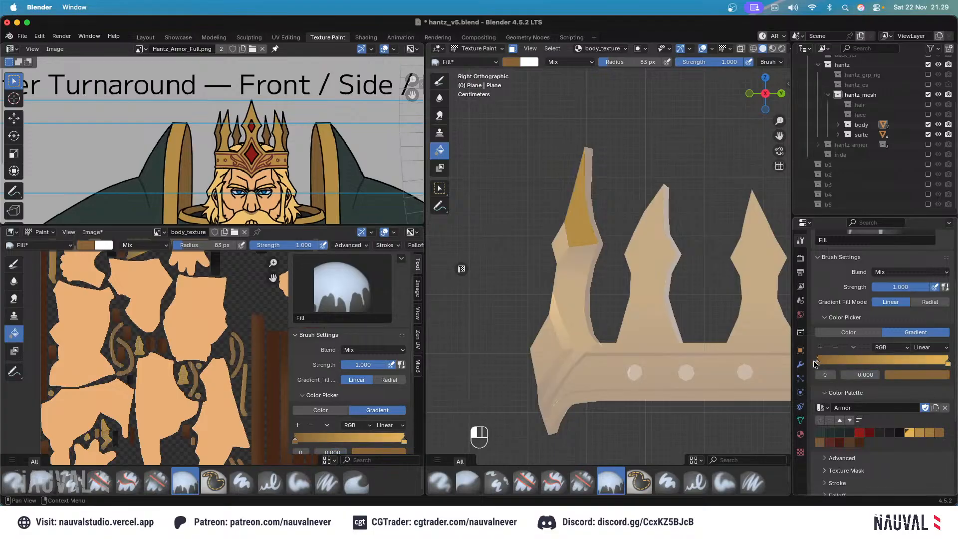
pyautogui.click(934, 433)
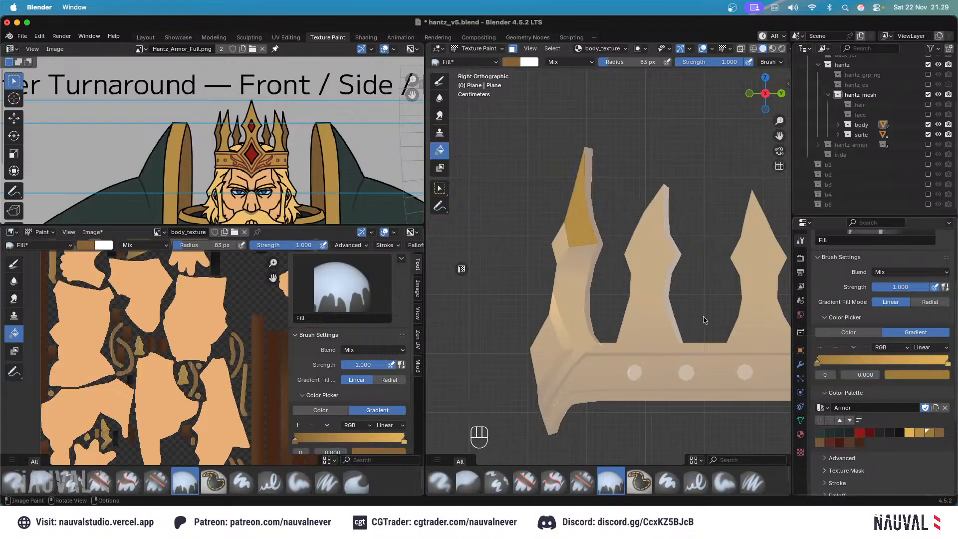
pyautogui.click(920, 433)
# Fill the spike's upper tip from bottom to top with the gradient, hide the overlays, and refill it with a shorter gradient.
pyautogui.moveTo(623, 253); pyautogui.dragTo(606, 148)
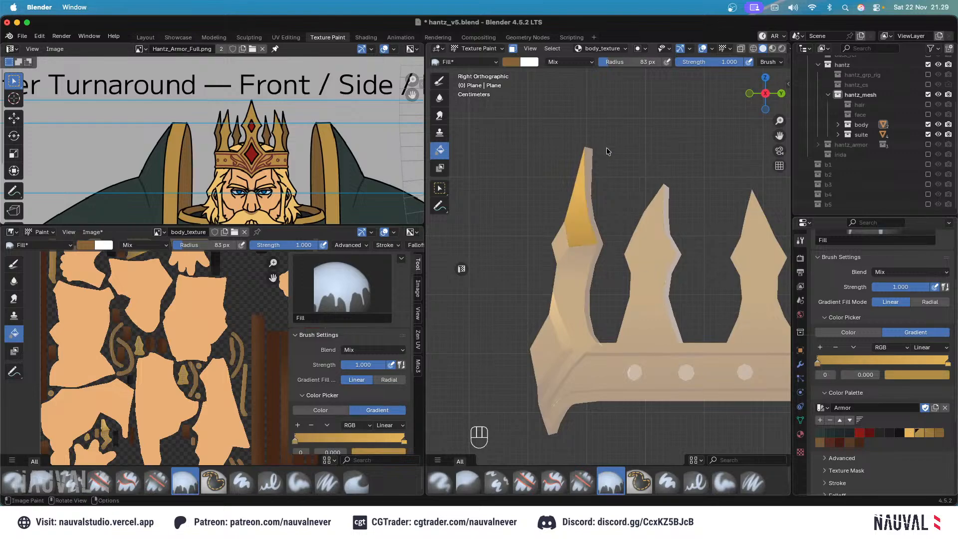
pyautogui.click(702, 48)
pyautogui.moveTo(583, 241); pyautogui.dragTo(580, 224)
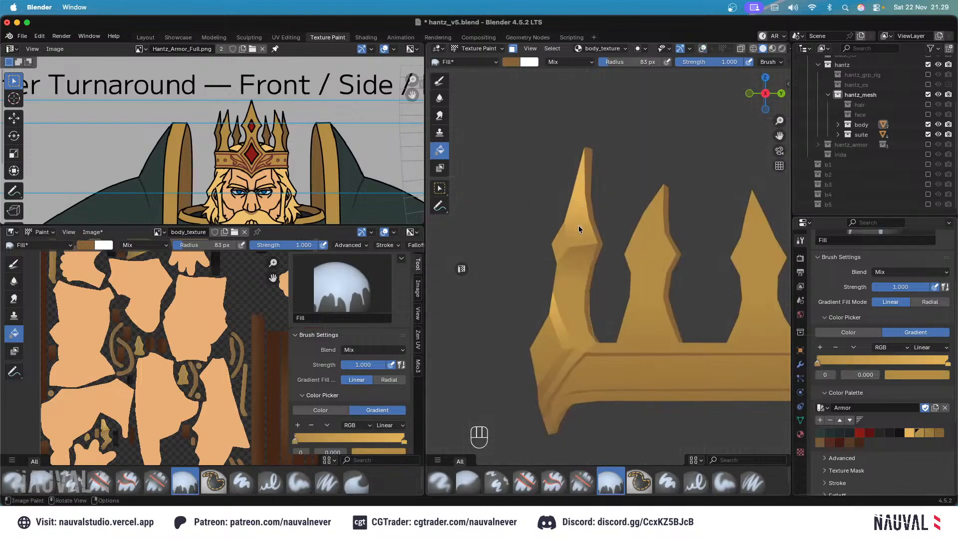
# Refill the central spike's upper tip upward with gold-to-light-gold gradients of varying lengths, comparing the side and front views.
pyautogui.moveTo(578, 177); pyautogui.dragTo(579, 179)
pyautogui.press('KP_1')
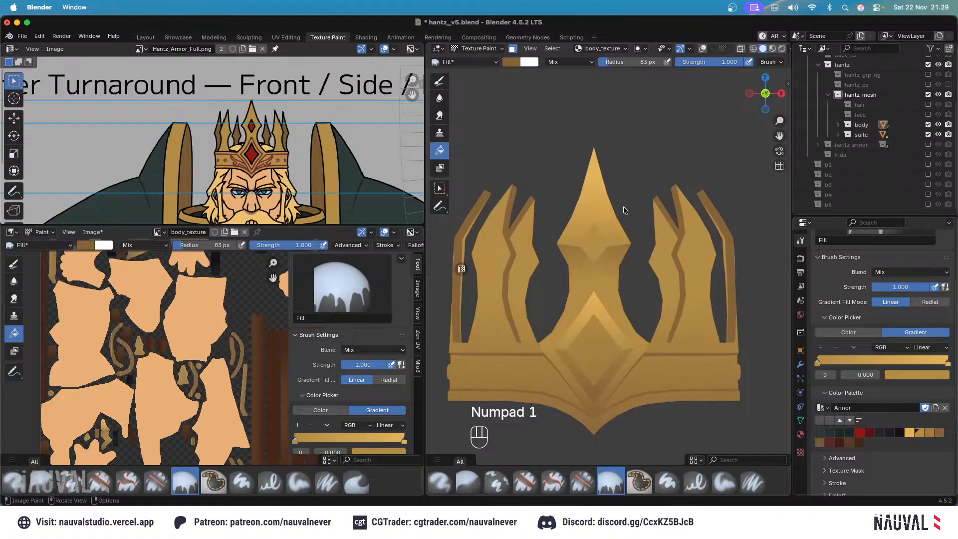
pyautogui.press('KP_3')
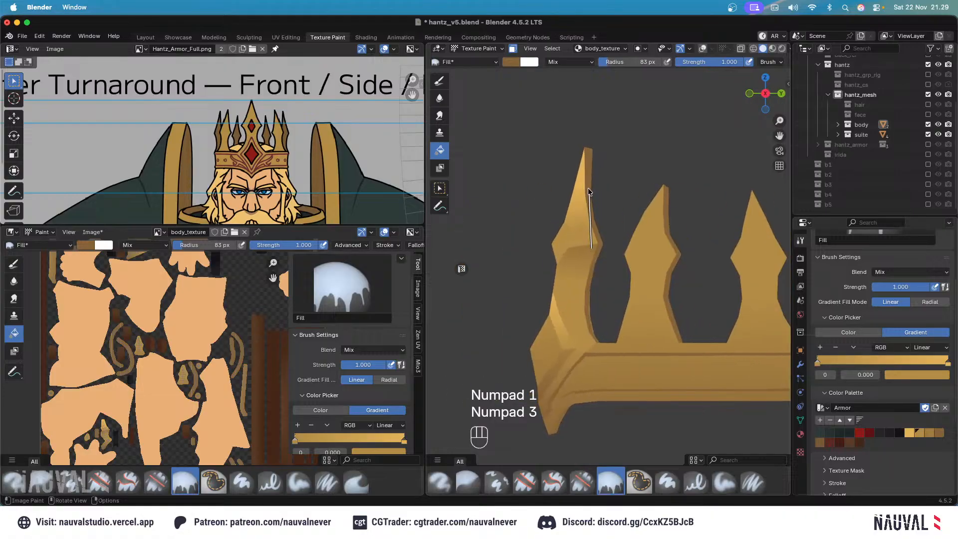
pyautogui.moveTo(588, 189); pyautogui.dragTo(589, 188)
pyautogui.moveTo(593, 242); pyautogui.dragTo(590, 171)
pyautogui.moveTo(584, 219); pyautogui.dragTo(582, 162)
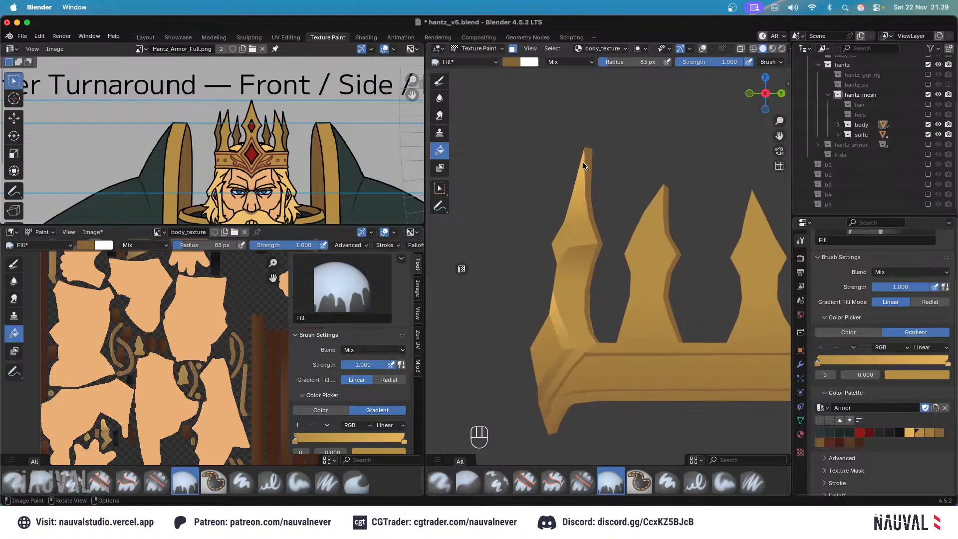
pyautogui.moveTo(586, 205); pyautogui.dragTo(587, 178)
pyautogui.press('KP_1')
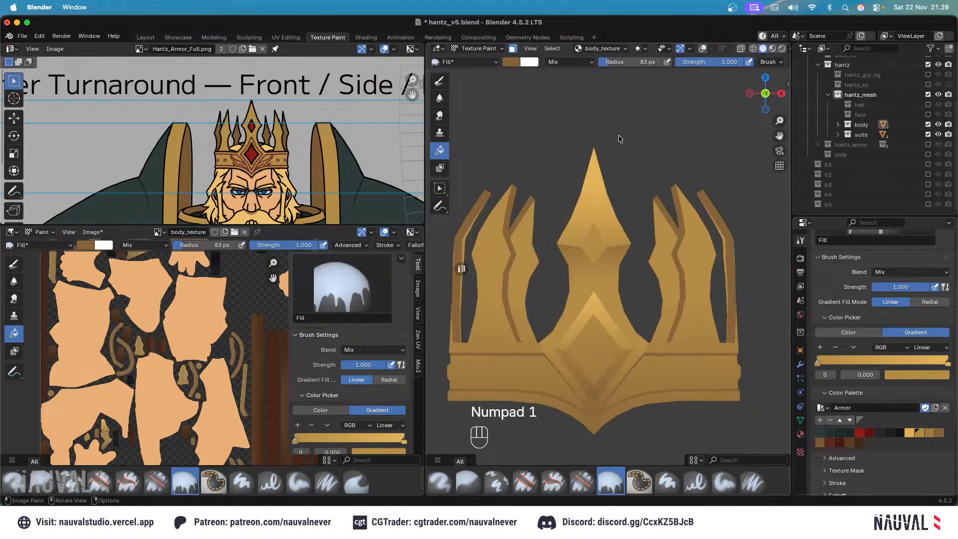
pyautogui.scroll(-4, 637, 207)
pyautogui.scroll(5, 660, 228)
# Move the fill gradient's first stop to 0.015 and recolor it with the brown Armor palette swatch.
pyautogui.press('KP_3')
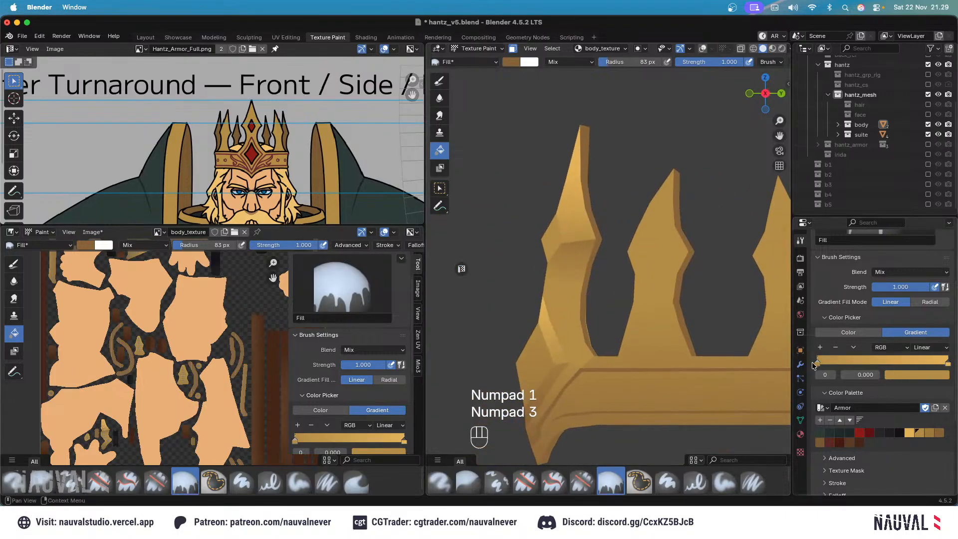
pyautogui.click(814, 364)
pyautogui.moveTo(816, 364); pyautogui.dragTo(819, 365)
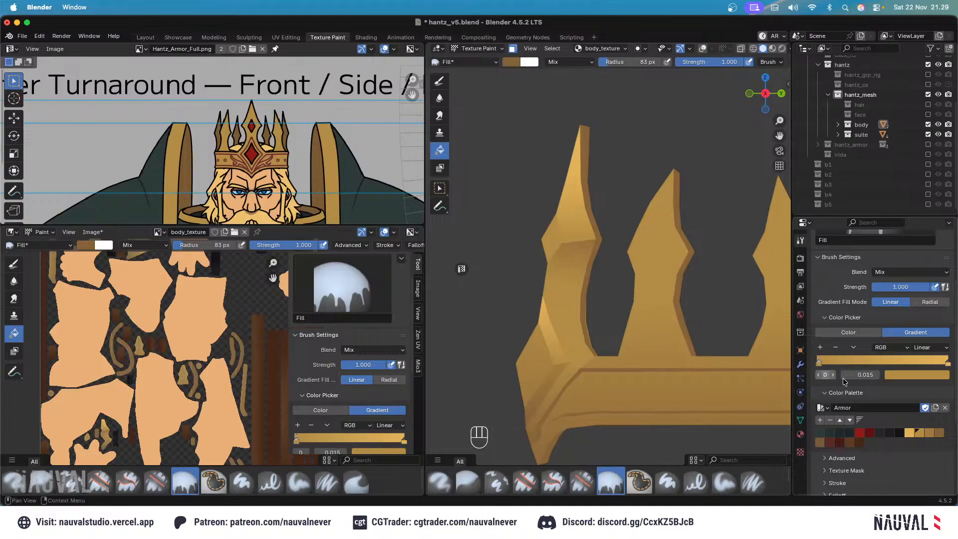
pyautogui.click(938, 432)
# Refill the spike's upper tip from the side so it fades from brown at its base to light gold, checking the front.
pyautogui.moveTo(578, 237); pyautogui.dragTo(576, 180)
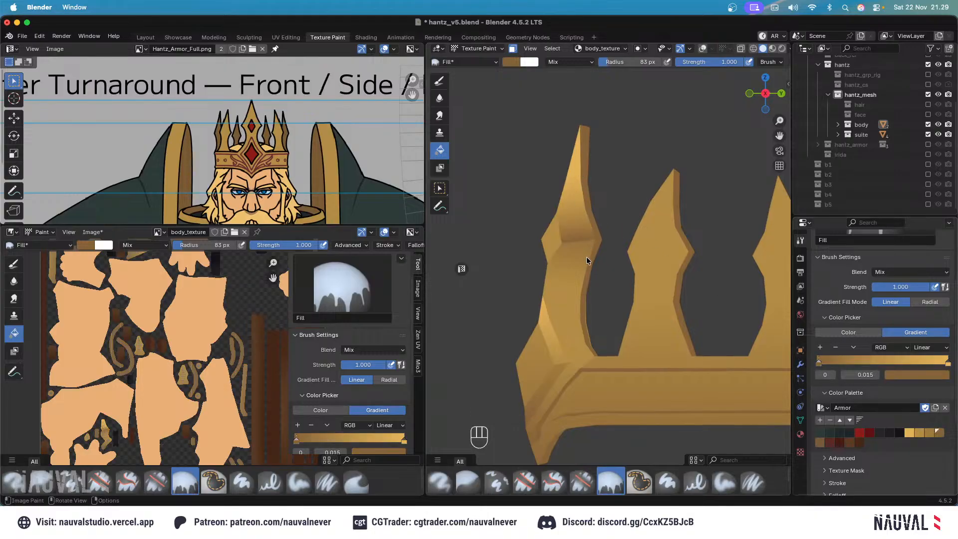
pyautogui.moveTo(586, 257); pyautogui.dragTo(583, 193)
pyautogui.press('KP_1')
pyautogui.press('KP_3')
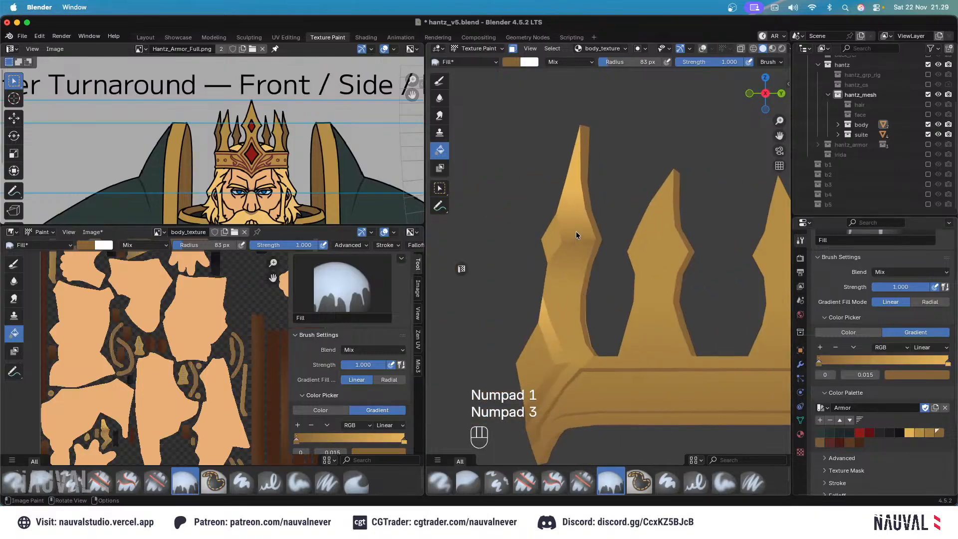
pyautogui.moveTo(576, 231); pyautogui.dragTo(574, 119)
pyautogui.press('KP_1')
pyautogui.scroll(-2, 614, 199)
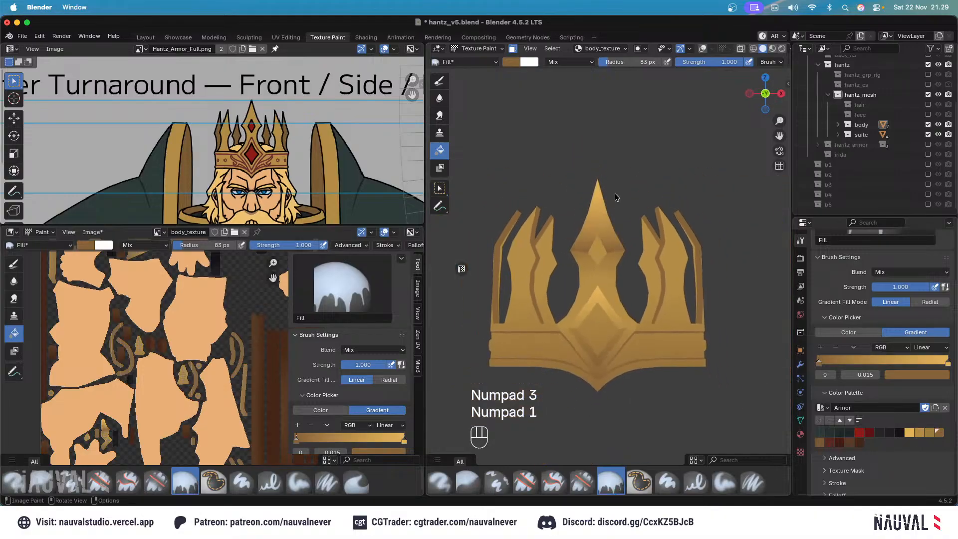
pyautogui.press('KP_3')
pyautogui.press('KP_1')
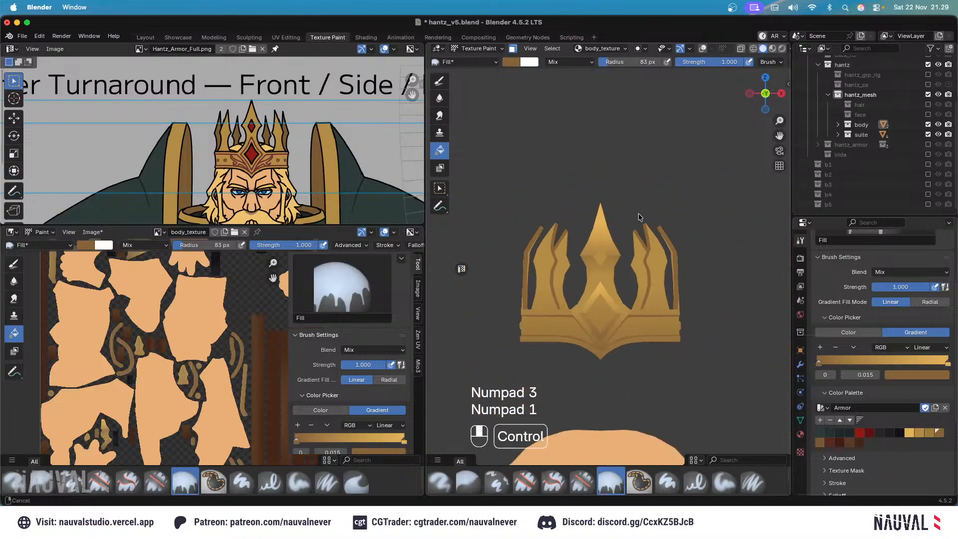
pyautogui.moveTo(637, 220)
pyautogui.keyDown('ctrl'); pyautogui.mouseDown(button='middle')
pyautogui.moveTo(629, 204)
pyautogui.moveTo(609, 215)
pyautogui.moveTo(637, 220)
pyautogui.moveTo(666, 265)
pyautogui.moveTo(635, 229)
pyautogui.mouseUp(button='middle'); pyautogui.keyUp('ctrl')
pyautogui.scroll(4, 609, 215)
pyautogui.press('KP_1')
pyautogui.press('KP_1')
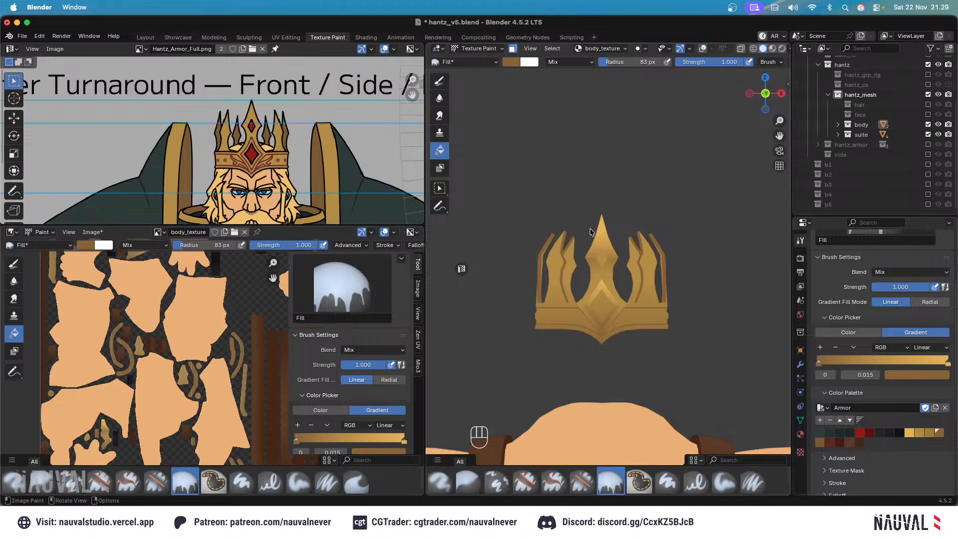
# Refill the upper tip with short upward gradients in the front view and inspect the crown from an angle.
pyautogui.moveTo(617, 288); pyautogui.dragTo(618, 286)
pyautogui.moveTo(625, 248); pyautogui.dragTo(629, 208)
pyautogui.moveTo(621, 261); pyautogui.dragTo(616, 248)
pyautogui.scroll(3, 620, 221)
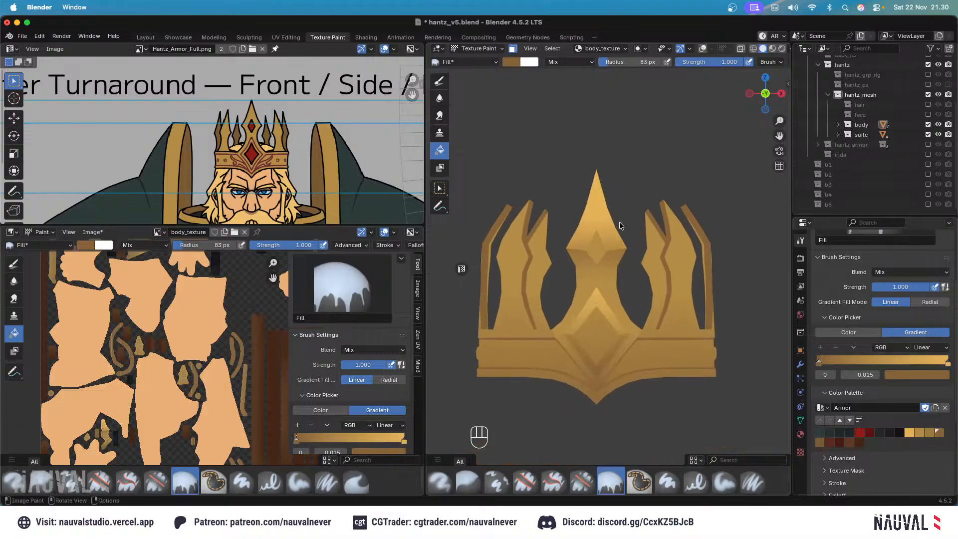
pyautogui.scroll(-3, 649, 210)
pyautogui.moveTo(669, 229); pyautogui.dragTo(733, 235, button='middle')
pyautogui.press('KP_1')
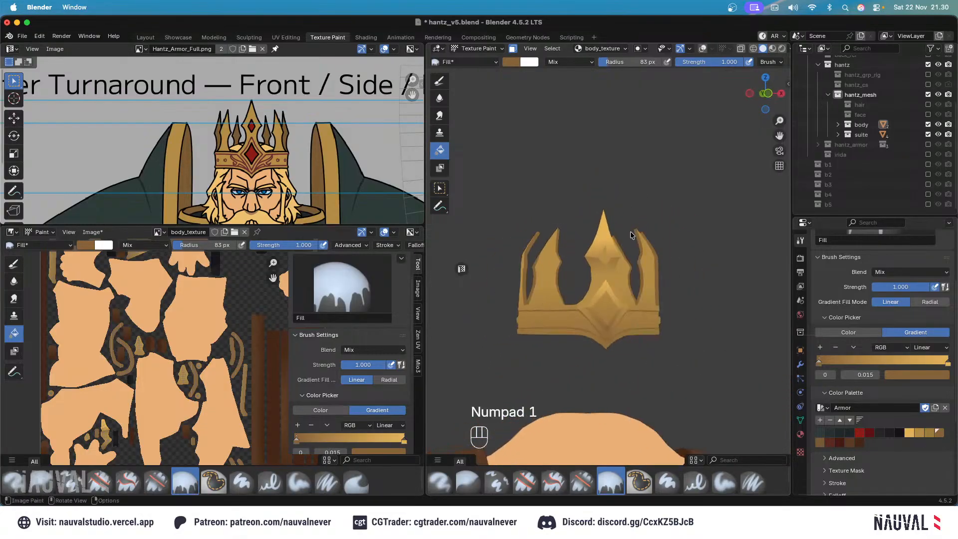
pyautogui.scroll(3, 625, 245)
pyautogui.moveTo(629, 183); pyautogui.dragTo(583, 191, button='middle')
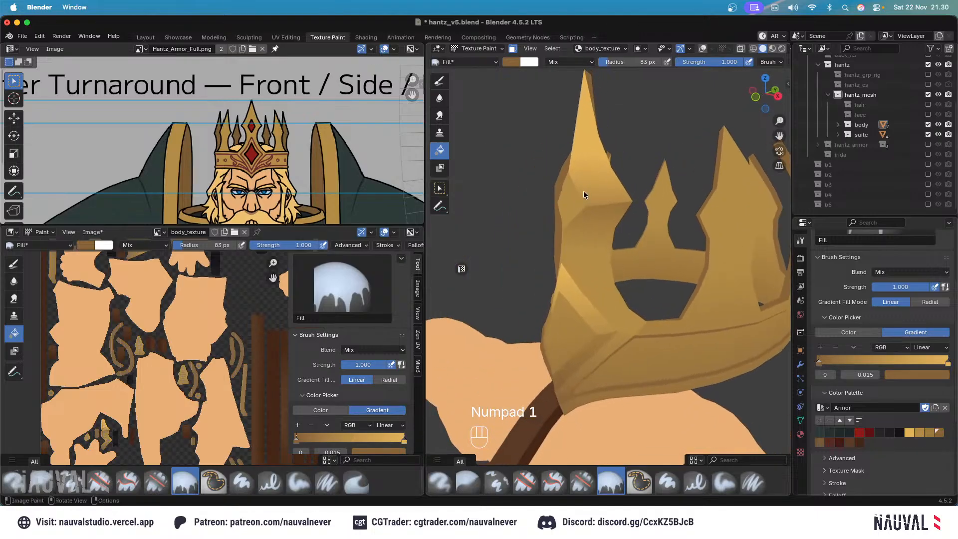
# Save the Blender file and return to the front view of the crown.
pyautogui.press('super+s')
pyautogui.scroll(-3, 599, 165)
pyautogui.hotkey('ctrl', 's')
pyautogui.press('KP_1')
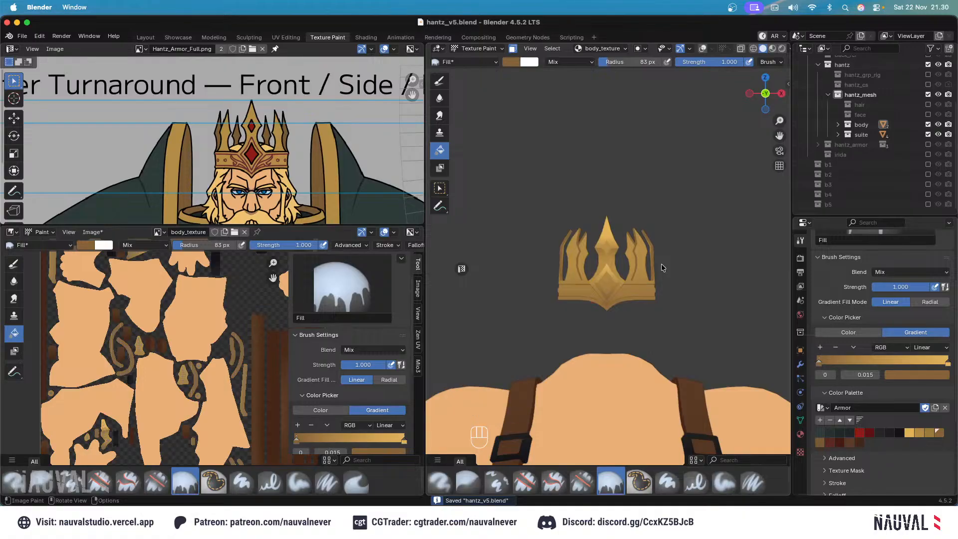
# Select only the upper border faces of the central diamond frame and return to texture painting.
pyautogui.press('Tab')
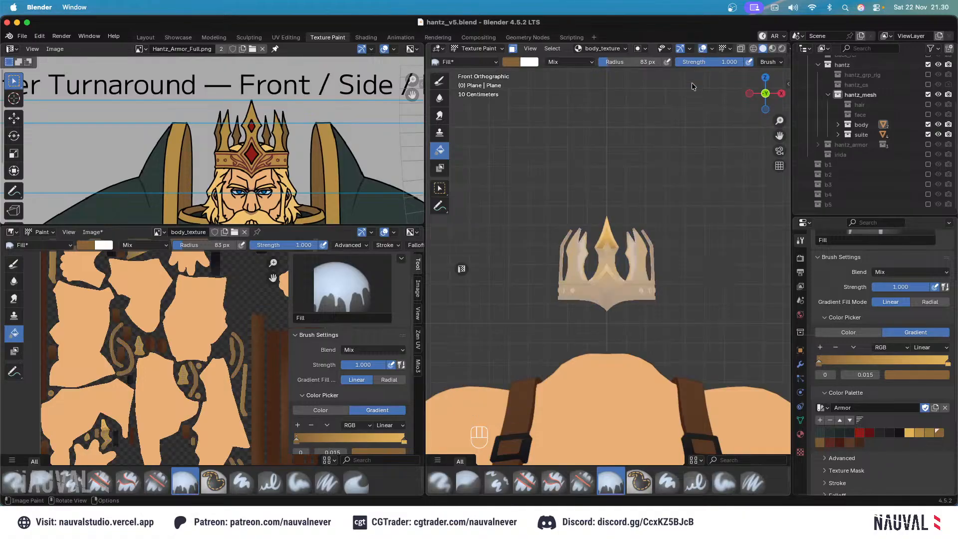
pyautogui.scroll(5, 609, 268)
pyautogui.click(609, 268)
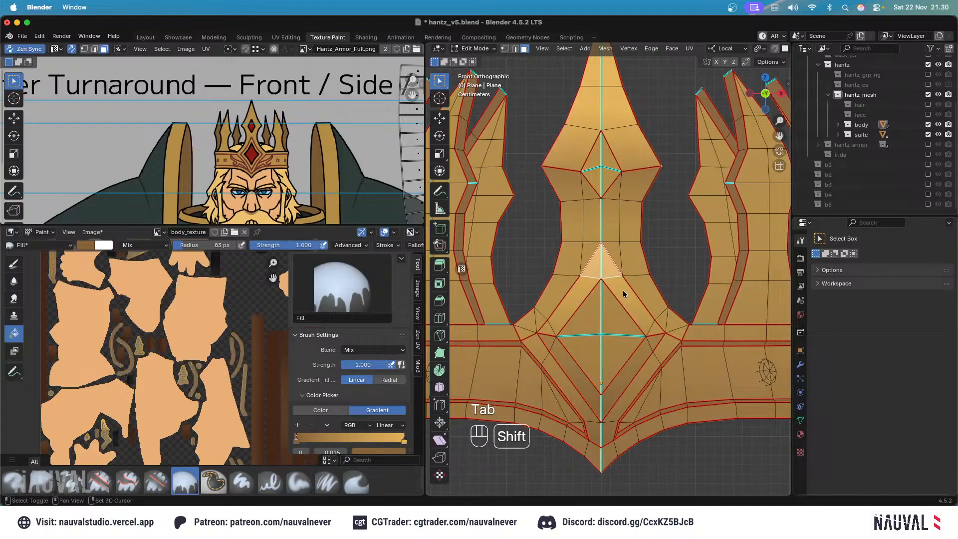
pyautogui.keyDown('shift'); pyautogui.click(623, 290); pyautogui.keyUp('shift')
pyautogui.keyDown('shift'); pyautogui.click(655, 338); pyautogui.keyUp('shift')
pyautogui.press('super+z')
pyautogui.press('Tab')
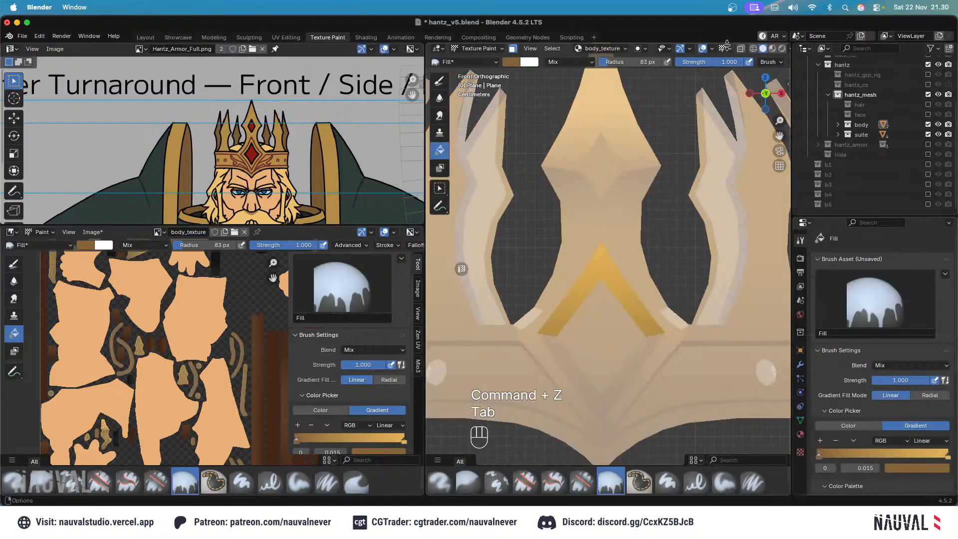
# Fill the diamond frame's upper border with a long upward brown-to-light-gold gradient in the side view and check the front.
pyautogui.press('KP_3')
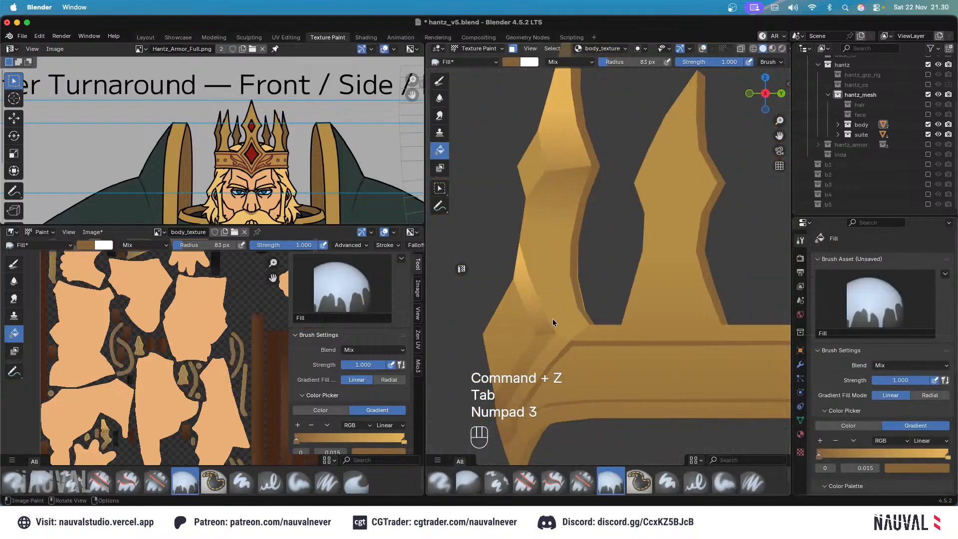
pyautogui.scroll(-4, 559, 269)
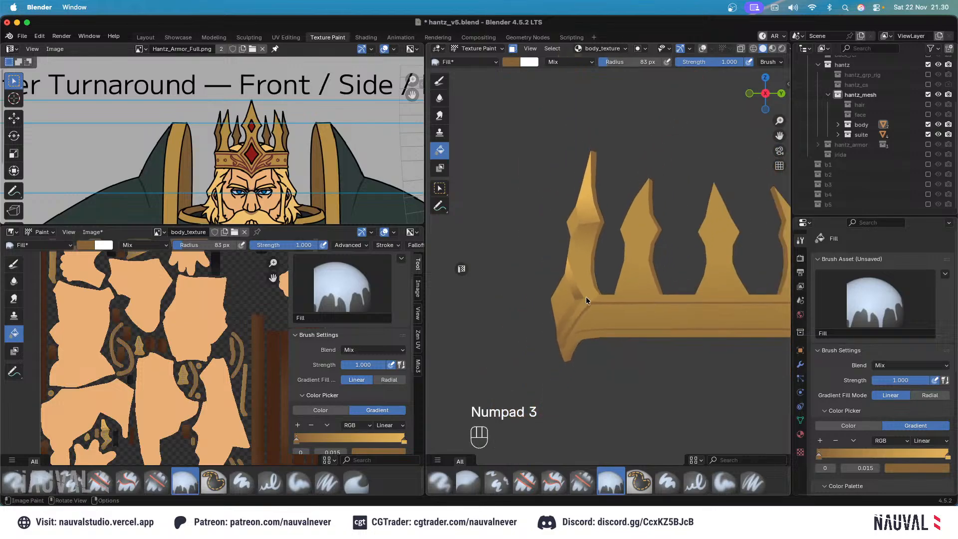
pyautogui.press('KP_1')
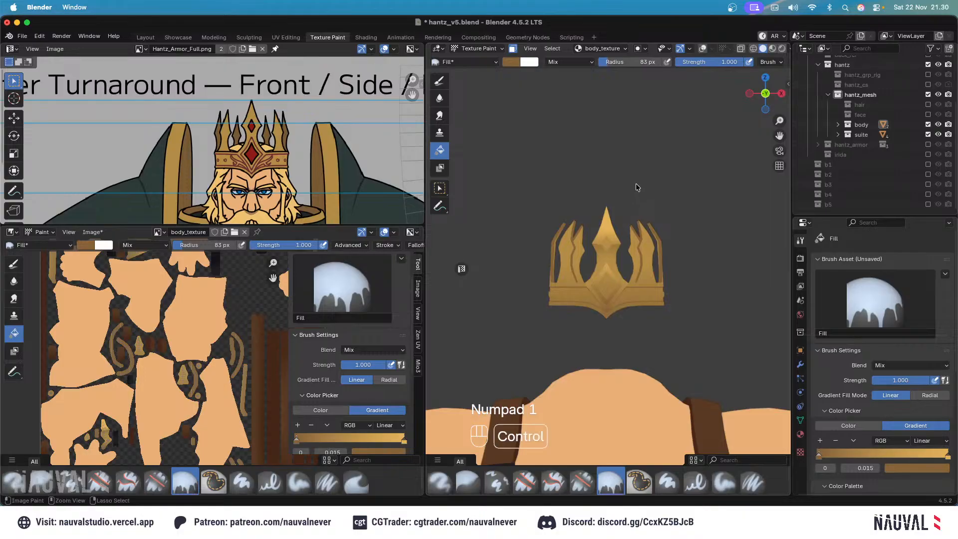
pyautogui.keyDown('ctrl'); pyautogui.moveTo(636, 184); pyautogui.dragTo(642, 179, button='middle'); pyautogui.keyUp('ctrl')
pyautogui.press('KP_3')
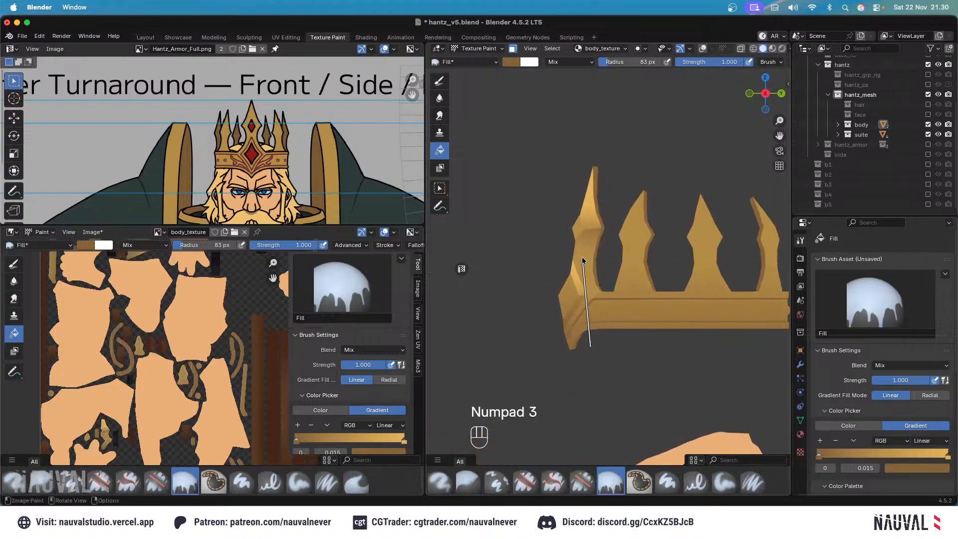
pyautogui.moveTo(582, 258); pyautogui.dragTo(587, 249)
pyautogui.press('KP_1')
pyautogui.keyDown('ctrl'); pyautogui.moveTo(668, 193); pyautogui.dragTo(657, 174, button='middle'); pyautogui.keyUp('ctrl')
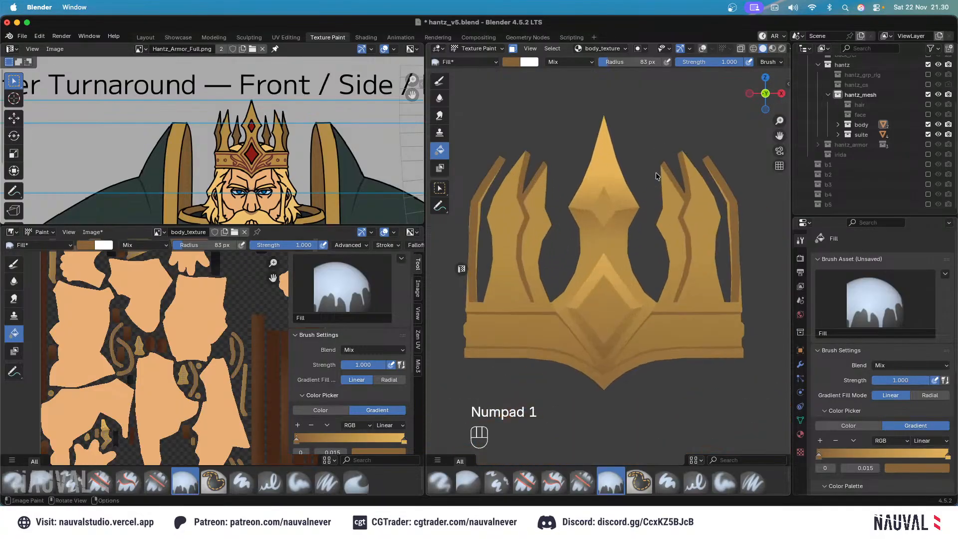
# Refill the diamond frame's upper border upward from the side view to rebalance its shading, comparing the front and side views.
pyautogui.press('KP_3')
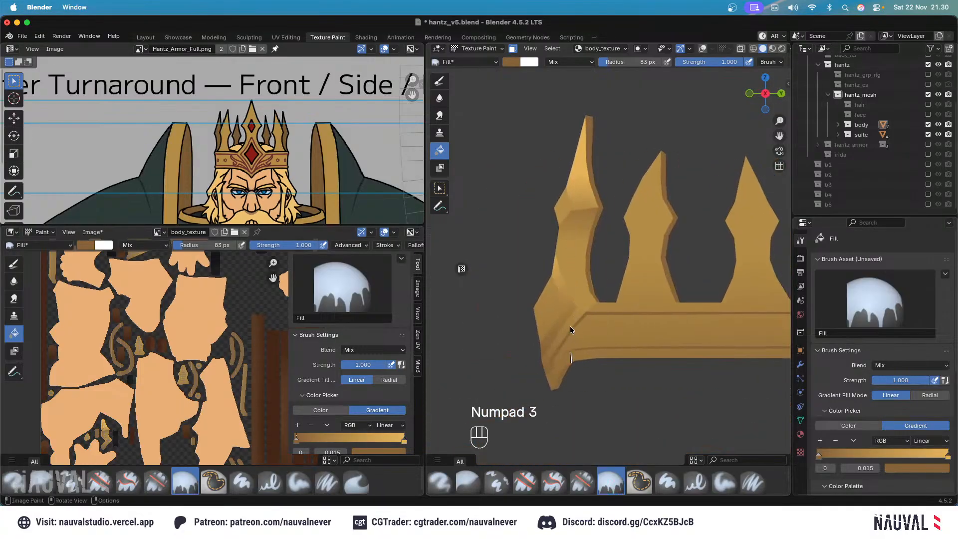
pyautogui.moveTo(568, 241); pyautogui.dragTo(569, 239)
pyautogui.press('KP_1')
pyautogui.keyDown('ctrl'); pyautogui.moveTo(590, 223); pyautogui.dragTo(652, 216, button='middle'); pyautogui.keyUp('ctrl')
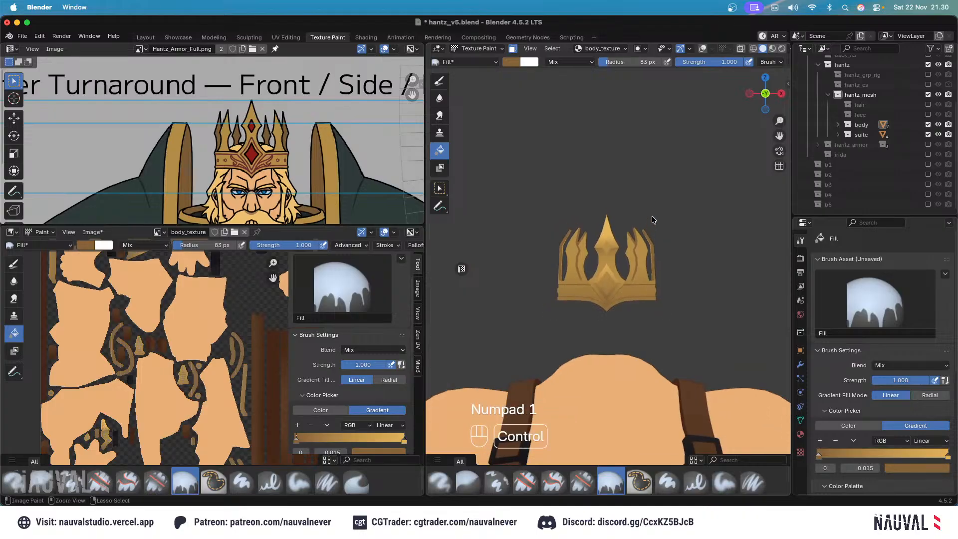
pyautogui.press('KP_3')
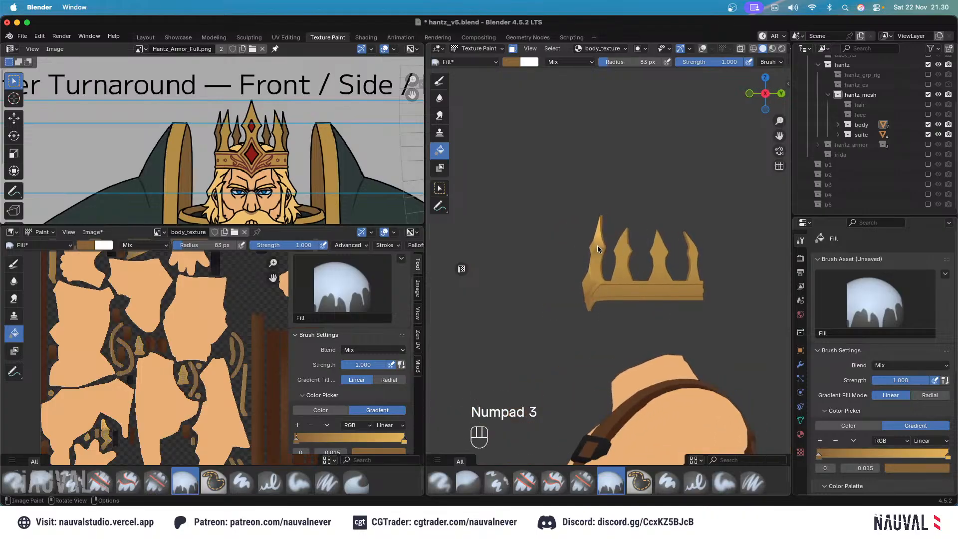
pyautogui.press('KP_1')
pyautogui.scroll(2, 639, 245)
pyautogui.press('KP_3')
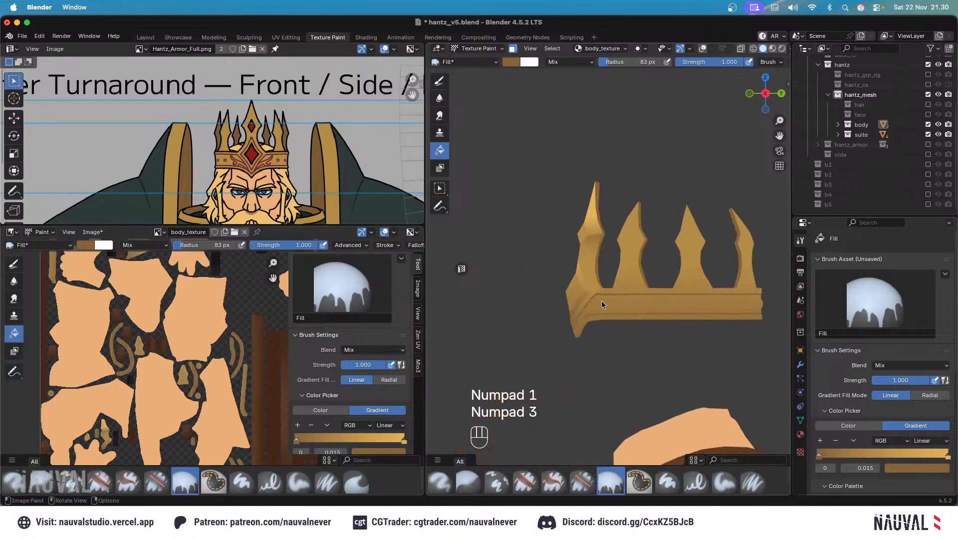
pyautogui.press('KP_1')
pyautogui.press('KP_3')
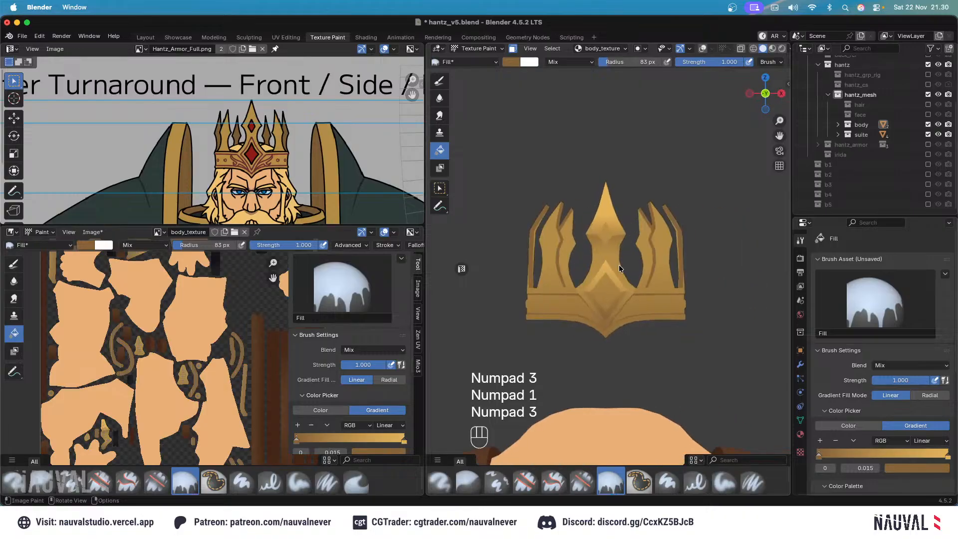
pyautogui.press('KP_1')
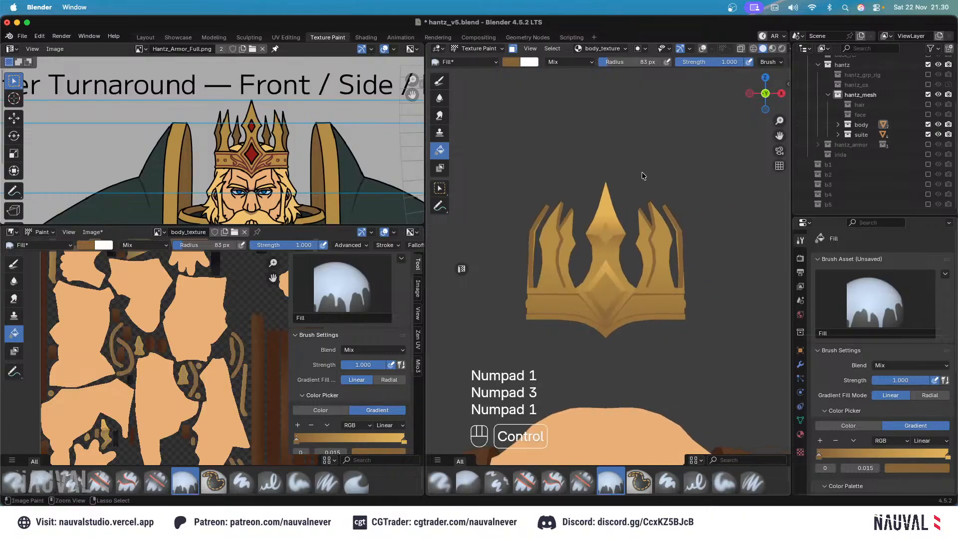
# Save the body_texture image and the Blender file.
pyautogui.hotkey('alt', 's')
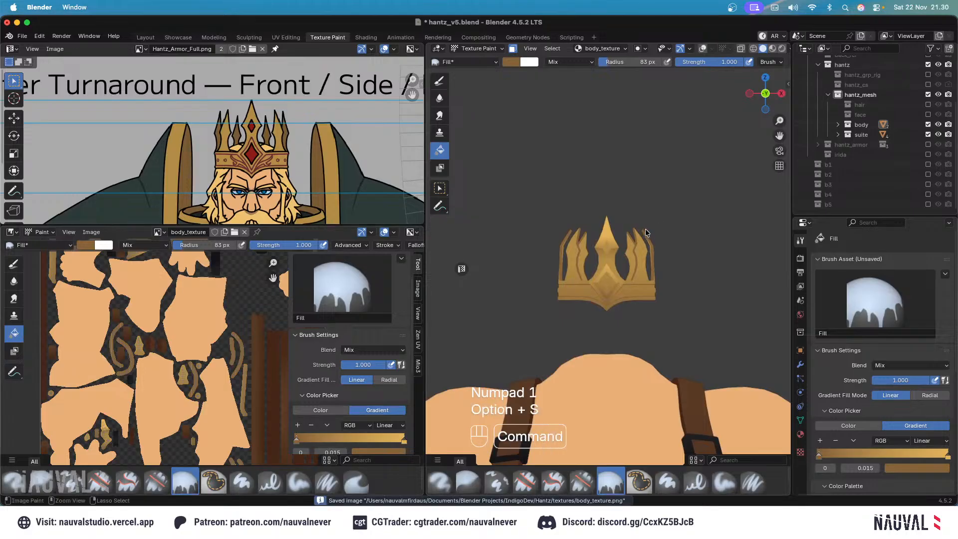
pyautogui.press('super+s')
pyautogui.keyDown('ctrl'); pyautogui.moveTo(689, 160); pyautogui.dragTo(615, 284, button='middle'); pyautogui.keyUp('ctrl')
pyautogui.hotkey('ctrl', 's')
# Switch to vertex selection in Edit Mode and select the linked geometry of the round studs along the crown's side band.
pyautogui.press('Tab')
pyautogui.click(505, 49)
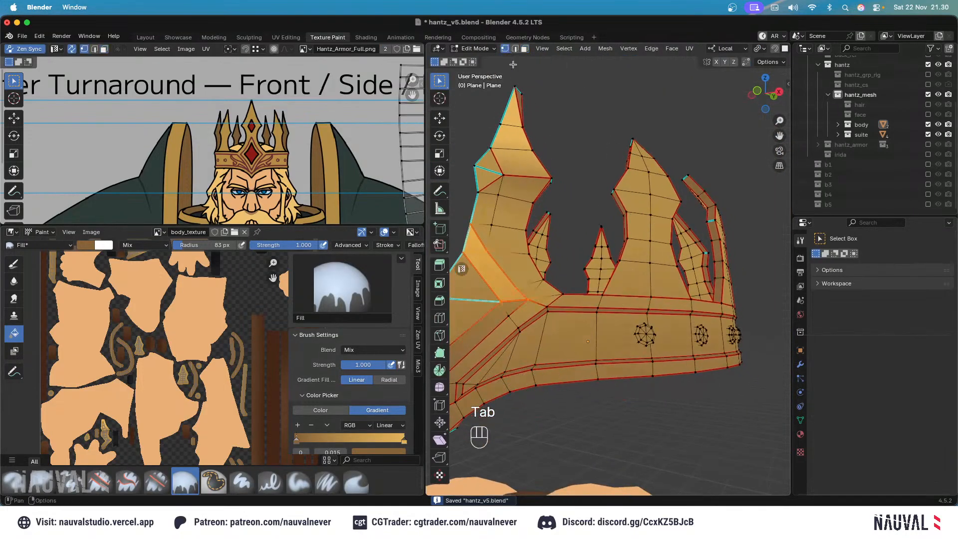
pyautogui.press('l')
pyautogui.press('l')
pyautogui.moveTo(701, 336); pyautogui.dragTo(659, 307, button='middle')
pyautogui.press('k')
pyautogui.press('l')
pyautogui.press('Escape')
pyautogui.press('l')
pyautogui.press('l')
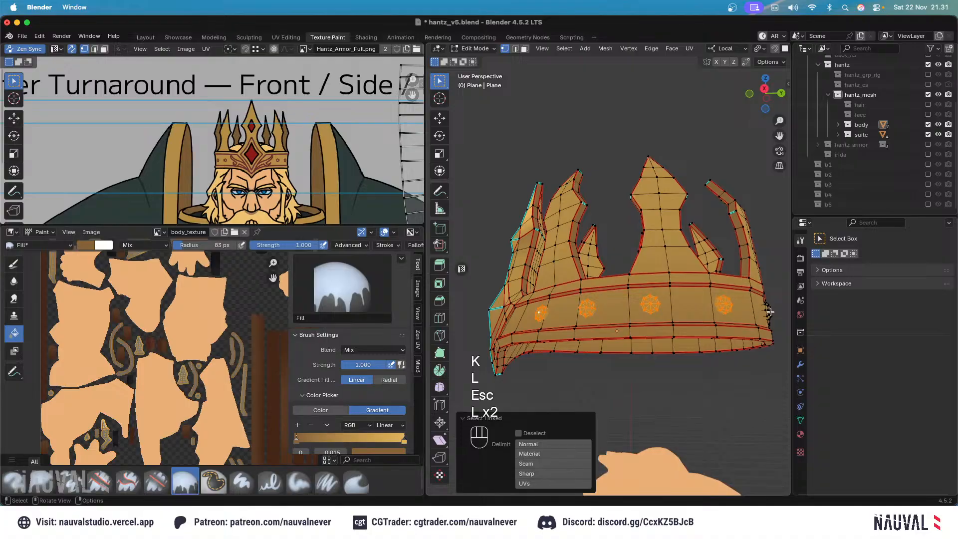
pyautogui.press('l')
# Add the remaining rear stud on the band to the selection and return to texture painting in the right side view.
pyautogui.press('KP_3')
pyautogui.moveTo(657, 285); pyautogui.dragTo(684, 259, button='middle')
pyautogui.moveTo(691, 294); pyautogui.dragTo(723, 315, button='middle')
pyautogui.keyDown('shift'); pyautogui.moveTo(723, 314); pyautogui.dragTo(627, 292, button='middle'); pyautogui.keyUp('shift')
pyautogui.scroll(-1, 623, 293)
pyautogui.press('l')
pyautogui.press('KP_3')
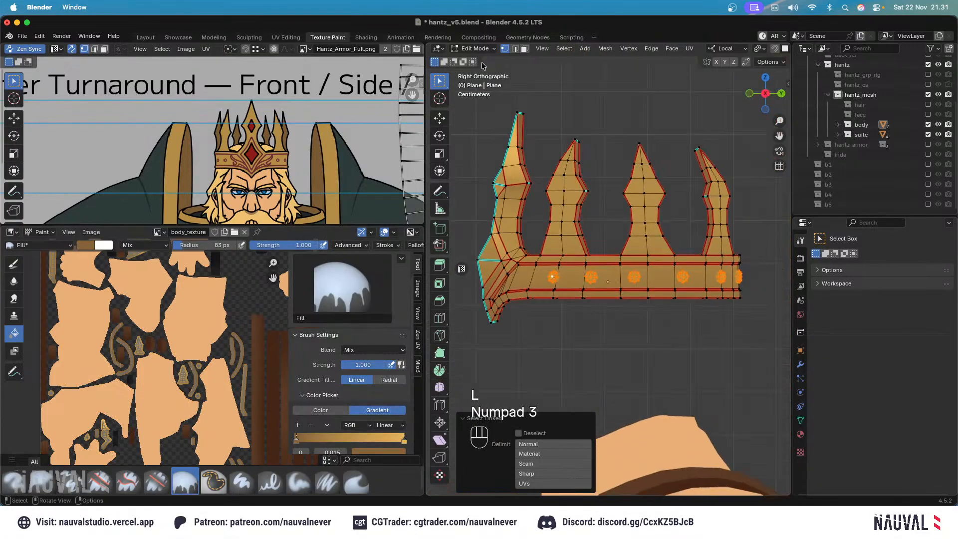
pyautogui.click(479, 48)
pyautogui.click(494, 116)
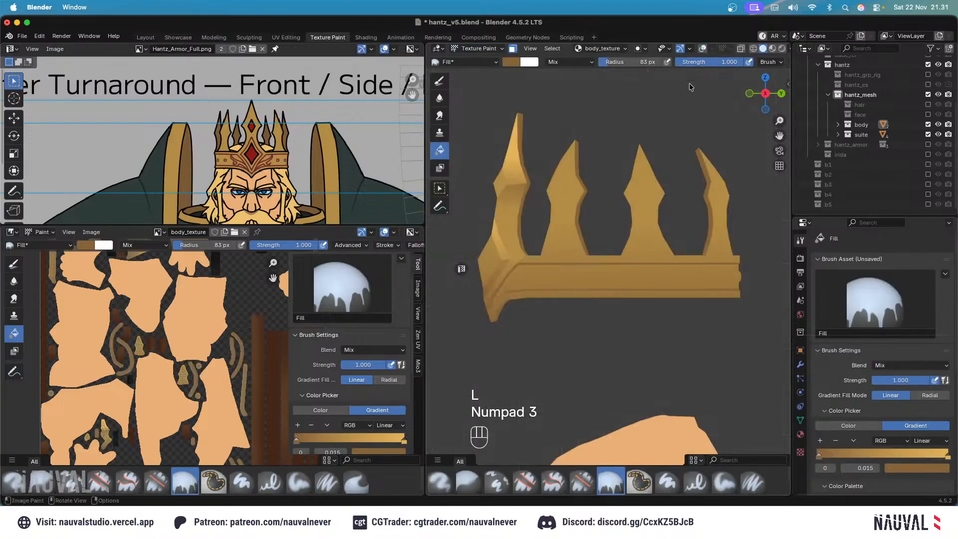
# Fill the selected band studs upward with the gradient, changing its bright end stop to the medium gold swatch of the Armor palette.
pyautogui.moveTo(593, 262); pyautogui.dragTo(611, 251)
pyautogui.scroll(-5, 894, 397)
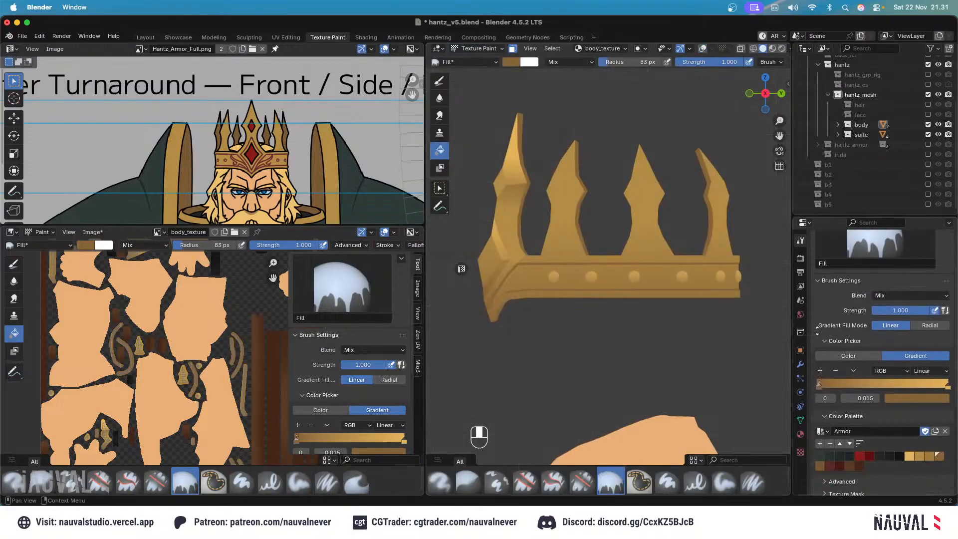
pyautogui.click(949, 351)
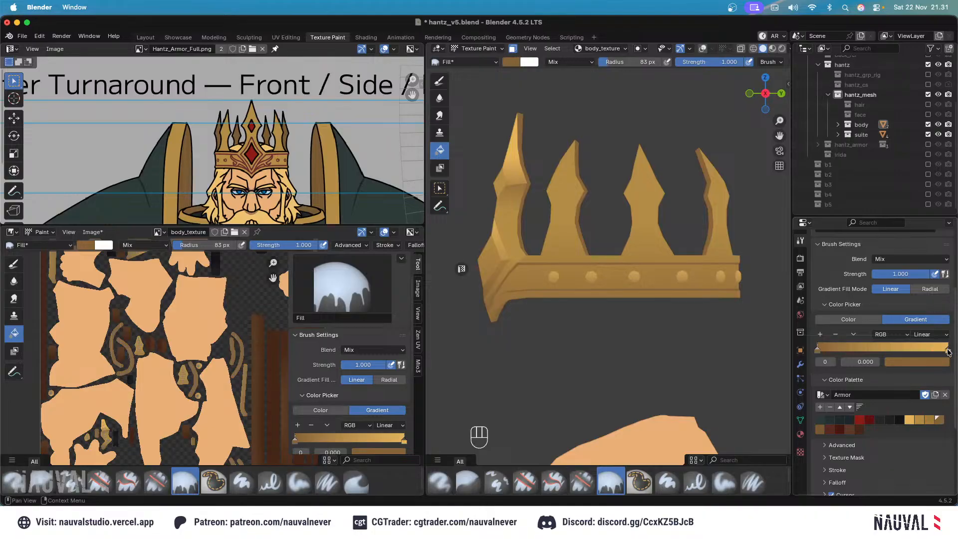
pyautogui.click(920, 420)
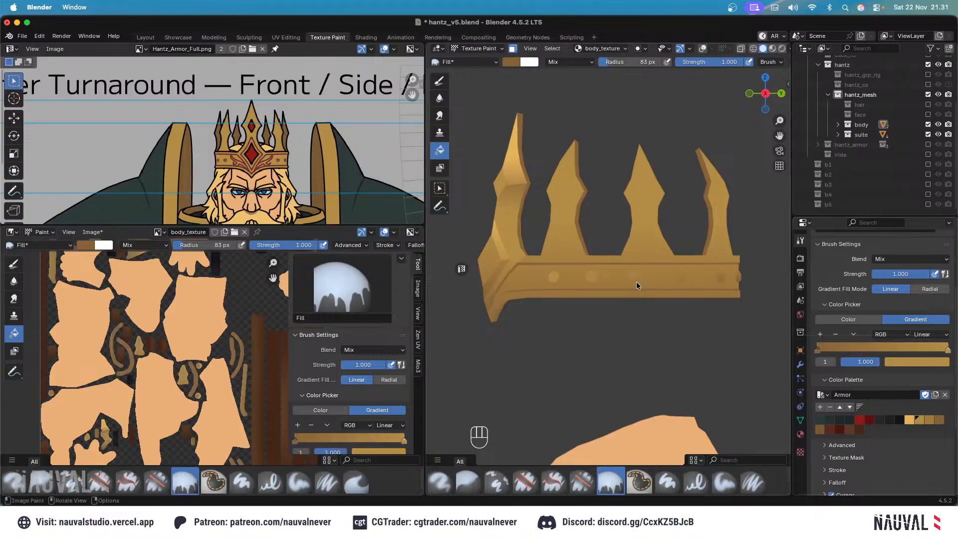
pyautogui.keyDown('ctrl'); pyautogui.moveTo(640, 253); pyautogui.dragTo(629, 284, button='middle'); pyautogui.keyUp('ctrl')
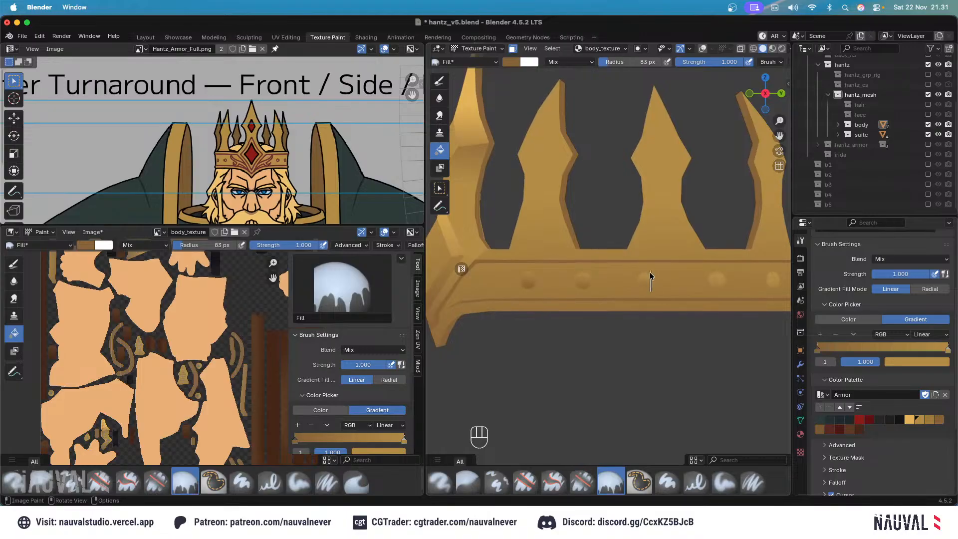
pyautogui.moveTo(651, 291); pyautogui.dragTo(650, 272)
# Refill the band studs with a longer upward gradient in the right side view to deepen their shading.
pyautogui.keyDown('ctrl'); pyautogui.moveTo(716, 409); pyautogui.dragTo(693, 225, button='middle'); pyautogui.keyUp('ctrl')
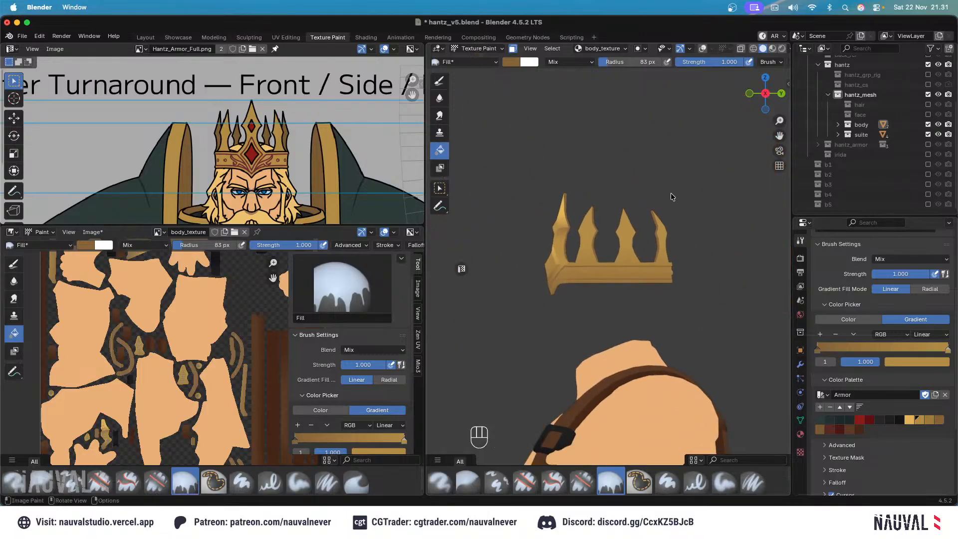
pyautogui.keyDown('ctrl'); pyautogui.moveTo(671, 193); pyautogui.dragTo(669, 237, button='middle'); pyautogui.keyUp('ctrl')
pyautogui.moveTo(670, 302); pyautogui.dragTo(670, 271)
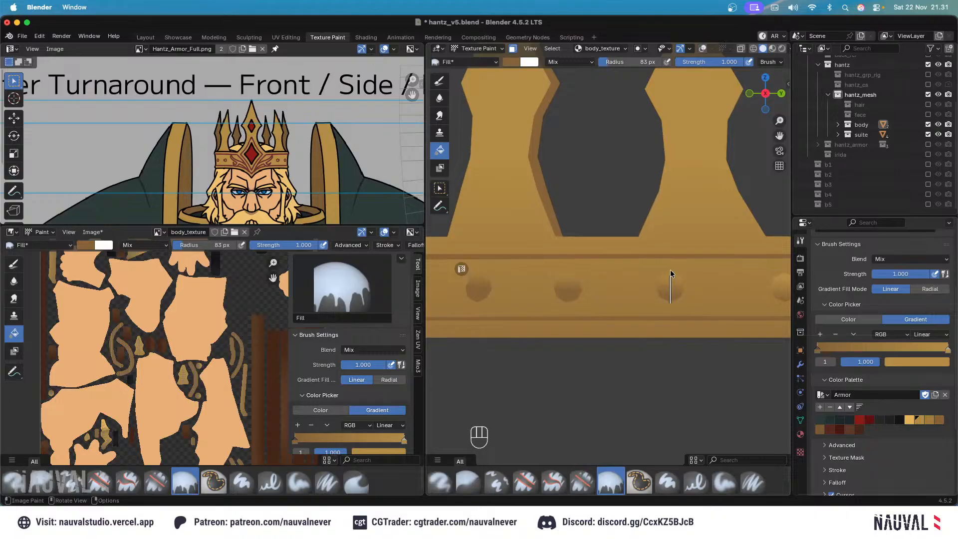
pyautogui.moveTo(677, 230)
pyautogui.keyDown('ctrl'); pyautogui.mouseDown(button='middle')
pyautogui.moveTo(699, 242)
pyautogui.moveTo(667, 206)
pyautogui.moveTo(712, 233)
pyautogui.moveTo(672, 243)
pyautogui.moveTo(621, 235)
pyautogui.moveTo(664, 237)
pyautogui.mouseUp(button='middle'); pyautogui.keyUp('ctrl')
pyautogui.press('KP_3')
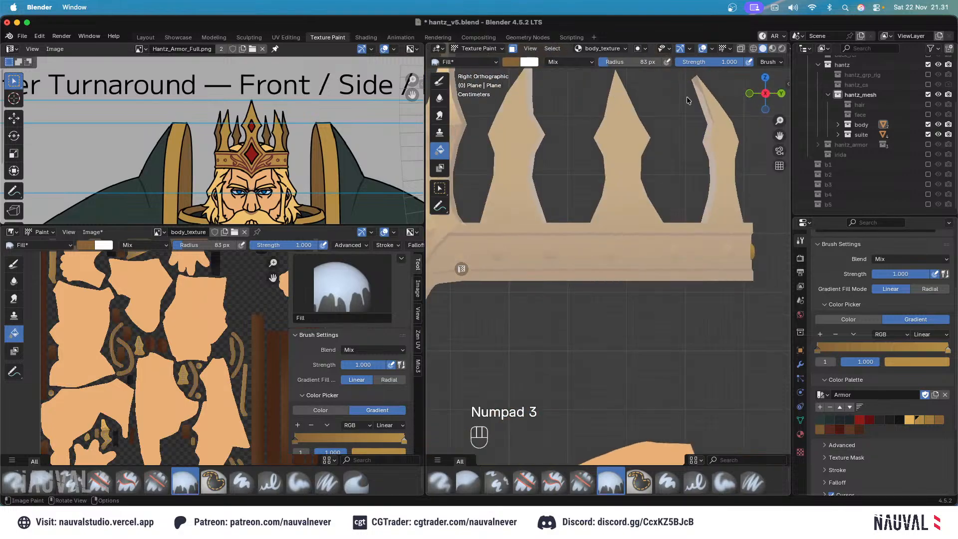
# Set the gradient's end stop to the light gold swatch and refill the band studs upward from the side view.
pyautogui.click(702, 49)
pyautogui.click(909, 419)
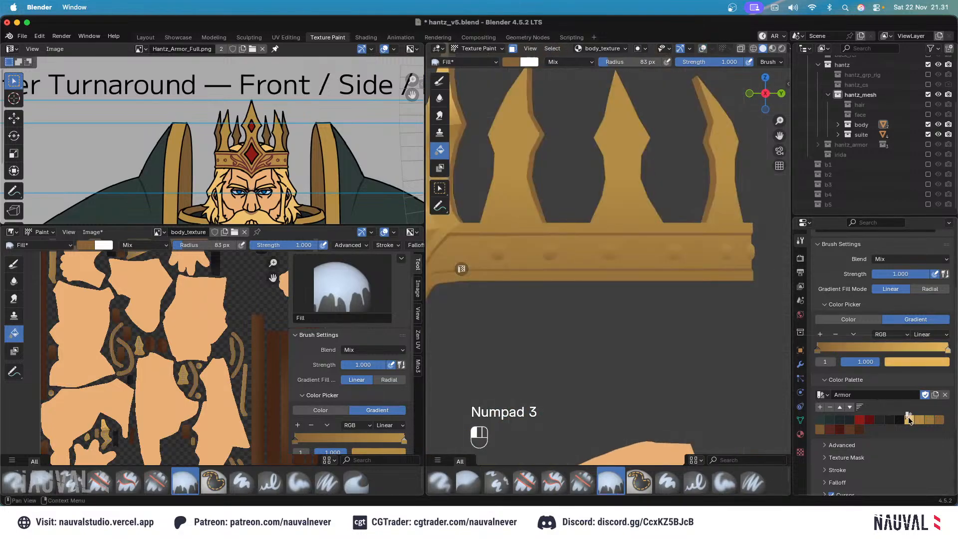
pyautogui.keyDown('ctrl'); pyautogui.moveTo(631, 225); pyautogui.dragTo(612, 249, button='middle'); pyautogui.keyUp('ctrl')
pyautogui.moveTo(609, 255); pyautogui.dragTo(609, 248)
pyautogui.keyDown('ctrl'); pyautogui.moveTo(607, 225); pyautogui.dragTo(675, 159, button='middle'); pyautogui.keyUp('ctrl')
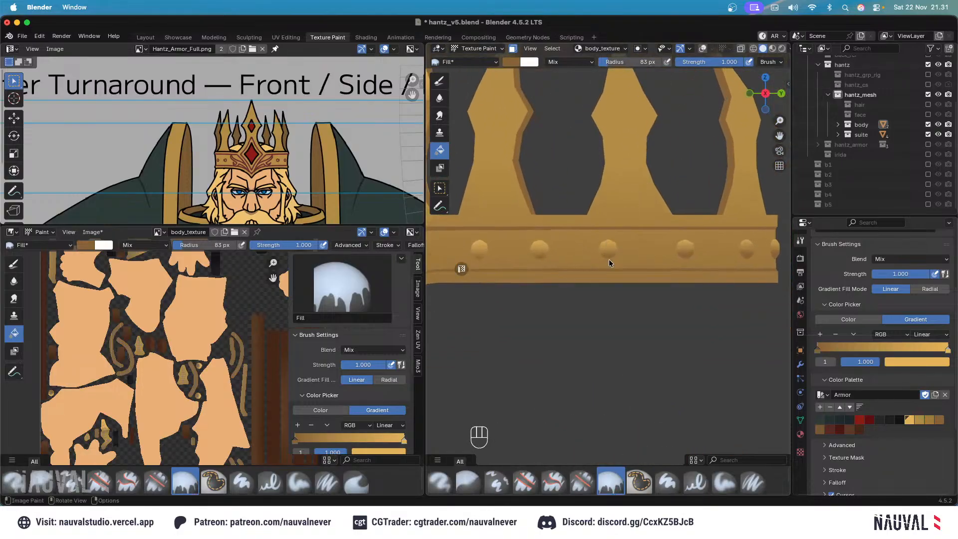
pyautogui.moveTo(608, 234); pyautogui.dragTo(609, 237)
pyautogui.moveTo(613, 206)
pyautogui.keyDown('ctrl'); pyautogui.mouseDown(button='middle')
pyautogui.moveTo(628, 185)
pyautogui.moveTo(657, 186)
pyautogui.mouseUp(button='middle'); pyautogui.keyUp('ctrl')
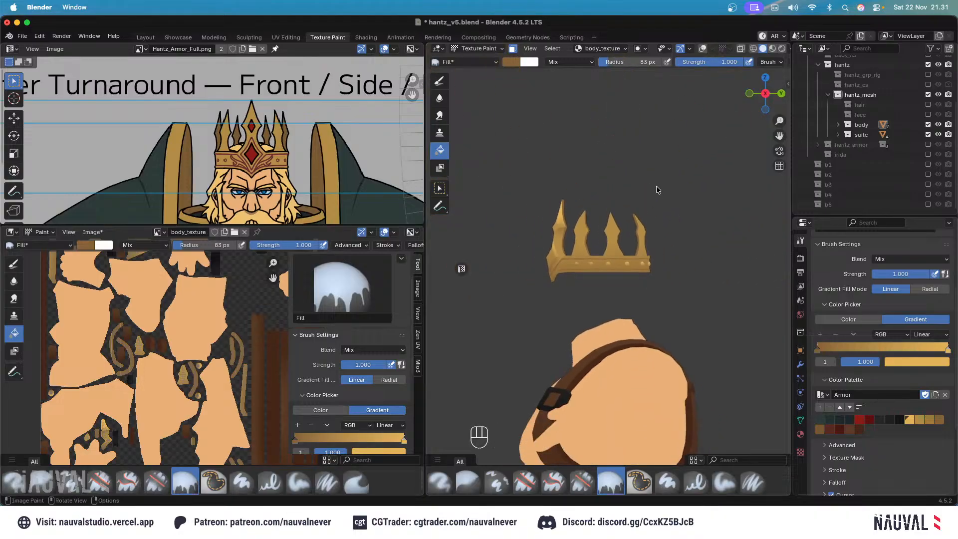
# Refill the band studs upward from the back view and again, with a longer gradient, from the right side view.
pyautogui.press('KP_1')
pyautogui.press('ctrl+KP_1')
pyautogui.keyDown('ctrl'); pyautogui.moveTo(652, 217); pyautogui.dragTo(627, 167, button='middle'); pyautogui.keyUp('ctrl')
pyautogui.moveTo(646, 237); pyautogui.dragTo(646, 227)
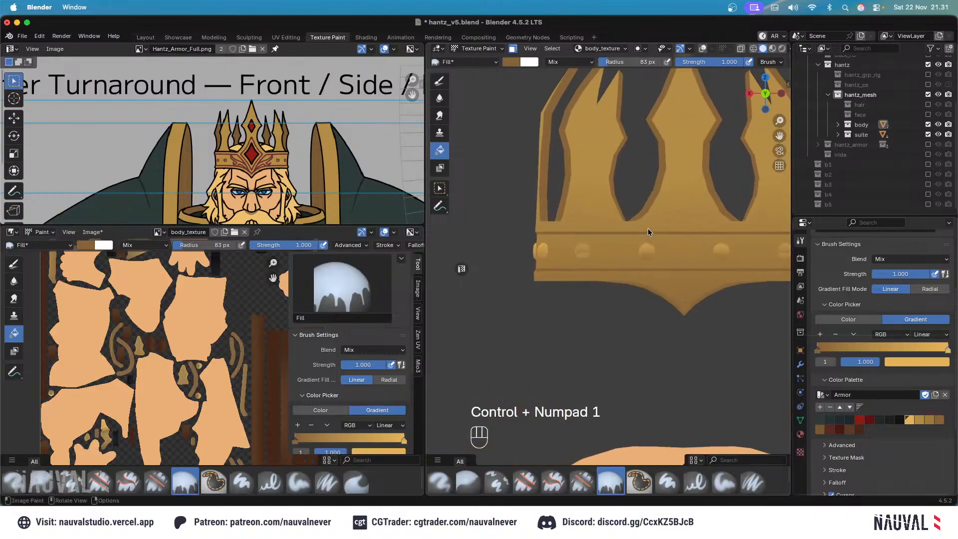
pyautogui.press('KP_1')
pyautogui.press('KP_3')
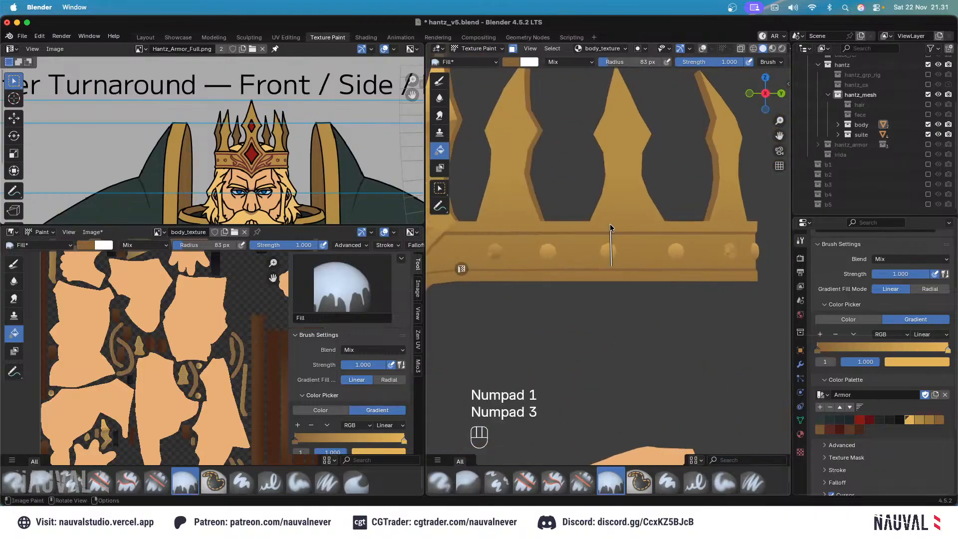
# Check the stud shading on the crown band from the back and front views.
pyautogui.scroll(-4, 654, 223)
pyautogui.press('KP_1')
pyautogui.press('ctrl+KP_1')
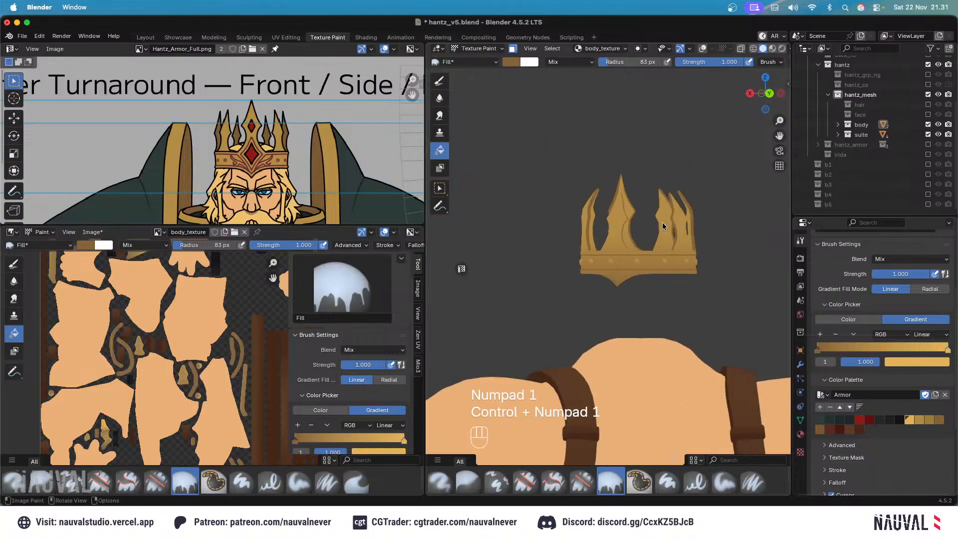
pyautogui.moveTo(663, 222); pyautogui.dragTo(741, 310, button='middle')
pyautogui.press('KP_1')
pyautogui.scroll(3, 692, 169)
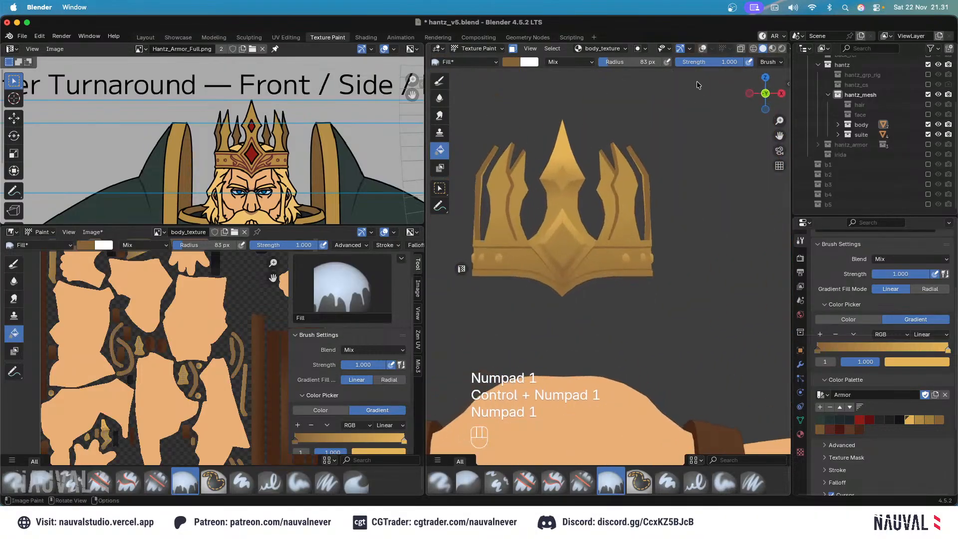
pyautogui.click(702, 48)
pyautogui.keyDown('shift'); pyautogui.moveTo(686, 107); pyautogui.dragTo(670, 114, button='middle'); pyautogui.keyUp('shift')
pyautogui.scroll(4, 654, 179)
# Inspect the stud geometry around the crown band, alternating between Edit Mode and texture painting.
pyautogui.press('Tab')
pyautogui.keyDown('ctrl'); pyautogui.moveTo(630, 248); pyautogui.dragTo(634, 230, button='middle'); pyautogui.keyUp('ctrl')
pyautogui.moveTo(634, 230); pyautogui.dragTo(638, 227, button='middle')
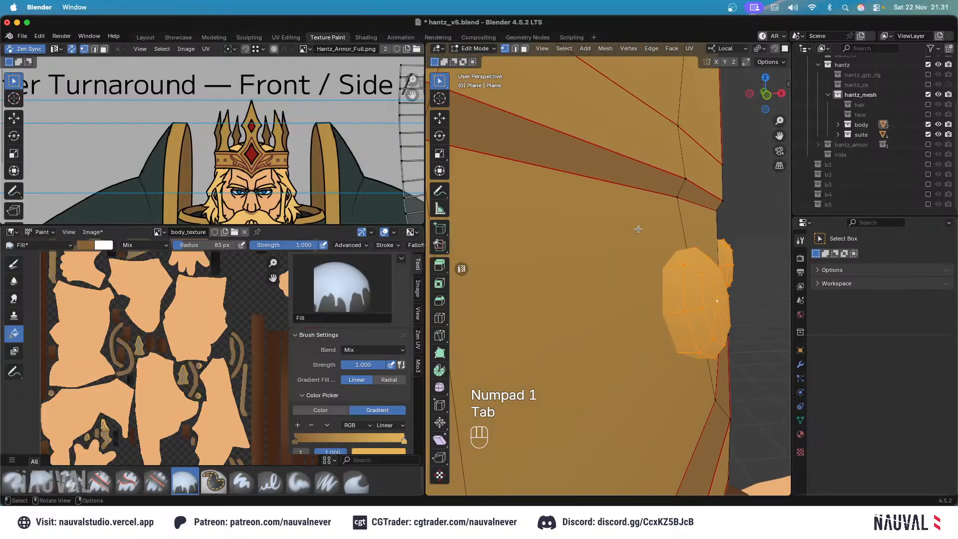
pyautogui.press('Tab')
pyautogui.press('Tab')
pyautogui.scroll(-2, 669, 199)
pyautogui.press('Tab')
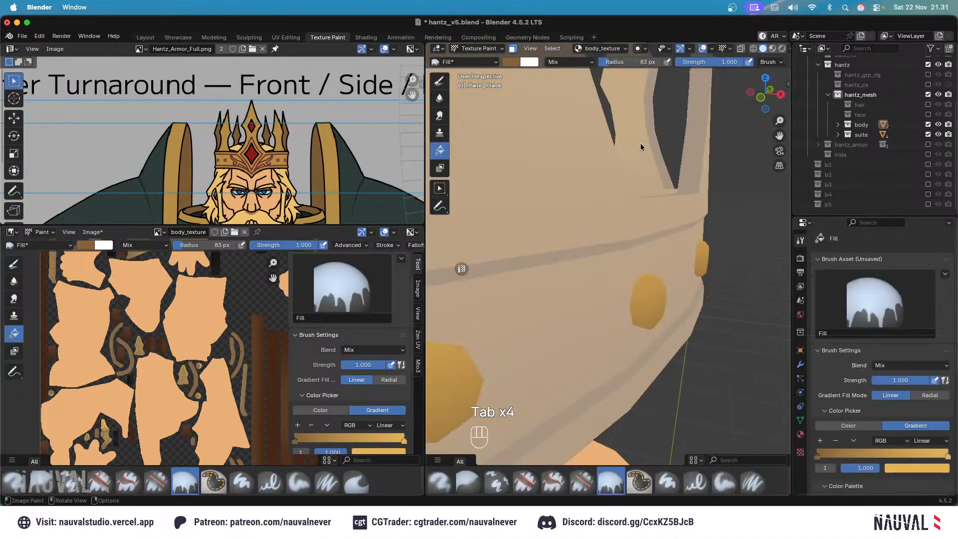
pyautogui.keyDown('shift'); pyautogui.moveTo(640, 143); pyautogui.dragTo(659, 120, button='middle'); pyautogui.keyUp('shift')
pyautogui.scroll(-3, 600, 340)
pyautogui.press('Tab')
pyautogui.press('Tab')
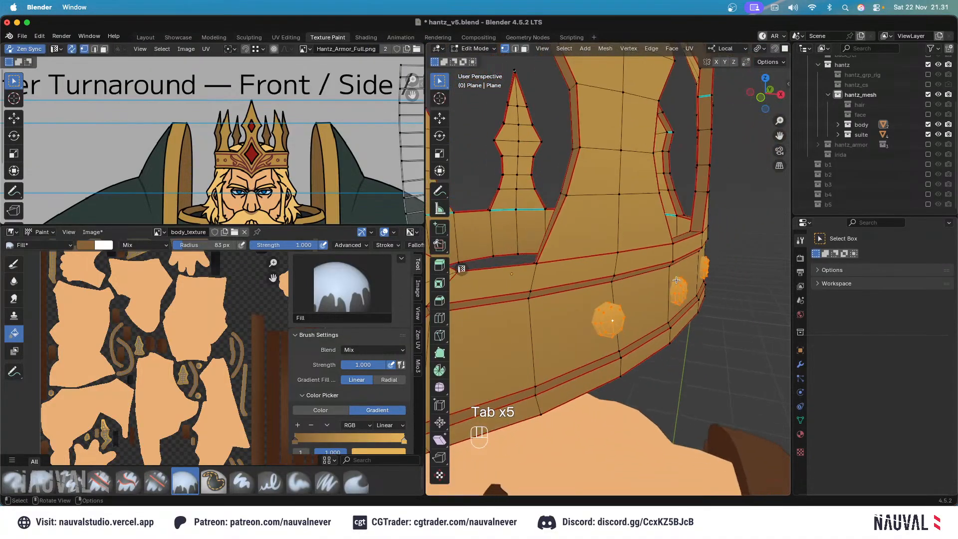
pyautogui.moveTo(669, 280); pyautogui.dragTo(684, 244, button='middle')
pyautogui.keyDown('ctrl'); pyautogui.moveTo(684, 245); pyautogui.dragTo(707, 286, button='middle'); pyautogui.keyUp('ctrl')
pyautogui.press('Tab')
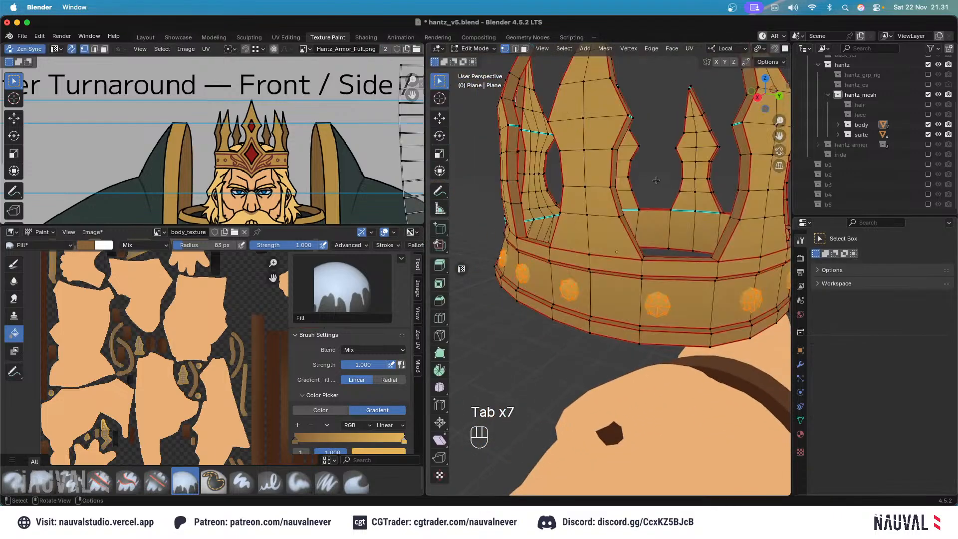
pyautogui.moveTo(657, 180); pyautogui.dragTo(684, 199, button='middle')
pyautogui.keyDown('ctrl'); pyautogui.moveTo(684, 249); pyautogui.dragTo(708, 242, button='middle'); pyautogui.keyUp('ctrl')
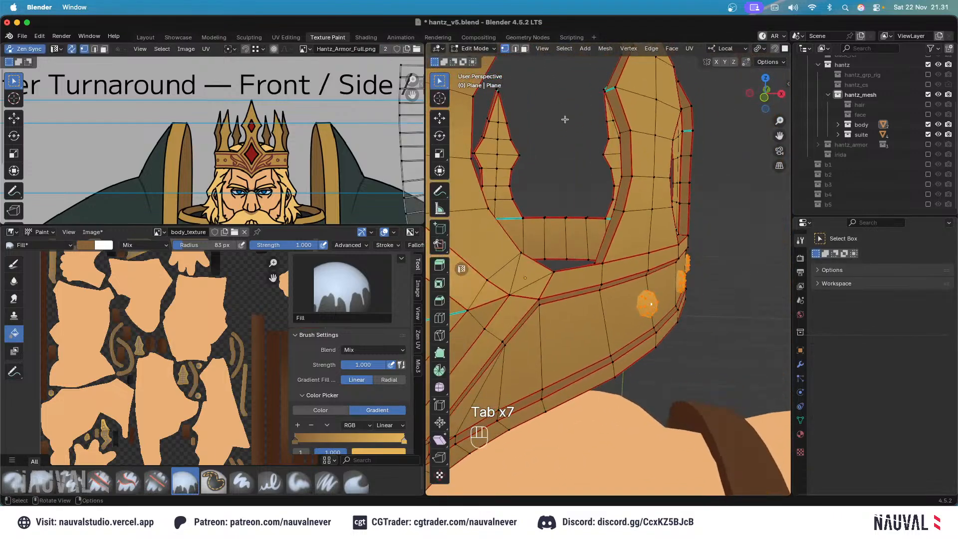
# Switch to face selection and select the rim face loops of the studs around the band, undoing wrong selections.
pyautogui.click(524, 48)
pyautogui.keyDown('alt'); pyautogui.click(638, 301); pyautogui.keyUp('alt')
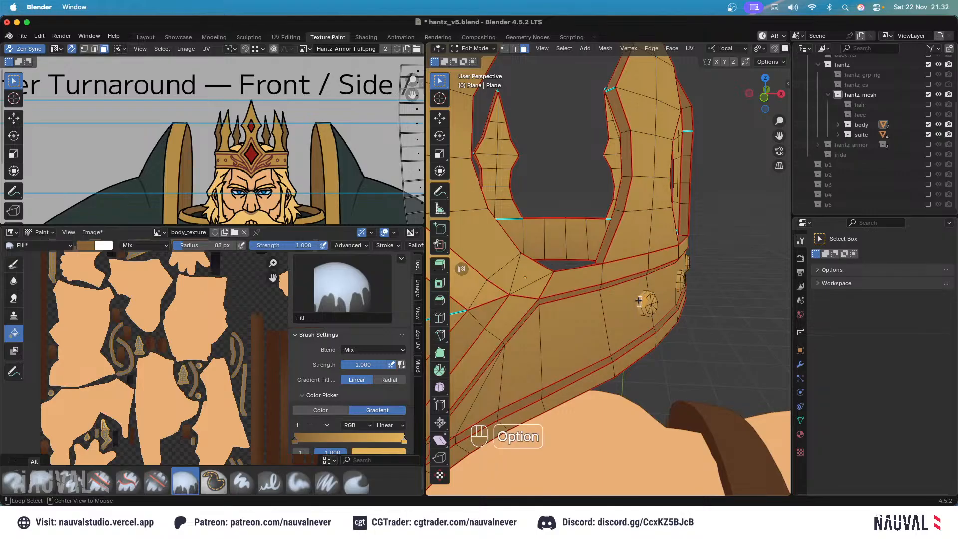
pyautogui.keyDown('alt'); pyautogui.keyDown('shift'); pyautogui.click(678, 276); pyautogui.keyUp('shift'); pyautogui.keyUp('alt')
pyautogui.moveTo(678, 276); pyautogui.dragTo(582, 333, button='middle')
pyautogui.keyDown('alt'); pyautogui.keyDown('shift'); pyautogui.click(676, 293); pyautogui.keyUp('shift'); pyautogui.keyUp('alt')
pyautogui.press('super+z')
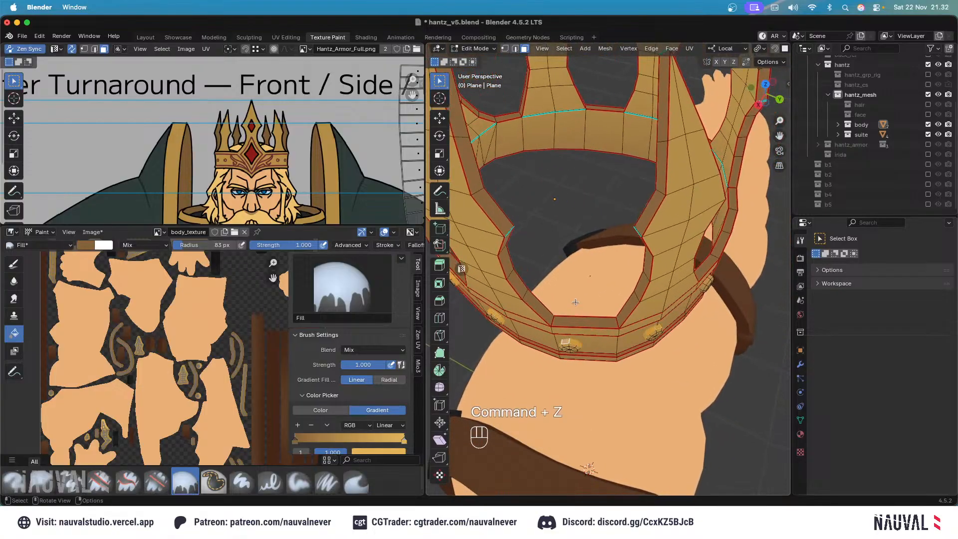
pyautogui.moveTo(575, 302); pyautogui.dragTo(647, 231, button='middle')
pyautogui.press('super+z')
# Fill the selected stud rims with the solid brown swatch in texture painting, and save the body_texture image and the Blender file.
pyautogui.click(492, 48)
pyautogui.click(477, 116)
pyautogui.press('KP_3')
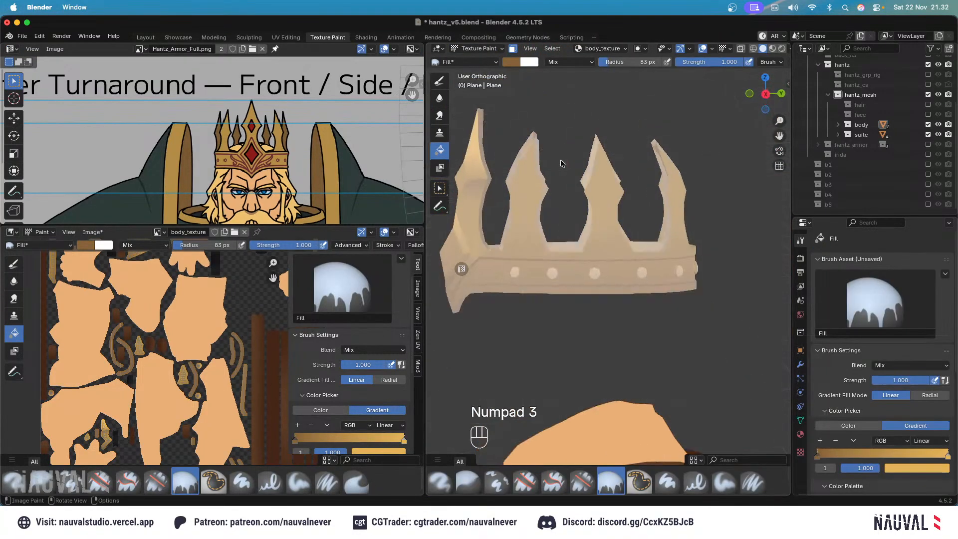
pyautogui.scroll(-2, 935, 455)
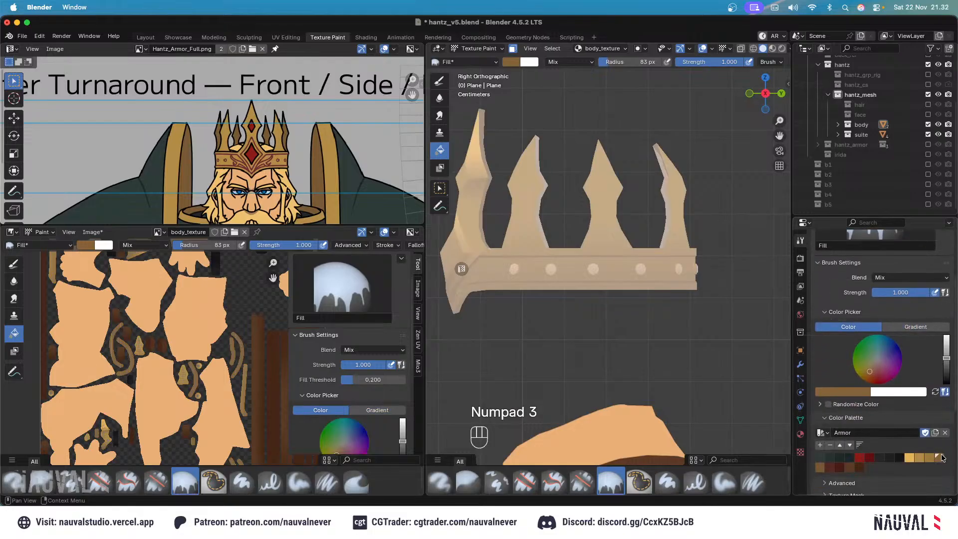
pyautogui.click(702, 49)
pyautogui.keyDown('ctrl'); pyautogui.moveTo(698, 150); pyautogui.dragTo(691, 231, button='middle'); pyautogui.keyUp('ctrl')
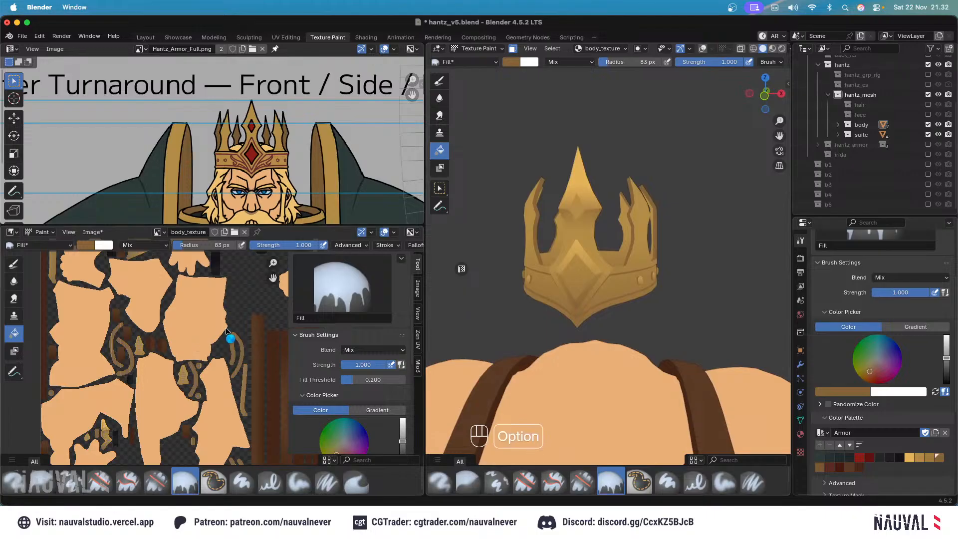
pyautogui.hotkey('alt', 's')
pyautogui.press('super+s')
# In Edit Mode, select the lower triangular facet of the crown's central diamond from the front view.
pyautogui.press('KP_1')
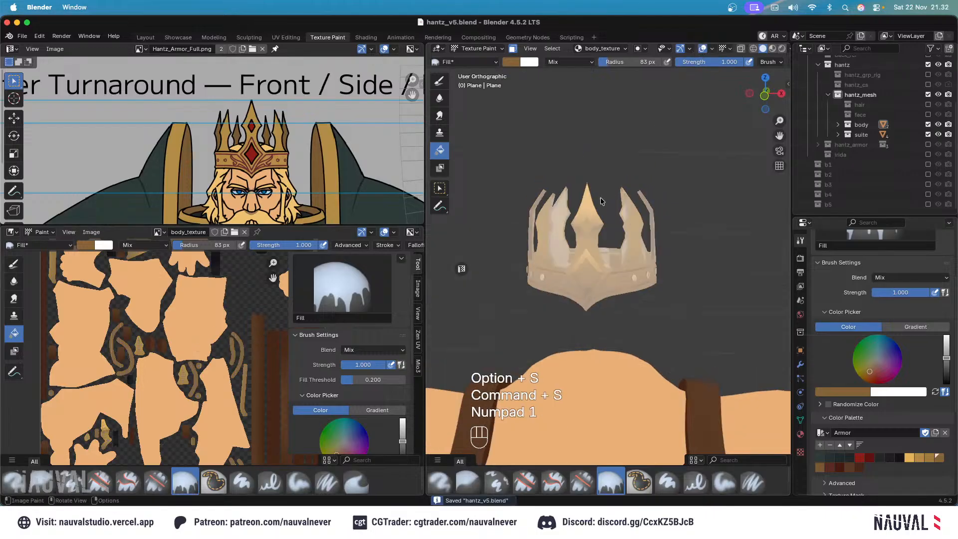
pyautogui.scroll(4, 606, 202)
pyautogui.press('Tab')
pyautogui.click(580, 233)
pyautogui.click(577, 248)
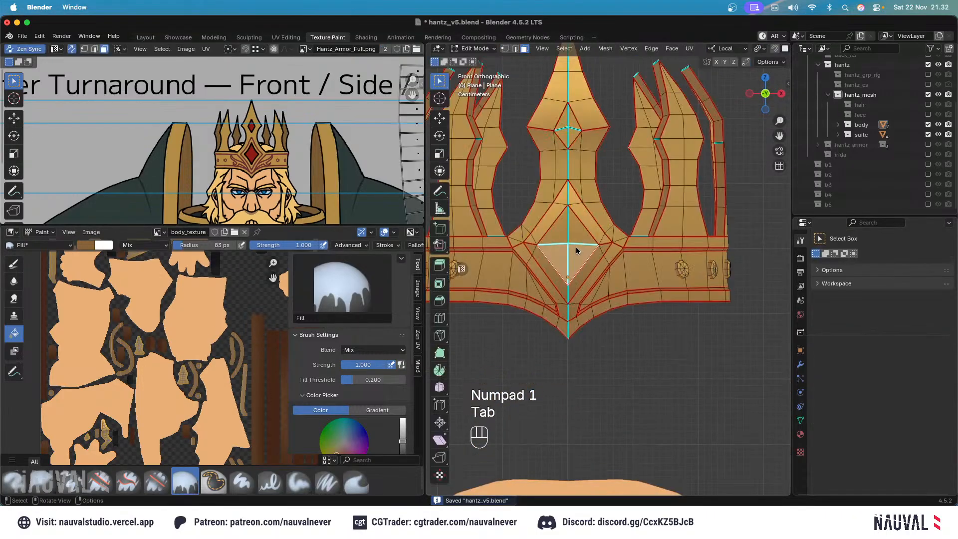
# Try changing the edge marking of the horizontal edge across the central diamond, and undo the last two operations.
pyautogui.click(515, 48)
pyautogui.click(569, 244)
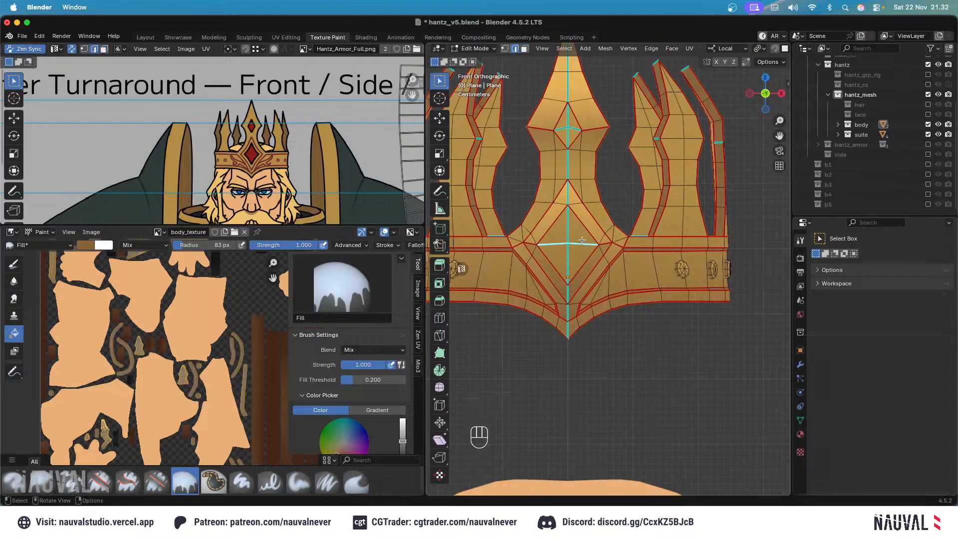
pyautogui.hotkey('ctrl', 'e')
pyautogui.click(528, 242)
pyautogui.press('super+s')
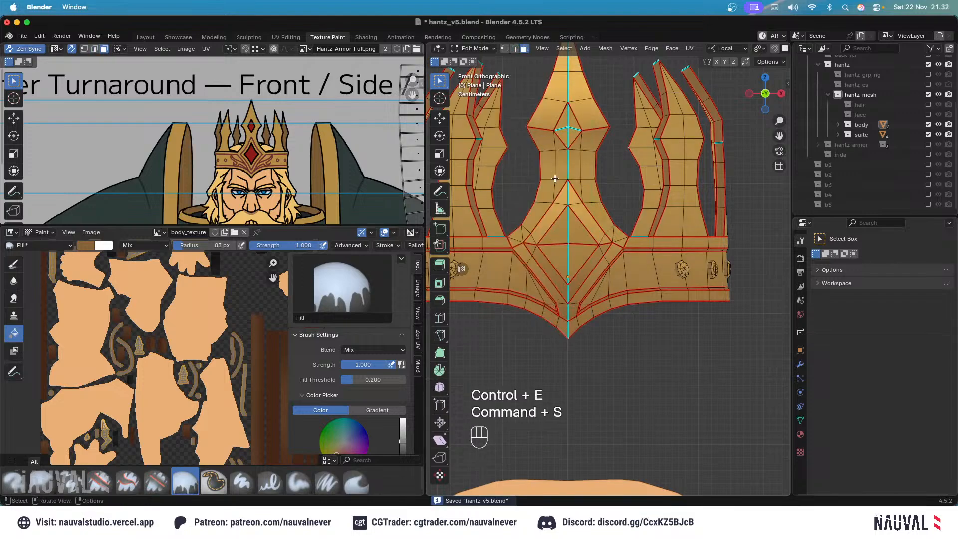
pyautogui.press('super+z')
pyautogui.press('super+z')
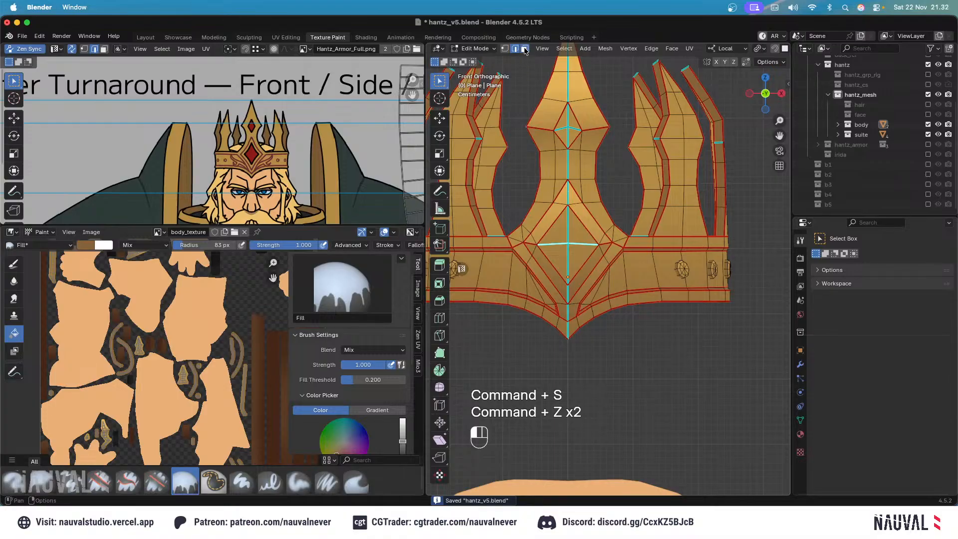
# Return to texture painting and set the fill gradient from the dark red to the bright red swatch of the Armor palette.
pyautogui.click(475, 48)
pyautogui.click(489, 115)
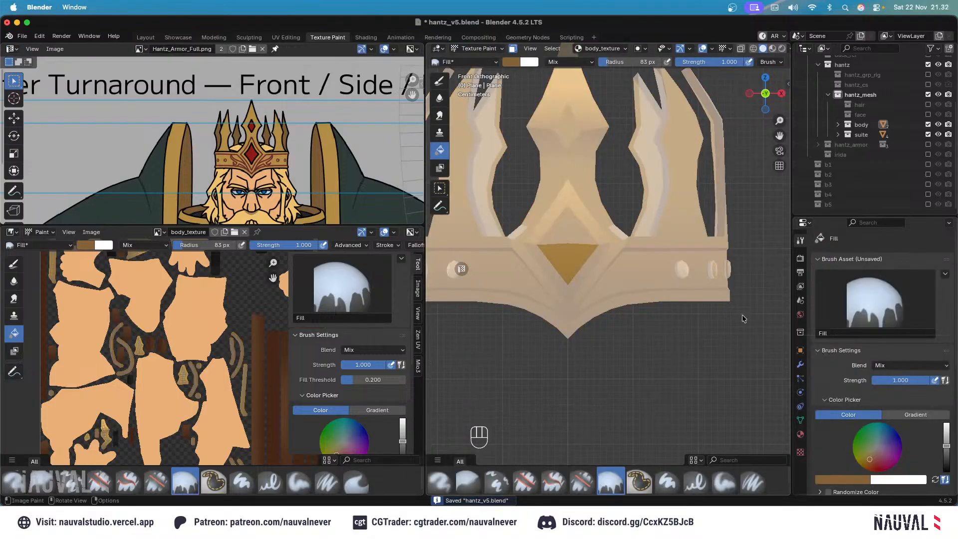
pyautogui.scroll(-5, 883, 349)
pyautogui.click(888, 328)
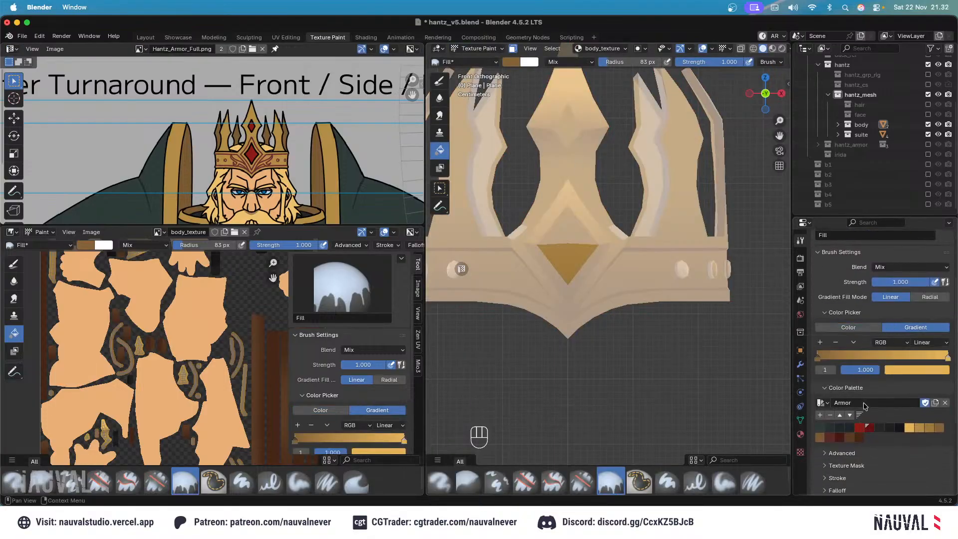
pyautogui.click(817, 357)
pyautogui.click(868, 429)
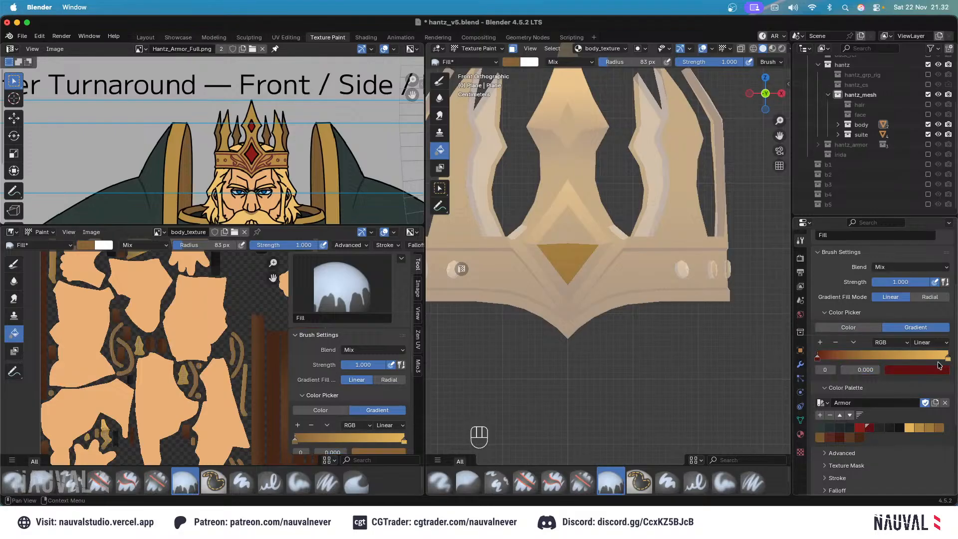
pyautogui.click(948, 359)
pyautogui.click(861, 430)
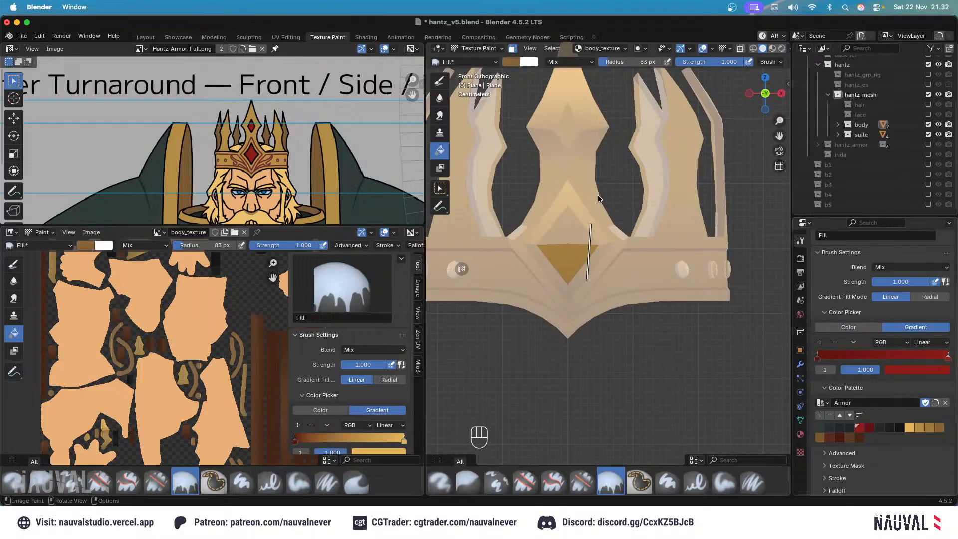
# Fill the diamond's lower facet upward with the red gradient and check the crown without overlays.
pyautogui.moveTo(598, 198); pyautogui.dragTo(603, 186)
pyautogui.hotkey('shift', 'alt', 'z')
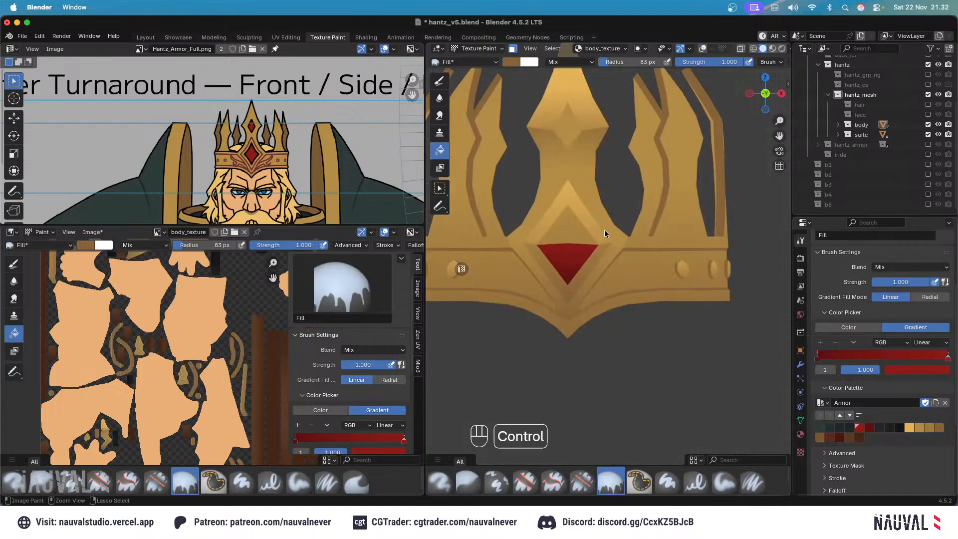
pyautogui.keyDown('ctrl'); pyautogui.moveTo(604, 229); pyautogui.dragTo(583, 242, button='middle'); pyautogui.keyUp('ctrl')
pyautogui.keyDown('ctrl'); pyautogui.moveTo(601, 199); pyautogui.dragTo(657, 219, button='middle'); pyautogui.keyUp('ctrl')
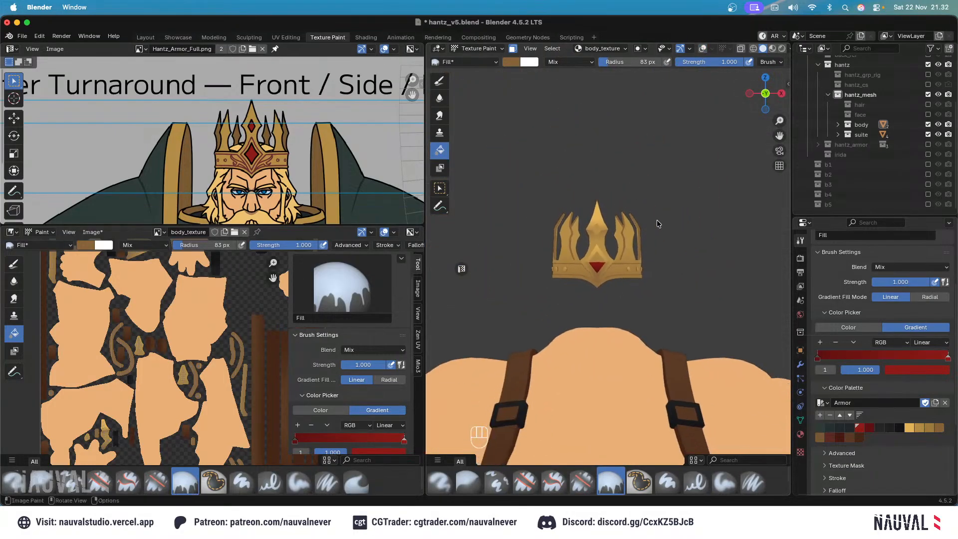
# Show the hantz_armor collection and brighten the fill gradient's two red stops, sampling the end color from the shoulder gem.
pyautogui.click(928, 145)
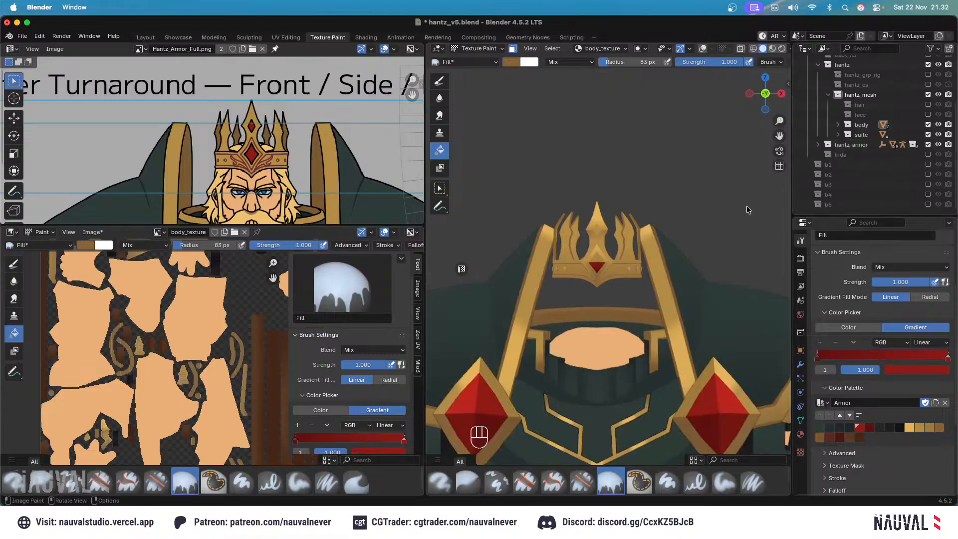
pyautogui.keyDown('shift'); pyautogui.moveTo(747, 206); pyautogui.dragTo(684, 204, button='middle'); pyautogui.keyUp('shift')
pyautogui.click(817, 357)
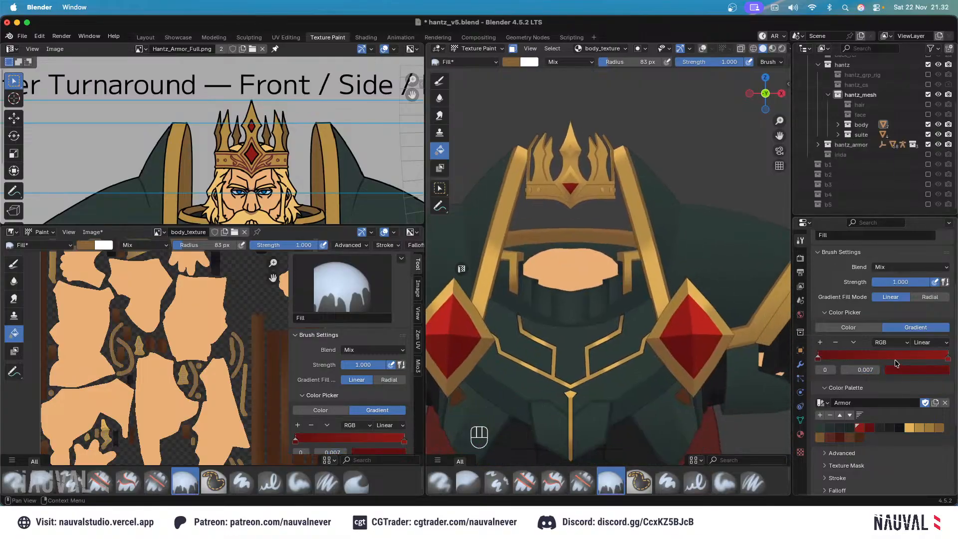
pyautogui.click(949, 357)
pyautogui.click(940, 368)
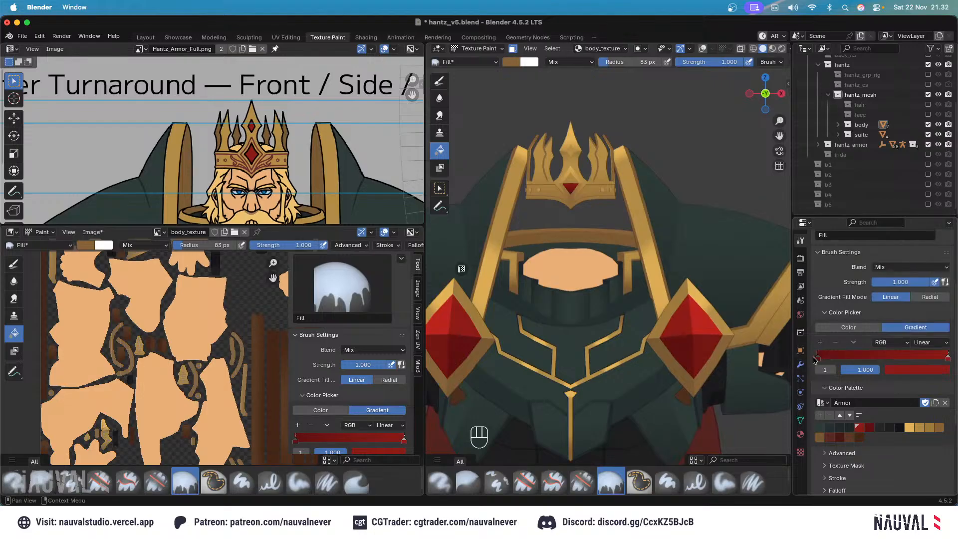
pyautogui.moveTo(818, 357); pyautogui.dragTo(791, 358)
pyautogui.click(948, 357)
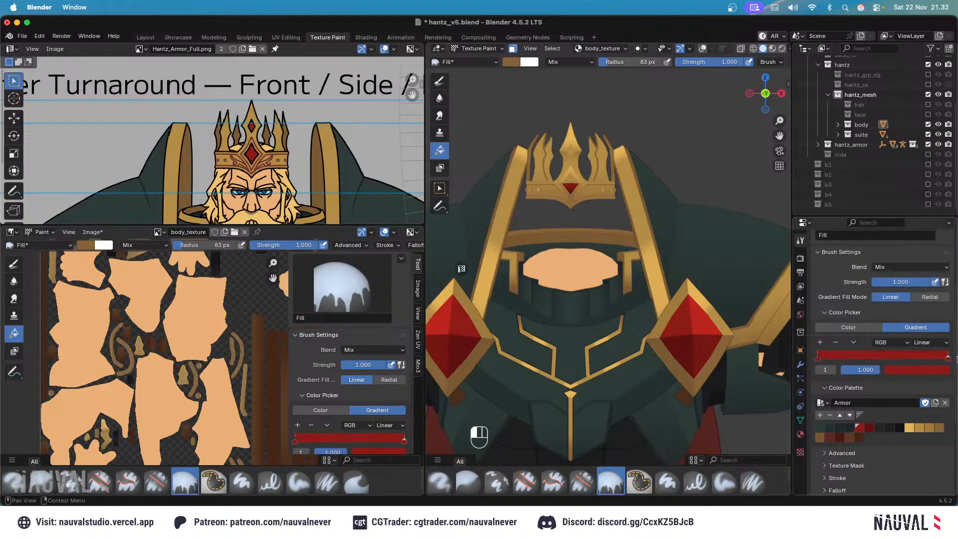
pyautogui.click(941, 372)
pyautogui.click(941, 355)
pyautogui.click(709, 319)
pyautogui.click(911, 370)
pyautogui.click(706, 319)
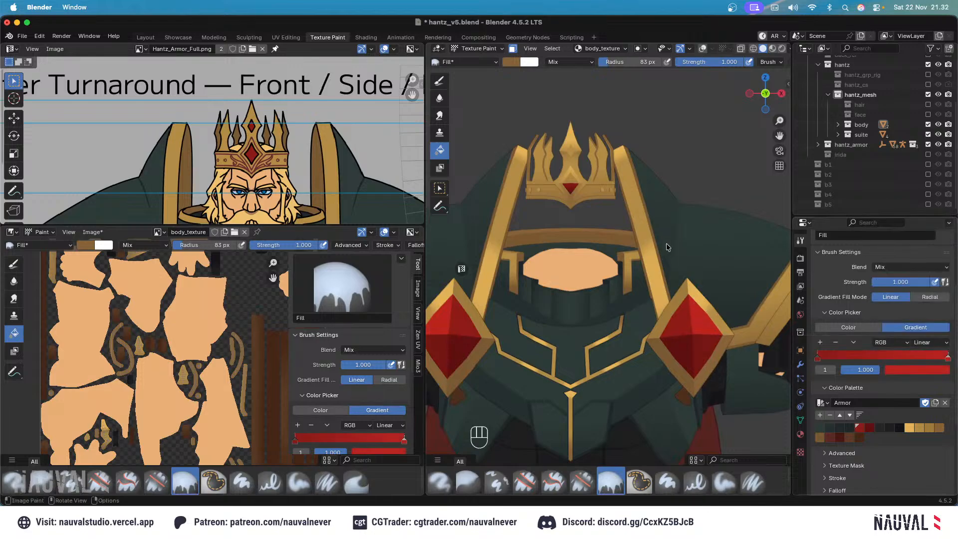
# Undo the last fill, select the central diamond's upper facet in Edit Mode, and fill it with the brighter red gradient.
pyautogui.keyDown('shift'); pyautogui.moveTo(655, 165); pyautogui.dragTo(669, 245, button='middle'); pyautogui.keyUp('shift')
pyautogui.moveTo(670, 244)
pyautogui.keyDown('ctrl'); pyautogui.mouseDown(button='middle')
pyautogui.moveTo(544, 240)
pyautogui.moveTo(579, 230)
pyautogui.mouseUp(button='middle'); pyautogui.keyUp('ctrl')
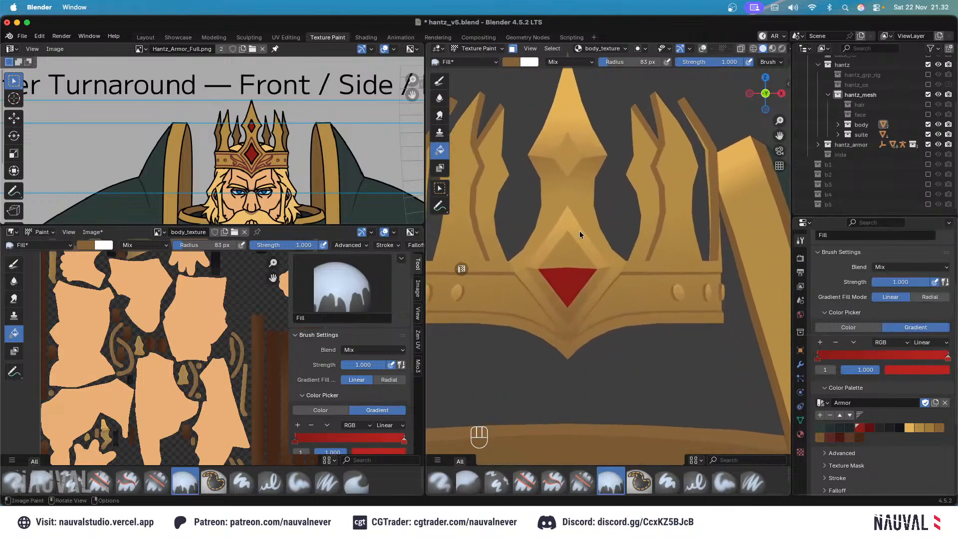
pyautogui.press('super+z')
pyautogui.click(701, 48)
pyautogui.press('Tab')
pyautogui.press('Tab')
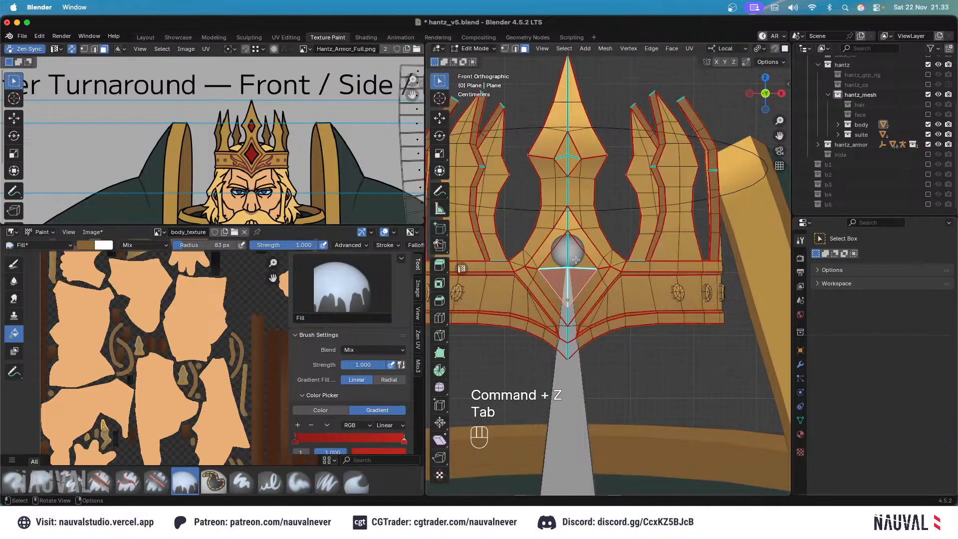
pyautogui.click(702, 49)
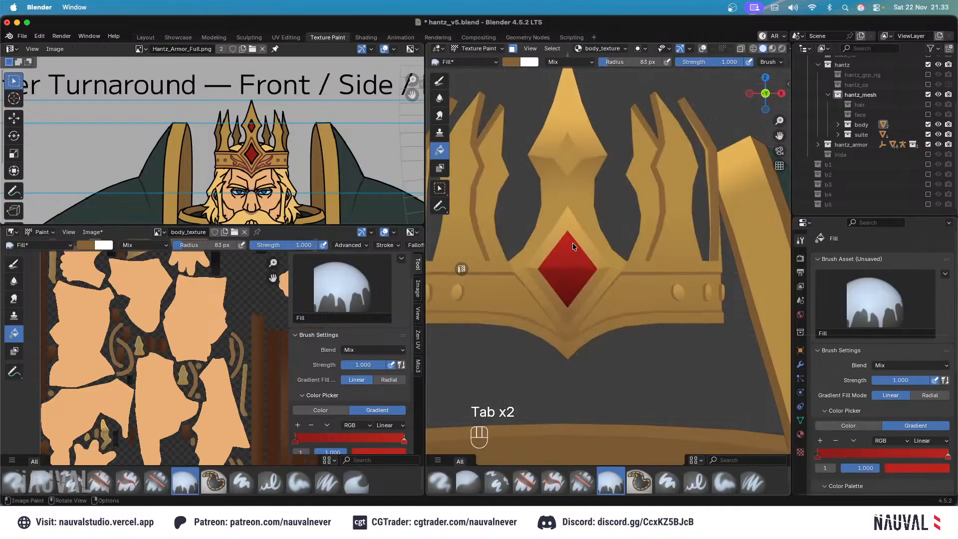
pyautogui.moveTo(574, 250)
pyautogui.keyDown('ctrl'); pyautogui.mouseDown(button='middle')
pyautogui.moveTo(600, 322)
pyautogui.moveTo(589, 257)
pyautogui.mouseUp(button='middle'); pyautogui.keyUp('ctrl')
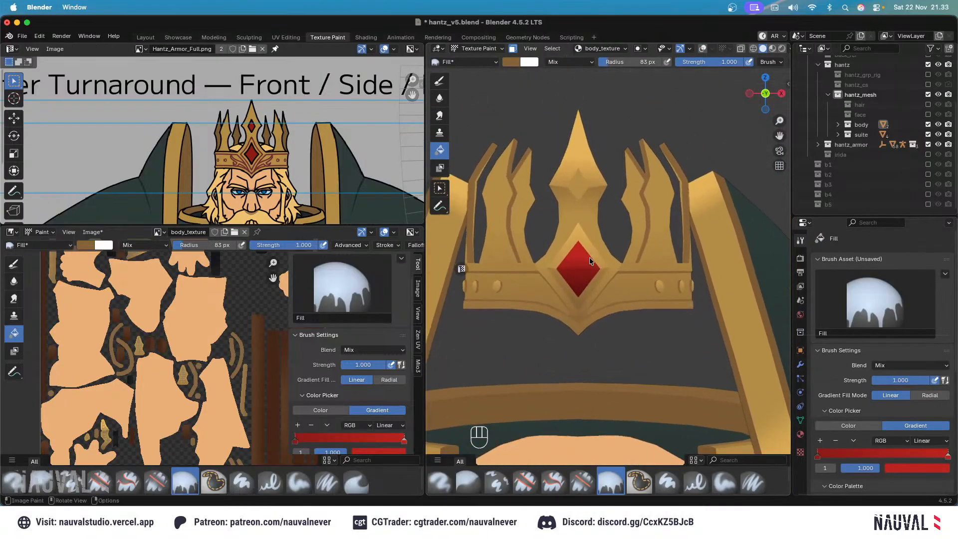
# Compare the central diamond with the armor gems and refill its upper facet upward with the red gradient.
pyautogui.keyDown('ctrl'); pyautogui.moveTo(587, 217); pyautogui.dragTo(675, 211, button='middle'); pyautogui.keyUp('ctrl')
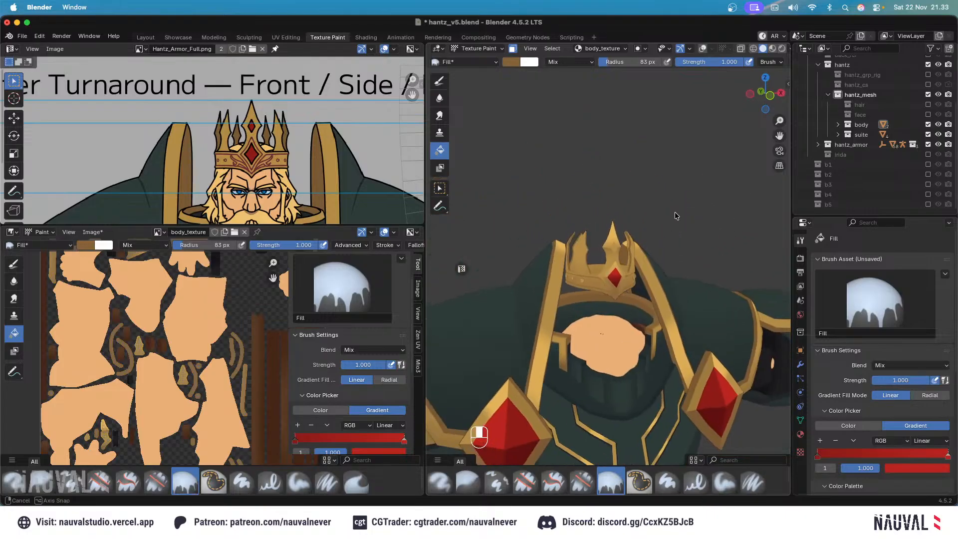
pyautogui.press('KP_1')
pyautogui.scroll(4, 585, 267)
pyautogui.scroll(2, 592, 259)
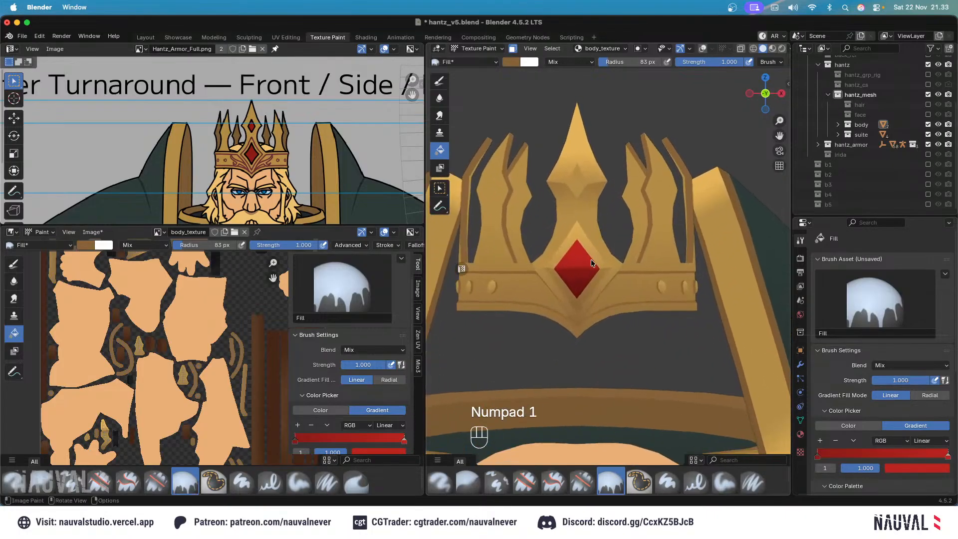
pyautogui.moveTo(582, 261)
pyautogui.keyDown('ctrl'); pyautogui.mouseDown(button='middle')
pyautogui.moveTo(631, 323)
pyautogui.moveTo(636, 266)
pyautogui.moveTo(596, 275)
pyautogui.mouseUp(button='middle'); pyautogui.keyUp('ctrl')
pyautogui.scroll(4, 600, 248)
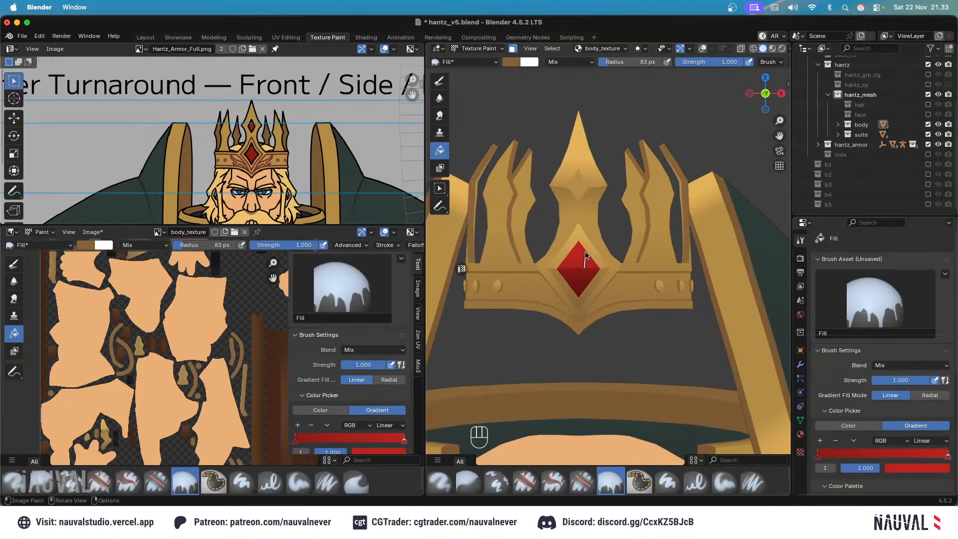
pyautogui.click(588, 265)
pyautogui.keyDown('ctrl'); pyautogui.moveTo(586, 246); pyautogui.dragTo(593, 269, button='middle'); pyautogui.keyUp('ctrl')
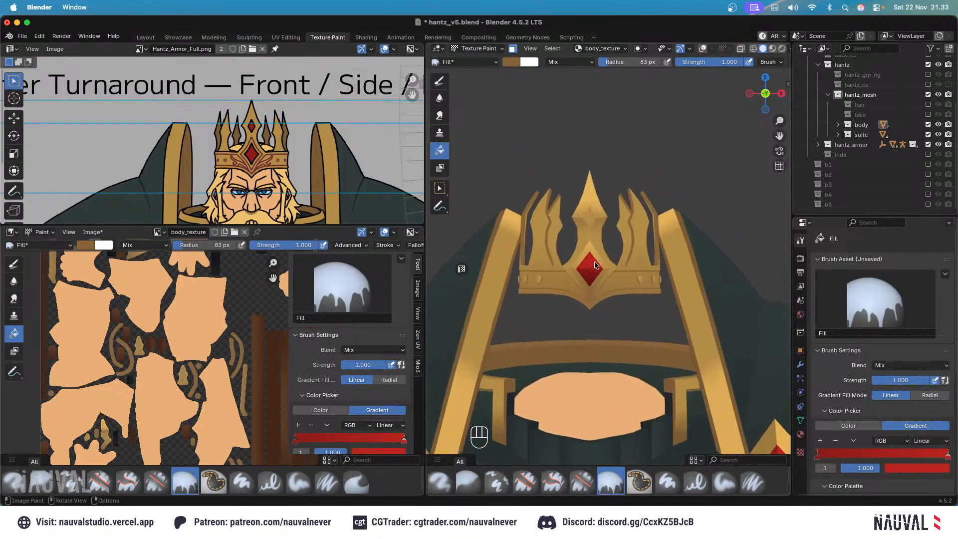
# Select the upper facet of the small diamond on the central spike and fill it with the bright red gradient.
pyautogui.scroll(-4, 627, 209)
pyautogui.keyDown('shift'); pyautogui.moveTo(653, 187); pyautogui.dragTo(636, 199, button='middle'); pyautogui.keyUp('shift')
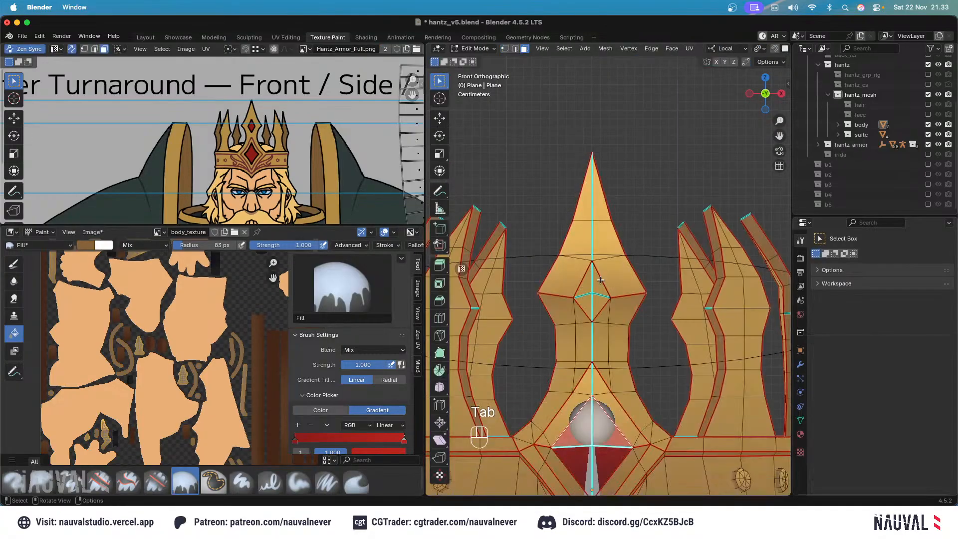
pyautogui.keyDown('shift'); pyautogui.click(596, 283); pyautogui.keyUp('shift')
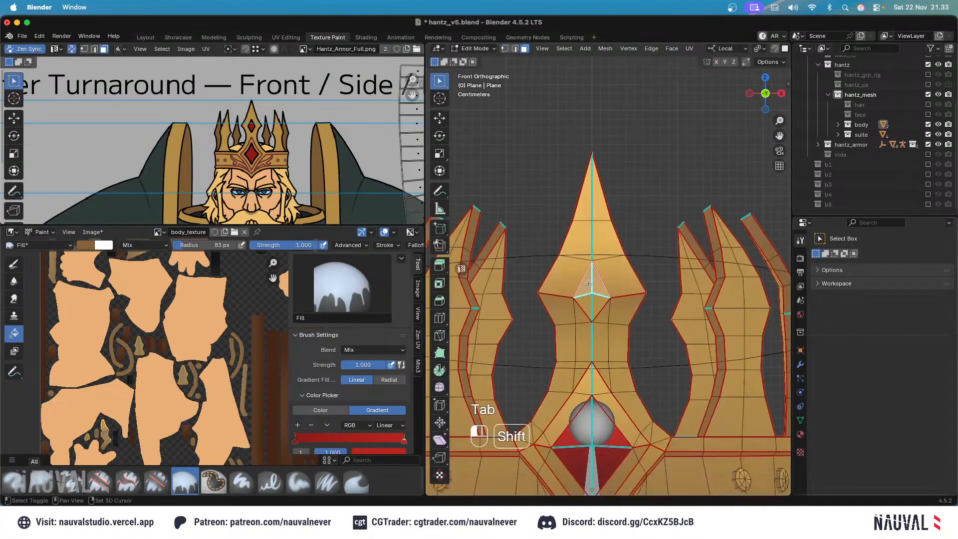
pyautogui.press('Tab')
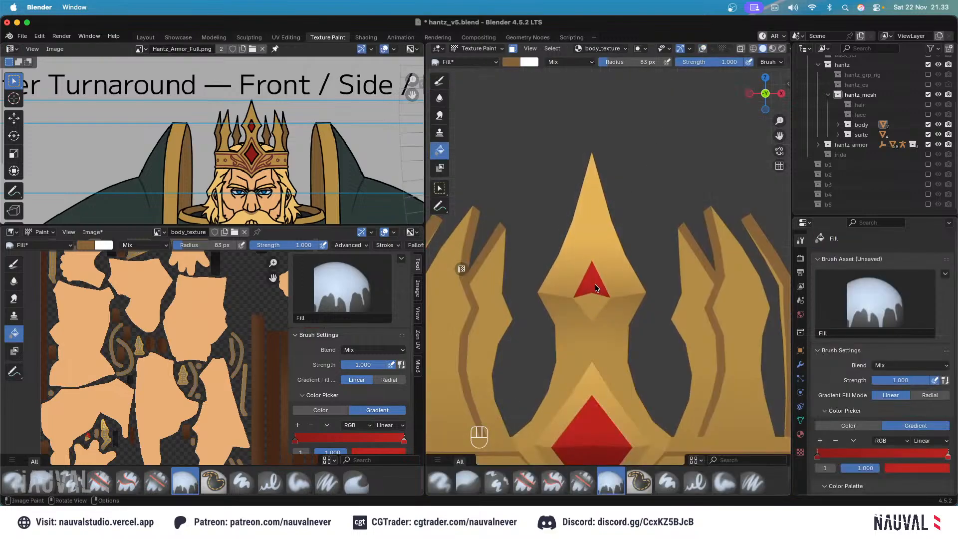
# Set the gradient from the dark red to the bright red Armor swatch and fill the small diamond's lower facet upward.
pyautogui.scroll(-5, 833, 334)
pyautogui.click(818, 355)
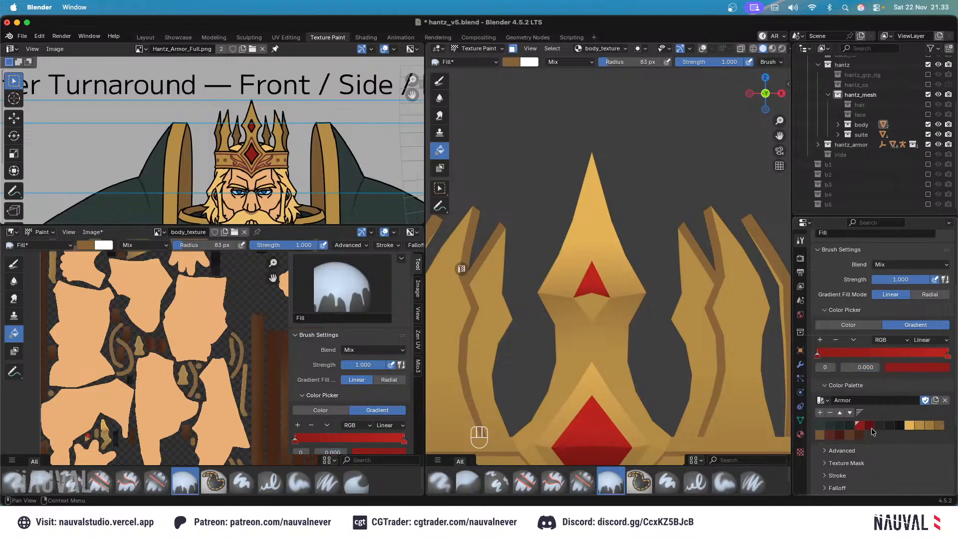
pyautogui.click(870, 425)
pyautogui.click(949, 356)
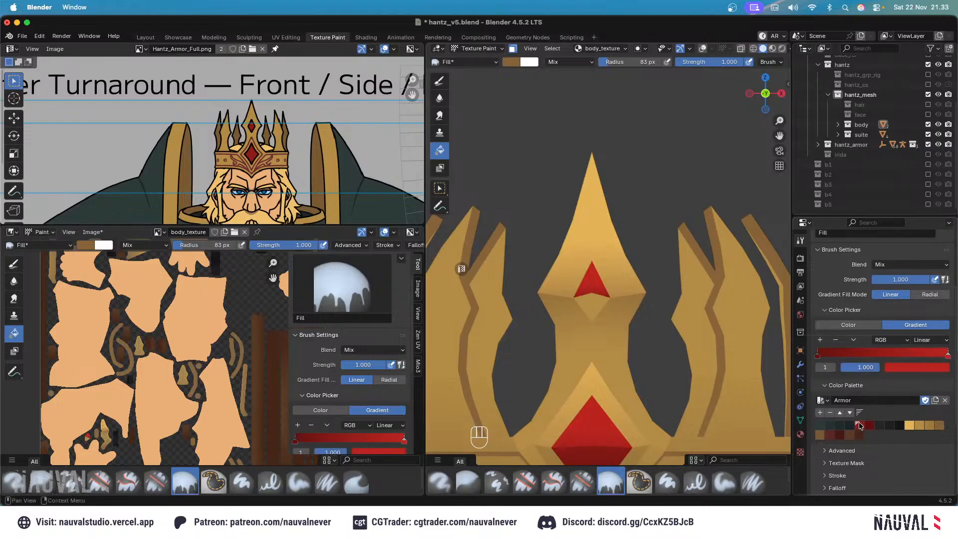
pyautogui.click(860, 425)
pyautogui.press('Tab')
pyautogui.press('Tab')
pyautogui.press('Tab')
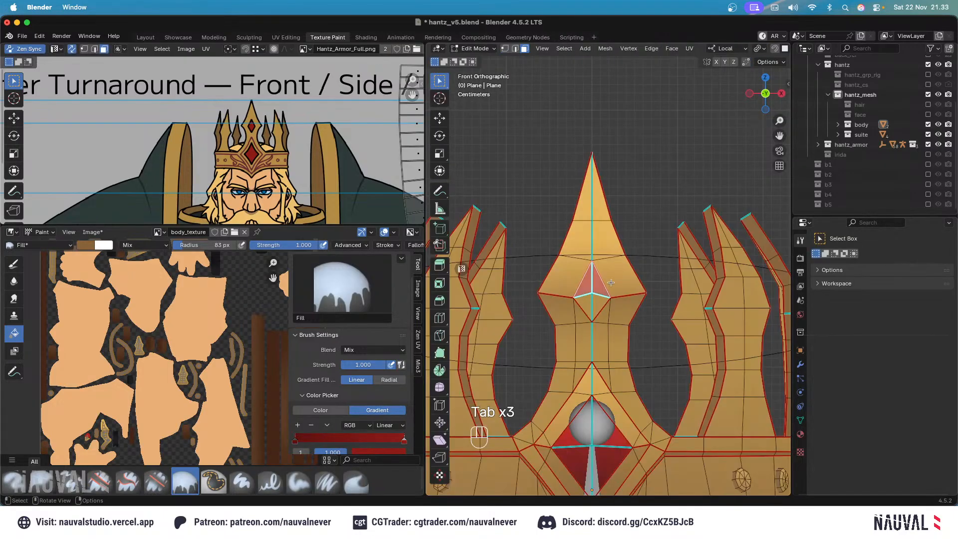
pyautogui.press('Tab')
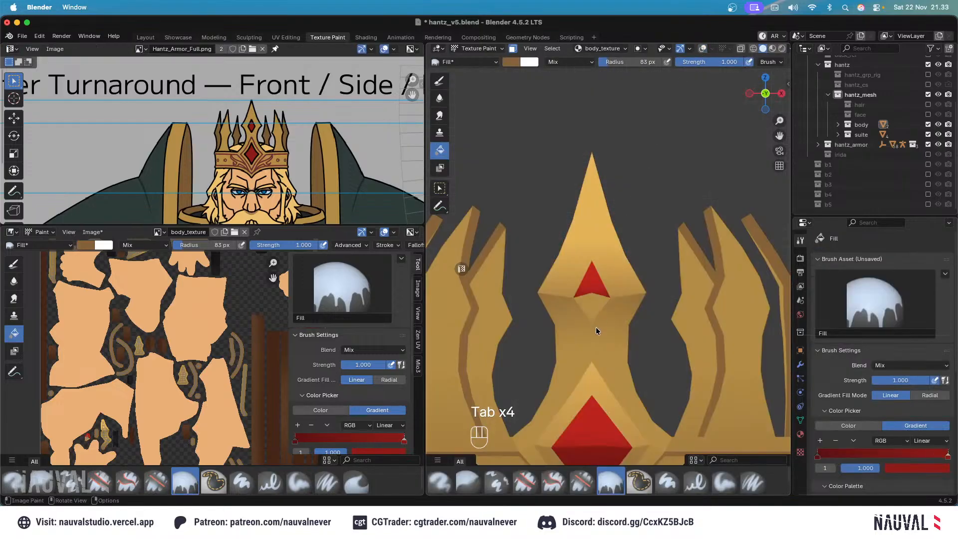
pyautogui.moveTo(595, 315); pyautogui.dragTo(595, 289)
# Save the painted texture and the blend file, and hide the hantz_armor collection.
pyautogui.keyDown('ctrl'); pyautogui.moveTo(602, 255); pyautogui.dragTo(717, 256, button='middle'); pyautogui.keyUp('ctrl')
pyautogui.keyDown('shift'); pyautogui.moveTo(717, 256); pyautogui.dragTo(709, 225, button='middle'); pyautogui.keyUp('shift')
pyautogui.hotkey('alt', 's')
pyautogui.press('super+s')
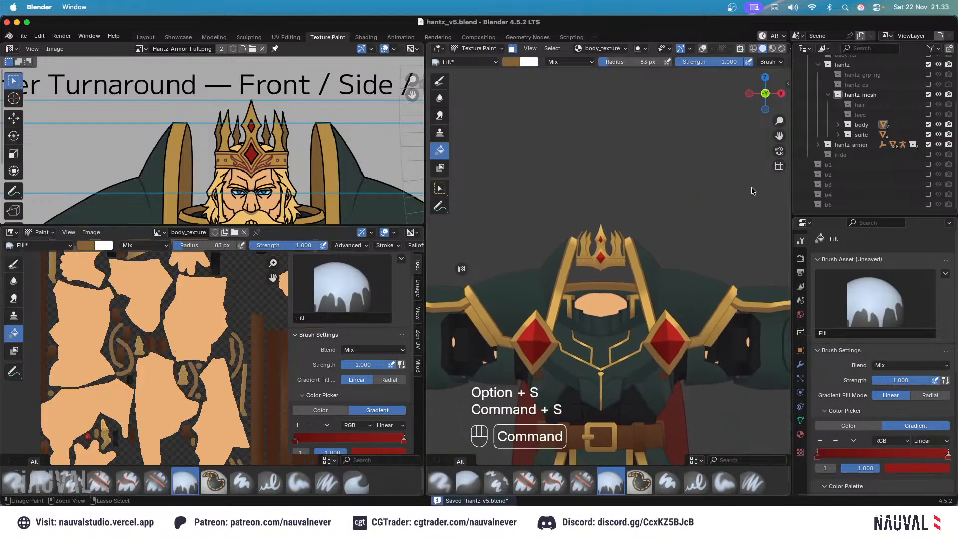
pyautogui.click(929, 144)
pyautogui.keyDown('ctrl'); pyautogui.moveTo(642, 185); pyautogui.dragTo(644, 167, button='middle'); pyautogui.keyUp('ctrl')
pyautogui.moveTo(644, 167)
pyautogui.mouseDown(button='middle')
pyautogui.moveTo(605, 187)
pyautogui.moveTo(661, 172)
pyautogui.mouseUp(button='middle')
pyautogui.hotkey('ctrl', 's')
# From the right side view, select the outer faces of the crown's three side spikes up to their seams.
pyautogui.press('KP_1')
pyautogui.press('KP_3')
pyautogui.keyDown('shift'); pyautogui.moveTo(658, 139); pyautogui.dragTo(666, 168, button='middle'); pyautogui.keyUp('shift')
pyautogui.click(703, 49)
pyautogui.press('KP_3')
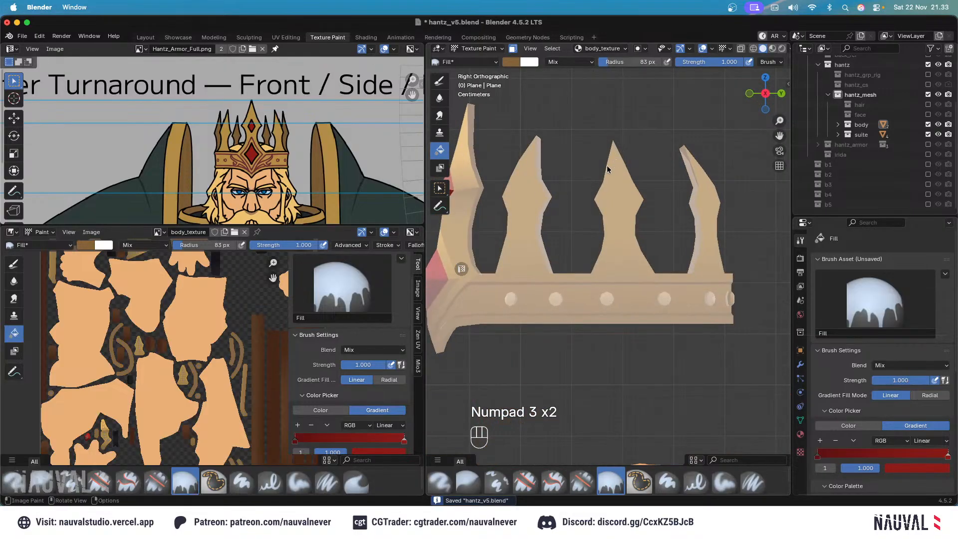
pyautogui.press('Tab')
pyautogui.press('l')
pyautogui.press('l')
pyautogui.press('l')
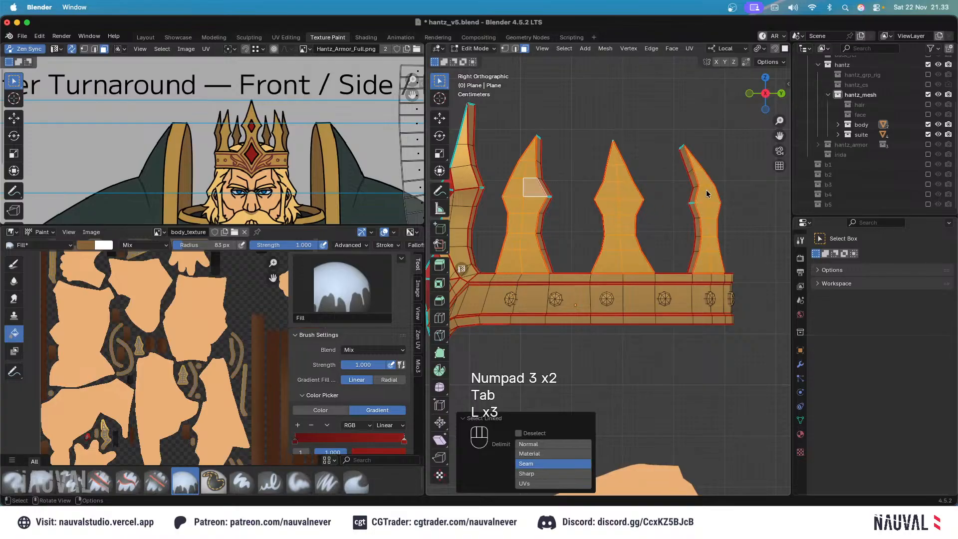
# Compare the spike face selection in Edit Mode and Texture Paint, checking it from an angle and from the side.
pyautogui.click(485, 52)
pyautogui.click(514, 122)
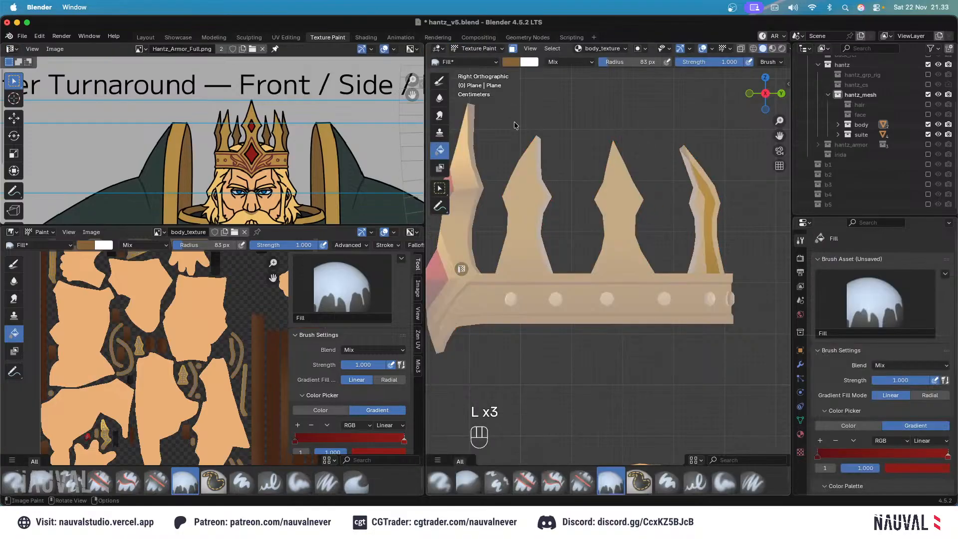
pyautogui.press('Tab')
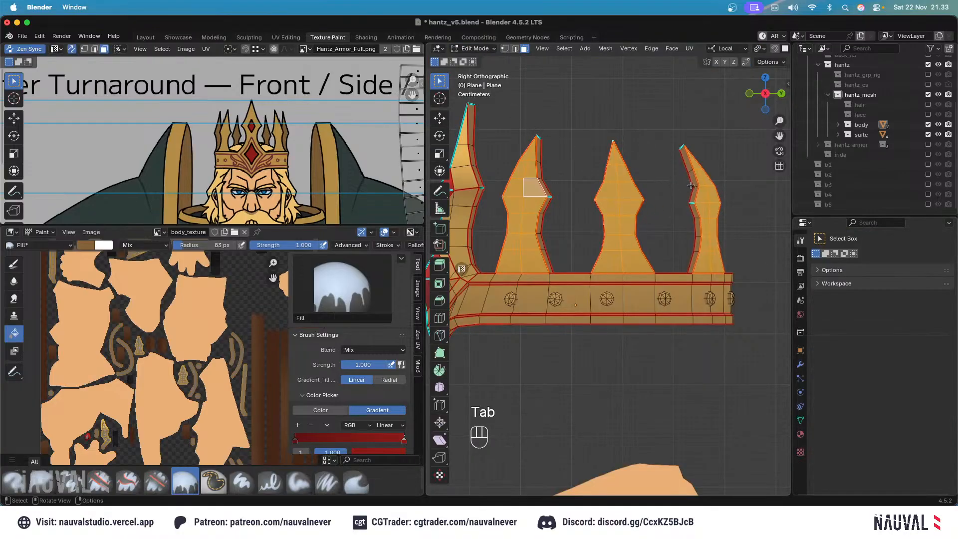
pyautogui.moveTo(692, 185); pyautogui.dragTo(654, 175, button='middle')
pyautogui.press('KP_3')
pyautogui.press('Tab')
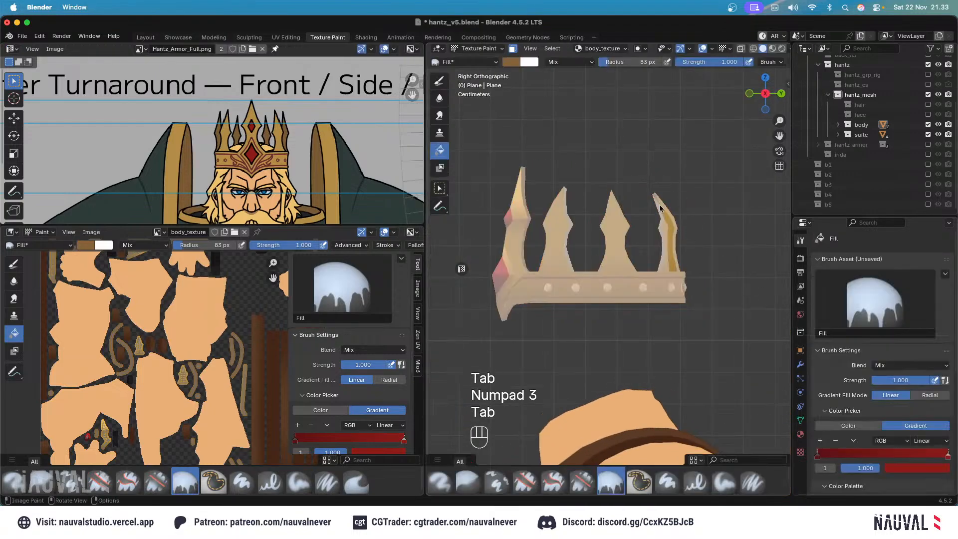
pyautogui.press('Tab')
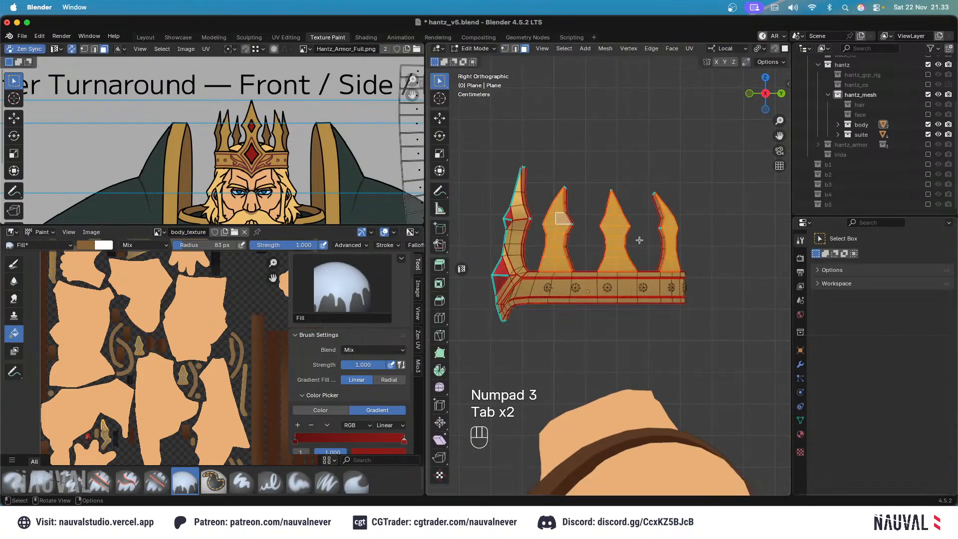
# Return to Texture Paint with the Paint Soft brush and hide the viewport overlays.
pyautogui.click(485, 54)
pyautogui.click(476, 116)
pyautogui.click(447, 82)
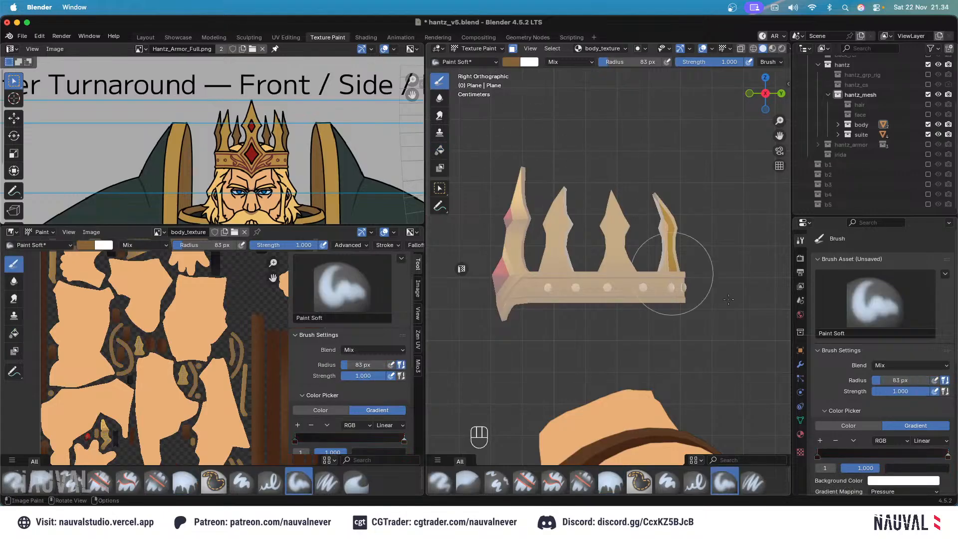
pyautogui.scroll(-5, 851, 308)
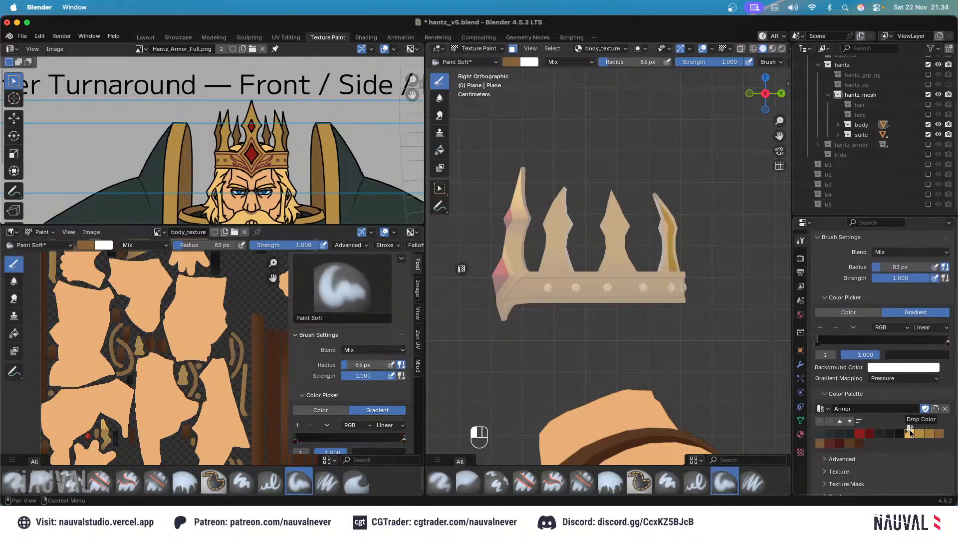
pyautogui.click(702, 49)
# Try painting the side spikes' tips with the black gradient at a 106 px brush radius, and undo the stroke.
pyautogui.press('f')
pyautogui.moveTo(562, 193); pyautogui.dragTo(680, 171)
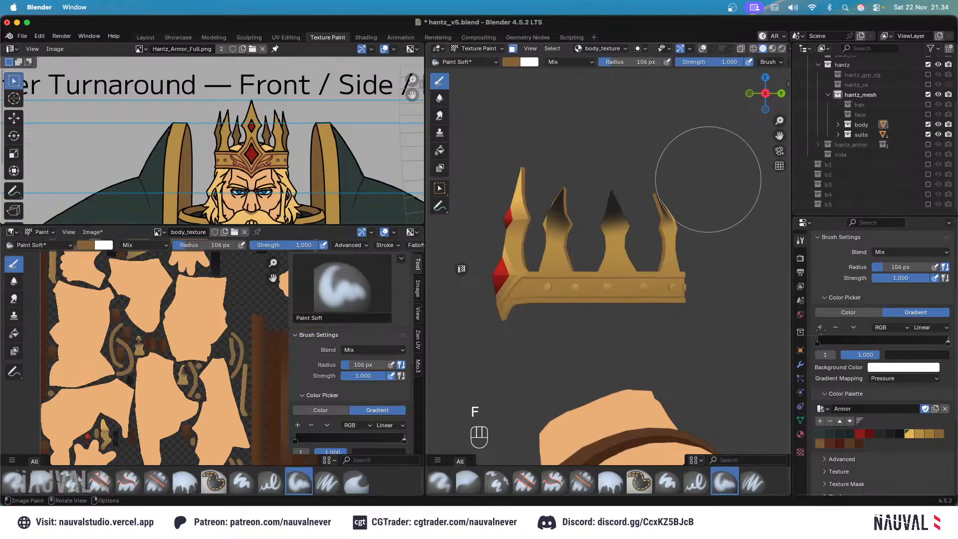
pyautogui.press('super+z')
# Switch the brush to solid color with the light gold Armor swatch, try highlighting the side spikes, and undo the stroke.
pyautogui.click(848, 312)
pyautogui.click(916, 444)
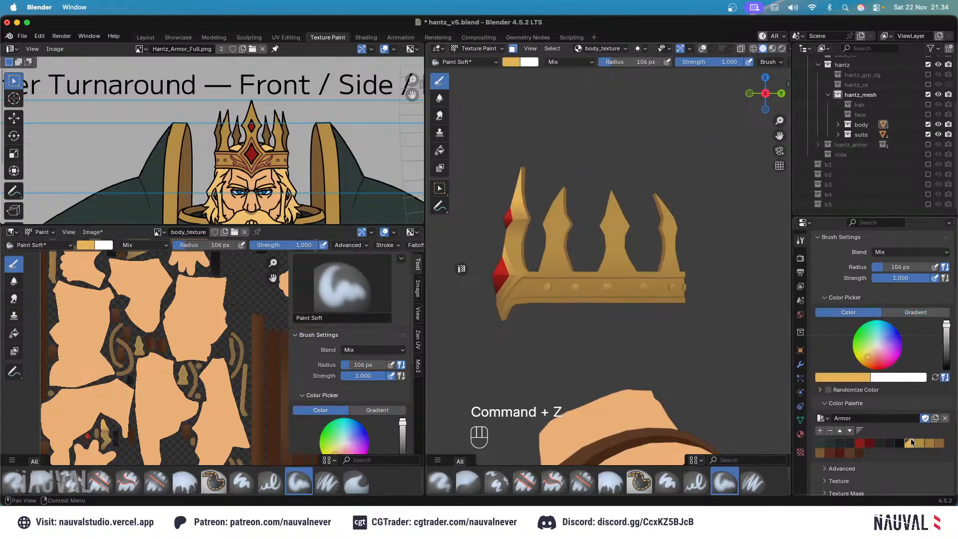
pyautogui.press('super+z')
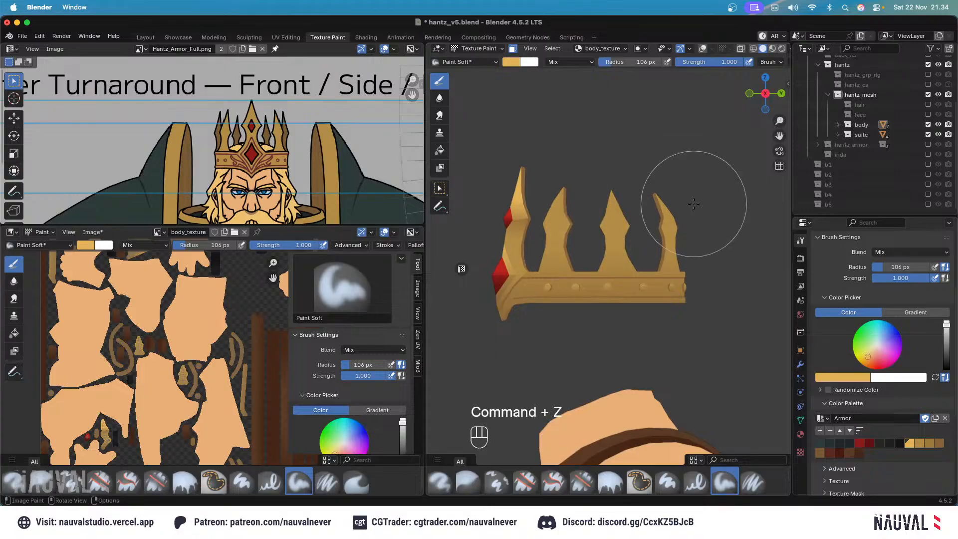
pyautogui.moveTo(699, 205); pyautogui.dragTo(473, 188)
pyautogui.keyDown('ctrl'); pyautogui.moveTo(615, 170); pyautogui.dragTo(618, 182, button='middle'); pyautogui.keyUp('ctrl')
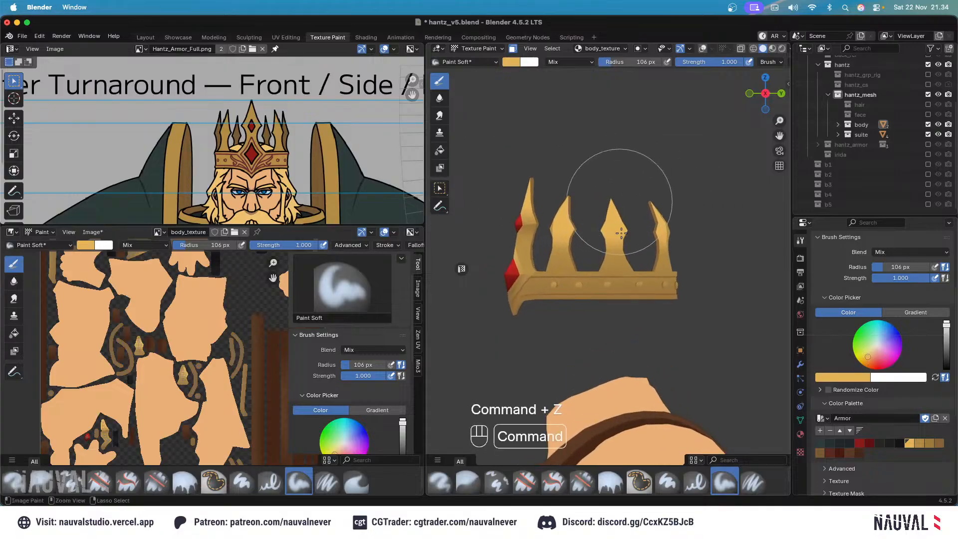
pyautogui.press('super+z')
# Try painting a light gold highlight across the lower parts of the side spikes with a 40 px brush, and undo it.
pyautogui.press('f')
pyautogui.click(639, 223)
pyautogui.press('f')
pyautogui.click(549, 238)
pyautogui.moveTo(549, 245); pyautogui.dragTo(644, 258)
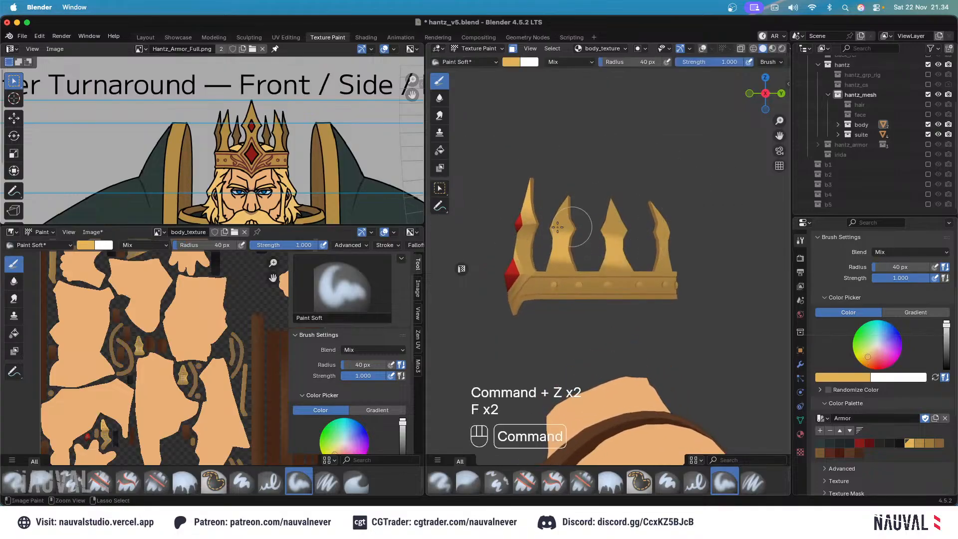
pyautogui.press('super+z')
# Set the brush radius to 36 px and paint a light gold highlight across the middle of the front side spike.
pyautogui.press('f')
pyautogui.click(541, 228)
pyautogui.moveTo(542, 228)
pyautogui.mouseDown(button='middle')
pyautogui.moveTo(598, 228)
pyautogui.moveTo(580, 229)
pyautogui.mouseUp(button='middle')
pyautogui.press('f')
pyautogui.click(586, 229)
pyautogui.moveTo(564, 237); pyautogui.dragTo(609, 243)
pyautogui.moveTo(599, 234); pyautogui.dragTo(562, 229, button='middle')
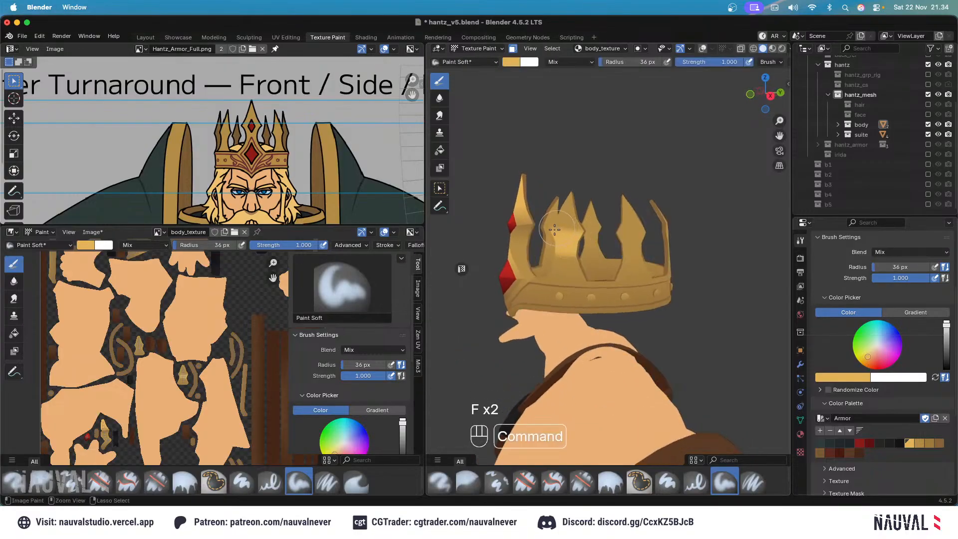
# Try painting a light gold highlight across the middle of the side spikes with the 36 px brush, and undo the stroke.
pyautogui.press('super+z')
pyautogui.keyDown('ctrl'); pyautogui.moveTo(565, 180); pyautogui.dragTo(570, 224, button='middle'); pyautogui.keyUp('ctrl')
pyautogui.moveTo(570, 224)
pyautogui.mouseDown(button='middle')
pyautogui.moveTo(617, 217)
pyautogui.moveTo(561, 193)
pyautogui.mouseUp(button='middle')
pyautogui.press('KP_3')
pyautogui.press('super+z')
pyautogui.moveTo(526, 197); pyautogui.dragTo(635, 217)
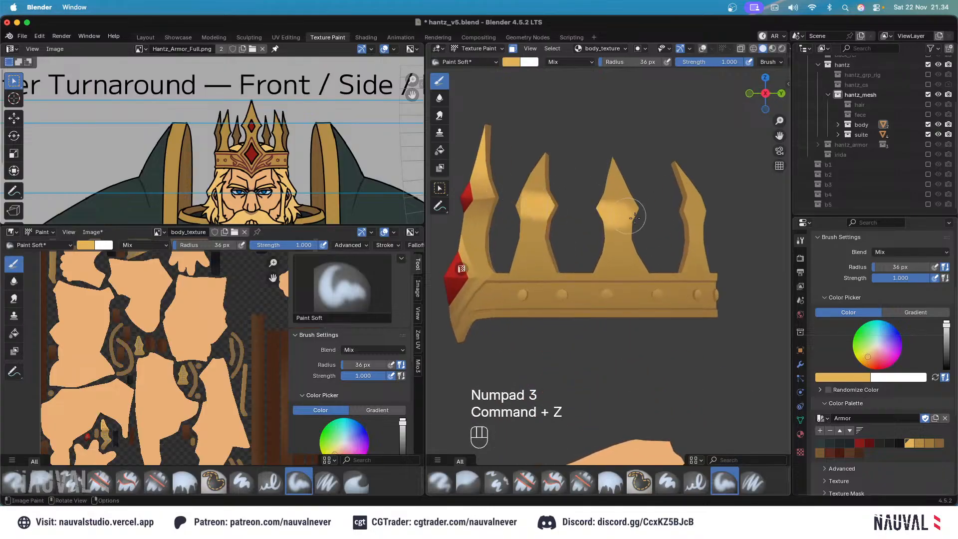
pyautogui.press('super+z')
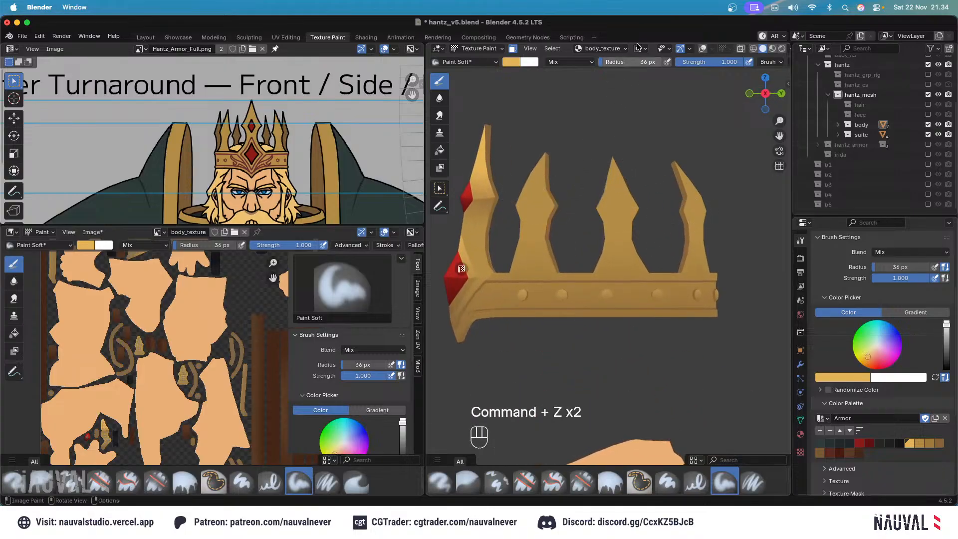
# Select the linked faces of the crown band's upper and lower rims in Edit Mode to limit painting to them.
pyautogui.press('Tab')
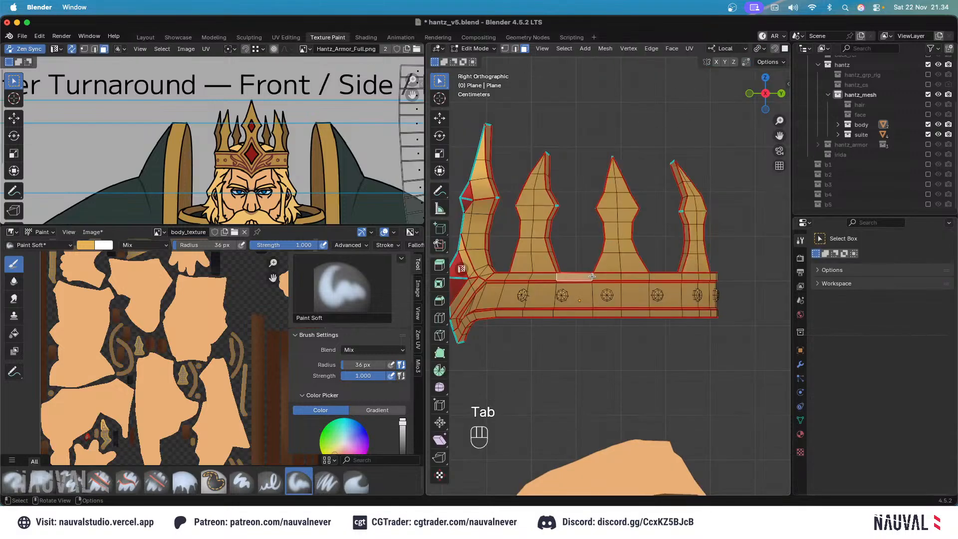
pyautogui.press('l')
pyautogui.press('l')
pyautogui.press('Tab')
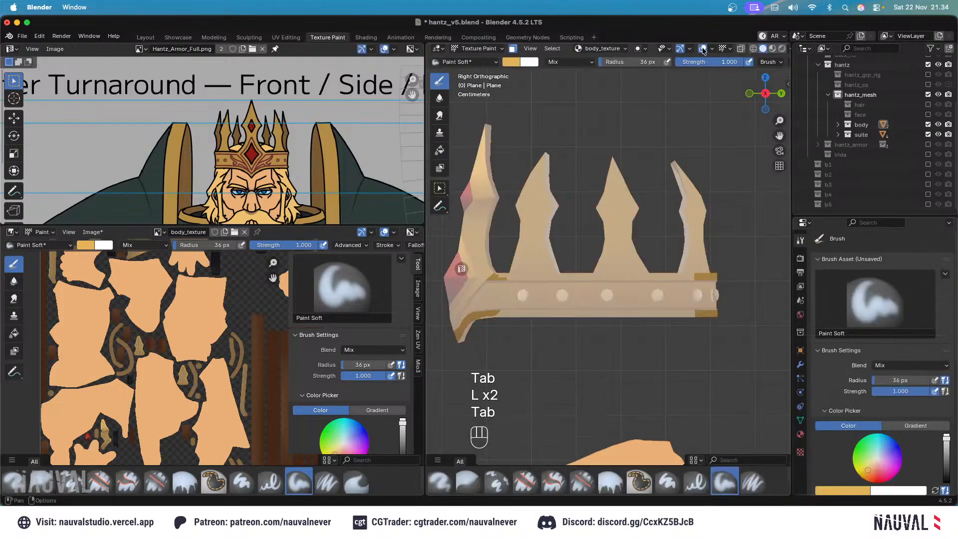
# Try highlighting the crown band's rims from the front with a 61 px brush radius, and undo the stroke.
pyautogui.press('f')
pyautogui.press('KP_1')
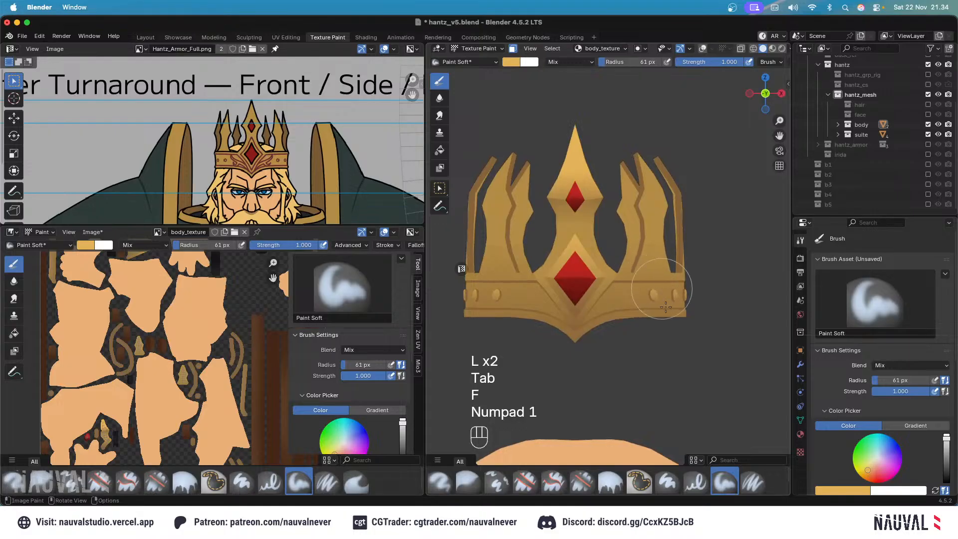
pyautogui.press('super+z')
# Try light gold highlights around the rims' front center point with 40 px and 59 px brush radii, undoing the strokes.
pyautogui.press('f')
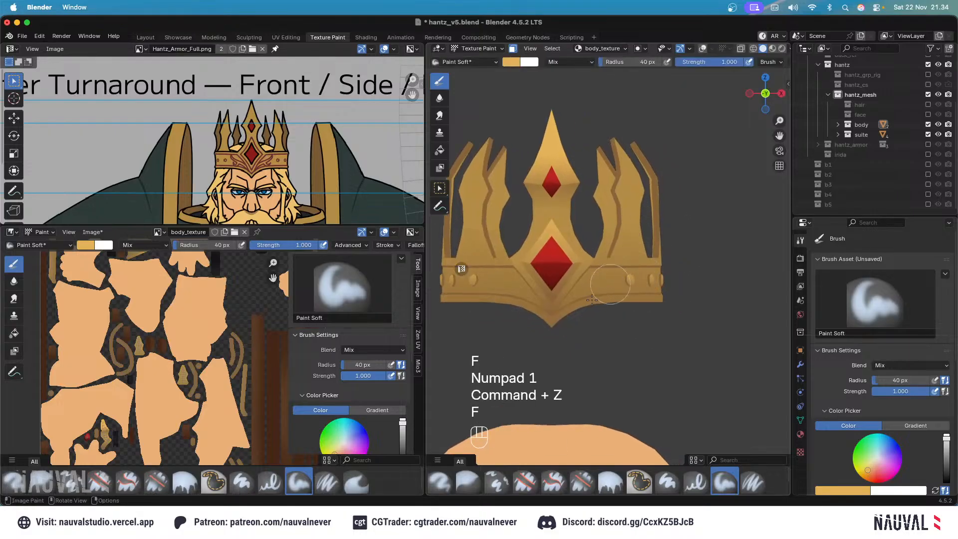
pyautogui.press('f')
pyautogui.click(564, 333)
pyautogui.moveTo(558, 322); pyautogui.dragTo(551, 284)
pyautogui.press('super+z')
pyautogui.press('f')
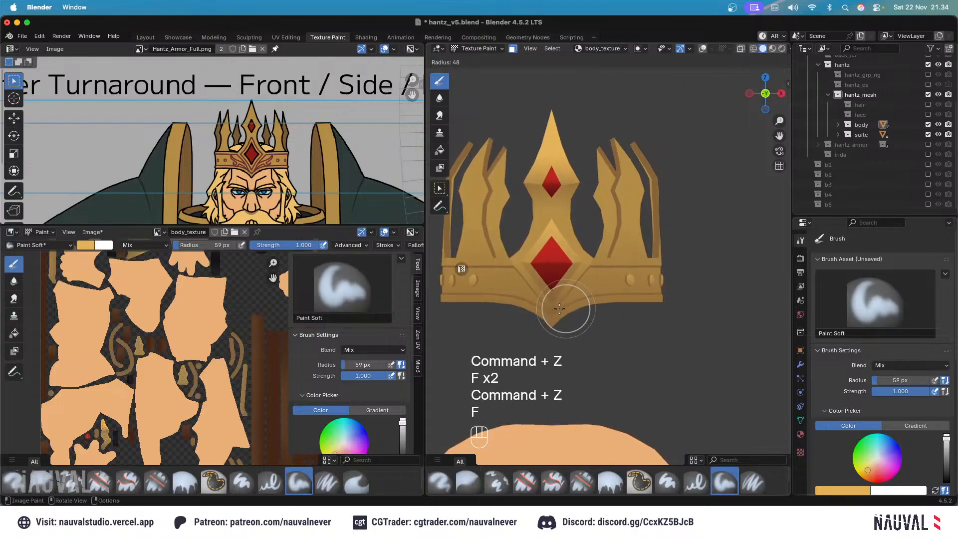
pyautogui.click(560, 309)
pyautogui.press('super+z')
# Set the brush radius to 69 px and paint light gold on the rims at the crown's front center.
pyautogui.press('f')
pyautogui.click(585, 322)
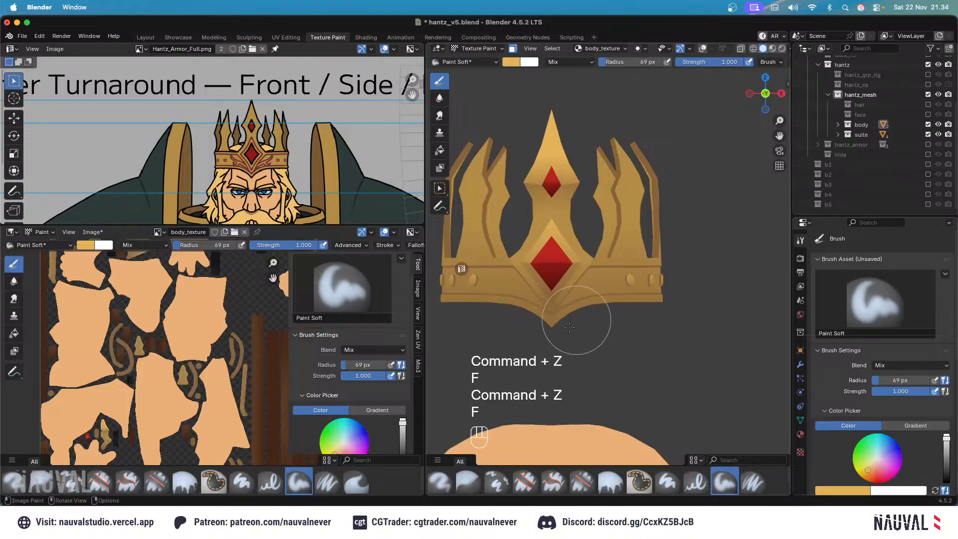
pyautogui.keyDown('ctrl'); pyautogui.moveTo(578, 233); pyautogui.dragTo(595, 298, button='middle'); pyautogui.keyUp('ctrl')
pyautogui.press('KP_3')
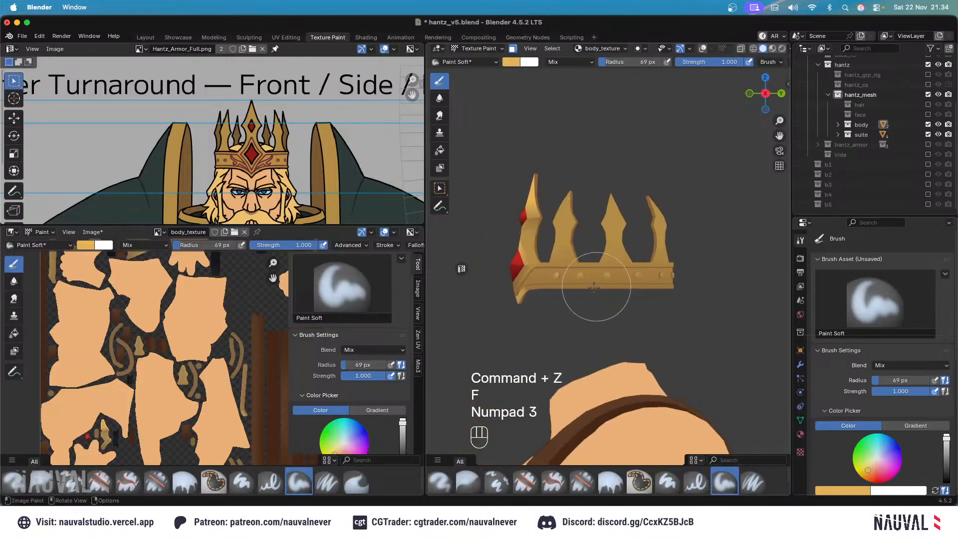
pyautogui.press('KP_1')
pyautogui.press('KP_3')
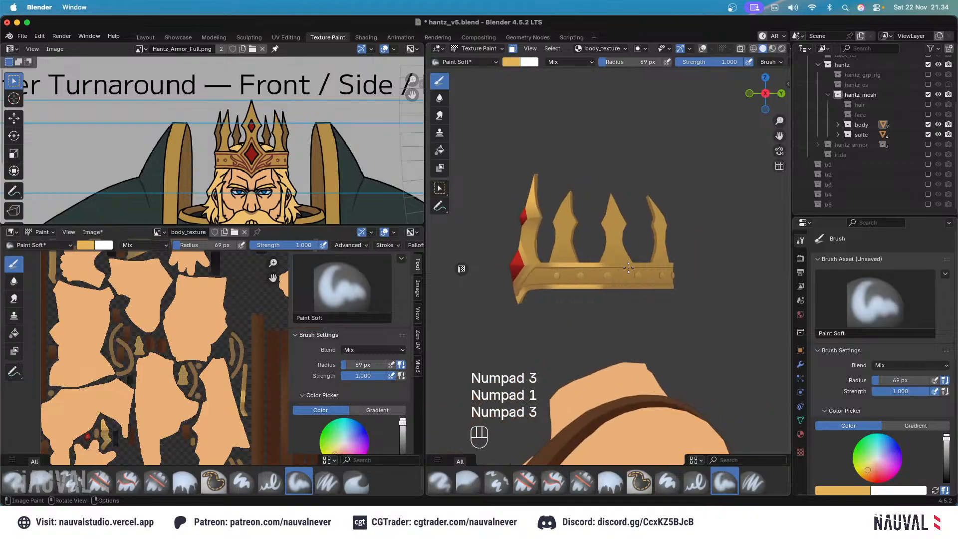
# Try highlighting the rims on the crown's side with a 61 px brush radius, and undo the stroke.
pyautogui.press('f')
pyautogui.click(597, 290)
pyautogui.press('super+z')
pyautogui.press('f')
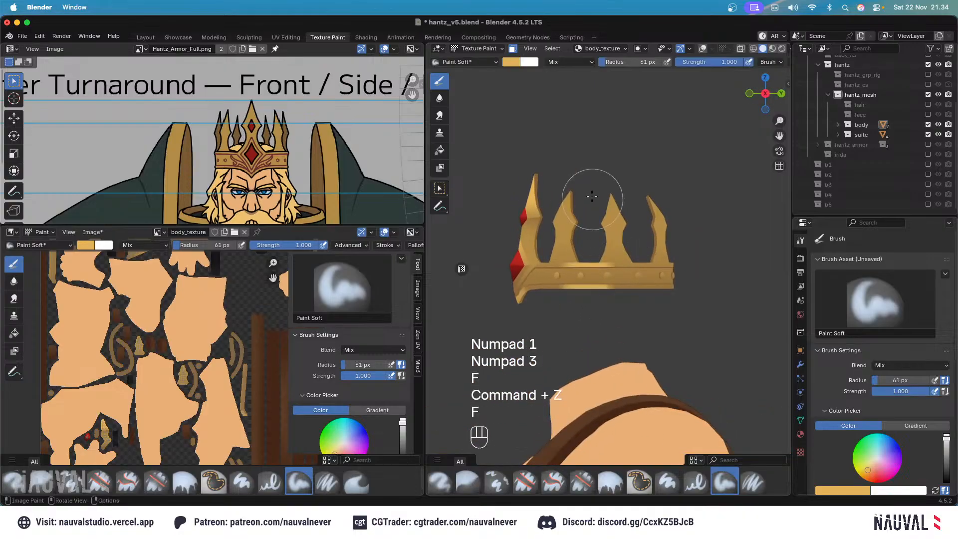
pyautogui.press('KP_1')
pyautogui.press('KP_3')
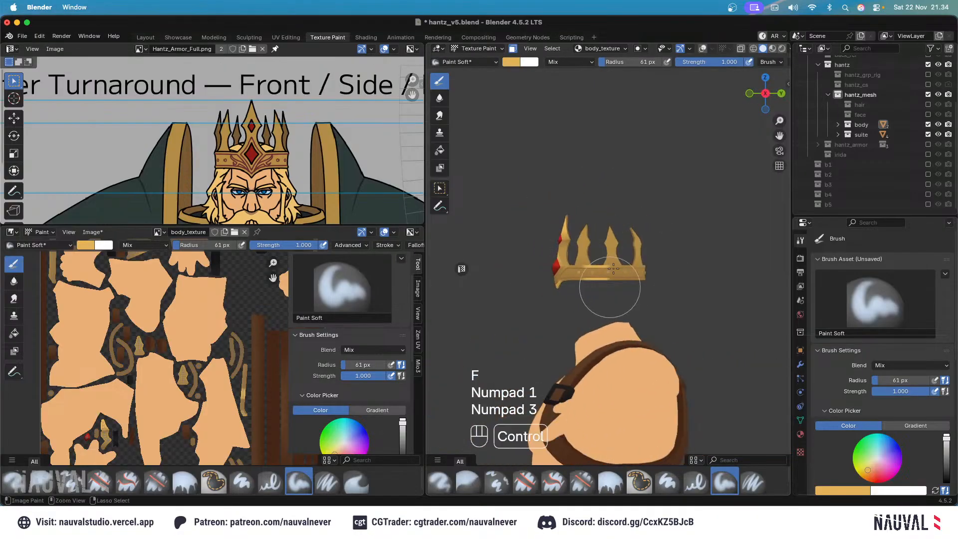
pyautogui.keyDown('ctrl'); pyautogui.moveTo(607, 301); pyautogui.dragTo(601, 253, button='middle'); pyautogui.keyUp('ctrl')
pyautogui.press('f')
pyautogui.click(595, 253)
pyautogui.press('super+z')
# Try highlighting the crown's side rims with a 54 px brush radius, check it from the front, and undo the stroke.
pyautogui.press('f')
pyautogui.click(591, 283)
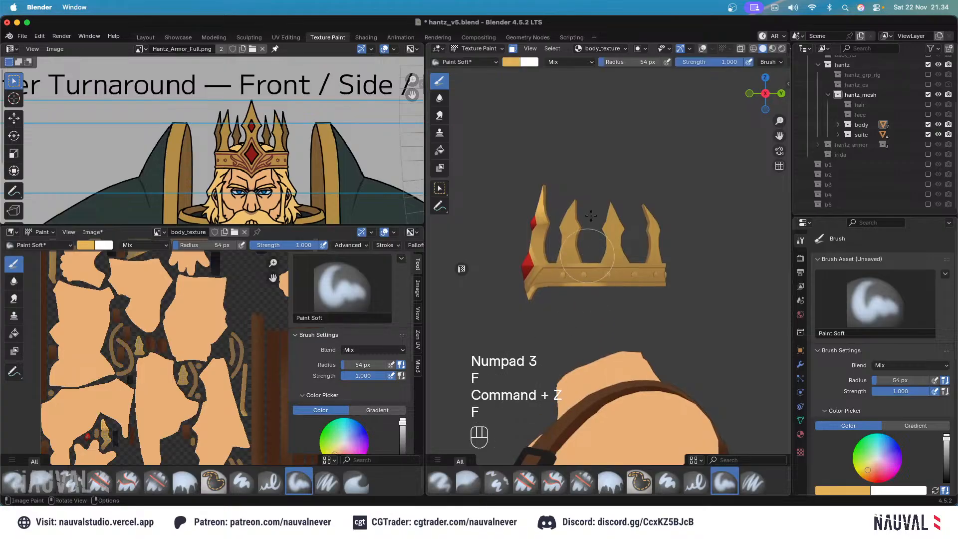
pyautogui.press('KP_1')
pyautogui.press('KP_3')
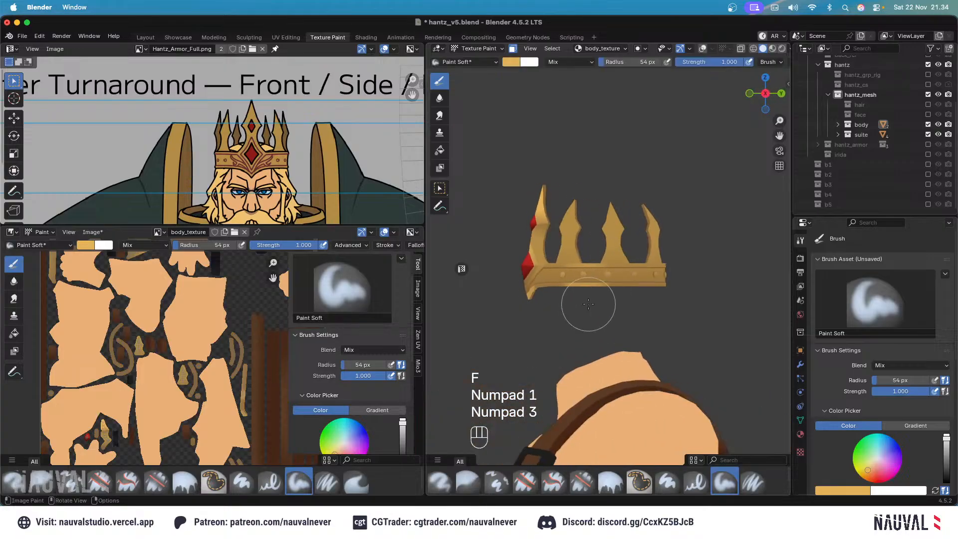
pyautogui.press('super+z')
# Undo the last rim highlight, try again with a 46 px brush radius, and undo that stroke too.
pyautogui.press('KP_1')
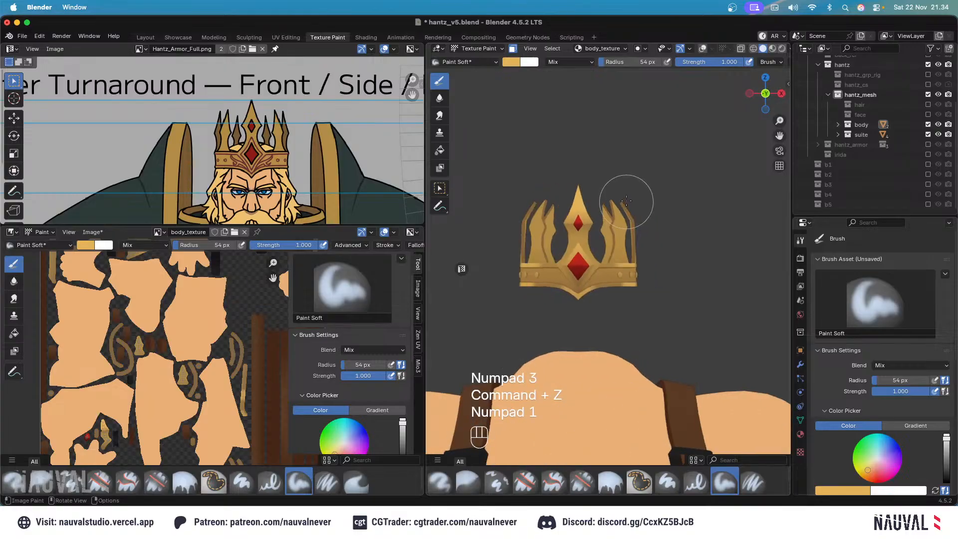
pyautogui.keyDown('ctrl'); pyautogui.moveTo(624, 203); pyautogui.dragTo(634, 235, button='middle'); pyautogui.keyUp('ctrl')
pyautogui.press('super+z')
pyautogui.keyDown('ctrl'); pyautogui.moveTo(640, 296); pyautogui.dragTo(660, 274, button='middle'); pyautogui.keyUp('ctrl')
pyautogui.press('f')
pyautogui.click(636, 309)
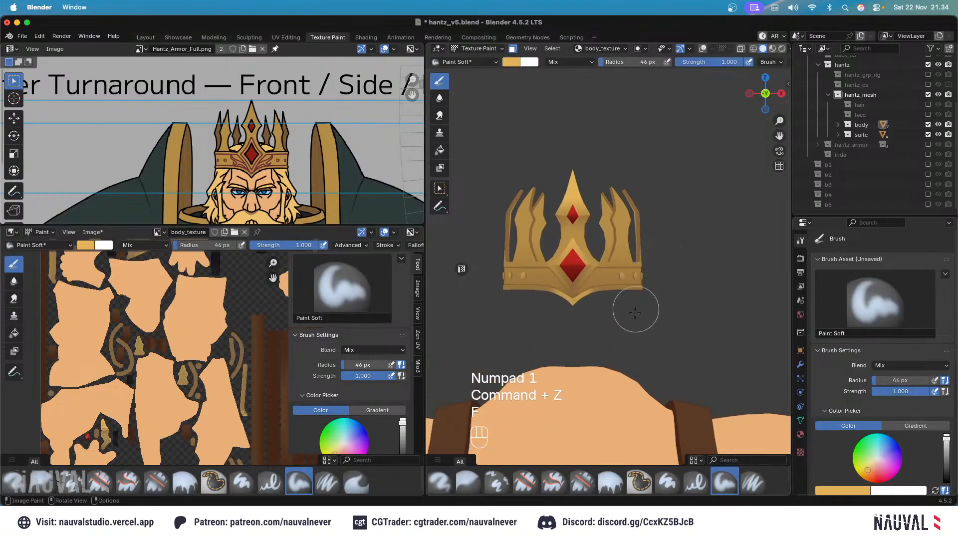
pyautogui.press('KP_3')
pyautogui.press('super+z')
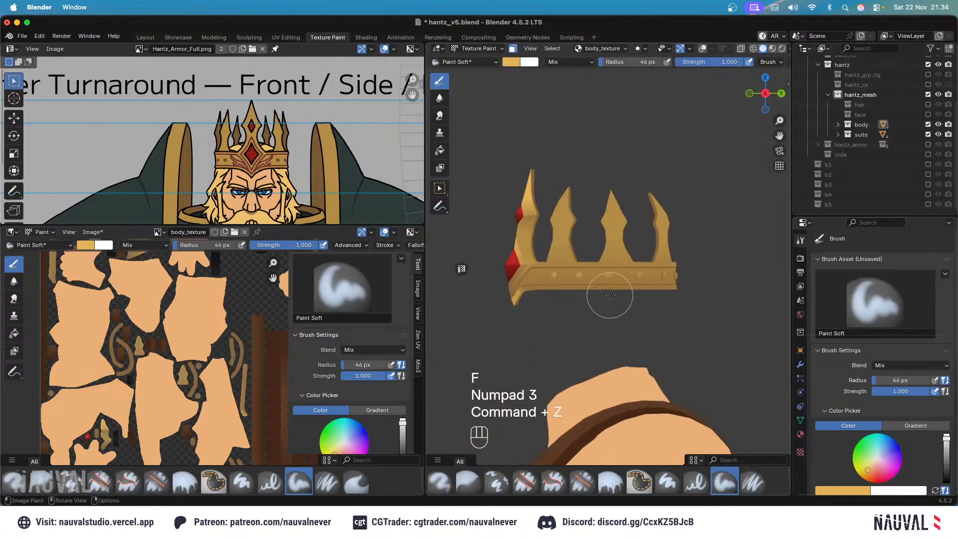
# Try a broader light gold highlight on the crown's side rims with an 81 px brush radius, and undo it.
pyautogui.press('f')
pyautogui.click(617, 297)
pyautogui.press('f')
pyautogui.click(615, 302)
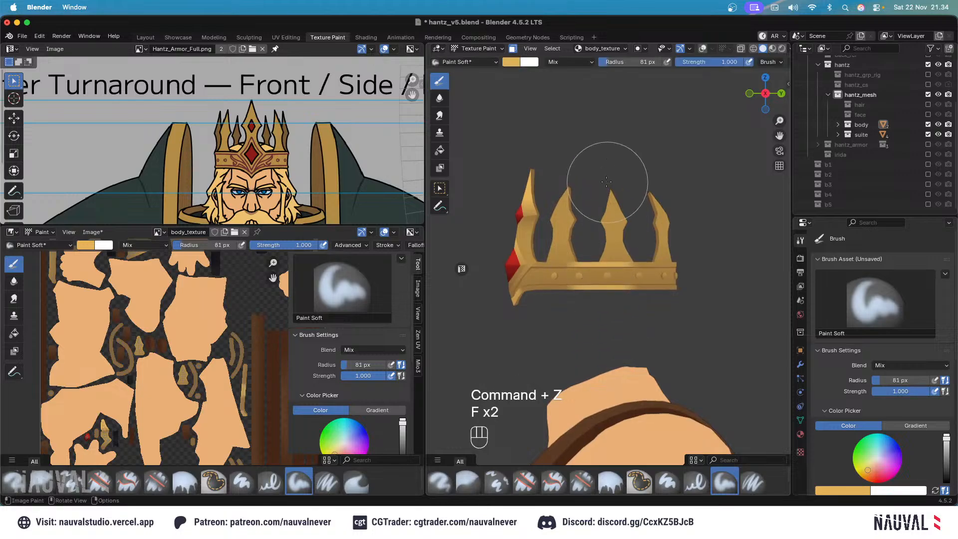
pyautogui.moveTo(606, 166); pyautogui.dragTo(674, 275, button='middle')
pyautogui.press('KP_1')
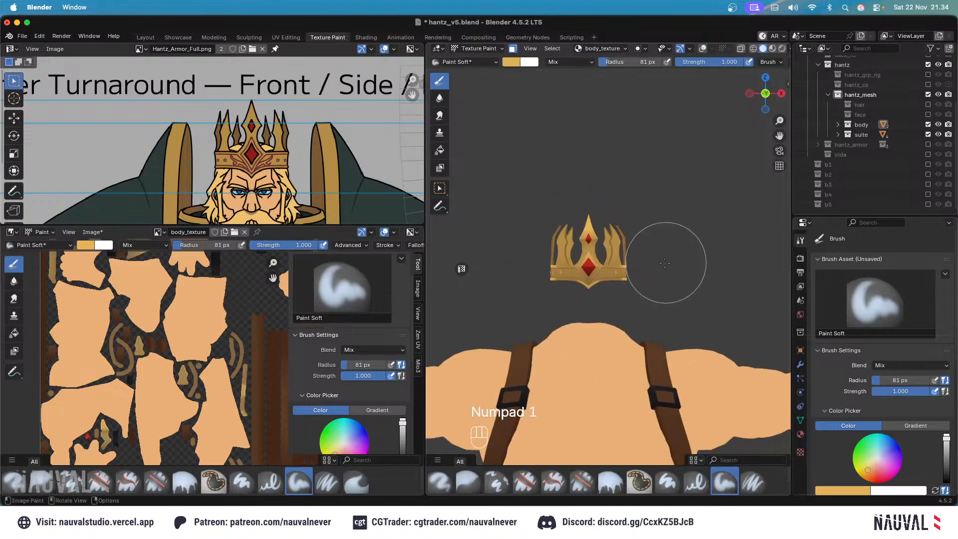
pyautogui.press('KP_3')
pyautogui.press('super+z')
# Try highlighting the side and back rims with a 66 px brush radius, and undo the back stroke.
pyautogui.click(604, 284)
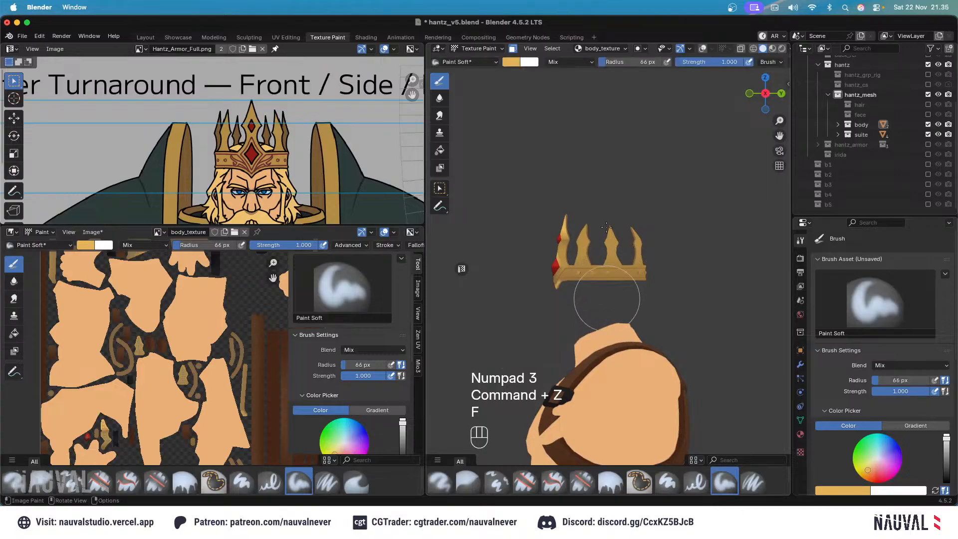
pyautogui.press('KP_1')
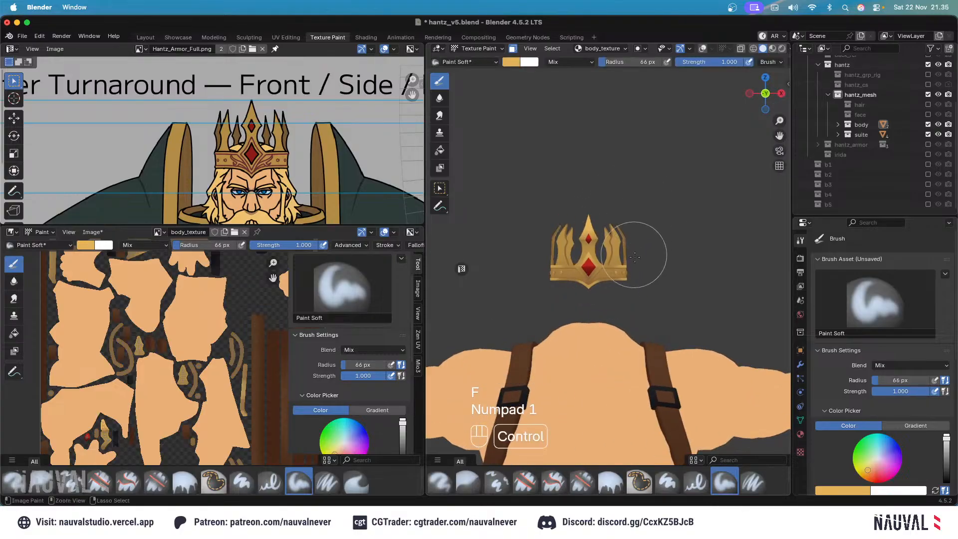
pyautogui.scroll(2, 644, 231)
pyautogui.press('ctrl+KP_1')
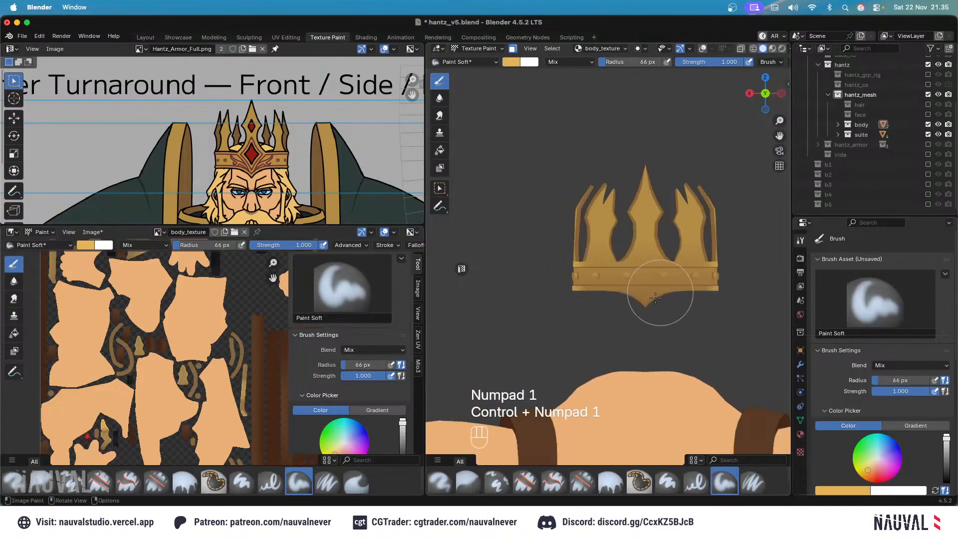
pyautogui.press('super+z')
# Set the brush radius to 83 px and paint a light gold highlight on the rims at the crown's back.
pyautogui.press('f')
pyautogui.click(644, 282)
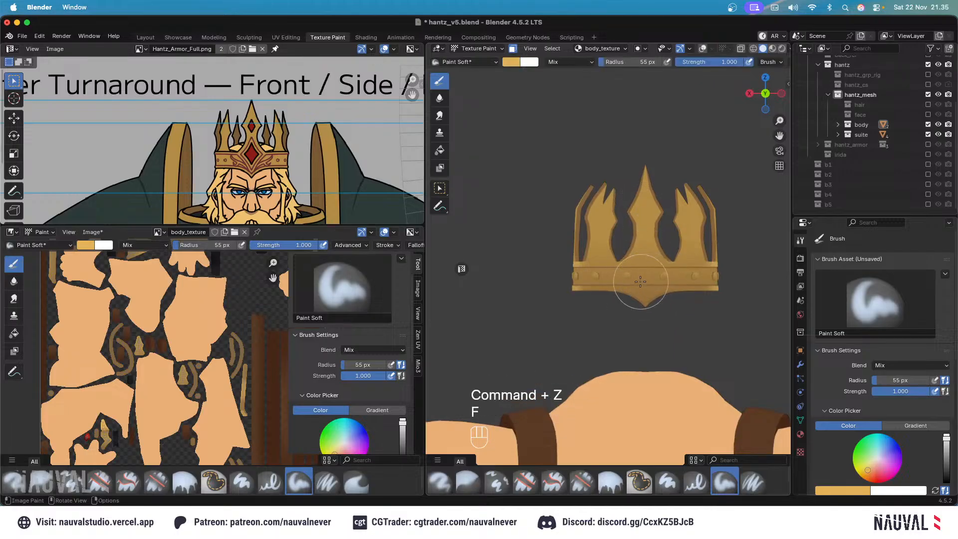
pyautogui.press('f')
pyautogui.click(682, 300)
pyautogui.keyDown('ctrl'); pyautogui.moveTo(641, 207); pyautogui.dragTo(644, 234, button='middle'); pyautogui.keyUp('ctrl')
pyautogui.moveTo(643, 235); pyautogui.dragTo(685, 197, button='middle')
pyautogui.press('KP_1')
pyautogui.scroll(-2, 669, 238)
pyautogui.press('KP_3')
pyautogui.scroll(2, 613, 268)
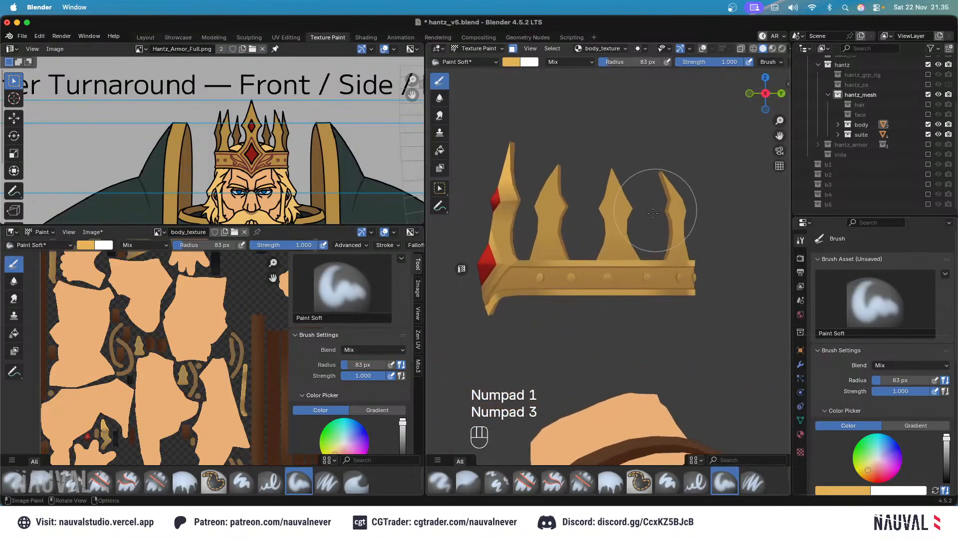
# Undo the last two strokes, try highlighting the side rims with the 83 px brush, and undo that as well.
pyautogui.press('super+z')
pyautogui.press('super+z')
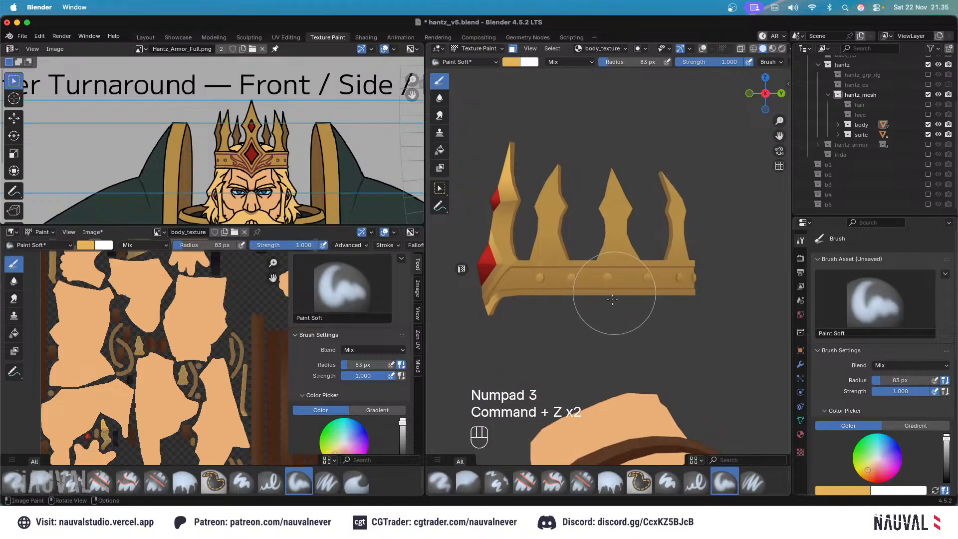
pyautogui.press('KP_1')
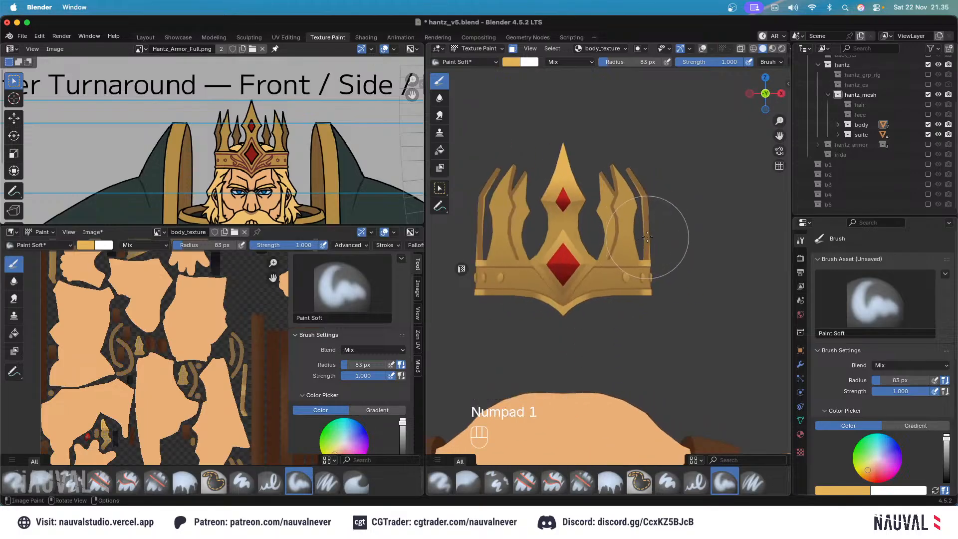
pyautogui.press('KP_3')
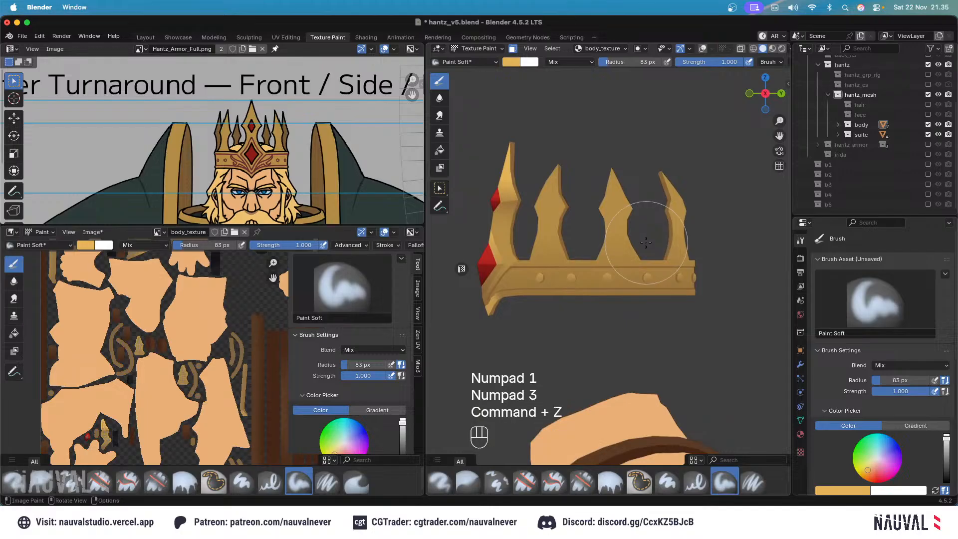
# Set the brush radius to 116 px and paint a light gold highlight on the rims at the crown's side.
pyautogui.press('f')
pyautogui.click(619, 299)
pyautogui.press('KP_1')
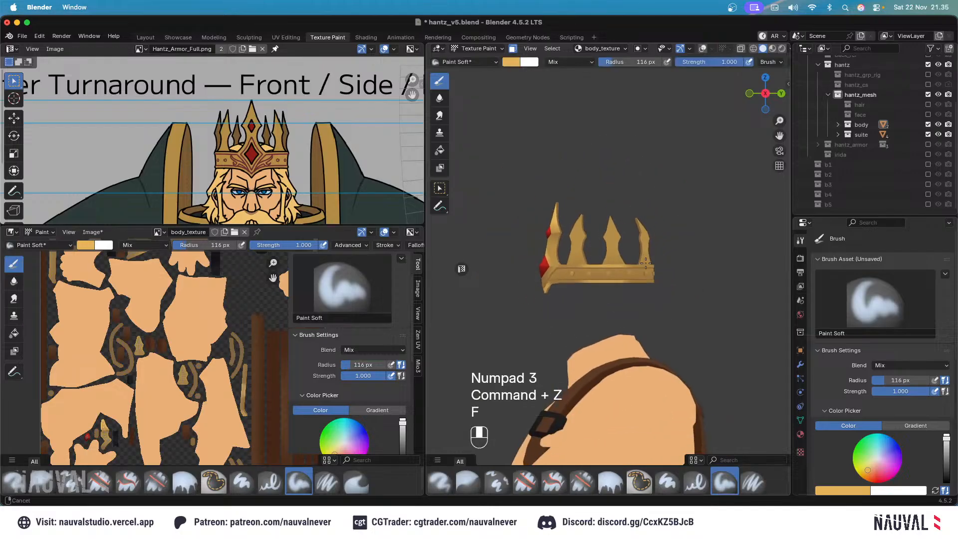
# Try highlighting the rims at the crown's back with a 91 px brush radius, and undo the stroke.
pyautogui.press('ctrl+KP_1')
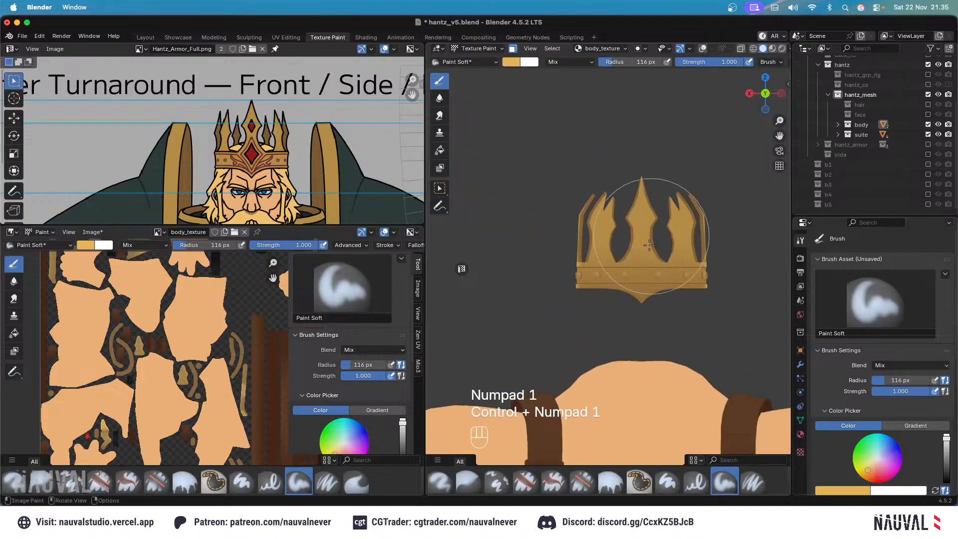
pyautogui.press('f')
pyautogui.press('f')
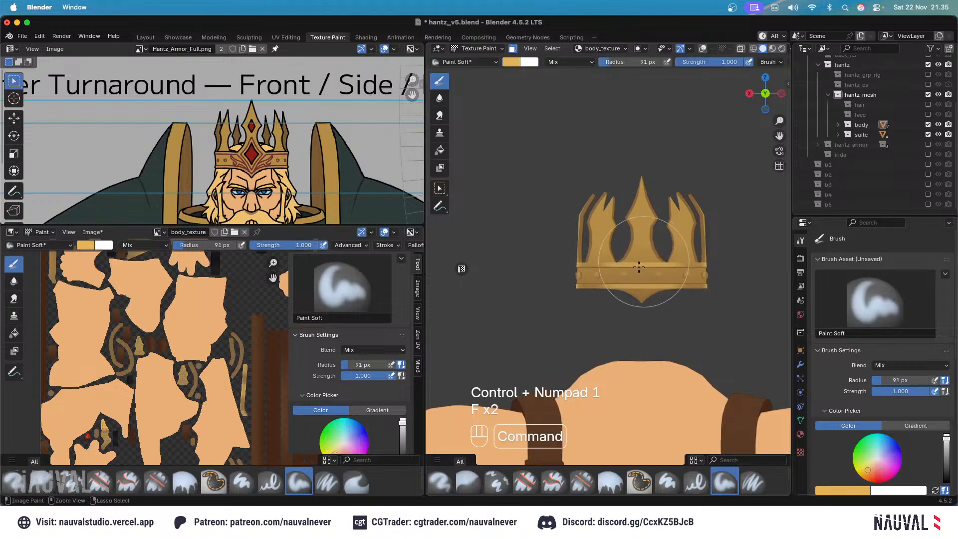
pyautogui.press('super+z')
# Try highlighting the crown's back rims with an 83 px brush radius, inspect the result, and undo the stroke.
pyautogui.press('f')
pyautogui.click(682, 266)
pyautogui.keyDown('ctrl'); pyautogui.moveTo(643, 209); pyautogui.dragTo(654, 252, button='middle'); pyautogui.keyUp('ctrl')
pyautogui.moveTo(654, 252)
pyautogui.mouseDown(button='middle')
pyautogui.moveTo(688, 256)
pyautogui.moveTo(644, 279)
pyautogui.mouseUp(button='middle')
pyautogui.press('KP_1')
pyautogui.press('ctrl+KP_1')
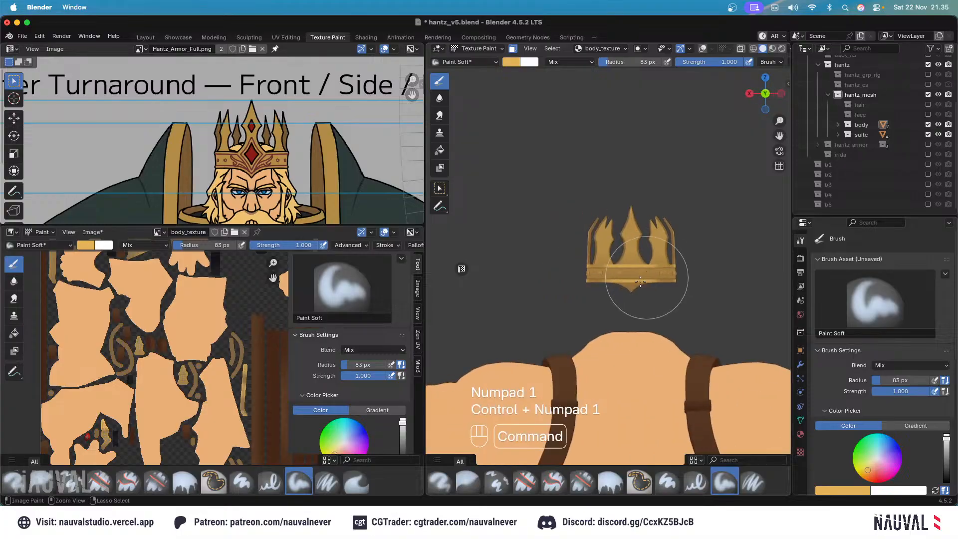
pyautogui.press('super+z')
# Set the brush radius to 74 px and paint a light gold highlight on the rims at the crown's back.
pyautogui.press('f')
pyautogui.click(628, 300)
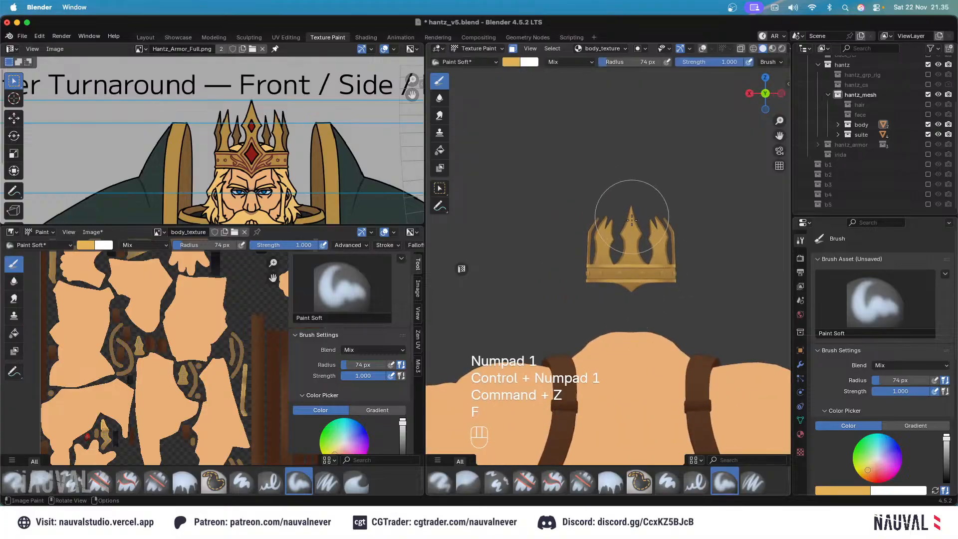
pyautogui.press('KP_1')
pyautogui.keyDown('ctrl'); pyautogui.moveTo(631, 224); pyautogui.dragTo(651, 199, button='middle'); pyautogui.keyUp('ctrl')
pyautogui.press('ctrl+KP_1')
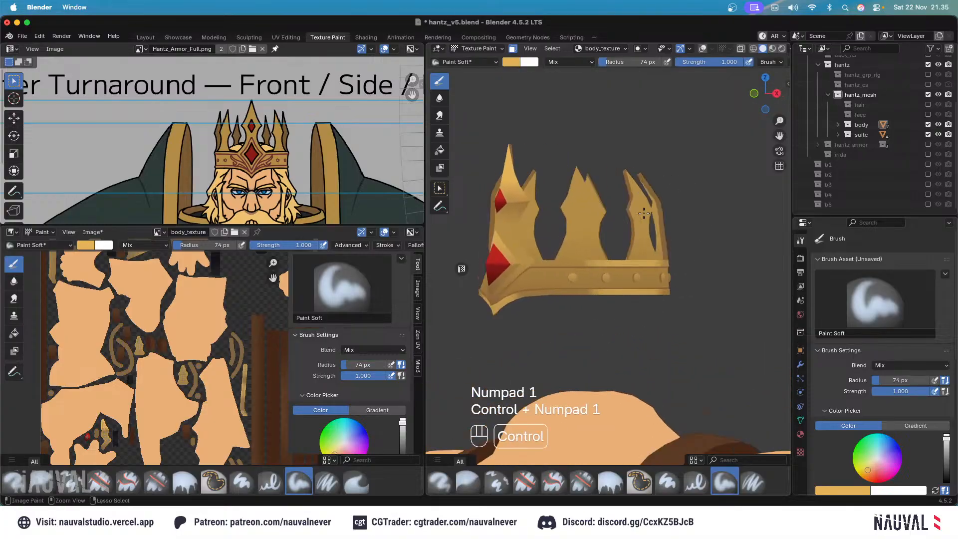
# Try highlighting the crown's front with brush radii of 40 and 70 px, and undo the strokes.
pyautogui.press('KP_1')
pyautogui.press('f')
pyautogui.click(579, 274)
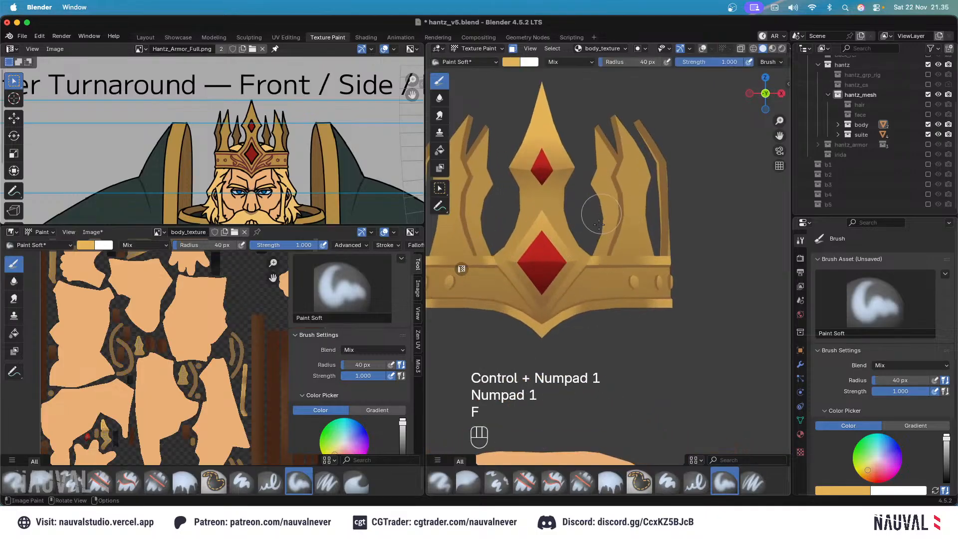
pyautogui.keyDown('ctrl'); pyautogui.moveTo(607, 201); pyautogui.dragTo(599, 231, button='middle'); pyautogui.keyUp('ctrl')
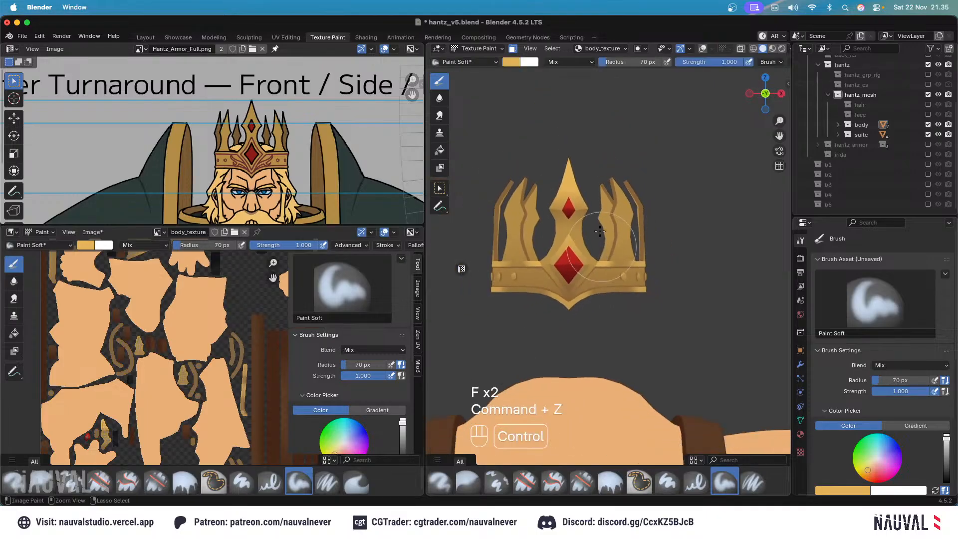
pyautogui.keyDown('ctrl'); pyautogui.moveTo(579, 274); pyautogui.dragTo(590, 251, button='middle'); pyautogui.keyUp('ctrl')
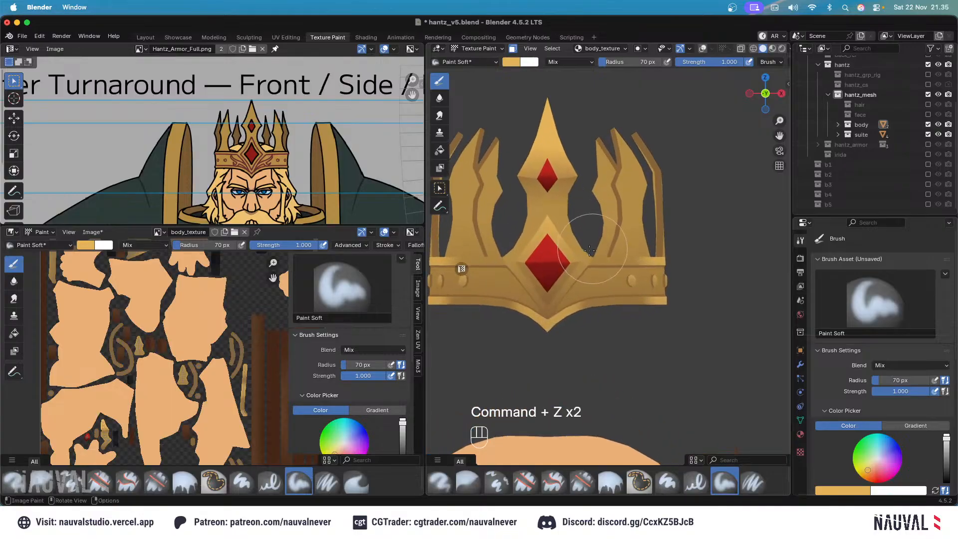
pyautogui.press('shift')
pyautogui.press('super+z')
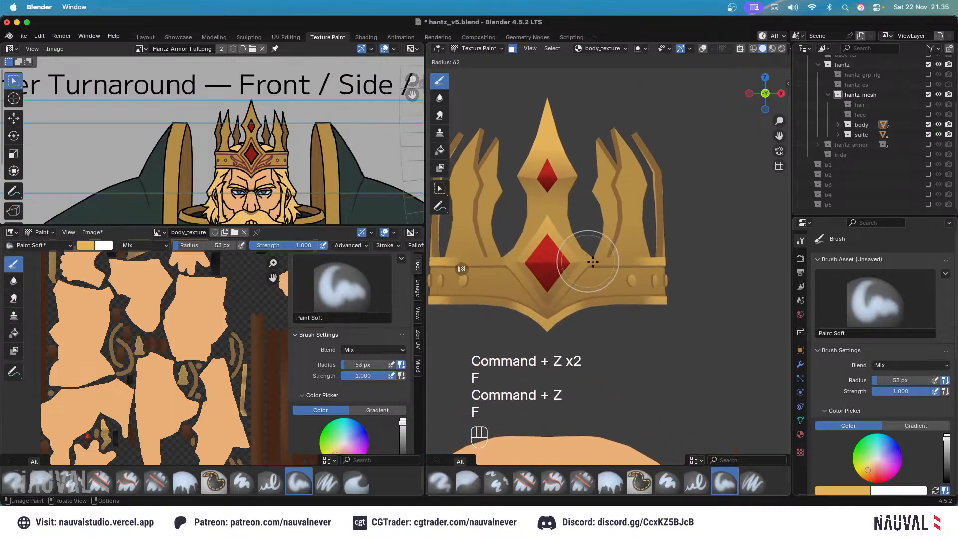
pyautogui.press('f')
pyautogui.moveTo(588, 252)
pyautogui.keyDown('ctrl'); pyautogui.mouseDown(button='middle')
pyautogui.moveTo(602, 154)
pyautogui.moveTo(531, 210)
pyautogui.mouseUp(button='middle'); pyautogui.keyUp('ctrl')
# Restrict painting to the linked faces of the front spike's neck between the two gems, and hide the mask overlay.
pyautogui.press('KP_1')
pyautogui.scroll(6, 594, 203)
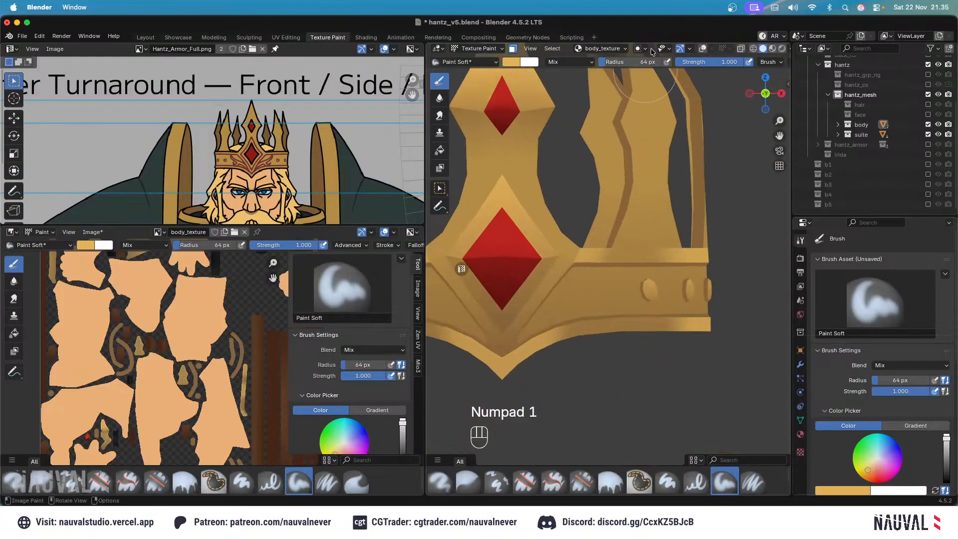
pyautogui.hotkey('alt', 'z')
pyautogui.press('Tab')
pyautogui.keyDown('shift'); pyautogui.moveTo(559, 170); pyautogui.dragTo(600, 197, button='middle'); pyautogui.keyUp('shift')
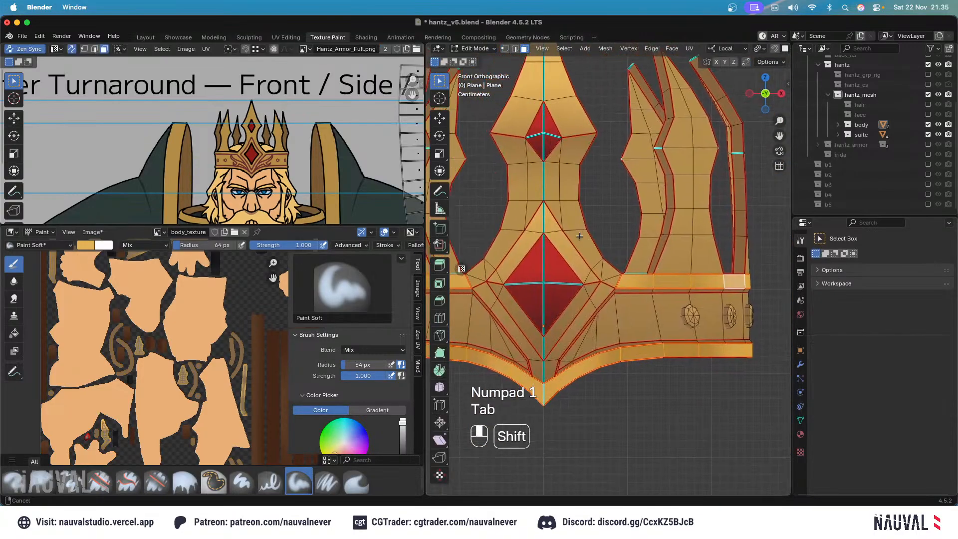
pyautogui.click(574, 215)
pyautogui.press('l')
pyautogui.press('Tab')
pyautogui.click(476, 48)
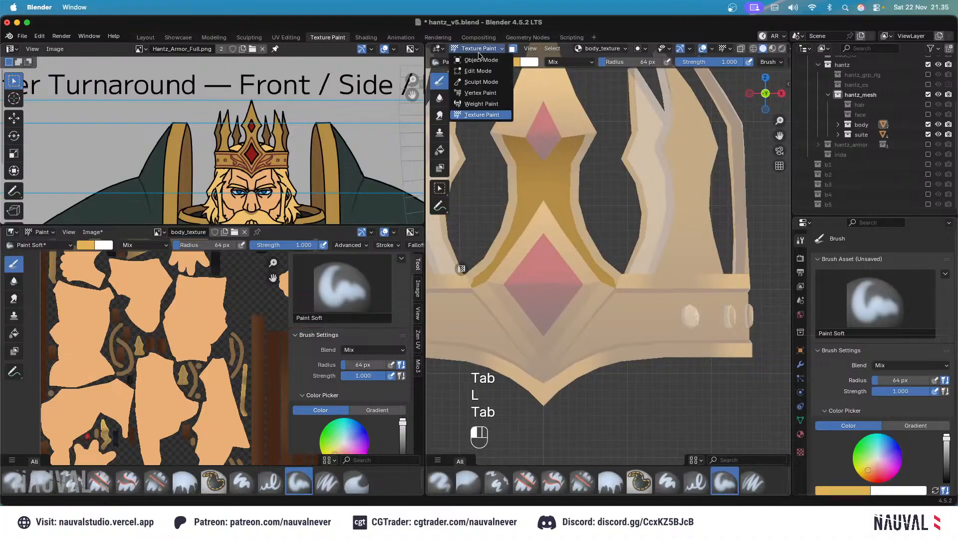
pyautogui.click(702, 48)
# Try highlighting the front spike's neck with an 88 px brush radius, and undo the stroke.
pyautogui.press('f')
pyautogui.click(594, 225)
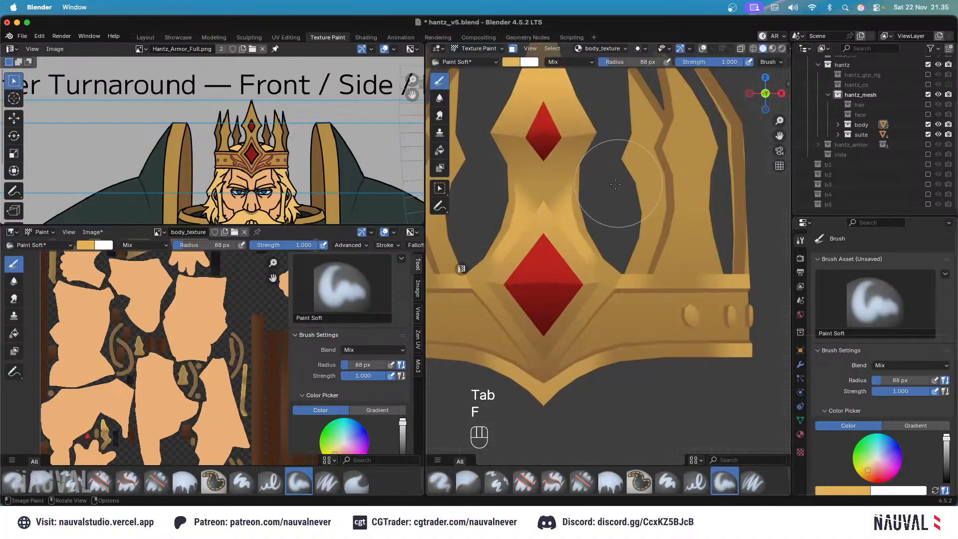
pyautogui.scroll(-3, 607, 183)
pyautogui.press('super+z')
# Try highlighting the front spike's neck from the side with a 72 px brush radius, and undo the stroke.
pyautogui.moveTo(607, 183)
pyautogui.mouseDown(button='middle')
pyautogui.moveTo(518, 250)
pyautogui.moveTo(590, 263)
pyautogui.mouseUp(button='middle')
pyautogui.press('KP_3')
pyautogui.scroll(3, 590, 263)
pyautogui.press('f')
pyautogui.click(624, 235)
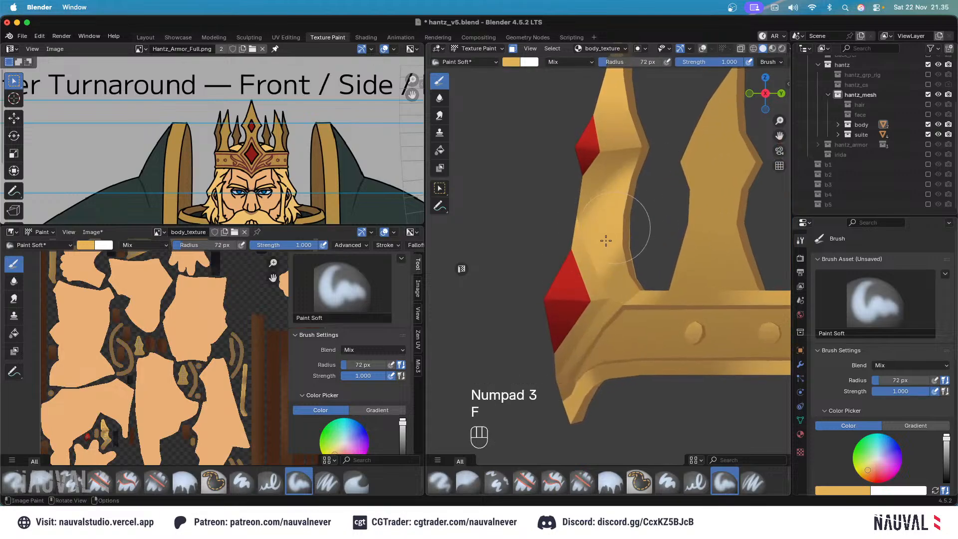
pyautogui.press('super+z')
# Try highlighting the side of the front spike's neck with a 76 px brush radius, and undo the stroke.
pyautogui.press('f')
pyautogui.click(584, 266)
pyautogui.press('f')
pyautogui.click(572, 277)
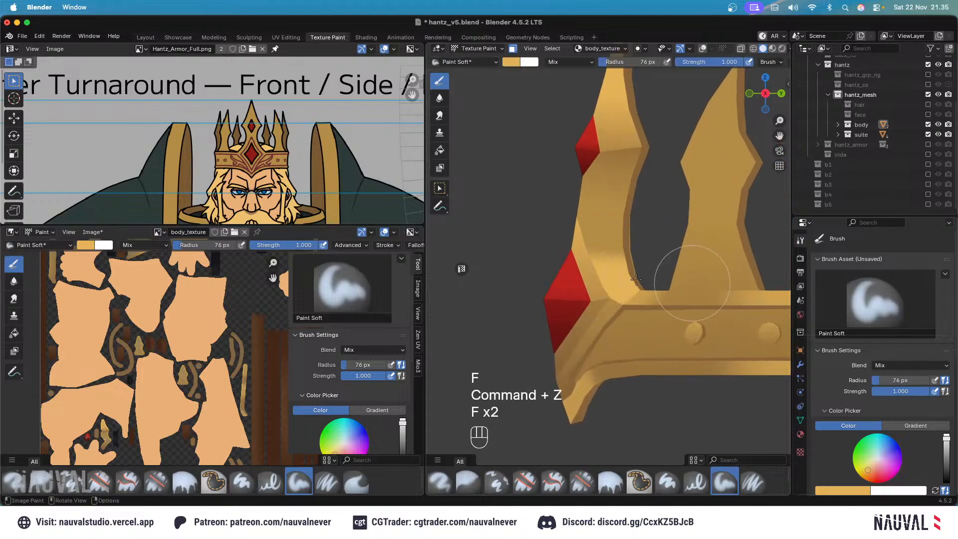
pyautogui.press('super+z')
# Undo the earlier neck strokes, try a highlight with an 89 px brush radius, and undo it too.
pyautogui.moveTo(679, 250); pyautogui.dragTo(622, 235, button='middle')
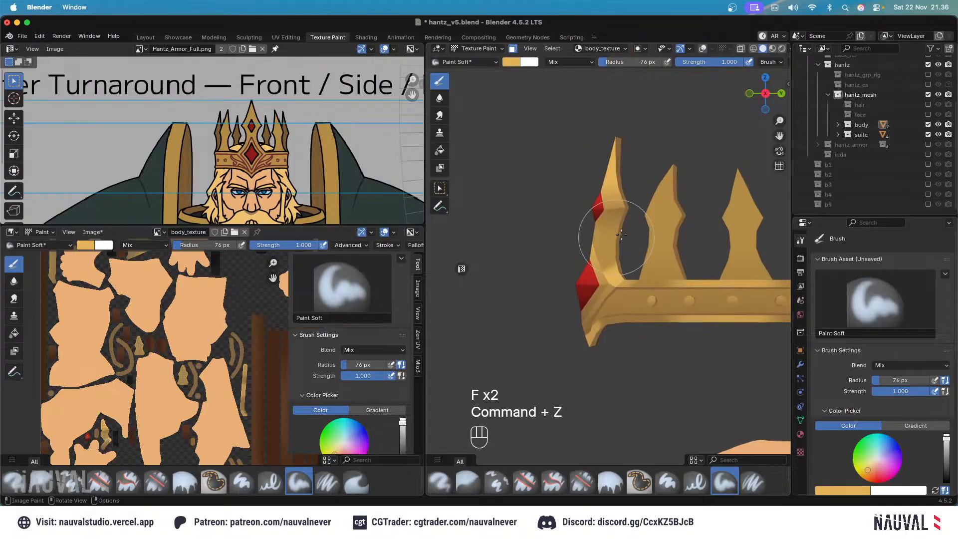
pyautogui.press('KP_1')
pyautogui.press('super+z')
pyautogui.moveTo(602, 288)
pyautogui.keyDown('ctrl'); pyautogui.mouseDown(button='middle')
pyautogui.moveTo(629, 257)
pyautogui.moveTo(591, 272)
pyautogui.mouseUp(button='middle'); pyautogui.keyUp('ctrl')
pyautogui.press('super+z')
pyautogui.press('f')
pyautogui.click(595, 278)
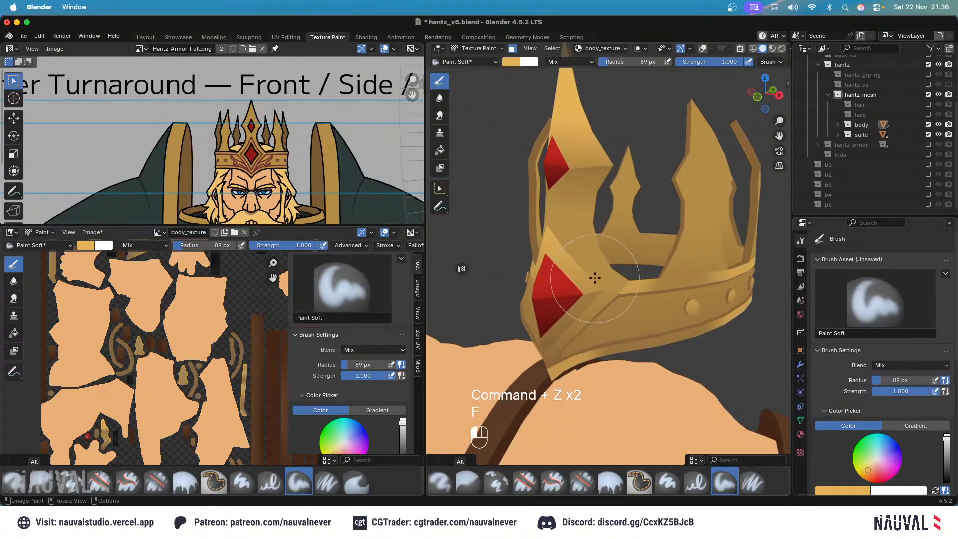
pyautogui.press('super+z')
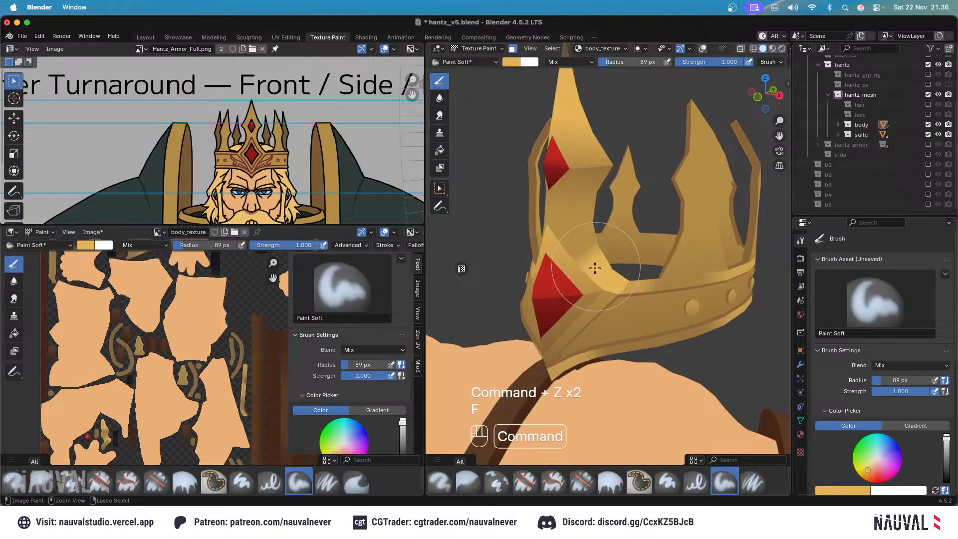
# Try further highlights on the front spike's neck, ending with a 68 px brush radius, and undo the strokes.
pyautogui.press('f')
pyautogui.click(577, 268)
pyautogui.moveTo(631, 215); pyautogui.dragTo(651, 279, button='middle')
pyautogui.press('super+z')
pyautogui.press('f')
pyautogui.click(651, 249)
pyautogui.press('KP_1')
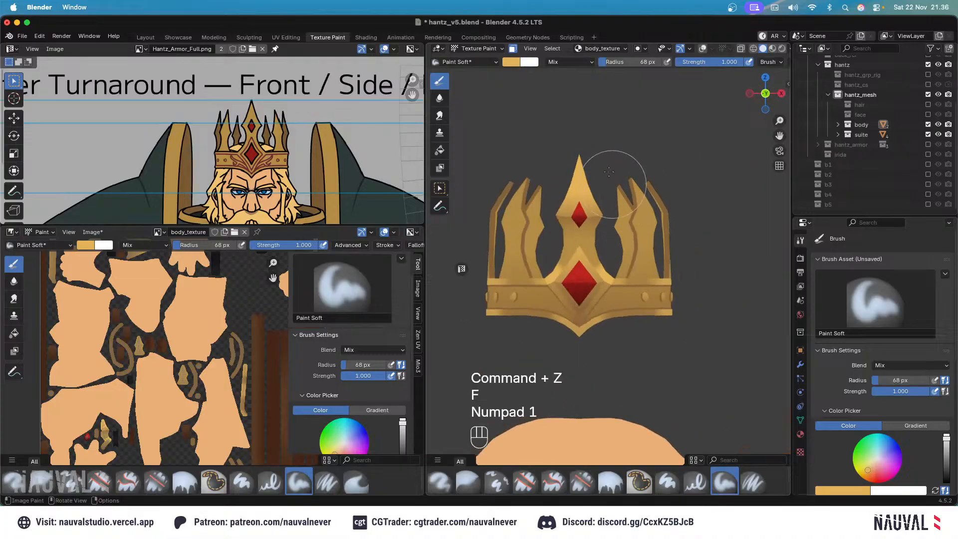
pyautogui.keyDown('ctrl'); pyautogui.moveTo(623, 184); pyautogui.dragTo(627, 214, button='middle'); pyautogui.keyUp('ctrl')
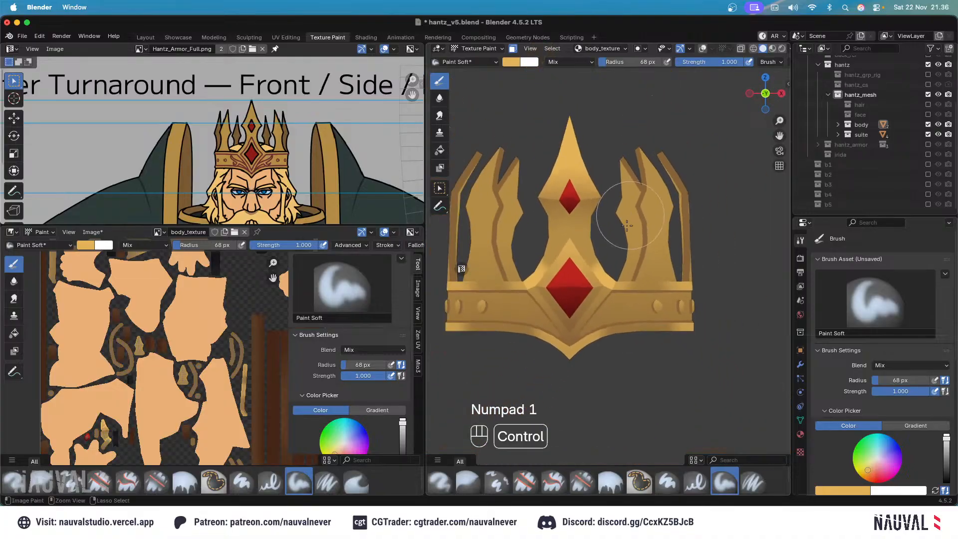
pyautogui.moveTo(615, 262)
pyautogui.mouseDown(button='middle')
pyautogui.moveTo(598, 281)
pyautogui.moveTo(630, 279)
pyautogui.moveTo(610, 278)
pyautogui.mouseUp(button='middle')
pyautogui.press('KP_5')
pyautogui.press('super+z')
# Set the brush radius to 75 px and paint a light gold highlight on the lower flare of the front spike's neck.
pyautogui.press('f')
pyautogui.click(615, 276)
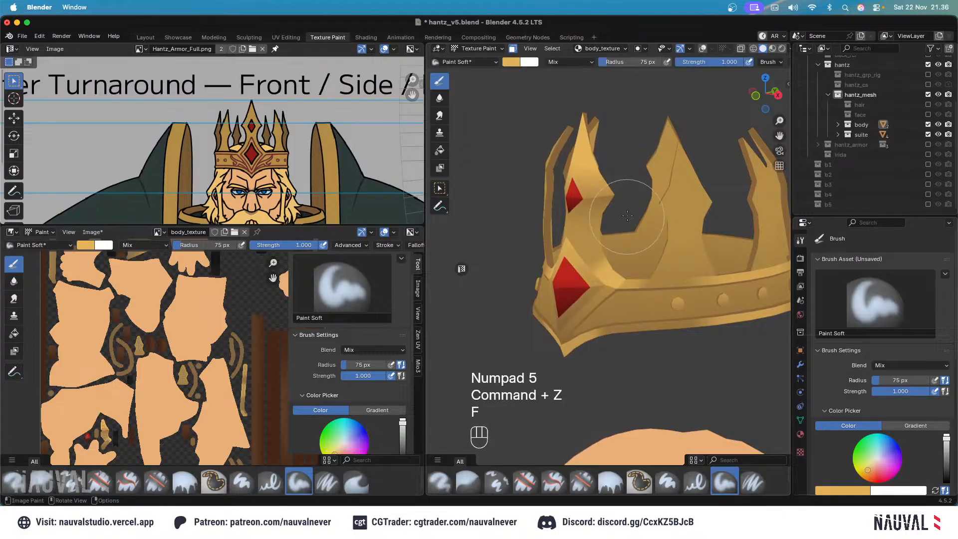
pyautogui.press('KP_1')
pyautogui.keyDown('ctrl'); pyautogui.moveTo(627, 170); pyautogui.dragTo(607, 203, button='middle'); pyautogui.keyUp('ctrl')
pyautogui.keyDown('ctrl'); pyautogui.moveTo(635, 234); pyautogui.dragTo(649, 183, button='middle'); pyautogui.keyUp('ctrl')
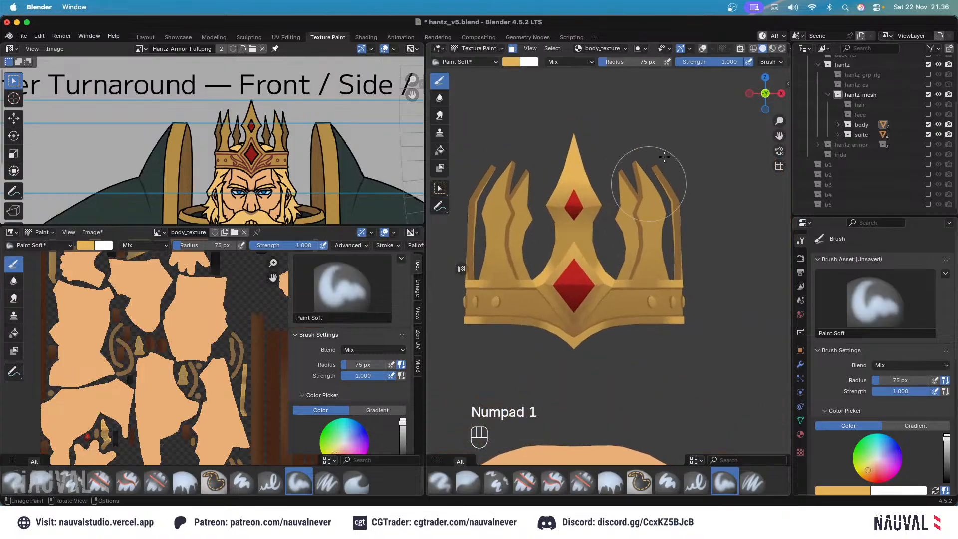
# Restrict painting to the frame faces along the large front gem's upper edges.
pyautogui.click(703, 49)
pyautogui.keyDown('ctrl'); pyautogui.moveTo(592, 249); pyautogui.dragTo(582, 280, button='middle'); pyautogui.keyUp('ctrl')
pyautogui.press('Tab')
pyautogui.click(569, 274)
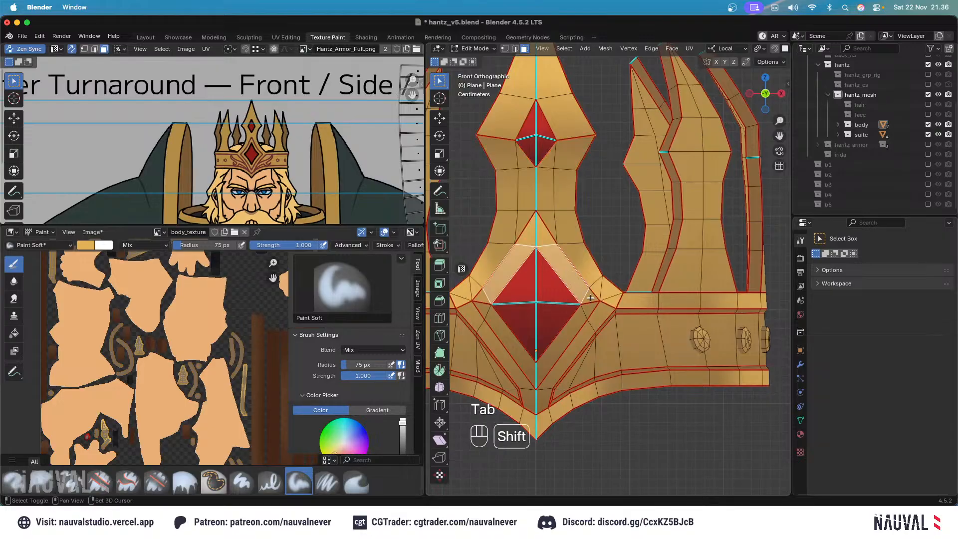
pyautogui.press('Tab')
# Set the brush radius to 42 px and paint a light gold highlight on the frame above the large gem.
pyautogui.press('f')
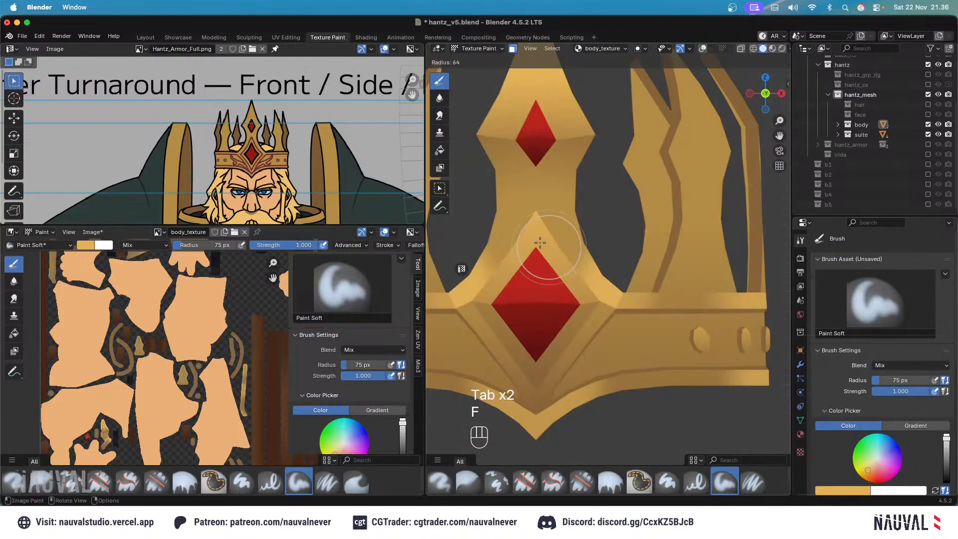
pyautogui.click(570, 248)
pyautogui.moveTo(537, 281); pyautogui.dragTo(561, 178)
pyautogui.press('super+z')
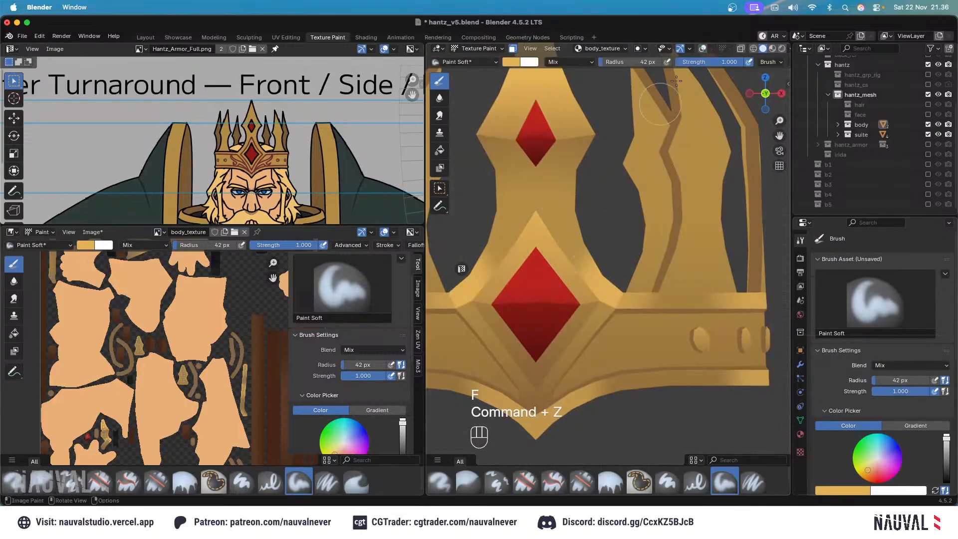
# Restrict painting to the frame faces below and beside the large front gem, with the overlay hidden.
pyautogui.click(702, 49)
pyautogui.press('Tab')
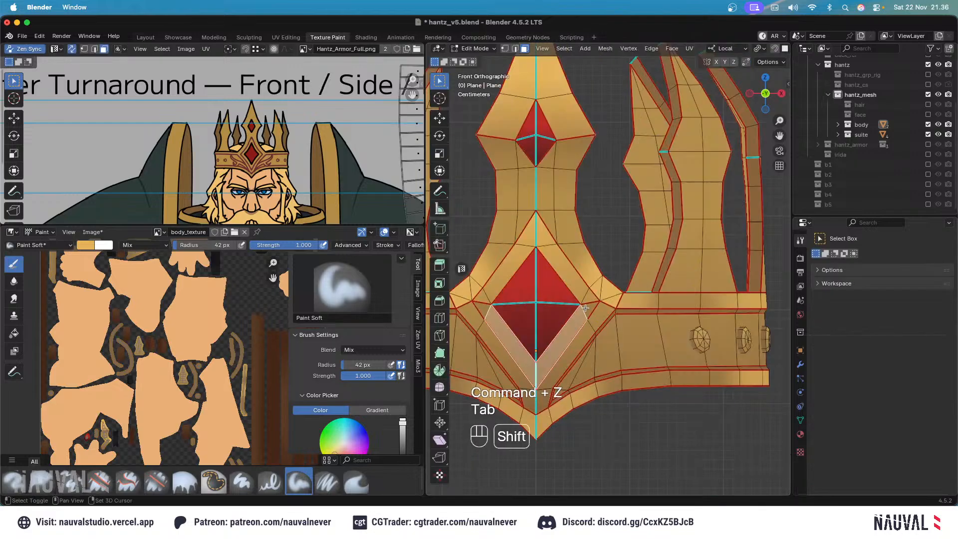
pyautogui.press('Tab')
pyautogui.click(703, 48)
# Paint a light gold highlight on the frame below the large gem, redoing it with a 45 px brush radius.
pyautogui.press('f')
pyautogui.click(591, 334)
pyautogui.moveTo(564, 325)
pyautogui.mouseDown()
pyautogui.moveTo(579, 339)
pyautogui.moveTo(556, 307)
pyautogui.mouseUp()
pyautogui.scroll(-2, 582, 333)
pyautogui.press('super+z')
pyautogui.press('f')
pyautogui.click(567, 307)
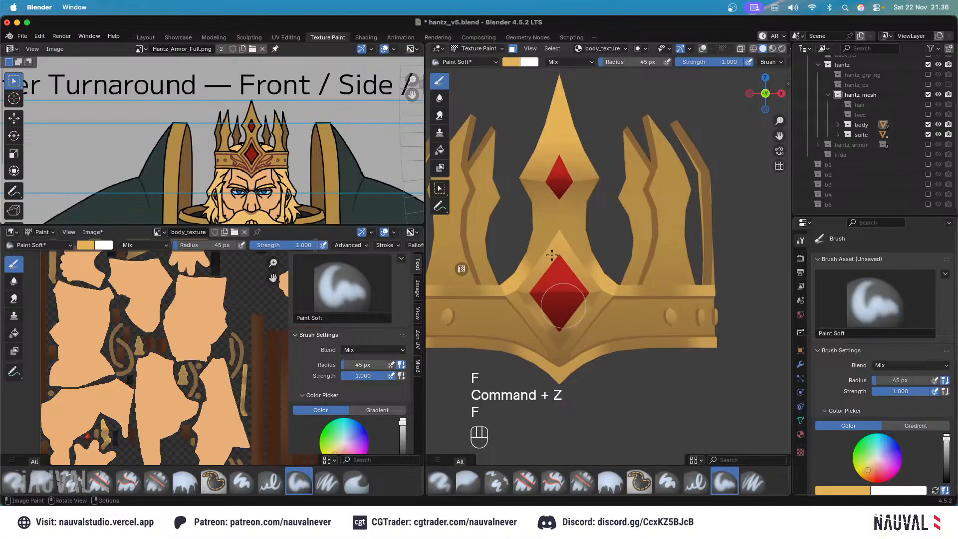
# Try further highlights around the large gem, inspect them from the front and at an angle, and undo the strokes.
pyautogui.keyDown('ctrl'); pyautogui.moveTo(556, 307); pyautogui.dragTo(578, 232, button='middle'); pyautogui.keyUp('ctrl')
pyautogui.press('super+z')
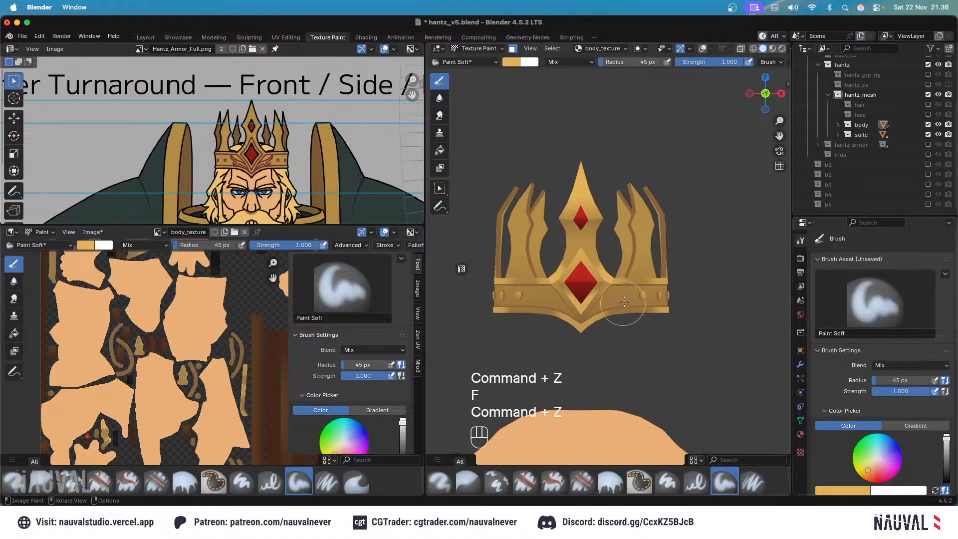
pyautogui.press('super+z')
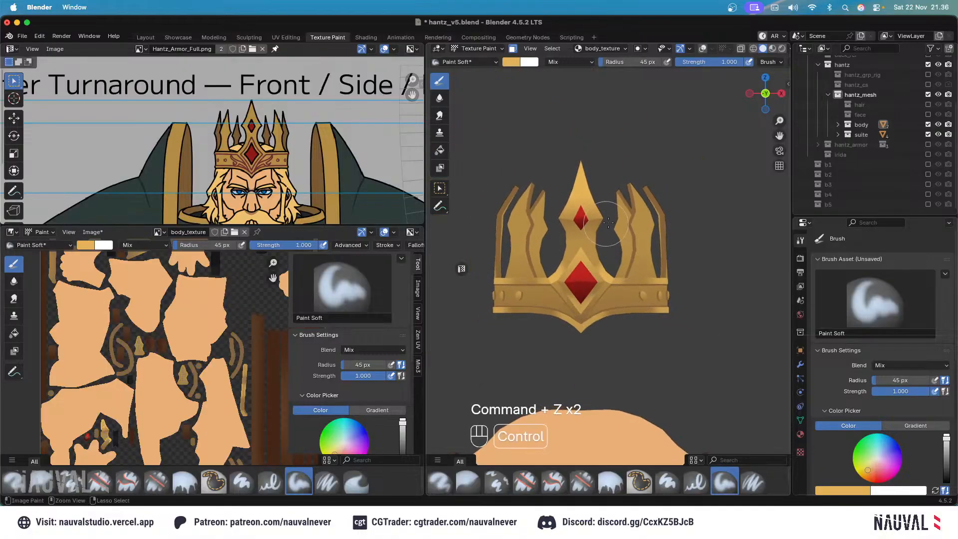
pyautogui.keyDown('ctrl'); pyautogui.moveTo(608, 223); pyautogui.dragTo(610, 270, button='middle'); pyautogui.keyUp('ctrl')
pyautogui.moveTo(609, 270); pyautogui.dragTo(624, 160, button='middle')
pyautogui.press('KP_1')
pyautogui.press('super+z')
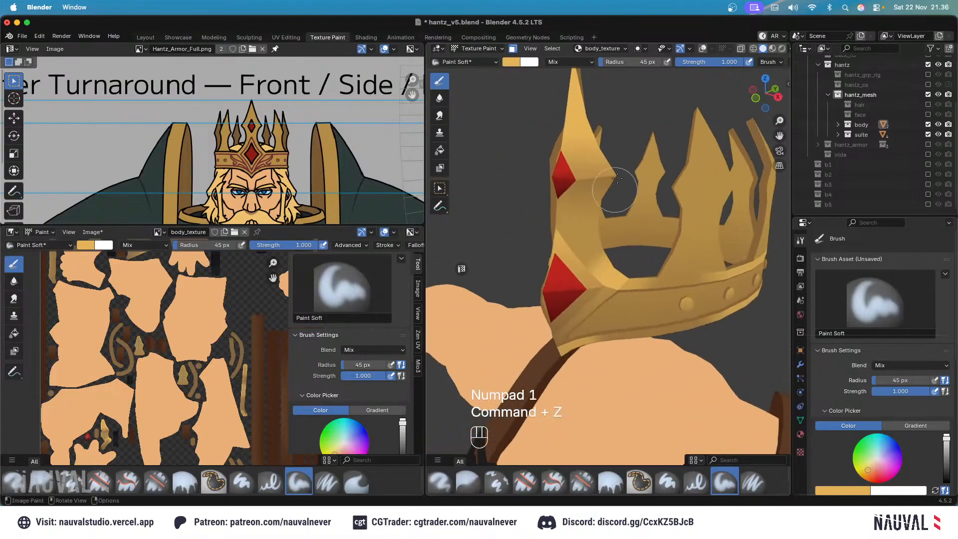
# Restrict painting to the faces of the front spike's tip above the small gem, with the overlay hidden.
pyautogui.press('KP_1')
pyautogui.press('Tab')
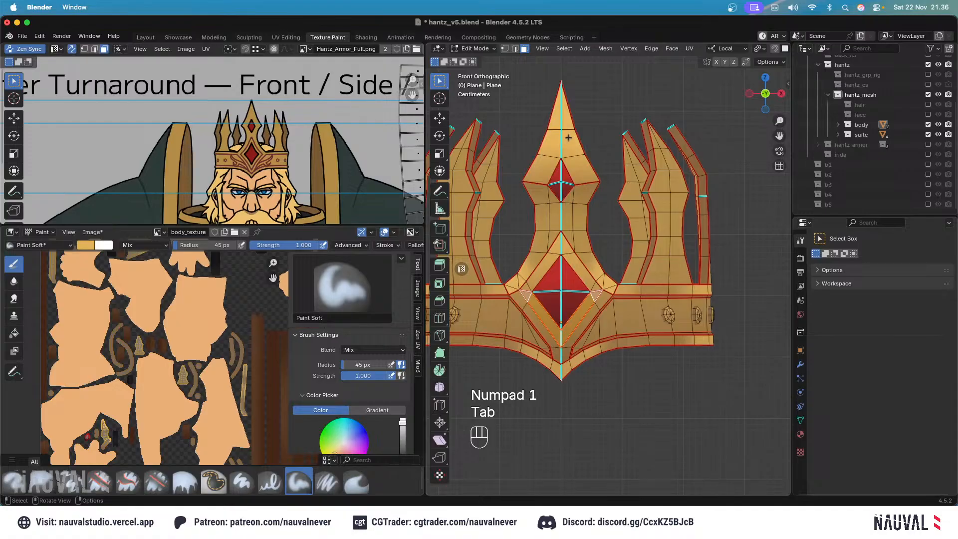
pyautogui.click(568, 137)
pyautogui.keyDown('shift'); pyautogui.click(575, 167); pyautogui.keyUp('shift')
pyautogui.keyDown('shift'); pyautogui.click(568, 115); pyautogui.keyUp('shift')
pyautogui.press('Tab')
pyautogui.click(702, 48)
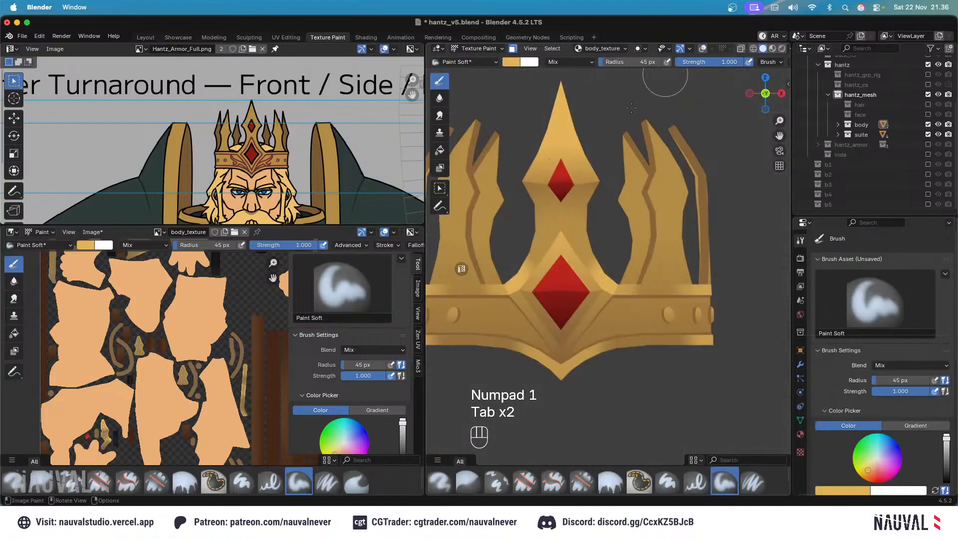
# Try highlighting the front spike's tip with a 55 px brush radius, and undo the stroke.
pyautogui.press('f')
pyautogui.click(624, 175)
pyautogui.moveTo(561, 192); pyautogui.dragTo(637, 145)
pyautogui.press('super+z')
# Try highlighting the front spike's tip from the side with a 96 px brush radius, and undo the stroke.
pyautogui.moveTo(605, 171); pyautogui.dragTo(572, 164, button='middle')
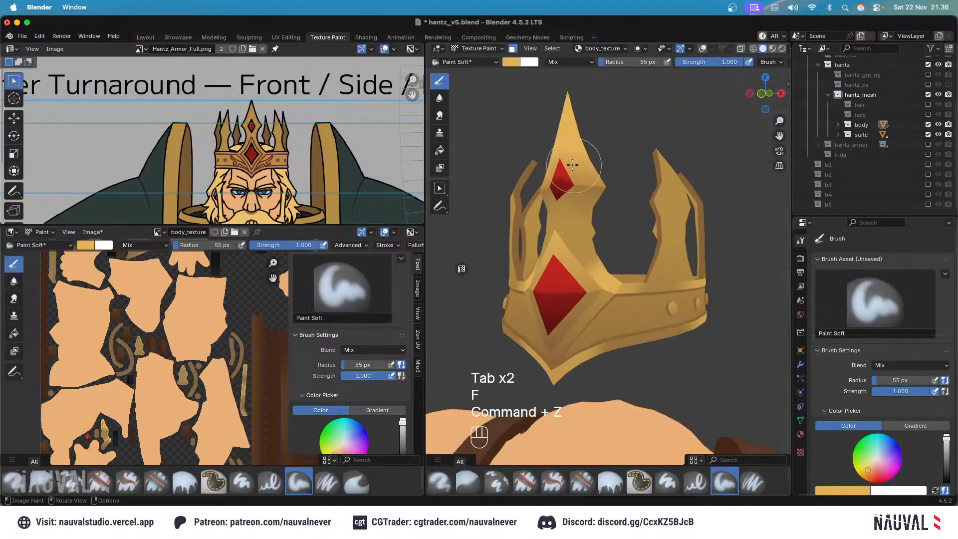
pyautogui.press('KP_3')
pyautogui.press('f')
pyautogui.click(656, 135)
pyautogui.press('super+z')
# Try highlighting the front spike's tip with a 70 px brush radius, undo the stroke, and save the file.
pyautogui.press('f')
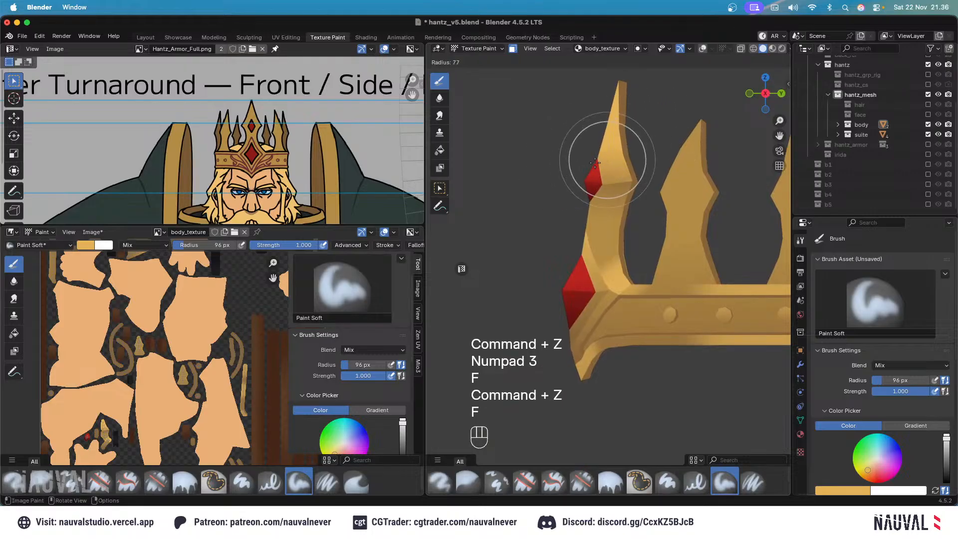
pyautogui.click(641, 161)
pyautogui.keyDown('ctrl'); pyautogui.moveTo(652, 149); pyautogui.dragTo(653, 187, button='middle'); pyautogui.keyUp('ctrl')
pyautogui.press('KP_1')
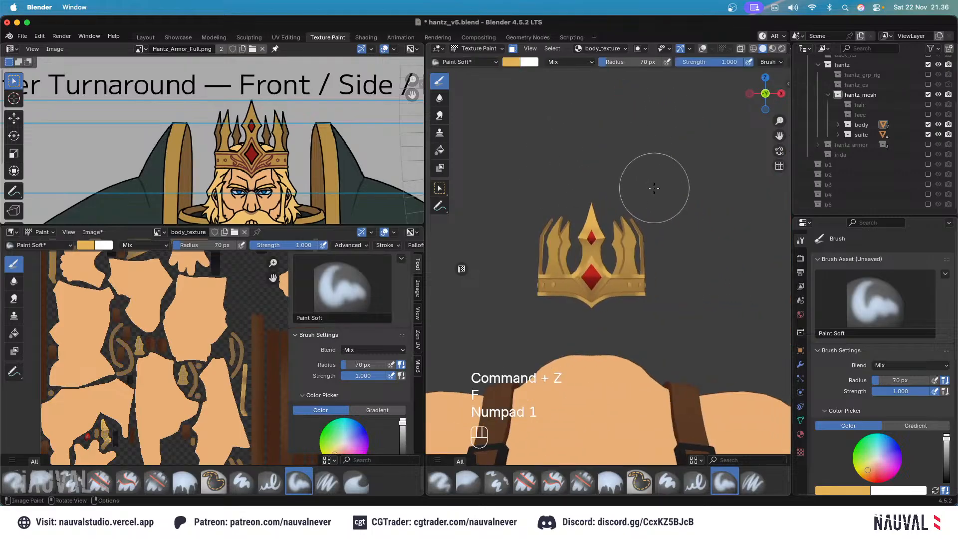
pyautogui.press('super')
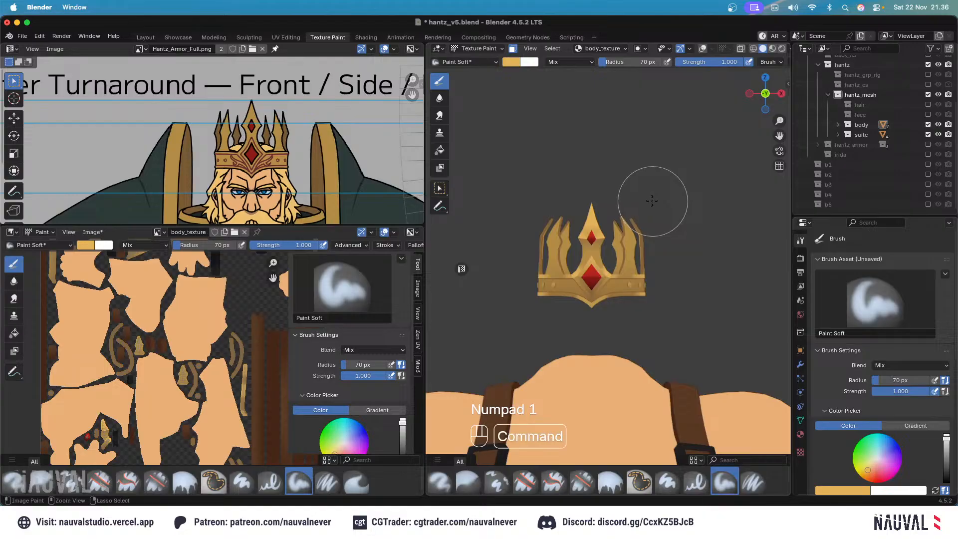
pyautogui.press('super+z')
pyautogui.scroll(4, 579, 125)
pyautogui.press('super+s')
# Set the brush radius to 61 px, highlight the front spike's tip from the side, and inspect it from the front.
pyautogui.press('KP_3')
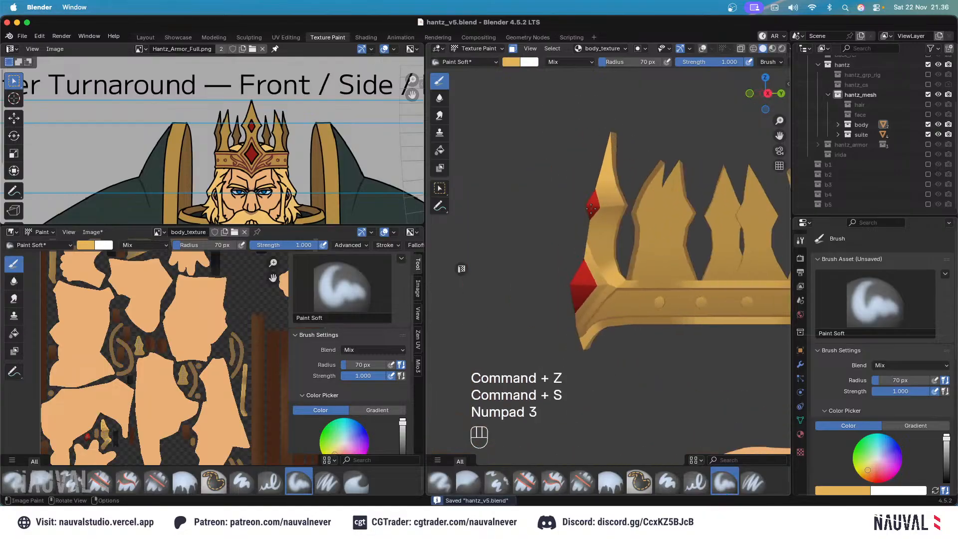
pyautogui.press('f')
pyautogui.click(604, 221)
pyautogui.press('KP_1')
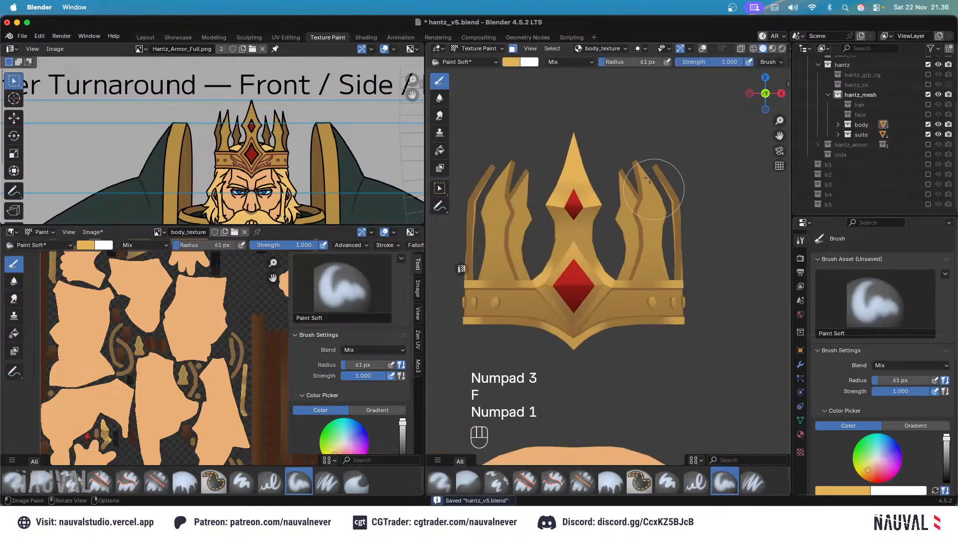
pyautogui.keyDown('ctrl'); pyautogui.moveTo(628, 123); pyautogui.dragTo(657, 197, button='middle'); pyautogui.keyUp('ctrl')
pyautogui.keyDown('ctrl'); pyautogui.moveTo(636, 247); pyautogui.dragTo(617, 187, button='middle'); pyautogui.keyUp('ctrl')
# Undo the last front-spike highlight, set the brush radius to 36 px, and try a smaller highlight beside the upper gem.
pyautogui.press('KP_3')
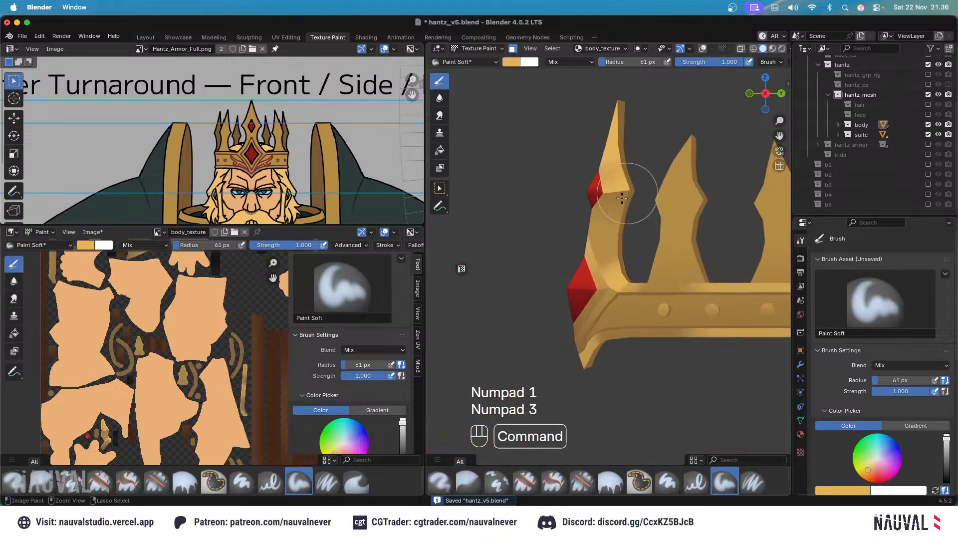
pyautogui.press('super+z')
pyautogui.press('f')
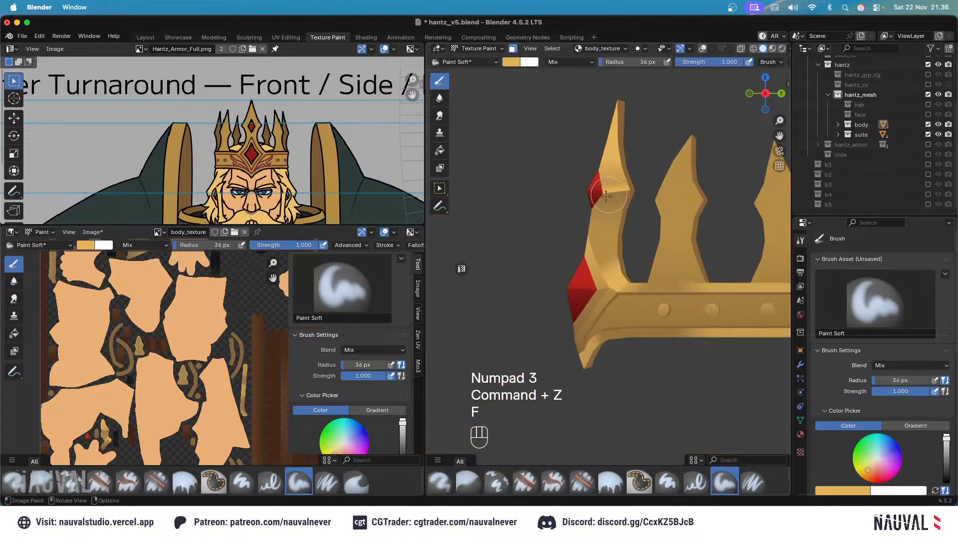
pyautogui.press('super+z')
pyautogui.press('KP_1')
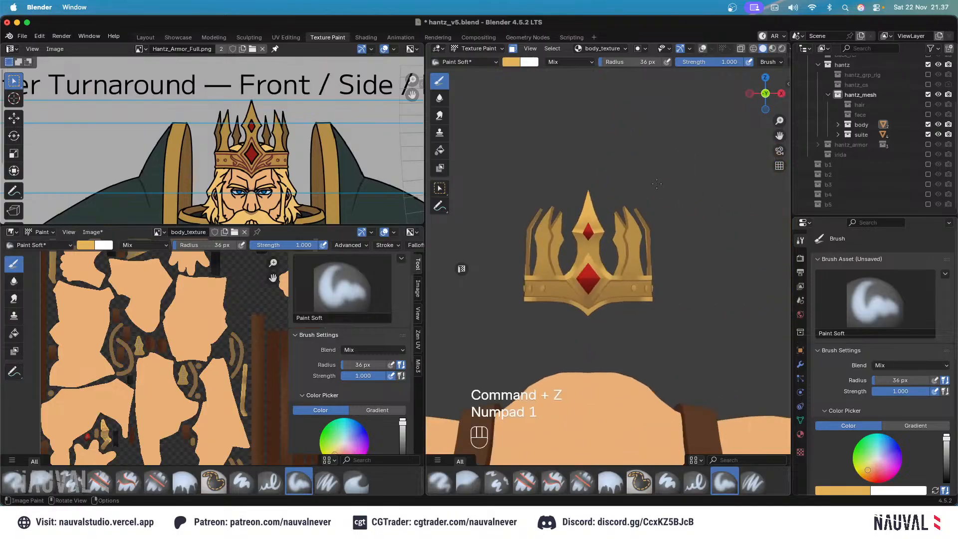
# Try highlighting the front spike around the upper gem again from the side at 36 px, and undo the strokes.
pyautogui.scroll(3, 656, 188)
pyautogui.press('KP_3')
pyautogui.press('super+z')
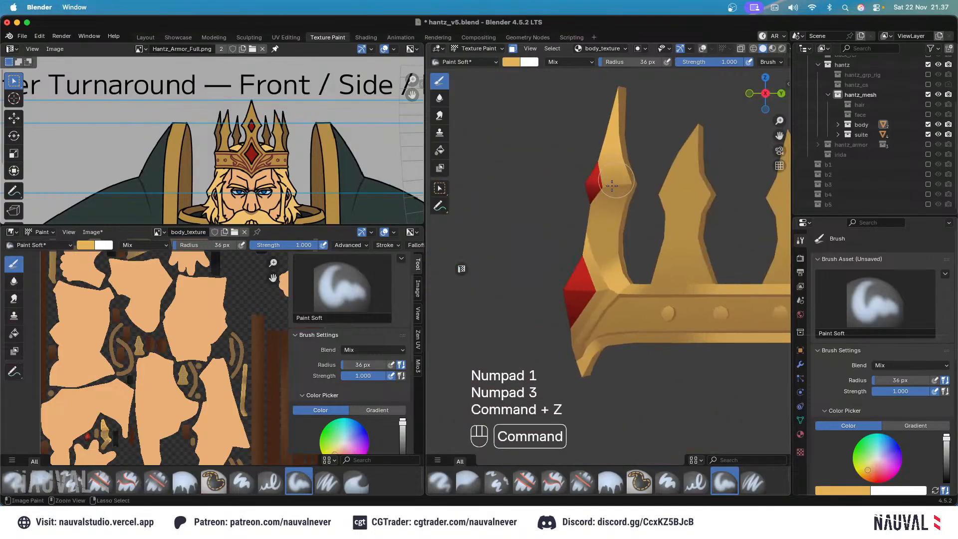
pyautogui.press('KP_1')
pyautogui.scroll(-3, 658, 189)
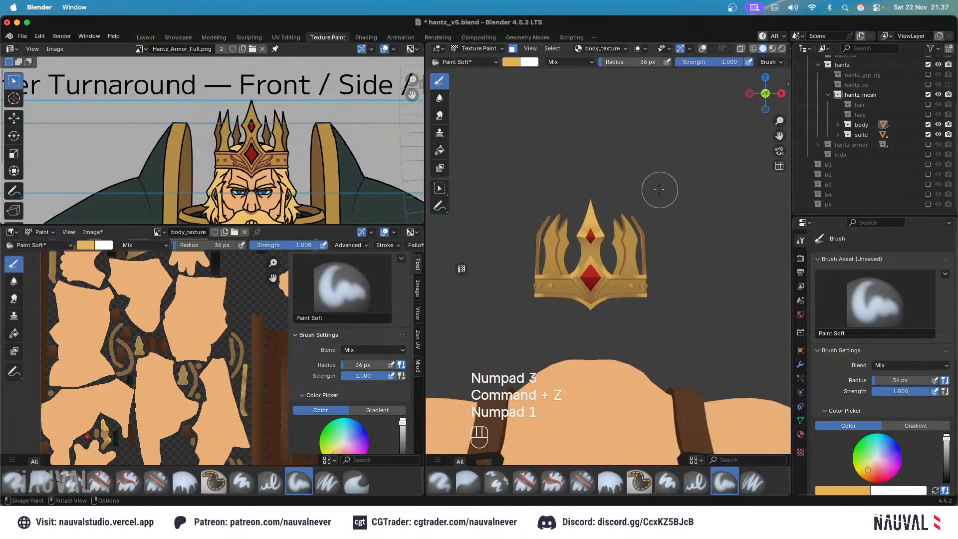
pyautogui.scroll(3, 627, 173)
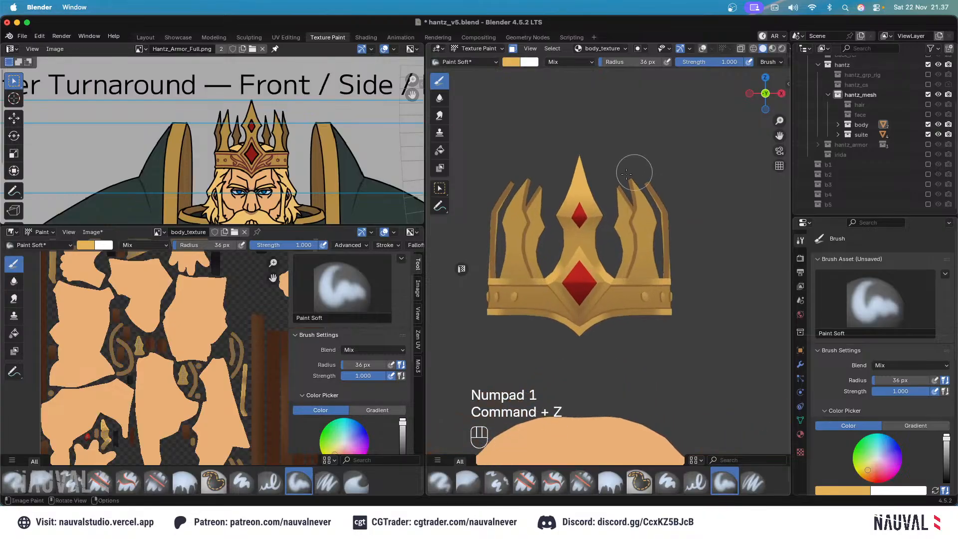
pyautogui.press('super+z')
# Set the brush radius to 45 px, highlight the front spike's tip from the side, and save the texture image and file.
pyautogui.press('KP_3')
pyautogui.press('f')
pyautogui.click(578, 192)
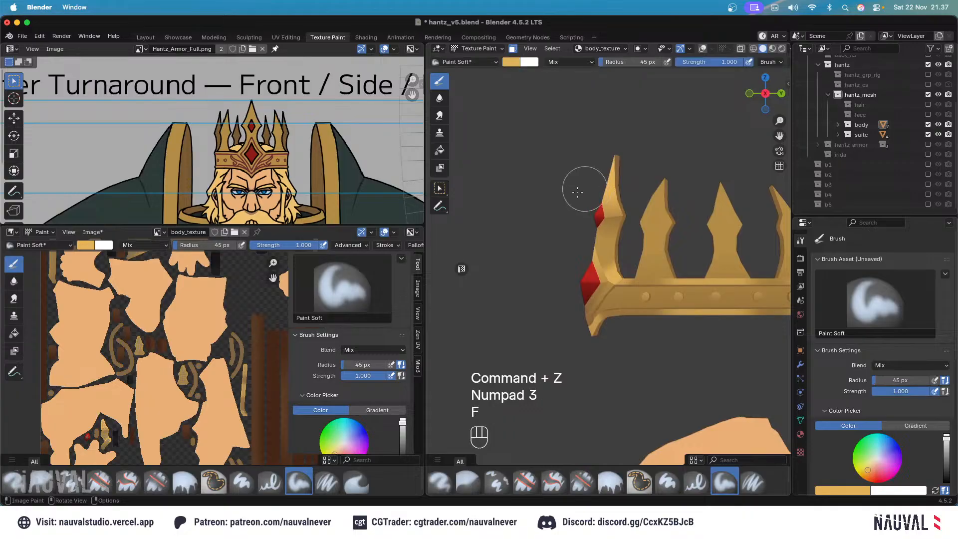
pyautogui.press('super+z')
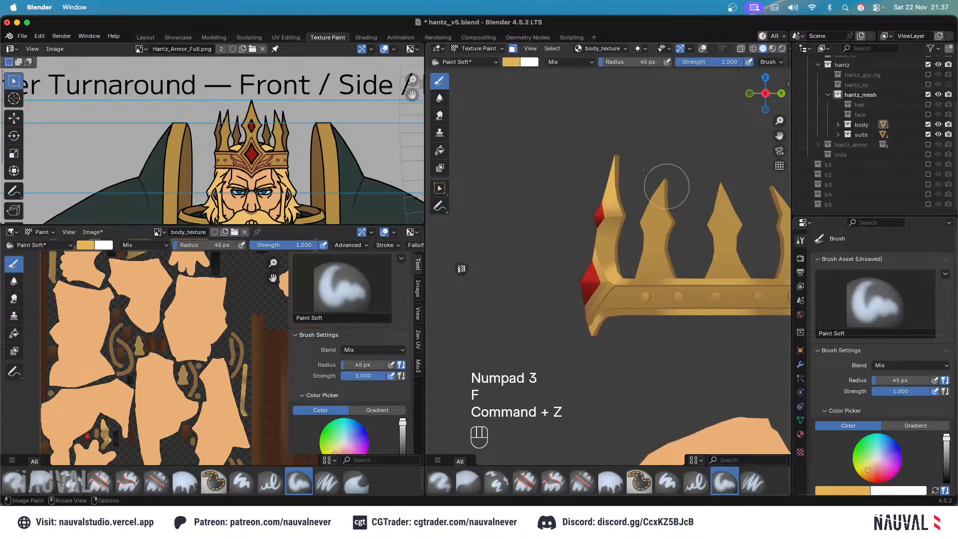
pyautogui.press('KP_1')
pyautogui.scroll(-2, 637, 177)
pyautogui.press('super+z')
pyautogui.scroll(5, 630, 184)
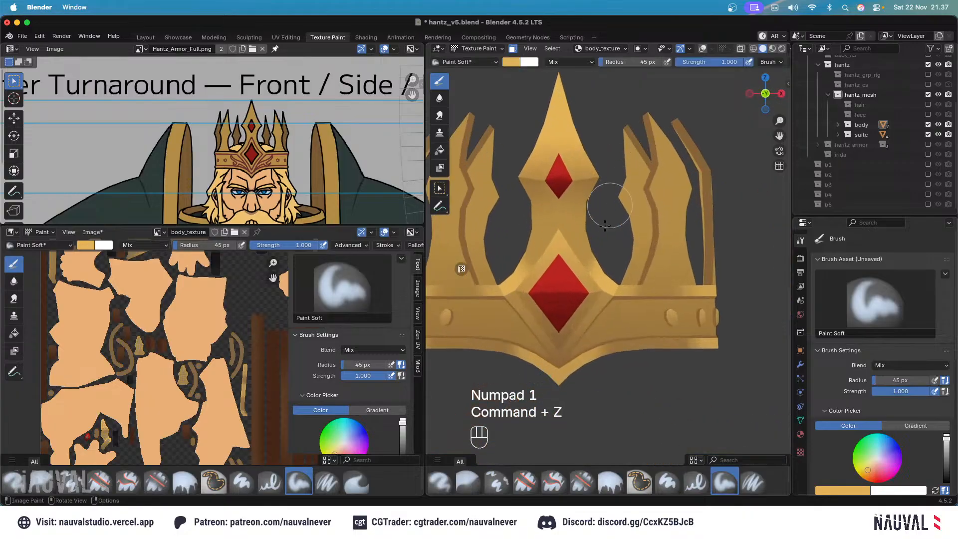
pyautogui.press('KP_3')
pyautogui.press('KP_1')
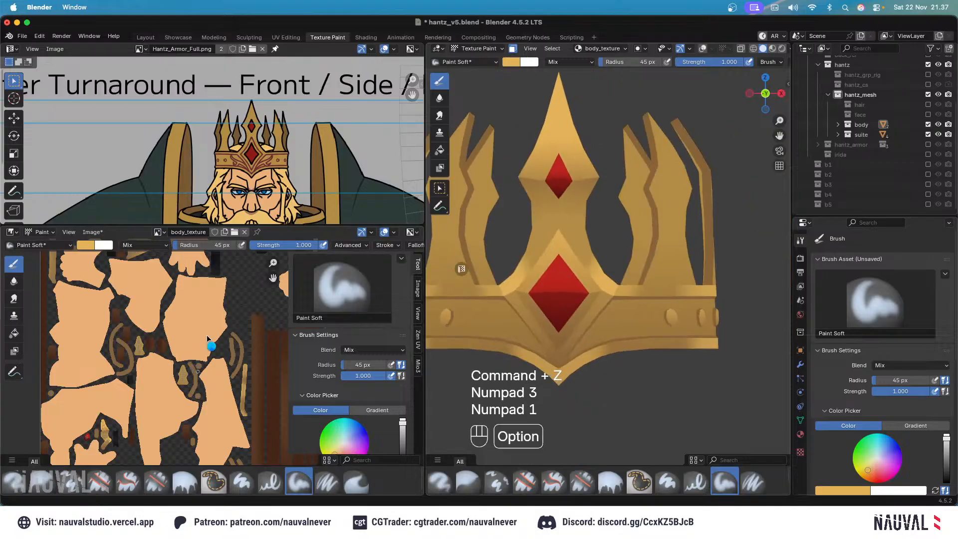
pyautogui.hotkey('alt', 's')
pyautogui.press('super+s')
# Select the seam-bounded outer faces of the three side spikes in Edit Mode, and return to Texture Paint mode.
pyautogui.press('KP_3')
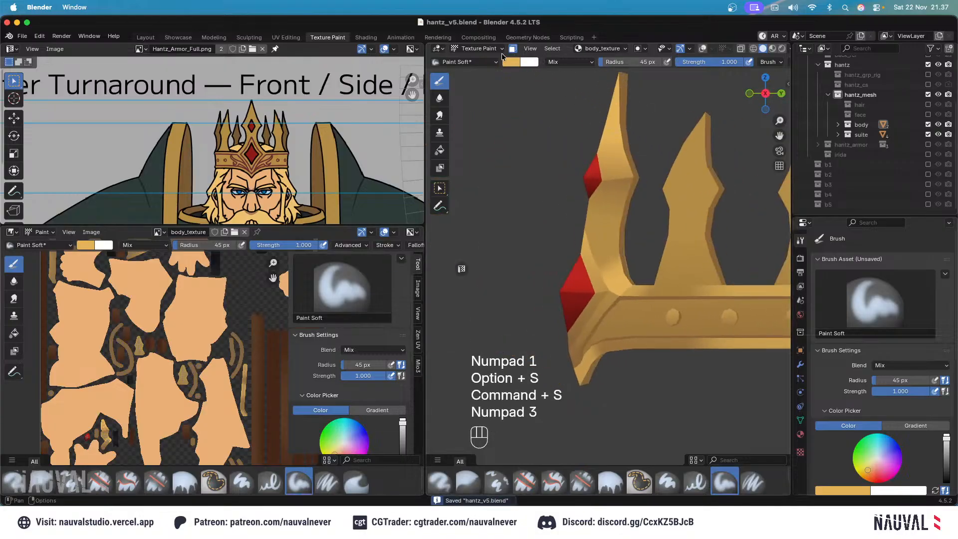
pyautogui.click(479, 49)
pyautogui.click(481, 60)
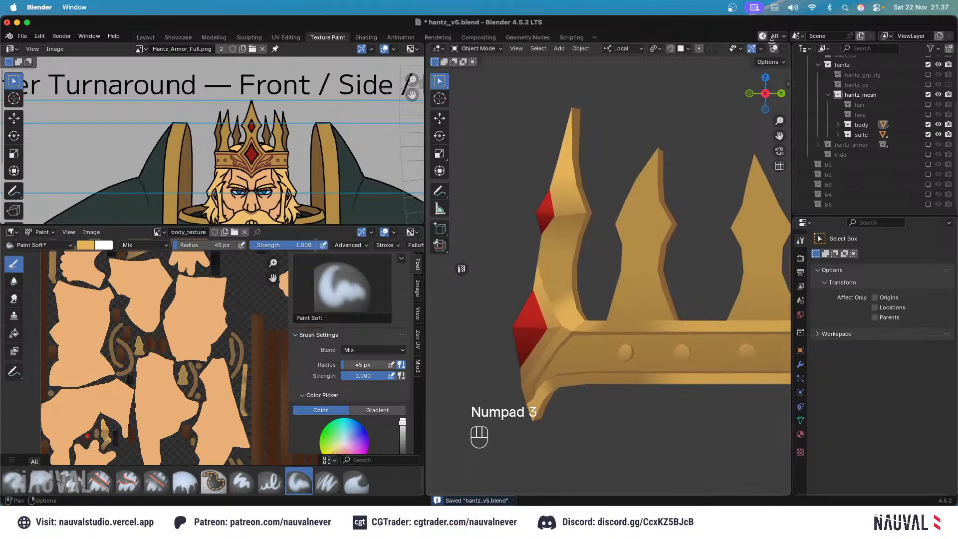
pyautogui.press('Tab')
pyautogui.press('l')
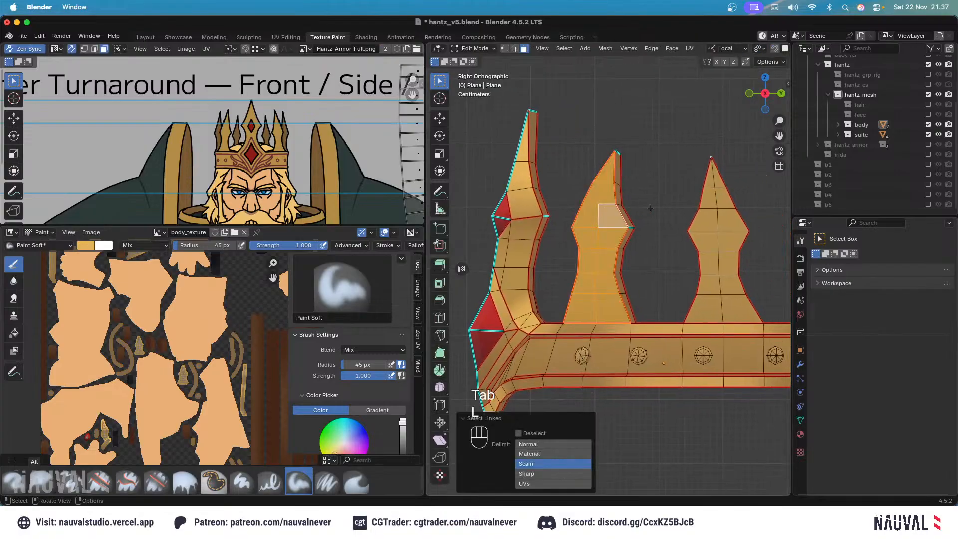
pyautogui.press('l')
pyautogui.keyDown('shift'); pyautogui.moveTo(759, 231); pyautogui.dragTo(593, 216, button='middle'); pyautogui.keyUp('shift')
pyautogui.press('l')
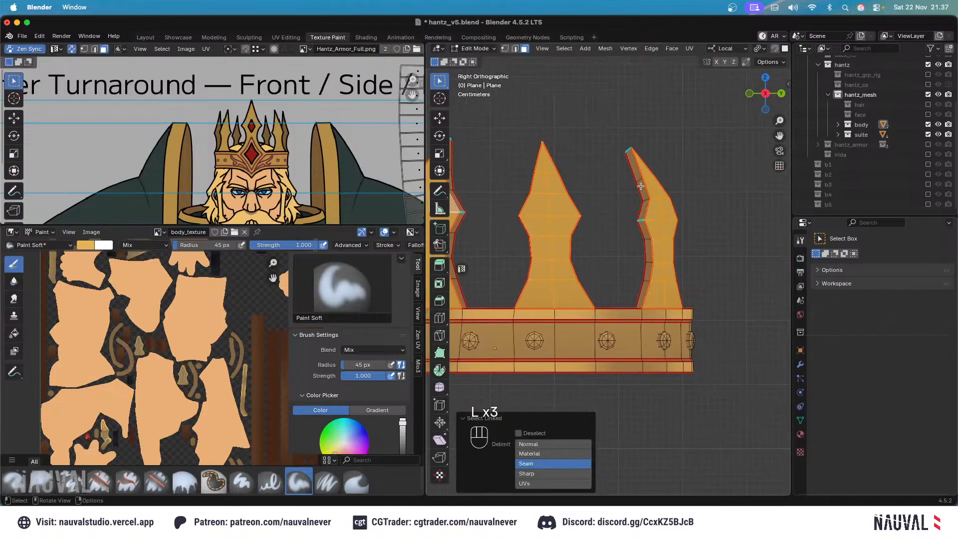
pyautogui.keyDown('shift'); pyautogui.moveTo(525, 123); pyautogui.dragTo(601, 145, button='middle'); pyautogui.keyUp('shift')
pyautogui.click(475, 48)
pyautogui.click(480, 117)
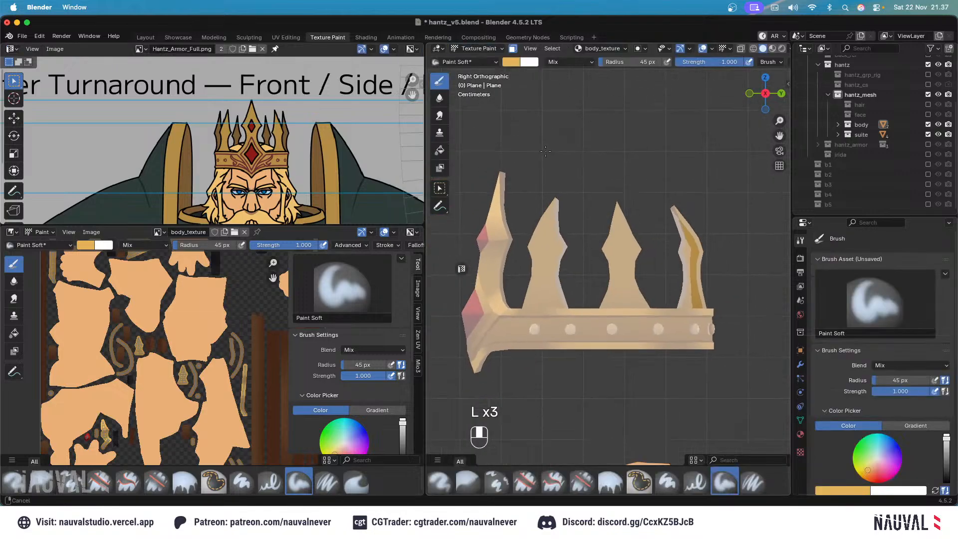
# Switch to the Fill tool and set its linear gradient from dark gold to medium gold using the Armor palette.
pyautogui.scroll(-2, 887, 380)
pyautogui.click(440, 150)
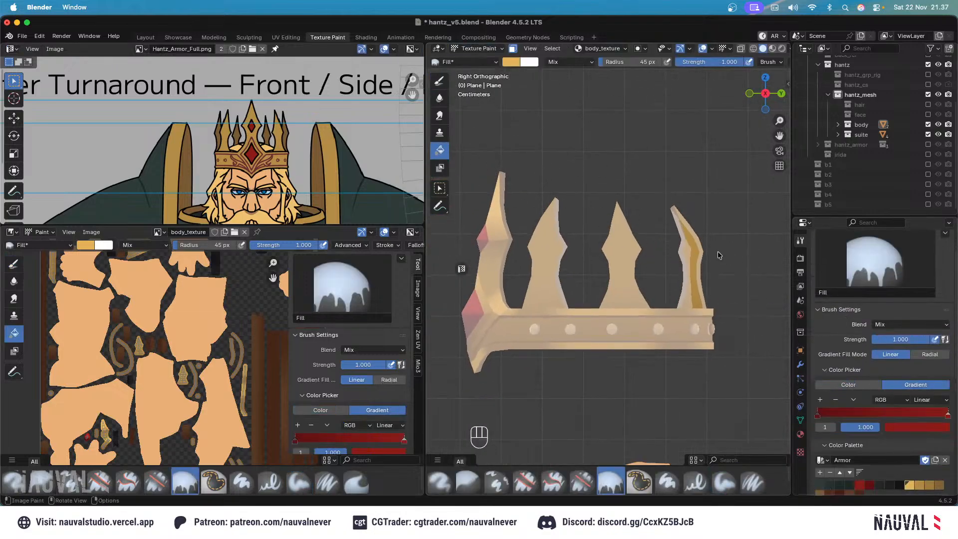
pyautogui.scroll(-3, 839, 370)
pyautogui.click(818, 341)
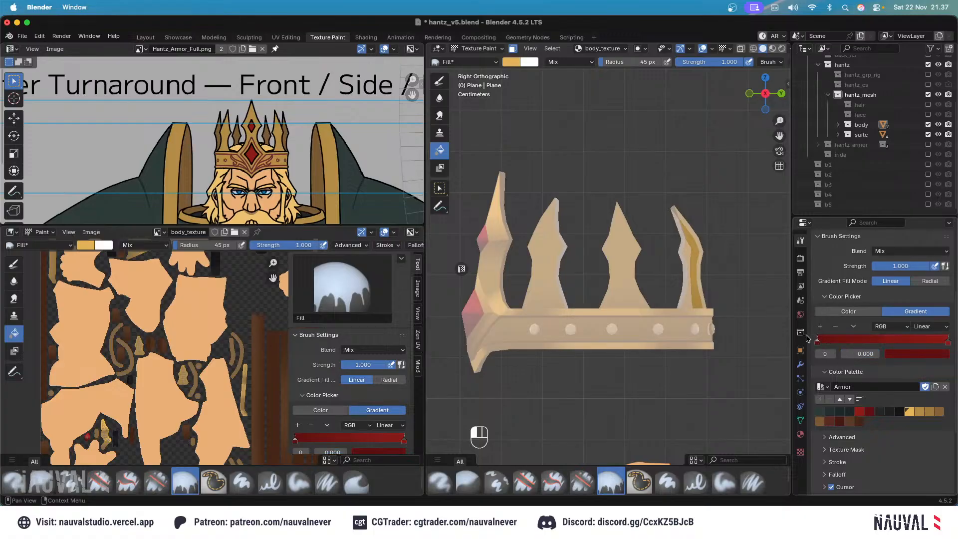
pyautogui.click(932, 412)
pyautogui.click(949, 341)
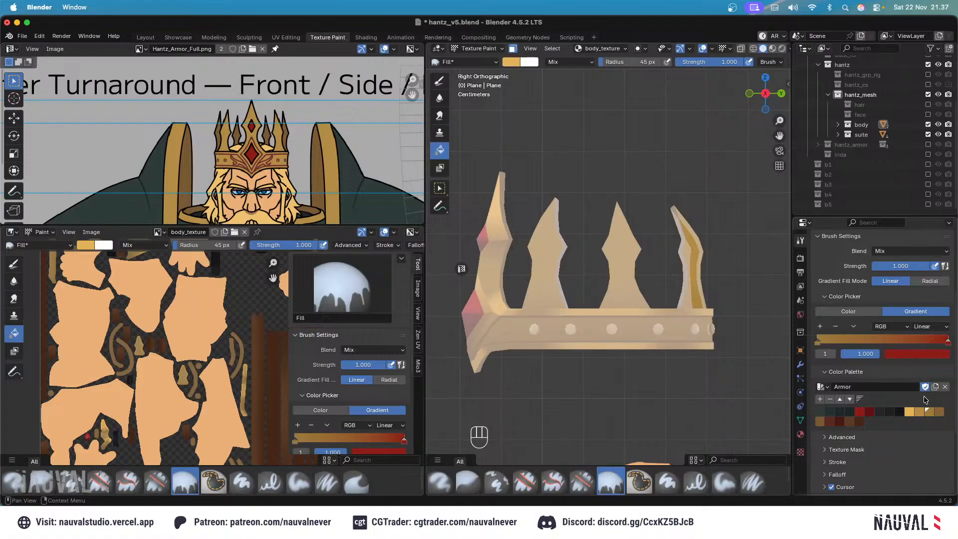
pyautogui.click(920, 410)
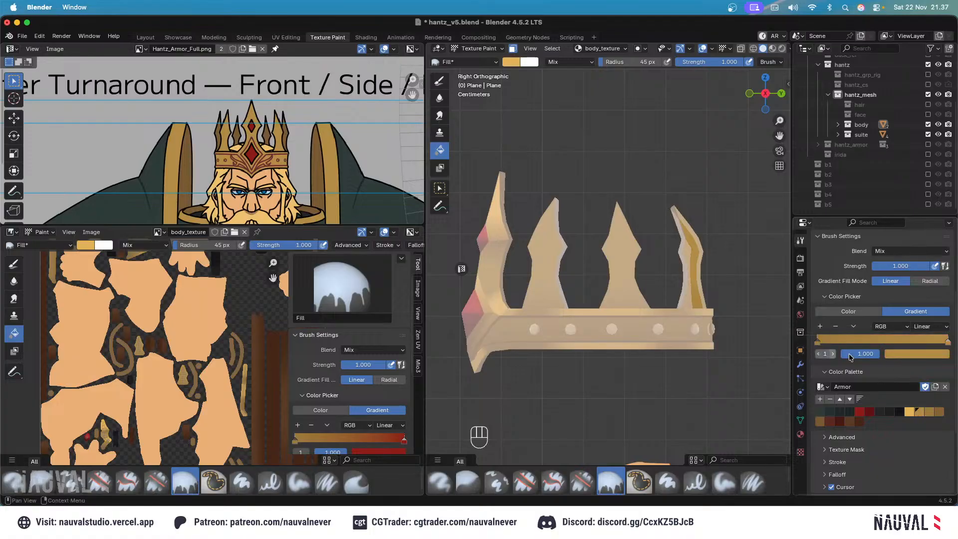
pyautogui.click(818, 341)
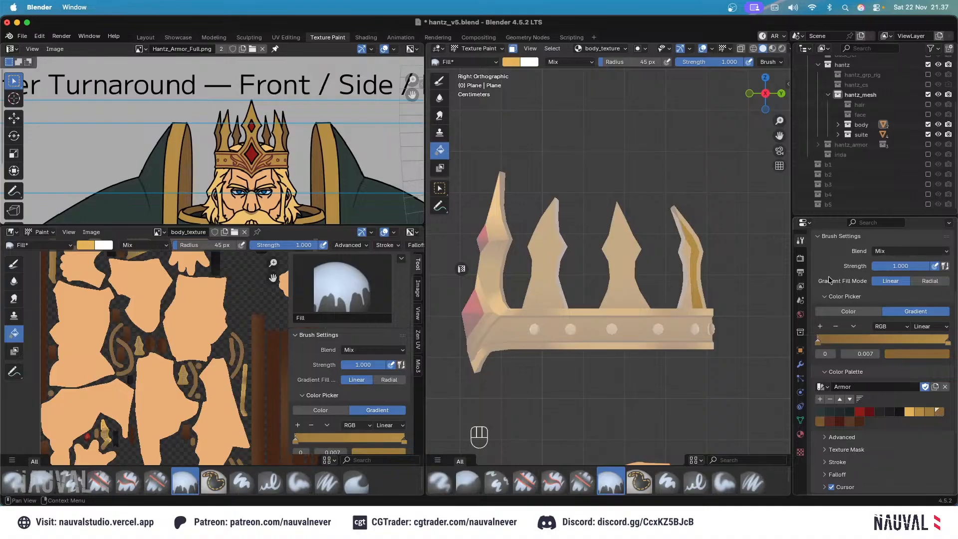
# Hide the viewport overlays and fill the selected side spikes with the dark-to-medium gold gradient.
pyautogui.click(703, 48)
pyautogui.moveTo(612, 221); pyautogui.dragTo(622, 215)
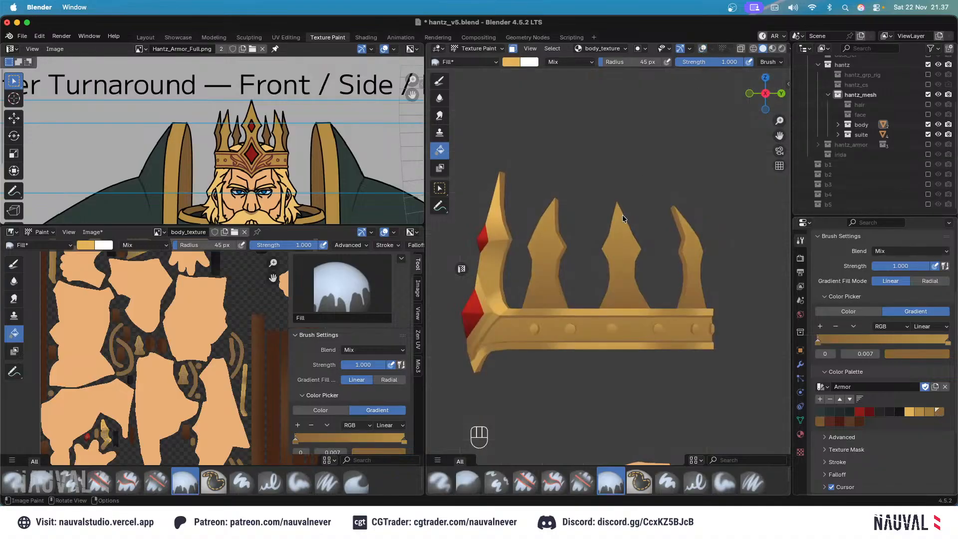
pyautogui.scroll(-2, 638, 294)
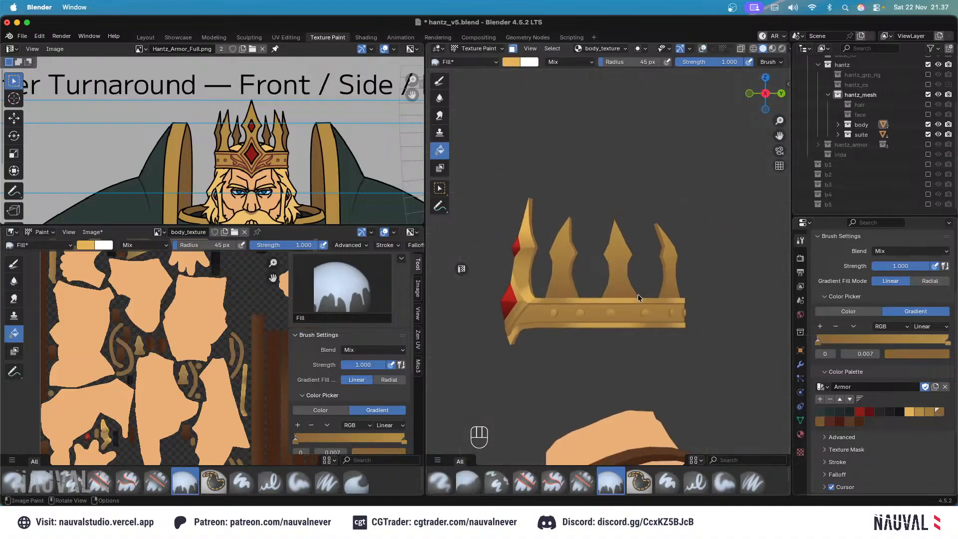
# Lighten the gradient's start and set its end to bright gold, fill the side spikes from base to tip, and inspect the crown.
pyautogui.click(929, 411)
pyautogui.moveTo(625, 314); pyautogui.dragTo(618, 252)
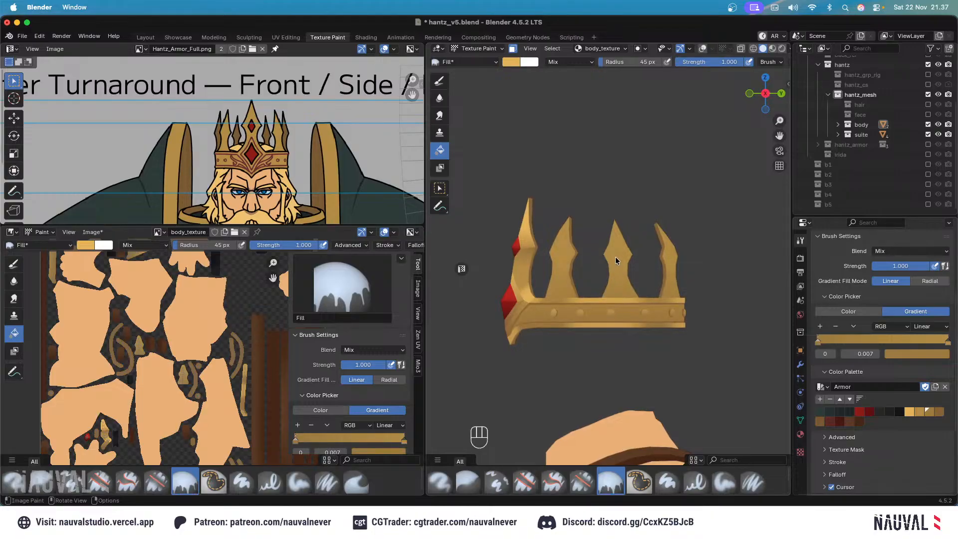
pyautogui.click(927, 341)
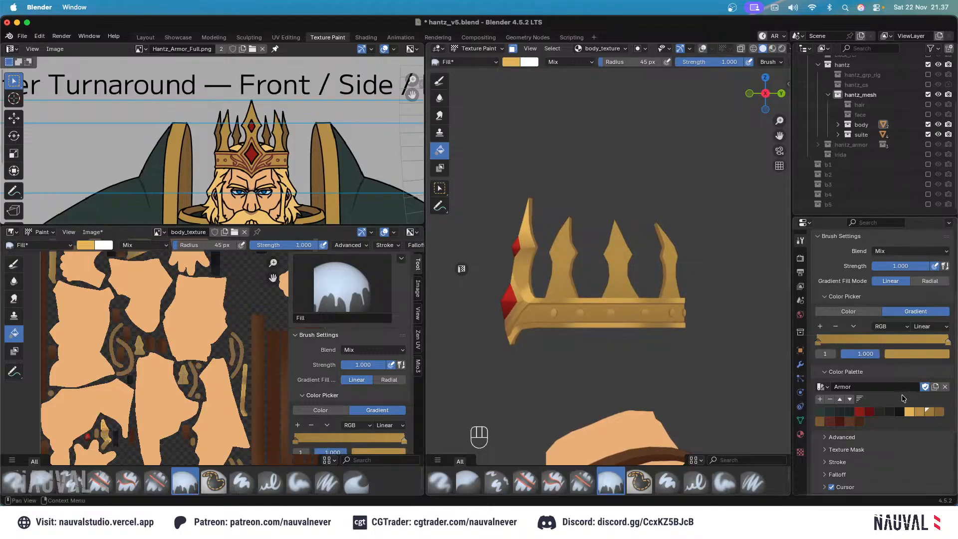
pyautogui.click(914, 411)
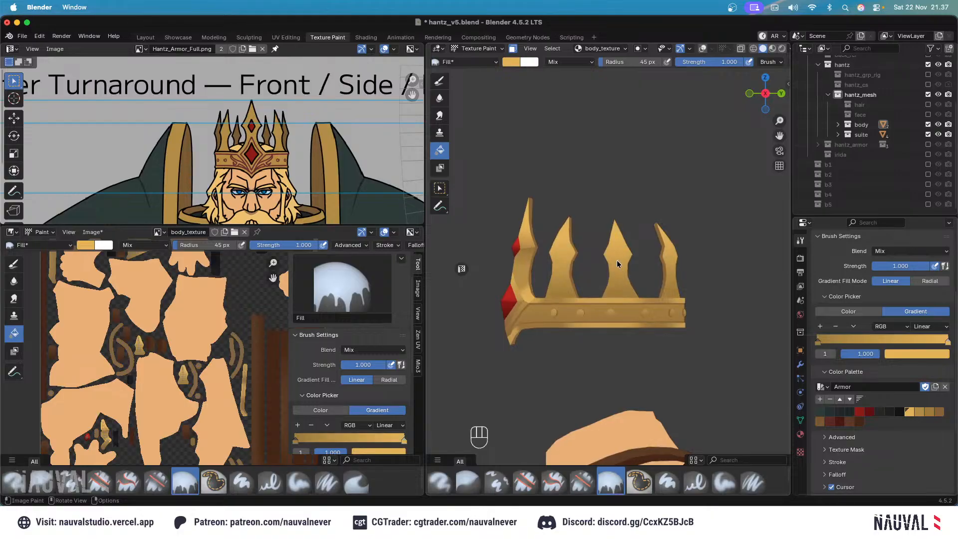
pyautogui.moveTo(613, 299); pyautogui.dragTo(618, 243)
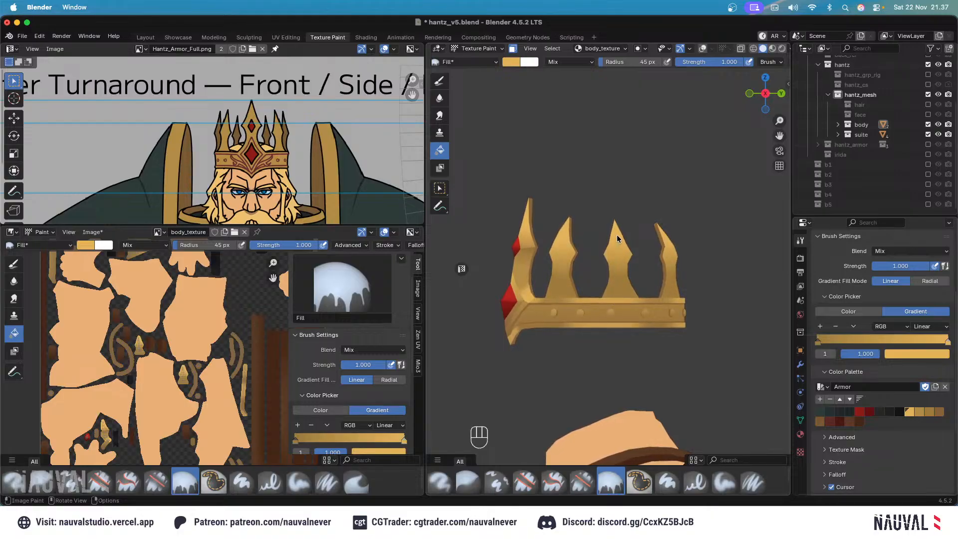
pyautogui.keyDown('ctrl'); pyautogui.moveTo(654, 257); pyautogui.dragTo(660, 283, button='middle'); pyautogui.keyUp('ctrl')
pyautogui.moveTo(660, 282); pyautogui.dragTo(735, 275, button='middle')
pyautogui.press('KP_1')
pyautogui.press('KP_3')
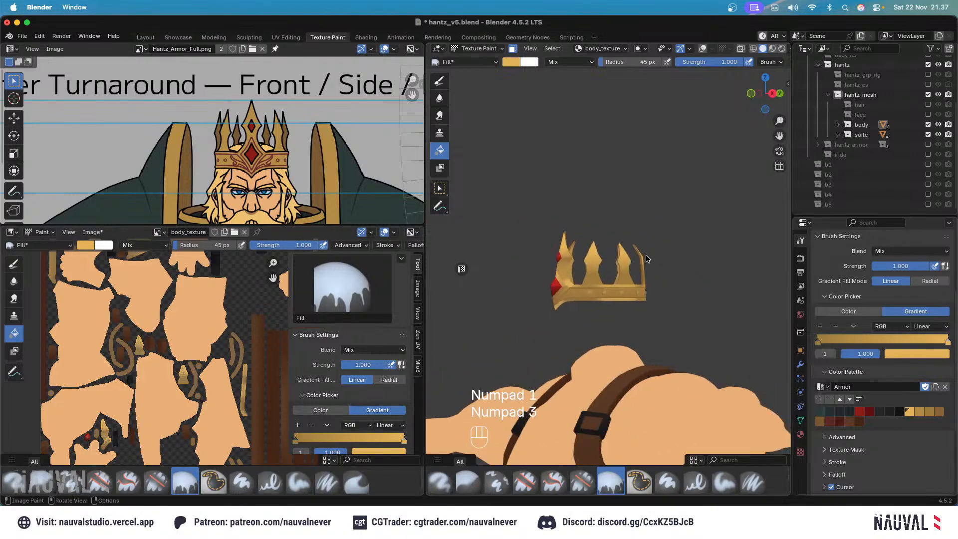
# Try refilling the side spikes with the gradient stretched from their bases to above the tips, and compare it from the front.
pyautogui.moveTo(613, 244); pyautogui.dragTo(613, 242)
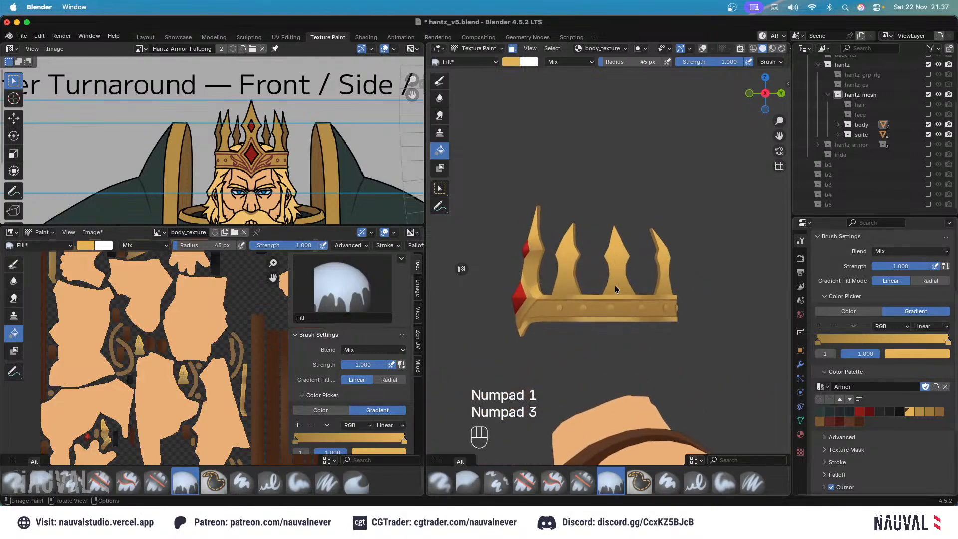
pyautogui.moveTo(615, 290); pyautogui.dragTo(616, 241)
pyautogui.moveTo(616, 208); pyautogui.dragTo(618, 203)
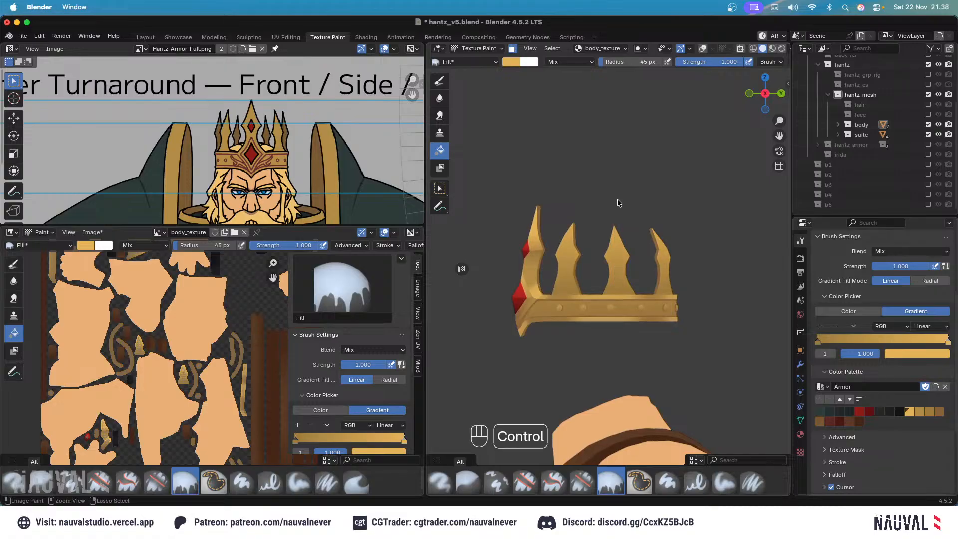
pyautogui.moveTo(618, 203); pyautogui.dragTo(676, 280, button='middle')
pyautogui.press('KP_1')
pyautogui.press('KP_3')
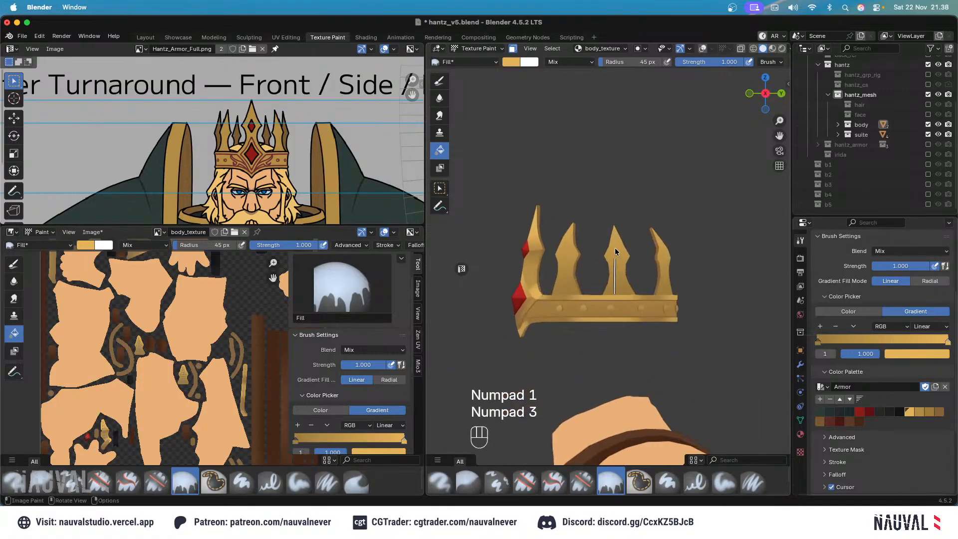
# Refill the side spikes with a shorter gradient ending below their tips, and check it from the front and side.
pyautogui.moveTo(614, 249); pyautogui.dragTo(619, 256)
pyautogui.press('KP_1')
pyautogui.keyDown('ctrl'); pyautogui.moveTo(658, 283); pyautogui.dragTo(663, 218, button='middle'); pyautogui.keyUp('ctrl')
pyautogui.press('KP_3')
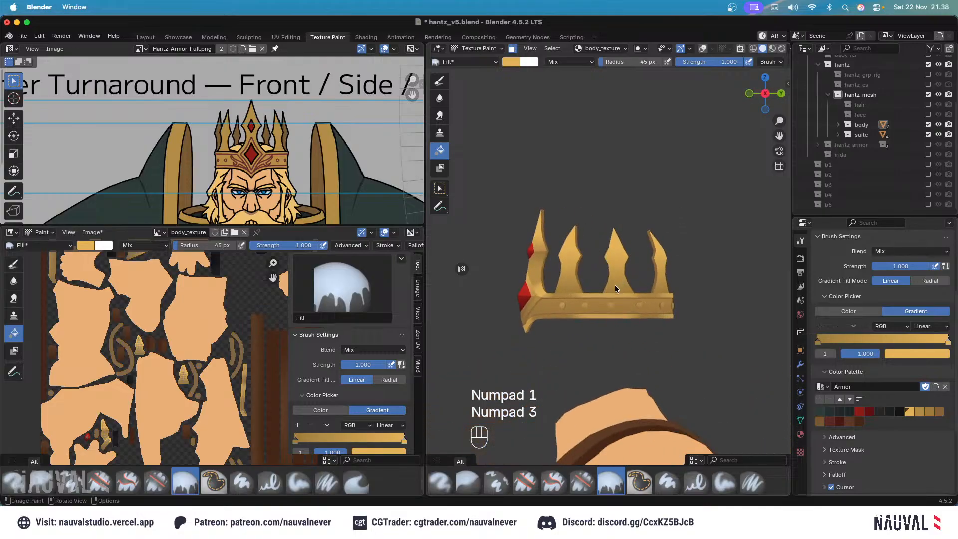
pyautogui.press('KP_1')
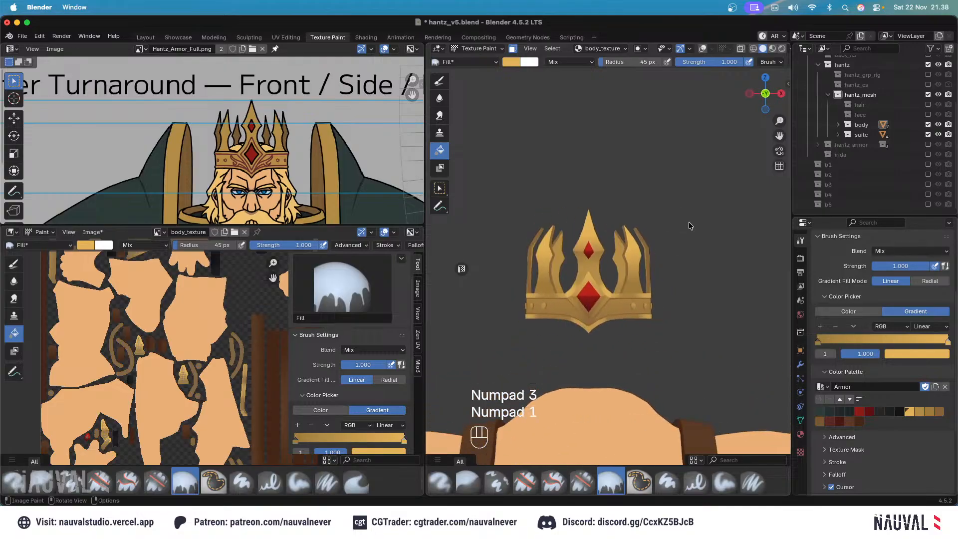
pyautogui.press('KP_3')
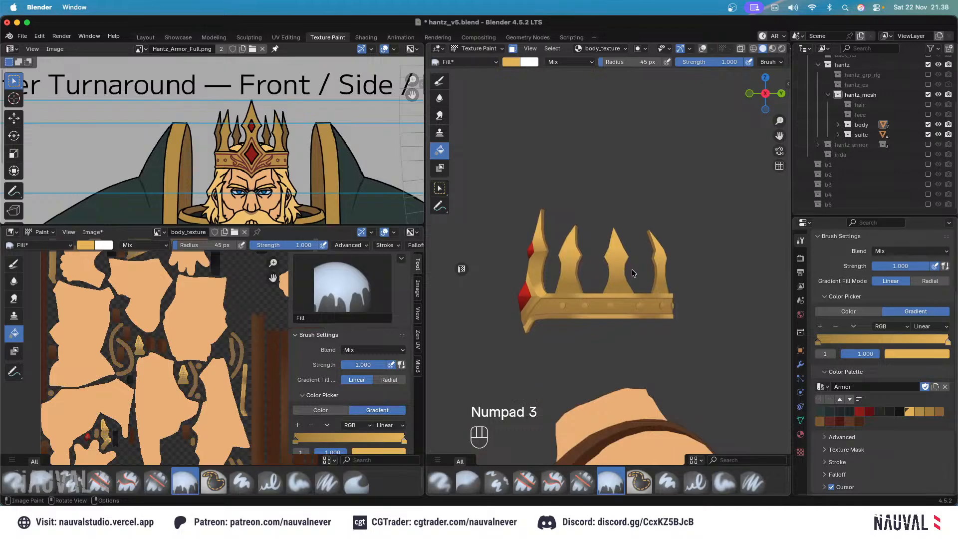
# Add a gradient stop at 0.500, make the end stop medium gold, and refill the side spikes from base to tip.
pyautogui.click(822, 327)
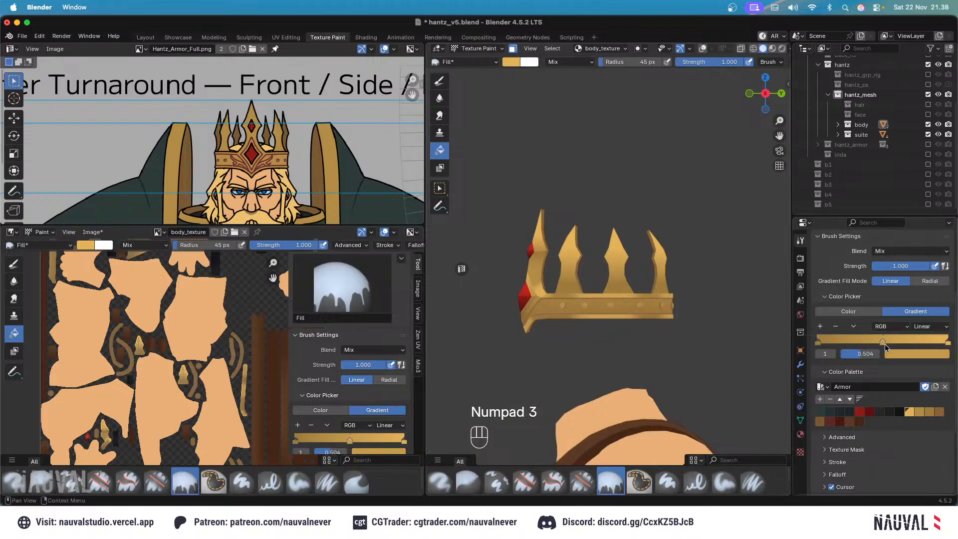
pyautogui.moveTo(883, 341); pyautogui.dragTo(882, 342)
pyautogui.click(948, 342)
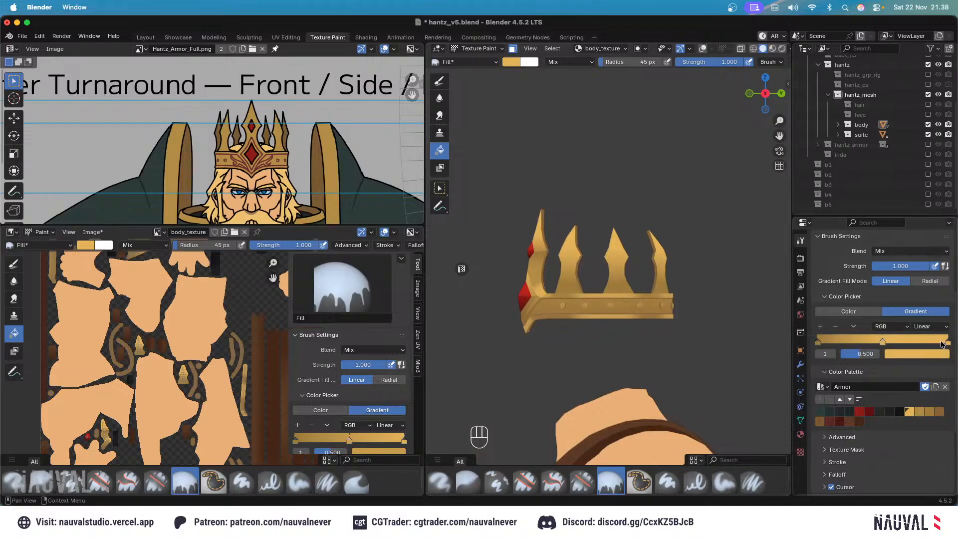
pyautogui.click(921, 412)
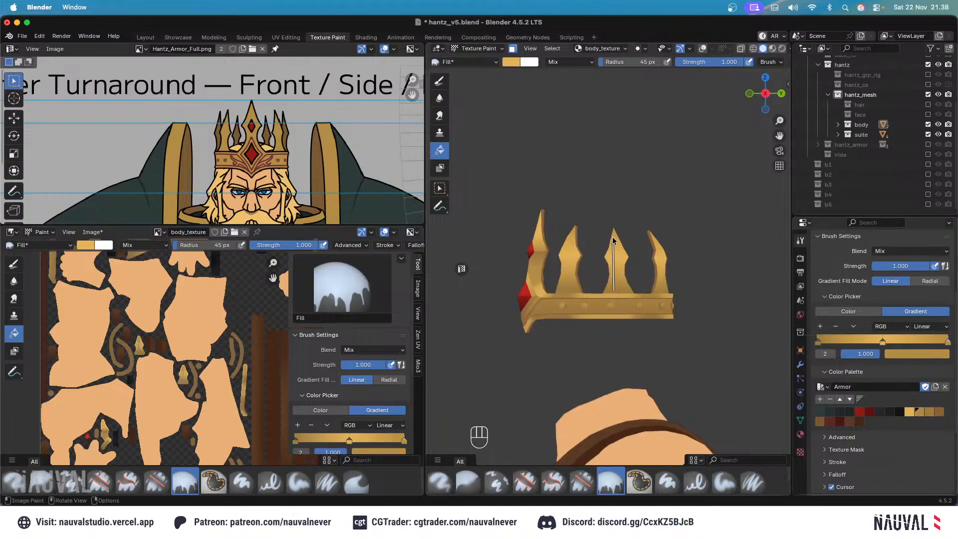
pyautogui.moveTo(616, 295); pyautogui.dragTo(615, 230)
# Try refilling the side spikes with the gradient's outer stops pulled inward to 0.295 and 0.705.
pyautogui.moveTo(818, 340); pyautogui.dragTo(856, 341)
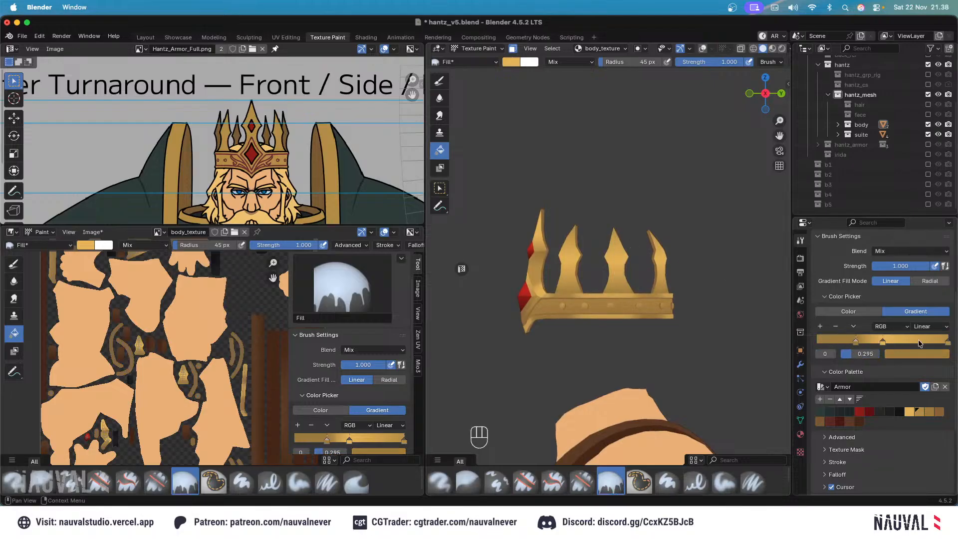
pyautogui.moveTo(948, 341); pyautogui.dragTo(909, 341)
pyautogui.moveTo(620, 292); pyautogui.dragTo(615, 231)
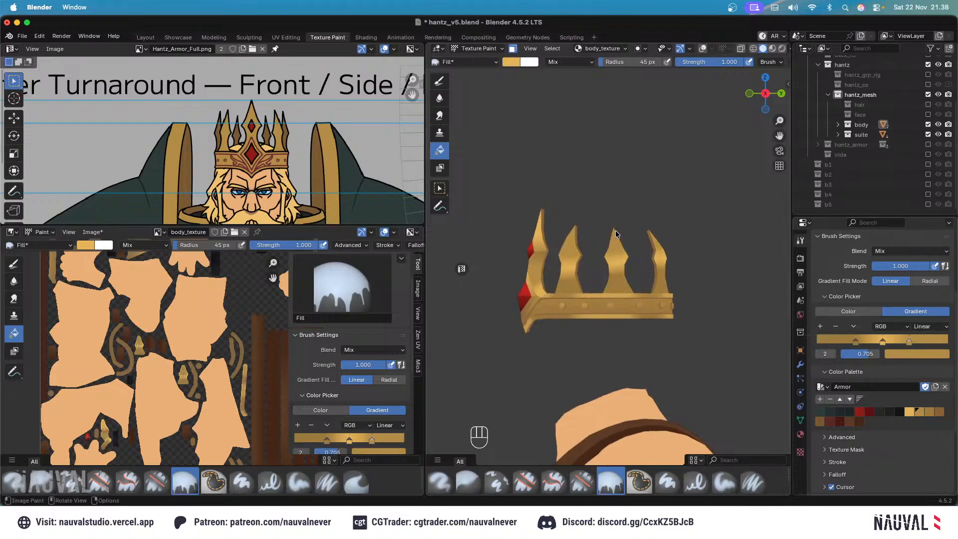
# Spread the gradient's outer stops, with the first at 0.155, refill the side spikes, and compare them from the front and side.
pyautogui.moveTo(855, 341); pyautogui.dragTo(837, 341)
pyautogui.moveTo(617, 295); pyautogui.dragTo(616, 230)
pyautogui.press('KP_1')
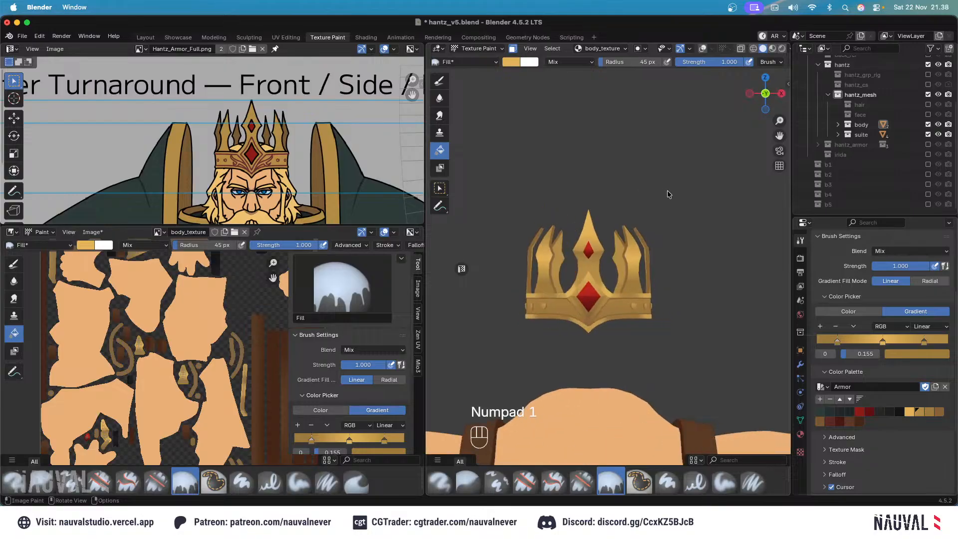
pyautogui.press('KP_3')
pyautogui.moveTo(617, 230); pyautogui.dragTo(619, 227)
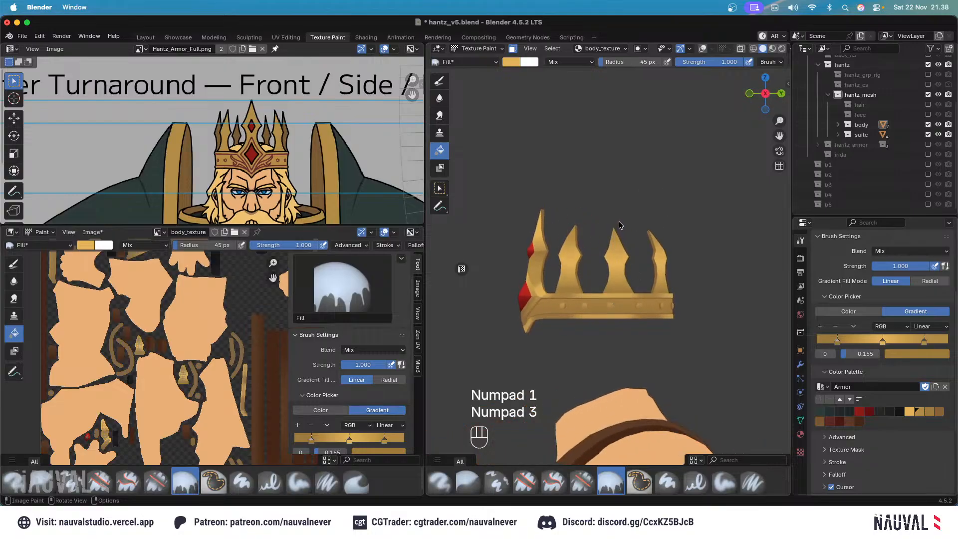
pyautogui.press('KP_1')
pyautogui.press('KP_3')
pyautogui.moveTo(618, 213); pyautogui.dragTo(618, 214)
# Return the gradient's first stop to 0.000, refill the side spikes, and inspect the crown from the front and back.
pyautogui.moveTo(828, 341); pyautogui.dragTo(817, 341)
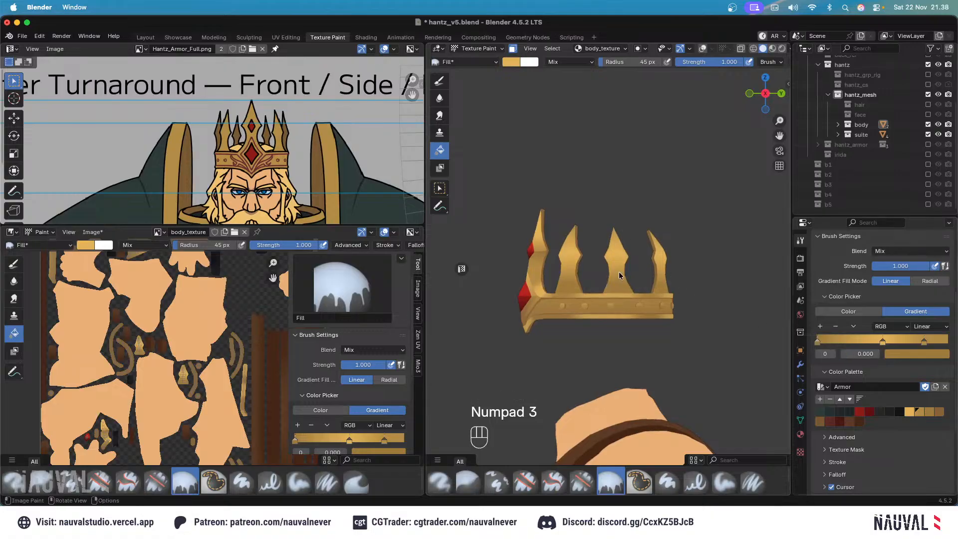
pyautogui.moveTo(611, 257)
pyautogui.mouseDown()
pyautogui.moveTo(619, 200)
pyautogui.moveTo(619, 229)
pyautogui.moveTo(617, 218)
pyautogui.mouseUp()
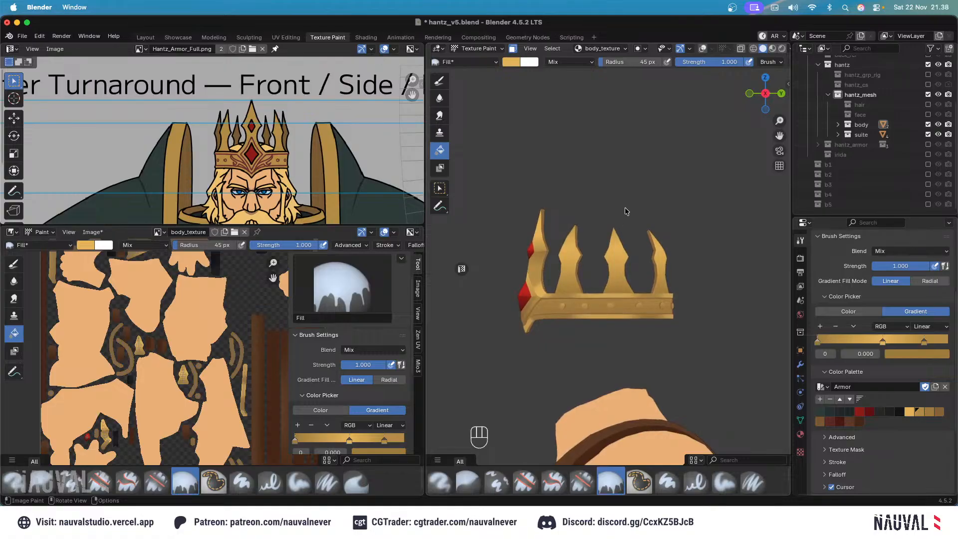
pyautogui.press('KP_1')
pyautogui.press('KP_3')
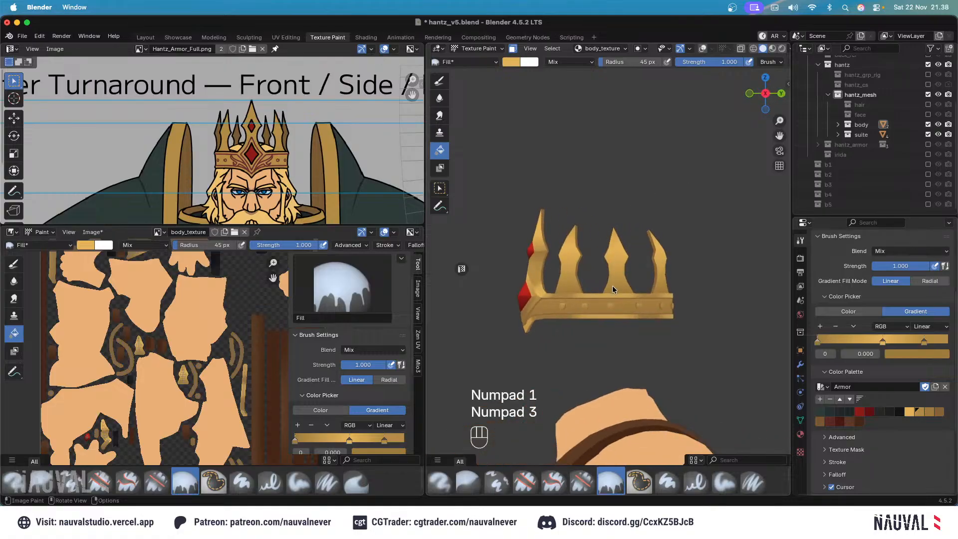
pyautogui.press('KP_1')
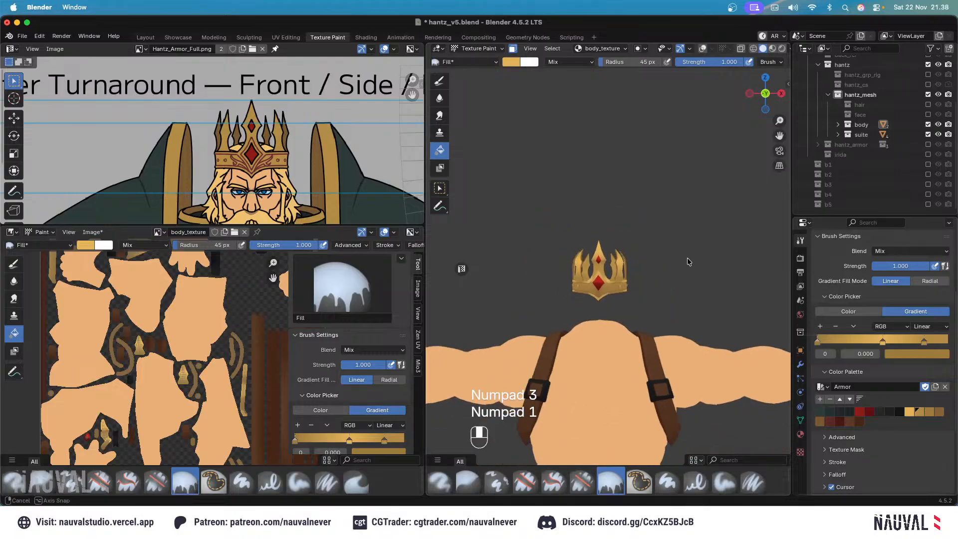
pyautogui.press('ctrl+KP_1')
pyautogui.moveTo(697, 259)
pyautogui.keyDown('ctrl'); pyautogui.mouseDown(button='middle')
pyautogui.moveTo(703, 222)
pyautogui.moveTo(698, 229)
pyautogui.moveTo(672, 224)
pyautogui.moveTo(698, 272)
pyautogui.mouseUp(button='middle'); pyautogui.keyUp('ctrl')
pyautogui.moveTo(698, 272); pyautogui.dragTo(699, 282, button='middle')
# Refill the side spikes with the gradient running upward past their tips, and check the crown from the front and side.
pyautogui.press('KP_3')
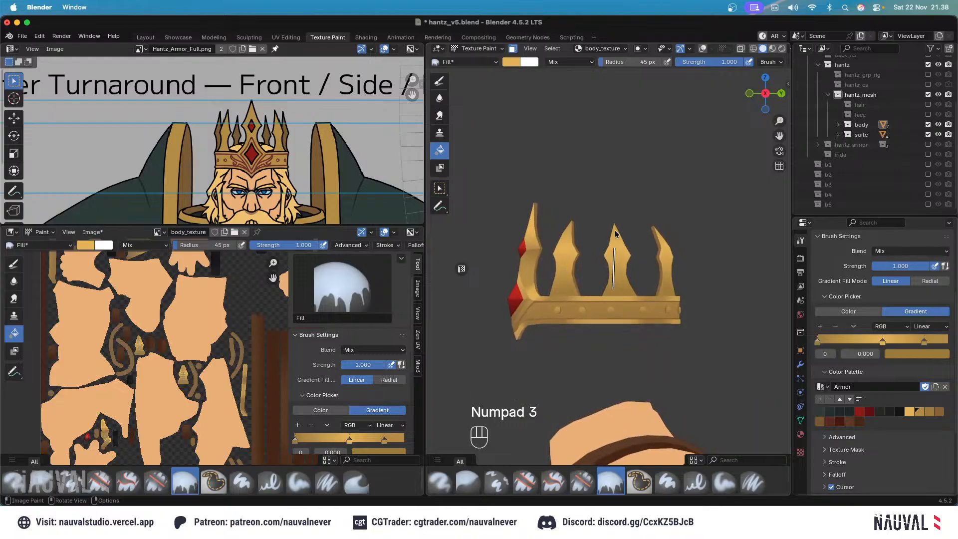
pyautogui.moveTo(615, 231); pyautogui.dragTo(615, 218)
pyautogui.press('KP_1')
pyautogui.scroll(-3, 655, 216)
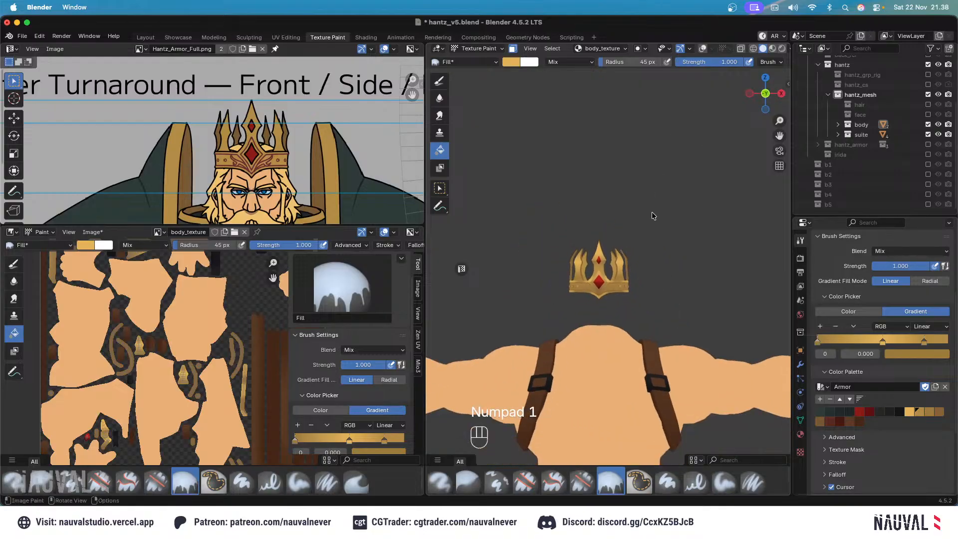
pyautogui.moveTo(654, 216); pyautogui.dragTo(697, 240, button='middle')
pyautogui.press('KP_1')
pyautogui.press('KP_3')
pyautogui.scroll(6, 657, 197)
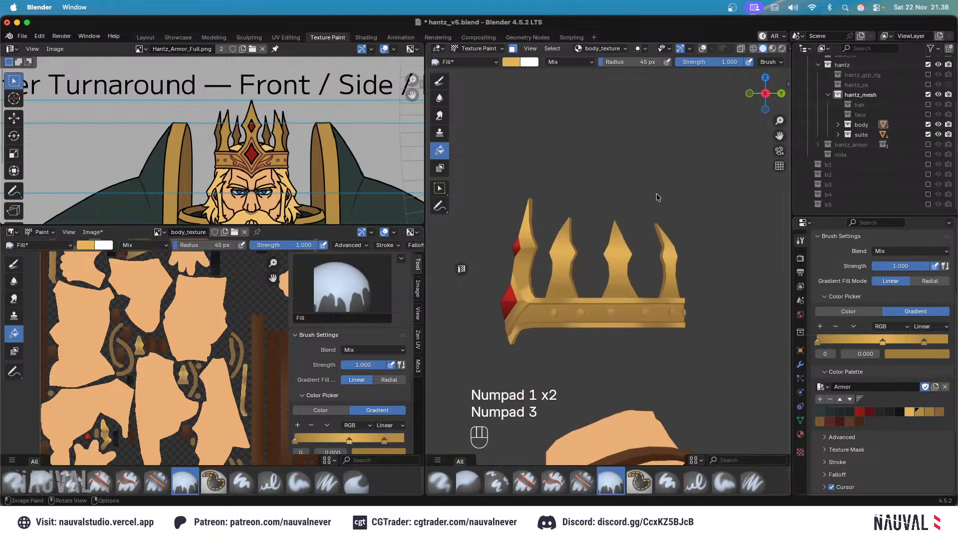
# Save the painted texture image and the project file.
pyautogui.press('alt')
pyautogui.hotkey('alt', 's')
pyautogui.press('super+s')
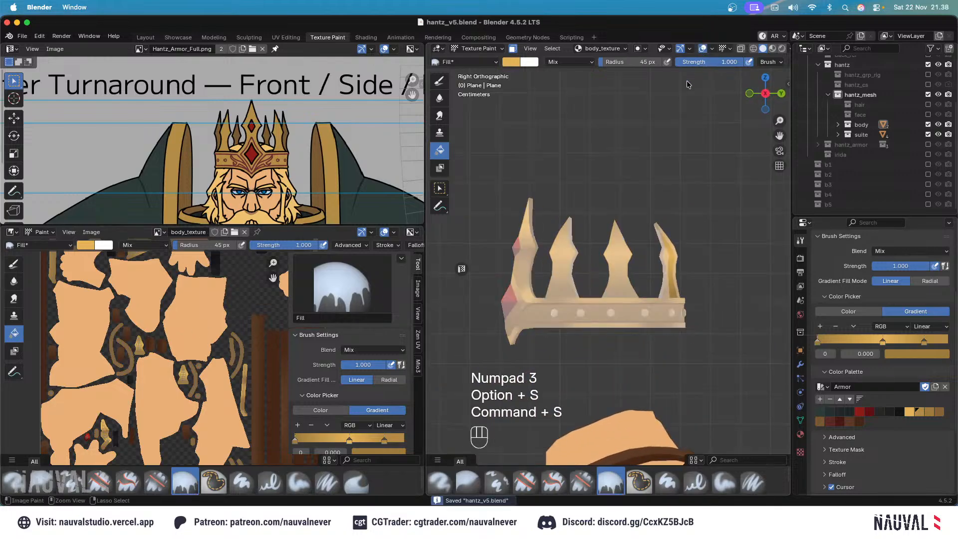
# Select the faces of the crown's band up to its seams in Edit Mode and return to Texture Paint mode.
pyautogui.press('Tab')
pyautogui.press('l')
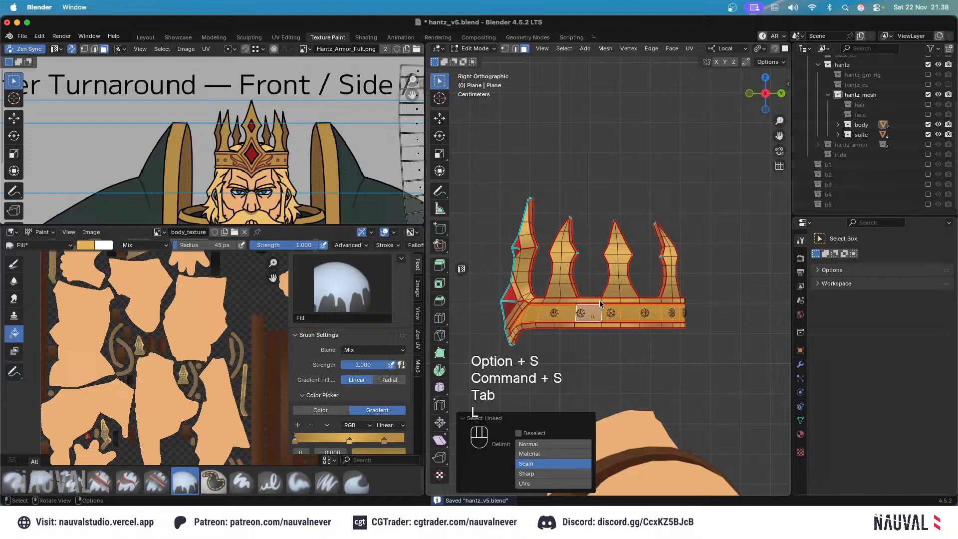
pyautogui.click(474, 49)
pyautogui.click(484, 117)
# Switch to the Paint Soft brush with the solid brown palette color and hide the viewport overlays over the crown's front.
pyautogui.press('KP_1')
pyautogui.click(848, 425)
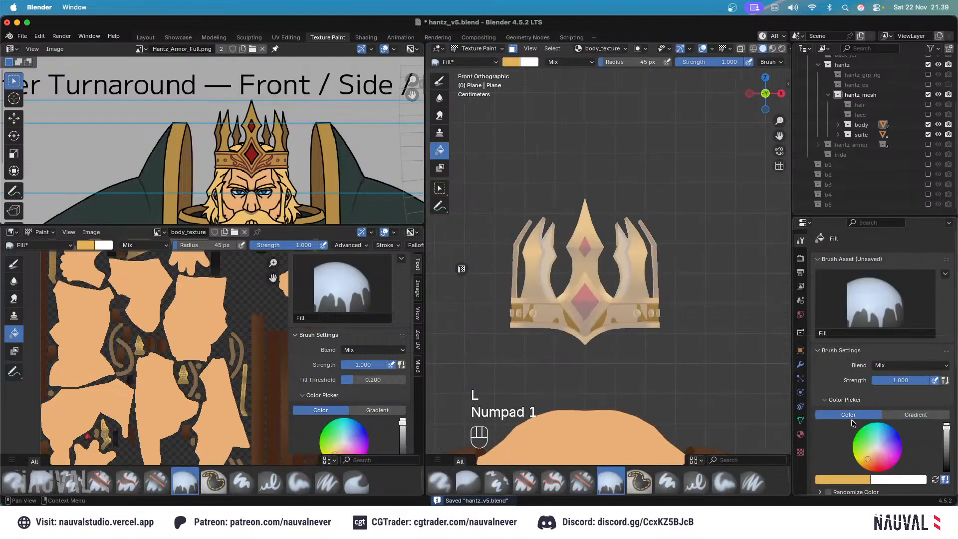
pyautogui.scroll(-5, 844, 379)
pyautogui.click(438, 81)
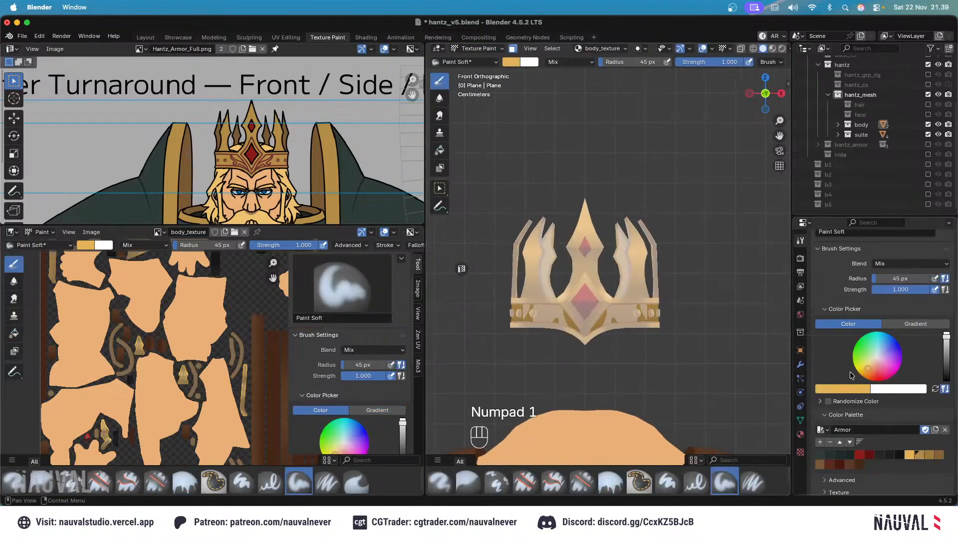
pyautogui.click(941, 456)
pyautogui.keyDown('ctrl'); pyautogui.moveTo(695, 318); pyautogui.dragTo(662, 168, button='middle'); pyautogui.keyUp('ctrl')
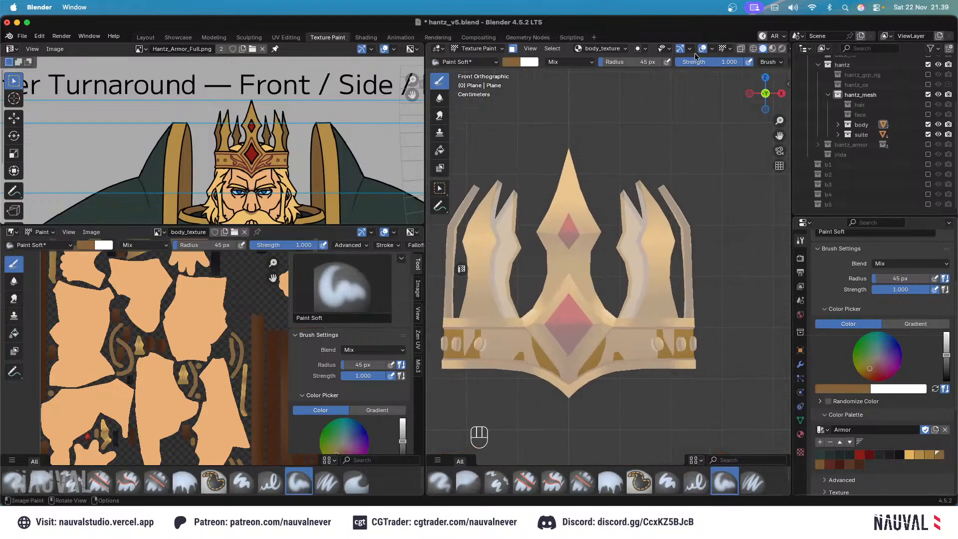
pyautogui.click(702, 49)
# Try shading the band around the large front gem in brown with brush radii of 79 px and 62 px.
pyautogui.press('f')
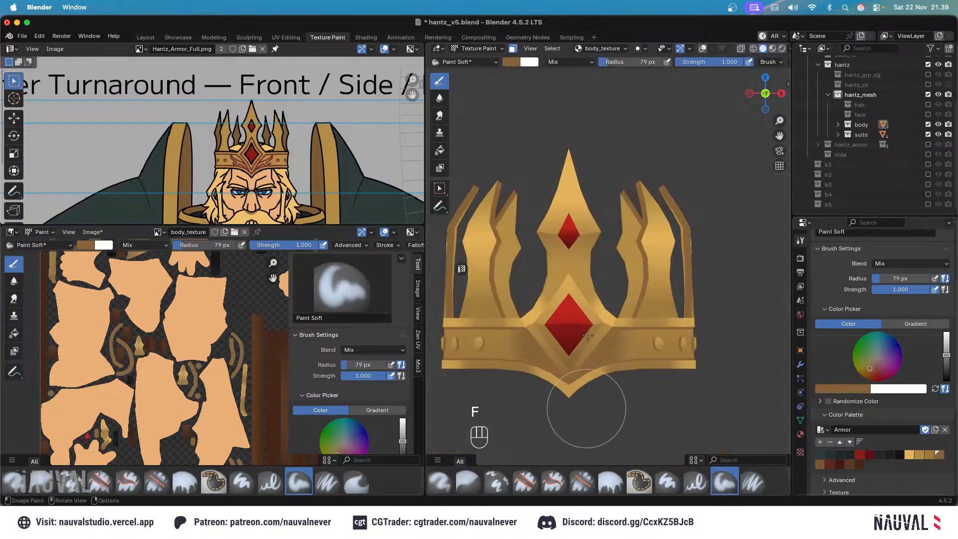
pyautogui.press('super+z')
pyautogui.press('f')
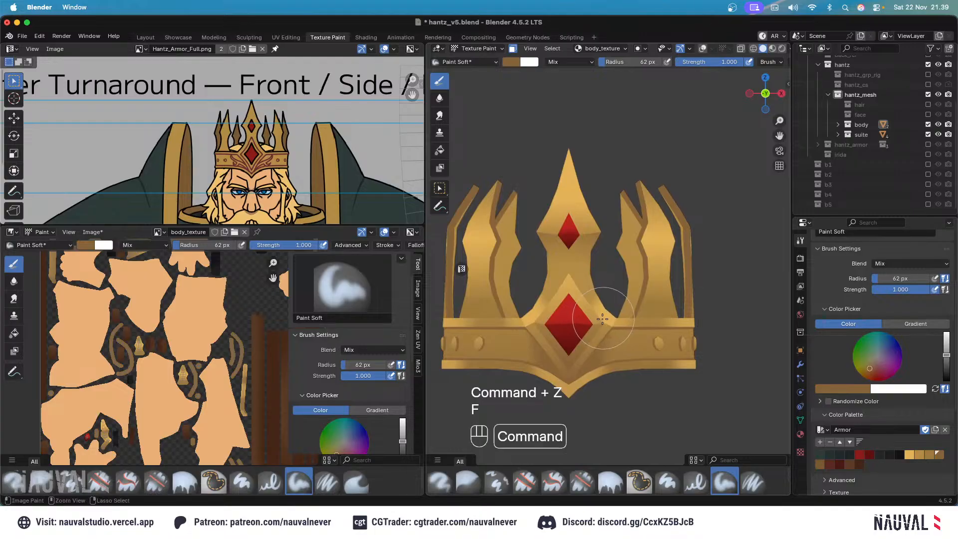
pyautogui.press('super+z')
pyautogui.press('super+z')
pyautogui.click(475, 48)
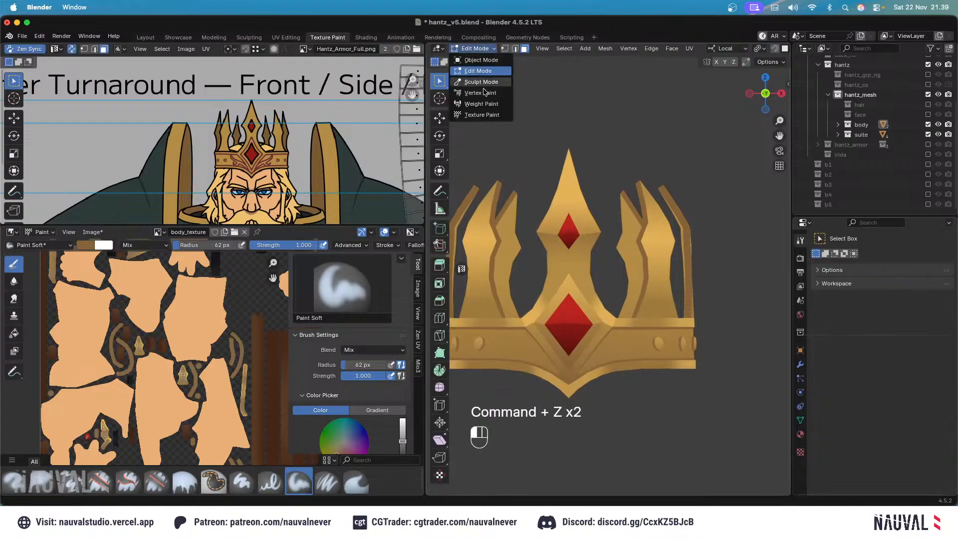
pyautogui.click(478, 116)
# Shade the band around the large front gem with an 85 px brown brush, and undo the unwanted strokes.
pyautogui.press('f')
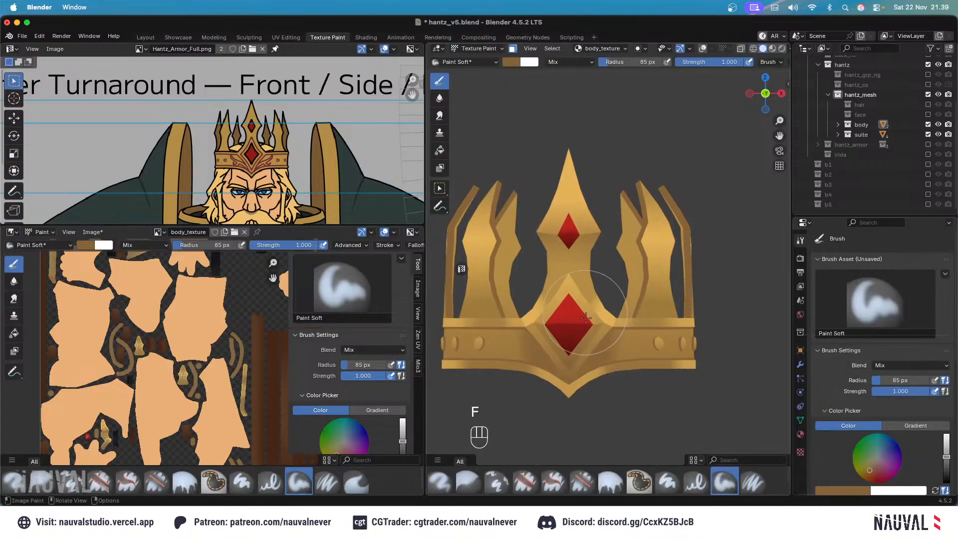
pyautogui.press('super+z')
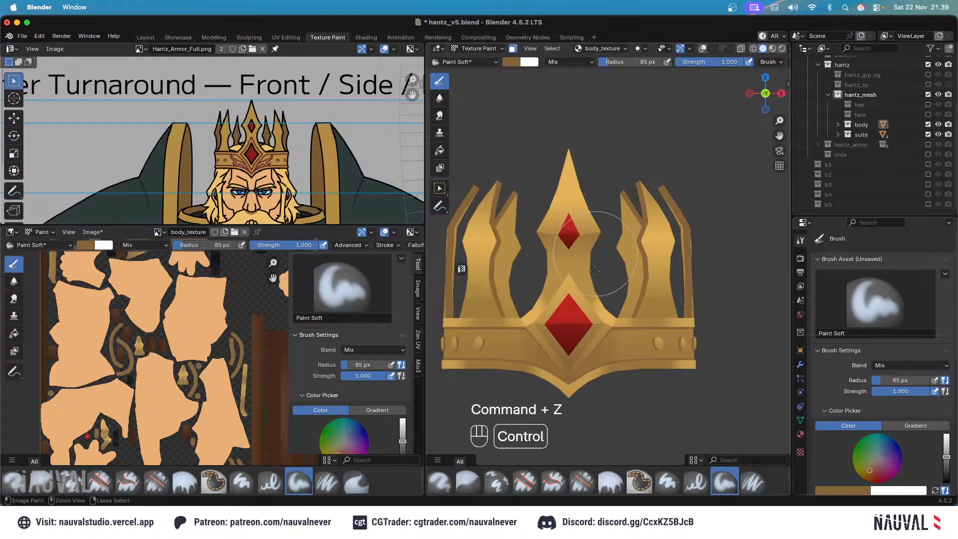
pyautogui.keyDown('ctrl'); pyautogui.moveTo(609, 222); pyautogui.dragTo(642, 352, button='middle'); pyautogui.keyUp('ctrl')
pyautogui.press('KP_3')
pyautogui.scroll(-5, 898, 449)
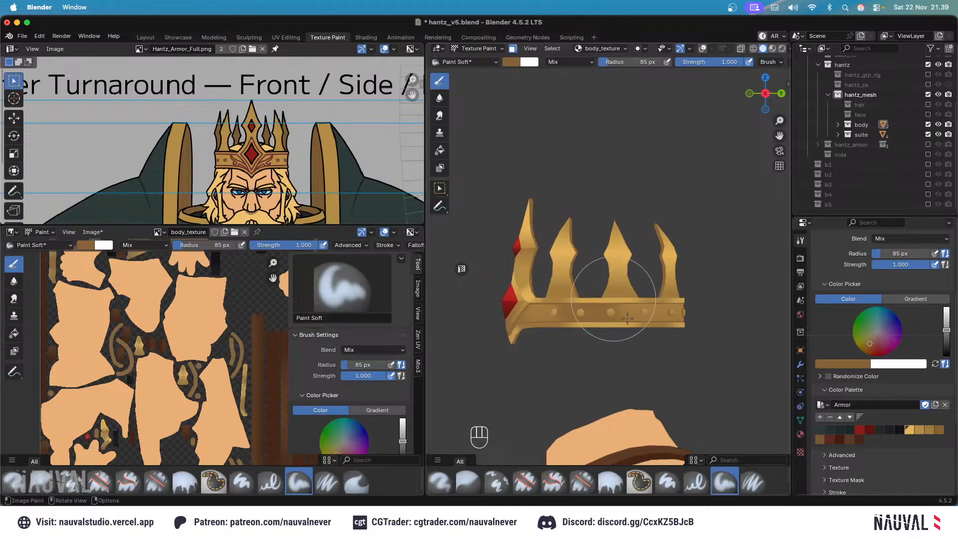
pyautogui.press('super+z')
# Choose bright gold and paint soft highlights on the band's side and front with brush radii of 66 px and 57 px.
pyautogui.click(910, 429)
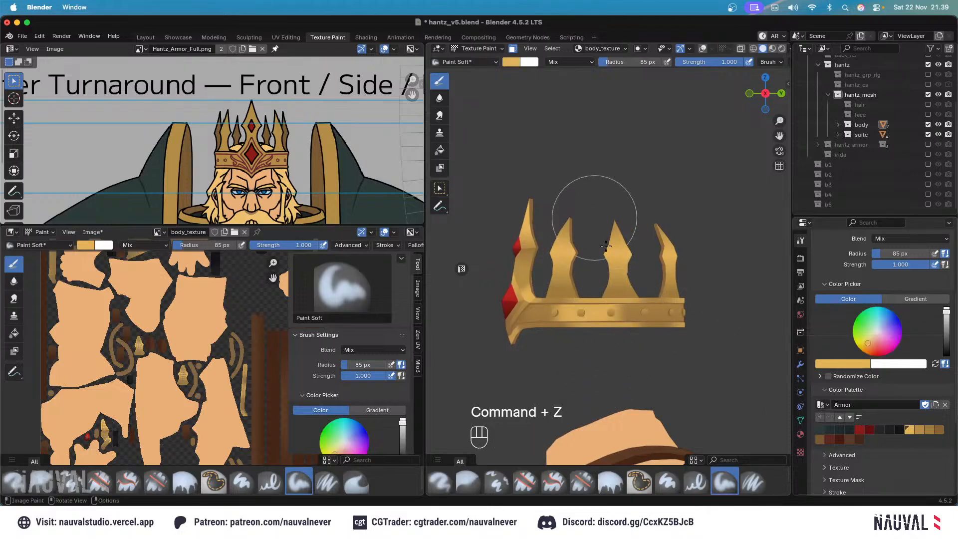
pyautogui.press('super+z')
pyautogui.press('f')
pyautogui.click(599, 321)
pyautogui.press('KP_1')
pyautogui.press('f')
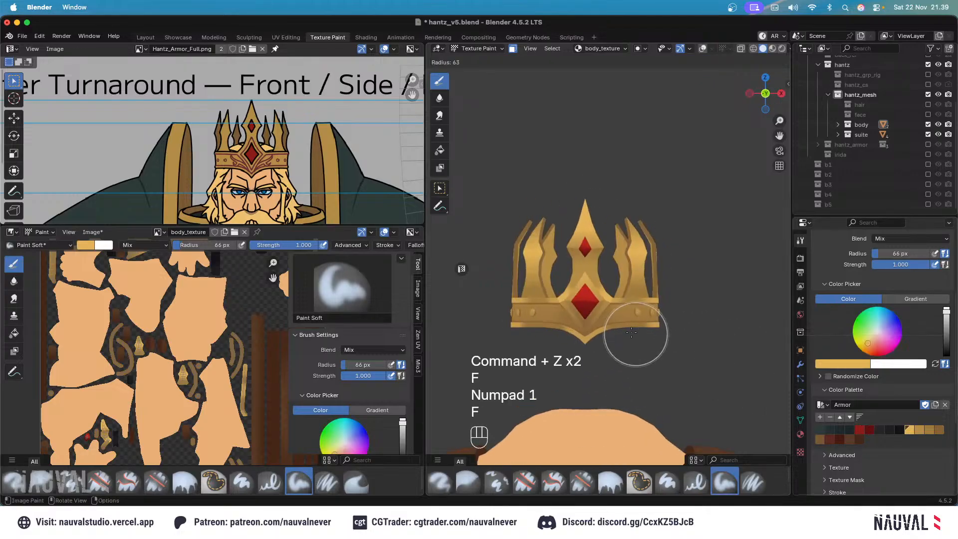
pyautogui.click(632, 330)
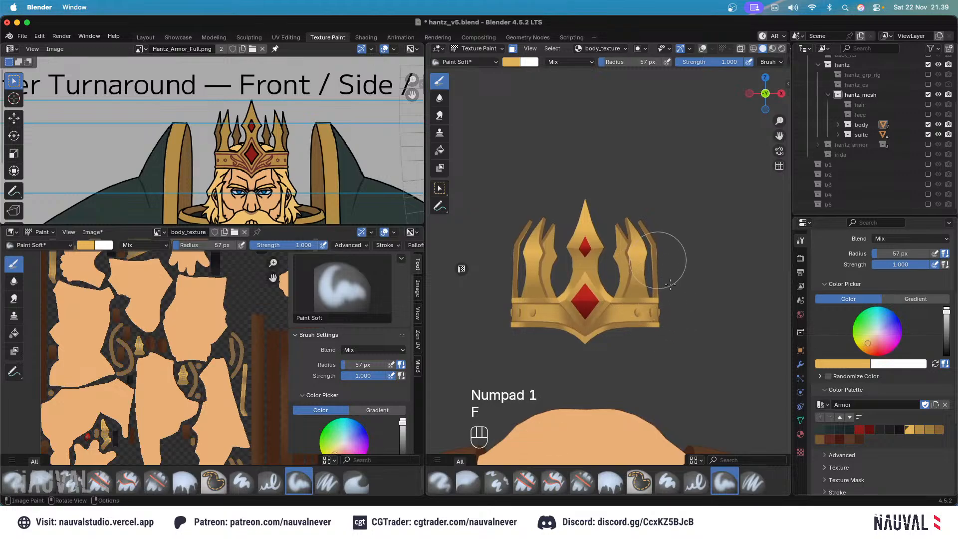
pyautogui.press('KP_3')
pyautogui.scroll(2, 664, 315)
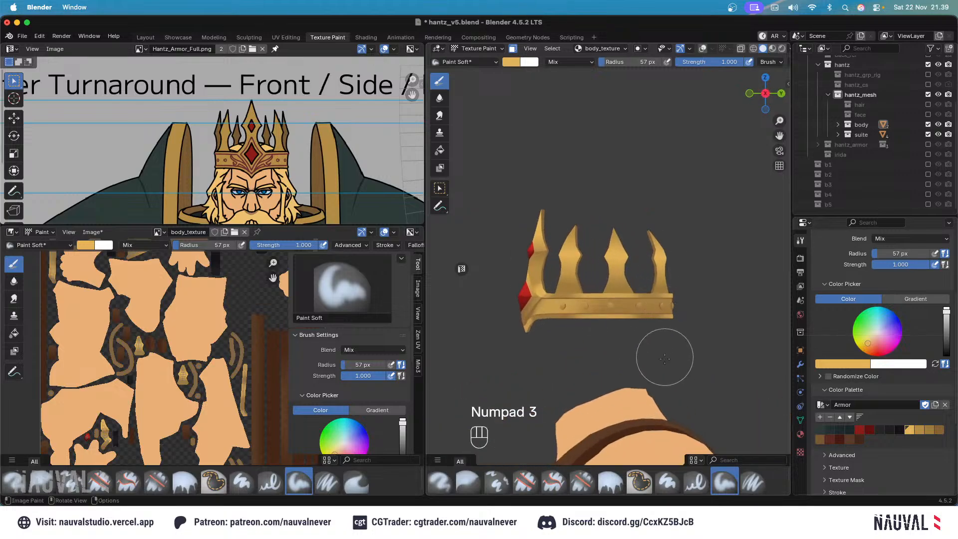
# Paint a soft bright gold highlight on the band's back with a 93 px brush, and check it from the front.
pyautogui.press('ctrl+KP_1')
pyautogui.press('f')
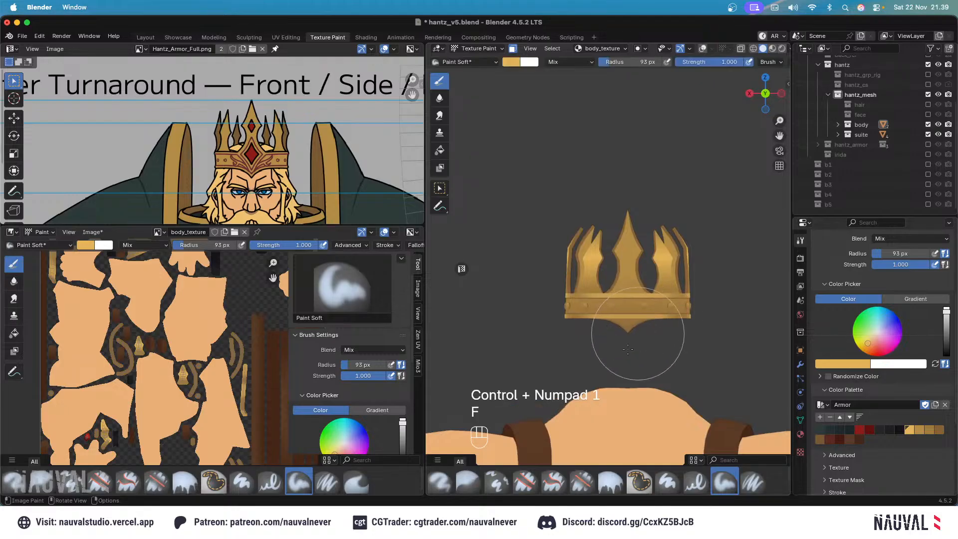
pyautogui.press('KP_1')
pyautogui.keyDown('ctrl'); pyautogui.moveTo(660, 281); pyautogui.dragTo(650, 242, button='middle'); pyautogui.keyUp('ctrl')
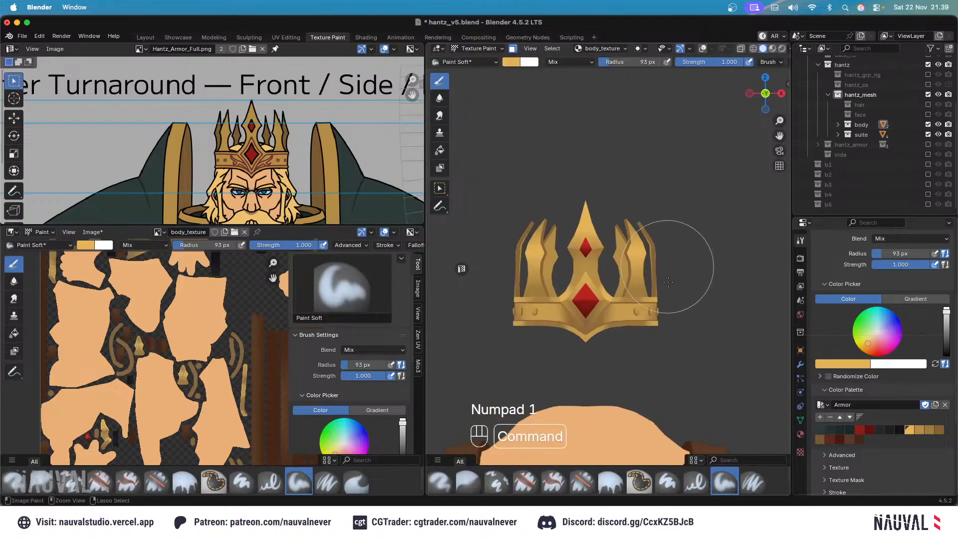
# Undo the last highlight strokes and repaint the band's side in bright gold with an 86 px brush.
pyautogui.press('super+z')
pyautogui.press('KP_3')
pyautogui.press('super+z')
pyautogui.press('f')
pyautogui.click(551, 334)
# Rework the bright gold highlights on the band's front, undoing strokes and reducing the brush to 74, 66 and 56 px.
pyautogui.press('KP_1')
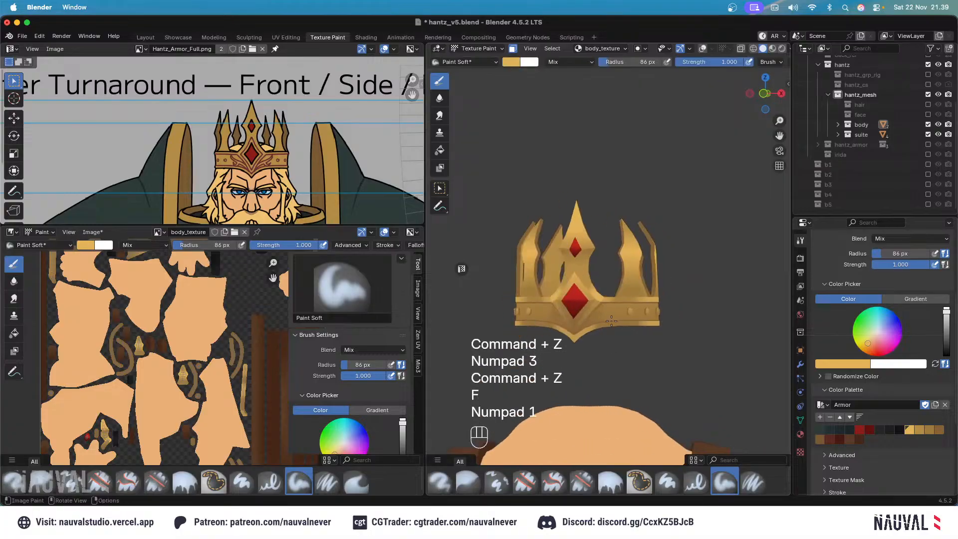
pyautogui.press('super+z')
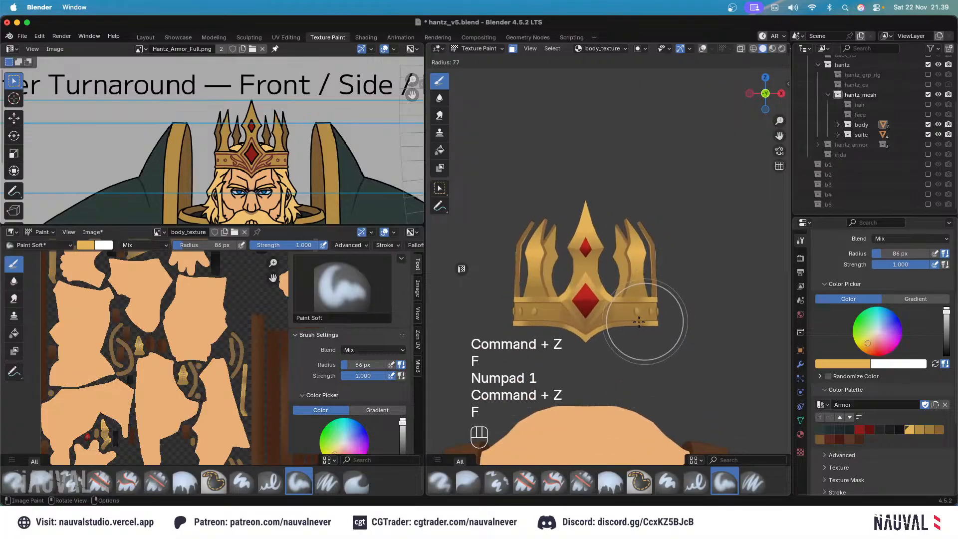
pyautogui.press('f')
pyautogui.press('super+z')
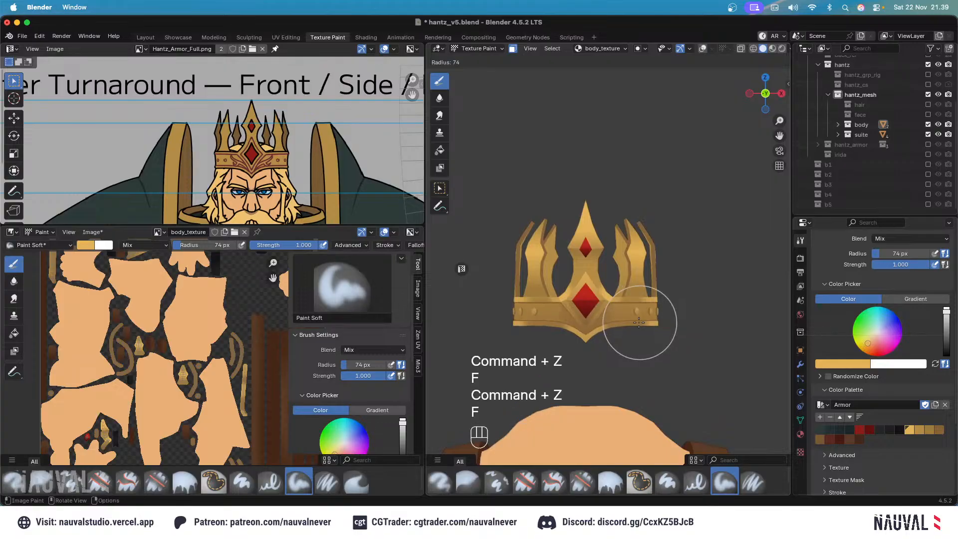
pyautogui.press('f')
pyautogui.press('super+z')
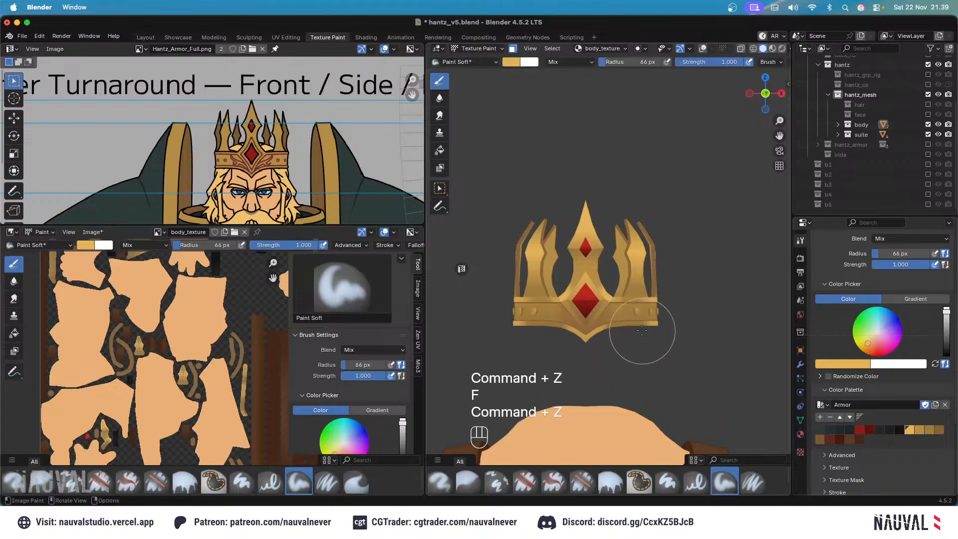
pyautogui.press('f')
# Redo the bright gold highlight on the band's side with an 81 px brush and check it from the front.
pyautogui.press('KP_3')
pyautogui.press('super+z')
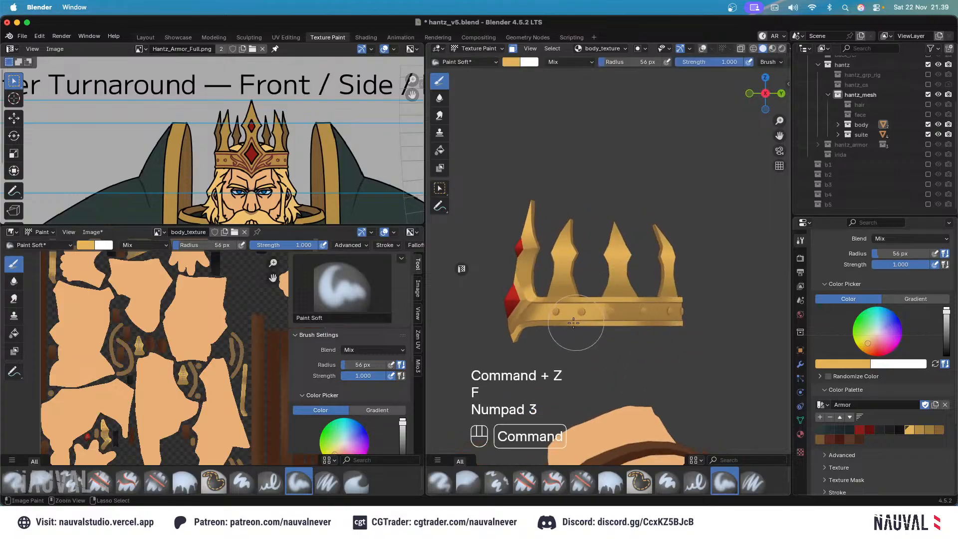
pyautogui.press('f')
pyautogui.press('f')
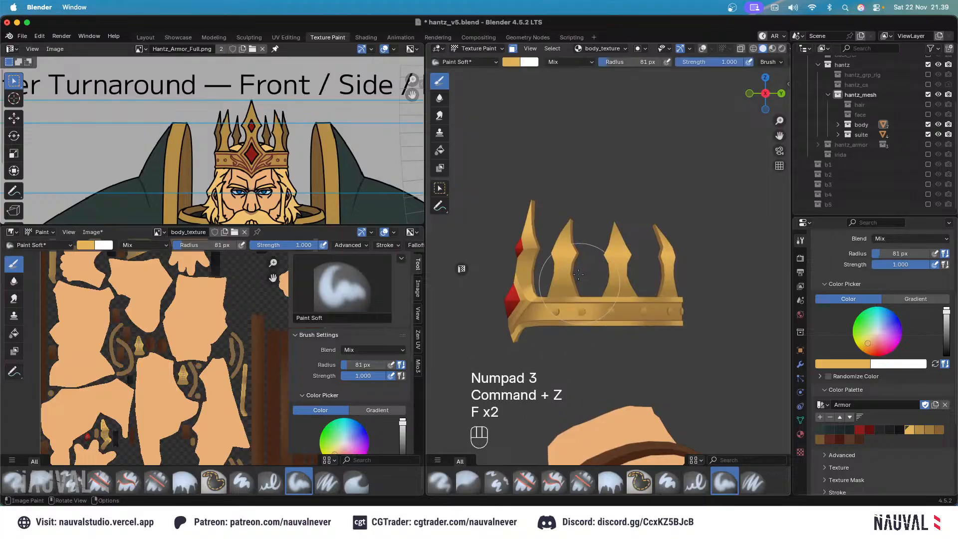
pyautogui.press('KP_1')
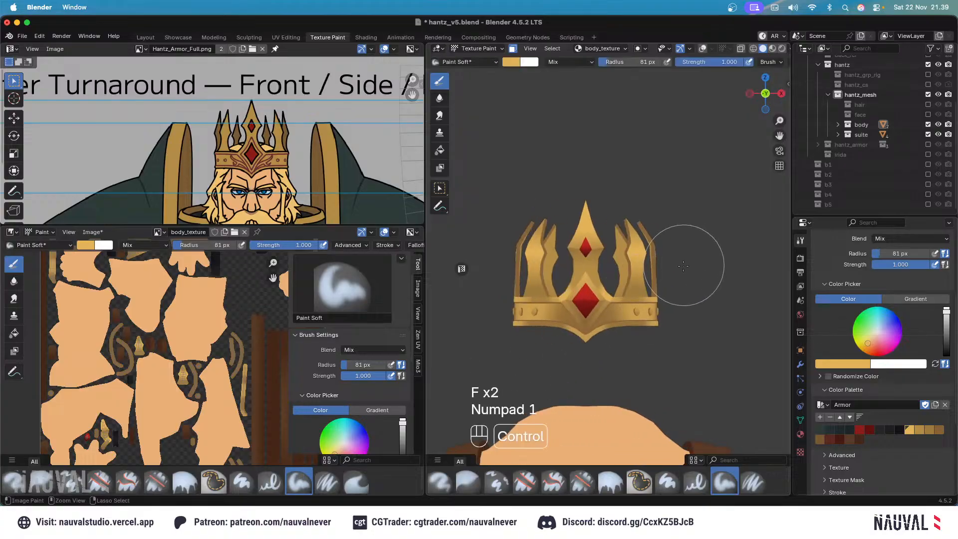
# Highlight the band's back in bright gold, undoing the 110 px stroke and reducing the brush to 87 px.
pyautogui.press('ctrl+KP_1')
pyautogui.press('f')
pyautogui.click(629, 281)
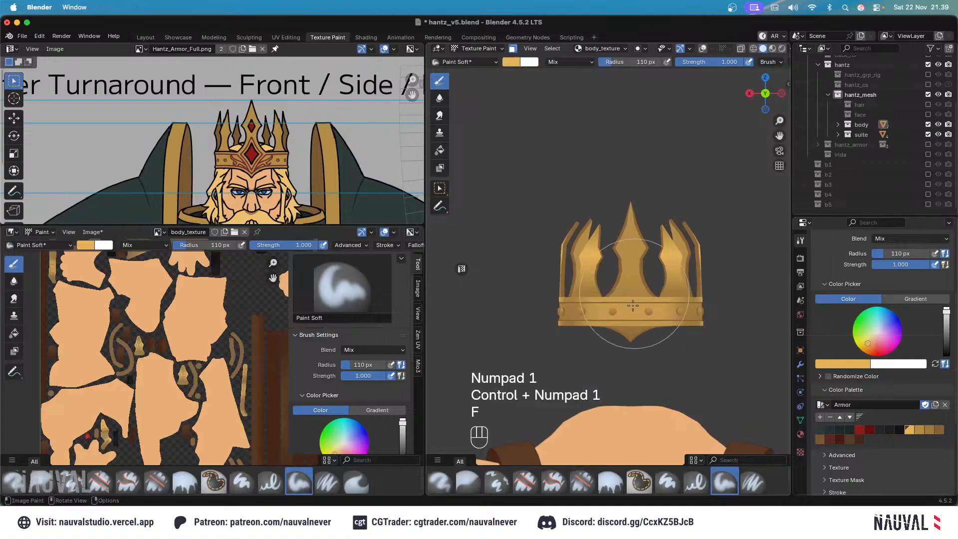
pyautogui.press('super+z')
pyautogui.press('f')
pyautogui.click(618, 359)
pyautogui.scroll(-3, 629, 270)
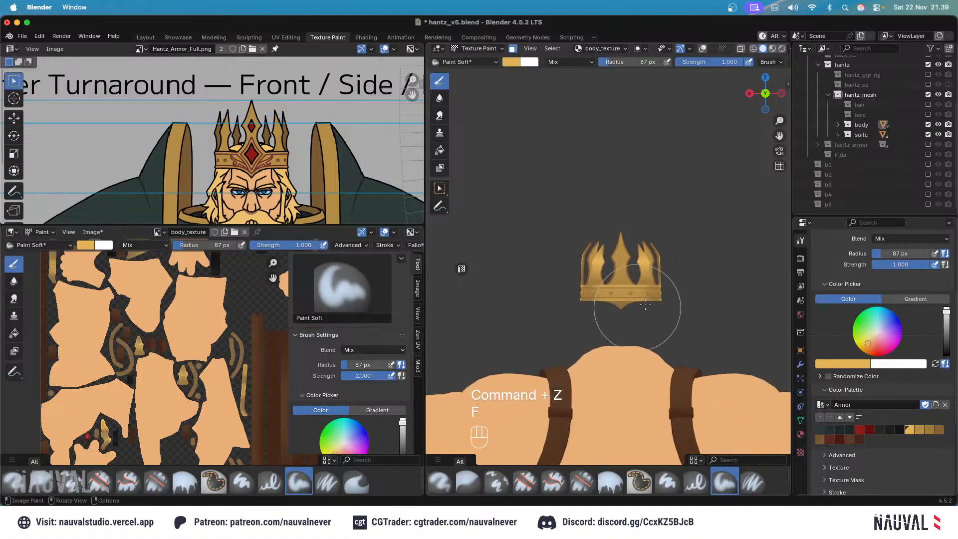
# Undo the last paint stroke on the crown, set the brush radius to 76 px and check the crown from front and back.
pyautogui.moveTo(637, 306); pyautogui.dragTo(692, 294, button='middle')
pyautogui.press('KP_1')
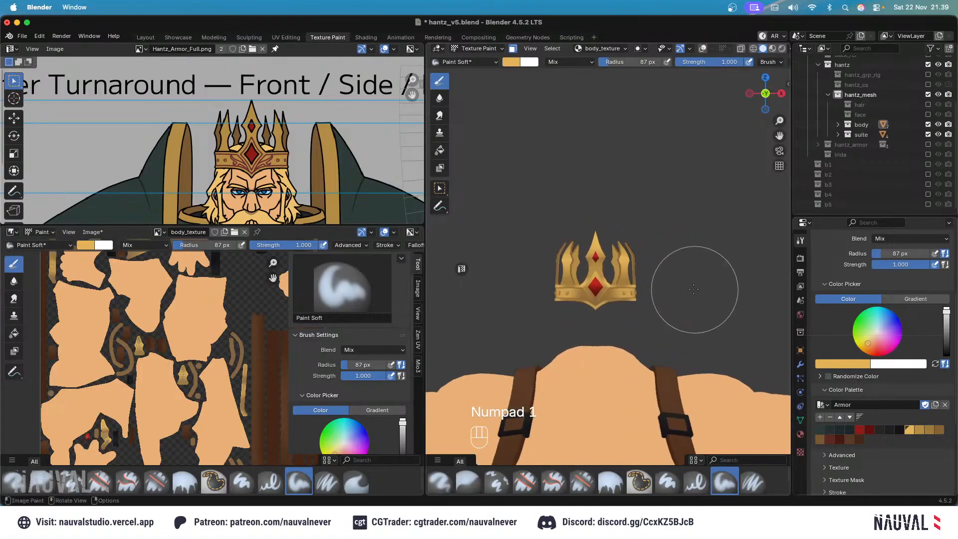
pyautogui.press('ctrl+KP_1')
pyautogui.press('super+z')
pyautogui.press('f')
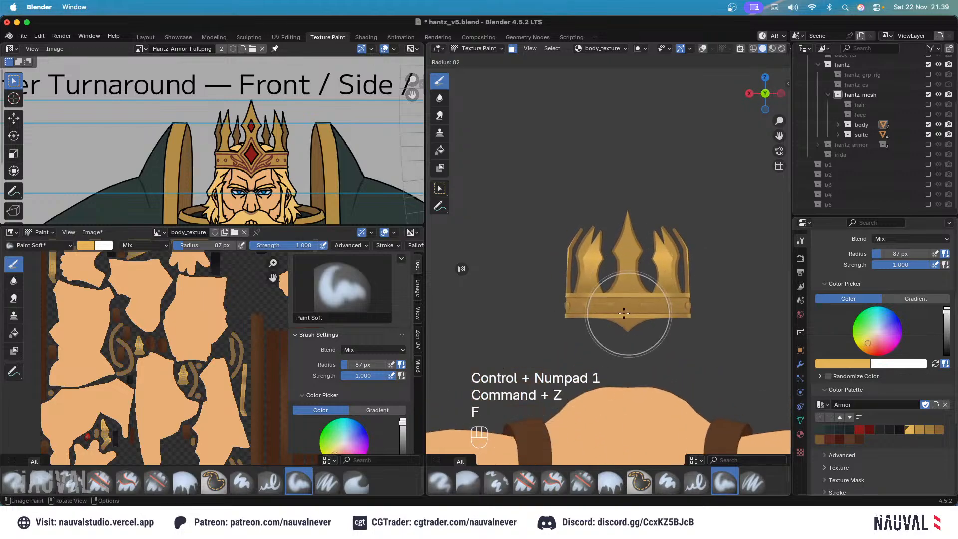
pyautogui.click(626, 268)
pyautogui.press('KP_1')
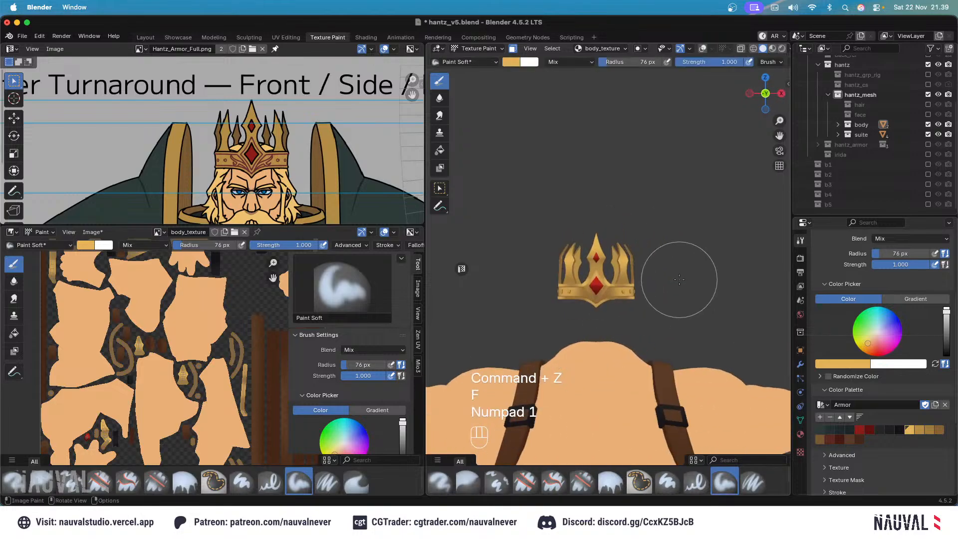
pyautogui.press('ctrl+KP_1')
pyautogui.moveTo(613, 297); pyautogui.dragTo(705, 283, button='middle')
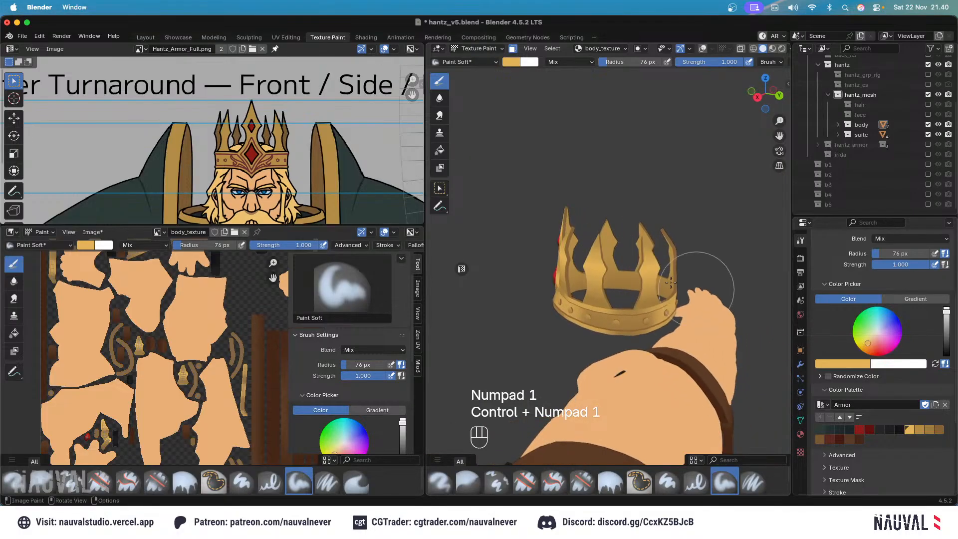
pyautogui.moveTo(648, 288); pyautogui.dragTo(668, 248, button='middle')
pyautogui.press('KP_1')
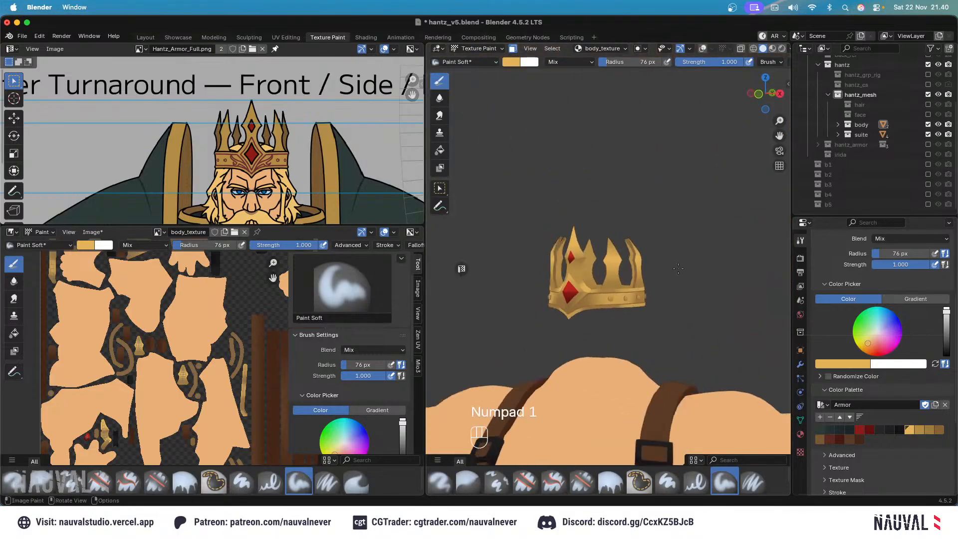
# Save the body_texture image and the Blender file, and switch the 3D view to Object Mode.
pyautogui.hotkey('alt', 's')
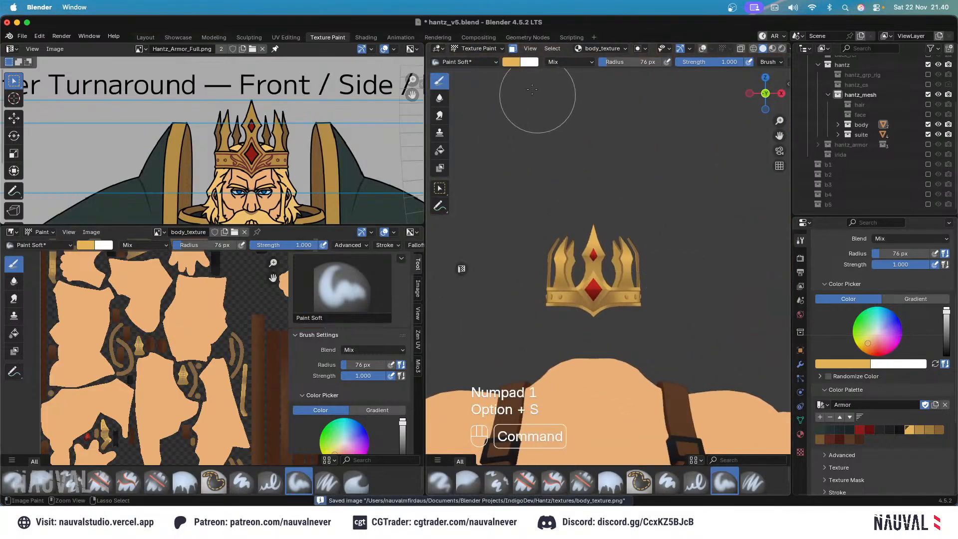
pyautogui.press('super+s')
pyautogui.click(476, 48)
pyautogui.click(477, 60)
pyautogui.moveTo(579, 164)
pyautogui.keyDown('ctrl'); pyautogui.mouseDown(button='middle')
pyautogui.moveTo(596, 241)
pyautogui.moveTo(614, 226)
pyautogui.mouseUp(button='middle'); pyautogui.keyUp('ctrl')
pyautogui.hotkey('ctrl', 's')
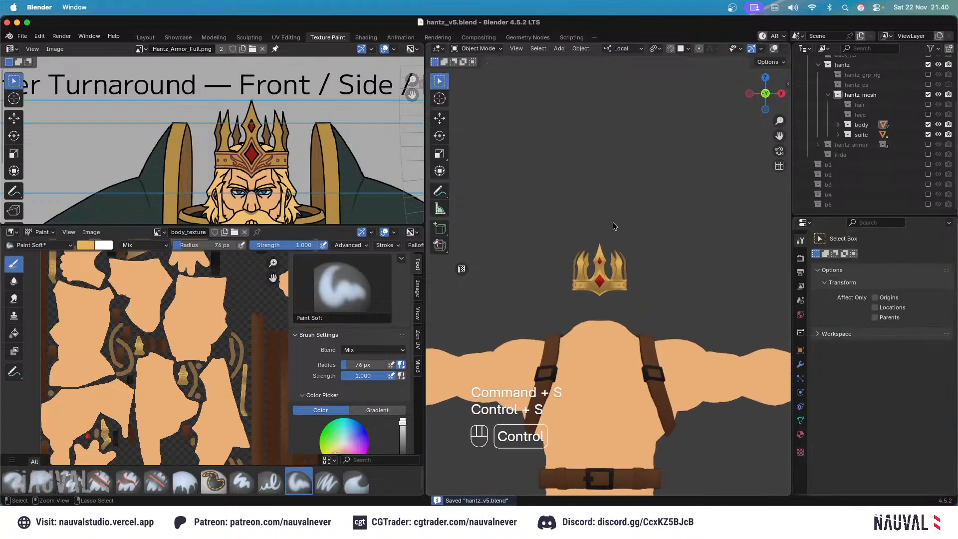
# Examine the painted crown from the front, side and back against the reference turnaround, saving the file.
pyautogui.keyDown('ctrl'); pyautogui.moveTo(718, 358); pyautogui.dragTo(676, 238, button='middle'); pyautogui.keyUp('ctrl')
pyautogui.press('KP_3')
pyautogui.press('KP_1')
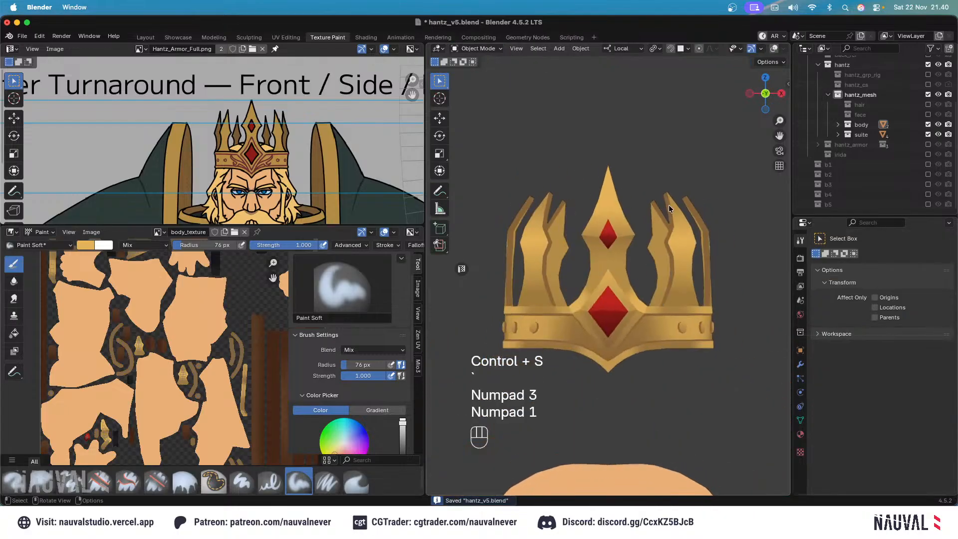
pyautogui.press('ctrl+KP_1')
pyautogui.press('KP_1')
pyautogui.press('super+s')
pyautogui.keyDown('ctrl'); pyautogui.moveTo(700, 170); pyautogui.dragTo(693, 212, button='middle'); pyautogui.keyUp('ctrl')
pyautogui.hotkey('ctrl', 's')
pyautogui.press('super+s')
pyautogui.keyDown('ctrl'); pyautogui.moveTo(249, 202); pyautogui.dragTo(287, 155, button='middle'); pyautogui.keyUp('ctrl')
pyautogui.keyDown('ctrl'); pyautogui.moveTo(287, 154); pyautogui.dragTo(280, 272, button='middle'); pyautogui.keyUp('ctrl')
pyautogui.keyDown('ctrl'); pyautogui.moveTo(281, 272); pyautogui.dragTo(321, 196, button='middle'); pyautogui.keyUp('ctrl')
pyautogui.moveTo(321, 195); pyautogui.dragTo(307, 143, button='middle')
pyautogui.press('super+s')
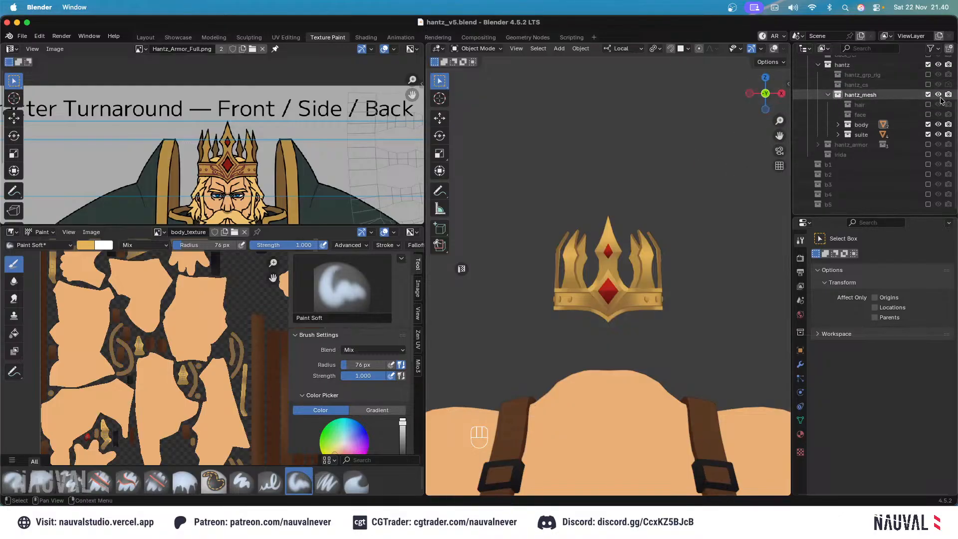
# Include both the face and hair collections of hantz_mesh in the view layer.
pyautogui.click(929, 115)
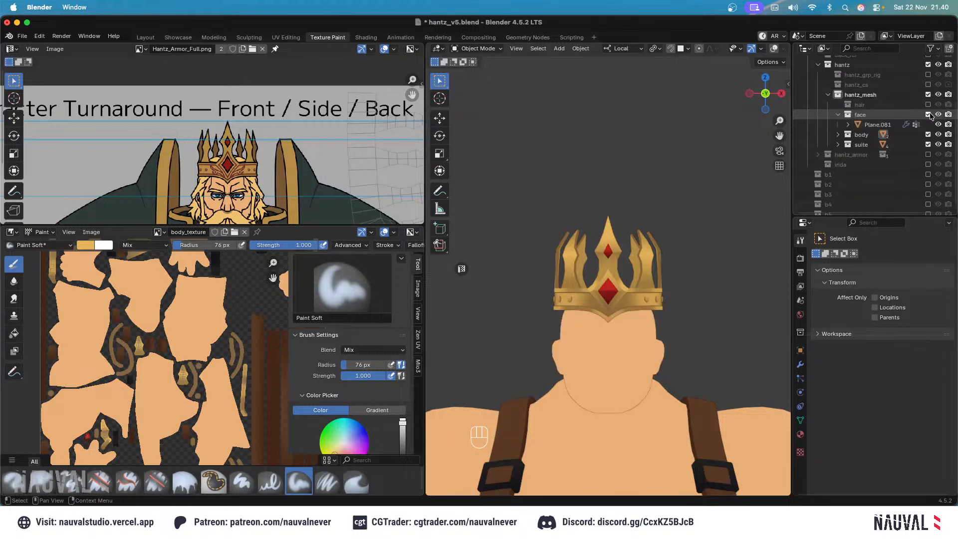
pyautogui.click(928, 114)
pyautogui.click(929, 105)
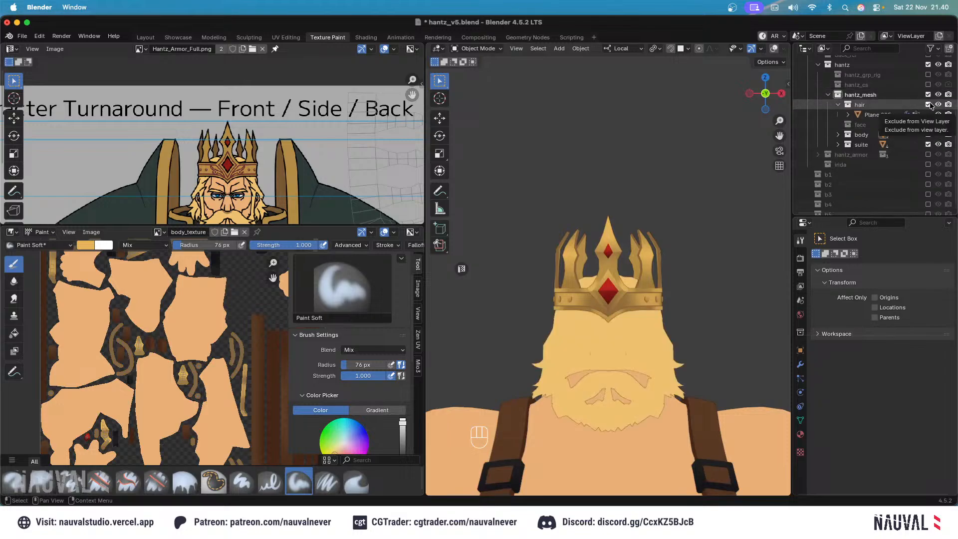
pyautogui.click(928, 104)
pyautogui.click(928, 115)
pyautogui.click(928, 104)
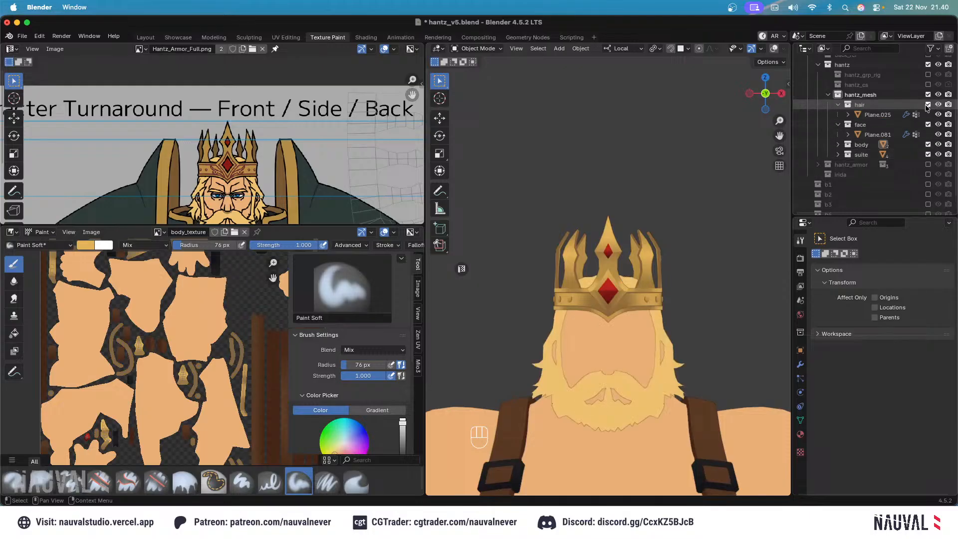
# Examine the whole character with hair, face and crown from the front, saving the file.
pyautogui.moveTo(749, 232); pyautogui.dragTo(659, 210, button='middle')
pyautogui.press('KP_1')
pyautogui.press('super+s')
pyautogui.keyDown('shift'); pyautogui.moveTo(672, 260); pyautogui.dragTo(656, 157, button='middle'); pyautogui.keyUp('shift')
pyautogui.hotkey('ctrl', 's')
pyautogui.moveTo(658, 162)
pyautogui.keyDown('ctrl'); pyautogui.mouseDown(button='middle')
pyautogui.moveTo(684, 294)
pyautogui.moveTo(663, 179)
pyautogui.mouseUp(button='middle'); pyautogui.keyUp('ctrl')
pyautogui.press('super+s')
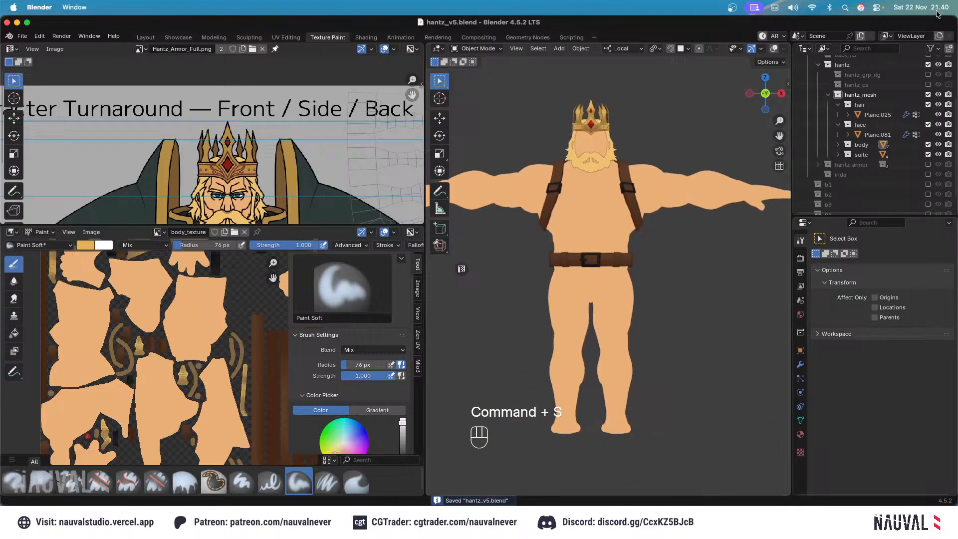
pyautogui.moveTo(657, 159); pyautogui.dragTo(660, 286, button='middle')
pyautogui.press('super+s')
pyautogui.press('KP_1')
pyautogui.hotkey('ctrl', 's')
pyautogui.press('KP_1')
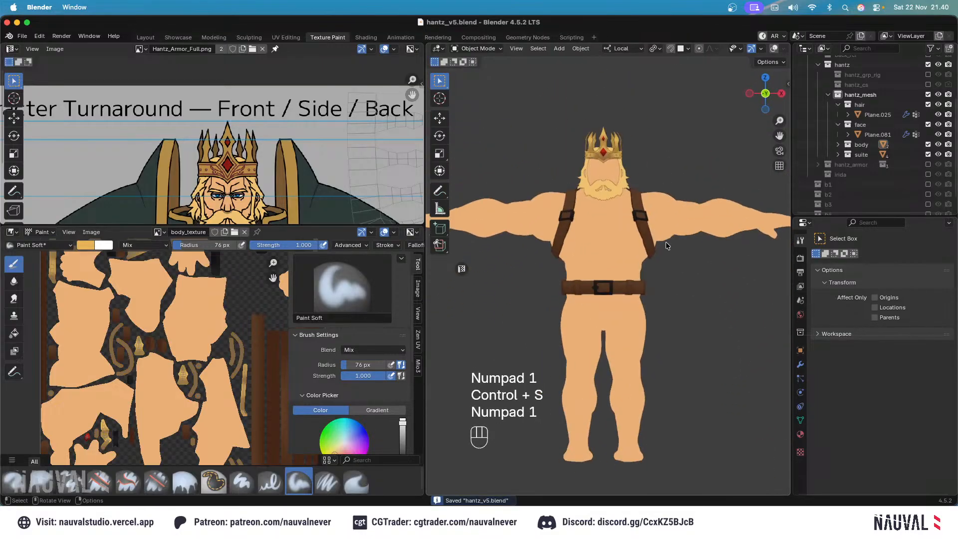
pyautogui.press('super+s')
# Save the Blender file again and turn on the overlays in the 3D view.
pyautogui.press('alt')
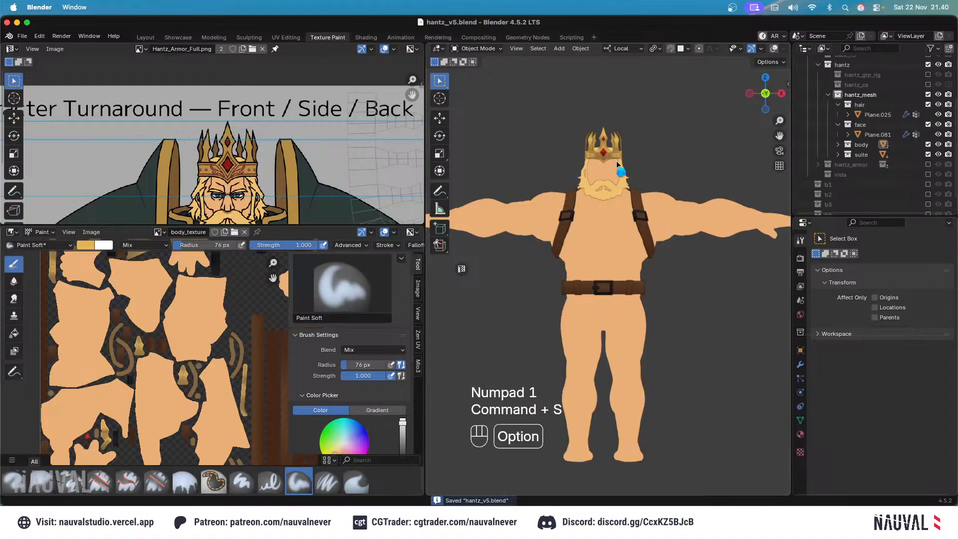
pyautogui.hotkey('alt', 's')
pyautogui.press('super+s')
pyautogui.click(772, 48)
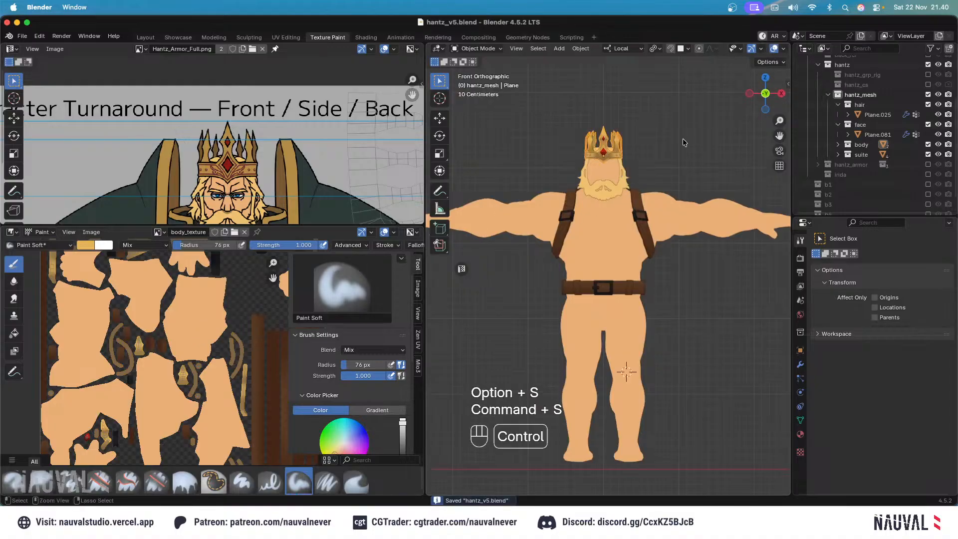
# Examine the body mesh's topology and seams around the torso and belt in Edit Mode, return to Object Mode and save.
pyautogui.keyDown('ctrl'); pyautogui.moveTo(683, 139); pyautogui.dragTo(612, 207, button='middle'); pyautogui.keyUp('ctrl')
pyautogui.click(612, 207)
pyautogui.press('Tab')
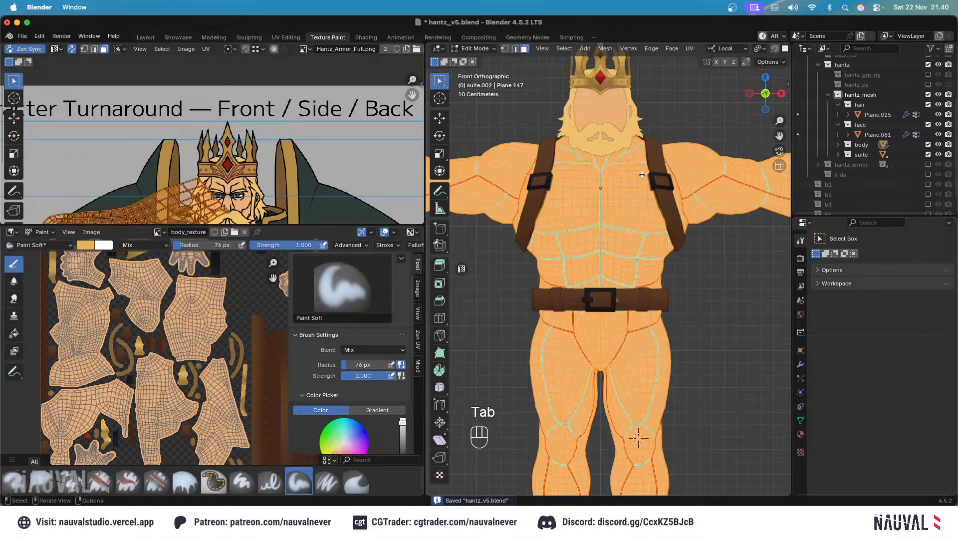
pyautogui.moveTo(633, 171); pyautogui.dragTo(589, 182, button='middle')
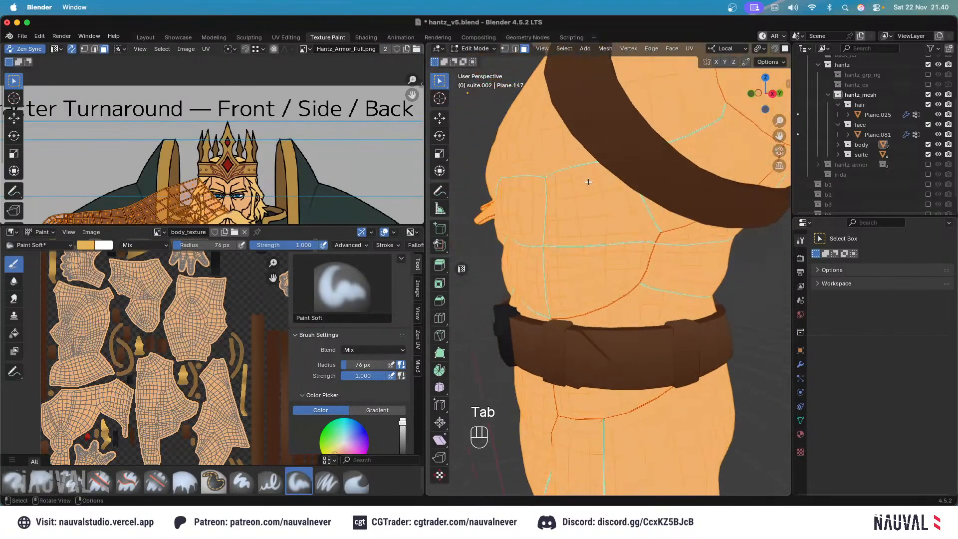
pyautogui.moveTo(545, 246); pyautogui.dragTo(522, 204, button='middle')
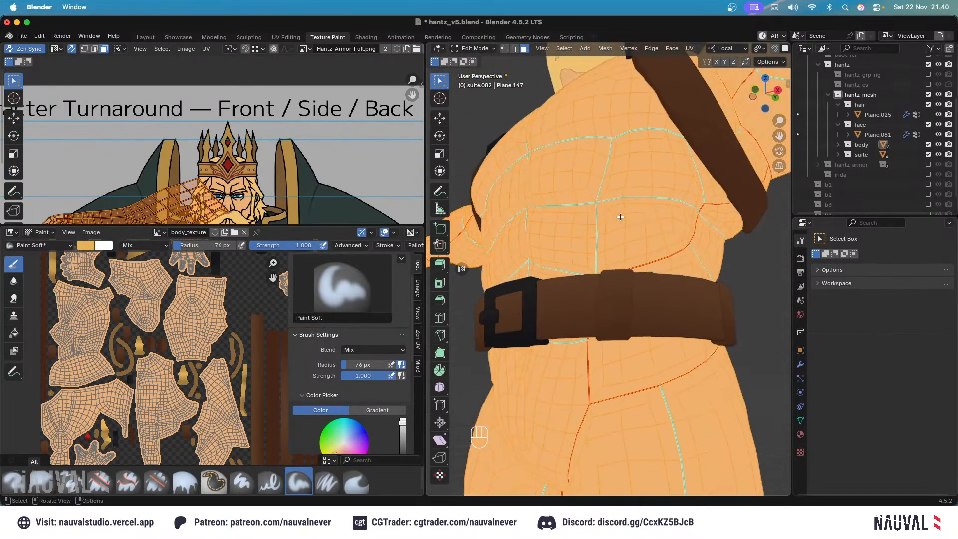
pyautogui.keyDown('shift'); pyautogui.moveTo(620, 217); pyautogui.dragTo(566, 182, button='middle'); pyautogui.keyUp('shift')
pyautogui.keyDown('shift'); pyautogui.moveTo(554, 250); pyautogui.dragTo(551, 150, button='middle'); pyautogui.keyUp('shift')
pyautogui.press('KP_1')
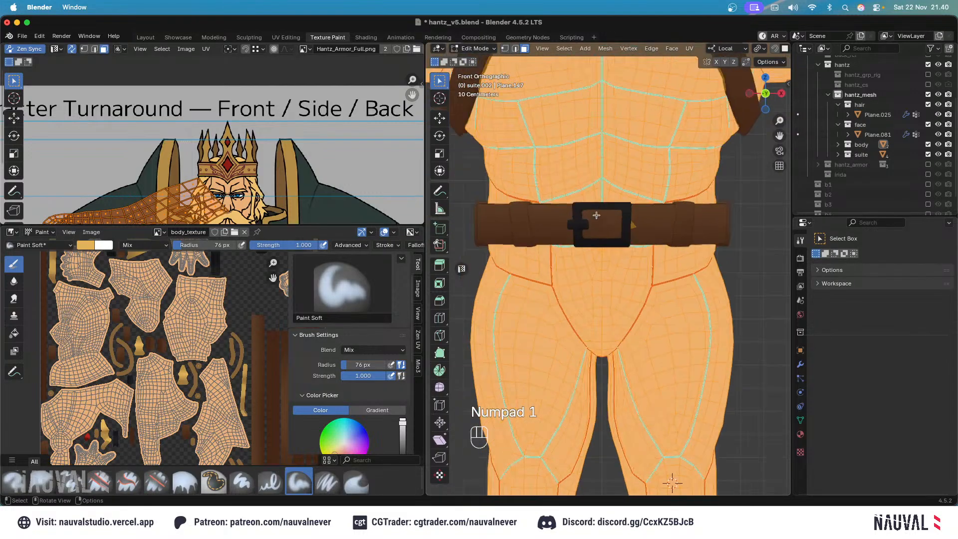
pyautogui.press('Tab')
pyautogui.press('super+s')
pyautogui.hotkey('ctrl', 's')
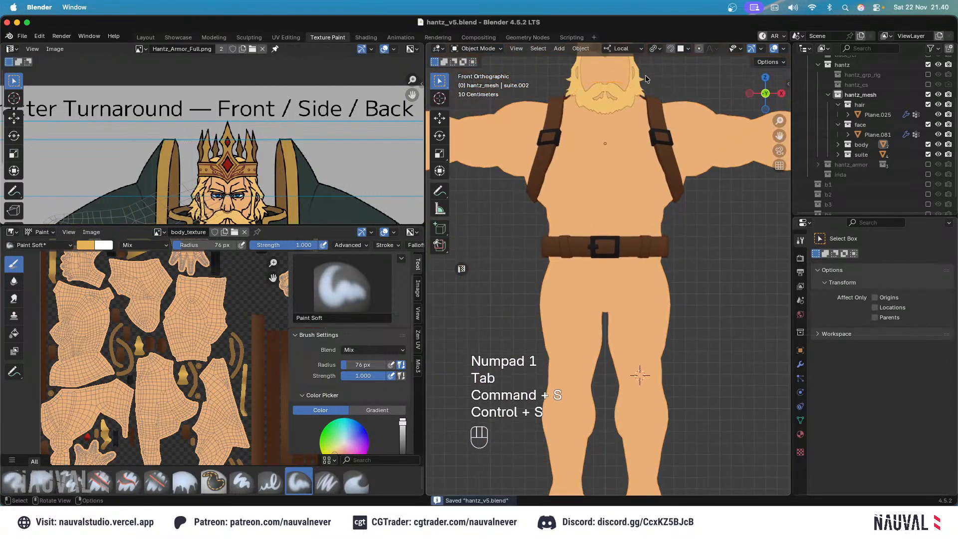
# Save the body_texture image and open the Shading workspace with the full character framed from the front.
pyautogui.click(368, 38)
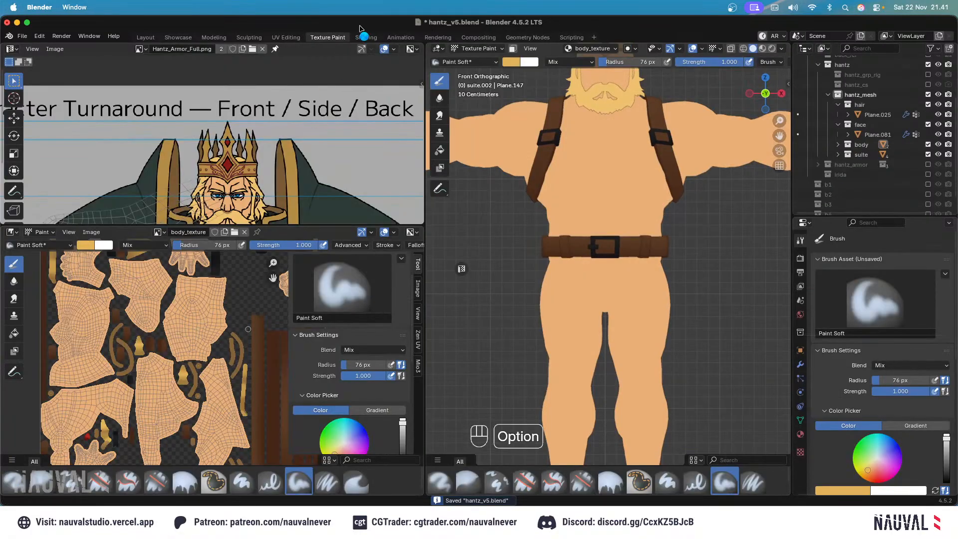
pyautogui.hotkey('alt', 's')
pyautogui.click(368, 38)
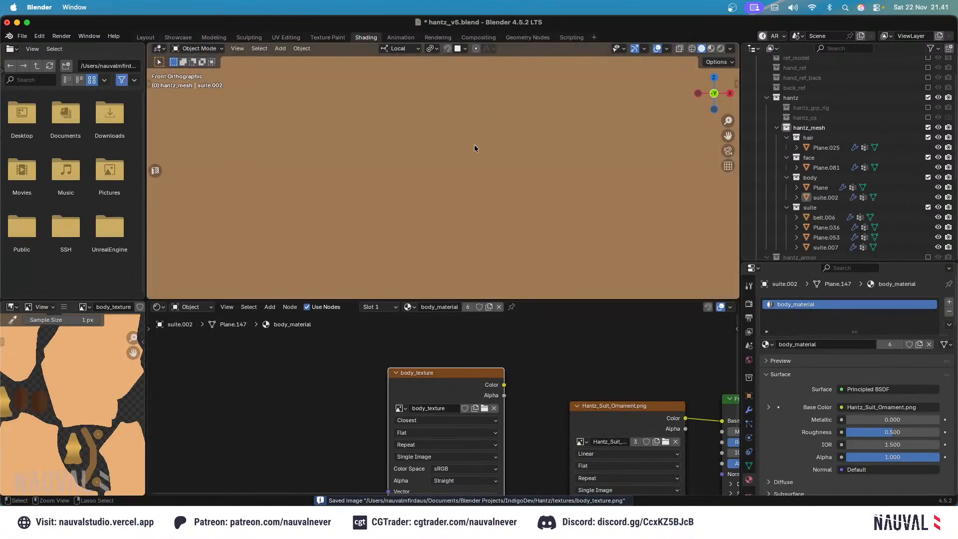
pyautogui.scroll(-20, 464, 143)
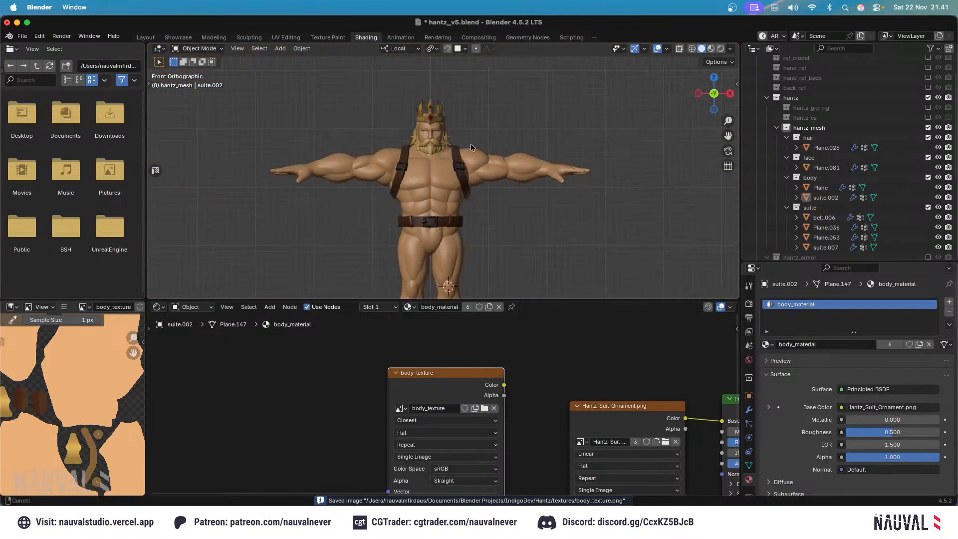
pyautogui.scroll(3, 469, 150)
pyautogui.moveTo(502, 147); pyautogui.dragTo(496, 116, button='middle')
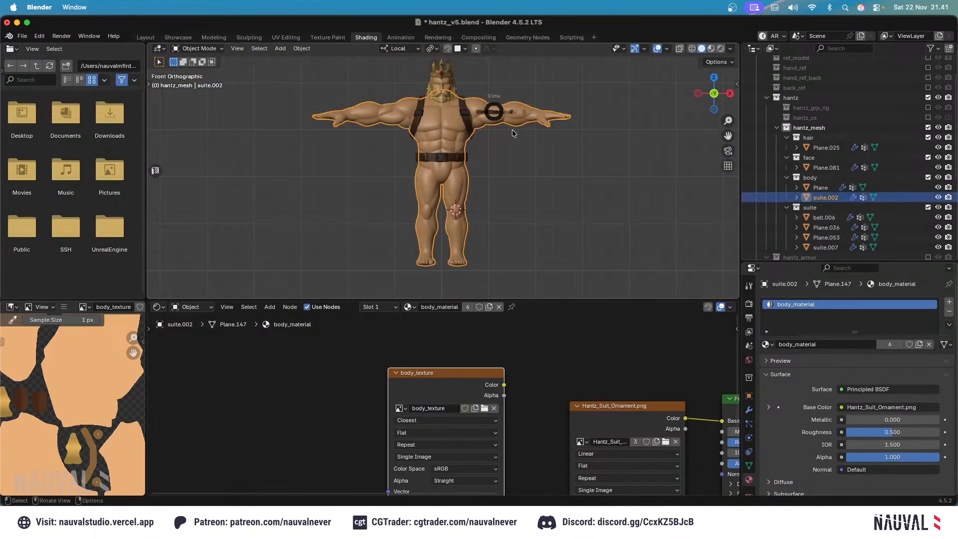
pyautogui.scroll(-3, 512, 129)
# Duplicate all of the character's visible objects in place.
pyautogui.press('a')
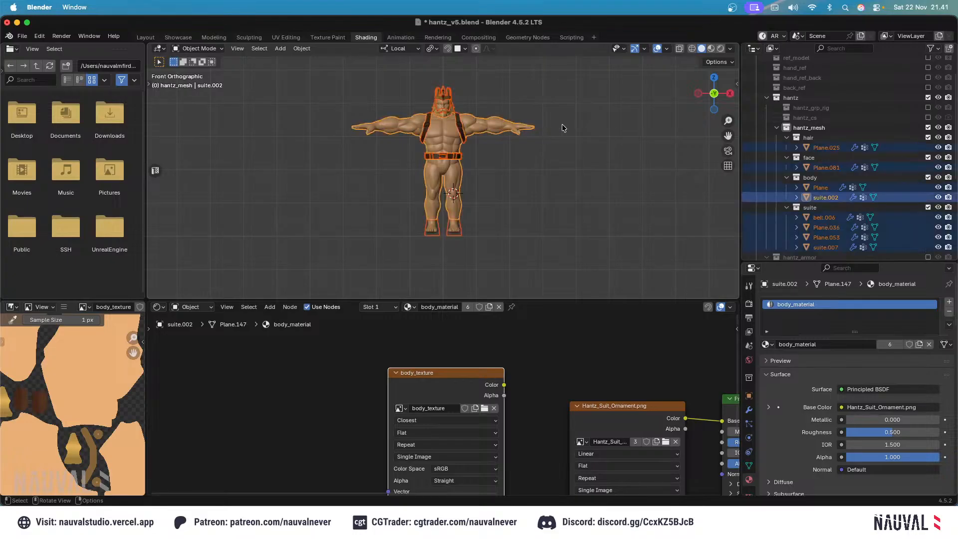
pyautogui.hotkey('shift', 'd')
pyautogui.rightClick(554, 114)
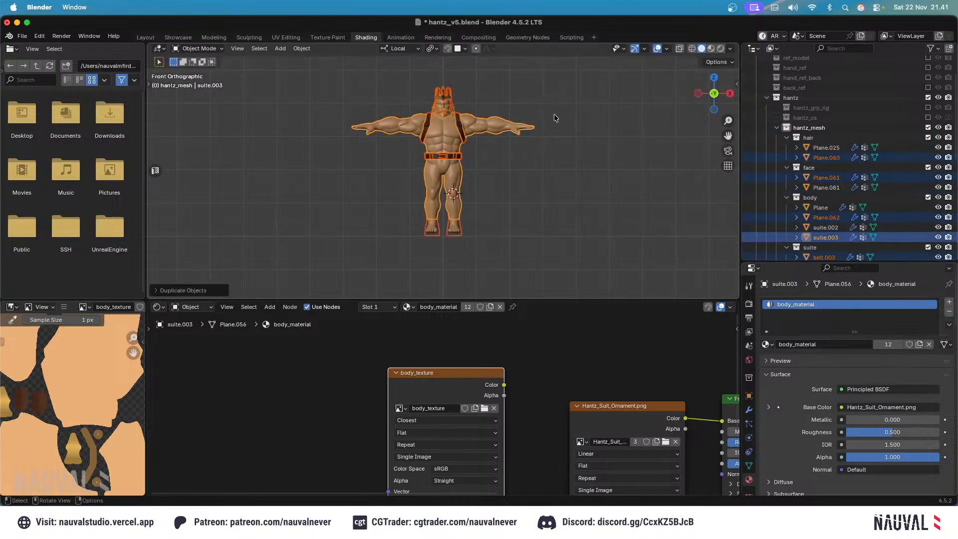
# Move the duplicated objects to a new collection named b5.
pyautogui.press('m')
pyautogui.click(539, 91)
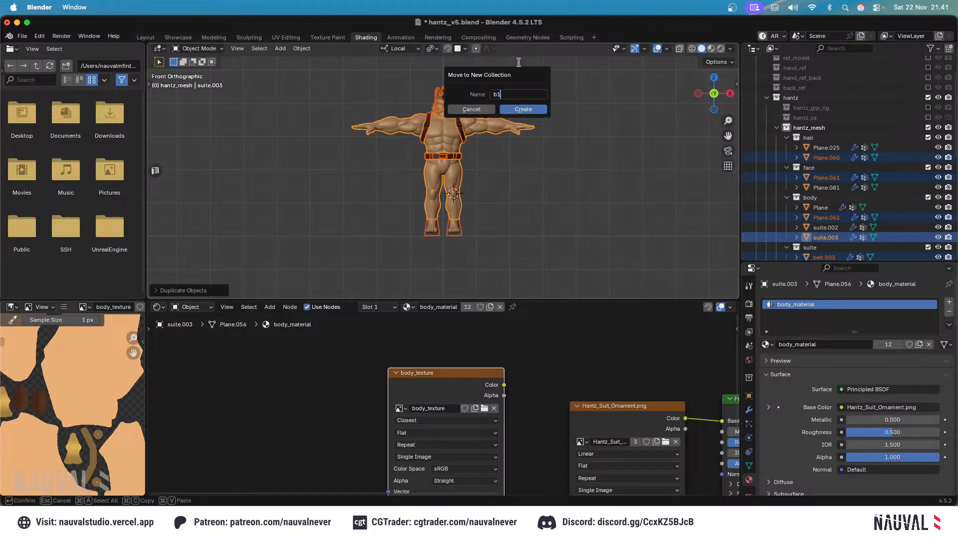
pyautogui.press('Escape')
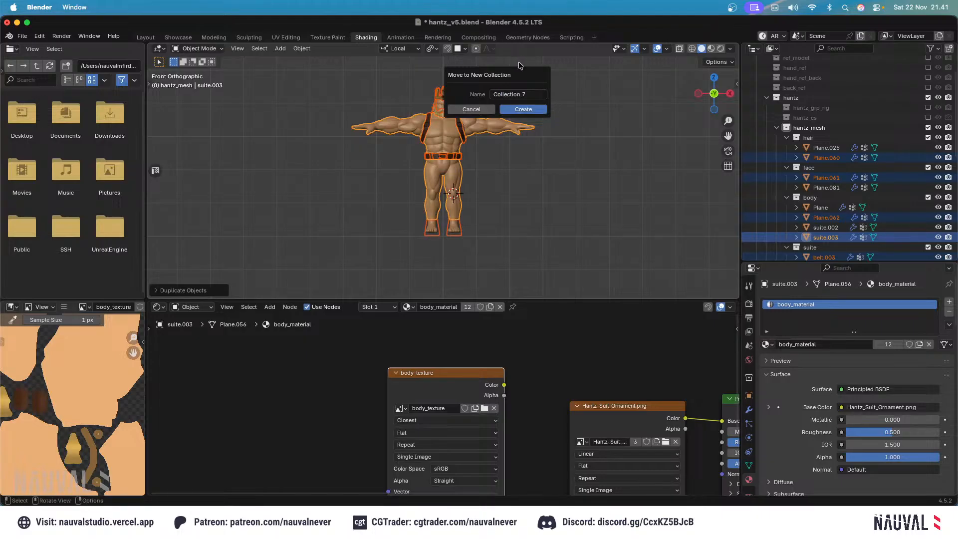
pyautogui.click(523, 94)
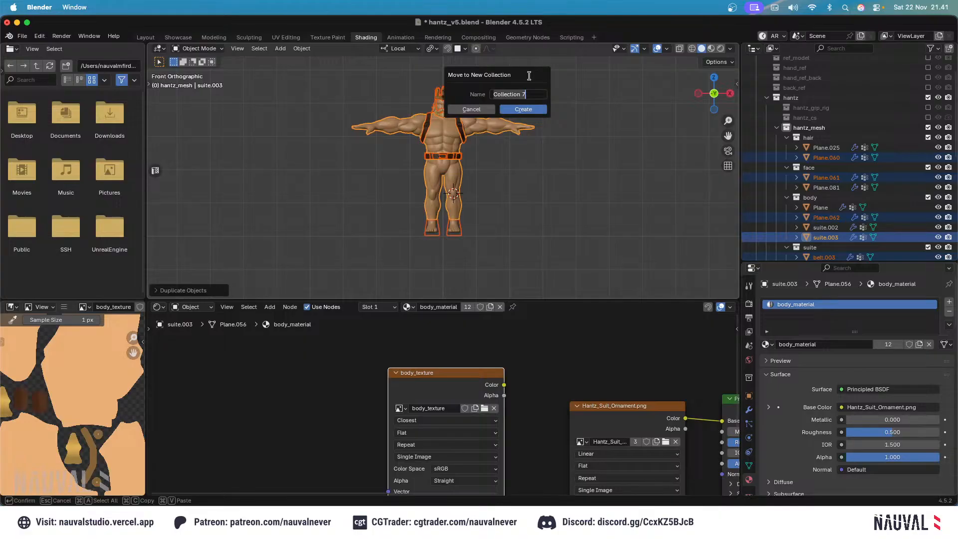
pyautogui.write('b5')
pyautogui.press('Return')
# Rename the new backup collection as b6, exclude it from the view layer and save the file.
pyautogui.scroll(-10, 887, 163)
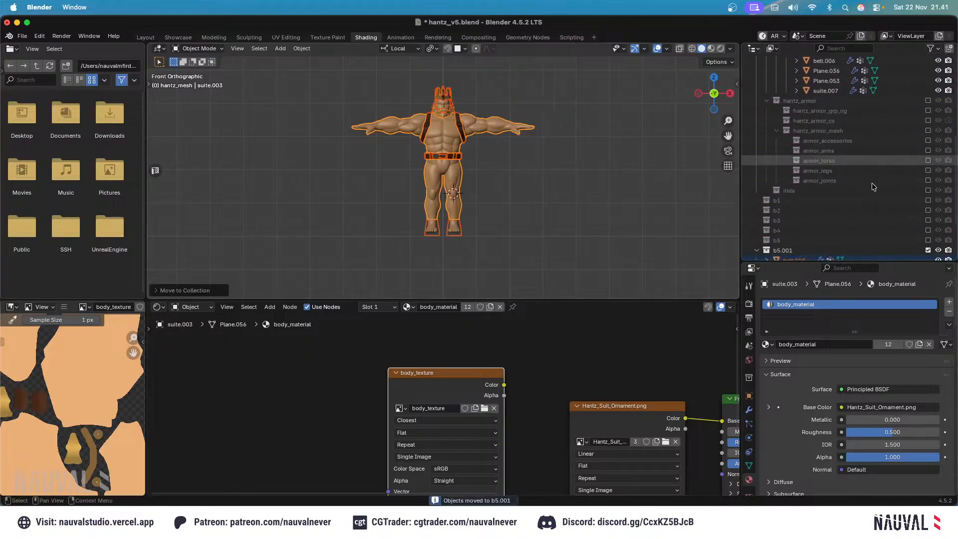
pyautogui.doubleClick(894, 174)
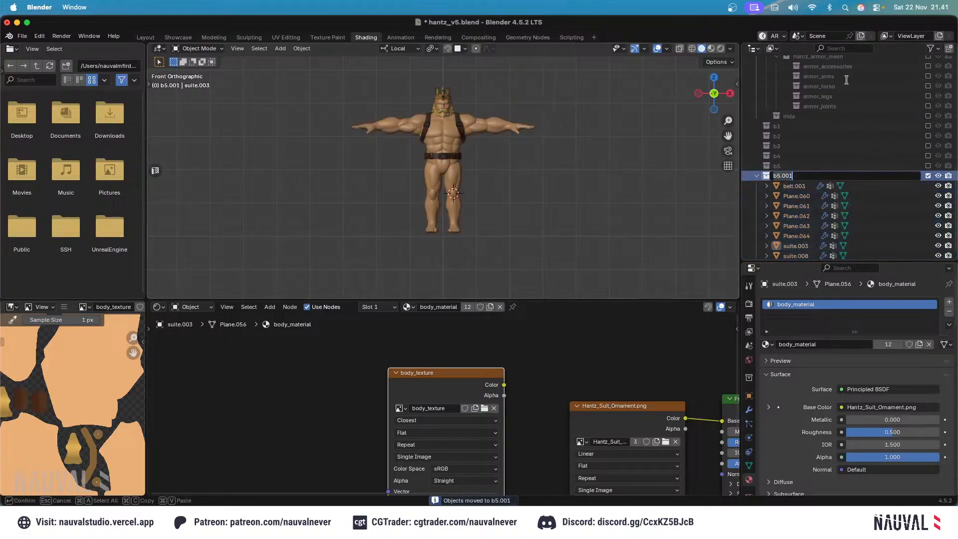
pyautogui.write('b6')
pyautogui.press('Return')
pyautogui.click(929, 176)
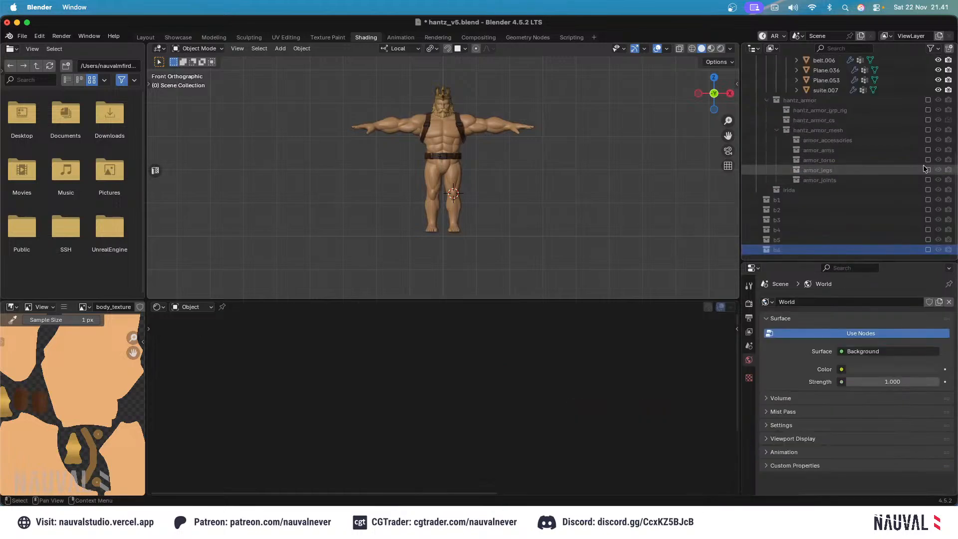
pyautogui.press('super+s')
# Select the suite.007 shoe mesh around the feet and return to the Texture Paint workspace with the legs in view.
pyautogui.scroll(7, 425, 159)
pyautogui.keyDown('shift'); pyautogui.scroll(-5, 456, 140); pyautogui.keyUp('shift')
pyautogui.click(484, 232)
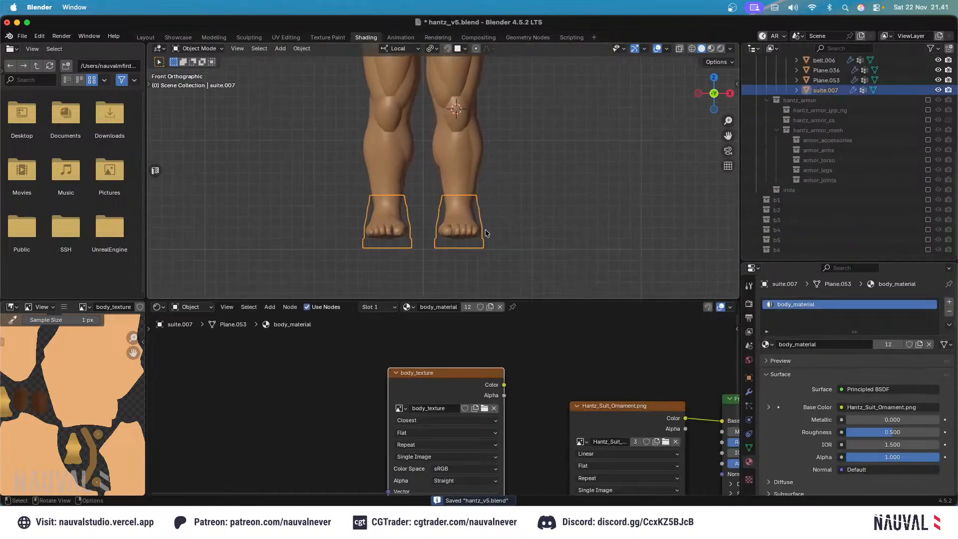
pyautogui.click(327, 37)
pyautogui.keyDown('shift'); pyautogui.scroll(-6, 608, 250); pyautogui.keyUp('shift')
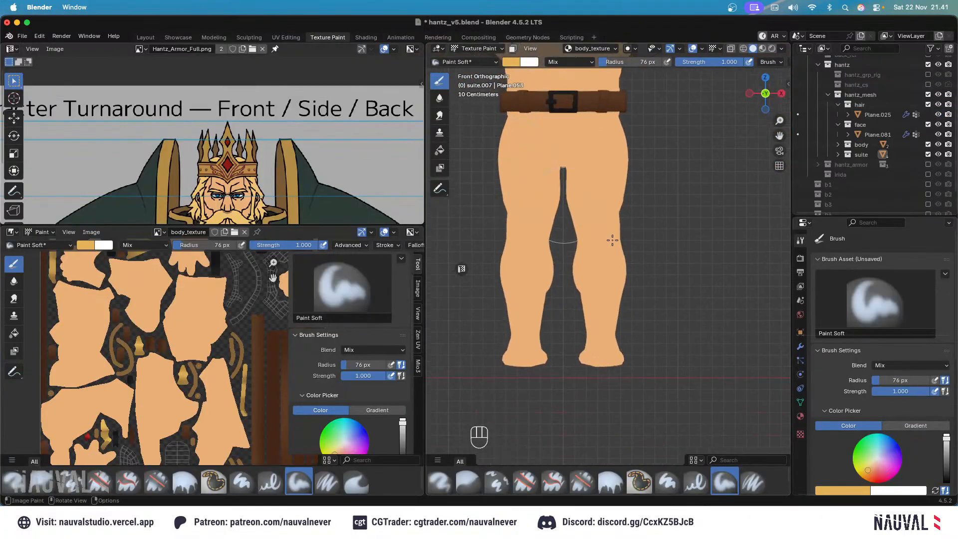
# Fill the suite.007 shoes with the first dark green Armor palette colour using the Fill brush and save the texture.
pyautogui.scroll(-8, 848, 250)
pyautogui.click(441, 149)
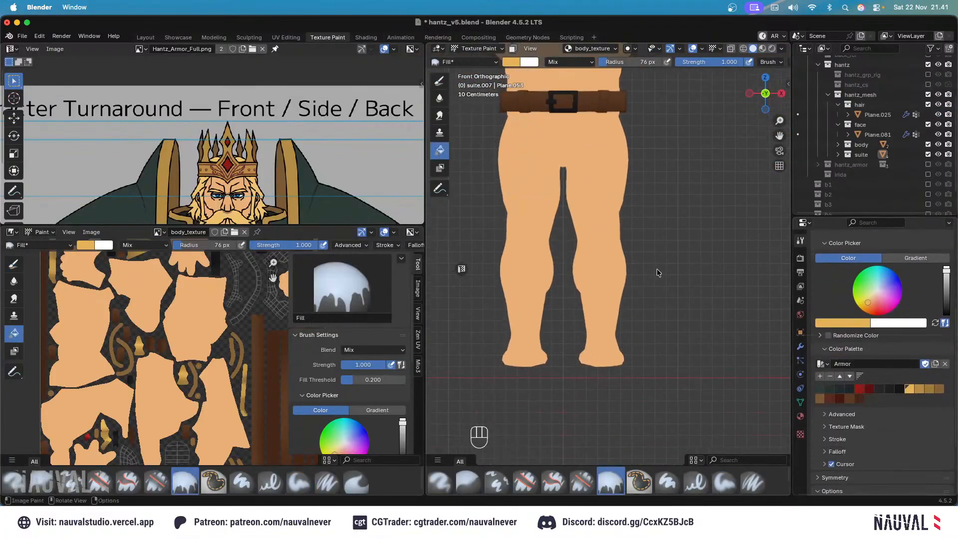
pyautogui.click(820, 388)
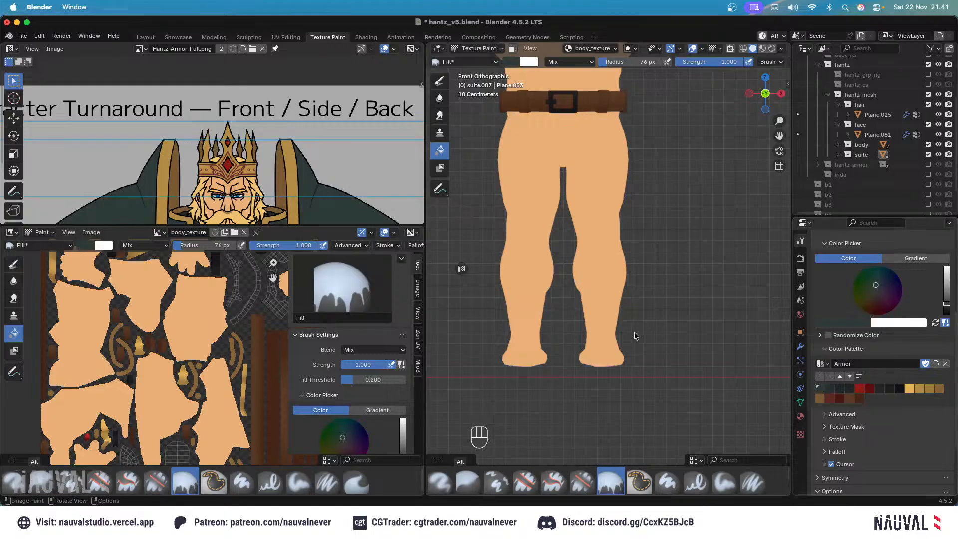
pyautogui.click(657, 343)
pyautogui.moveTo(653, 336); pyautogui.dragTo(574, 304, button='middle')
pyautogui.press('KP_3')
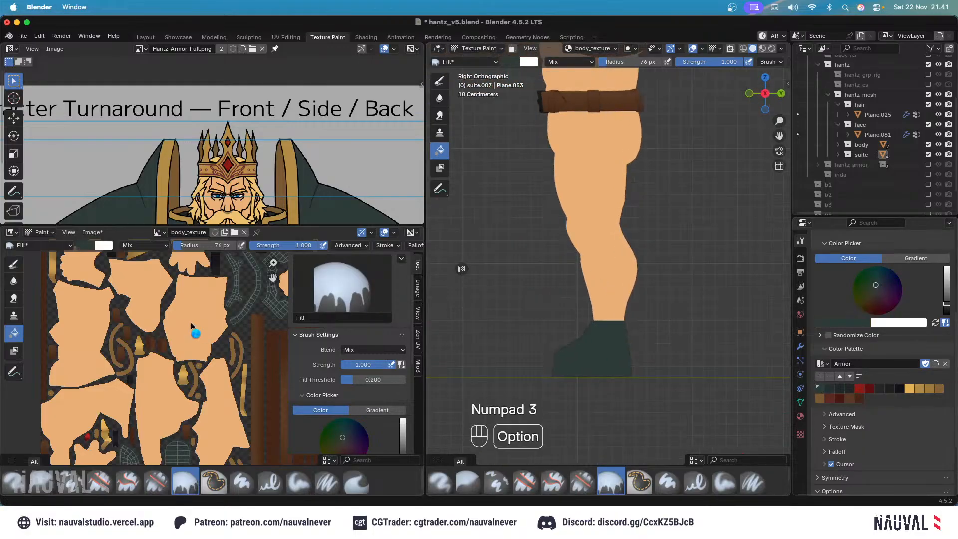
pyautogui.hotkey('alt', 's')
# Load Hantz_Suit_Ornament.png as the reference image and frame its legs and colour legend.
pyautogui.keyDown('ctrl'); pyautogui.moveTo(331, 134); pyautogui.dragTo(330, 189, button='middle'); pyautogui.keyUp('ctrl')
pyautogui.moveTo(331, 190); pyautogui.dragTo(277, 65, button='middle')
pyautogui.click(252, 49)
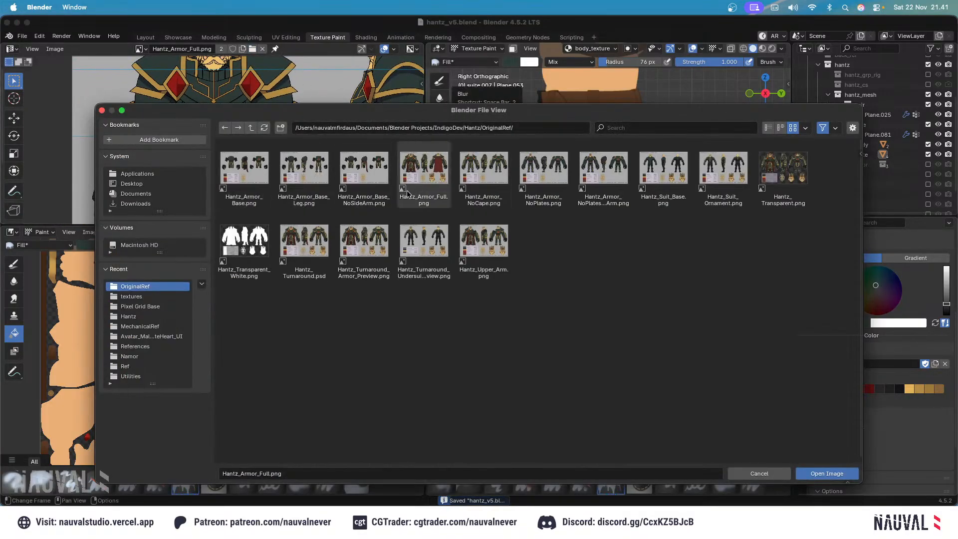
pyautogui.click(719, 166)
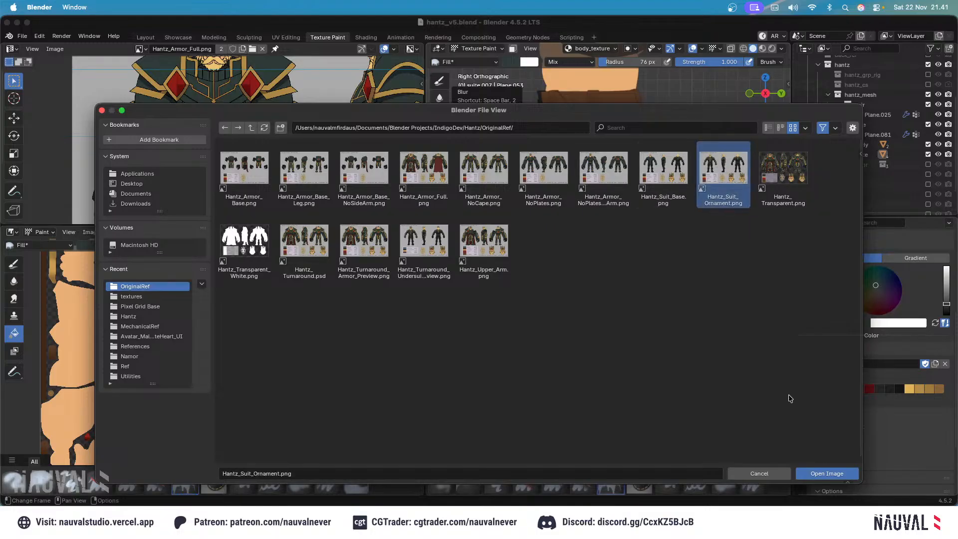
pyautogui.click(801, 473)
pyautogui.moveTo(418, 191); pyautogui.dragTo(344, 82, button='middle')
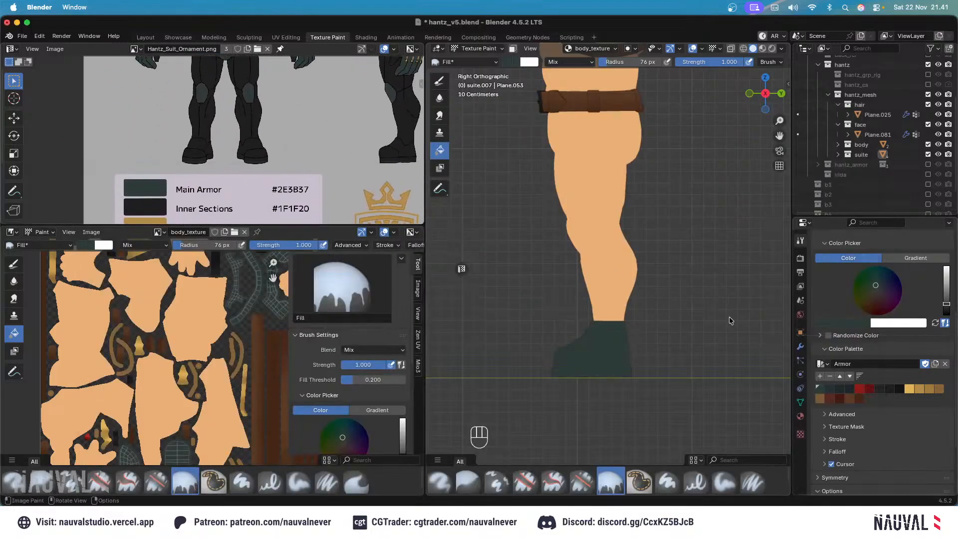
# Refill the shoes with the near-black Armor palette colour and save both the texture and the file.
pyautogui.click(903, 390)
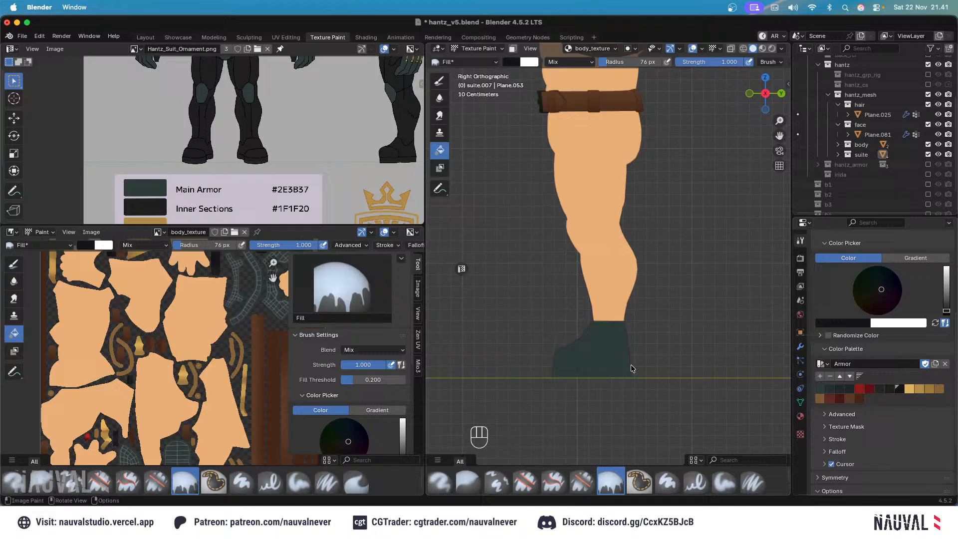
pyautogui.click(666, 315)
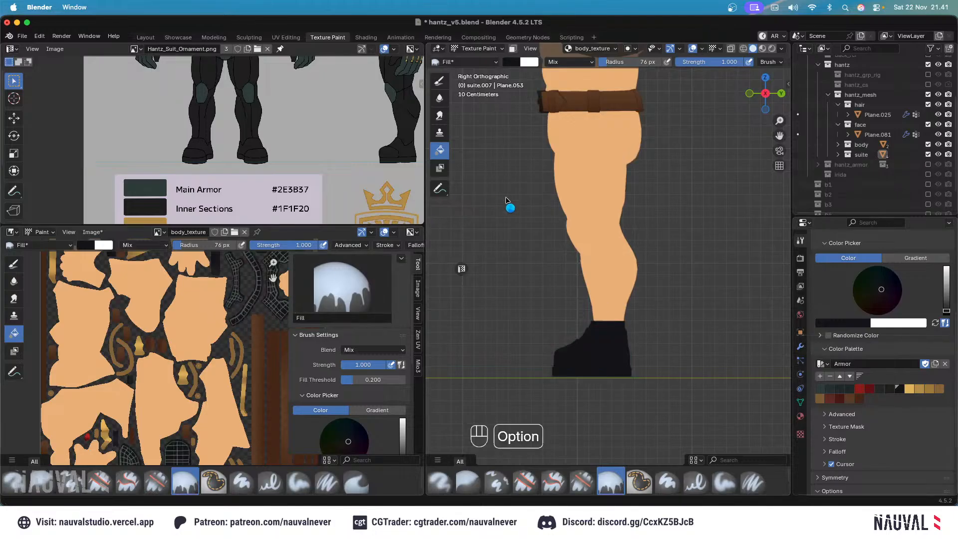
pyautogui.hotkey('alt', 's')
pyautogui.press('super+s')
# Switch to the Shading workspace with the whole character in view and select the suite.002 body mesh.
pyautogui.click(365, 38)
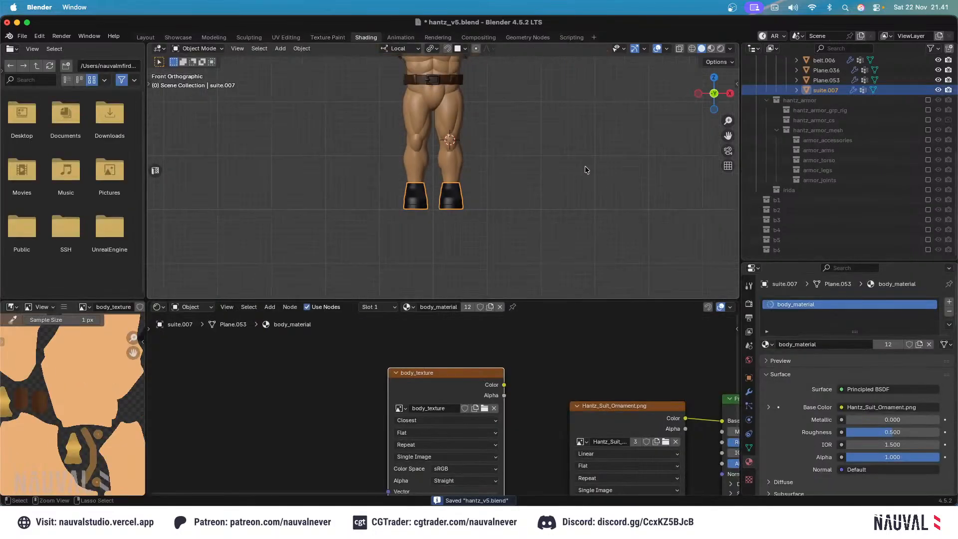
pyautogui.keyDown('shift'); pyautogui.moveTo(578, 163); pyautogui.dragTo(601, 249, button='middle'); pyautogui.keyUp('shift')
pyautogui.click(601, 249)
pyautogui.moveTo(867, 100); pyautogui.dragTo(867, 158, button='middle')
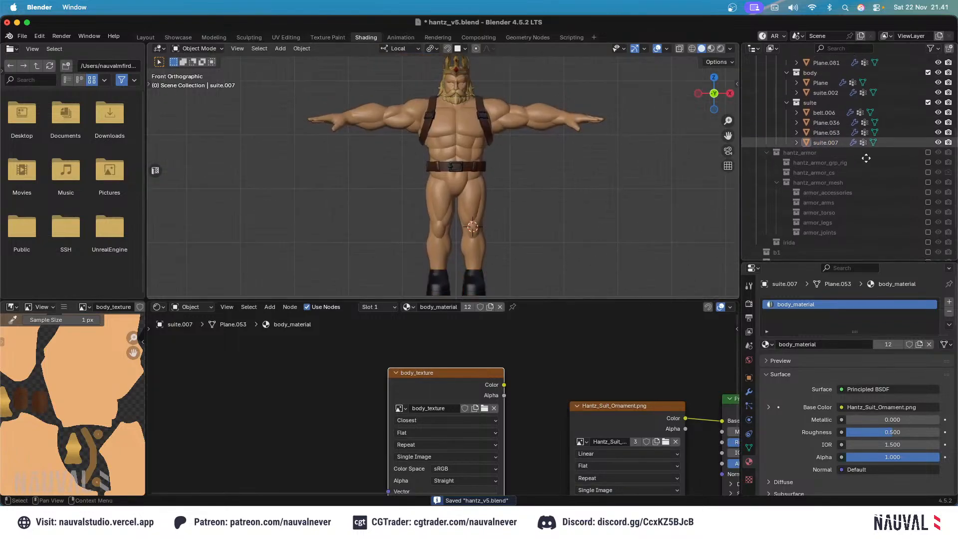
pyautogui.scroll(1, 866, 159)
pyautogui.click(826, 107)
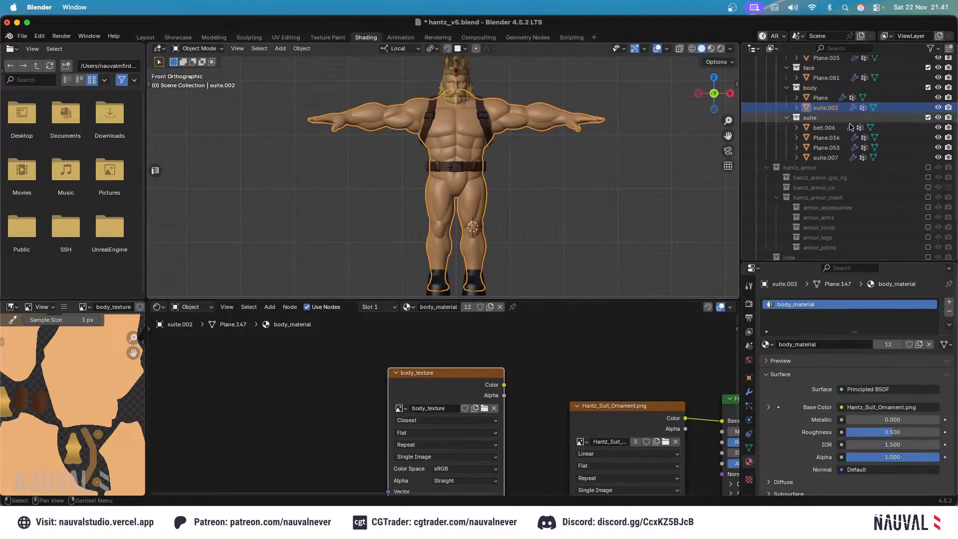
# Exclude the suite, hair and face collections from the view layer and save the file.
pyautogui.click(928, 117)
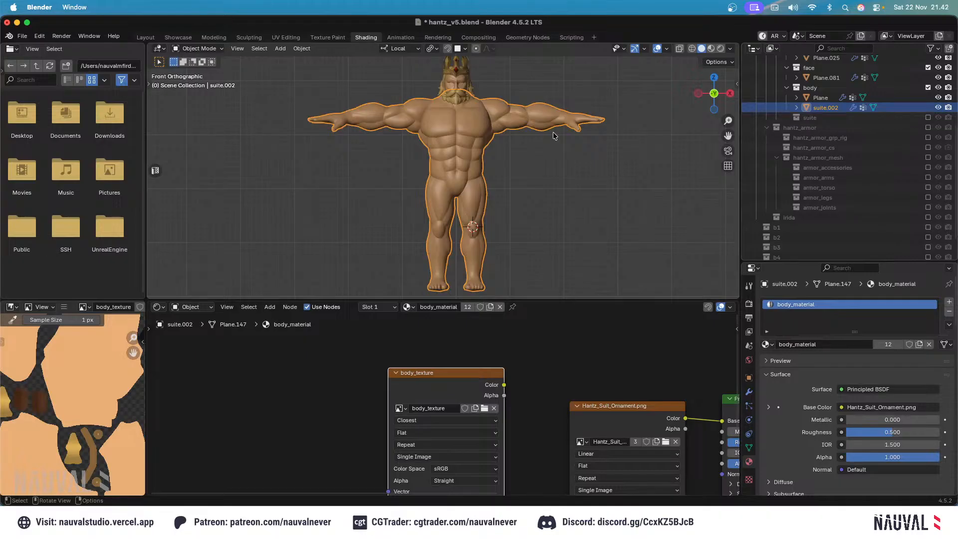
pyautogui.click(594, 100)
pyautogui.scroll(6, 867, 150)
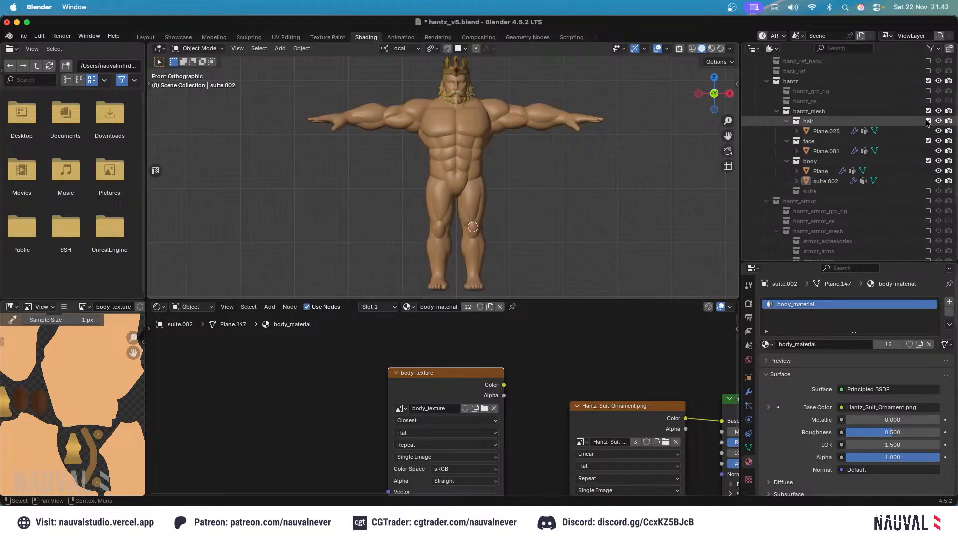
pyautogui.click(929, 121)
pyautogui.click(929, 131)
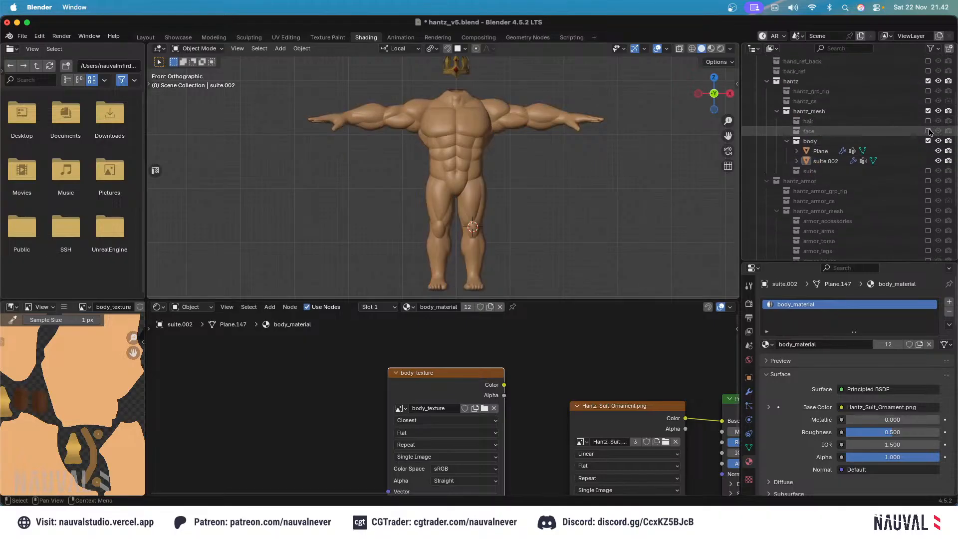
pyautogui.press('super+s')
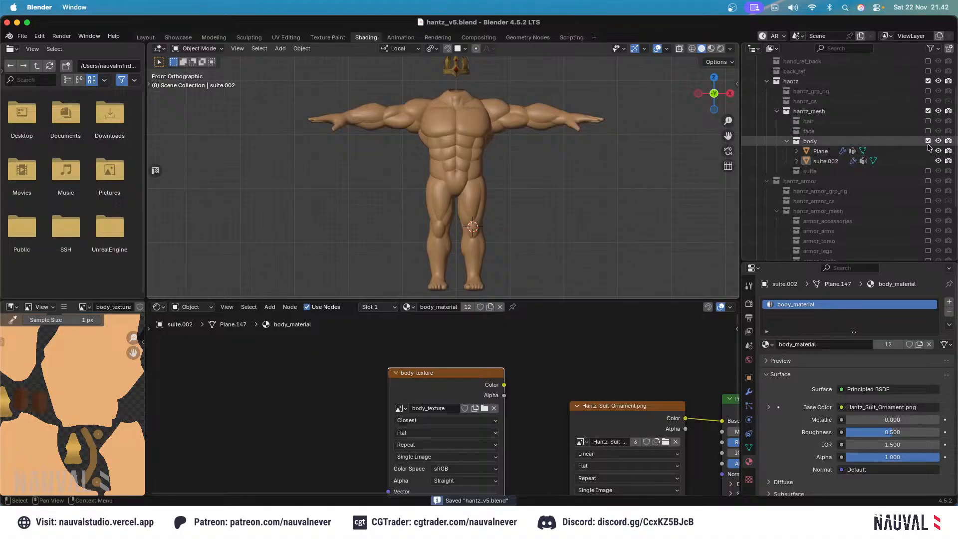
# Move the crown object Plane from the body collection into suite, select the suite.002 body and save the file.
pyautogui.click(928, 141)
pyautogui.click(927, 141)
pyautogui.moveTo(918, 150); pyautogui.dragTo(822, 171)
pyautogui.press('super+s')
pyautogui.click(572, 118)
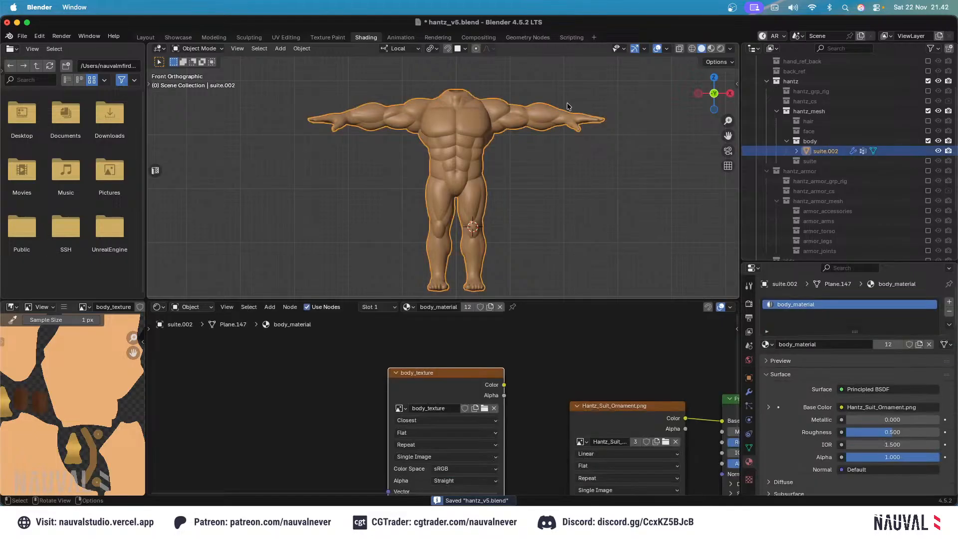
pyautogui.press('KP_3')
pyautogui.press('1')
pyautogui.press('super+s')
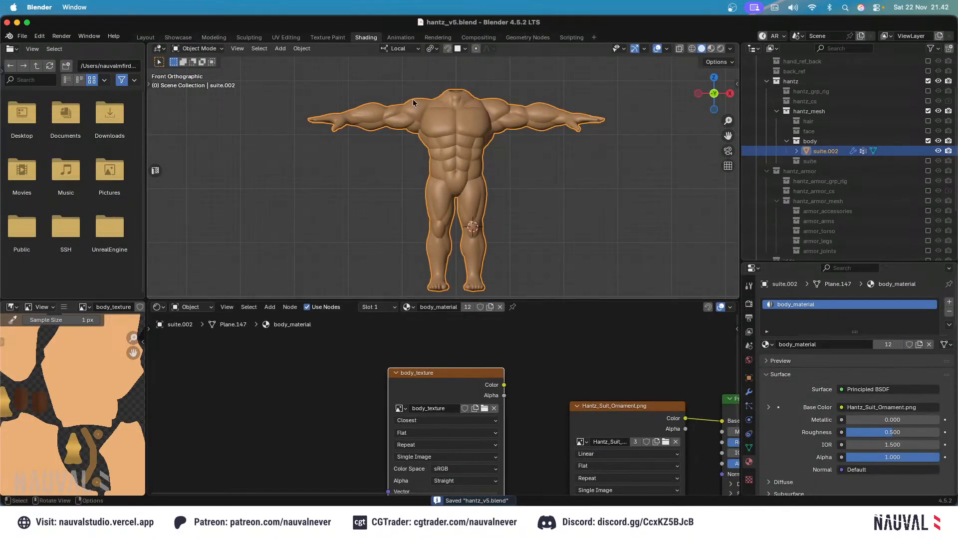
# Set the render engine to Cycles, enlarge the properties area and save the file.
pyautogui.click(749, 303)
pyautogui.click(878, 301)
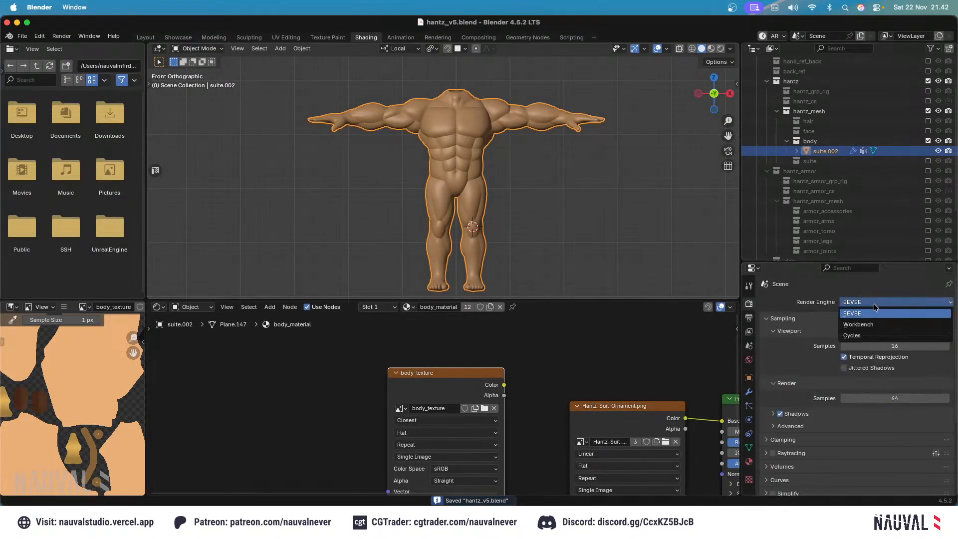
pyautogui.click(869, 300)
pyautogui.click(864, 338)
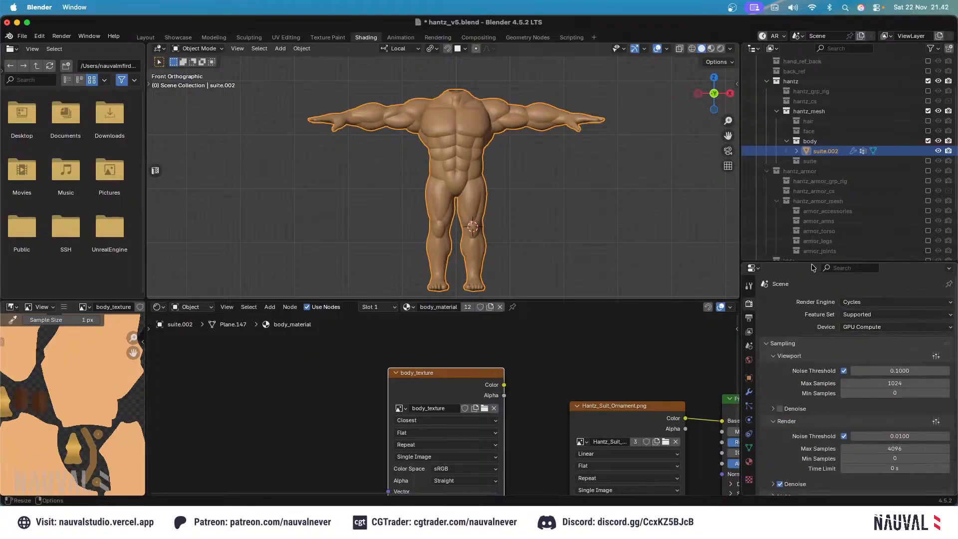
pyautogui.moveTo(813, 262); pyautogui.dragTo(789, 178)
pyautogui.press('super+s')
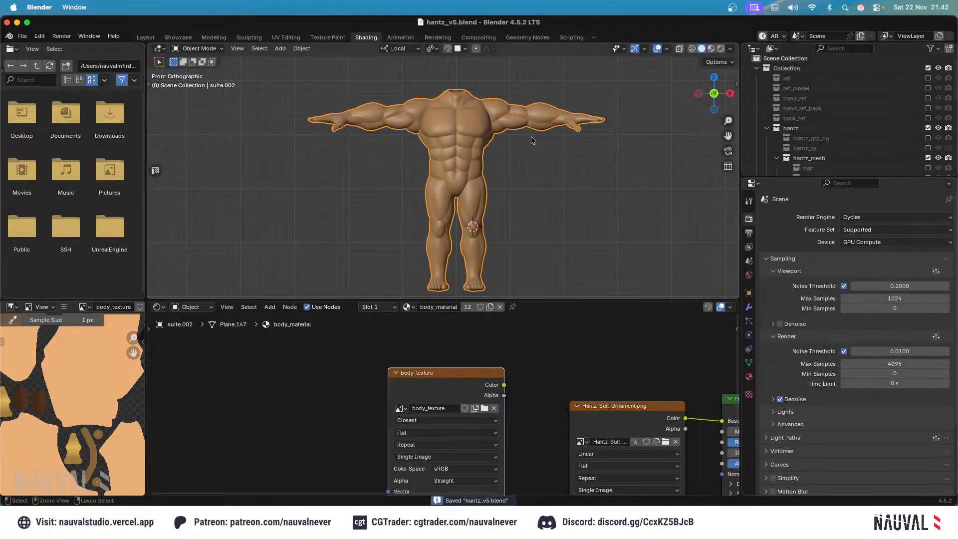
# Turn on rendered viewport shading and display the World shader nodes framed in the node editor.
pyautogui.moveTo(531, 139); pyautogui.dragTo(529, 192, button='middle')
pyautogui.moveTo(590, 383); pyautogui.dragTo(549, 393, button='middle')
pyautogui.scroll(-5, 545, 395)
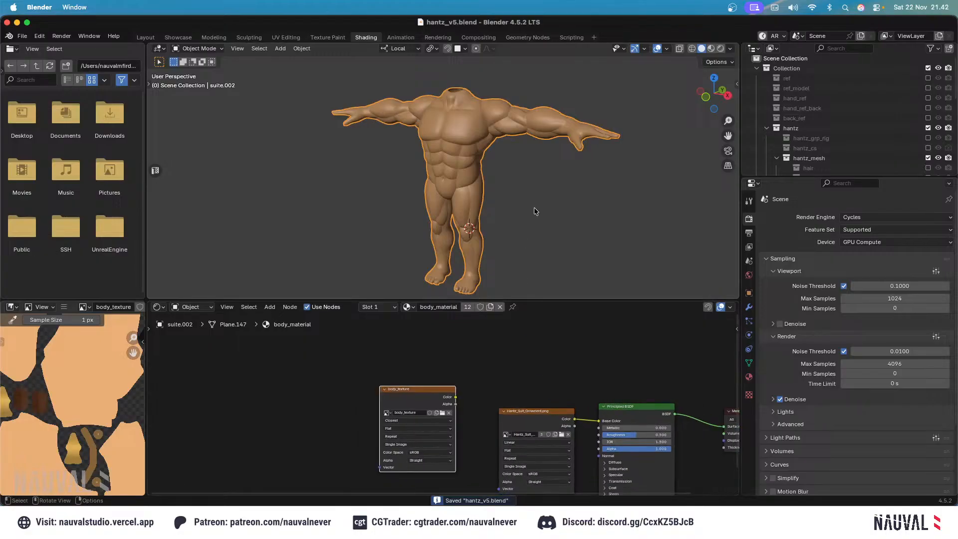
pyautogui.press('z')
pyautogui.click(209, 310)
pyautogui.click(200, 344)
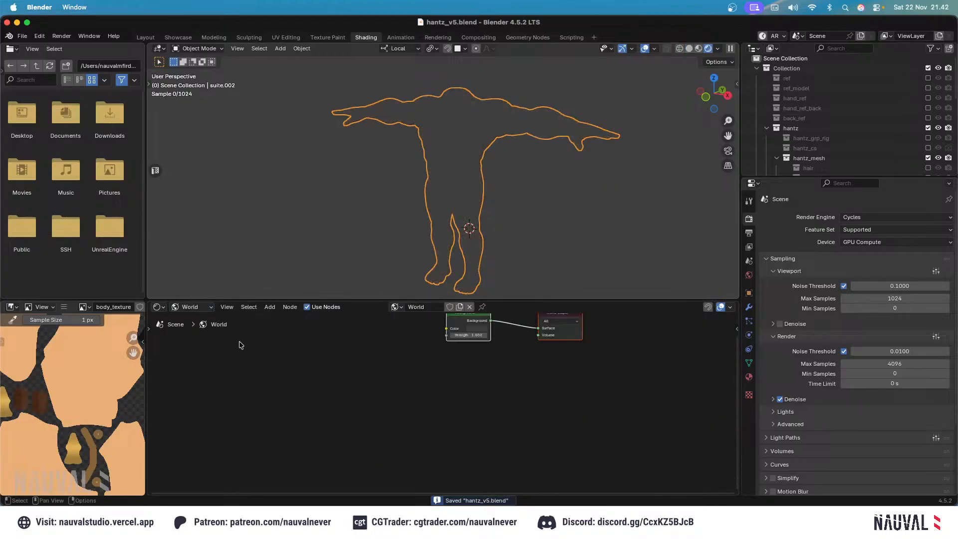
pyautogui.press('Home')
pyautogui.scroll(3, 444, 405)
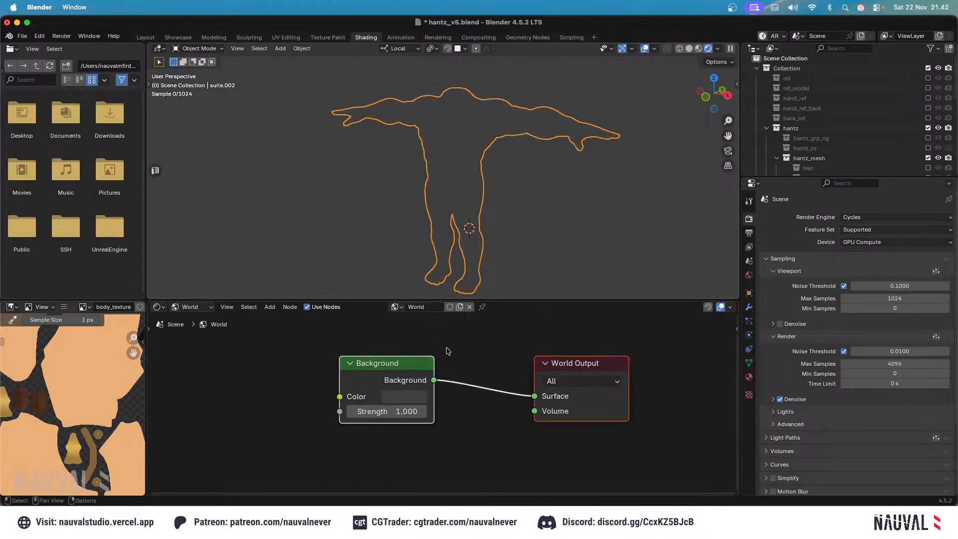
# Set the world Background colour to pure white with red, green and blue at 1 and save the file.
pyautogui.click(412, 395)
pyautogui.click(451, 317)
pyautogui.write('1')
pyautogui.press('Return')
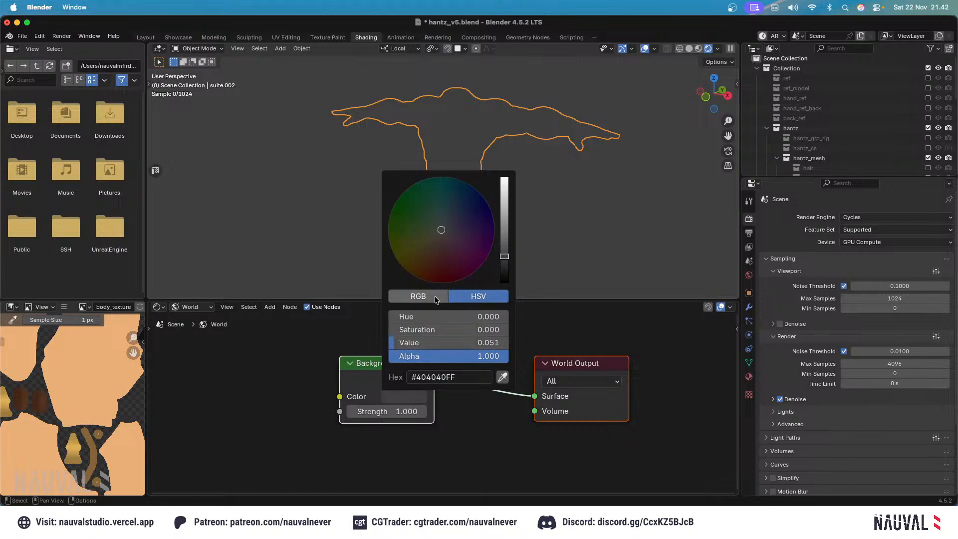
pyautogui.click(435, 296)
pyautogui.click(460, 319)
pyautogui.write('1')
pyautogui.press('Return')
pyautogui.click(471, 329)
pyautogui.write('1')
pyautogui.press('Return')
pyautogui.click(472, 342)
pyautogui.write('1')
pyautogui.press('Return')
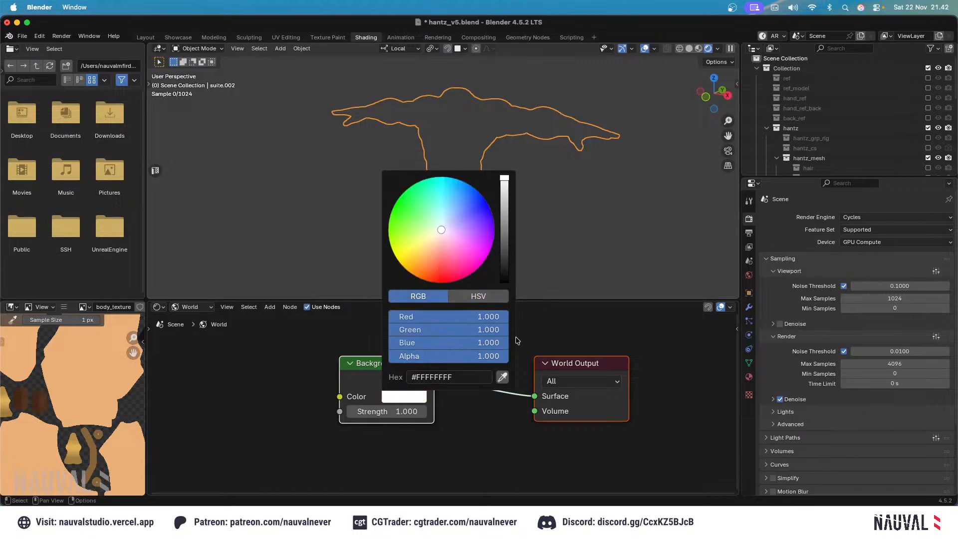
pyautogui.hotkey('ctrl', 's')
# Check the live stream status in OBS and return to Blender.
pyautogui.moveTo(523, 145); pyautogui.dragTo(488, 96, button='middle')
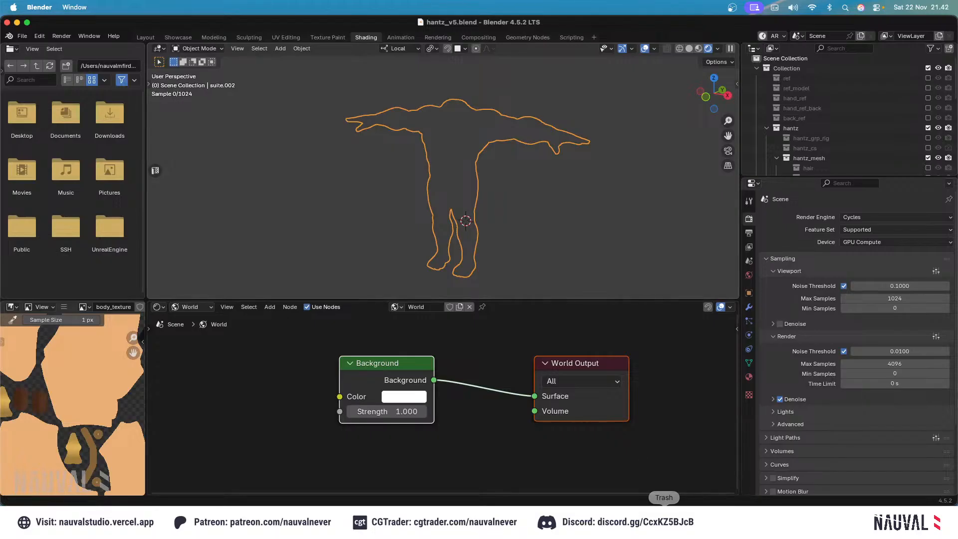
pyautogui.click(632, 498)
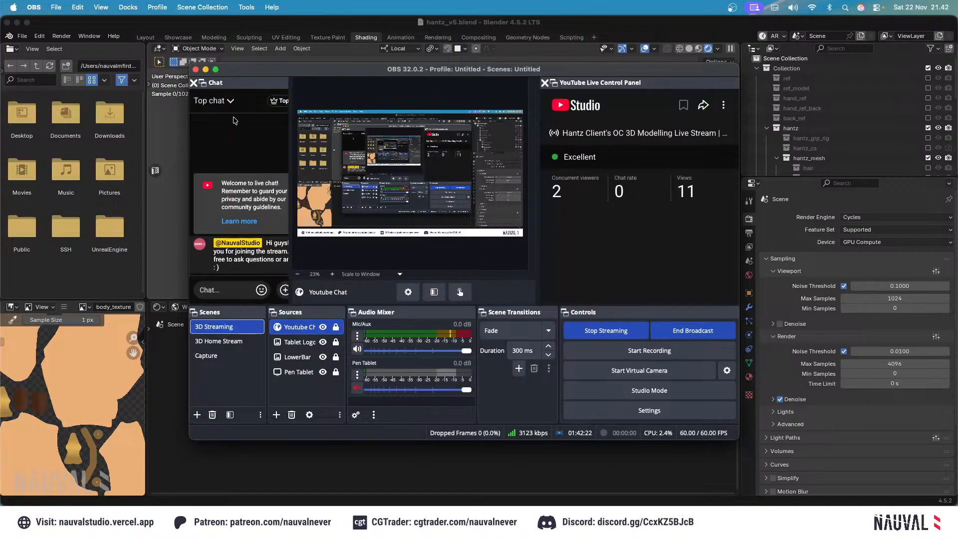
pyautogui.click(206, 69)
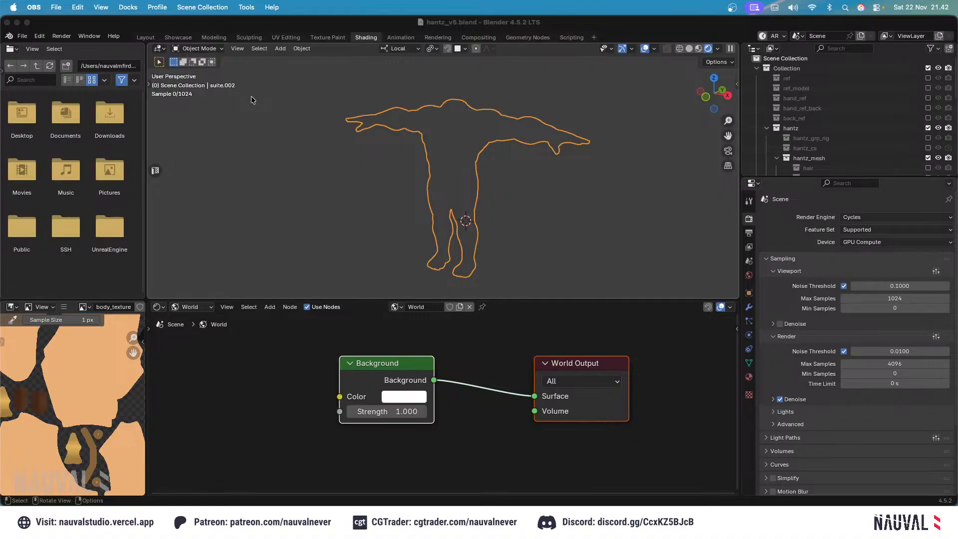
# Examine the rendered body from the front and at an angle under the white world lighting, and save the file.
pyautogui.moveTo(519, 167); pyautogui.dragTo(573, 125, button='middle')
pyautogui.click(567, 121)
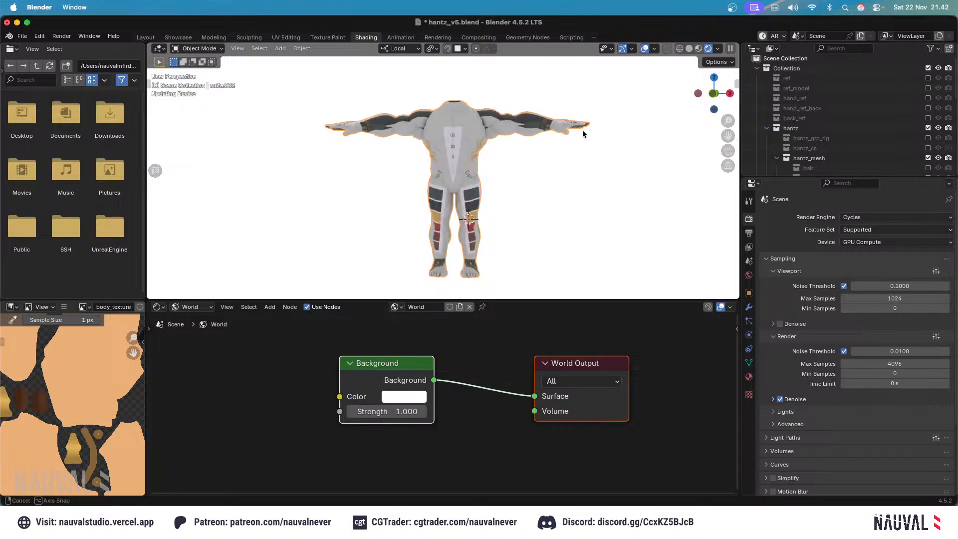
pyautogui.press('KP_1')
pyautogui.press('`')
pyautogui.click(616, 175)
pyautogui.press('super+s')
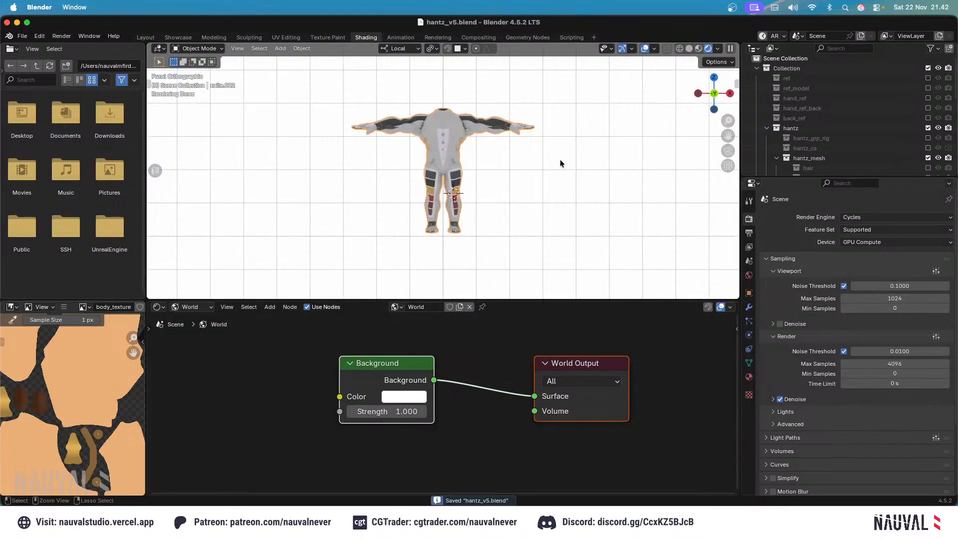
pyautogui.scroll(5, 560, 160)
pyautogui.scroll(-2, 582, 113)
pyautogui.moveTo(553, 147); pyautogui.dragTo(533, 195, button='middle')
# Return the viewport to solid shading and switch the node editor back to the object's material nodes.
pyautogui.press('z')
pyautogui.click(612, 222)
pyautogui.click(190, 307)
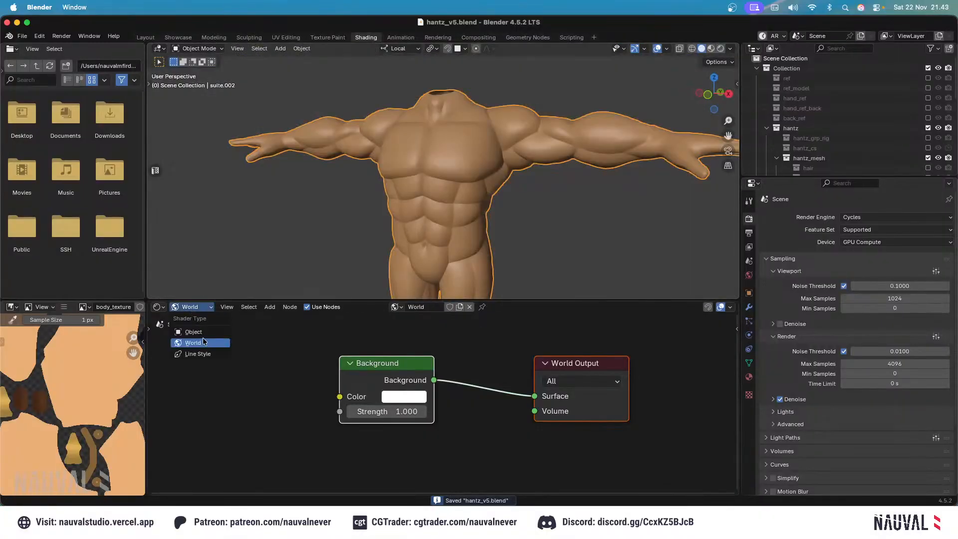
pyautogui.click(185, 329)
# Duplicate the body_texture image node, place the copy beside the original and unlink its image.
pyautogui.scroll(-2, 445, 422)
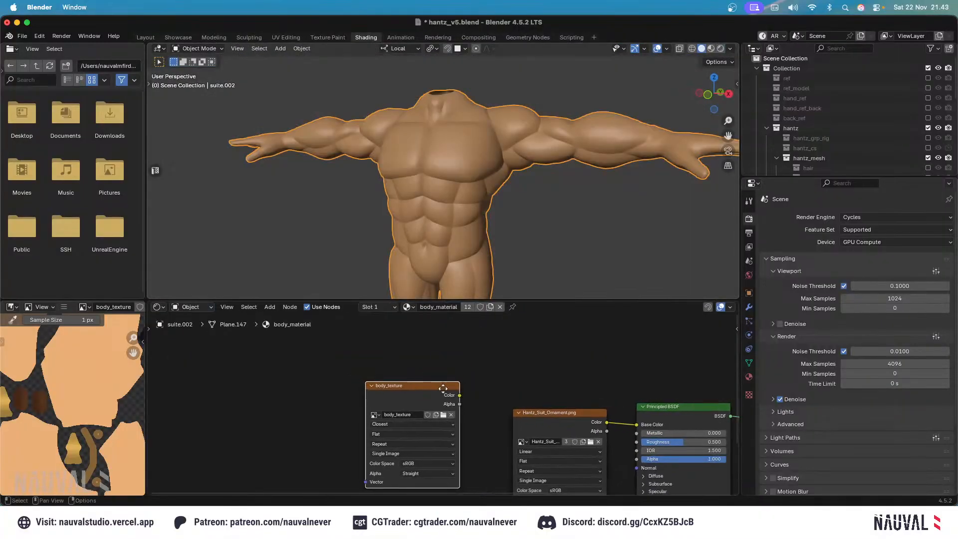
pyautogui.moveTo(444, 397); pyautogui.dragTo(531, 409, button='middle')
pyautogui.hotkey('shift', 'd')
pyautogui.click(390, 377)
pyautogui.moveTo(390, 377); pyautogui.dragTo(447, 365, button='middle')
pyautogui.scroll(5, 448, 371)
pyautogui.click(451, 371)
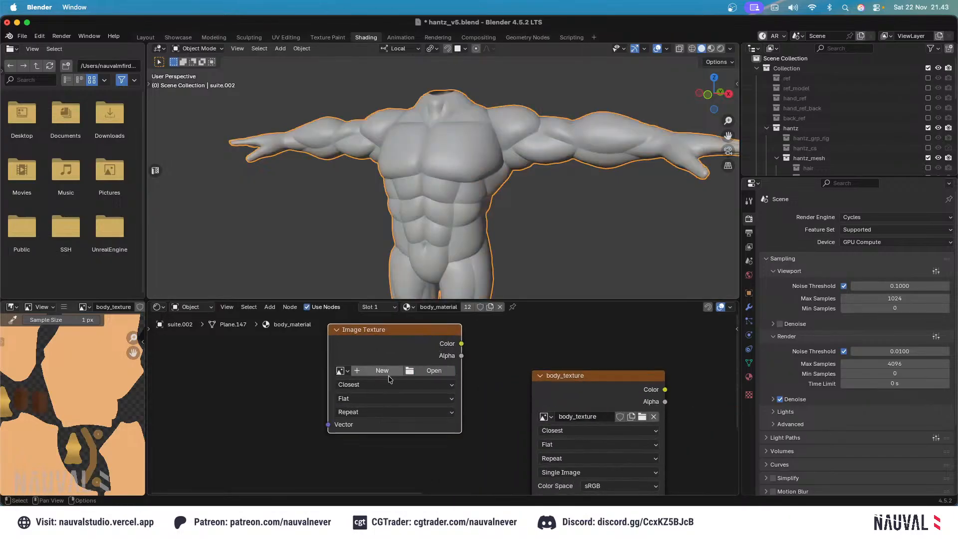
# Check the pixel dimensions of body_texture.png in the textures folder's file info in Finder, and return to Blender.
pyautogui.click(393, 372)
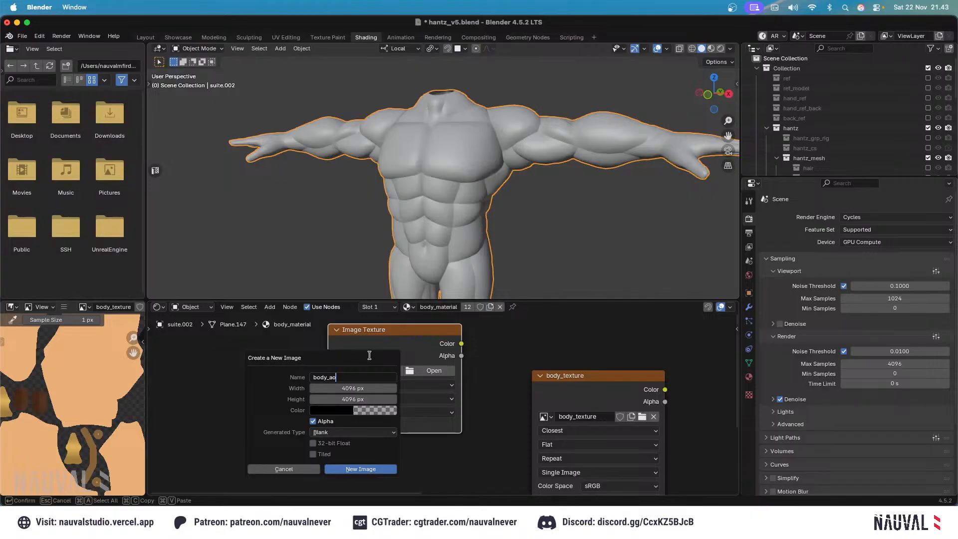
pyautogui.click(289, 503)
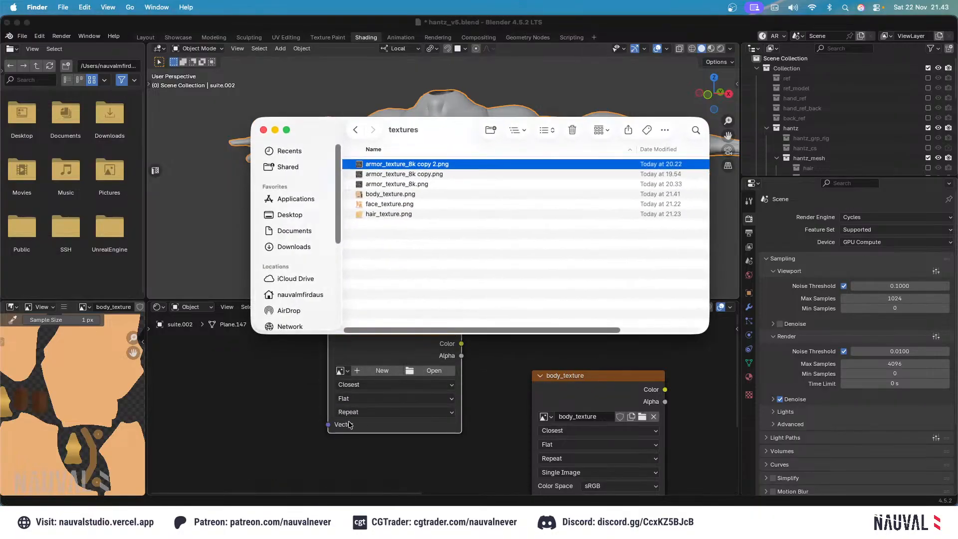
pyautogui.rightClick(407, 195)
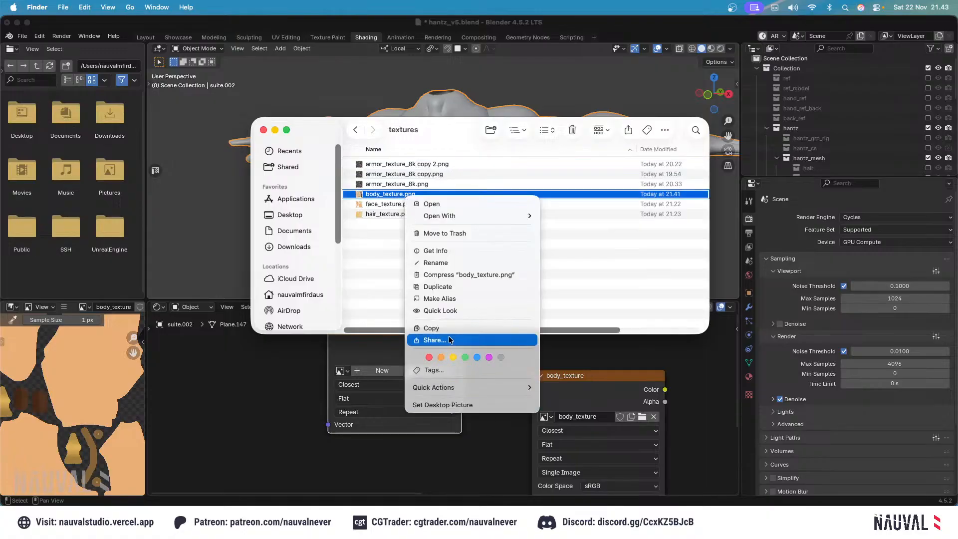
pyautogui.click(457, 251)
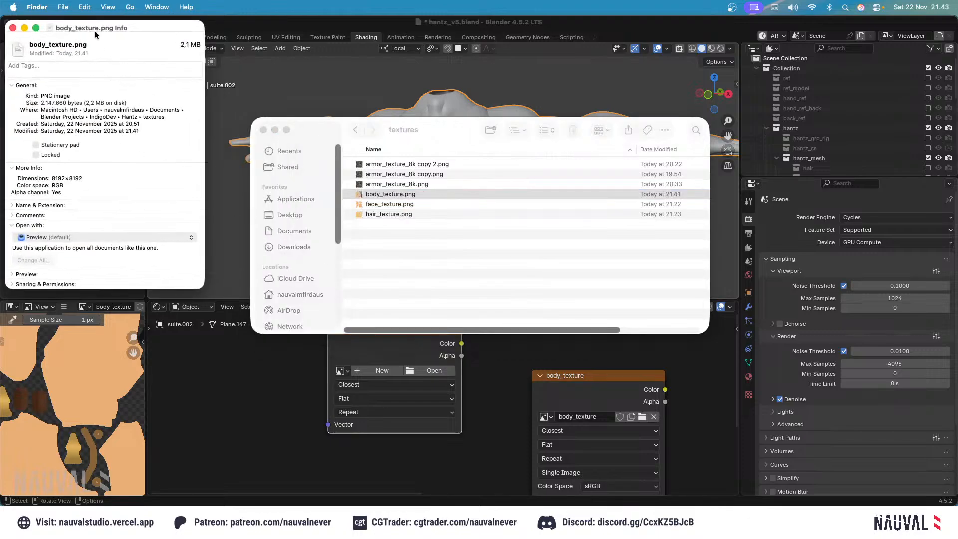
pyautogui.moveTo(95, 31); pyautogui.dragTo(130, 50)
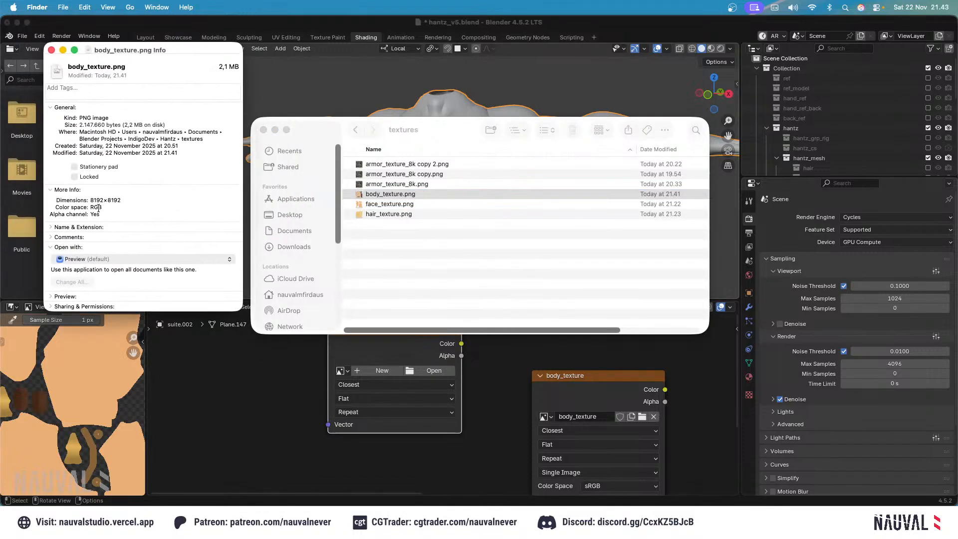
pyautogui.click(52, 50)
pyautogui.click(264, 130)
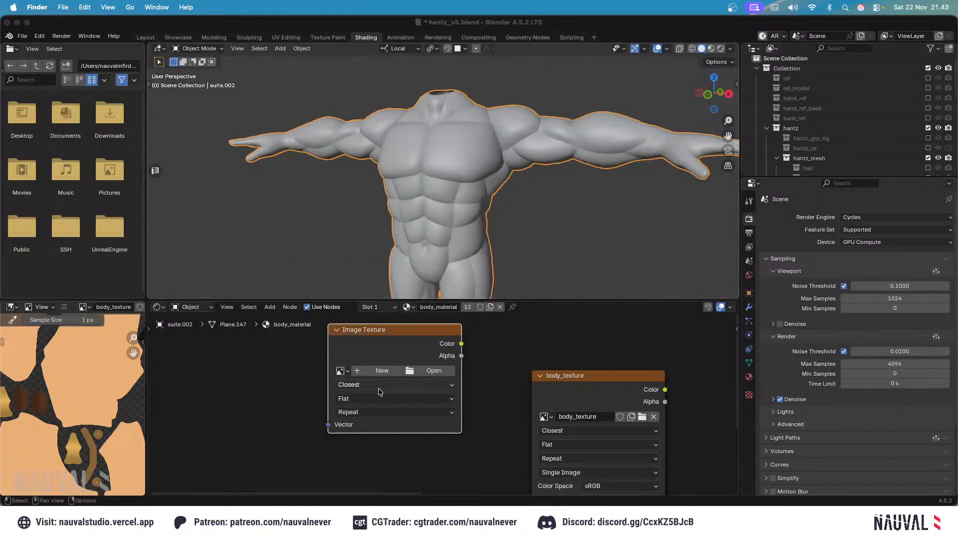
# Create a new image named body_ao at 8192 × 8192 px in the empty image texture node.
pyautogui.click(375, 371)
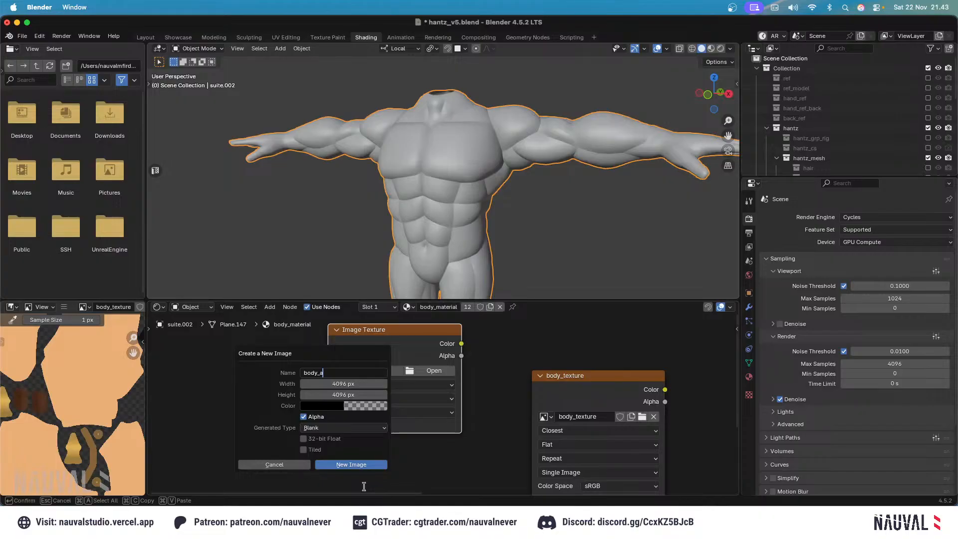
pyautogui.click(363, 383)
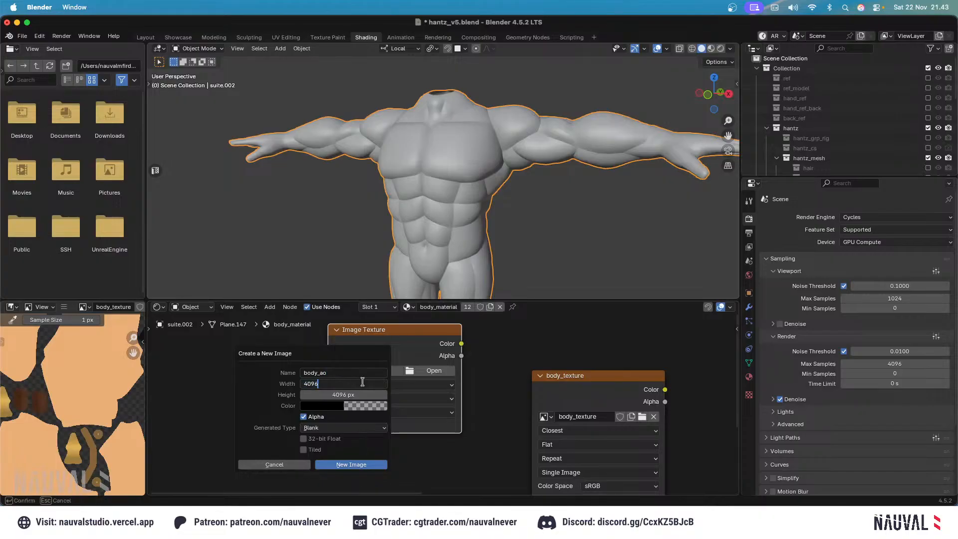
pyautogui.write('*2')
pyautogui.press('Return')
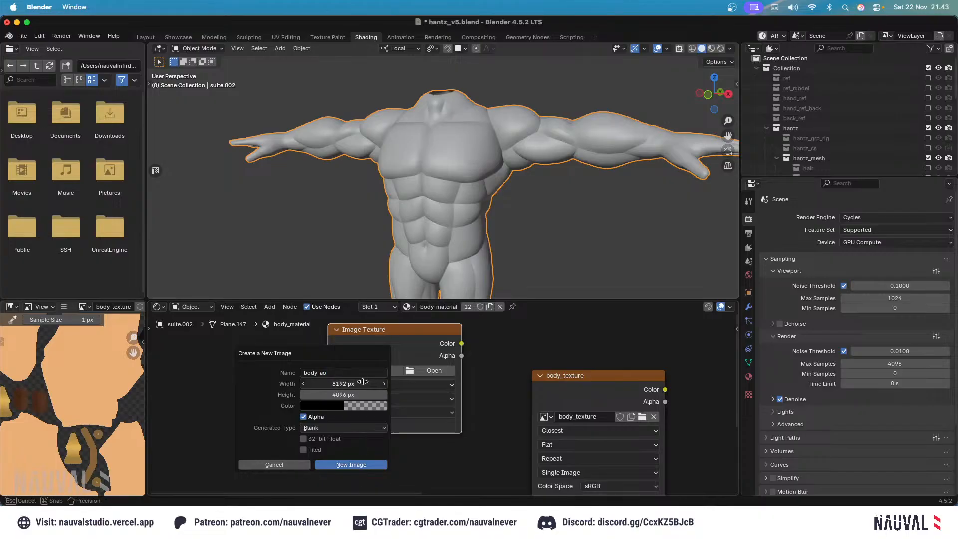
pyautogui.click(325, 395)
pyautogui.write('8192')
pyautogui.press('Return')
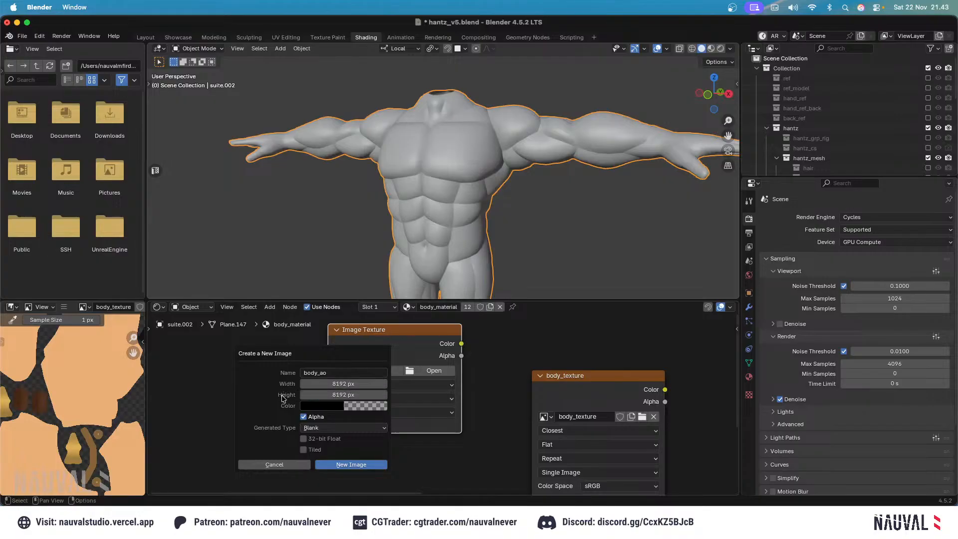
pyautogui.click(345, 464)
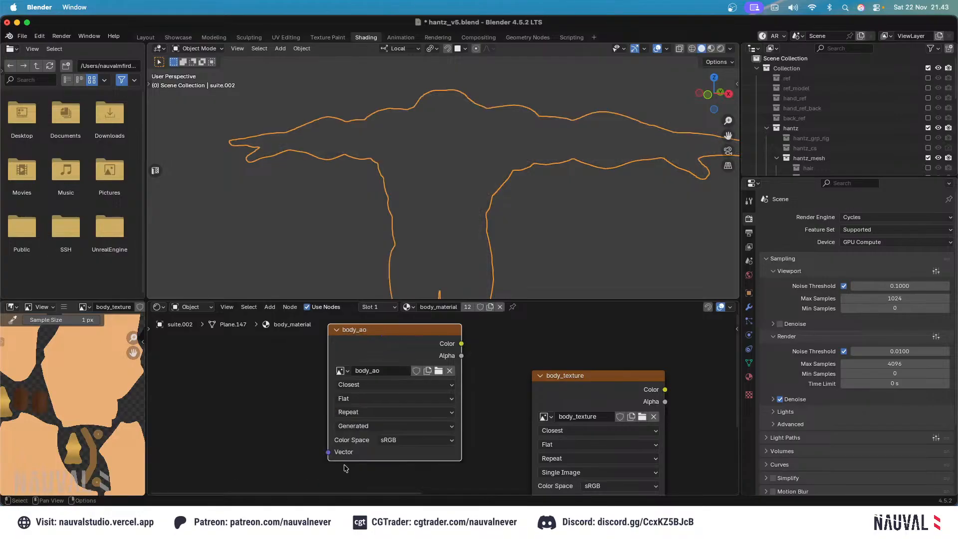
# Move the suit ornament image and Principled BSDF nodes down and the Material Output node up to clear space between them.
pyautogui.scroll(-10, 561, 367)
pyautogui.moveTo(592, 379); pyautogui.dragTo(513, 363, button='middle')
pyautogui.moveTo(506, 392); pyautogui.dragTo(477, 423)
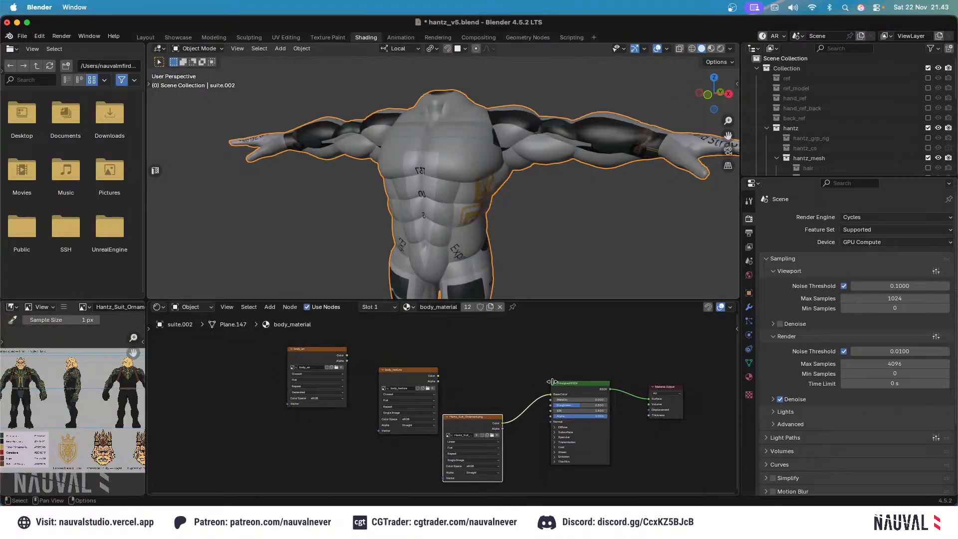
pyautogui.moveTo(579, 385); pyautogui.dragTo(539, 403, button='middle')
pyautogui.moveTo(538, 403); pyautogui.dragTo(537, 436)
pyautogui.moveTo(628, 429); pyautogui.dragTo(560, 377)
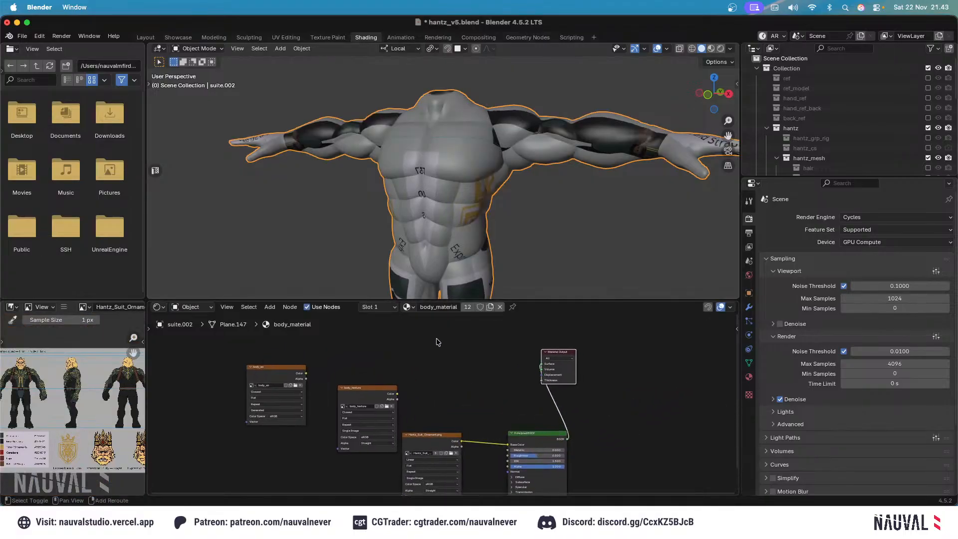
pyautogui.hotkey('shift', 'a')
pyautogui.click(438, 343)
pyautogui.write('diff')
pyautogui.press('Return')
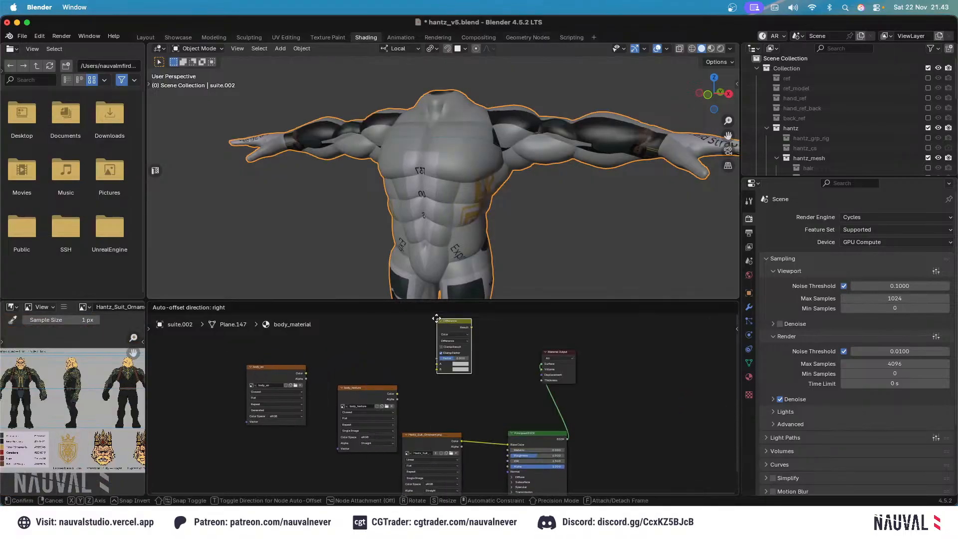
pyautogui.rightClick(426, 368)
# Add a Diffuse BSDF node and connect it to the Material Output's Surface input.
pyautogui.hotkey('shift', 'a')
pyautogui.click(424, 355)
pyautogui.write('d')
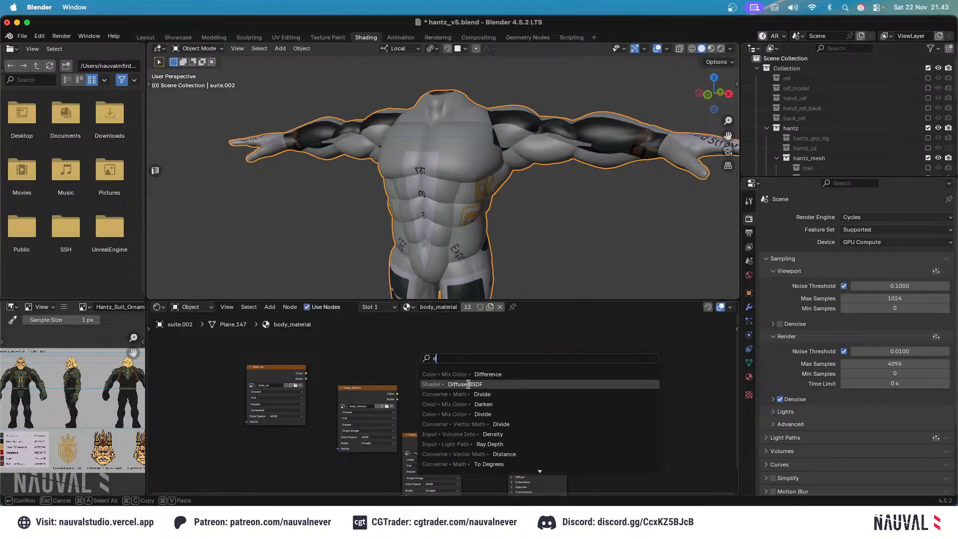
pyautogui.click(468, 385)
pyautogui.click(437, 339)
pyautogui.moveTo(476, 351); pyautogui.dragTo(542, 364)
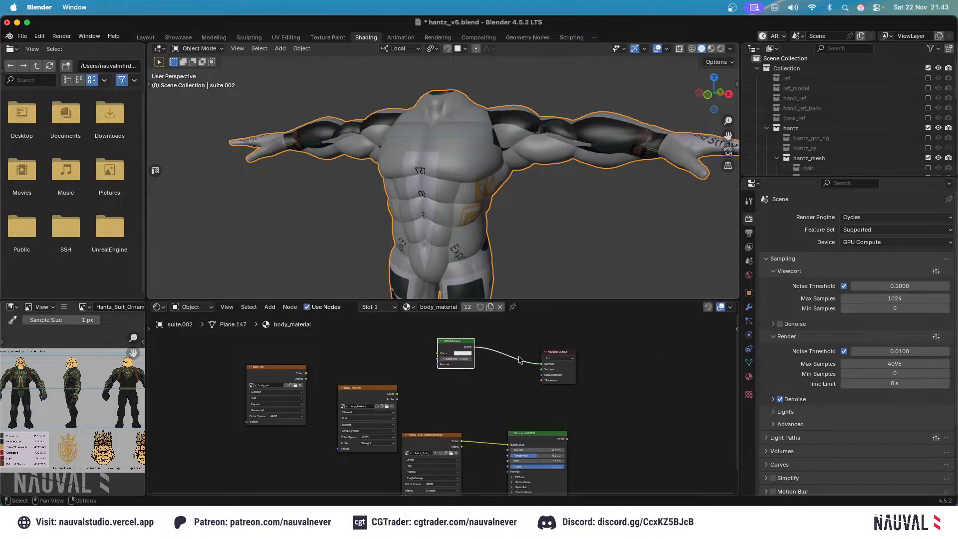
# Add an Ambient Occlusion node and place it above the body_texture node.
pyautogui.scroll(2, 460, 346)
pyautogui.scroll(2, 460, 346)
pyautogui.hotkey('shift', 'a')
pyautogui.write('amb')
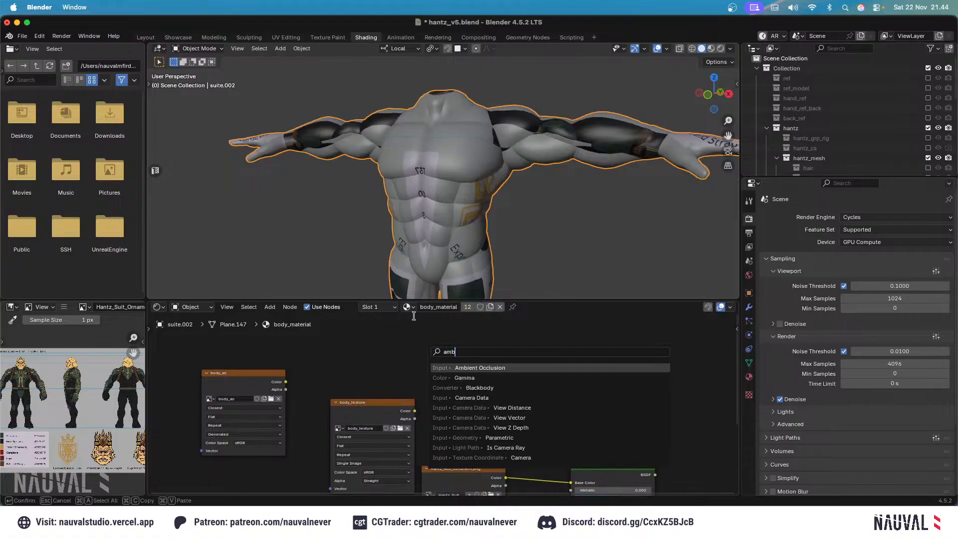
pyautogui.press('Return')
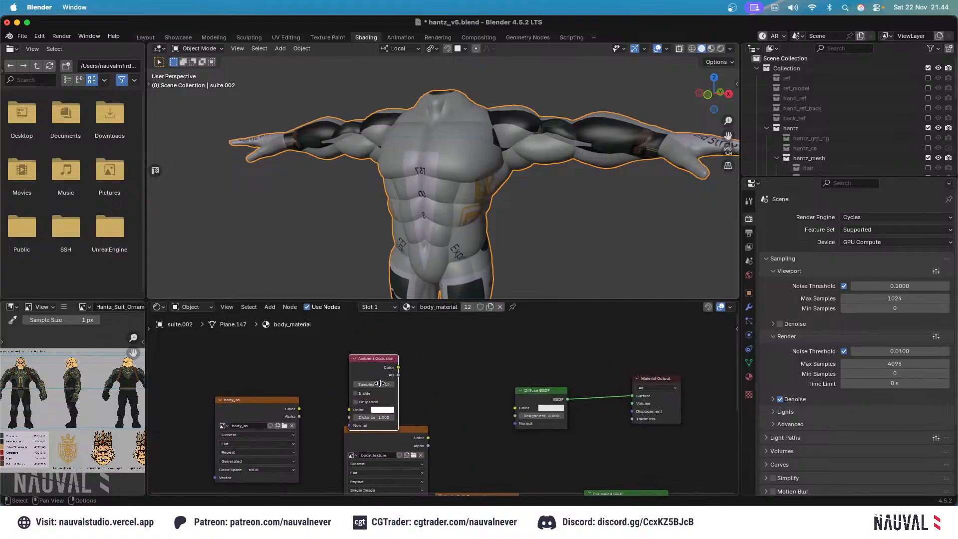
pyautogui.click(371, 336)
# Add a Color Ramp node, feeding the AO output into its Fac and its Color output into the Diffuse BSDF's Color.
pyautogui.hotkey('shift', 'a')
pyautogui.write('col')
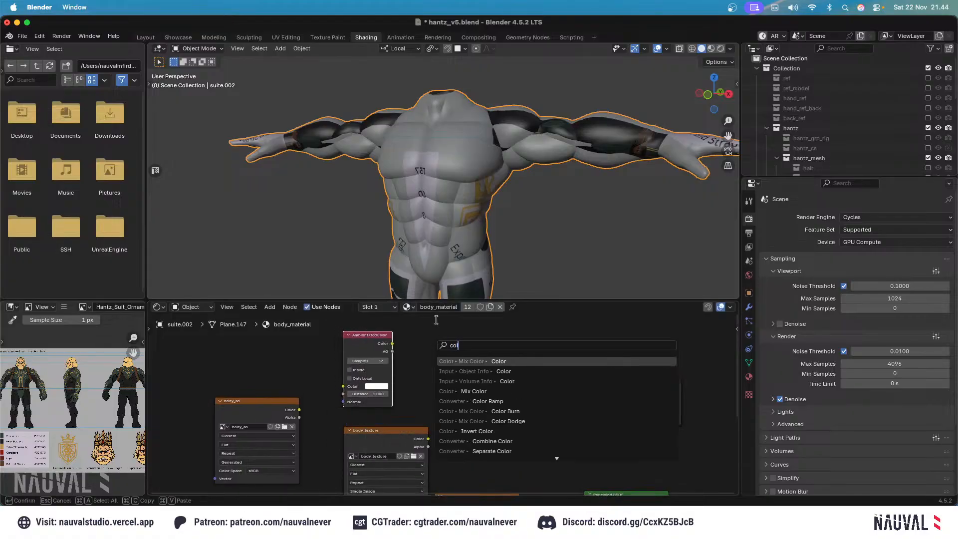
pyautogui.write('orra')
pyautogui.press('Return')
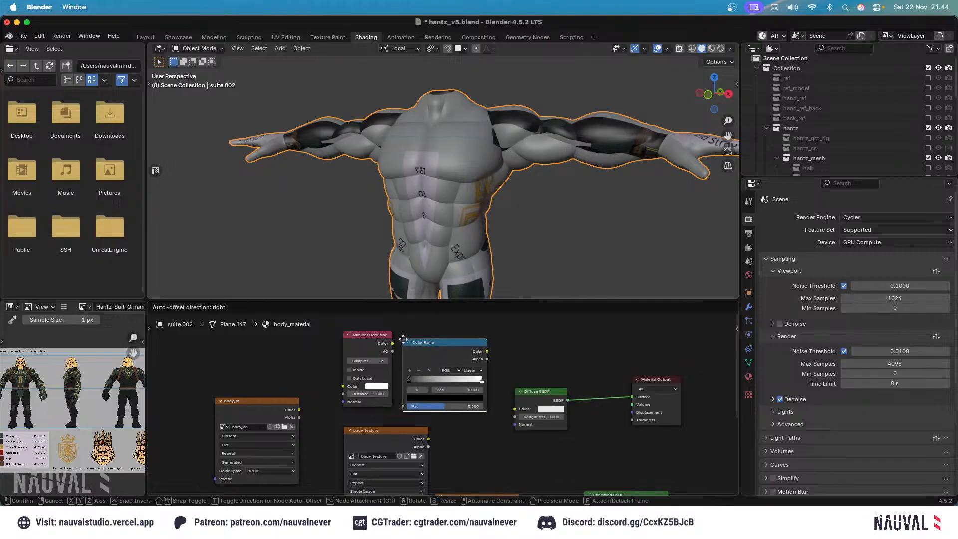
pyautogui.click(403, 332)
pyautogui.moveTo(394, 352); pyautogui.dragTo(408, 396)
pyautogui.moveTo(492, 340); pyautogui.dragTo(515, 409)
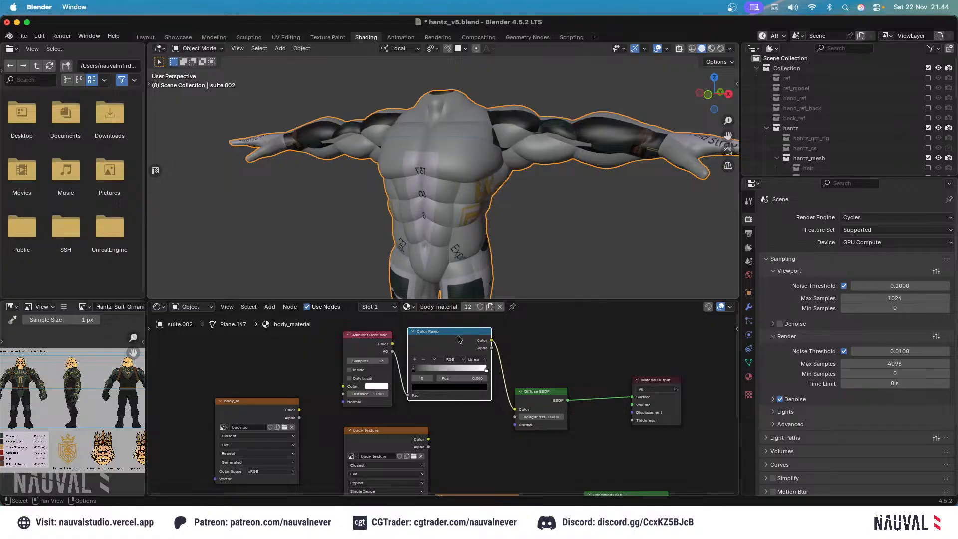
pyautogui.moveTo(459, 340); pyautogui.dragTo(459, 349)
# Save the file, switch the viewport to rendered shading and frame the whole body at an angle.
pyautogui.press('super+s')
pyautogui.press('z')
pyautogui.click(510, 90)
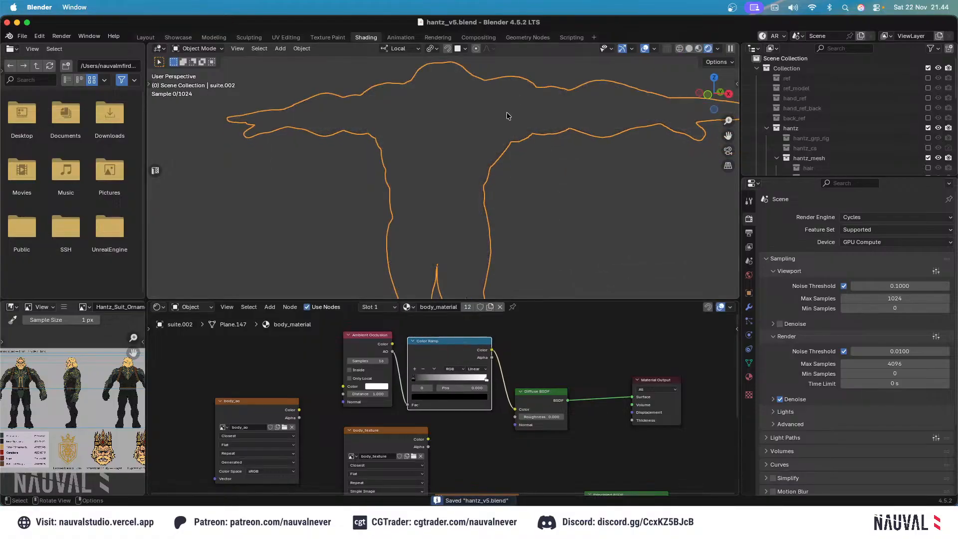
pyautogui.moveTo(507, 113)
pyautogui.keyDown('ctrl'); pyautogui.mouseDown(button='middle')
pyautogui.moveTo(534, 164)
pyautogui.moveTo(564, 148)
pyautogui.moveTo(503, 183)
pyautogui.mouseUp(button='middle'); pyautogui.keyUp('ctrl')
pyautogui.moveTo(560, 151); pyautogui.dragTo(601, 161, button='middle')
pyautogui.click(639, 173)
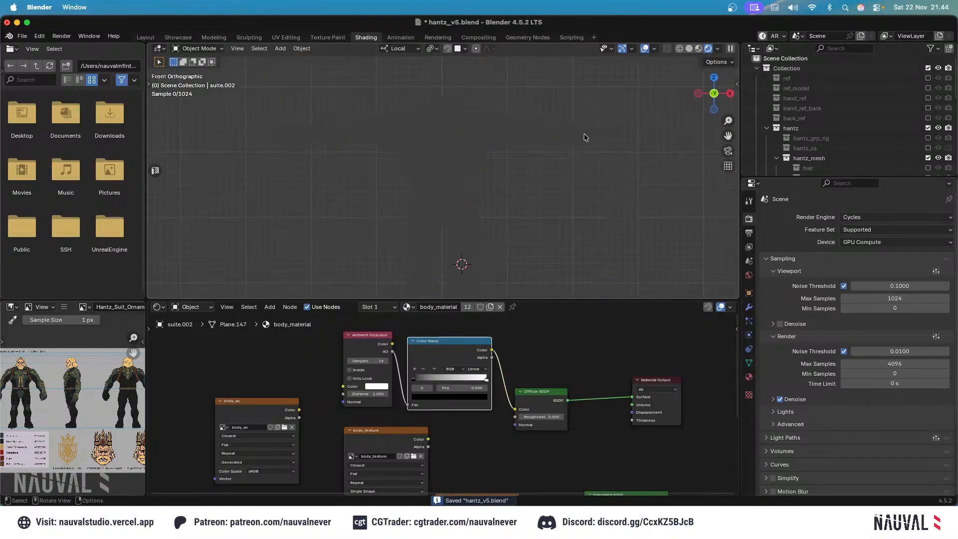
pyautogui.click(571, 126)
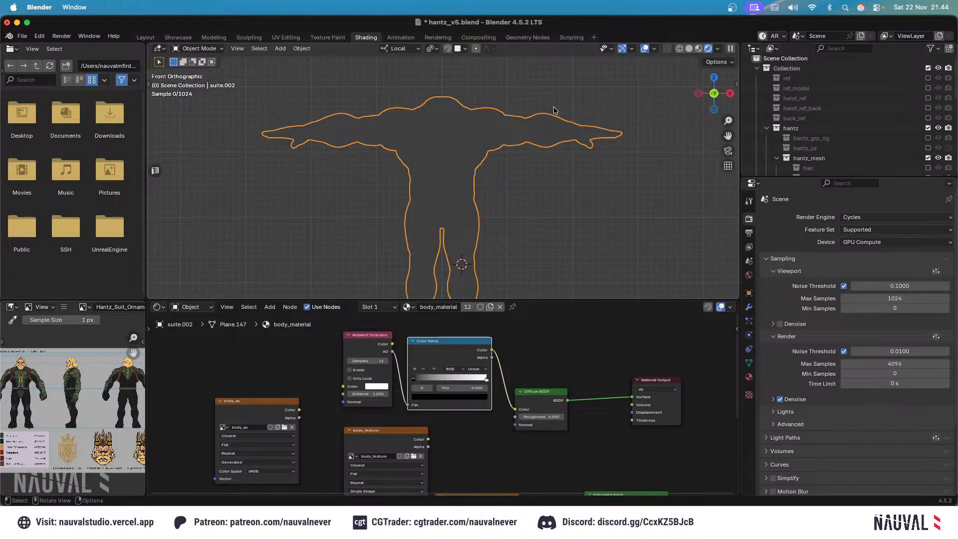
pyautogui.moveTo(573, 153); pyautogui.dragTo(532, 175, button='middle')
pyautogui.scroll(2, 532, 152)
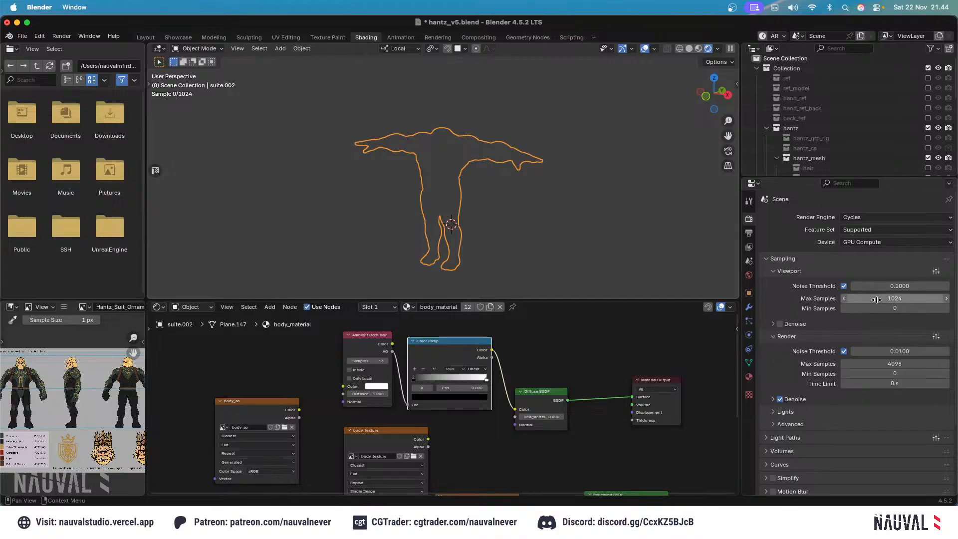
# Set the maximum samples to 32 for the viewport and 128 for the render, and save the file.
pyautogui.click(846, 298)
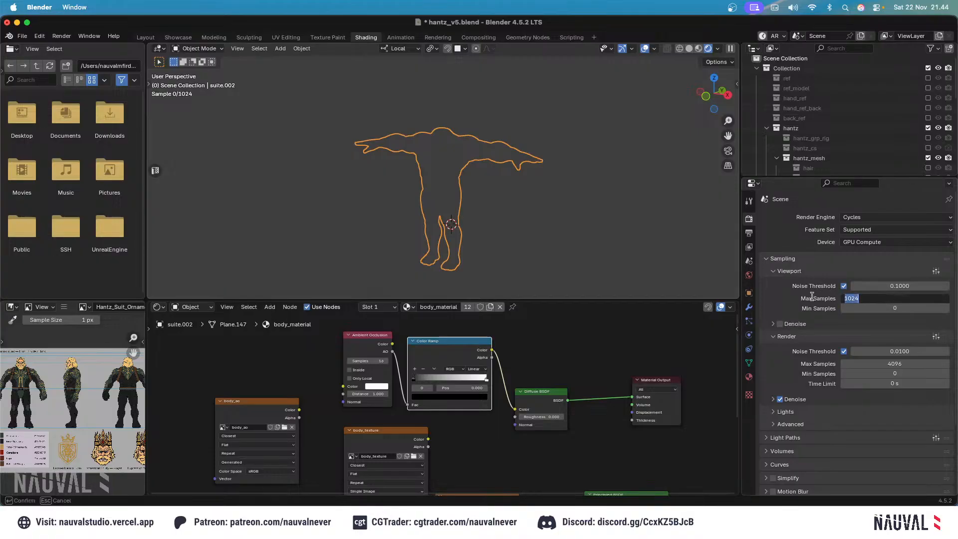
pyautogui.write('32')
pyautogui.press('Return')
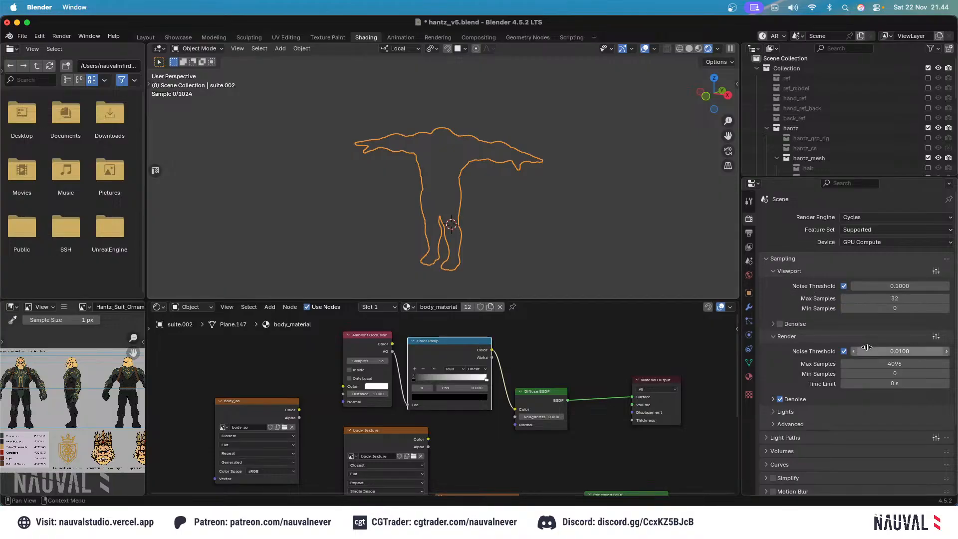
pyautogui.click(887, 363)
pyautogui.write('12')
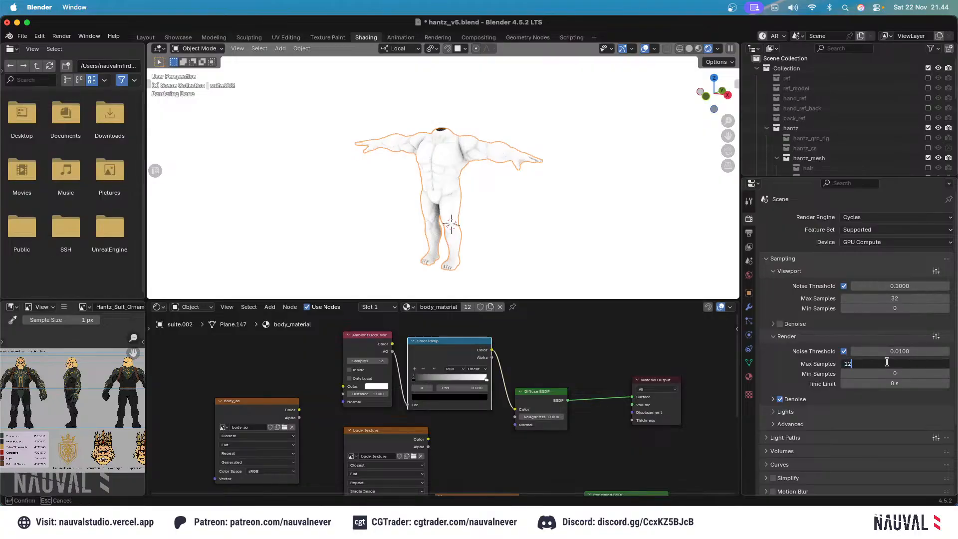
pyautogui.write('8')
pyautogui.press('Return')
pyautogui.scroll(3, 436, 170)
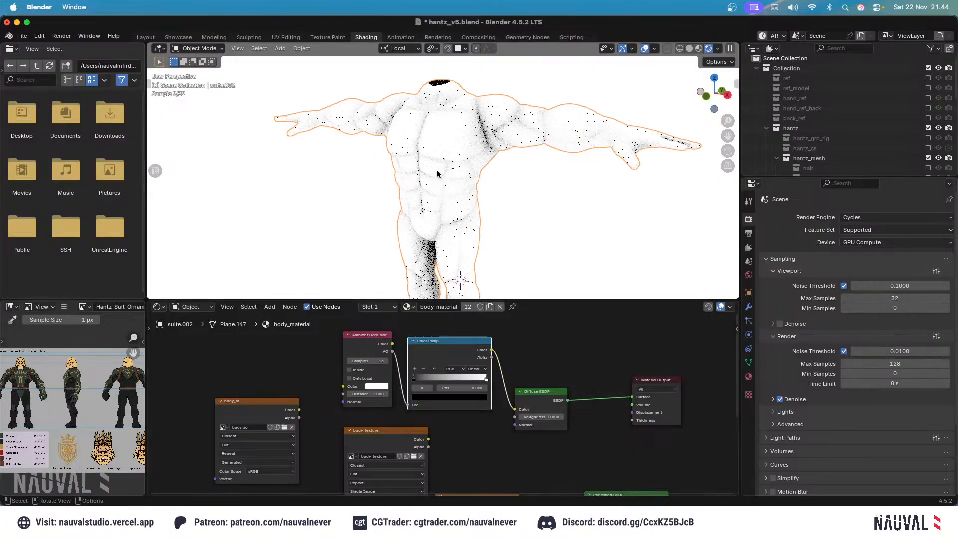
pyautogui.press('KP_1')
pyautogui.hotkey('ctrl', 's')
# Examine the rendered ambient occlusion shading on the body's chest, shoulder and hips from the front and at an angle.
pyautogui.scroll(2, 542, 133)
pyautogui.scroll(2, 445, 401)
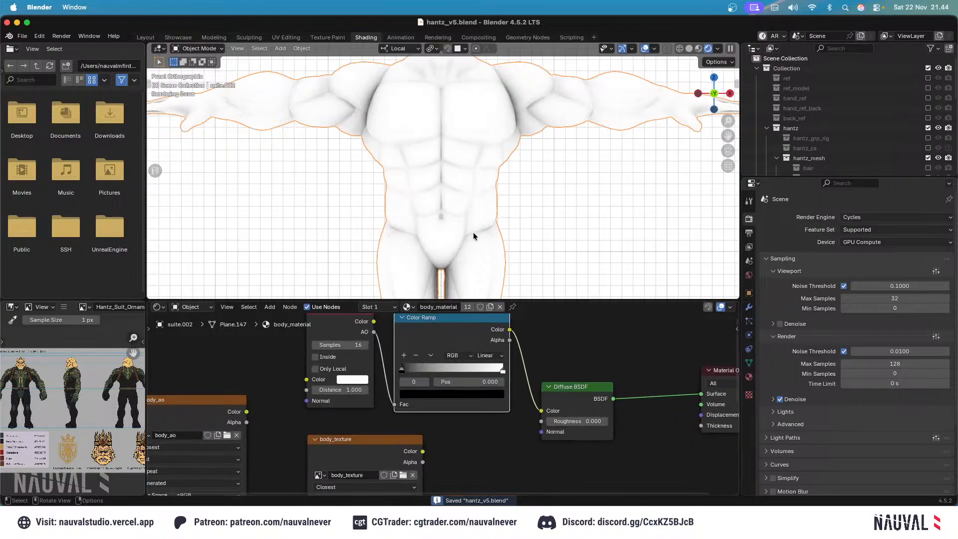
pyautogui.keyDown('shift'); pyautogui.moveTo(588, 119); pyautogui.dragTo(402, 189, button='middle'); pyautogui.keyUp('shift')
pyautogui.scroll(3, 484, 187)
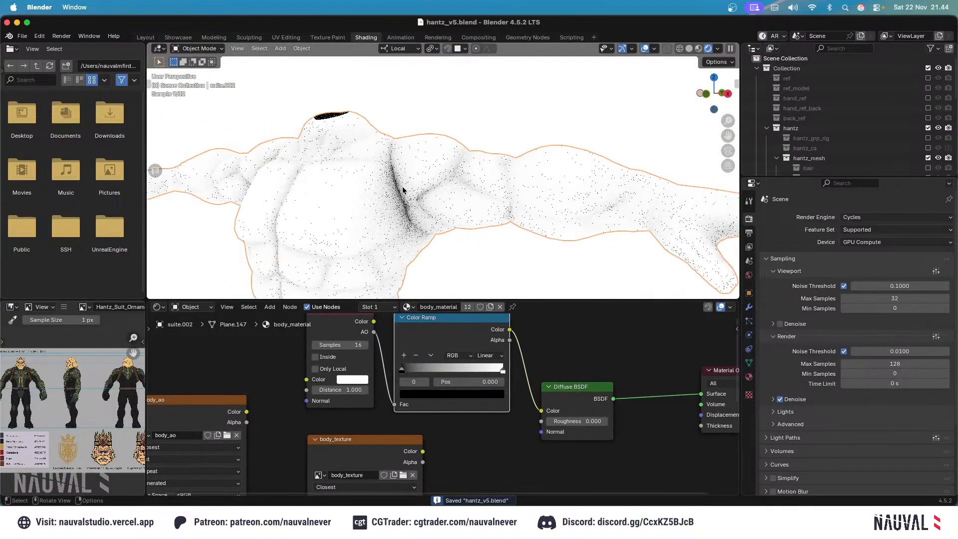
pyautogui.scroll(2, 356, 159)
pyautogui.moveTo(473, 196); pyautogui.dragTo(470, 95, button='middle')
pyautogui.keyDown('shift'); pyautogui.moveTo(453, 250); pyautogui.dragTo(451, 114, button='middle'); pyautogui.keyUp('shift')
pyautogui.press('KP_1')
pyautogui.scroll(-8, 475, 205)
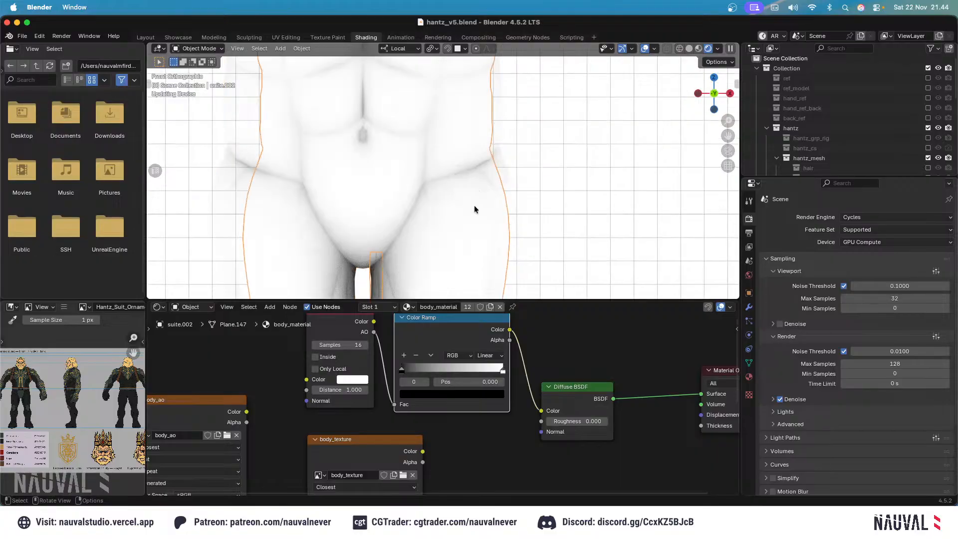
# Collapse the body's Mirror and rig modifiers and disable the Mirror modifier in the viewport.
pyautogui.click(750, 307)
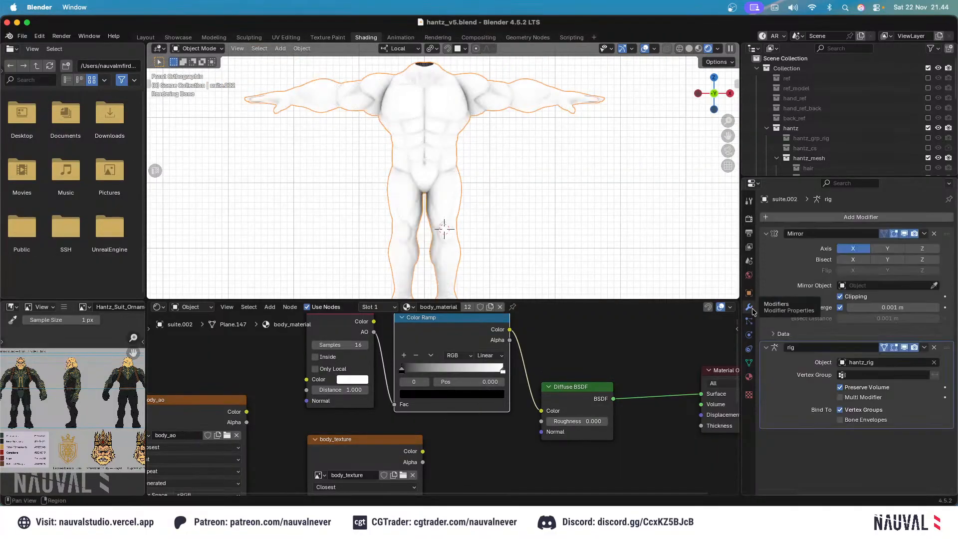
pyautogui.click(770, 237)
pyautogui.click(769, 248)
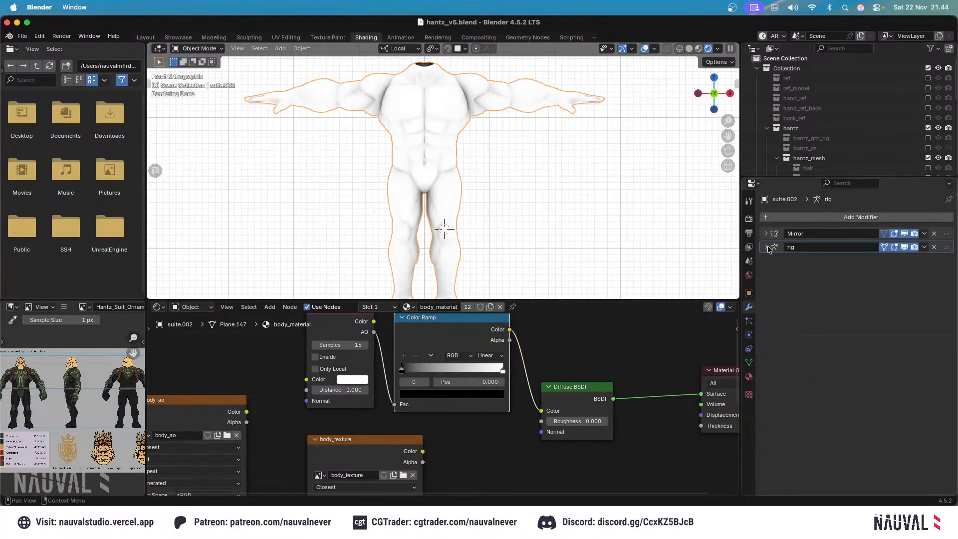
pyautogui.click(906, 233)
pyautogui.scroll(-2, 480, 190)
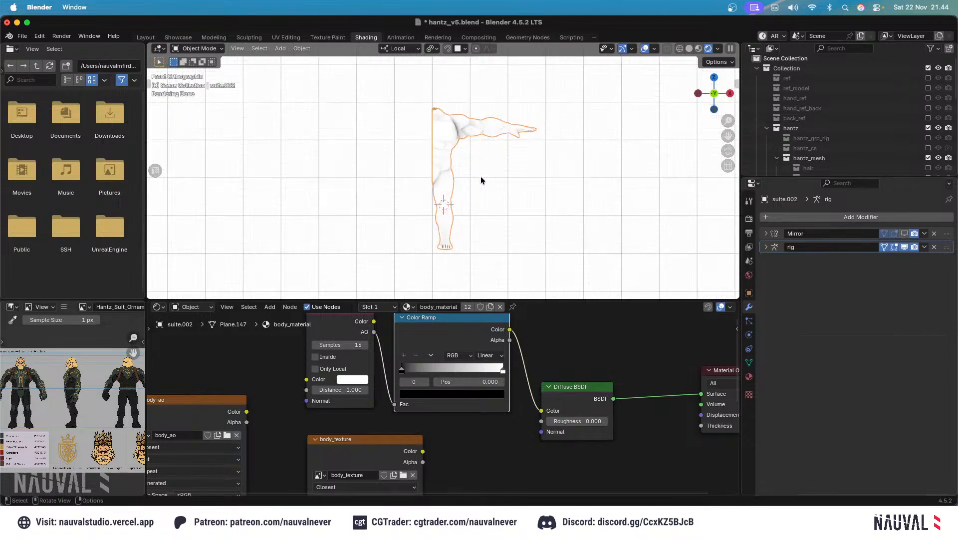
pyautogui.click(489, 185)
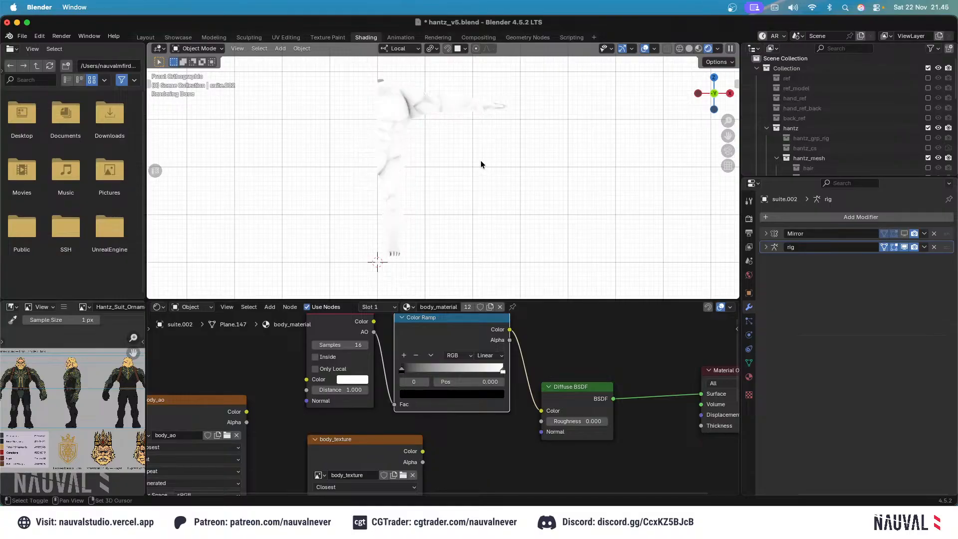
pyautogui.hotkey('shift', 'a')
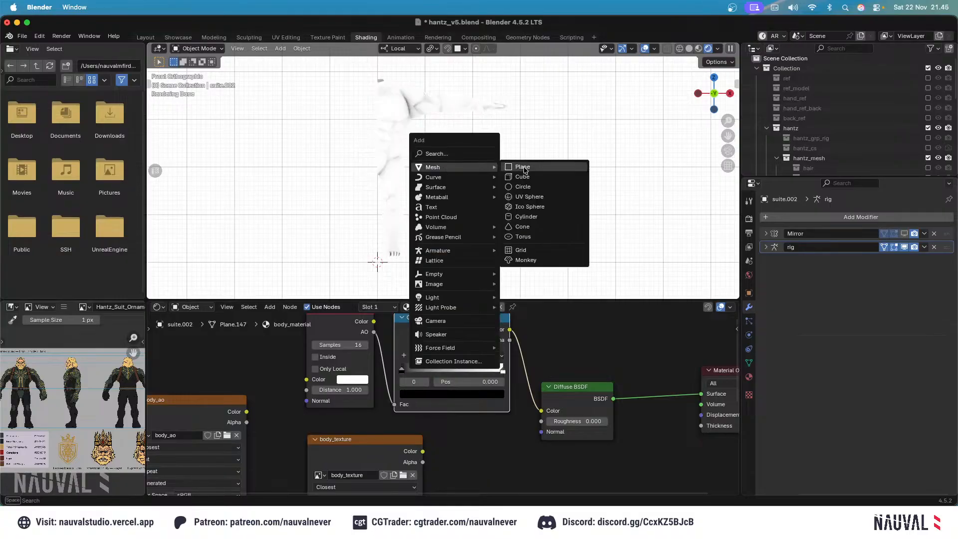
pyautogui.click(520, 167)
pyautogui.keyDown('ctrl'); pyautogui.moveTo(516, 150); pyautogui.dragTo(494, 174, button='middle'); pyautogui.keyUp('ctrl')
pyautogui.press('x')
pyautogui.click(494, 174)
# Add a cube to the scene and place it beside the body on its open, unmirrored side.
pyautogui.hotkey('shift', 'a')
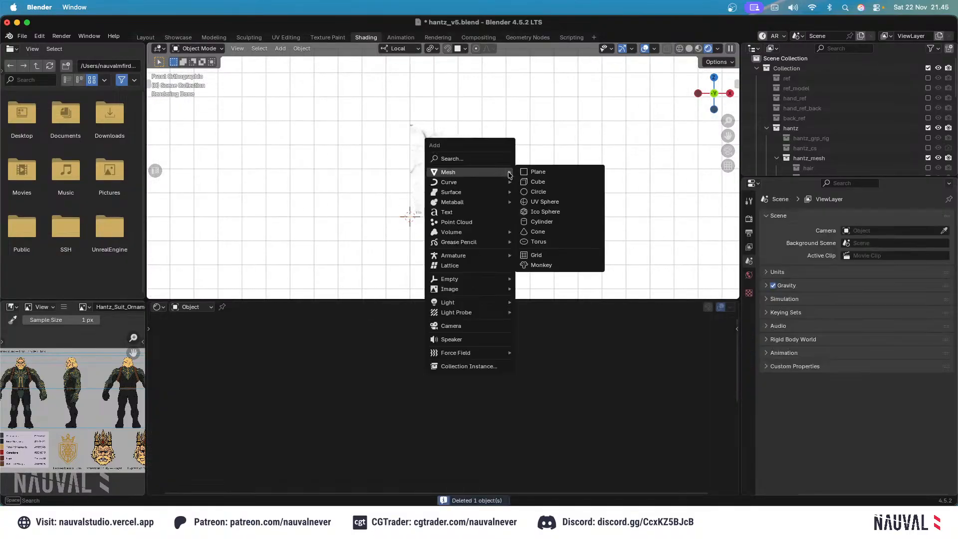
pyautogui.click(528, 179)
pyautogui.press('g')
pyautogui.click(459, 120)
# Stretch the cube's mesh along its local Z axis to roughly twice its height.
pyautogui.press('Tab')
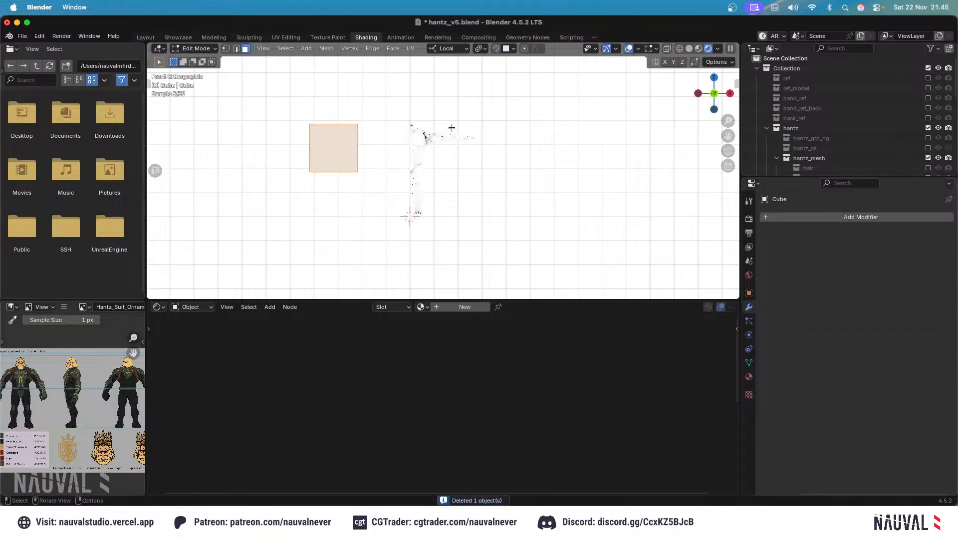
pyautogui.press('s')
pyautogui.press('z')
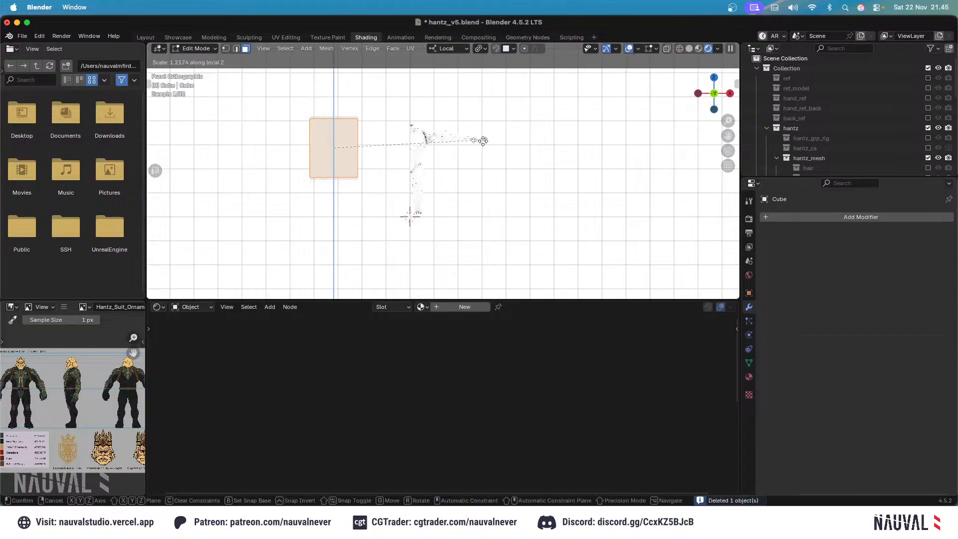
pyautogui.press('g')
pyautogui.click(505, 125)
pyautogui.press('super+z')
pyautogui.press('s')
pyautogui.press('z')
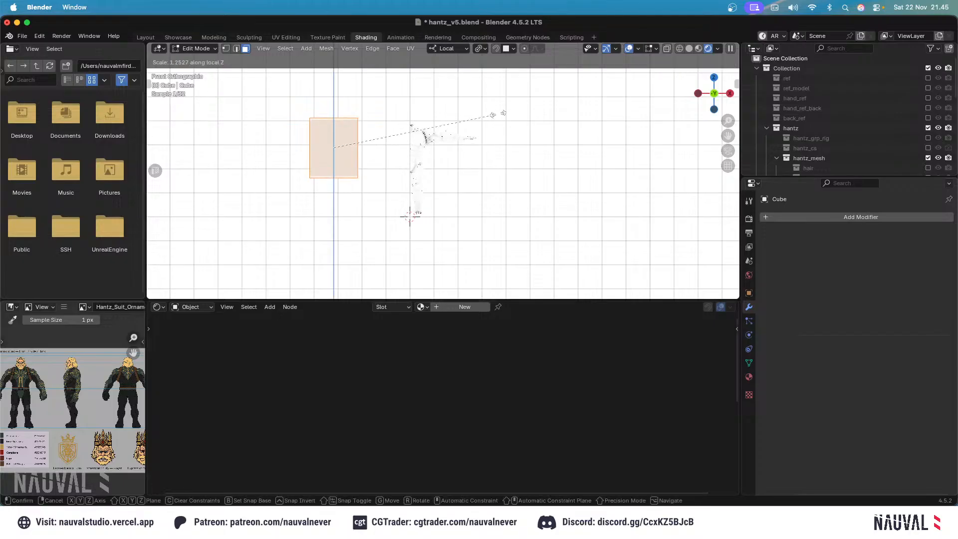
pyautogui.click(472, 154)
# Stretch the cube's mesh further along local Z so it stands taller than the body.
pyautogui.press('g')
pyautogui.click(482, 179)
pyautogui.press('super+z')
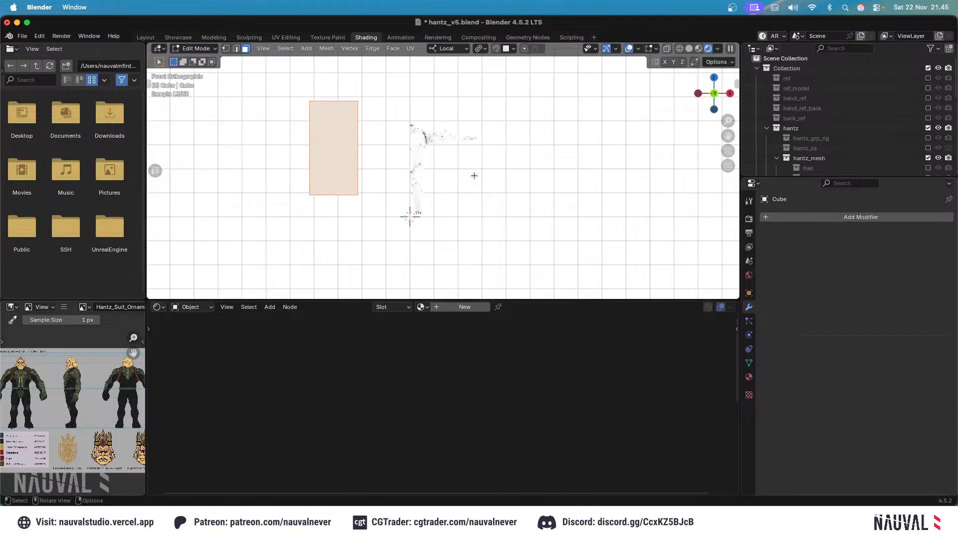
pyautogui.press('s')
pyautogui.press('z')
pyautogui.click(501, 127)
# Return to Object Mode and move the cube down and closer to the body.
pyautogui.press('Tab')
pyautogui.press('g')
pyautogui.press('Escape')
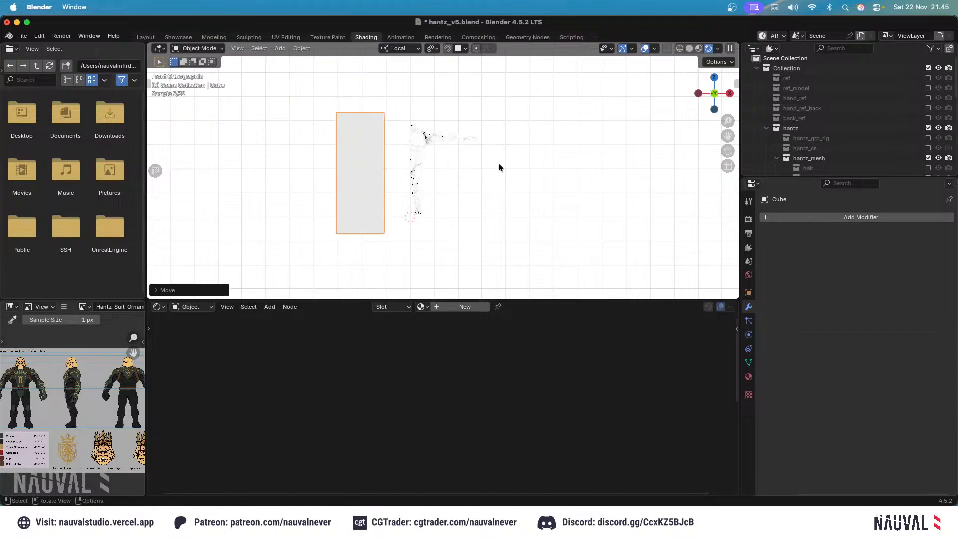
pyautogui.press('g')
pyautogui.press('Escape')
# Scale the cube's mesh to about twice its depth along local Y in side view and set the transform orientation to Global.
pyautogui.press('KP_3')
pyautogui.press('Tab')
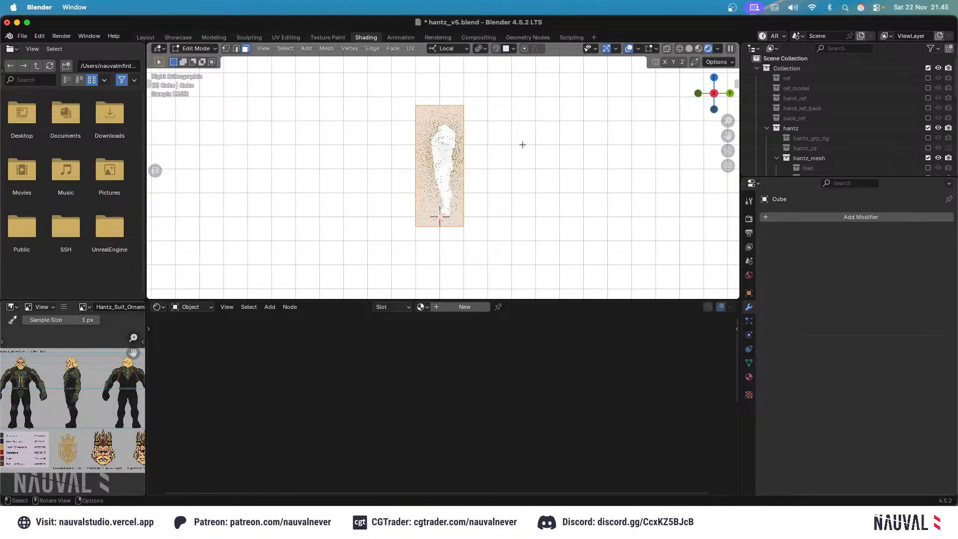
pyautogui.press('s')
pyautogui.press('Escape')
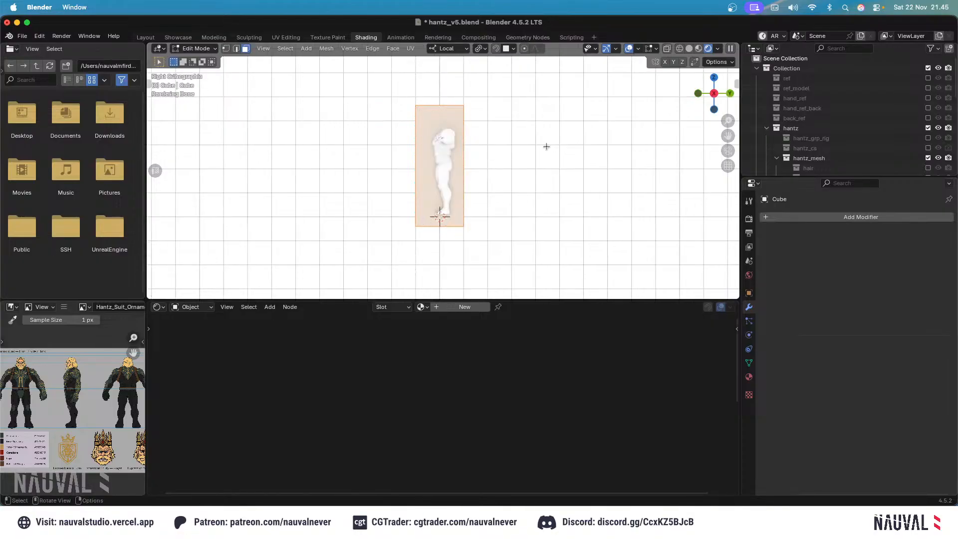
pyautogui.press('s')
pyautogui.press('y')
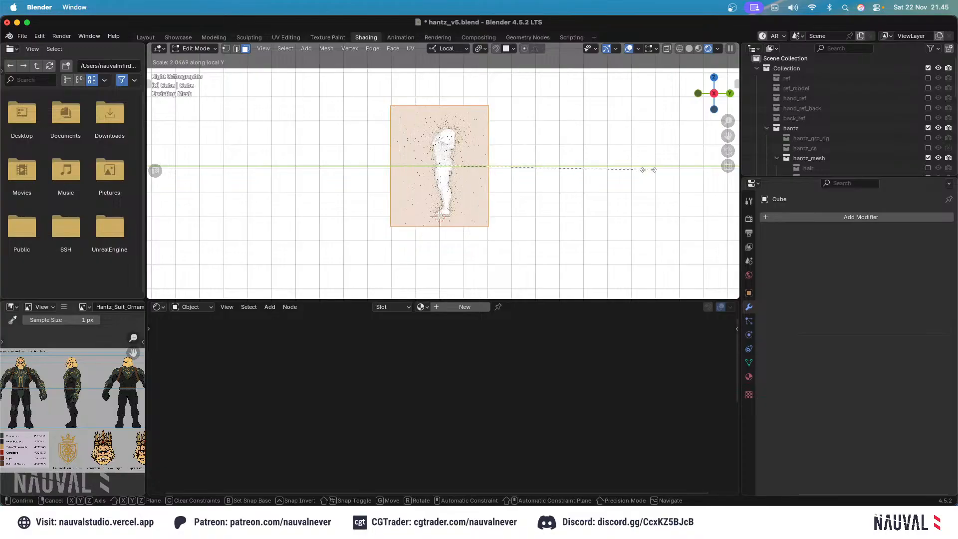
pyautogui.click(648, 170)
pyautogui.click(455, 48)
pyautogui.click(451, 80)
# Widen the cube in front view and shift its mesh away from the body.
pyautogui.press('1')
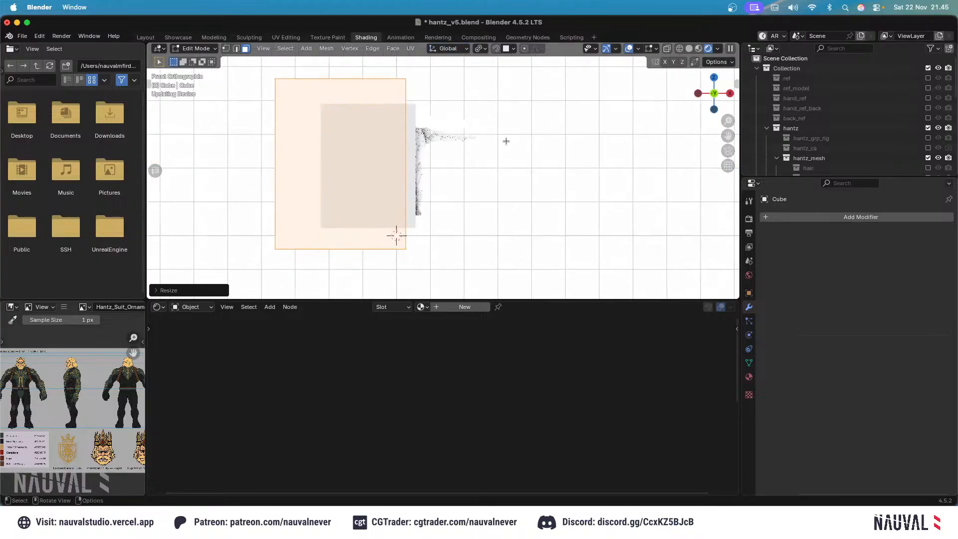
pyautogui.press('g')
pyautogui.click(460, 154)
pyautogui.press('g')
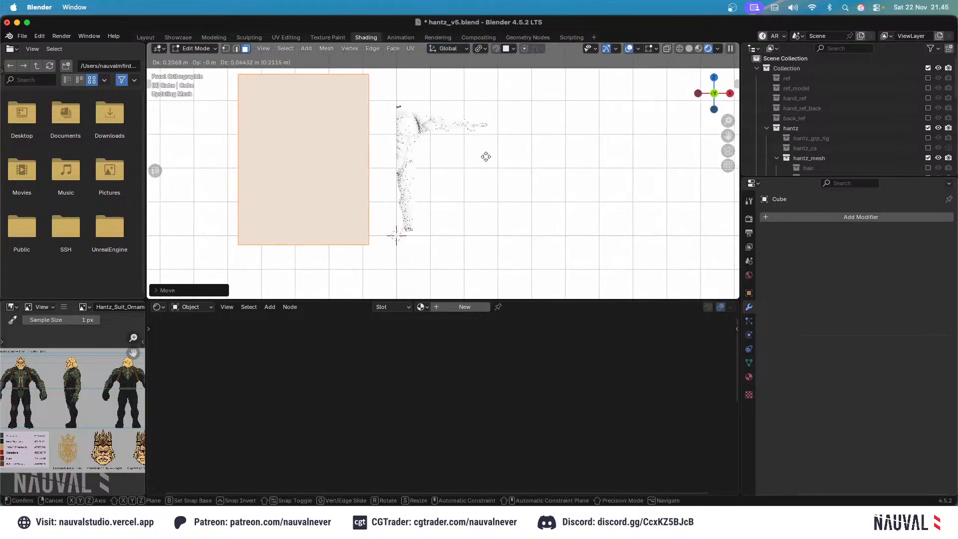
pyautogui.rightClick(486, 156)
# Position the whole cube in Object Mode with a small gap beside the body's open centre edge.
pyautogui.press('Tab')
pyautogui.press('g')
pyautogui.scroll(3, 478, 153)
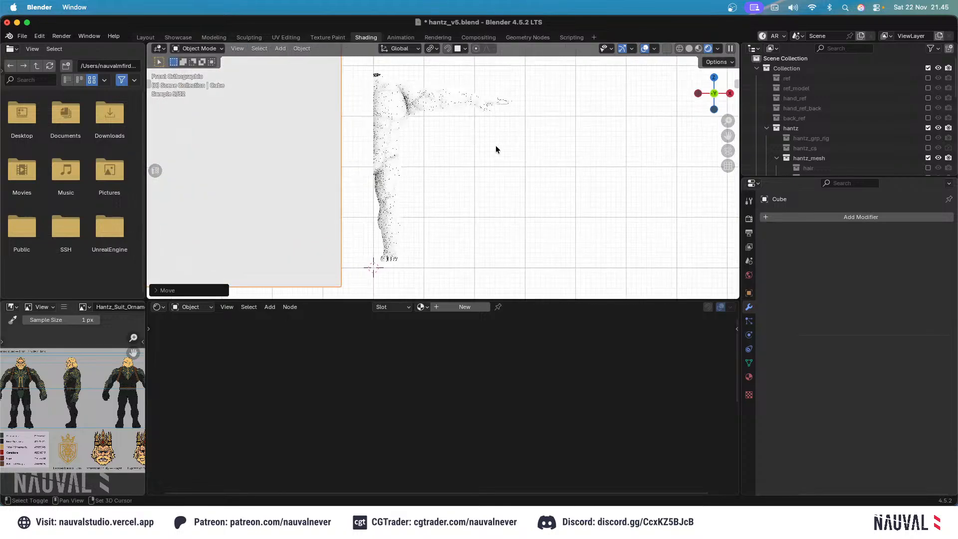
pyautogui.click(510, 172)
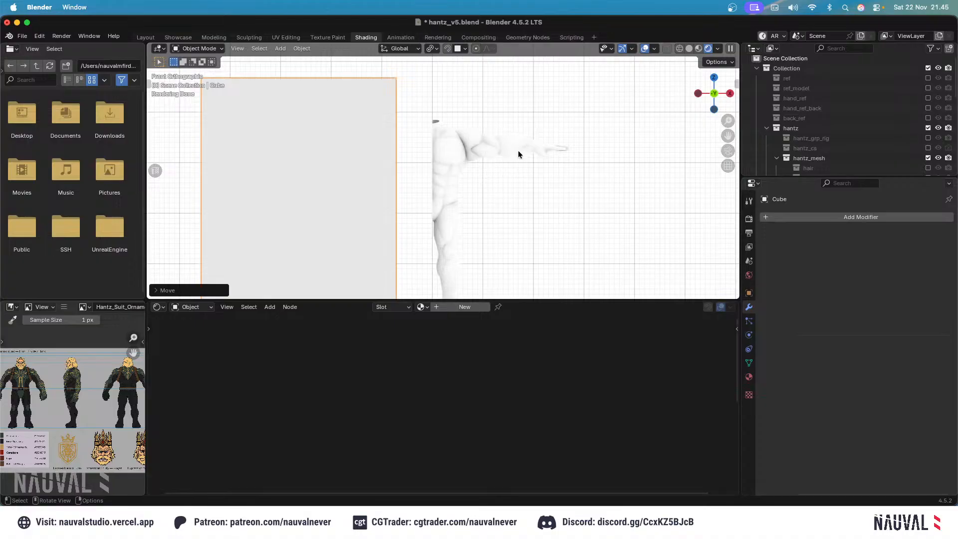
pyautogui.press('g')
pyautogui.press('Escape')
pyautogui.keyDown('ctrl'); pyautogui.scroll(2, 496, 151); pyautogui.keyUp('ctrl')
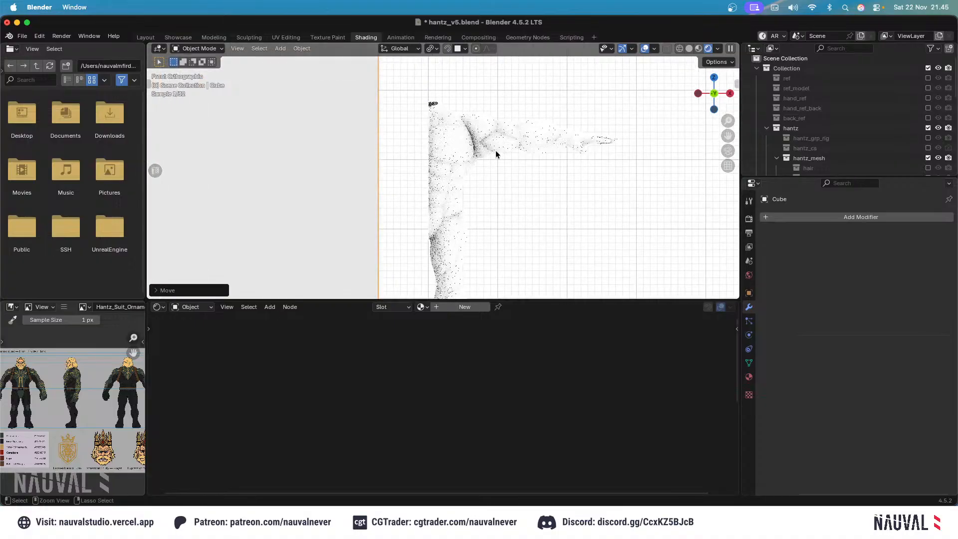
# Duplicate the cube below the outstretched arm and scale the copy down slightly.
pyautogui.scroll(-5, 496, 154)
pyautogui.hotkey('shift', 'd')
pyautogui.click(596, 207)
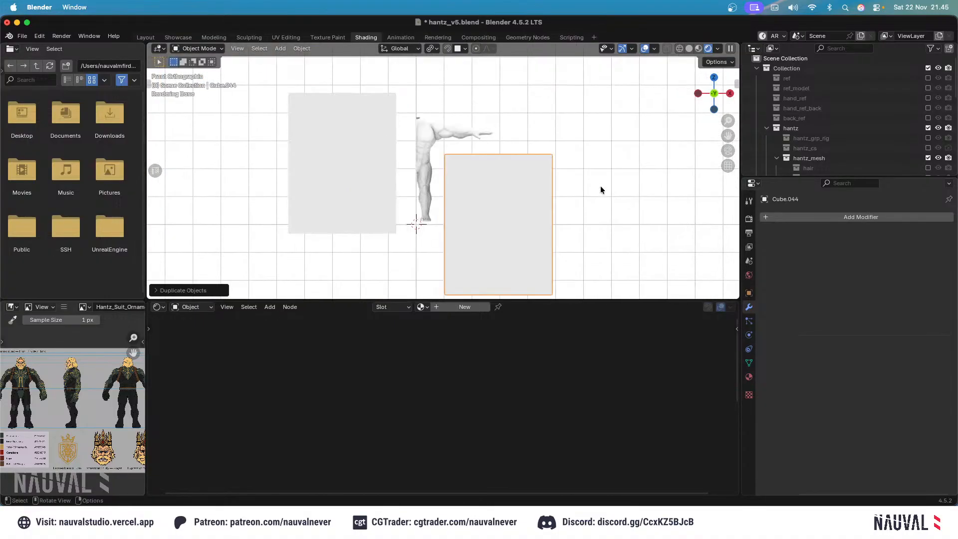
pyautogui.press('s')
pyautogui.click(592, 179)
pyautogui.press('g')
pyautogui.click(571, 171)
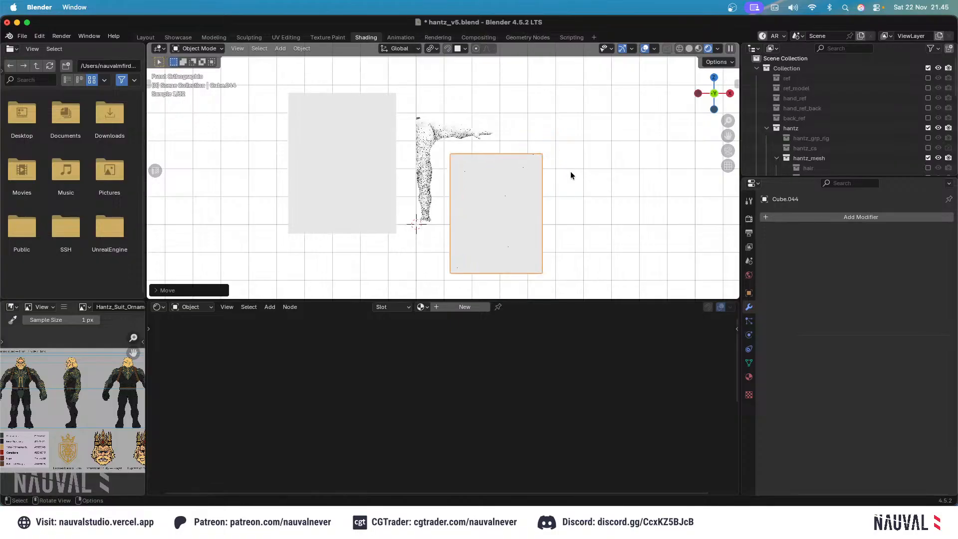
# Fine-tune the duplicate cube's position below the arm, clear of the leg and hand.
pyautogui.scroll(3, 586, 150)
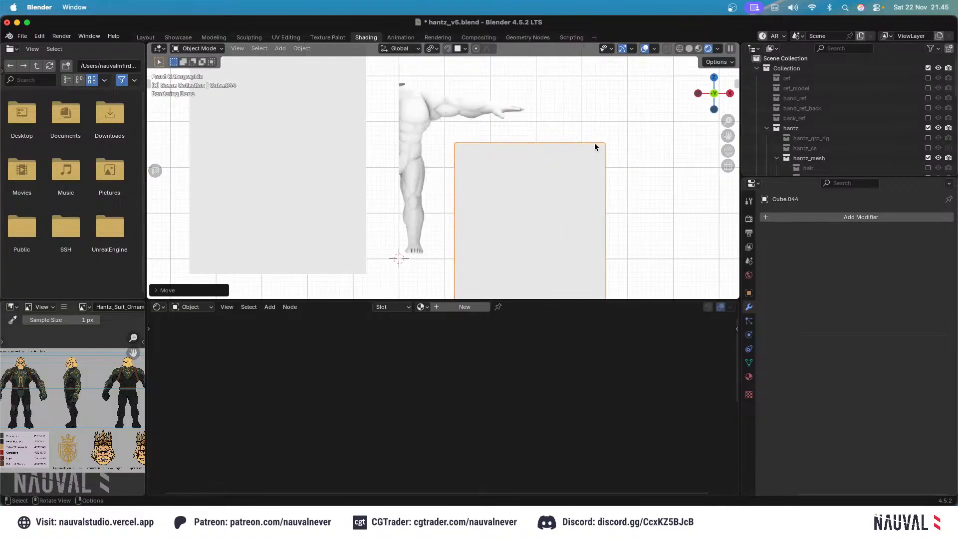
pyautogui.press('g')
pyautogui.click(592, 150)
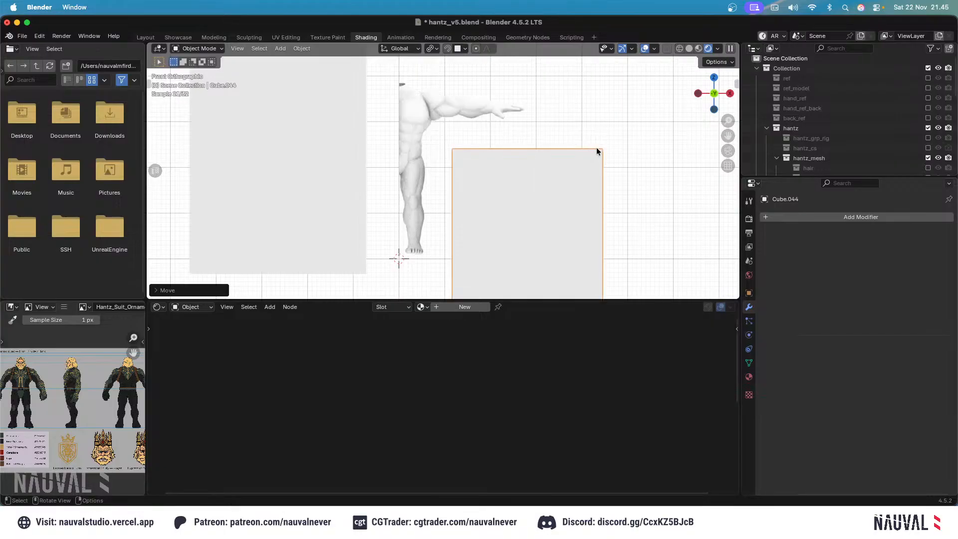
pyautogui.moveTo(597, 150)
pyautogui.mouseDown(button='middle')
pyautogui.moveTo(502, 172)
pyautogui.moveTo(489, 92)
pyautogui.moveTo(524, 128)
pyautogui.moveTo(501, 107)
pyautogui.moveTo(513, 128)
pyautogui.moveTo(578, 148)
pyautogui.mouseUp(button='middle')
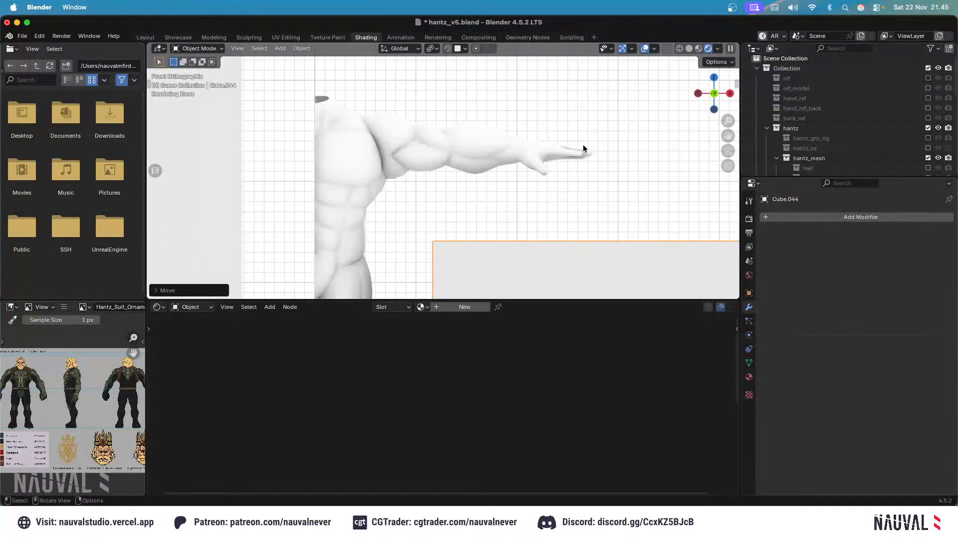
pyautogui.press('g')
pyautogui.click(583, 148)
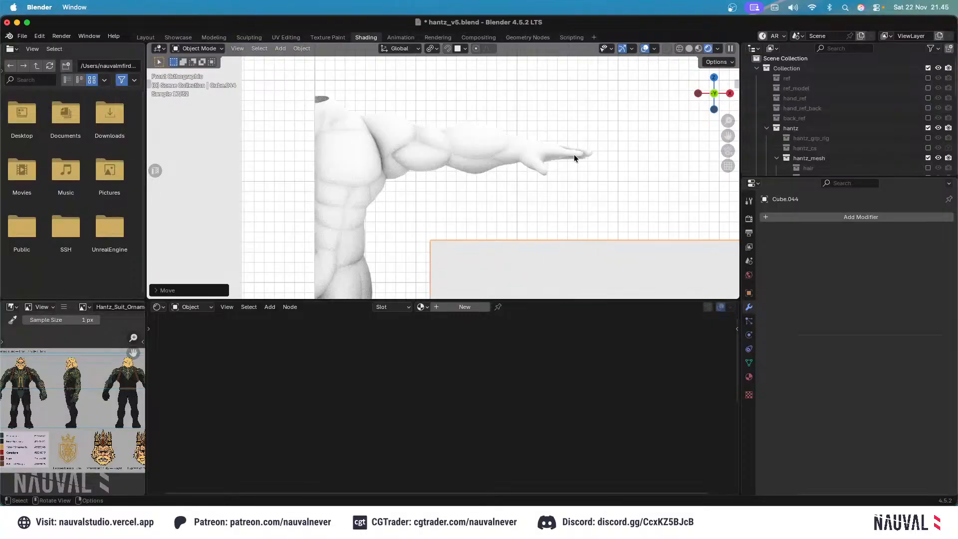
# Enable the hantz_grp_rig collection, select the hantz_rig armature and switch the viewport to solid shading.
pyautogui.click(928, 138)
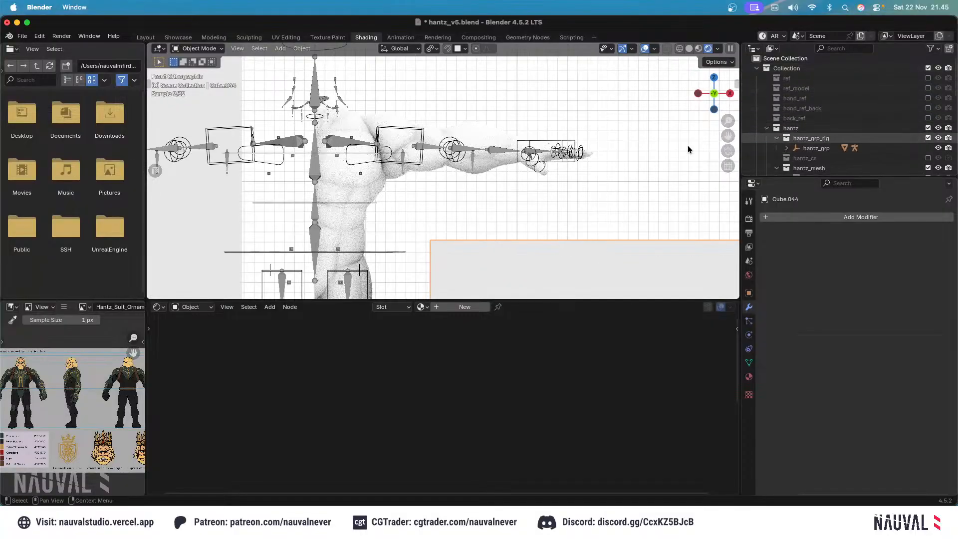
pyautogui.click(556, 144)
pyautogui.moveTo(574, 131); pyautogui.dragTo(558, 160, button='middle')
pyautogui.press('z')
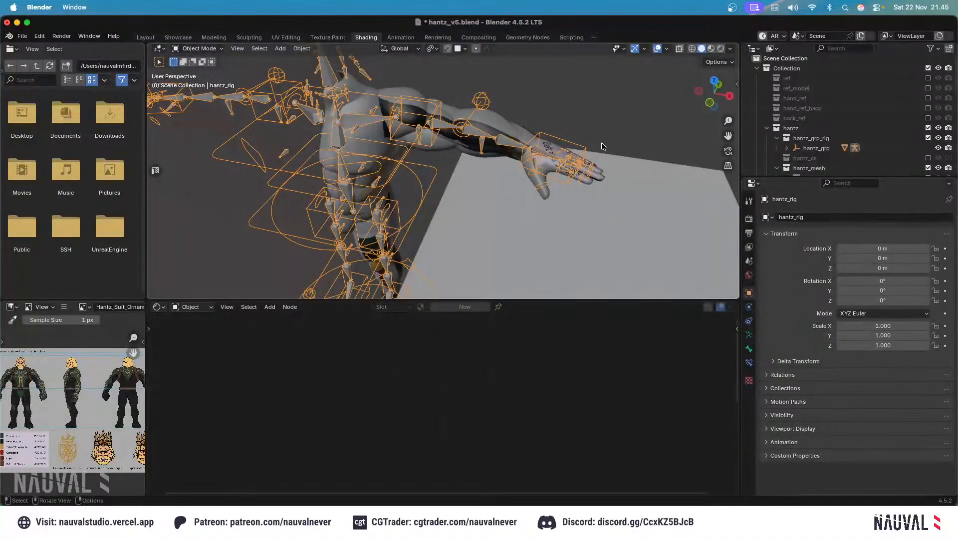
# Frame the character's left hand from the top and put hantz_rig into Pose Mode.
pyautogui.moveTo(601, 135); pyautogui.dragTo(603, 183, button='middle')
pyautogui.press('KP_Decimal')
pyautogui.scroll(10, 627, 164)
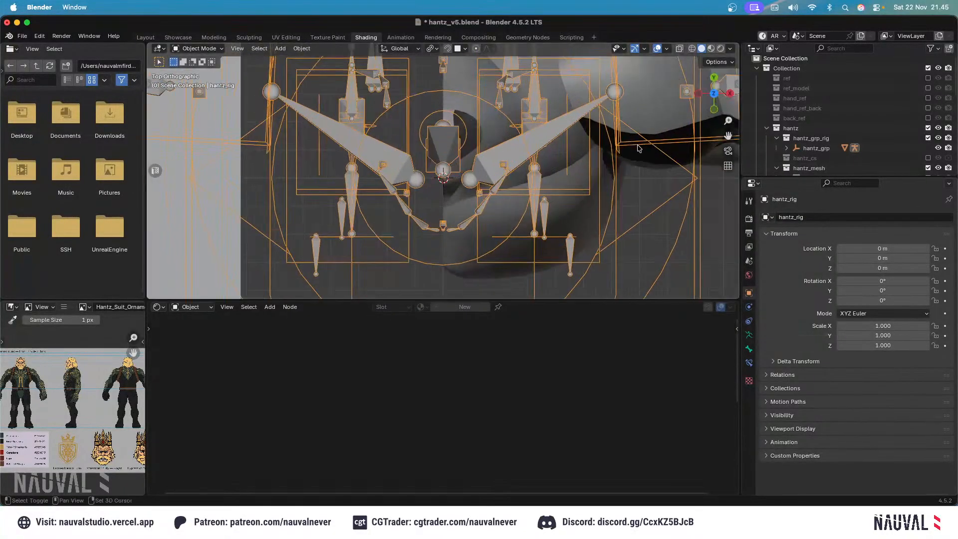
pyautogui.keyDown('shift'); pyautogui.moveTo(724, 179); pyautogui.dragTo(458, 203, button='middle'); pyautogui.keyUp('shift')
pyautogui.keyDown('shift'); pyautogui.moveTo(706, 193); pyautogui.dragTo(514, 169, button='middle'); pyautogui.keyUp('shift')
pyautogui.scroll(3, 514, 168)
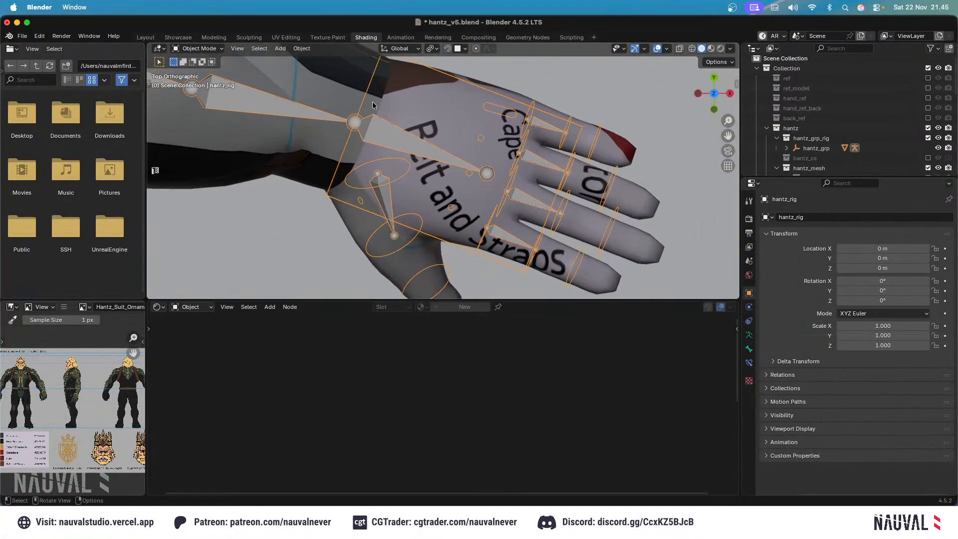
pyautogui.click(197, 49)
pyautogui.click(200, 83)
# Rotate the pinky base control c_pinky1.l outward and adjust the ring finger control c_ring1.l toward it.
pyautogui.click(532, 125)
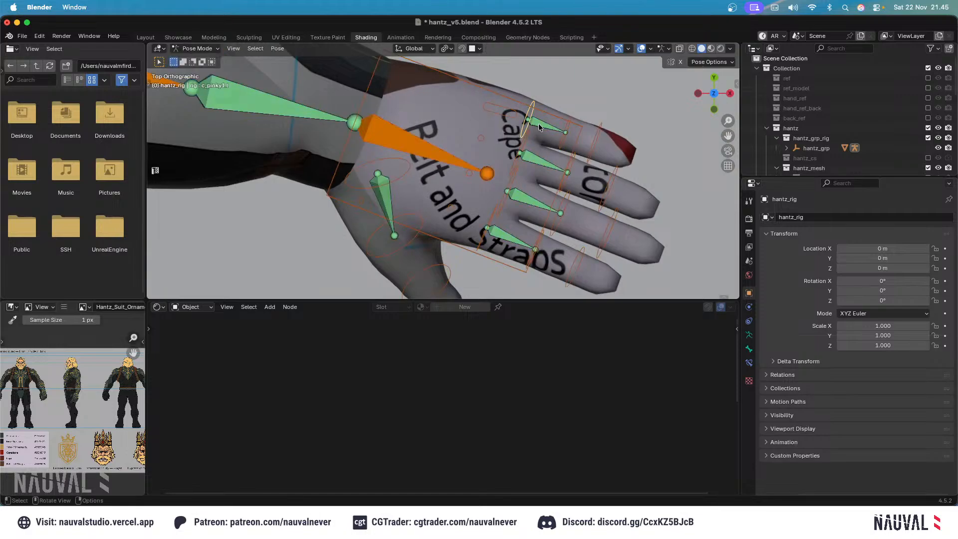
pyautogui.press('r')
pyautogui.click(548, 133)
pyautogui.click(513, 193)
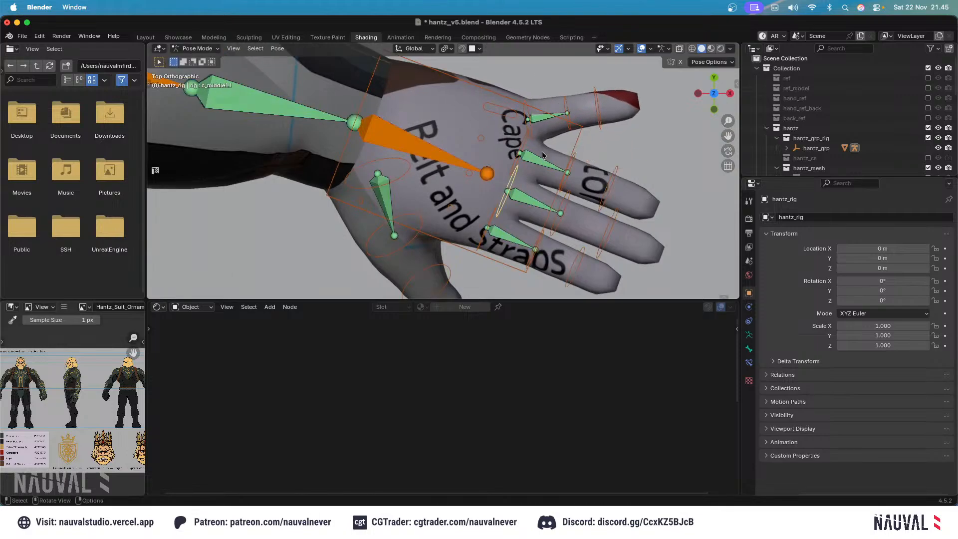
pyautogui.click(524, 144)
pyautogui.press('r')
pyautogui.click(540, 126)
pyautogui.moveTo(540, 131); pyautogui.dragTo(528, 107, button='middle')
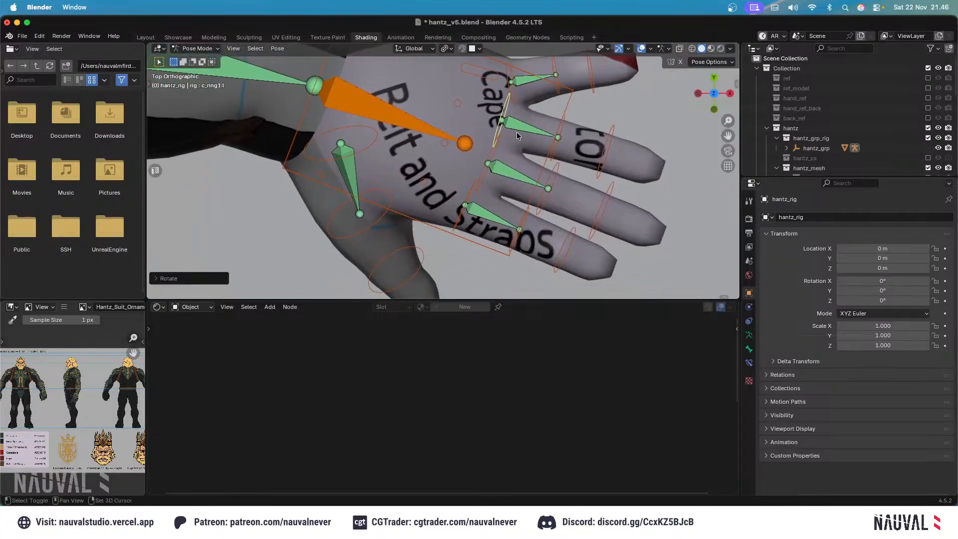
# Rotate the index finger base control c_index1.l away from the middle finger.
pyautogui.click(515, 167)
pyautogui.press('r')
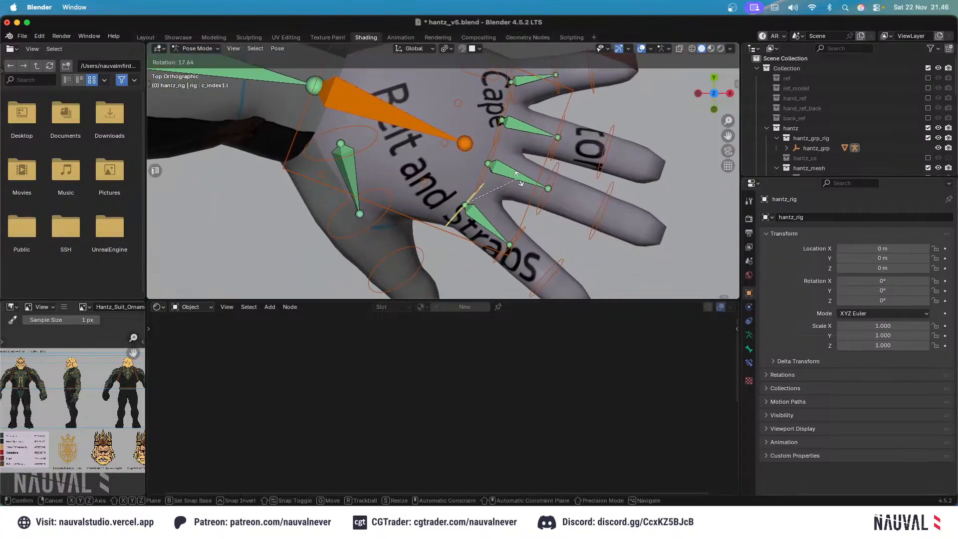
pyautogui.click(513, 145)
# Rotate the ring finger base control c_ring1.l again, and readjust the pinky to keep the fingers spread.
pyautogui.click(503, 114)
pyautogui.keyDown('shift'); pyautogui.moveTo(505, 114); pyautogui.dragTo(490, 171, button='middle'); pyautogui.keyUp('shift')
pyautogui.press('r')
pyautogui.click(543, 127)
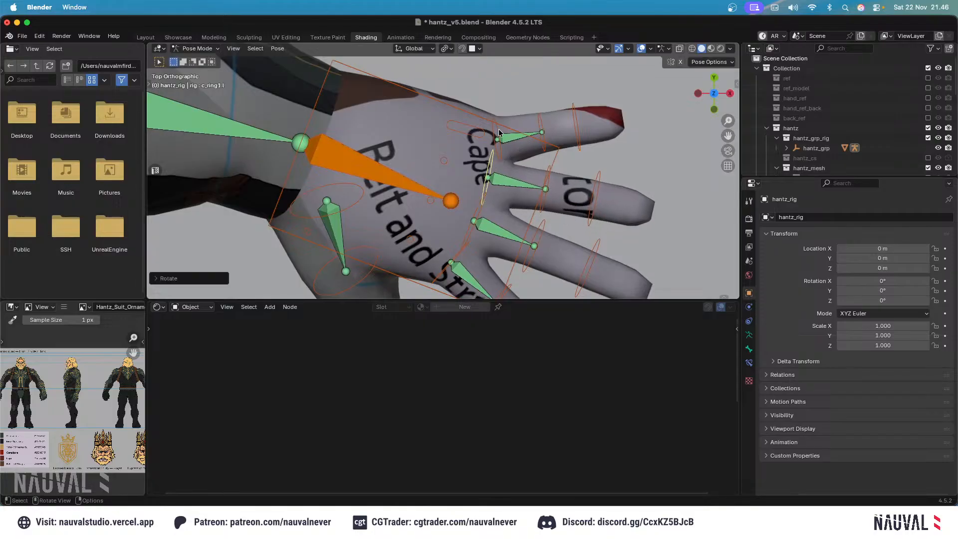
pyautogui.click(502, 124)
pyautogui.press('r')
pyautogui.click(519, 112)
# Rotate the thumb base control c_thumb1.l slightly away from the fingers.
pyautogui.keyDown('ctrl'); pyautogui.moveTo(513, 138); pyautogui.dragTo(541, 159, button='middle'); pyautogui.keyUp('ctrl')
pyautogui.keyDown('ctrl'); pyautogui.moveTo(541, 159); pyautogui.dragTo(541, 120, button='middle'); pyautogui.keyUp('ctrl')
pyautogui.click(416, 121)
pyautogui.press('r')
pyautogui.click(493, 139)
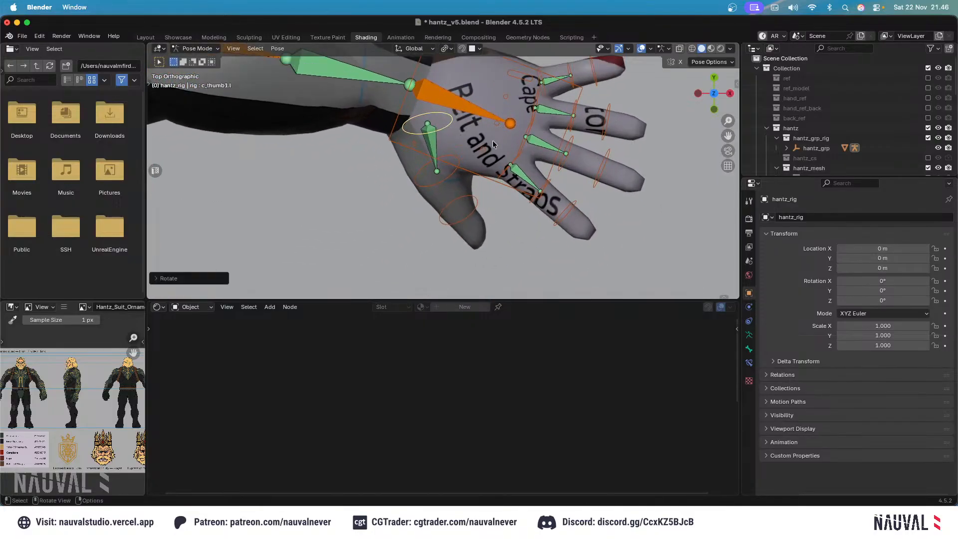
# Rotate the second thumb control c_thumb2.l away from the fingers and save the file.
pyautogui.click(454, 163)
pyautogui.press('r')
pyautogui.rightClick(463, 157)
pyautogui.click(455, 159)
pyautogui.press('r')
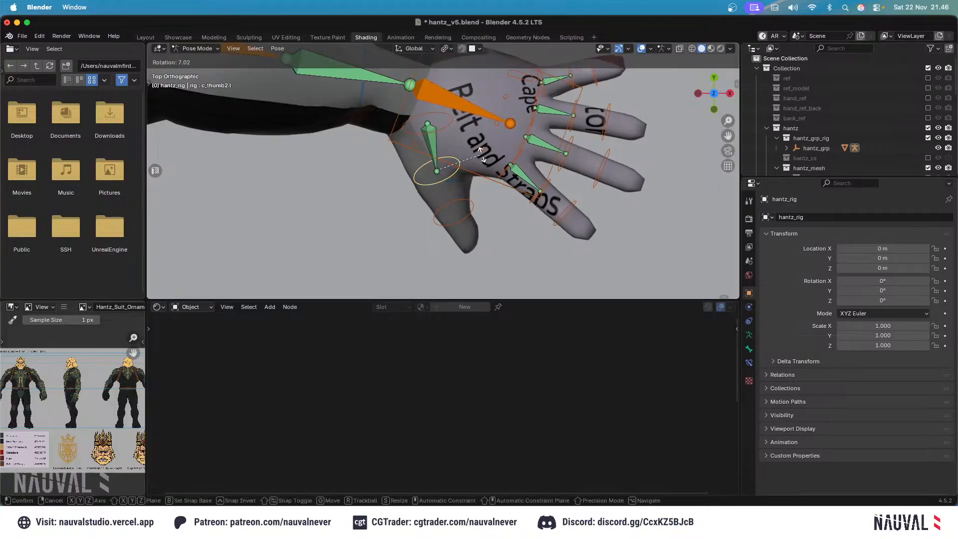
pyautogui.click(479, 159)
pyautogui.scroll(-4, 509, 185)
pyautogui.hotkey('ctrl', 's')
pyautogui.click(577, 166)
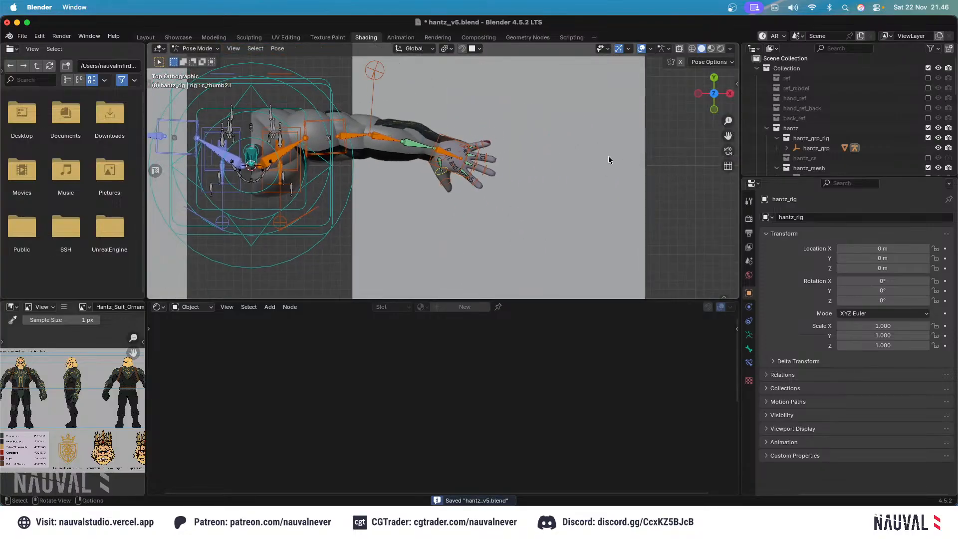
# Rotate the pinky base control c_pinky1.l and the ring finger base control c_ring1.l to adjust the finger spread.
pyautogui.scroll(4, 509, 110)
pyautogui.click(498, 104)
pyautogui.click(514, 112)
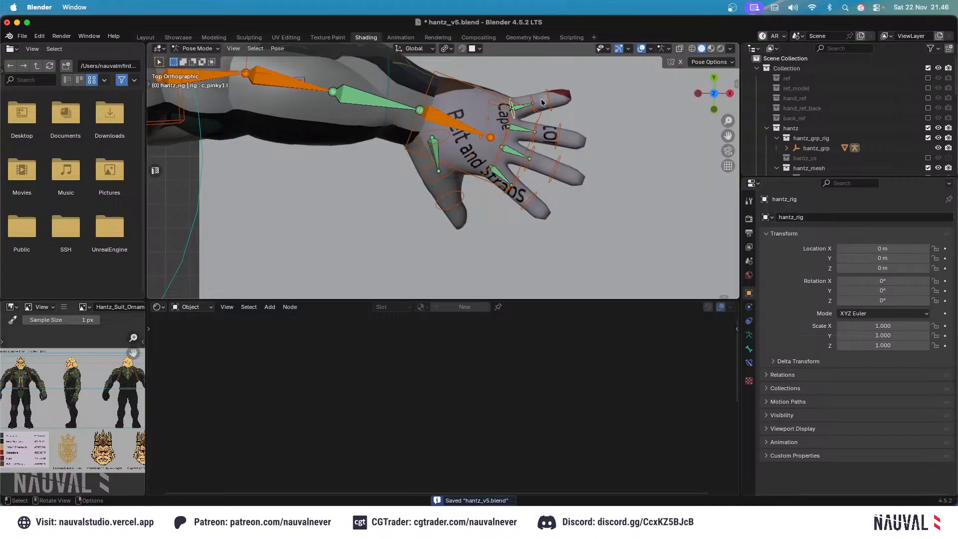
pyautogui.press('r')
pyautogui.click(544, 104)
pyautogui.click(510, 124)
pyautogui.press('r')
pyautogui.click(533, 107)
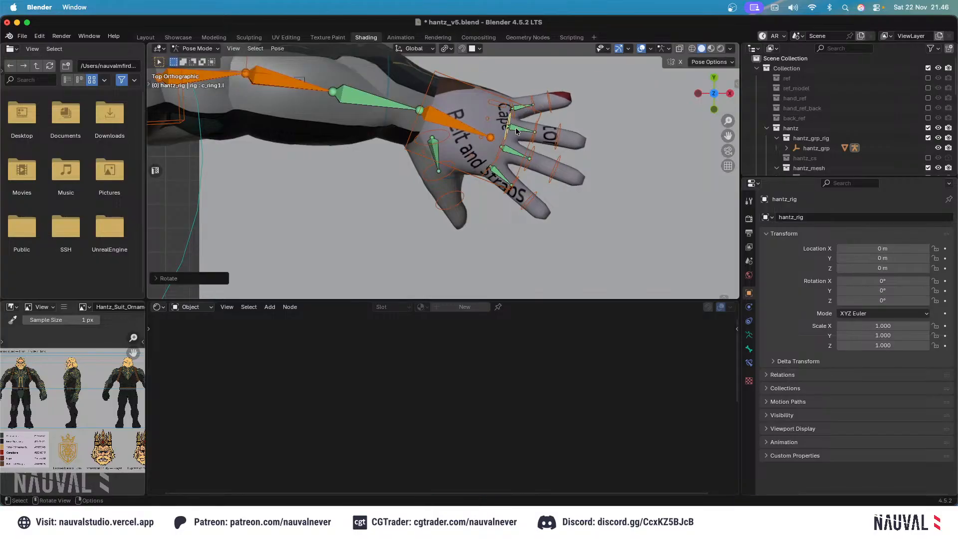
# Rotate the middle finger base control and c_index1.l to even out the finger spread, and save the file.
pyautogui.click(500, 144)
pyautogui.press('r')
pyautogui.click(532, 124)
pyautogui.click(494, 162)
pyautogui.press('r')
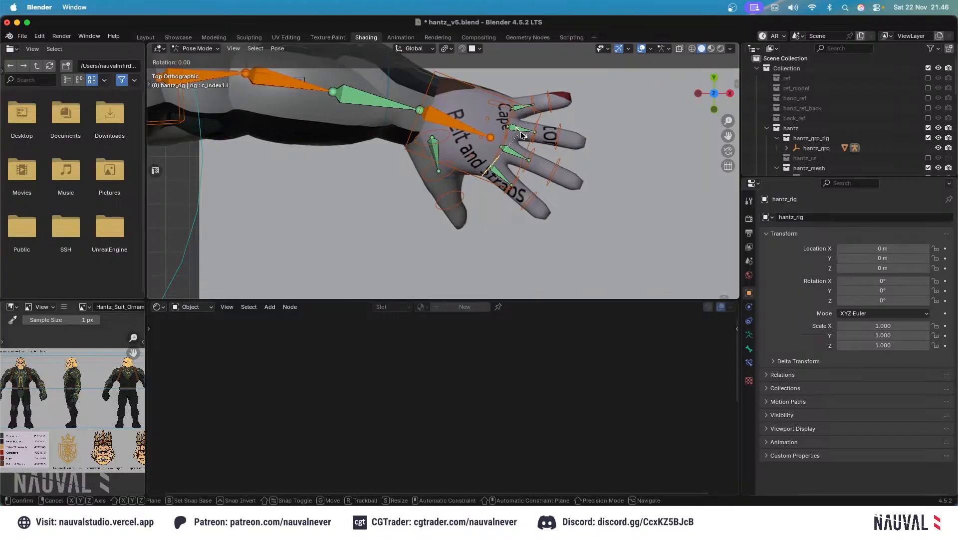
pyautogui.click(522, 137)
pyautogui.press('super+s')
# Switch from Pose Mode to Object Mode and exclude the hantz_grp_rig collection, previewing the body in rendered shading.
pyautogui.click(206, 48)
pyautogui.click(203, 61)
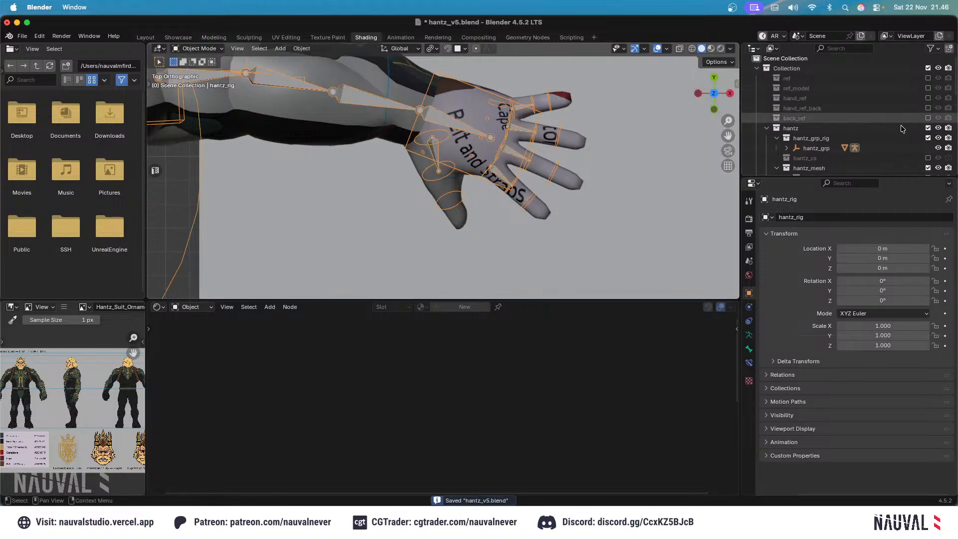
pyautogui.click(928, 138)
pyautogui.press('z')
pyautogui.scroll(-7, 485, 145)
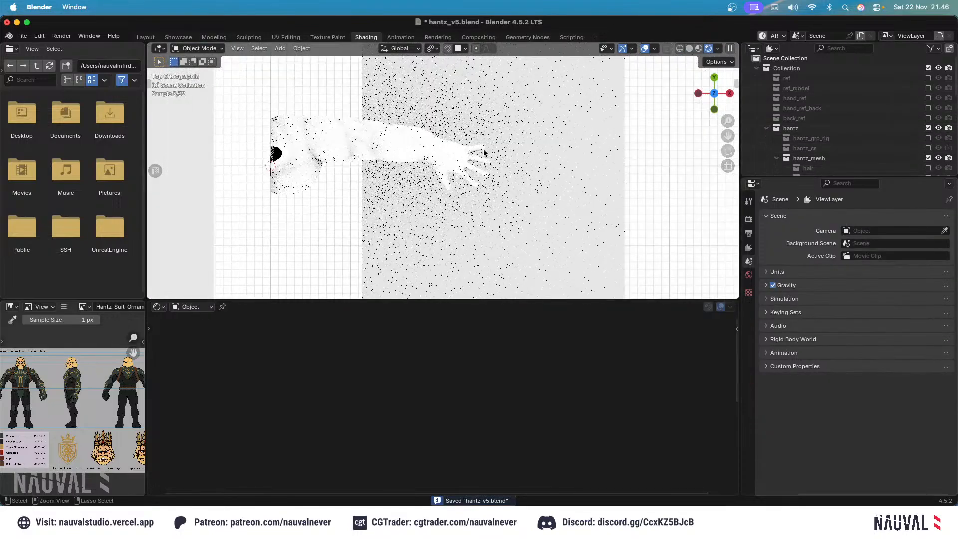
# In the front view, duplicate the occluder cube below the arm and place the copy above the arm.
pyautogui.click(474, 148)
pyautogui.moveTo(474, 148)
pyautogui.mouseDown(button='middle')
pyautogui.moveTo(516, 137)
pyautogui.moveTo(511, 121)
pyautogui.moveTo(508, 167)
pyautogui.moveTo(512, 126)
pyautogui.mouseUp(button='middle')
pyautogui.scroll(-5, 512, 130)
pyautogui.click(523, 206)
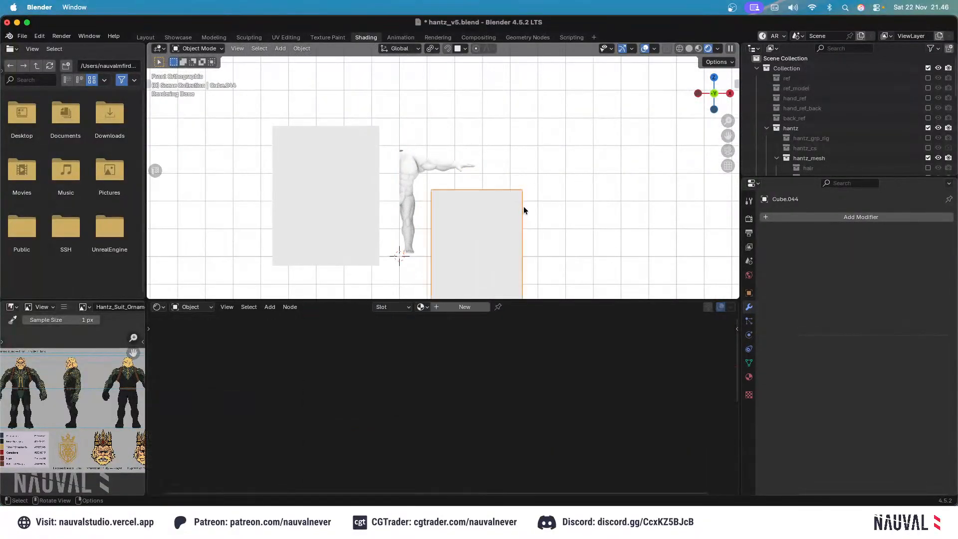
pyautogui.keyDown('shift'); pyautogui.moveTo(523, 206); pyautogui.dragTo(526, 250, button='middle'); pyautogui.keyUp('shift')
pyautogui.hotkey('shift', 'd')
pyautogui.click(519, 85)
# Flatten the duplicated cube along Z into a thin slab and position it above the outstretched arm.
pyautogui.press('Tab')
pyautogui.press('s')
pyautogui.press('z')
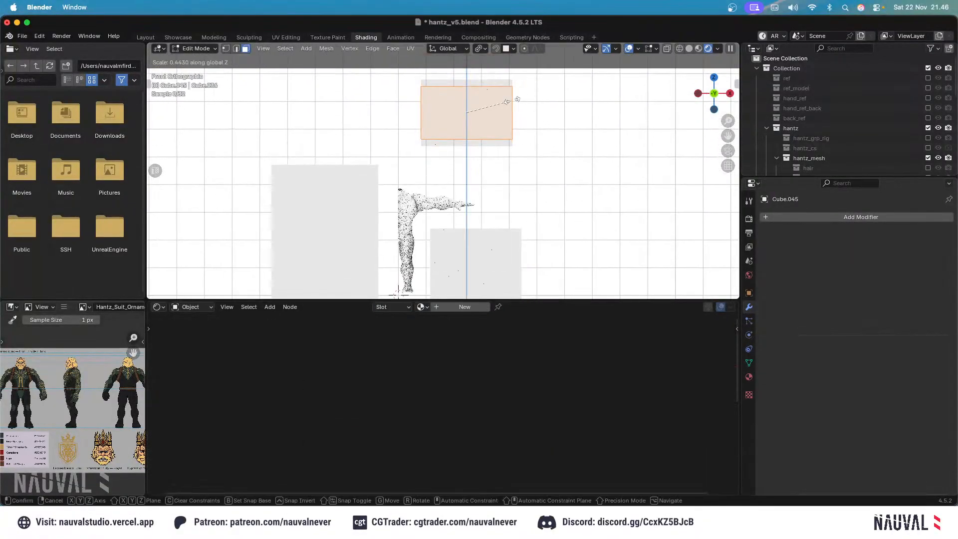
pyautogui.click(472, 97)
pyautogui.press('Tab')
pyautogui.press('g')
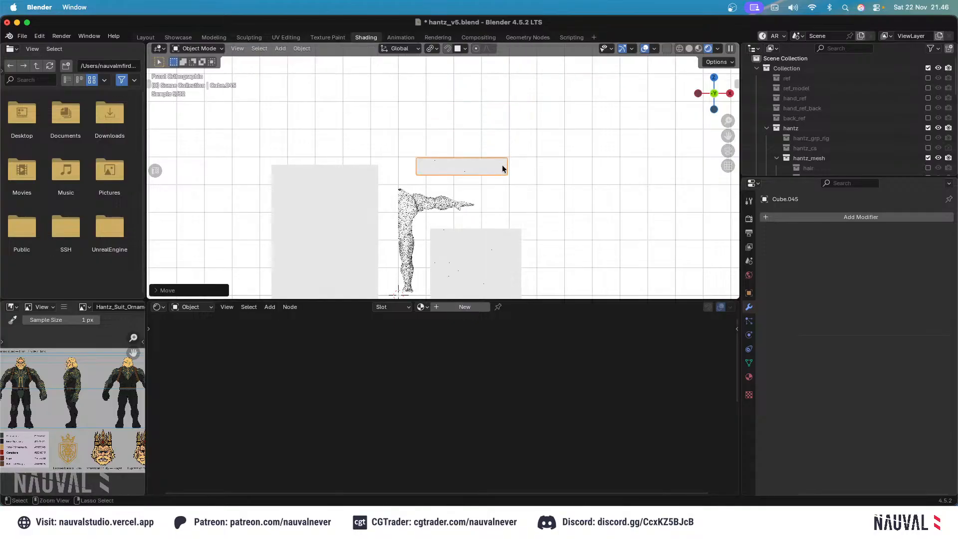
pyautogui.scroll(4, 503, 165)
pyautogui.click(516, 141)
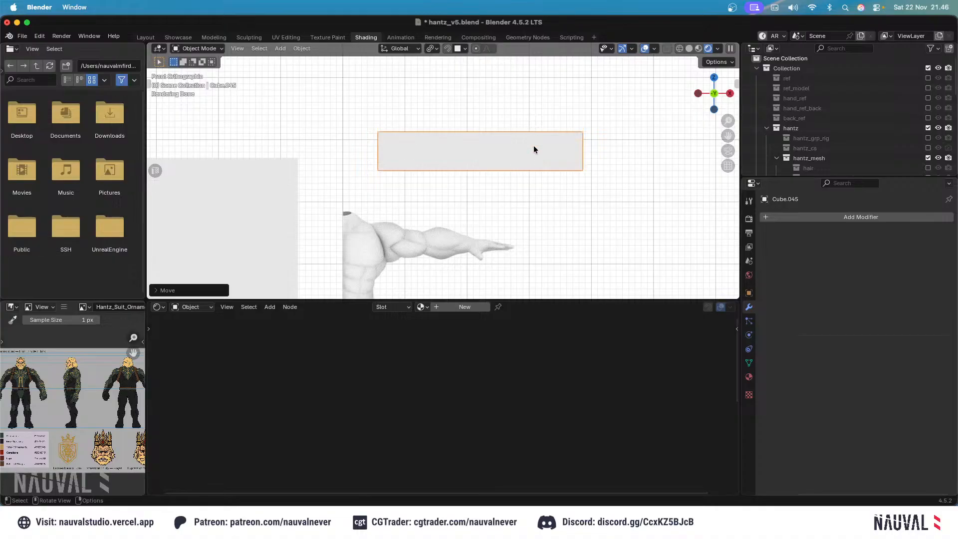
# Select the suite.002 body mesh, saving the file, and switch the viewport back to solid shading.
pyautogui.moveTo(537, 148); pyautogui.dragTo(477, 168, button='middle')
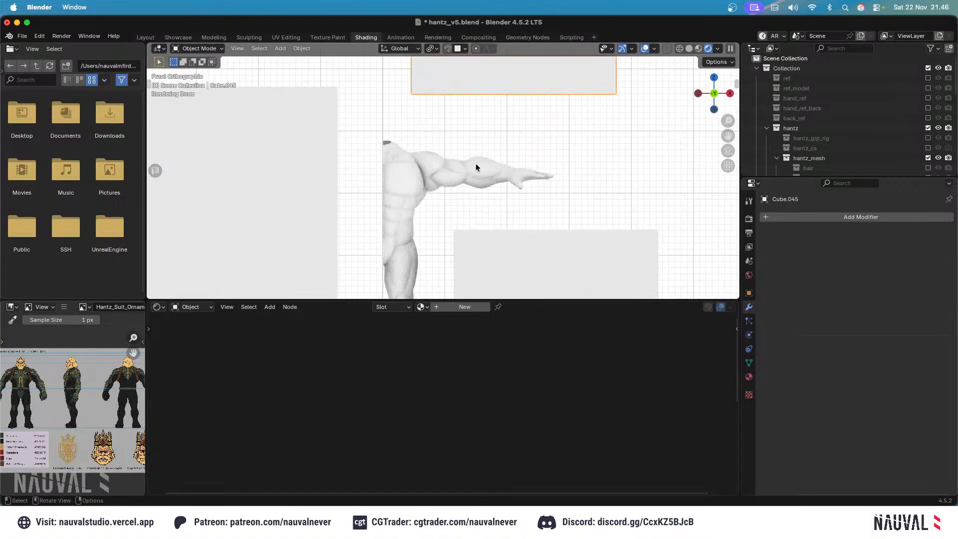
pyautogui.click(476, 167)
pyautogui.hotkey('ctrl', 's')
pyautogui.press('KP_Decimal')
pyautogui.press('z')
pyautogui.click(538, 122)
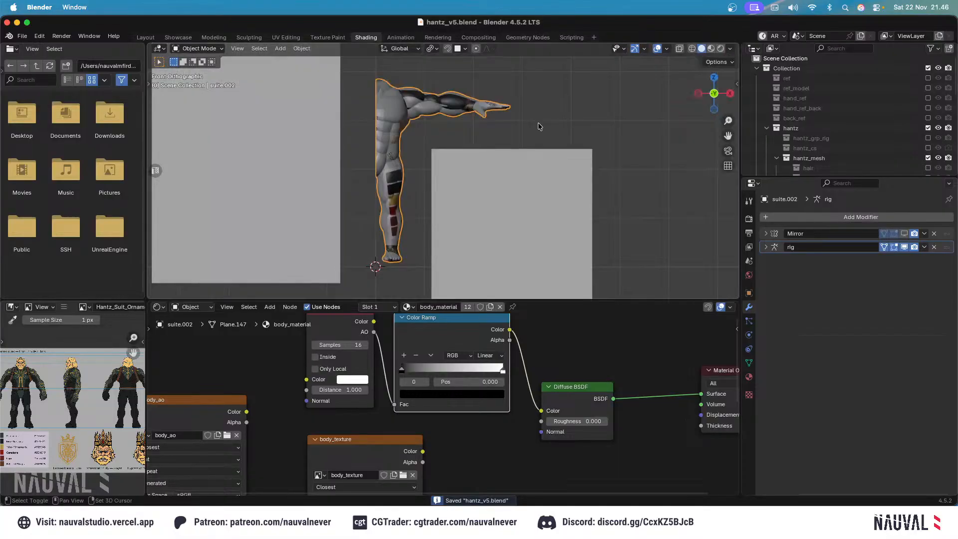
pyautogui.keyDown('shift'); pyautogui.moveTo(481, 126); pyautogui.dragTo(549, 269, button='middle'); pyautogui.keyUp('shift')
pyautogui.scroll(-5, 577, 408)
pyautogui.moveTo(504, 229); pyautogui.dragTo(530, 172, button='middle')
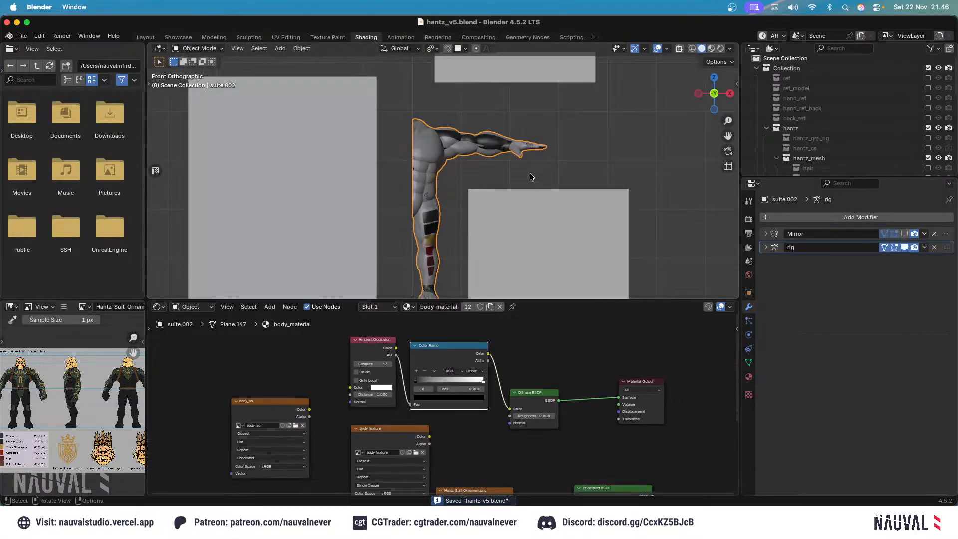
# Delete the Hantz_Suit_Ornament image and Principled BSDF nodes, move the body_ao node beside body_texture as the active bake target, and save.
pyautogui.moveTo(394, 395); pyautogui.dragTo(472, 386, button='middle')
pyautogui.click(369, 388)
pyautogui.moveTo(560, 463); pyautogui.dragTo(512, 434, button='middle')
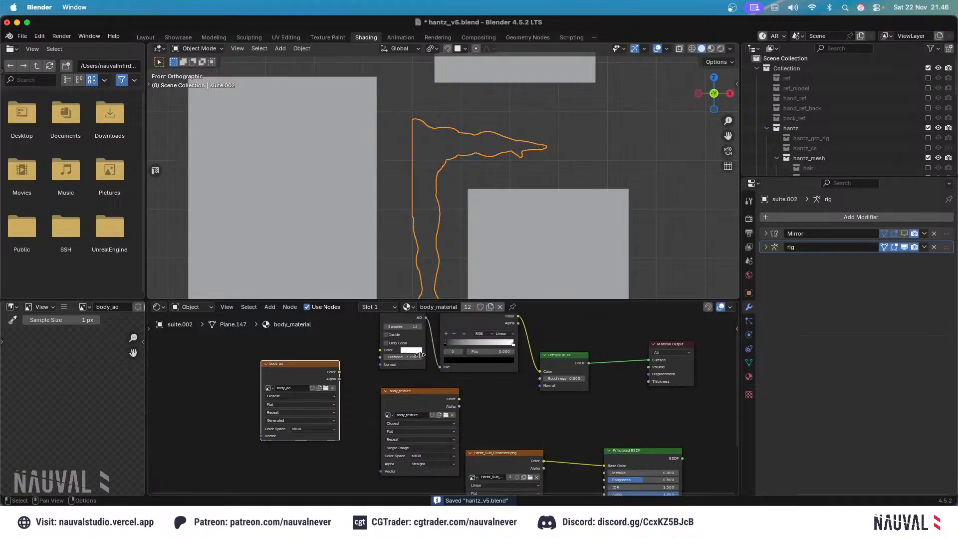
pyautogui.scroll(-4, 513, 434)
pyautogui.click(503, 440)
pyautogui.moveTo(483, 430); pyautogui.dragTo(581, 455)
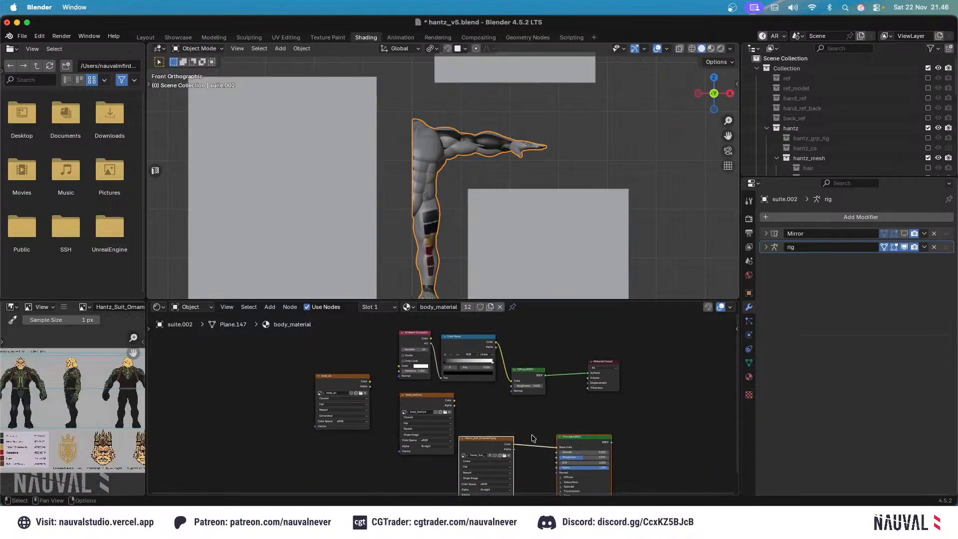
pyautogui.press('x')
pyautogui.moveTo(352, 379)
pyautogui.mouseDown()
pyautogui.moveTo(469, 386)
pyautogui.moveTo(511, 420)
pyautogui.mouseUp()
pyautogui.scroll(5, 549, 369)
pyautogui.moveTo(491, 377); pyautogui.dragTo(455, 322, button='middle')
pyautogui.hotkey('ctrl', 's')
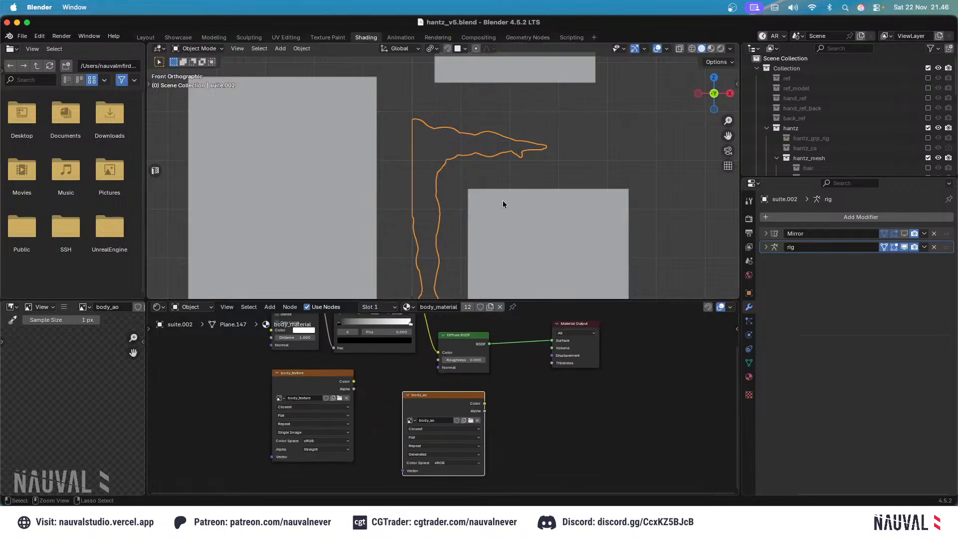
# Open the Bake settings in the render properties and set the bake type to Diffuse.
pyautogui.click(749, 218)
pyautogui.scroll(-4, 839, 229)
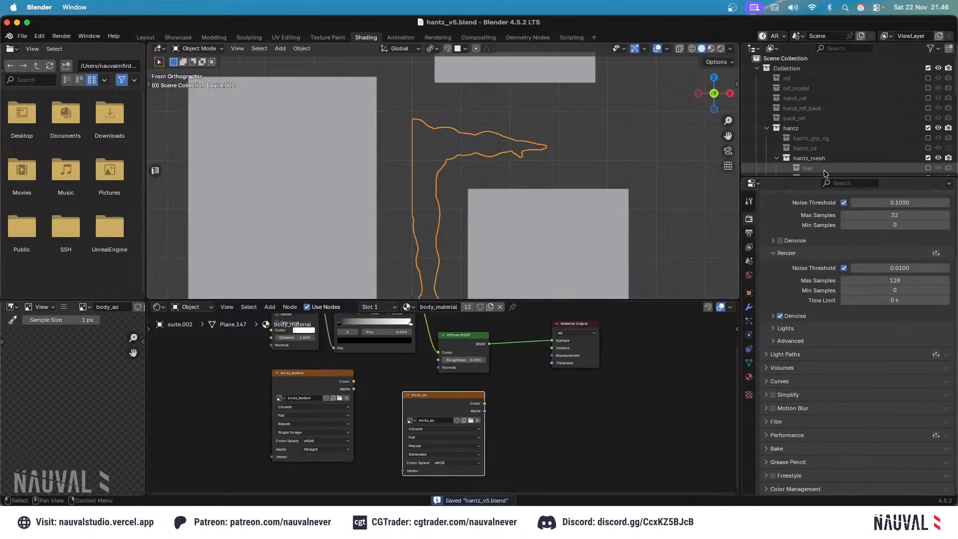
pyautogui.click(776, 448)
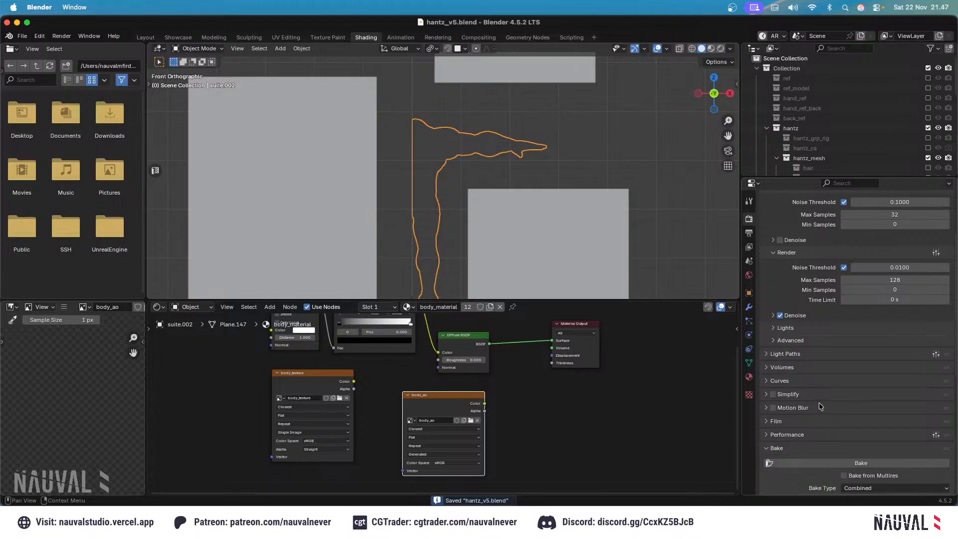
pyautogui.scroll(-10, 858, 260)
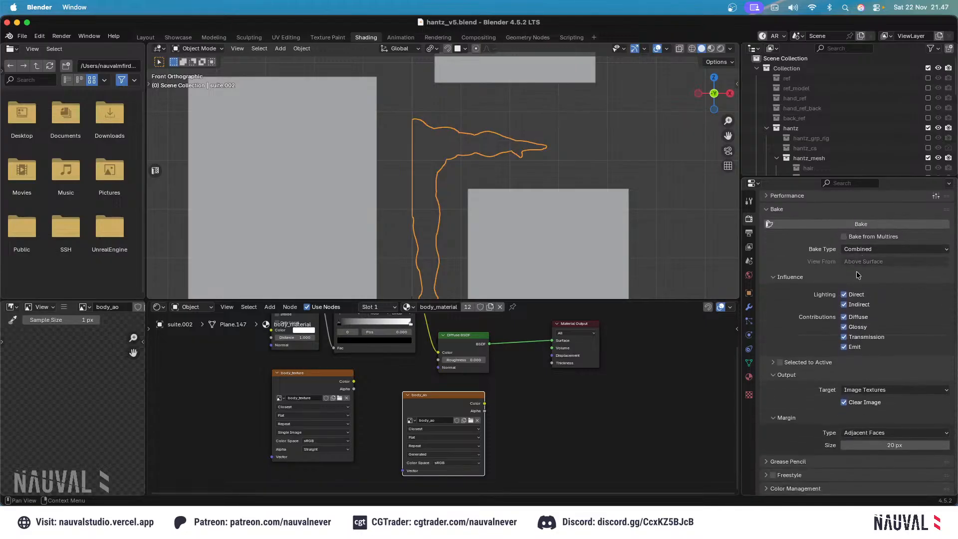
pyautogui.click(853, 250)
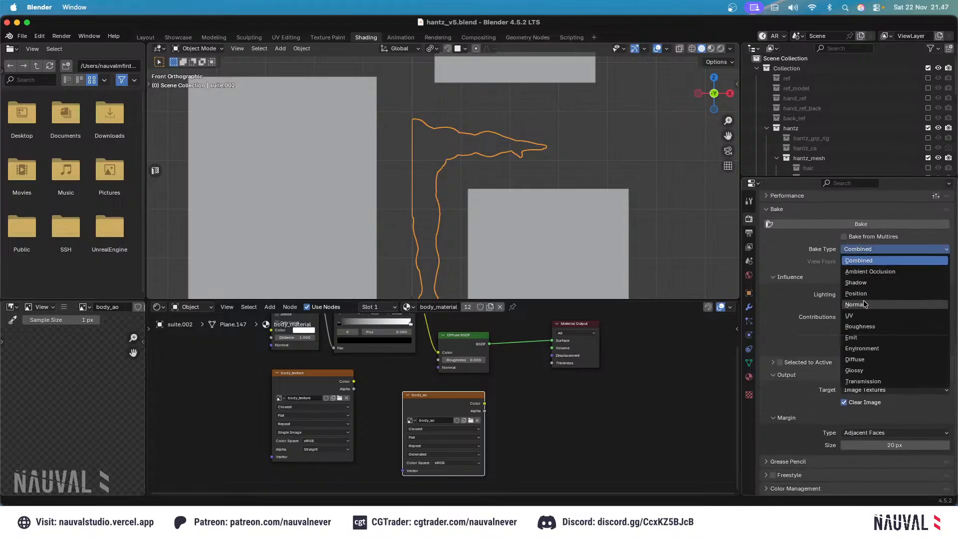
pyautogui.click(863, 360)
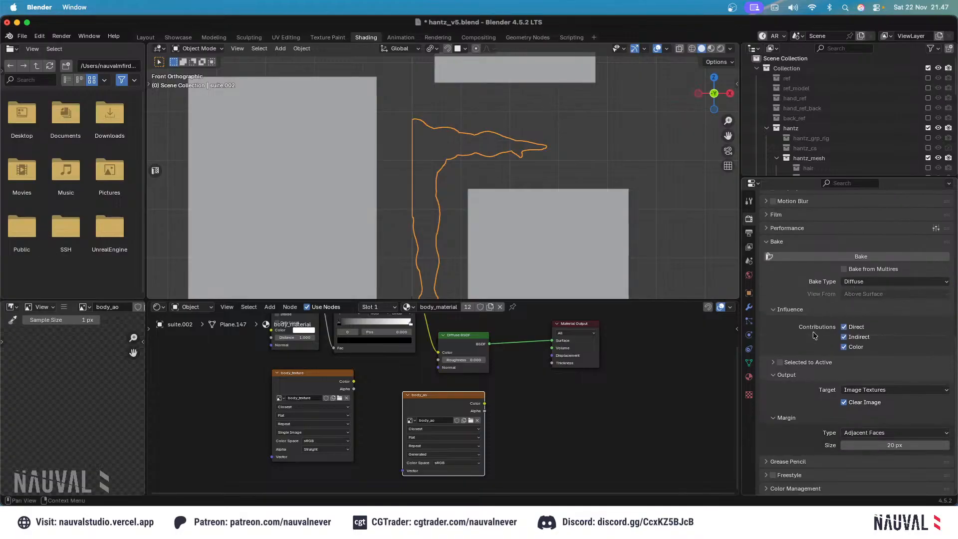
# Set the bake margin size to 50 px and save the file.
pyautogui.doubleClick(881, 444)
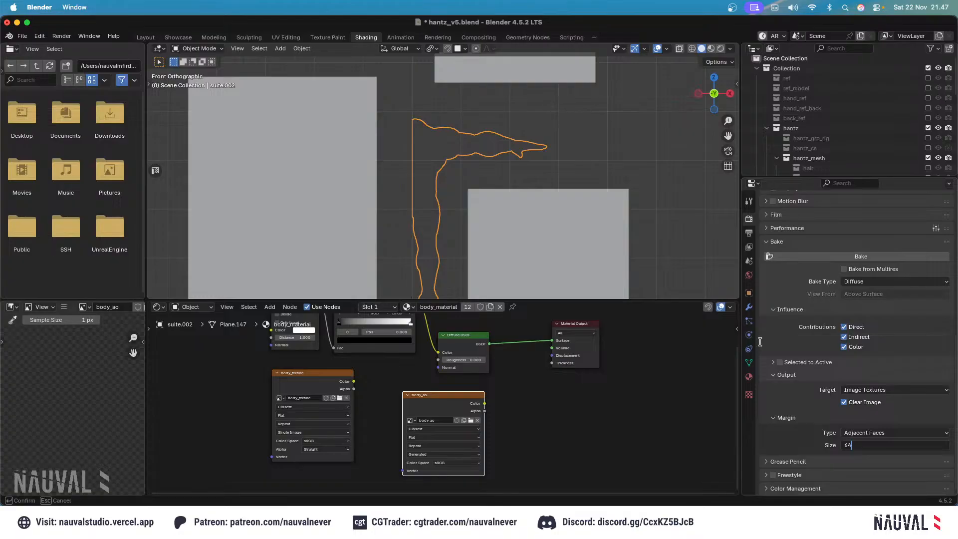
pyautogui.press('Return')
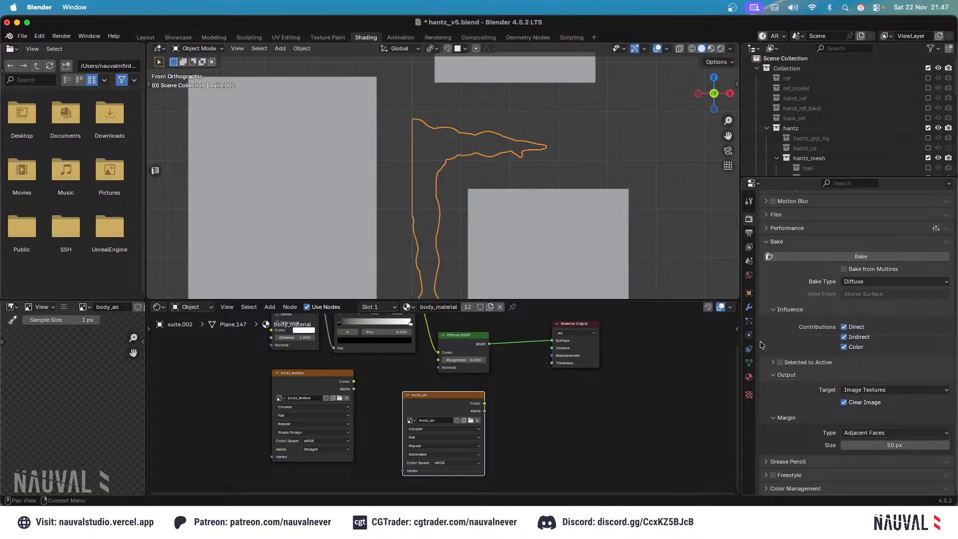
pyautogui.click(879, 444)
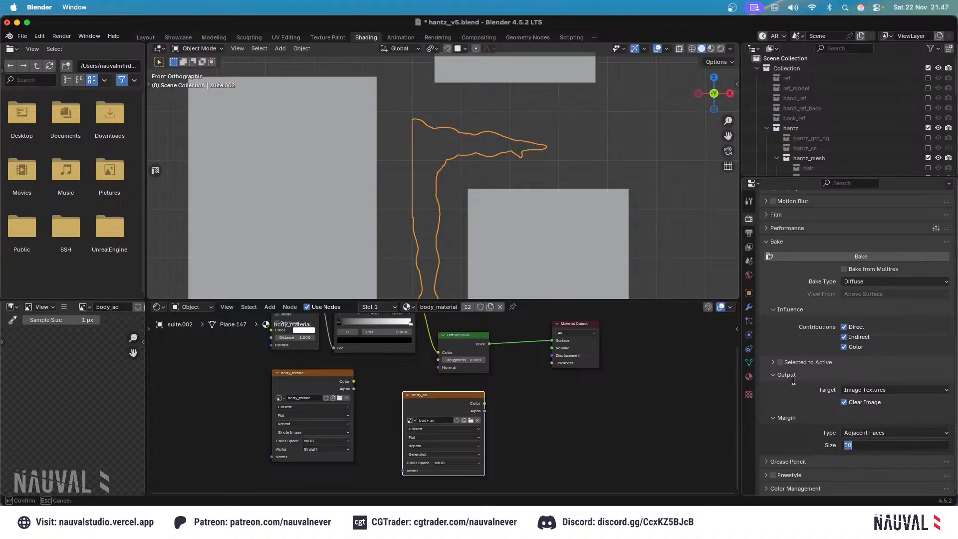
pyautogui.press('Escape')
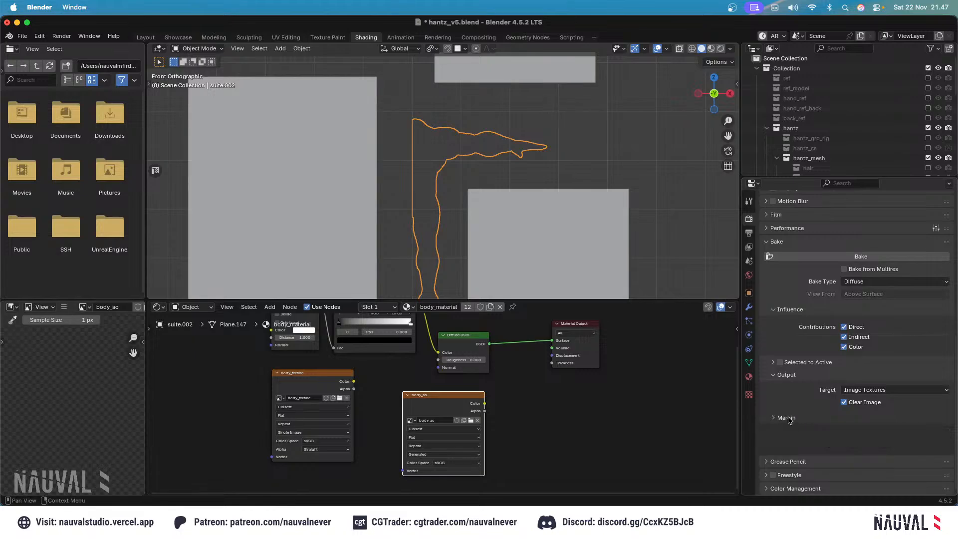
pyautogui.click(809, 417)
pyautogui.click(797, 446)
pyautogui.scroll(-2, 811, 349)
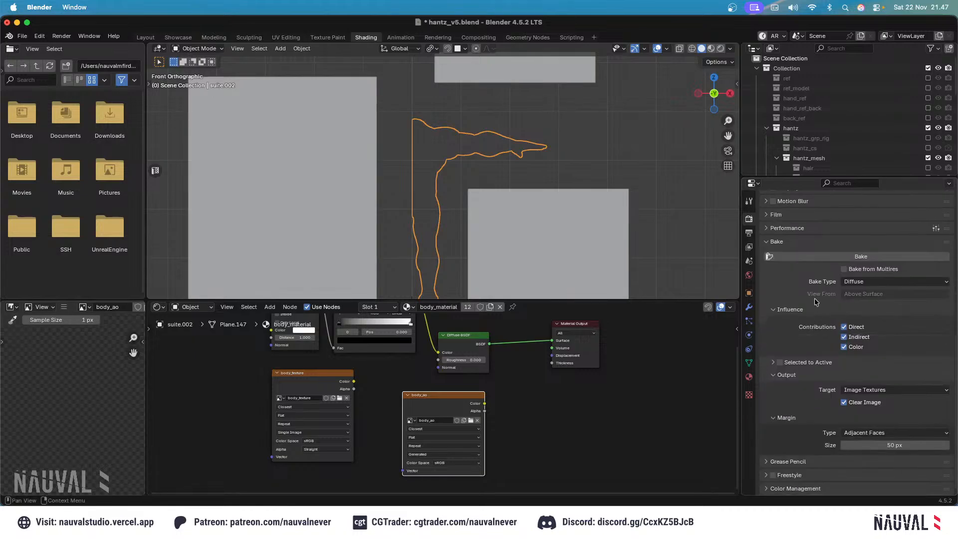
pyautogui.scroll(2, 810, 286)
pyautogui.press('super+s')
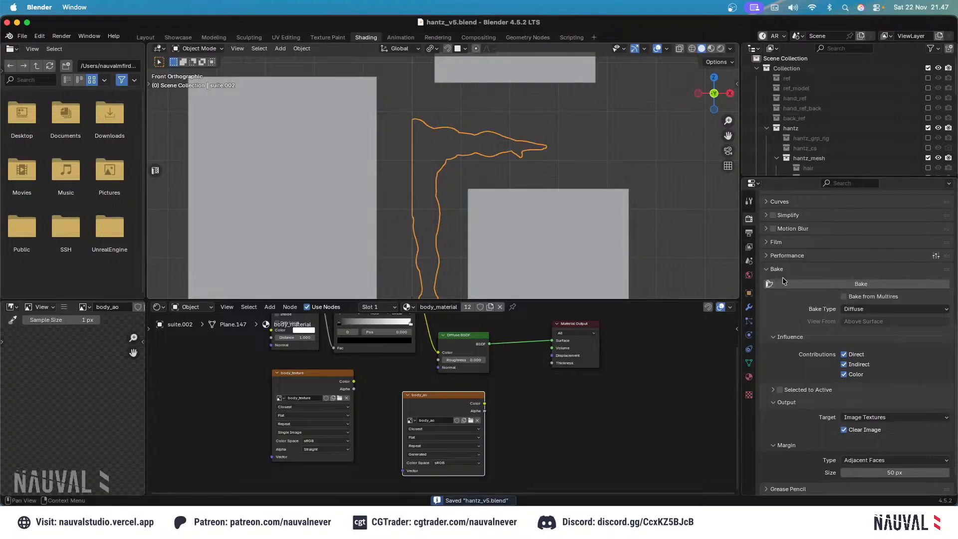
# Set the render Max Samples to 32 and save the file.
pyautogui.scroll(15, 849, 252)
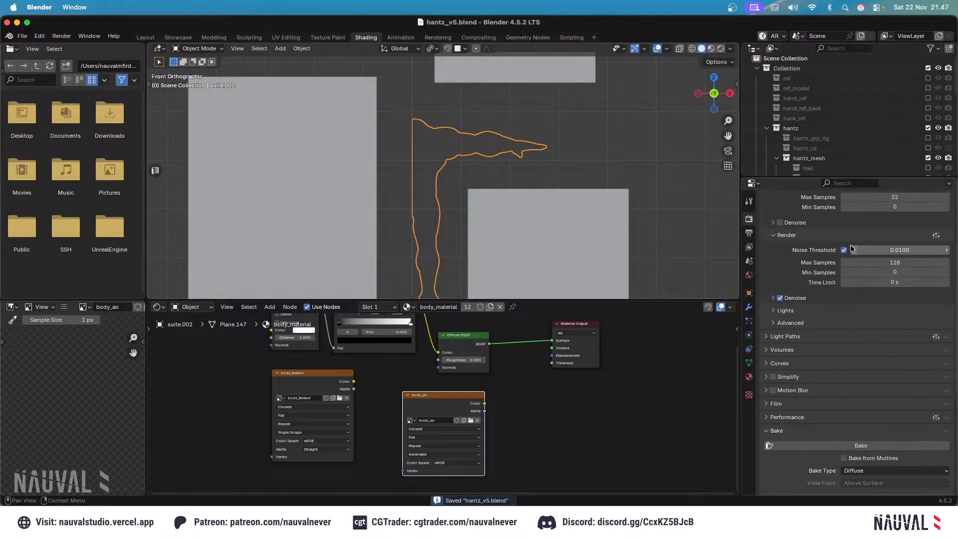
pyautogui.click(871, 301)
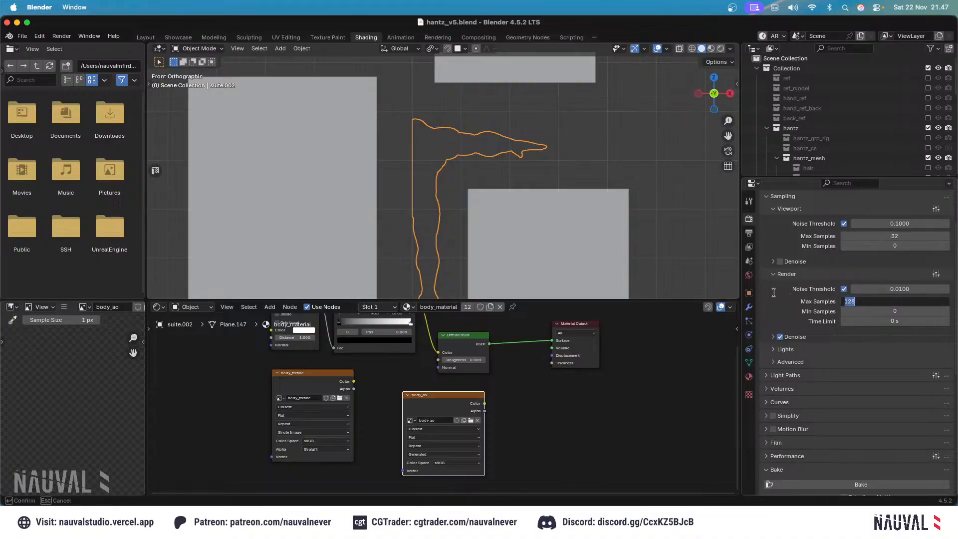
pyautogui.write('32')
pyautogui.press('Return')
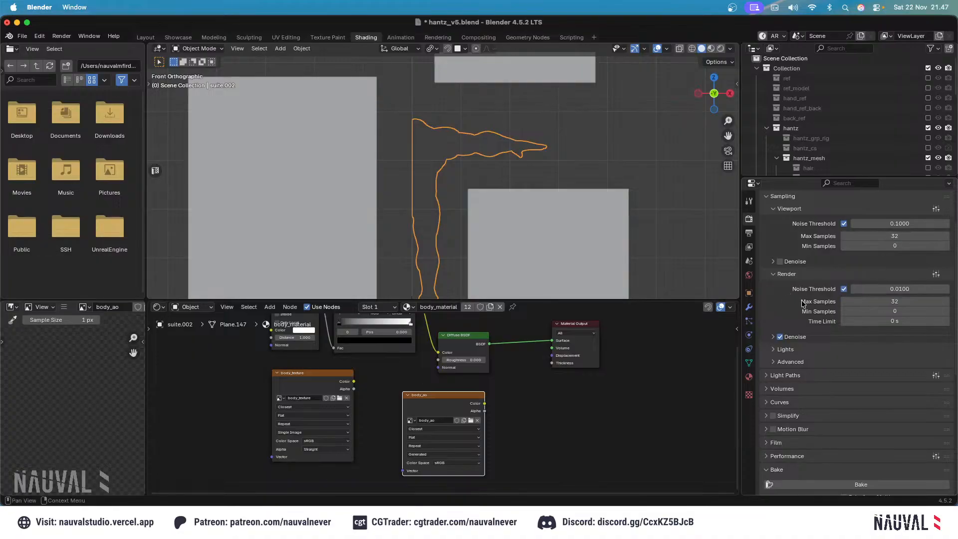
pyautogui.scroll(-12, 801, 303)
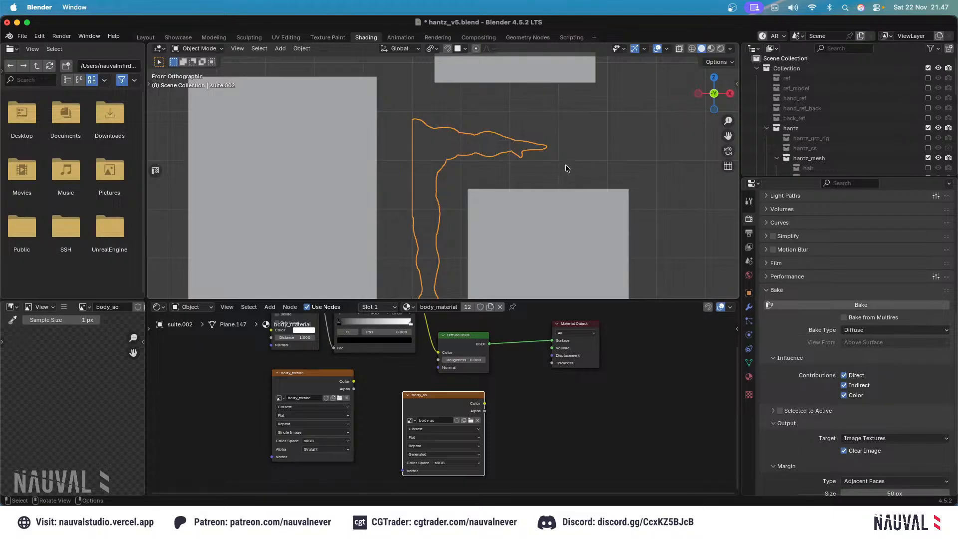
pyautogui.press('super+s')
# Bake the suite.002 body's ambient occlusion shading into the body_ao image.
pyautogui.keyDown('shift'); pyautogui.scroll(-5, 567, 156); pyautogui.keyUp('shift')
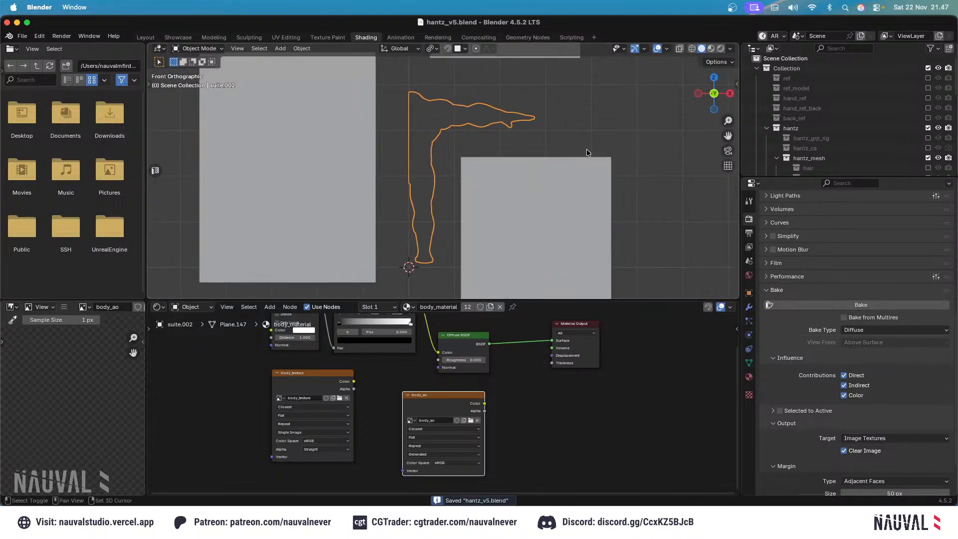
pyautogui.keyDown('shift'); pyautogui.moveTo(587, 150); pyautogui.dragTo(623, 157, button='middle'); pyautogui.keyUp('shift')
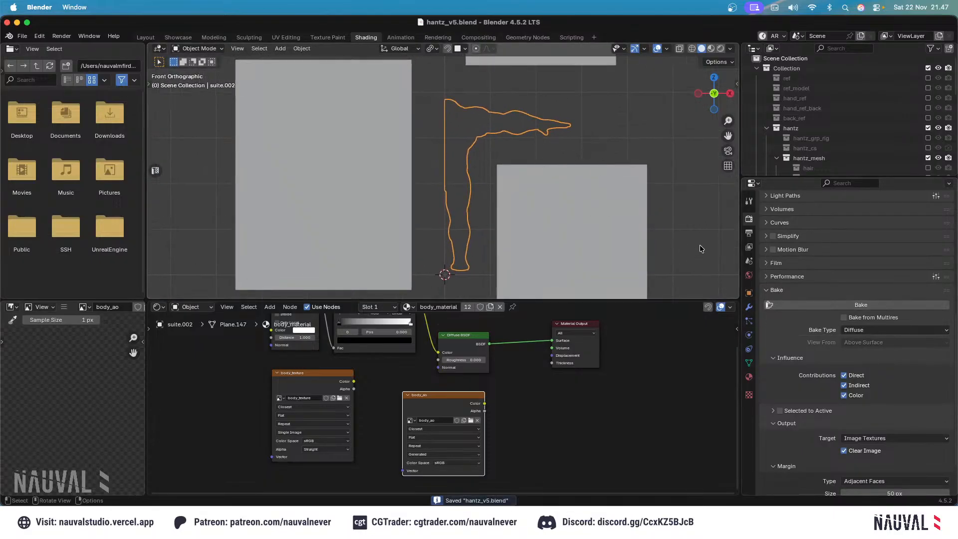
pyautogui.click(807, 306)
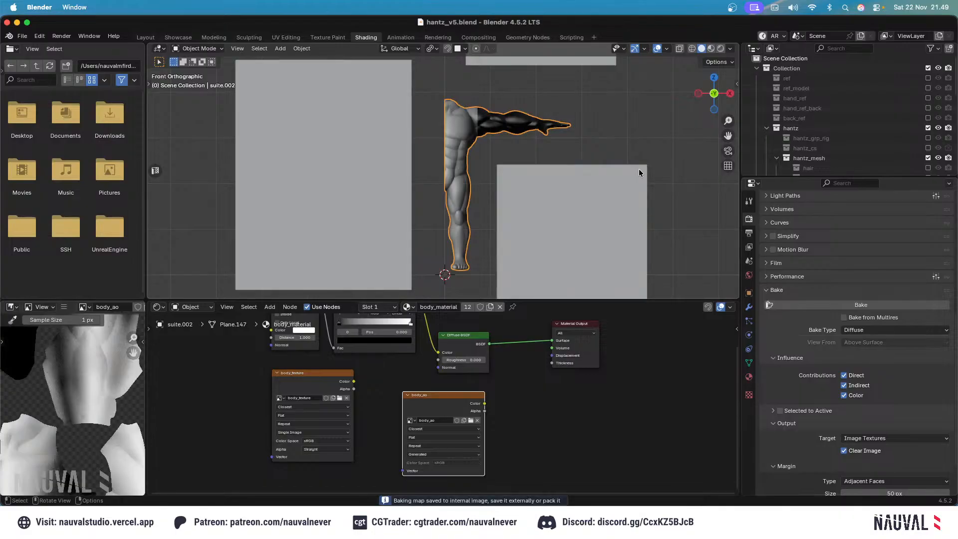
# Collapse the hantz_armor collection and examine the whole baked body_ao image.
pyautogui.scroll(-5, 892, 148)
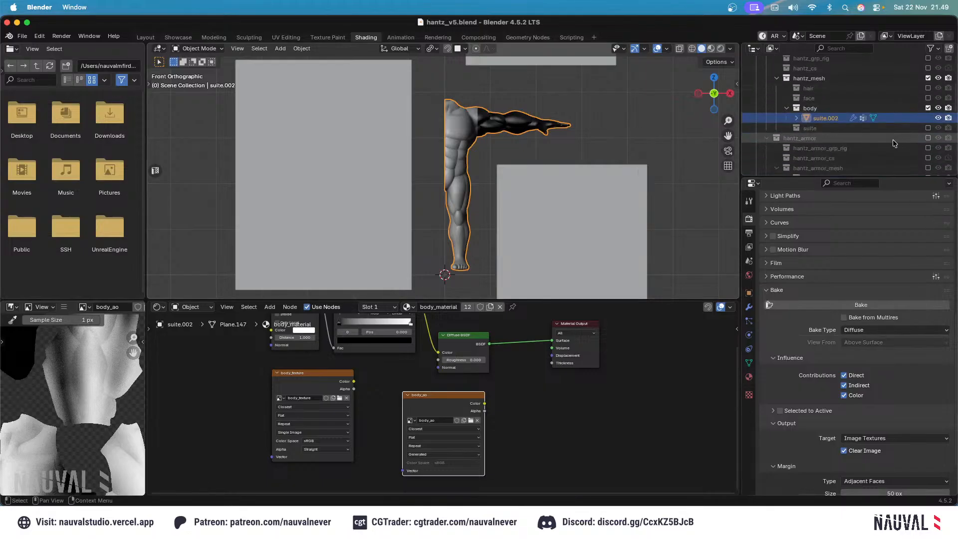
pyautogui.click(766, 138)
pyautogui.scroll(-5, 24, 419)
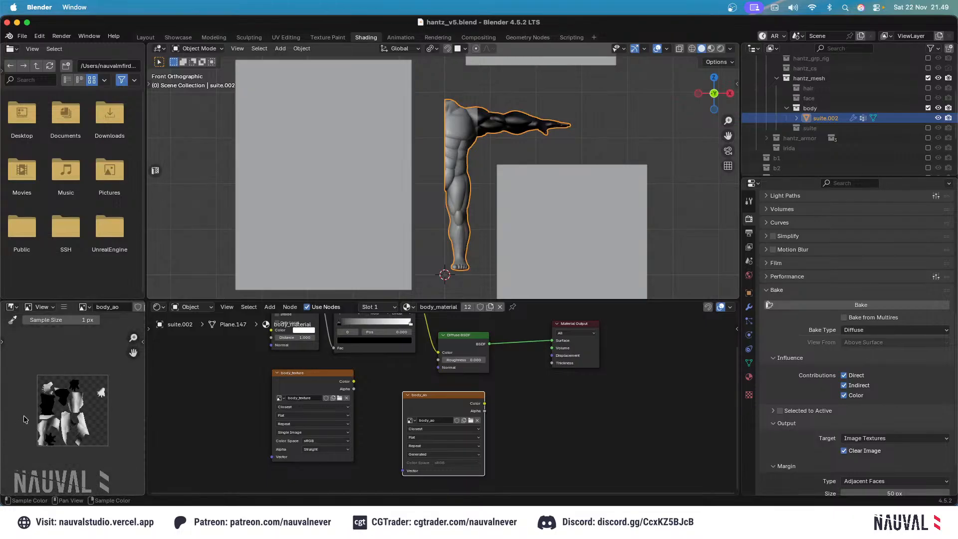
# Save the file and examine the shading boundary on the upper arm in both the body_ao image and the suite.002 mesh.
pyautogui.scroll(6, 24, 420)
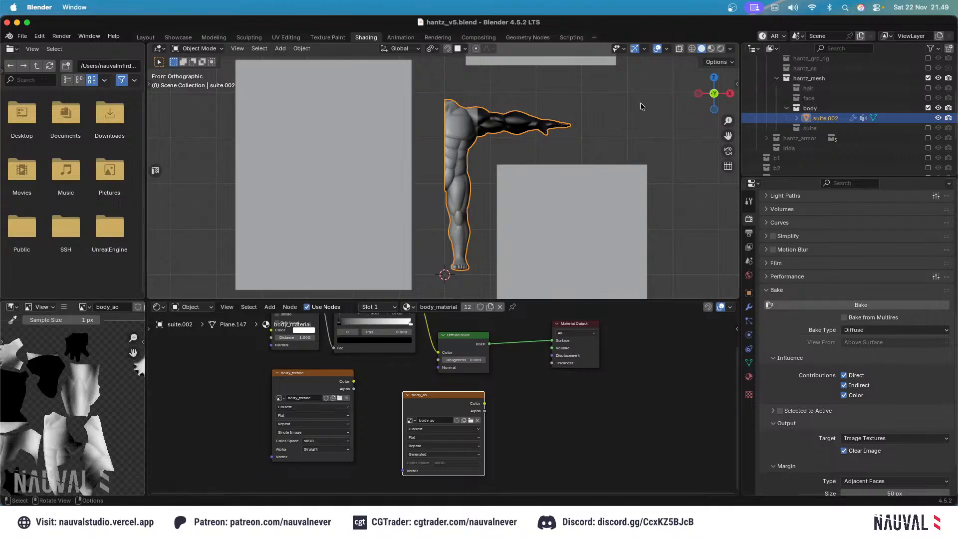
pyautogui.scroll(1, 614, 155)
pyautogui.press('super+s')
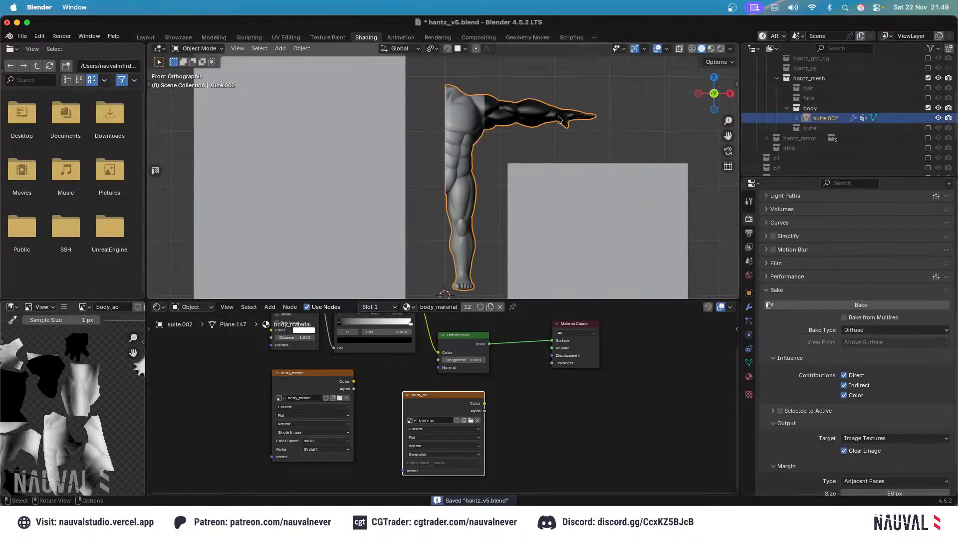
pyautogui.scroll(8, 559, 120)
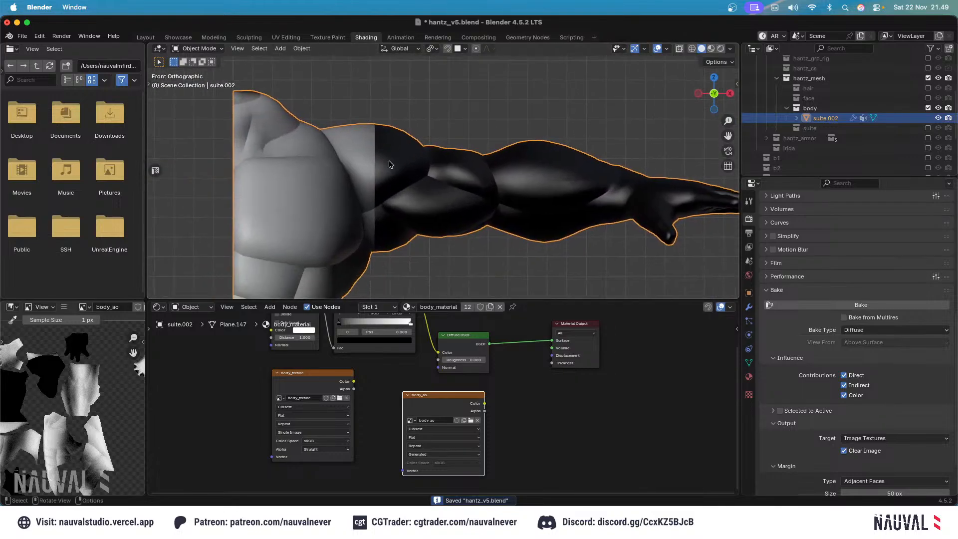
pyautogui.scroll(2, 385, 164)
pyautogui.press('Tab')
pyautogui.click(344, 120)
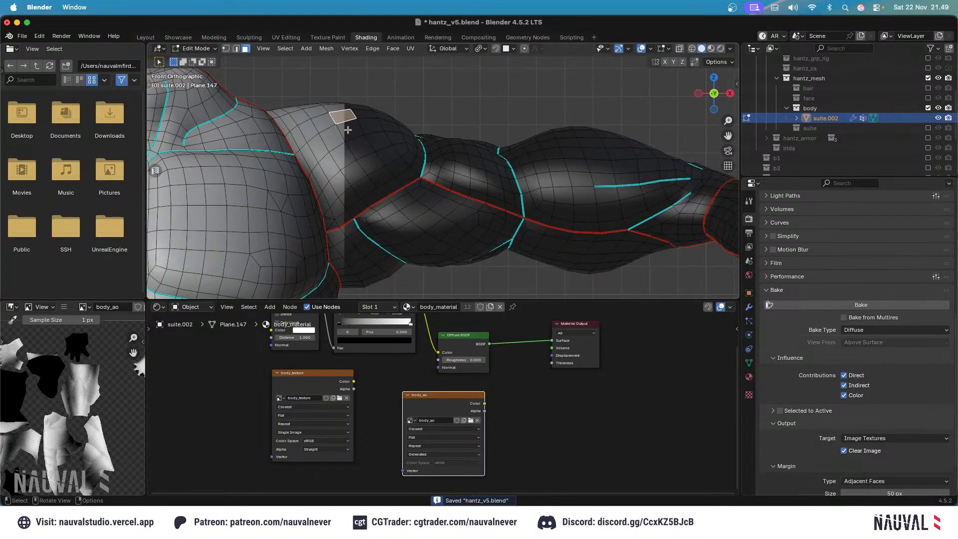
pyautogui.press('Tab')
# Show the mesh's UV maps and space the body_texture and body_ao image nodes apart in the body_material node tree.
pyautogui.click(749, 363)
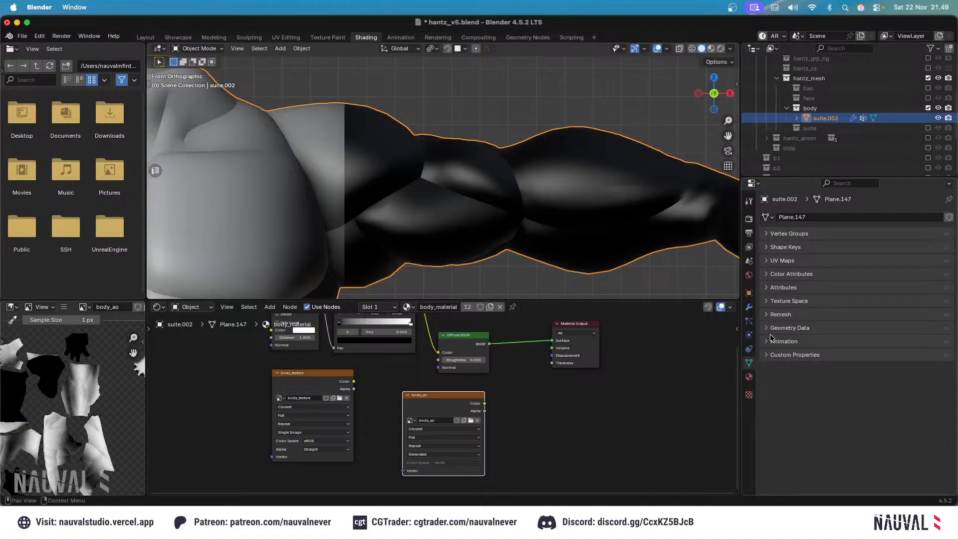
pyautogui.click(797, 260)
pyautogui.moveTo(383, 402); pyautogui.dragTo(447, 403, button='middle')
pyautogui.moveTo(379, 384); pyautogui.dragTo(339, 399)
pyautogui.click(522, 403)
pyautogui.hscroll(-3, 520, 403)
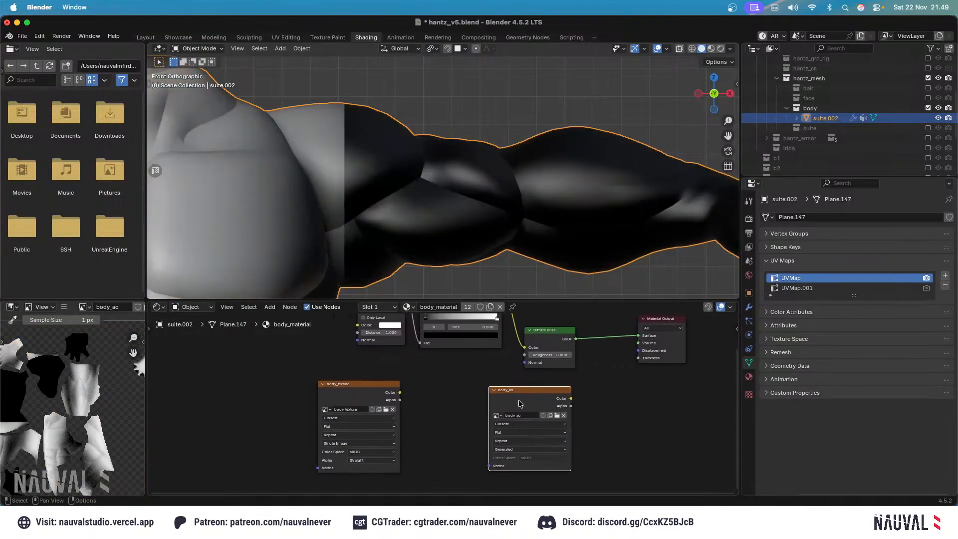
# Add a UV Map node between the body_texture and body_ao nodes and set its map to UVMap.
pyautogui.hotkey('shift', 'a')
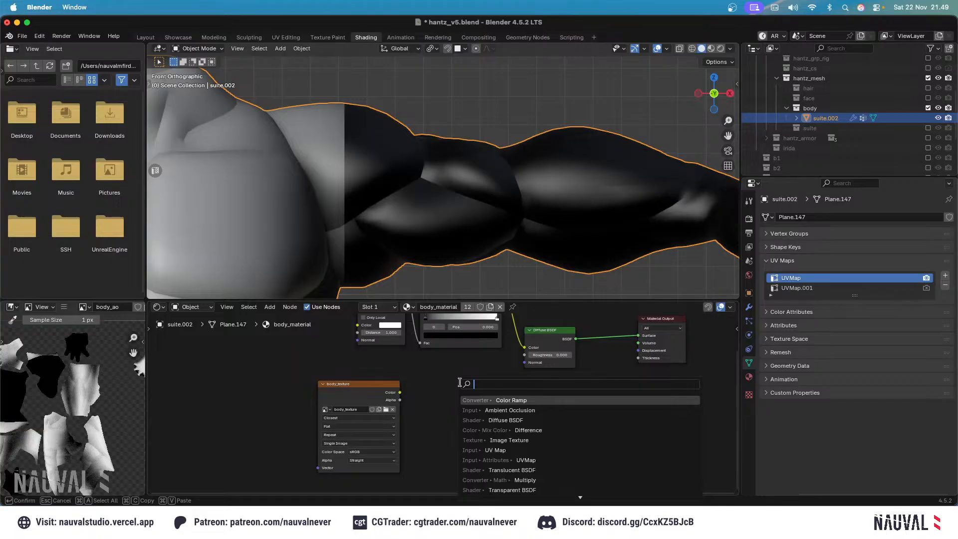
pyautogui.write('uv')
pyautogui.press('Down')
pyautogui.press('Return')
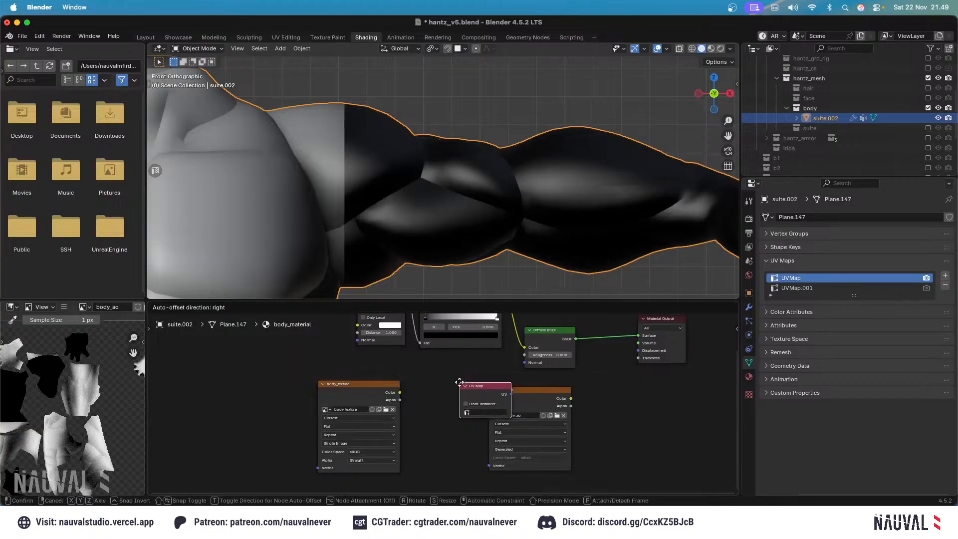
pyautogui.click(420, 378)
pyautogui.click(432, 405)
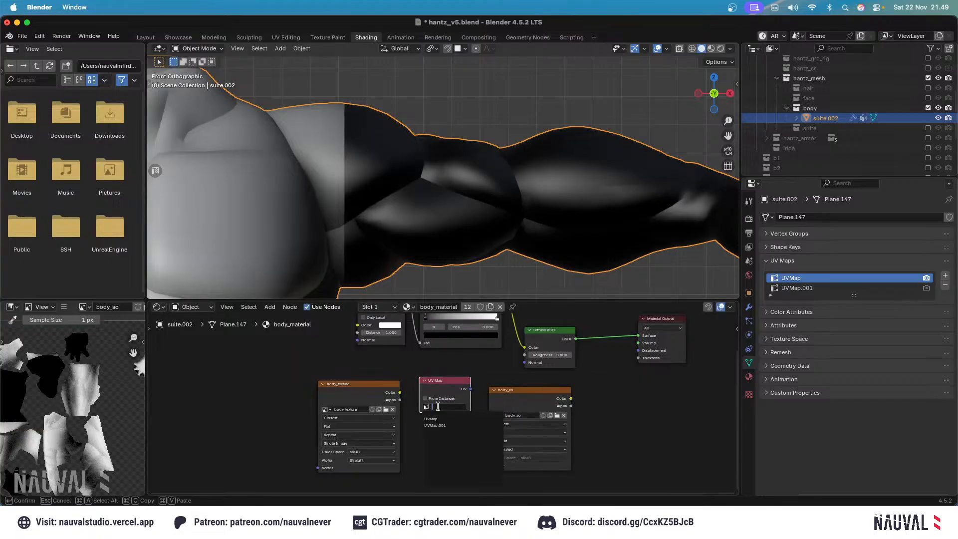
pyautogui.click(440, 418)
# Connect the UV Map node's UV output to the body_ao node's Vector input and save the file.
pyautogui.moveTo(471, 388); pyautogui.dragTo(489, 466)
pyautogui.moveTo(519, 394); pyautogui.dragTo(518, 390)
pyautogui.click(504, 379)
pyautogui.hotkey('ctrl', 's')
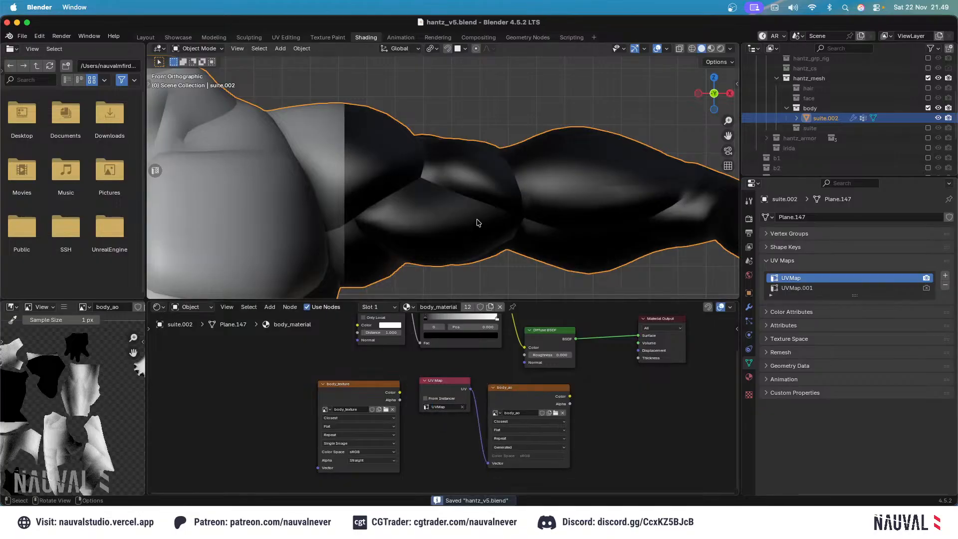
# Check the black islands in the body_ao image and enable Backface Culling for the viewport shading.
pyautogui.scroll(-5, 477, 220)
pyautogui.scroll(-2, 357, 416)
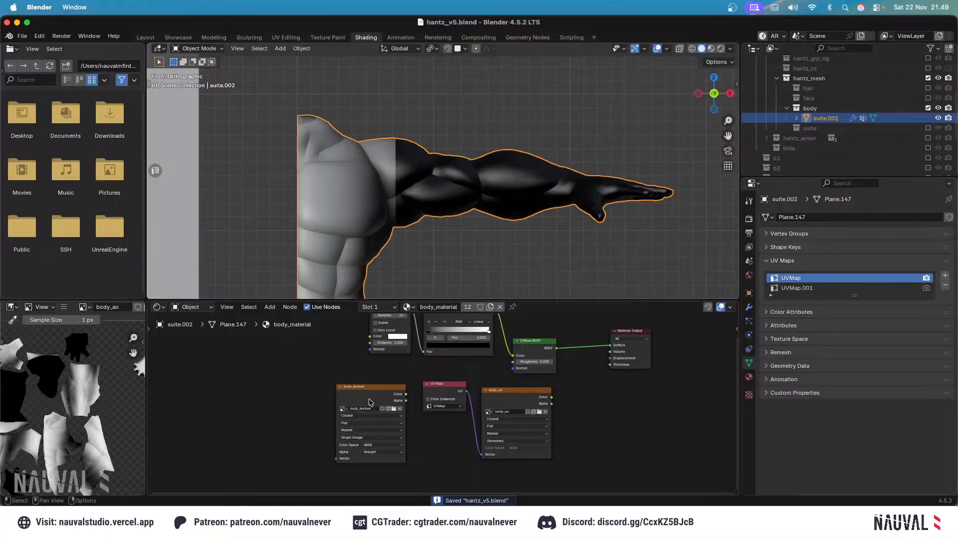
pyautogui.moveTo(405, 392); pyautogui.dragTo(448, 419, button='middle')
pyautogui.scroll(-1, 434, 418)
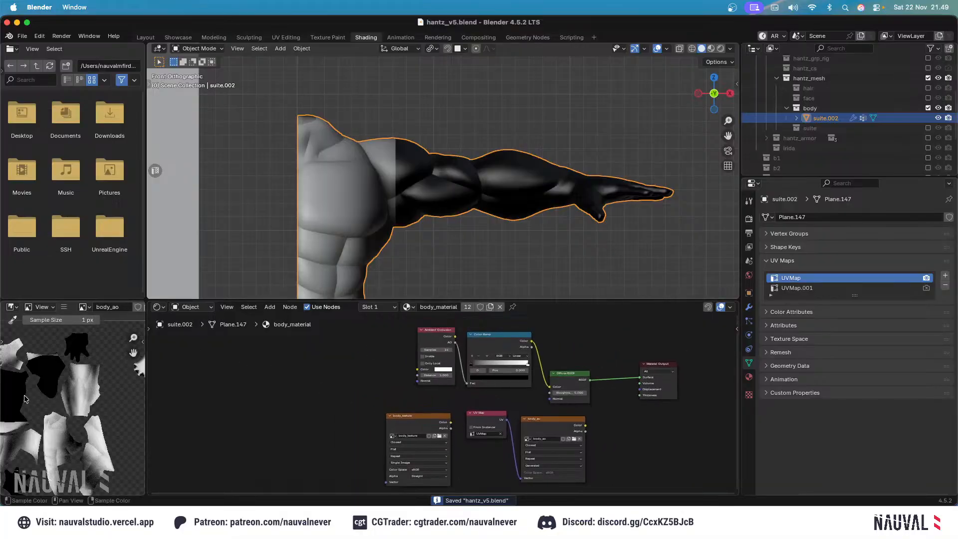
pyautogui.scroll(-3, 76, 416)
pyautogui.moveTo(76, 416); pyautogui.dragTo(103, 422, button='middle')
pyautogui.scroll(4, 103, 422)
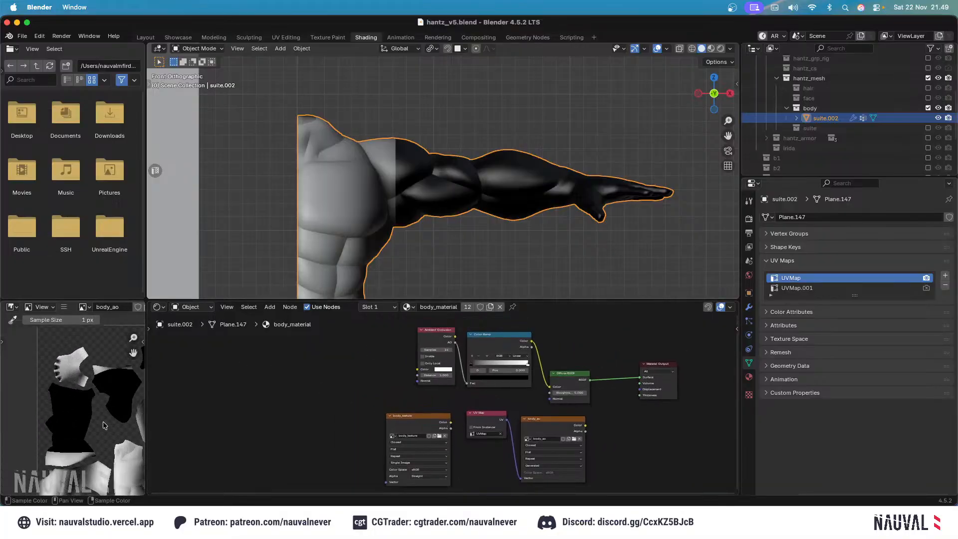
pyautogui.click(731, 48)
pyautogui.click(675, 299)
pyautogui.scroll(-3, 537, 225)
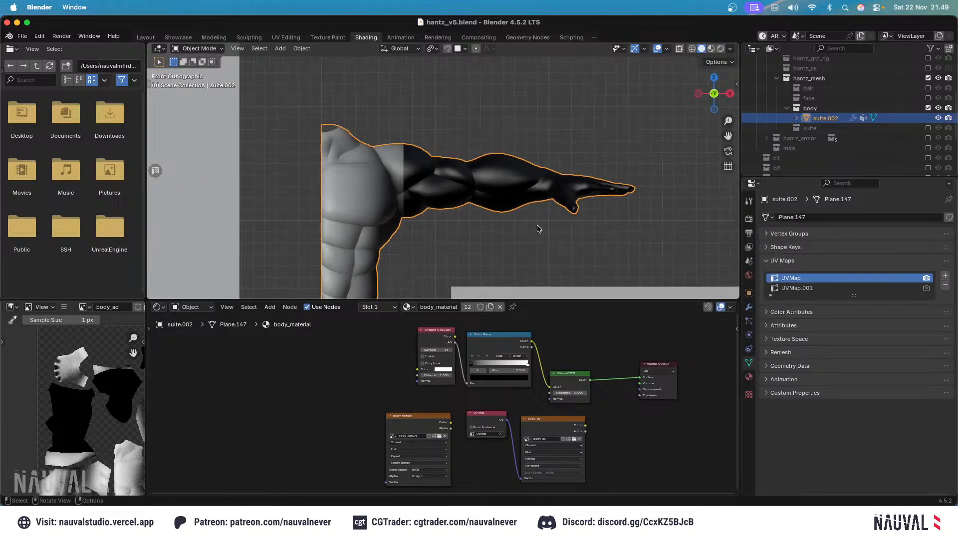
# Recalculate the normals of the whole suite.002 mesh with the Inside option off and save the file.
pyautogui.keyDown('shift'); pyautogui.moveTo(484, 131); pyautogui.dragTo(496, 60, button='middle'); pyautogui.keyUp('shift')
pyautogui.press('Tab')
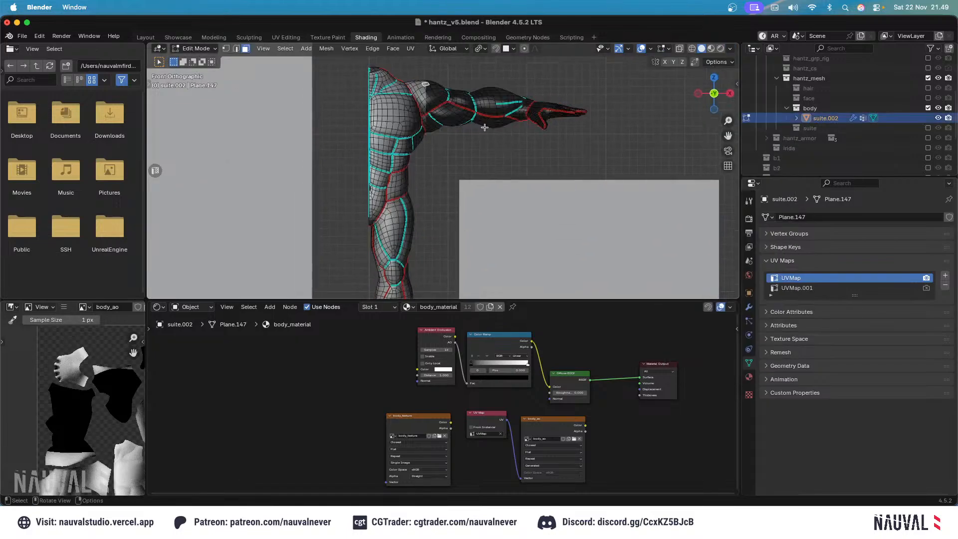
pyautogui.scroll(-1, 504, 157)
pyautogui.press('a')
pyautogui.hotkey('ctrl', 'shift', 'n')
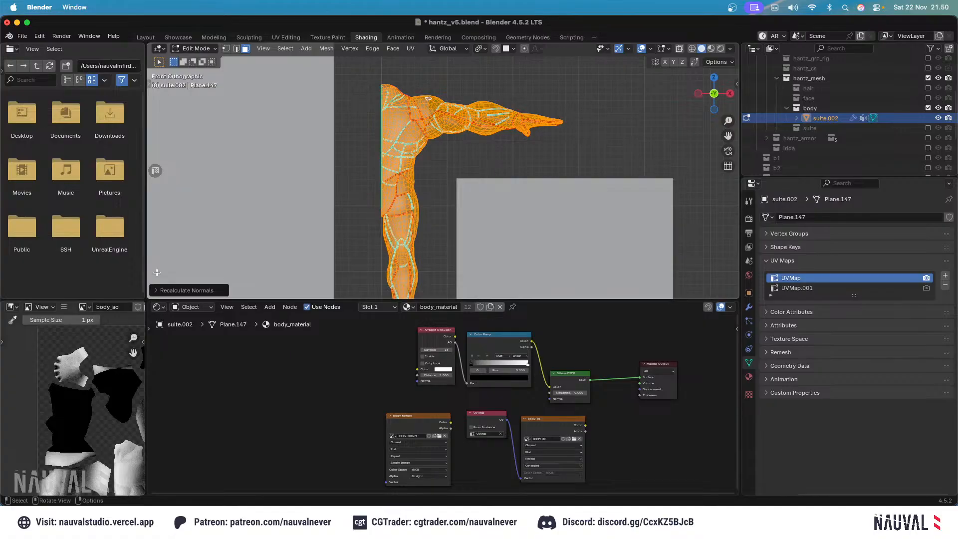
pyautogui.click(228, 292)
pyautogui.click(212, 287)
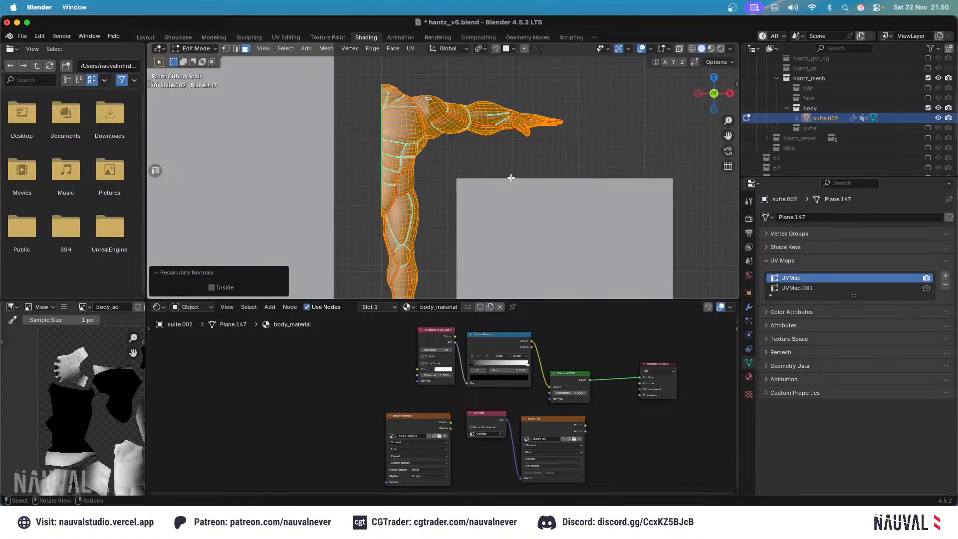
pyautogui.press('Tab')
pyautogui.press('super+s')
pyautogui.click(495, 129)
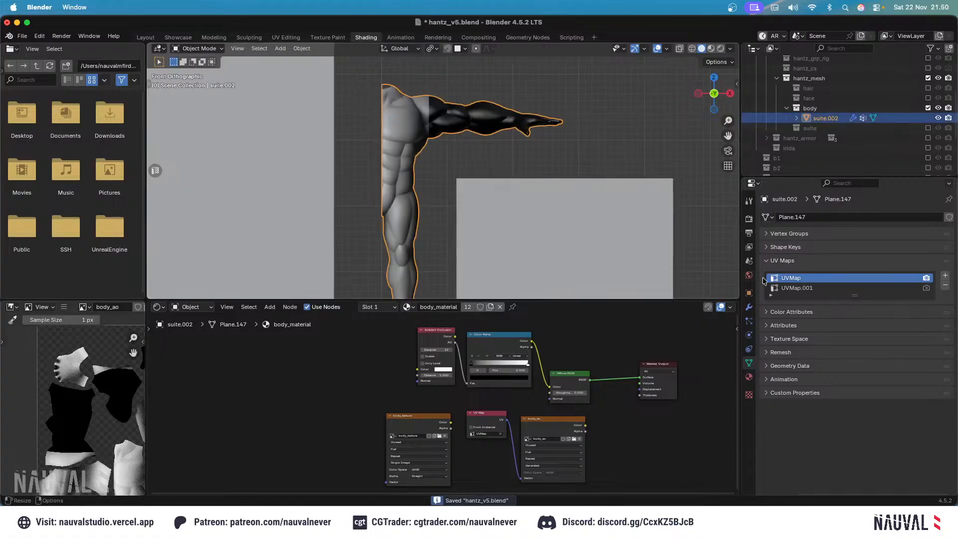
# Set the render Max Samples to 5 for a quicker test bake.
pyautogui.click(751, 220)
pyautogui.scroll(-10, 809, 308)
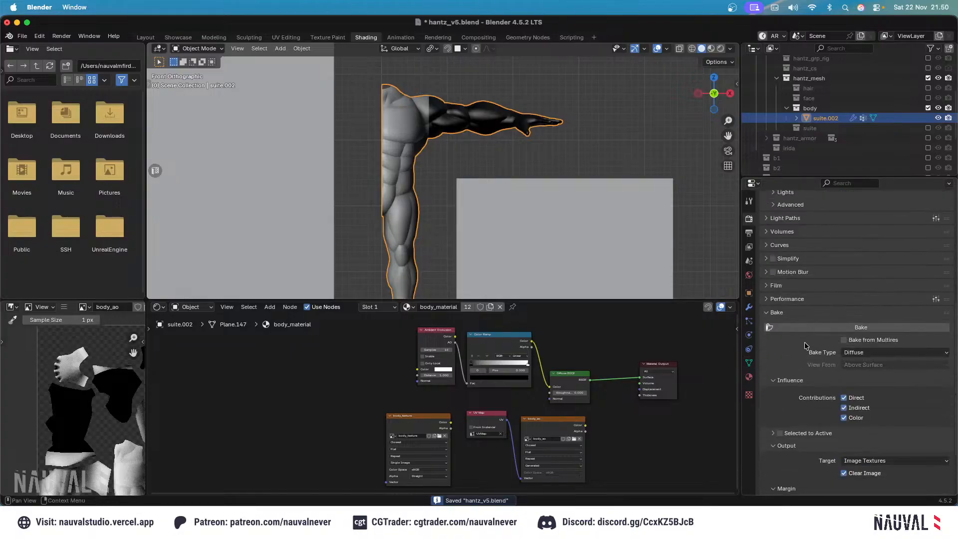
pyautogui.scroll(9, 809, 308)
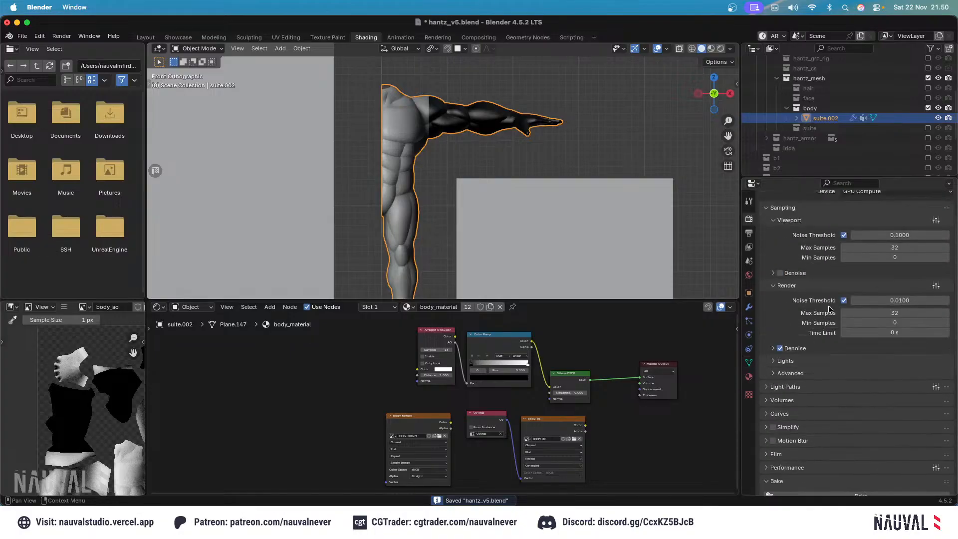
pyautogui.click(862, 312)
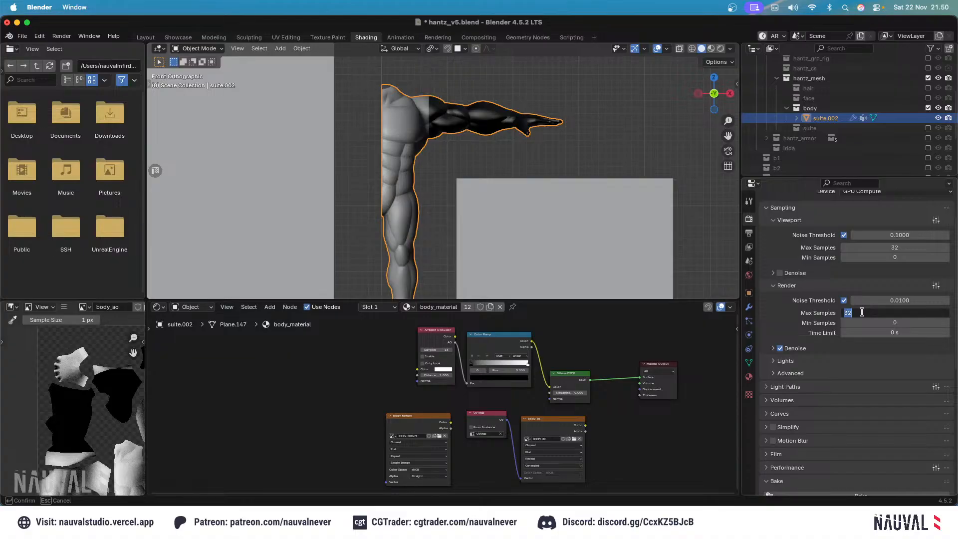
pyautogui.write('5')
pyautogui.press('Return')
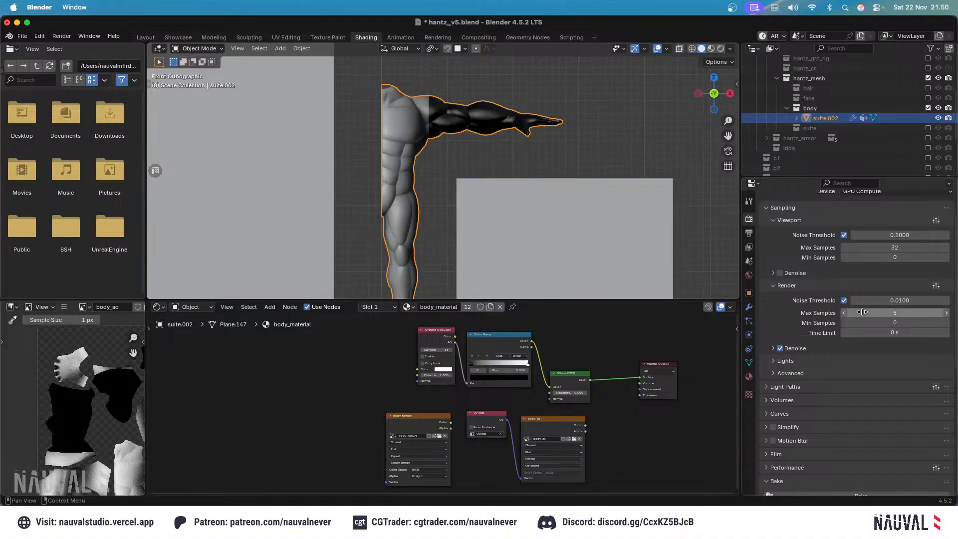
pyautogui.scroll(-8, 828, 325)
pyautogui.scroll(1, 544, 212)
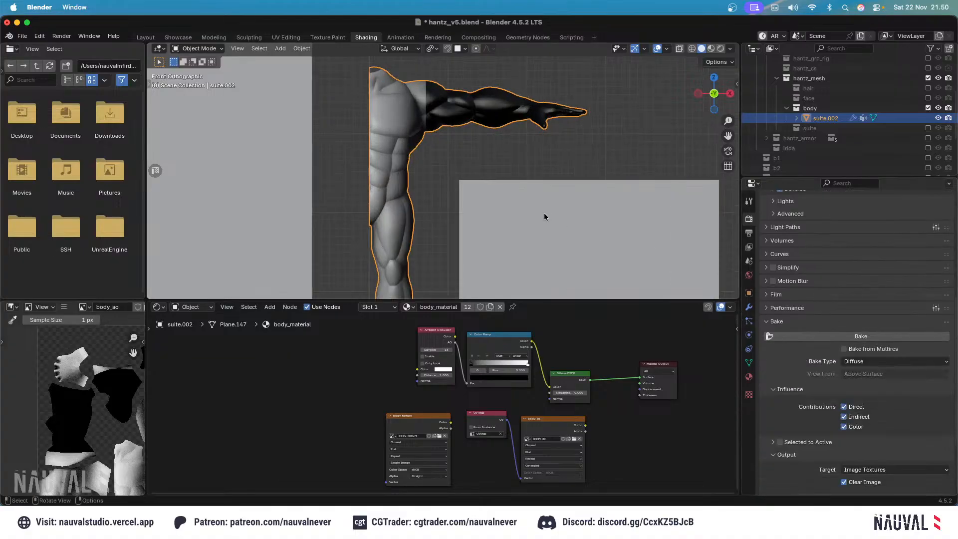
# Switch the viewport shading's lighting to Flat and save the file.
pyautogui.scroll(3, 544, 215)
pyautogui.click(730, 49)
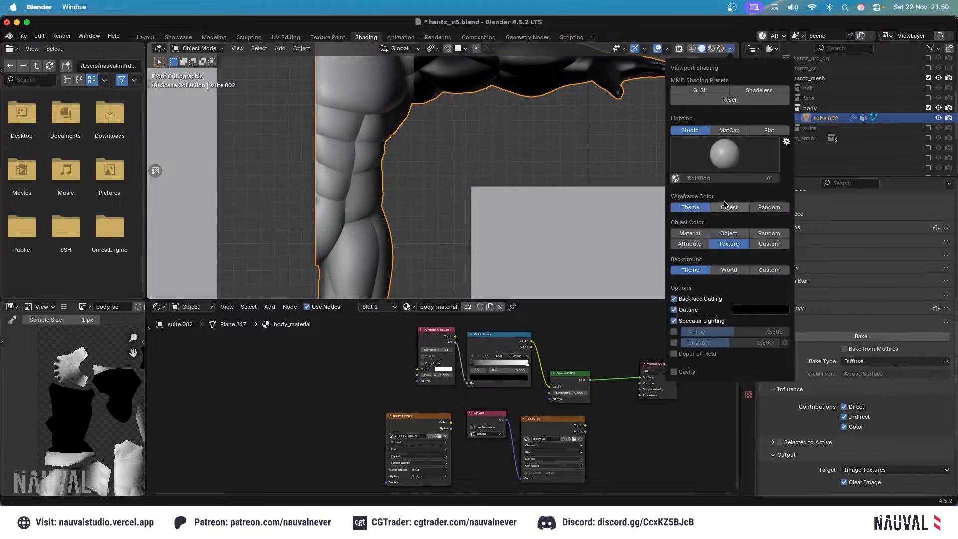
pyautogui.scroll(-4, 490, 155)
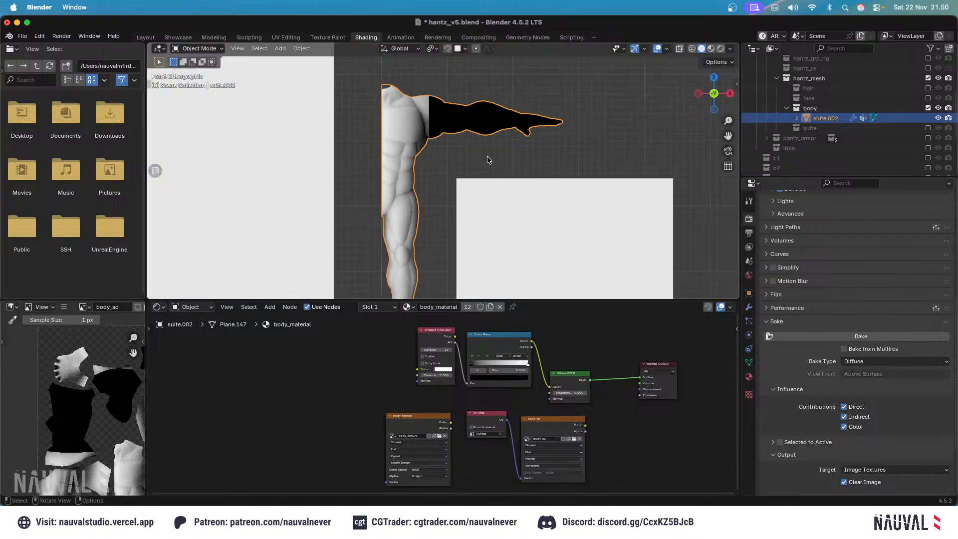
pyautogui.click(487, 155)
pyautogui.hotkey('ctrl', 's')
# Select the suite.002 body and rebake its diffuse shading into the body_ao image.
pyautogui.scroll(6, 455, 184)
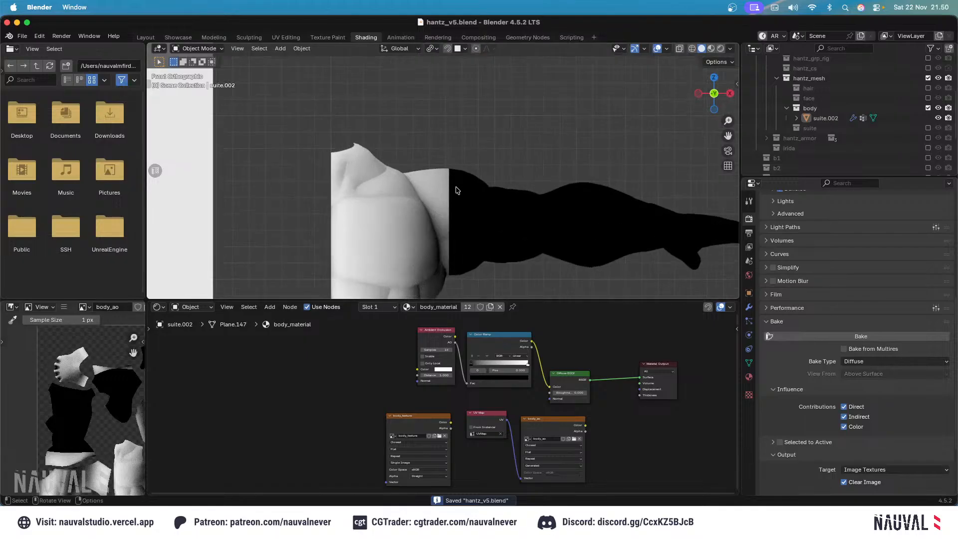
pyautogui.click(457, 190)
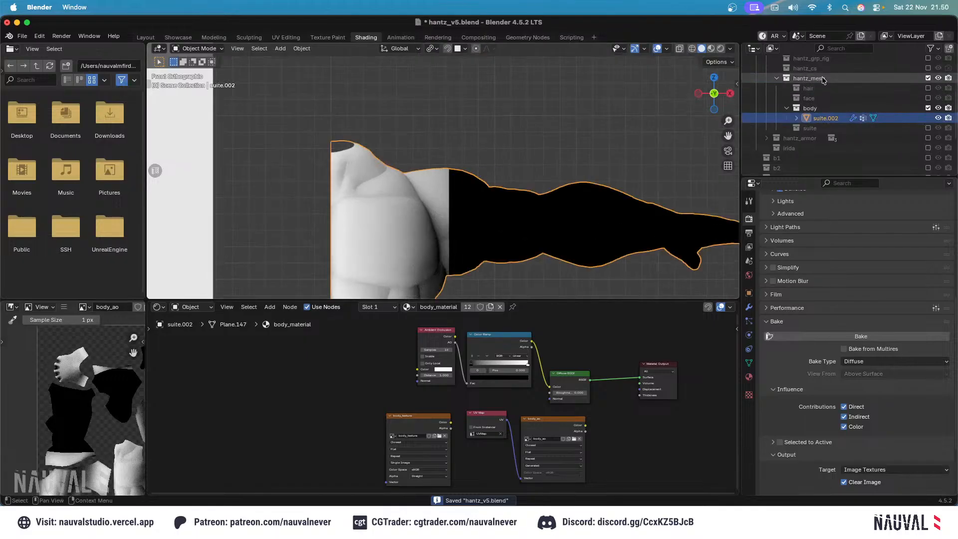
pyautogui.scroll(3, 824, 80)
pyautogui.scroll(-2, 457, 160)
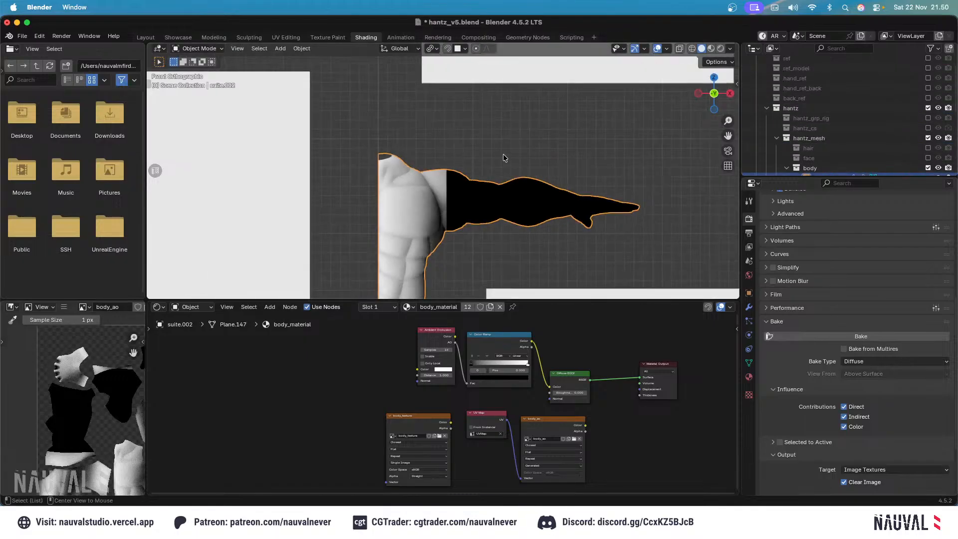
pyautogui.click(857, 336)
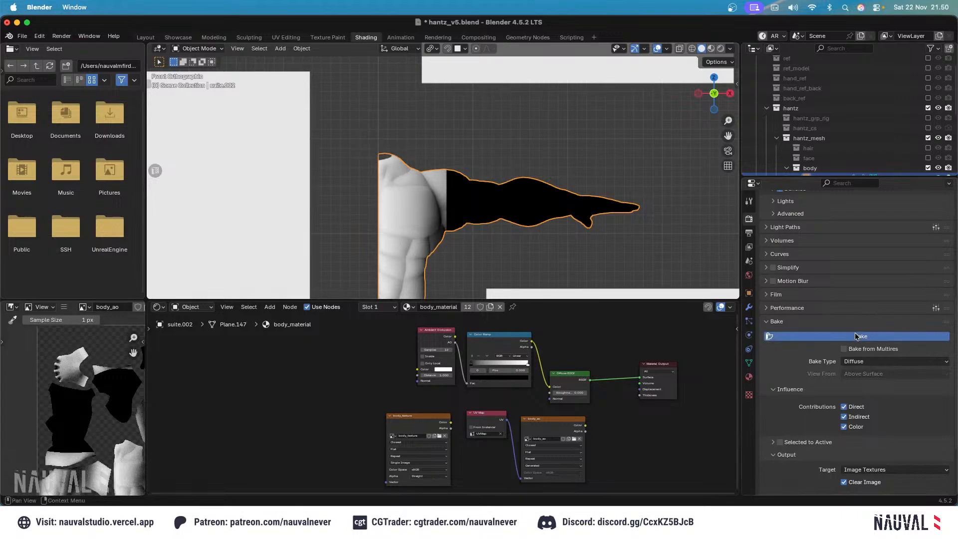
pyautogui.scroll(-4, 514, 150)
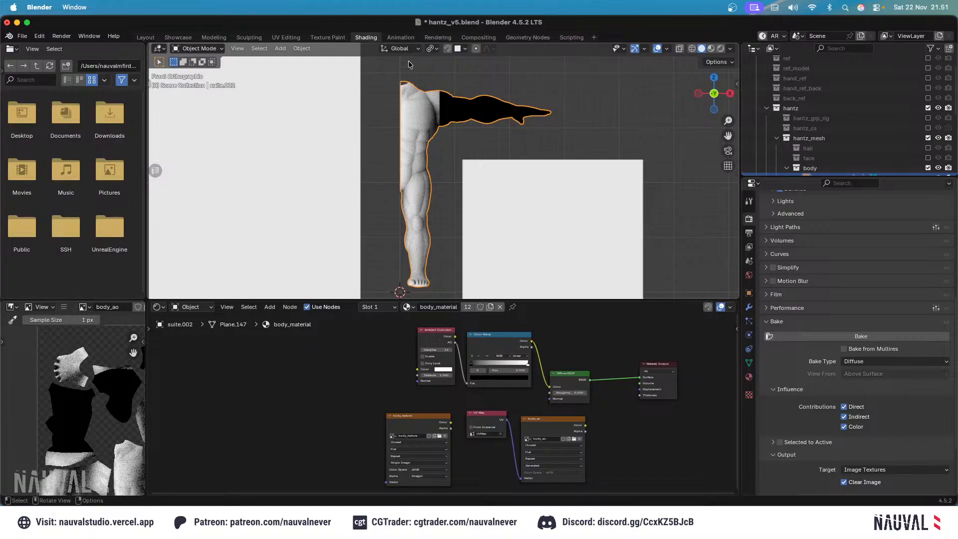
# Save the file and reselect the suite.002 body to examine its baked arm among the surrounding occluder cubes.
pyautogui.scroll(-3, 512, 125)
pyautogui.click(529, 131)
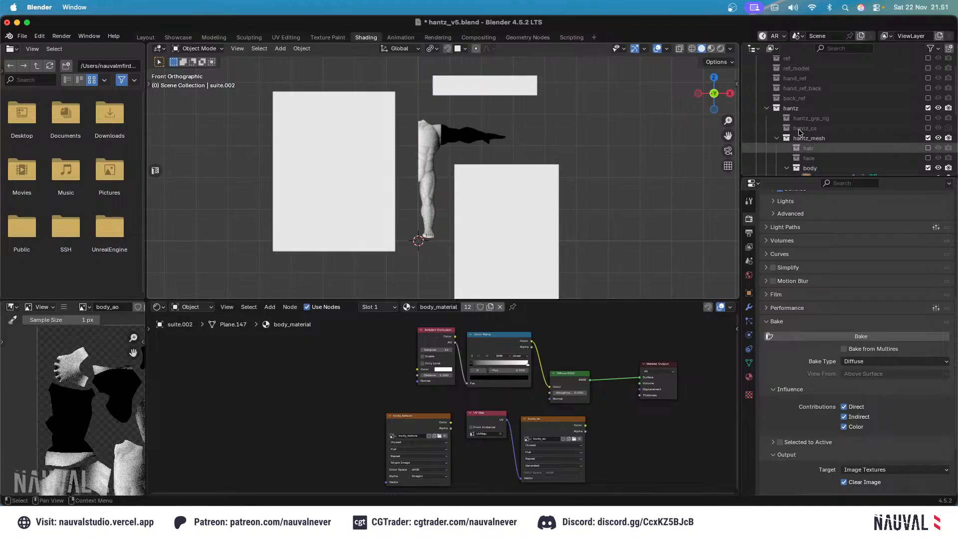
pyautogui.scroll(-2, 849, 125)
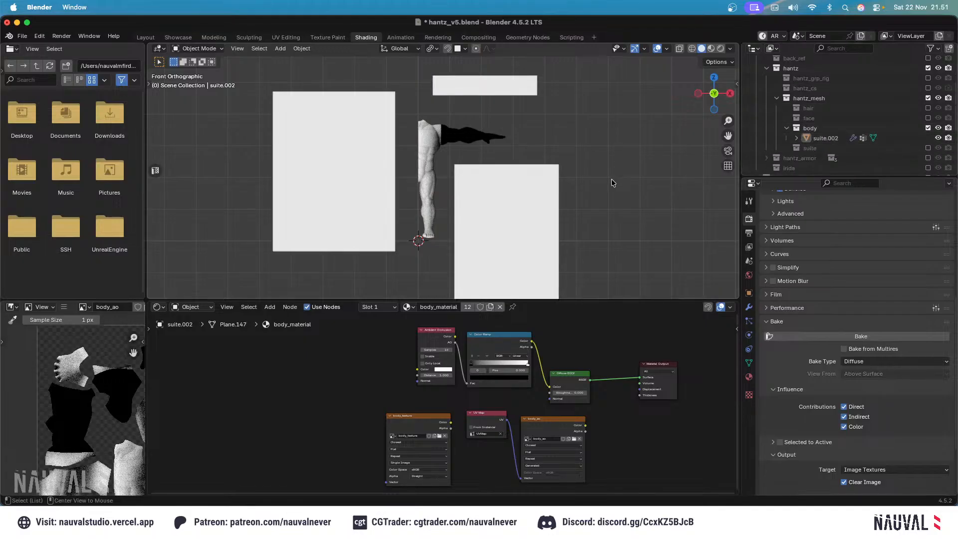
pyautogui.press('super+s')
pyautogui.moveTo(593, 136); pyautogui.dragTo(582, 142, button='middle')
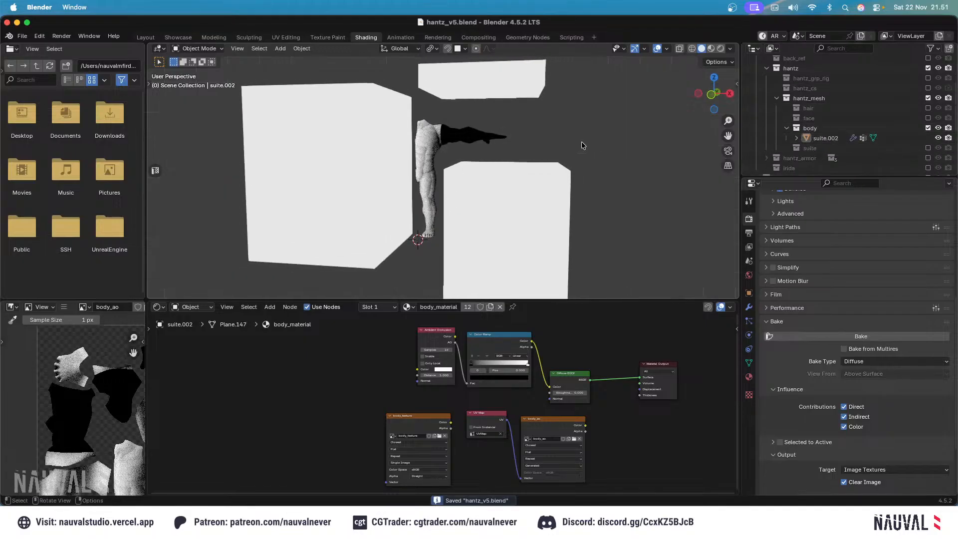
pyautogui.click(913, 140)
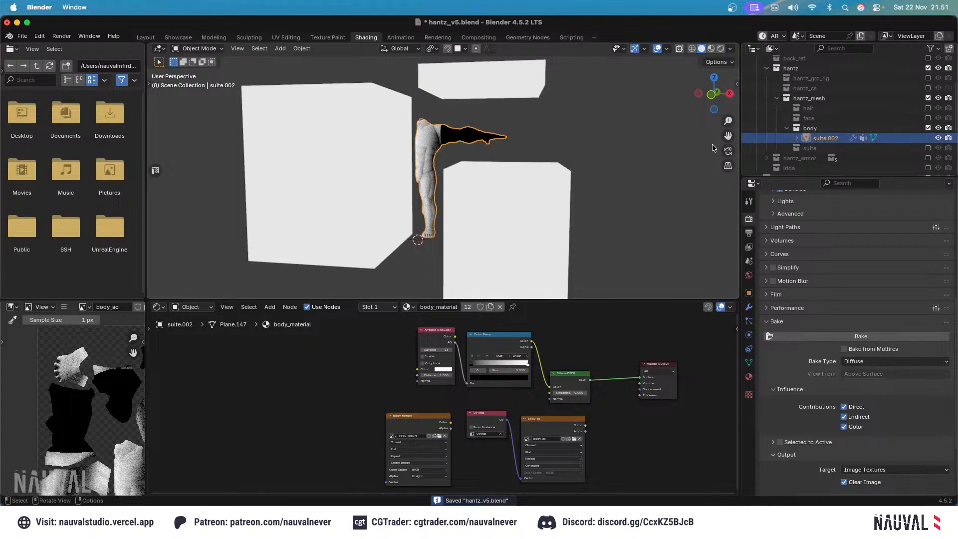
pyautogui.moveTo(711, 143); pyautogui.dragTo(683, 153, button='middle')
pyautogui.scroll(1, 838, 113)
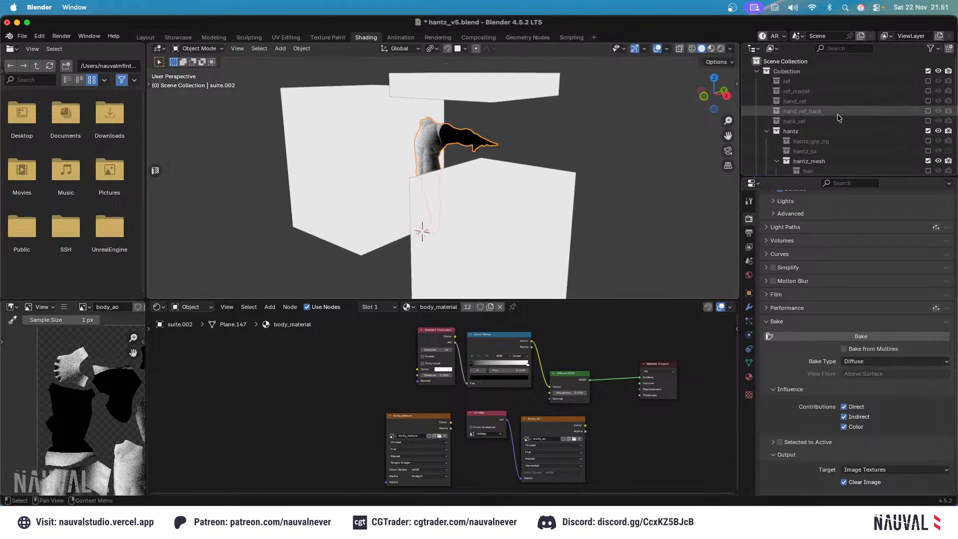
# Find the loose occluder cubes in the scene hierarchy, select Cube.044, switch to the front view and save the file.
pyautogui.scroll(1, 838, 116)
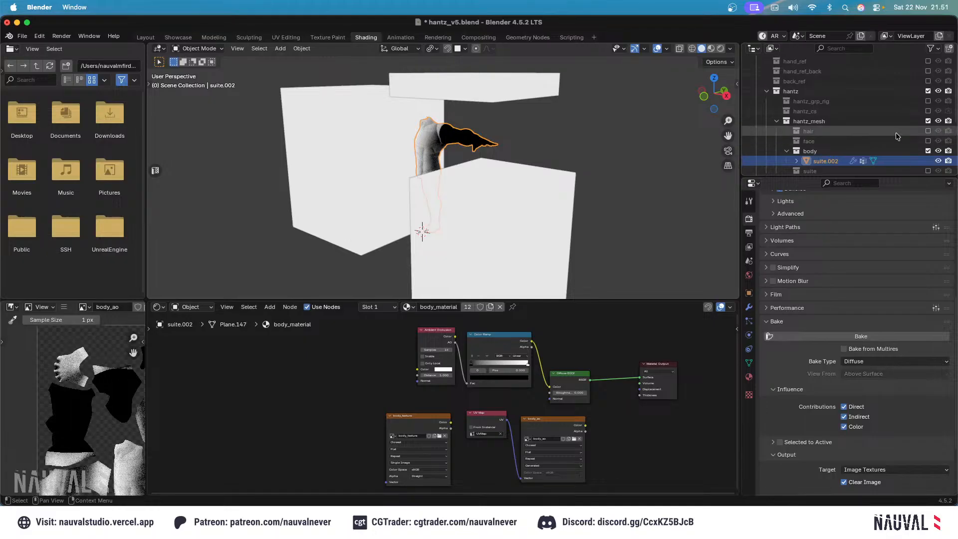
pyautogui.scroll(-2, 909, 143)
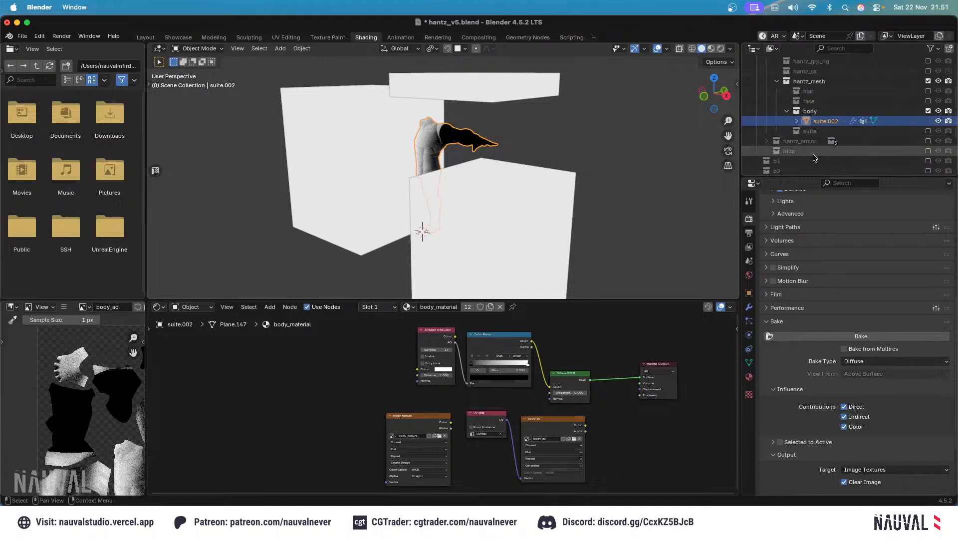
pyautogui.scroll(-4, 805, 157)
pyautogui.click(799, 145)
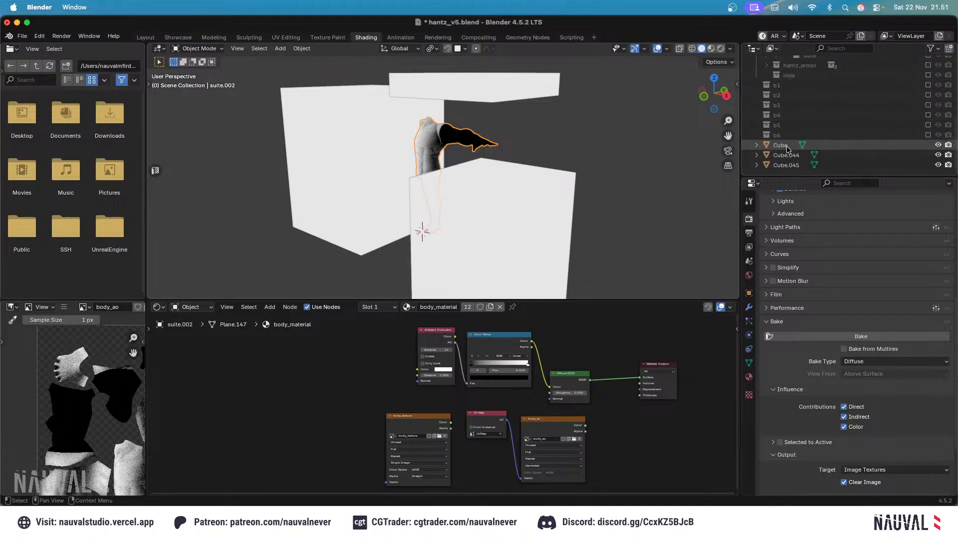
pyautogui.click(799, 155)
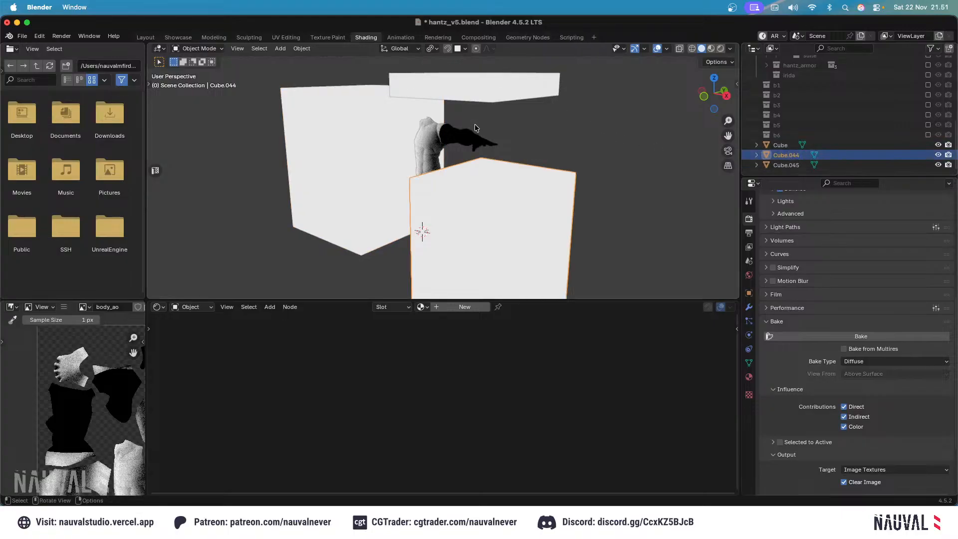
pyautogui.press('KP_1')
pyautogui.press('super+s')
pyautogui.scroll(-4, 599, 201)
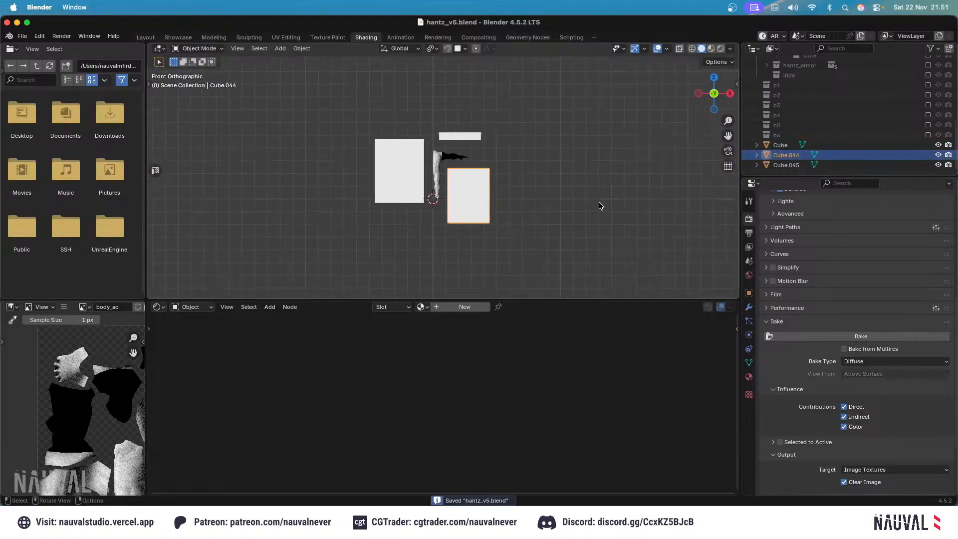
# Select the body and all occluder cubes and duplicate them in place.
pyautogui.click(606, 225)
pyautogui.scroll(2, 578, 241)
pyautogui.scroll(4, 576, 144)
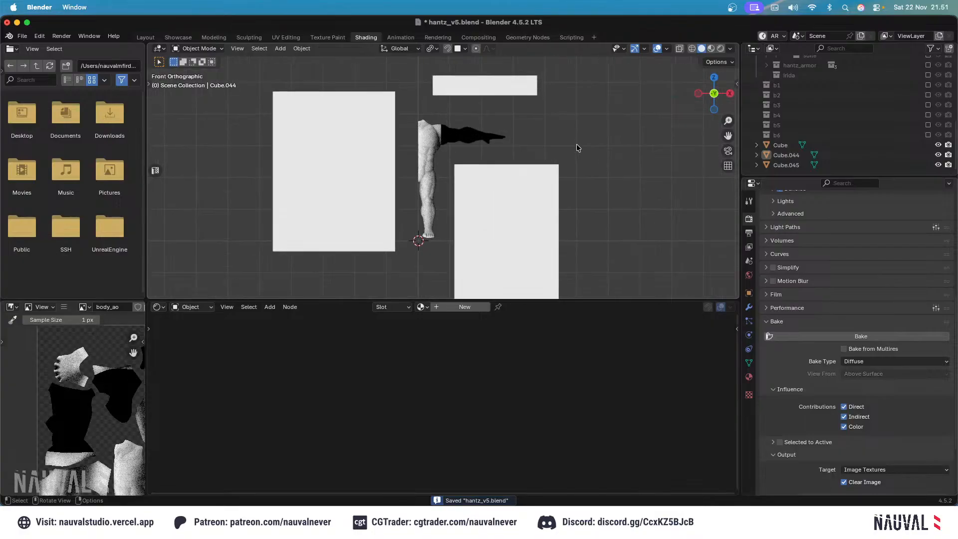
pyautogui.press('a')
pyautogui.scroll(-5, 637, 211)
pyautogui.scroll(3, 597, 205)
pyautogui.hotkey('shift', 'd')
pyautogui.press('Escape')
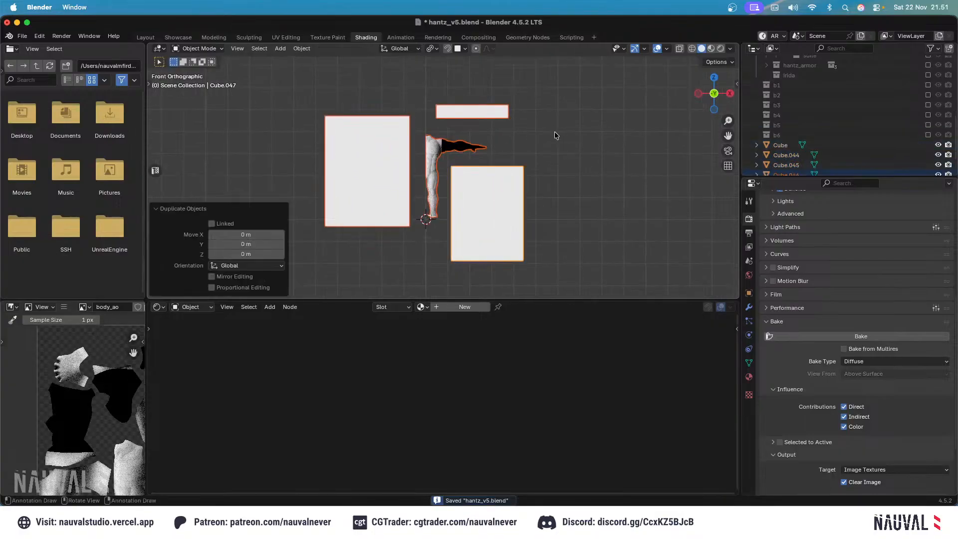
# Move the duplicated objects into a new collection named test.
pyautogui.press('m')
pyautogui.click(555, 133)
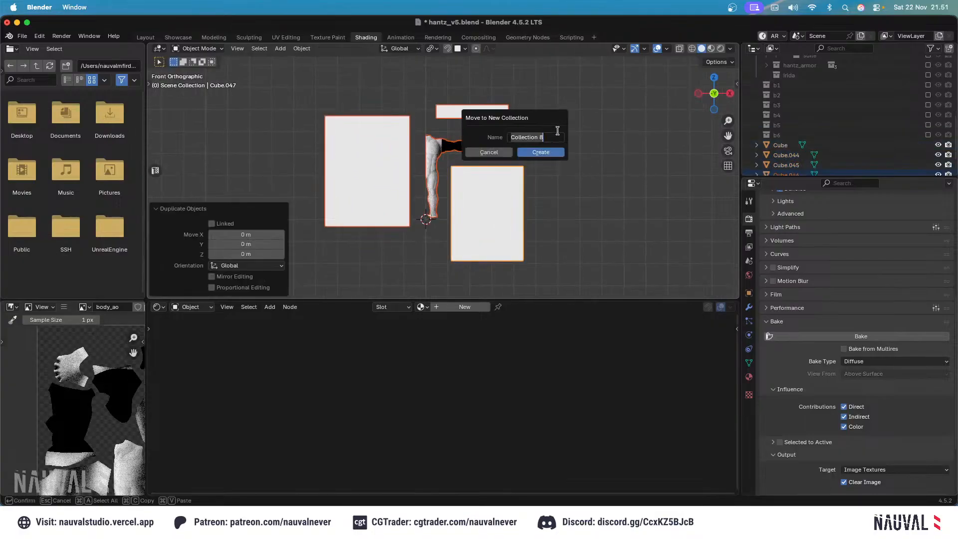
pyautogui.write('test')
pyautogui.press('Return')
pyautogui.click(757, 145)
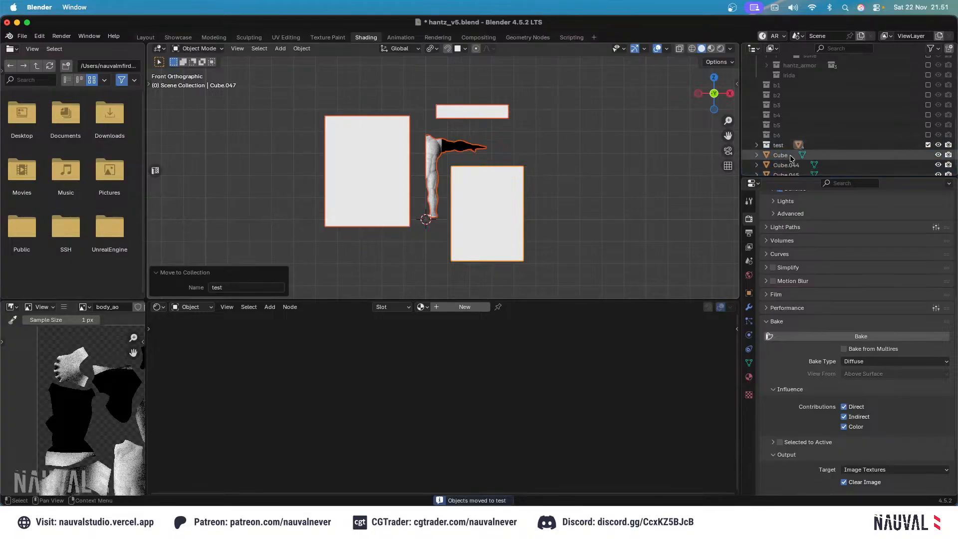
# Delete the original Cube, Cube.044 and Cube.045 outside the test collection.
pyautogui.click(781, 144)
pyautogui.keyDown('shift'); pyautogui.click(794, 167); pyautogui.keyUp('shift')
pyautogui.press('x')
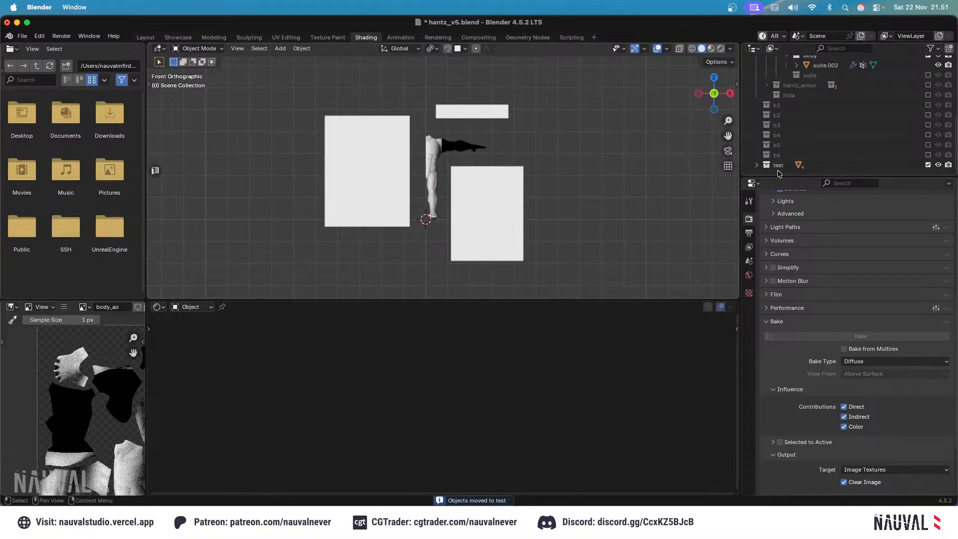
# Collapse the body and hantz_mesh collections and exclude the hantz collection from the view layer.
pyautogui.scroll(3, 783, 160)
pyautogui.click(787, 116)
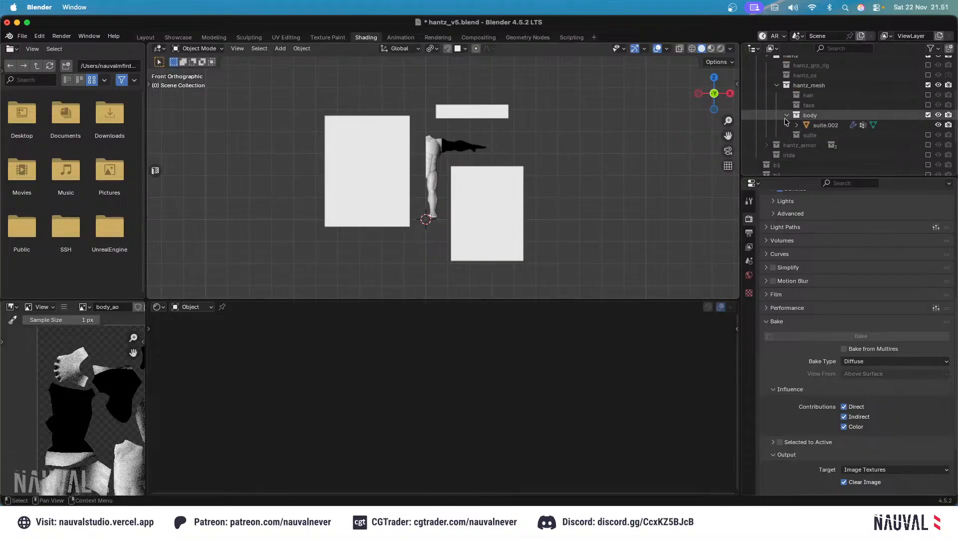
pyautogui.click(777, 86)
pyautogui.scroll(3, 884, 112)
pyautogui.click(928, 94)
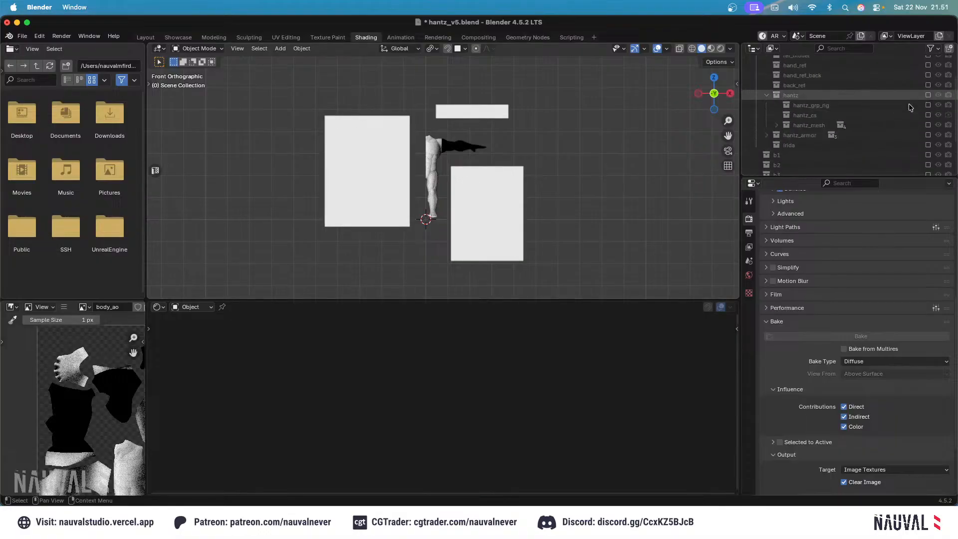
# Exclude the parent collection named Collection from the view layer, leaving only test enabled.
pyautogui.scroll(3, 818, 100)
pyautogui.click(756, 71)
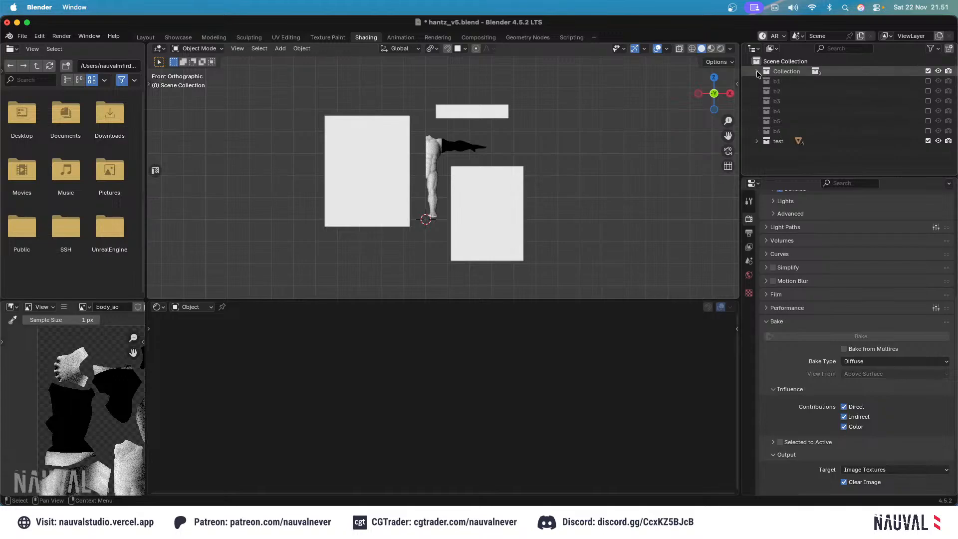
pyautogui.click(757, 70)
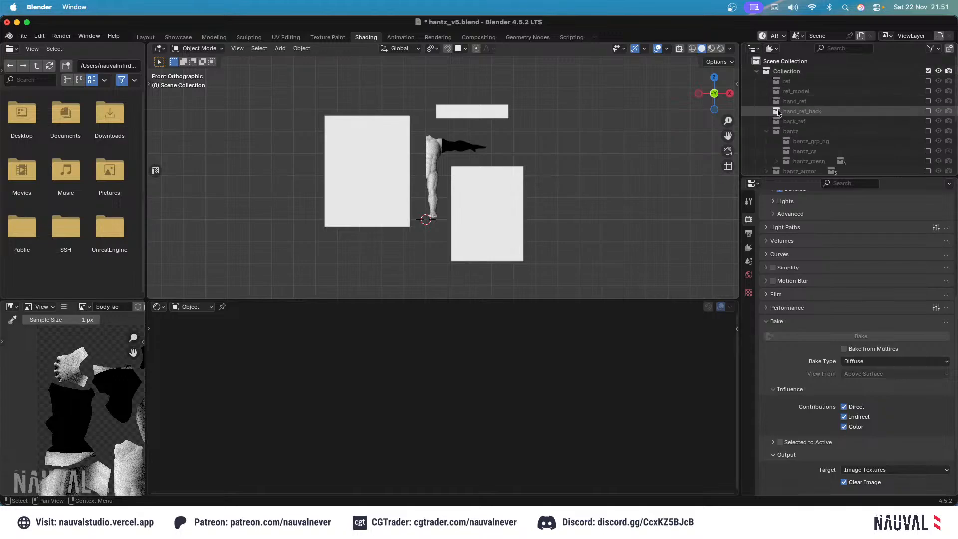
pyautogui.click(928, 71)
pyautogui.scroll(-3, 853, 126)
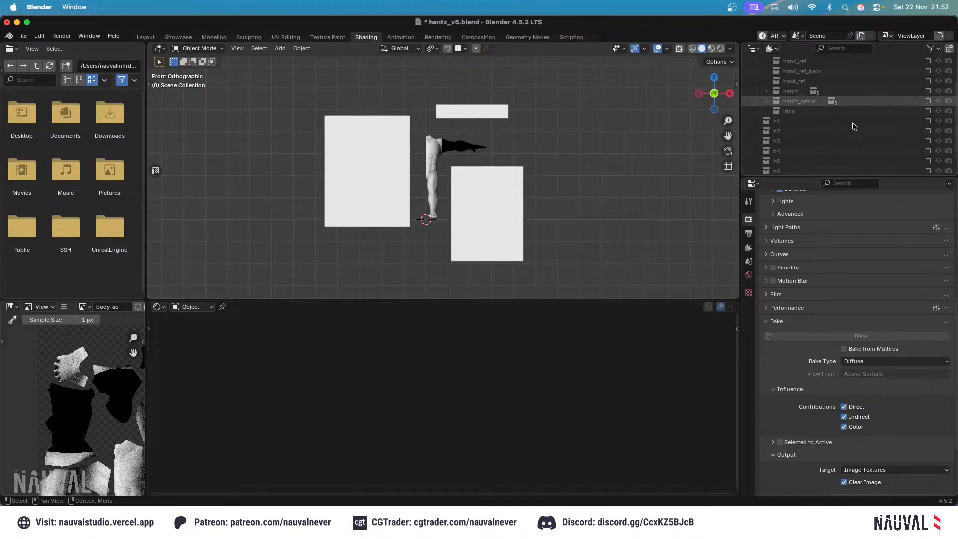
pyautogui.scroll(-4, 558, 185)
pyautogui.scroll(4, 471, 158)
# Select the duplicated body suite.009, save the file and bake its diffuse shading into the body_ao image.
pyautogui.click(471, 158)
pyautogui.press('super+s')
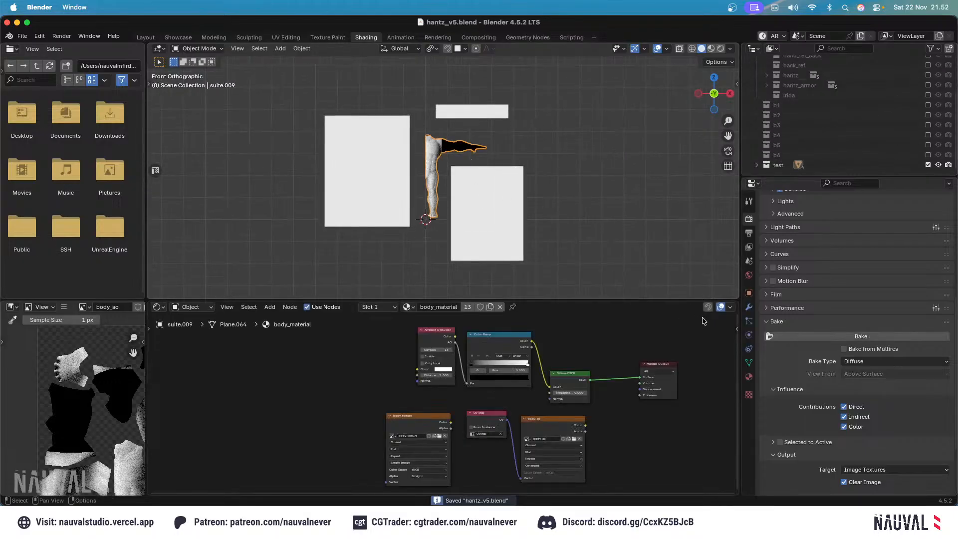
pyautogui.click(777, 337)
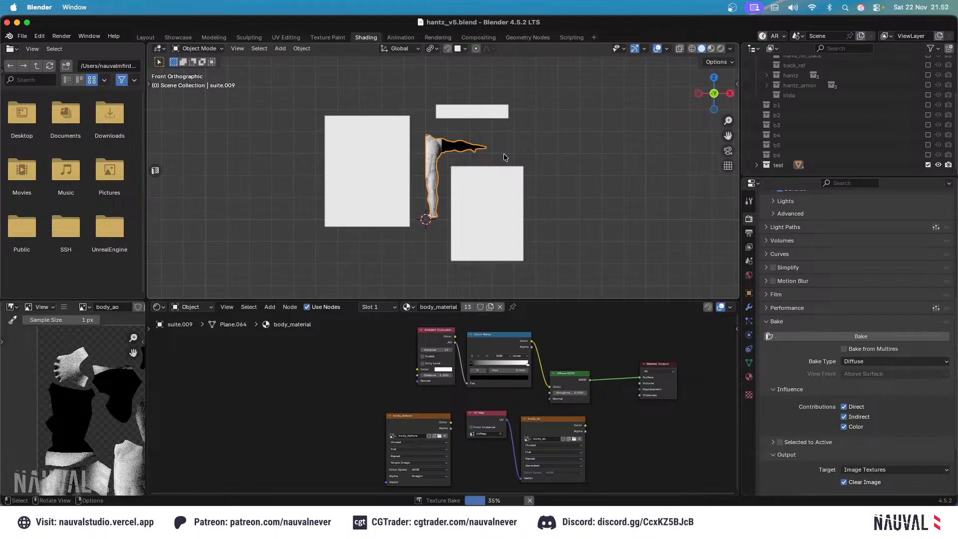
pyautogui.scroll(6, 515, 194)
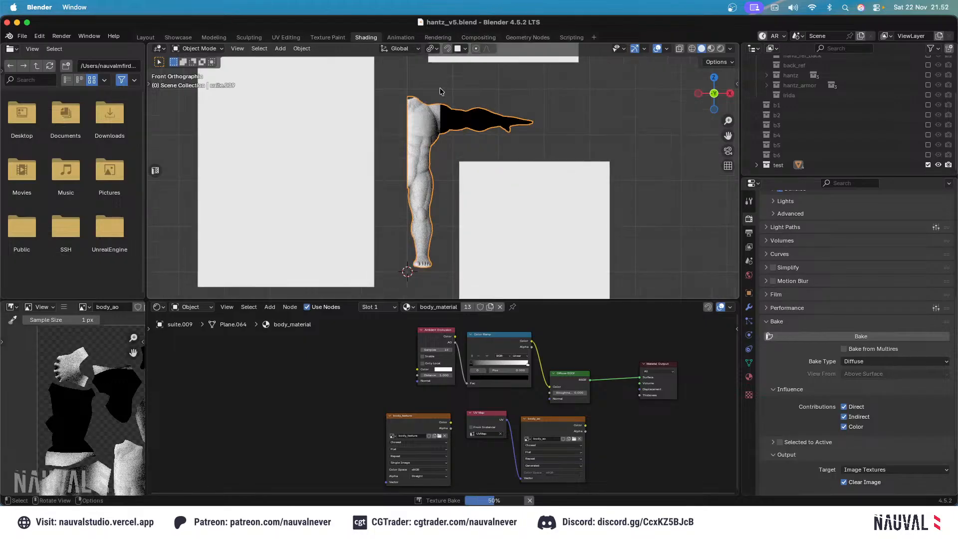
pyautogui.scroll(-4, 449, 122)
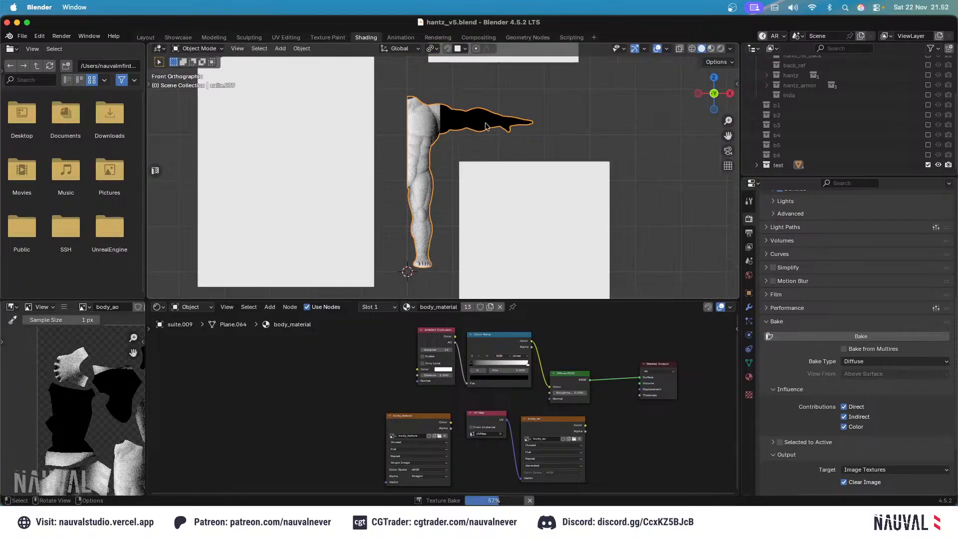
pyautogui.click(605, 131)
pyautogui.scroll(4, 946, 74)
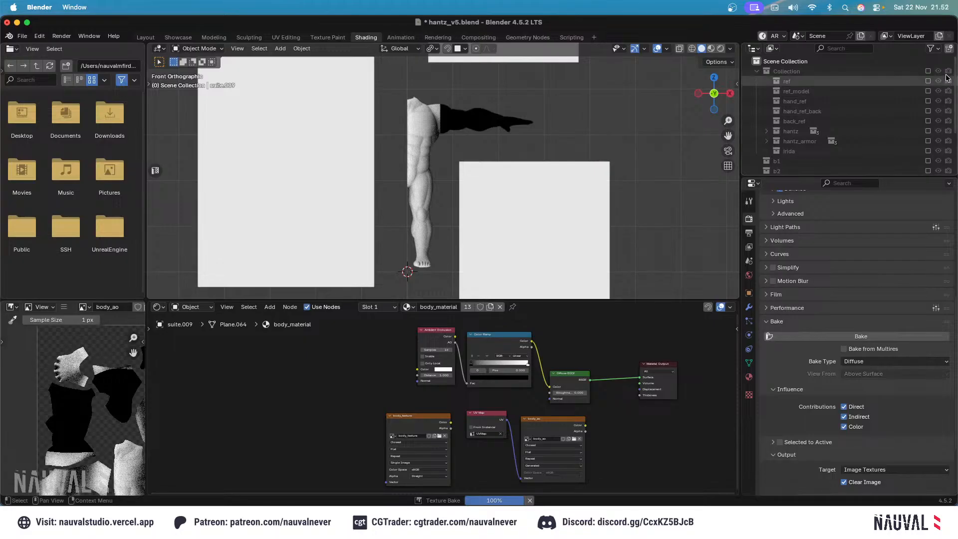
# Examine the newly baked body_ao image and the arm of the duplicated body among the cubes.
pyautogui.scroll(-3, 866, 147)
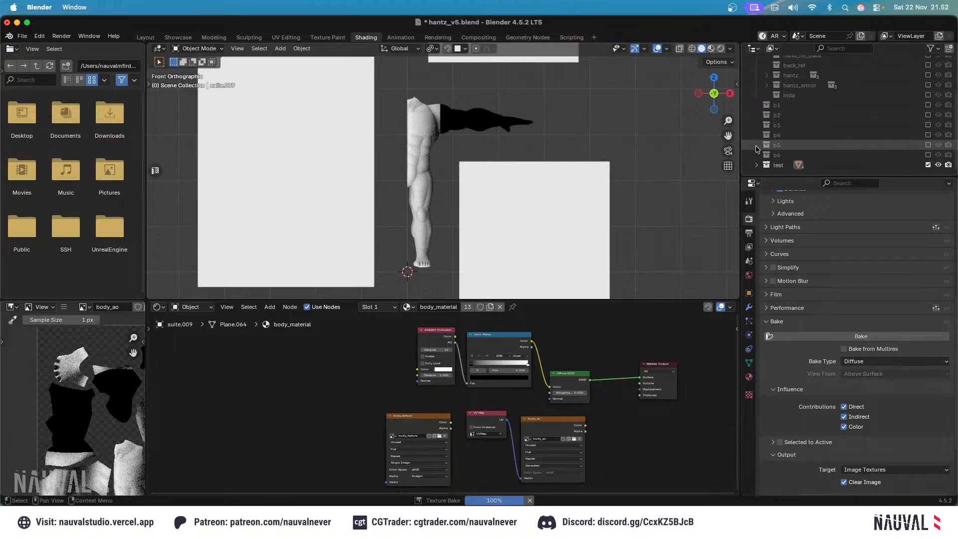
pyautogui.scroll(-2, 74, 403)
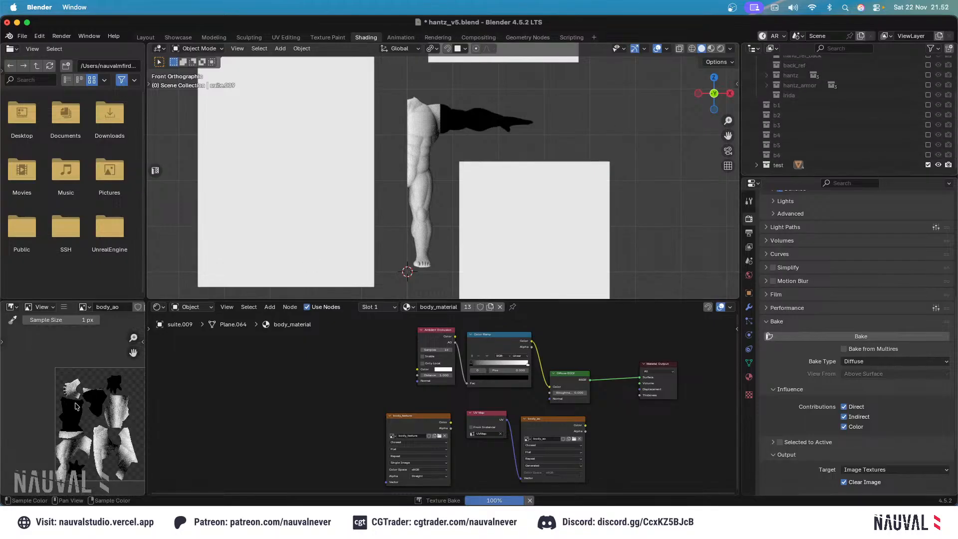
pyautogui.scroll(1, 75, 403)
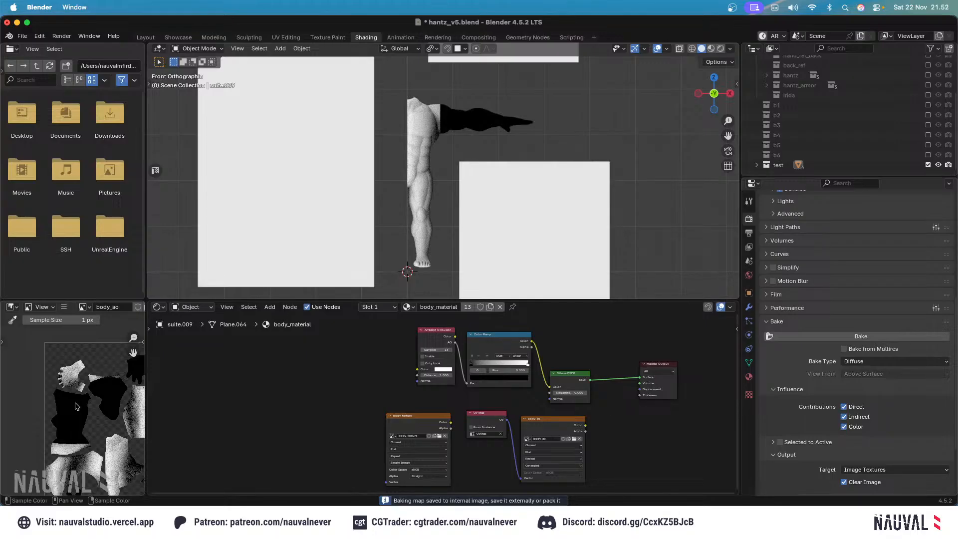
pyautogui.click(487, 122)
pyautogui.press('`')
pyautogui.click(575, 136)
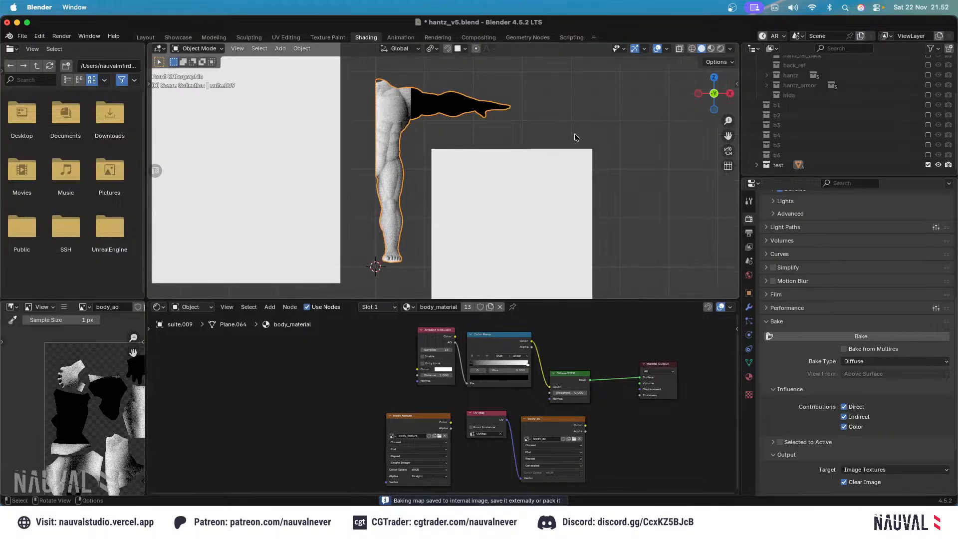
pyautogui.click(569, 129)
pyautogui.scroll(-4, 569, 128)
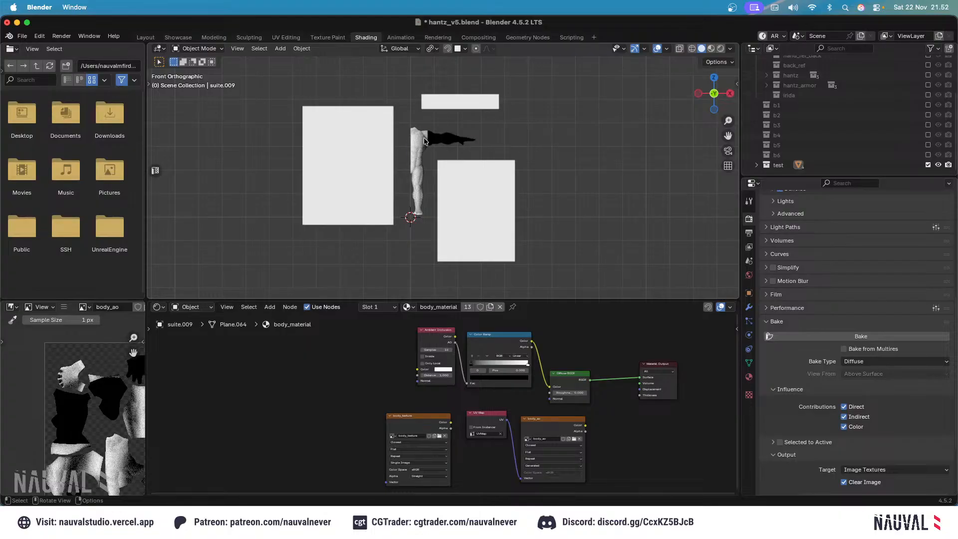
# Reselect the duplicated body, save the file and inspect the settings of its rig modifier.
pyautogui.click(425, 141)
pyautogui.press('super+s')
pyautogui.click(749, 307)
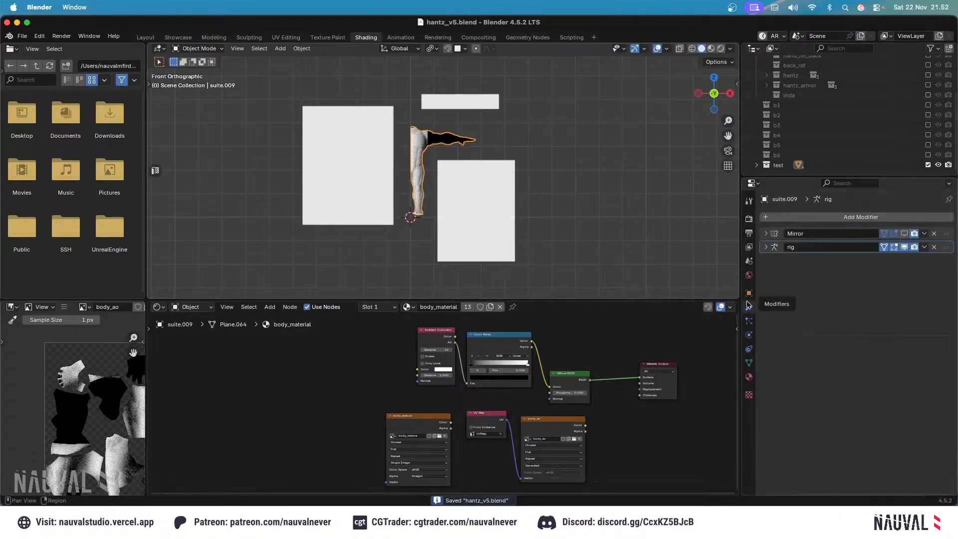
pyautogui.click(766, 247)
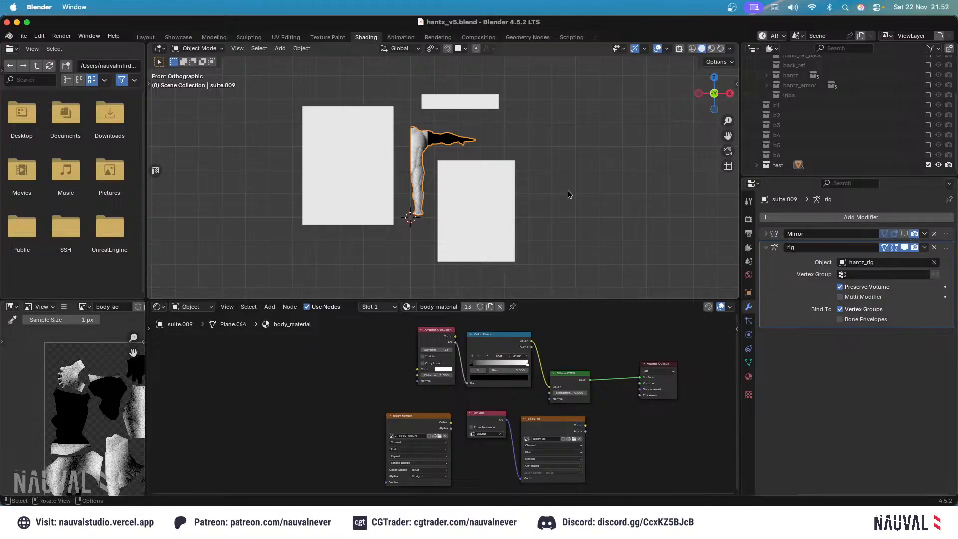
pyautogui.scroll(6, 524, 175)
pyautogui.keyDown('shift'); pyautogui.moveTo(542, 129); pyautogui.dragTo(560, 156, button='middle'); pyautogui.keyUp('shift')
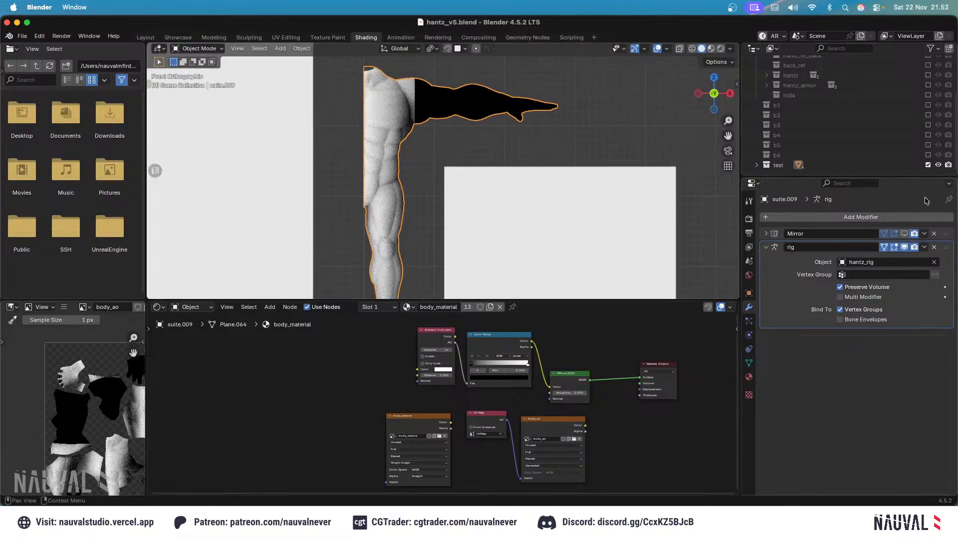
# Show the Mirror modifier's result in the viewport and check where the mirrored shoulder meets the large occluder cube.
pyautogui.click(905, 233)
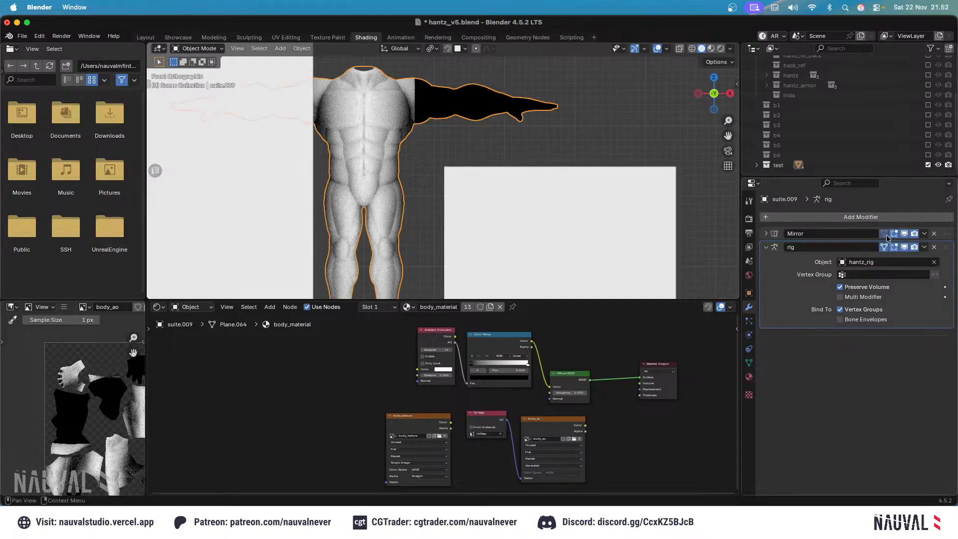
pyautogui.keyDown('shift'); pyautogui.scroll(3, 460, 169); pyautogui.keyUp('shift')
pyautogui.scroll(6, 460, 169)
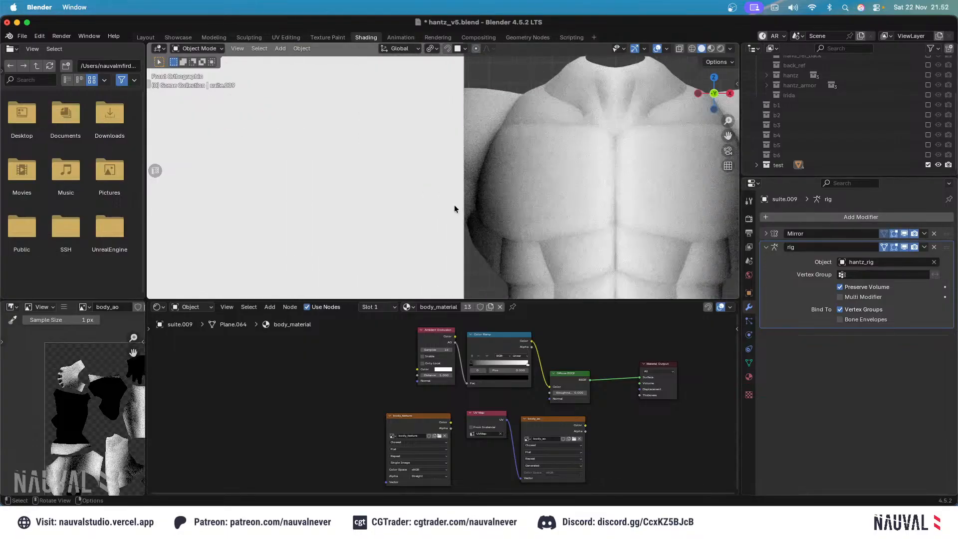
pyautogui.click(444, 204)
pyautogui.press('g')
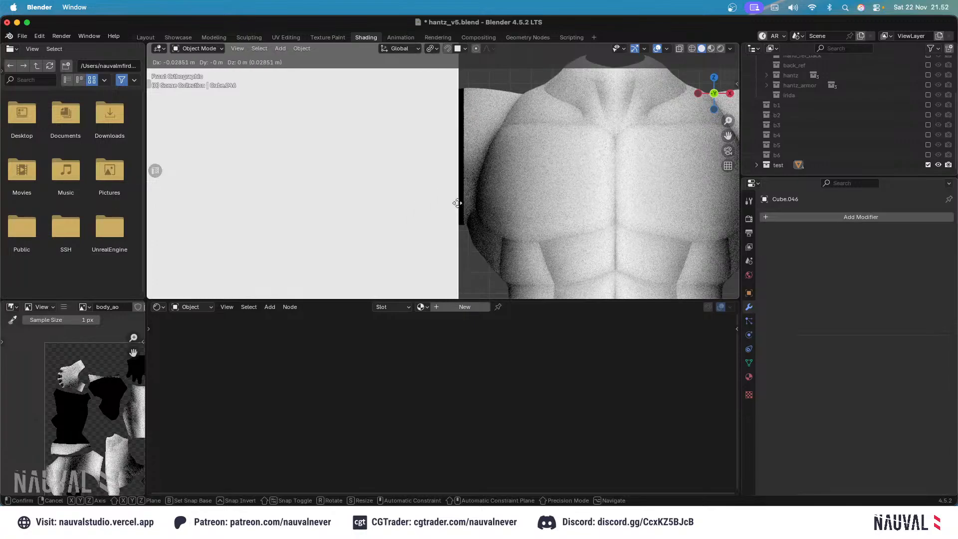
pyautogui.rightClick(456, 200)
pyautogui.scroll(-5, 442, 175)
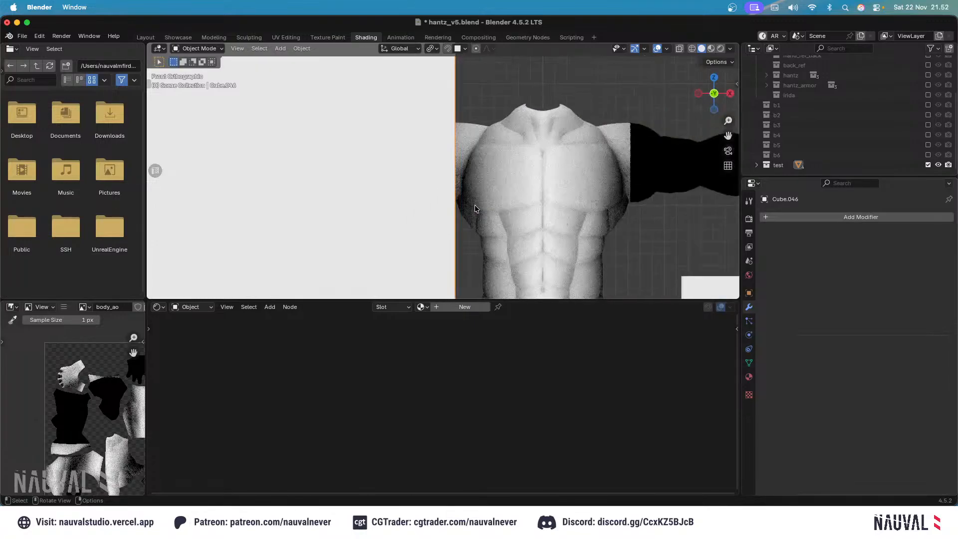
pyautogui.click(621, 183)
# Disable the duplicated body's Mirror modifier for both render and viewport, and save the file.
pyautogui.click(894, 234)
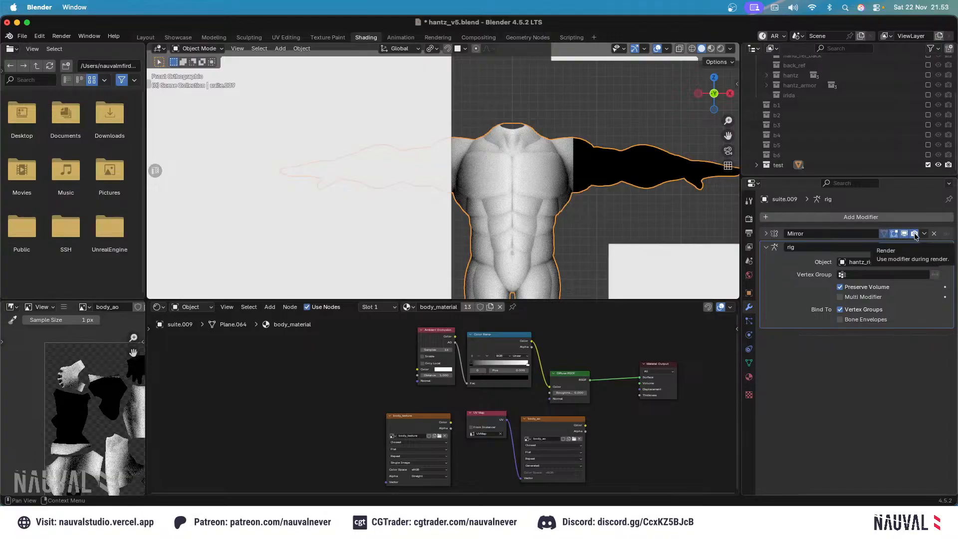
pyautogui.click(914, 234)
pyautogui.click(905, 234)
pyautogui.press('super+s')
pyautogui.scroll(-4, 539, 163)
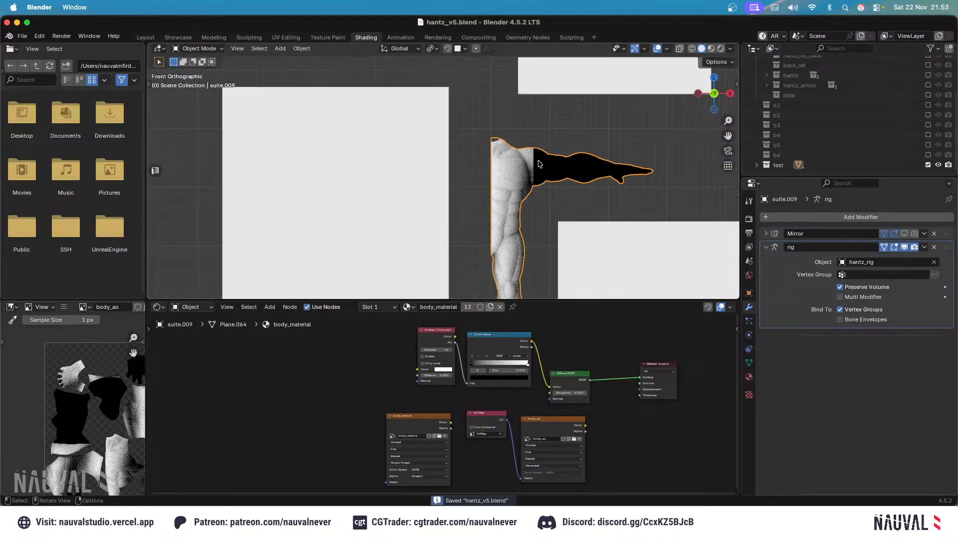
# Bake the diffuse result of the duplicated body into the body_ao image.
pyautogui.click(748, 219)
pyautogui.click(800, 257)
pyautogui.scroll(-3, 800, 264)
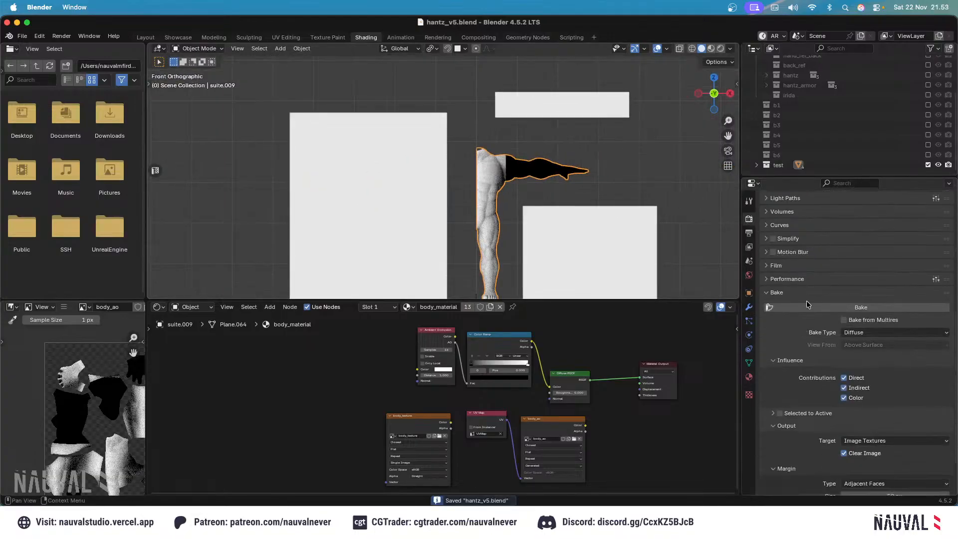
pyautogui.click(861, 307)
pyautogui.keyDown('shift'); pyautogui.moveTo(584, 201); pyautogui.dragTo(565, 175, button='middle'); pyautogui.keyUp('shift')
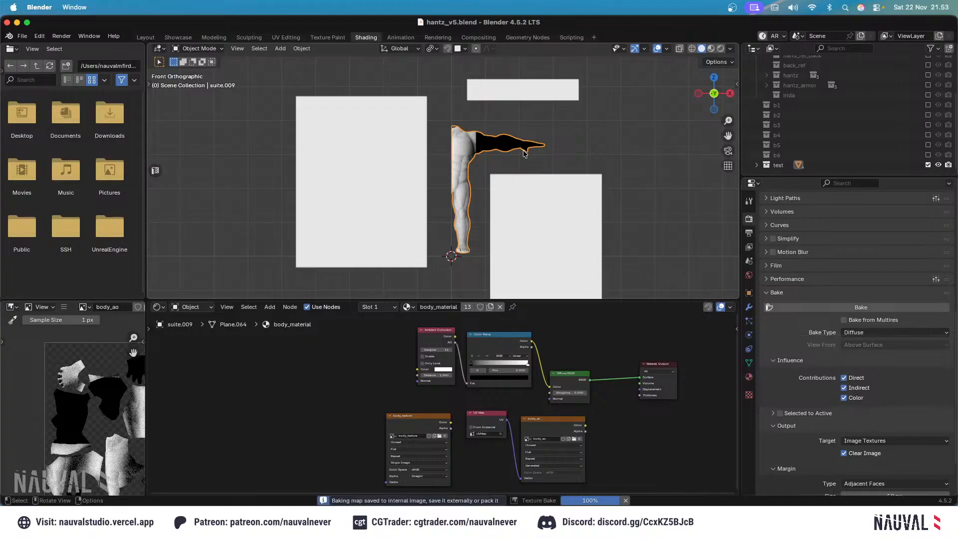
# Examine the baked arm and torso of the duplicated body from several angles, comparing solid and rendered shading.
pyautogui.scroll(5, 523, 153)
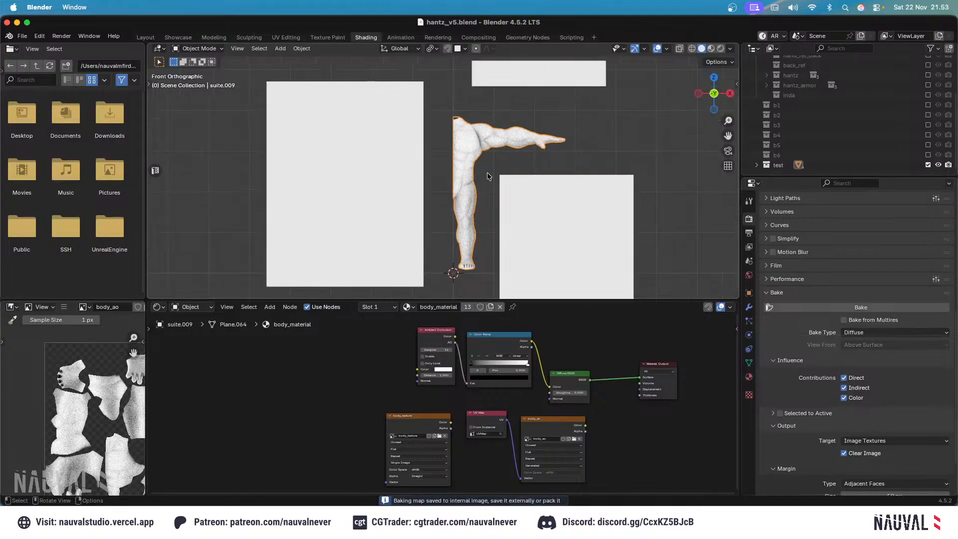
pyautogui.moveTo(513, 163)
pyautogui.mouseDown(button='middle')
pyautogui.moveTo(412, 163)
pyautogui.moveTo(433, 97)
pyautogui.moveTo(460, 130)
pyautogui.moveTo(411, 141)
pyautogui.mouseUp(button='middle')
pyautogui.scroll(-5, 408, 142)
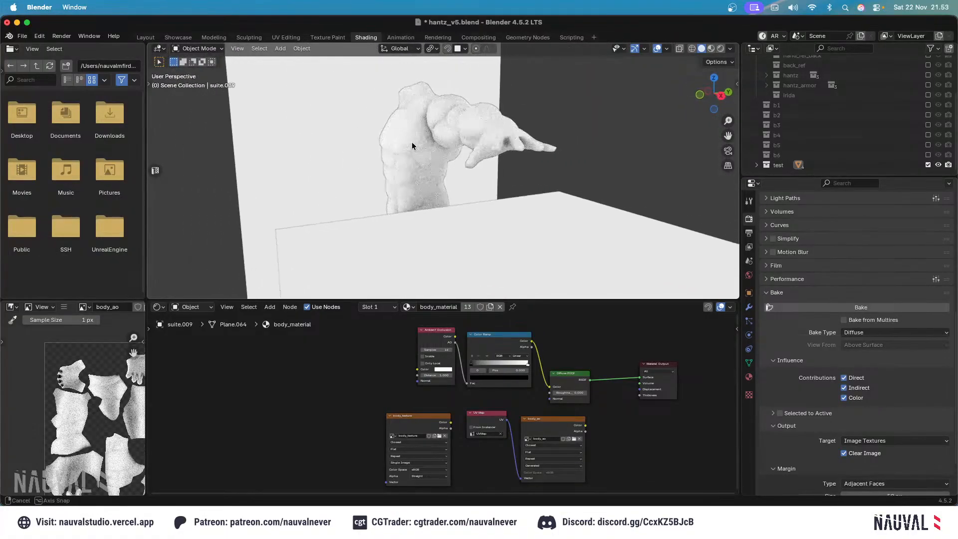
pyautogui.press('KP_1')
pyautogui.press('z')
pyautogui.click(457, 121)
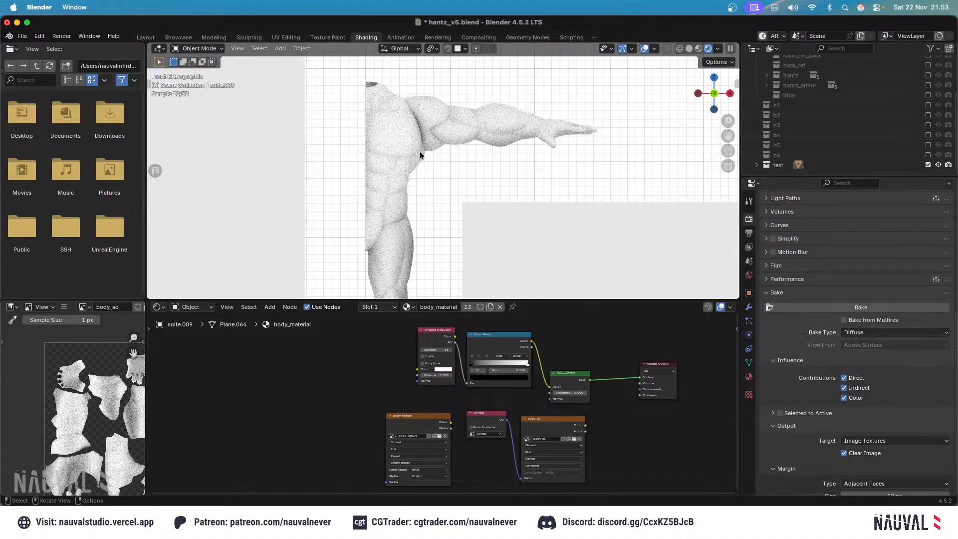
pyautogui.press('z')
pyautogui.click(519, 165)
pyautogui.moveTo(519, 169); pyautogui.dragTo(320, 137, button='middle')
pyautogui.click(490, 141)
pyautogui.scroll(3, 438, 136)
pyautogui.scroll(3, 511, 163)
pyautogui.scroll(-3, 511, 163)
pyautogui.press('KP_1')
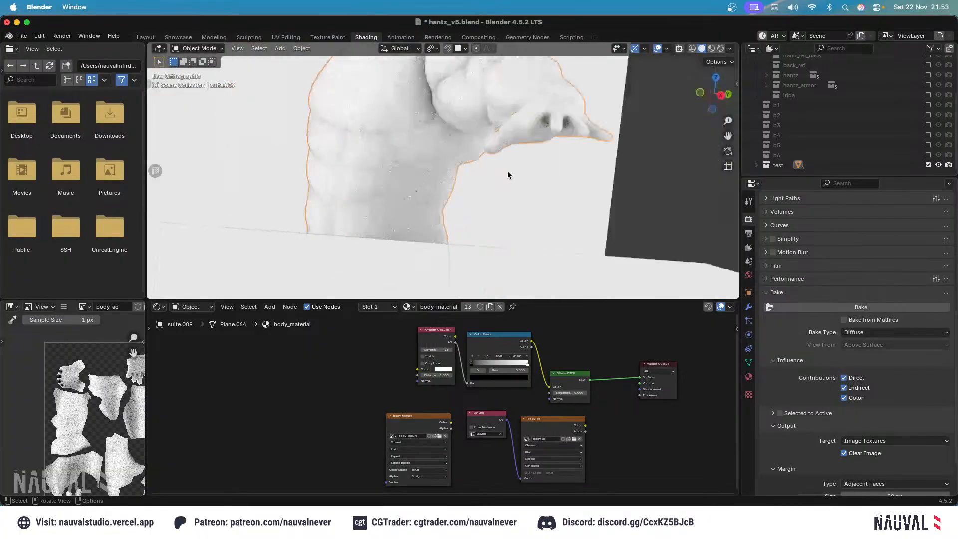
pyautogui.scroll(4, 525, 178)
pyautogui.click(525, 178)
# Shift the black stop of body_material's Color Ramp to about 0.645 to strengthen the occlusion shading.
pyautogui.scroll(5, 465, 357)
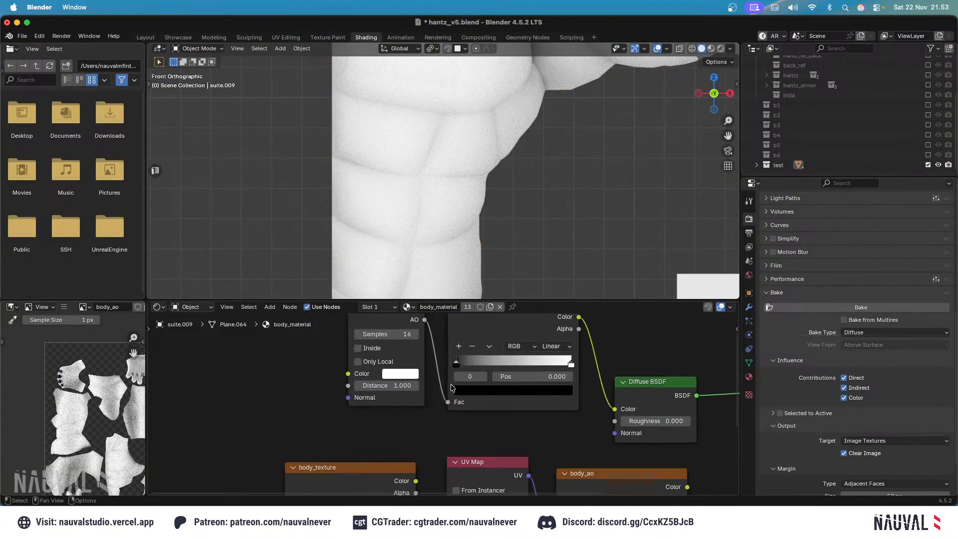
pyautogui.moveTo(467, 362); pyautogui.dragTo(402, 427, button='middle')
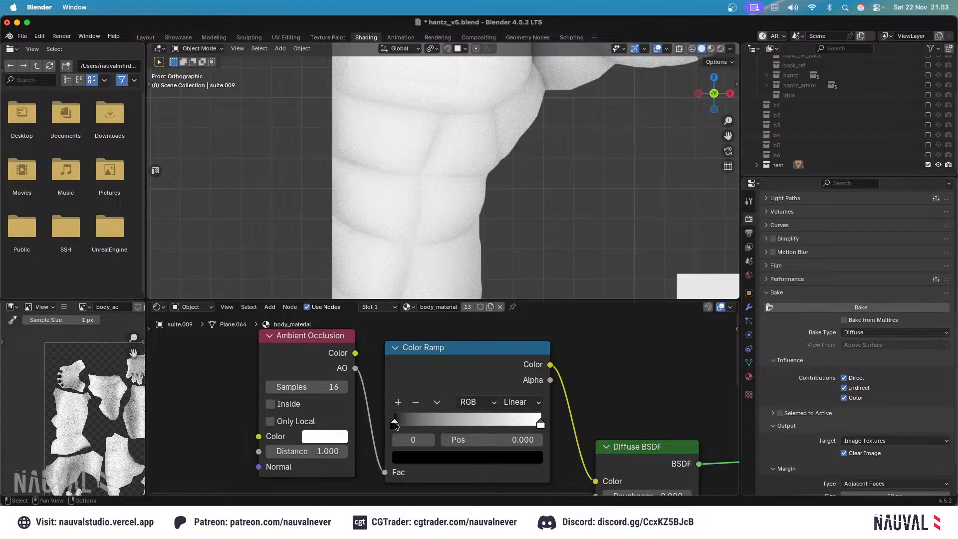
pyautogui.moveTo(395, 424); pyautogui.dragTo(428, 424)
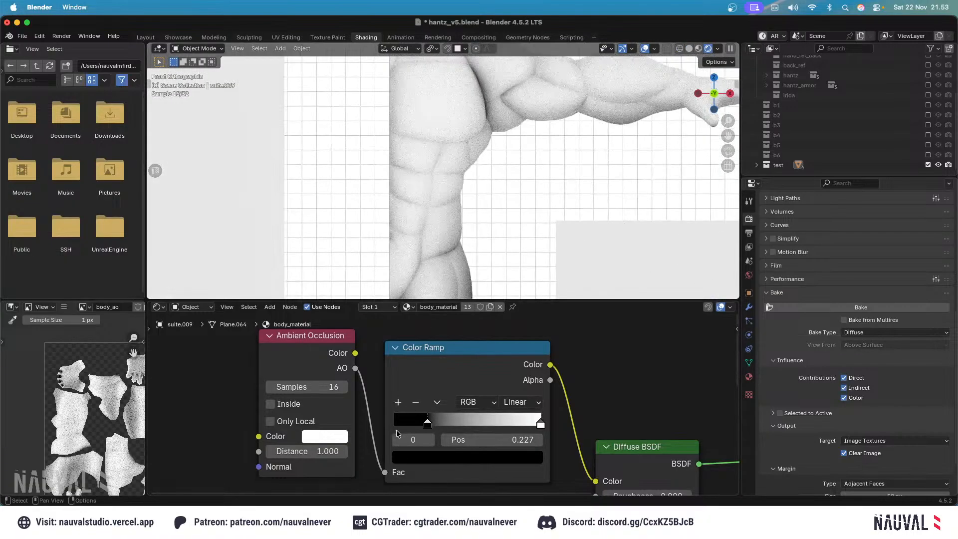
pyautogui.moveTo(427, 424); pyautogui.dragTo(502, 424)
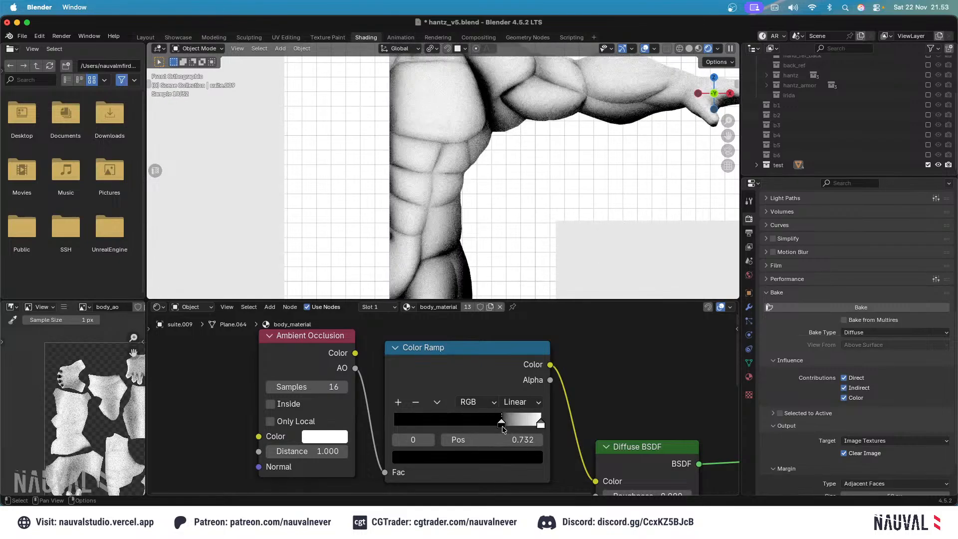
pyautogui.scroll(-3, 474, 144)
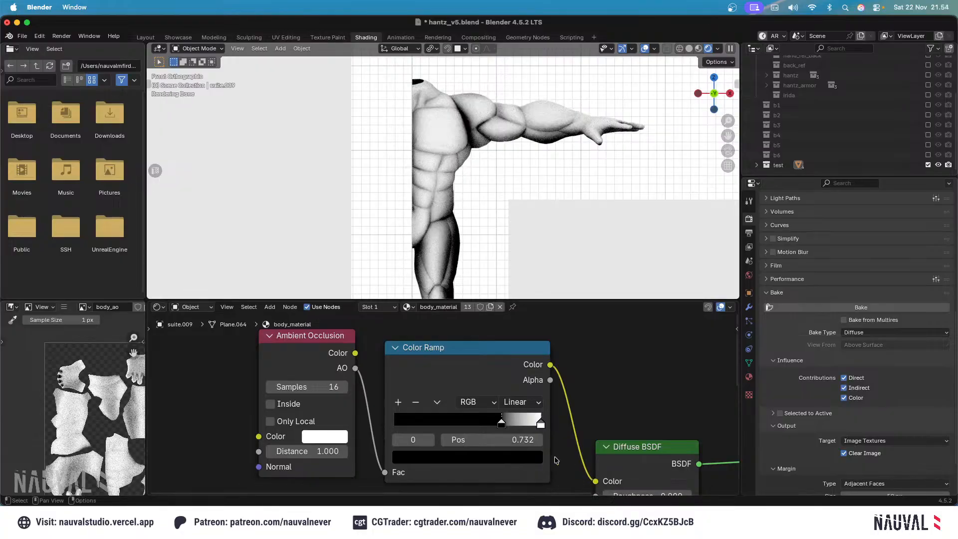
pyautogui.moveTo(501, 424); pyautogui.dragTo(489, 424)
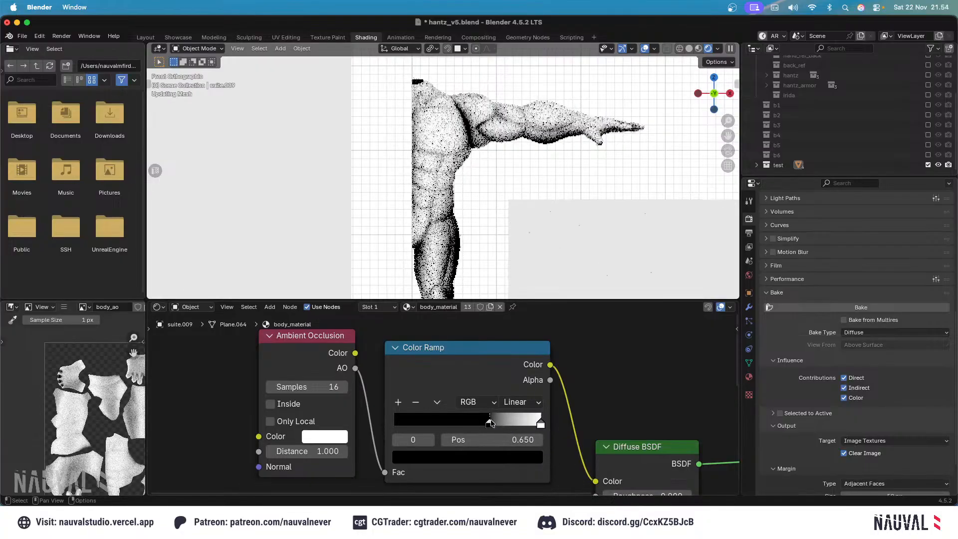
# Set the dark Color Ramp stop's colour to 0.25 for red, green and blue.
pyautogui.click(498, 455)
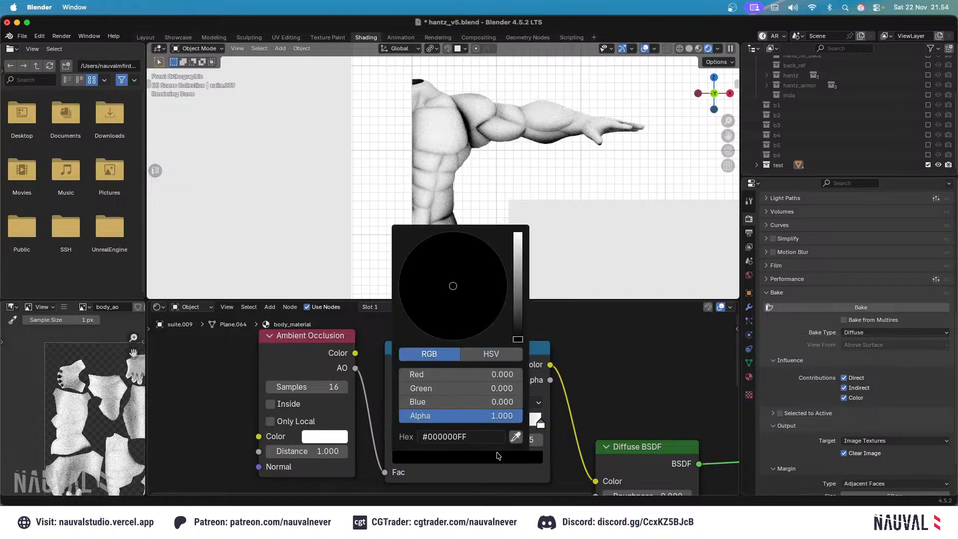
pyautogui.click(467, 372)
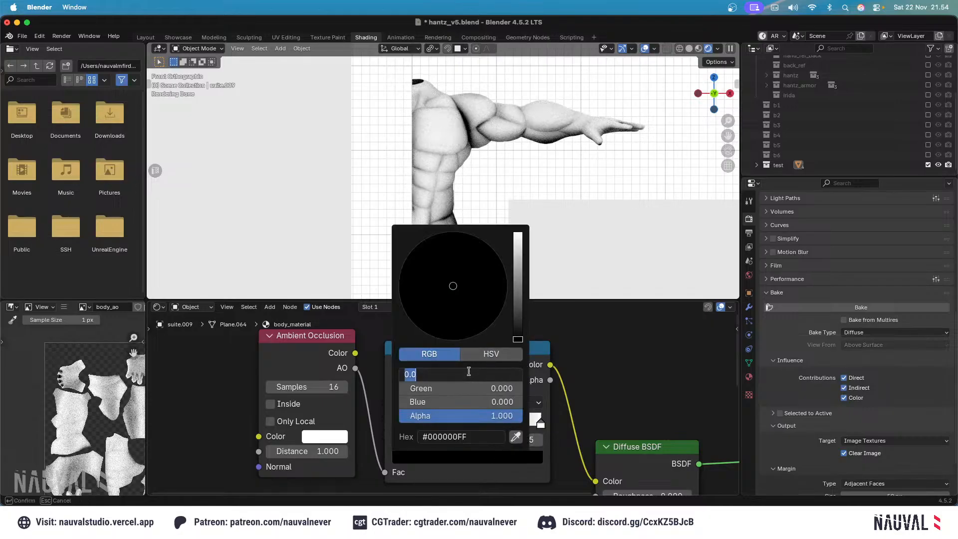
pyautogui.write('0.25')
pyautogui.press('Tab')
pyautogui.write('0.25')
pyautogui.press('Tab')
pyautogui.write('0.')
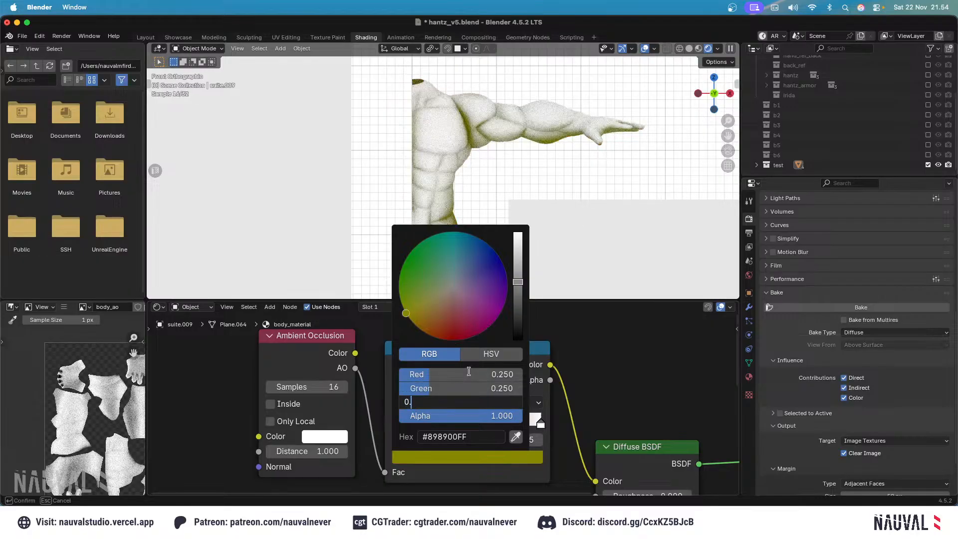
pyautogui.write('25')
pyautogui.press('Return')
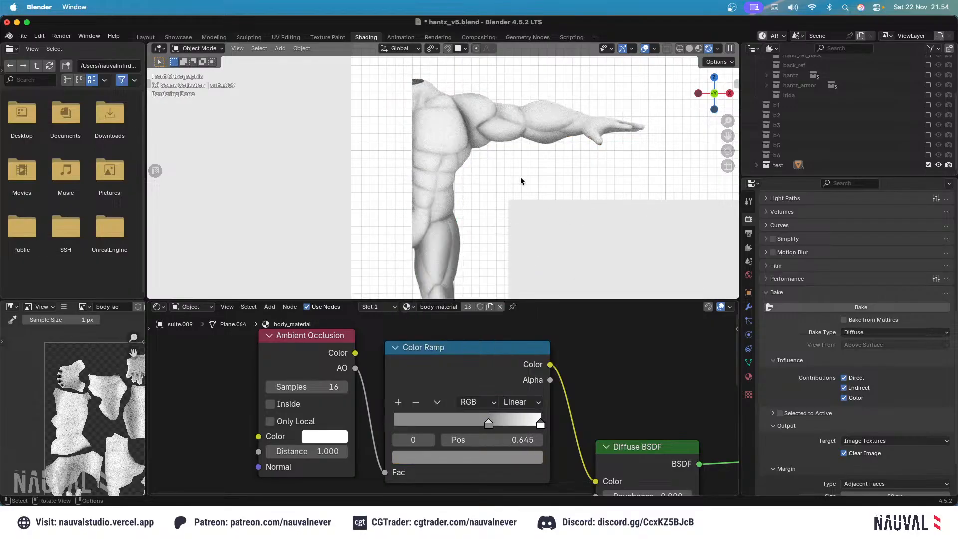
# Set the dark Color Ramp stop's colour to 0.5 for red, green and blue, and save the file.
pyautogui.click(467, 460)
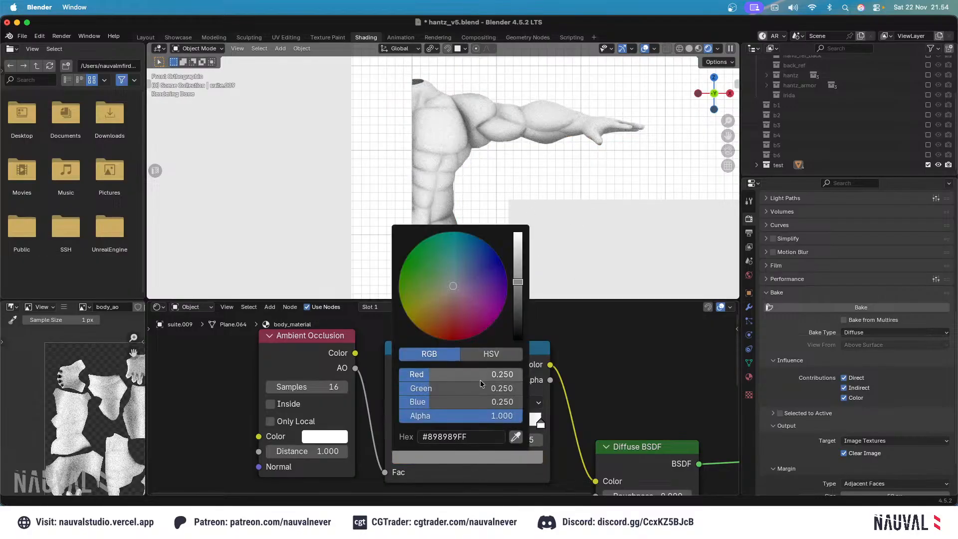
pyautogui.click(480, 370)
pyautogui.write('0.5')
pyautogui.press('Tab')
pyautogui.write('0.5')
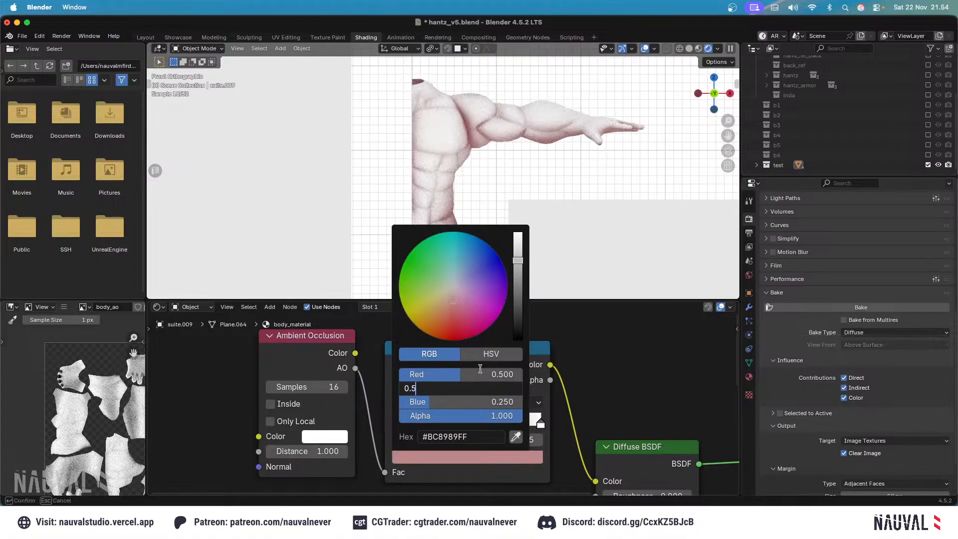
pyautogui.press('Tab')
pyautogui.write('0.5')
pyautogui.press('Return')
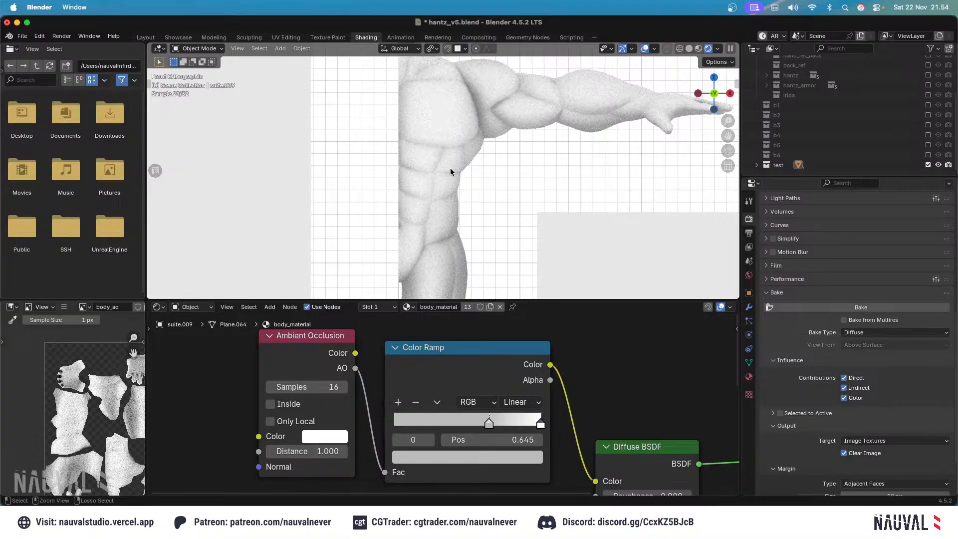
pyautogui.hotkey('ctrl', 's')
pyautogui.scroll(-2, 469, 173)
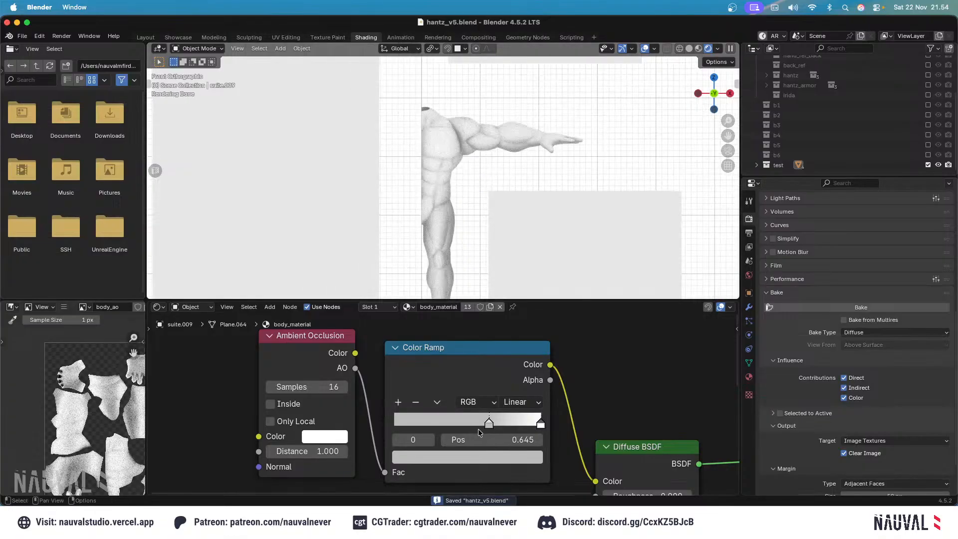
# Select the duplicated body, return the viewport to solid shading and rebake the body_ao image.
pyautogui.click(453, 162)
pyautogui.press('z')
pyautogui.click(522, 164)
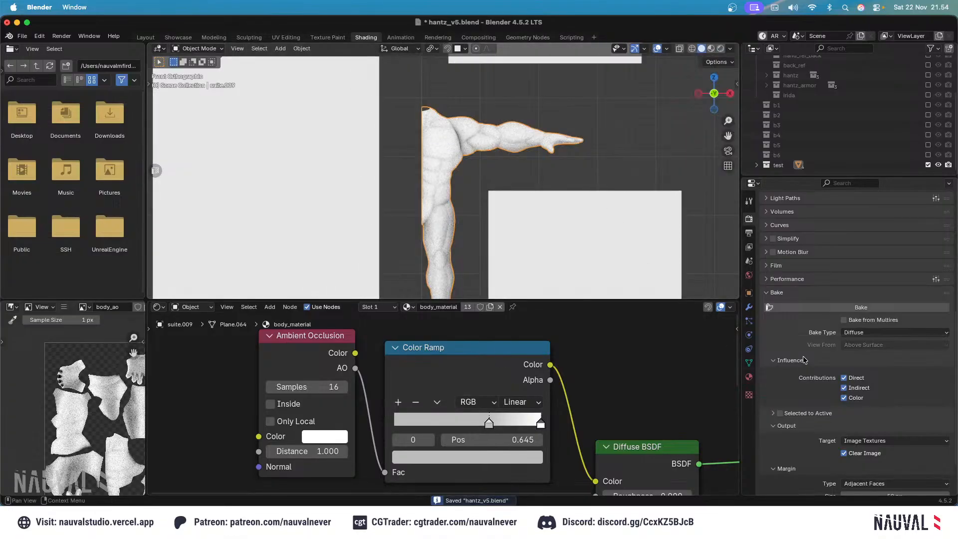
pyautogui.click(805, 308)
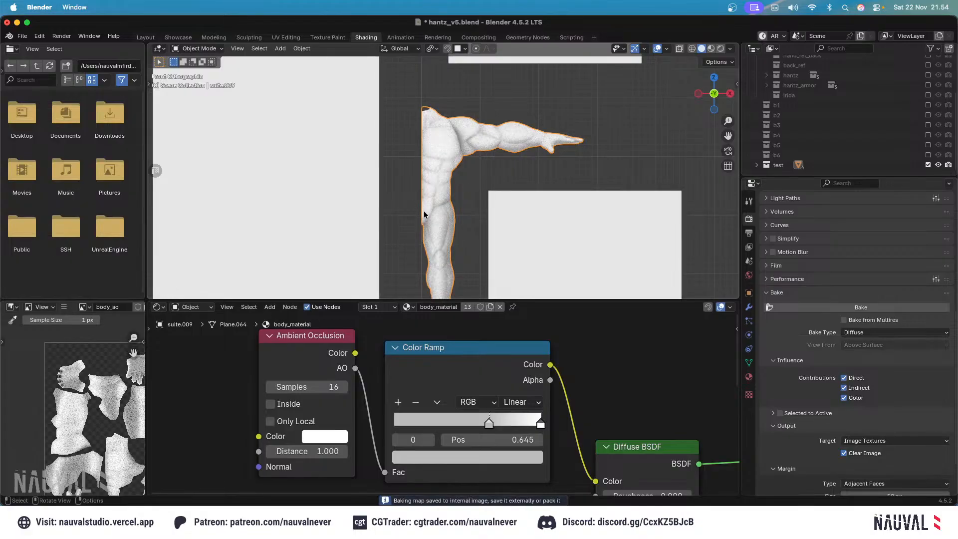
# Examine the rebaked occlusion up close on the duplicated body's torso and chest.
pyautogui.click(515, 195)
pyautogui.scroll(3, 535, 175)
pyautogui.moveTo(556, 132); pyautogui.dragTo(402, 132, button='middle')
pyautogui.scroll(3, 443, 171)
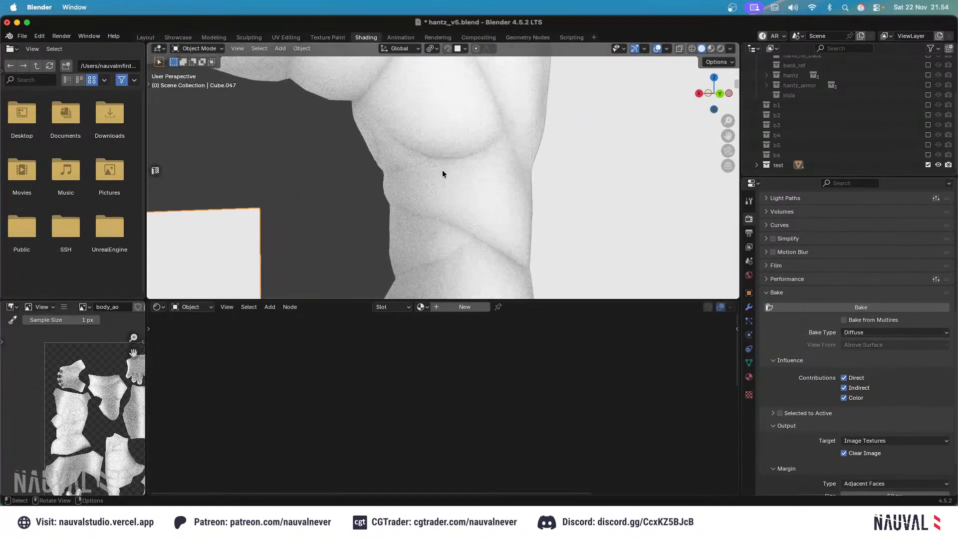
pyautogui.scroll(3, 410, 192)
pyautogui.press('KP_1')
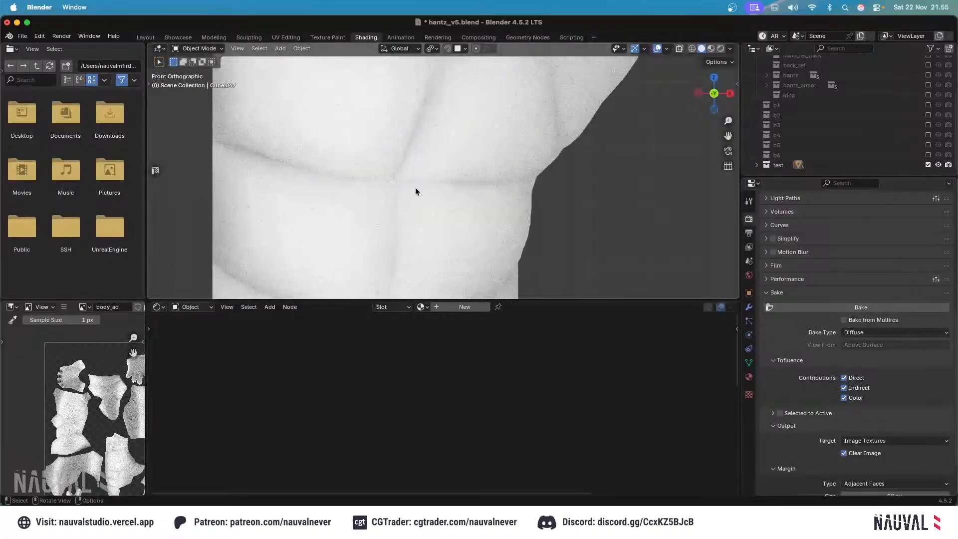
pyautogui.scroll(-5, 415, 187)
pyautogui.keyDown('shift'); pyautogui.moveTo(477, 165); pyautogui.dragTo(503, 293, button='middle'); pyautogui.keyUp('shift')
pyautogui.scroll(4, 424, 123)
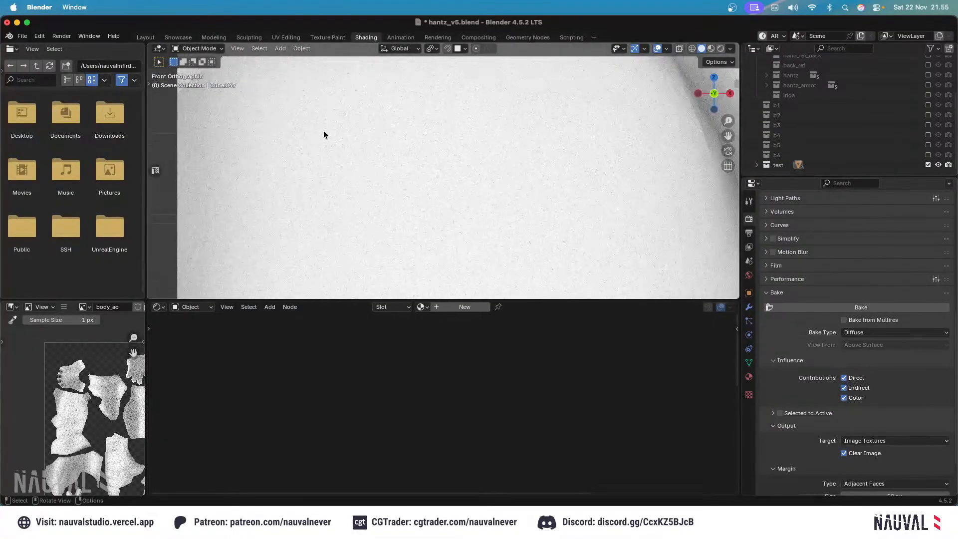
# Check the rebaked occlusion down the duplicated body's leg and over the whole figure.
pyautogui.scroll(-3, 419, 159)
pyautogui.keyDown('shift'); pyautogui.moveTo(439, 190); pyautogui.dragTo(390, 92, button='middle'); pyautogui.keyUp('shift')
pyautogui.scroll(-1, 424, 200)
pyautogui.scroll(-1, 438, 220)
pyautogui.keyDown('shift'); pyautogui.moveTo(446, 164); pyautogui.dragTo(448, 54, button='middle'); pyautogui.keyUp('shift')
pyautogui.keyDown('shift'); pyautogui.moveTo(432, 248); pyautogui.dragTo(447, 170, button='middle'); pyautogui.keyUp('shift')
pyautogui.click(446, 181)
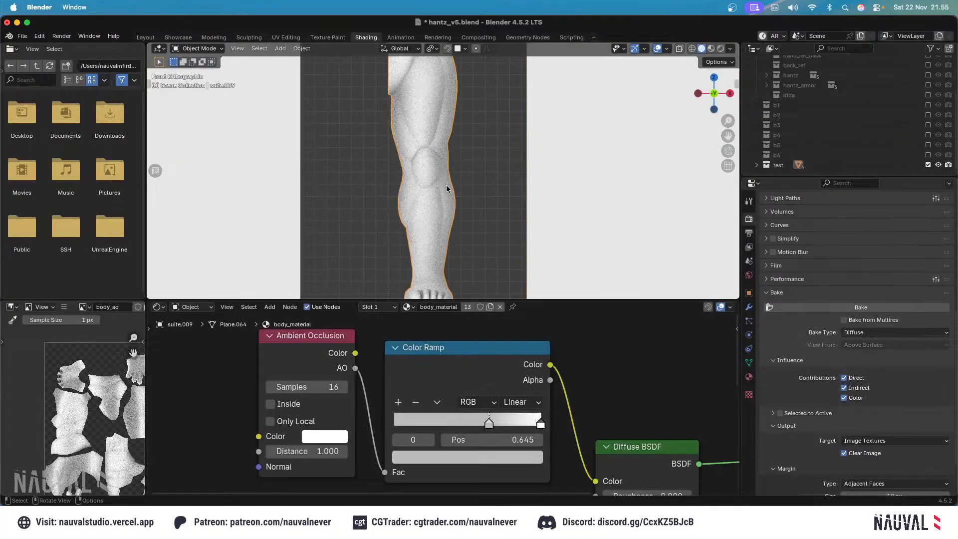
pyautogui.scroll(-4, 447, 185)
pyautogui.click(546, 181)
pyautogui.scroll(-2, 537, 183)
pyautogui.moveTo(532, 186); pyautogui.dragTo(471, 114, button='middle')
# Set the dark Color Ramp stop's position to 0.5 in the duplicated body's material and save the file.
pyautogui.click(385, 157)
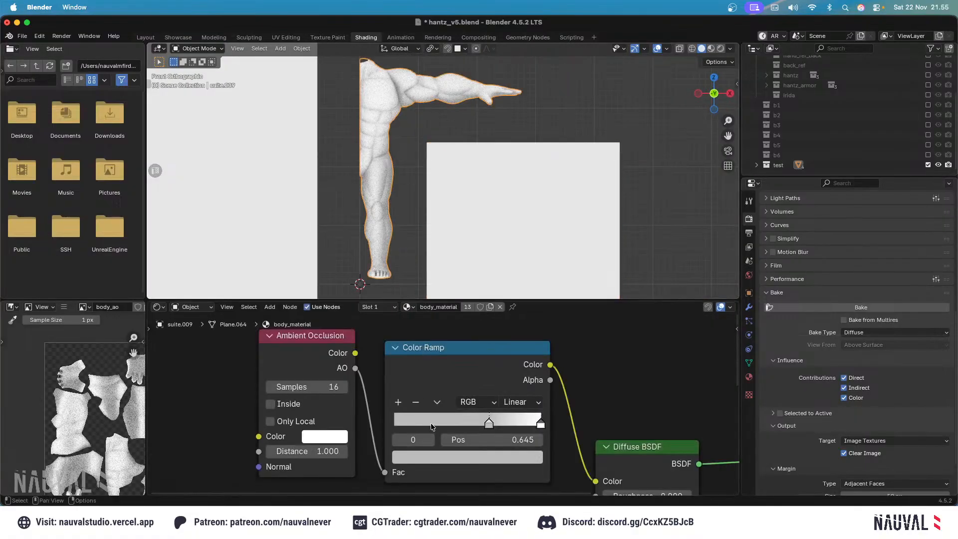
pyautogui.moveTo(489, 424); pyautogui.dragTo(482, 430)
pyautogui.click(486, 435)
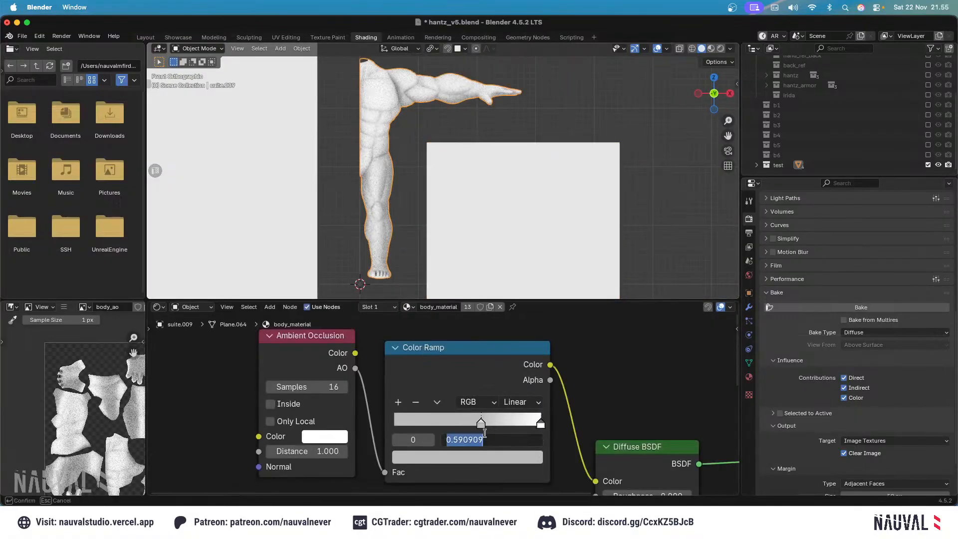
pyautogui.write('0.5')
pyautogui.press('Return')
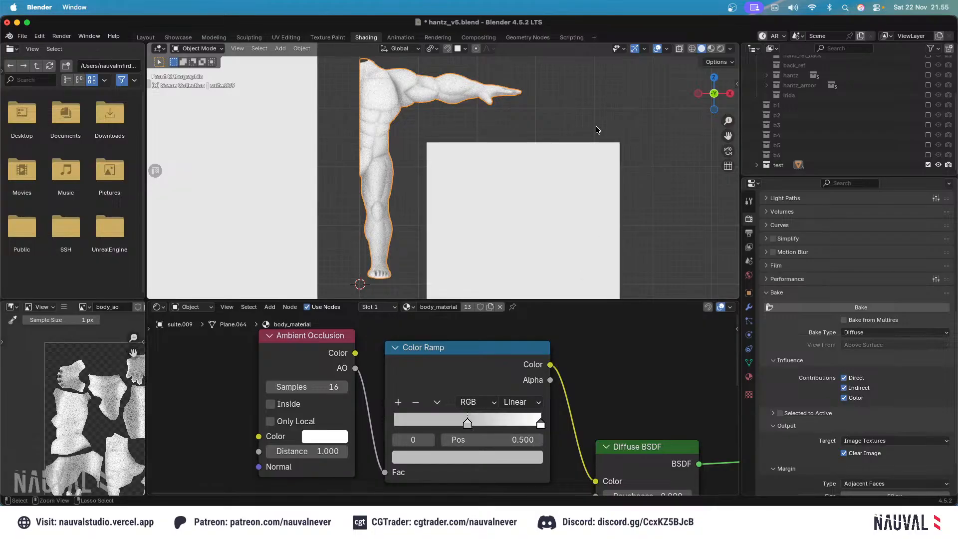
pyautogui.press('super+s')
# Raise the render max samples to 128 and rebake the body_ao image.
pyautogui.scroll(8, 880, 367)
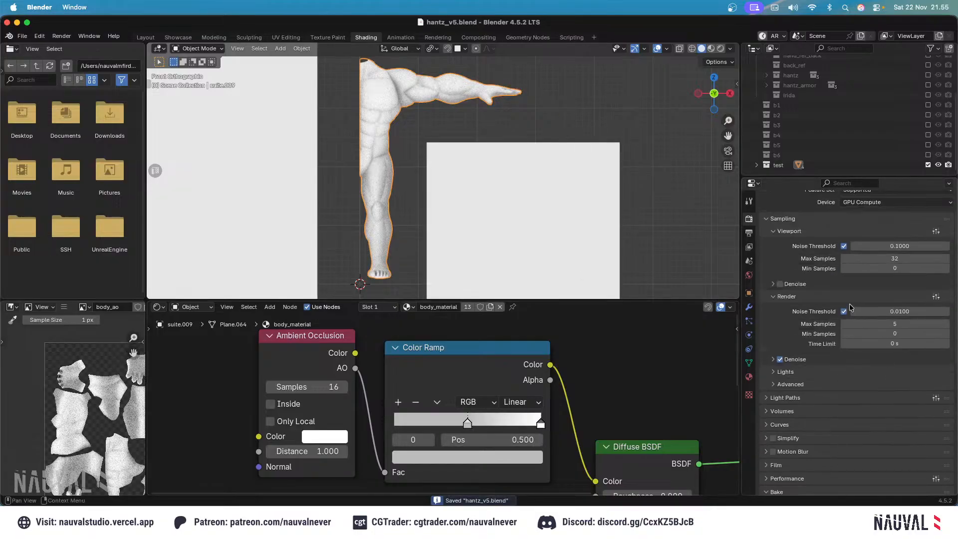
pyautogui.click(883, 324)
pyautogui.write('128')
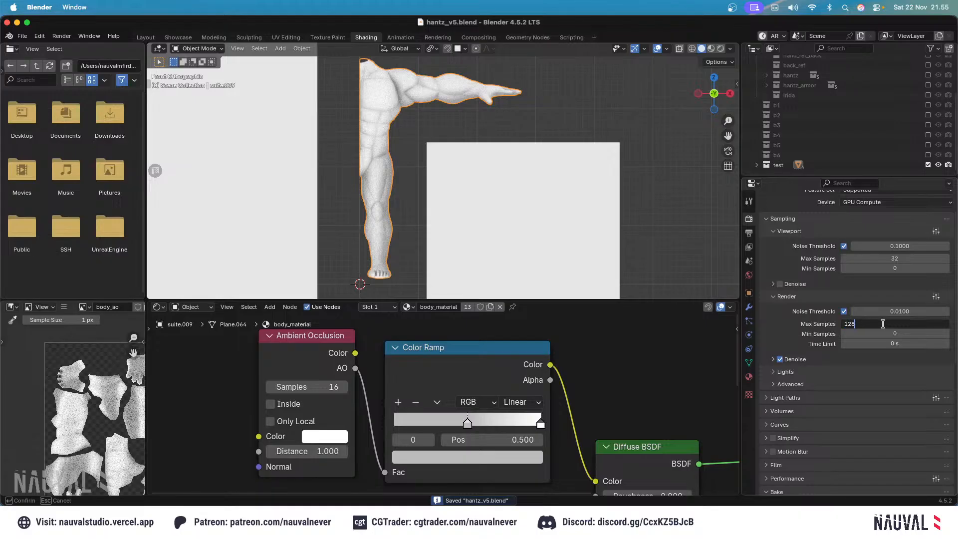
pyautogui.press('Return')
pyautogui.scroll(2, 879, 281)
pyautogui.scroll(-10, 879, 281)
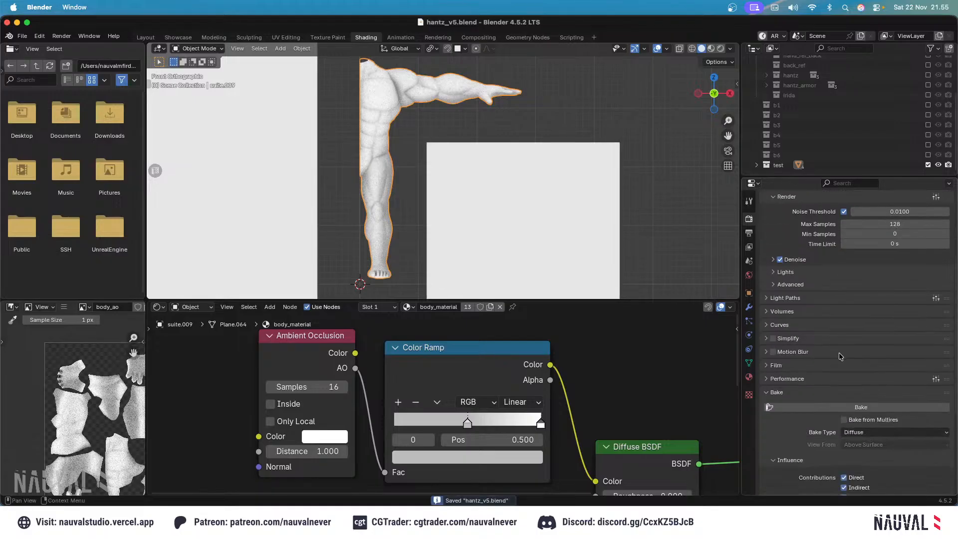
pyautogui.click(819, 307)
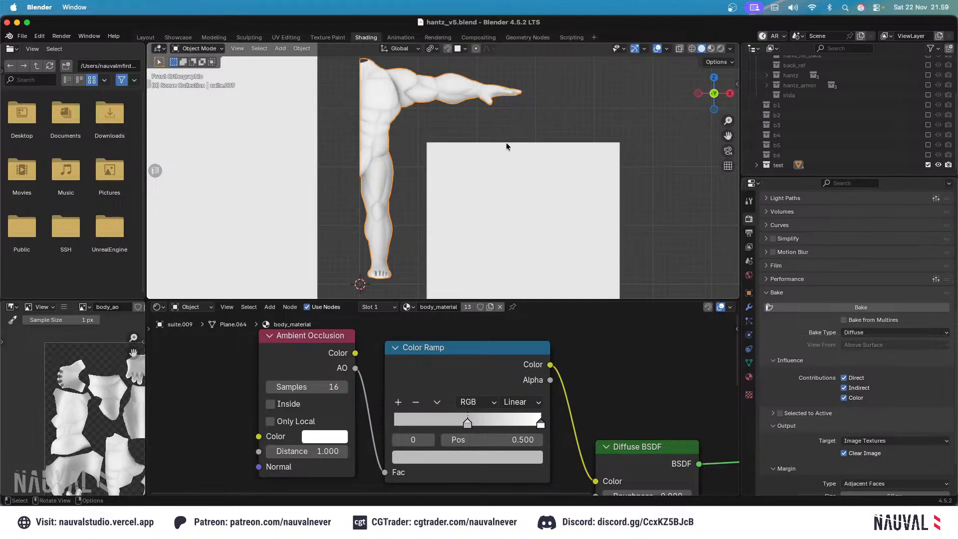
# Turn the duplicated body's Mirror modifier back on in the viewport and hide all other objects.
pyautogui.scroll(3, 487, 88)
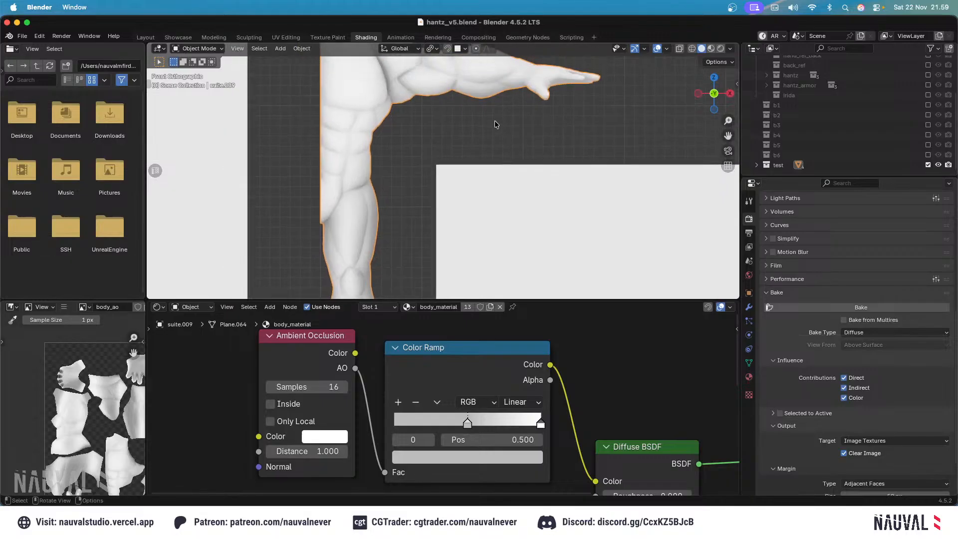
pyautogui.click(749, 307)
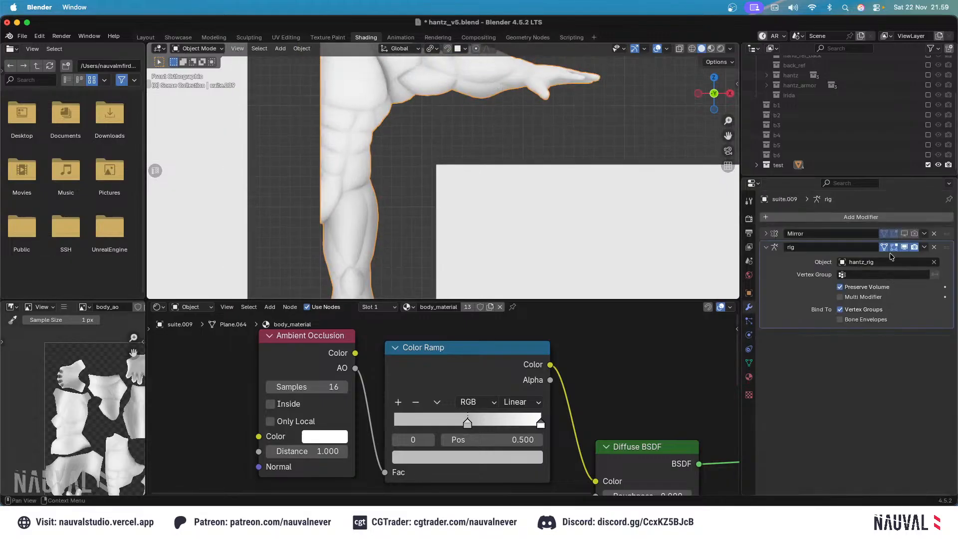
pyautogui.click(904, 234)
pyautogui.scroll(-2, 434, 117)
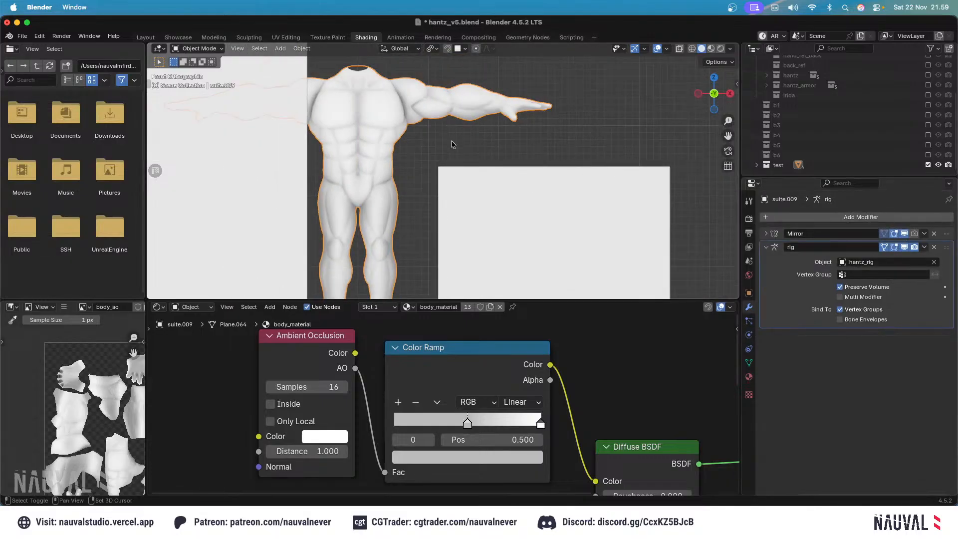
pyautogui.hotkey('shift', 'h')
# Examine the mirrored body's occlusion shading around the shoulders and torso, then over the full figure from the front.
pyautogui.moveTo(493, 154); pyautogui.dragTo(504, 234, button='middle')
pyautogui.scroll(3, 481, 187)
pyautogui.scroll(3, 467, 144)
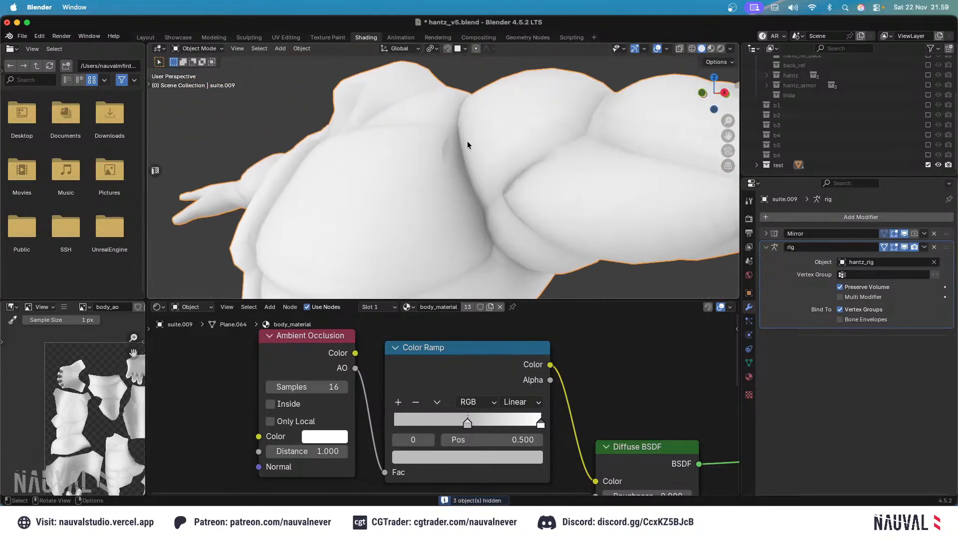
pyautogui.scroll(-3, 467, 145)
pyautogui.moveTo(480, 174); pyautogui.dragTo(559, 185, button='middle')
pyautogui.scroll(3, 504, 185)
pyautogui.press('KP_1')
pyautogui.scroll(-4, 453, 176)
pyautogui.scroll(3, 454, 176)
pyautogui.click(486, 179)
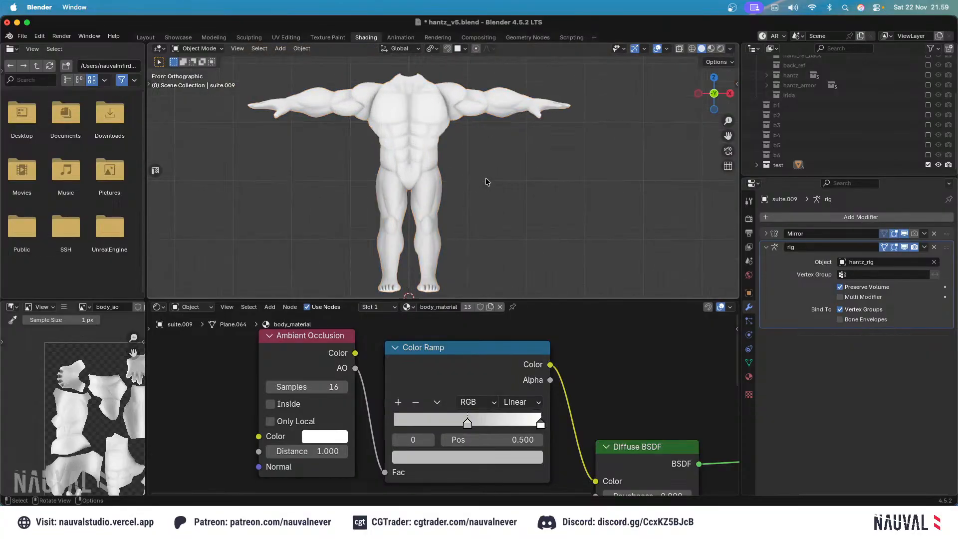
pyautogui.scroll(2, 390, 125)
pyautogui.scroll(-2, 534, 190)
pyautogui.scroll(5, 537, 189)
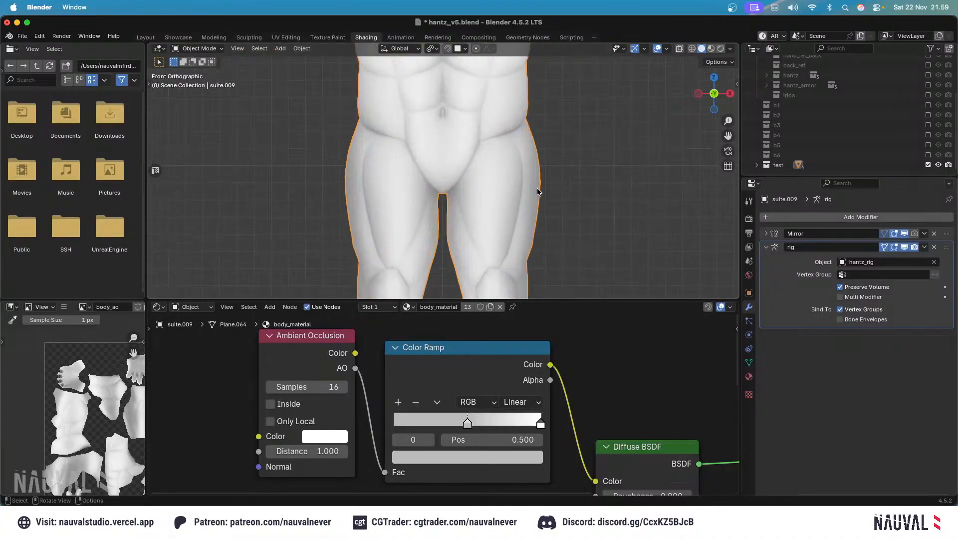
pyautogui.keyDown('shift'); pyautogui.moveTo(519, 82); pyautogui.dragTo(506, 214, button='middle'); pyautogui.keyUp('shift')
pyautogui.scroll(-3, 506, 214)
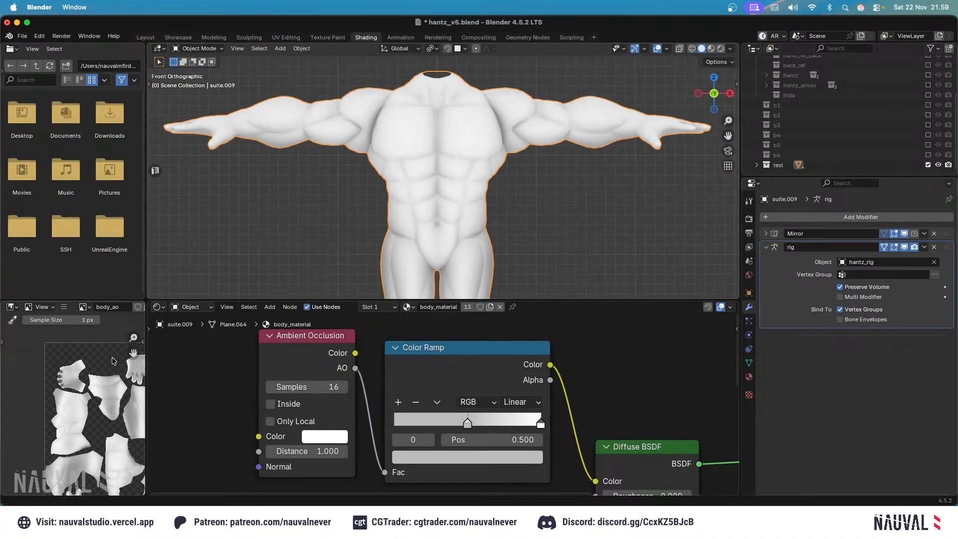
# Save the baked body_ao image into the textures folder and save the Blender file.
pyautogui.hotkey('shift', 'alt', 's')
pyautogui.click(837, 475)
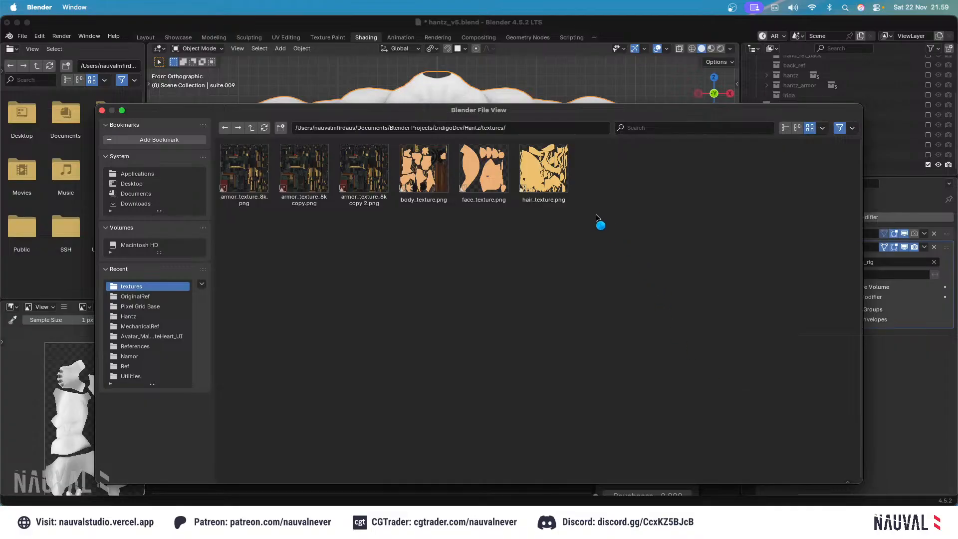
pyautogui.scroll(-3, 563, 238)
pyautogui.press('super+s')
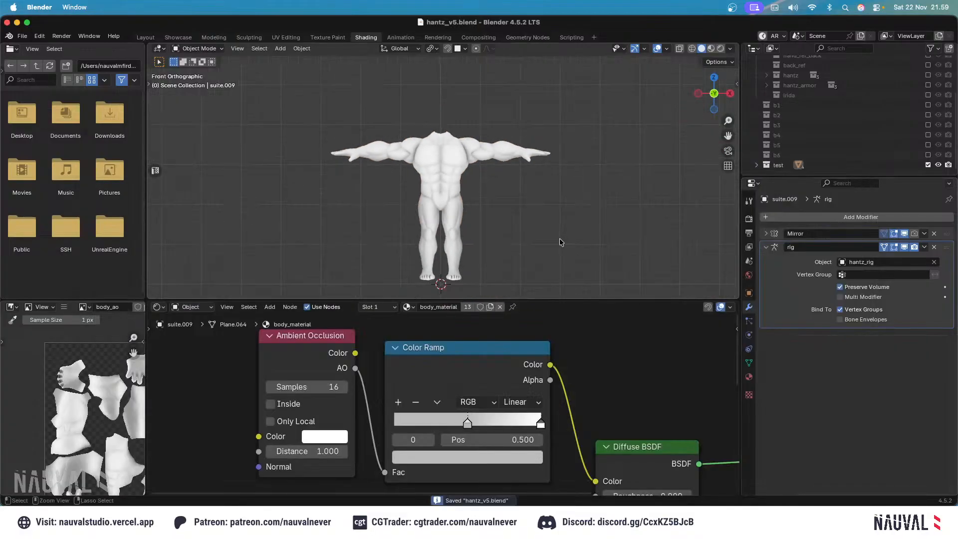
# Select the Ambient Occlusion, Color Ramp and Diffuse BSDF nodes together in body_material.
pyautogui.scroll(-3, 514, 391)
pyautogui.scroll(-2, 477, 451)
pyautogui.moveTo(512, 448); pyautogui.dragTo(508, 407, button='middle')
pyautogui.scroll(-3, 581, 431)
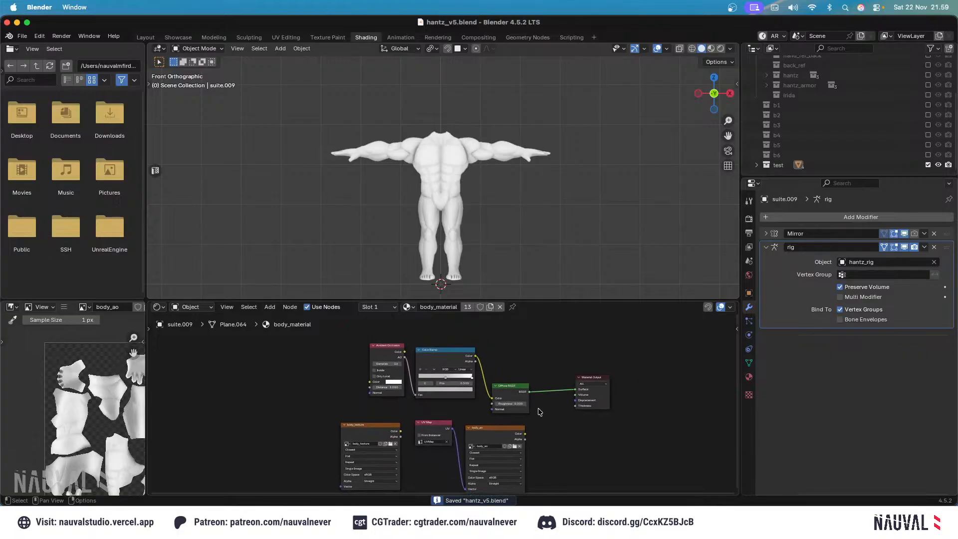
pyautogui.moveTo(517, 386)
pyautogui.mouseDown()
pyautogui.moveTo(400, 315)
pyautogui.moveTo(546, 414)
pyautogui.moveTo(528, 387)
pyautogui.mouseUp()
pyautogui.click(364, 325)
pyautogui.scroll(1, 365, 324)
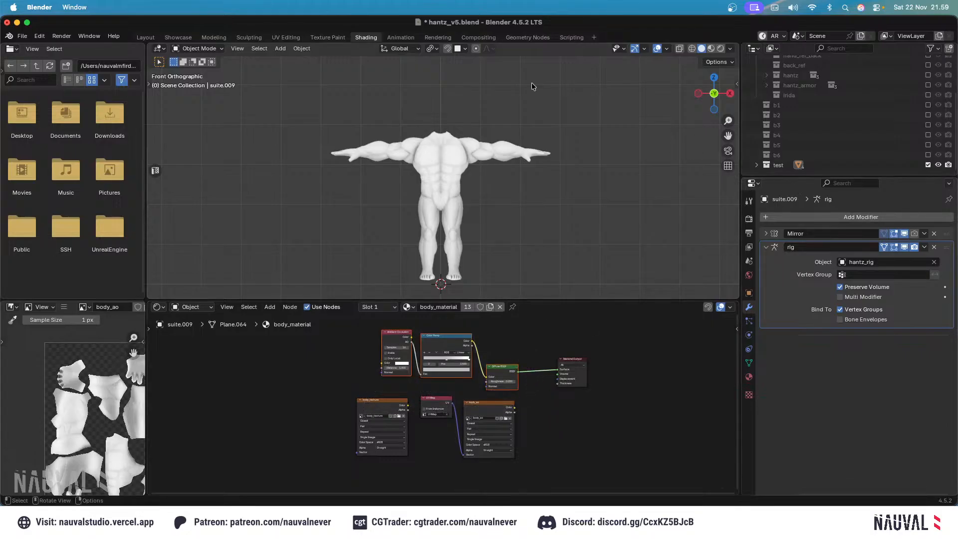
pyautogui.scroll(1, 558, 169)
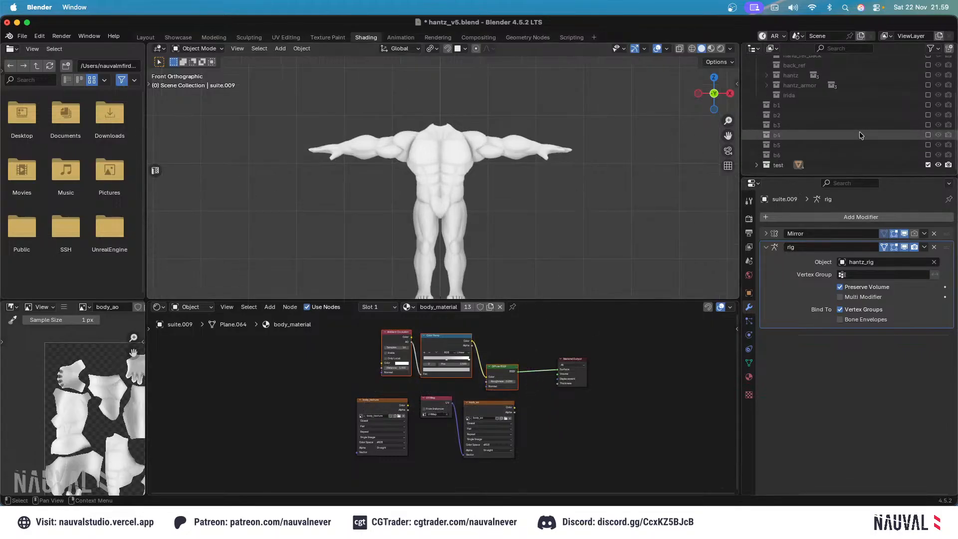
pyautogui.click(491, 160)
pyautogui.scroll(2, 492, 160)
pyautogui.press('x')
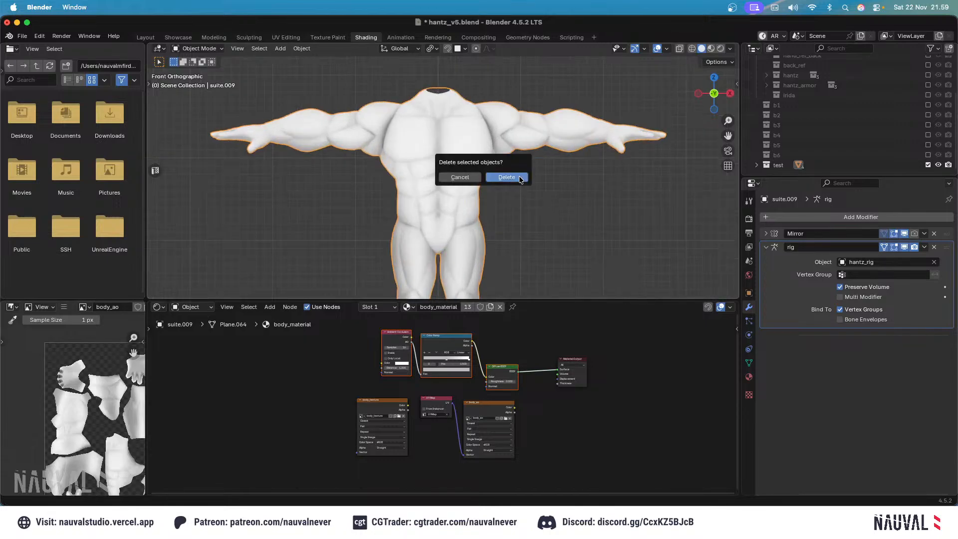
pyautogui.click(595, 195)
# Hide everything except the duplicated body in the front view and save the file.
pyautogui.moveTo(604, 201); pyautogui.dragTo(477, 175, button='middle')
pyautogui.press('KP_1')
pyautogui.press('super+s')
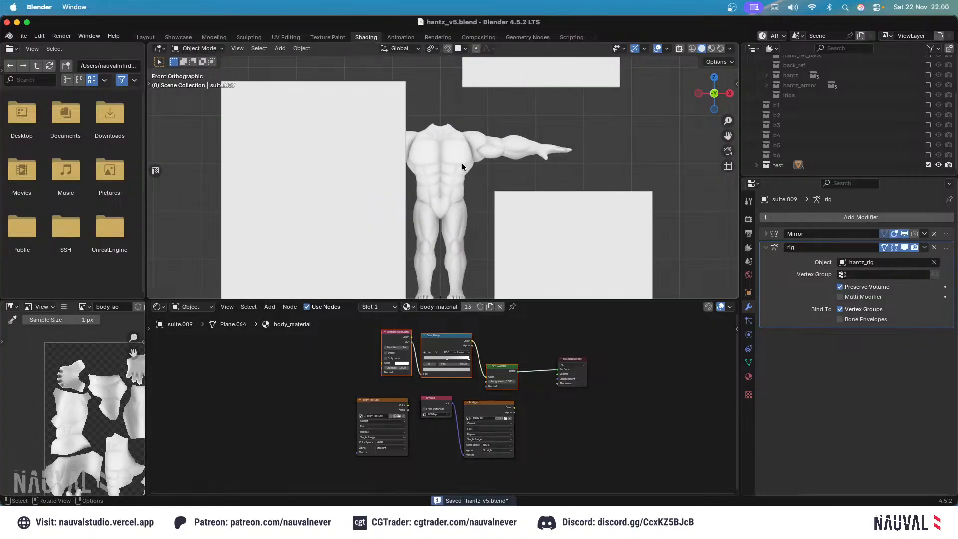
pyautogui.click(462, 163)
pyautogui.hotkey('shift', 'h')
pyautogui.click(509, 178)
pyautogui.hotkey('ctrl', 's')
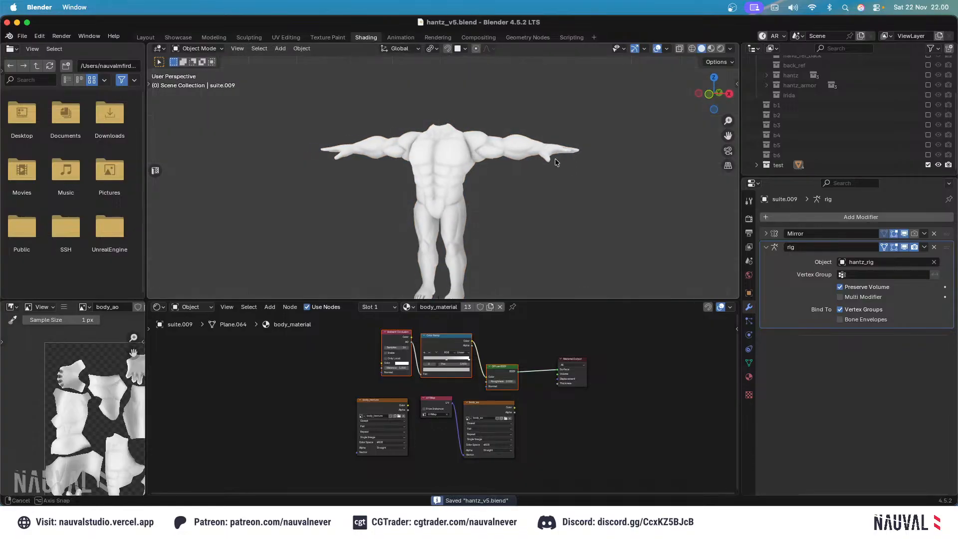
# Enlarge the Outliner and include the hantz_armor collection with its rig group, mesh group, armor_accessories and armor_arms.
pyautogui.moveTo(835, 178); pyautogui.dragTo(835, 306)
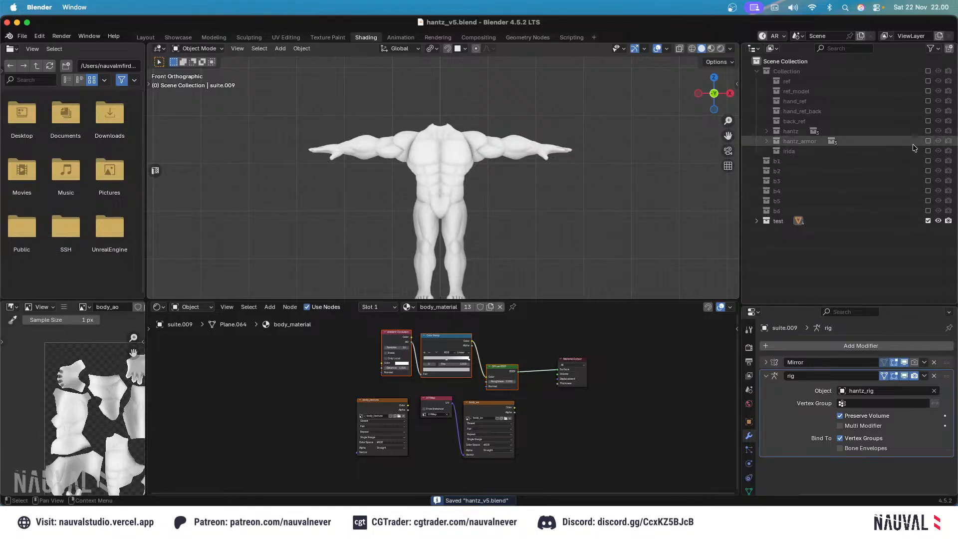
pyautogui.click(928, 141)
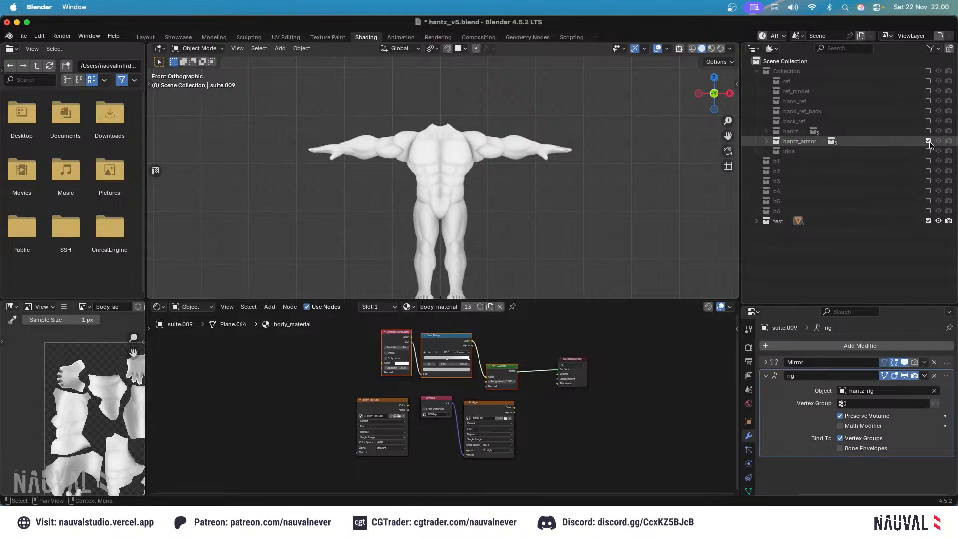
pyautogui.click(766, 141)
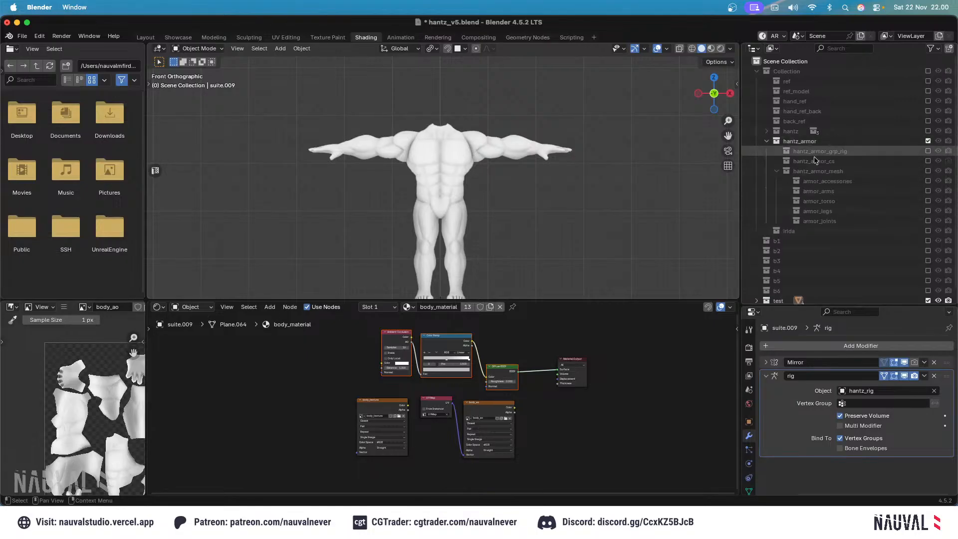
pyautogui.click(928, 152)
pyautogui.click(928, 200)
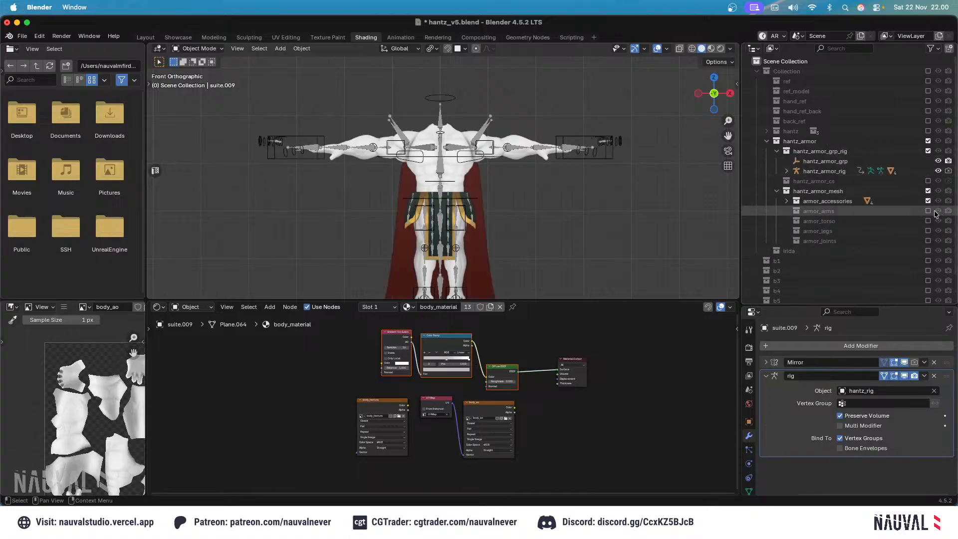
pyautogui.click(928, 212)
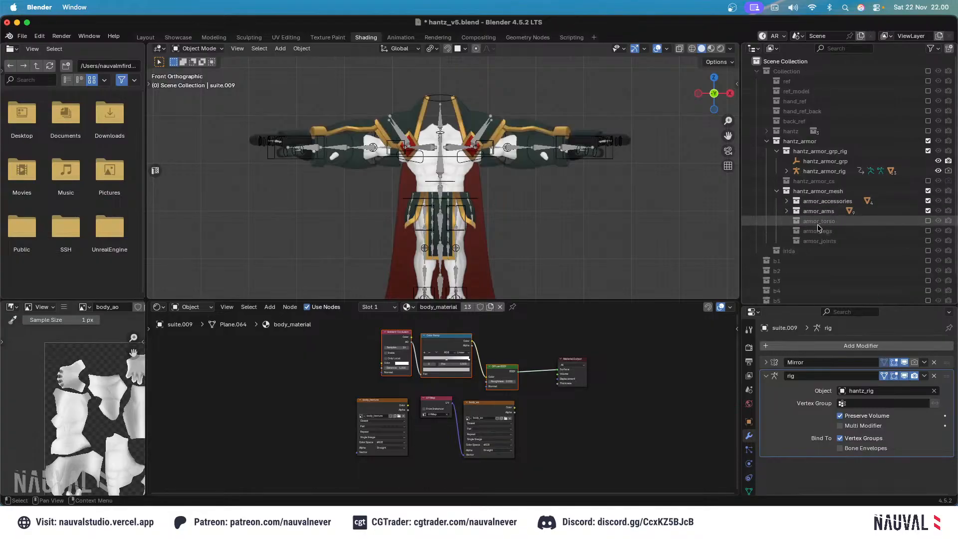
# Include the armor_torso collection in the view layer and leave its contents collapsed.
pyautogui.click(928, 221)
pyautogui.click(787, 221)
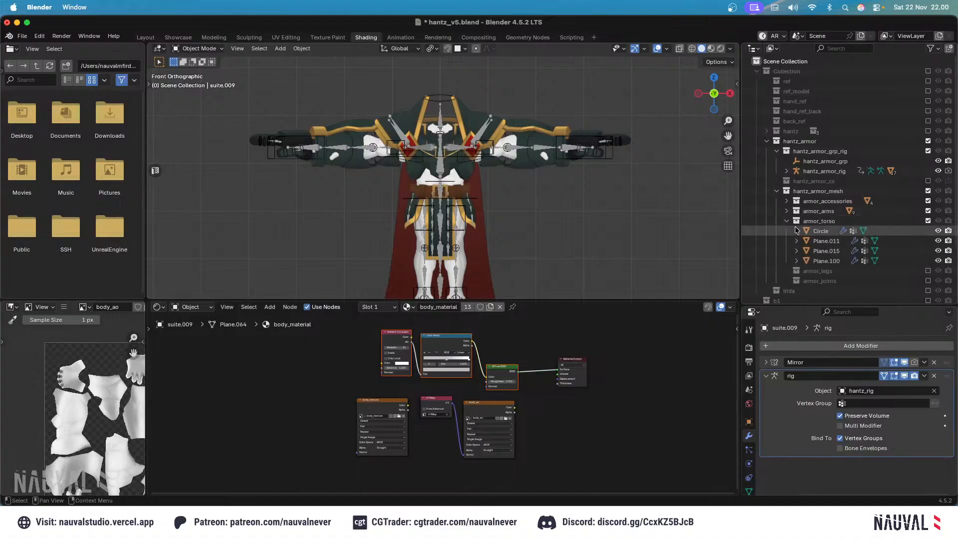
pyautogui.click(787, 221)
pyautogui.click(787, 222)
pyautogui.click(787, 222)
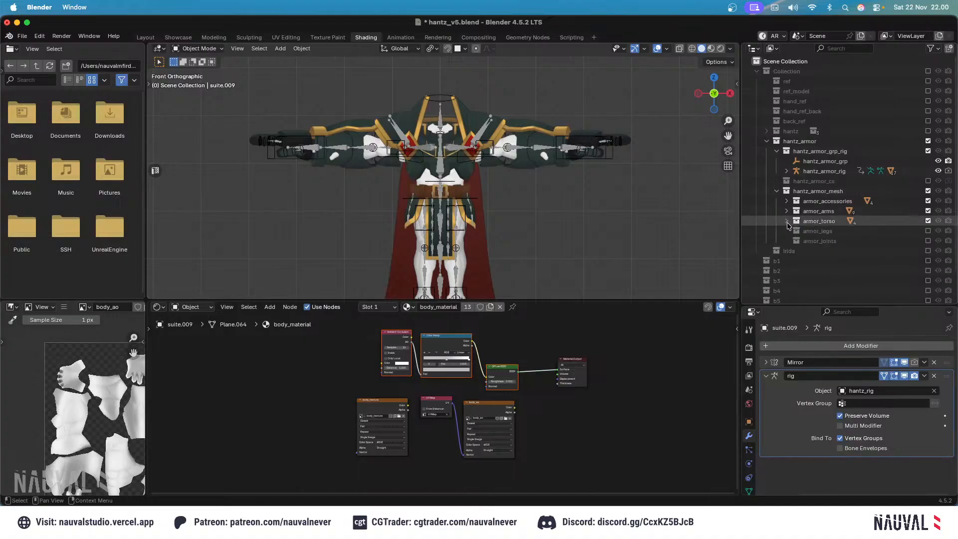
pyautogui.click(787, 223)
pyautogui.click(787, 222)
pyautogui.click(787, 222)
pyautogui.click(787, 223)
pyautogui.click(786, 222)
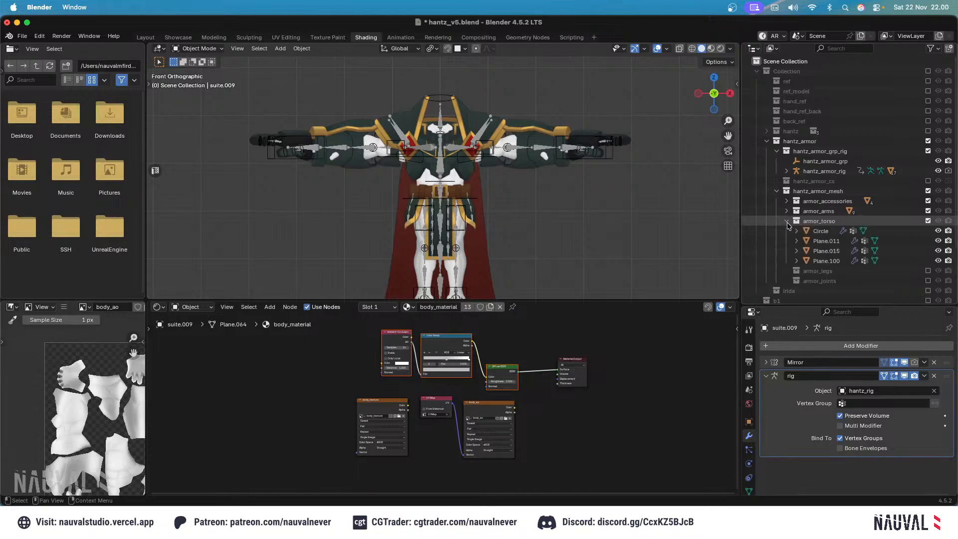
pyautogui.click(786, 222)
pyautogui.click(787, 221)
pyautogui.click(787, 224)
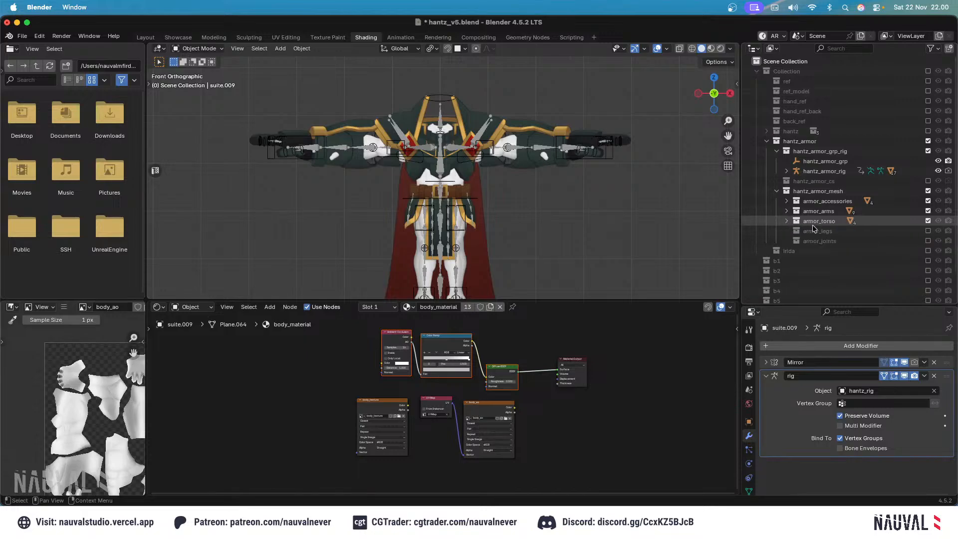
# Include the armor_legs collection in the view layer and collapse its contents.
pyautogui.click(928, 231)
pyautogui.click(929, 231)
pyautogui.click(929, 232)
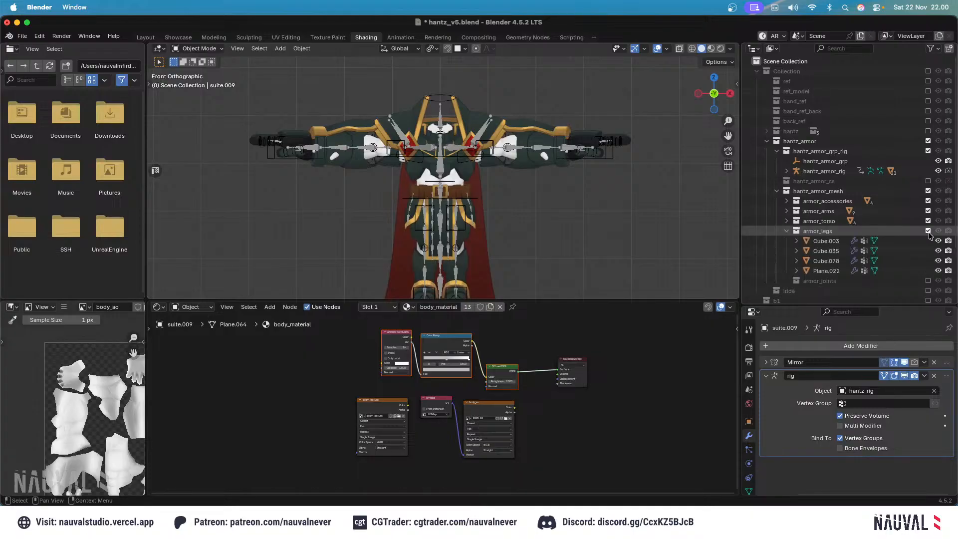
pyautogui.click(928, 232)
pyautogui.click(928, 232)
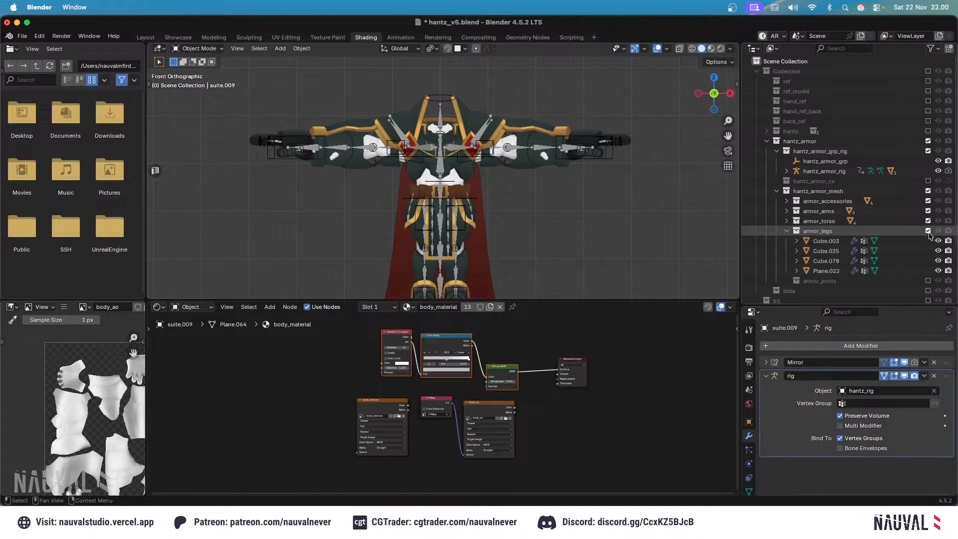
pyautogui.click(787, 232)
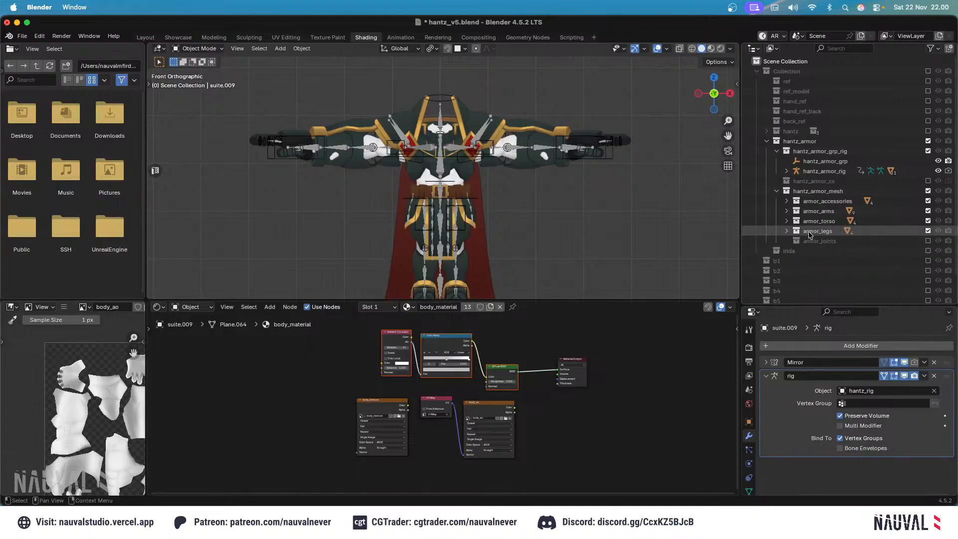
# Include the armor_joints collection, then collapse it and hantz_armor_grp_rig.
pyautogui.click(928, 242)
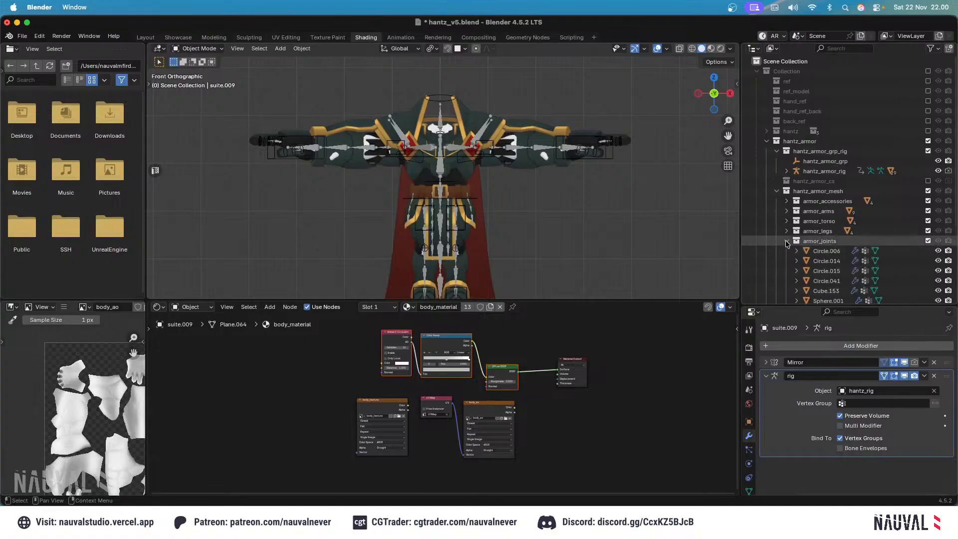
pyautogui.click(787, 241)
pyautogui.click(777, 151)
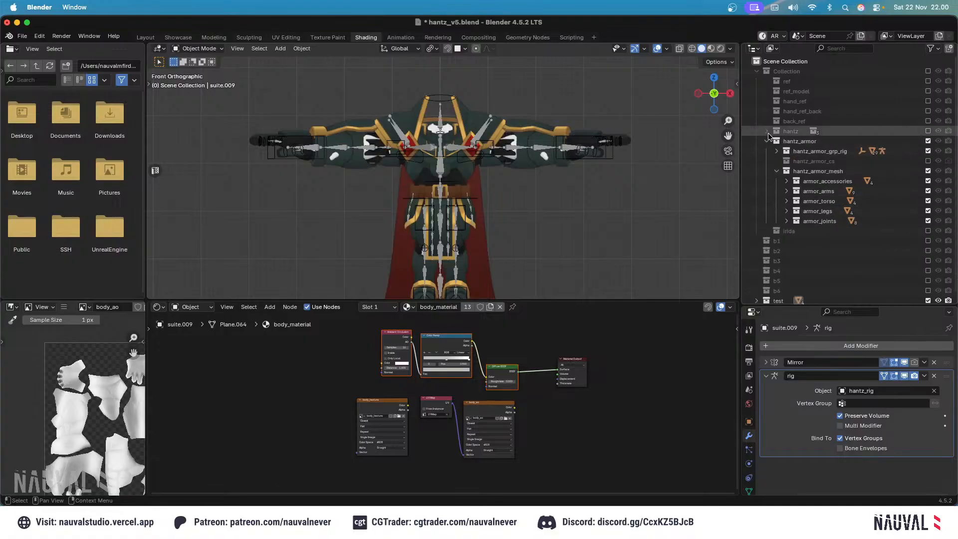
# Expand the hantz collection and include it in the view layer with hantz_grp_rig and hantz_mesh.
pyautogui.click(767, 131)
pyautogui.click(928, 132)
pyautogui.click(928, 141)
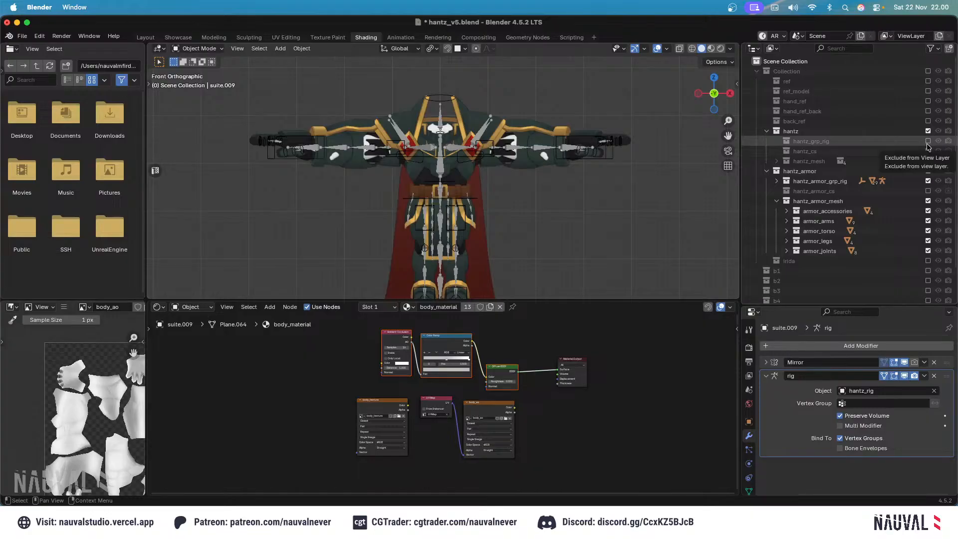
pyautogui.click(777, 141)
pyautogui.click(777, 171)
pyautogui.click(927, 171)
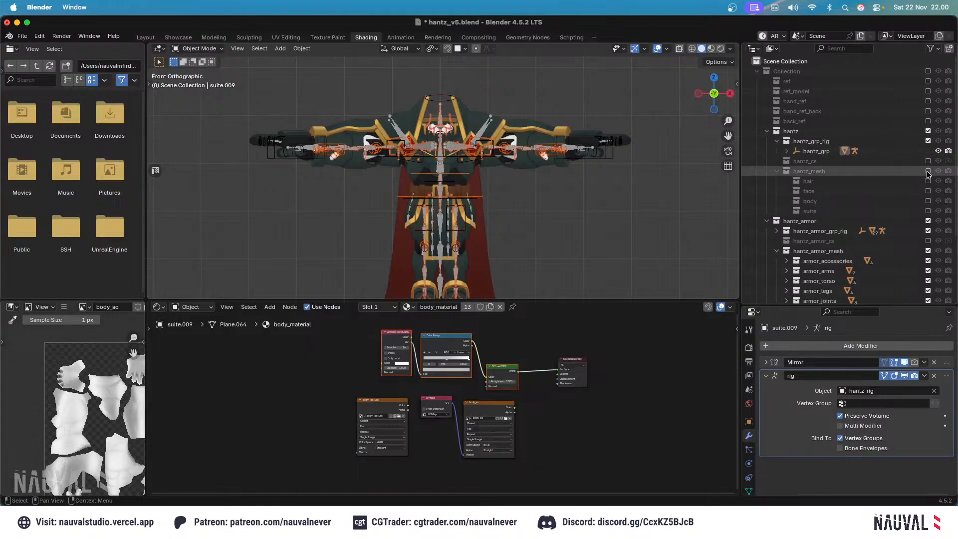
# Include the hair, face, body and suite collections under hantz_mesh and collapse their contents.
pyautogui.click(928, 181)
pyautogui.click(928, 201)
pyautogui.click(928, 220)
pyautogui.click(927, 231)
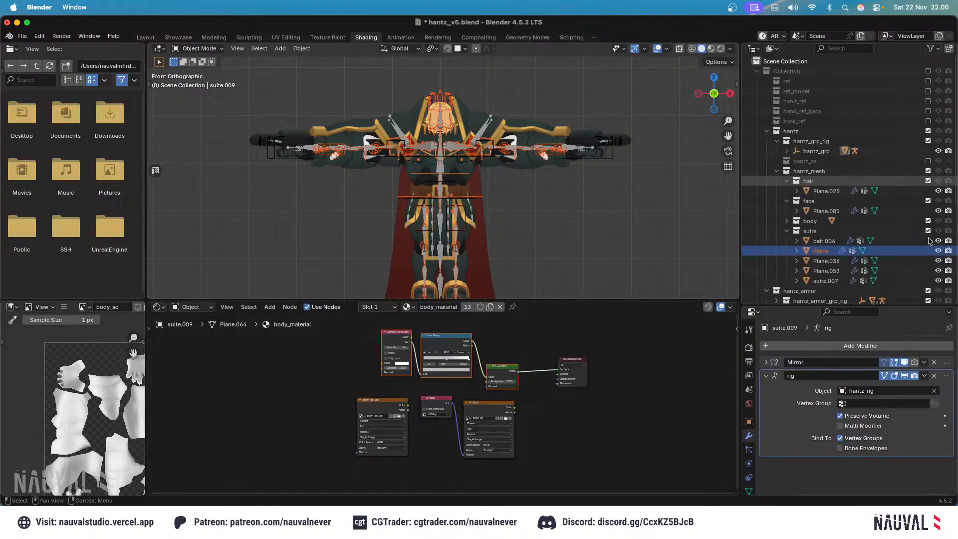
pyautogui.click(787, 181)
pyautogui.click(788, 191)
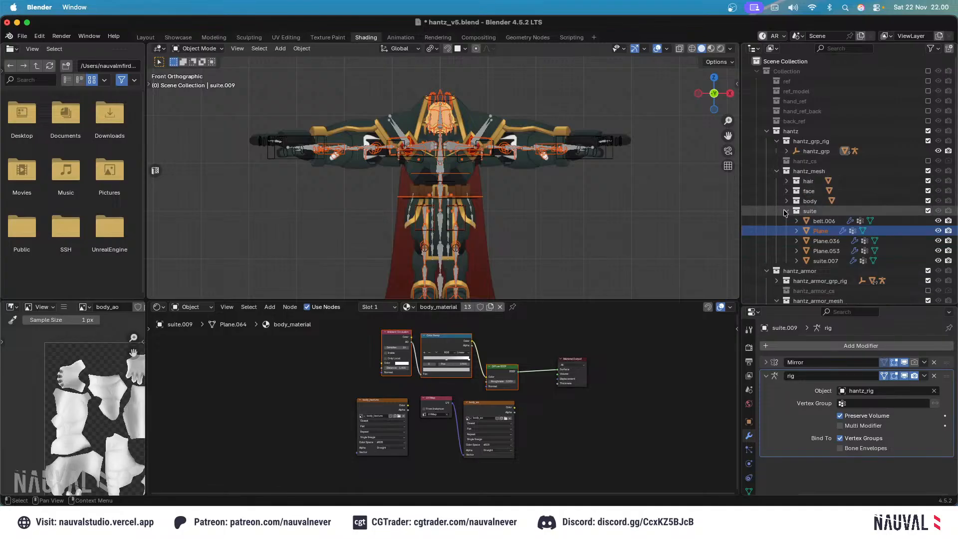
pyautogui.click(787, 211)
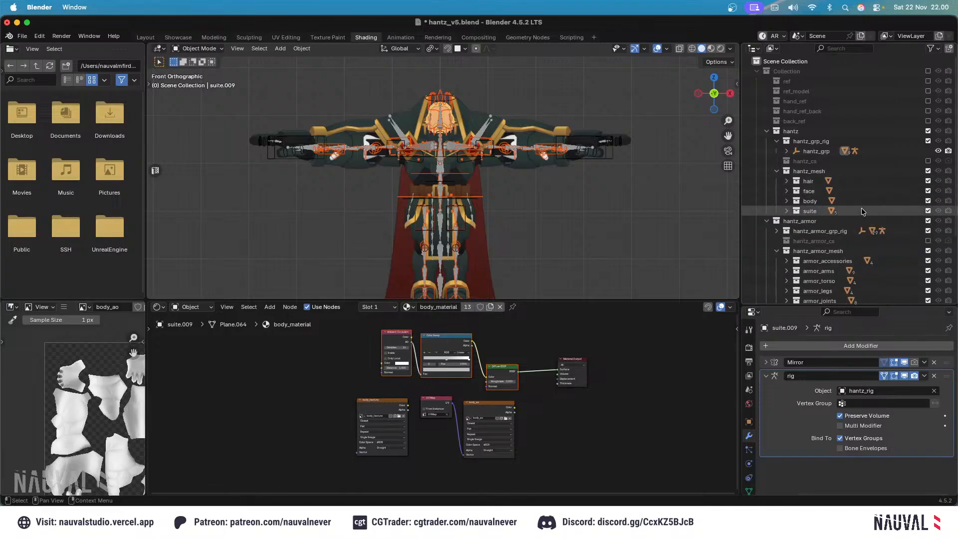
# Exclude the hantz_grp_rig collection from the view layer.
pyautogui.click(928, 142)
pyautogui.click(928, 142)
pyautogui.click(927, 141)
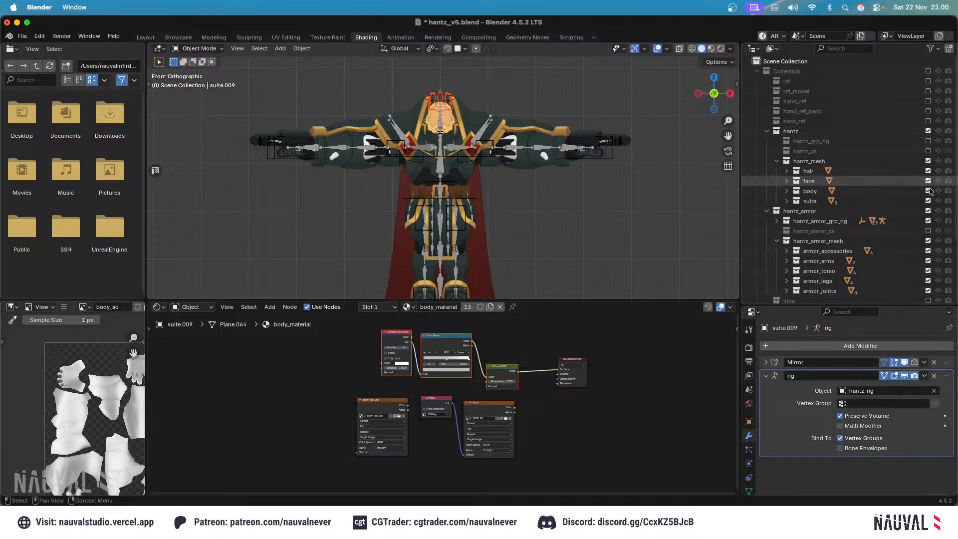
# Exclude the hantz_armor_grp_rig, hantz and test collections from the view layer and save the file.
pyautogui.click(928, 221)
pyautogui.press('super+s')
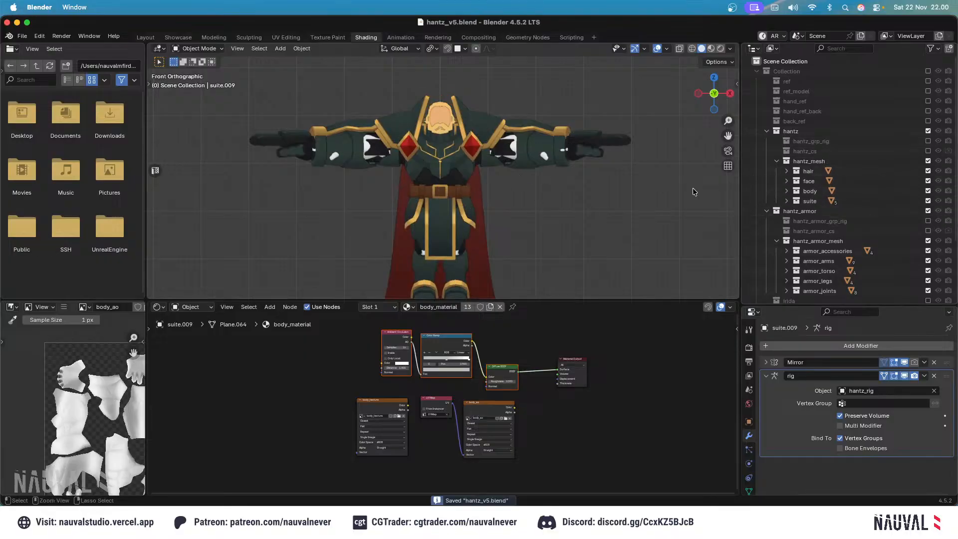
pyautogui.click(928, 131)
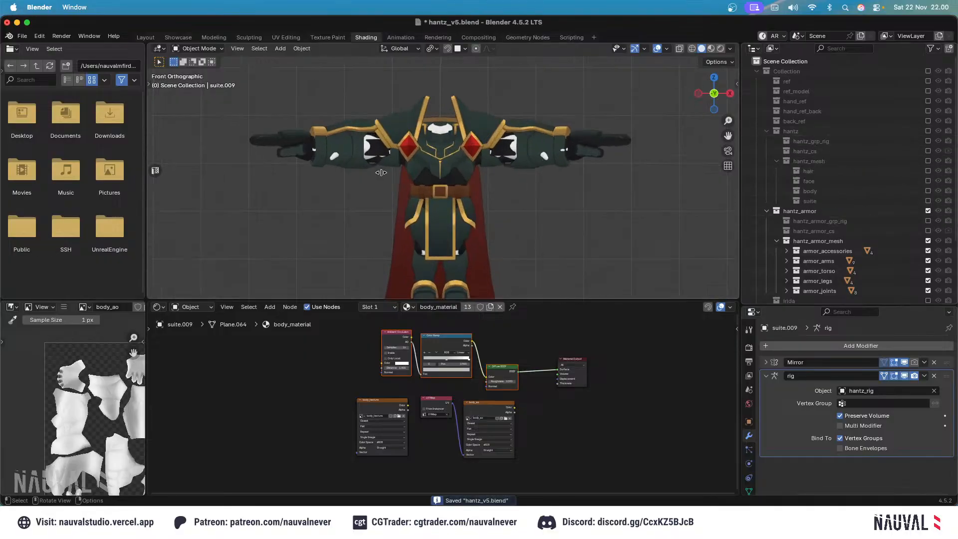
pyautogui.scroll(-4, 906, 184)
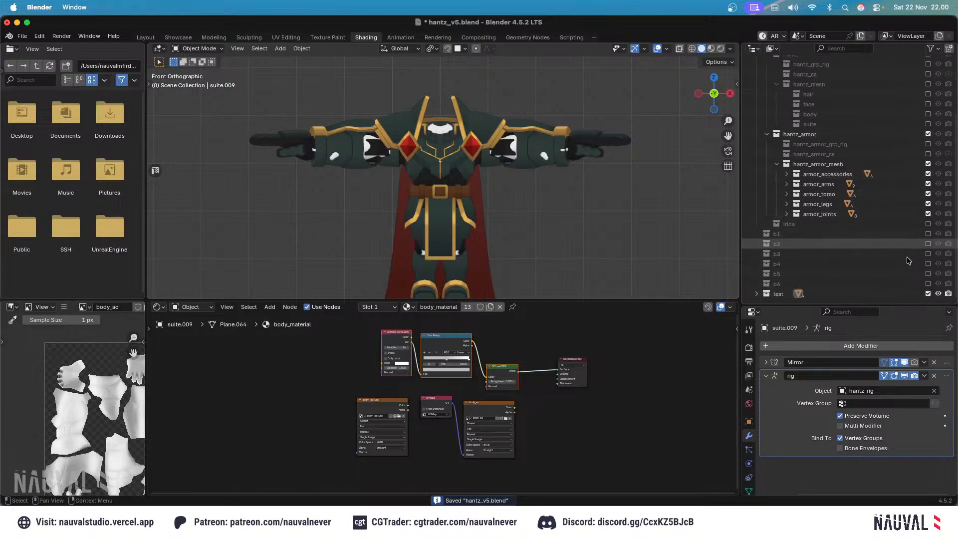
pyautogui.click(928, 292)
pyautogui.scroll(3, 899, 229)
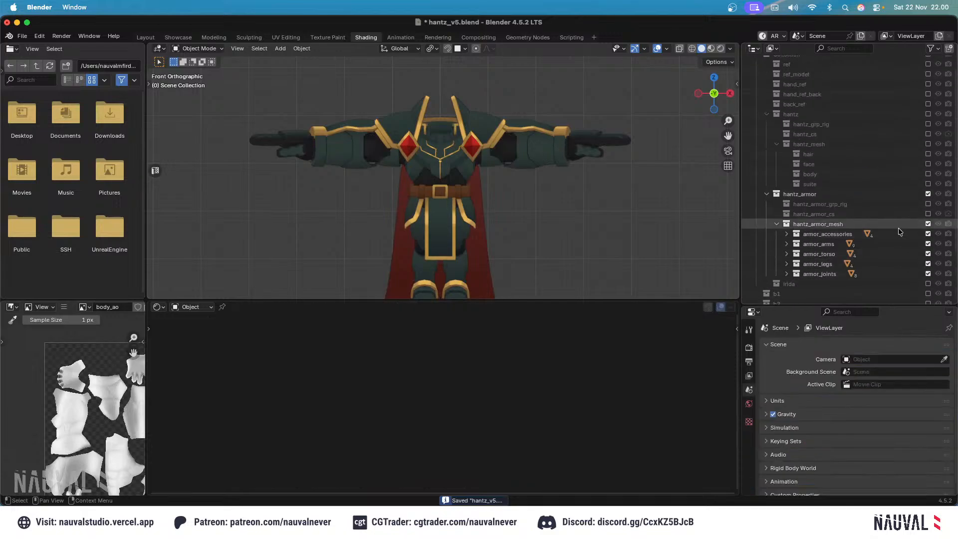
pyautogui.click(928, 124)
pyautogui.click(929, 124)
pyautogui.click(928, 124)
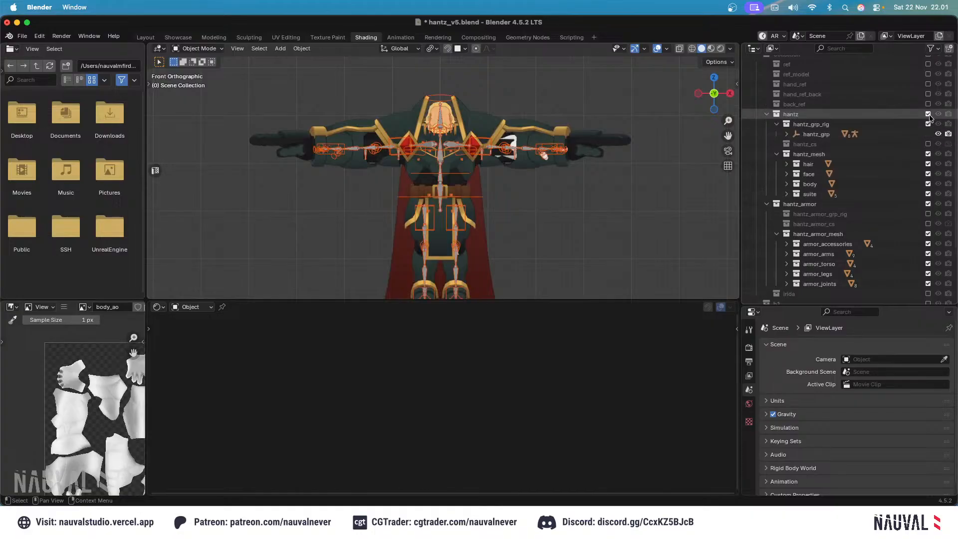
pyautogui.click(928, 124)
# Save the file and maximize the 3D viewport.
pyautogui.press('super+s')
pyautogui.scroll(-3, 522, 186)
pyautogui.scroll(3, 521, 182)
pyautogui.hotkey('ctrl', 'space')
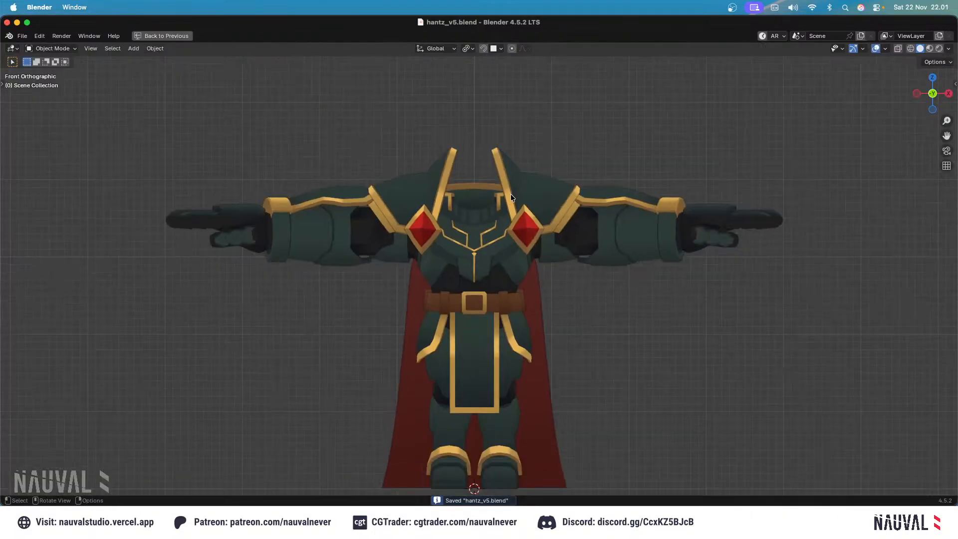
# Examine the armor from several angles and inspect the glove mesh in edit mode.
pyautogui.click(441, 215)
pyautogui.press('KP_Decimal')
pyautogui.click(705, 350)
pyautogui.scroll(-6, 708, 353)
pyautogui.click(709, 355)
pyautogui.keyDown('shift'); pyautogui.moveTo(700, 316); pyautogui.dragTo(525, 292, button='middle'); pyautogui.keyUp('shift')
pyautogui.click(554, 246)
pyautogui.press('KP_Decimal')
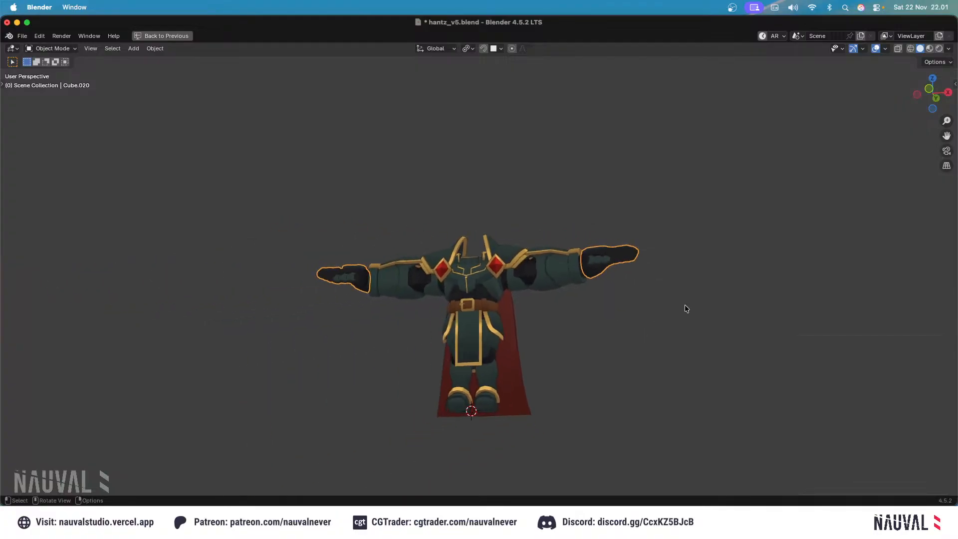
pyautogui.keyDown('shift'); pyautogui.moveTo(687, 304); pyautogui.dragTo(646, 382, button='middle'); pyautogui.keyUp('shift')
pyautogui.scroll(4, 636, 306)
pyautogui.press('Tab')
pyautogui.press('`')
pyautogui.click(674, 293)
pyautogui.scroll(-5, 680, 292)
pyautogui.press('Tab')
pyautogui.scroll(-10, 645, 382)
# Recalculate the normals of the belt buckle and its matching belt parts with the Inside option turned off.
pyautogui.press('KP_1')
pyautogui.keyDown('shift'); pyautogui.moveTo(451, 363); pyautogui.dragTo(526, 263, button='middle'); pyautogui.keyUp('shift')
pyautogui.scroll(5, 552, 268)
pyautogui.scroll(2, 553, 268)
pyautogui.click(634, 249)
pyautogui.scroll(4, 583, 267)
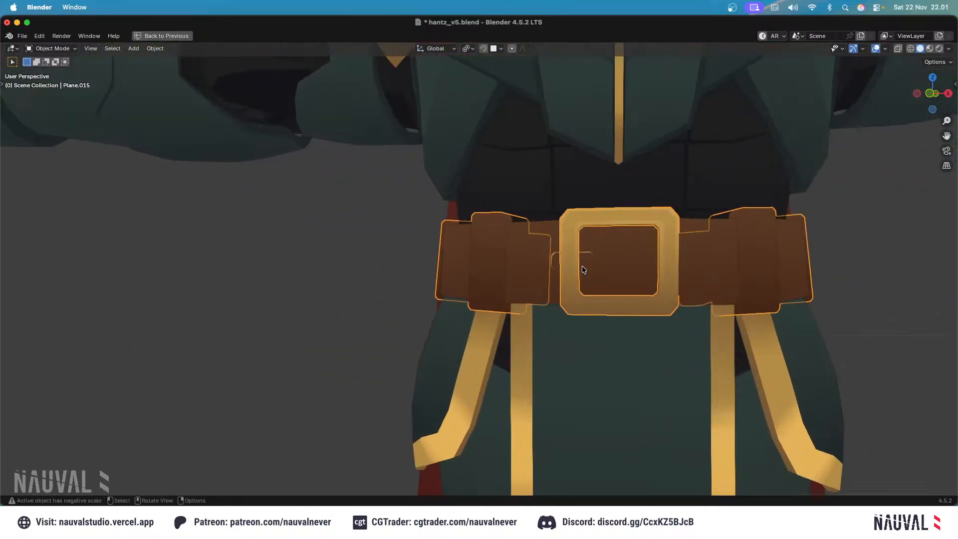
pyautogui.press('Tab')
pyautogui.scroll(-6, 601, 265)
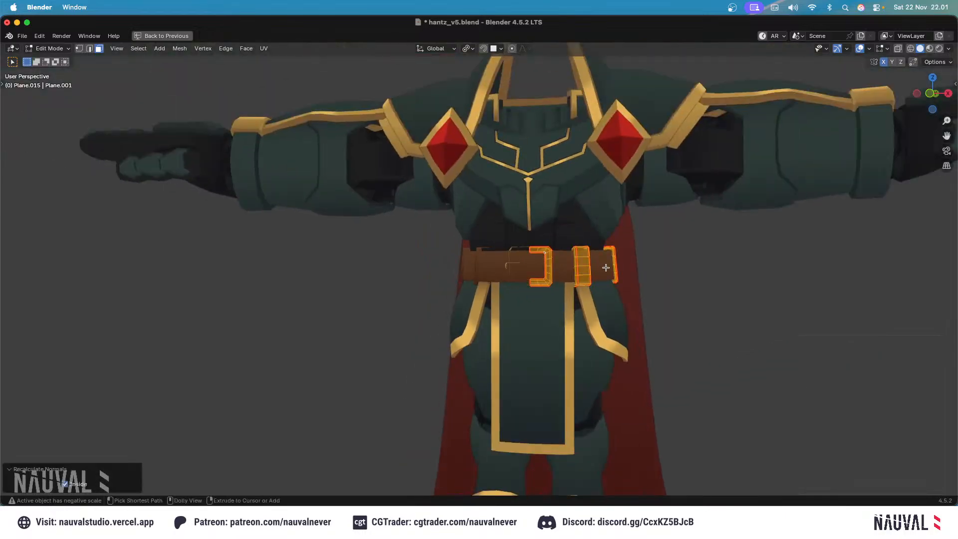
pyautogui.hotkey('ctrl', 'shift', 'n')
pyautogui.click(70, 487)
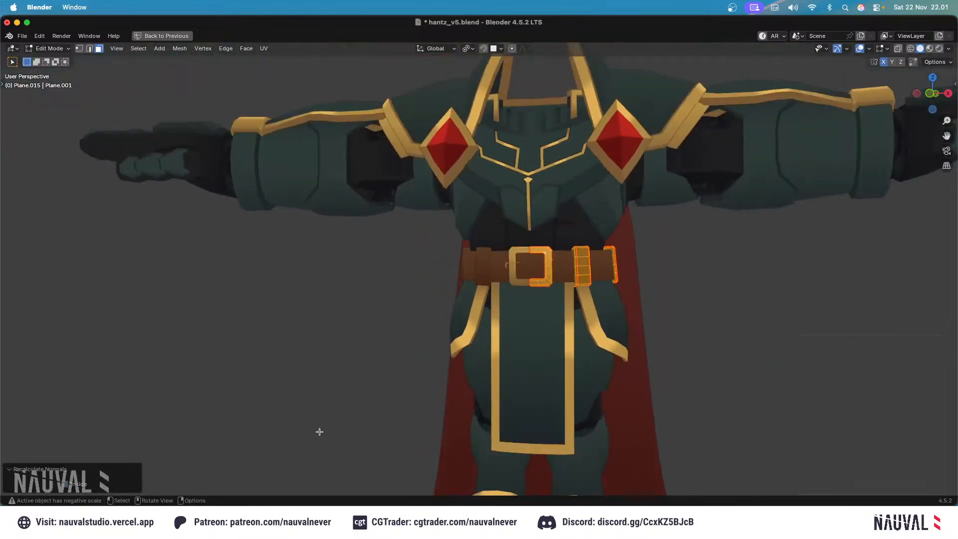
# Recalculate the normals of all armor meshes together with Inside turned off, then deselect everything and save the file.
pyautogui.scroll(-5, 524, 334)
pyautogui.press('KP_1')
pyautogui.press('Tab')
pyautogui.click(629, 301)
pyautogui.scroll(3, 630, 301)
pyautogui.press('a')
pyautogui.press('Tab')
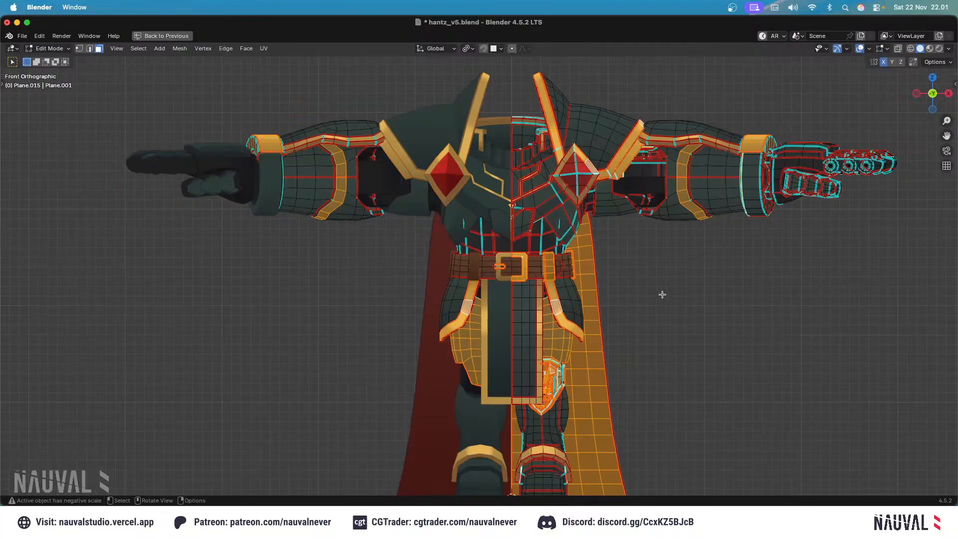
pyautogui.press('a')
pyautogui.hotkey('ctrl', 'shift', 'n')
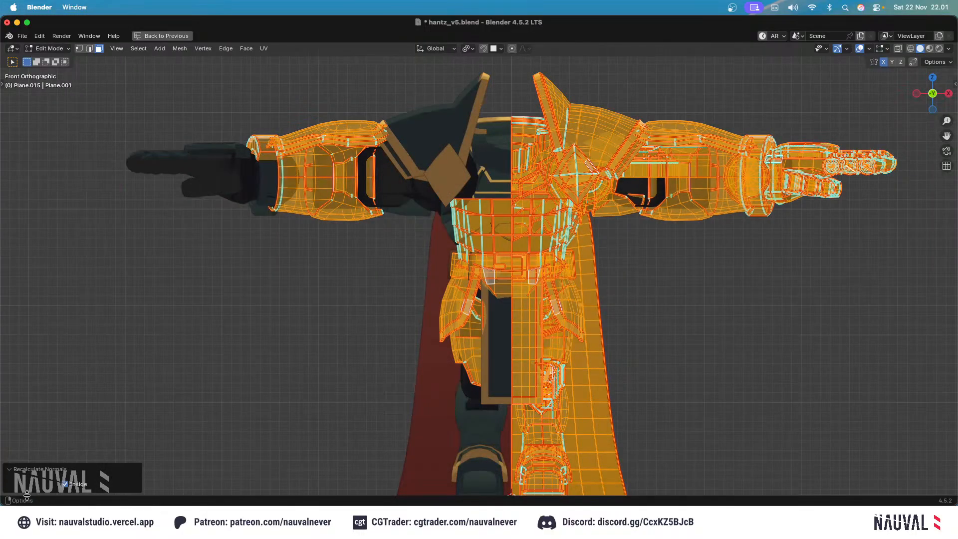
pyautogui.click(69, 484)
pyautogui.press('Tab')
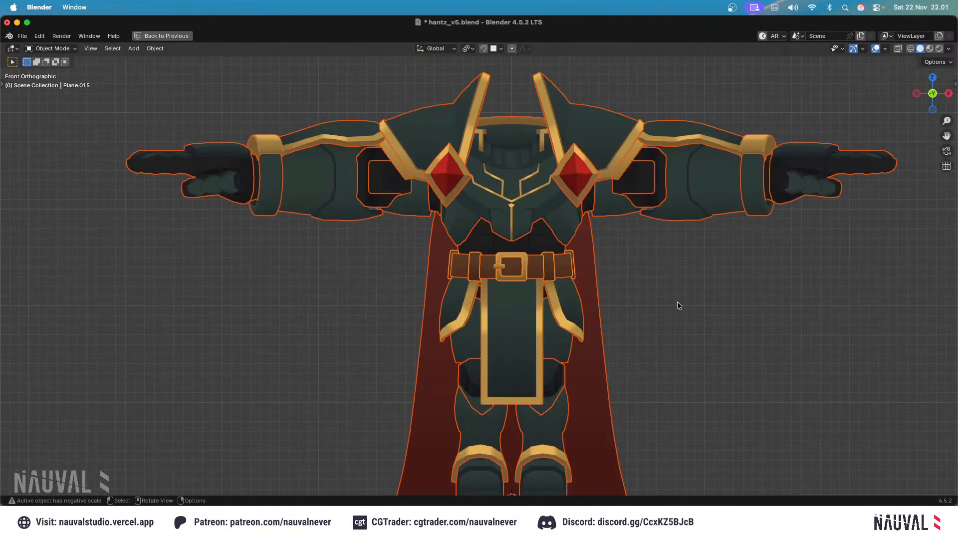
pyautogui.click(678, 301)
pyautogui.hotkey('ctrl', 's')
# Examine the shading of the armor from the front and around the shoulder and arm plates.
pyautogui.scroll(2, 653, 329)
pyautogui.moveTo(657, 330); pyautogui.dragTo(580, 250, button='middle')
pyautogui.press('KP_1')
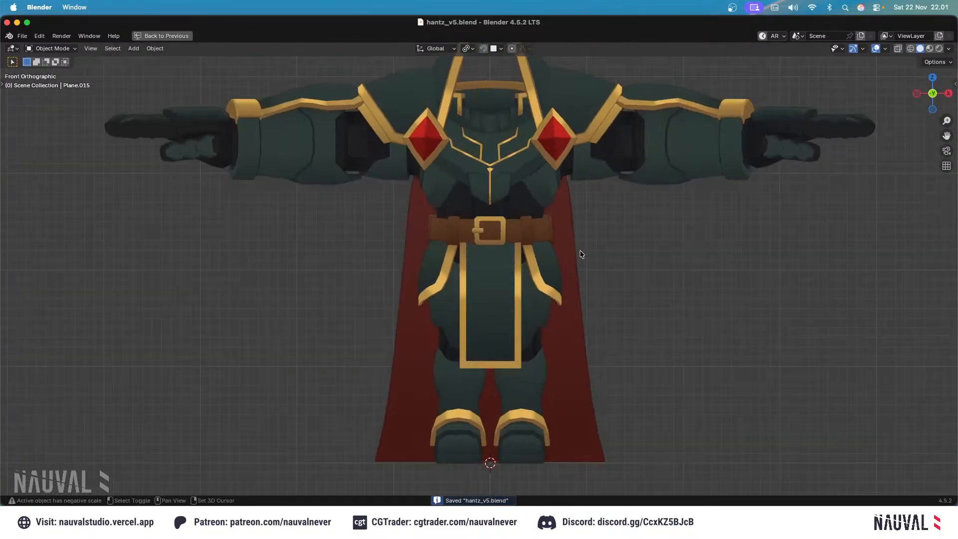
pyautogui.keyDown('shift'); pyautogui.moveTo(749, 128); pyautogui.dragTo(574, 240, button='middle'); pyautogui.keyUp('shift')
pyautogui.scroll(2, 482, 298)
pyautogui.moveTo(607, 133); pyautogui.dragTo(504, 182, button='middle')
pyautogui.moveTo(536, 132); pyautogui.dragTo(523, 201, button='middle')
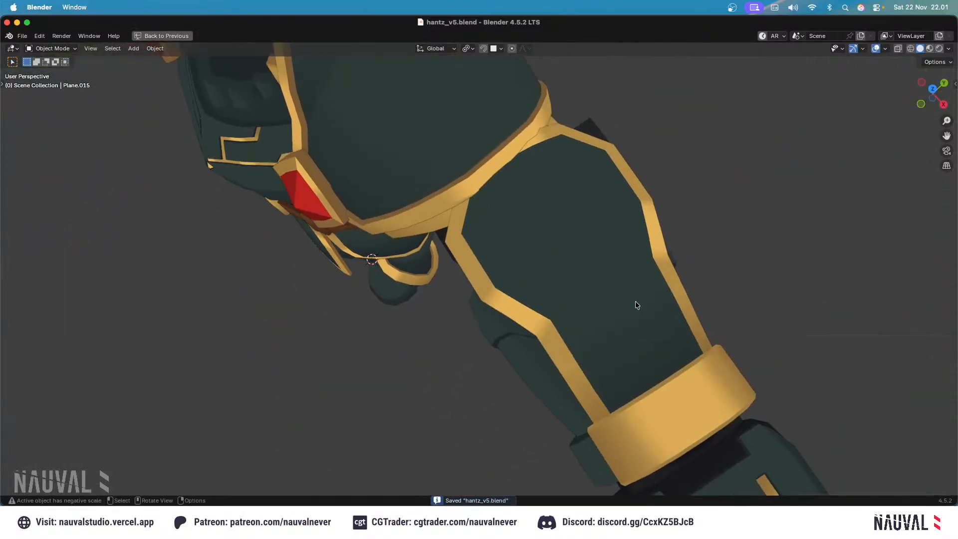
pyautogui.press('KP_1')
pyautogui.keyDown('shift'); pyautogui.moveTo(359, 399); pyautogui.dragTo(480, 280, button='middle'); pyautogui.keyUp('shift')
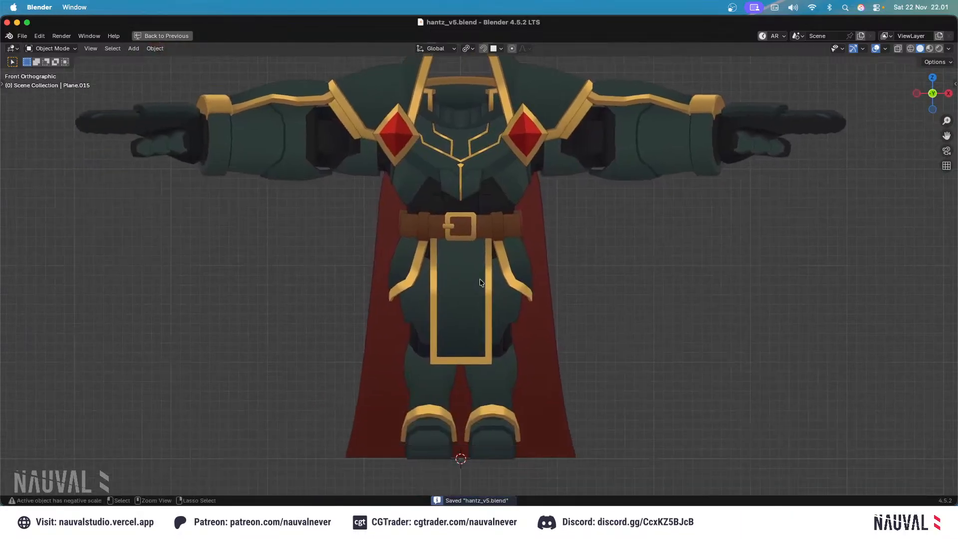
pyautogui.scroll(-1, 566, 275)
pyautogui.moveTo(566, 275); pyautogui.dragTo(659, 296, button='middle')
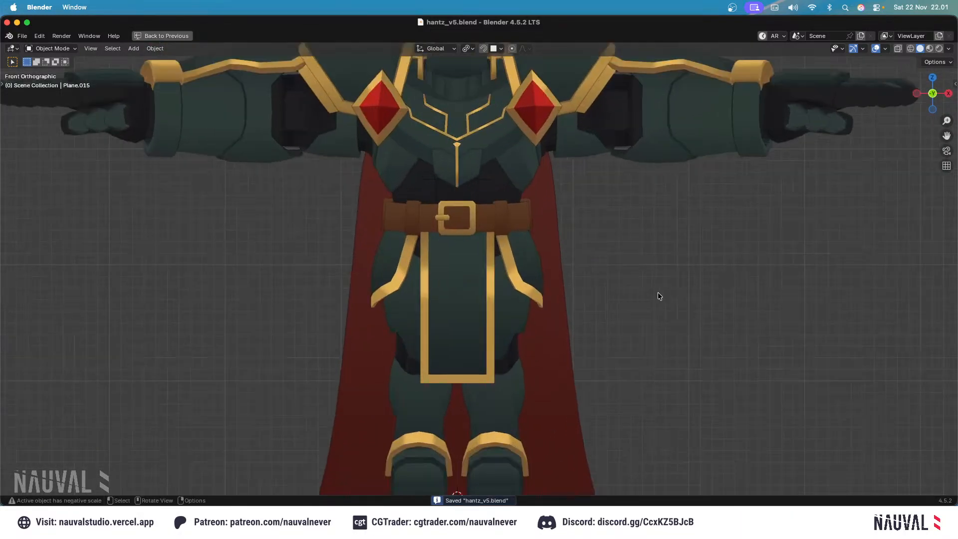
# Hide the cape to examine the back of the torso armor, and reveal it again.
pyautogui.click(558, 243)
pyautogui.press('h')
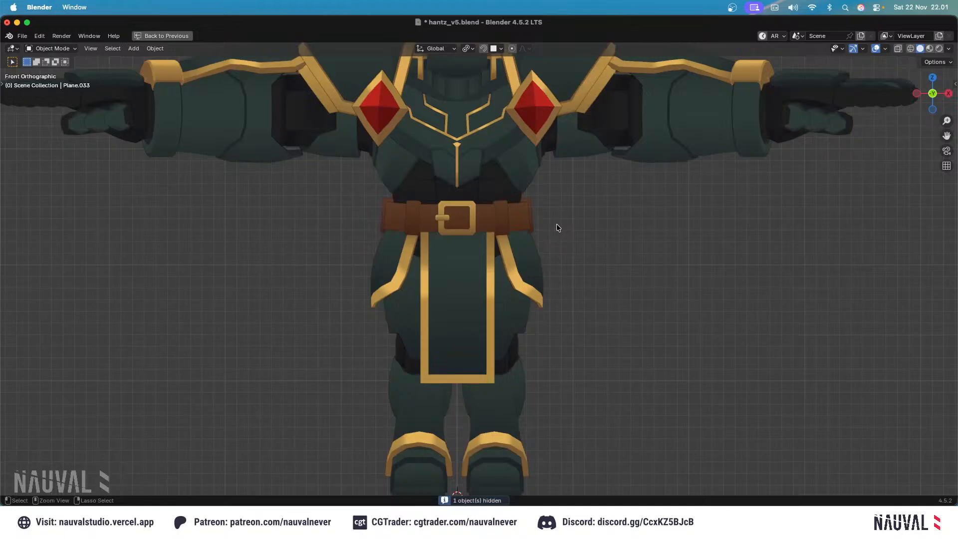
pyautogui.press('ctrl+KP_1')
pyautogui.keyDown('shift'); pyautogui.moveTo(567, 191); pyautogui.dragTo(509, 408, button='middle'); pyautogui.keyUp('shift')
pyautogui.scroll(3, 507, 412)
pyautogui.keyDown('shift'); pyautogui.moveTo(430, 388); pyautogui.dragTo(463, 334, button='middle'); pyautogui.keyUp('shift')
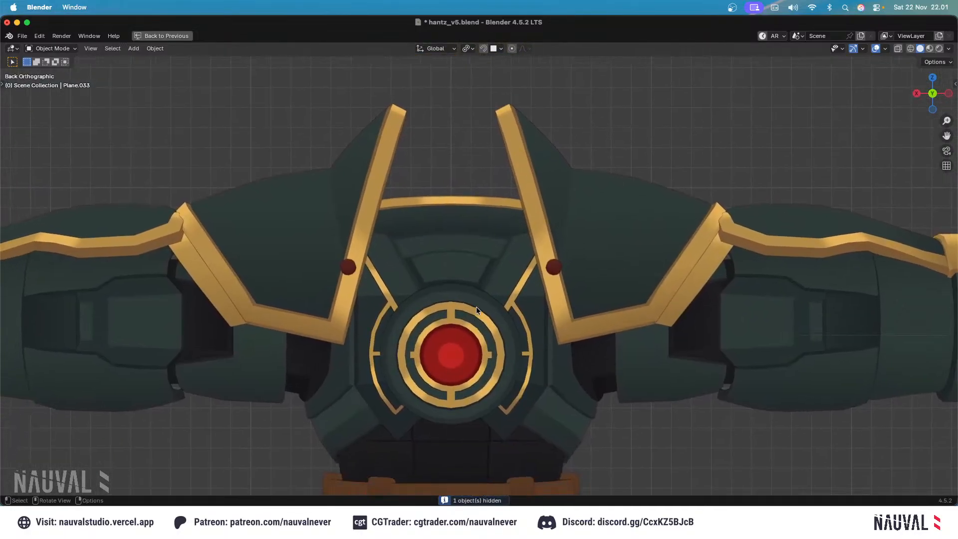
pyautogui.scroll(-2, 479, 306)
pyautogui.hotkey('alt', 'h')
# Compare the armor from the back and front with the cape hidden and shown, leaving the cape revealed.
pyautogui.click(528, 281)
pyautogui.click(510, 296)
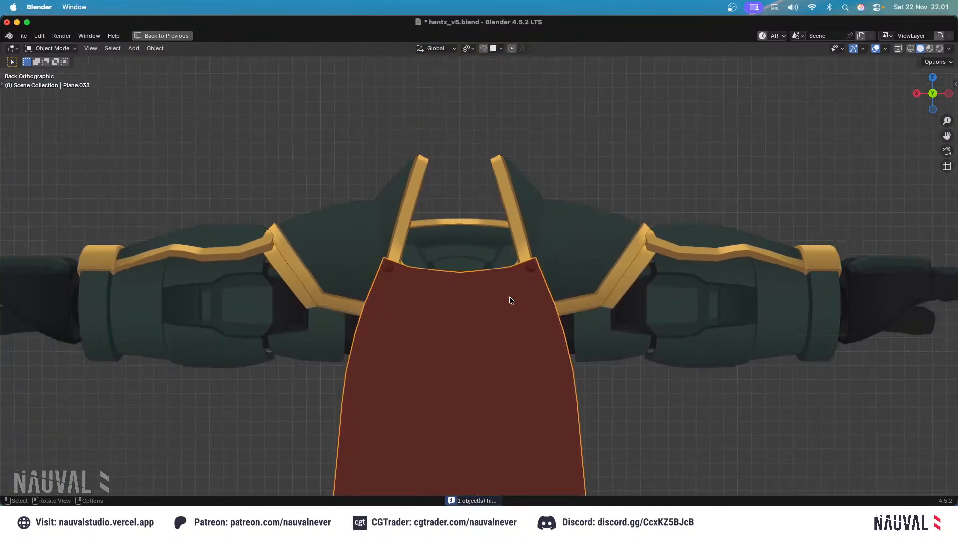
pyautogui.press('h')
pyautogui.scroll(-3, 508, 309)
pyautogui.hotkey('alt', 'h')
pyautogui.click(469, 339)
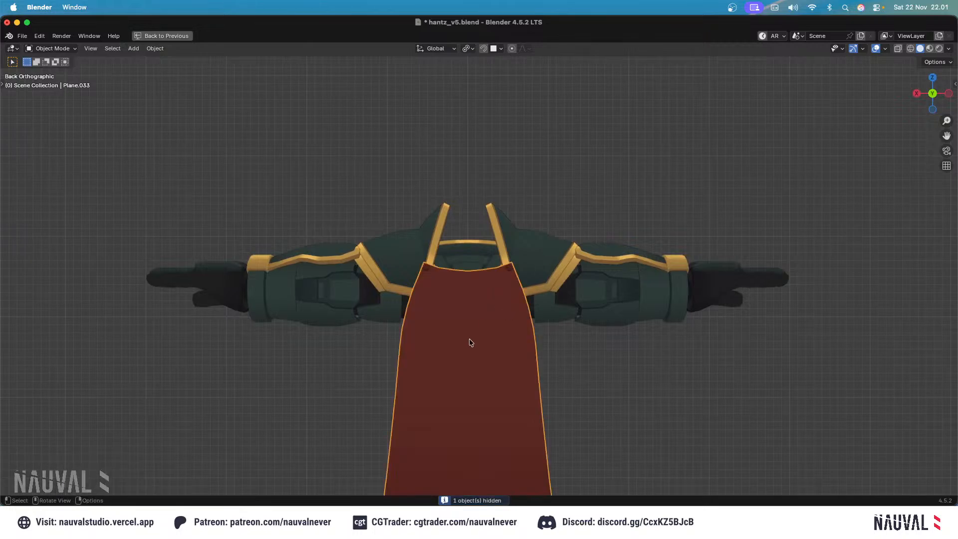
pyautogui.click(484, 325)
pyautogui.click(478, 334)
pyautogui.press('h')
pyautogui.scroll(2, 516, 319)
pyautogui.press('KP_1')
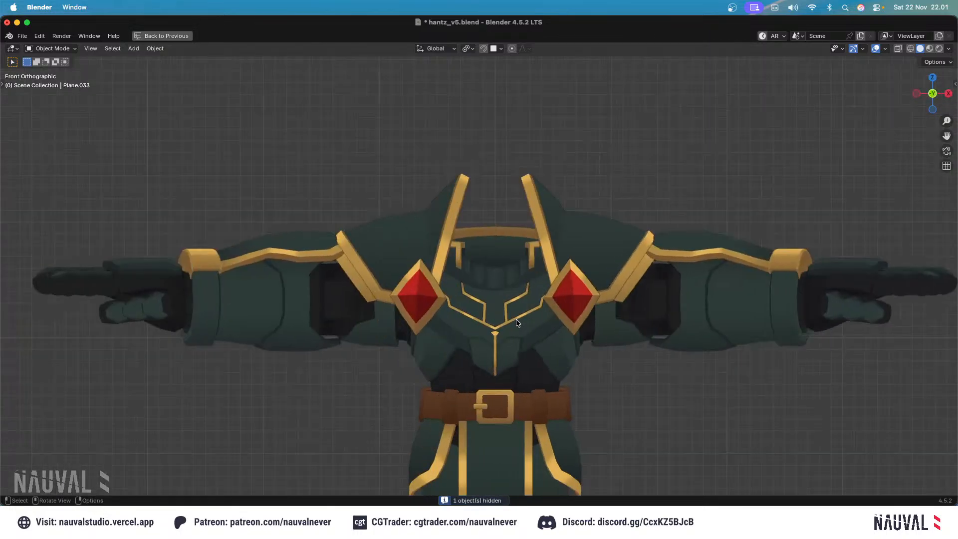
pyautogui.hotkey('alt', 'h')
# Restore the full workspace layout, exclude the hantz_armor collection and include the hantz collection.
pyautogui.hotkey('ctrl', 'space')
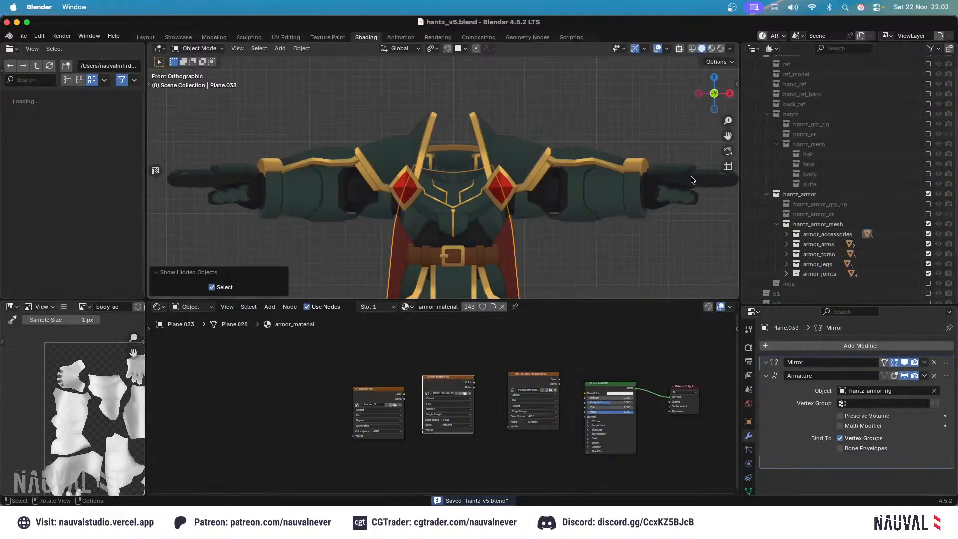
pyautogui.click(928, 195)
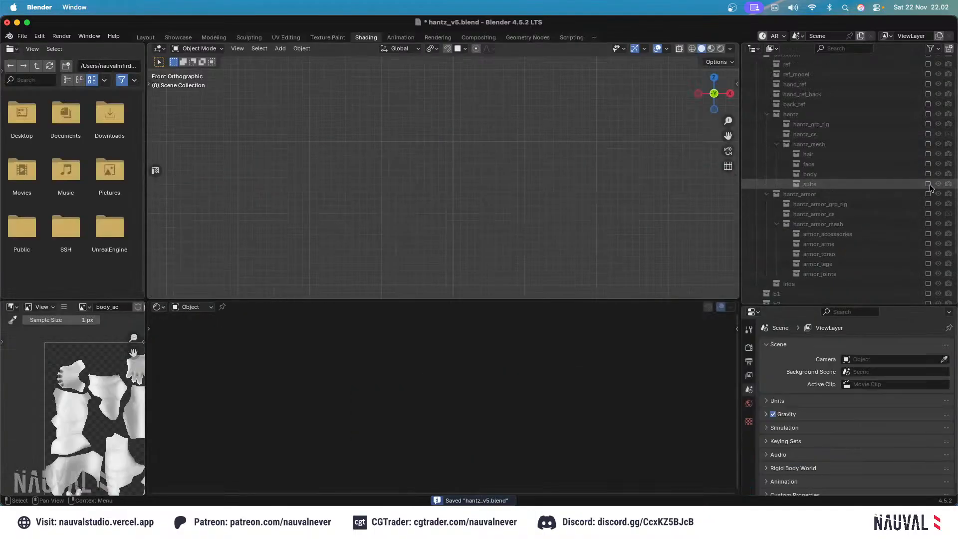
pyautogui.click(928, 114)
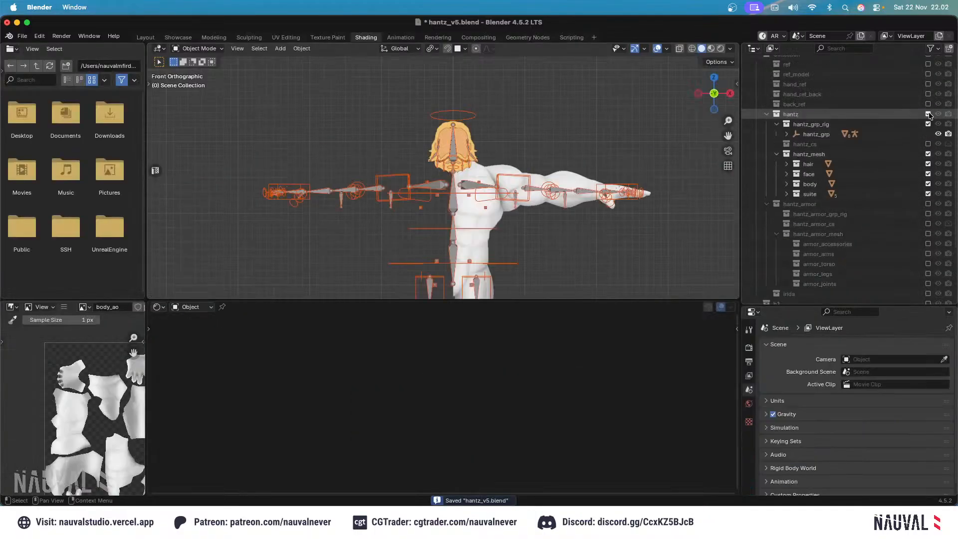
# Enable the viewport display of the Mirror modifier on the suite.002 body mesh and save the file.
pyautogui.click(544, 153)
pyautogui.click(558, 197)
pyautogui.click(565, 181)
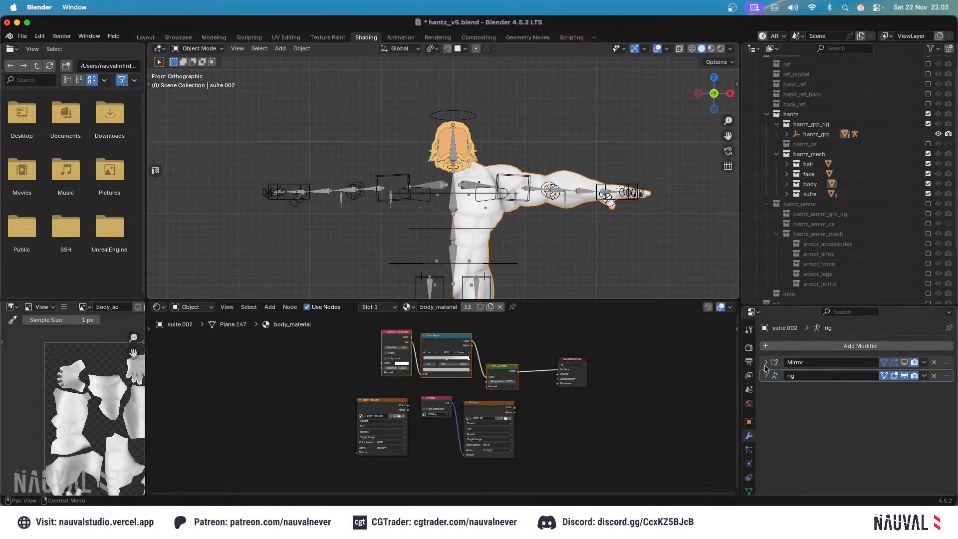
pyautogui.click(905, 363)
pyautogui.keyDown('shift'); pyautogui.scroll(-5, 556, 180); pyautogui.keyUp('shift')
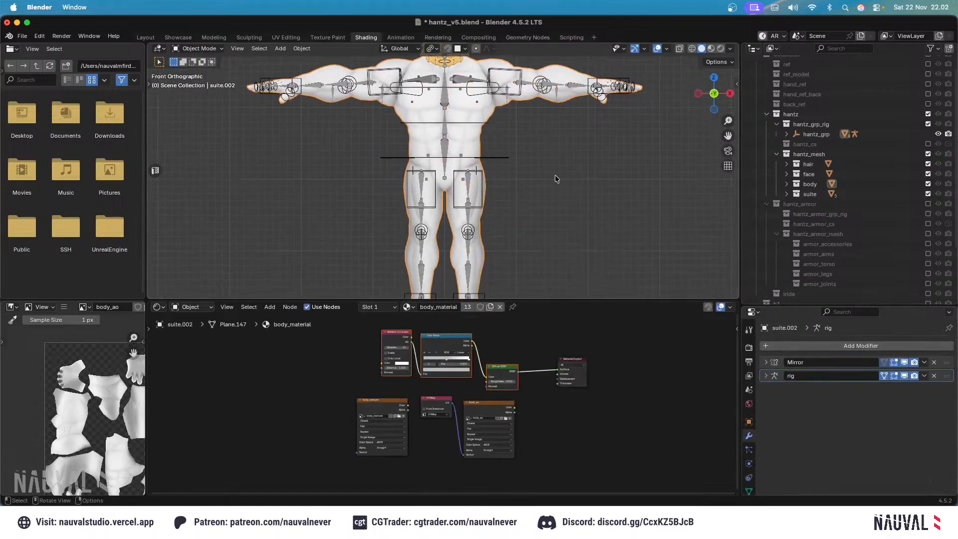
pyautogui.press('super+s')
# Make the body_texture image node active in body_material so the texture shows on the character.
pyautogui.scroll(-5, 782, 187)
pyautogui.scroll(4, 624, 203)
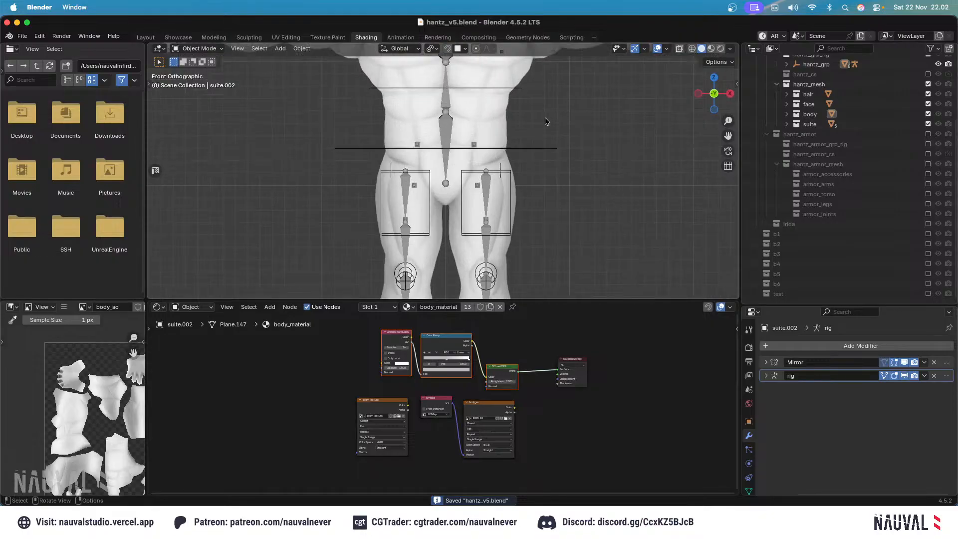
pyautogui.keyDown('shift'); pyautogui.scroll(6, 548, 122); pyautogui.keyUp('shift')
pyautogui.click(544, 220)
pyautogui.scroll(-2, 544, 220)
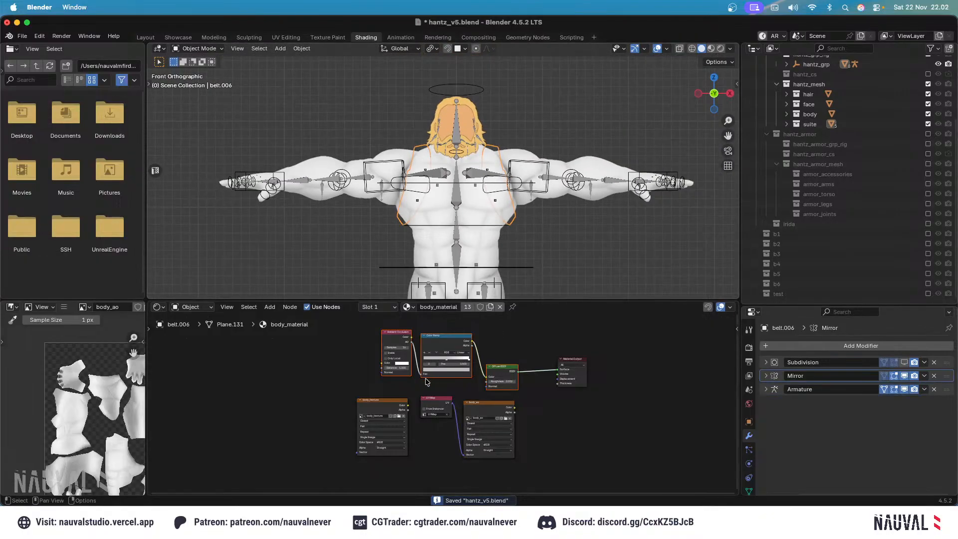
pyautogui.click(388, 404)
# Select all character objects and hide the hantz_rig armature in the viewport.
pyautogui.keyDown('shift'); pyautogui.moveTo(541, 244); pyautogui.dragTo(547, 193, button='middle'); pyautogui.keyUp('shift')
pyautogui.click(555, 200)
pyautogui.keyDown('shift'); pyautogui.moveTo(534, 107); pyautogui.dragTo(508, 196, button='middle'); pyautogui.keyUp('shift')
pyautogui.scroll(1, 520, 191)
pyautogui.press('a')
pyautogui.click(504, 198)
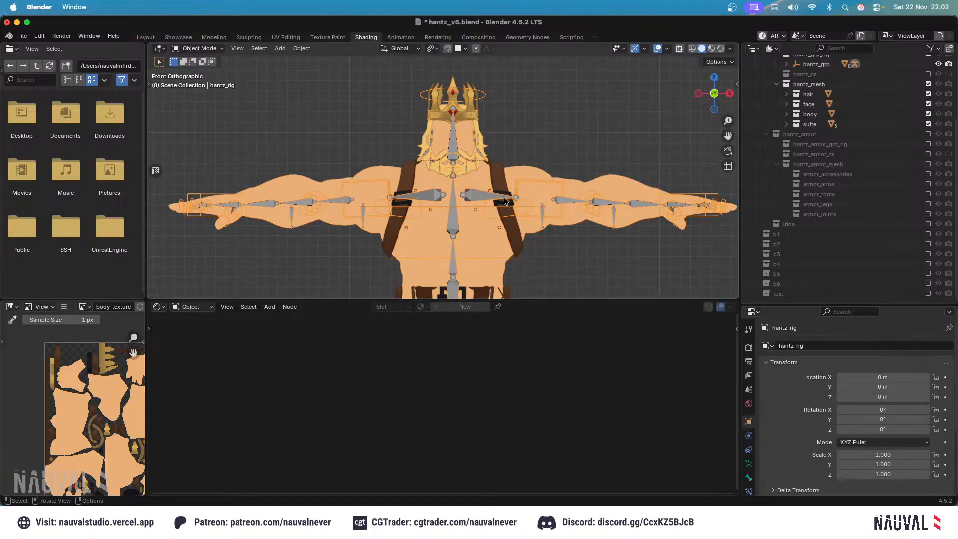
pyautogui.press('h')
pyautogui.scroll(-3, 530, 166)
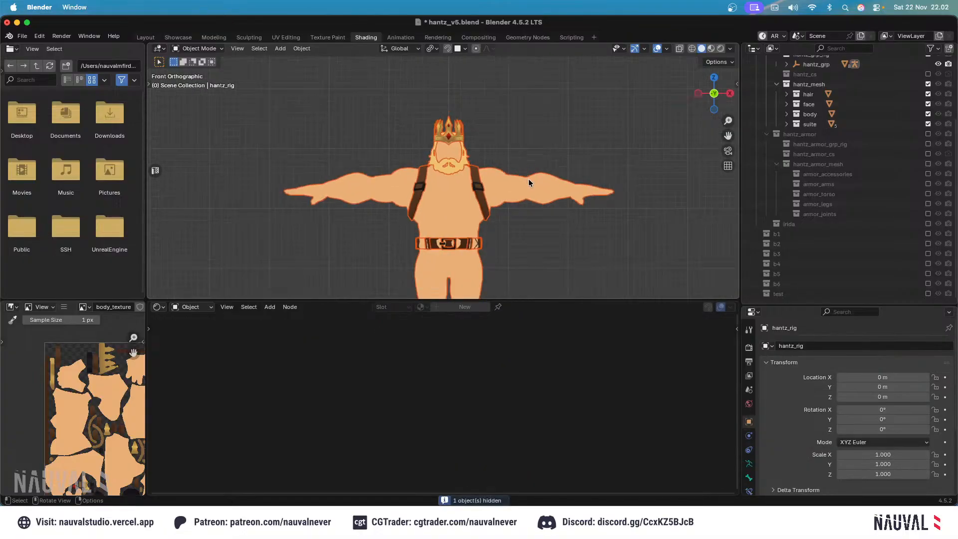
# Recalculate the normals of all selected character meshes together in edit mode and save the file.
pyautogui.keyDown('shift'); pyautogui.moveTo(541, 210); pyautogui.dragTo(541, 180, button='middle'); pyautogui.keyUp('shift')
pyautogui.keyDown('shift'); pyautogui.click(529, 163); pyautogui.keyUp('shift')
pyautogui.press('Tab')
pyautogui.press('a')
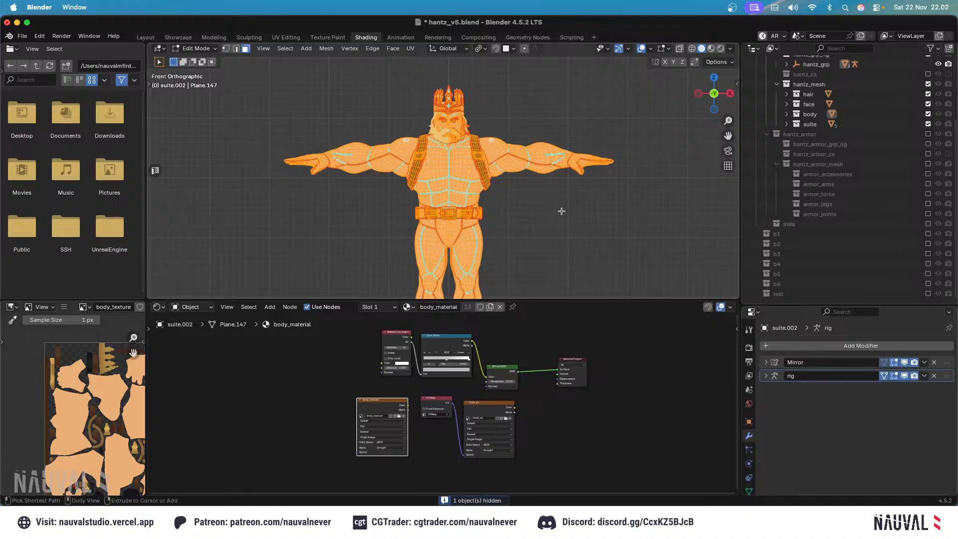
pyautogui.hotkey('ctrl', 'shift', 'n')
pyautogui.press('Tab')
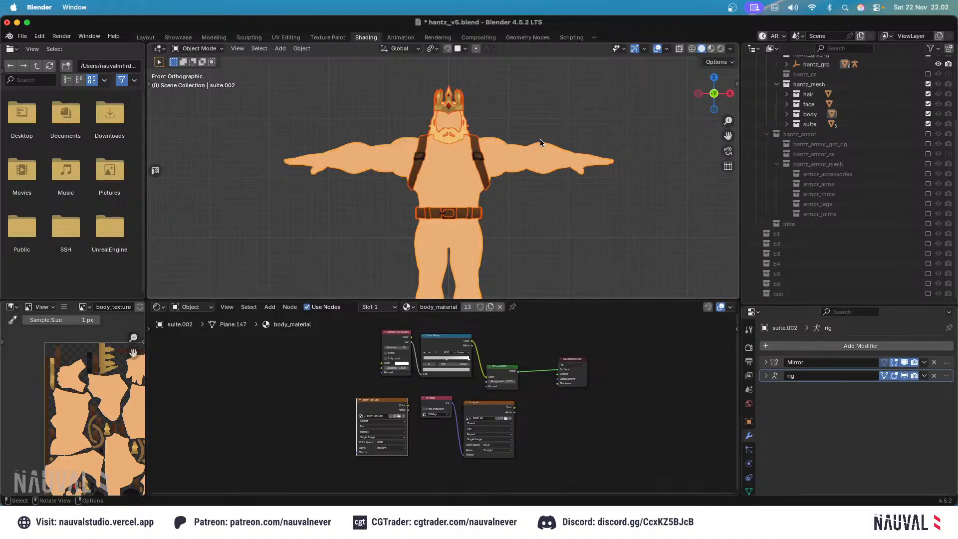
pyautogui.hotkey('ctrl', 's')
# Examine the crown, hair and beard up close from the side.
pyautogui.scroll(3, 543, 116)
pyautogui.keyDown('shift'); pyautogui.moveTo(546, 100); pyautogui.dragTo(487, 224, button='middle'); pyautogui.keyUp('shift')
pyautogui.scroll(3, 487, 224)
pyautogui.click(487, 224)
pyautogui.press('`')
pyautogui.click(559, 255)
pyautogui.keyDown('shift'); pyautogui.moveTo(594, 220); pyautogui.dragTo(576, 146, button='middle'); pyautogui.keyUp('shift')
pyautogui.scroll(-2, 576, 146)
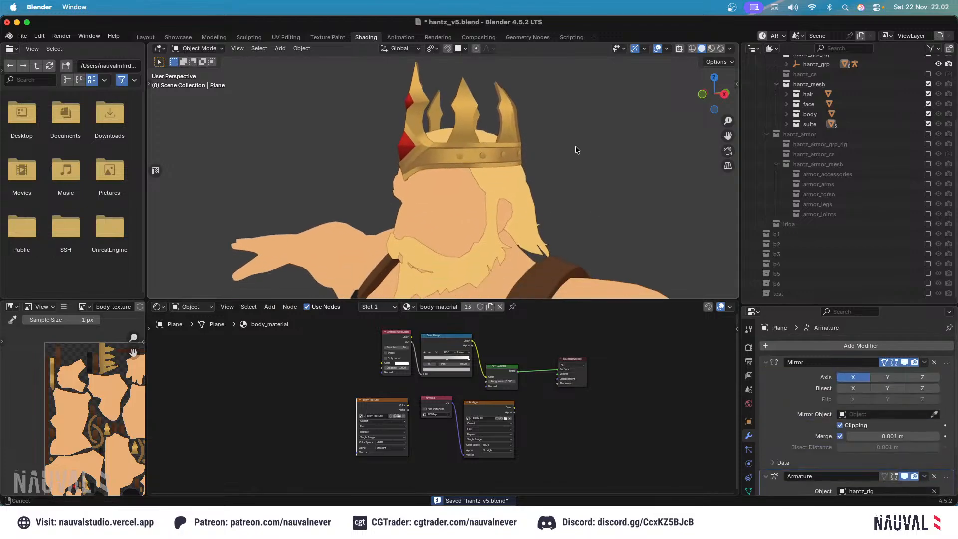
# Save the file and inspect the face mesh and the whole character from the front.
pyautogui.press('KP_1')
pyautogui.hotkey('ctrl', 's')
pyautogui.keyDown('shift'); pyautogui.moveTo(459, 232); pyautogui.dragTo(439, 139, button='middle'); pyautogui.keyUp('shift')
pyautogui.click(428, 175)
pyautogui.scroll(5, 427, 175)
pyautogui.scroll(-10, 539, 151)
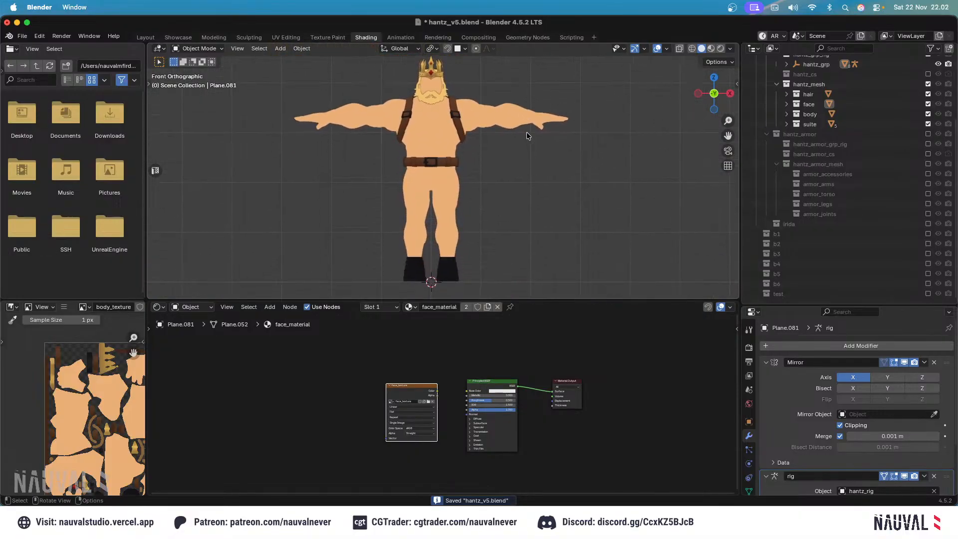
pyautogui.scroll(4, 950, 138)
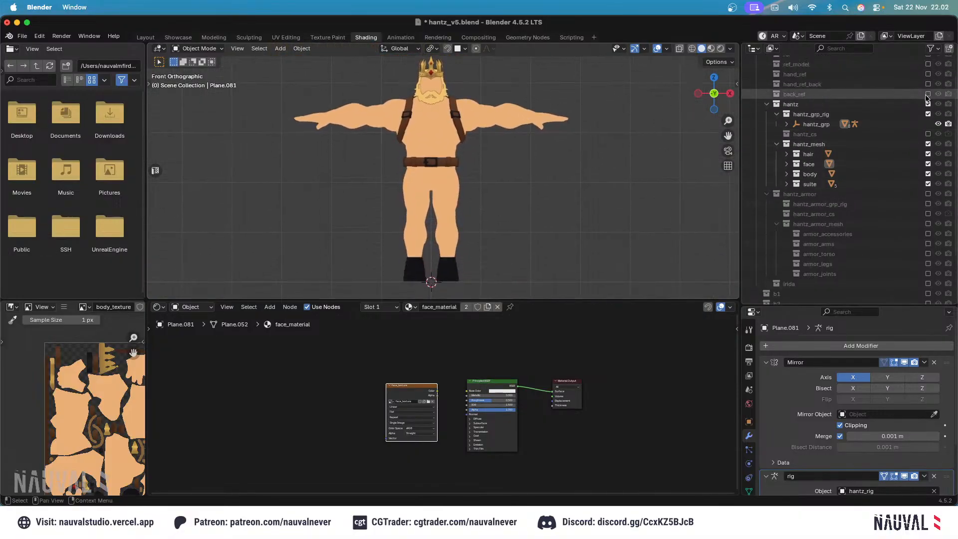
# Exclude the hantz collection, include hantz_armor, save the file and switch to OBS.
pyautogui.click(928, 104)
pyautogui.click(929, 183)
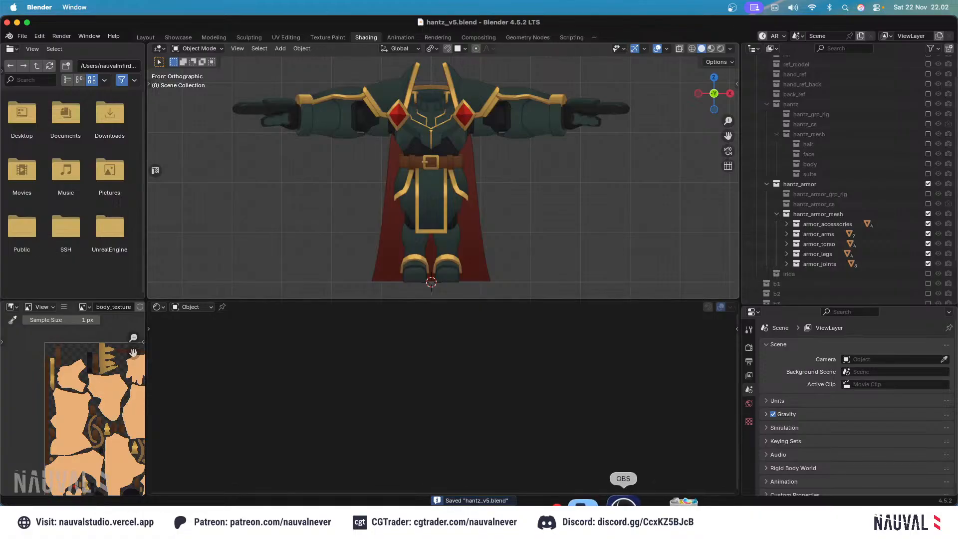
pyautogui.click(627, 503)
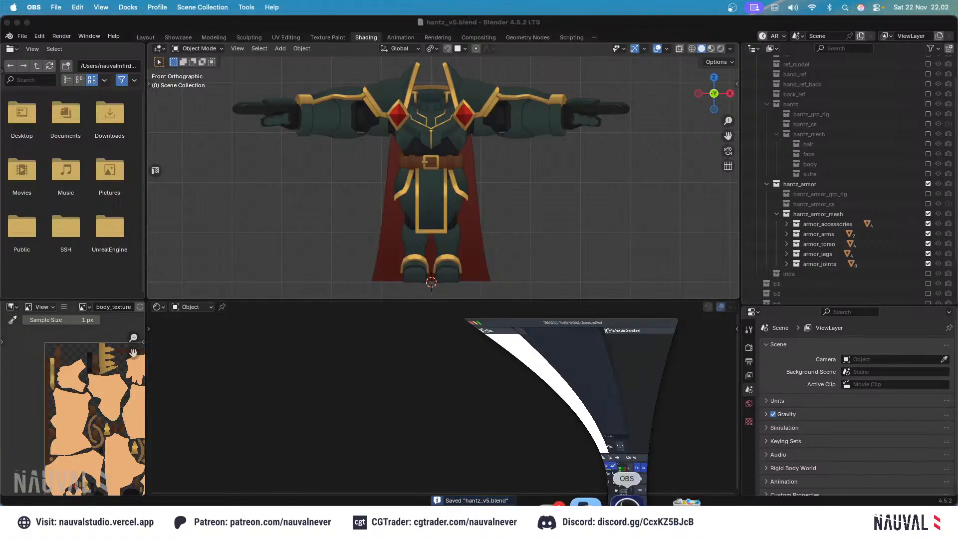